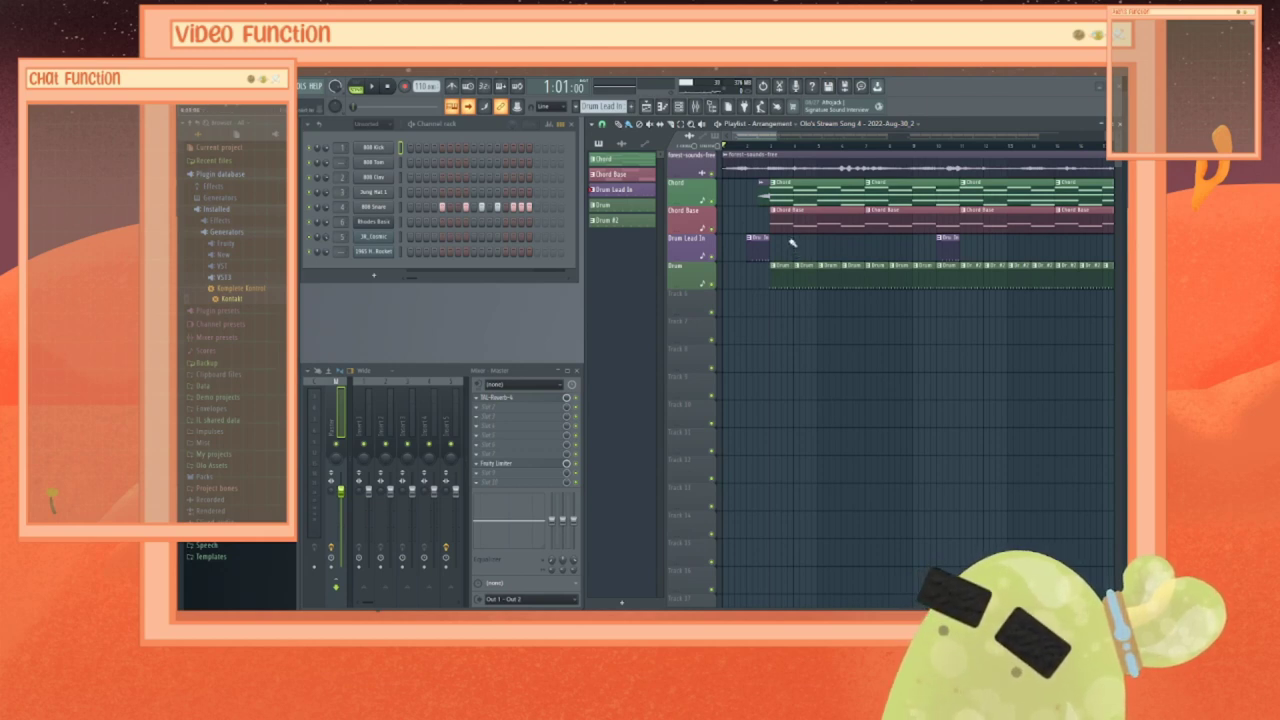
Step: Play the arrangement from the beginning, stop at about bar 19, and return to the start of the playlist
{"action": "left_click", "coordinate": [375, 88]}
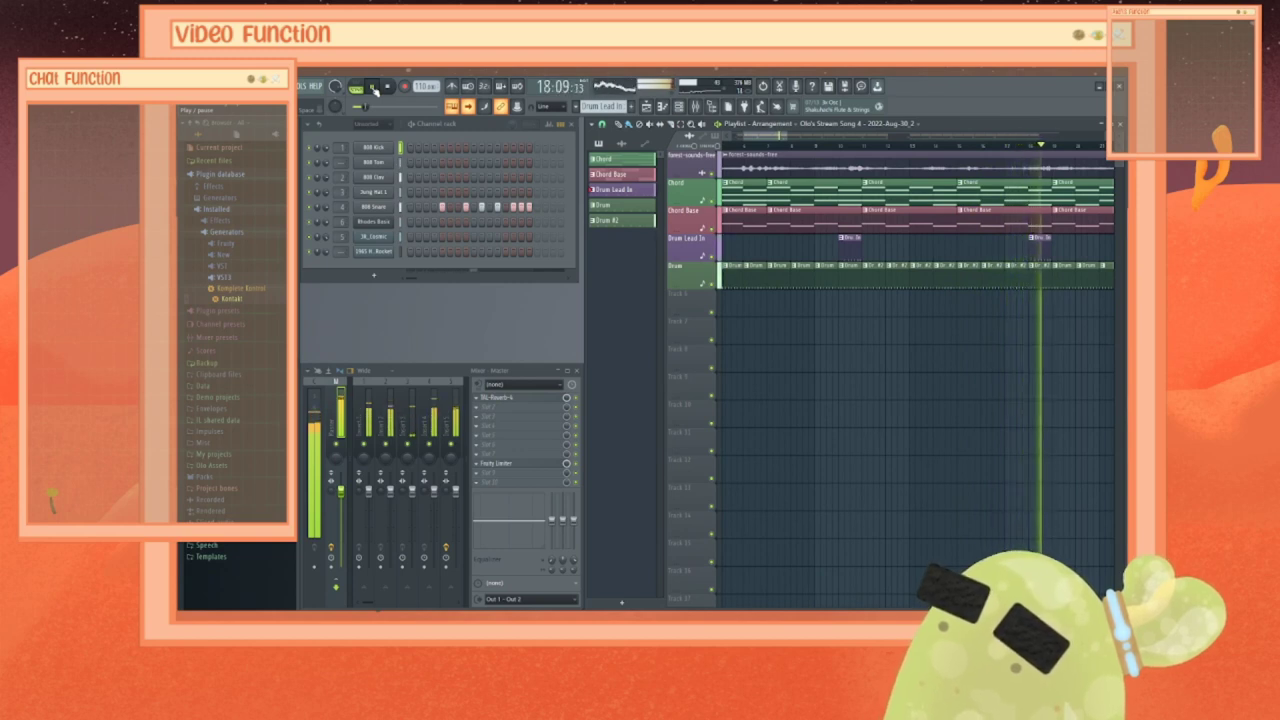
{"action": "left_click", "coordinate": [374, 89]}
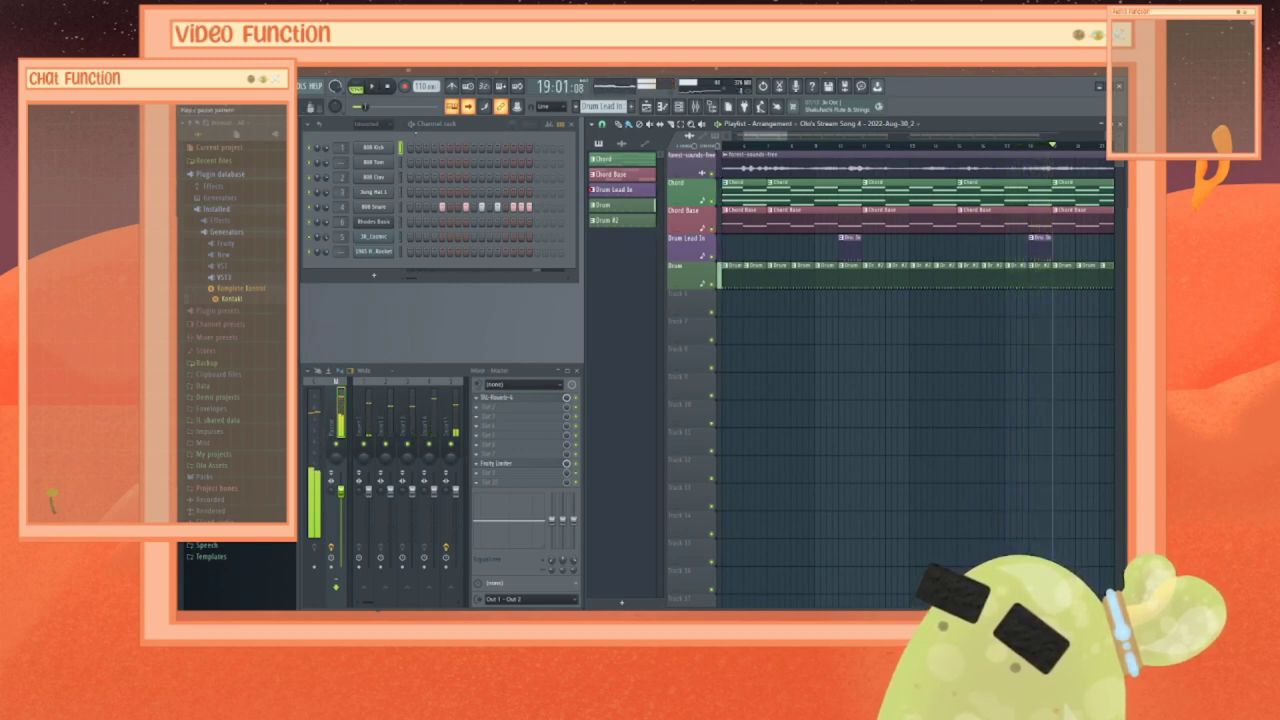
{"action": "left_click_drag", "start_coordinate": [765, 136], "coordinate": [753, 136]}
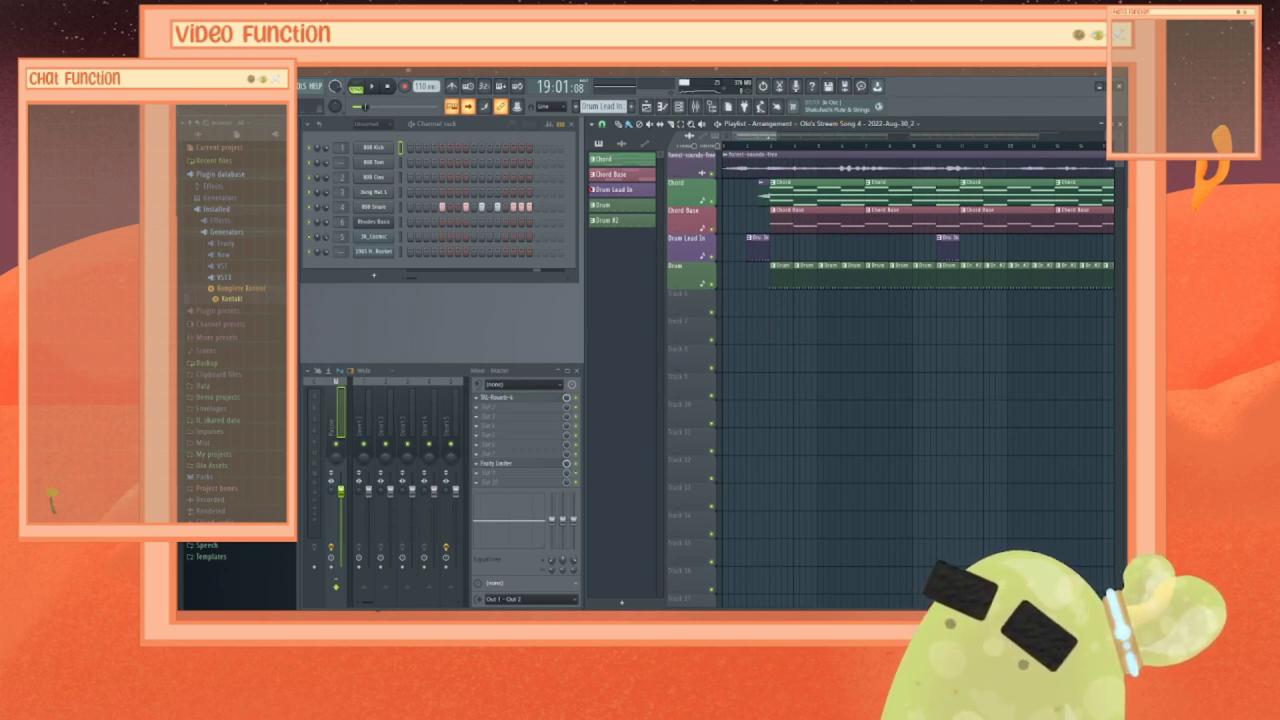
Step: Look through the playlist clips from the start to the end of the arrangement and return to the beginning
{"action": "scroll", "coordinate": [918, 380], "scroll_direction": "right", "scroll_amount": 5}
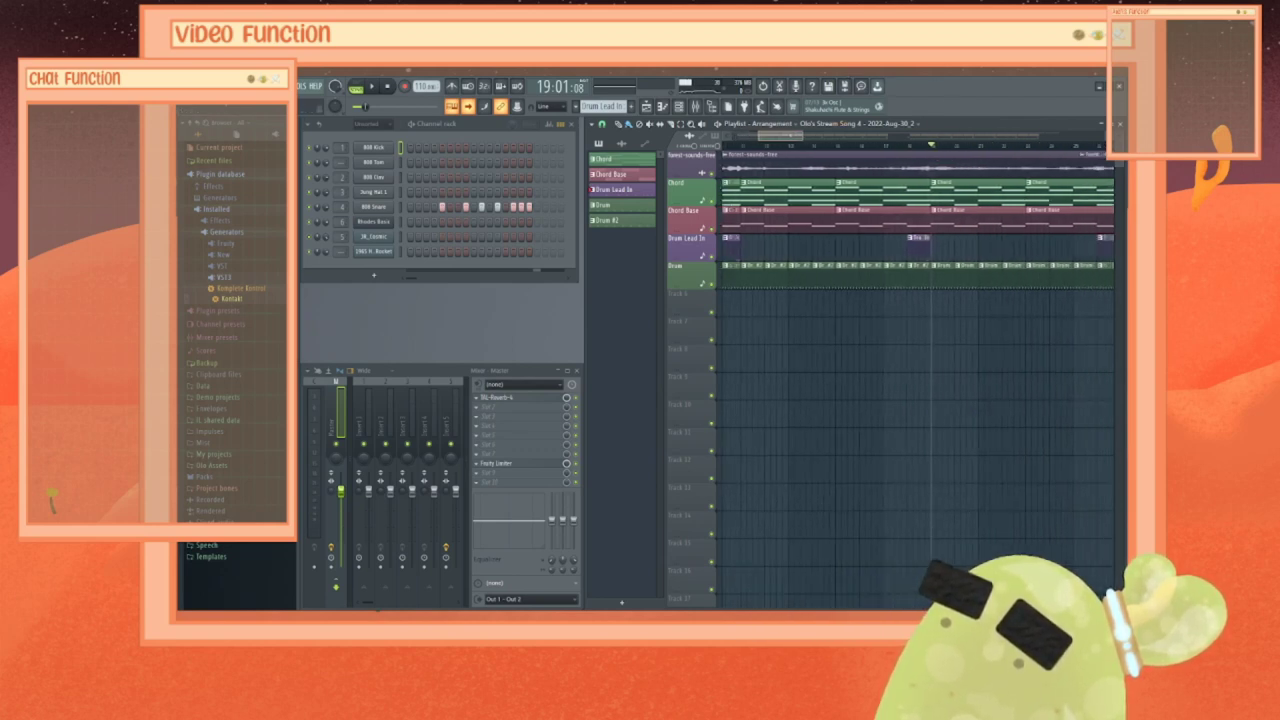
{"action": "scroll", "coordinate": [918, 375], "scroll_direction": "right", "scroll_amount": 4}
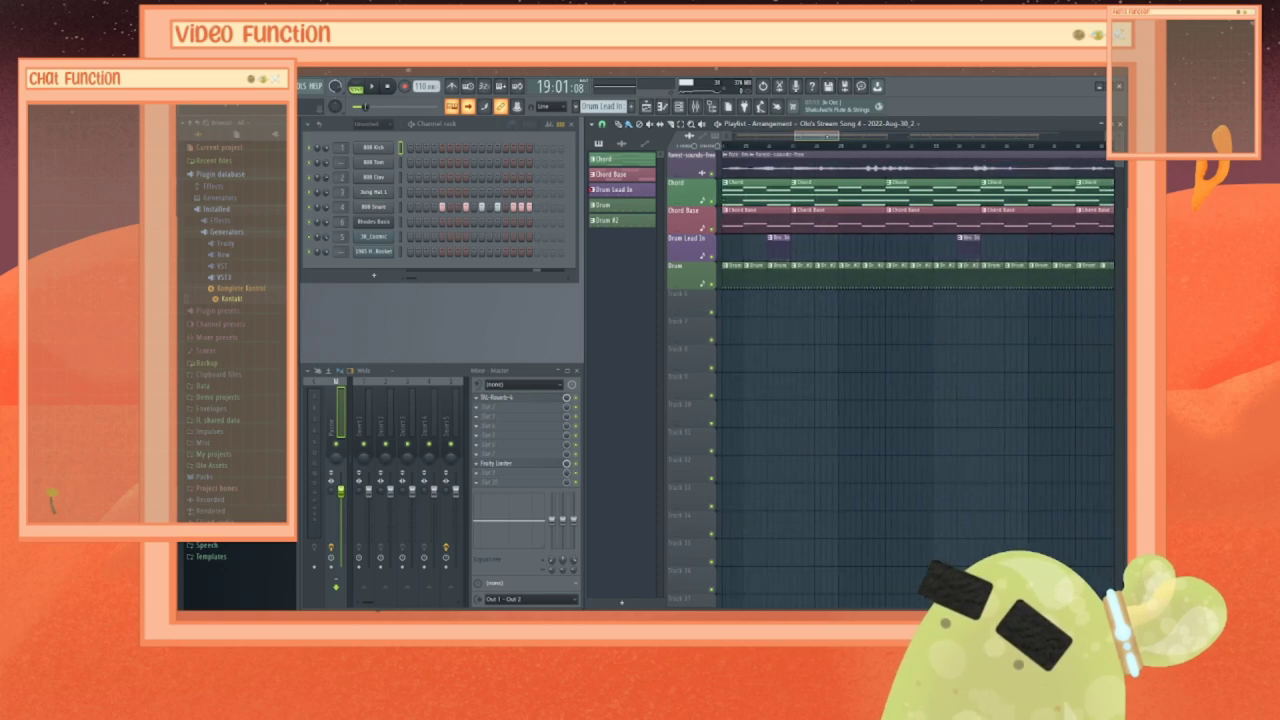
{"action": "scroll", "coordinate": [918, 375], "scroll_direction": "right", "scroll_amount": 5}
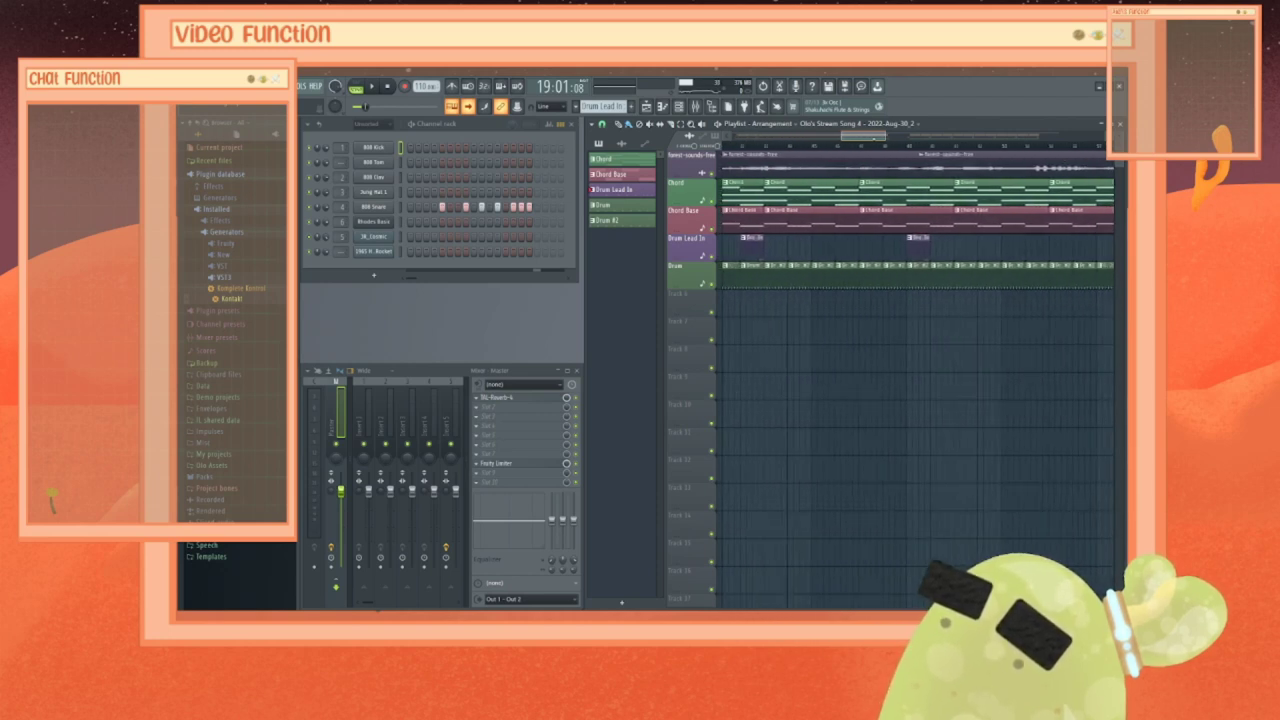
{"action": "scroll", "coordinate": [918, 375], "scroll_direction": "left", "scroll_amount": 3}
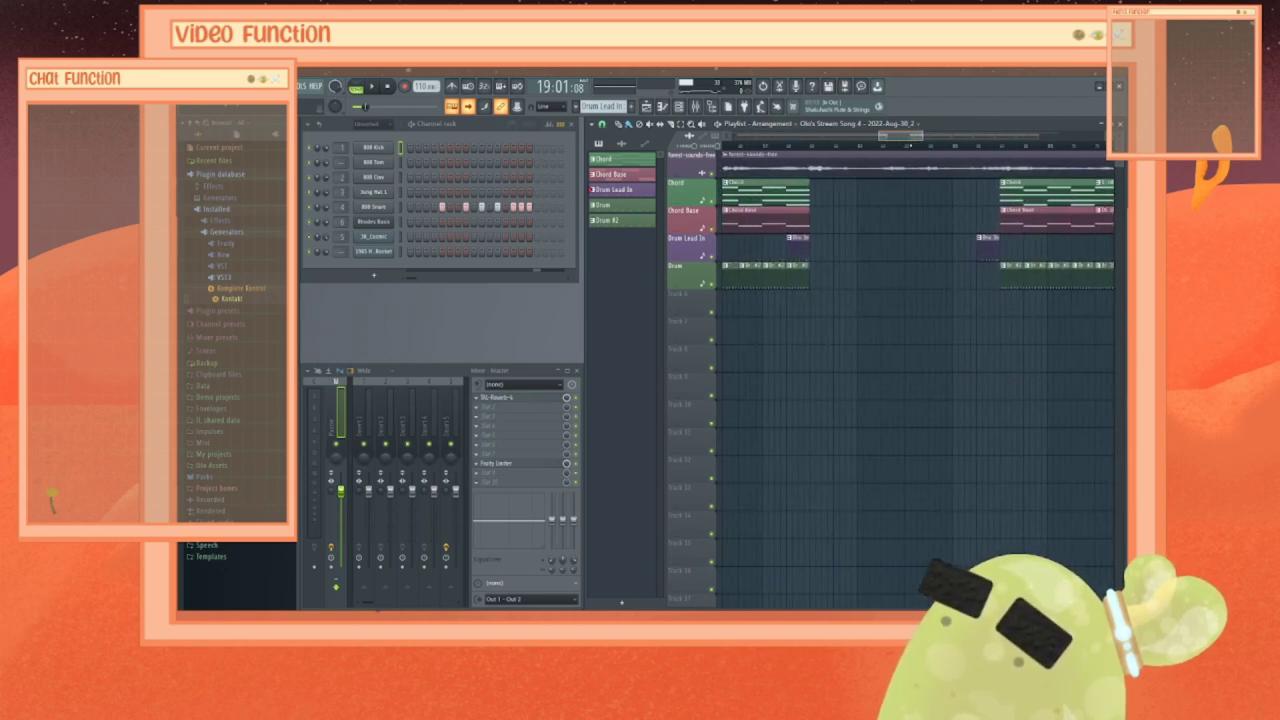
{"action": "scroll", "coordinate": [918, 375], "scroll_direction": "right", "scroll_amount": 5}
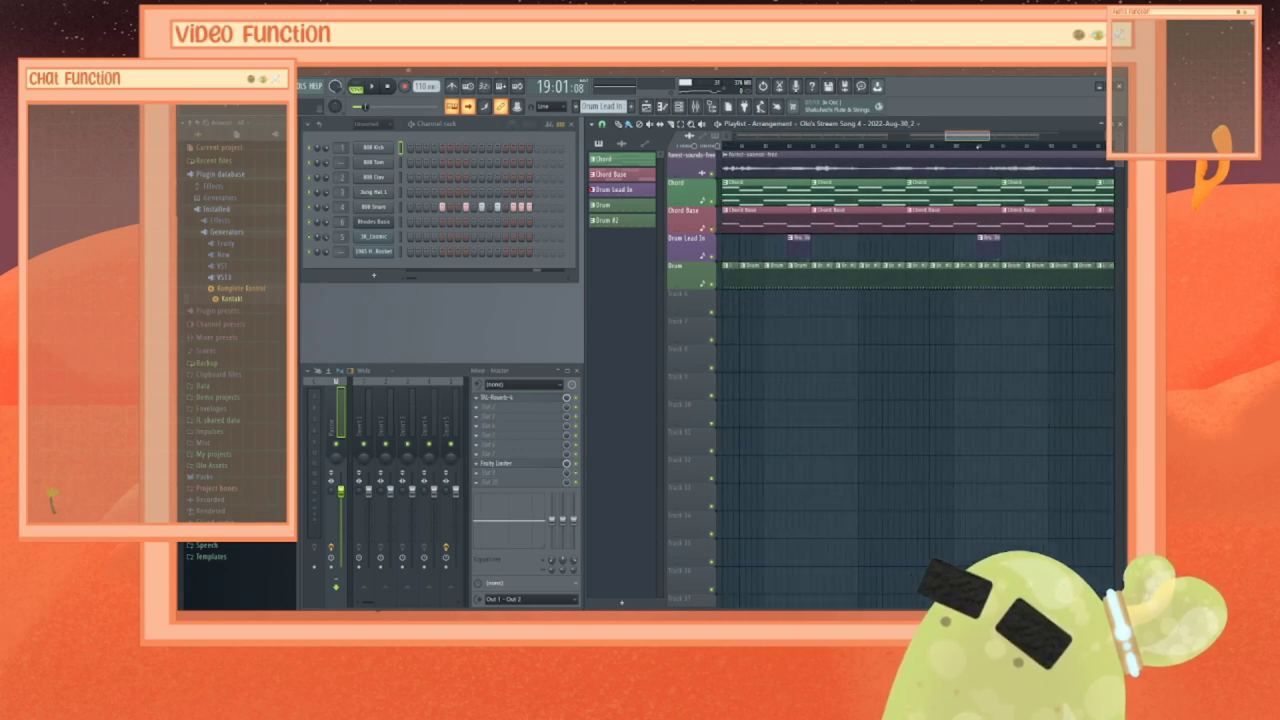
{"action": "scroll", "coordinate": [918, 375], "scroll_direction": "right", "scroll_amount": 1}
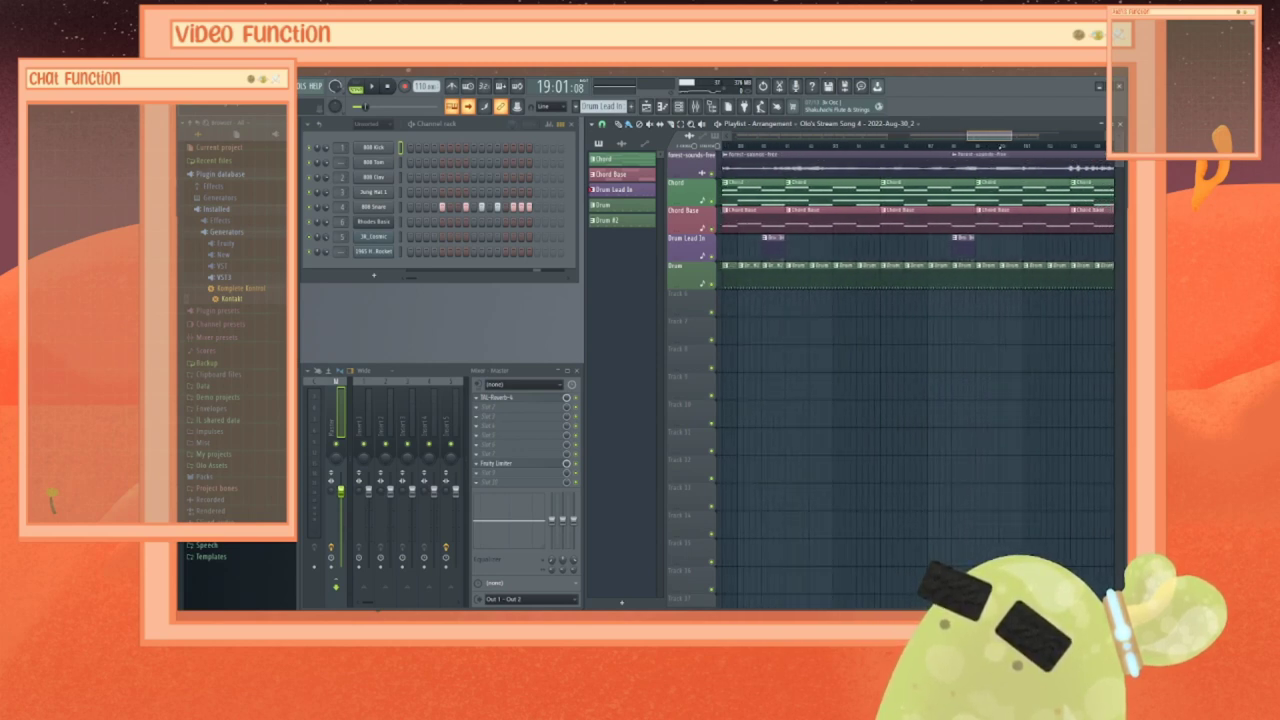
{"action": "scroll", "coordinate": [918, 375], "scroll_direction": "right", "scroll_amount": 4}
{"action": "left_click_drag", "start_coordinate": [1043, 135], "coordinate": [754, 135]}
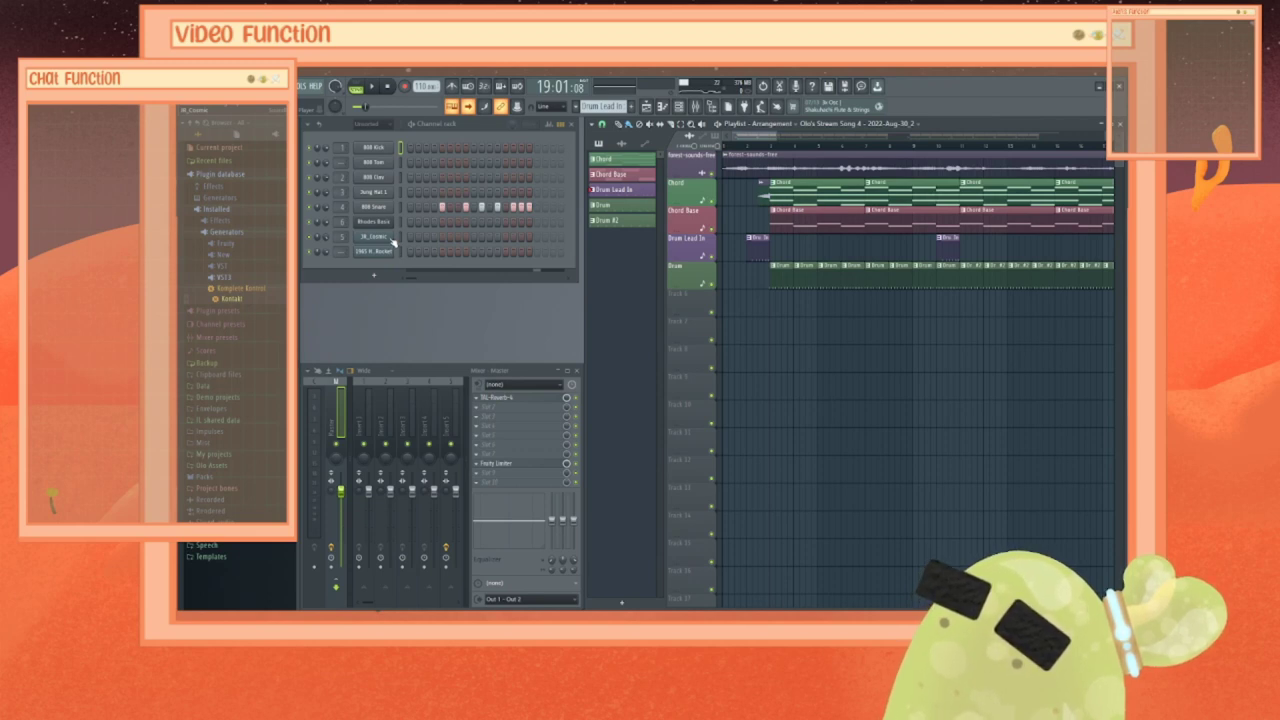
Step: Review the contents of the Drum #2, Chord and Chord Base patterns in the channel rack
{"action": "left_click", "coordinate": [626, 221]}
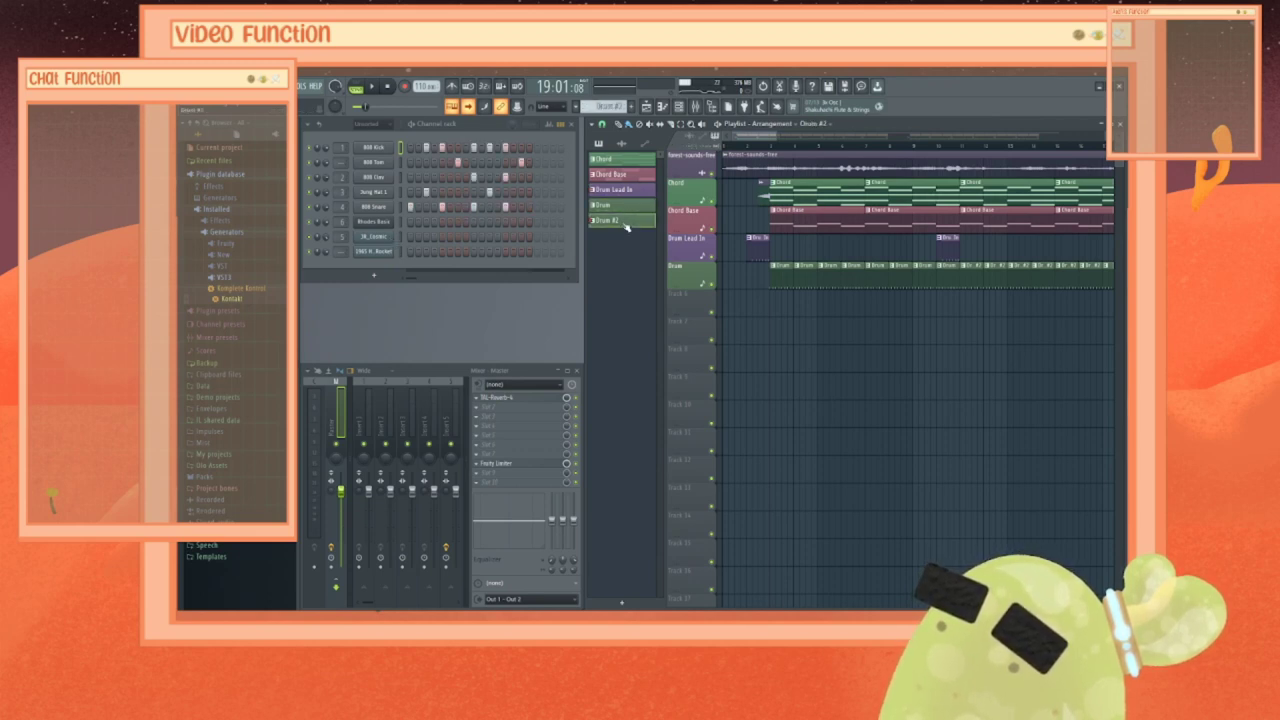
{"action": "left_click", "coordinate": [622, 173]}
{"action": "left_click", "coordinate": [621, 161]}
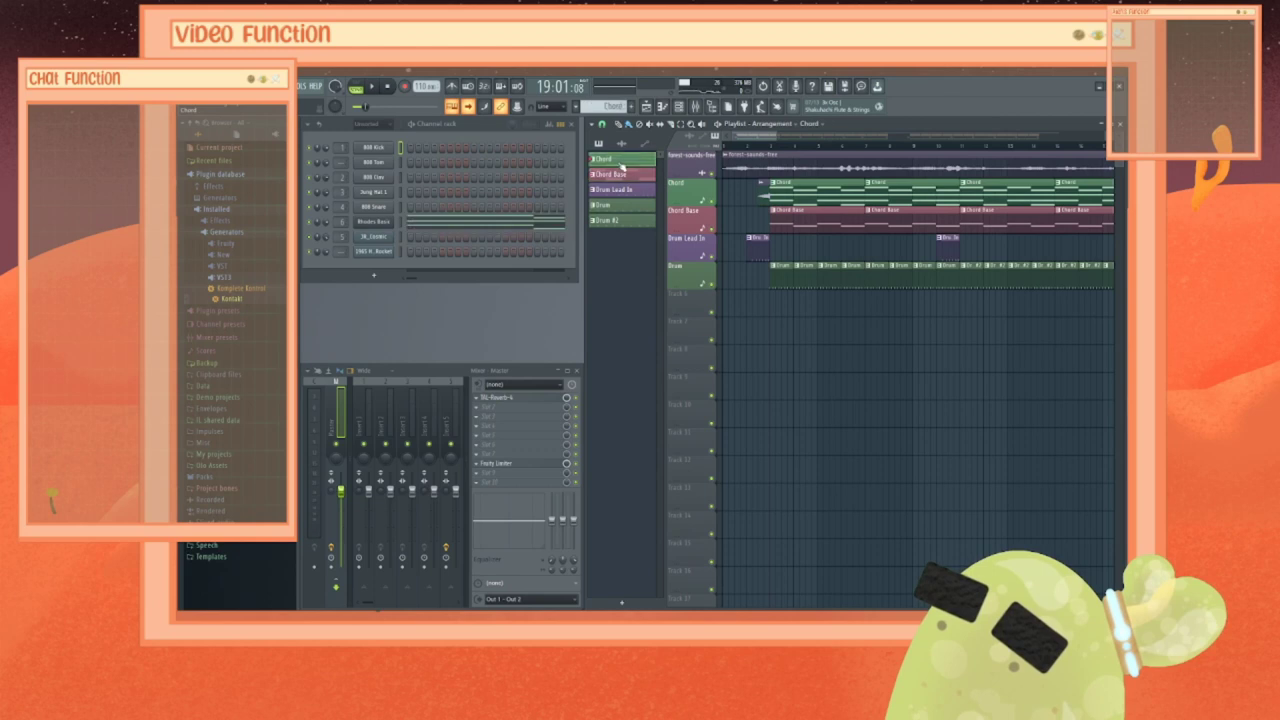
{"action": "left_click", "coordinate": [624, 175]}
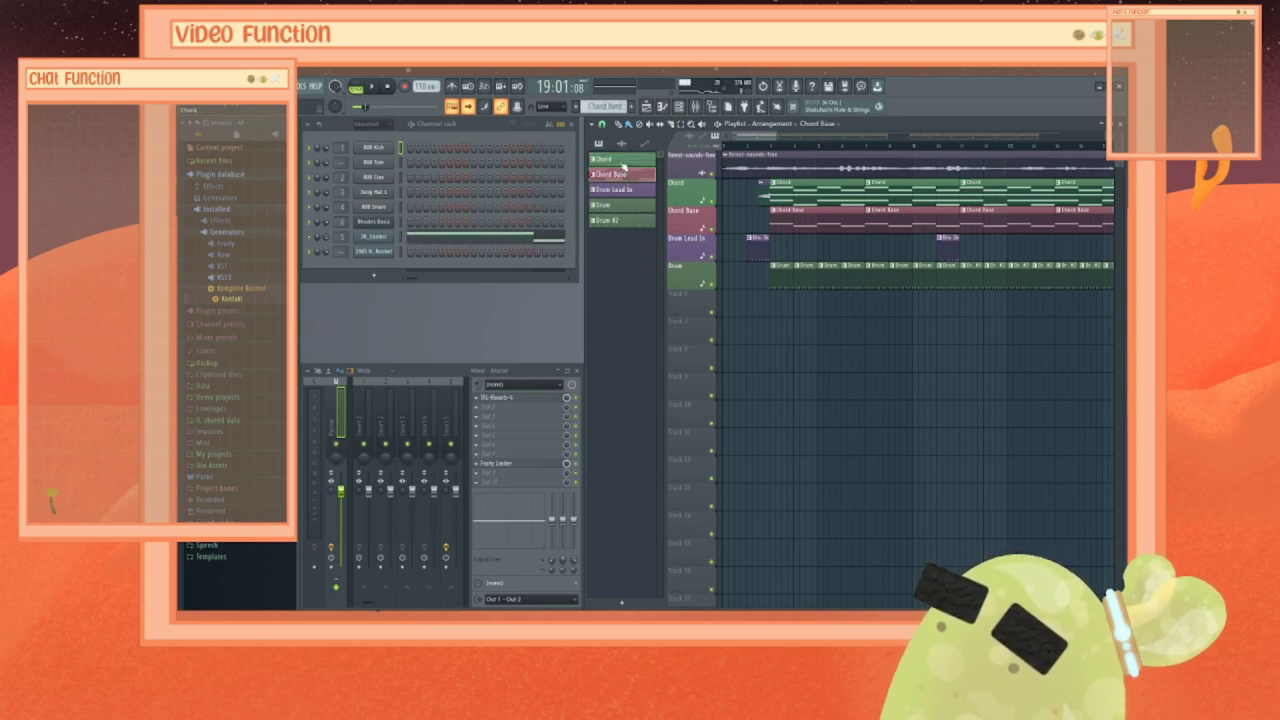
{"action": "left_click", "coordinate": [622, 161]}
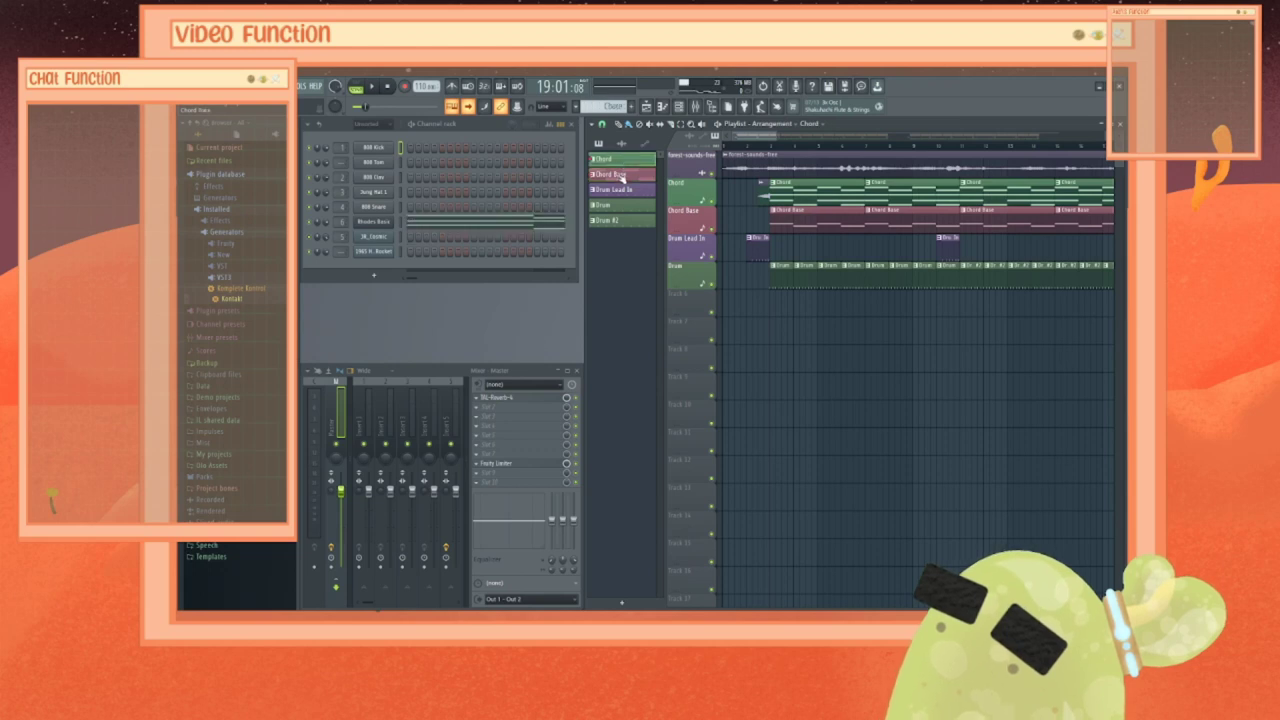
Step: Add a new pattern named Melody and give it a random color
{"action": "left_click", "coordinate": [622, 602]}
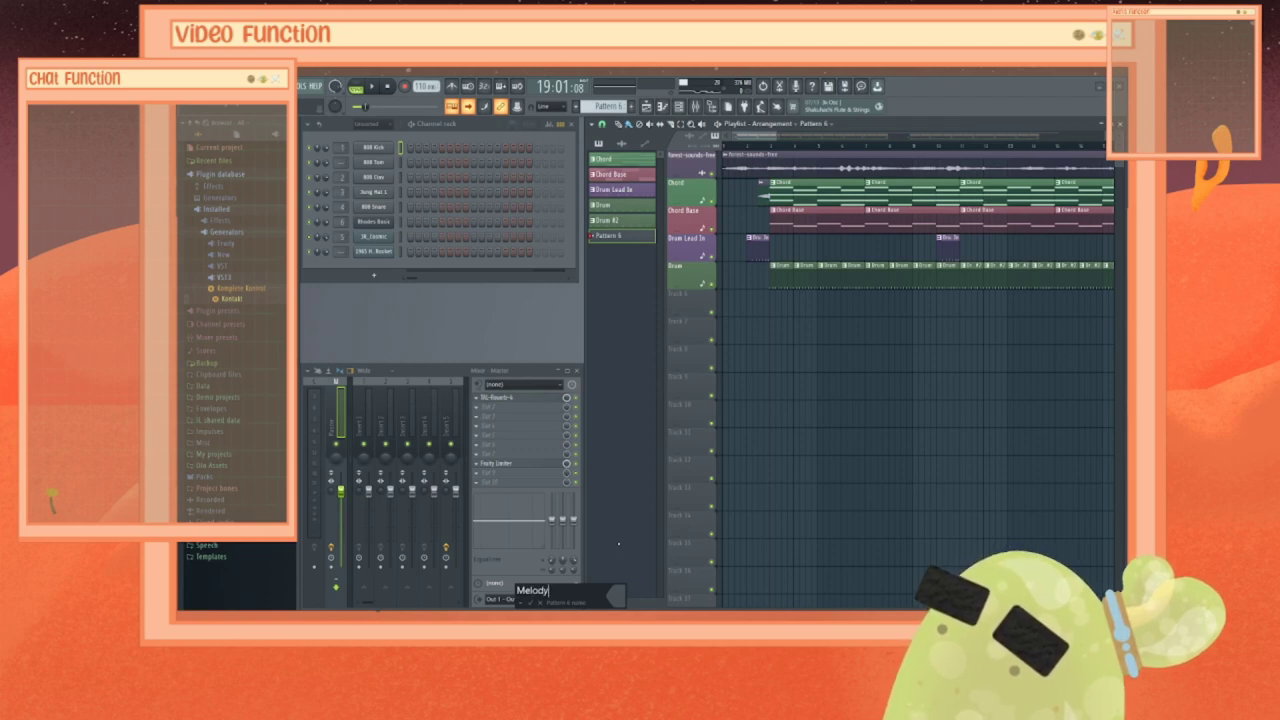
{"action": "type", "text": "Melody"}
{"action": "key", "text": "Return"}
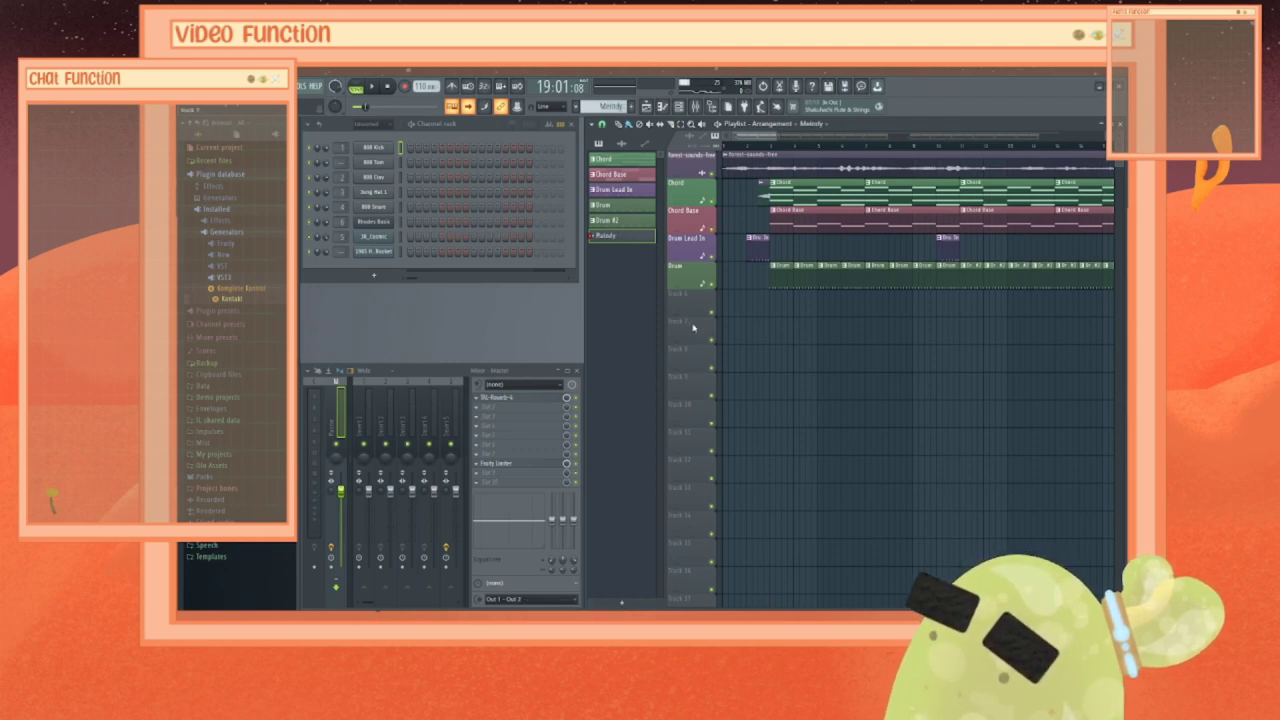
{"action": "right_click", "coordinate": [601, 237]}
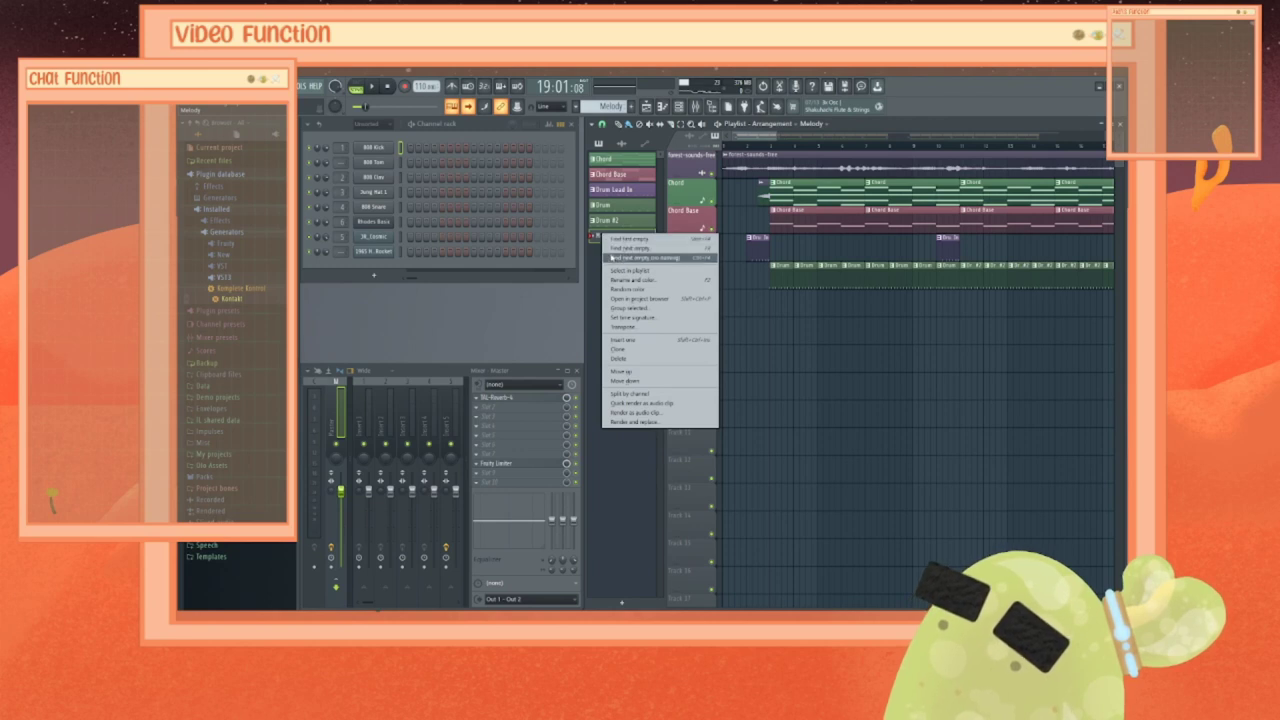
{"action": "left_click", "coordinate": [619, 290]}
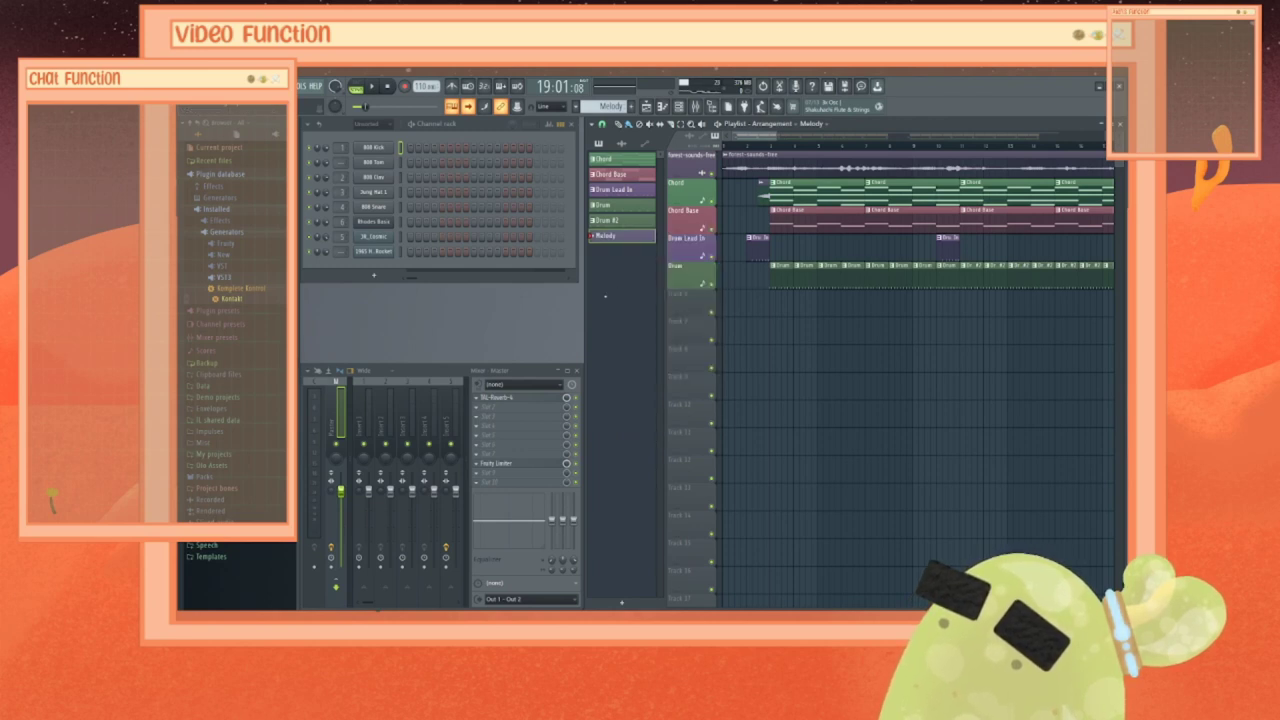
Step: Check the 1965 Harmony Rocket channel's instrument settings, then open its piano roll and audition the C5, C4 and C6 keys
{"action": "left_click", "coordinate": [372, 254]}
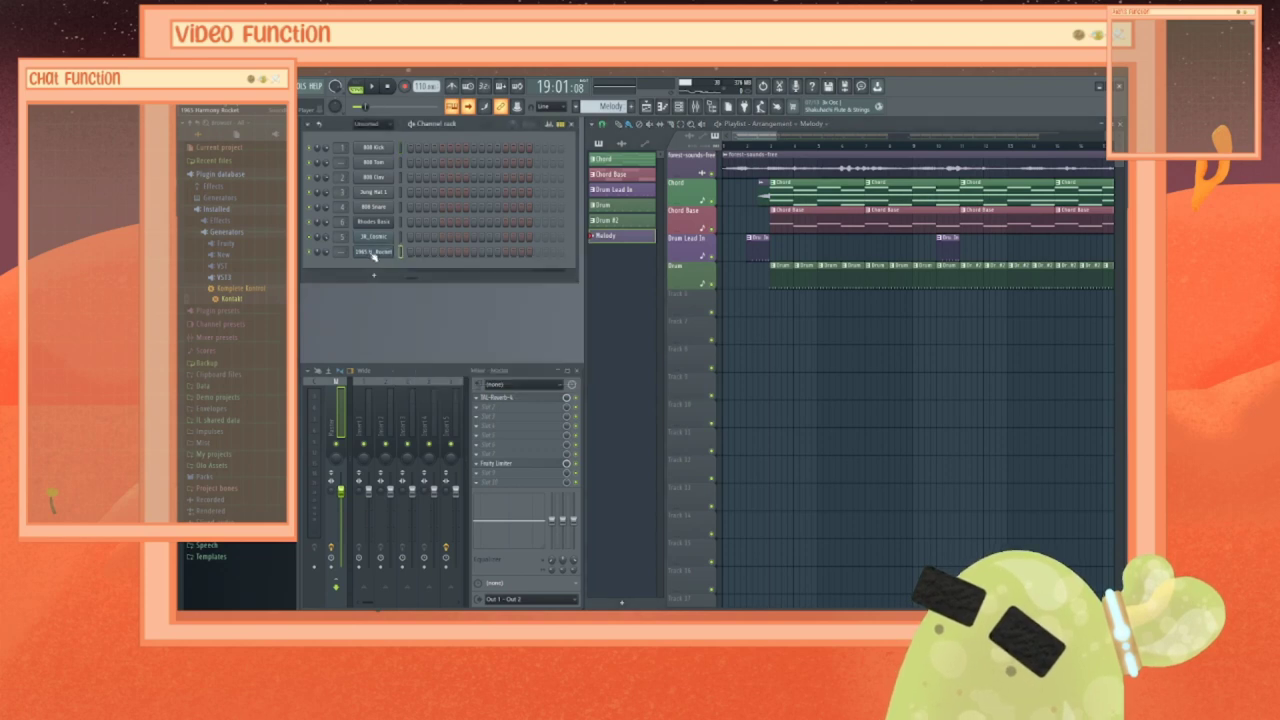
{"action": "left_click", "coordinate": [372, 254]}
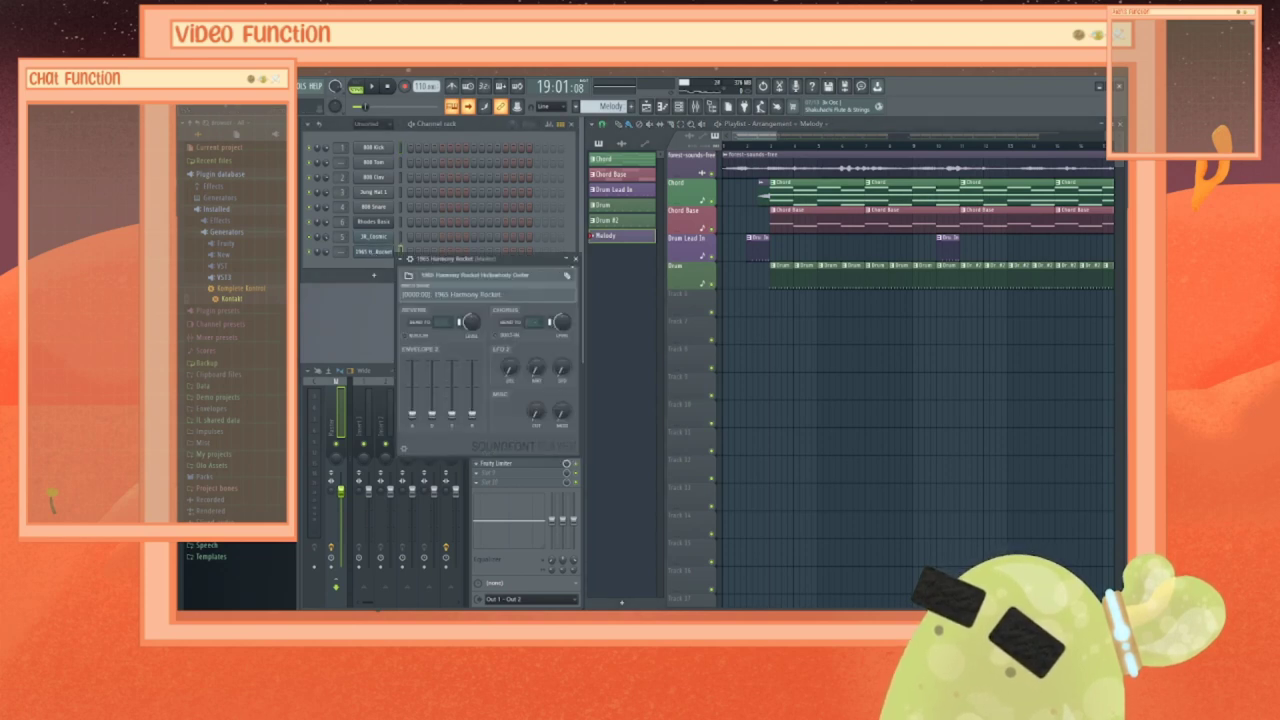
{"action": "left_click", "coordinate": [576, 259]}
{"action": "right_click", "coordinate": [368, 252]}
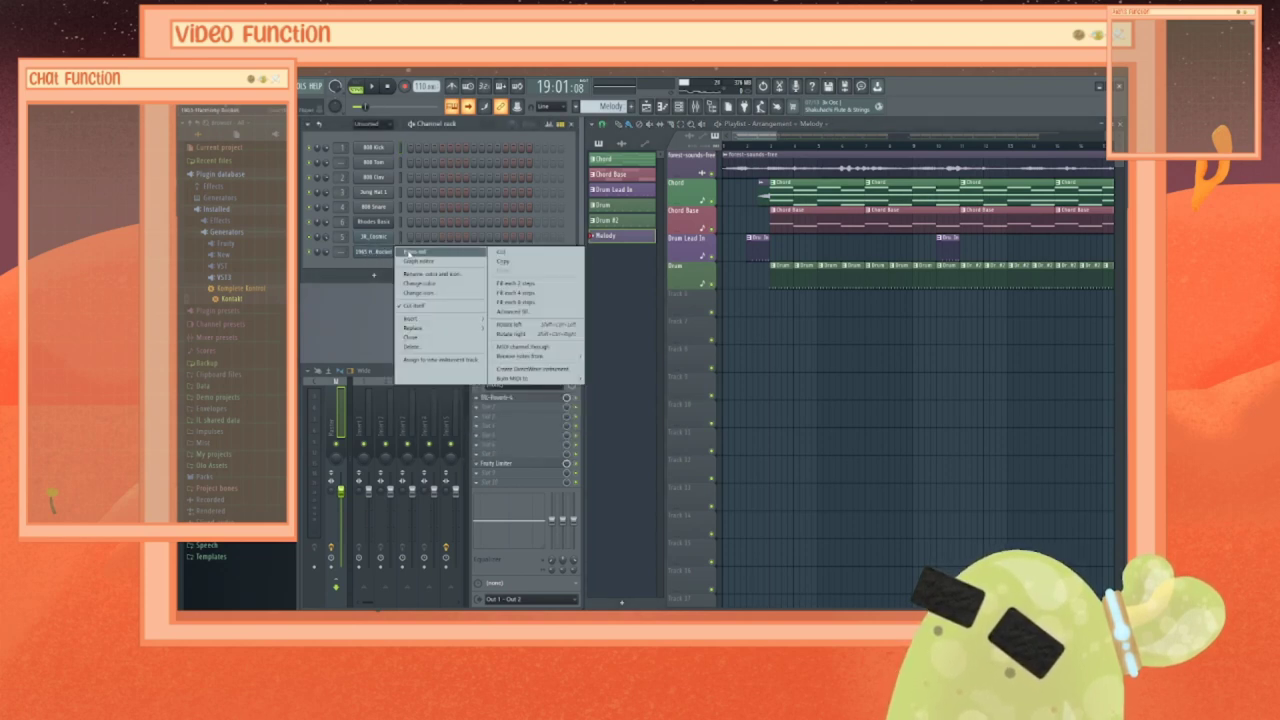
{"action": "left_click", "coordinate": [432, 256]}
{"action": "left_click", "coordinate": [359, 302]}
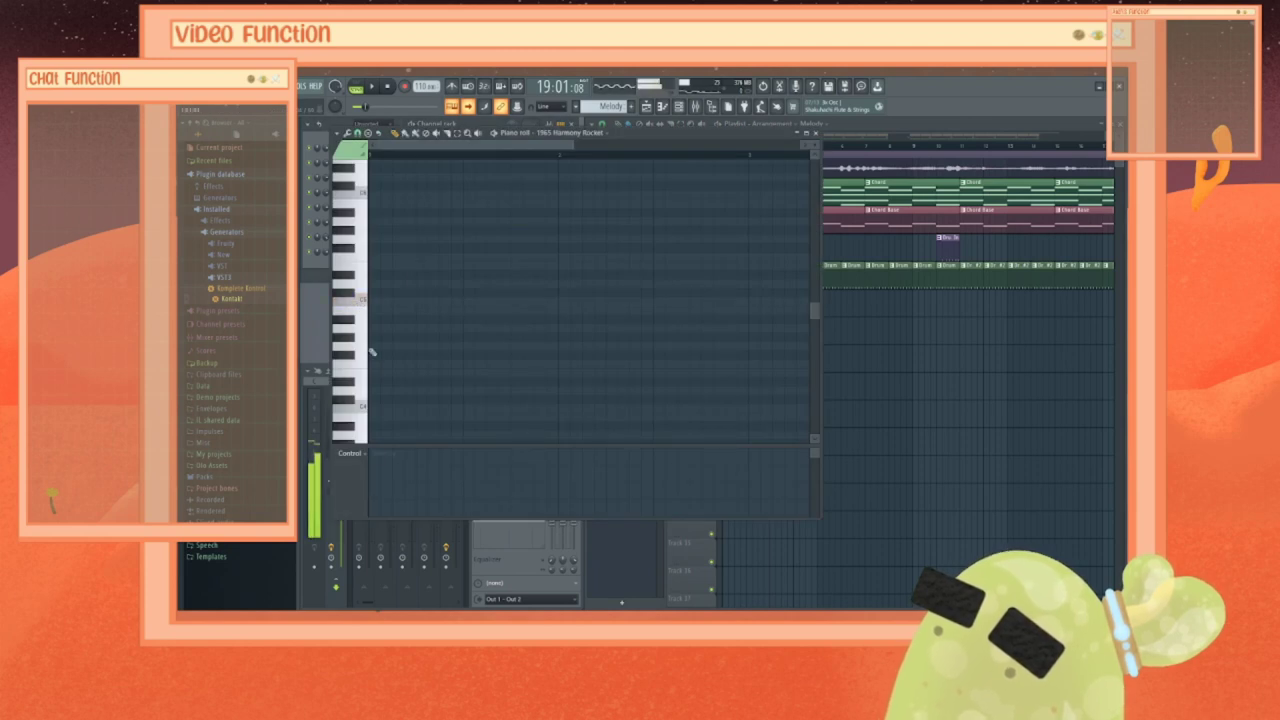
{"action": "left_click", "coordinate": [364, 409]}
{"action": "left_click", "coordinate": [360, 195]}
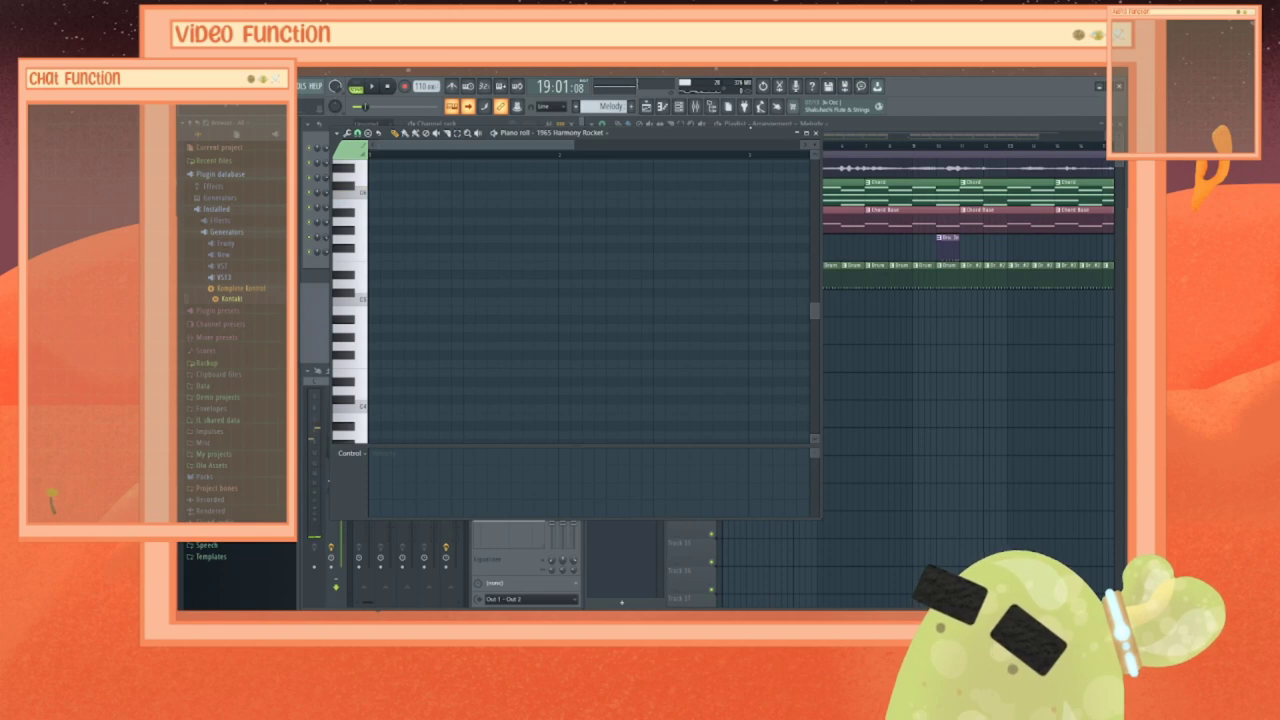
Step: Move the piano roll window clear of the channel names, audition C5 once more, and close the piano roll
{"action": "left_click_drag", "start_coordinate": [745, 132], "coordinate": [918, 144]}
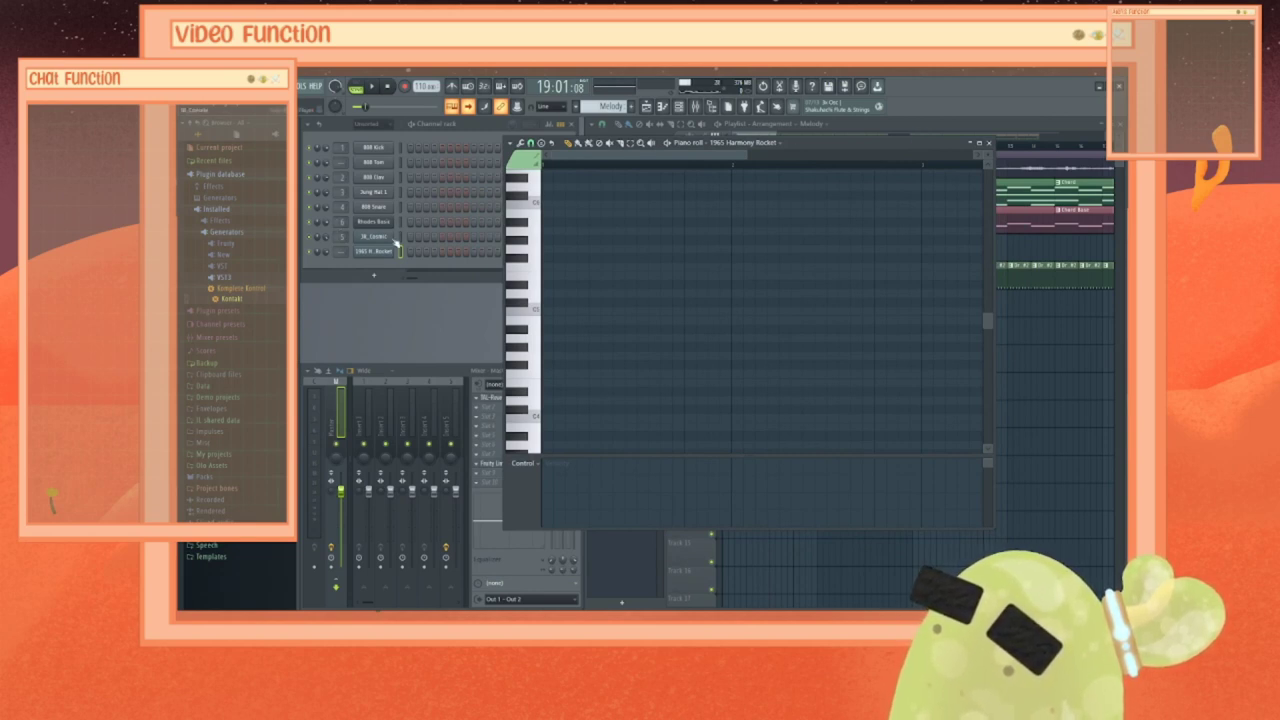
{"action": "left_click", "coordinate": [533, 311]}
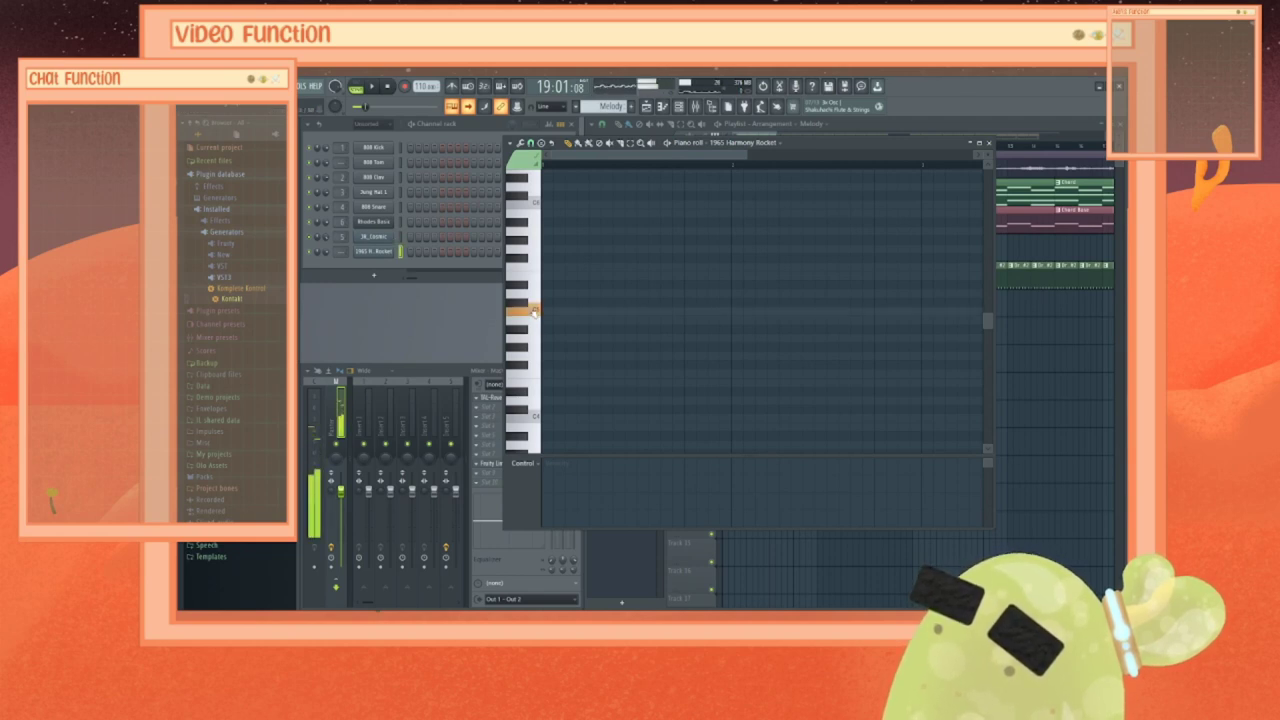
{"action": "left_click", "coordinate": [988, 143]}
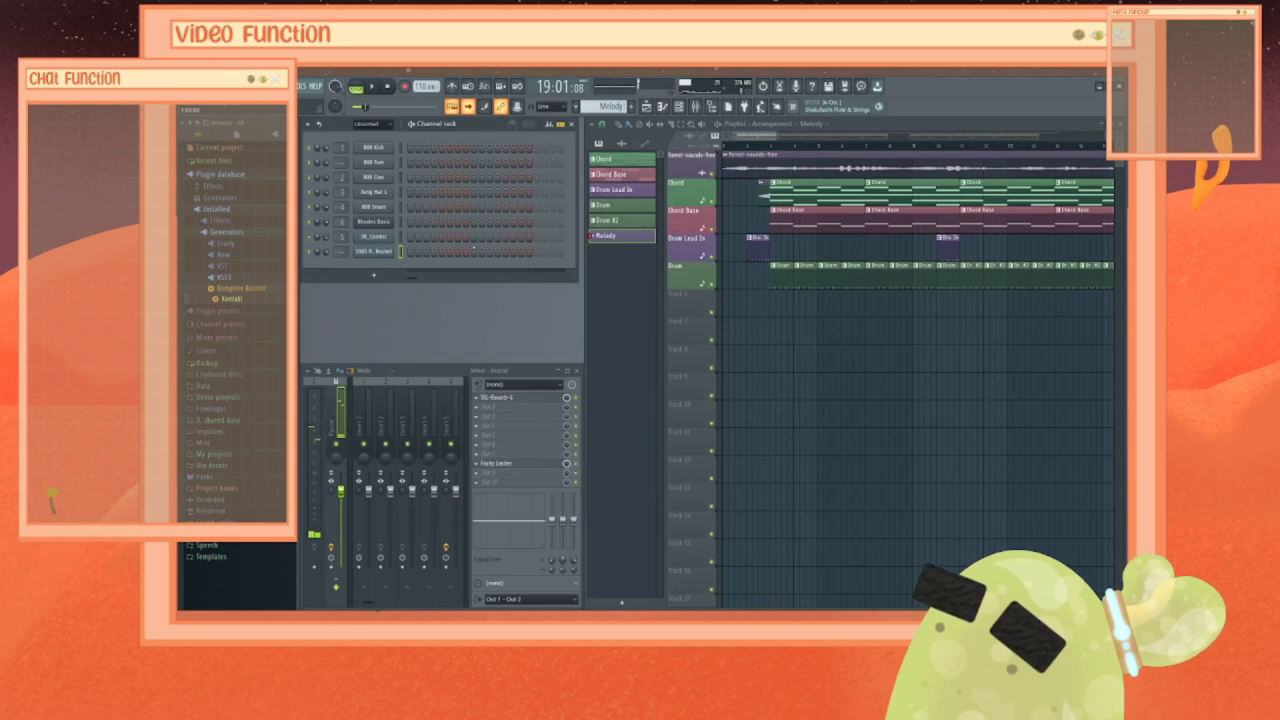
Step: Audition C5 in the JR_Cosmic channel's piano roll for comparison and close the piano roll
{"action": "right_click", "coordinate": [380, 240]}
{"action": "left_click", "coordinate": [405, 237]}
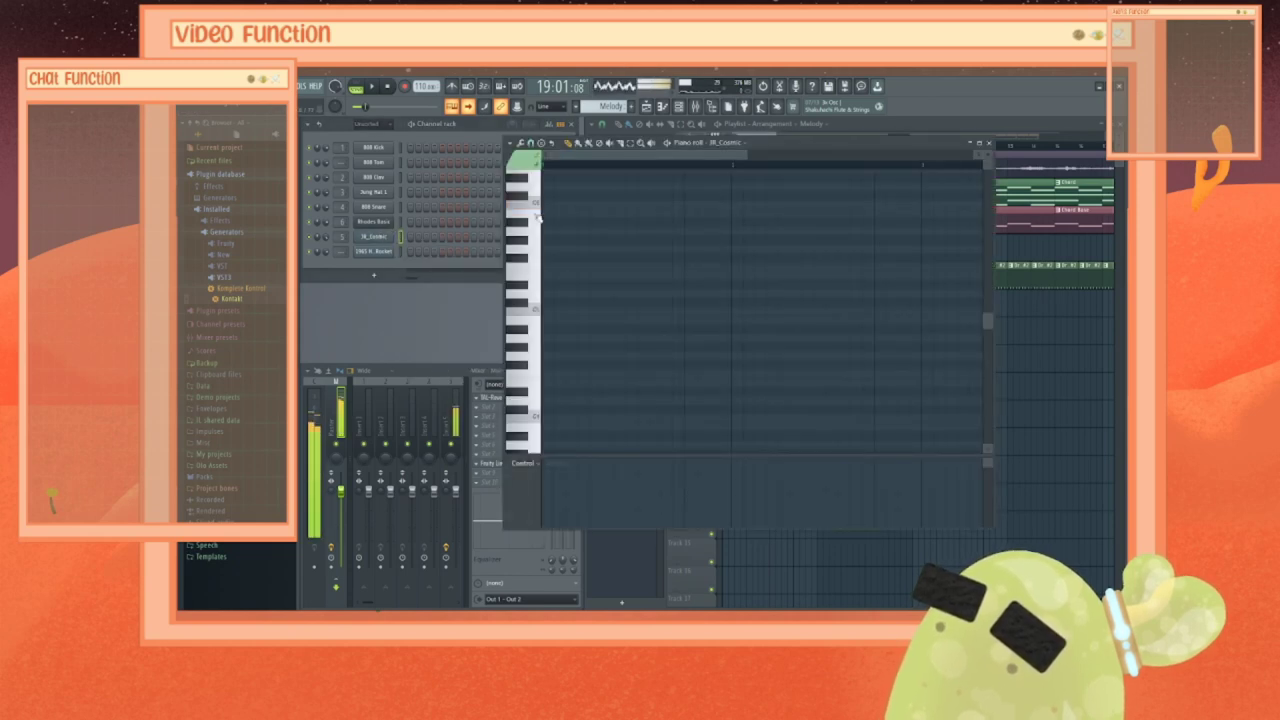
{"action": "left_click", "coordinate": [536, 311]}
{"action": "left_click", "coordinate": [536, 311]}
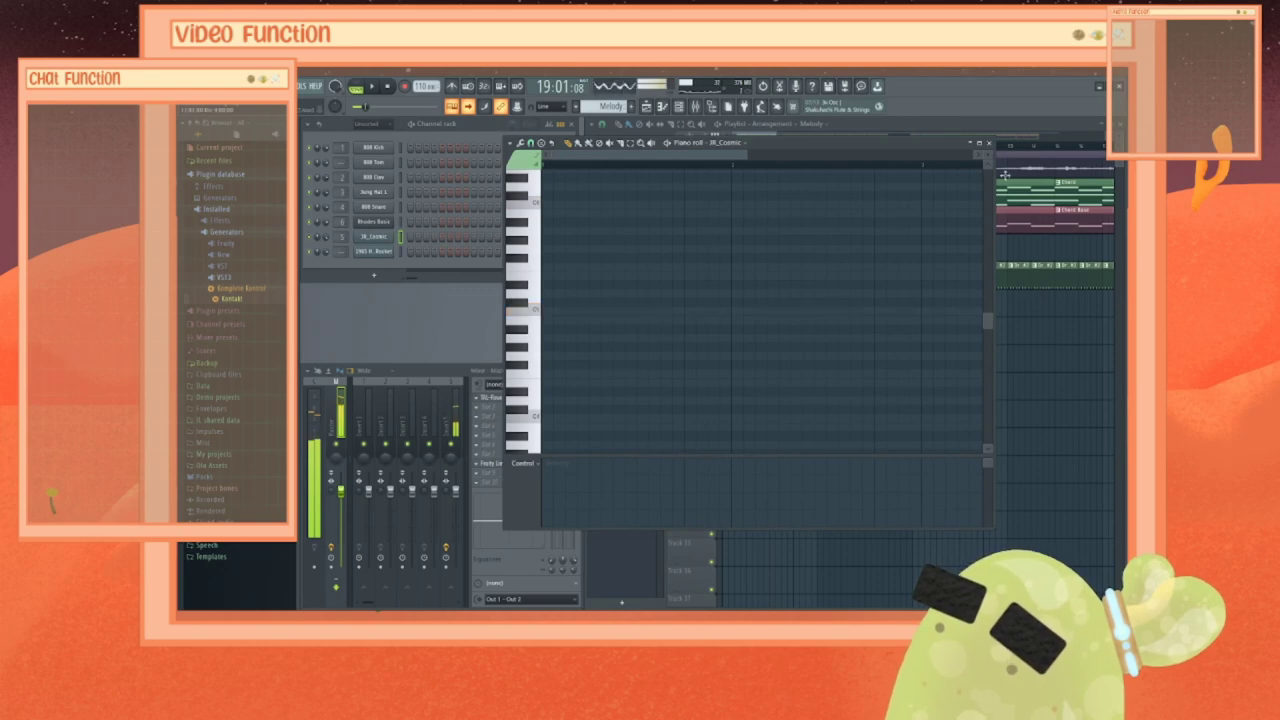
{"action": "left_click", "coordinate": [989, 143]}
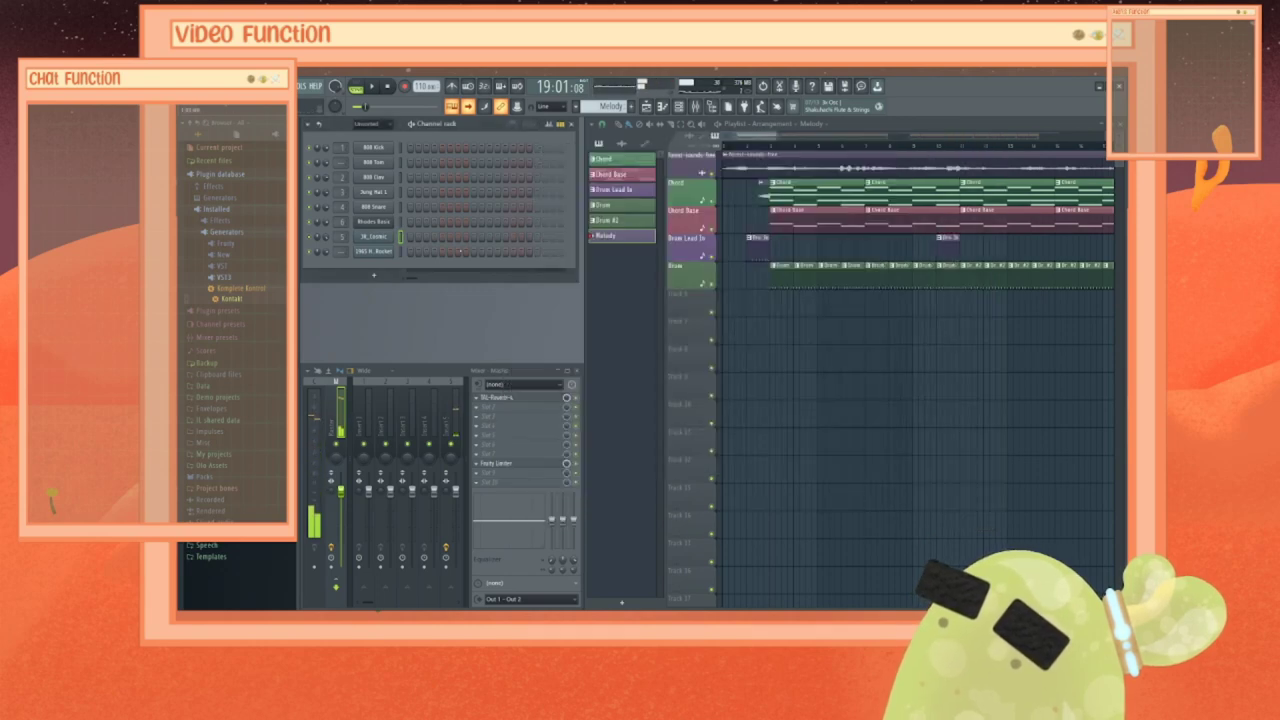
Step: Reopen the 1965 Harmony Rocket piano roll for the Melody pattern and audition C5 repeatedly along with the C6 octave
{"action": "right_click", "coordinate": [378, 256]}
{"action": "left_click", "coordinate": [420, 254]}
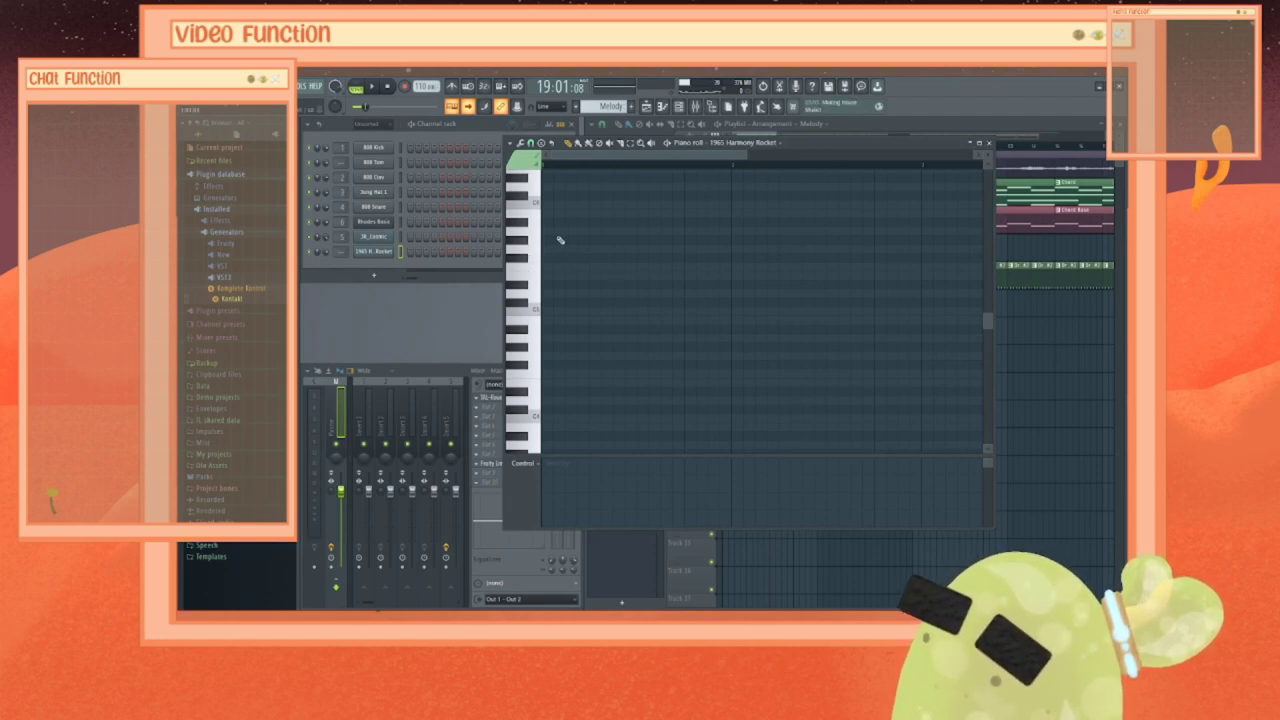
{"action": "left_click", "coordinate": [540, 210]}
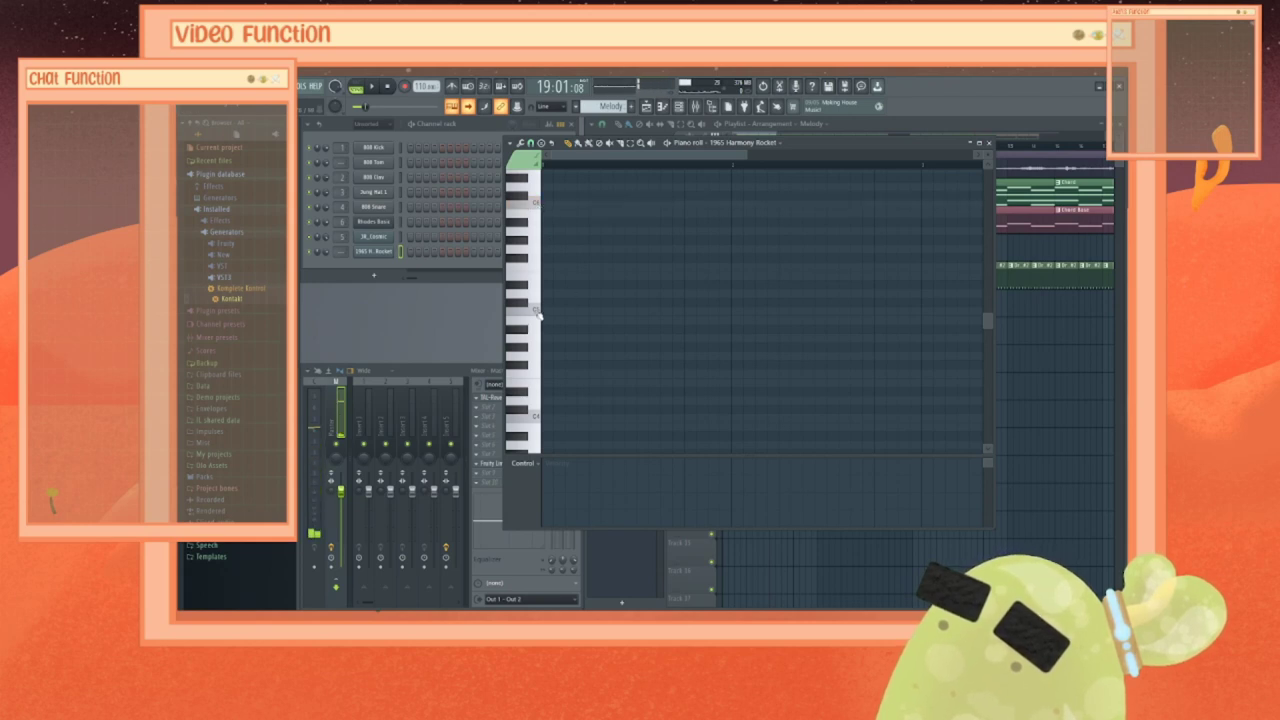
{"action": "left_click", "coordinate": [538, 312]}
{"action": "left_click", "coordinate": [538, 312]}
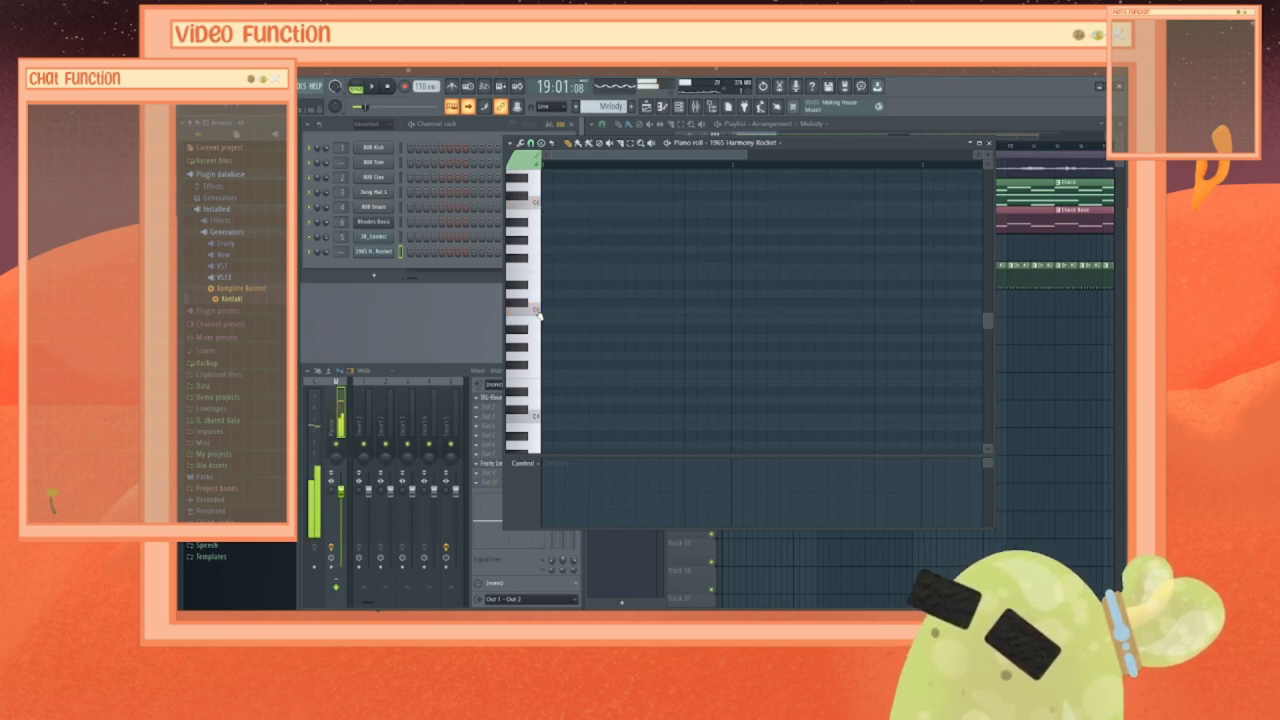
{"action": "left_click", "coordinate": [538, 312]}
{"action": "left_click", "coordinate": [538, 312]}
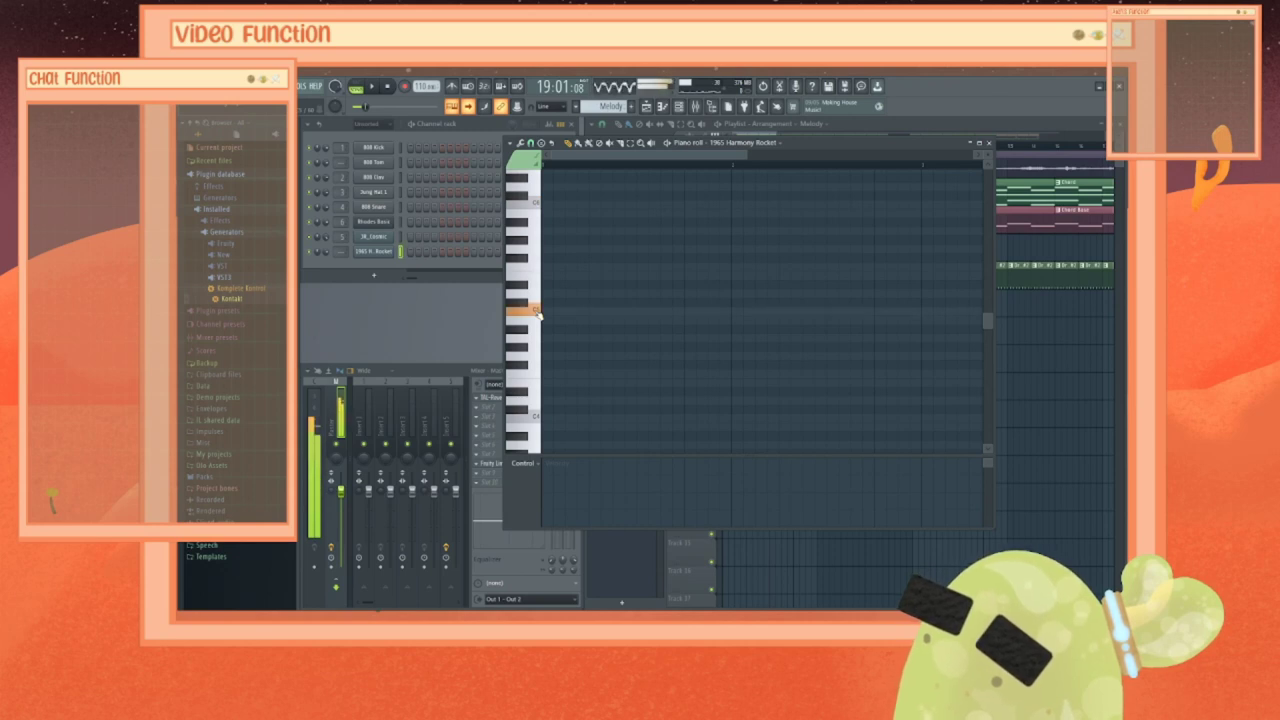
{"action": "left_click", "coordinate": [538, 312]}
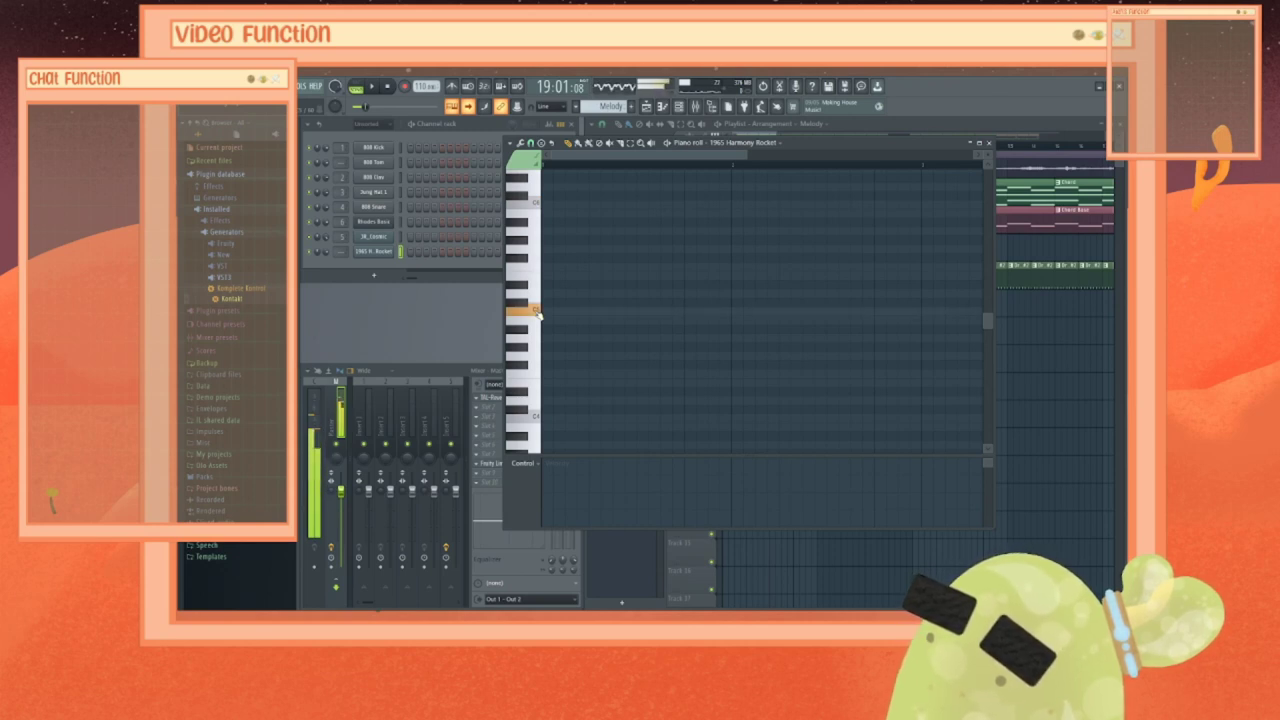
{"action": "left_click", "coordinate": [537, 203]}
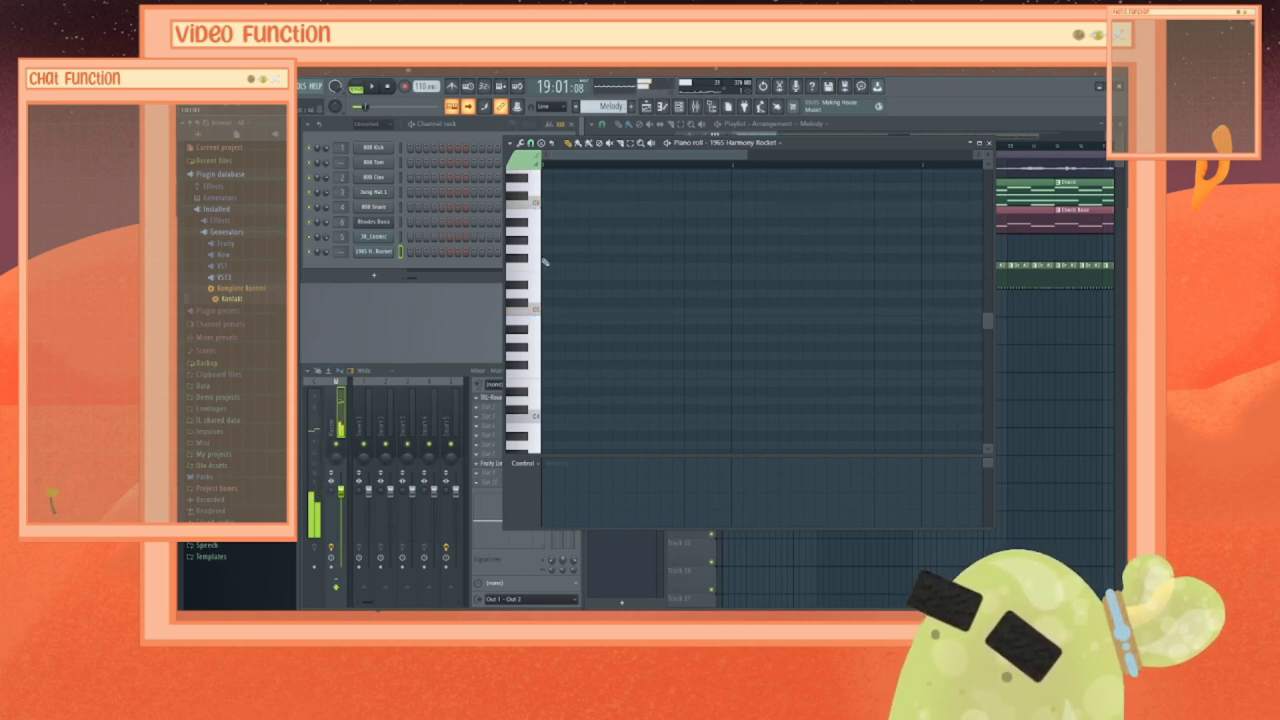
Step: Audition the 1965 Harmony Rocket keys from C4 up to C7, including several keys just above C6
{"action": "left_click", "coordinate": [538, 310]}
{"action": "left_click", "coordinate": [538, 416]}
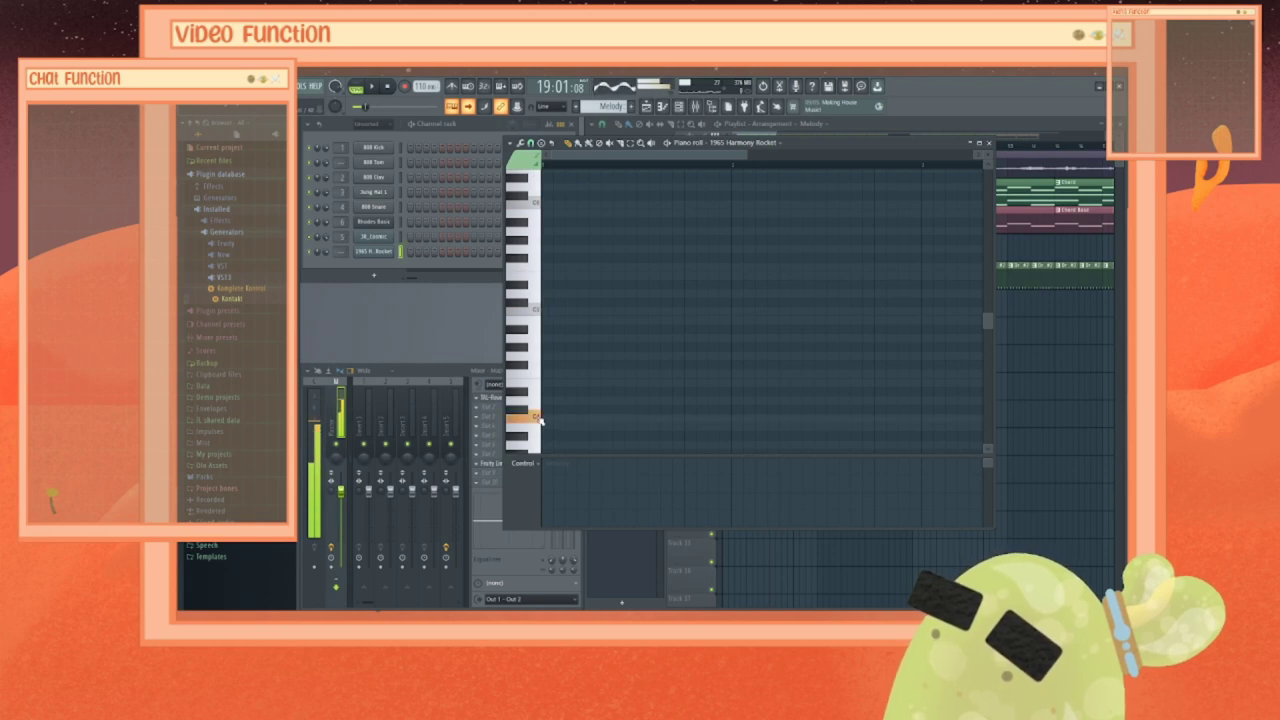
{"action": "left_click", "coordinate": [538, 312]}
{"action": "left_click", "coordinate": [538, 204]}
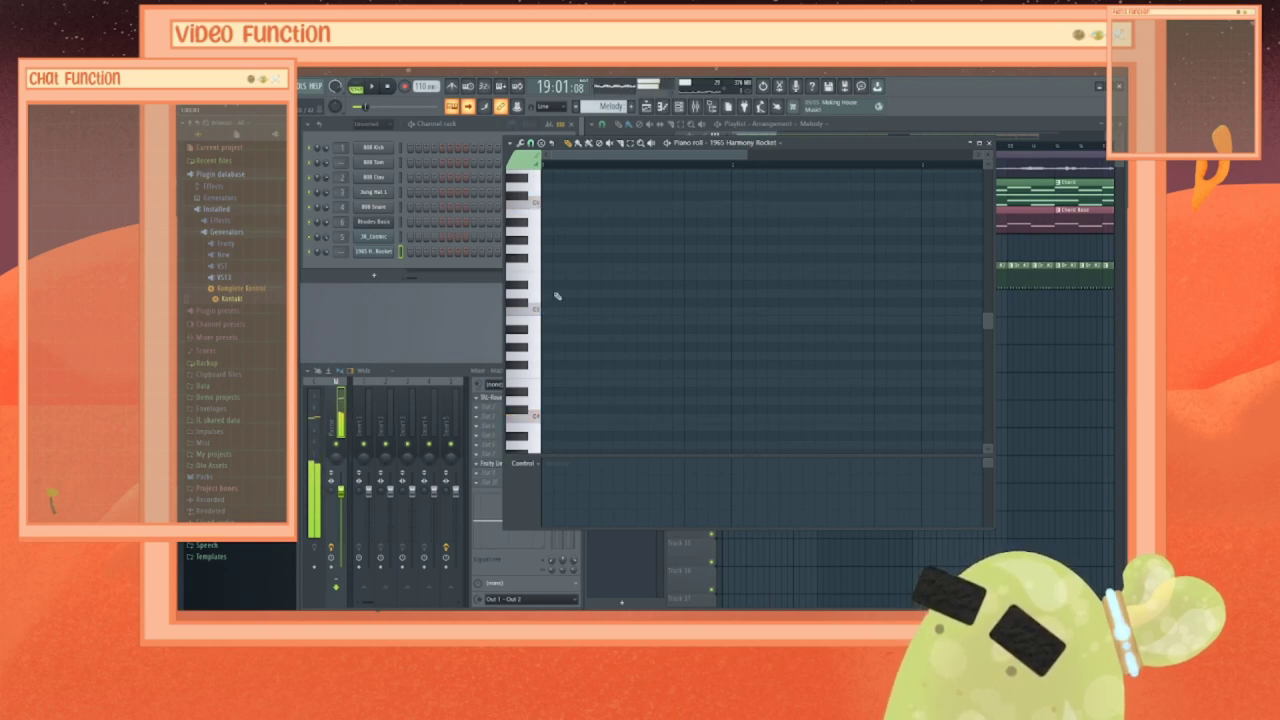
{"action": "scroll", "coordinate": [549, 286], "scroll_direction": "up", "scroll_amount": 1}
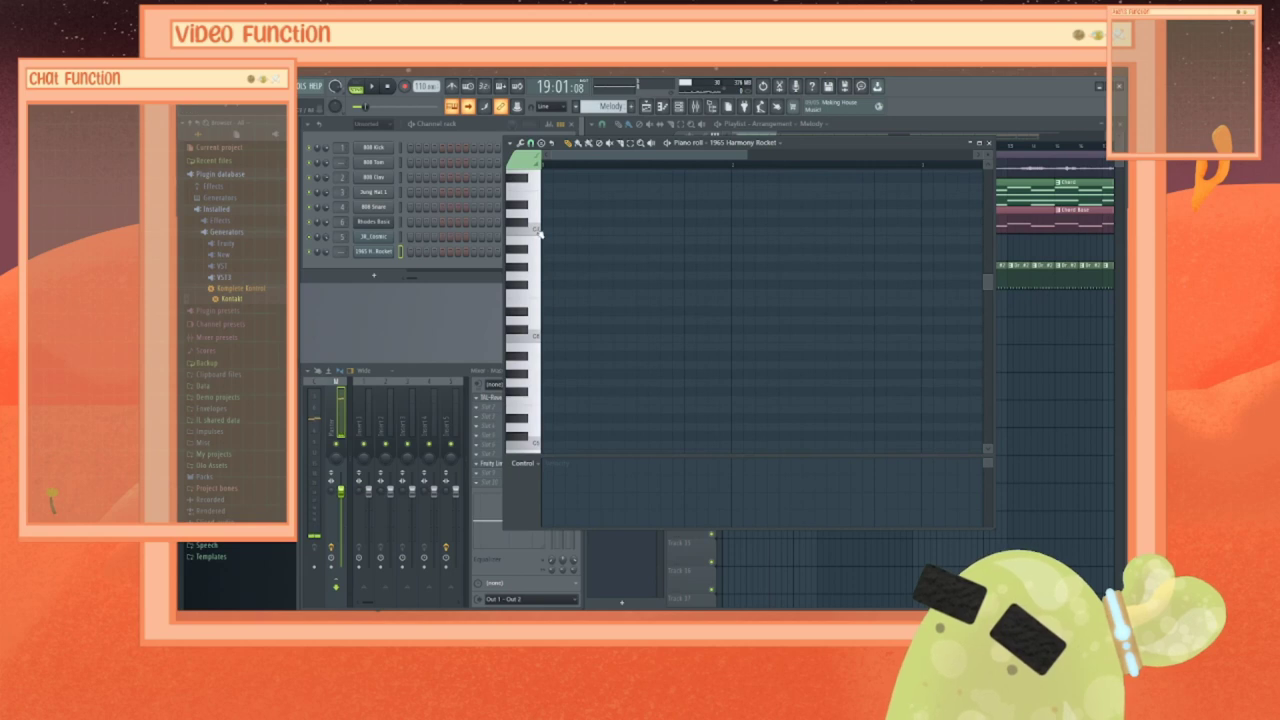
{"action": "left_click", "coordinate": [539, 230]}
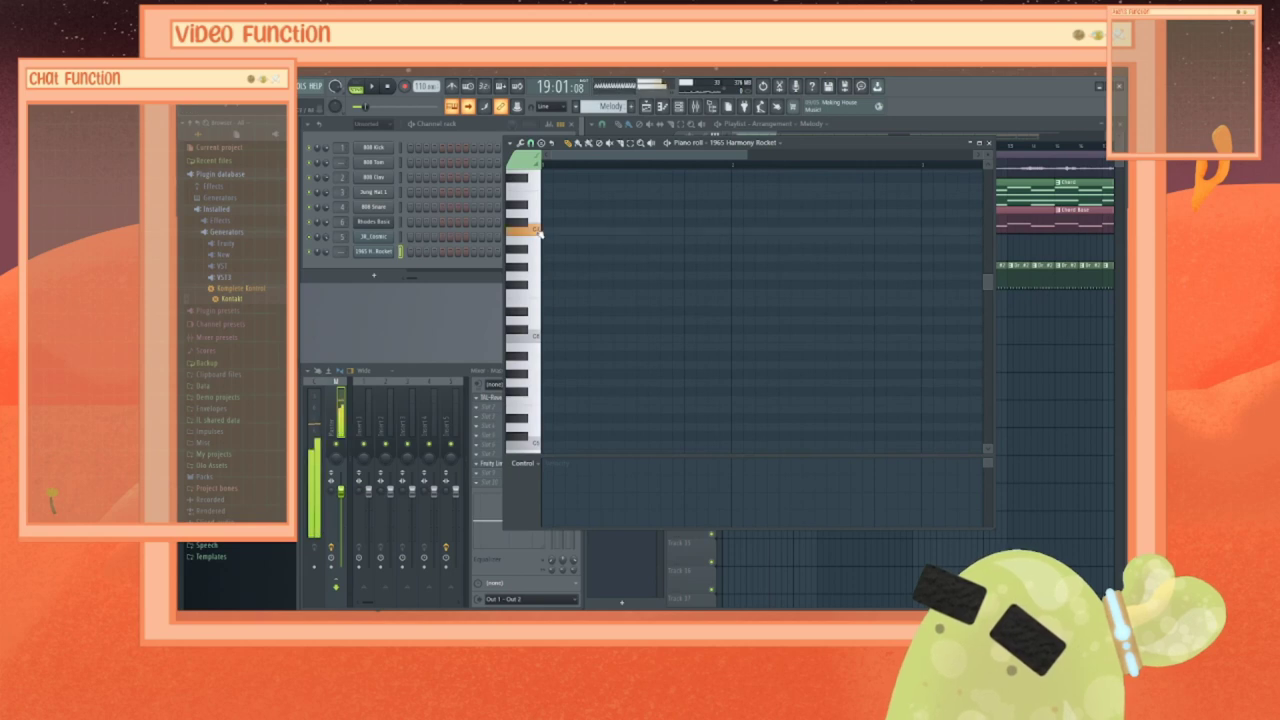
{"action": "left_click", "coordinate": [540, 322]}
{"action": "left_click", "coordinate": [540, 305]}
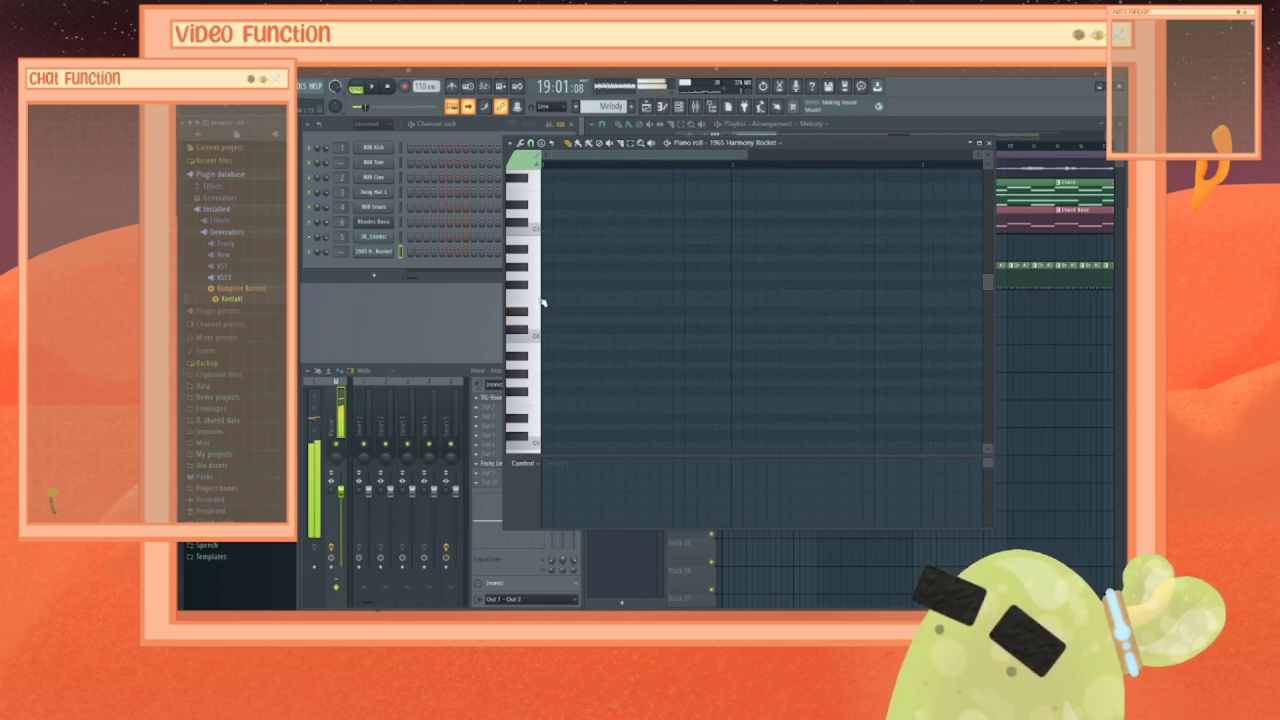
{"action": "left_click", "coordinate": [540, 293]}
Step: Draw five consecutive eighth notes from the pattern's start in the order C5, E5, D5, A5, D5
{"action": "scroll", "coordinate": [626, 332], "scroll_direction": "down", "scroll_amount": 2}
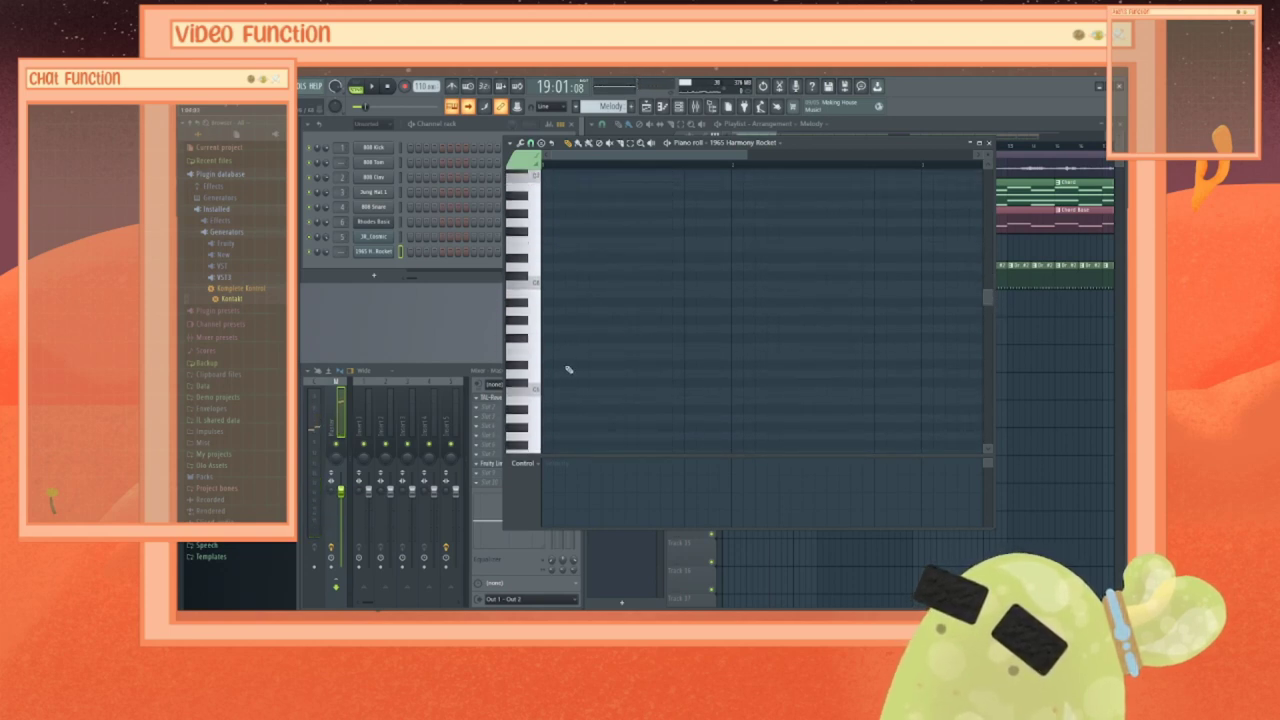
{"action": "scroll", "coordinate": [567, 366], "scroll_direction": "up", "scroll_amount": 3}
{"action": "left_click", "coordinate": [552, 364]}
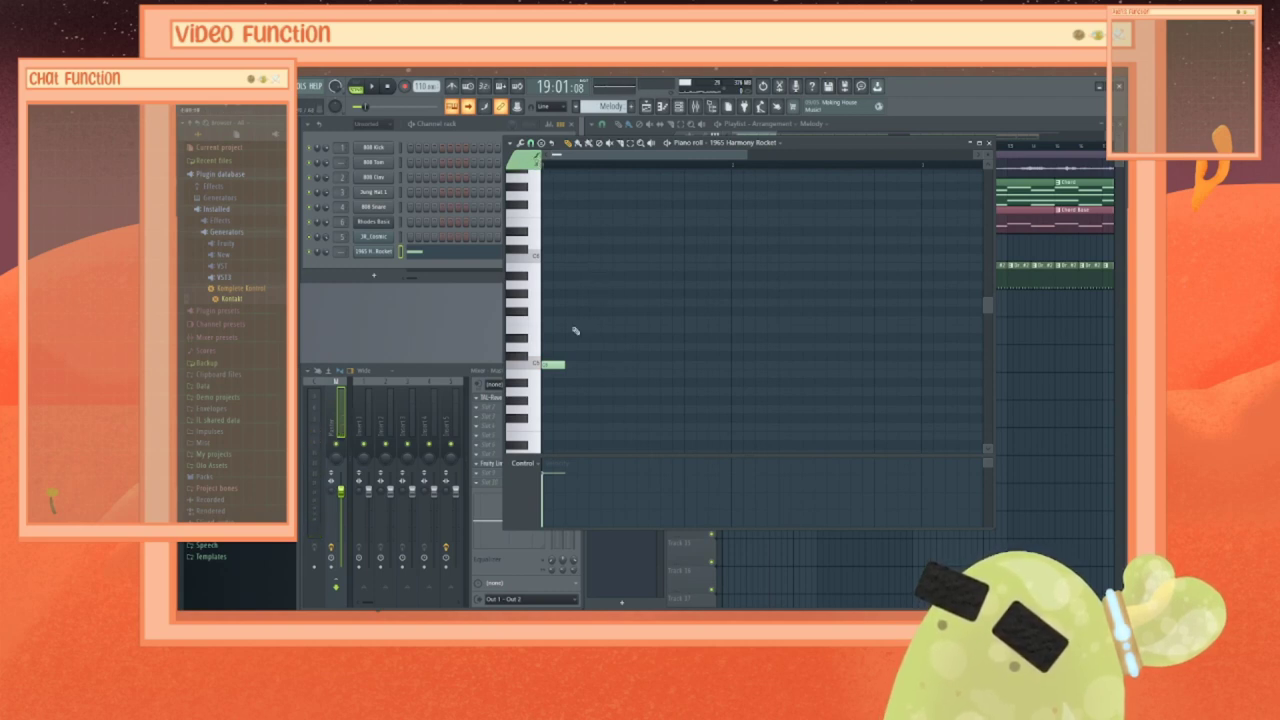
{"action": "left_click", "coordinate": [575, 330]}
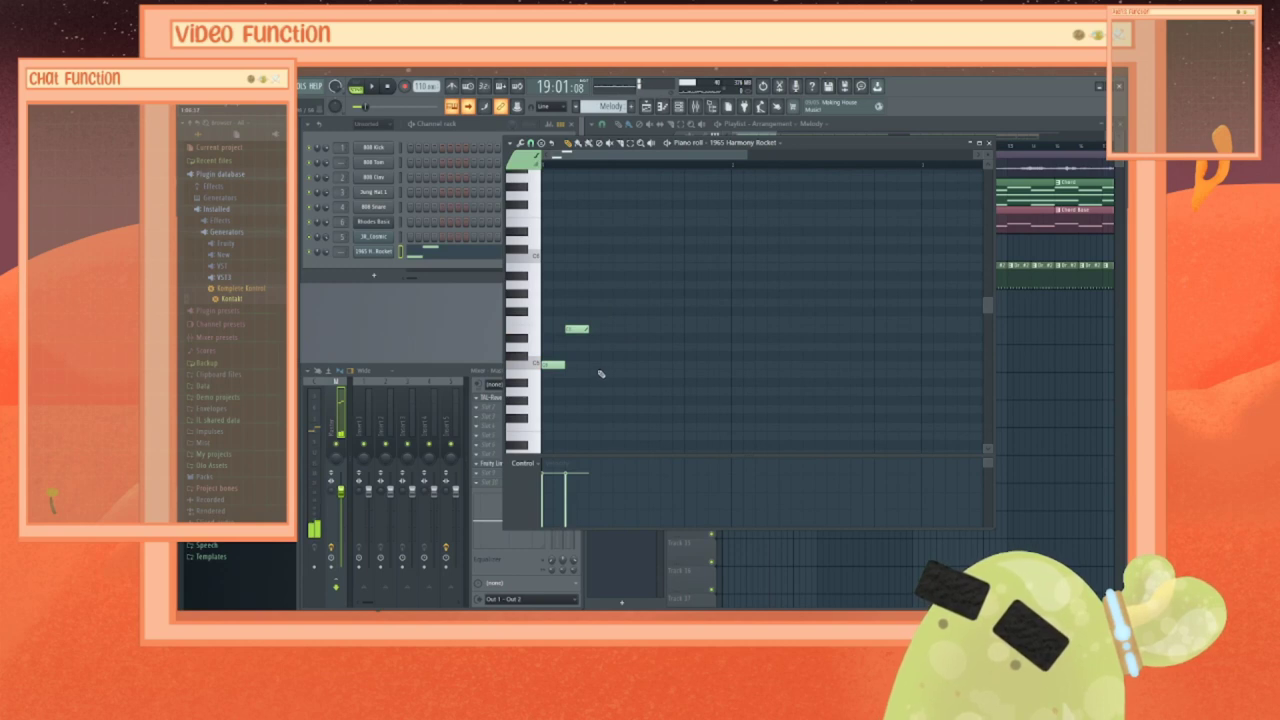
{"action": "left_click", "coordinate": [599, 347]}
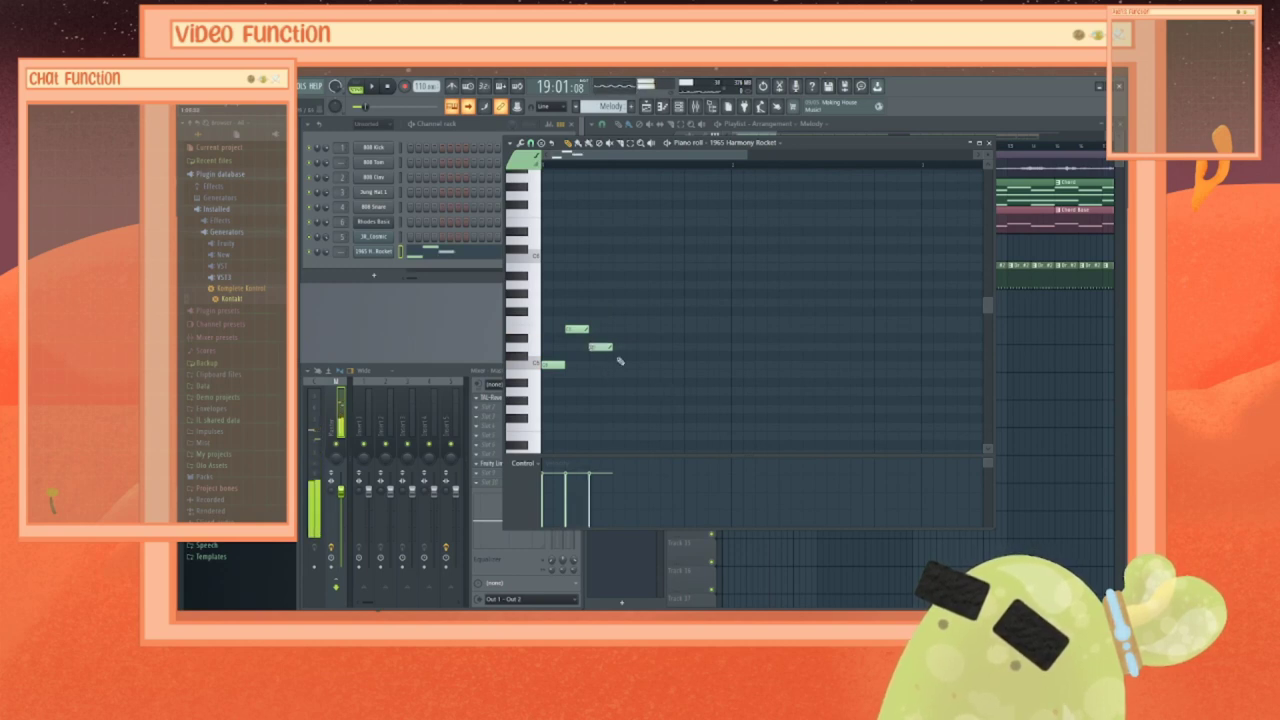
{"action": "right_click", "coordinate": [602, 348]}
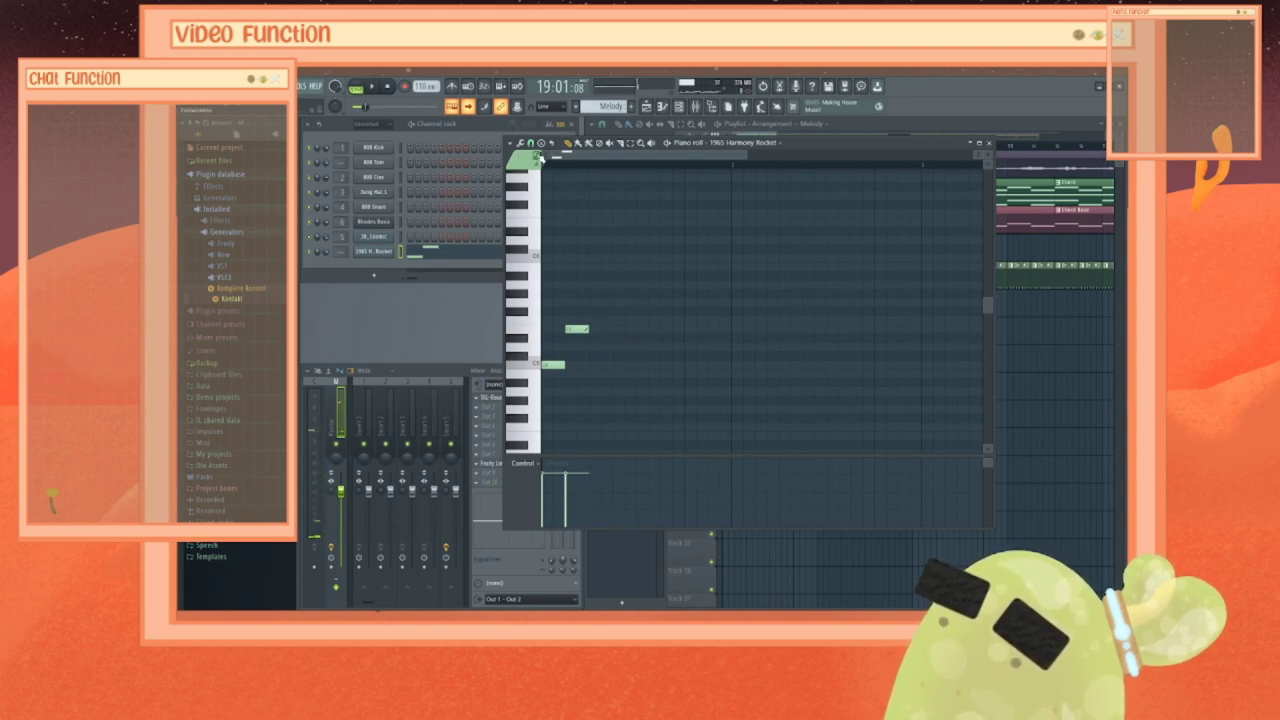
{"action": "left_click", "coordinate": [600, 347]}
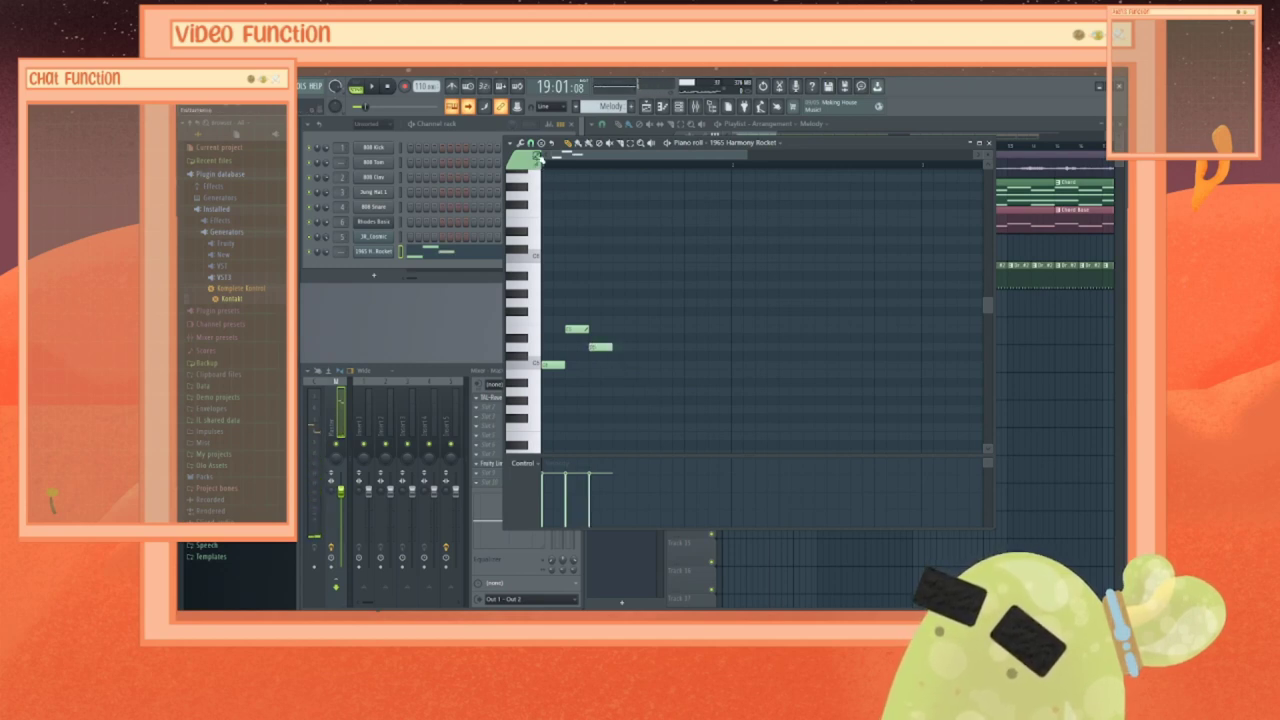
{"action": "left_click", "coordinate": [620, 287]}
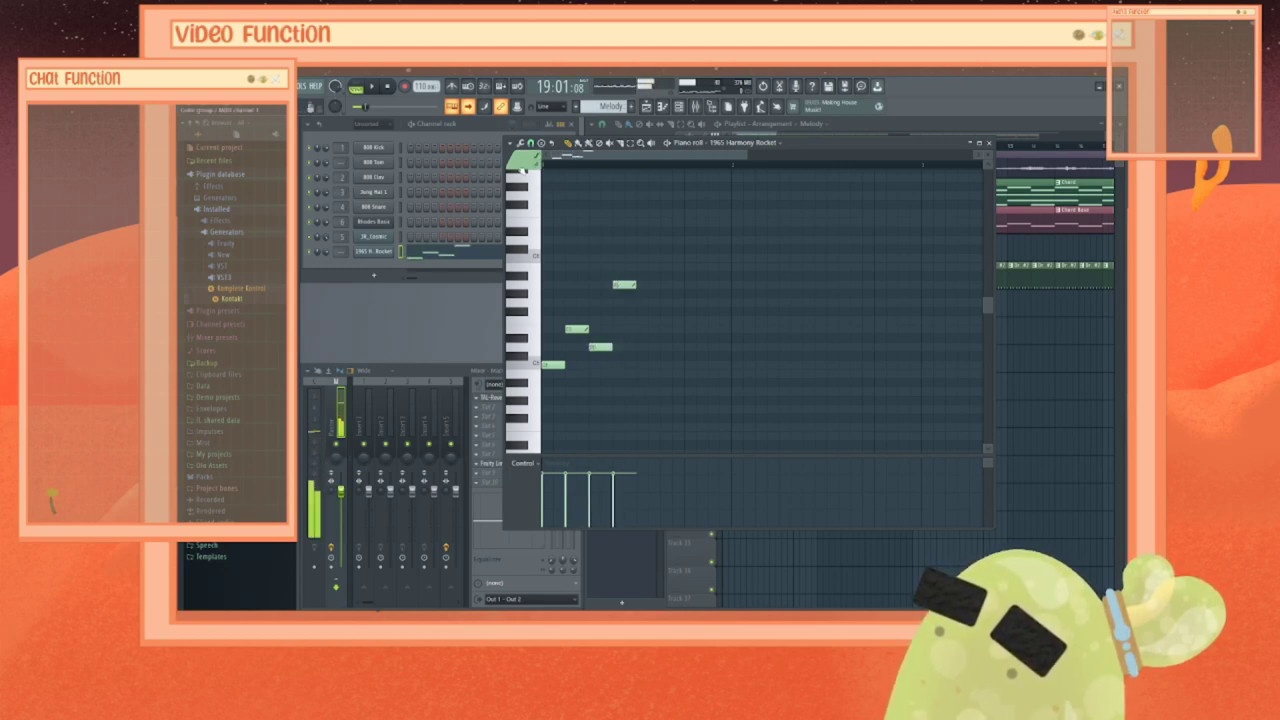
{"action": "left_click", "coordinate": [647, 348]}
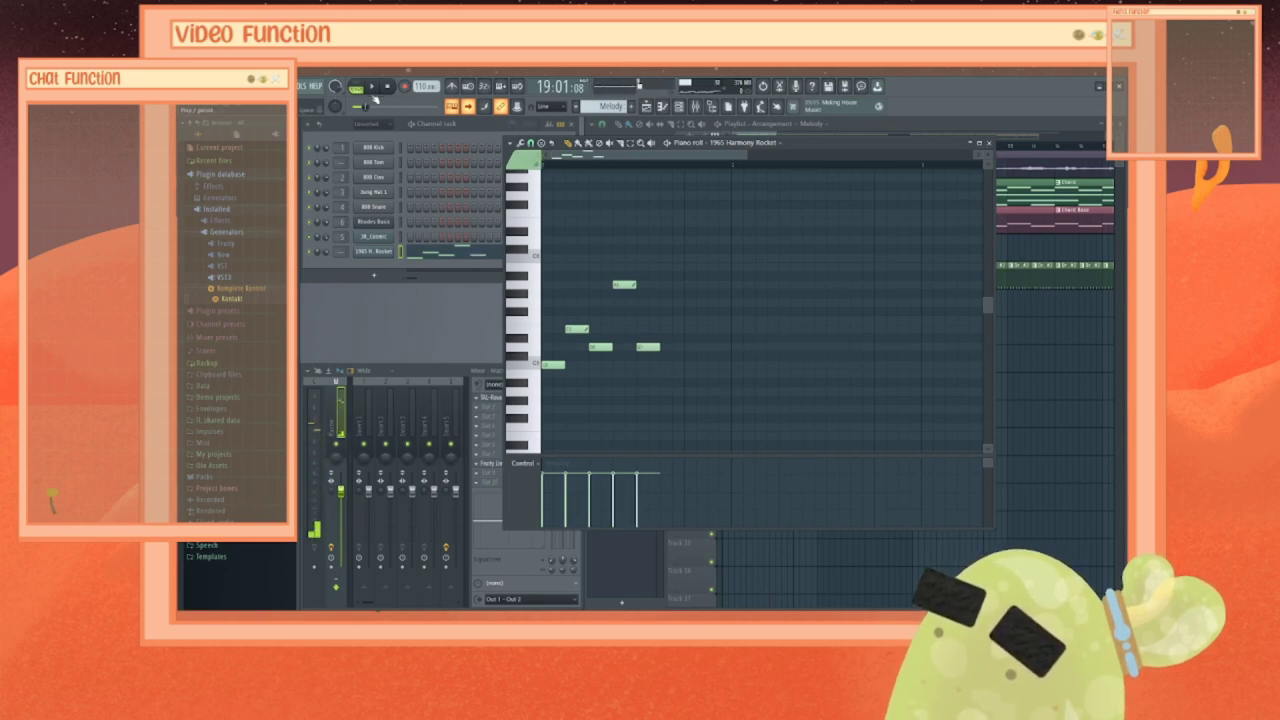
Step: Switch playback to pattern mode and continue the melody with eighth notes at C6, A4 and F4
{"action": "left_click", "coordinate": [356, 88]}
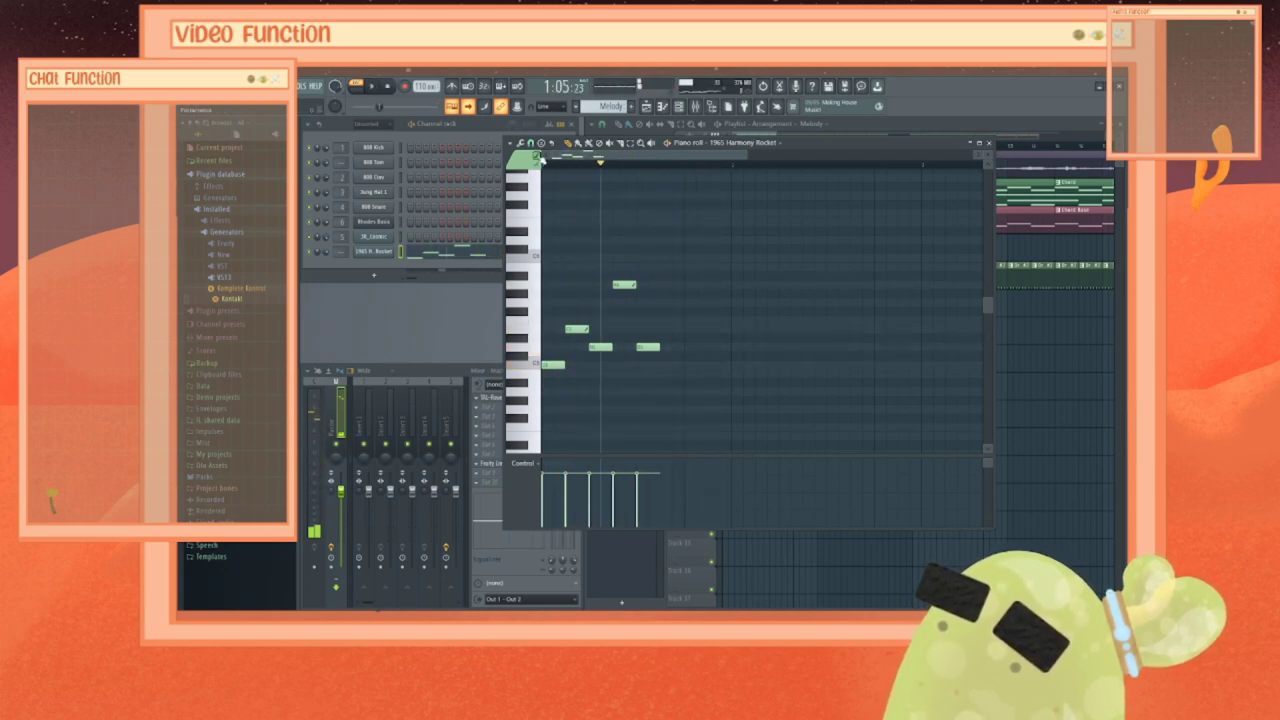
{"action": "left_click", "coordinate": [668, 258]}
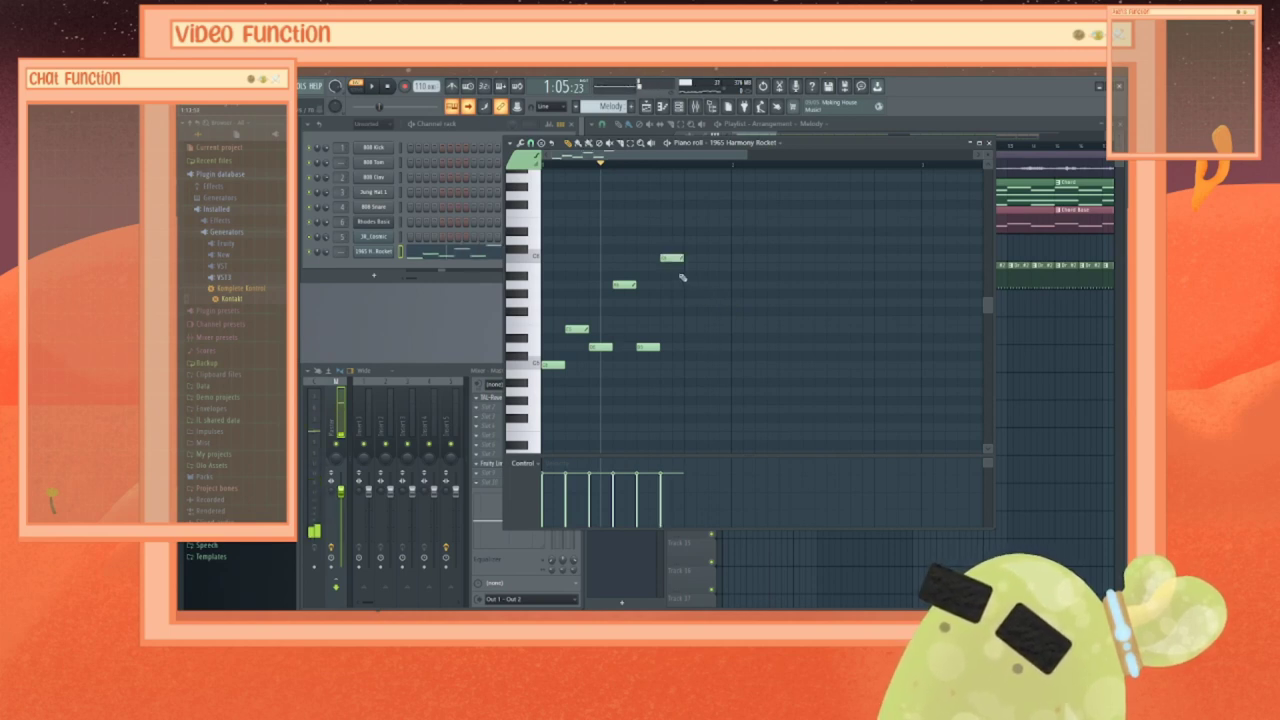
{"action": "left_click", "coordinate": [699, 392]}
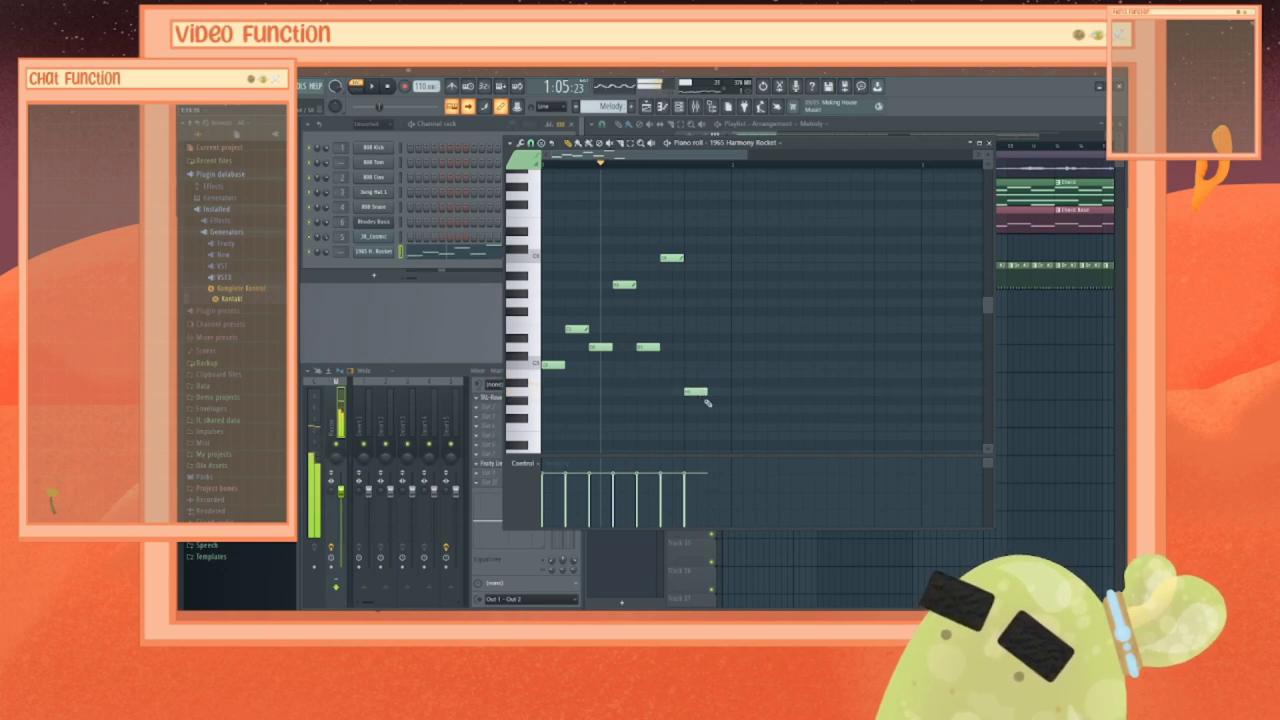
{"action": "left_click", "coordinate": [672, 258]}
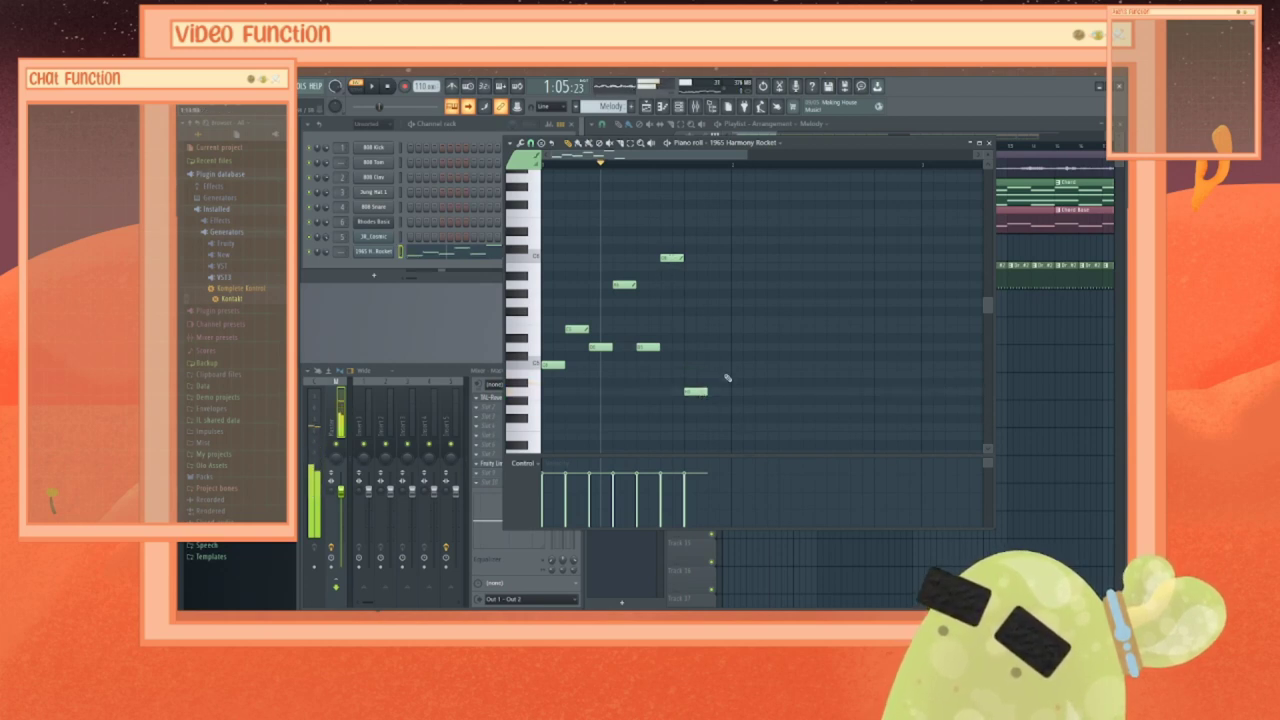
{"action": "left_click", "coordinate": [718, 430]}
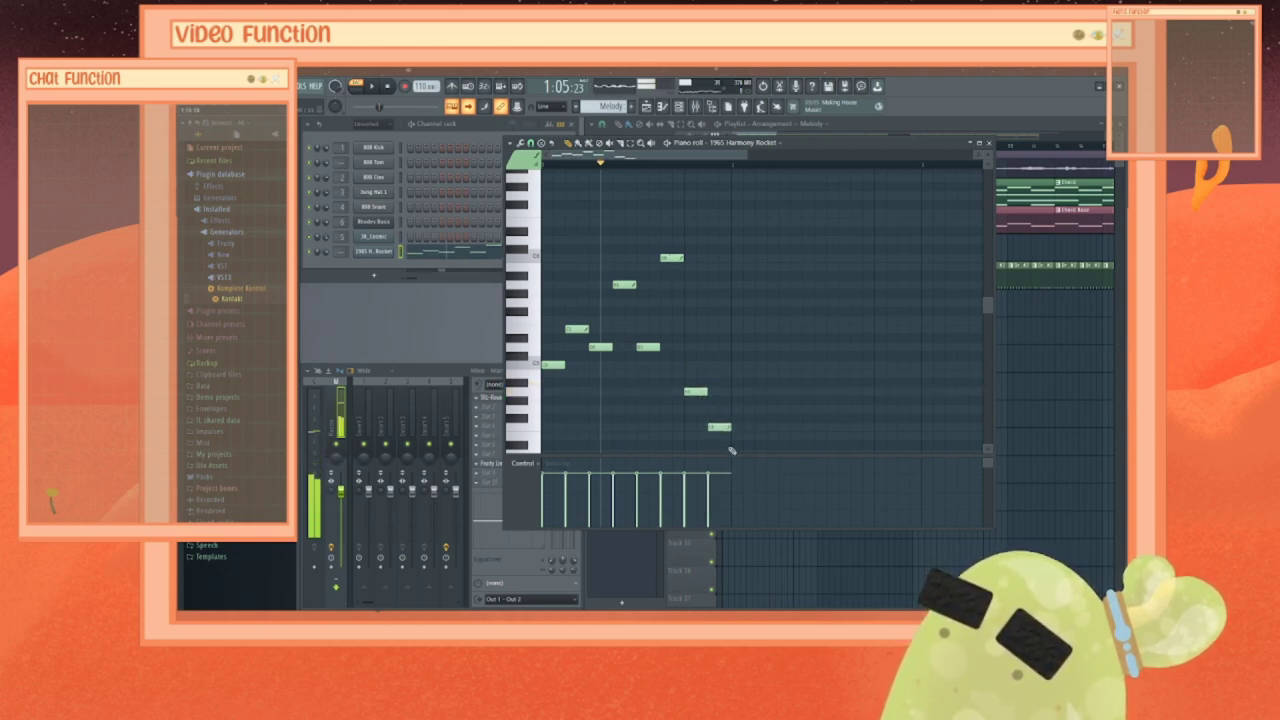
Step: Raise the melody's last note to D5 and the note before it to E5, and play back the pattern
{"action": "left_click_drag", "start_coordinate": [718, 424], "coordinate": [718, 346]}
{"action": "left_click", "coordinate": [695, 392]}
{"action": "left_click_drag", "start_coordinate": [695, 392], "coordinate": [695, 330]}
{"action": "key", "text": "space"}
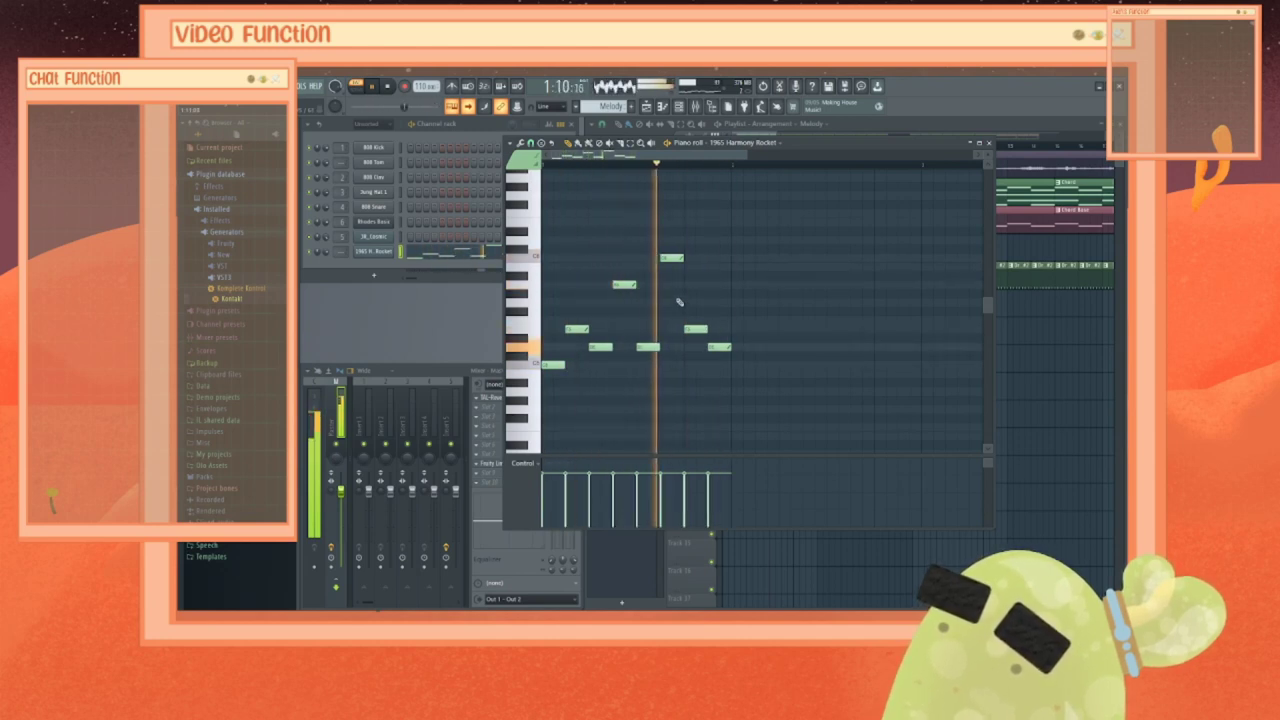
{"action": "key", "text": "space"}
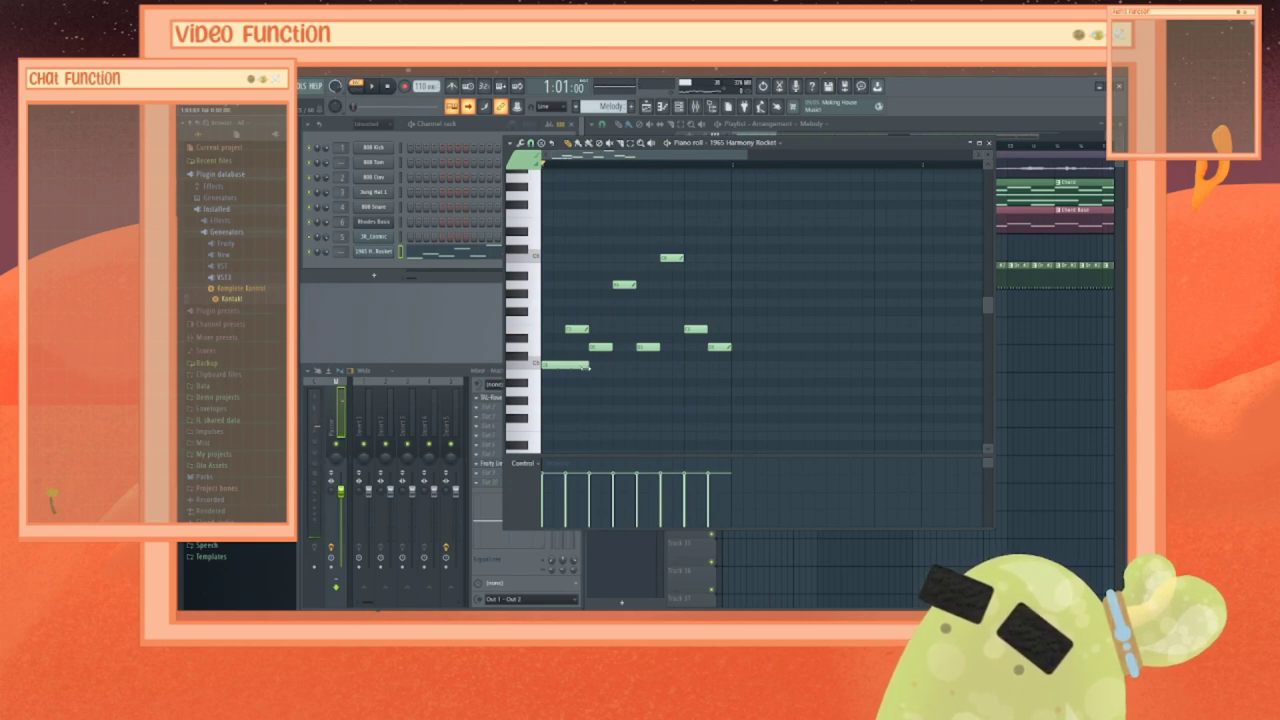
{"action": "left_click_drag", "start_coordinate": [588, 336], "coordinate": [611, 336]}
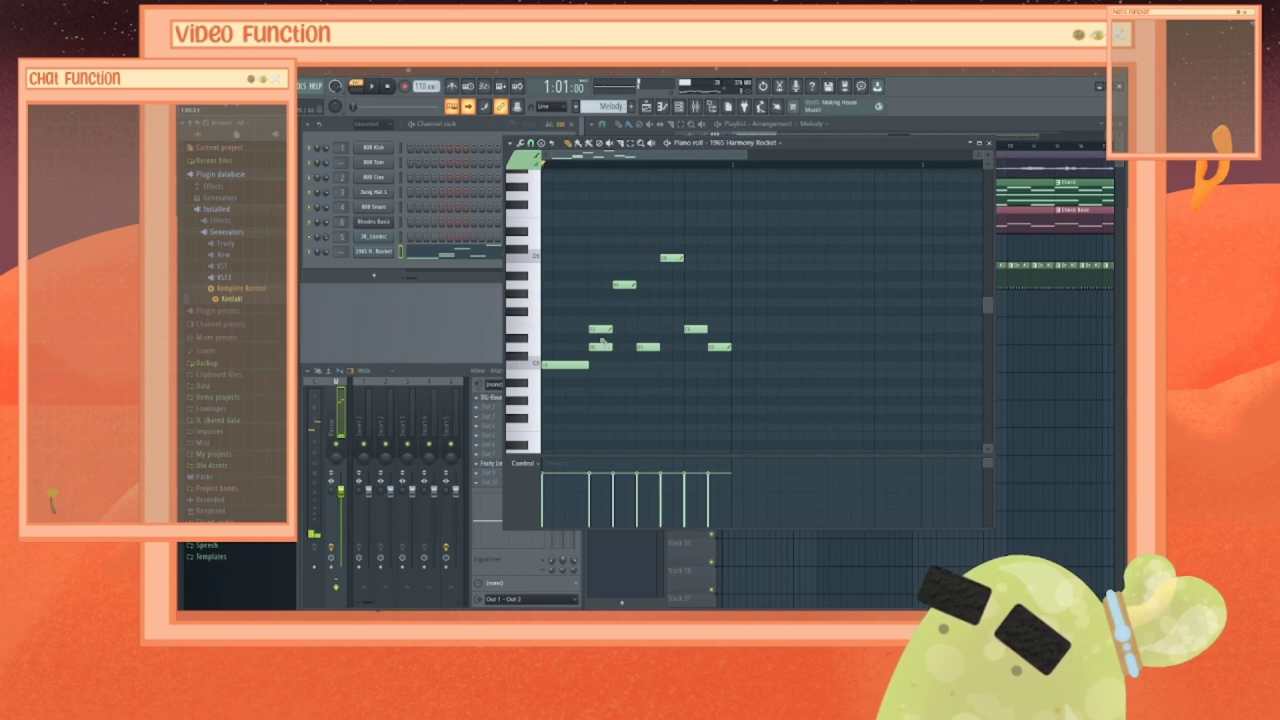
{"action": "key", "text": "ctrl+z"}
{"action": "key", "text": "ctrl+z"}
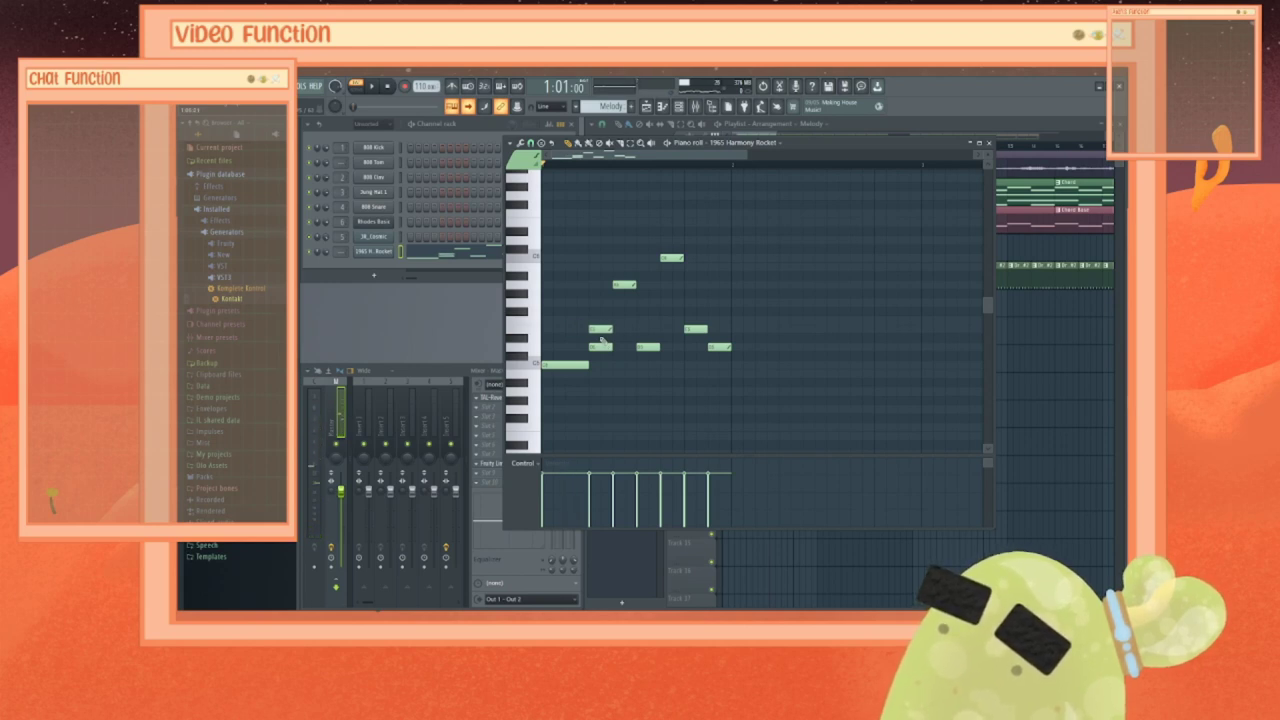
{"action": "key", "text": "ctrl+z"}
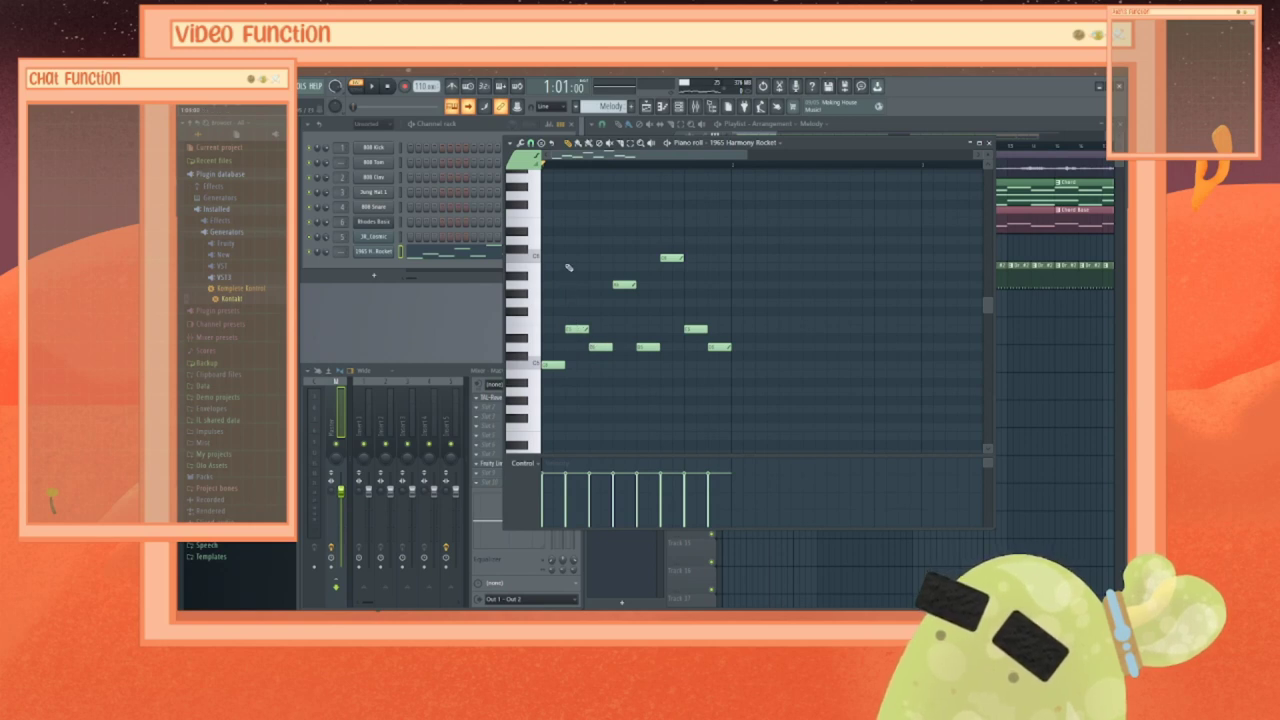
Step: Shift every note after the opening C5 an eighth note later and lengthen C5 to a quarter note
{"action": "left_click_drag", "start_coordinate": [568, 267], "coordinate": [754, 386]}
{"action": "left_click_drag", "start_coordinate": [574, 210], "coordinate": [742, 364]}
{"action": "left_click_drag", "start_coordinate": [598, 347], "coordinate": [623, 348]}
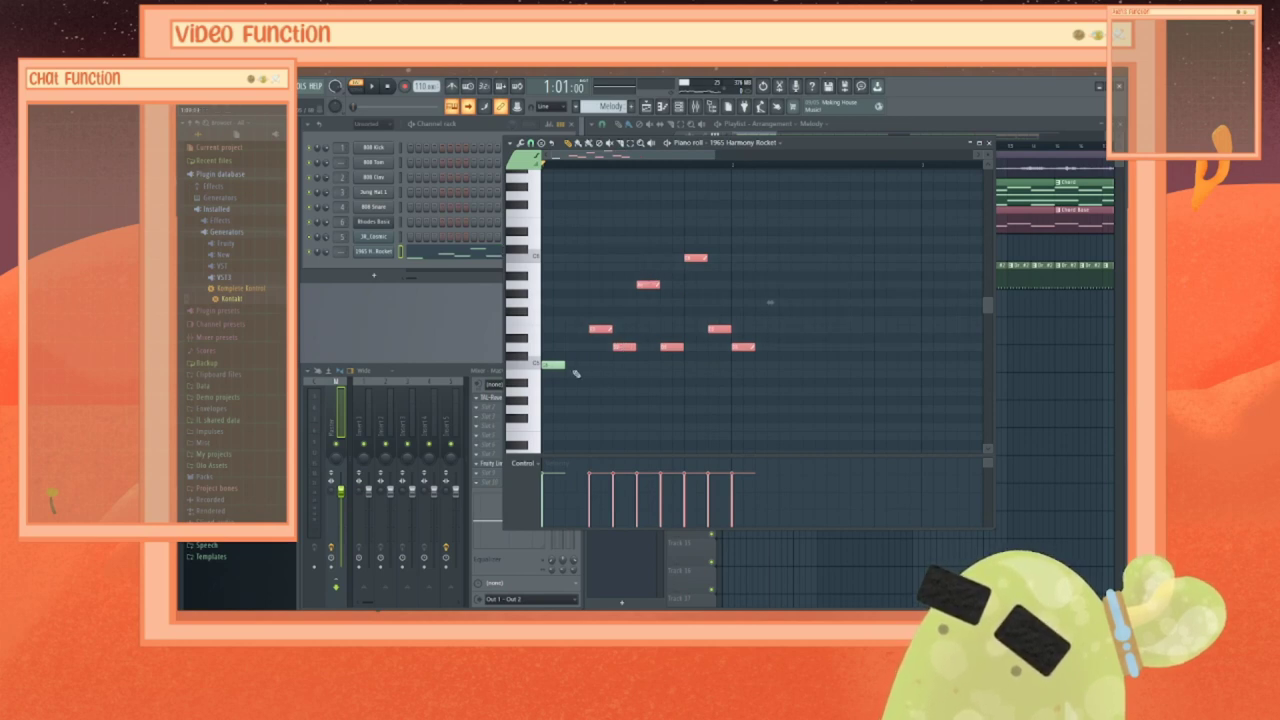
{"action": "left_click_drag", "start_coordinate": [564, 365], "coordinate": [583, 369]}
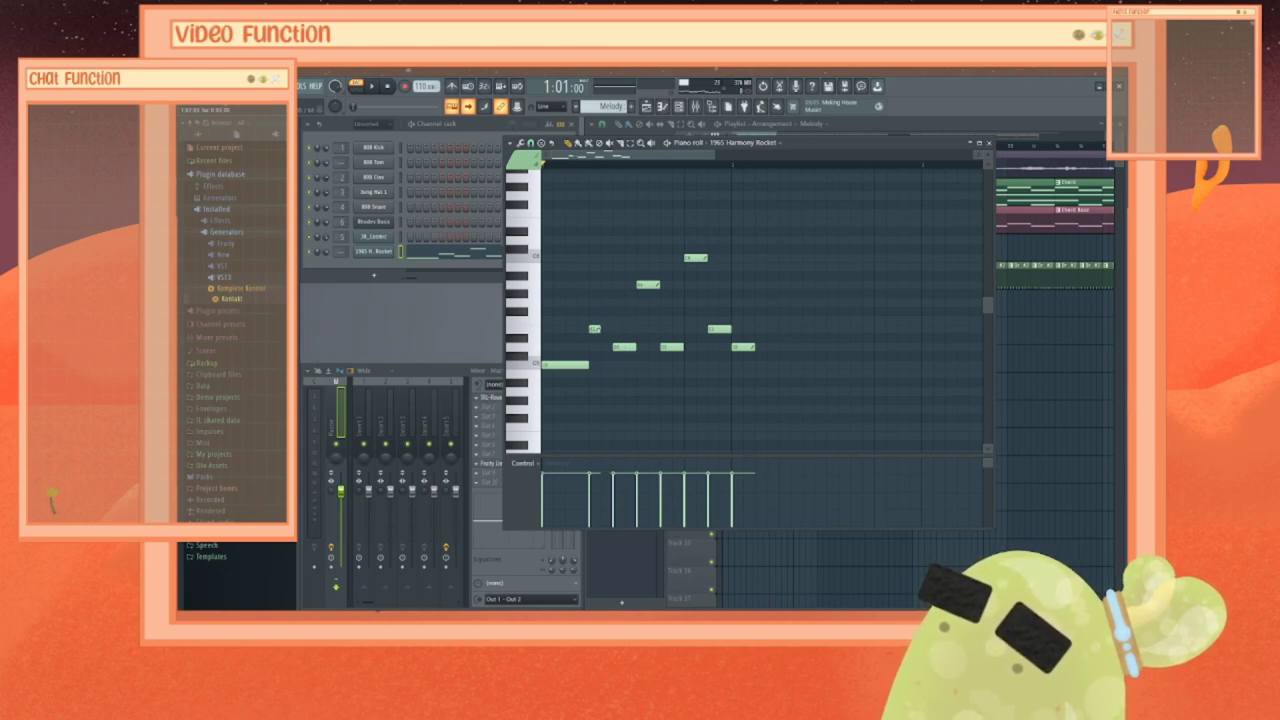
Step: Try starting the first D5 a sixteenth earlier after a shortened E5, play it back, and restore both notes to eighths
{"action": "left_click_drag", "start_coordinate": [620, 346], "coordinate": [608, 346]}
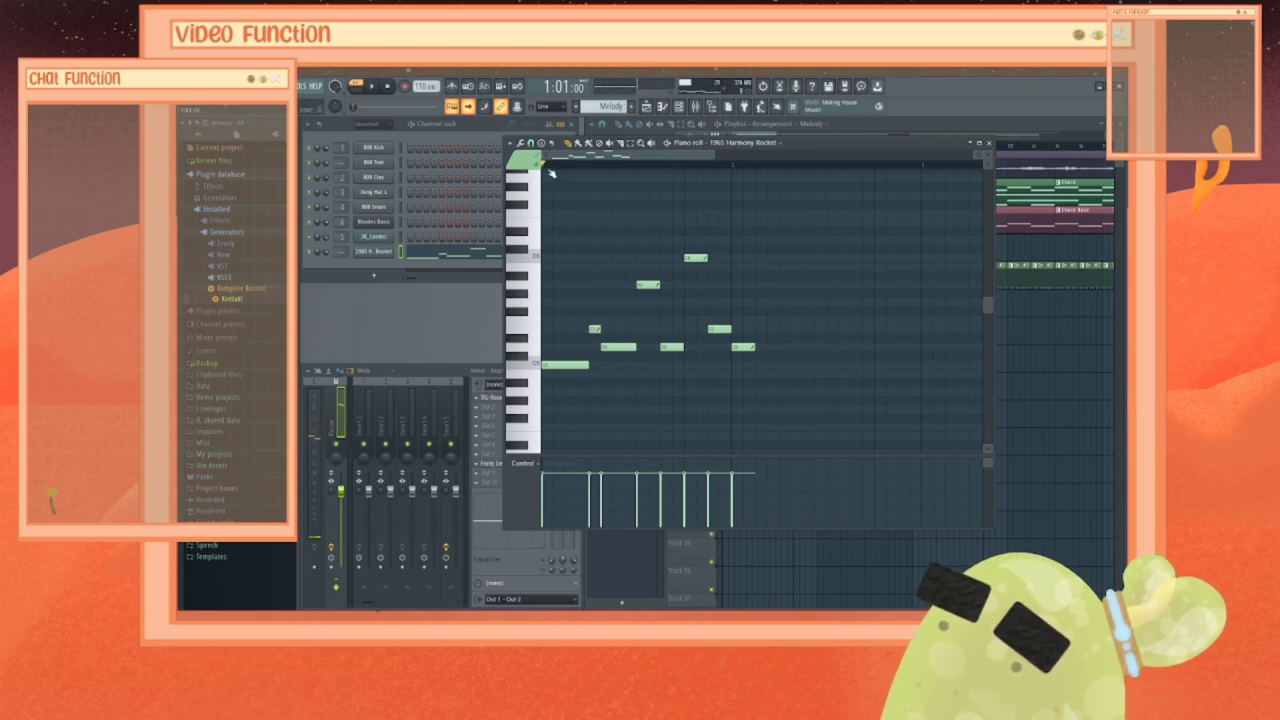
{"action": "key", "text": "space"}
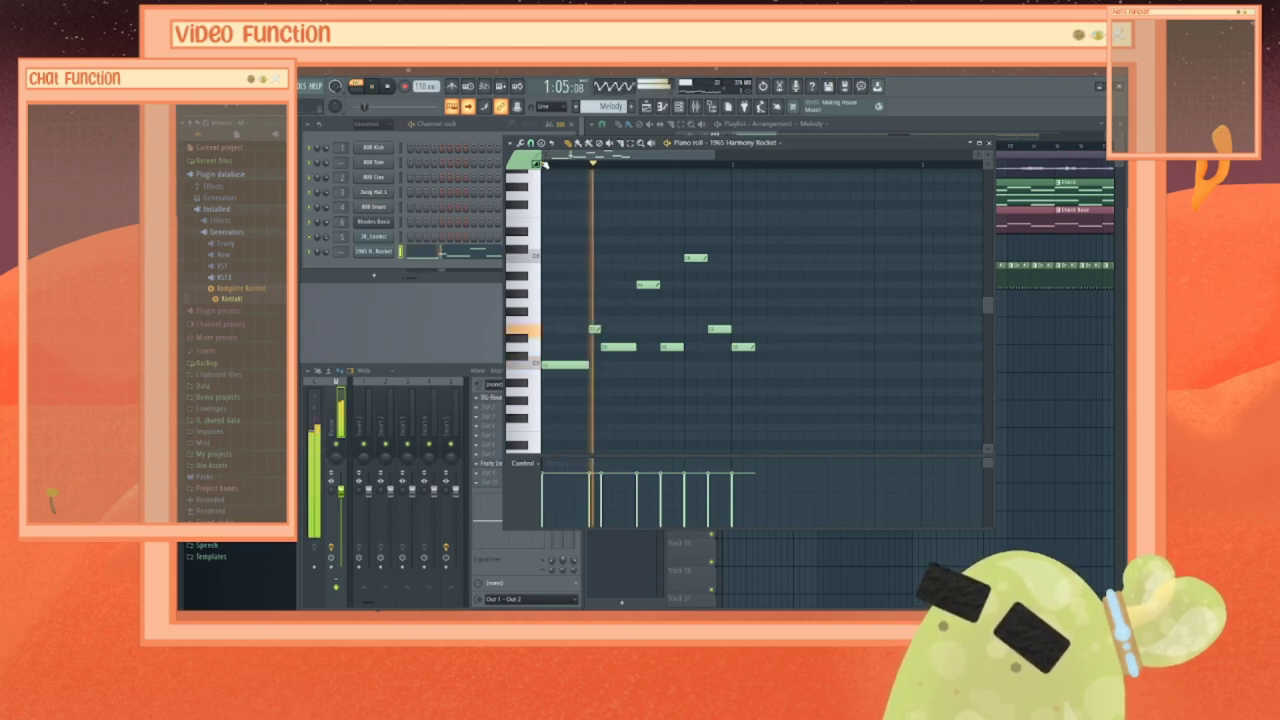
{"action": "key", "text": "space"}
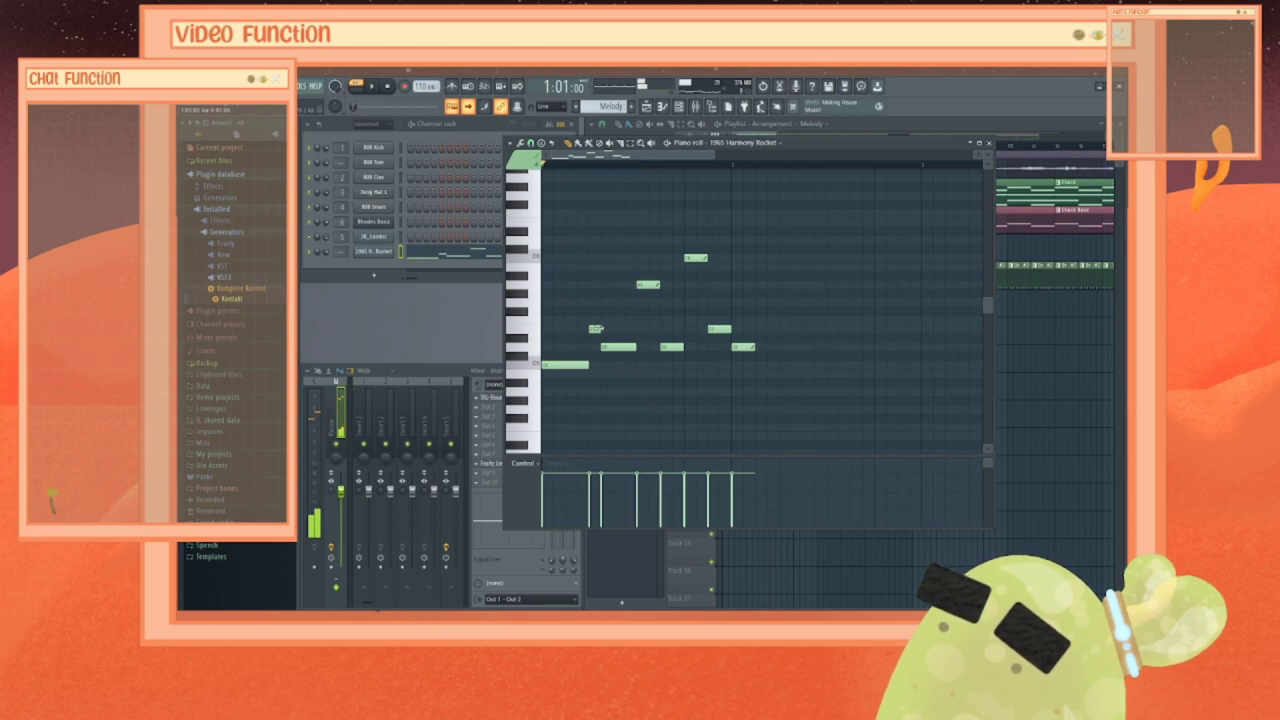
{"action": "left_click_drag", "start_coordinate": [609, 346], "coordinate": [621, 346]}
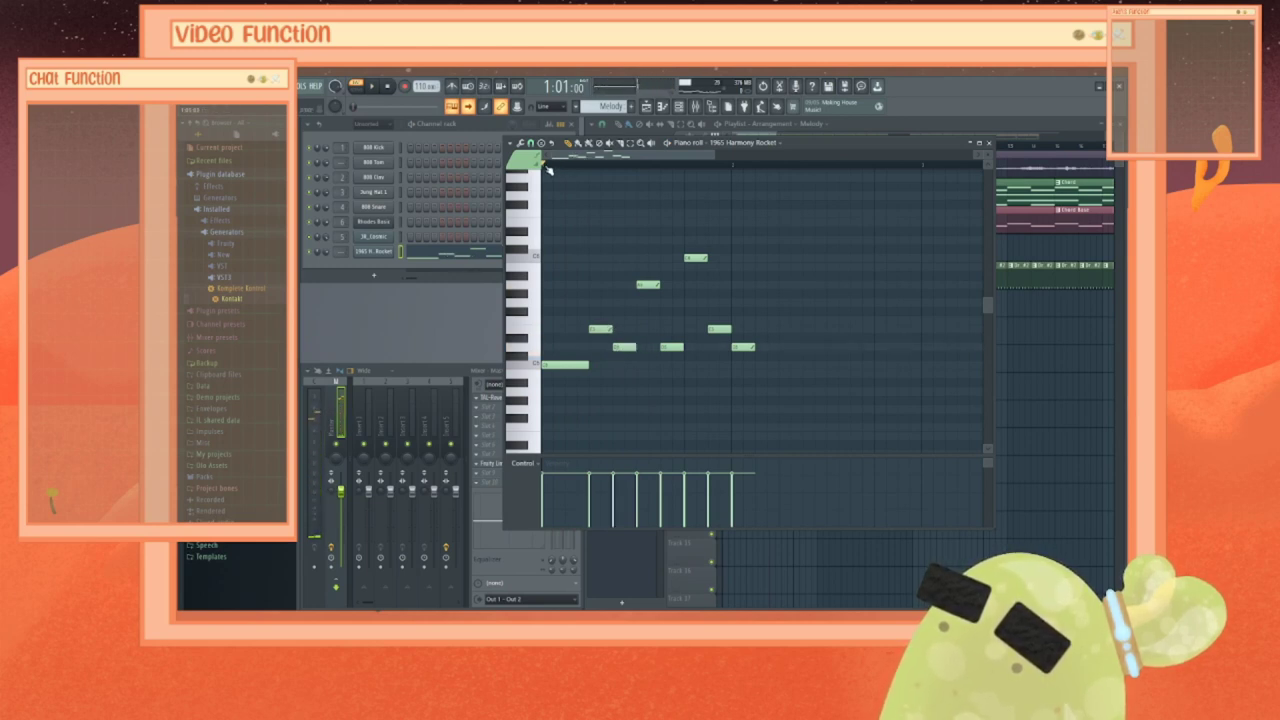
Step: Shift all notes from A5 onward an eighth note later, lengthen the preceding D5 to a quarter note, and play the pattern
{"action": "key", "text": "space"}
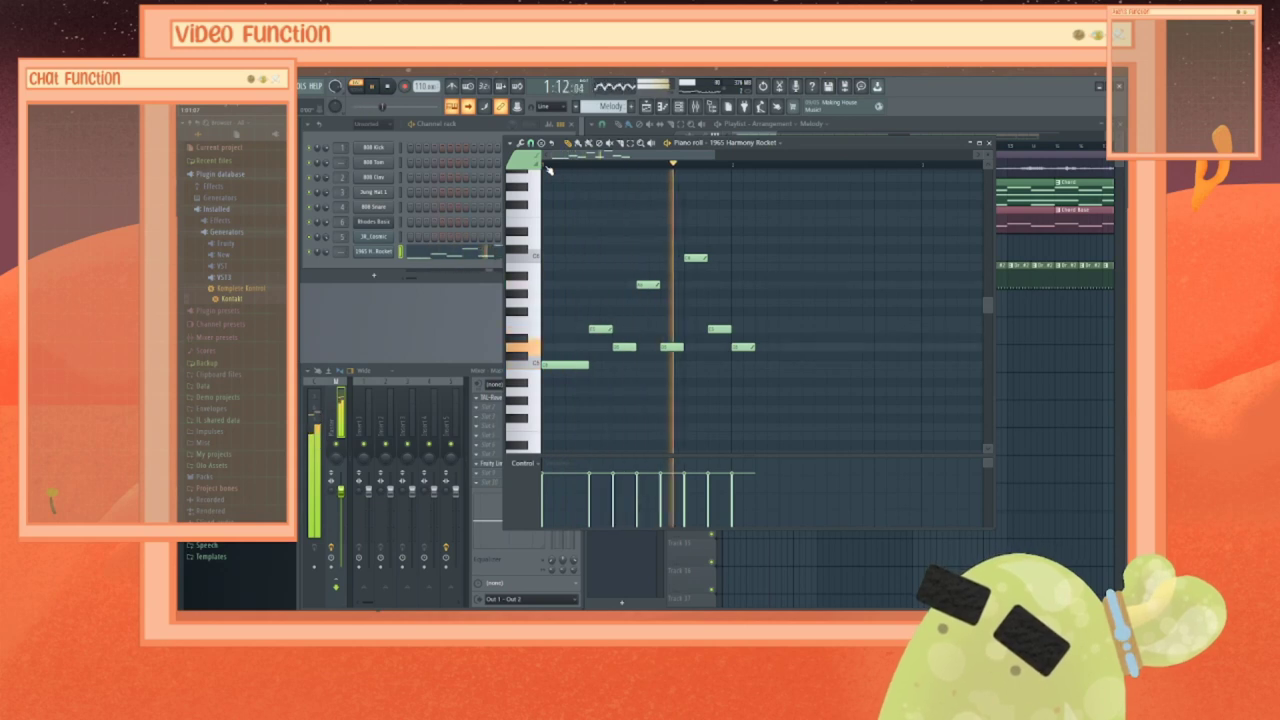
{"action": "key", "text": "space"}
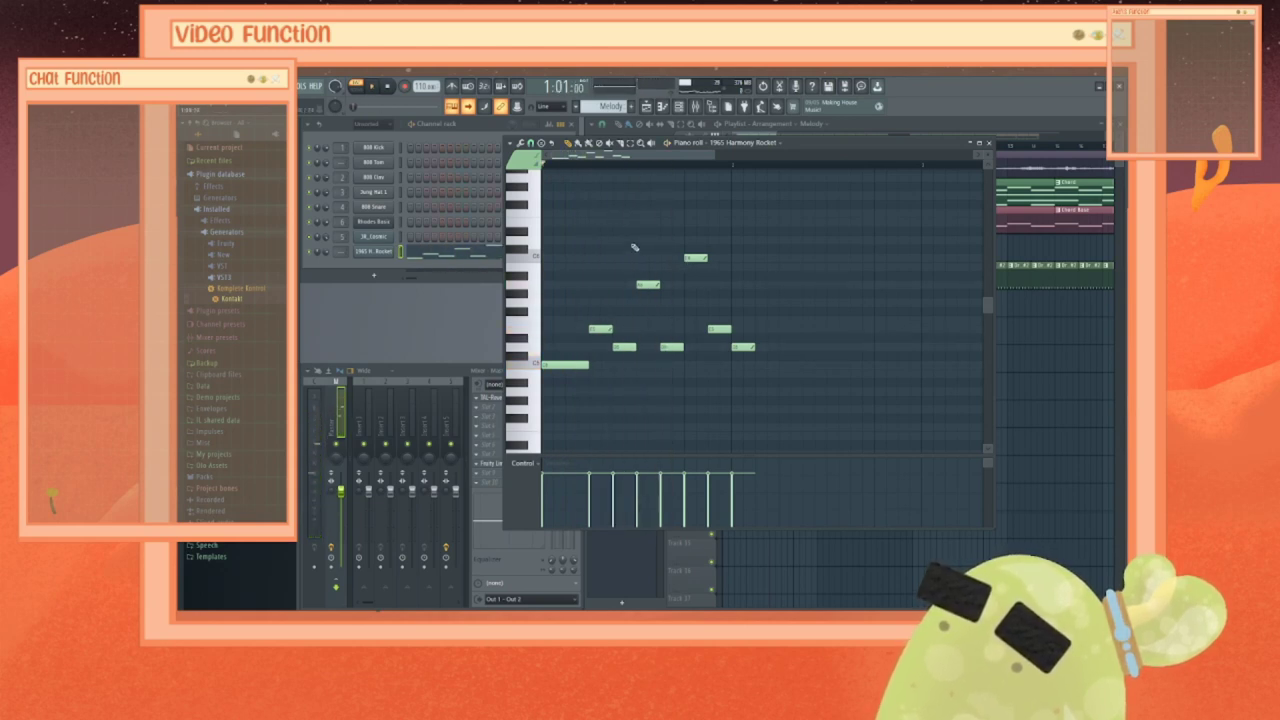
{"action": "left_click_drag", "start_coordinate": [641, 260], "coordinate": [780, 372]}
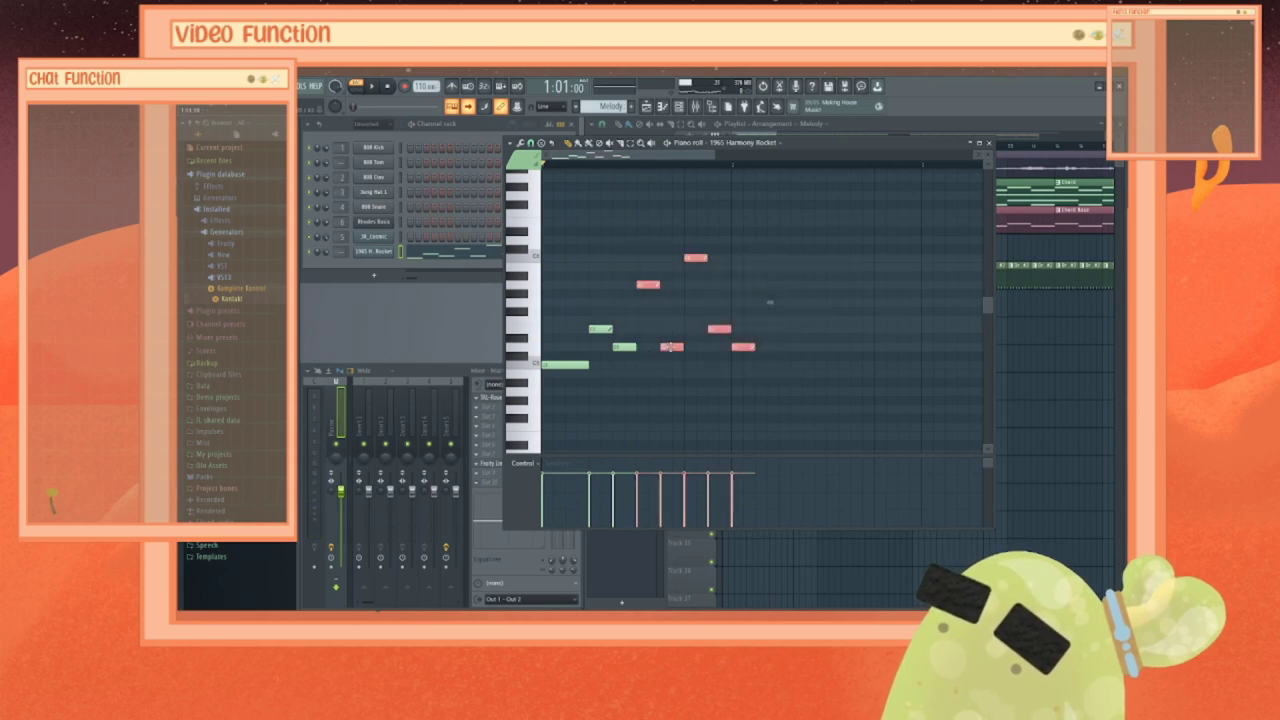
{"action": "left_click_drag", "start_coordinate": [670, 347], "coordinate": [692, 349]}
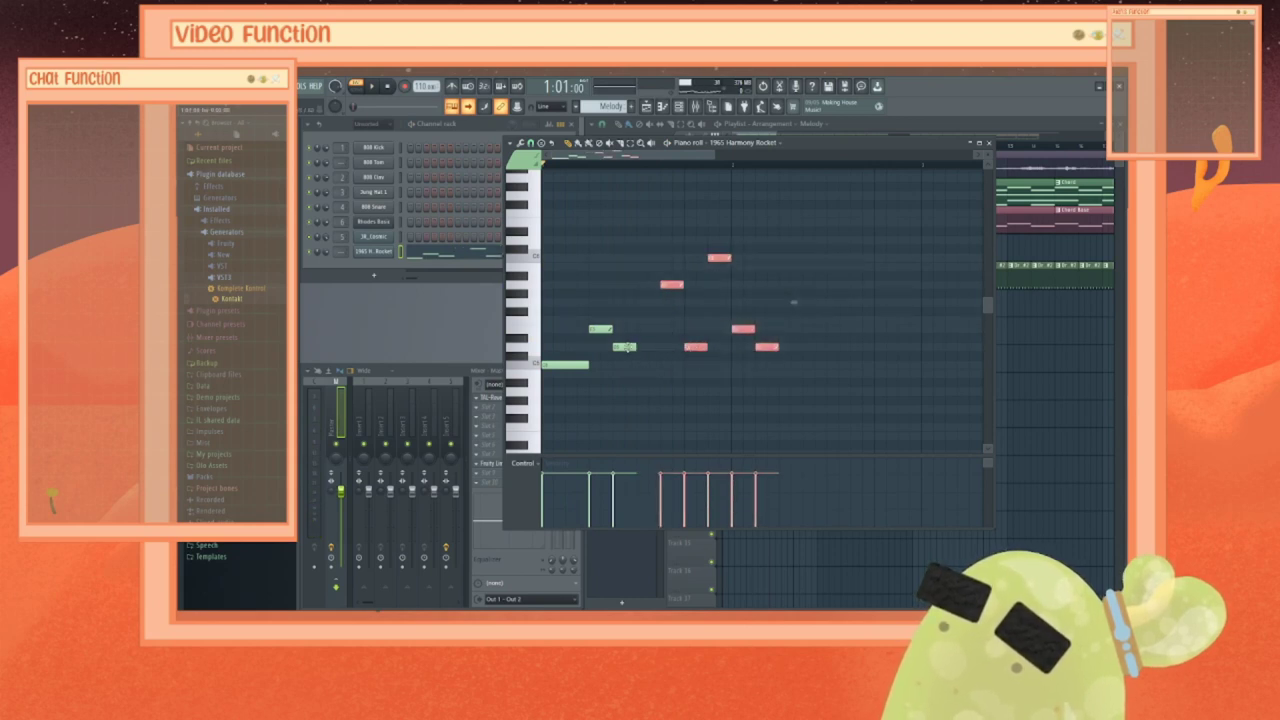
{"action": "left_click", "coordinate": [627, 347]}
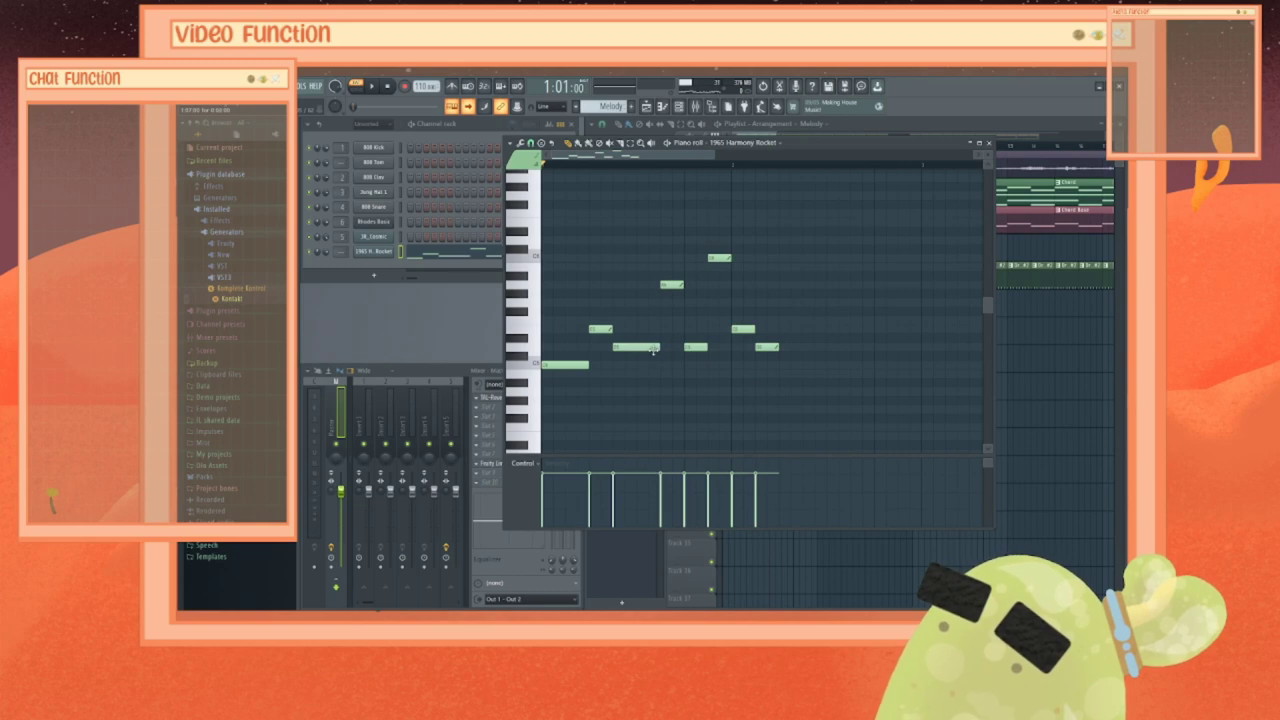
{"action": "key", "text": "space"}
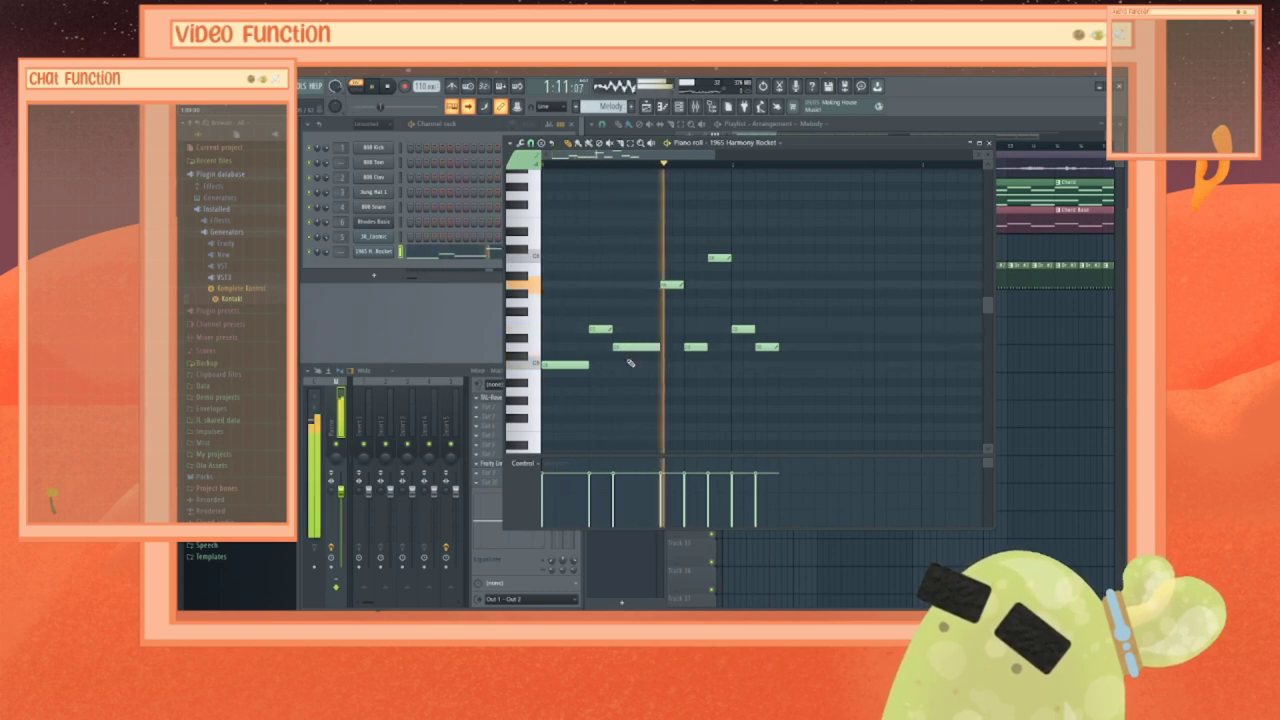
Step: Shift the last three notes, from C6 onward, an eighth note later, lengthen the preceding D5 to a quarter note, and play the pattern
{"action": "key", "text": "space"}
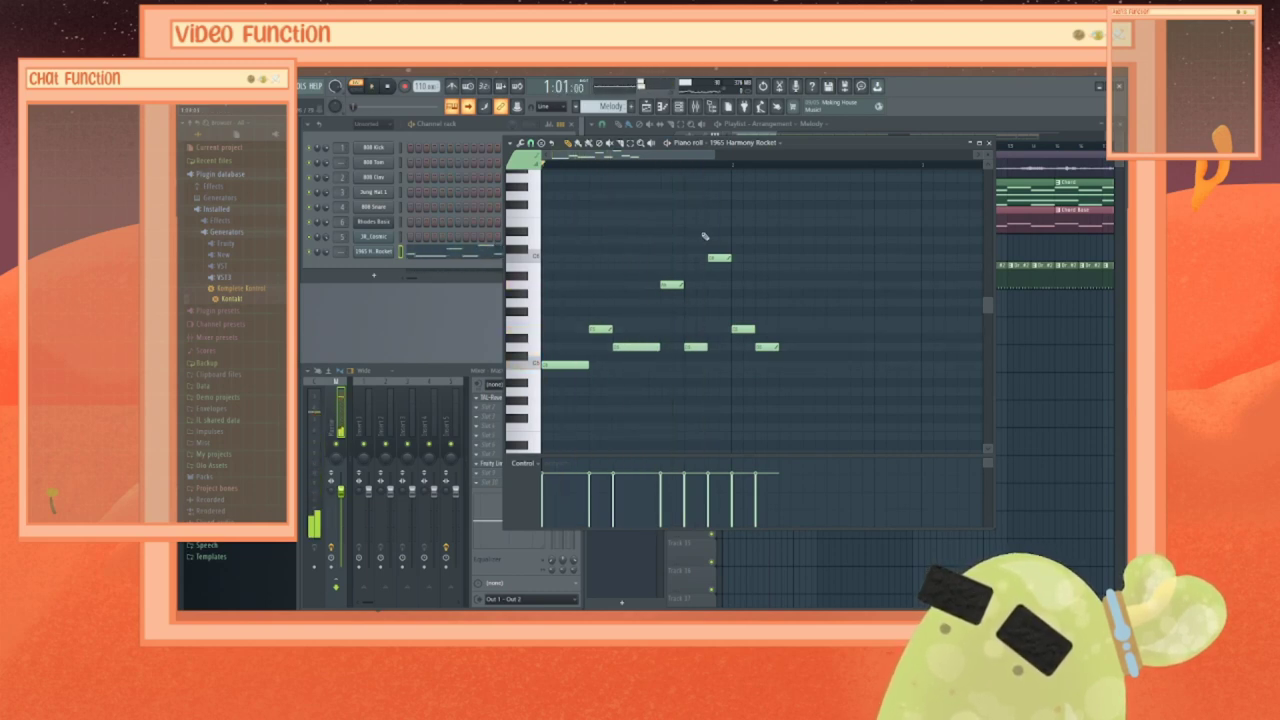
{"action": "left_click_drag", "start_coordinate": [704, 236], "coordinate": [779, 348]}
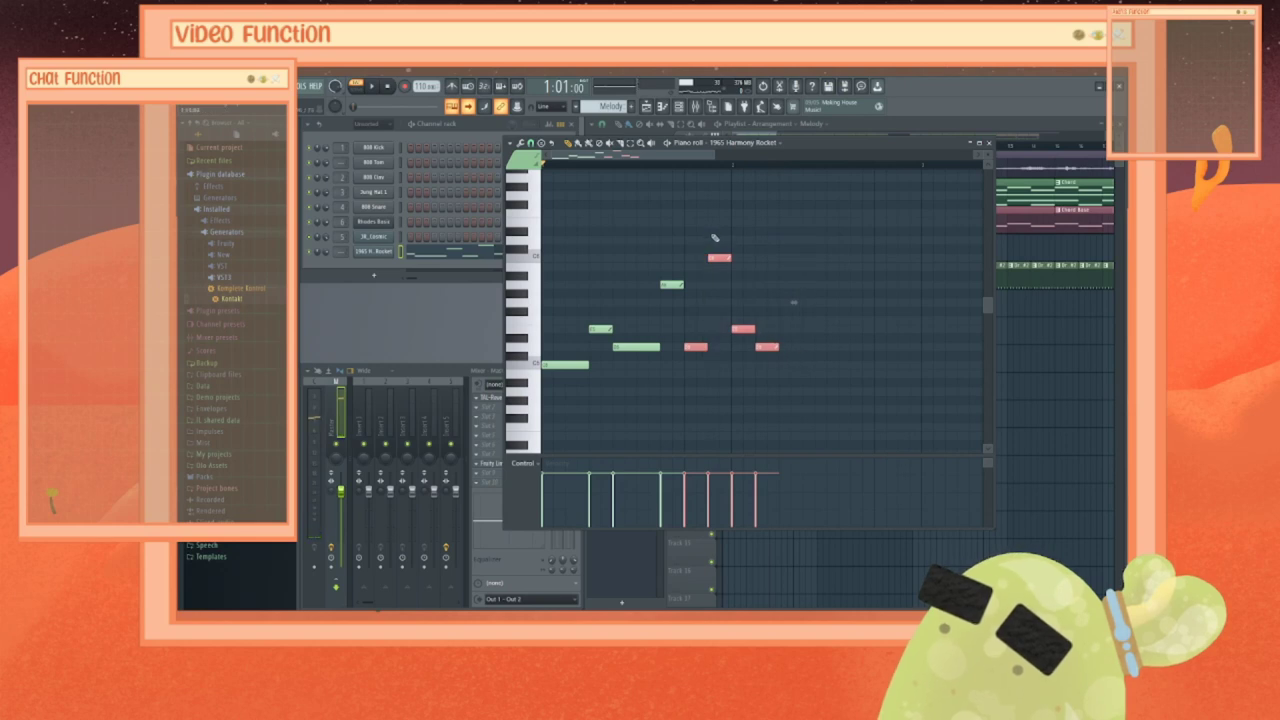
{"action": "left_click_drag", "start_coordinate": [714, 229], "coordinate": [822, 366]}
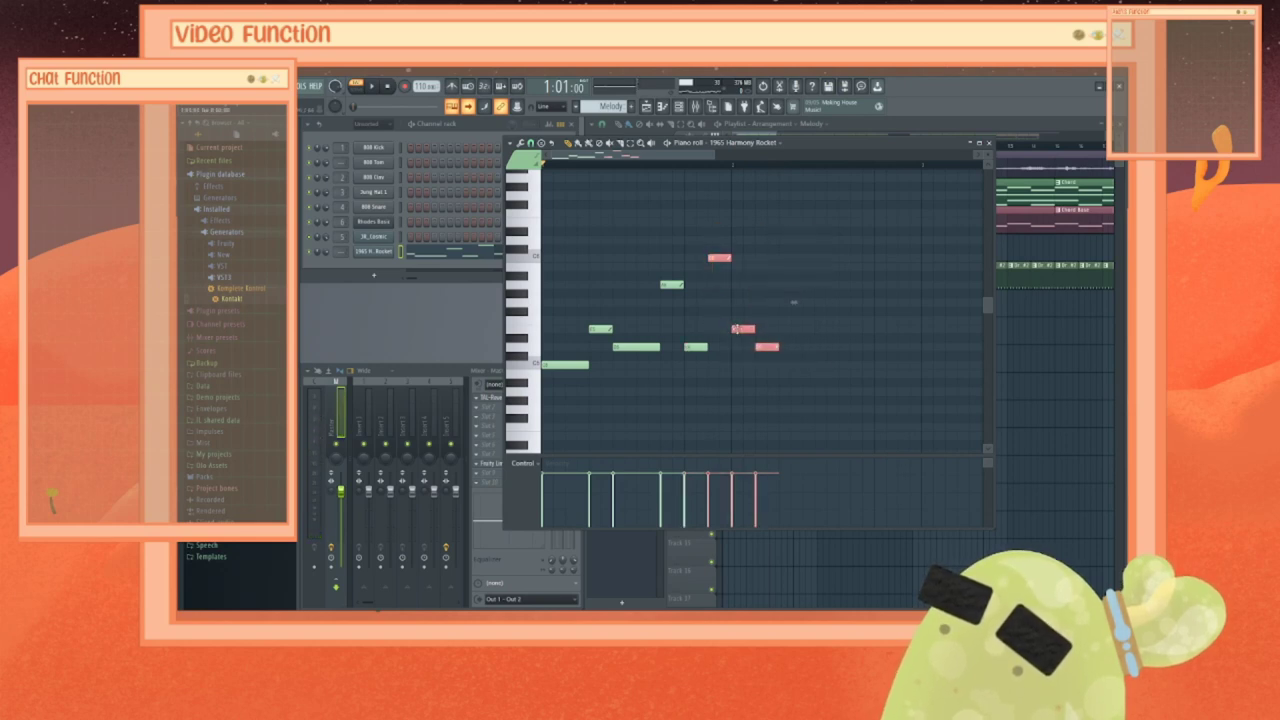
{"action": "mouse_move", "coordinate": [737, 329]}
{"action": "left_mouse_down"}
{"action": "mouse_move", "coordinate": [763, 330]}
{"action": "mouse_move", "coordinate": [731, 347]}
{"action": "left_mouse_up"}
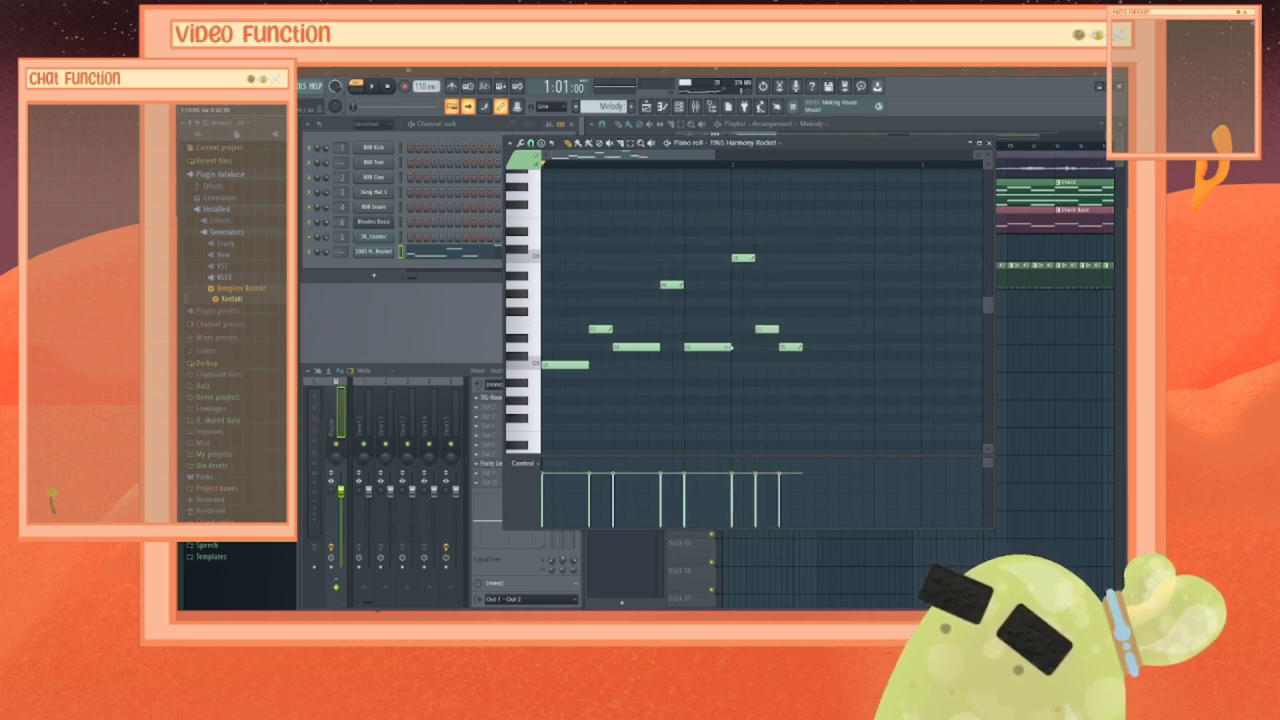
{"action": "key", "text": "space"}
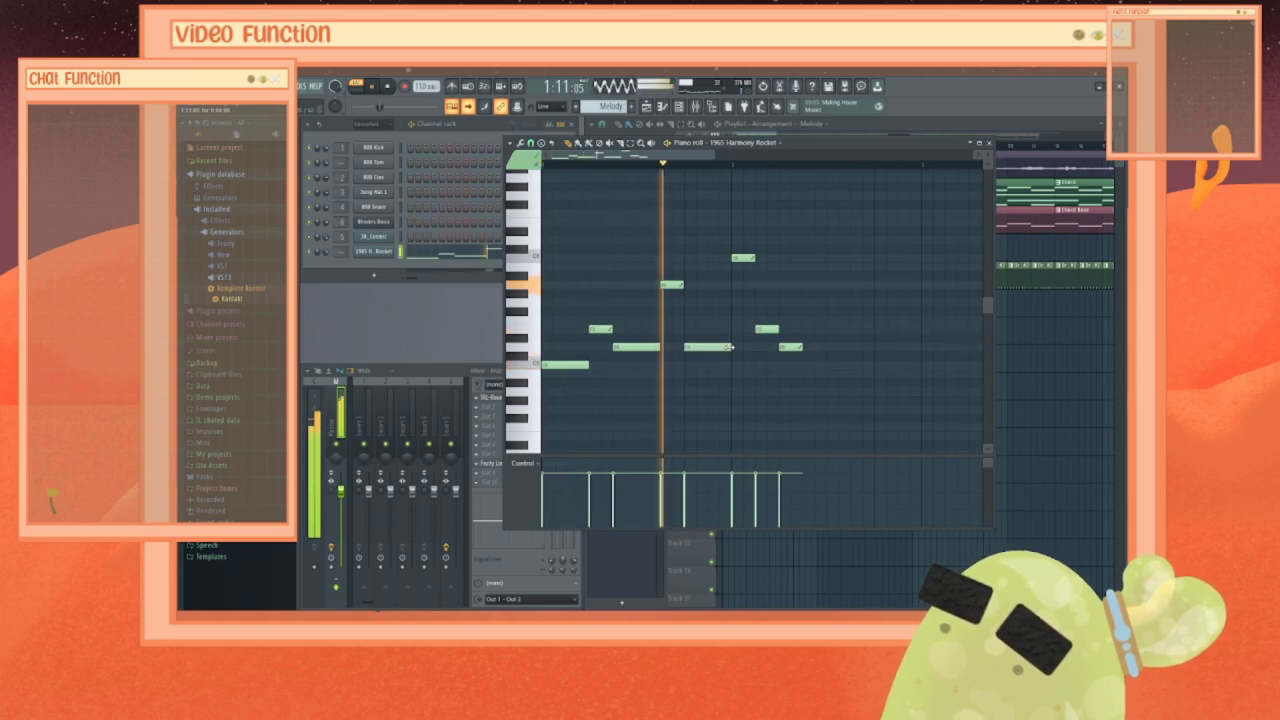
{"action": "key", "text": "space"}
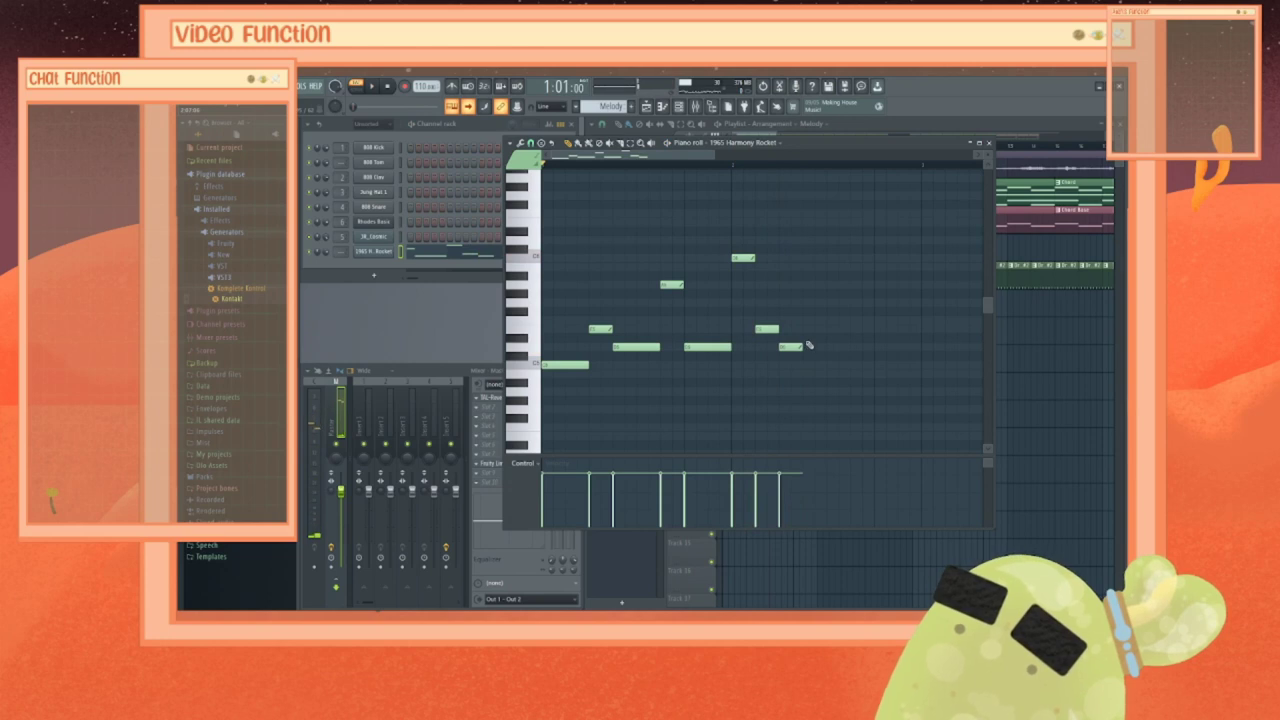
Step: Add an eighth-note G5 directly after the melody's last D5 and play back the pattern
{"action": "left_click_drag", "start_coordinate": [810, 326], "coordinate": [834, 301]}
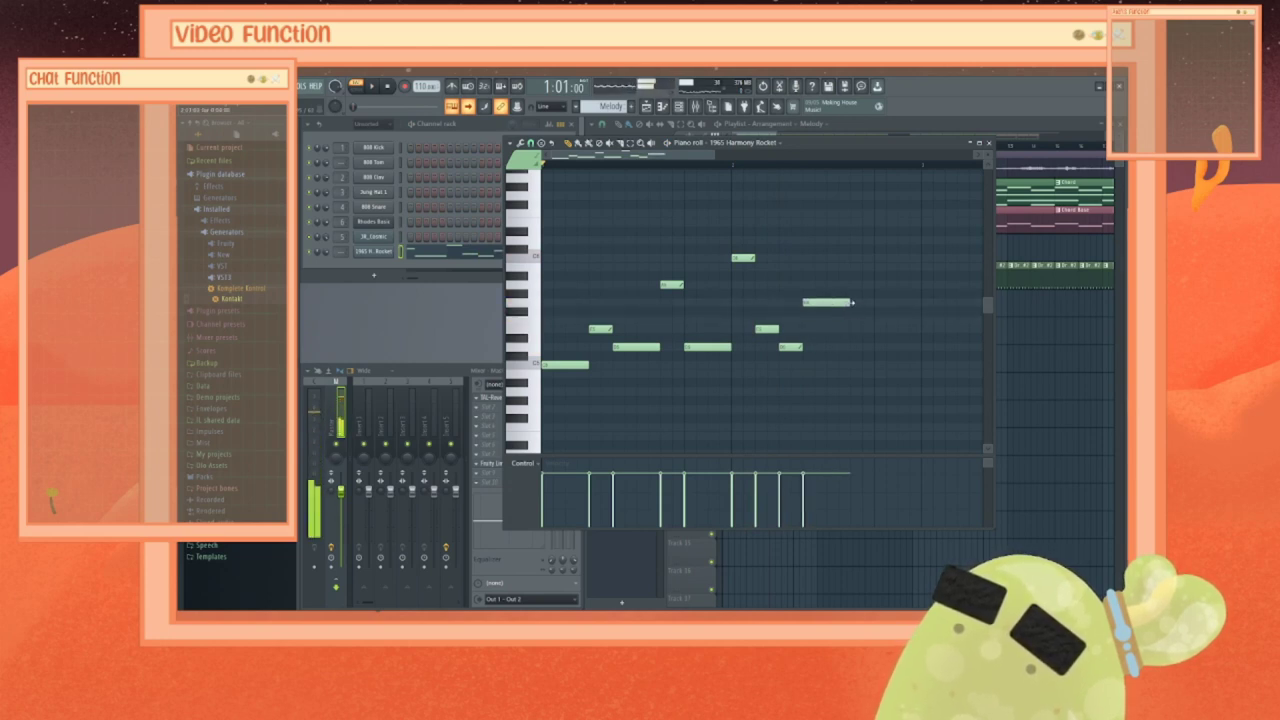
{"action": "left_click", "coordinate": [816, 300]}
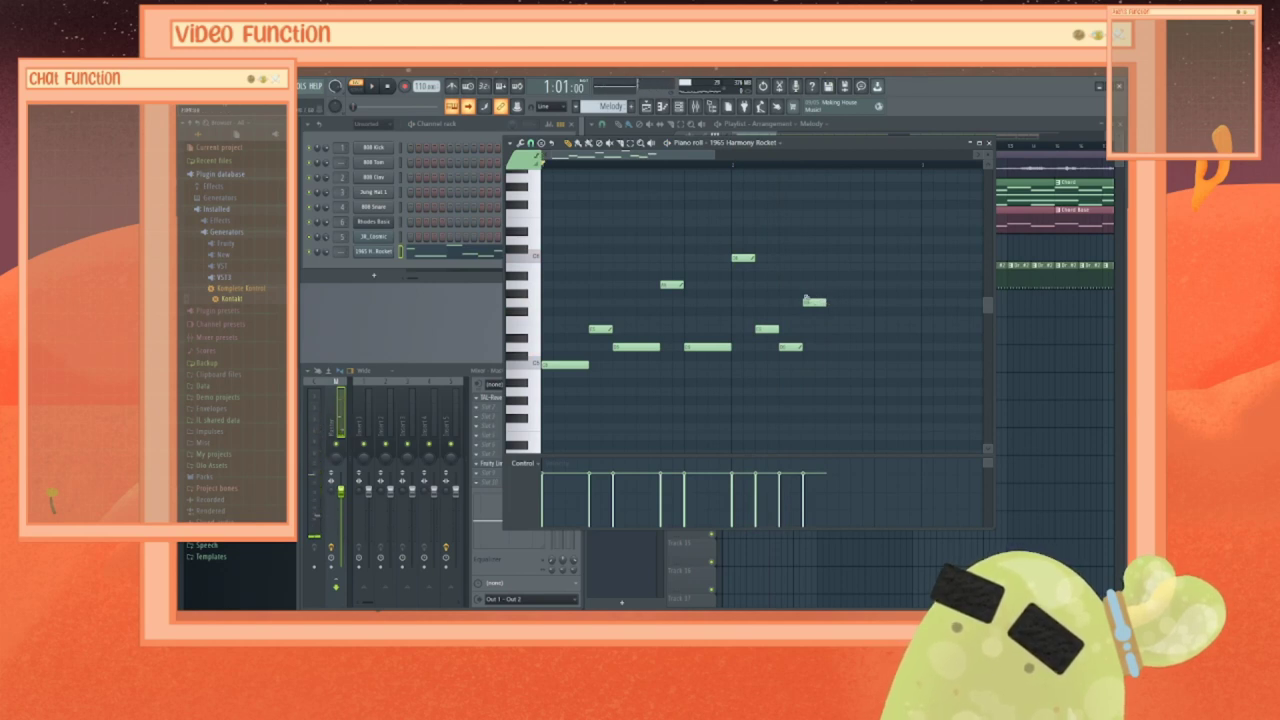
{"action": "left_click", "coordinate": [811, 302]}
{"action": "key", "text": "space"}
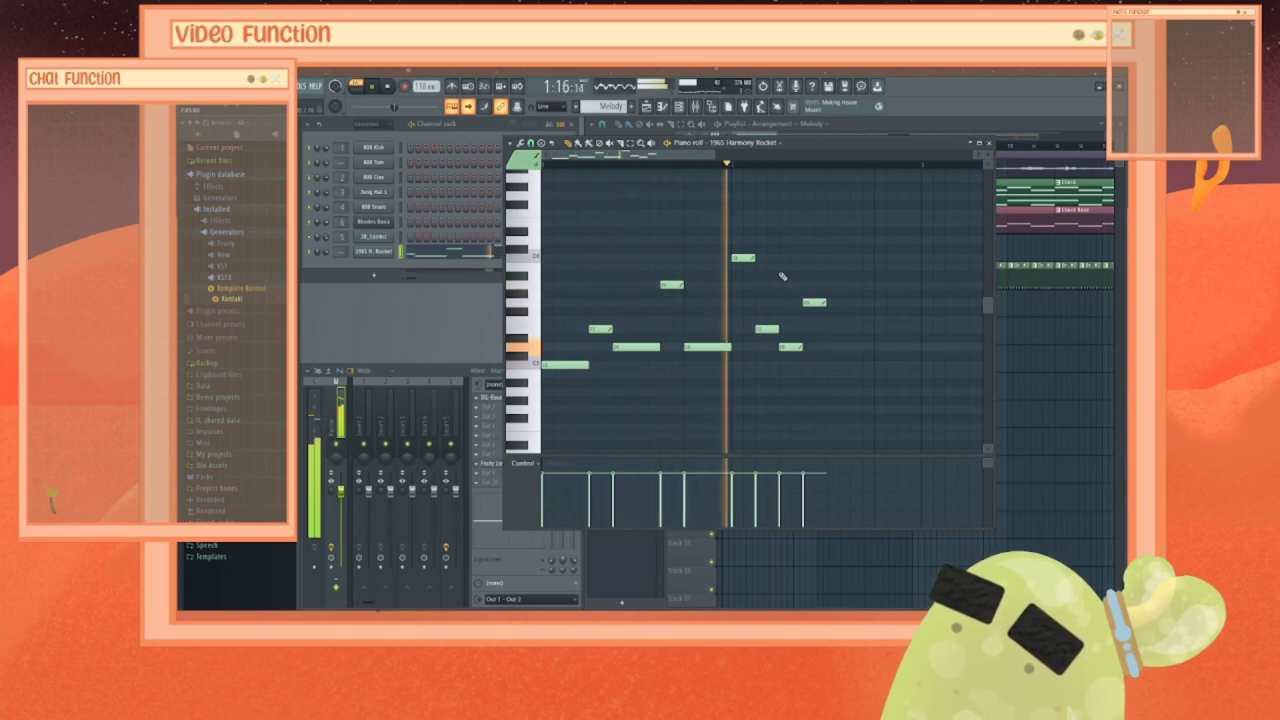
{"action": "key", "text": "space"}
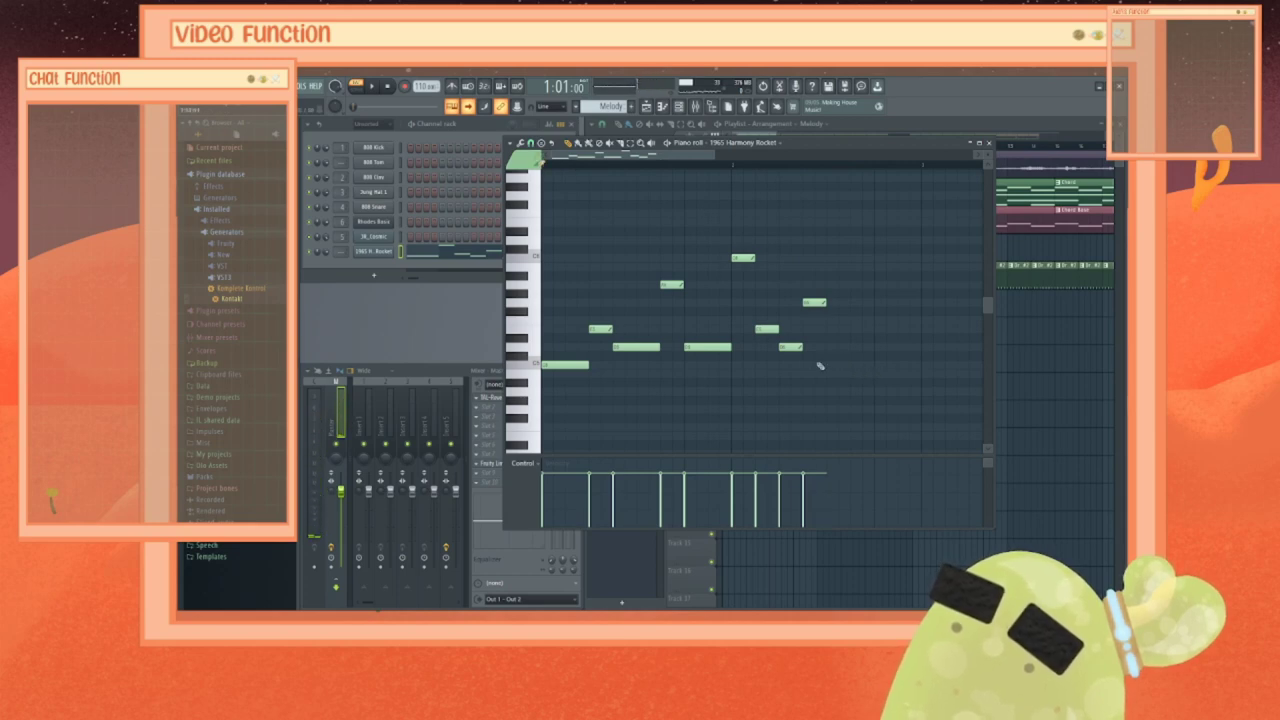
Step: Add a quarter-note C5 directly after the closing G5 and play back the pattern
{"action": "left_click", "coordinate": [831, 366]}
{"action": "left_click_drag", "start_coordinate": [850, 366], "coordinate": [870, 366]}
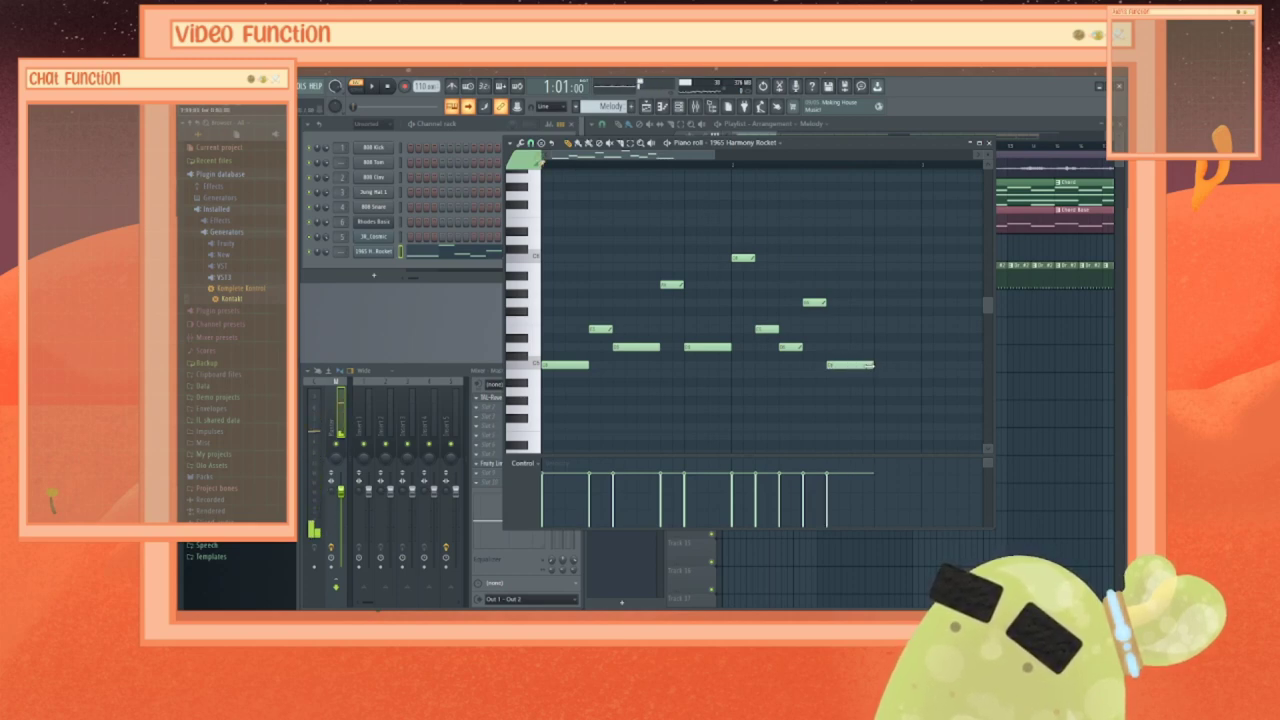
{"action": "key", "text": "space"}
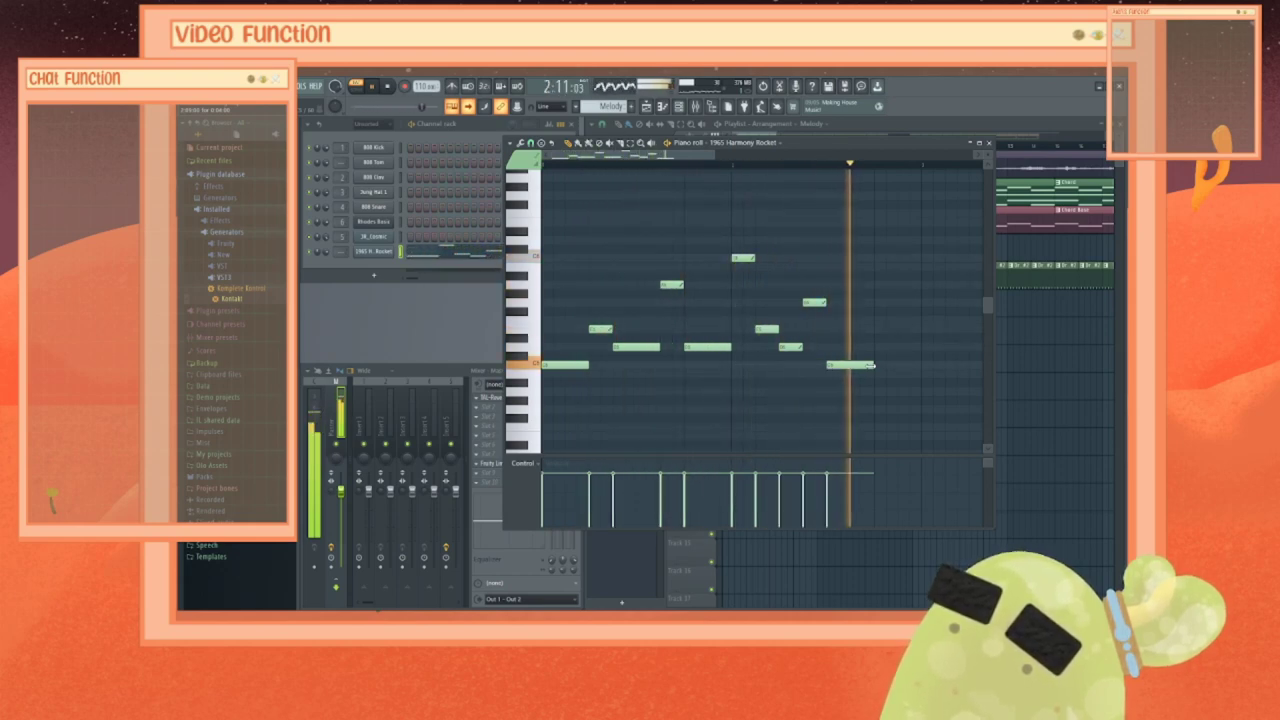
{"action": "key", "text": "space"}
Step: Fill the end of bar 2 with an eighth-note A5 and an eighth-note E5, and play back the pattern
{"action": "scroll", "coordinate": [630, 173], "scroll_direction": "right", "scroll_amount": 4}
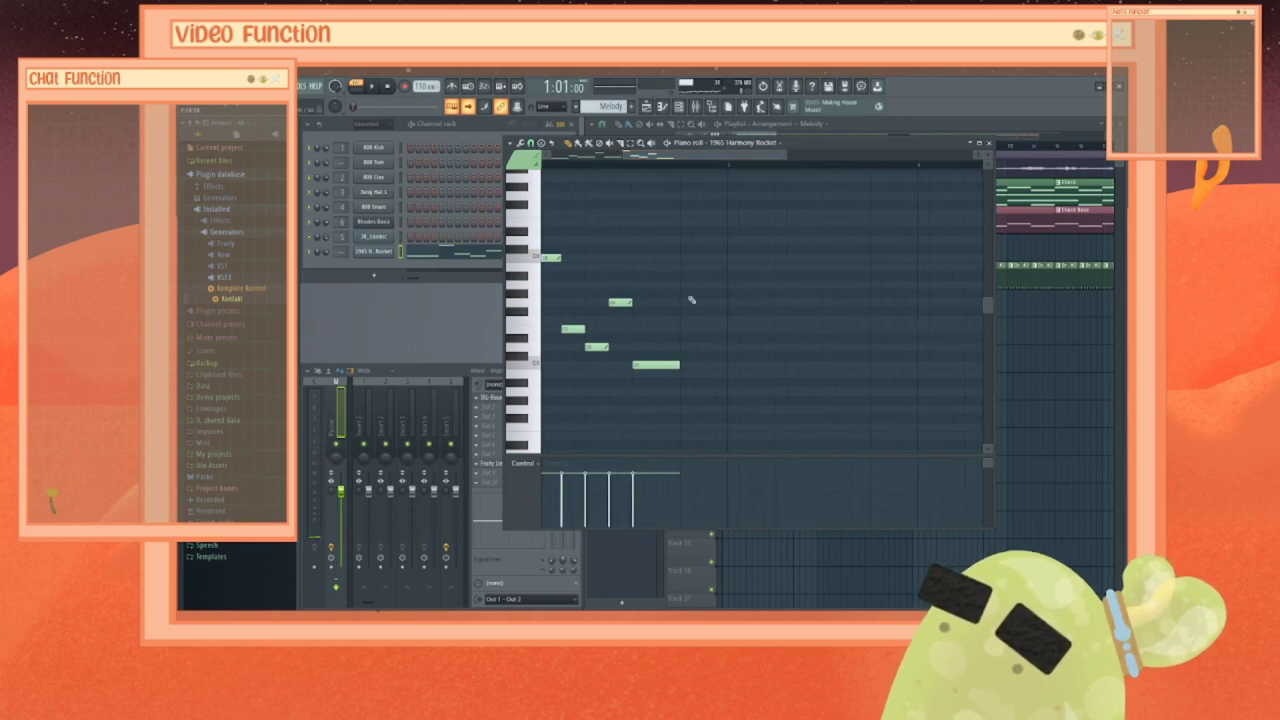
{"action": "left_click", "coordinate": [685, 284]}
{"action": "left_click_drag", "start_coordinate": [725, 284], "coordinate": [707, 284]}
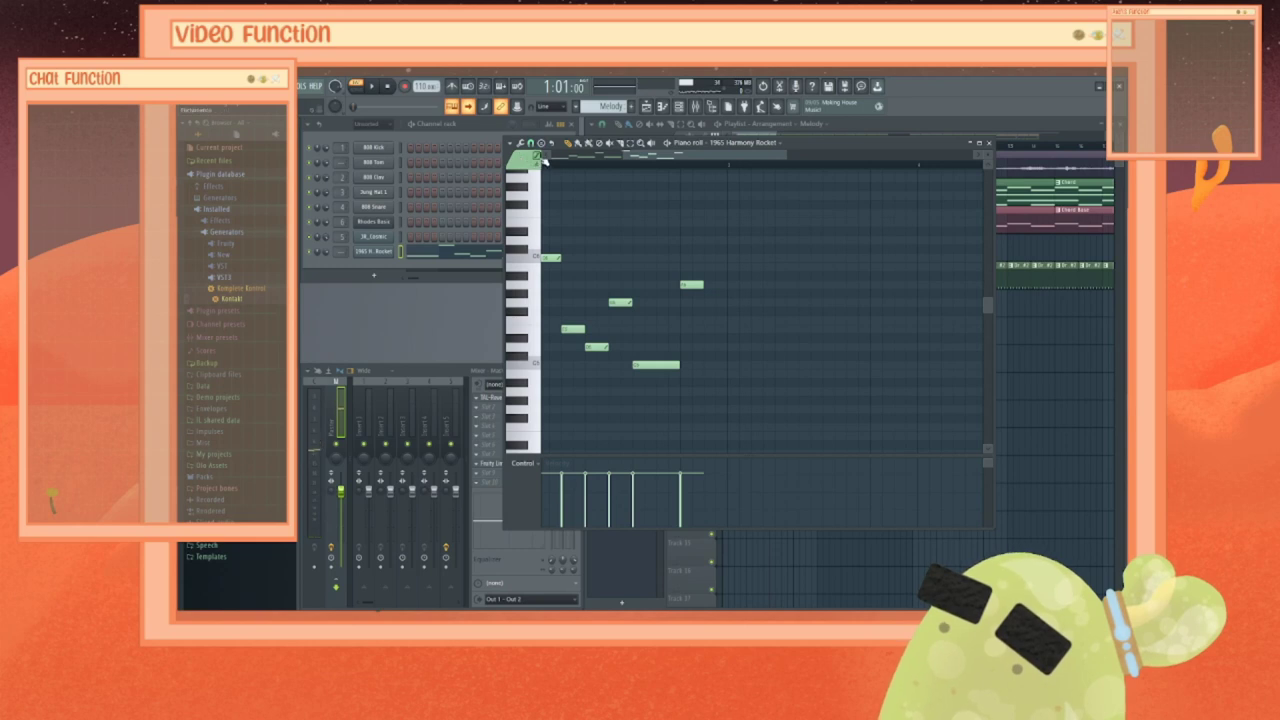
{"action": "left_click", "coordinate": [714, 330]}
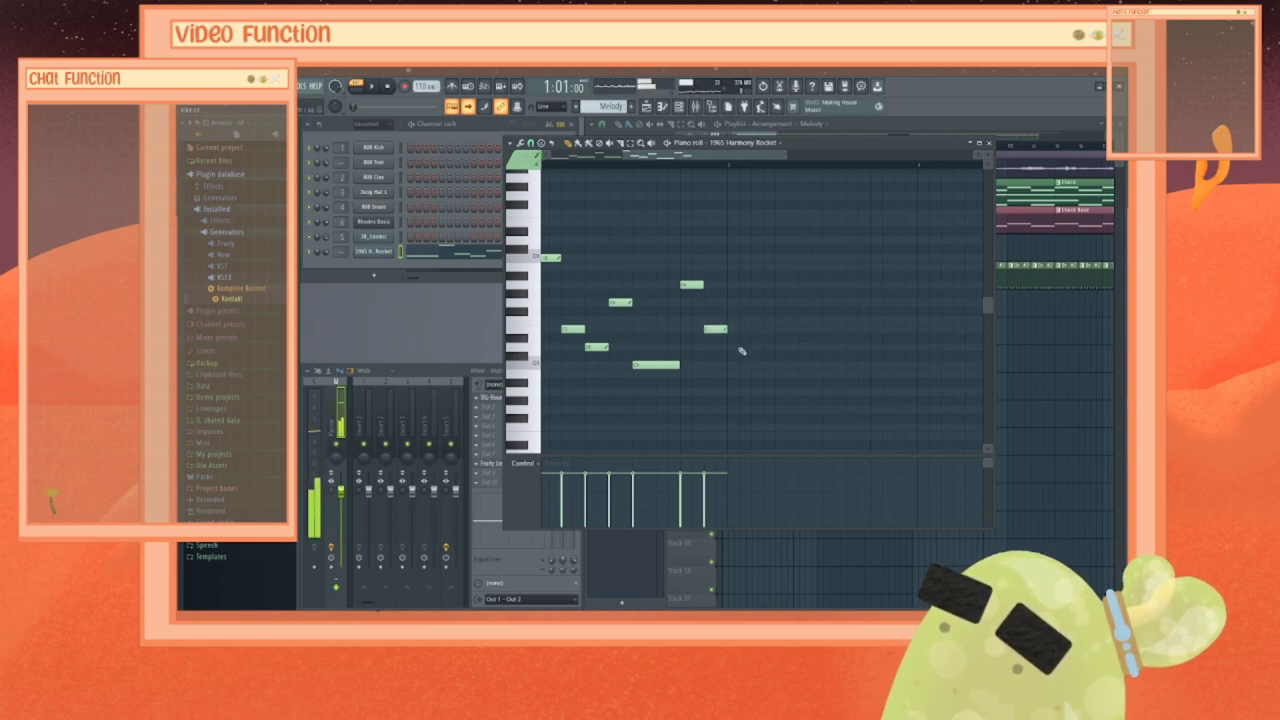
{"action": "key", "text": "space"}
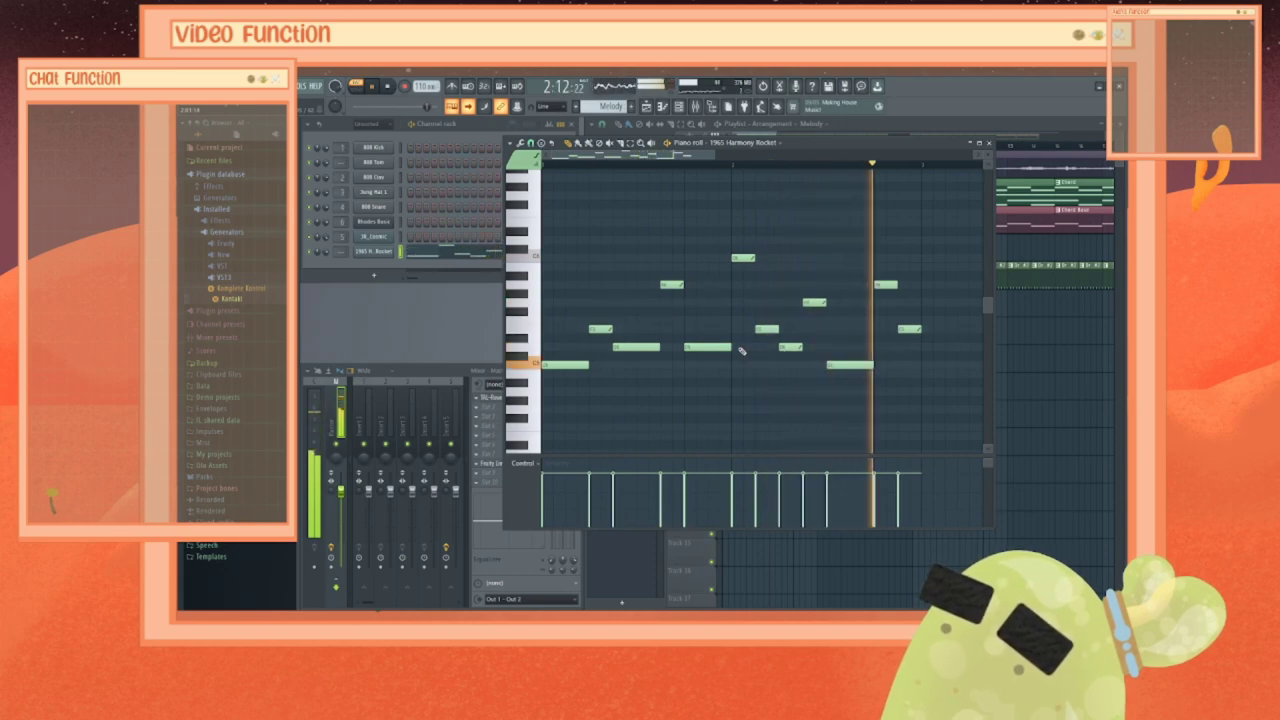
{"action": "key", "text": "space"}
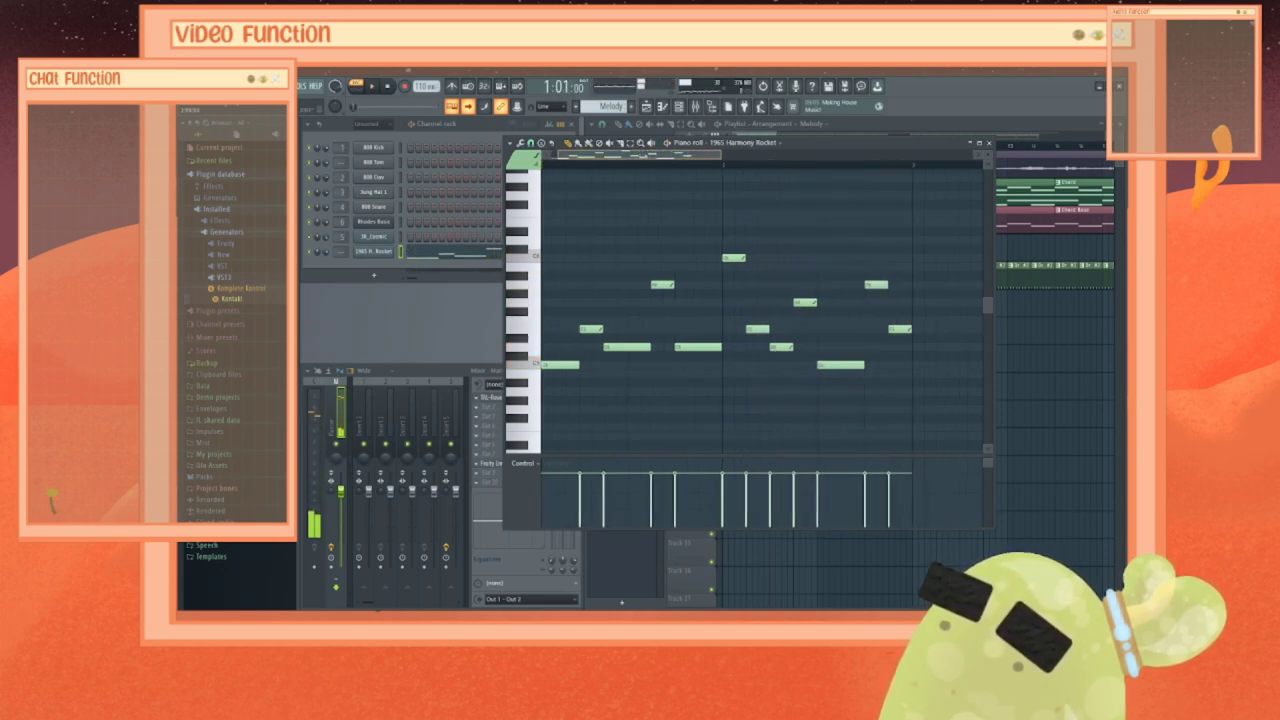
Step: Add an eighth-note C6 at the start of bar 3 and play back the pattern
{"action": "left_click_drag", "start_coordinate": [645, 155], "coordinate": [772, 178]}
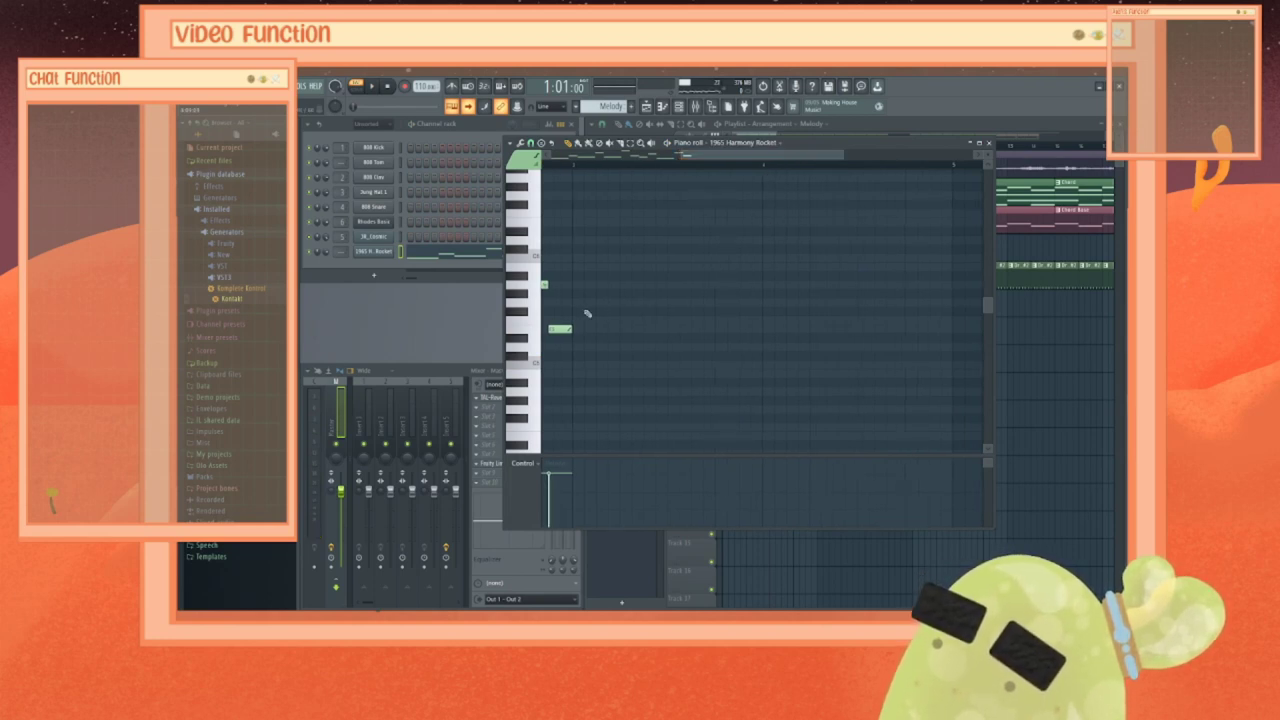
{"action": "left_click", "coordinate": [578, 262]}
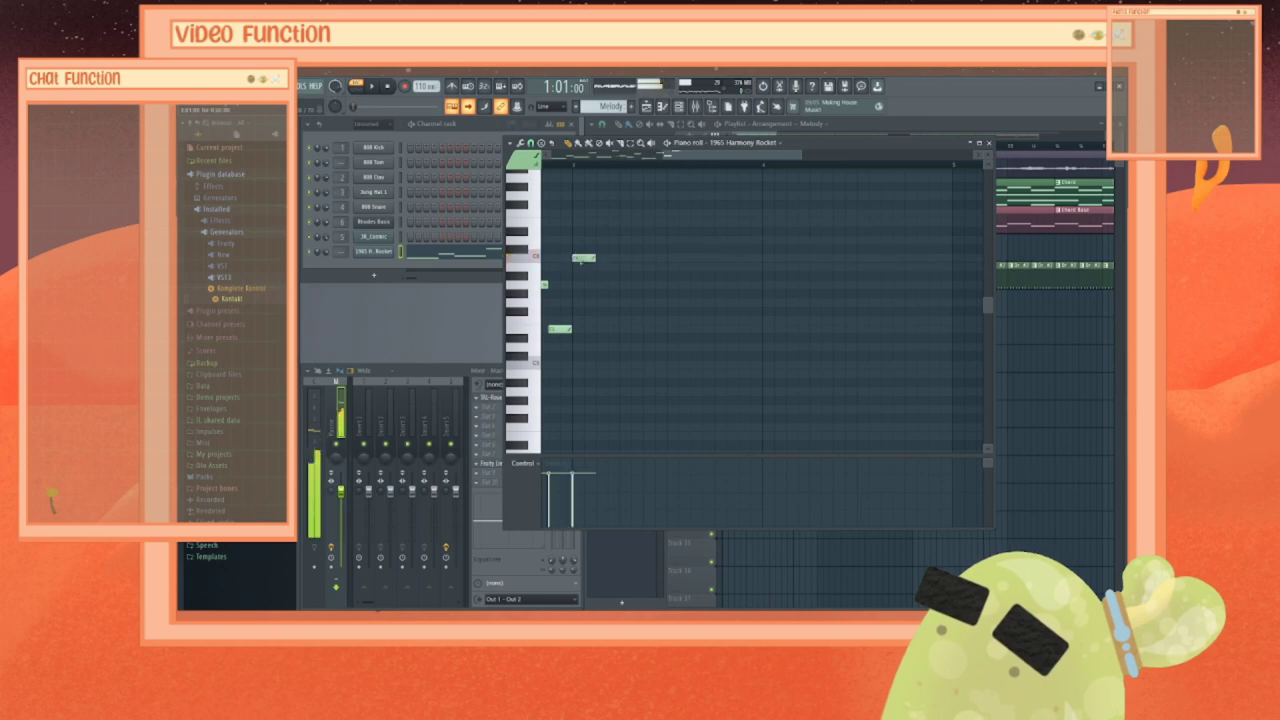
{"action": "key", "text": "space"}
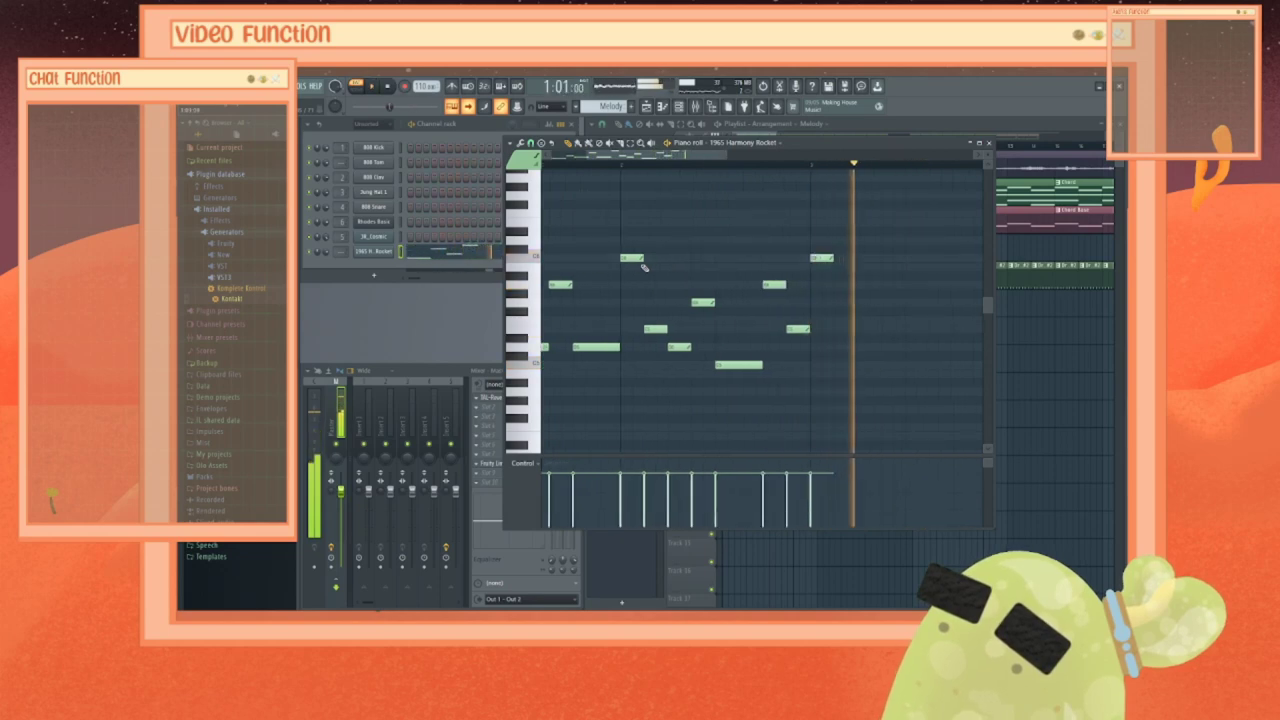
{"action": "key", "text": "space"}
Step: Add a dotted-quarter E6 directly after the C6 in bar 3 and play back the pattern
{"action": "left_click_drag", "start_coordinate": [651, 158], "coordinate": [758, 160]}
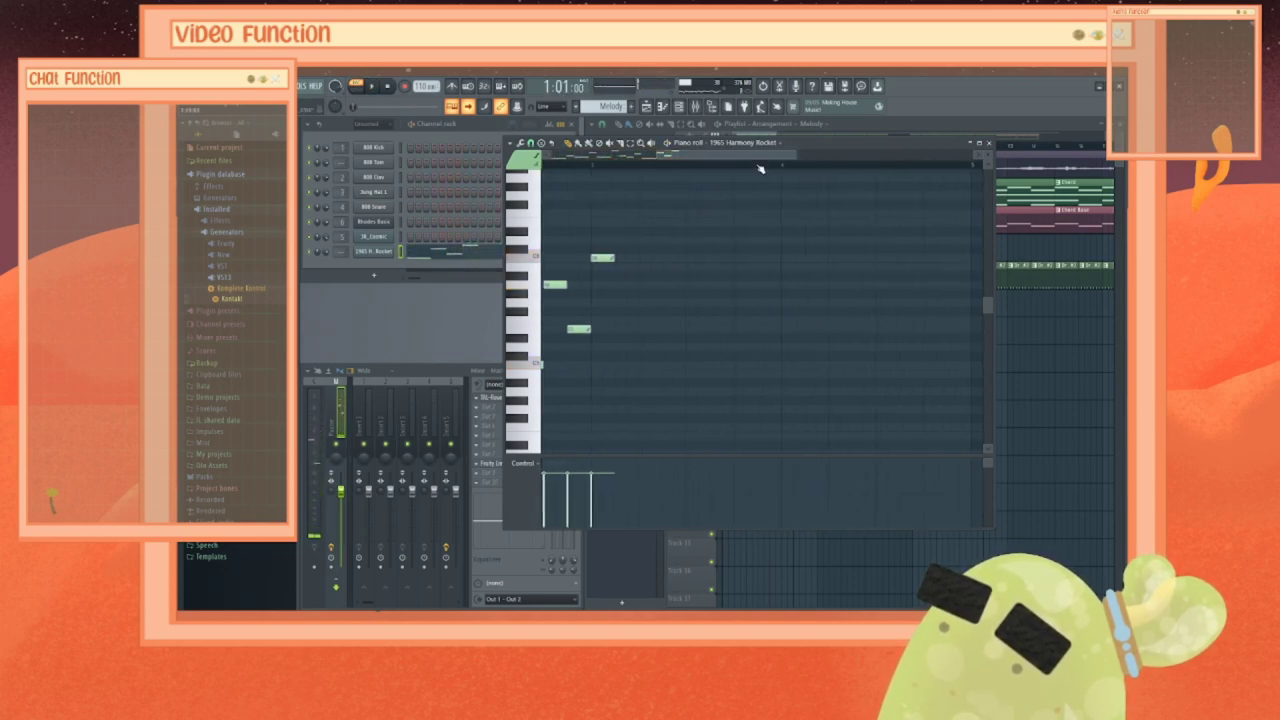
{"action": "left_click", "coordinate": [620, 222]}
{"action": "left_click_drag", "start_coordinate": [632, 222], "coordinate": [689, 223]}
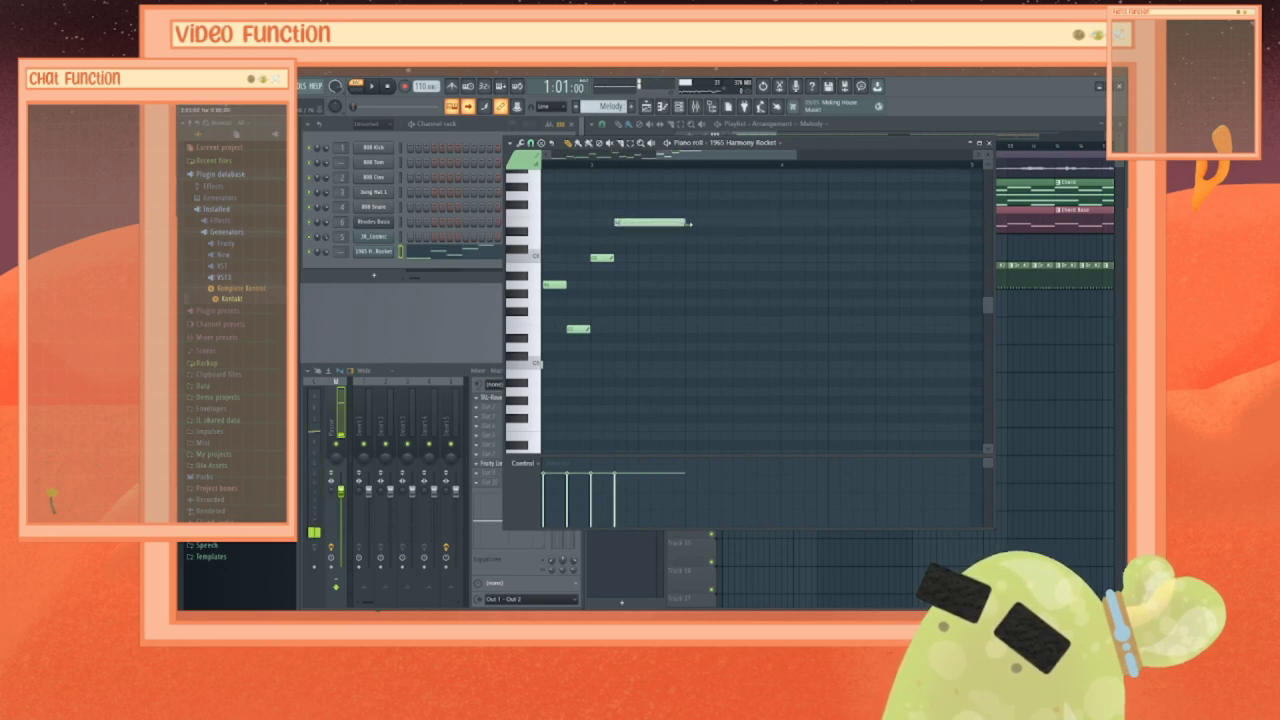
{"action": "key", "text": "space"}
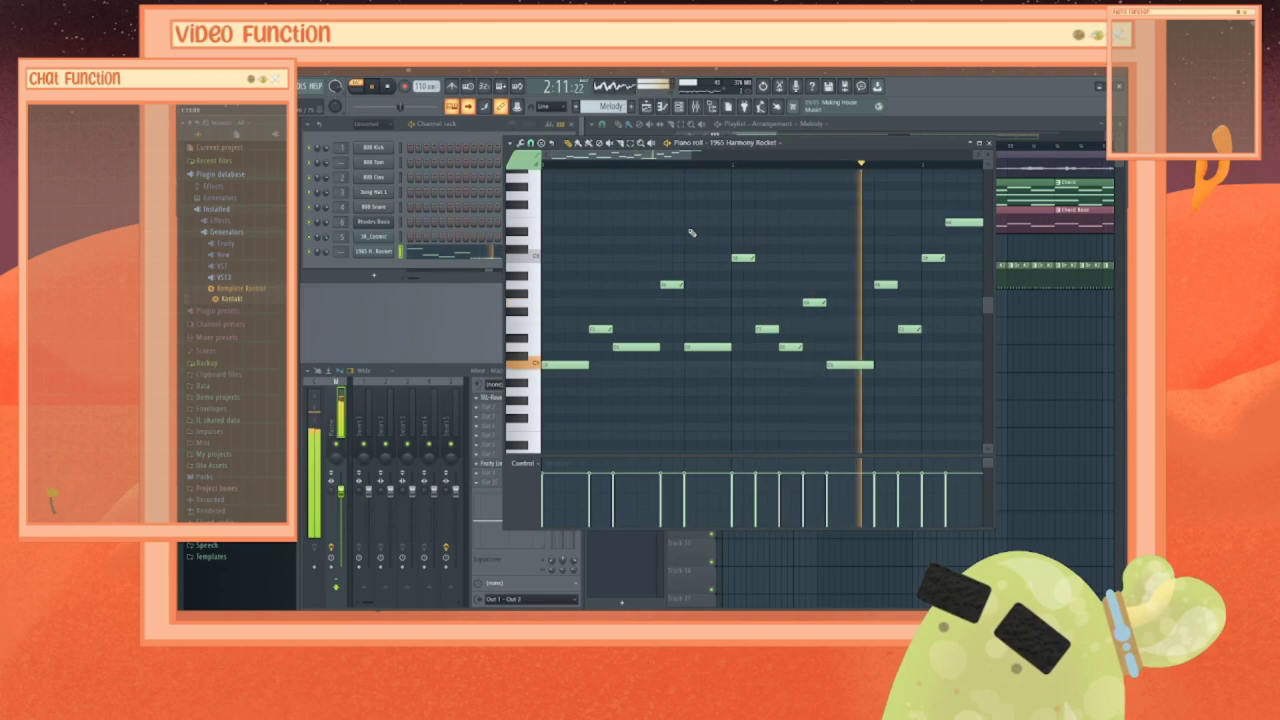
{"action": "key", "text": "space"}
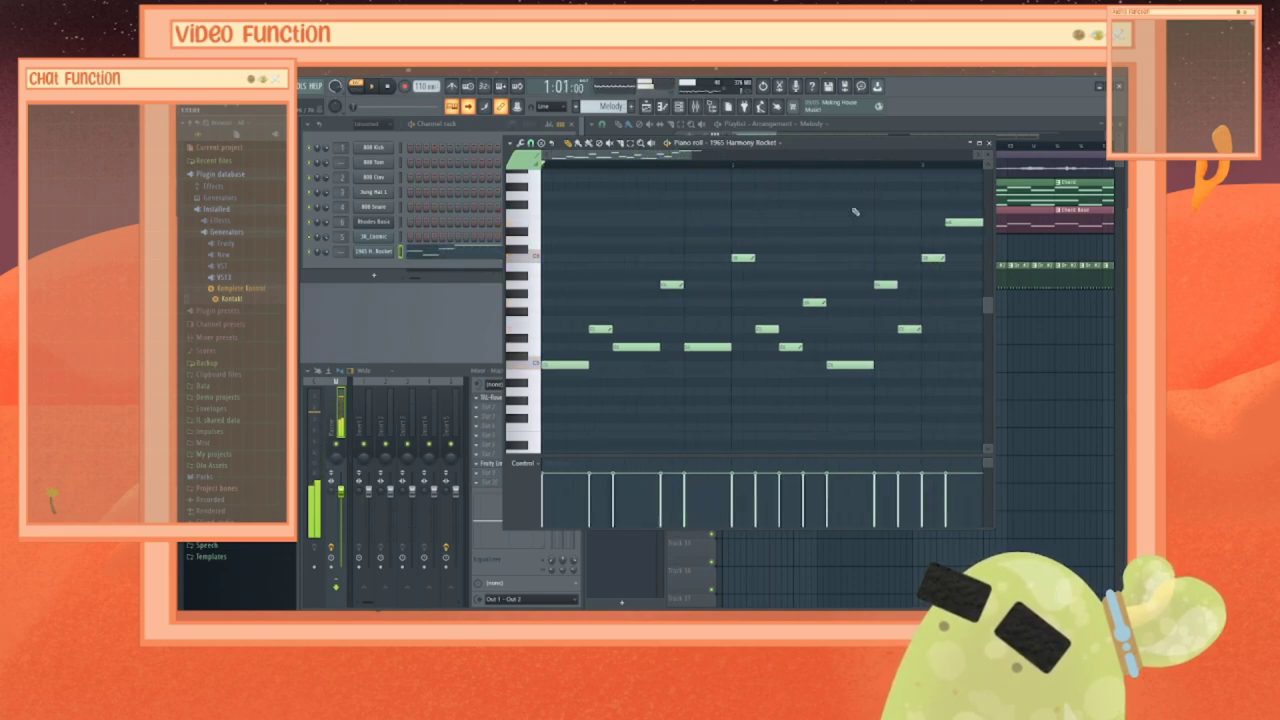
Step: Shorten the E6 in bar 3 to an eighth note and add a quarter-note G5 directly after it
{"action": "left_click_drag", "start_coordinate": [624, 156], "coordinate": [696, 156]}
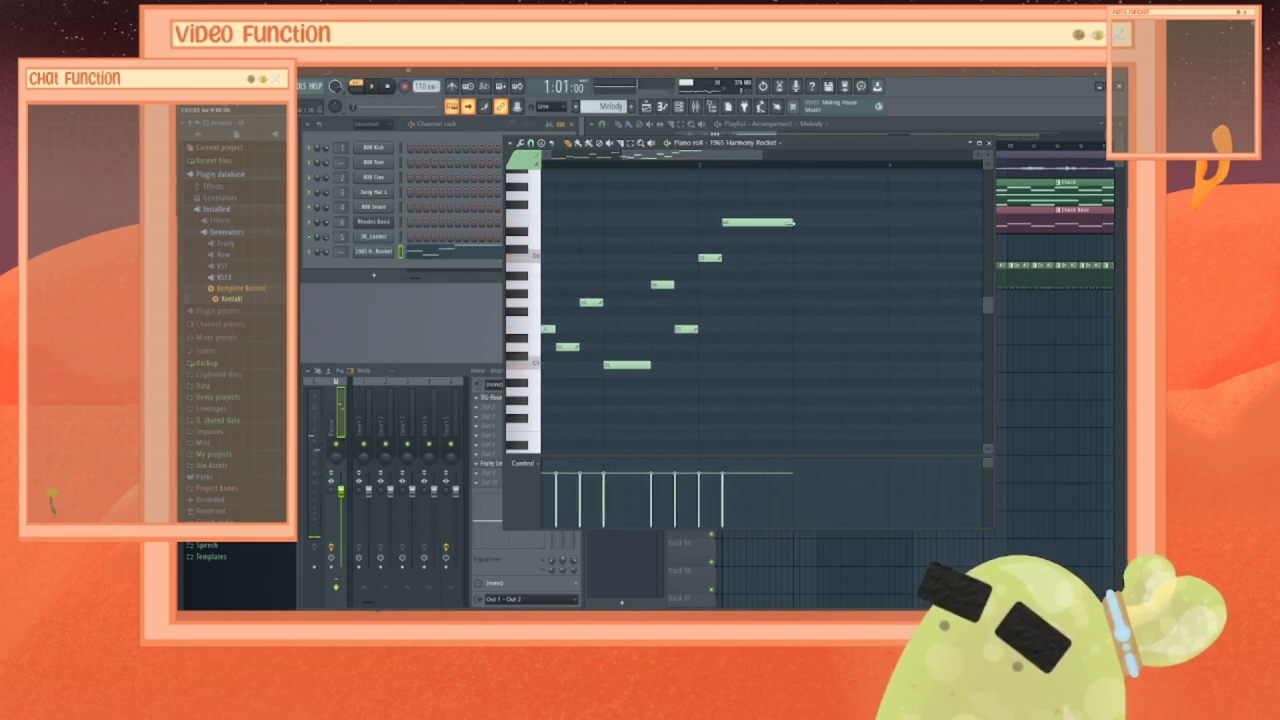
{"action": "left_click_drag", "start_coordinate": [792, 222], "coordinate": [745, 223]}
{"action": "left_click", "coordinate": [752, 302]}
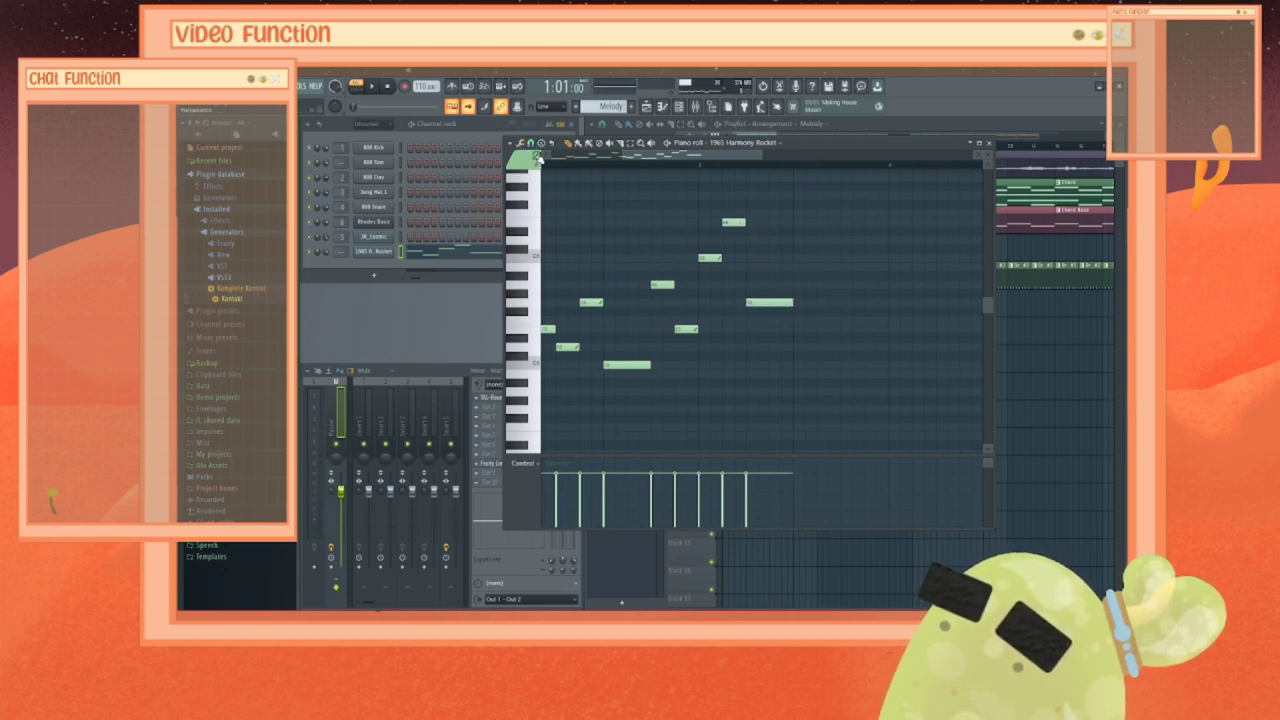
Step: Continue bar 3 after the quarter-note G5 with an eighth-note D5 followed by an eighth-note A5
{"action": "left_click", "coordinate": [798, 350]}
{"action": "left_click_drag", "start_coordinate": [840, 348], "coordinate": [810, 348]}
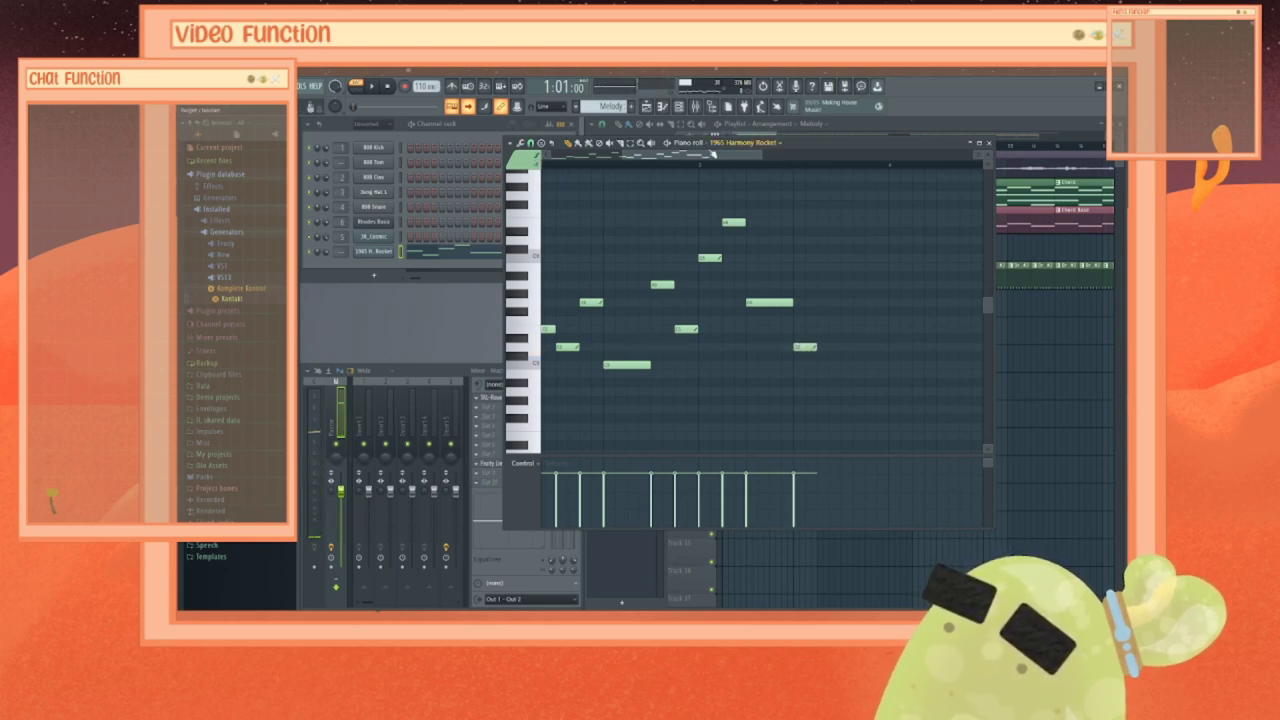
{"action": "left_click_drag", "start_coordinate": [708, 155], "coordinate": [738, 156]}
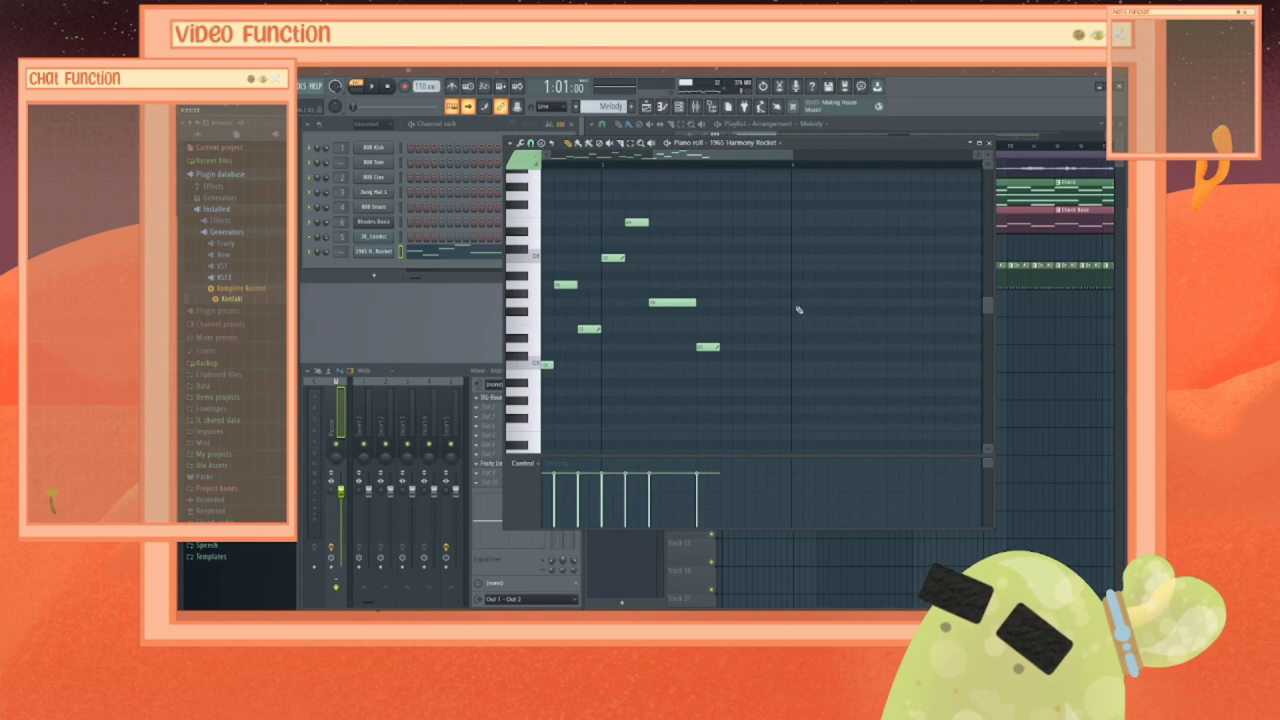
{"action": "left_click", "coordinate": [729, 285]}
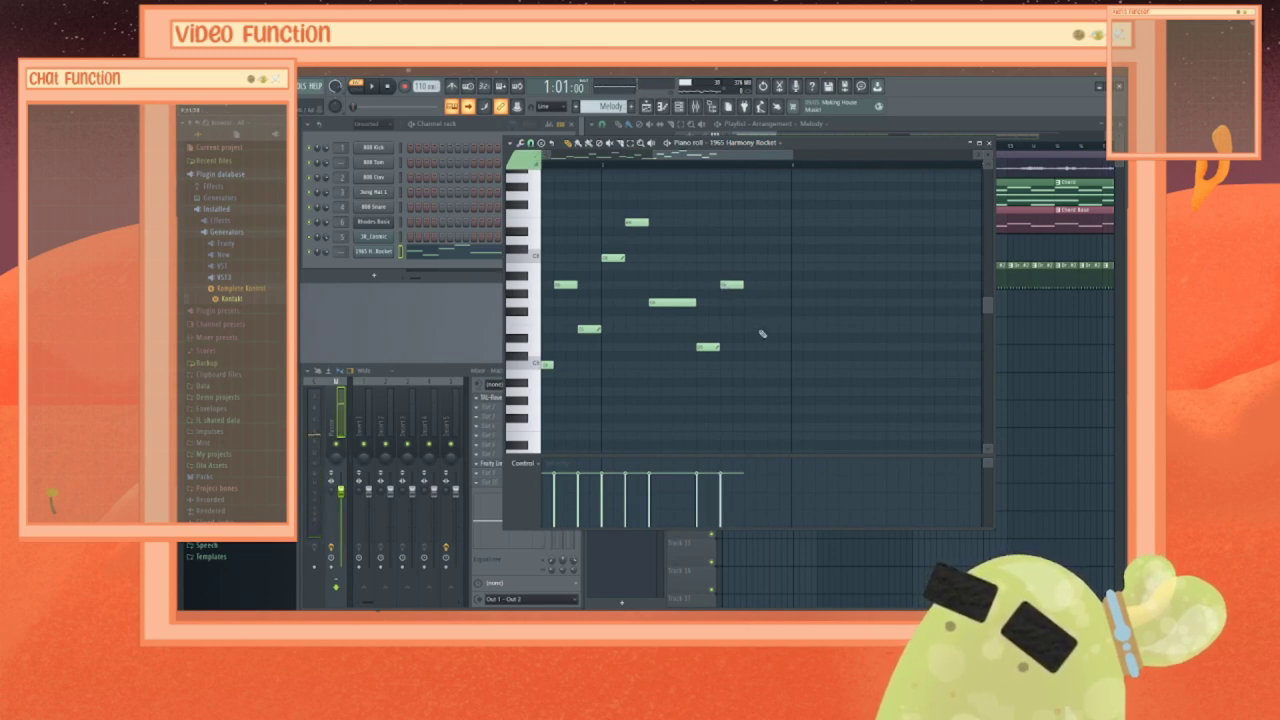
Step: Finish bar 3 with a quarter-note D6 after the A5 and play back the pattern
{"action": "mouse_move", "coordinate": [739, 157]}
{"action": "left_mouse_down"}
{"action": "mouse_move", "coordinate": [760, 157]}
{"action": "mouse_move", "coordinate": [636, 157]}
{"action": "mouse_move", "coordinate": [785, 157]}
{"action": "mouse_move", "coordinate": [759, 157]}
{"action": "left_mouse_up"}
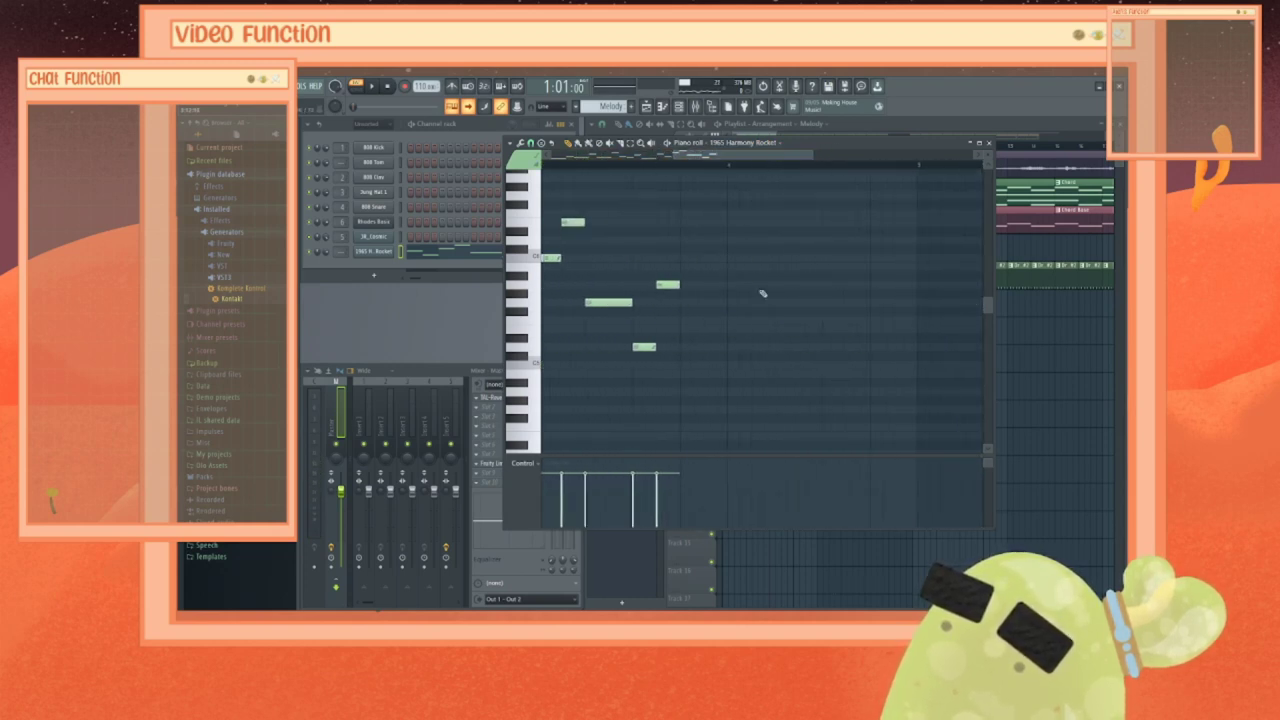
{"action": "left_click", "coordinate": [688, 241]}
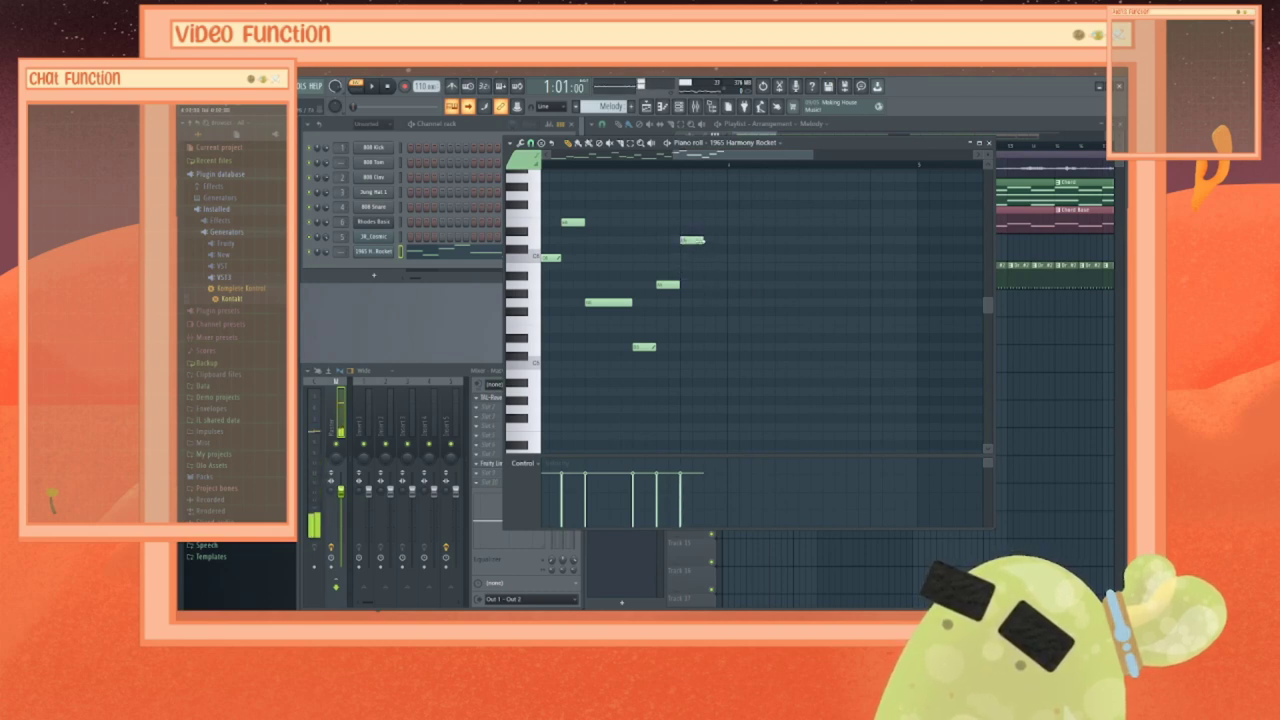
{"action": "key", "text": "space"}
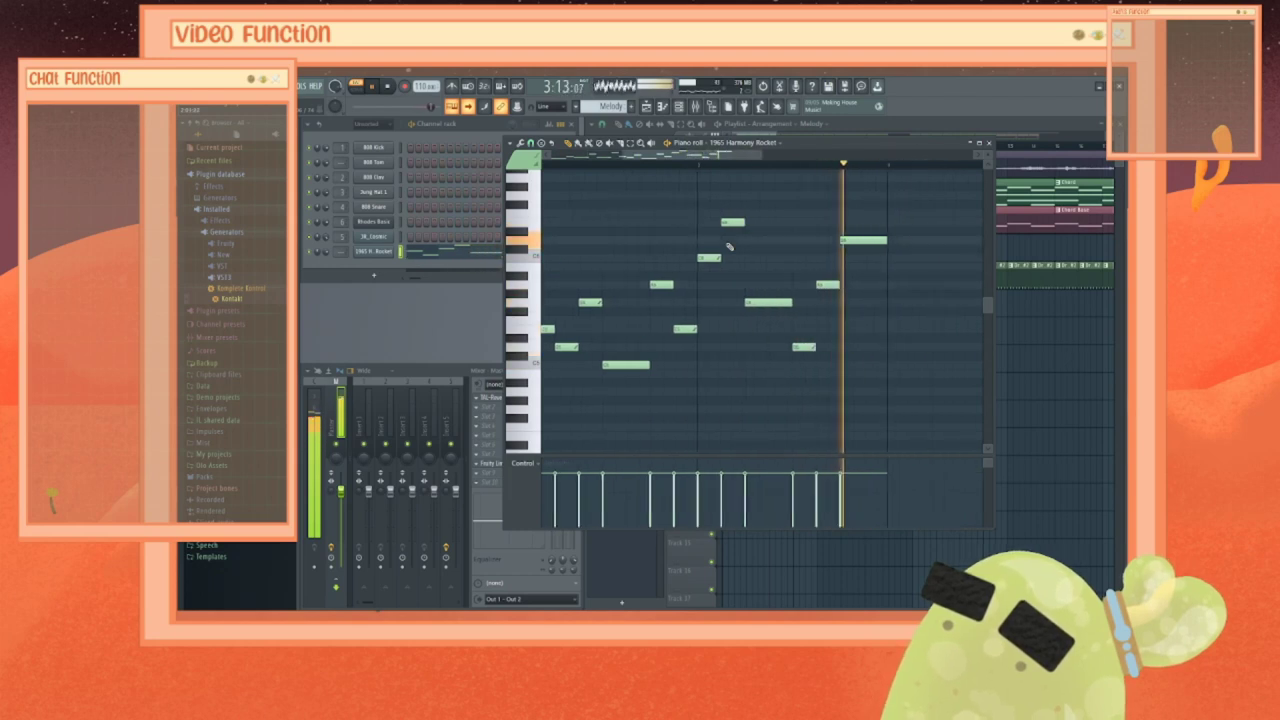
{"action": "key", "text": "space"}
Step: Lower the eighth-note E6 in bar 3 to D6 and play back the pattern
{"action": "left_click_drag", "start_coordinate": [662, 155], "coordinate": [739, 155]}
{"action": "left_click", "coordinate": [720, 220]}
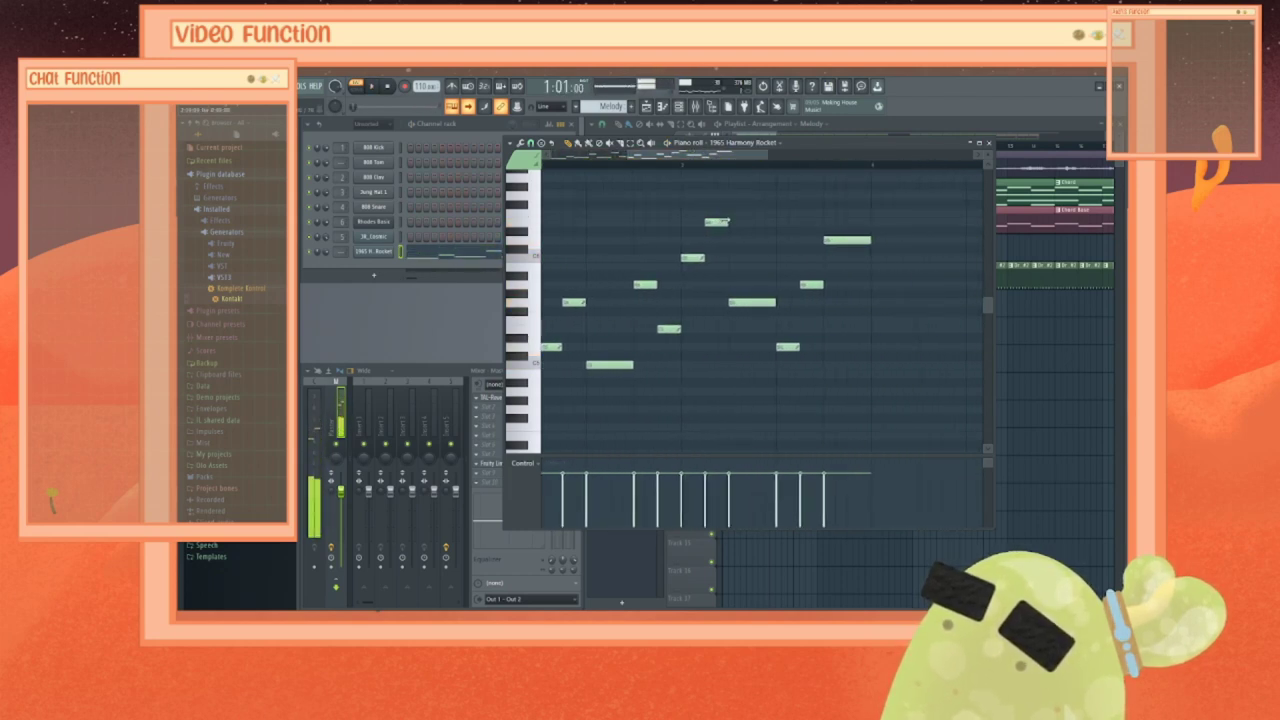
{"action": "left_click_drag", "start_coordinate": [720, 221], "coordinate": [720, 240]}
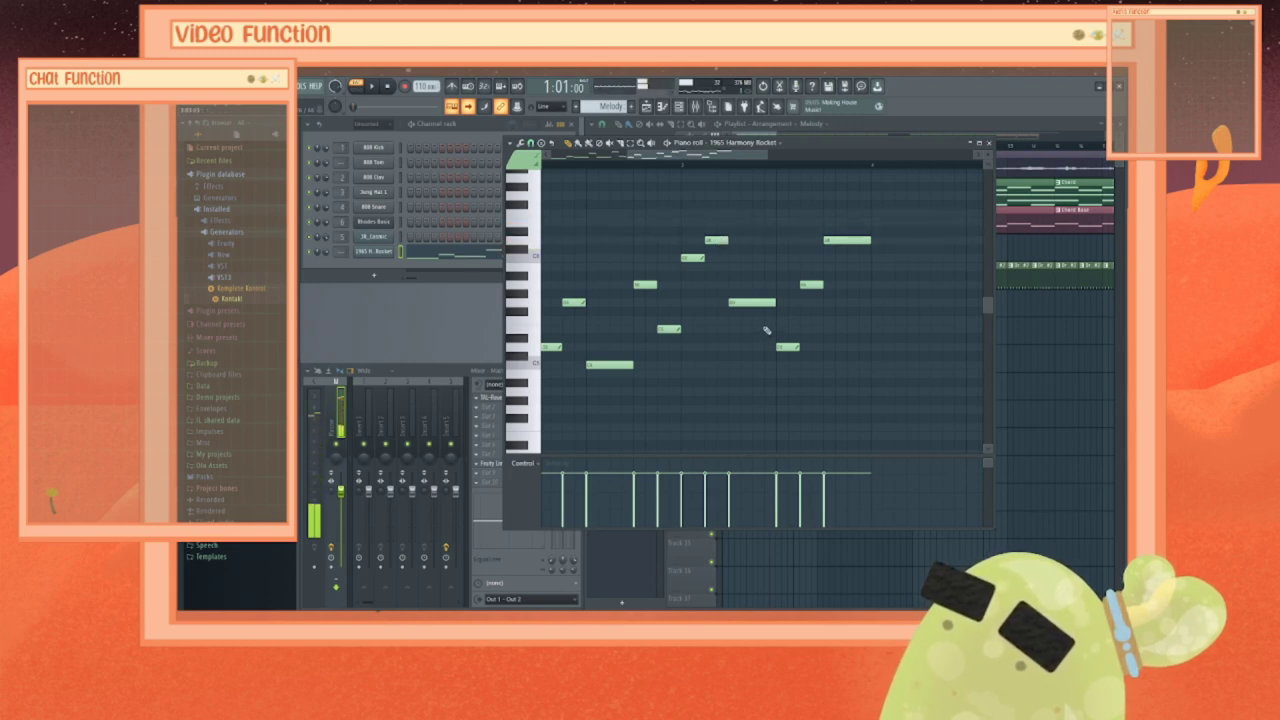
{"action": "key", "text": "space"}
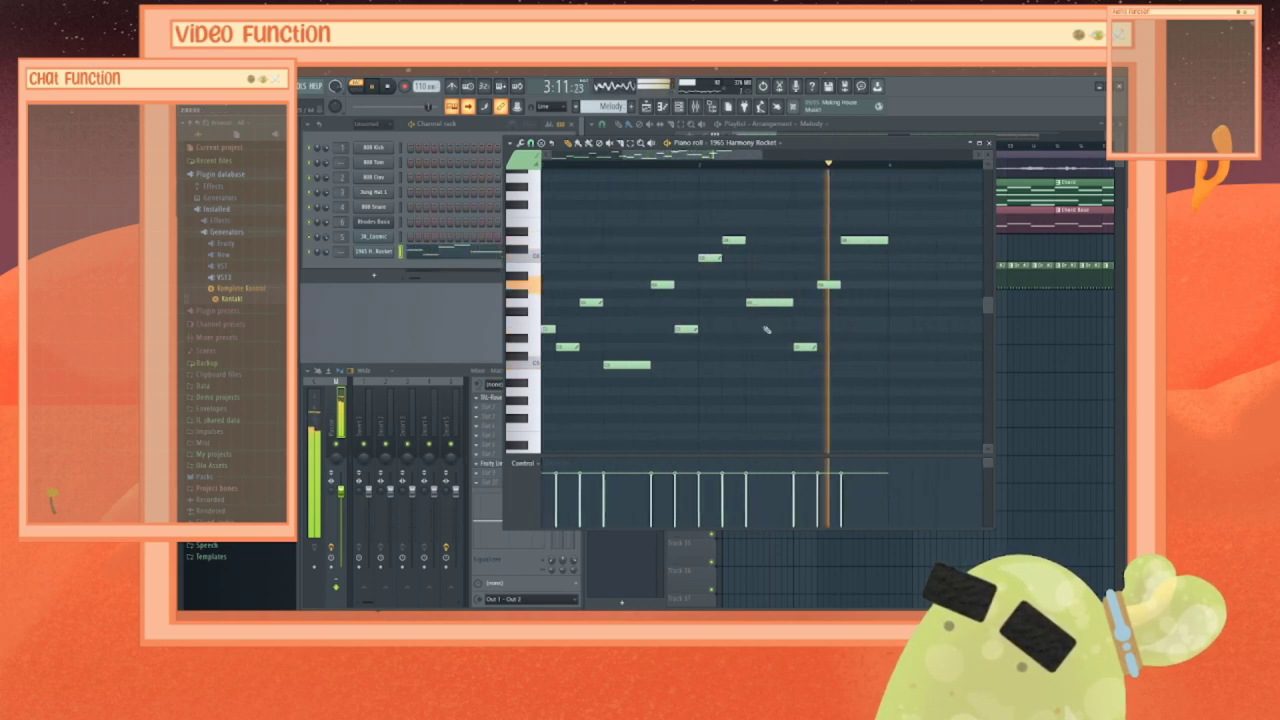
Step: Start bar 4 with an eighth-note A5, a quarter-note F5 and an eighth-note D6
{"action": "key", "text": "space"}
{"action": "scroll", "coordinate": [740, 258], "scroll_direction": "up", "scroll_amount": 5}
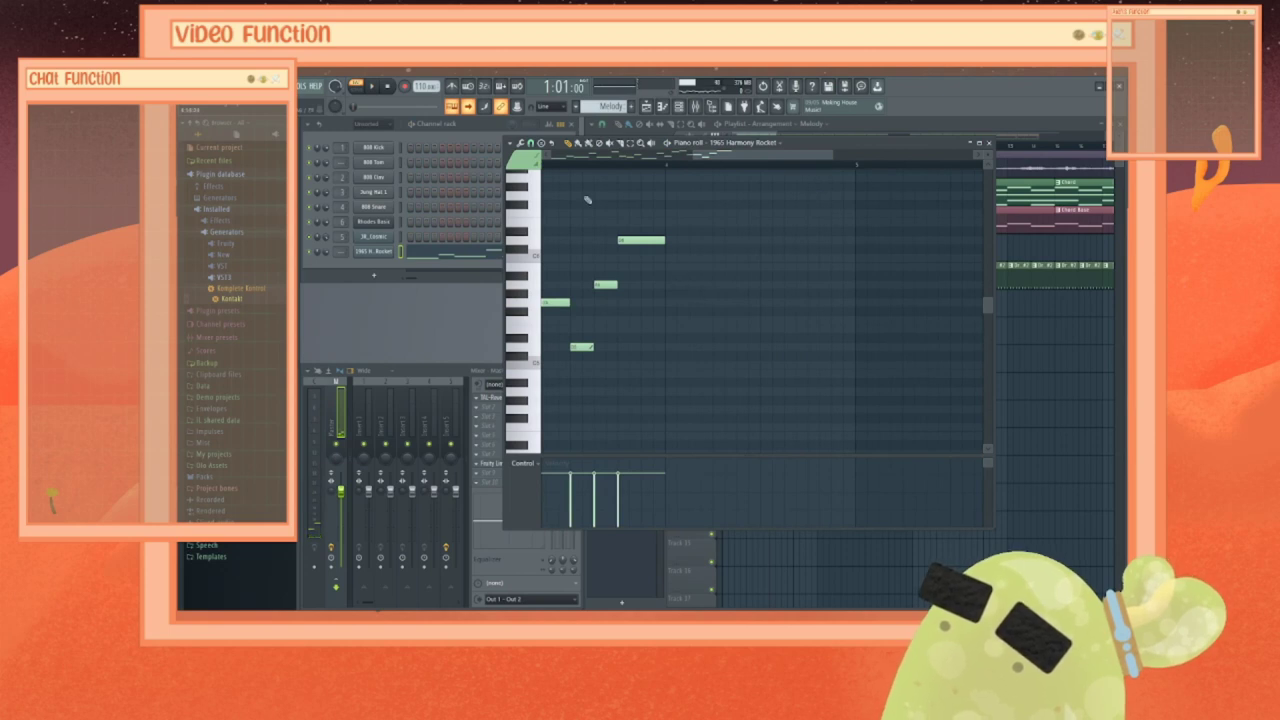
{"action": "left_click", "coordinate": [673, 287]}
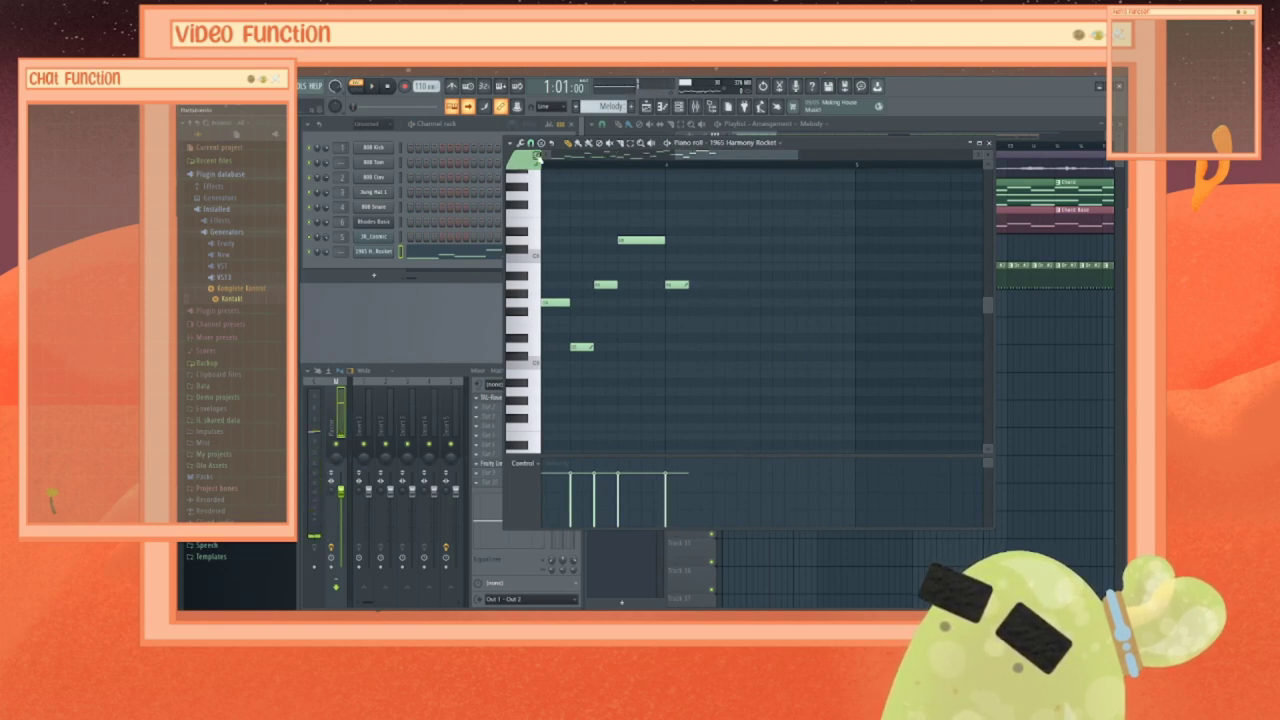
{"action": "left_click", "coordinate": [701, 321]}
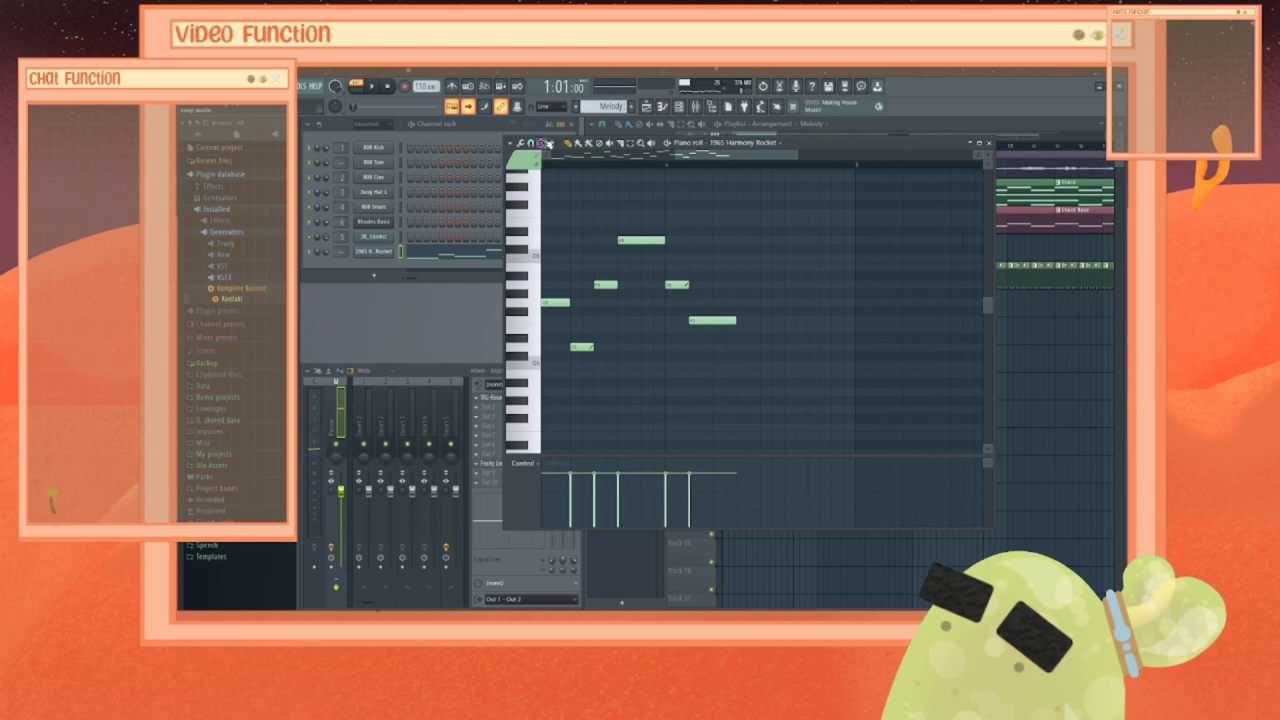
{"action": "left_click", "coordinate": [745, 243]}
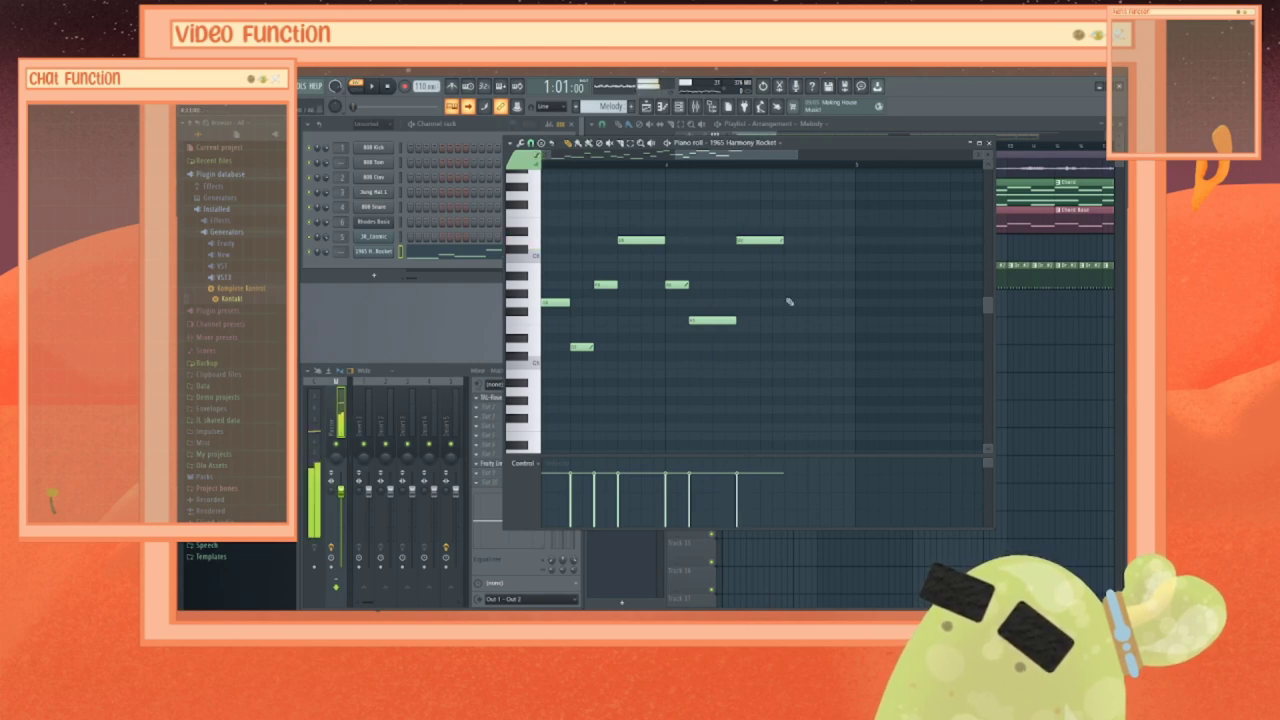
{"action": "left_click_drag", "start_coordinate": [769, 240], "coordinate": [761, 240]}
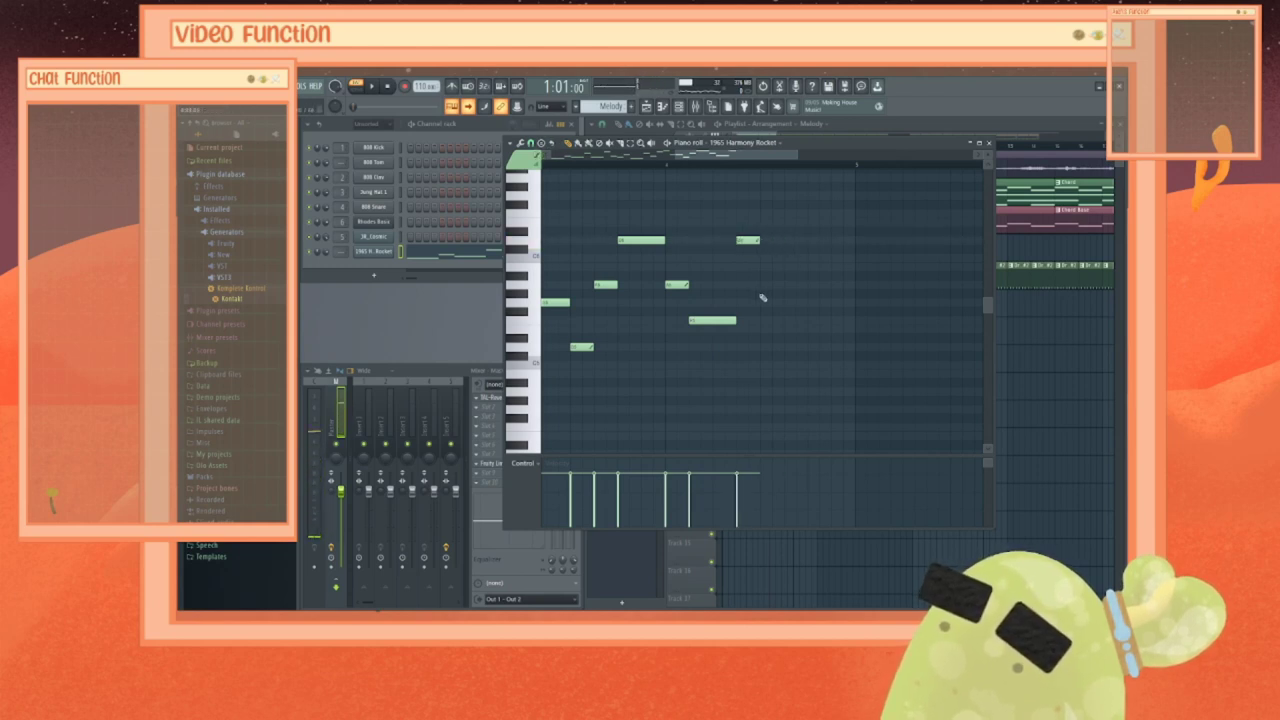
{"action": "left_click_drag", "start_coordinate": [721, 155], "coordinate": [735, 155]}
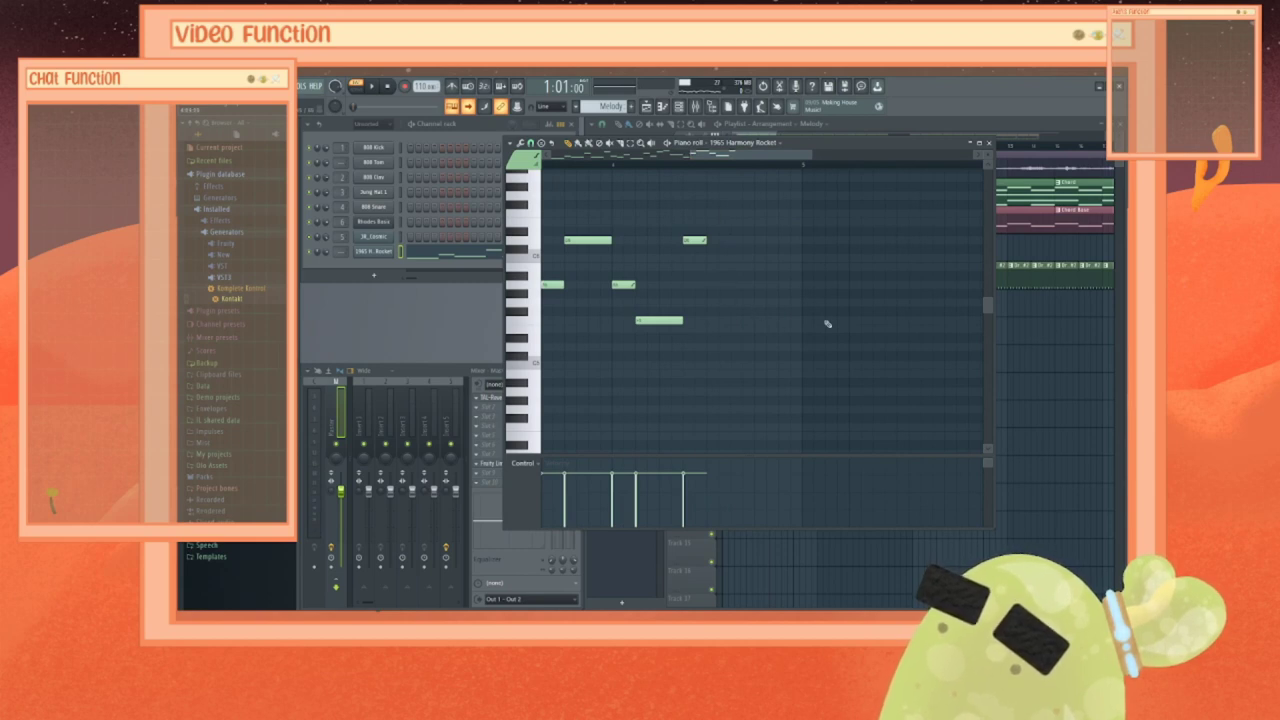
Step: Continue bar 4 with adjoining sixteenth notes C6 and A5, add spaced sixteenth notes D6 and A5, and play back the pattern
{"action": "left_click", "coordinate": [719, 259]}
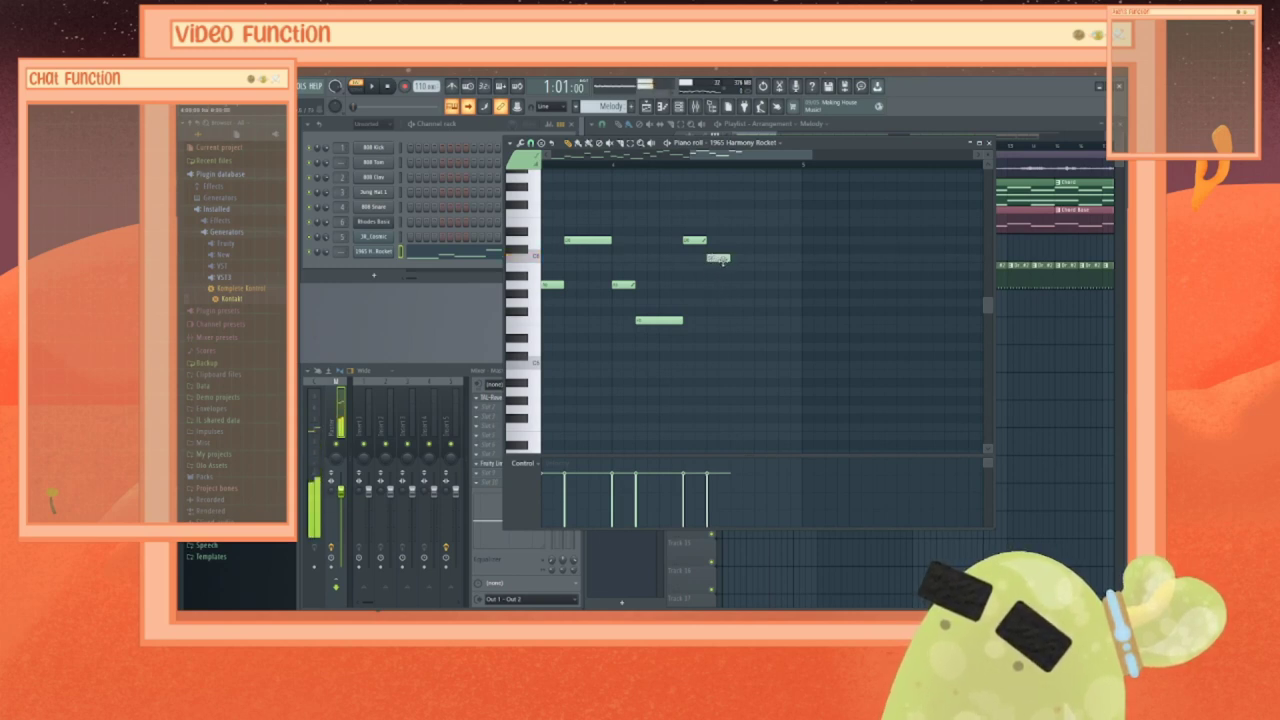
{"action": "left_click_drag", "start_coordinate": [728, 259], "coordinate": [716, 259]}
{"action": "left_click", "coordinate": [723, 285]}
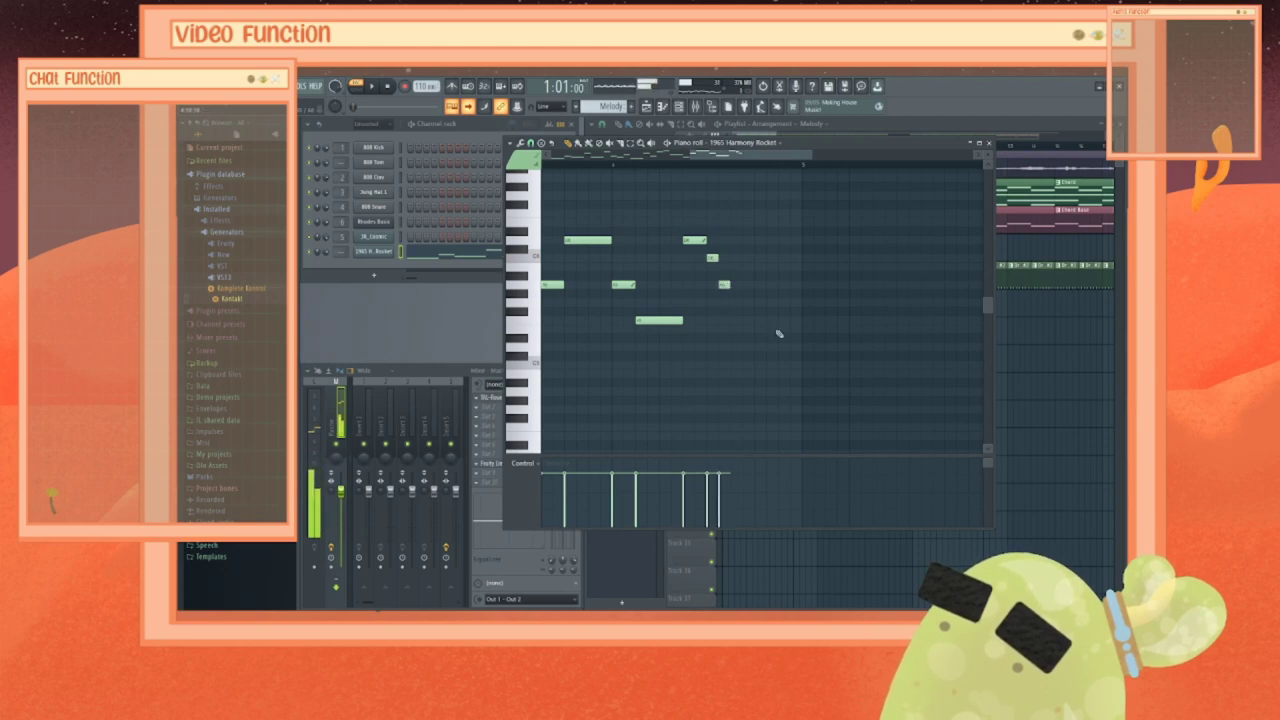
{"action": "left_click", "coordinate": [747, 241]}
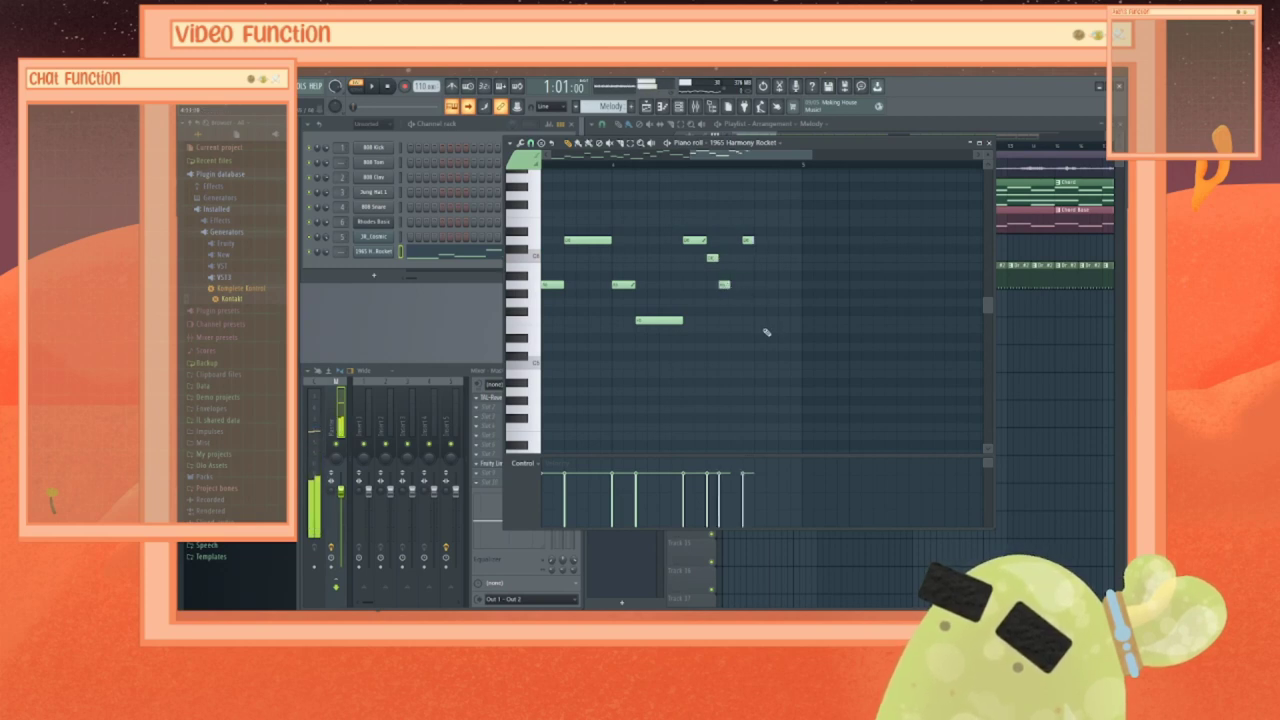
{"action": "left_click", "coordinate": [772, 285]}
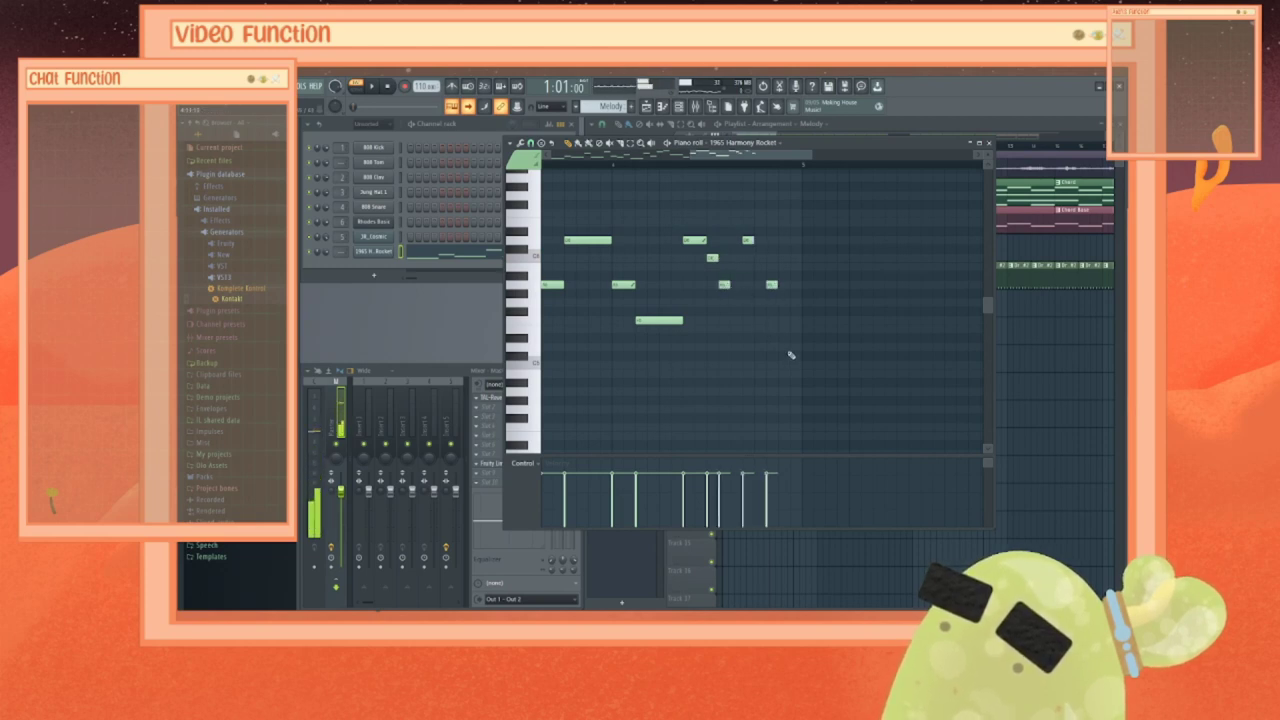
{"action": "key", "text": "space"}
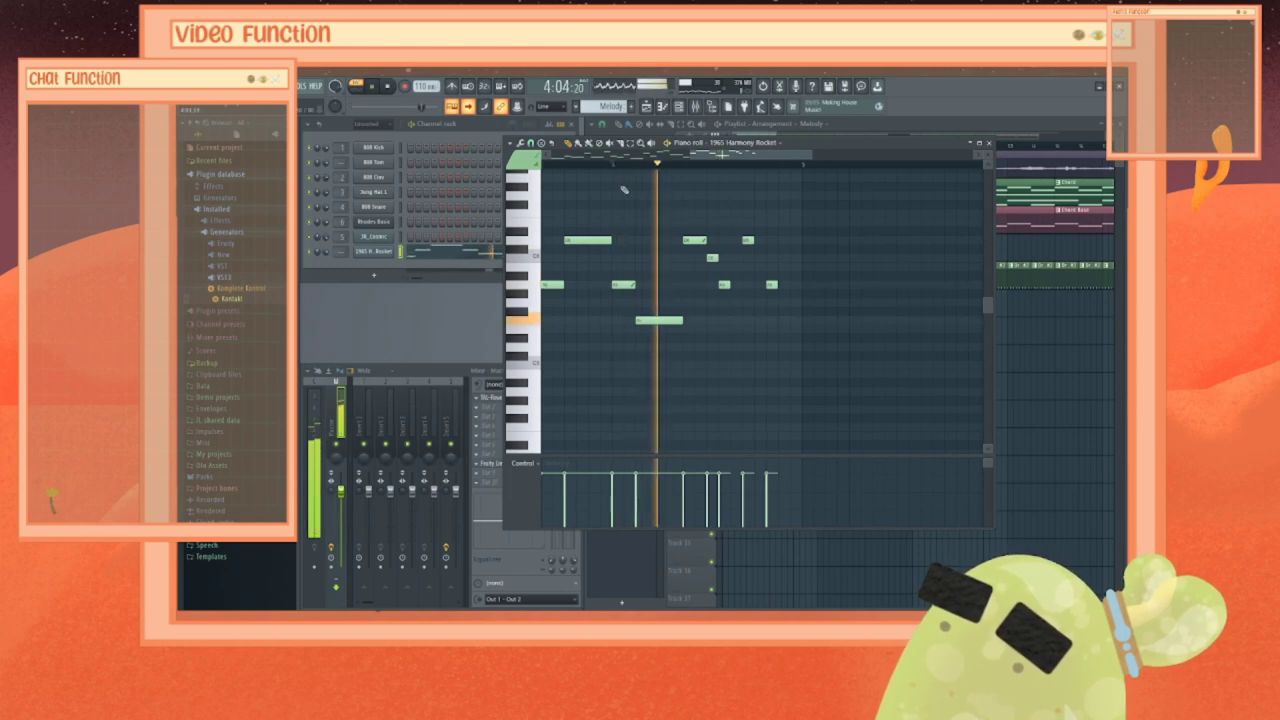
{"action": "key", "text": "space"}
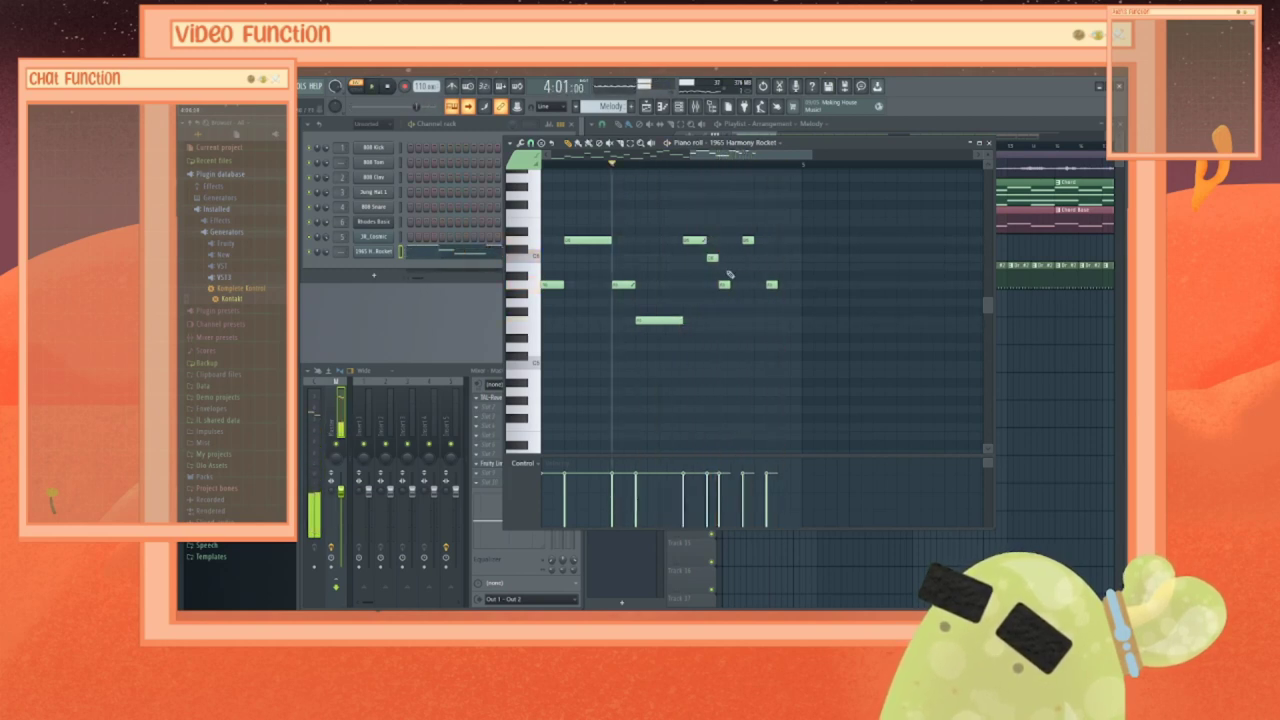
{"action": "scroll", "coordinate": [557, 174], "scroll_direction": "left", "scroll_amount": 3}
{"action": "key", "text": "space"}
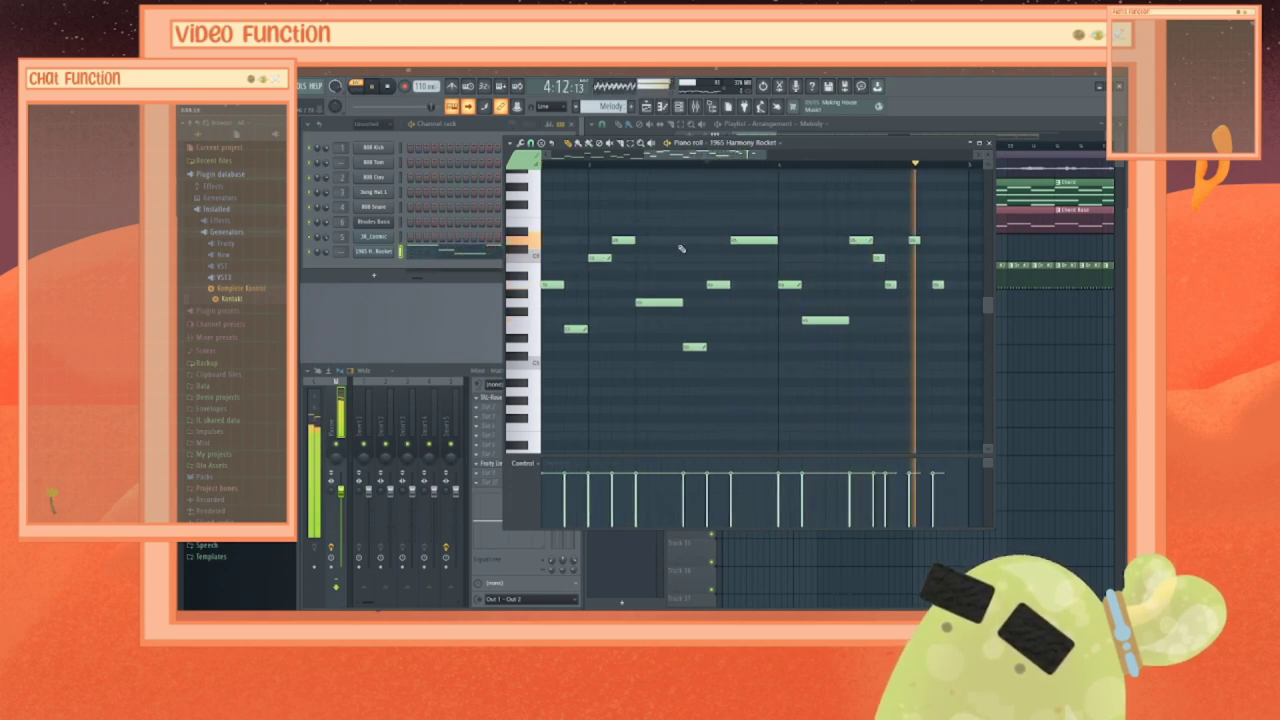
{"action": "key", "text": "space"}
Step: Fill the gaps before and after the sixteenth-note D6 in bar 4 with sixteenth-note C6s
{"action": "left_click_drag", "start_coordinate": [671, 156], "coordinate": [727, 158]}
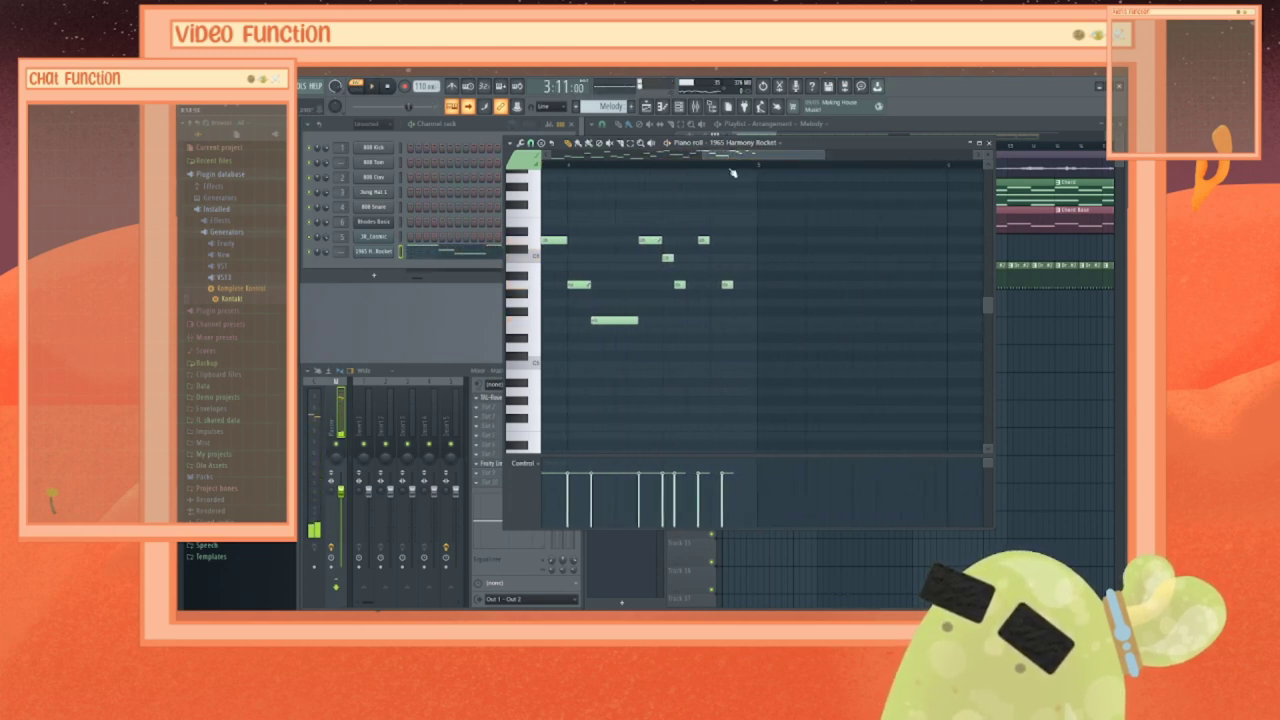
{"action": "left_click", "coordinate": [690, 258]}
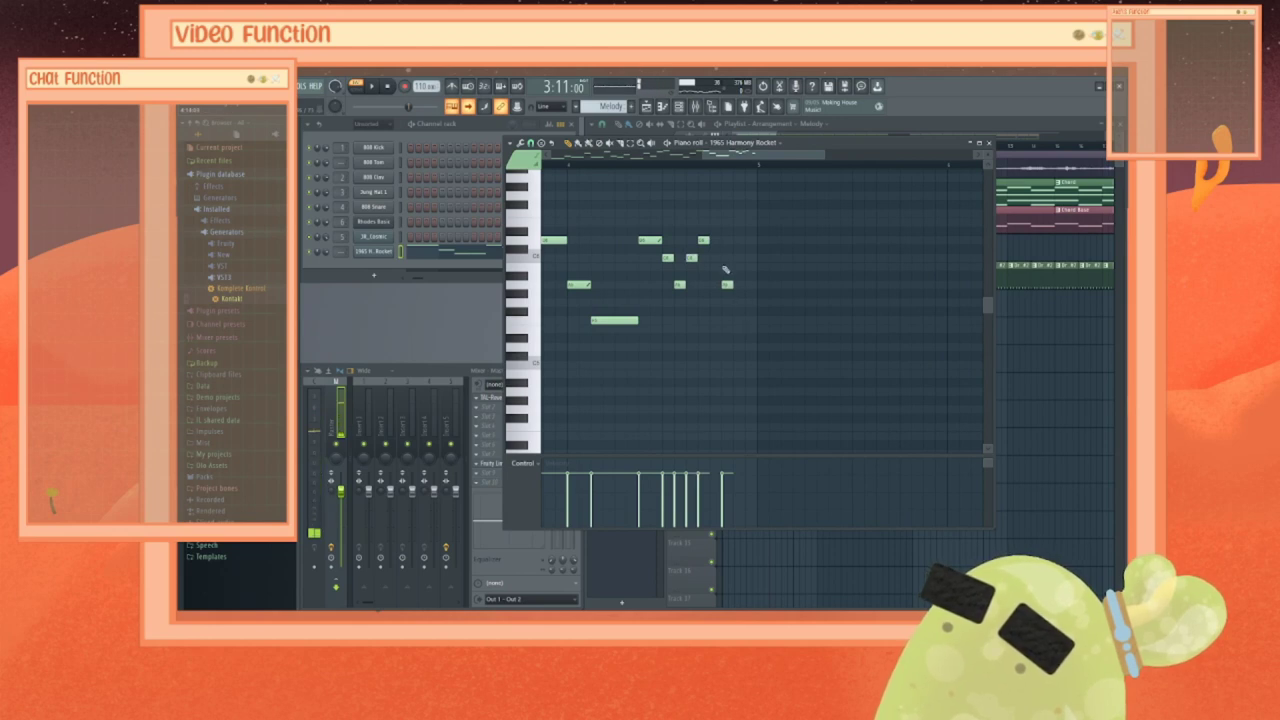
{"action": "left_click", "coordinate": [716, 258]}
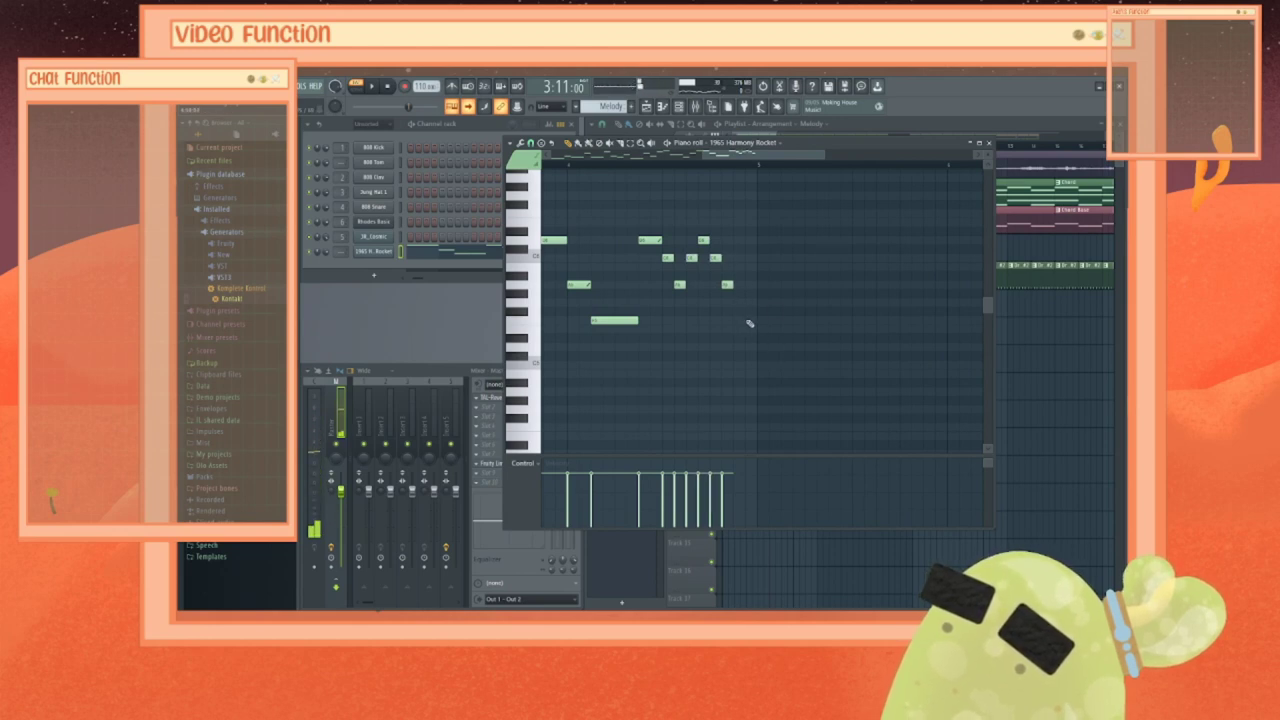
Step: Add a sixteenth-note E5 at the very end of bar 4 and lower the bar's quarter-note F5 to E5
{"action": "left_click", "coordinate": [750, 321]}
{"action": "left_click_drag", "start_coordinate": [748, 321], "coordinate": [749, 330]}
{"action": "left_click", "coordinate": [627, 325]}
{"action": "left_click_drag", "start_coordinate": [627, 325], "coordinate": [628, 334]}
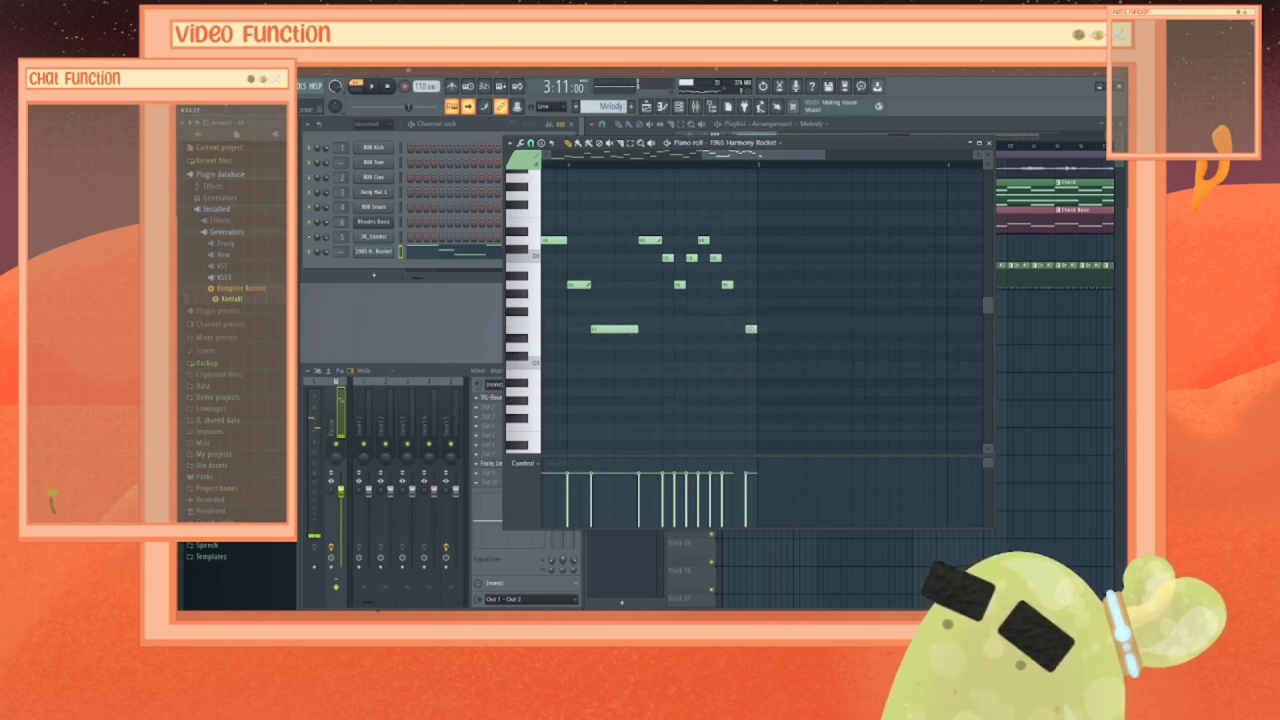
Step: Insert a sixteenth-note G5 between the last A5 and E5 of bar 4 and play back the pattern
{"action": "mouse_move", "coordinate": [733, 156]}
{"action": "left_mouse_down"}
{"action": "mouse_move", "coordinate": [673, 156]}
{"action": "mouse_move", "coordinate": [748, 157]}
{"action": "mouse_move", "coordinate": [733, 157]}
{"action": "left_mouse_up"}
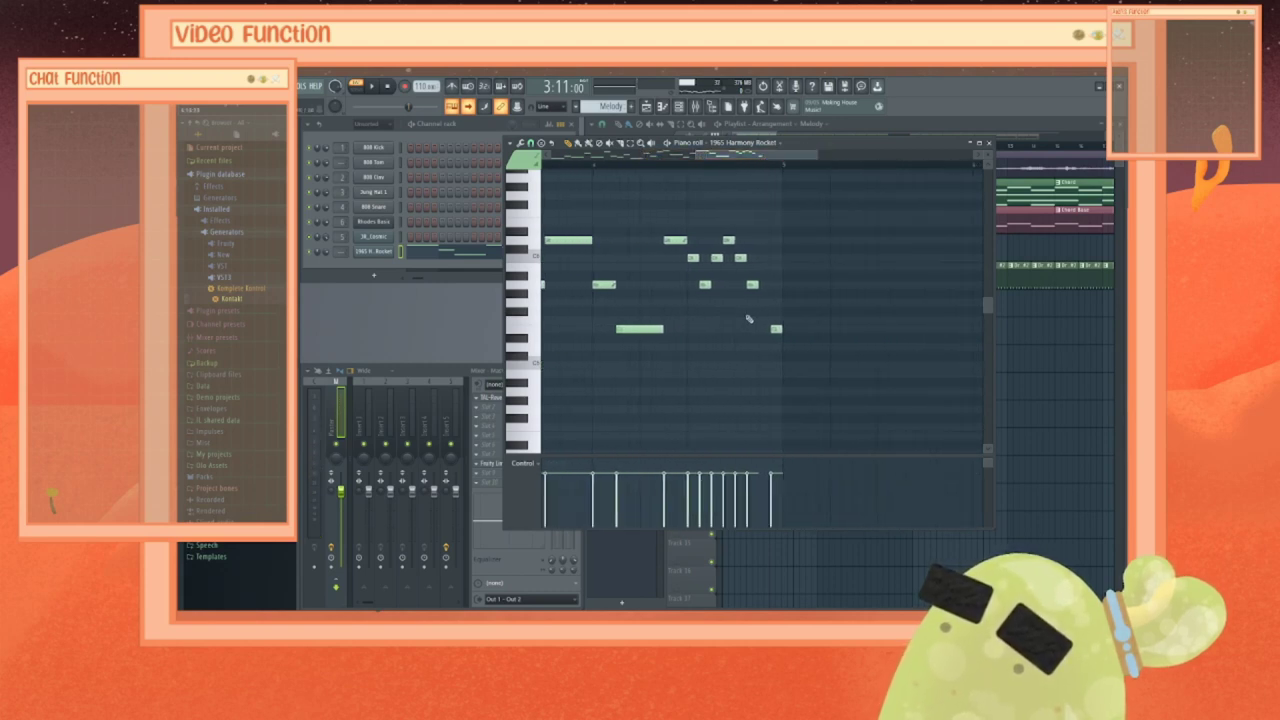
{"action": "left_click", "coordinate": [764, 302]}
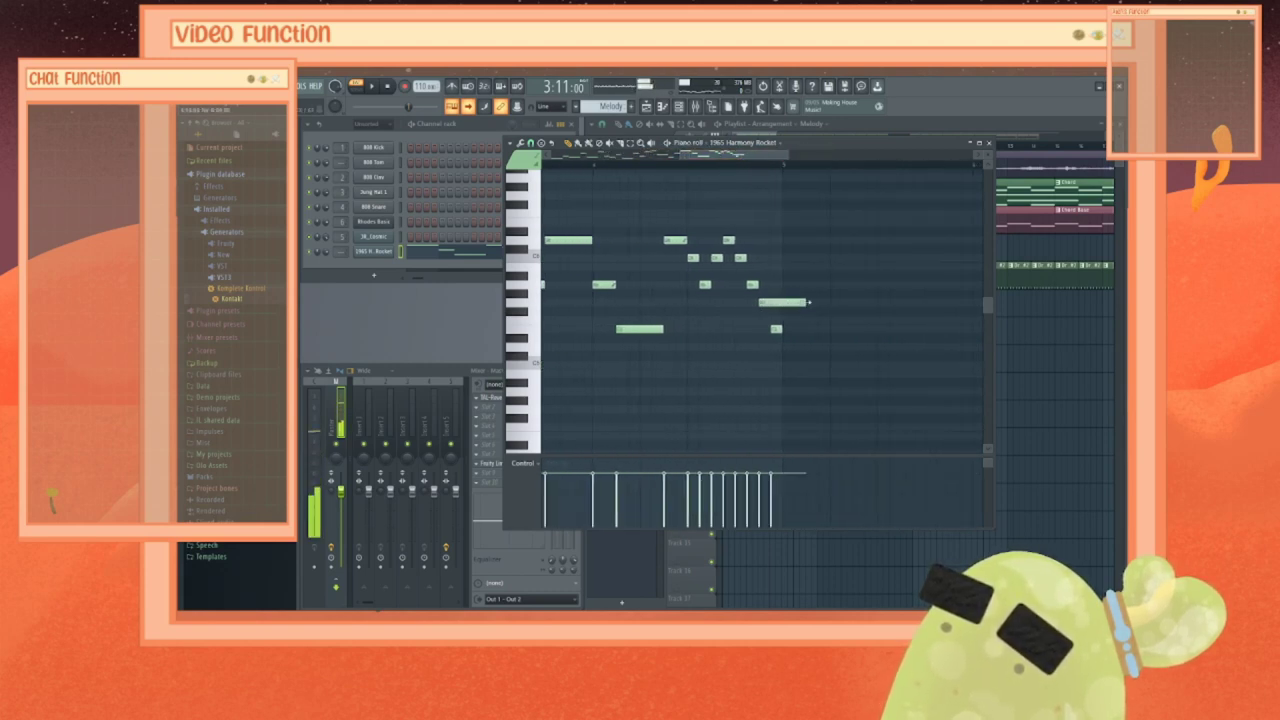
{"action": "key", "text": "space"}
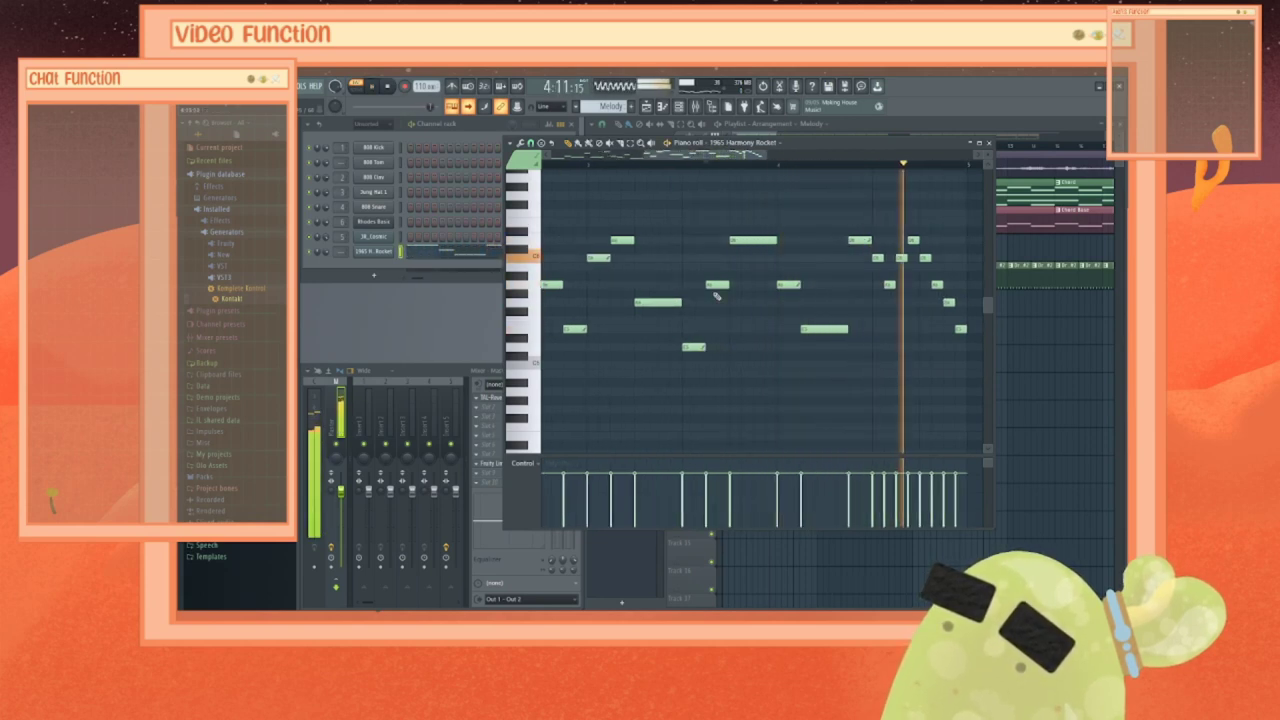
{"action": "key", "text": "space"}
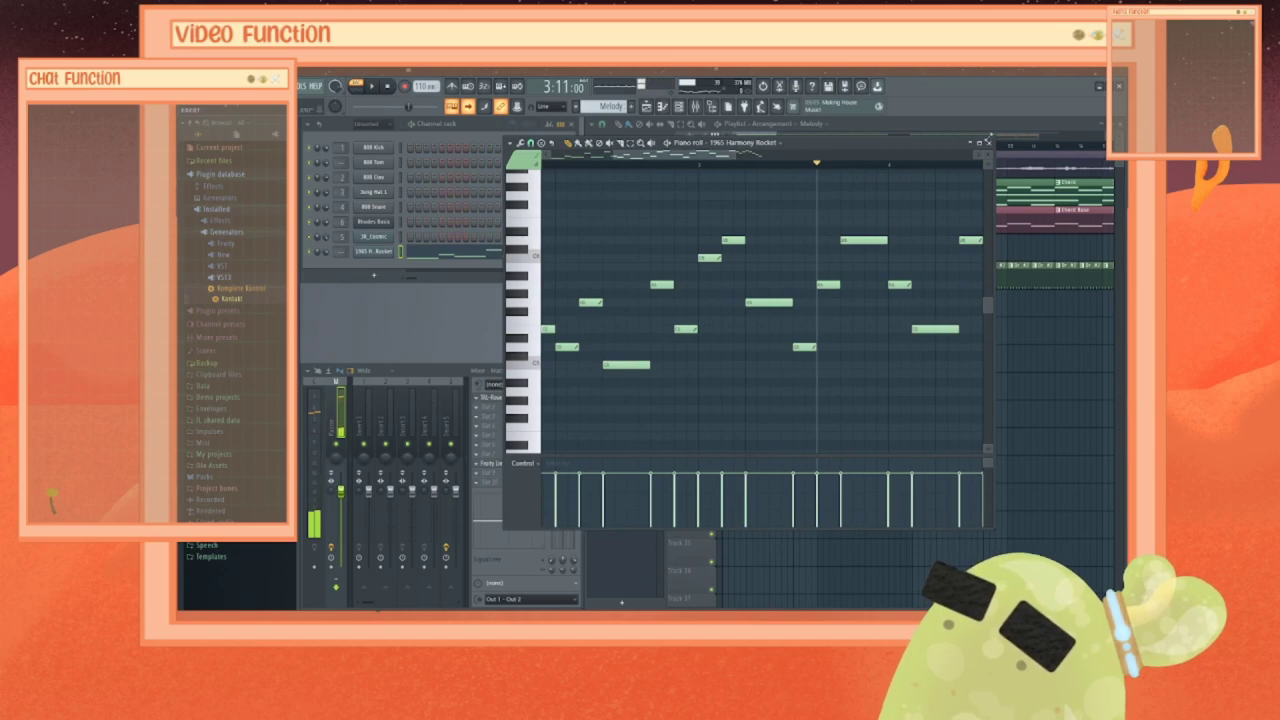
Step: Close the piano roll and move the Melody clip to bar 3 on the empty track below Drum
{"action": "left_click", "coordinate": [988, 143]}
{"action": "left_click", "coordinate": [793, 251]}
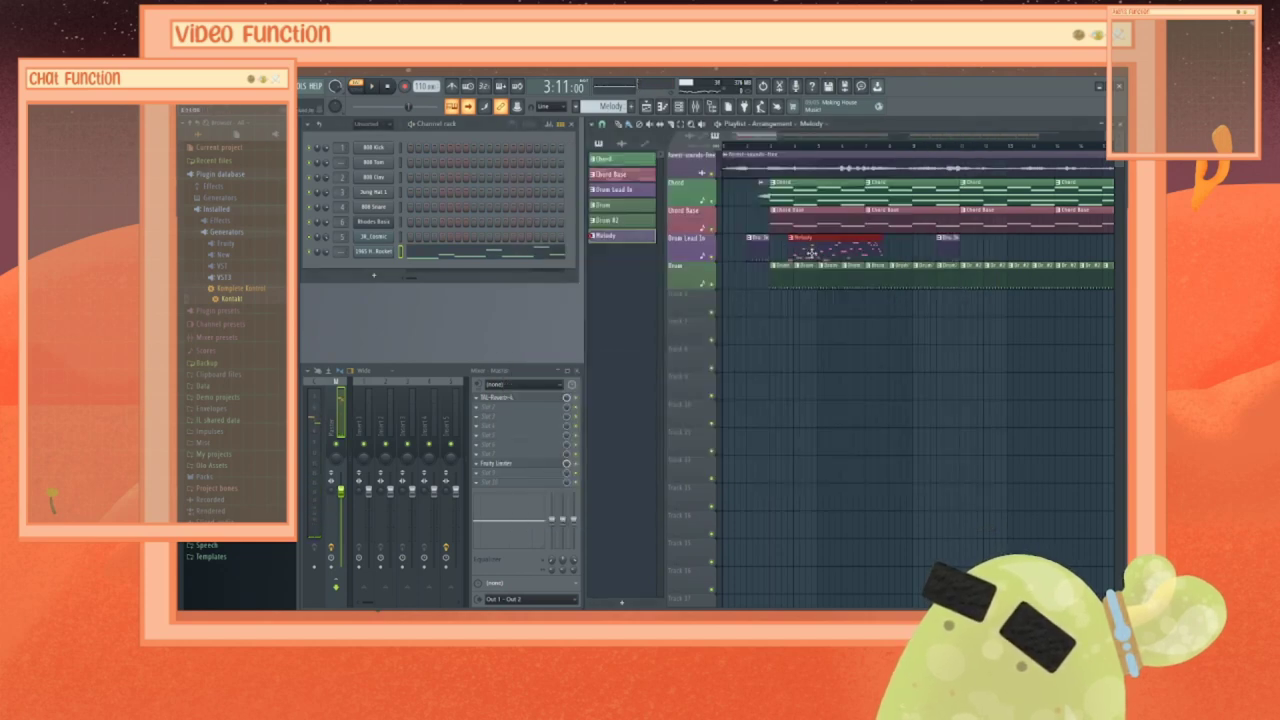
{"action": "left_click_drag", "start_coordinate": [798, 250], "coordinate": [779, 306]}
Step: Auto-name the track holding the Melody clip and place a second Melody clip on it at bar 7
{"action": "right_click", "coordinate": [683, 295]}
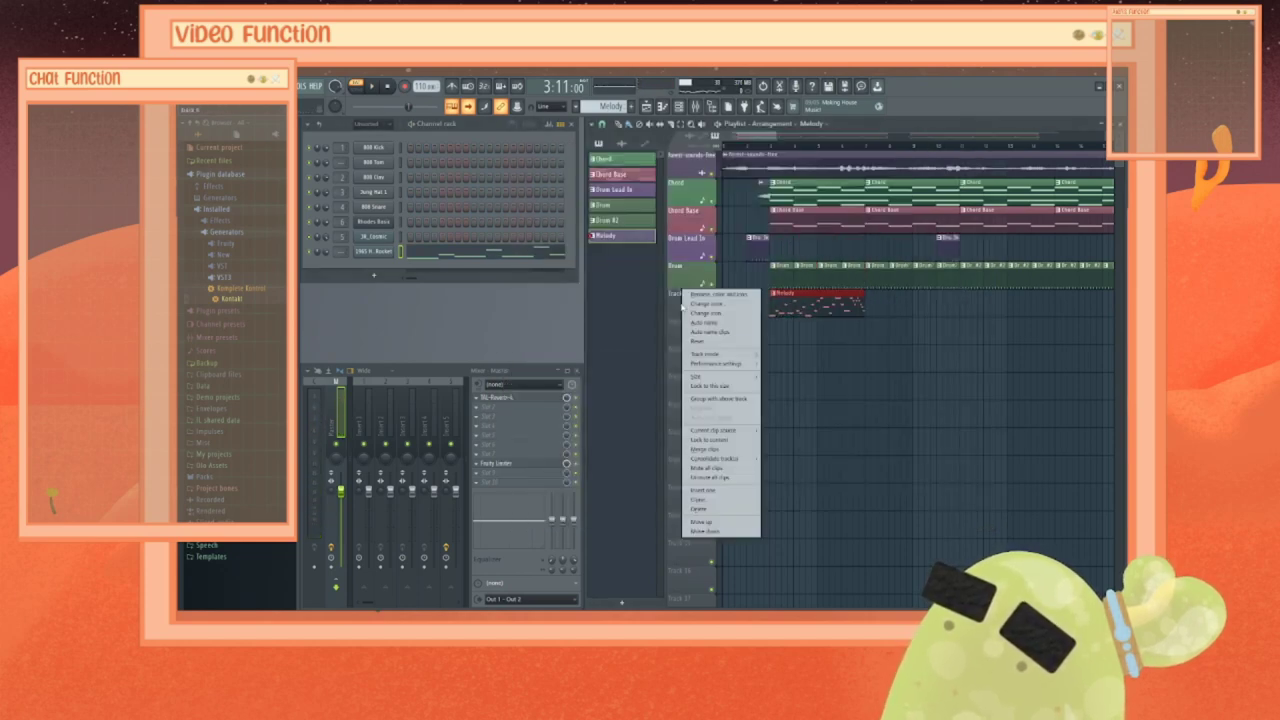
{"action": "left_click", "coordinate": [706, 324]}
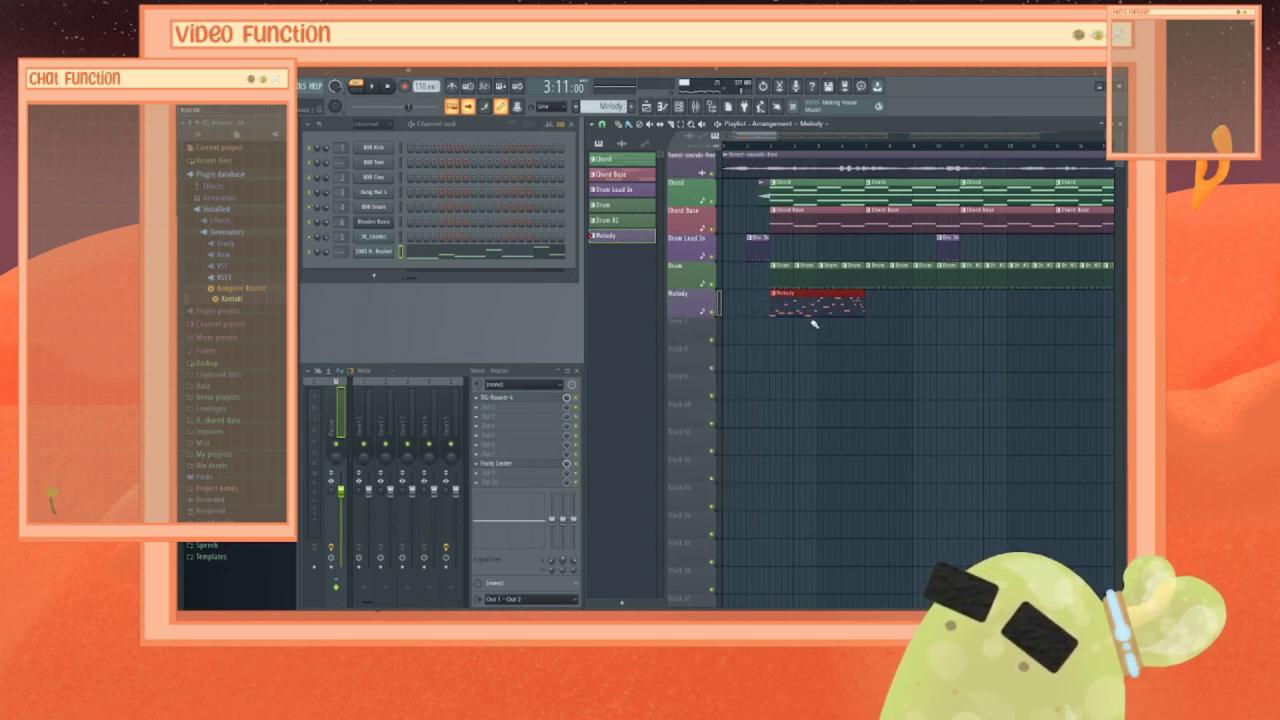
{"action": "left_click", "coordinate": [906, 303]}
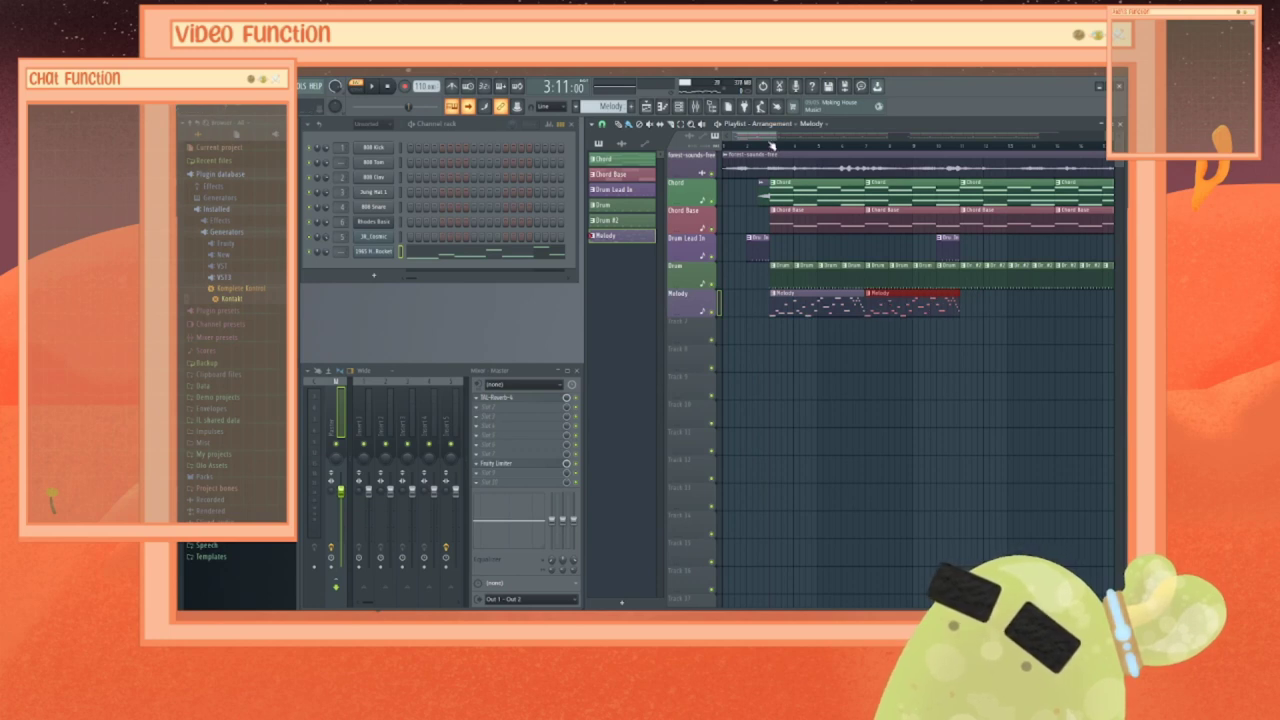
{"action": "left_click", "coordinate": [764, 152]}
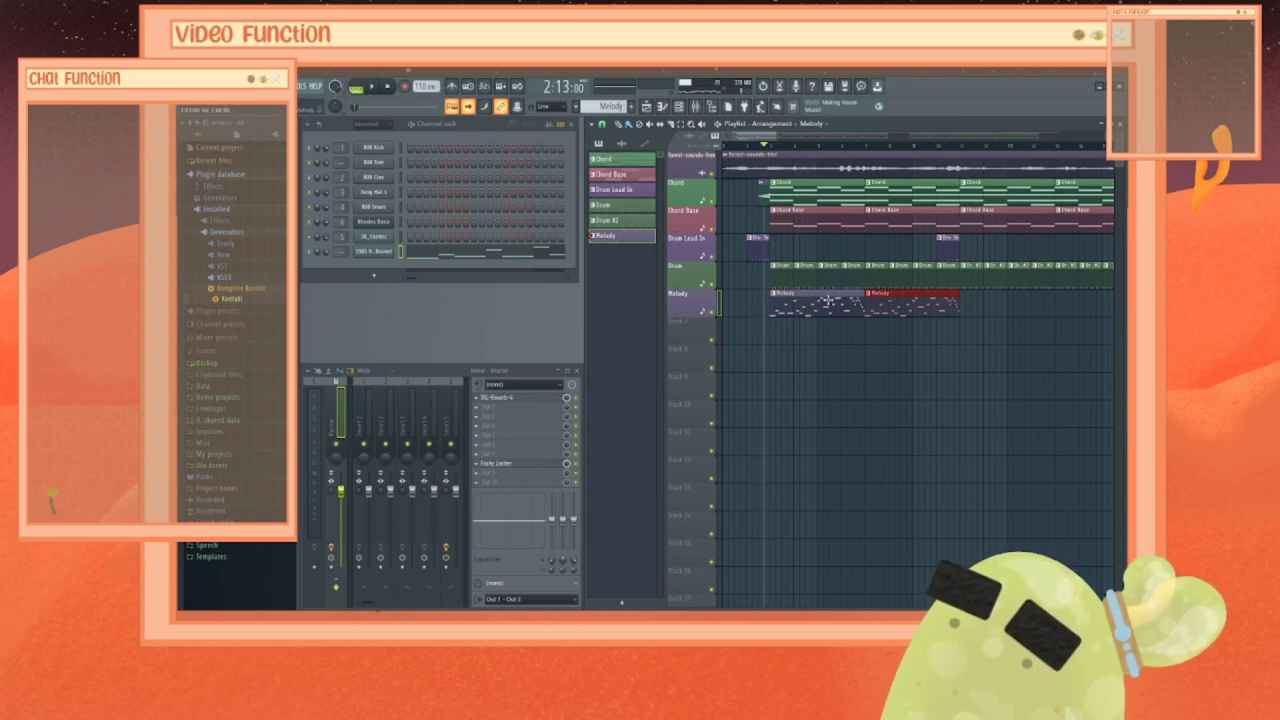
Step: Clone the Melody pattern and remove the Melody clip at bar 3 from the playlist
{"action": "right_click", "coordinate": [620, 237]}
{"action": "left_click", "coordinate": [650, 352]}
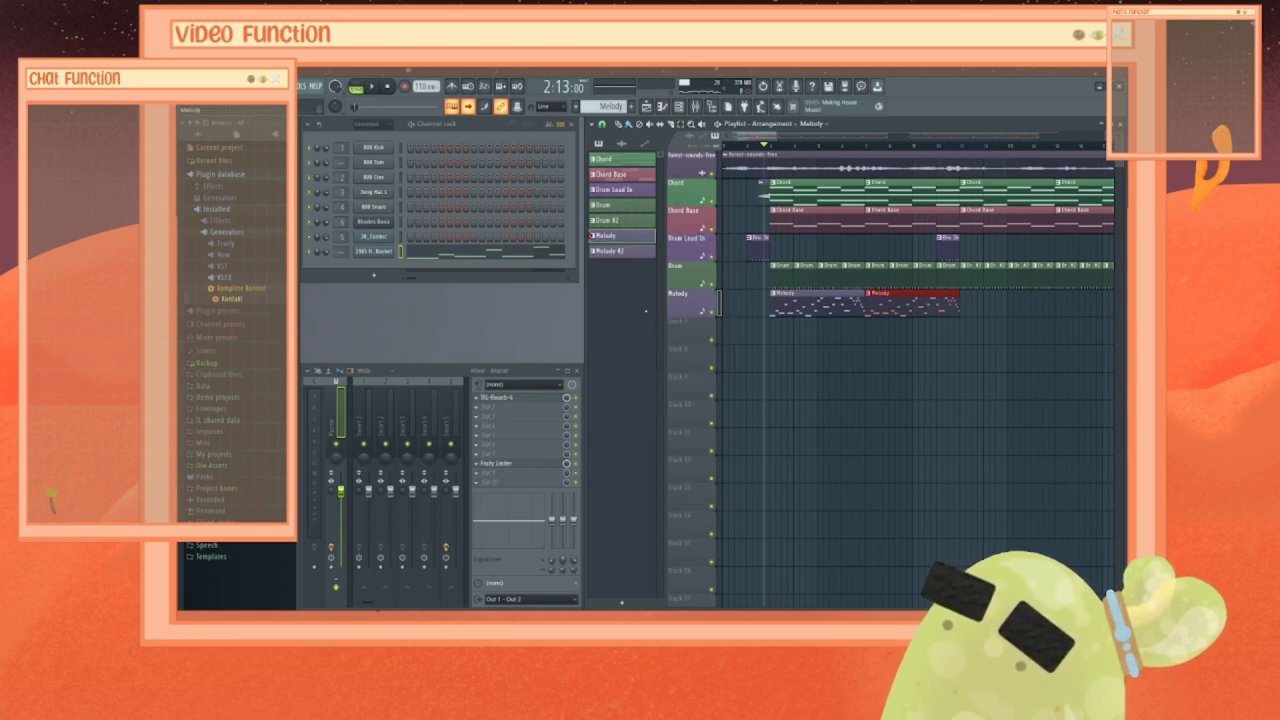
{"action": "right_click", "coordinate": [842, 312]}
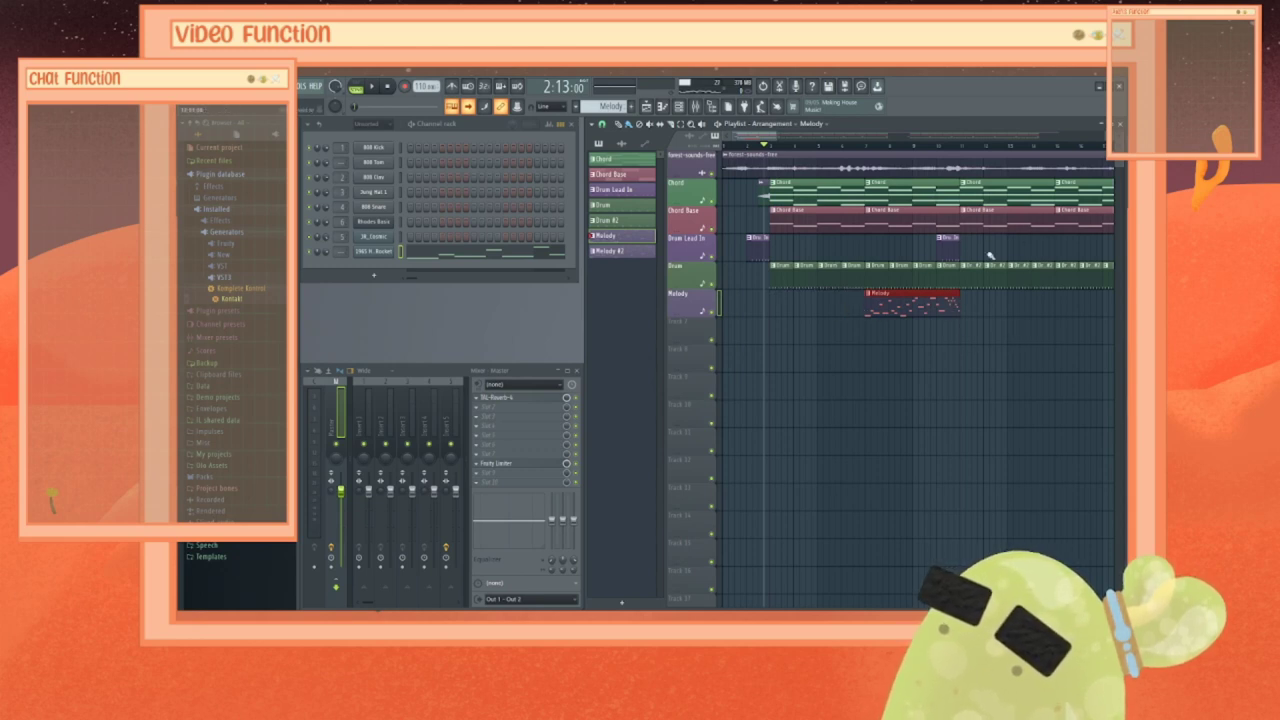
Step: In the original Melody pattern, delete all the sixteenth notes of the Harmony Rocket channel that follow the first sixteenth-note A5 in bar 4
{"action": "right_click", "coordinate": [619, 241]}
{"action": "right_click", "coordinate": [372, 251]}
{"action": "left_click", "coordinate": [440, 253]}
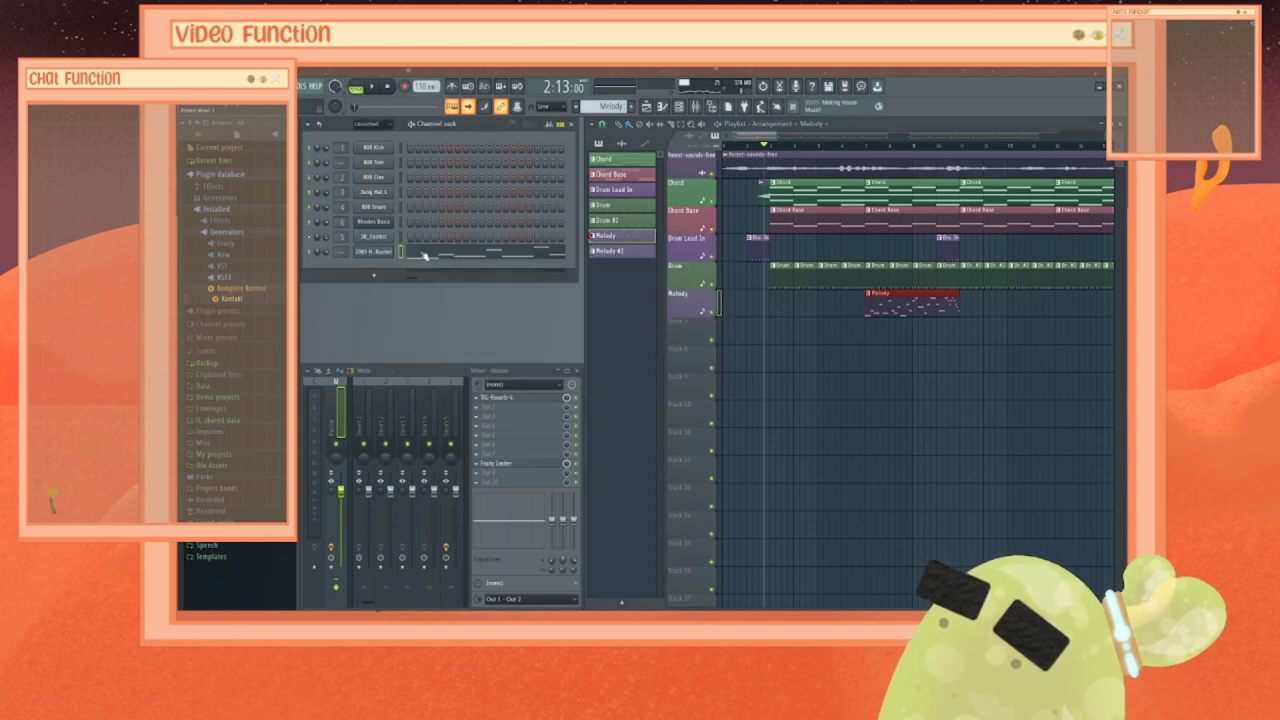
{"action": "left_click_drag", "start_coordinate": [658, 155], "coordinate": [780, 156]}
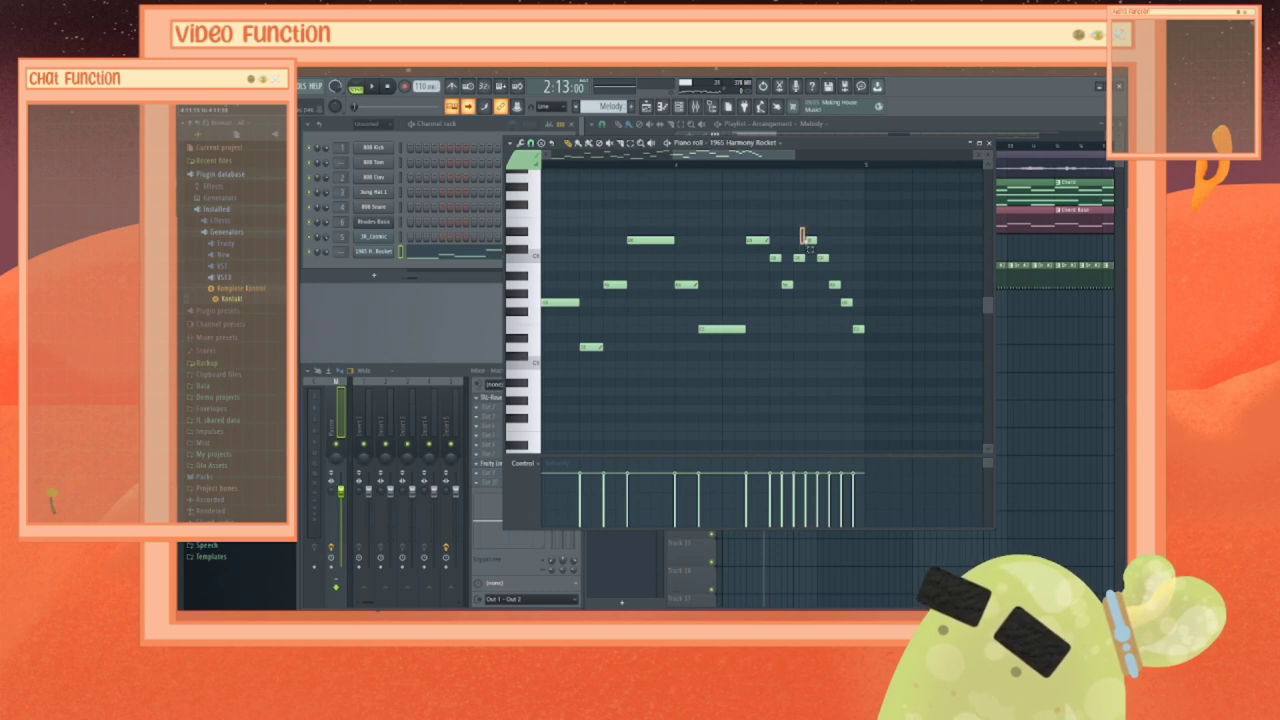
{"action": "left_click_drag", "start_coordinate": [810, 247], "coordinate": [889, 334]}
{"action": "key", "text": "Delete"}
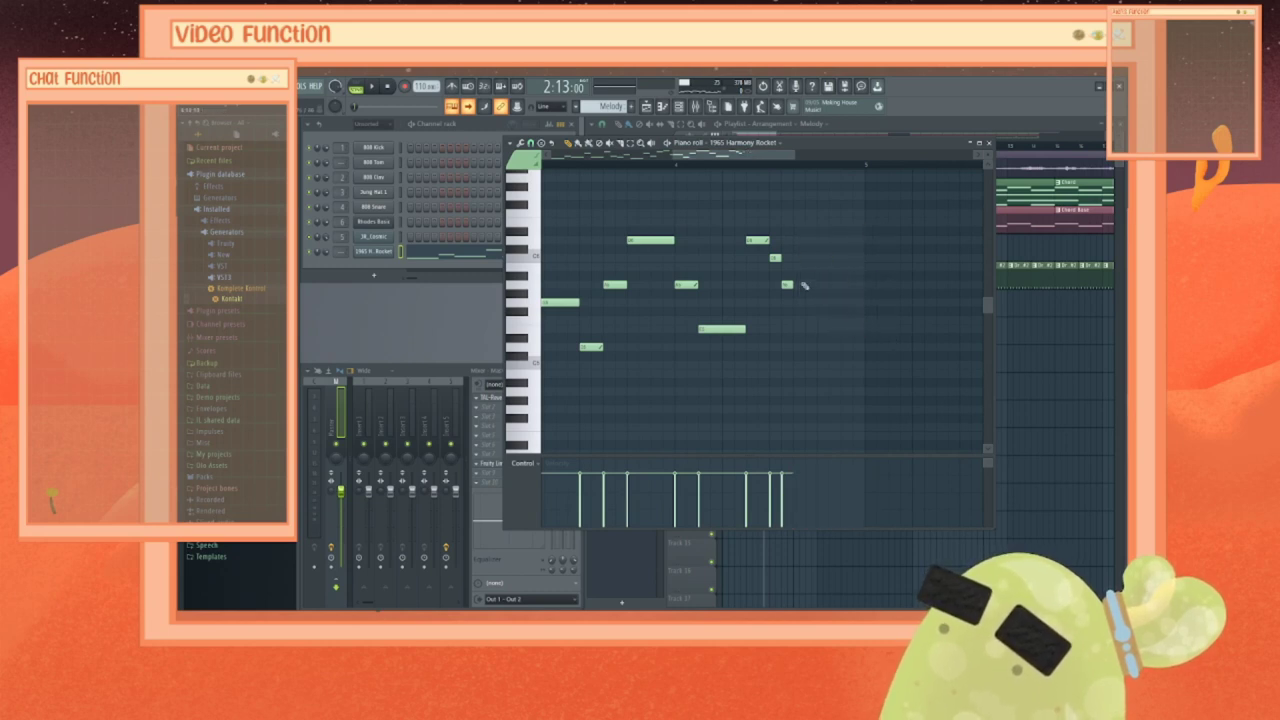
Step: Lengthen bar 4's remaining C6 and A5 to consecutive eighth notes, add eighth notes E5 and C6 after them, and play back from bar 4
{"action": "left_click", "coordinate": [790, 285]}
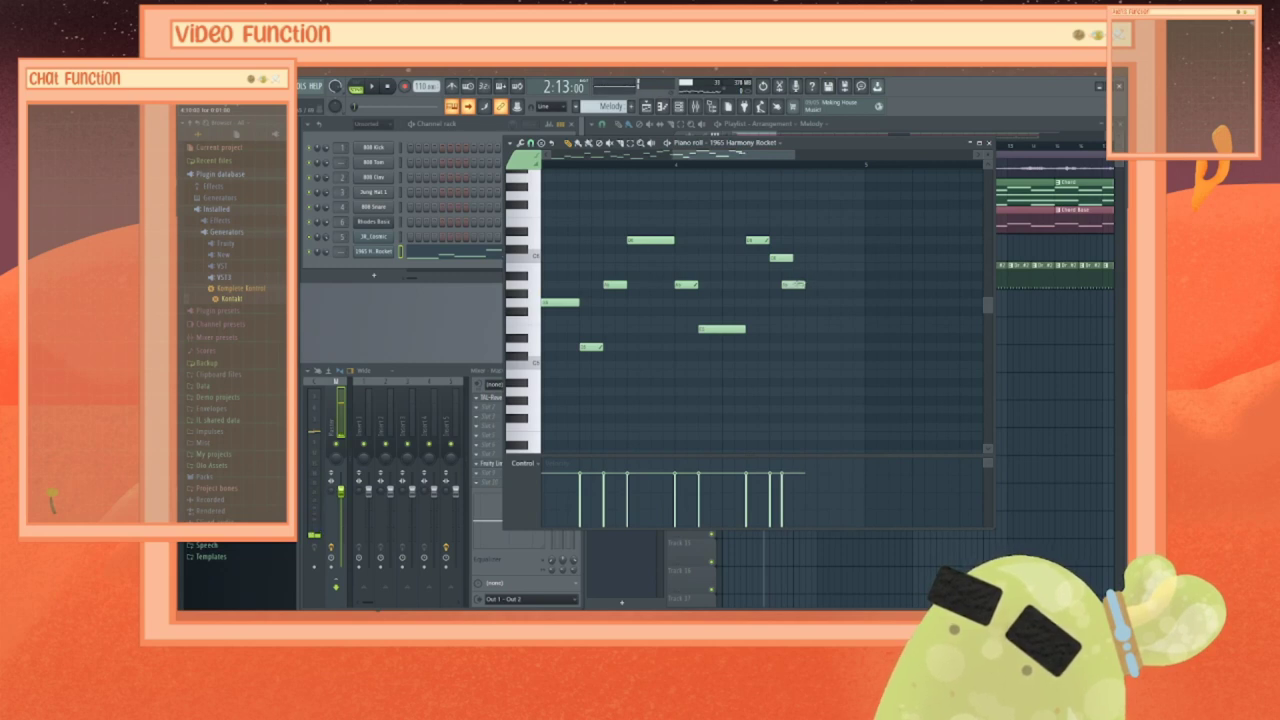
{"action": "left_click_drag", "start_coordinate": [790, 285], "coordinate": [802, 285]}
{"action": "left_click", "coordinate": [821, 329]}
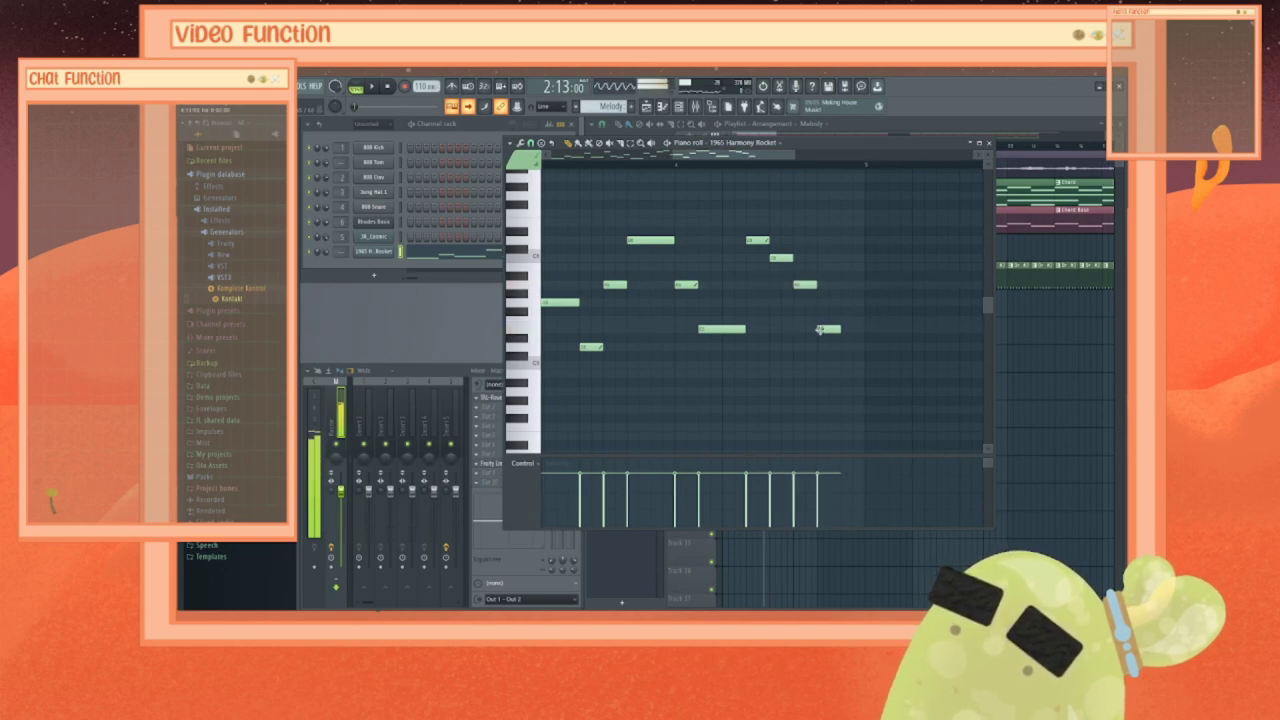
{"action": "left_click", "coordinate": [846, 258]}
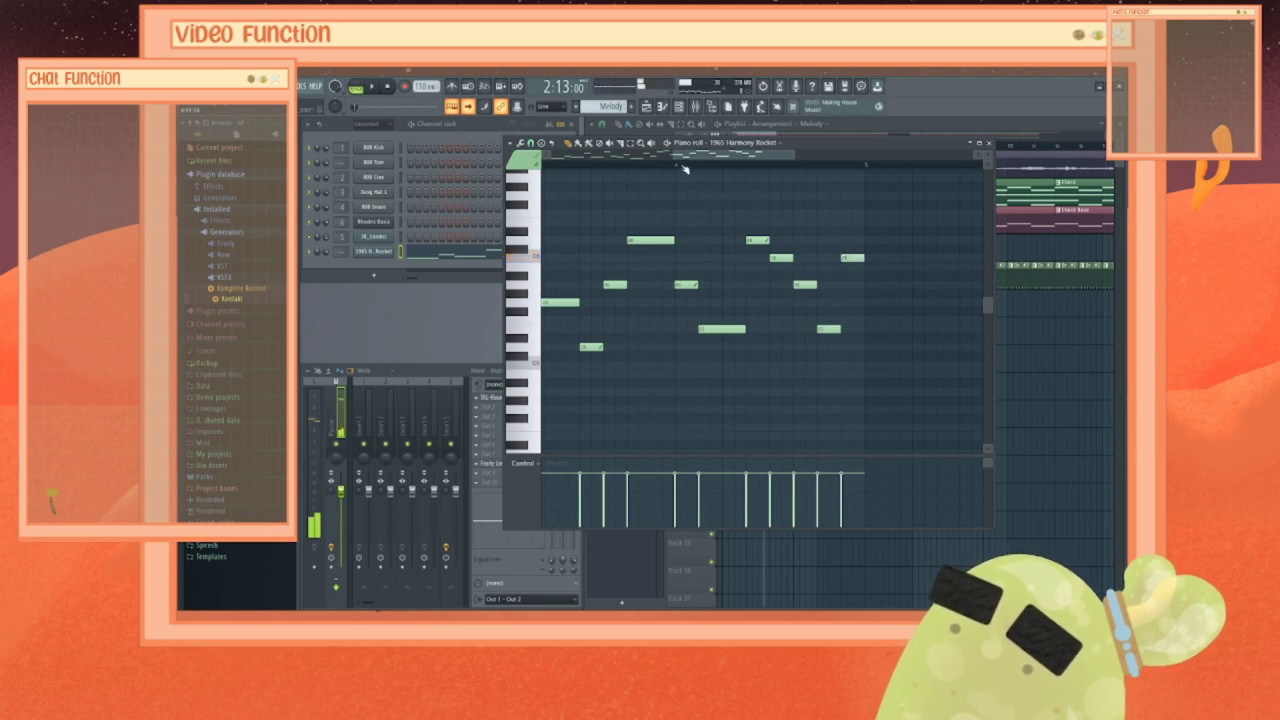
{"action": "left_click", "coordinate": [675, 166]}
{"action": "key", "text": "space"}
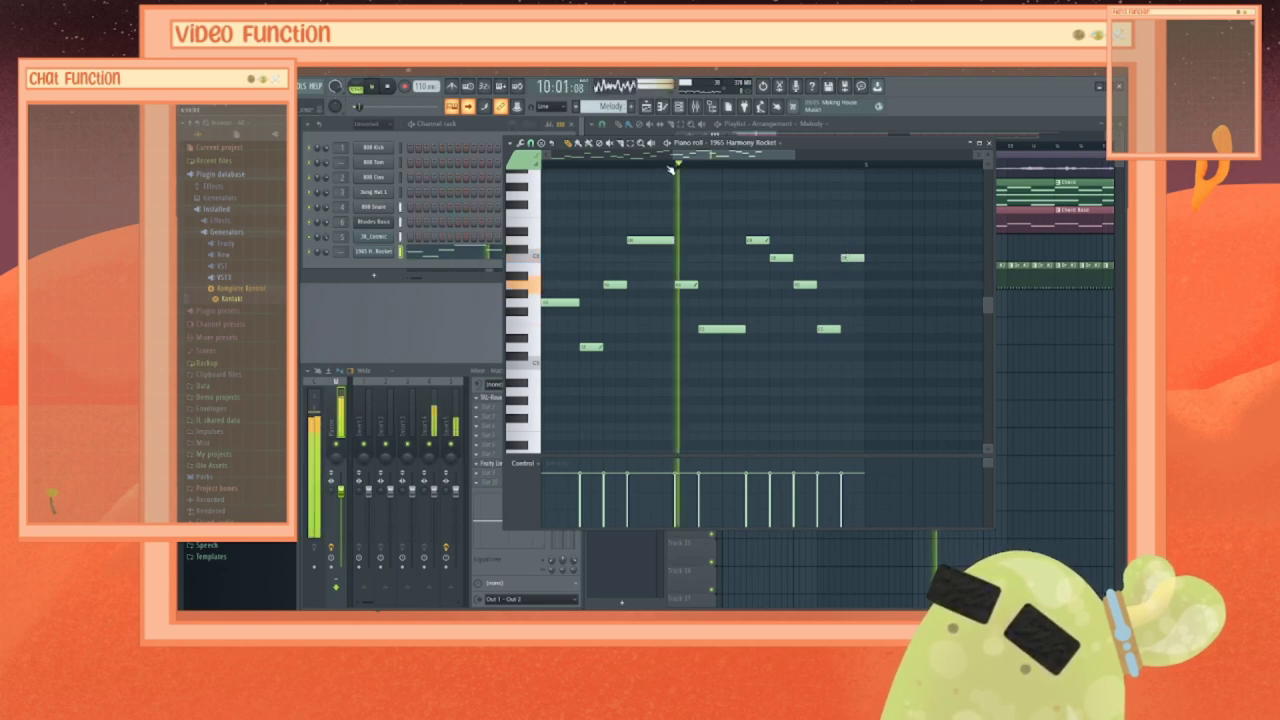
Step: Stop the song and audition the ending of the Melody pattern in pattern mode, starting near bar 4
{"action": "key", "text": "space"}
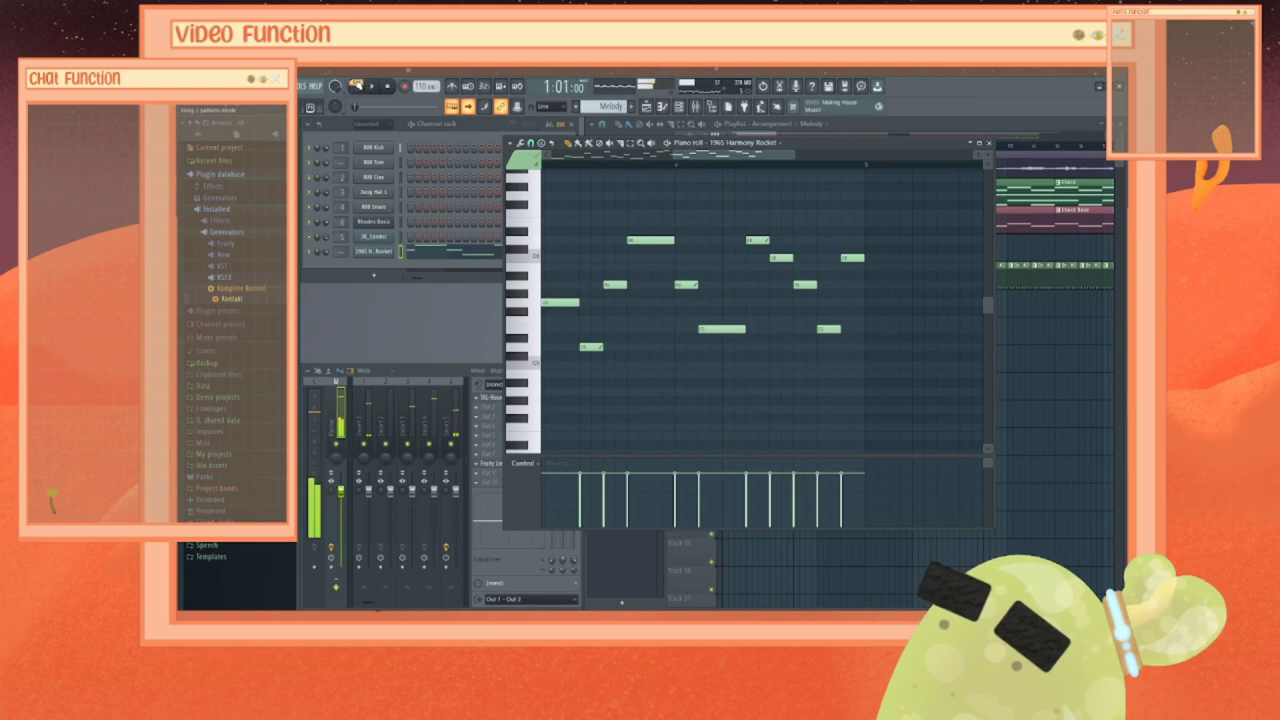
{"action": "left_click", "coordinate": [665, 165]}
{"action": "key", "text": "space"}
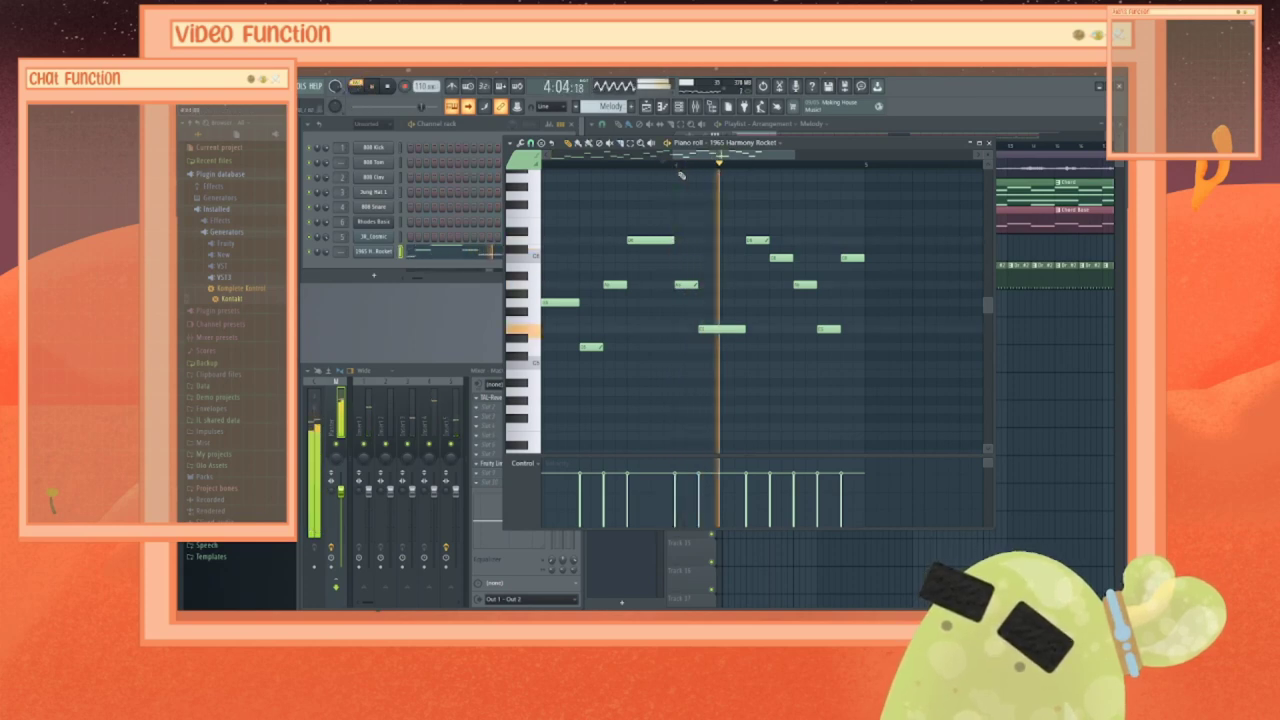
{"action": "key", "text": "space"}
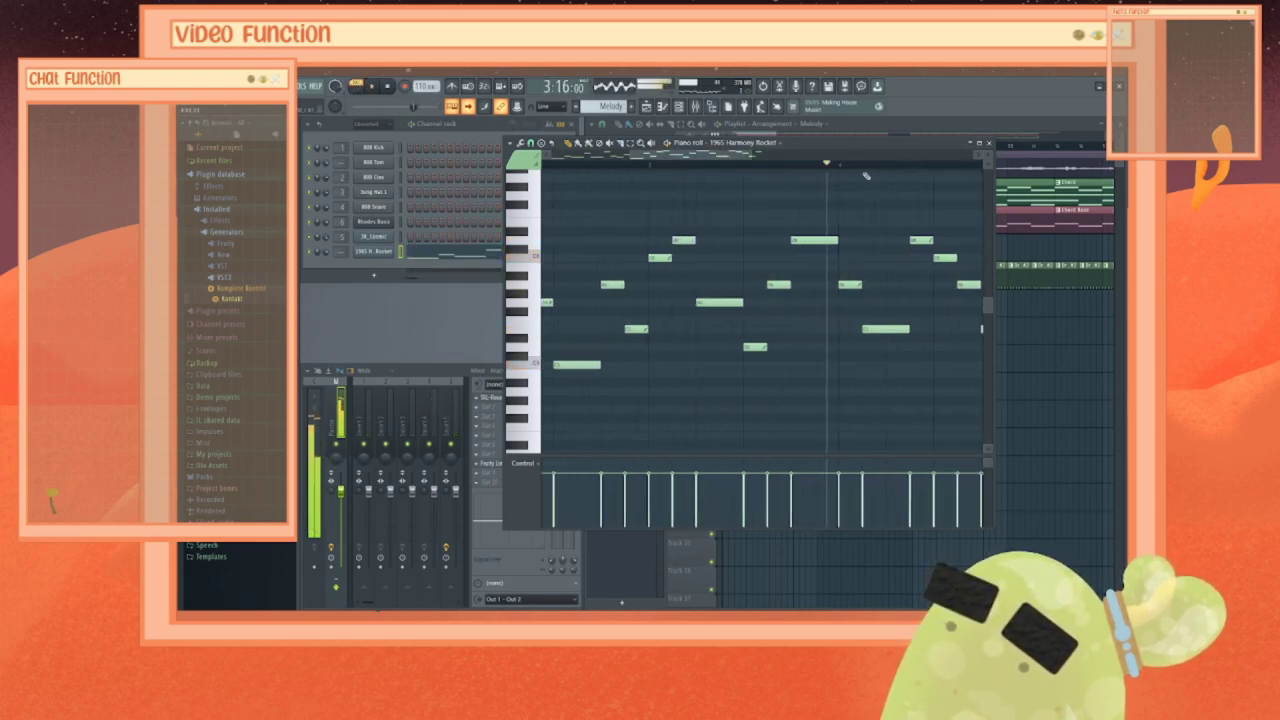
Step: Close the piano roll and replace the Melody clip at bar 7 of the Melody track with a Melody #2 clip
{"action": "left_click", "coordinate": [989, 143]}
{"action": "left_click", "coordinate": [769, 304]}
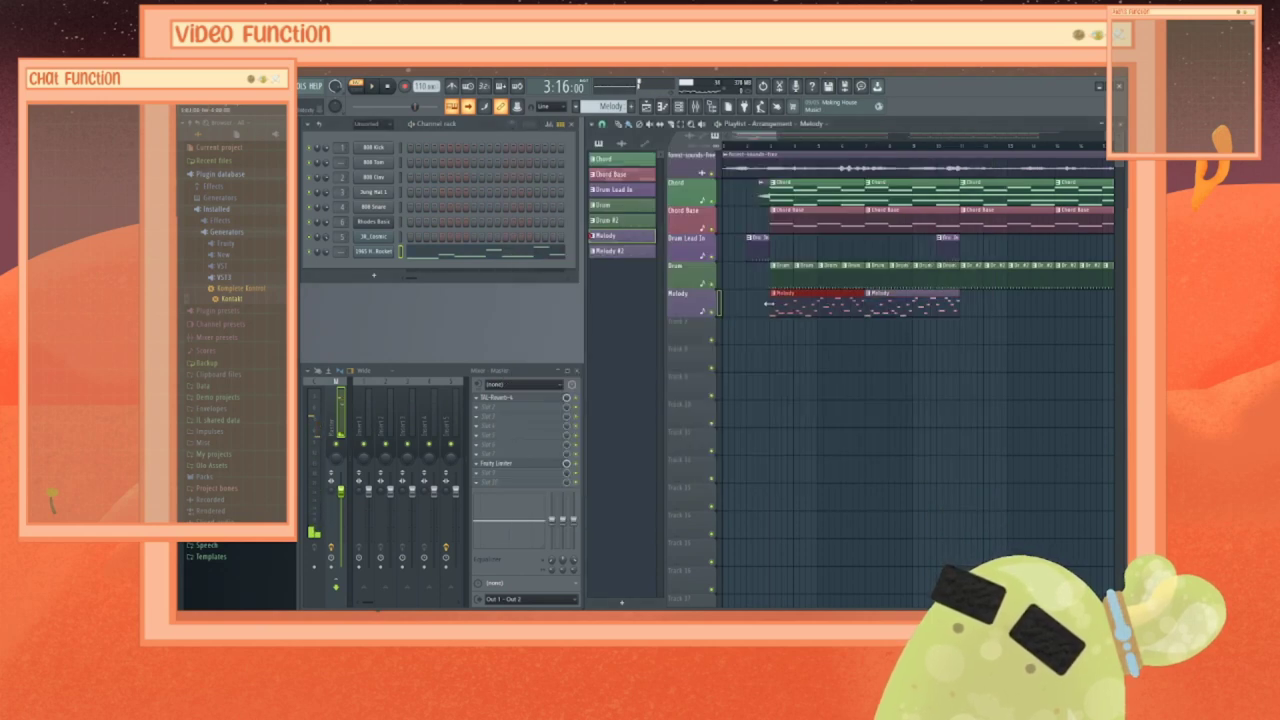
{"action": "right_click", "coordinate": [908, 311]}
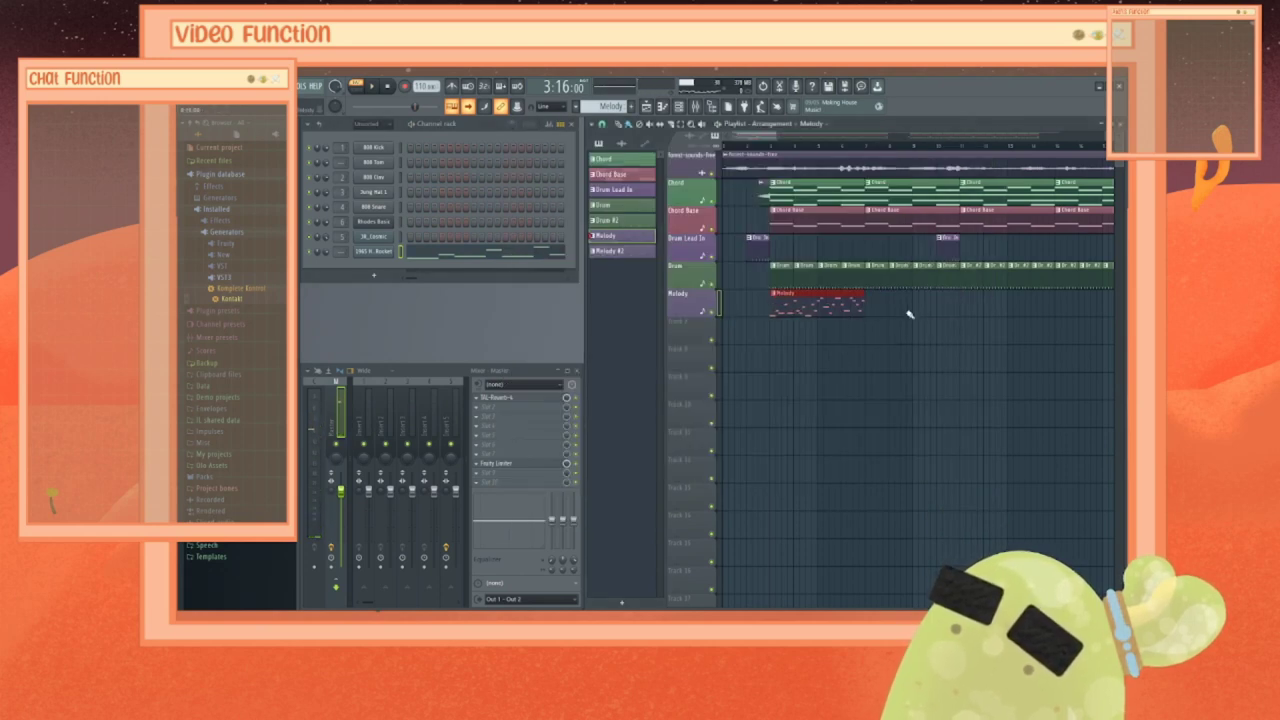
{"action": "left_click", "coordinate": [636, 251]}
{"action": "left_click", "coordinate": [930, 311]}
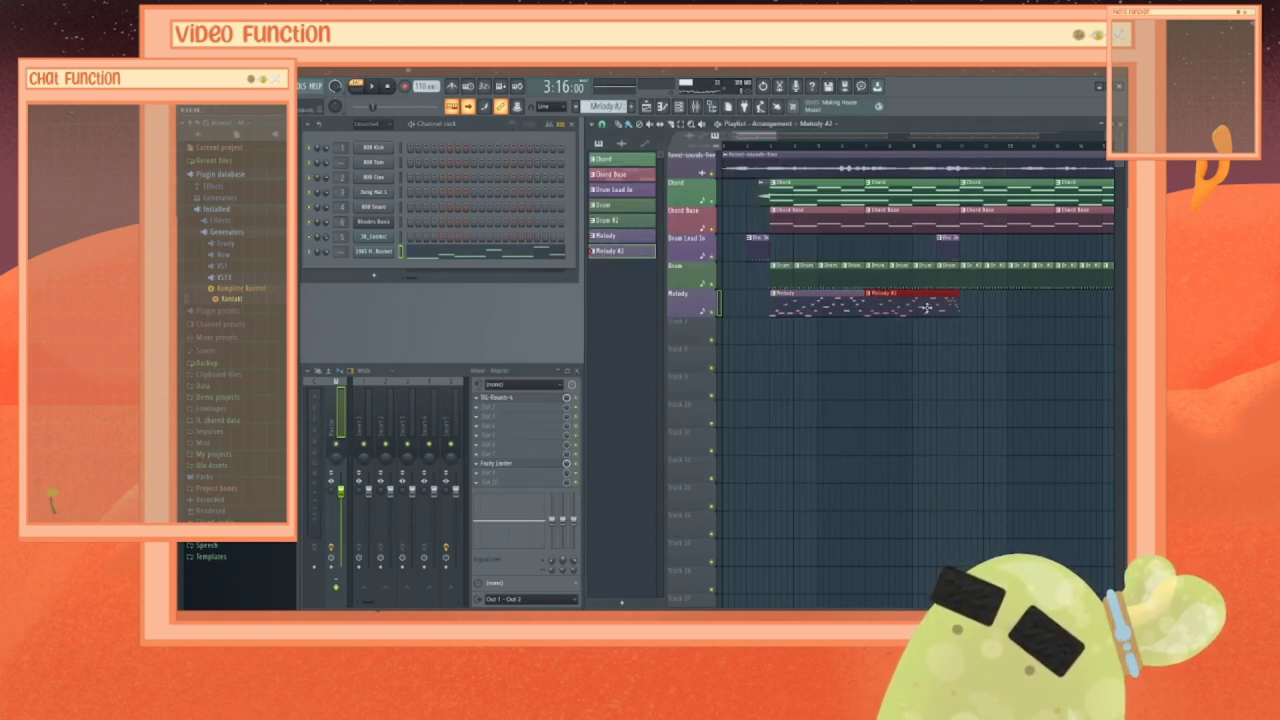
Step: Play the full arrangement in song mode from bar 2 through both melody clips
{"action": "left_click", "coordinate": [771, 150]}
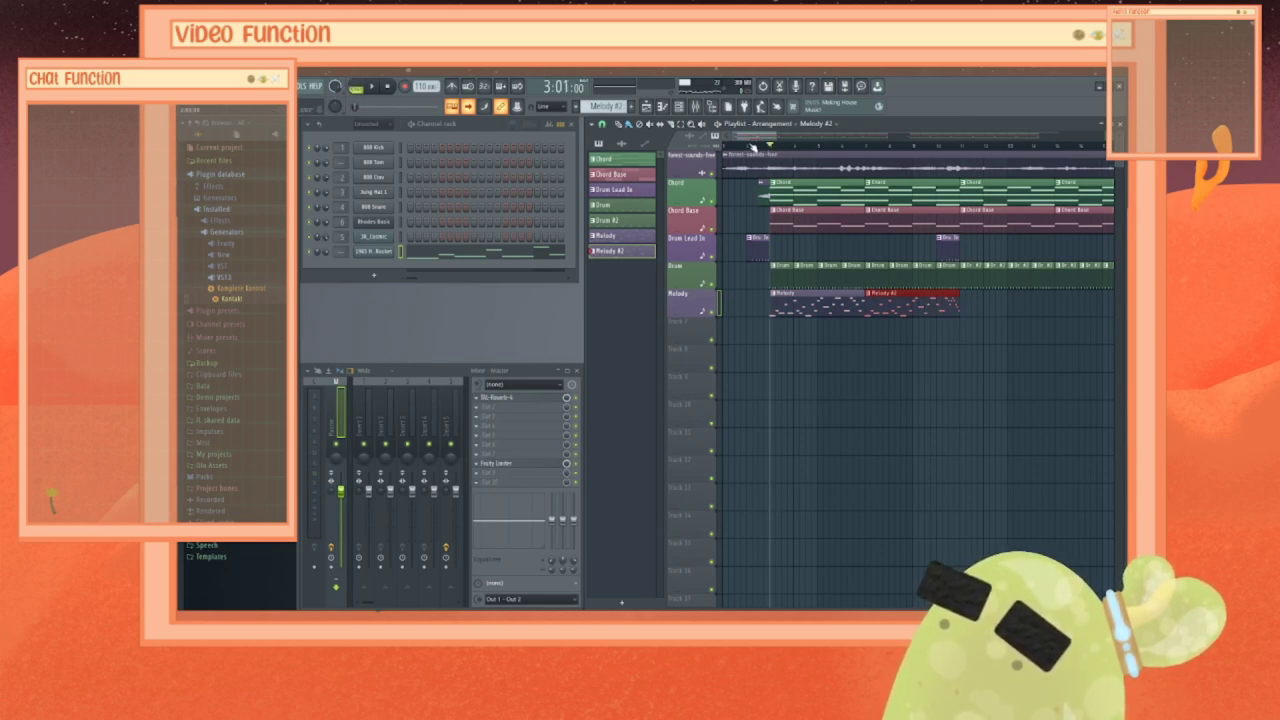
{"action": "left_click", "coordinate": [747, 148]}
{"action": "key", "text": "space"}
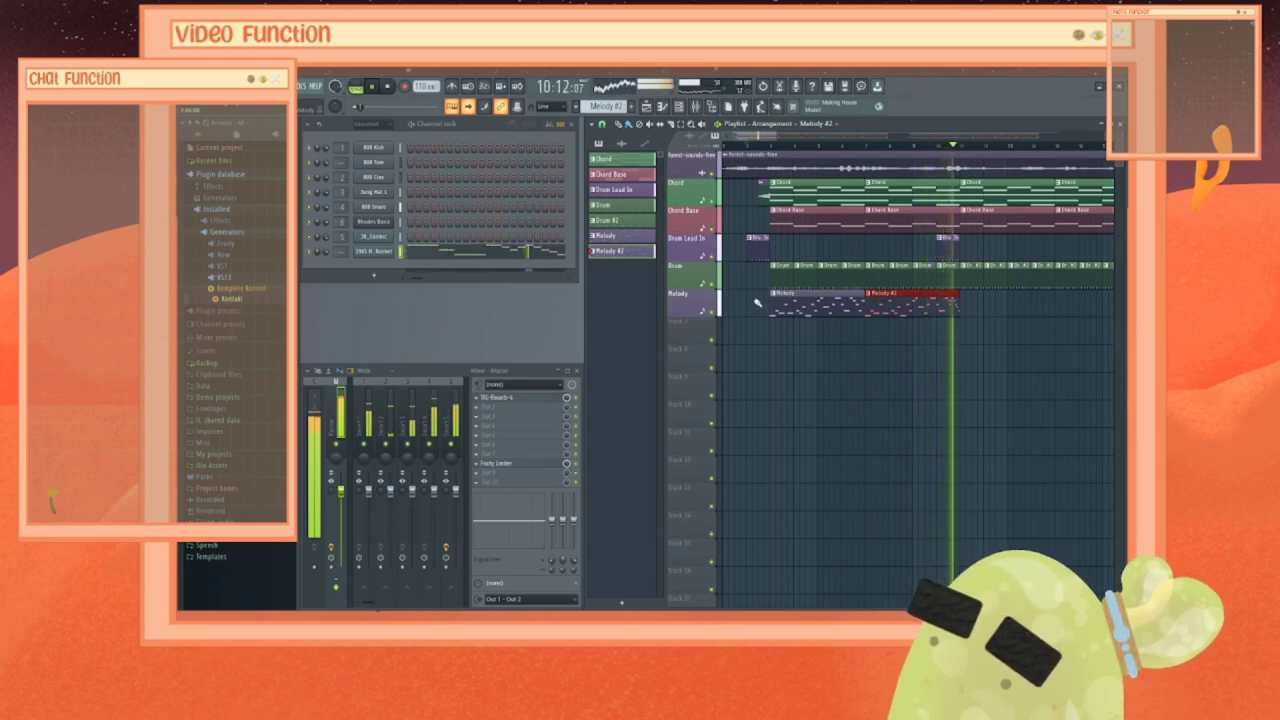
{"action": "key", "text": "space"}
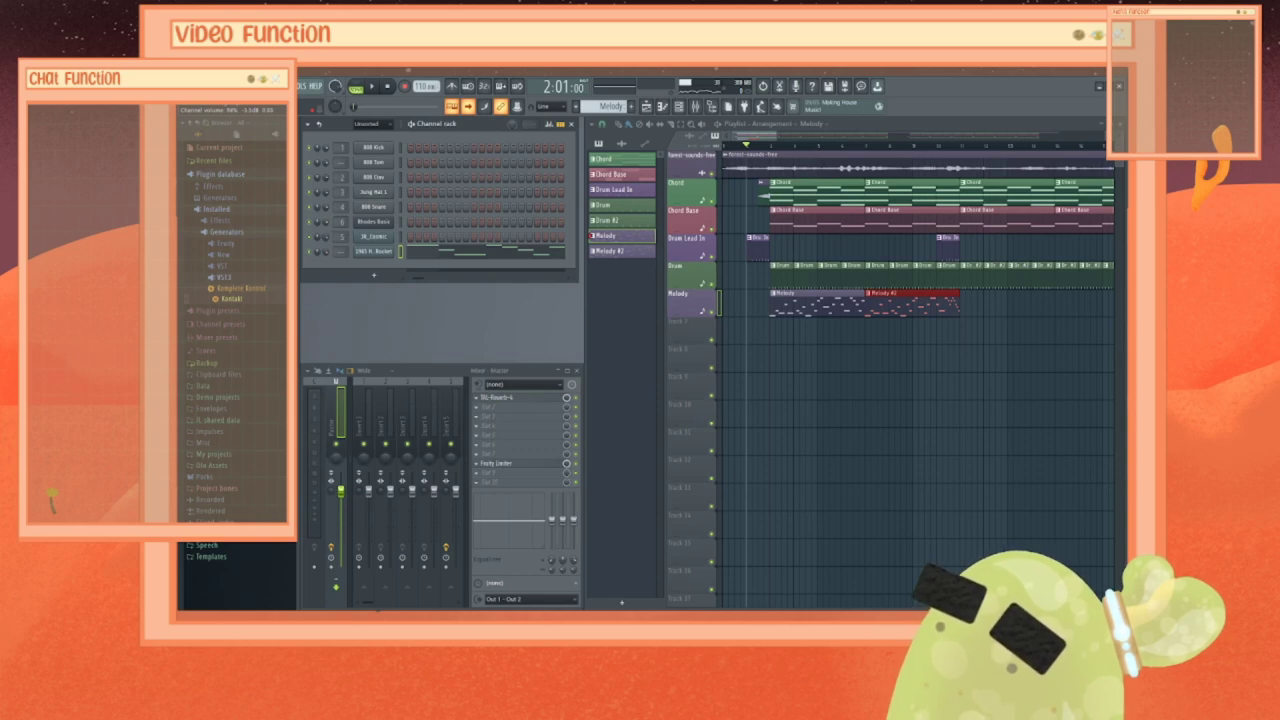
{"action": "key", "text": "space"}
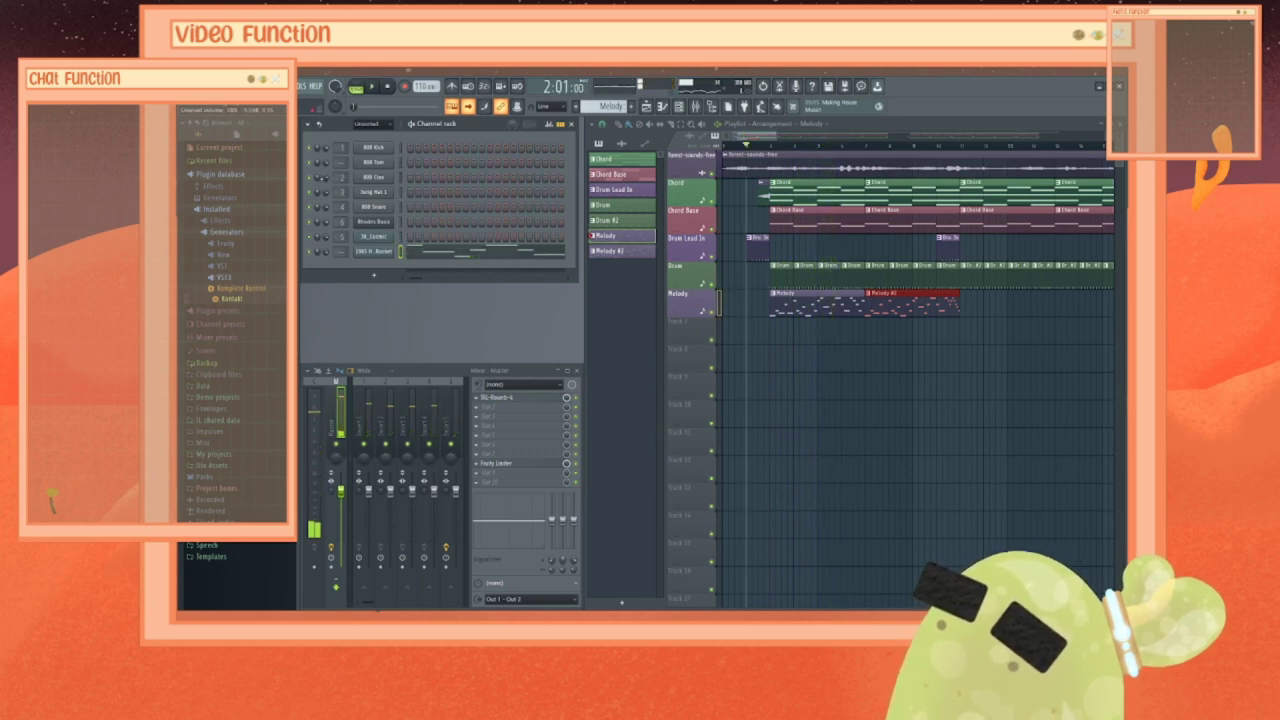
Step: Select the Drum pattern and play it on its own in pattern mode
{"action": "key", "text": "space"}
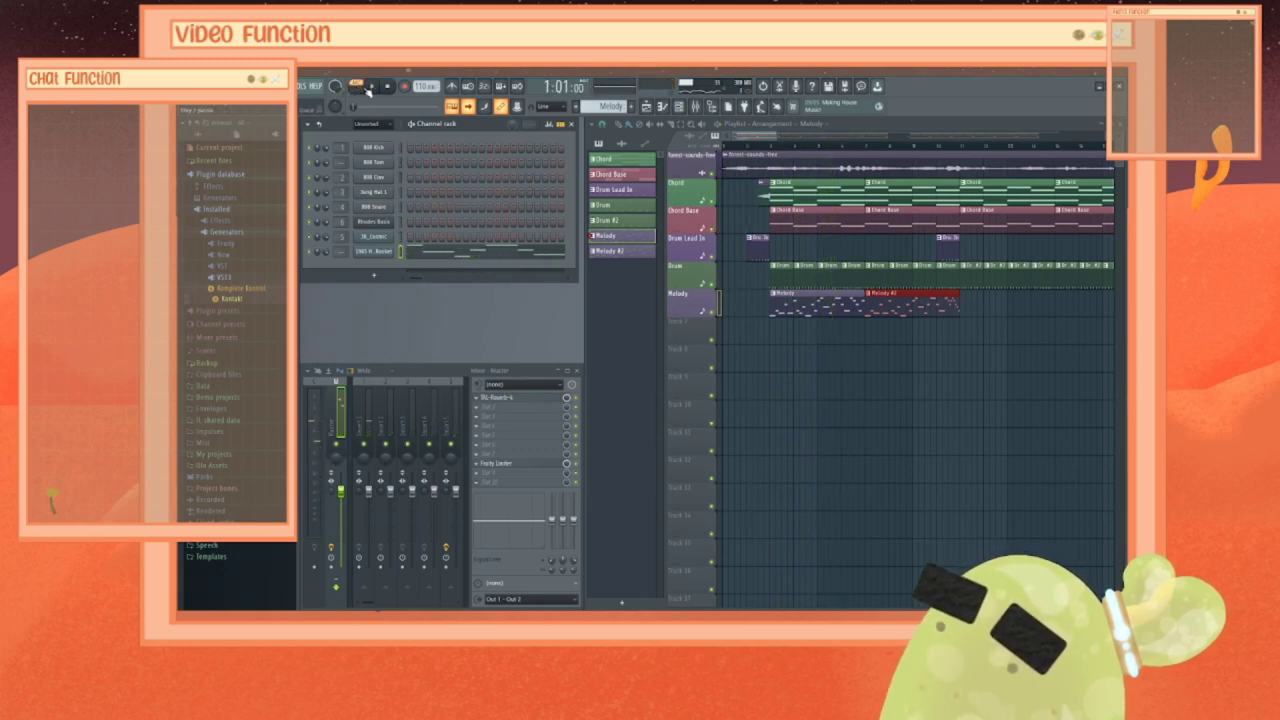
{"action": "left_click", "coordinate": [603, 207]}
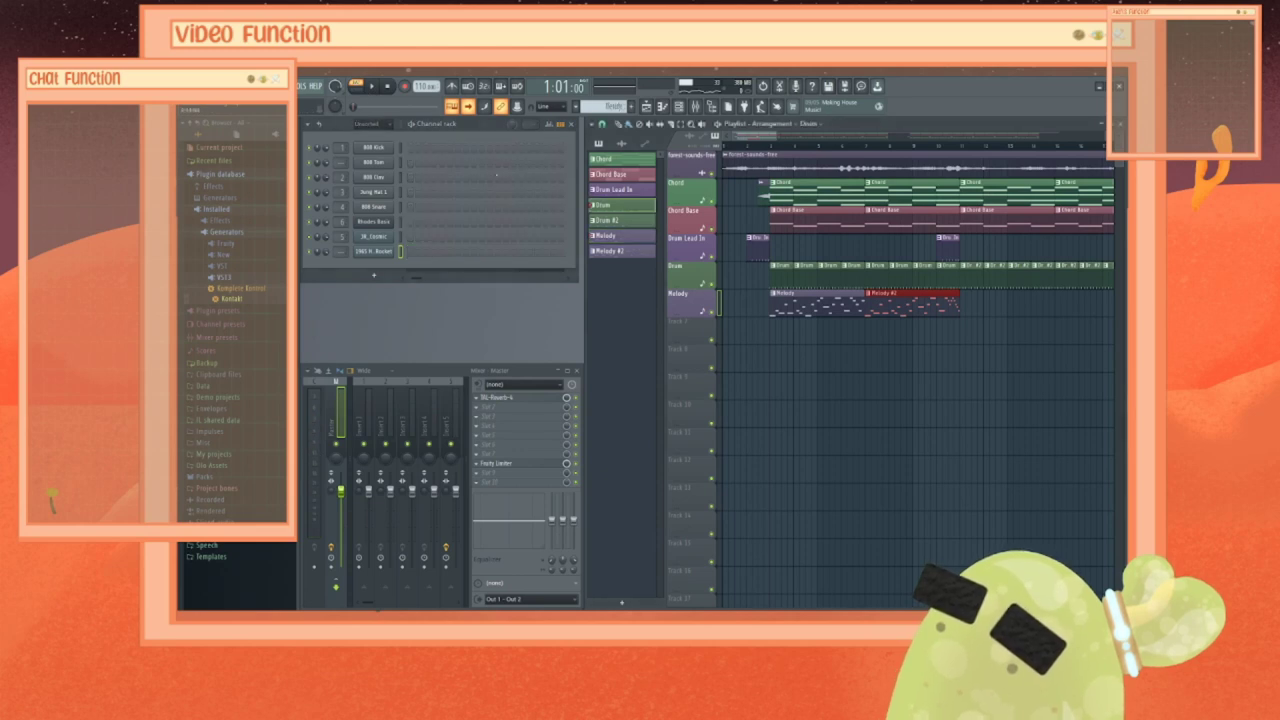
{"action": "key", "text": "space"}
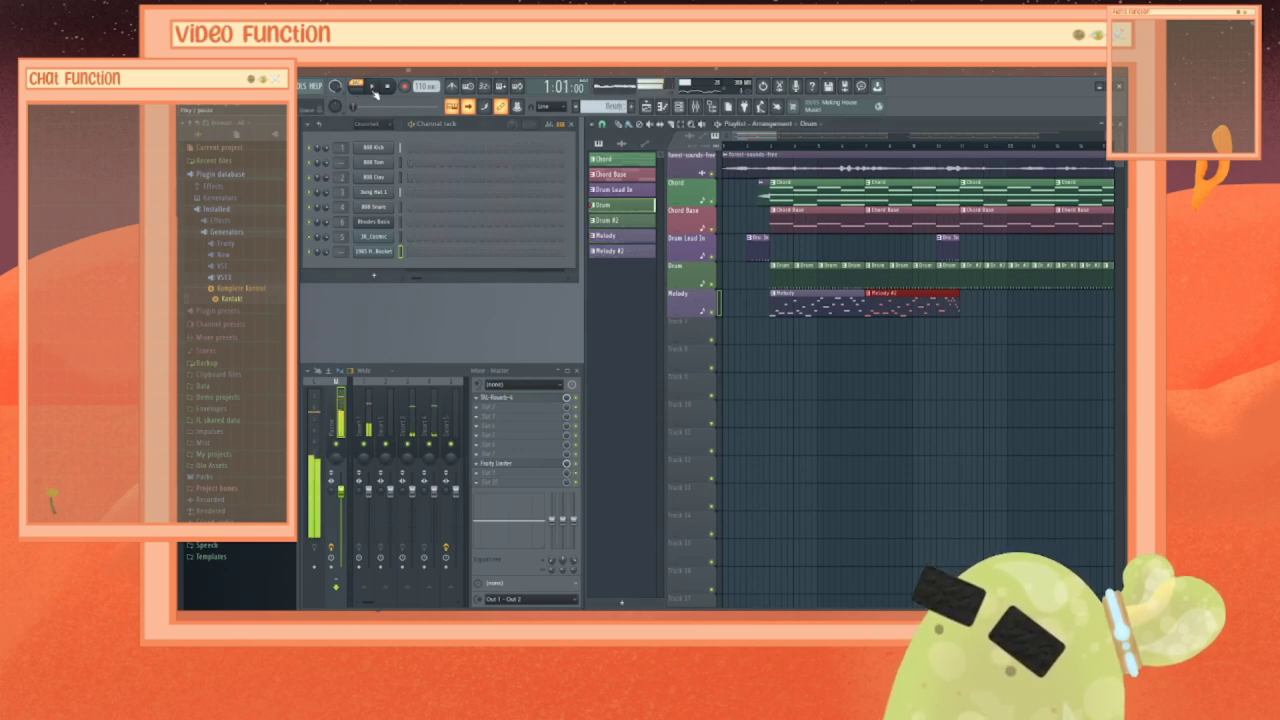
{"action": "left_click_drag", "start_coordinate": [420, 278], "coordinate": [408, 278]}
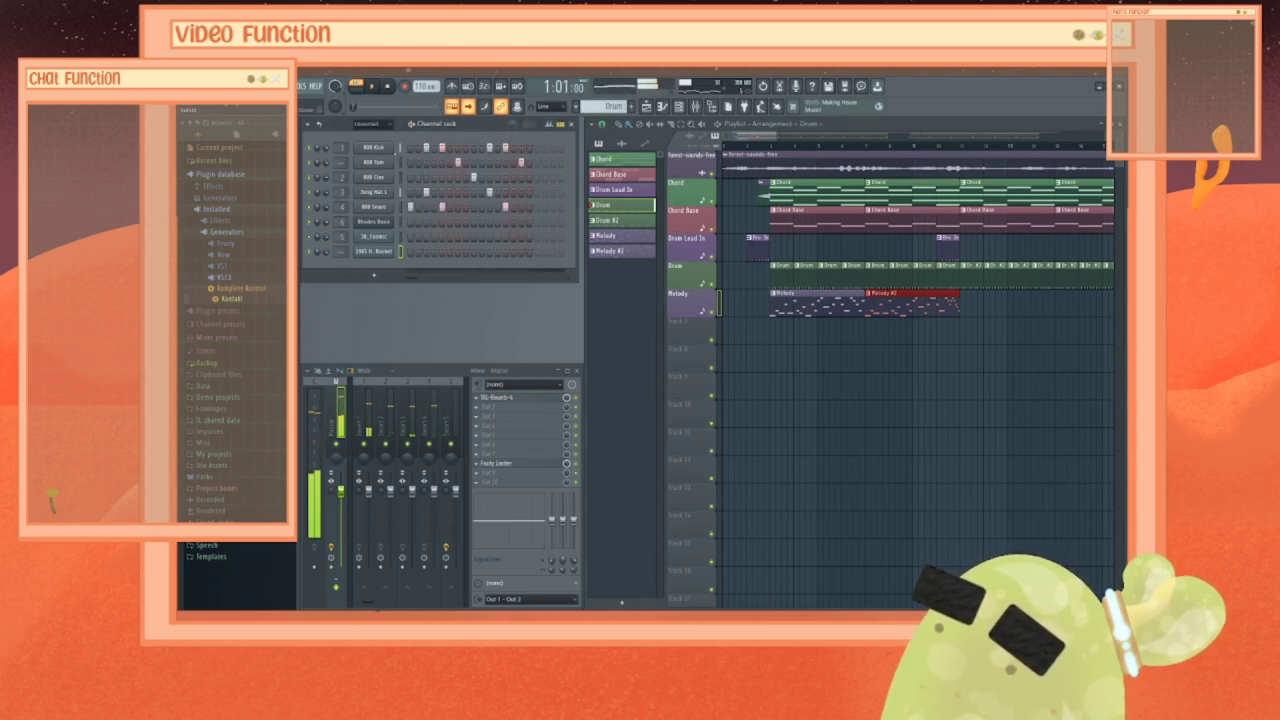
Step: Play the arrangement in song mode from bar 3 and stop at bar 11
{"action": "left_click", "coordinate": [772, 153]}
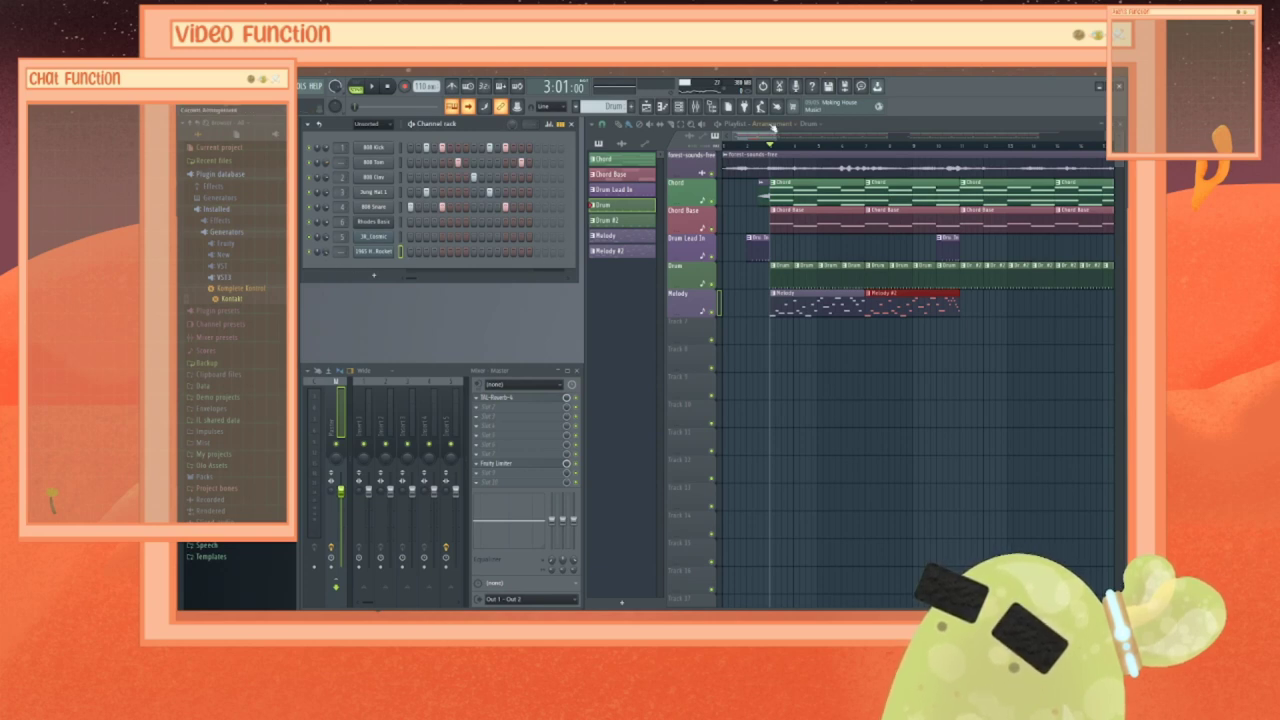
{"action": "key", "text": "space"}
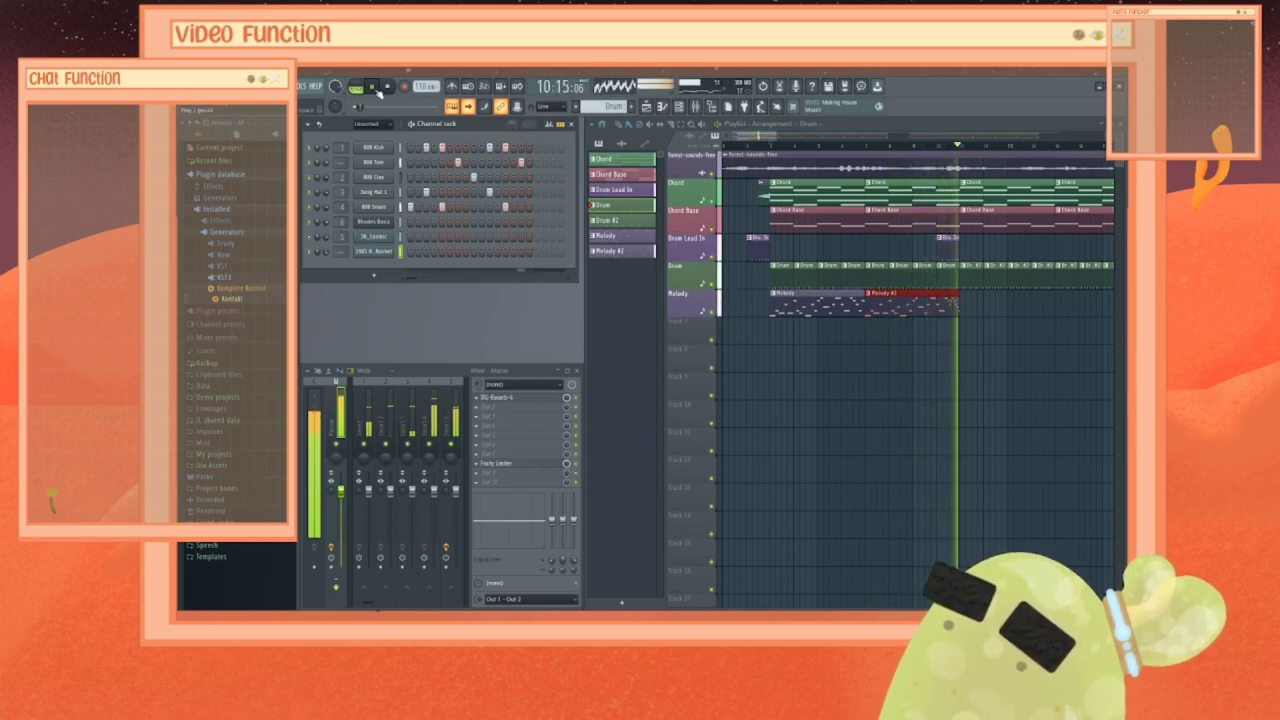
{"action": "left_click", "coordinate": [376, 88]}
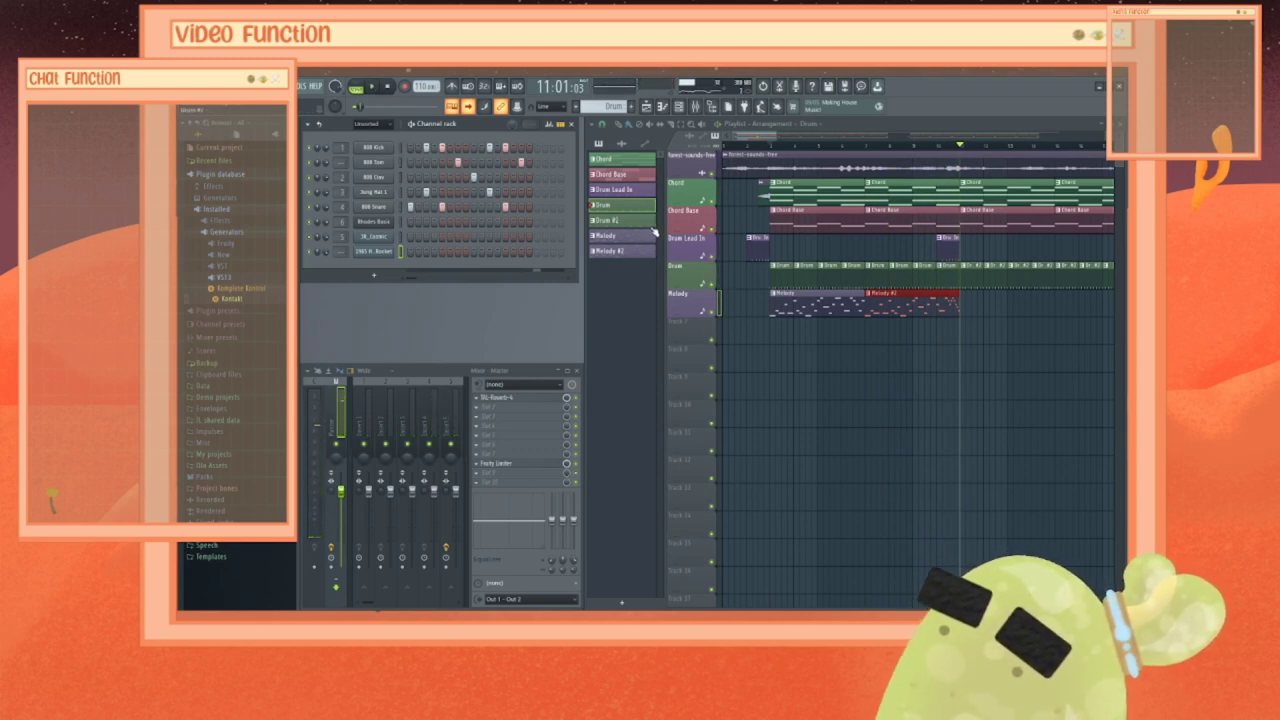
Step: Add a new pattern named Chorus Melody and give it a random color
{"action": "scroll", "coordinate": [775, 148], "scroll_direction": "down", "scroll_amount": 5}
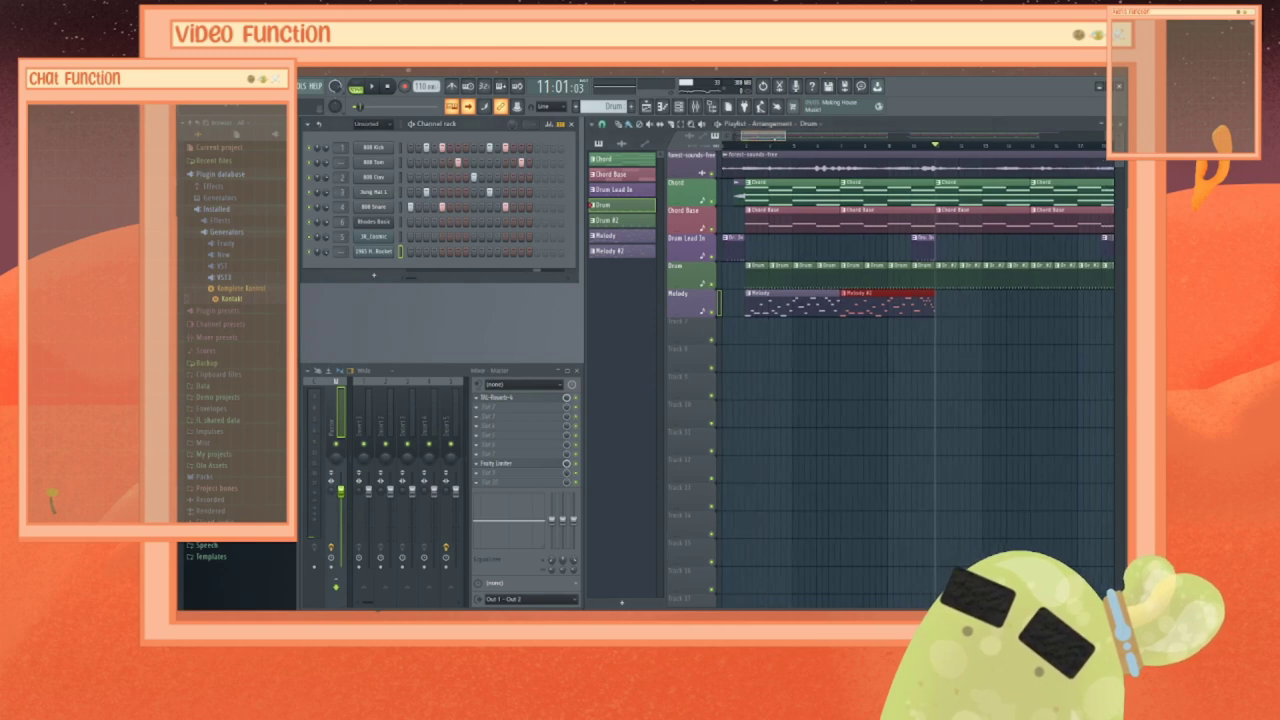
{"action": "left_click", "coordinate": [625, 252]}
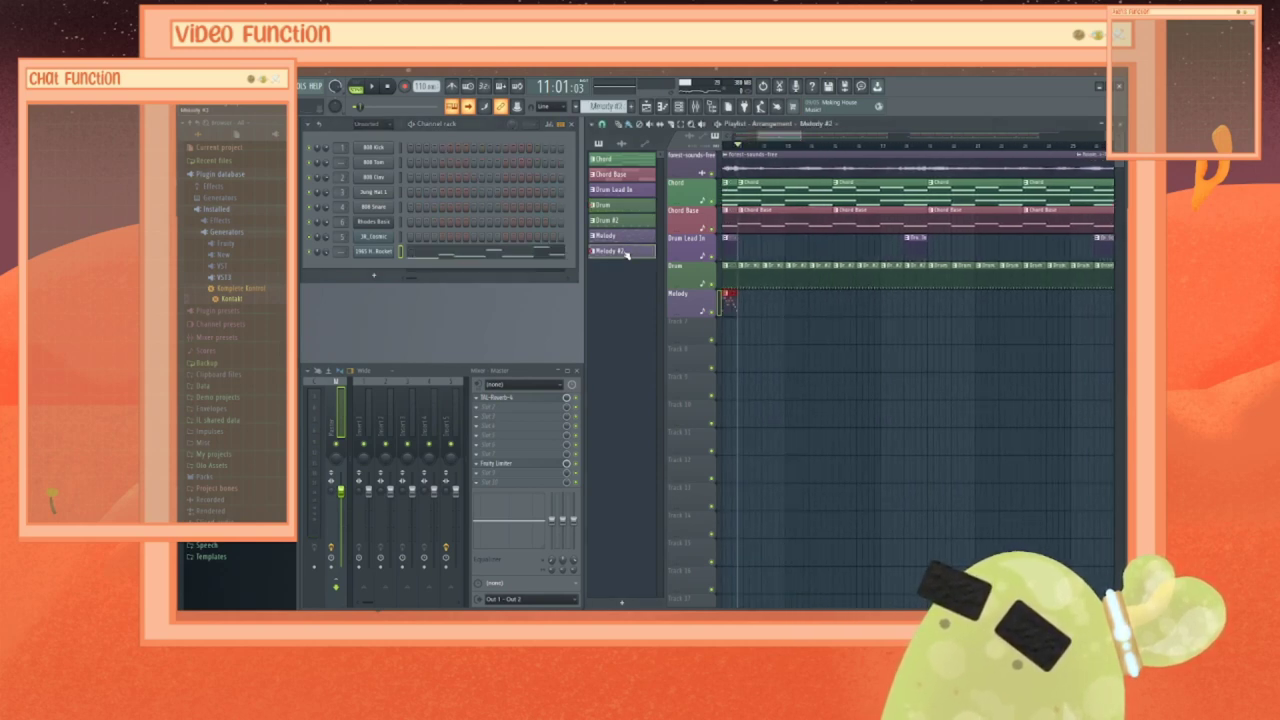
{"action": "left_click", "coordinate": [621, 603]}
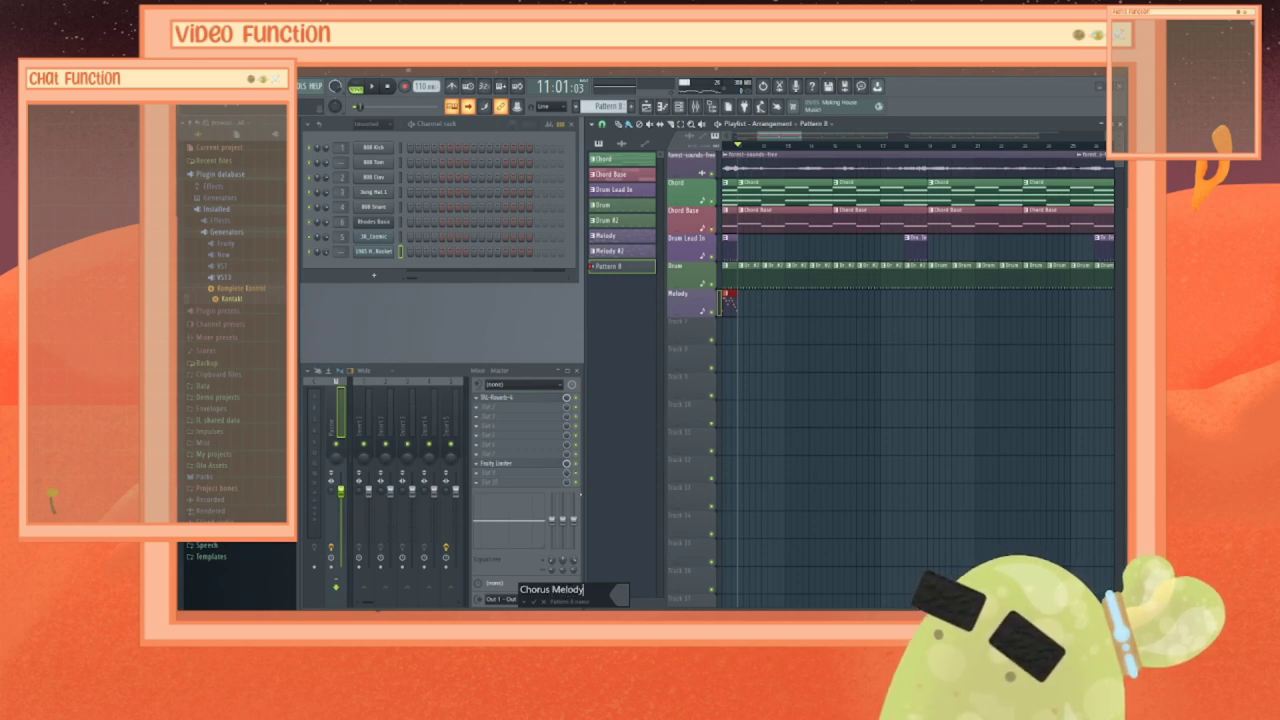
{"action": "key", "text": "Return"}
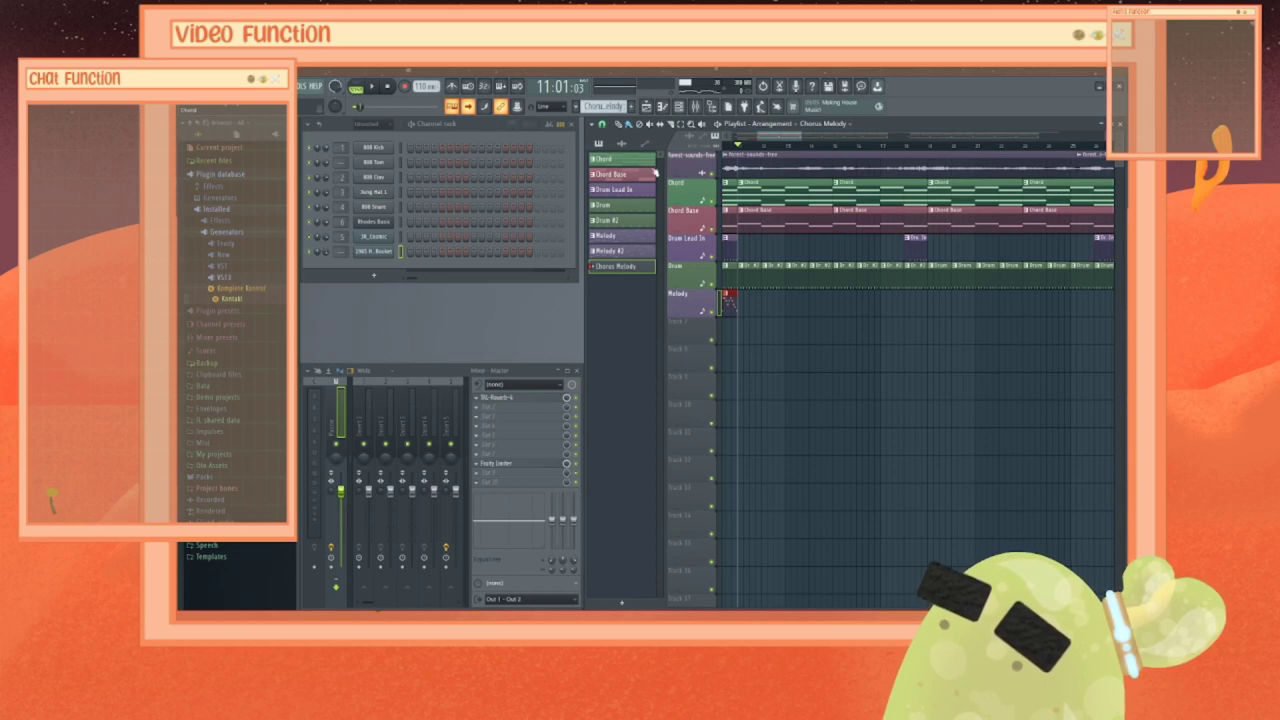
{"action": "right_click", "coordinate": [632, 270]}
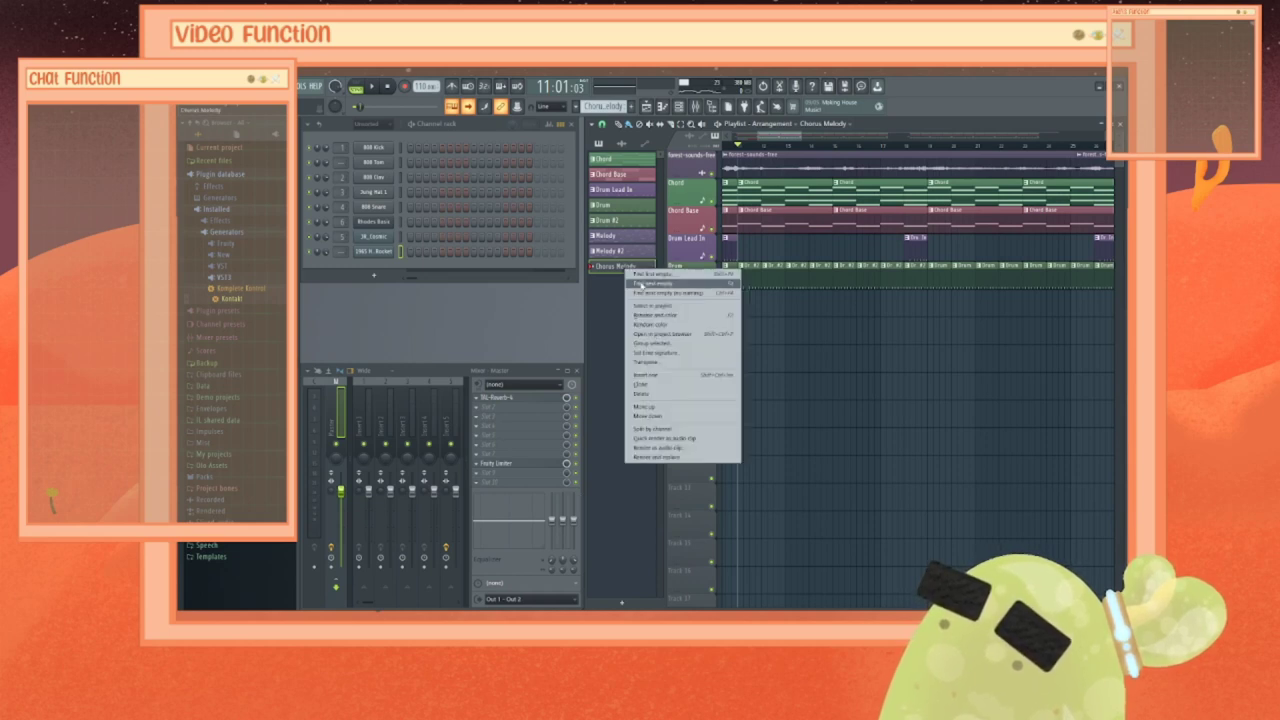
{"action": "left_click", "coordinate": [646, 325]}
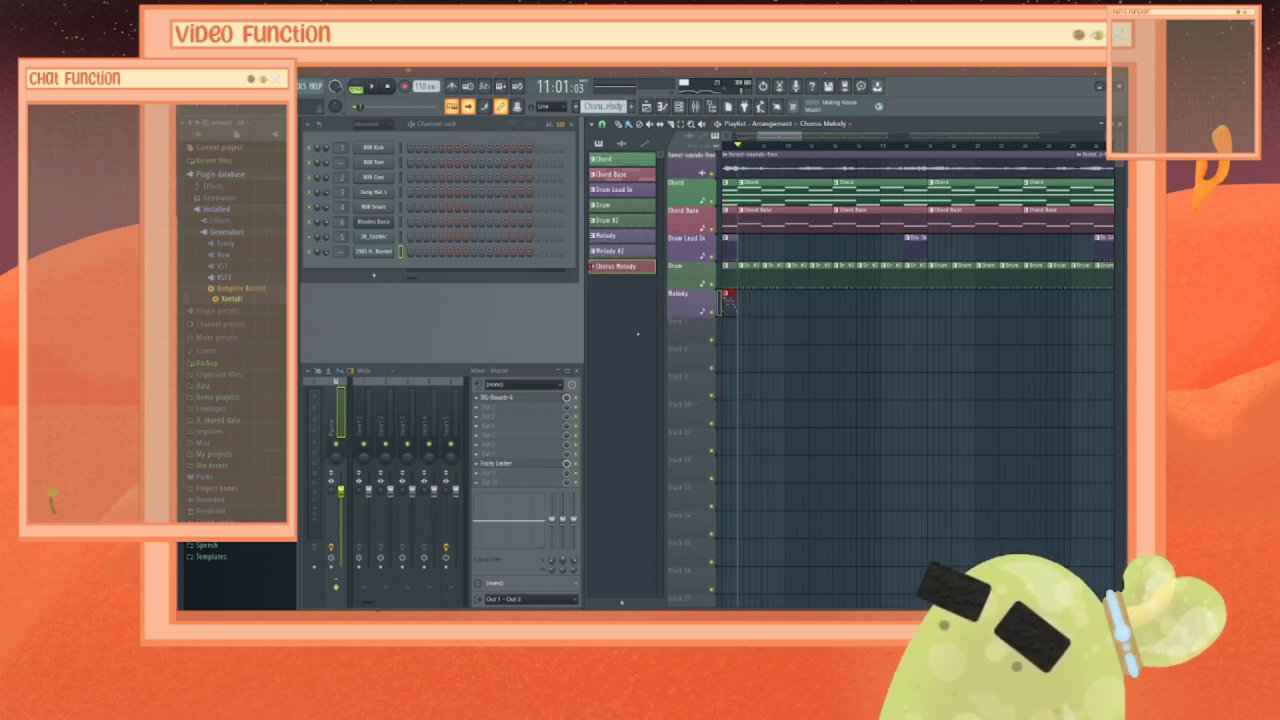
Step: In the Harmony Rocket channel's piano roll, enter consecutive eighth notes C6, A6 and F6 from bar 1 and play them back in pattern mode
{"action": "right_click", "coordinate": [381, 258]}
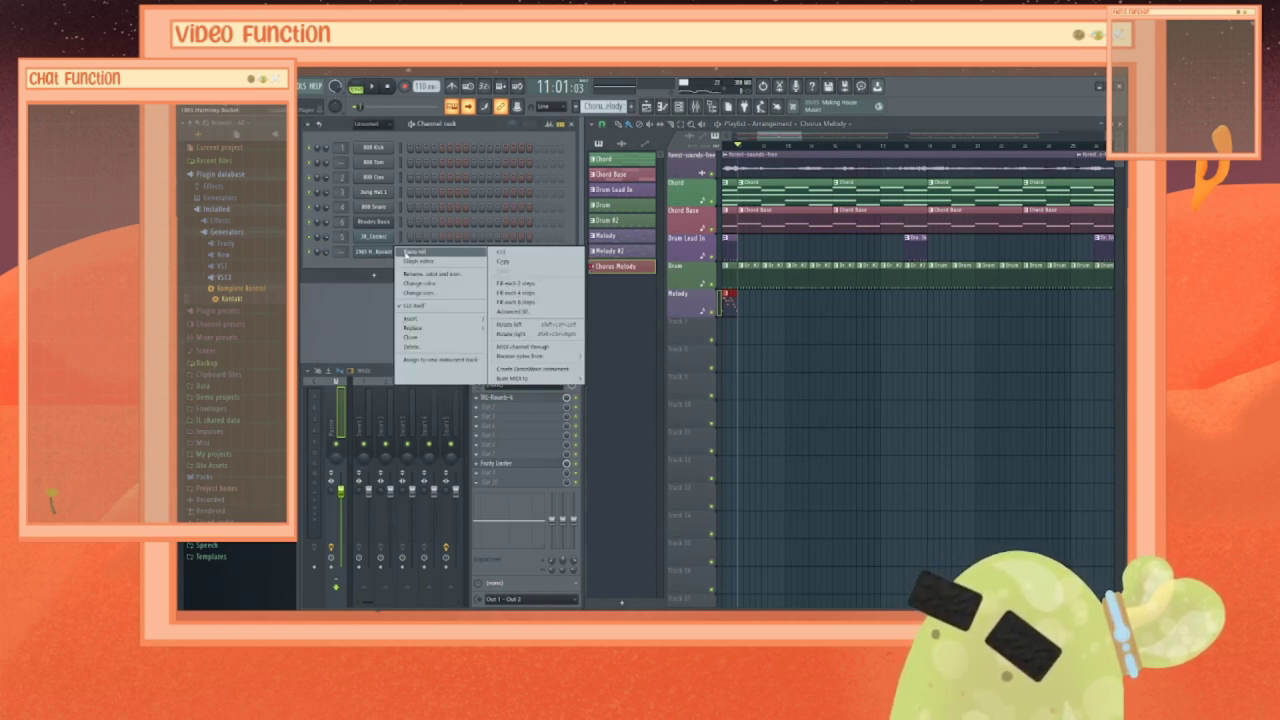
{"action": "left_click", "coordinate": [410, 253]}
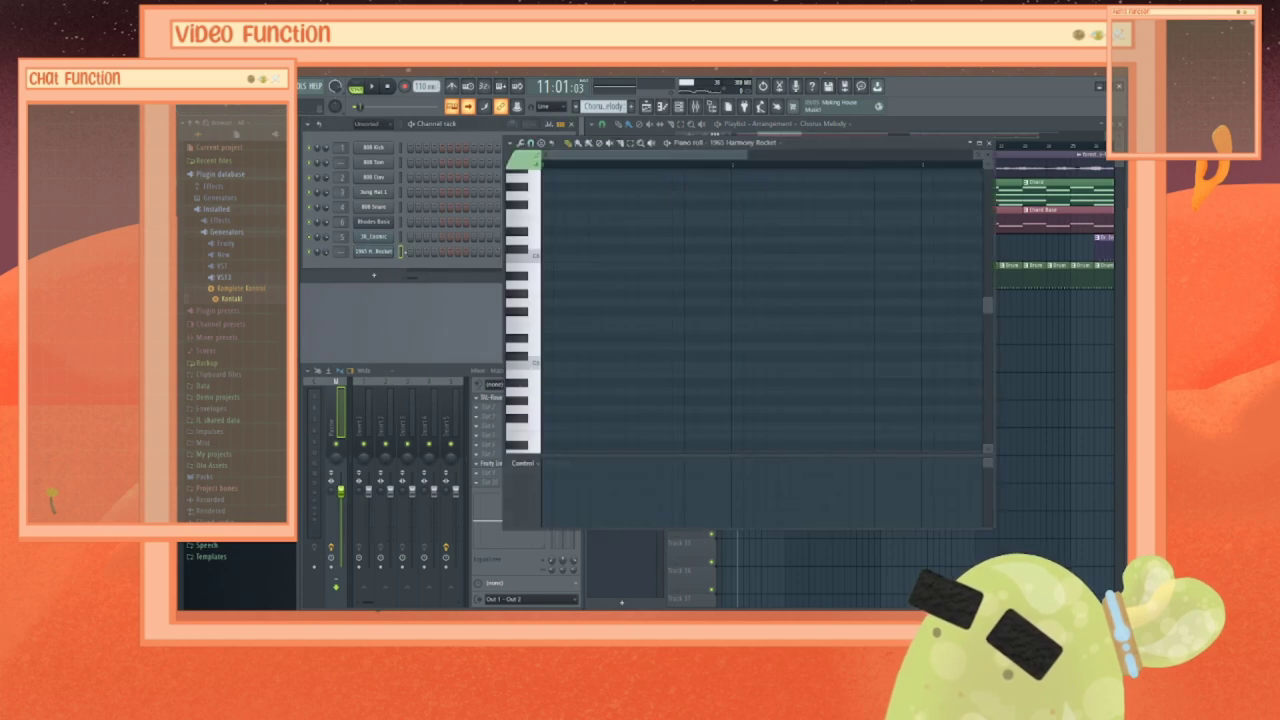
{"action": "left_click", "coordinate": [549, 261]}
{"action": "scroll", "coordinate": [569, 266], "scroll_direction": "up", "scroll_amount": 3}
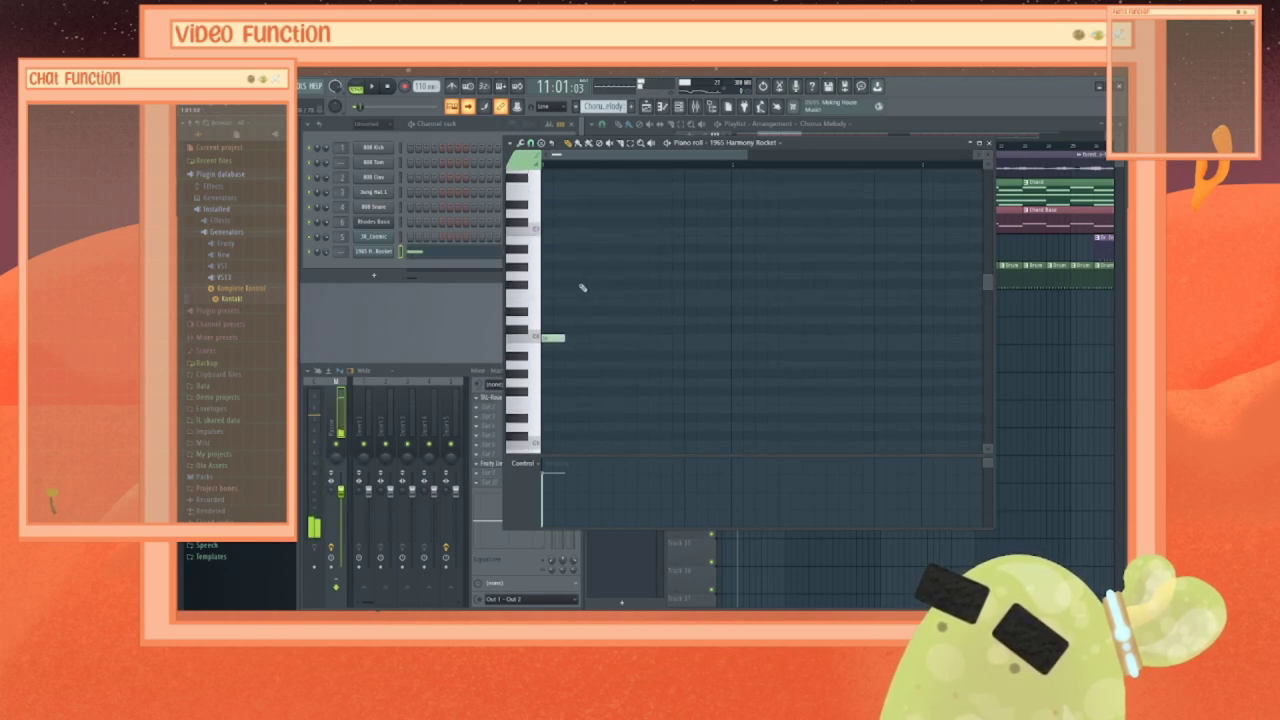
{"action": "left_click", "coordinate": [577, 259]}
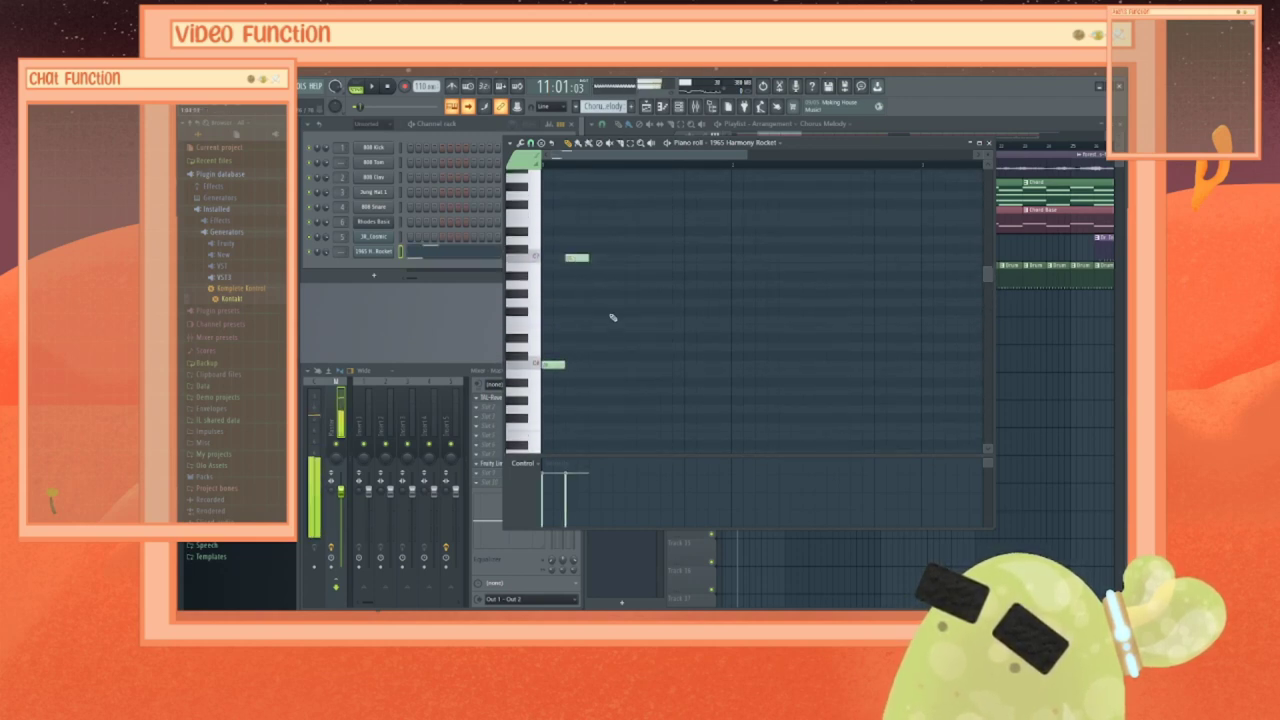
{"action": "left_click_drag", "start_coordinate": [579, 258], "coordinate": [579, 285]}
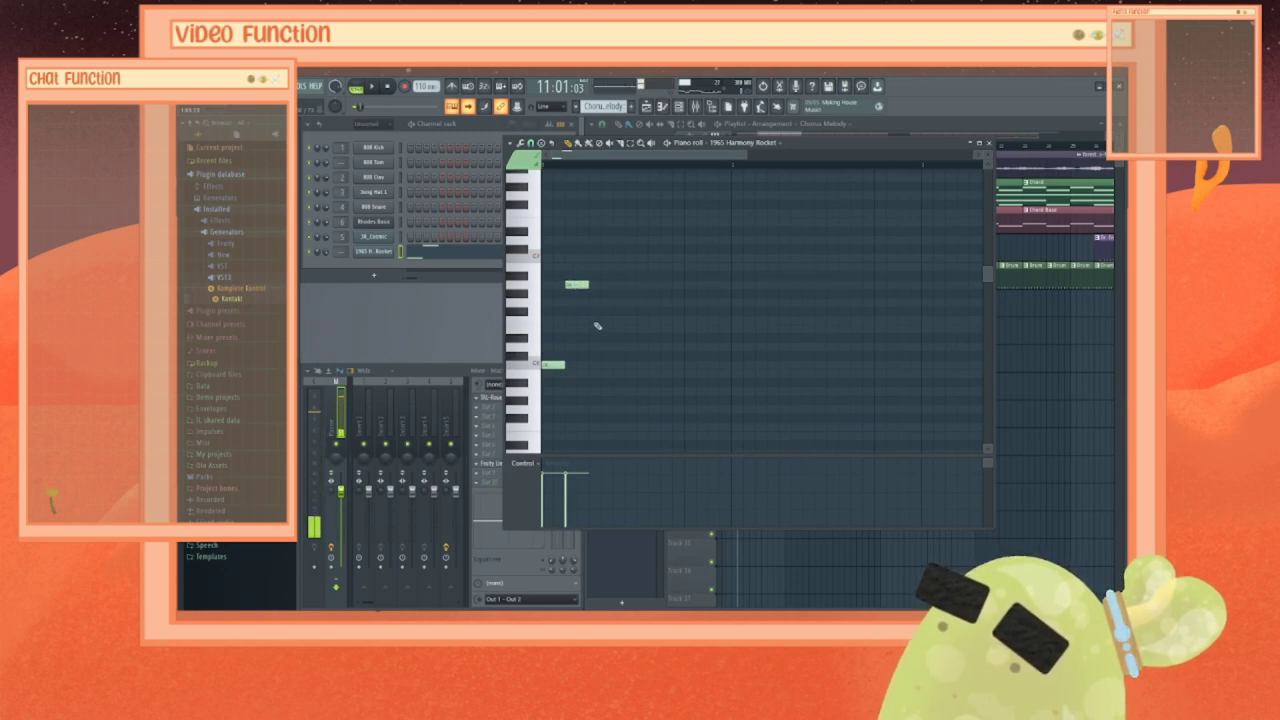
{"action": "left_click", "coordinate": [595, 320]}
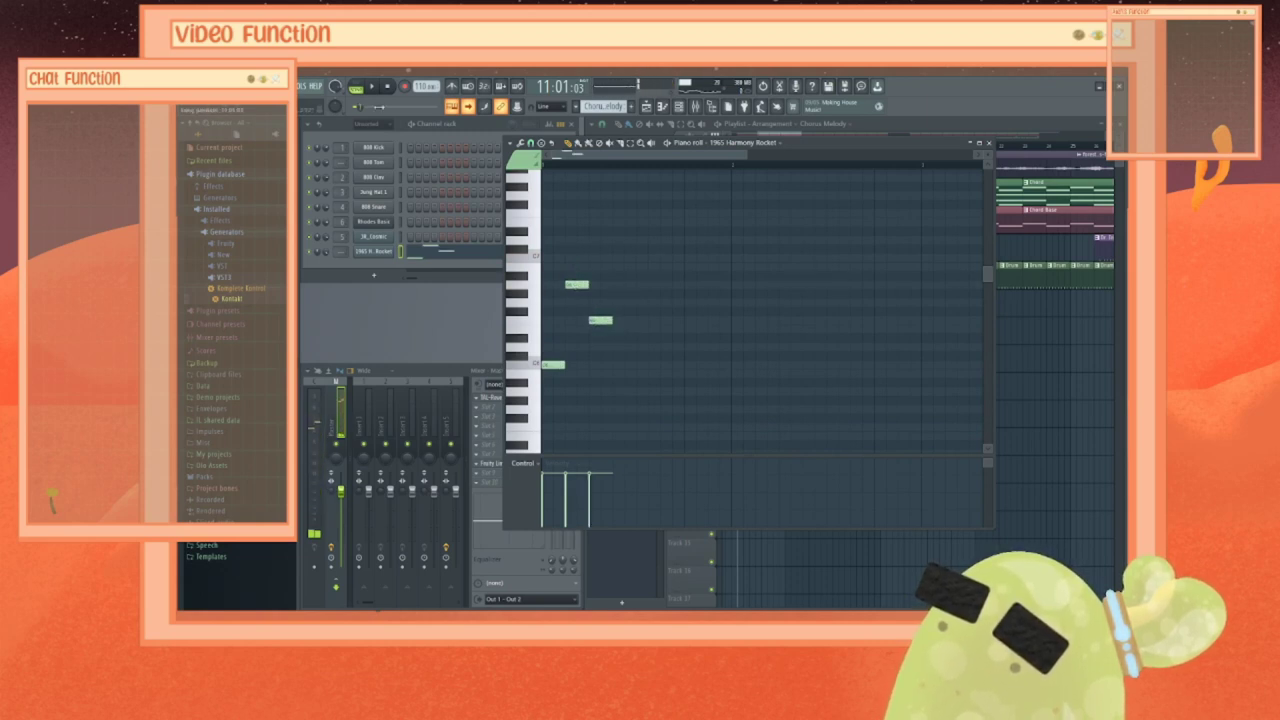
{"action": "left_click", "coordinate": [365, 87]}
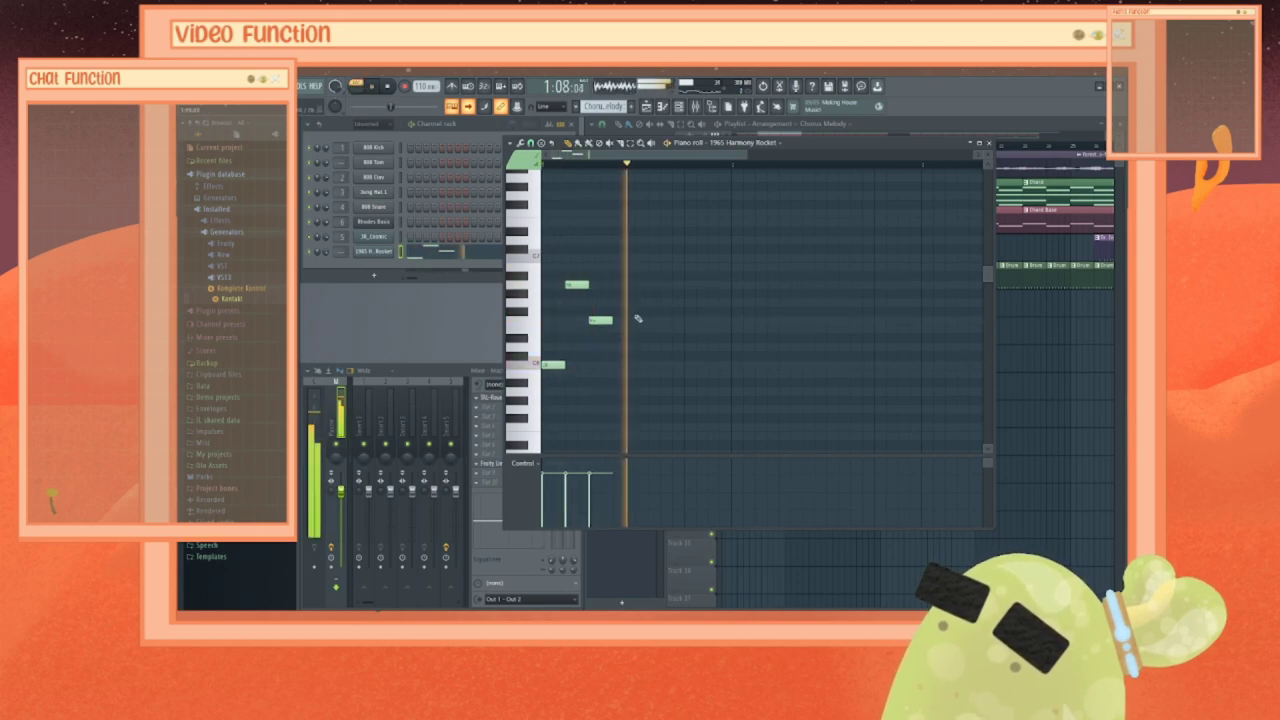
{"action": "key", "text": "space"}
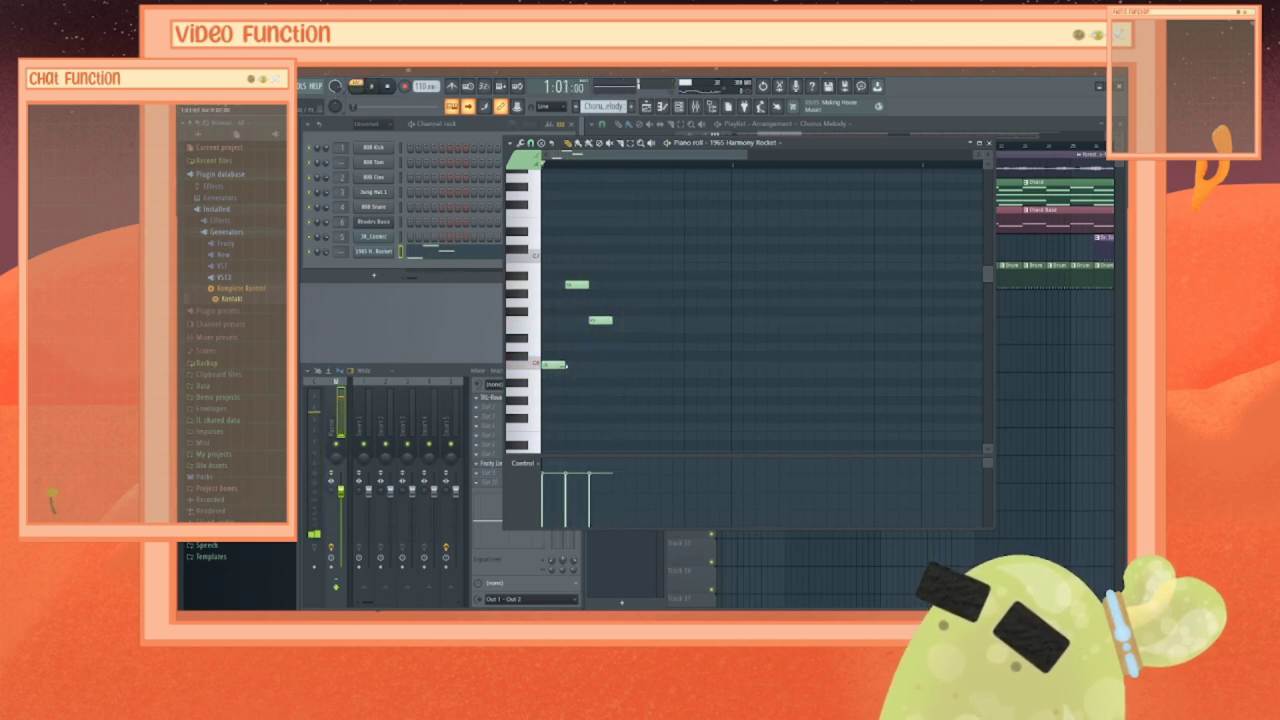
Step: Shorten the opening C6 to a sixteenth note, add a sixteenth-note F6 right after it, and play back the phrase
{"action": "left_click_drag", "start_coordinate": [566, 366], "coordinate": [553, 366]}
{"action": "left_click", "coordinate": [562, 322]}
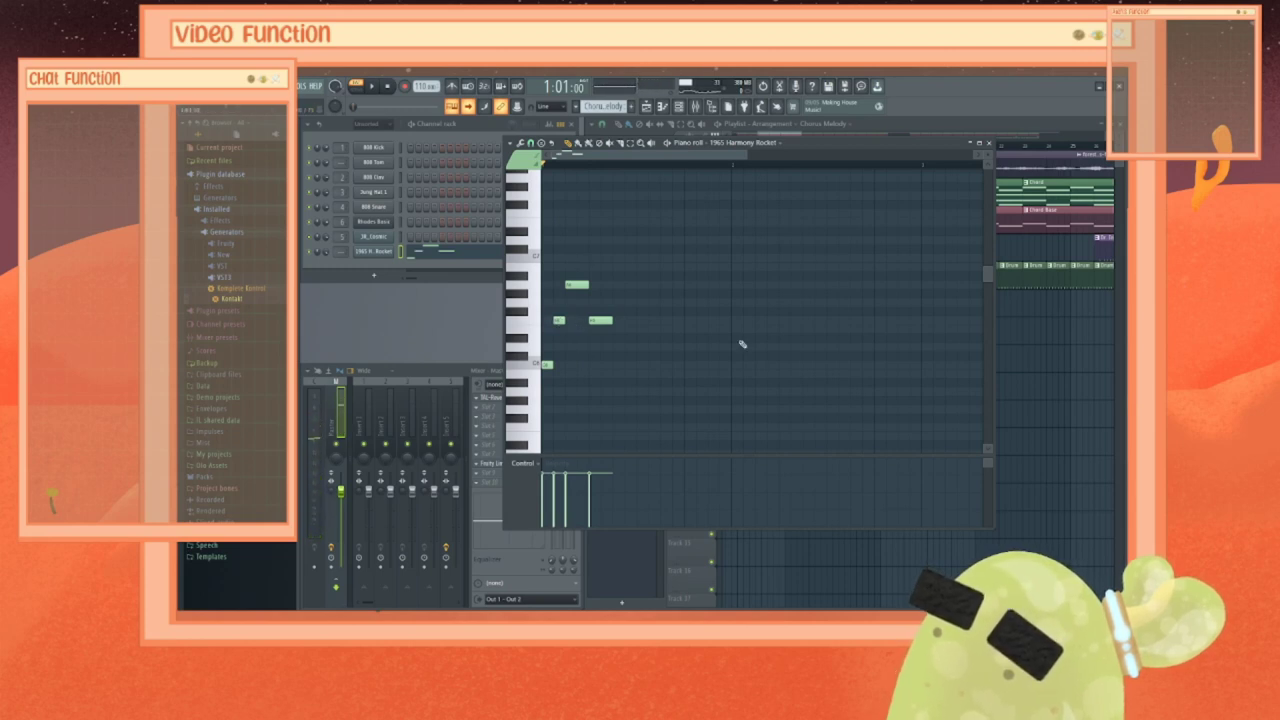
{"action": "key", "text": "space"}
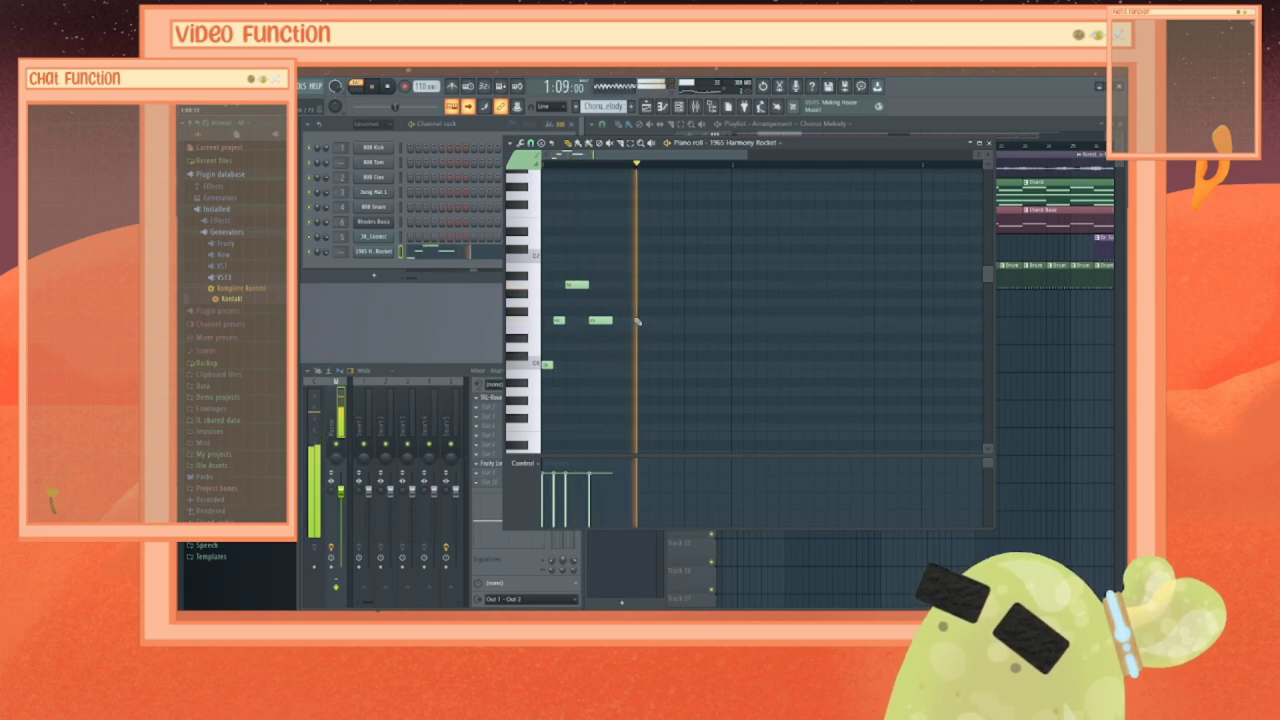
{"action": "key", "text": "space"}
{"action": "key", "text": "space"}
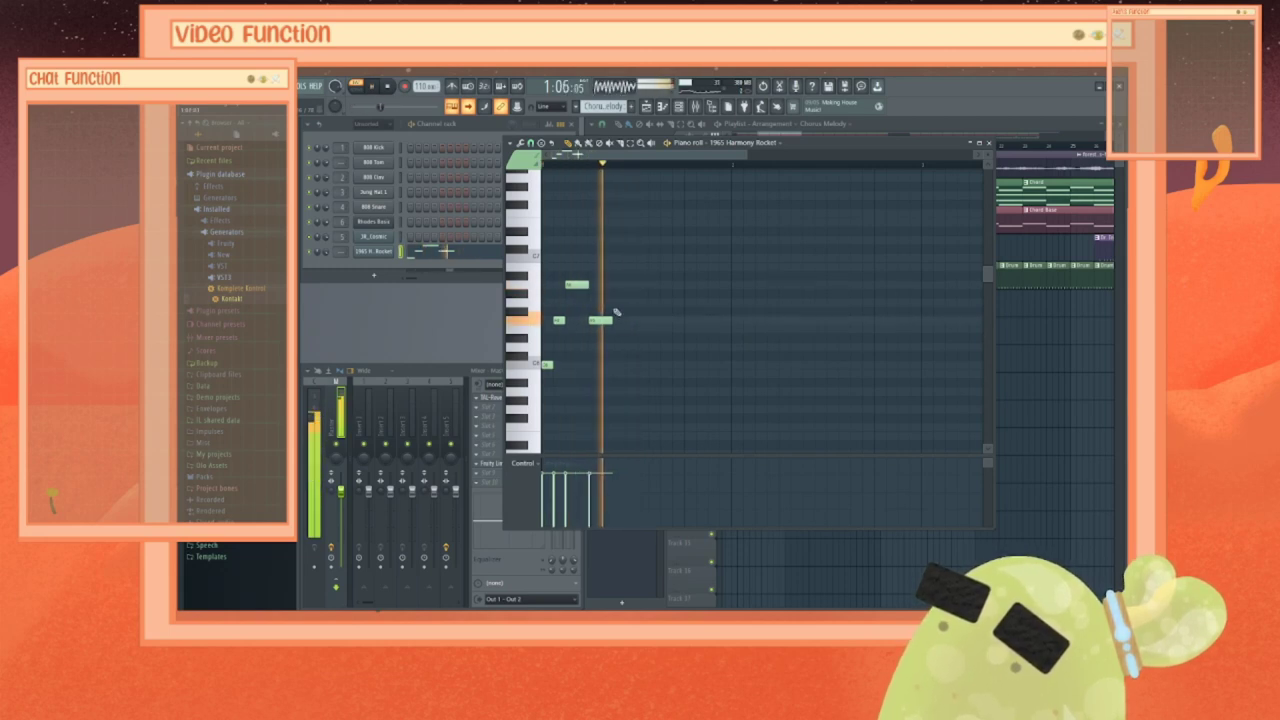
{"action": "key", "text": "space"}
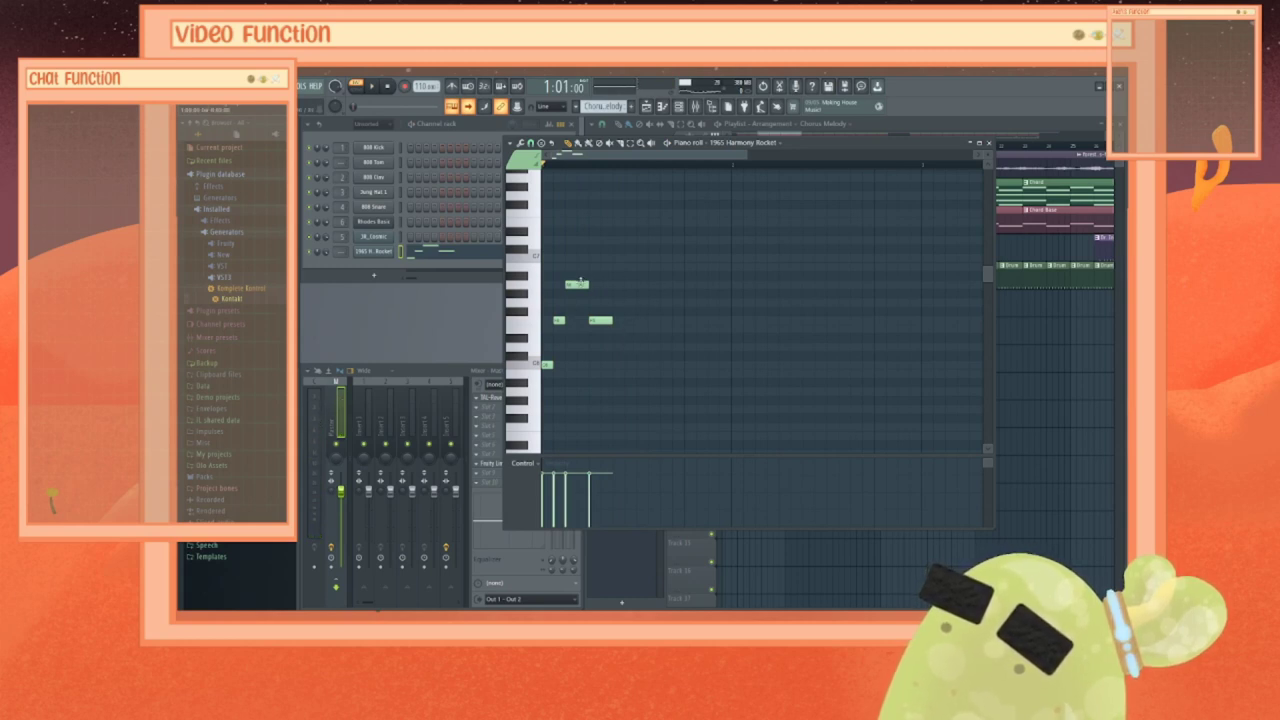
Step: Lower both F6 notes in bar 1 to E6 and play the phrase back several times
{"action": "key", "text": "space"}
{"action": "key", "text": "space"}
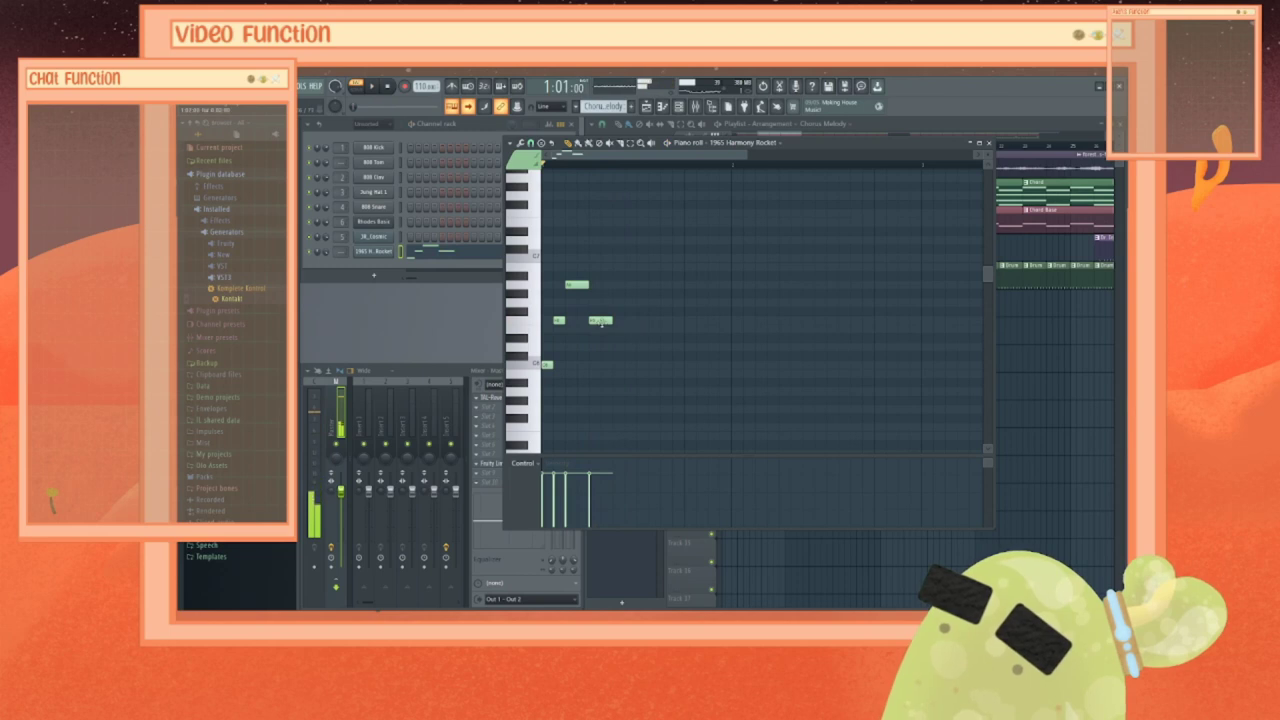
{"action": "left_click_drag", "start_coordinate": [600, 321], "coordinate": [559, 333]}
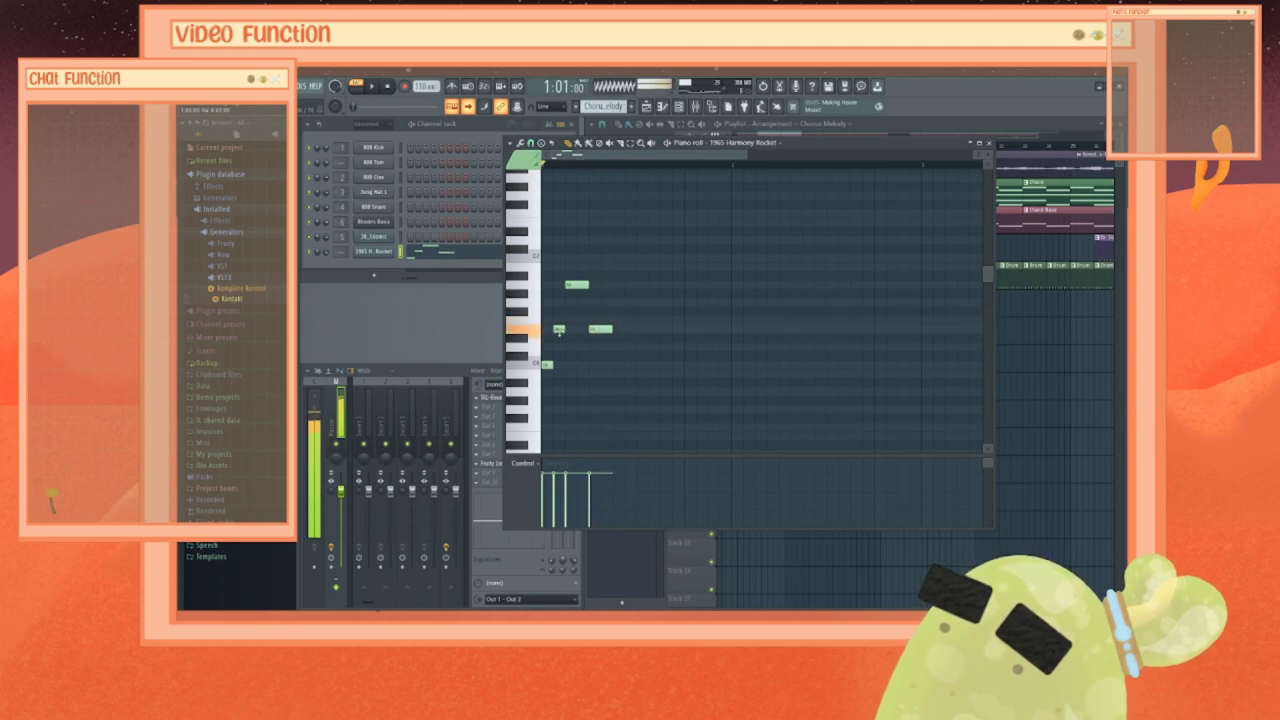
{"action": "key", "text": "space"}
{"action": "key", "text": "space"}
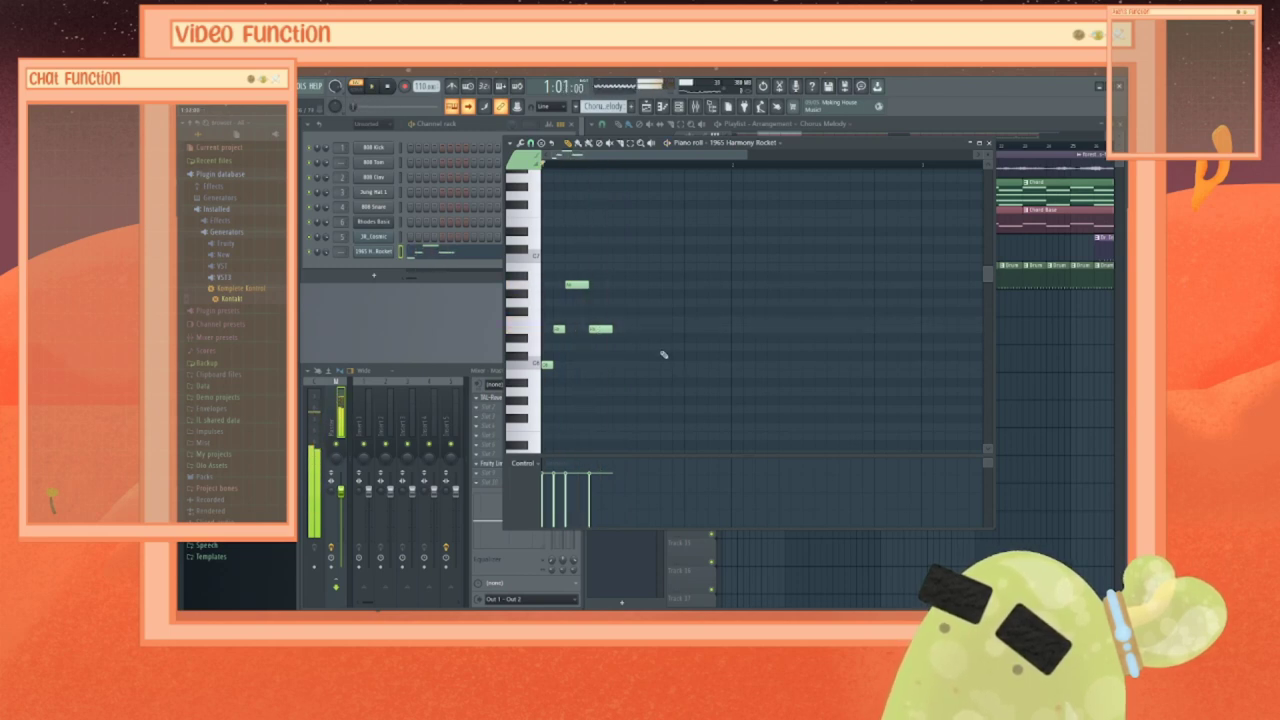
{"action": "mouse_move", "coordinate": [579, 290]}
{"action": "left_mouse_down"}
{"action": "mouse_move", "coordinate": [579, 307]}
{"action": "mouse_move", "coordinate": [576, 266]}
{"action": "mouse_move", "coordinate": [575, 285]}
{"action": "left_mouse_up"}
{"action": "key", "text": "space"}
{"action": "key", "text": "space"}
{"action": "key", "text": "space"}
{"action": "key", "text": "space"}
{"action": "key", "text": "space"}
{"action": "key", "text": "space"}
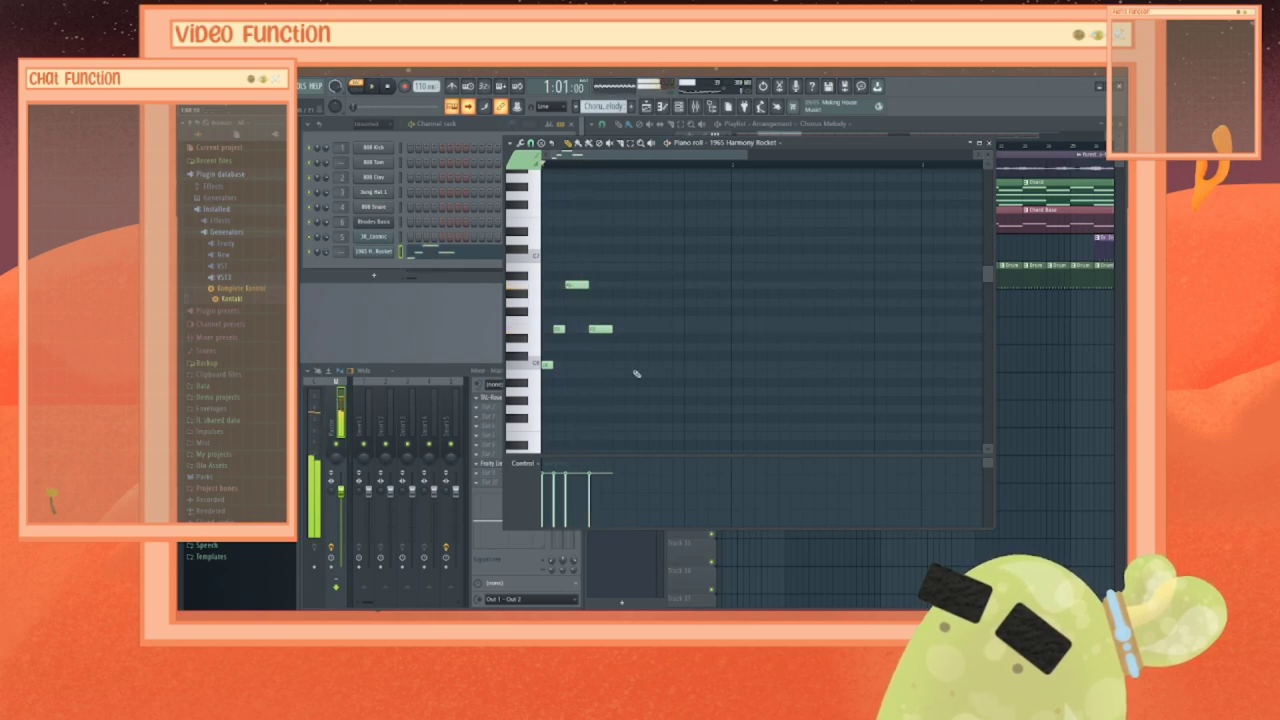
Step: Continue bar 1 with sixteenth notes A5 and E6 followed by an eighth-note G6, and play back the phrase
{"action": "left_click", "coordinate": [622, 374]}
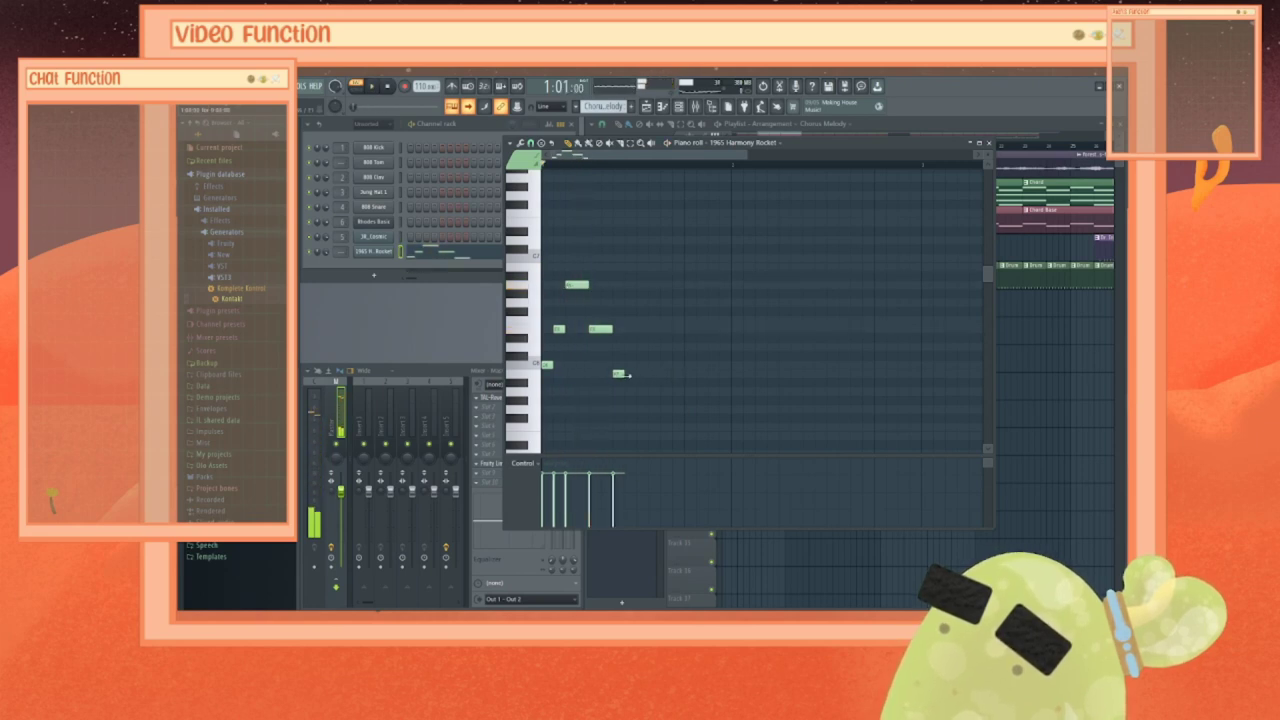
{"action": "left_click_drag", "start_coordinate": [626, 375], "coordinate": [625, 392]}
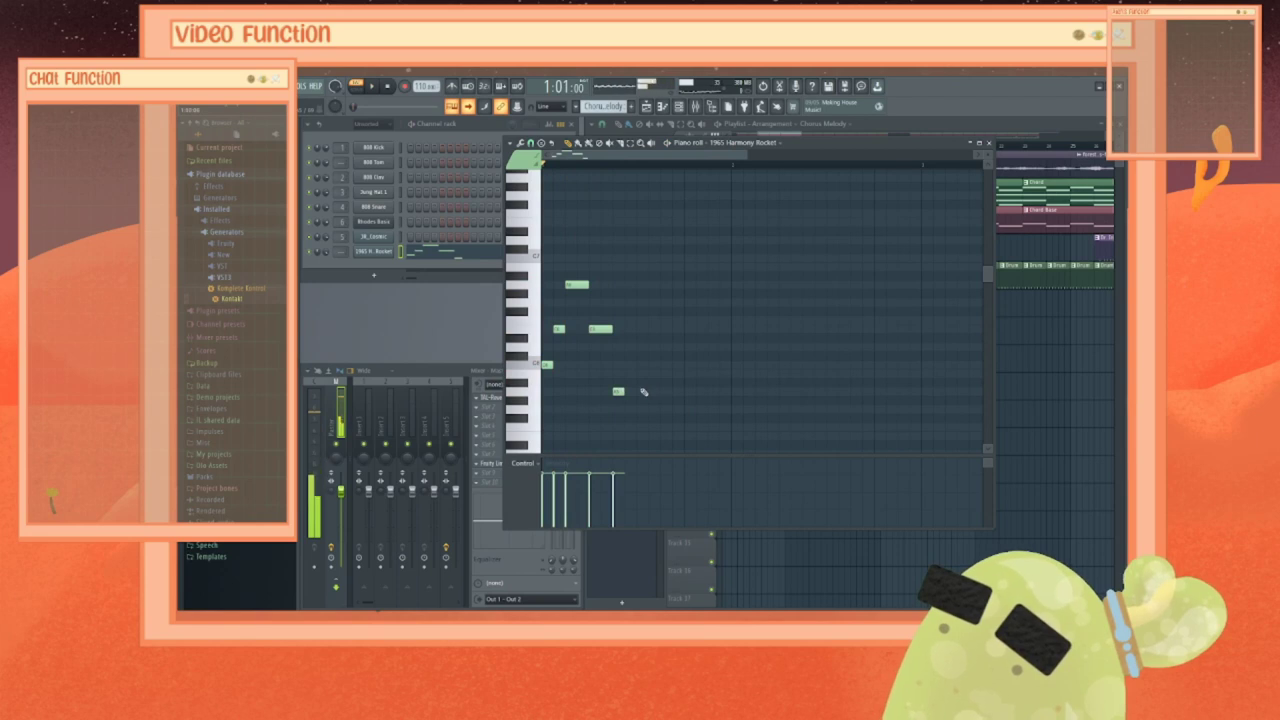
{"action": "left_click", "coordinate": [630, 329]}
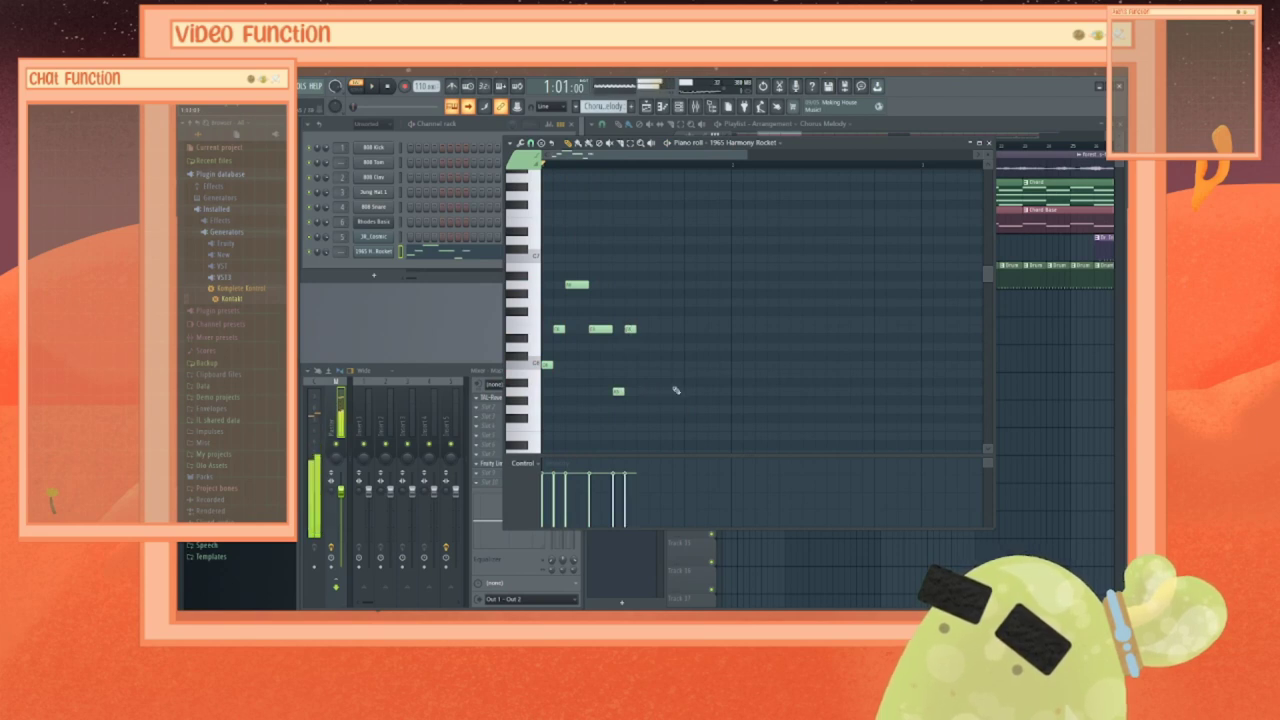
{"action": "left_click", "coordinate": [641, 303]}
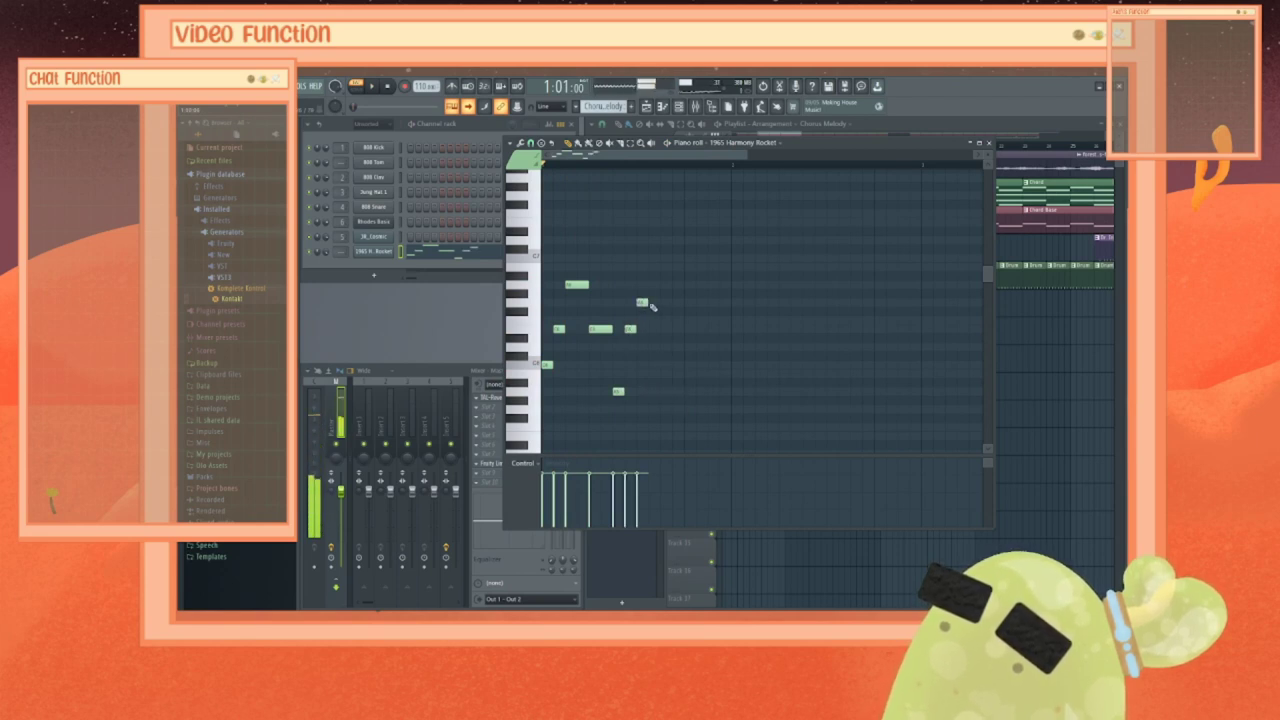
{"action": "left_click_drag", "start_coordinate": [650, 304], "coordinate": [661, 304]}
{"action": "key", "text": "space"}
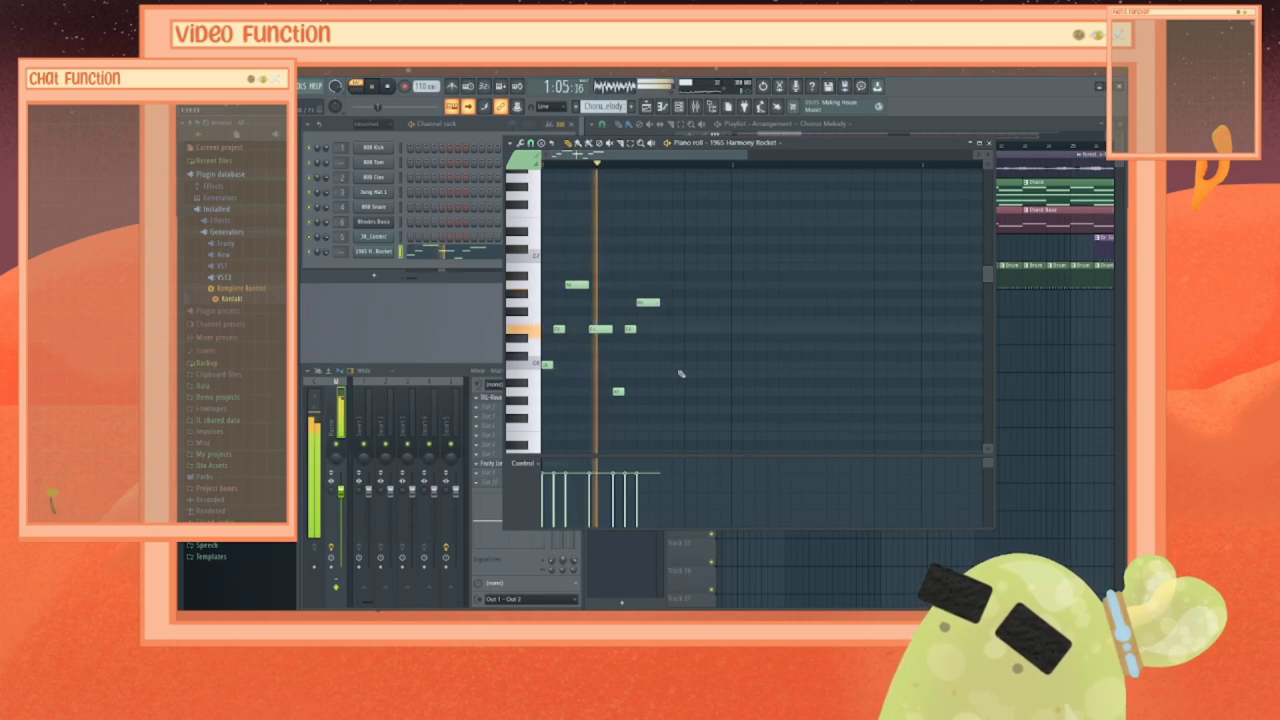
{"action": "key", "text": "space"}
Step: Complete bar 1 with an eighth-note D6 and two consecutive eighth-note C6s, playing the melody back after the D6
{"action": "left_click", "coordinate": [667, 348]}
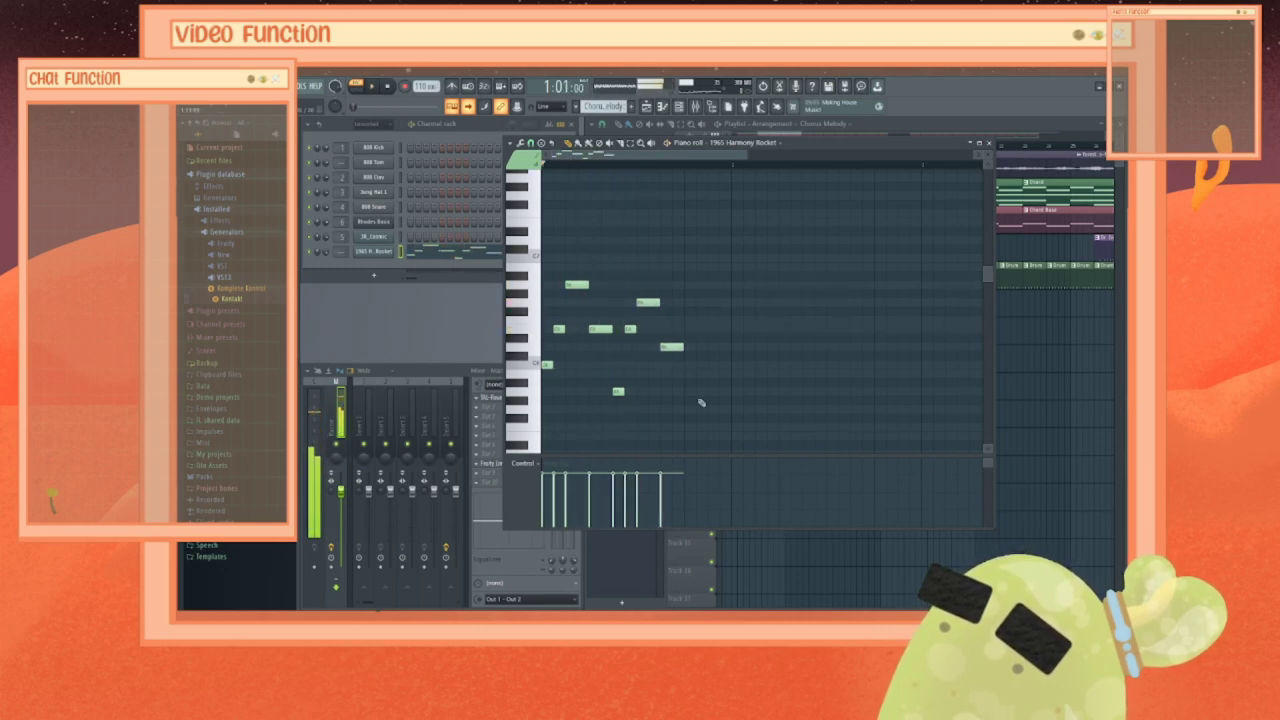
{"action": "key", "text": "space"}
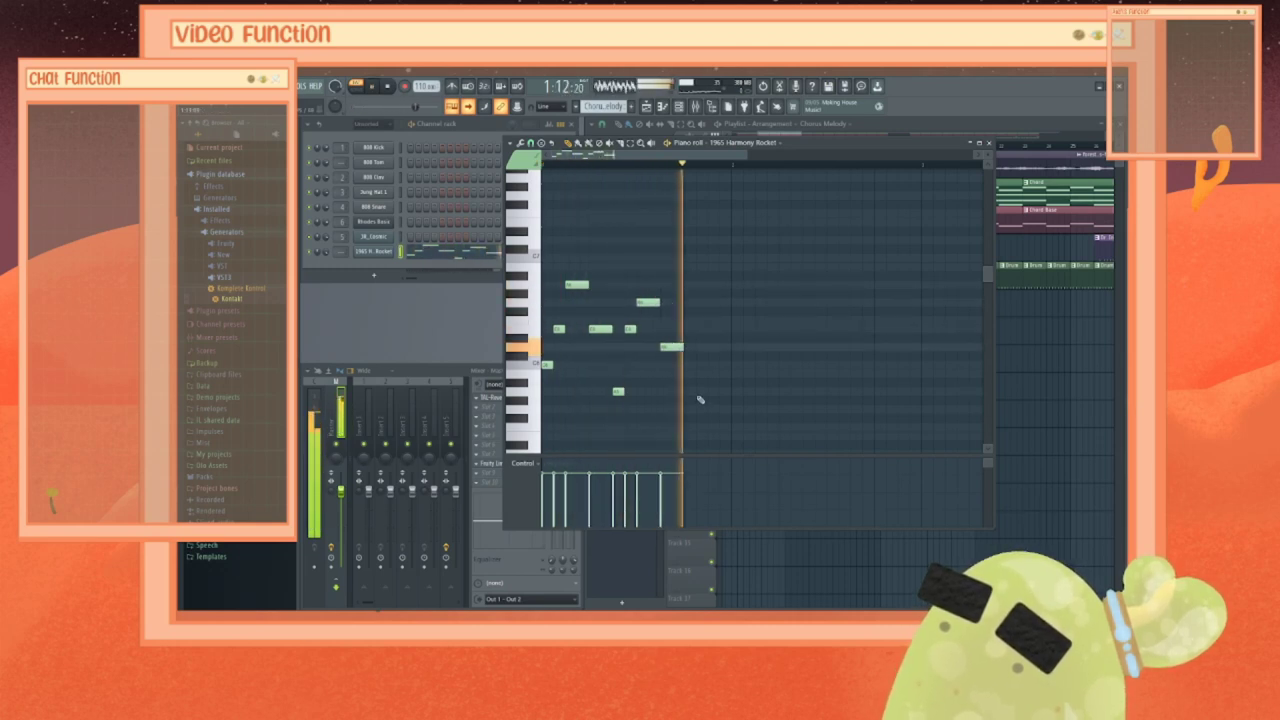
{"action": "key", "text": "space"}
{"action": "left_click", "coordinate": [699, 367]}
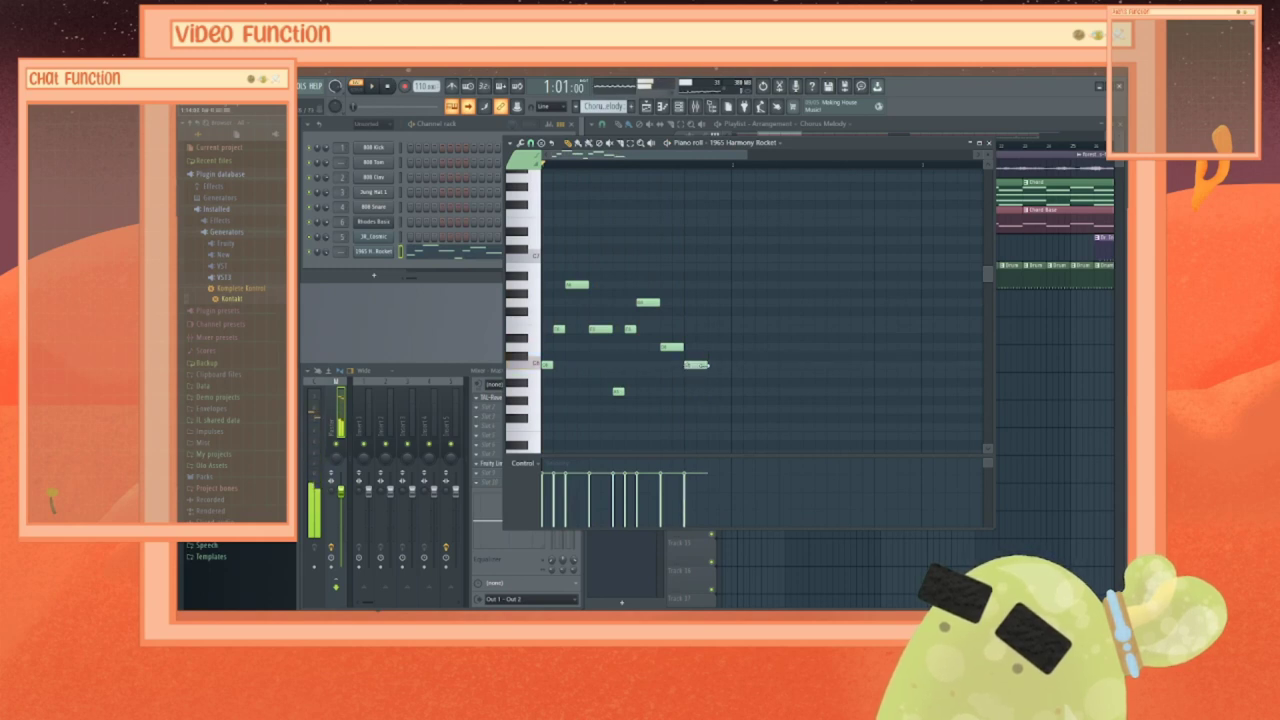
{"action": "left_click", "coordinate": [715, 365]}
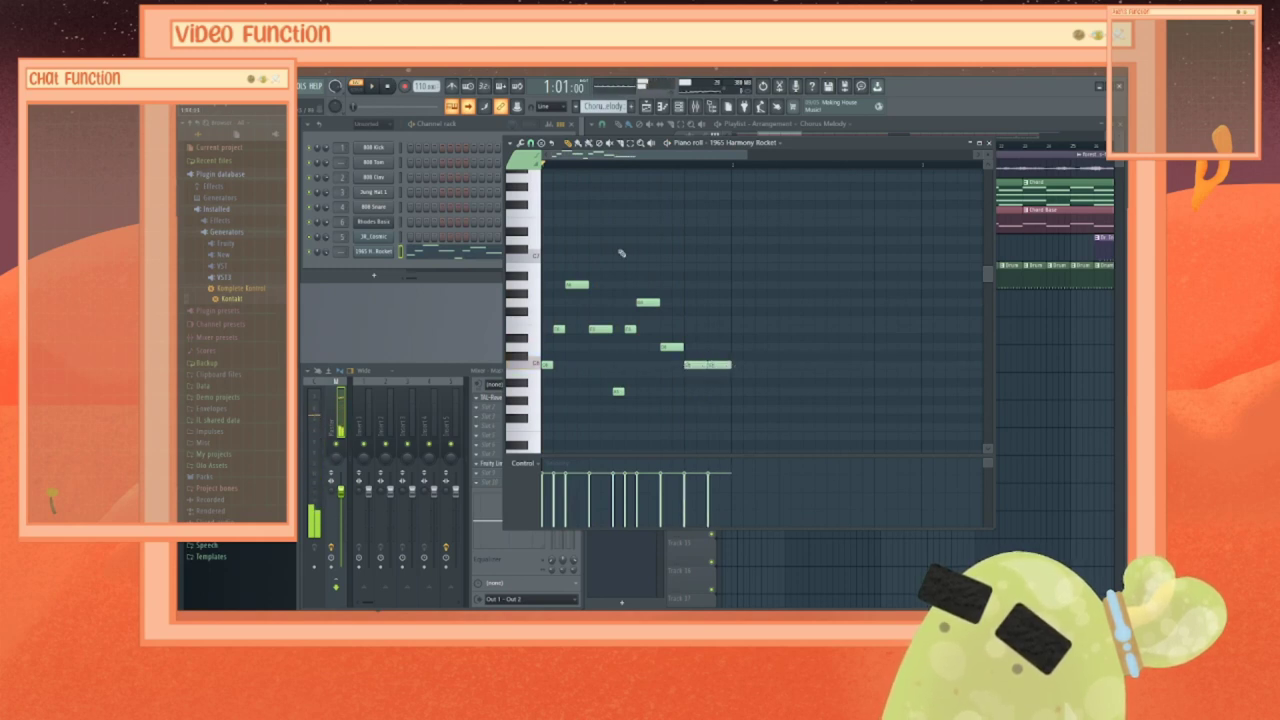
Step: Start bar 2 with an eighth-note E6 followed by sixteenth notes D6 and A5, and play the melody back
{"action": "left_click", "coordinate": [742, 333]}
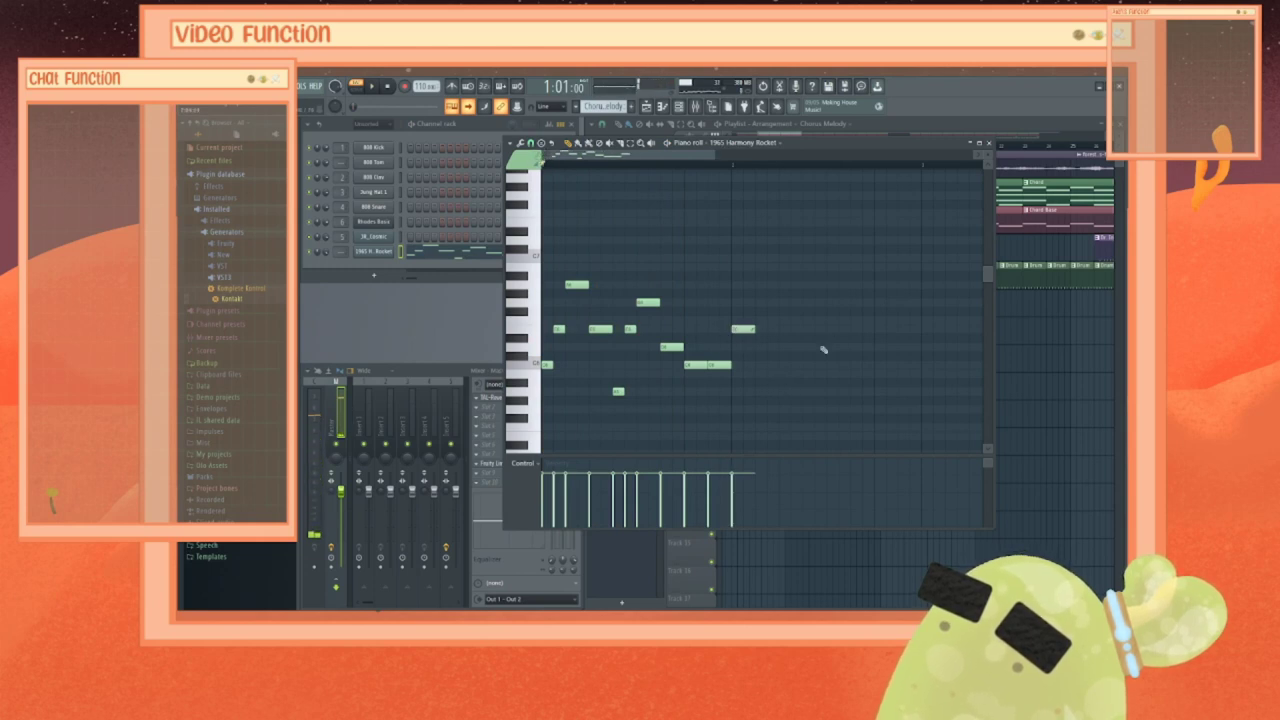
{"action": "left_click", "coordinate": [762, 347]}
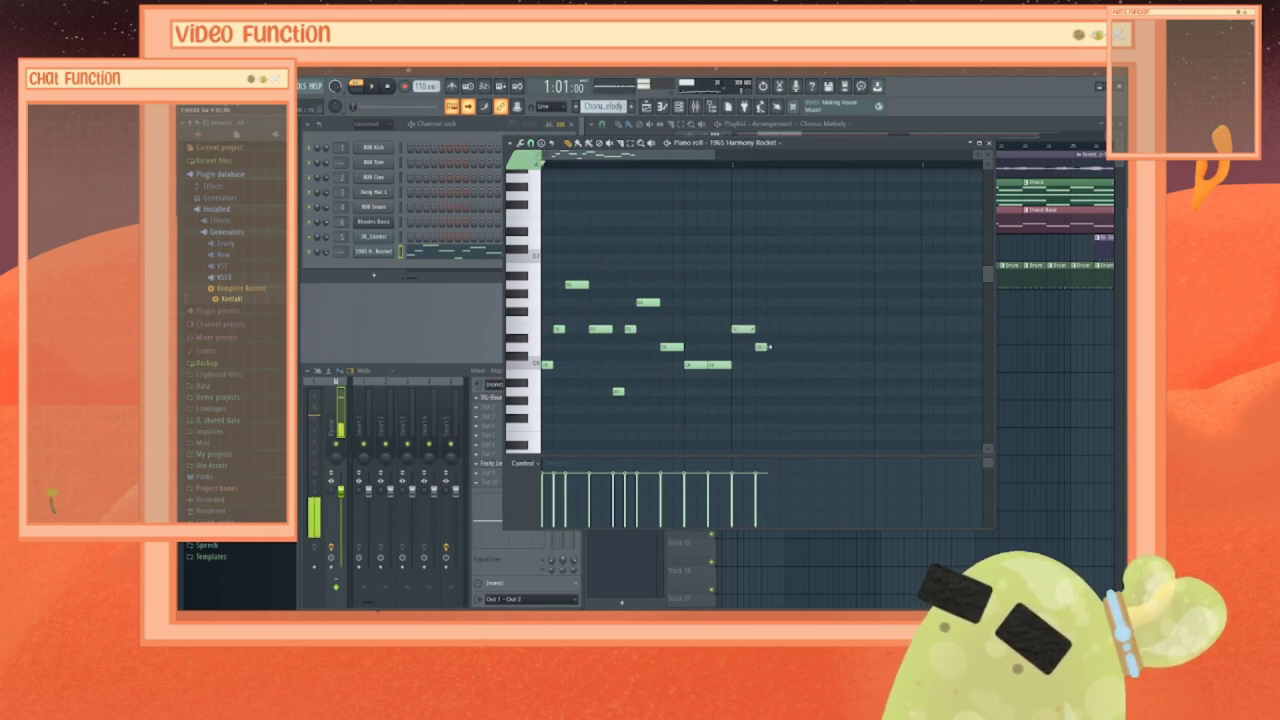
{"action": "left_click", "coordinate": [772, 391]}
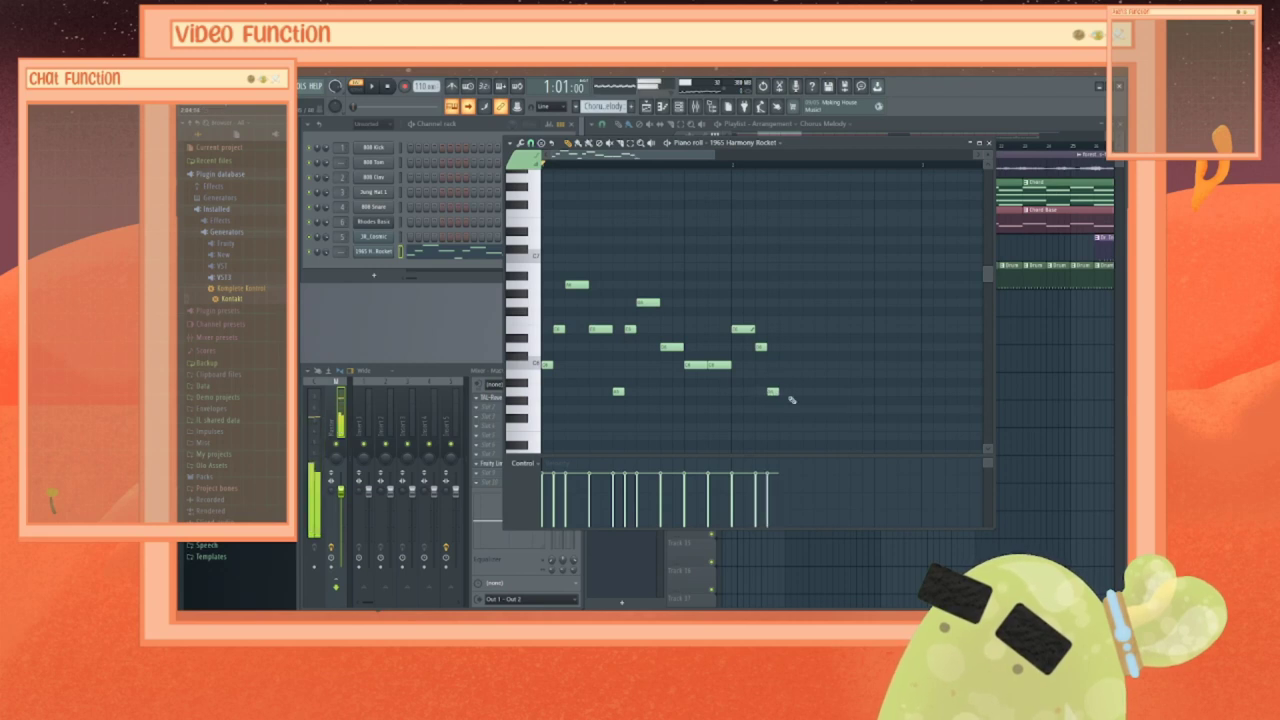
{"action": "key", "text": "space"}
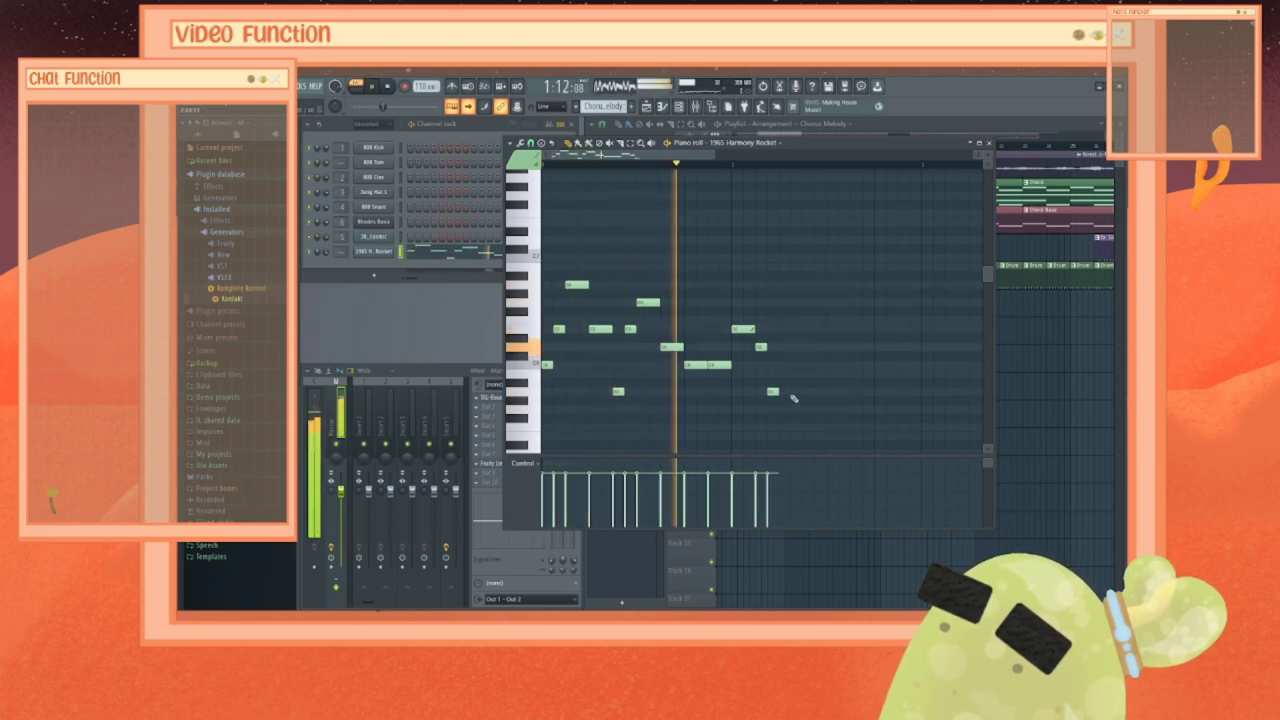
{"action": "key", "text": "space"}
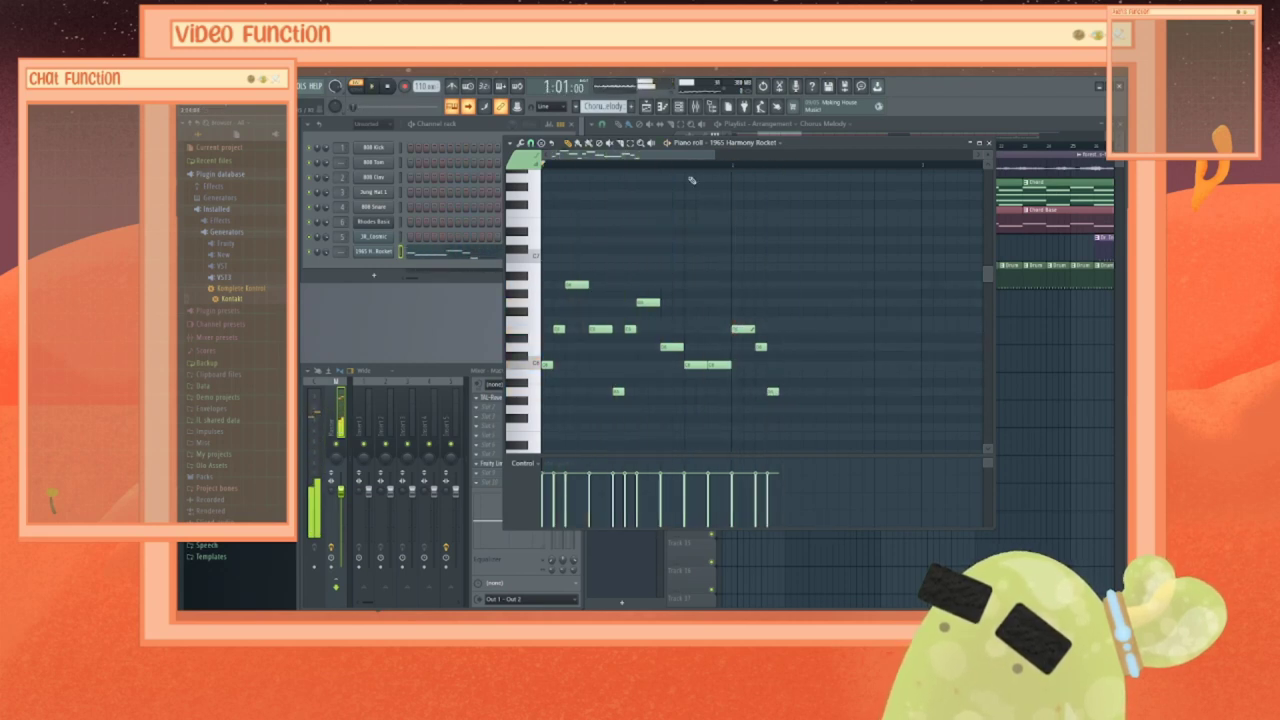
Step: Continue bar 2 after the sixteenth-note A5 with consecutive eighth notes C6, G6 and C7
{"action": "scroll", "coordinate": [733, 393], "scroll_direction": "right", "scroll_amount": 3}
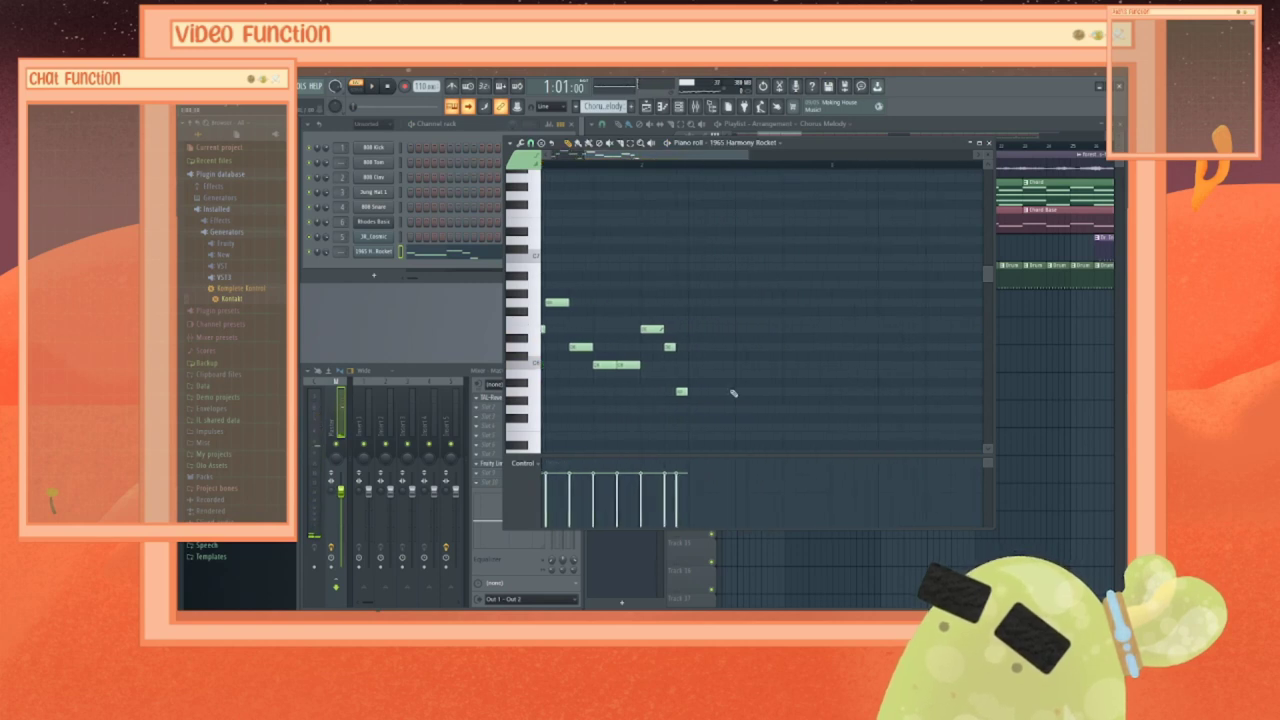
{"action": "left_click", "coordinate": [698, 367]}
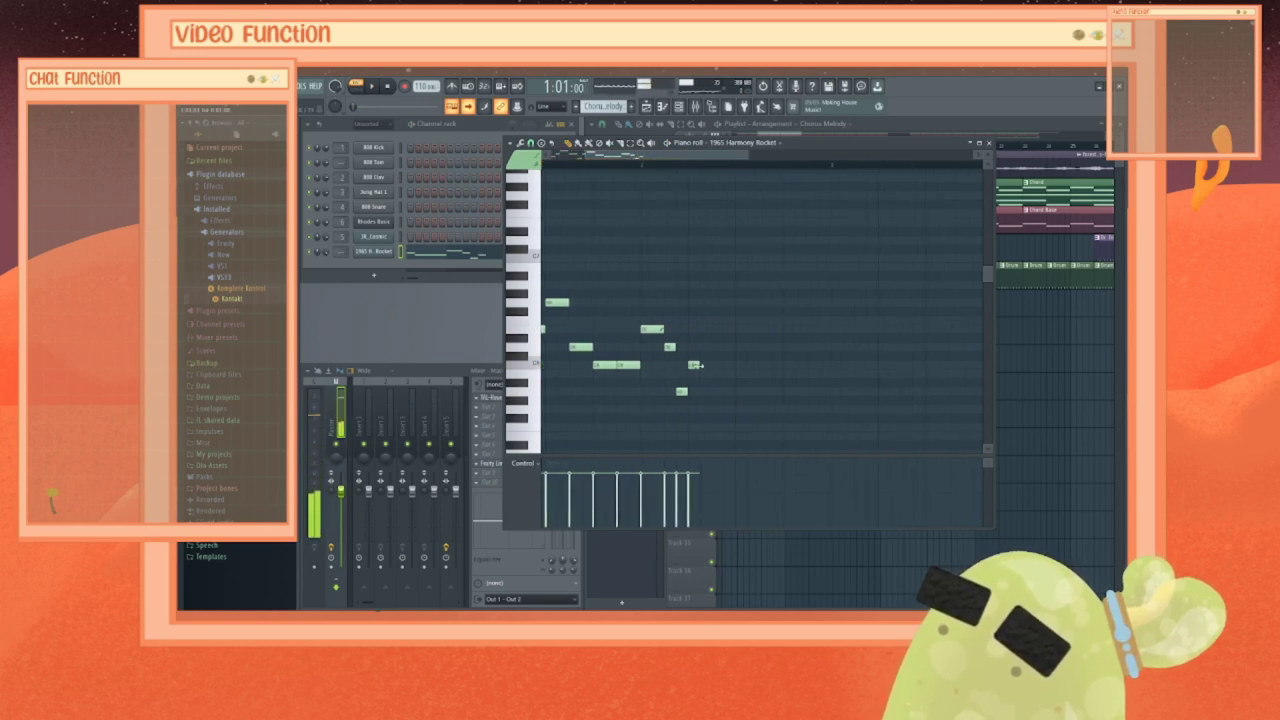
{"action": "left_click", "coordinate": [717, 303]}
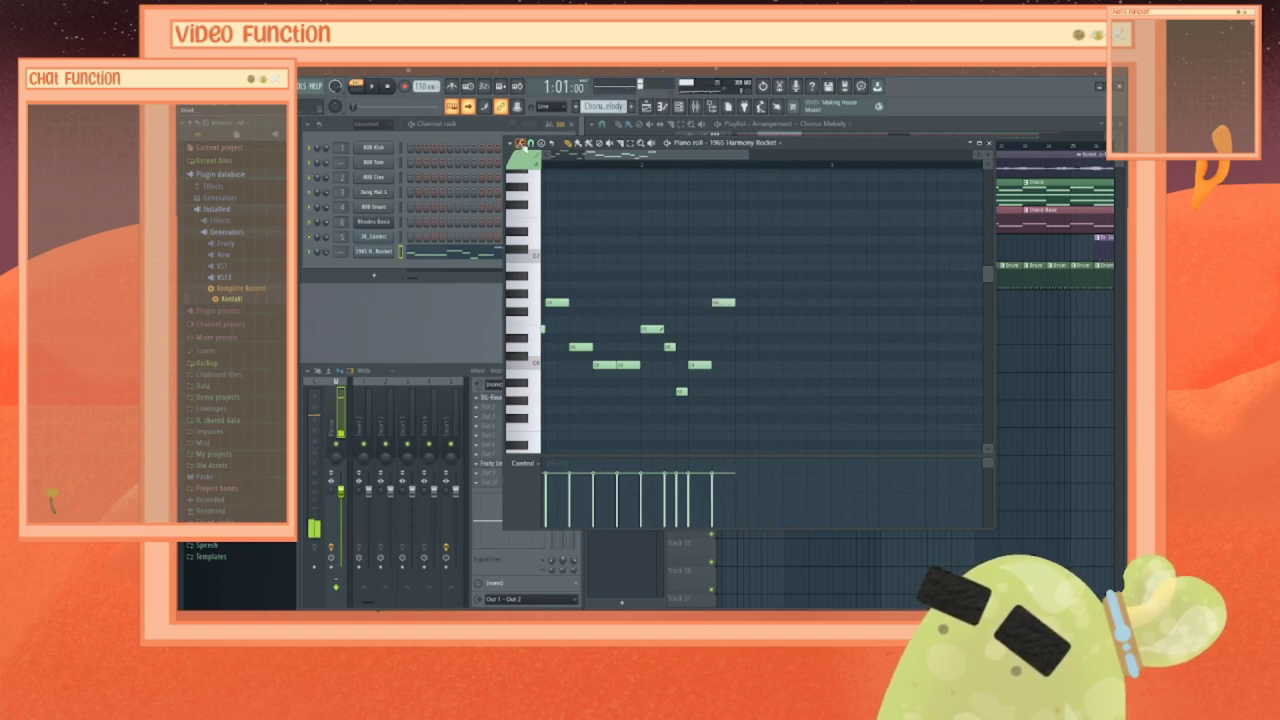
{"action": "left_click", "coordinate": [743, 266]}
{"action": "left_click_drag", "start_coordinate": [743, 266], "coordinate": [745, 258]}
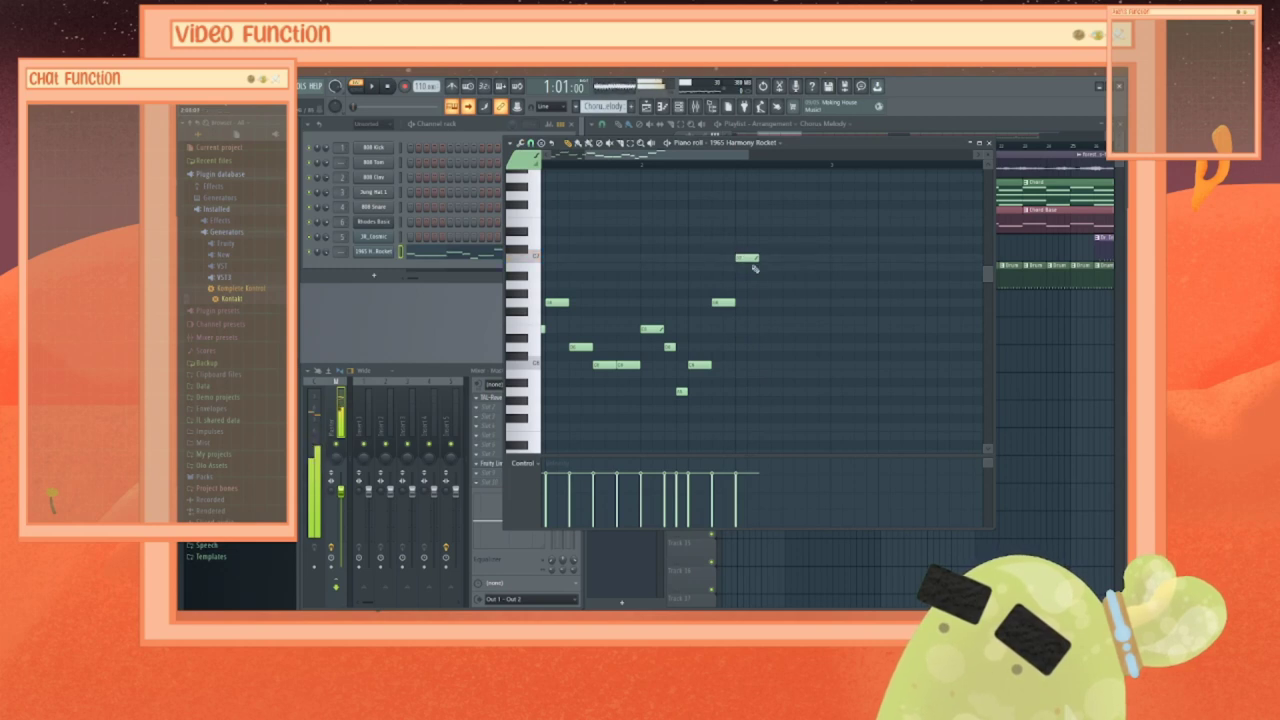
Step: Inspect the note properties of the C7 in bar 2
{"action": "scroll", "coordinate": [716, 204], "scroll_direction": "right", "scroll_amount": 2}
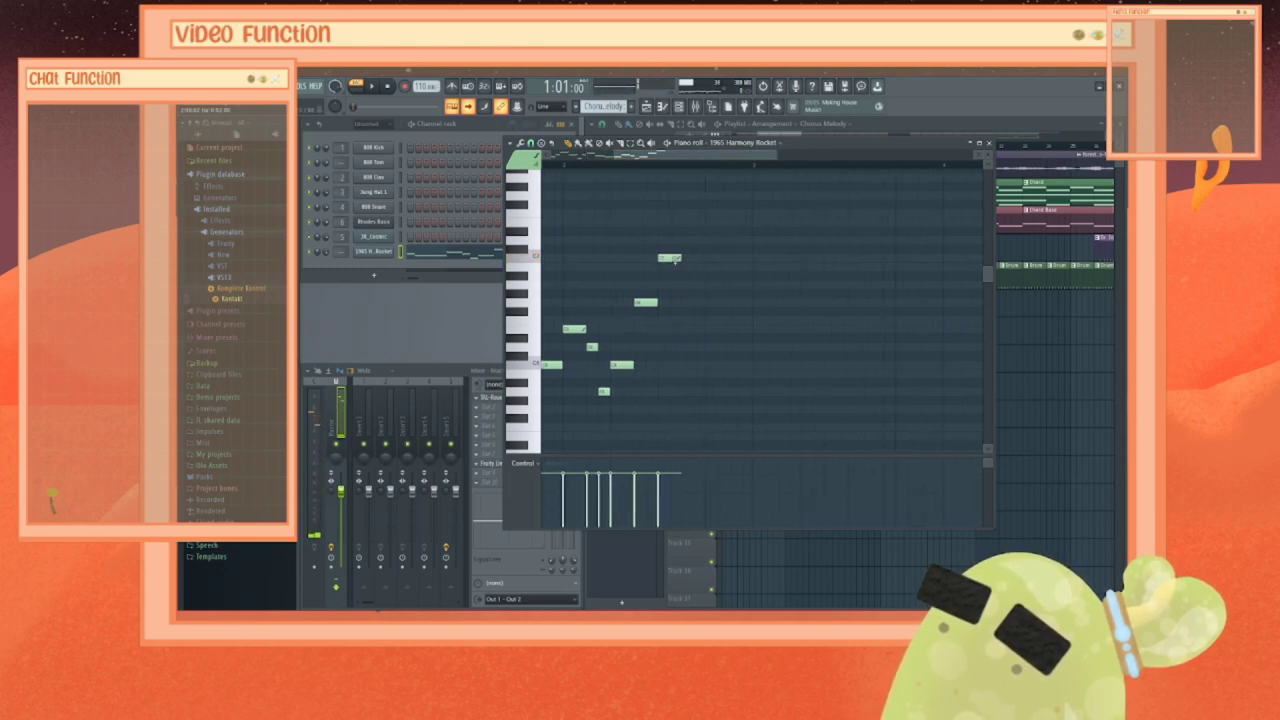
{"action": "double_click", "coordinate": [674, 258]}
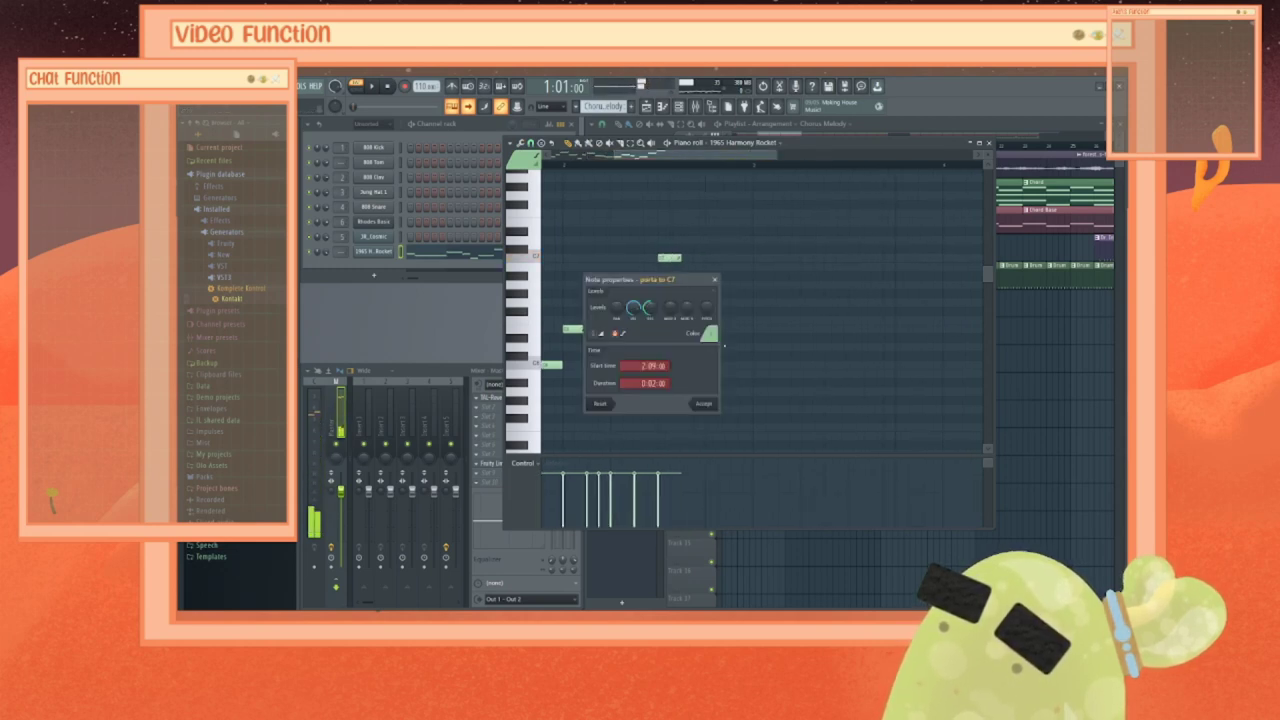
{"action": "left_click", "coordinate": [714, 280]}
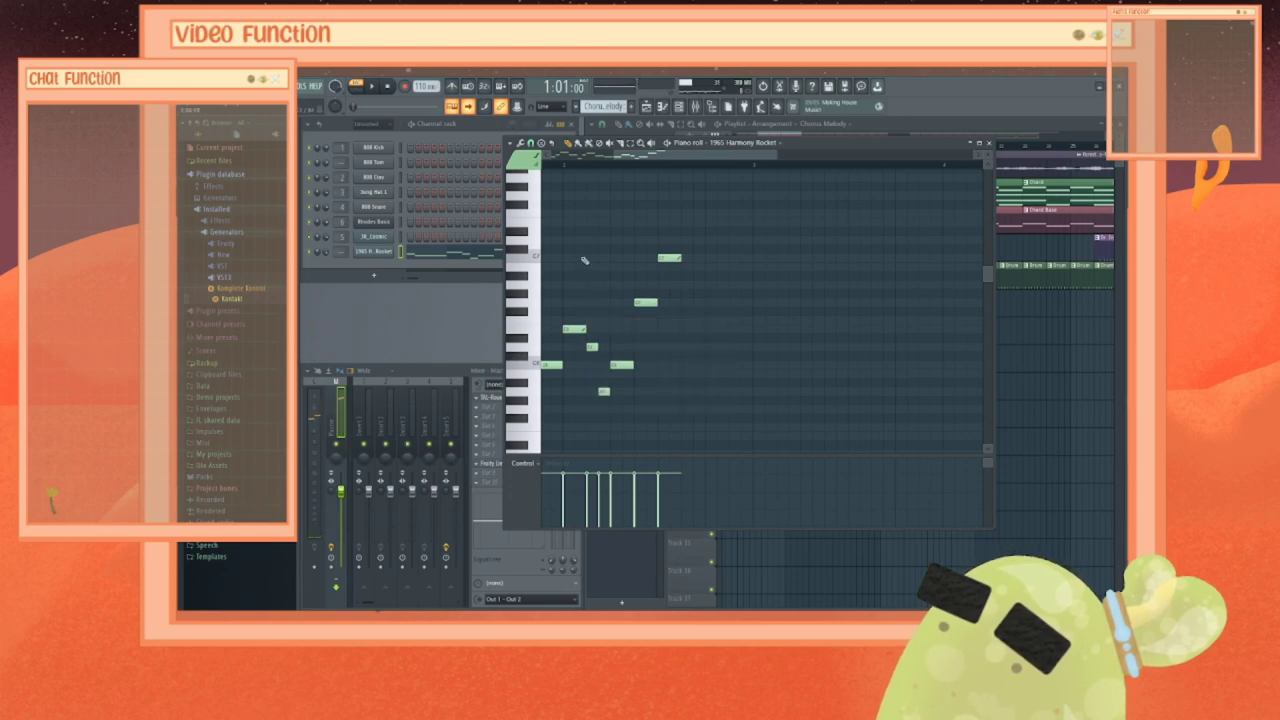
Step: After the C7, add sixteenth notes G6 and E6 and an eighth-note C6, and play the melody back
{"action": "left_click", "coordinate": [688, 303]}
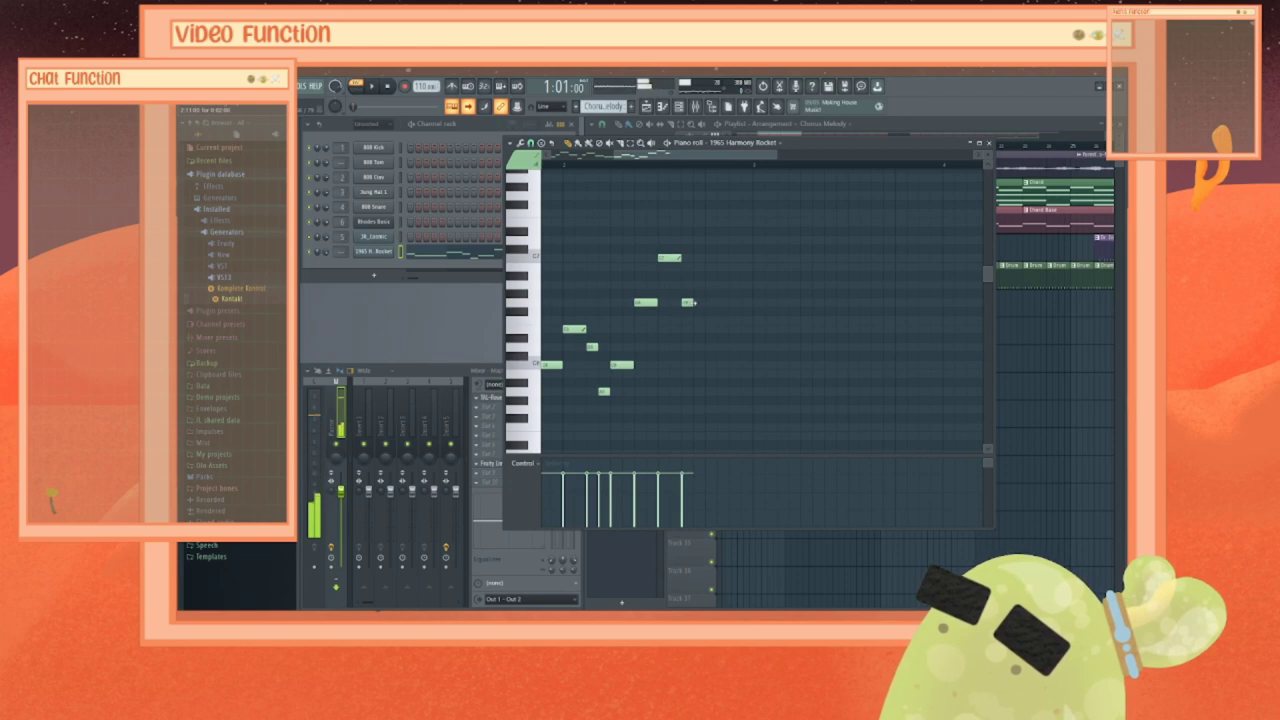
{"action": "left_click", "coordinate": [697, 328]}
{"action": "left_click", "coordinate": [713, 367]}
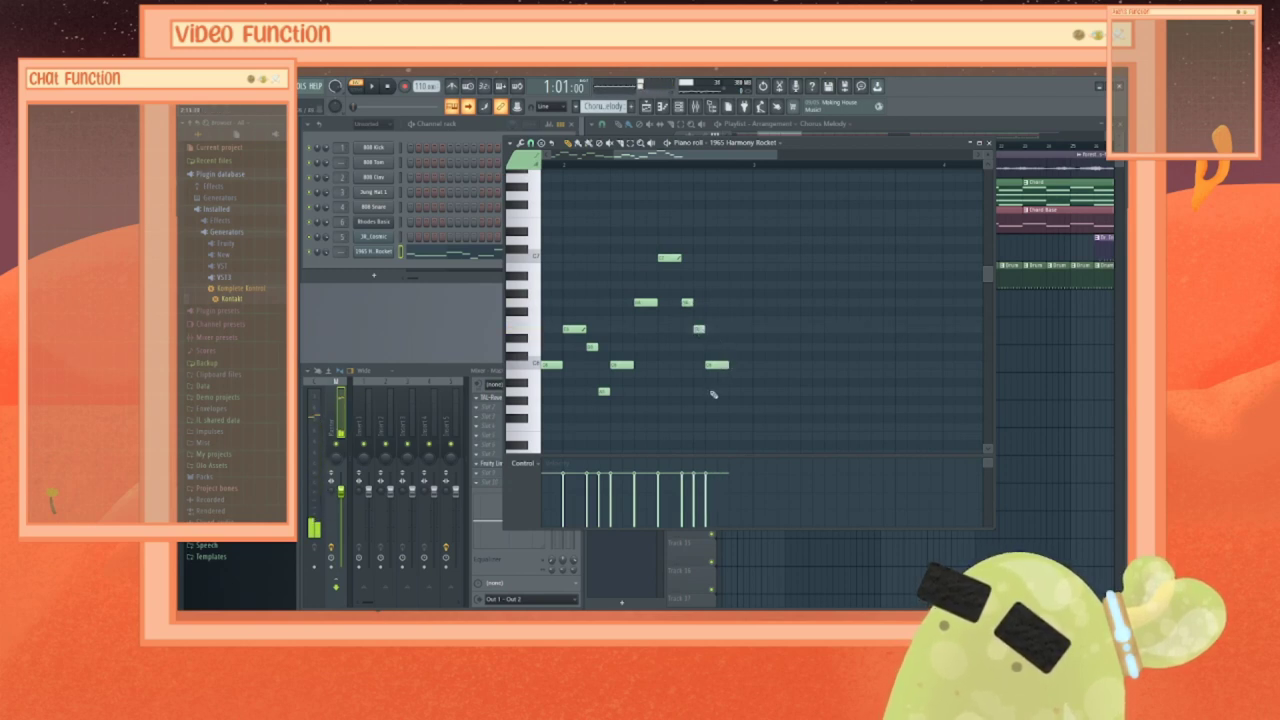
{"action": "key", "text": "space"}
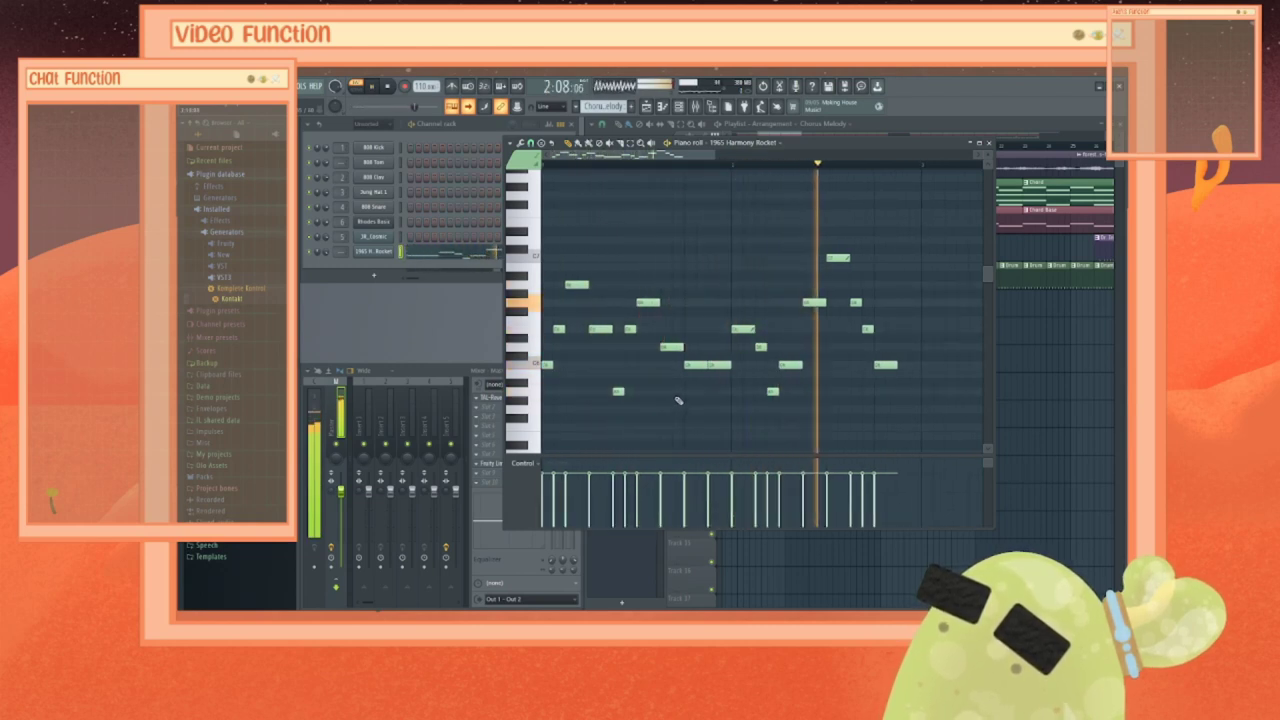
{"action": "key", "text": "space"}
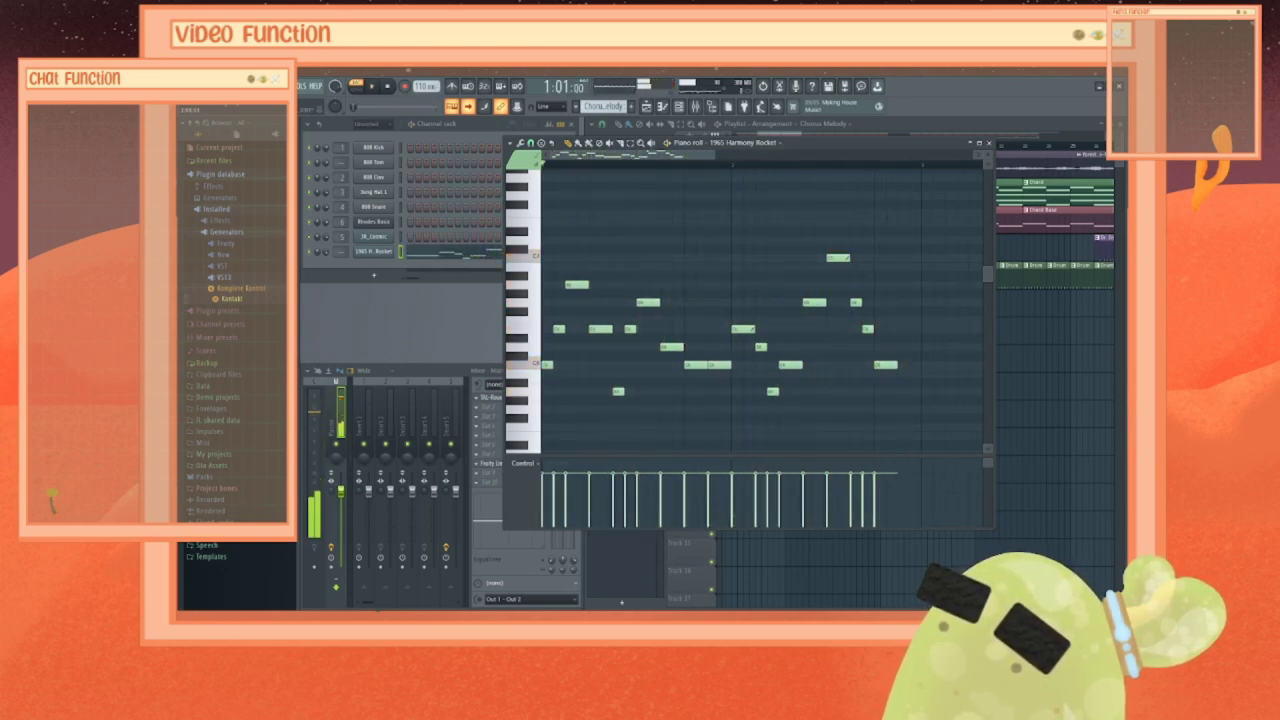
Step: Fill the end of bar 2 with an eighth note and raise it to A6
{"action": "scroll", "coordinate": [760, 310], "scroll_direction": "right", "scroll_amount": 5}
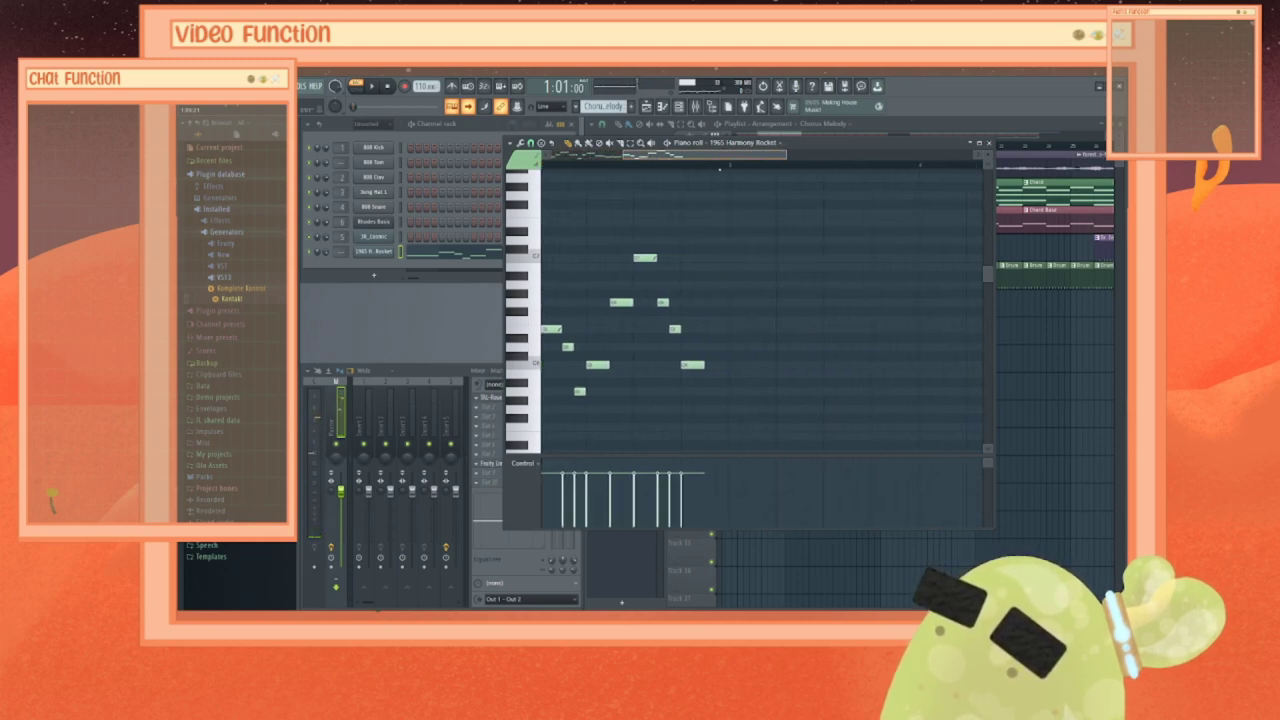
{"action": "left_click", "coordinate": [700, 320]}
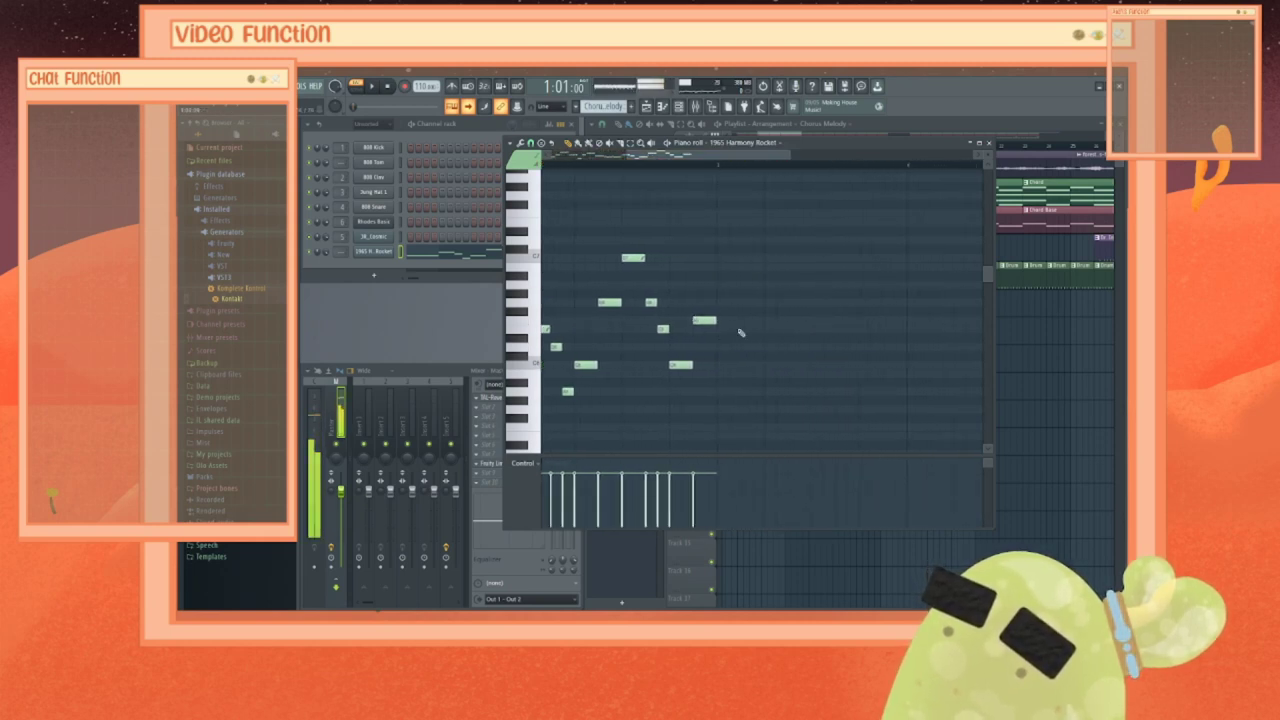
{"action": "left_click_drag", "start_coordinate": [705, 321], "coordinate": [704, 284]}
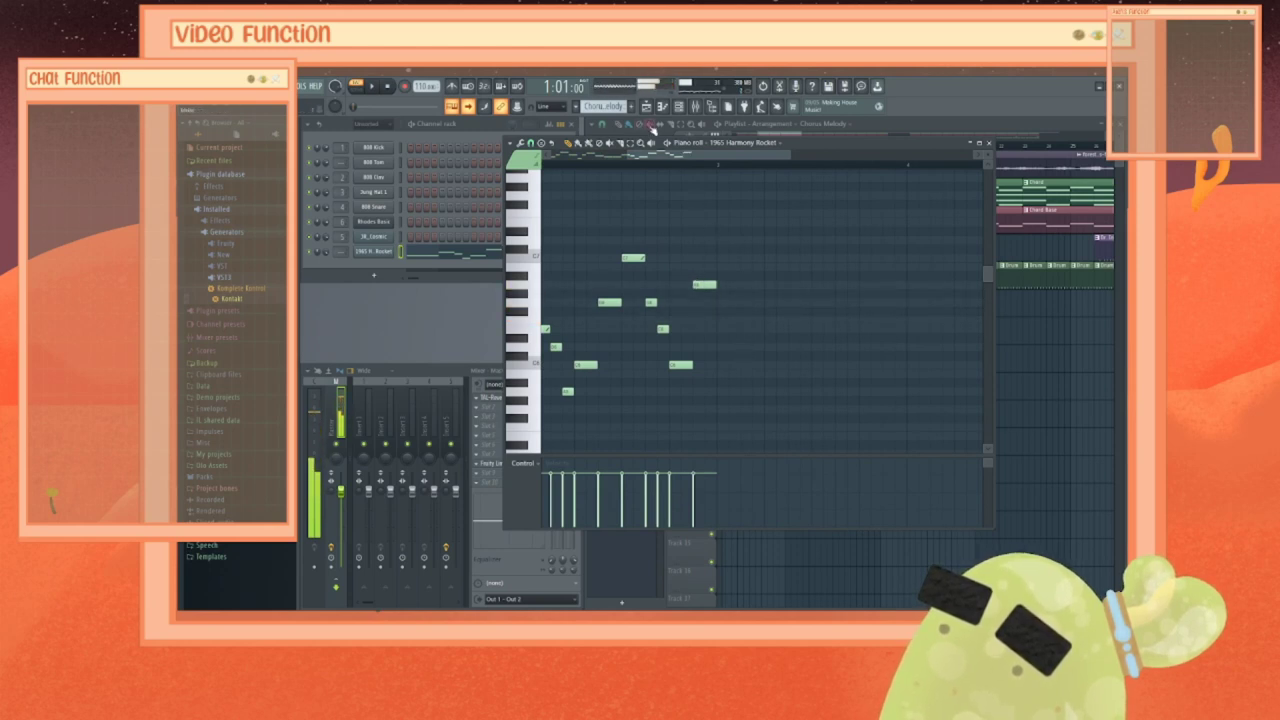
Step: Move the playback position to 2:13:00 and start bar 3 with an eighth-note D6
{"action": "left_click", "coordinate": [660, 163]}
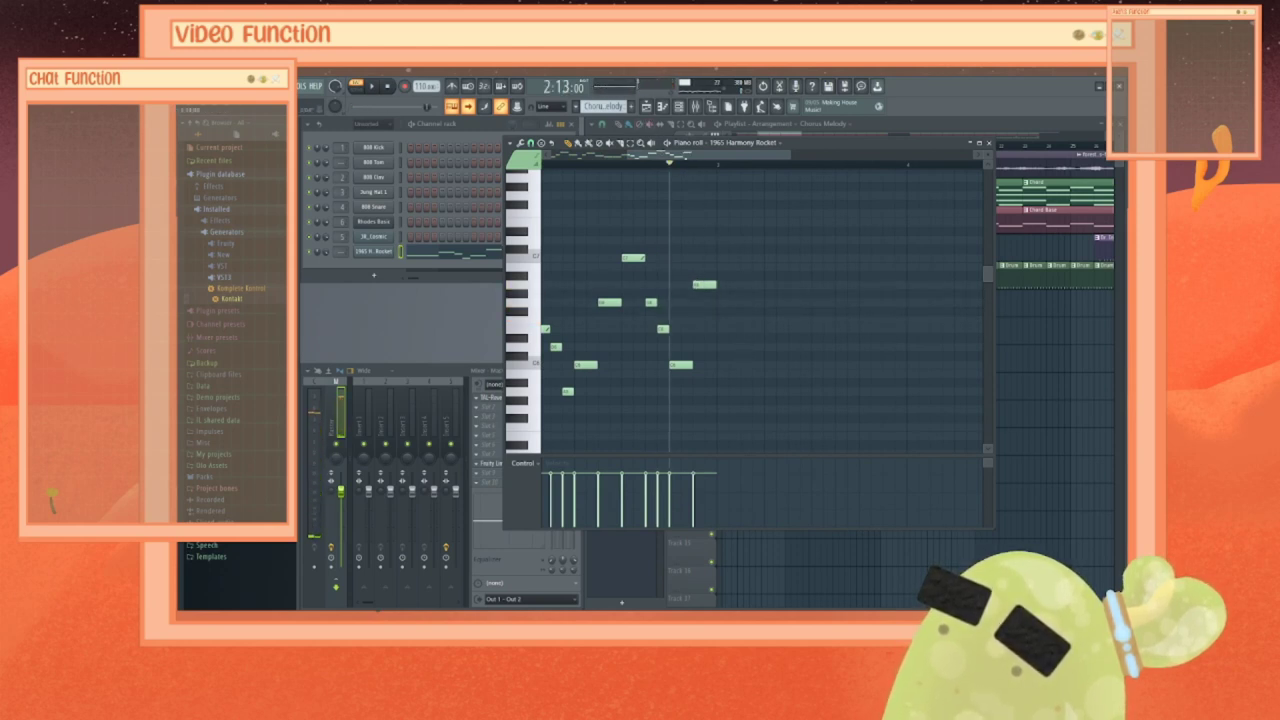
{"action": "left_click_drag", "start_coordinate": [686, 156], "coordinate": [727, 157]}
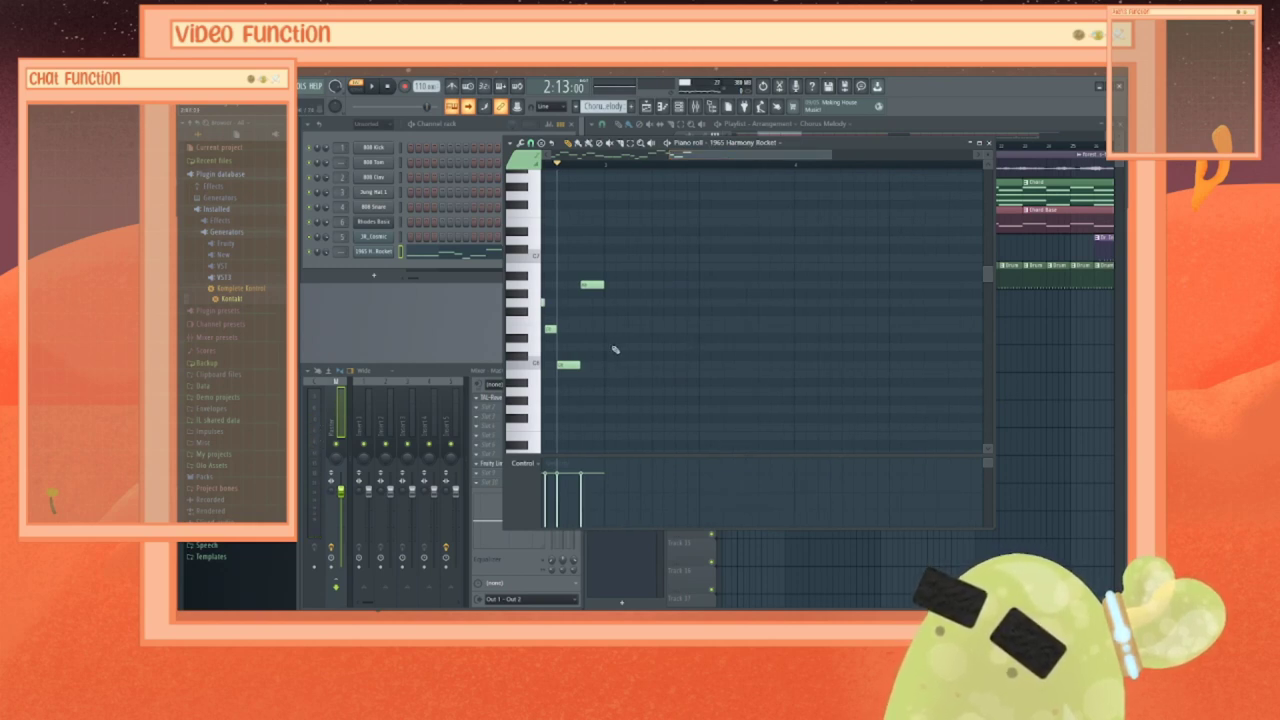
{"action": "left_click", "coordinate": [615, 348]}
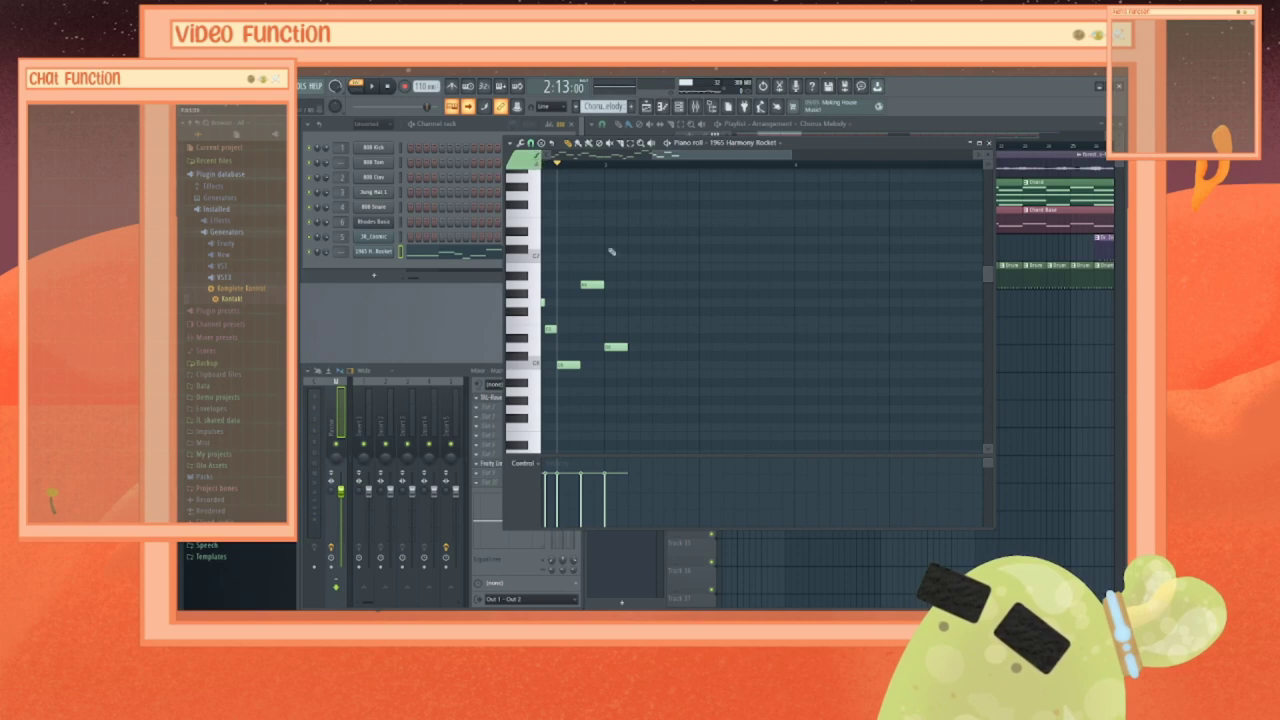
Step: After the D6 in bar 3, add an eighth-note G6 and two sixteenth notes, E6 and D6
{"action": "left_click", "coordinate": [634, 302]}
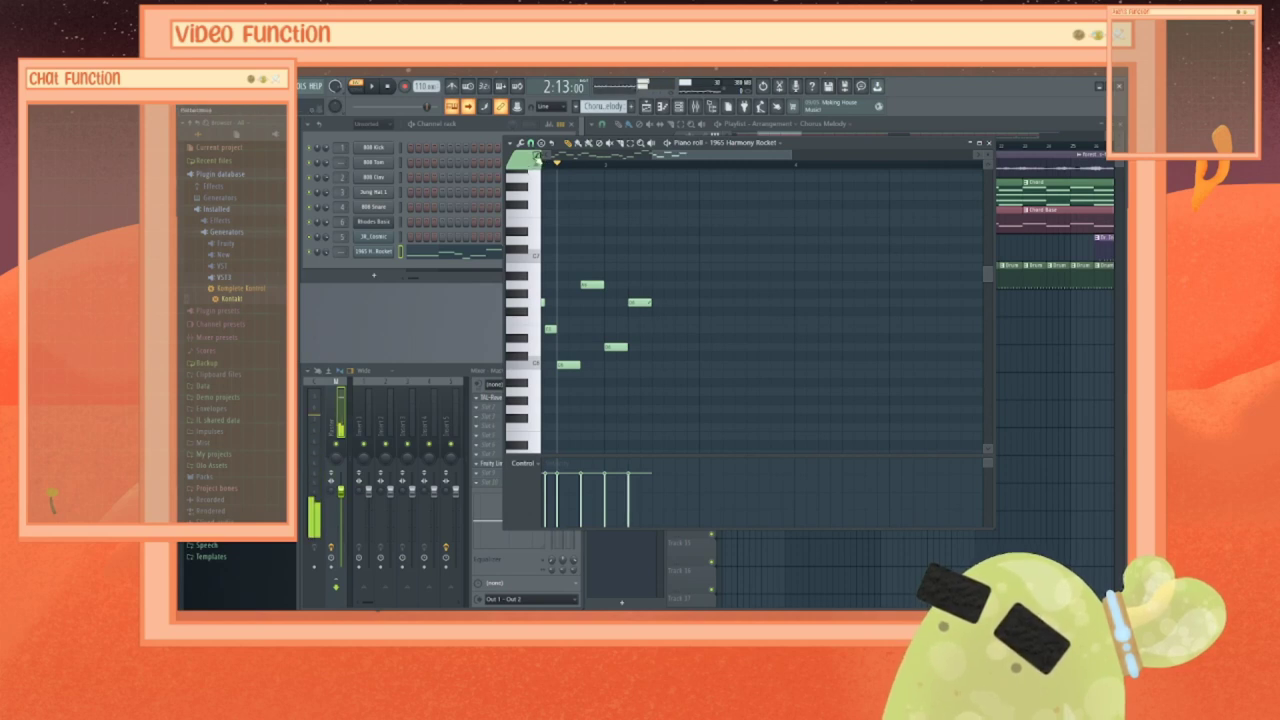
{"action": "left_click", "coordinate": [660, 321]}
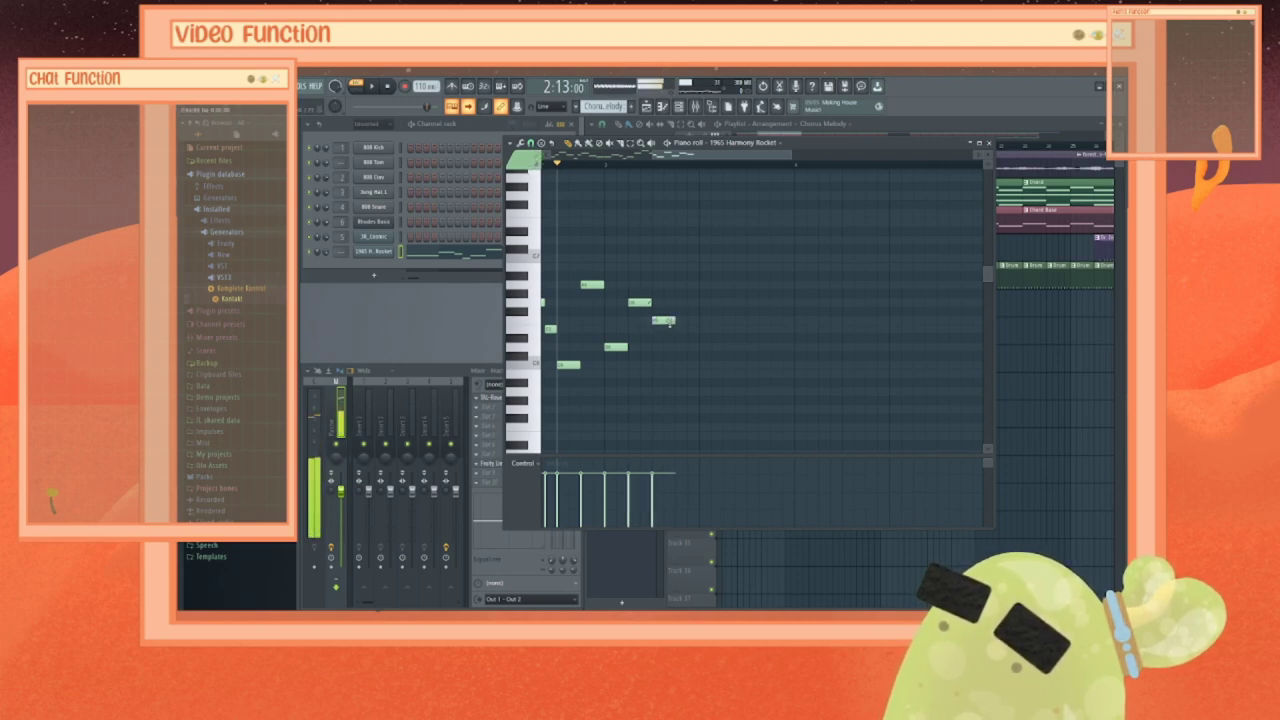
{"action": "left_click_drag", "start_coordinate": [660, 323], "coordinate": [660, 330]}
{"action": "left_click", "coordinate": [669, 347]}
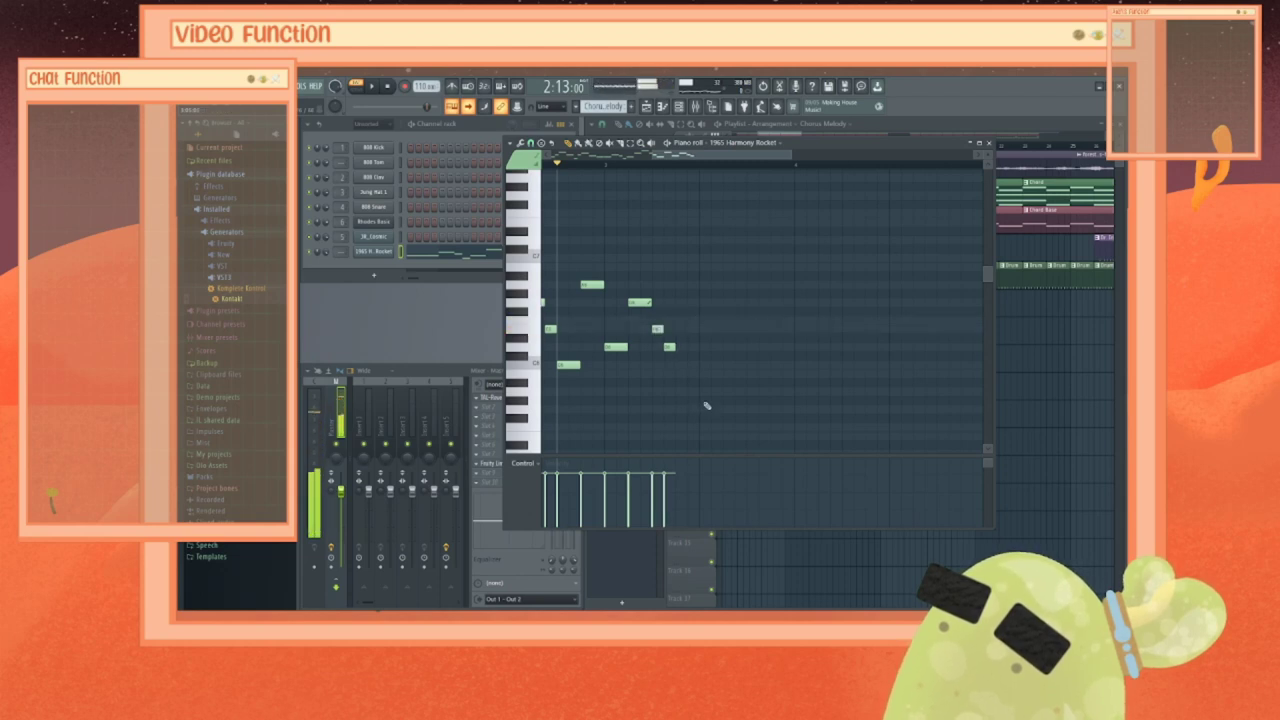
Step: After a sixteenth rest in bar 3, add sixteenth notes G6 and C7
{"action": "left_click", "coordinate": [692, 302]}
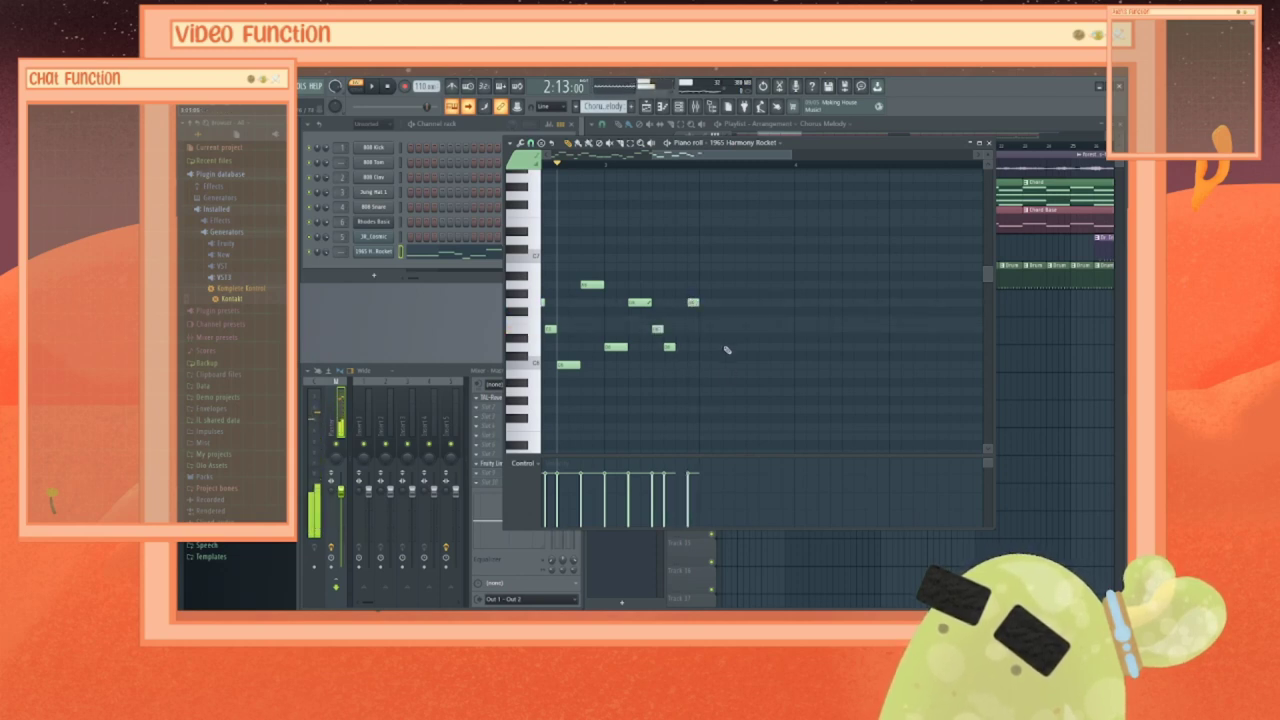
{"action": "left_click", "coordinate": [704, 266]}
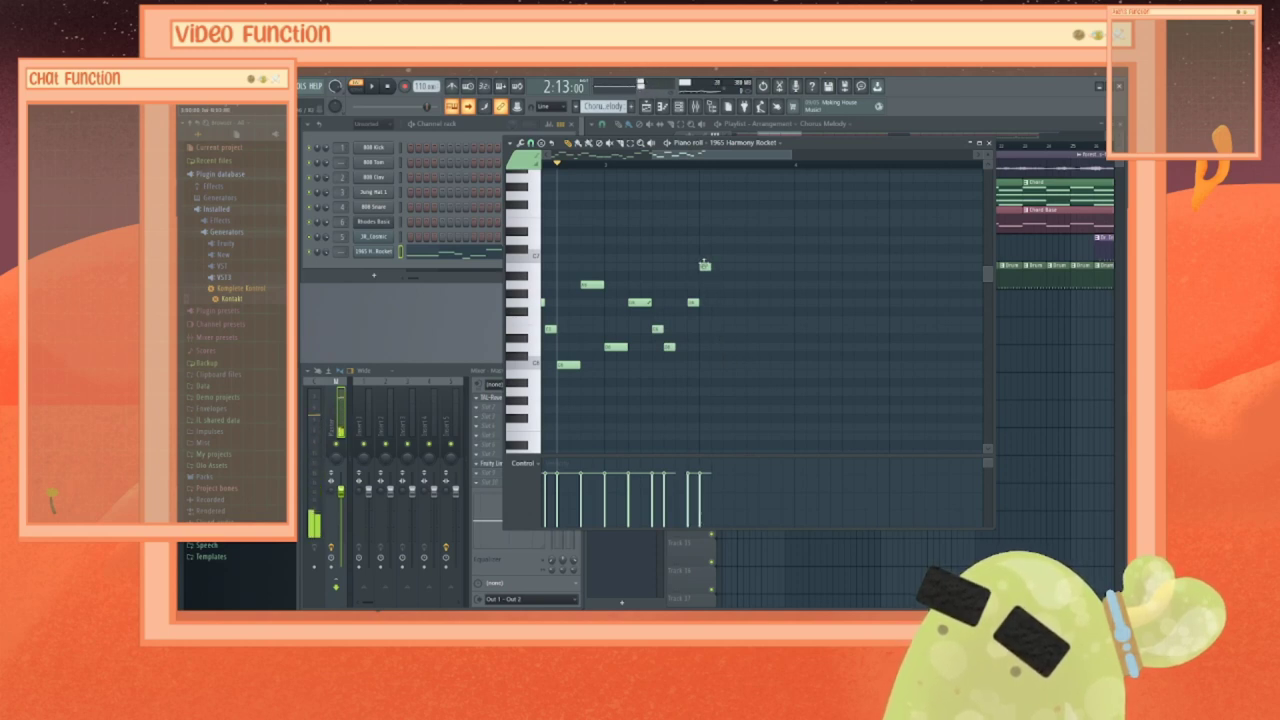
{"action": "left_click", "coordinate": [704, 263]}
{"action": "left_click_drag", "start_coordinate": [704, 264], "coordinate": [705, 257]}
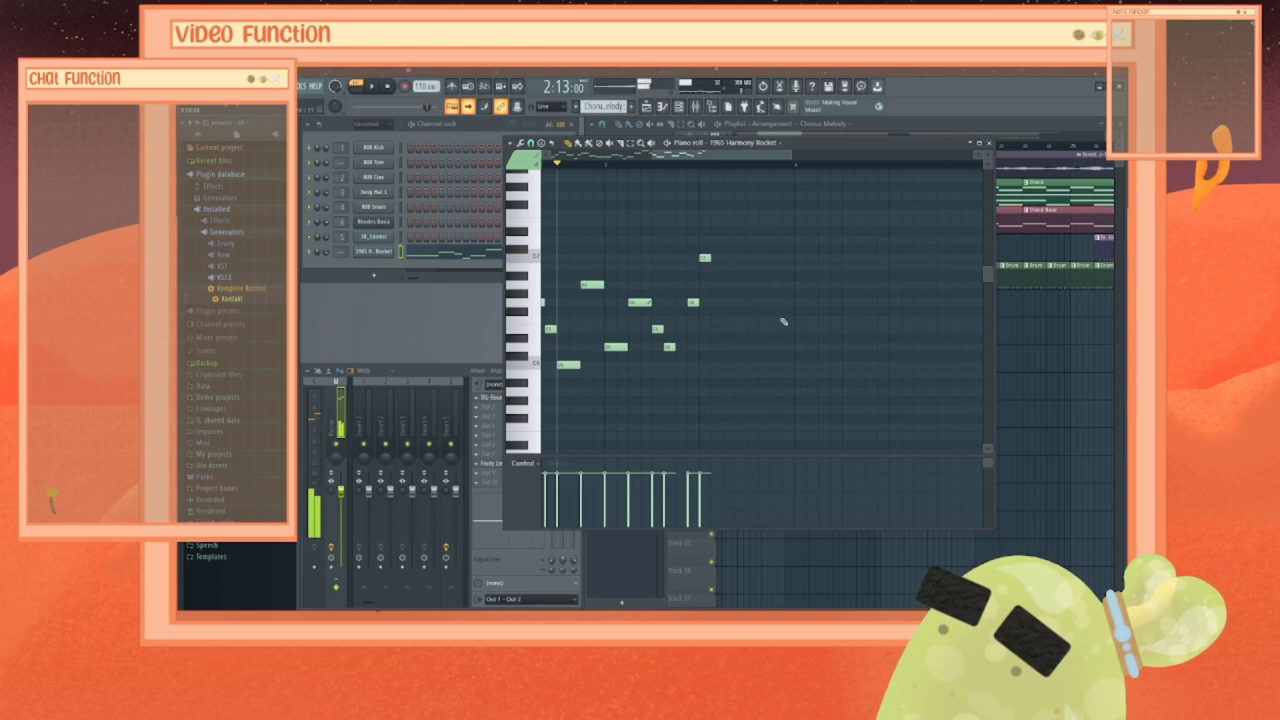
Step: After another sixteenth rest, finish bar 3 with eighth notes G6 and A6 and sixteenth notes E6 and D6, and play the melody back
{"action": "left_click", "coordinate": [729, 303]}
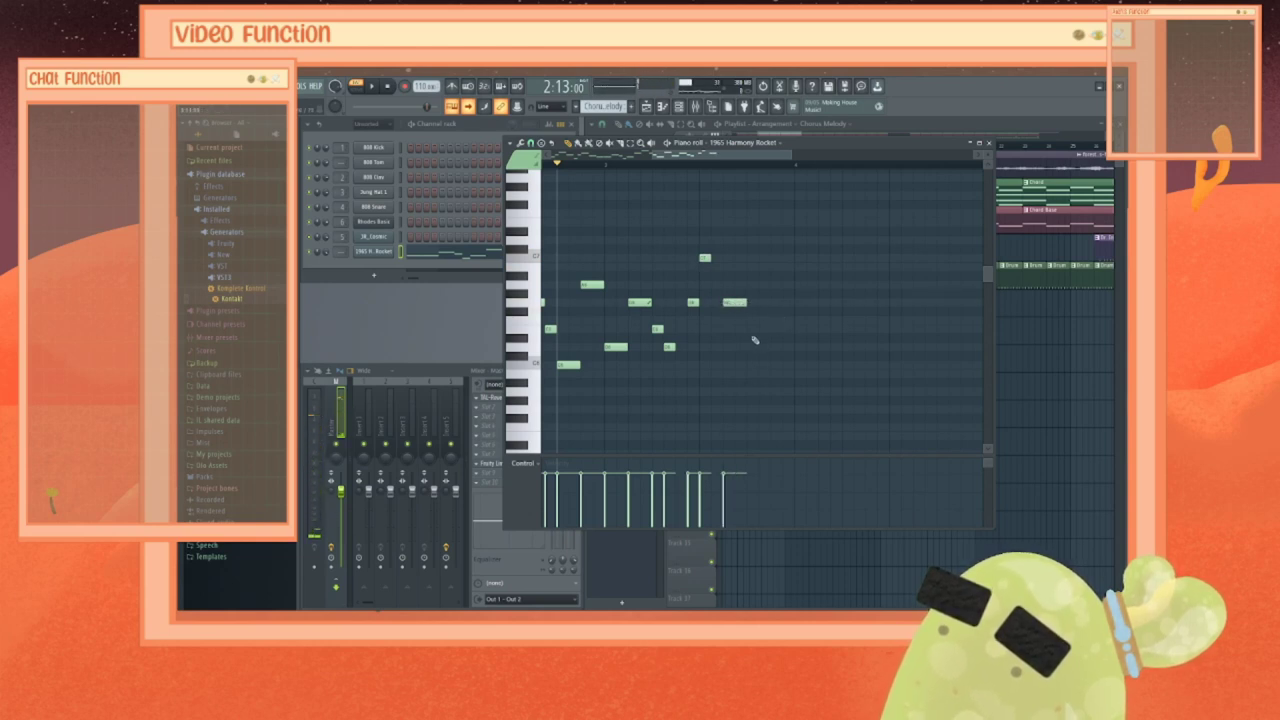
{"action": "left_click", "coordinate": [755, 286]}
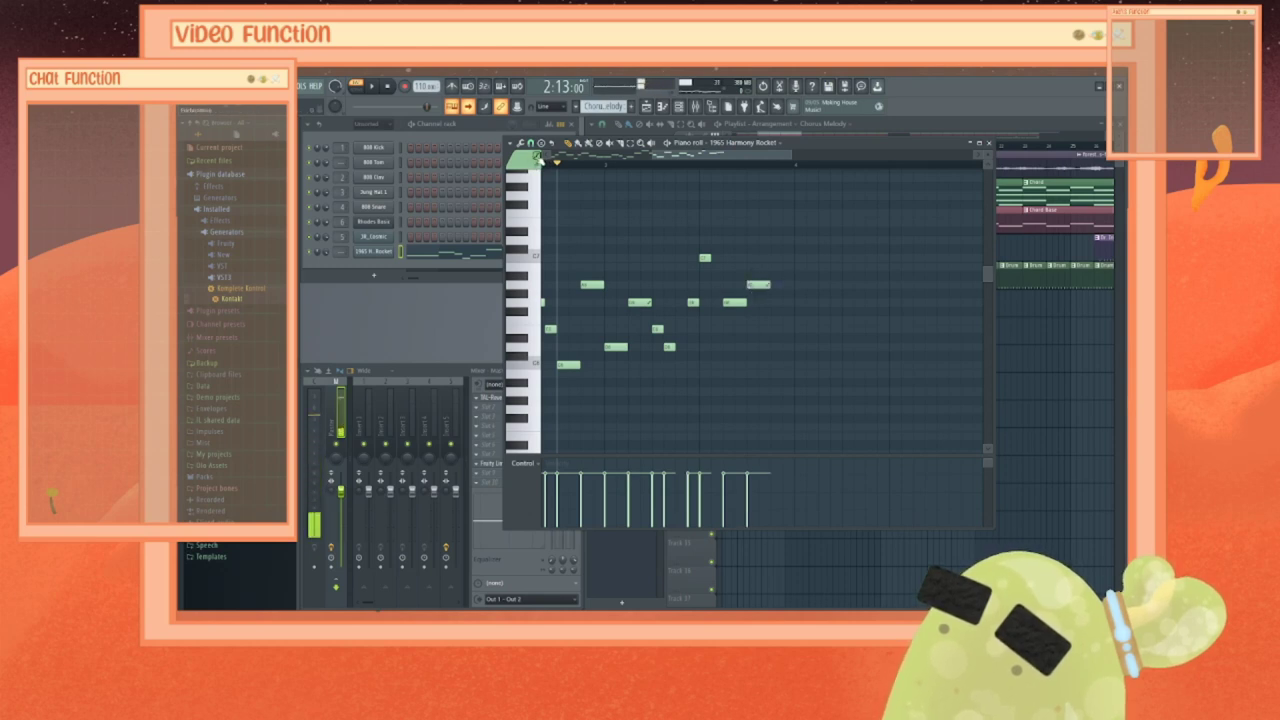
{"action": "left_click", "coordinate": [776, 328]}
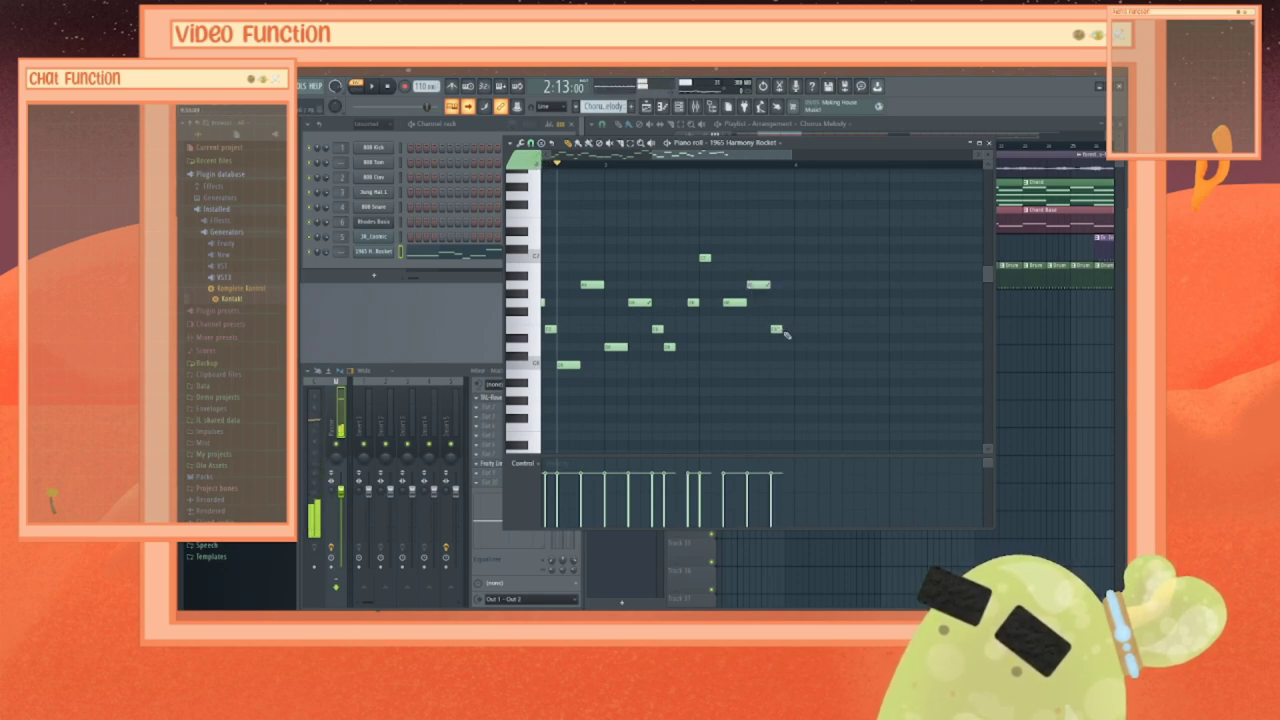
{"action": "left_click", "coordinate": [786, 347]}
{"action": "key", "text": "space"}
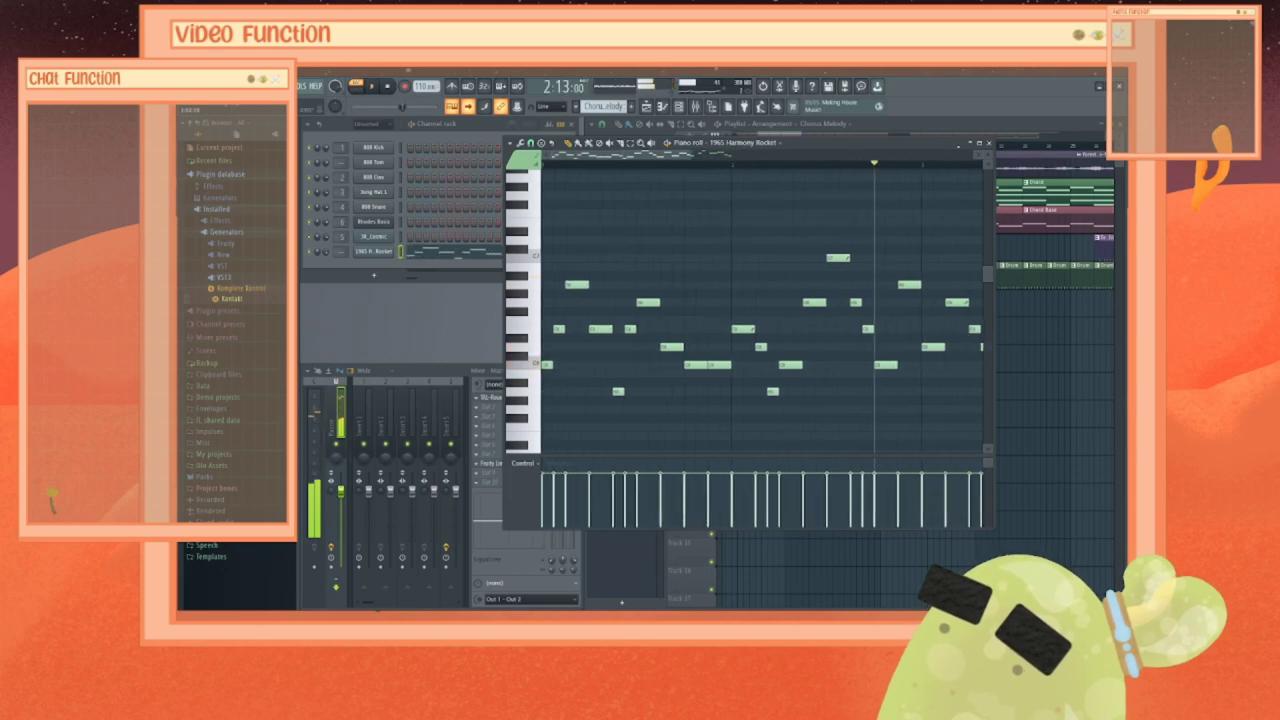
Step: Close the piano roll and place a Chorus Melody clip on the Melody track directly after the short opening clip
{"action": "left_click", "coordinate": [989, 144]}
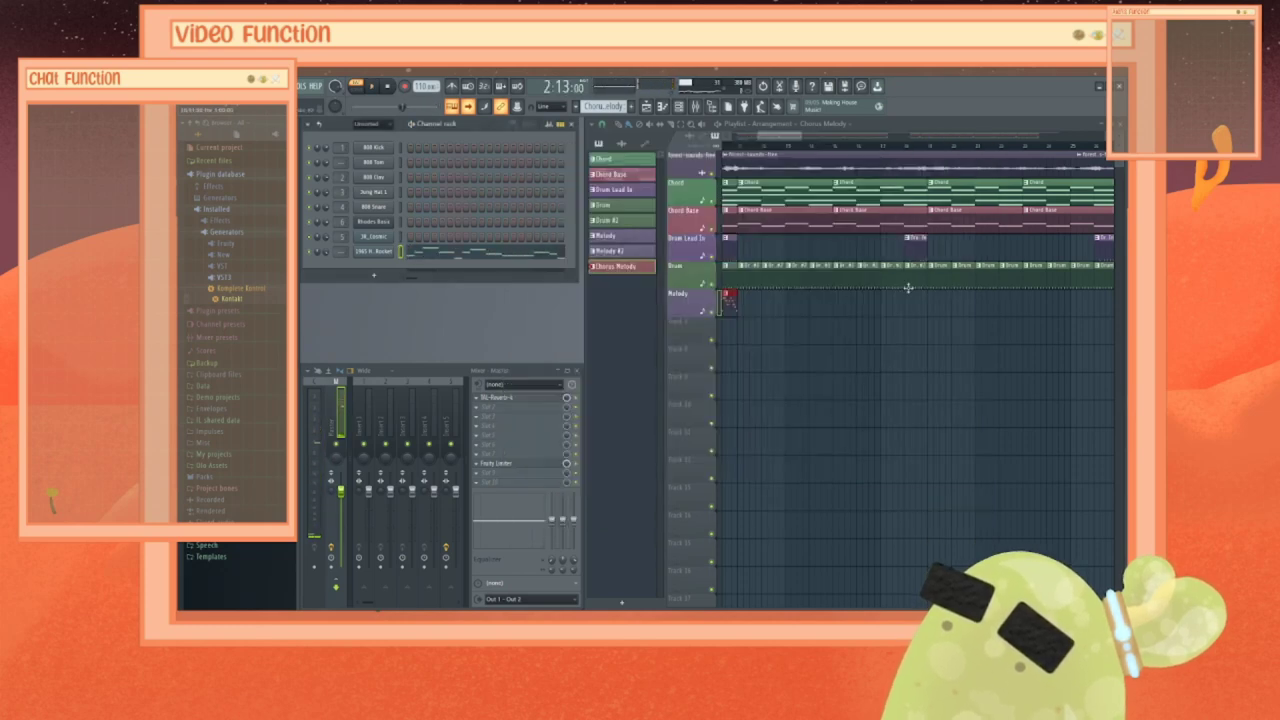
{"action": "mouse_move", "coordinate": [790, 304]}
{"action": "left_mouse_down"}
{"action": "mouse_move", "coordinate": [803, 306]}
{"action": "mouse_move", "coordinate": [774, 313]}
{"action": "left_mouse_up"}
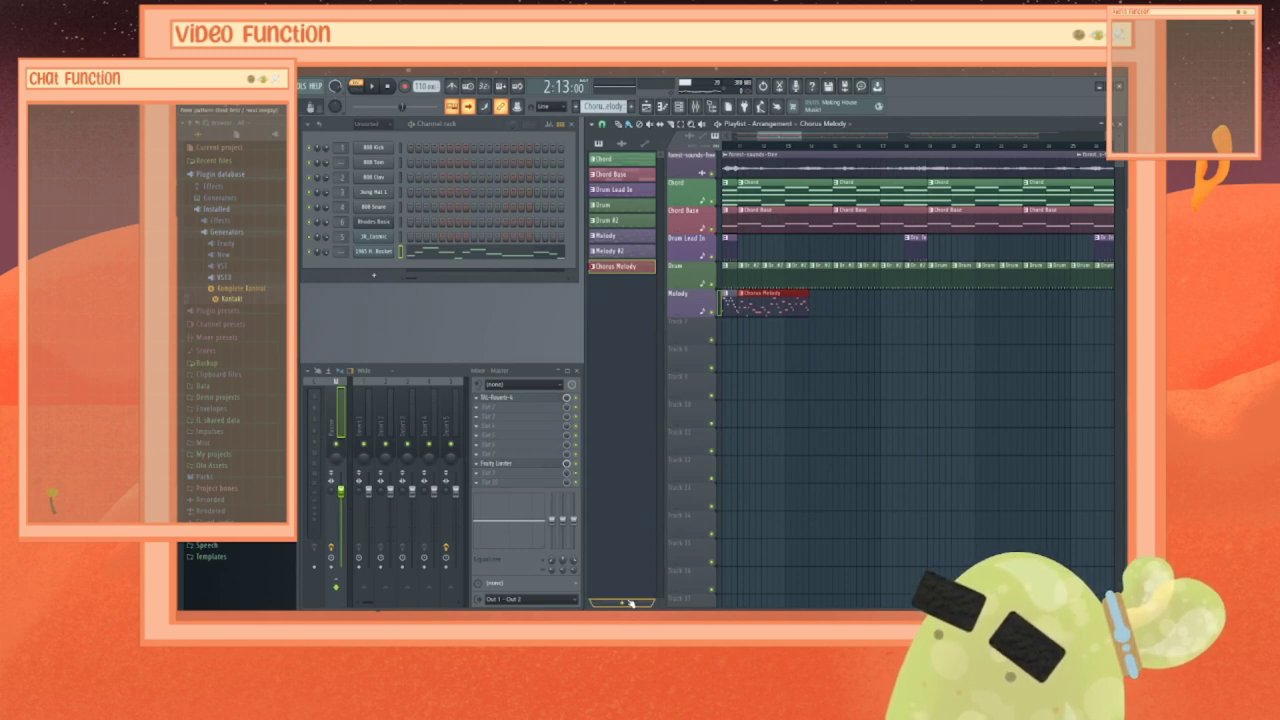
Step: Clone the Chorus Melody pattern and open the clone's 1965 Harmony Rocket notes in the piano roll
{"action": "right_click", "coordinate": [618, 267]}
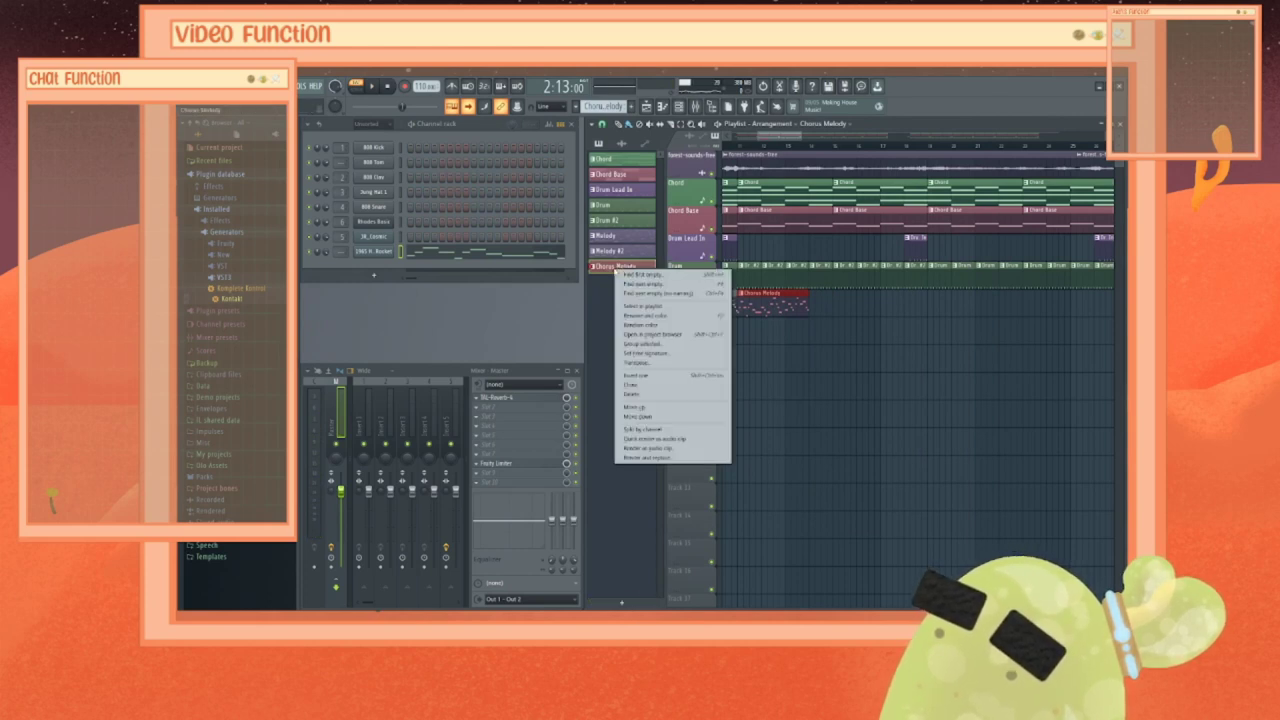
{"action": "left_click", "coordinate": [632, 384]}
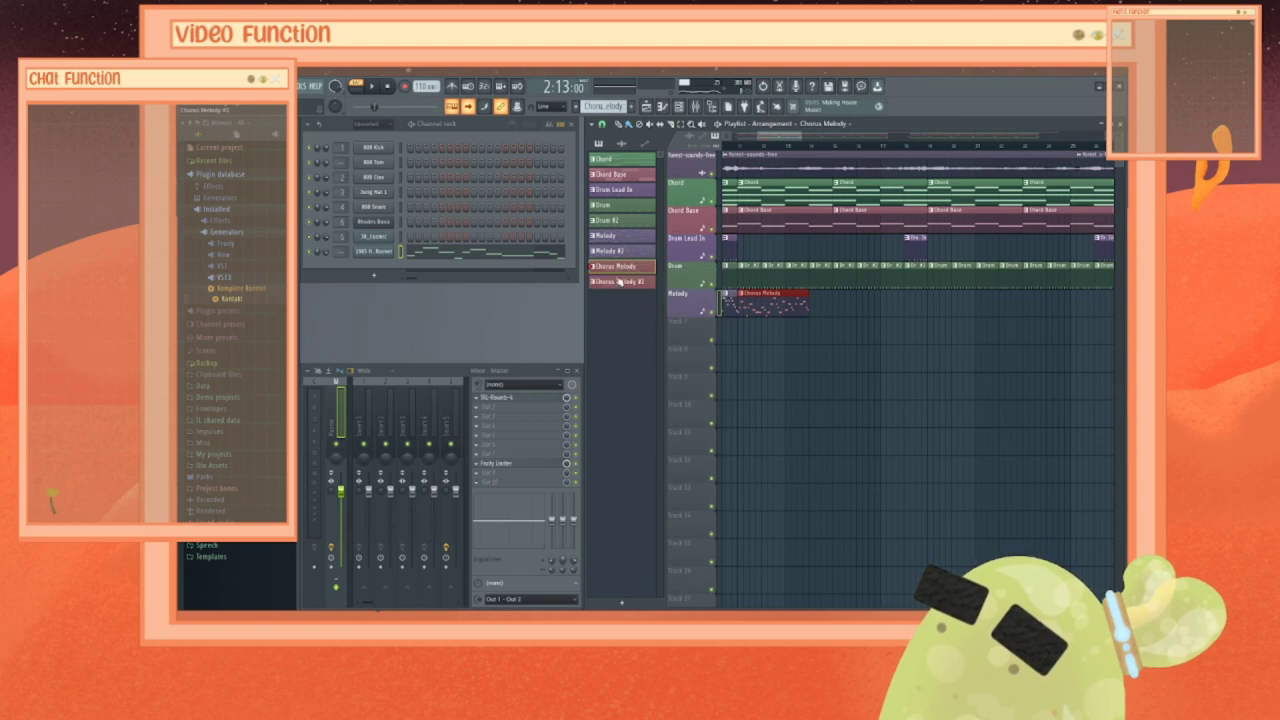
{"action": "left_click", "coordinate": [620, 284]}
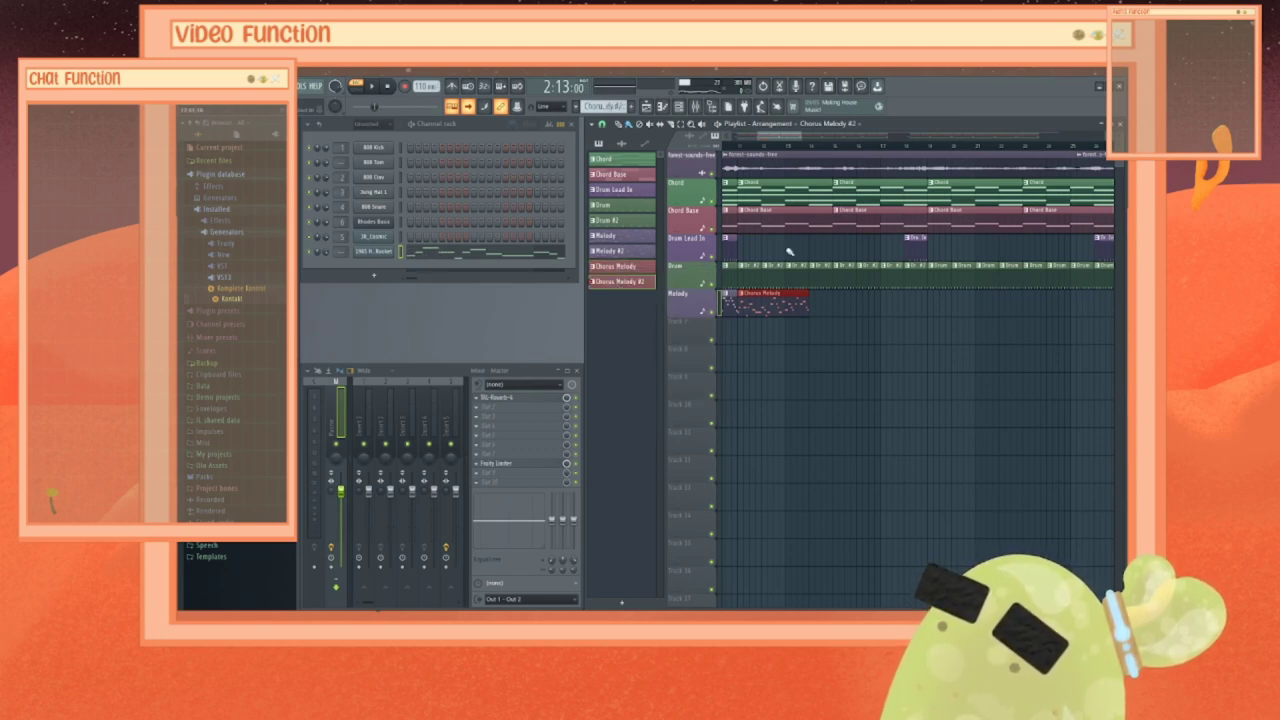
{"action": "right_click", "coordinate": [369, 251]}
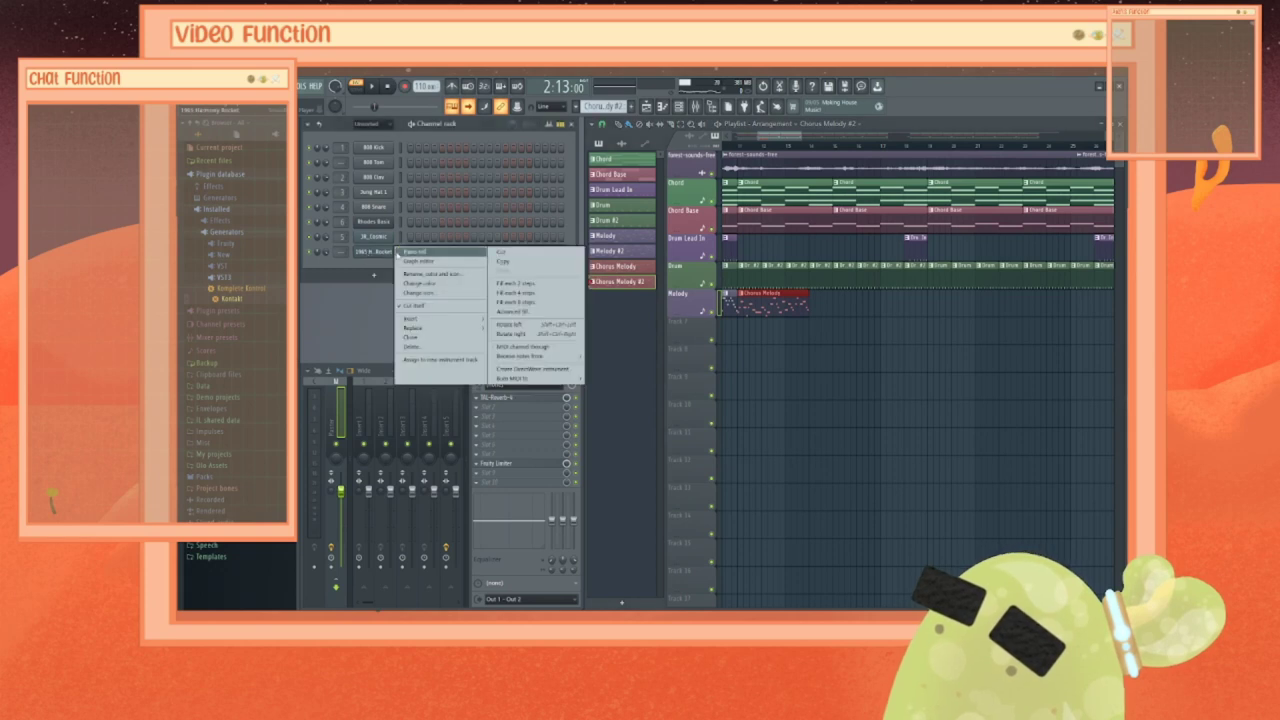
{"action": "left_click", "coordinate": [420, 252]}
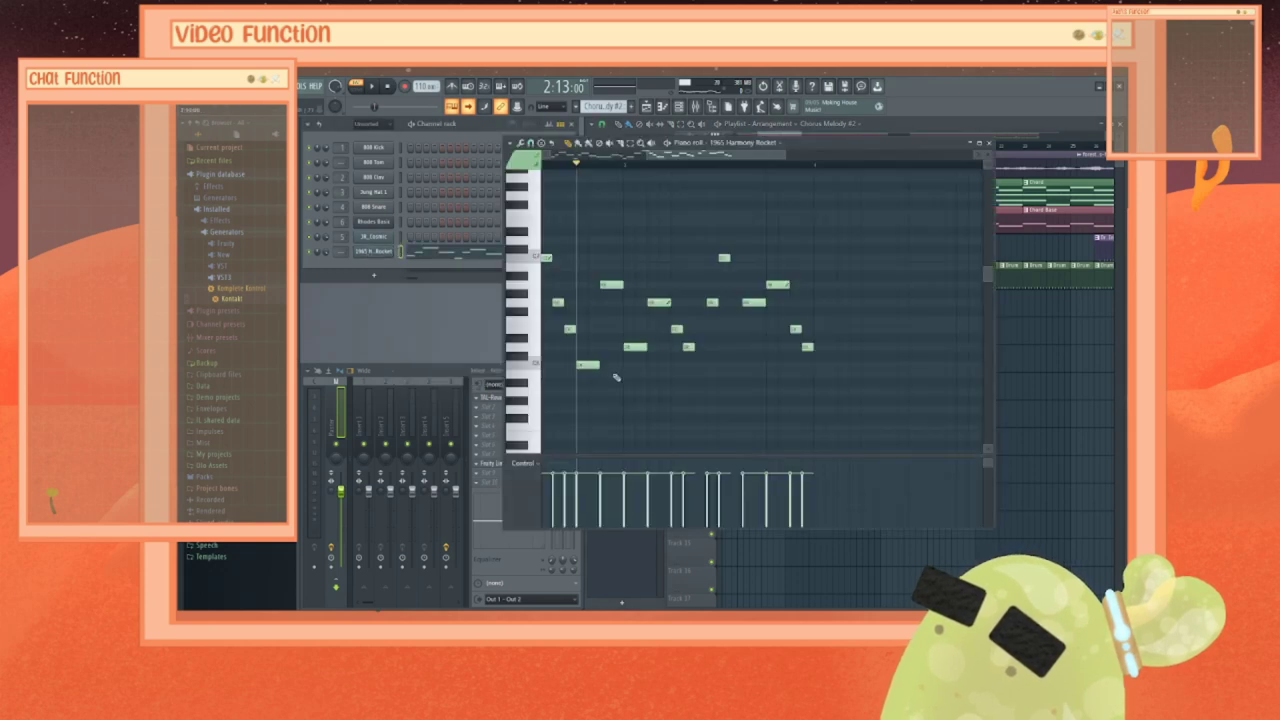
Step: Move the playback position to 3:01:00 and play bar 3 of the cloned melody
{"action": "left_click", "coordinate": [628, 168]}
{"action": "key", "text": "space"}
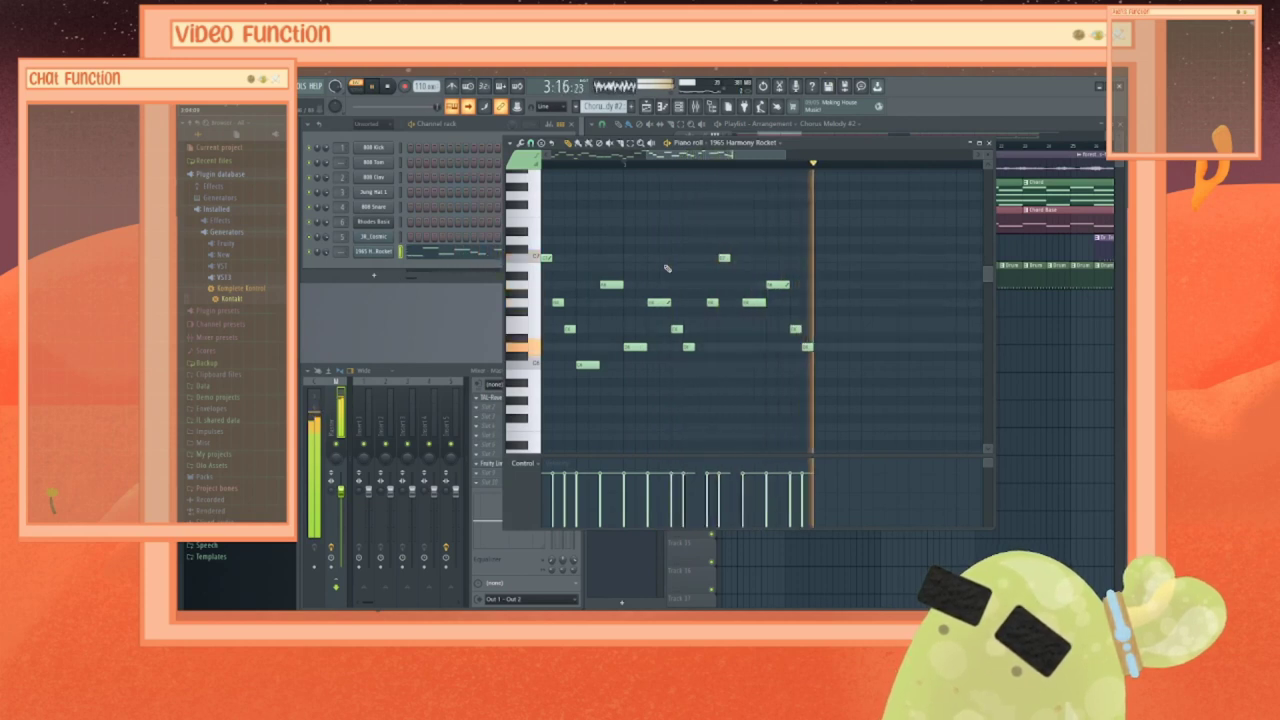
{"action": "key", "text": "space"}
Step: In bar 3 of Chorus Melody #2, delete the last eighth-note G6 and move the following A6 into its place
{"action": "scroll", "coordinate": [768, 256], "scroll_direction": "right", "scroll_amount": 3}
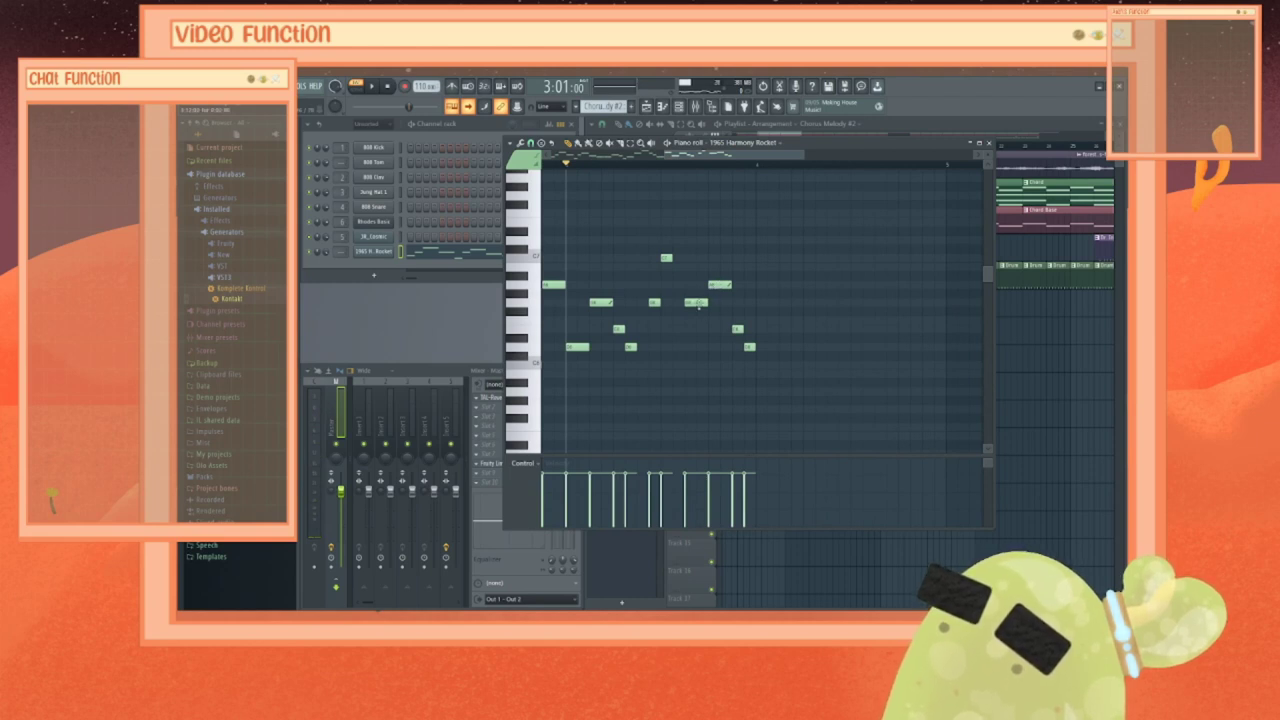
{"action": "right_click", "coordinate": [699, 303]}
{"action": "left_click_drag", "start_coordinate": [718, 287], "coordinate": [695, 288]}
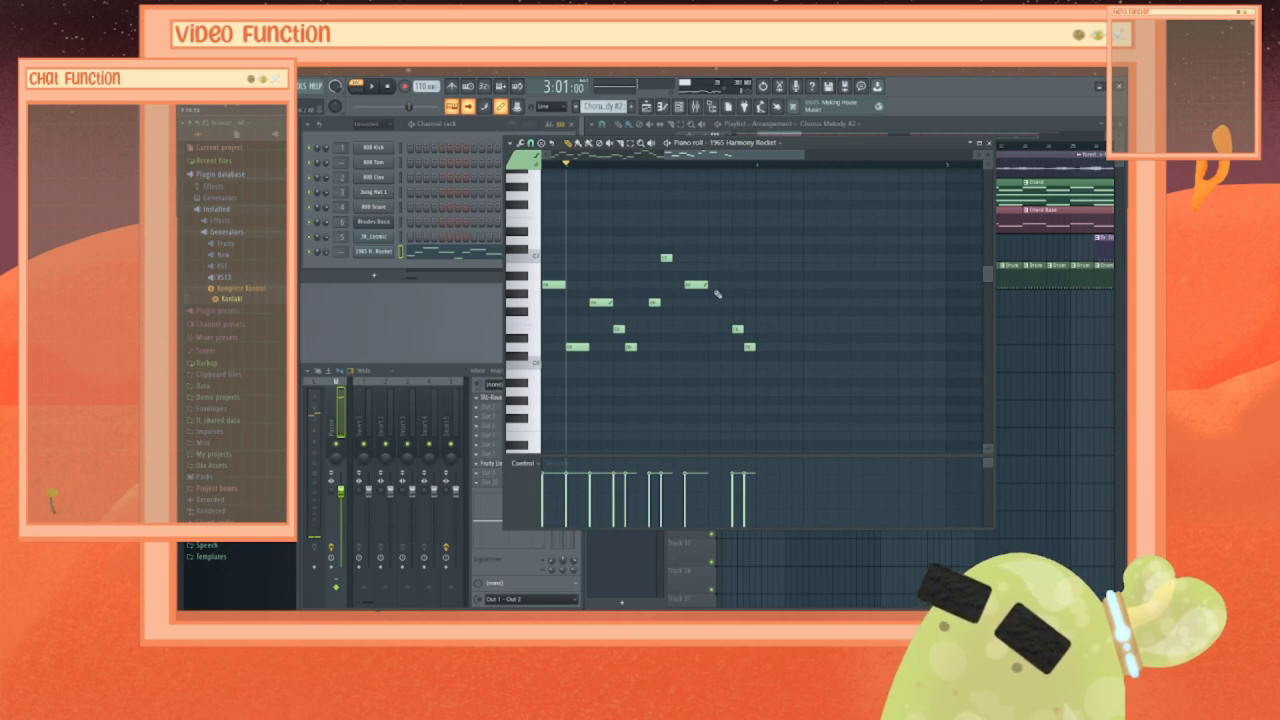
Step: Fill the gap after the moved A6 with sixteenth notes C7 and A6, and play bar 3 back
{"action": "left_click", "coordinate": [715, 259]}
{"action": "right_click", "coordinate": [722, 258]}
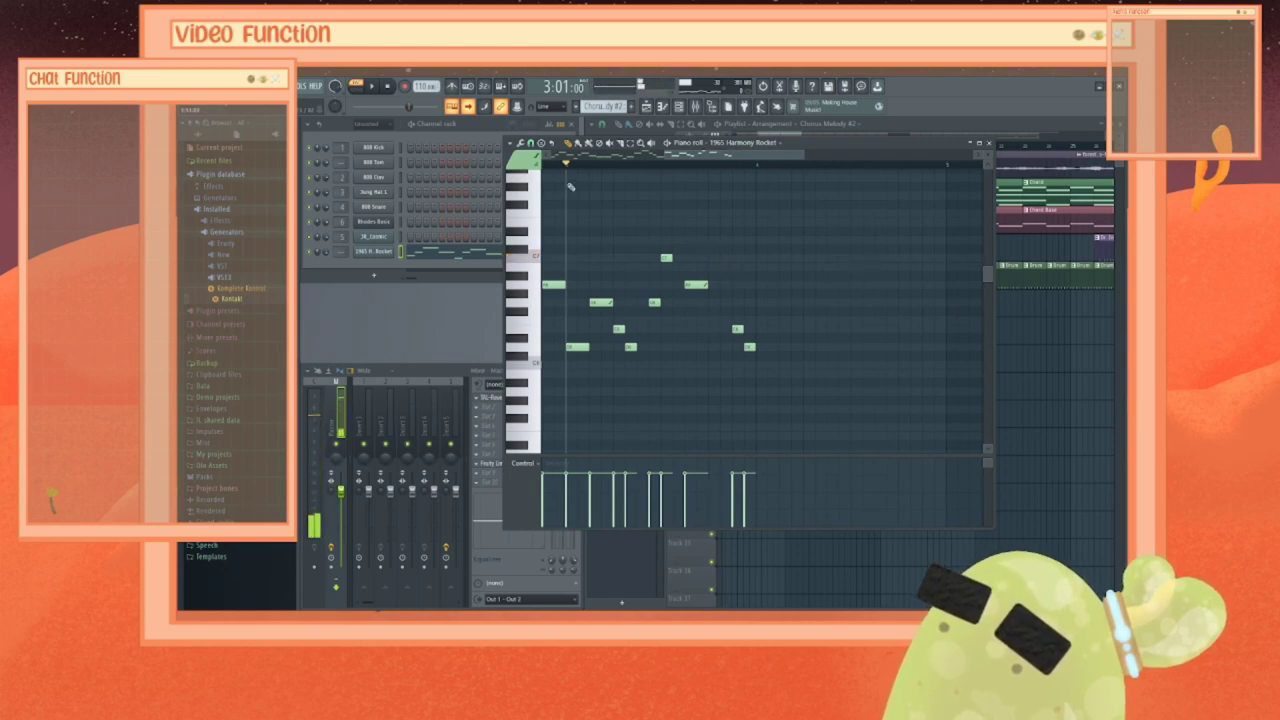
{"action": "left_click", "coordinate": [716, 267]}
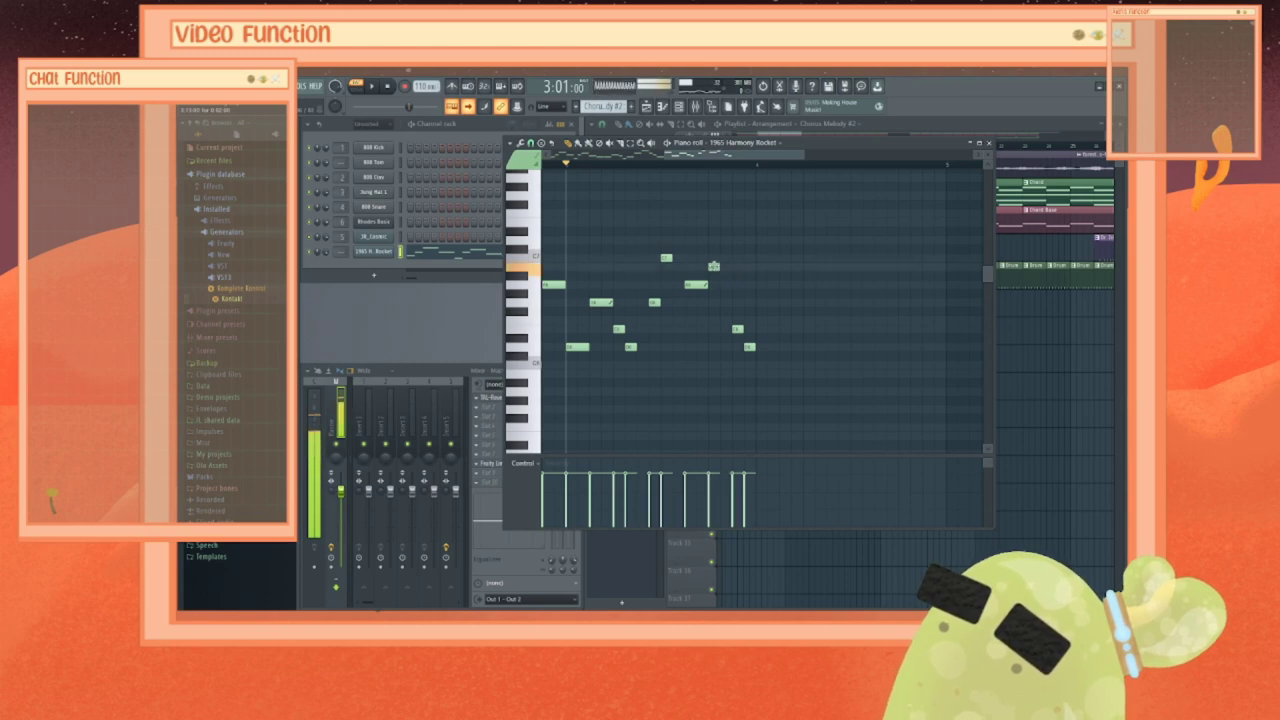
{"action": "left_click_drag", "start_coordinate": [721, 266], "coordinate": [720, 258]}
{"action": "left_click", "coordinate": [728, 286]}
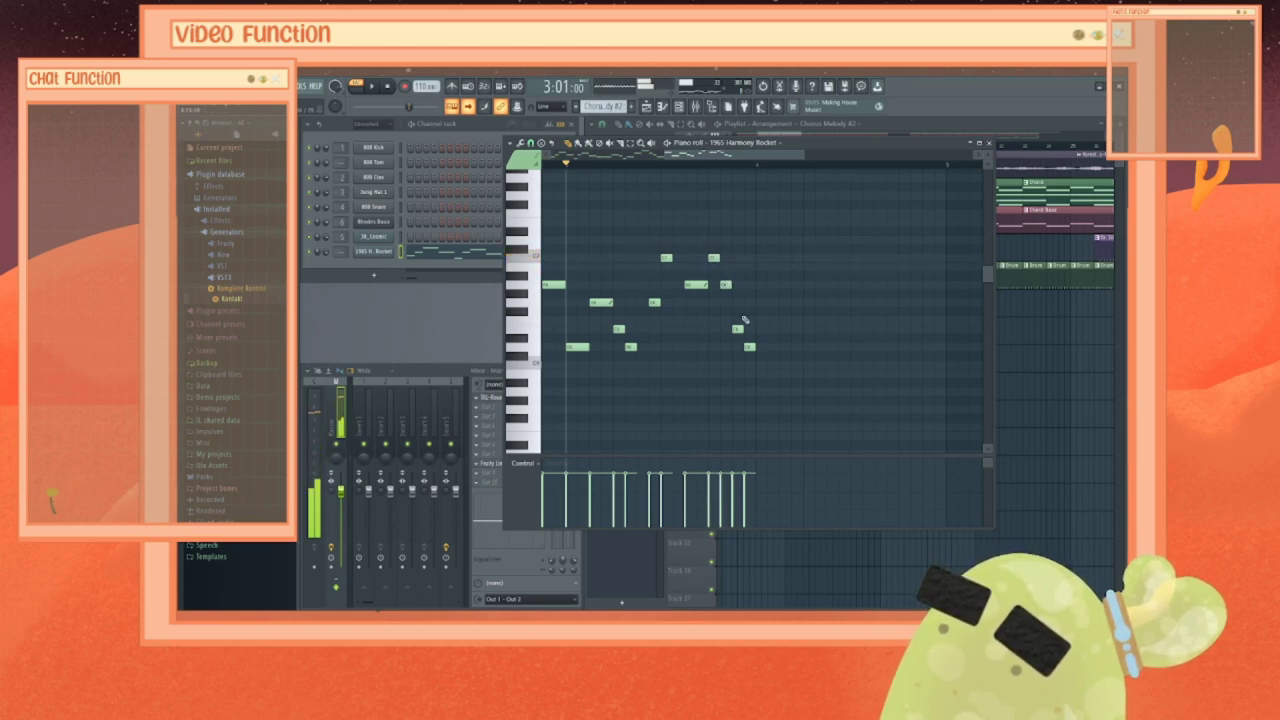
{"action": "key", "text": "space"}
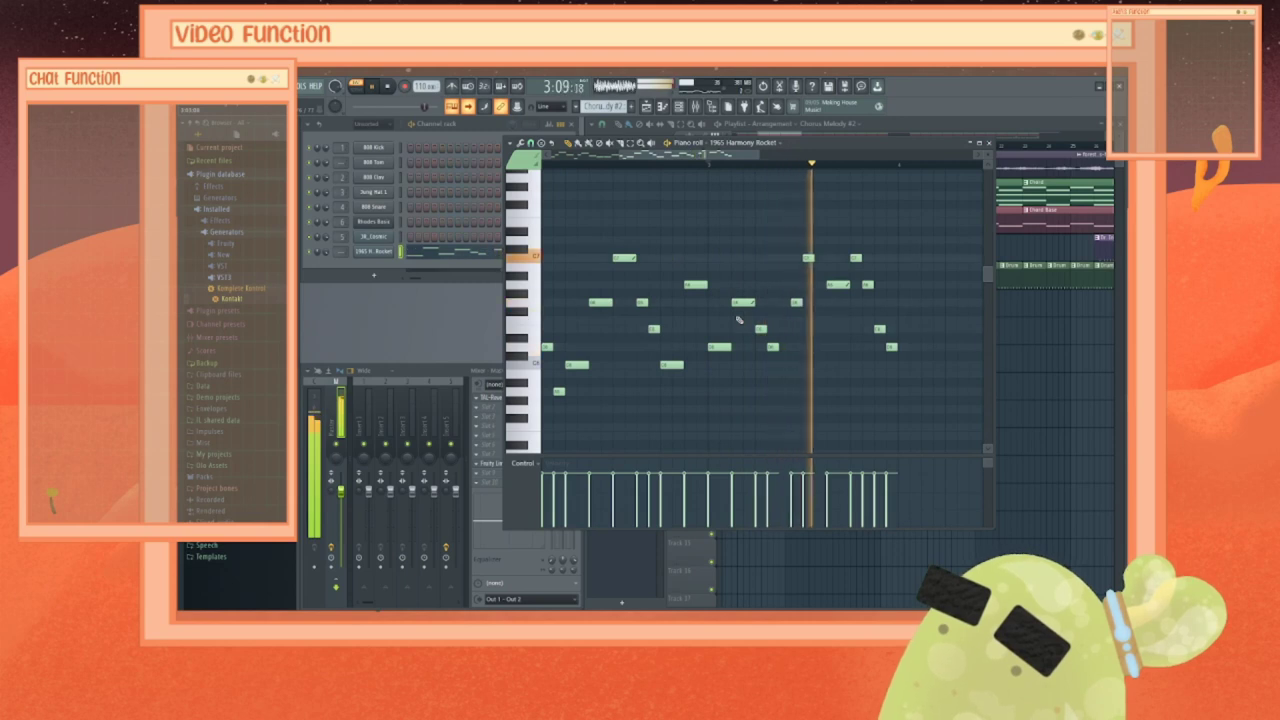
{"action": "key", "text": "space"}
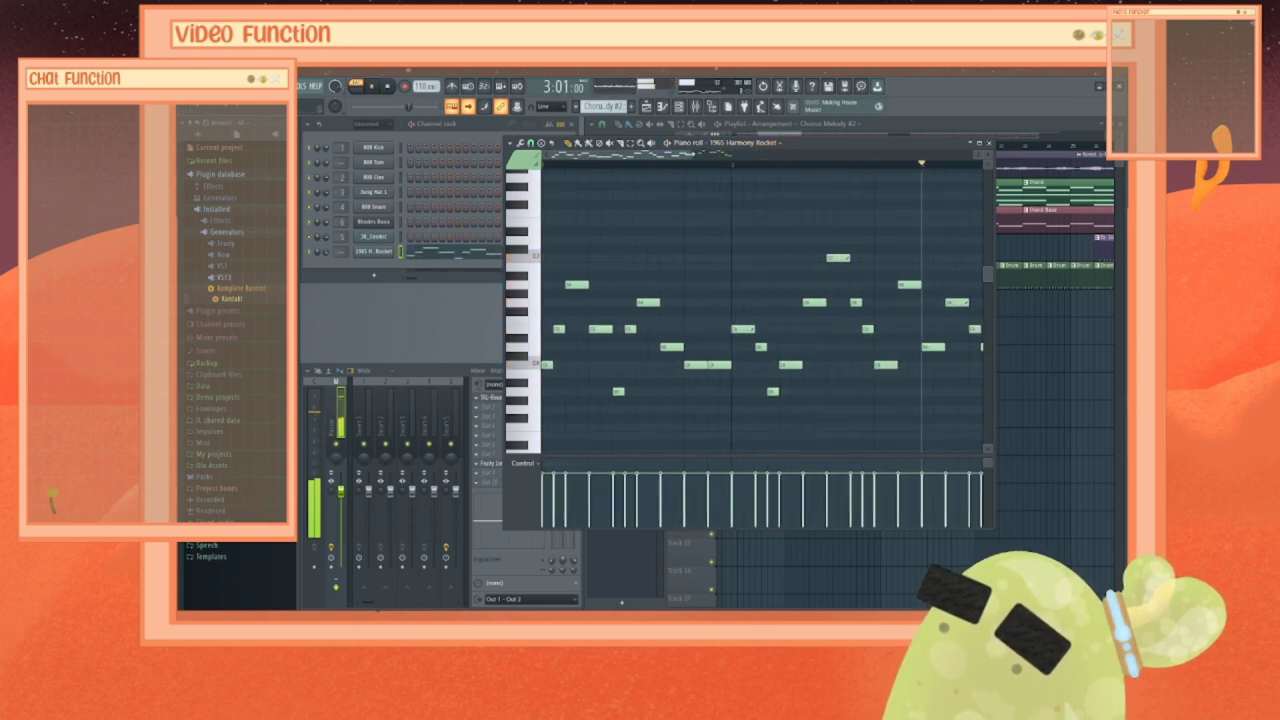
Step: Lower the sixteenth-note A6 near the end of bar 3 to G6 and play the bar back
{"action": "left_click_drag", "start_coordinate": [682, 156], "coordinate": [767, 158]}
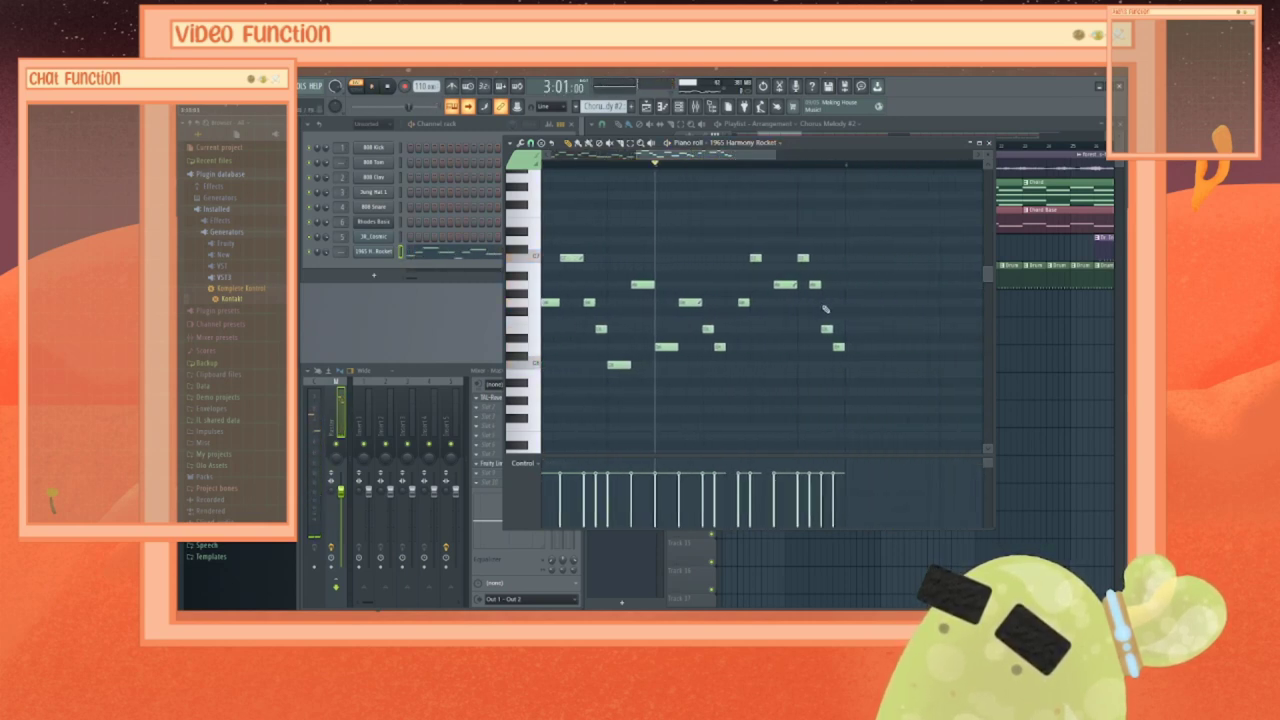
{"action": "left_click_drag", "start_coordinate": [814, 287], "coordinate": [814, 303]}
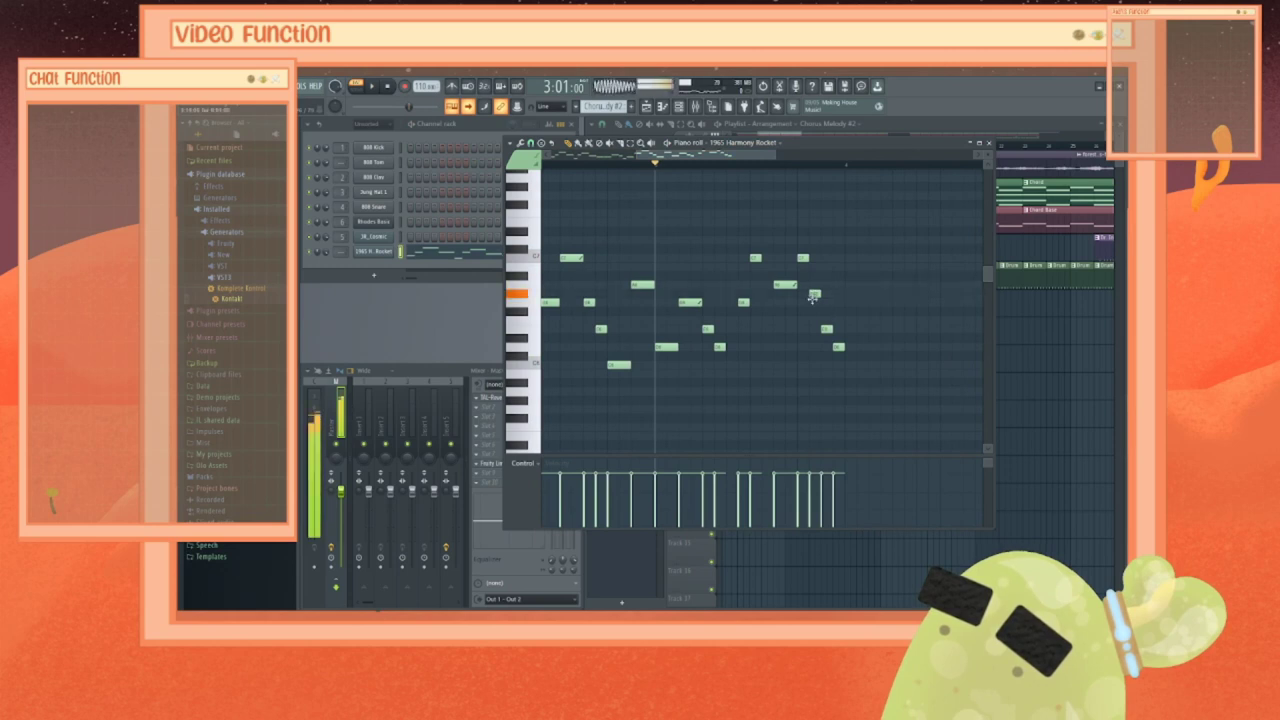
{"action": "key", "text": "space"}
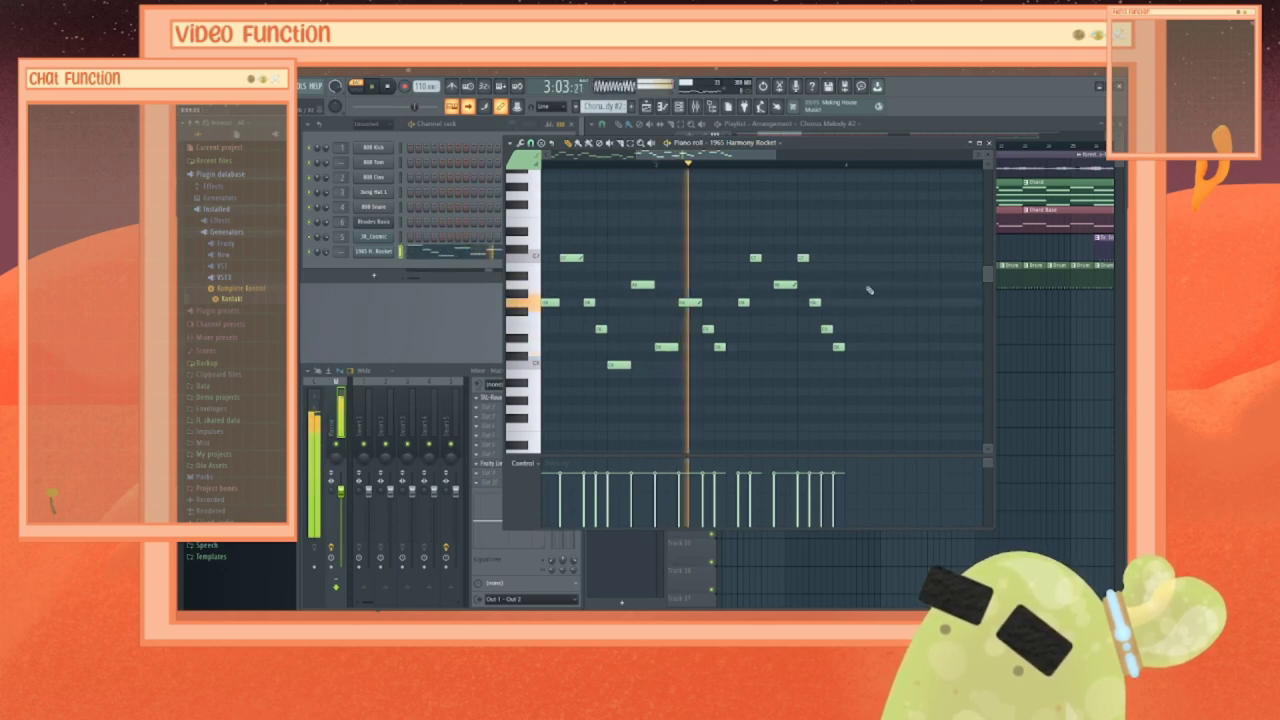
{"action": "key", "text": "space"}
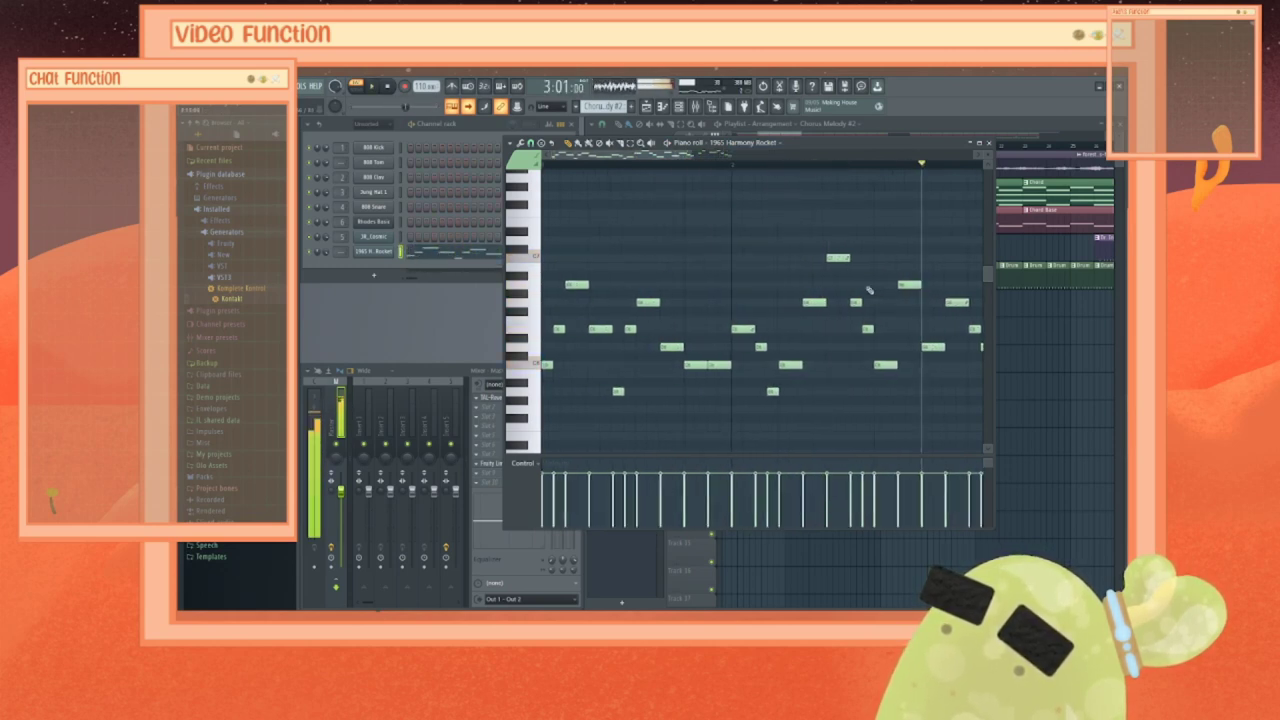
Step: Close the piano roll and place a Chorus Melody #2 clip on the Melody track, aligned with the start of the second full Chord clip
{"action": "left_click", "coordinate": [988, 143]}
{"action": "mouse_move", "coordinate": [824, 300]}
{"action": "left_mouse_down"}
{"action": "mouse_move", "coordinate": [856, 306]}
{"action": "mouse_move", "coordinate": [832, 305]}
{"action": "left_mouse_up"}
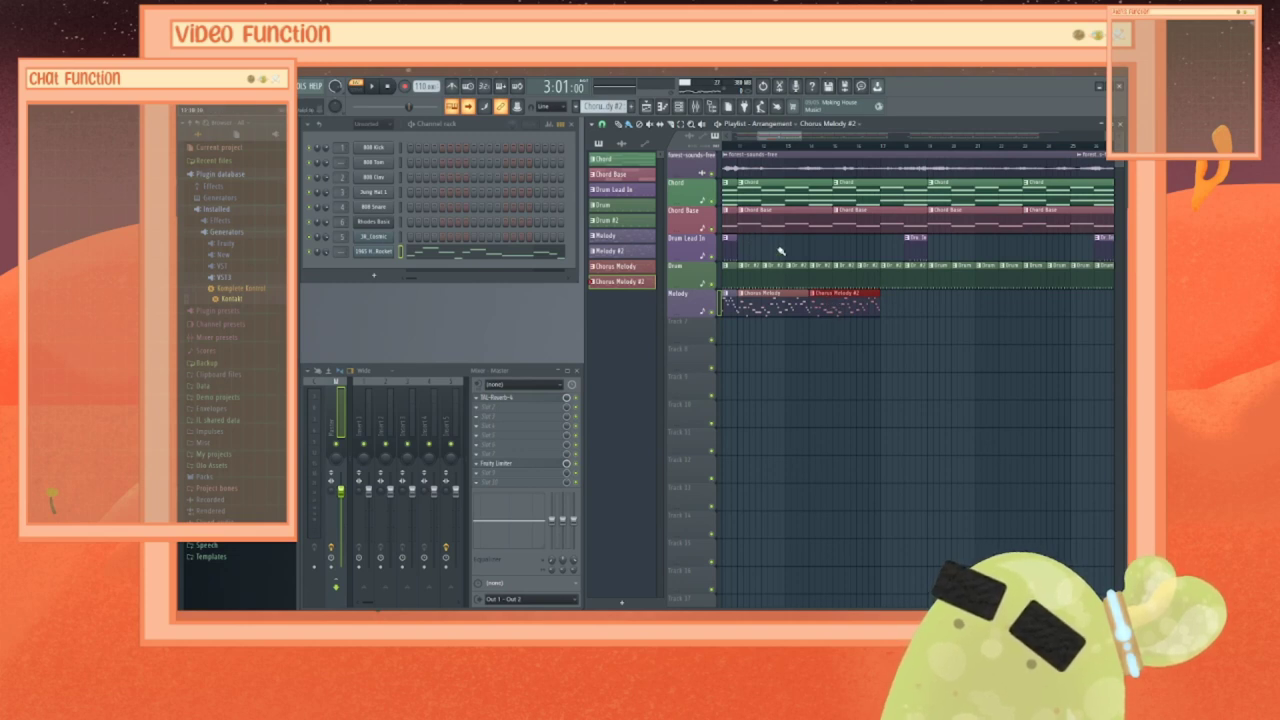
{"action": "left_click_drag", "start_coordinate": [829, 301], "coordinate": [851, 301]}
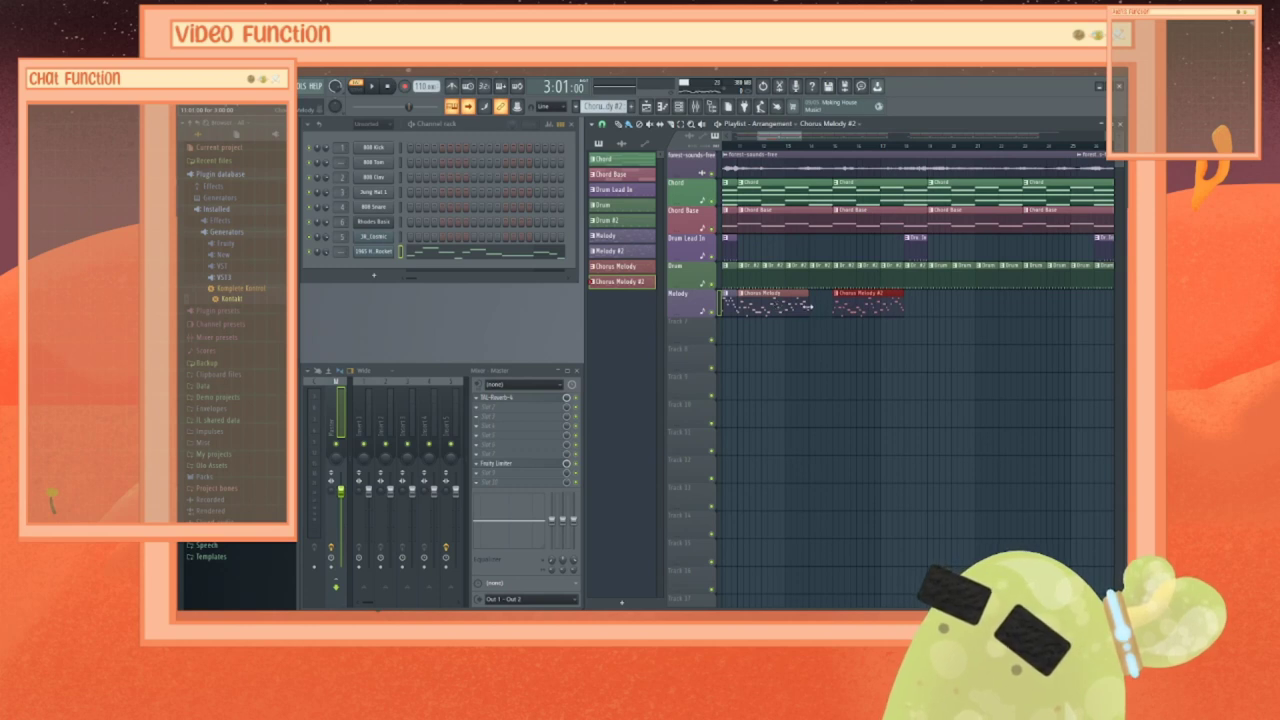
Step: Delete the Chorus Melody #2 pattern together with its playlist clip
{"action": "left_click", "coordinate": [640, 268]}
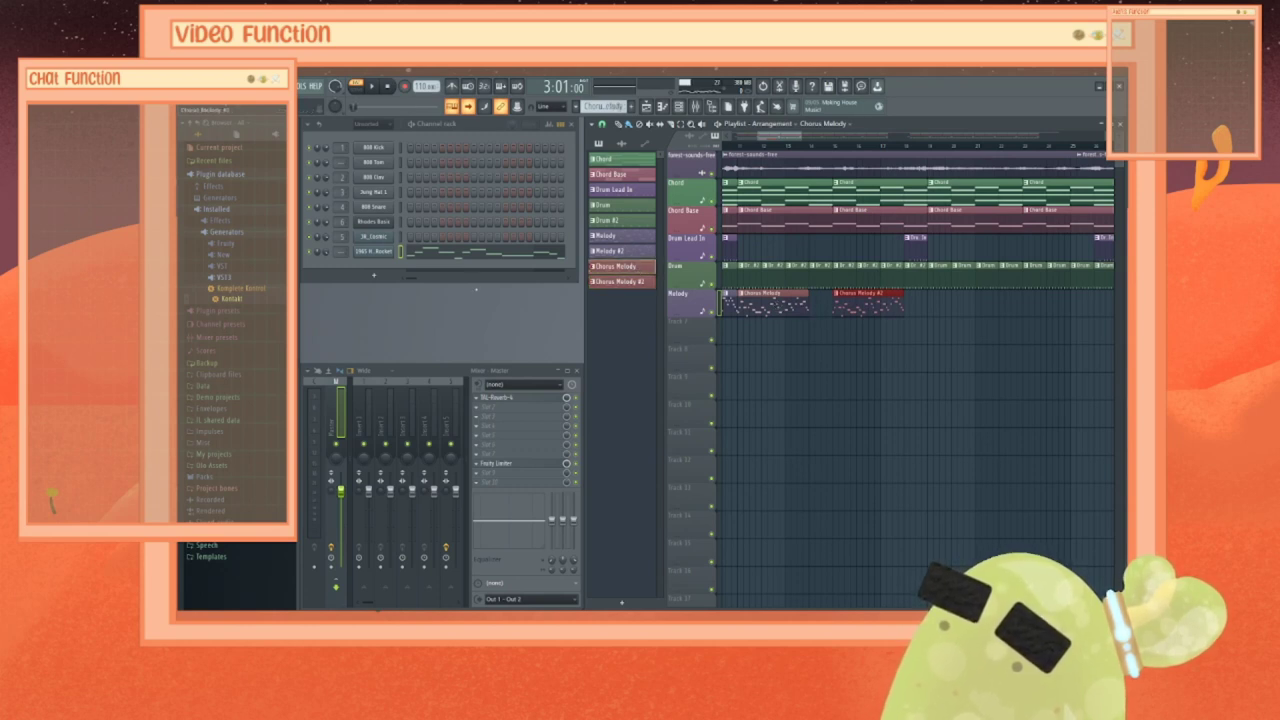
{"action": "left_click", "coordinate": [642, 283]}
{"action": "right_click", "coordinate": [642, 283]}
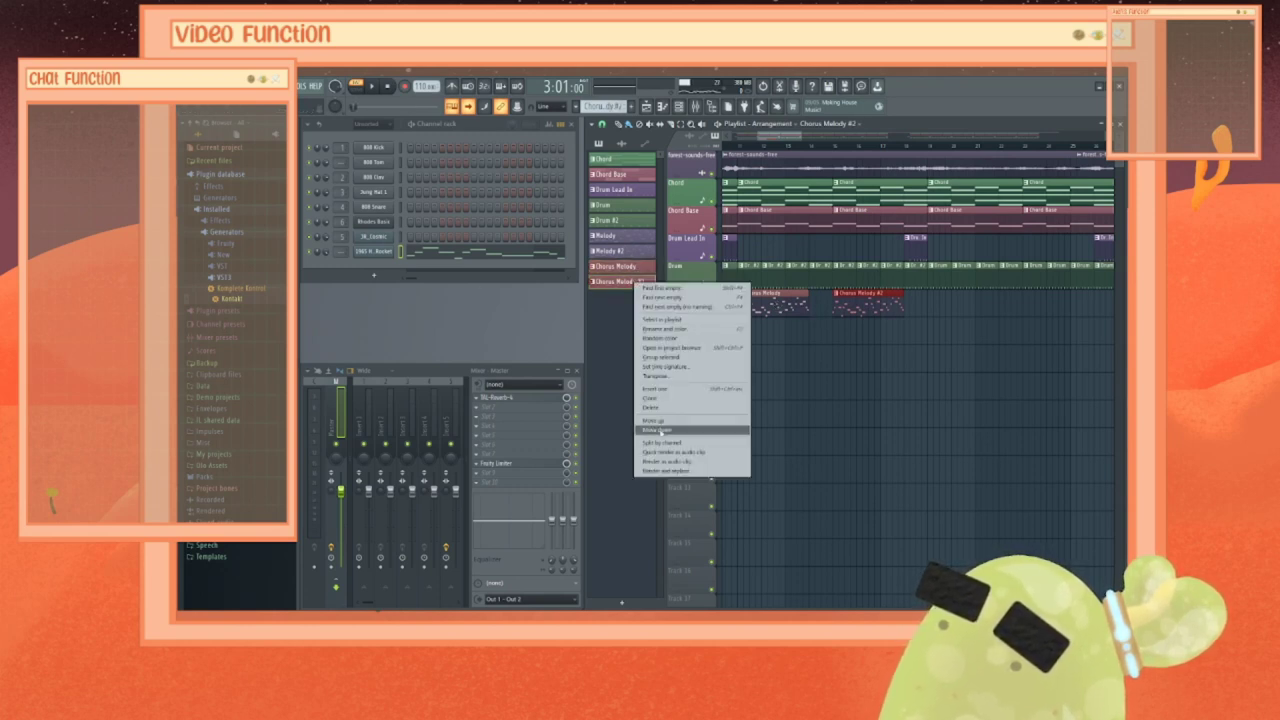
{"action": "left_click", "coordinate": [649, 409]}
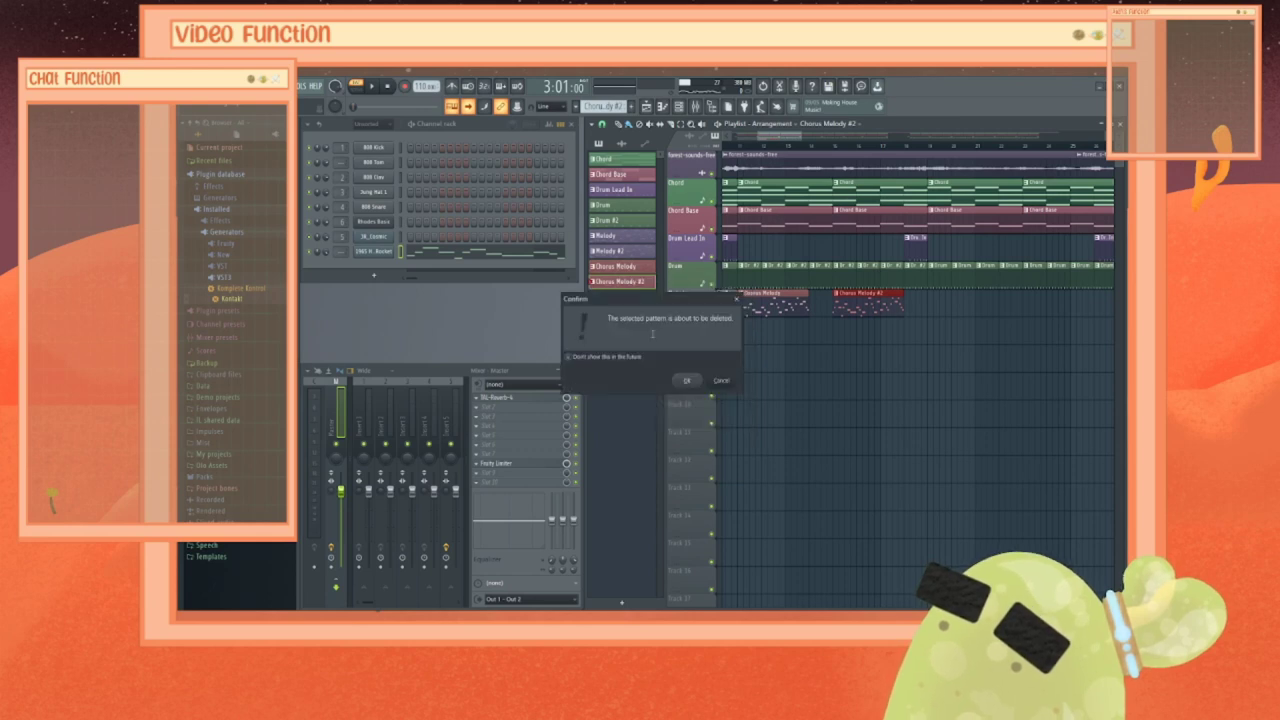
{"action": "left_click", "coordinate": [686, 382]}
Step: Open the 1965 Harmony Rocket's Chorus Melody notes in the piano roll and move the editor window up and left
{"action": "right_click", "coordinate": [392, 250]}
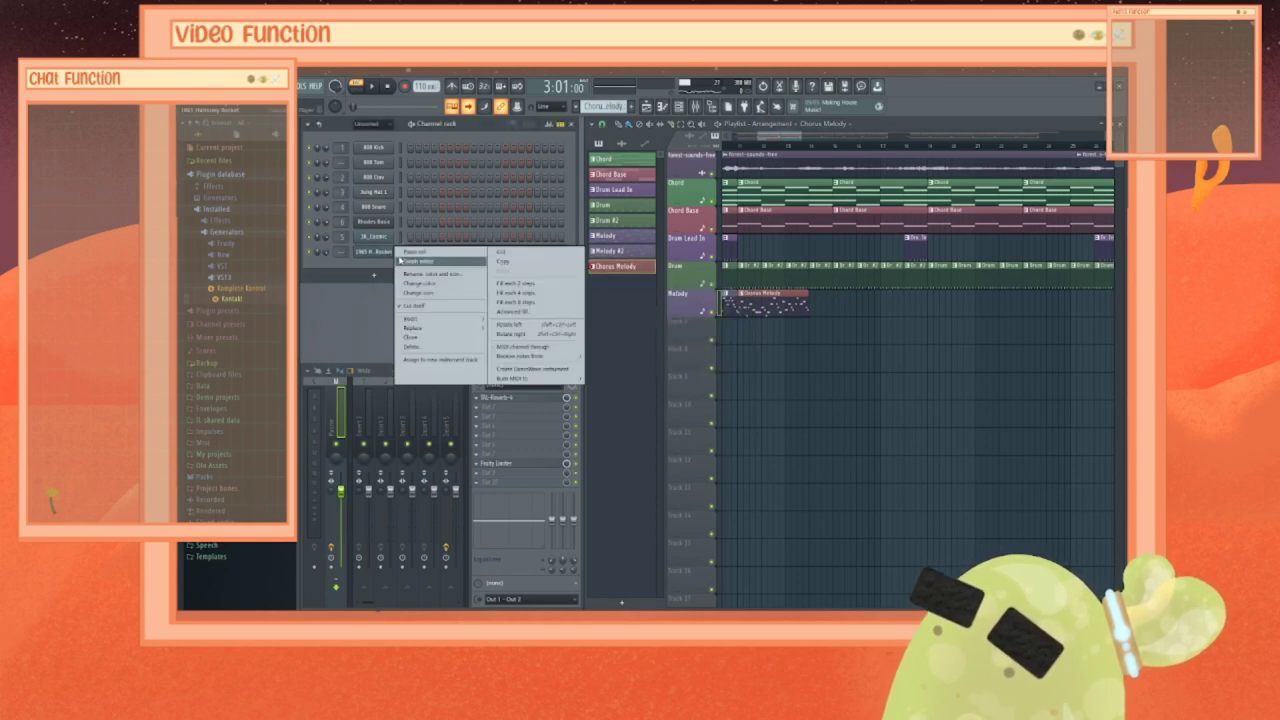
{"action": "left_click", "coordinate": [420, 252]}
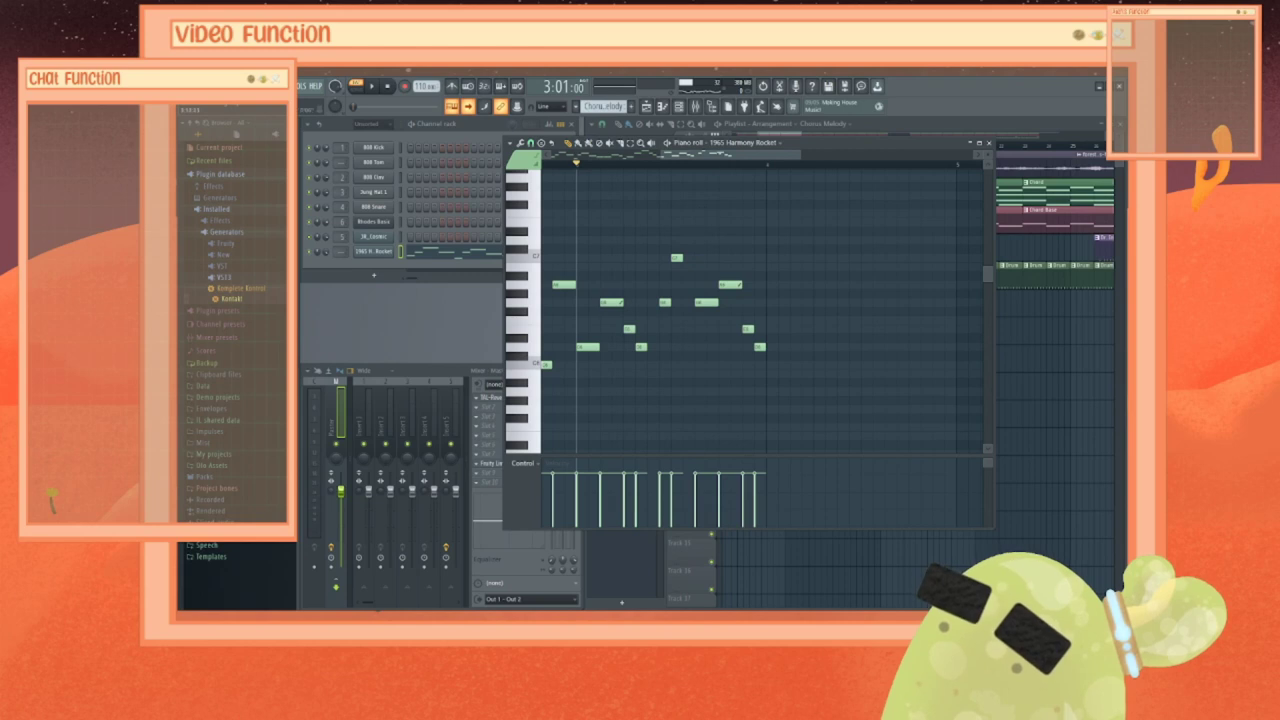
{"action": "scroll", "coordinate": [725, 222], "scroll_direction": "right", "scroll_amount": 2}
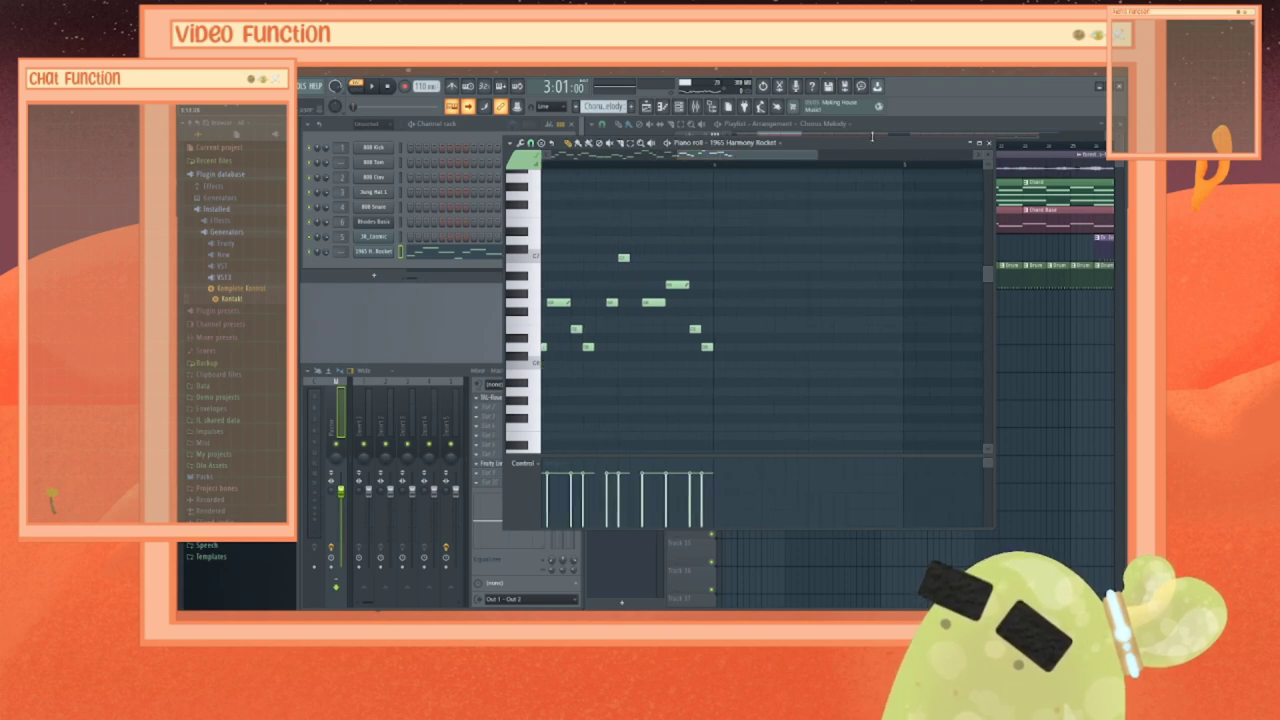
{"action": "left_click_drag", "start_coordinate": [760, 142], "coordinate": [698, 115]}
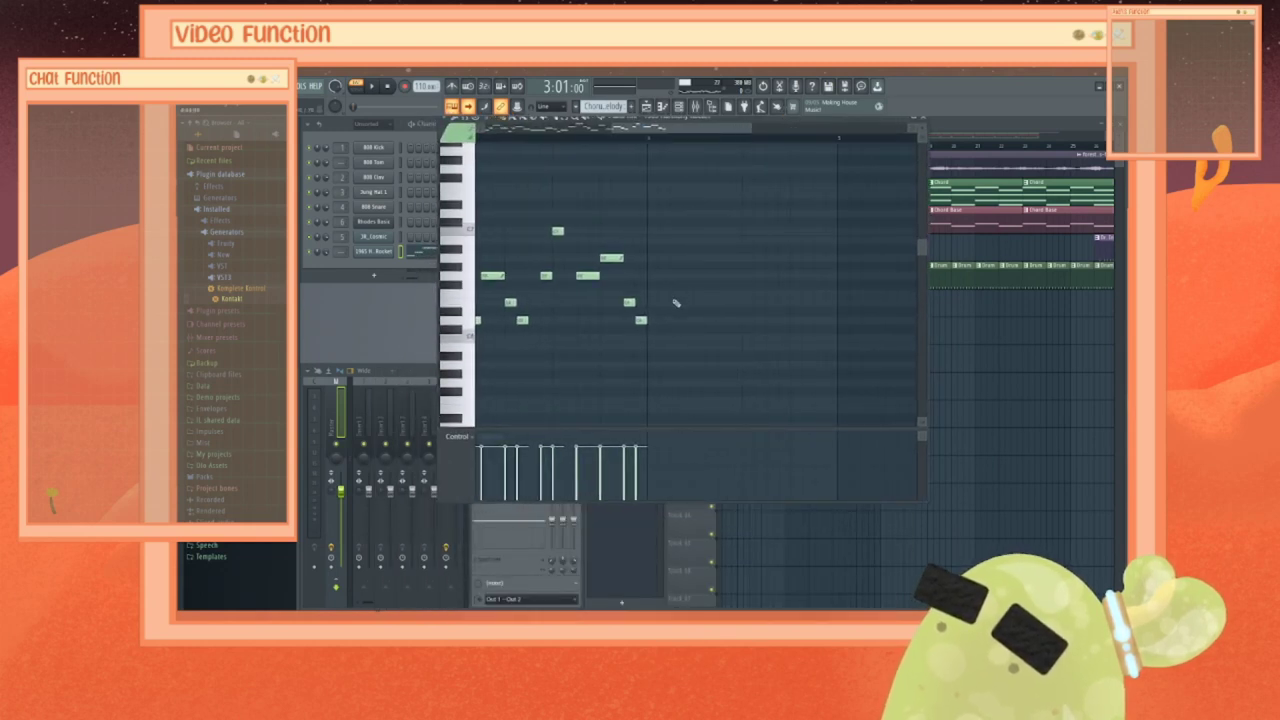
{"action": "left_click", "coordinate": [656, 232]}
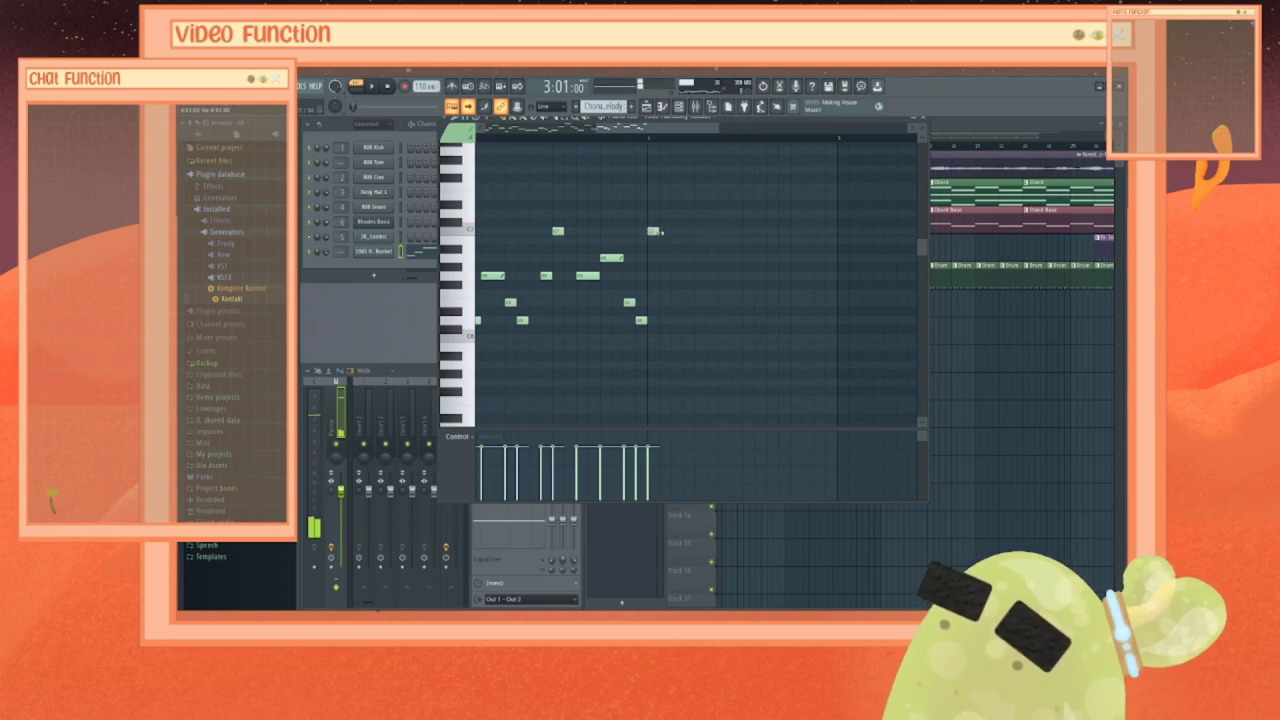
{"action": "right_click", "coordinate": [656, 233]}
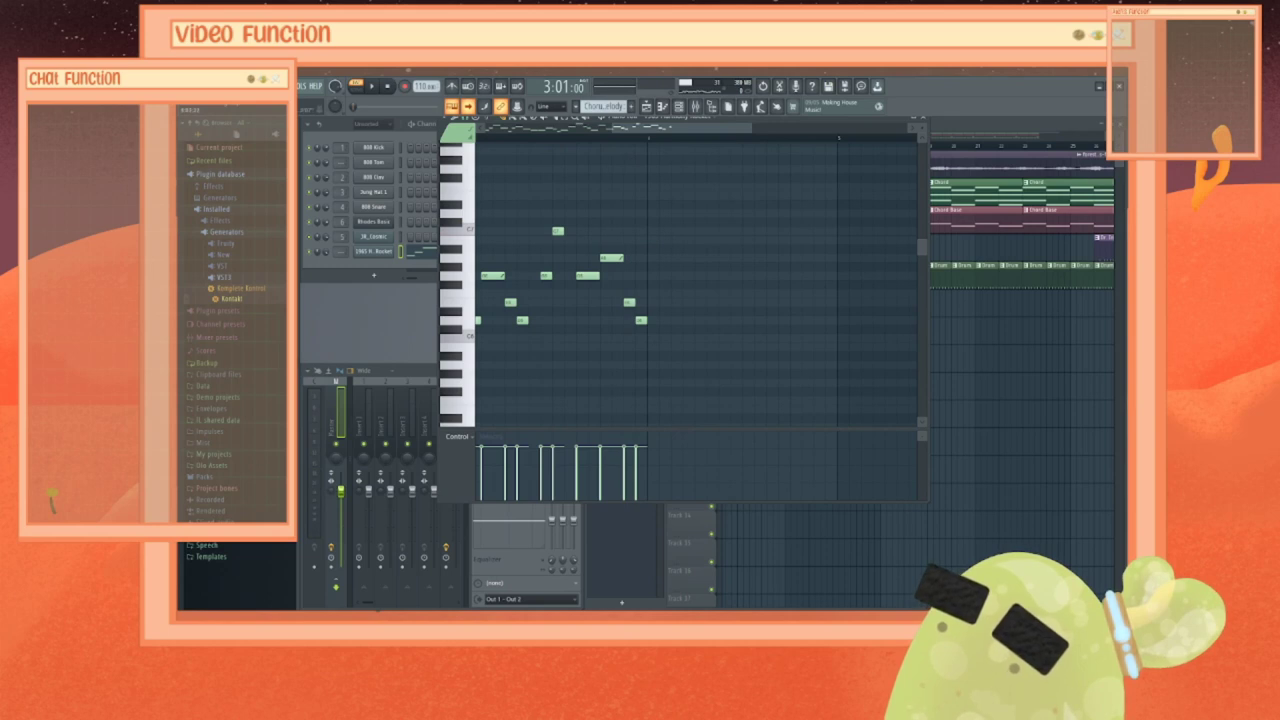
{"action": "scroll", "coordinate": [665, 149], "scroll_direction": "left", "scroll_amount": 3}
{"action": "left_click", "coordinate": [654, 124]}
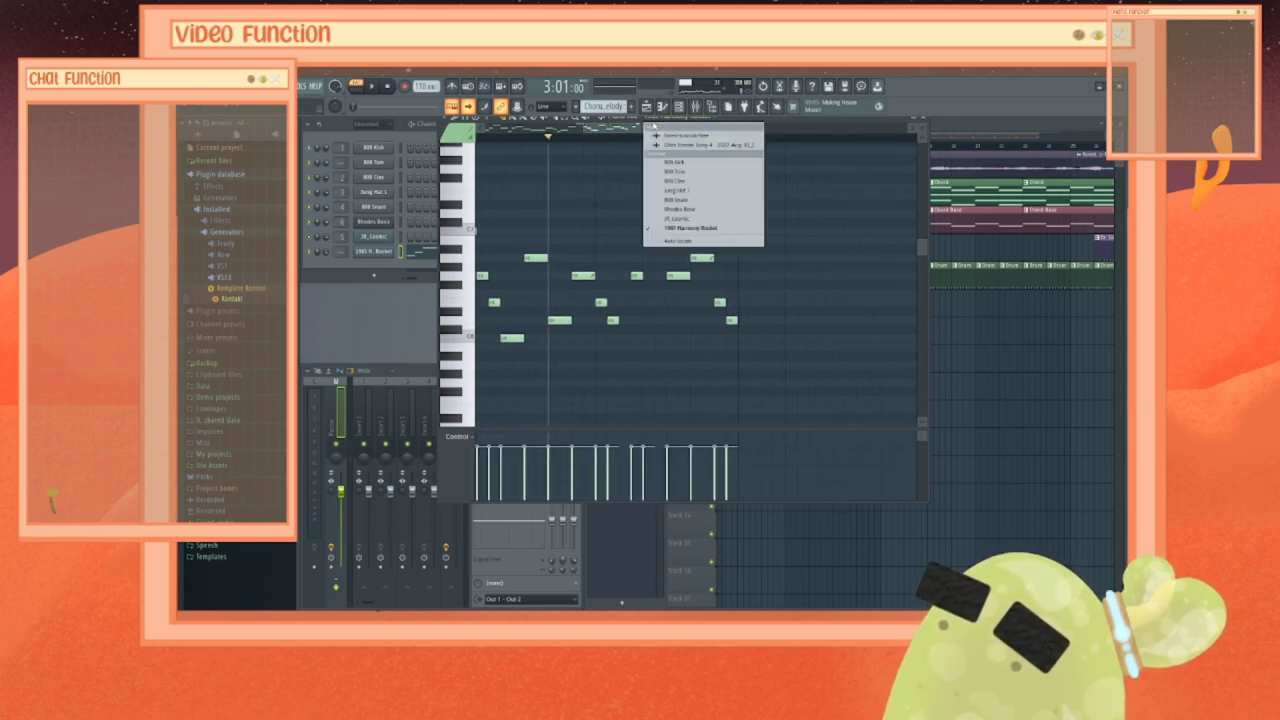
{"action": "left_click", "coordinate": [592, 138]}
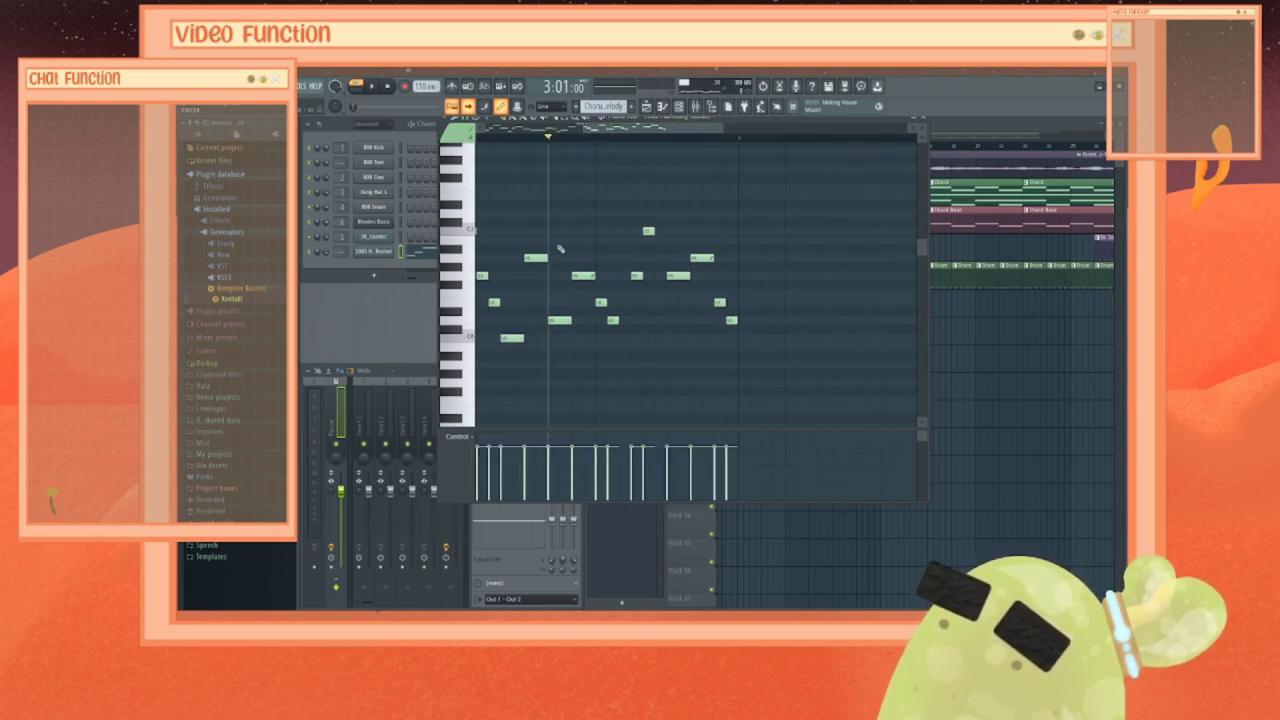
Step: Select all the notes in bar 3 and shift them one bar later into bar 4
{"action": "left_click_drag", "start_coordinate": [557, 246], "coordinate": [744, 379]}
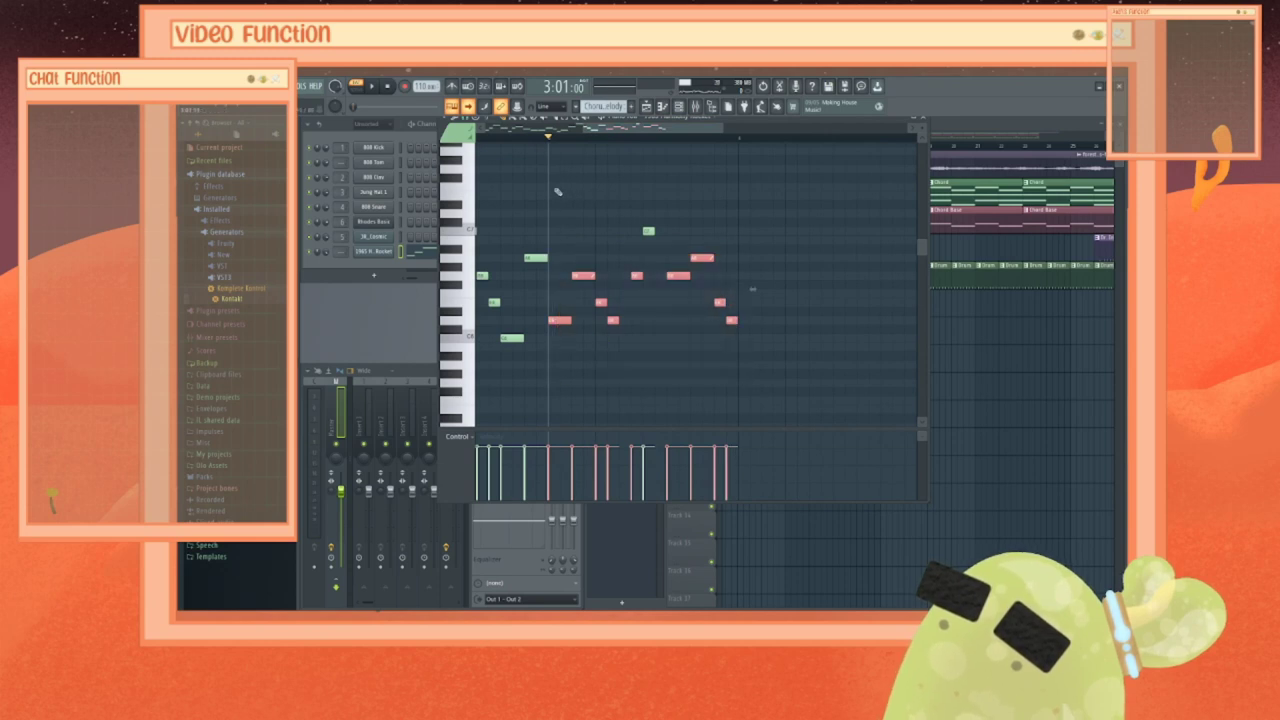
{"action": "left_click_drag", "start_coordinate": [555, 185], "coordinate": [764, 360]}
{"action": "left_click_drag", "start_coordinate": [561, 322], "coordinate": [752, 323]}
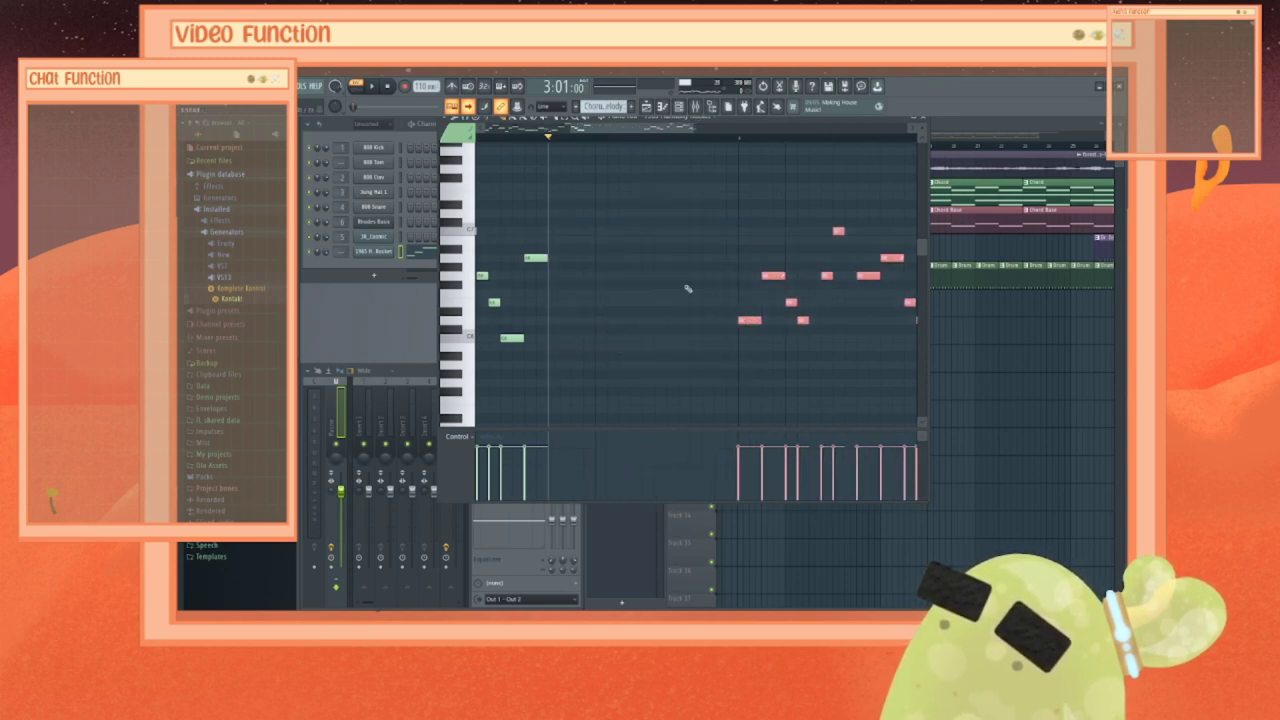
Step: Fill the start of bar 3 with consecutive eighth notes F6, A6 and G6, and play the bar back
{"action": "left_click", "coordinate": [561, 296]}
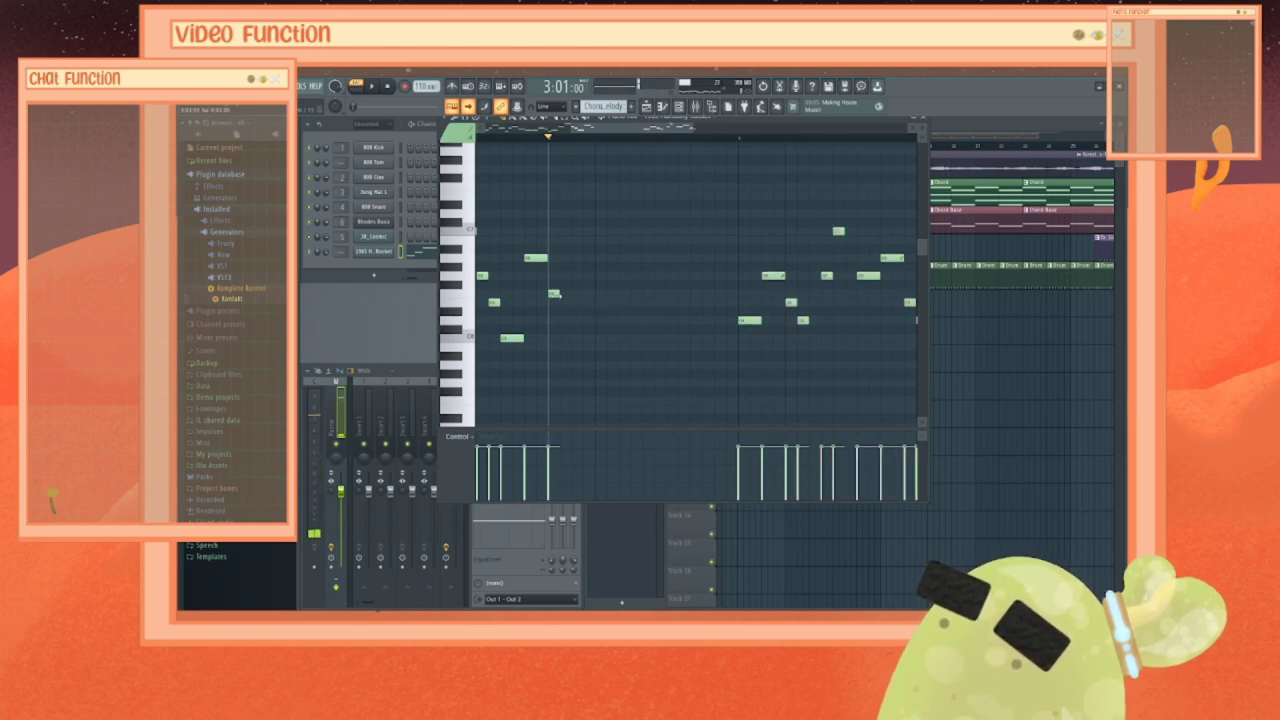
{"action": "left_click_drag", "start_coordinate": [560, 294], "coordinate": [571, 294]}
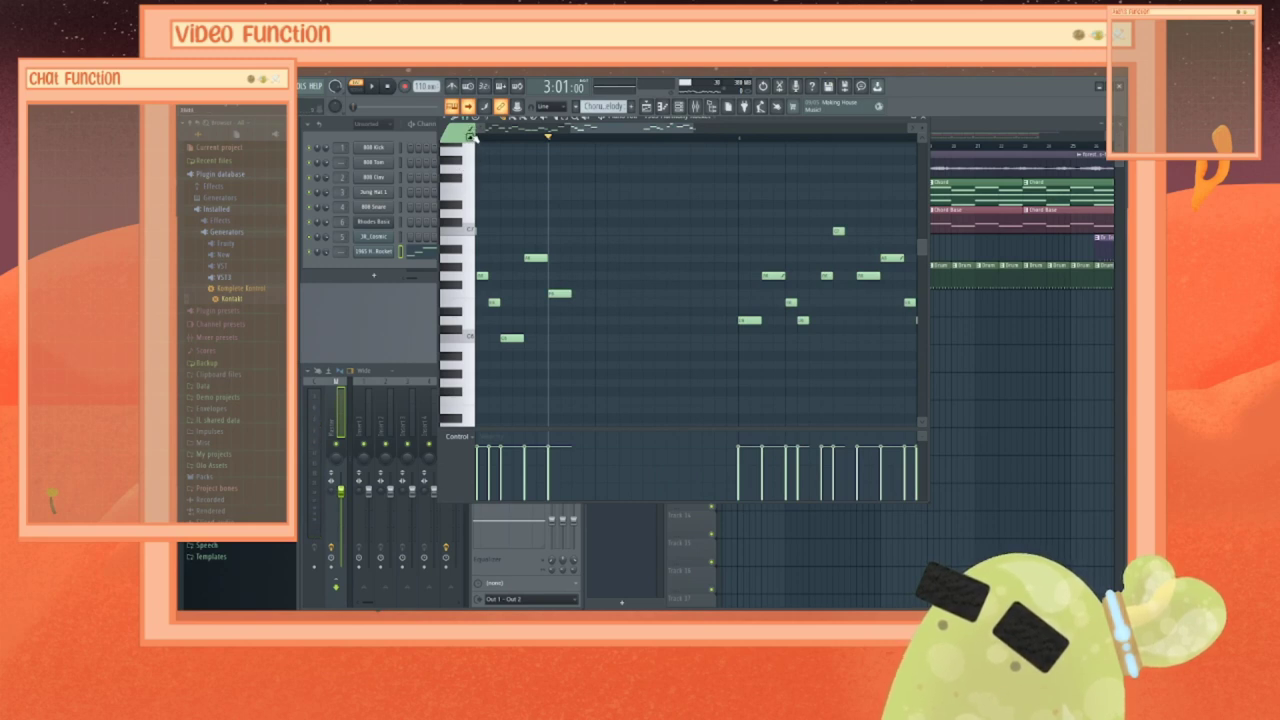
{"action": "left_click", "coordinate": [584, 258]}
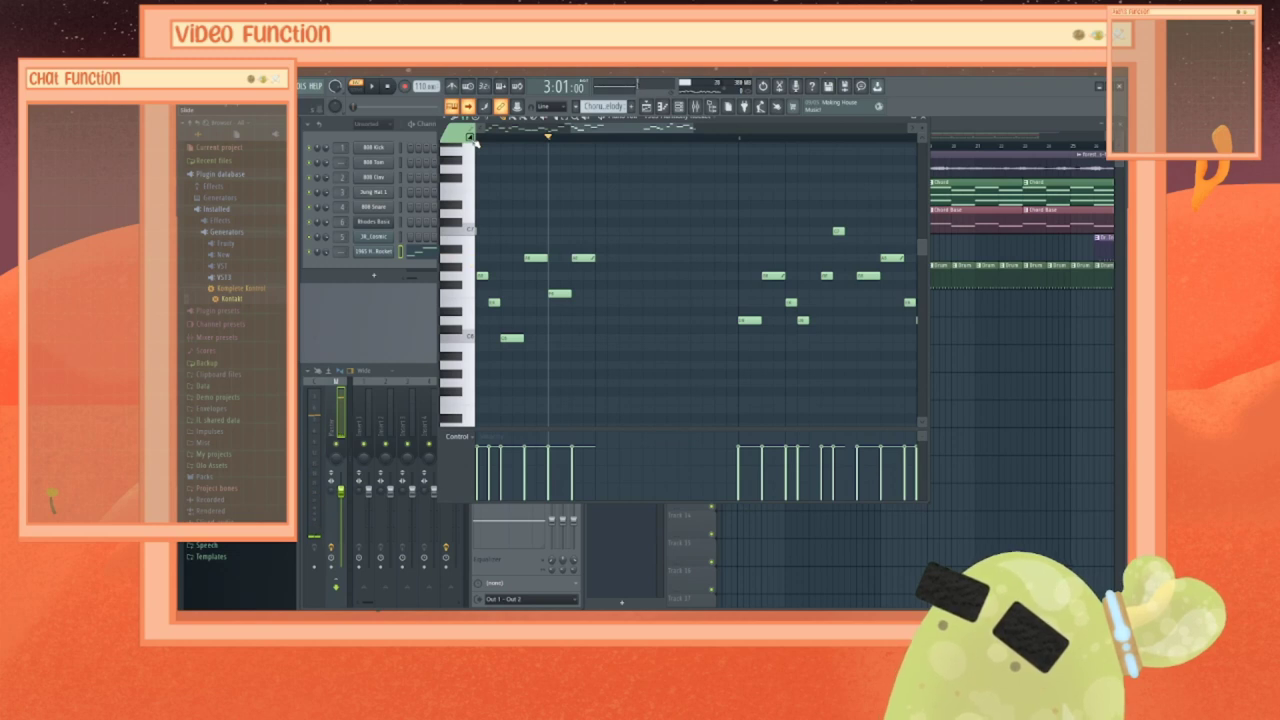
{"action": "left_click", "coordinate": [624, 267]}
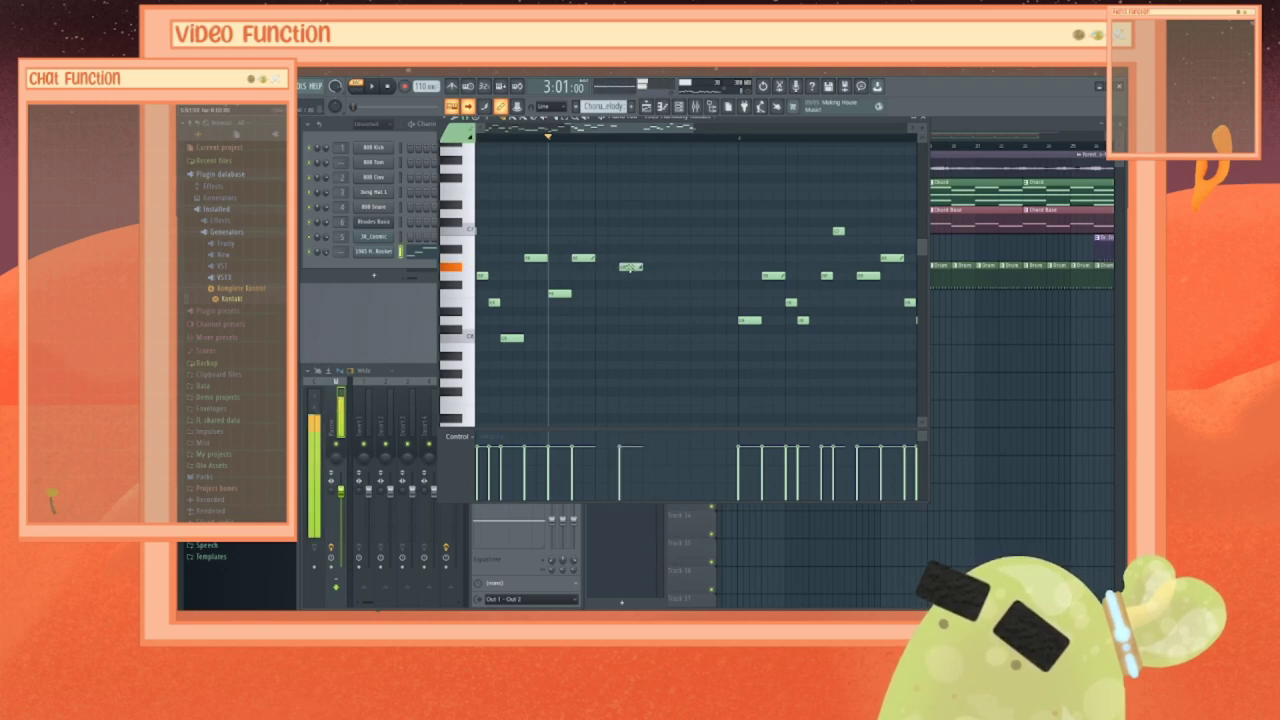
{"action": "left_click_drag", "start_coordinate": [630, 268], "coordinate": [603, 279]}
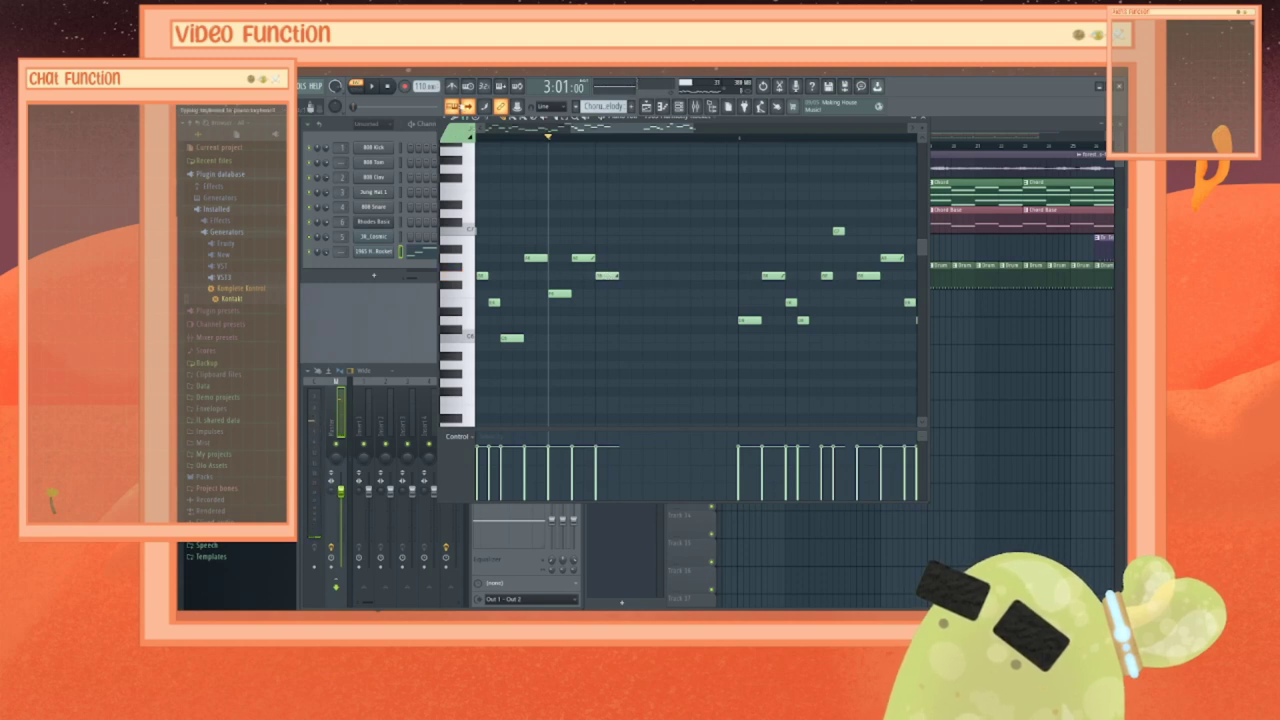
{"action": "left_click", "coordinate": [372, 87]}
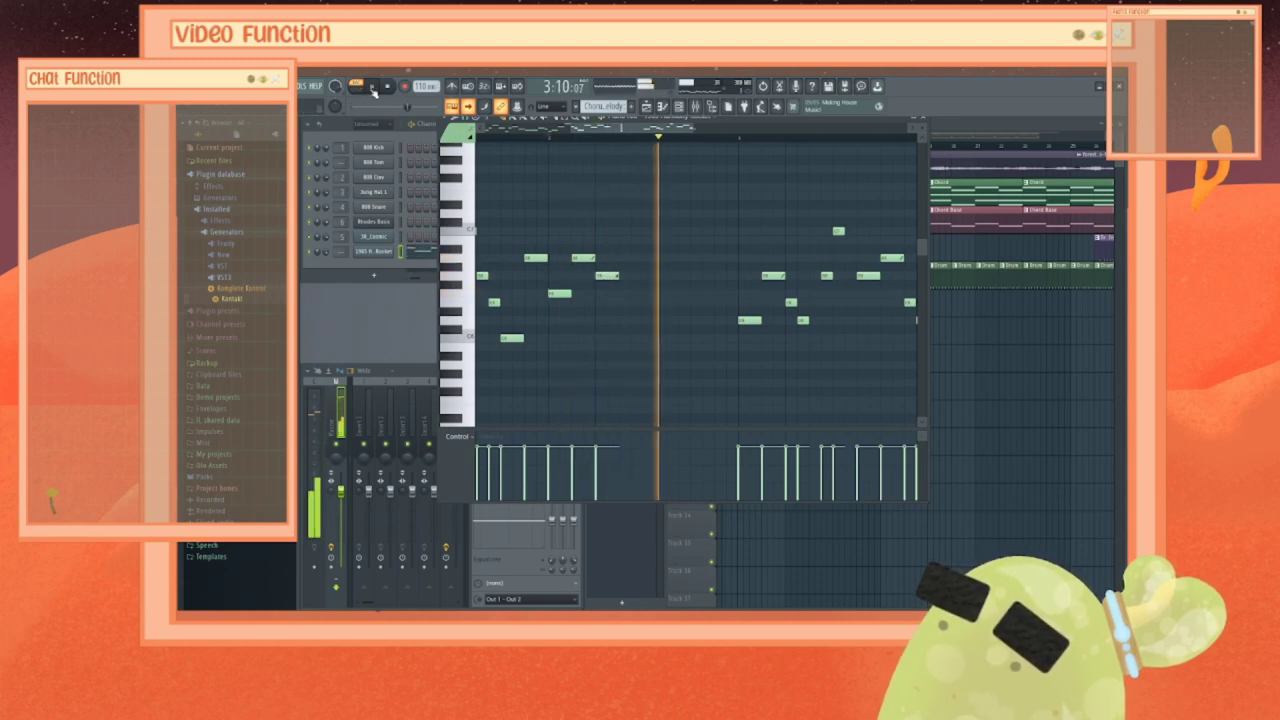
{"action": "left_click", "coordinate": [372, 87]}
Step: Lower the third eighth note of bar 3 from G6 to F6 and play back from 3:04:00
{"action": "left_click_drag", "start_coordinate": [610, 276], "coordinate": [608, 294]}
{"action": "left_click", "coordinate": [591, 138]}
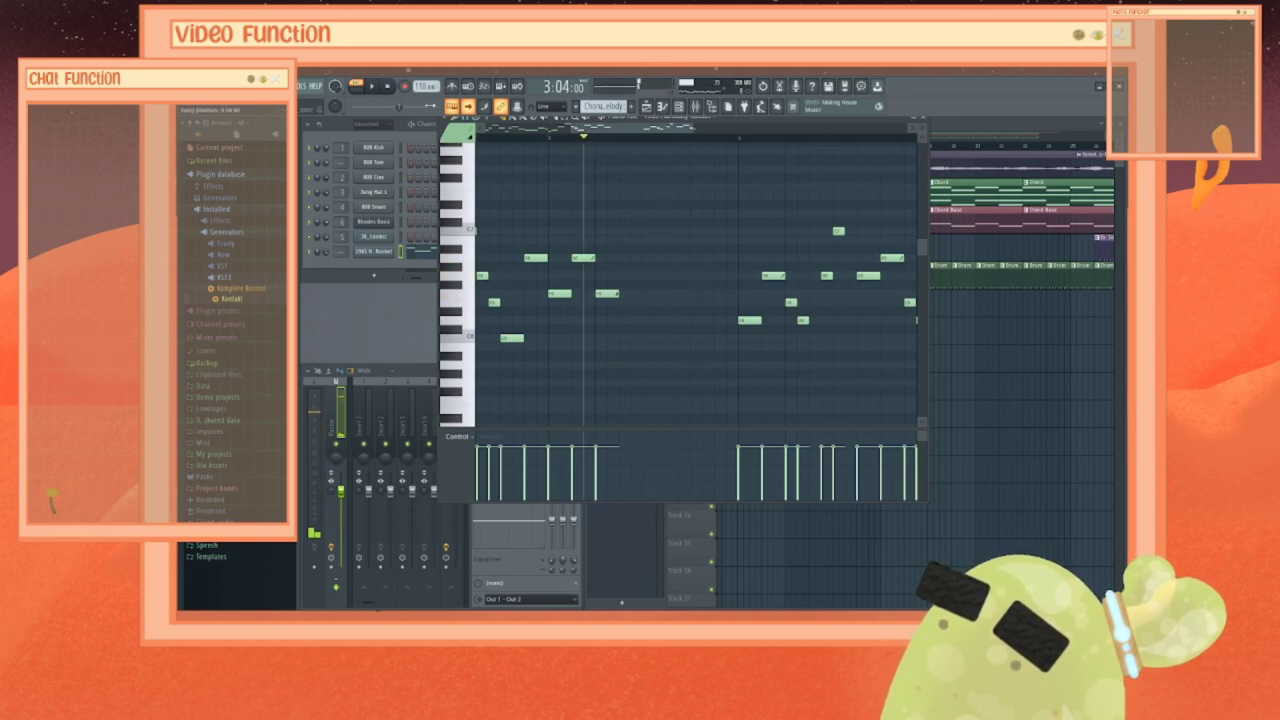
{"action": "left_click", "coordinate": [373, 90]}
{"action": "left_click", "coordinate": [373, 90]}
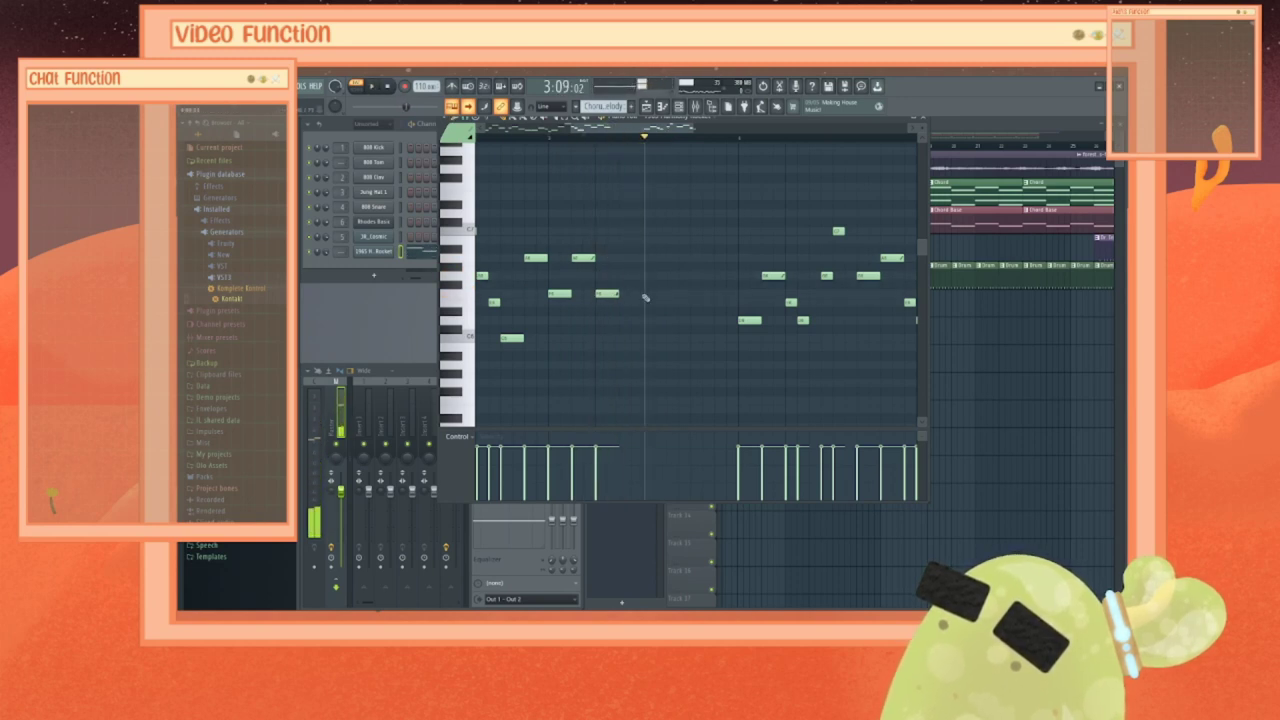
Step: Place another F6 eighth note directly after the last F6 in bar 3 and play back from 3:04:00
{"action": "left_click", "coordinate": [641, 293]}
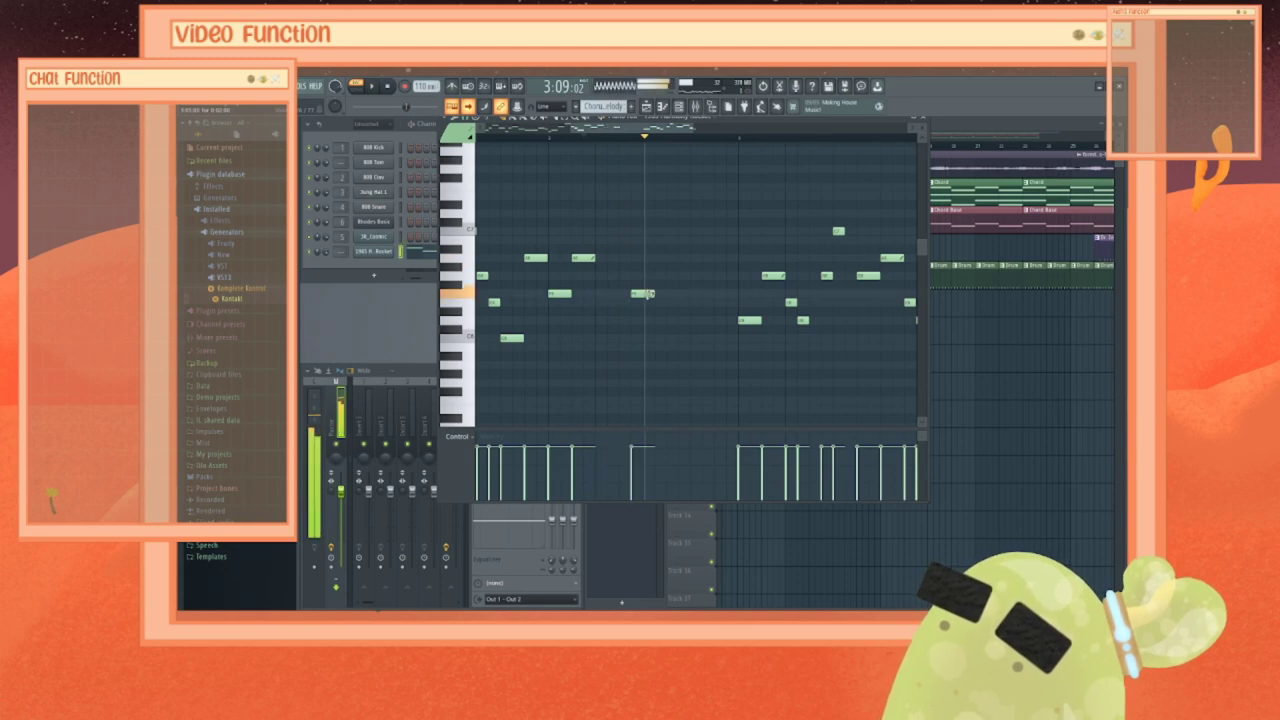
{"action": "right_click", "coordinate": [609, 293]}
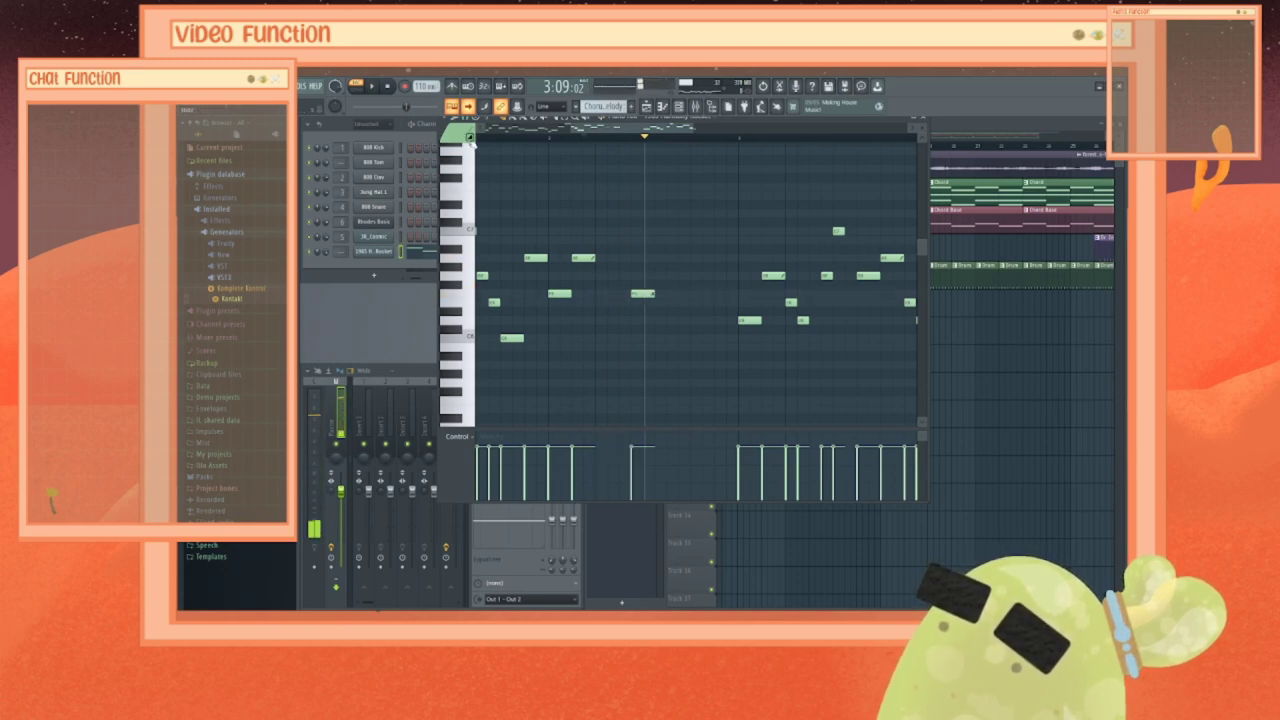
{"action": "left_click", "coordinate": [605, 293]}
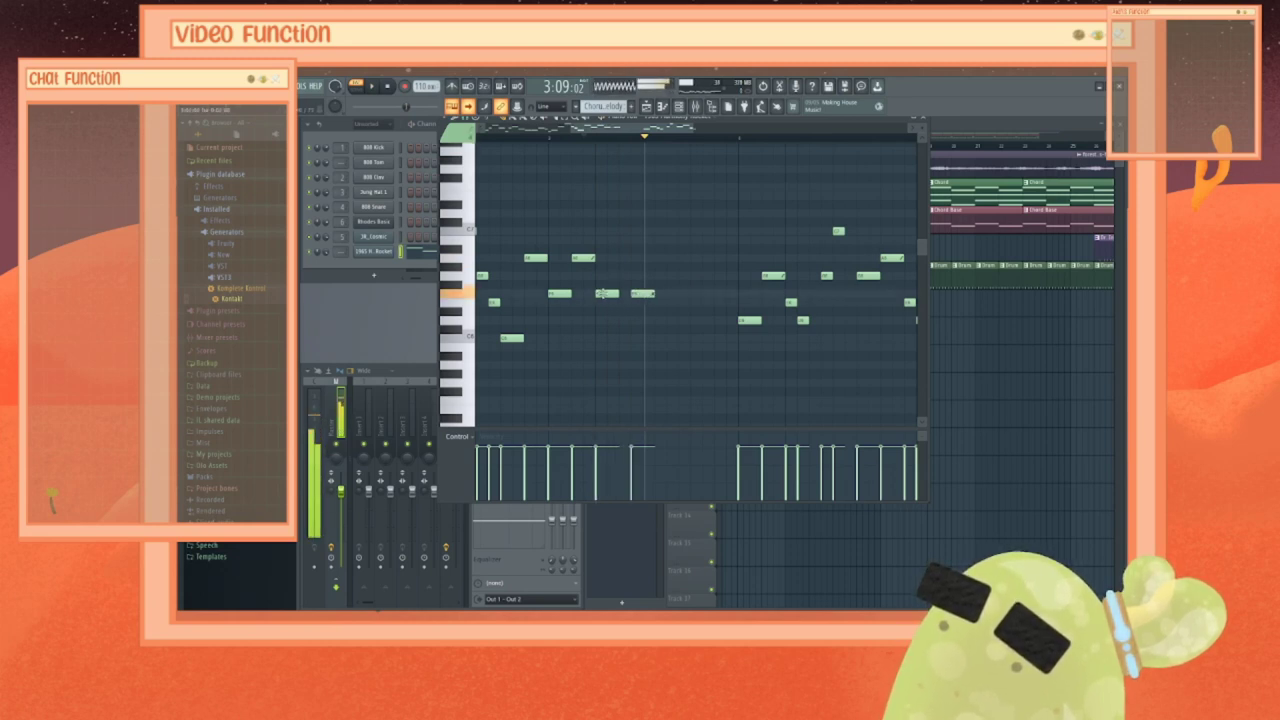
{"action": "left_click_drag", "start_coordinate": [641, 293], "coordinate": [628, 293]}
{"action": "left_click", "coordinate": [586, 141]}
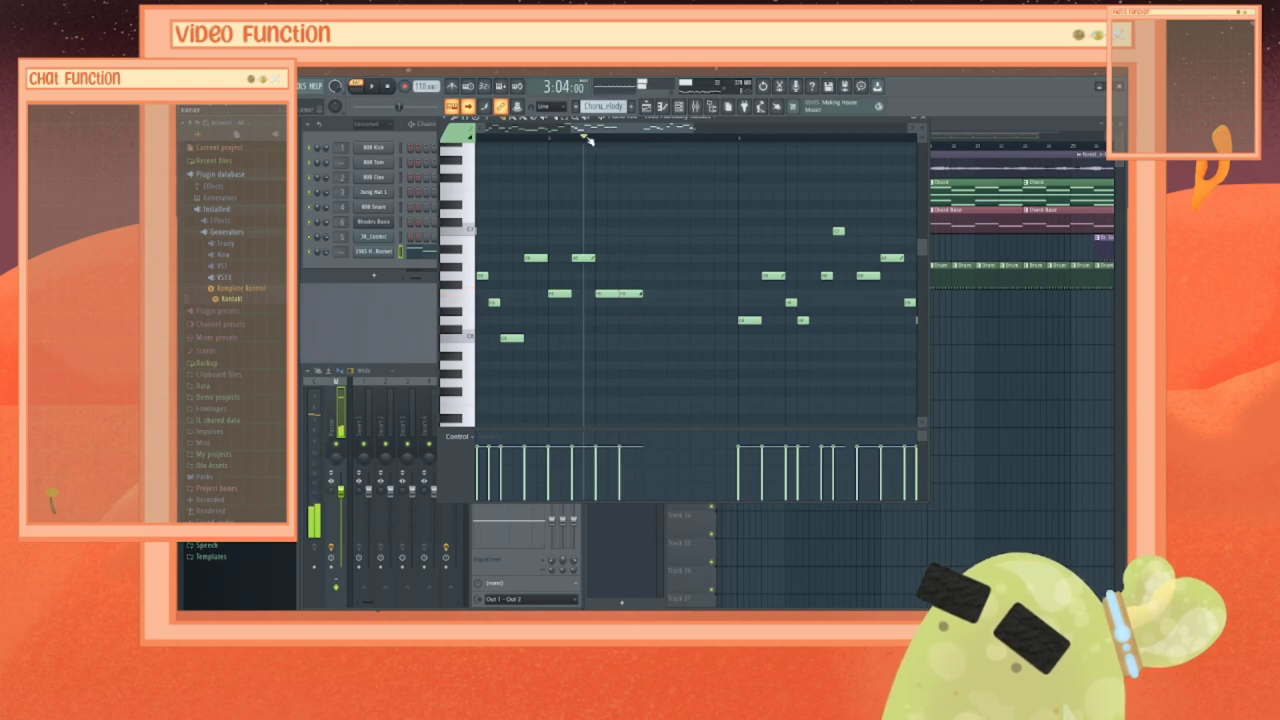
{"action": "key", "text": "space"}
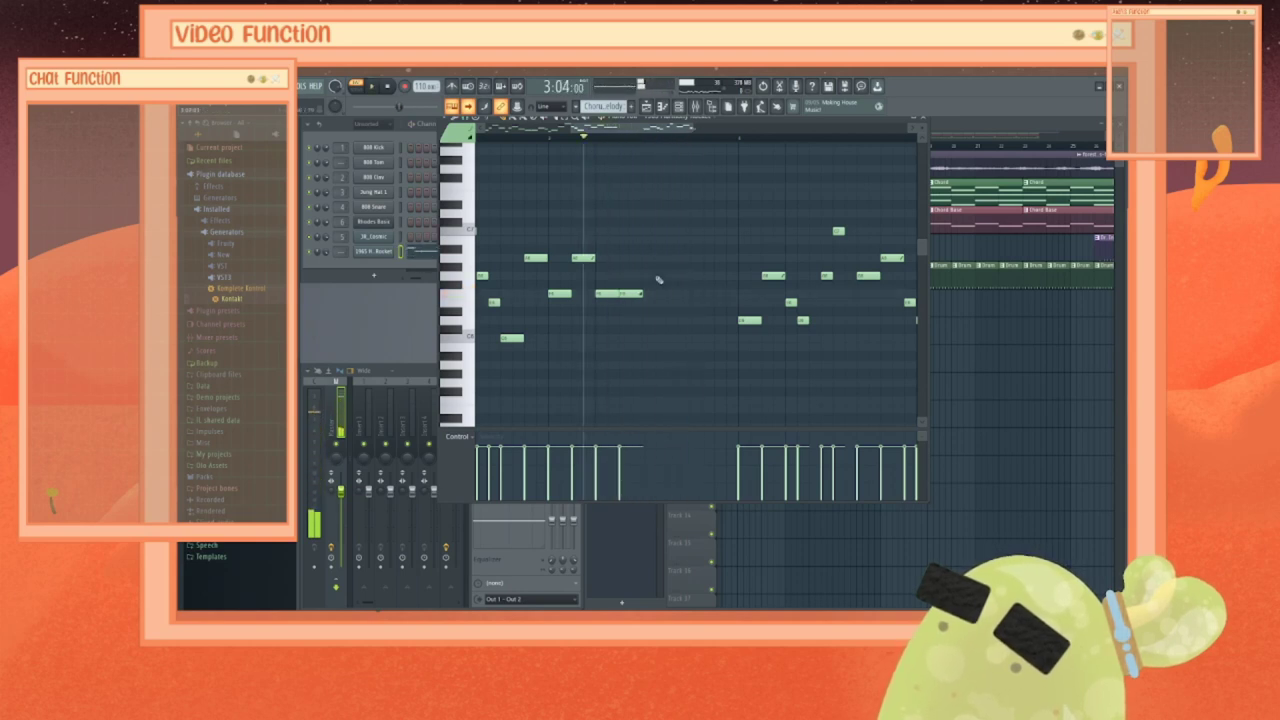
Step: Raise the last F6 eighth note in bar 3 to G6 and play the phrase back
{"action": "left_click_drag", "start_coordinate": [630, 293], "coordinate": [627, 274]}
{"action": "key", "text": "space"}
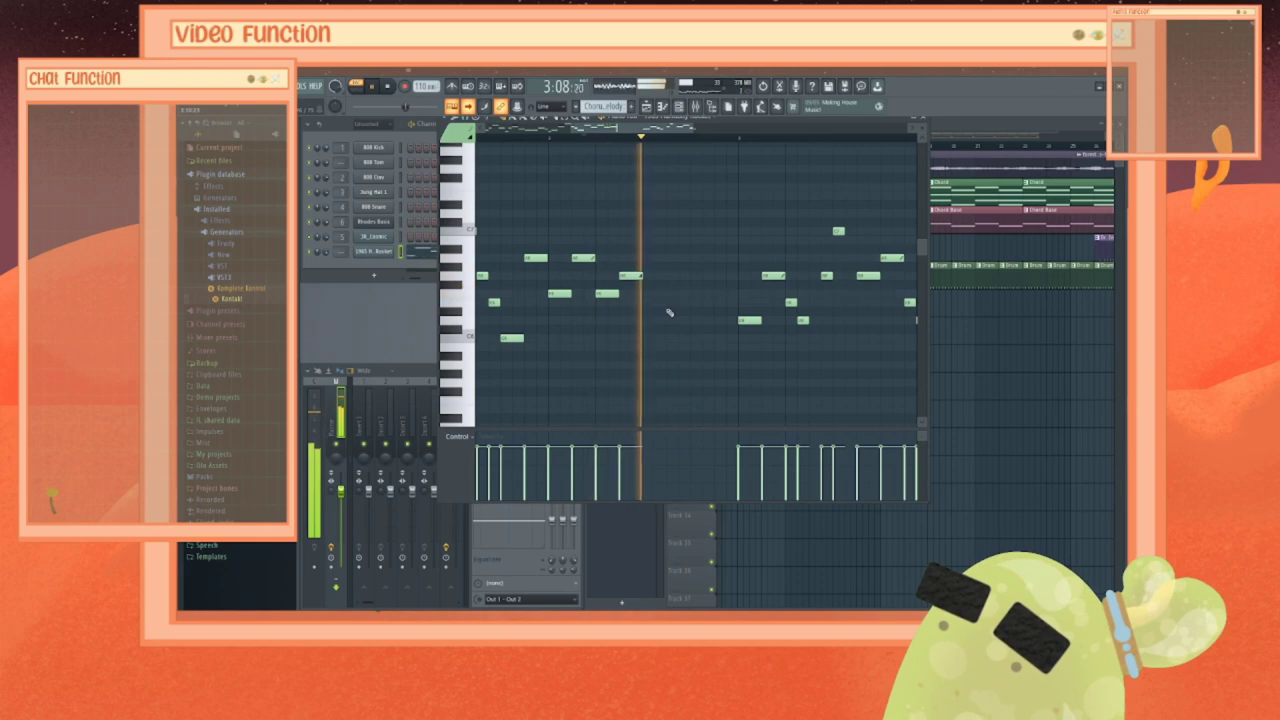
{"action": "key", "text": "space"}
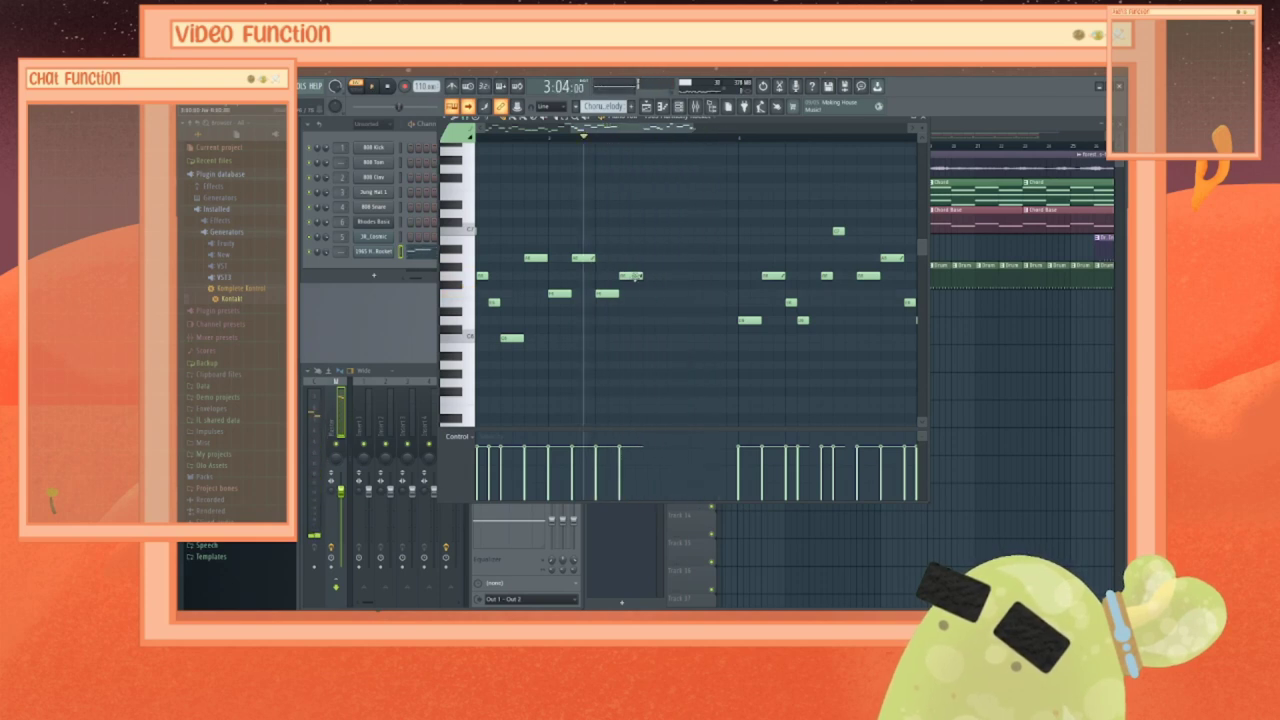
{"action": "right_click", "coordinate": [634, 276]}
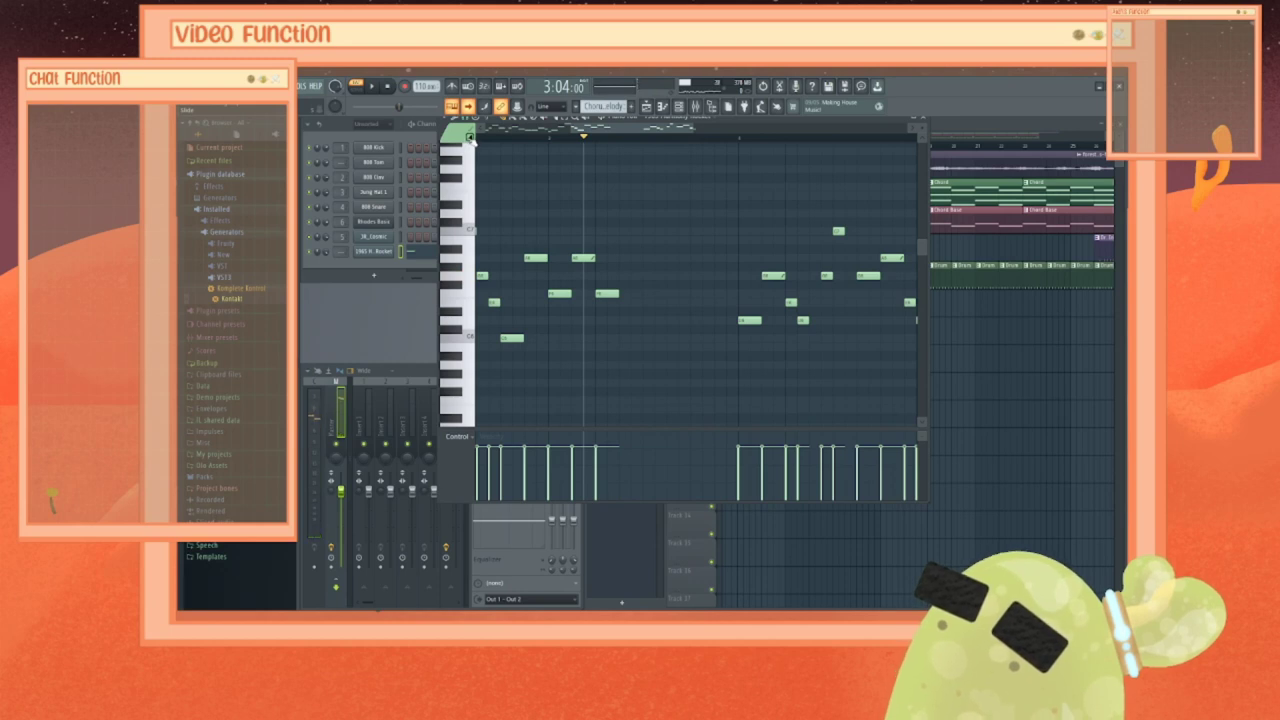
{"action": "left_click", "coordinate": [634, 277]}
{"action": "double_click", "coordinate": [634, 277]}
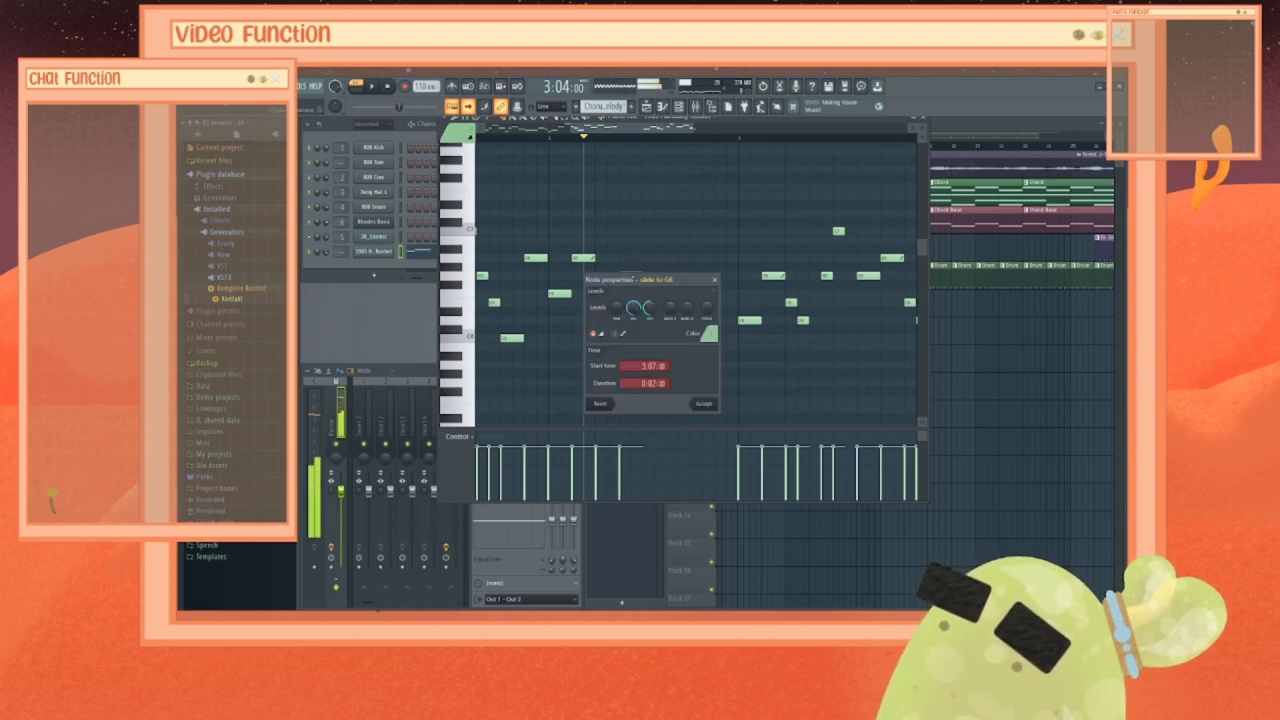
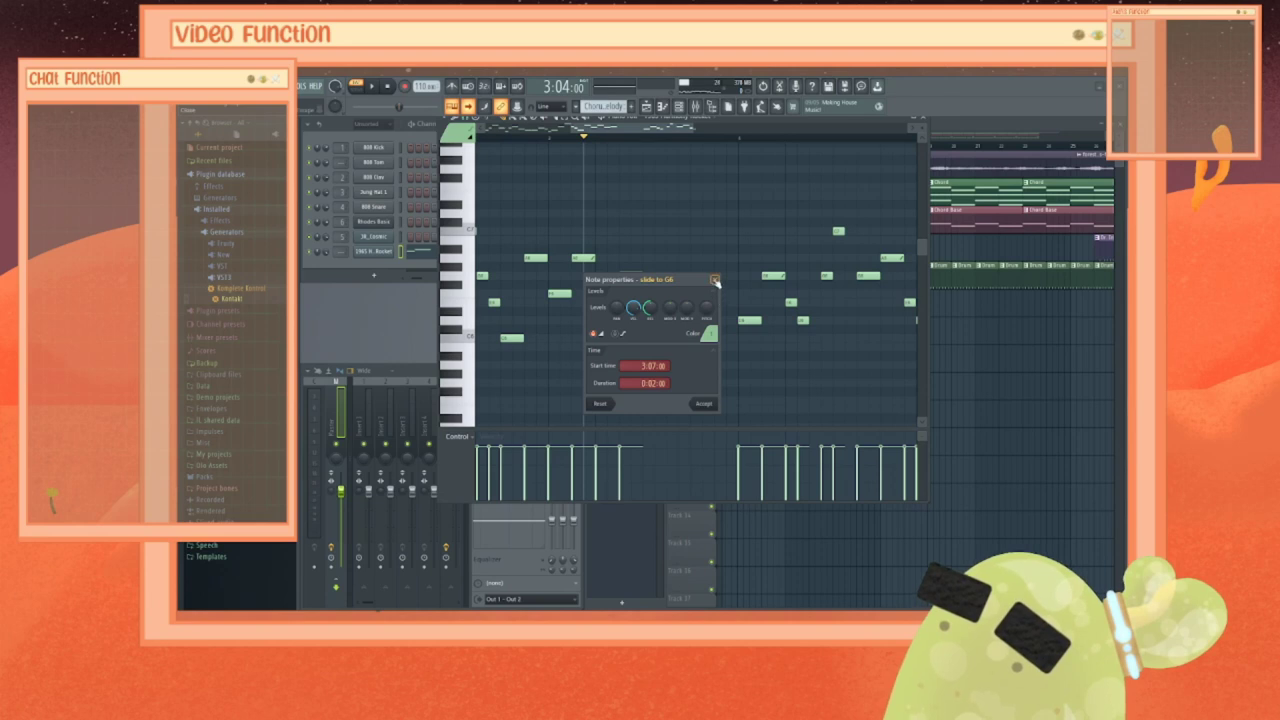
{"action": "left_click", "coordinate": [714, 280]}
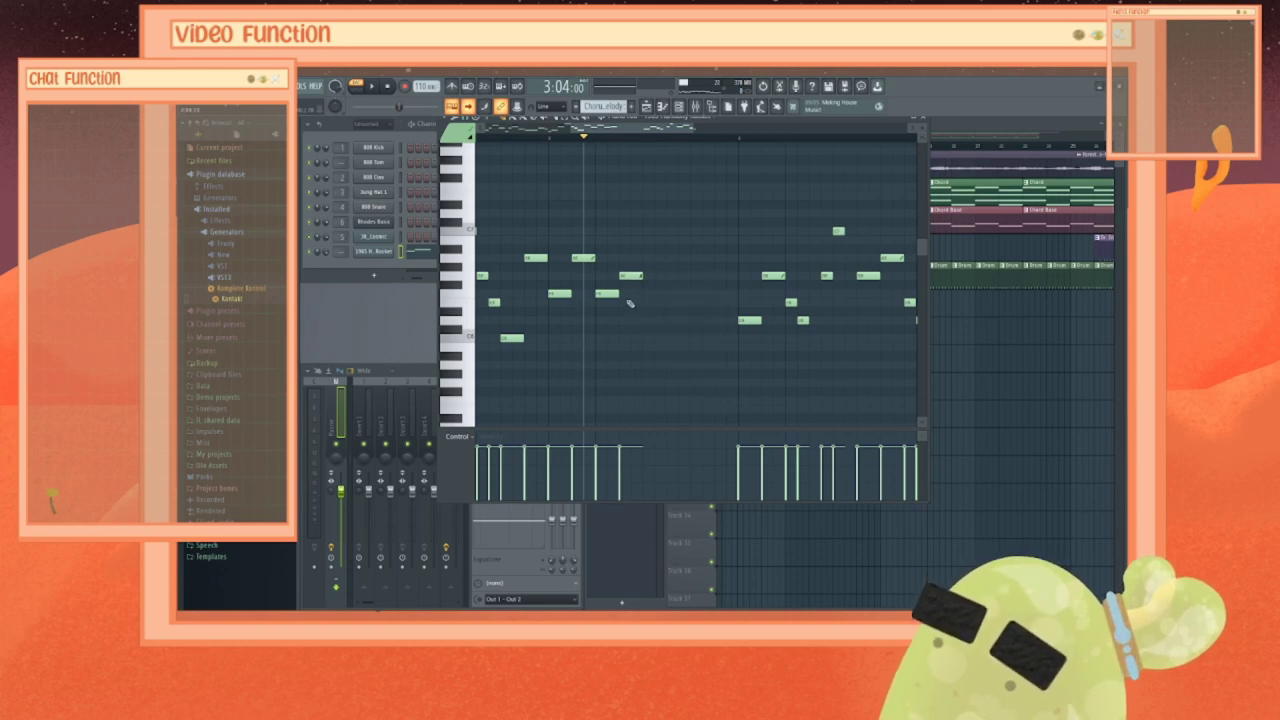
Step: Lower the last G6 eighth note in bar 3 to C6, add an F6 eighth note directly after it, and play the phrase
{"action": "left_click_drag", "start_coordinate": [630, 275], "coordinate": [630, 338]}
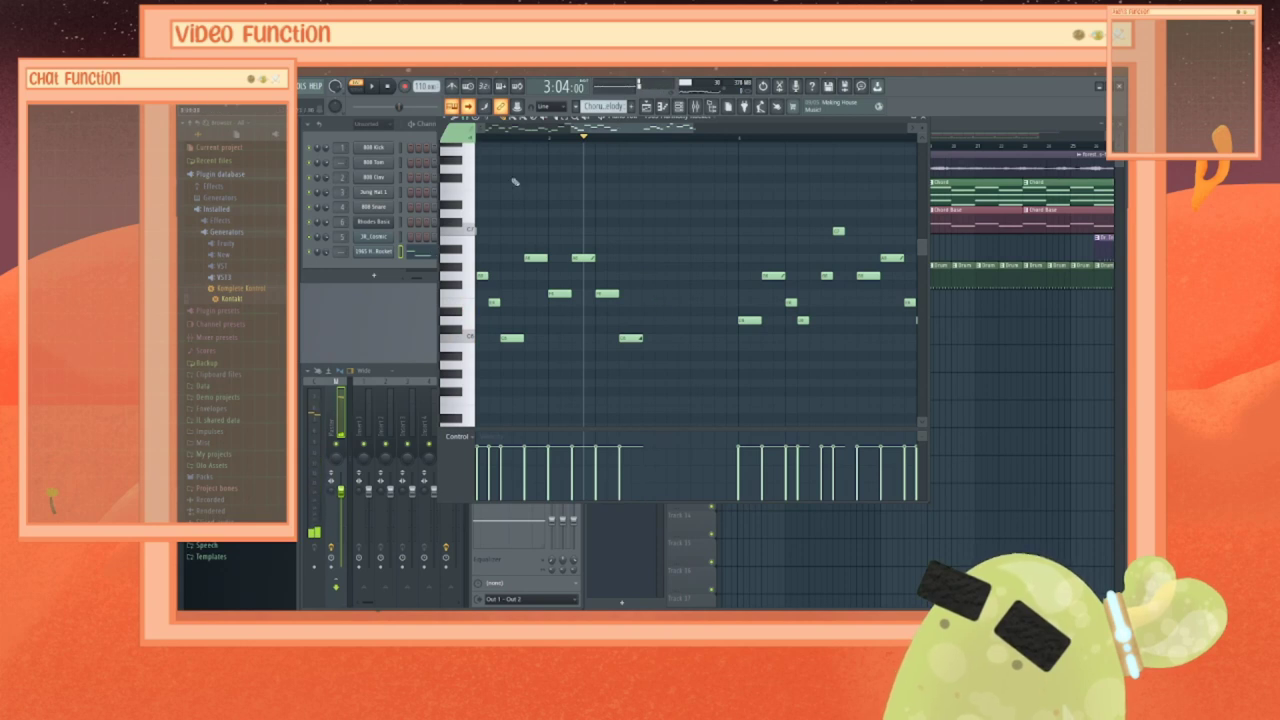
{"action": "left_click", "coordinate": [648, 294]}
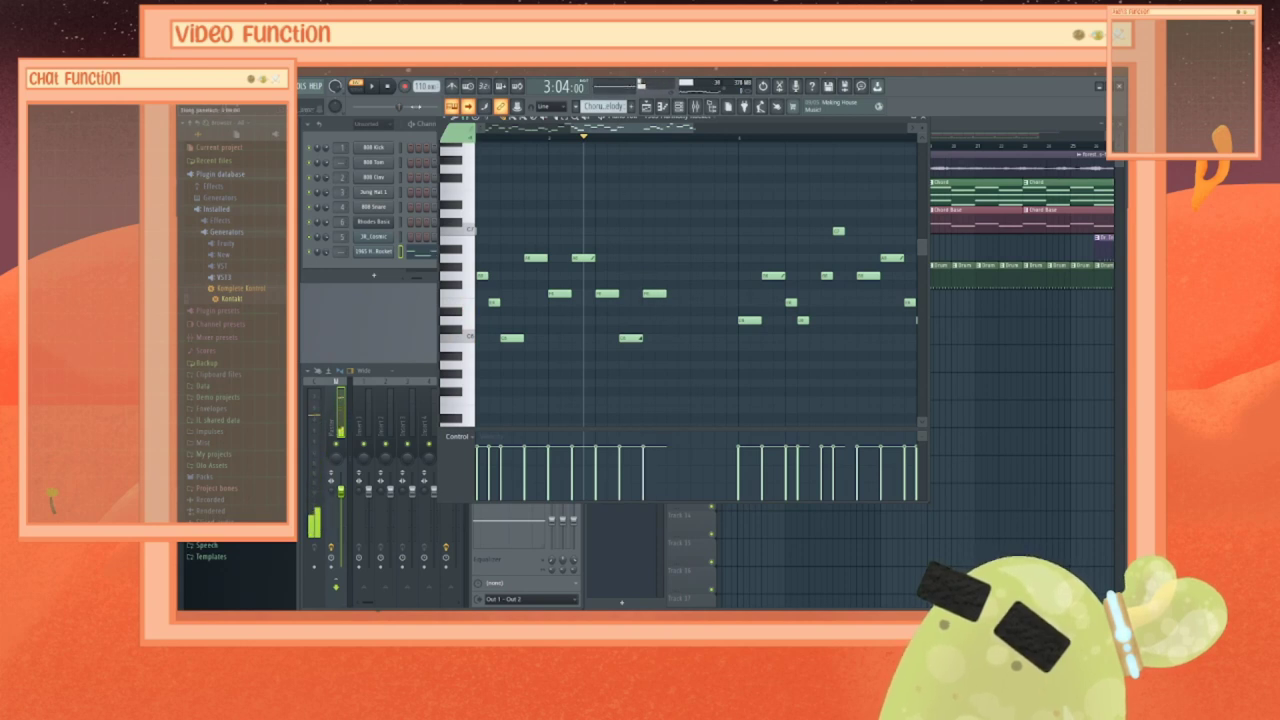
{"action": "left_click", "coordinate": [373, 88]}
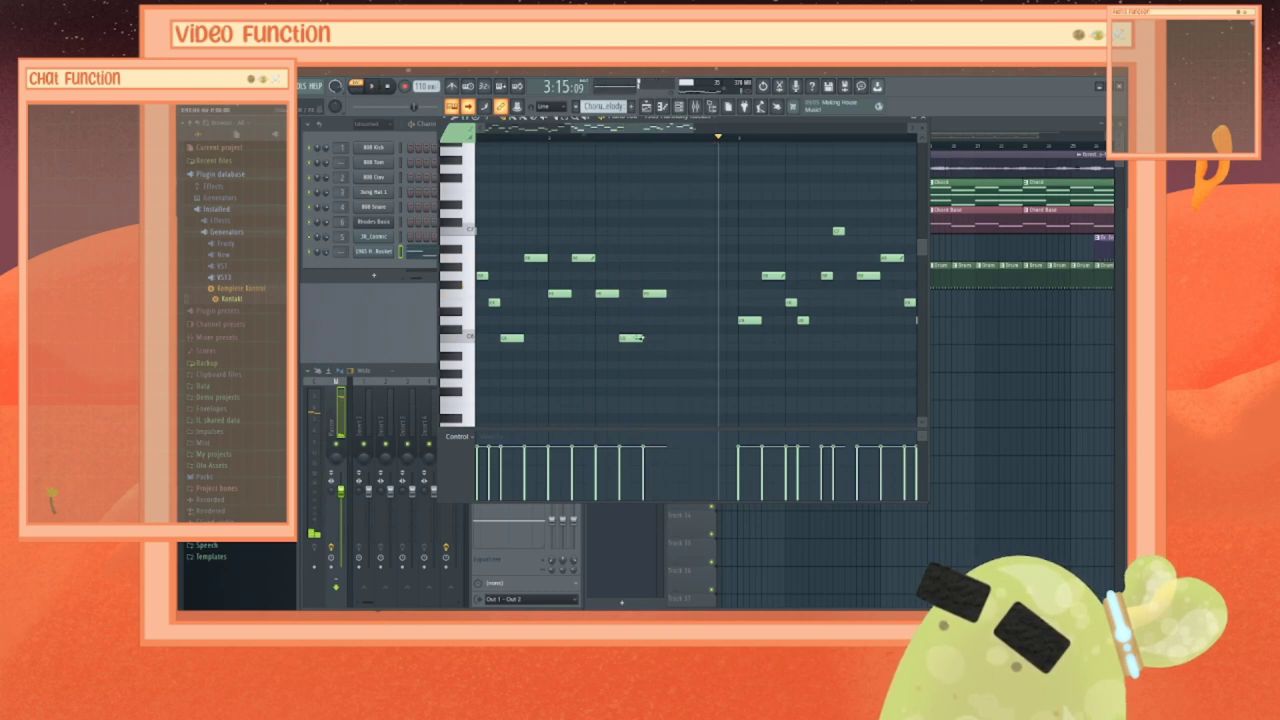
Step: Lengthen bar 3's C6 to three sixteenths, place the following F6 right after it at three sixteenths long, and play back from 3:03:00
{"action": "left_click_drag", "start_coordinate": [652, 297], "coordinate": [684, 294]}
{"action": "key", "text": "space"}
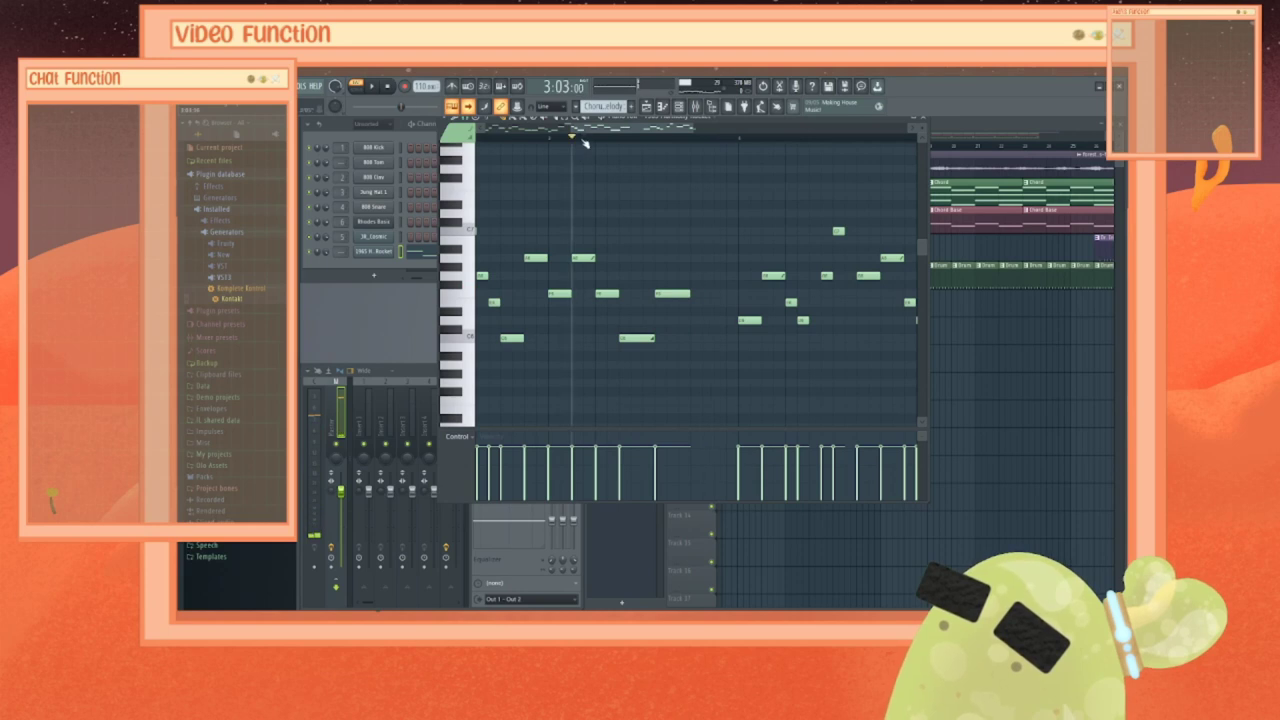
{"action": "left_click", "coordinate": [371, 87]}
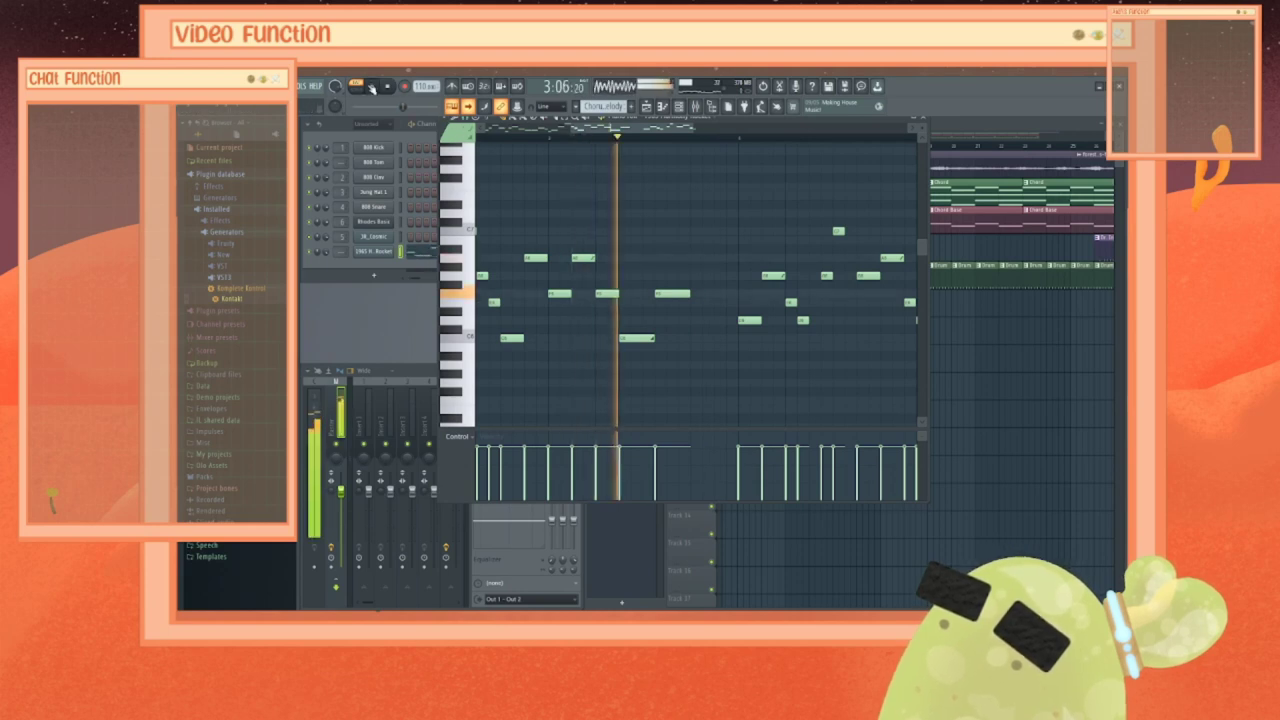
{"action": "left_click", "coordinate": [371, 87]}
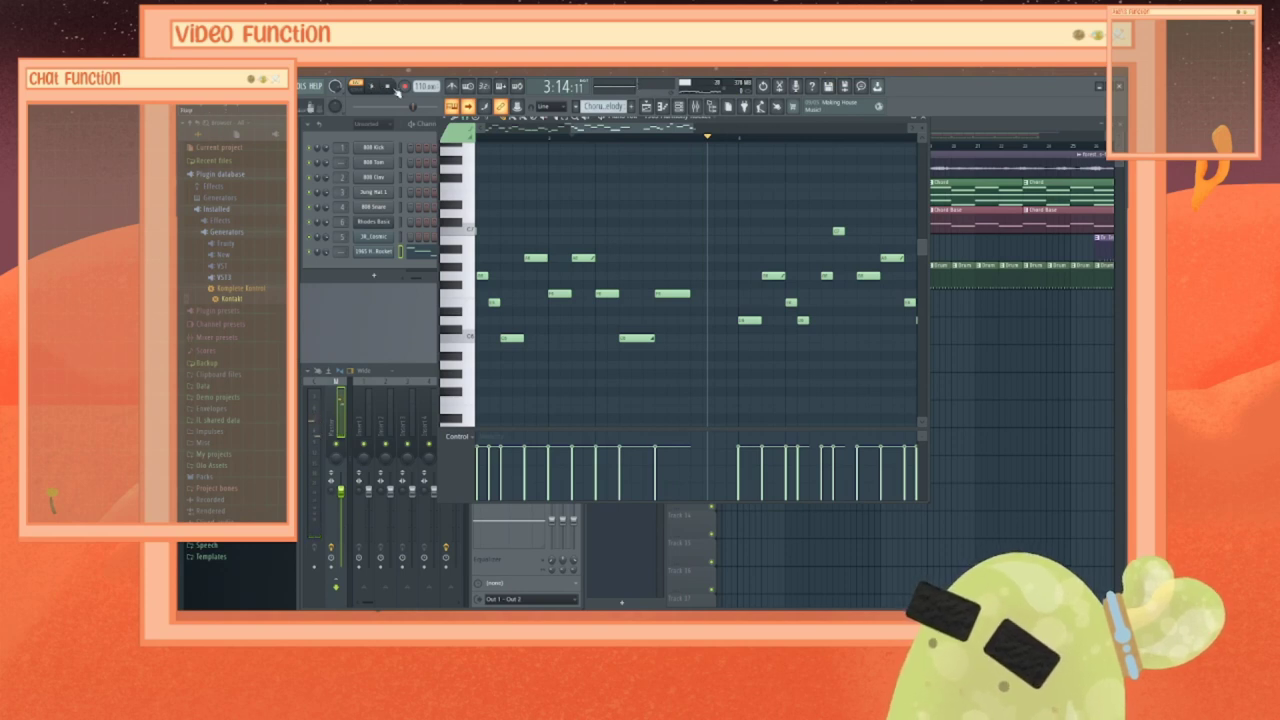
Step: Lower bar 3's three F6 notes to E6 and replace its long C6 with an eighth-note C6
{"action": "right_click", "coordinate": [636, 338]}
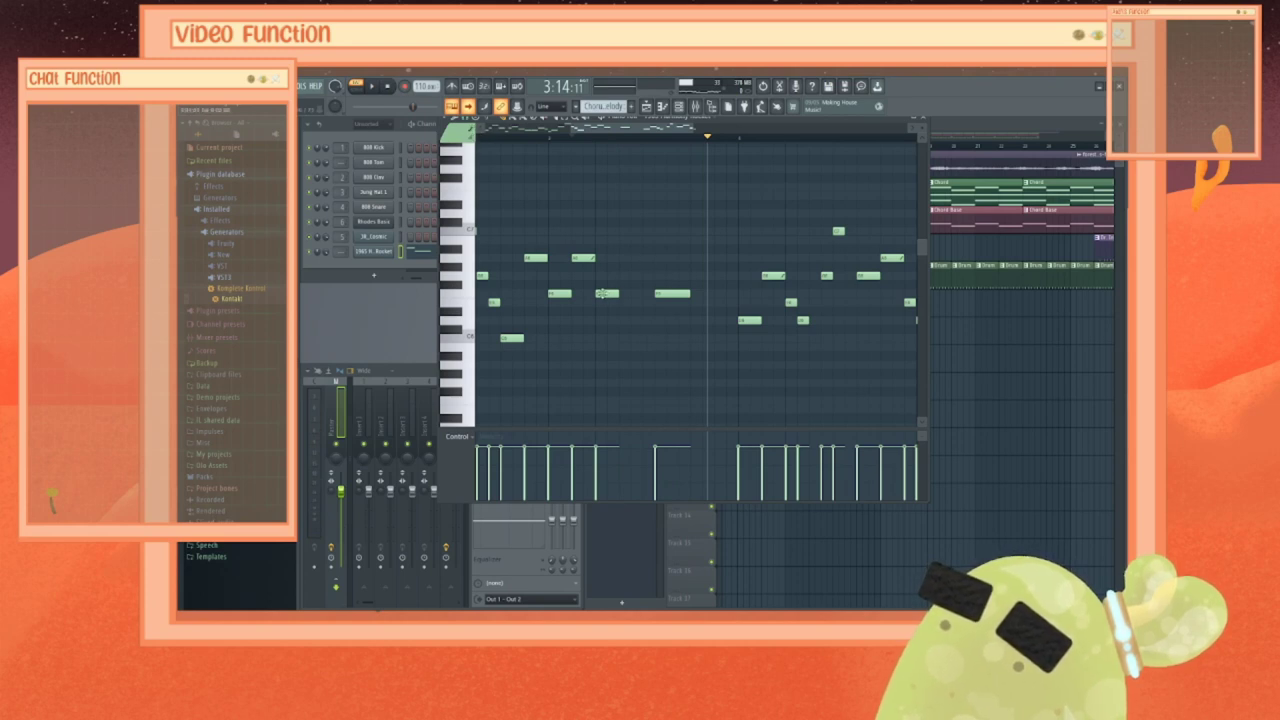
{"action": "left_click_drag", "start_coordinate": [551, 283], "coordinate": [675, 302]}
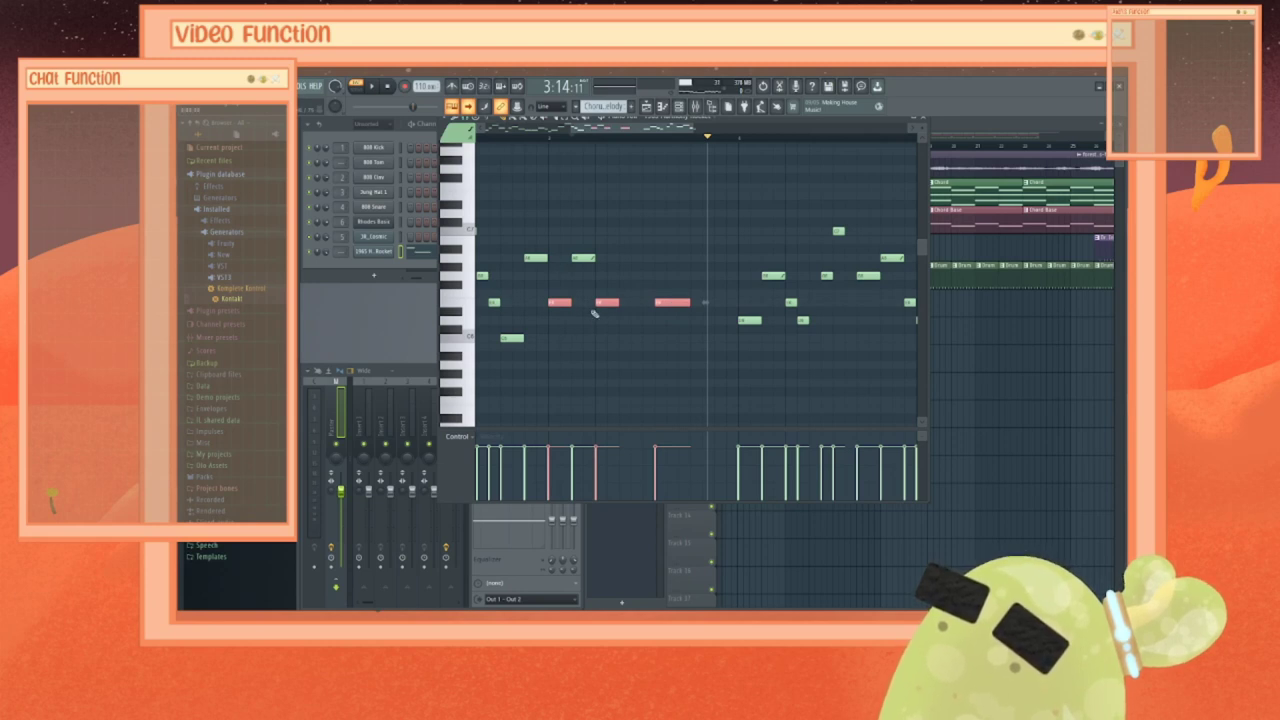
{"action": "left_click", "coordinate": [630, 260]}
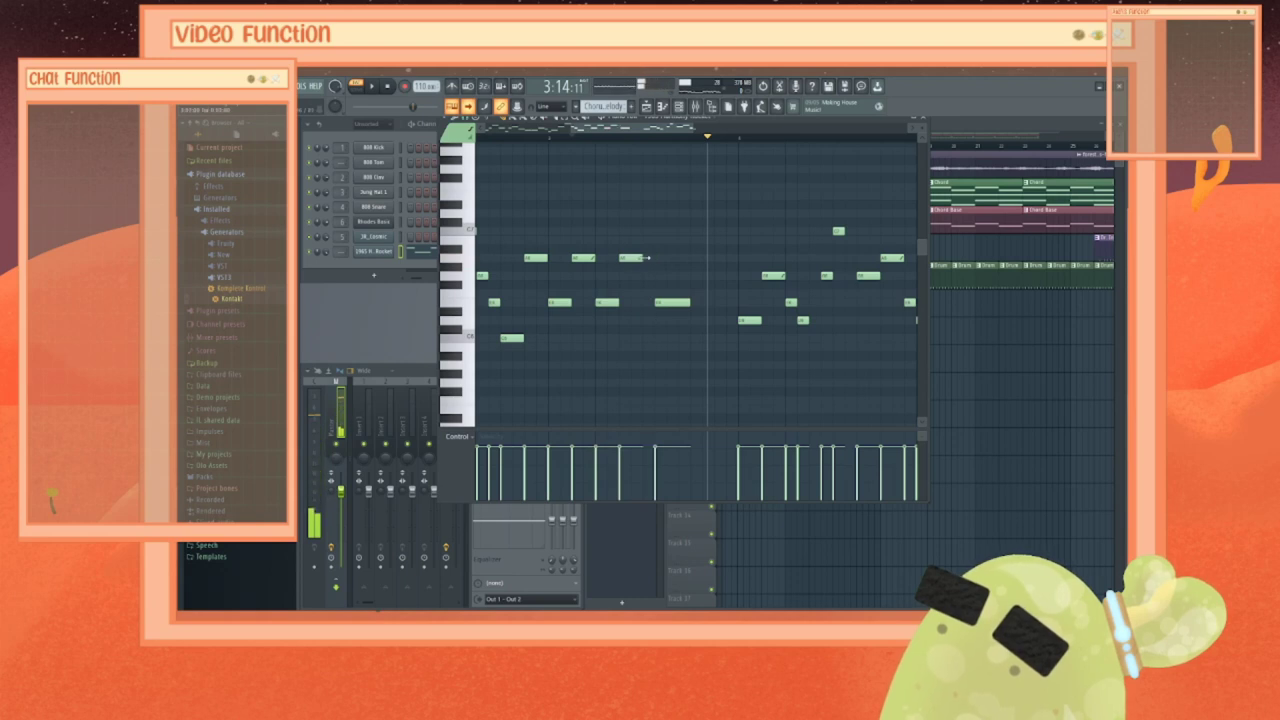
{"action": "left_click_drag", "start_coordinate": [628, 256], "coordinate": [630, 338]}
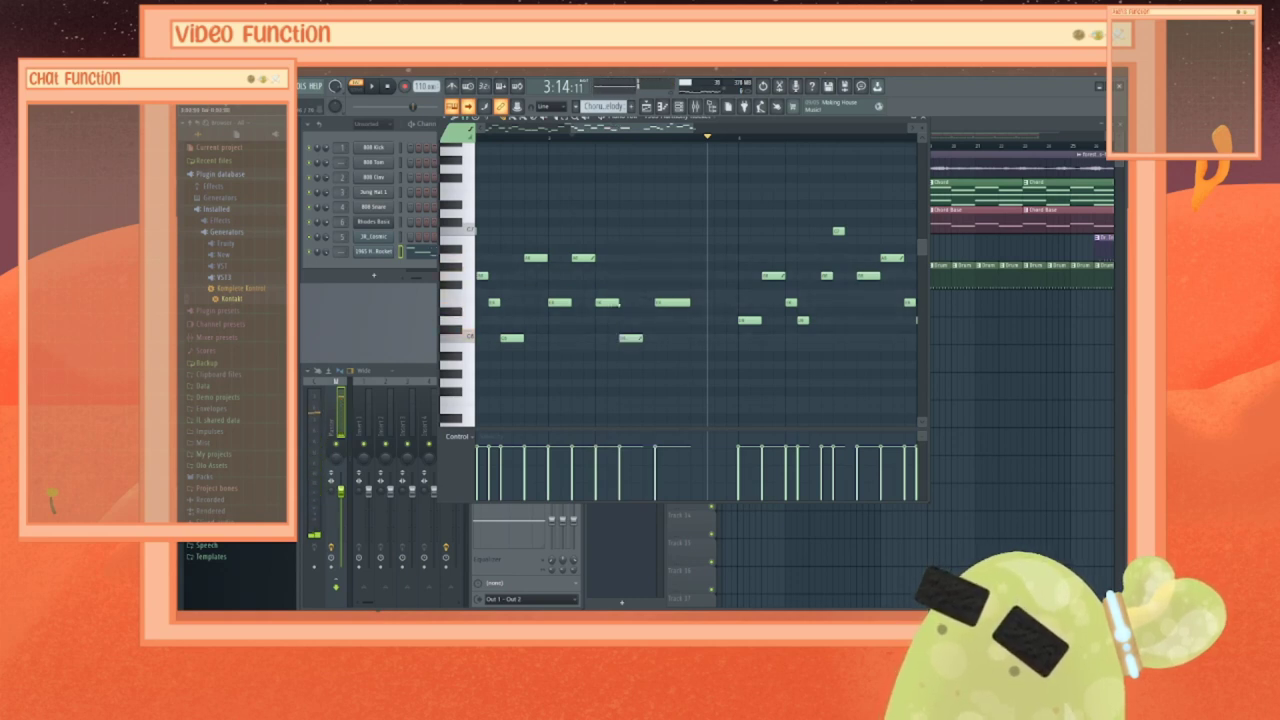
Step: Play back from 2:16:00 and rework bar 3's last E6 into two consecutive eighth notes starting right after the C6
{"action": "left_click", "coordinate": [551, 134]}
{"action": "key", "text": "space"}
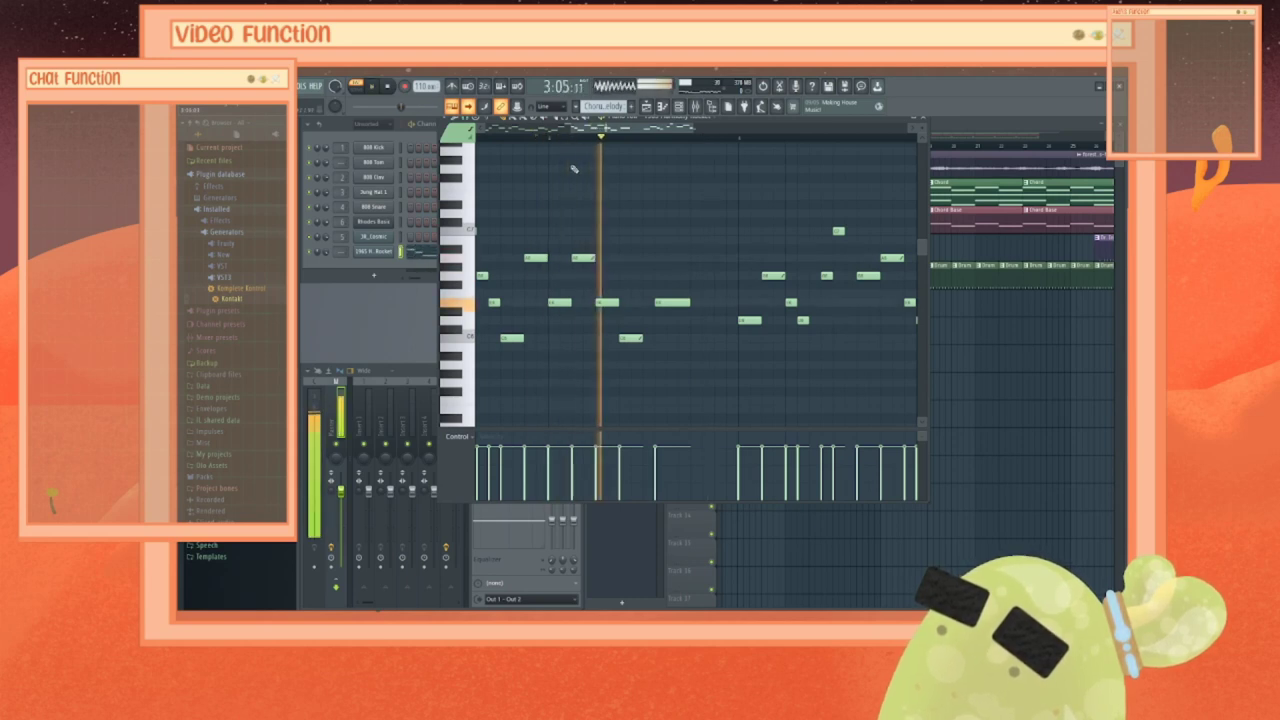
{"action": "key", "text": "space"}
{"action": "left_click_drag", "start_coordinate": [684, 303], "coordinate": [660, 303]}
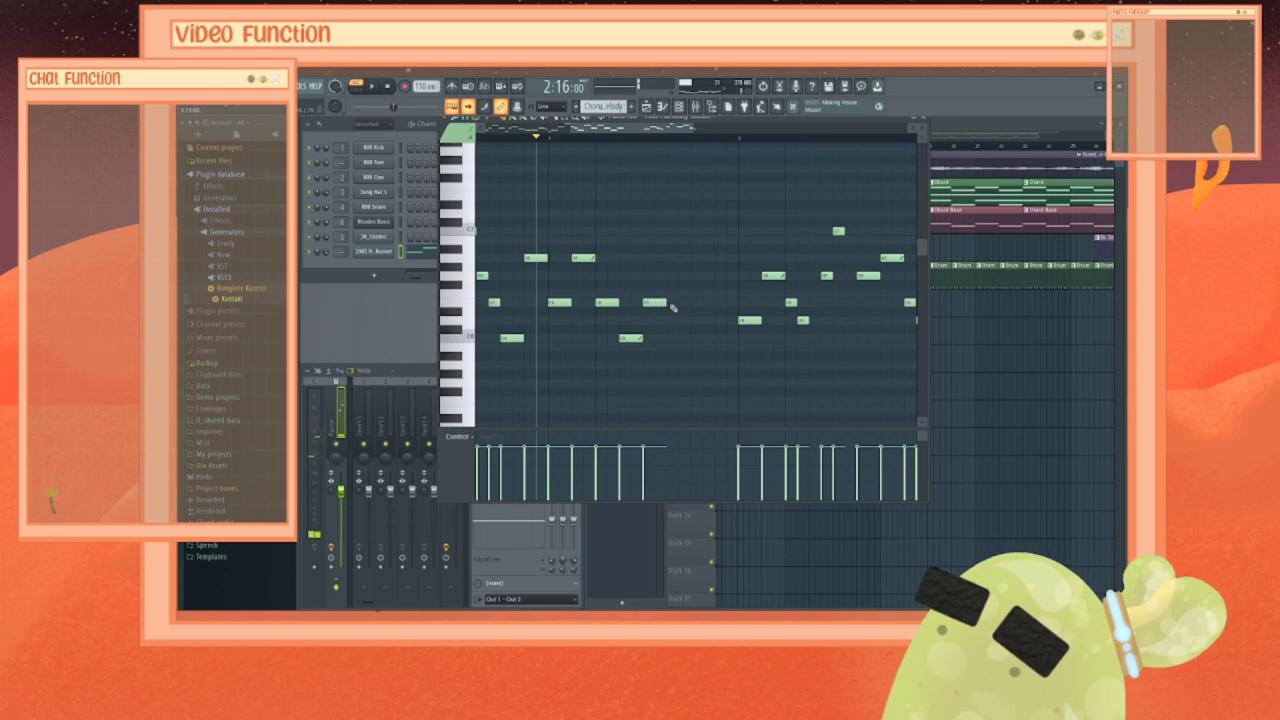
{"action": "left_click", "coordinate": [673, 305]}
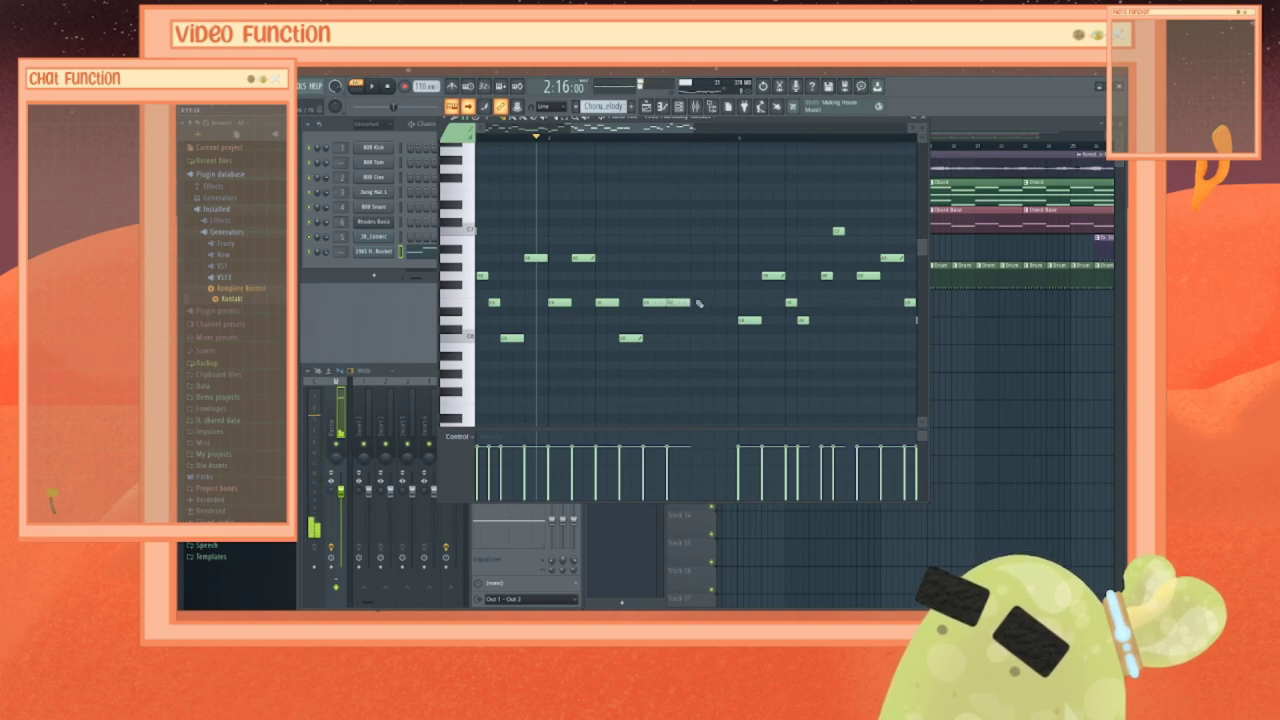
Step: Finish bar 3 with a sixteenth G6, an eighth C7 and a sixteenth G6, and play the phrase back
{"action": "left_click", "coordinate": [695, 276]}
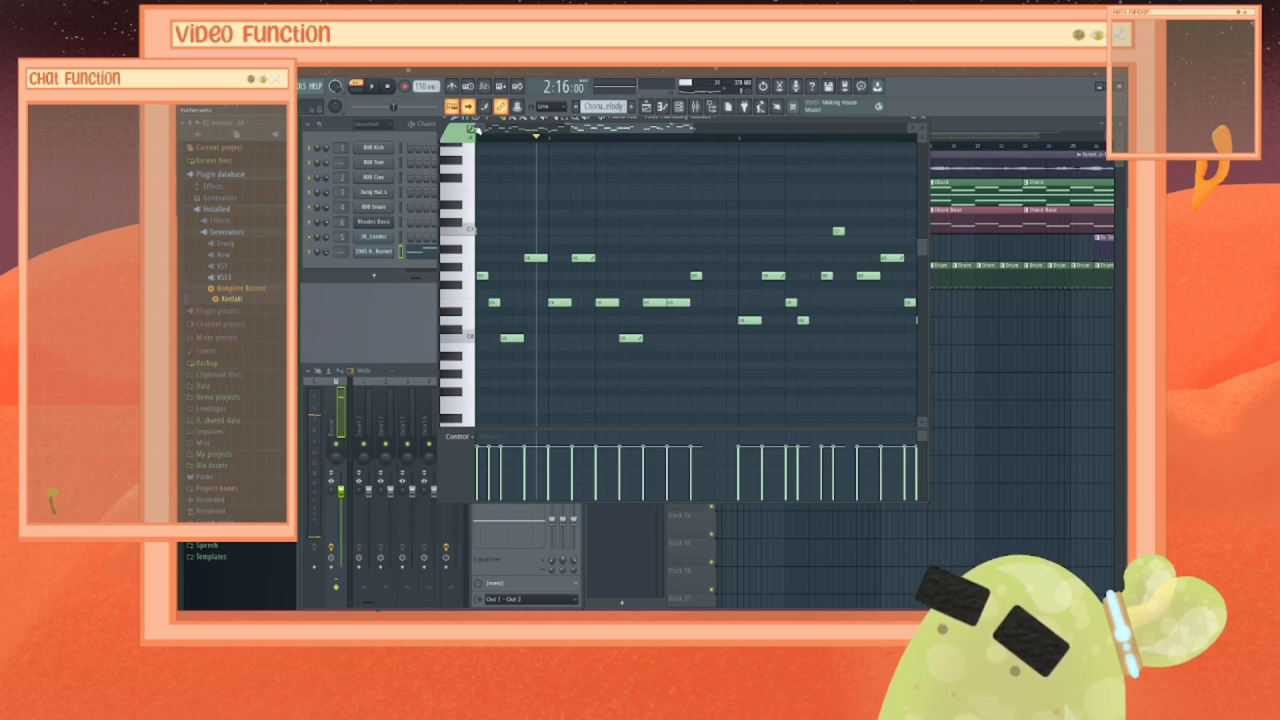
{"action": "left_click", "coordinate": [709, 259]}
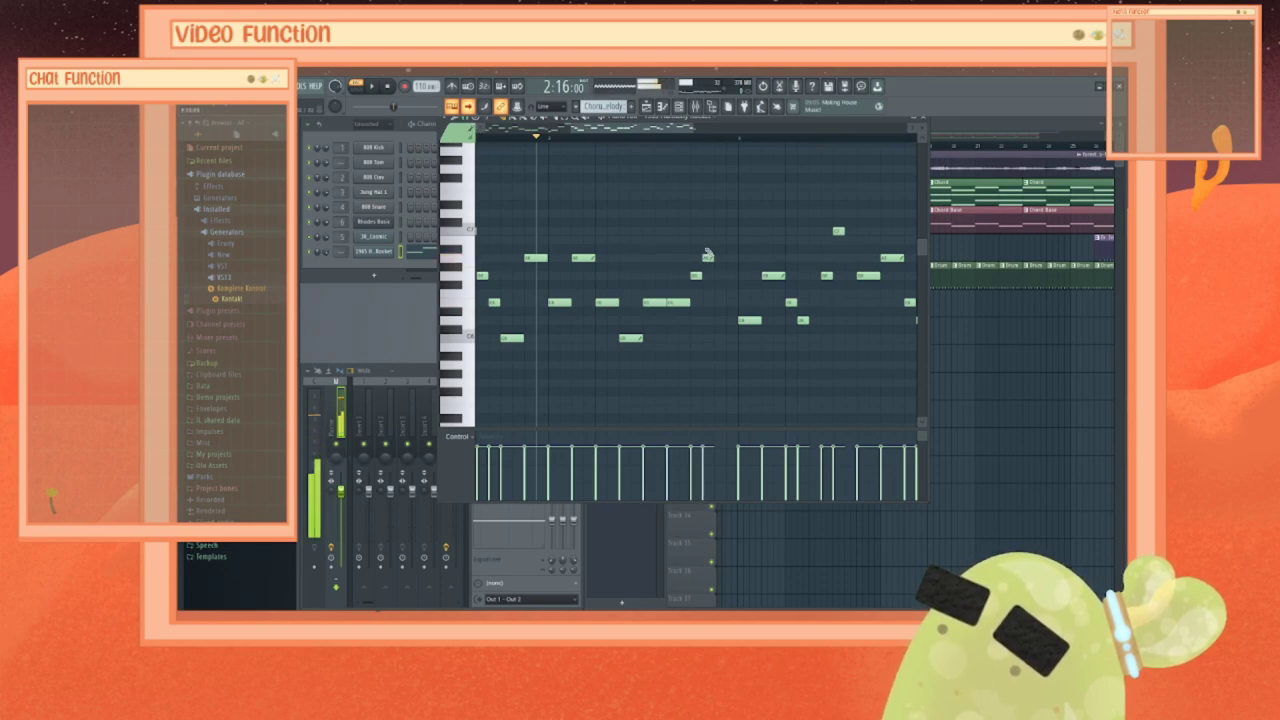
{"action": "right_click", "coordinate": [708, 258]}
{"action": "left_click", "coordinate": [708, 240]}
{"action": "left_click", "coordinate": [708, 240]}
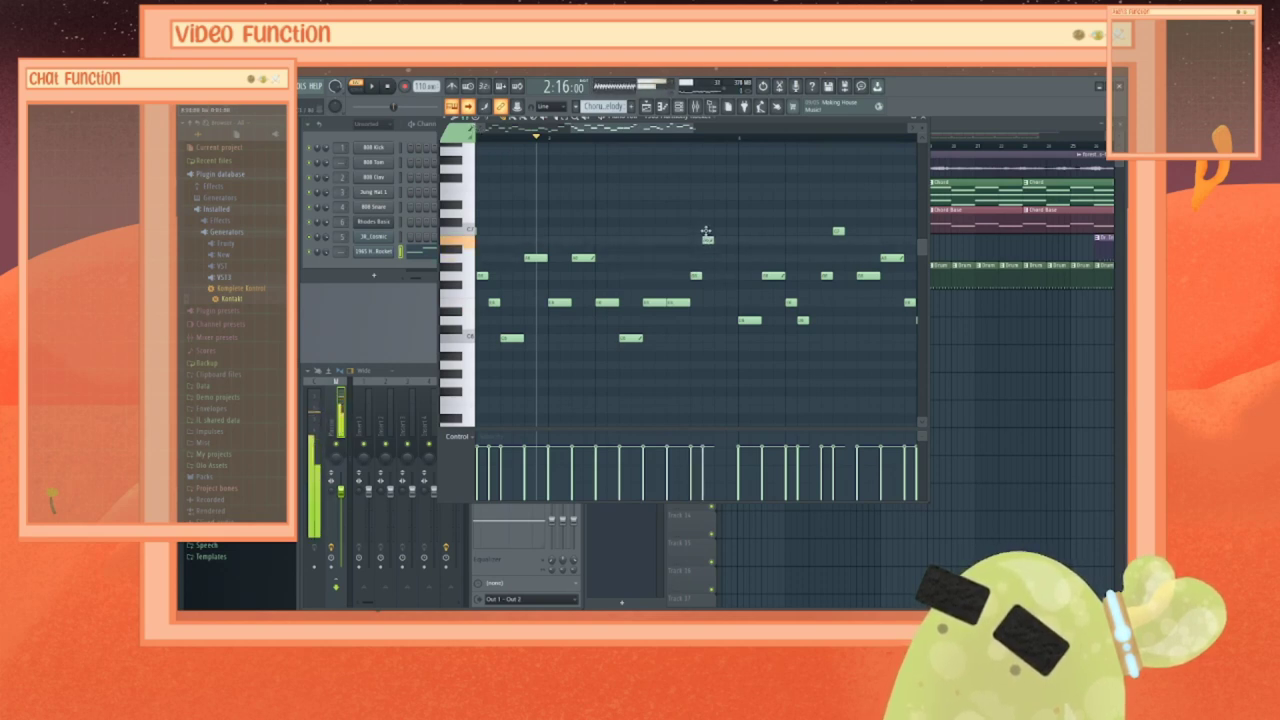
{"action": "left_click_drag", "start_coordinate": [706, 231], "coordinate": [720, 231]}
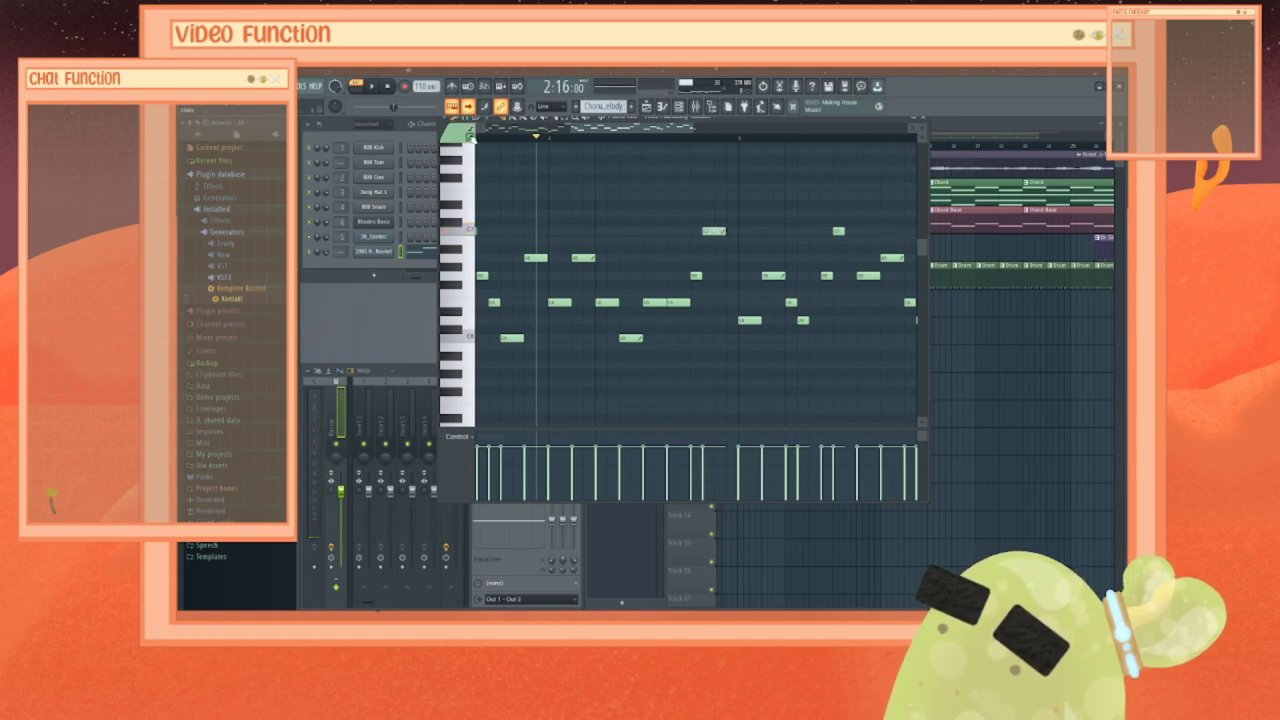
{"action": "left_click", "coordinate": [732, 276]}
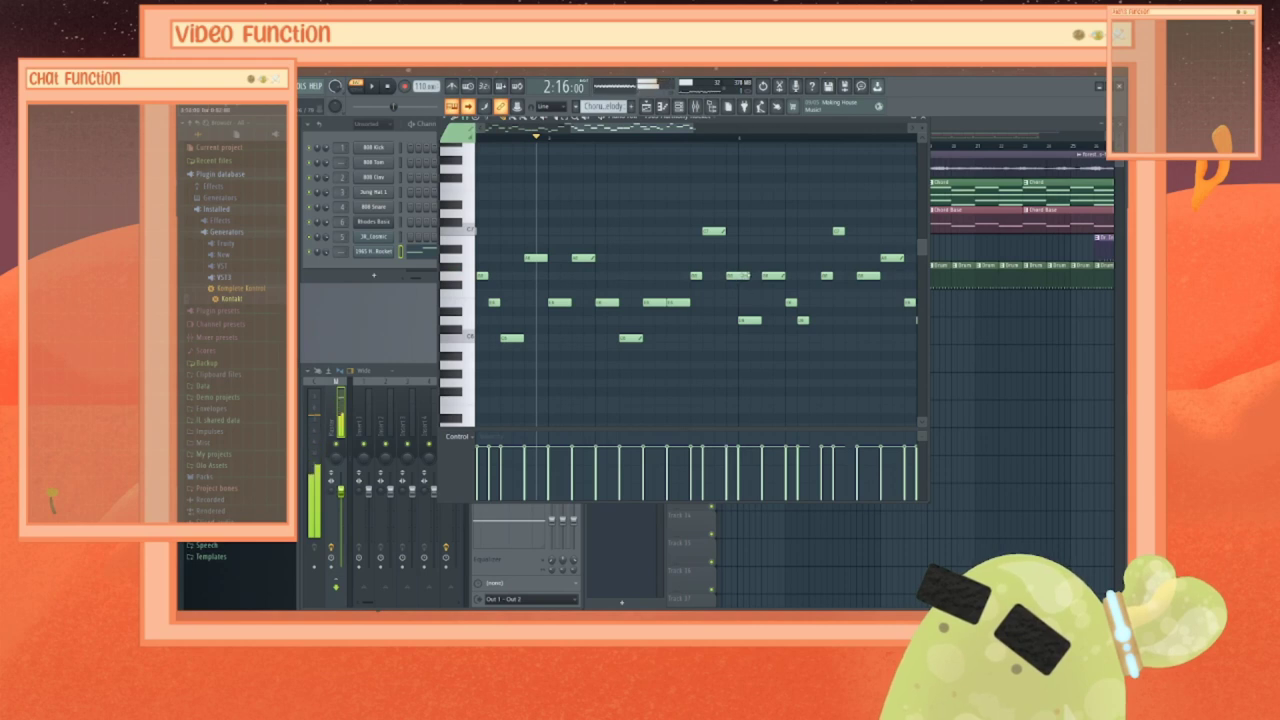
{"action": "key", "text": "space"}
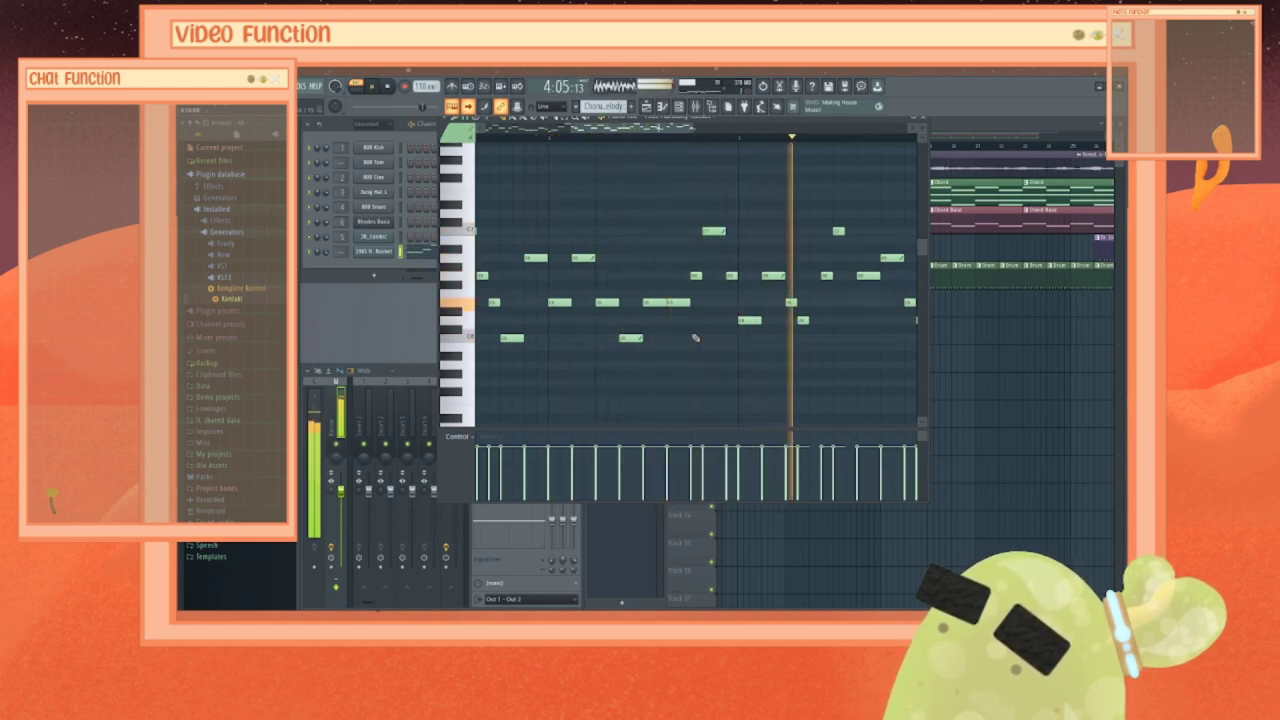
{"action": "key", "text": "space"}
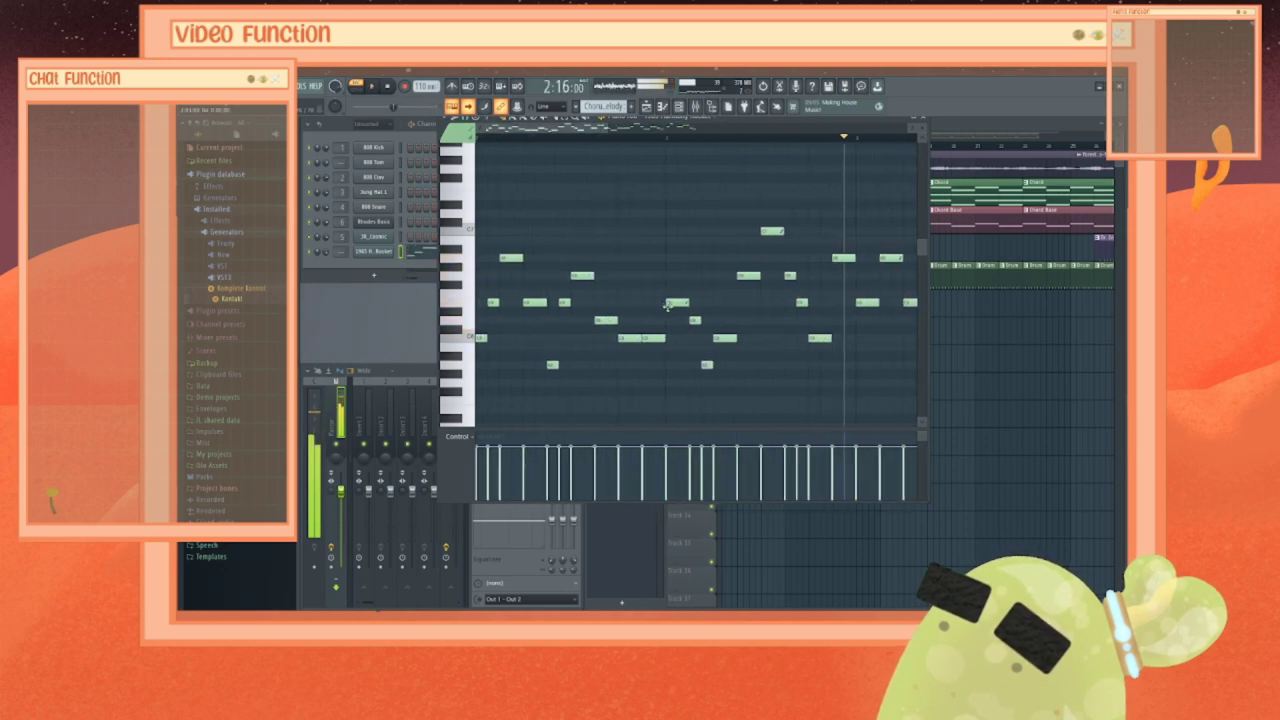
Step: Redivide bar 3's final two E6 eighths into a sixteenth, an eighth and a sixteenth, and play the phrase back
{"action": "left_click_drag", "start_coordinate": [582, 128], "coordinate": [646, 131]}
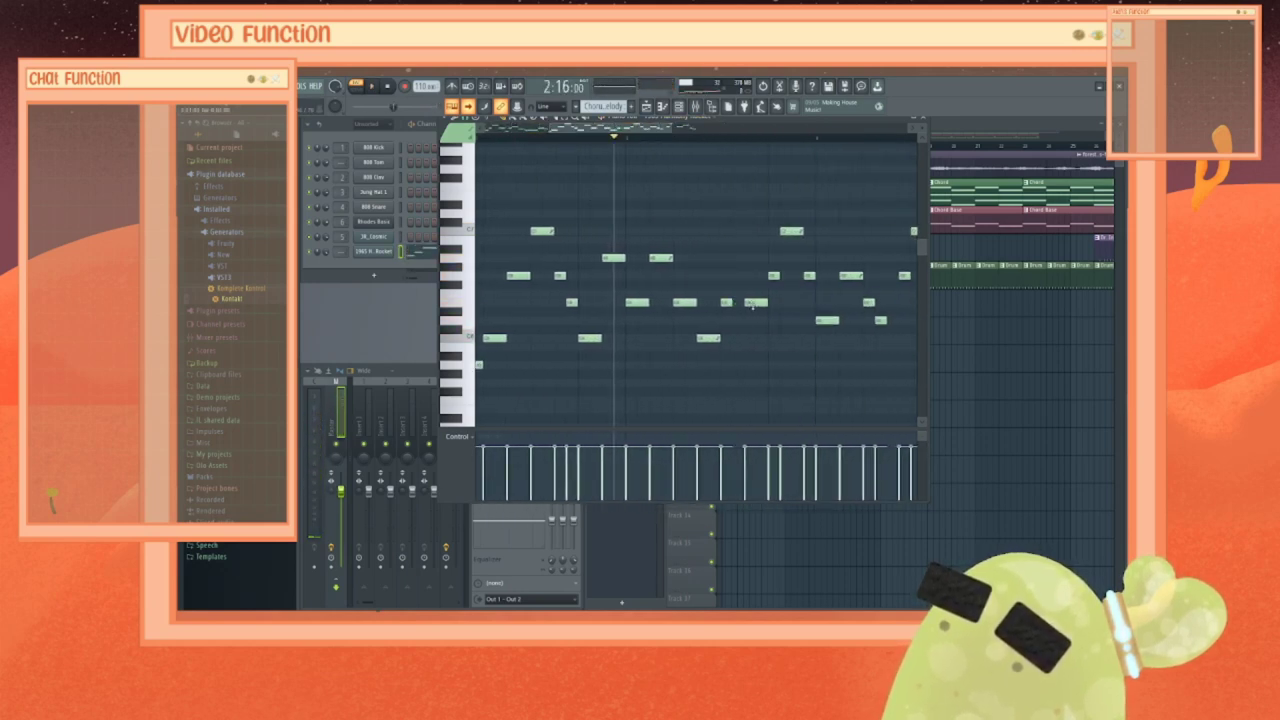
{"action": "left_click", "coordinate": [752, 303]}
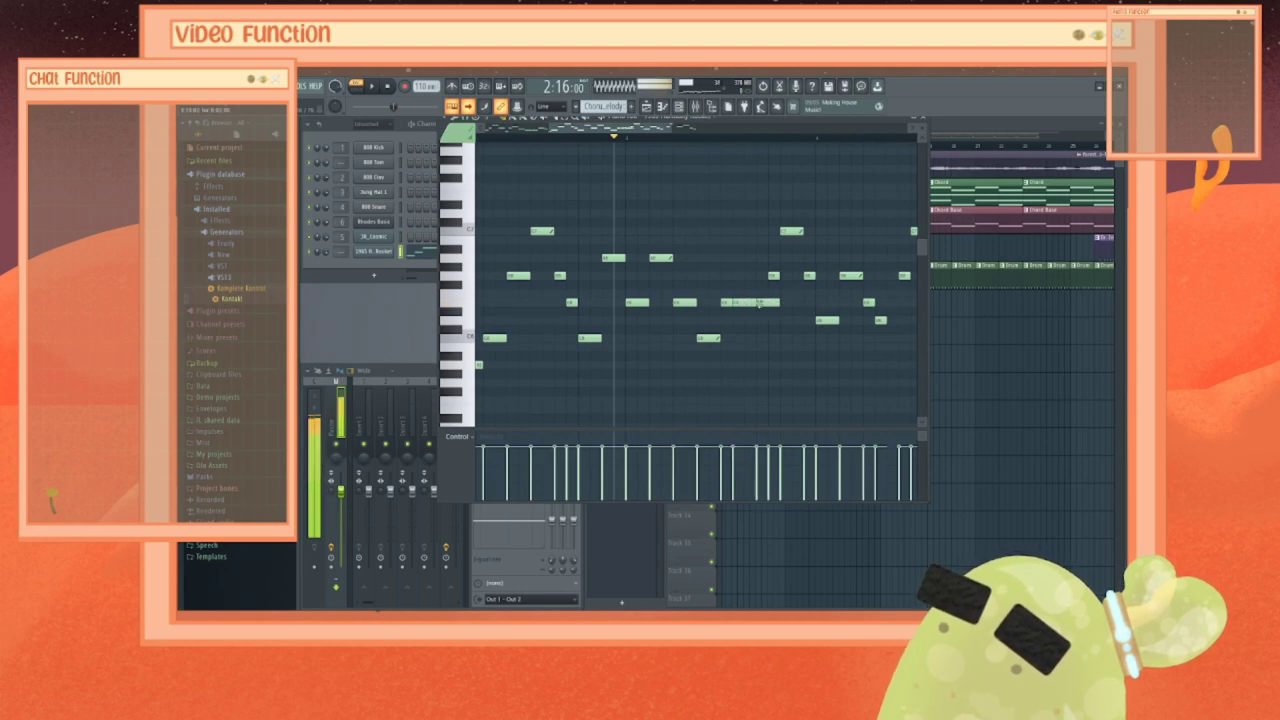
{"action": "key", "text": "space"}
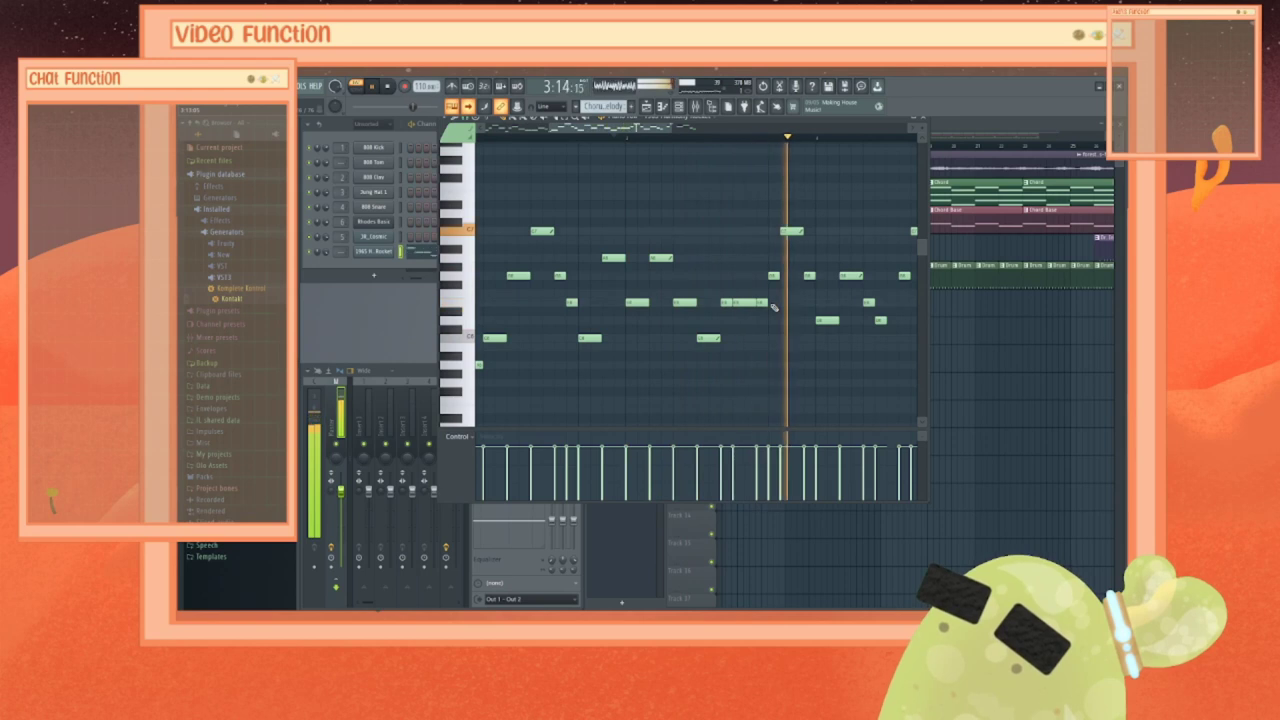
{"action": "key", "text": "space"}
Step: Clone the Chorus Melody pattern and open the copy's 1965 Harmony Rocket notes in the piano roll
{"action": "left_click", "coordinate": [925, 121]}
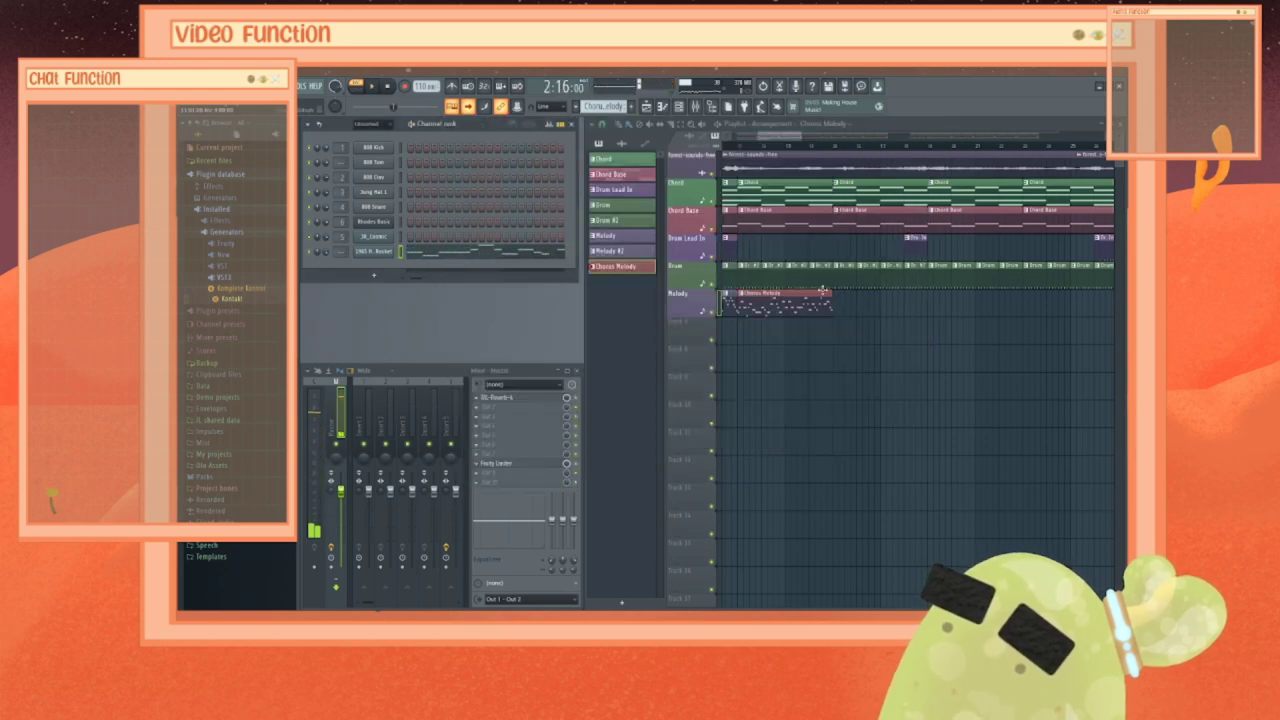
{"action": "right_click", "coordinate": [632, 278]}
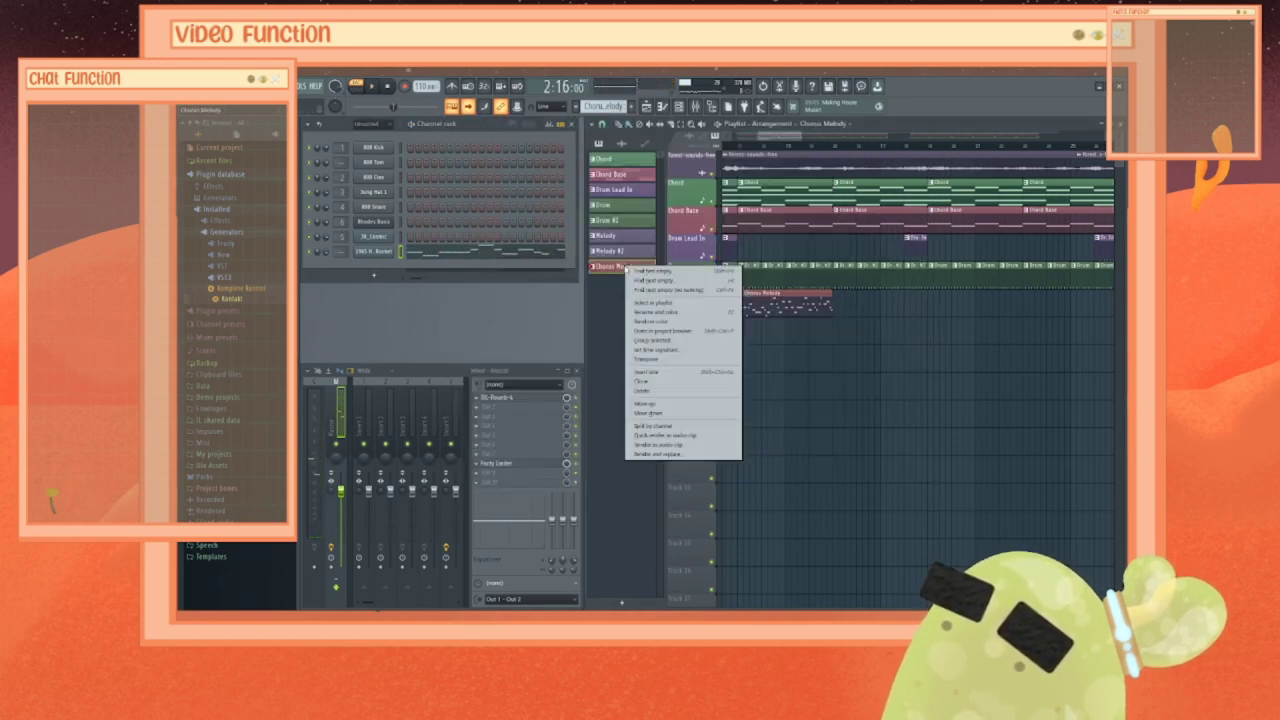
{"action": "left_click", "coordinate": [657, 384]}
{"action": "left_click", "coordinate": [622, 281]}
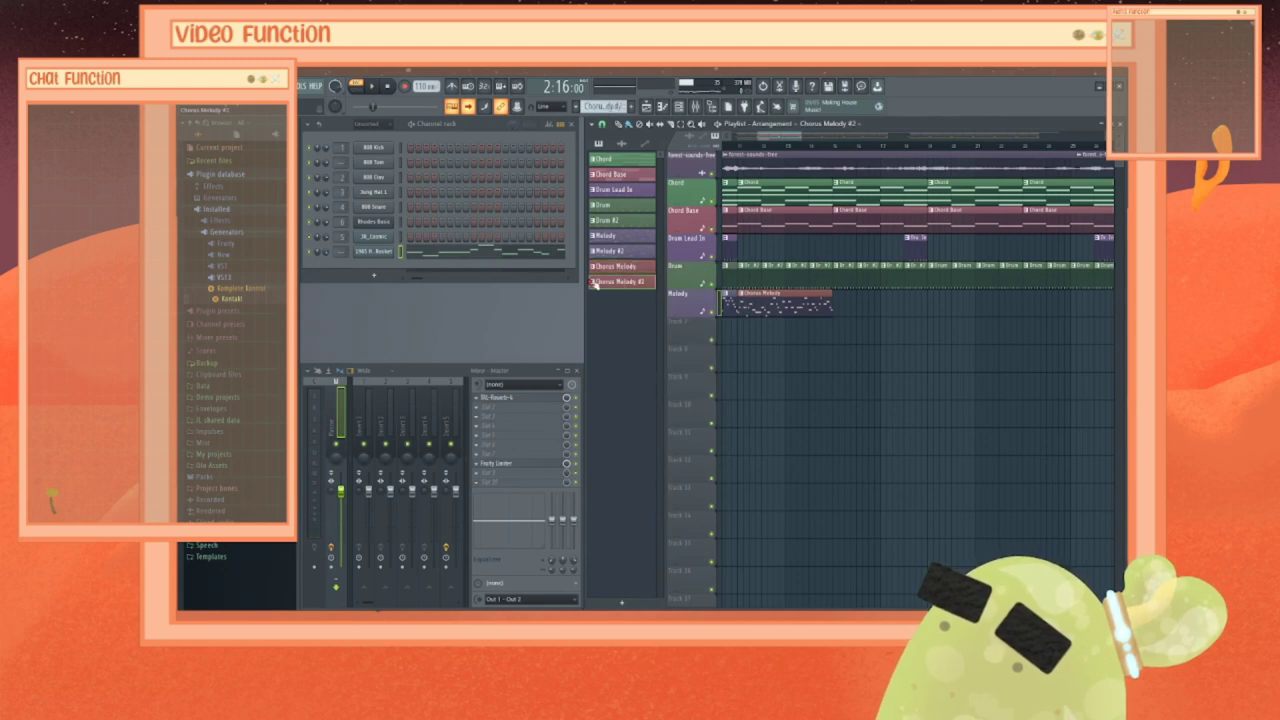
{"action": "right_click", "coordinate": [385, 251]}
{"action": "left_click", "coordinate": [410, 254]}
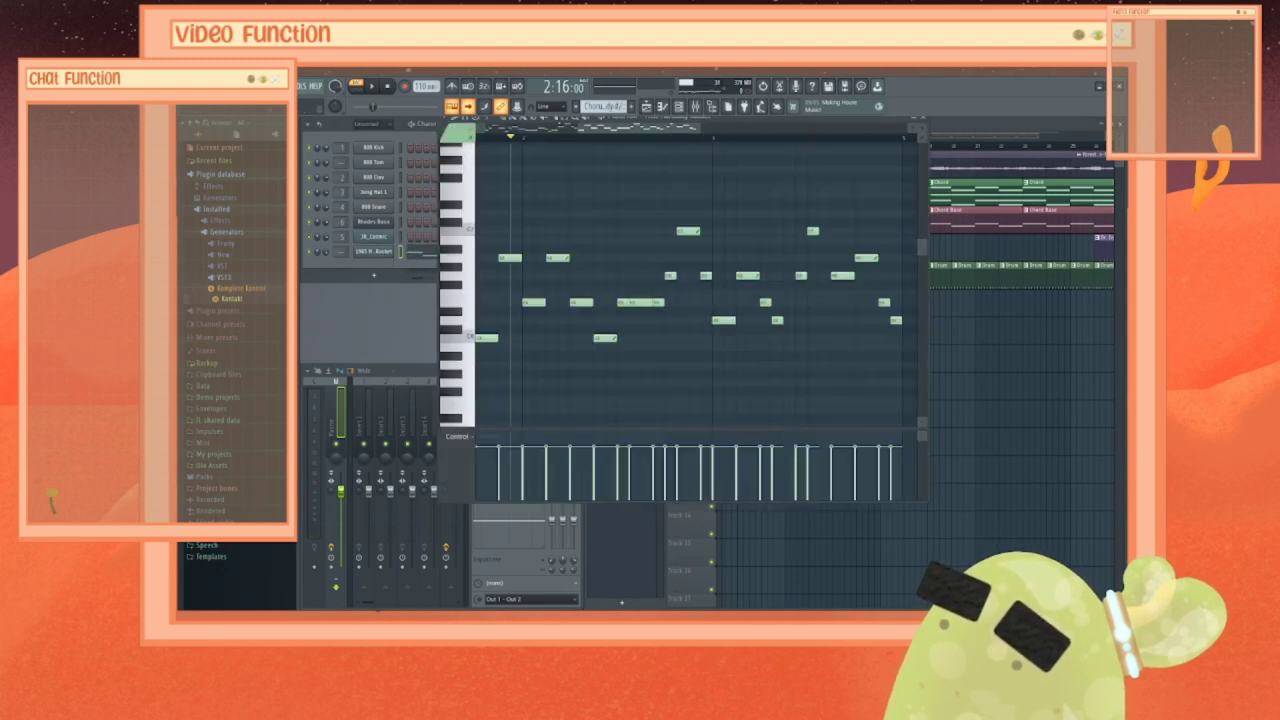
Step: In Chorus Melody #2, shorten bar 4's last A6 to a sixteenth, add a sixteenth C7 right after it, and play back
{"action": "left_click_drag", "start_coordinate": [678, 128], "coordinate": [717, 128]}
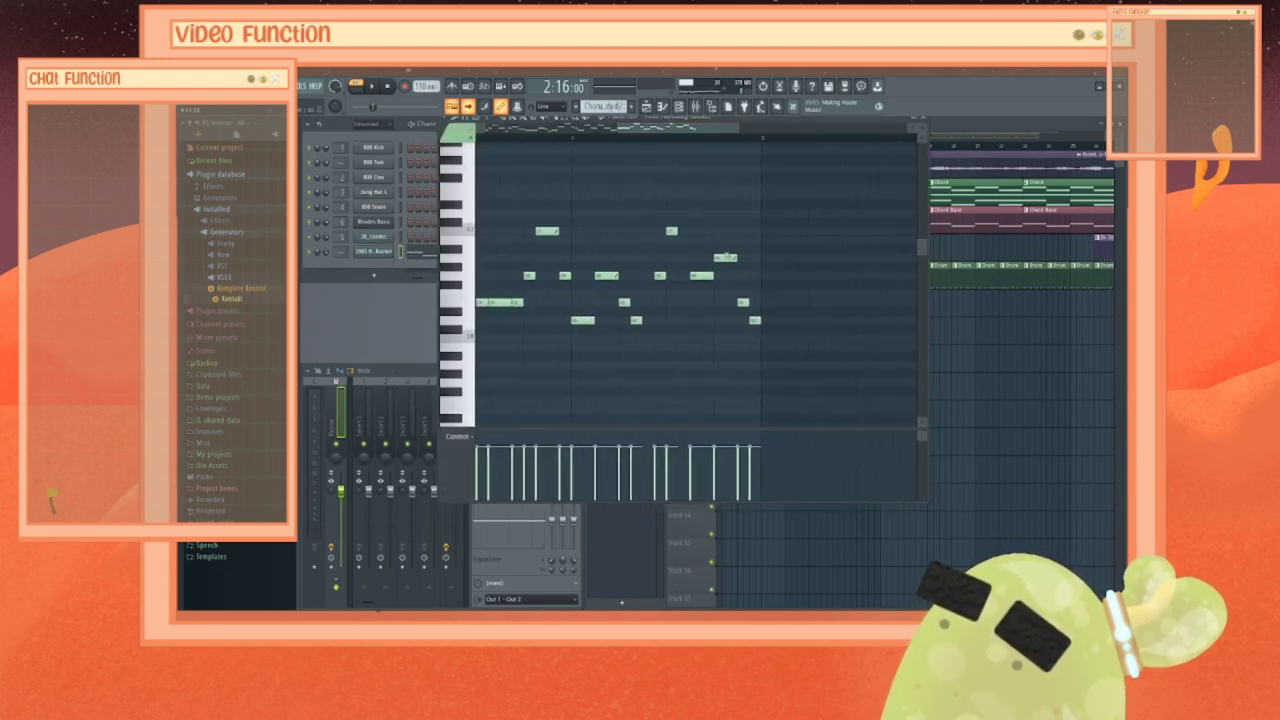
{"action": "right_click", "coordinate": [729, 257]}
{"action": "left_click", "coordinate": [723, 258]}
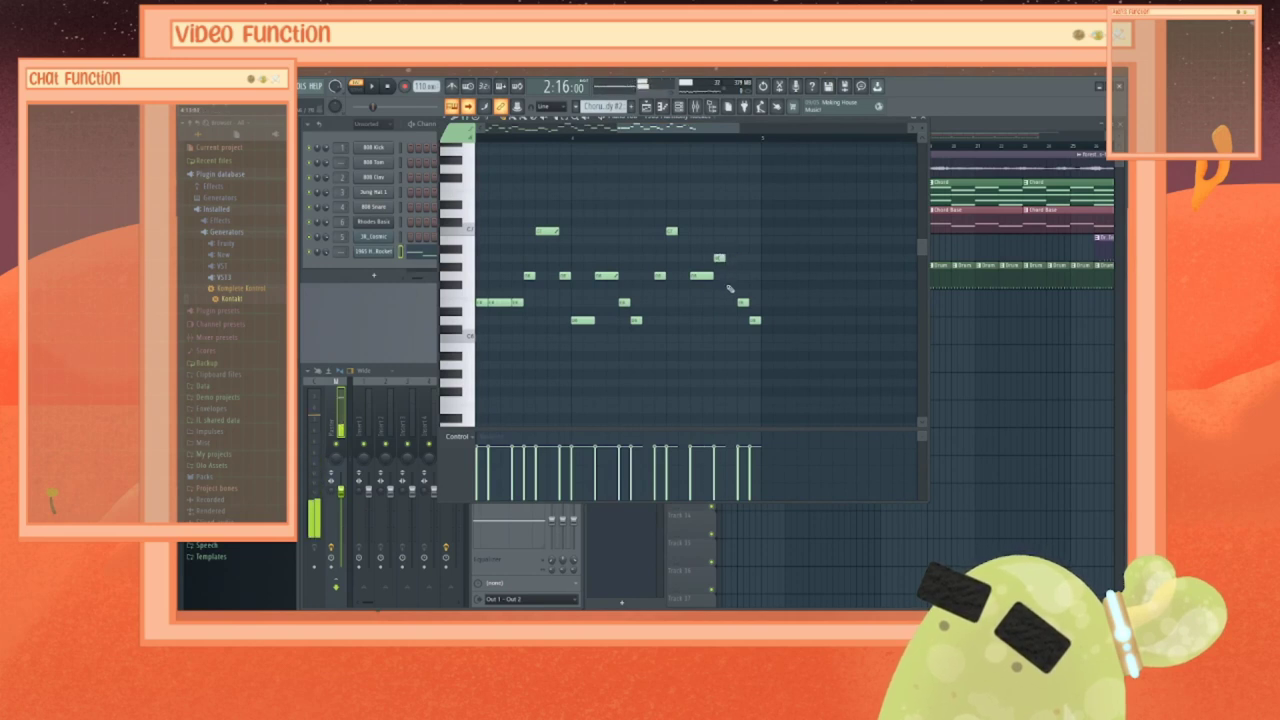
{"action": "right_click", "coordinate": [700, 277]}
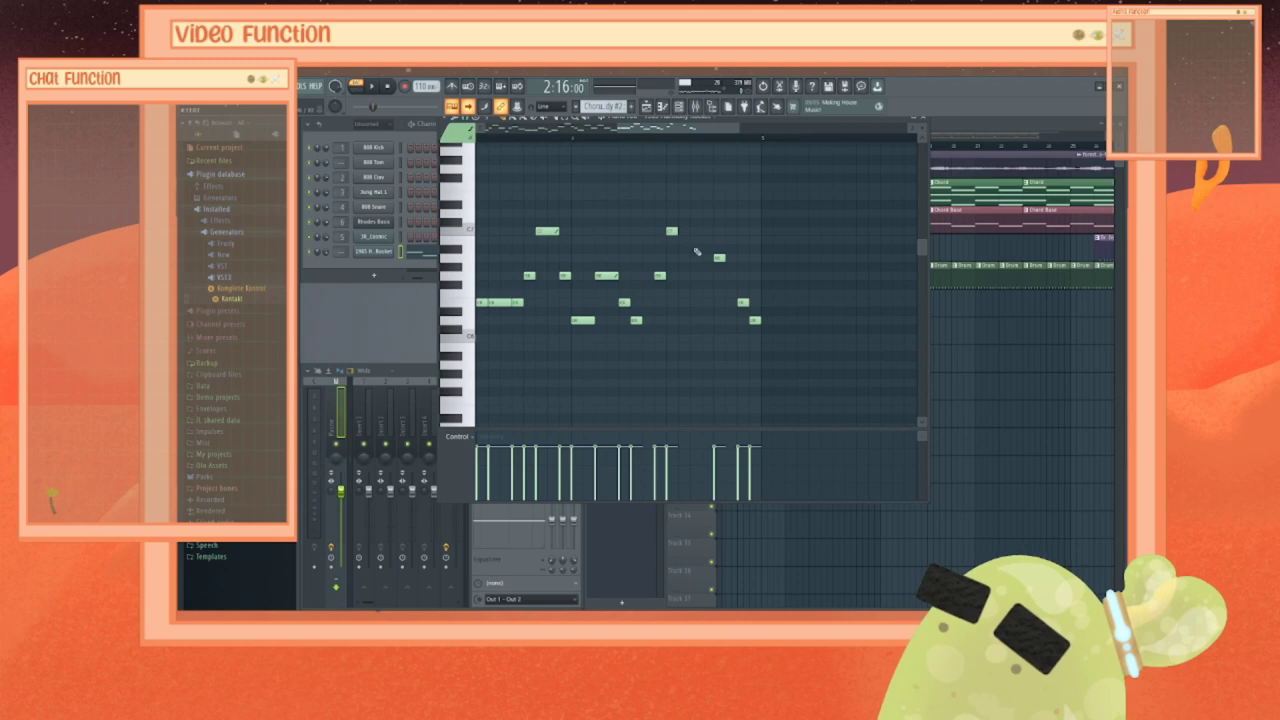
{"action": "left_click", "coordinate": [702, 277]}
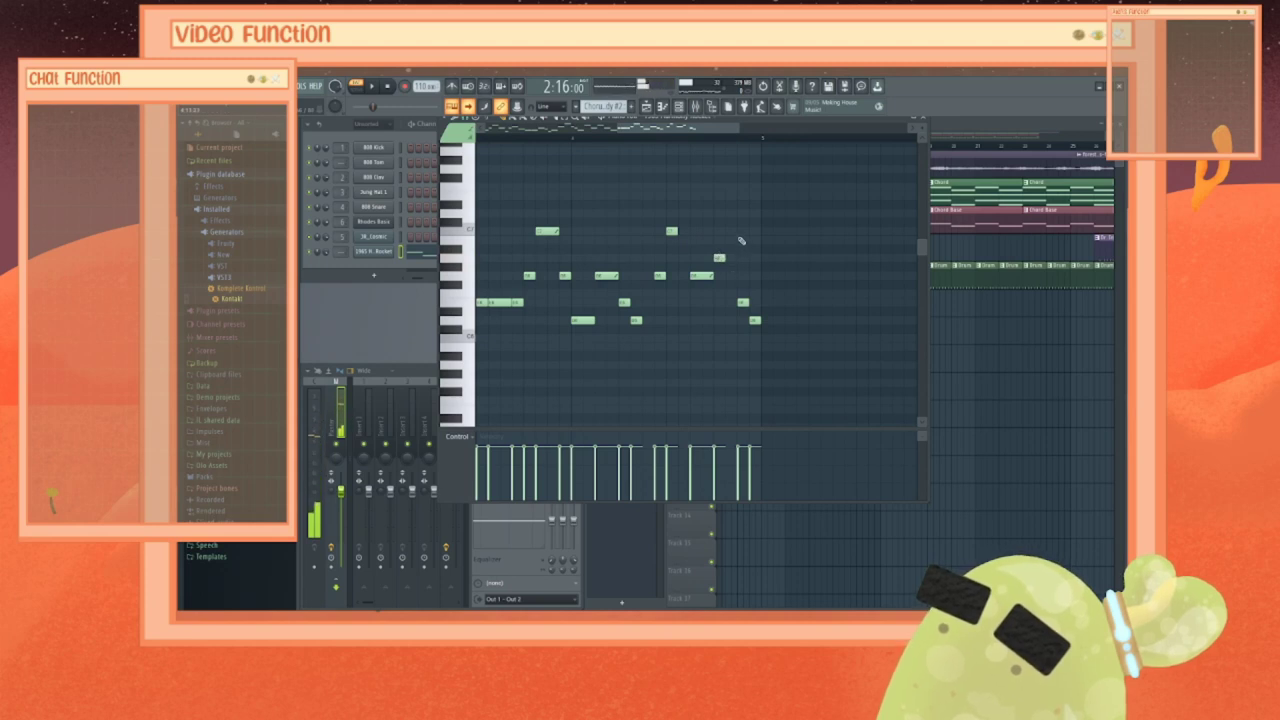
{"action": "left_click", "coordinate": [729, 232]}
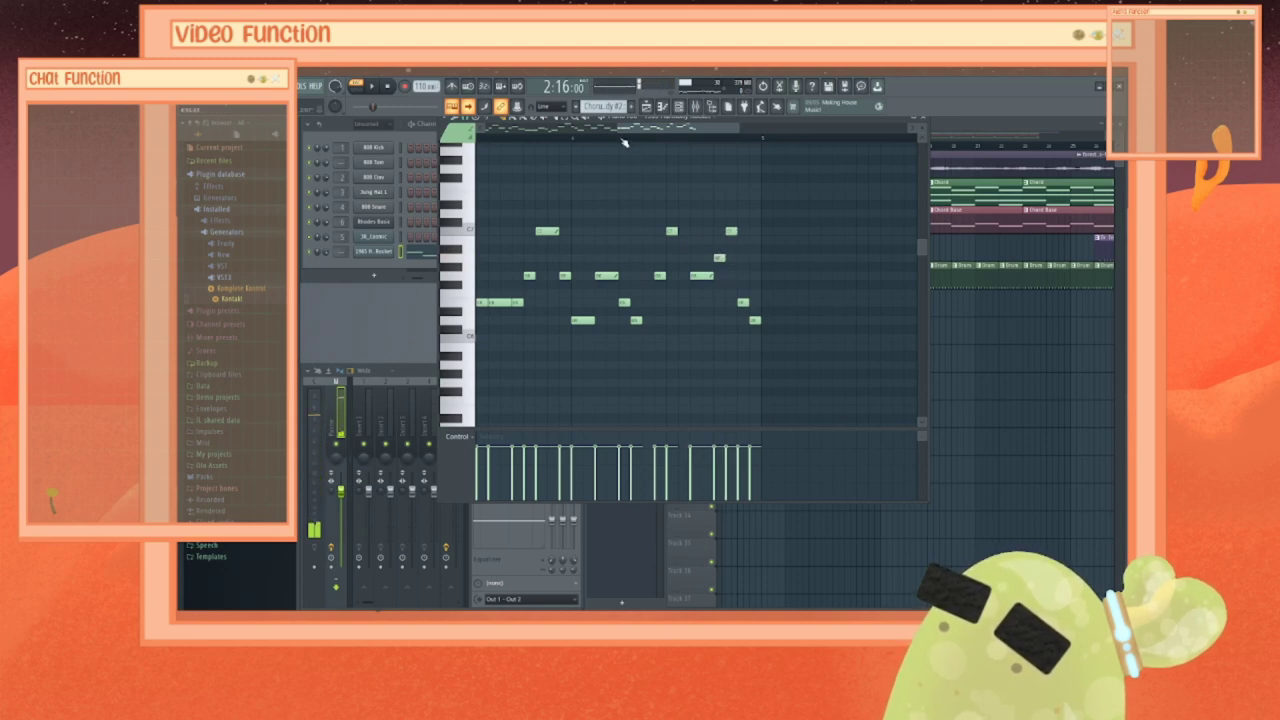
{"action": "key", "text": "space"}
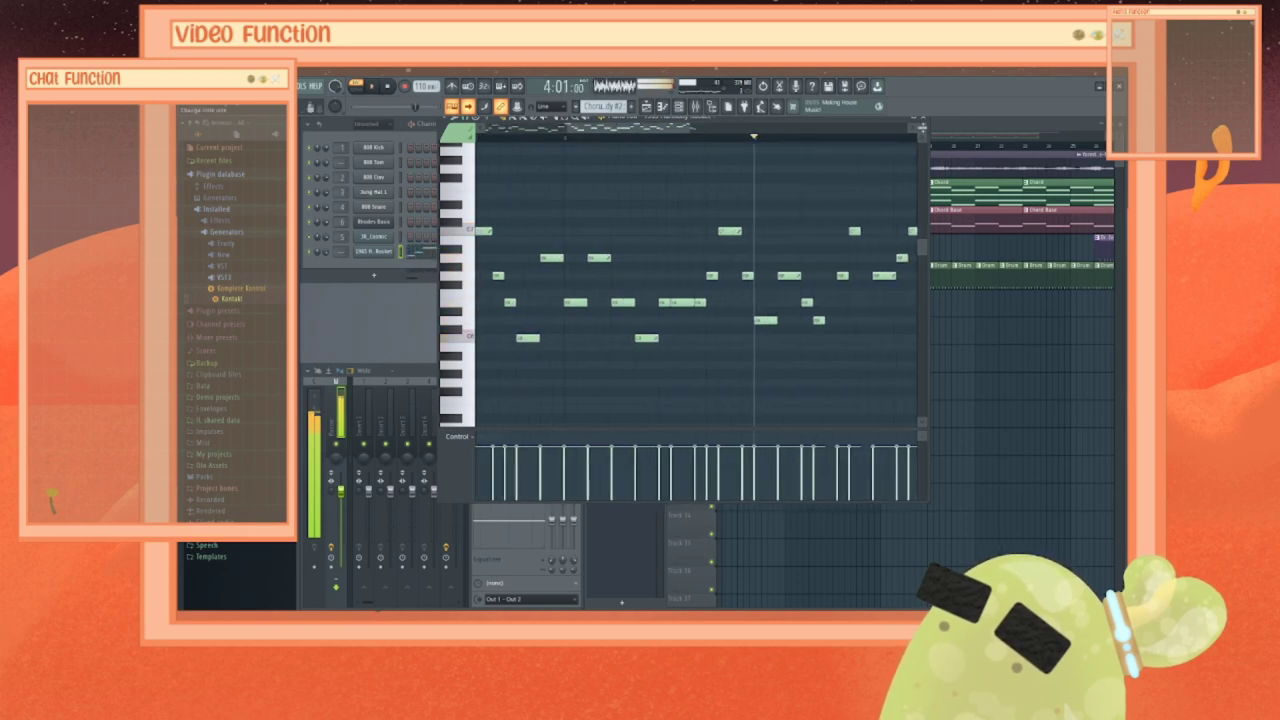
{"action": "key", "text": "space"}
Step: Place the Chorus Melody #2, Melody and Melody #2 patterns end to end after the Chorus Melody clip on the Melody track
{"action": "left_click", "coordinate": [926, 121]}
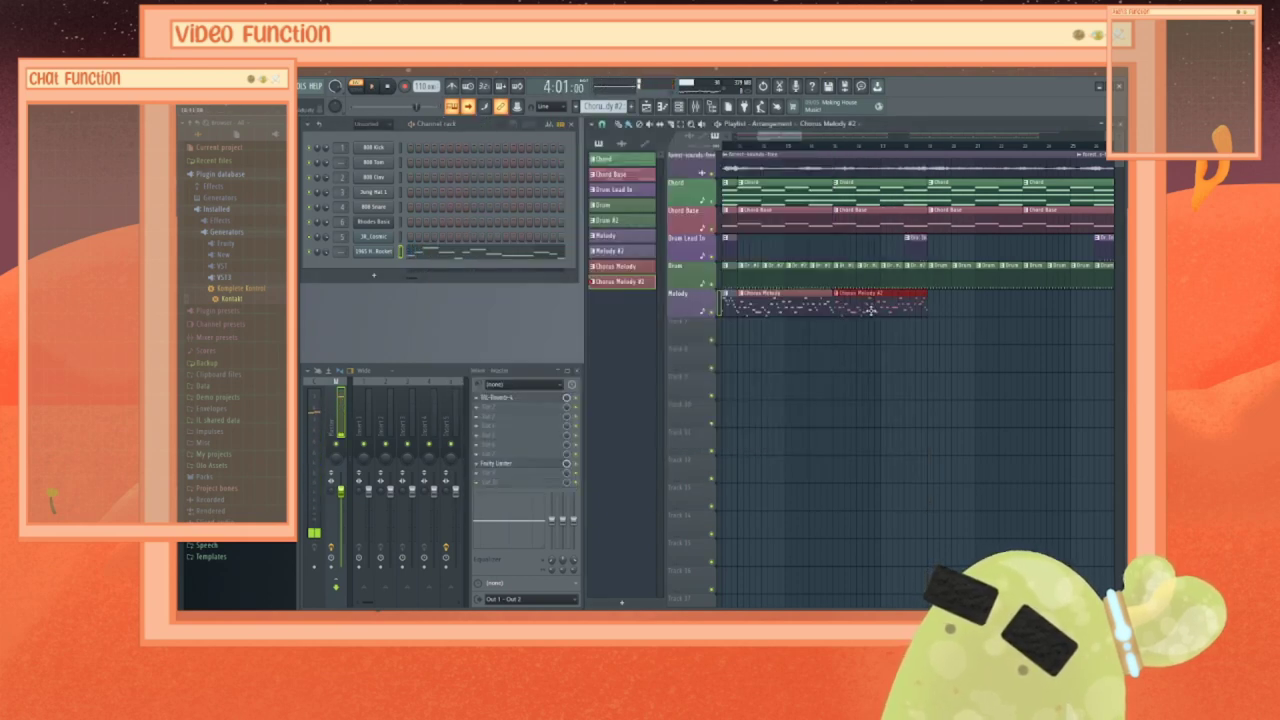
{"action": "left_click", "coordinate": [620, 267]}
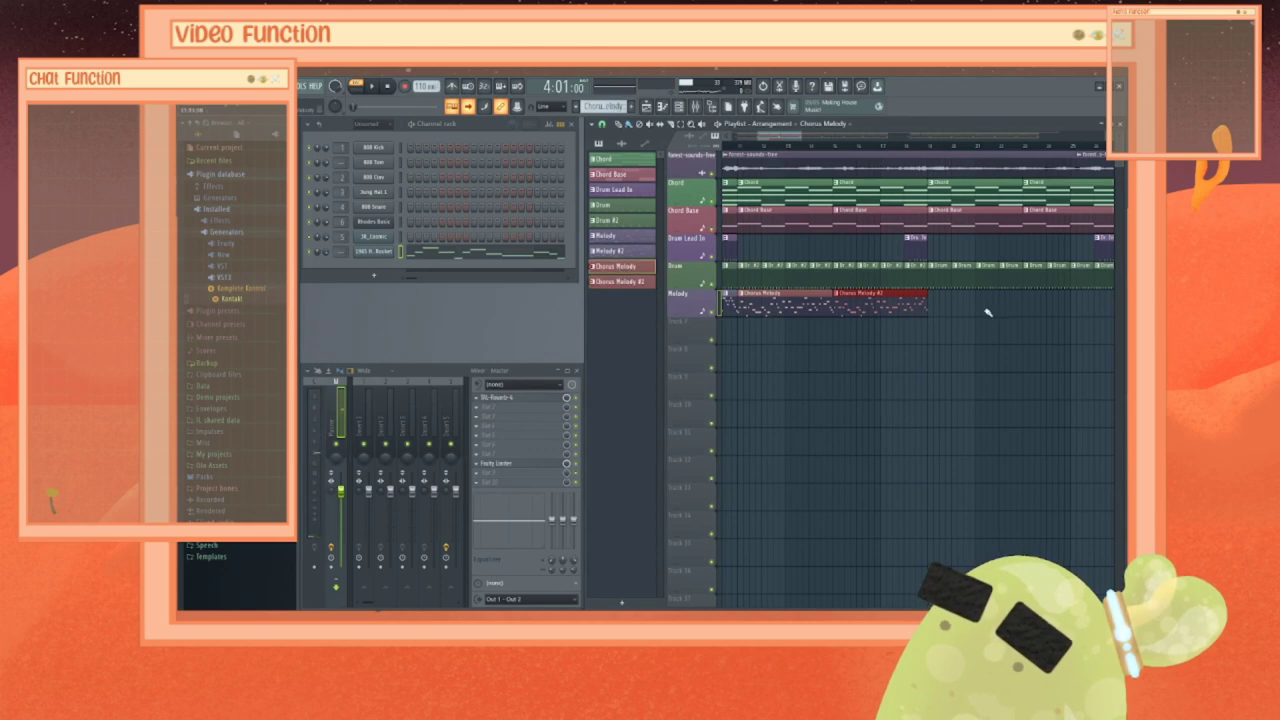
{"action": "left_click", "coordinate": [612, 236]}
{"action": "left_click", "coordinate": [948, 304]}
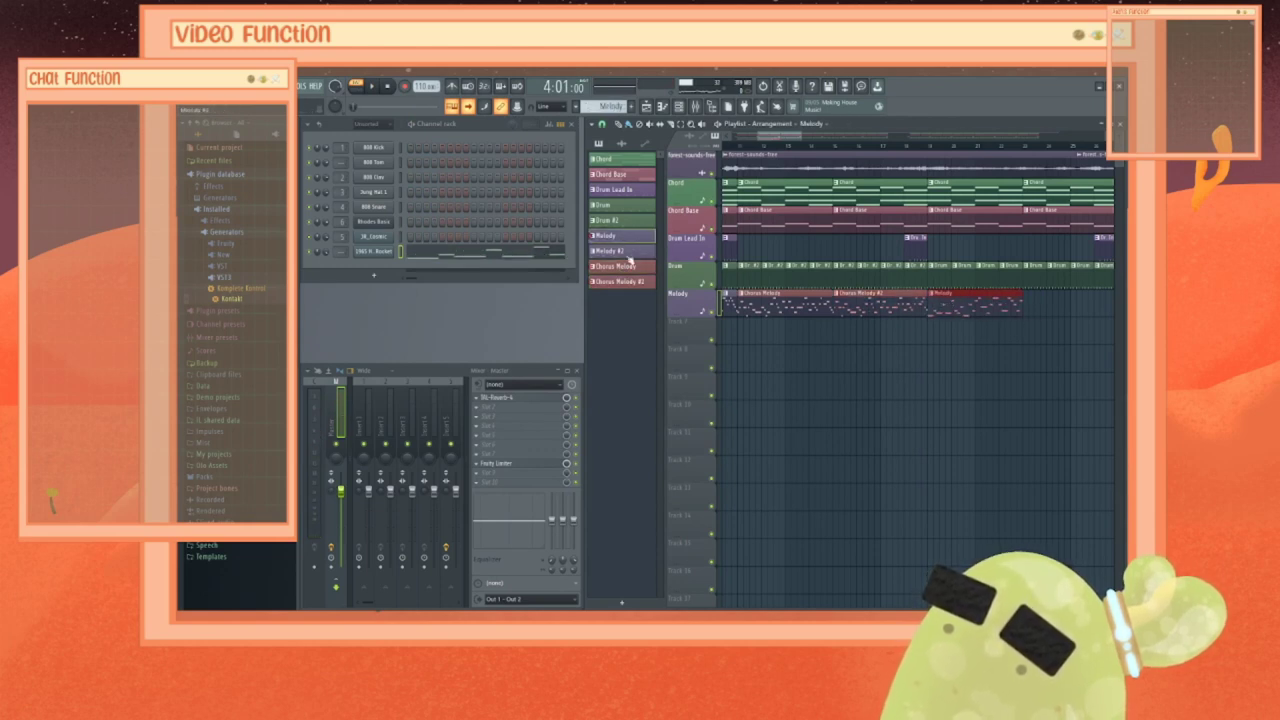
{"action": "left_click", "coordinate": [622, 251]}
{"action": "left_click", "coordinate": [1036, 304]}
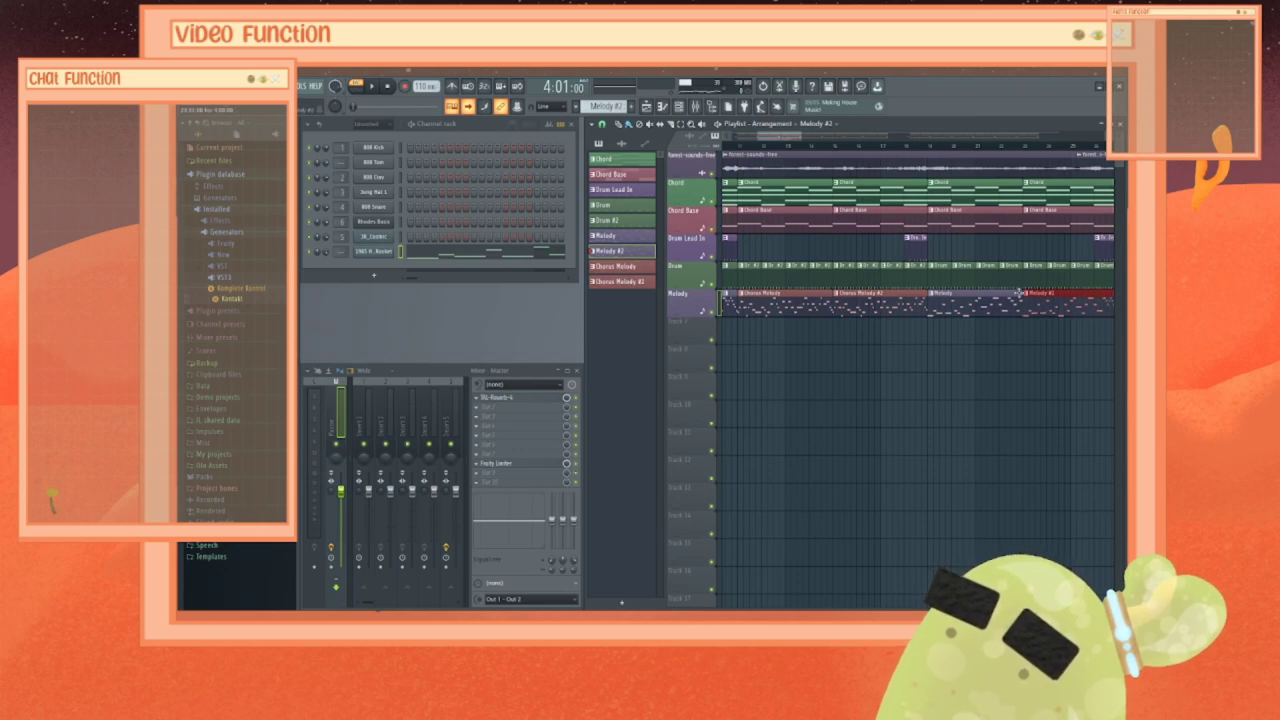
Step: Place Chorus Melody directly after the Melody #2 clip on the Melody track, followed by Chorus Melody #2
{"action": "left_click_drag", "start_coordinate": [787, 137], "coordinate": [826, 138]}
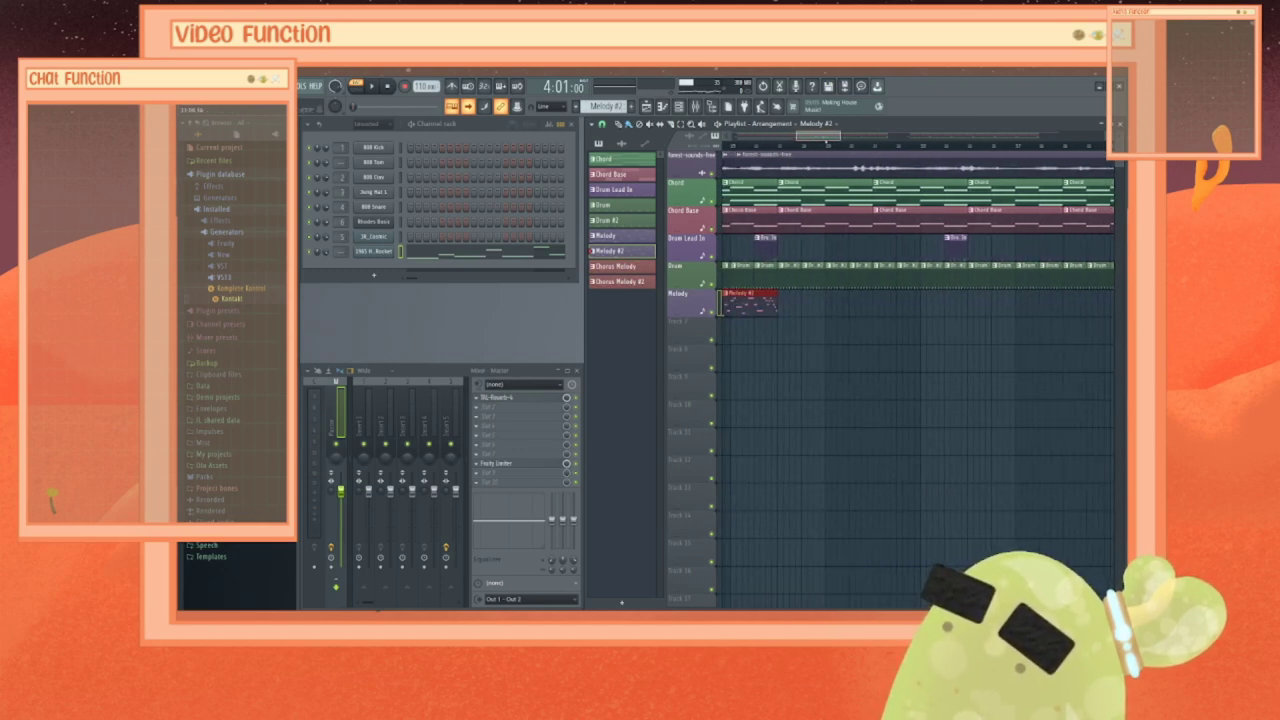
{"action": "left_click", "coordinate": [626, 267]}
{"action": "left_click", "coordinate": [785, 312]}
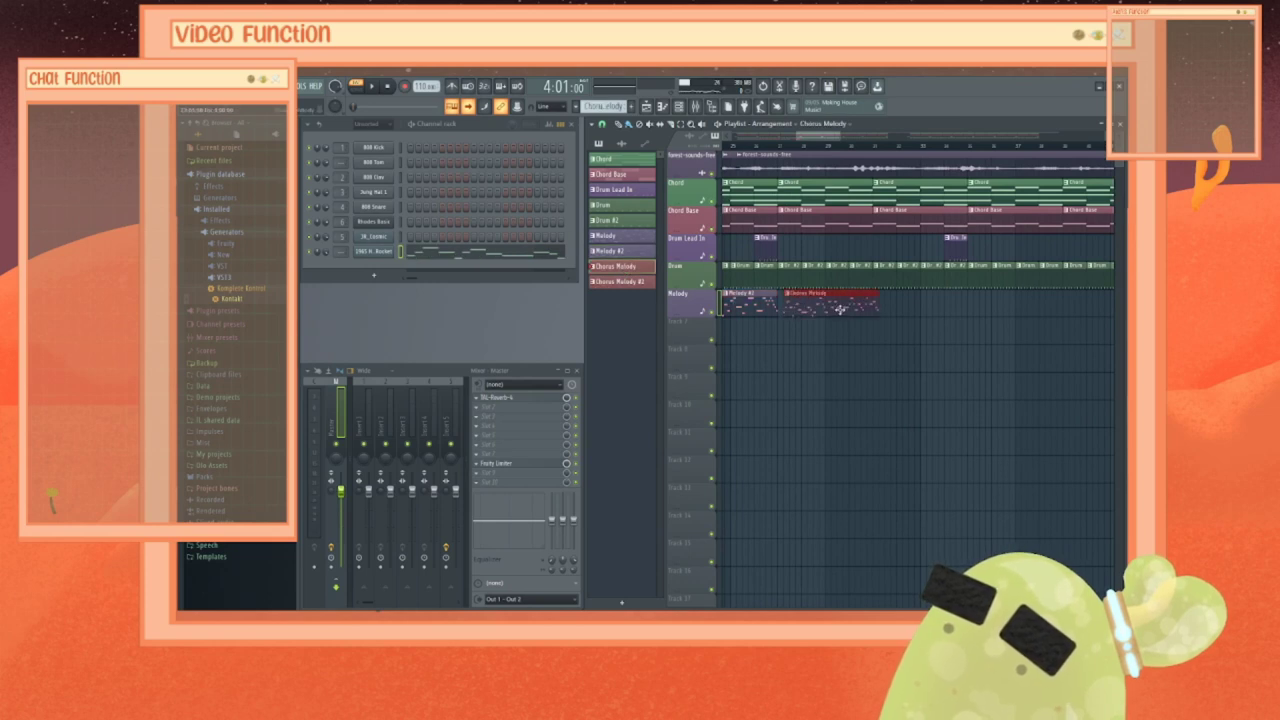
{"action": "left_click_drag", "start_coordinate": [840, 309], "coordinate": [833, 308]}
{"action": "left_click", "coordinate": [648, 282]}
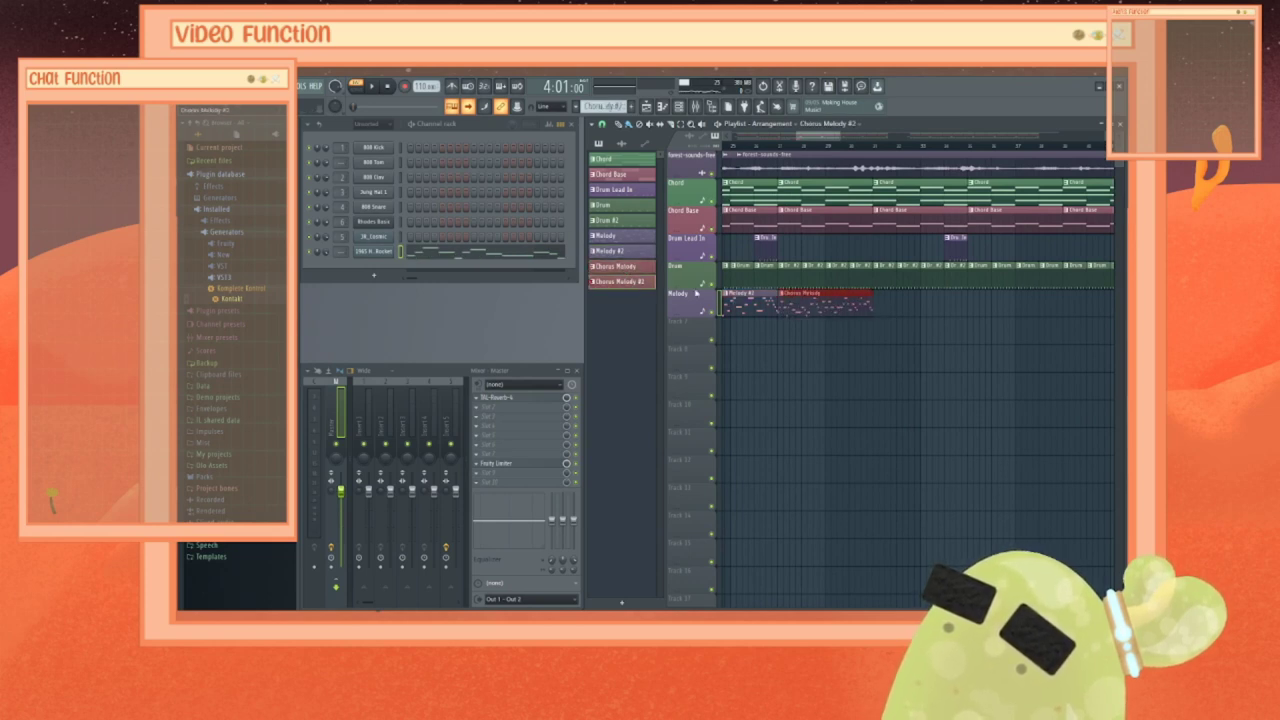
{"action": "left_click", "coordinate": [886, 309]}
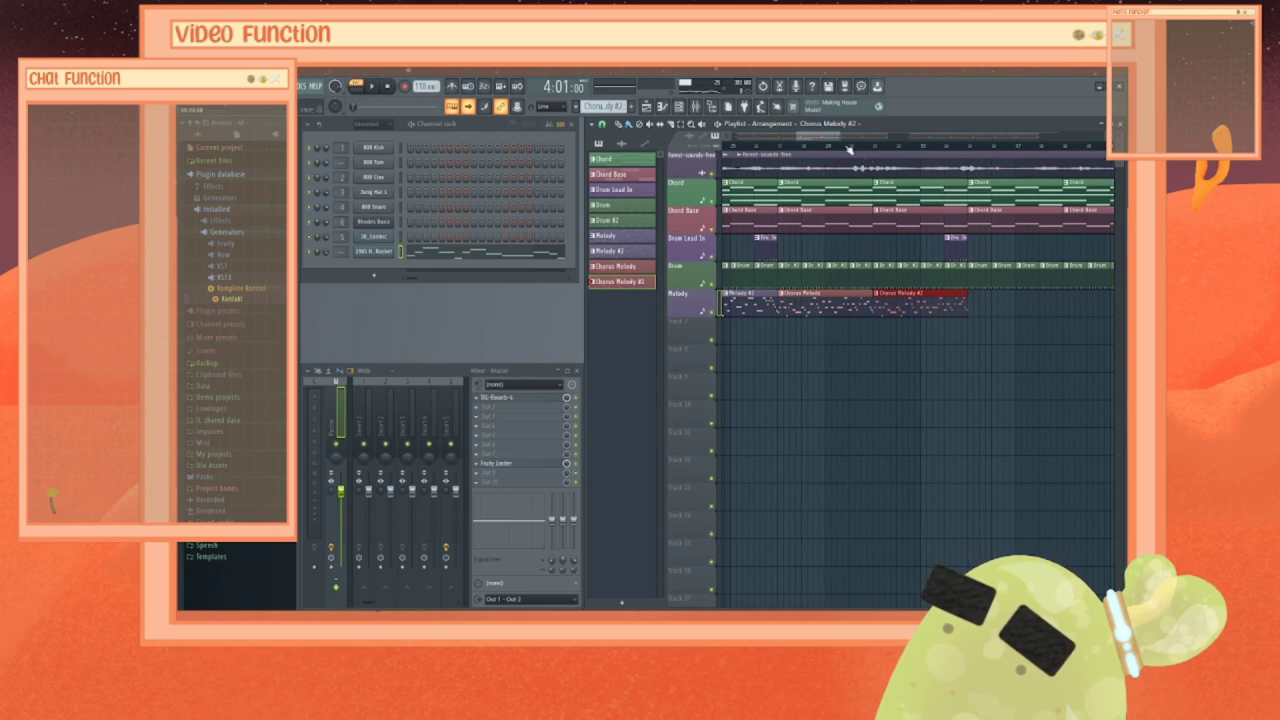
Step: Play the arrangement from bar 2 through the start of the first Chorus Melody #2 clip and stop
{"action": "left_click_drag", "start_coordinate": [848, 148], "coordinate": [773, 136]}
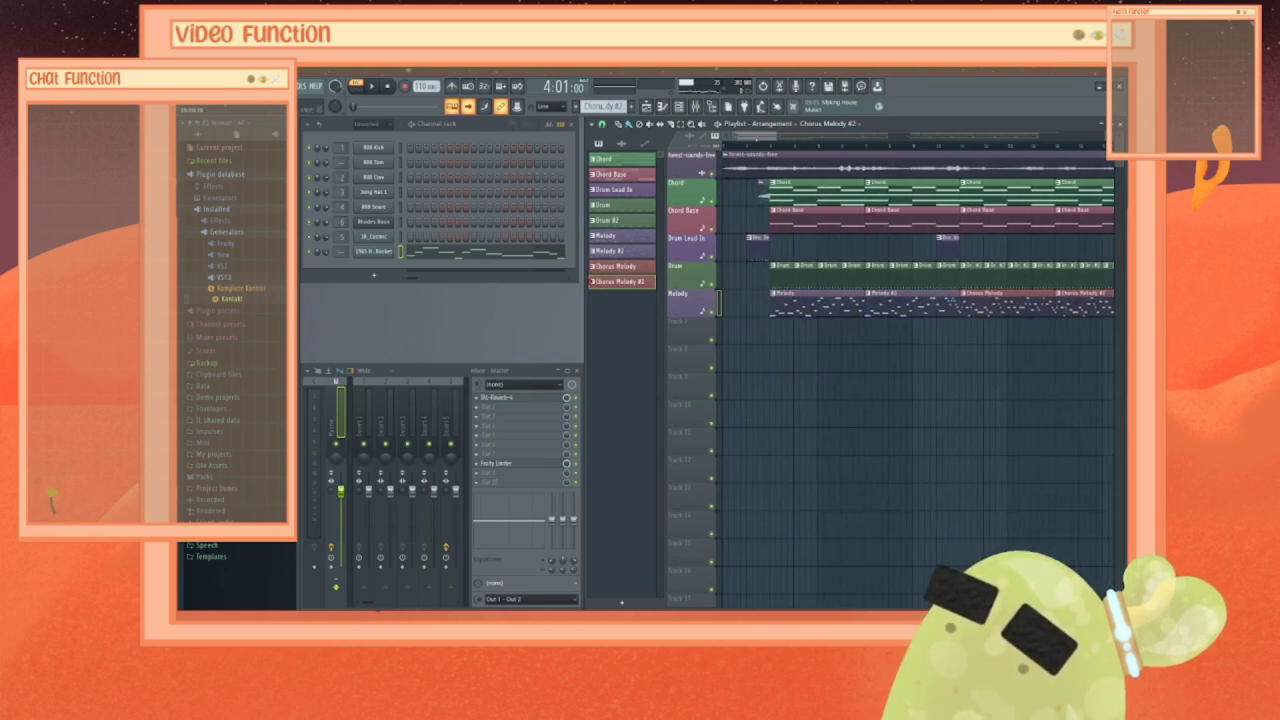
{"action": "left_click", "coordinate": [745, 150]}
{"action": "key", "text": "space"}
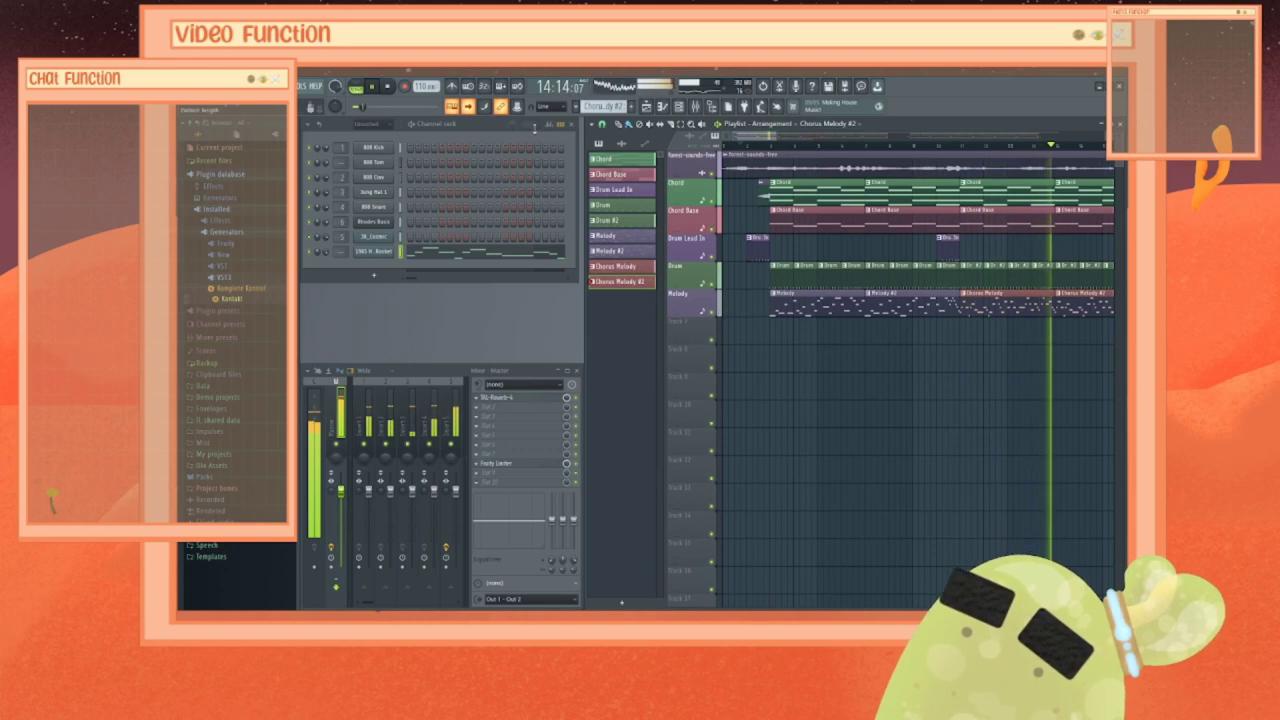
{"action": "left_click", "coordinate": [374, 88]}
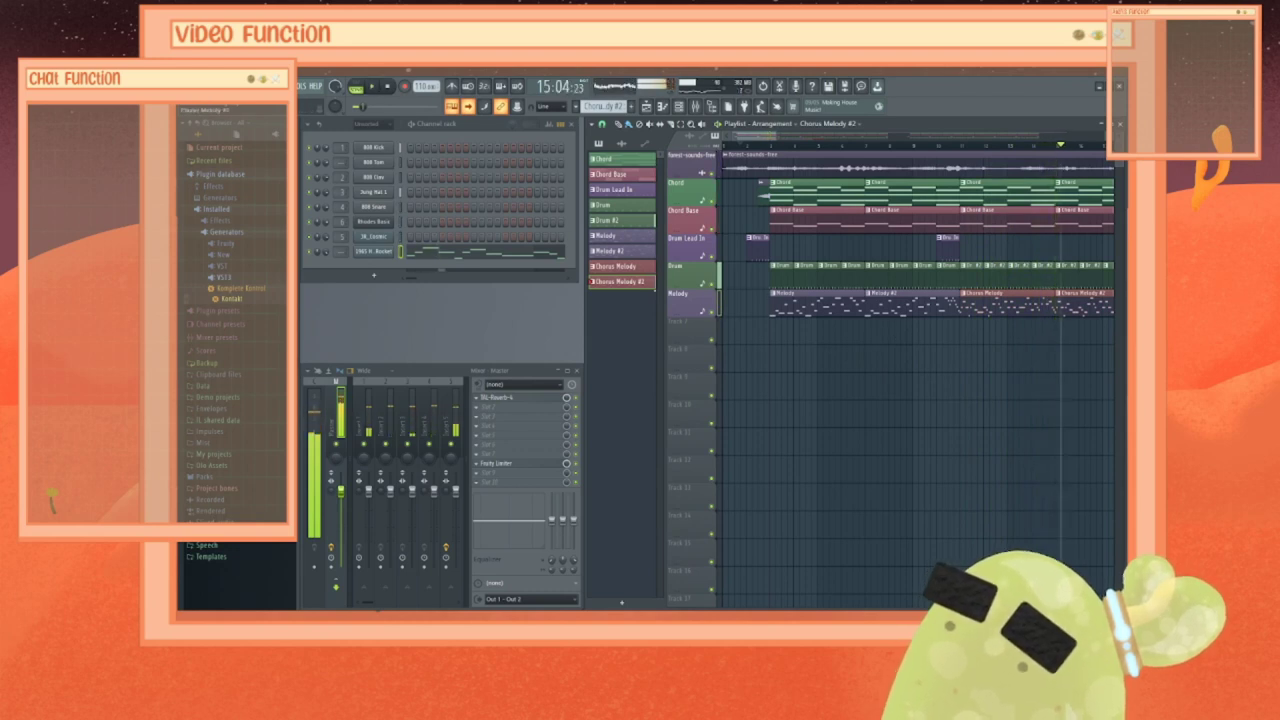
Step: In Chorus Melody's 1965 Harmony Rocket notes, lower the middle of bar 3's three consecutive E6 notes to D6 and close the piano roll
{"action": "left_click", "coordinate": [620, 266]}
{"action": "right_click", "coordinate": [384, 252]}
{"action": "left_click", "coordinate": [414, 251]}
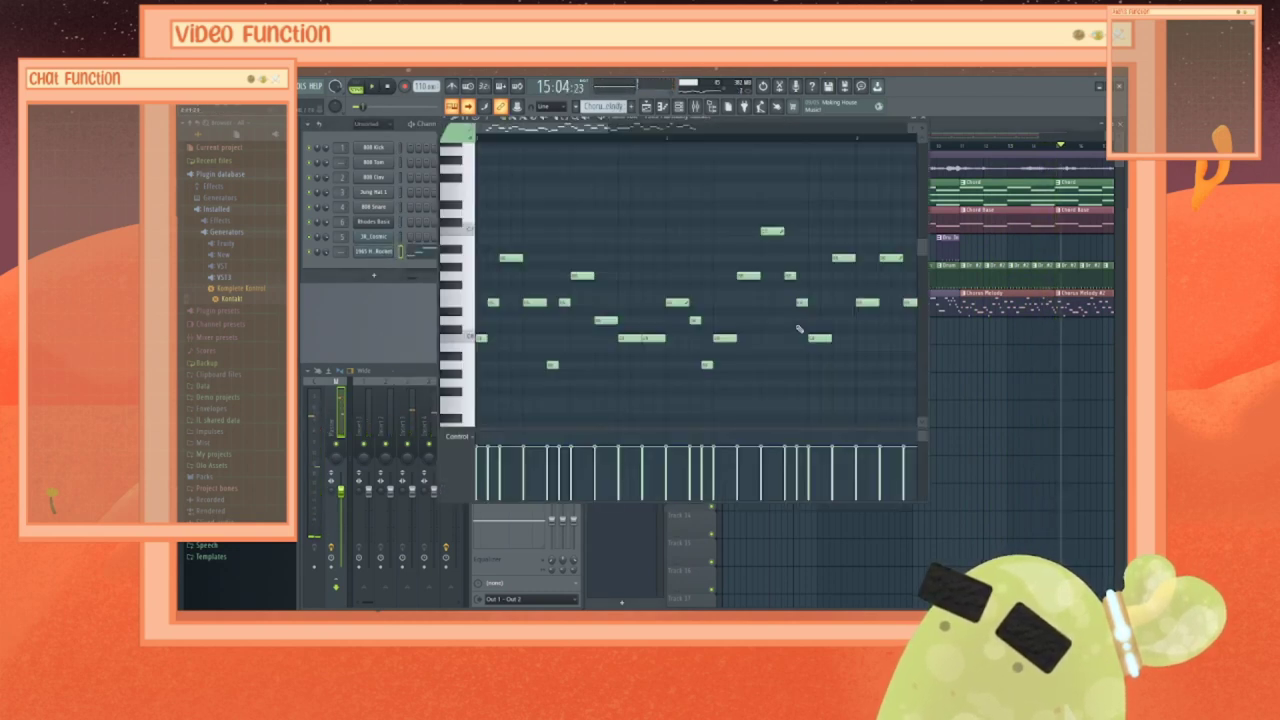
{"action": "left_click_drag", "start_coordinate": [592, 128], "coordinate": [659, 128]}
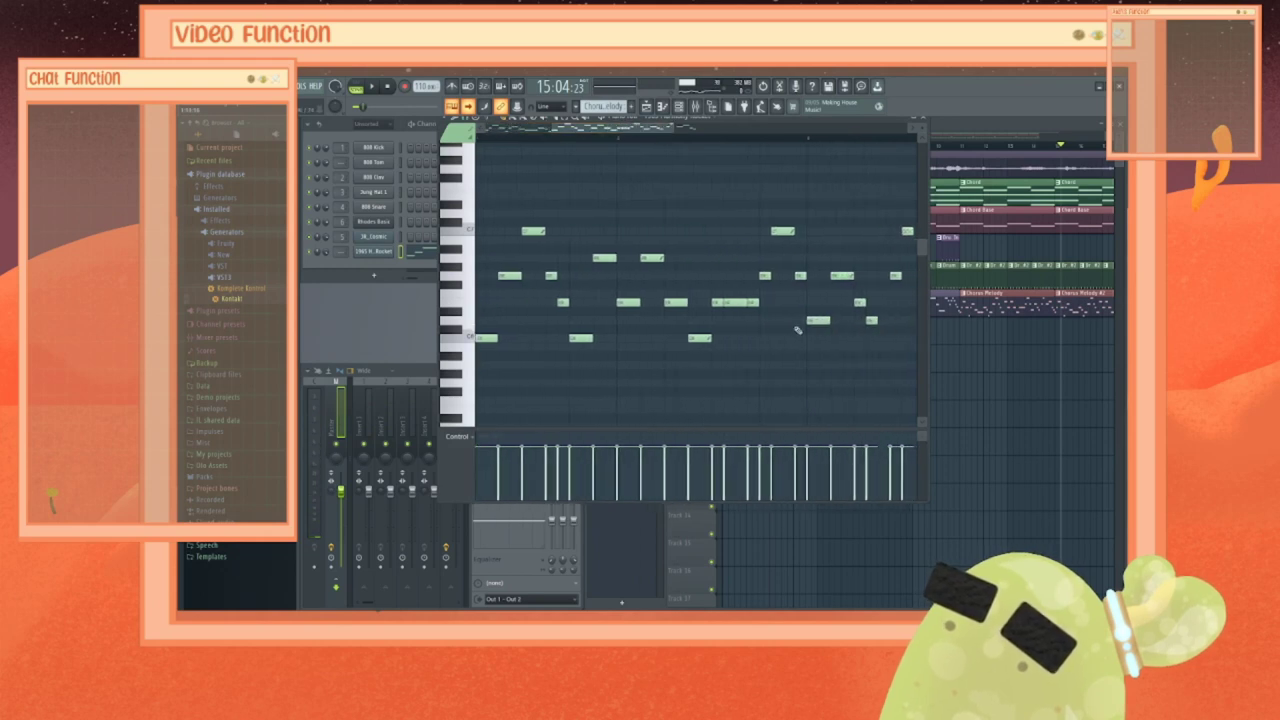
{"action": "left_click_drag", "start_coordinate": [733, 303], "coordinate": [735, 321]}
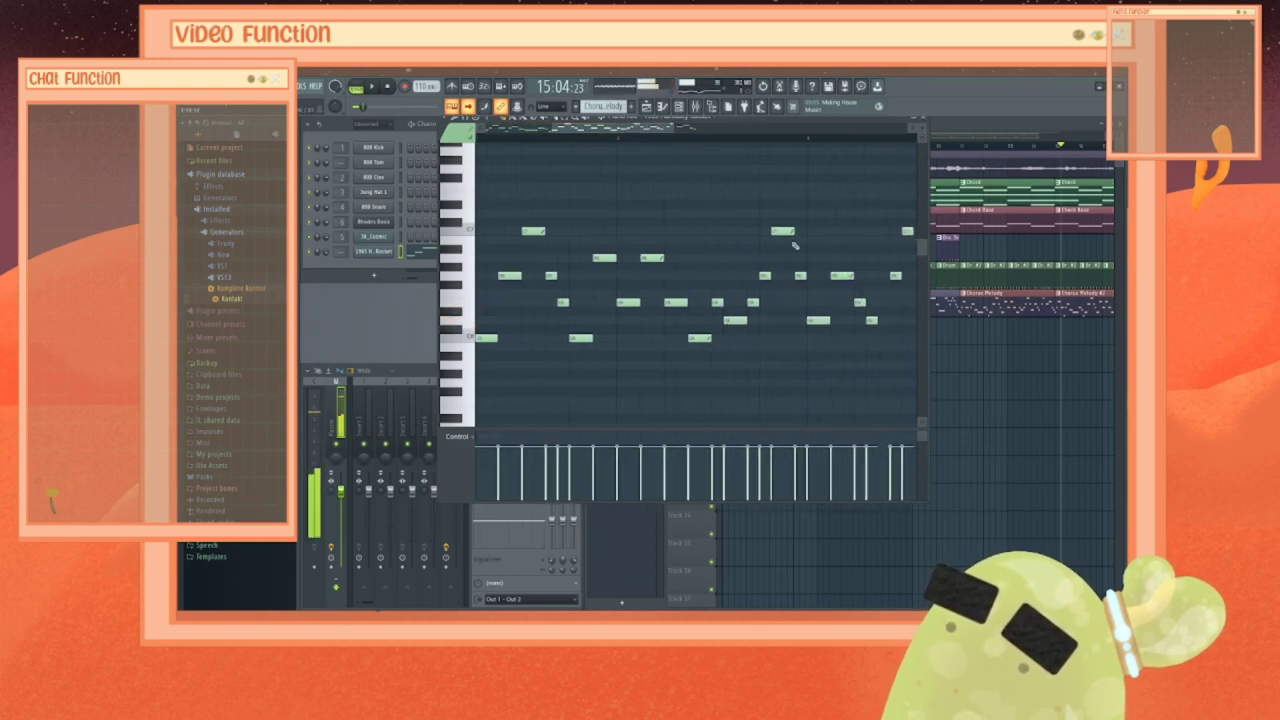
{"action": "left_click", "coordinate": [923, 127]}
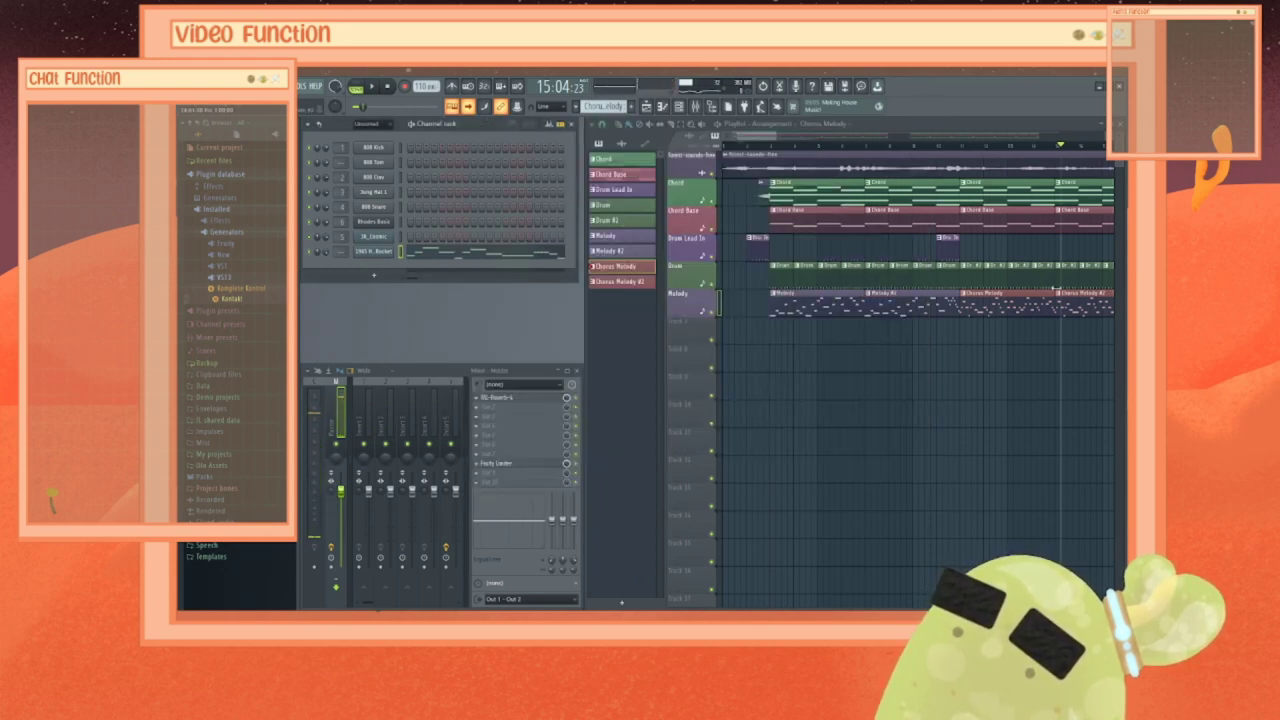
Step: In Chorus Melody #2's 1965 Harmony Rocket notes, raise the middle of bar 3's three consecutive E6 notes to A6 and close the piano roll
{"action": "left_click", "coordinate": [612, 281]}
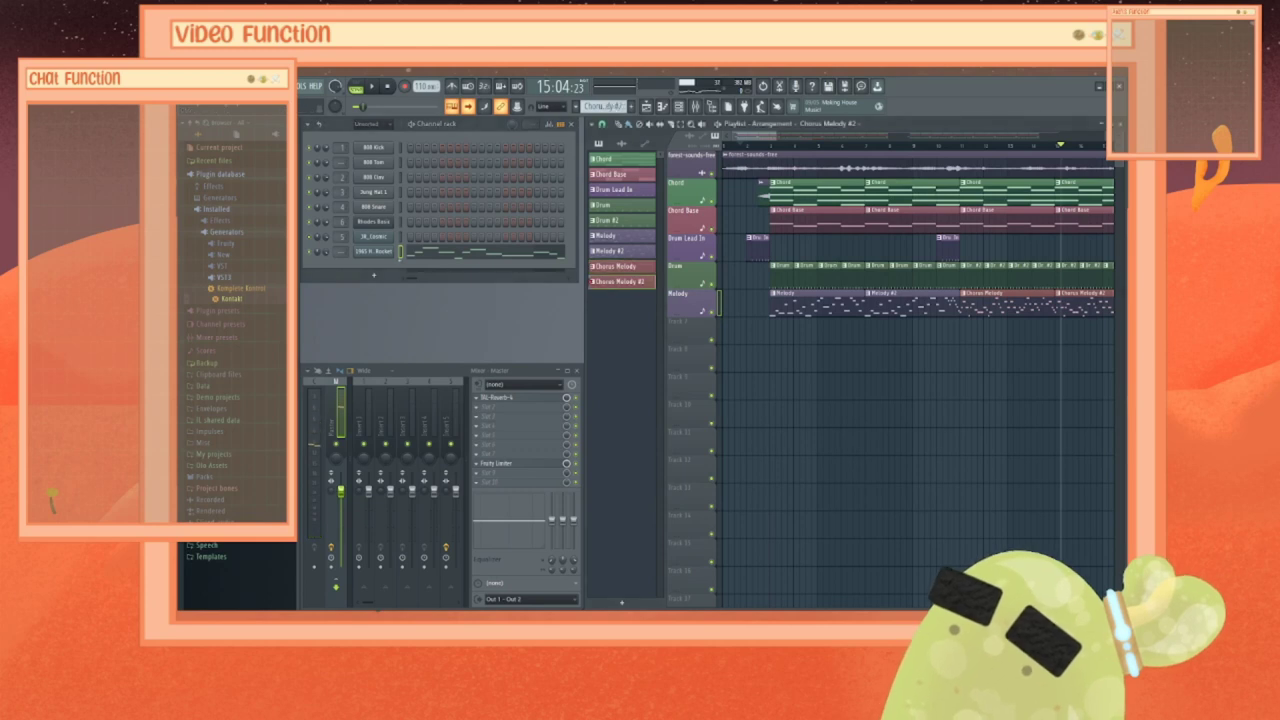
{"action": "right_click", "coordinate": [371, 251]}
{"action": "left_click", "coordinate": [430, 253]}
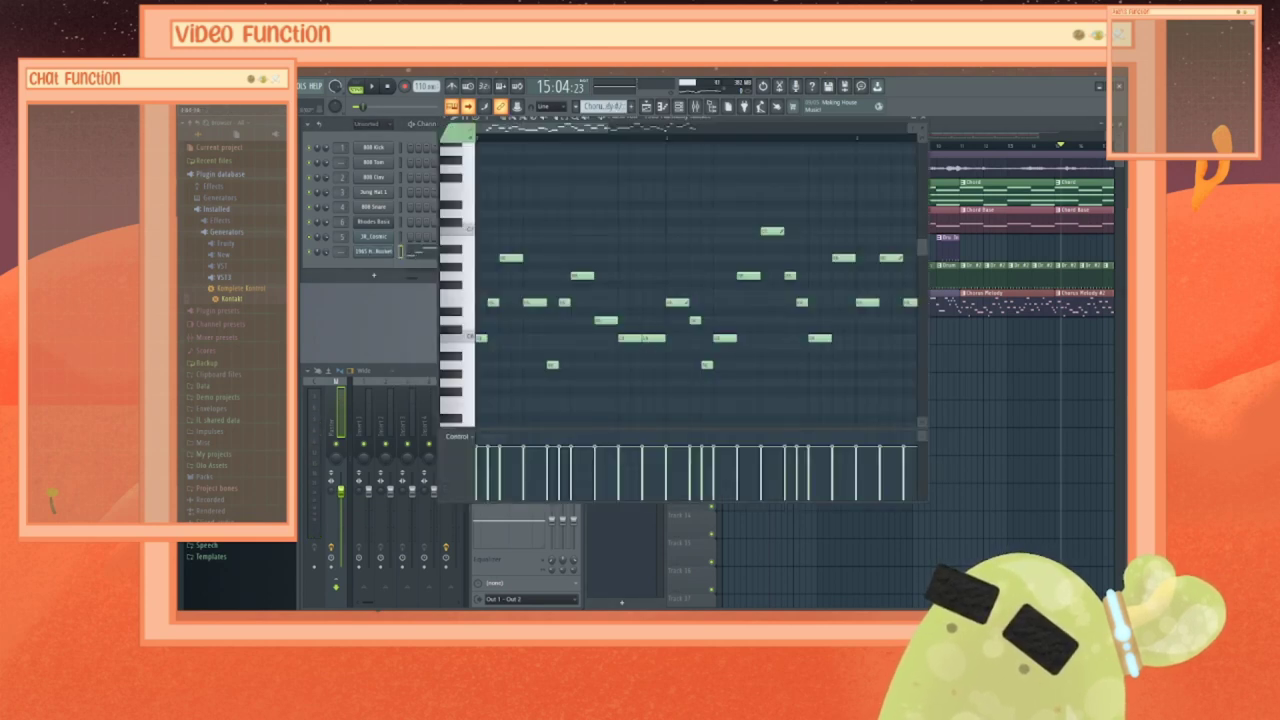
{"action": "scroll", "coordinate": [768, 302], "scroll_direction": "right", "scroll_amount": 5}
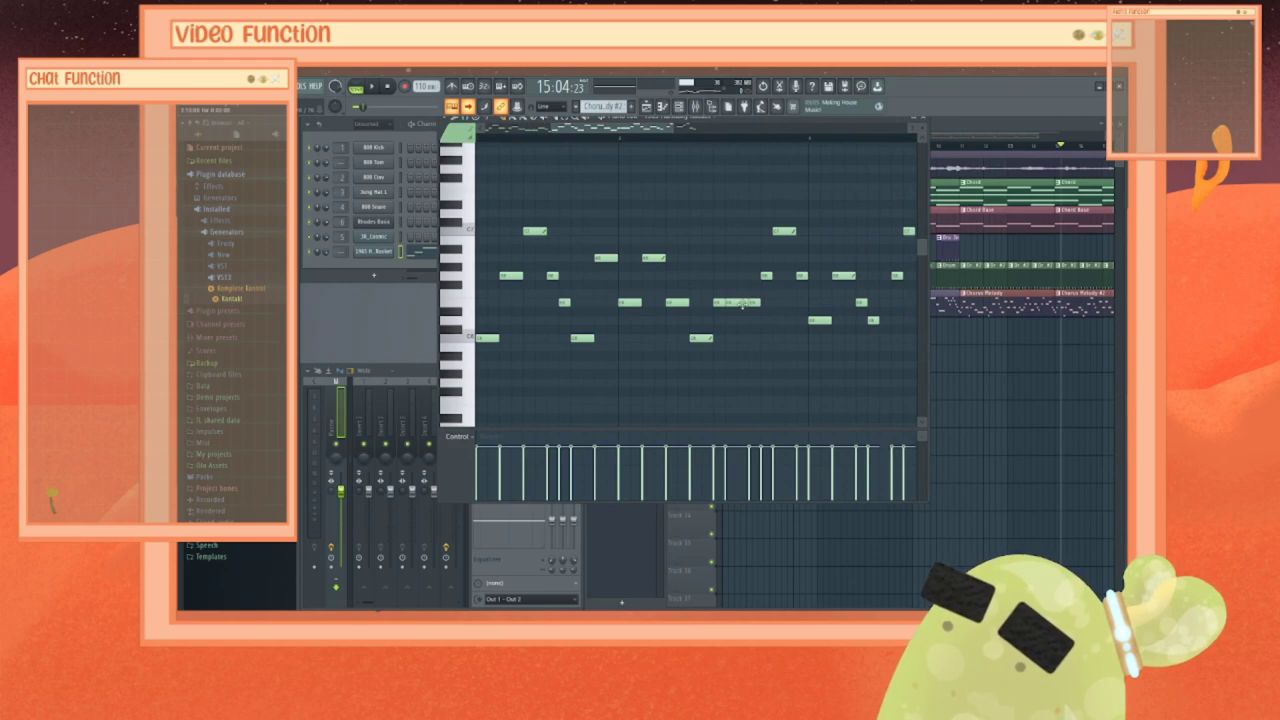
{"action": "left_click_drag", "start_coordinate": [741, 304], "coordinate": [741, 259]}
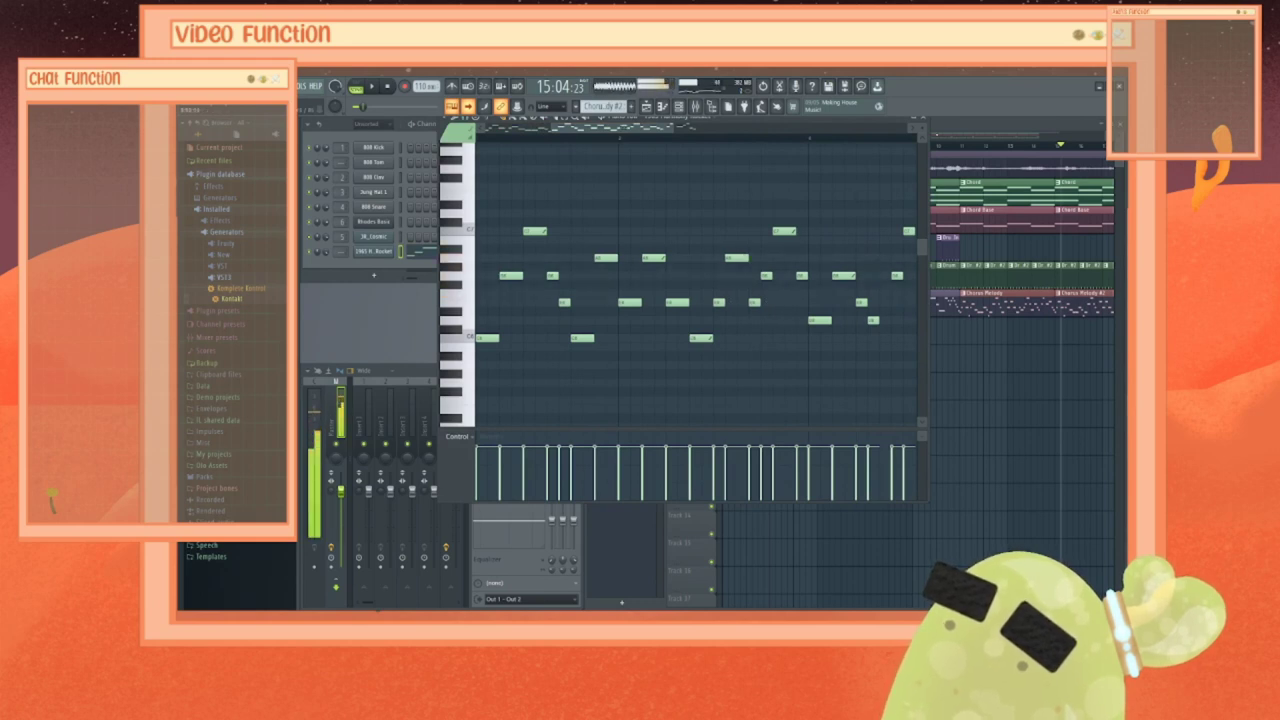
{"action": "left_click", "coordinate": [924, 120]}
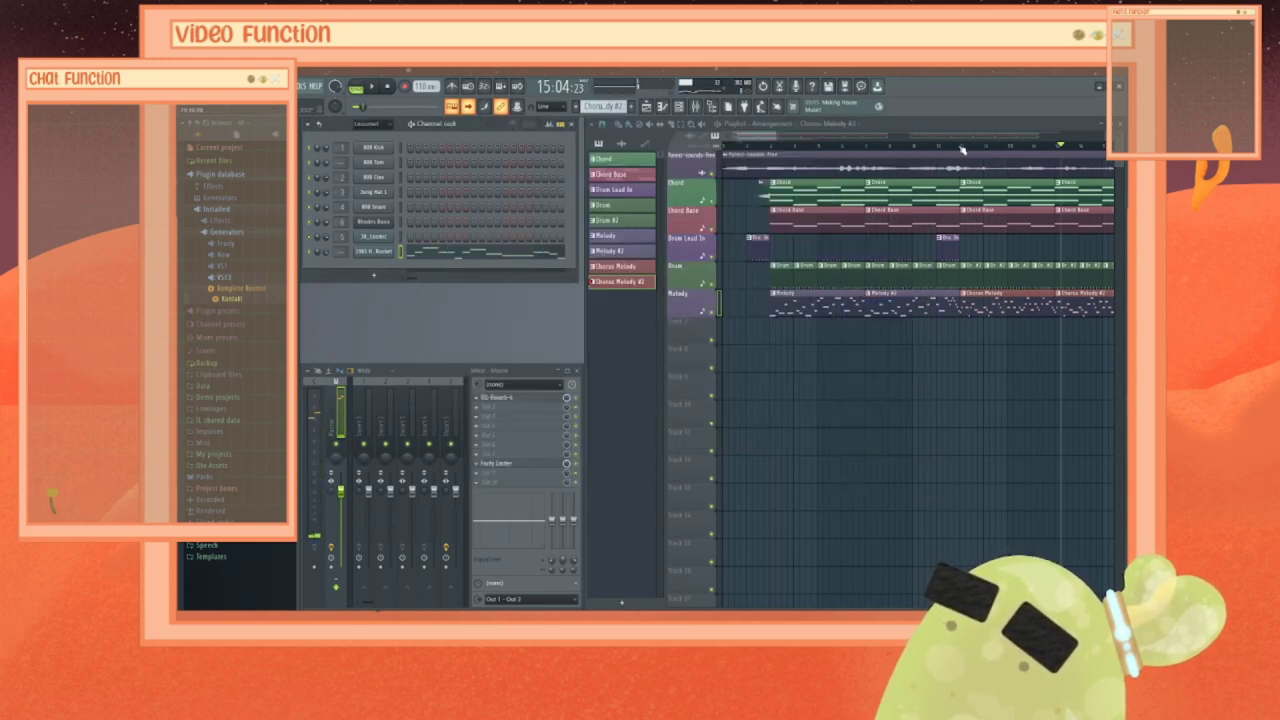
Step: Play the arrangement from just before bar 10 to review the edited chorus melodies
{"action": "left_click", "coordinate": [960, 147]}
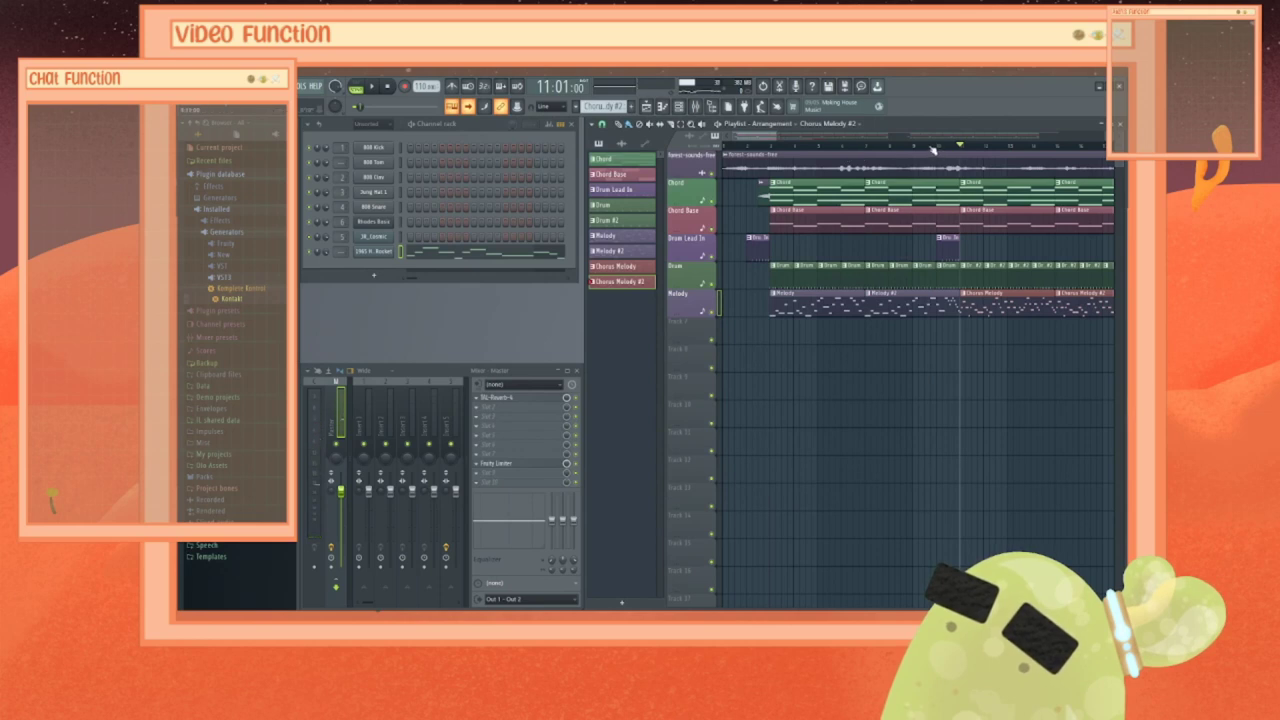
{"action": "left_click", "coordinate": [932, 150]}
{"action": "key", "text": "space"}
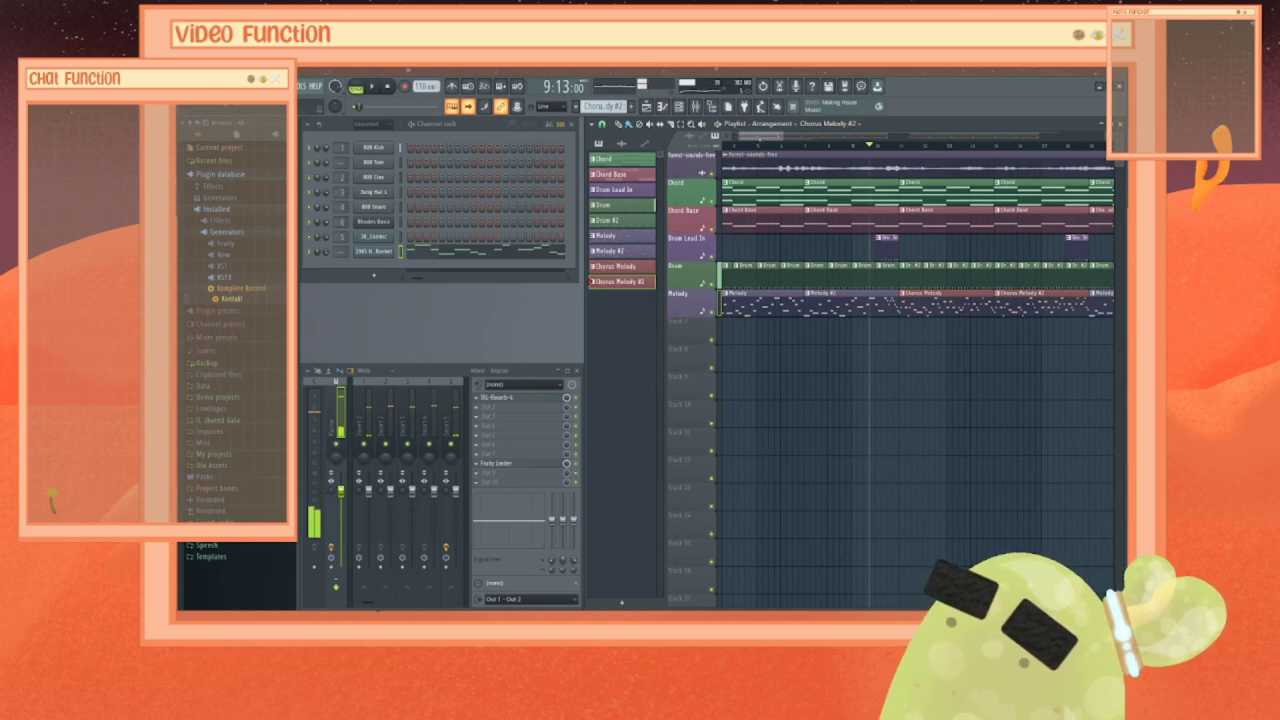
Step: Place Melody and Melody #2 end to end after the last Chorus Melody #2 clip on the Melody track
{"action": "left_click_drag", "start_coordinate": [761, 135], "coordinate": [835, 135]}
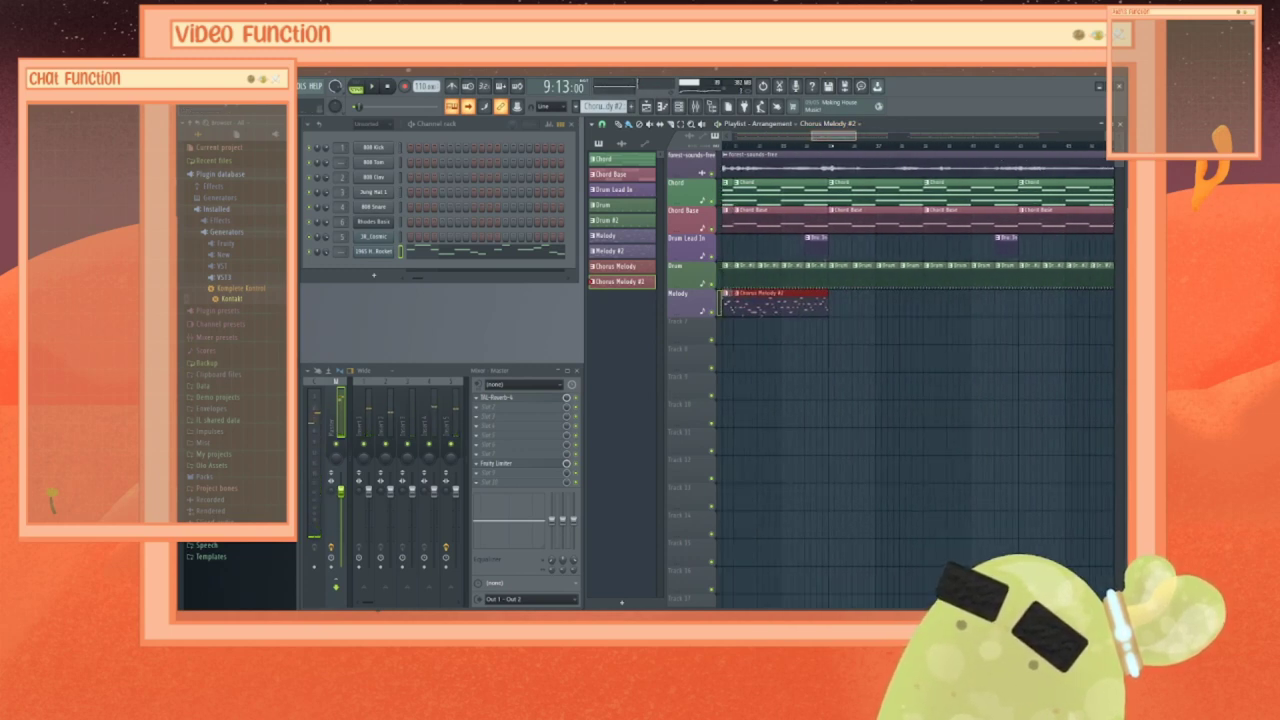
{"action": "left_click", "coordinate": [626, 240]}
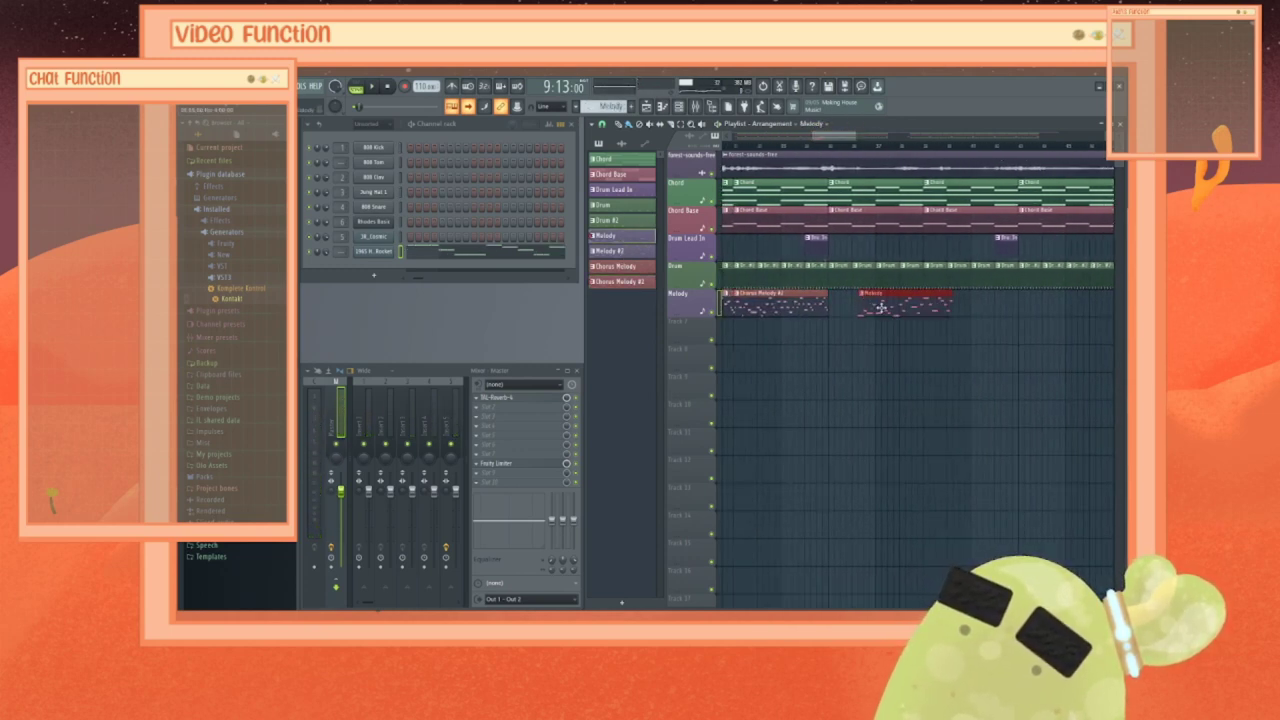
{"action": "left_click", "coordinate": [850, 306]}
{"action": "left_click", "coordinate": [651, 252]}
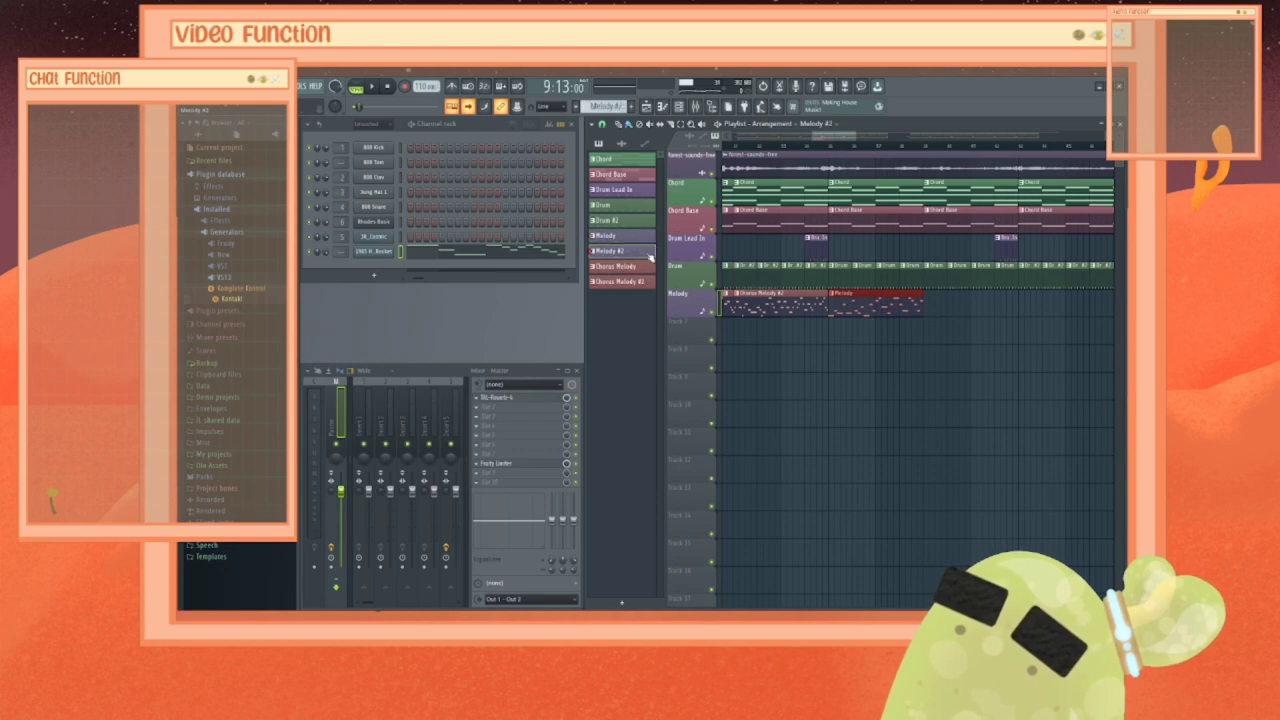
{"action": "left_click", "coordinate": [940, 310]}
Step: Place three Chorus Melody clips and one Chorus Melody #2 clip end to end after the new Melody #2 clip on the Melody track
{"action": "left_click_drag", "start_coordinate": [835, 137], "coordinate": [866, 140]}
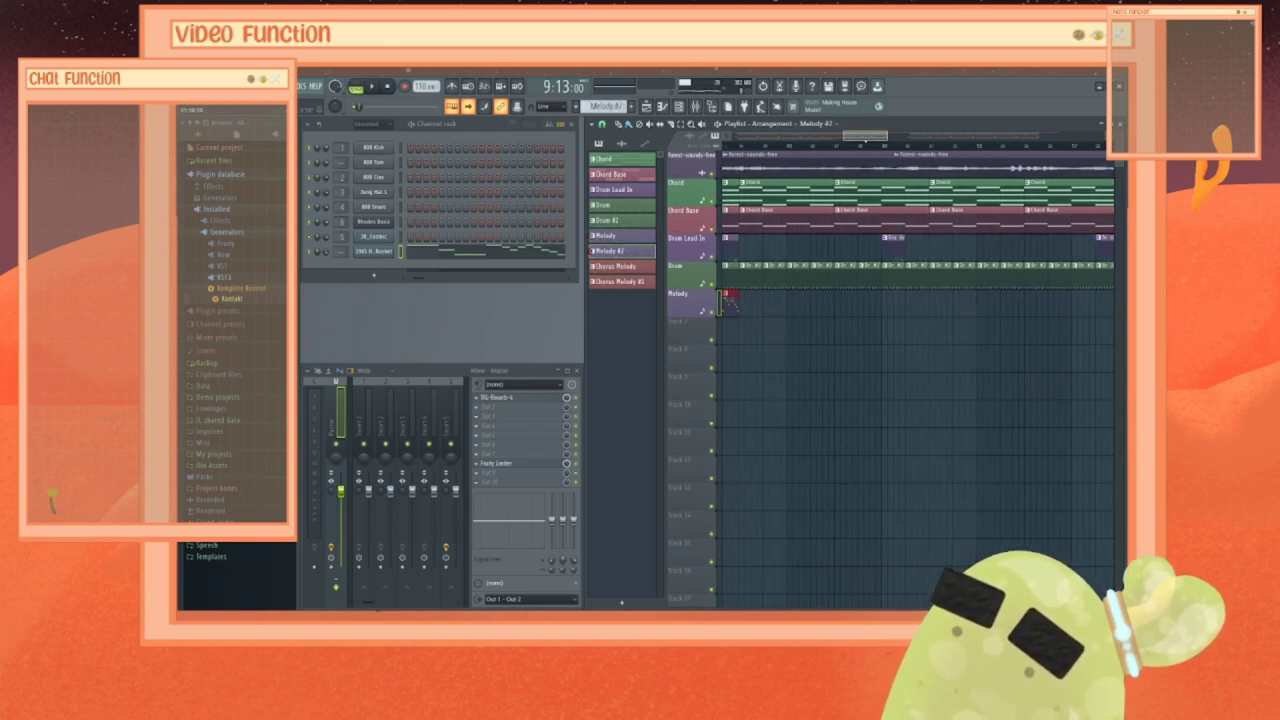
{"action": "left_click", "coordinate": [645, 268]}
{"action": "left_click", "coordinate": [765, 308]}
{"action": "left_click_drag", "start_coordinate": [786, 308], "coordinate": [763, 306]}
{"action": "left_click", "coordinate": [849, 308]}
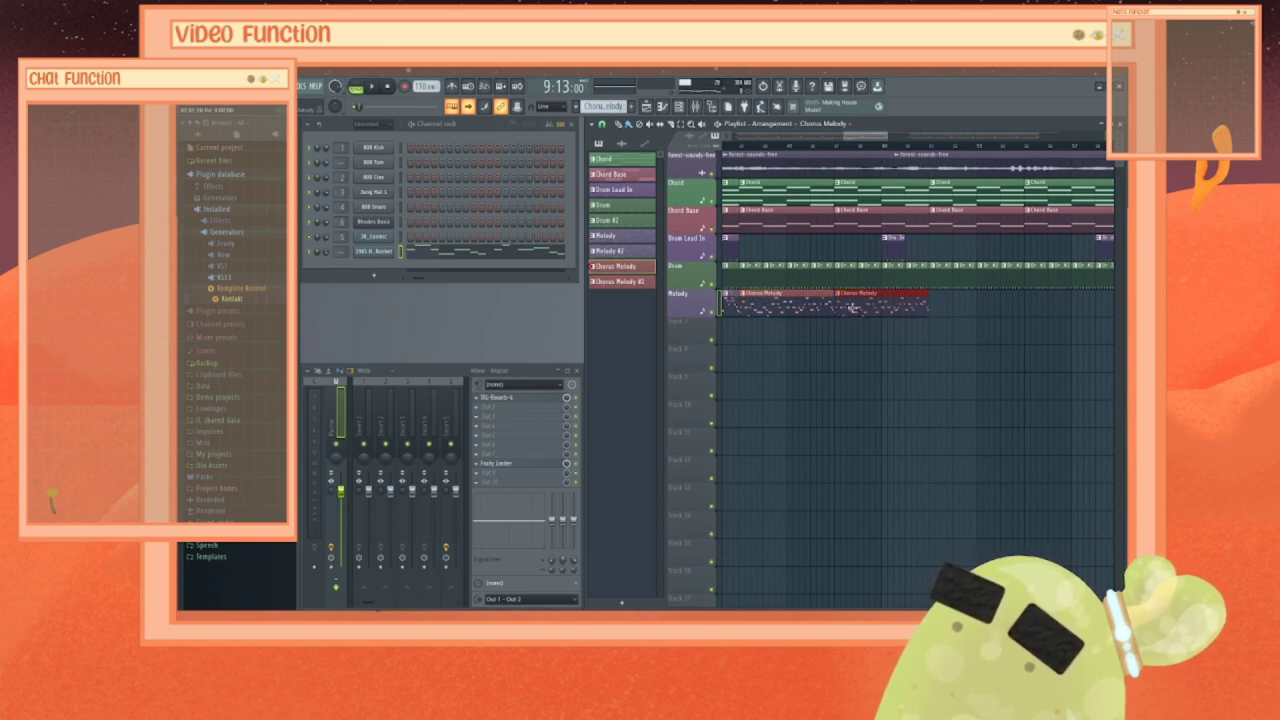
{"action": "left_click", "coordinate": [955, 308]}
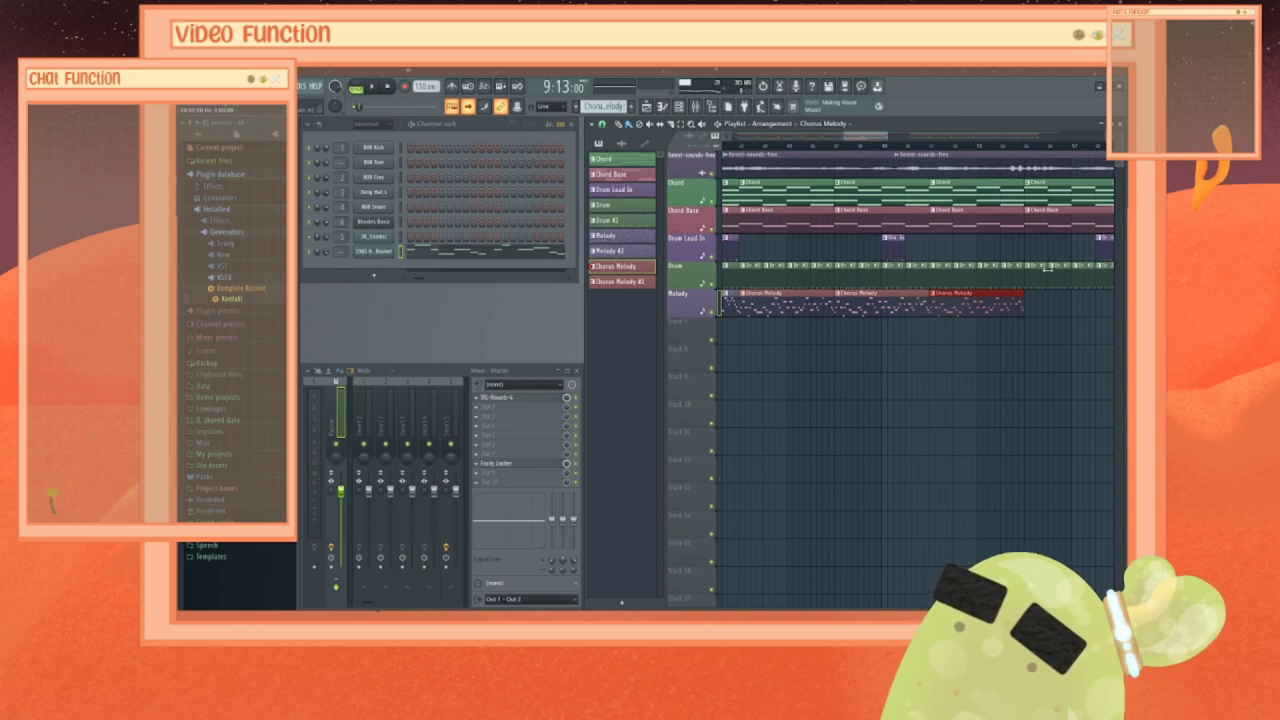
{"action": "scroll", "coordinate": [719, 232], "scroll_direction": "right", "scroll_amount": 3}
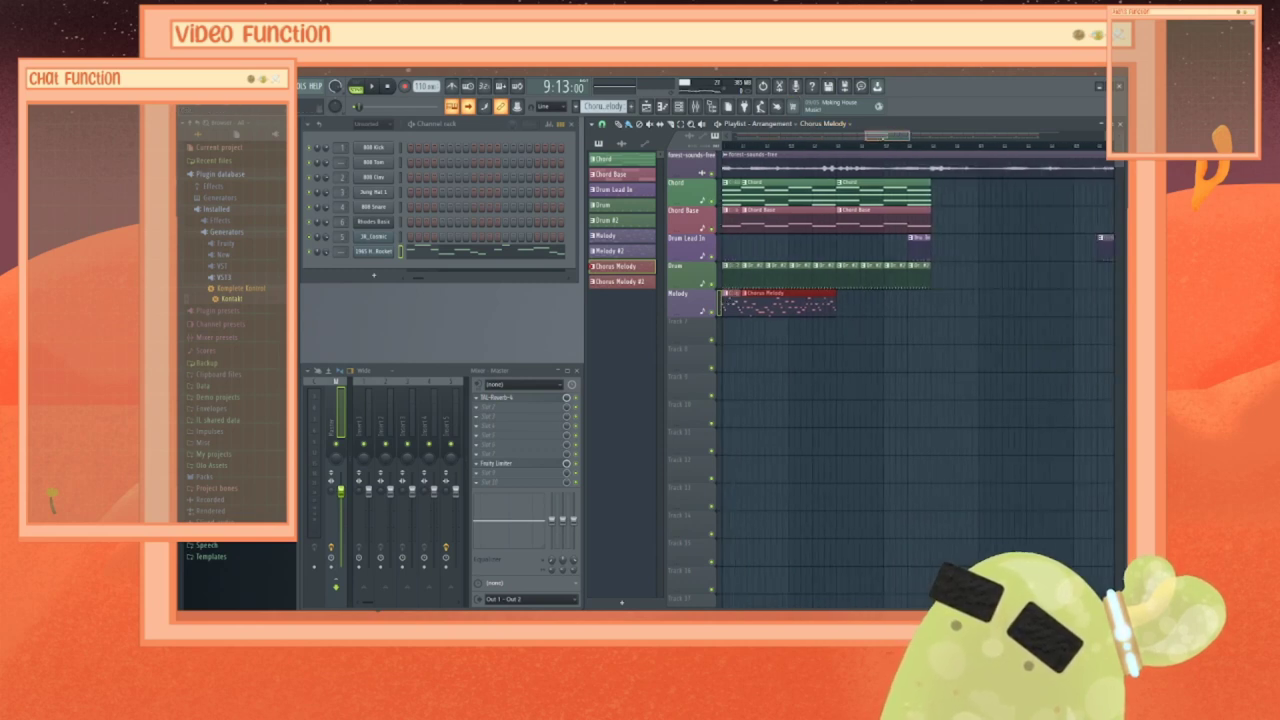
{"action": "left_click", "coordinate": [641, 283]}
{"action": "left_click", "coordinate": [849, 306]}
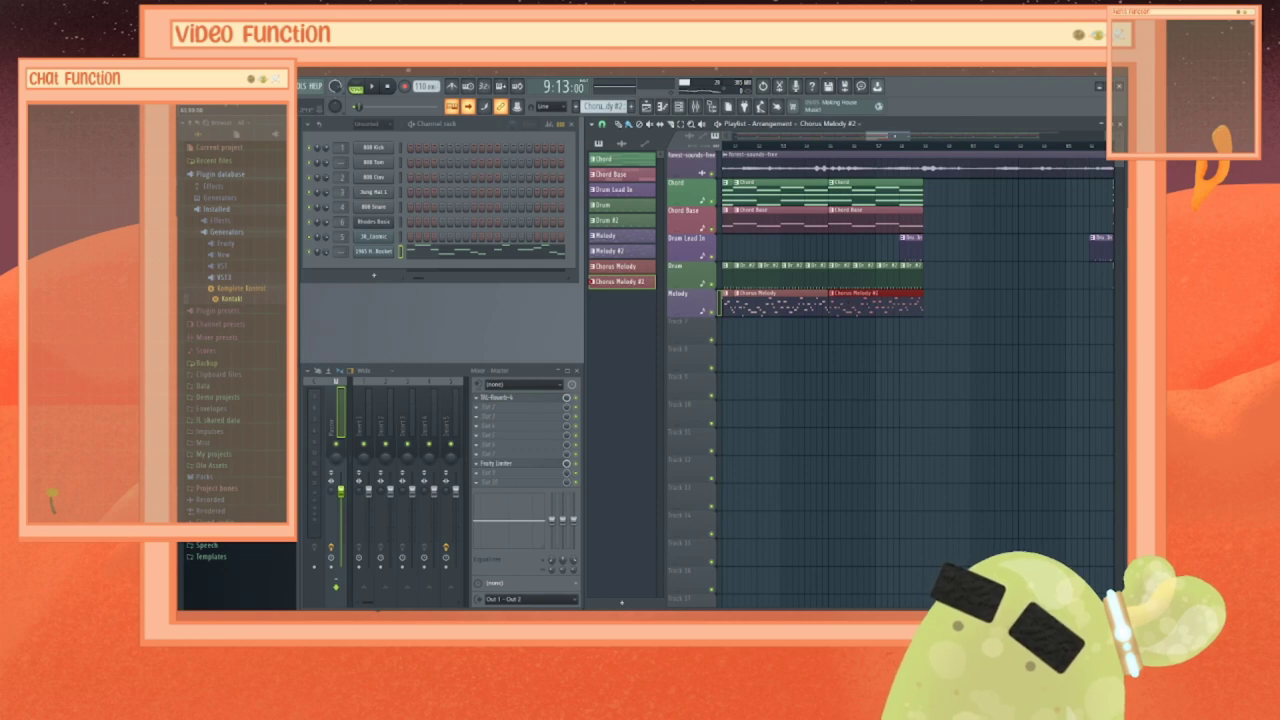
Step: Place Chorus Melody and Chorus Melody #2 end to end on the Melody track, starting where the chords resume after the gap
{"action": "scroll", "coordinate": [900, 300], "scroll_direction": "right", "scroll_amount": 5}
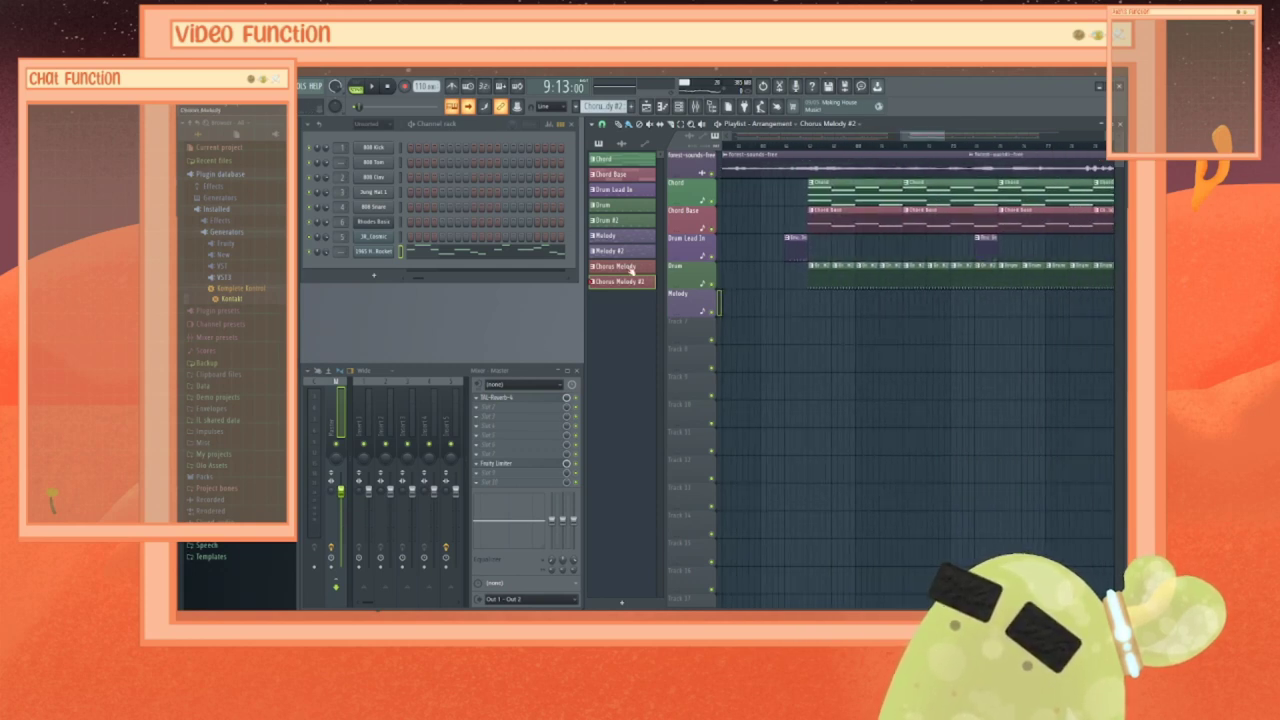
{"action": "left_click", "coordinate": [631, 268]}
{"action": "left_click", "coordinate": [843, 307]}
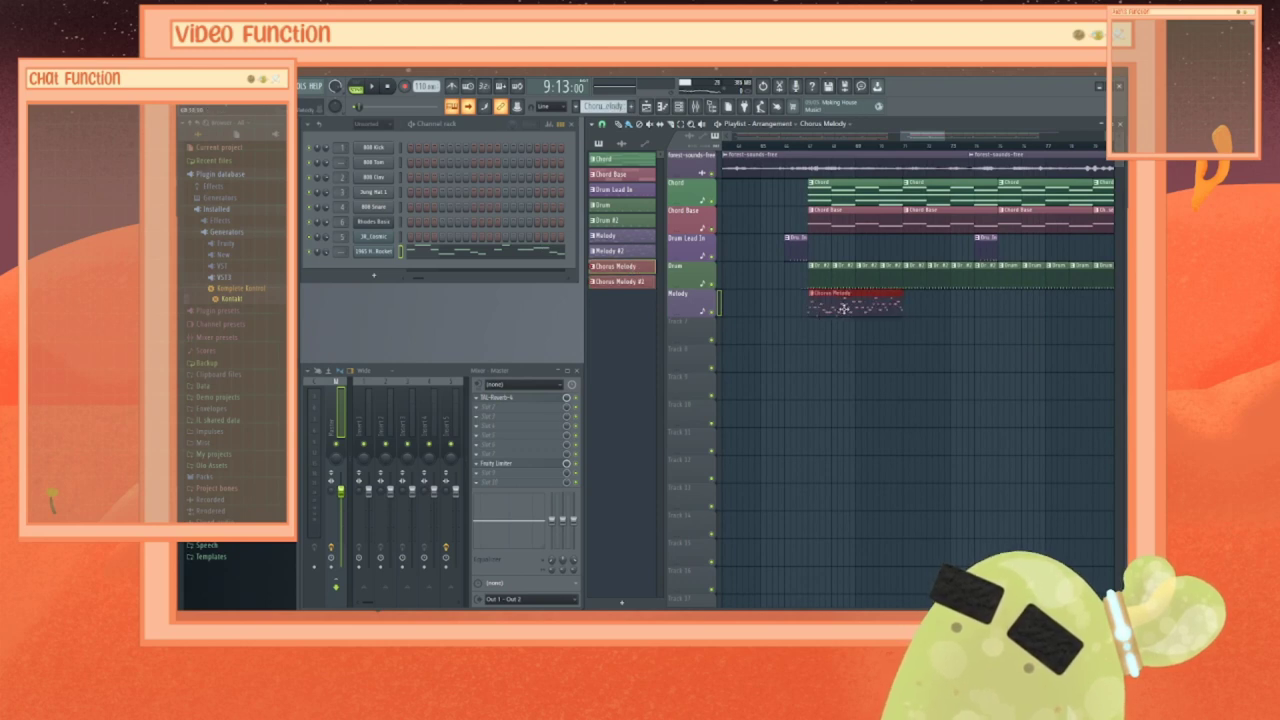
{"action": "left_click", "coordinate": [621, 281]}
{"action": "left_click", "coordinate": [930, 307]}
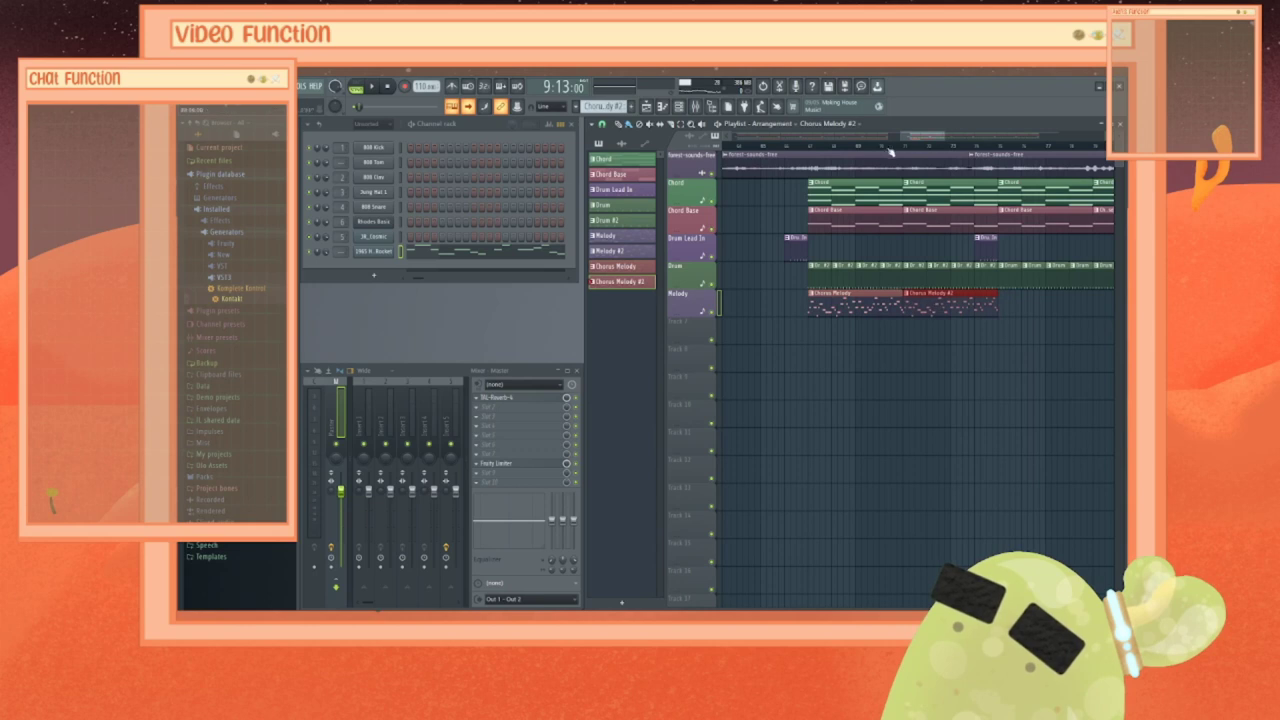
Step: Continue the section after the gap on the Melody track with a Melody clip followed by Melody #2
{"action": "left_click_drag", "start_coordinate": [925, 135], "coordinate": [950, 136]}
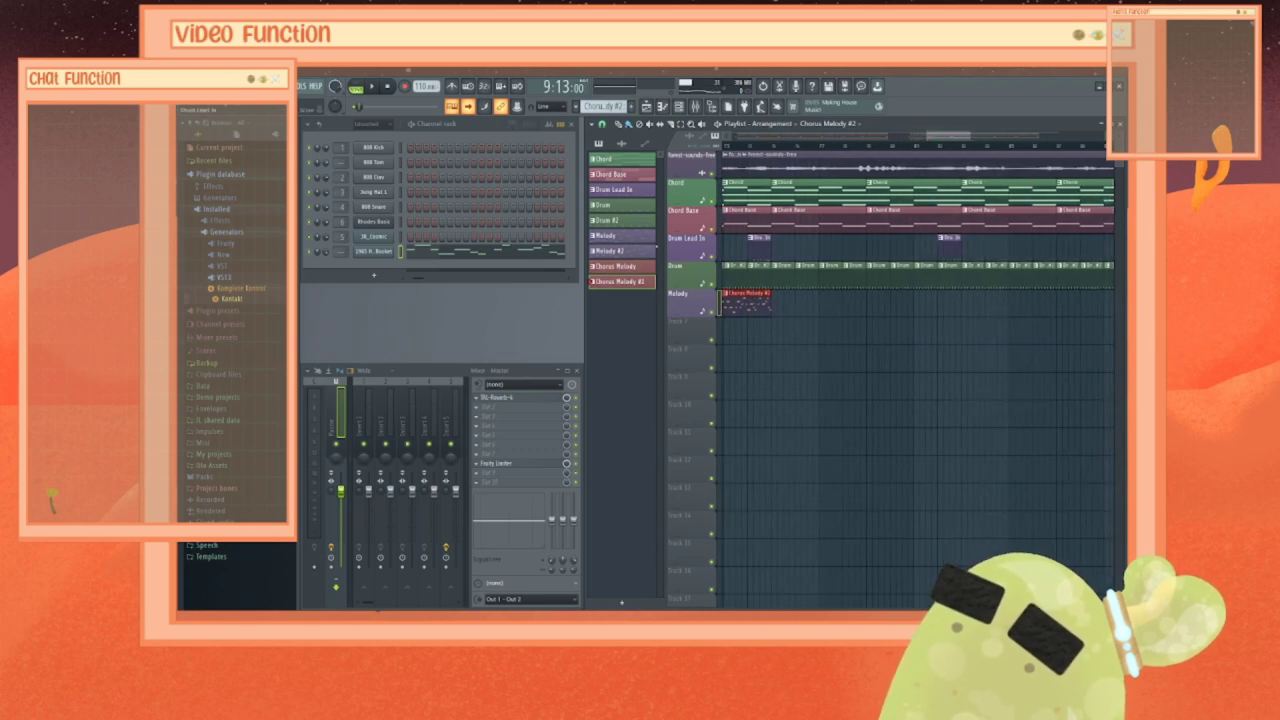
{"action": "left_click", "coordinate": [640, 237]}
{"action": "left_click", "coordinate": [797, 309]}
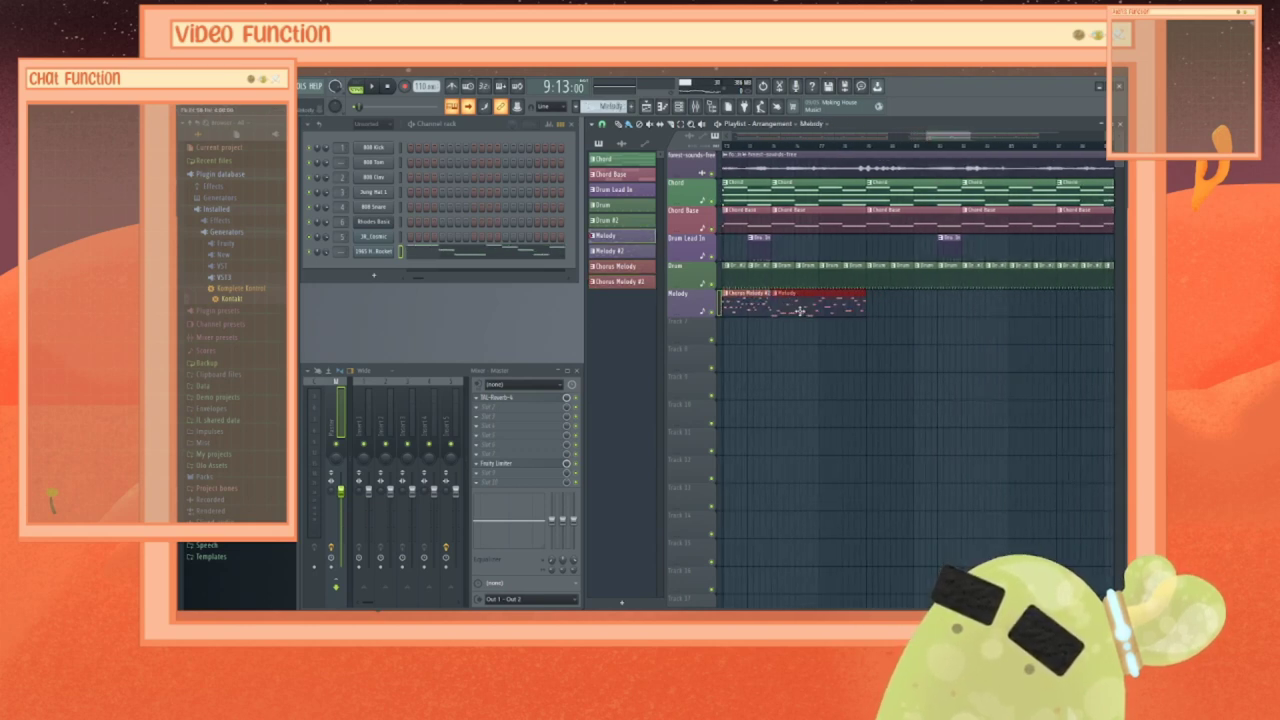
{"action": "left_click", "coordinate": [636, 252]}
{"action": "left_click", "coordinate": [900, 307]}
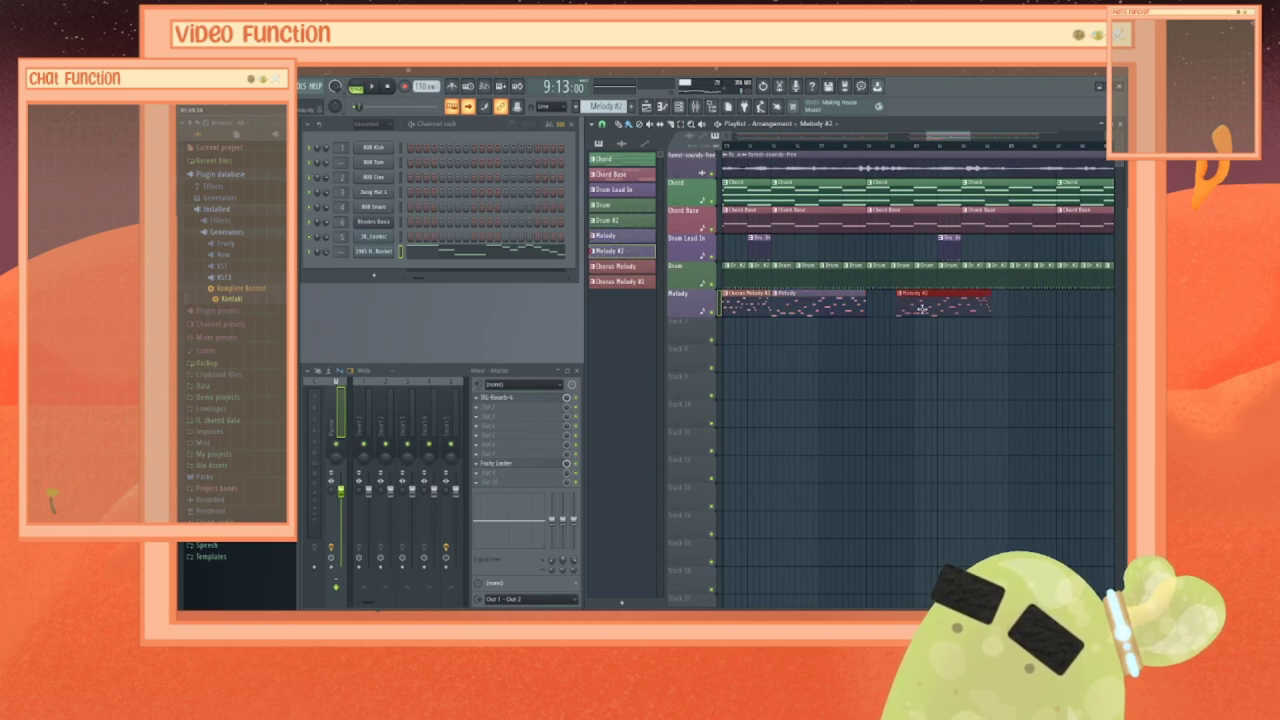
Step: Place Chorus Melody directly after the section's Melody #2 clip on the Melody track, followed by Chorus Melody #2
{"action": "left_click_drag", "start_coordinate": [954, 136], "coordinate": [978, 136]}
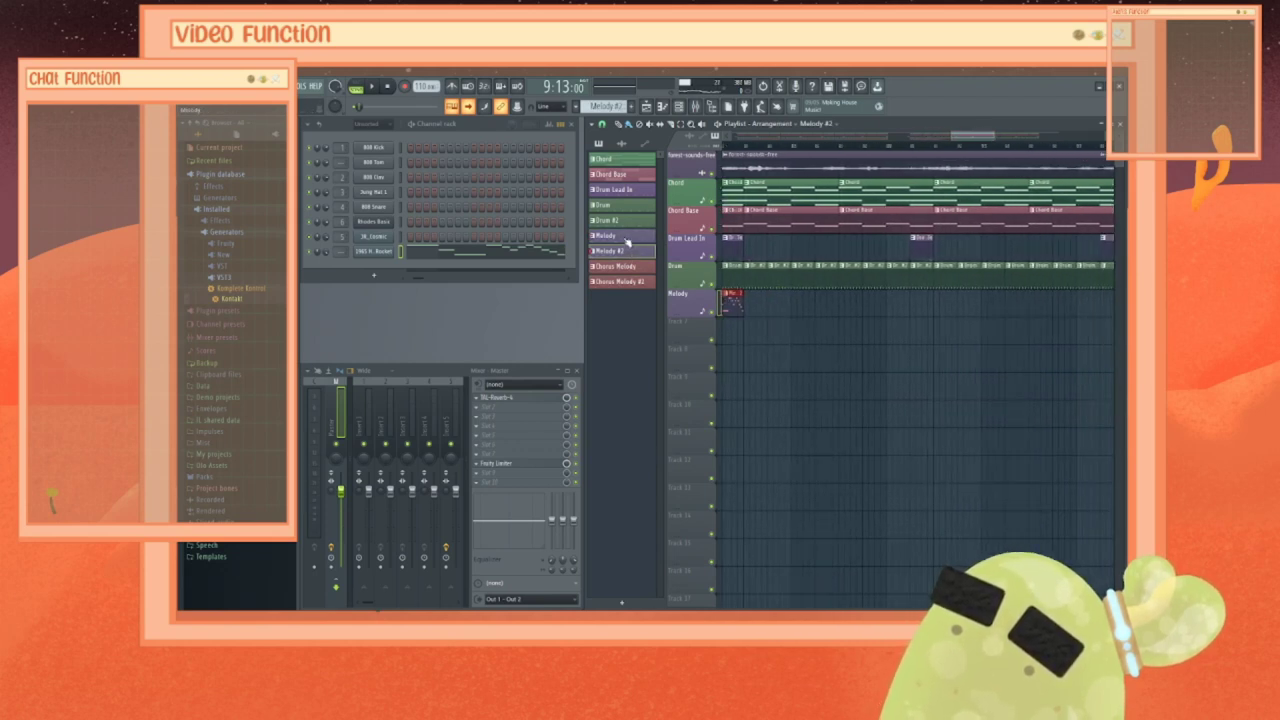
{"action": "left_click", "coordinate": [636, 268]}
{"action": "left_click", "coordinate": [750, 300]}
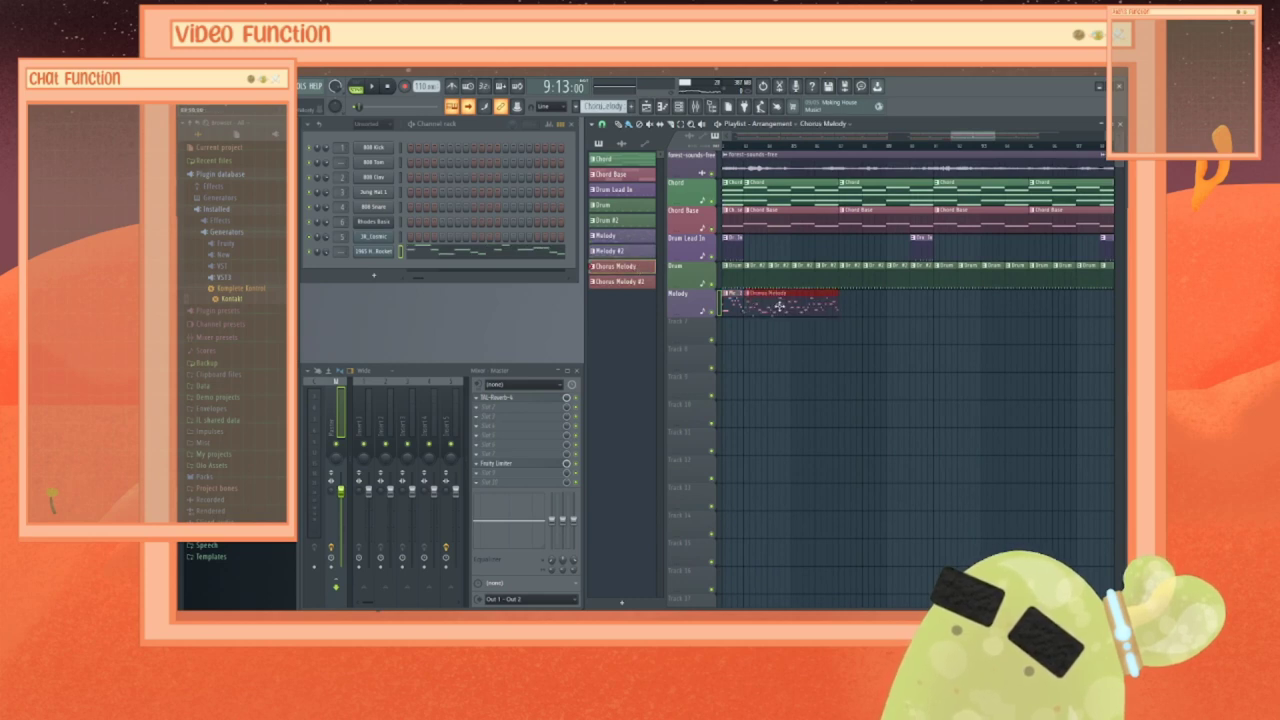
{"action": "left_click", "coordinate": [646, 283]}
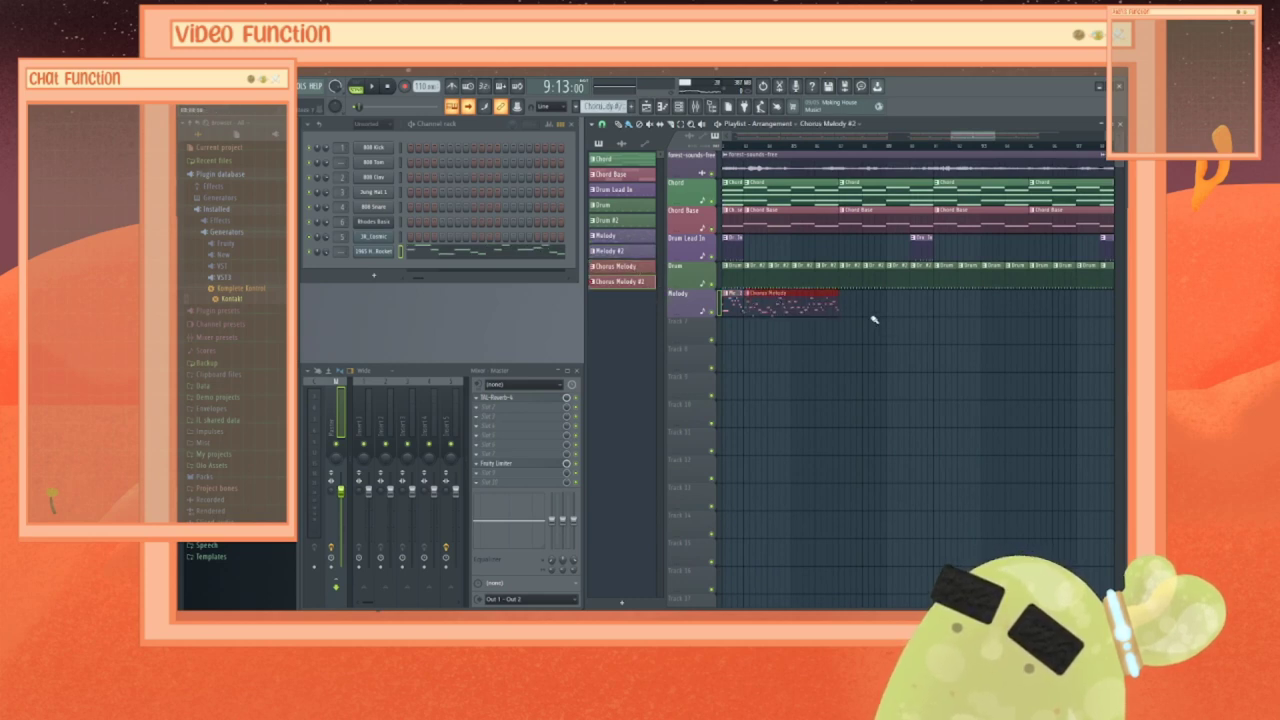
{"action": "left_click", "coordinate": [882, 307]}
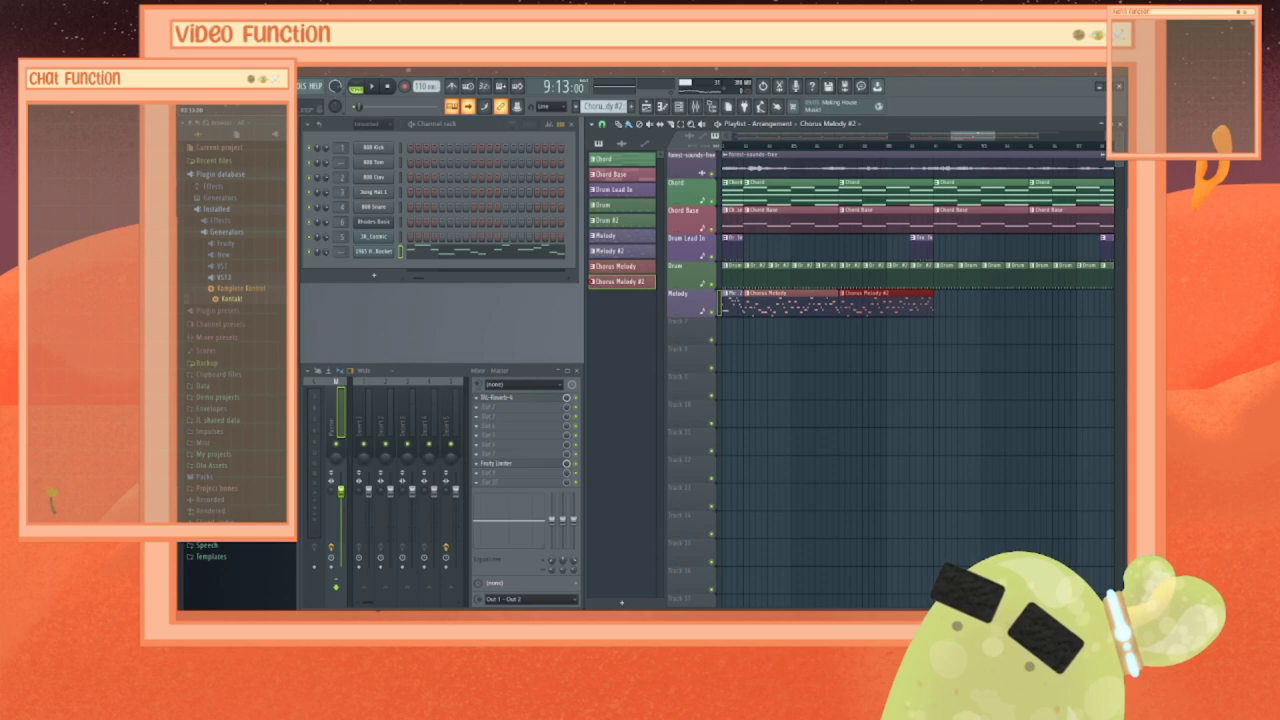
Step: Place two Melody clips end to end after the newest Chorus Melody #2 clip on the Melody track
{"action": "left_click_drag", "start_coordinate": [973, 136], "coordinate": [993, 136]}
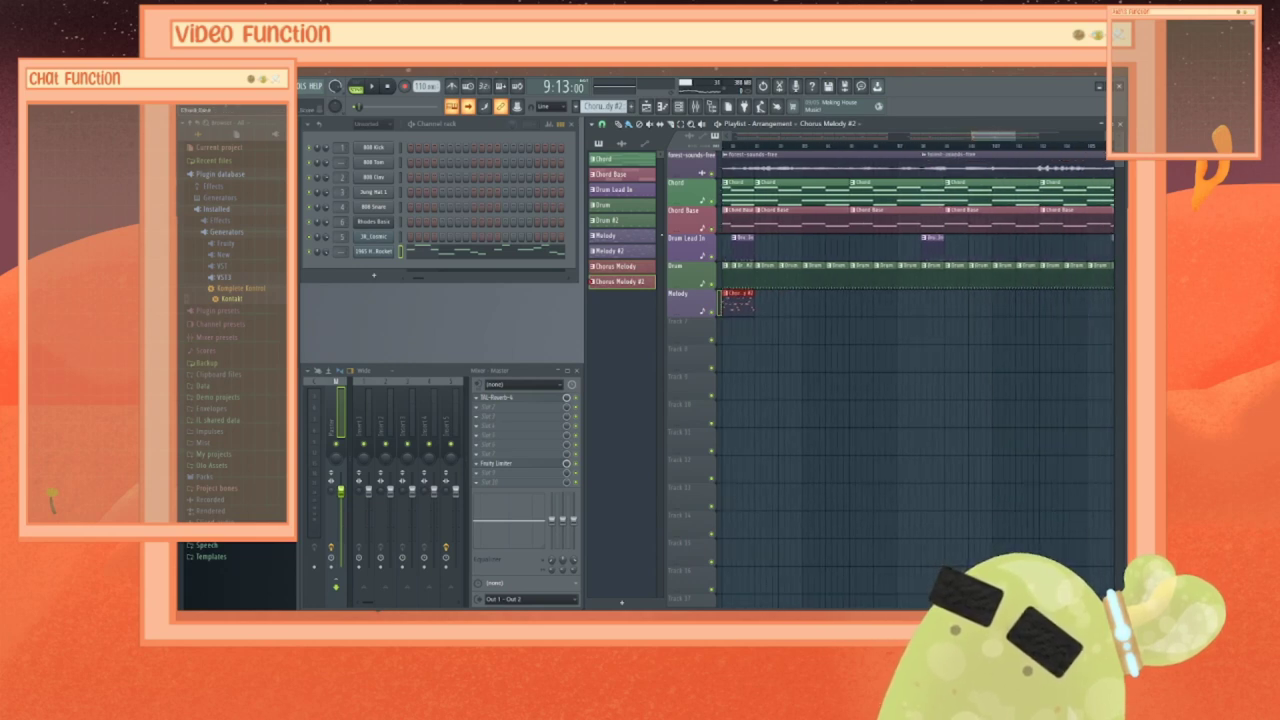
{"action": "left_click", "coordinate": [641, 238]}
{"action": "left_click", "coordinate": [788, 300]}
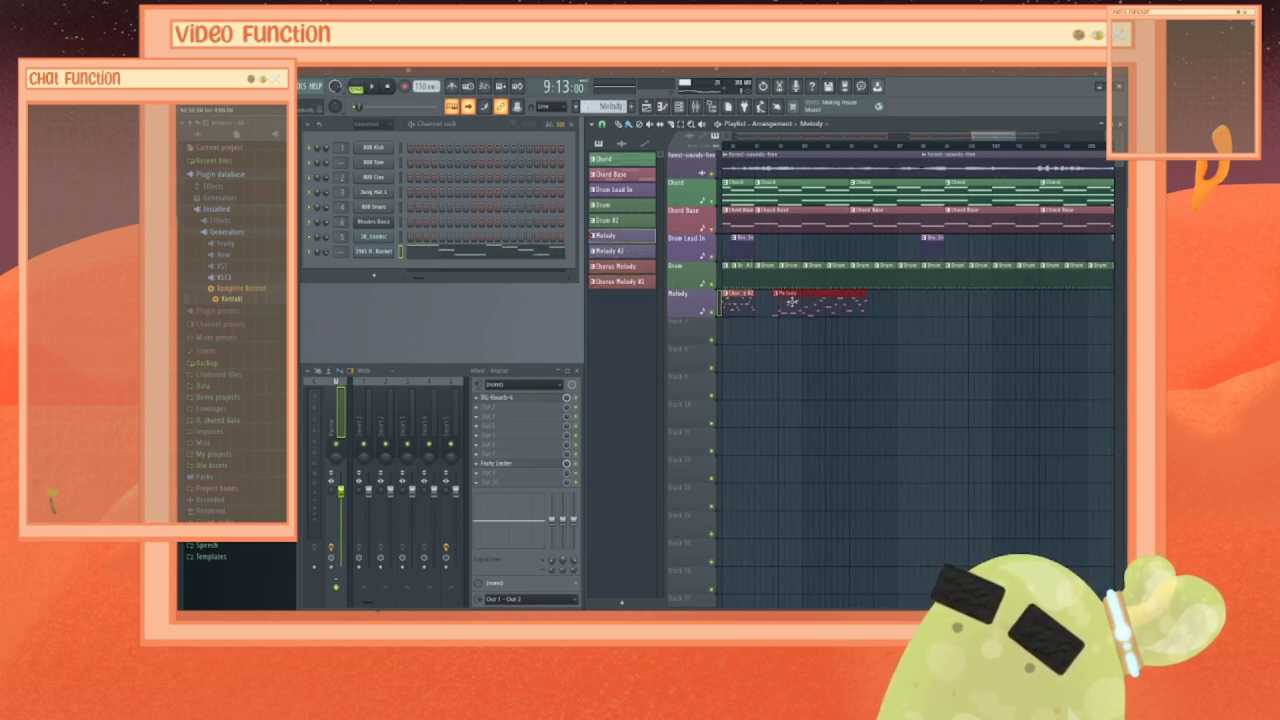
{"action": "left_click", "coordinate": [866, 310]}
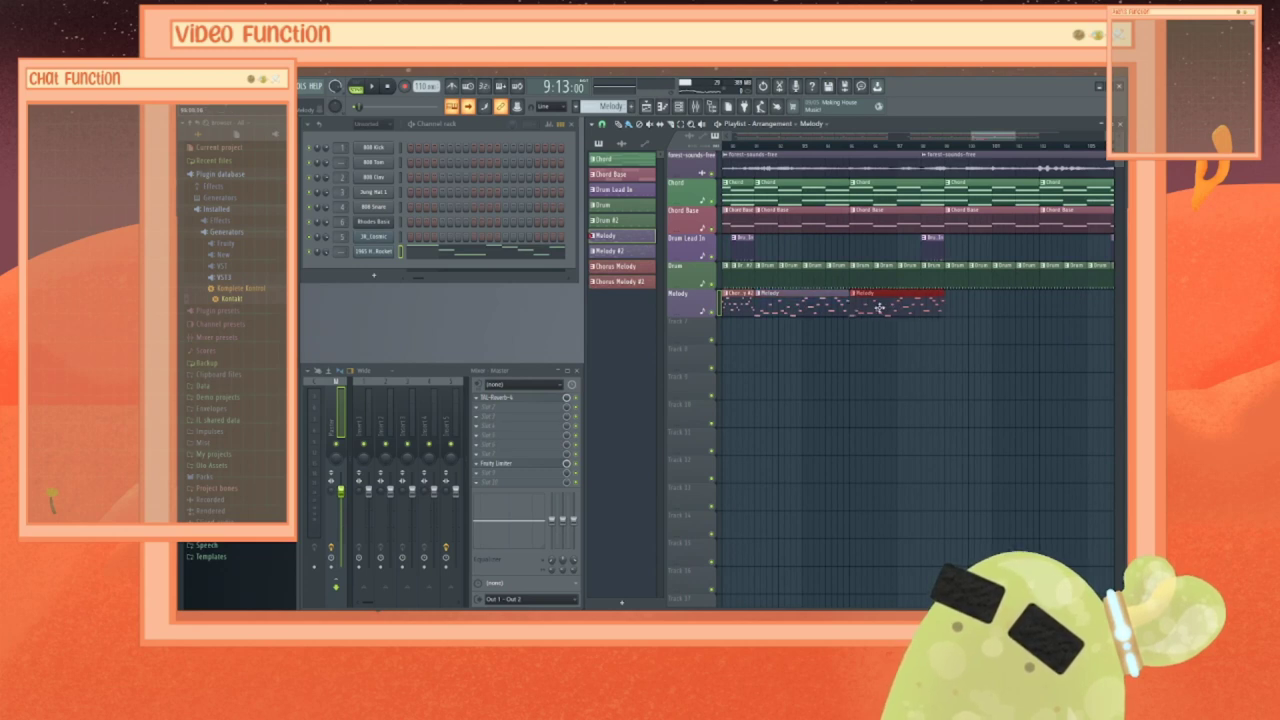
Step: Place a third Melody clip directly after the two existing ones on the Melody track, followed by a Melody #2 clip
{"action": "left_click", "coordinate": [968, 306]}
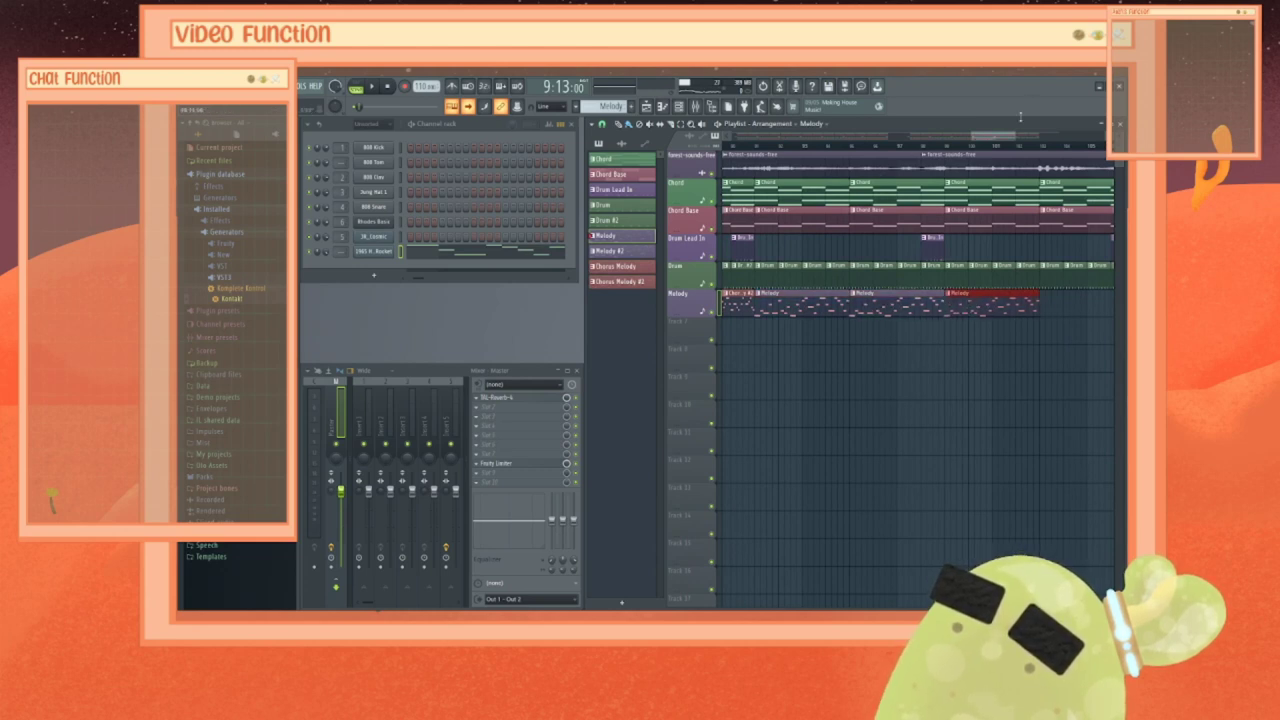
{"action": "scroll", "coordinate": [915, 300], "scroll_direction": "right", "scroll_amount": 4}
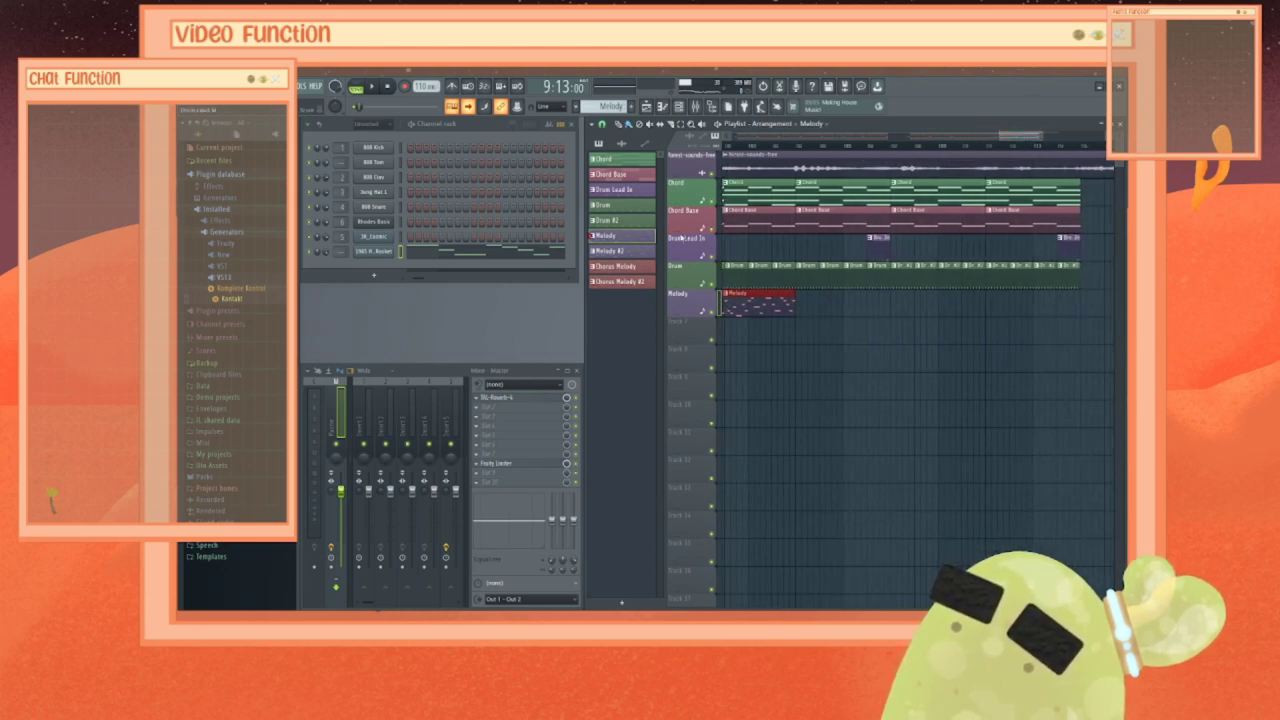
{"action": "left_click", "coordinate": [638, 252]}
{"action": "left_click", "coordinate": [820, 306]}
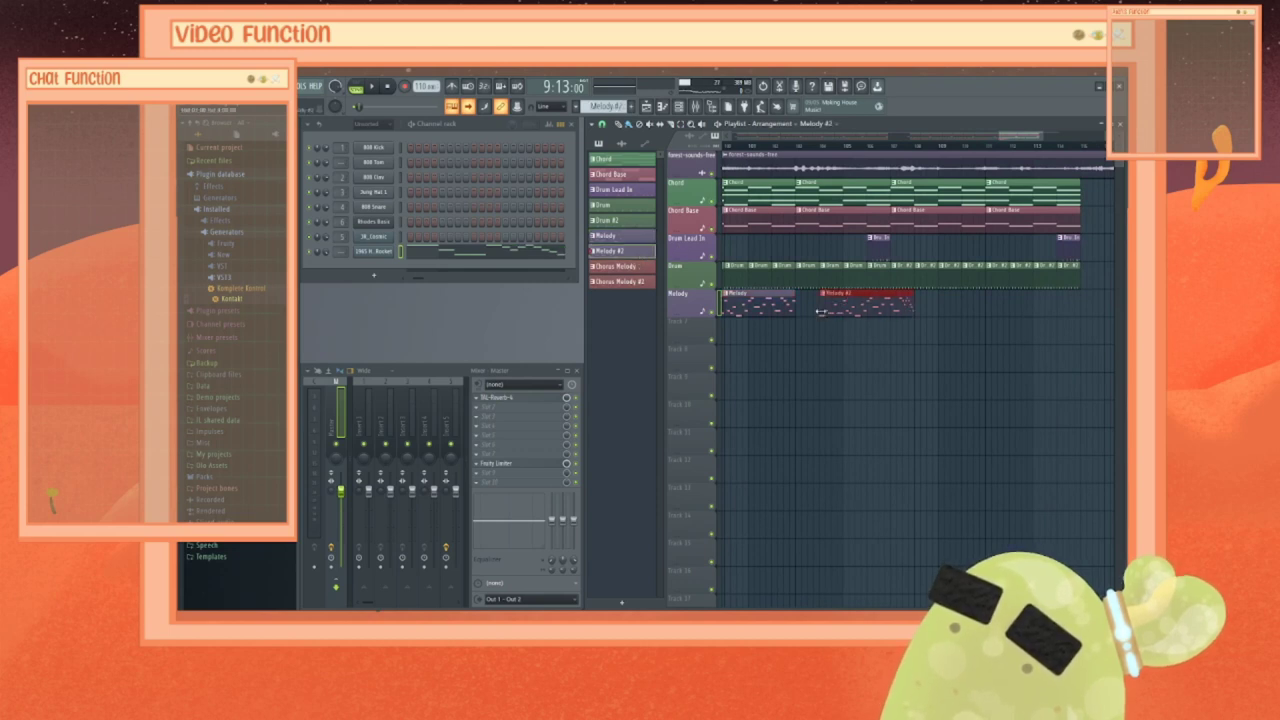
{"action": "left_click_drag", "start_coordinate": [831, 306], "coordinate": [828, 306]}
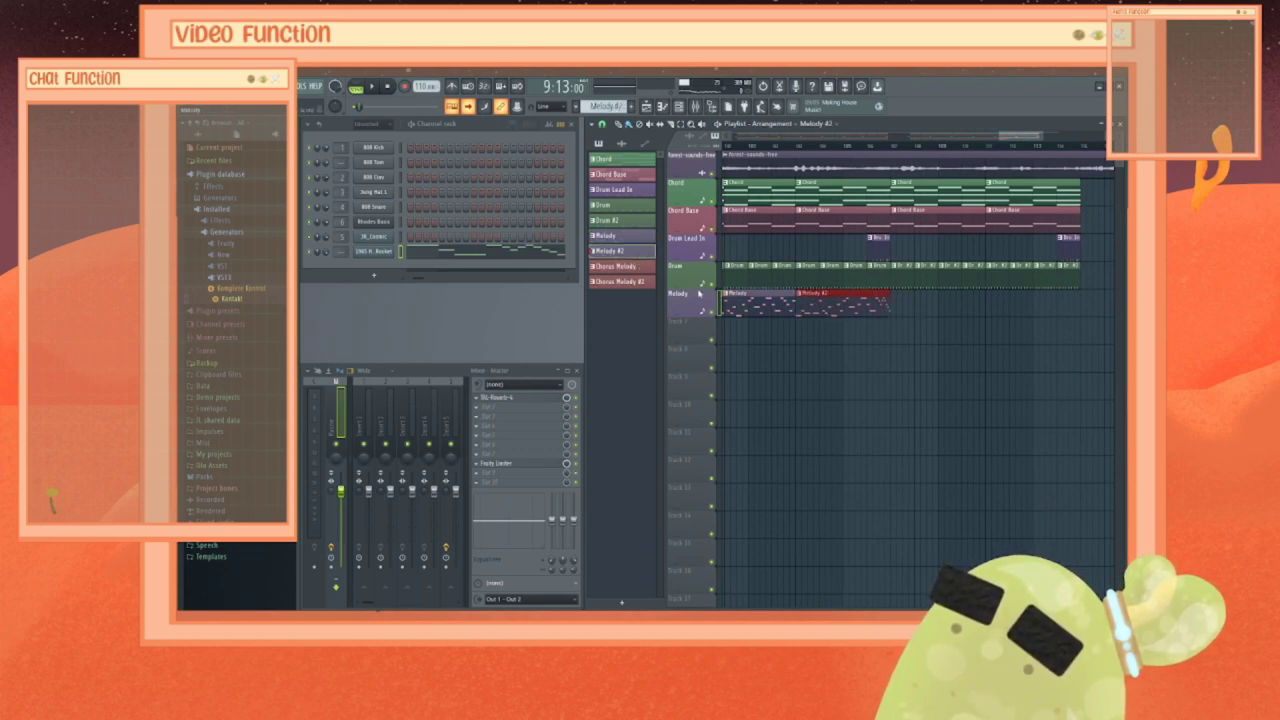
Step: Finish the Melody track with Chorus Melody and Chorus Melody #2 placed end to end, up to where the chords end
{"action": "left_click", "coordinate": [640, 268]}
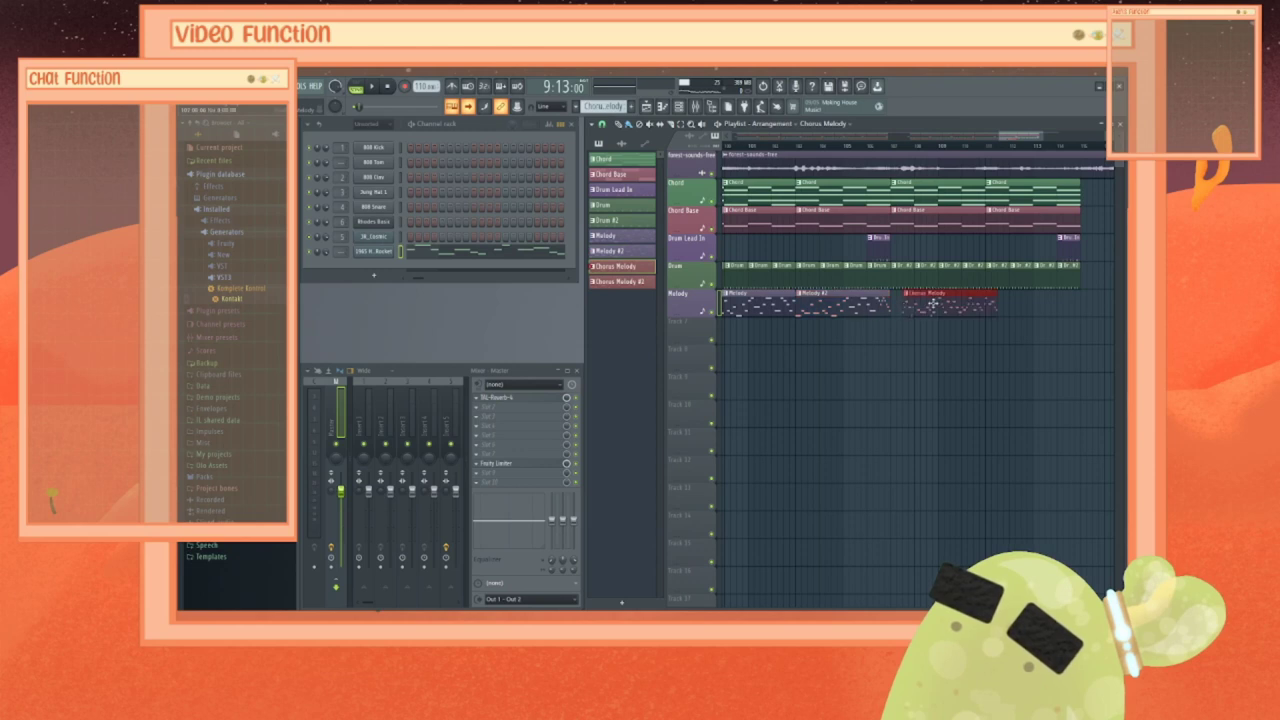
{"action": "left_click", "coordinate": [921, 305]}
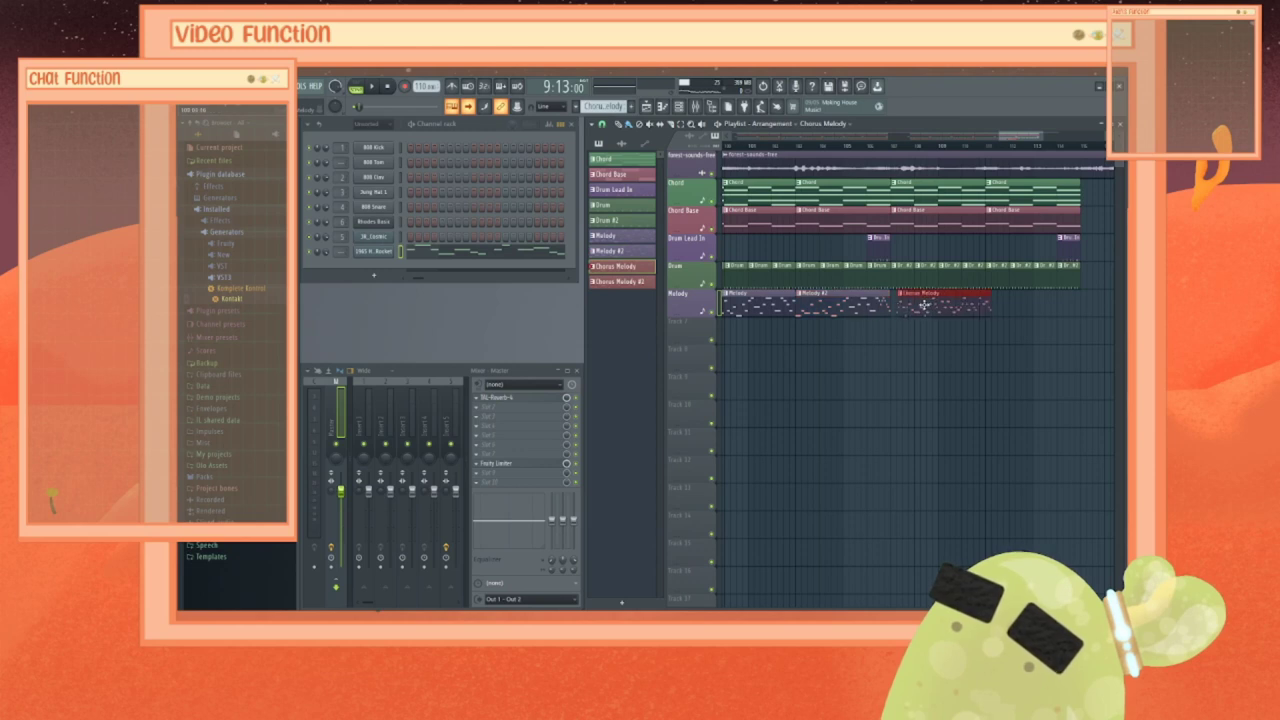
{"action": "left_click", "coordinate": [648, 283]}
{"action": "left_click", "coordinate": [992, 309]}
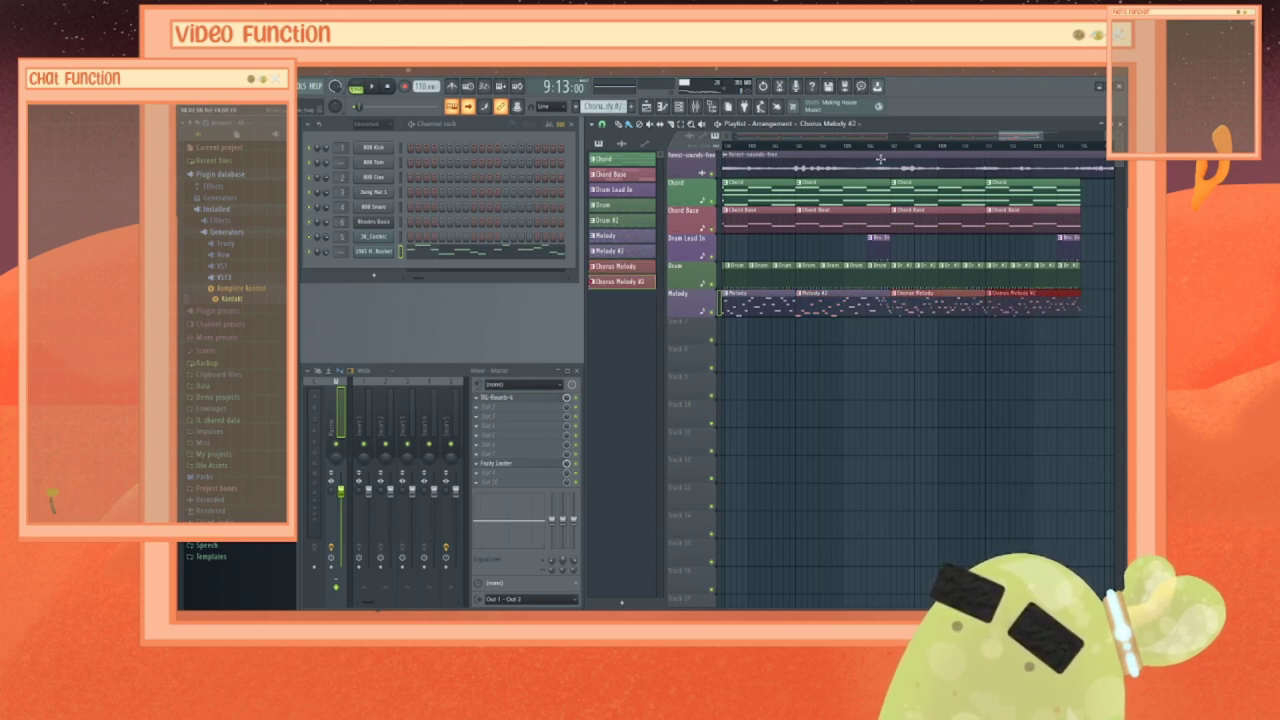
{"action": "scroll", "coordinate": [900, 350], "scroll_direction": "right", "scroll_amount": 10}
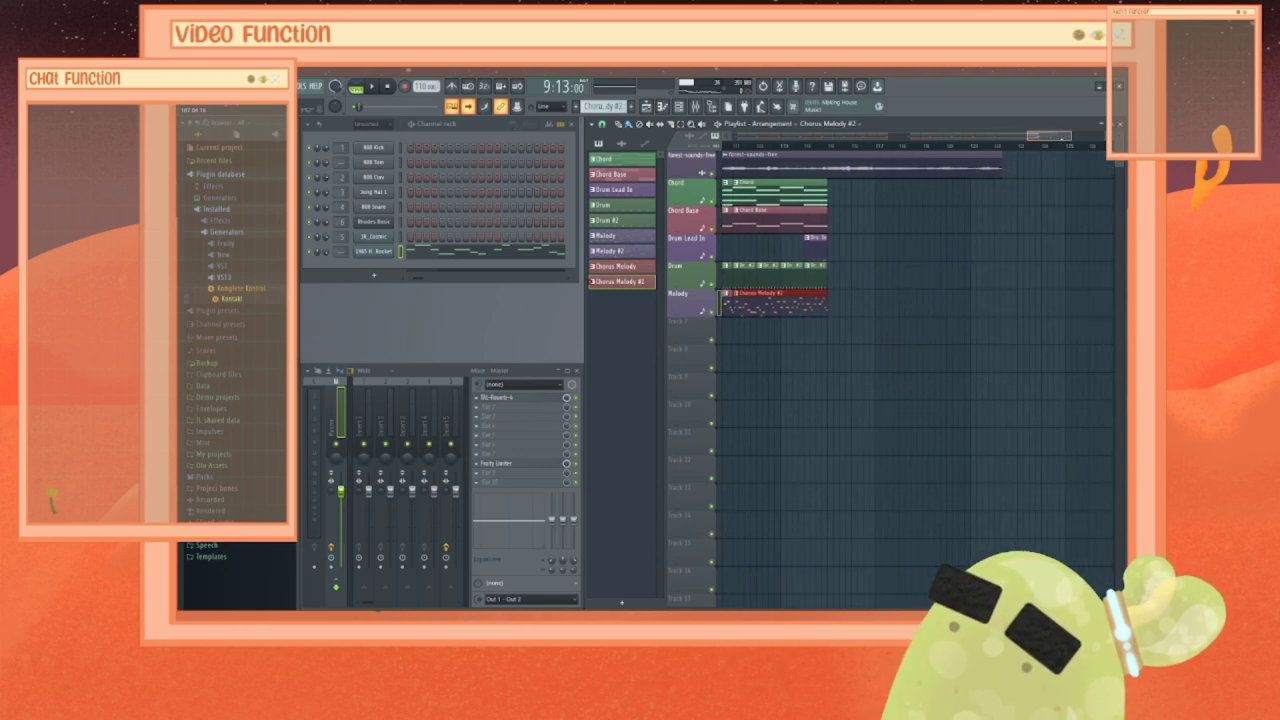
{"action": "scroll", "coordinate": [900, 350], "scroll_direction": "left", "scroll_amount": 1}
{"action": "left_click_drag", "start_coordinate": [1057, 139], "coordinate": [758, 138]}
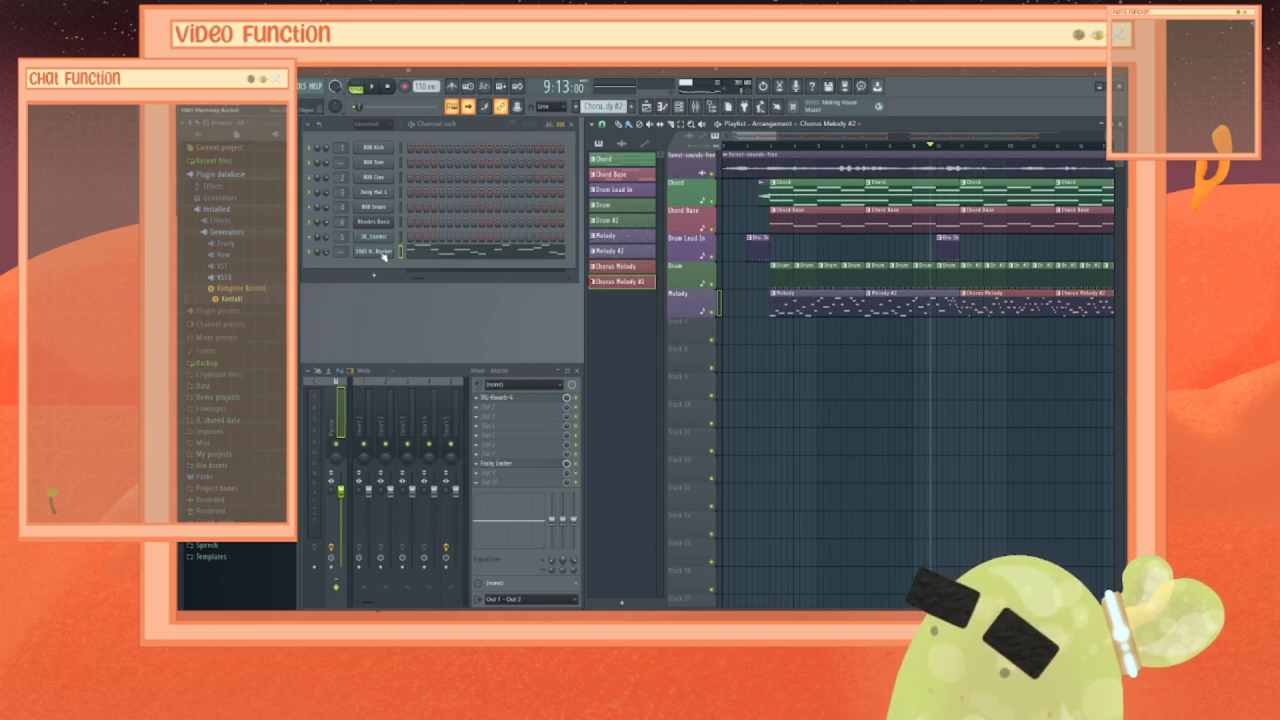
Step: Add a Kontakt instrument as a new channel in the channel rack
{"action": "left_click", "coordinate": [380, 252]}
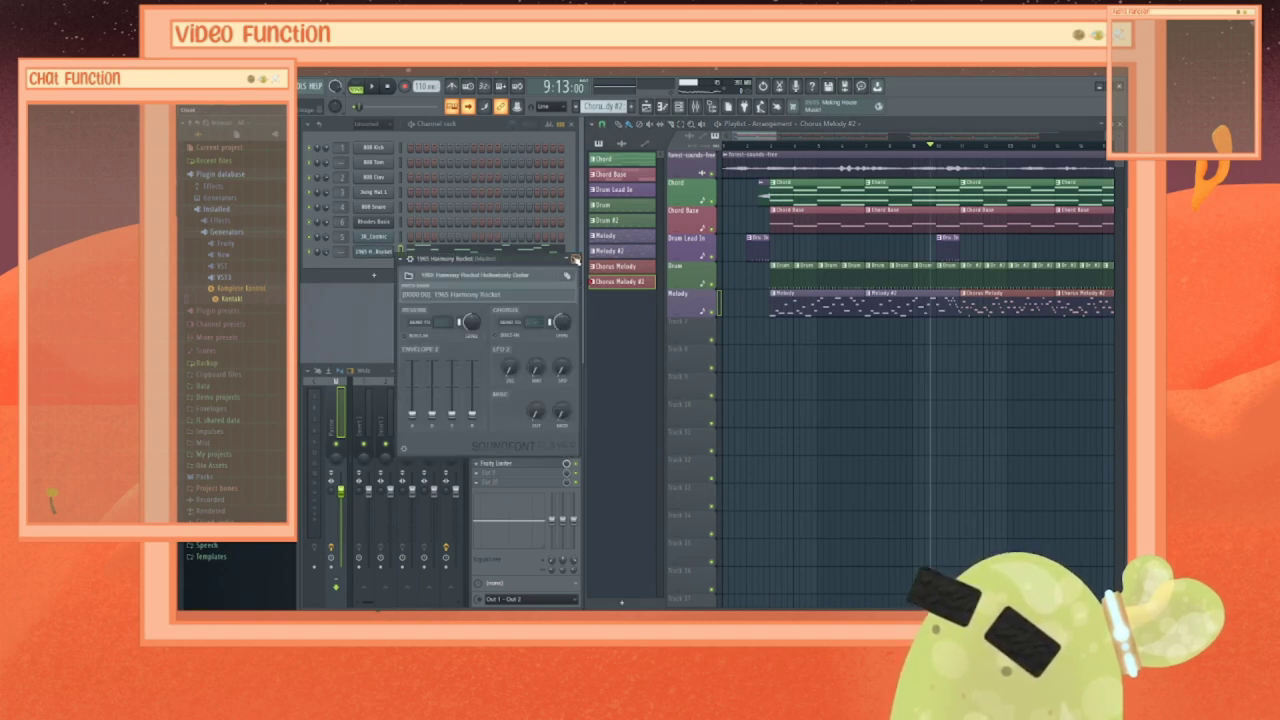
{"action": "left_click", "coordinate": [575, 259]}
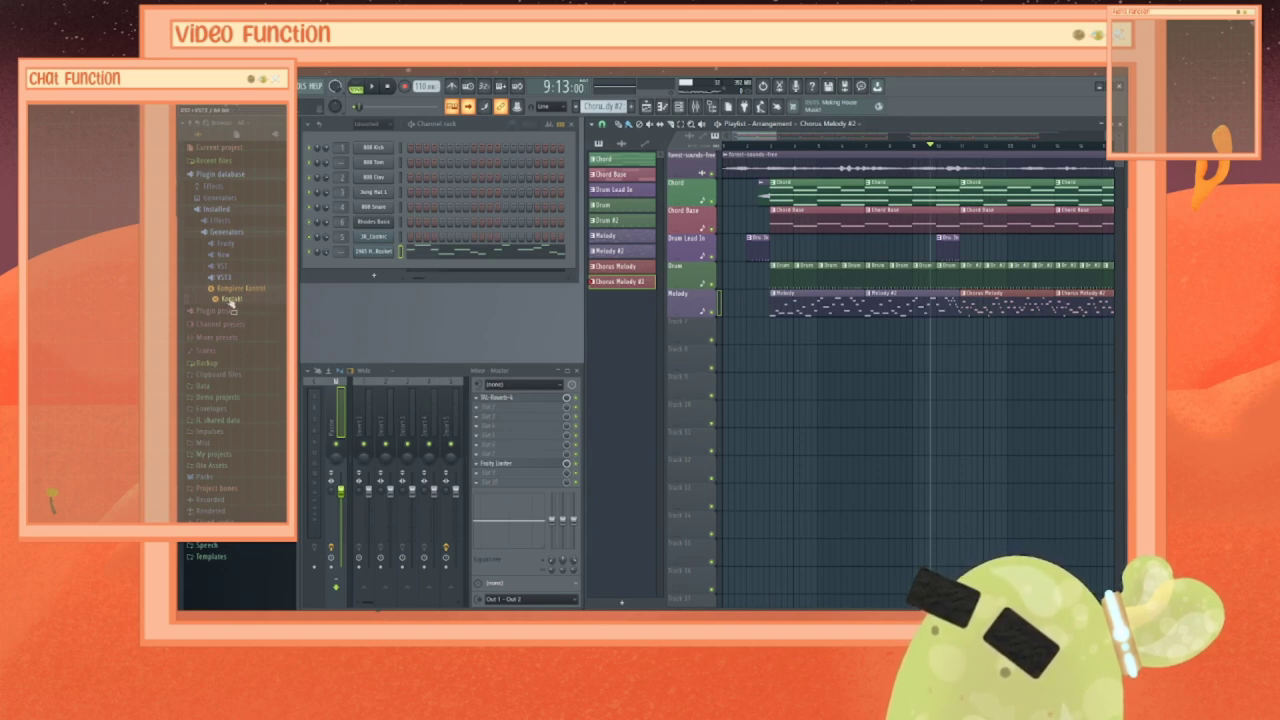
{"action": "left_click_drag", "start_coordinate": [231, 303], "coordinate": [388, 301]}
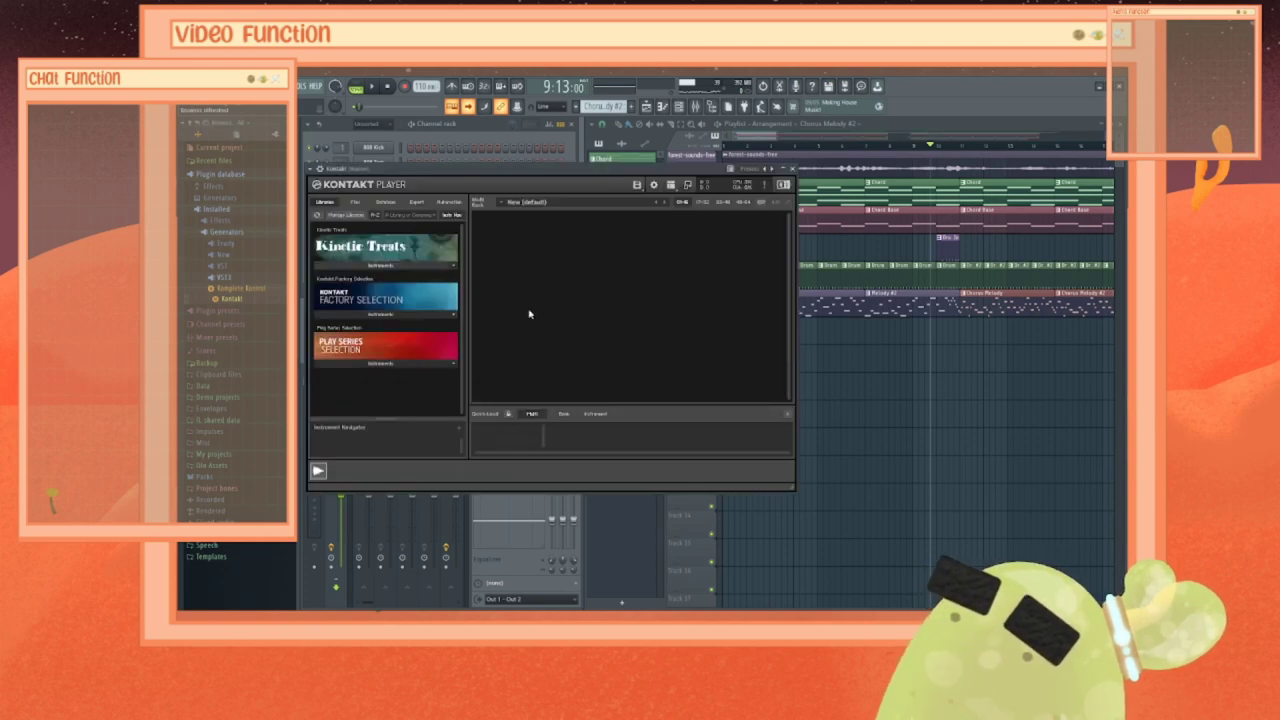
Step: Browse Kontakt's sound database and the Band instruments of the Kontakt Factory Selection library
{"action": "left_click", "coordinate": [355, 202]}
{"action": "left_click", "coordinate": [385, 202]}
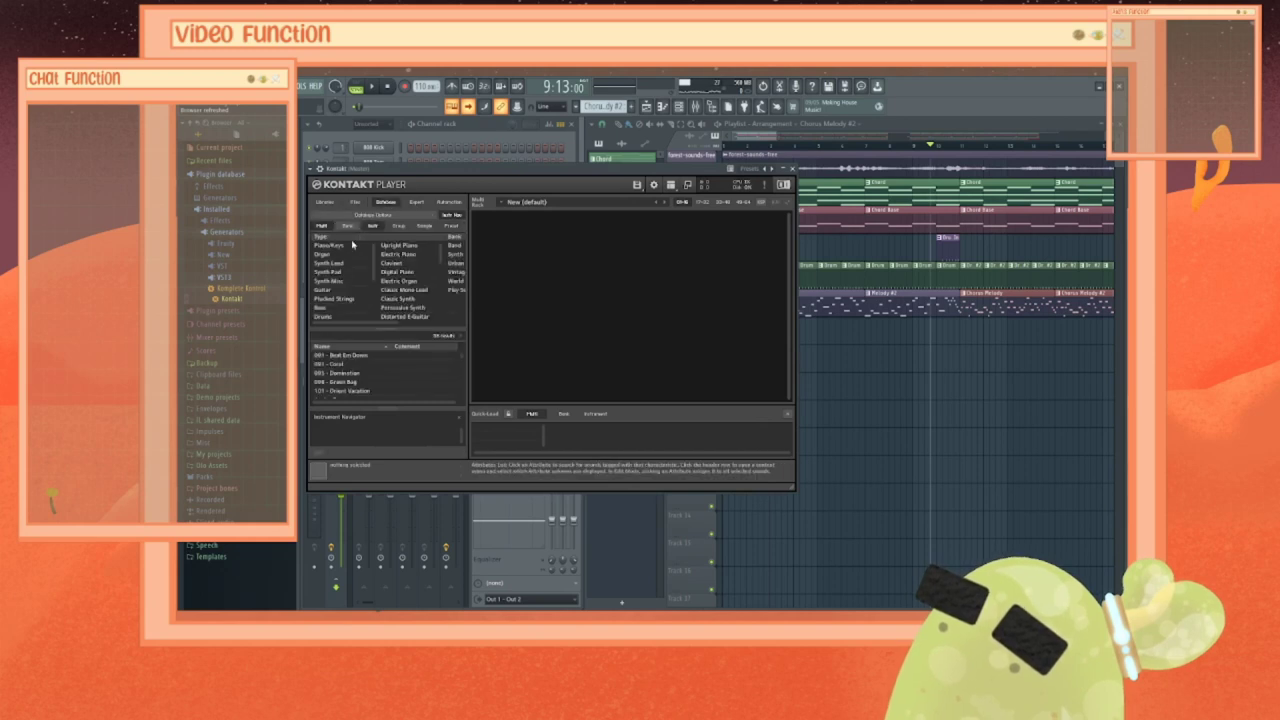
{"action": "left_click", "coordinate": [324, 201]}
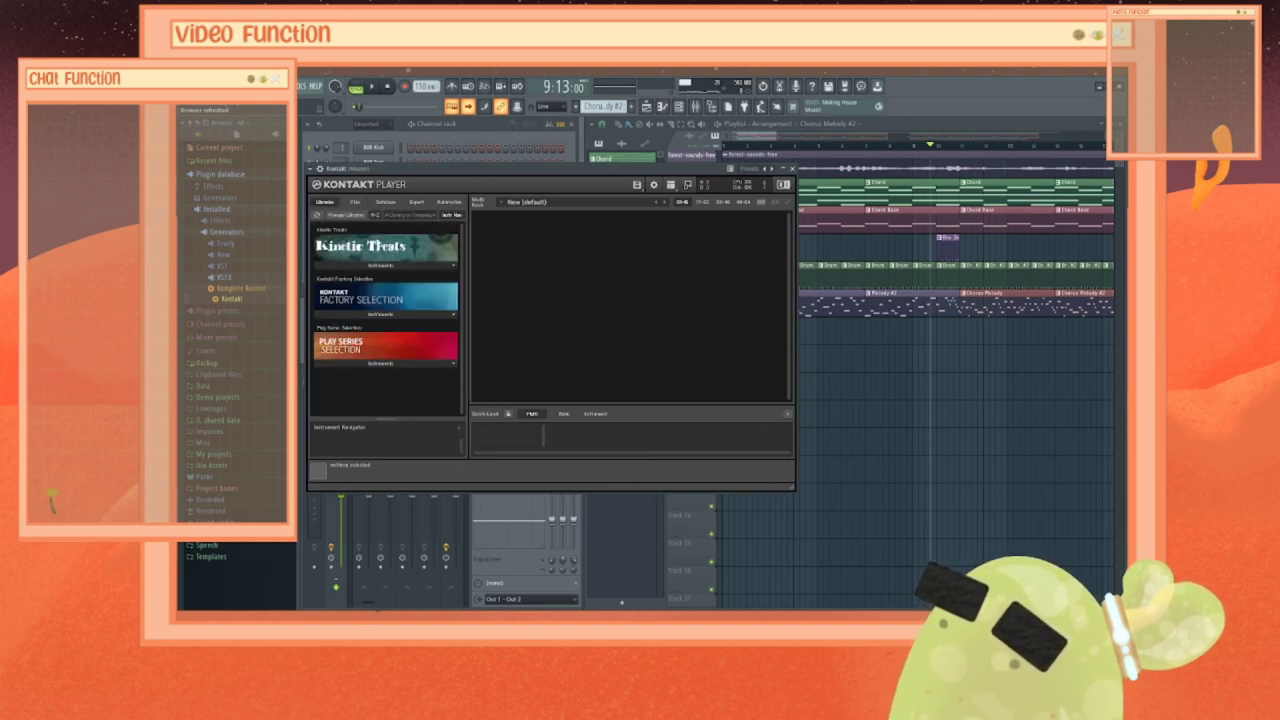
{"action": "left_click", "coordinate": [455, 315]}
{"action": "left_click", "coordinate": [437, 318]}
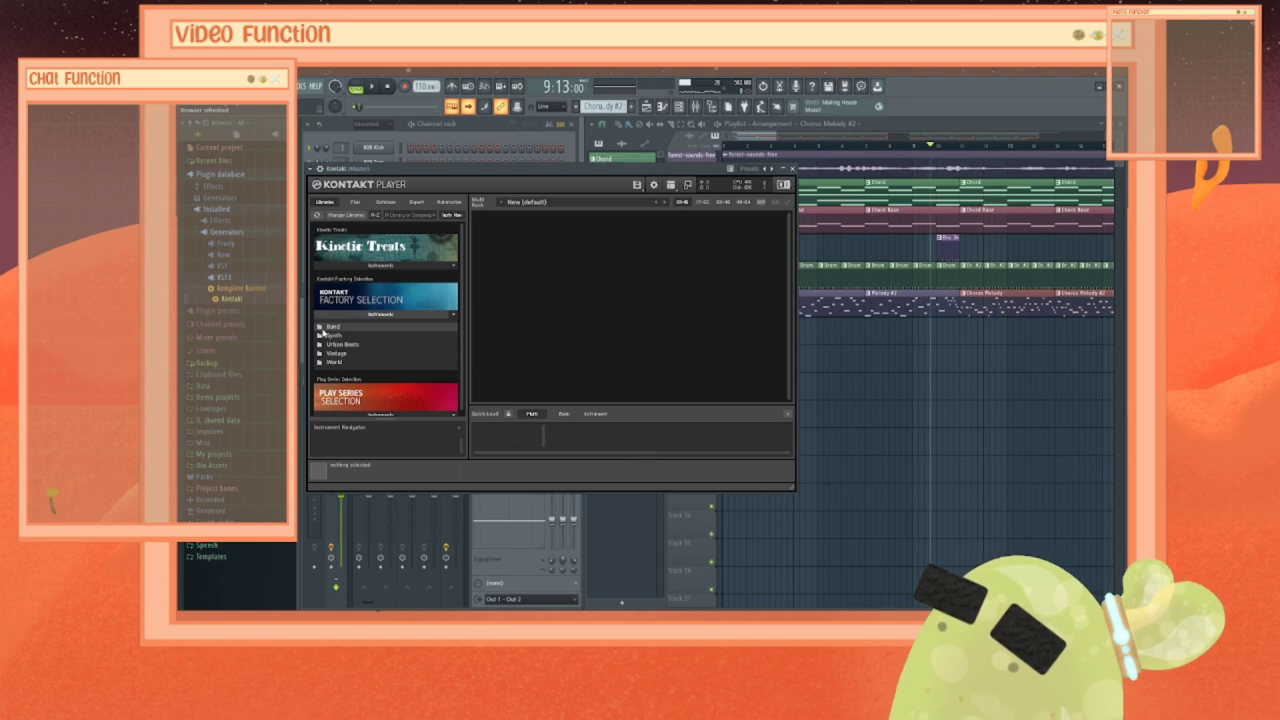
{"action": "left_click", "coordinate": [322, 330]}
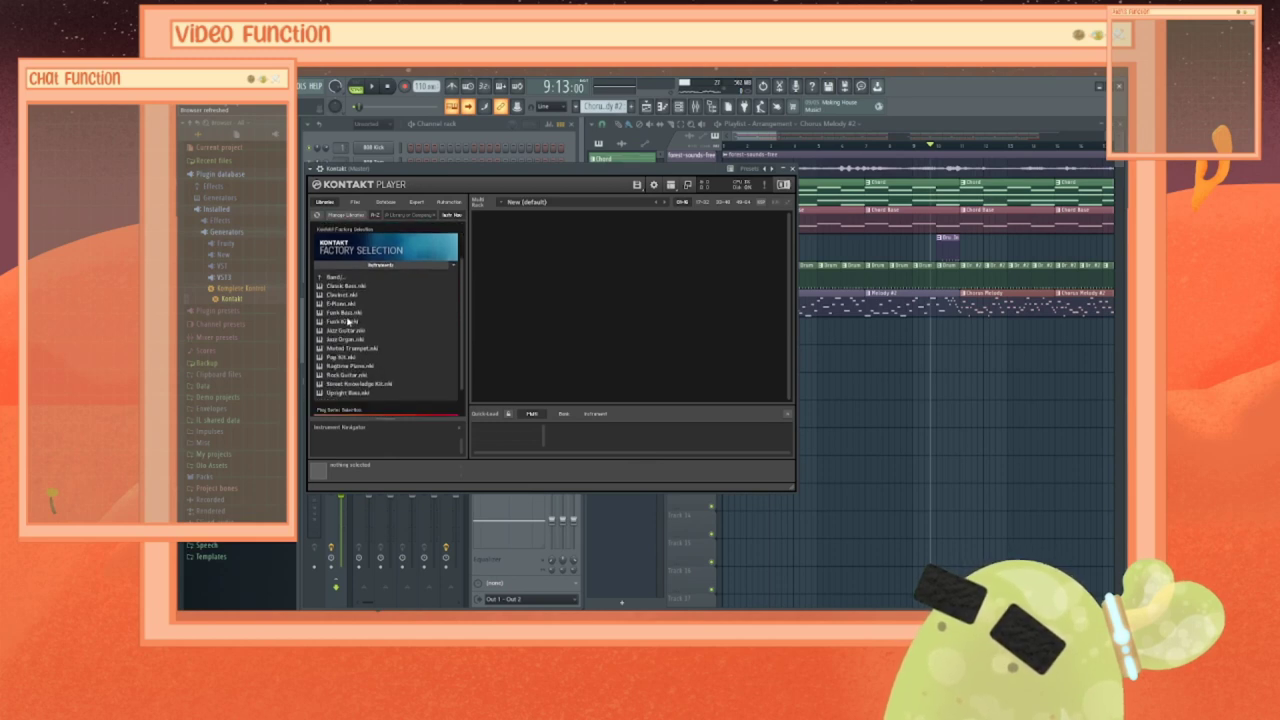
{"action": "left_click", "coordinate": [340, 358]}
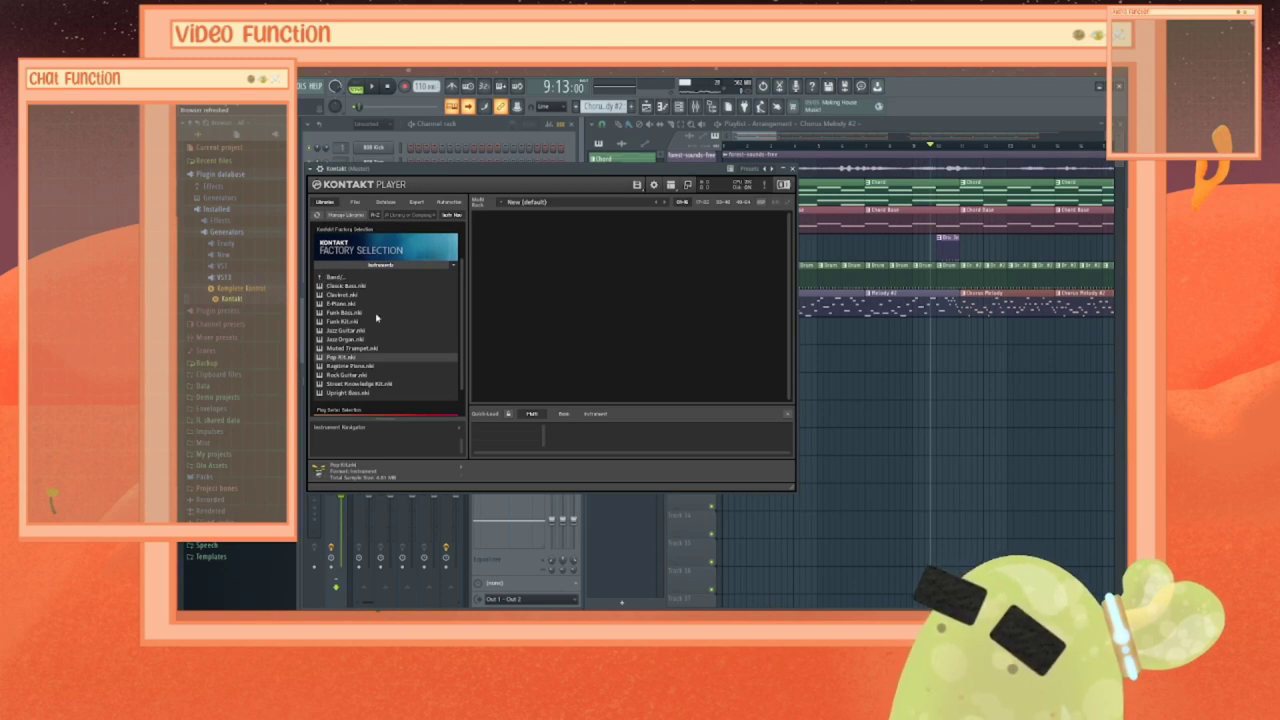
{"action": "scroll", "coordinate": [355, 329], "scroll_direction": "up", "scroll_amount": 2}
{"action": "left_click", "coordinate": [321, 327]}
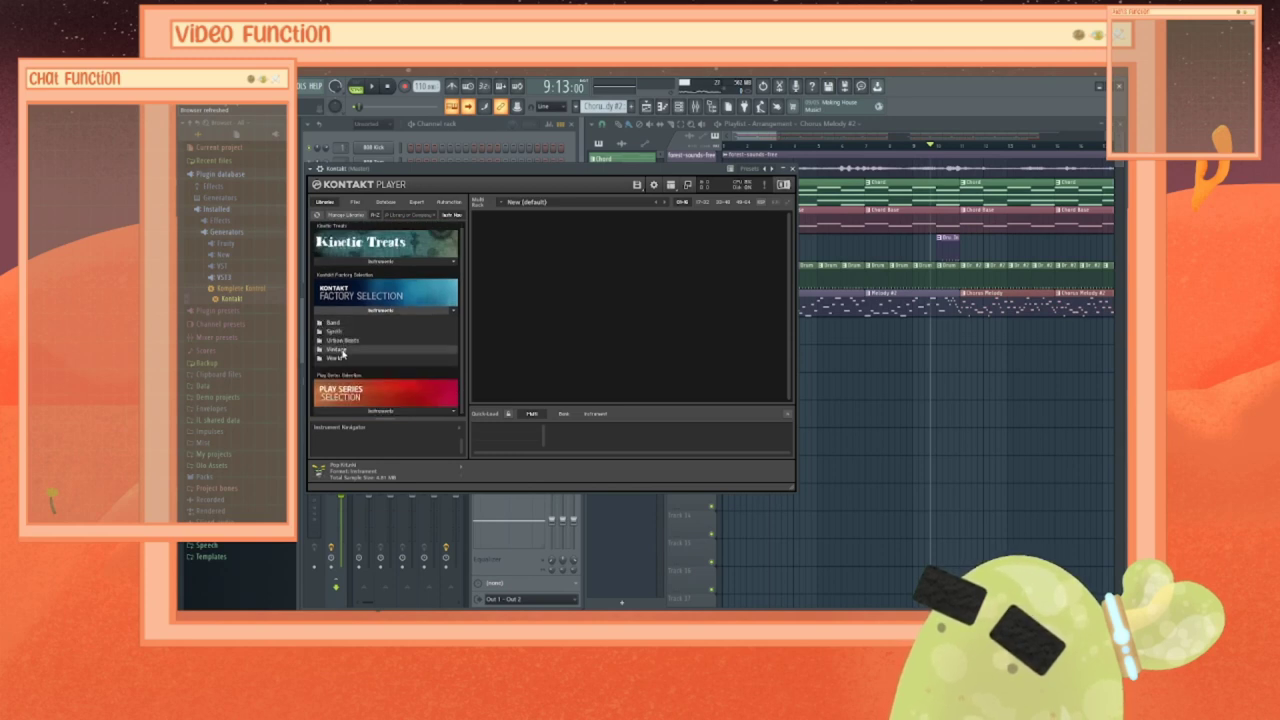
Step: Load the Contemp Digital - Phuture Bell instrument from the Vintage folder of the Factory Selection library
{"action": "left_click", "coordinate": [342, 350]}
{"action": "left_click", "coordinate": [358, 302]}
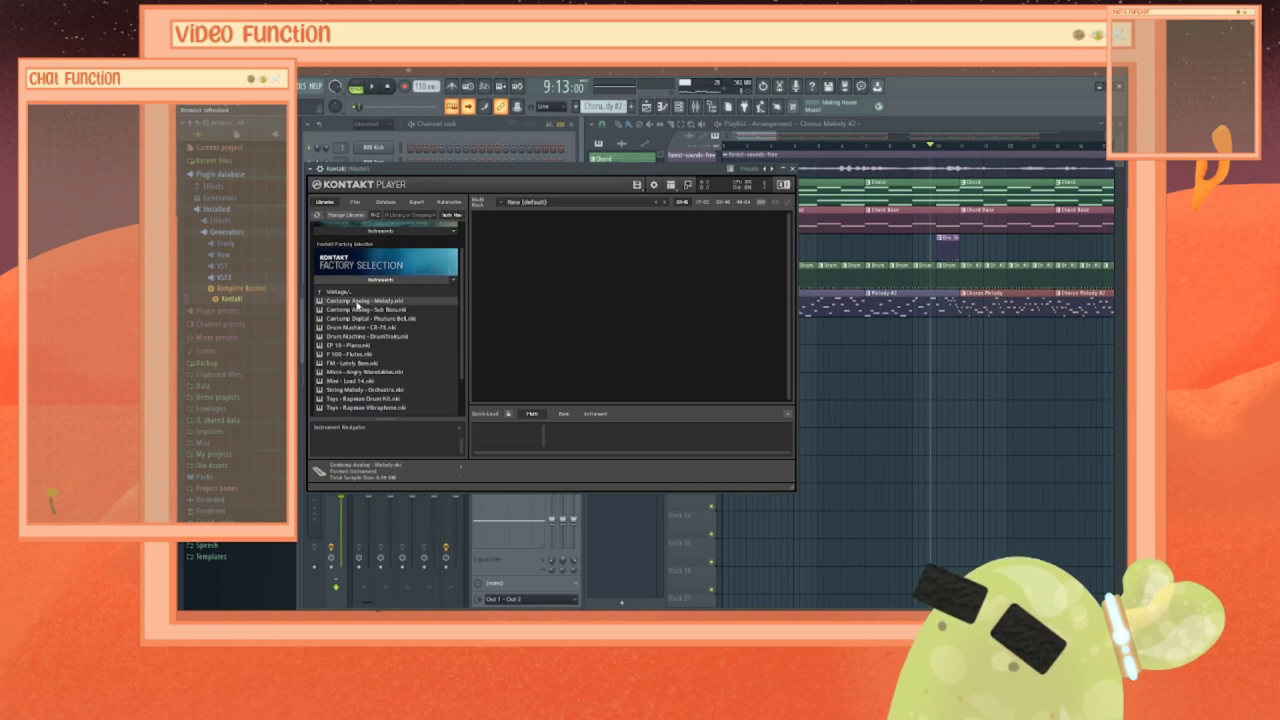
{"action": "scroll", "coordinate": [363, 312], "scroll_direction": "down", "scroll_amount": 1}
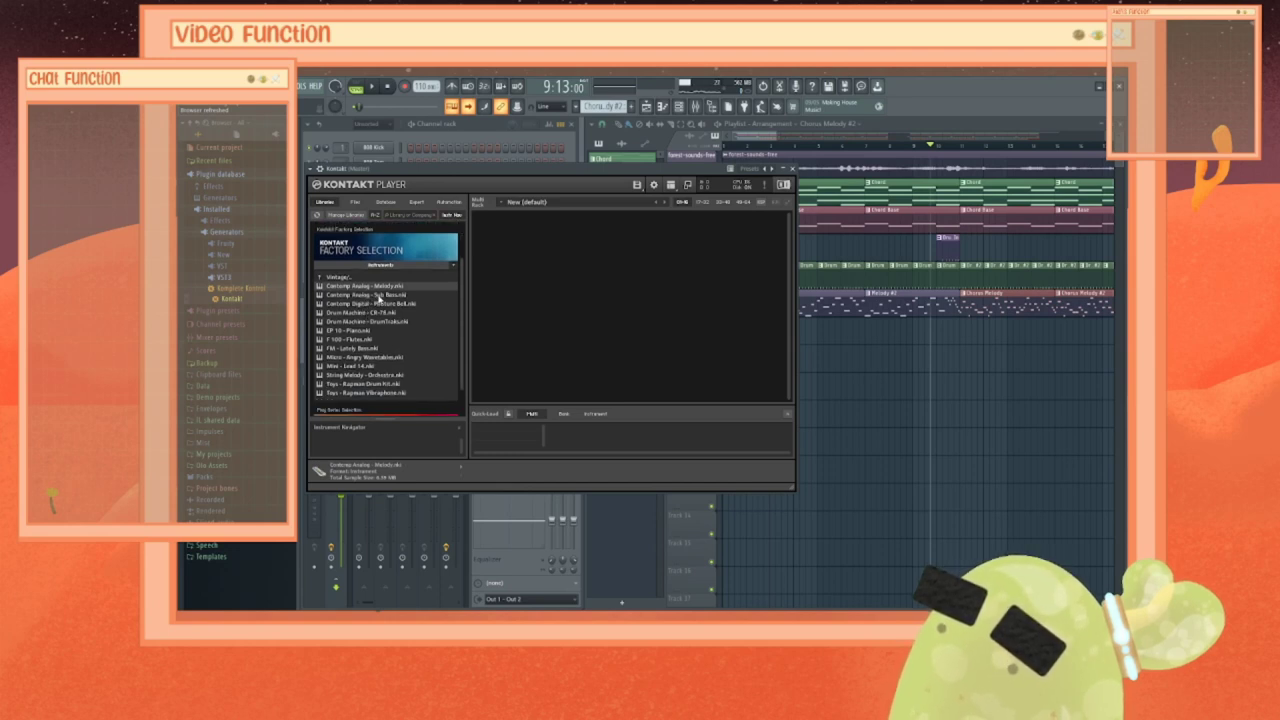
{"action": "left_click", "coordinate": [366, 304]}
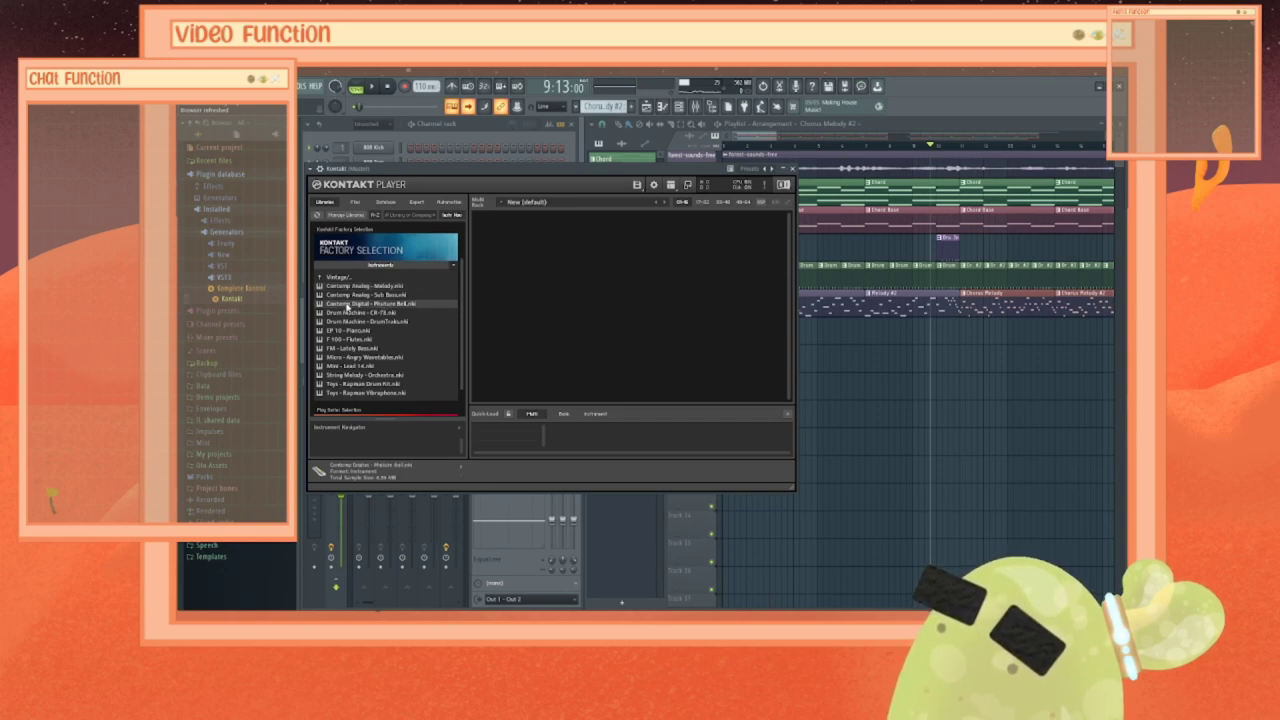
{"action": "left_click_drag", "start_coordinate": [346, 308], "coordinate": [478, 330]}
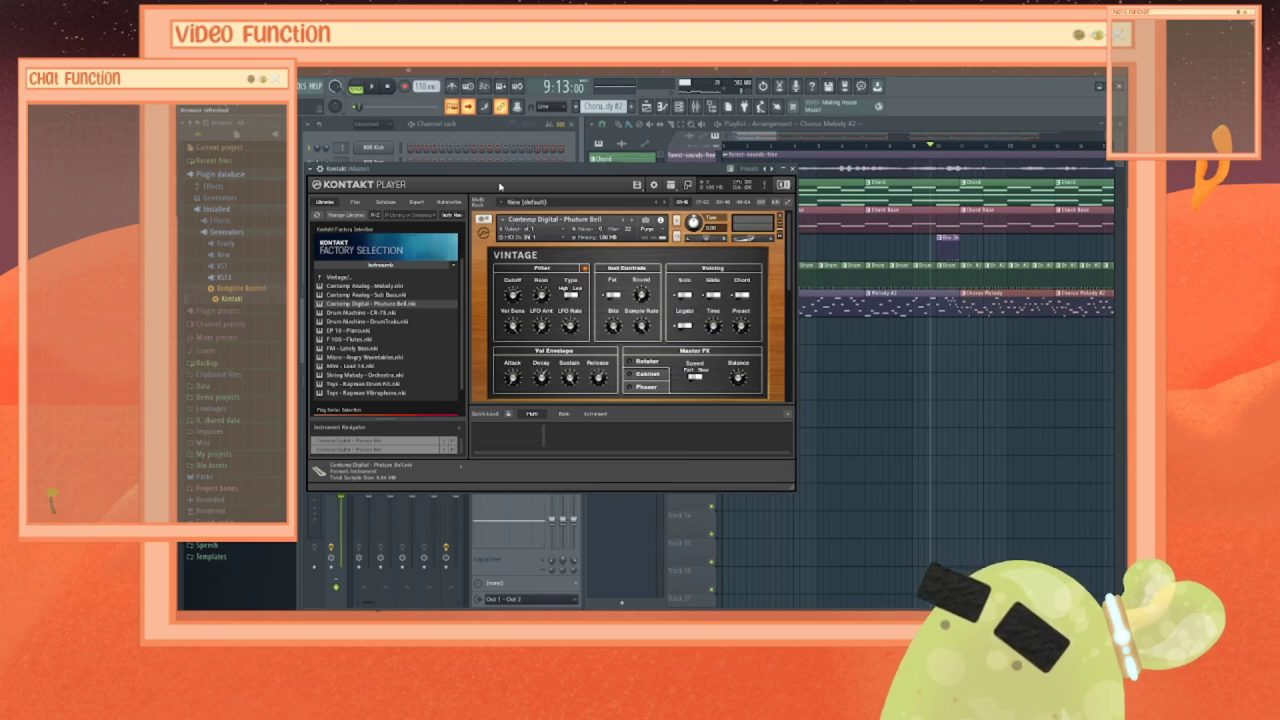
Step: Open the Kontakt channel's piano roll and audition the Phuture Bell sound on its keys
{"action": "left_click_drag", "start_coordinate": [500, 186], "coordinate": [747, 198]}
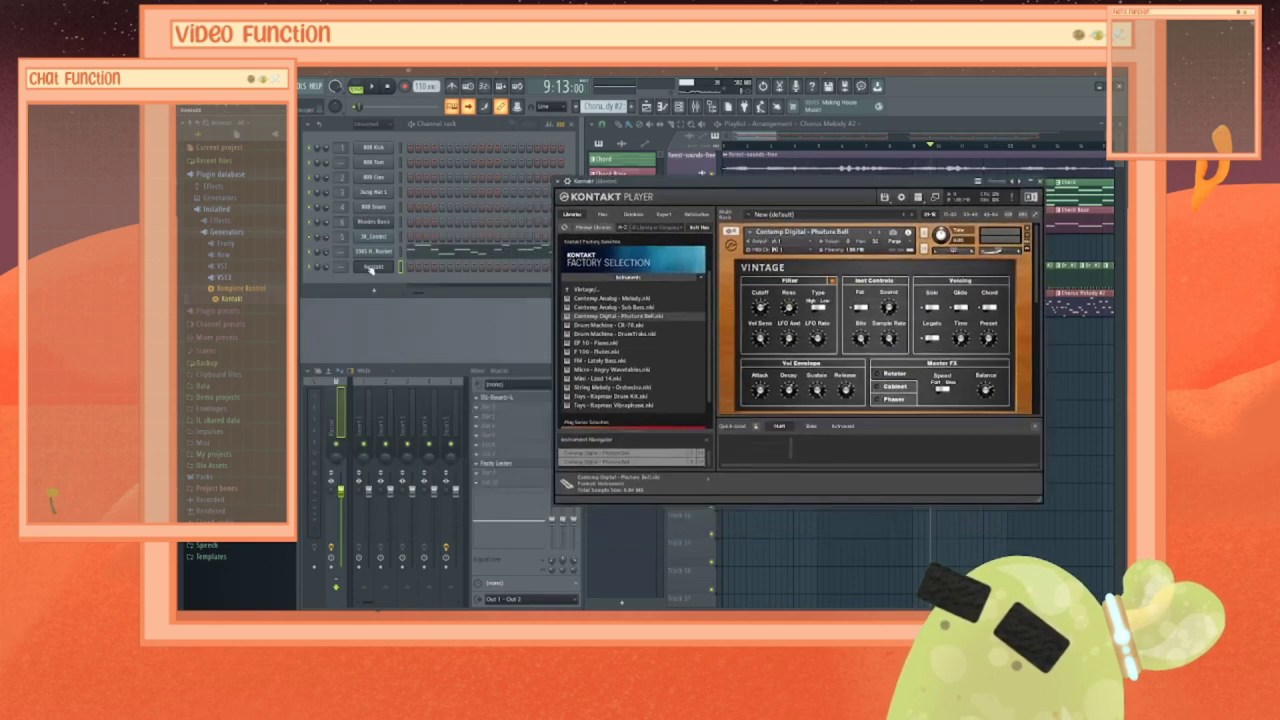
{"action": "right_click", "coordinate": [370, 268]}
{"action": "left_click", "coordinate": [405, 271]}
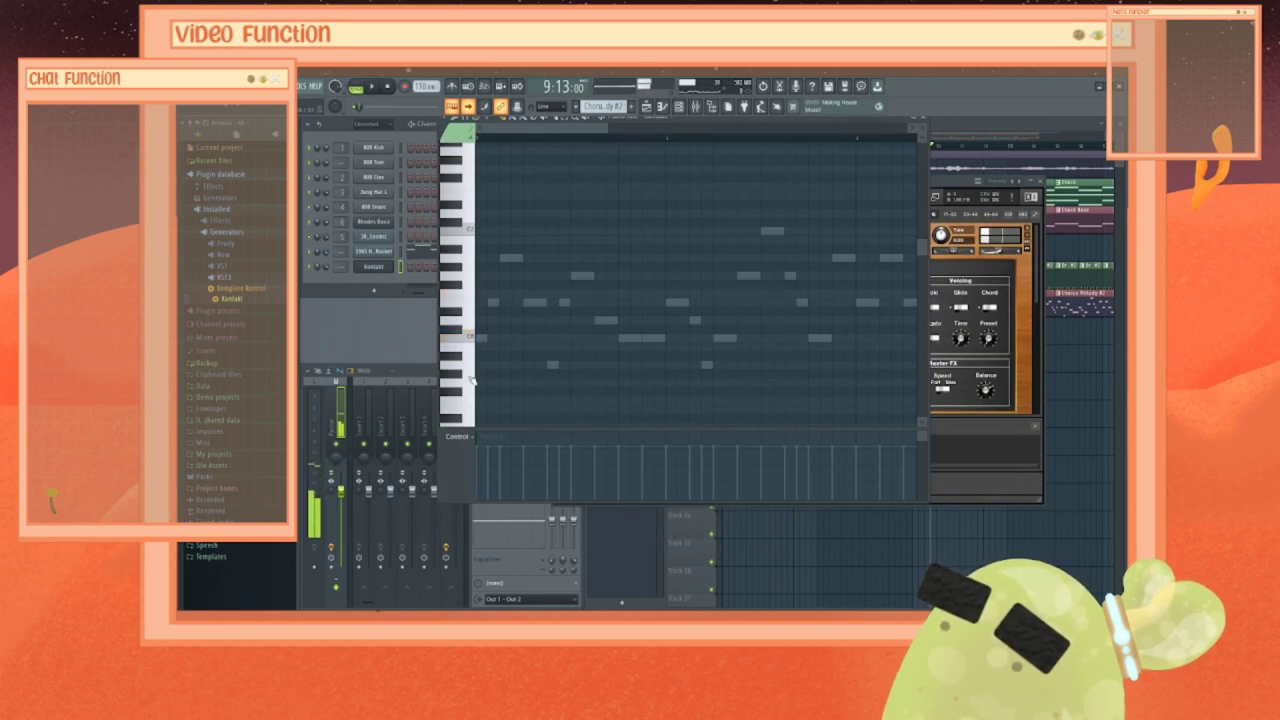
{"action": "scroll", "coordinate": [472, 380], "scroll_direction": "down", "scroll_amount": 3}
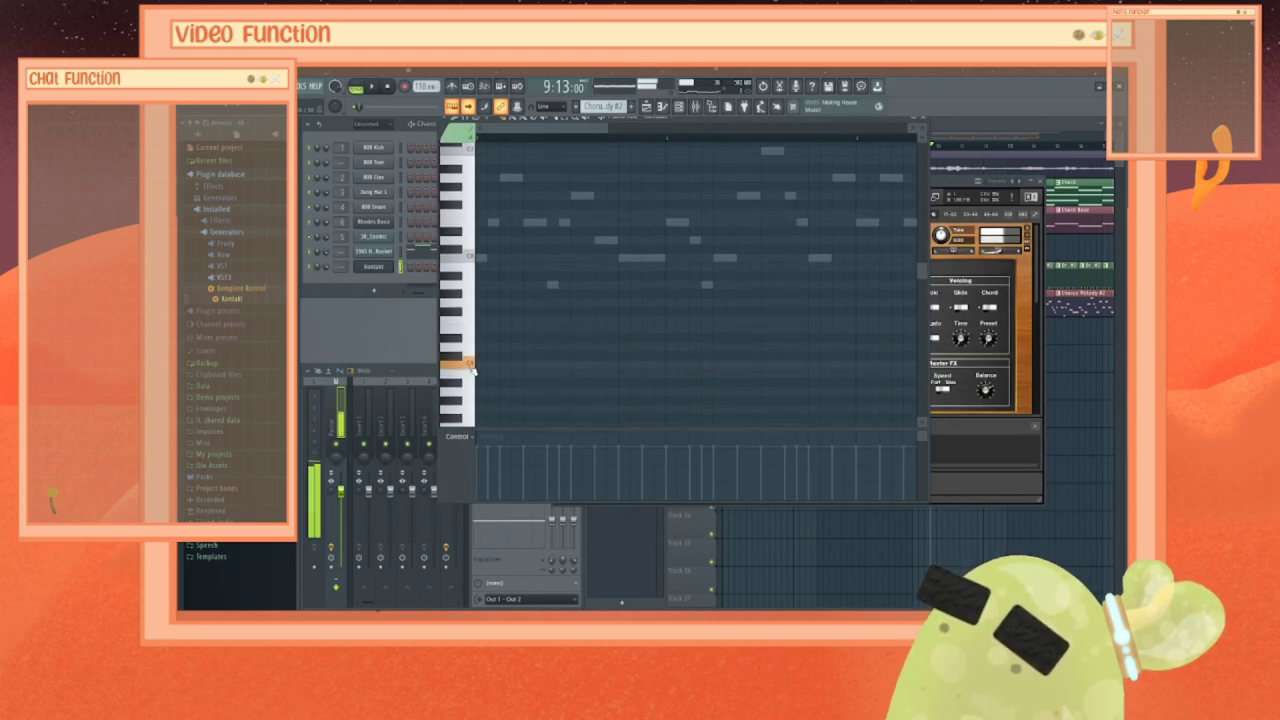
{"action": "left_click_drag", "start_coordinate": [585, 128], "coordinate": [697, 131]}
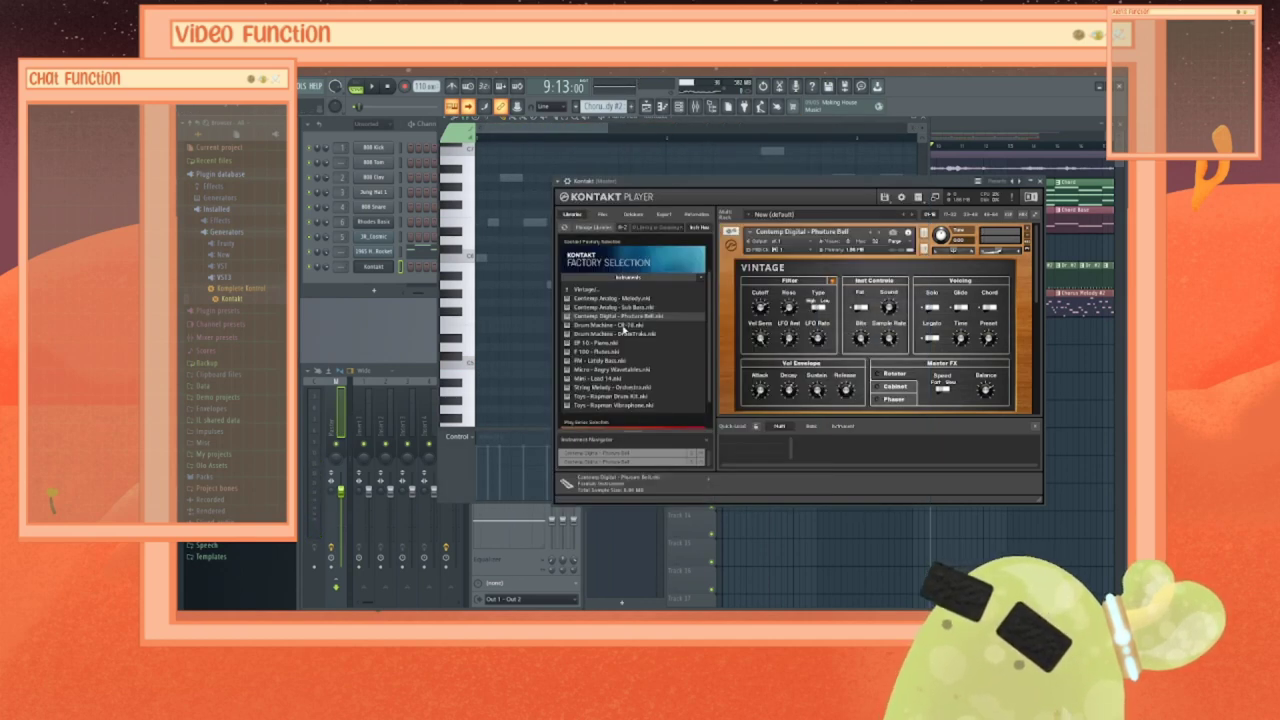
Step: Load the F 100 - Flutes instrument in Kontakt and test C keys across several octaves in the piano roll
{"action": "left_click", "coordinate": [609, 352]}
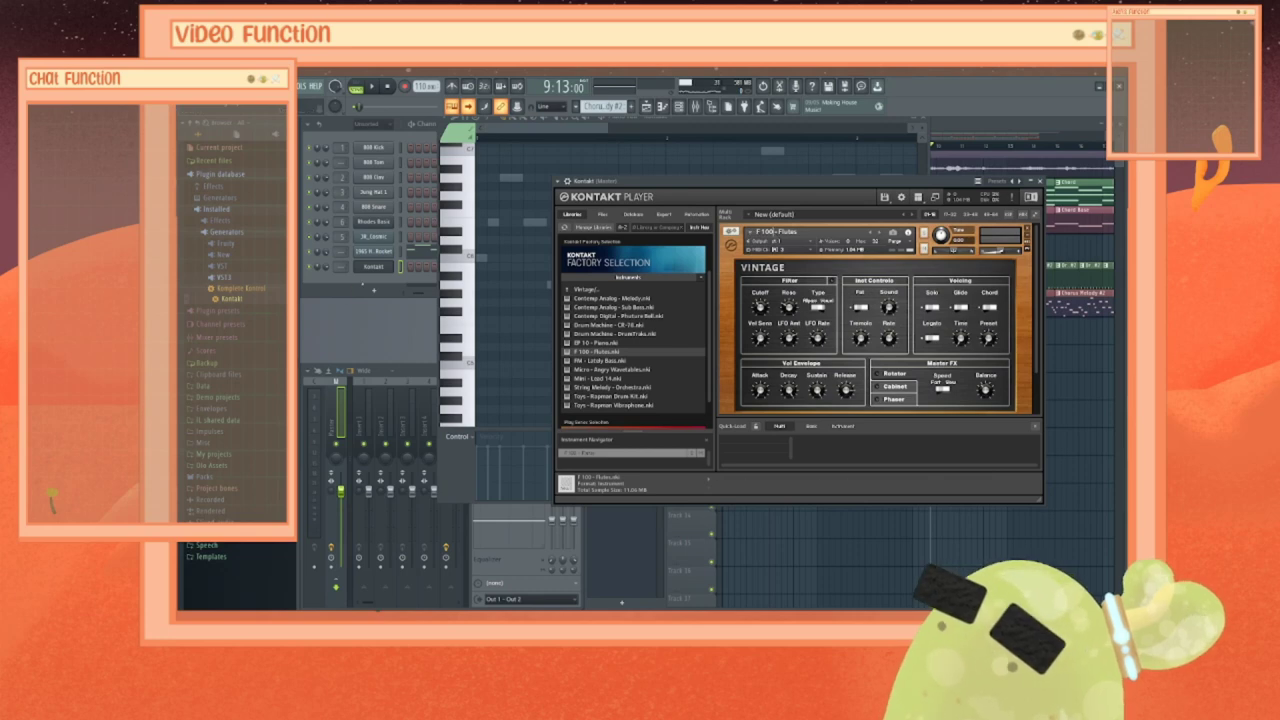
{"action": "left_click", "coordinate": [374, 270]}
{"action": "left_click", "coordinate": [470, 365]}
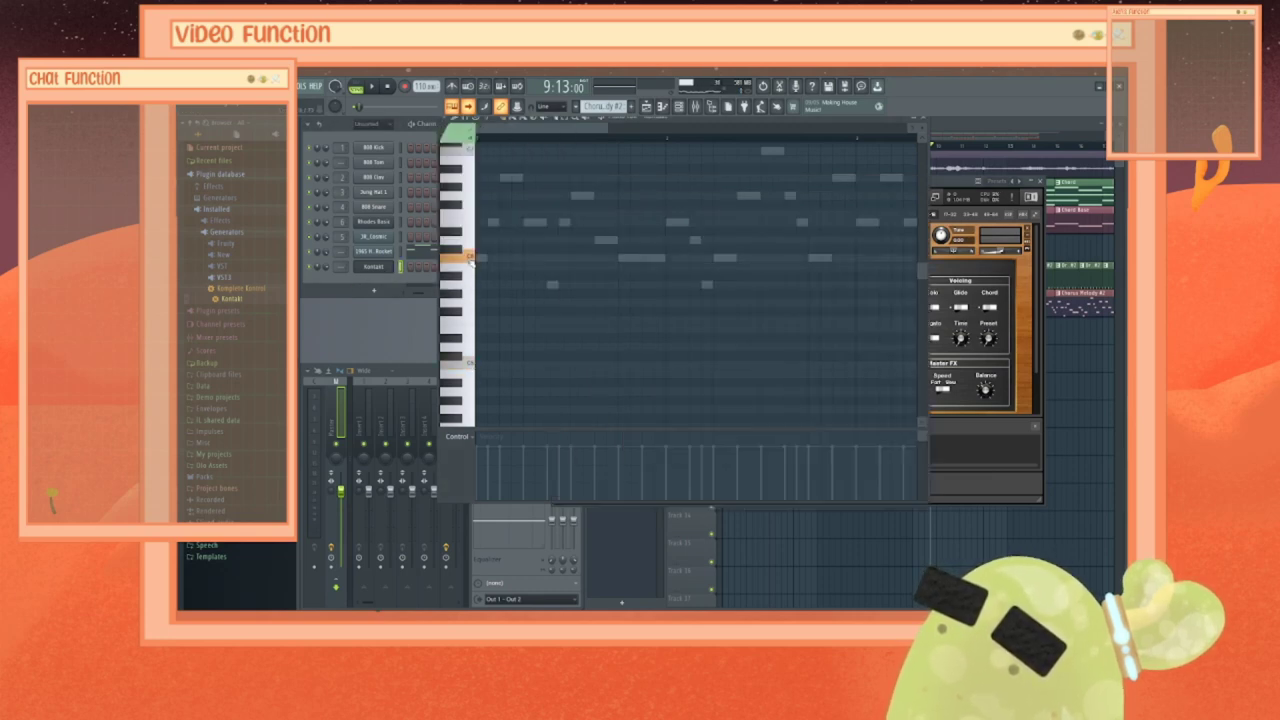
{"action": "scroll", "coordinate": [489, 318], "scroll_direction": "down", "scroll_amount": 6}
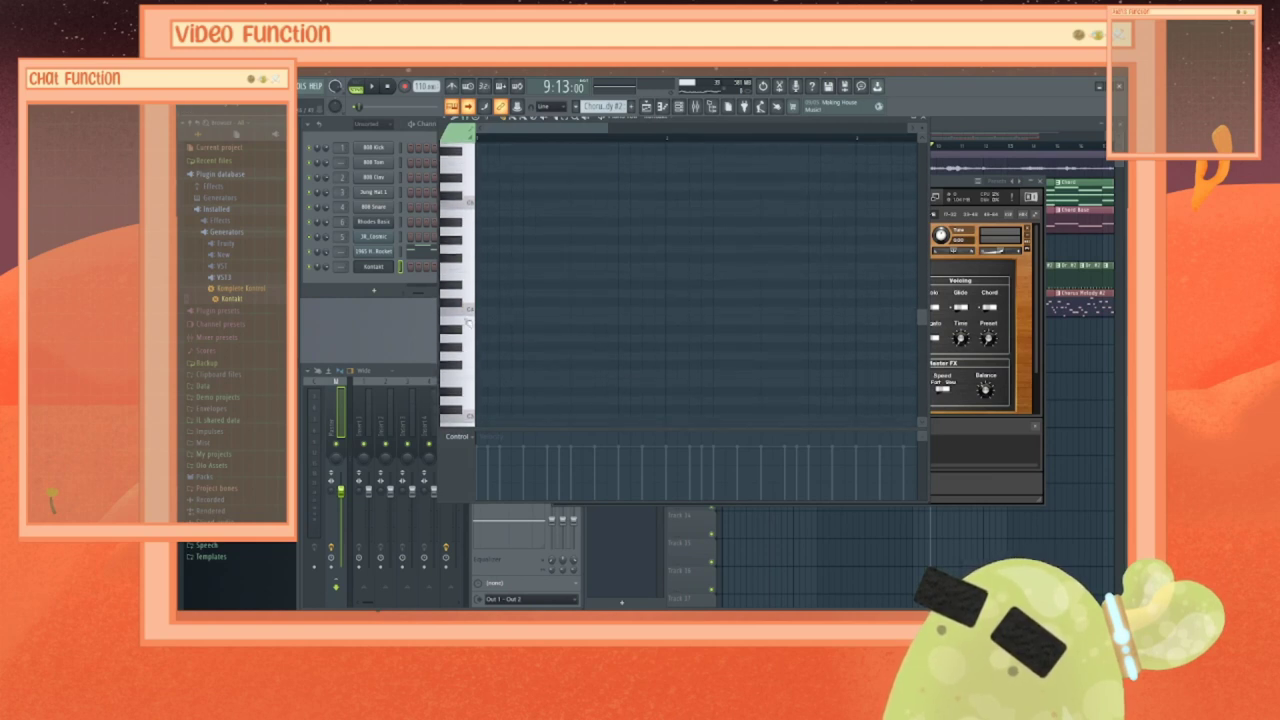
{"action": "left_click", "coordinate": [471, 310]}
{"action": "left_click", "coordinate": [472, 415]}
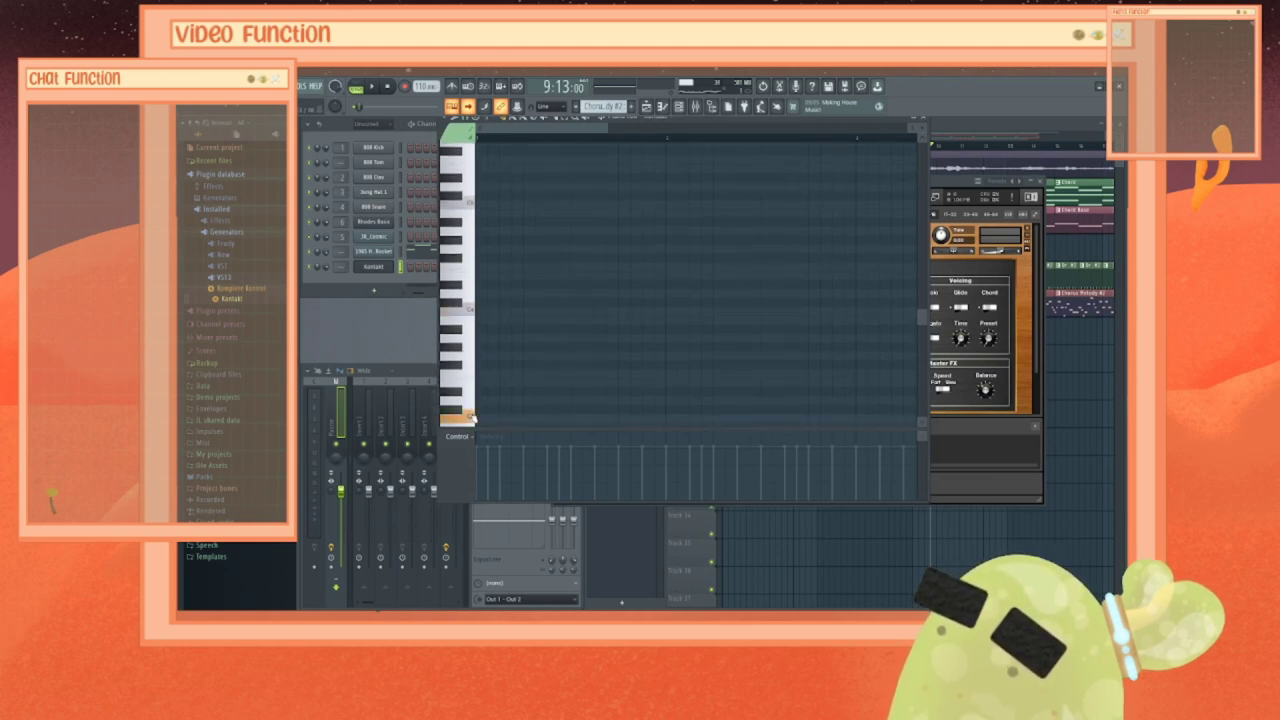
{"action": "scroll", "coordinate": [470, 318], "scroll_direction": "up", "scroll_amount": 5}
{"action": "scroll", "coordinate": [470, 318], "scroll_direction": "down", "scroll_amount": 4}
{"action": "left_click", "coordinate": [477, 337]}
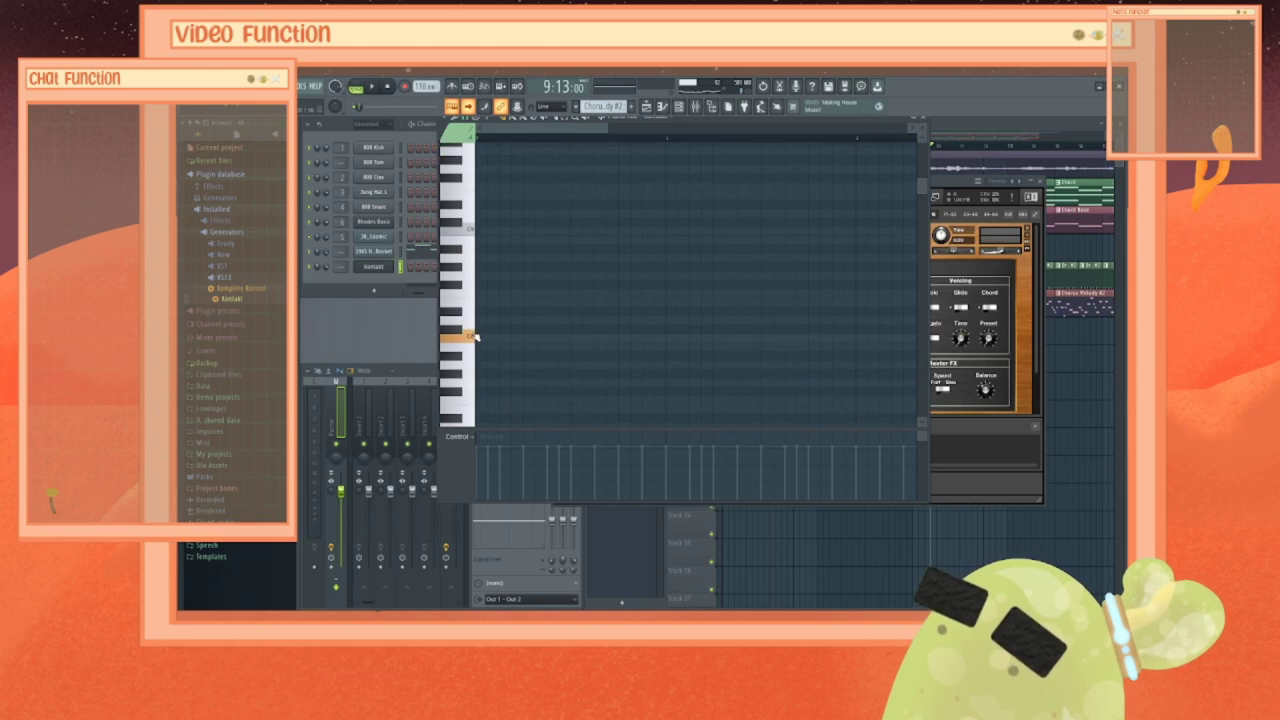
{"action": "scroll", "coordinate": [477, 337], "scroll_direction": "down", "scroll_amount": 1}
{"action": "scroll", "coordinate": [477, 337], "scroll_direction": "up", "scroll_amount": 4}
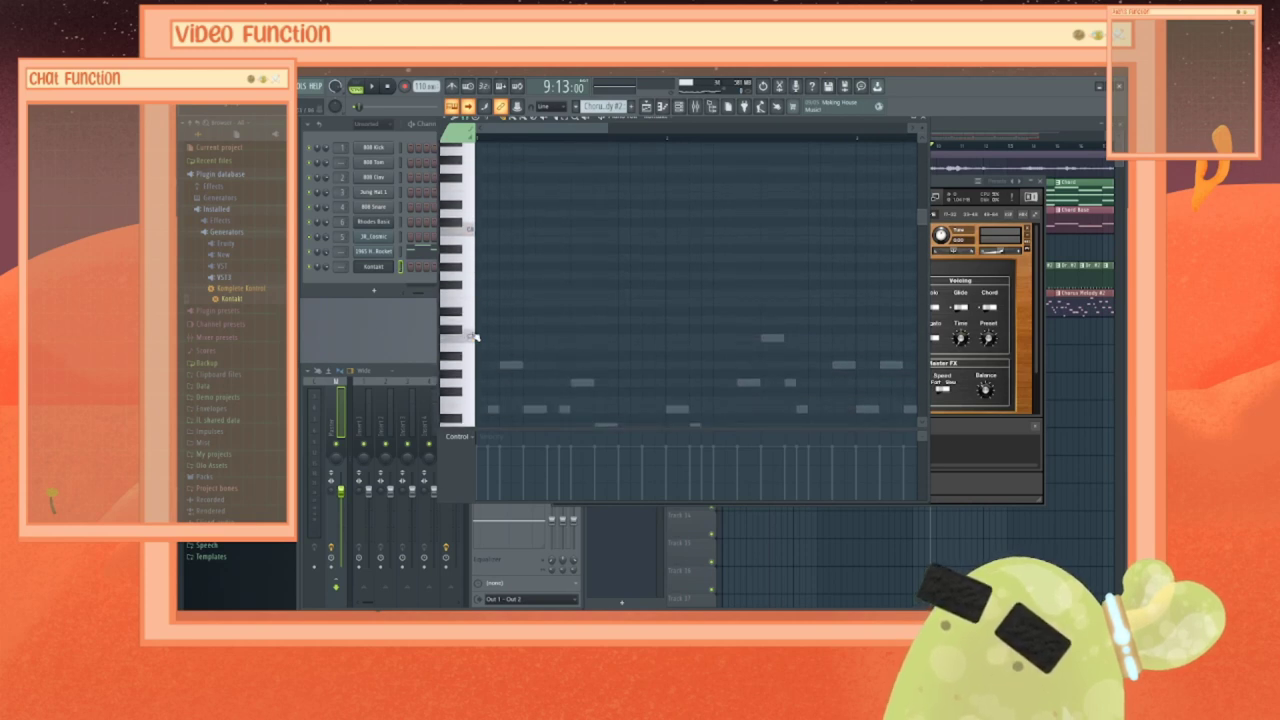
Step: Remove the loaded flute instrument from Kontakt's rack and load F 100 - Flutes again
{"action": "left_click", "coordinate": [955, 182]}
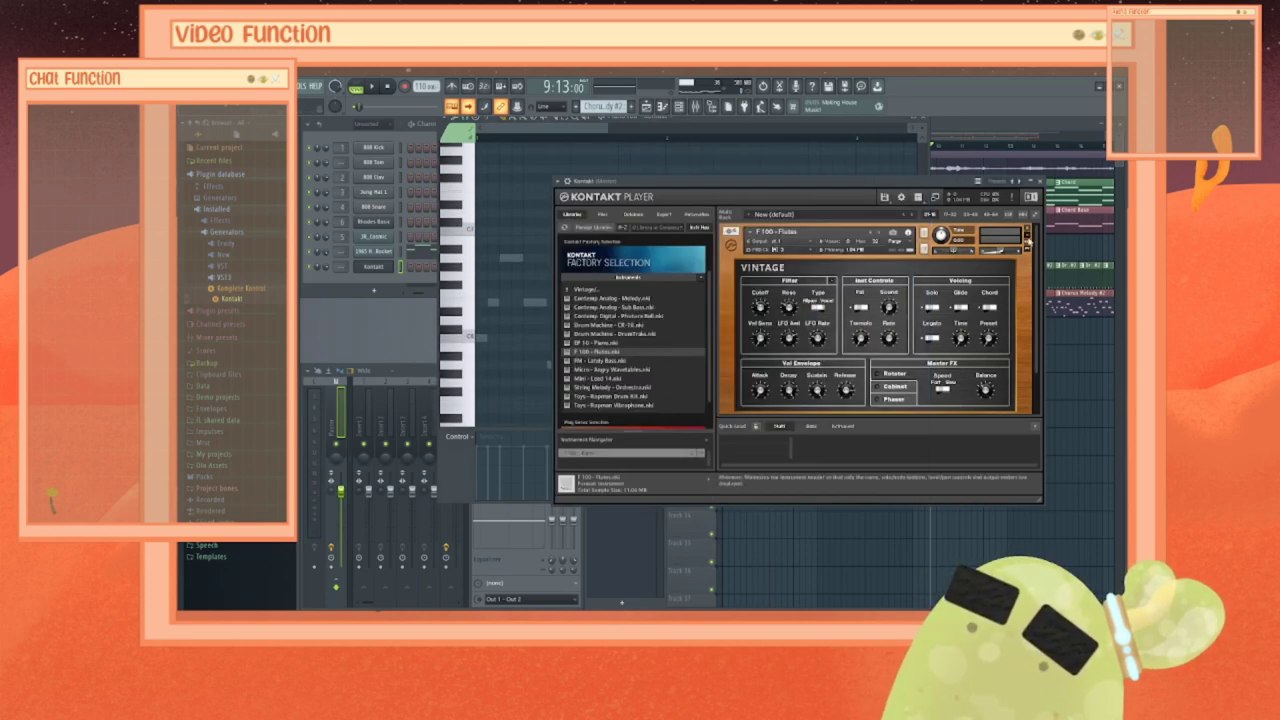
{"action": "left_click", "coordinate": [1027, 228]}
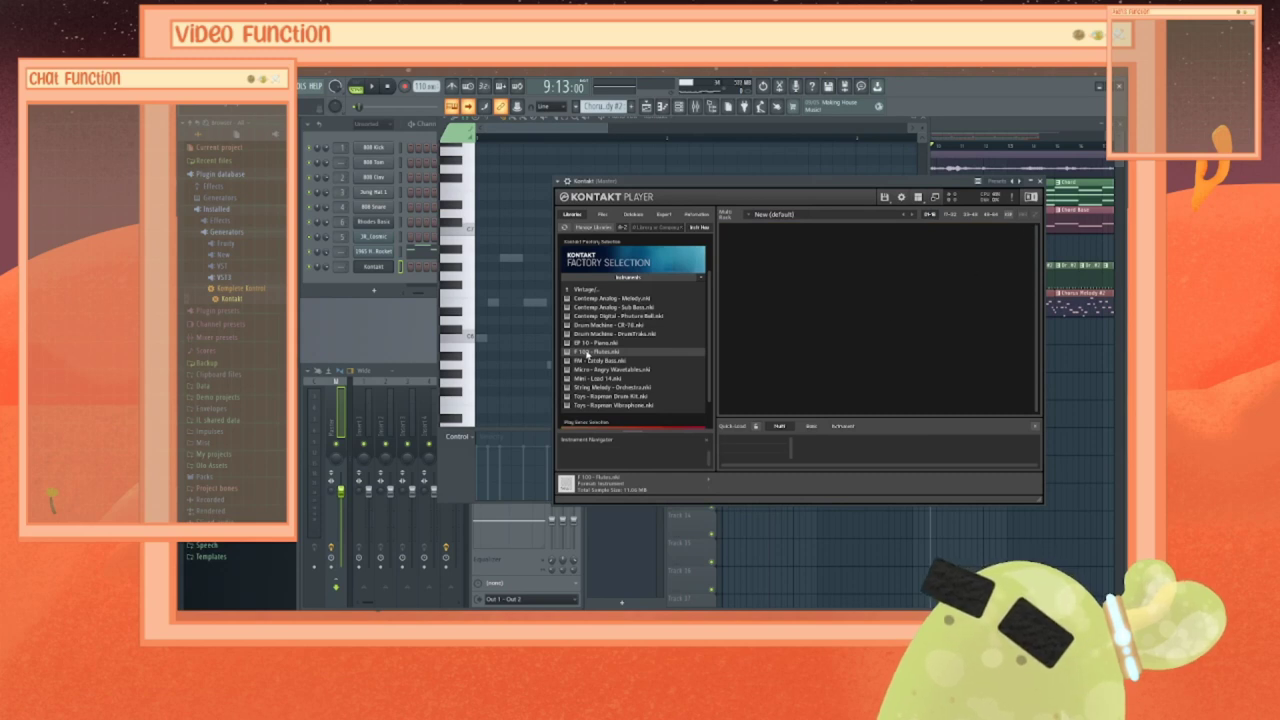
{"action": "double_click", "coordinate": [587, 353]}
Step: Audition the flute sound on several C keys in the piano roll, alternating a lower C with the D above it
{"action": "left_click", "coordinate": [484, 352]}
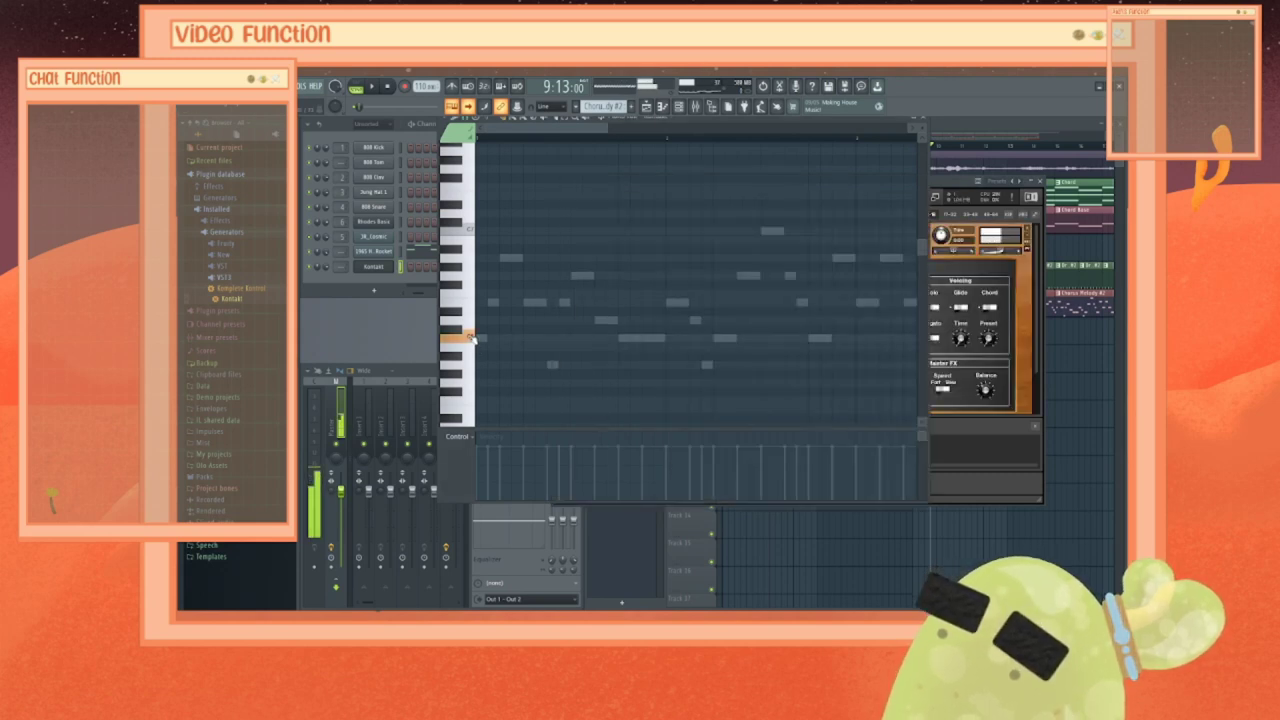
{"action": "left_click", "coordinate": [473, 231]}
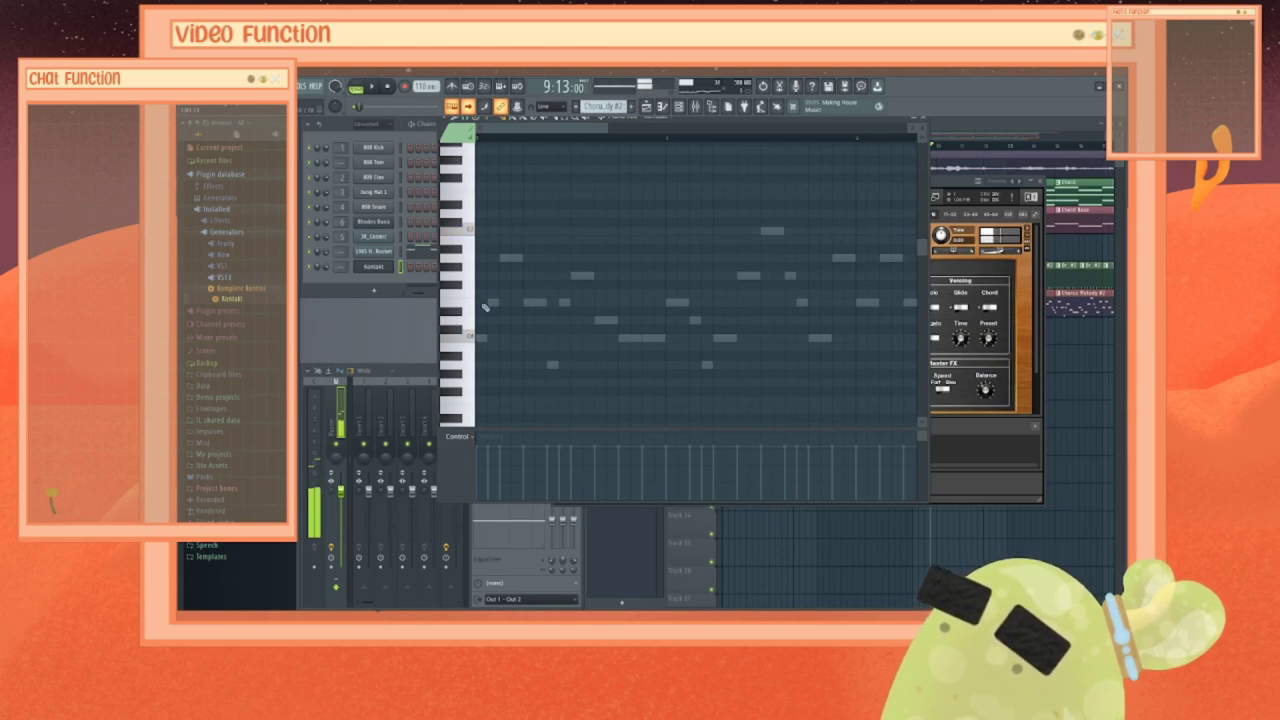
{"action": "scroll", "coordinate": [470, 300], "scroll_direction": "down", "scroll_amount": 3}
{"action": "left_click", "coordinate": [470, 365]}
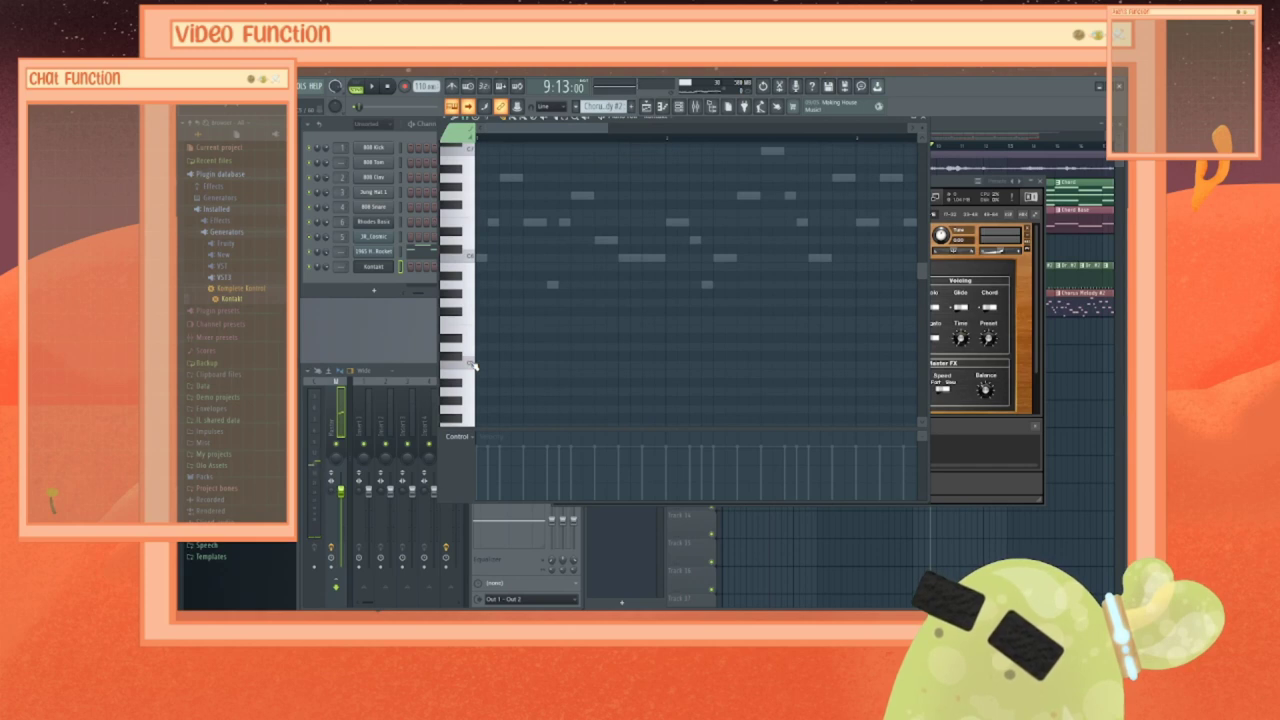
{"action": "left_click", "coordinate": [472, 366]}
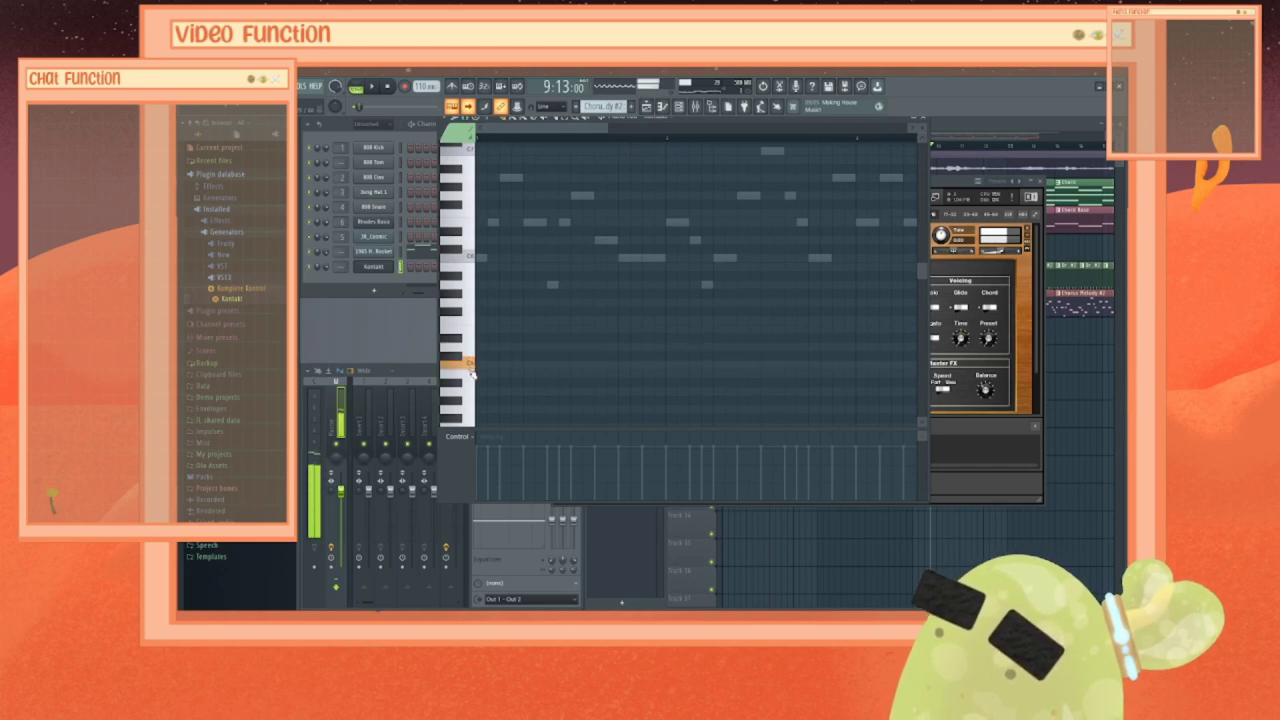
{"action": "left_click", "coordinate": [473, 349]}
{"action": "left_click", "coordinate": [472, 364]}
{"action": "left_click", "coordinate": [472, 364]}
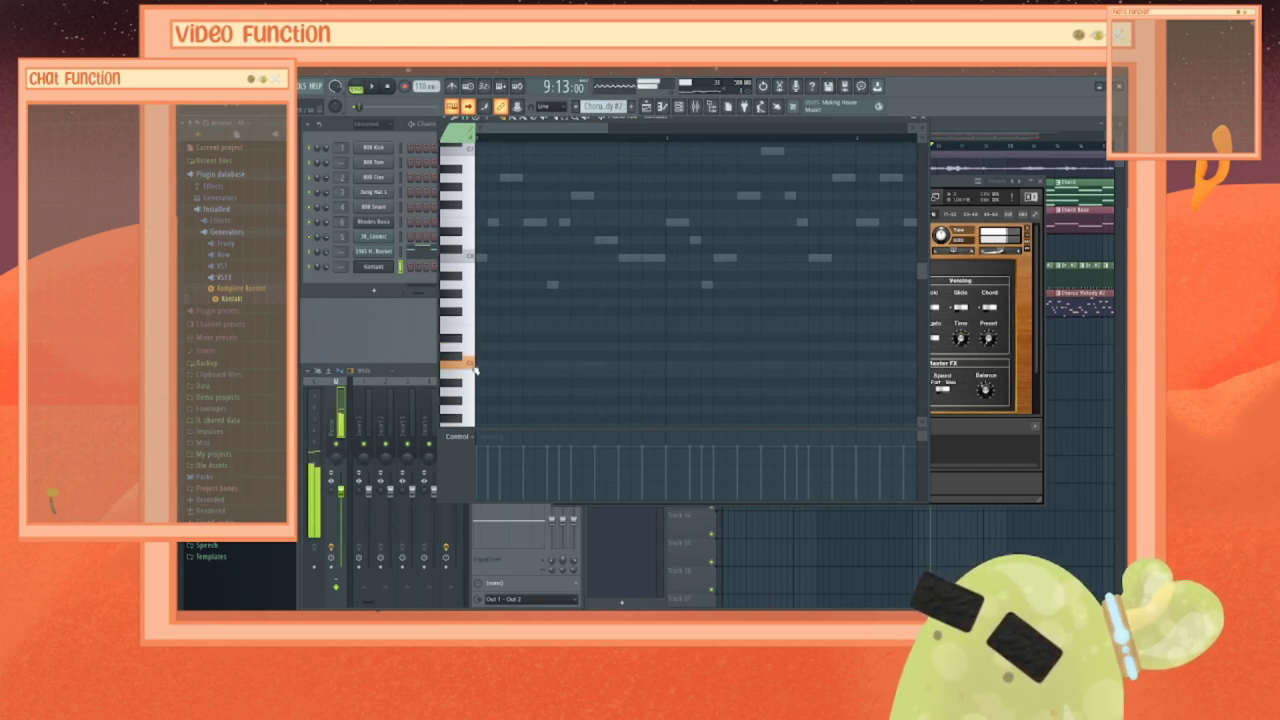
{"action": "left_click", "coordinate": [473, 349]}
{"action": "left_click", "coordinate": [472, 364]}
{"action": "left_click", "coordinate": [473, 350]}
{"action": "left_click", "coordinate": [473, 364]}
{"action": "left_click", "coordinate": [473, 350]}
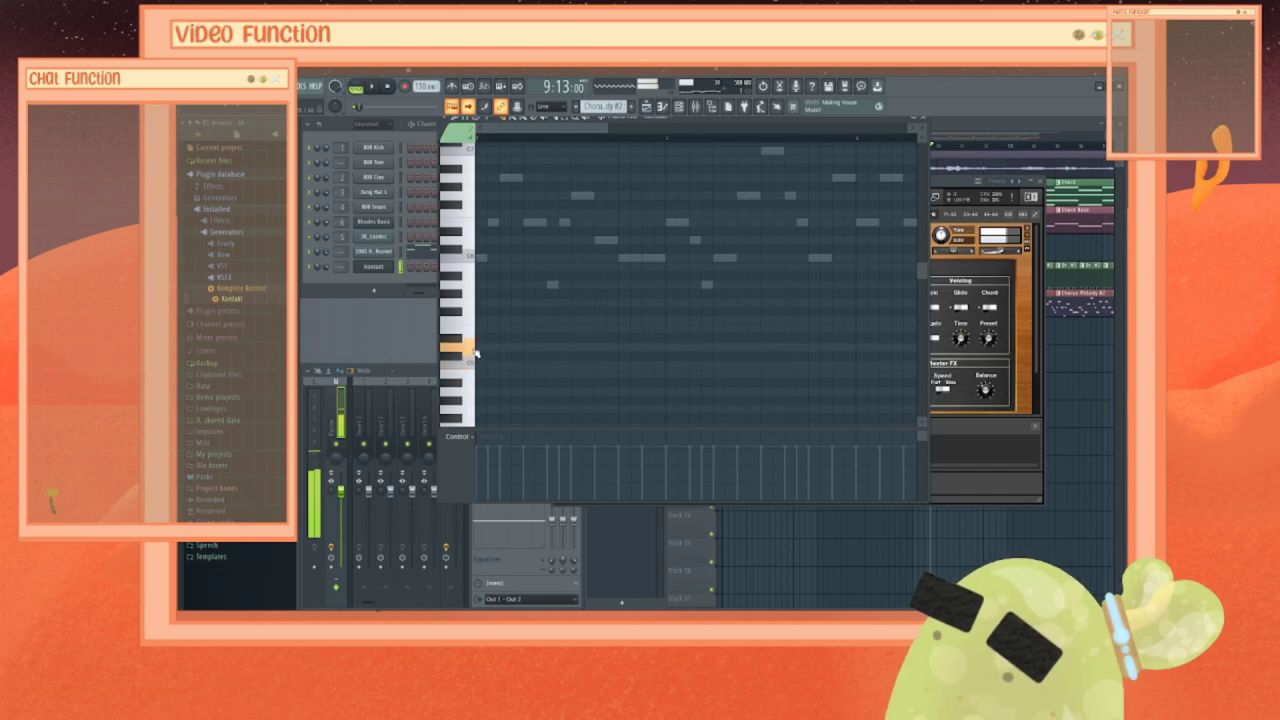
Step: Audition two alternating neighbouring notes on the piano roll keyboard with the Kontakt instrument and close its plugin window
{"action": "left_click", "coordinate": [473, 364]}
{"action": "left_click", "coordinate": [474, 353]}
{"action": "left_click", "coordinate": [474, 364]}
{"action": "left_click", "coordinate": [474, 350]}
{"action": "left_click", "coordinate": [474, 364]}
{"action": "left_click", "coordinate": [474, 350]}
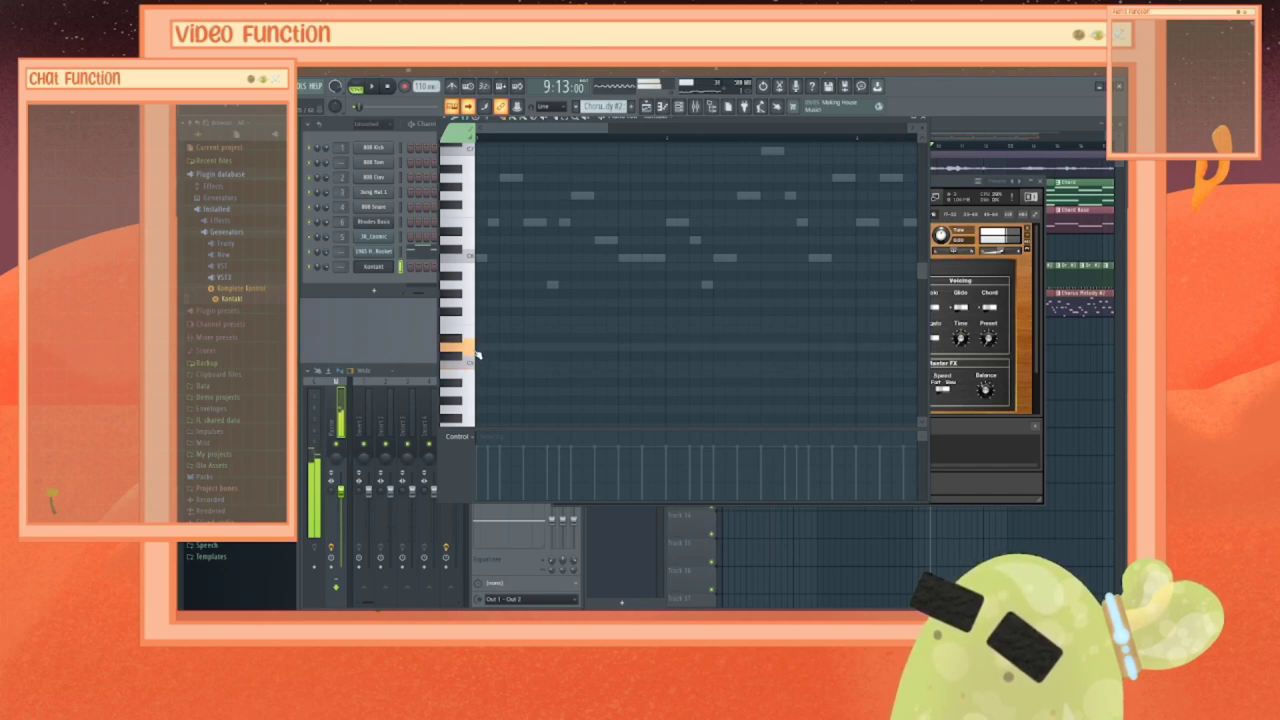
{"action": "left_click", "coordinate": [476, 366]}
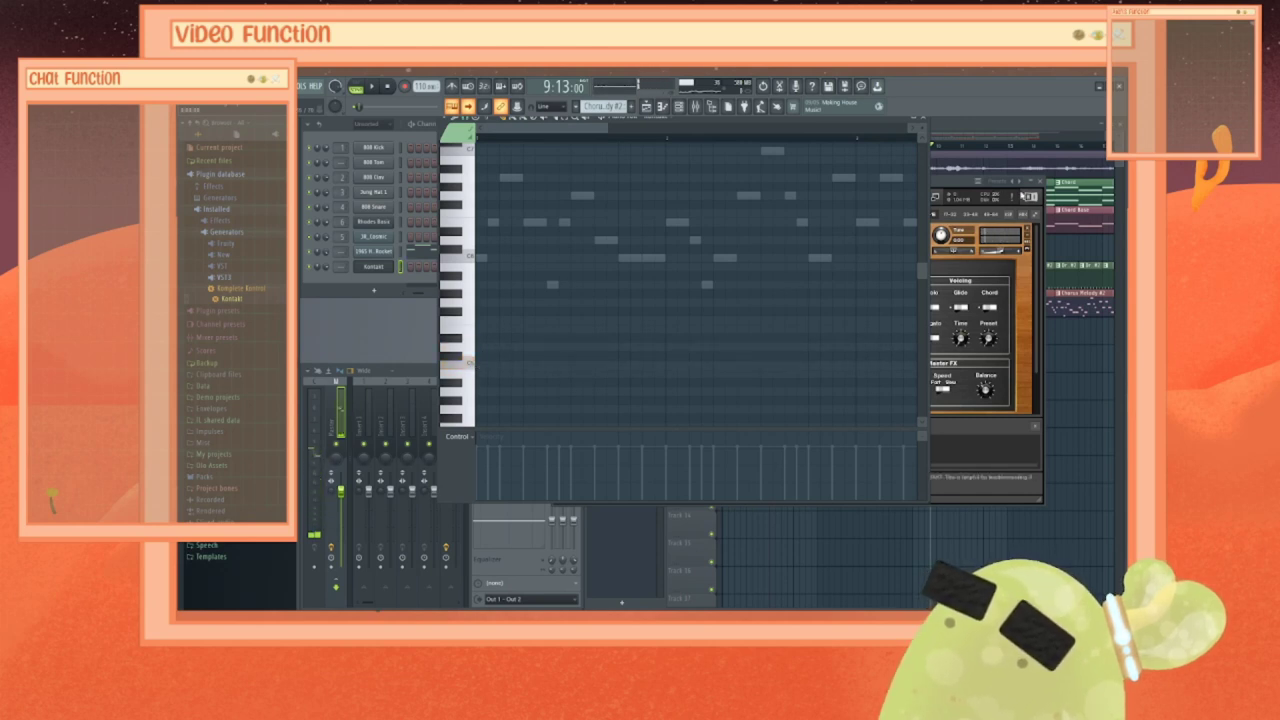
{"action": "left_click", "coordinate": [1040, 183]}
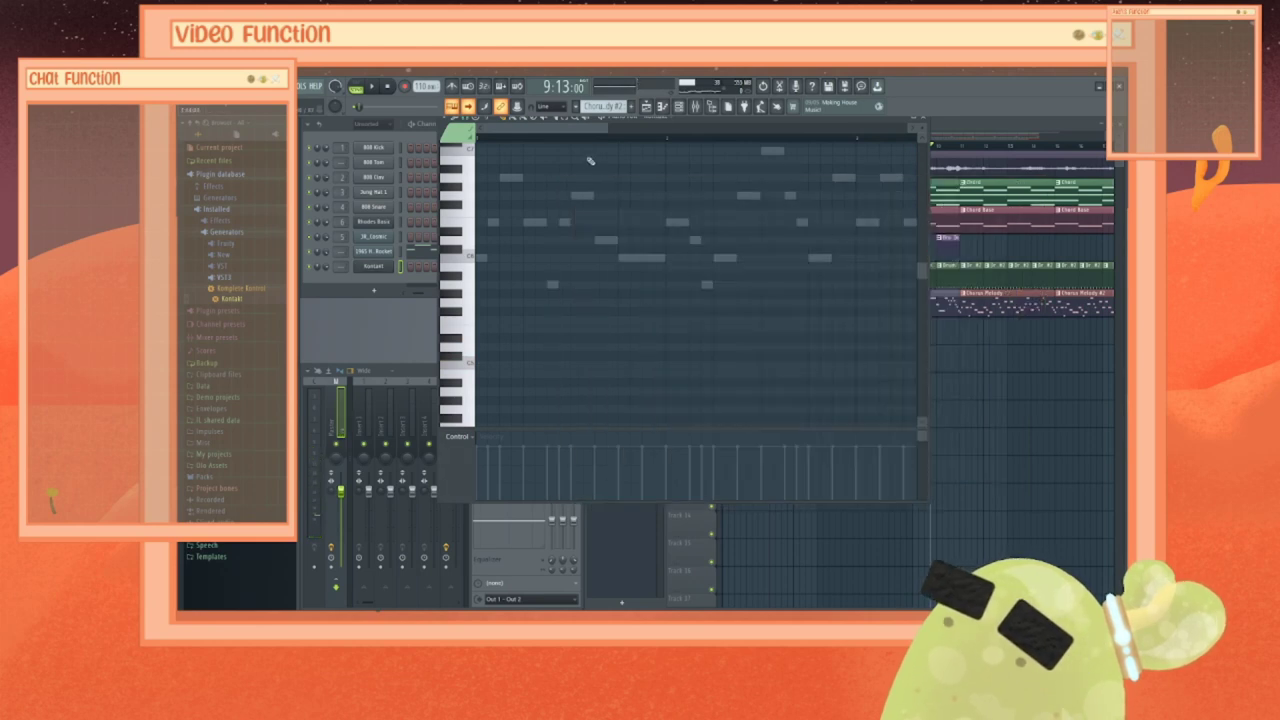
Step: Add a new pattern named Flute to the playlist's pattern list and give it a different color
{"action": "left_click", "coordinate": [748, 108]}
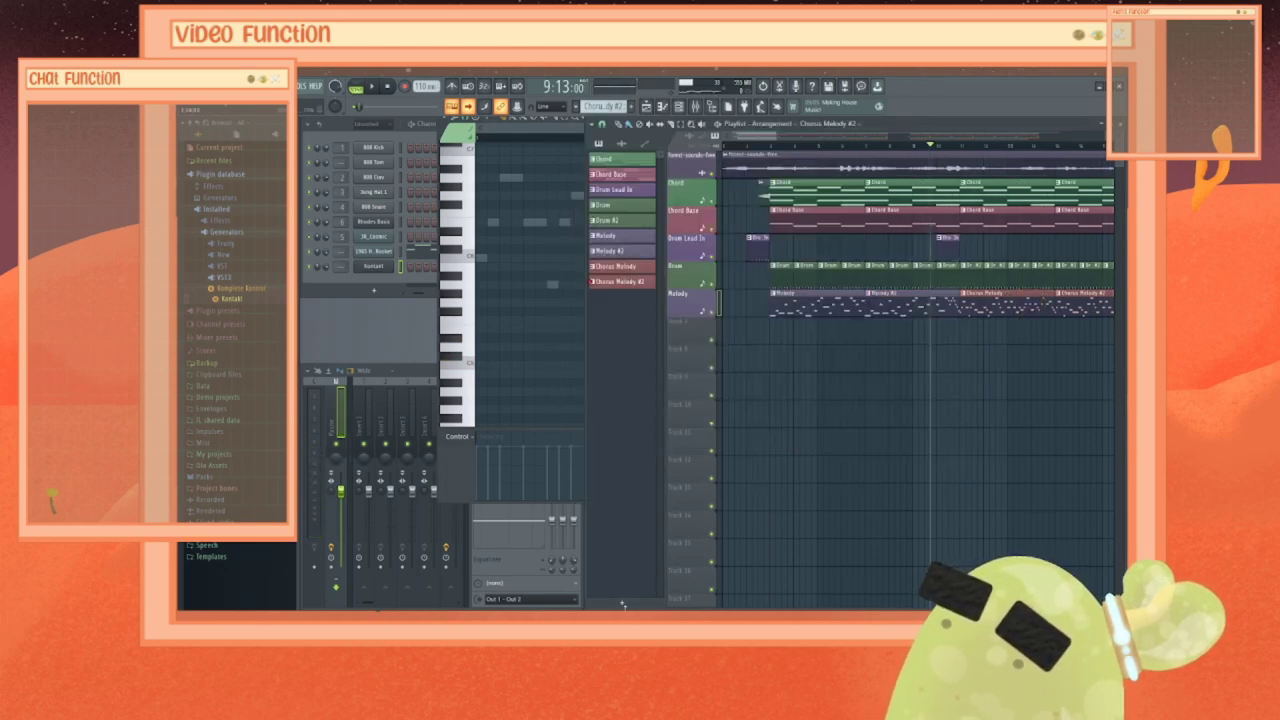
{"action": "left_click", "coordinate": [626, 590]}
{"action": "left_click", "coordinate": [629, 605]}
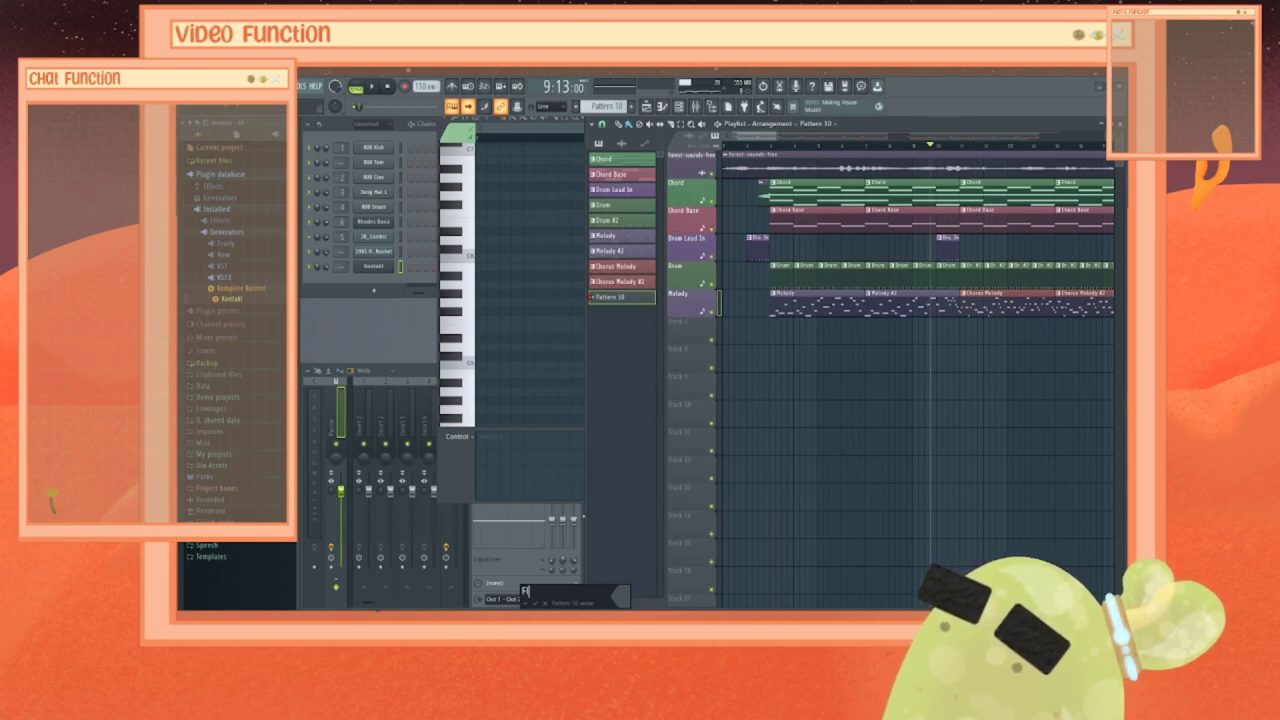
{"action": "key", "text": "Return"}
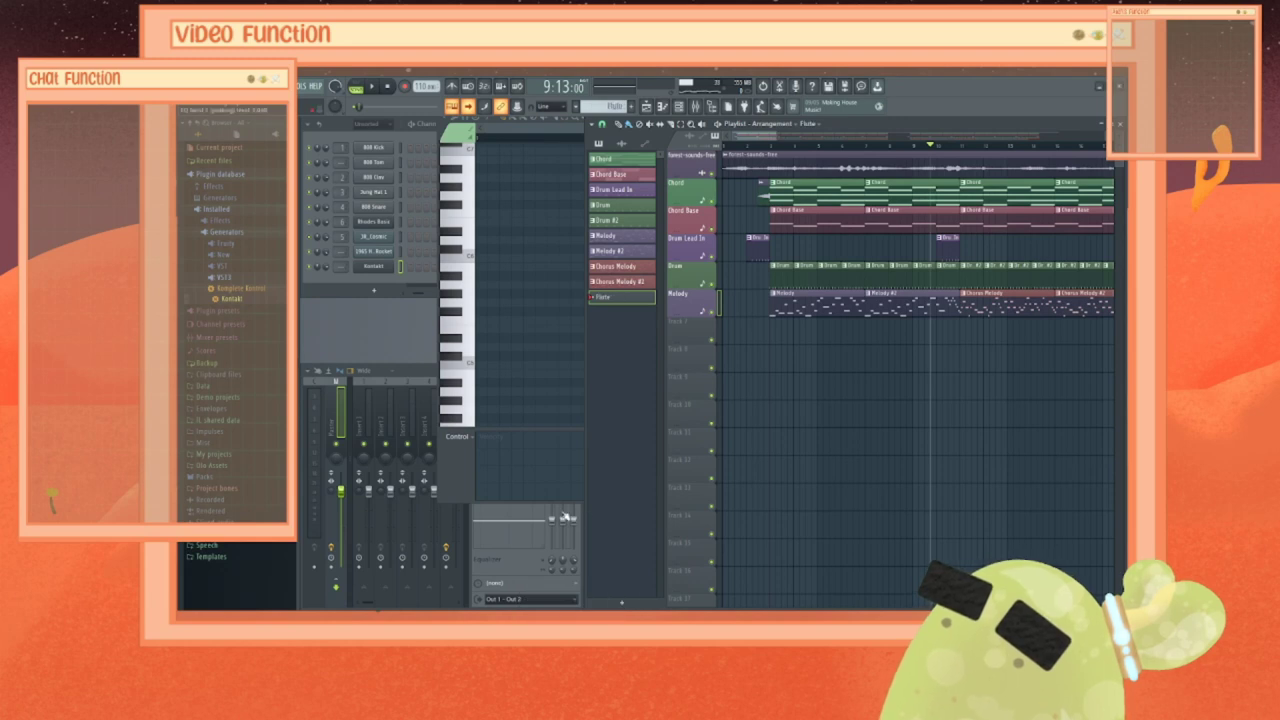
{"action": "right_click", "coordinate": [600, 298]}
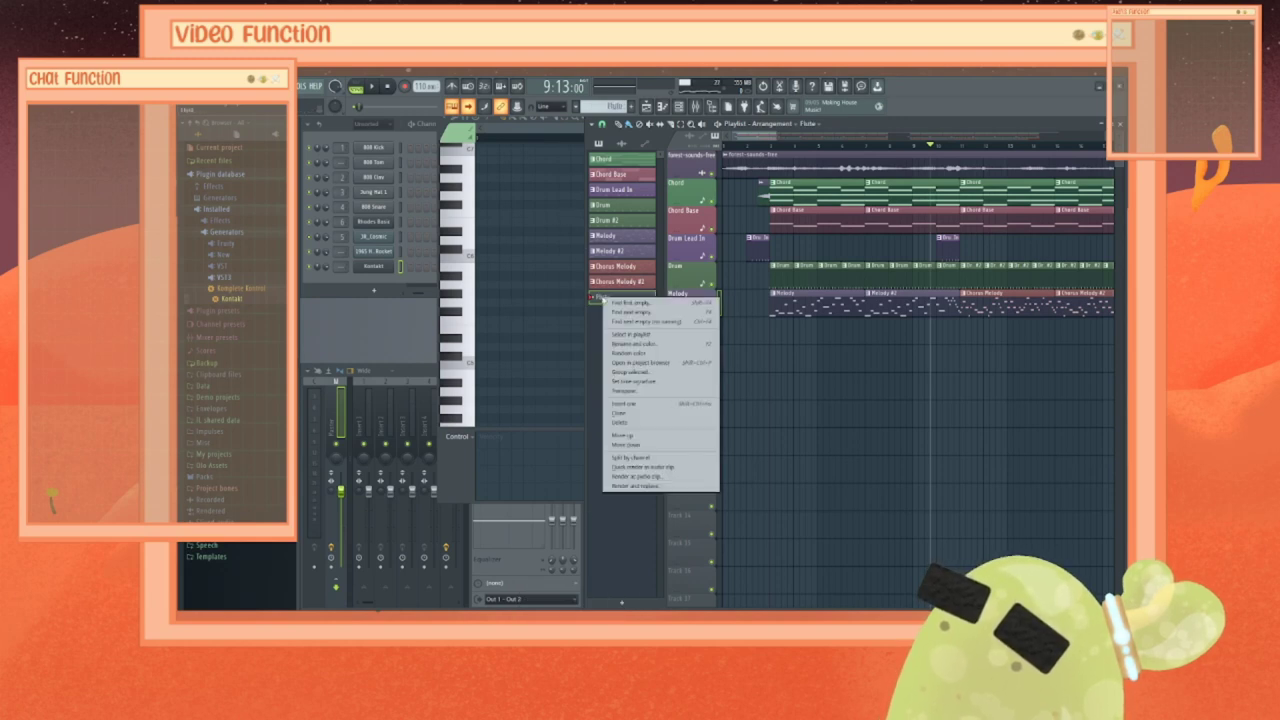
{"action": "left_click", "coordinate": [621, 345]}
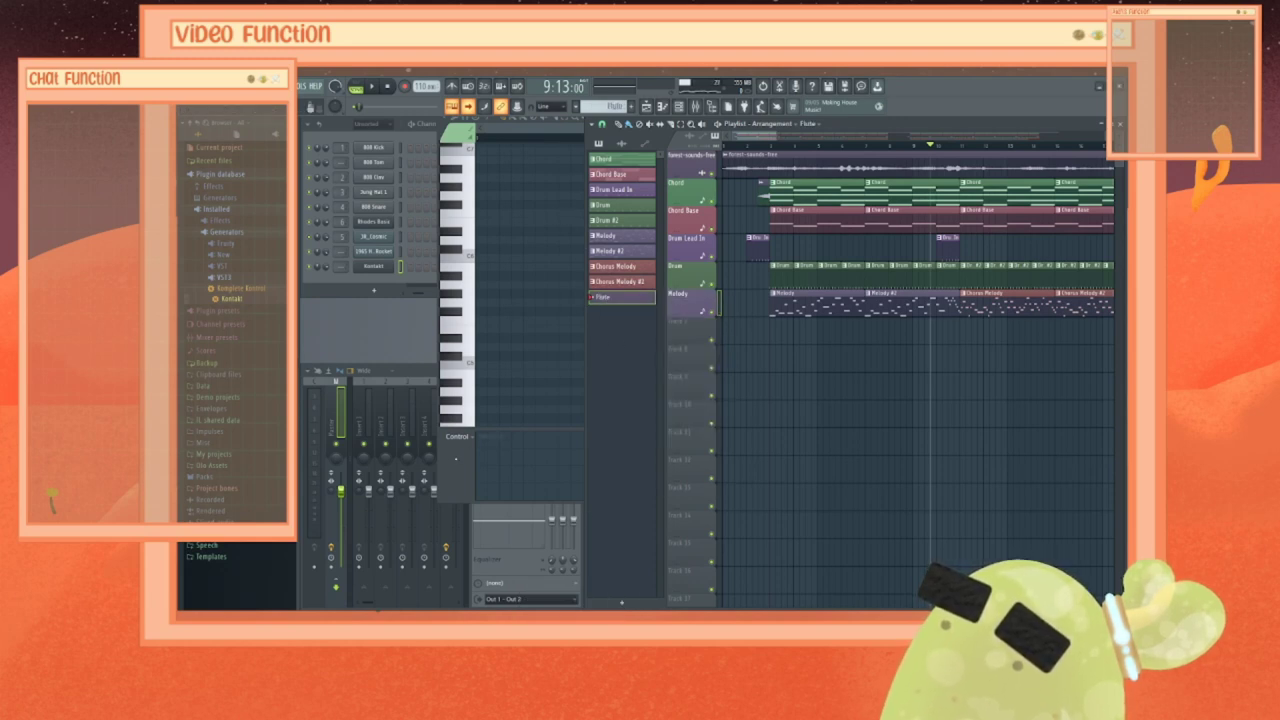
Step: Draw four consecutive equal-length notes alternating between C and the D above it at the start of the Flute piano roll
{"action": "left_click", "coordinate": [525, 235]}
{"action": "left_click", "coordinate": [470, 257]}
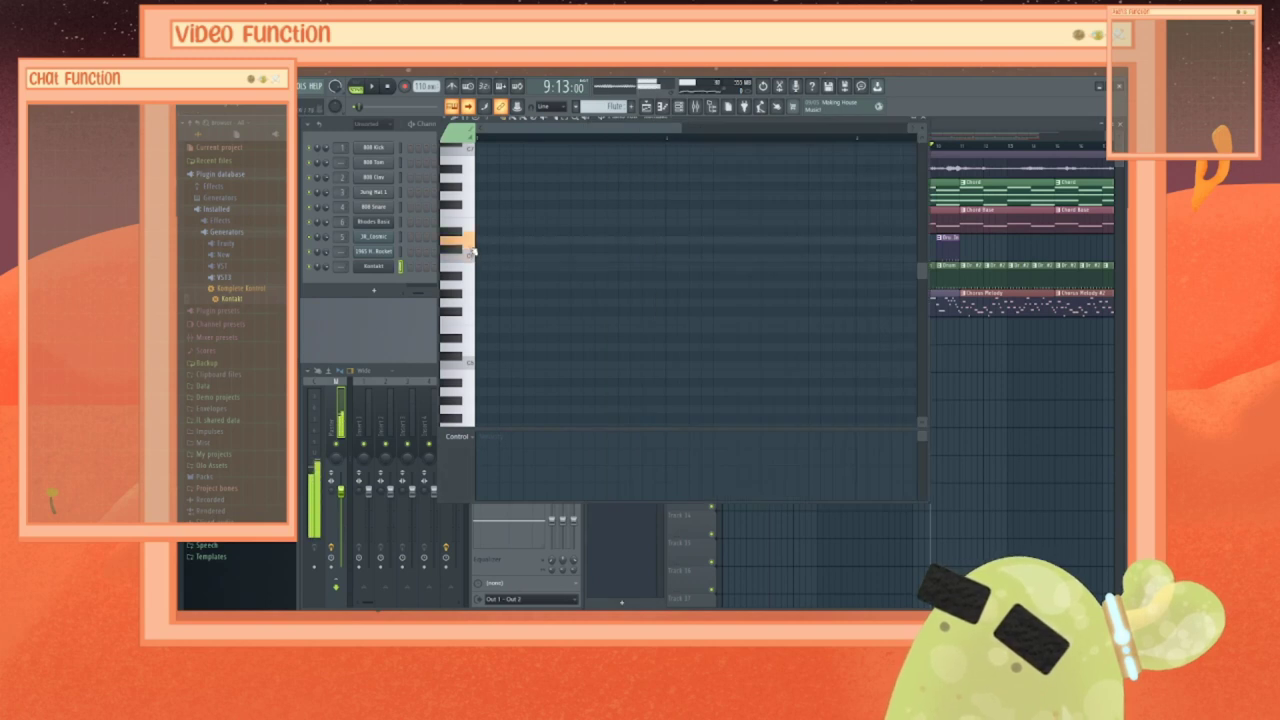
{"action": "left_click", "coordinate": [472, 363]}
{"action": "mouse_move", "coordinate": [475, 365]}
{"action": "left_mouse_down"}
{"action": "mouse_move", "coordinate": [473, 350]}
{"action": "mouse_move", "coordinate": [475, 367]}
{"action": "left_mouse_up"}
{"action": "left_click", "coordinate": [484, 365]}
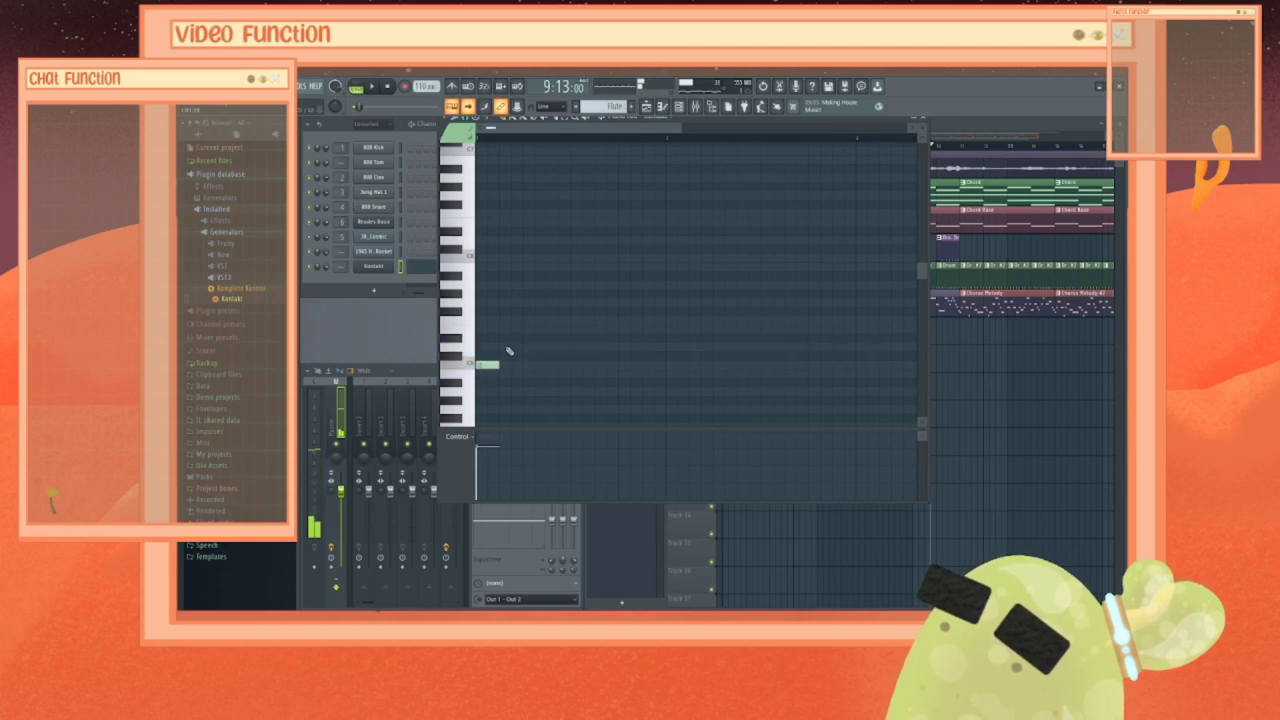
{"action": "left_click", "coordinate": [511, 347]}
{"action": "left_click", "coordinate": [535, 364]}
{"action": "left_click", "coordinate": [559, 347]}
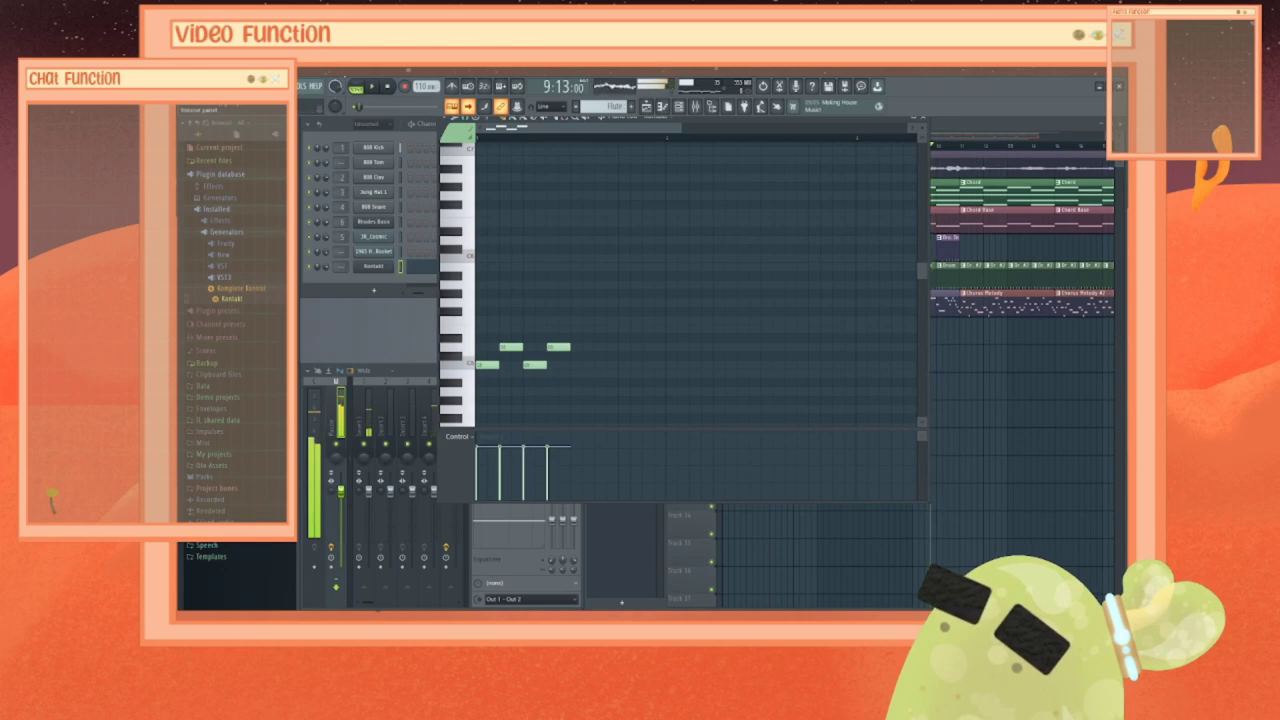
Step: Switch playback from song mode to pattern mode and briefly preview the Flute pattern
{"action": "left_click", "coordinate": [355, 87]}
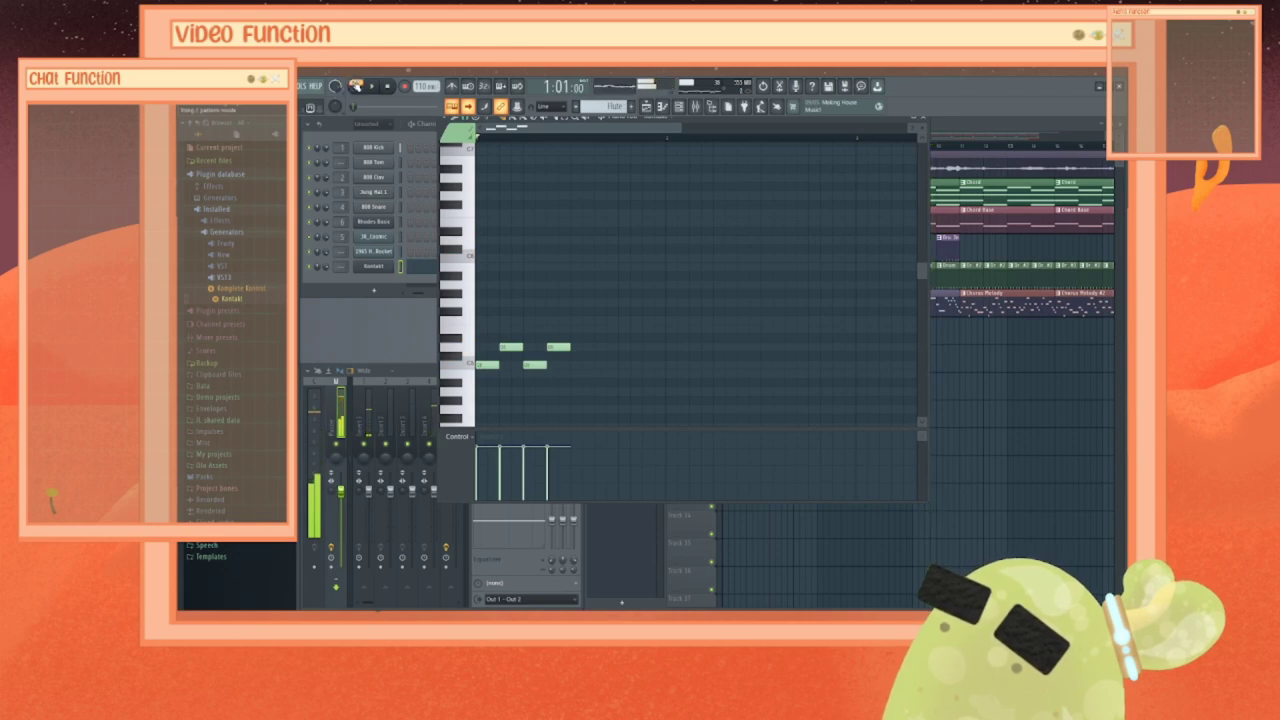
{"action": "key", "text": "space"}
{"action": "key", "text": "space"}
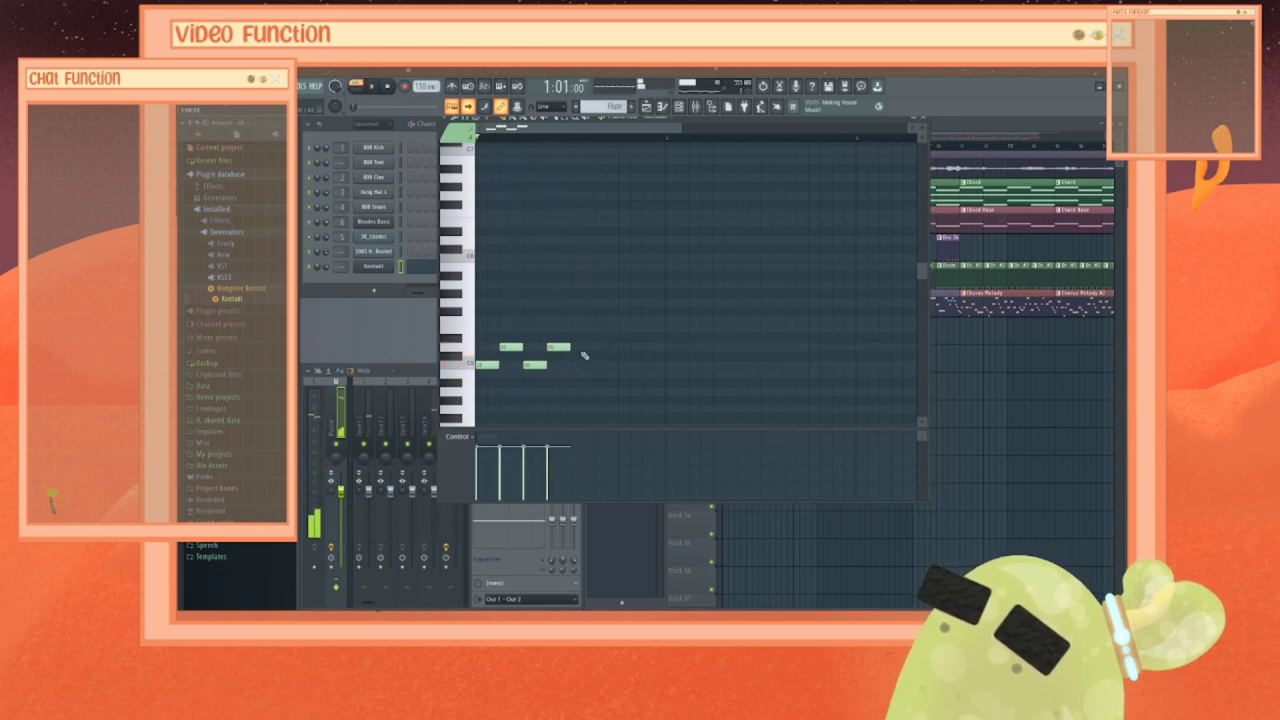
Step: Duplicate the four flute notes directly after the originals and preview the eight-note sequence
{"action": "left_click_drag", "start_coordinate": [483, 326], "coordinate": [566, 398]}
{"action": "key", "text": "ctrl+b"}
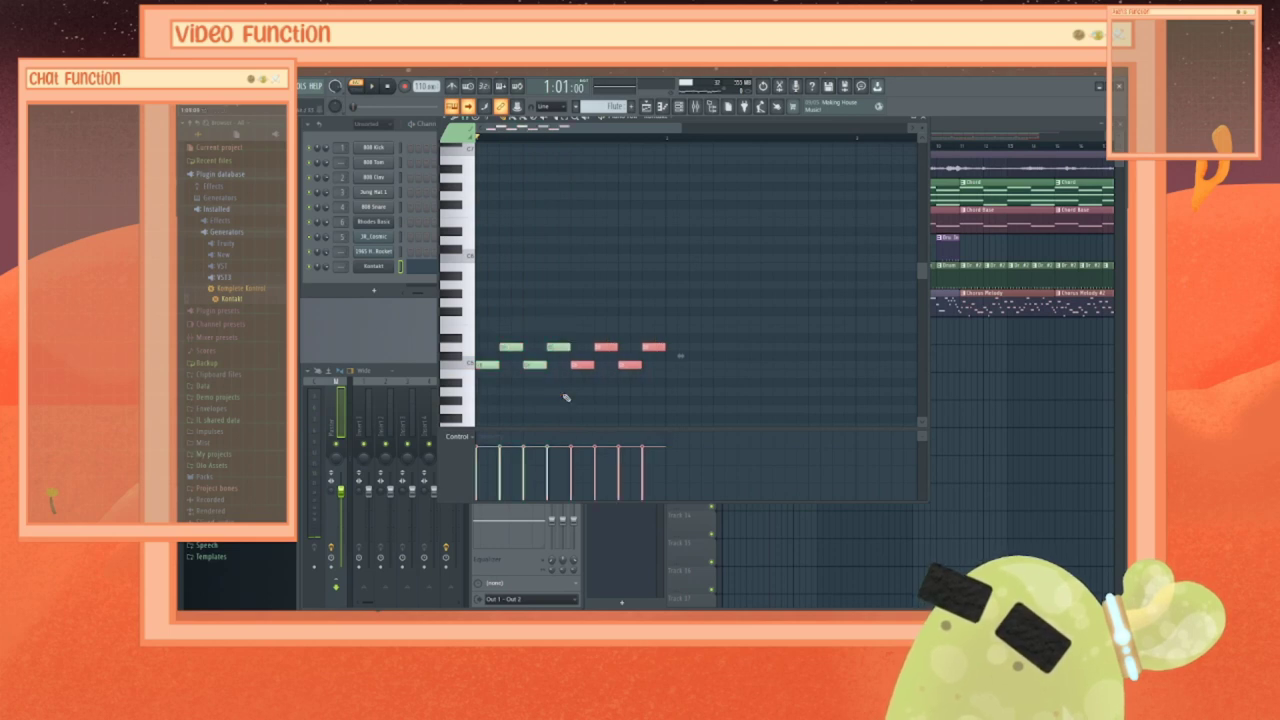
{"action": "key", "text": "space"}
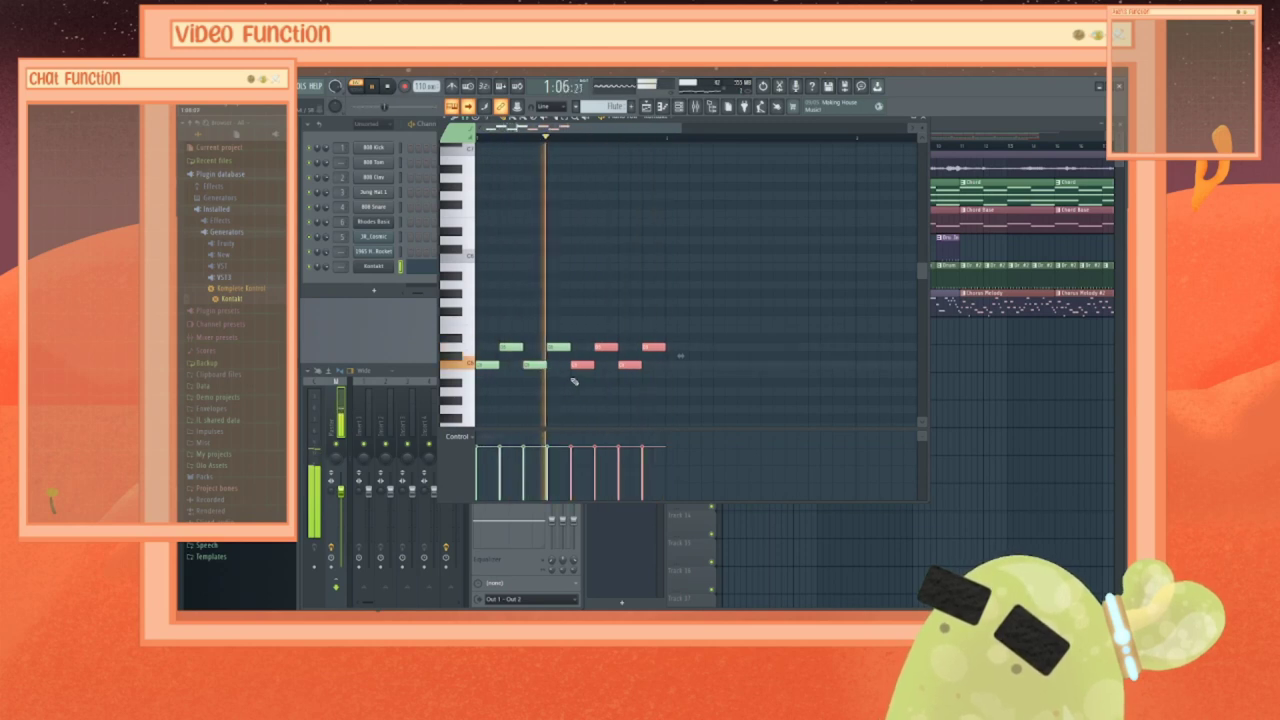
{"action": "key", "text": "space"}
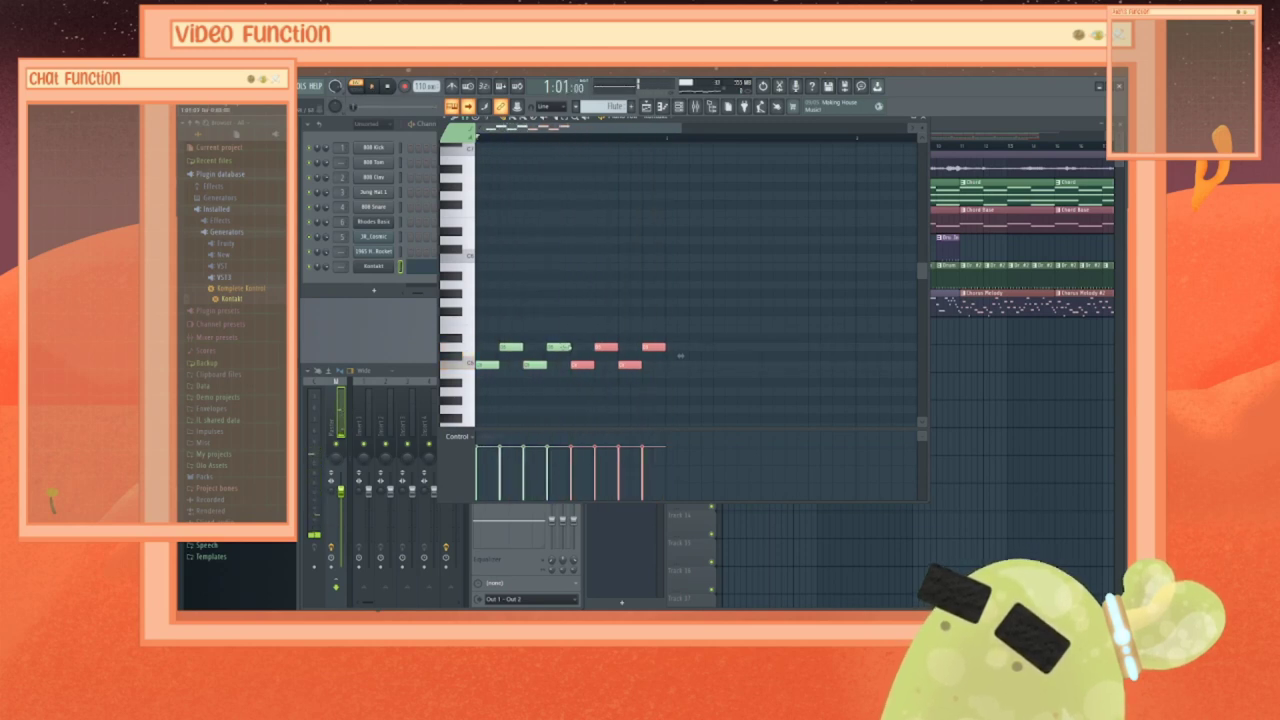
Step: Raise the fourth and sixth flute notes from D to E and preview the pattern
{"action": "mouse_move", "coordinate": [566, 347]}
{"action": "left_mouse_down"}
{"action": "mouse_move", "coordinate": [562, 320]}
{"action": "mouse_move", "coordinate": [563, 334]}
{"action": "left_mouse_up"}
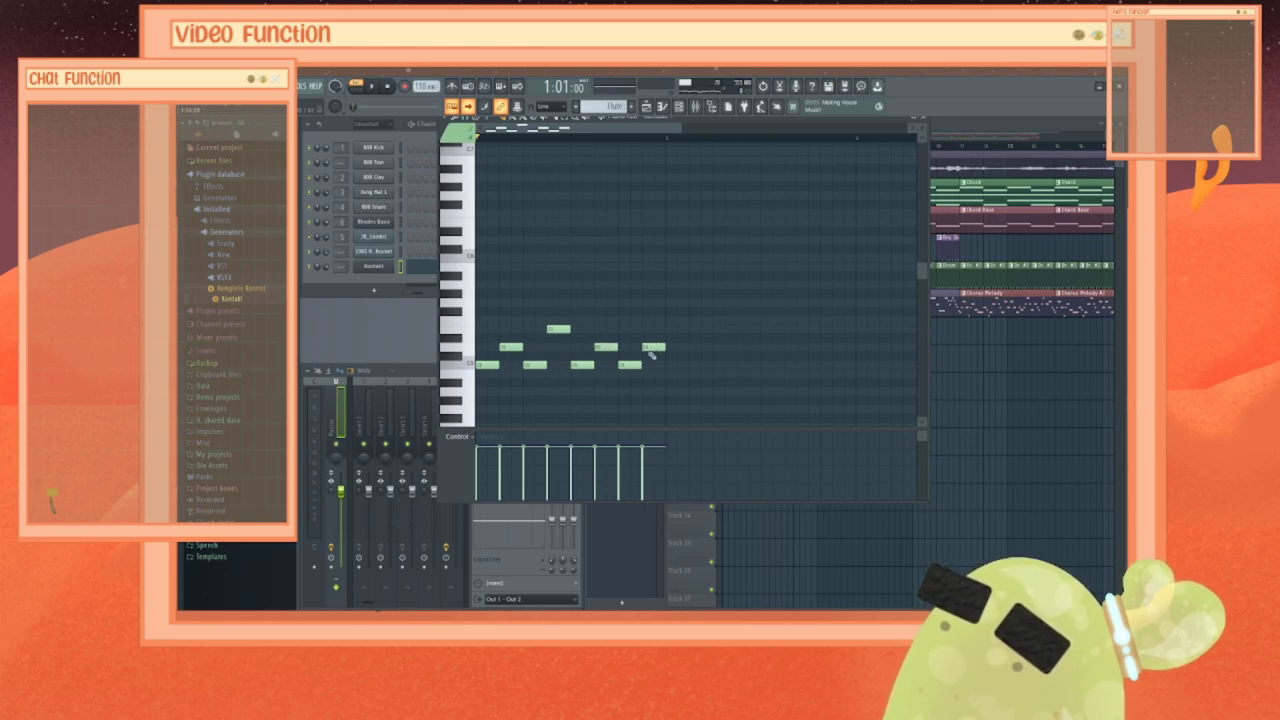
{"action": "left_click", "coordinate": [598, 346]}
{"action": "left_click_drag", "start_coordinate": [600, 338], "coordinate": [601, 328]}
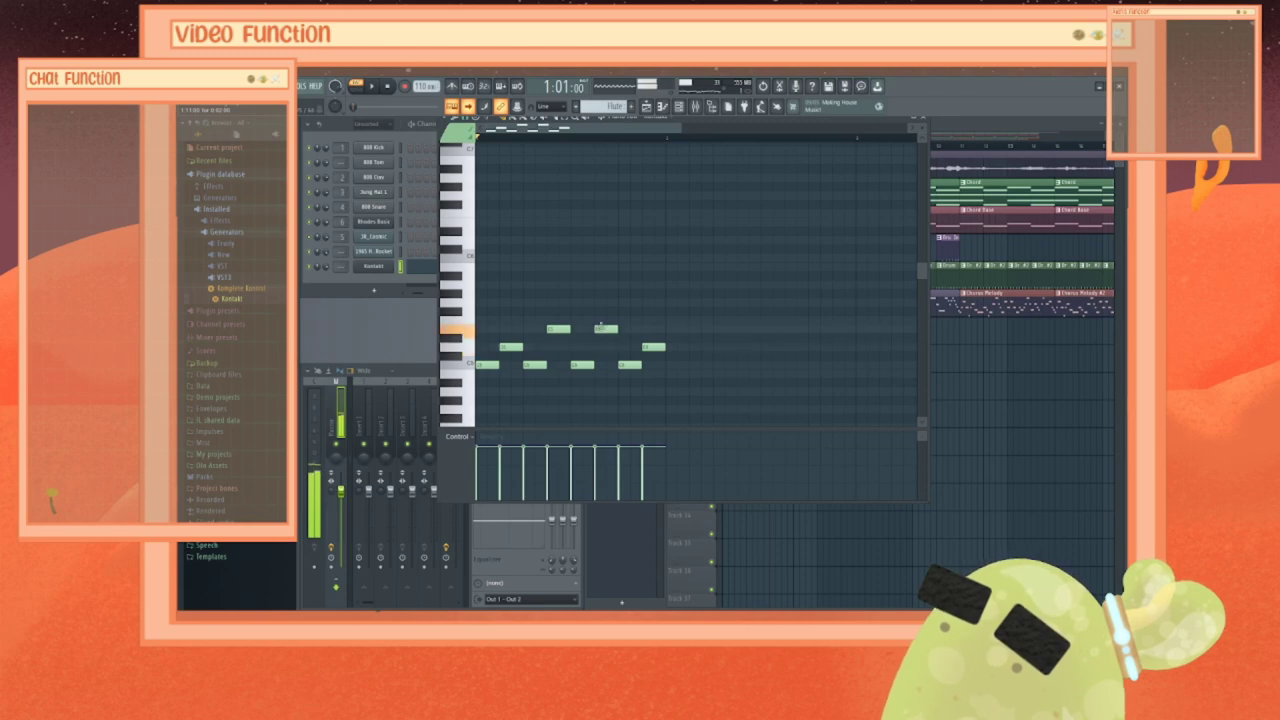
{"action": "key", "text": "space"}
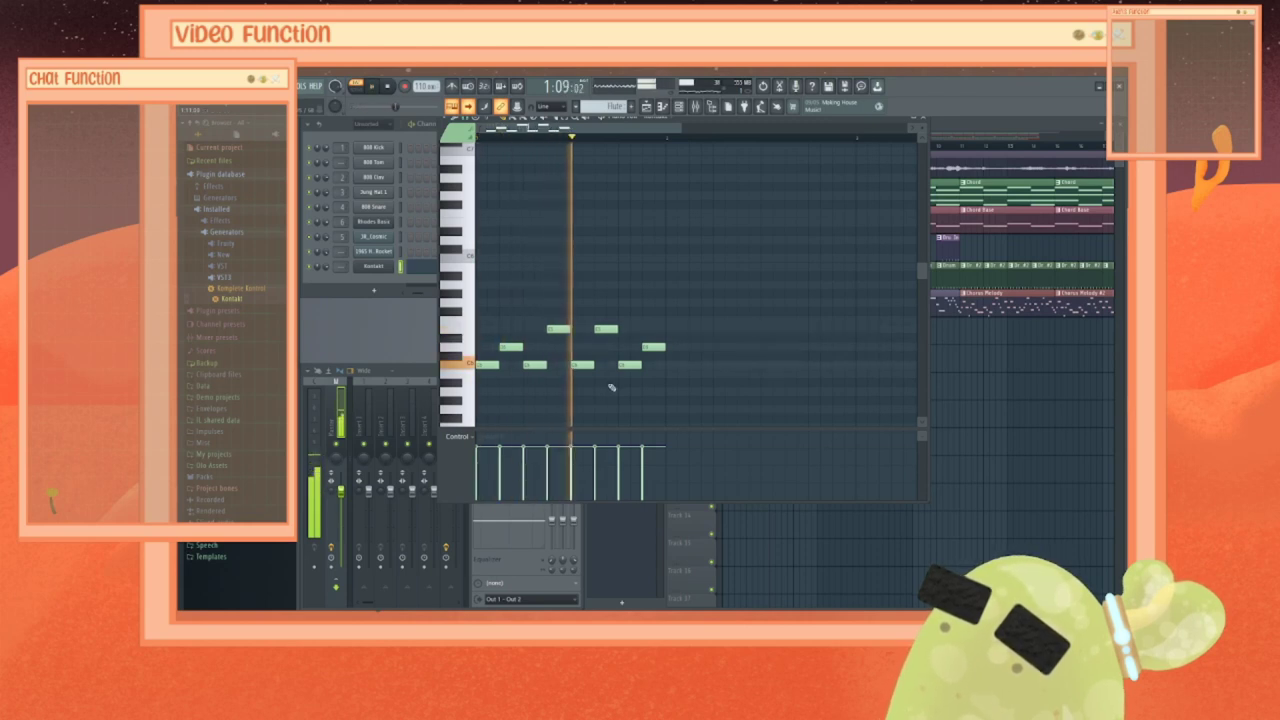
{"action": "key", "text": "space"}
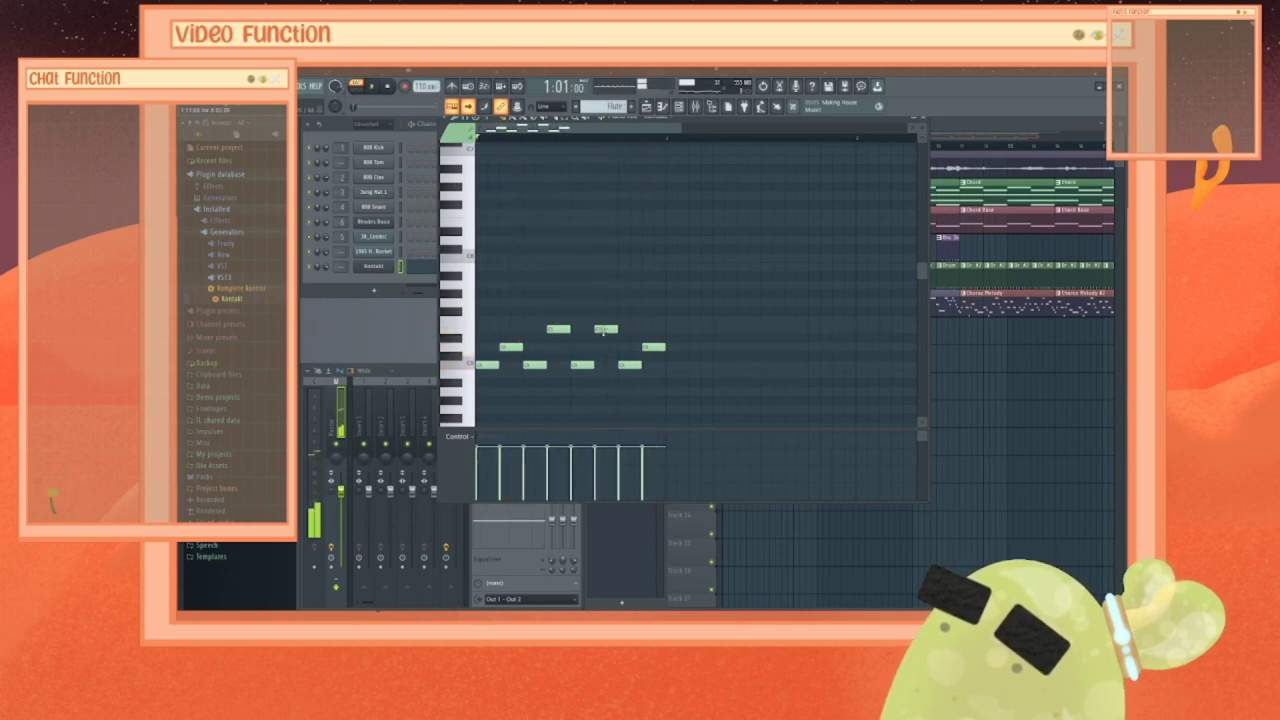
Step: Lower the sixth flute note to the A below the C notes, preview the melody, and close the piano roll
{"action": "left_click_drag", "start_coordinate": [604, 329], "coordinate": [607, 398]}
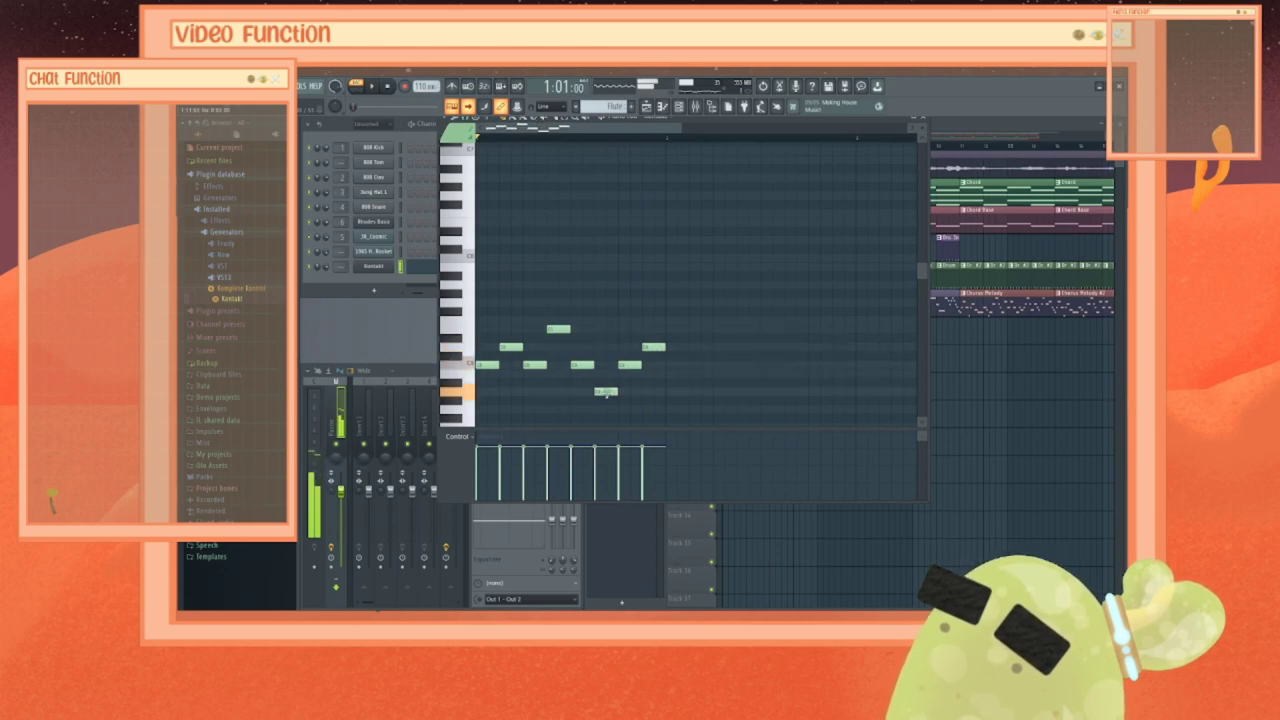
{"action": "key", "text": "space"}
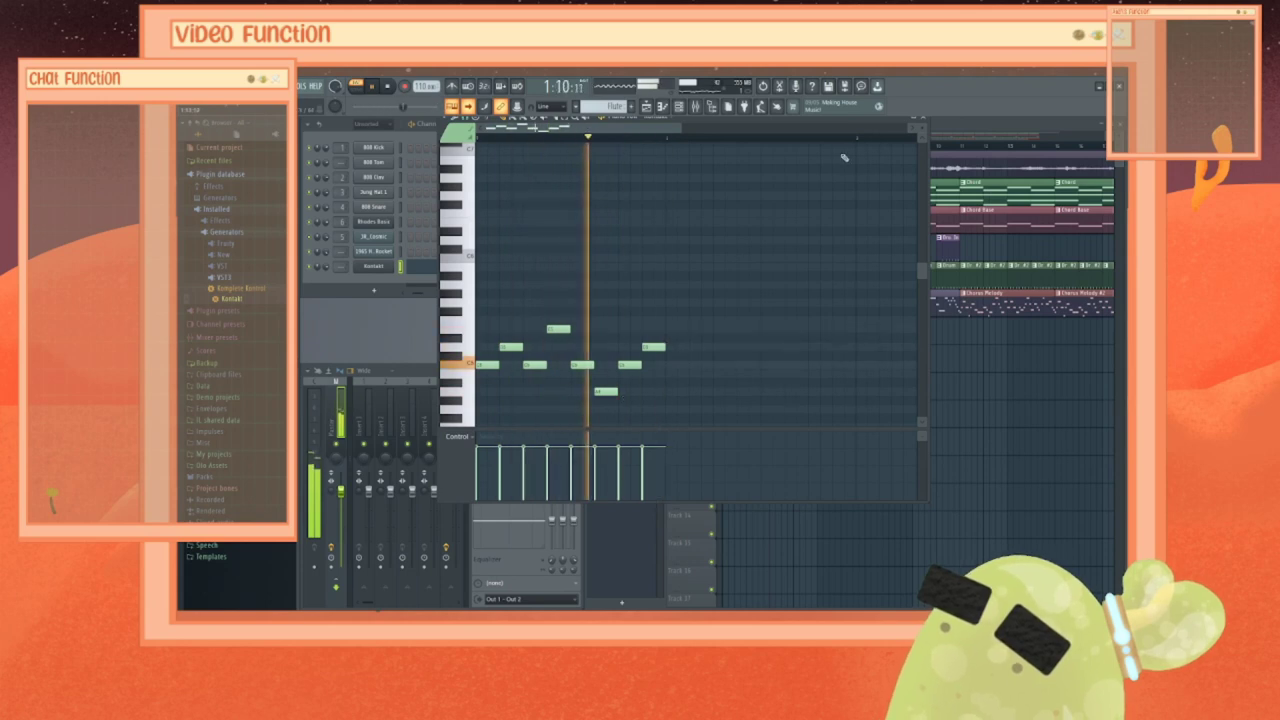
{"action": "left_click", "coordinate": [924, 122]}
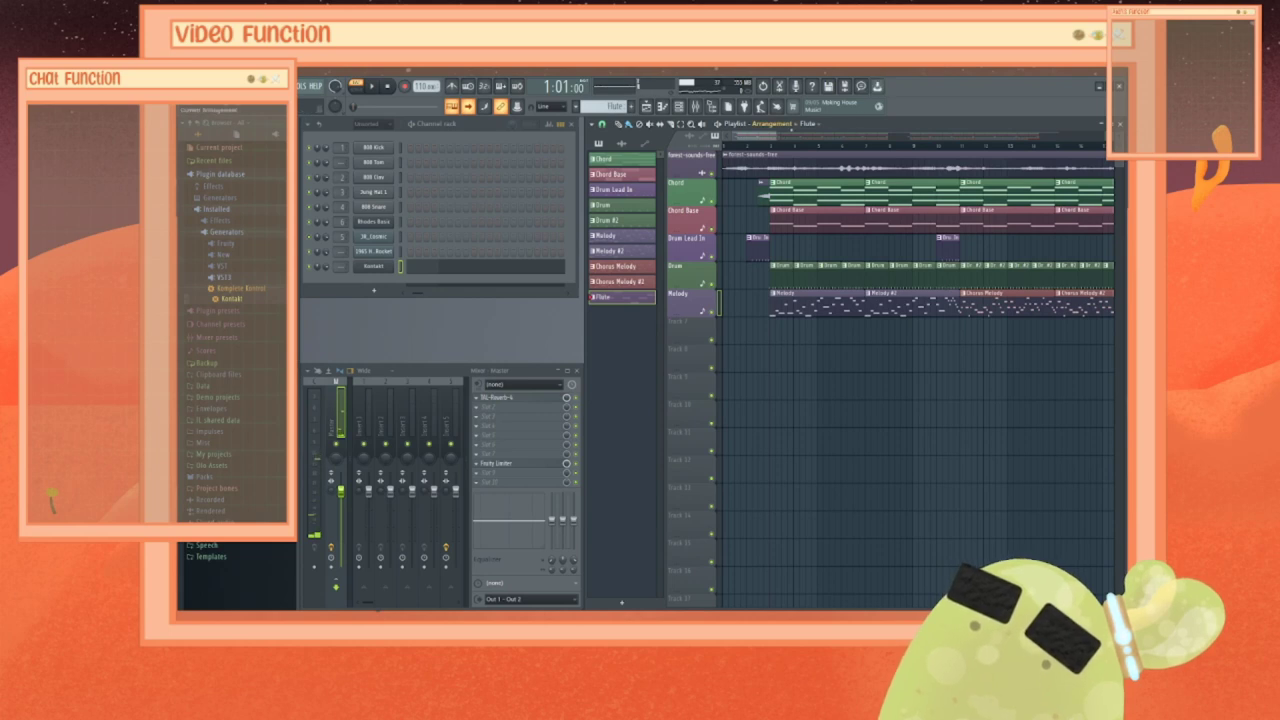
Step: Paint eight consecutive Flute clips on Track 7 of the playlist beneath the second-section Melody and Melody #2 clips
{"action": "scroll", "coordinate": [848, 266], "scroll_direction": "right", "scroll_amount": 5}
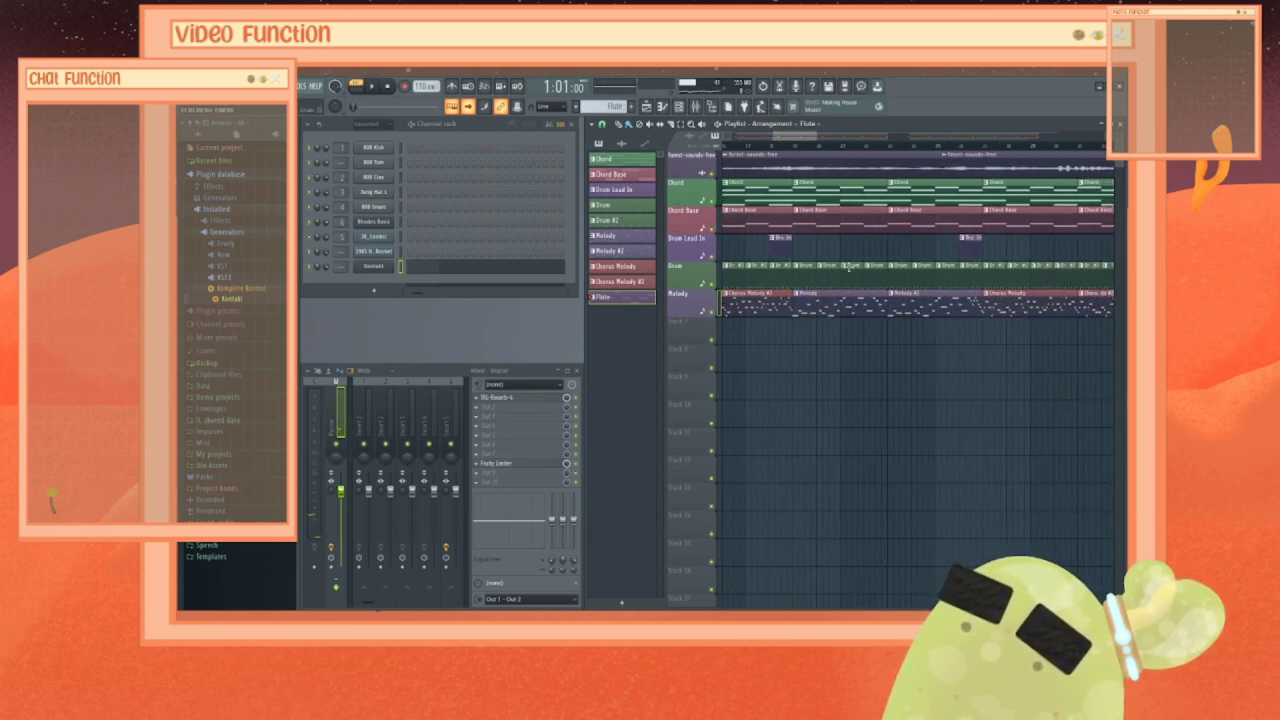
{"action": "left_click", "coordinate": [804, 325]}
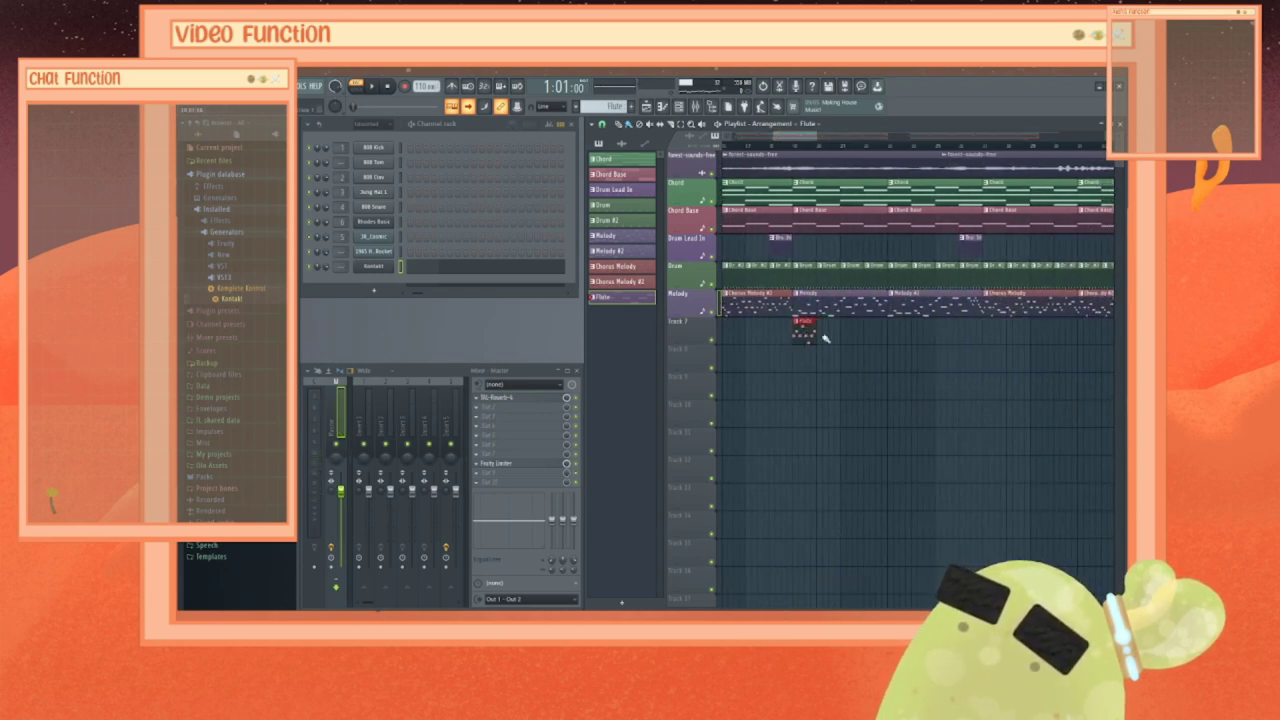
{"action": "left_click_drag", "start_coordinate": [826, 338], "coordinate": [967, 330]}
{"action": "left_click", "coordinate": [975, 333]}
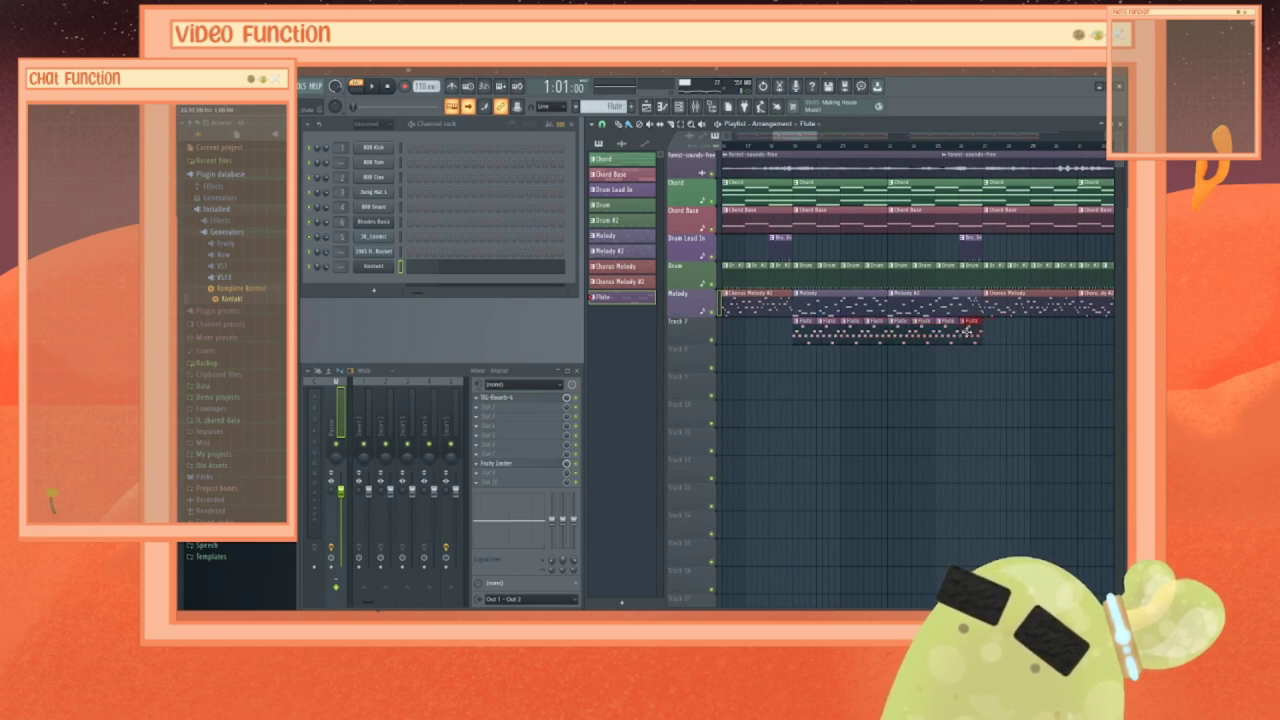
Step: Play the arrangement in song mode from just before the Flute clips to hear them with the other tracks
{"action": "left_click", "coordinate": [794, 150]}
{"action": "key", "text": "space"}
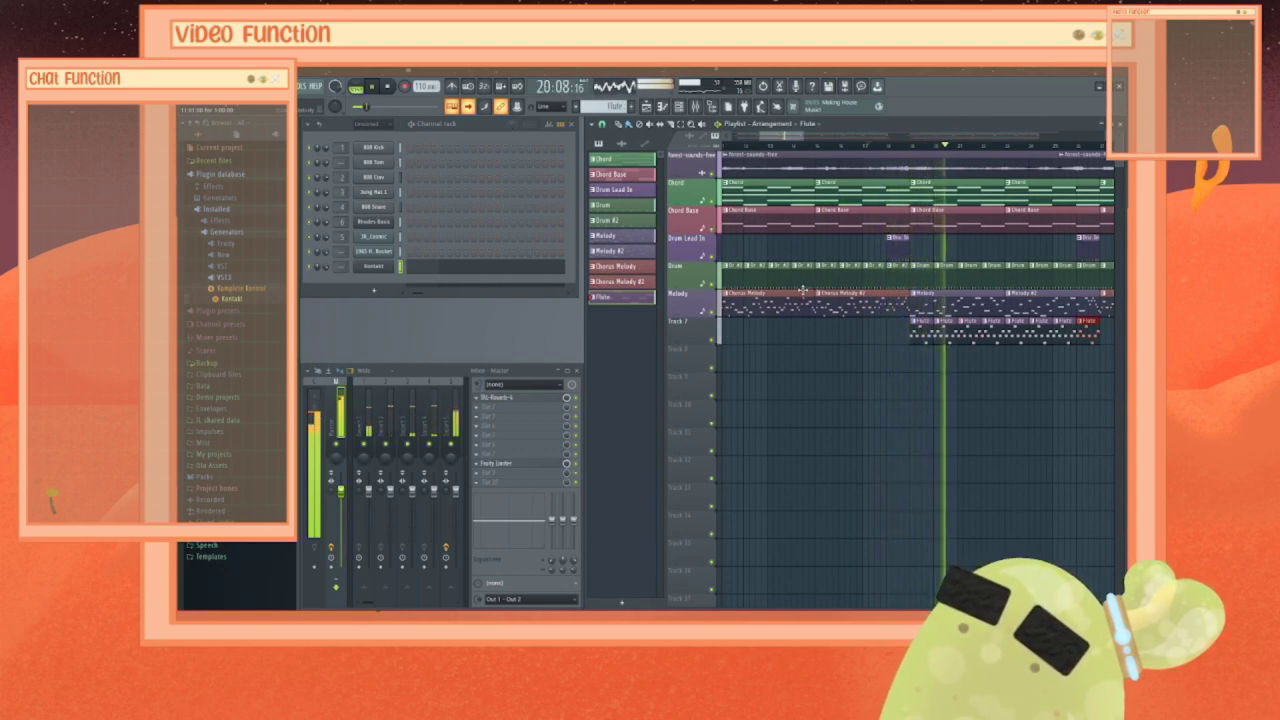
{"action": "key", "text": "space"}
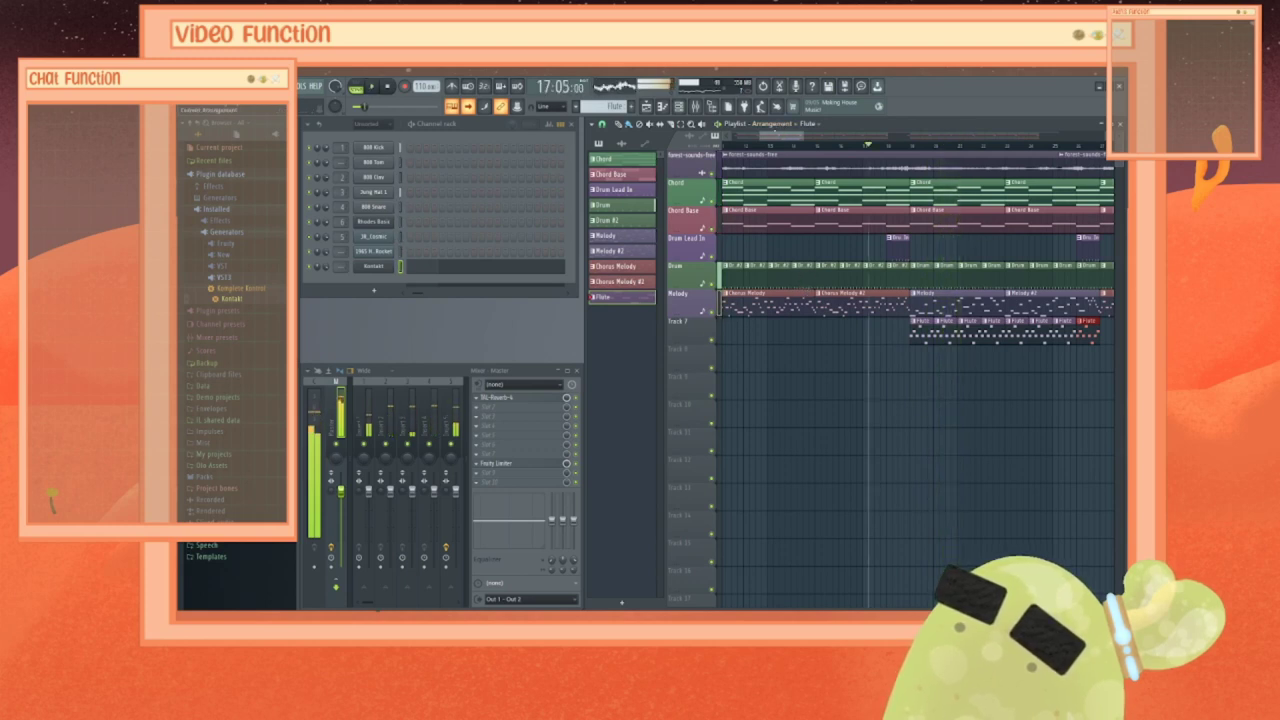
Step: Continue the row of Flute clips on Track 7 without gaps up to the break where Chorus Melody #2 ends
{"action": "left_click_drag", "start_coordinate": [781, 136], "coordinate": [821, 146]}
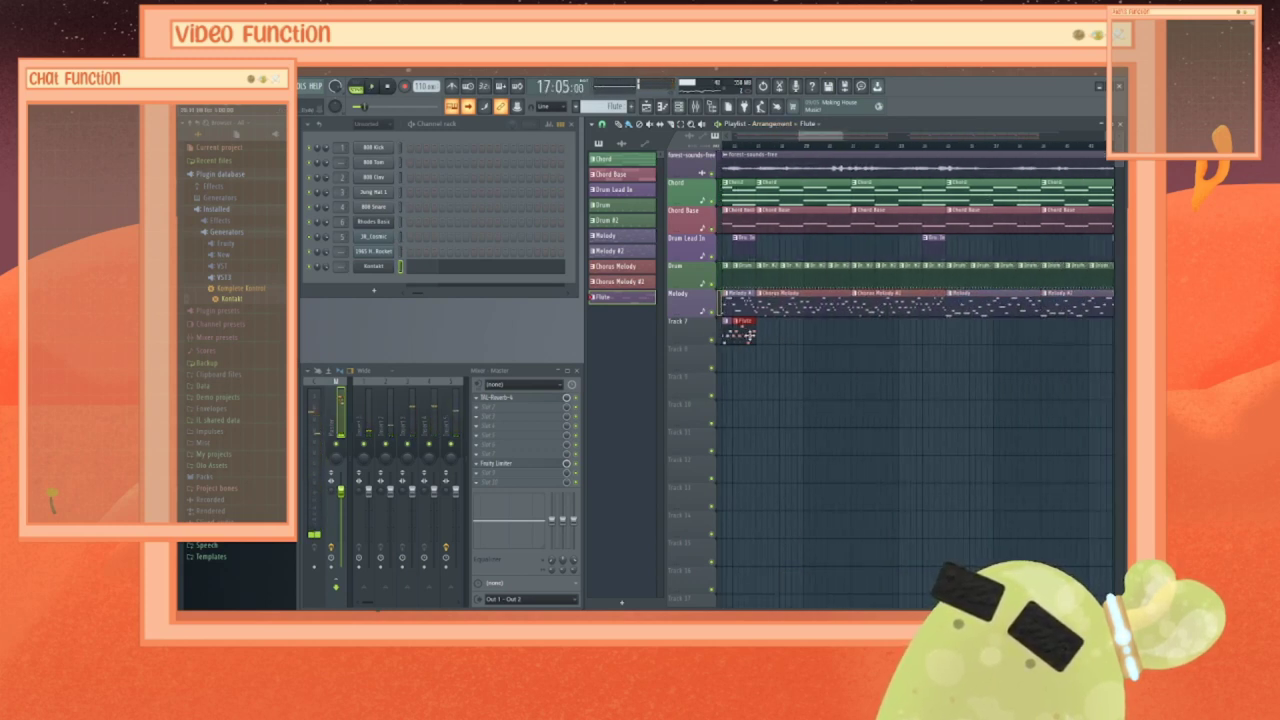
{"action": "left_click_drag", "start_coordinate": [760, 338], "coordinate": [1078, 338]}
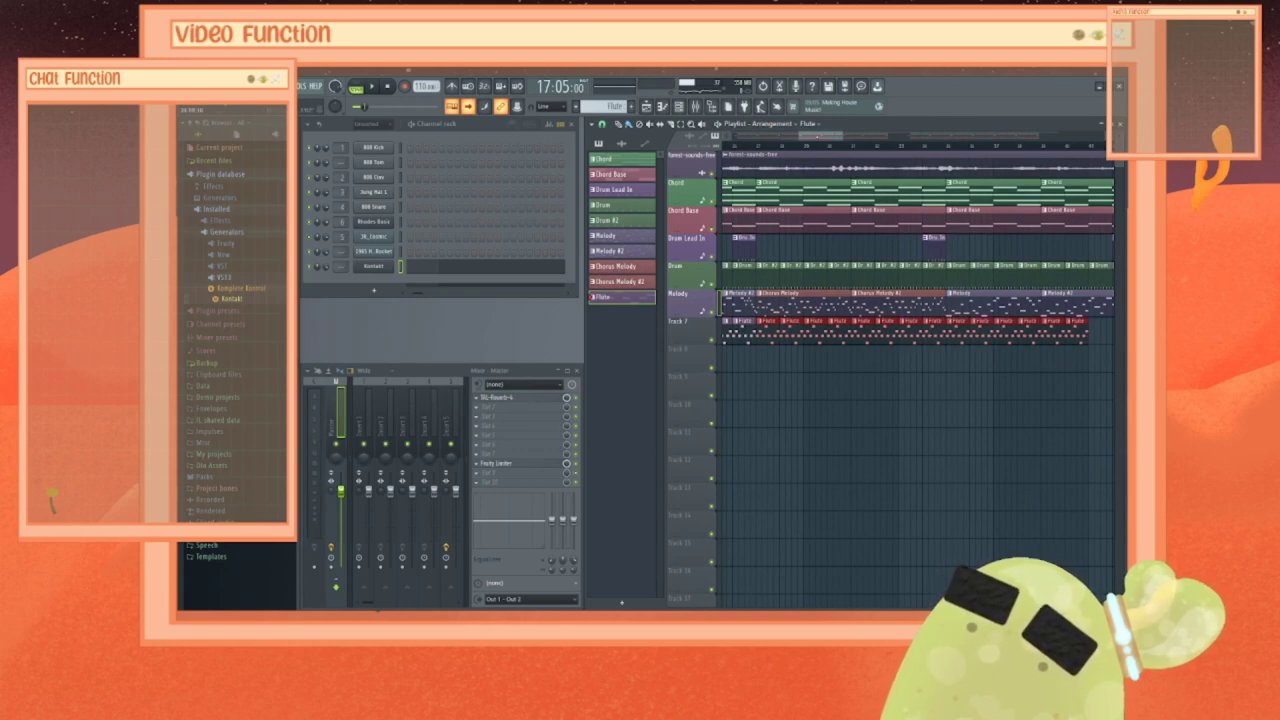
{"action": "left_click_drag", "start_coordinate": [820, 136], "coordinate": [856, 136]}
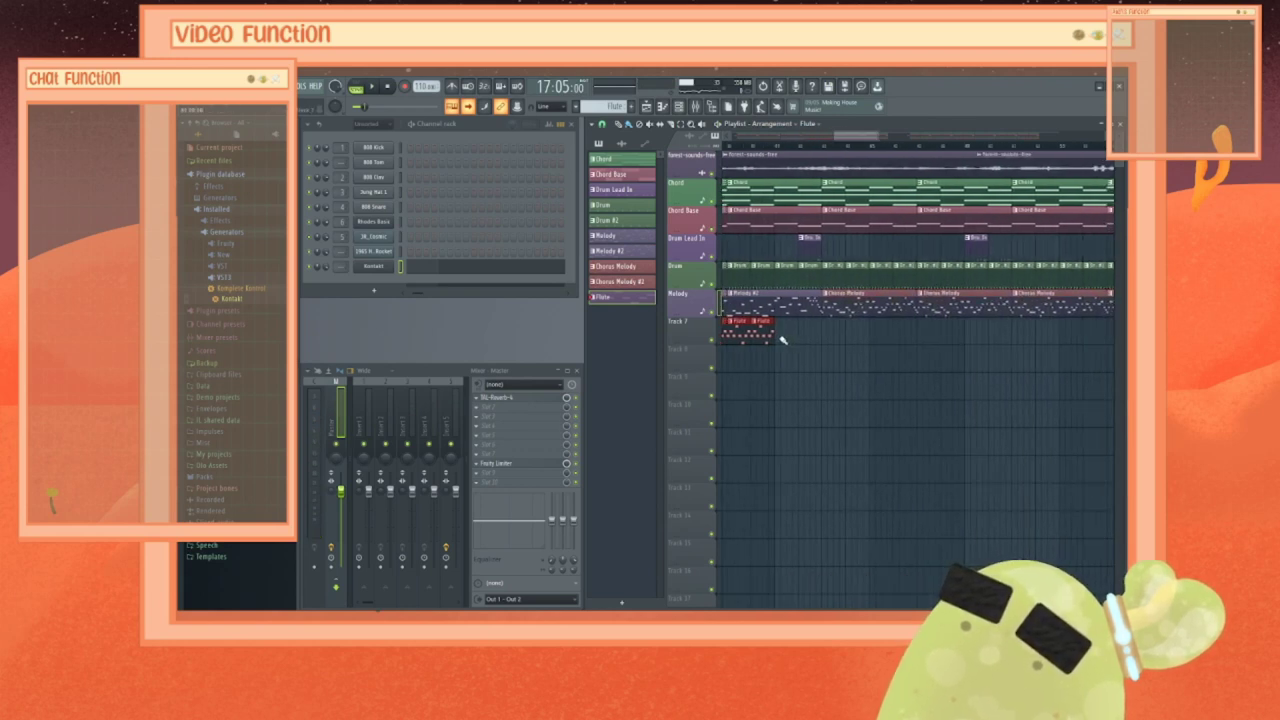
{"action": "left_click_drag", "start_coordinate": [779, 340], "coordinate": [803, 338]}
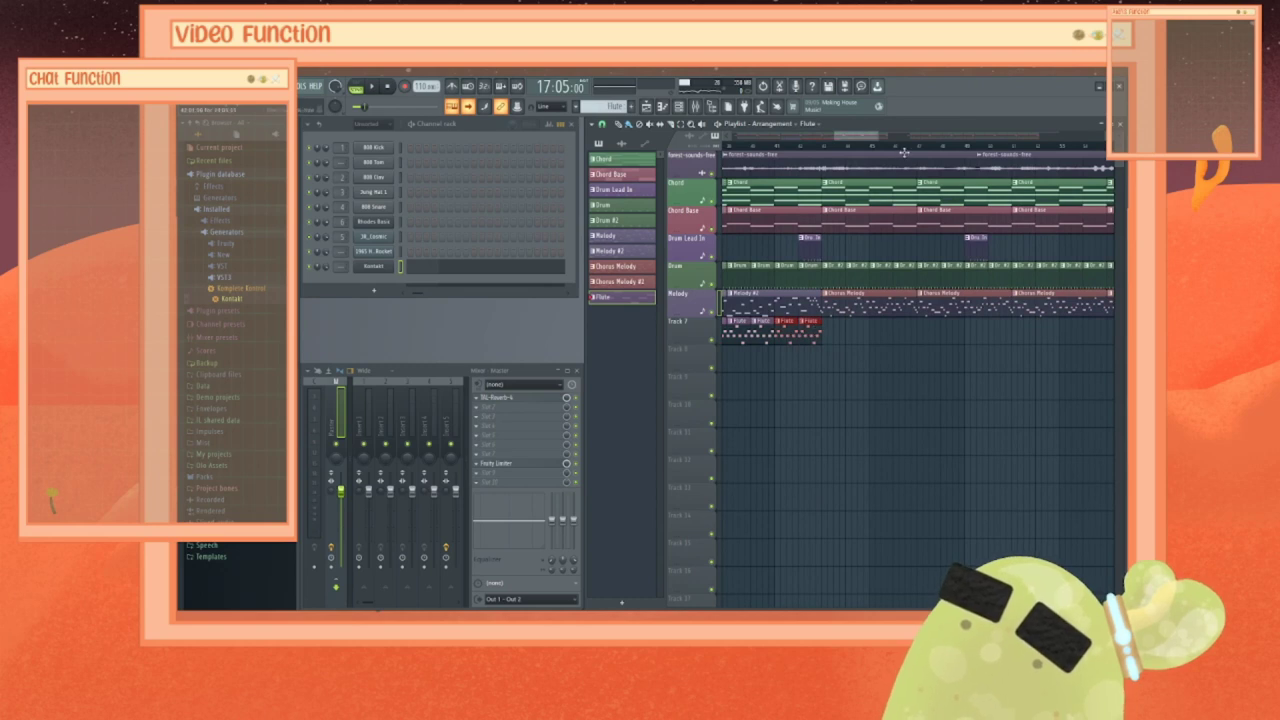
{"action": "left_click_drag", "start_coordinate": [865, 136], "coordinate": [874, 137]}
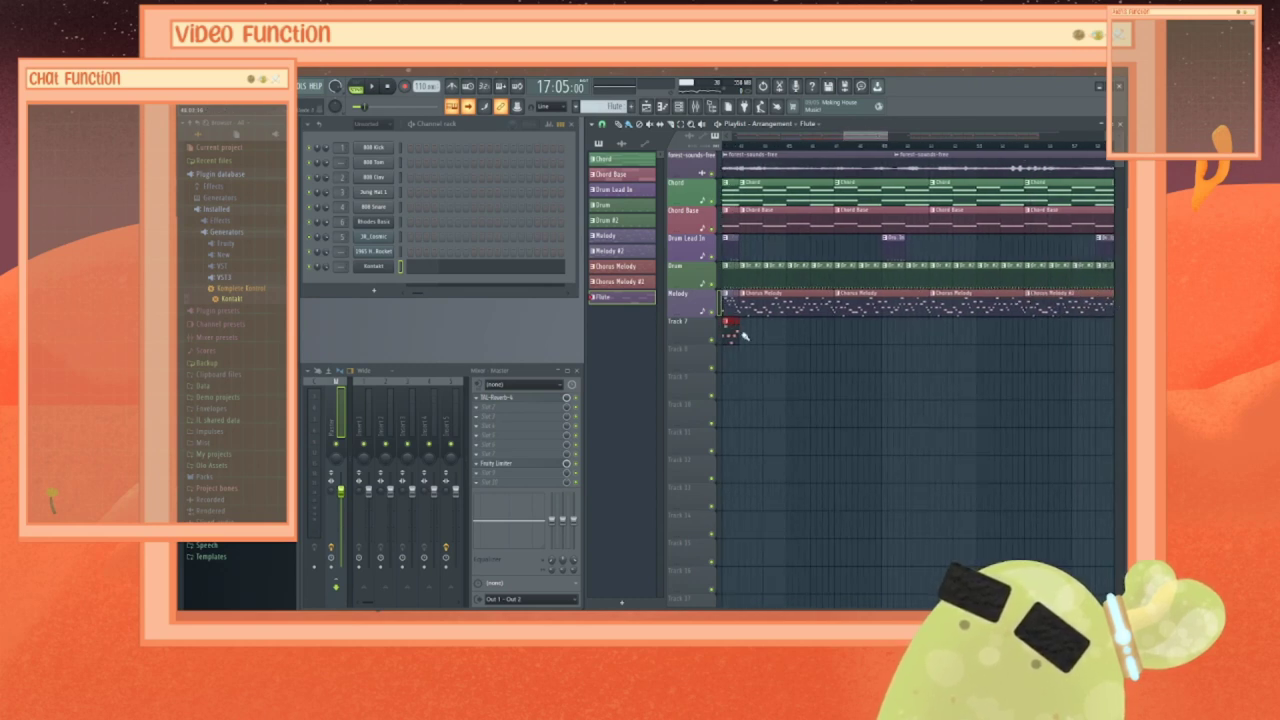
{"action": "left_click_drag", "start_coordinate": [744, 337], "coordinate": [1112, 335]}
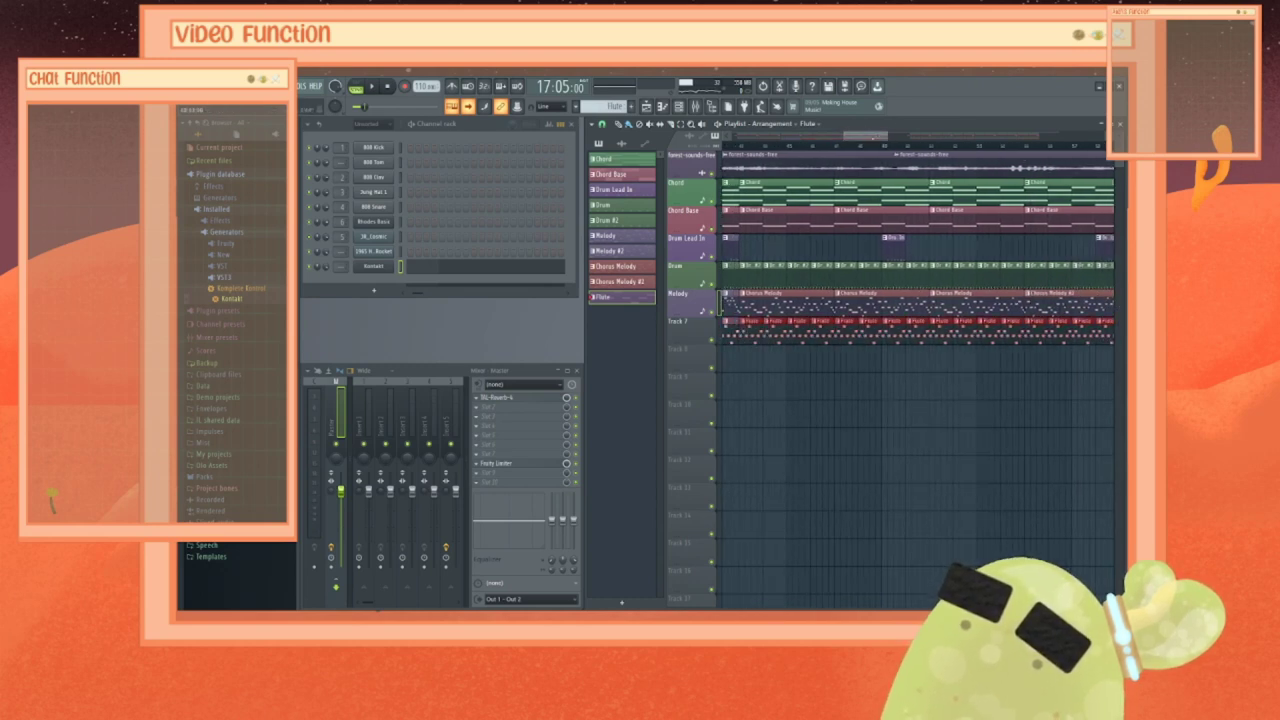
{"action": "scroll", "coordinate": [846, 303], "scroll_direction": "right", "scroll_amount": 4}
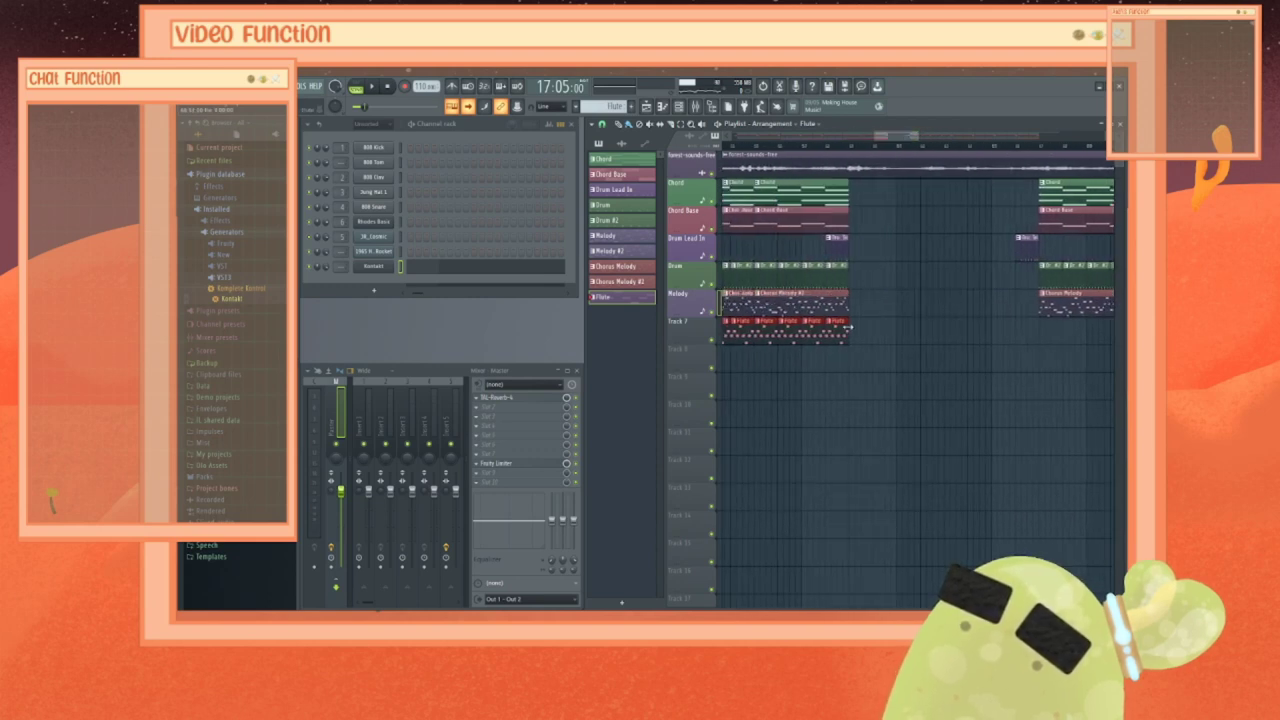
Step: Fill the break on Track 7 with Flute clips up to the next Chorus Melody, and play the transition from bar 56
{"action": "left_click_drag", "start_coordinate": [852, 330], "coordinate": [1036, 331]}
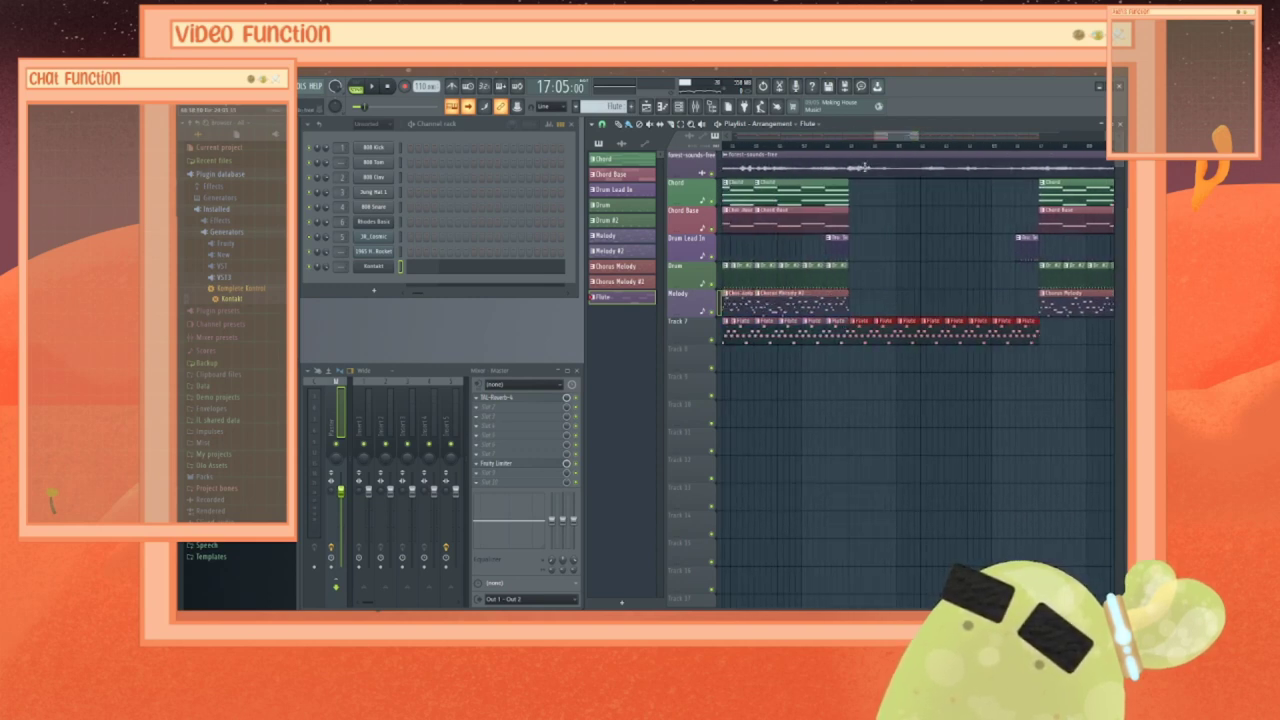
{"action": "left_click", "coordinate": [791, 153]}
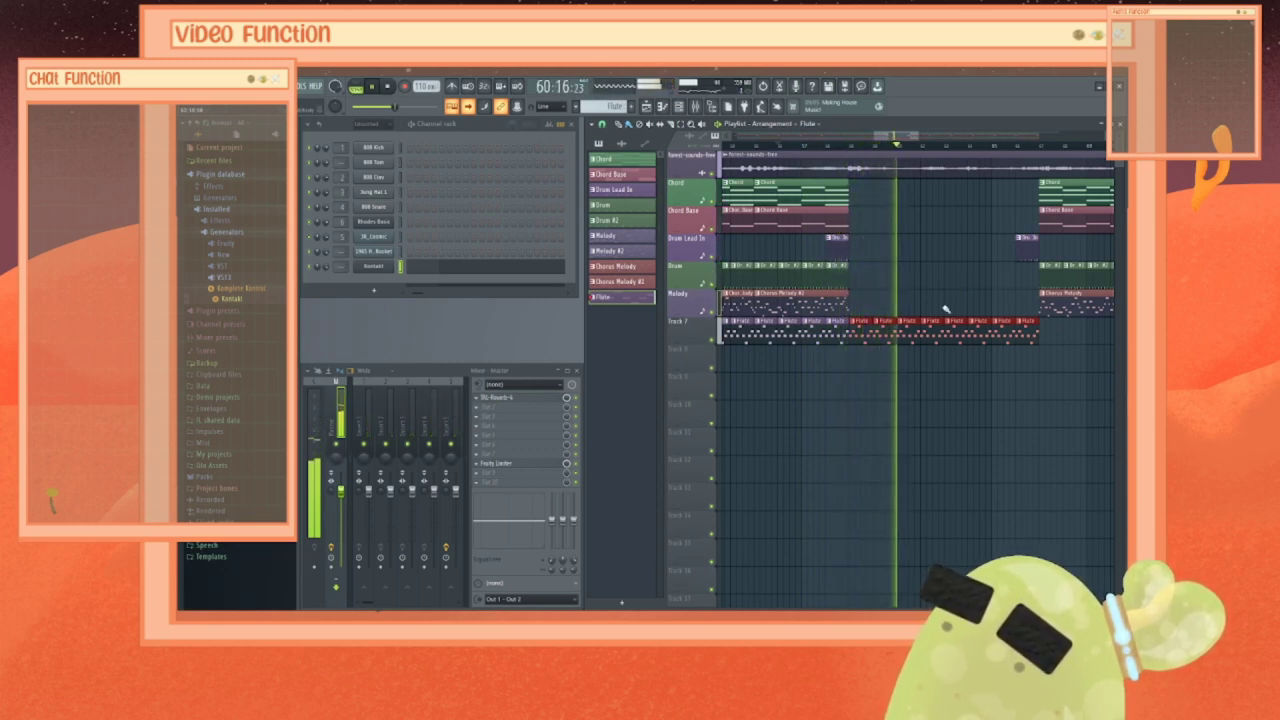
{"action": "key", "text": "space"}
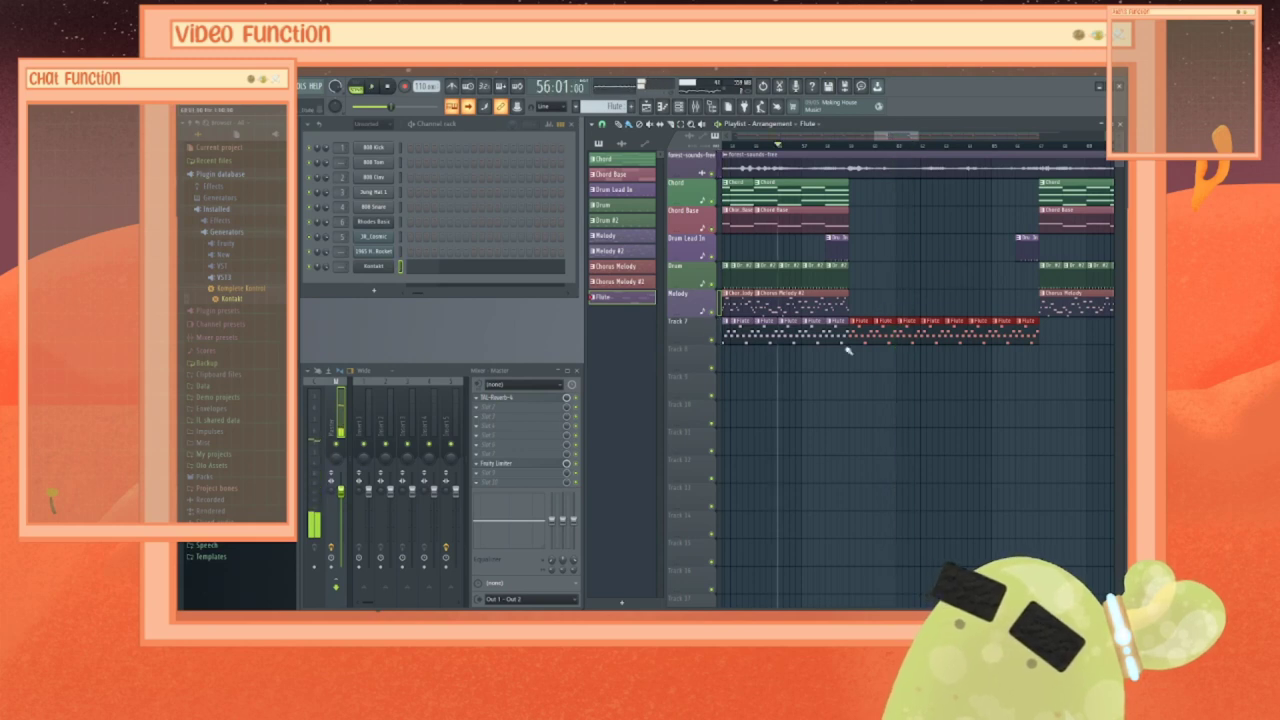
Step: Continue the gapless row of Flute clips on Track 7 from the break to the start of the final Chorus Melody
{"action": "left_click", "coordinate": [1049, 334]}
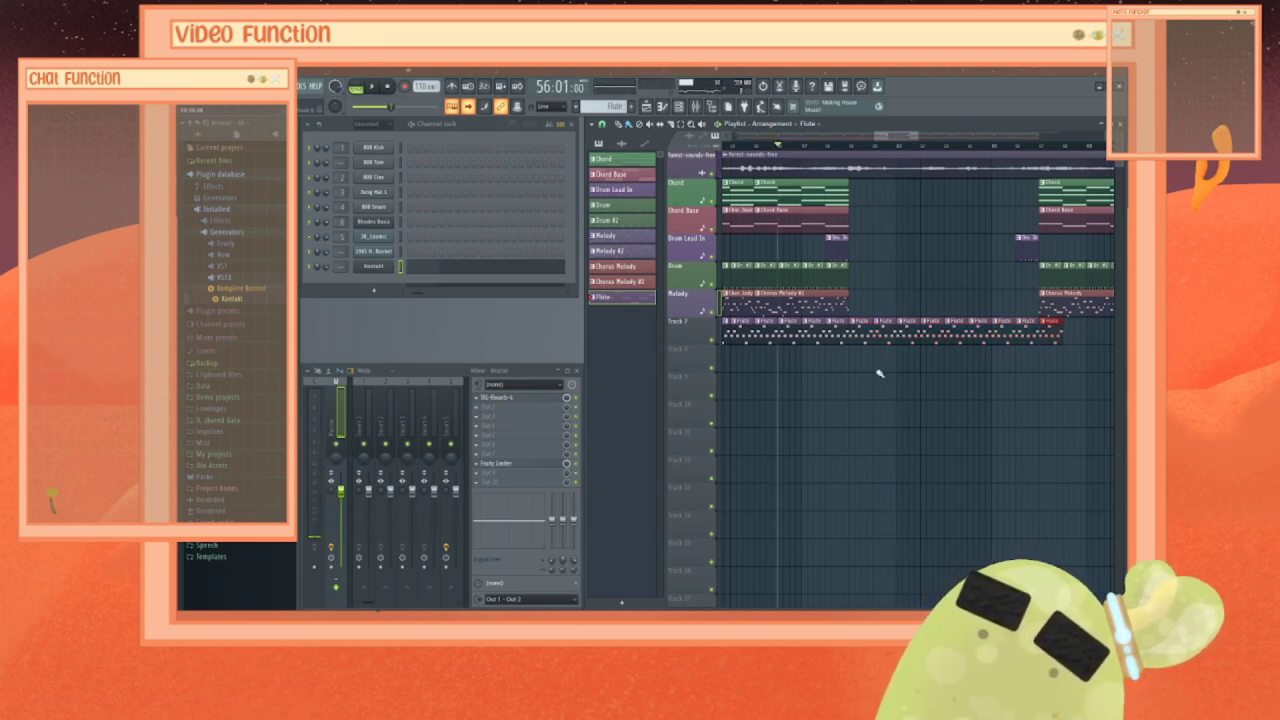
{"action": "left_click_drag", "start_coordinate": [895, 135], "coordinate": [930, 135]}
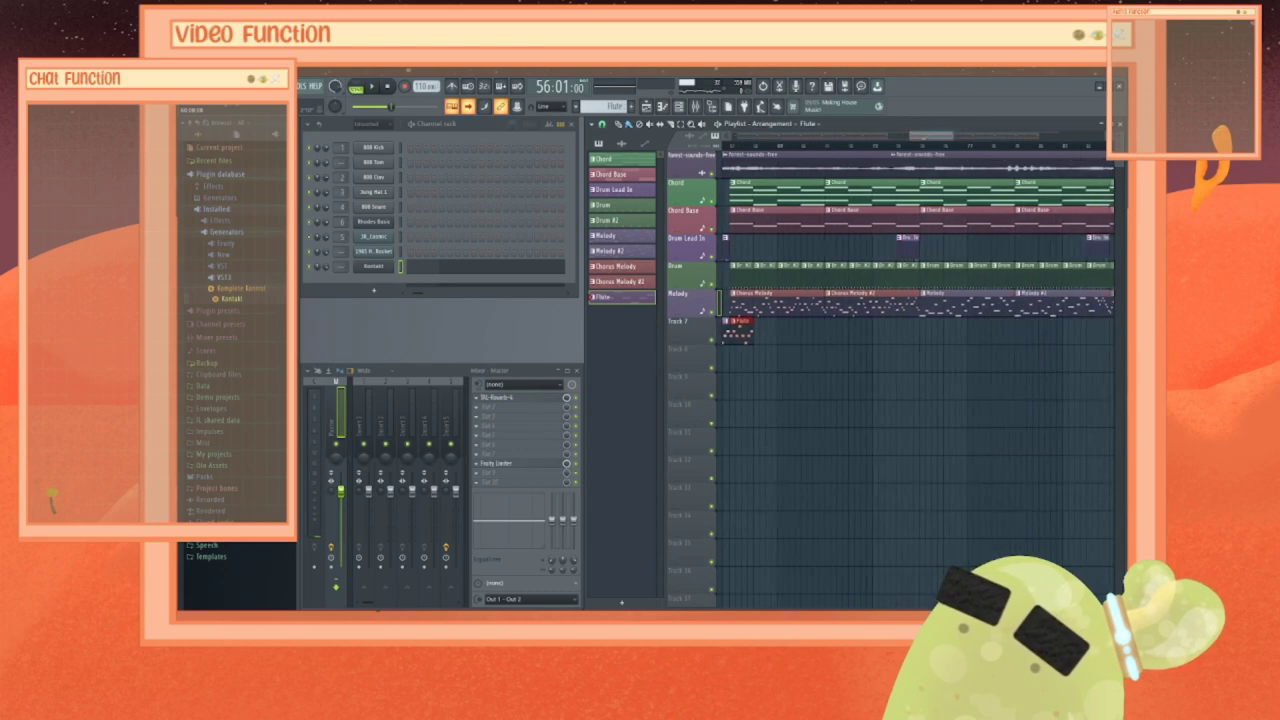
{"action": "left_click_drag", "start_coordinate": [760, 337], "coordinate": [1100, 332]}
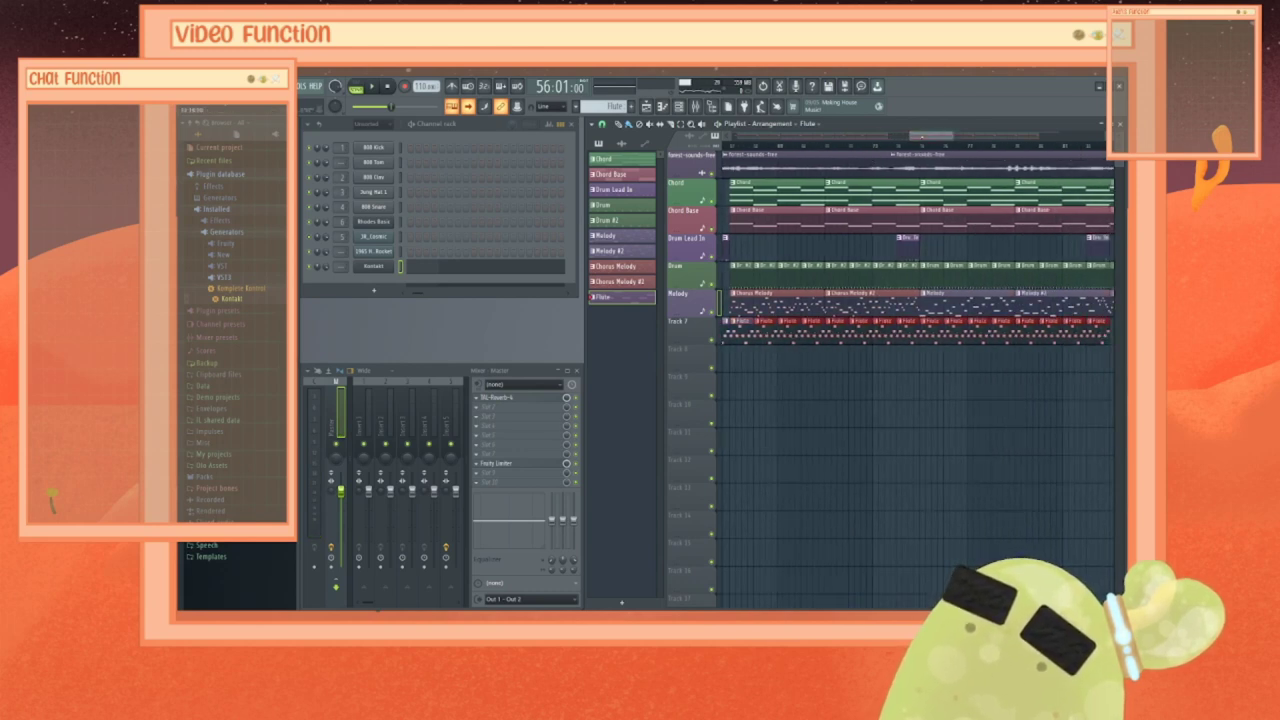
{"action": "left_click_drag", "start_coordinate": [913, 135], "coordinate": [951, 135]}
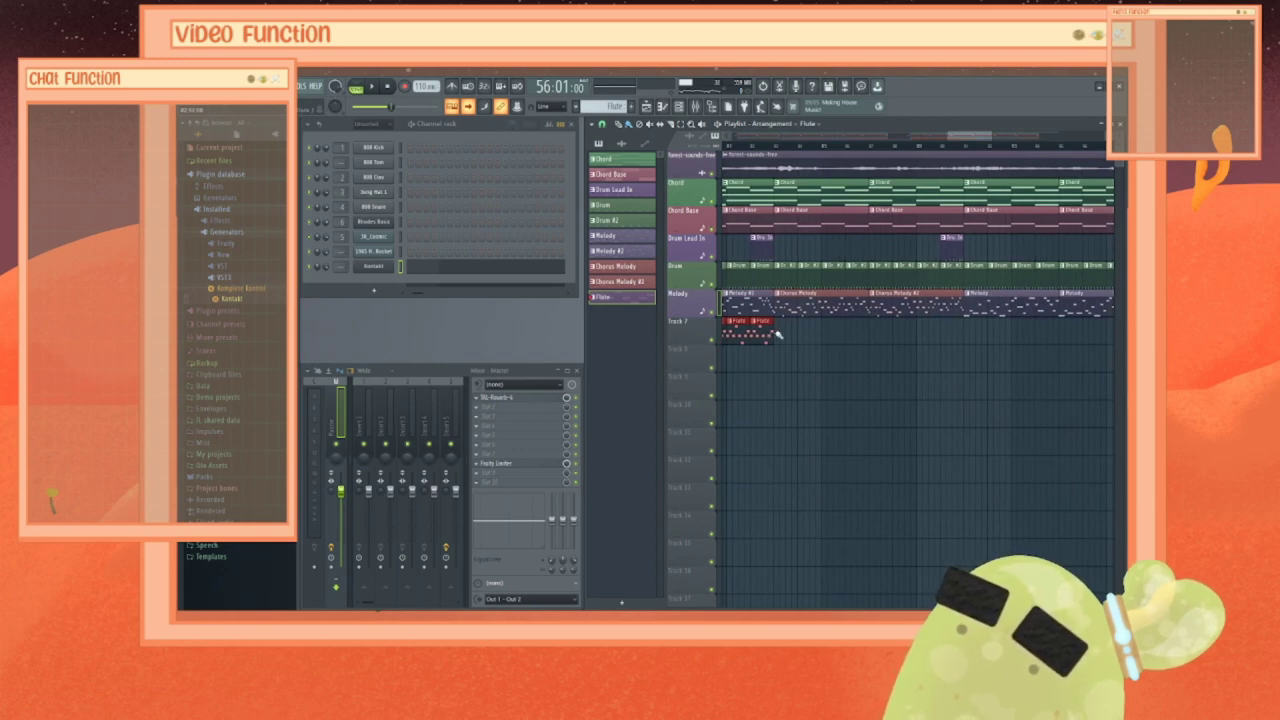
{"action": "left_click_drag", "start_coordinate": [778, 335], "coordinate": [1082, 336]}
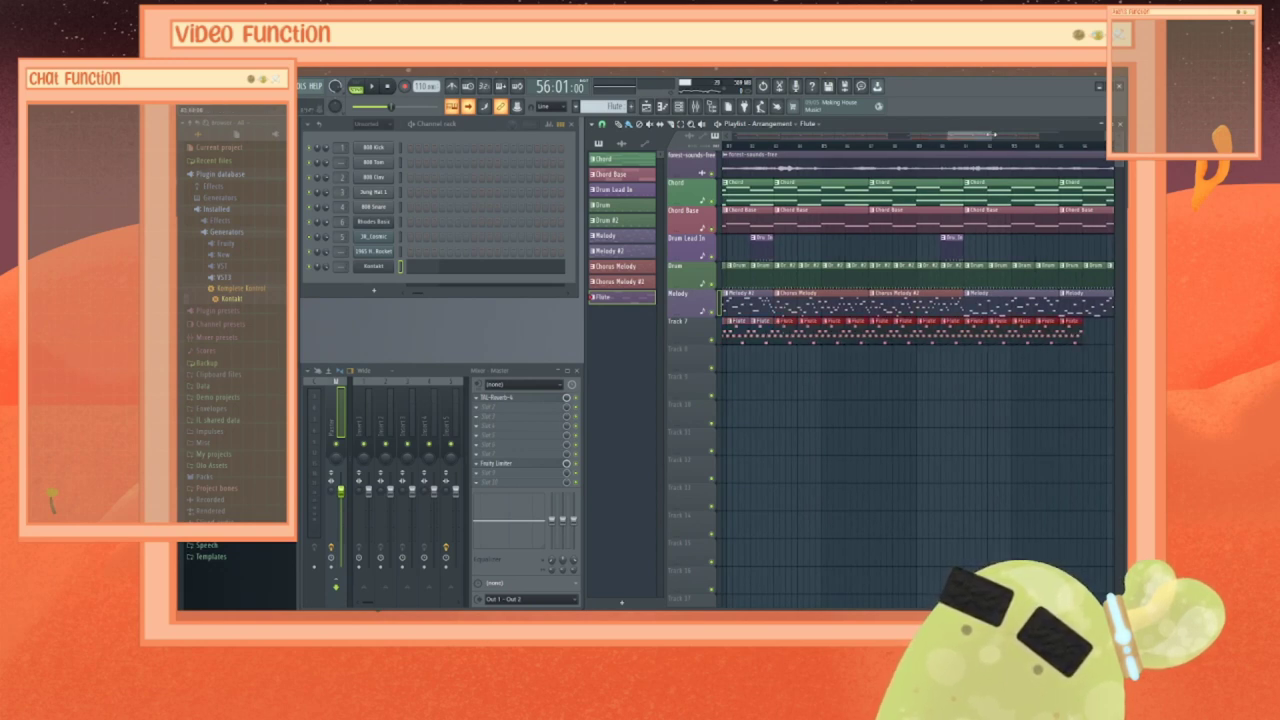
{"action": "left_click_drag", "start_coordinate": [973, 135], "coordinate": [1009, 135]}
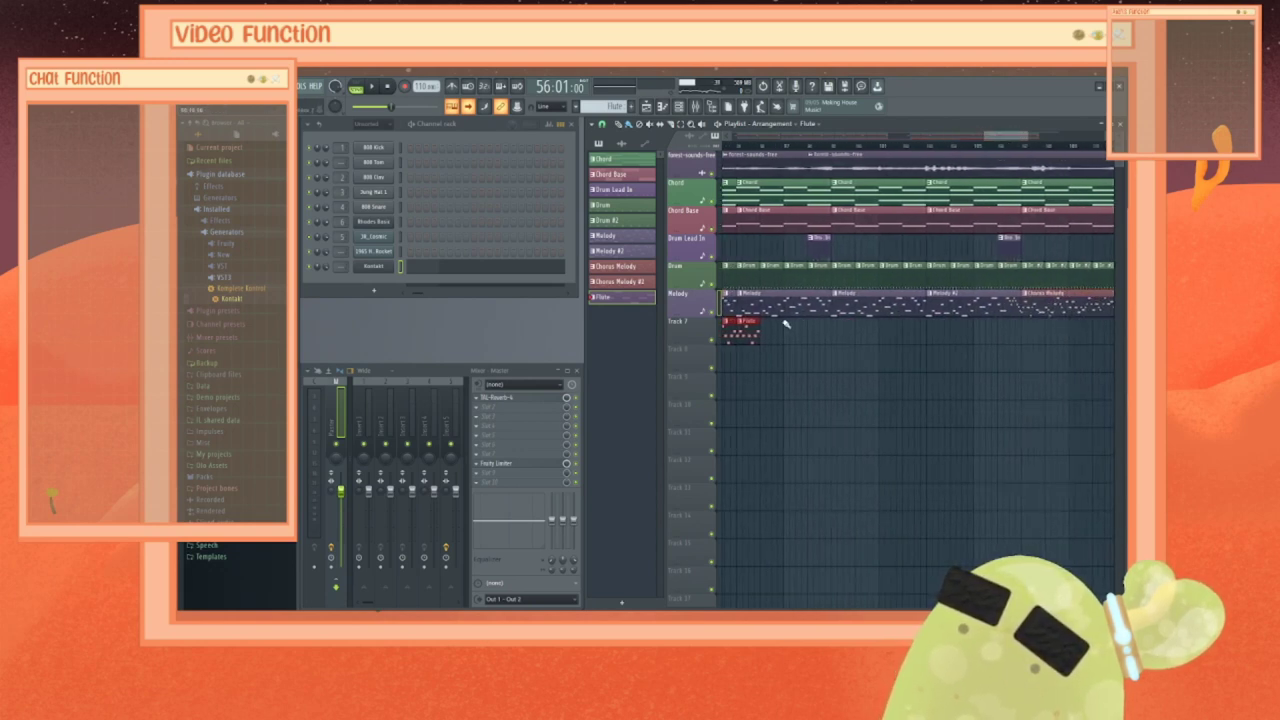
{"action": "left_click_drag", "start_coordinate": [767, 335], "coordinate": [1018, 335]}
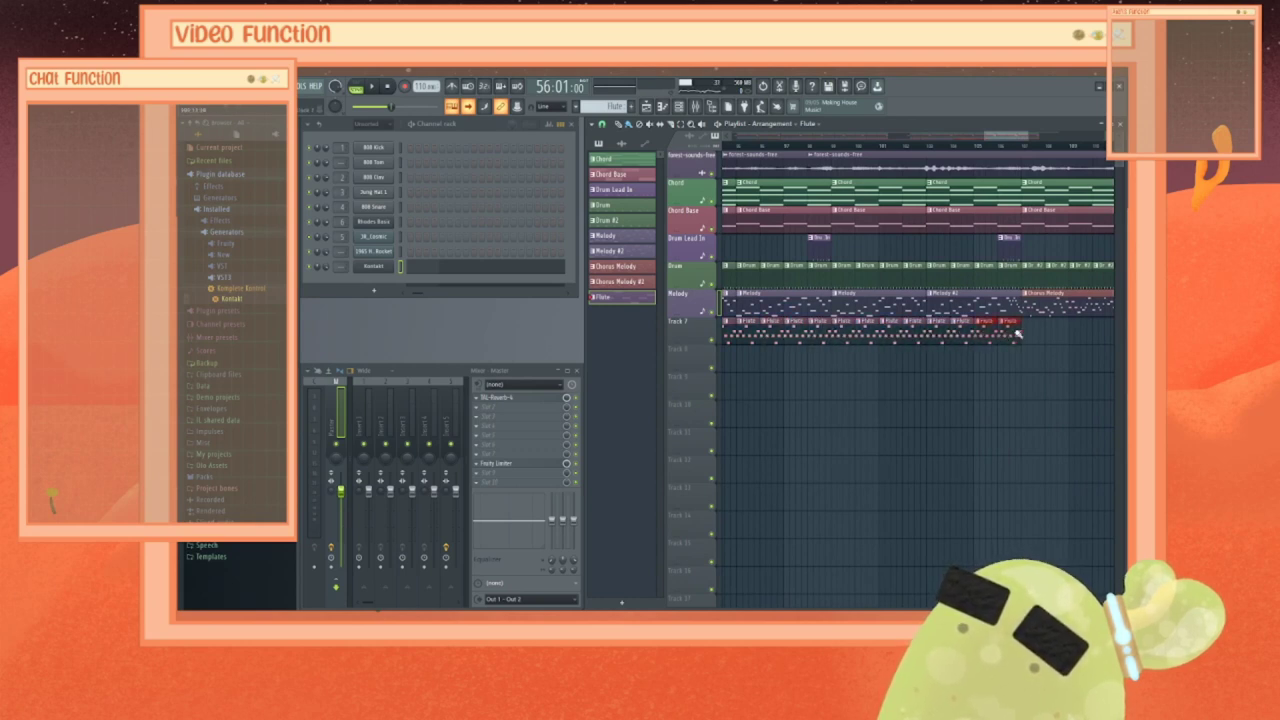
{"action": "mouse_move", "coordinate": [1010, 136]}
{"action": "left_mouse_down"}
{"action": "mouse_move", "coordinate": [1037, 136]}
{"action": "mouse_move", "coordinate": [1026, 137]}
{"action": "left_mouse_up"}
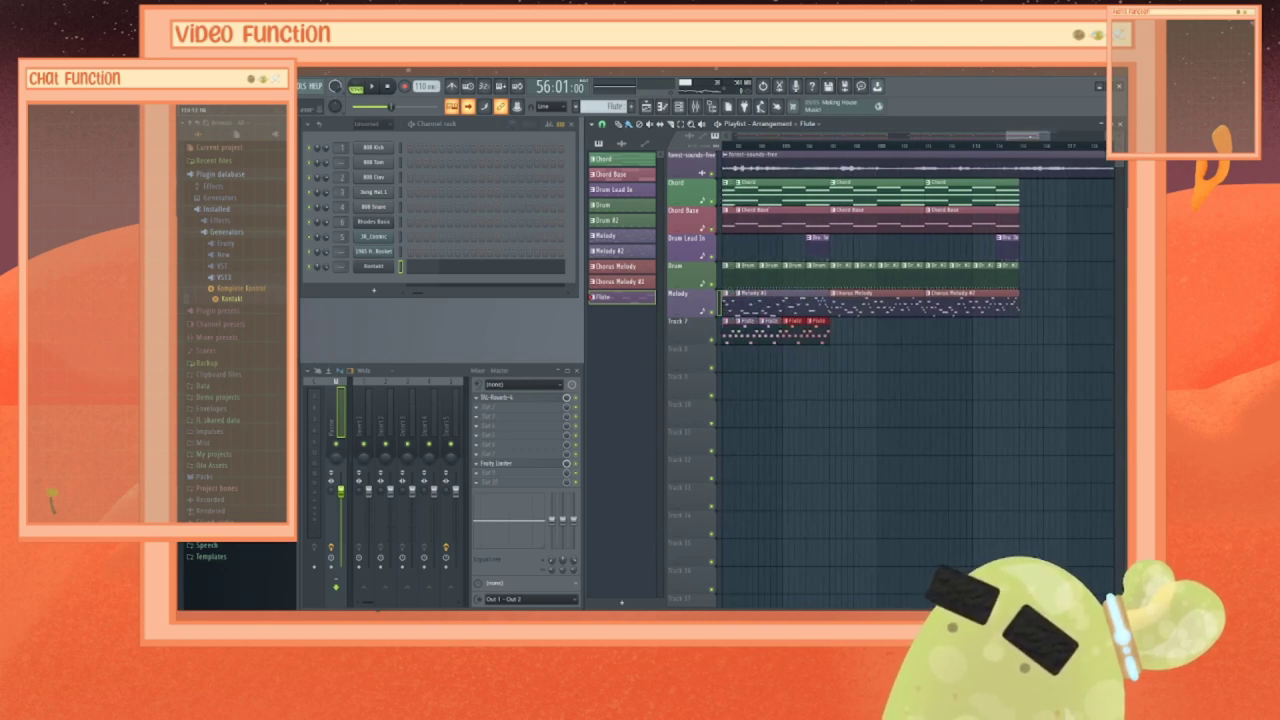
{"action": "key", "text": "space"}
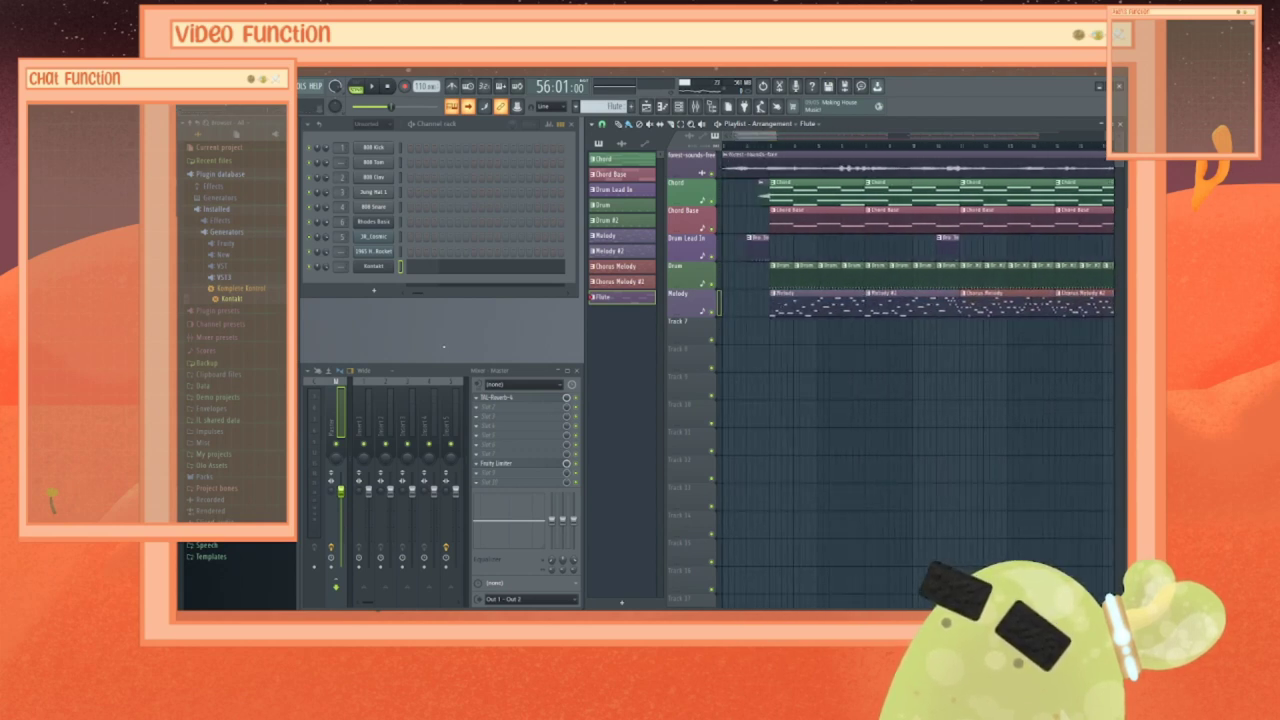
Step: Create a new empty pattern, add a second Kontakt instance to the channel rack, and close its plugin window
{"action": "left_click", "coordinate": [621, 604]}
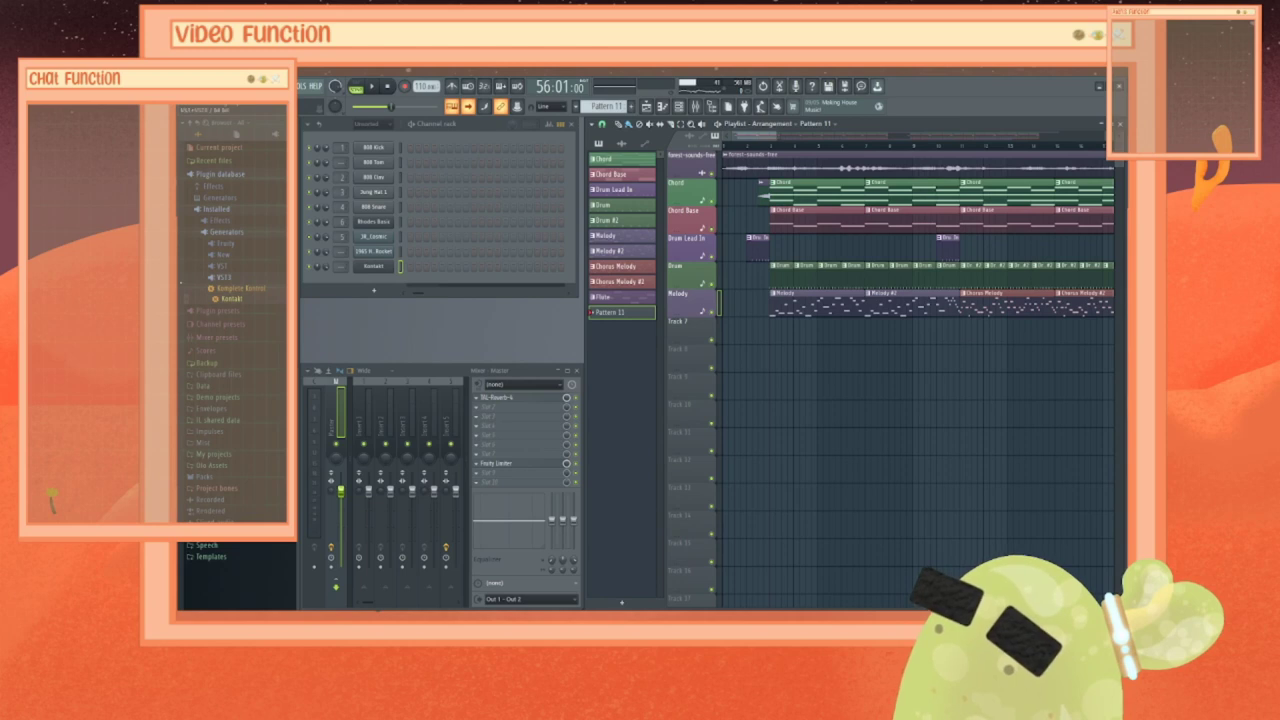
{"action": "left_click_drag", "start_coordinate": [236, 303], "coordinate": [378, 288]}
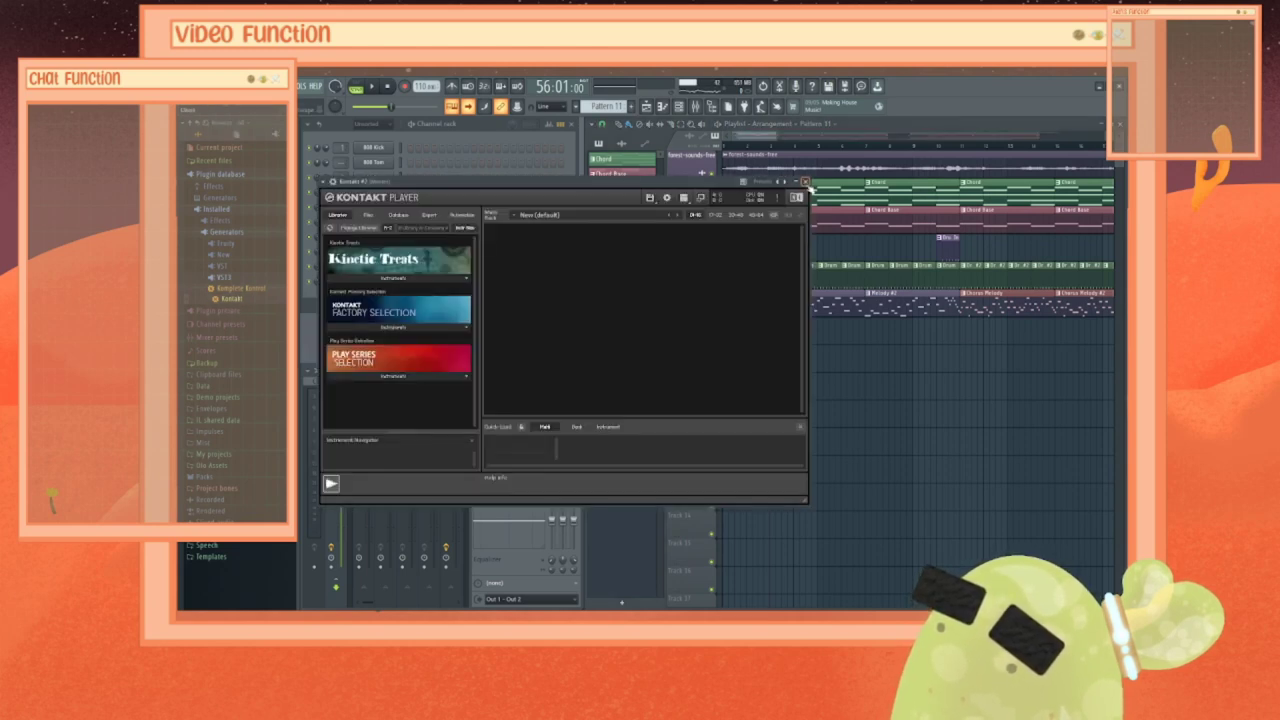
{"action": "left_click", "coordinate": [804, 182]}
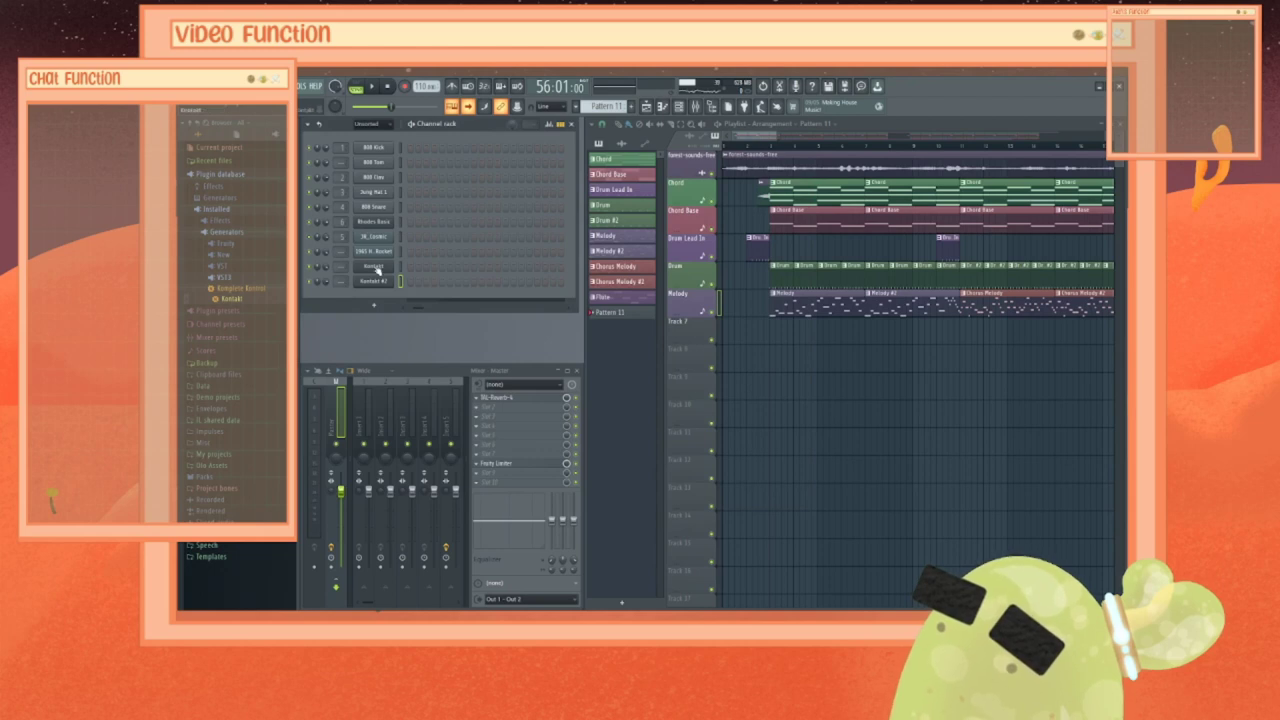
Step: Rename the first Kontakt channel, which holds the flute sound, to Flute
{"action": "left_click", "coordinate": [377, 270]}
{"action": "right_click", "coordinate": [377, 269]}
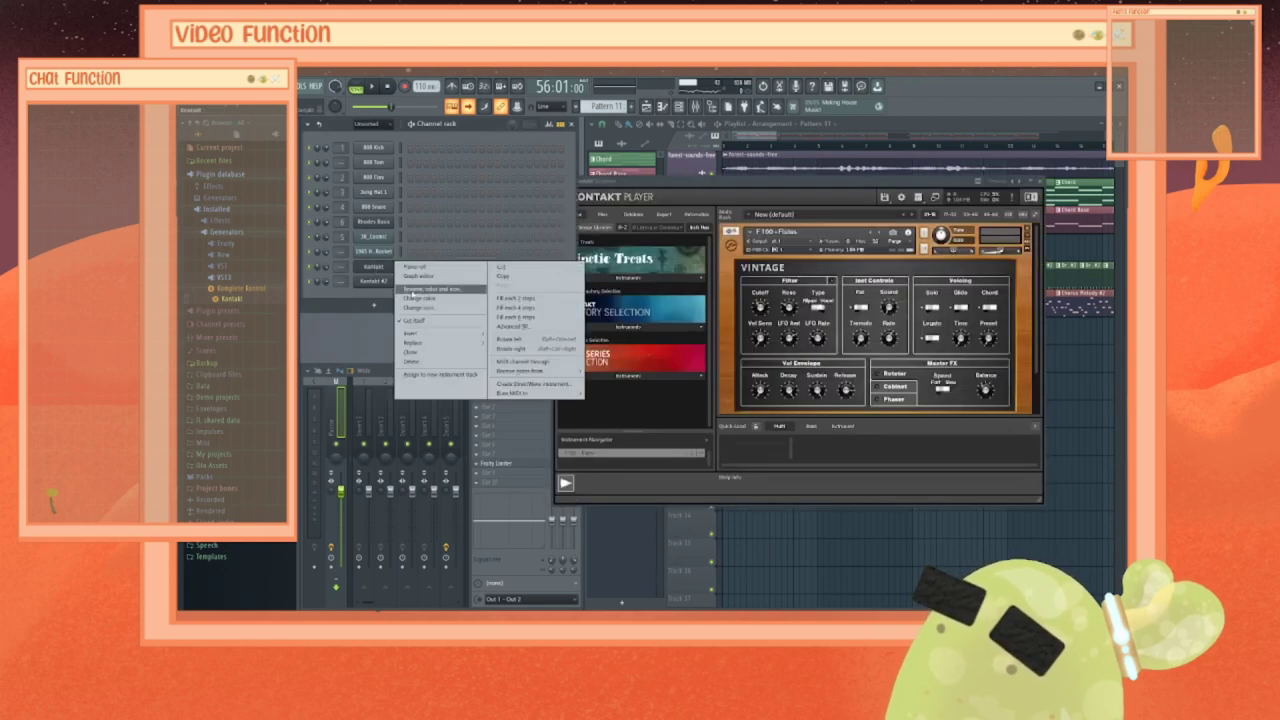
{"action": "left_click", "coordinate": [414, 290]}
{"action": "type", "text": "Flu"}
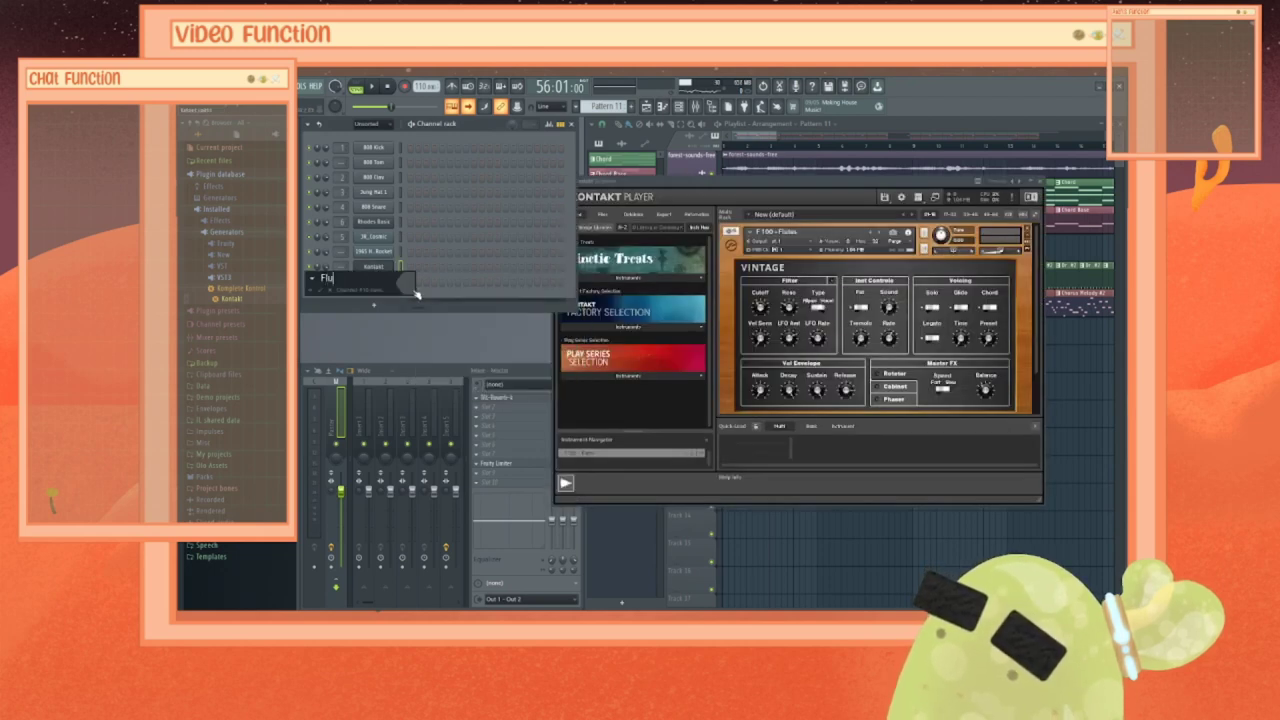
{"action": "type", "text": "te"}
{"action": "key", "text": "Return"}
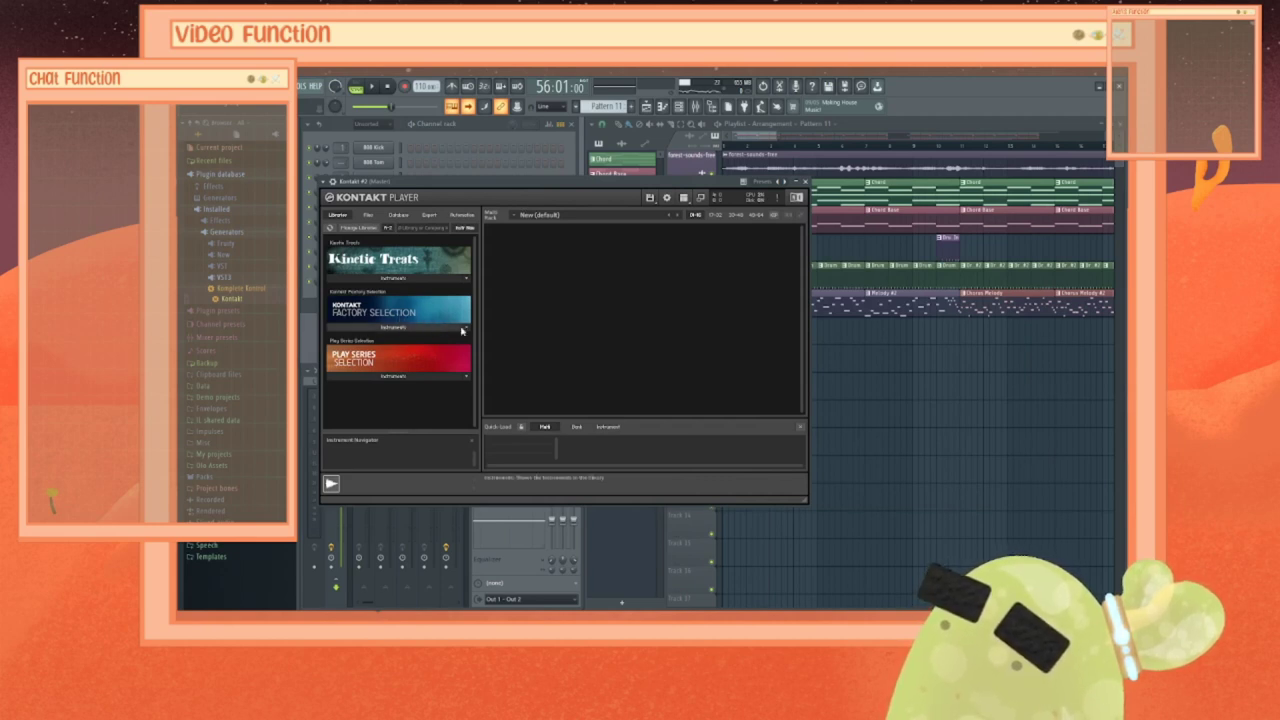
Step: Load FM - Lately Bass from the Kontakt Factory Selection into Kontakt #2 and move the plugin window clear of the channel rack
{"action": "left_click", "coordinate": [401, 326]}
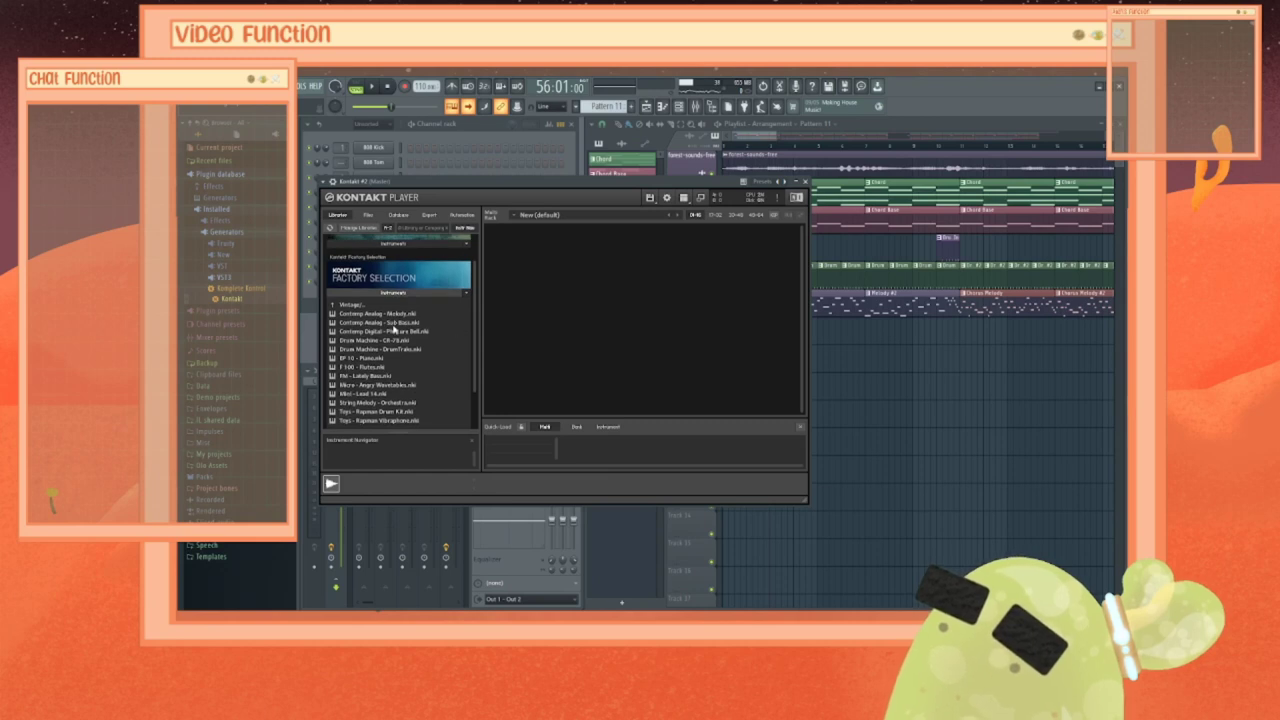
{"action": "left_click", "coordinate": [369, 379]}
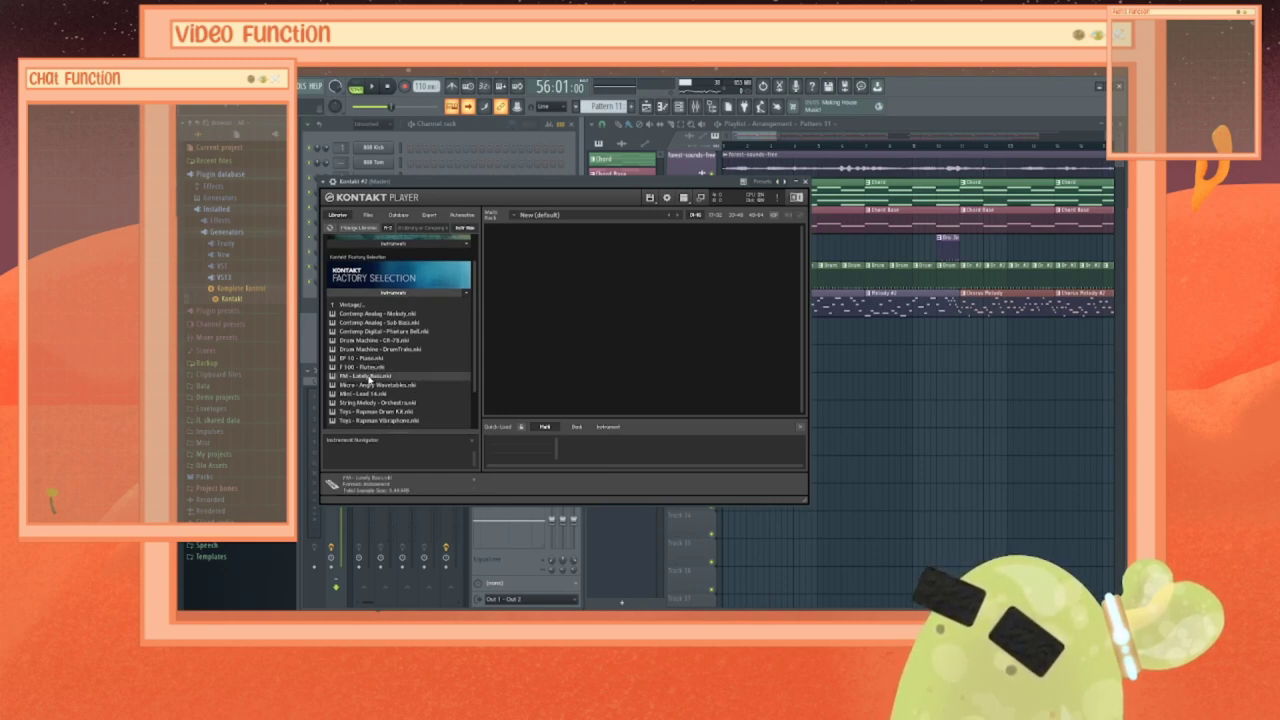
{"action": "double_click", "coordinate": [369, 379]}
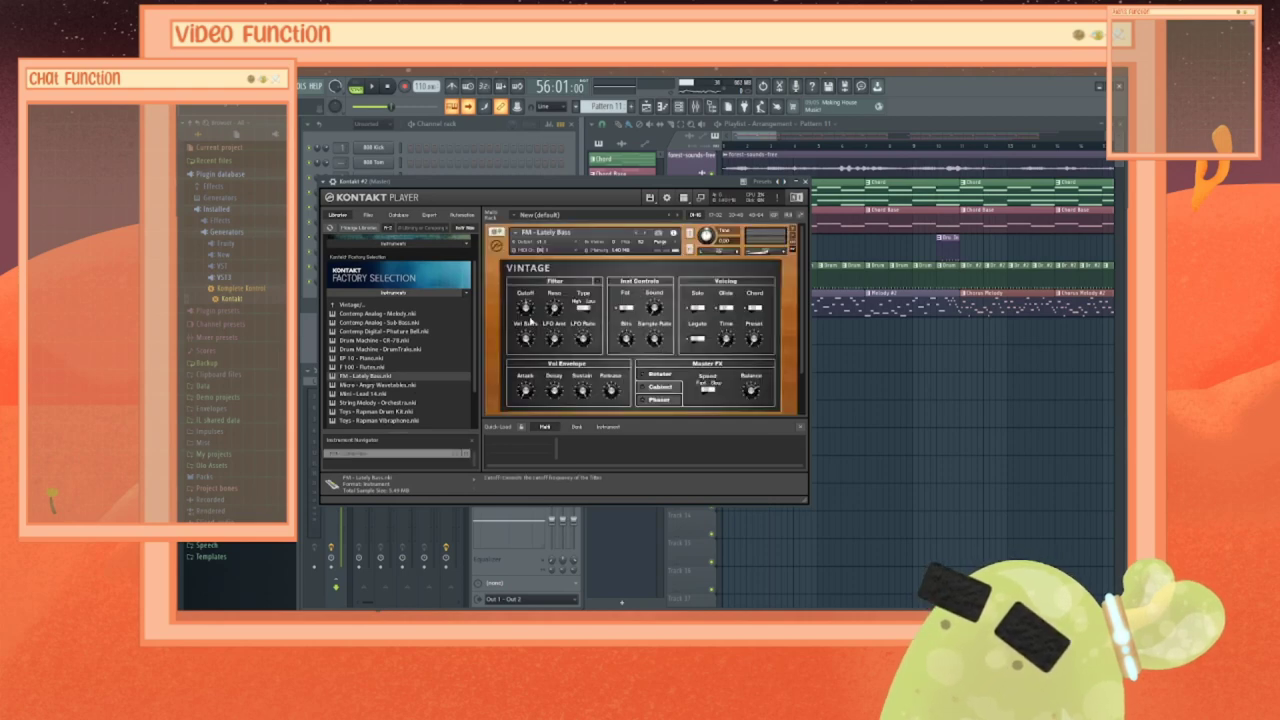
{"action": "left_click_drag", "start_coordinate": [453, 181], "coordinate": [587, 177]}
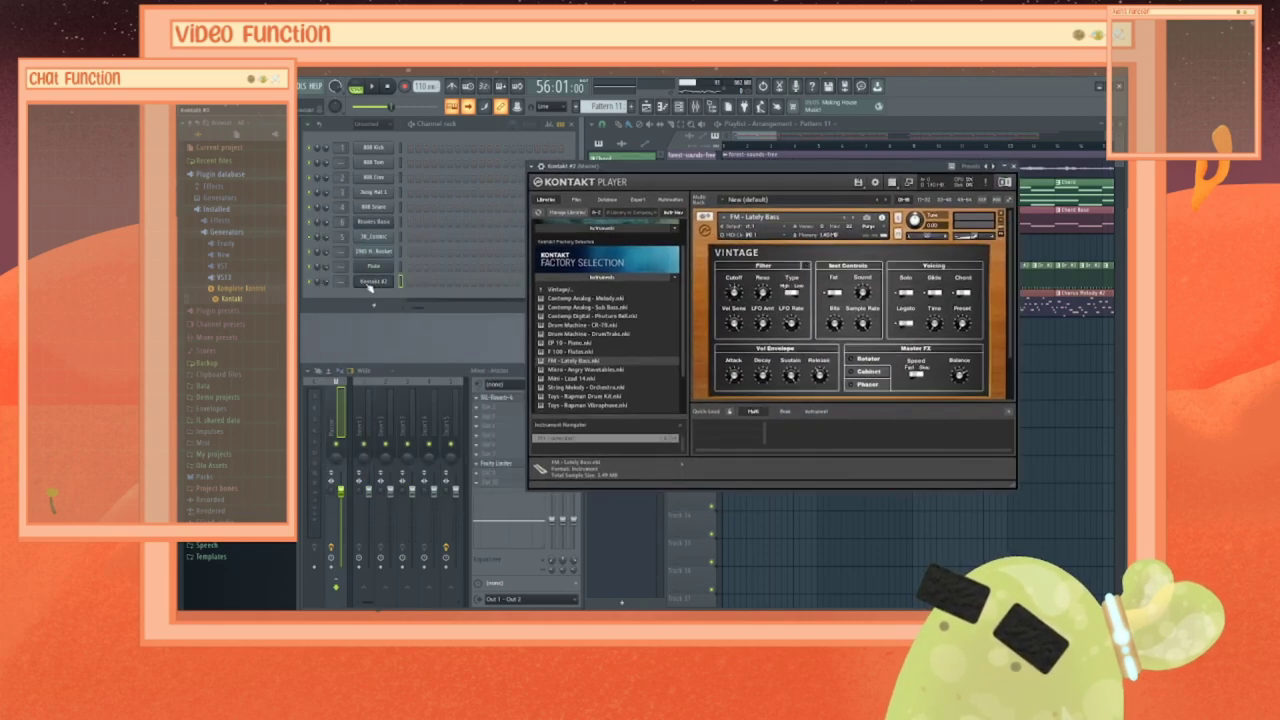
Step: Open the Kontakt #2 channel's piano roll, audition the bass sound, and place the piano roll so its keys show beside the Kontakt window
{"action": "left_click", "coordinate": [371, 283]}
{"action": "right_click", "coordinate": [375, 285]}
{"action": "left_click", "coordinate": [410, 289]}
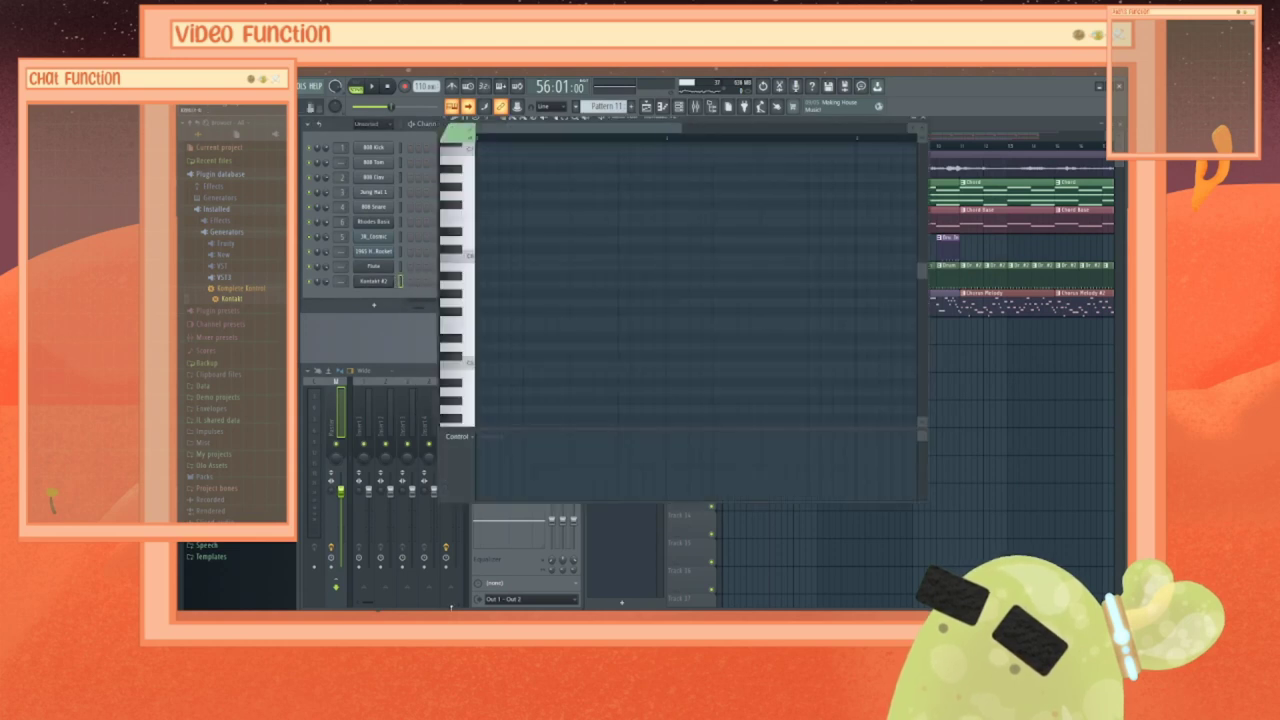
{"action": "left_click", "coordinate": [389, 284]}
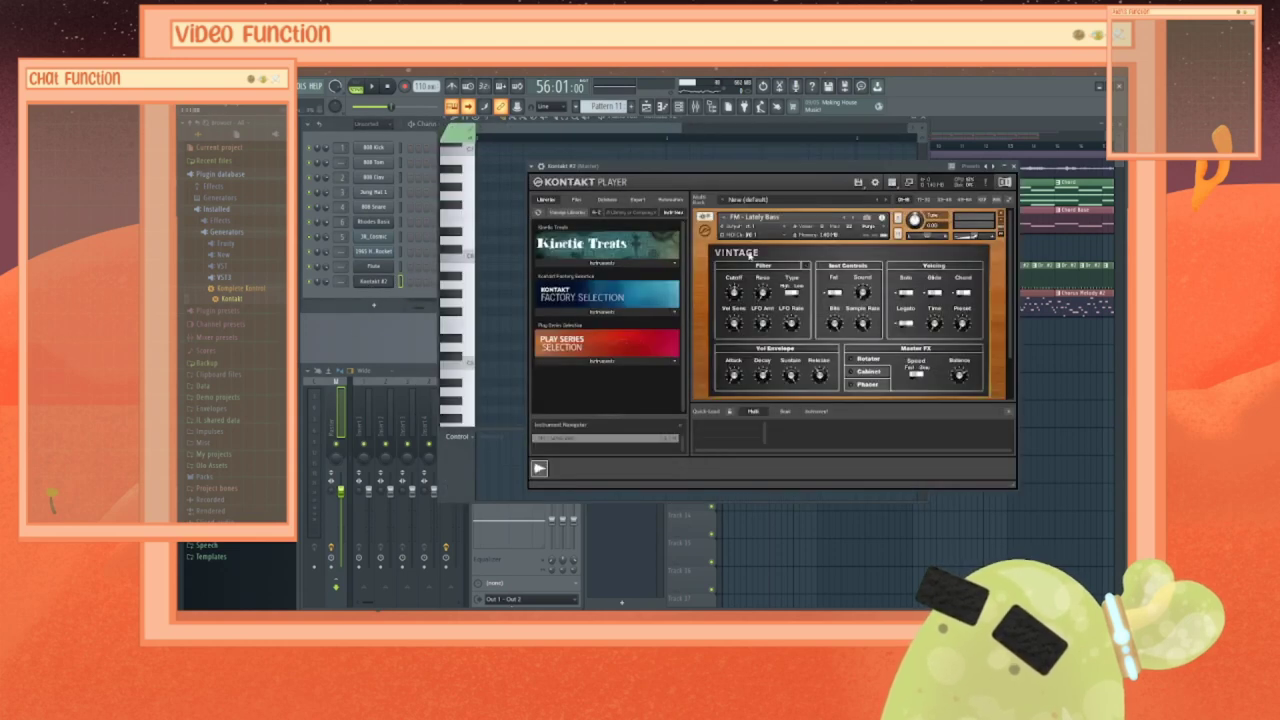
{"action": "left_click", "coordinate": [475, 258]}
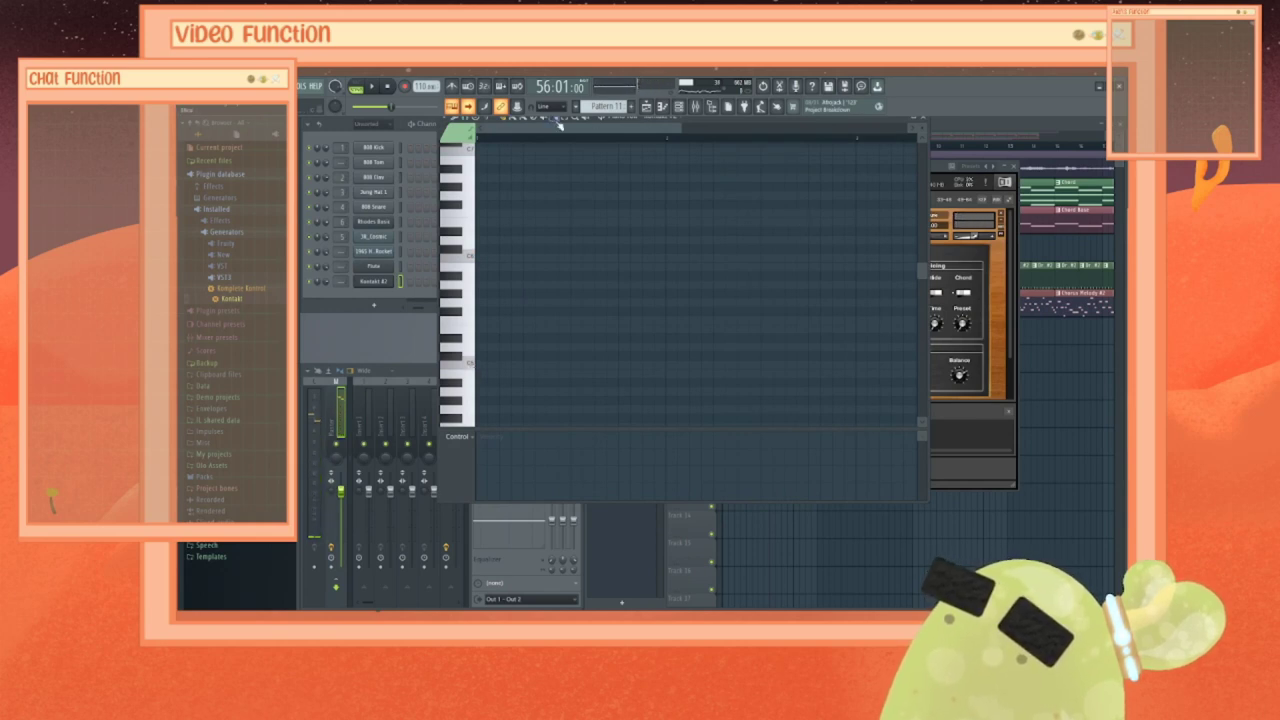
{"action": "scroll", "coordinate": [659, 194], "scroll_direction": "down", "scroll_amount": 4}
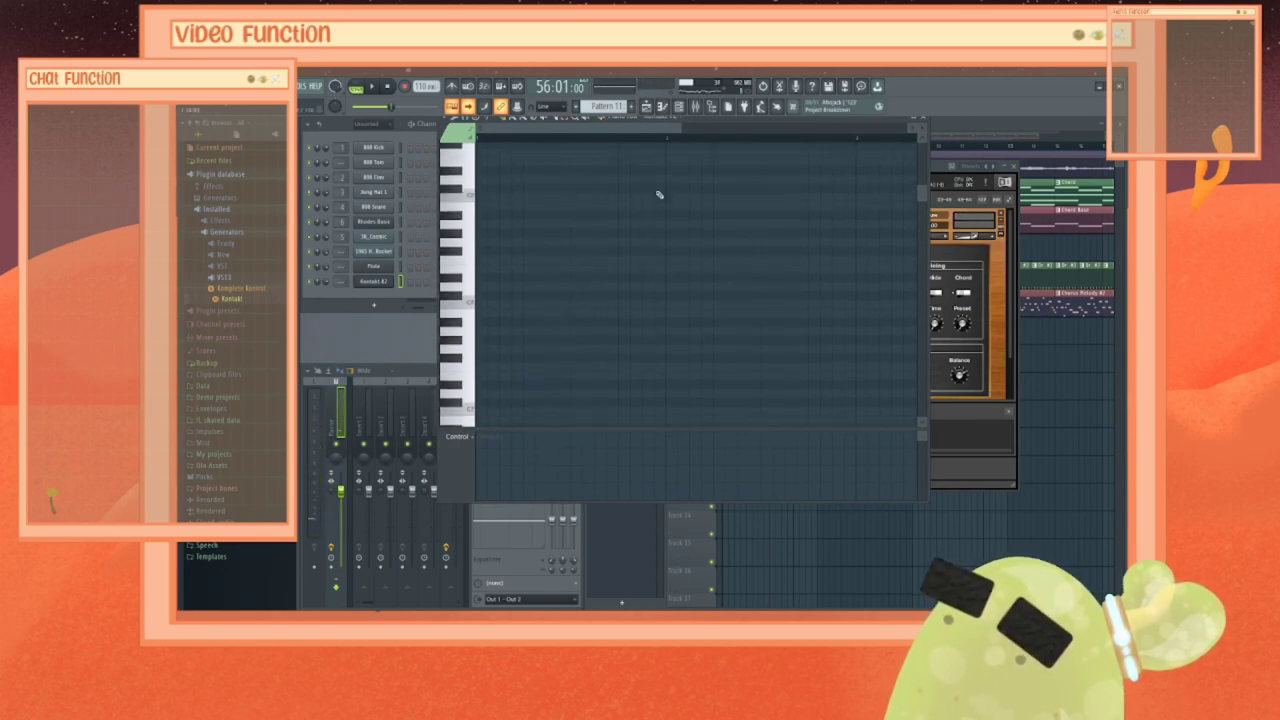
{"action": "scroll", "coordinate": [659, 194], "scroll_direction": "down", "scroll_amount": 3}
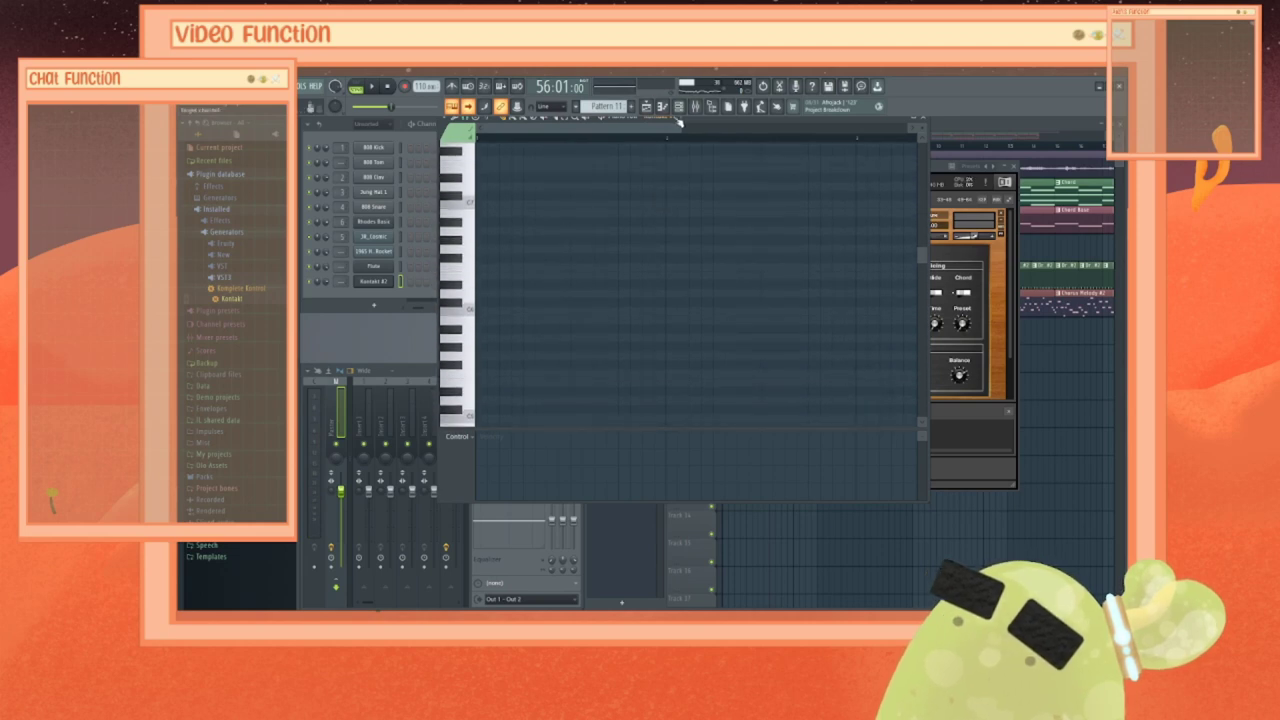
{"action": "left_click_drag", "start_coordinate": [705, 122], "coordinate": [573, 162]}
{"action": "left_click", "coordinate": [849, 165]}
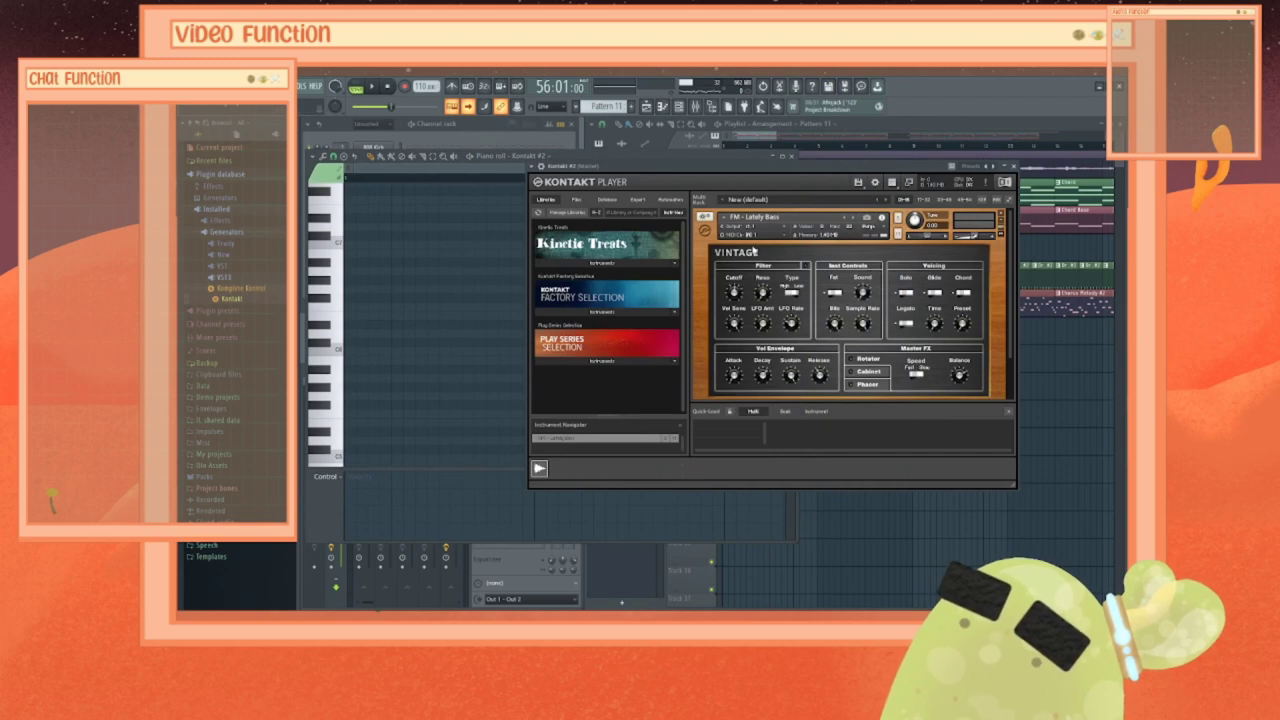
Step: Add Micro - Angry Wavetables from the Kontakt Factory Selection alongside FM - Lately Bass and audition a C note
{"action": "left_click", "coordinate": [667, 315]}
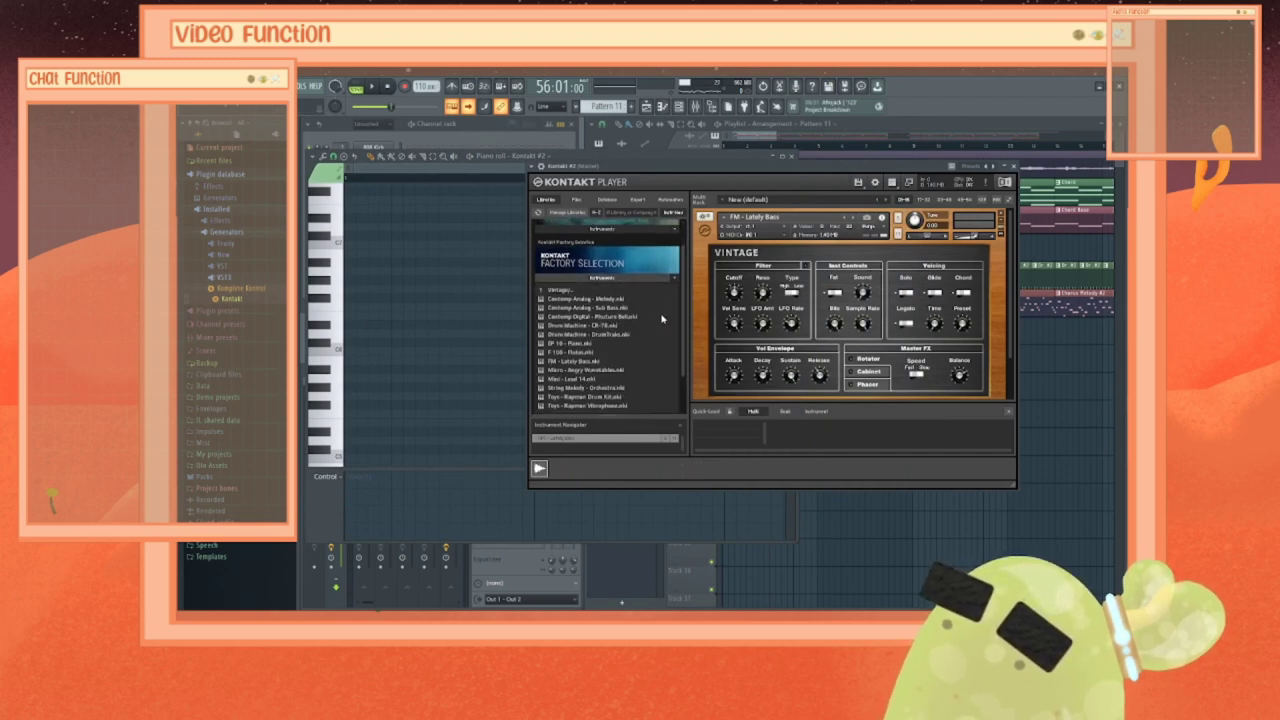
{"action": "double_click", "coordinate": [580, 374]}
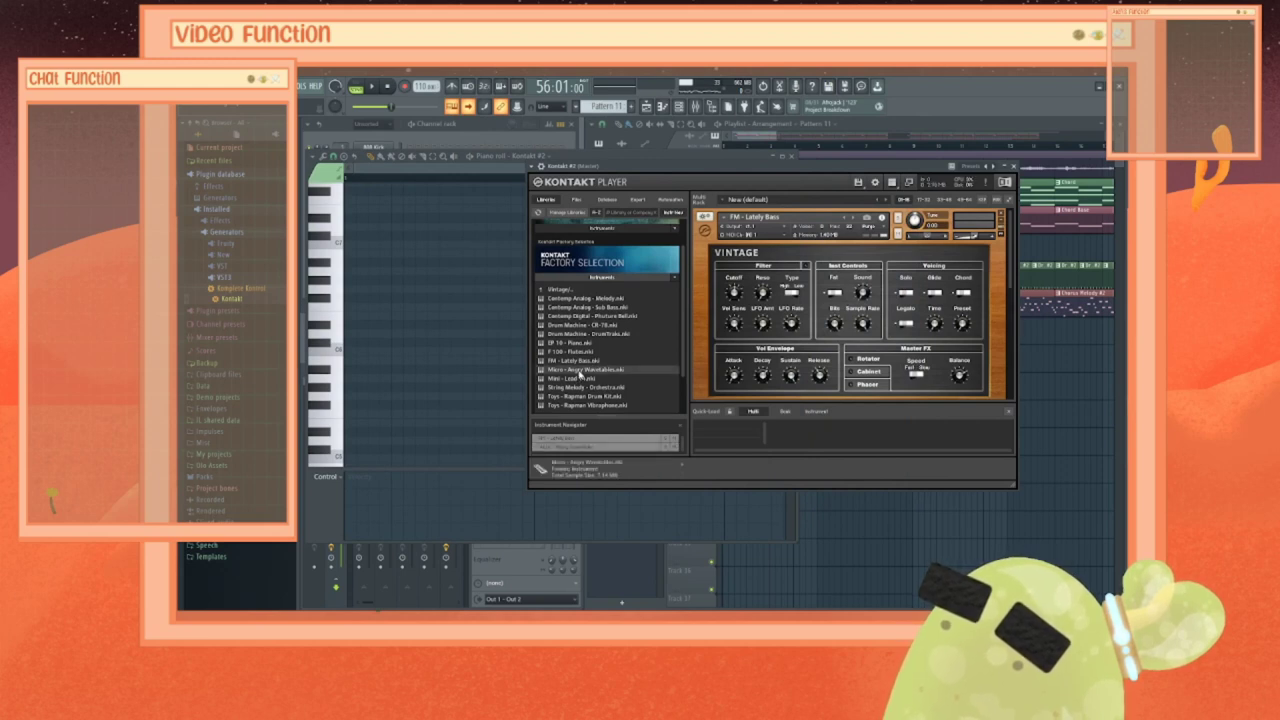
{"action": "left_click", "coordinate": [338, 353]}
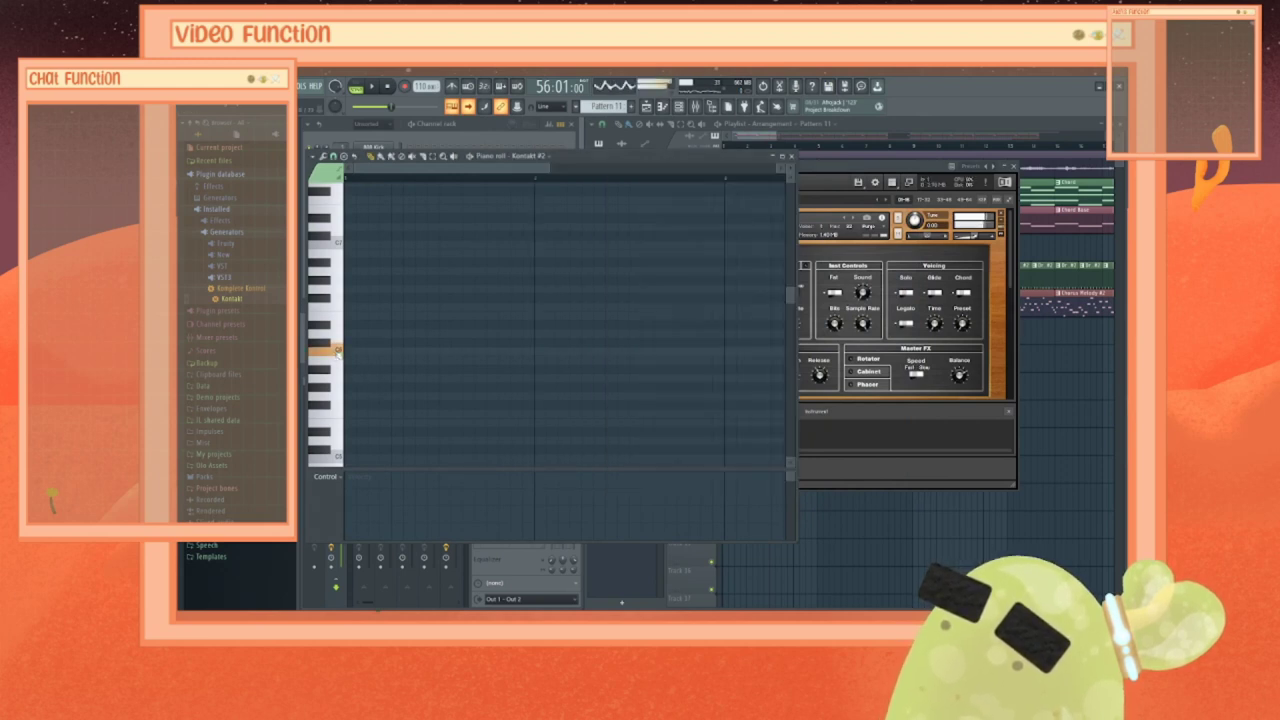
Step: Remove both instruments from the Kontakt #2 rack, load Micro - Angry Wavetables alone, and audition it on the piano-roll keys
{"action": "left_click", "coordinate": [1001, 214]}
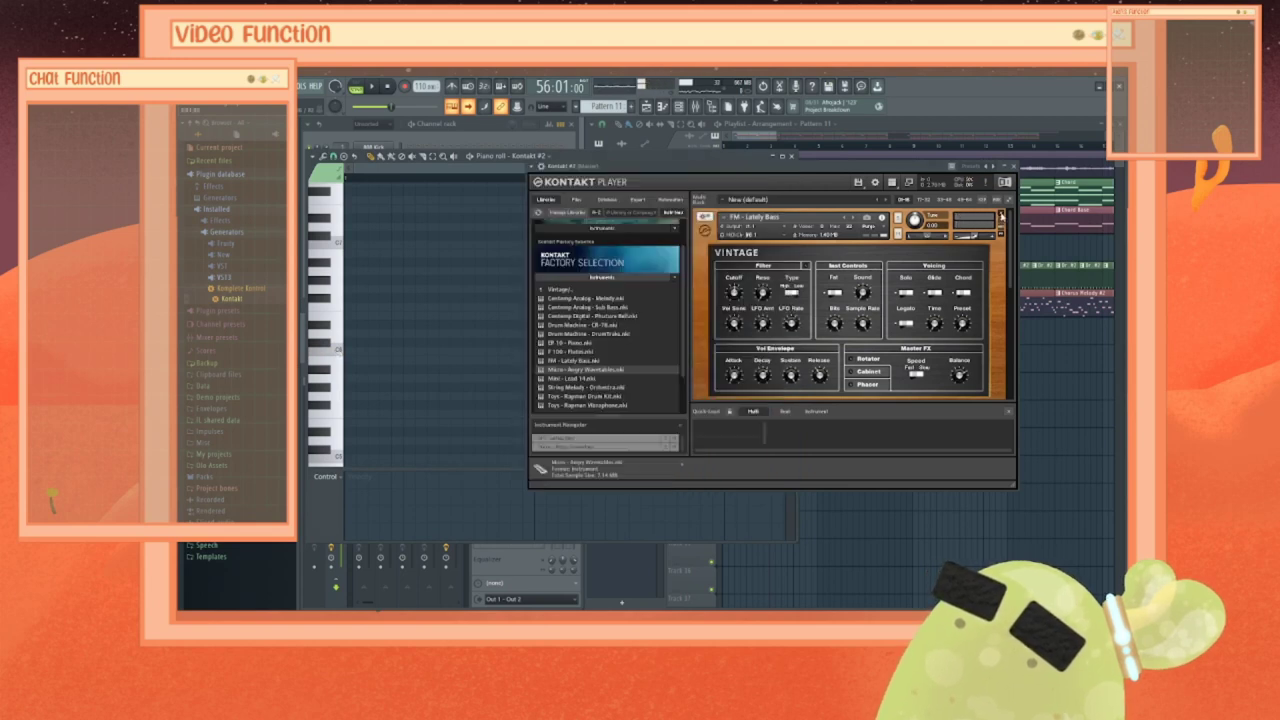
{"action": "left_click", "coordinate": [1001, 214]}
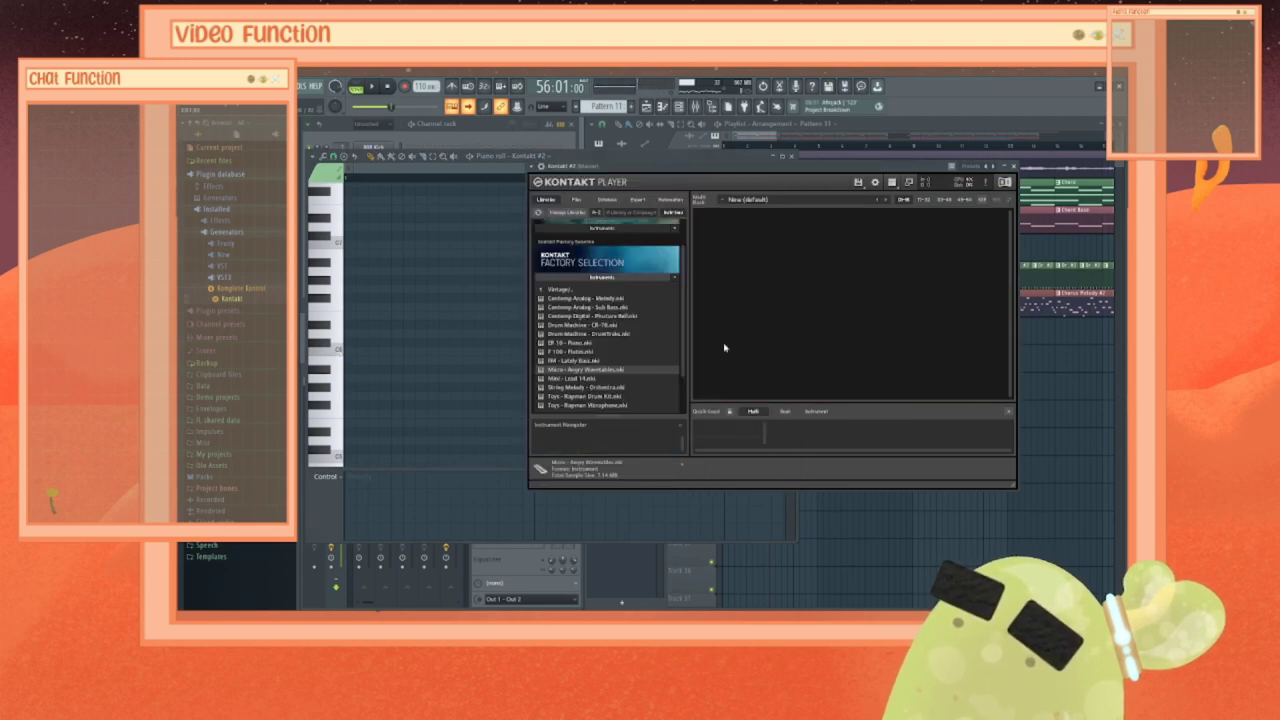
{"action": "double_click", "coordinate": [590, 374]}
{"action": "left_click", "coordinate": [348, 358]}
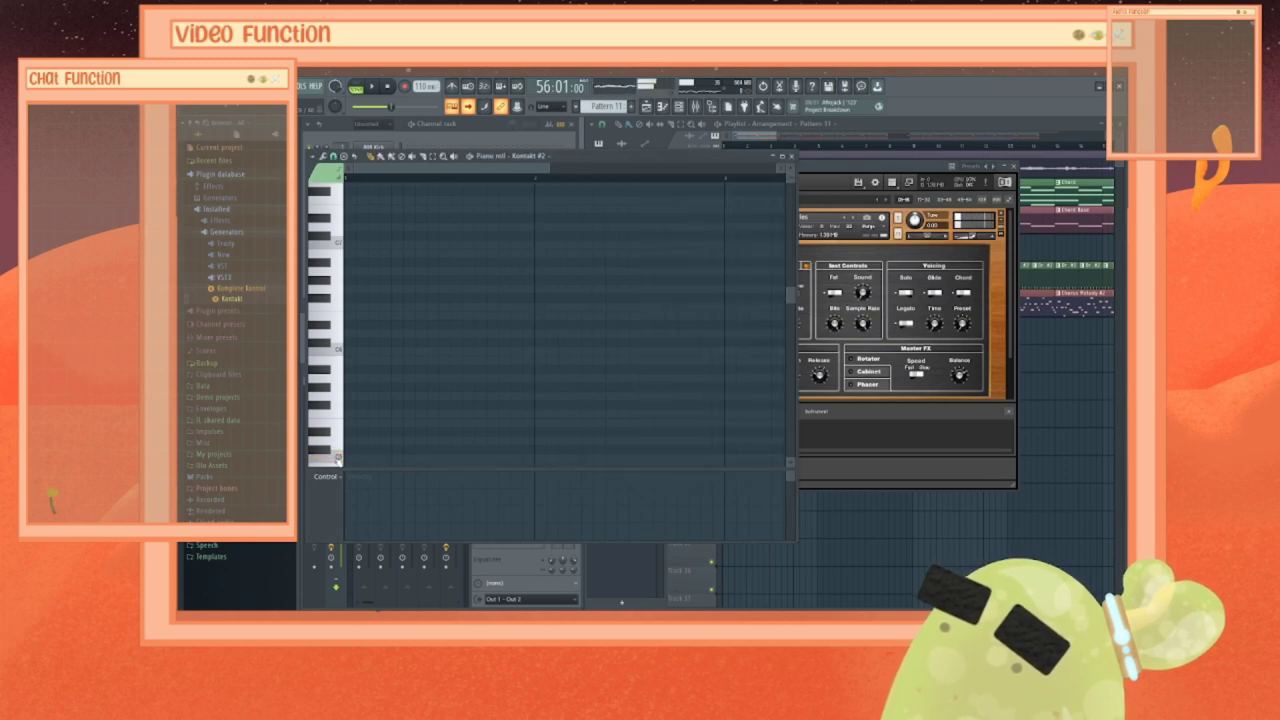
{"action": "left_click", "coordinate": [863, 168]}
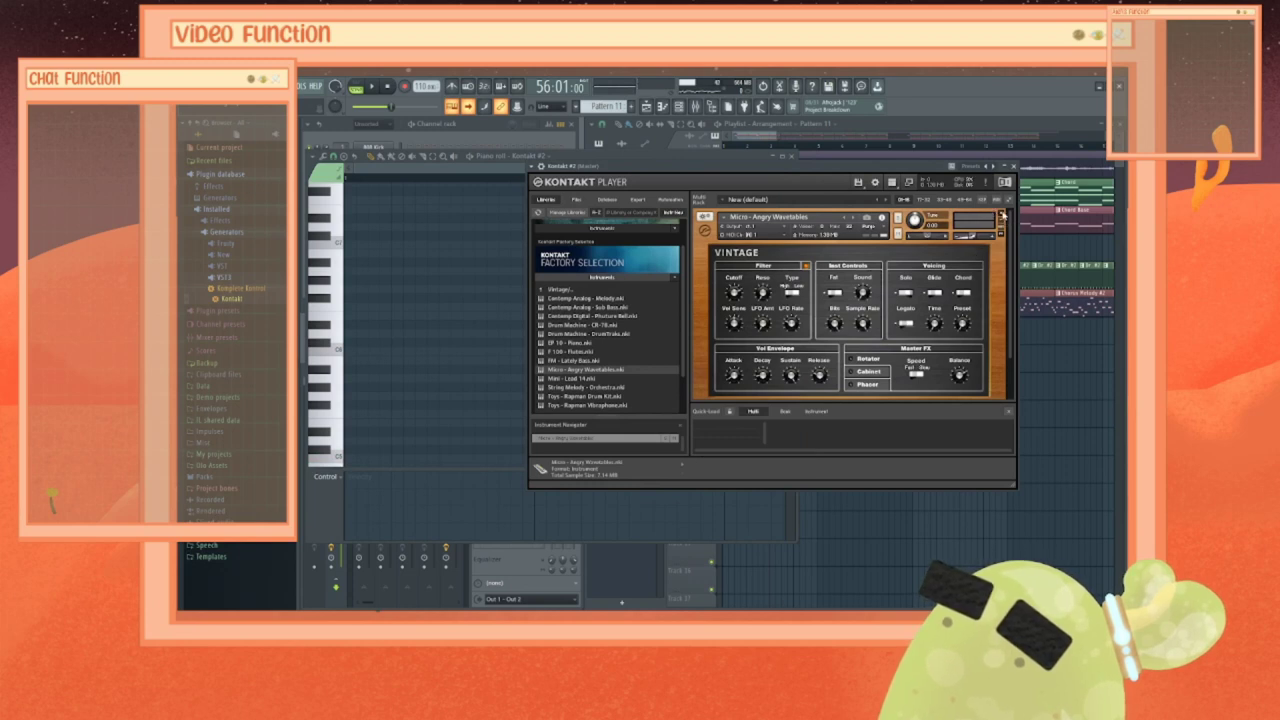
Step: Remove Micro - Angry Wavetables from the Kontakt #2 rack and load String Melody - Orchestra from the Factory Selection
{"action": "left_click", "coordinate": [1003, 215]}
{"action": "left_click", "coordinate": [577, 379]}
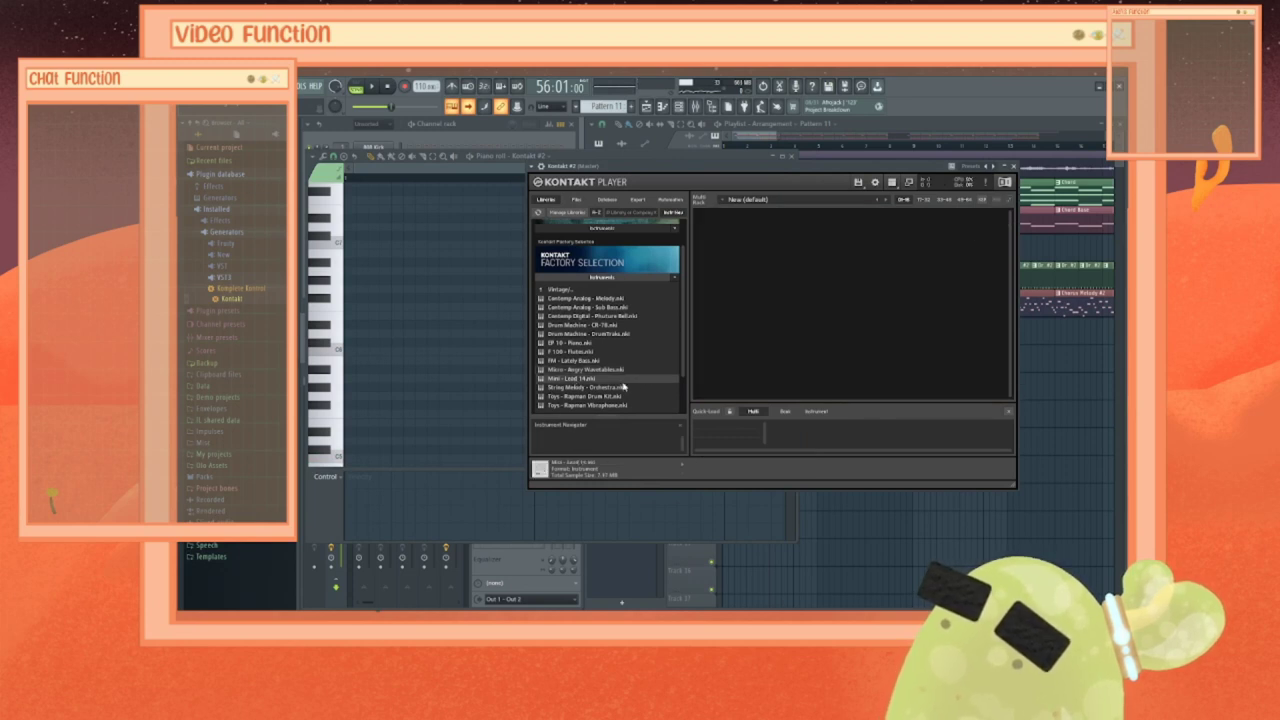
{"action": "scroll", "coordinate": [618, 386], "scroll_direction": "down", "scroll_amount": 1}
{"action": "left_click", "coordinate": [604, 375]}
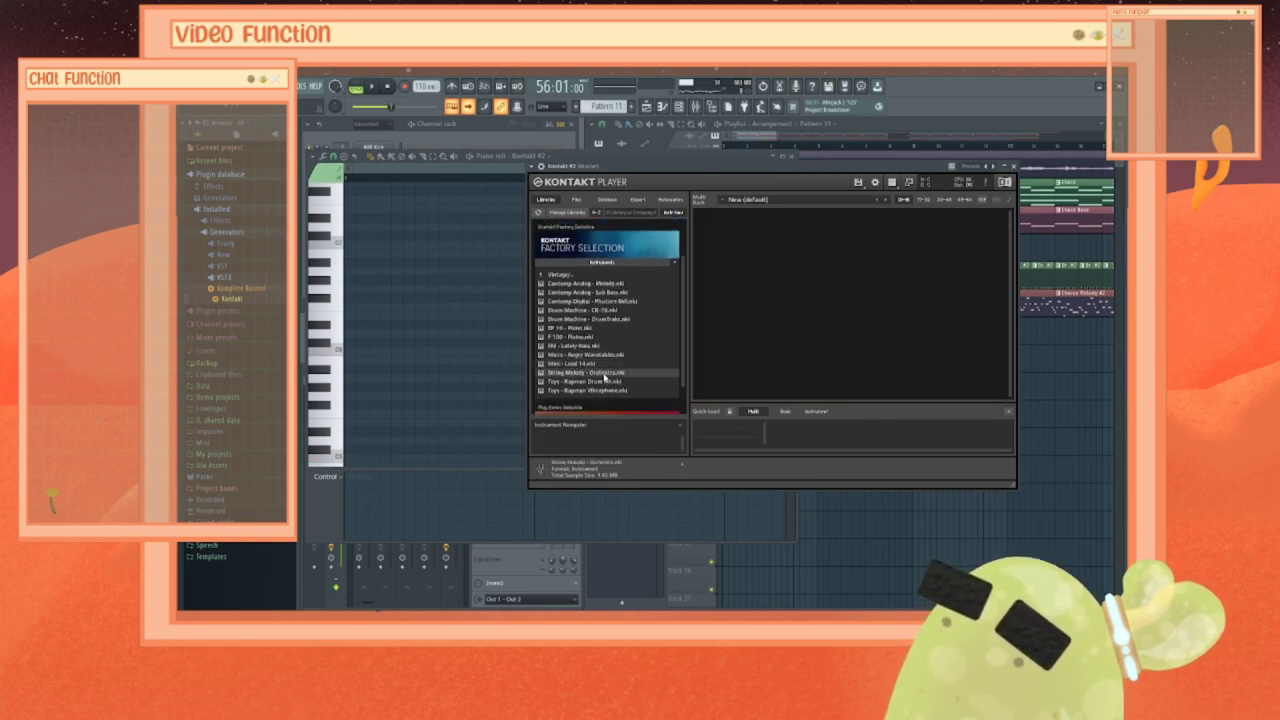
{"action": "double_click", "coordinate": [604, 379]}
Step: Audition String Melody - Orchestra on the piano-roll keys, repeating C and neighbouring notes across the upper and middle octaves
{"action": "left_click", "coordinate": [338, 349]}
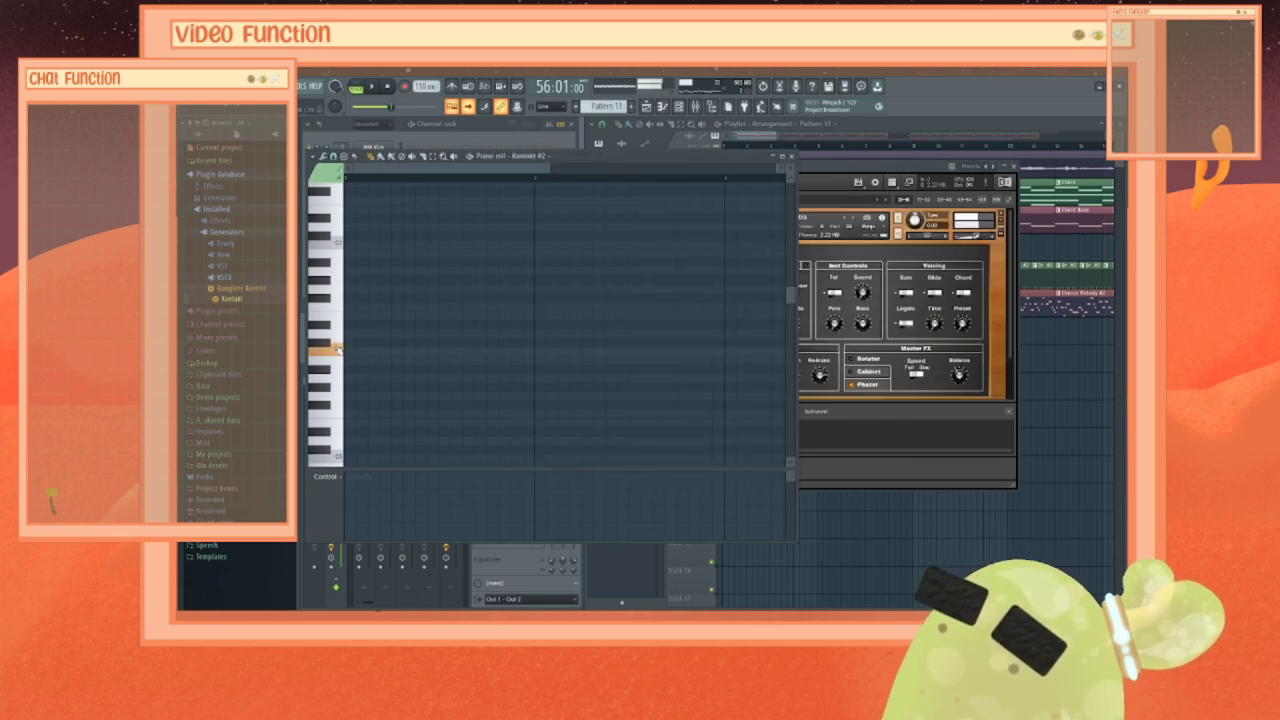
{"action": "left_click", "coordinate": [337, 243]}
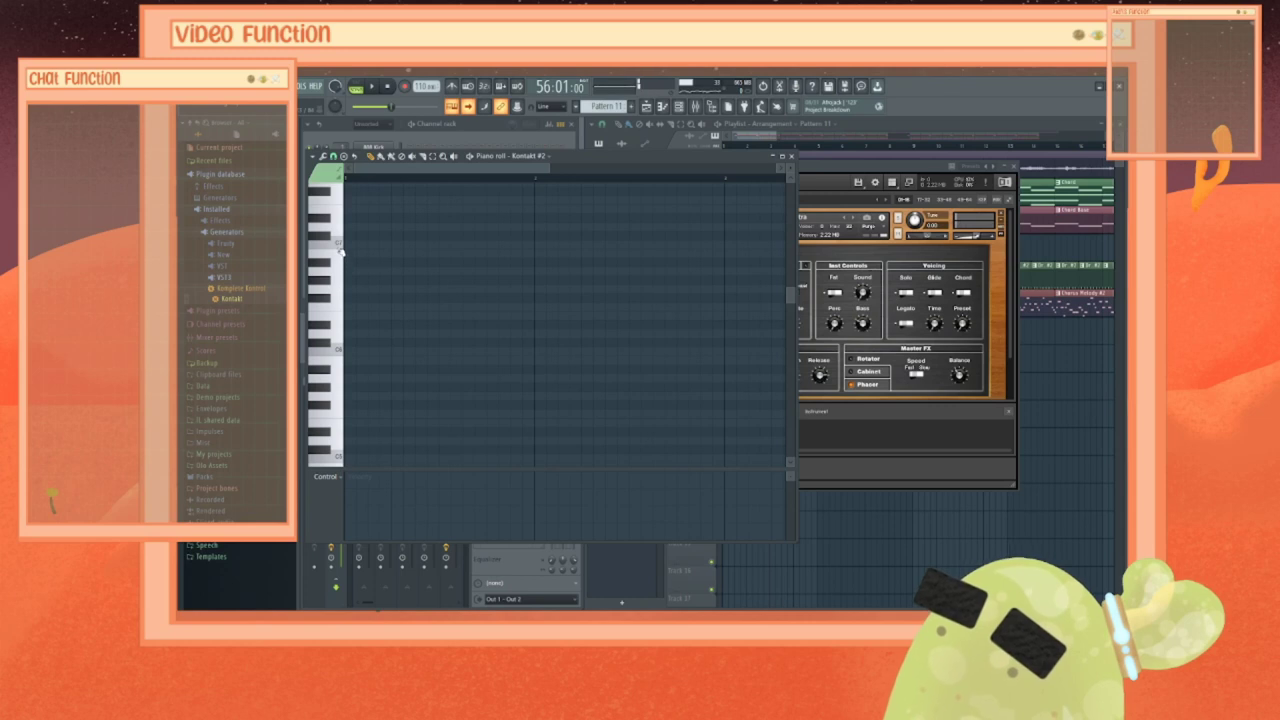
{"action": "left_click", "coordinate": [340, 243]}
{"action": "left_click", "coordinate": [340, 243]}
{"action": "left_click", "coordinate": [340, 243]}
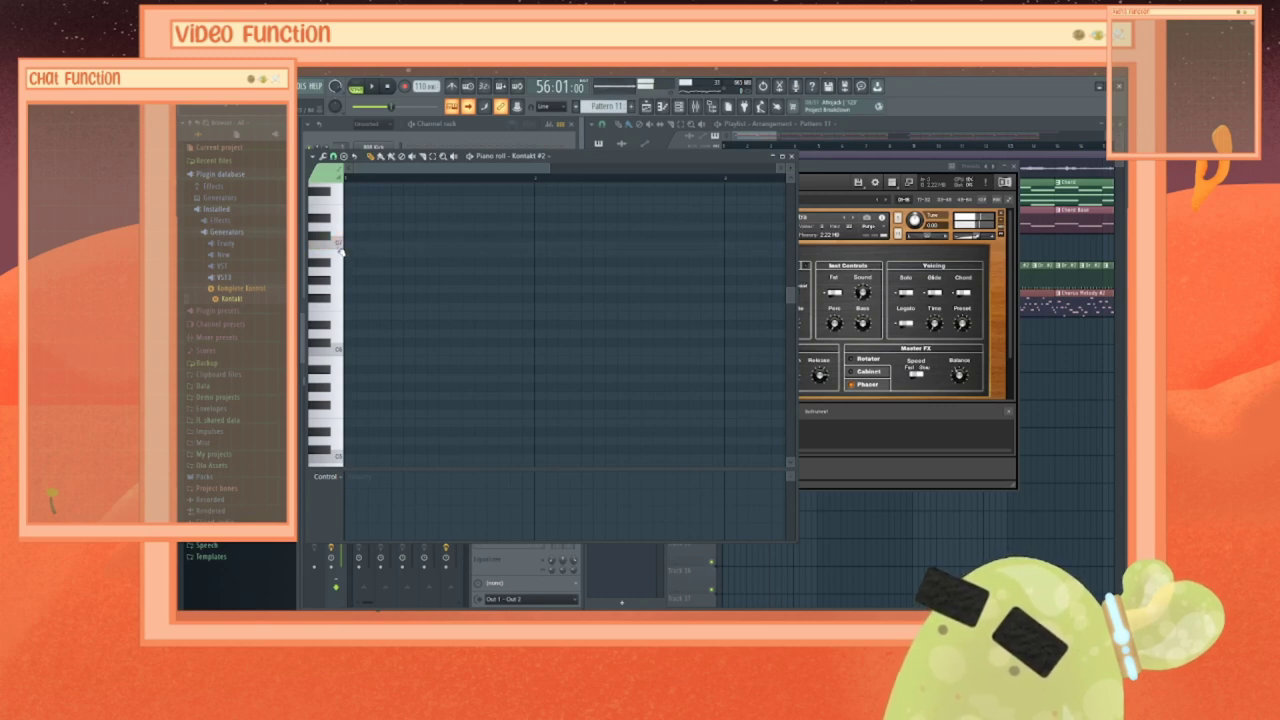
{"action": "left_click", "coordinate": [339, 247]}
{"action": "left_click", "coordinate": [338, 255]}
{"action": "left_click", "coordinate": [338, 255]}
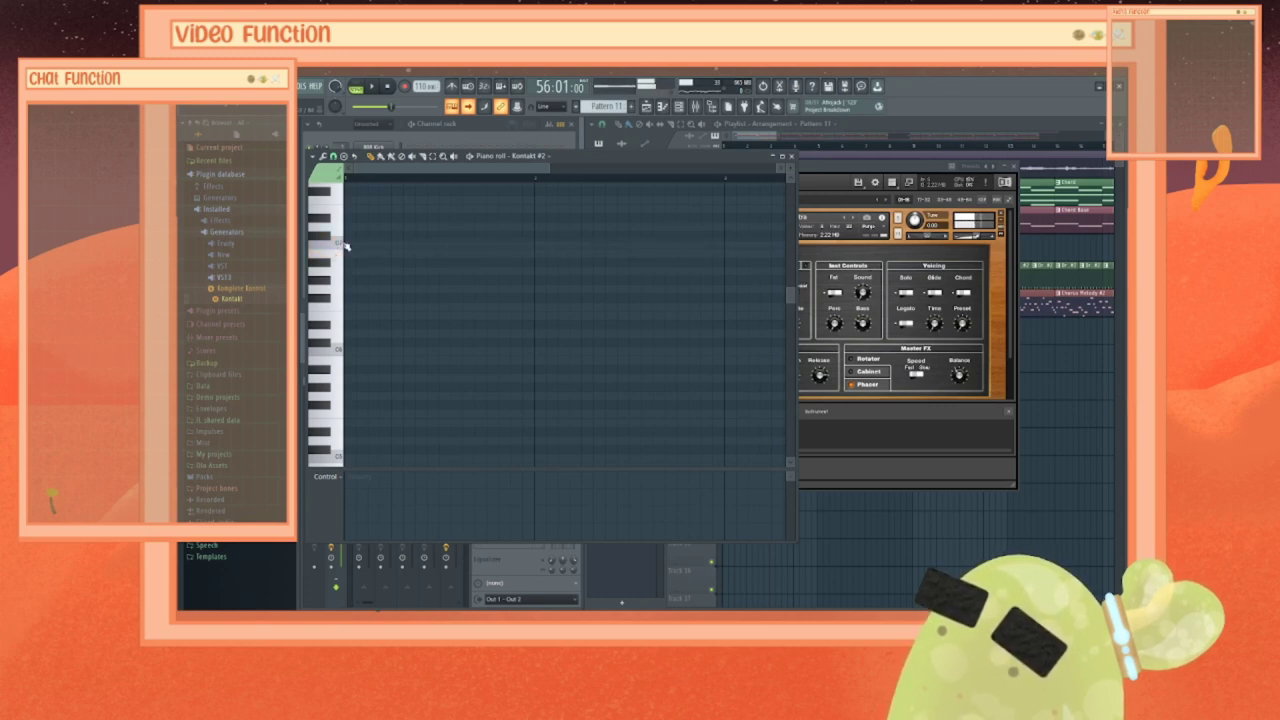
{"action": "left_click", "coordinate": [340, 244]}
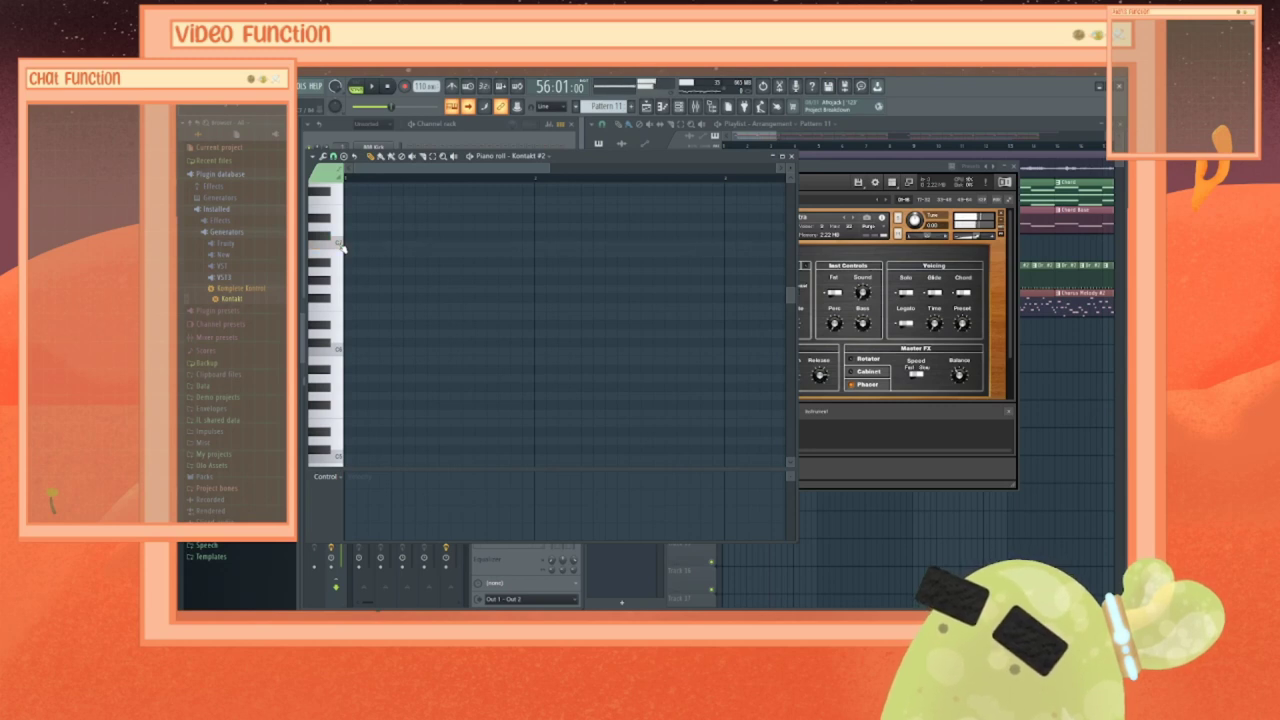
{"action": "left_click", "coordinate": [340, 244]}
{"action": "left_click", "coordinate": [340, 244]}
{"action": "left_click", "coordinate": [340, 244]}
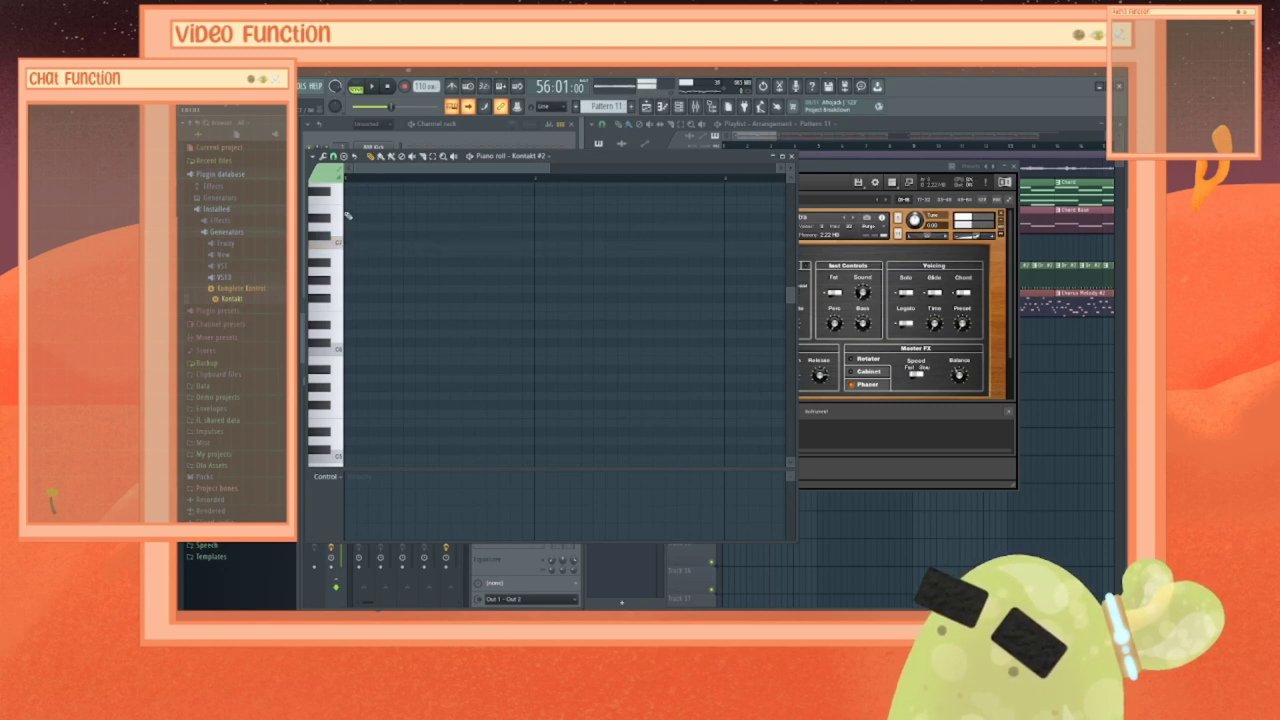
{"action": "left_click", "coordinate": [342, 213]}
{"action": "left_click", "coordinate": [342, 213]}
{"action": "left_click", "coordinate": [343, 214]}
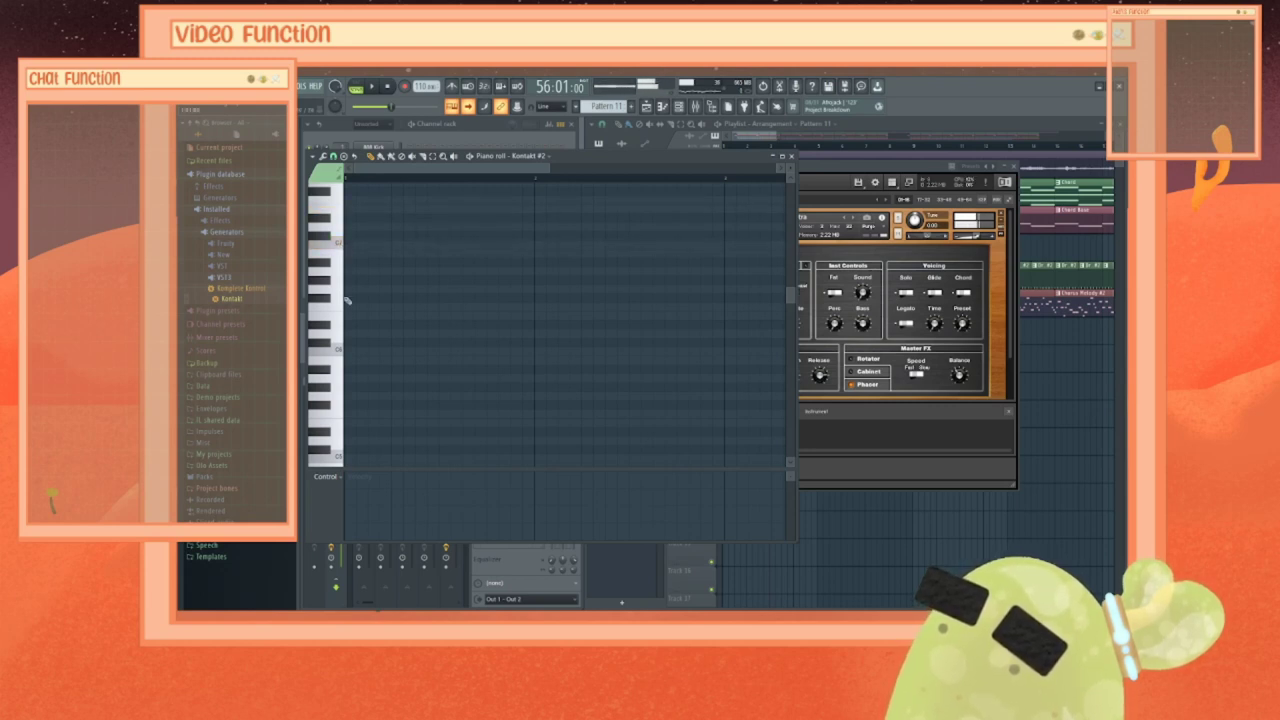
{"action": "left_click", "coordinate": [342, 351]}
{"action": "left_click", "coordinate": [342, 351]}
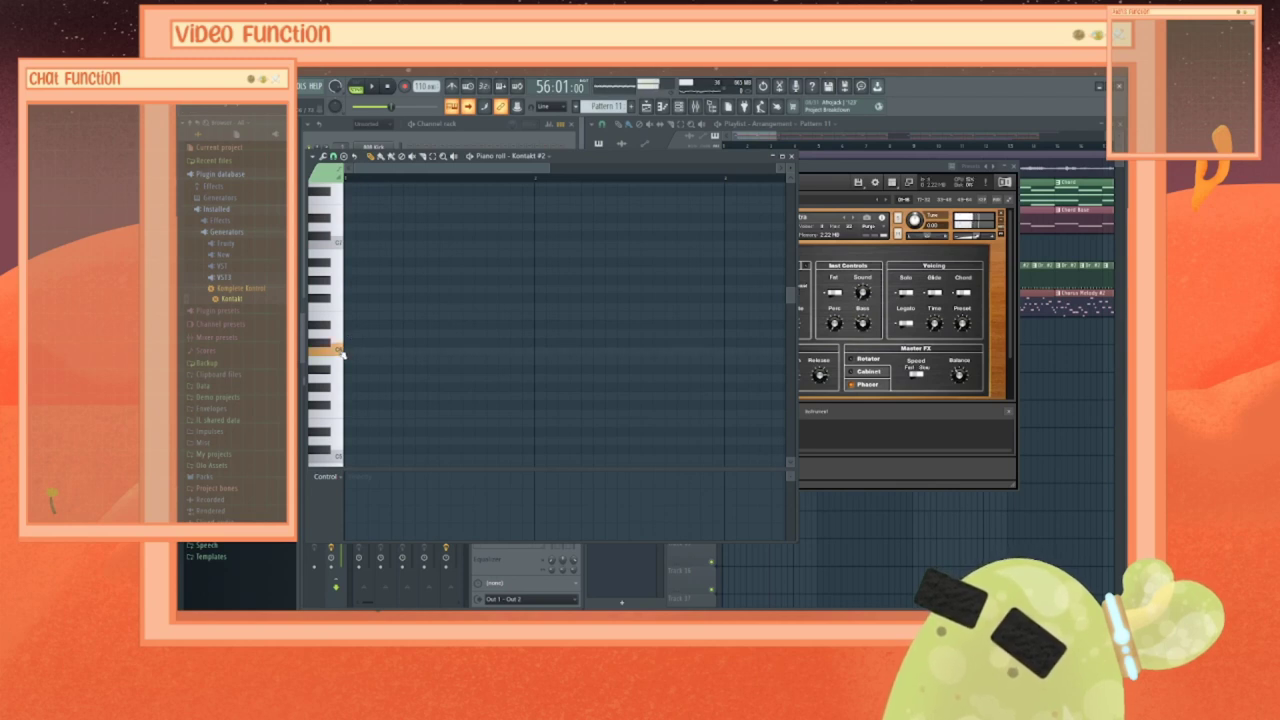
{"action": "left_click", "coordinate": [342, 351]}
{"action": "left_click", "coordinate": [342, 351]}
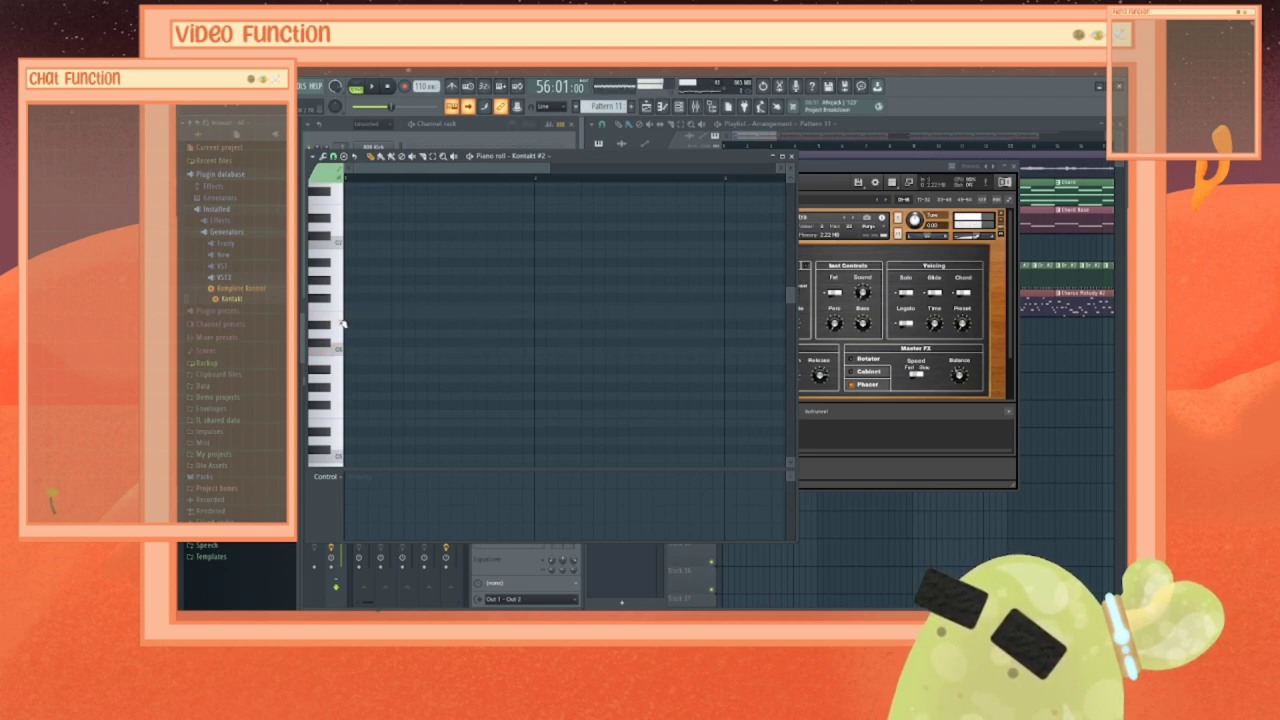
{"action": "left_click", "coordinate": [342, 320]}
{"action": "left_click", "coordinate": [342, 320]}
{"action": "left_click", "coordinate": [342, 320]}
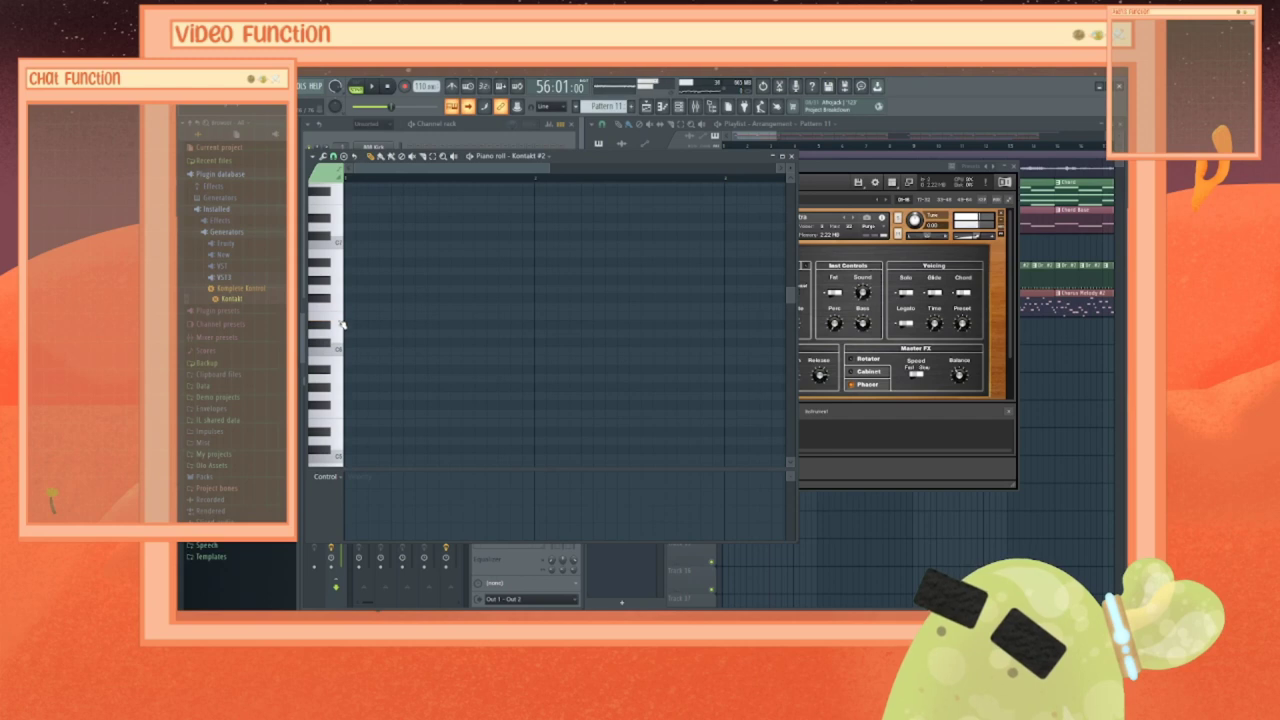
{"action": "left_click", "coordinate": [342, 351]}
{"action": "left_click", "coordinate": [342, 351]}
{"action": "left_click", "coordinate": [342, 351]}
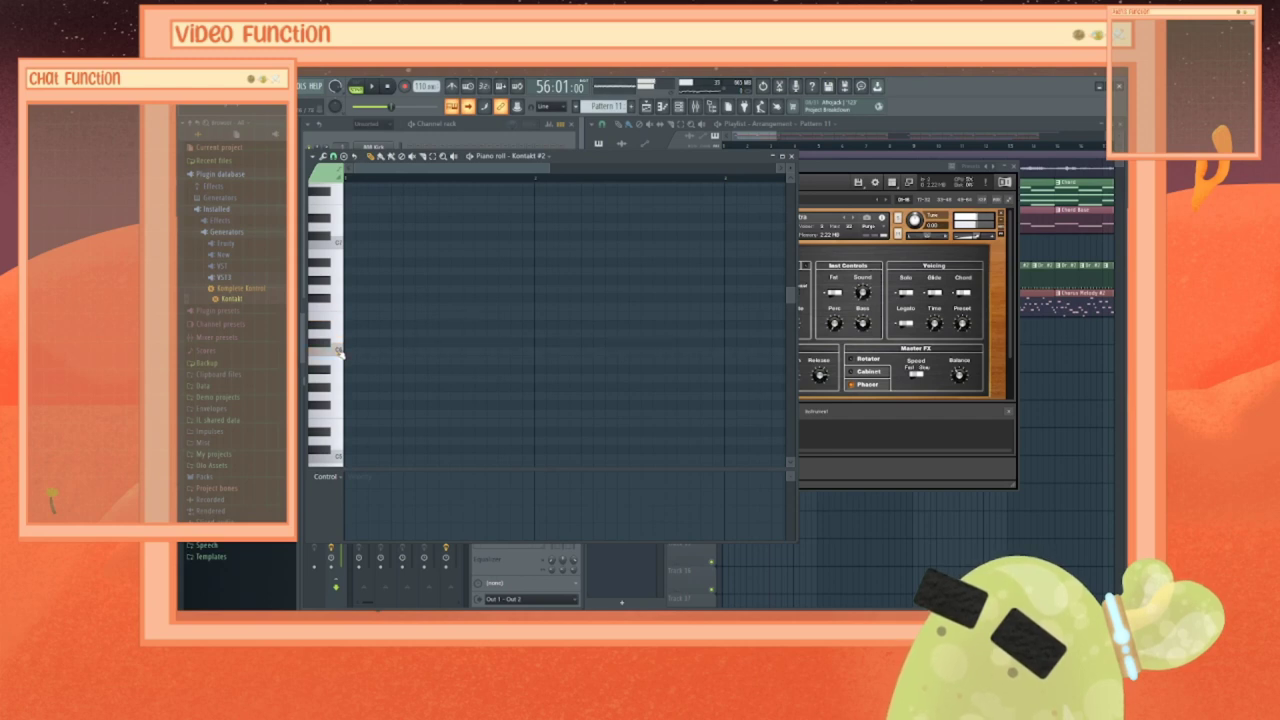
{"action": "left_click", "coordinate": [342, 351]}
{"action": "left_click", "coordinate": [341, 382]}
{"action": "left_click", "coordinate": [341, 384]}
{"action": "left_click", "coordinate": [341, 384]}
{"action": "left_click", "coordinate": [341, 384]}
{"action": "left_click", "coordinate": [341, 384]}
{"action": "left_click", "coordinate": [344, 354]}
{"action": "left_click", "coordinate": [344, 354]}
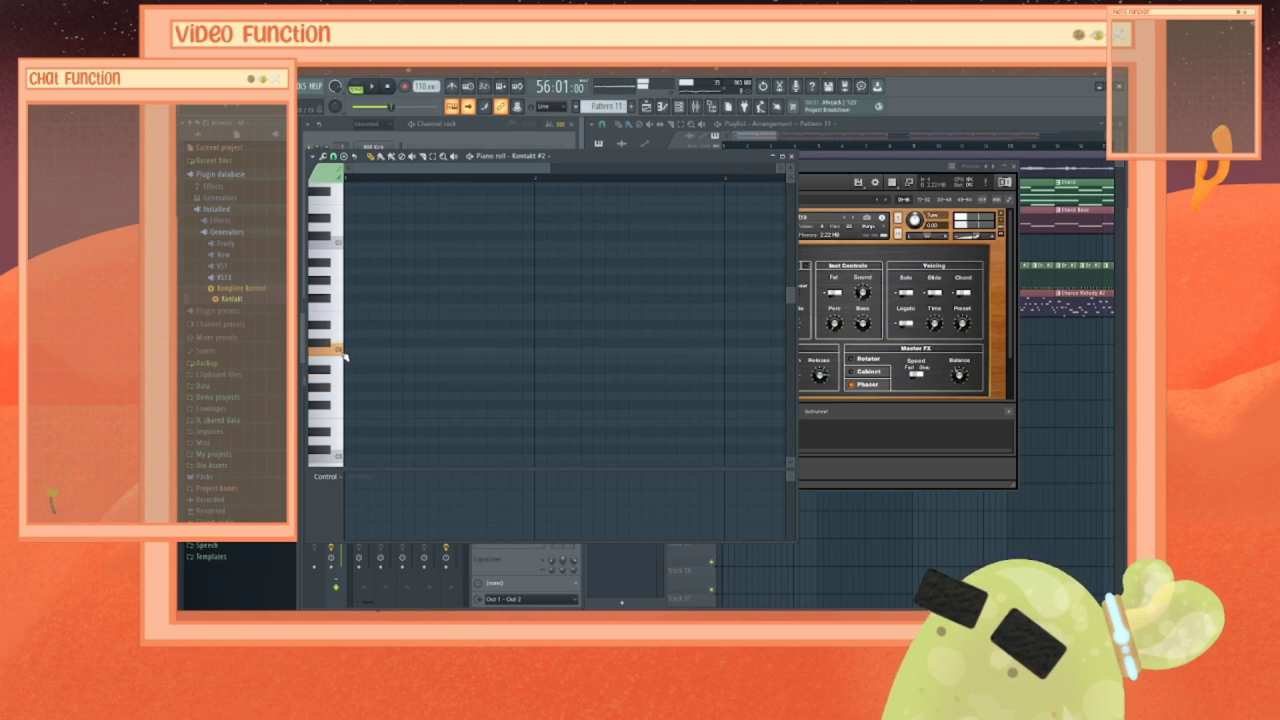
{"action": "left_click", "coordinate": [344, 354]}
{"action": "left_click", "coordinate": [340, 318]}
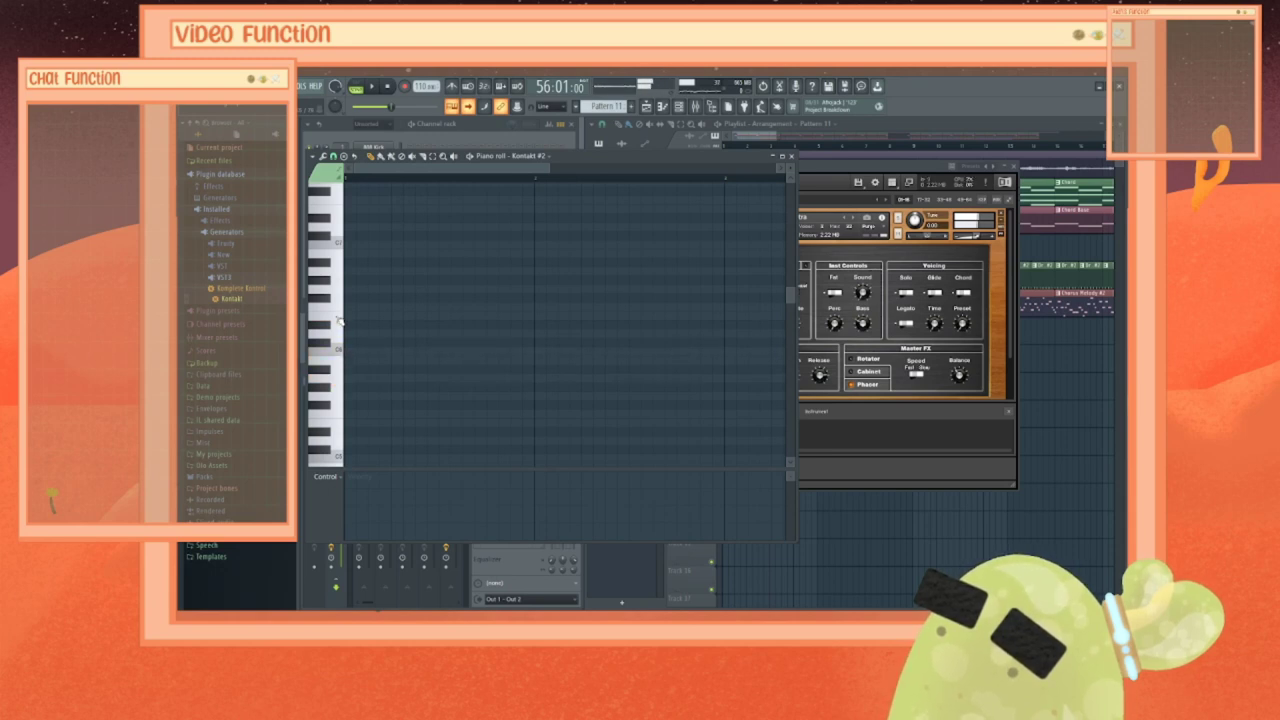
{"action": "left_click", "coordinate": [340, 318]}
{"action": "left_click", "coordinate": [340, 318]}
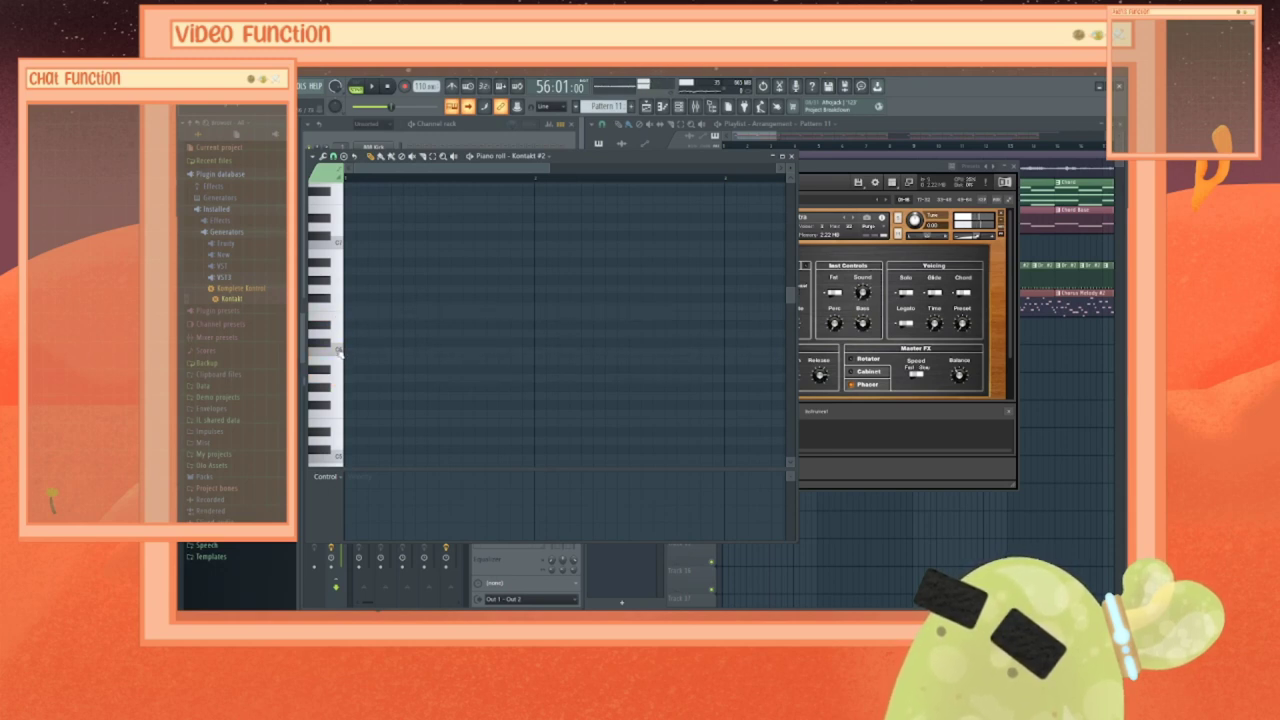
{"action": "left_click", "coordinate": [342, 354]}
{"action": "left_click", "coordinate": [342, 354]}
{"action": "left_click", "coordinate": [342, 354]}
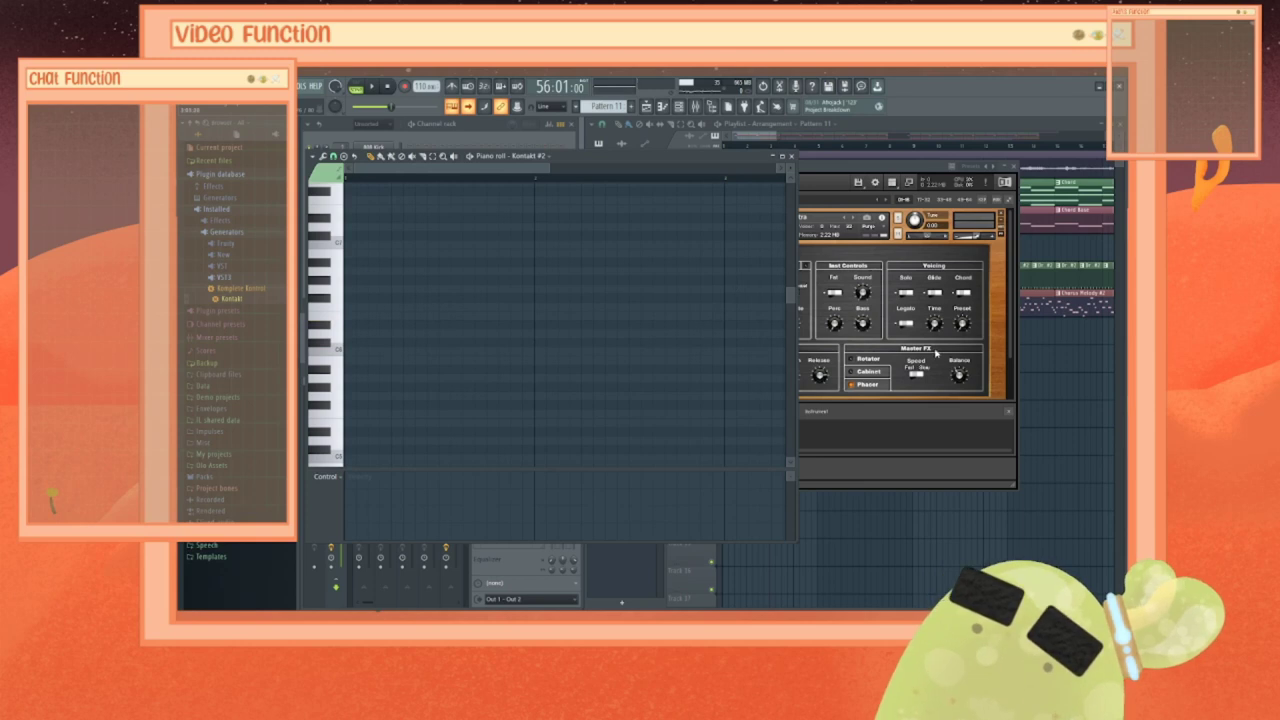
Step: Remove String Melody - Orchestra from the Kontakt #2 rack and load Toys - Rapman Vibraphone from the Factory Selection
{"action": "left_click", "coordinate": [1007, 222]}
{"action": "left_click", "coordinate": [1004, 214]}
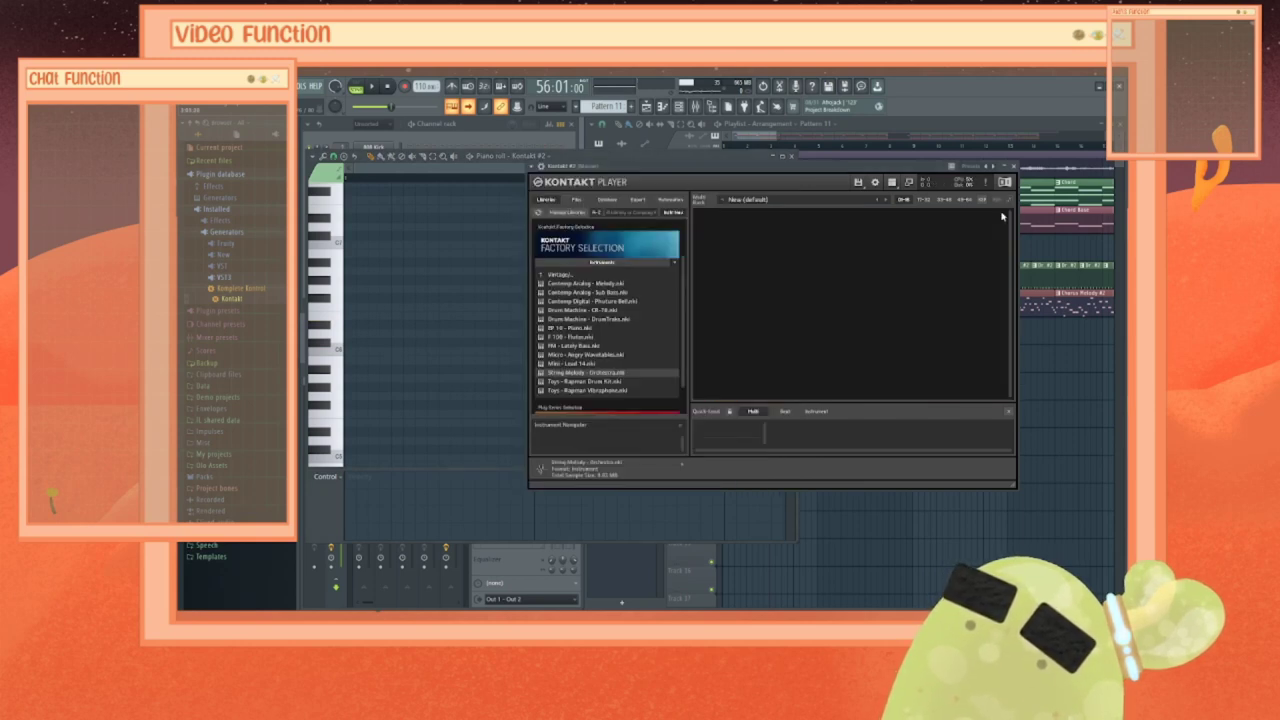
{"action": "left_click", "coordinate": [577, 383]}
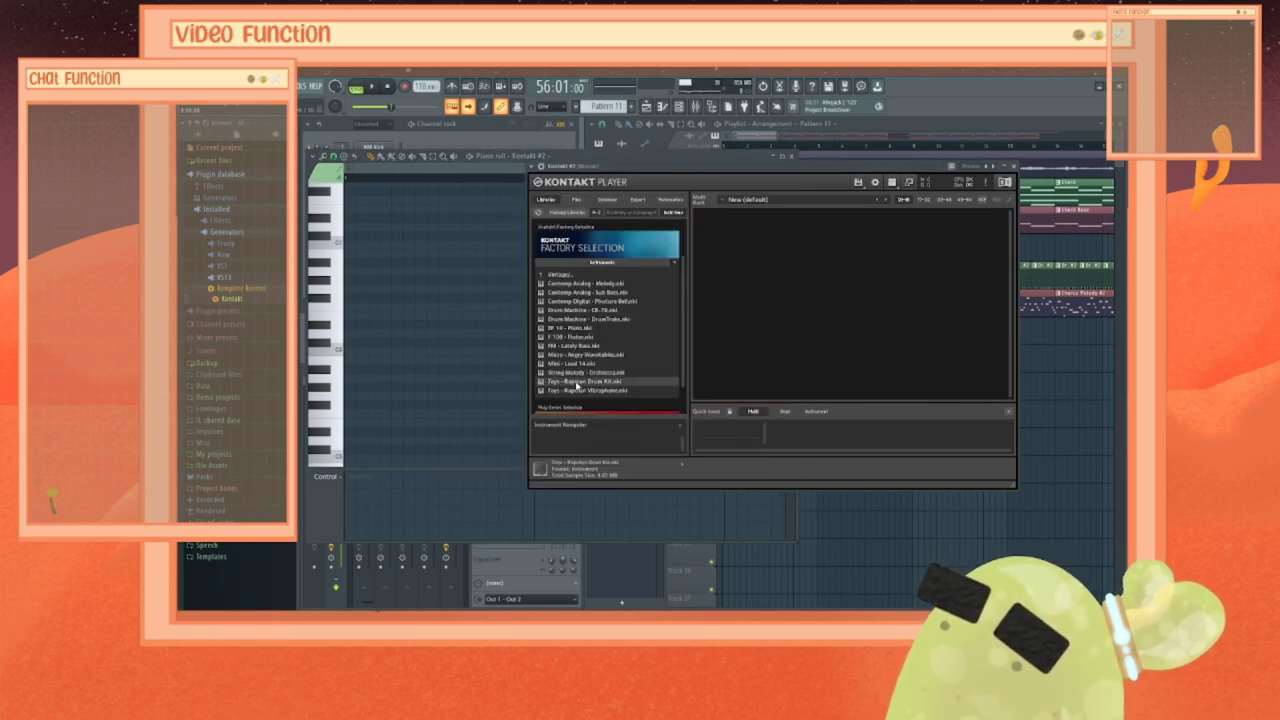
{"action": "left_click", "coordinate": [578, 393]}
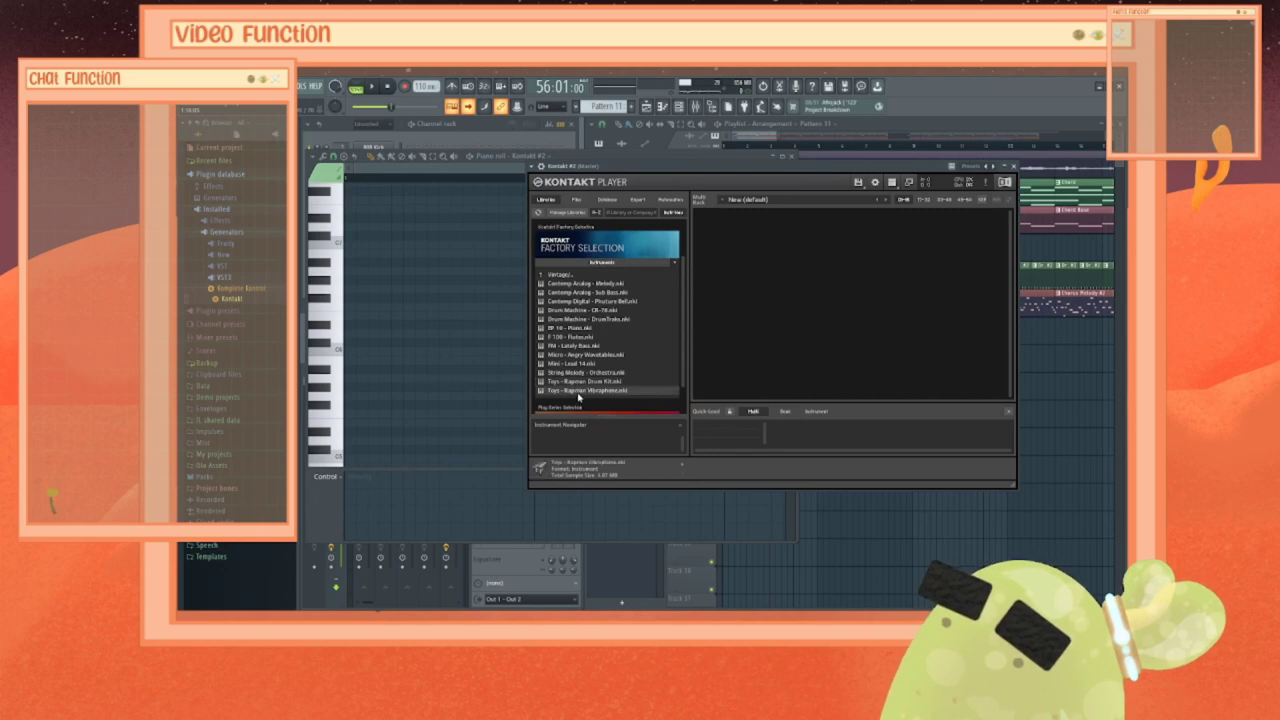
{"action": "double_click", "coordinate": [580, 392]}
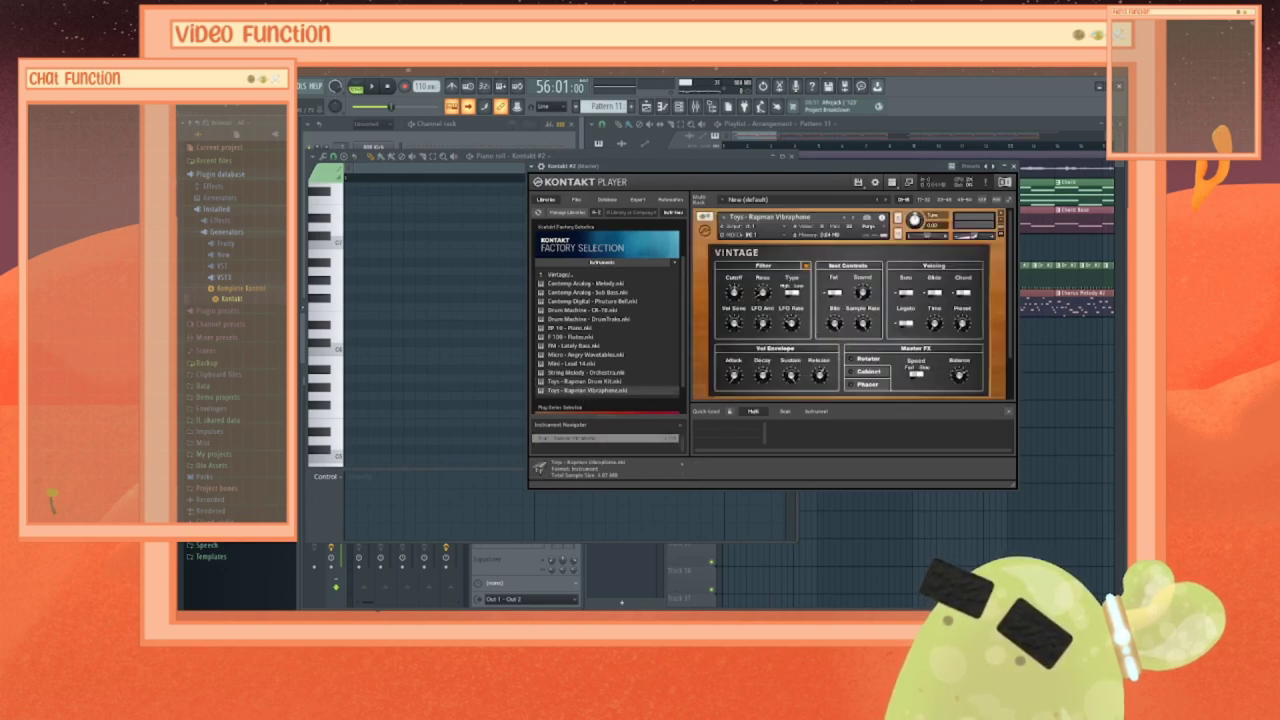
Step: Audition the Toys - Rapman Vibraphone sound on C keys across several octaves of the piano roll
{"action": "left_click", "coordinate": [337, 353]}
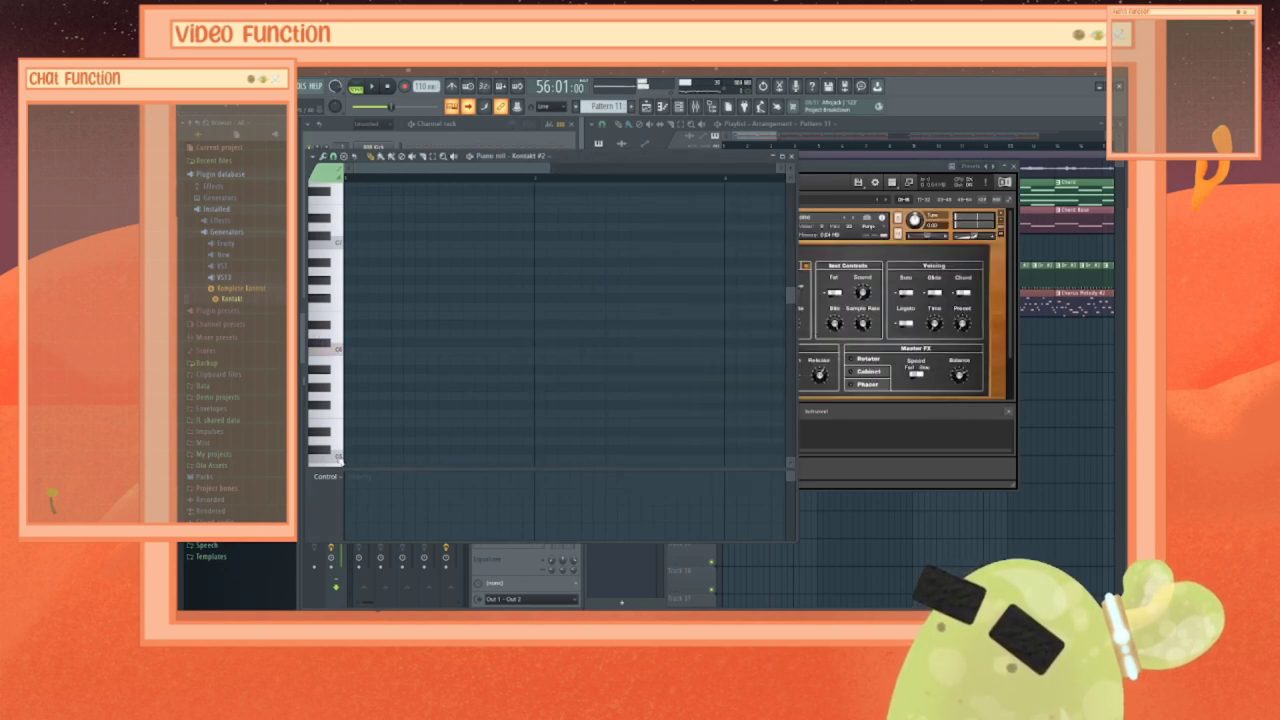
{"action": "left_click", "coordinate": [338, 457]}
{"action": "left_click", "coordinate": [343, 353]}
{"action": "left_click", "coordinate": [345, 244]}
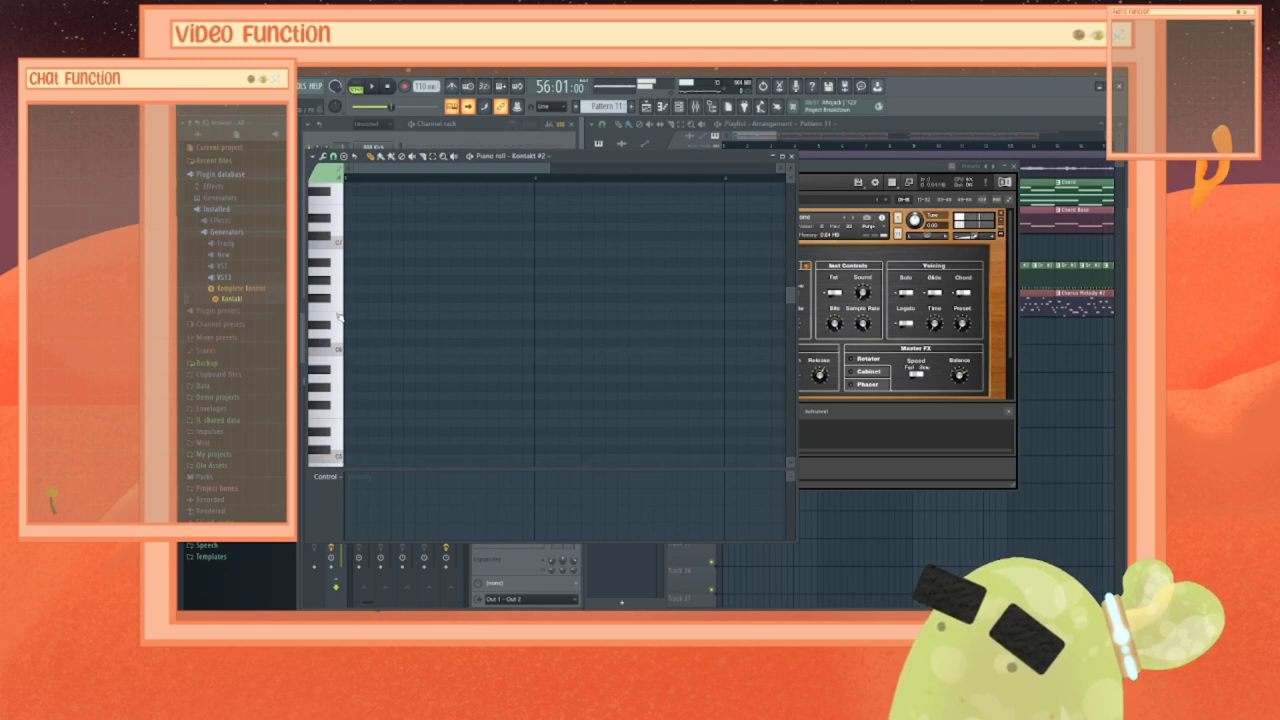
{"action": "left_click", "coordinate": [343, 336]}
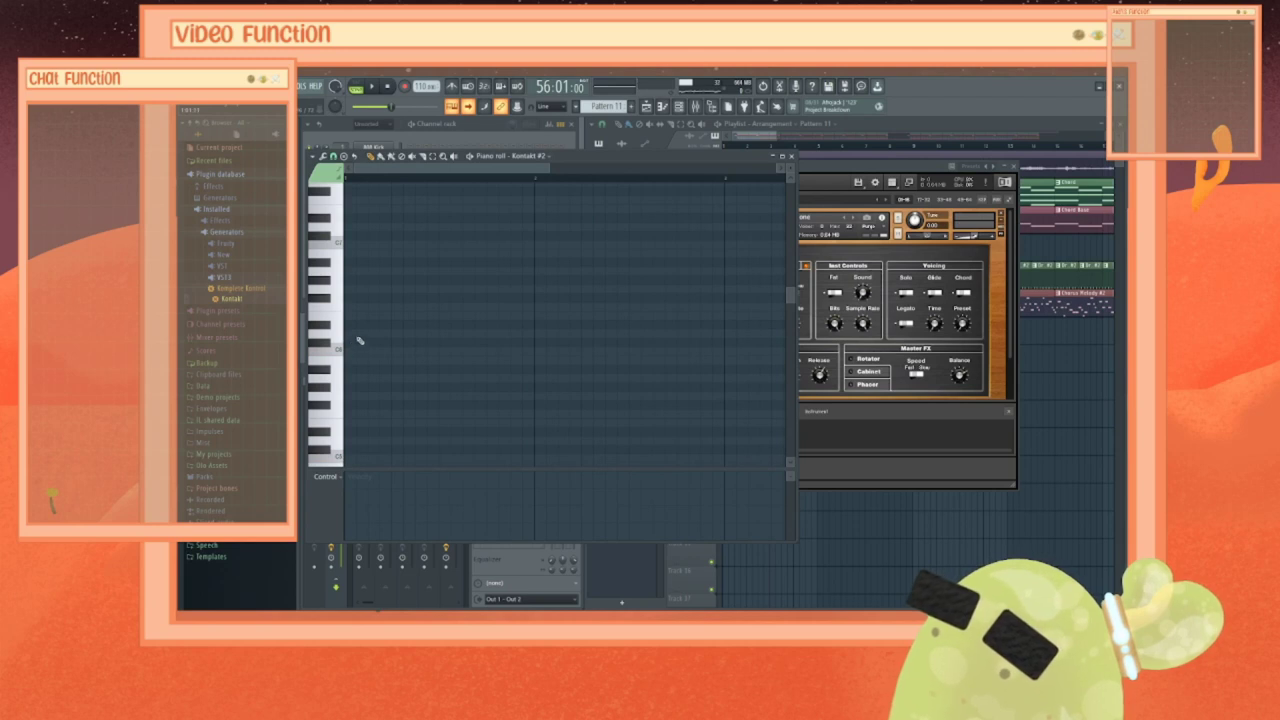
Step: Draw six consecutive eighth notes from the start of bar 1: C, E, C, G, the A below the starting C, and D
{"action": "left_click", "coordinate": [352, 351]}
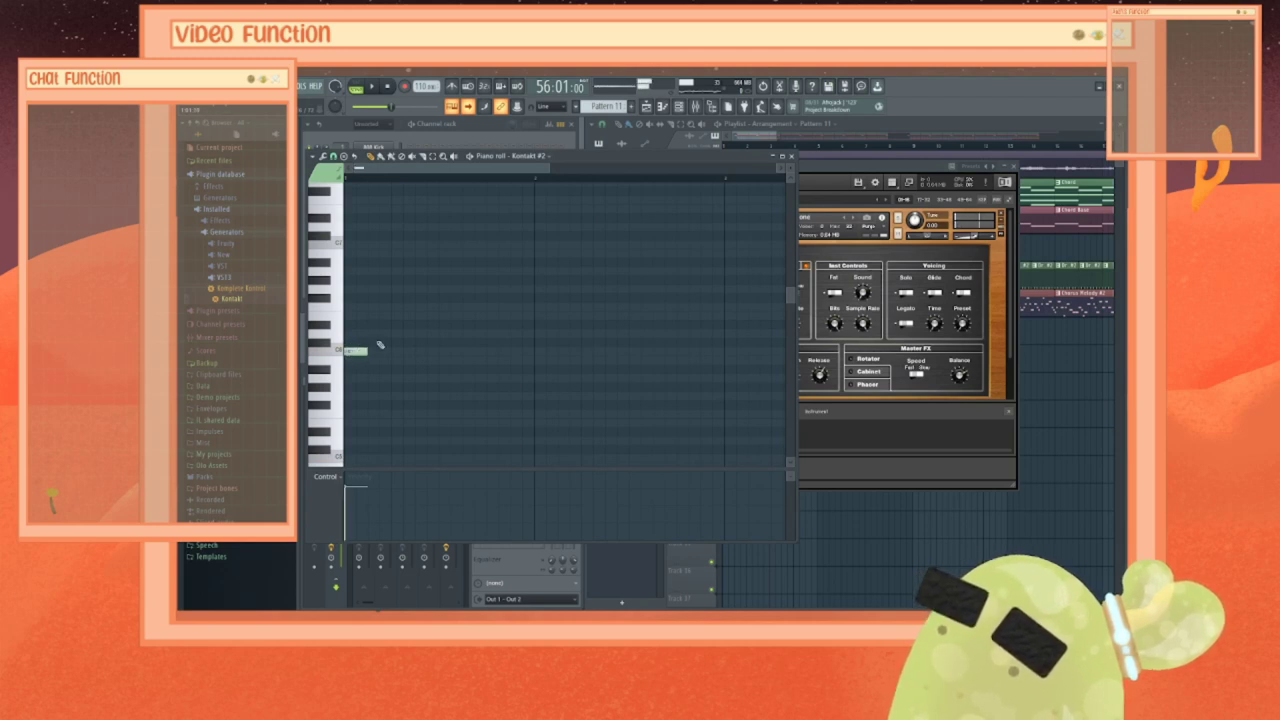
{"action": "left_click", "coordinate": [377, 307]}
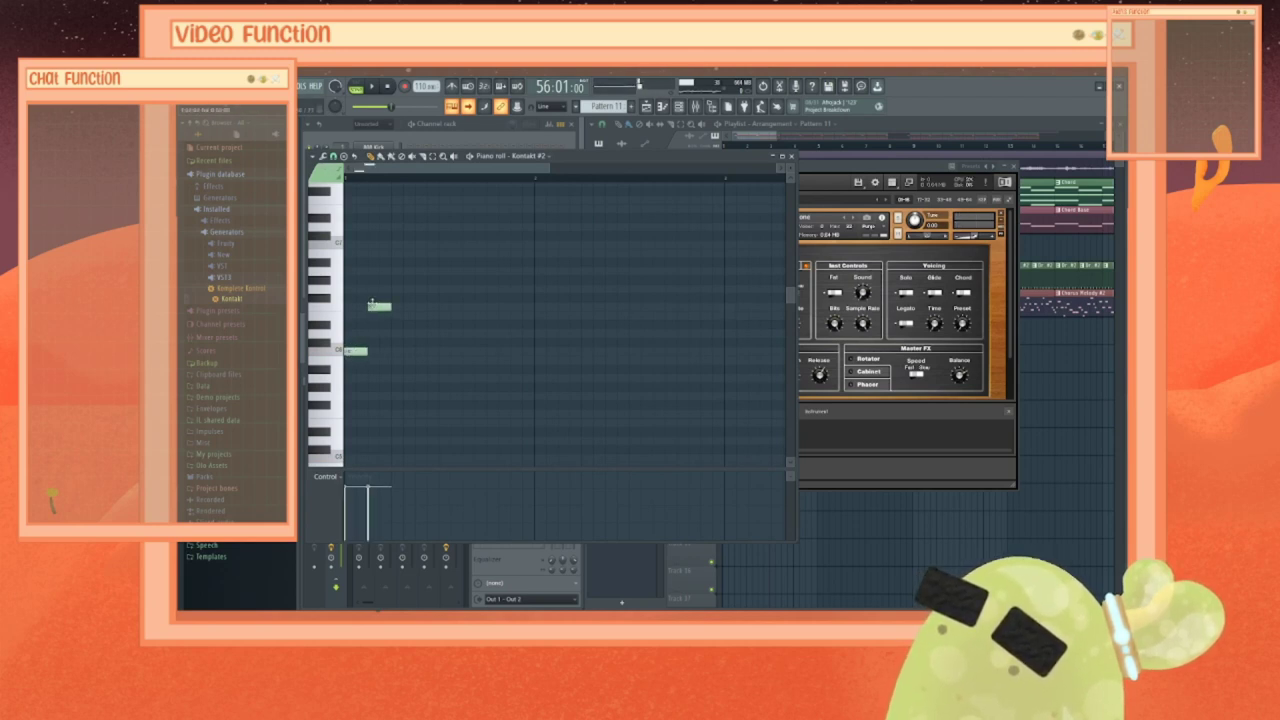
{"action": "left_click_drag", "start_coordinate": [376, 312], "coordinate": [376, 318]}
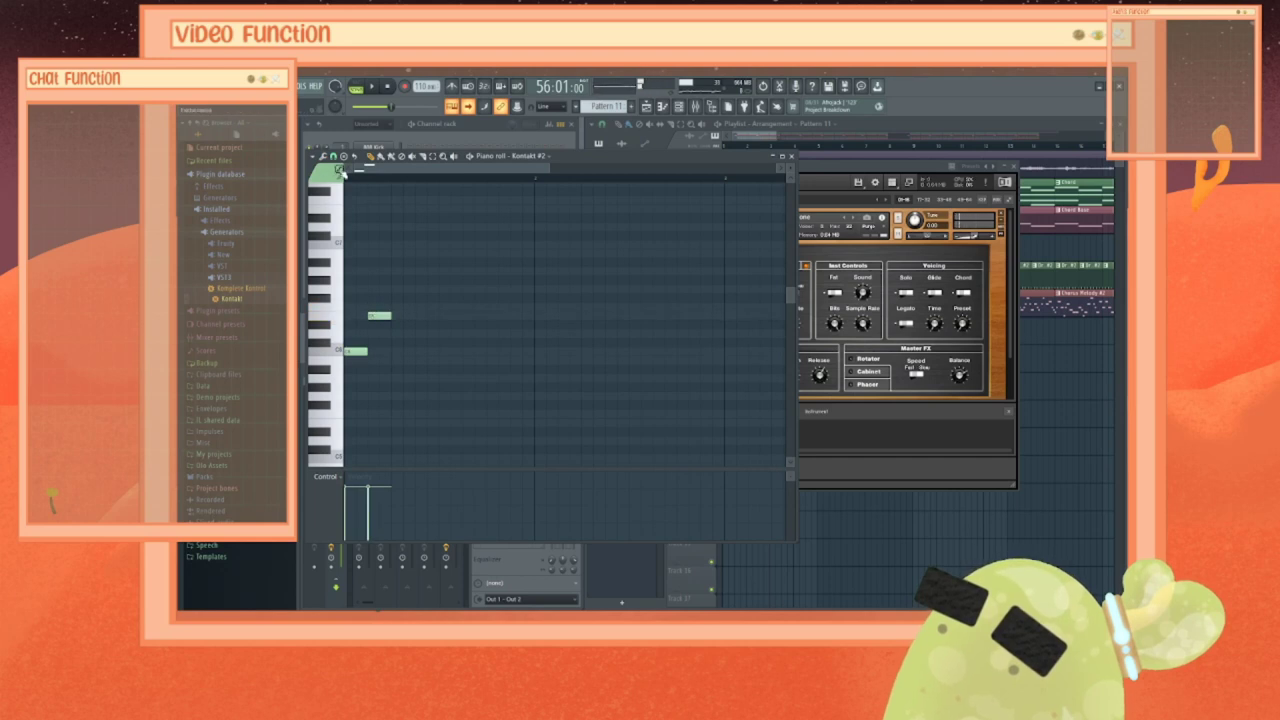
{"action": "left_click", "coordinate": [401, 351]}
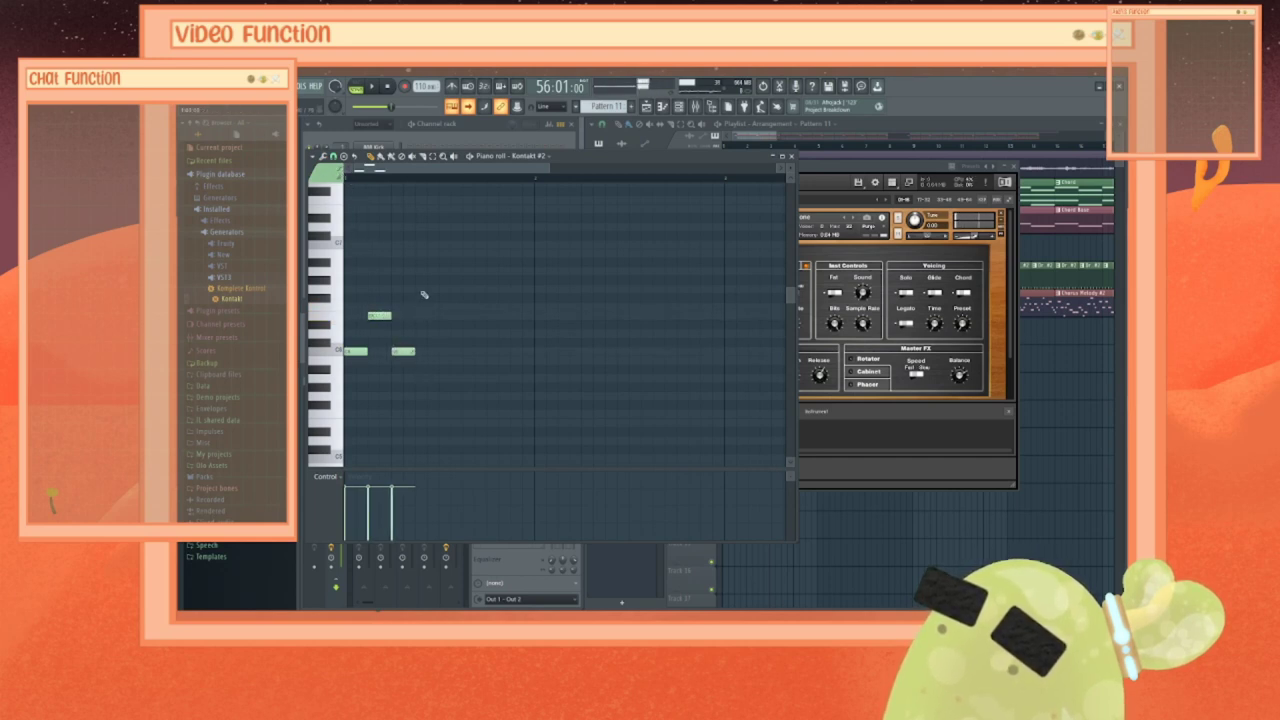
{"action": "left_click", "coordinate": [422, 290]}
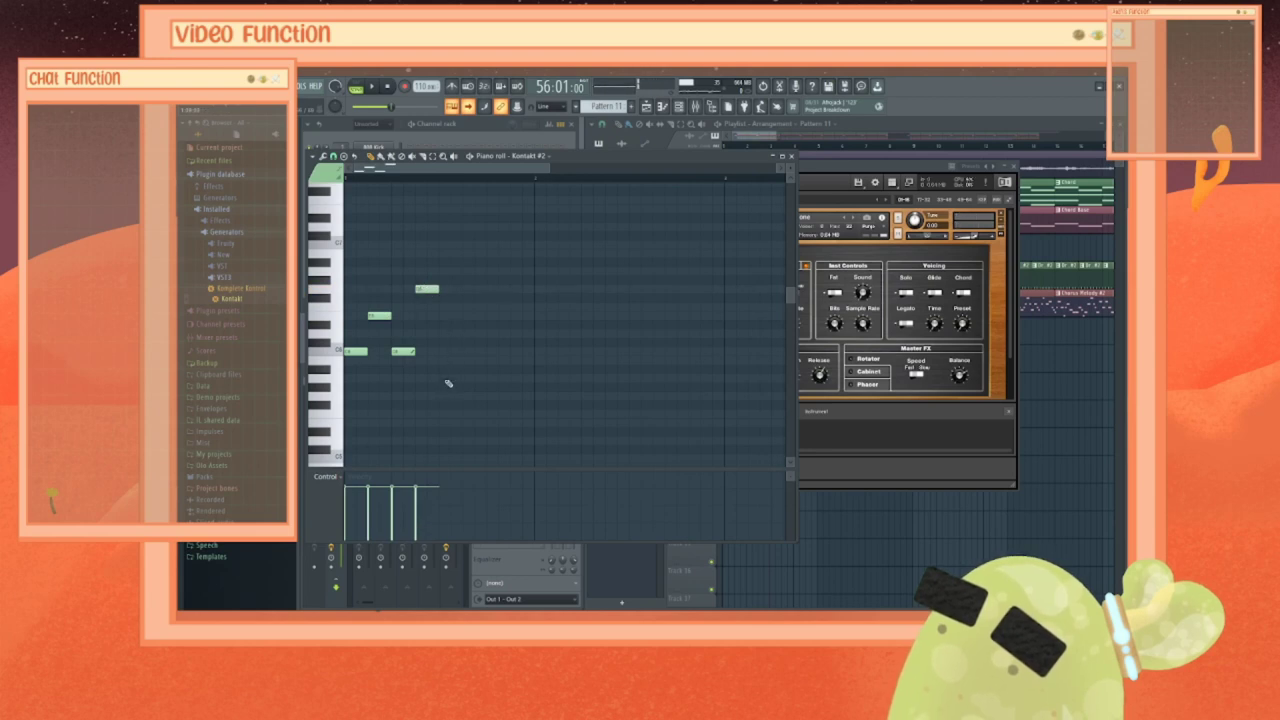
{"action": "left_click", "coordinate": [447, 379]}
{"action": "left_click", "coordinate": [468, 333]}
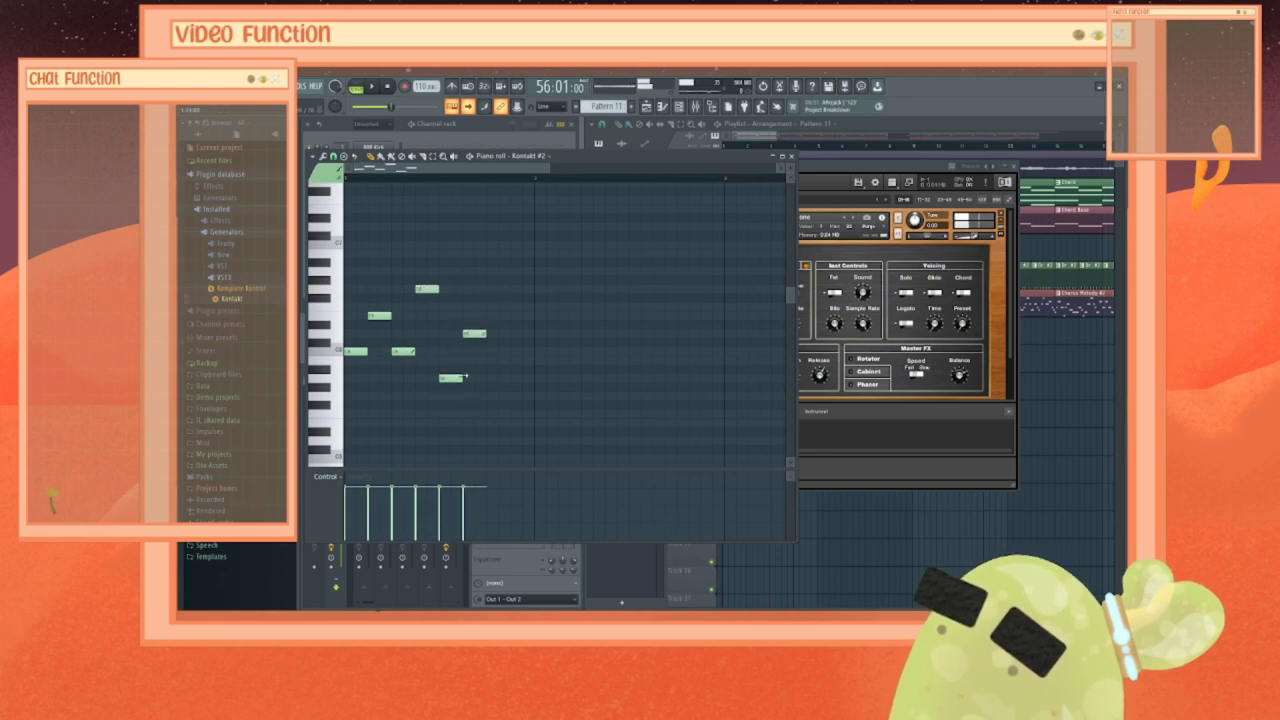
Step: Switch playback from song to pattern mode and play the Pattern 11 vibraphone notes from the start several times
{"action": "left_click", "coordinate": [364, 87]}
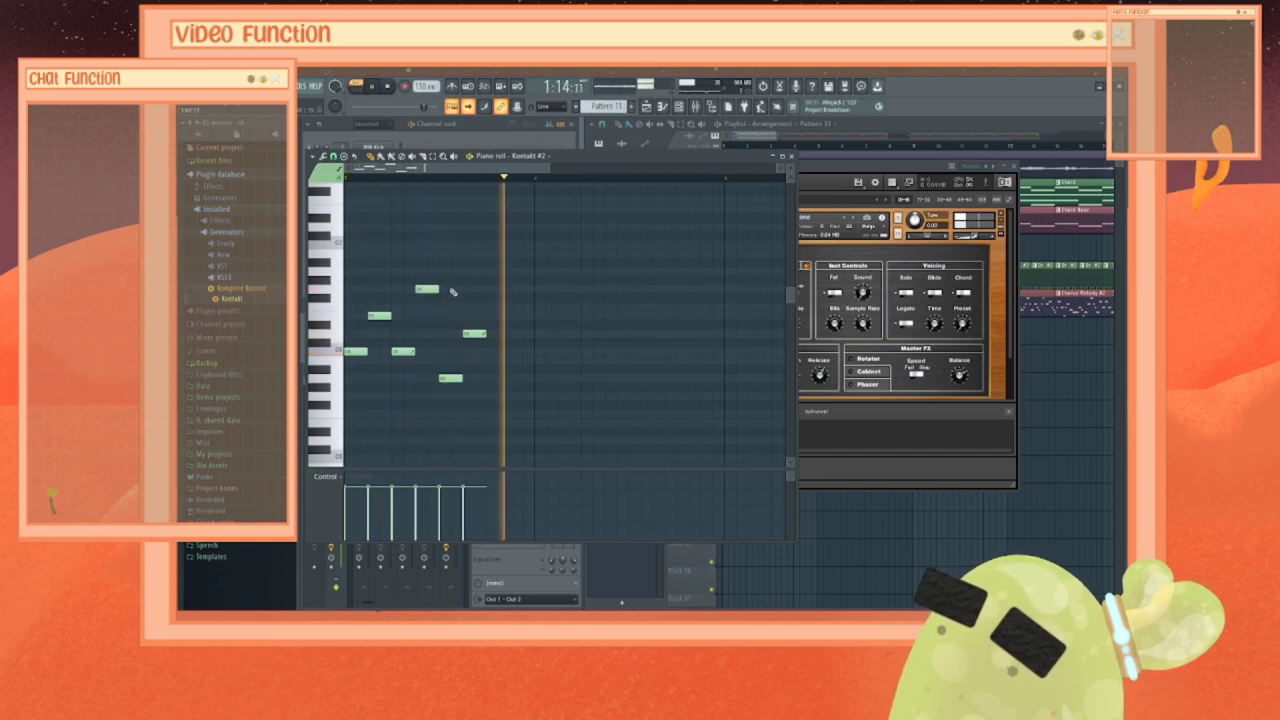
{"action": "key", "text": "space"}
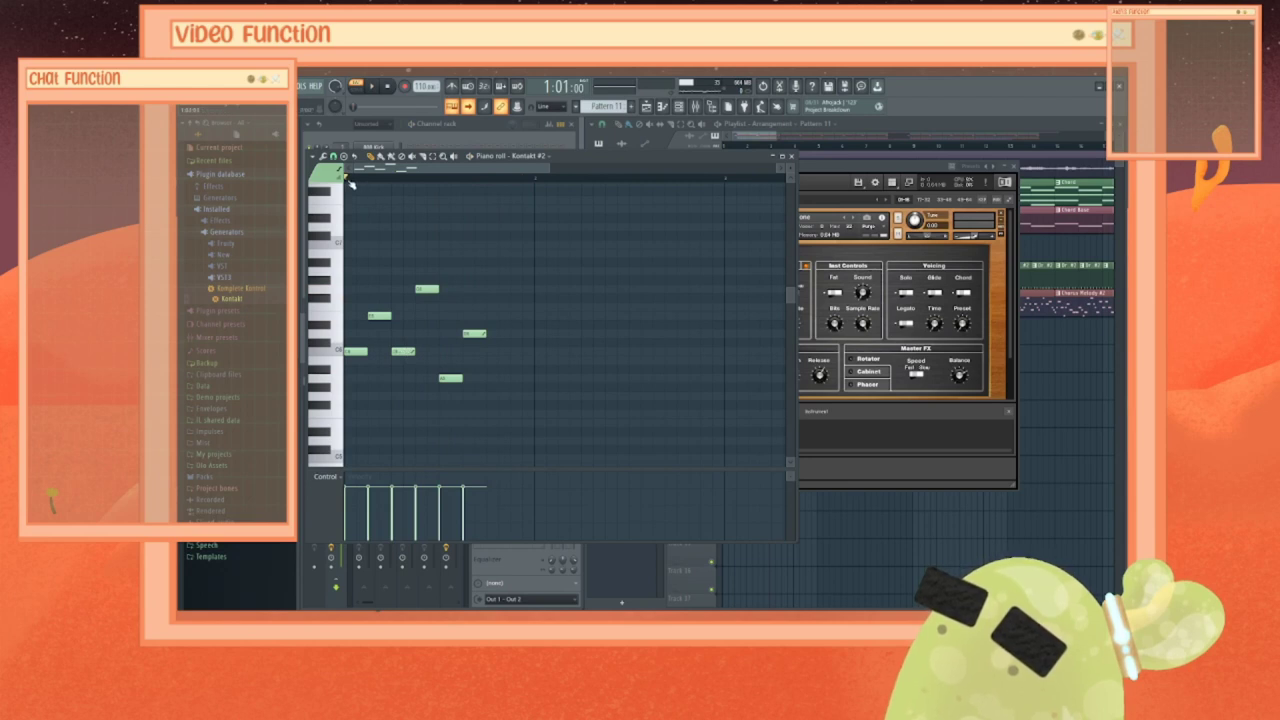
{"action": "key", "text": "space"}
{"action": "key", "text": "space"}
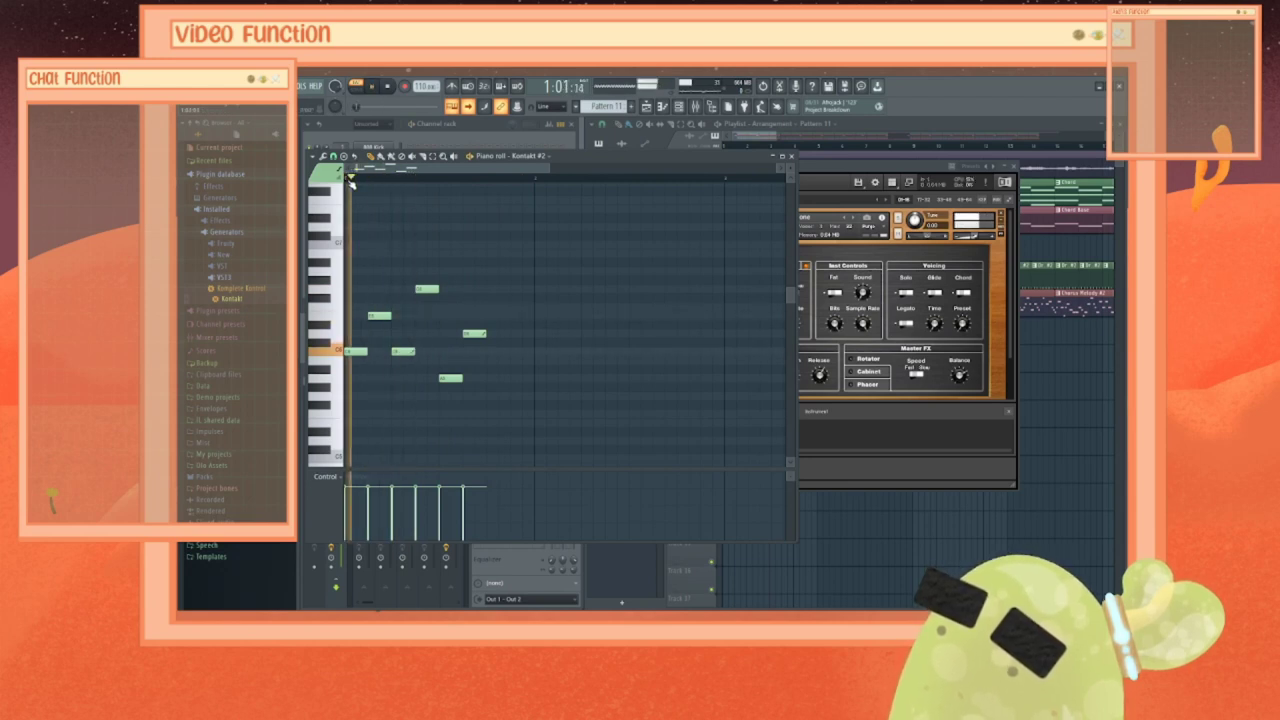
{"action": "key", "text": "space"}
{"action": "key", "text": "space"}
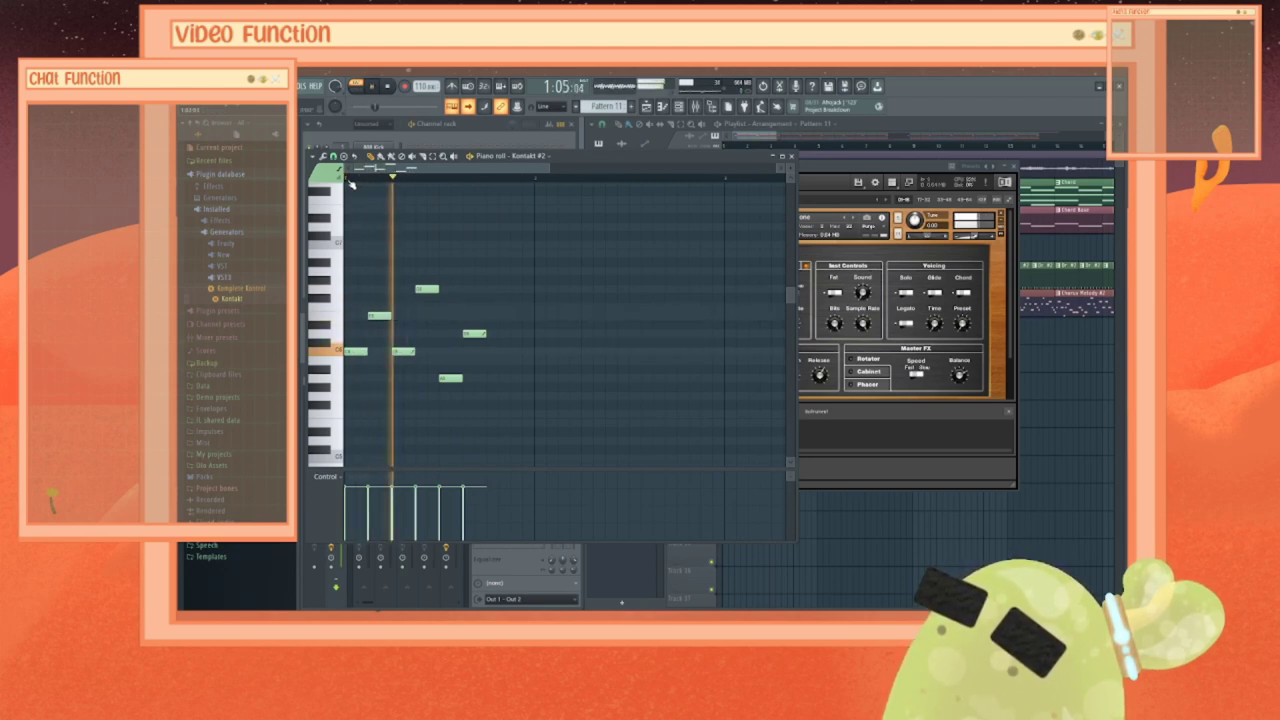
{"action": "key", "text": "space"}
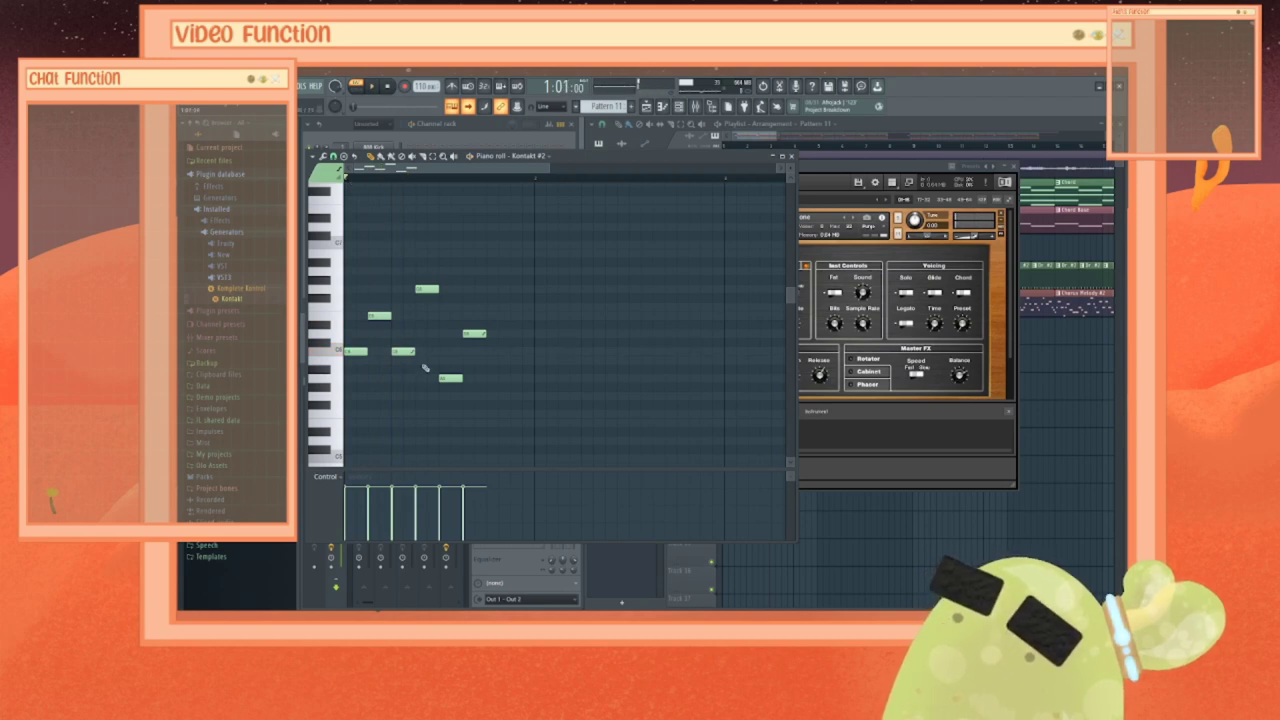
Step: Redraw the third note on C, and rework the sixth eighth note by trying E in playback before moving it to C
{"action": "right_click", "coordinate": [474, 333]}
{"action": "right_click", "coordinate": [406, 353]}
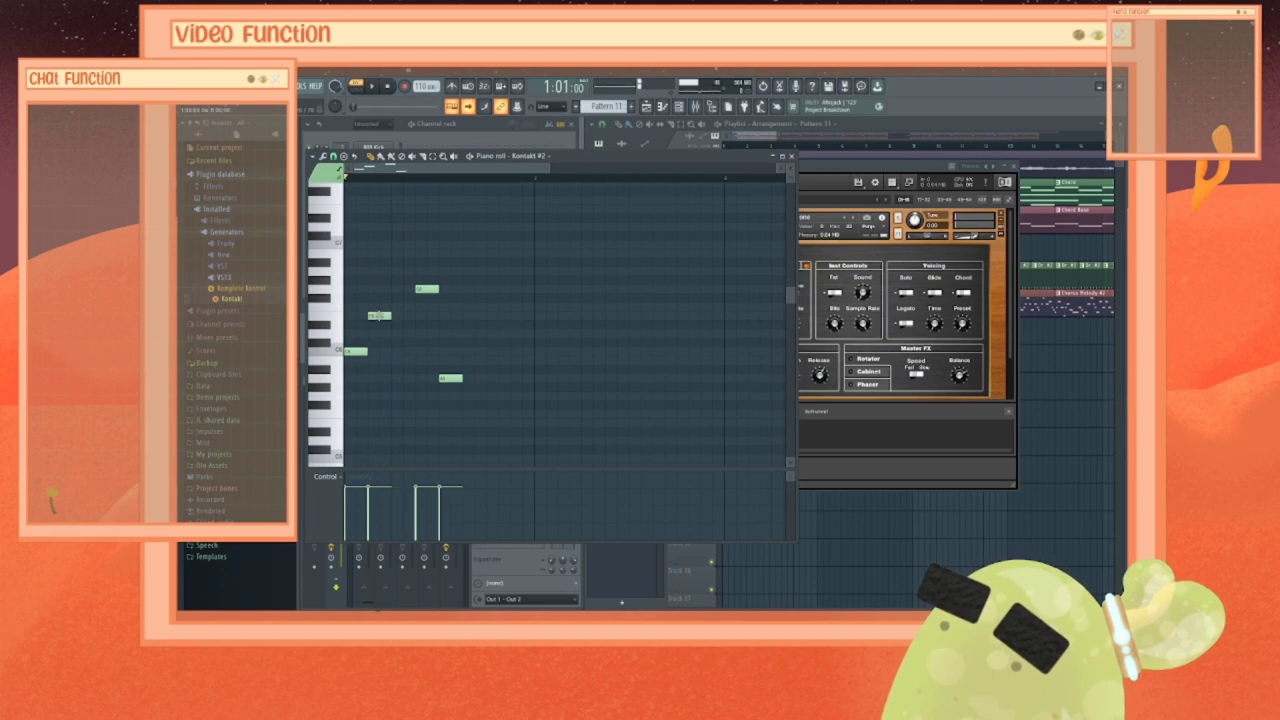
{"action": "left_click", "coordinate": [396, 351]}
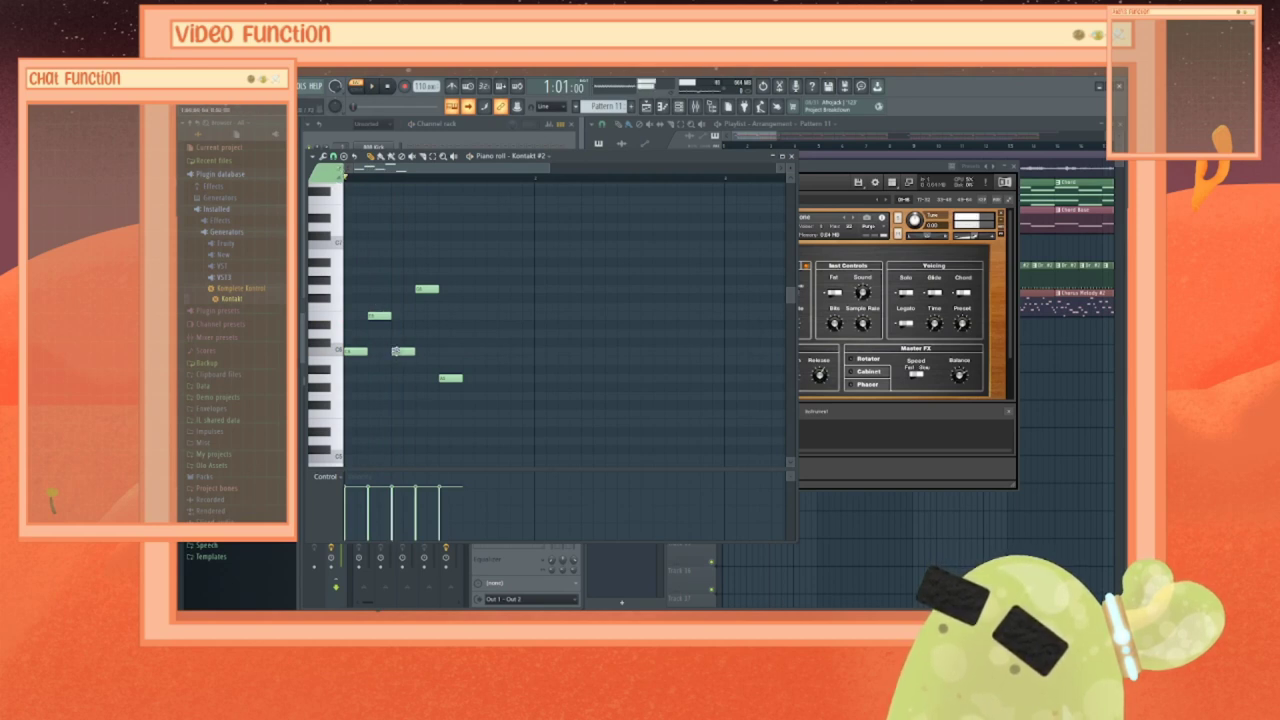
{"action": "left_click", "coordinate": [470, 307]}
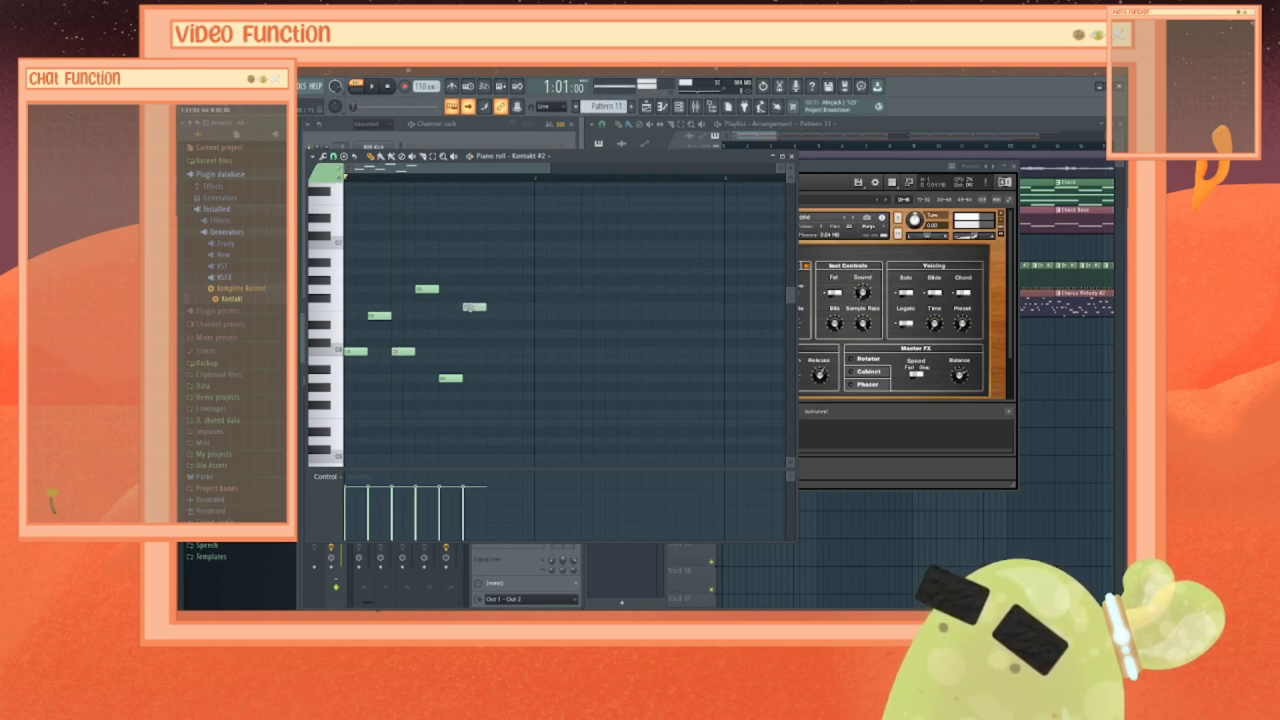
{"action": "left_click_drag", "start_coordinate": [471, 311], "coordinate": [470, 320]}
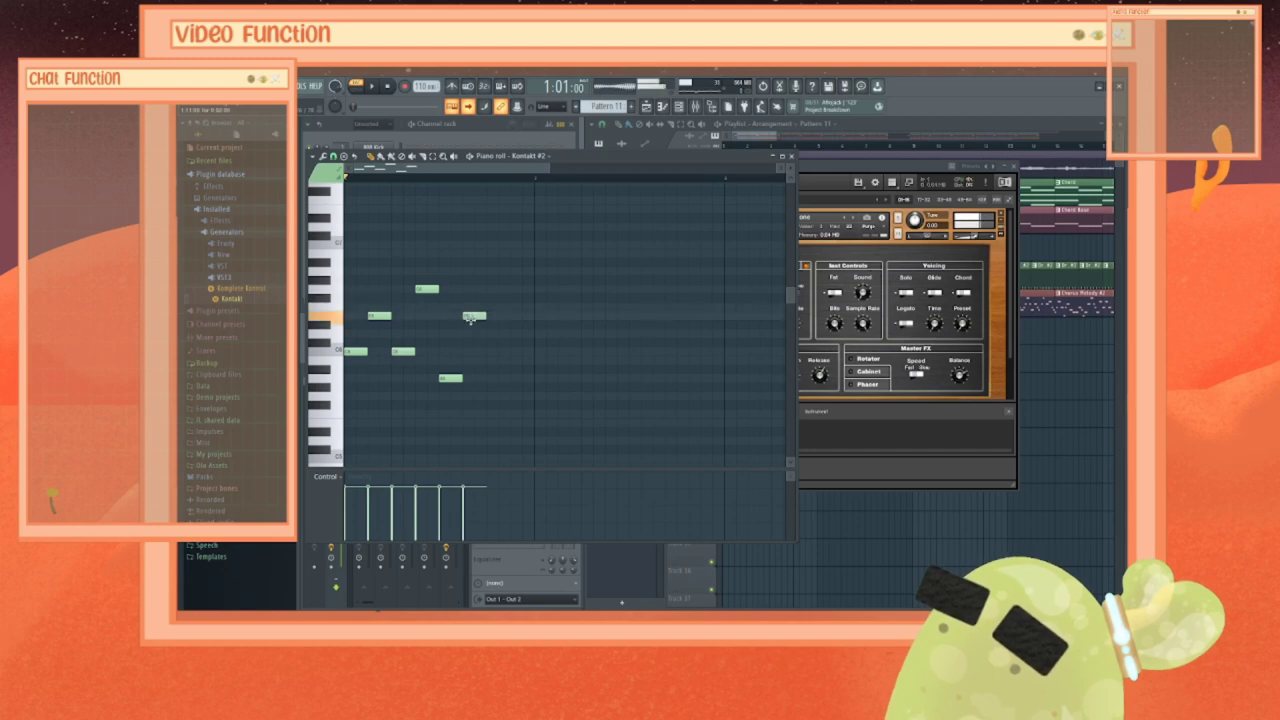
{"action": "key", "text": "space"}
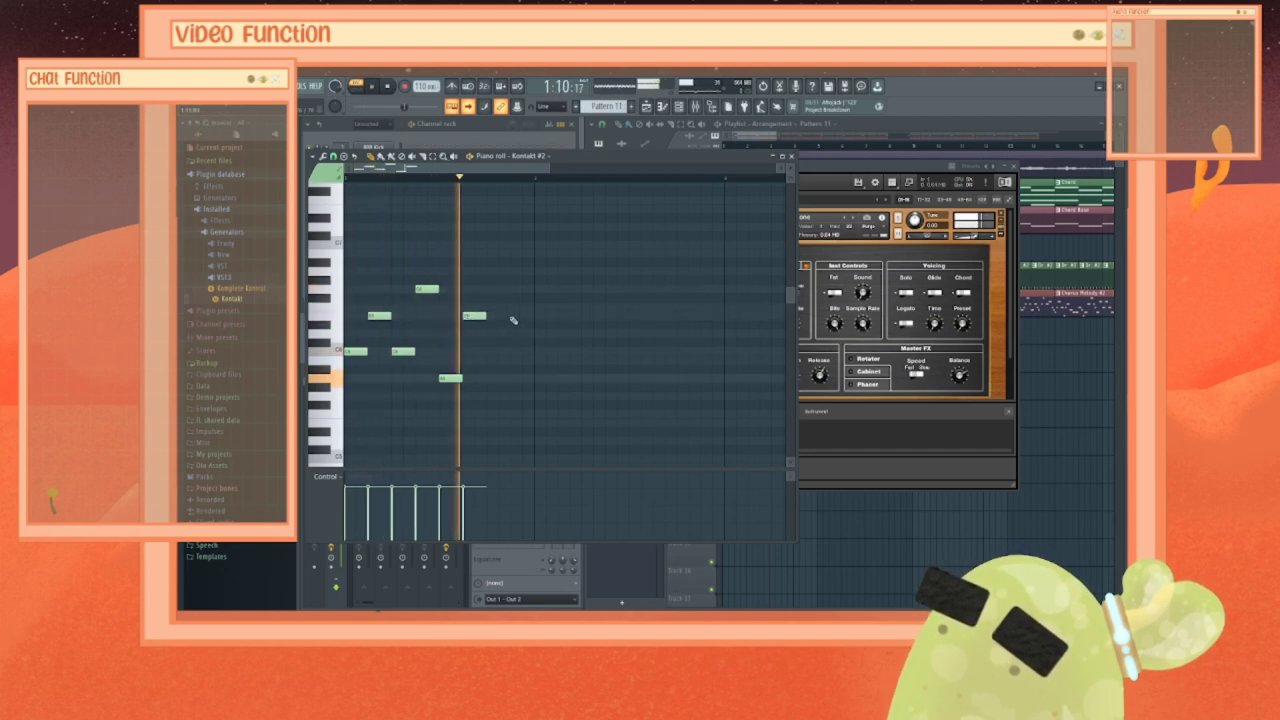
{"action": "key", "text": "space"}
{"action": "left_click_drag", "start_coordinate": [472, 320], "coordinate": [472, 355]}
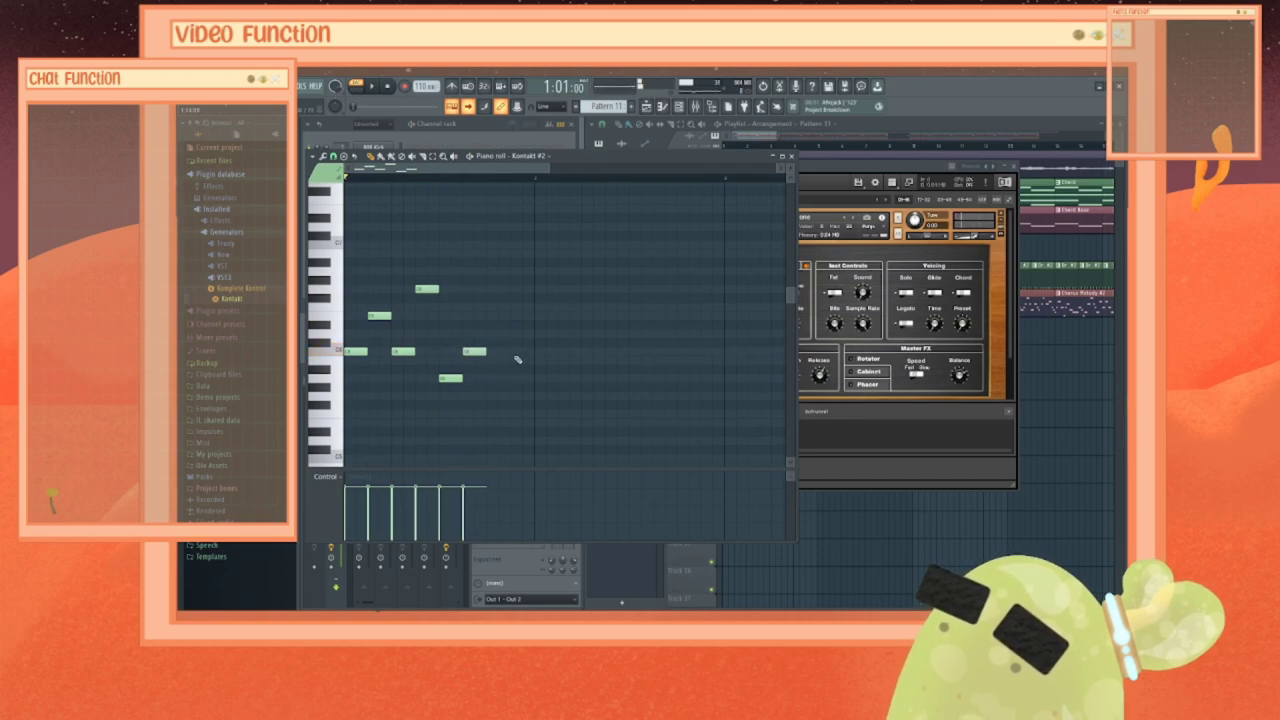
Step: Complete bar 1 with the G below the starting C as seventh eighth note and C as eighth, and play the pattern
{"action": "left_click", "coordinate": [516, 353]}
{"action": "key", "text": "space"}
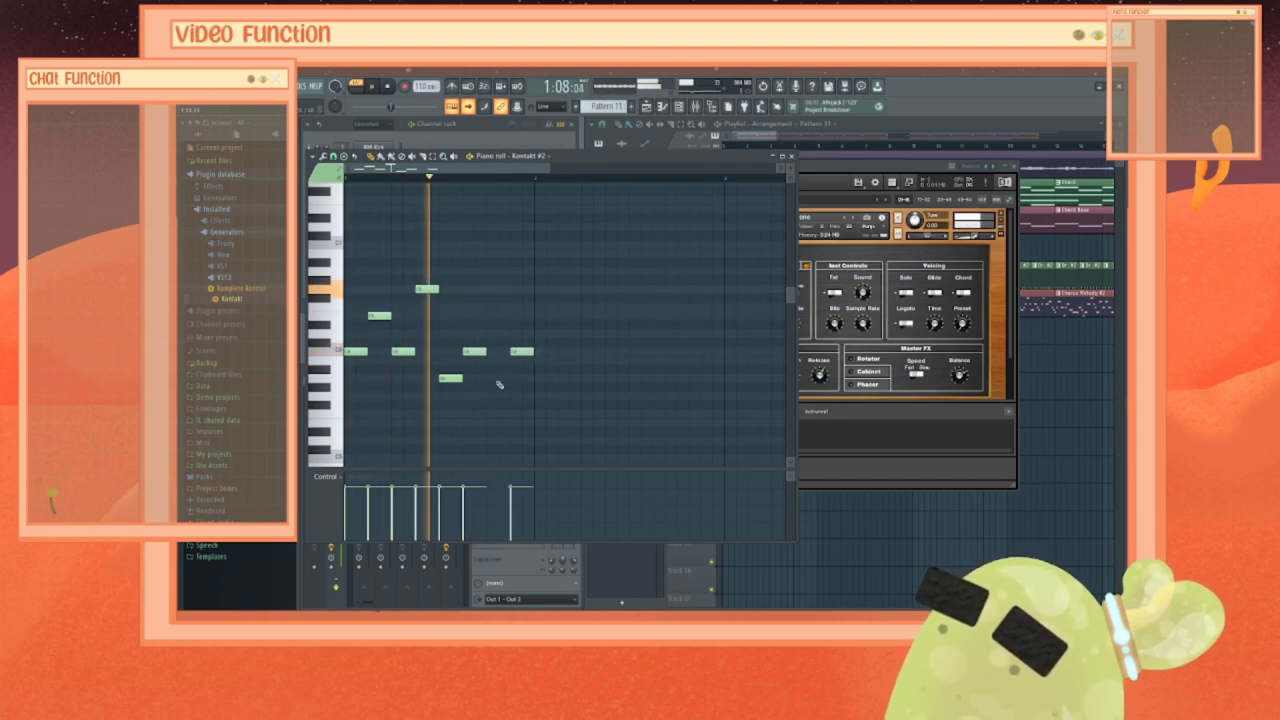
{"action": "left_click", "coordinate": [494, 398]}
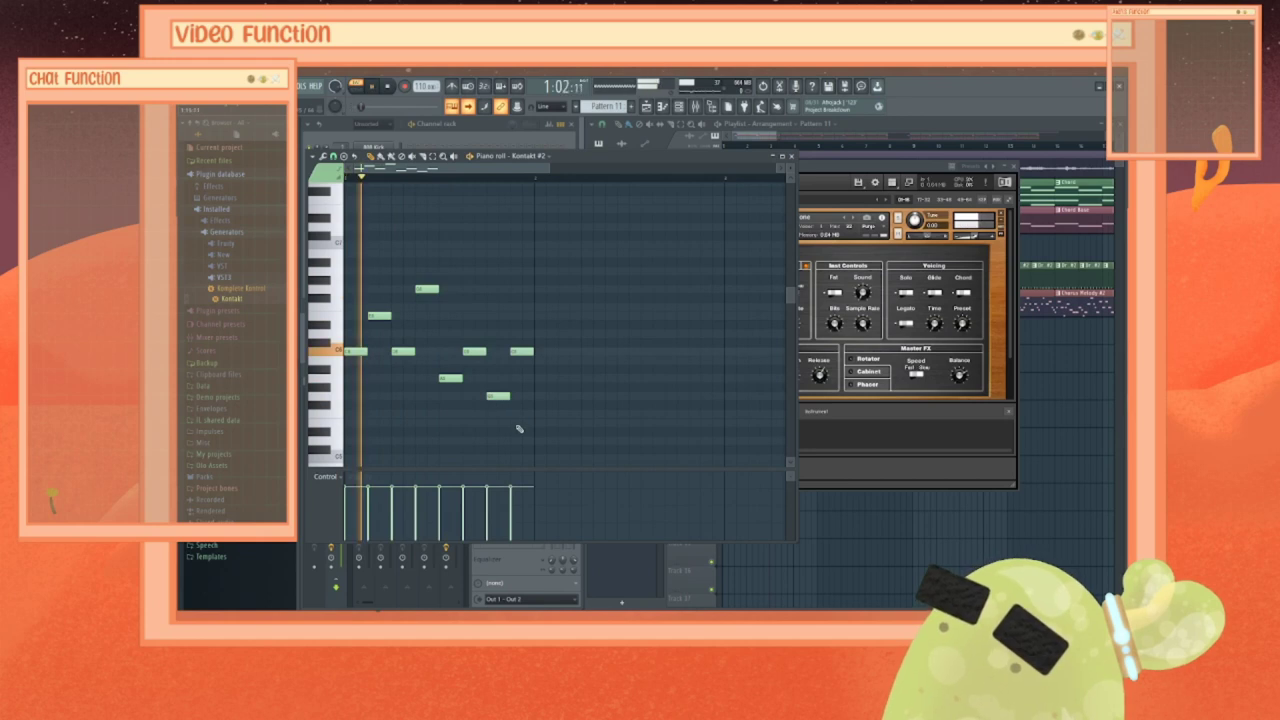
{"action": "key", "text": "space"}
{"action": "key", "text": "space"}
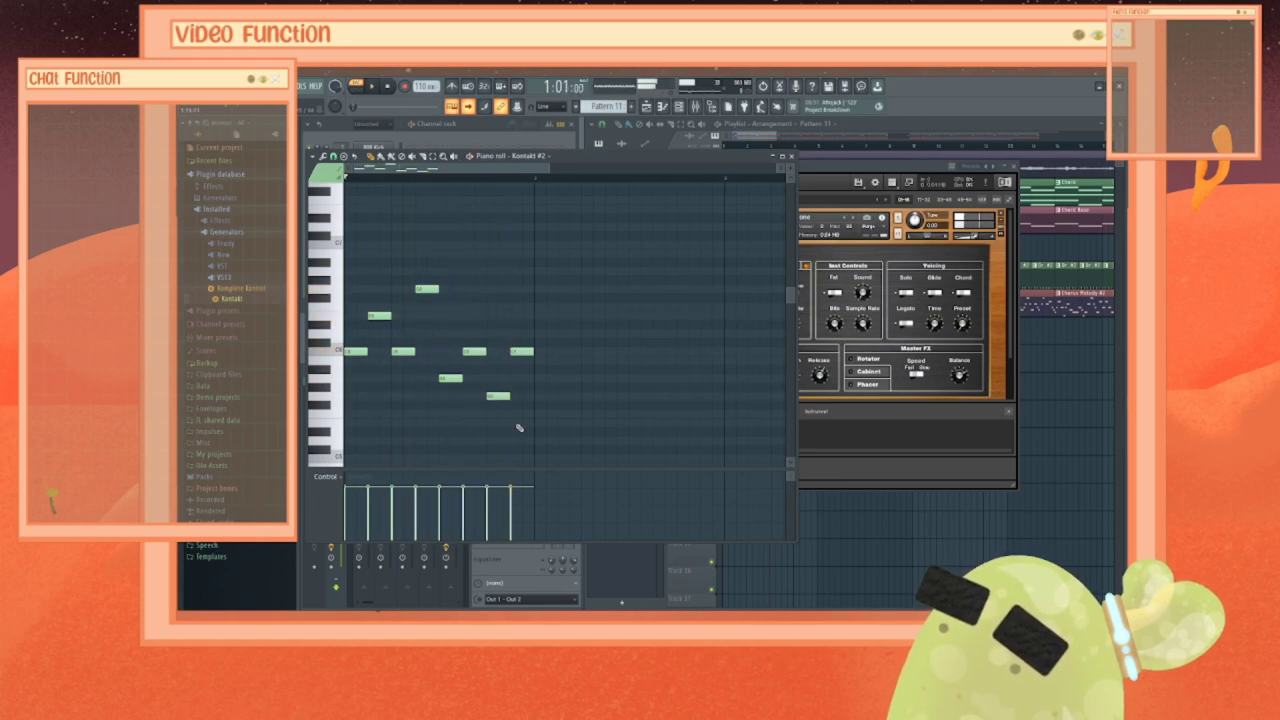
Step: Close the piano roll and Kontakt window, and place one-bar Pattern 11 clips on Track 8 across both chorus sections, bars 27 to 34
{"action": "left_click", "coordinate": [791, 156]}
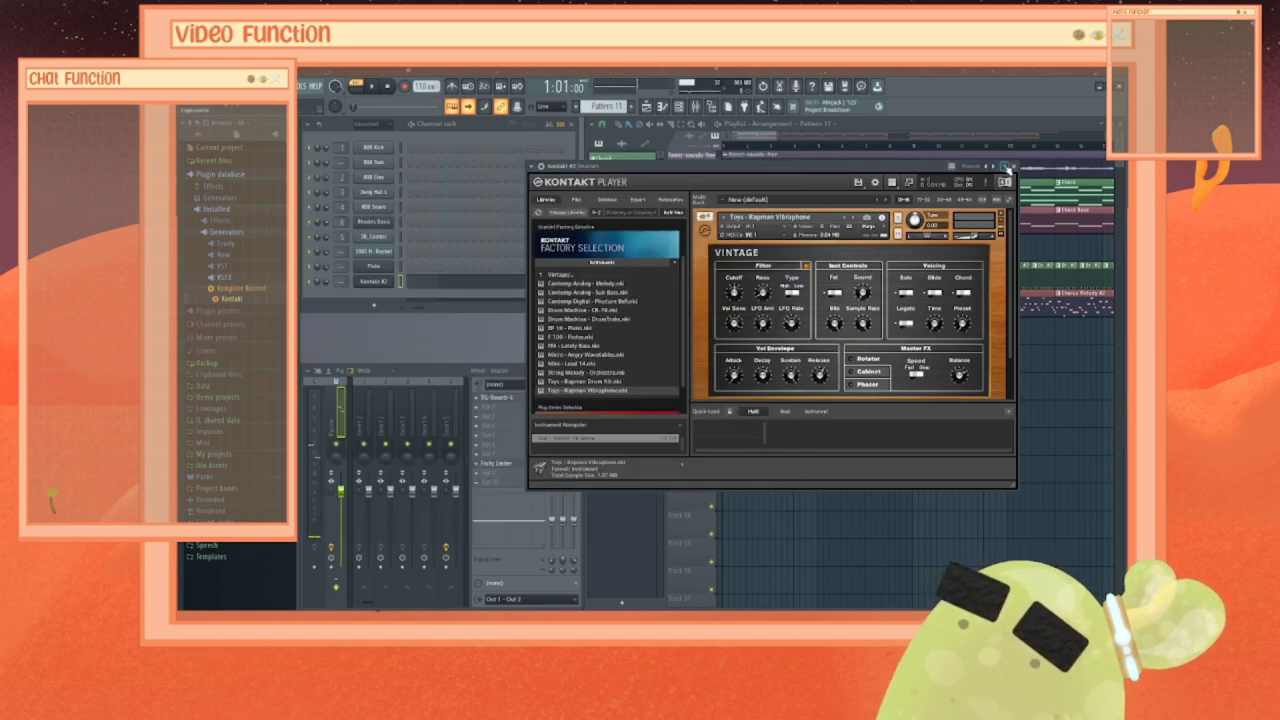
{"action": "left_click", "coordinate": [1008, 167]}
{"action": "scroll", "coordinate": [893, 285], "scroll_direction": "right", "scroll_amount": 10}
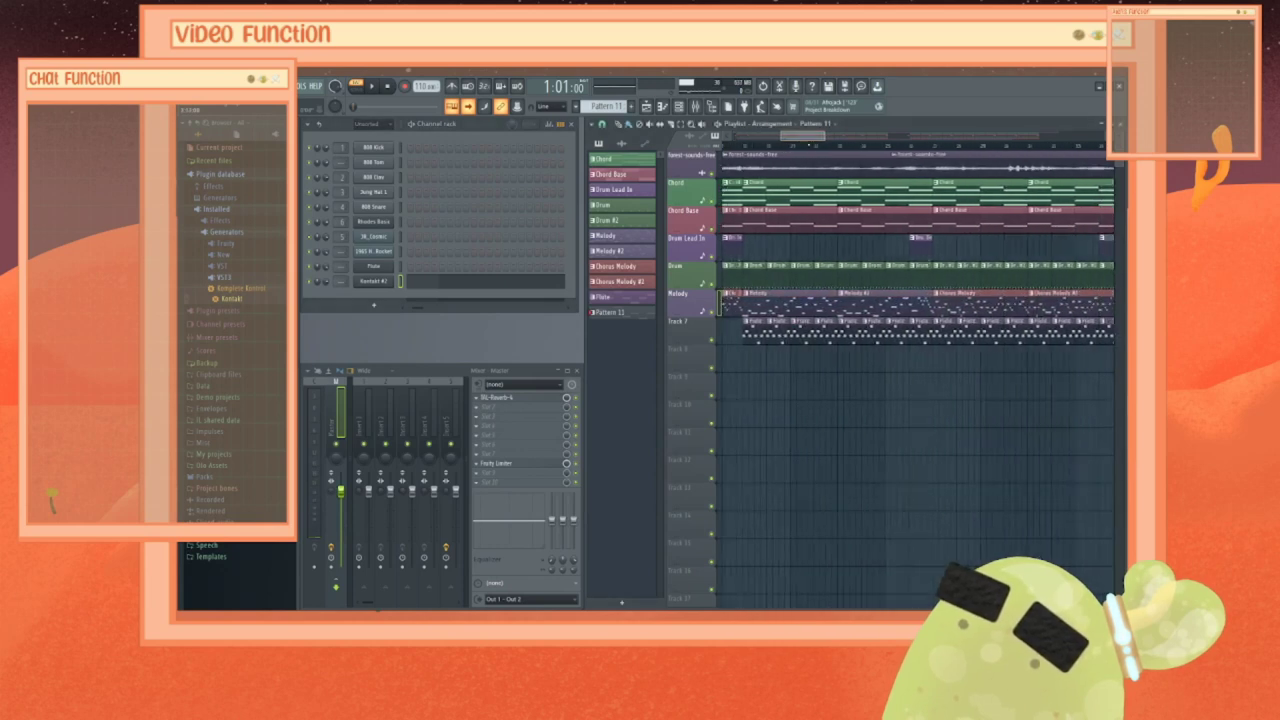
{"action": "left_click", "coordinate": [819, 362]}
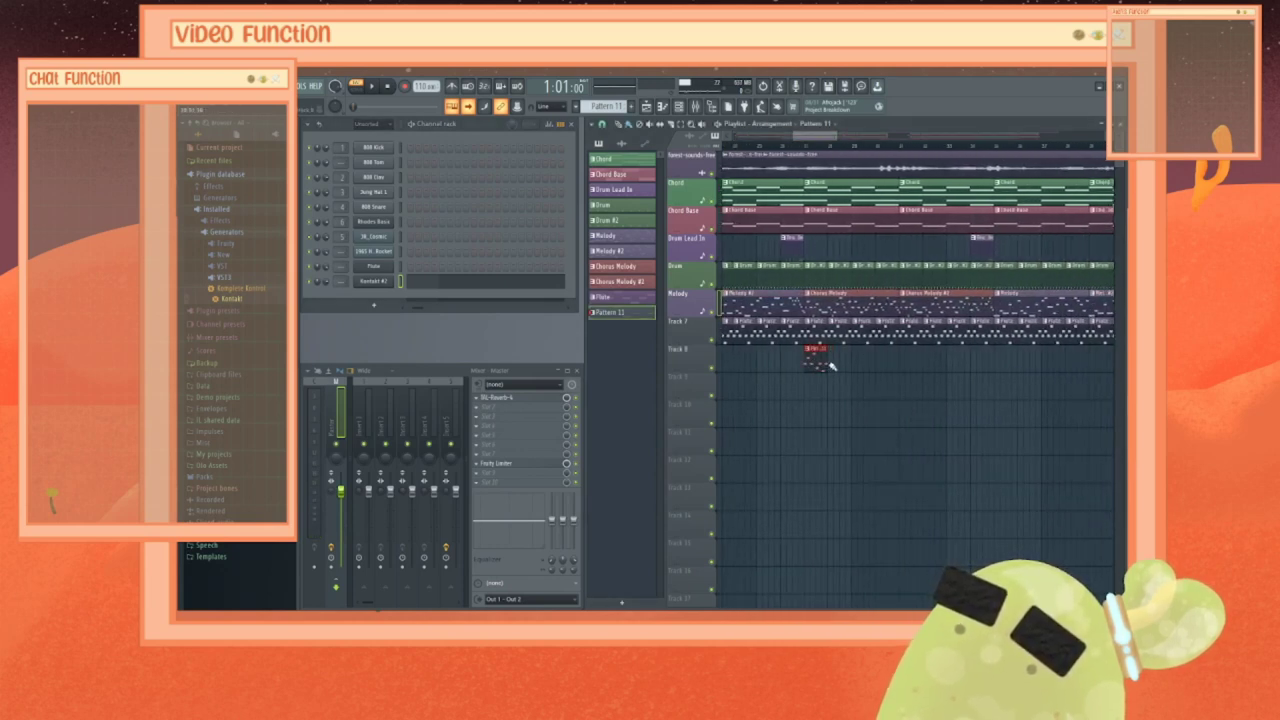
{"action": "left_click_drag", "start_coordinate": [830, 366], "coordinate": [935, 366]}
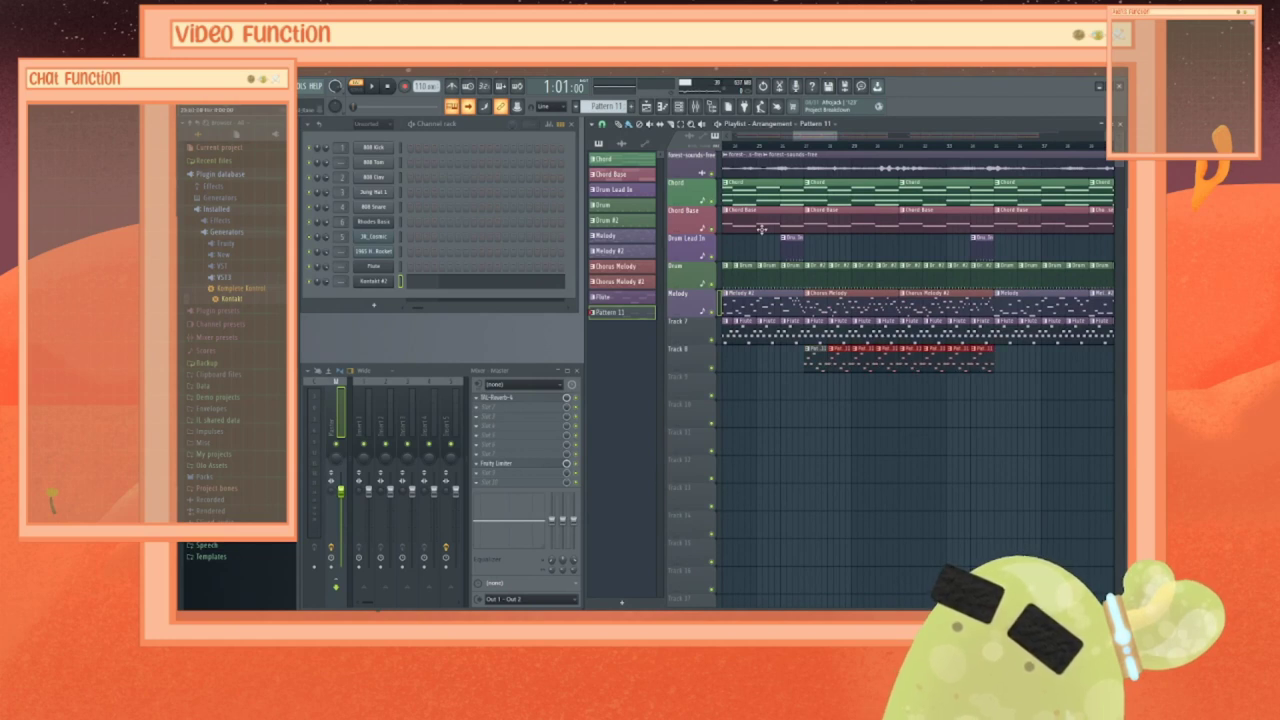
Step: Play the song from bar 27 and again from the end of bar 25 to hear Pattern 11 throughout the chorus
{"action": "left_click", "coordinate": [806, 147]}
{"action": "key", "text": "space"}
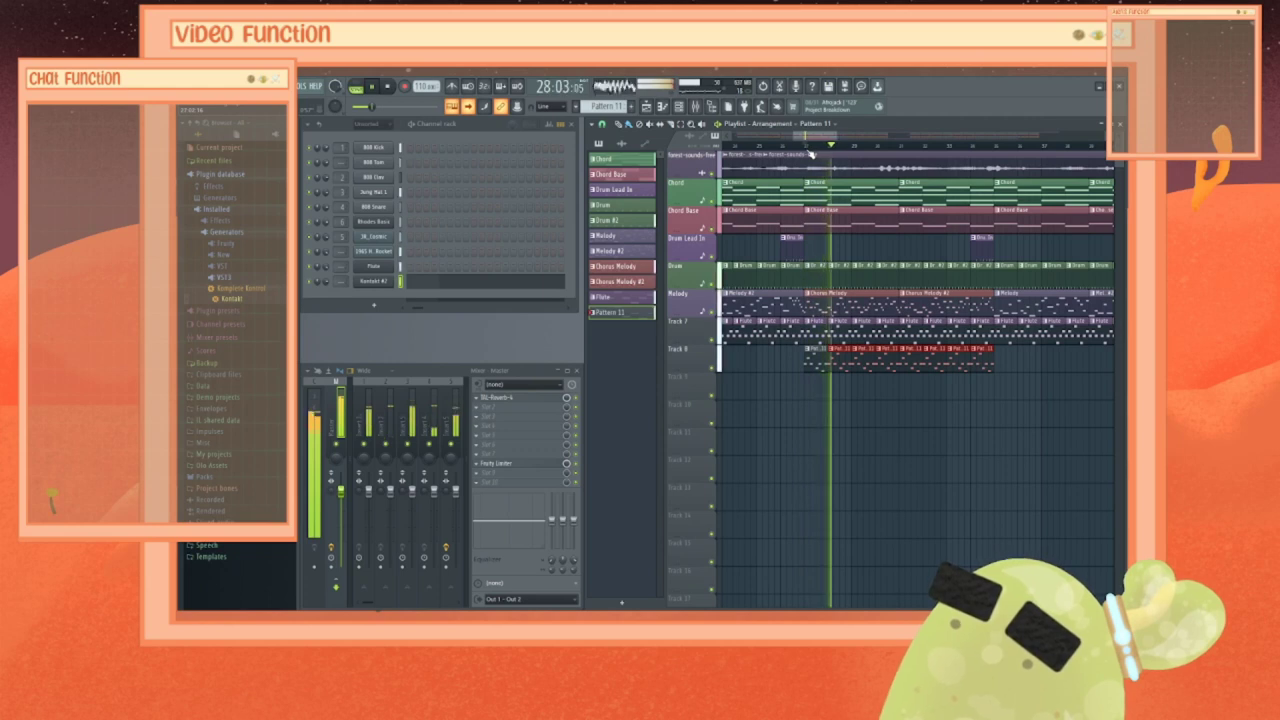
{"action": "key", "text": "space"}
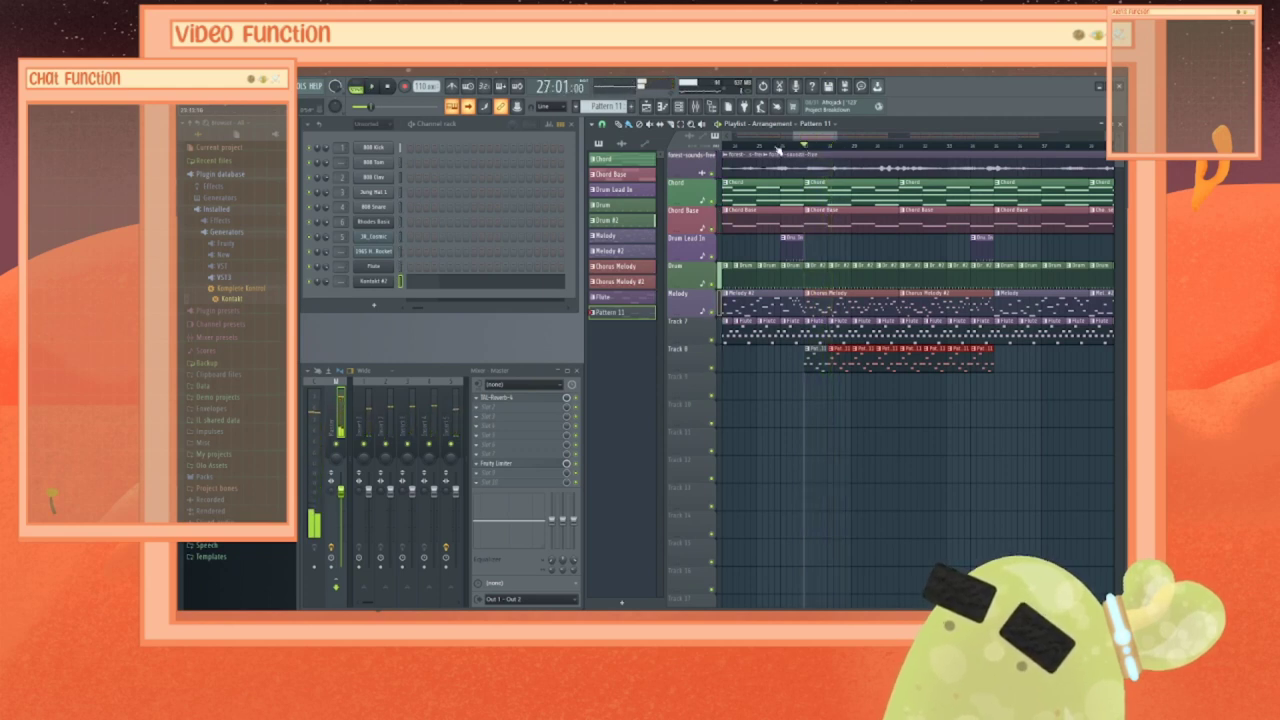
{"action": "left_click", "coordinate": [776, 150]}
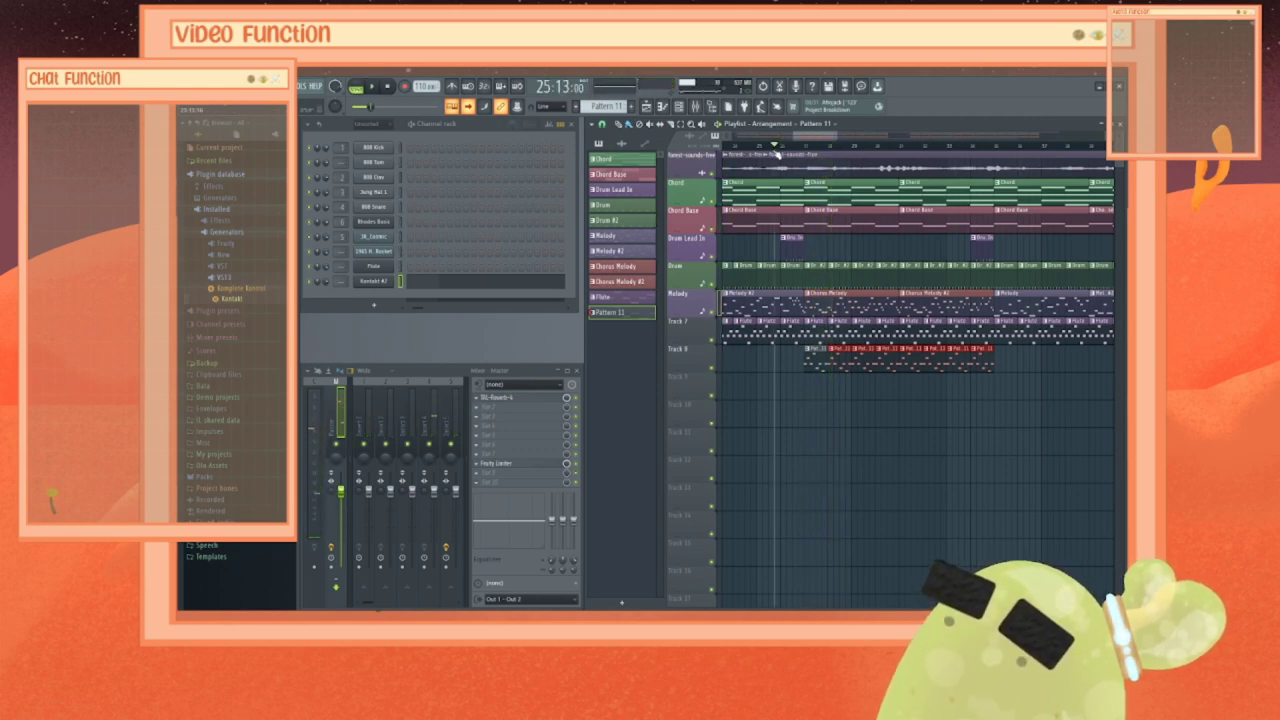
{"action": "key", "text": "space"}
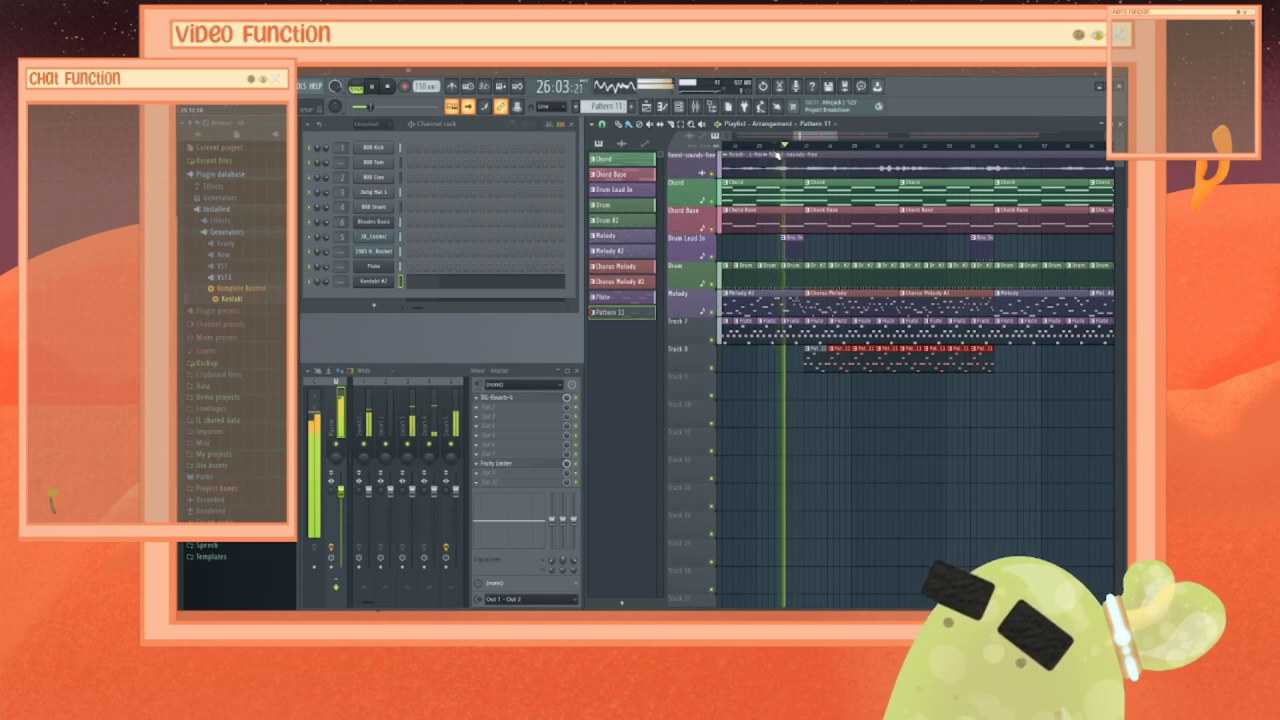
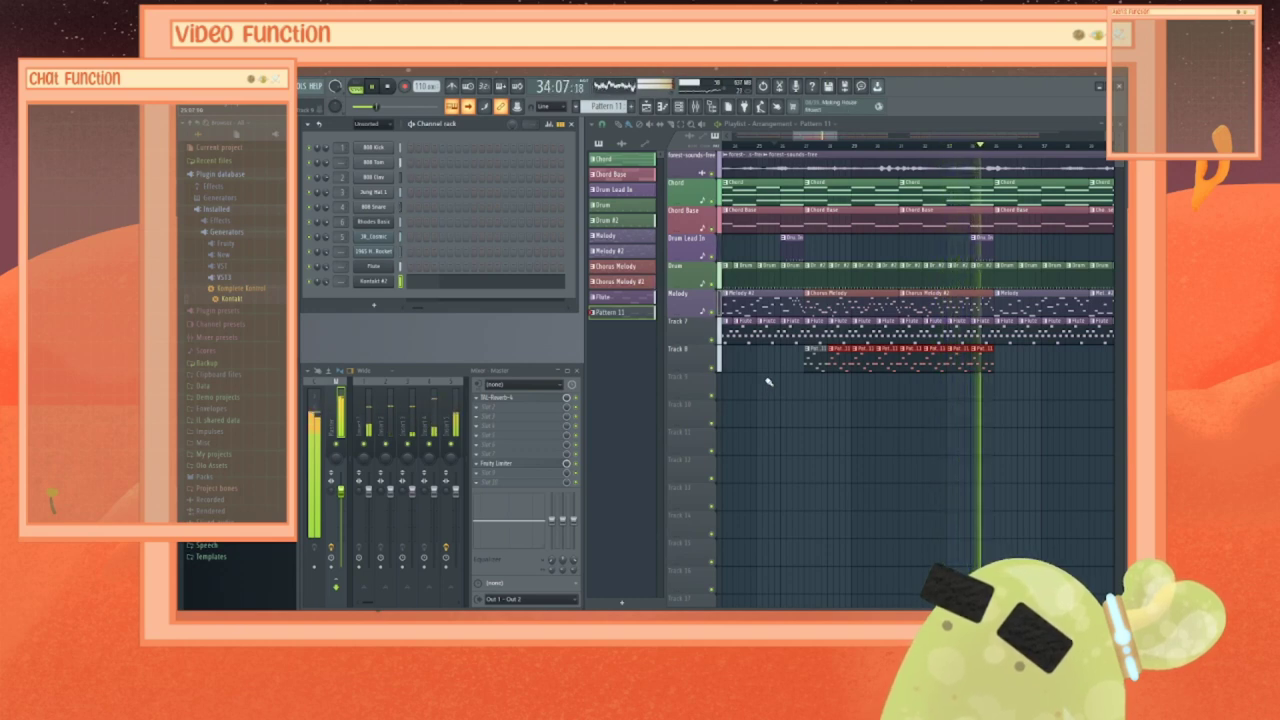
{"action": "key", "text": "space"}
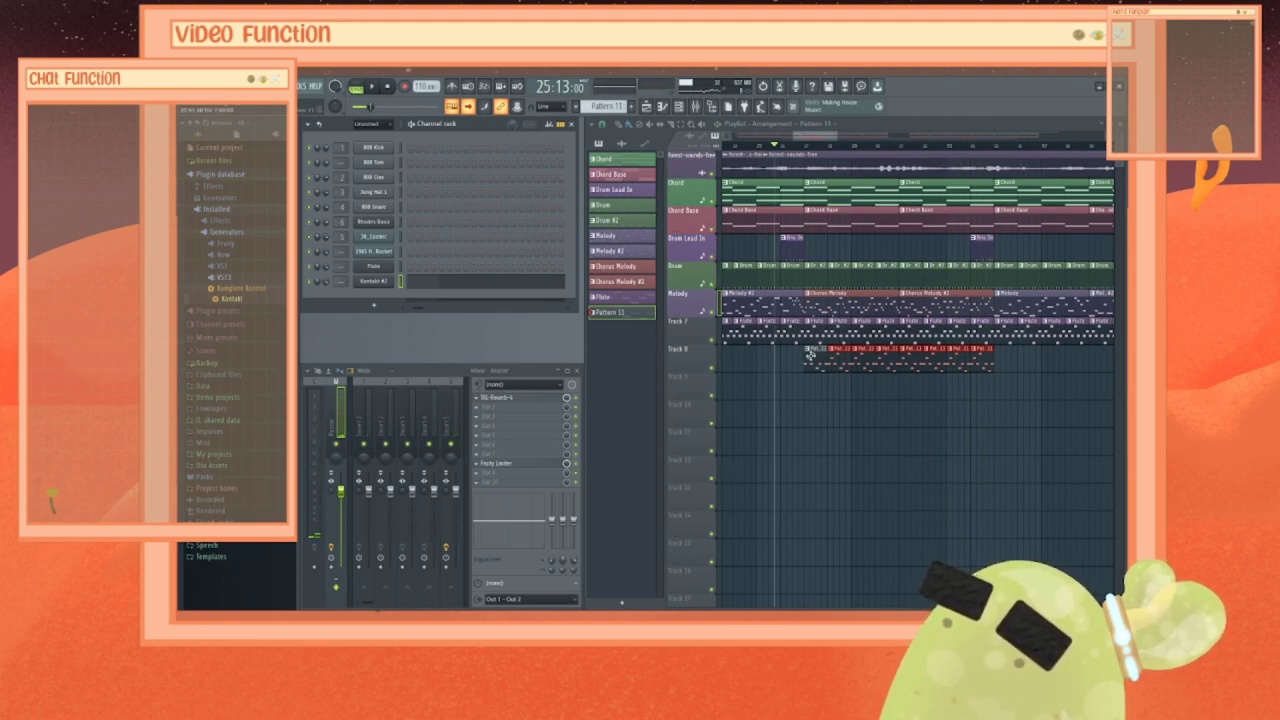
Step: Rename Pattern 11 to Vibraphone and assign it a random color
{"action": "right_click", "coordinate": [612, 314]}
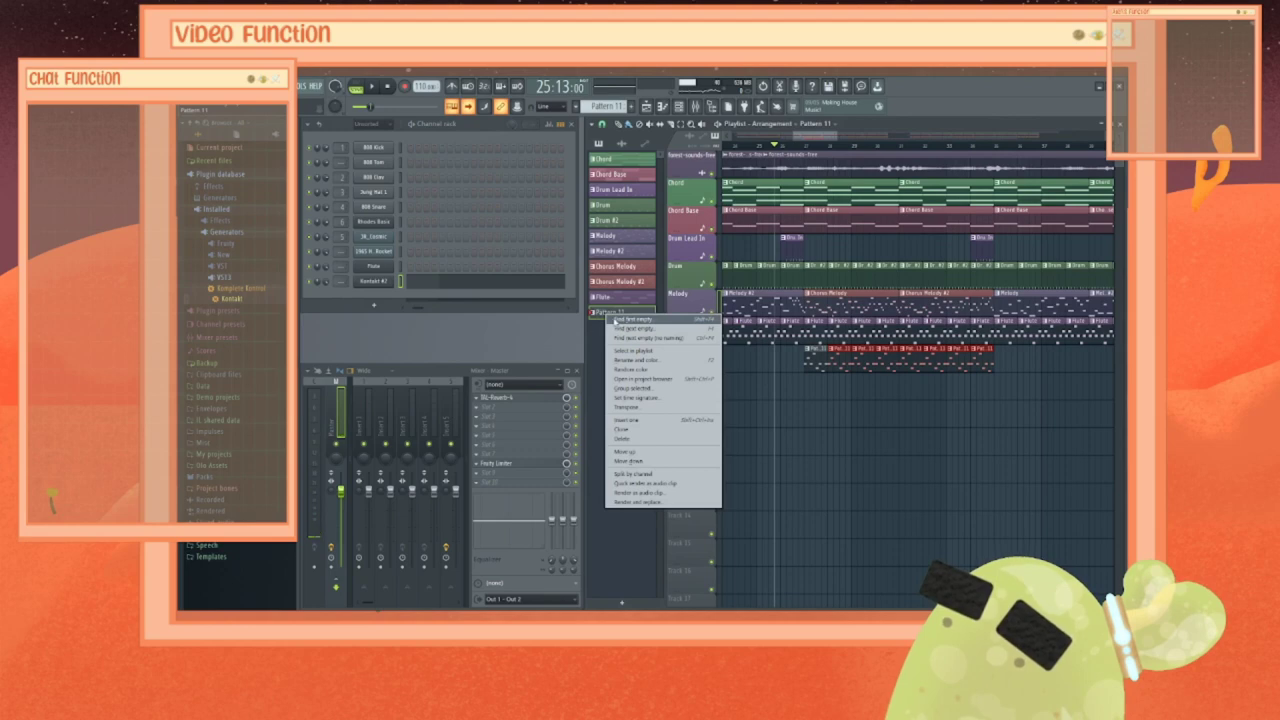
{"action": "left_click", "coordinate": [632, 370]}
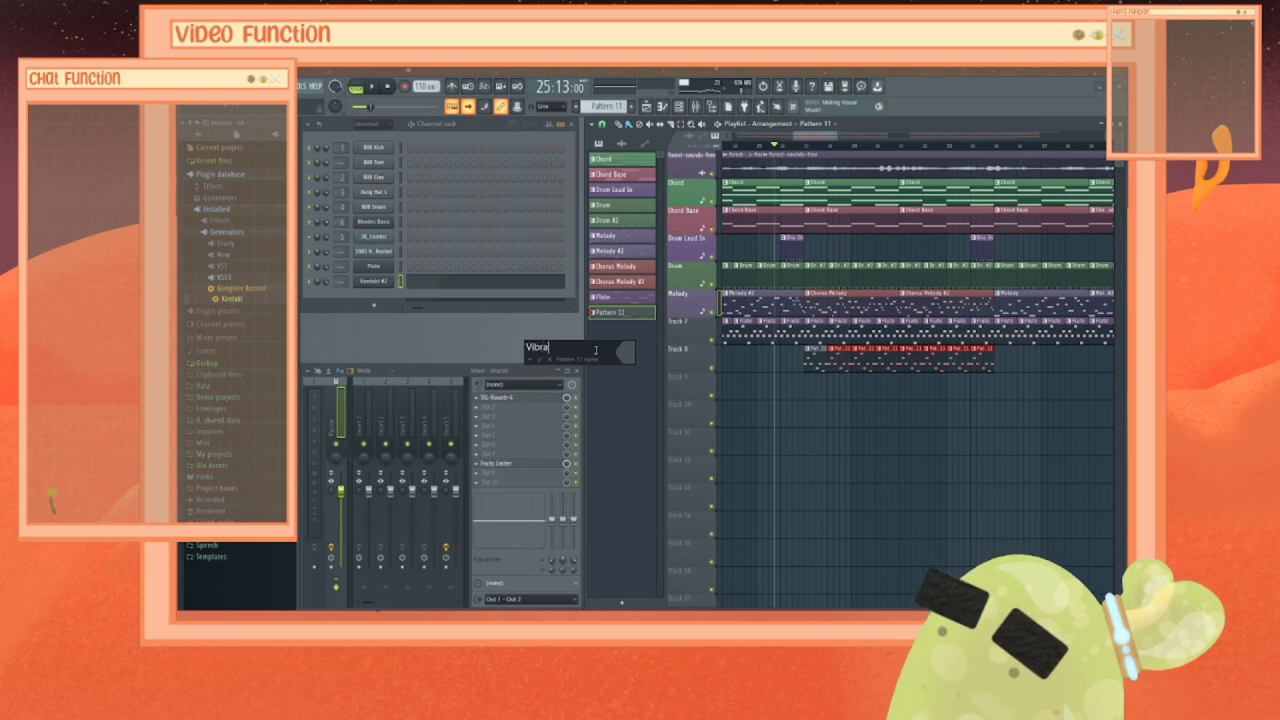
{"action": "key", "text": "Return"}
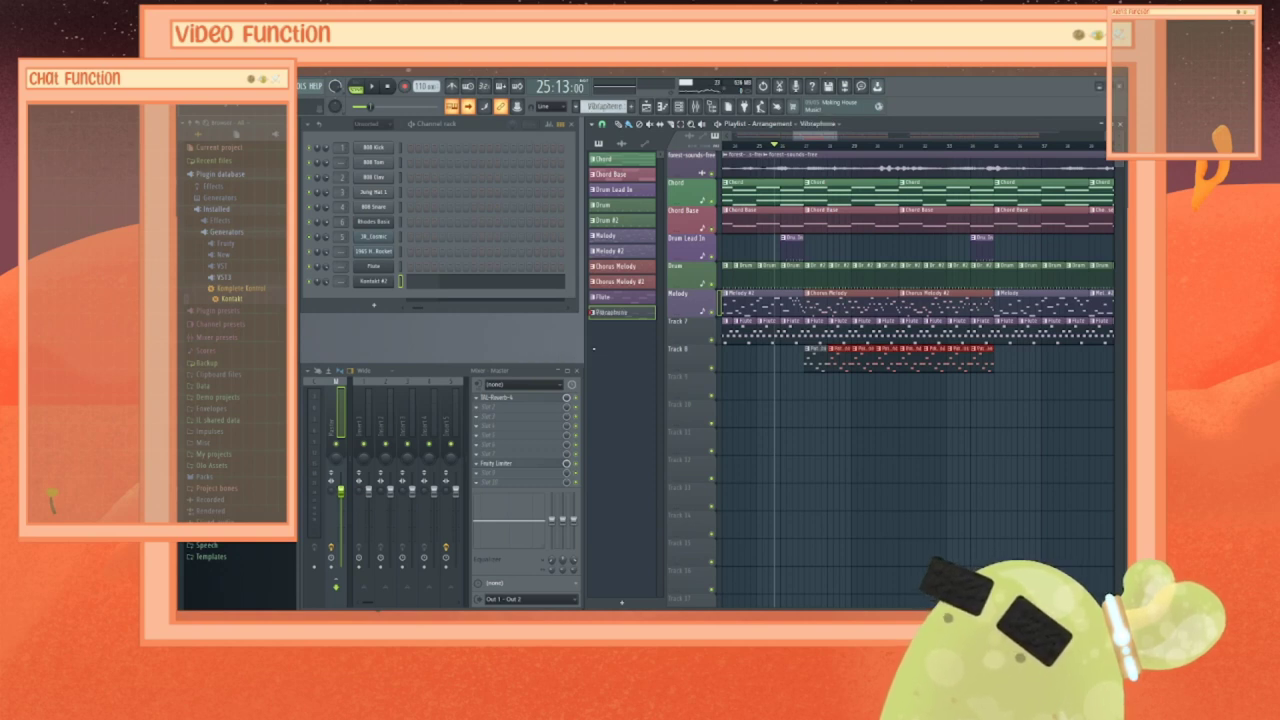
{"action": "right_click", "coordinate": [610, 315]}
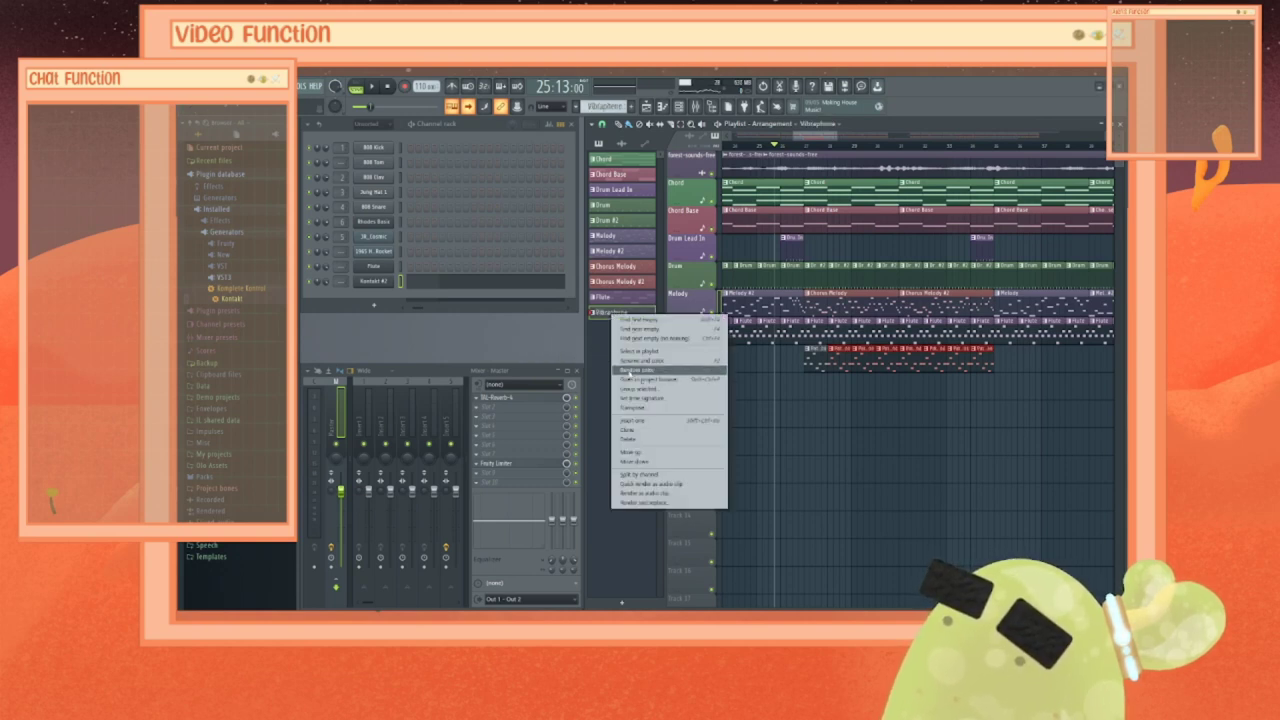
{"action": "left_click", "coordinate": [630, 375]}
Step: Auto-name Track 7 after the Flute clips it contains
{"action": "right_click", "coordinate": [688, 332]}
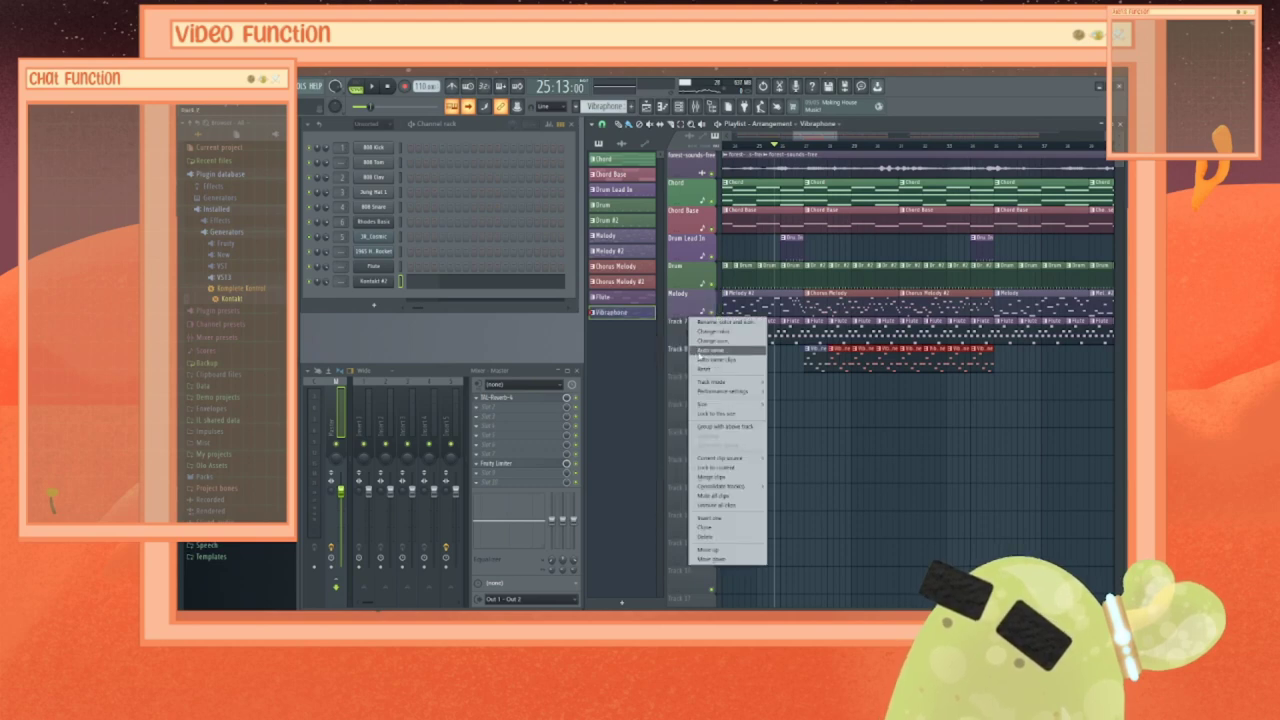
{"action": "left_click", "coordinate": [700, 352]}
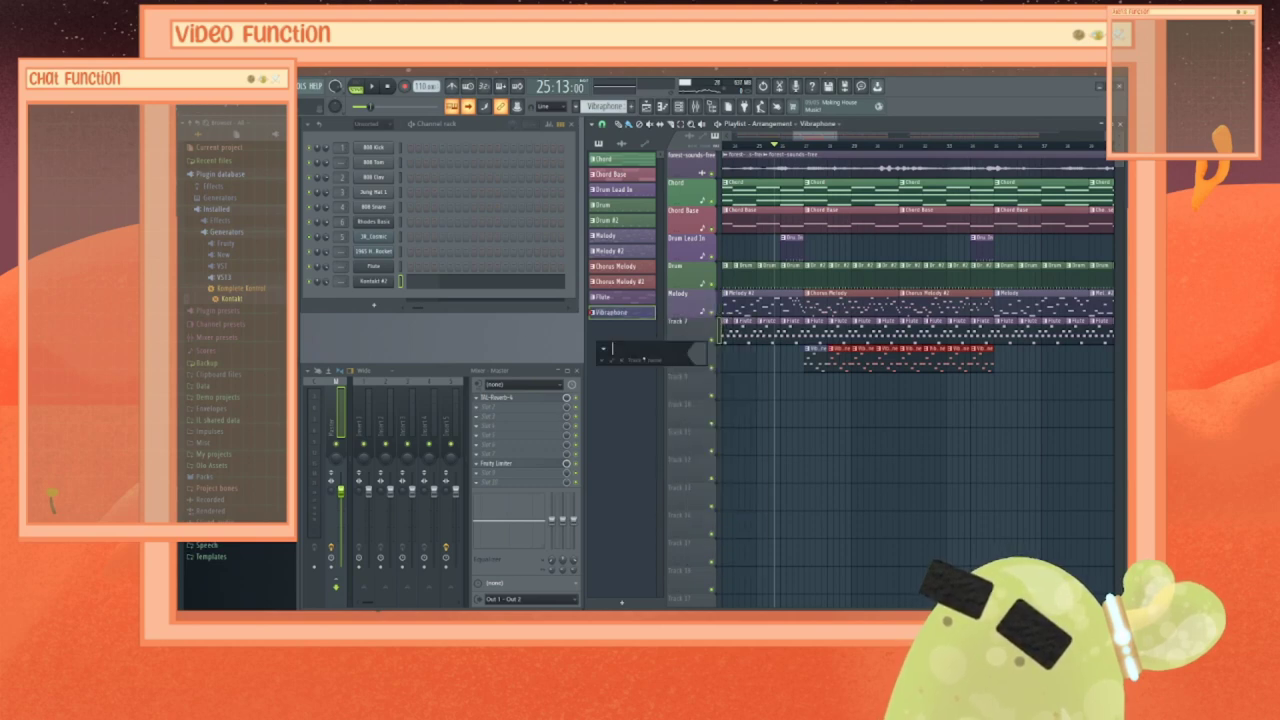
{"action": "key", "text": "Escape"}
{"action": "right_click", "coordinate": [689, 320]}
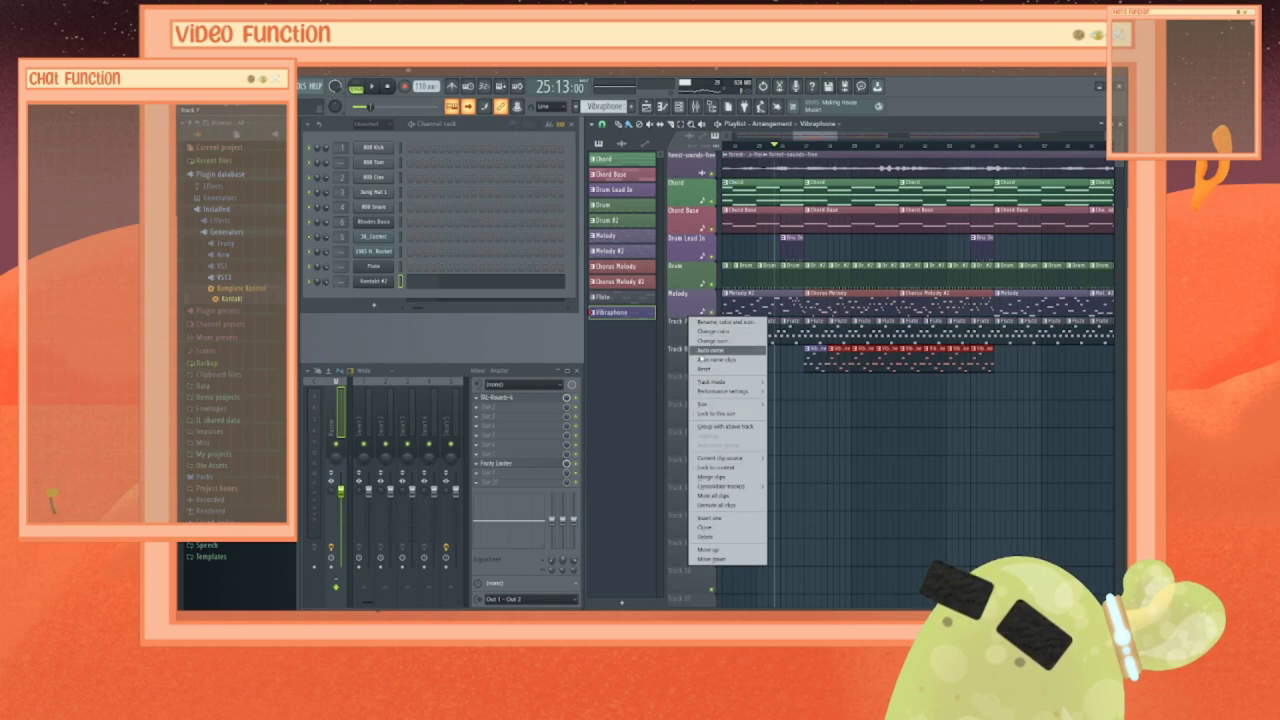
{"action": "left_click", "coordinate": [700, 352]}
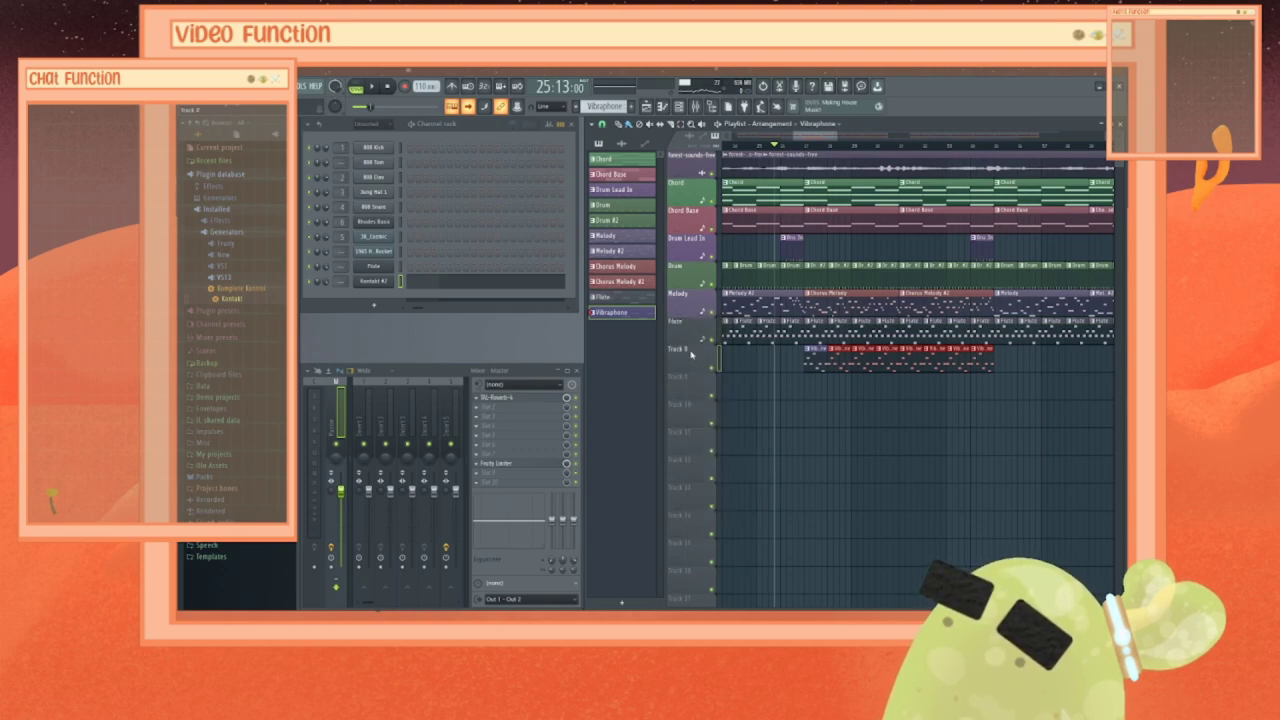
Step: Assign the Flute pattern a random color, and auto-name the Flute track and Track 8 to match their clips
{"action": "right_click", "coordinate": [626, 299]}
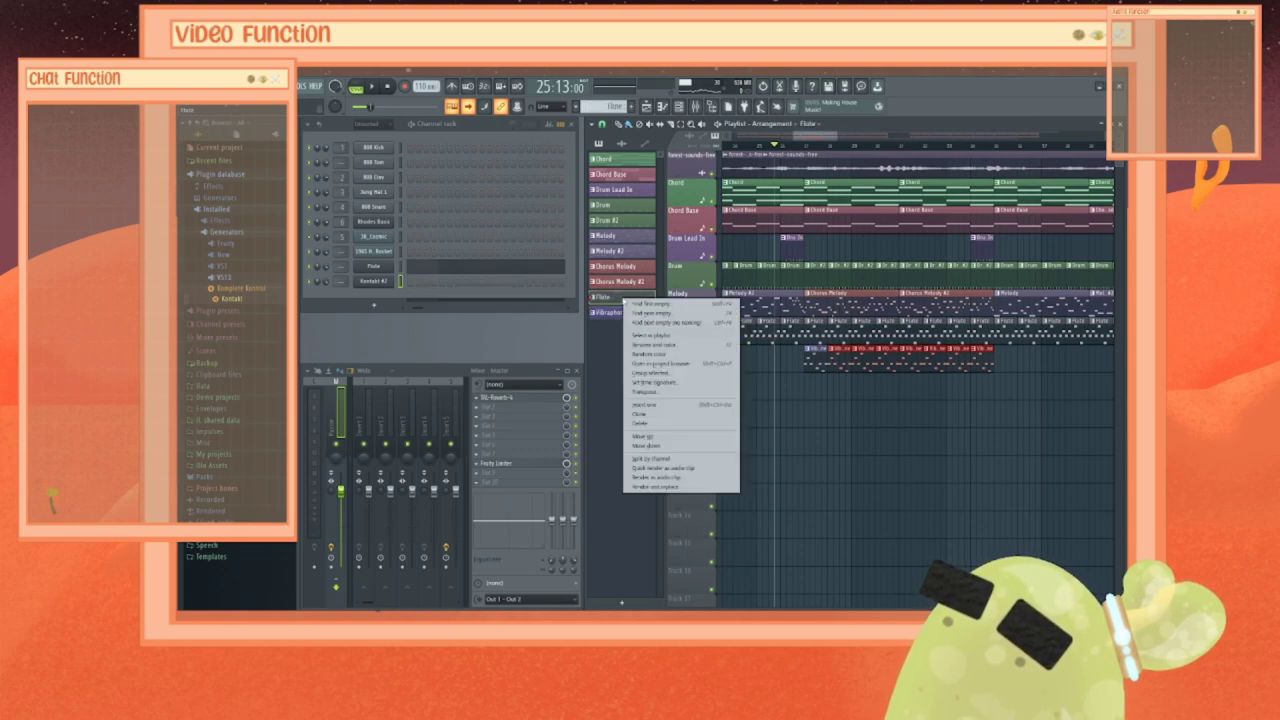
{"action": "left_click", "coordinate": [667, 364]}
{"action": "right_click", "coordinate": [689, 336]}
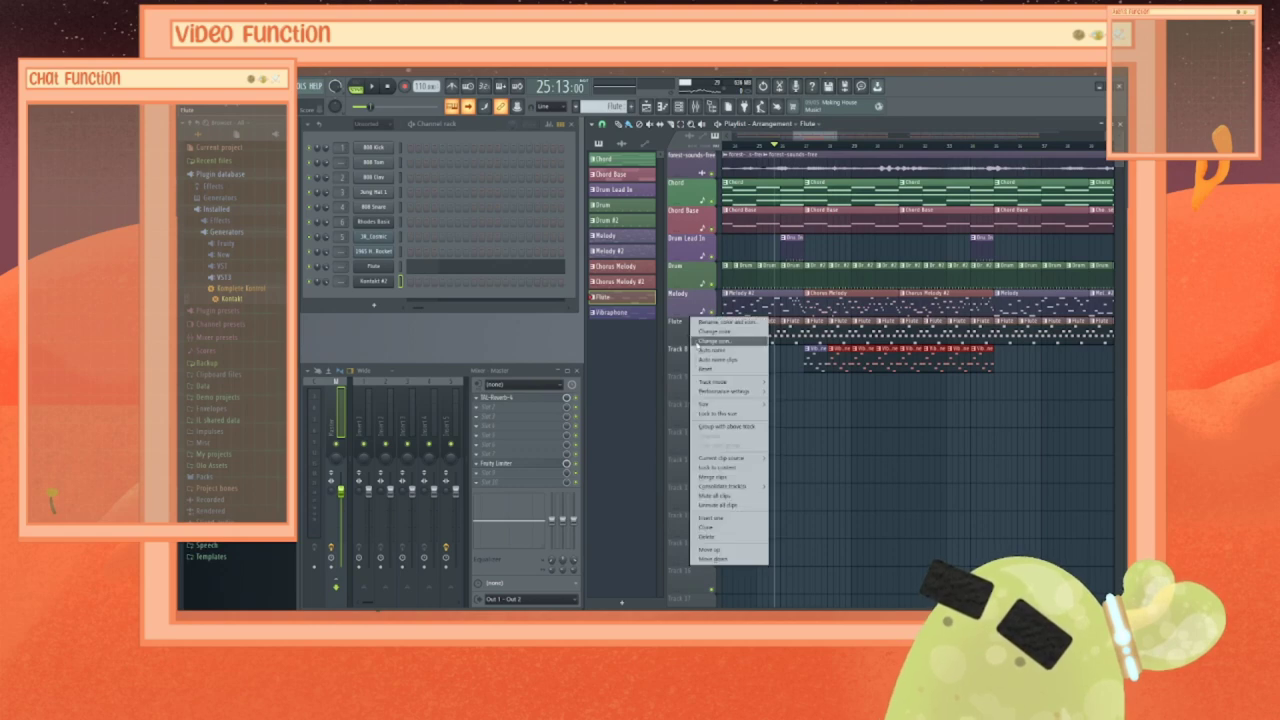
{"action": "left_click", "coordinate": [691, 369]}
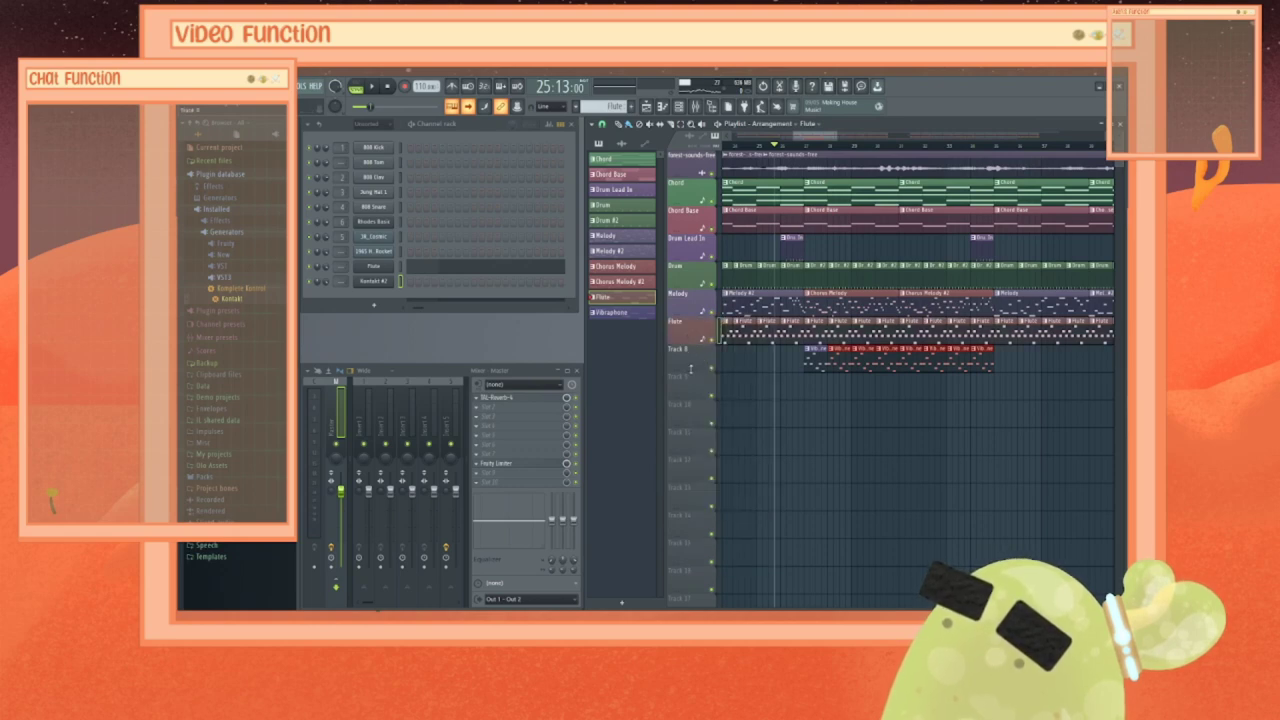
{"action": "right_click", "coordinate": [687, 366]}
{"action": "left_click", "coordinate": [700, 379]}
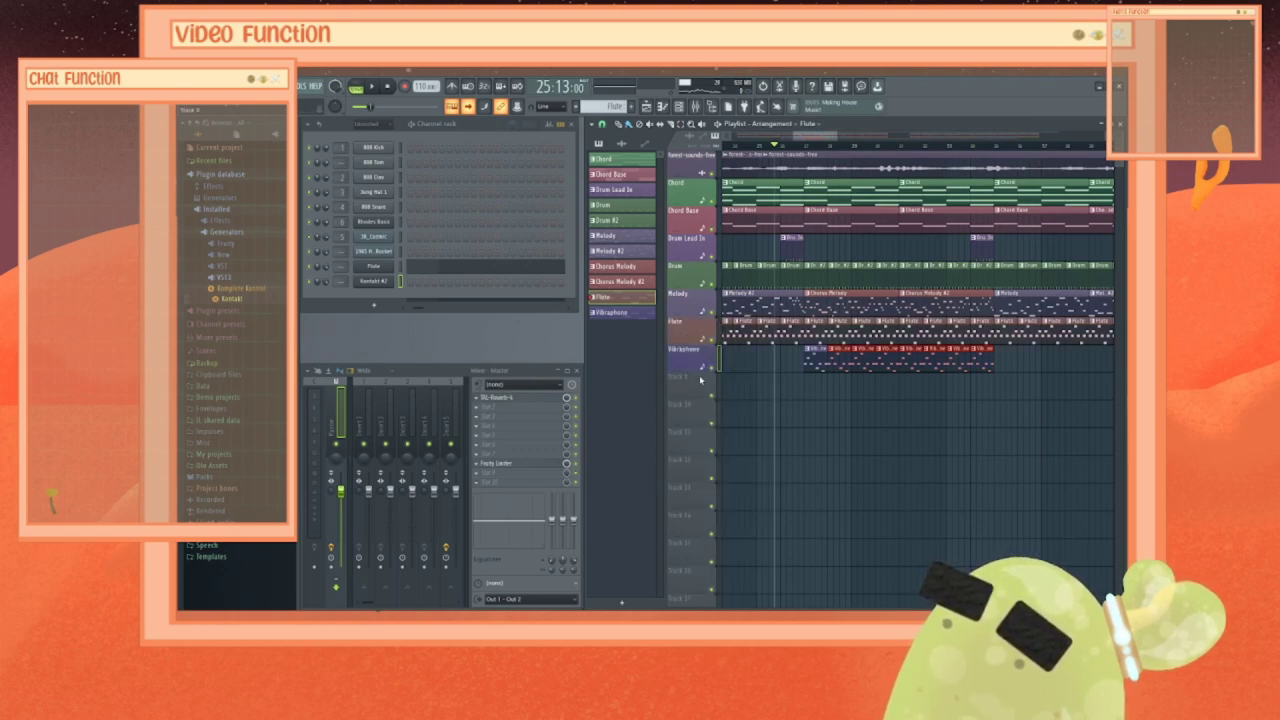
Step: Replay the song from just before the chorus to judge how the vibraphone sits with the other tracks
{"action": "key", "text": "space"}
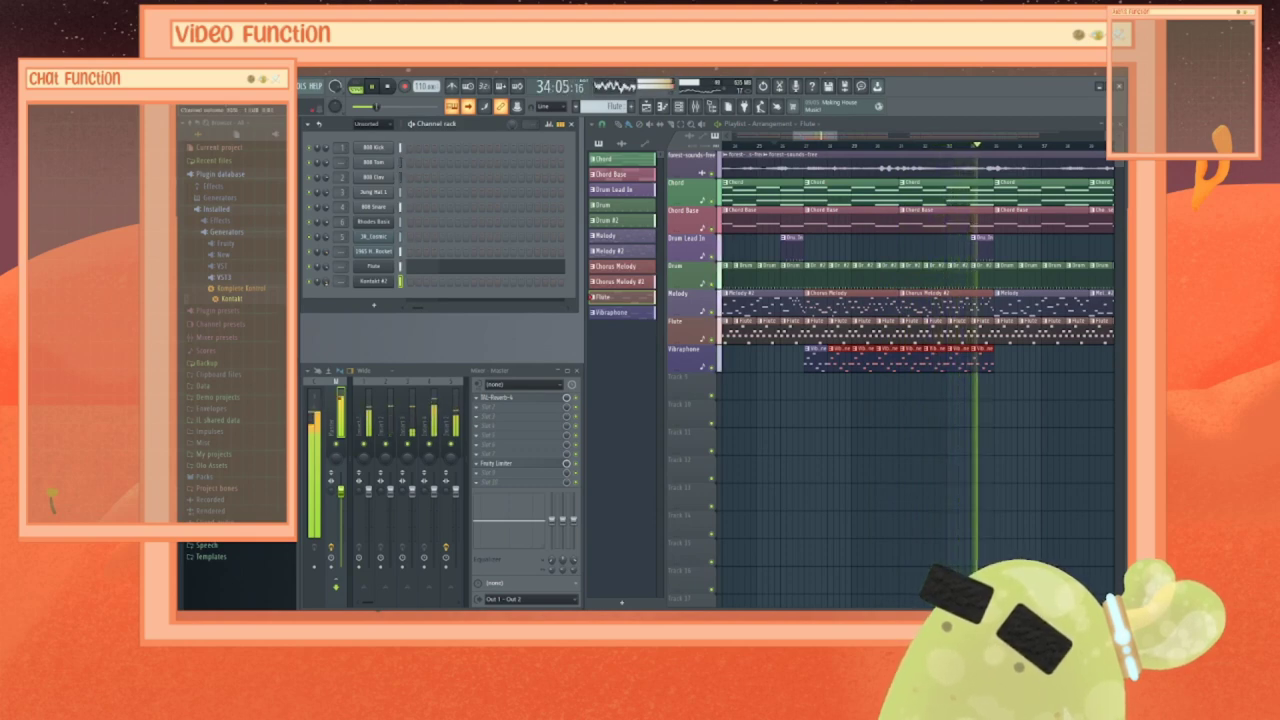
{"action": "key", "text": "space"}
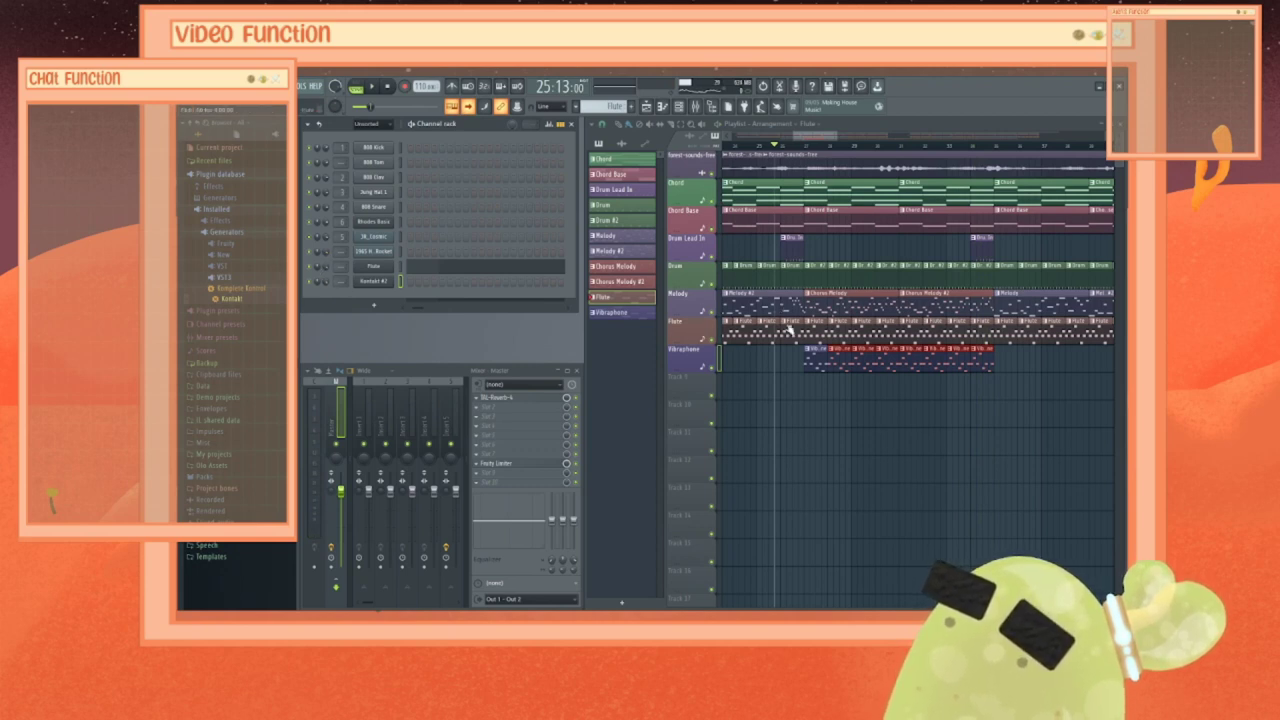
{"action": "key", "text": "space"}
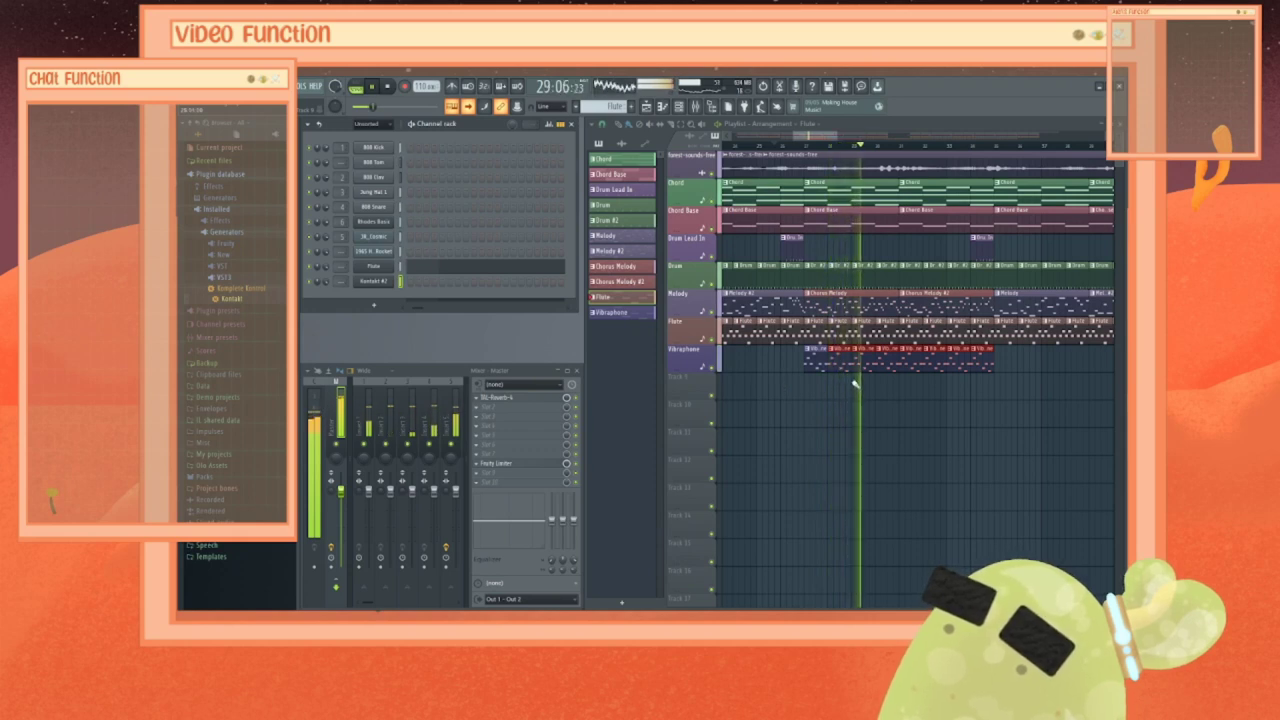
{"action": "key", "text": "space"}
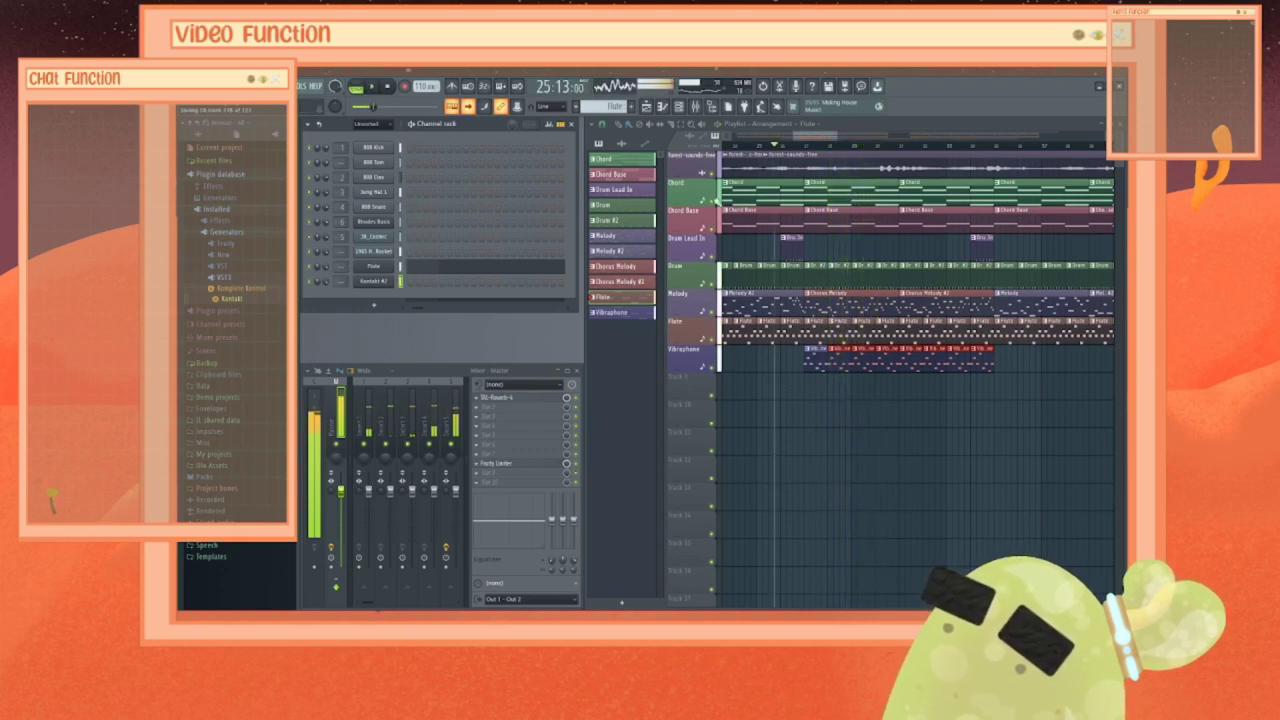
{"action": "left_click_drag", "start_coordinate": [811, 136], "coordinate": [858, 145]}
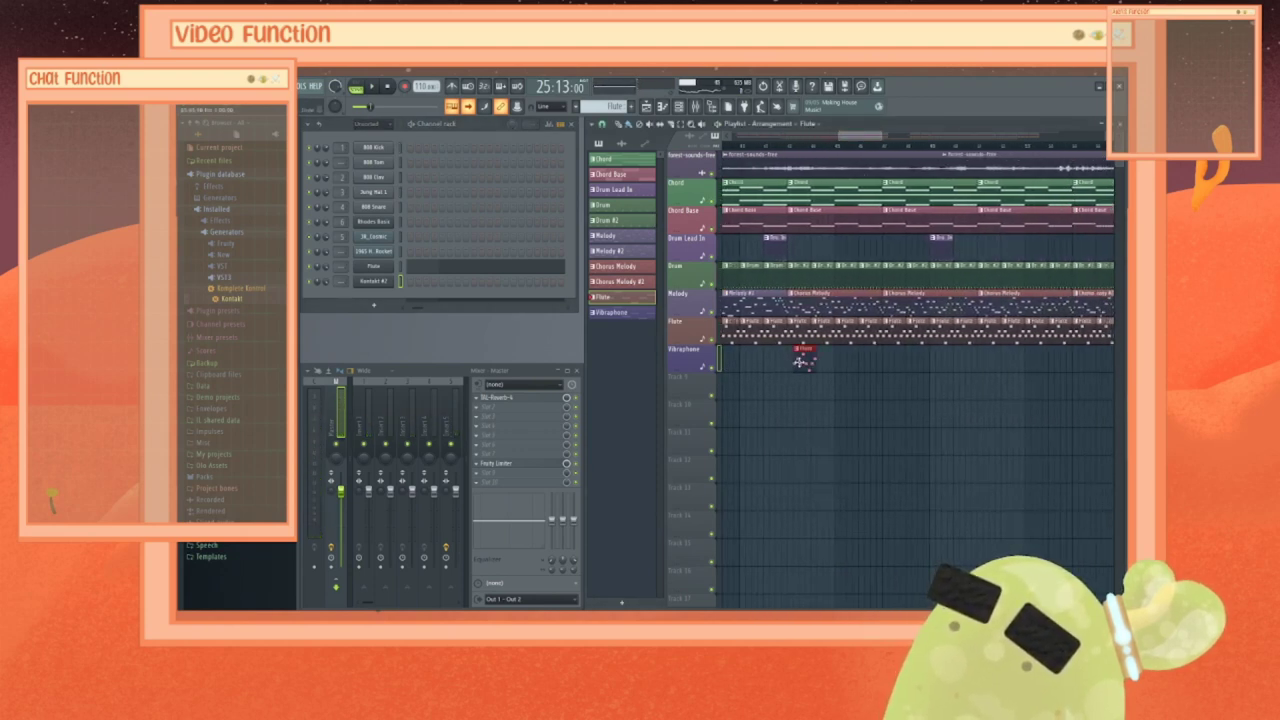
{"action": "left_click_drag", "start_coordinate": [815, 362], "coordinate": [892, 366]}
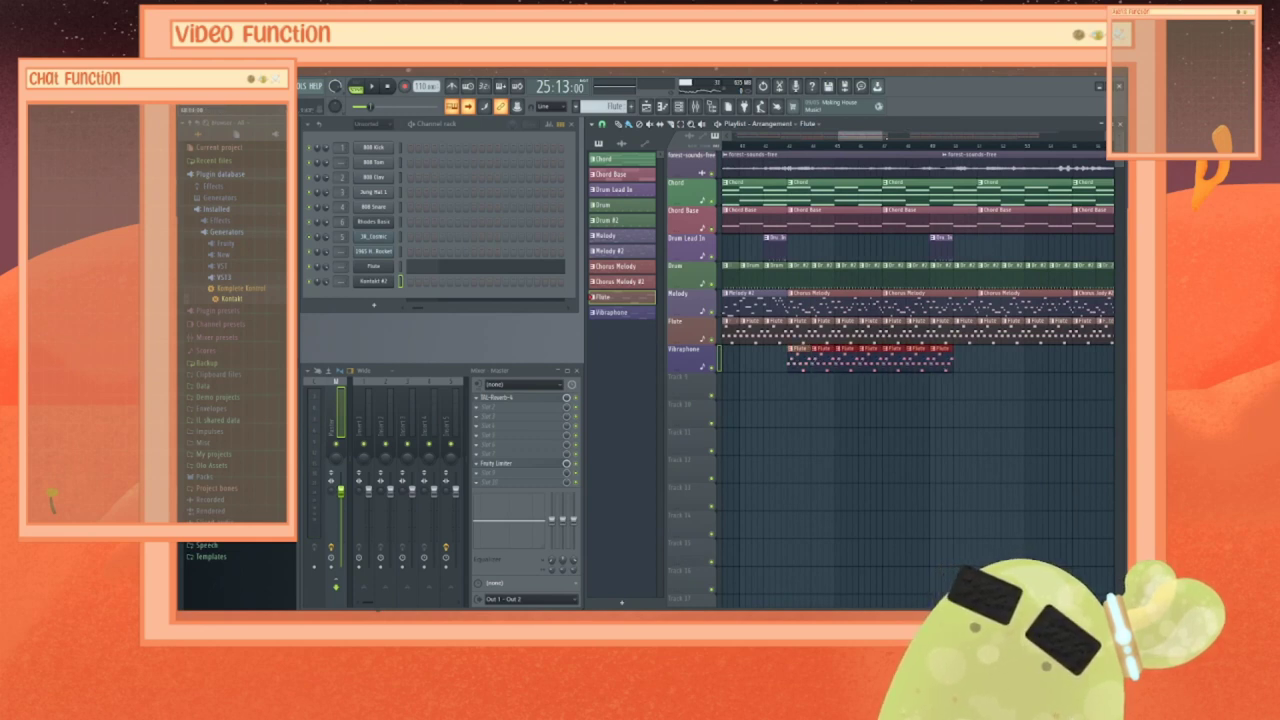
{"action": "mouse_move", "coordinate": [868, 136]}
{"action": "left_mouse_down"}
{"action": "mouse_move", "coordinate": [891, 136]}
{"action": "mouse_move", "coordinate": [875, 137]}
{"action": "left_mouse_up"}
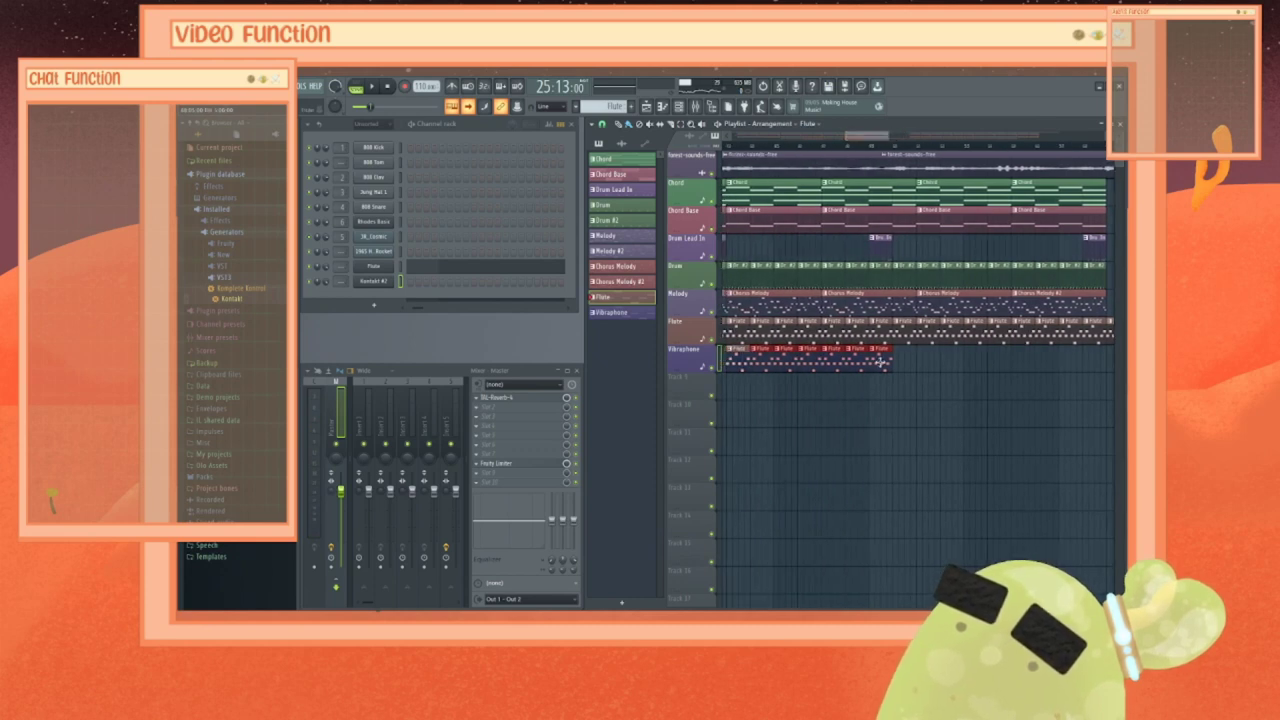
{"action": "mouse_move", "coordinate": [898, 365]}
{"action": "left_mouse_down"}
{"action": "mouse_move", "coordinate": [1050, 362]}
{"action": "mouse_move", "coordinate": [757, 375]}
{"action": "mouse_move", "coordinate": [785, 367]}
{"action": "left_mouse_up"}
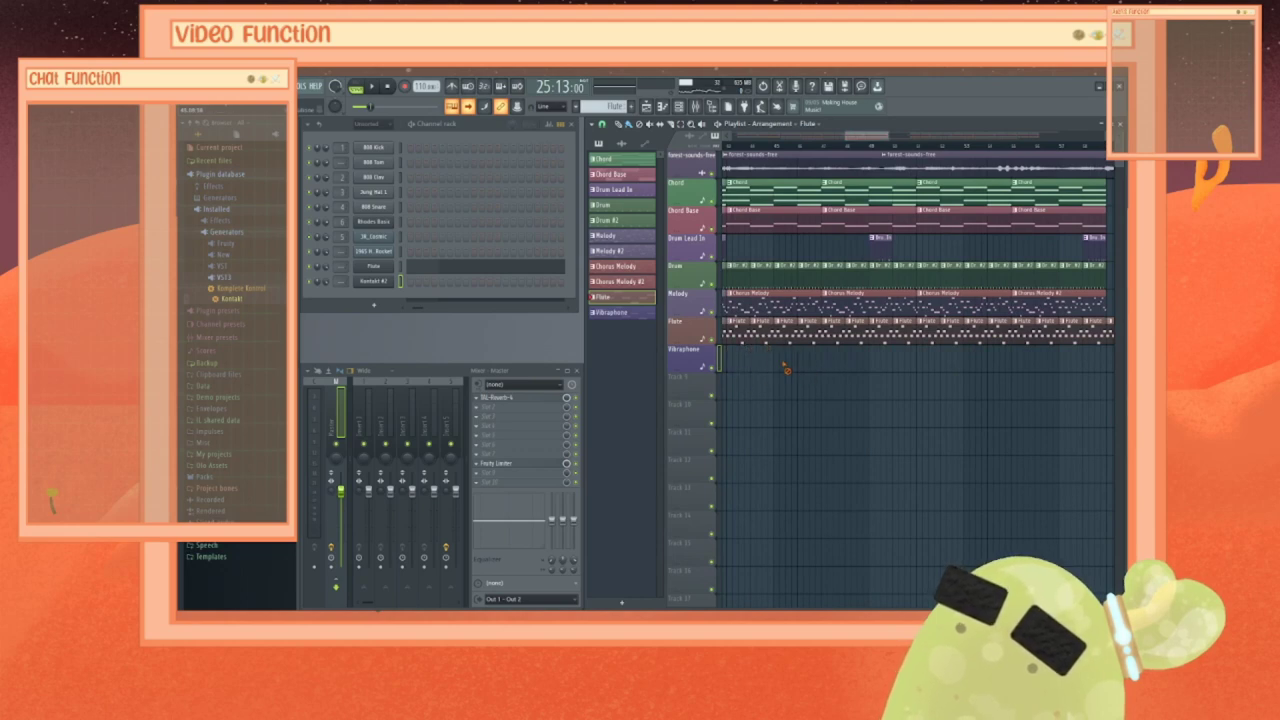
Step: Pick the Vibraphone pattern and paint its clips on the Vibraphone track through the next choruses, up to the break without drums
{"action": "mouse_move", "coordinate": [869, 136]}
{"action": "left_mouse_down"}
{"action": "mouse_move", "coordinate": [815, 136]}
{"action": "mouse_move", "coordinate": [857, 136]}
{"action": "left_mouse_up"}
{"action": "left_click", "coordinate": [947, 359]}
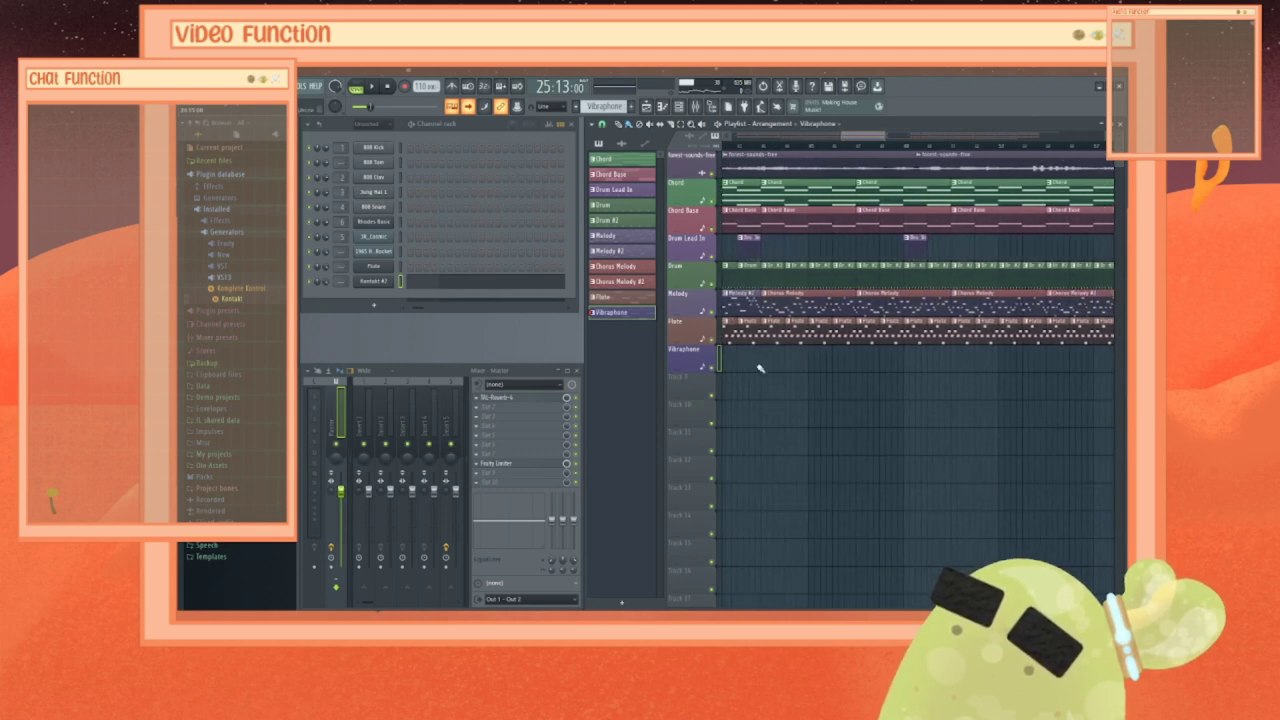
{"action": "left_click_drag", "start_coordinate": [764, 366], "coordinate": [1076, 352]}
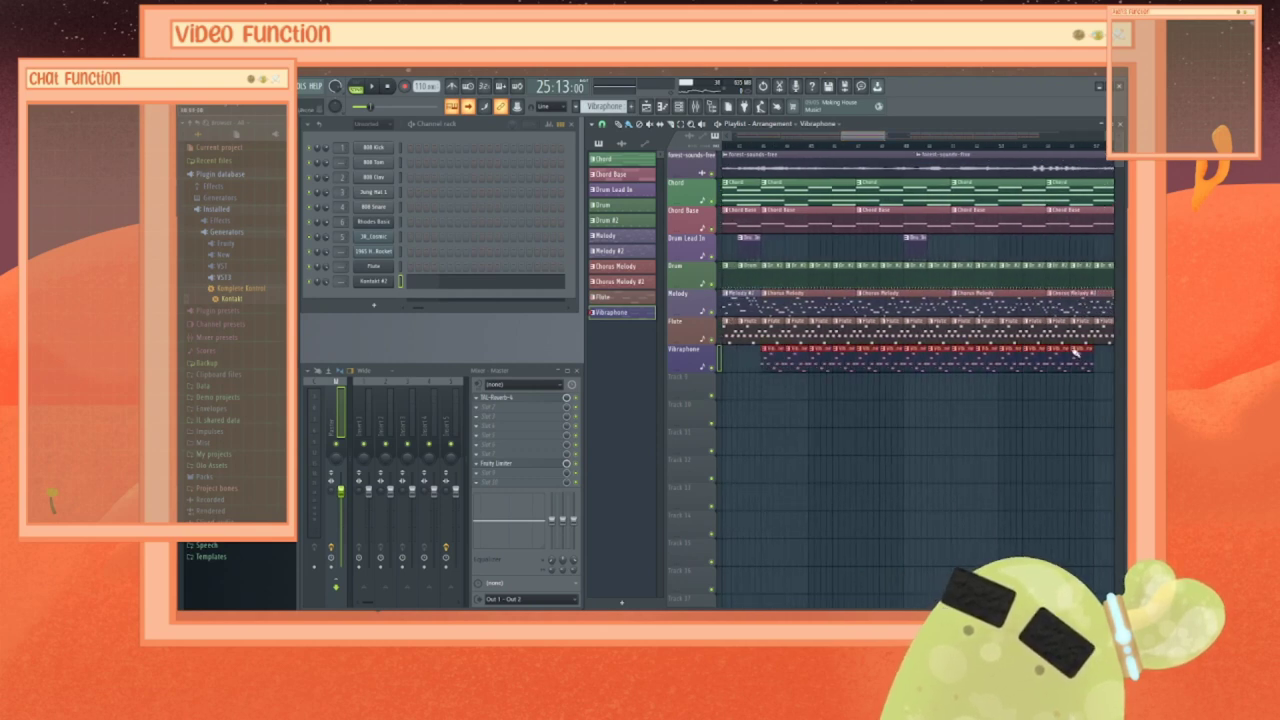
{"action": "left_click_drag", "start_coordinate": [858, 134], "coordinate": [886, 148]}
{"action": "left_click_drag", "start_coordinate": [825, 362], "coordinate": [857, 362]}
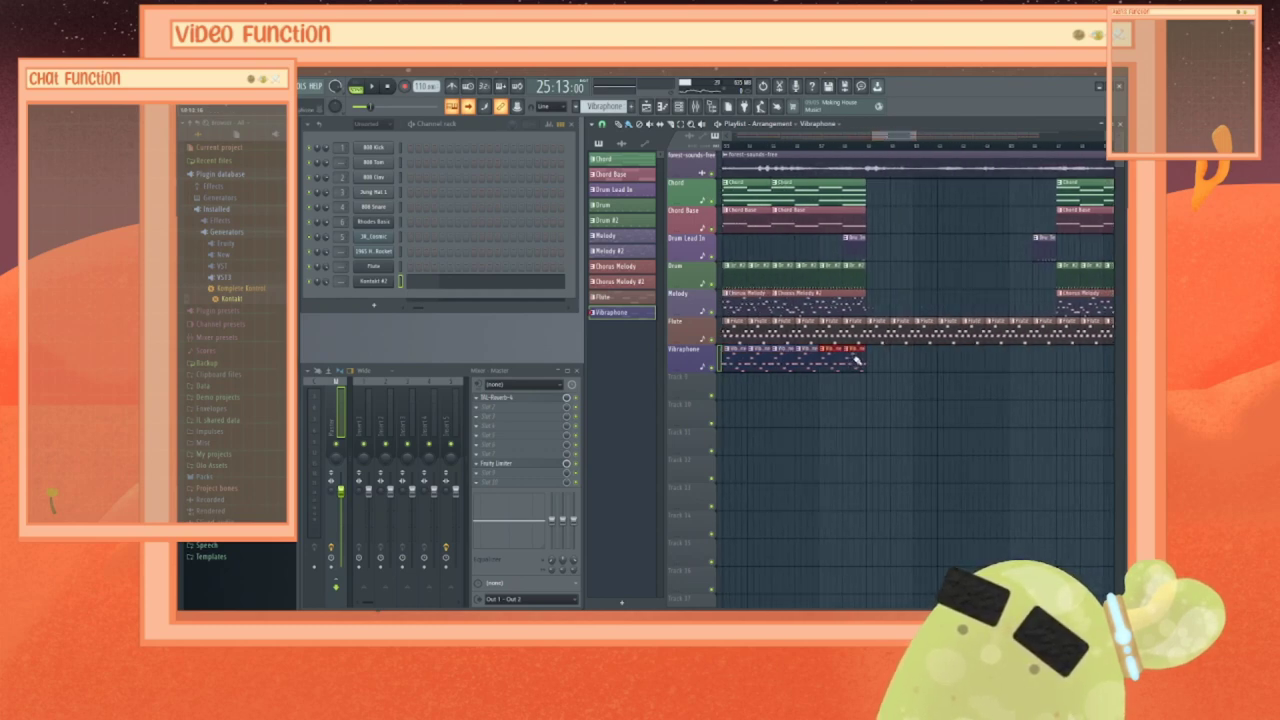
Step: Fill the drumless break from bar 59 with Vibraphone clips and play it back from there
{"action": "left_click_drag", "start_coordinate": [894, 135], "coordinate": [902, 136]}
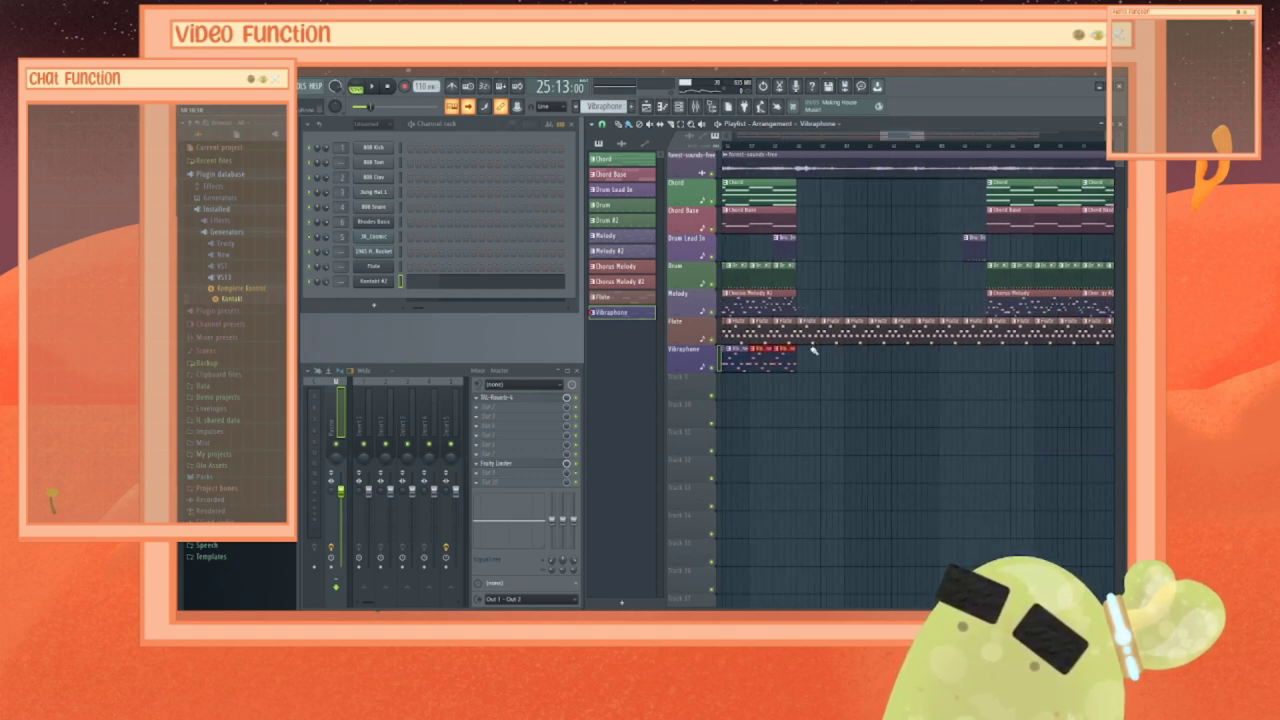
{"action": "left_click_drag", "start_coordinate": [800, 362], "coordinate": [967, 357]}
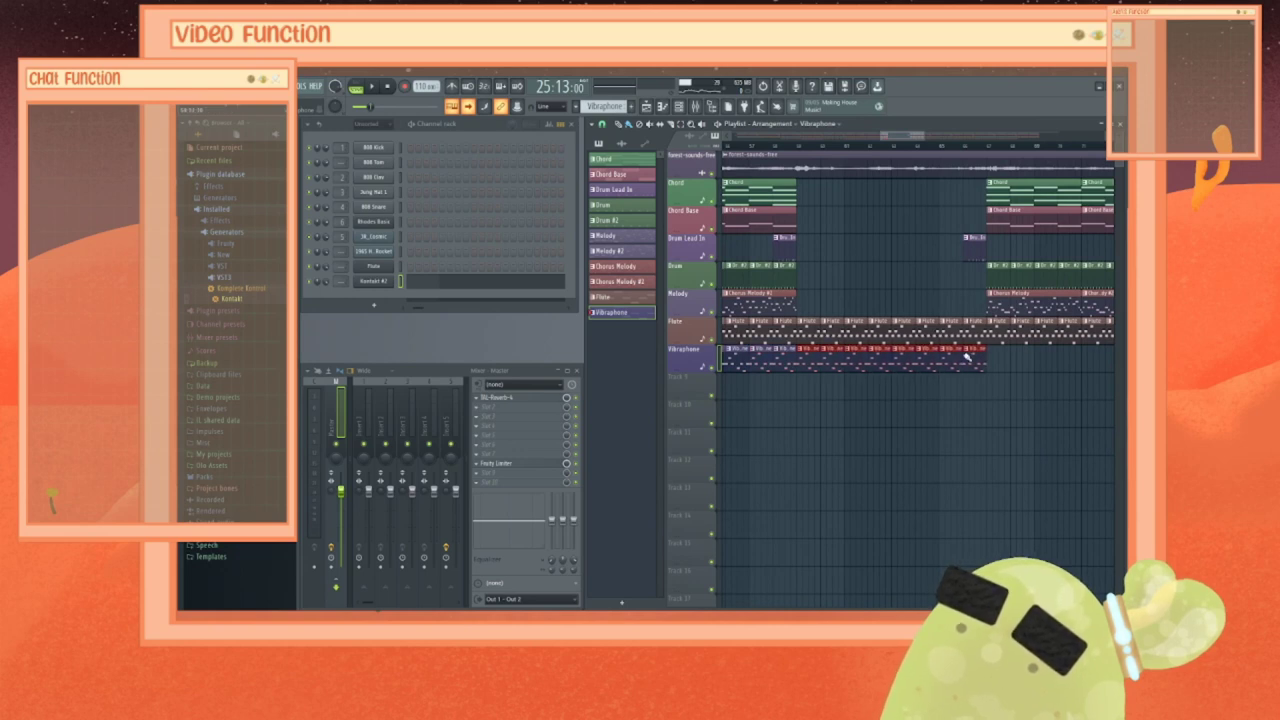
{"action": "key", "text": "space"}
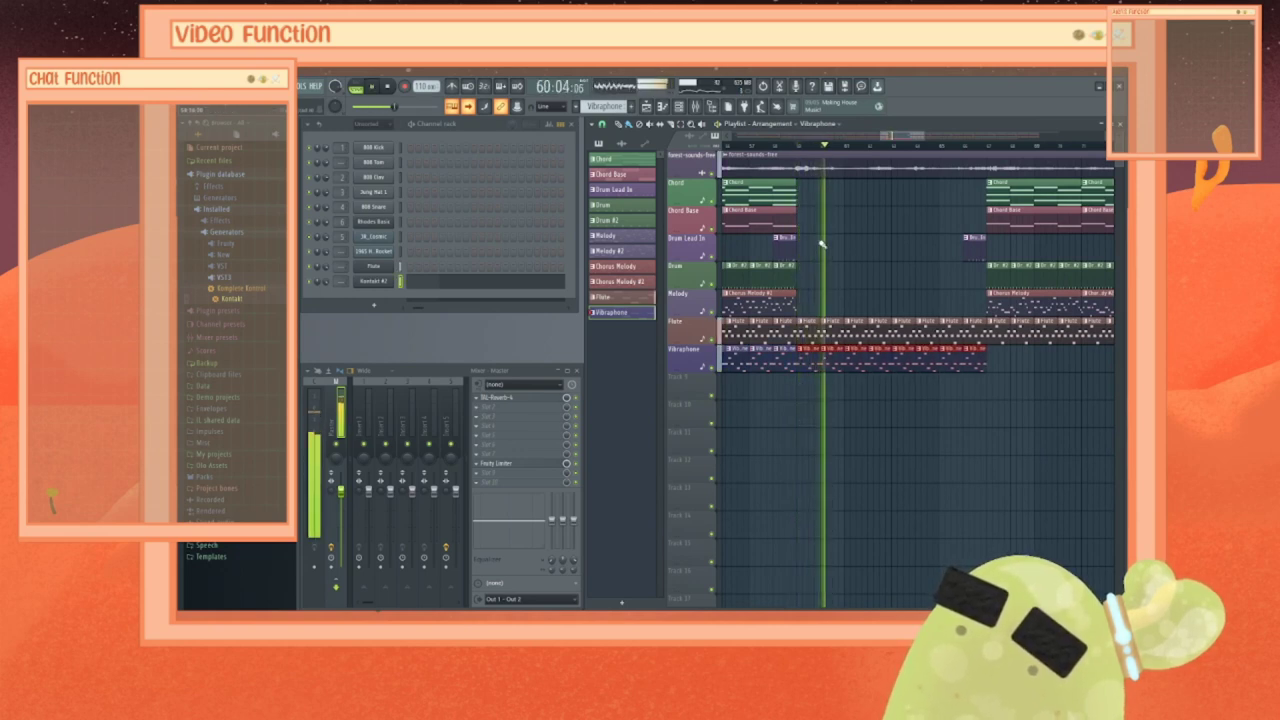
{"action": "key", "text": "space"}
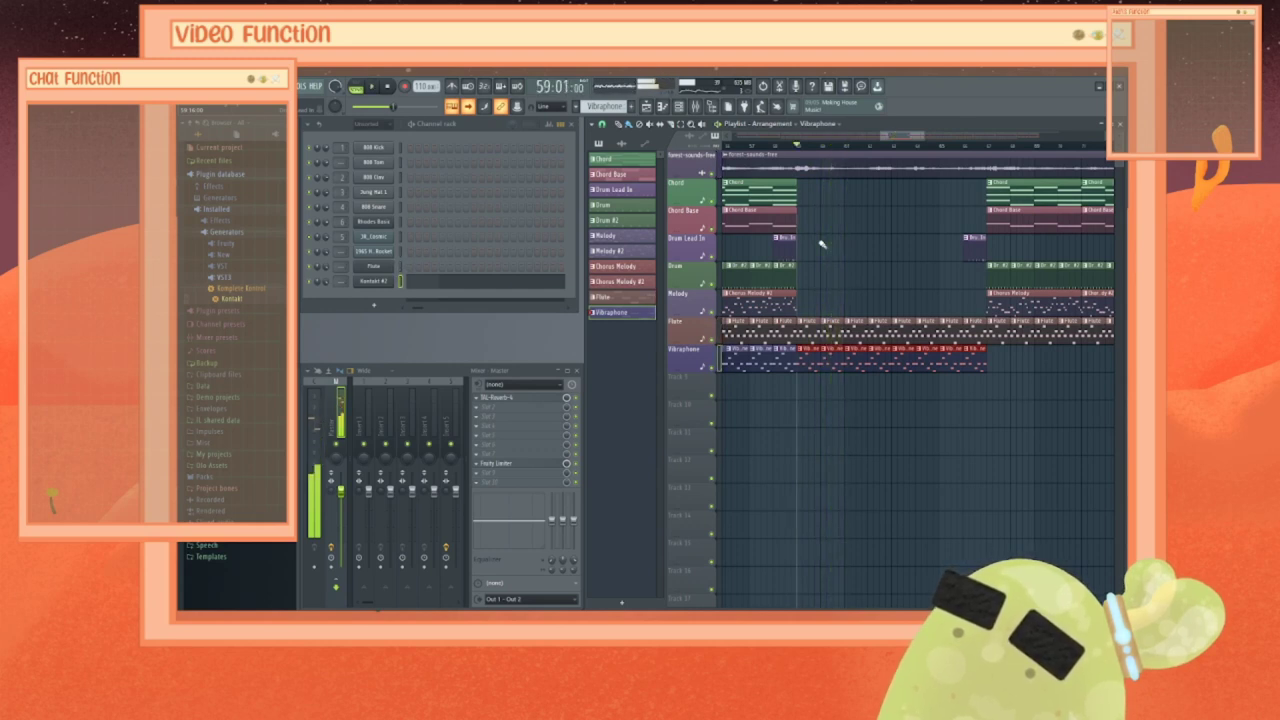
Step: Paint Vibraphone clips under the two chorus sections that follow the break, matching the length of the Chorus Melody clips
{"action": "scroll", "coordinate": [812, 357], "scroll_direction": "right", "scroll_amount": 3}
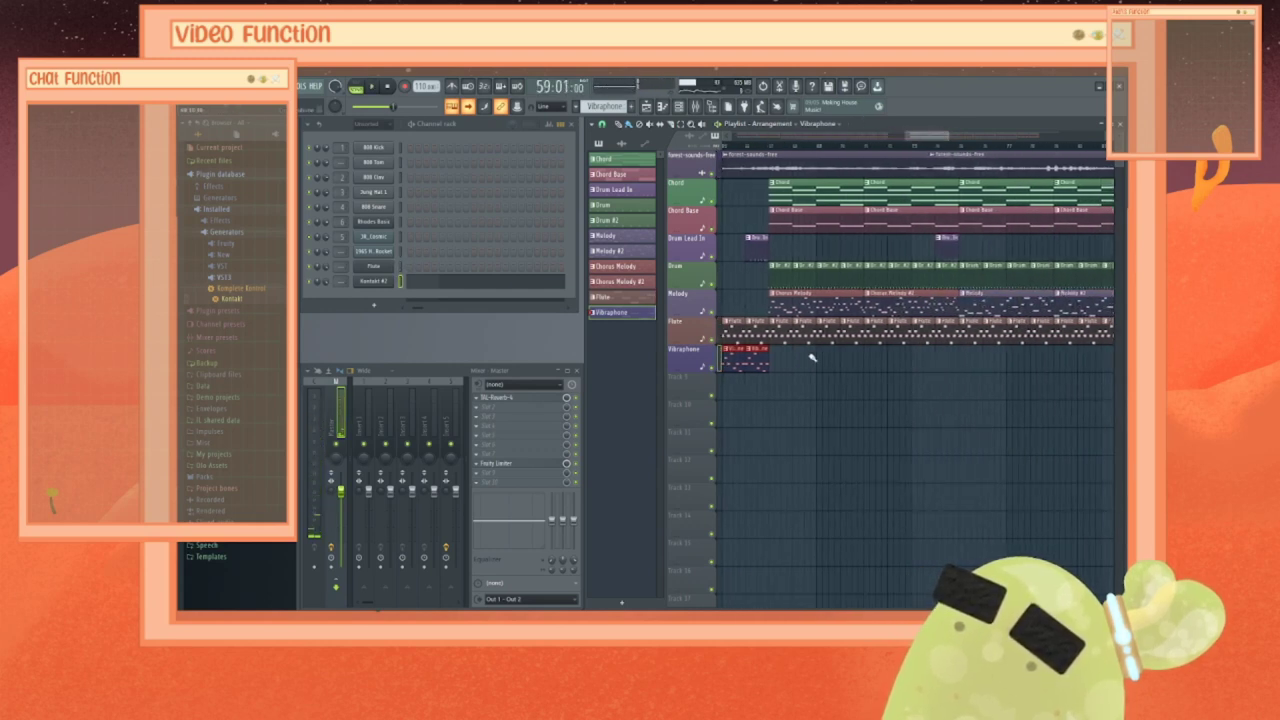
{"action": "left_click_drag", "start_coordinate": [773, 362], "coordinate": [942, 362]}
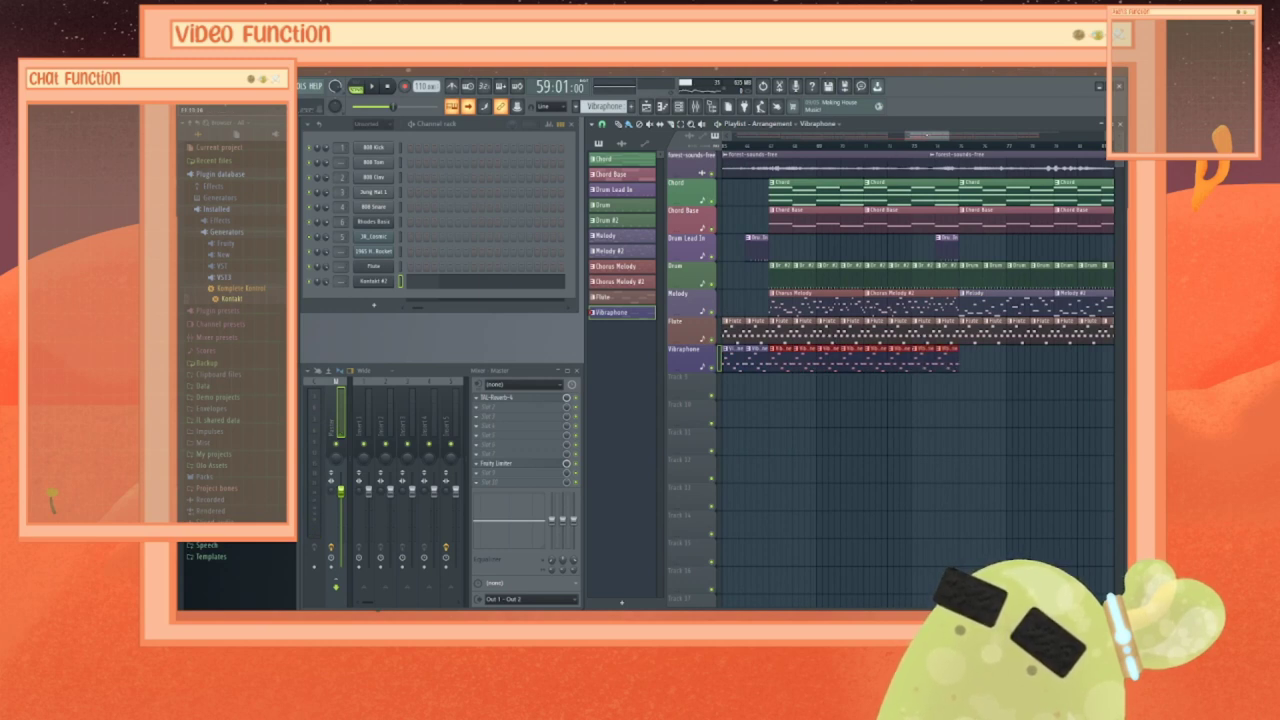
{"action": "scroll", "coordinate": [840, 312], "scroll_direction": "right", "scroll_amount": 5}
{"action": "left_click_drag", "start_coordinate": [784, 366], "coordinate": [947, 368]}
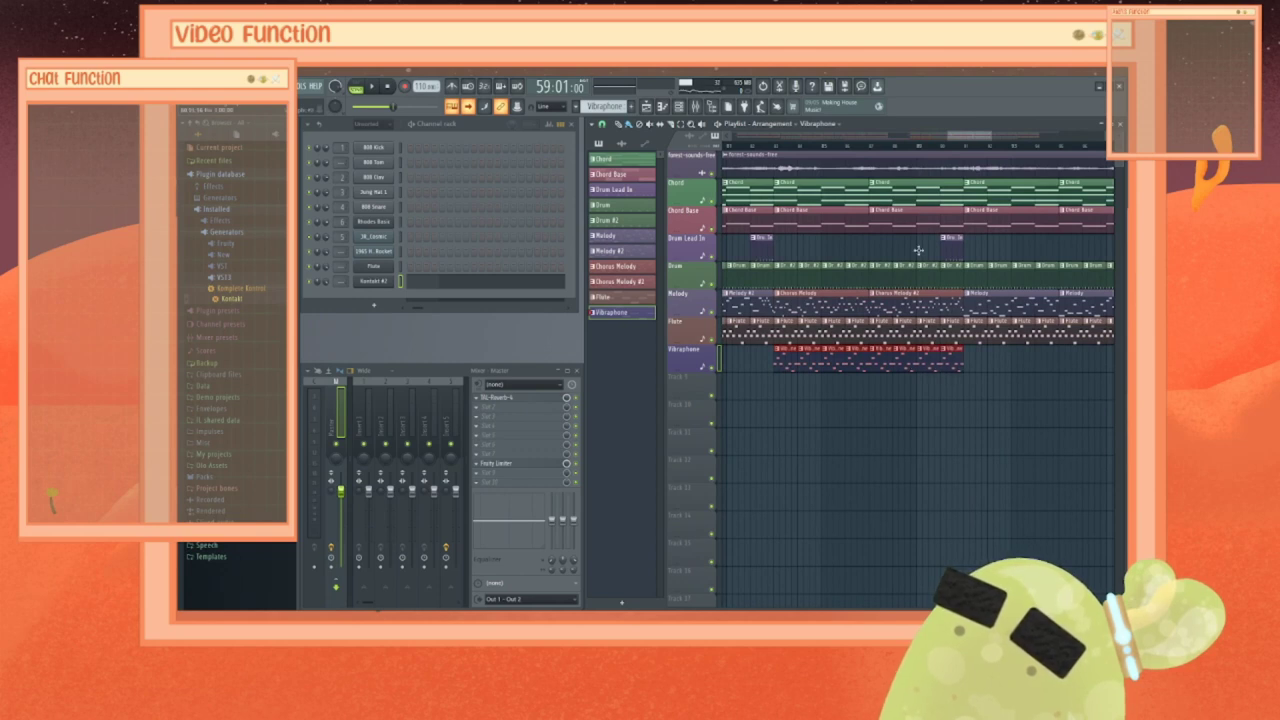
Step: Paint Vibraphone clips from the start of the final chorus past the song's end, and play it back from bar 112
{"action": "scroll", "coordinate": [917, 370], "scroll_direction": "right", "scroll_amount": 4}
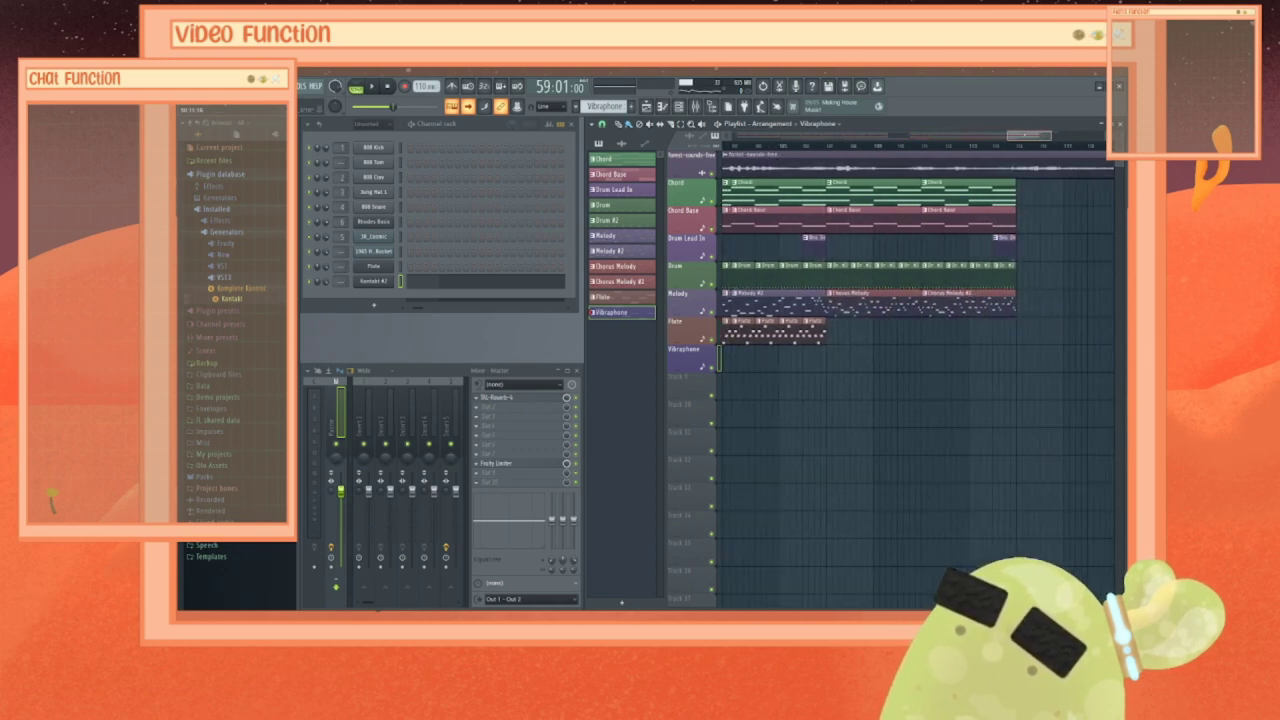
{"action": "left_click_drag", "start_coordinate": [812, 367], "coordinate": [1090, 370]}
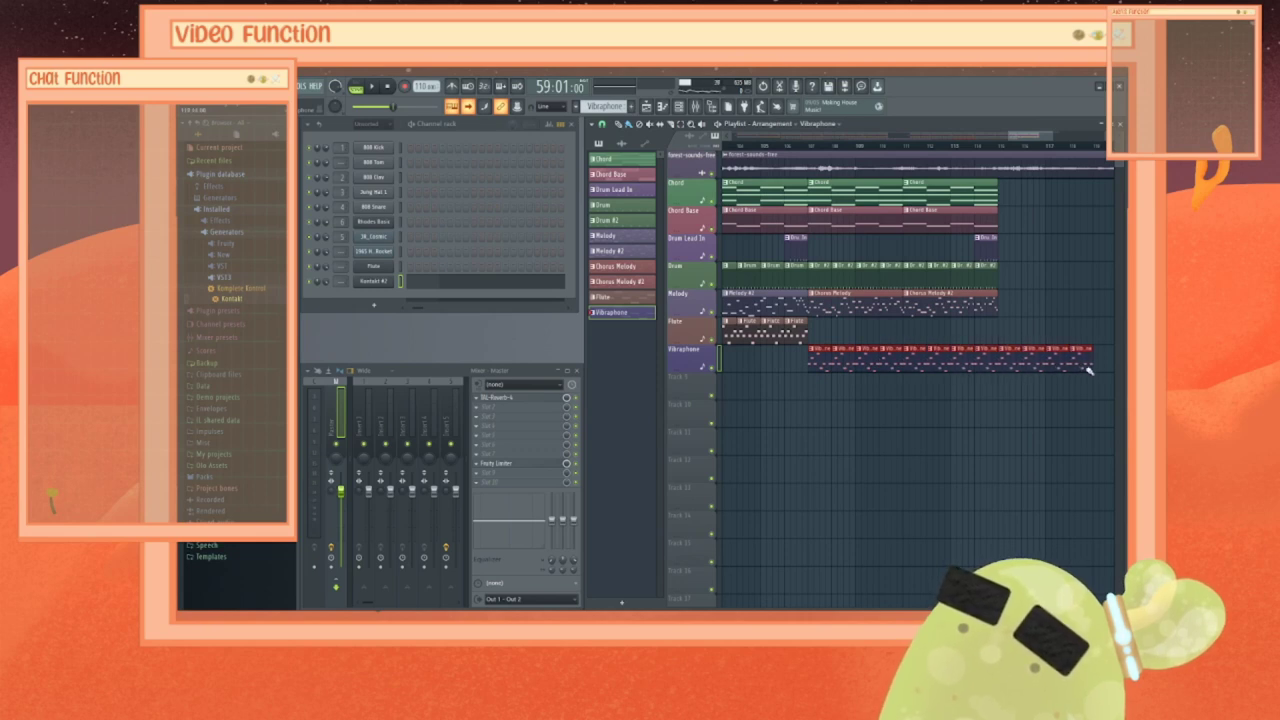
{"action": "left_click", "coordinate": [929, 147]}
{"action": "key", "text": "space"}
{"action": "left_click_drag", "start_coordinate": [1025, 135], "coordinate": [1030, 135]}
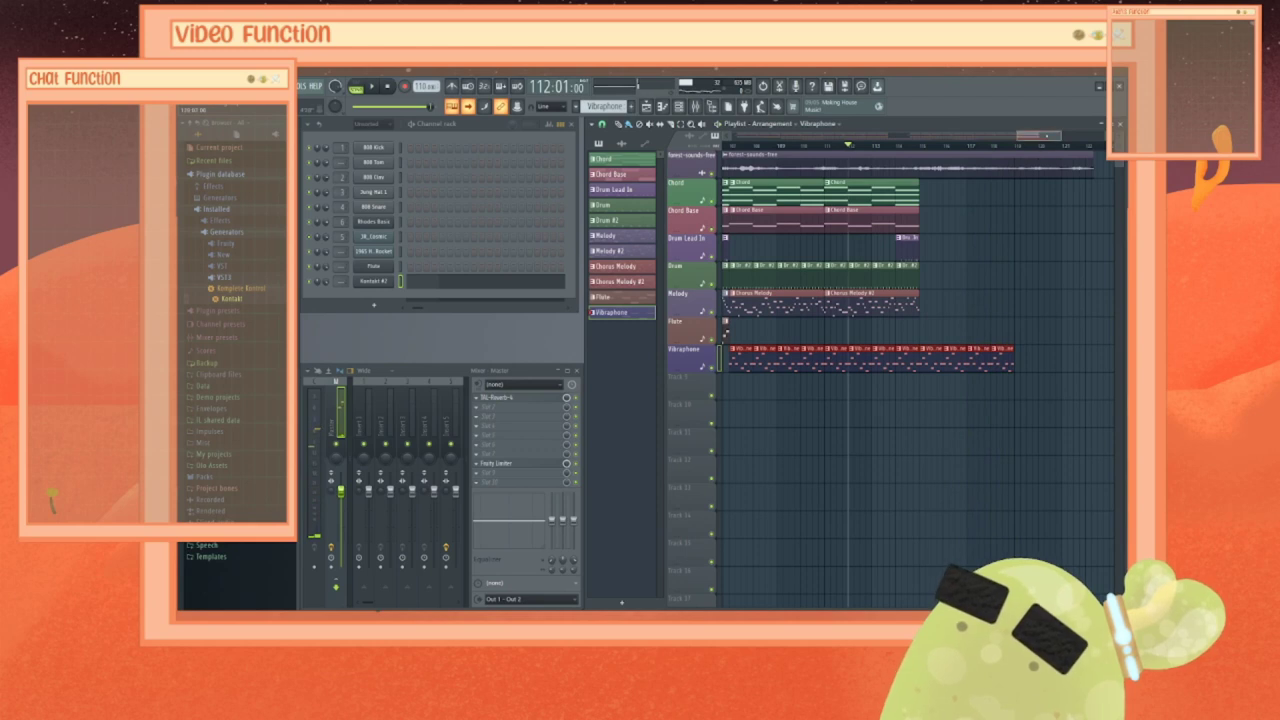
Step: Look over the clip layout of the arrangement from the intro through the choruses and the break
{"action": "scroll", "coordinate": [880, 145], "scroll_direction": "down", "scroll_amount": 8}
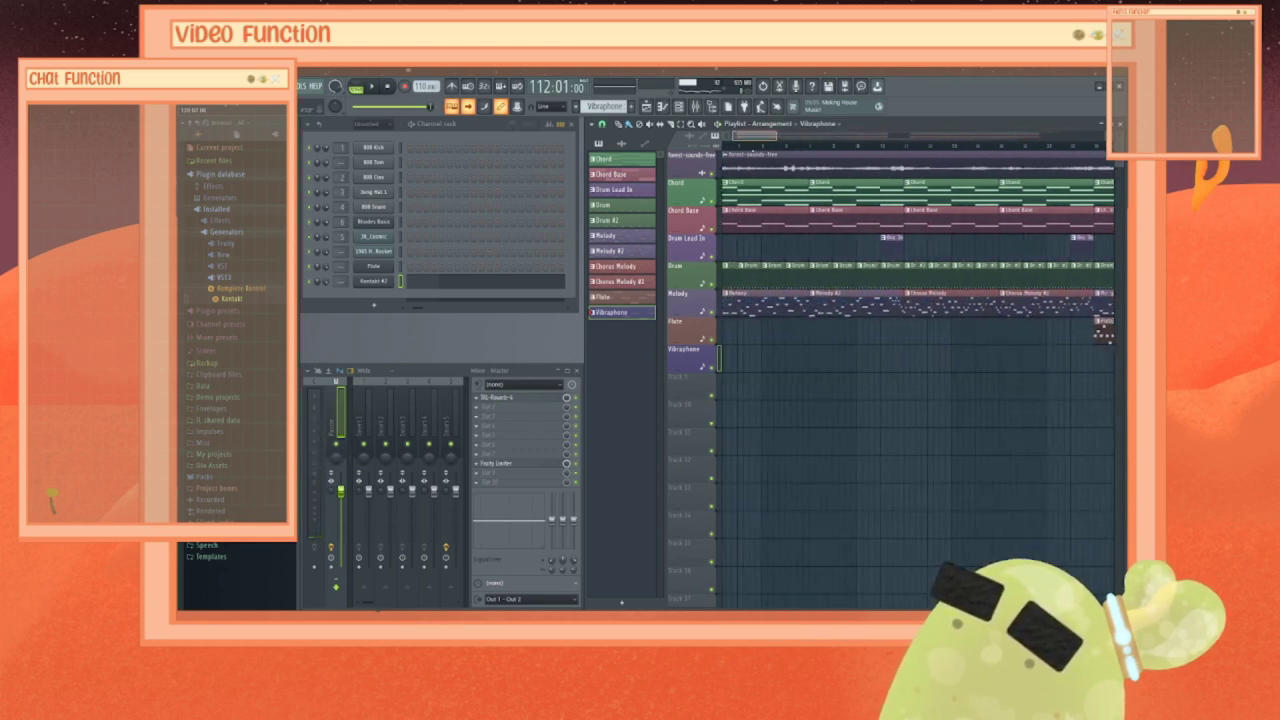
{"action": "left_click_drag", "start_coordinate": [756, 135], "coordinate": [749, 135]}
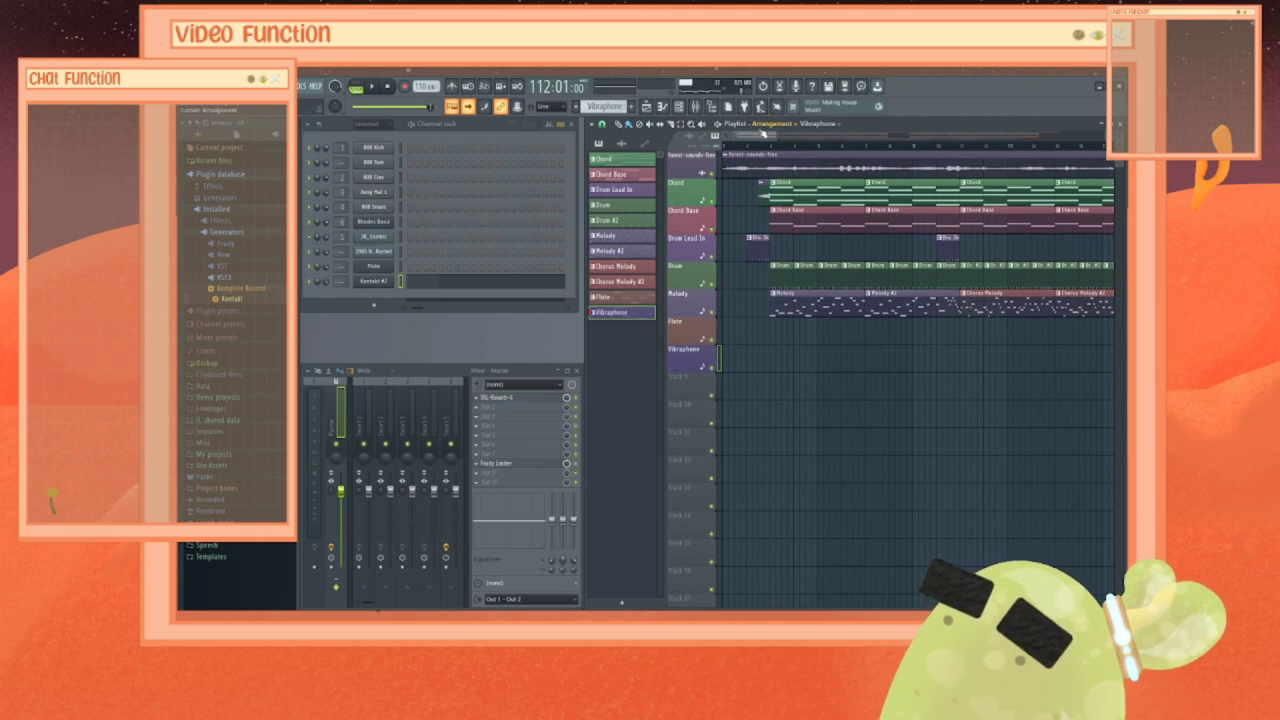
{"action": "scroll", "coordinate": [915, 330], "scroll_direction": "right", "scroll_amount": 4}
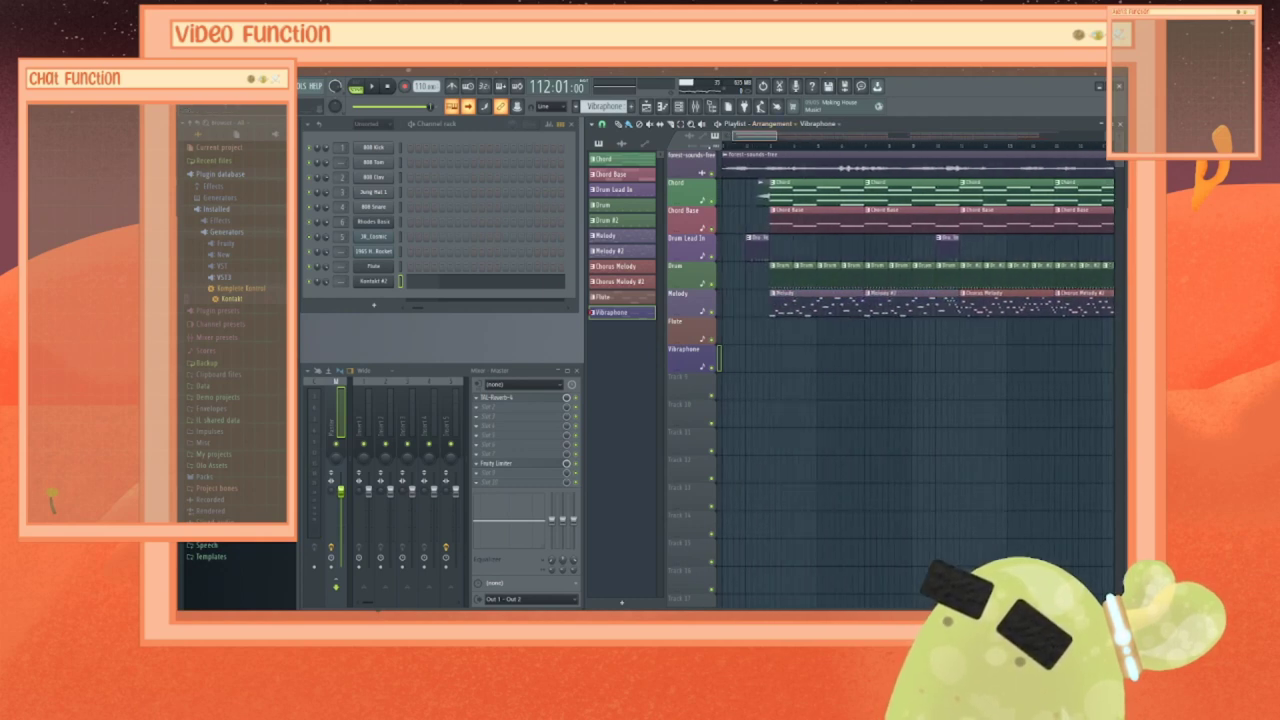
{"action": "scroll", "coordinate": [846, 174], "scroll_direction": "left", "scroll_amount": 4}
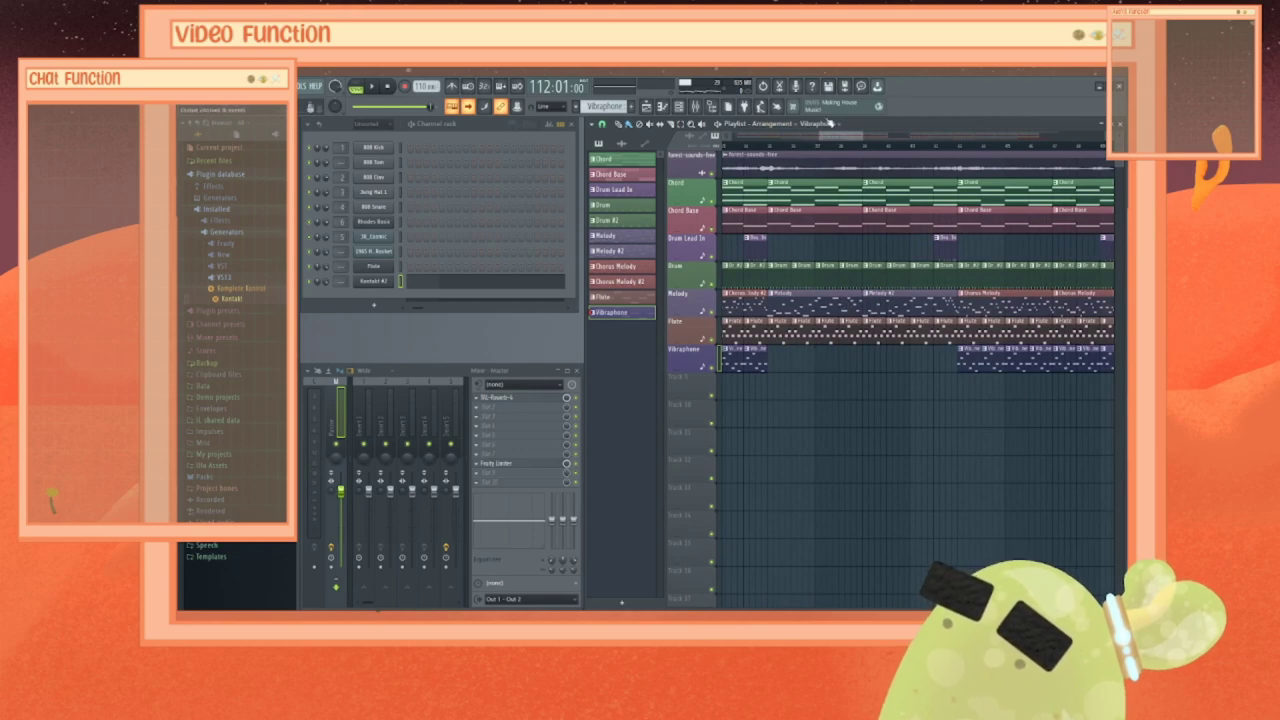
{"action": "scroll", "coordinate": [832, 347], "scroll_direction": "right", "scroll_amount": 8}
{"action": "scroll", "coordinate": [832, 347], "scroll_direction": "left", "scroll_amount": 3}
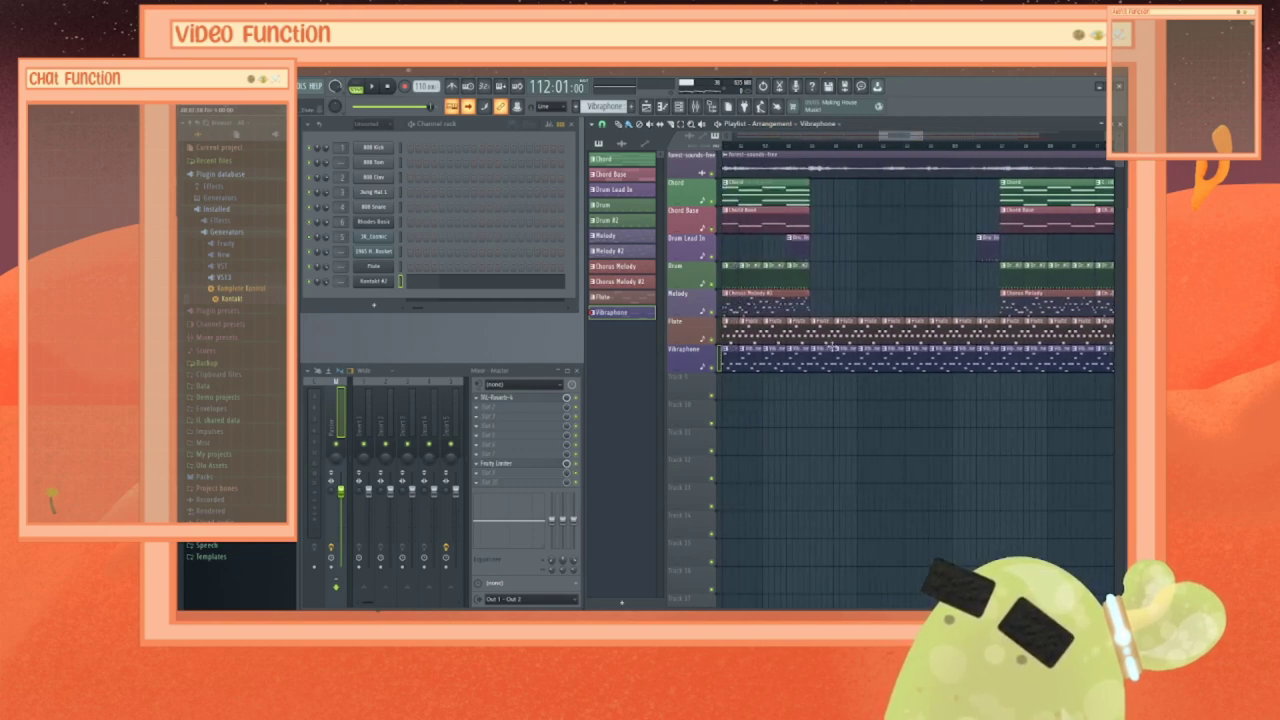
{"action": "scroll", "coordinate": [915, 370], "scroll_direction": "left", "scroll_amount": 10}
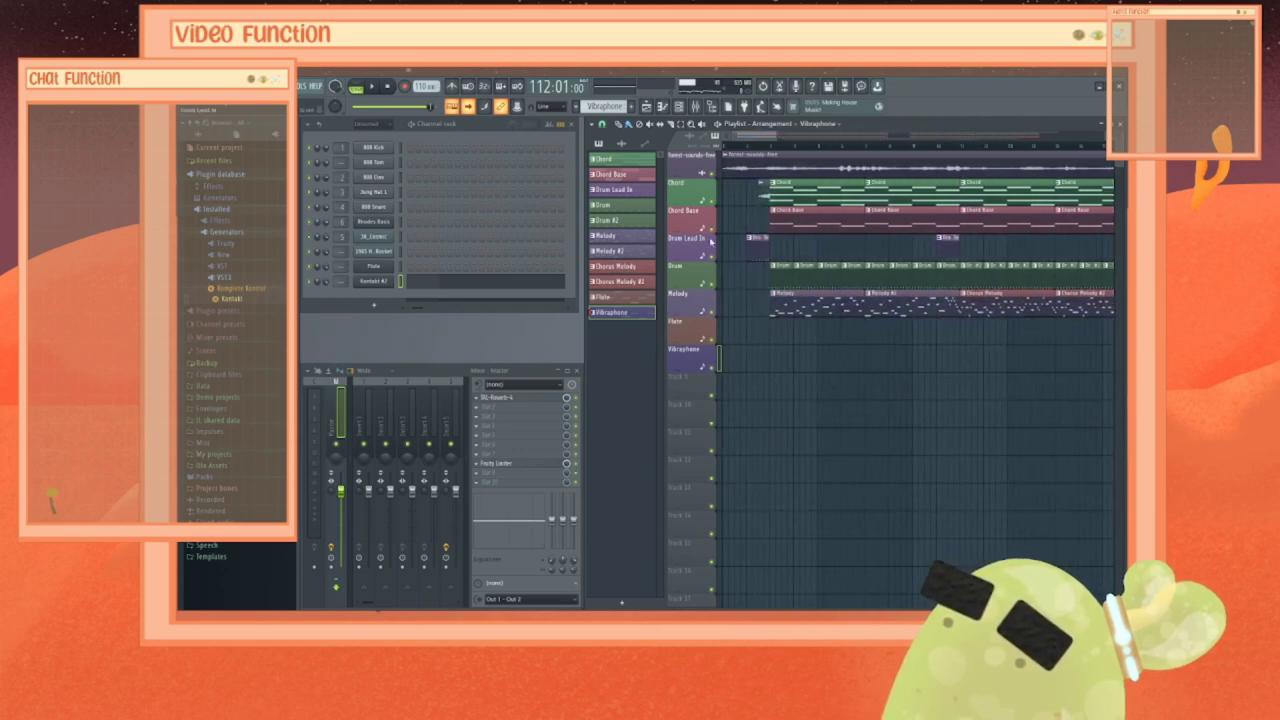
Step: Create a new pattern named Accp Melody and assign it a random color
{"action": "left_click", "coordinate": [620, 605]}
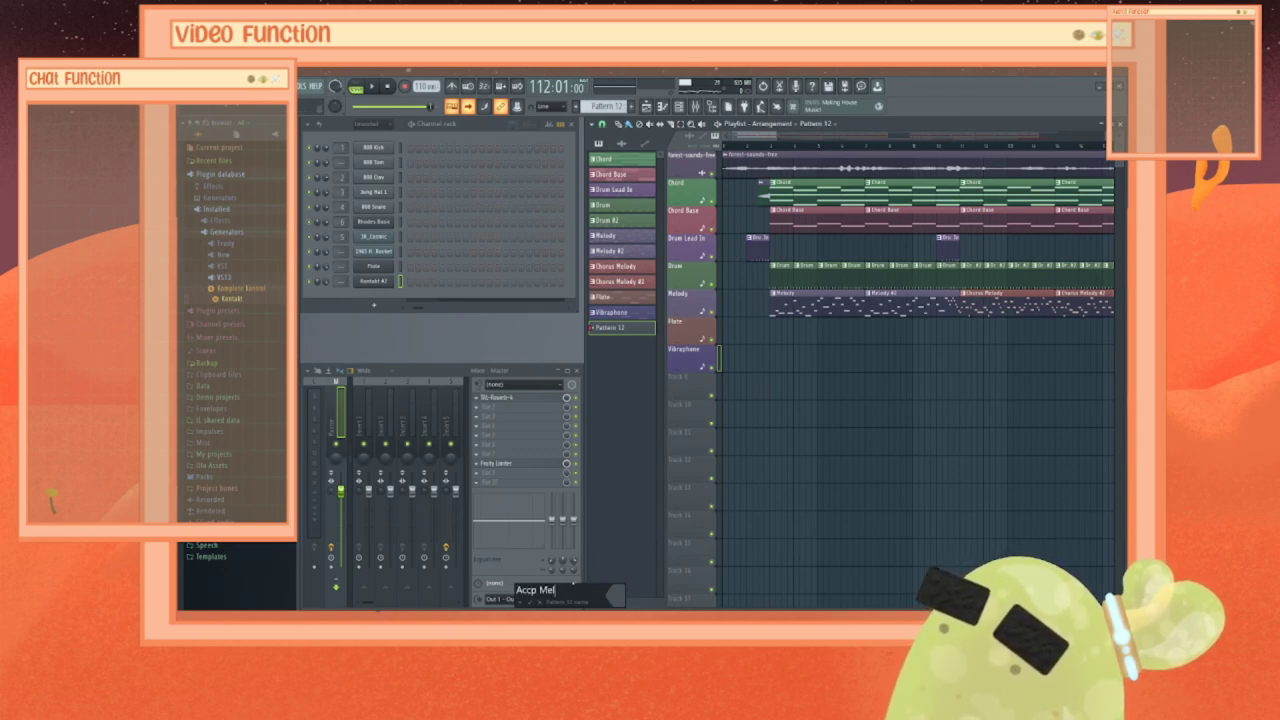
{"action": "type", "text": "Accp Melody"}
{"action": "key", "text": "Return"}
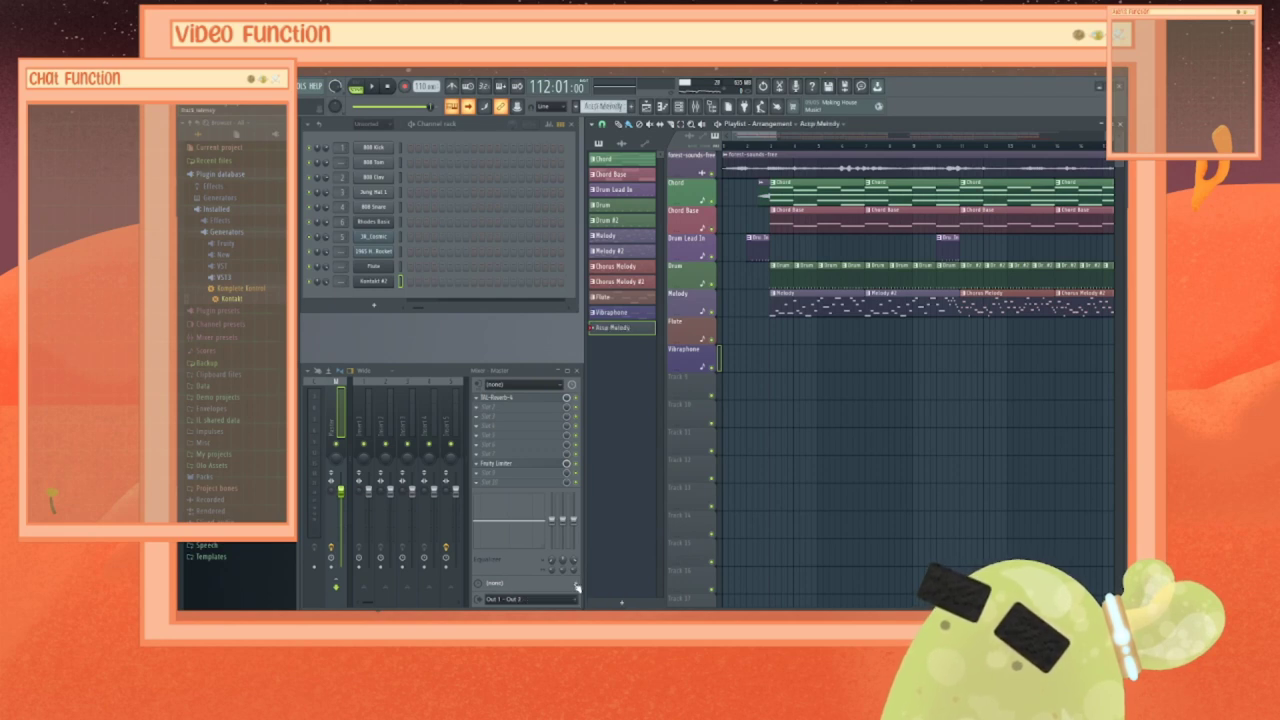
{"action": "right_click", "coordinate": [628, 335]}
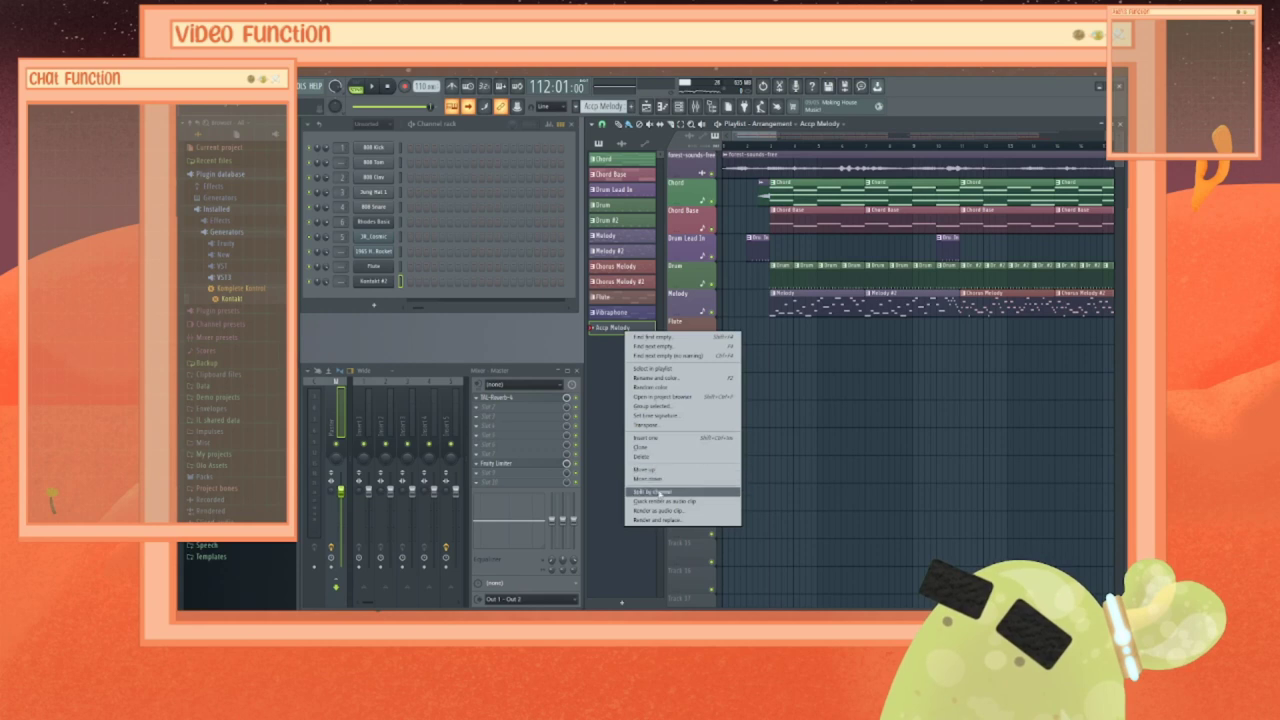
{"action": "left_click", "coordinate": [656, 390]}
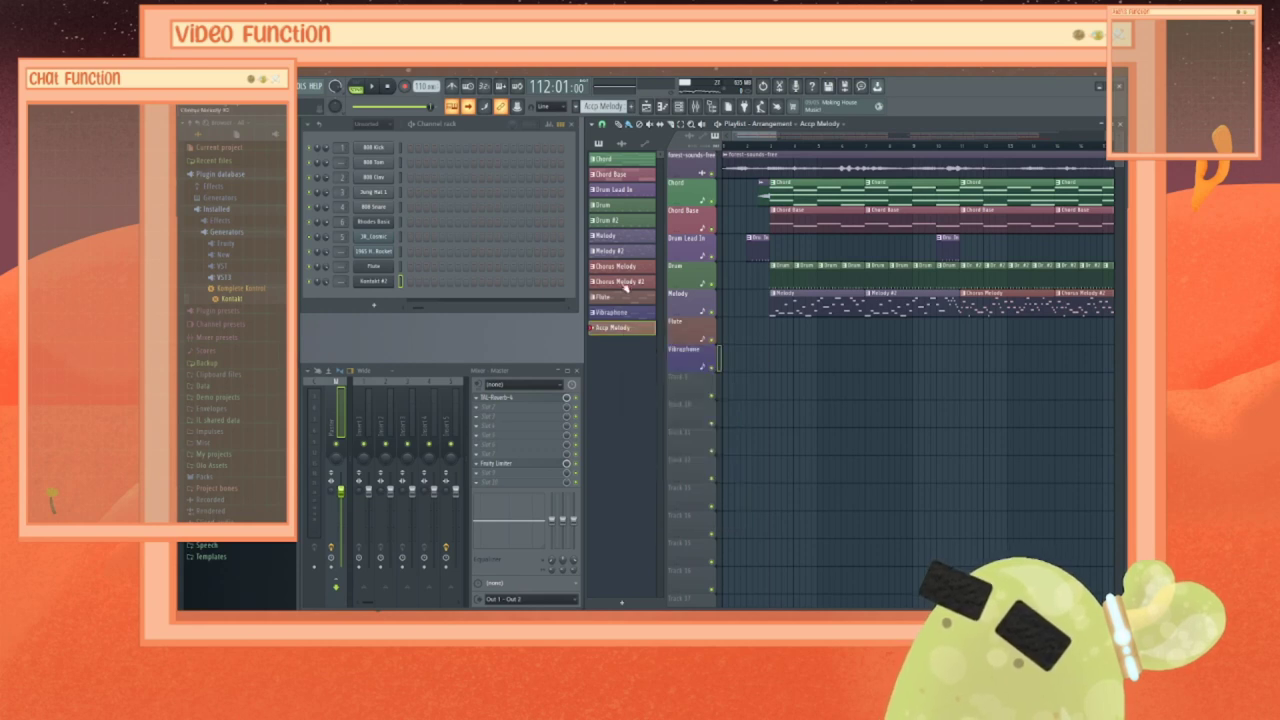
Step: Copy all 1965 Harmony Rocket notes from the Melody pattern in the piano roll
{"action": "left_click", "coordinate": [609, 238]}
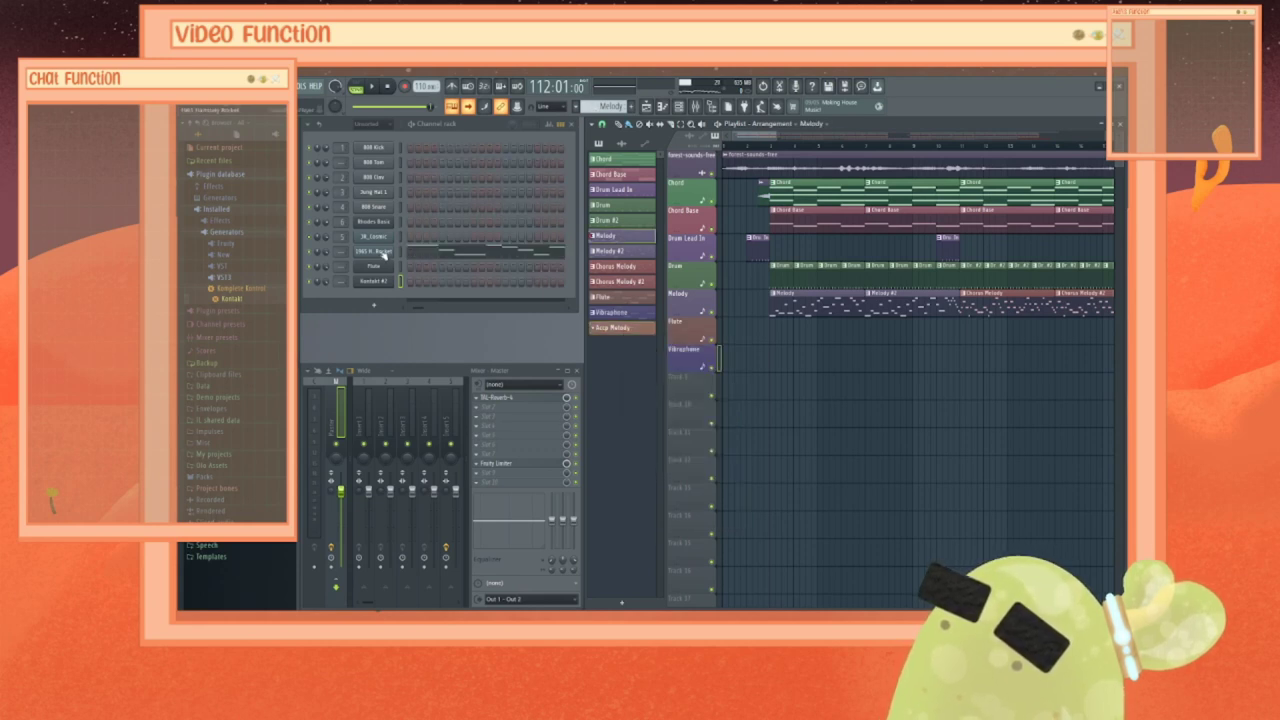
{"action": "right_click", "coordinate": [386, 257]}
{"action": "left_click", "coordinate": [425, 255]}
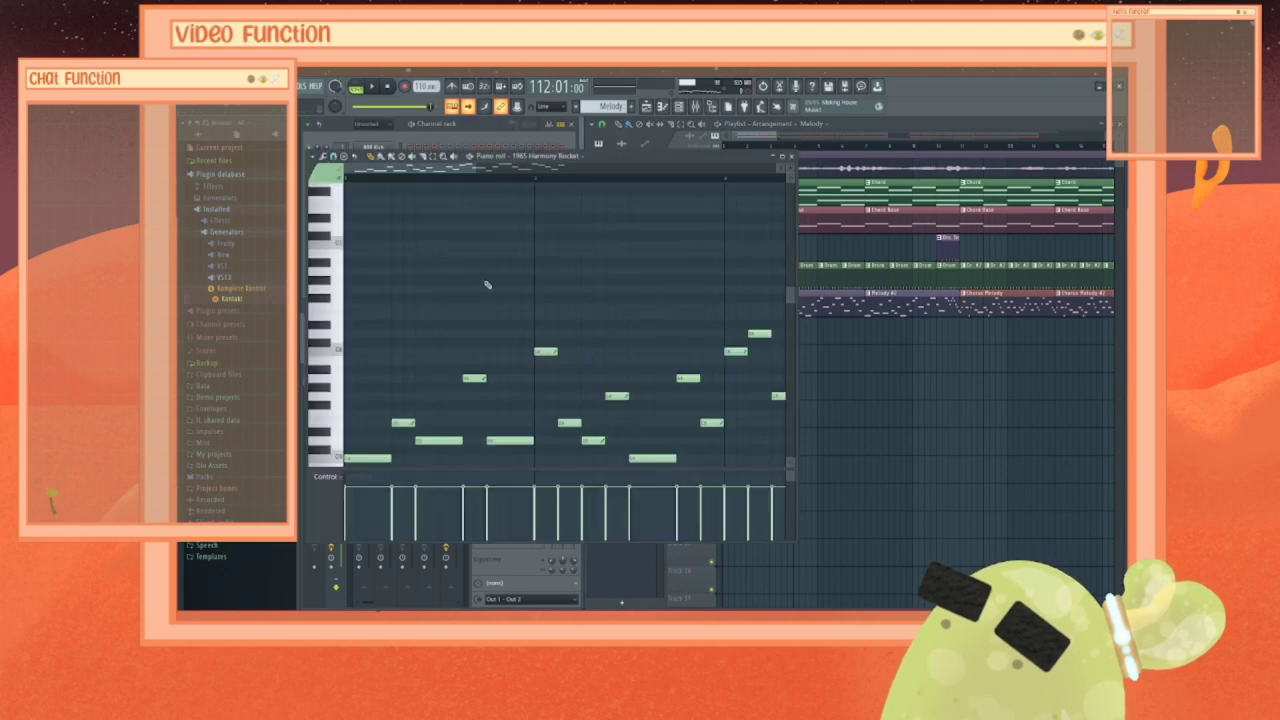
{"action": "key", "text": "ctrl+a"}
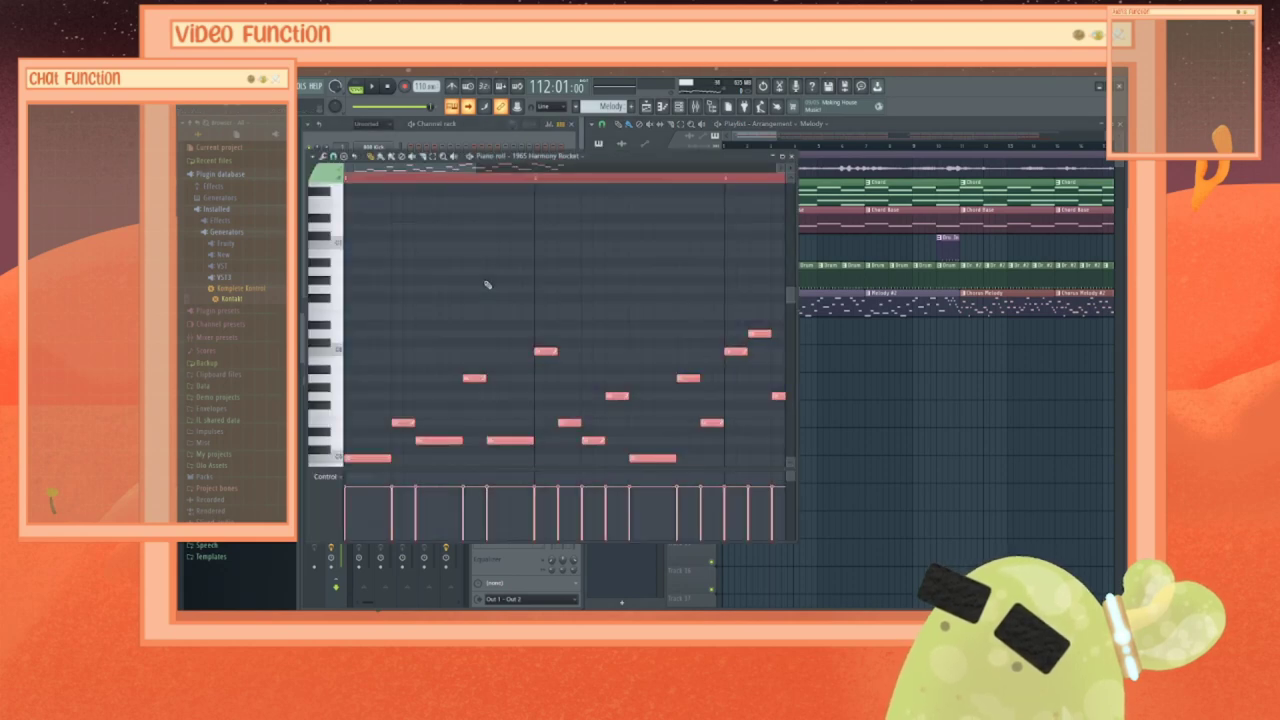
{"action": "left_click", "coordinate": [790, 157]}
{"action": "right_click", "coordinate": [611, 328]}
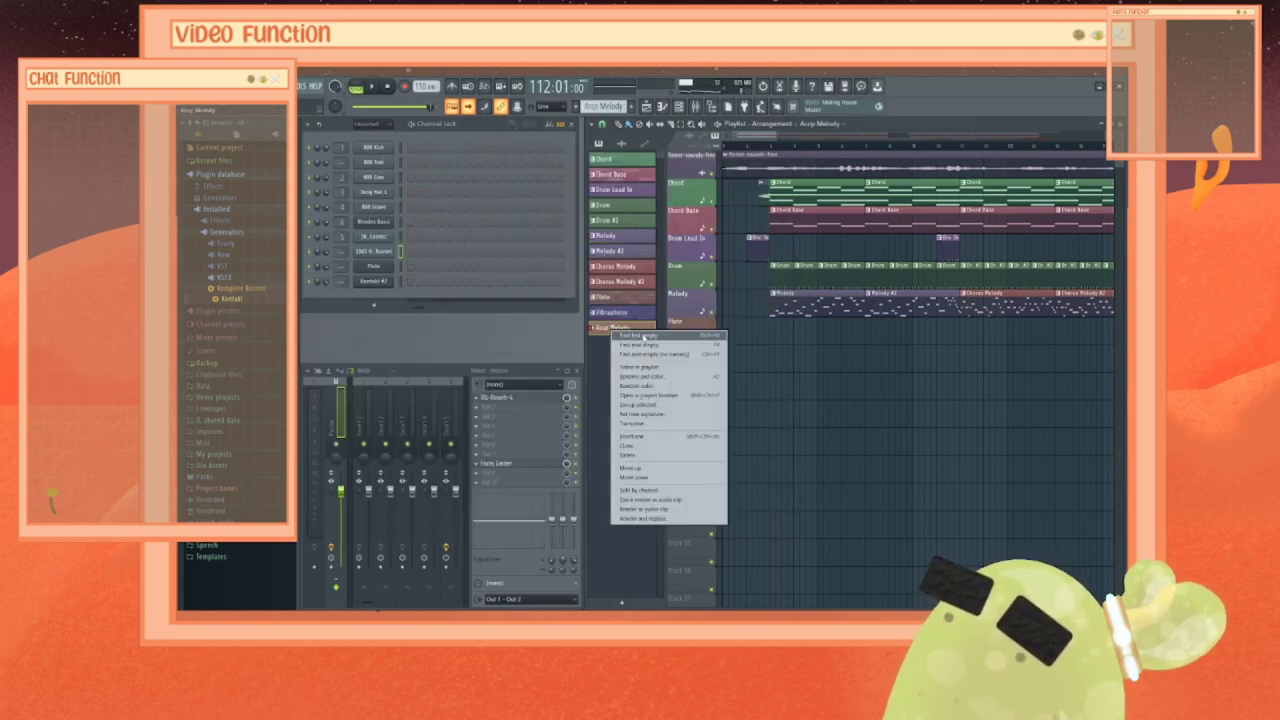
{"action": "left_click", "coordinate": [644, 336]}
{"action": "key", "text": "Return"}
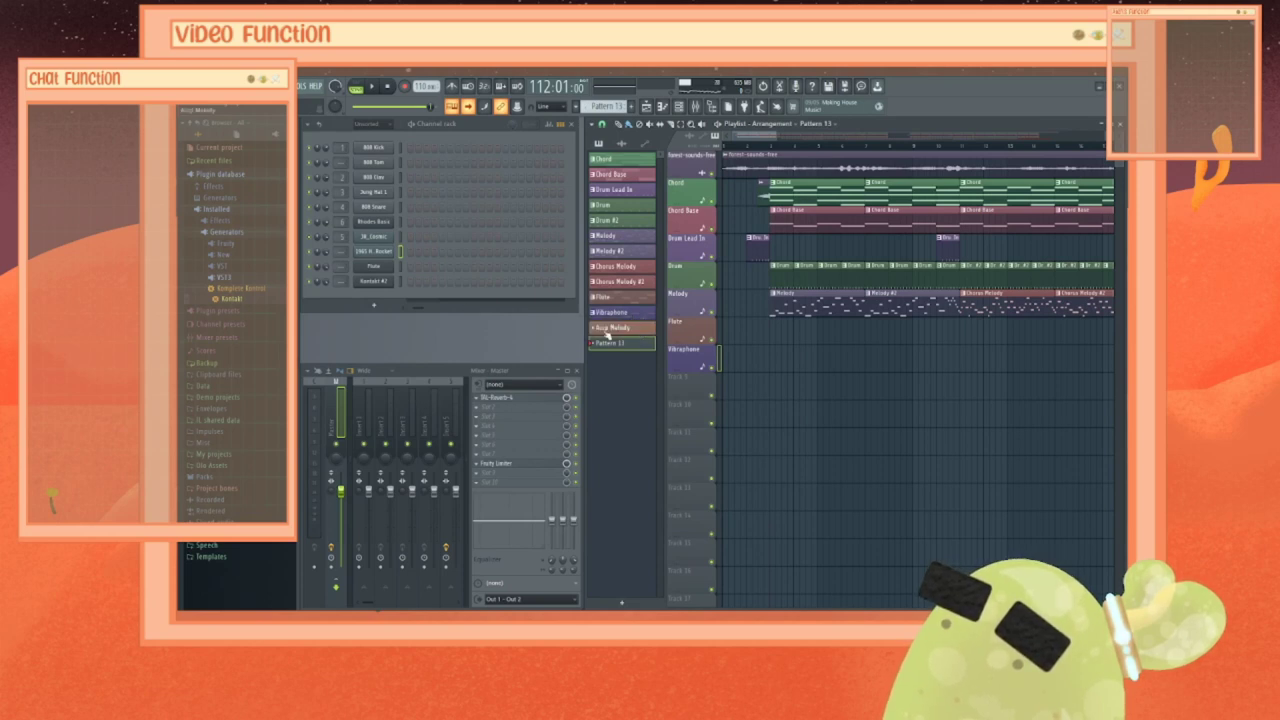
Step: Paste the copied melody into the Accp Melody pattern's 1965 Harmony Rocket channel and transpose it down one octave
{"action": "left_click", "coordinate": [607, 330]}
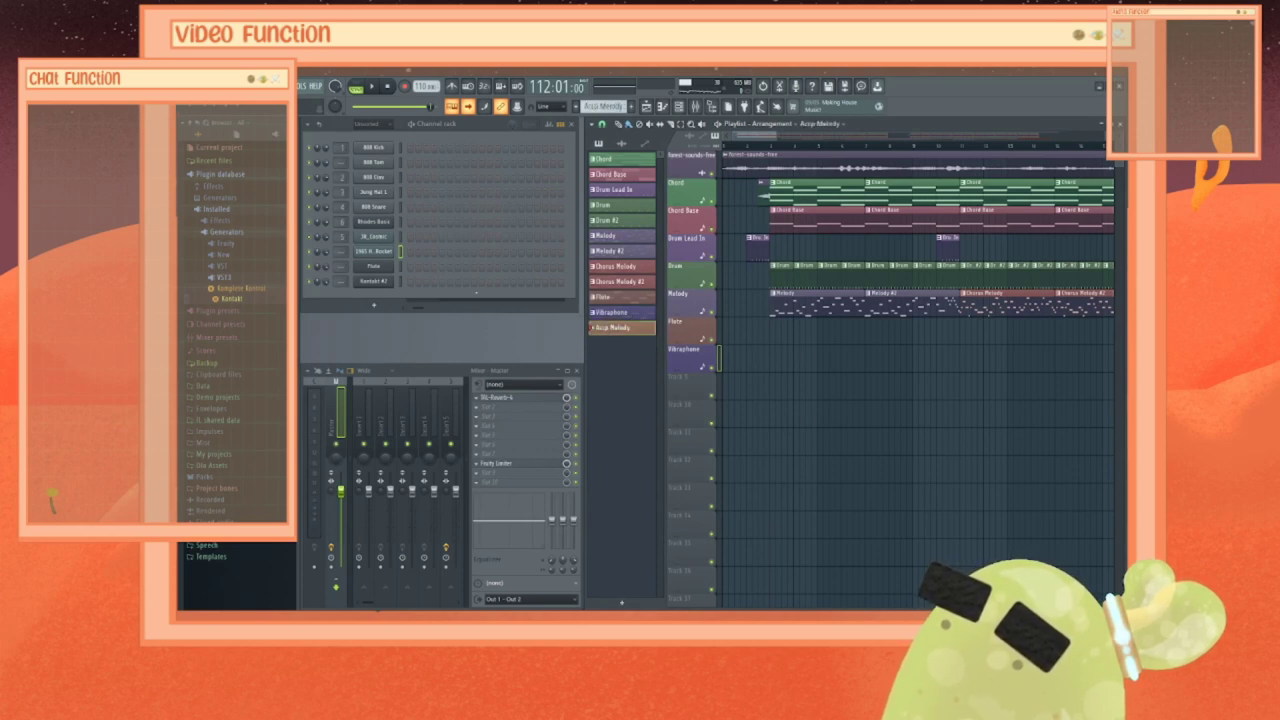
{"action": "right_click", "coordinate": [380, 254]}
{"action": "left_click", "coordinate": [410, 253]}
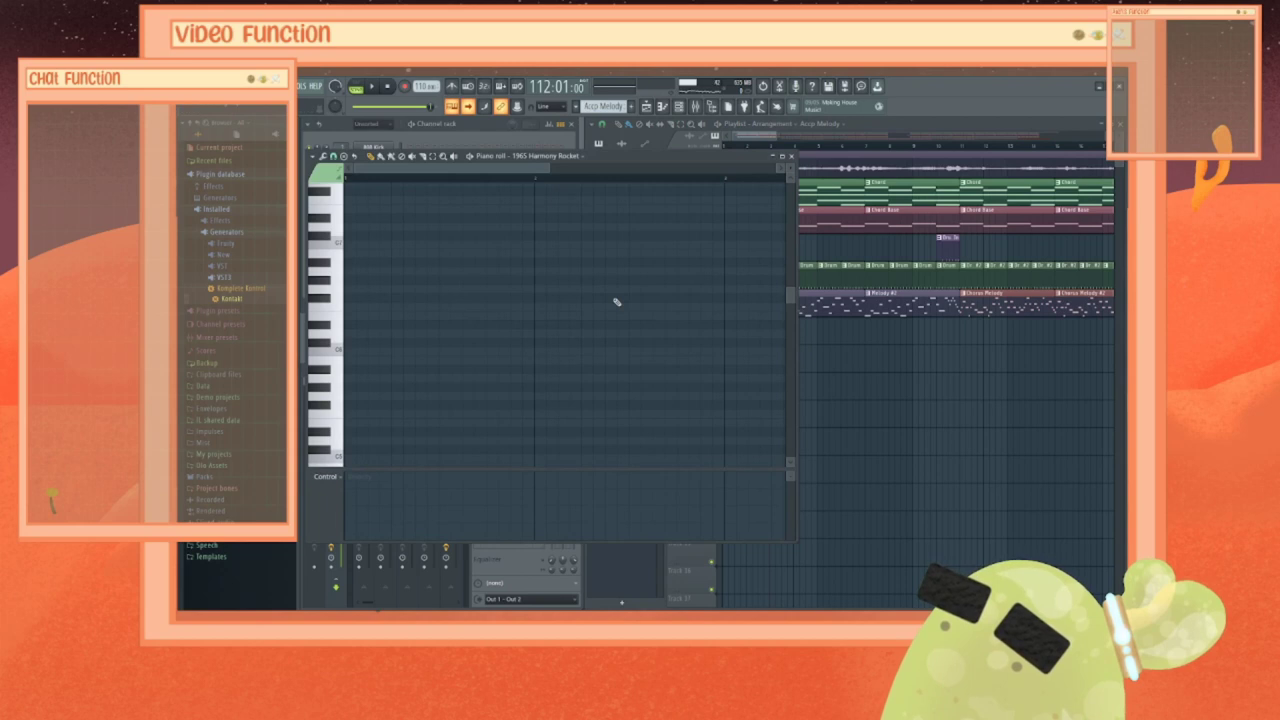
{"action": "key", "text": "ctrl+v"}
{"action": "key", "text": "ctrl+Down"}
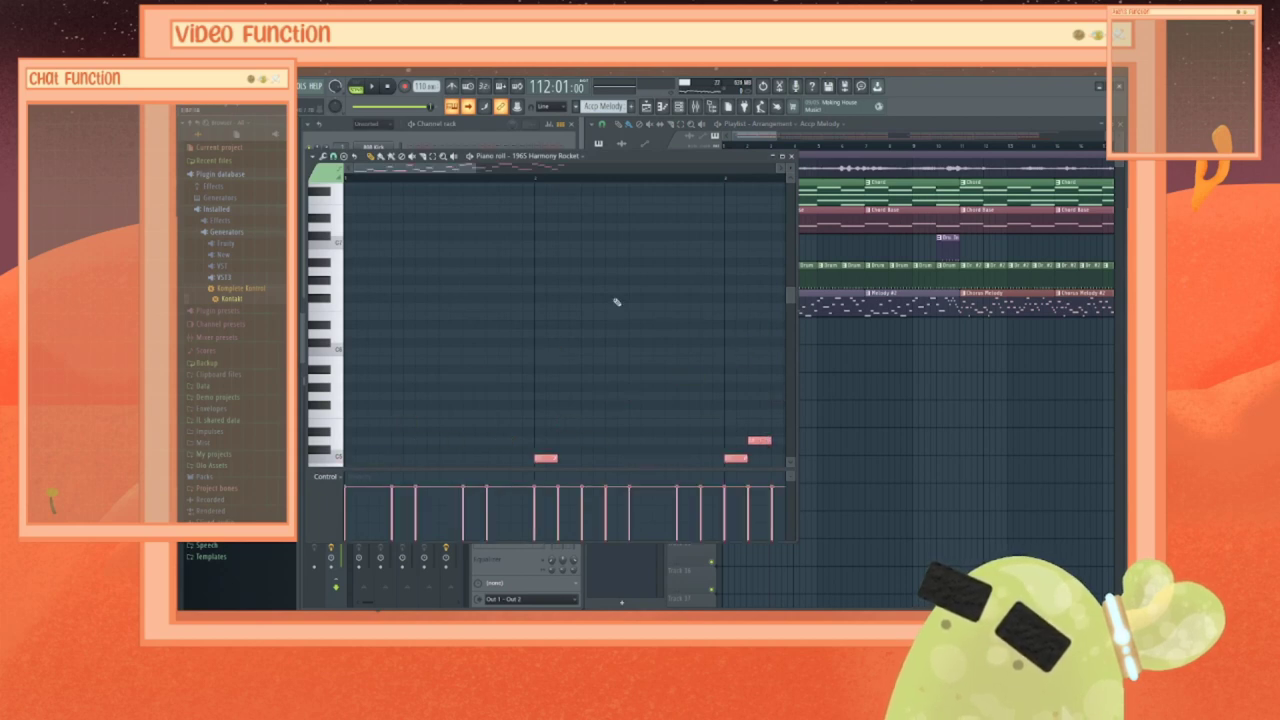
Step: Flip all the notes of the Accp Melody pattern horizontally in the 1965 Harmony Rocket piano roll
{"action": "scroll", "coordinate": [616, 302], "scroll_direction": "down", "scroll_amount": 7}
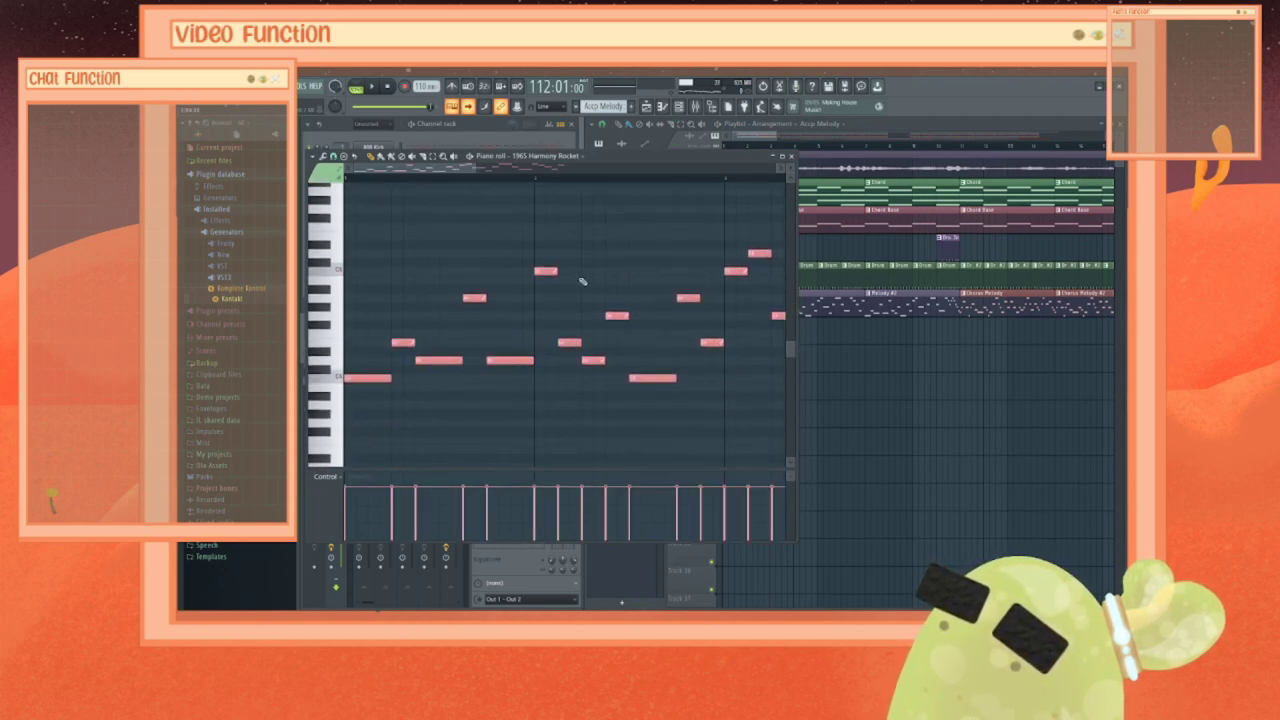
{"action": "left_click", "coordinate": [312, 157]}
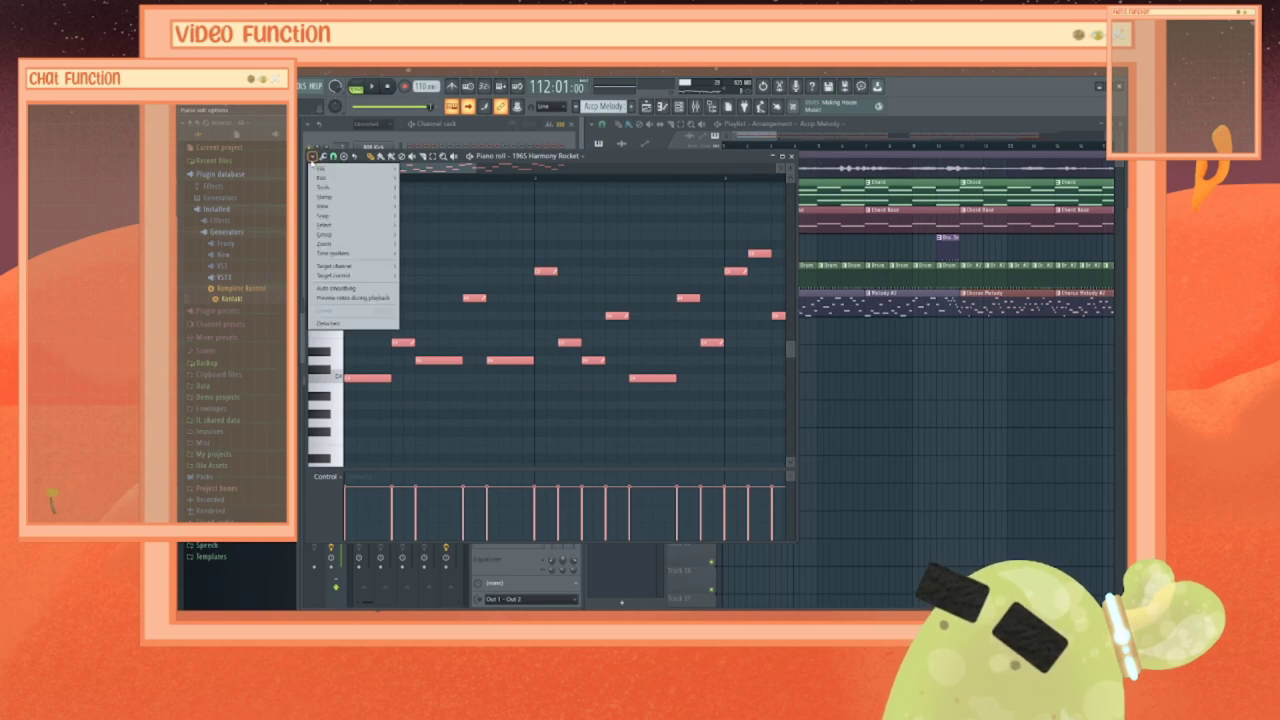
{"action": "mouse_move", "coordinate": [340, 187]}
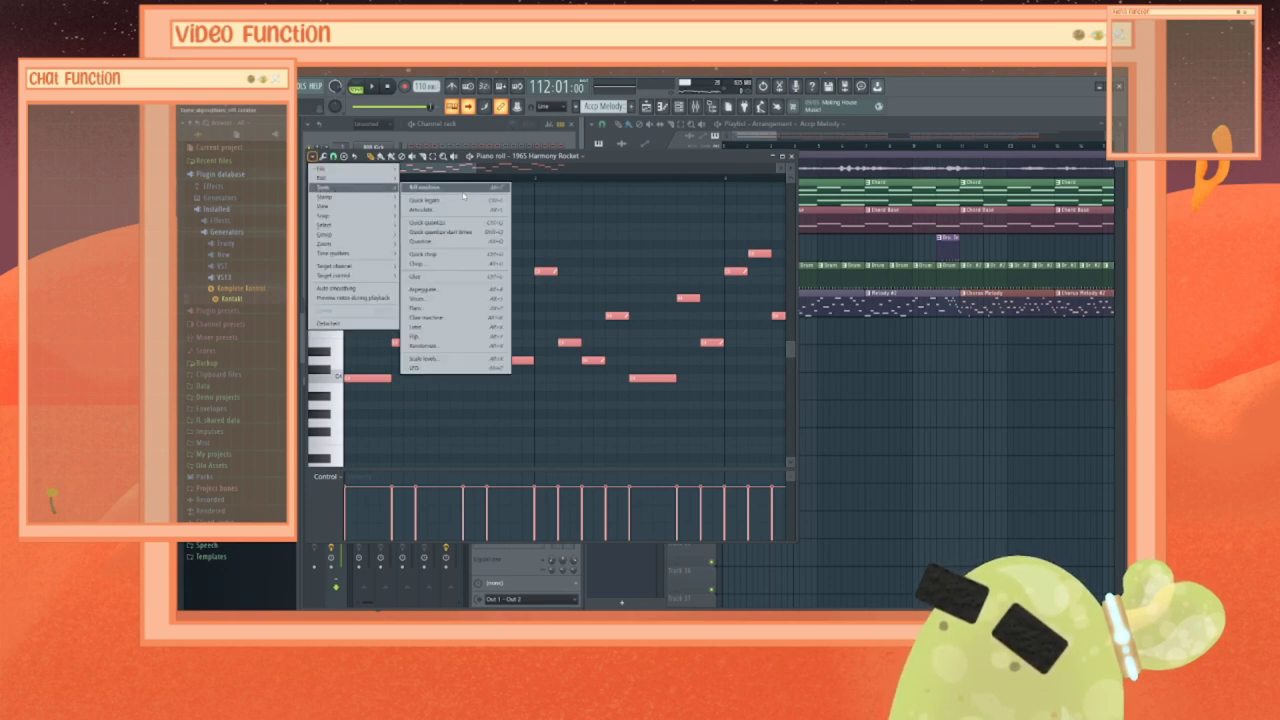
{"action": "left_click", "coordinate": [446, 345]}
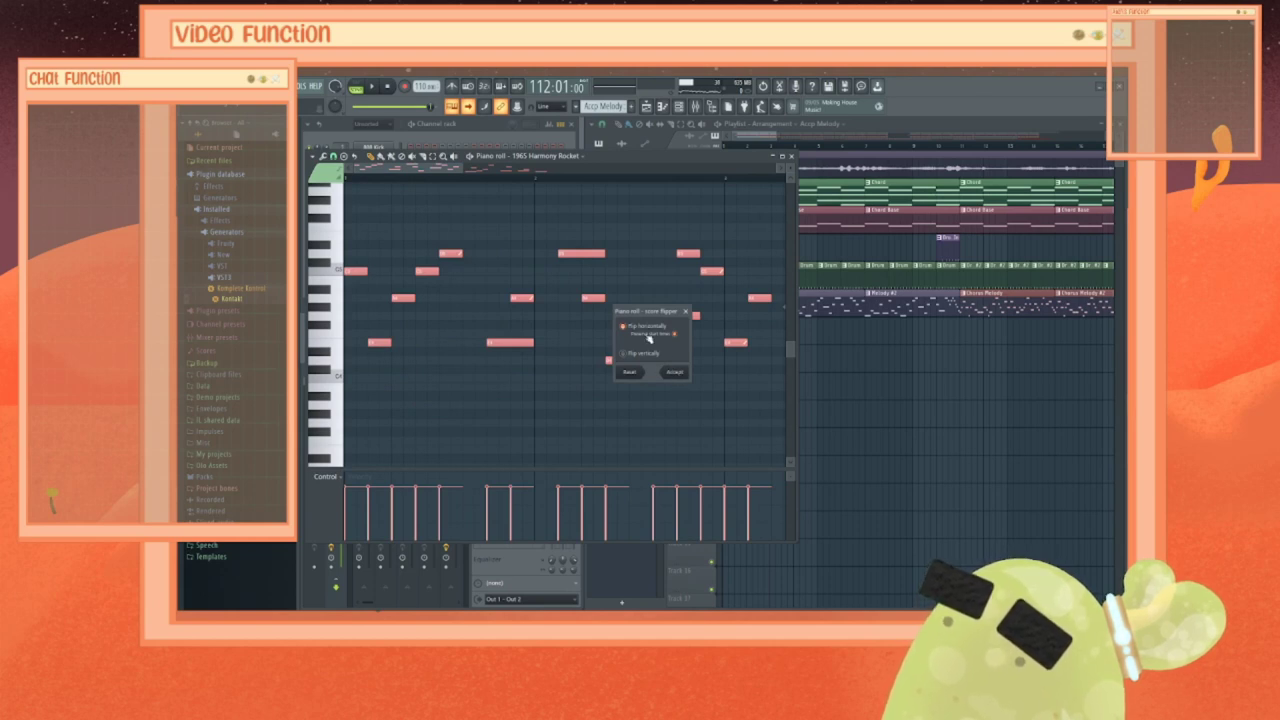
{"action": "left_click", "coordinate": [685, 374]}
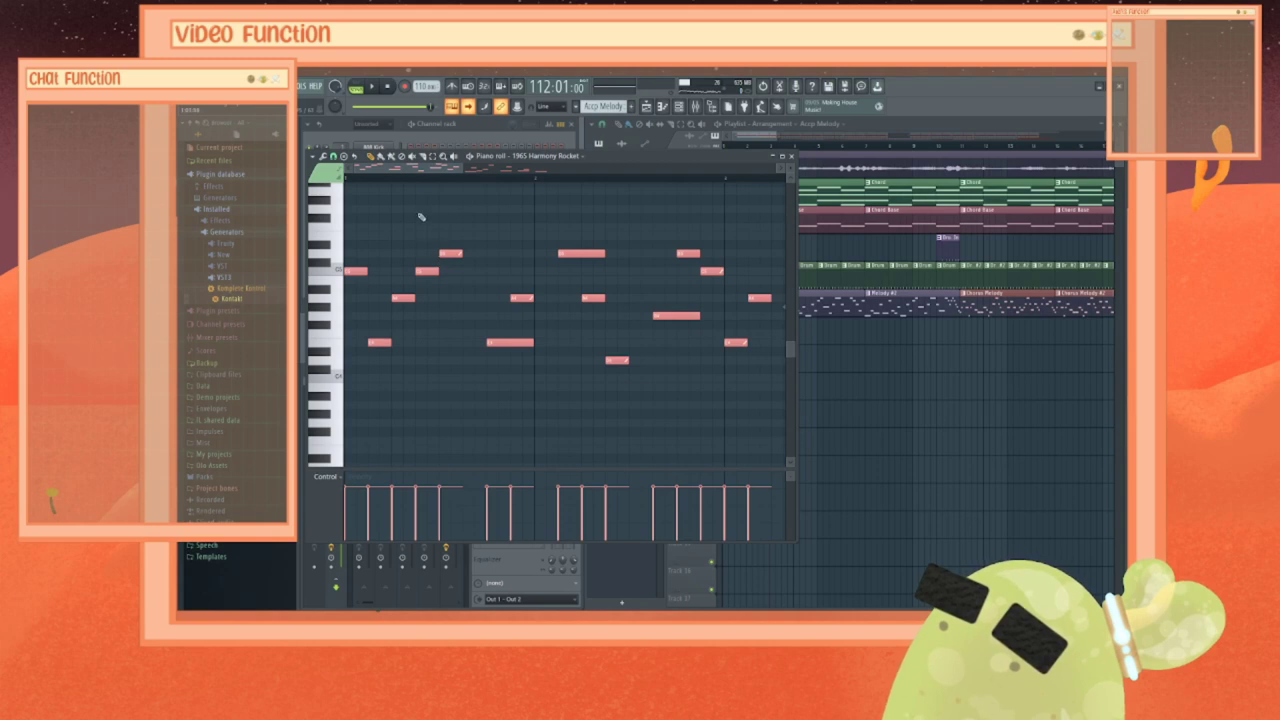
Step: Switch playback to pattern mode and listen to the flipped Accp Melody notes
{"action": "key", "text": "space"}
{"action": "key", "text": "space"}
{"action": "left_click", "coordinate": [358, 88]}
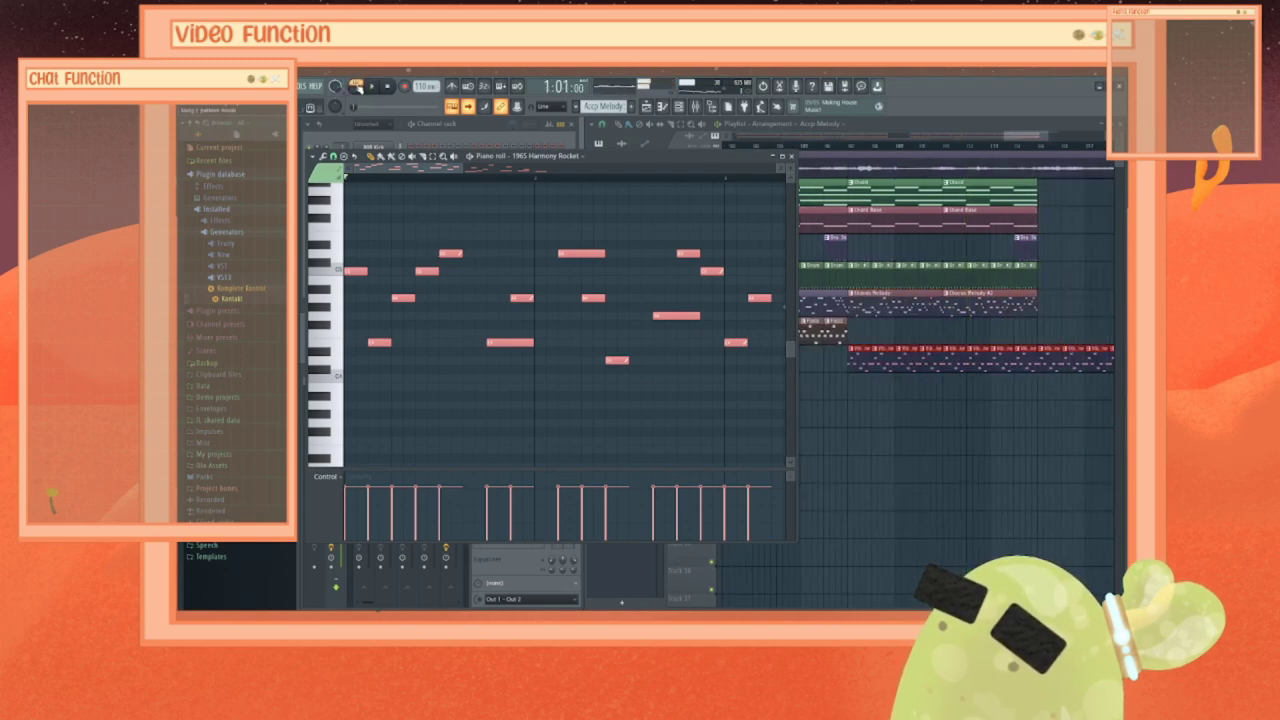
{"action": "key", "text": "space"}
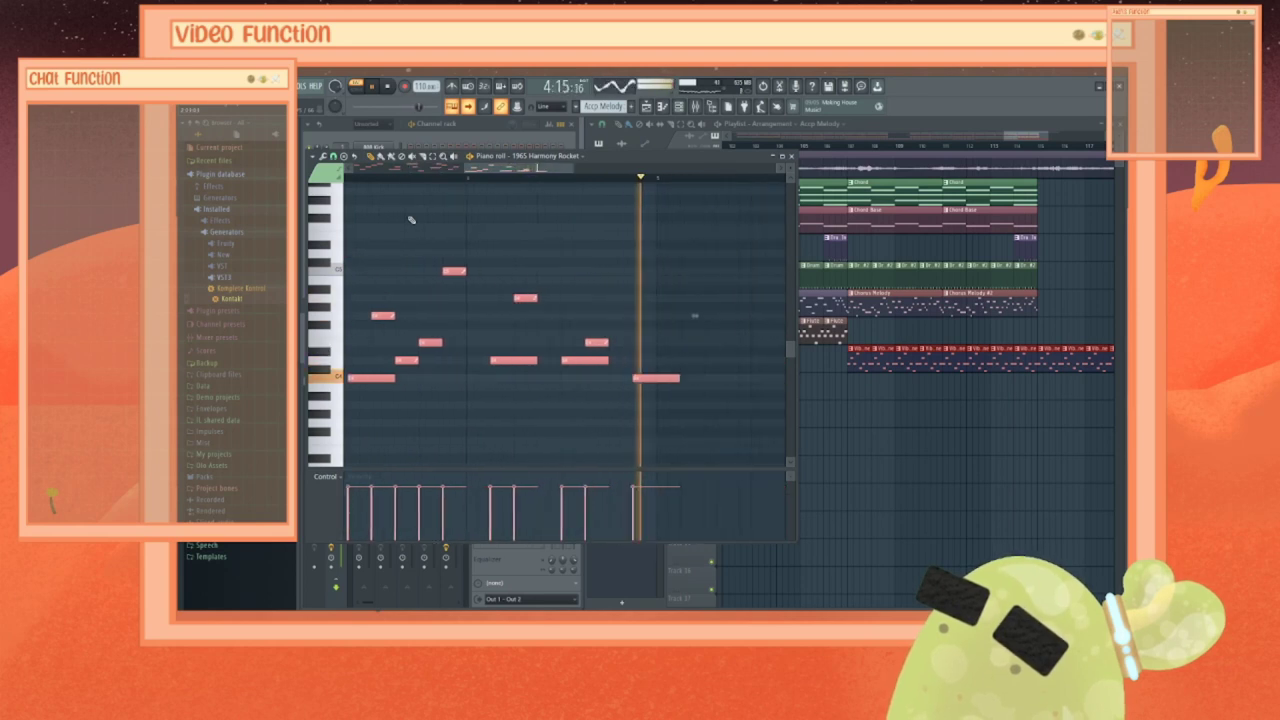
{"action": "key", "text": "space"}
Step: Shorten the last note of the Accp Melody pattern to end at the bar 5 line and clear the selection
{"action": "scroll", "coordinate": [591, 234], "scroll_direction": "right", "scroll_amount": 5}
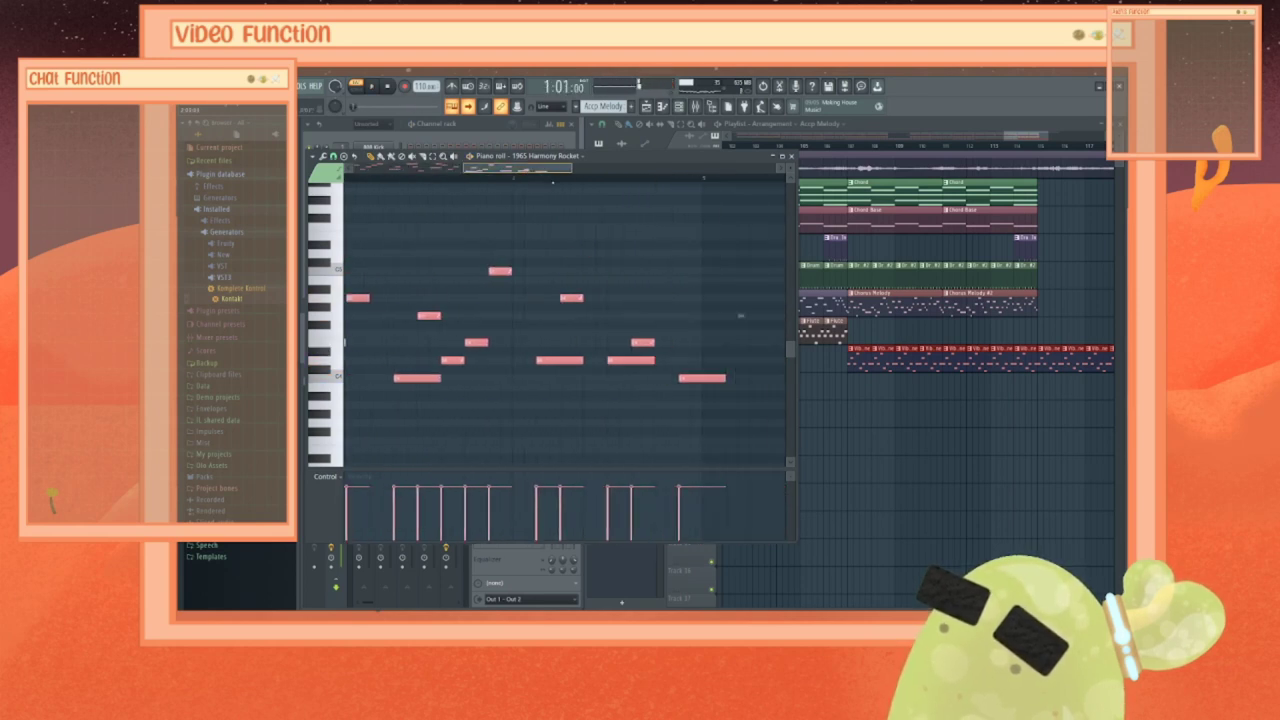
{"action": "left_click_drag", "start_coordinate": [597, 378], "coordinate": [577, 378]}
{"action": "key", "text": "ctrl+d"}
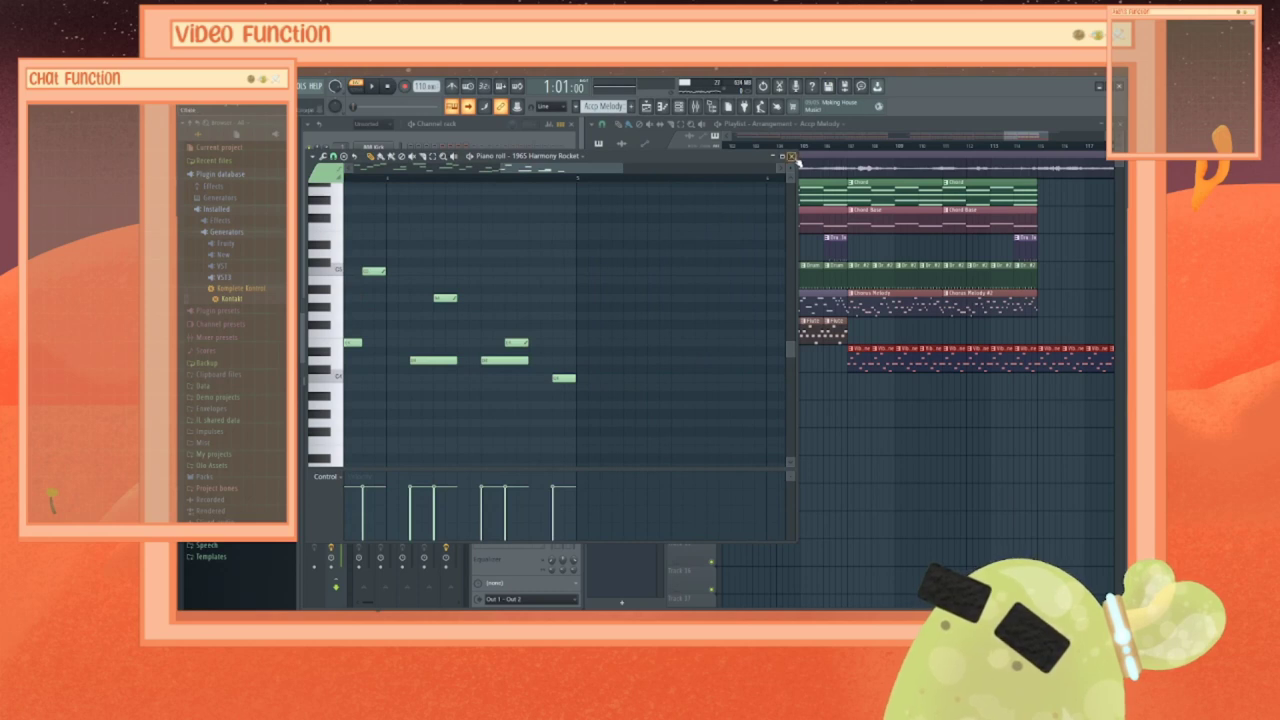
Step: Place one Accp Melody clip on Track 9 in the playlist, aligned with the start of the Melody clip
{"action": "left_click", "coordinate": [791, 157]}
{"action": "left_click_drag", "start_coordinate": [1012, 135], "coordinate": [785, 140]}
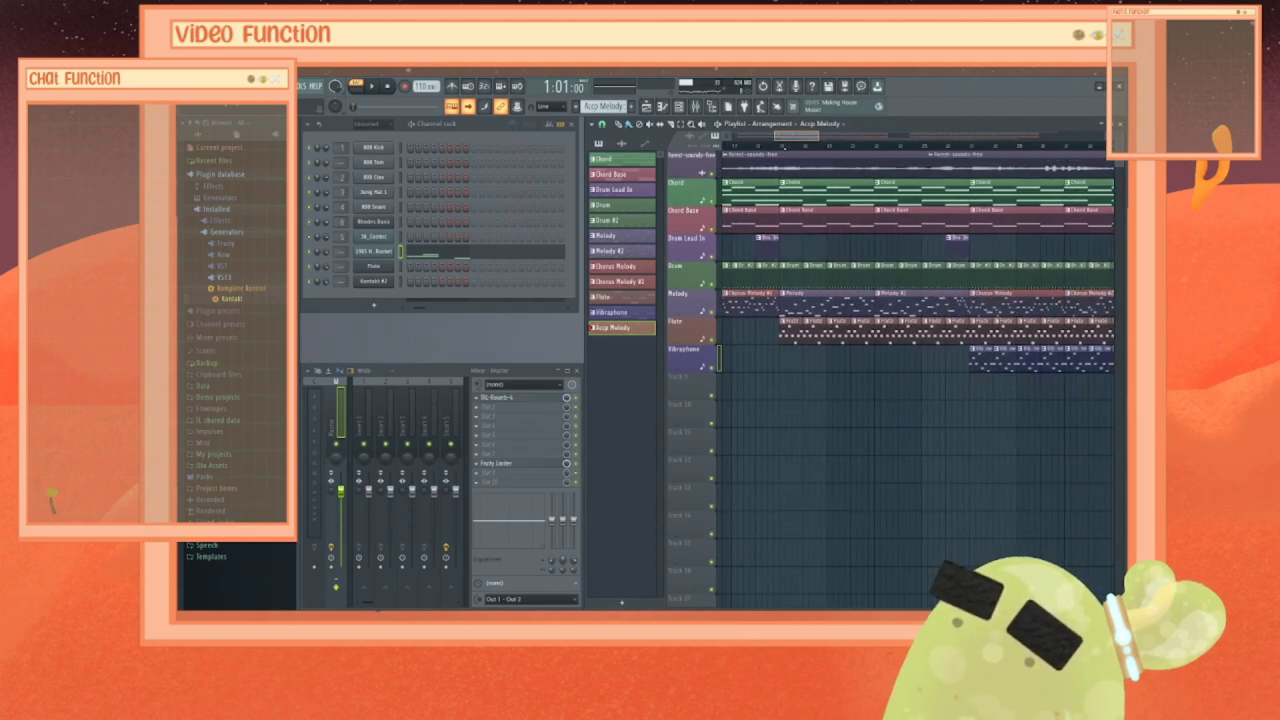
{"action": "mouse_move", "coordinate": [807, 389]}
{"action": "left_mouse_down"}
{"action": "mouse_move", "coordinate": [831, 390]}
{"action": "mouse_move", "coordinate": [809, 391]}
{"action": "left_mouse_up"}
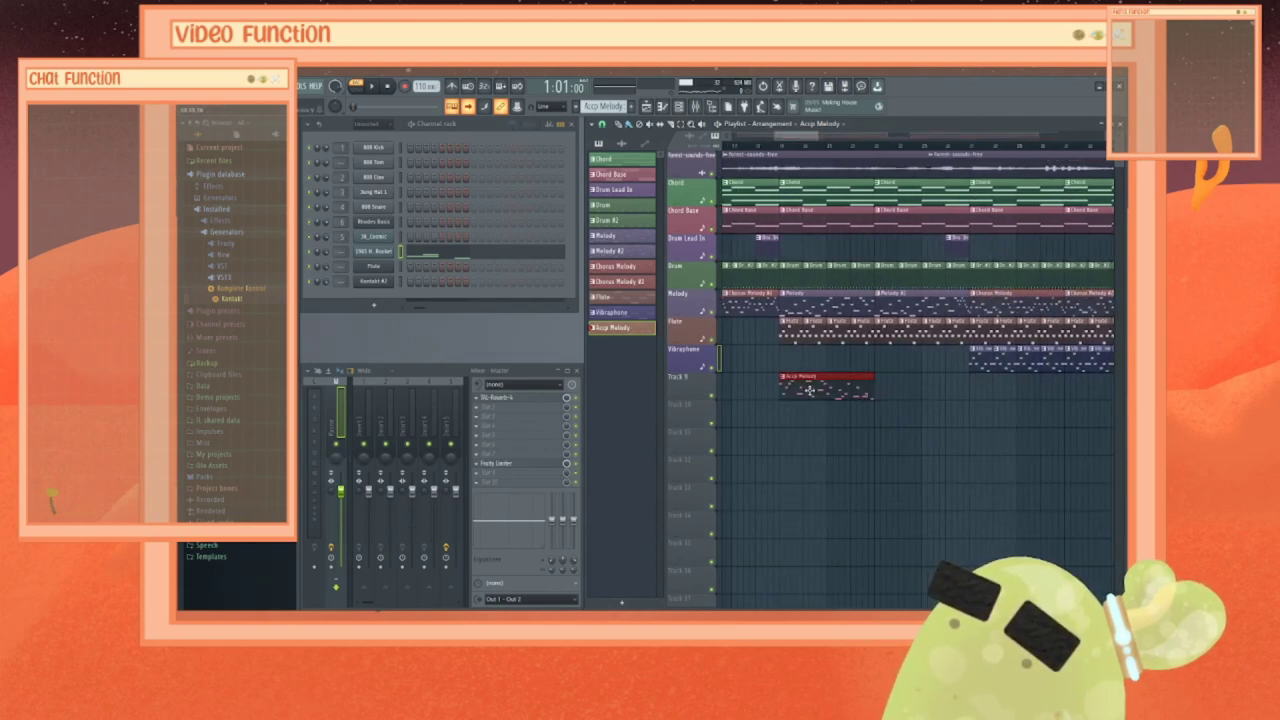
{"action": "mouse_move", "coordinate": [889, 392]}
{"action": "left_mouse_down"}
{"action": "mouse_move", "coordinate": [914, 386]}
{"action": "mouse_move", "coordinate": [895, 388]}
{"action": "left_mouse_up"}
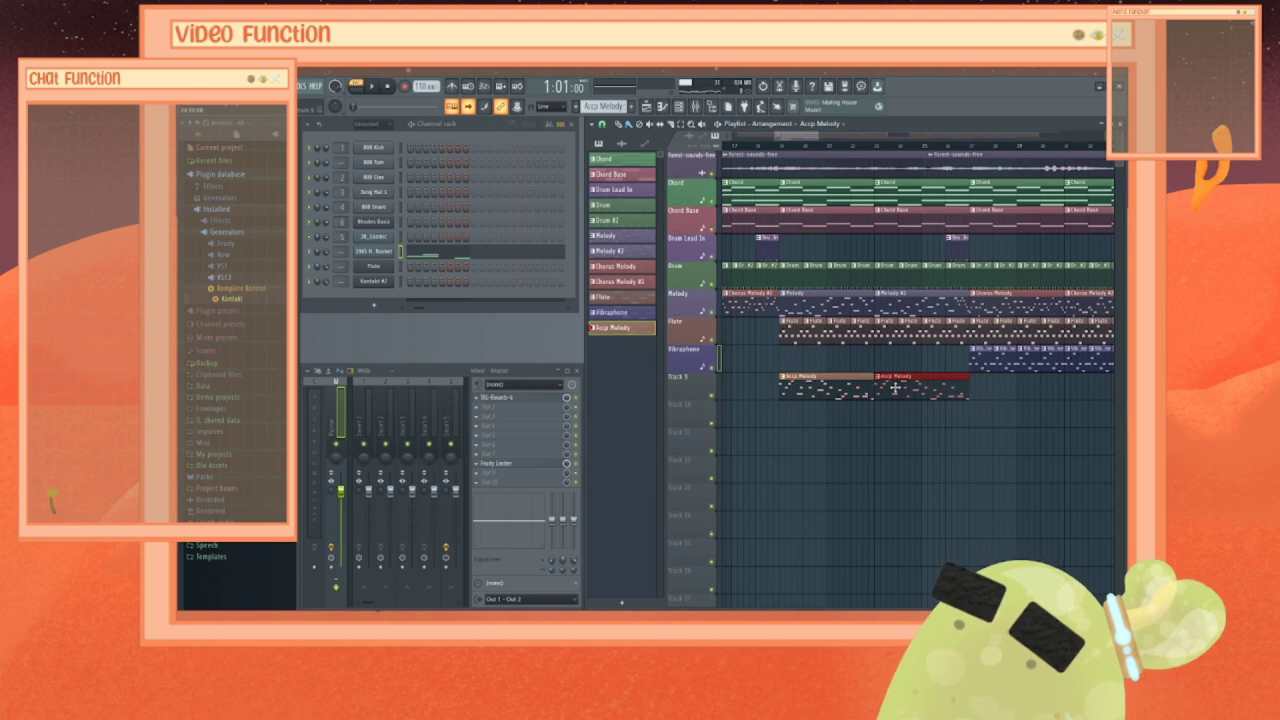
{"action": "right_click", "coordinate": [913, 389]}
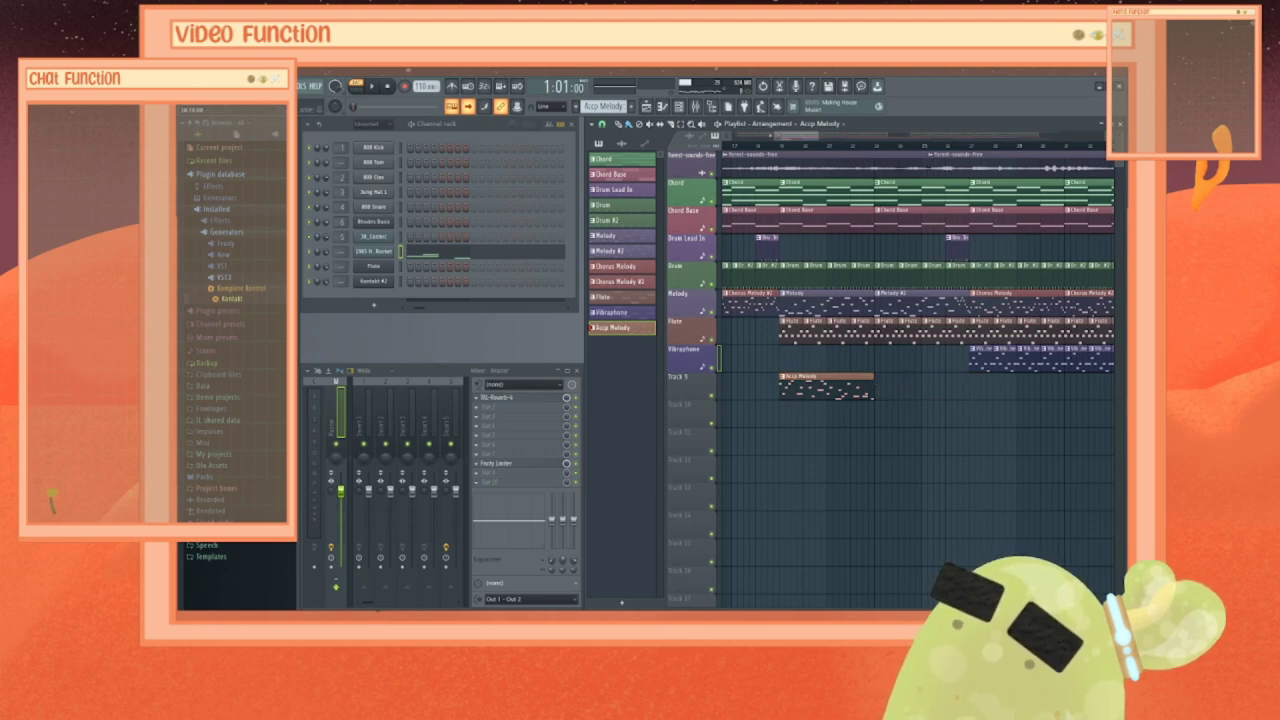
Step: Play the song from just before the Accp Melody clip to hear it with the other tracks
{"action": "left_click", "coordinate": [774, 151]}
{"action": "key", "text": "space"}
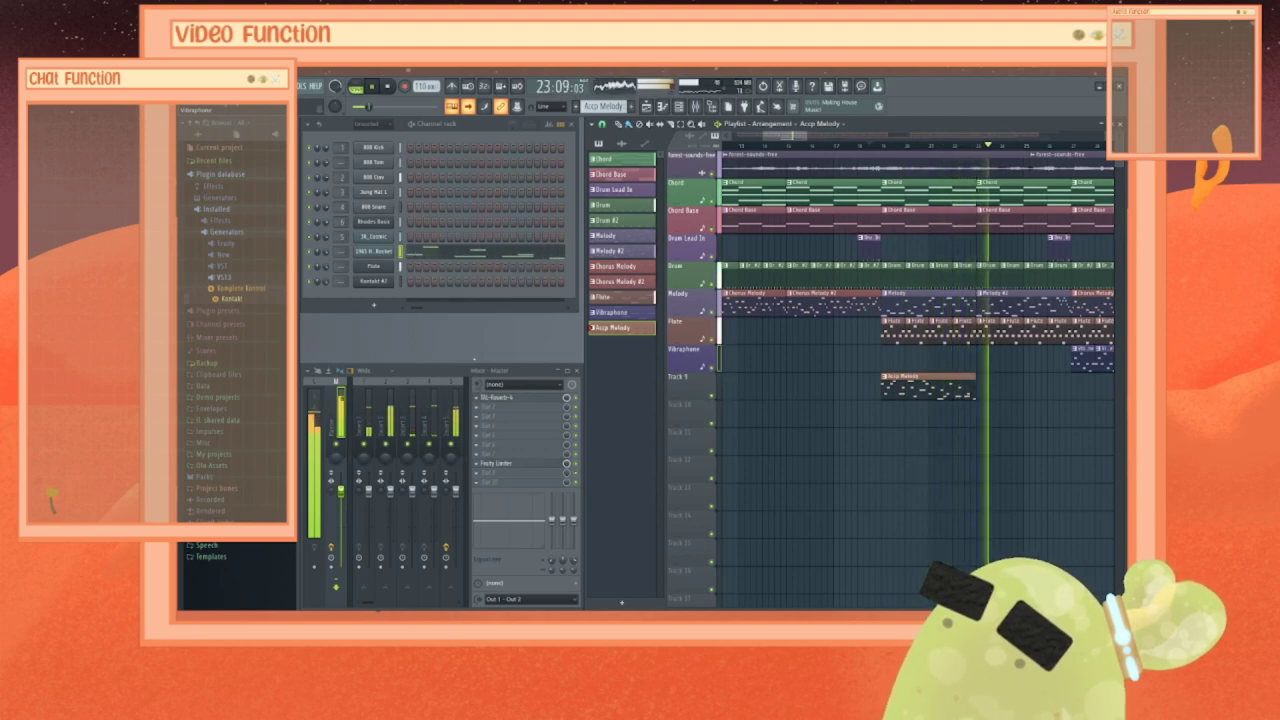
{"action": "key", "text": "space"}
{"action": "key", "text": "space"}
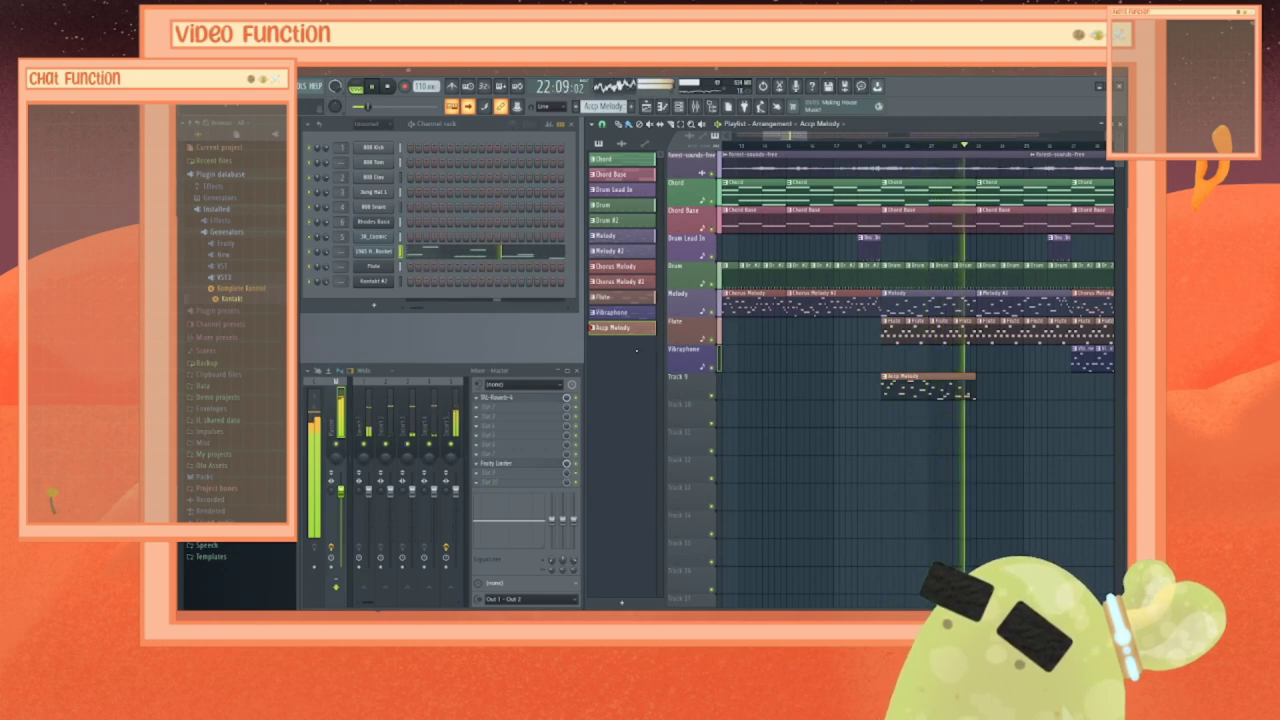
{"action": "key", "text": "space"}
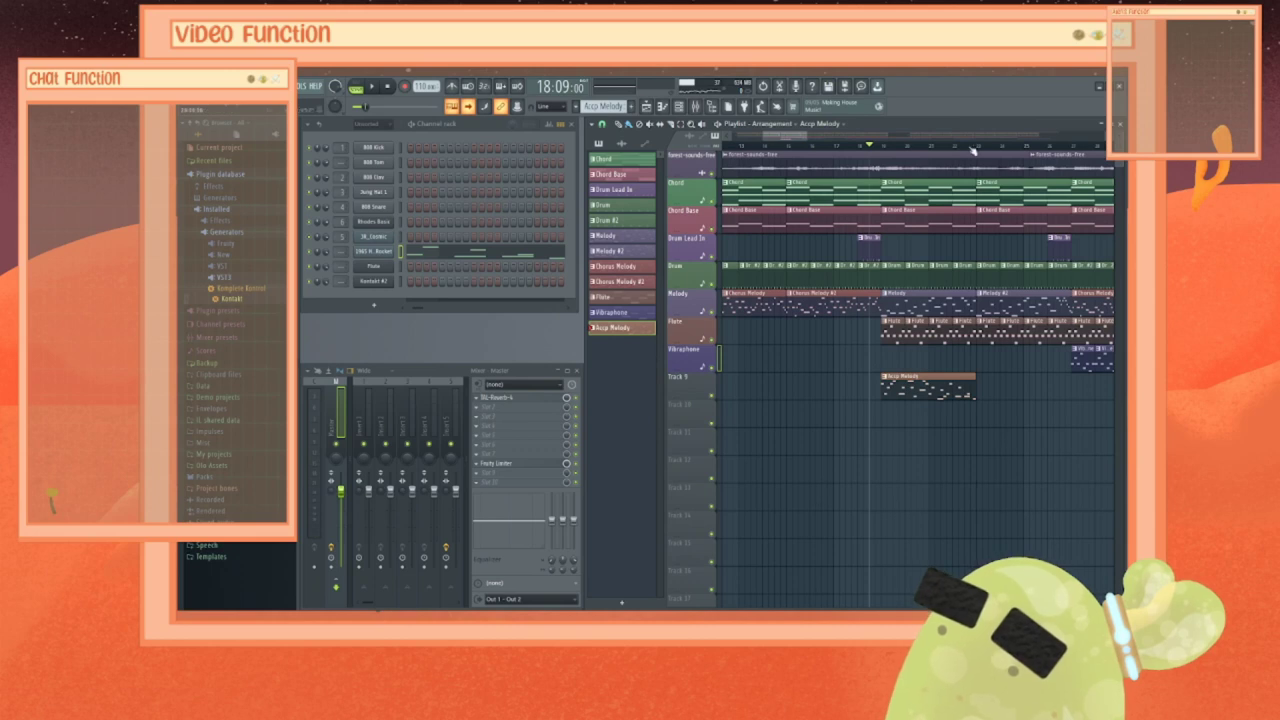
Step: Clone the 1965 Harmony Rocket channel in the channel rack and close the clone's plugin window
{"action": "right_click", "coordinate": [368, 252]}
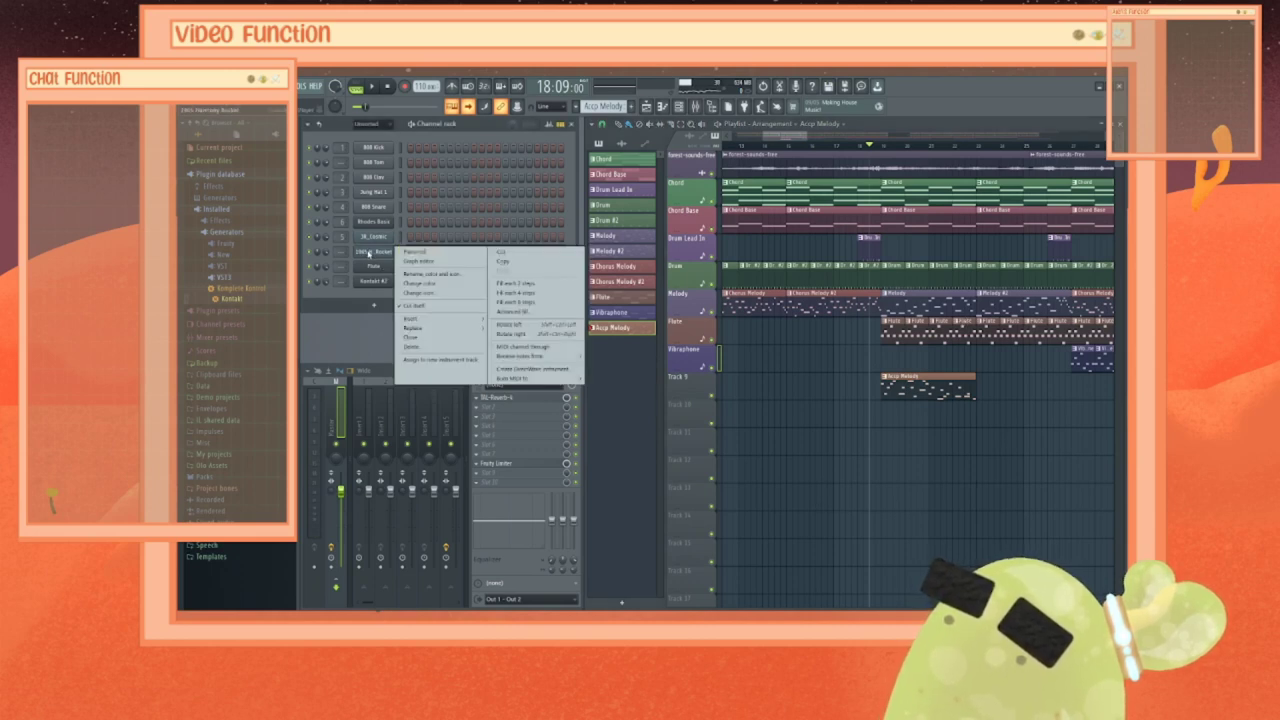
{"action": "left_click", "coordinate": [422, 342]}
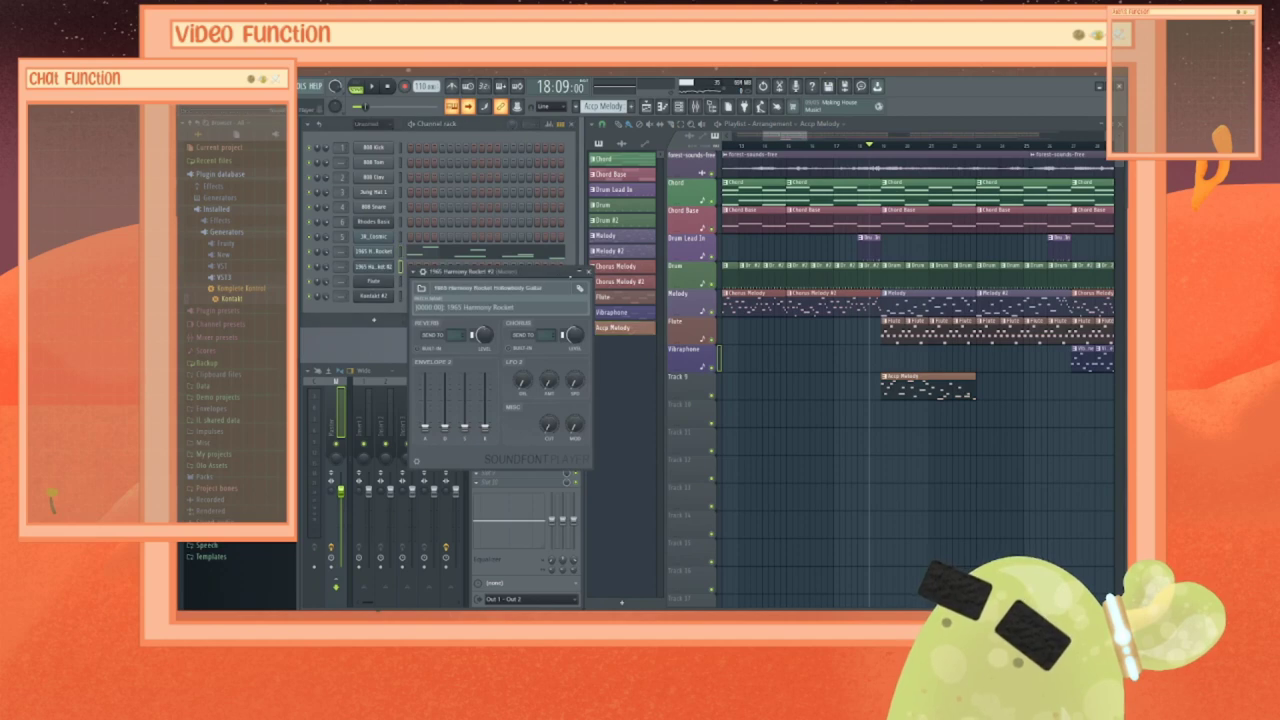
{"action": "left_click", "coordinate": [589, 272]}
Step: Move all Accp Melody notes from the 1965 Harmony Rocket channel to the cloned 1965 Harmony Rocket #2 channel
{"action": "right_click", "coordinate": [392, 252]}
{"action": "left_click", "coordinate": [430, 255]}
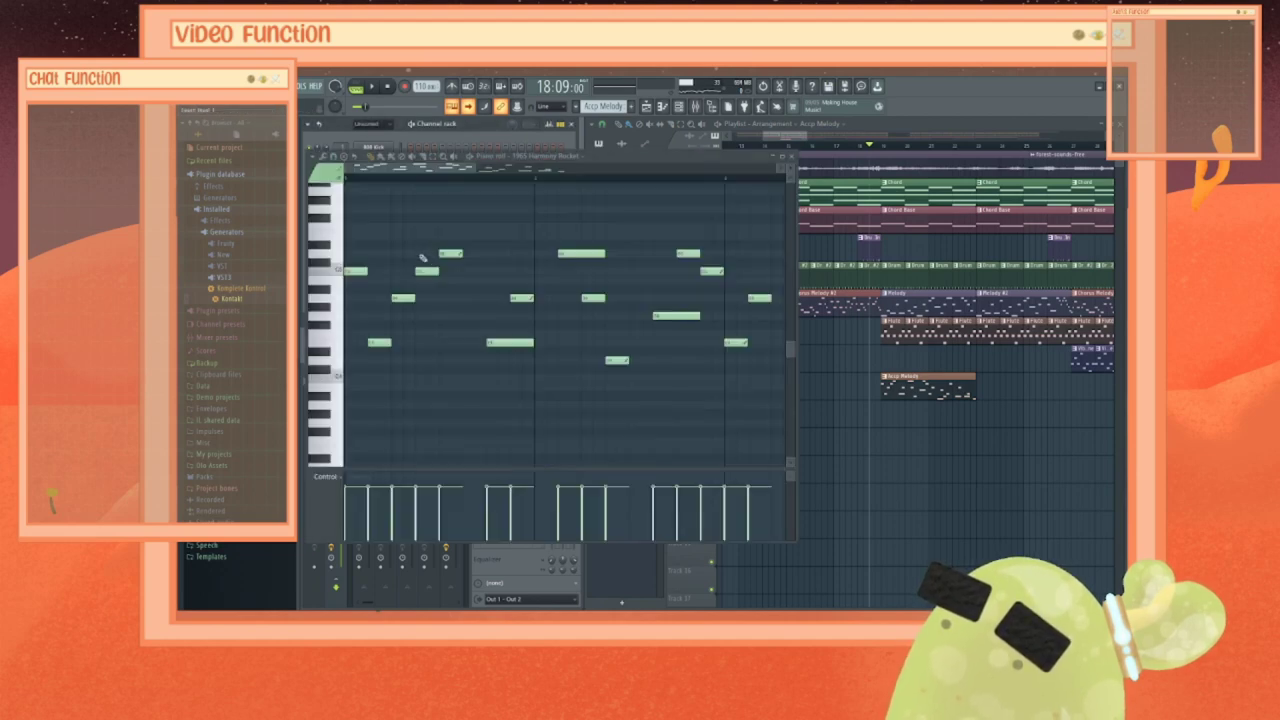
{"action": "key", "text": "ctrl+a"}
{"action": "key", "text": "Delete"}
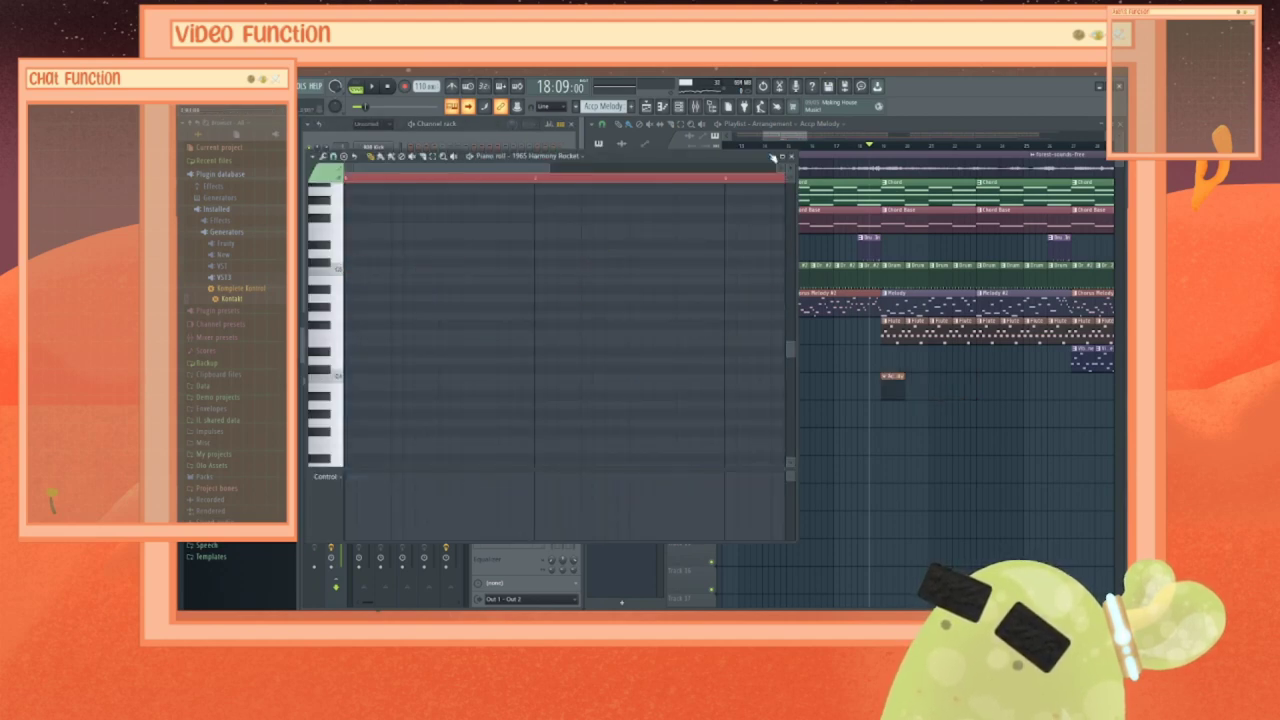
{"action": "left_click", "coordinate": [791, 157]}
{"action": "right_click", "coordinate": [385, 268]}
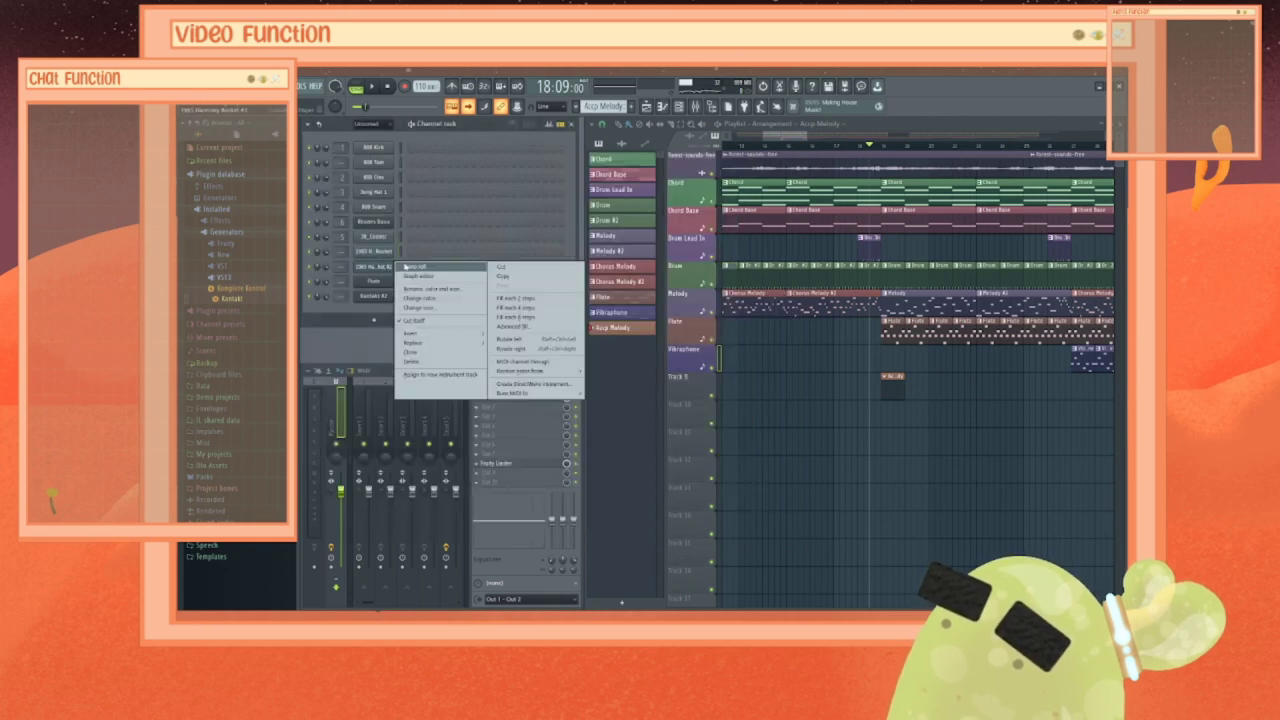
{"action": "left_click", "coordinate": [413, 268]}
{"action": "key", "text": "ctrl+v"}
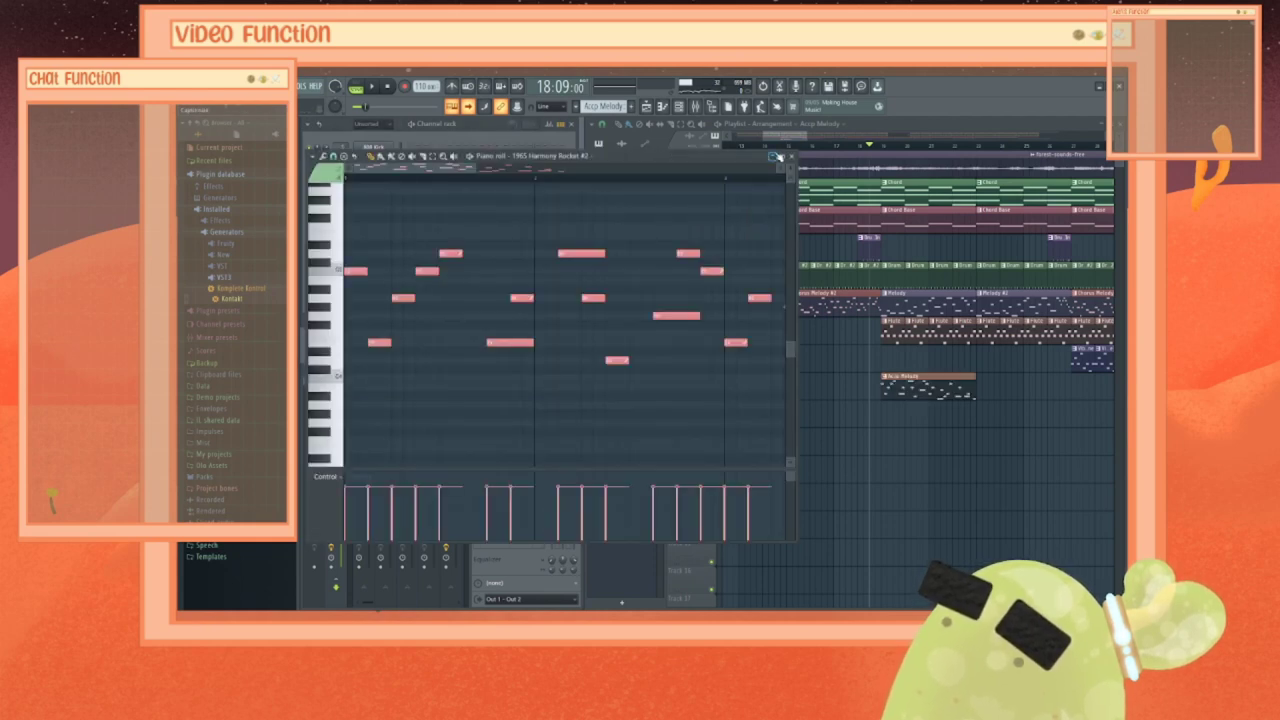
{"action": "left_click", "coordinate": [791, 157]}
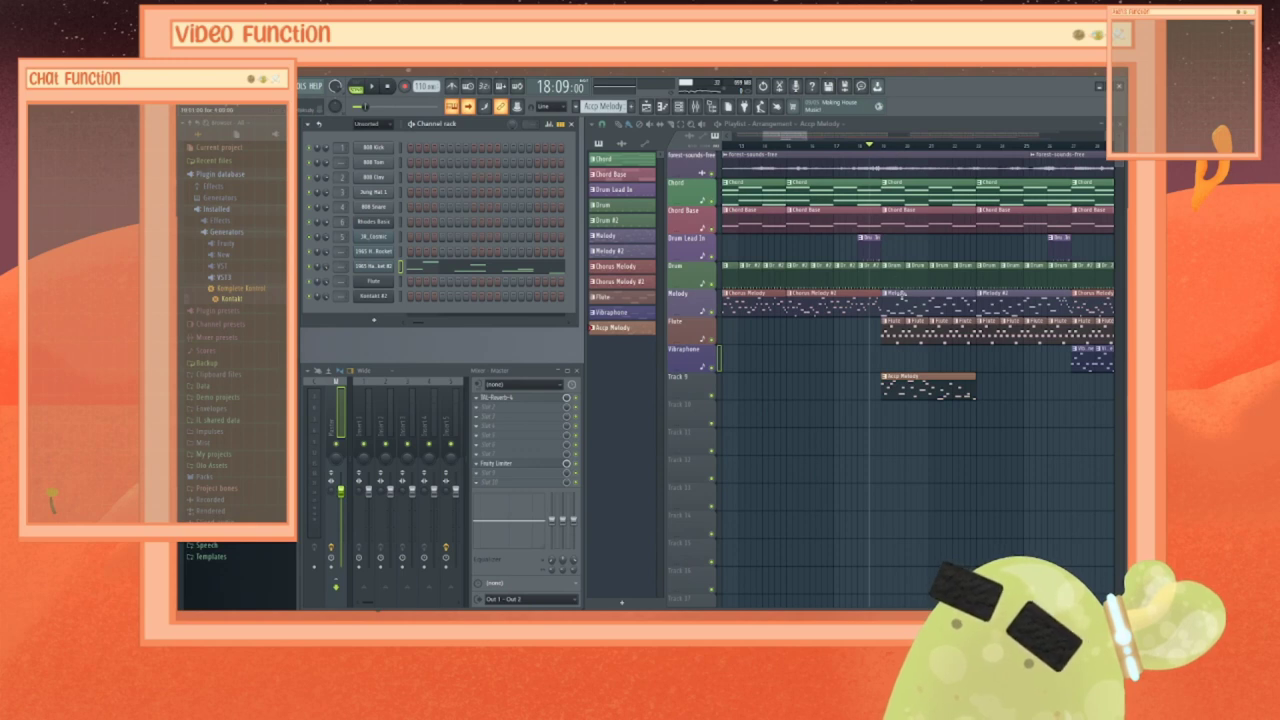
Step: Play the Accp Melody section again to check how the cloned channel sounds in the mix
{"action": "key", "text": "space"}
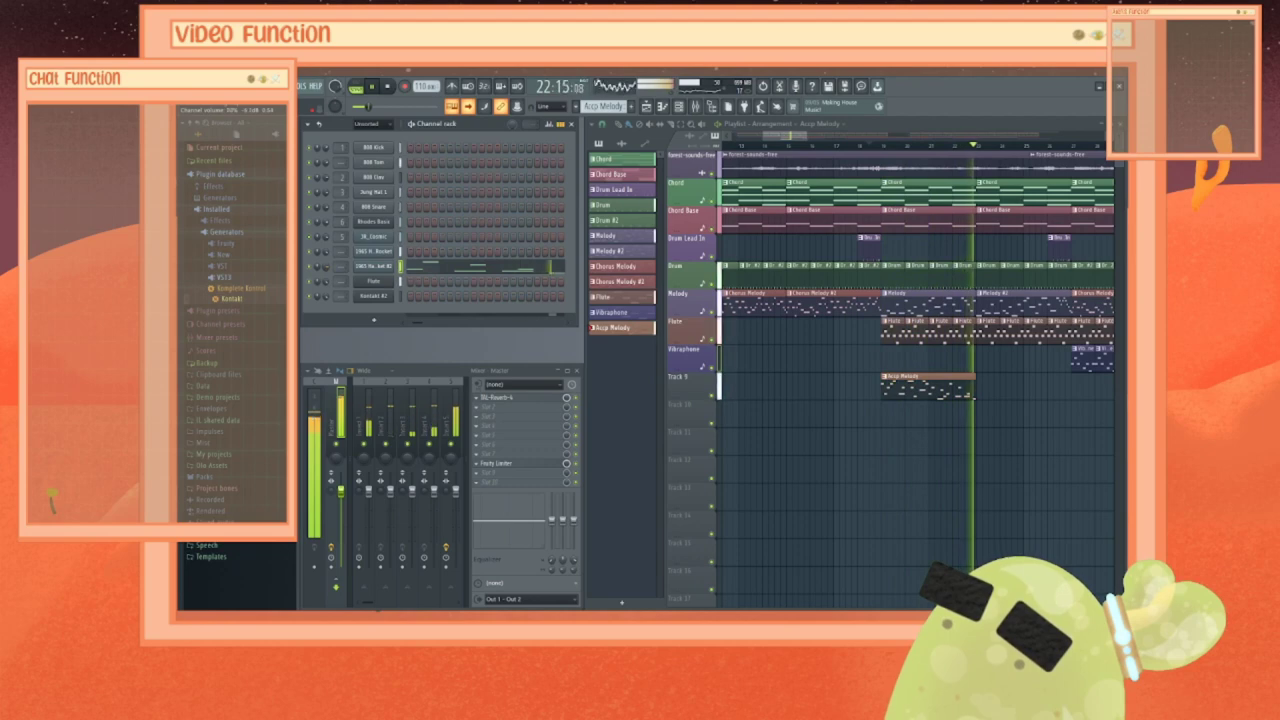
{"action": "left_click", "coordinate": [884, 148]}
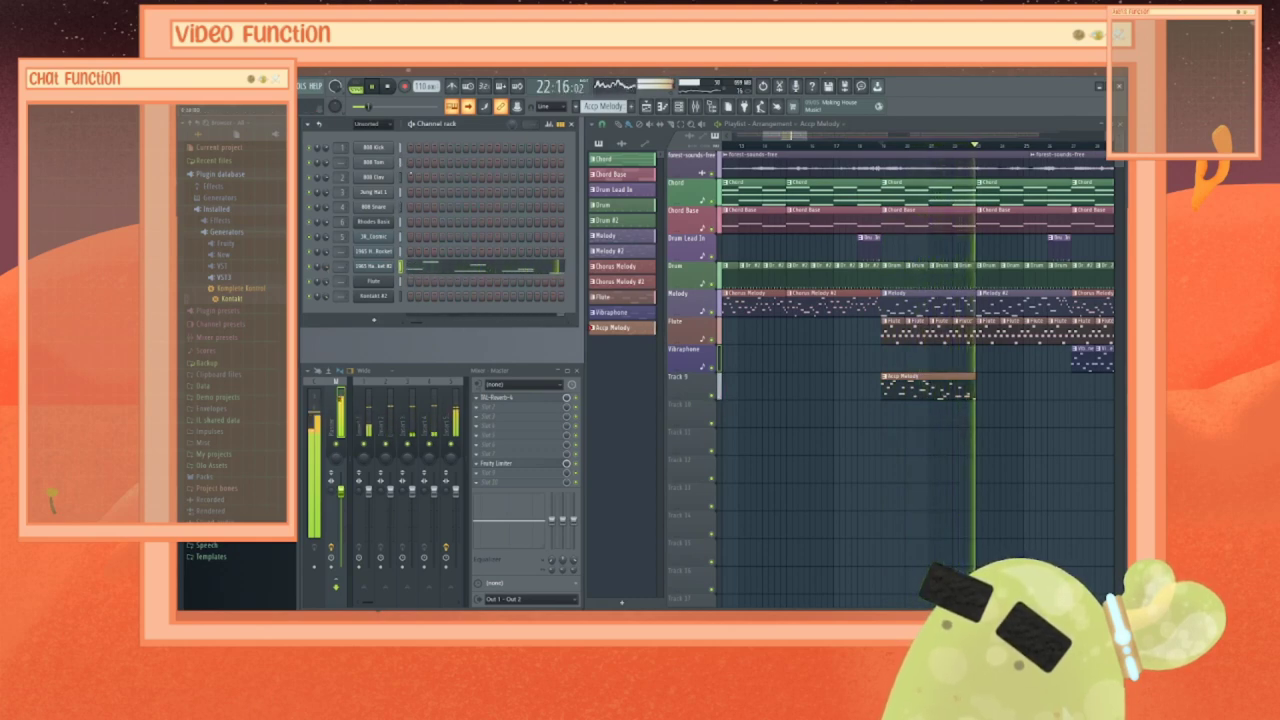
{"action": "key", "text": "space"}
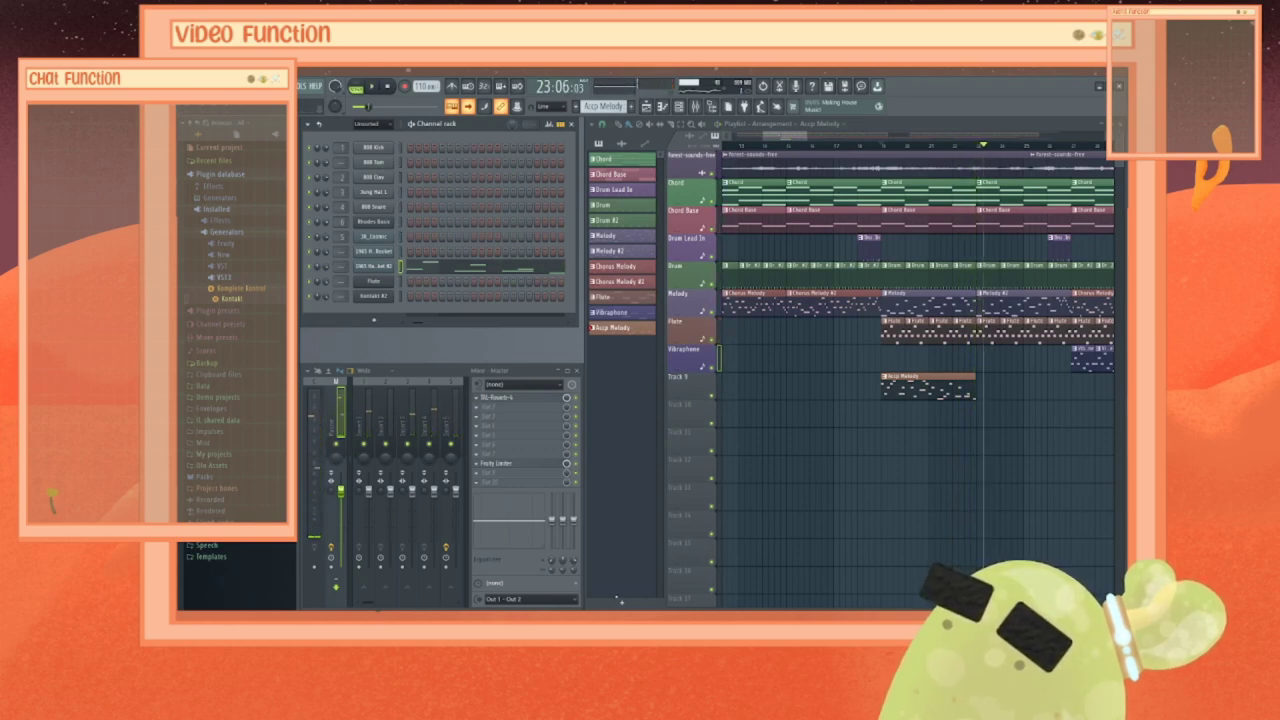
Step: Create a new pattern and name it Accp Melody 2#2
{"action": "key", "text": "F4"}
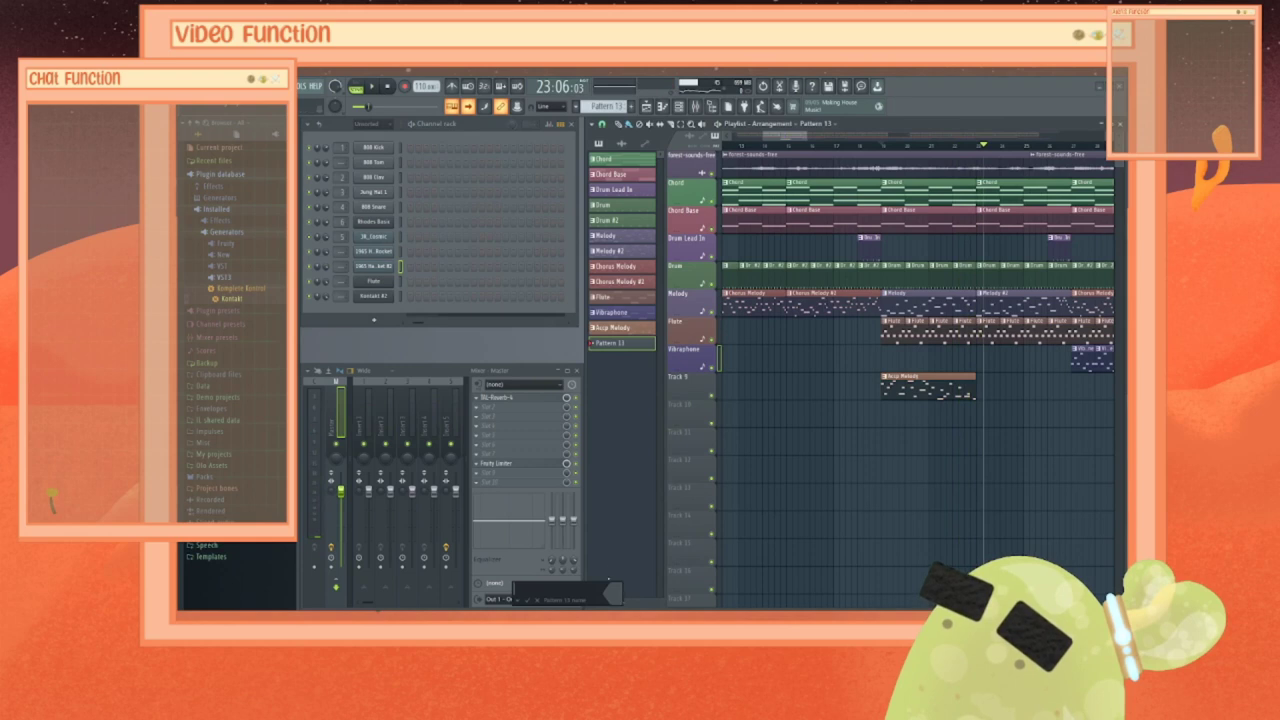
{"action": "right_click", "coordinate": [620, 347]}
{"action": "left_click", "coordinate": [647, 398]}
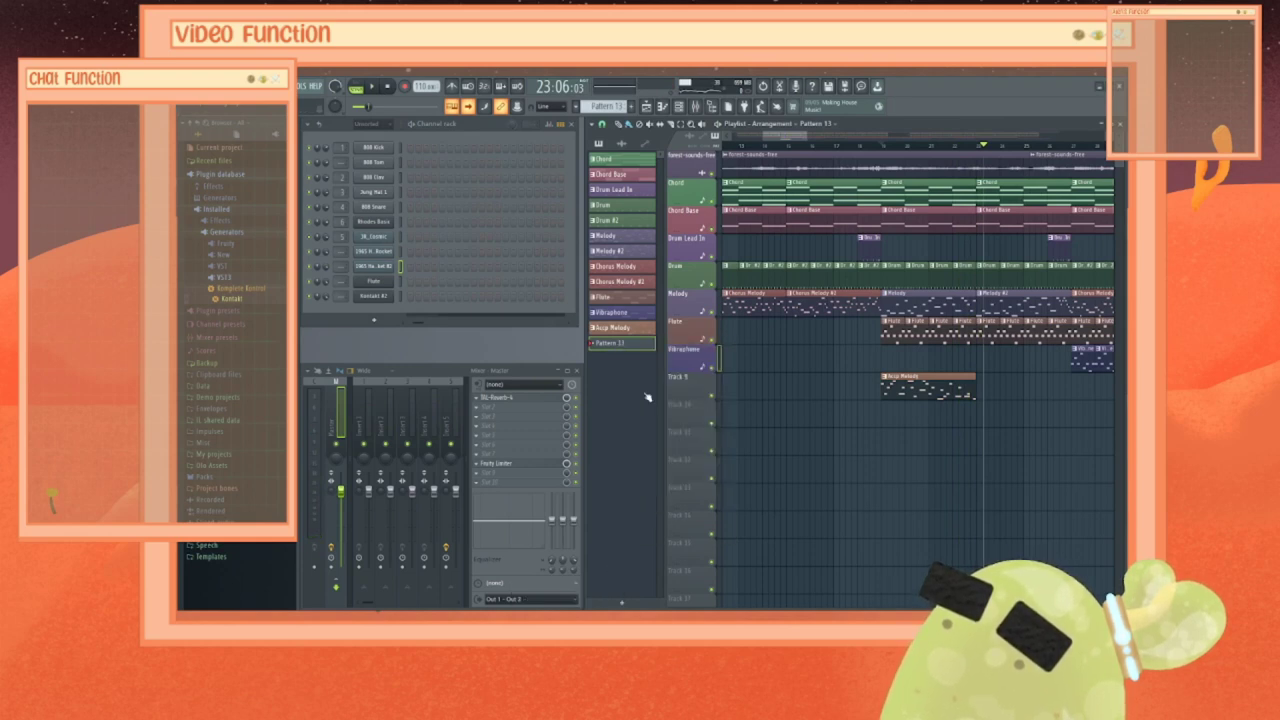
{"action": "type", "text": "Accp Melody 2#2"}
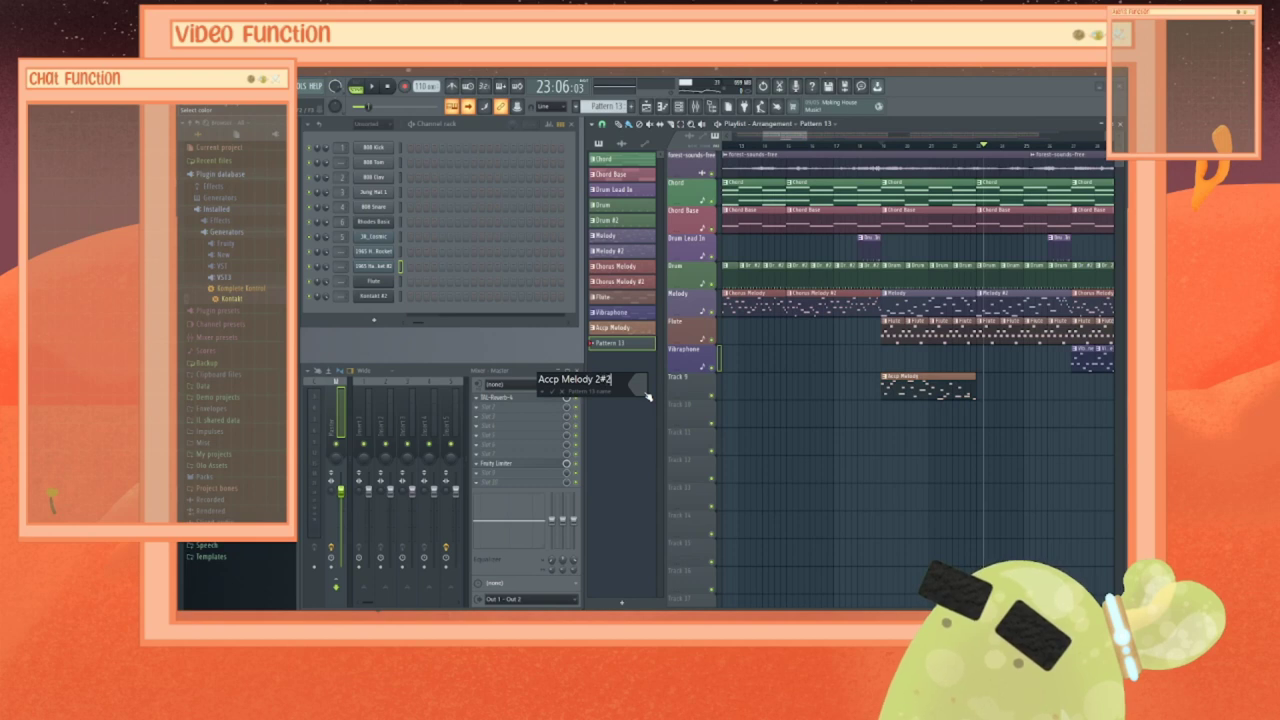
{"action": "key", "text": "Return"}
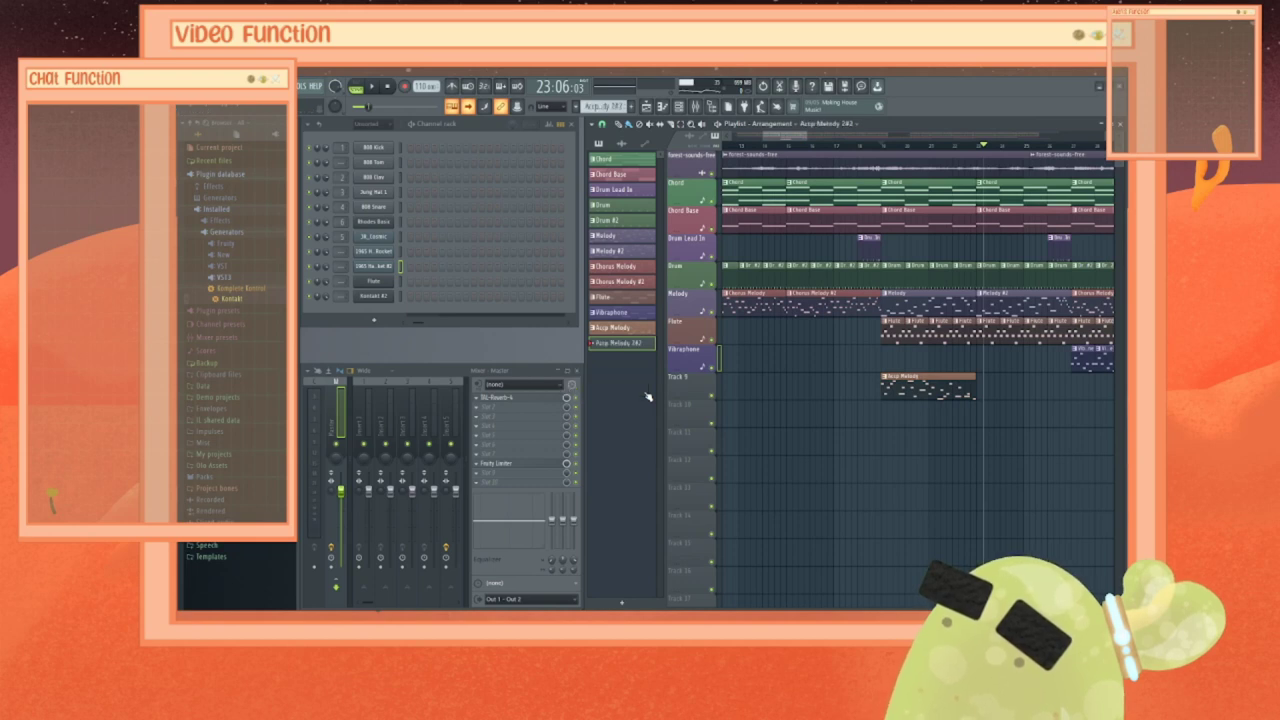
Step: Correct the new pattern's name to Accp Melody #2 and assign it a random color
{"action": "right_click", "coordinate": [634, 355]}
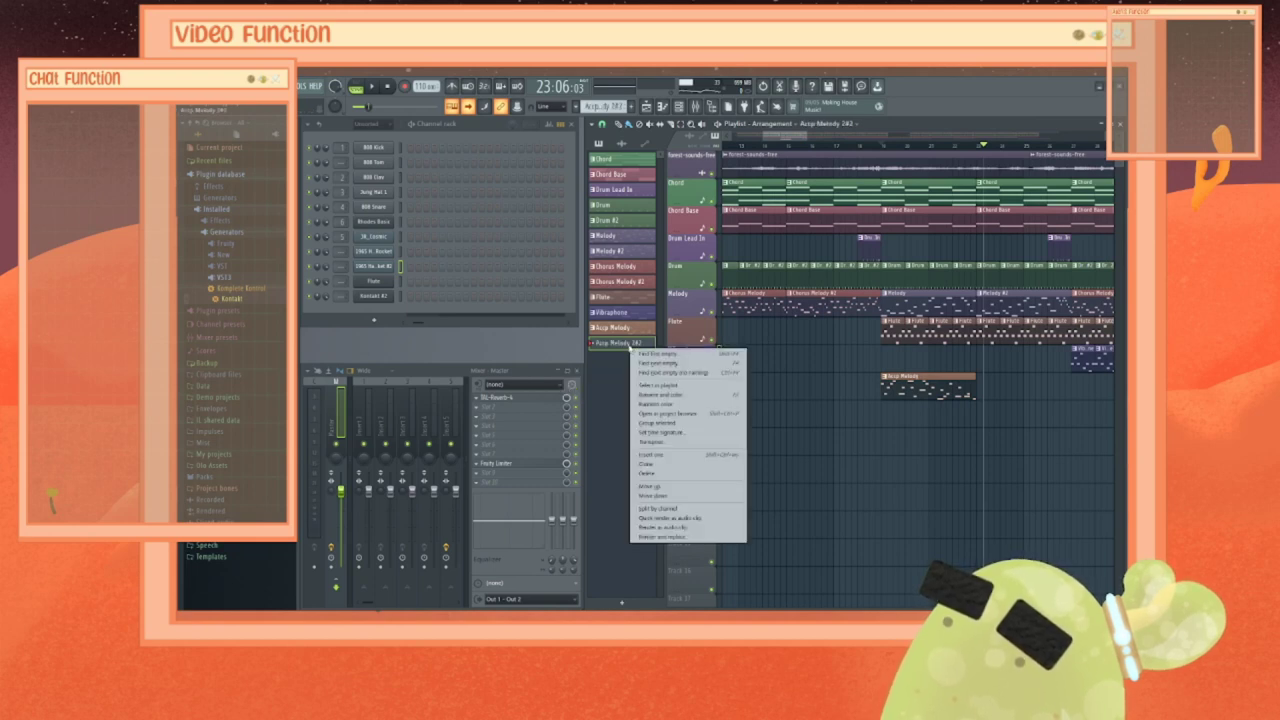
{"action": "left_click", "coordinate": [645, 378]}
{"action": "key", "text": "Left"}
{"action": "key", "text": "Left"}
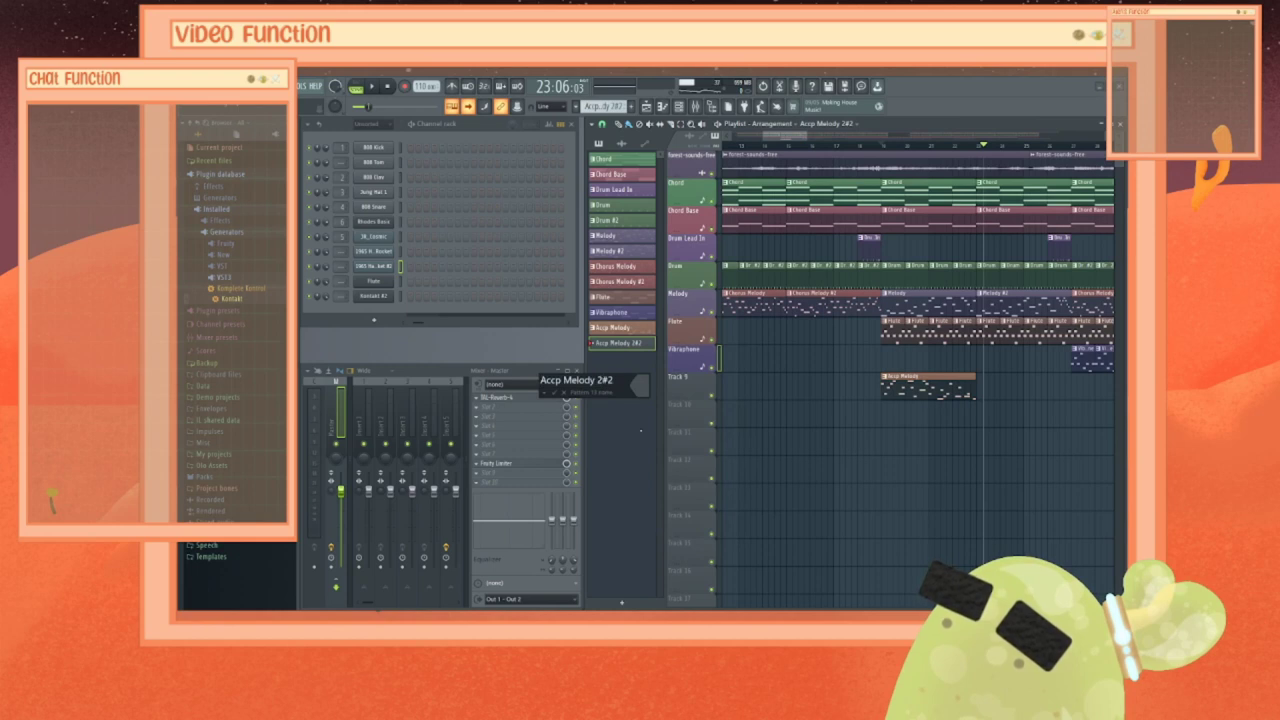
{"action": "key", "text": "BackSpace"}
{"action": "key", "text": "Return"}
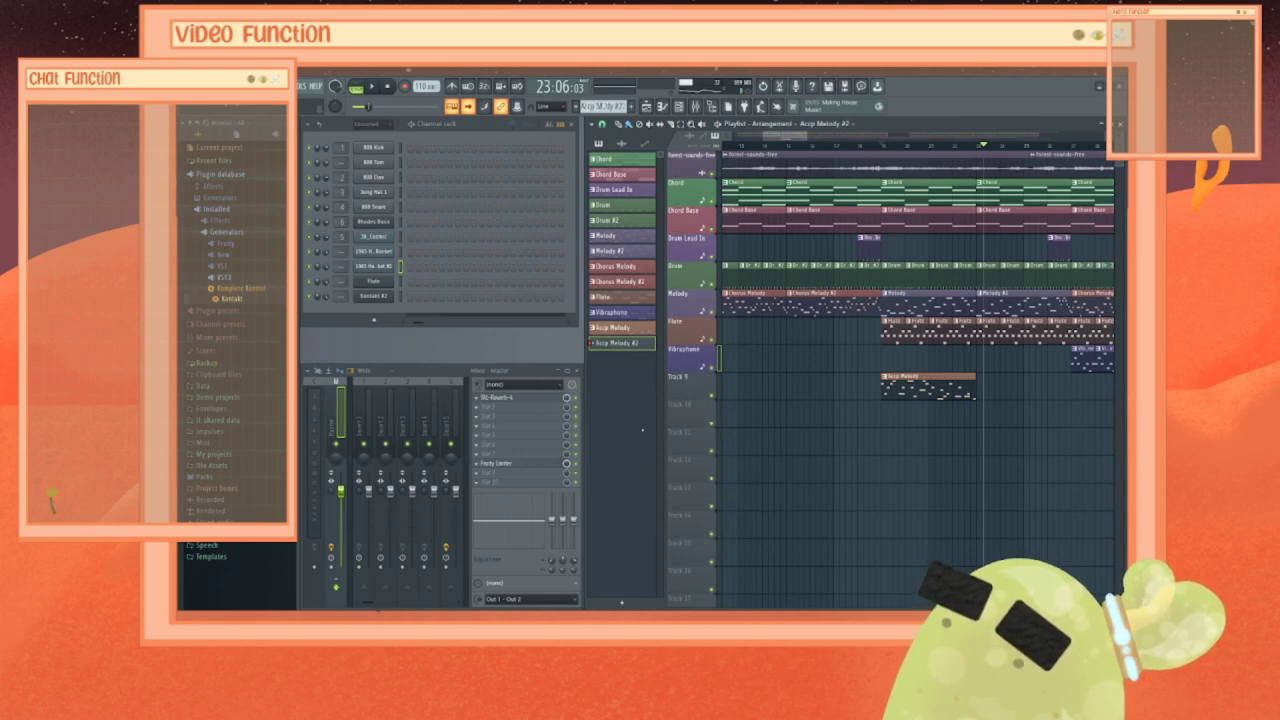
{"action": "right_click", "coordinate": [625, 345]}
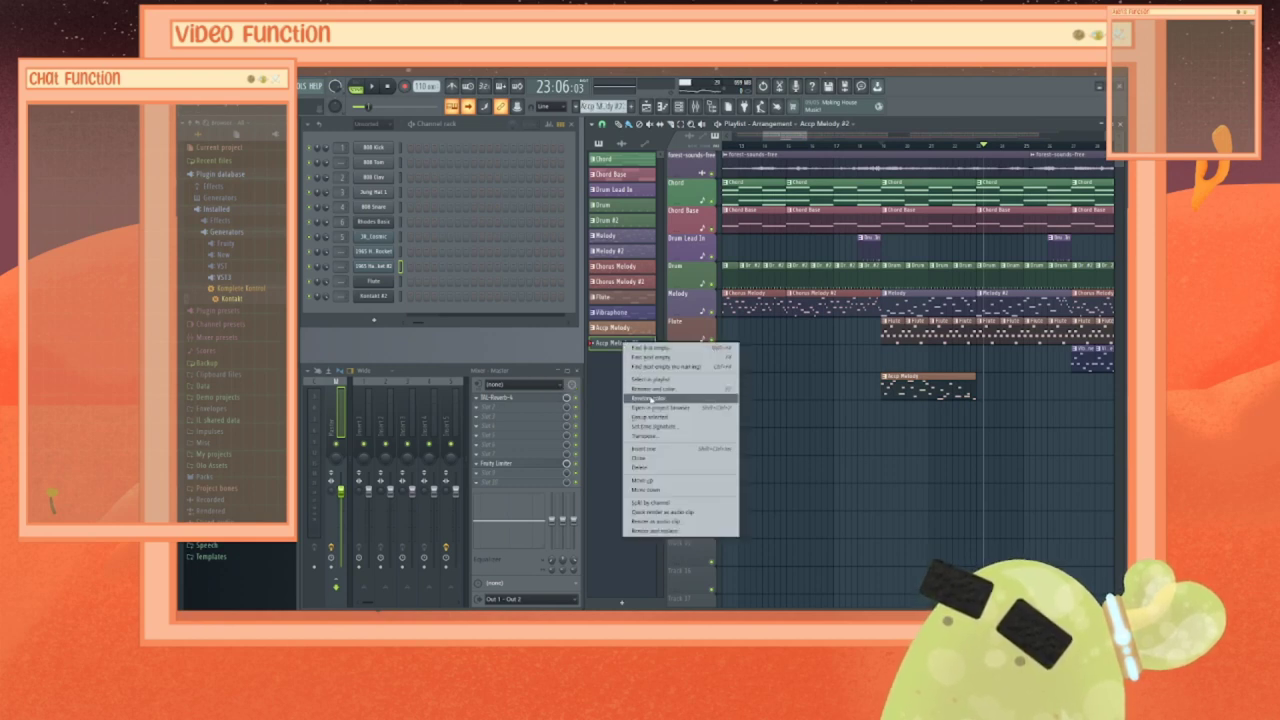
{"action": "left_click", "coordinate": [654, 399]}
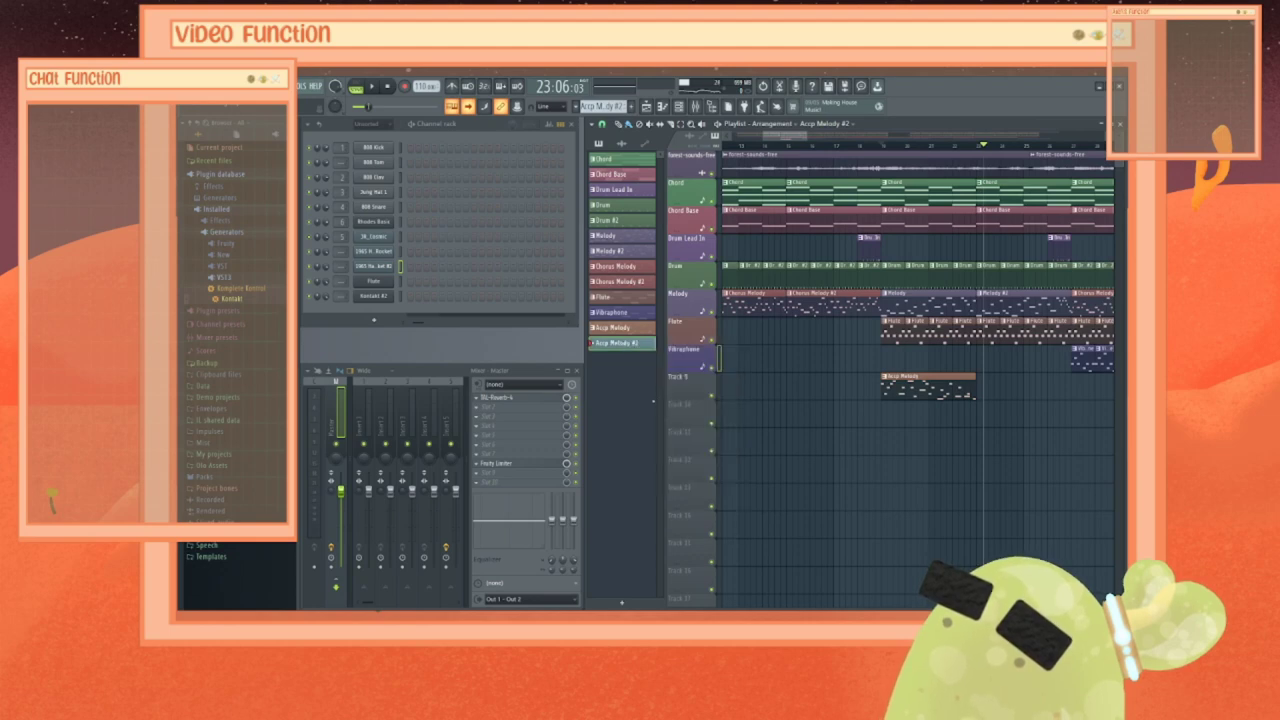
Step: Auto-name Track 9 in the playlist after its Accp Melody clip
{"action": "right_click", "coordinate": [707, 388]}
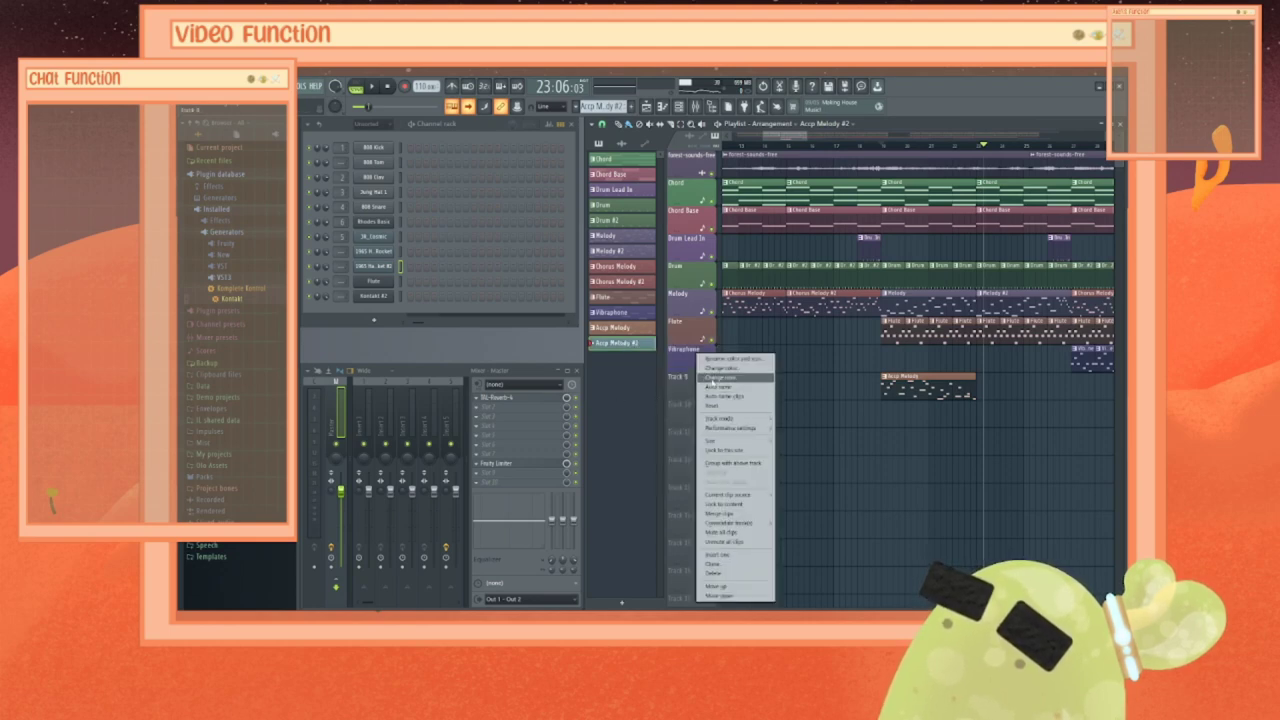
{"action": "left_click", "coordinate": [712, 396]}
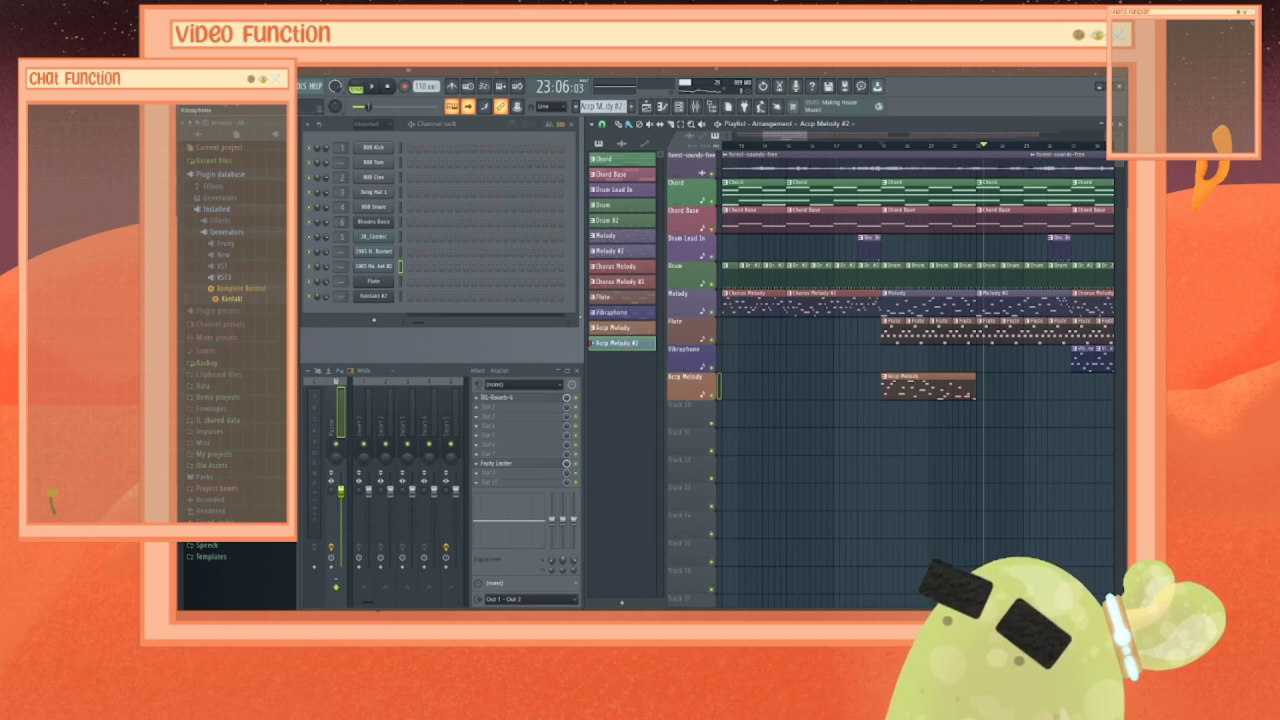
Step: Copy all Melody #2 notes from the 1965 Harmony Rocket channel into Accp Melody #2 on the 1965 Harmony Rocket #2 channel
{"action": "left_click", "coordinate": [622, 281]}
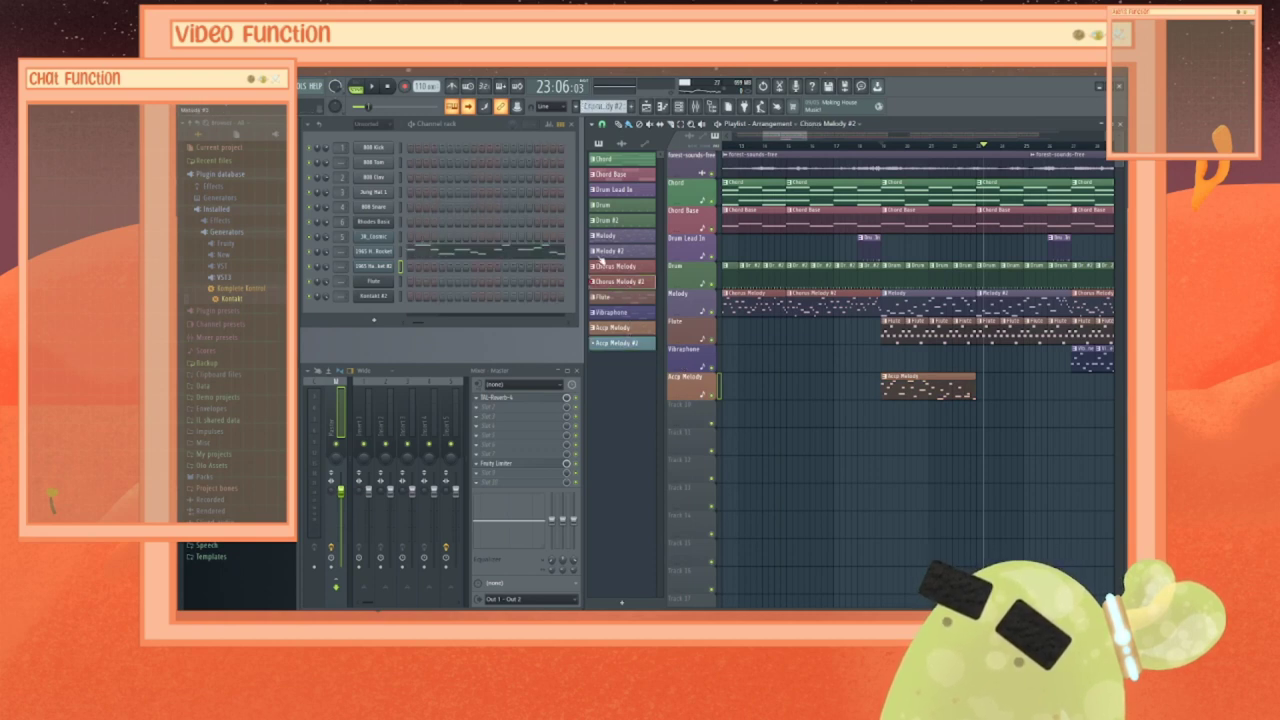
{"action": "left_click", "coordinate": [610, 251]}
{"action": "right_click", "coordinate": [375, 251]}
{"action": "left_click", "coordinate": [410, 256]}
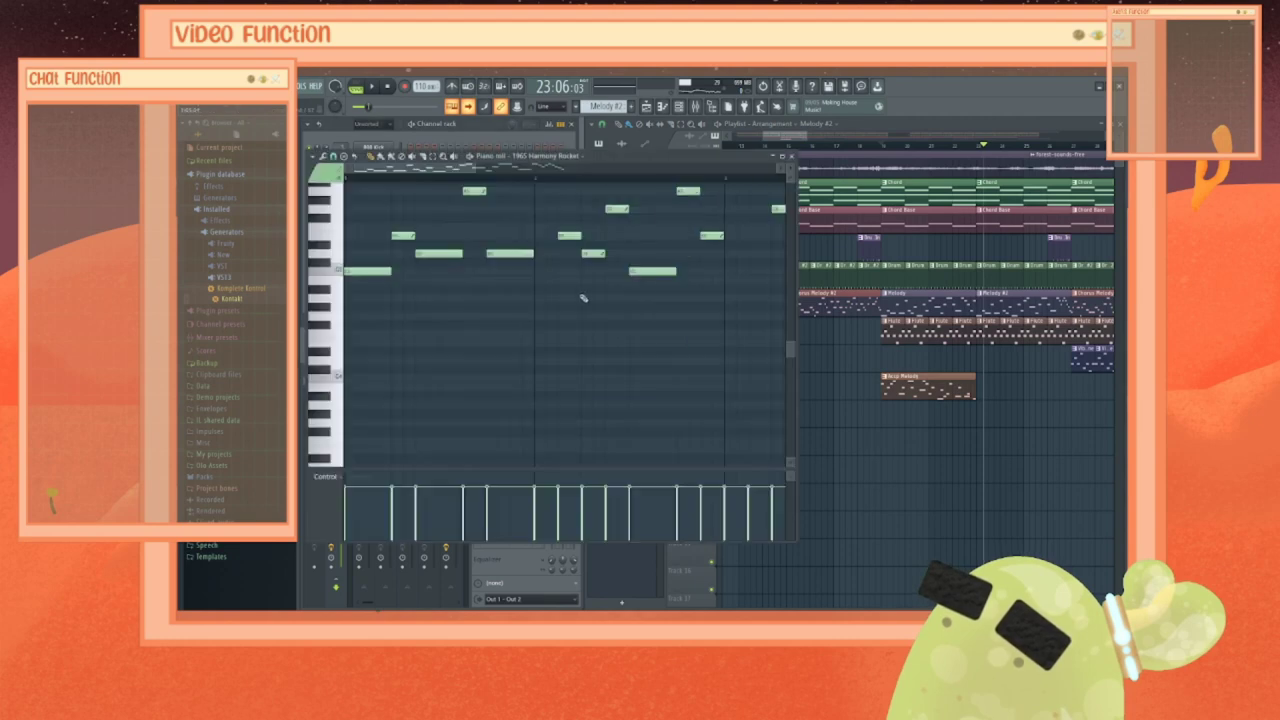
{"action": "key", "text": "ctrl+a"}
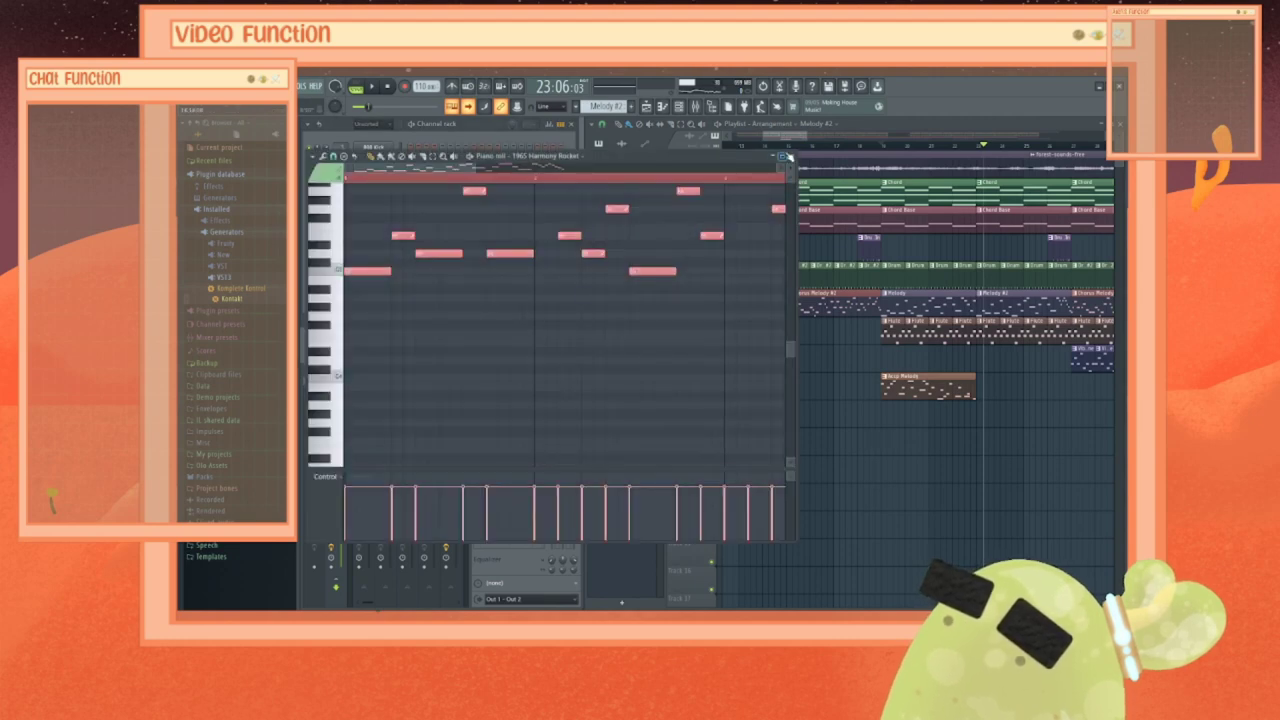
{"action": "left_click", "coordinate": [786, 157]}
{"action": "left_click", "coordinate": [607, 344]}
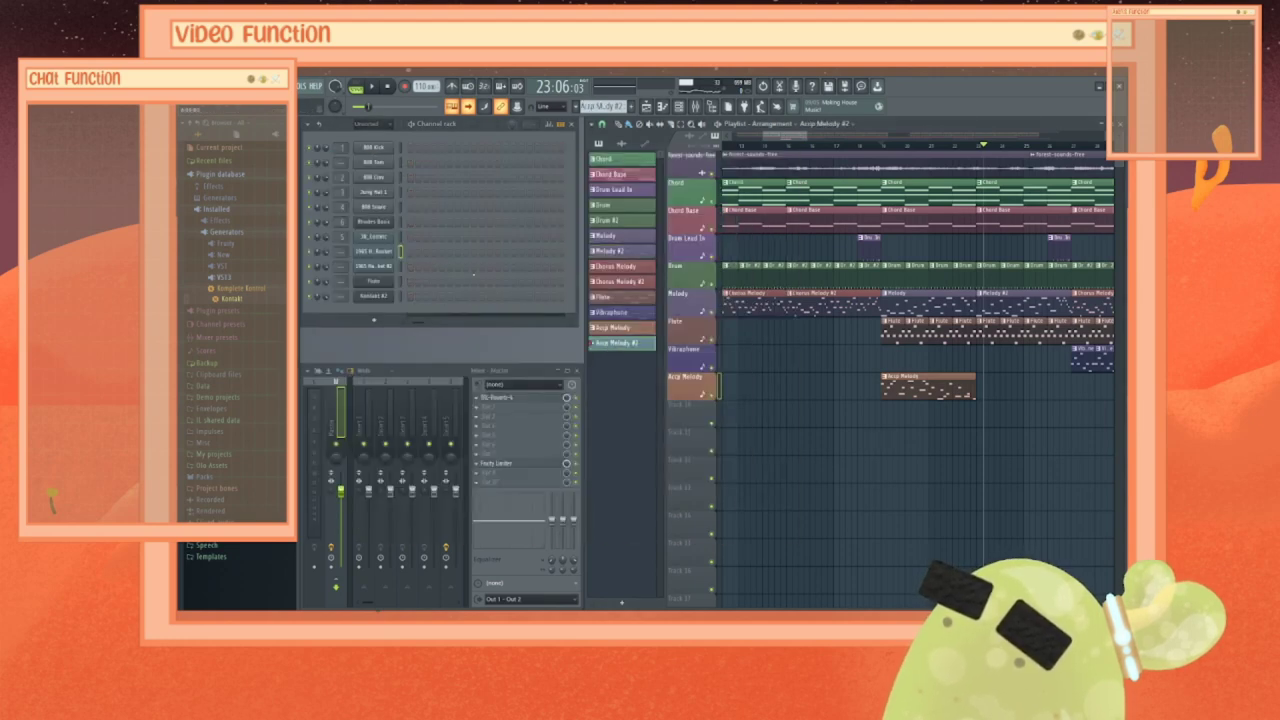
{"action": "right_click", "coordinate": [392, 270]}
{"action": "left_click", "coordinate": [410, 270]}
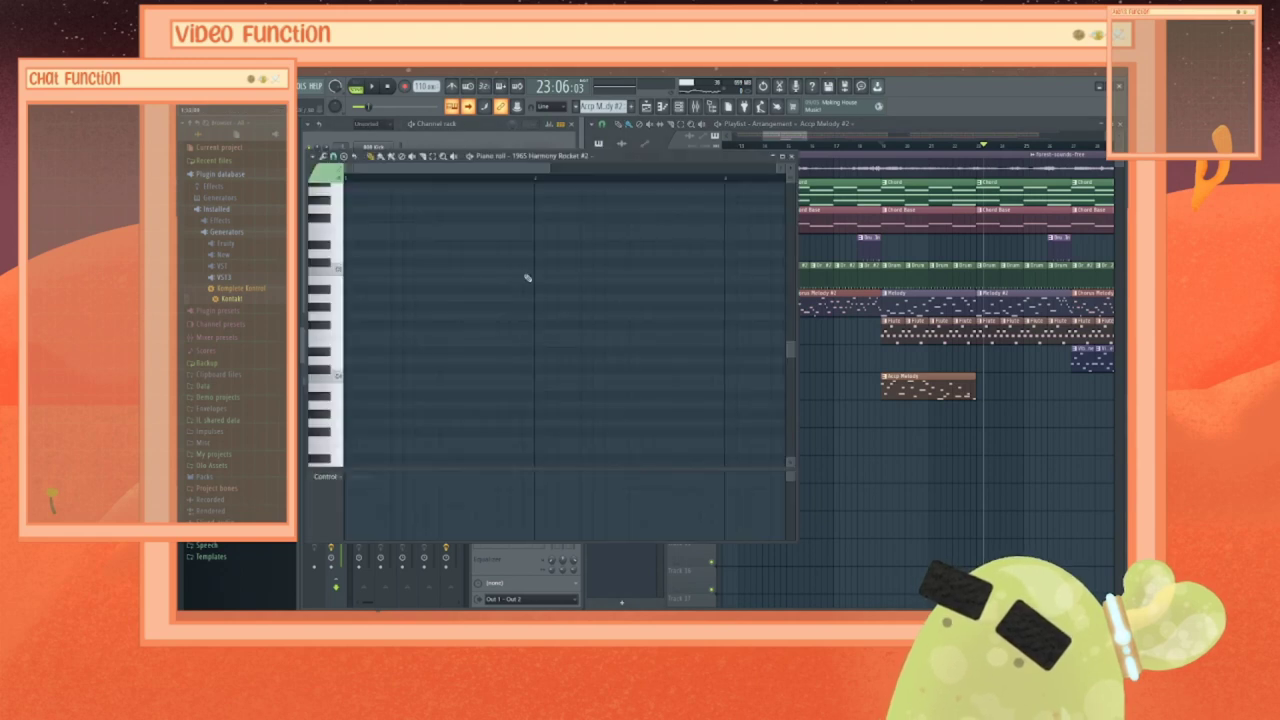
{"action": "key", "text": "ctrl+v"}
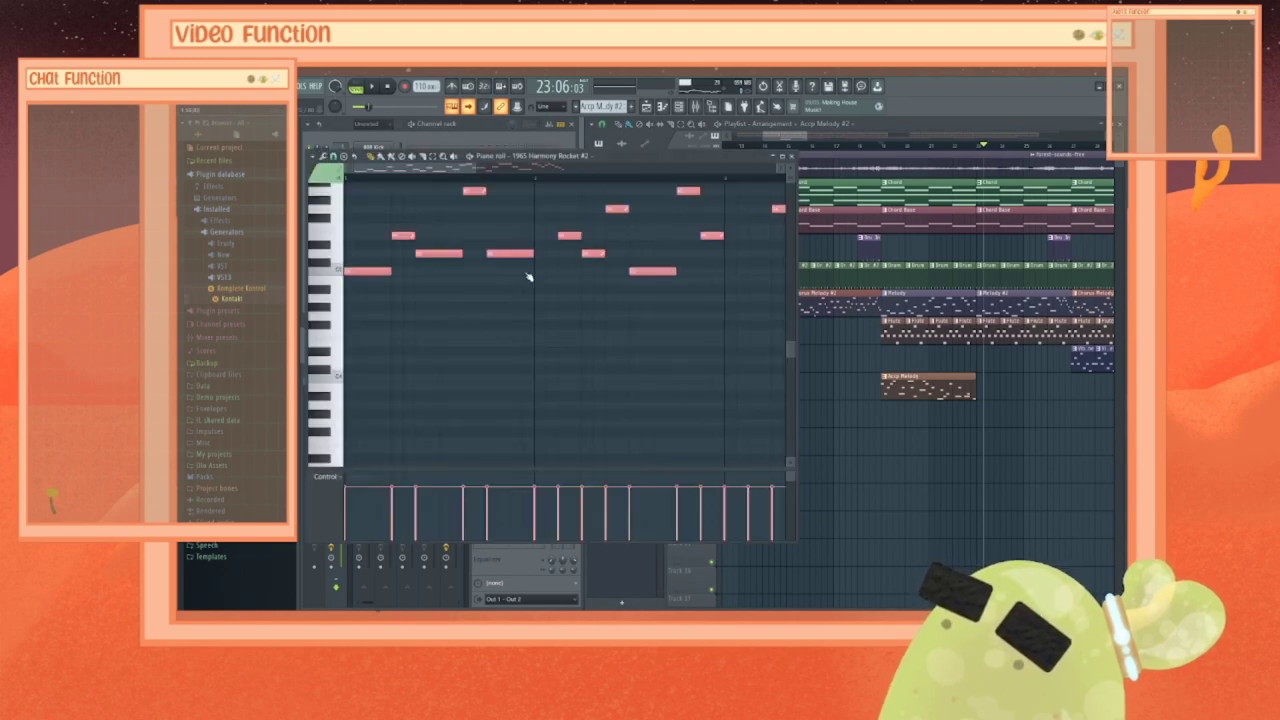
Step: Transpose the pasted notes down one octave and flip them horizontally
{"action": "scroll", "coordinate": [529, 276], "scroll_direction": "up", "scroll_amount": 3}
{"action": "left_click", "coordinate": [311, 157]}
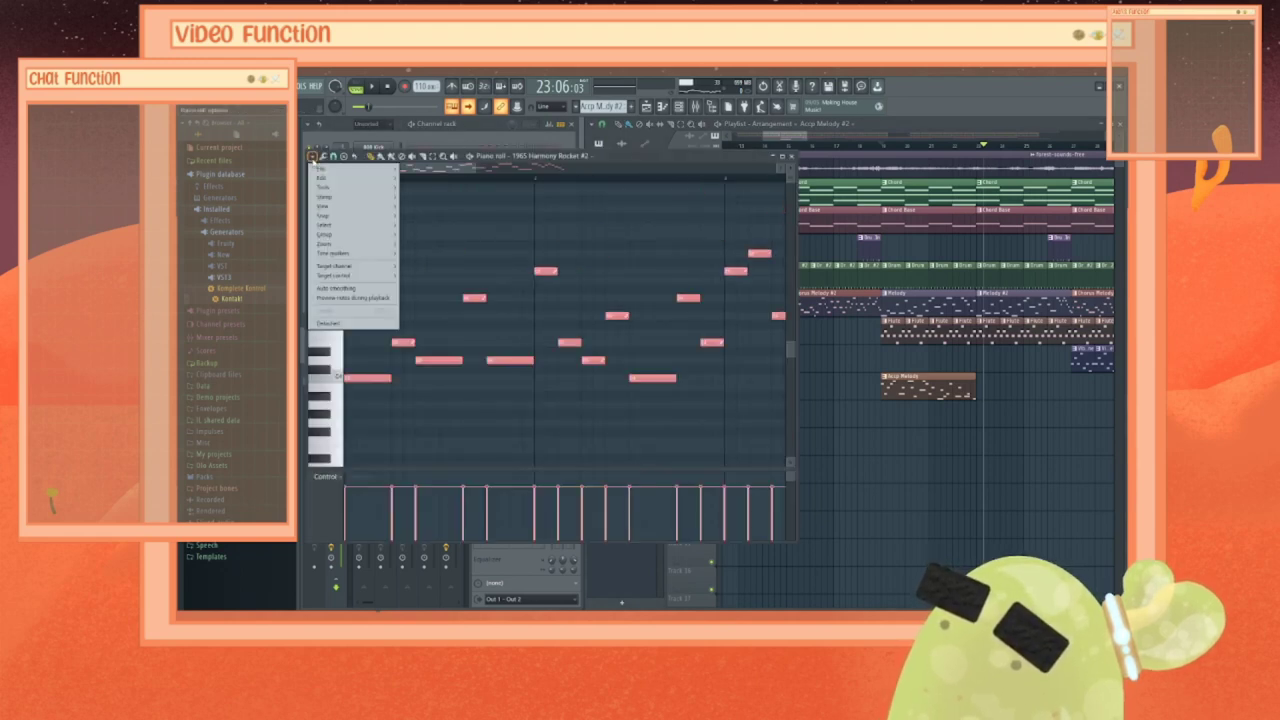
{"action": "mouse_move", "coordinate": [340, 187]}
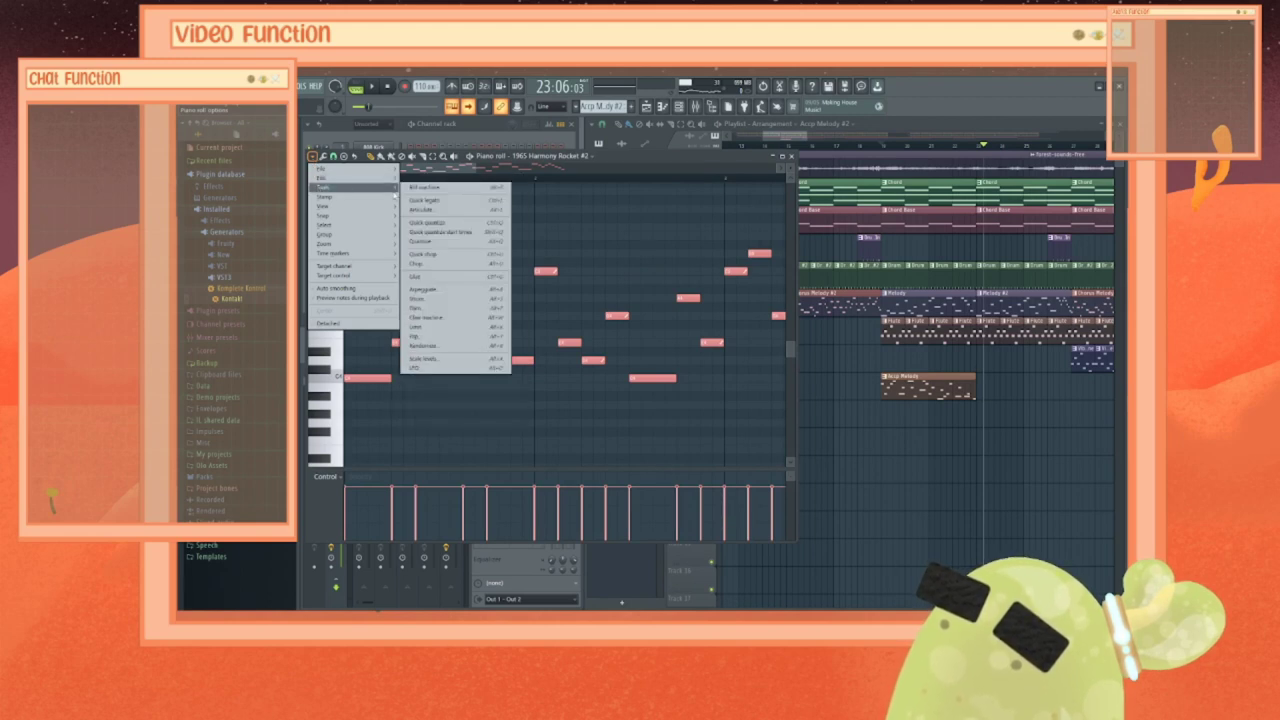
{"action": "left_click", "coordinate": [477, 339]}
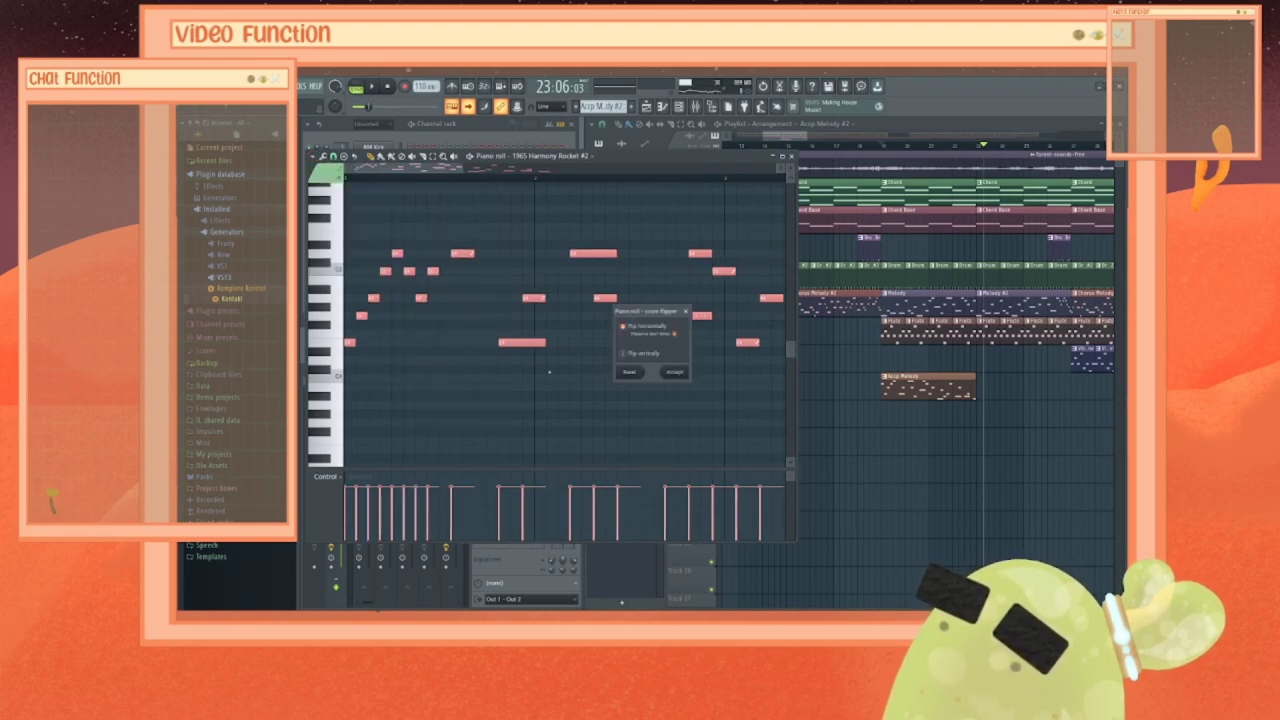
{"action": "left_click", "coordinate": [680, 375]}
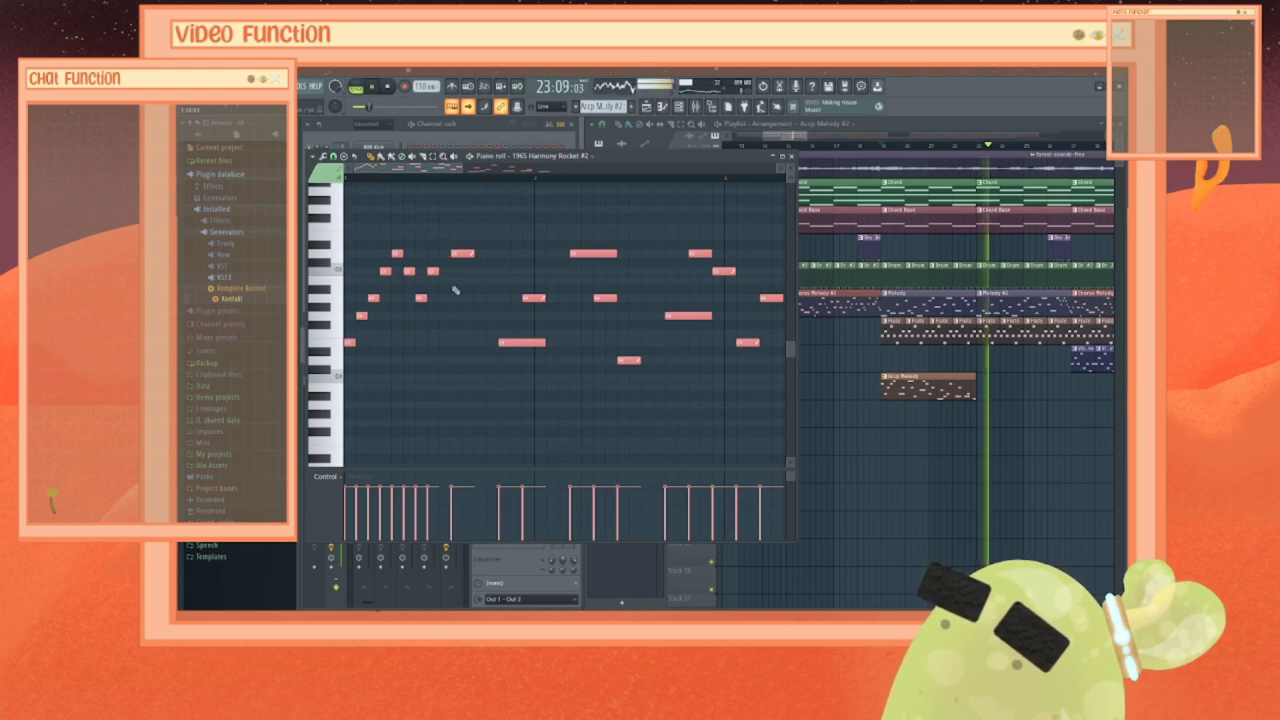
Step: Switch playback to pattern mode and listen to the flipped Accp Melody #2 pattern
{"action": "key", "text": "space"}
{"action": "left_click", "coordinate": [356, 86]}
{"action": "key", "text": "space"}
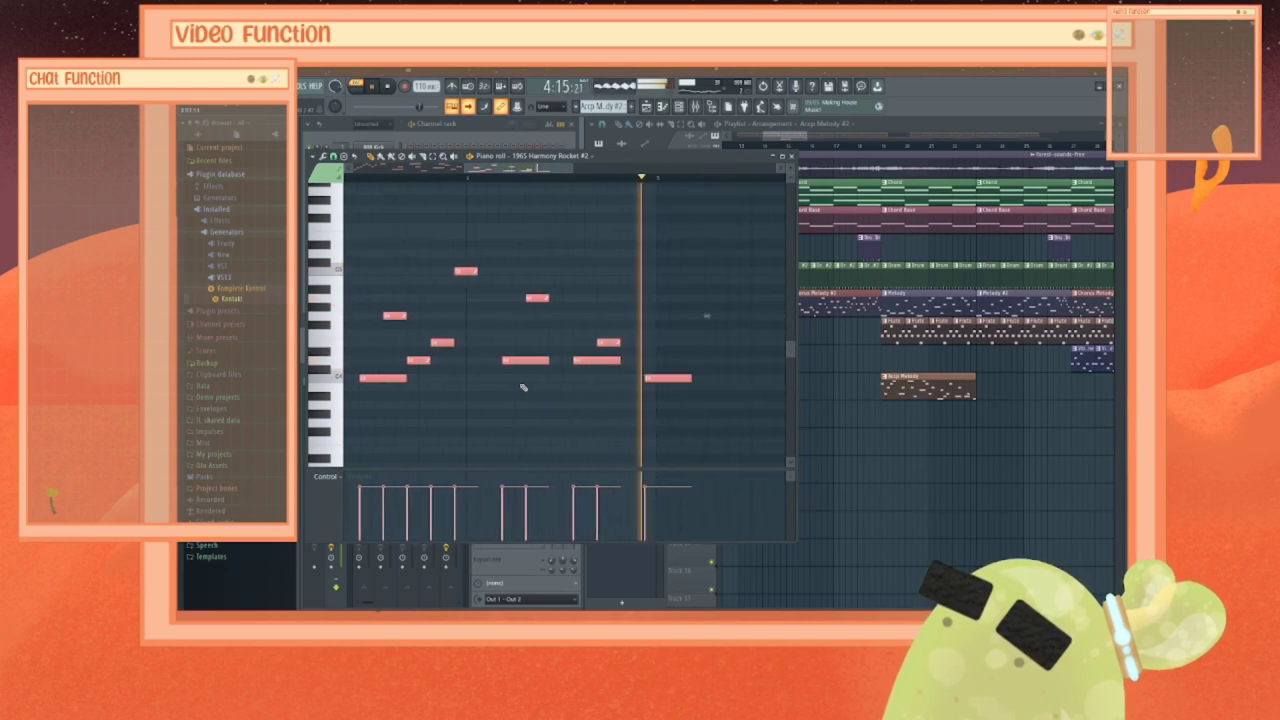
{"action": "key", "text": "space"}
Step: Move the pattern's last note two steps earlier and shorten it to end at bar 5
{"action": "left_click_drag", "start_coordinate": [447, 170], "coordinate": [580, 180]}
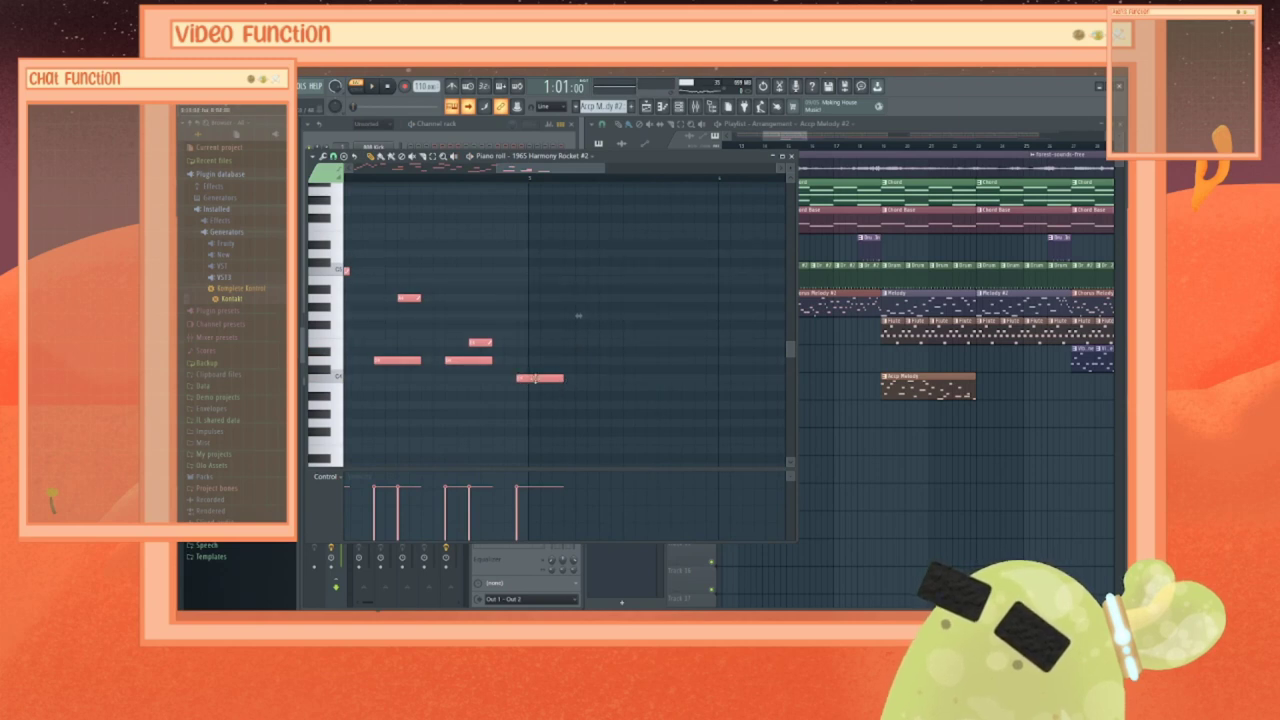
{"action": "left_click_drag", "start_coordinate": [535, 378], "coordinate": [523, 378]}
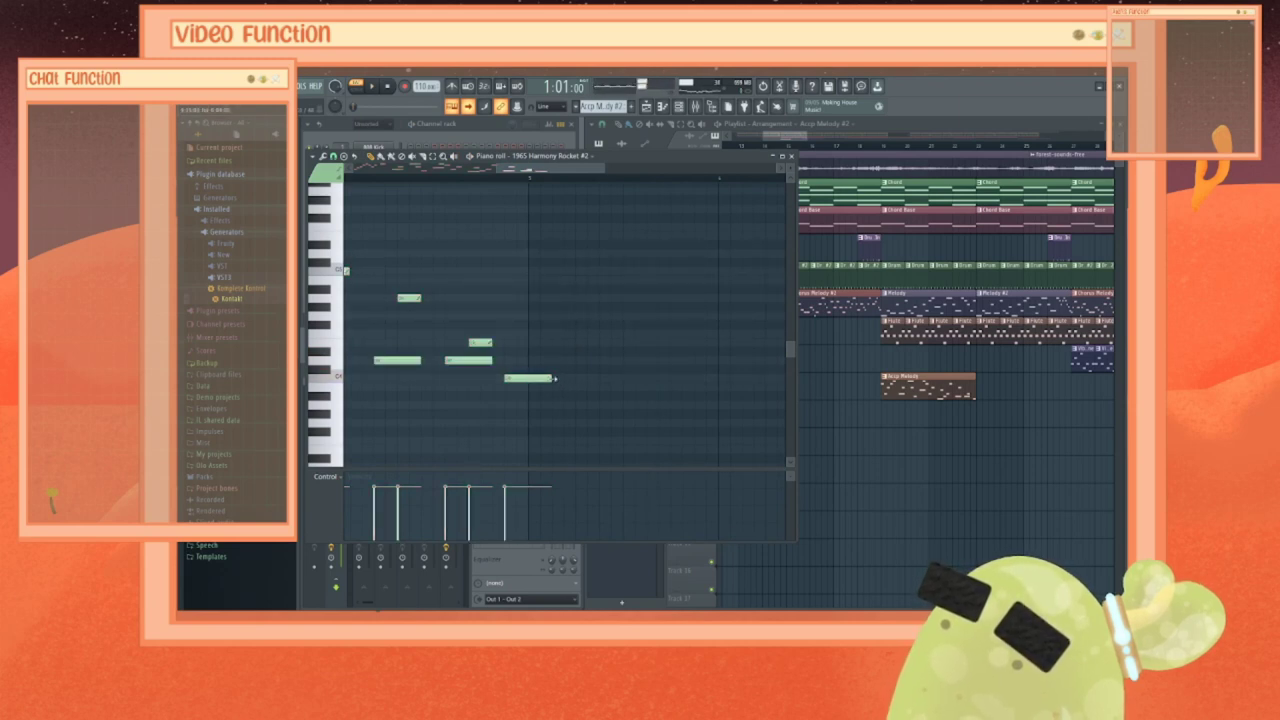
{"action": "left_click_drag", "start_coordinate": [527, 378], "coordinate": [518, 380]}
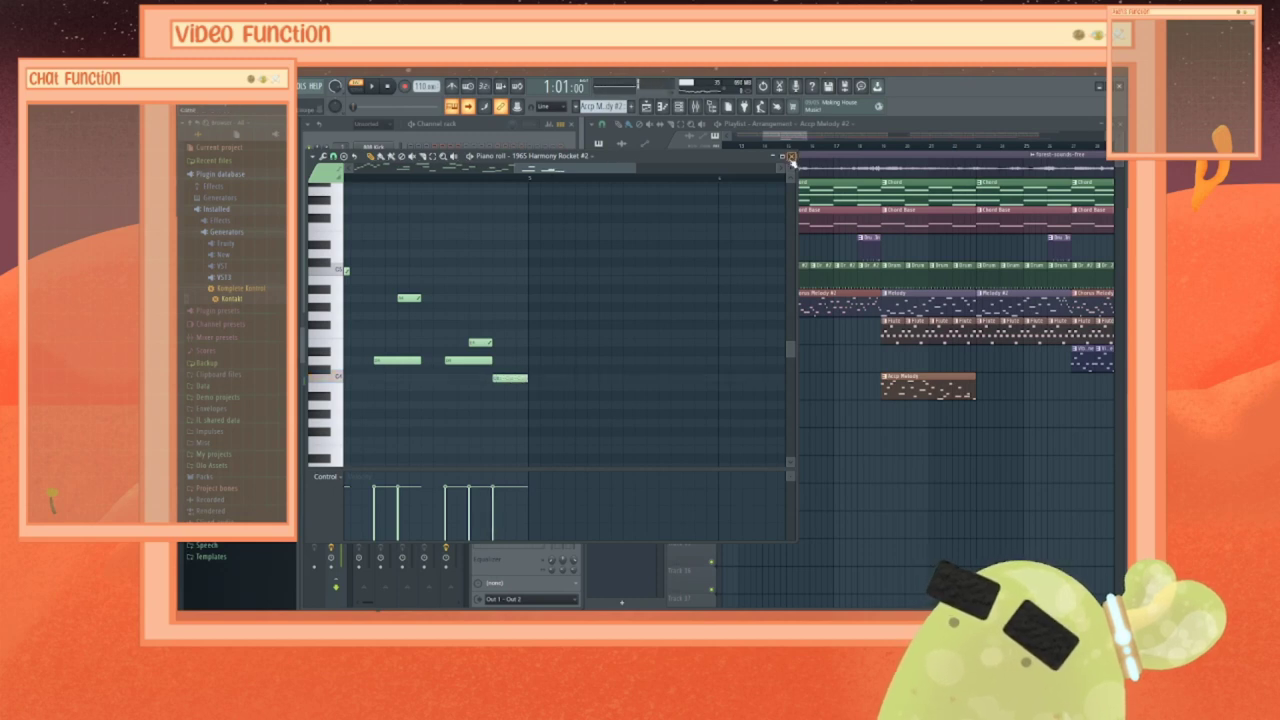
Step: Place an Accp Melody #2 clip directly after the Accp Melody clip on the Accp Melody track
{"action": "left_click", "coordinate": [791, 156]}
{"action": "left_click", "coordinate": [998, 391]}
{"action": "left_click_drag", "start_coordinate": [1018, 394], "coordinate": [1004, 396]}
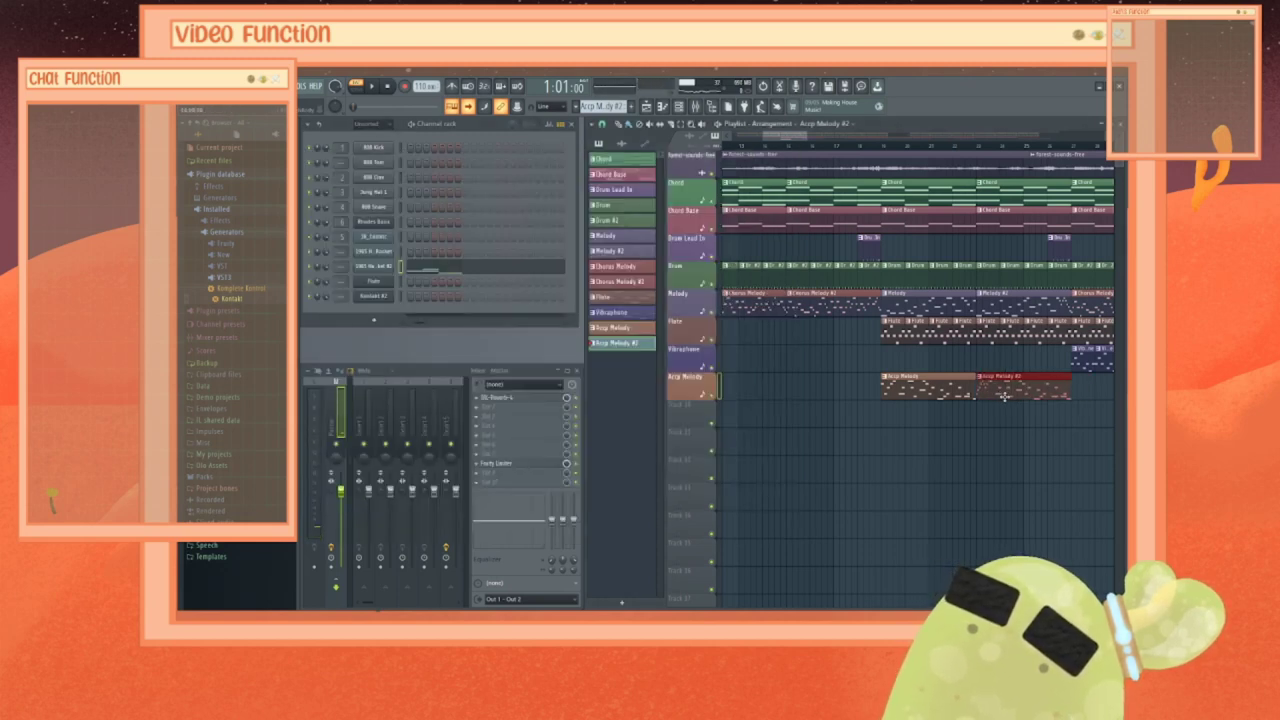
Step: Play the arrangement through the two accompaniment clips to hear them in the mix
{"action": "left_click", "coordinate": [873, 155]}
{"action": "key", "text": "space"}
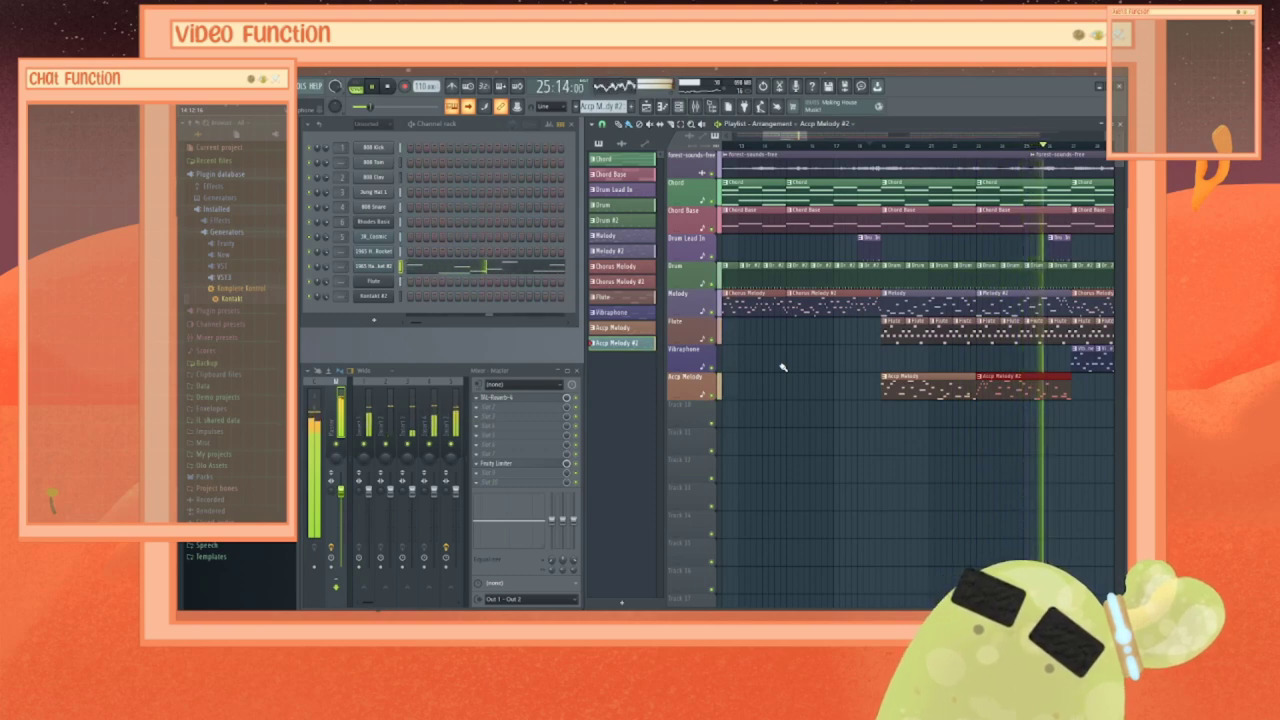
{"action": "key", "text": "space"}
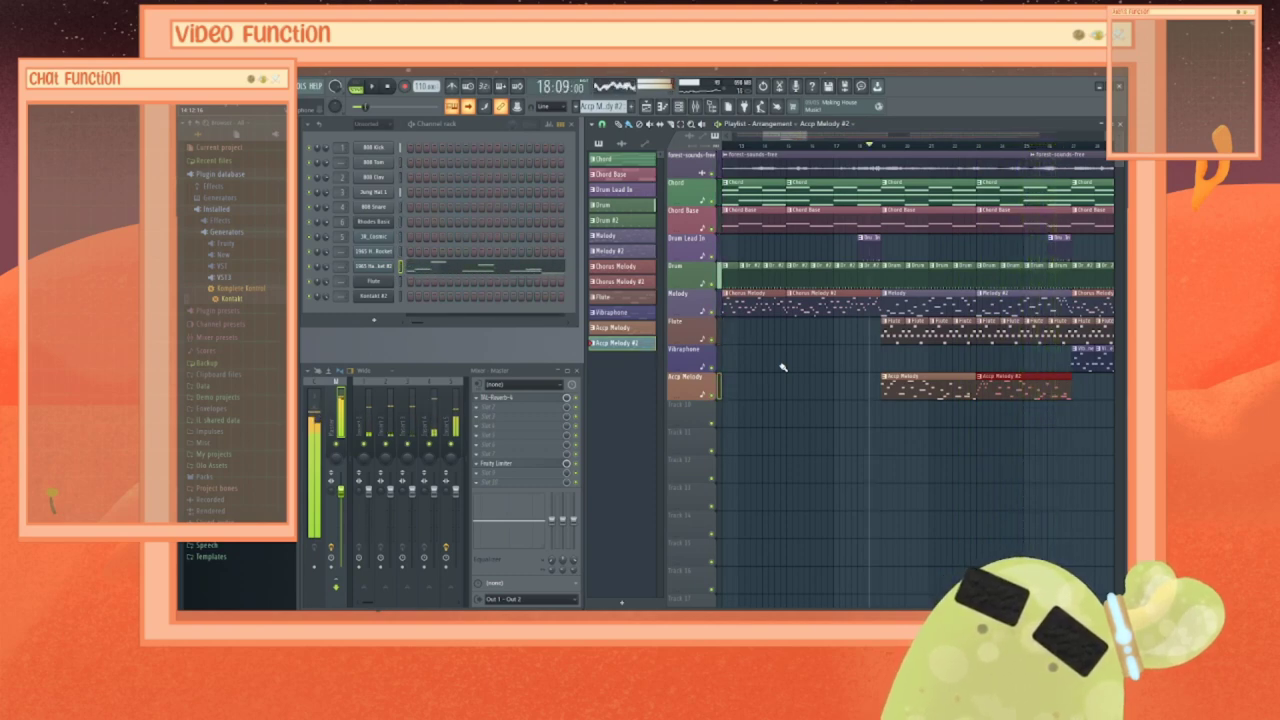
Step: Delete all Accp Melody #2 notes from the 1965 Harmony Rocket #2 channel
{"action": "right_click", "coordinate": [375, 266]}
{"action": "left_click", "coordinate": [420, 268]}
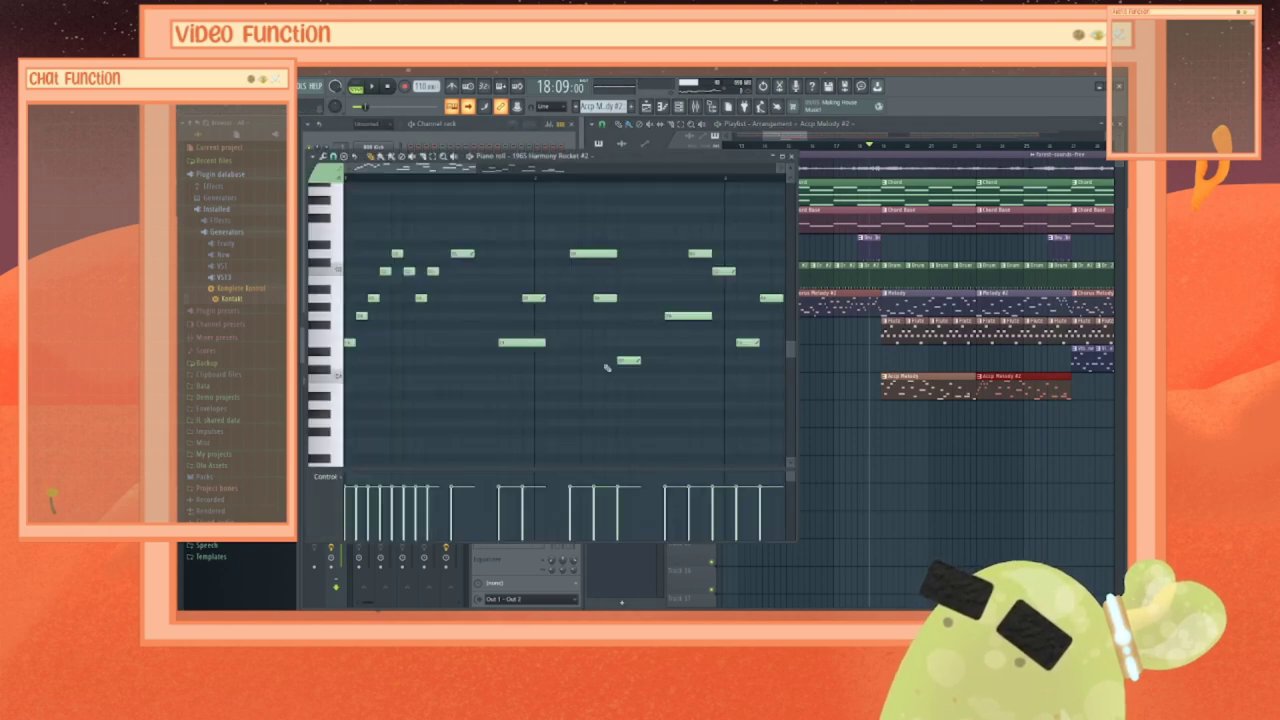
{"action": "key", "text": "ctrl+a"}
{"action": "key", "text": "Delete"}
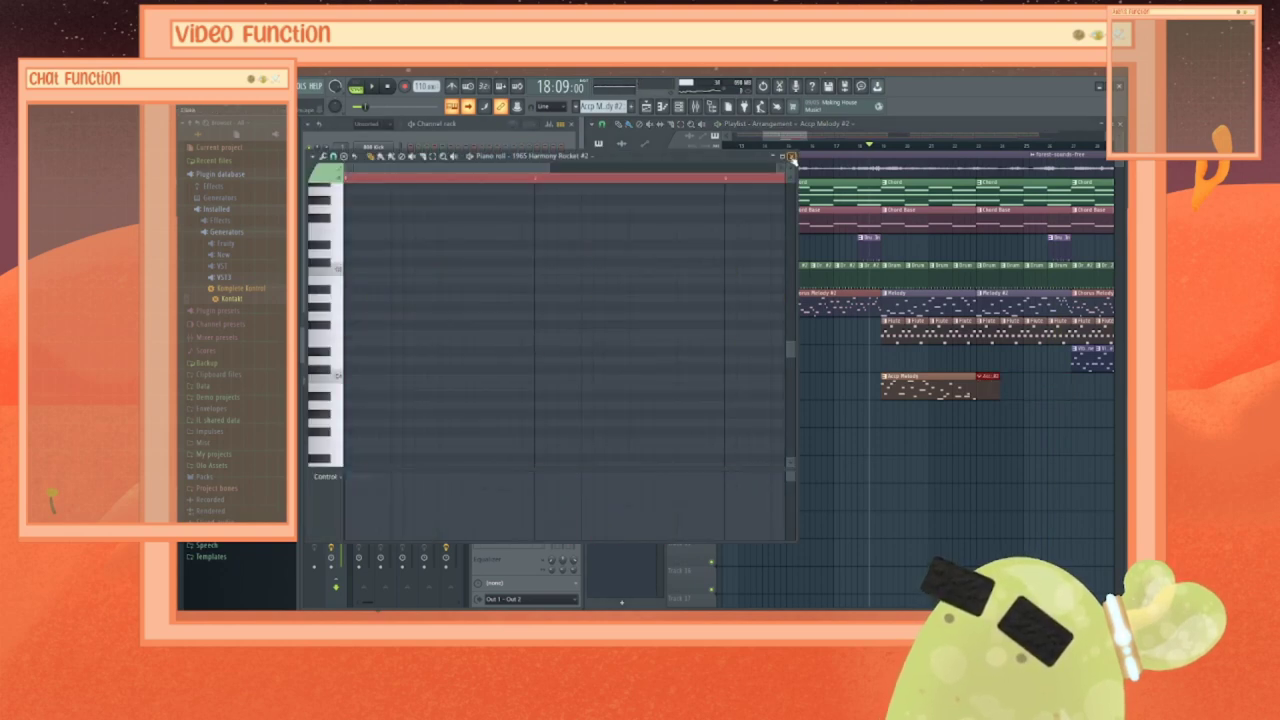
{"action": "key", "text": "ctrl+z"}
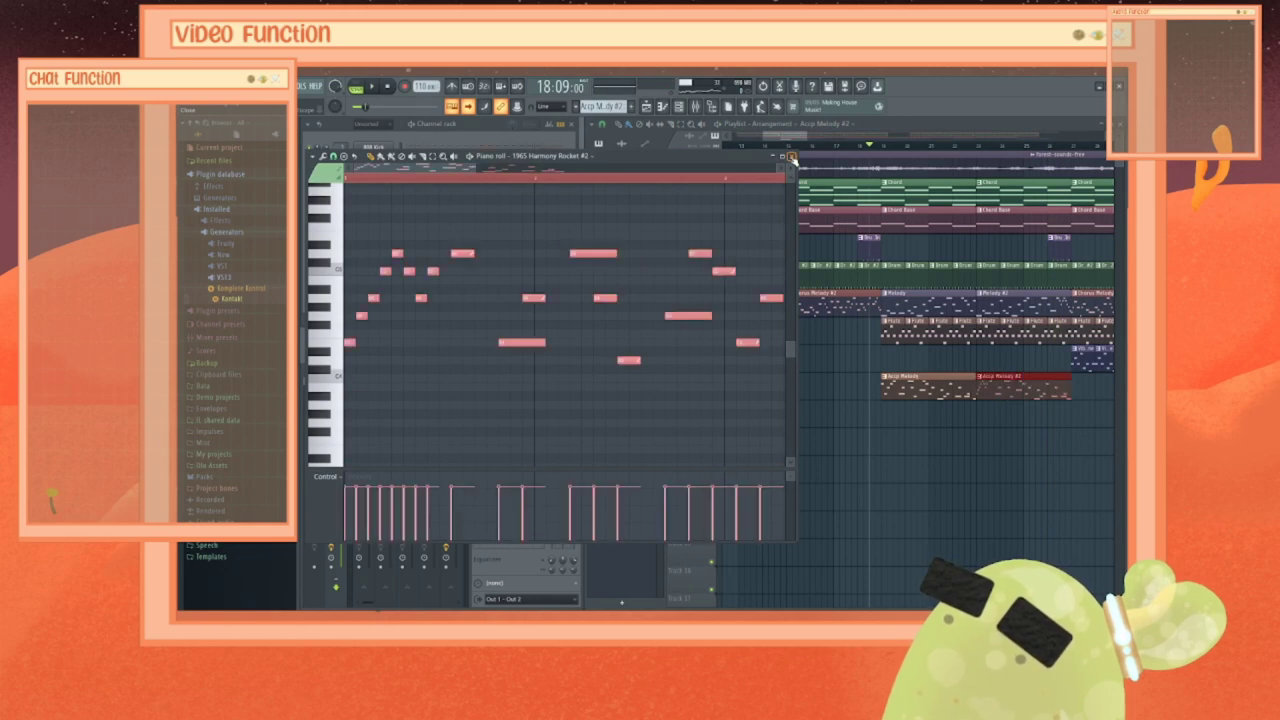
{"action": "key", "text": "ctrl+z"}
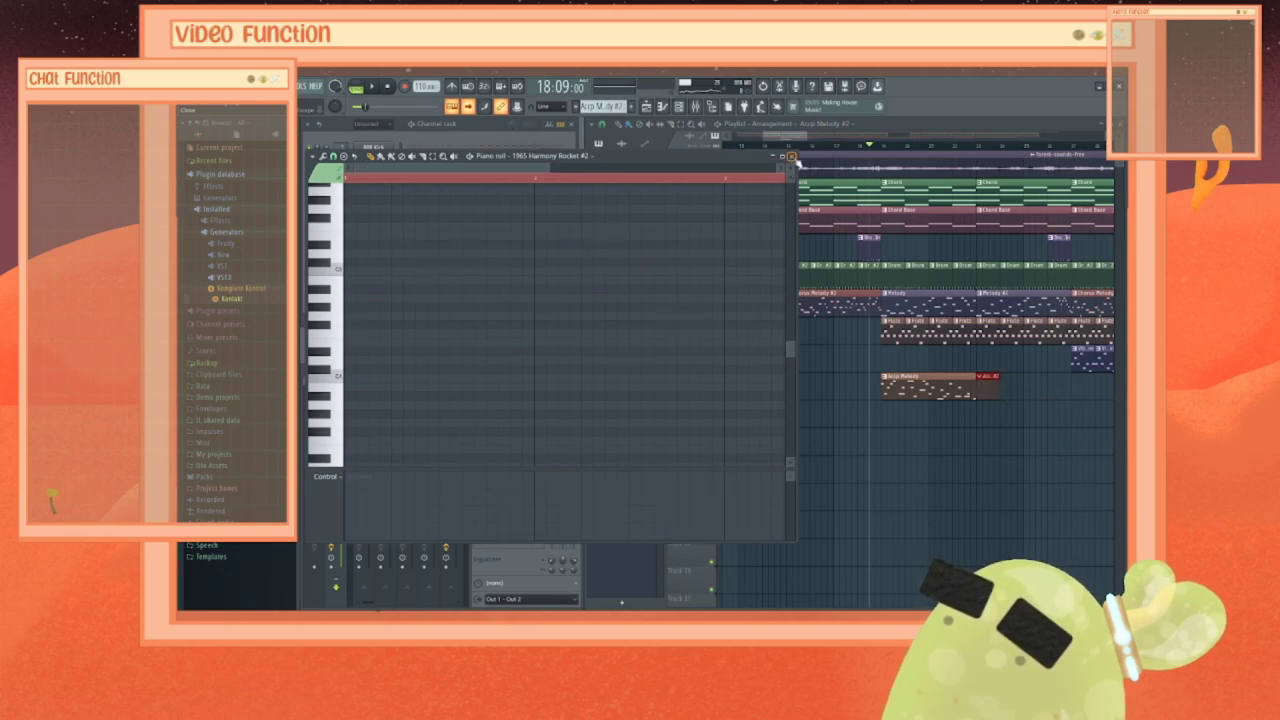
{"action": "left_click", "coordinate": [790, 157]}
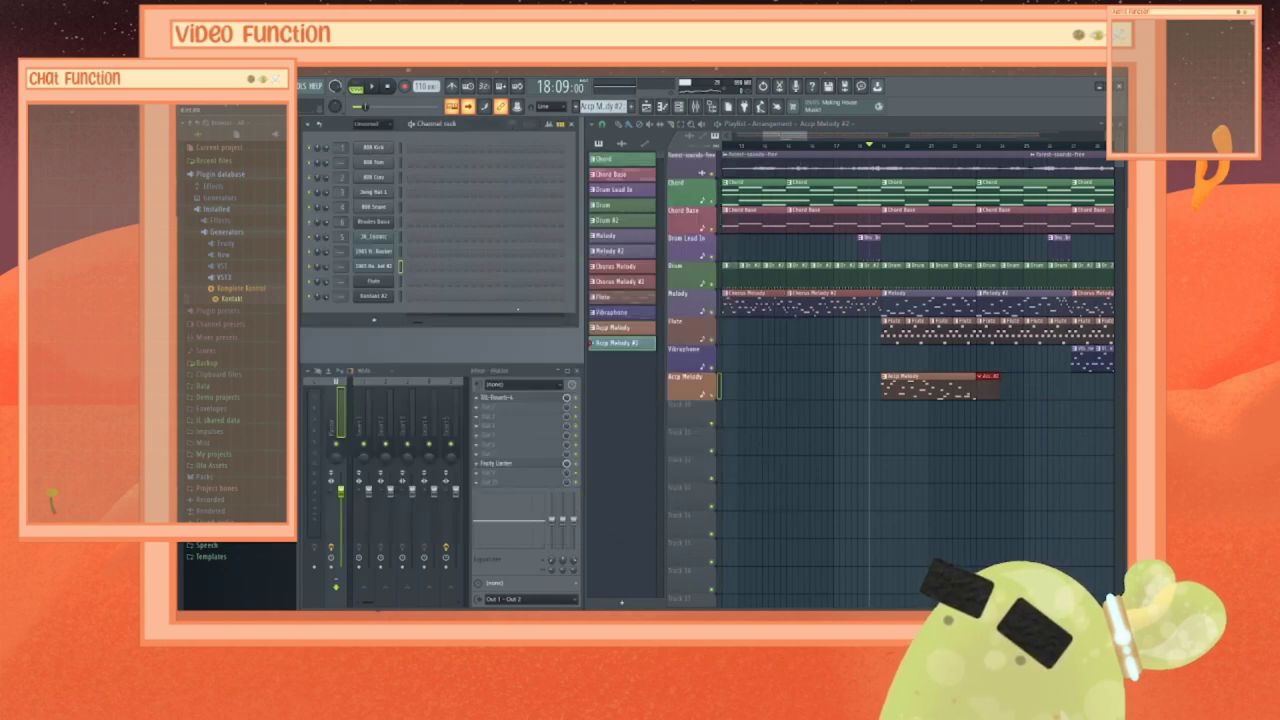
Step: Copy all Melody #2 notes into the Accp Melody #2 pattern on the 1965 Harmony Rocket channel
{"action": "left_click", "coordinate": [619, 252]}
{"action": "right_click", "coordinate": [373, 251]}
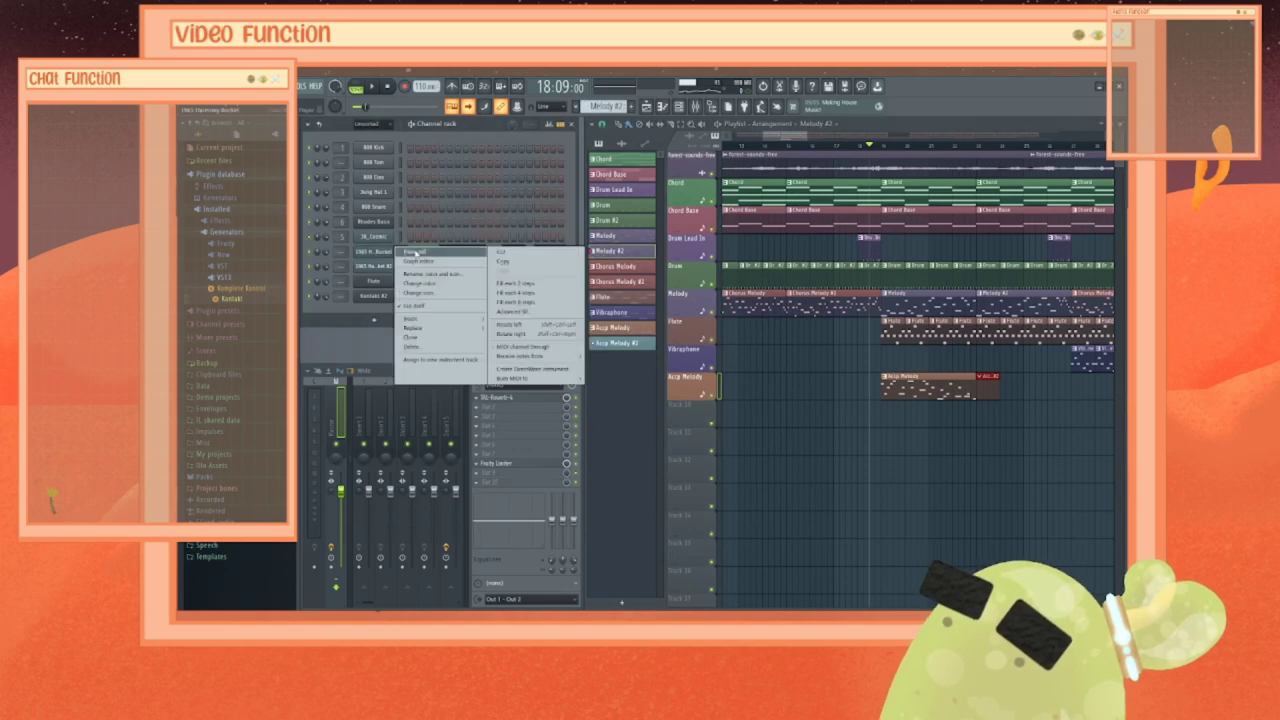
{"action": "left_click", "coordinate": [420, 252]}
{"action": "key", "text": "ctrl+a"}
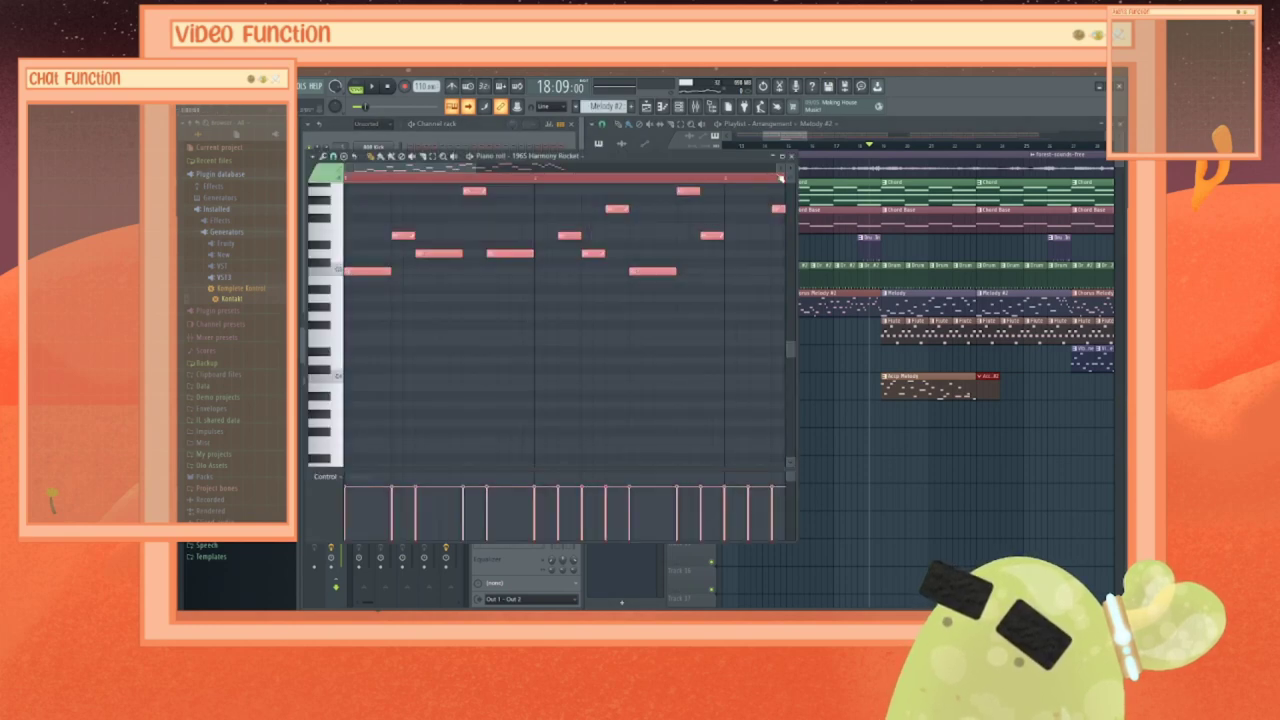
{"action": "left_click", "coordinate": [790, 157]}
{"action": "left_click", "coordinate": [621, 343]}
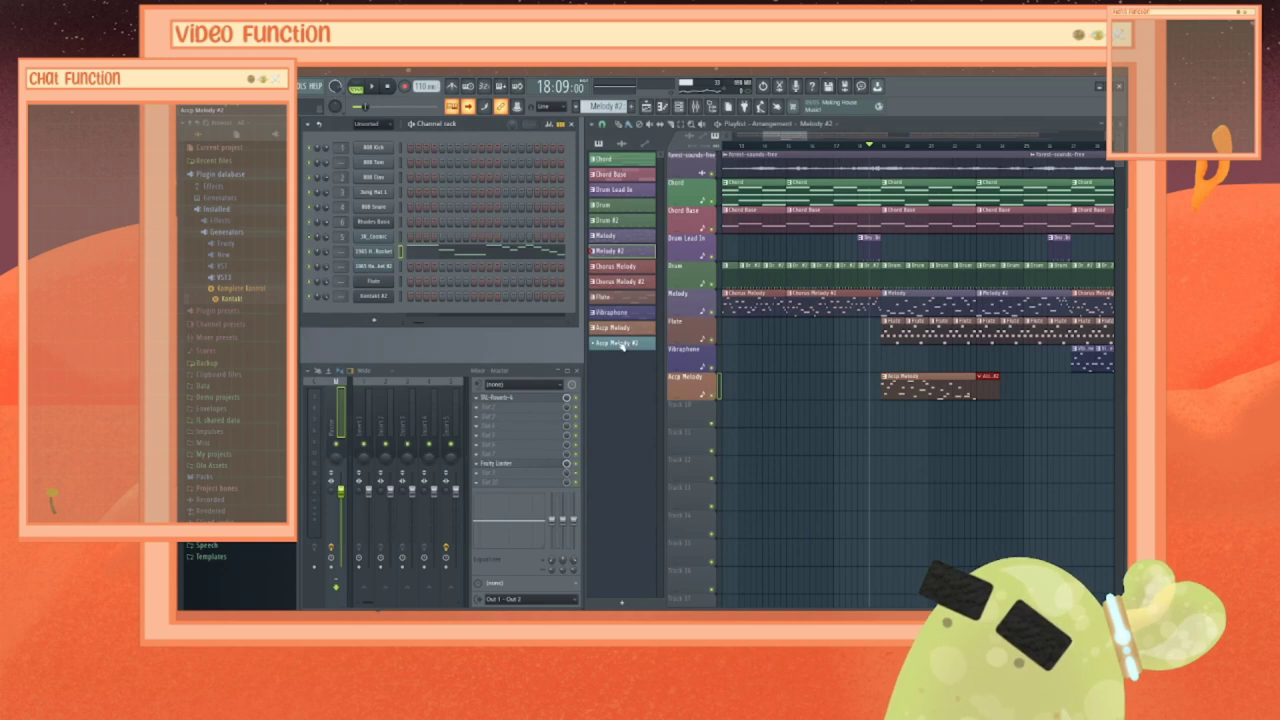
{"action": "right_click", "coordinate": [377, 252]}
{"action": "left_click", "coordinate": [420, 254]}
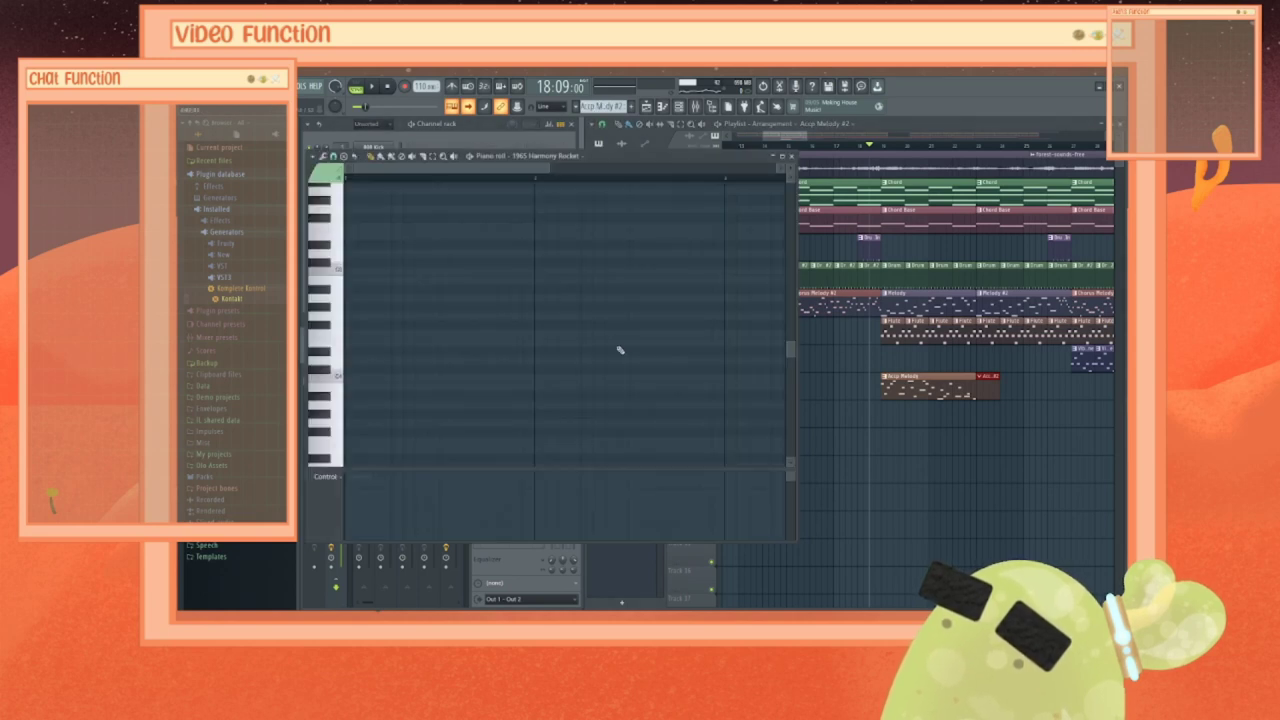
{"action": "key", "text": "ctrl+v"}
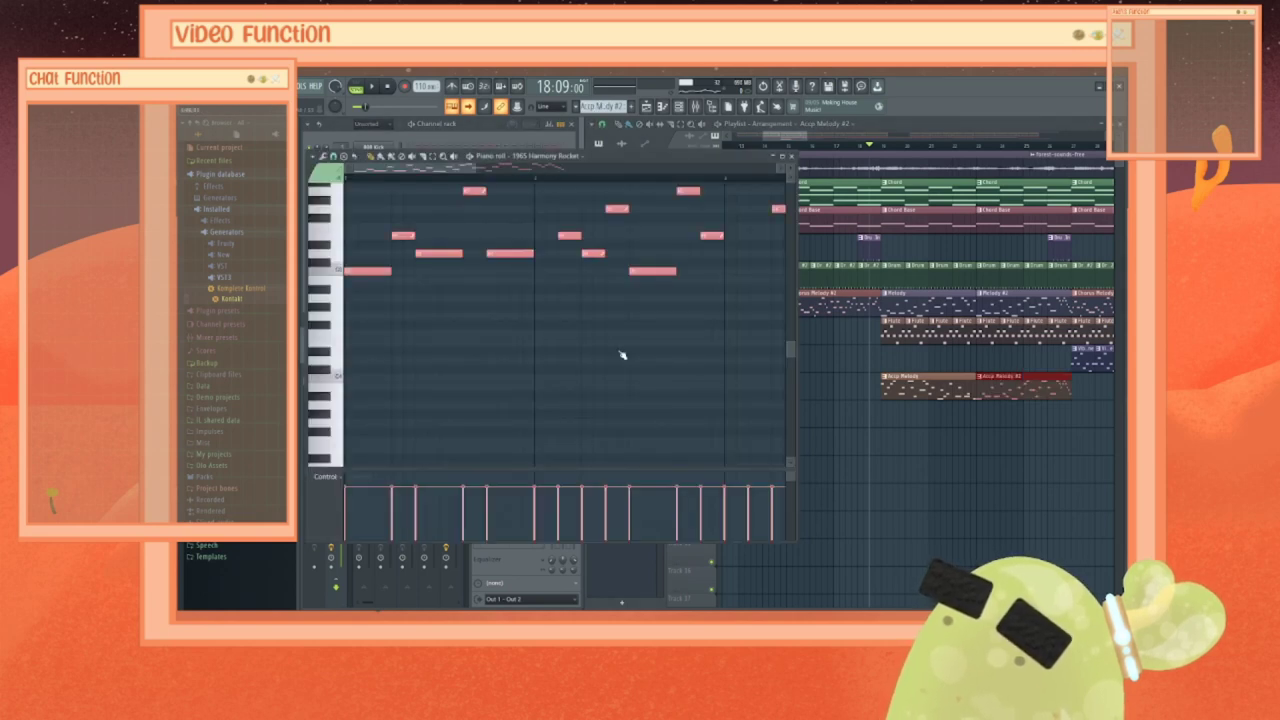
Step: Transpose the pasted Accp Melody #2 notes down one octave and flip them vertically
{"action": "key", "text": "ctrl+Down"}
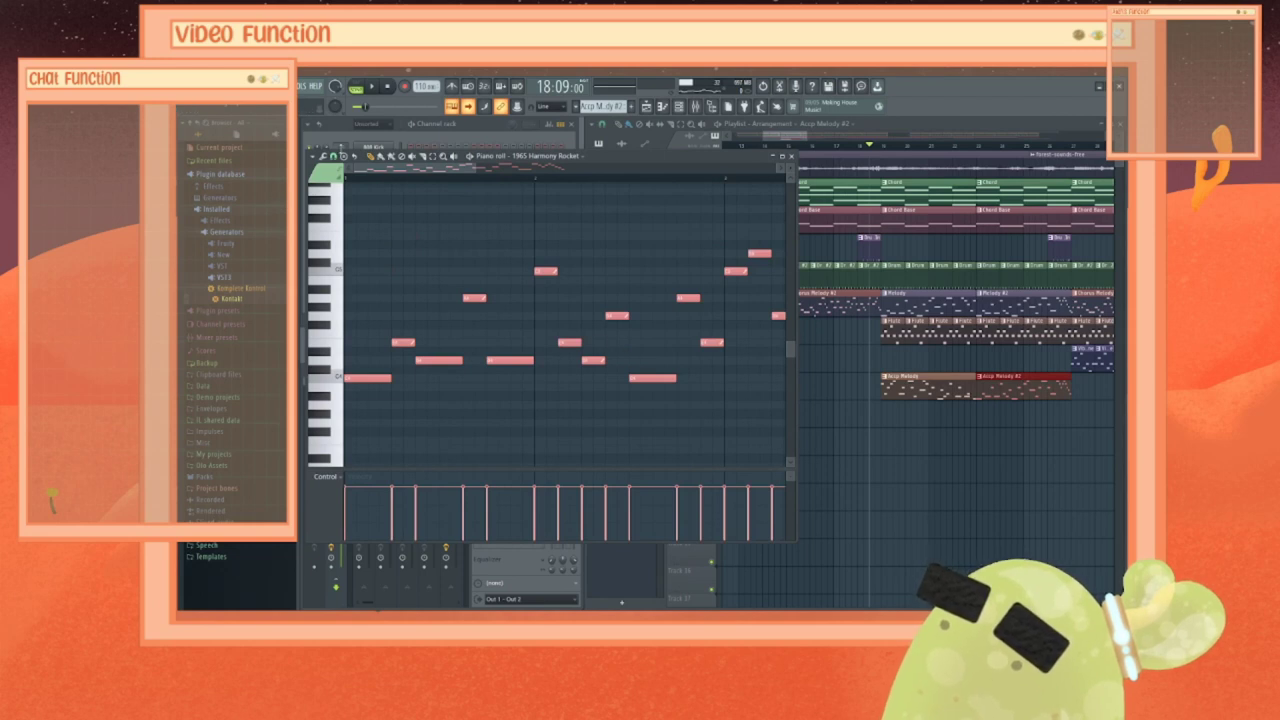
{"action": "left_click", "coordinate": [312, 157]}
{"action": "mouse_move", "coordinate": [344, 186]}
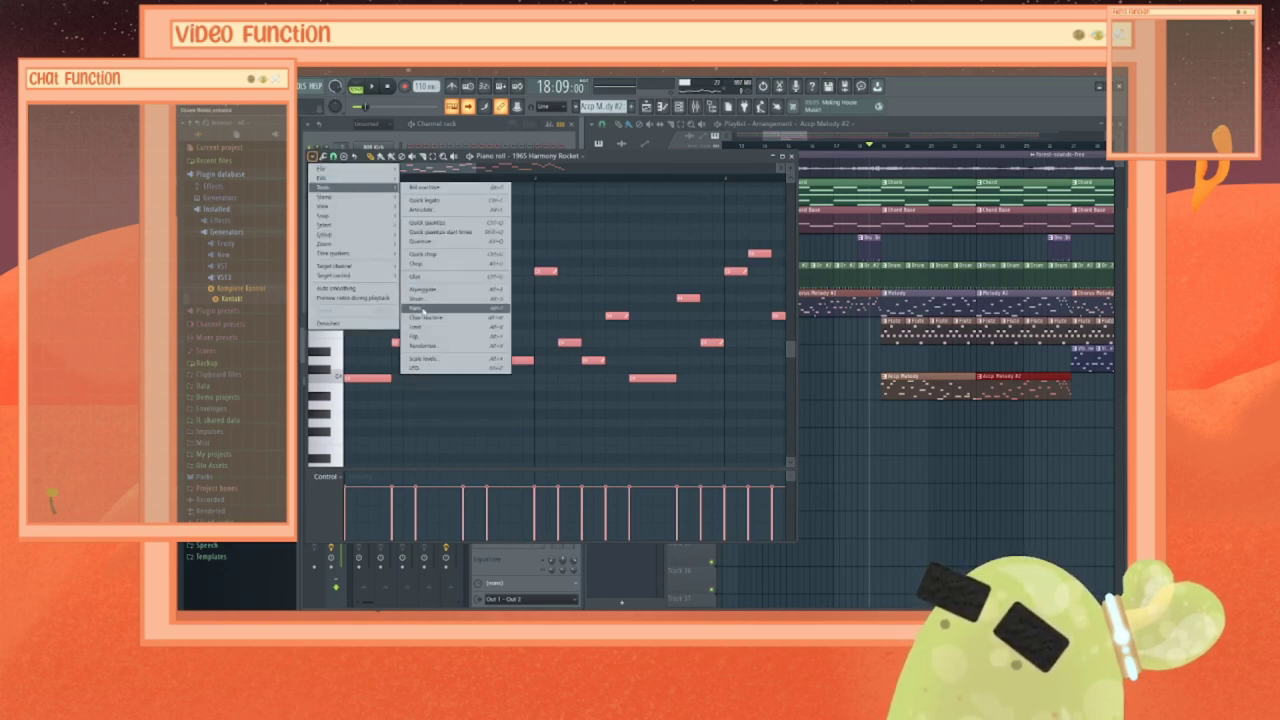
{"action": "left_click", "coordinate": [424, 338]}
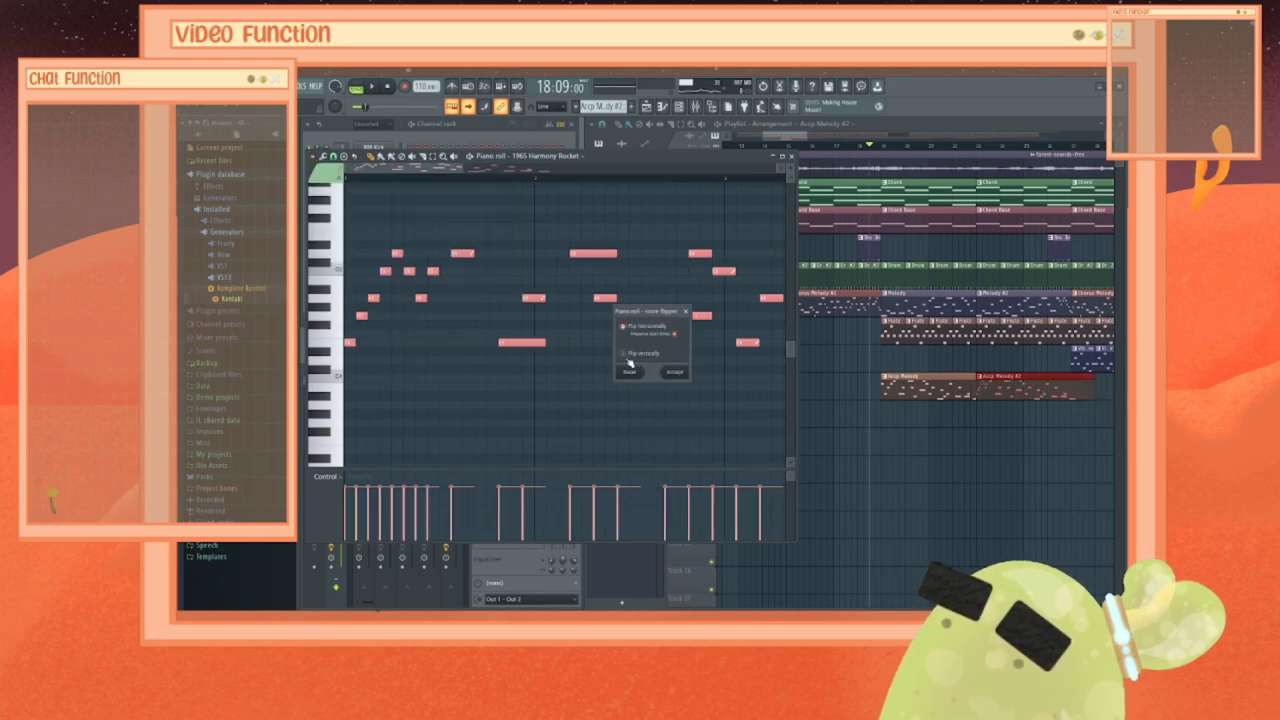
{"action": "left_click", "coordinate": [628, 356]}
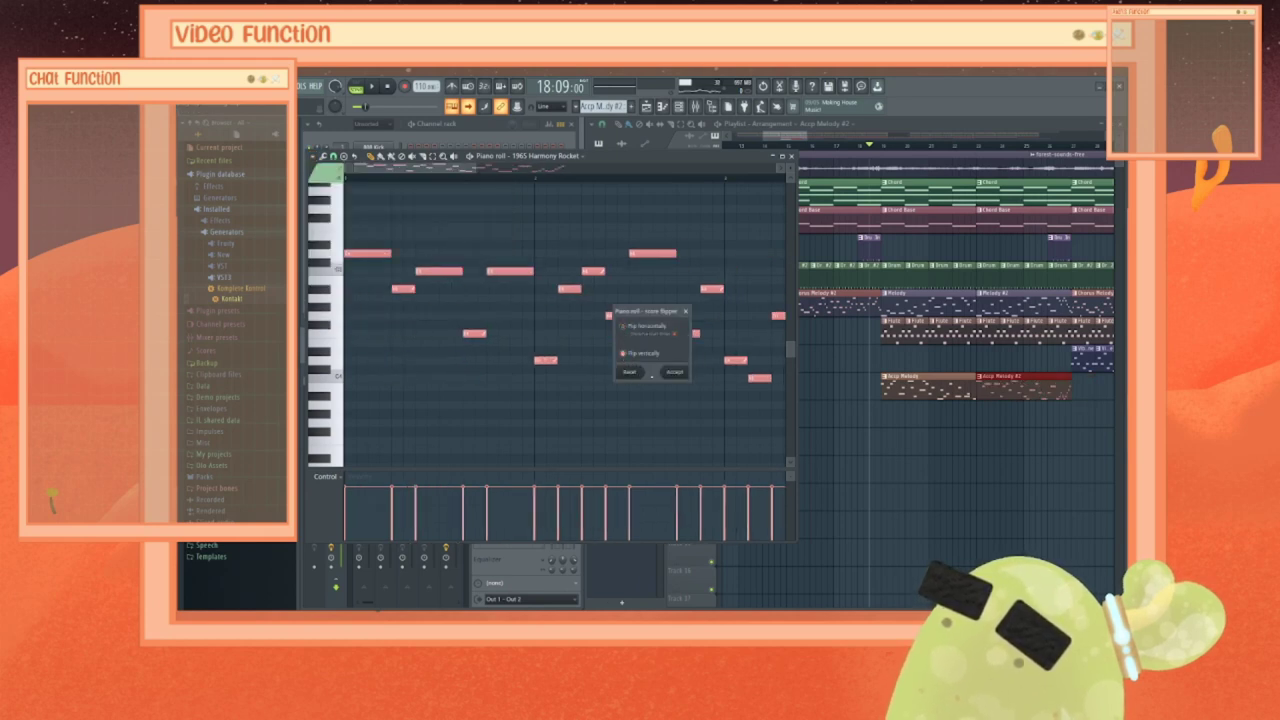
{"action": "left_click", "coordinate": [674, 373]}
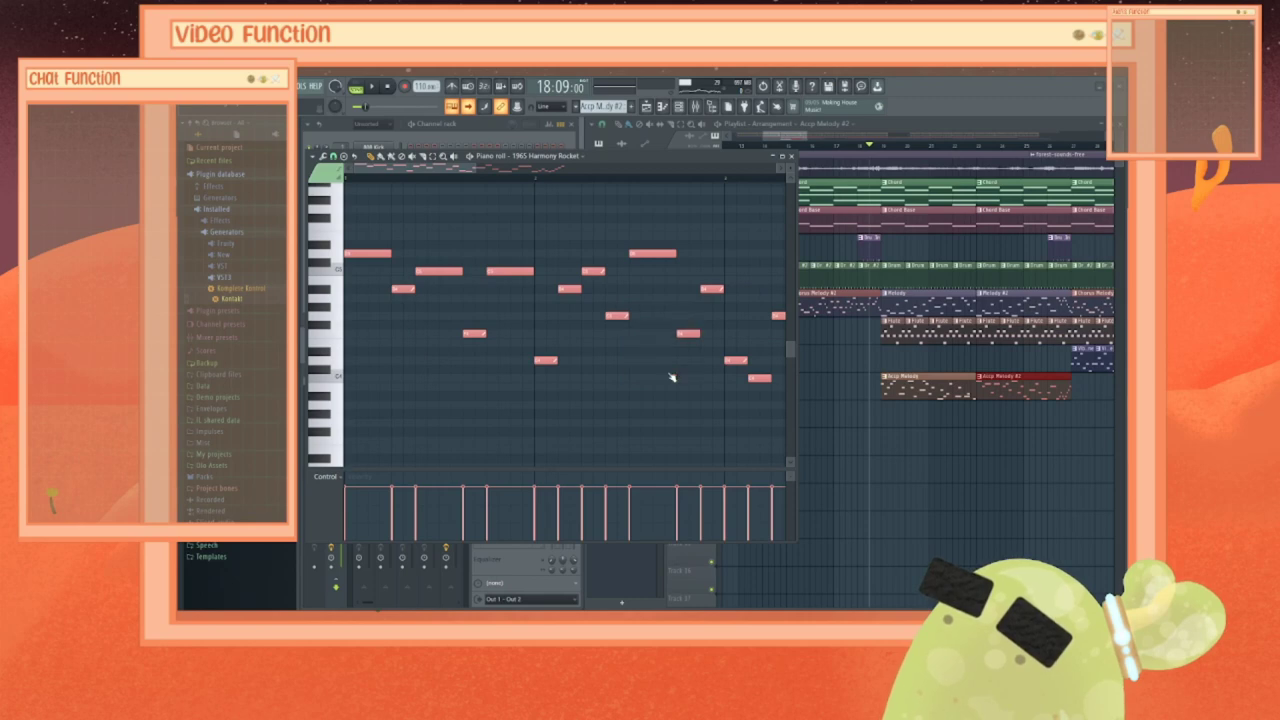
{"action": "left_click", "coordinate": [791, 156]}
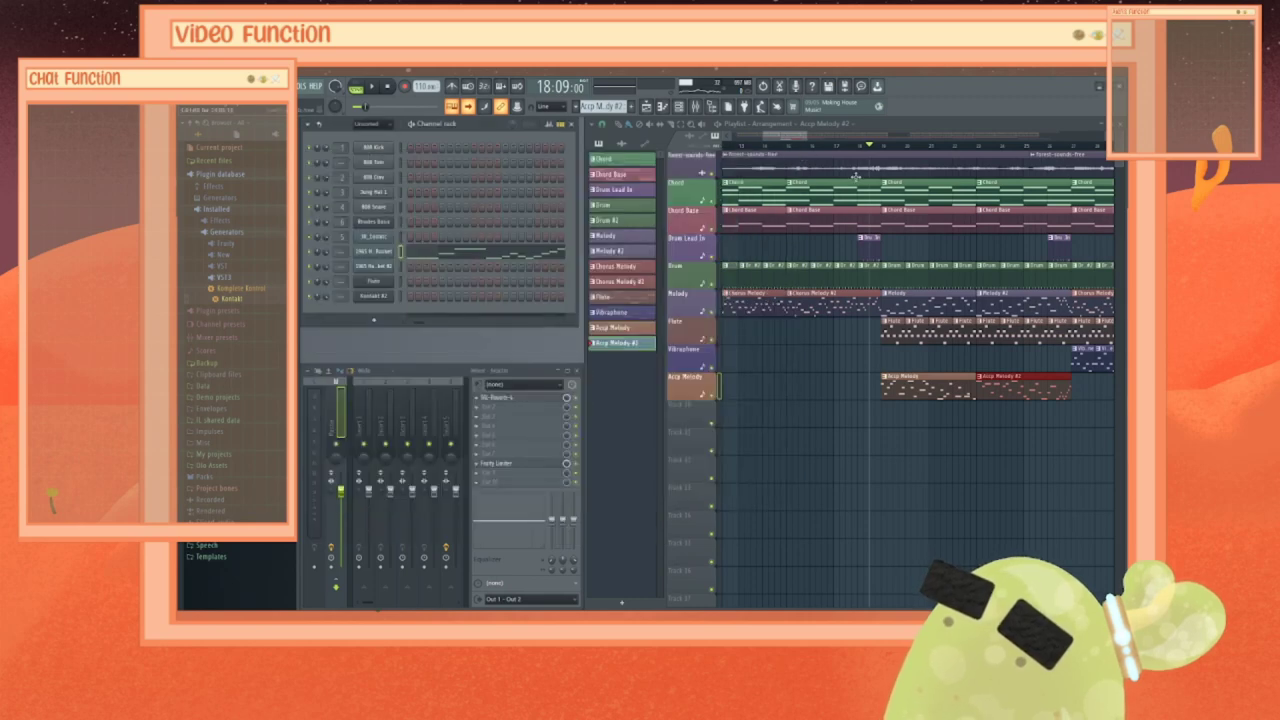
Step: Play the arrangement from the start of the Accp Melody #2 clip to hear its flipped notes in the mix
{"action": "left_click", "coordinate": [983, 147]}
{"action": "key", "text": "space"}
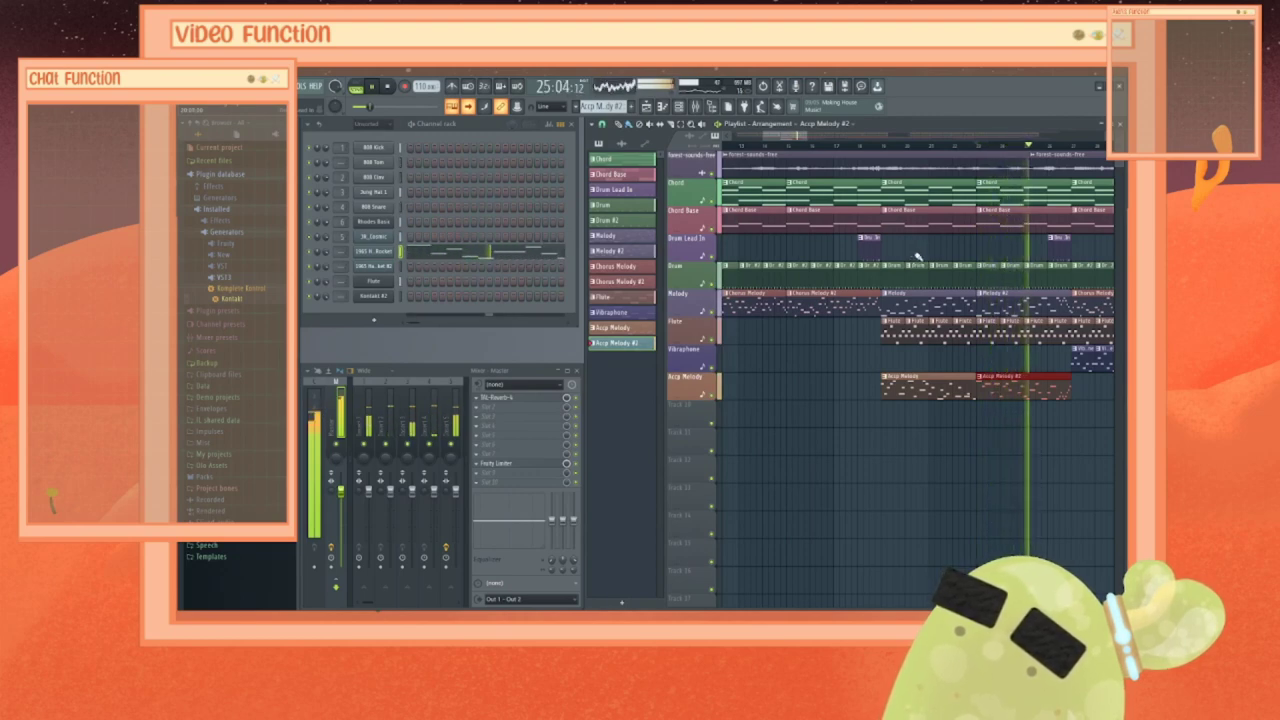
{"action": "key", "text": "space"}
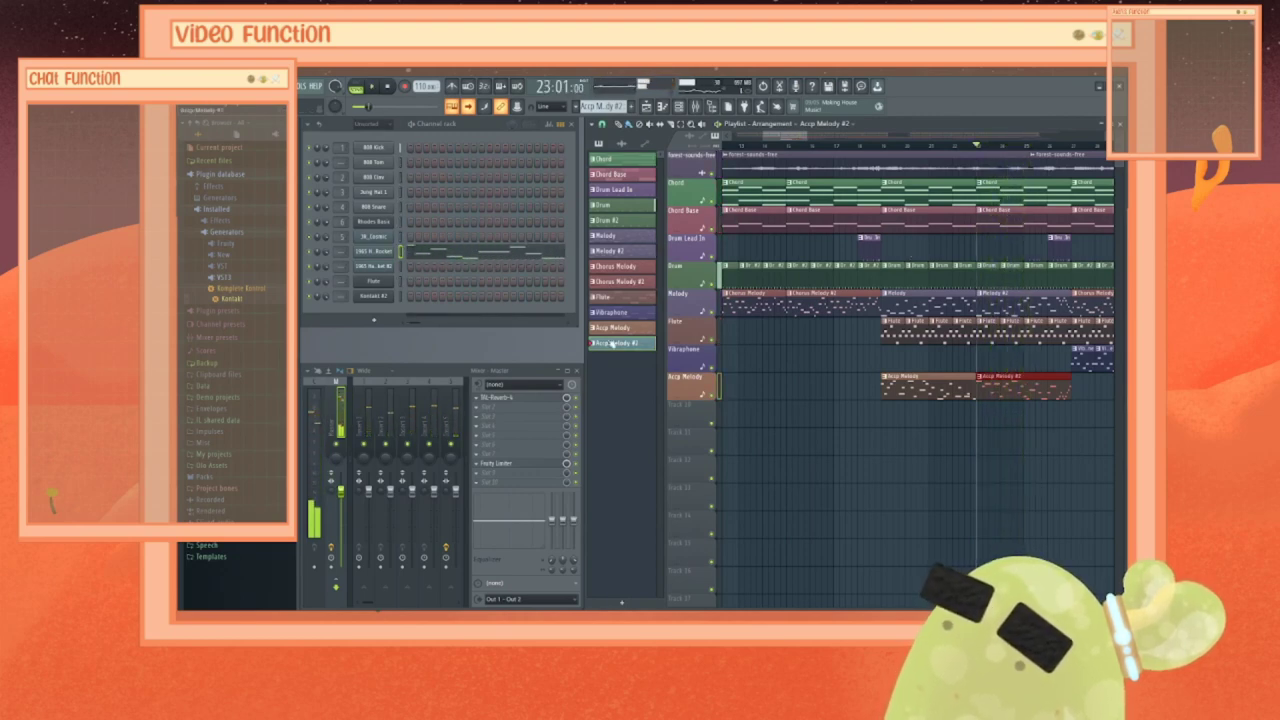
Step: Lower the F4 notes in bars 1 and 2 of Accp Melody #2 on the 1965 Harmony Rocket channel to E4
{"action": "right_click", "coordinate": [371, 256]}
{"action": "left_click", "coordinate": [430, 255]}
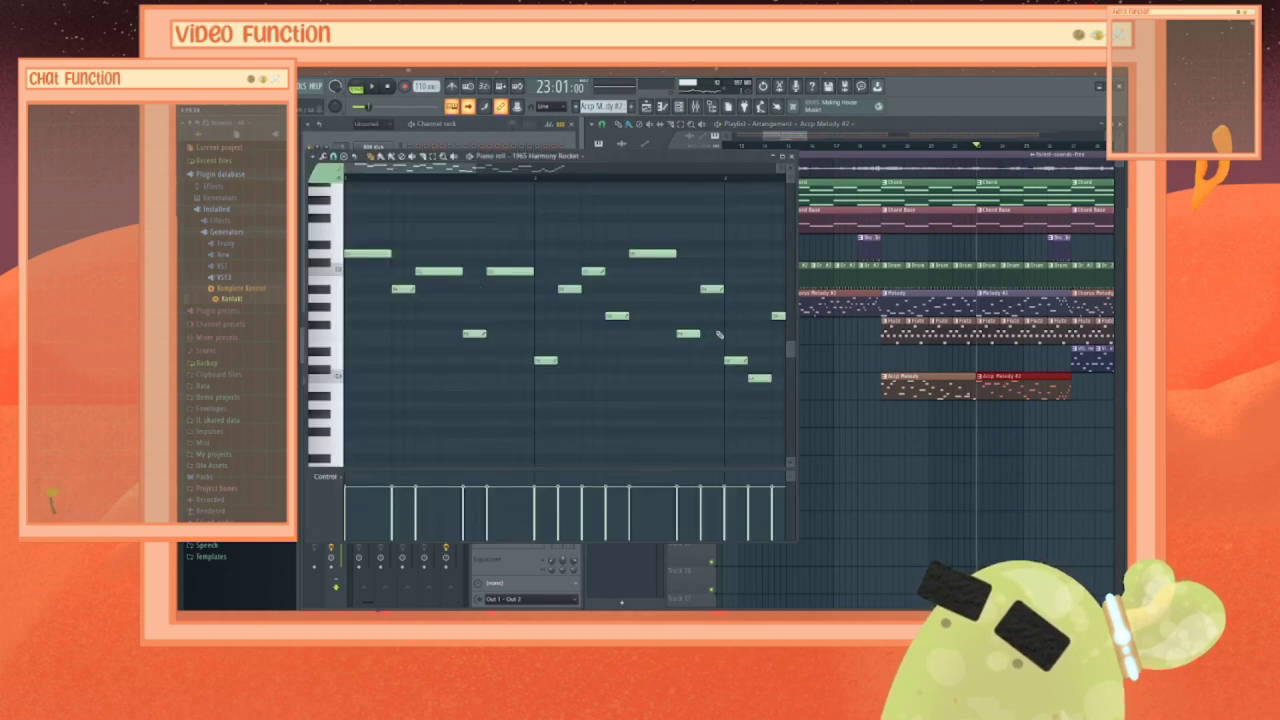
{"action": "left_click", "coordinate": [467, 332]}
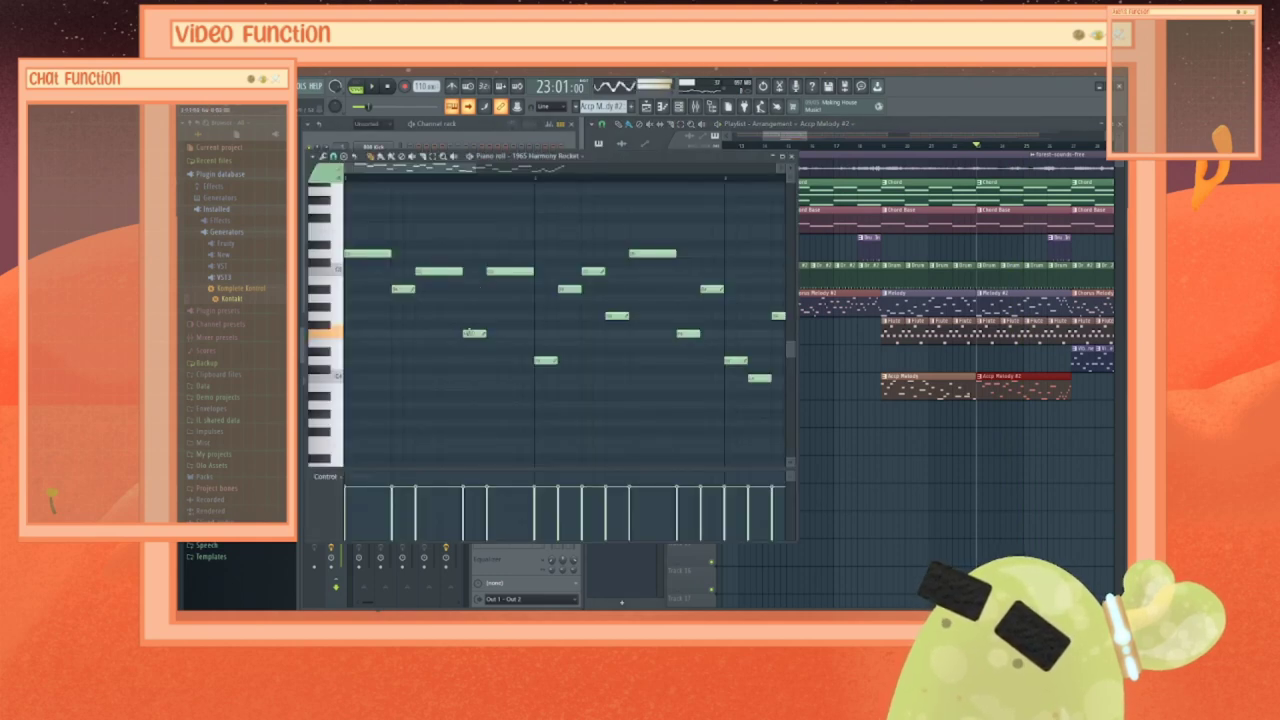
{"action": "left_click_drag", "start_coordinate": [468, 332], "coordinate": [471, 315]}
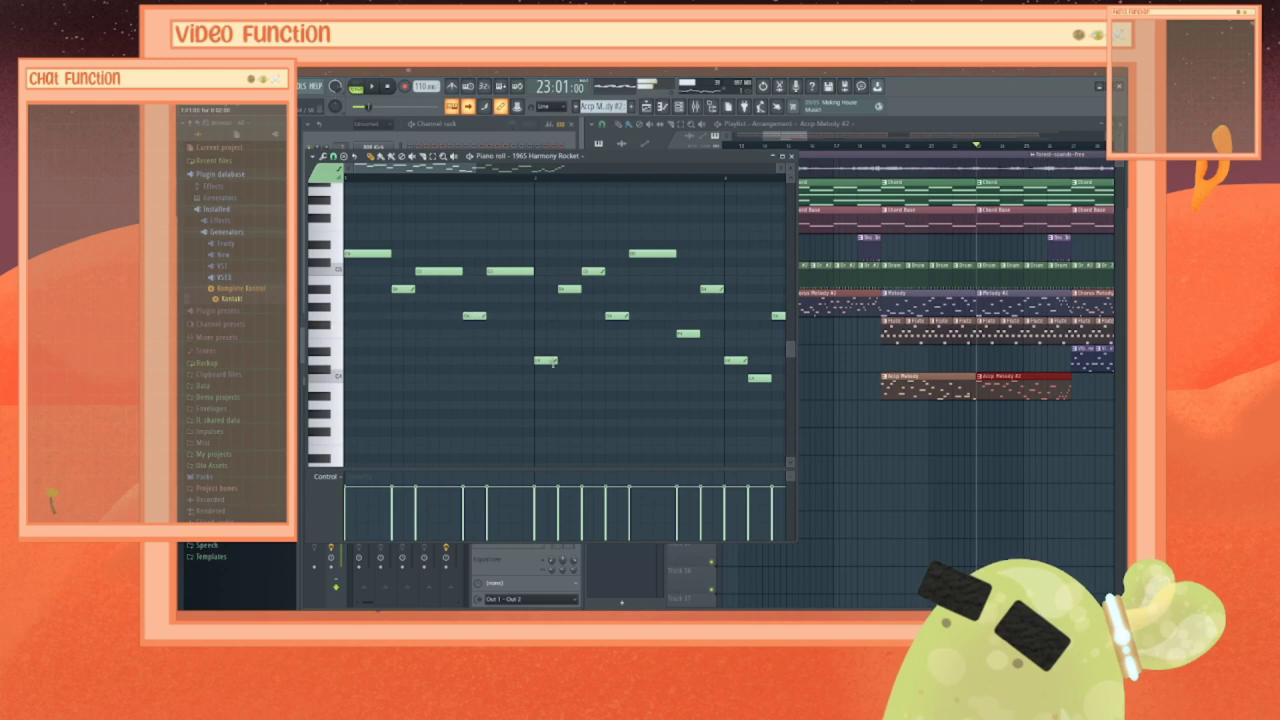
{"action": "left_click", "coordinate": [684, 333]}
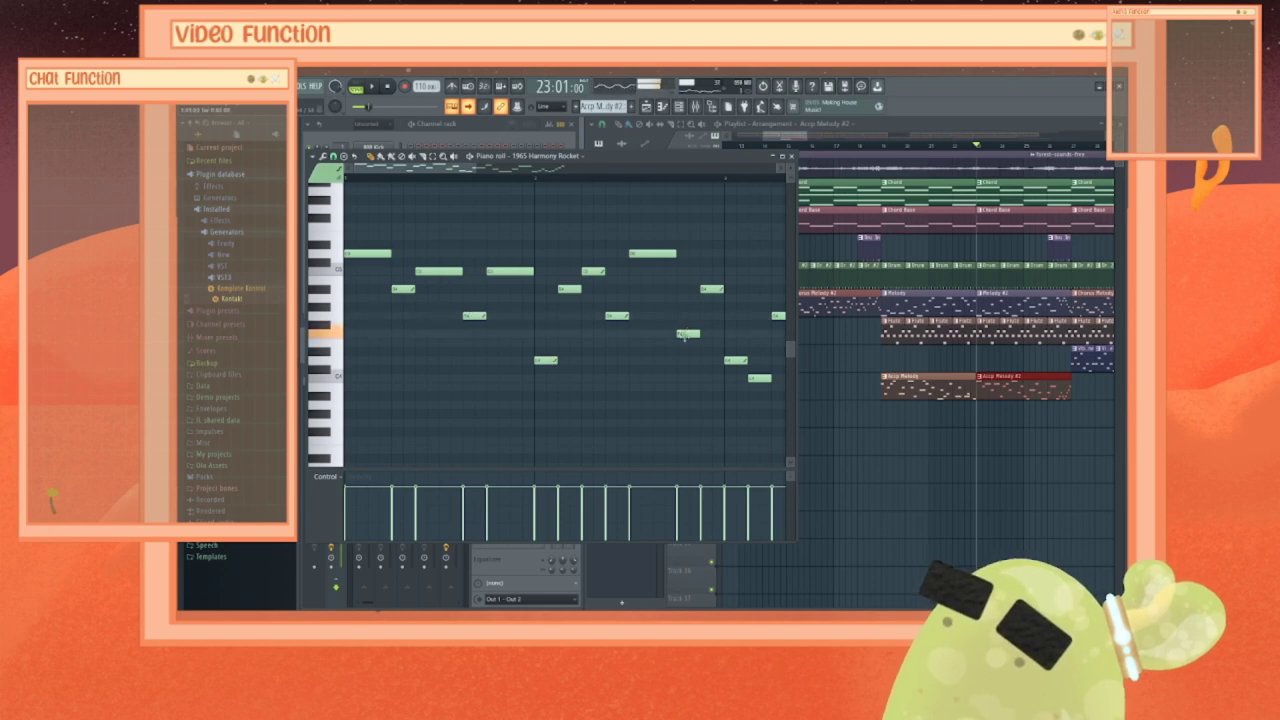
{"action": "left_click_drag", "start_coordinate": [684, 335], "coordinate": [685, 343]}
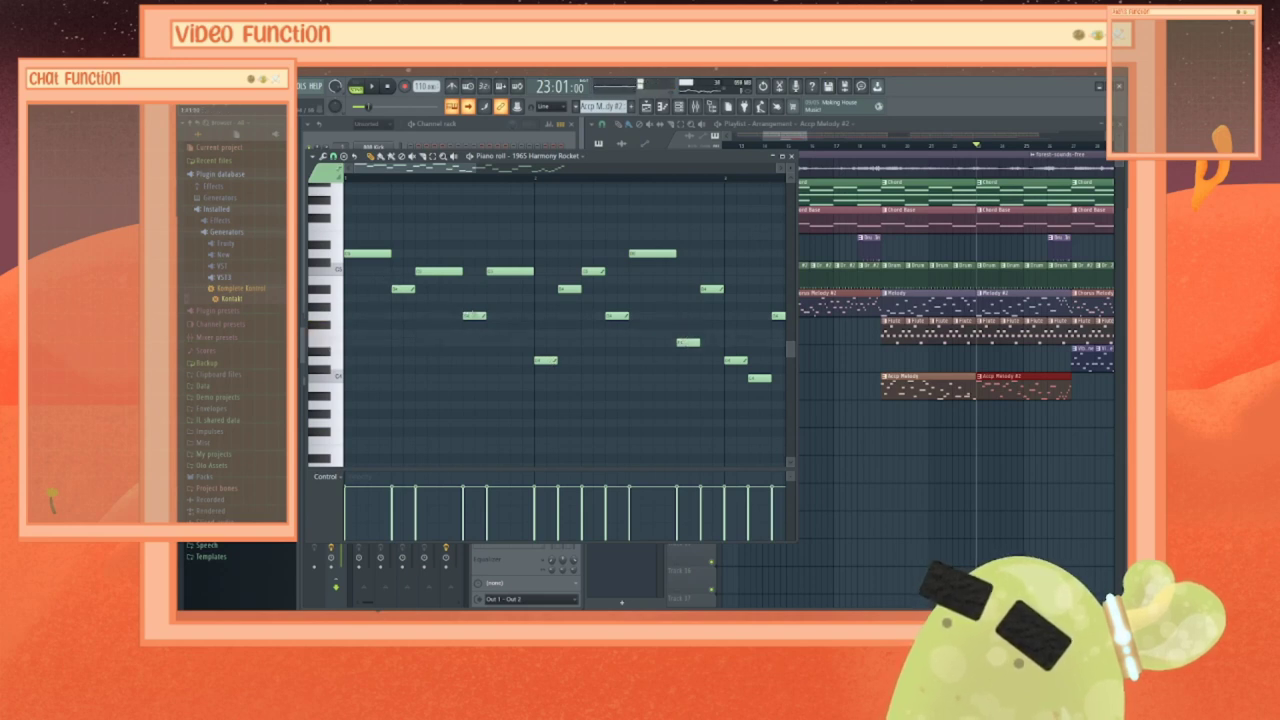
{"action": "left_click_drag", "start_coordinate": [470, 316], "coordinate": [472, 343]}
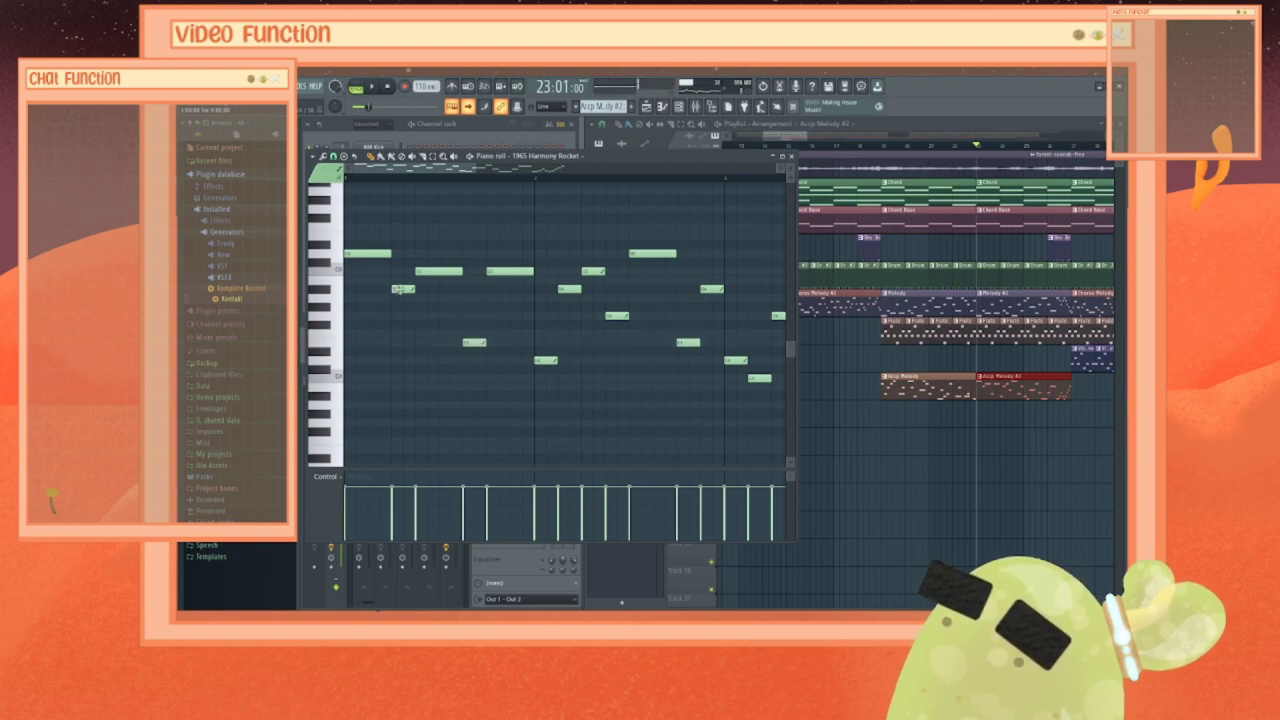
Step: Lower the three A#4 notes in bars 1 and 2 of Accp Melody #2 to A4
{"action": "left_click_drag", "start_coordinate": [402, 295], "coordinate": [403, 304]}
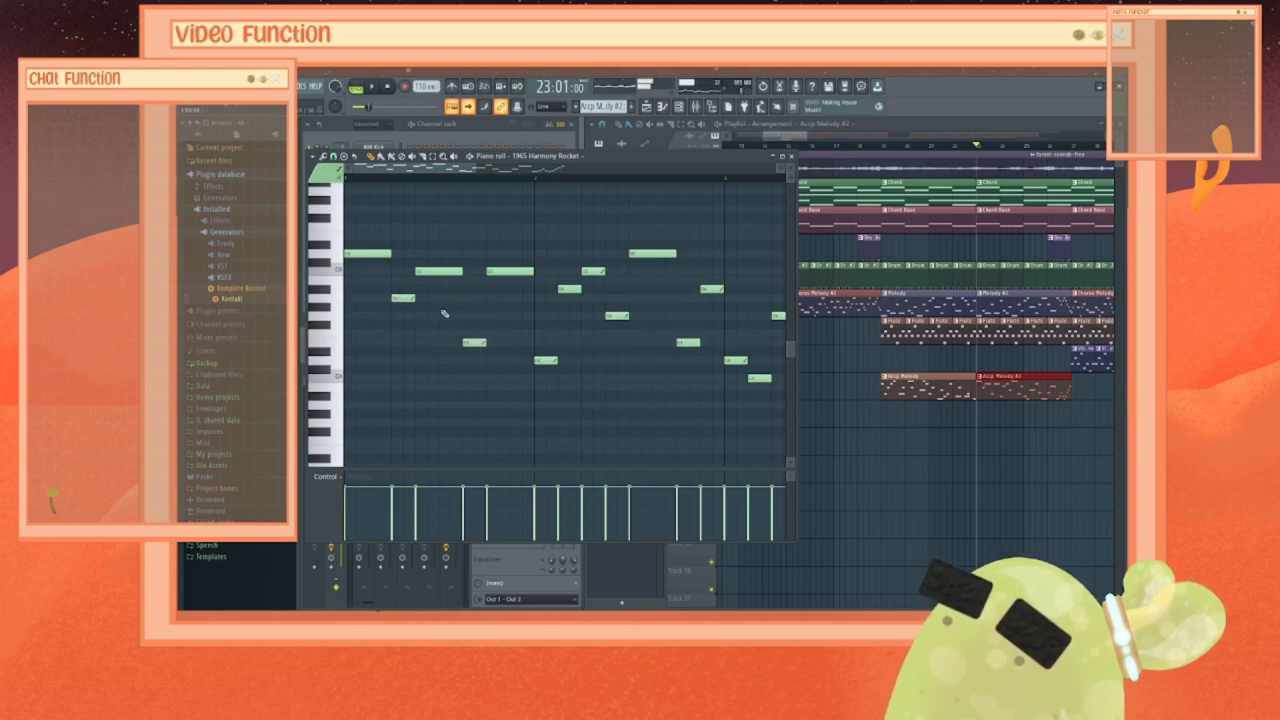
{"action": "left_click_drag", "start_coordinate": [563, 300], "coordinate": [564, 309]}
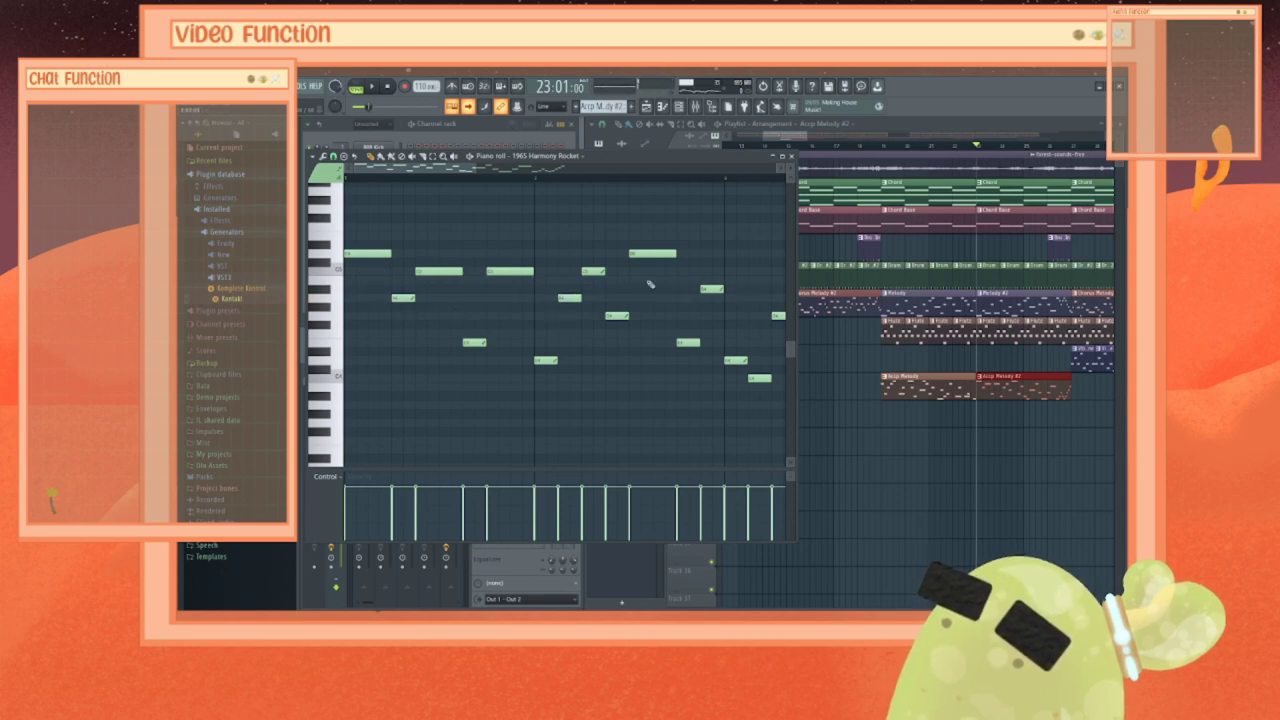
{"action": "left_click_drag", "start_coordinate": [705, 289], "coordinate": [706, 299]}
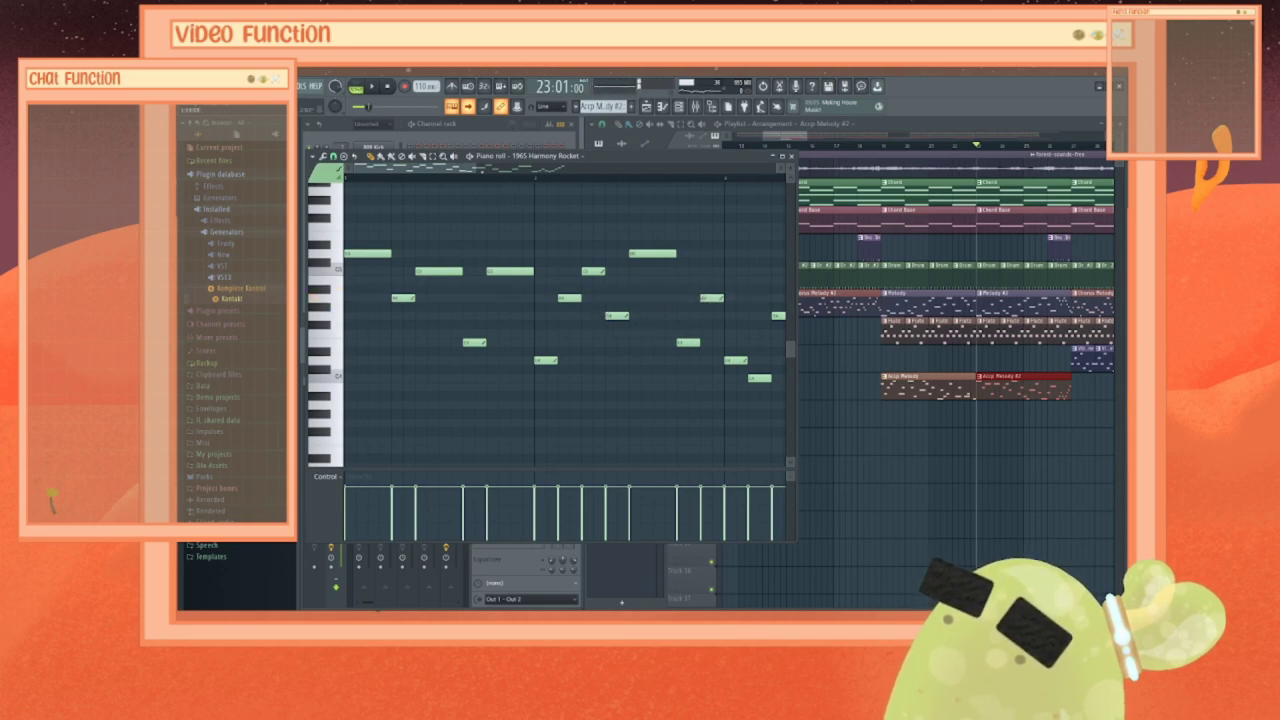
Step: Lower the F4 notes in bars 3 and 4 of Accp Melody #2 to E4 and the final short A#4 note to A4
{"action": "left_click_drag", "start_coordinate": [455, 168], "coordinate": [558, 171]}
{"action": "left_click_drag", "start_coordinate": [487, 332], "coordinate": [565, 340]}
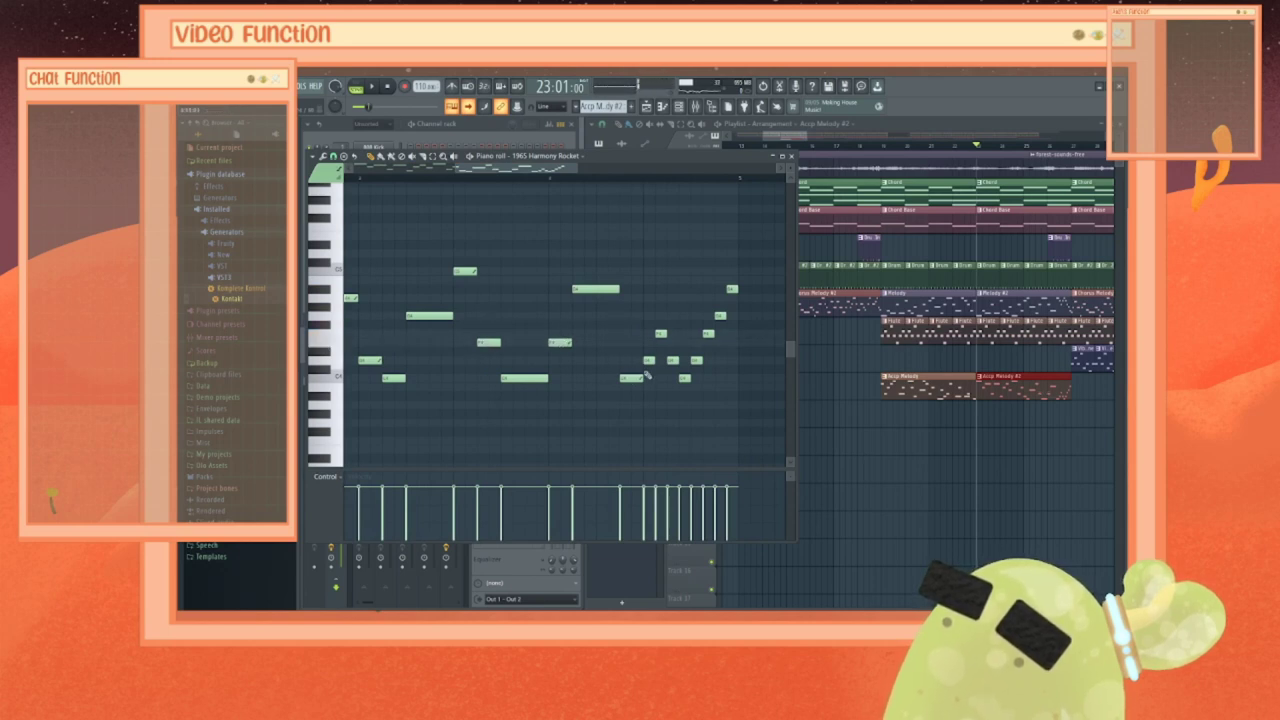
{"action": "left_click_drag", "start_coordinate": [661, 330], "coordinate": [709, 342]}
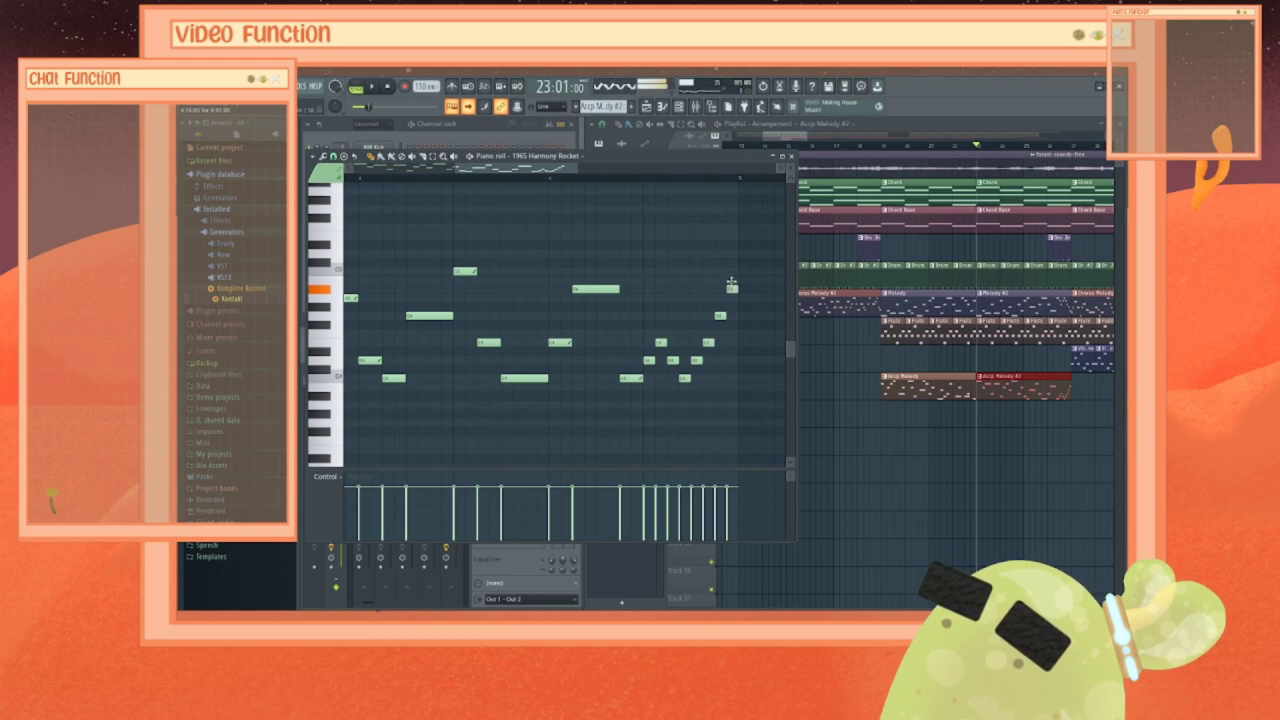
{"action": "left_click_drag", "start_coordinate": [731, 284], "coordinate": [729, 300]}
{"action": "left_click", "coordinate": [791, 156]}
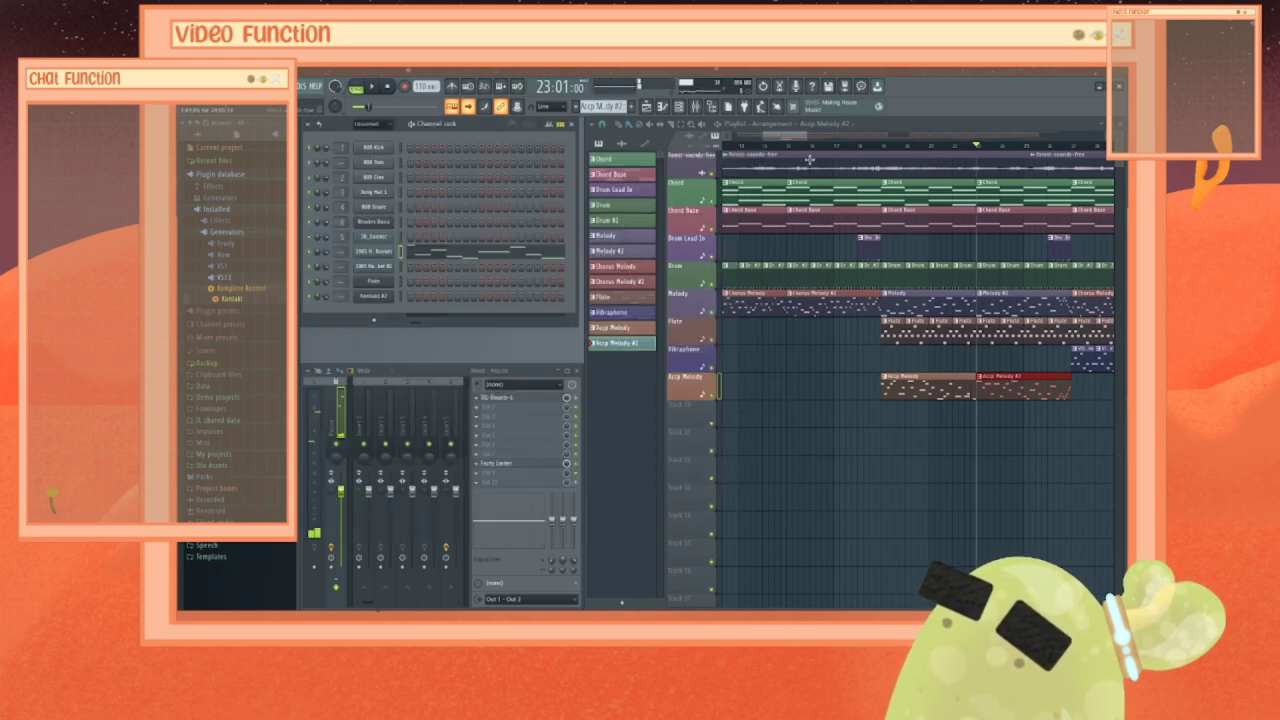
Step: Listen to the Accp Melody #2 section, lower the long A#4 note in bar 4 to A4, and play the arrangement again
{"action": "key", "text": "space"}
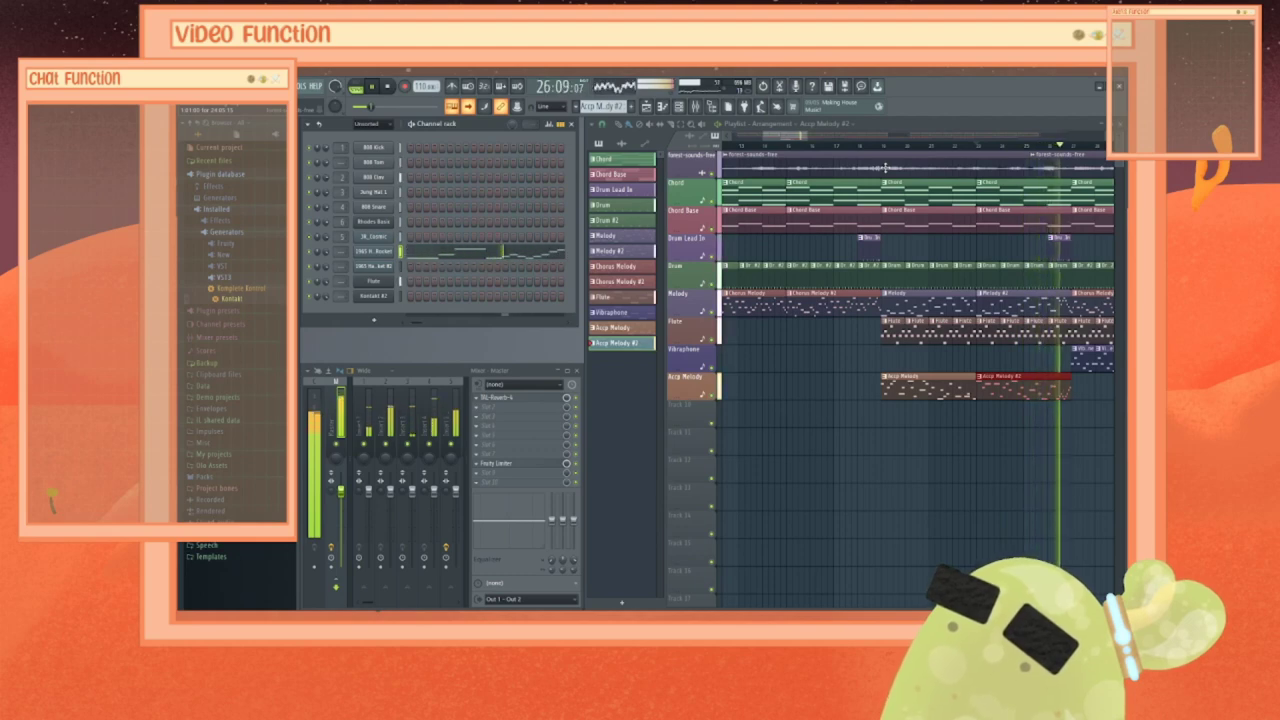
{"action": "key", "text": "space"}
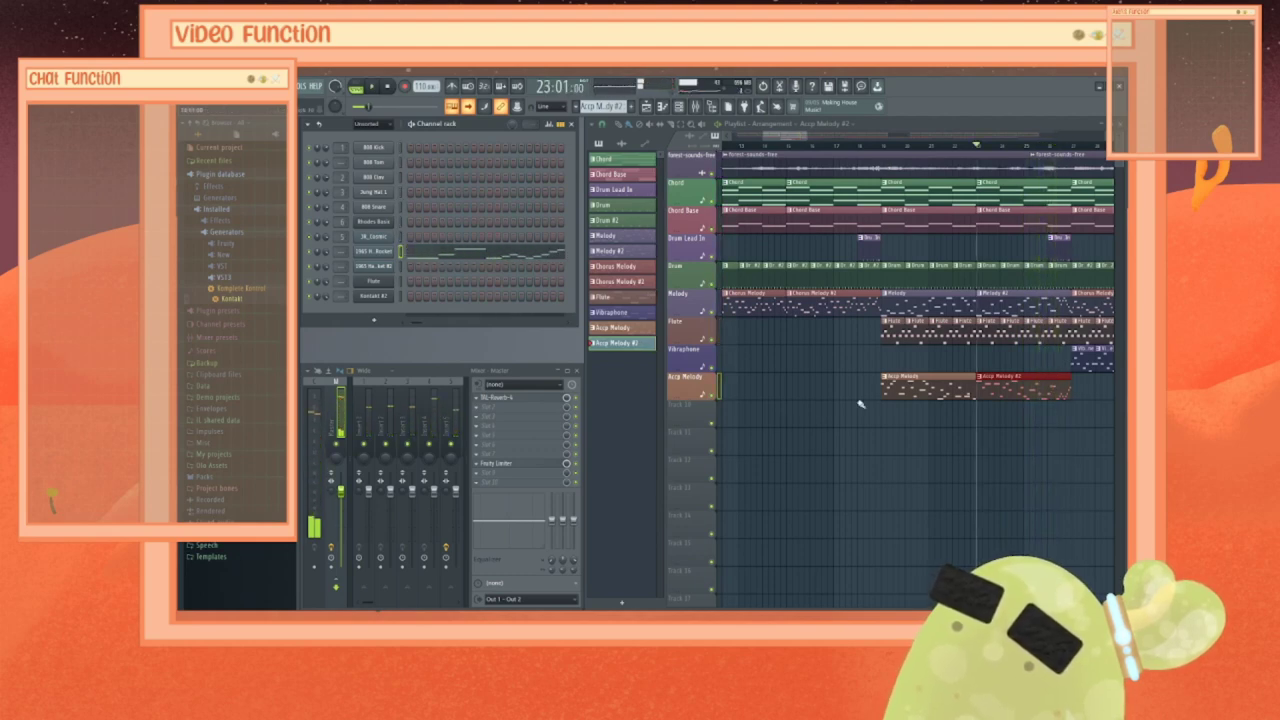
{"action": "right_click", "coordinate": [388, 256]}
{"action": "left_click", "coordinate": [420, 258]}
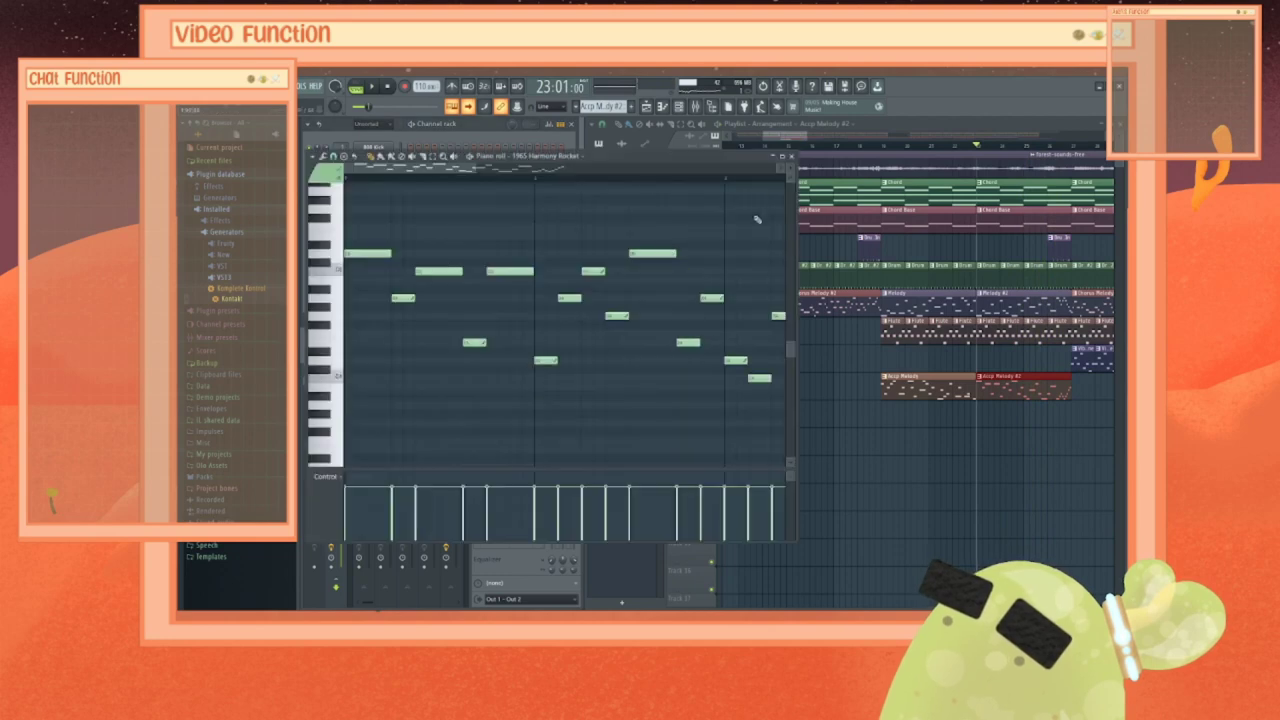
{"action": "left_click_drag", "start_coordinate": [494, 178], "coordinate": [555, 205]}
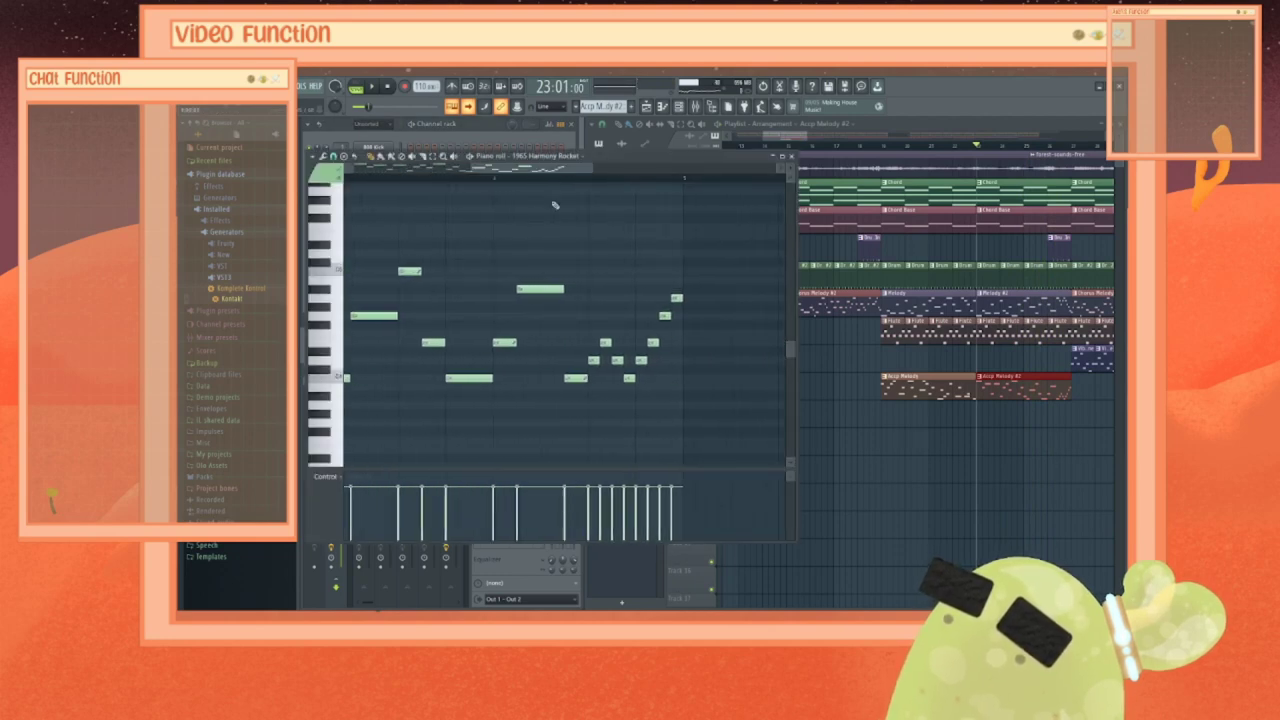
{"action": "left_click_drag", "start_coordinate": [539, 289], "coordinate": [539, 298]}
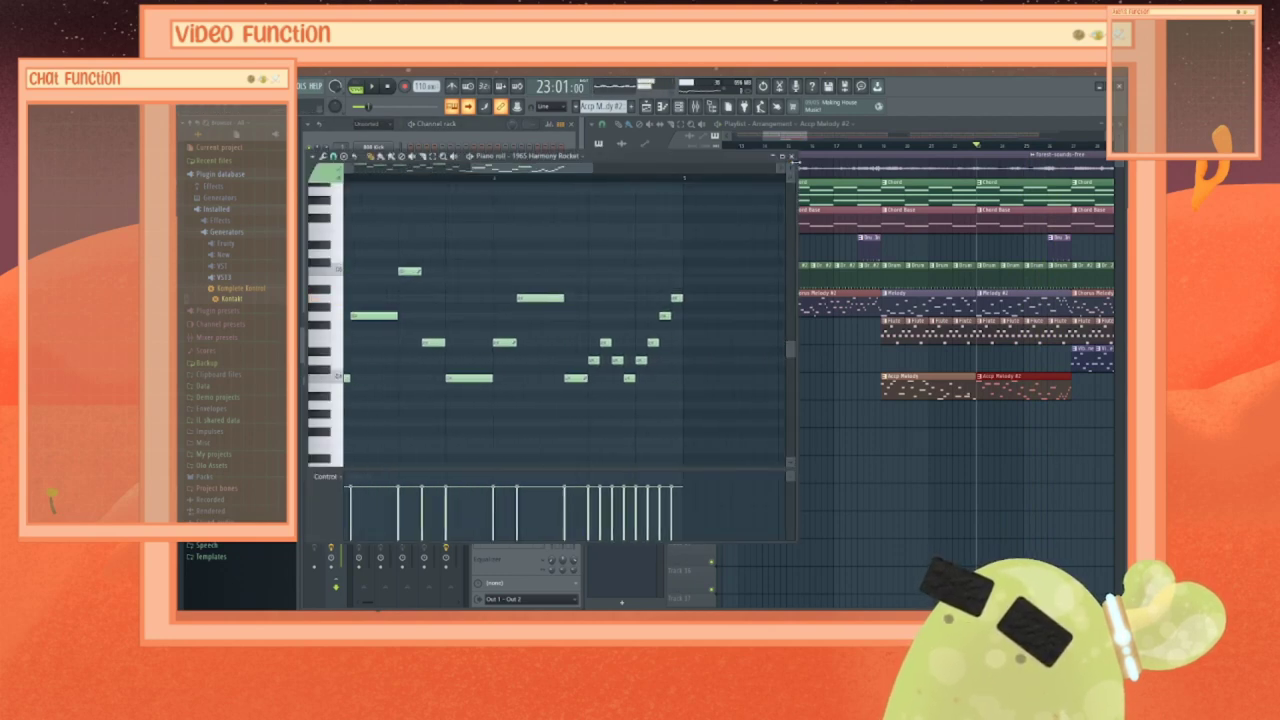
{"action": "left_click", "coordinate": [791, 157]}
{"action": "key", "text": "space"}
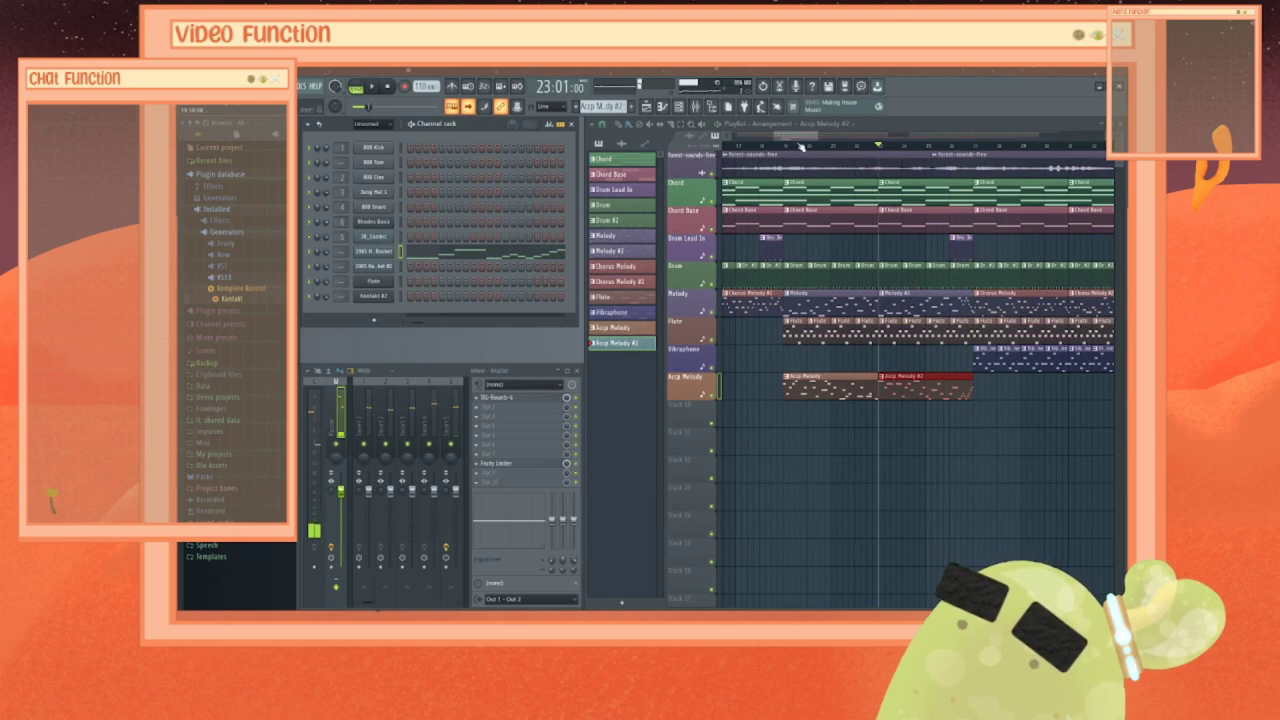
Step: Create a new pattern named Accp Melody #3 and give it a random color
{"action": "mouse_move", "coordinate": [798, 136]}
{"action": "left_mouse_down"}
{"action": "mouse_move", "coordinate": [838, 136]}
{"action": "mouse_move", "coordinate": [820, 136]}
{"action": "left_mouse_up"}
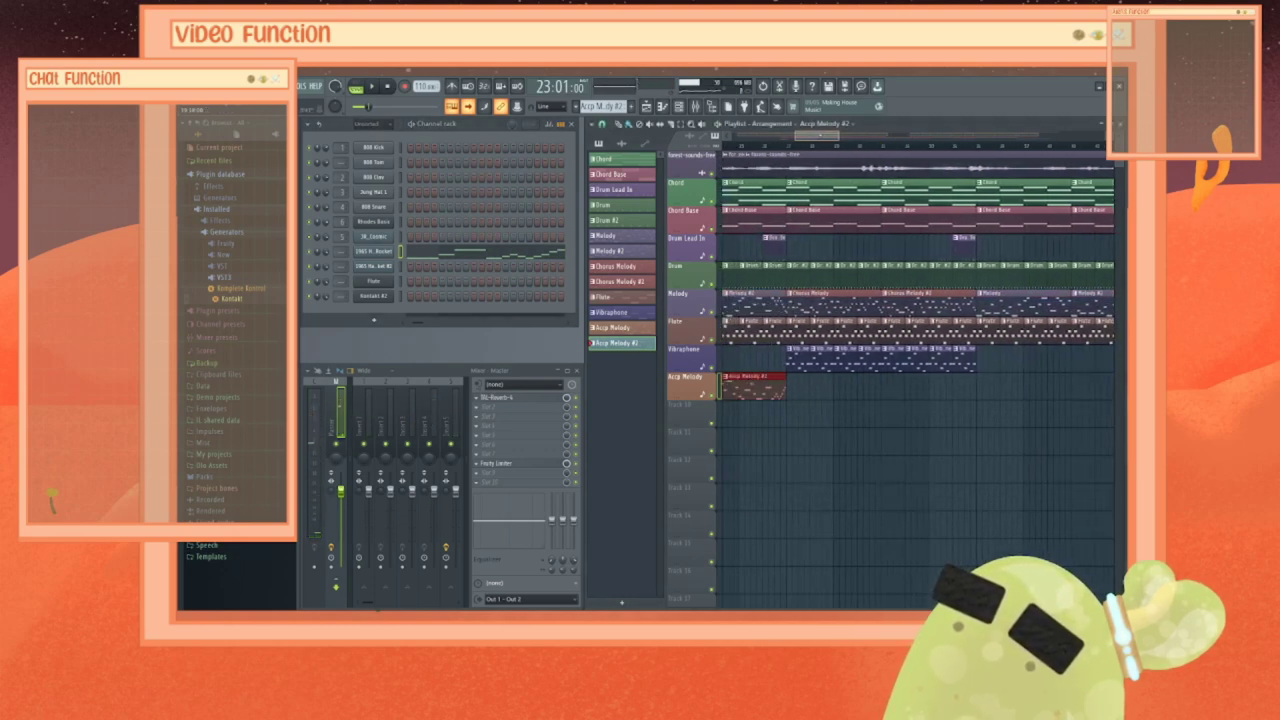
{"action": "left_click", "coordinate": [621, 601]}
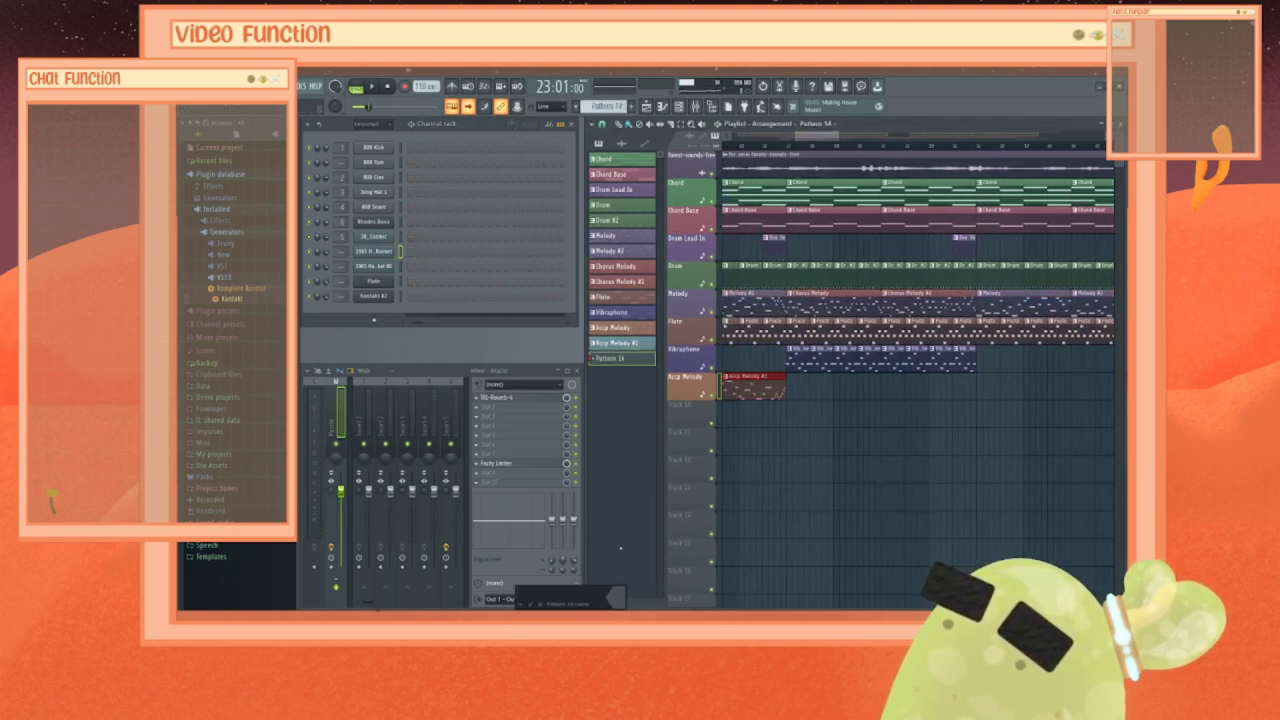
{"action": "type", "text": "Ad"}
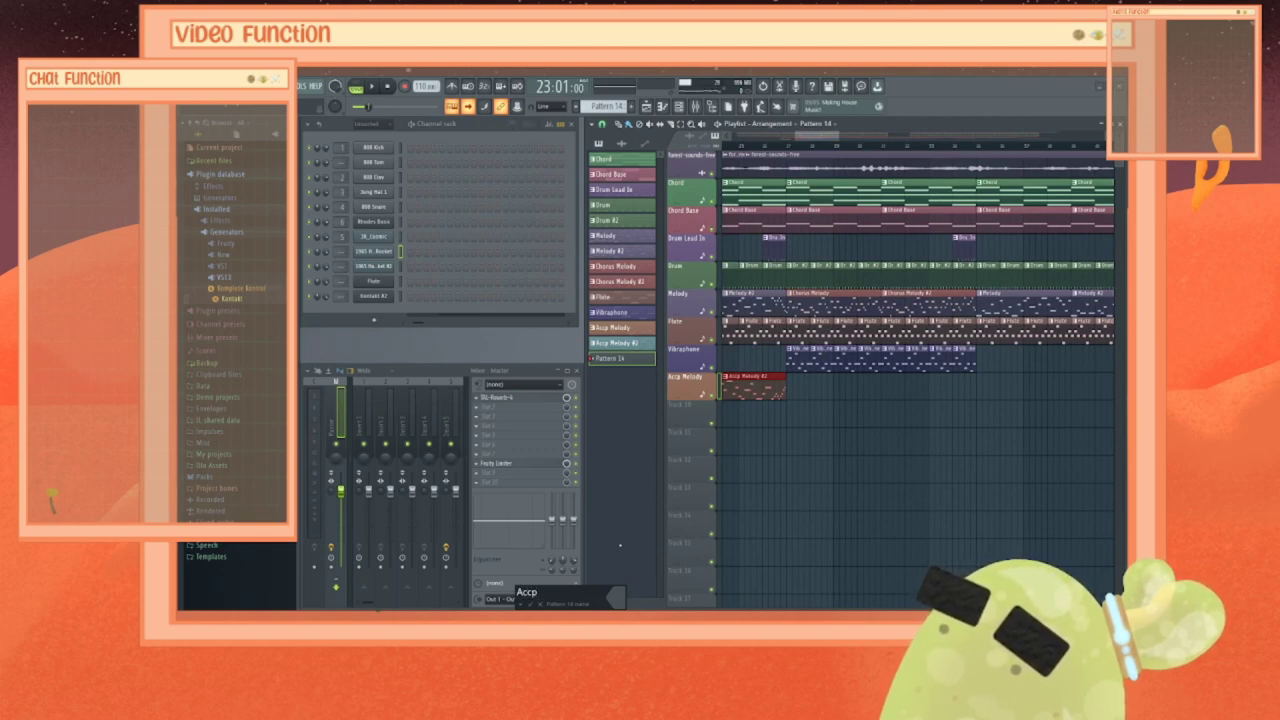
{"action": "type", "text": "cp Melody #3"}
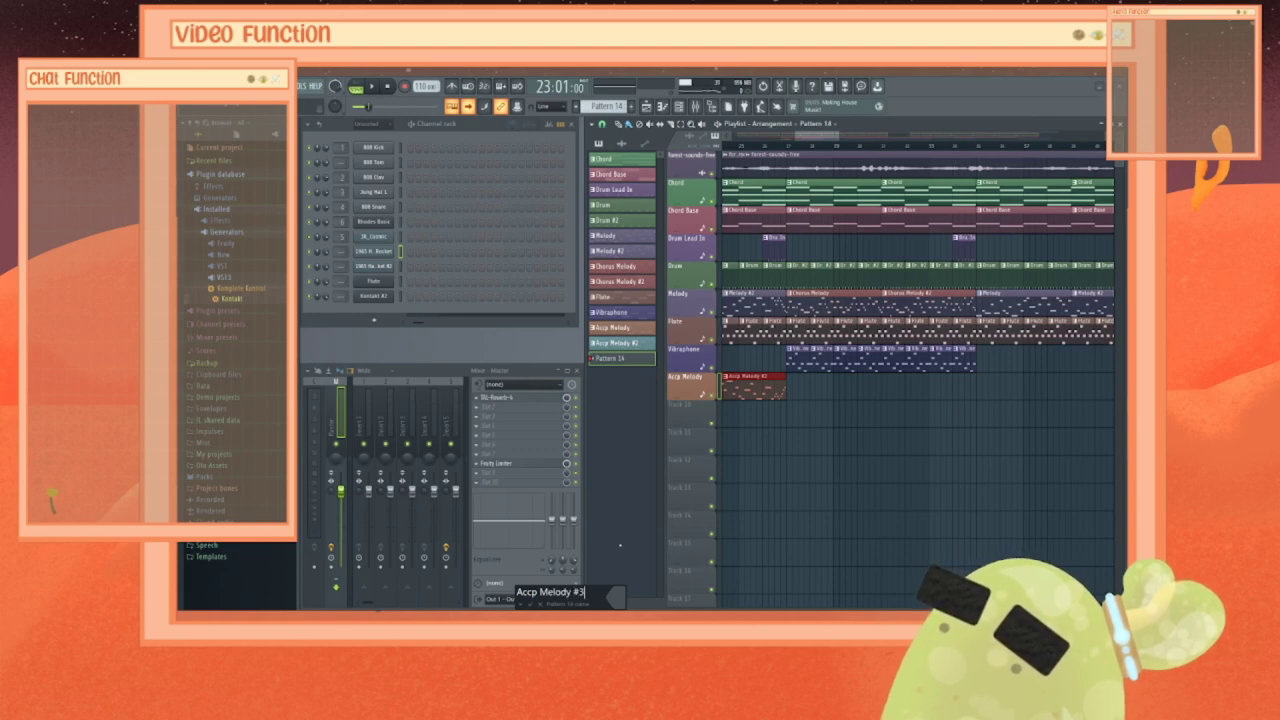
{"action": "key", "text": "Return"}
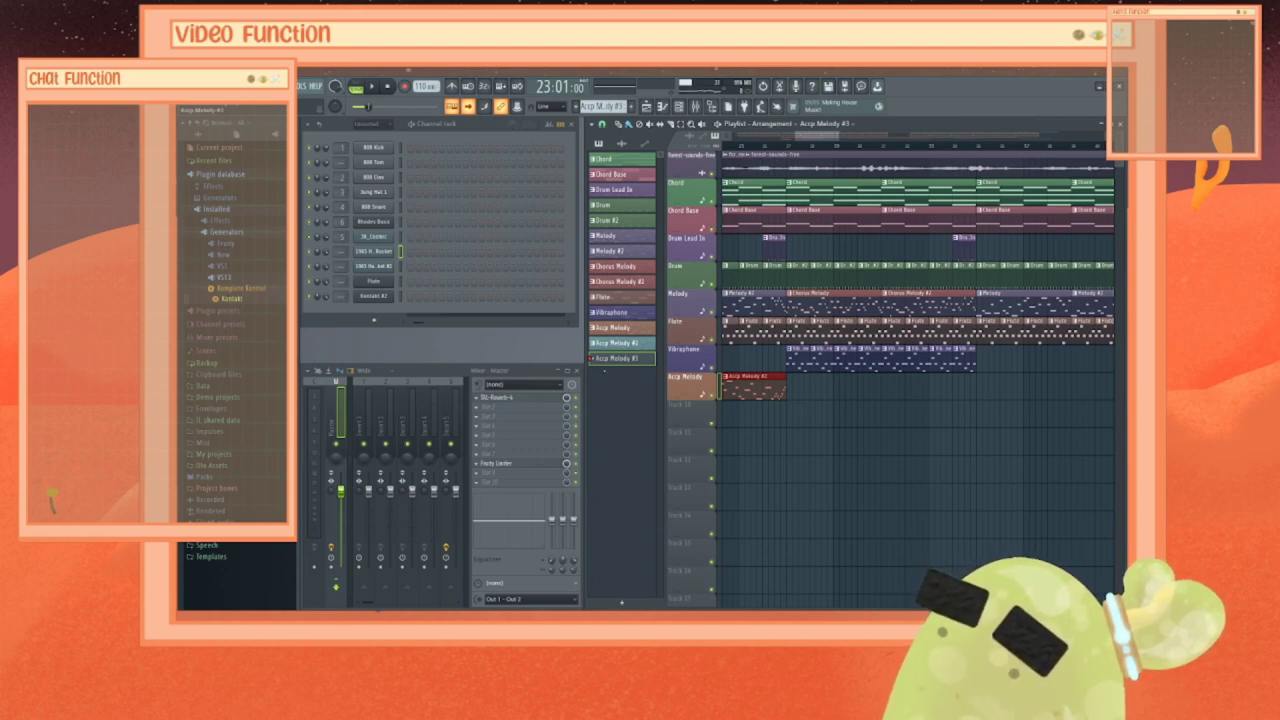
{"action": "right_click", "coordinate": [615, 360]}
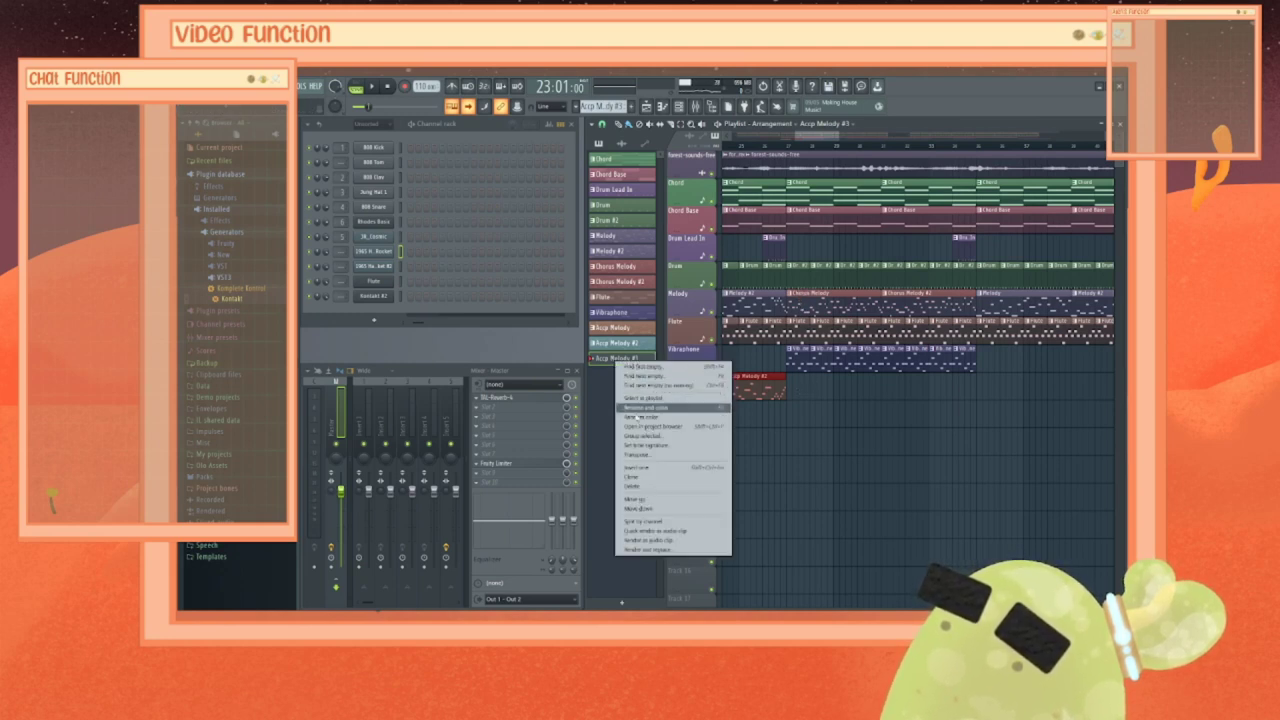
{"action": "left_click", "coordinate": [640, 425]}
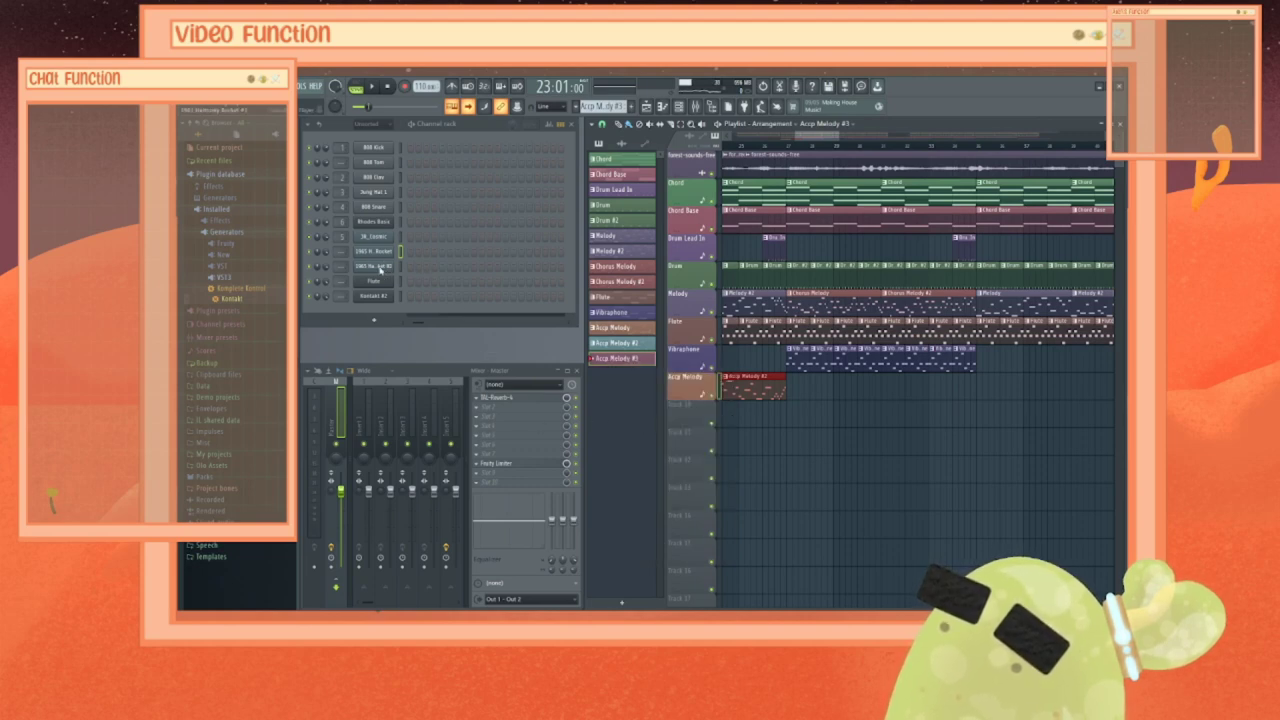
Step: Draw one-beat C4 and E4 notes on the first two beats of Accp Melody #3 in the 1965 Harmony Rocket #2 channel
{"action": "right_click", "coordinate": [380, 268]}
{"action": "left_click", "coordinate": [465, 381]}
{"action": "left_click", "coordinate": [341, 379]}
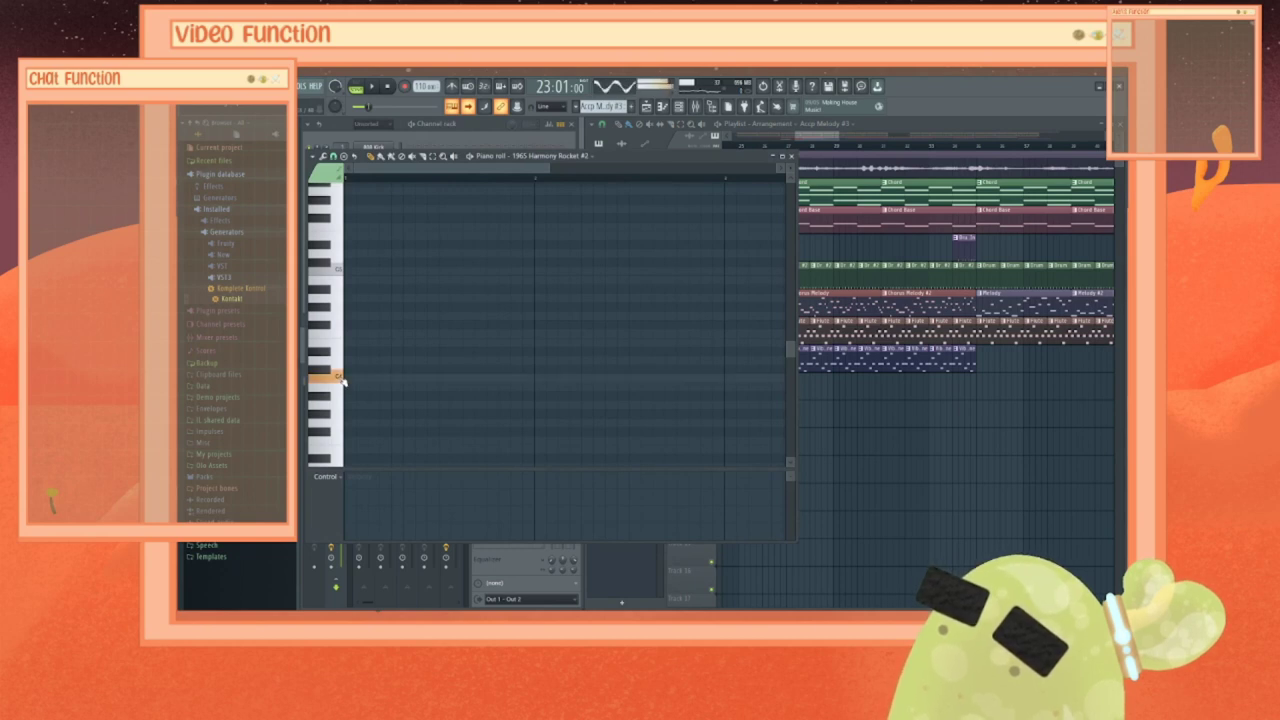
{"action": "left_click", "coordinate": [346, 379]}
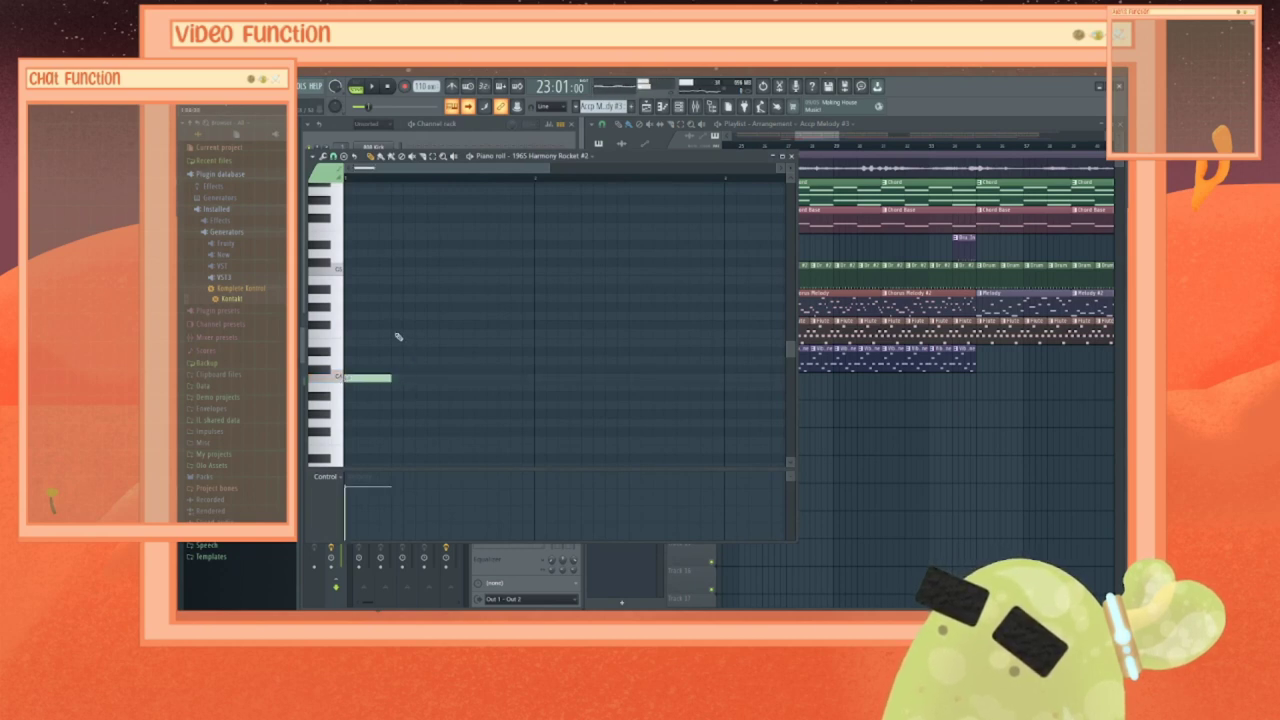
{"action": "left_click", "coordinate": [395, 333]}
{"action": "left_click_drag", "start_coordinate": [404, 336], "coordinate": [404, 346]}
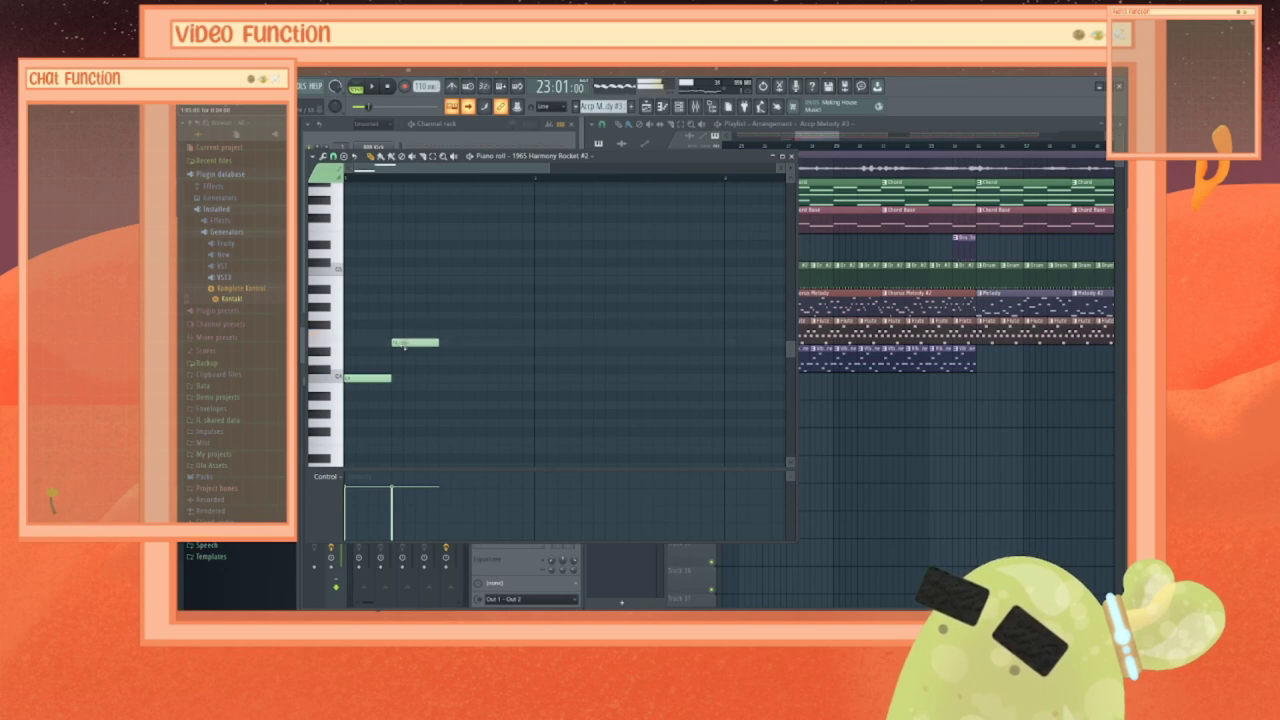
Step: Play Accp Melody #3 on its own and complete bar 1 with one-beat A3 and E4 notes on beats three and four
{"action": "key", "text": "l"}
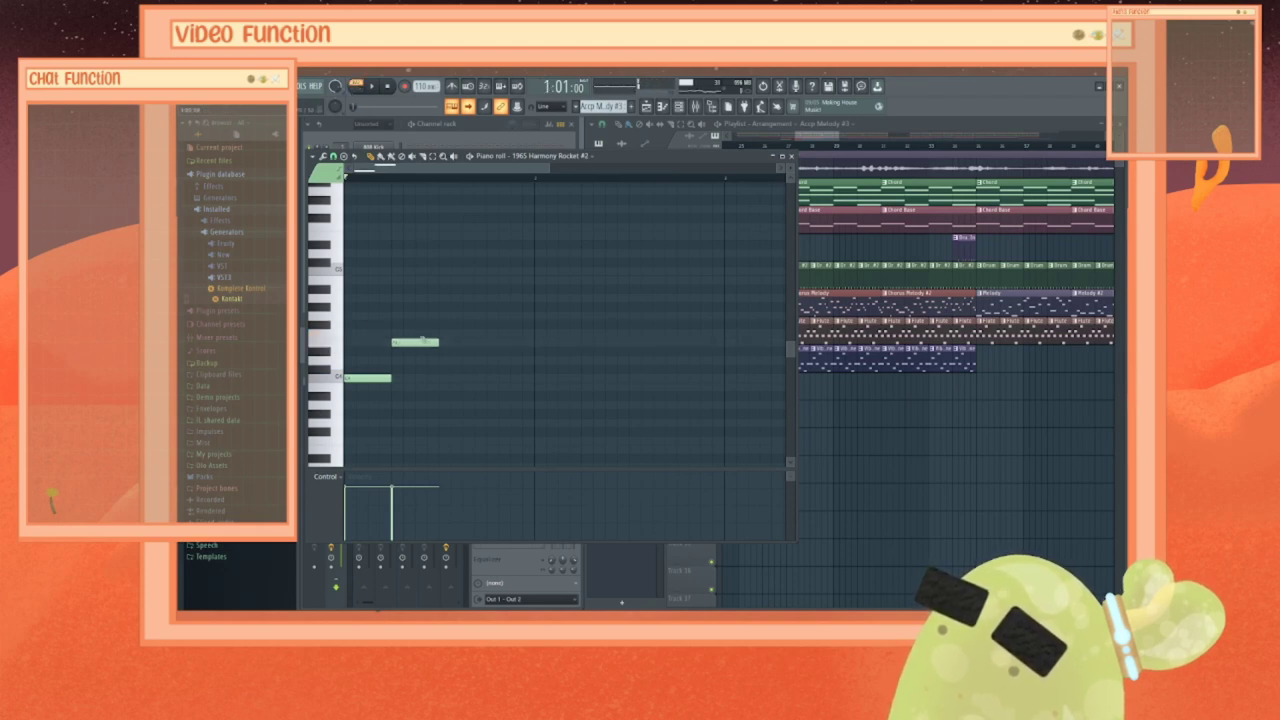
{"action": "key", "text": "space"}
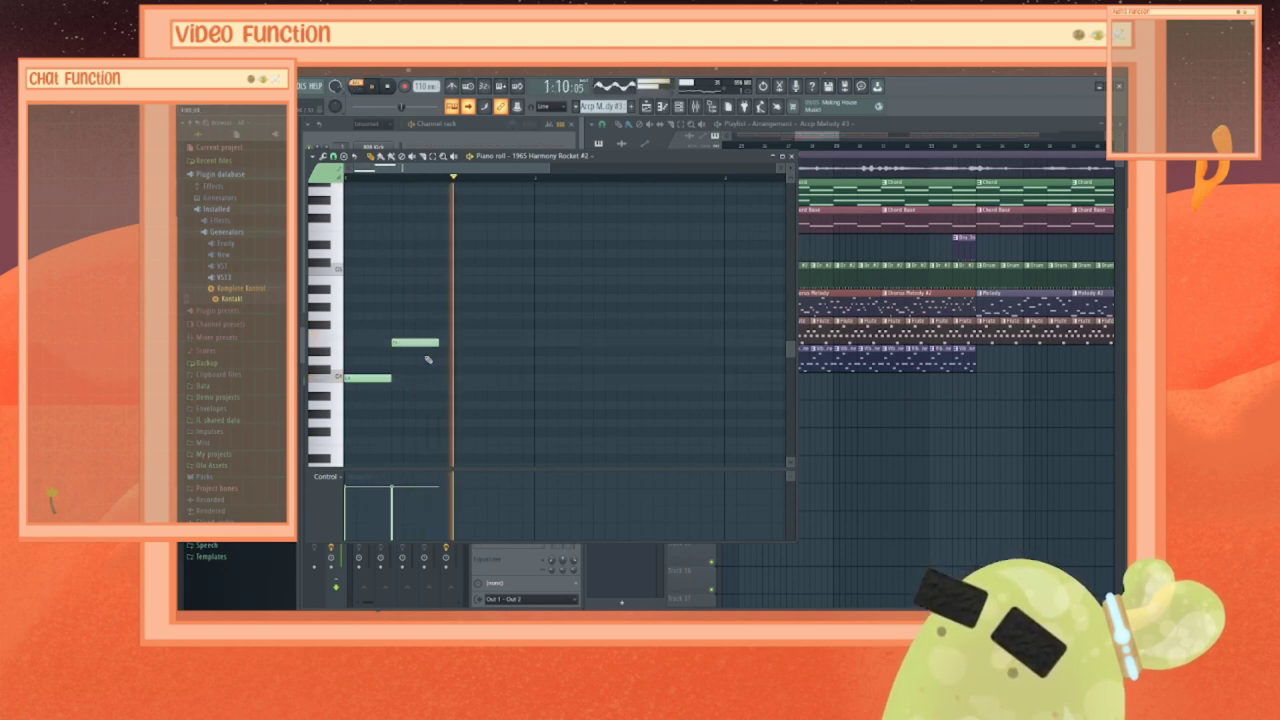
{"action": "left_click", "coordinate": [451, 392]}
{"action": "left_click_drag", "start_coordinate": [480, 391], "coordinate": [466, 409]}
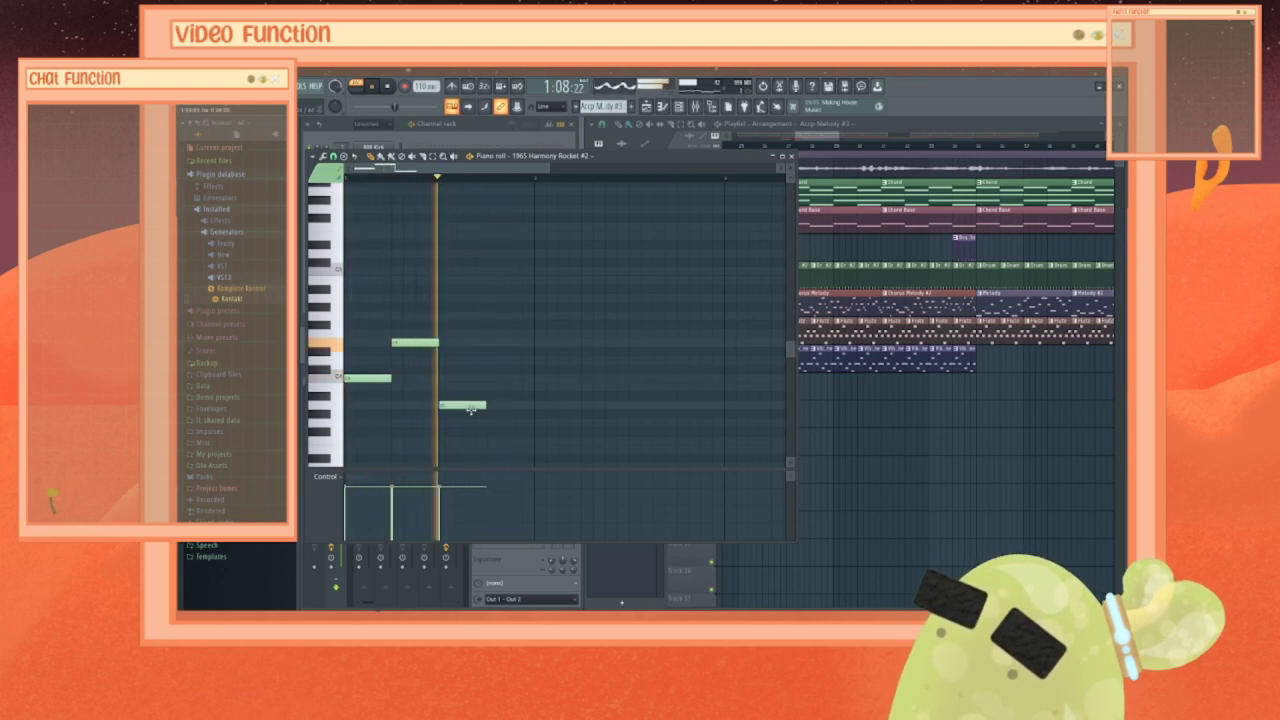
{"action": "left_click", "coordinate": [500, 343]}
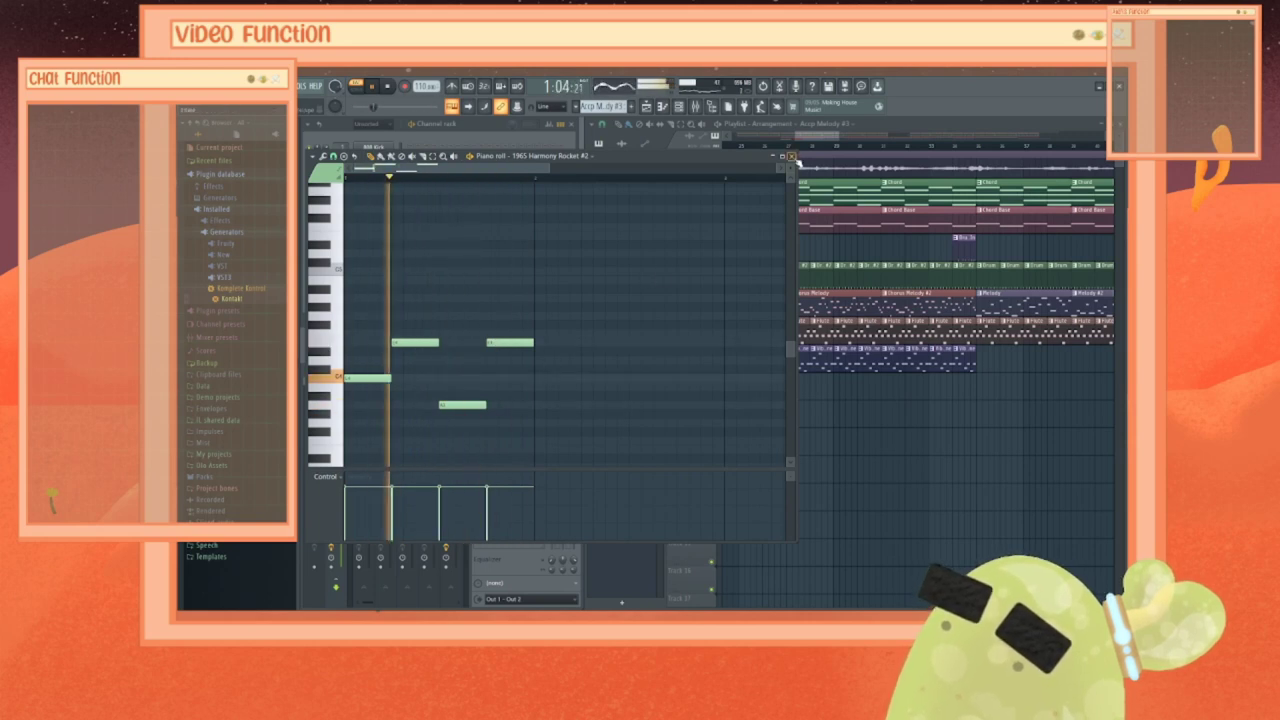
{"action": "left_click", "coordinate": [791, 157]}
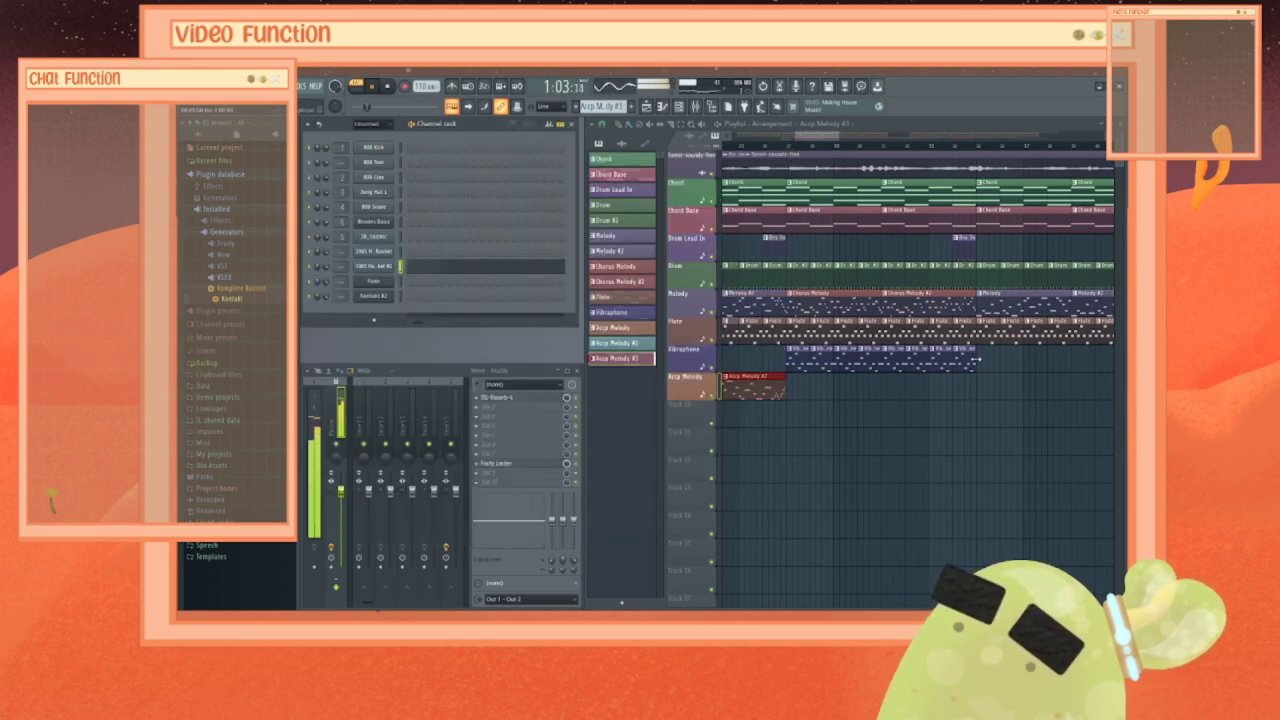
Step: Stop playback and fill the Accp Melody track with Accp Melody #3 clips beneath the Chorus Melody section that follows Accp Melody #2
{"action": "left_click", "coordinate": [797, 389]}
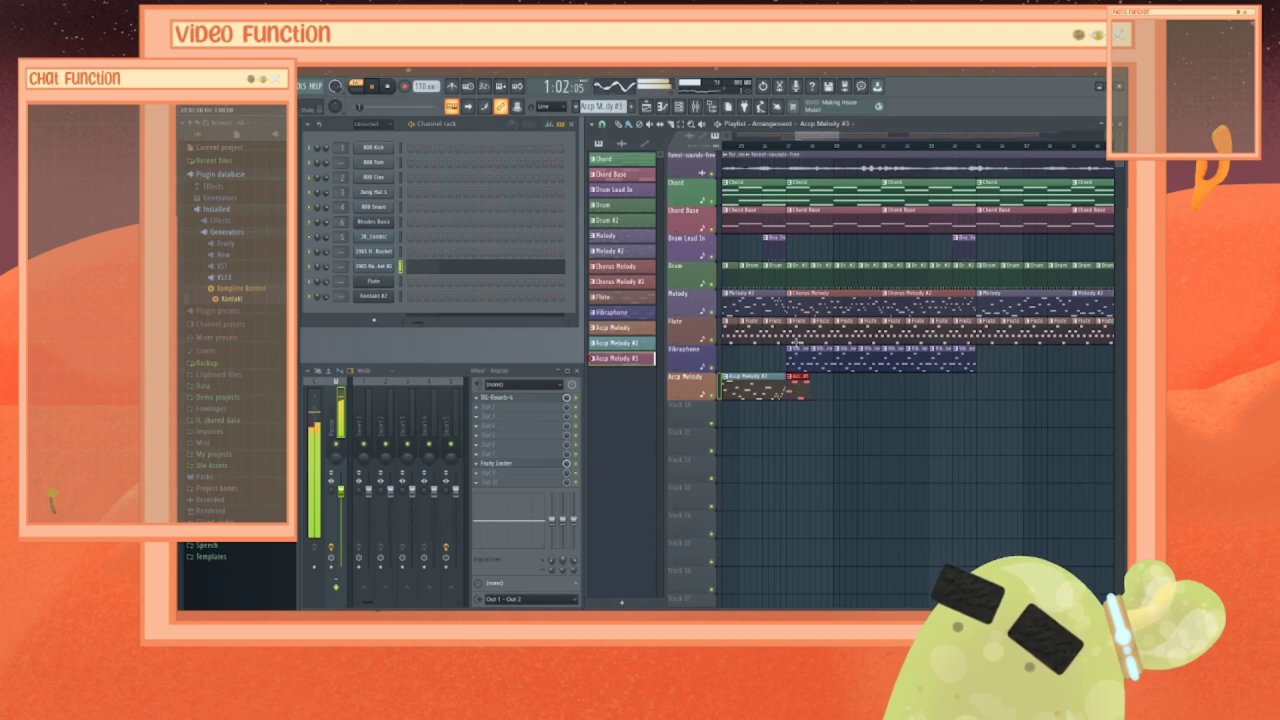
{"action": "key", "text": "space"}
{"action": "left_click_drag", "start_coordinate": [833, 387], "coordinate": [972, 388]}
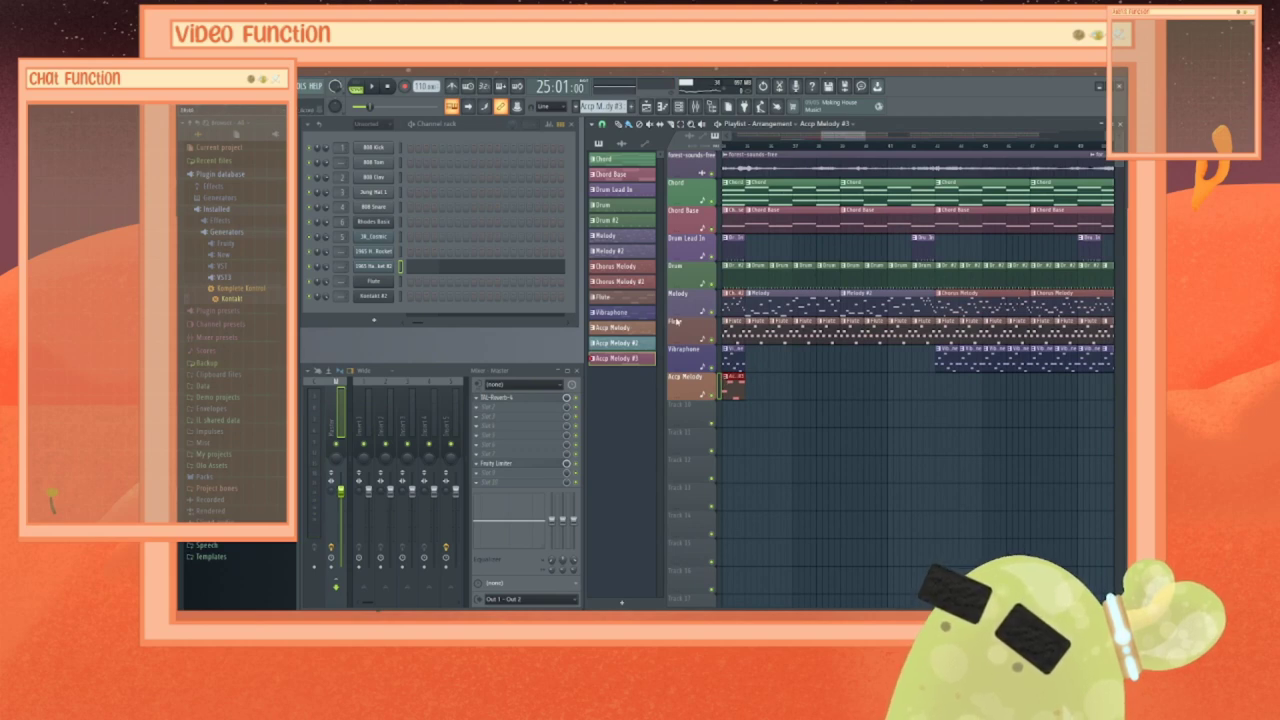
Step: Place Accp Melody under the following Melody clip and Accp Melody #2 under the Melody #2 clip beside it
{"action": "left_click", "coordinate": [628, 330]}
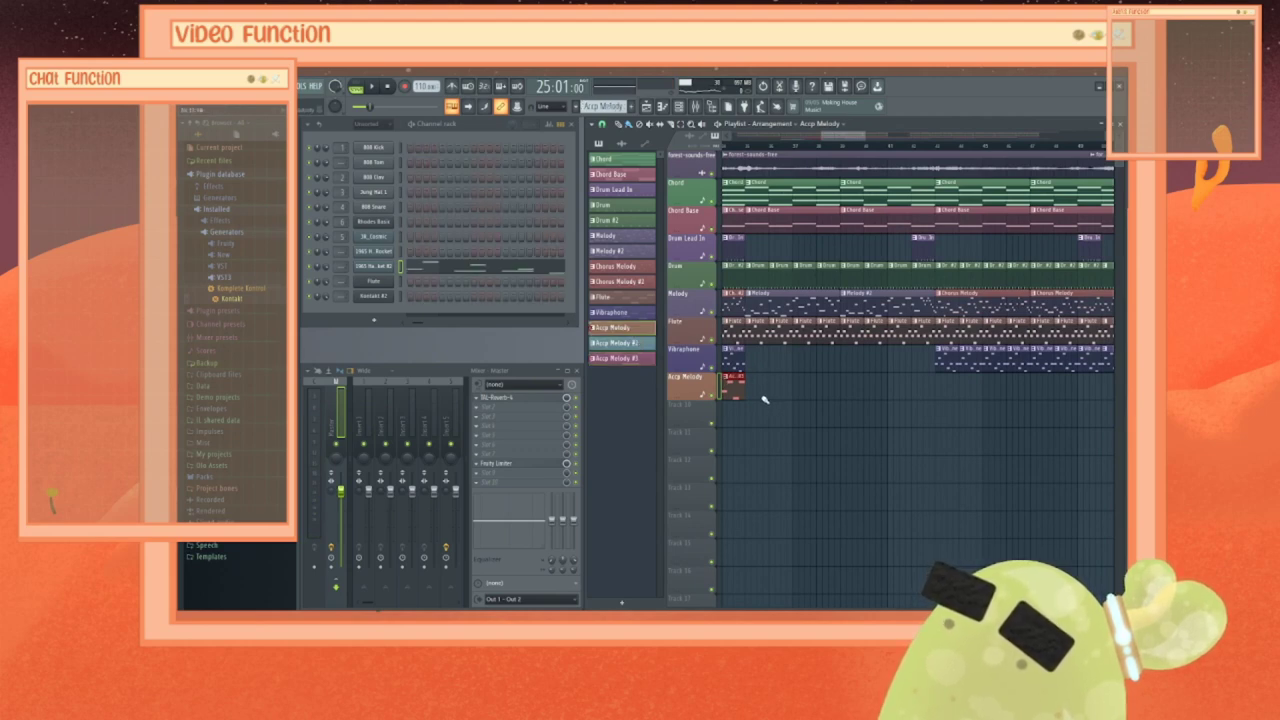
{"action": "left_click", "coordinate": [752, 390]}
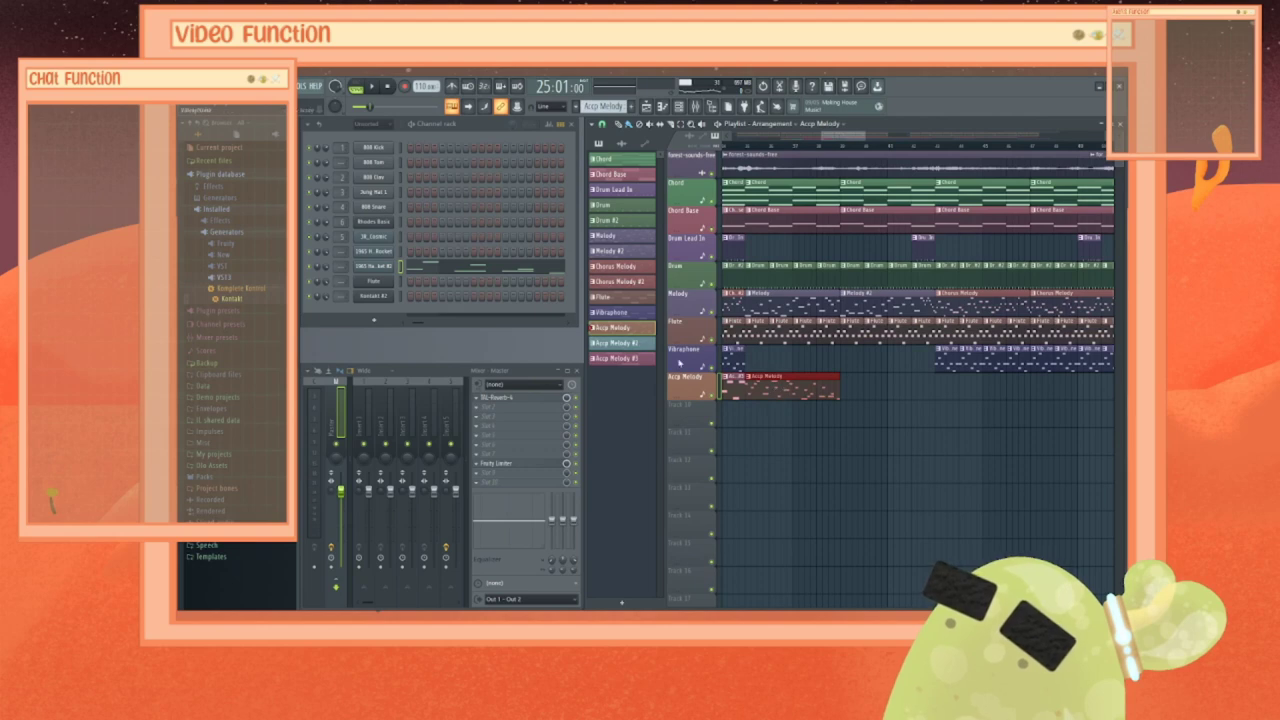
{"action": "left_click", "coordinate": [637, 344]}
{"action": "left_click", "coordinate": [857, 392]}
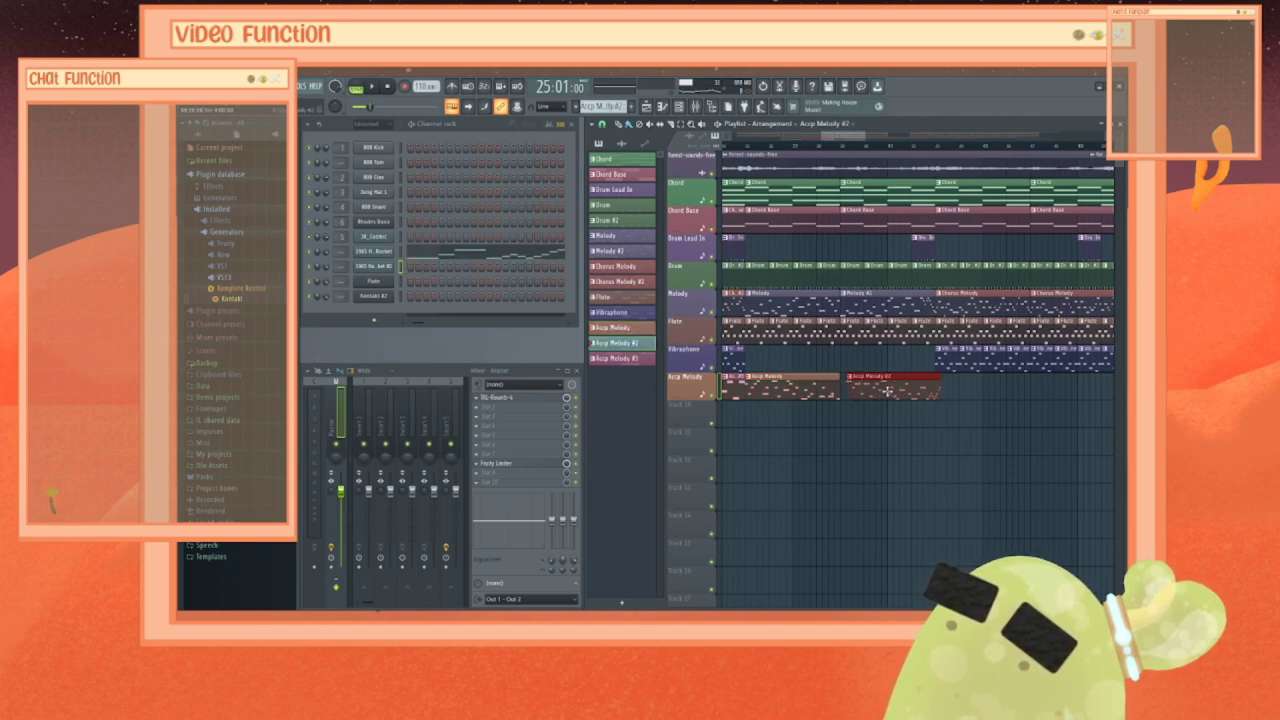
{"action": "scroll", "coordinate": [918, 350], "scroll_direction": "right", "scroll_amount": 3}
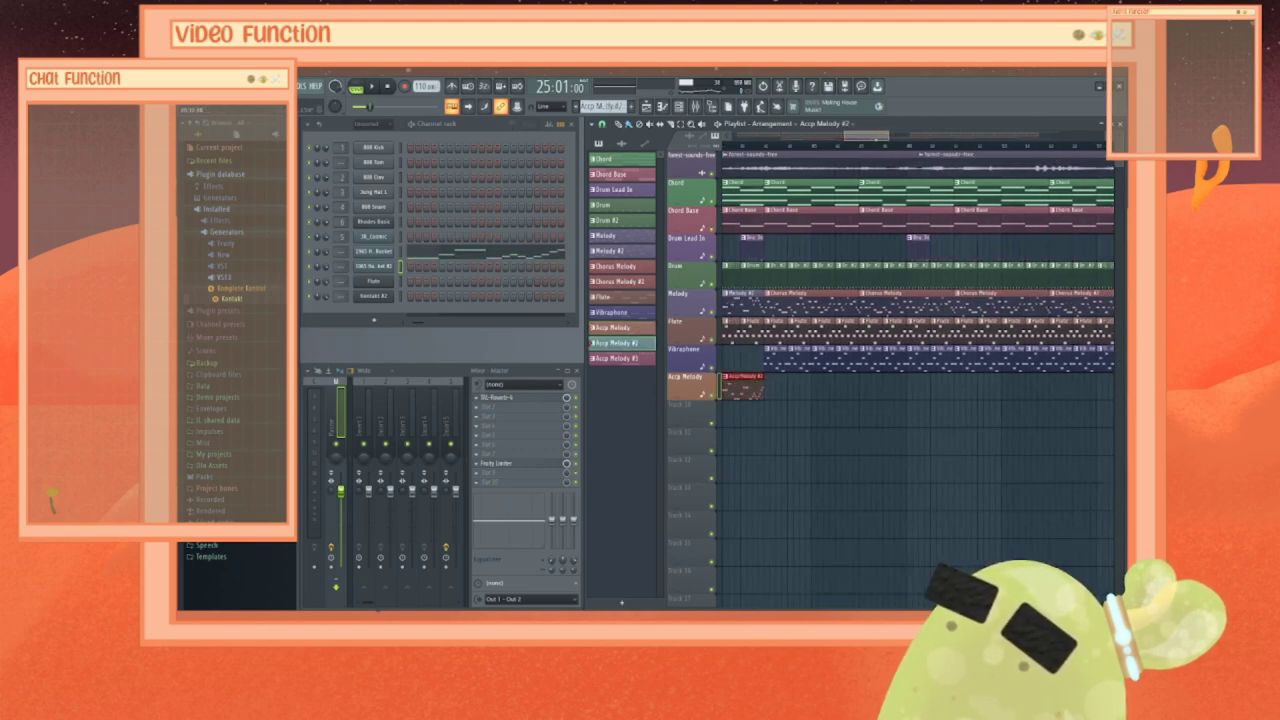
Step: Fill the next chorus section with repeated Accp Melody #3 clips up to the break at bar 59
{"action": "left_click", "coordinate": [626, 360]}
{"action": "left_click_drag", "start_coordinate": [768, 391], "coordinate": [1104, 396]}
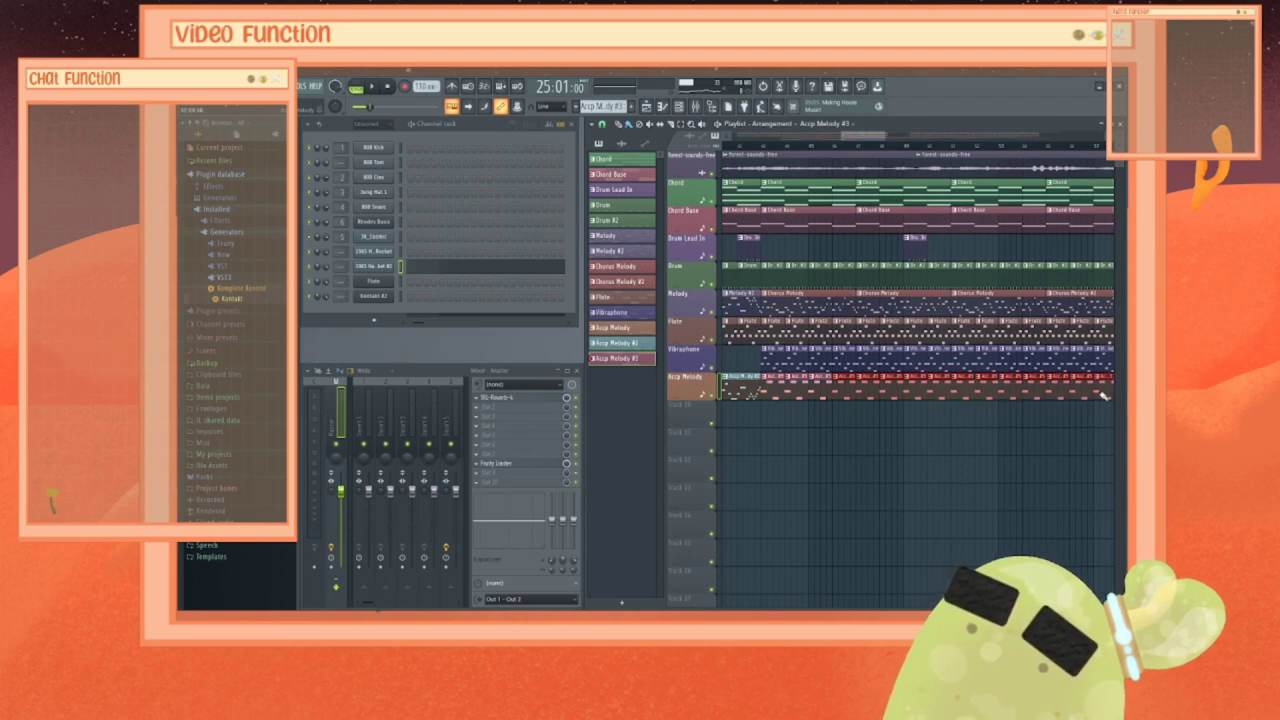
{"action": "left_click_drag", "start_coordinate": [863, 136], "coordinate": [878, 136]}
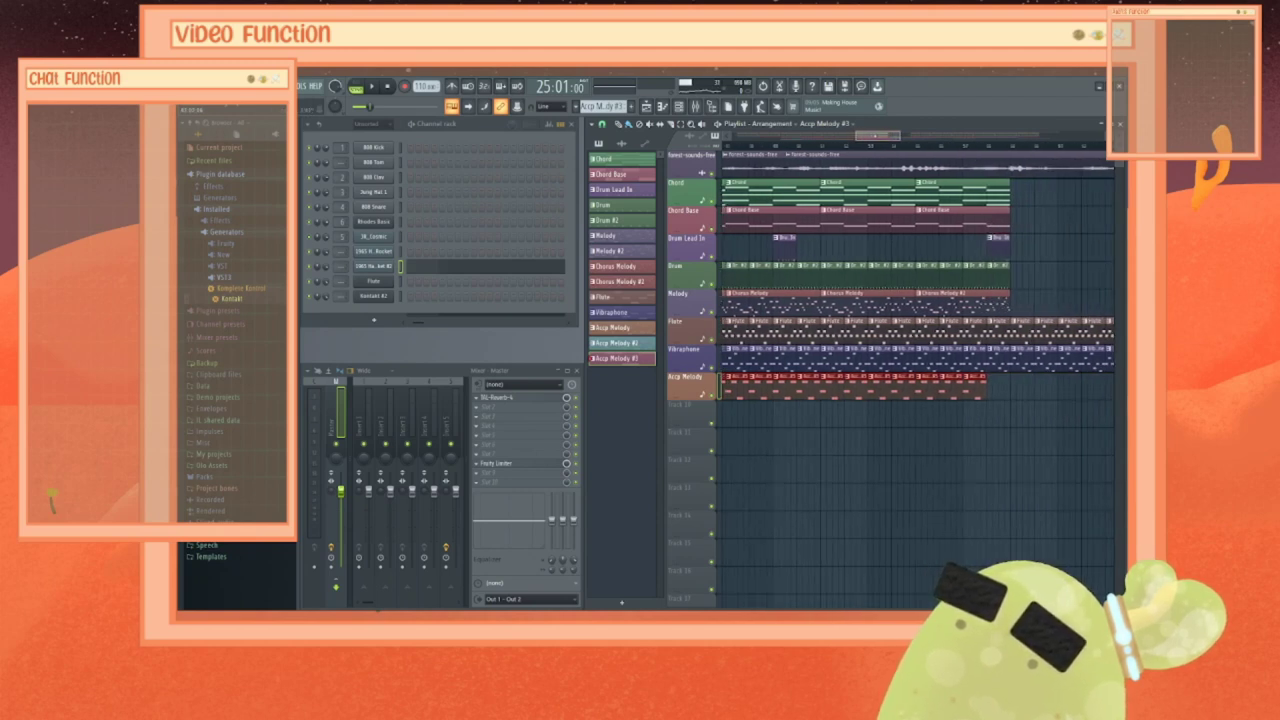
{"action": "left_click", "coordinate": [994, 389]}
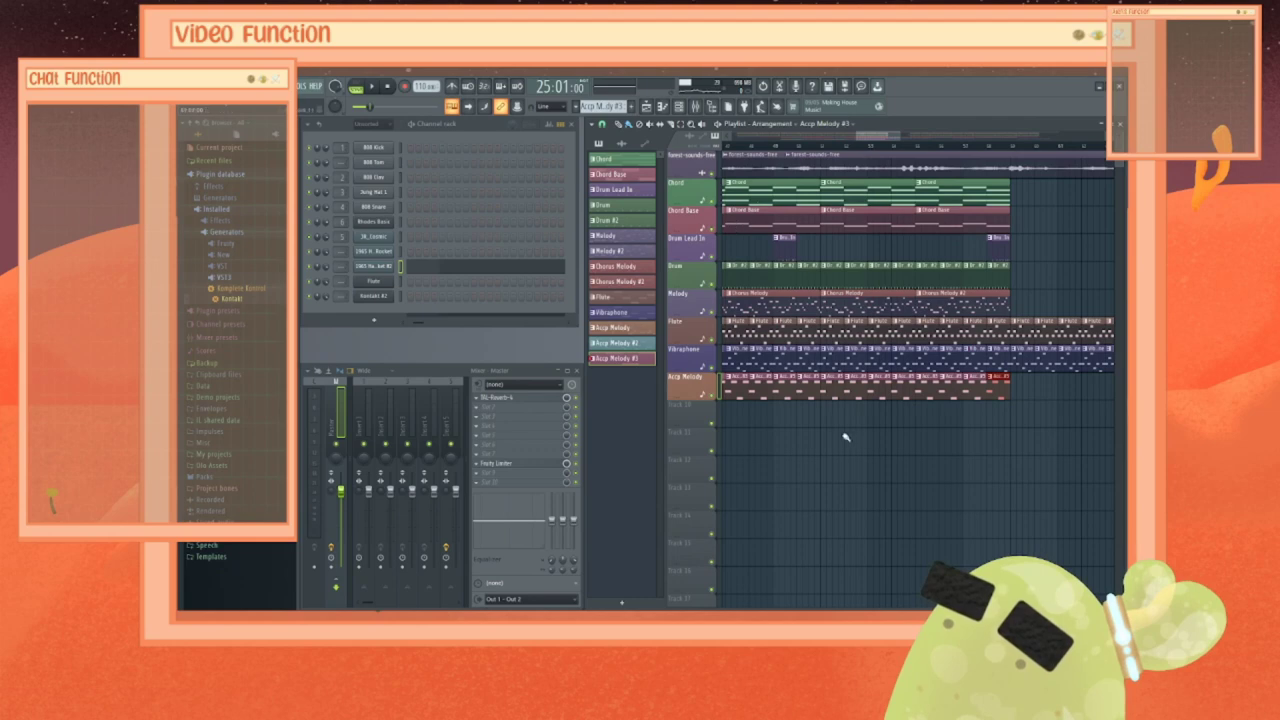
Step: Extend the Accp Melody #3 clips through the break and the chorus after it, playing briefly from bar 59 to check them
{"action": "left_click_drag", "start_coordinate": [878, 134], "coordinate": [905, 137]}
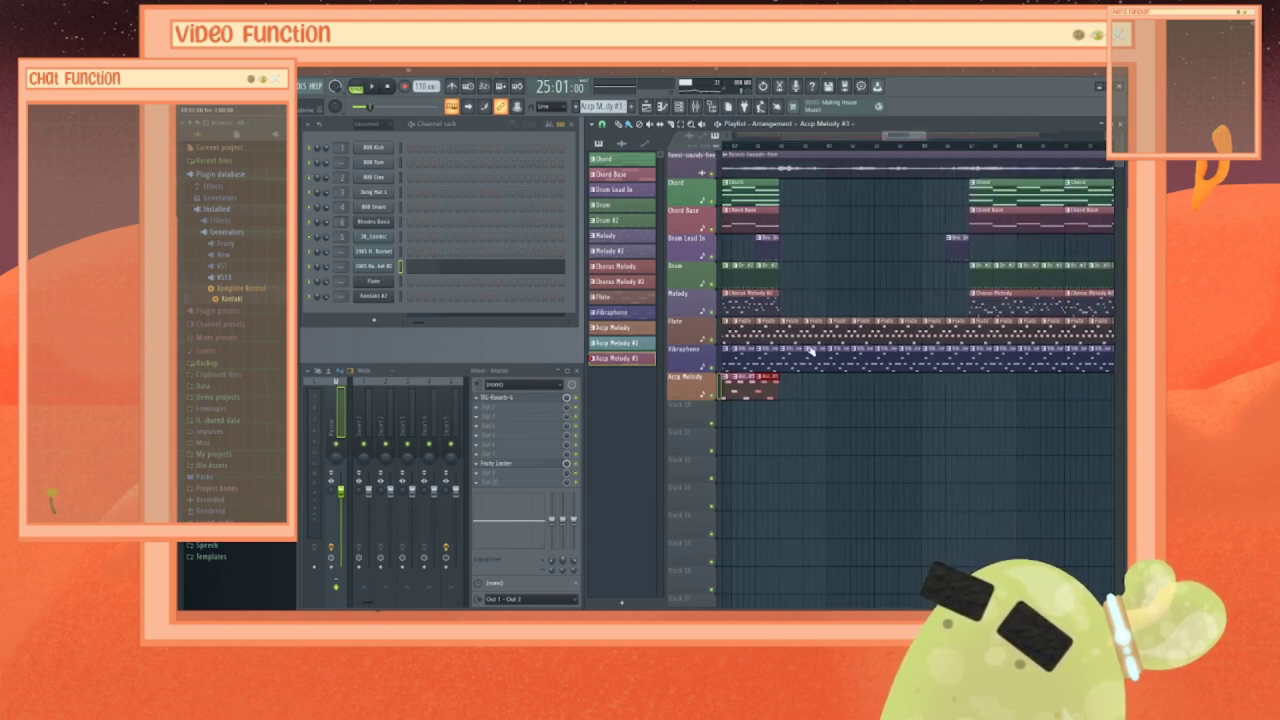
{"action": "left_click_drag", "start_coordinate": [785, 392], "coordinate": [963, 384]}
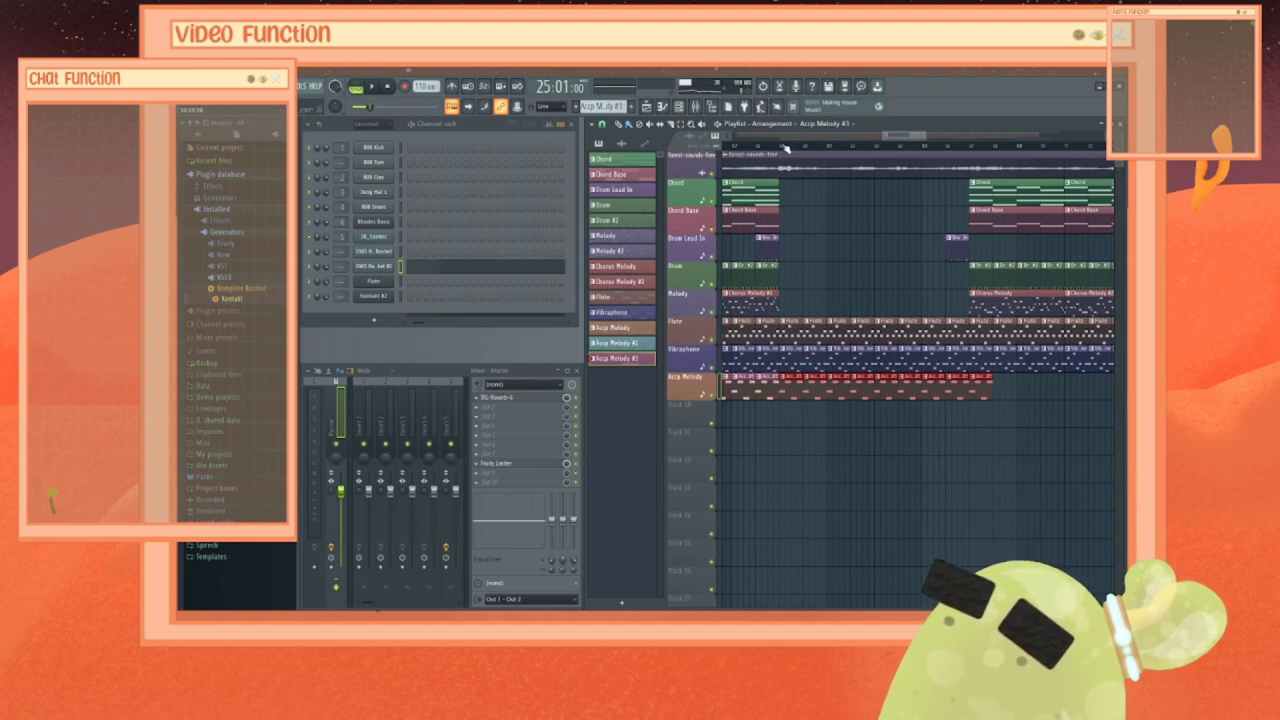
{"action": "key", "text": "space"}
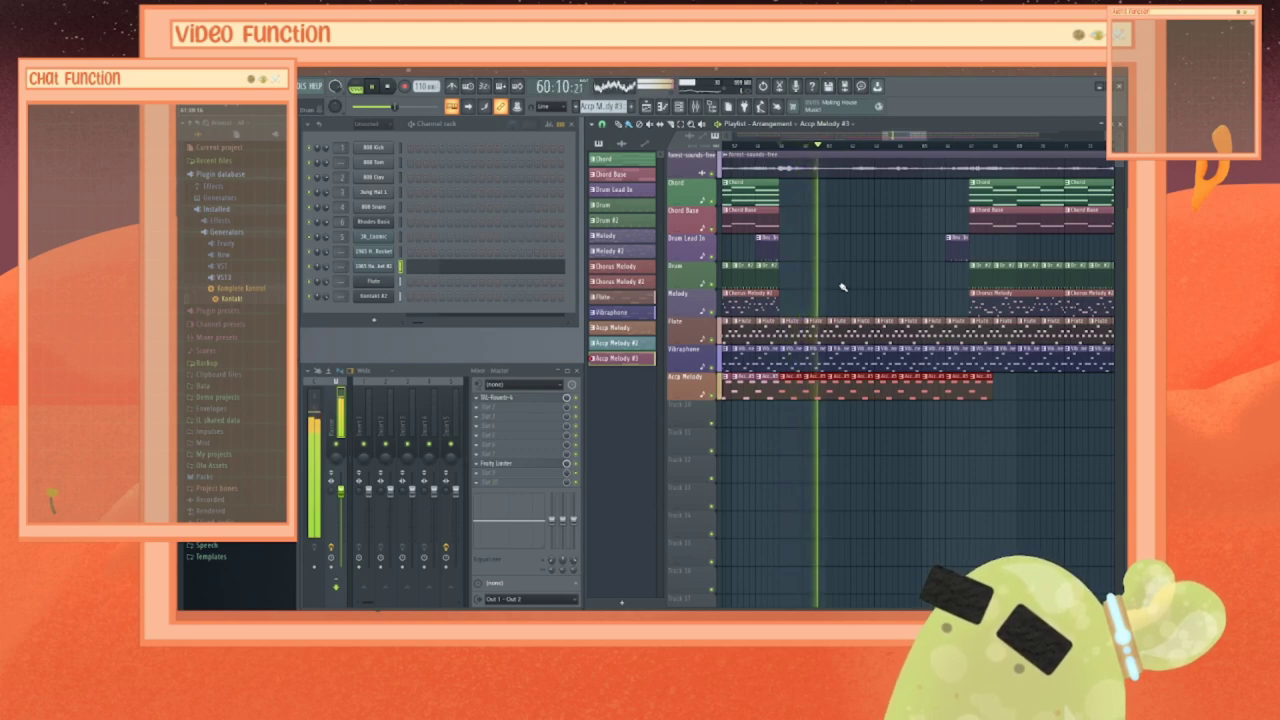
{"action": "key", "text": "space"}
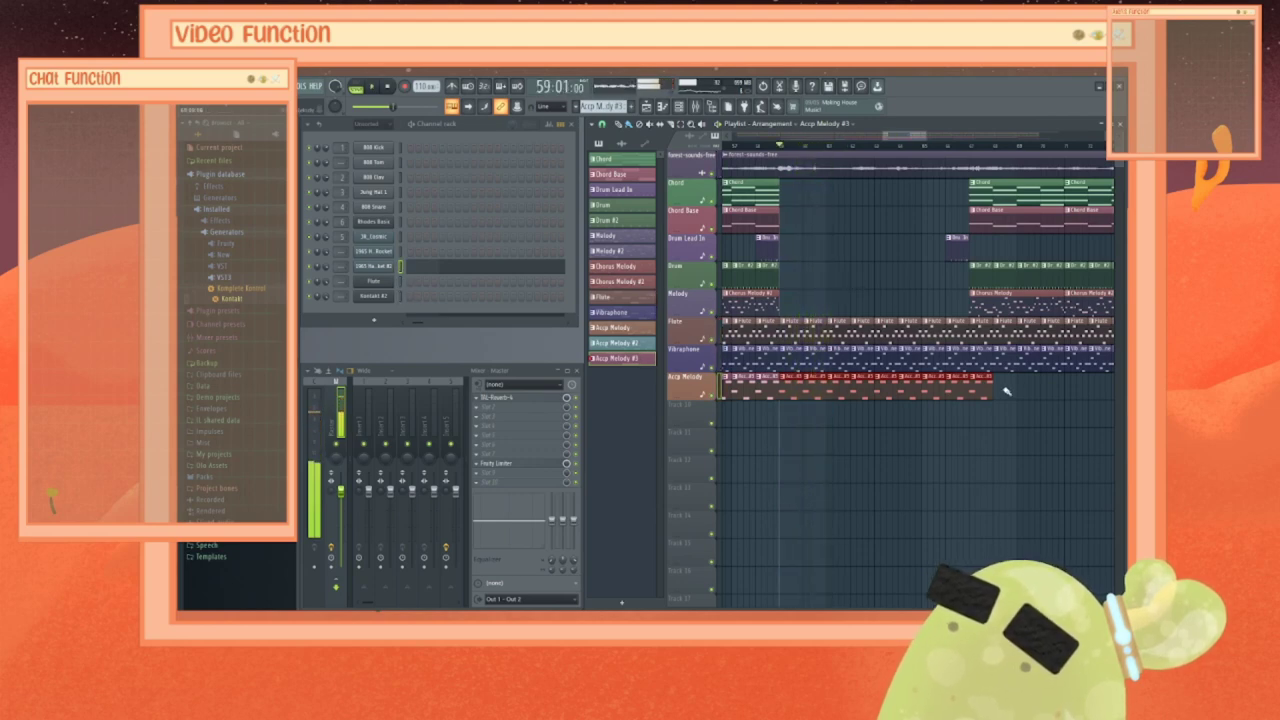
{"action": "scroll", "coordinate": [787, 370], "scroll_direction": "right", "scroll_amount": 5}
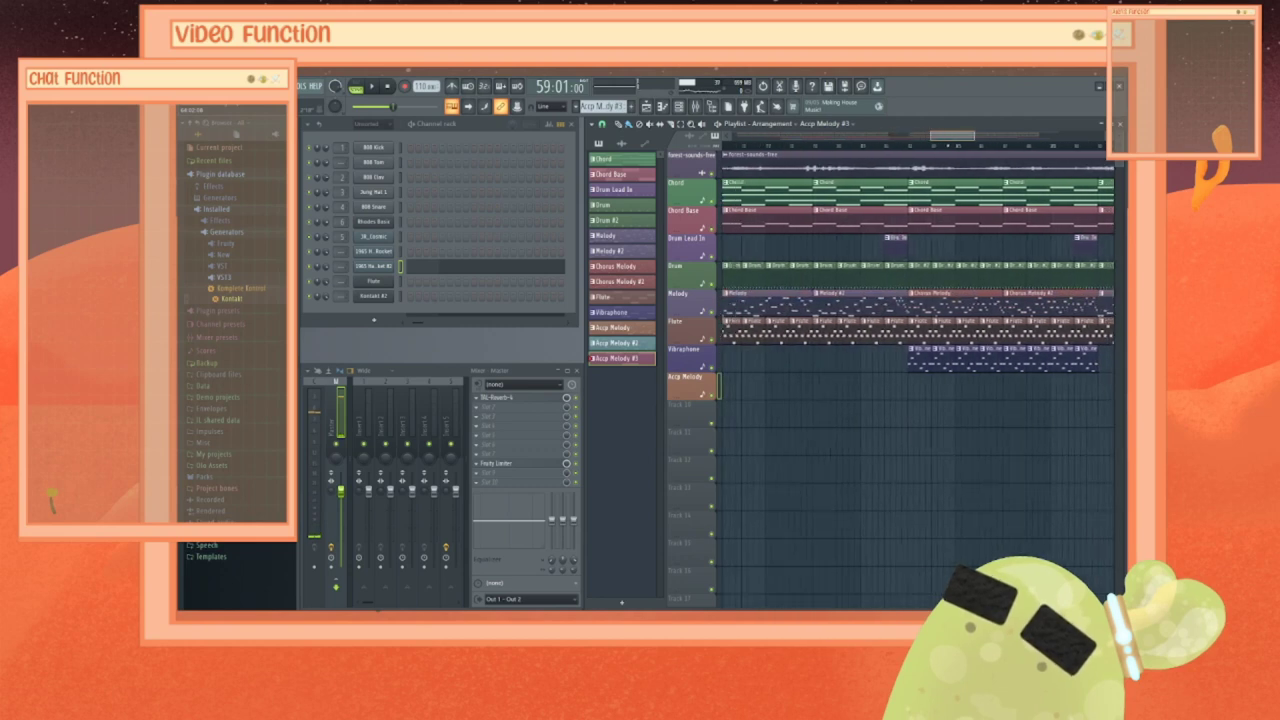
{"action": "left_click_drag", "start_coordinate": [776, 396], "coordinate": [933, 395]}
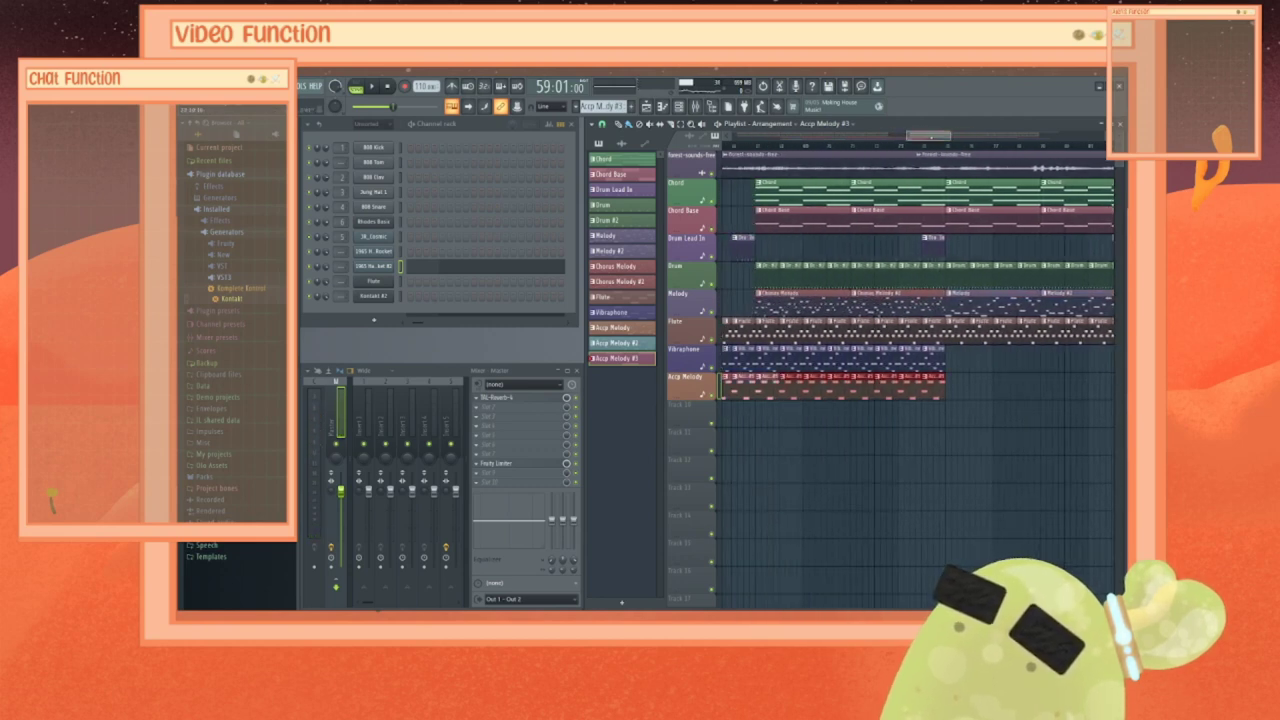
Step: After the post-break chorus, place Accp Melody under the Melody clip and Accp Melody #2 directly behind it
{"action": "left_click_drag", "start_coordinate": [931, 137], "coordinate": [950, 150]}
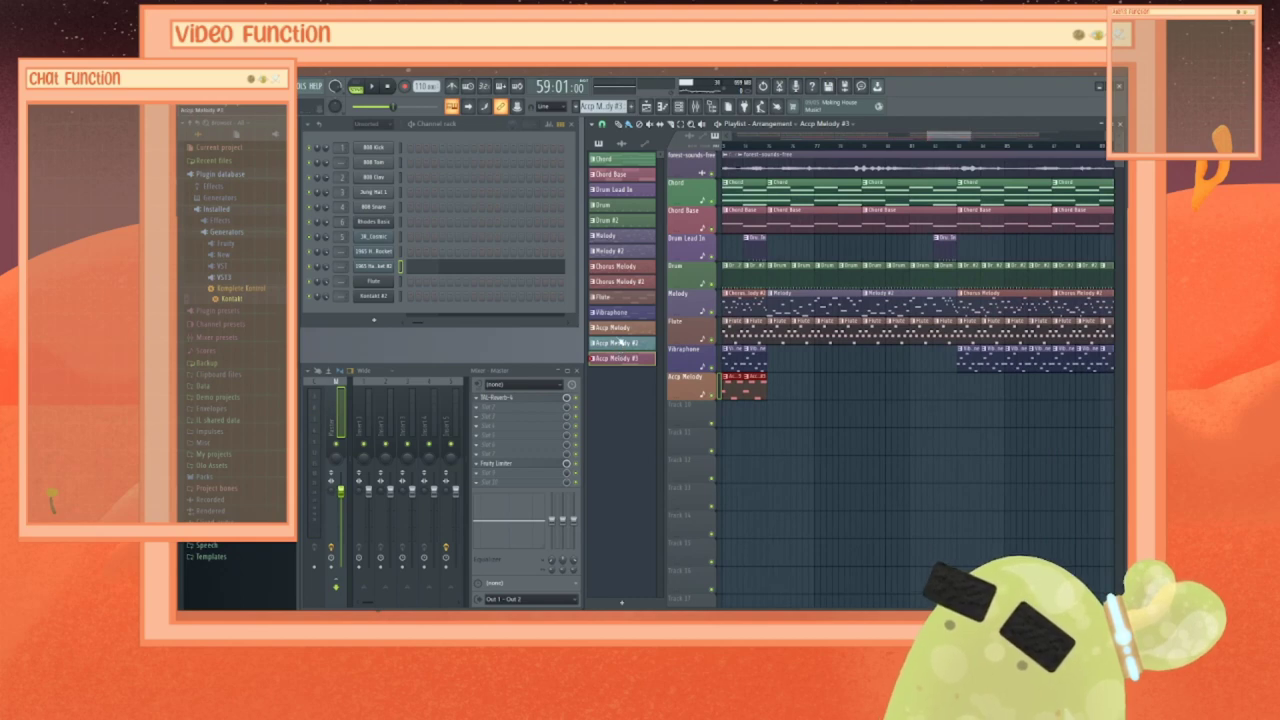
{"action": "left_click", "coordinate": [620, 328]}
{"action": "mouse_move", "coordinate": [790, 393]}
{"action": "left_mouse_down"}
{"action": "mouse_move", "coordinate": [804, 390]}
{"action": "mouse_move", "coordinate": [794, 387]}
{"action": "left_mouse_up"}
{"action": "left_click", "coordinate": [628, 345]}
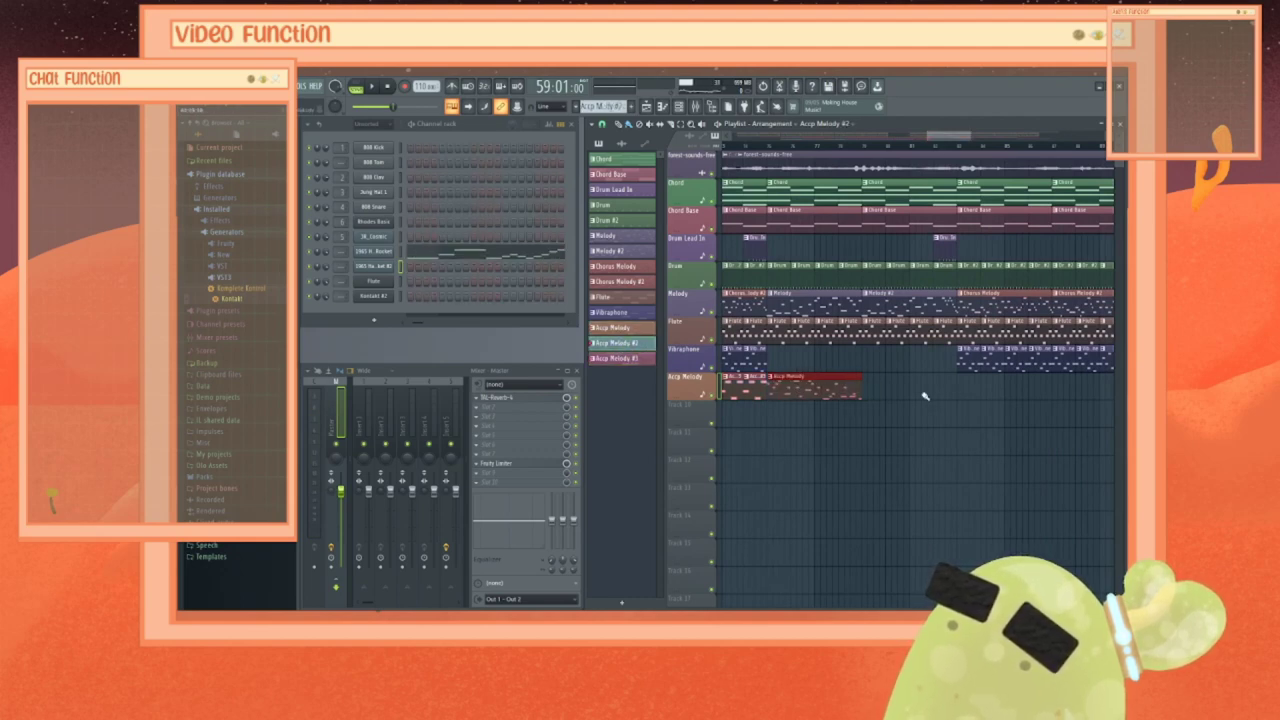
{"action": "left_click_drag", "start_coordinate": [923, 394], "coordinate": [911, 392]}
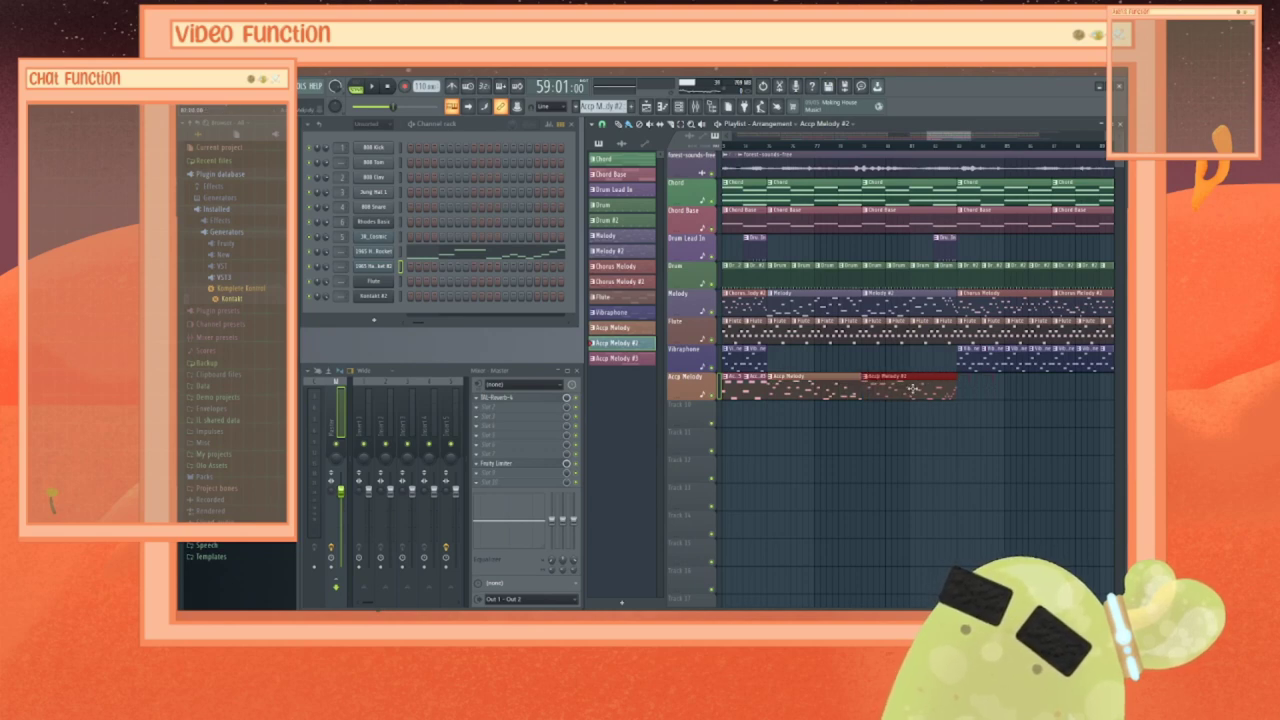
Step: Paint Accp Melody #3 clips under the chorus that ends at bar 91, matching the Vibraphone clips' length
{"action": "left_click_drag", "start_coordinate": [939, 328], "coordinate": [722, 333]}
{"action": "left_click", "coordinate": [632, 359]}
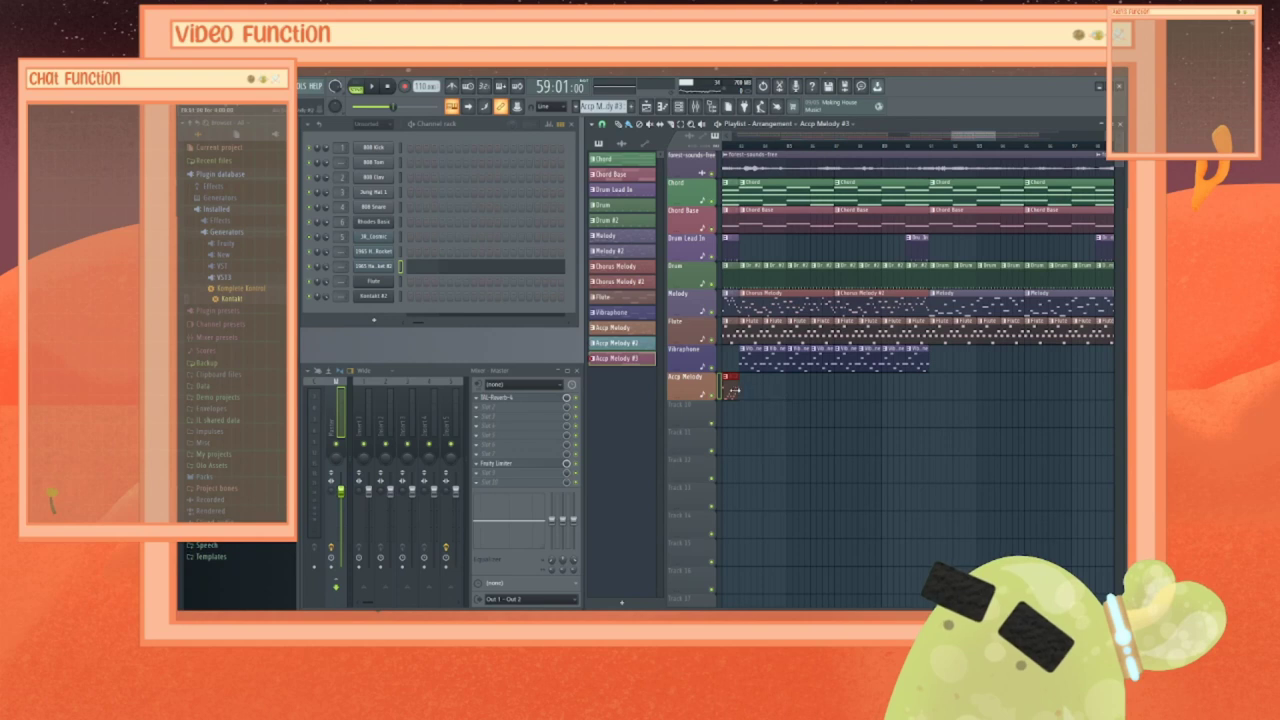
{"action": "left_click_drag", "start_coordinate": [742, 393], "coordinate": [911, 388]}
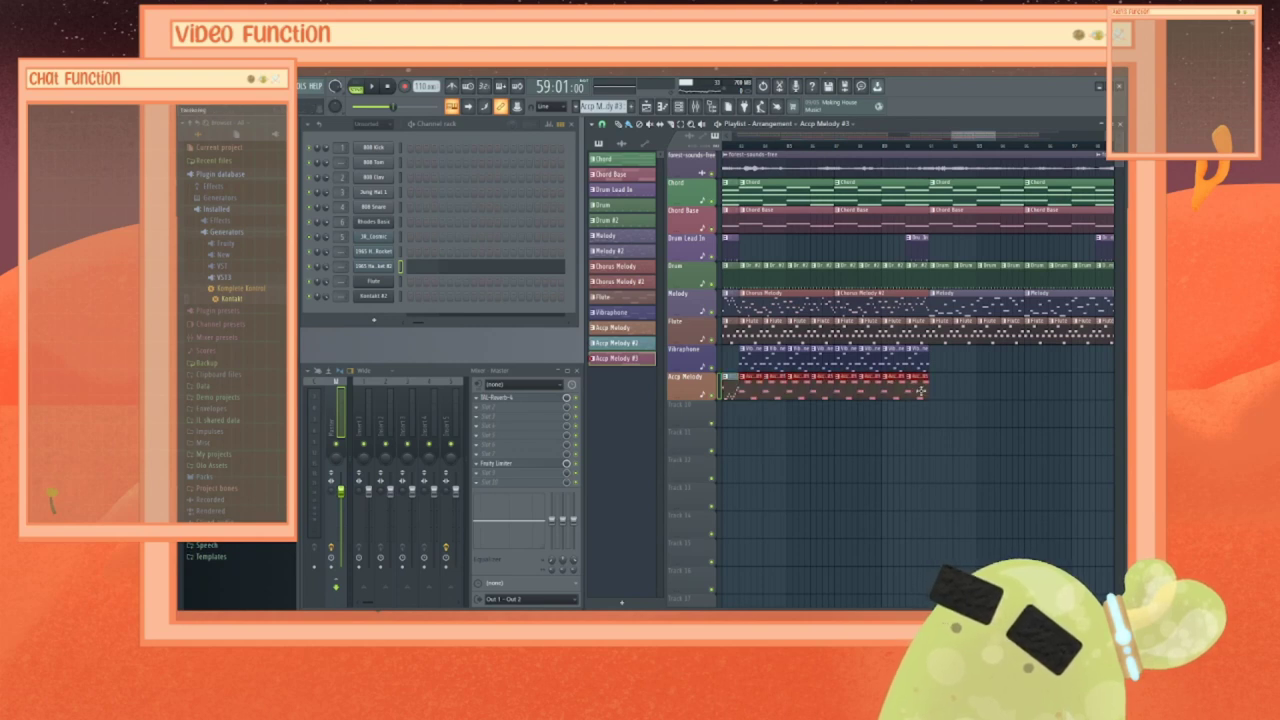
Step: Place Accp Melody at bar 91 and a second copy at bar 99, leaving a four-bar gap between them
{"action": "mouse_move", "coordinate": [972, 135]}
{"action": "left_mouse_down"}
{"action": "mouse_move", "coordinate": [998, 136]}
{"action": "mouse_move", "coordinate": [994, 148]}
{"action": "left_mouse_up"}
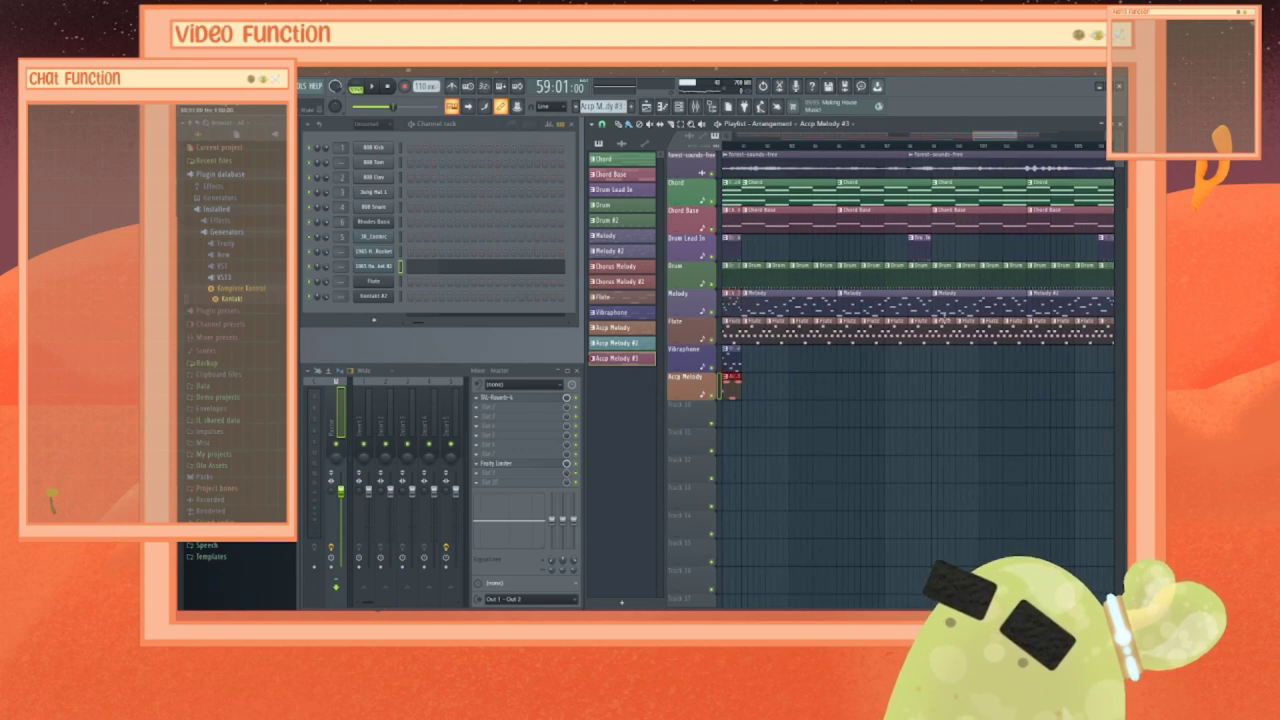
{"action": "left_click", "coordinate": [631, 331]}
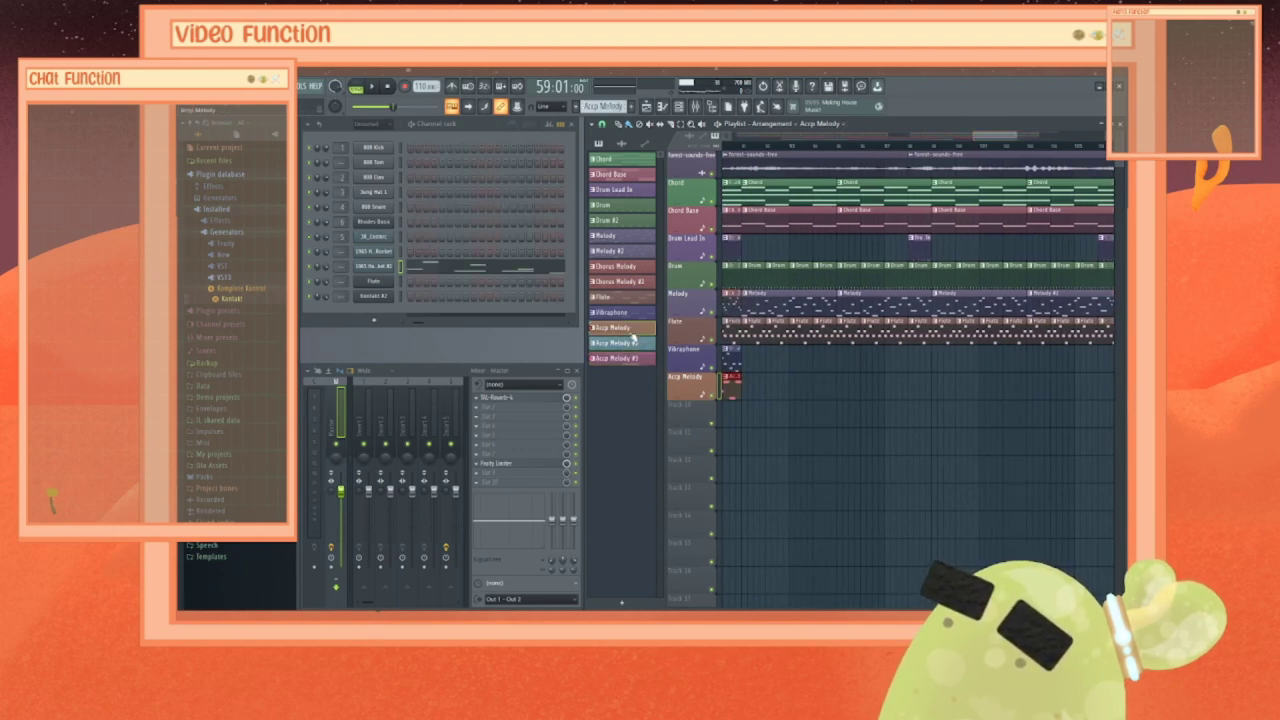
{"action": "left_click", "coordinate": [752, 390]}
{"action": "left_click_drag", "start_coordinate": [770, 387], "coordinate": [765, 388]}
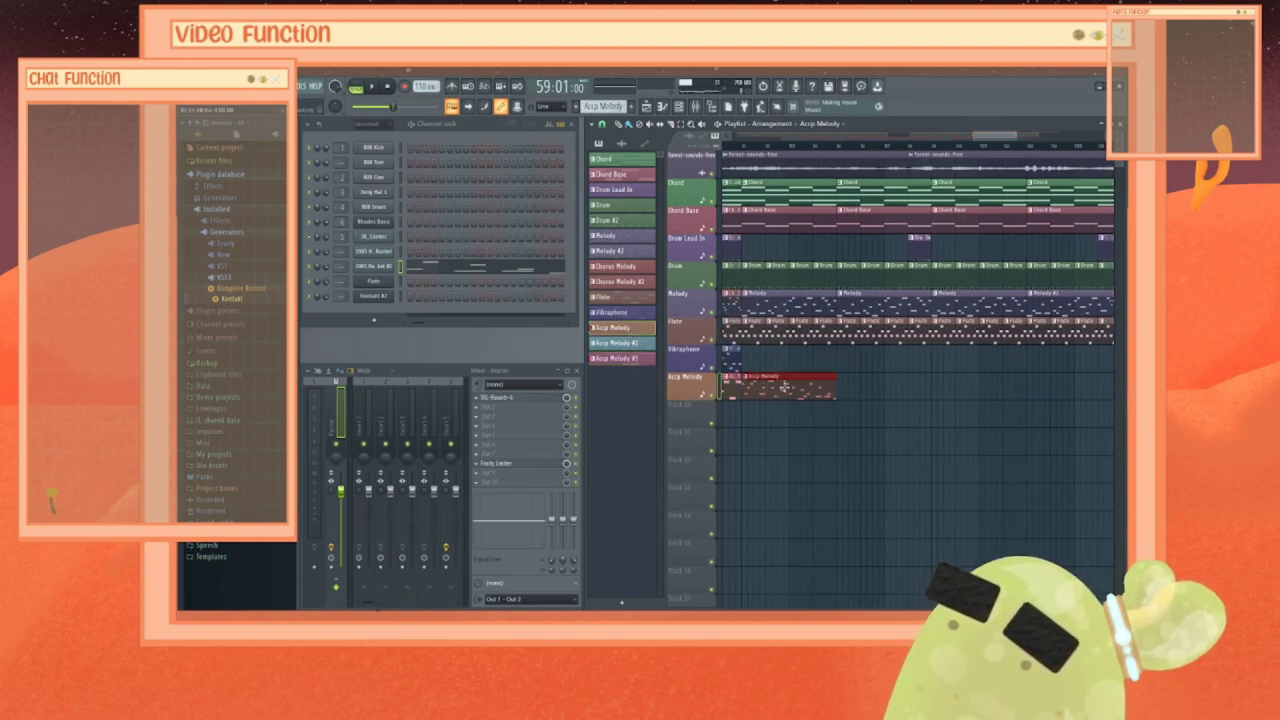
{"action": "left_click", "coordinate": [847, 392]}
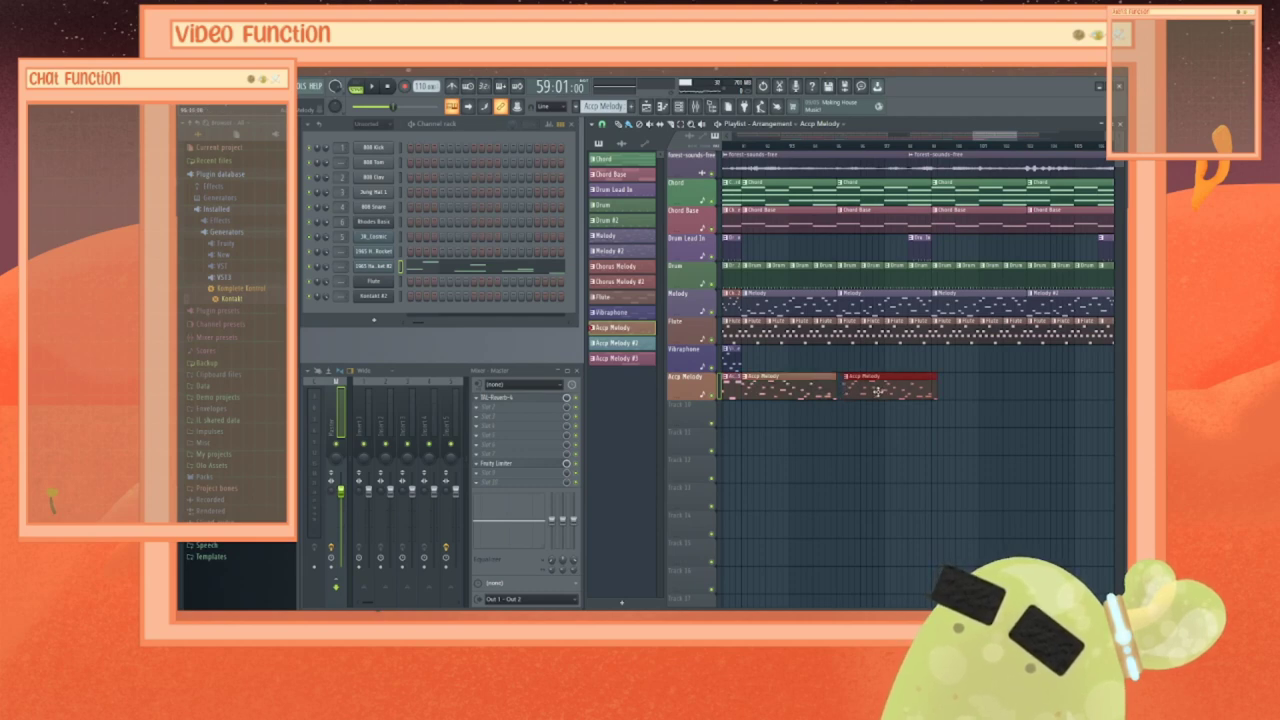
{"action": "left_click_drag", "start_coordinate": [877, 391], "coordinate": [982, 383]}
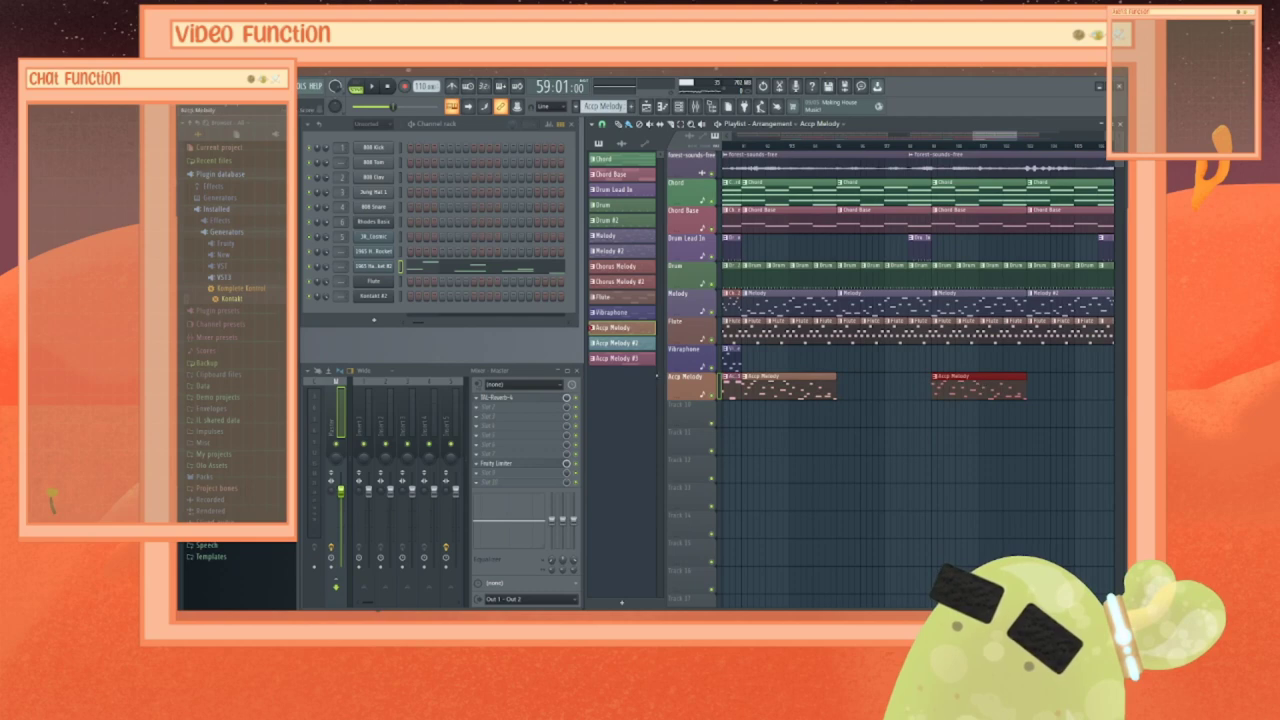
Step: Fill the gap between the two Accp Melody clips with an Accp Melody #2 clip
{"action": "left_click", "coordinate": [640, 360]}
{"action": "left_click", "coordinate": [626, 344]}
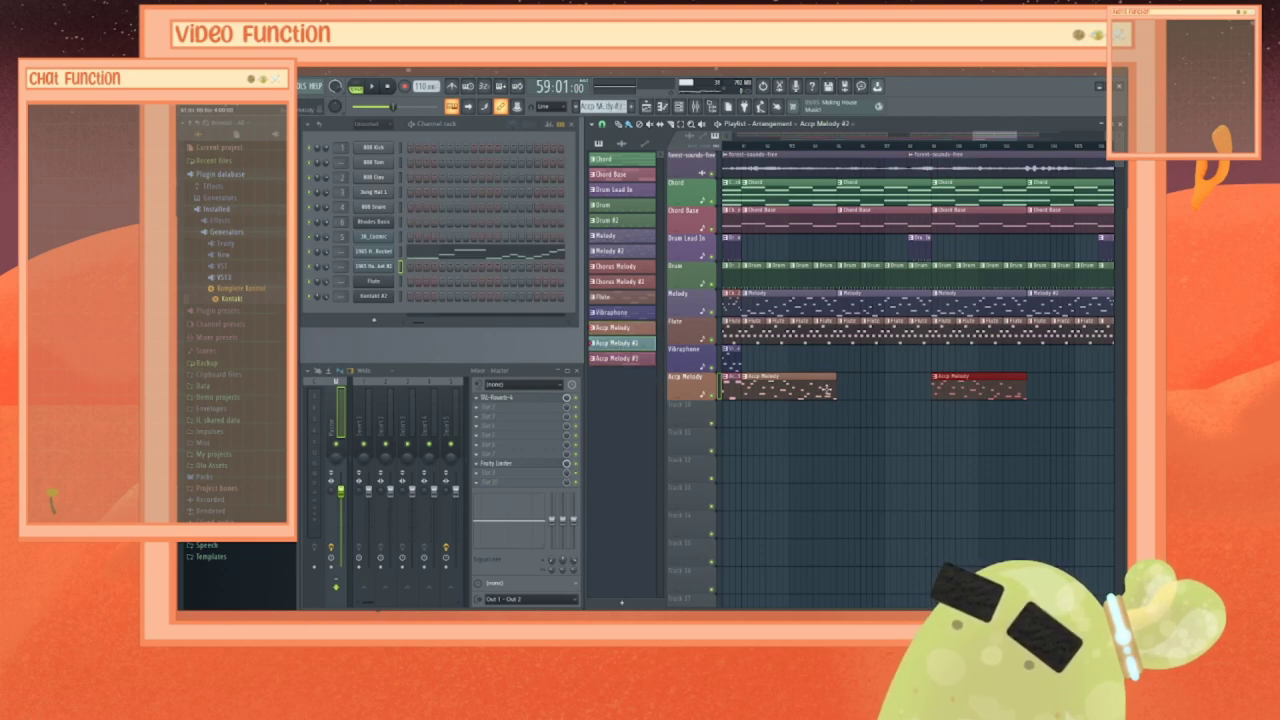
{"action": "left_click_drag", "start_coordinate": [840, 432], "coordinate": [865, 382]}
Step: Listen to the new accompaniment sequence from bar 91 past the start of bar 99
{"action": "left_click", "coordinate": [826, 150]}
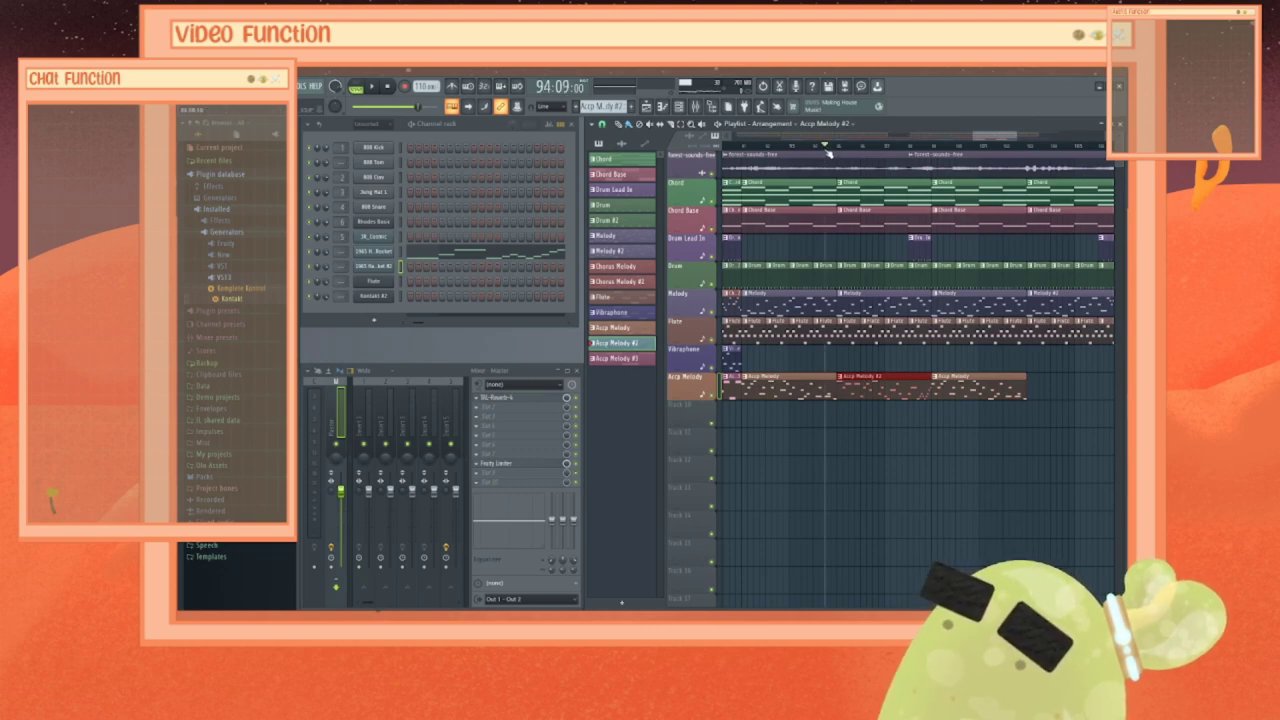
{"action": "scroll", "coordinate": [778, 146], "scroll_direction": "left", "scroll_amount": 1}
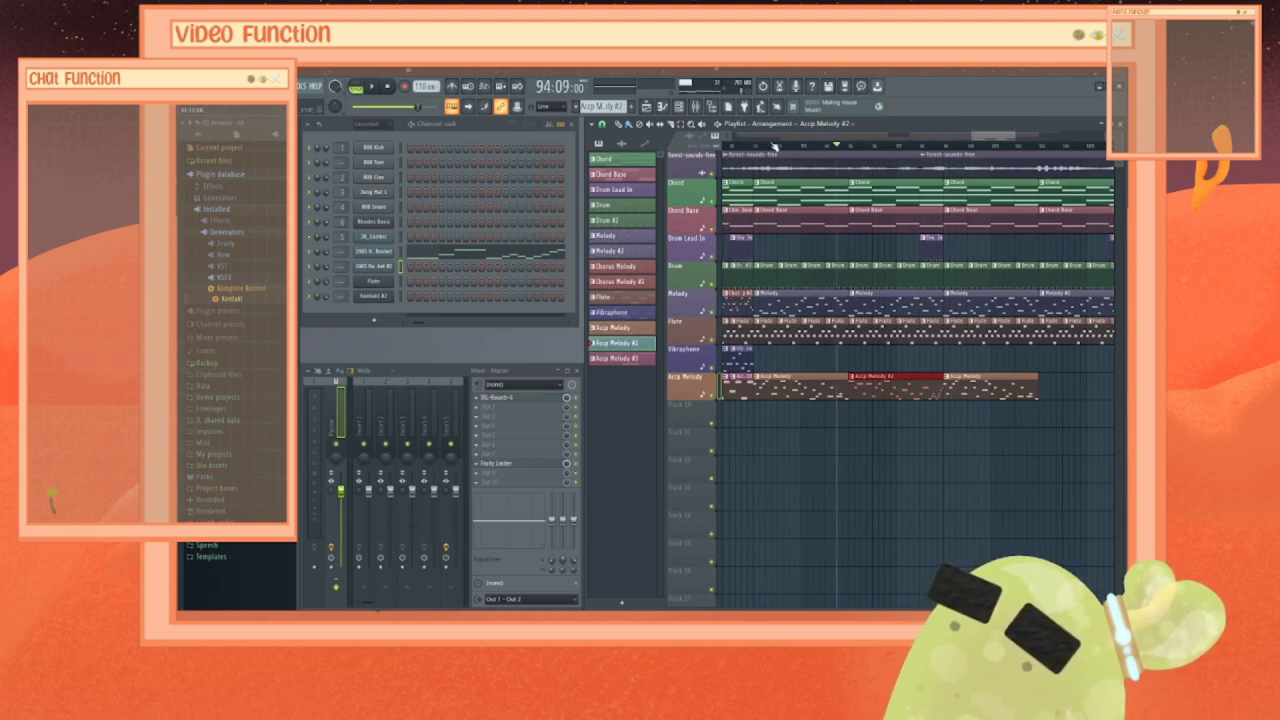
{"action": "left_click", "coordinate": [755, 146]}
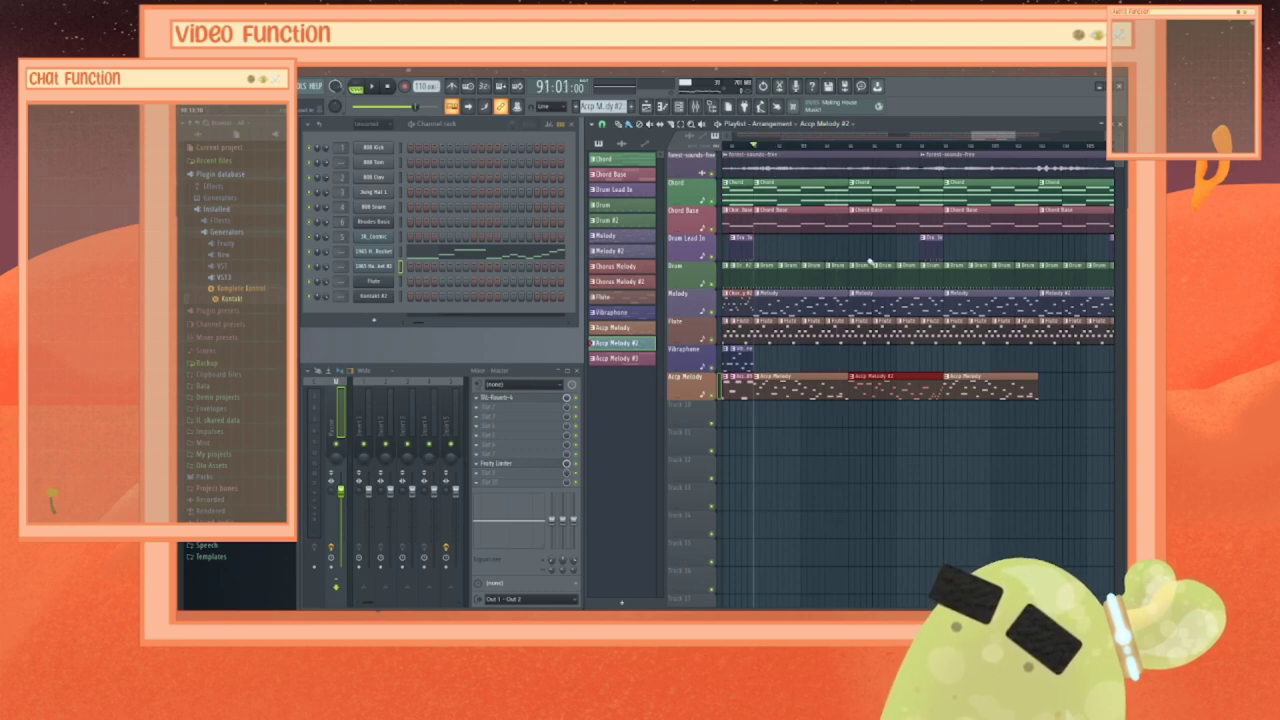
{"action": "key", "text": "space"}
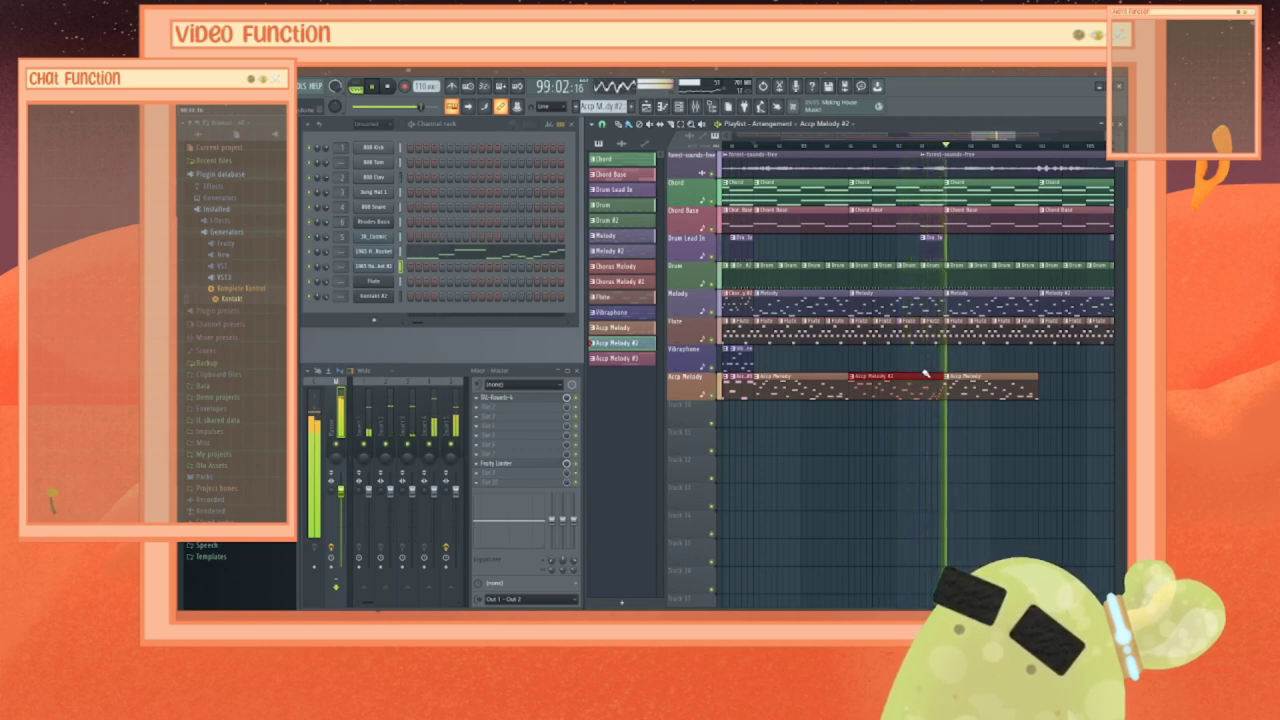
{"action": "key", "text": "space"}
Step: Add an Accp Melody #2 clip after the second Accp Melody, ending where the final chorus starts
{"action": "scroll", "coordinate": [916, 380], "scroll_direction": "right", "scroll_amount": 3}
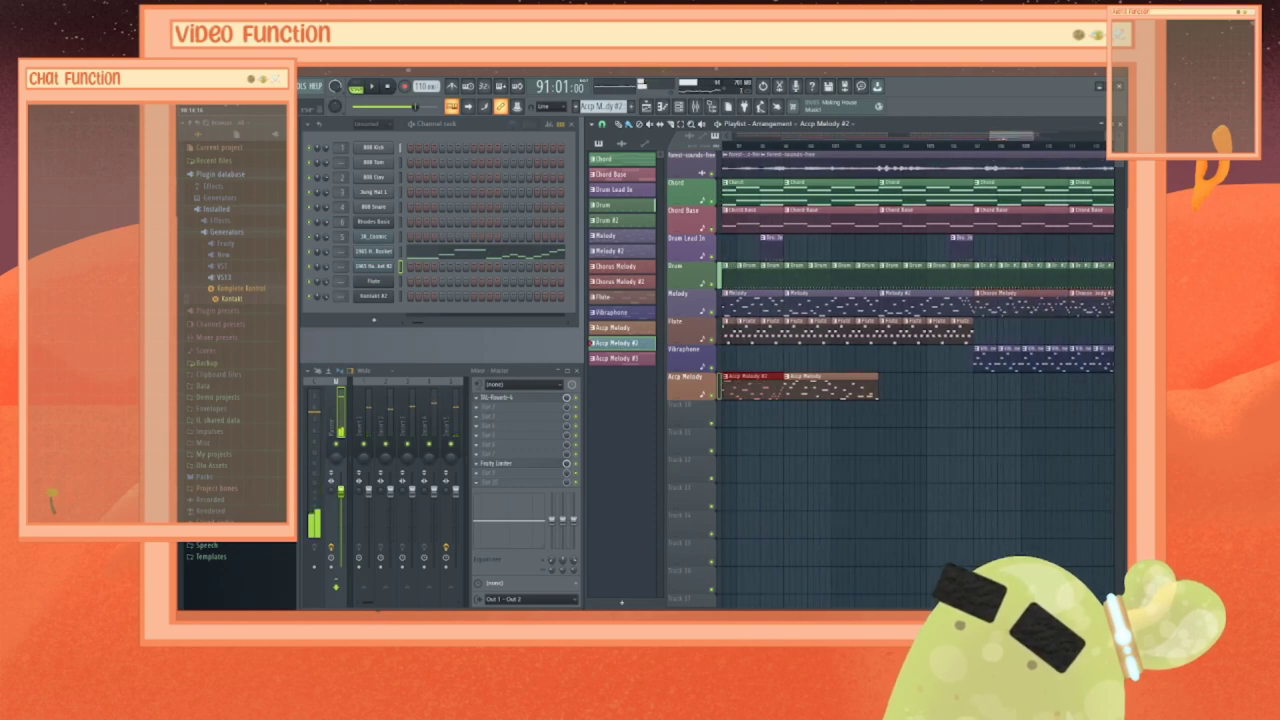
{"action": "left_click", "coordinate": [891, 391]}
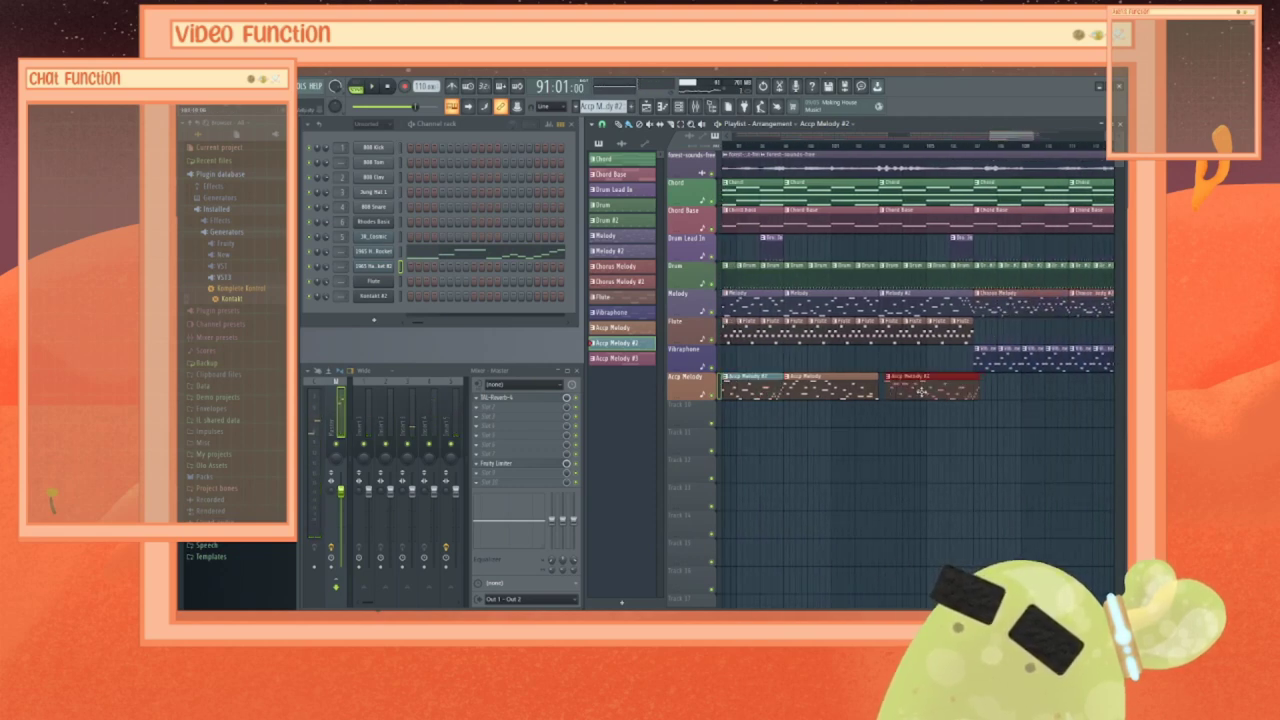
{"action": "scroll", "coordinate": [916, 380], "scroll_direction": "right", "scroll_amount": 3}
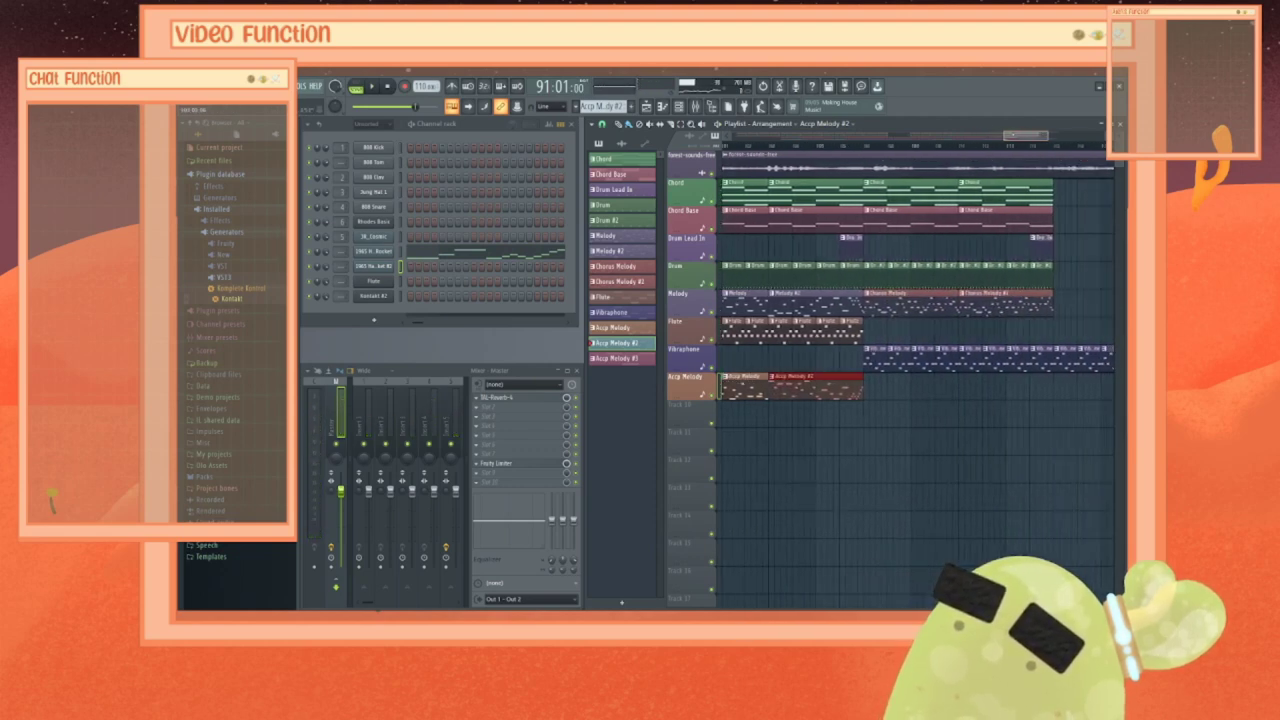
Step: Paint Accp Melody #3 clips from the final chorus's start to about bar 117, and play the song's ending
{"action": "left_click", "coordinate": [618, 359]}
{"action": "left_click_drag", "start_coordinate": [800, 393], "coordinate": [966, 393]}
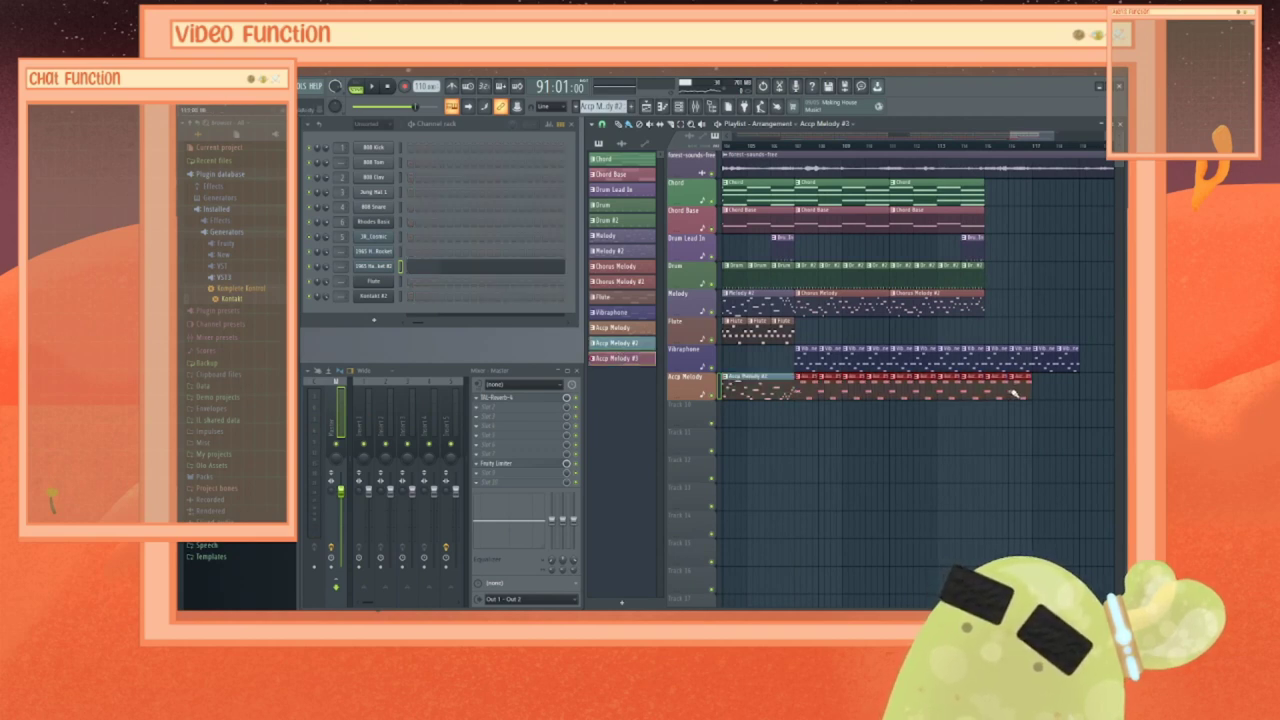
{"action": "left_click", "coordinate": [955, 147]}
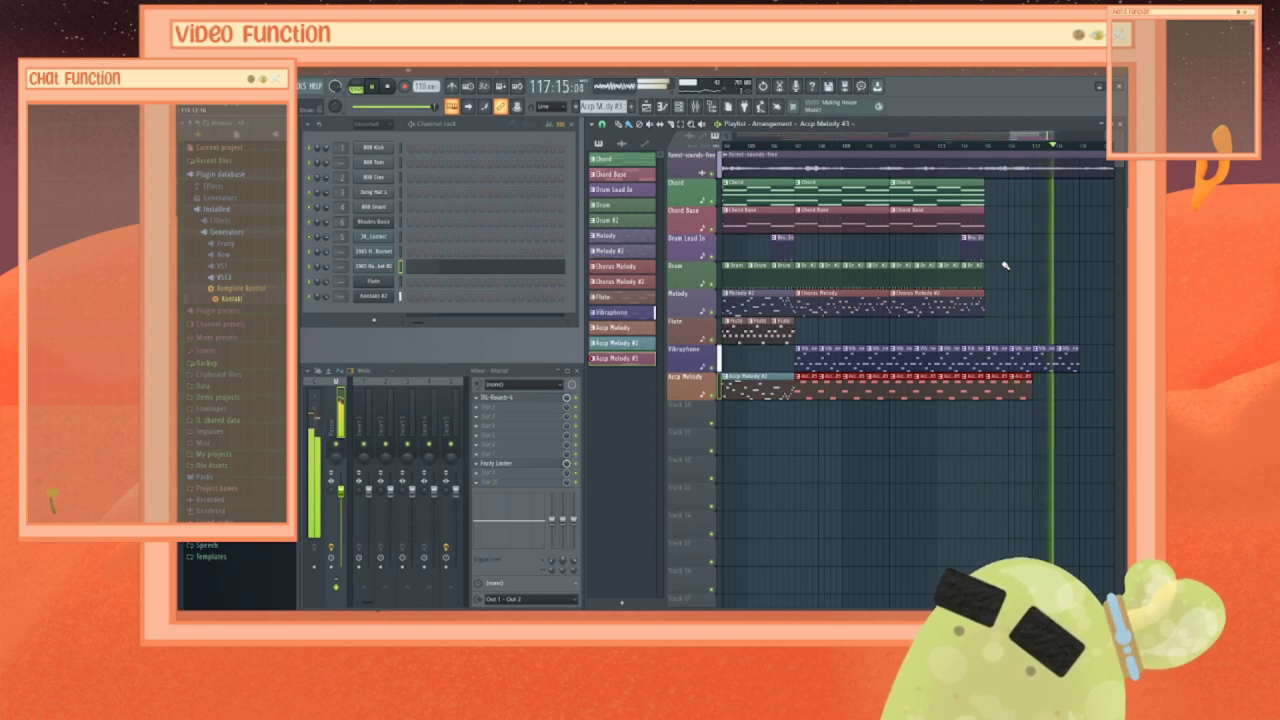
Step: Add one more Accp Melody #3 clip at bar 117 on the Accp Melody track, and play back the song's ending
{"action": "key", "text": "space"}
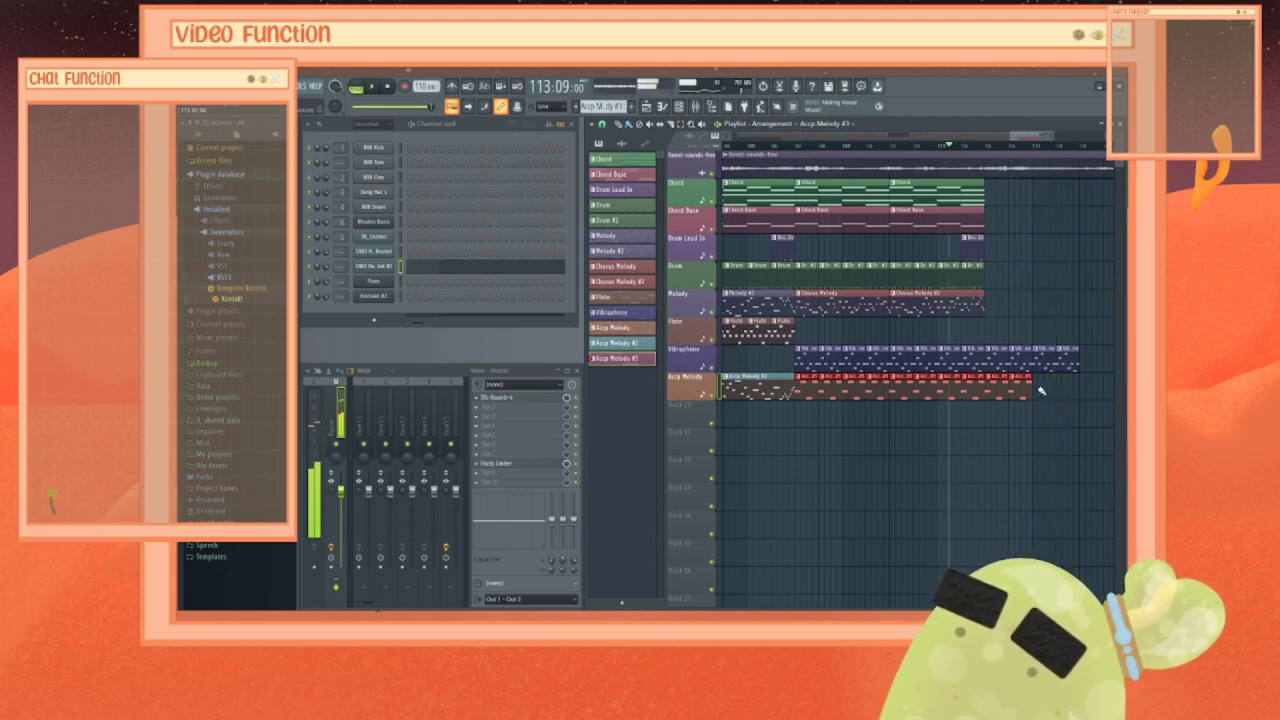
{"action": "left_click", "coordinate": [1040, 390]}
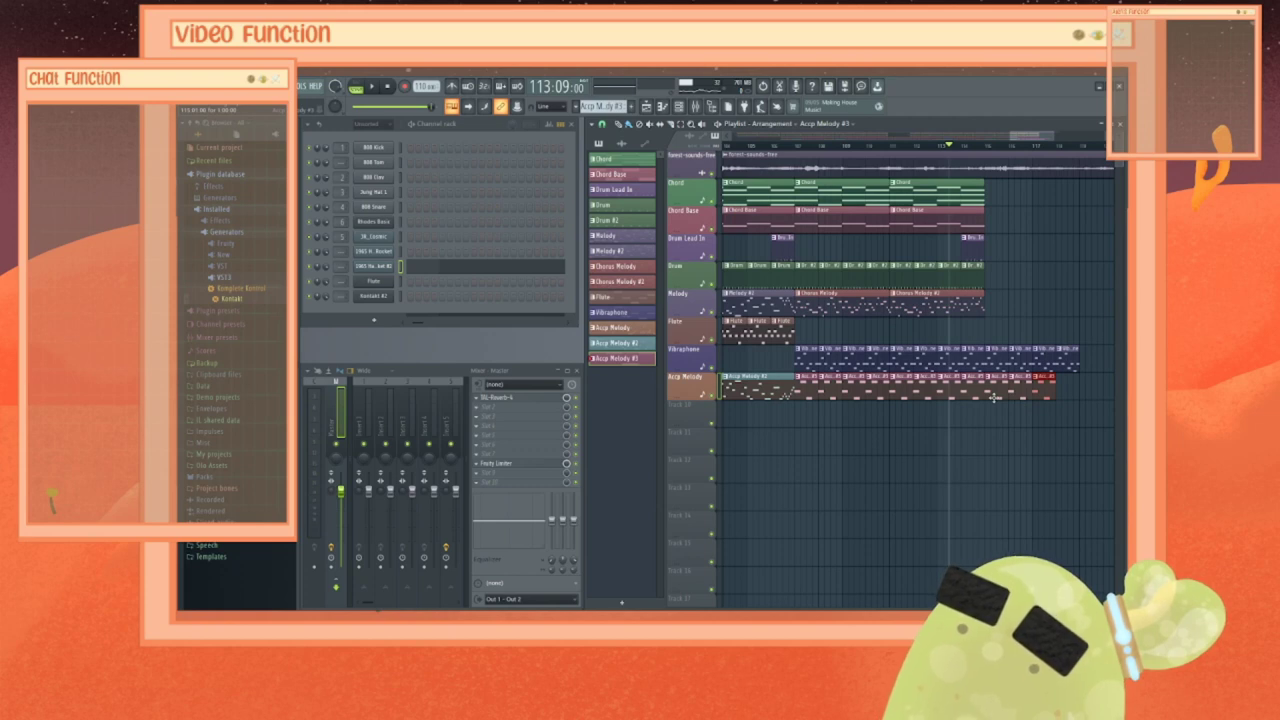
{"action": "key", "text": "space"}
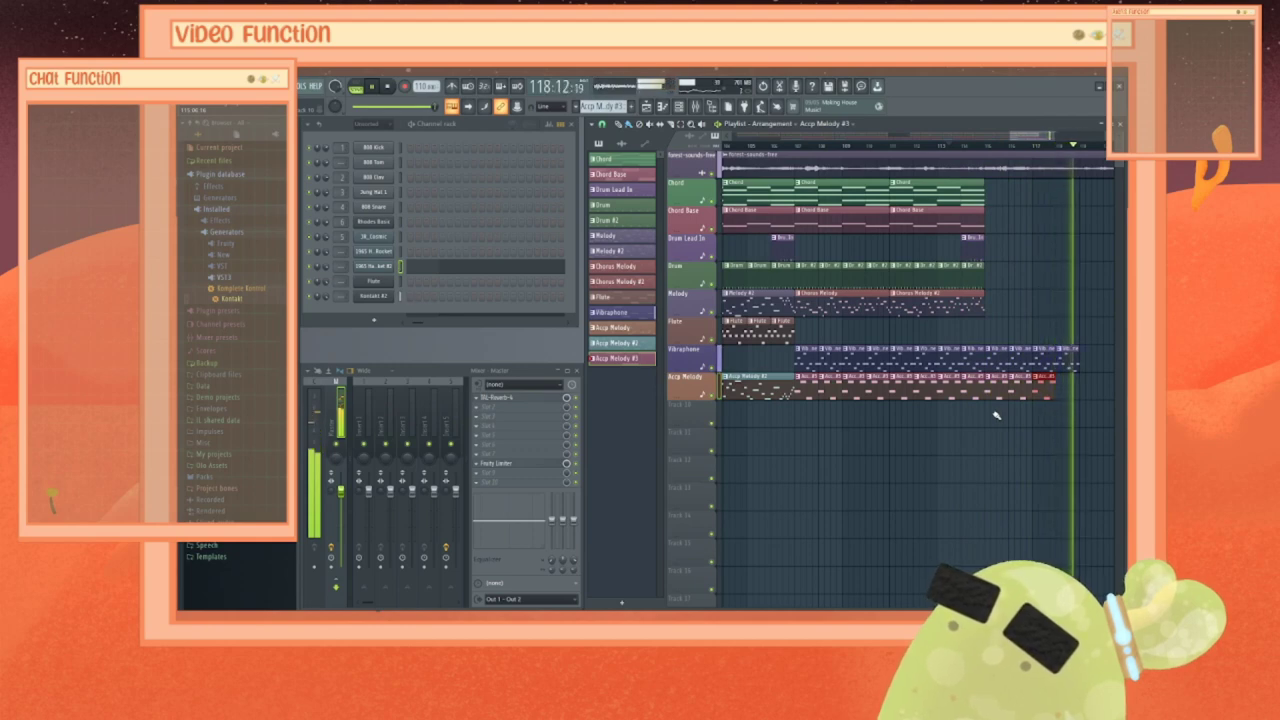
{"action": "key", "text": "space"}
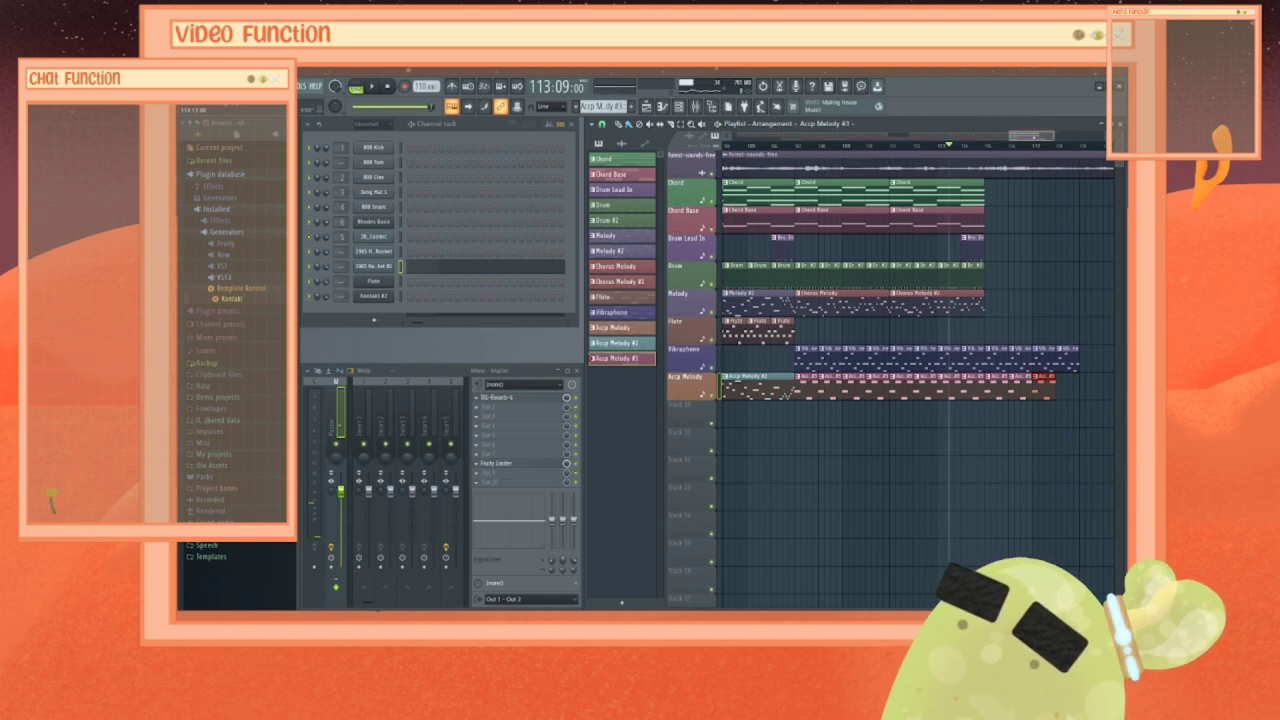
Step: Rename the Kontakt #2 channel as Vibraphone
{"action": "left_click_drag", "start_coordinate": [1030, 135], "coordinate": [903, 153]}
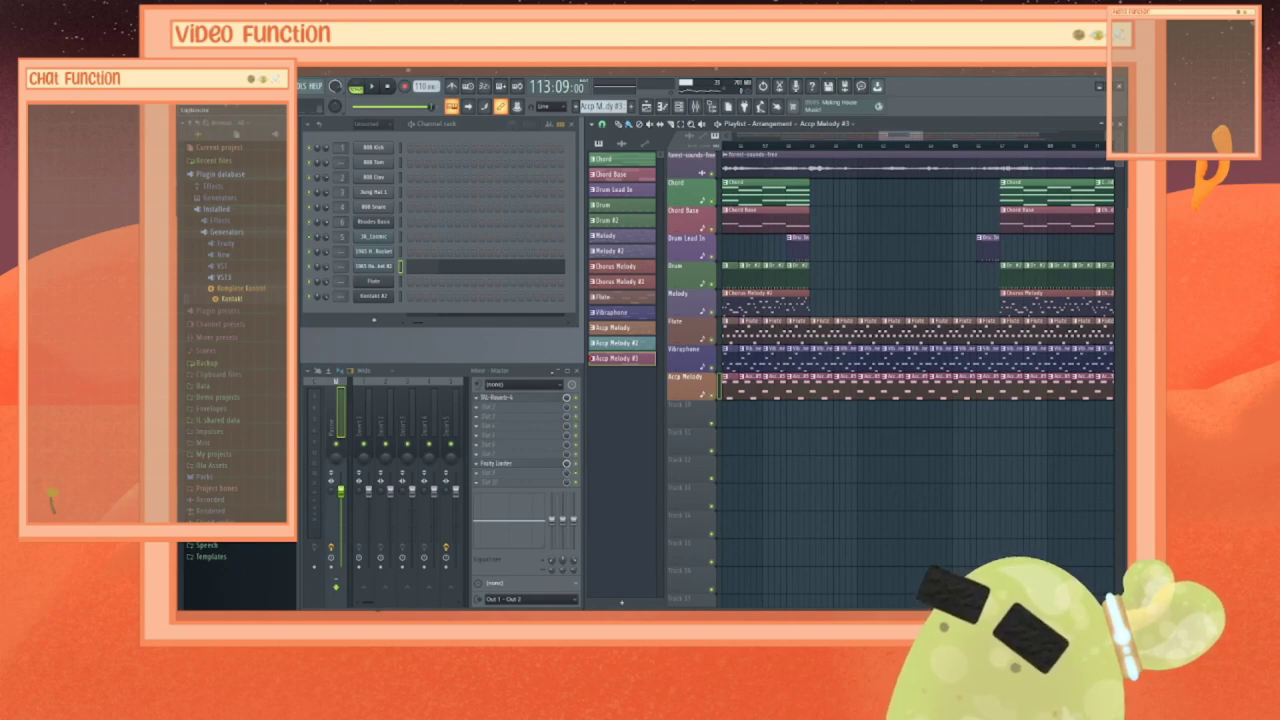
{"action": "left_click", "coordinate": [381, 300]}
{"action": "right_click", "coordinate": [381, 300]}
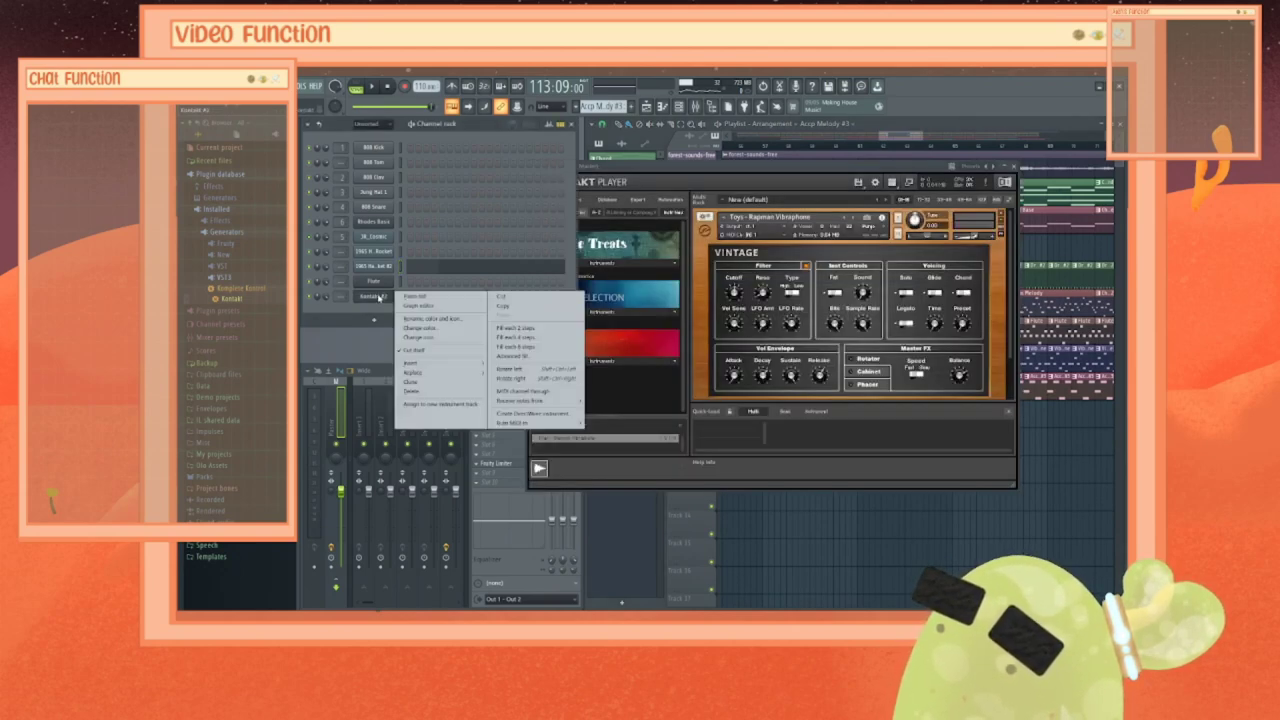
{"action": "left_click", "coordinate": [404, 312]}
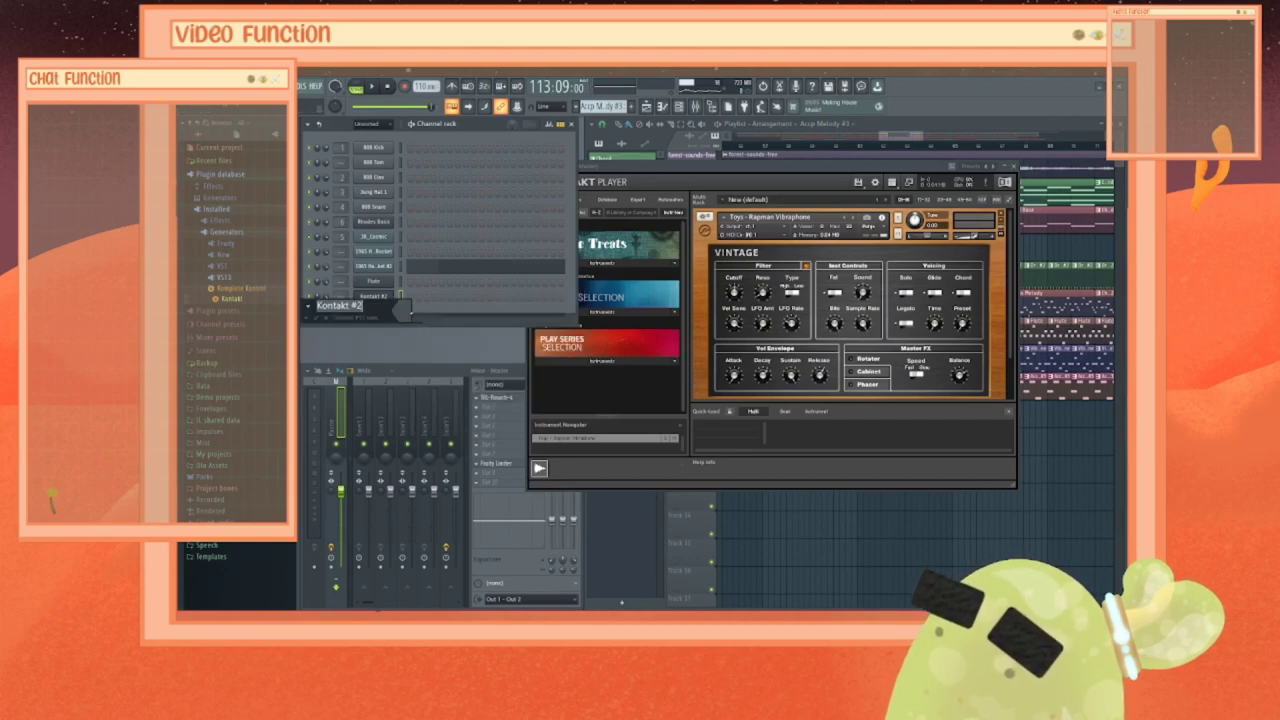
{"action": "type", "text": "Vibra"}
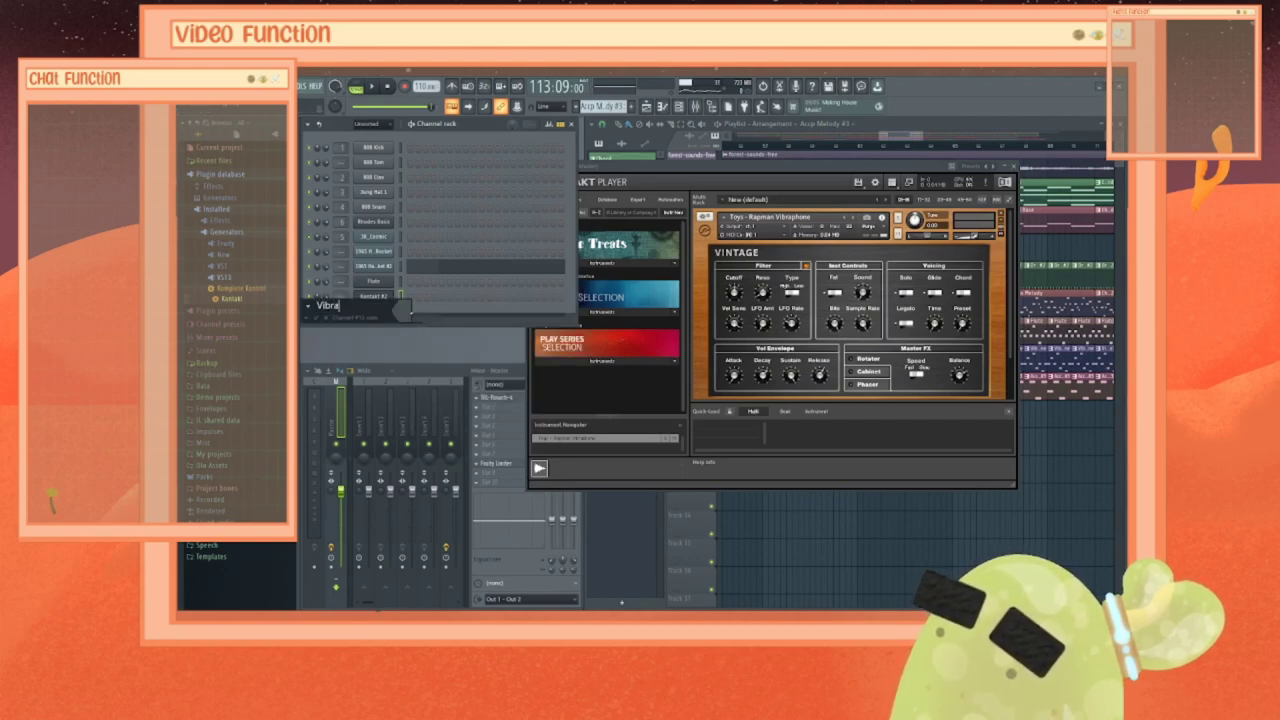
{"action": "type", "text": "phone"}
{"action": "key", "text": "Return"}
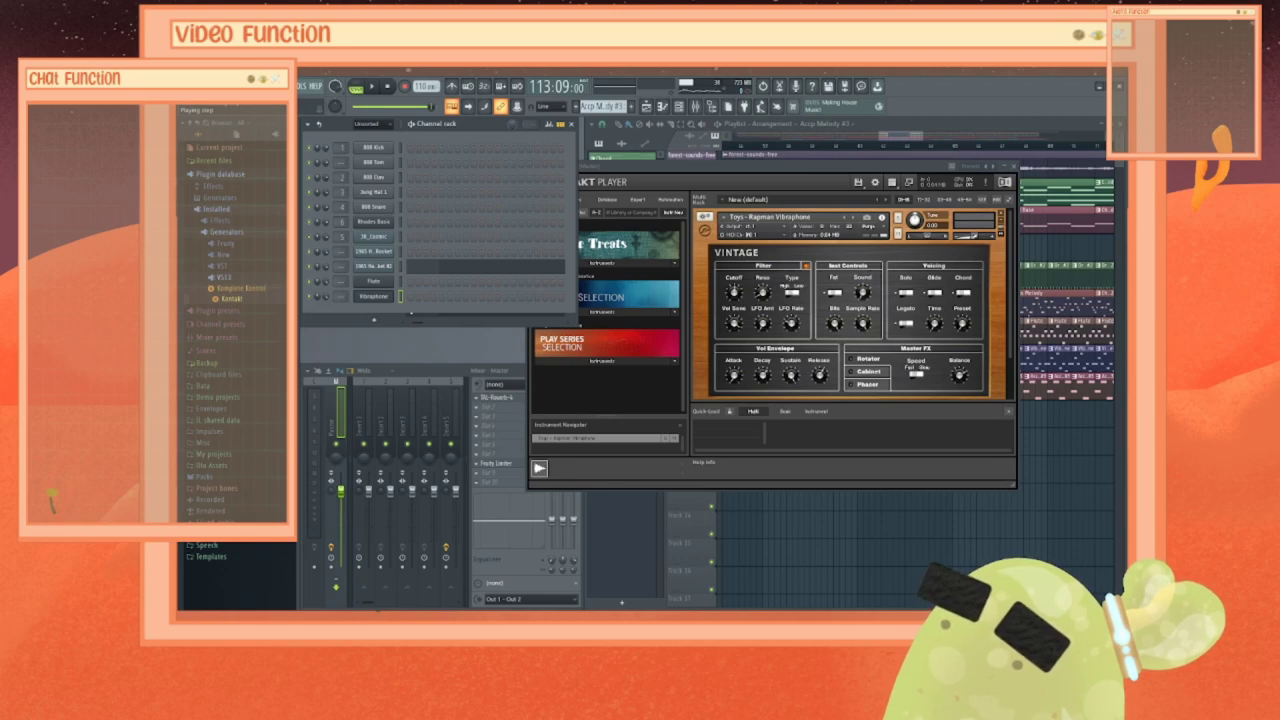
{"action": "left_click", "coordinate": [1020, 165]}
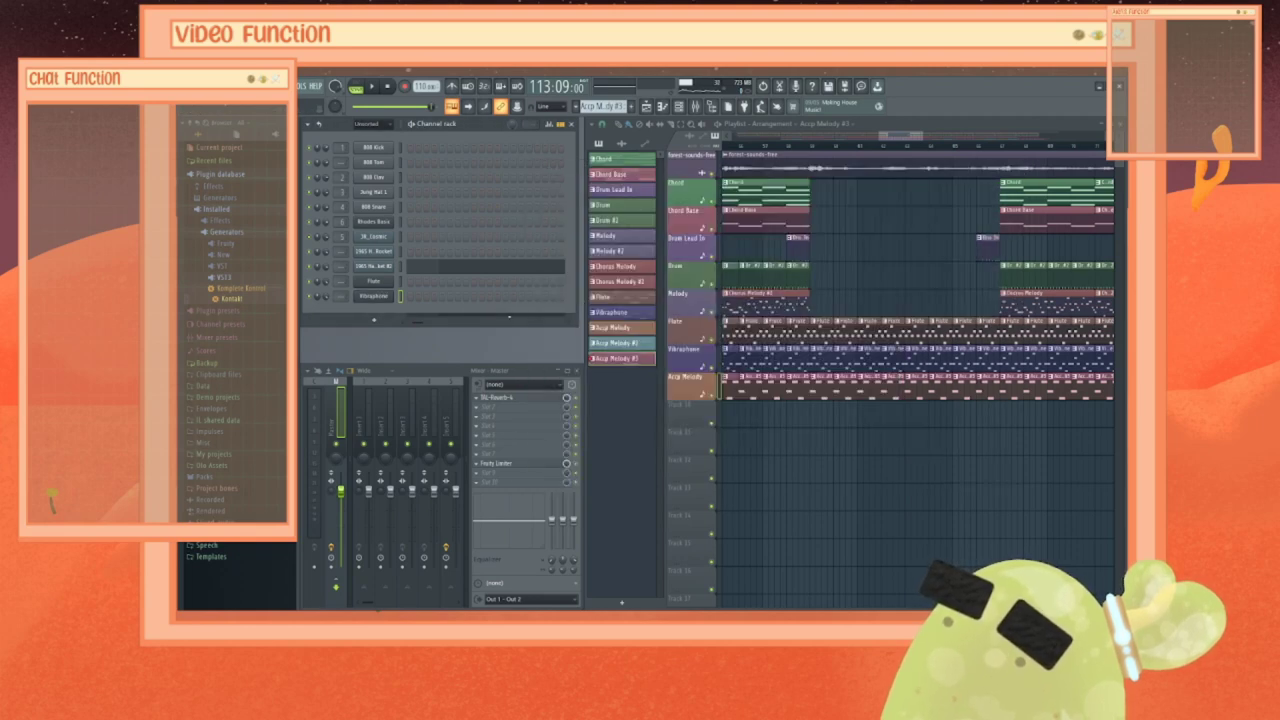
Step: Add a new Kontakt channel and browse to the World instruments of the Kontakt Factory Selection library
{"action": "left_click_drag", "start_coordinate": [240, 302], "coordinate": [367, 310]}
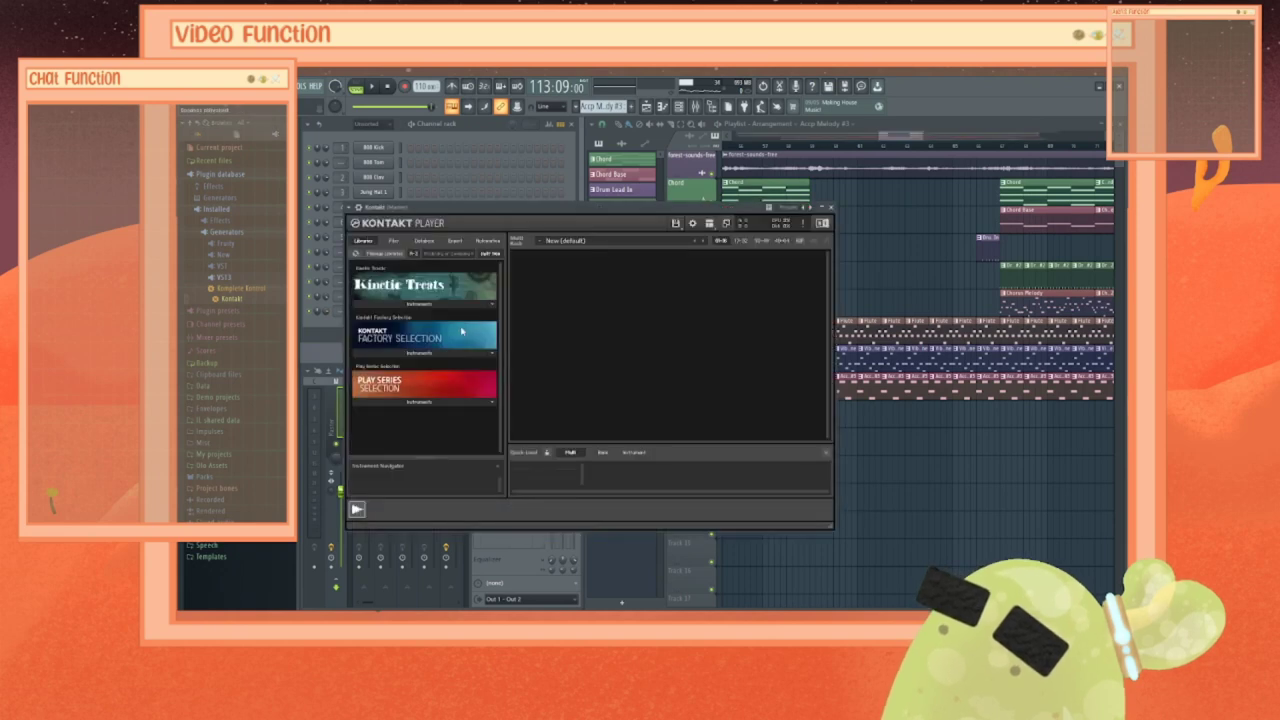
{"action": "left_click", "coordinate": [481, 355]}
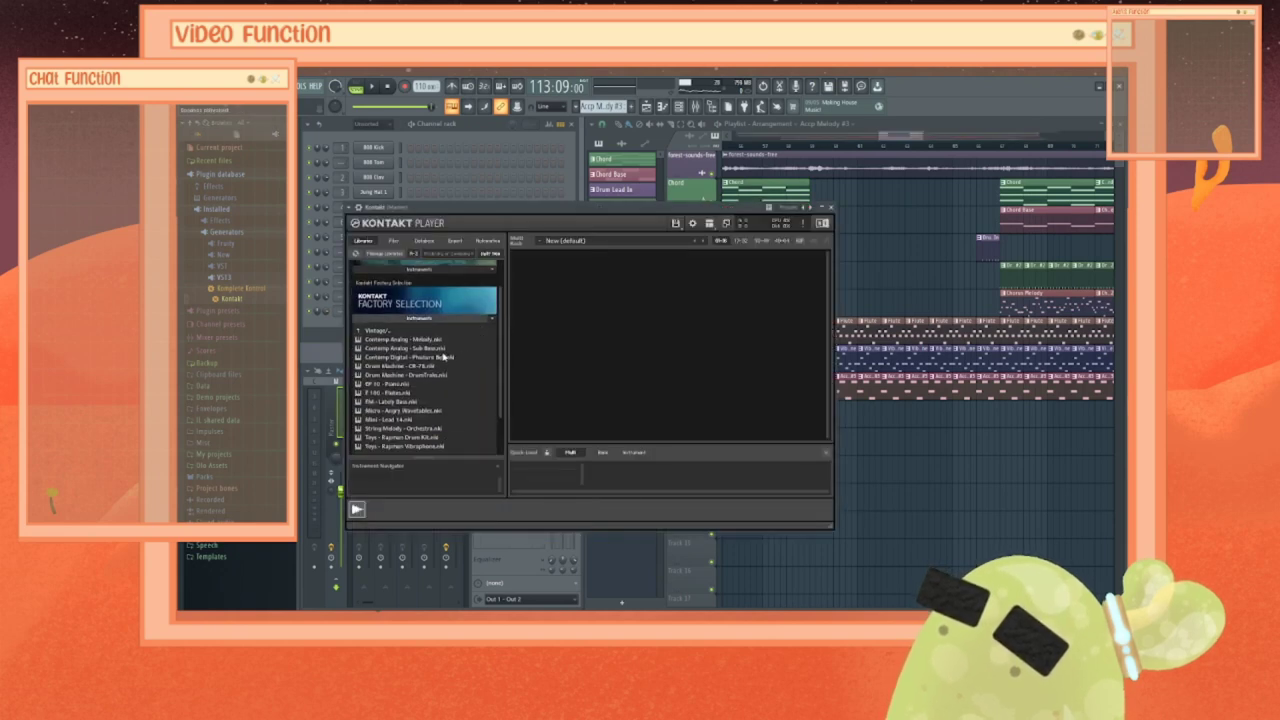
{"action": "left_click", "coordinate": [360, 333]}
{"action": "double_click", "coordinate": [361, 333]}
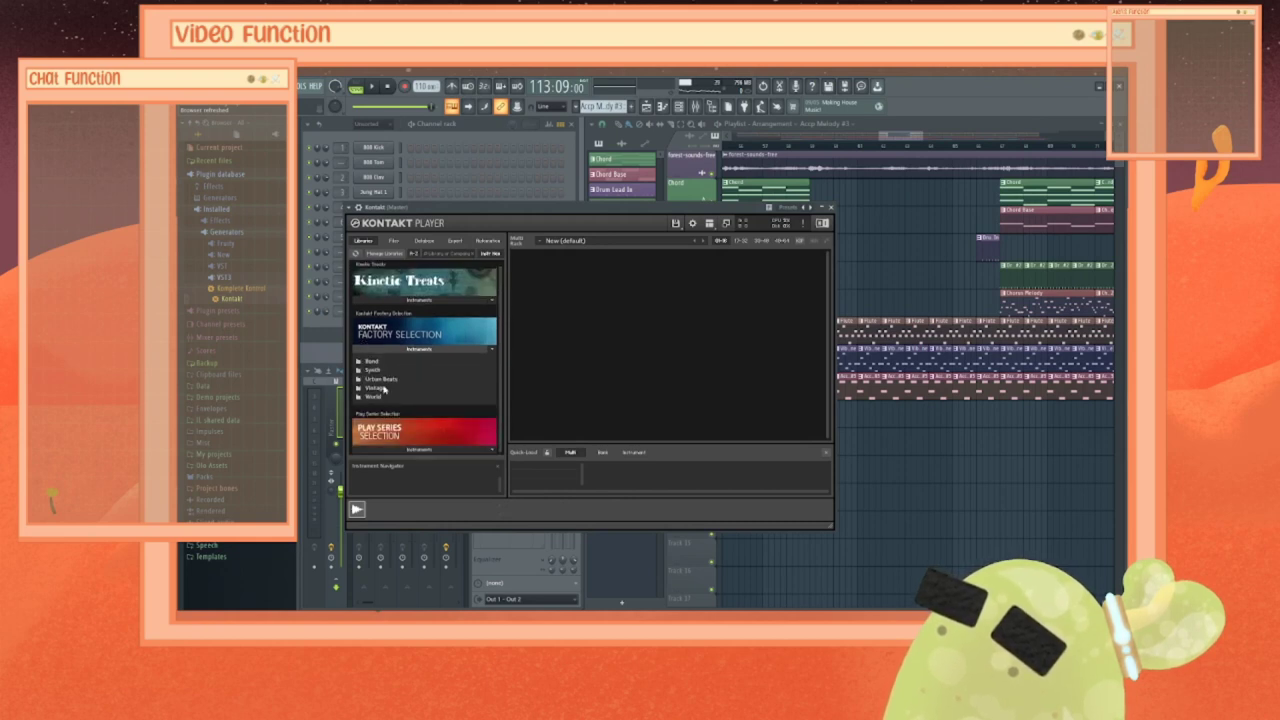
{"action": "double_click", "coordinate": [366, 399]}
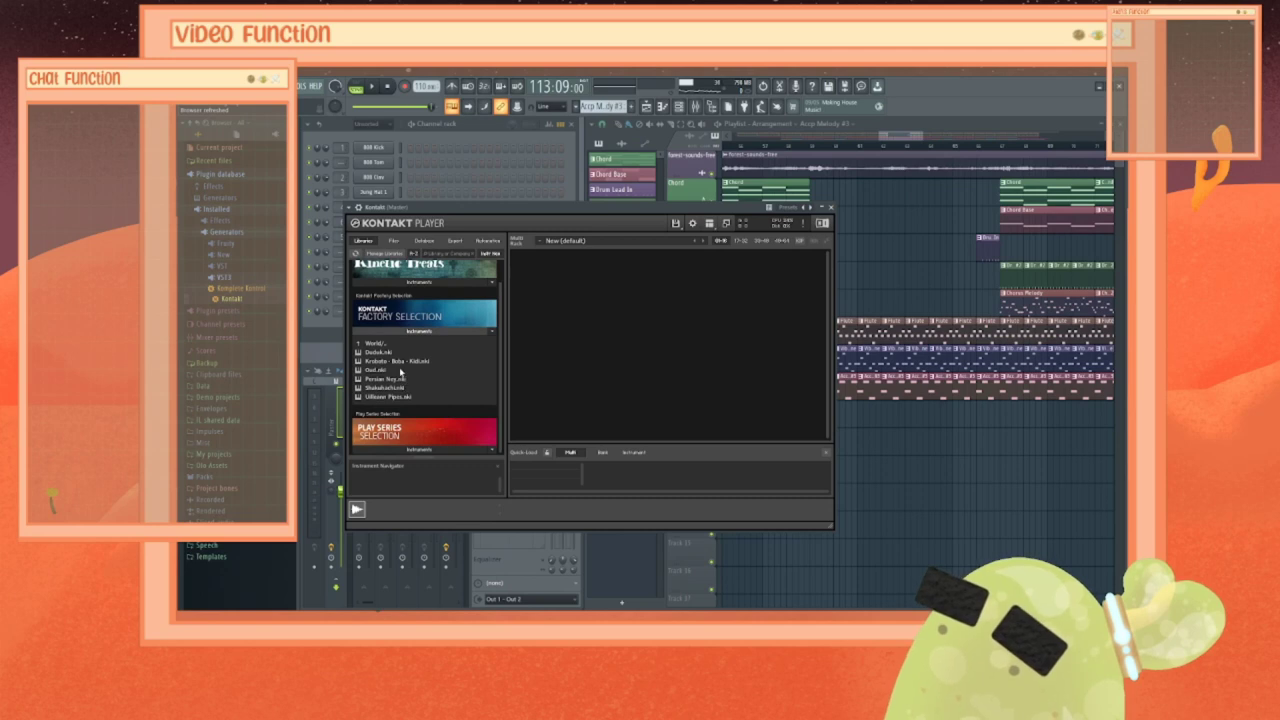
Step: Open the new Kontakt channel's piano roll and arrange it beside the Kontakt Player so its keyboard stays reachable
{"action": "key", "text": "F6"}
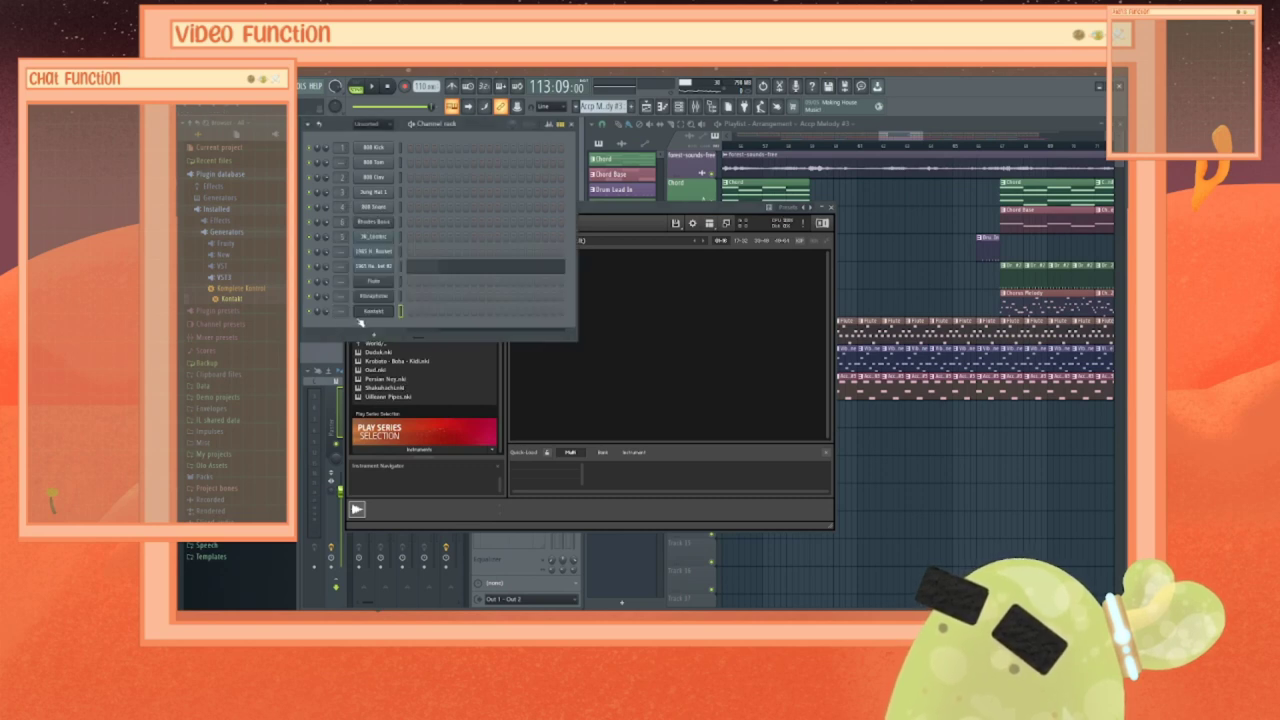
{"action": "left_click", "coordinate": [372, 312]}
{"action": "right_click", "coordinate": [372, 312]}
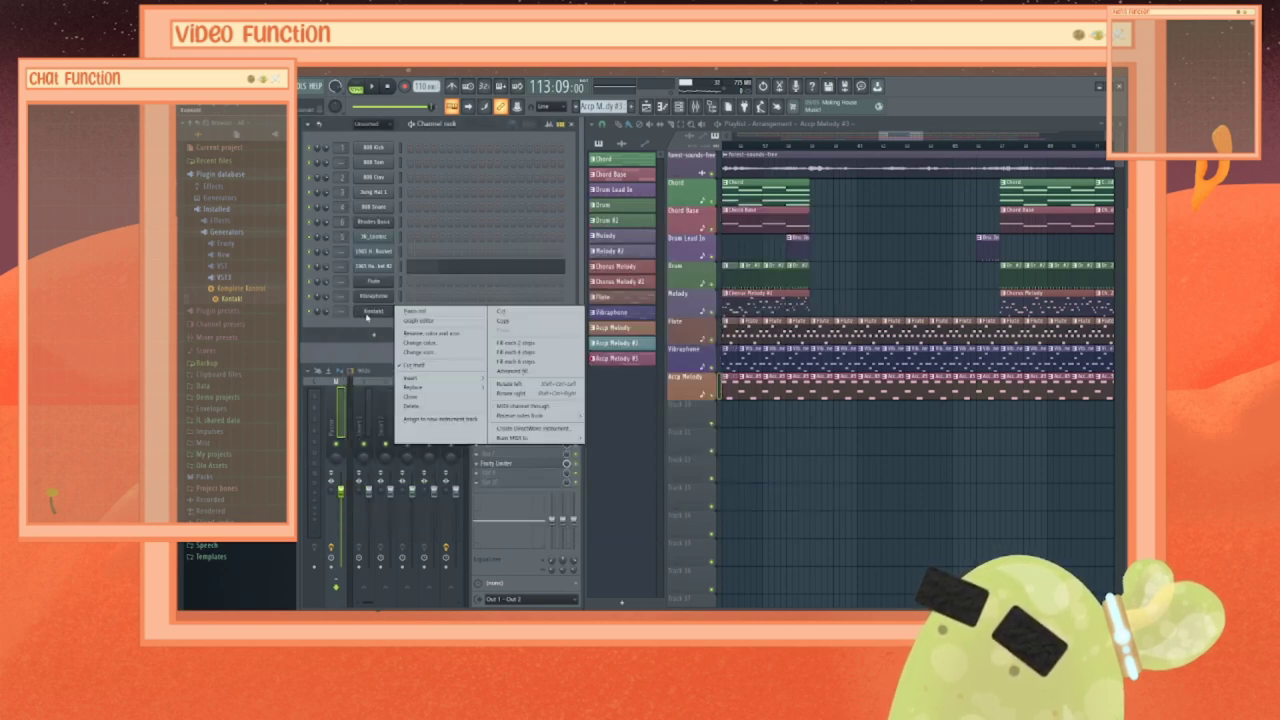
{"action": "left_click", "coordinate": [409, 320]}
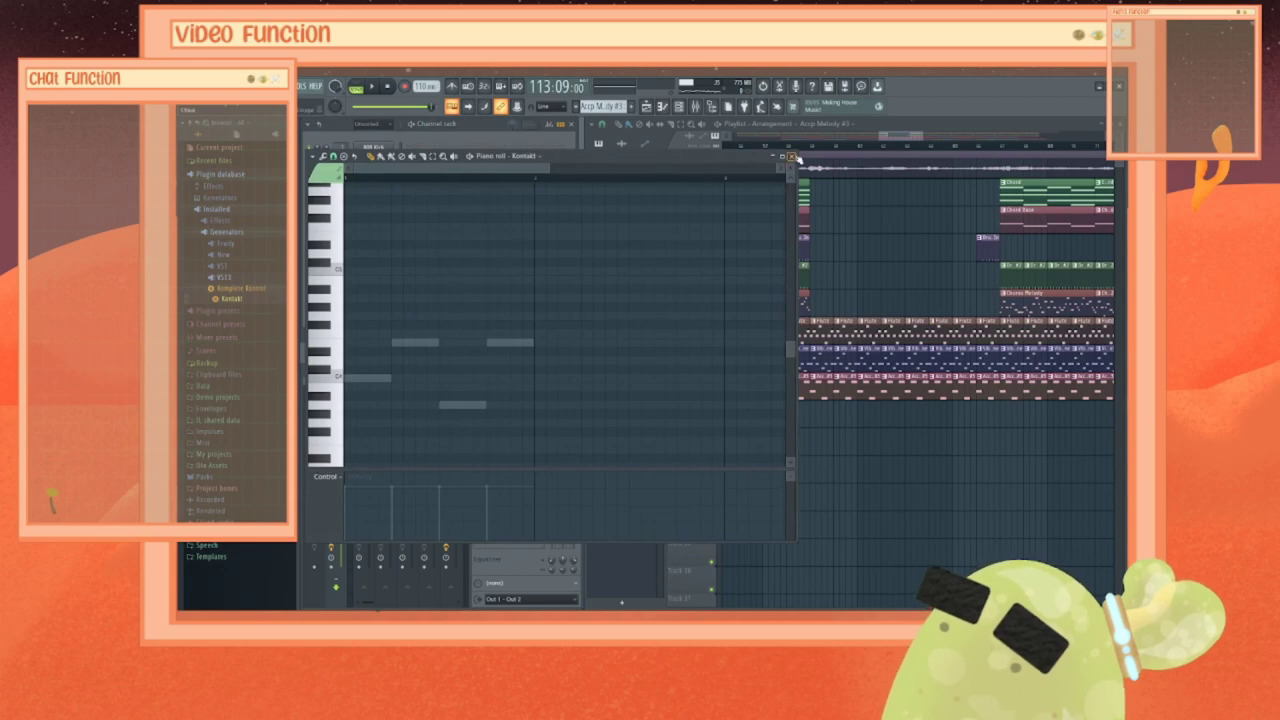
{"action": "left_click", "coordinate": [790, 157]}
{"action": "right_click", "coordinate": [374, 316]}
{"action": "left_click", "coordinate": [401, 317]}
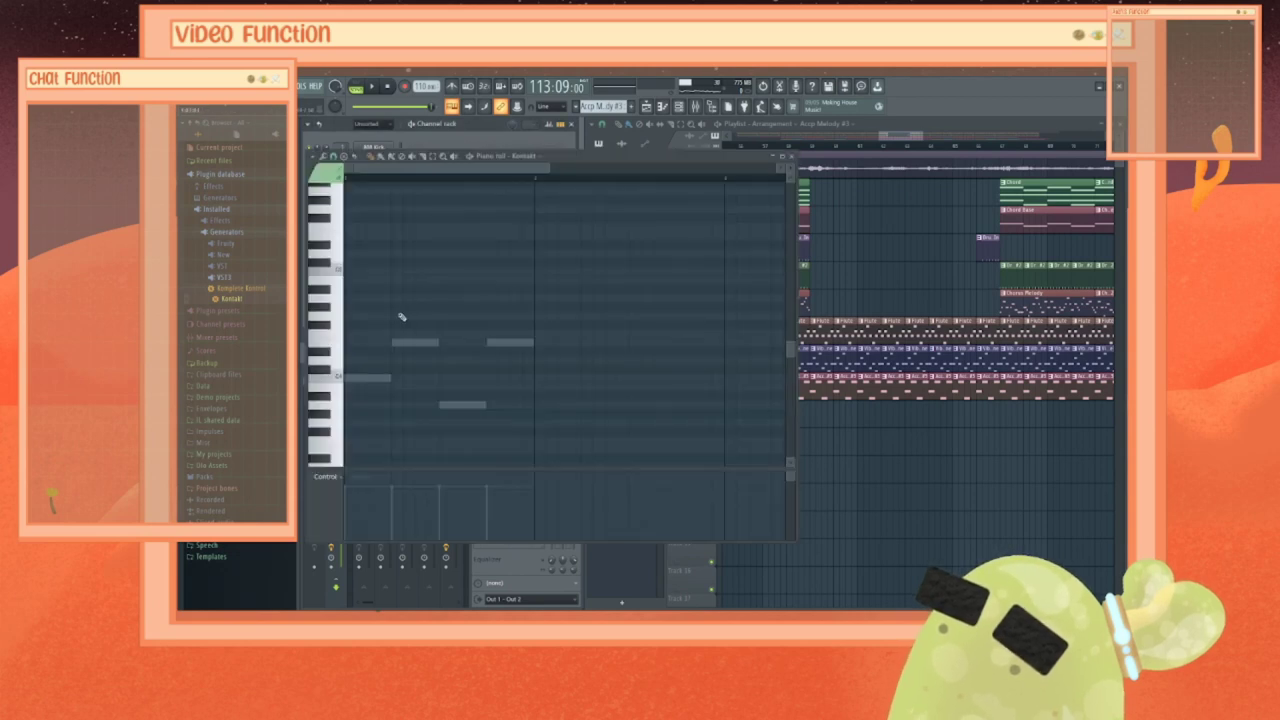
{"action": "left_click_drag", "start_coordinate": [560, 157], "coordinate": [632, 189]}
{"action": "left_click", "coordinate": [369, 314]}
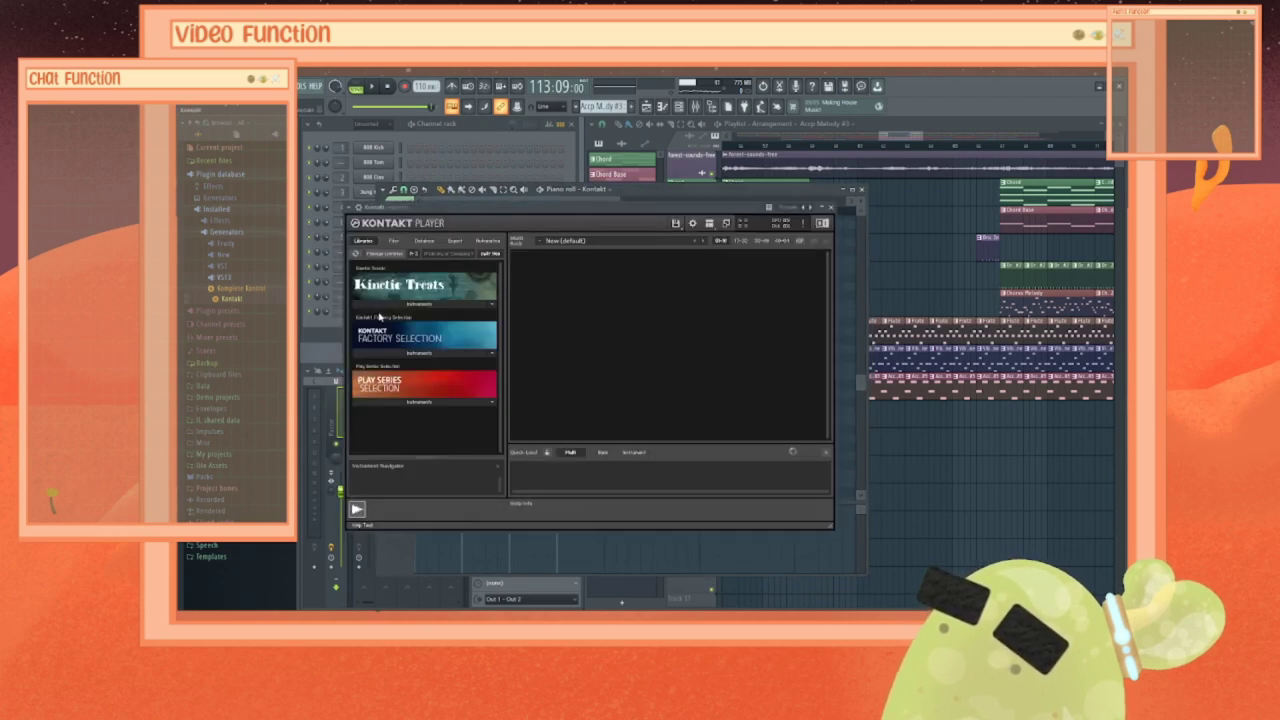
{"action": "left_click_drag", "start_coordinate": [508, 217], "coordinate": [668, 223]}
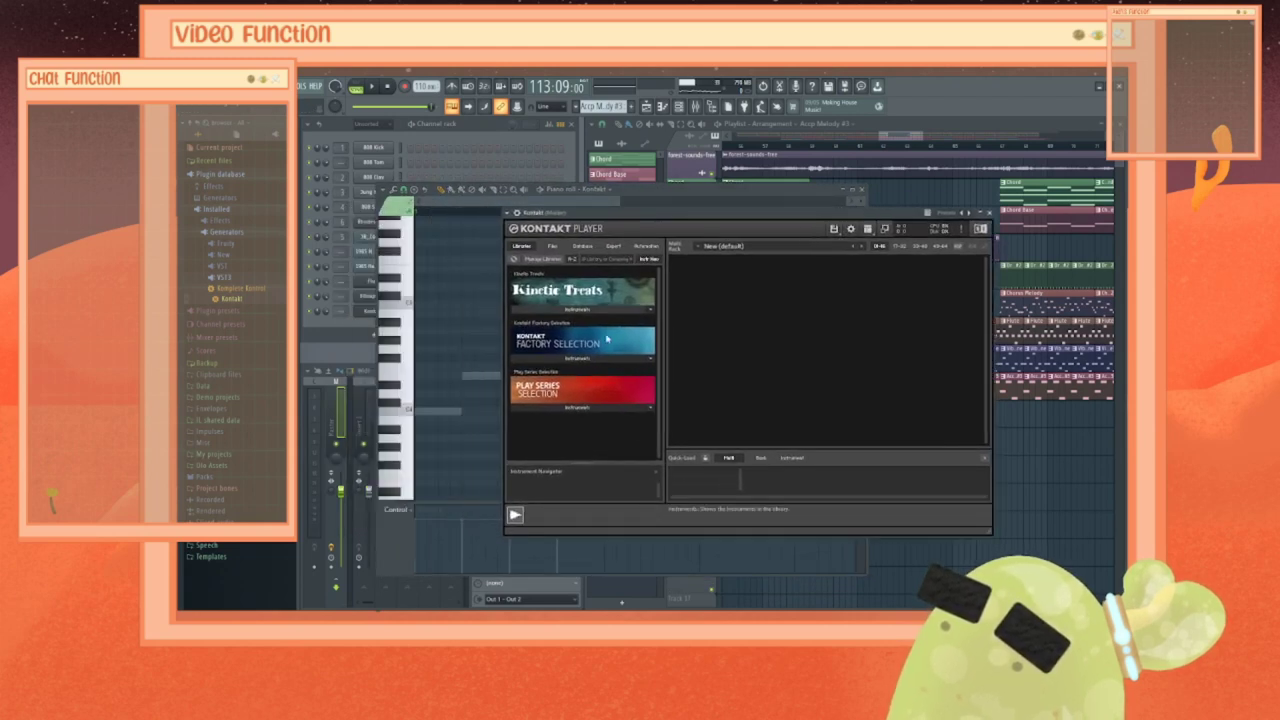
Step: Load the World instrument Duduk into Kontakt and audition it on C4 and C5
{"action": "left_click", "coordinate": [589, 360]}
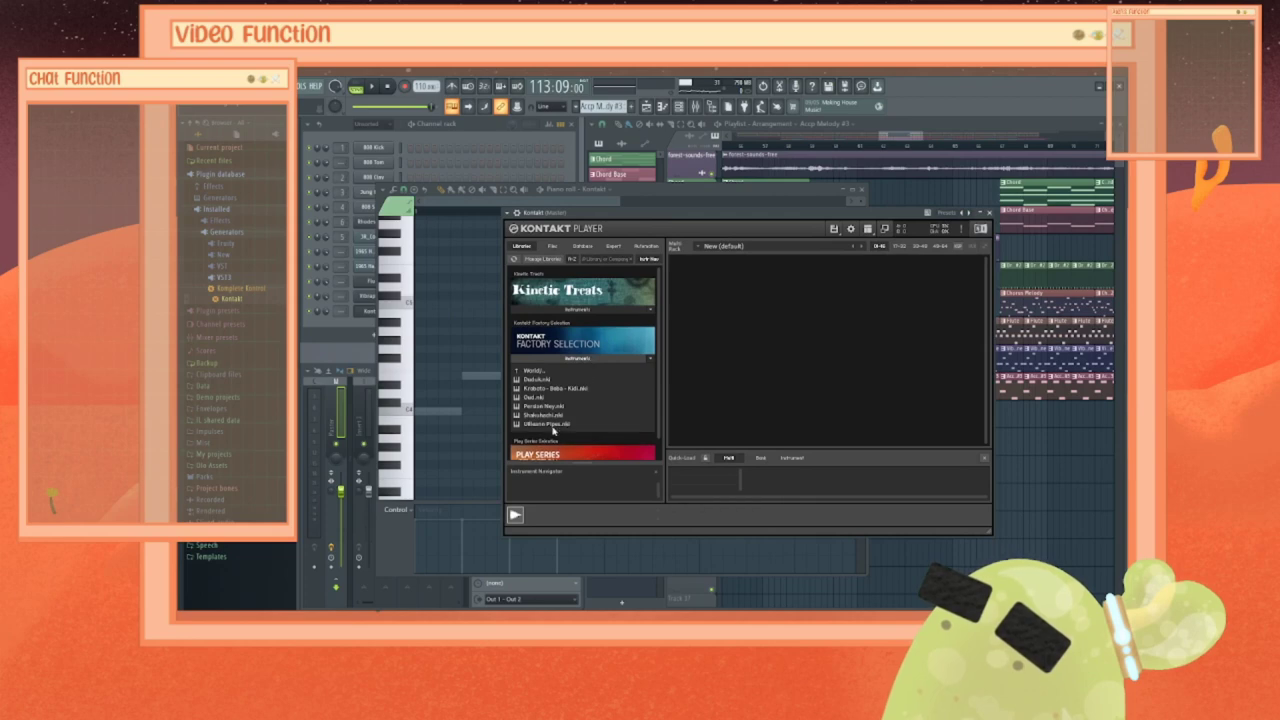
{"action": "left_click", "coordinate": [540, 380]}
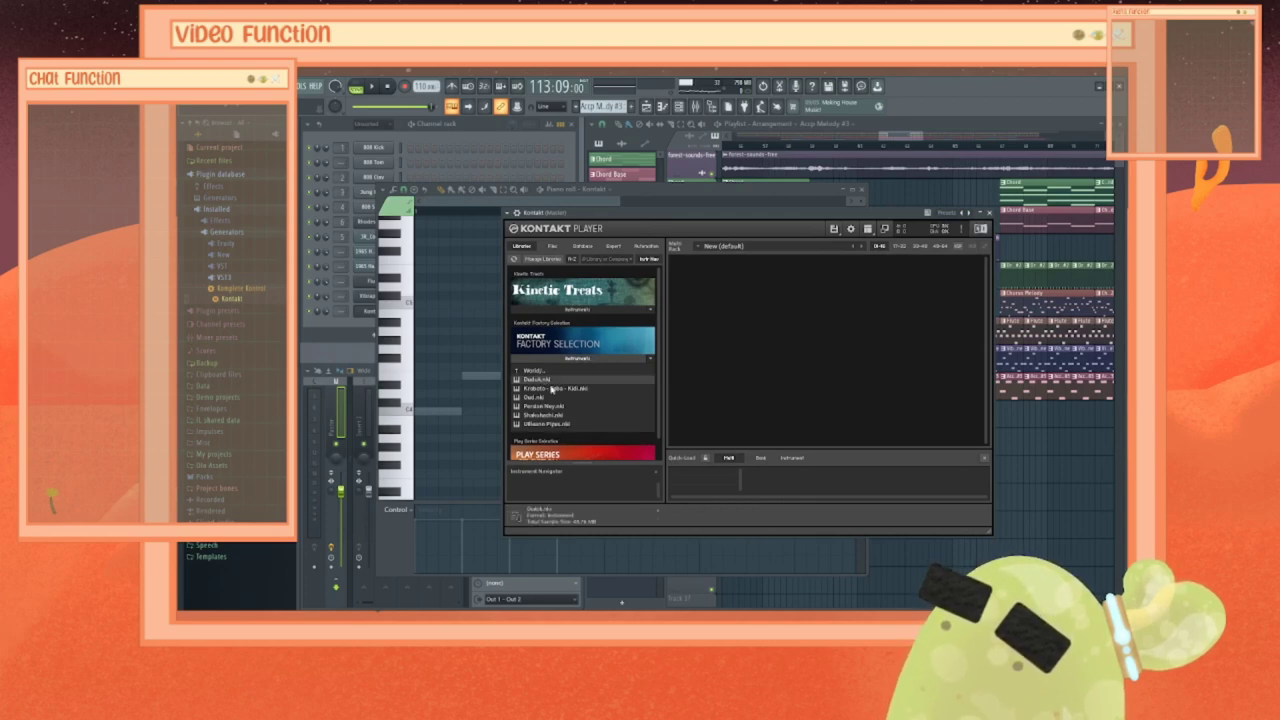
{"action": "left_click_drag", "start_coordinate": [532, 383], "coordinate": [782, 414]}
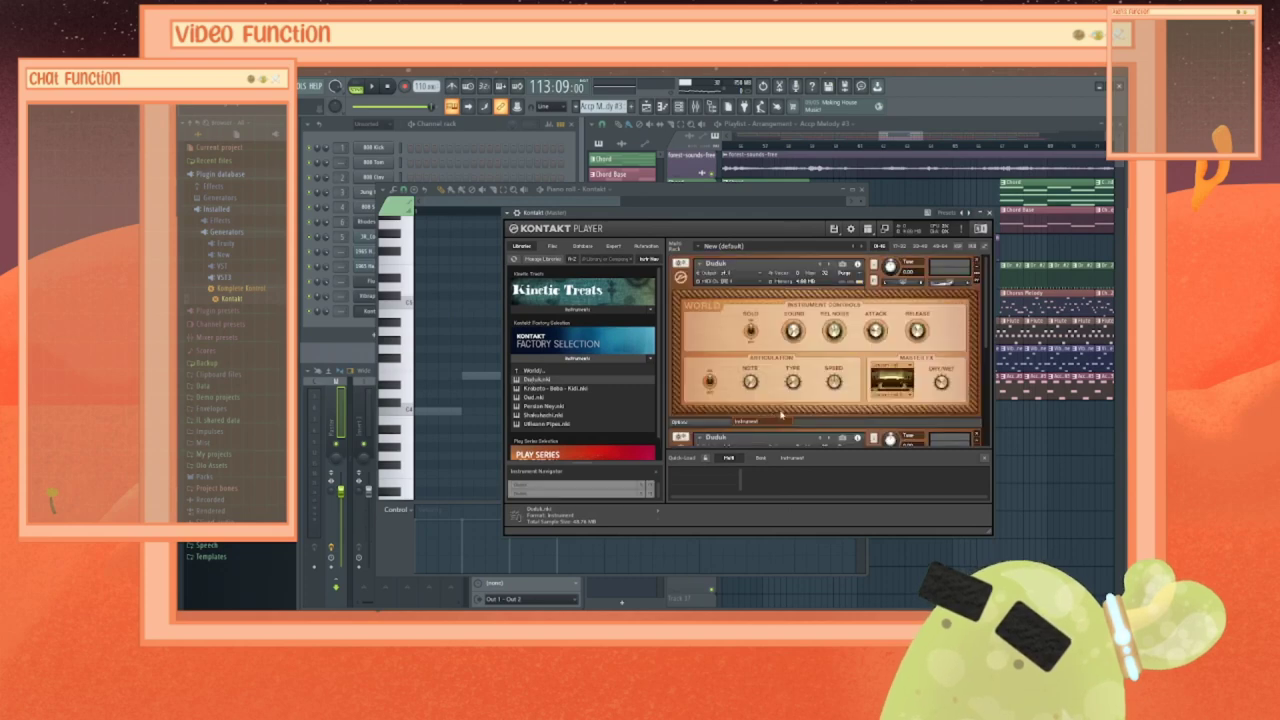
{"action": "left_click", "coordinate": [392, 414]}
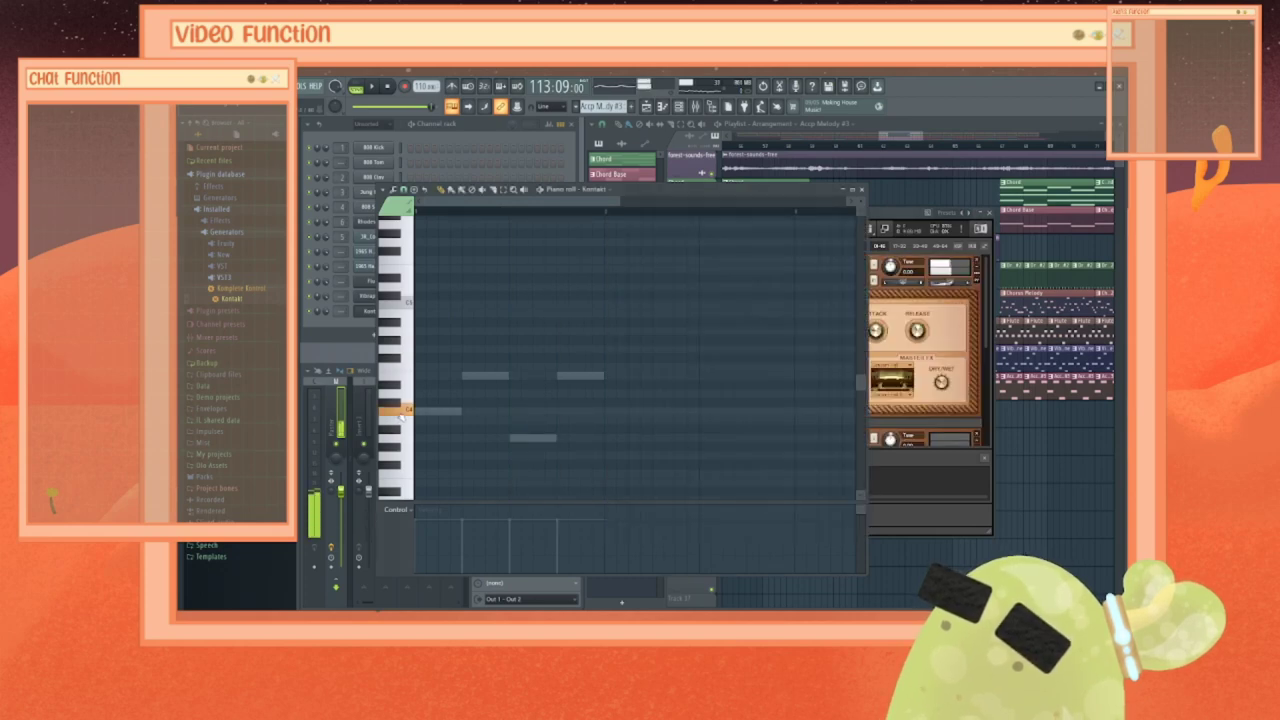
{"action": "left_click", "coordinate": [409, 304]}
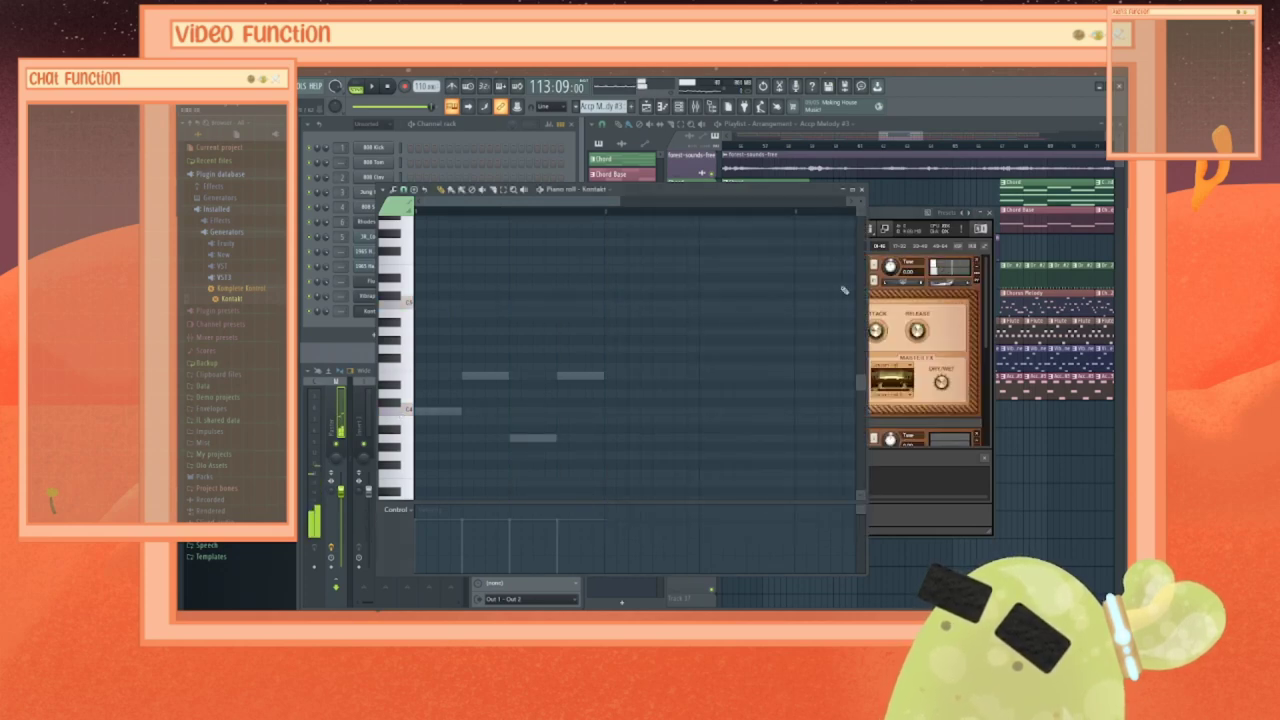
Step: Switch the loaded instrument to Kroboto - Boba - Kidi and audition its drum sounds on various keys between about G3 and C5
{"action": "left_click", "coordinate": [957, 311]}
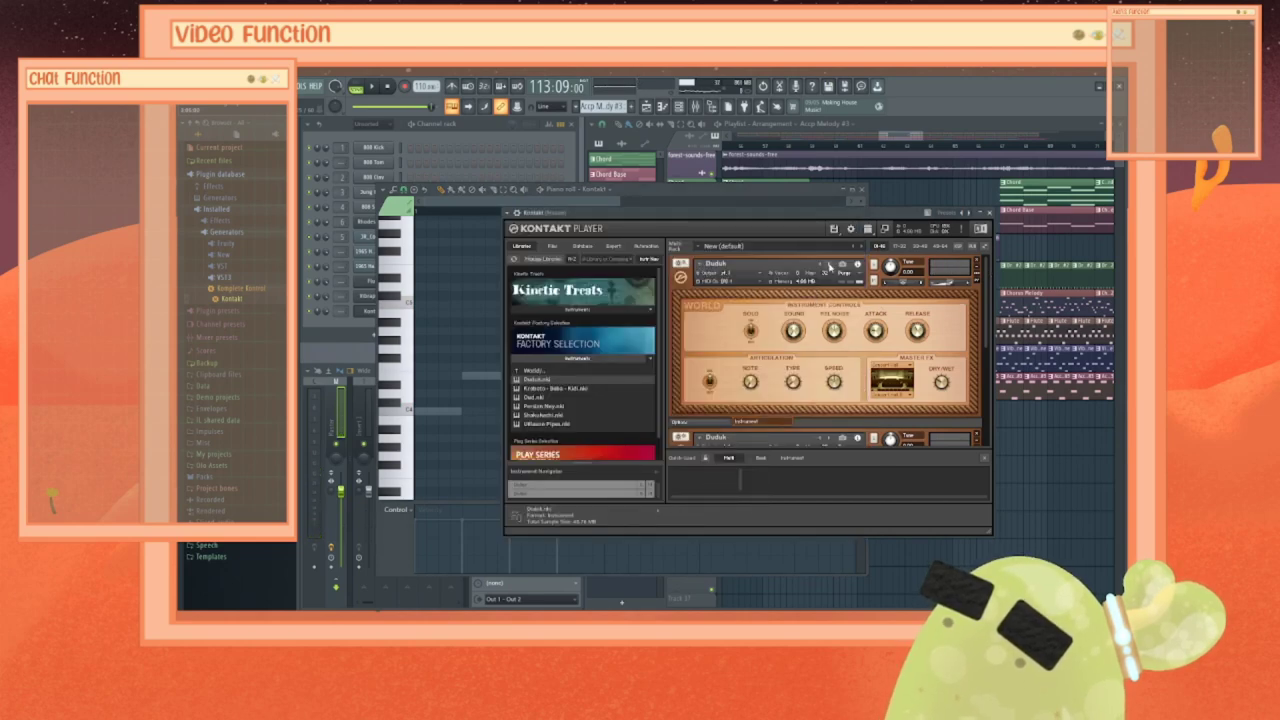
{"action": "left_click", "coordinate": [829, 266]}
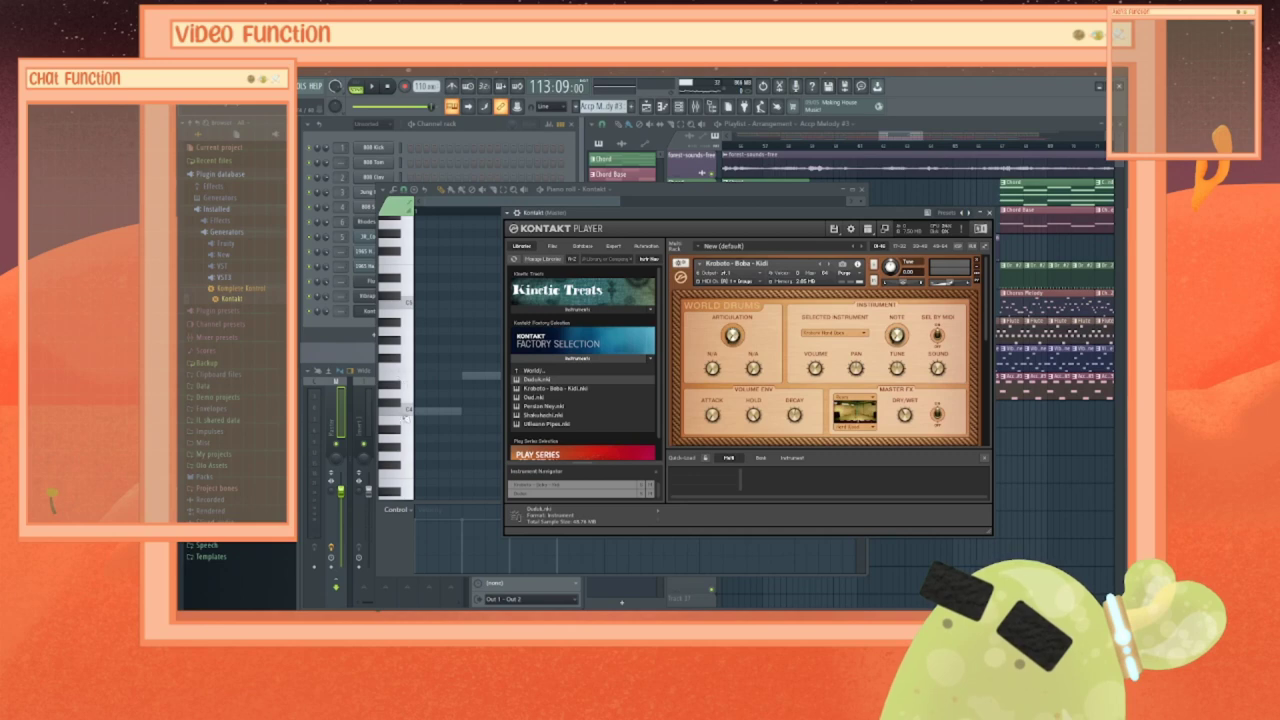
{"action": "left_click", "coordinate": [405, 411]}
{"action": "left_click", "coordinate": [408, 321]}
{"action": "left_click", "coordinate": [408, 305]}
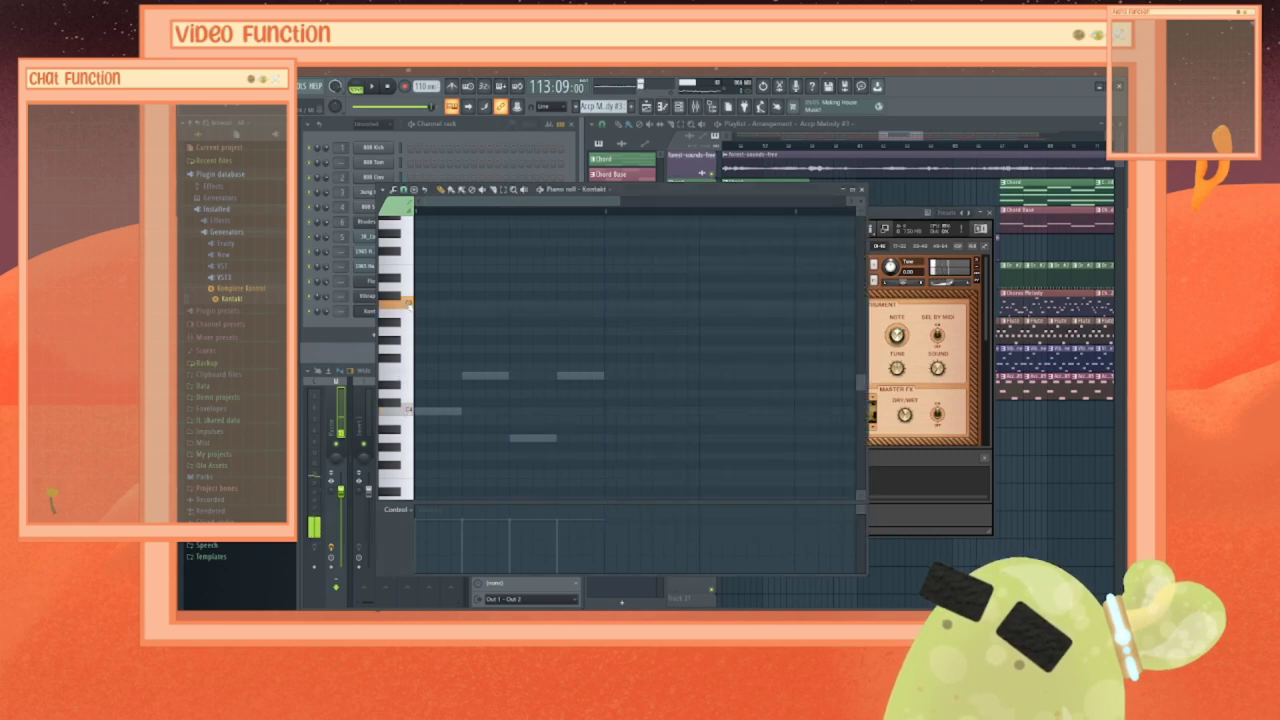
{"action": "left_click", "coordinate": [411, 321]}
{"action": "left_click", "coordinate": [411, 332]}
{"action": "left_click", "coordinate": [411, 348]}
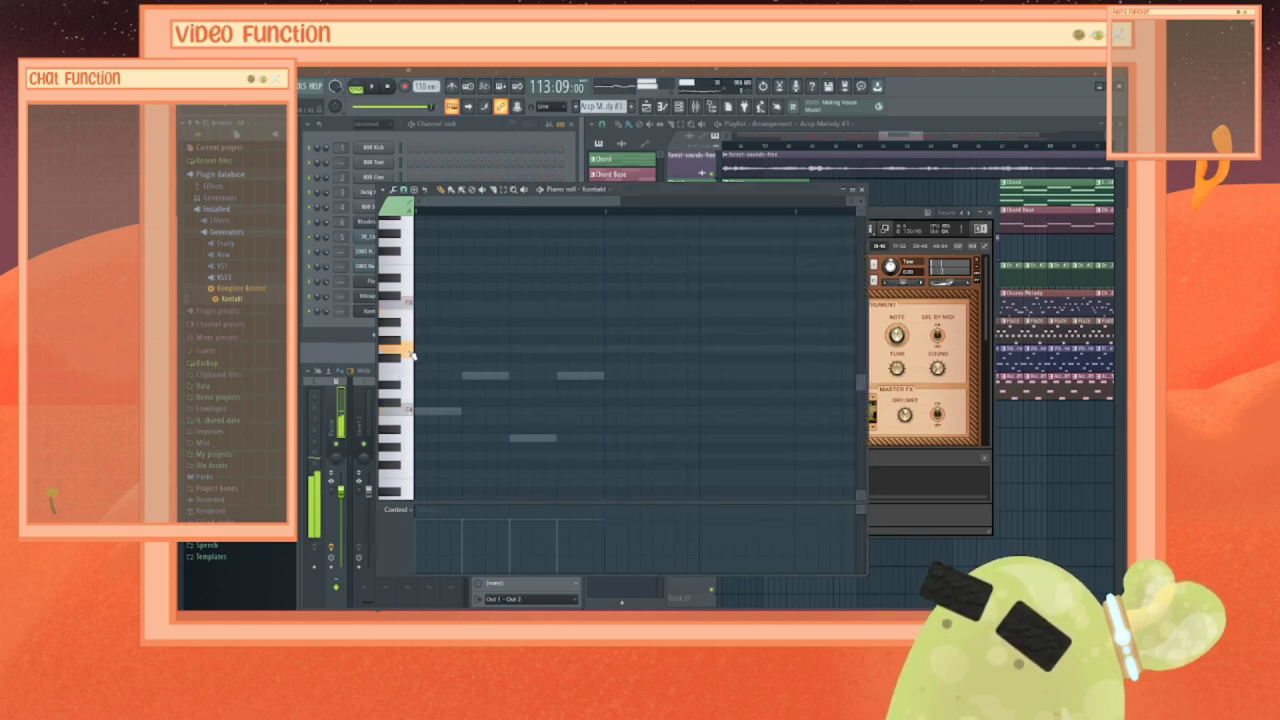
{"action": "left_click", "coordinate": [411, 439]}
{"action": "left_click", "coordinate": [411, 472]}
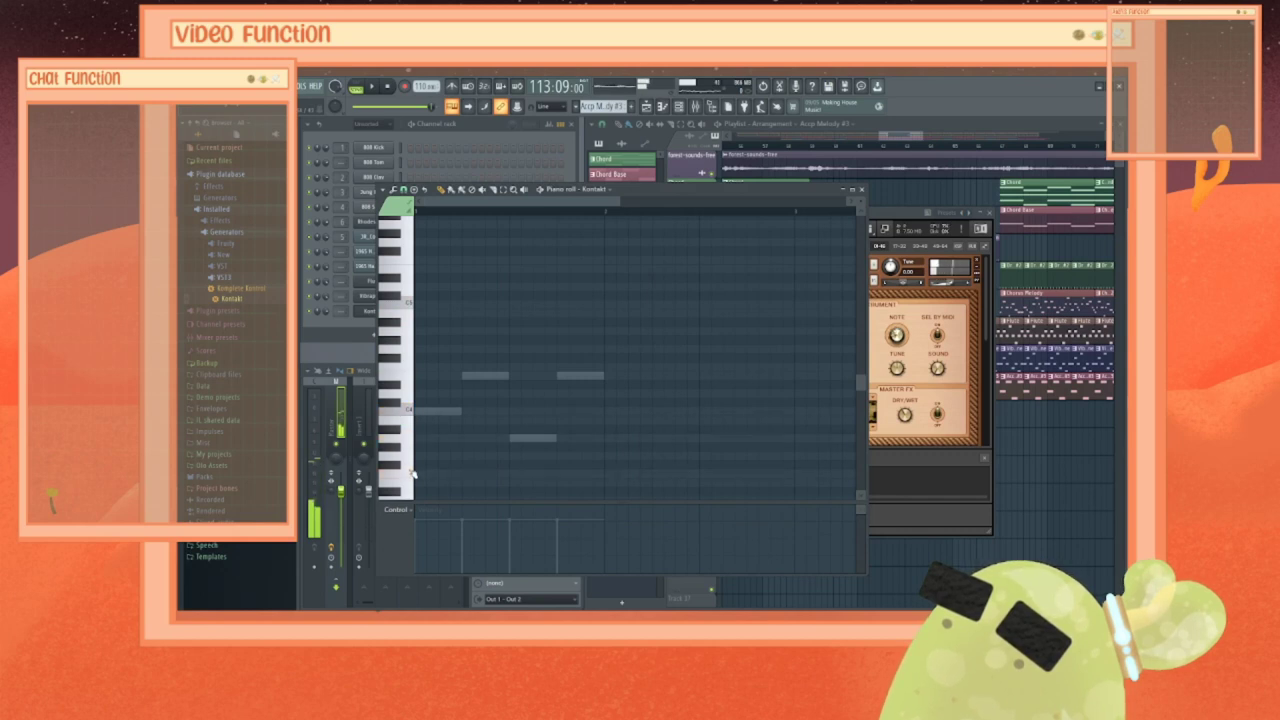
{"action": "left_click", "coordinate": [412, 459]}
{"action": "left_click", "coordinate": [412, 394]}
{"action": "left_click", "coordinate": [412, 377]}
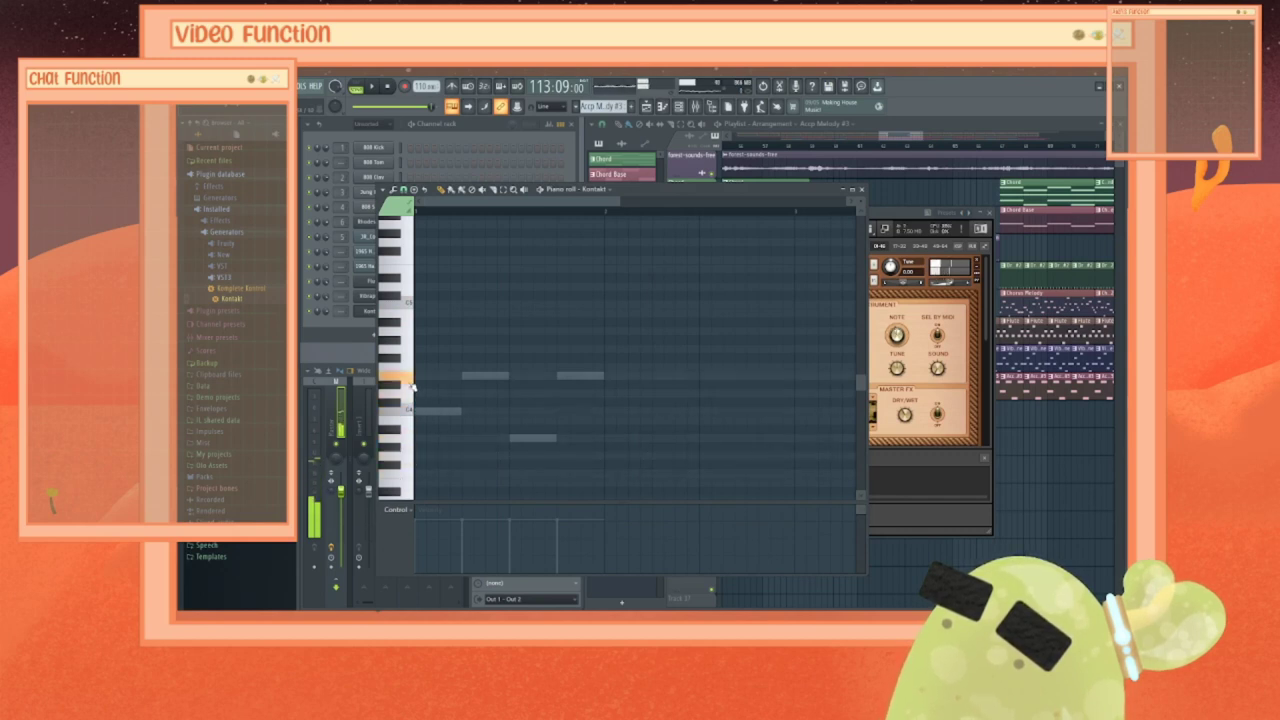
{"action": "left_click", "coordinate": [412, 367]}
{"action": "left_click", "coordinate": [413, 367]}
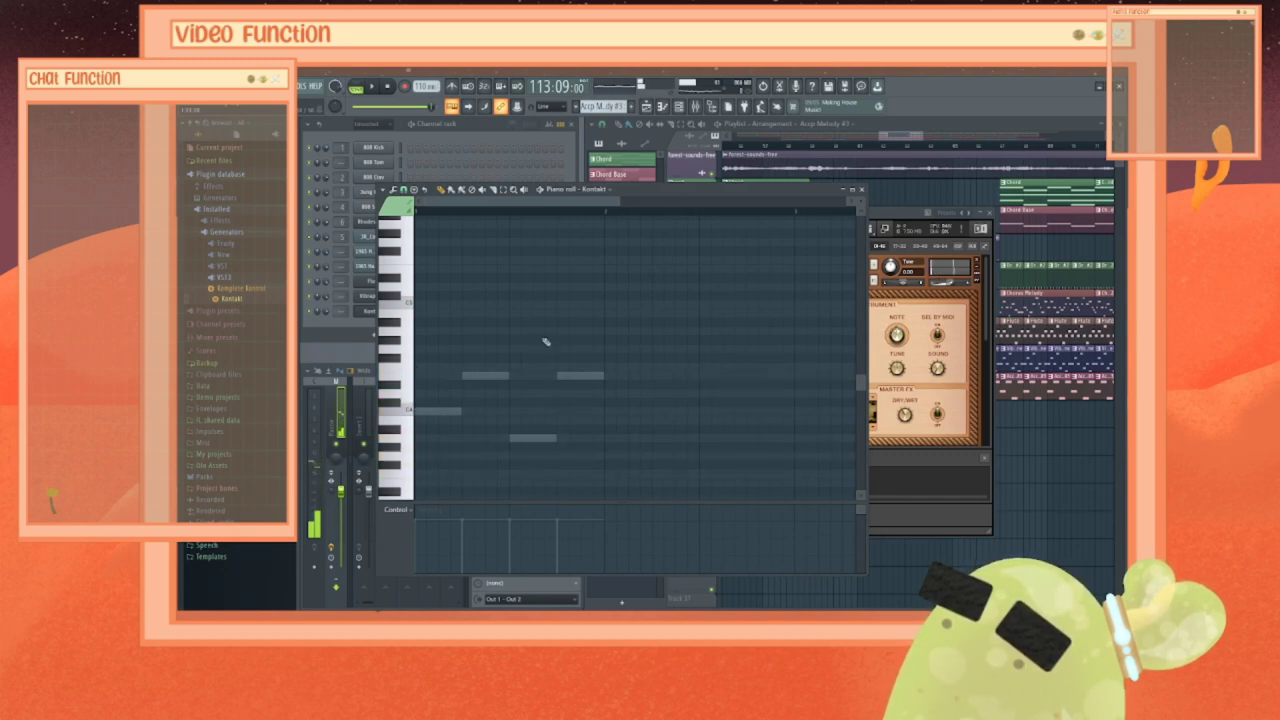
Step: Switch the loaded Kroboto - Boba - Kidi instrument to Oud and audition it on keys between about E3 and C6
{"action": "left_click", "coordinate": [928, 215]}
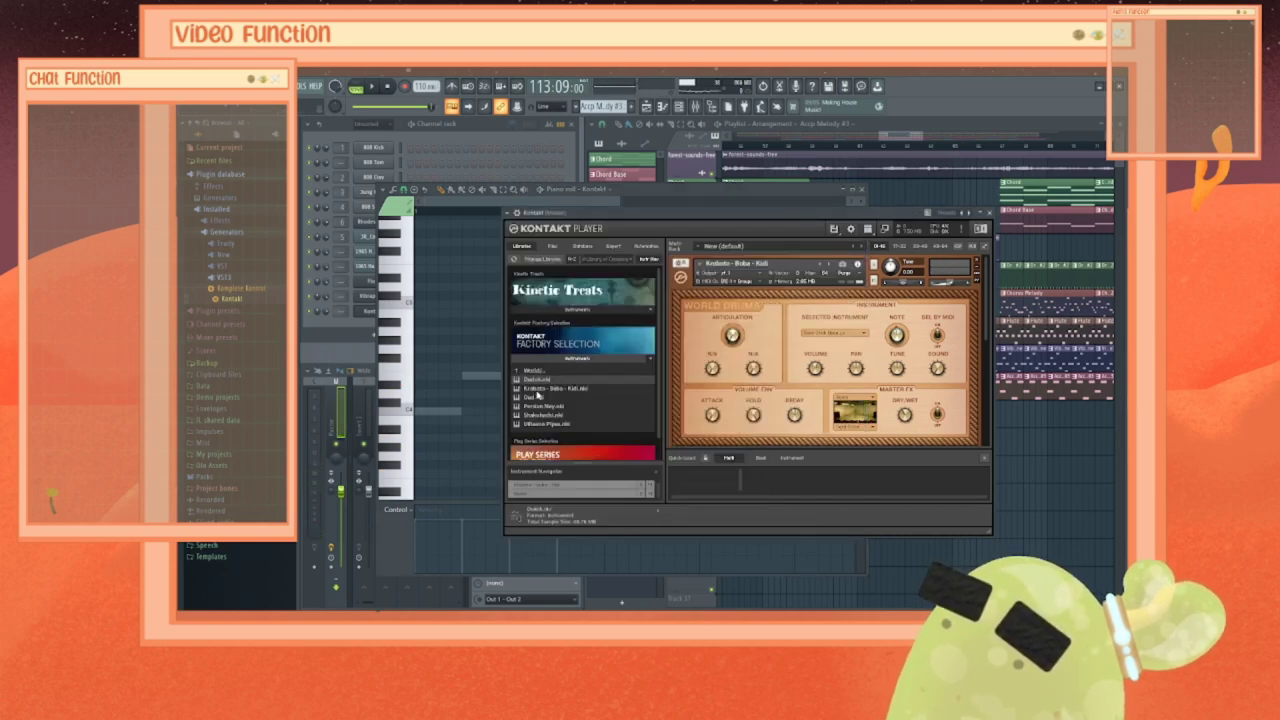
{"action": "left_click", "coordinate": [828, 266]}
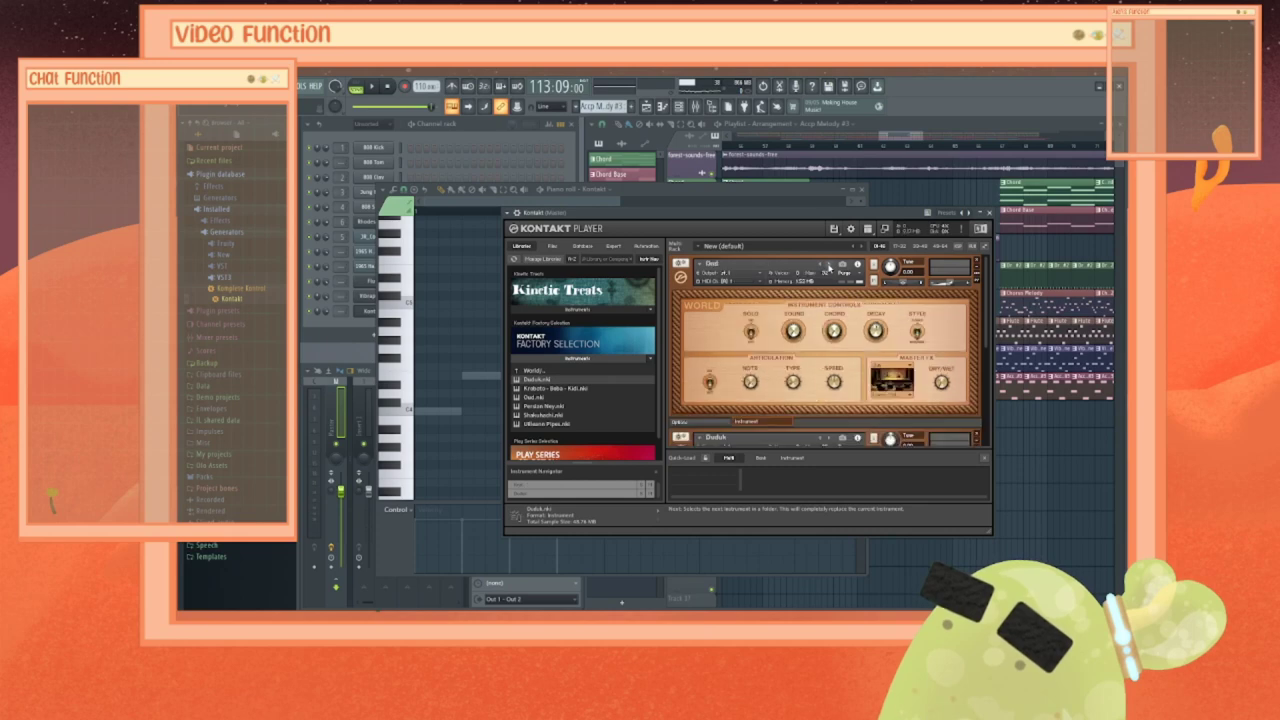
{"action": "left_click", "coordinate": [404, 410]}
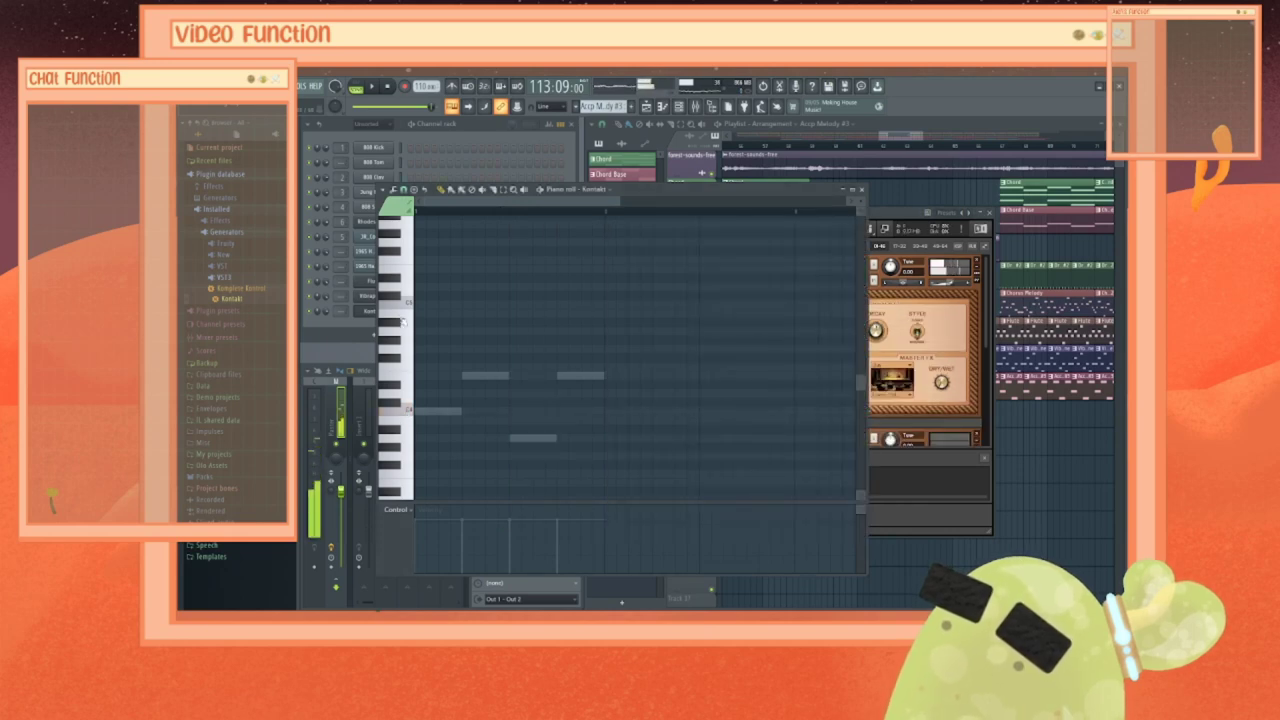
{"action": "left_click", "coordinate": [407, 304]}
{"action": "left_click", "coordinate": [409, 317]}
{"action": "left_click", "coordinate": [409, 332]}
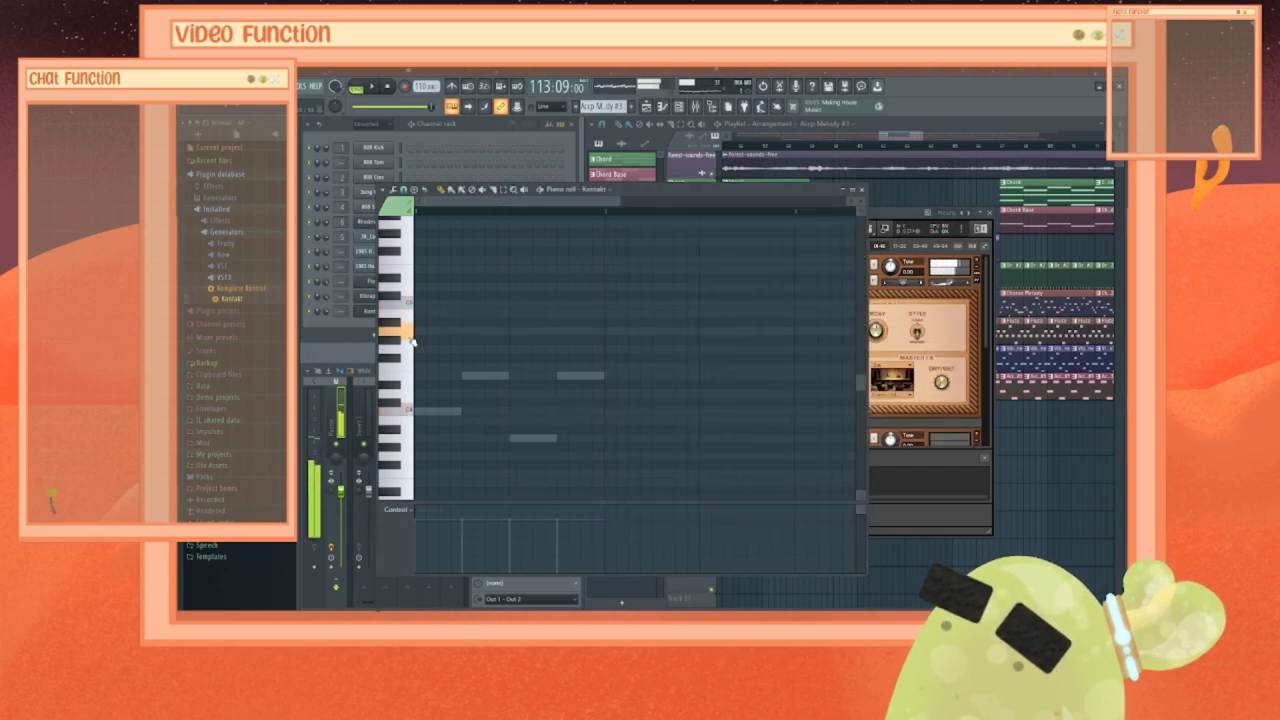
{"action": "left_click", "coordinate": [407, 366]}
{"action": "left_click", "coordinate": [410, 483]}
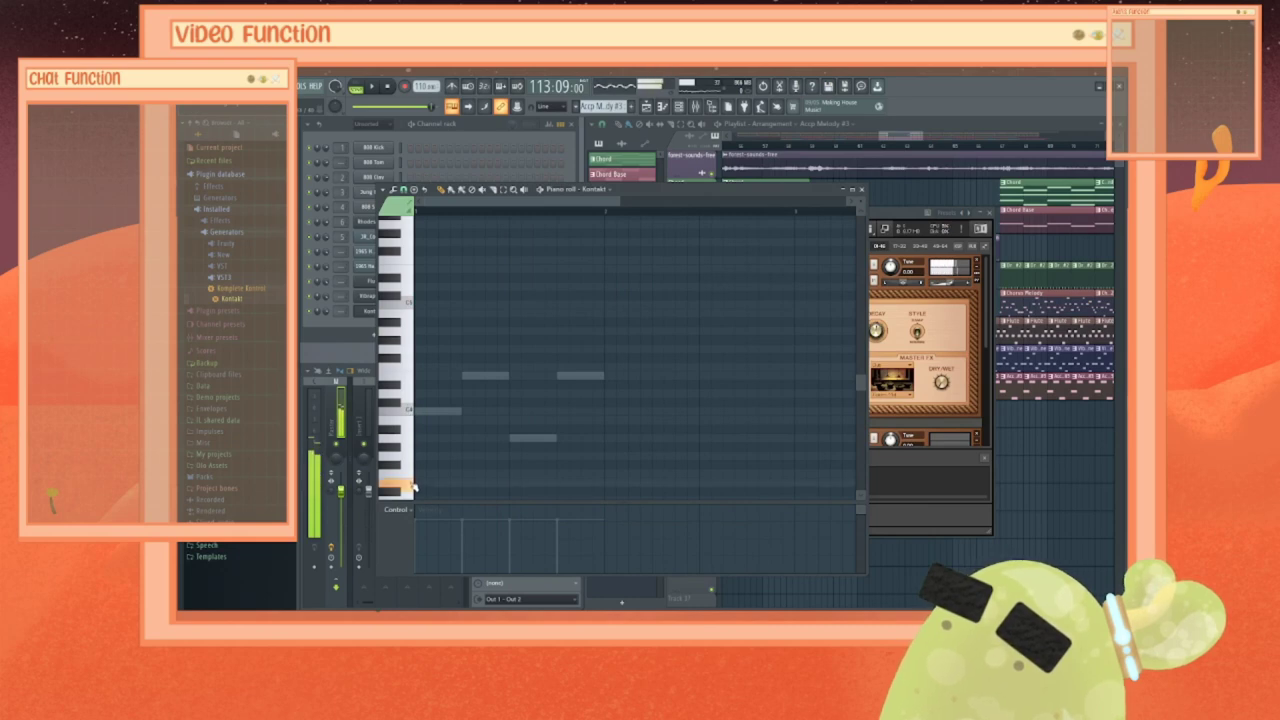
{"action": "left_click", "coordinate": [407, 287]}
{"action": "scroll", "coordinate": [408, 295], "scroll_direction": "up", "scroll_amount": 3}
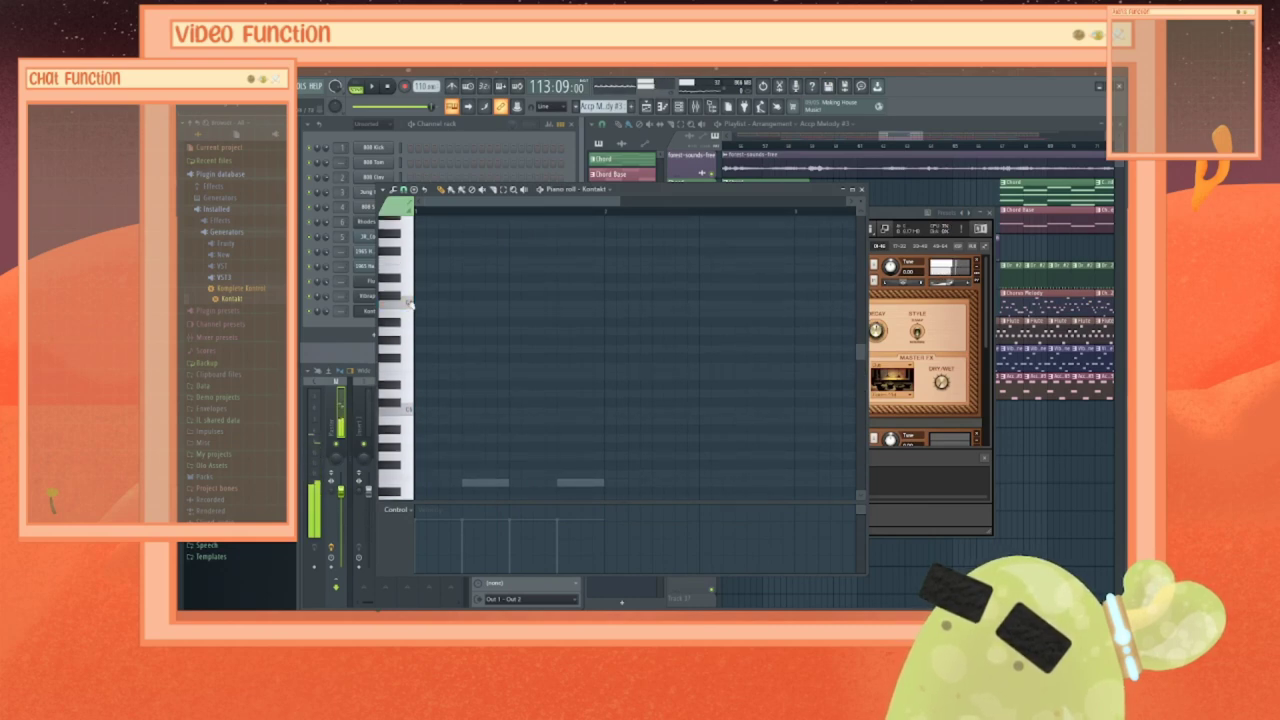
{"action": "left_click", "coordinate": [409, 302]}
{"action": "left_click", "coordinate": [398, 410]}
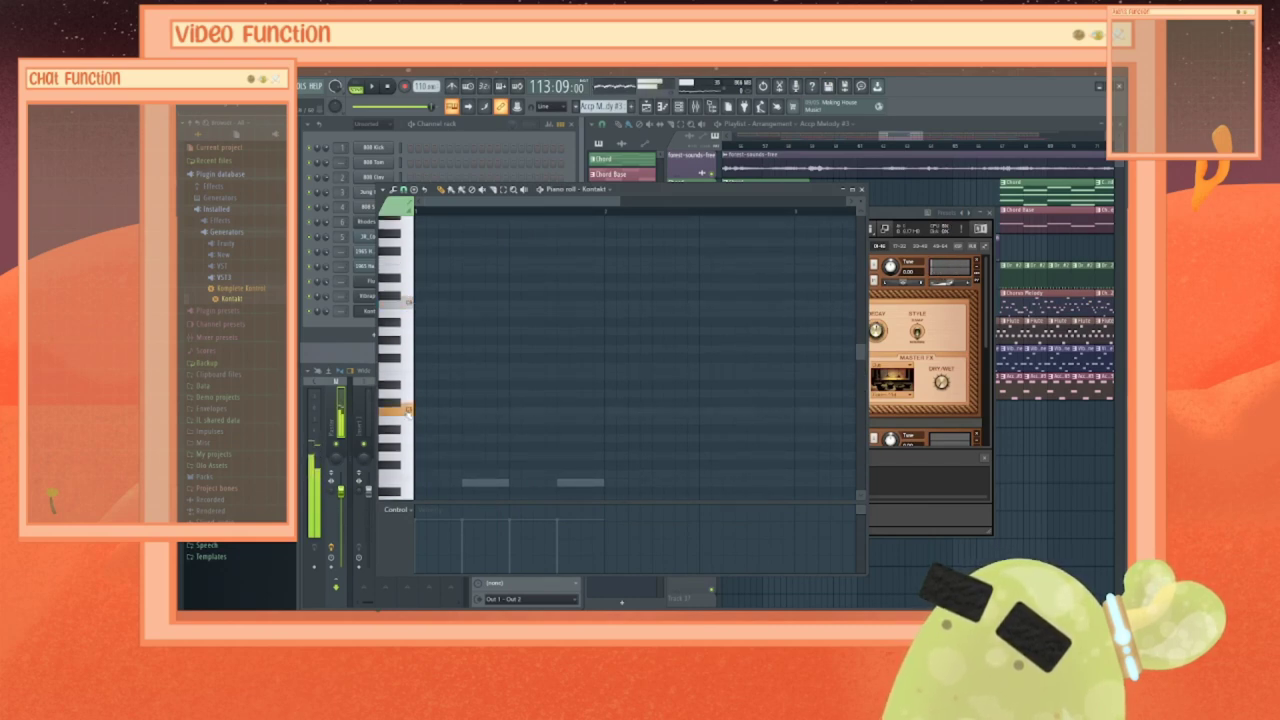
Step: Switch the Oud to the Persian Ney and audition it on keys between about E4 and C6
{"action": "left_click", "coordinate": [868, 262]}
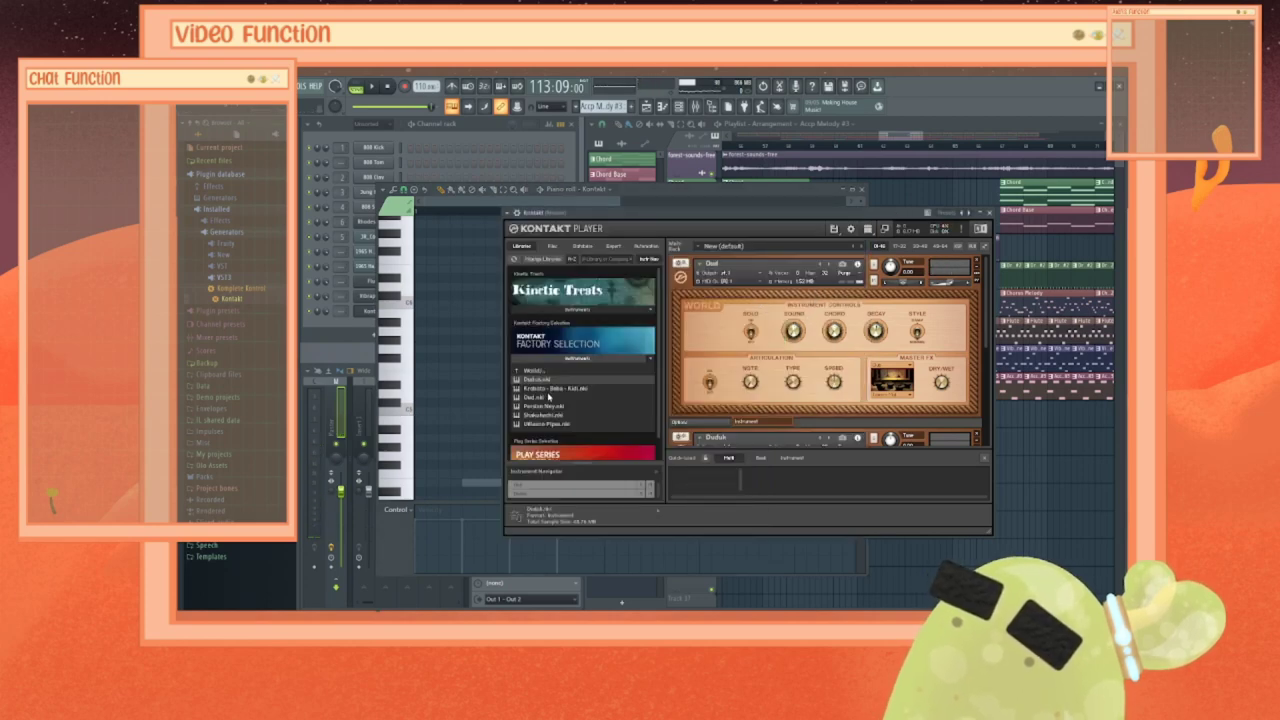
{"action": "left_click", "coordinate": [831, 264]}
{"action": "left_click", "coordinate": [388, 420]}
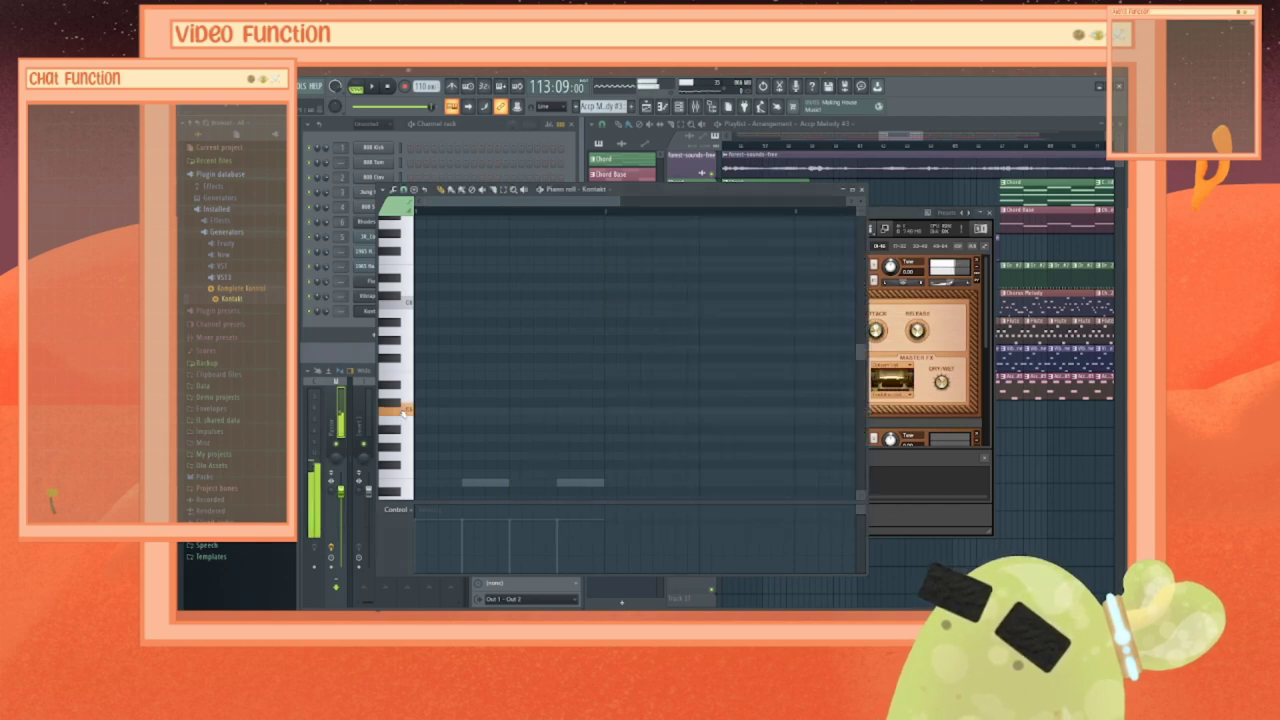
{"action": "left_click", "coordinate": [406, 302]}
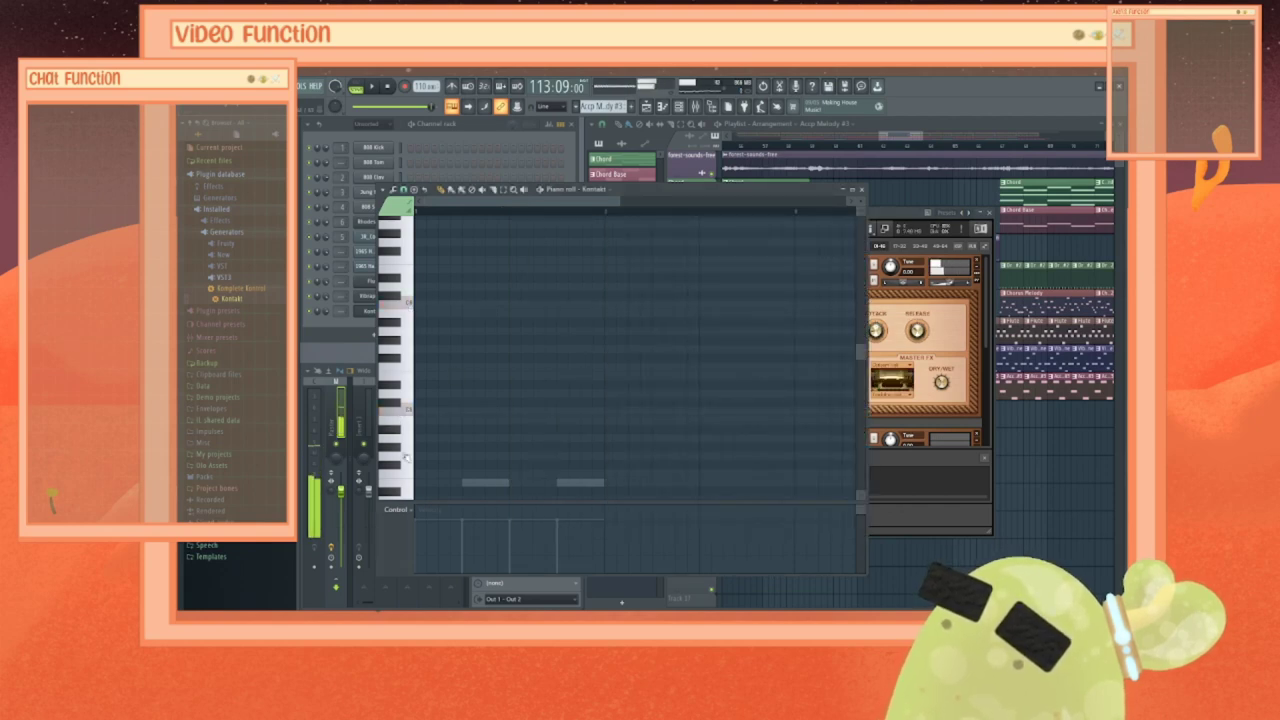
{"action": "left_click", "coordinate": [405, 488]}
{"action": "left_click", "coordinate": [411, 438]}
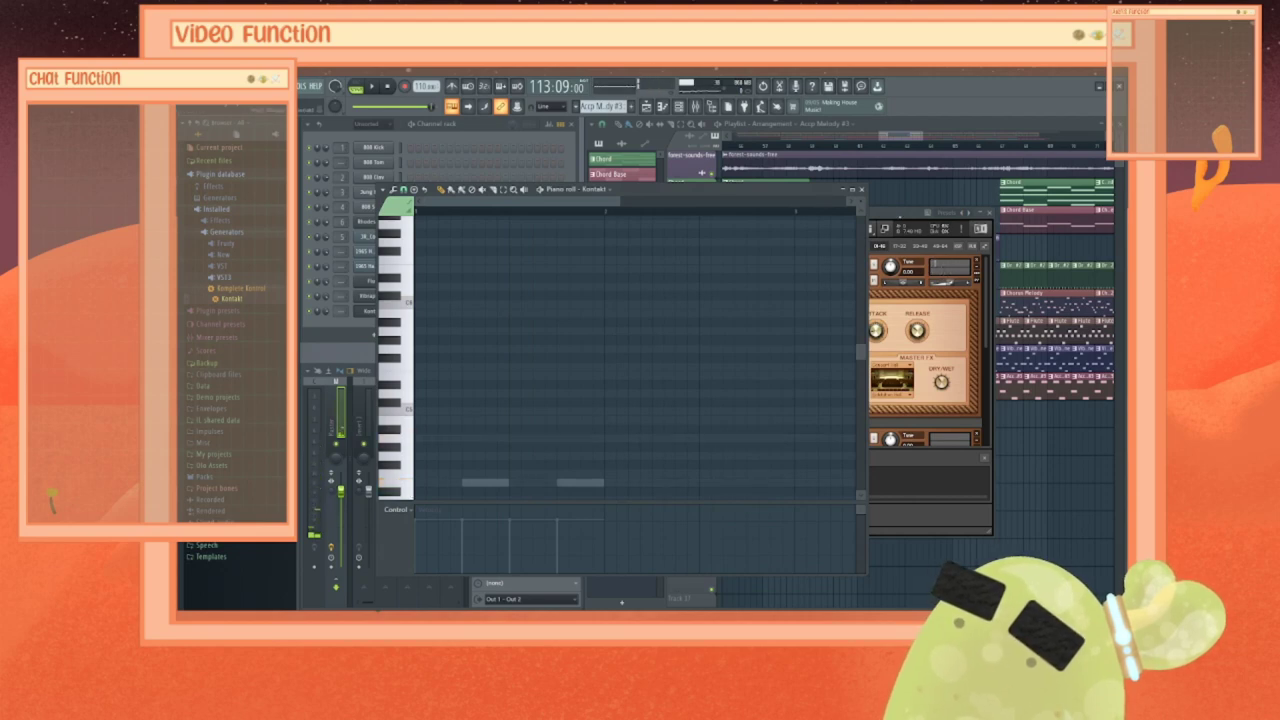
Step: Remove the Persian Ney and Duduk instruments from the Kontakt rack
{"action": "left_click", "coordinate": [870, 258]}
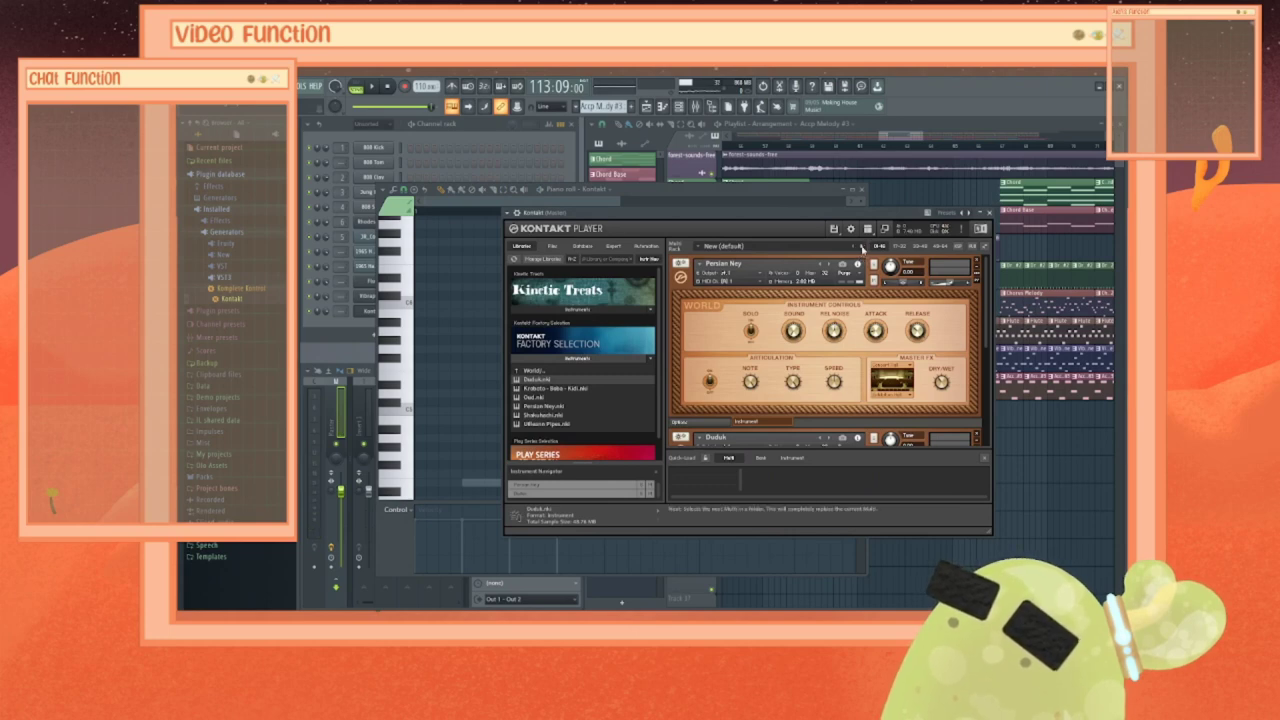
{"action": "left_click", "coordinate": [975, 263]}
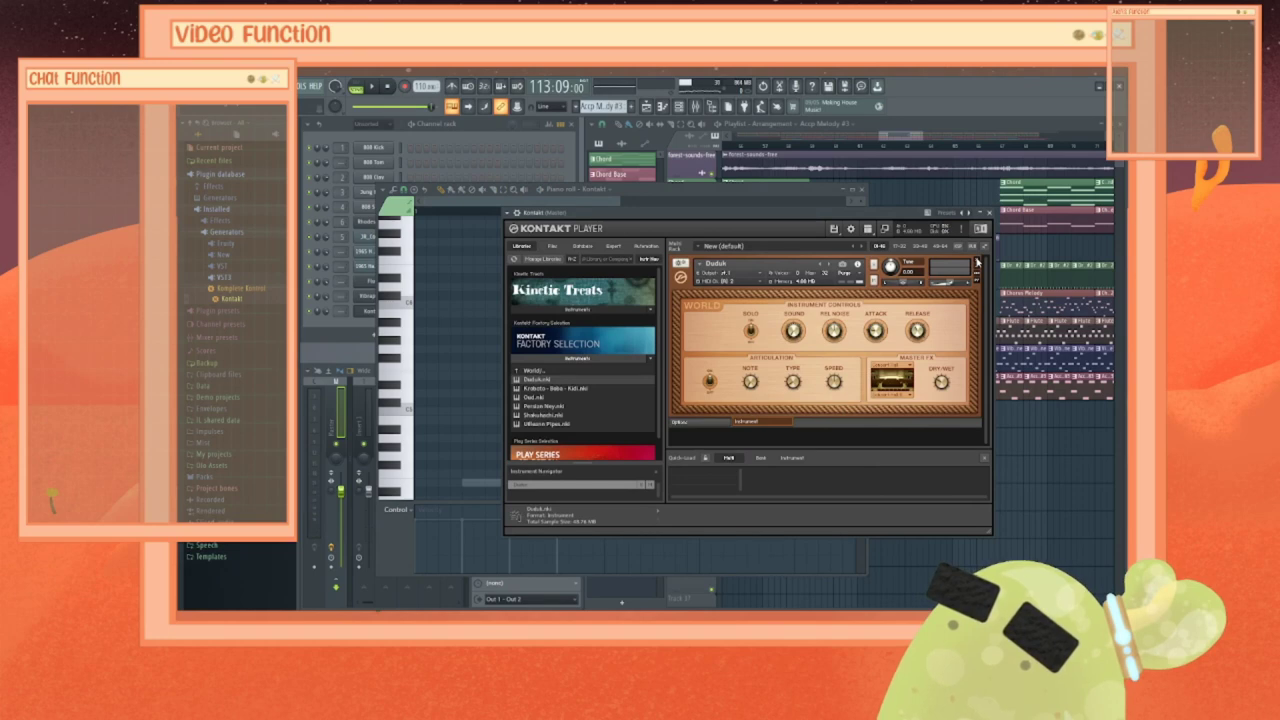
{"action": "left_click", "coordinate": [977, 262]}
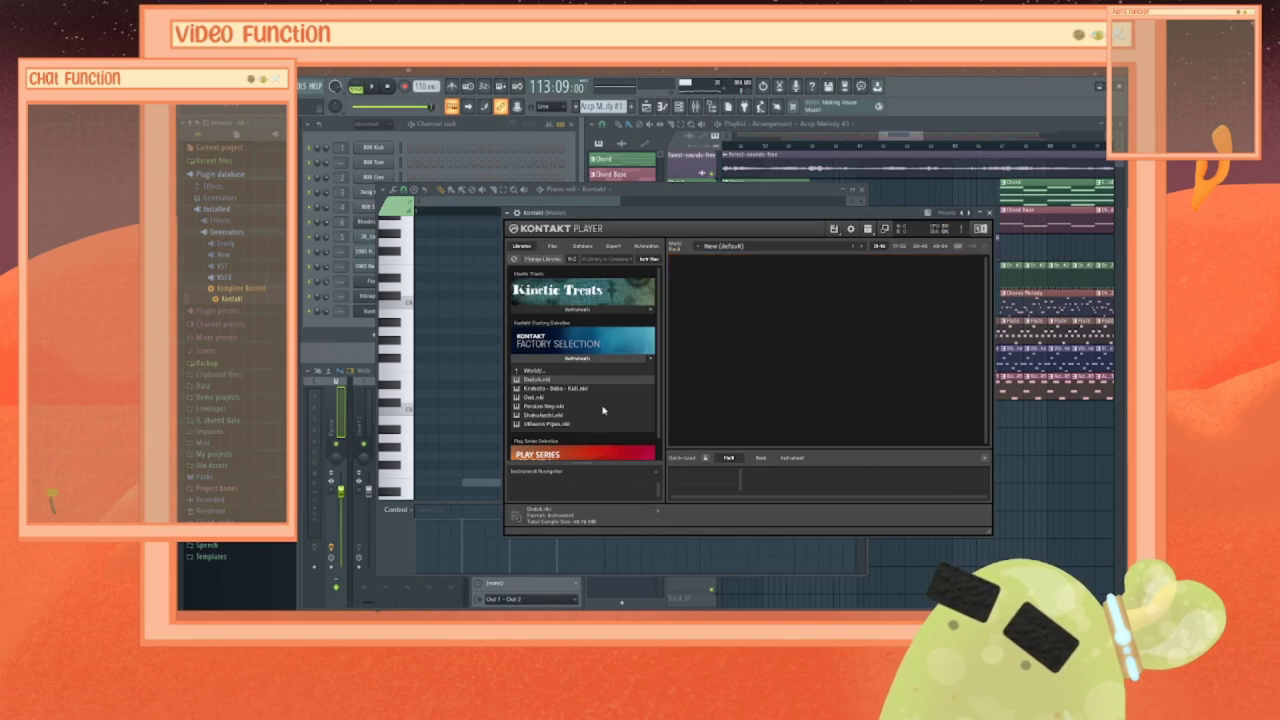
Step: Load the World instrument Shakuhachi into the empty rack and audition it on C5 and C6
{"action": "double_click", "coordinate": [536, 415]}
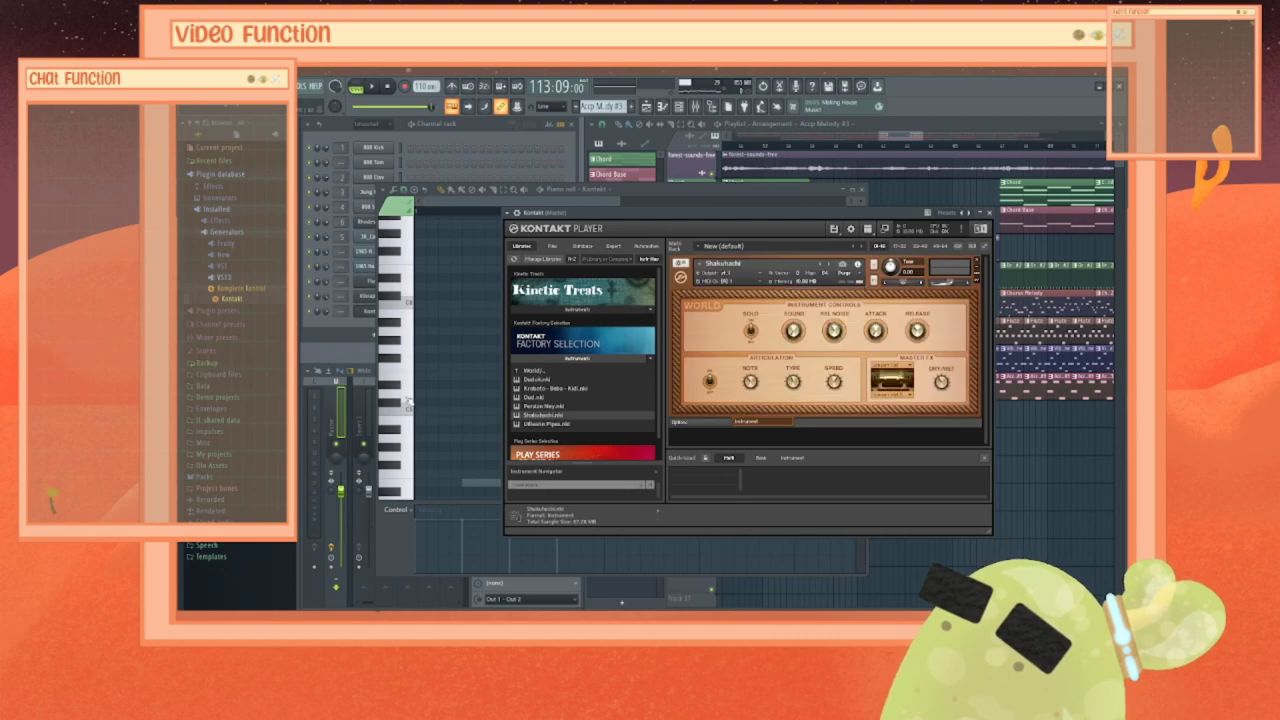
{"action": "left_click", "coordinate": [410, 403]}
{"action": "left_click", "coordinate": [411, 305]}
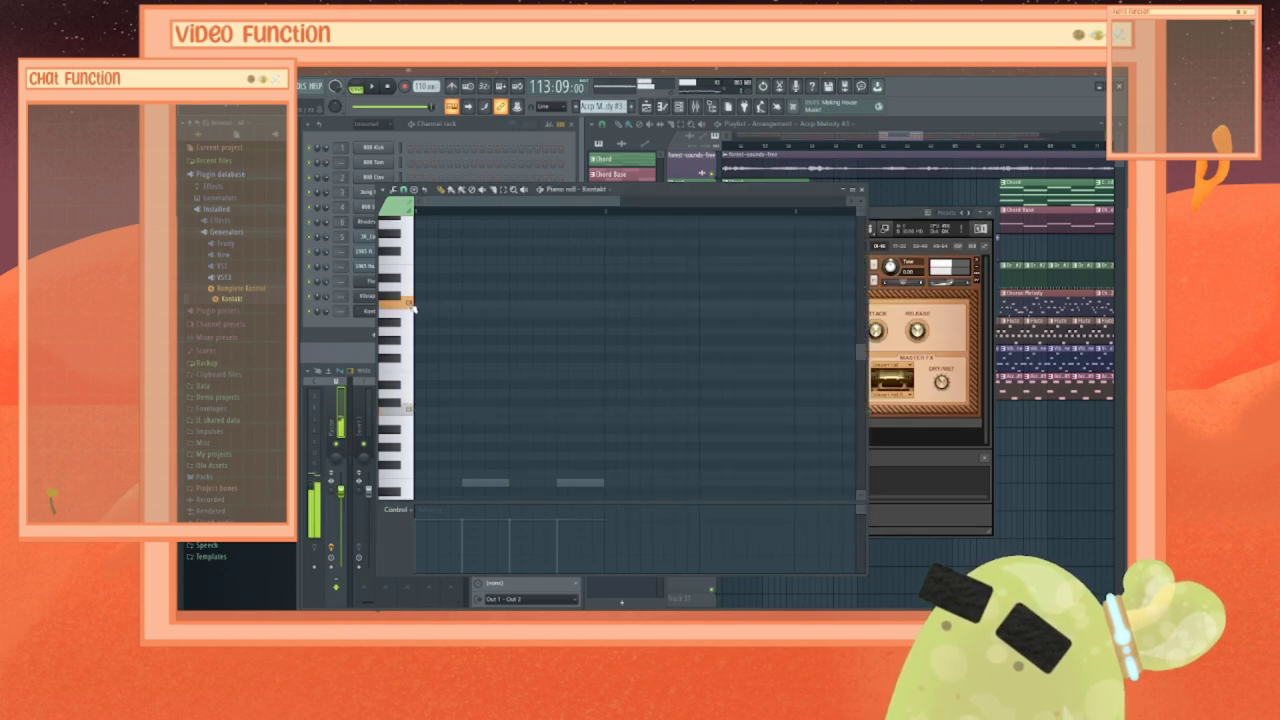
Step: Switch the Shakuhachi to Uilleann Pipes and audition keys between about E4 and C6
{"action": "left_click", "coordinate": [900, 252]}
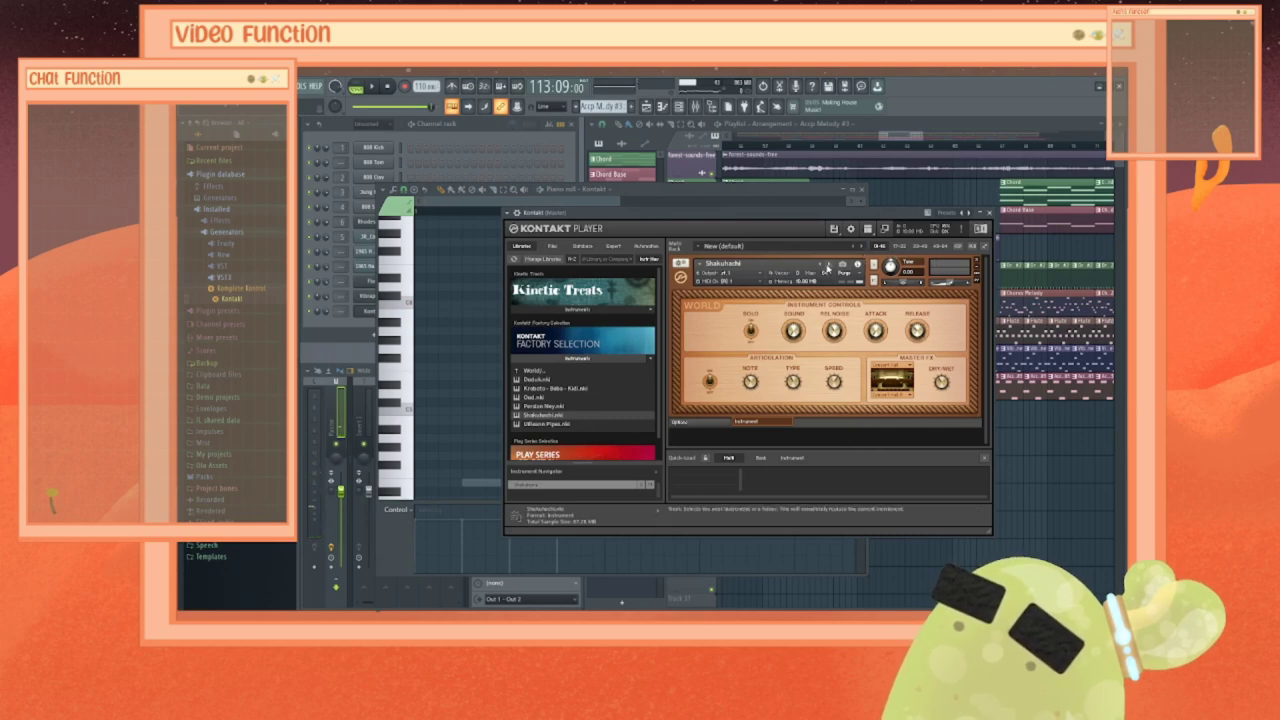
{"action": "left_click", "coordinate": [827, 267]}
{"action": "left_click", "coordinate": [400, 419]}
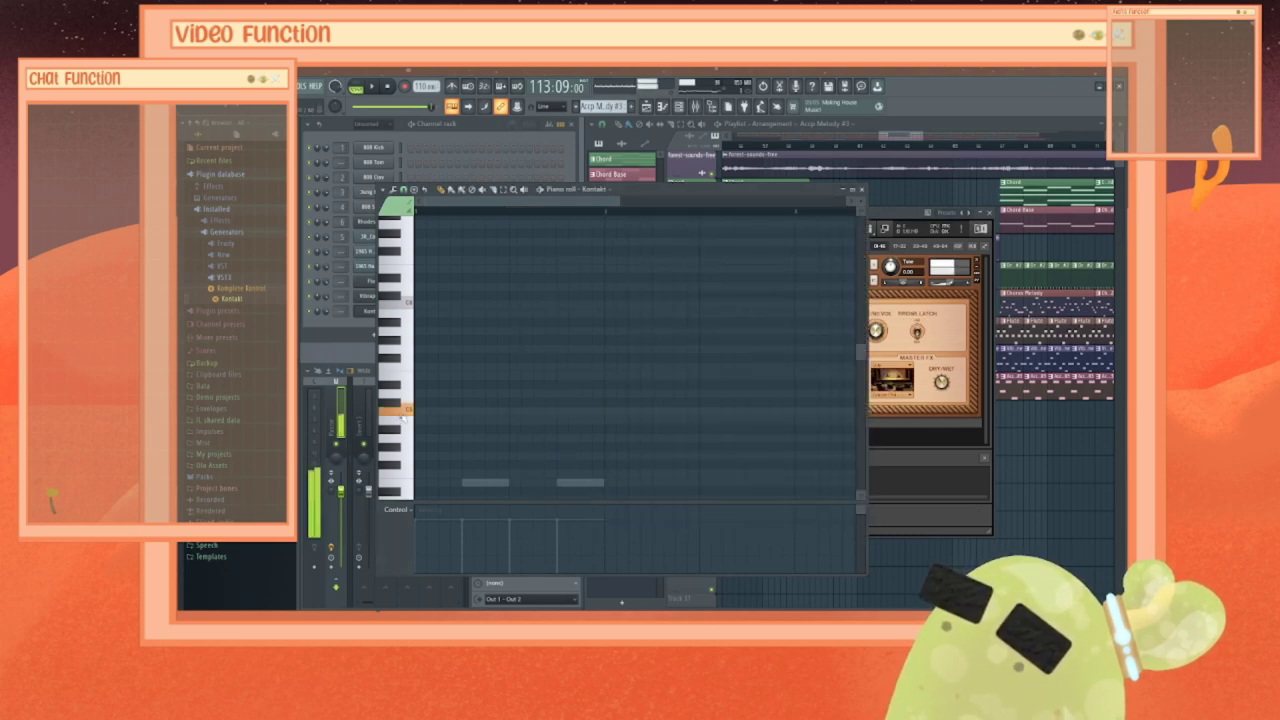
{"action": "left_click", "coordinate": [404, 304]}
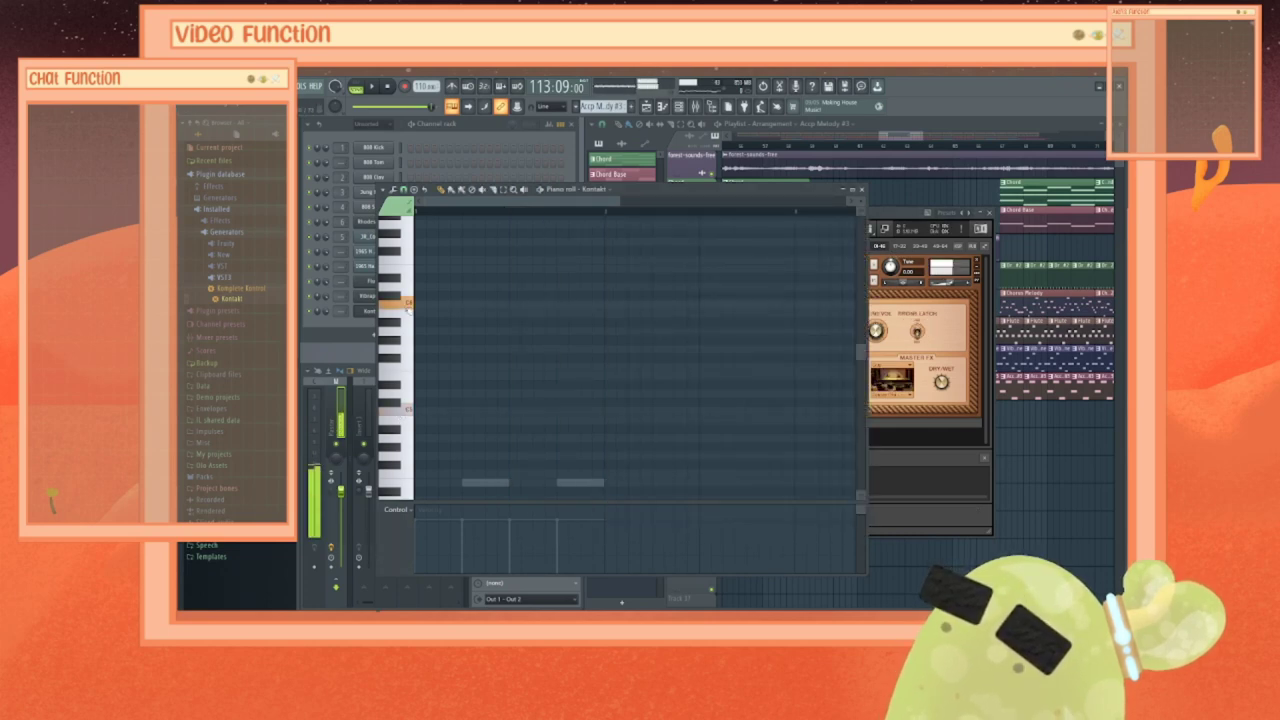
{"action": "left_click", "coordinate": [408, 456]}
{"action": "left_click", "coordinate": [408, 477]}
{"action": "left_click", "coordinate": [408, 411]}
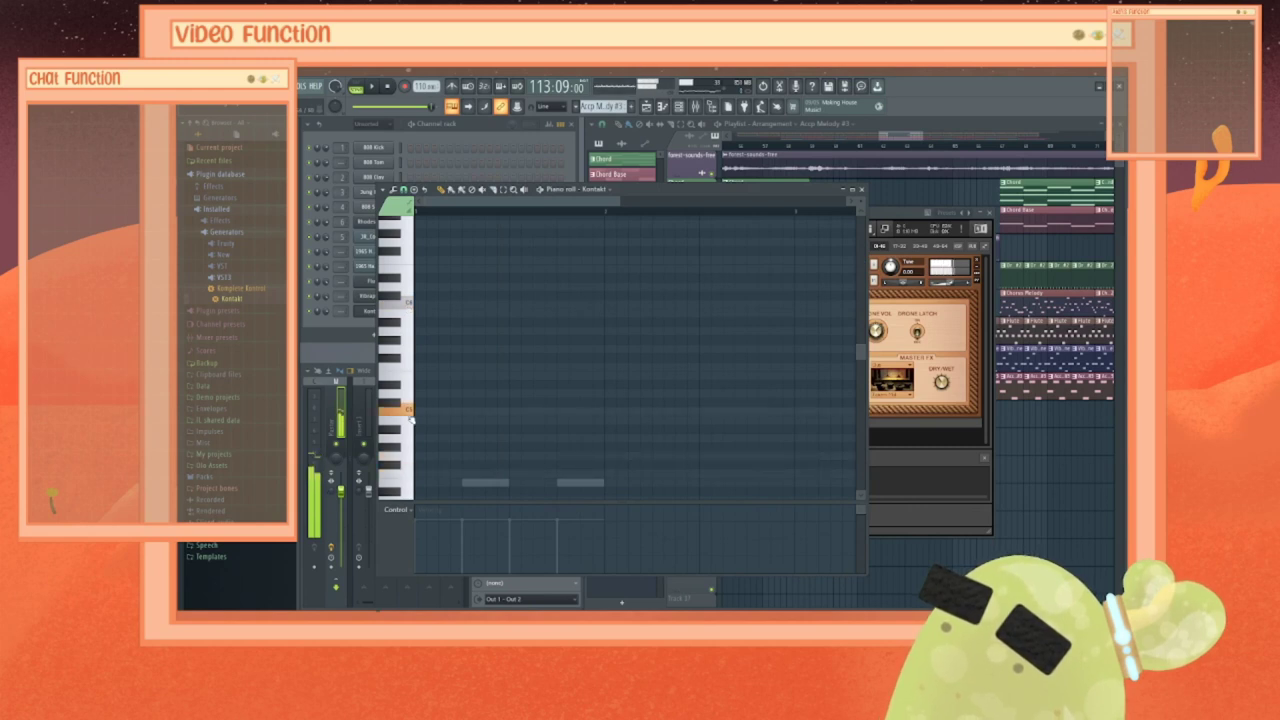
{"action": "left_click", "coordinate": [408, 394]}
{"action": "left_click", "coordinate": [408, 366]}
{"action": "left_click", "coordinate": [409, 350]}
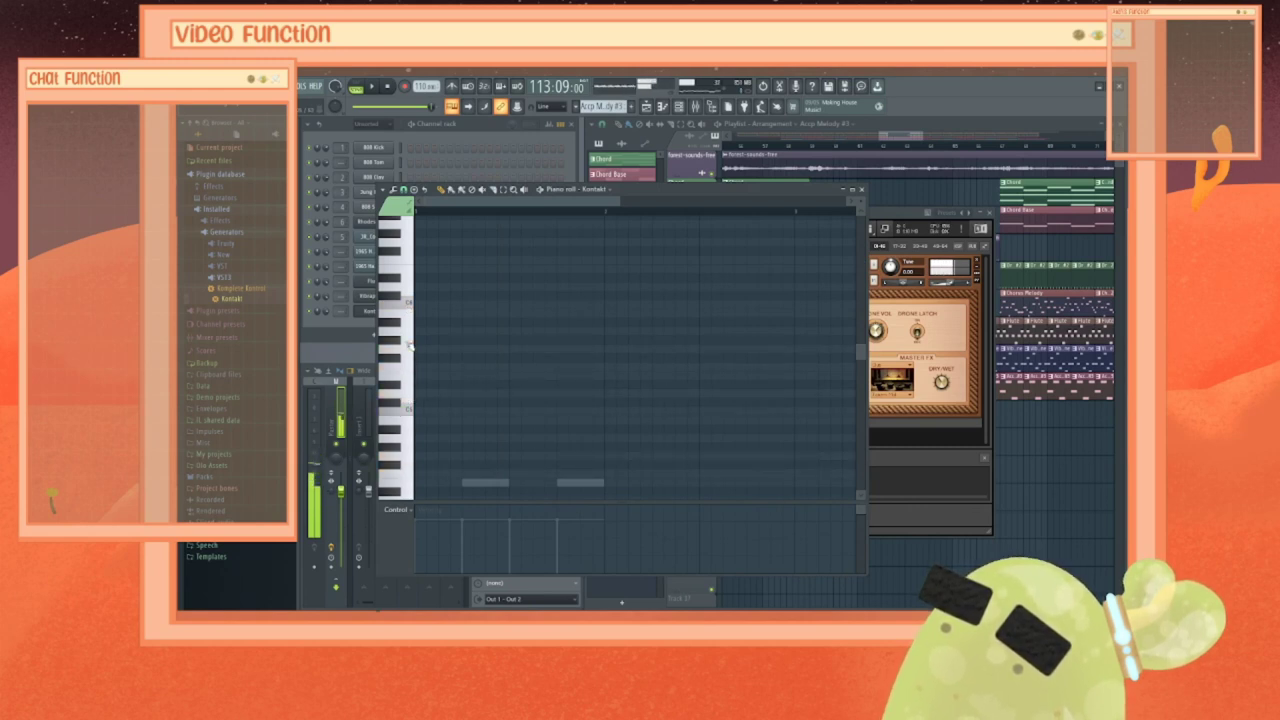
Step: Try out short melodic phrases with the Uilleann Pipes on the piano-roll keyboard between C4 and about A5
{"action": "scroll", "coordinate": [410, 350], "scroll_direction": "down", "scroll_amount": 3}
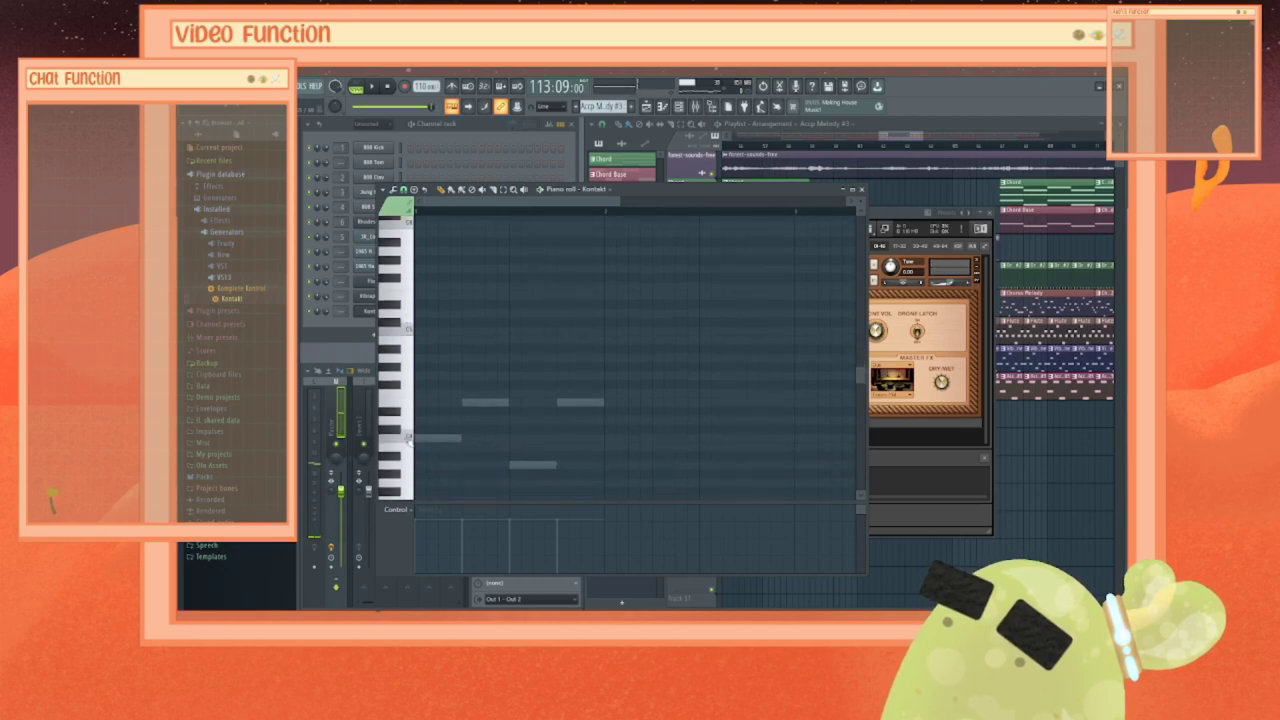
{"action": "left_click", "coordinate": [410, 440]}
{"action": "left_click", "coordinate": [410, 425]}
{"action": "left_click", "coordinate": [410, 392]}
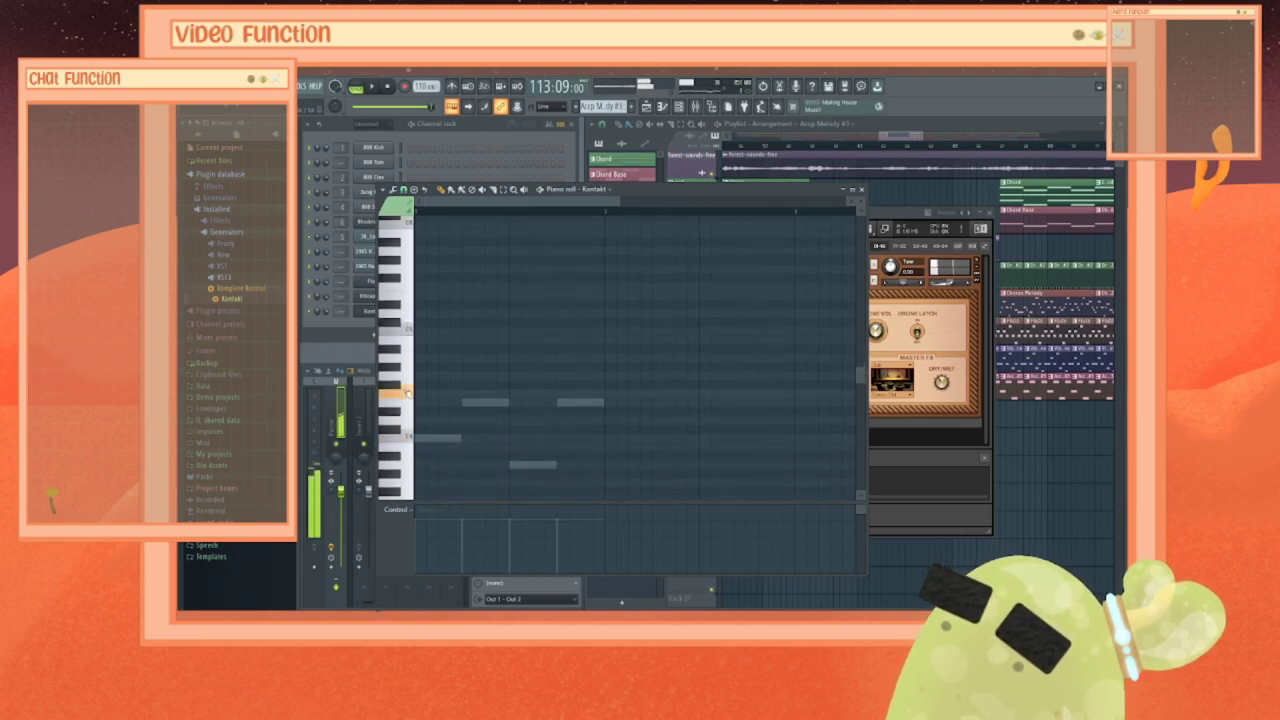
{"action": "left_click", "coordinate": [407, 334]}
{"action": "left_click", "coordinate": [411, 360]}
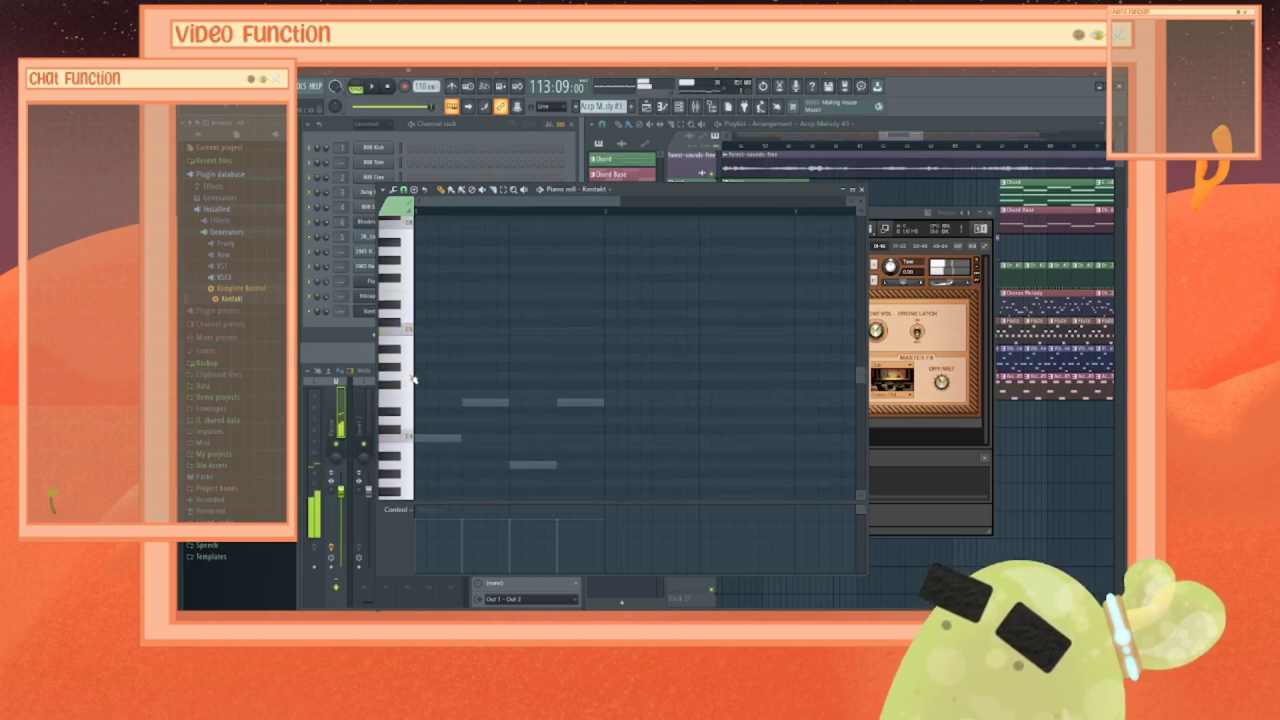
{"action": "left_click", "coordinate": [412, 377]}
{"action": "left_click", "coordinate": [411, 404]}
{"action": "left_click", "coordinate": [411, 422]}
{"action": "left_click", "coordinate": [411, 377]}
{"action": "left_click", "coordinate": [410, 347]}
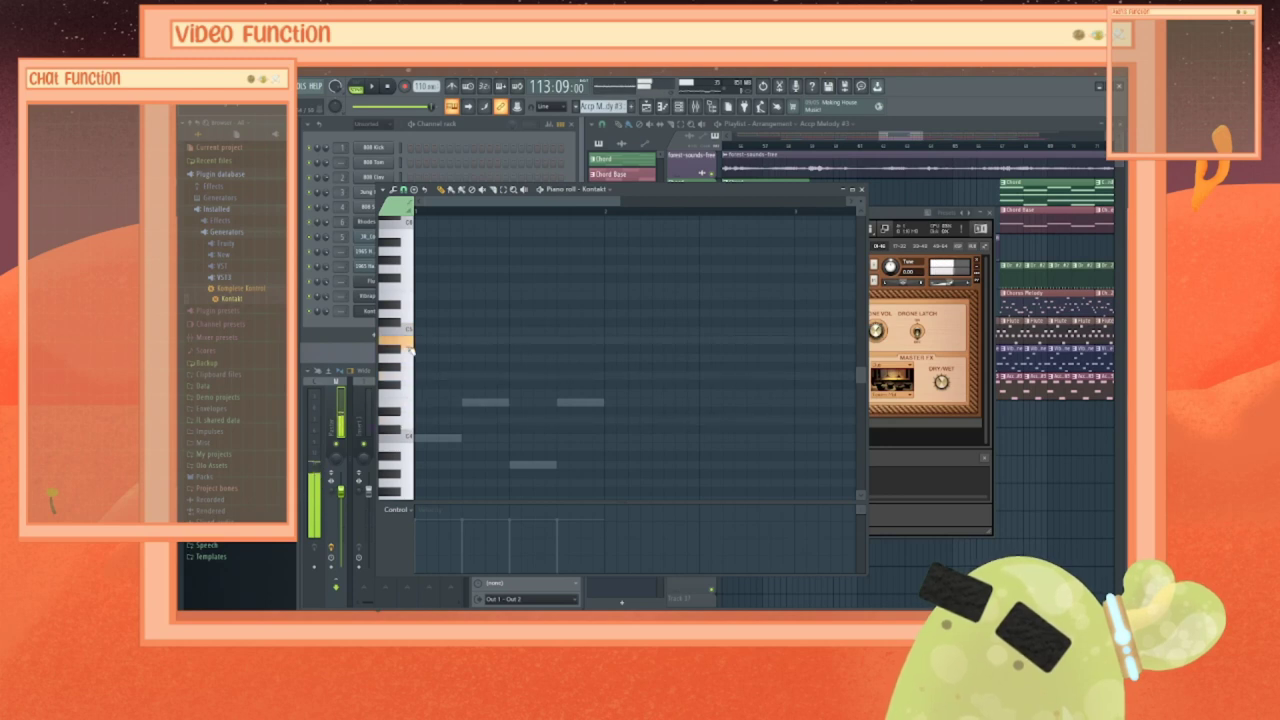
{"action": "left_click", "coordinate": [410, 331]}
{"action": "left_click", "coordinate": [410, 299]}
{"action": "left_click", "coordinate": [409, 269]}
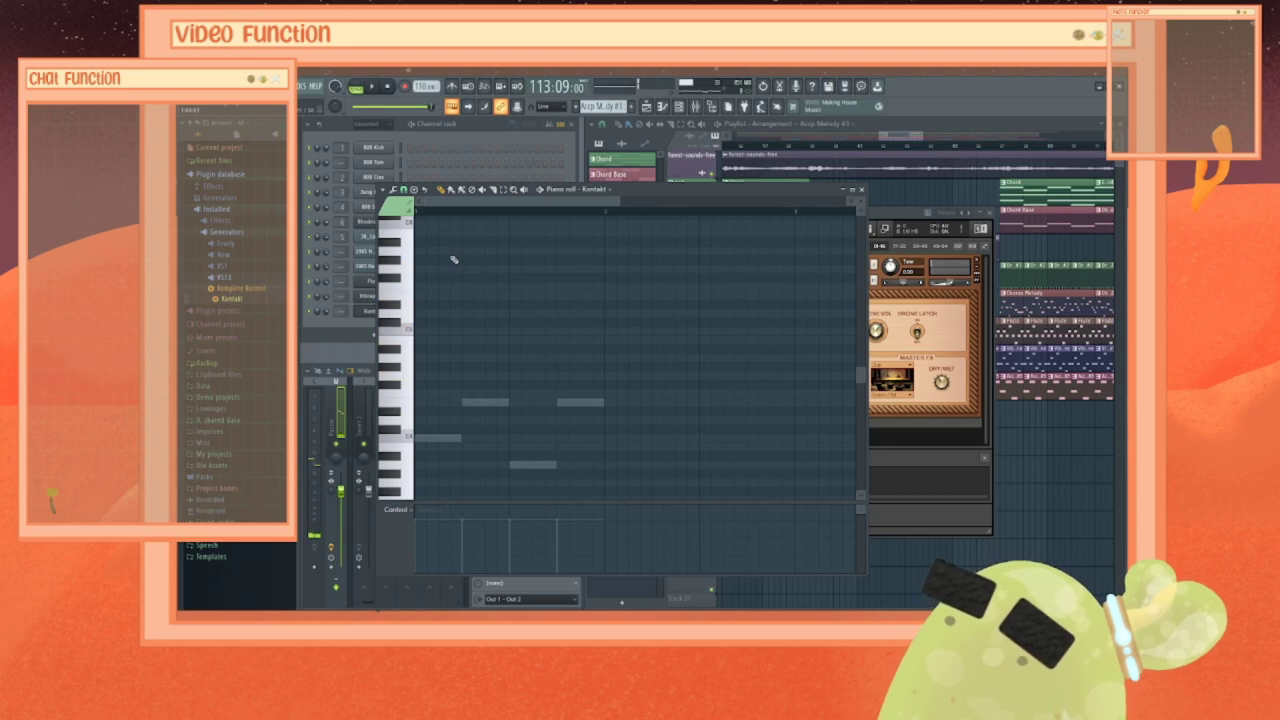
{"action": "left_click", "coordinate": [409, 331]}
{"action": "left_click", "coordinate": [410, 303]}
{"action": "left_click", "coordinate": [410, 290]}
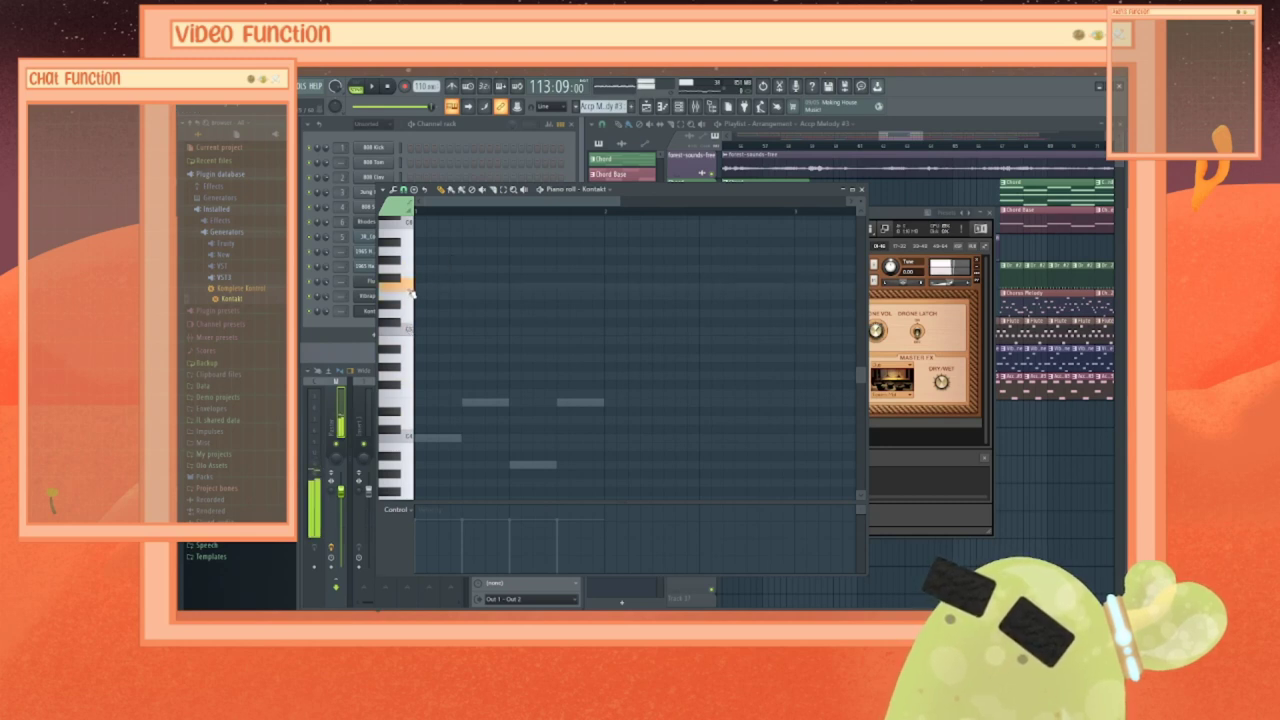
{"action": "left_click", "coordinate": [409, 331]}
{"action": "left_click", "coordinate": [411, 297]}
{"action": "left_click", "coordinate": [410, 272]}
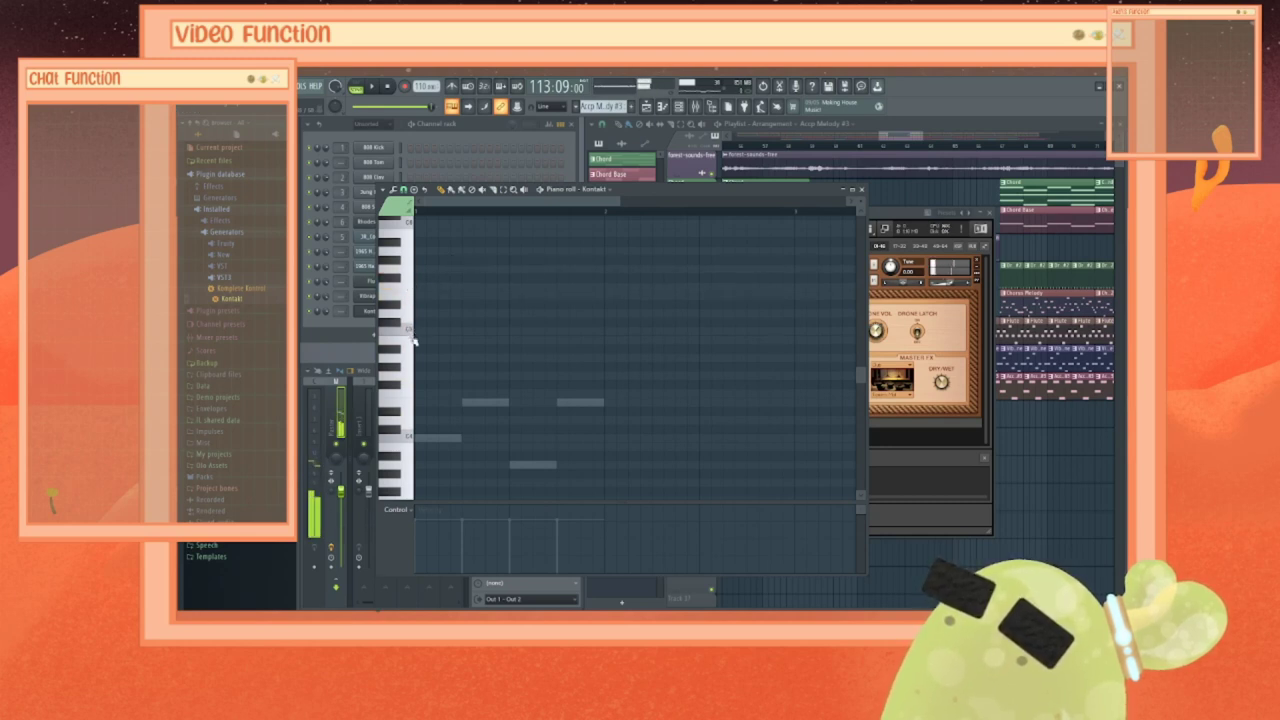
{"action": "left_click", "coordinate": [410, 292]}
{"action": "left_click", "coordinate": [411, 286]}
{"action": "left_click", "coordinate": [410, 255]}
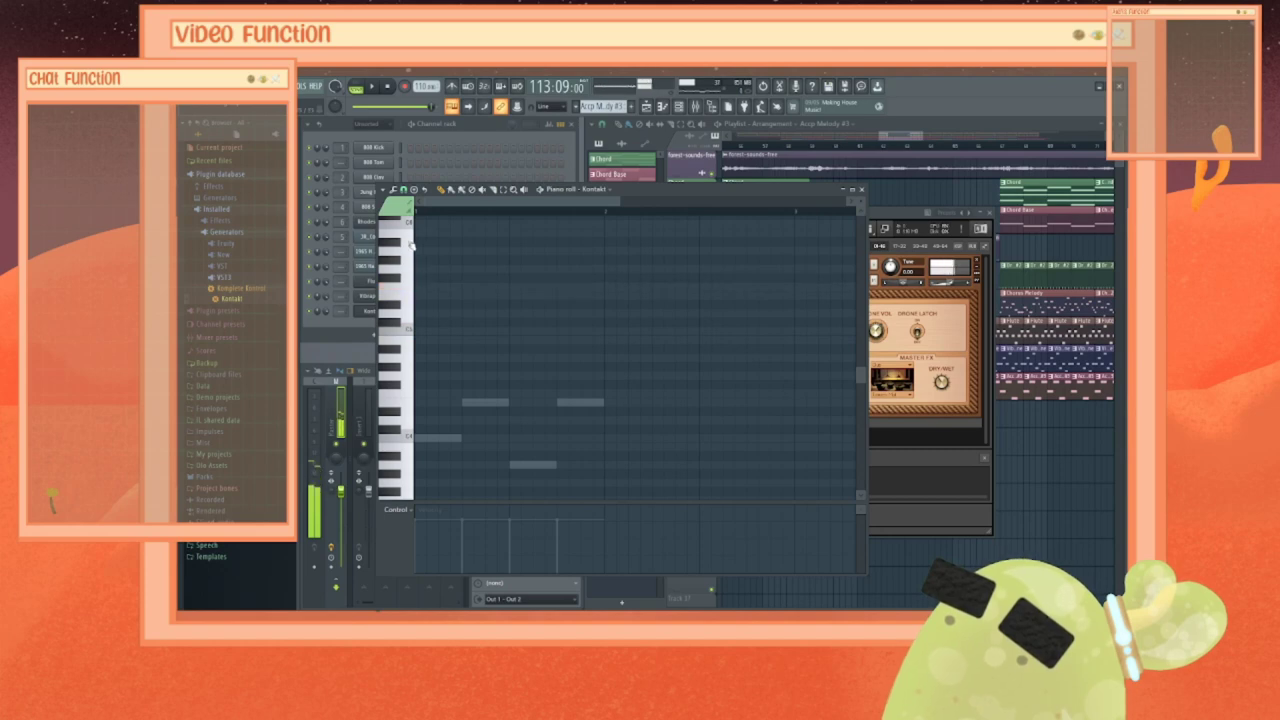
{"action": "left_click", "coordinate": [410, 285]}
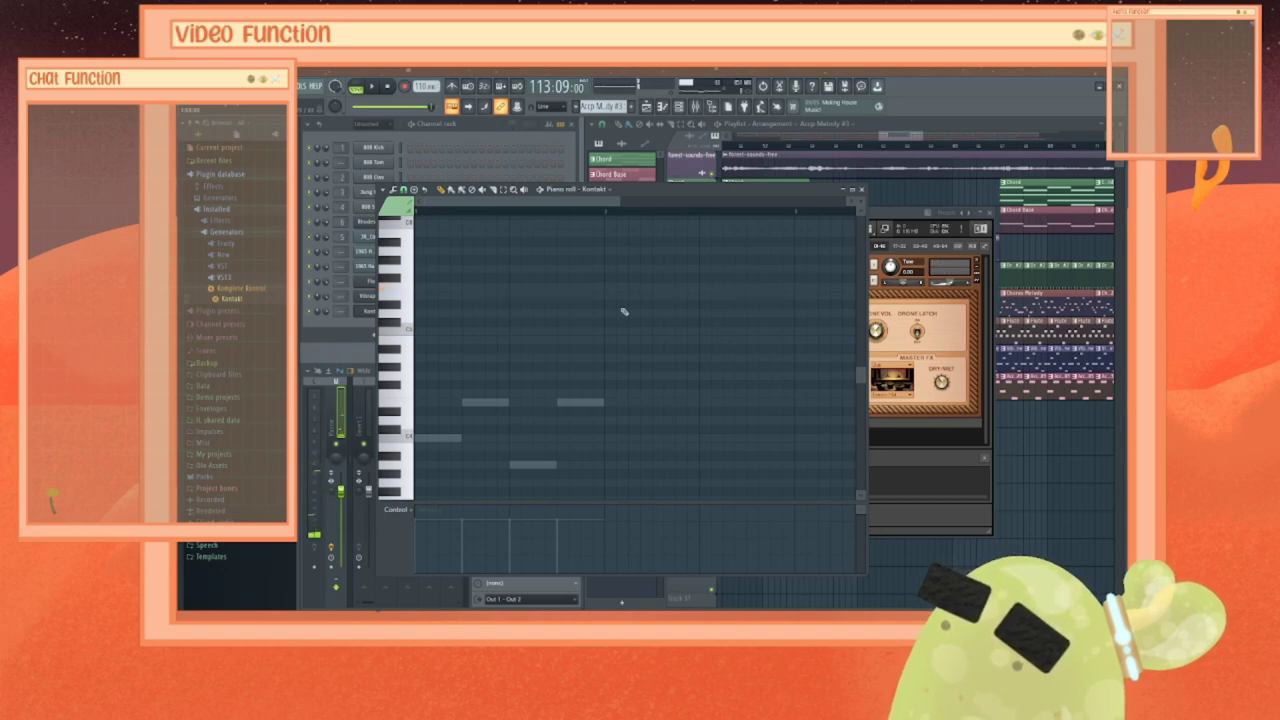
Step: List the instruments of the Play Series Selection library instead of Kontakt Factory Selection, and remove Uilleann Pipes from the rack
{"action": "left_click", "coordinate": [893, 213]}
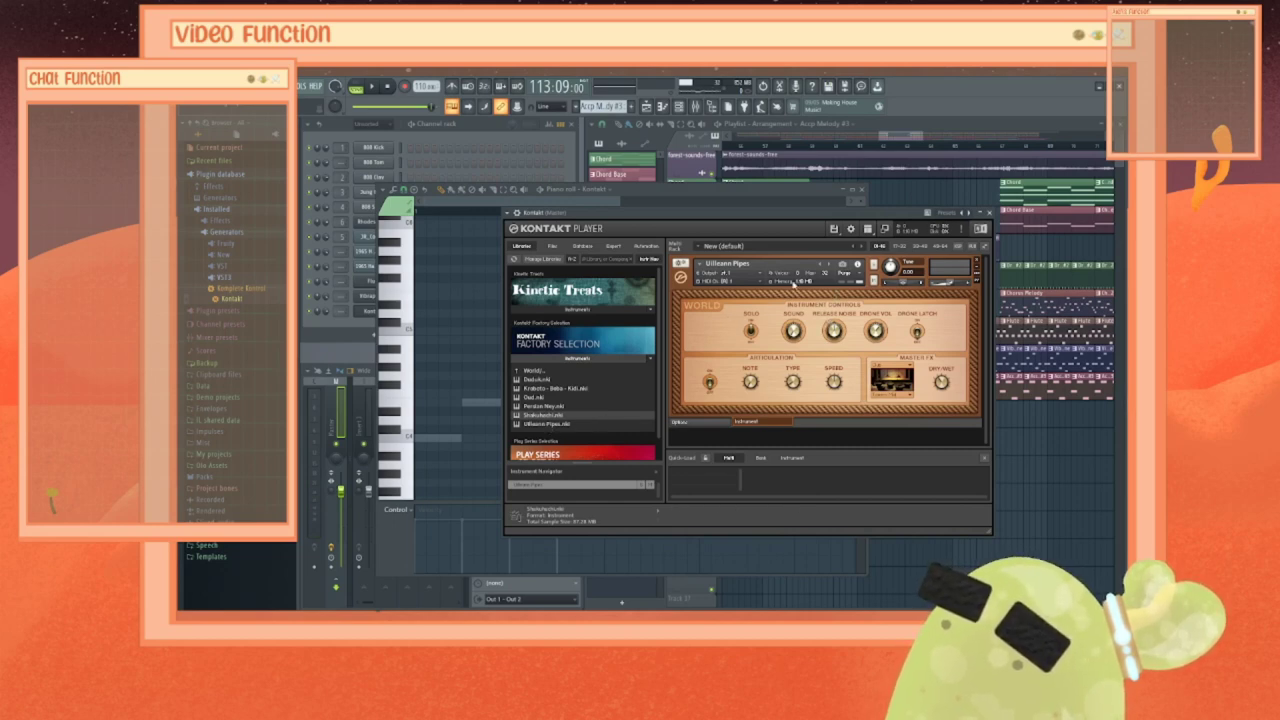
{"action": "left_click", "coordinate": [605, 358]}
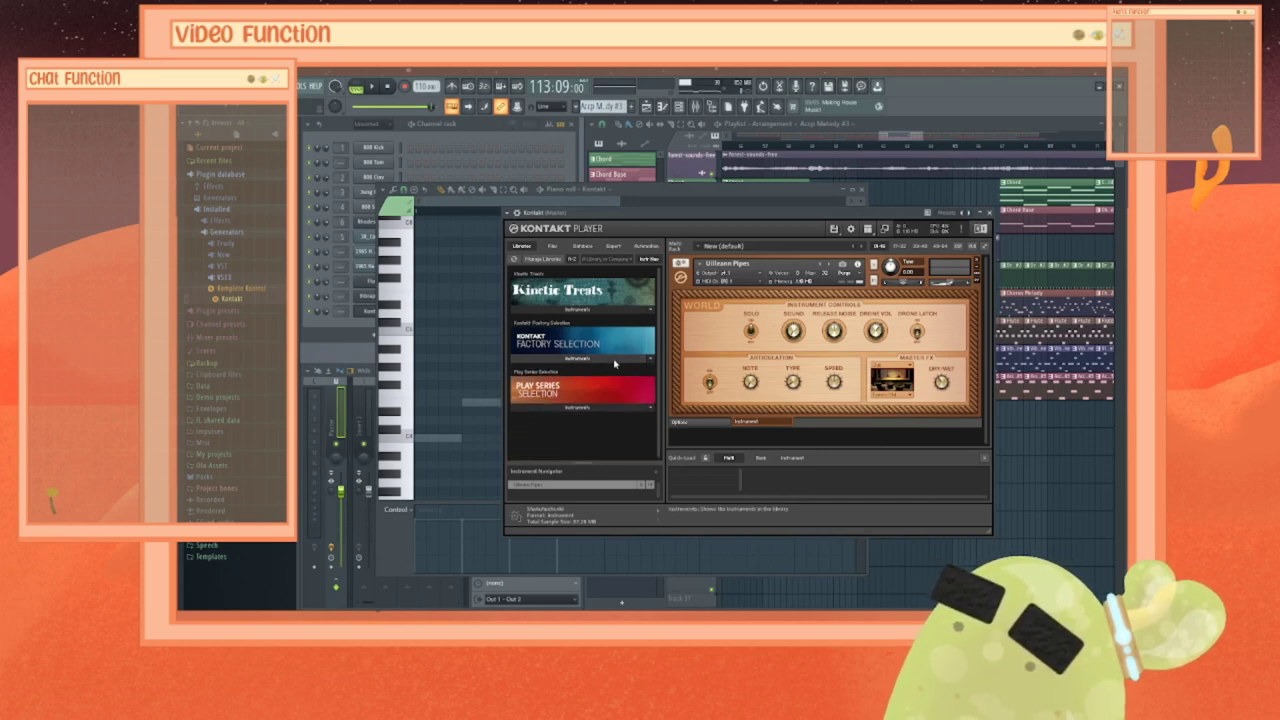
{"action": "left_click", "coordinate": [586, 408]}
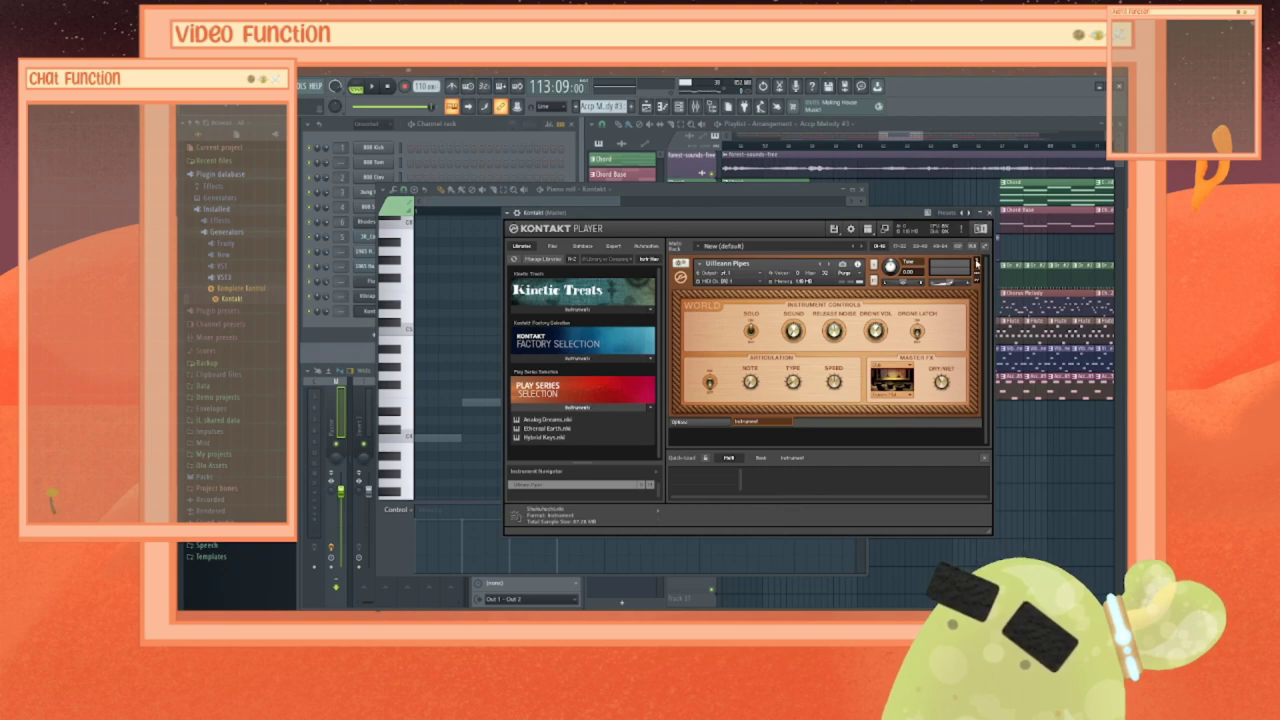
{"action": "left_click", "coordinate": [976, 262]}
Step: Look through the Play Series Selection instruments Analog Dreams, Ethereal Earth and Hybrid Keys, ending on Hybrid Keys
{"action": "left_click", "coordinate": [532, 421]}
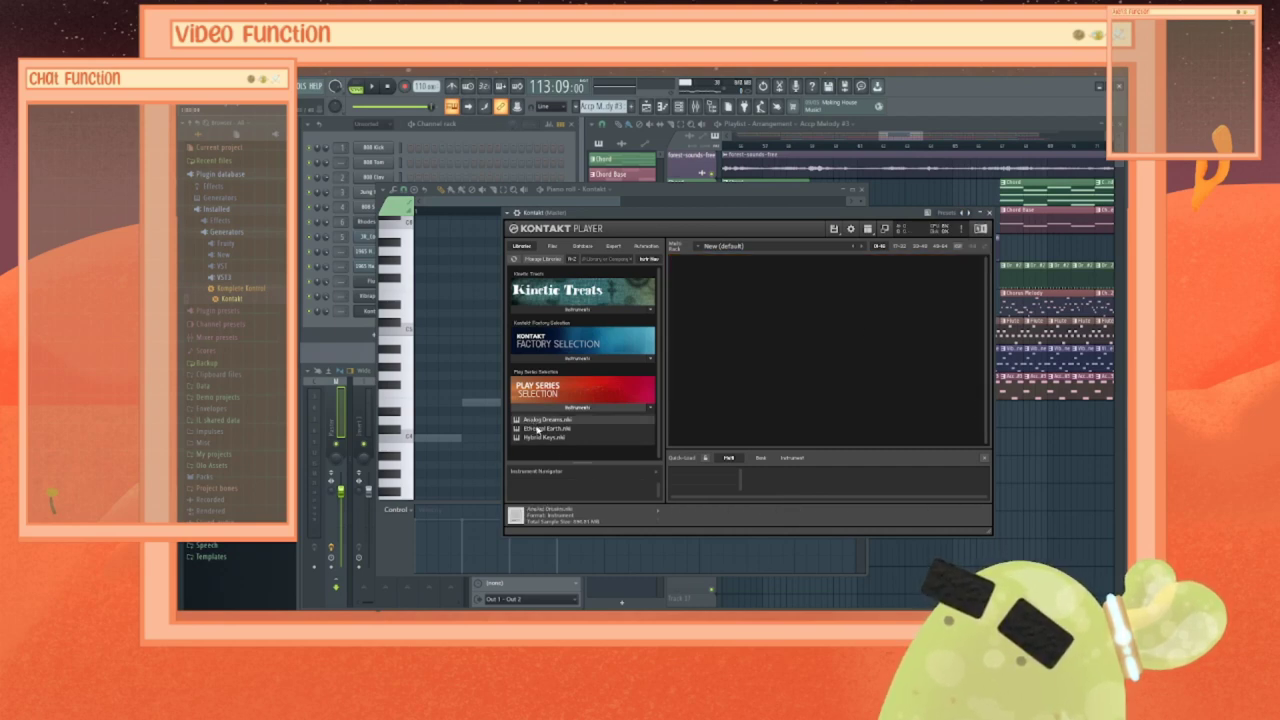
{"action": "left_click", "coordinate": [537, 429]}
{"action": "left_click", "coordinate": [541, 438]}
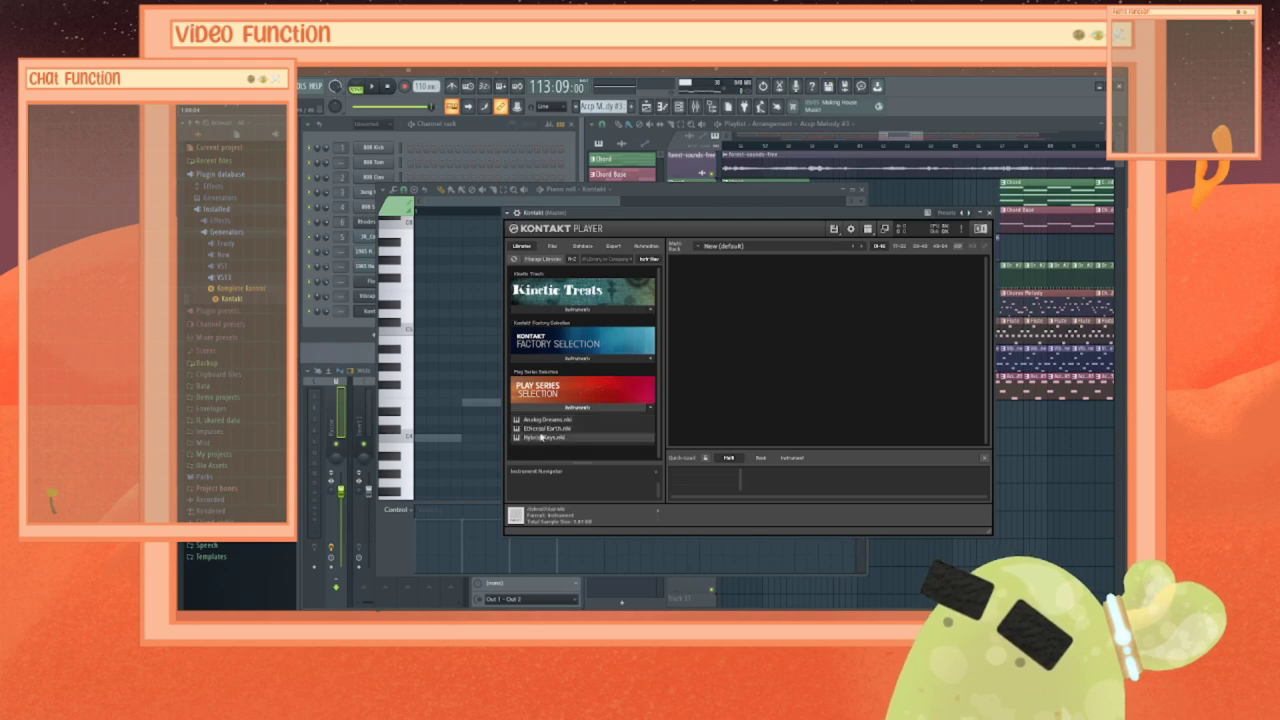
Step: Load Analog Dreams from the Play Series Selection library, look through its preset categories, and choose the first Plucks preset
{"action": "left_click", "coordinate": [543, 421]}
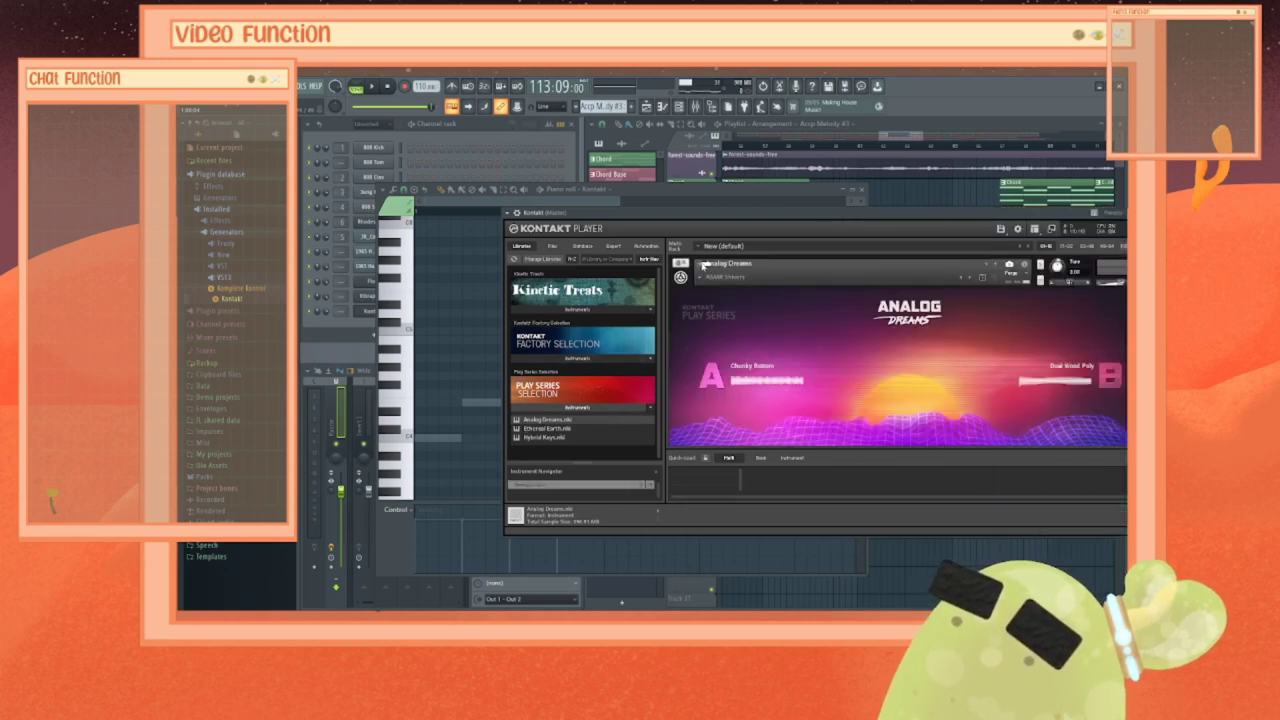
{"action": "left_click", "coordinate": [698, 279]}
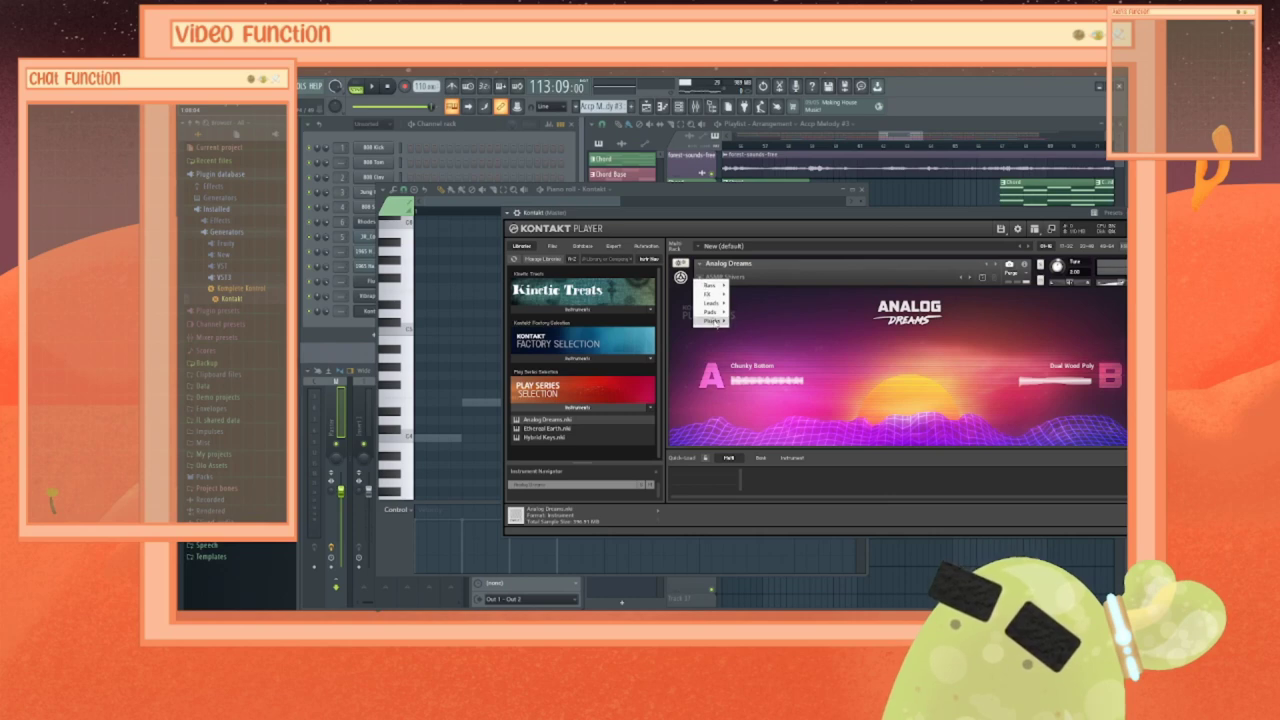
{"action": "mouse_move", "coordinate": [712, 321]}
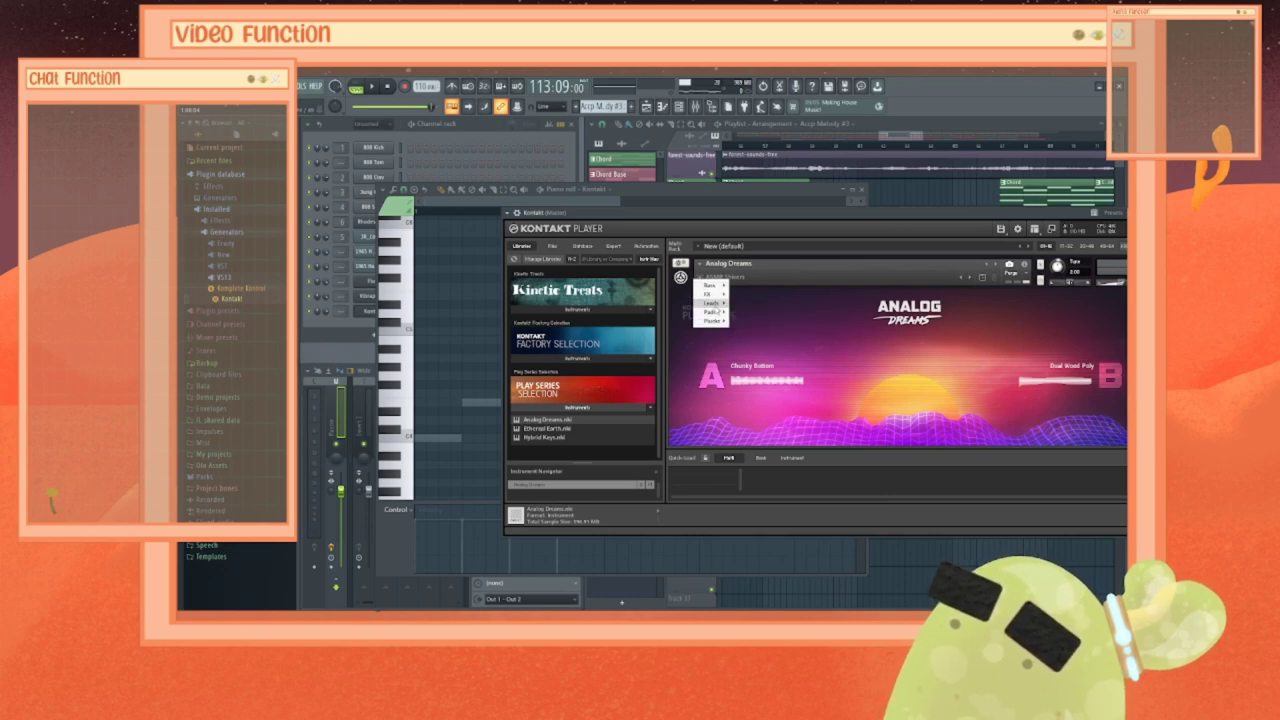
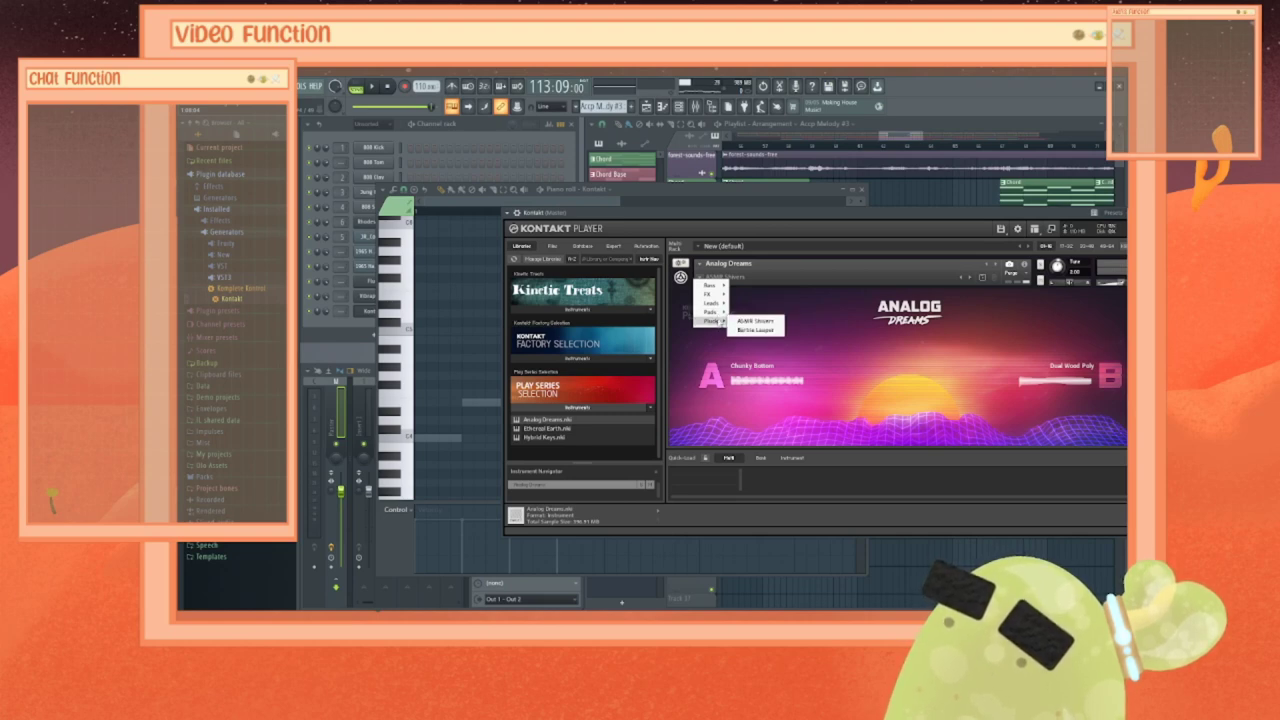
{"action": "left_click", "coordinate": [755, 321]}
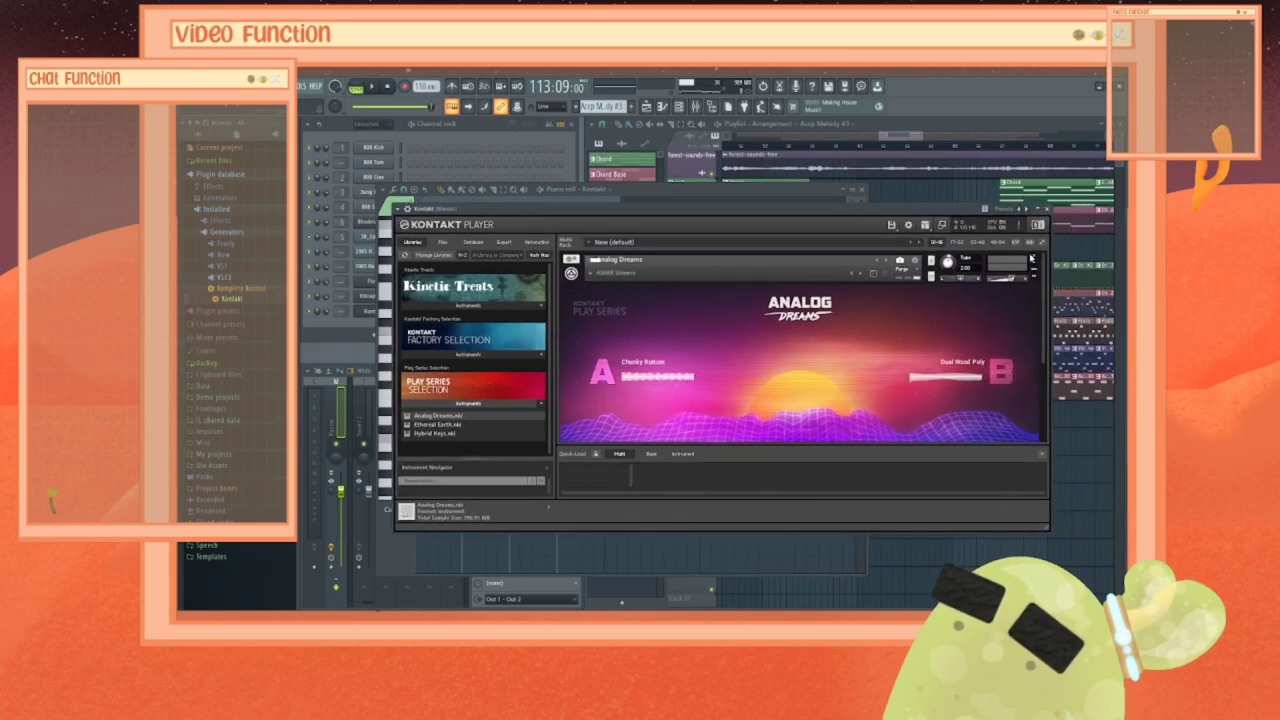
Step: Remove Analog Dreams from the rack and load Ethereal Earth from the Play Series Selection library instead
{"action": "left_click", "coordinate": [1034, 258]}
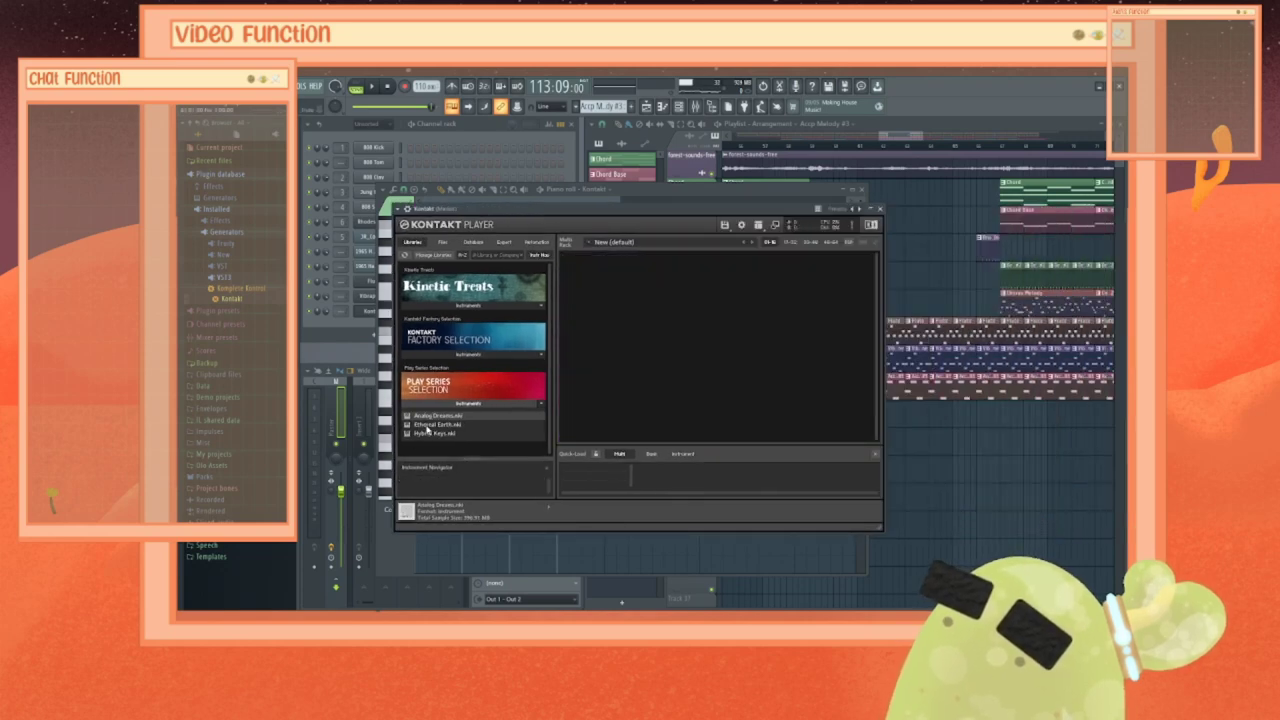
{"action": "left_click", "coordinate": [427, 426]}
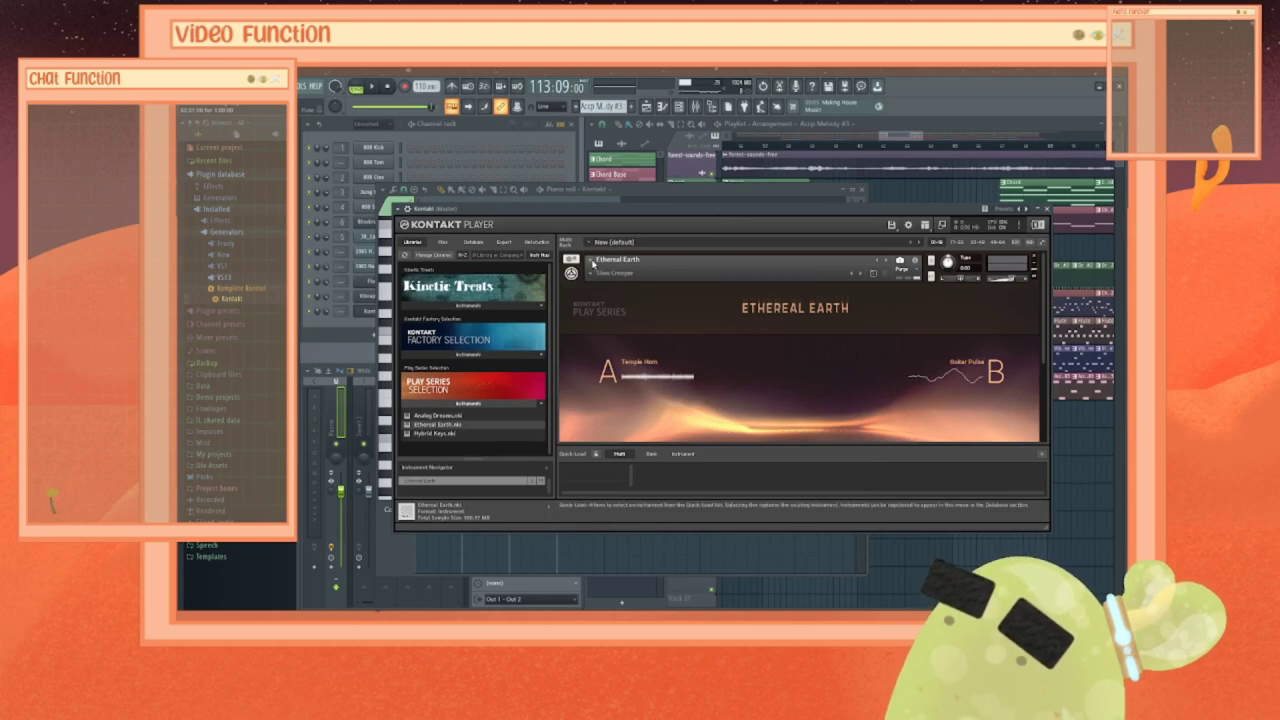
Step: Load the Hollow Trees preset from the Leads category of the Ethereal Earth instrument
{"action": "left_click", "coordinate": [589, 276]}
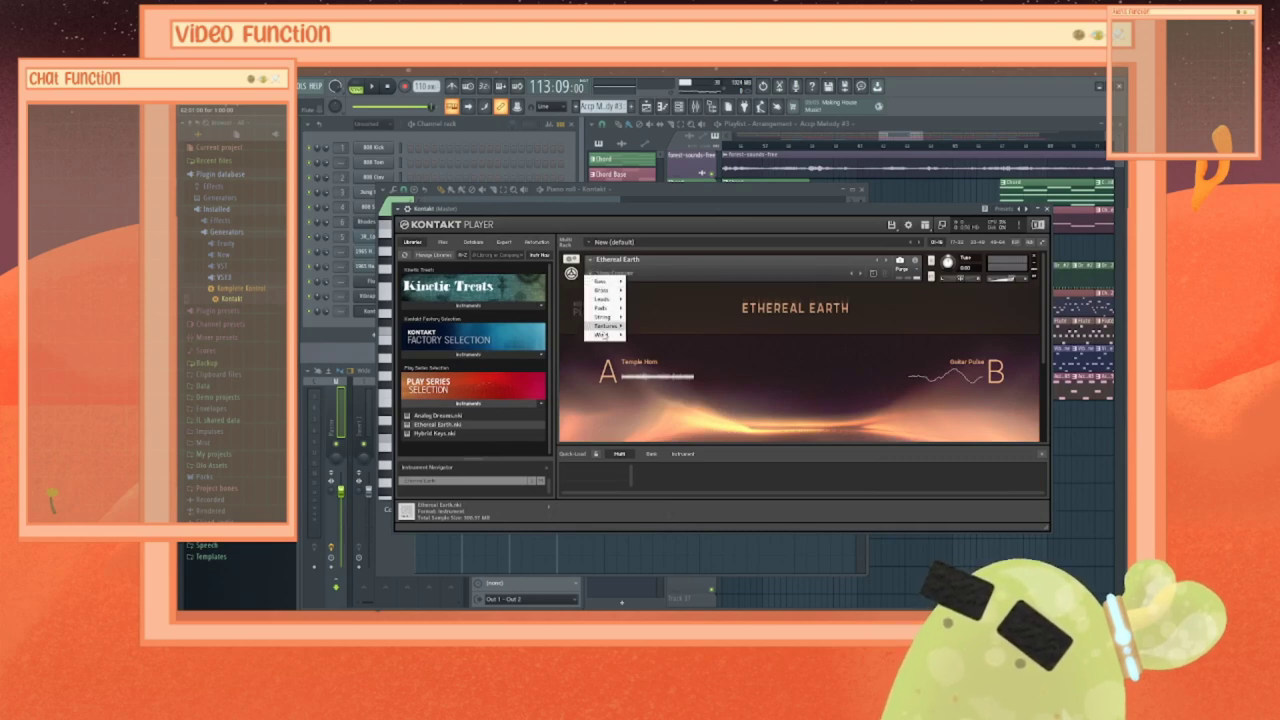
{"action": "mouse_move", "coordinate": [602, 336]}
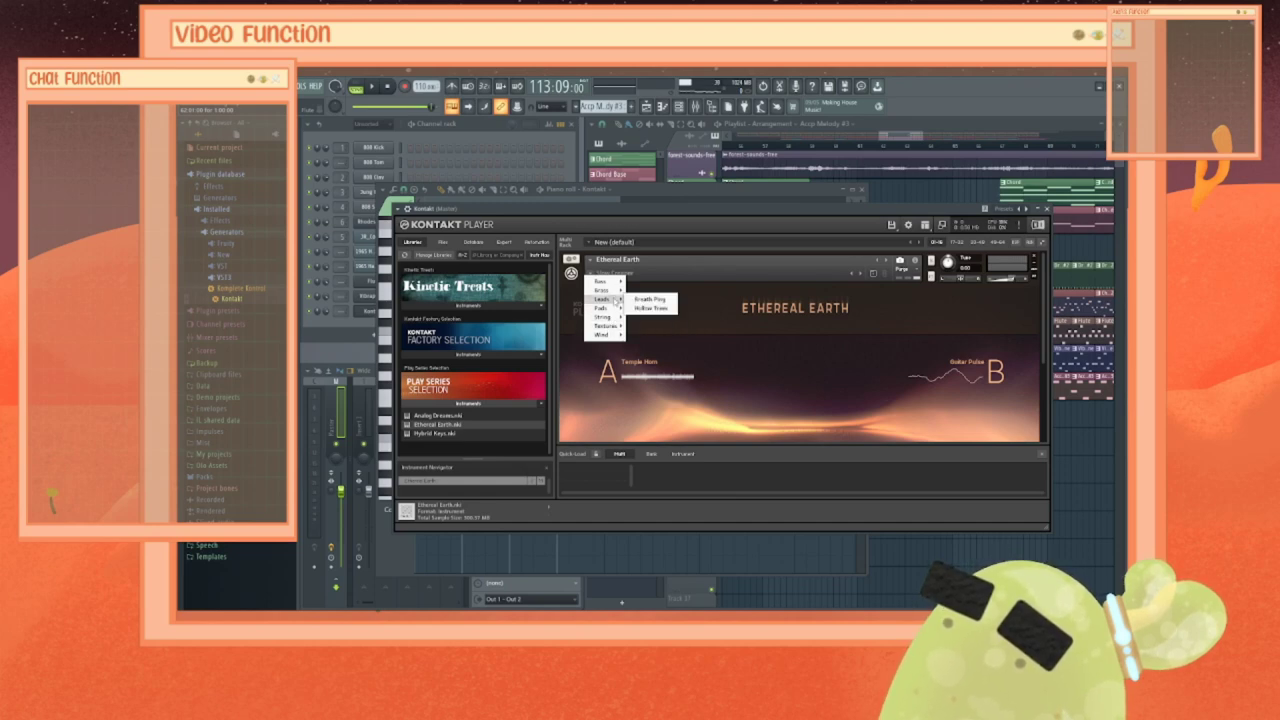
{"action": "left_click", "coordinate": [652, 308]}
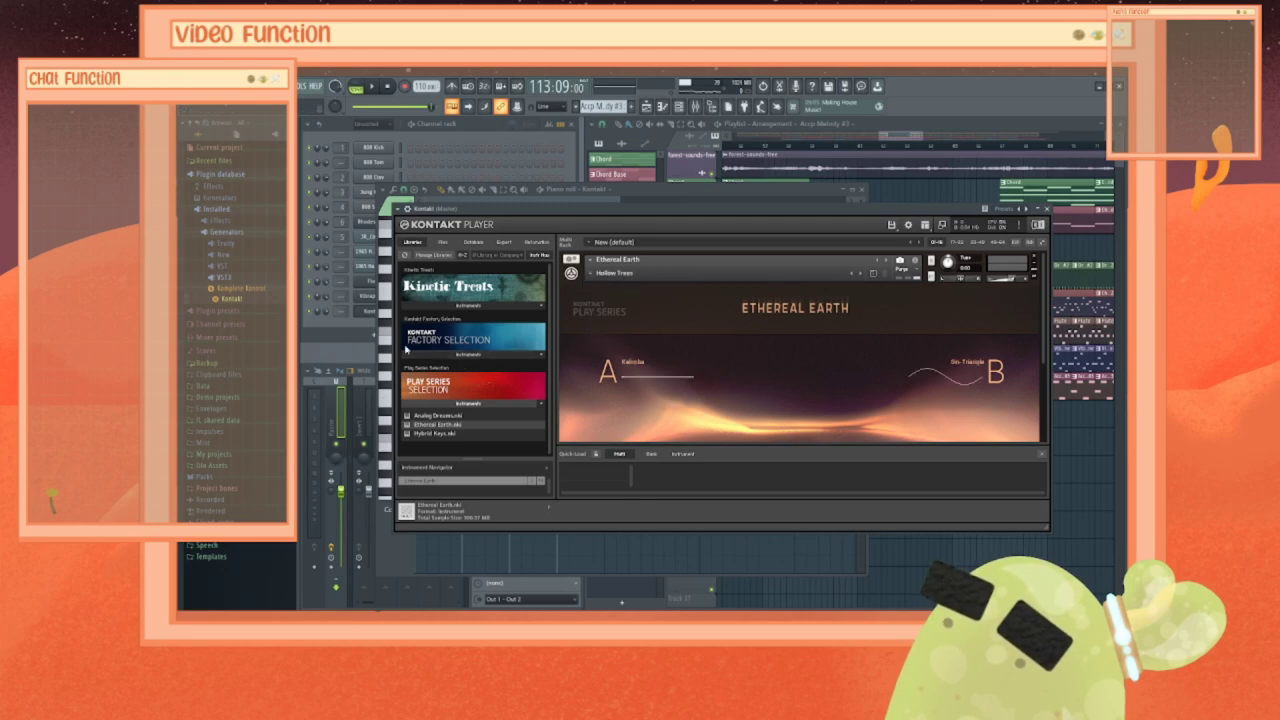
Step: Audition the Ethereal Earth sound across several octaves in the piano roll, closing the Kontakt window along the way
{"action": "left_click", "coordinate": [390, 374]}
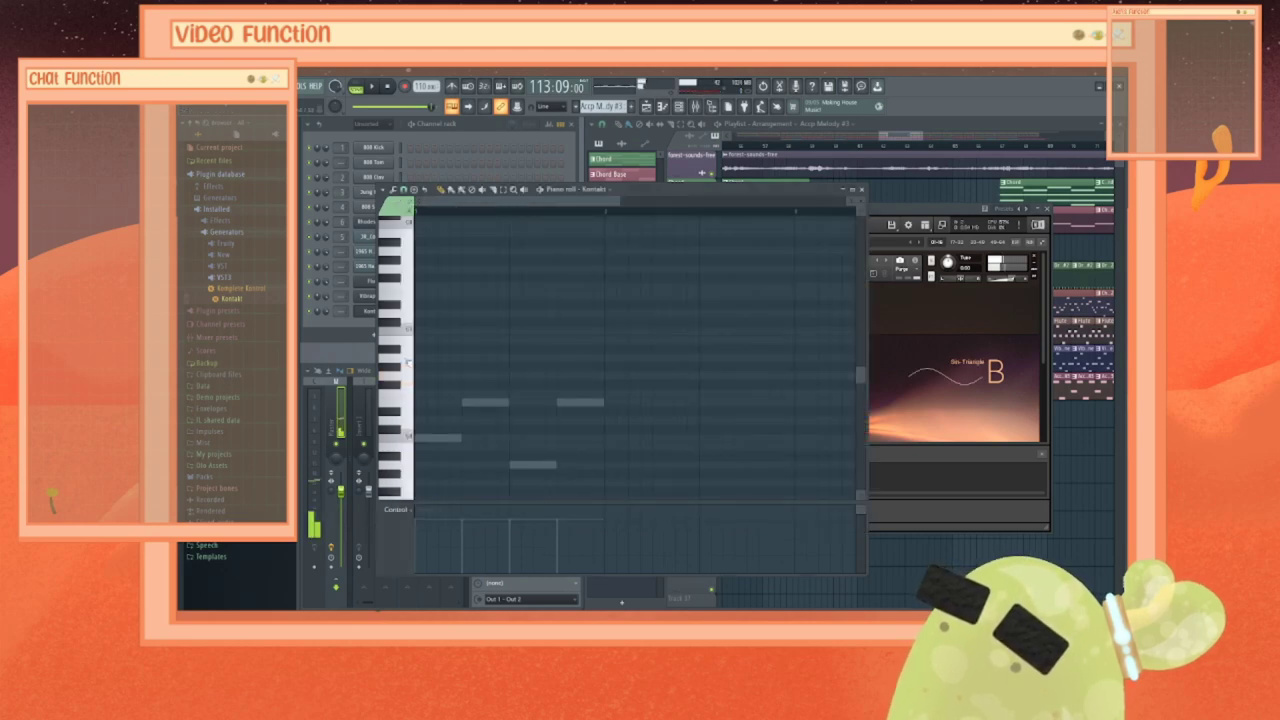
{"action": "left_click", "coordinate": [413, 315]}
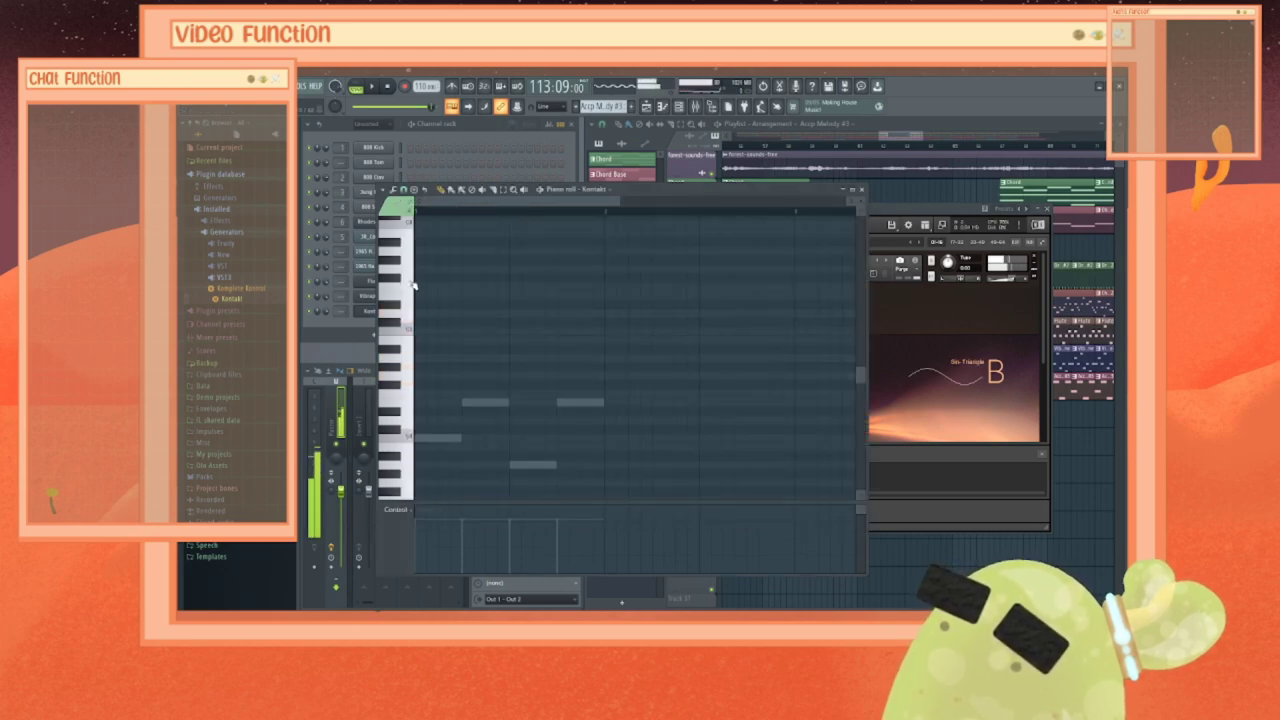
{"action": "left_click", "coordinate": [413, 285]}
{"action": "left_click", "coordinate": [412, 253]}
{"action": "left_click", "coordinate": [411, 303]}
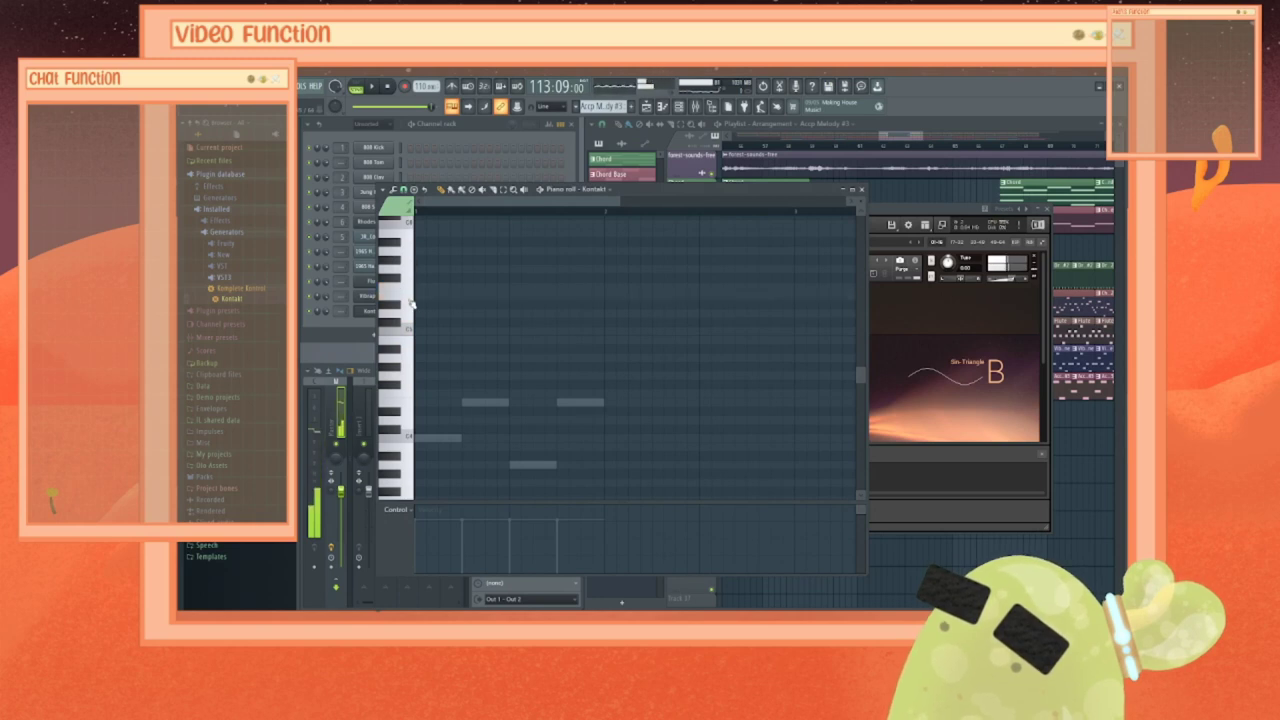
{"action": "left_click", "coordinate": [411, 297]}
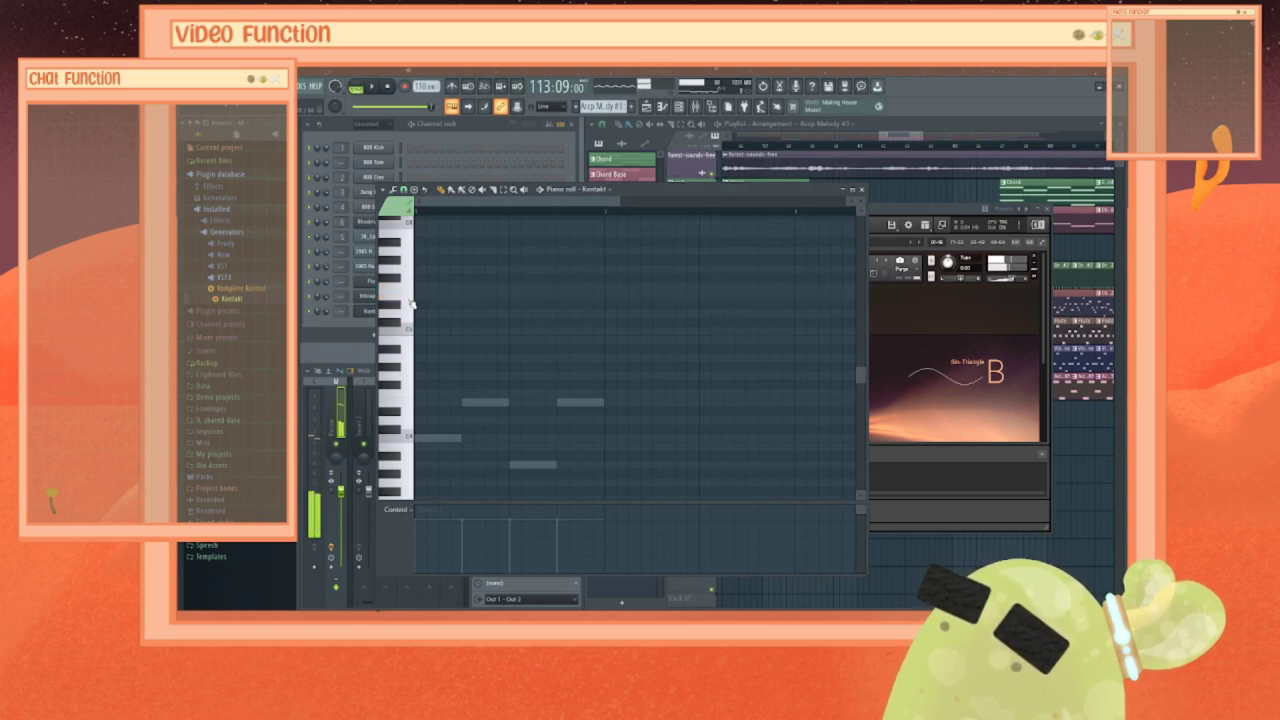
{"action": "left_click", "coordinate": [412, 290]}
{"action": "left_click", "coordinate": [412, 272]}
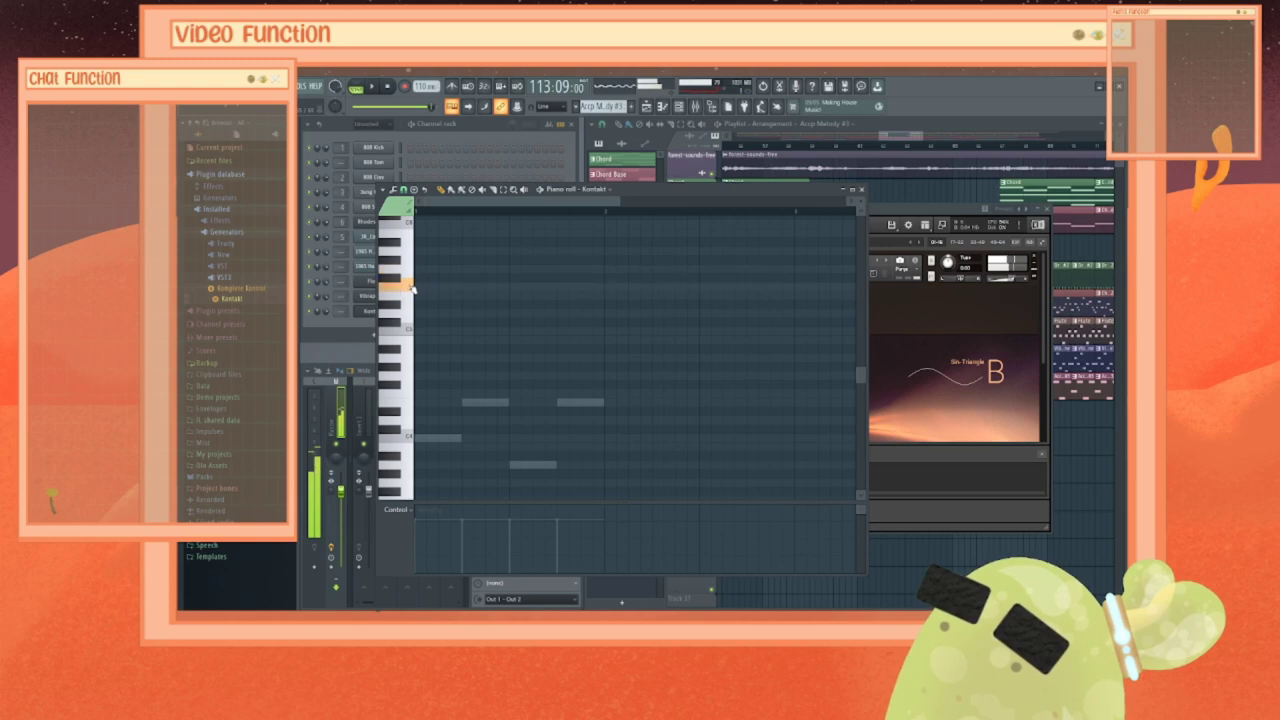
{"action": "left_click", "coordinate": [412, 297]}
{"action": "left_click", "coordinate": [411, 282]}
{"action": "left_click", "coordinate": [411, 268]}
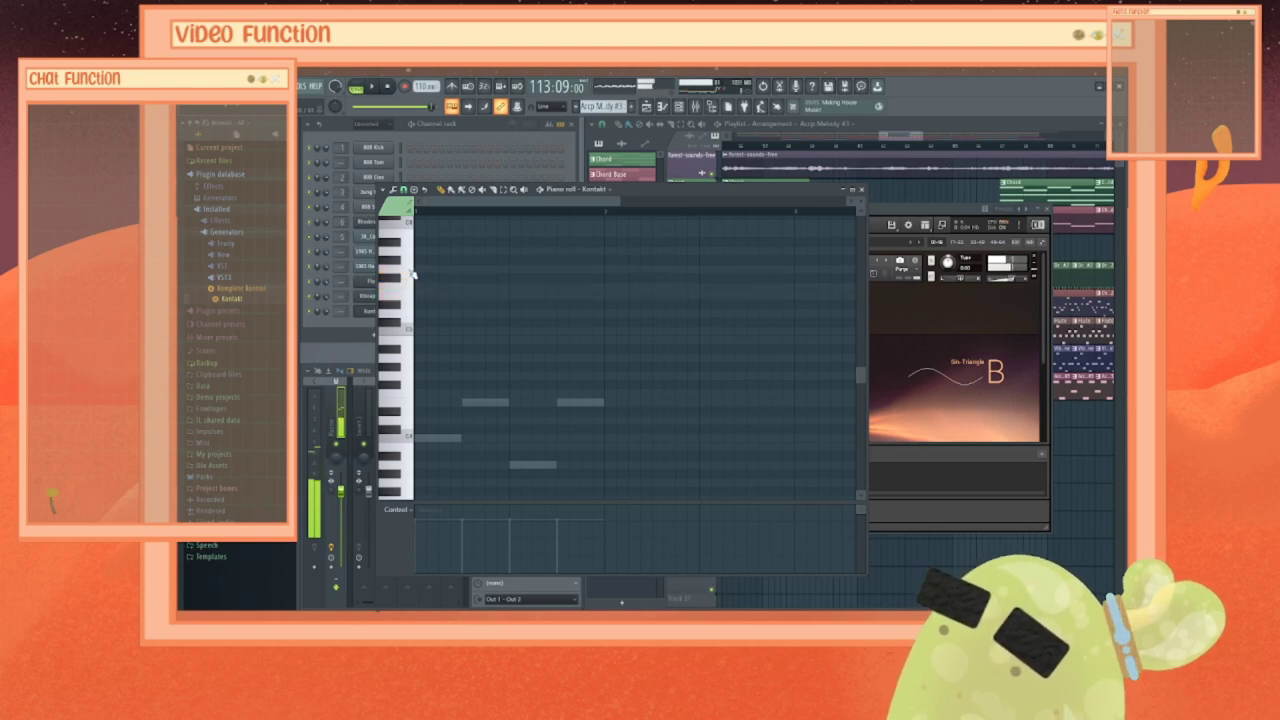
{"action": "left_click", "coordinate": [1046, 210]}
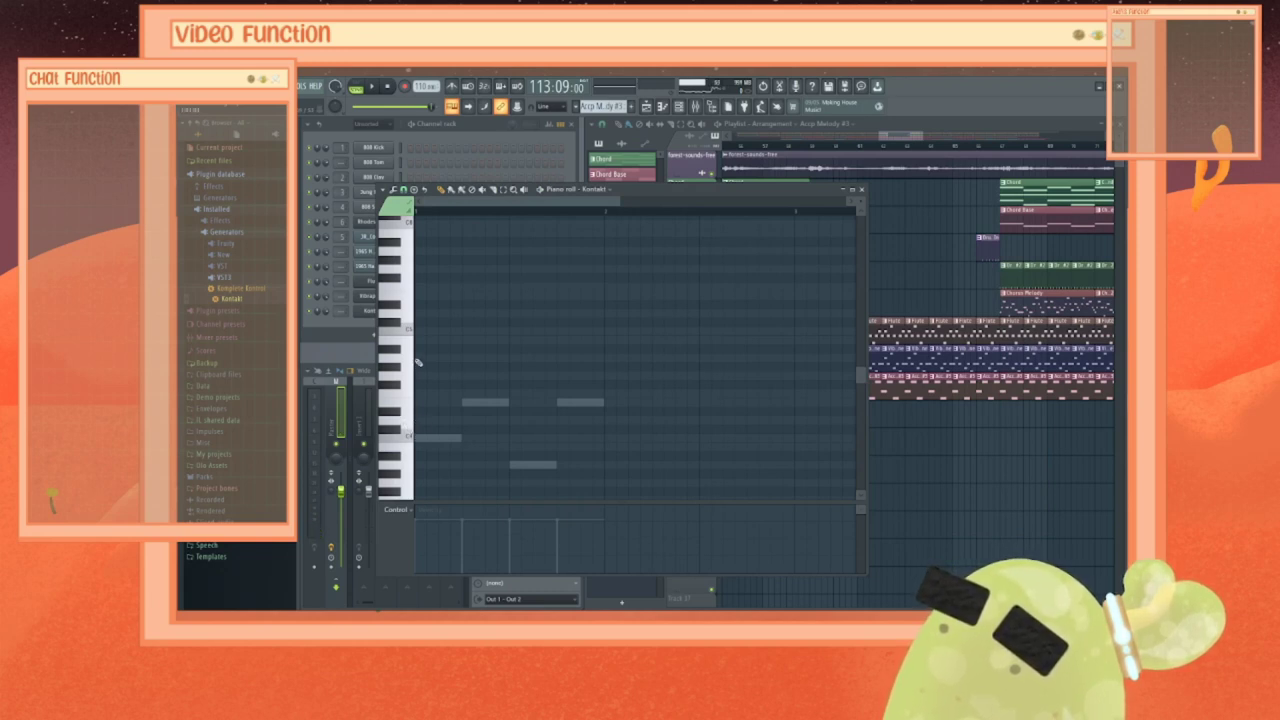
{"action": "left_click_drag", "start_coordinate": [415, 336], "coordinate": [415, 396]}
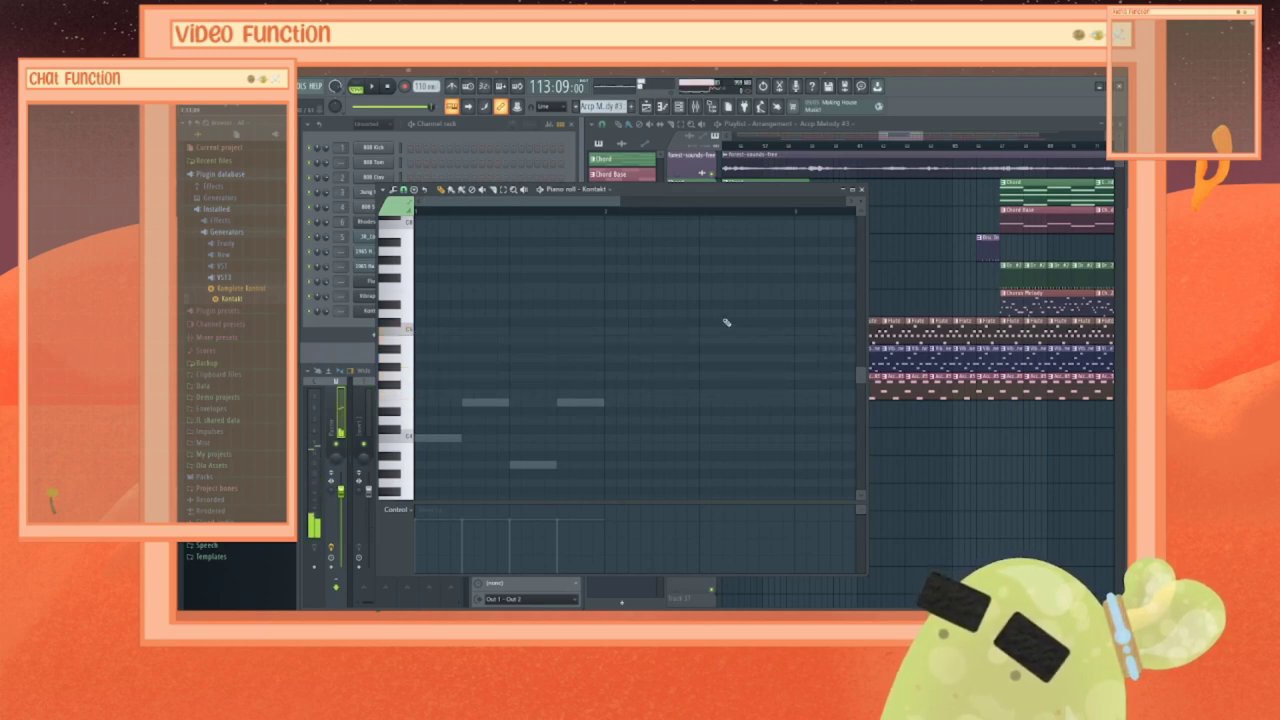
Step: Close the piano roll and delete the Kontakt channel from the channel rack
{"action": "left_click", "coordinate": [861, 189]}
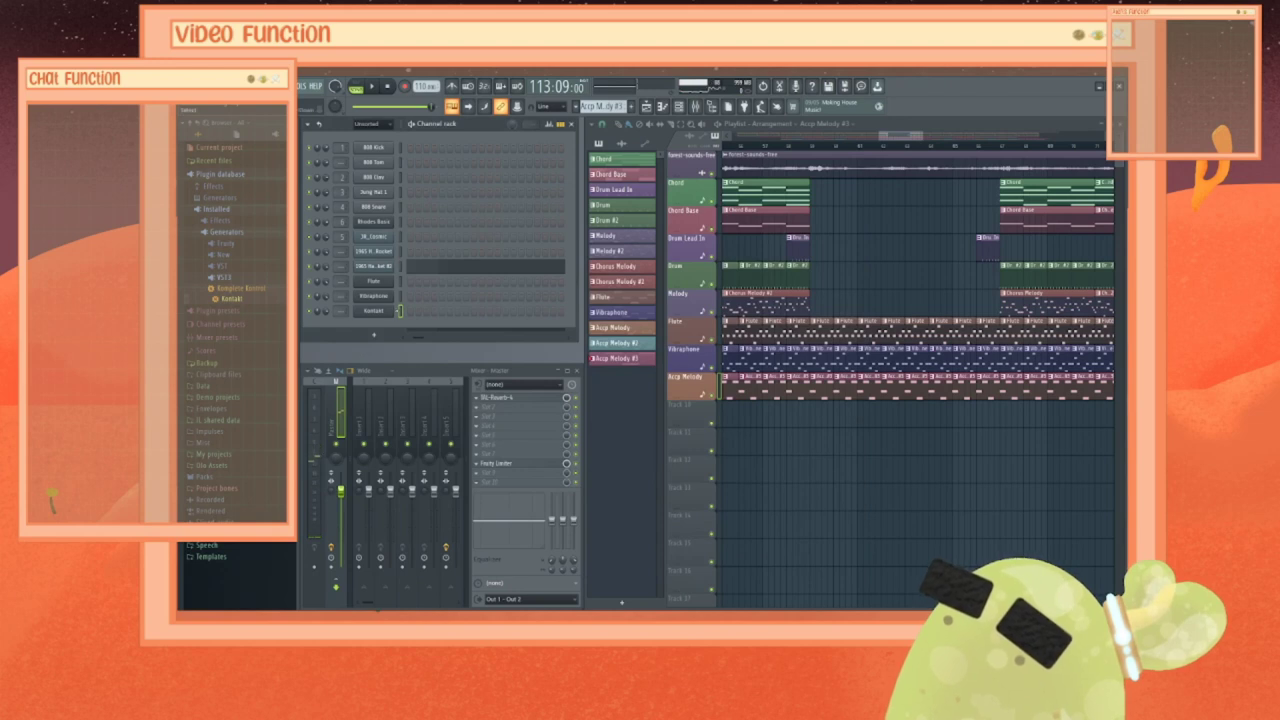
{"action": "right_click", "coordinate": [388, 315]}
{"action": "left_click", "coordinate": [415, 403]}
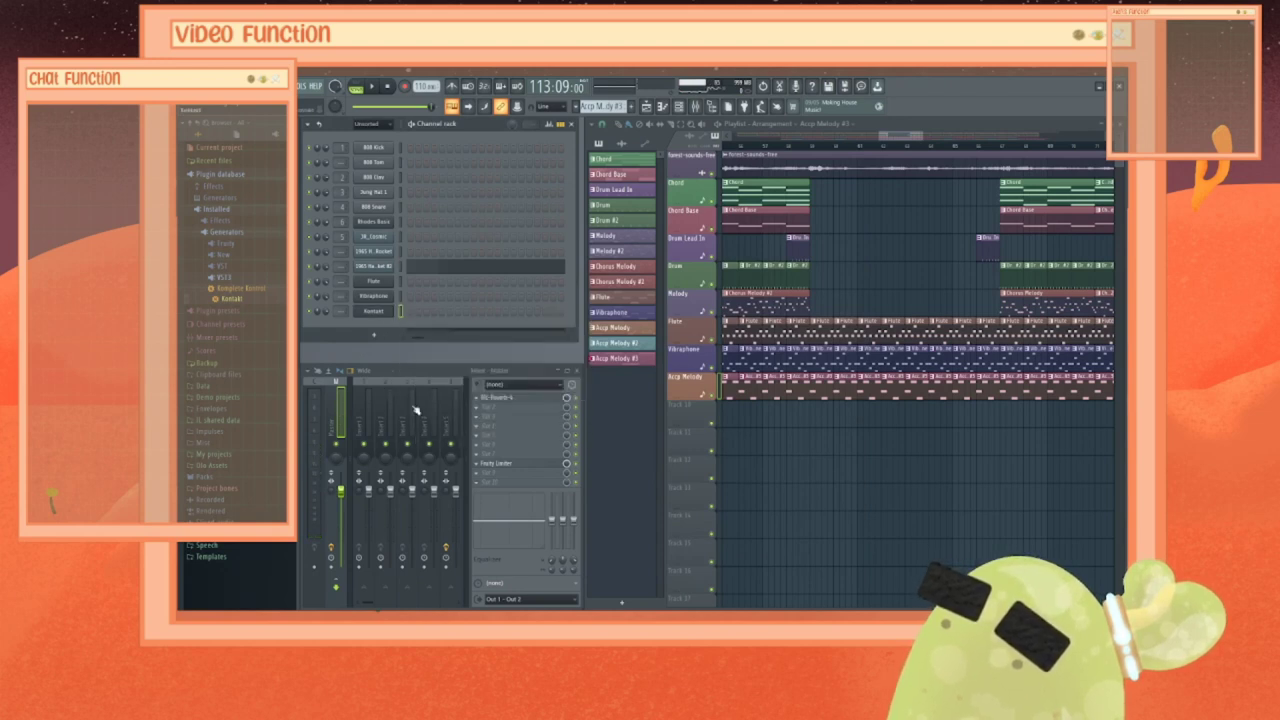
{"action": "left_click", "coordinate": [688, 382]}
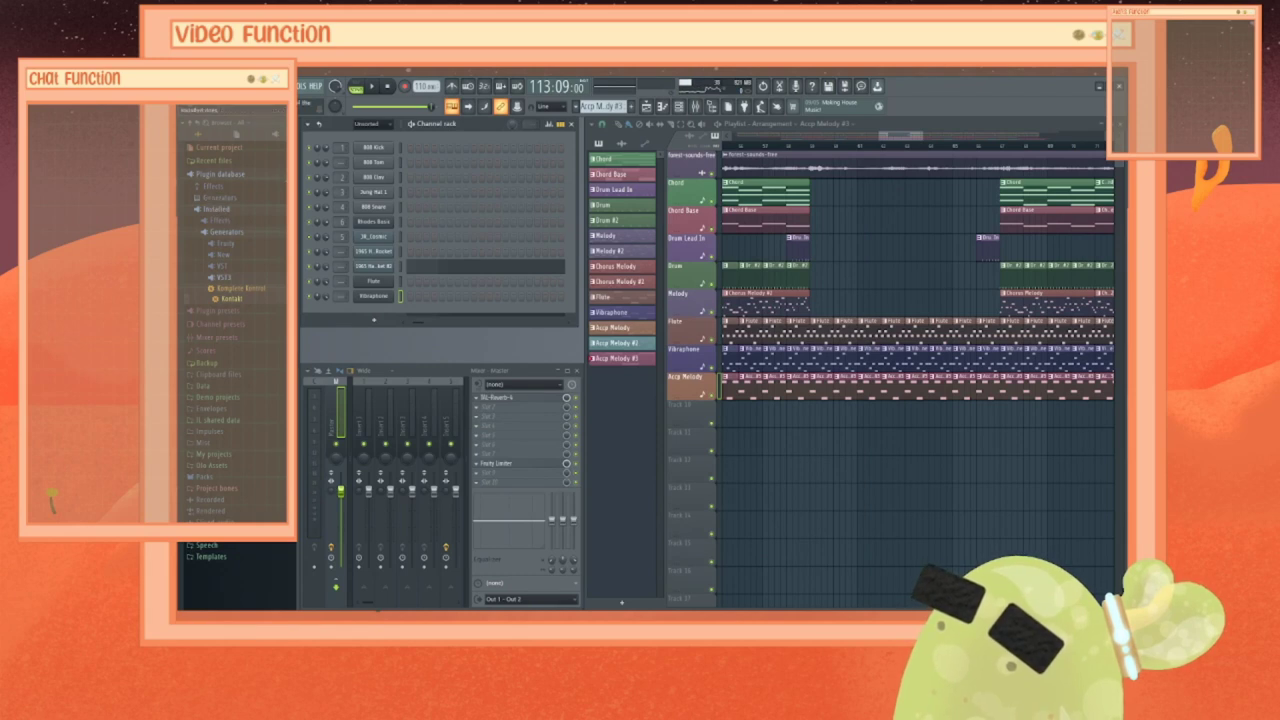
Step: Add the twinklestar musicbox soundfont from TwinkleStarMusicBox's SoundFont program folder as a new channel, and close its plugin window
{"action": "left_click", "coordinate": [224, 174]}
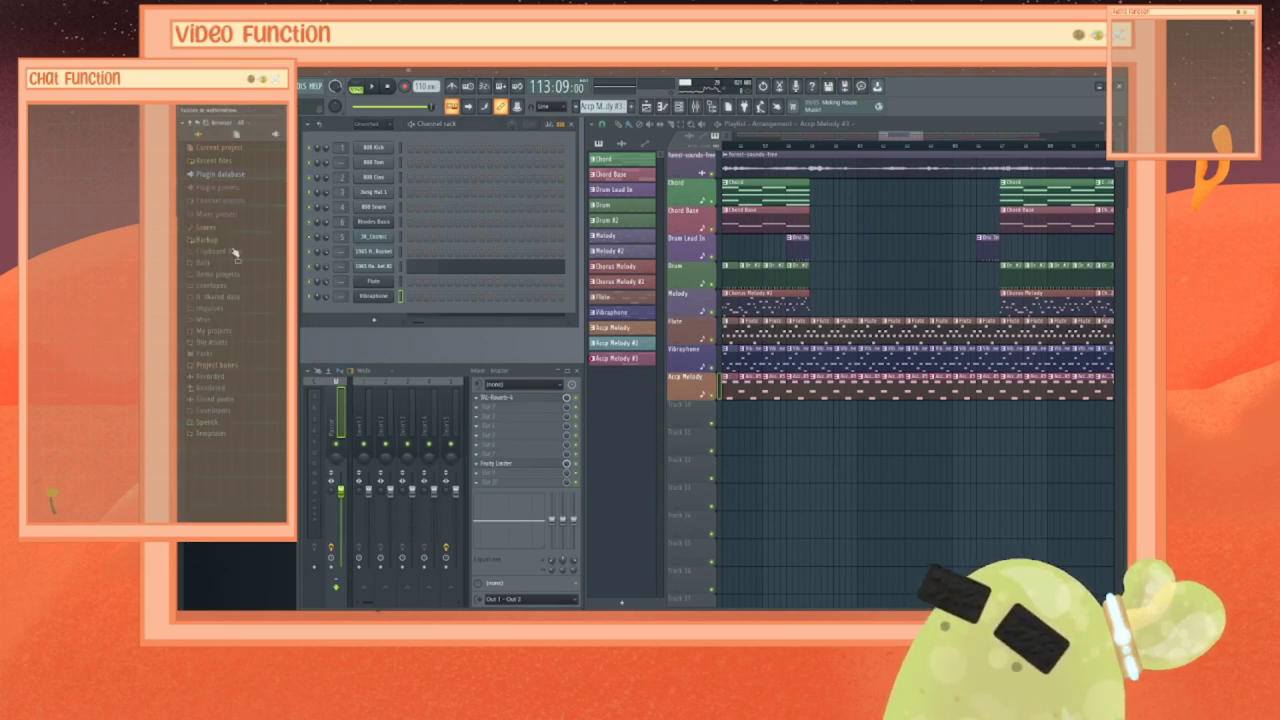
{"action": "left_click", "coordinate": [215, 411]}
{"action": "scroll", "coordinate": [218, 415], "scroll_direction": "down", "scroll_amount": 2}
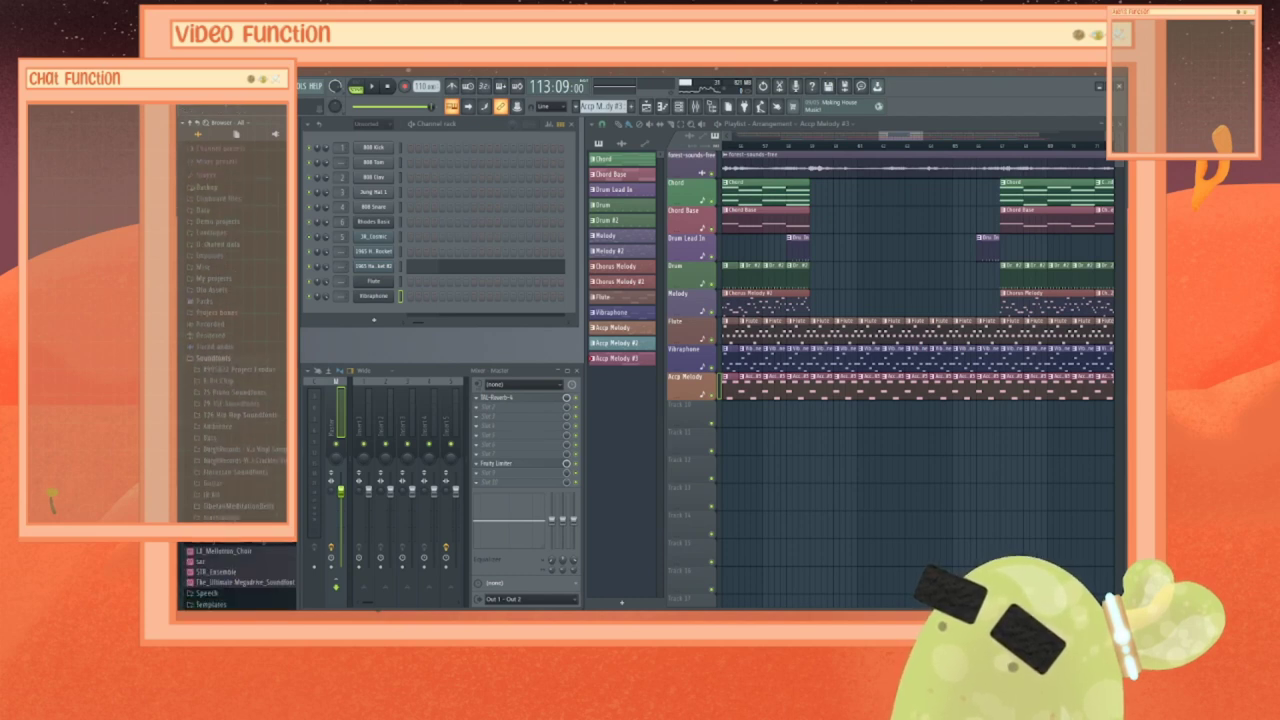
{"action": "left_click", "coordinate": [217, 530]}
{"action": "scroll", "coordinate": [218, 524], "scroll_direction": "down", "scroll_amount": 4}
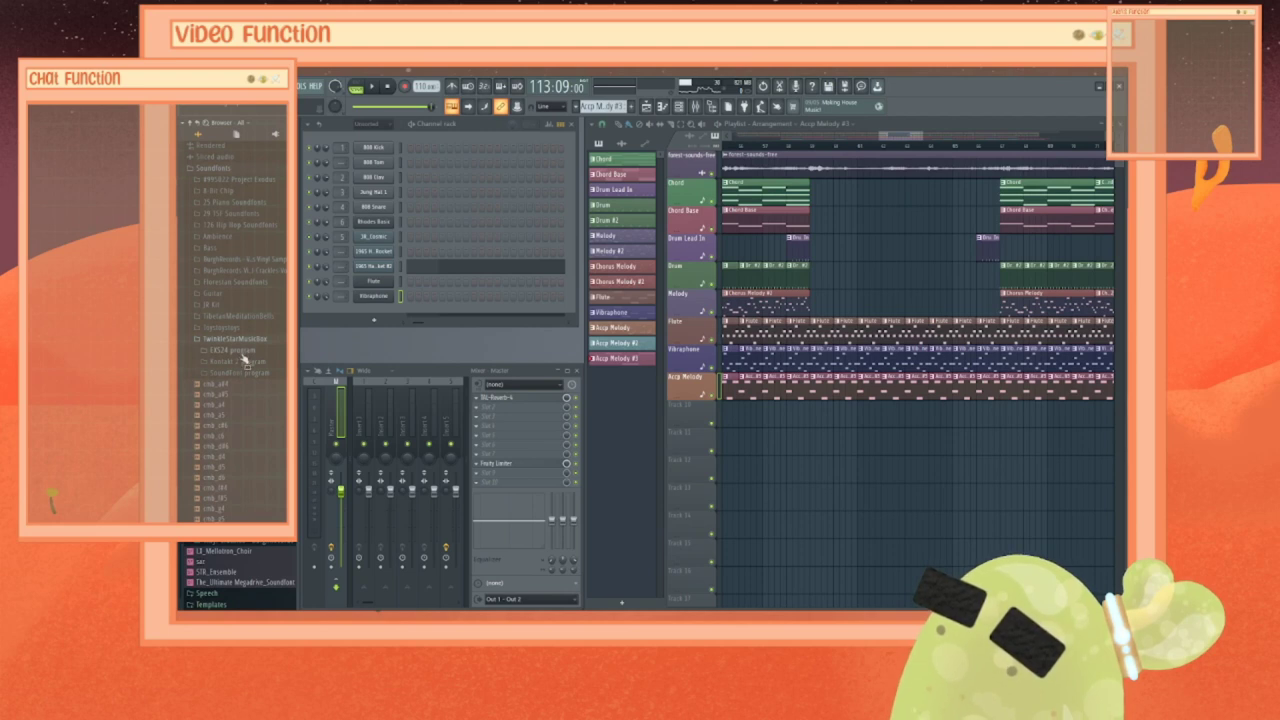
{"action": "left_click", "coordinate": [248, 373]}
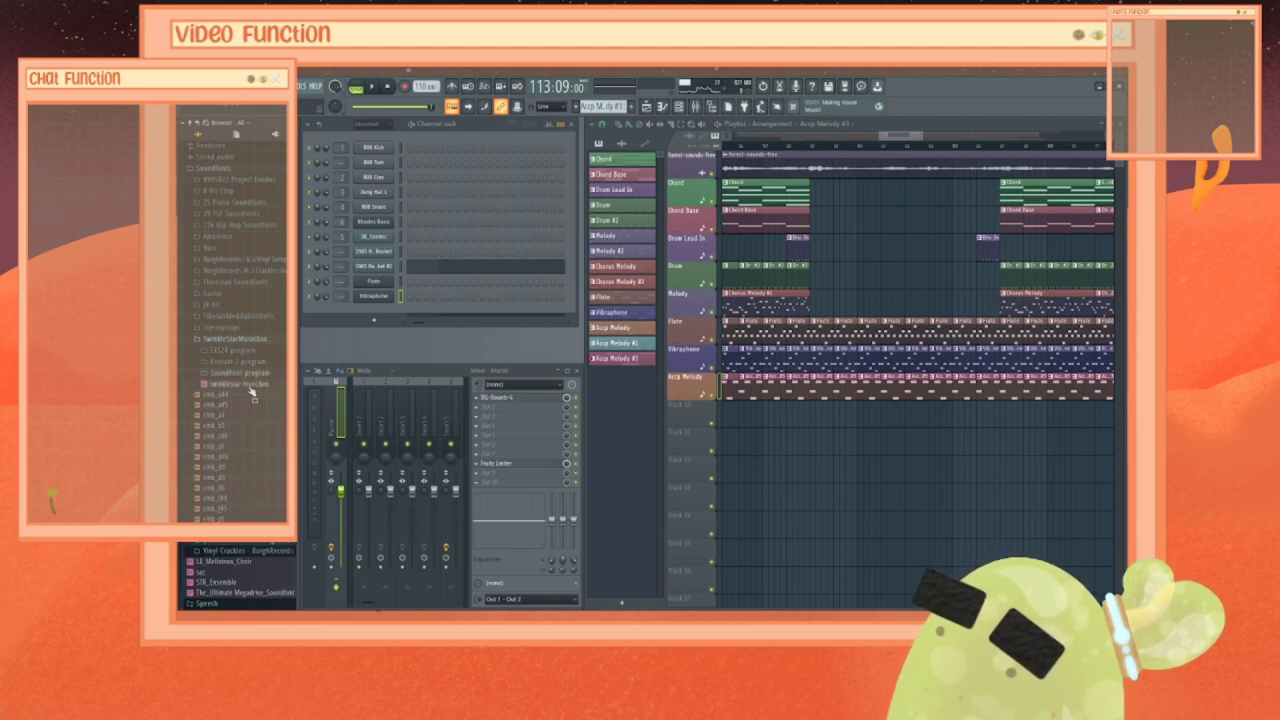
{"action": "left_click_drag", "start_coordinate": [251, 391], "coordinate": [385, 318]}
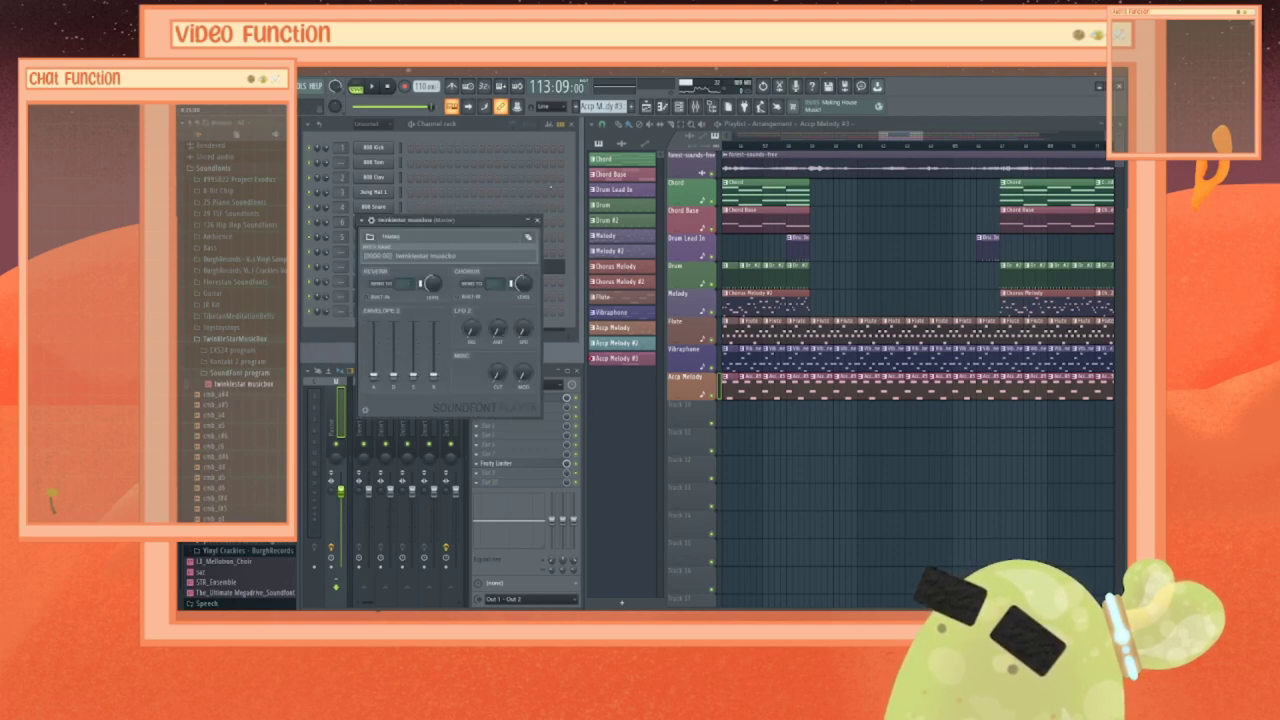
{"action": "left_click", "coordinate": [537, 220]}
Step: Open the twinklestar musicbox channel's piano roll and audition its sound on the keys around C6
{"action": "right_click", "coordinate": [385, 310]}
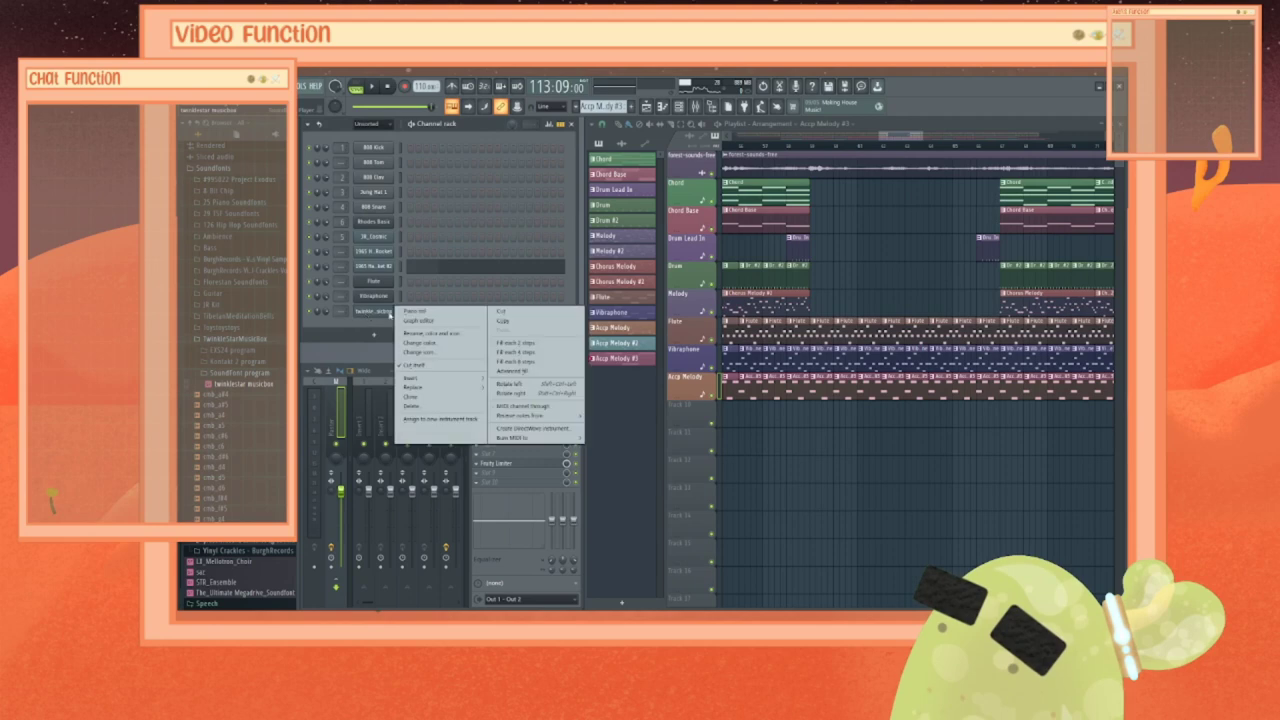
{"action": "left_click", "coordinate": [420, 313]}
{"action": "left_click", "coordinate": [402, 330]}
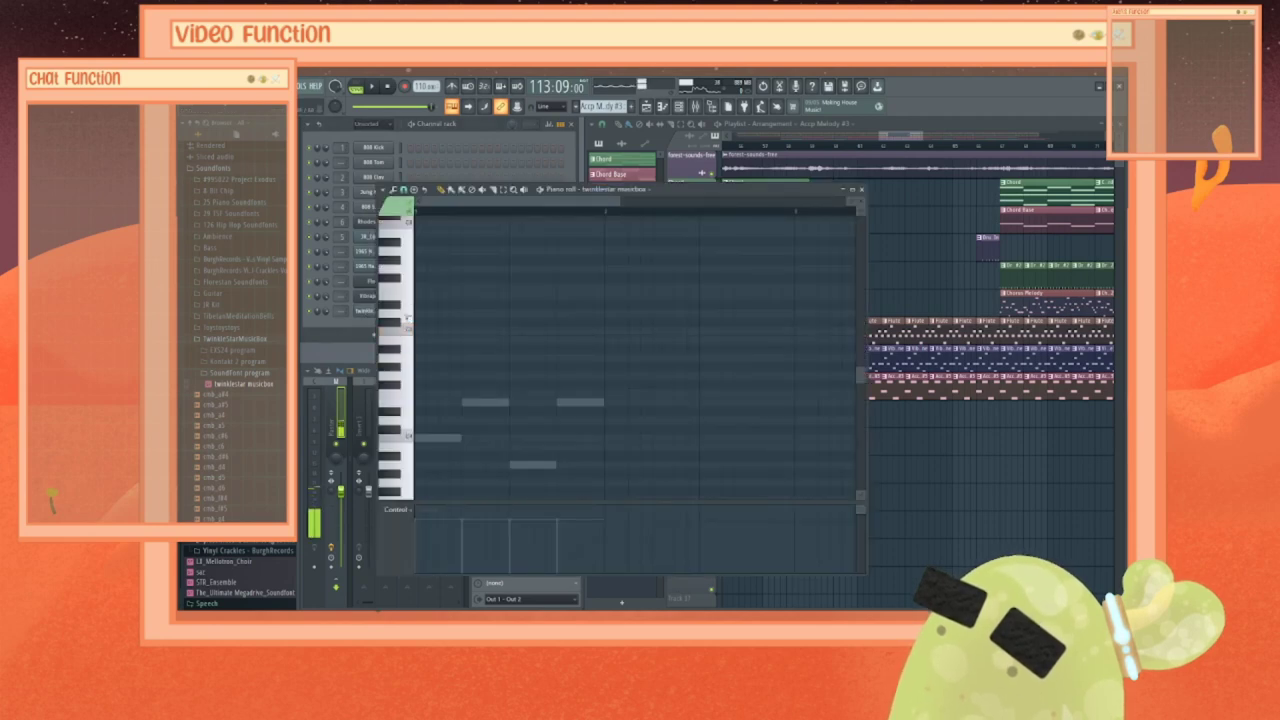
{"action": "scroll", "coordinate": [408, 305], "scroll_direction": "up", "scroll_amount": 3}
{"action": "left_click", "coordinate": [407, 306]}
{"action": "left_click", "coordinate": [408, 286]}
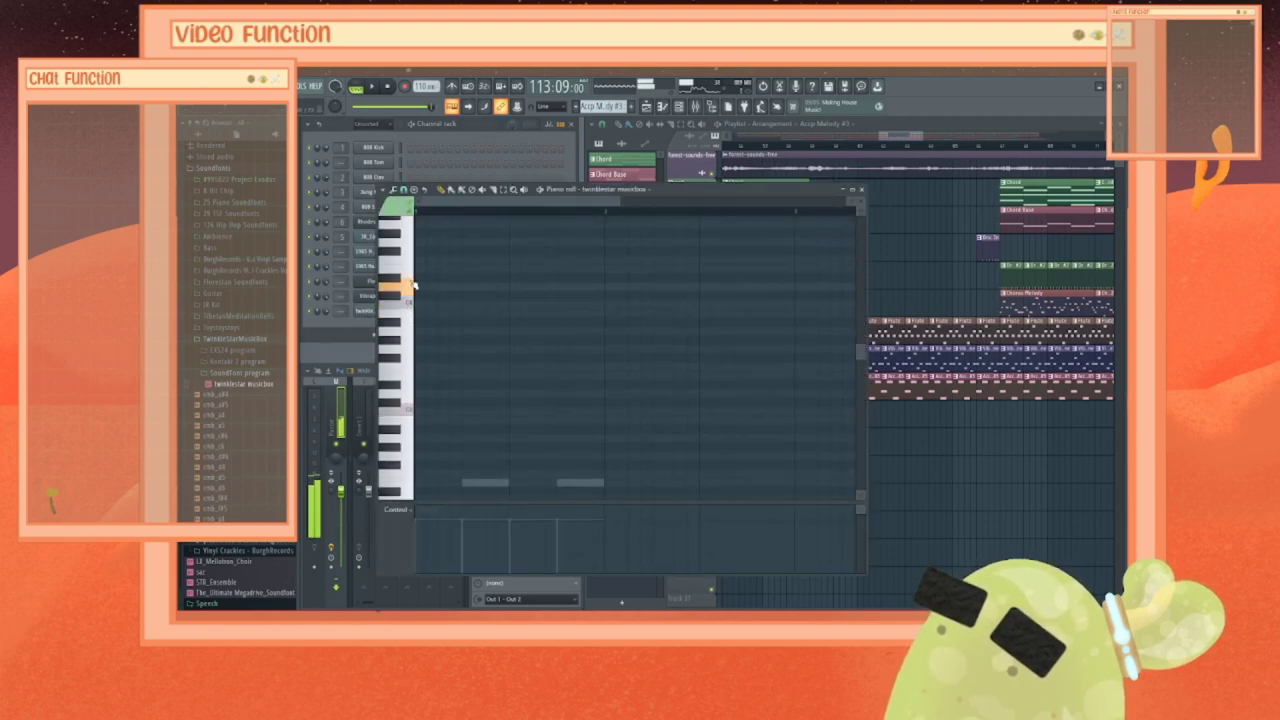
{"action": "left_click", "coordinate": [410, 258]}
{"action": "left_click", "coordinate": [414, 243]}
{"action": "left_click", "coordinate": [410, 271]}
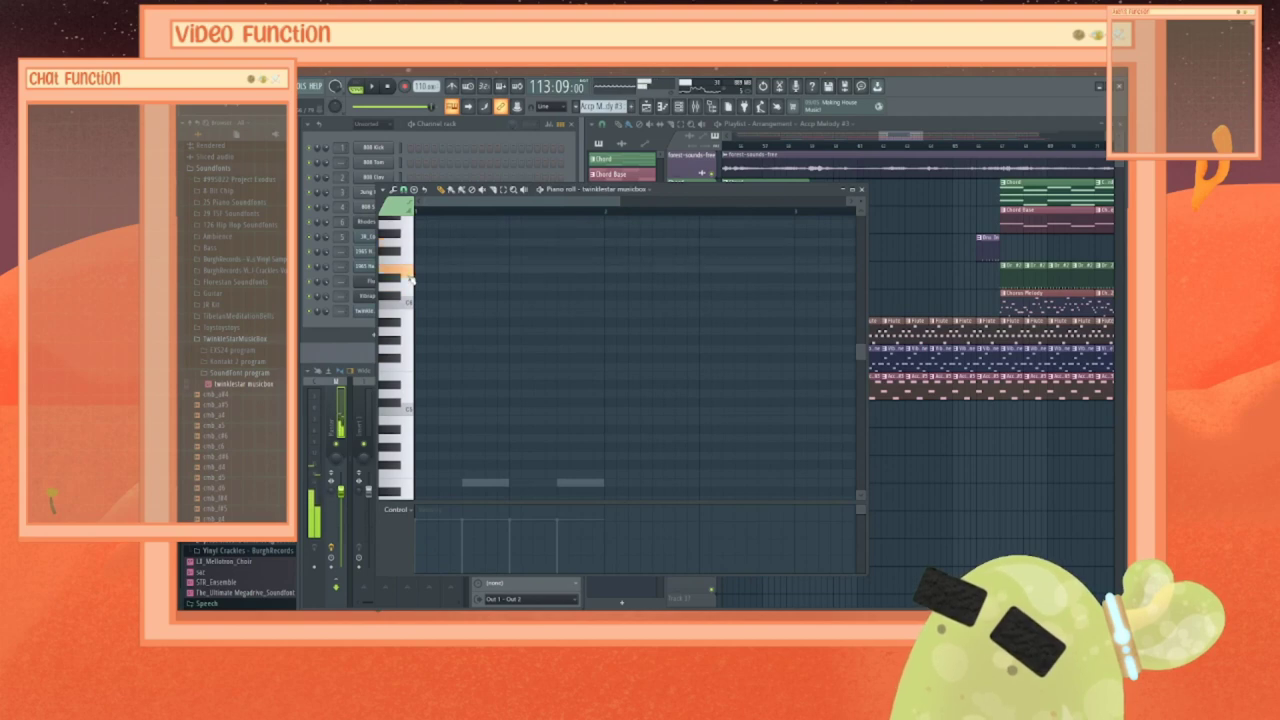
{"action": "left_click", "coordinate": [410, 289]}
{"action": "left_click", "coordinate": [408, 302]}
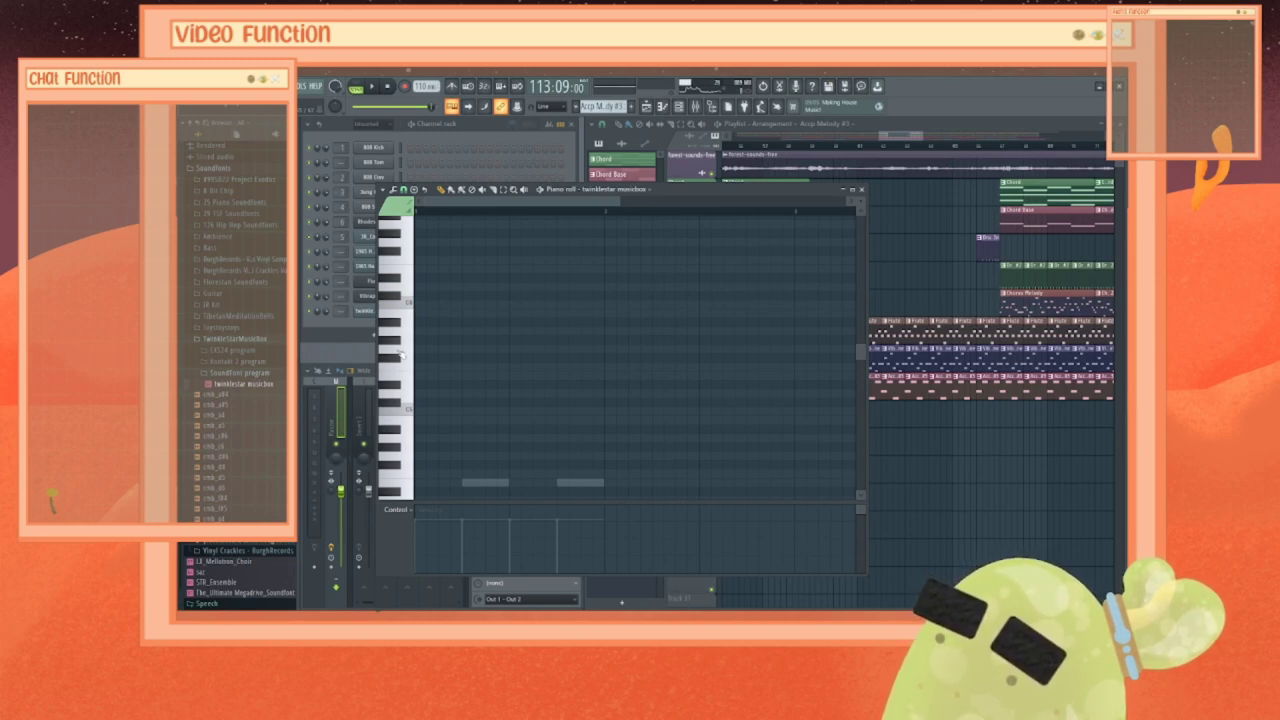
{"action": "left_click", "coordinate": [405, 316]}
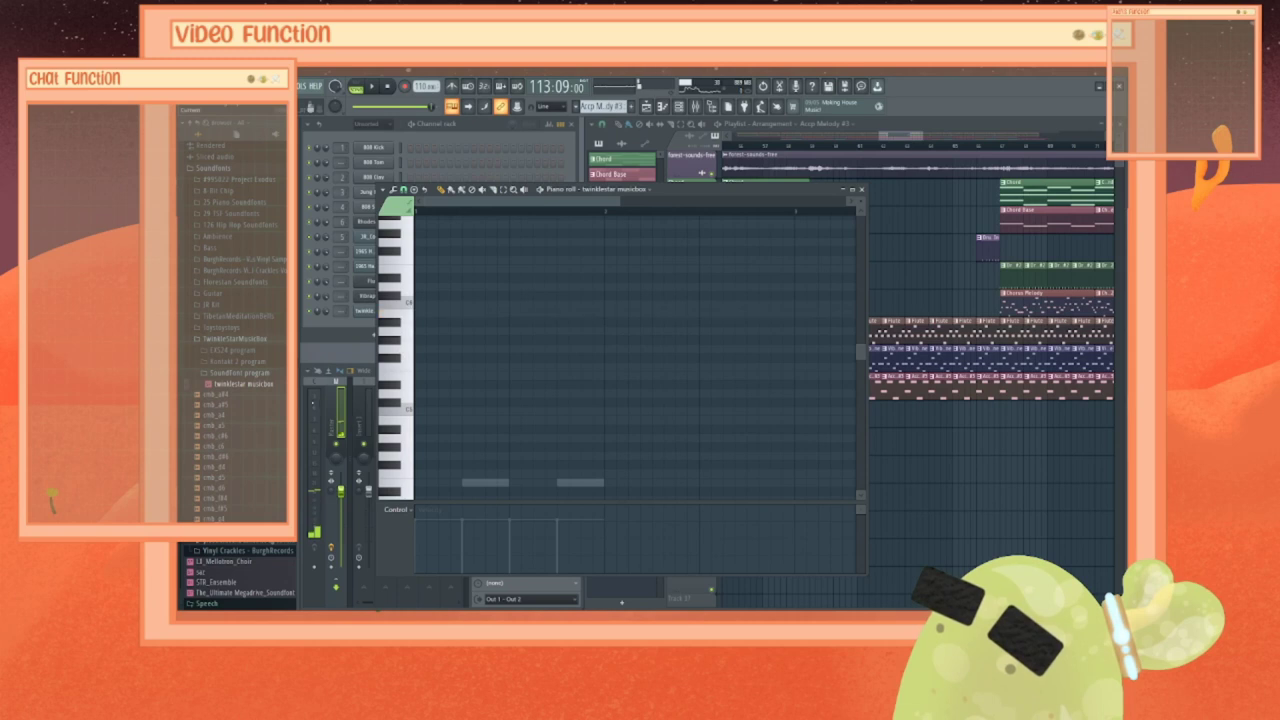
Step: Replace the twinklestar musicbox channel's instrument with the Cimsalong soundfont from the Soundfonts folder
{"action": "left_click", "coordinate": [209, 343]}
{"action": "left_click", "coordinate": [218, 517]}
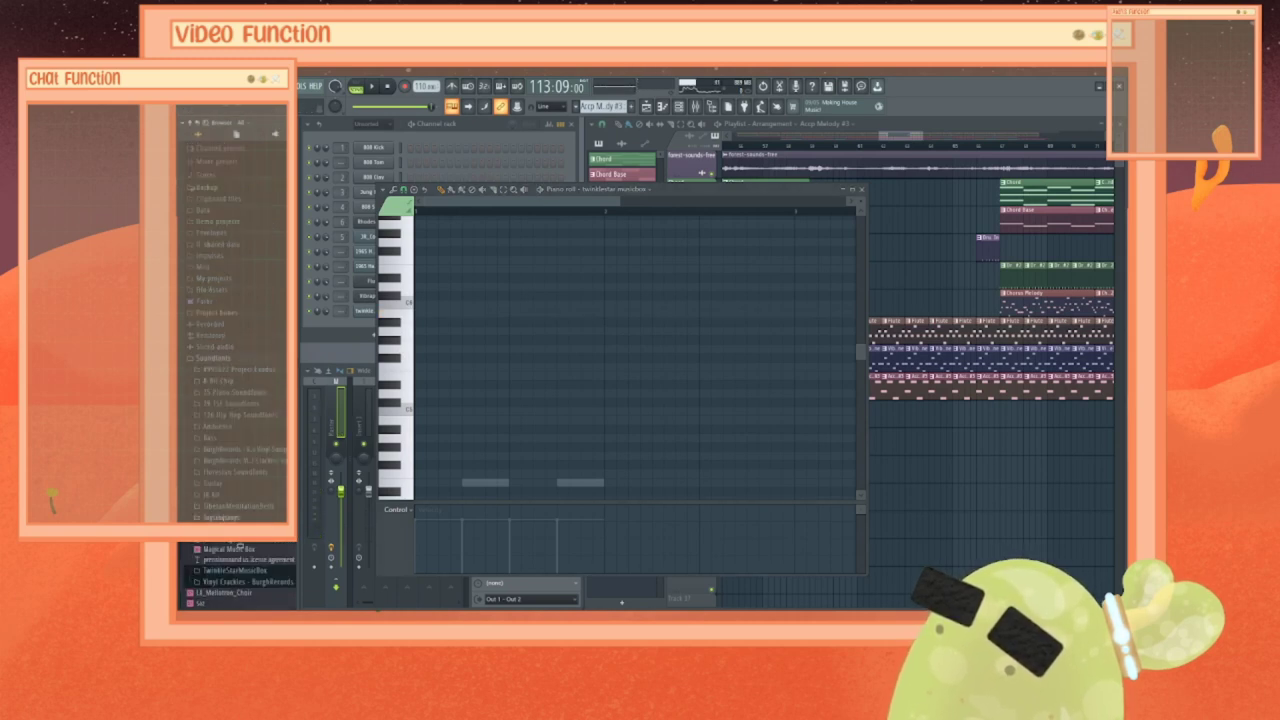
{"action": "left_click_drag", "start_coordinate": [229, 548], "coordinate": [350, 388]}
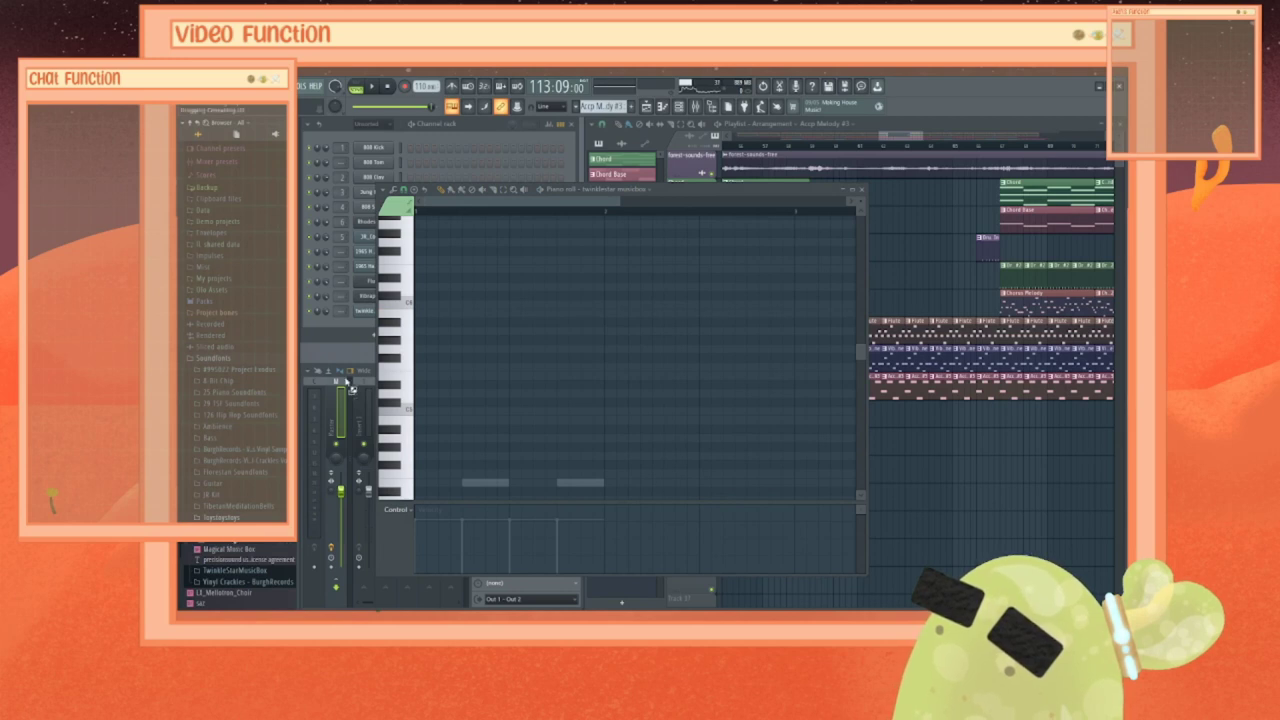
{"action": "left_click_drag", "start_coordinate": [354, 325], "coordinate": [366, 312]}
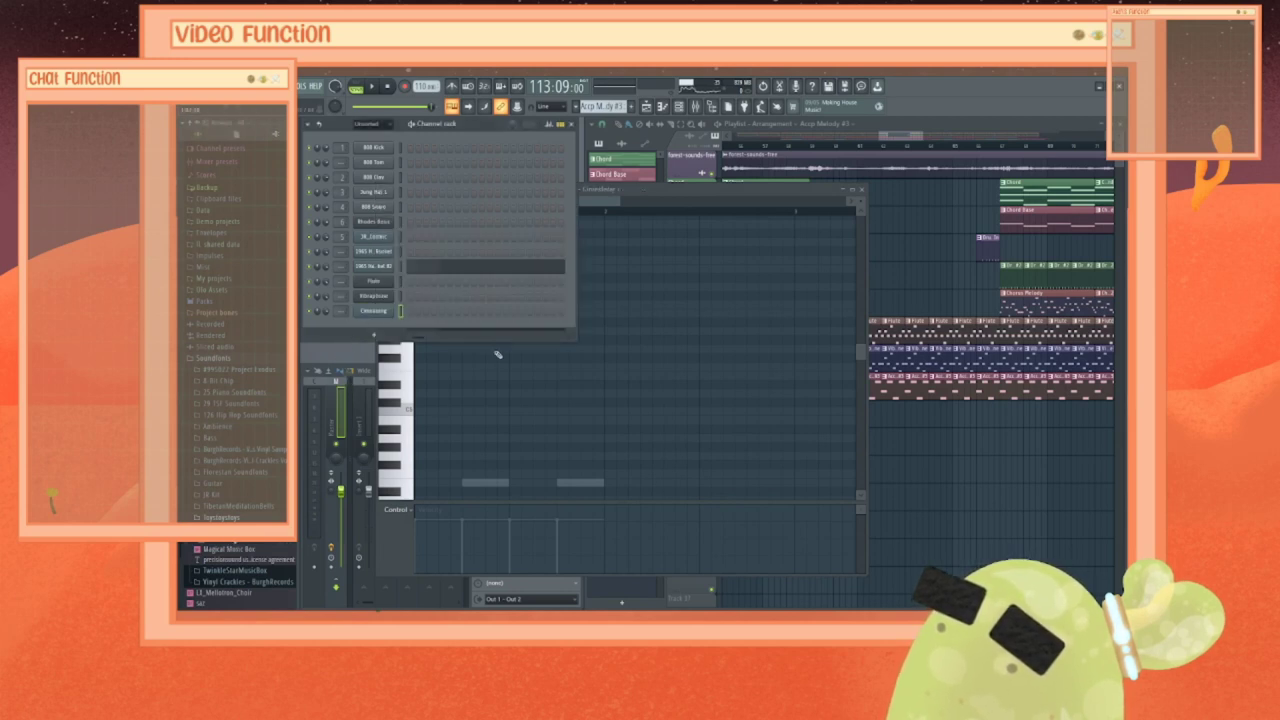
Step: Audition the Cimsalong soundfont on several piano roll keys in the octave above C5
{"action": "left_click", "coordinate": [407, 412]}
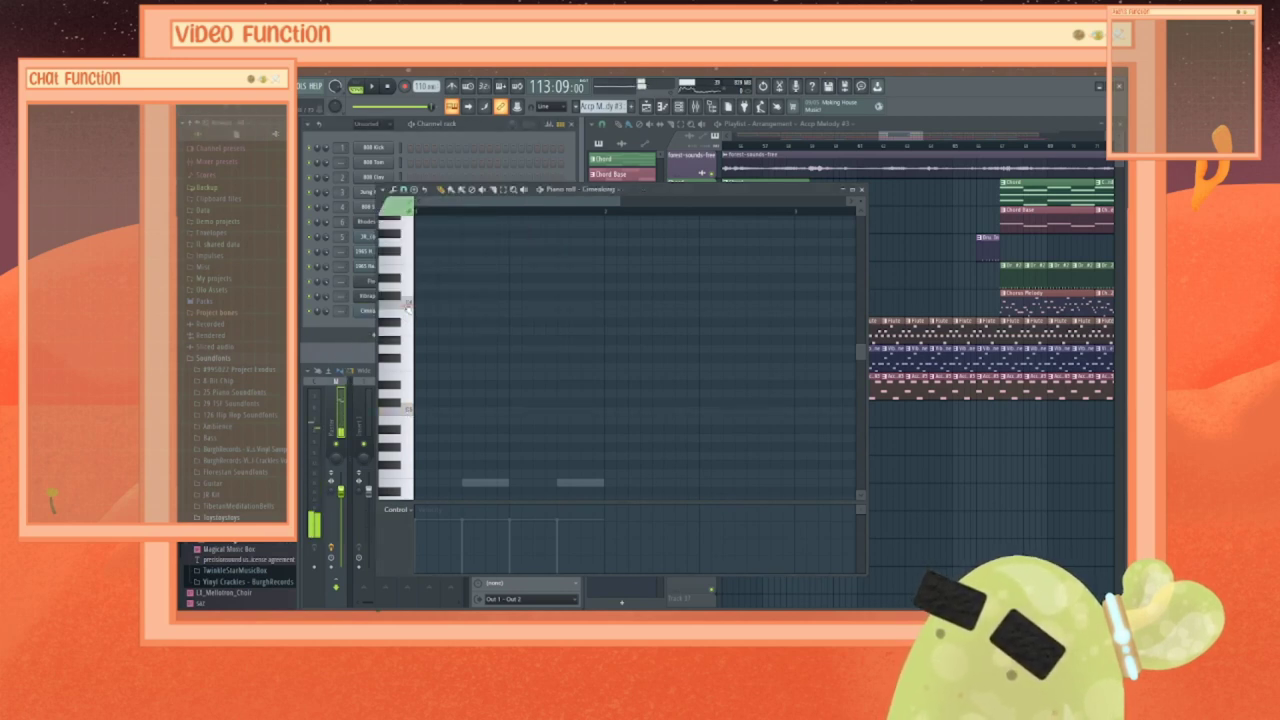
{"action": "left_click", "coordinate": [408, 368]}
{"action": "left_click", "coordinate": [410, 394]}
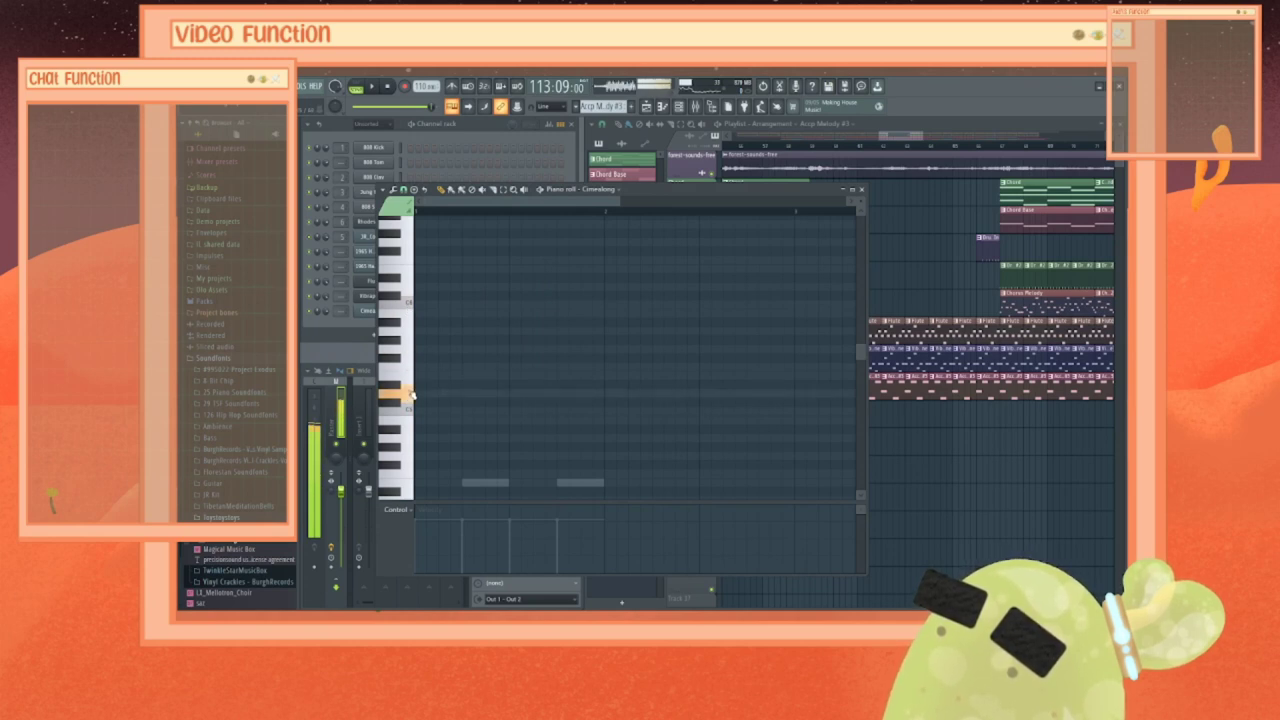
{"action": "left_click", "coordinate": [411, 411]}
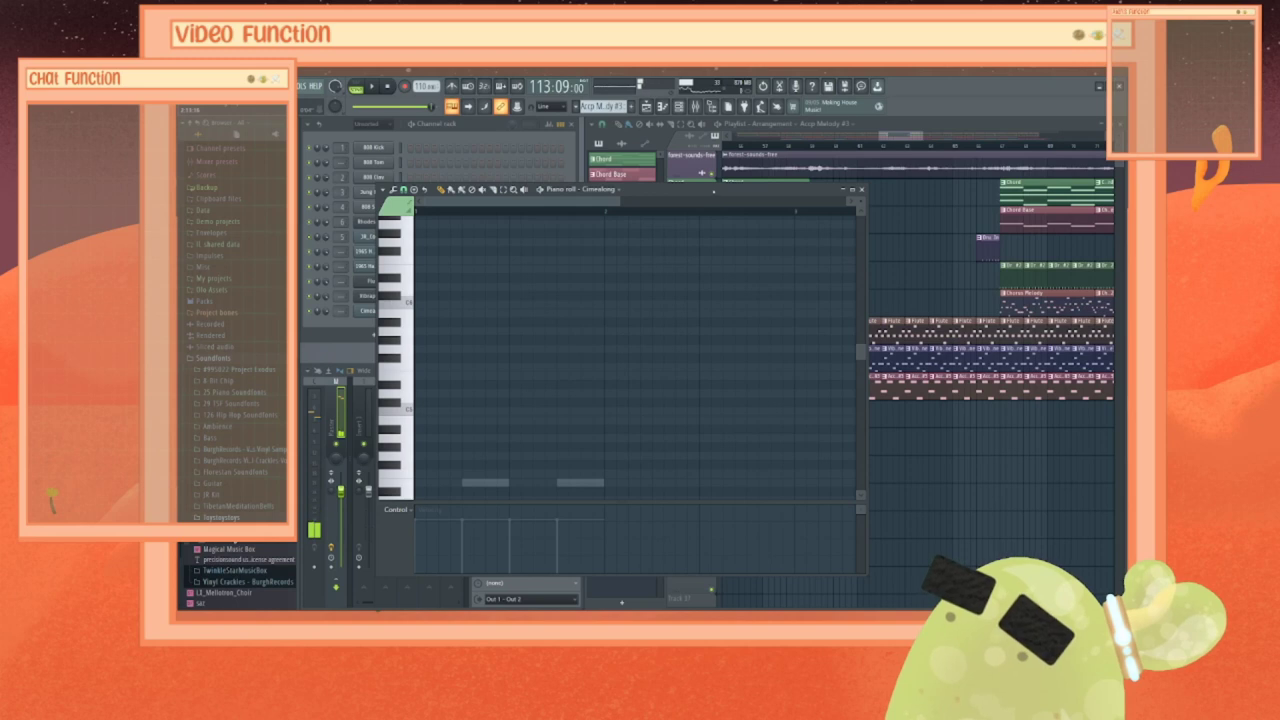
Step: Reposition the piano roll clear of the channel rack and place a one-beat C6 note at the start of the Cimsalong pattern
{"action": "left_click_drag", "start_coordinate": [716, 189], "coordinate": [819, 156]}
{"action": "left_click", "coordinate": [512, 328]}
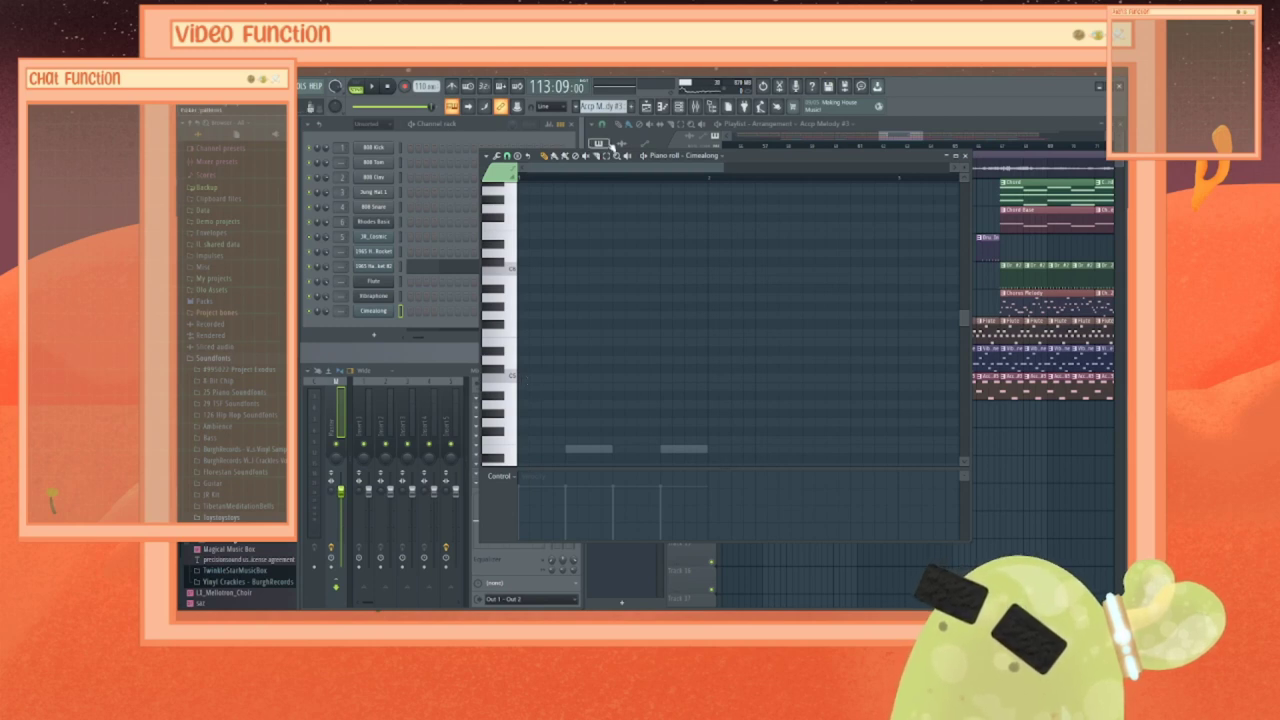
{"action": "left_click_drag", "start_coordinate": [780, 156], "coordinate": [770, 171]}
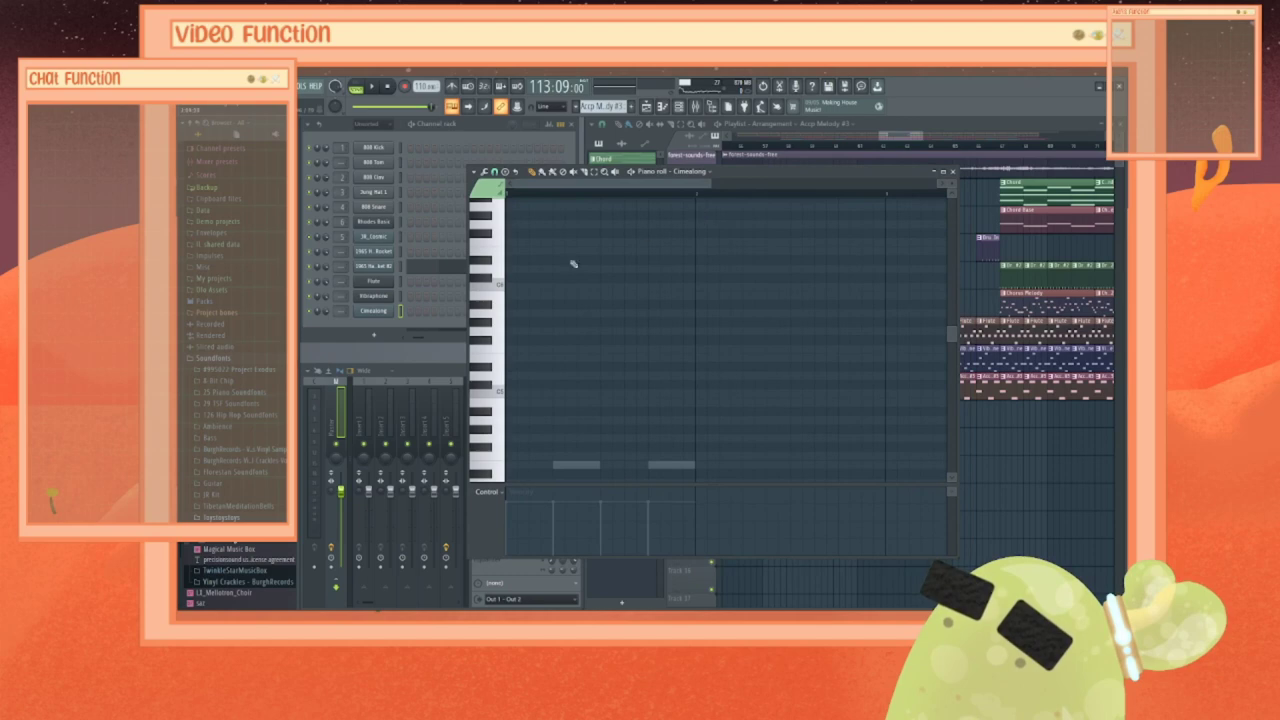
{"action": "left_click", "coordinate": [515, 289]}
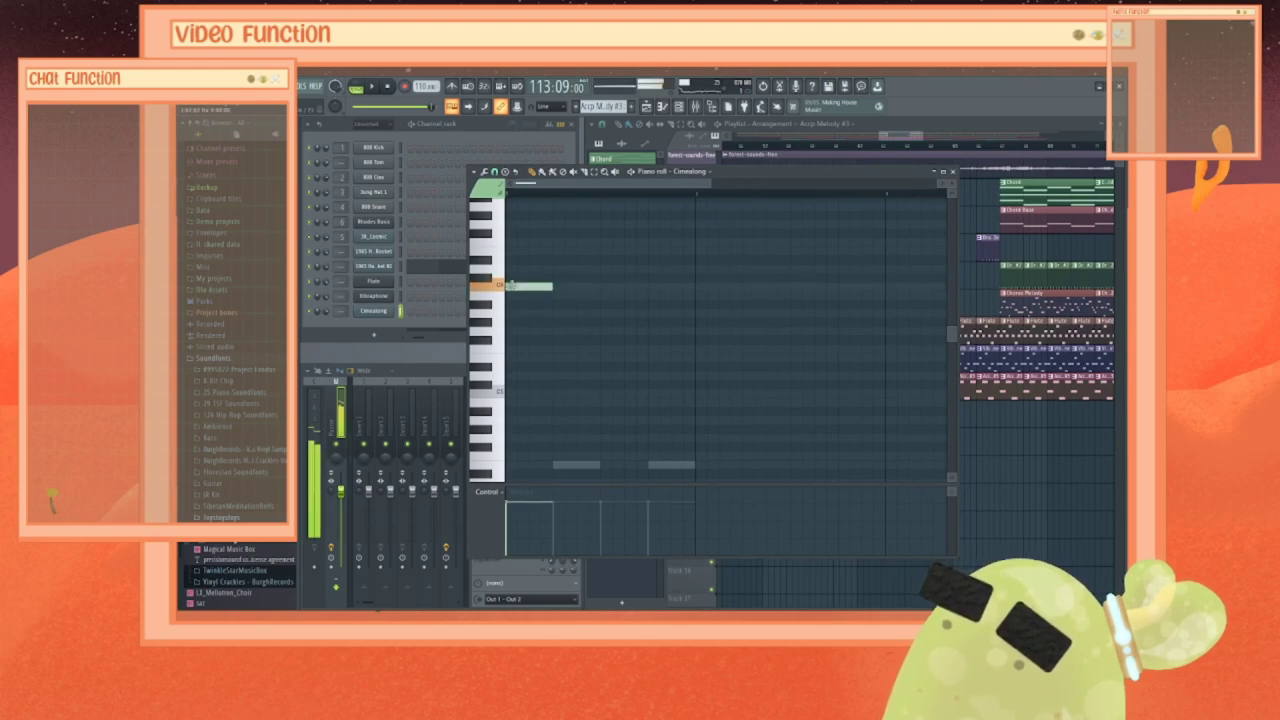
{"action": "left_click", "coordinate": [558, 230]}
{"action": "right_click", "coordinate": [580, 232]}
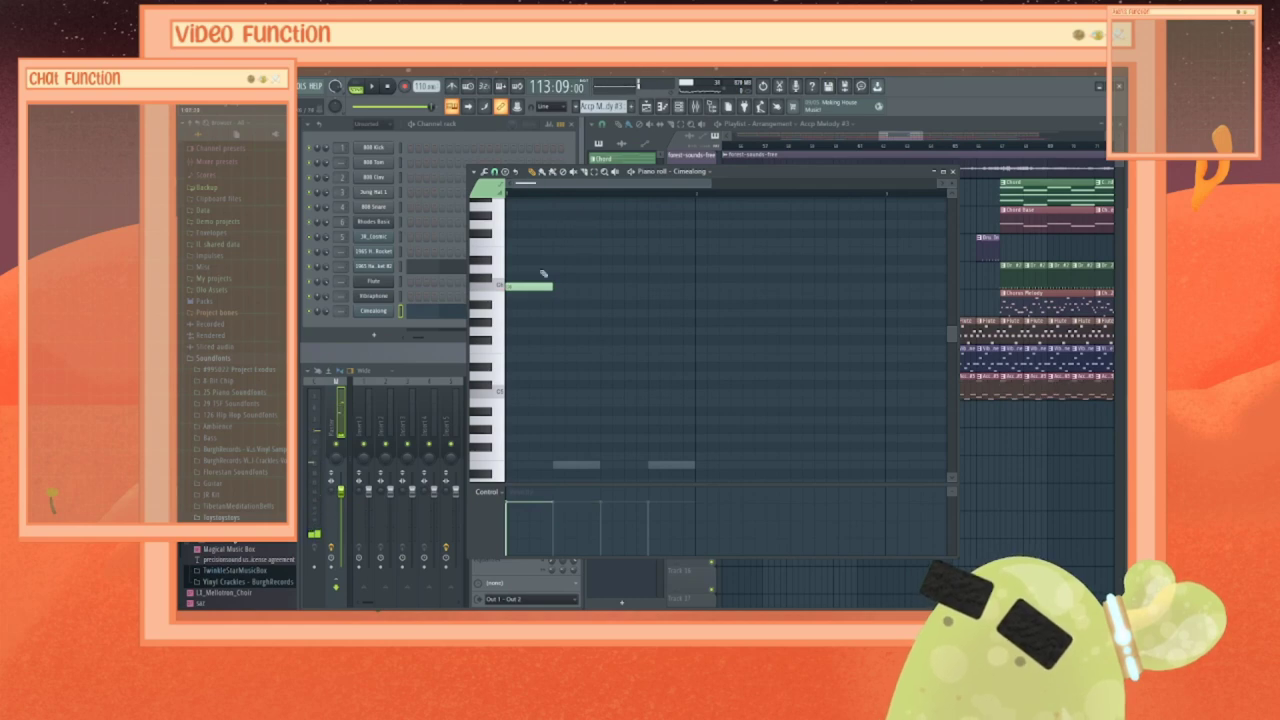
Step: Delete the stray C6 note from the Cimsalong channel in the Accp Melody #3 pattern and close its piano roll
{"action": "left_click", "coordinate": [953, 171]}
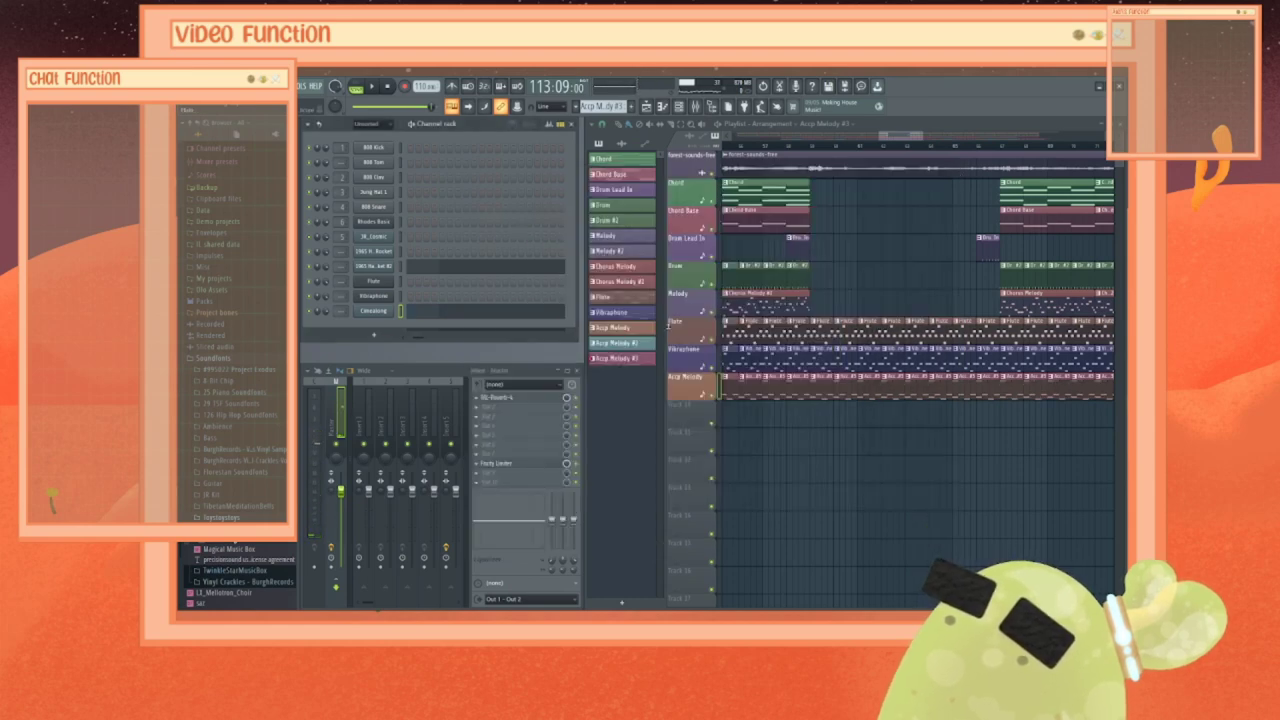
{"action": "right_click", "coordinate": [390, 311]}
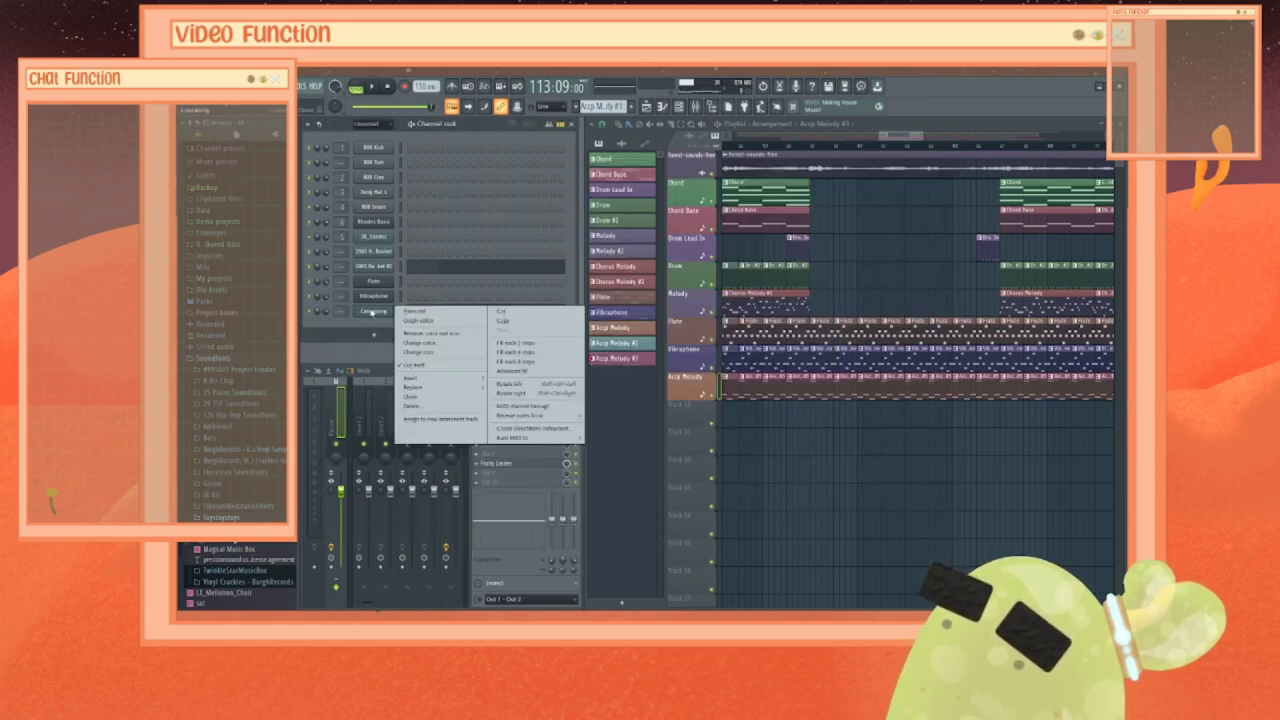
{"action": "left_click", "coordinate": [470, 313]}
{"action": "right_click", "coordinate": [522, 288]}
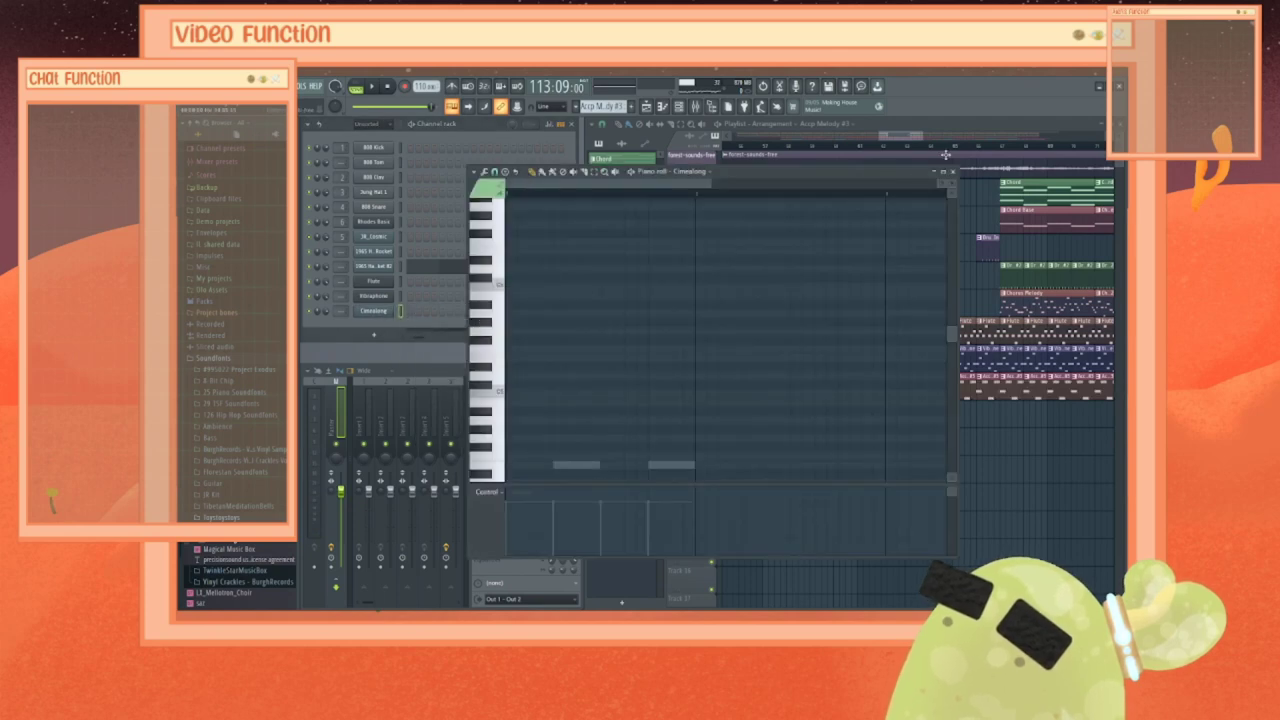
{"action": "left_click", "coordinate": [953, 171]}
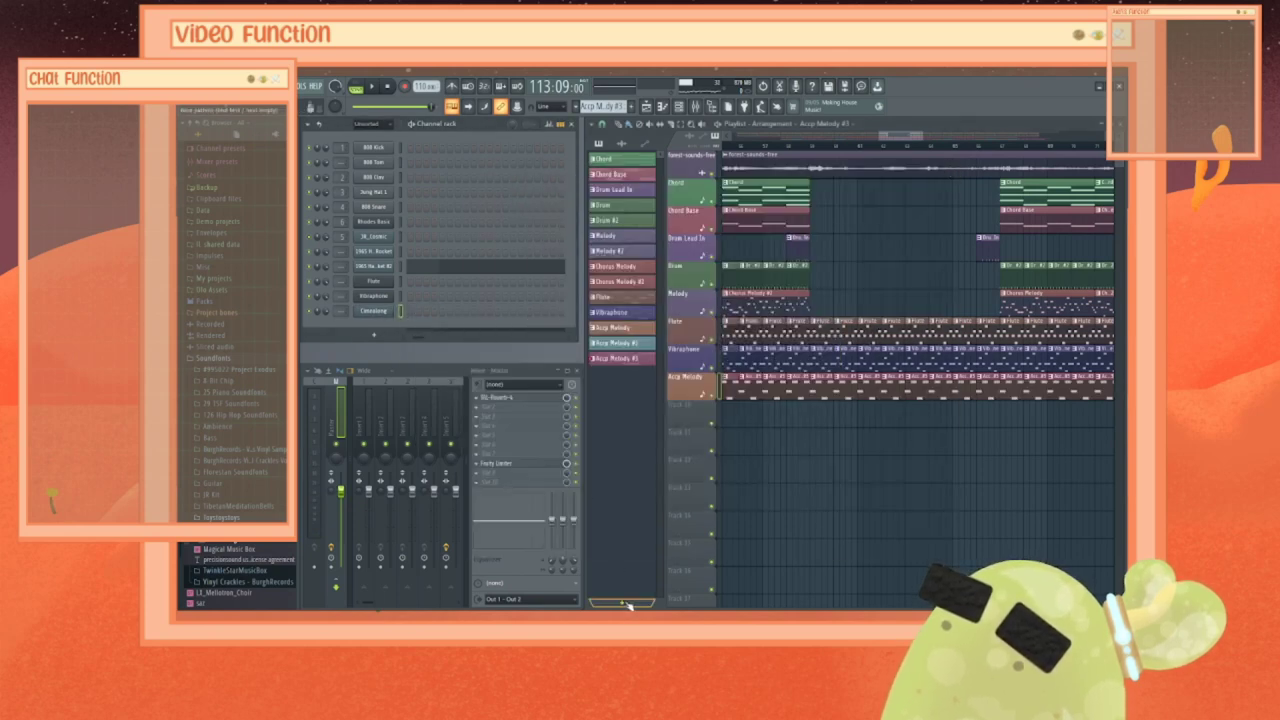
Step: Create a new pattern named Cimea and give it a random color
{"action": "key", "text": "F4"}
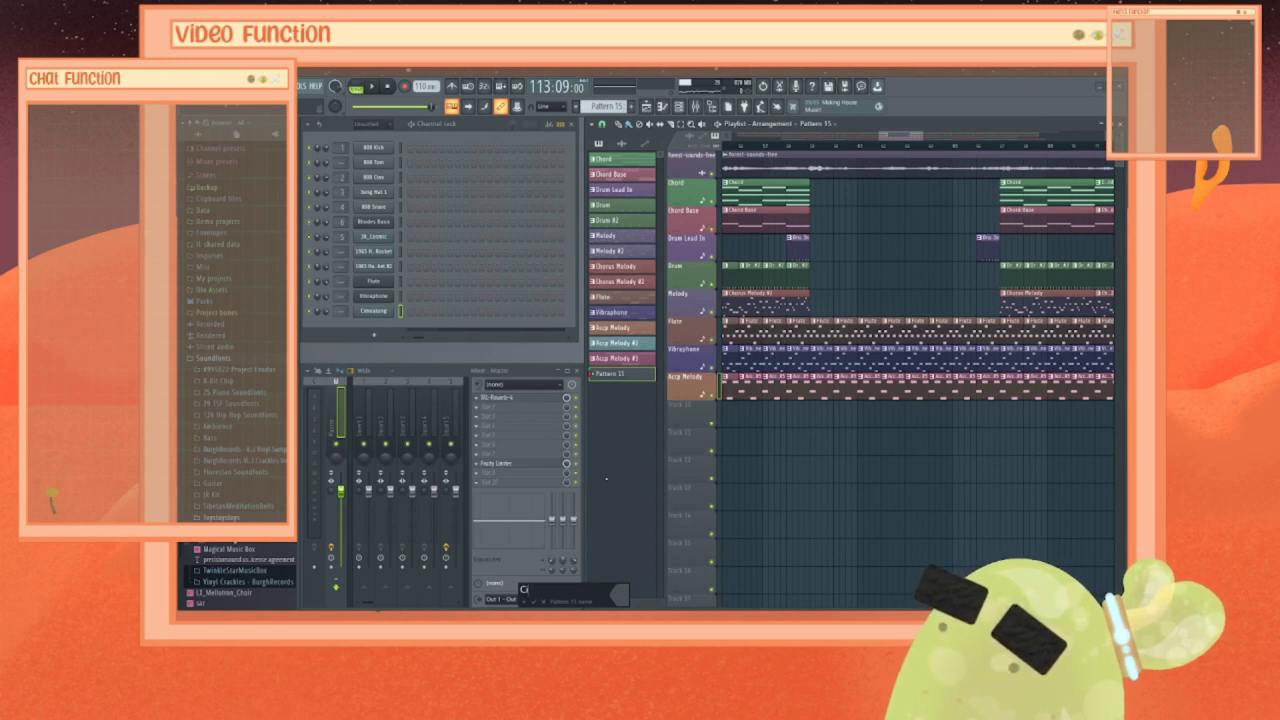
{"action": "key", "text": "Return"}
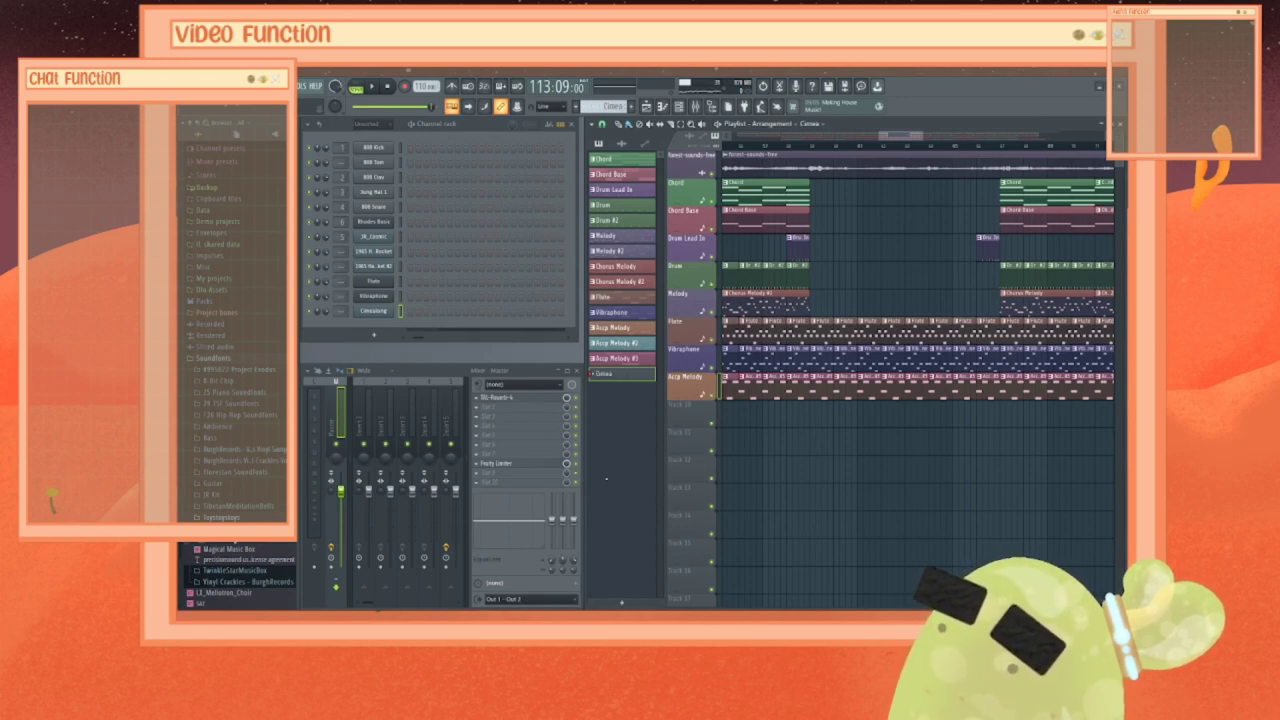
{"action": "right_click", "coordinate": [613, 375]}
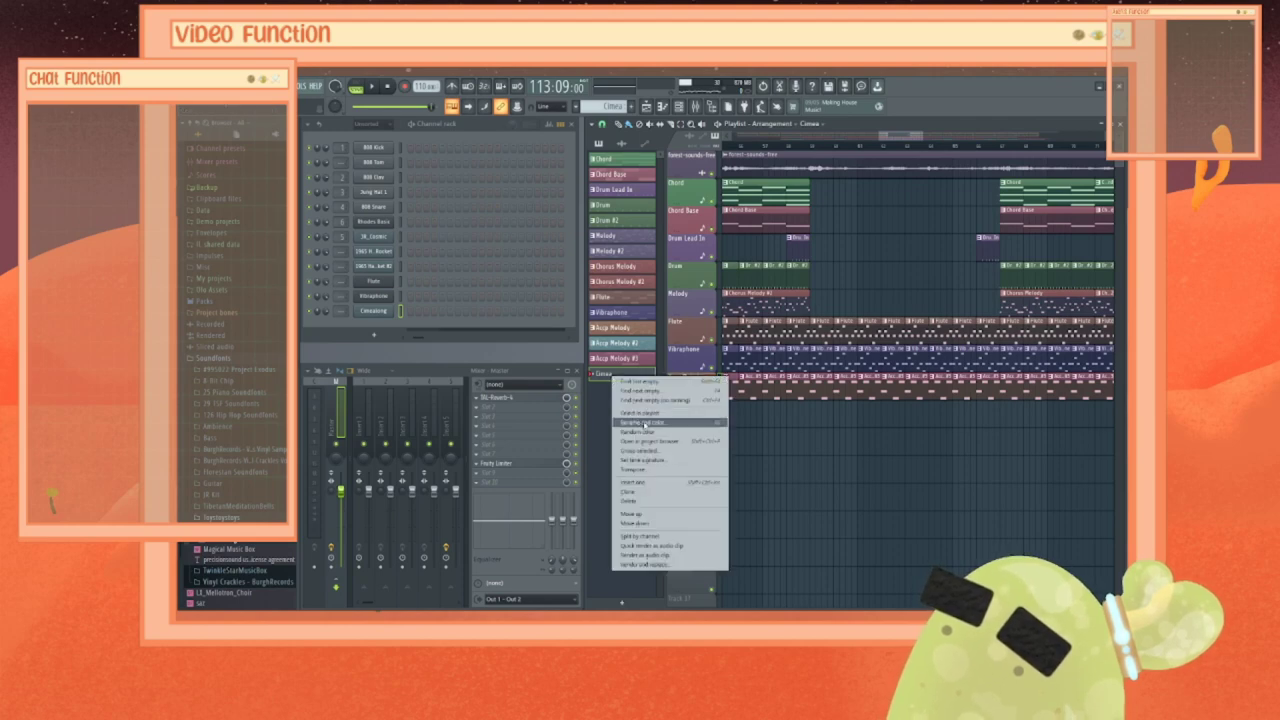
{"action": "key", "text": "Escape"}
{"action": "right_click", "coordinate": [617, 373]}
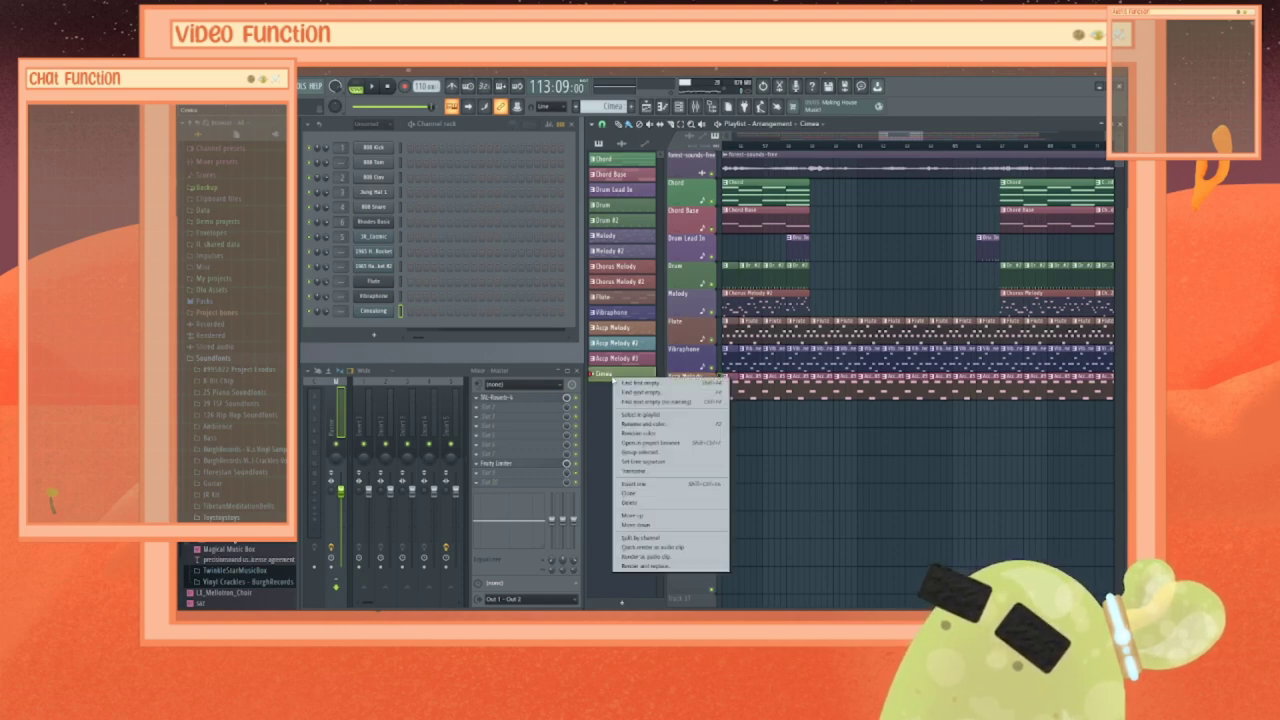
Step: Open the Cimsalong channel's piano roll in the new pattern and audition the C6 and C5 keys
{"action": "right_click", "coordinate": [396, 310]}
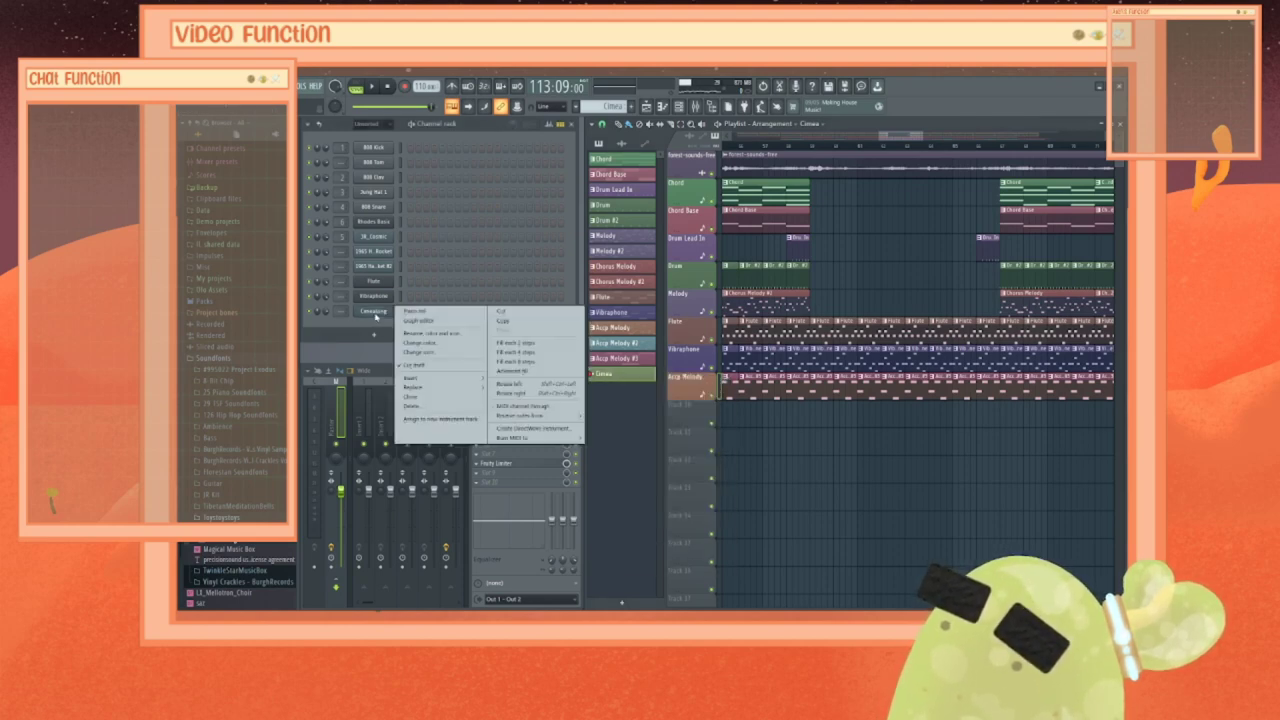
{"action": "left_click", "coordinate": [408, 314]}
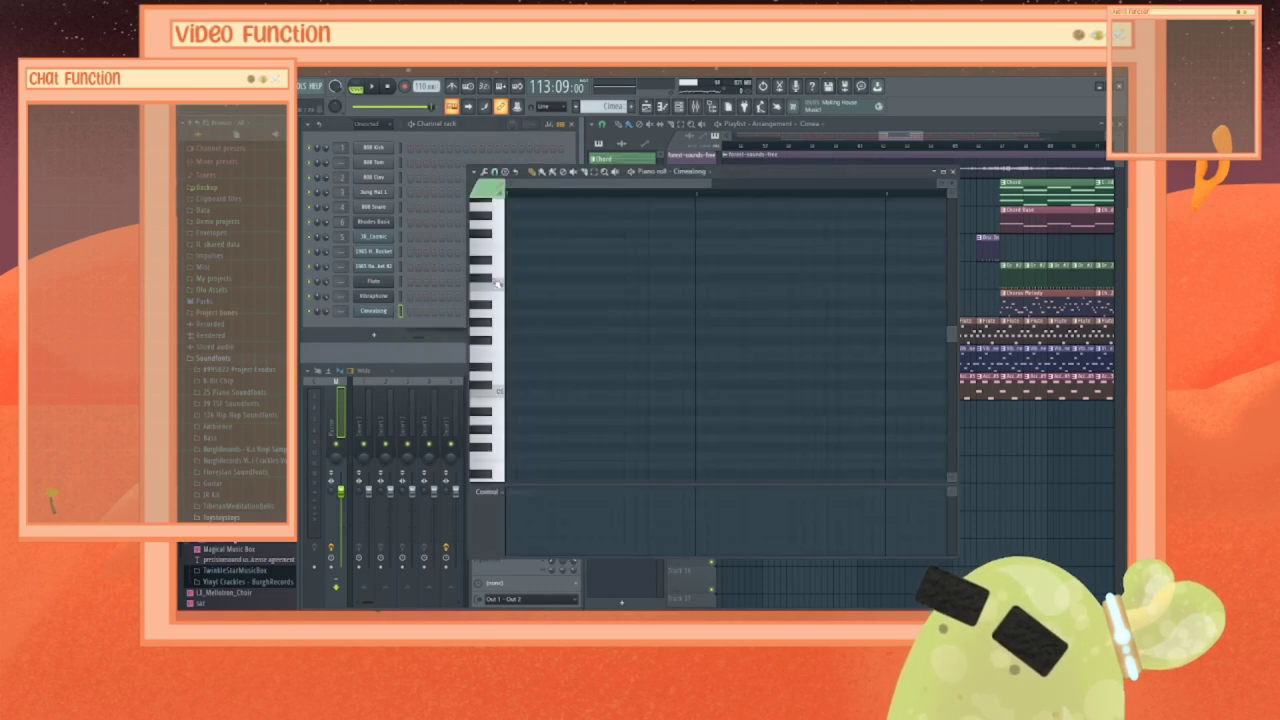
{"action": "left_click", "coordinate": [497, 285]}
{"action": "left_click", "coordinate": [502, 392]}
{"action": "scroll", "coordinate": [504, 374], "scroll_direction": "up", "scroll_amount": 3}
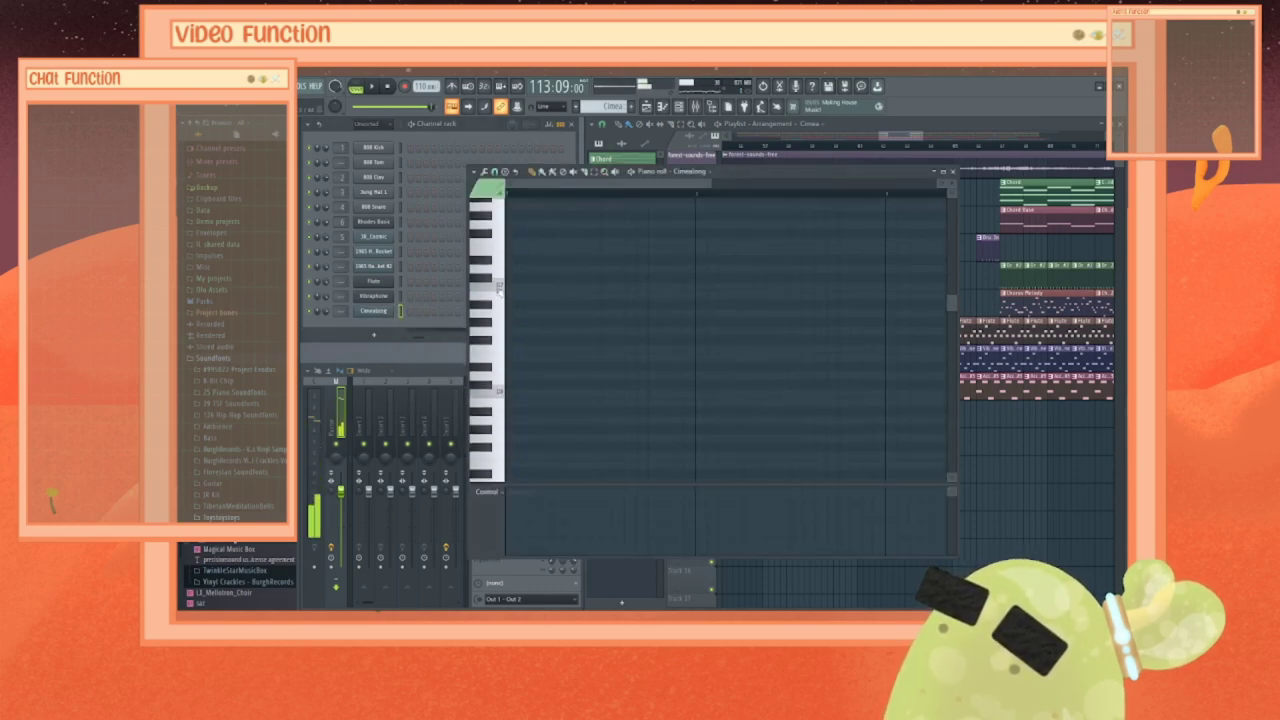
Step: Place one-beat notes on C6, C5 and C7 at the start of the pattern
{"action": "scroll", "coordinate": [504, 370], "scroll_direction": "up", "scroll_amount": 3}
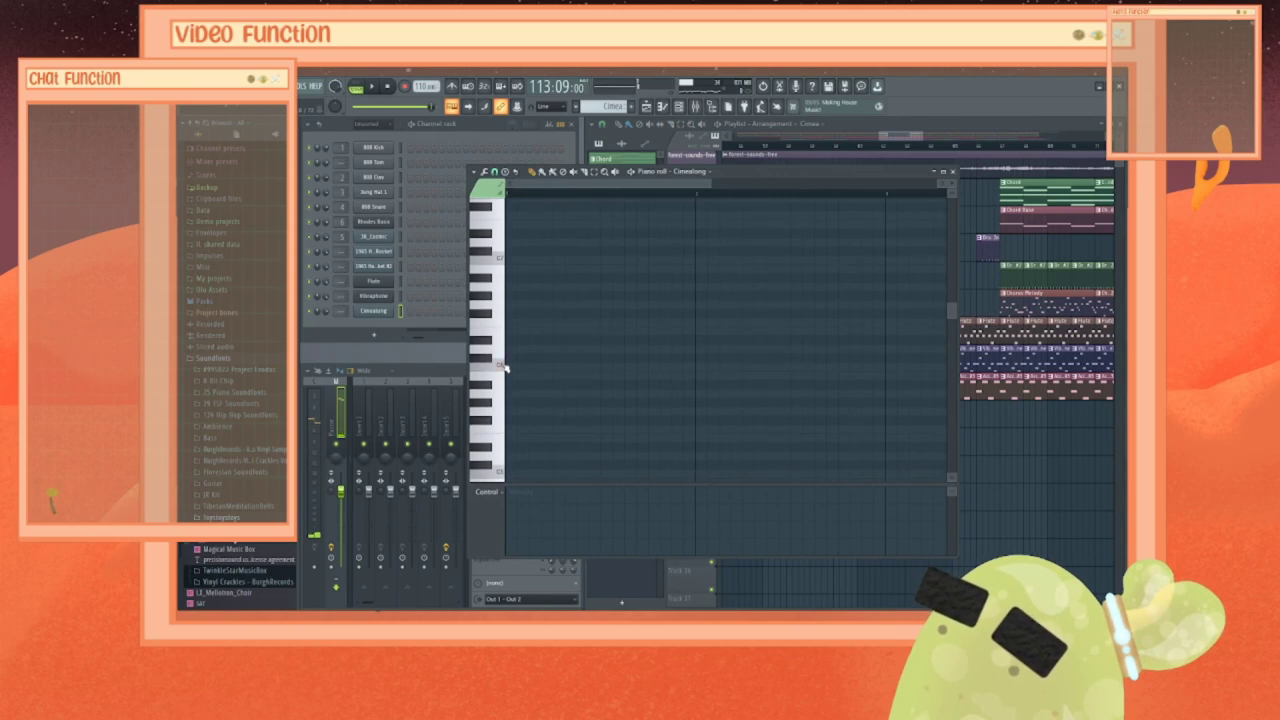
{"action": "left_click", "coordinate": [507, 367]}
{"action": "scroll", "coordinate": [527, 430], "scroll_direction": "up", "scroll_amount": 2}
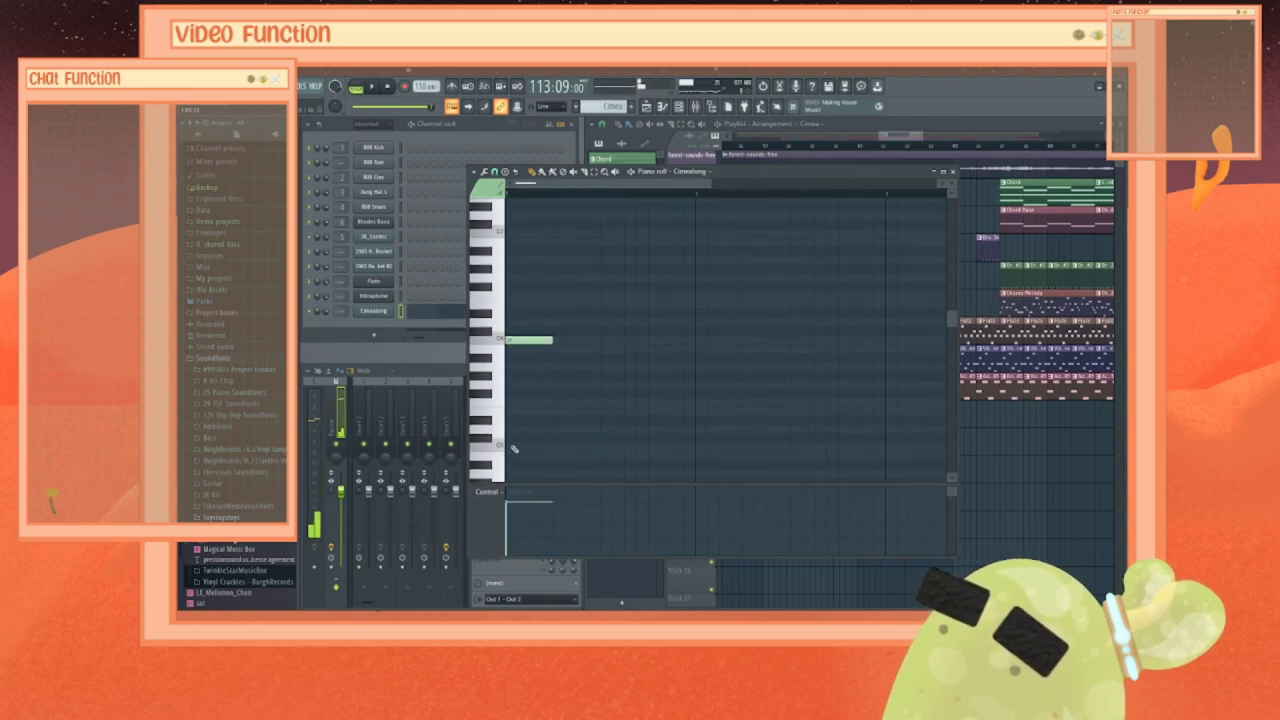
{"action": "left_click", "coordinate": [517, 316]}
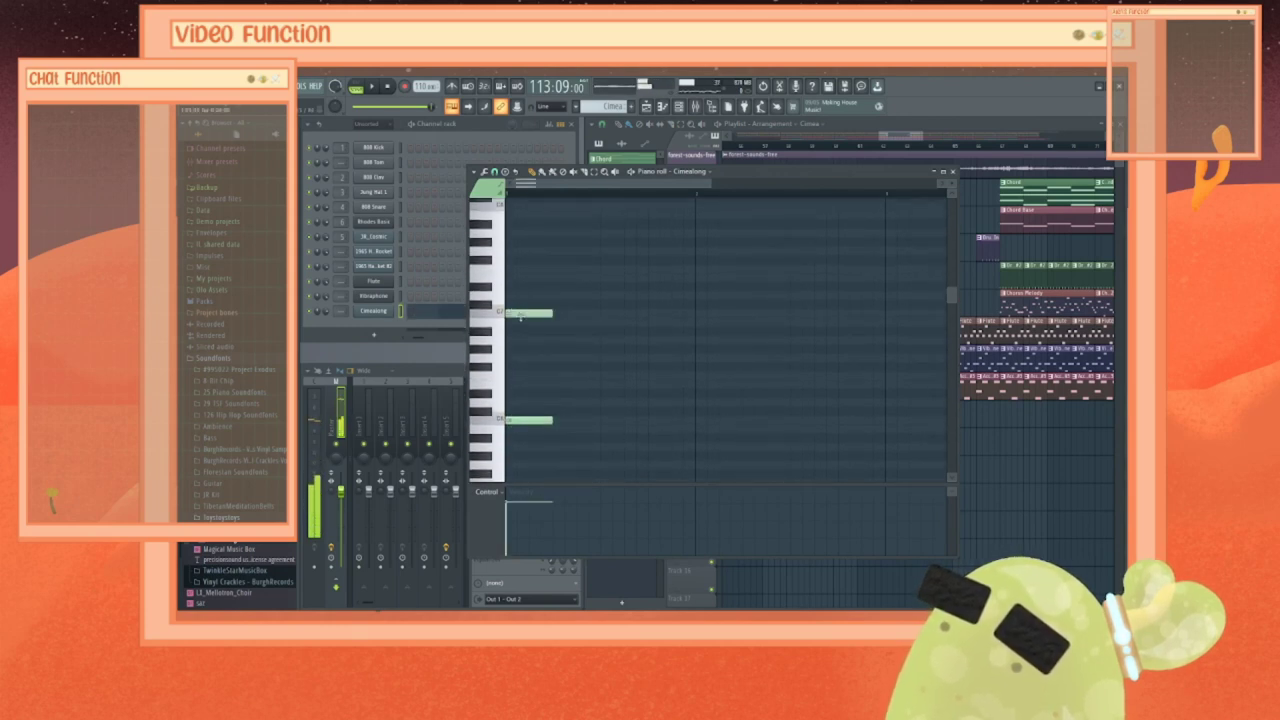
{"action": "scroll", "coordinate": [540, 330], "scroll_direction": "down", "scroll_amount": 3}
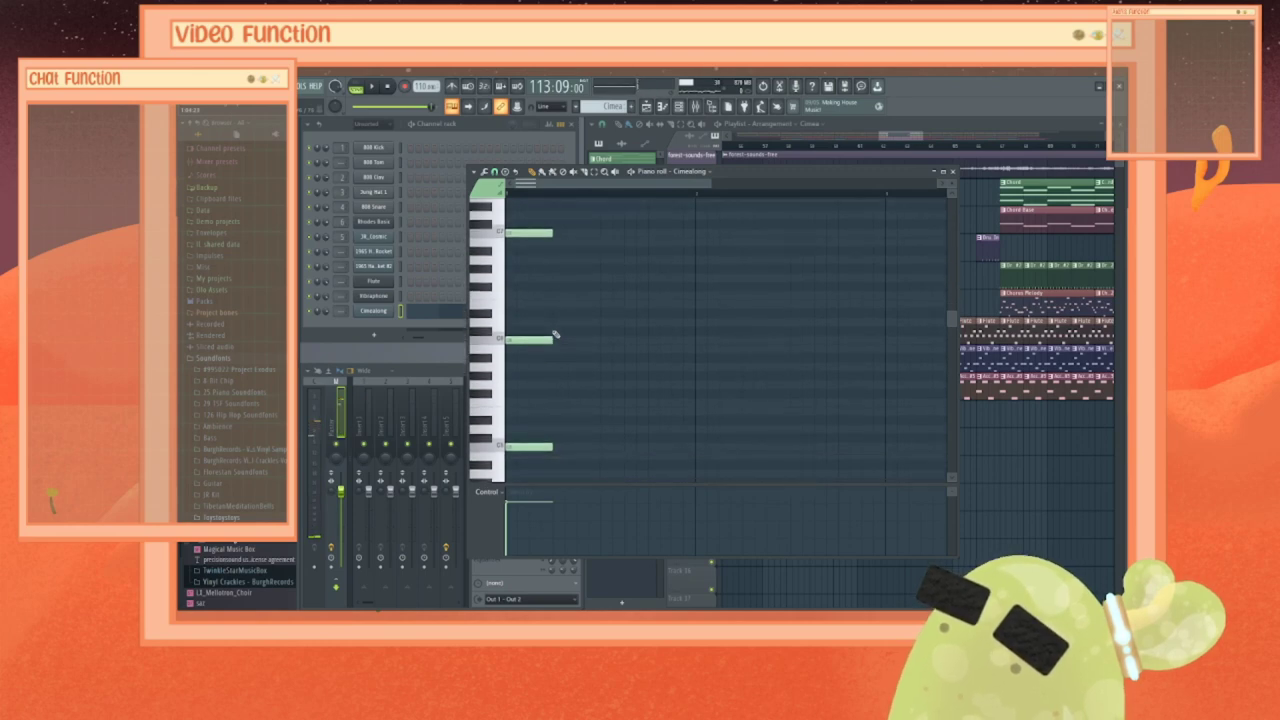
Step: Switch playback from song to pattern mode and play the stacked C notes
{"action": "key", "text": "space"}
{"action": "key", "text": "space"}
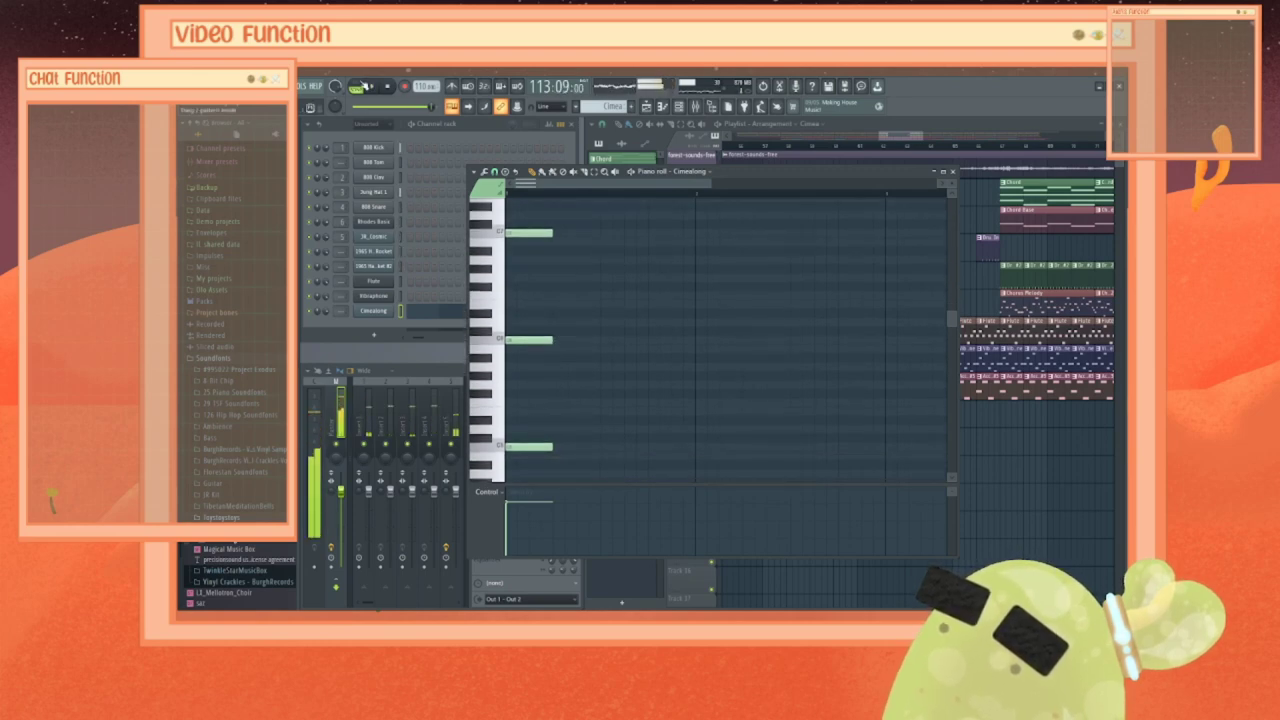
{"action": "left_click", "coordinate": [356, 87]}
{"action": "key", "text": "space"}
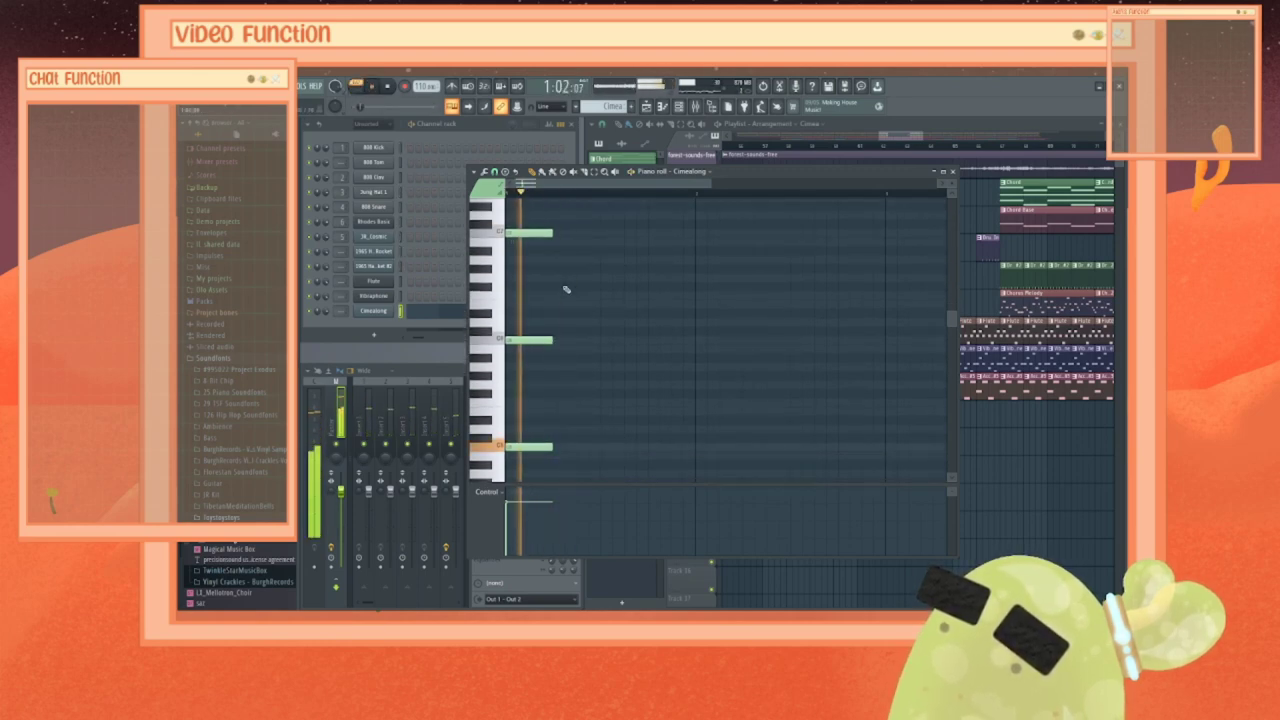
Step: Delay the C5 note by one step and C7 by two, trim both to end with the C6 note, and play the result
{"action": "left_click_drag", "start_coordinate": [533, 446], "coordinate": [545, 446]}
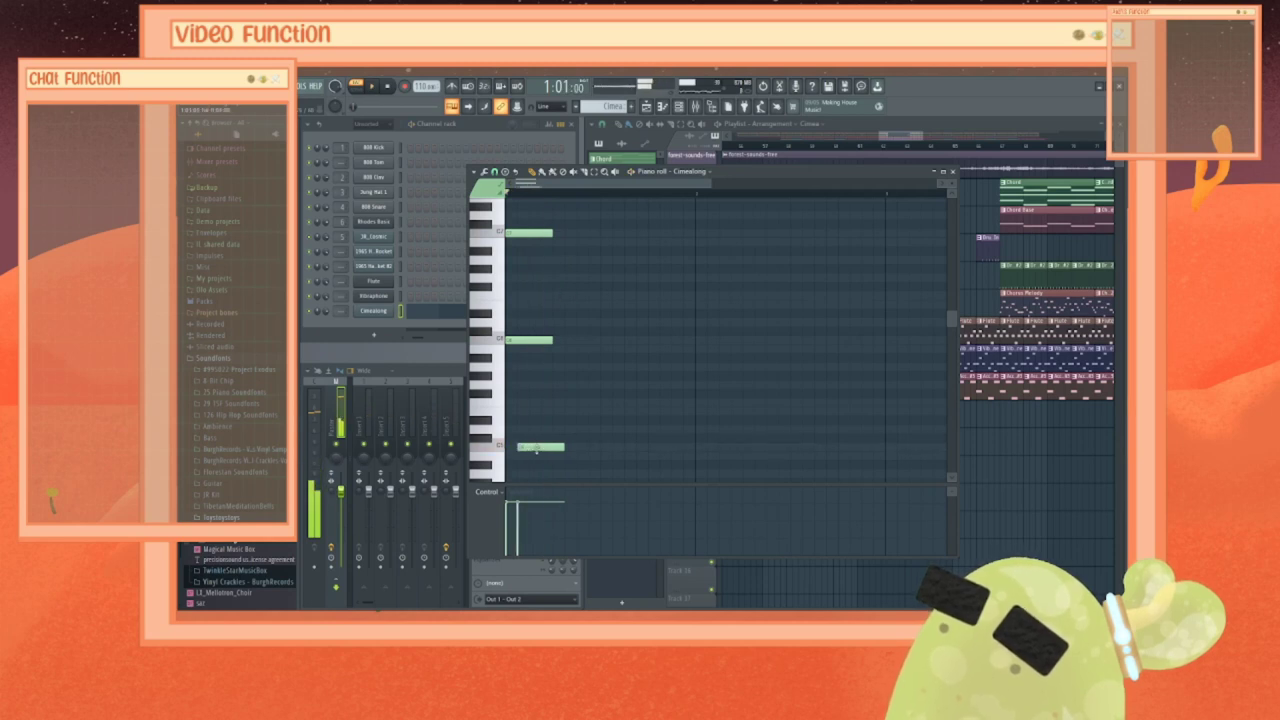
{"action": "mouse_move", "coordinate": [519, 232]}
{"action": "left_mouse_down"}
{"action": "mouse_move", "coordinate": [555, 233]}
{"action": "mouse_move", "coordinate": [543, 233]}
{"action": "left_mouse_up"}
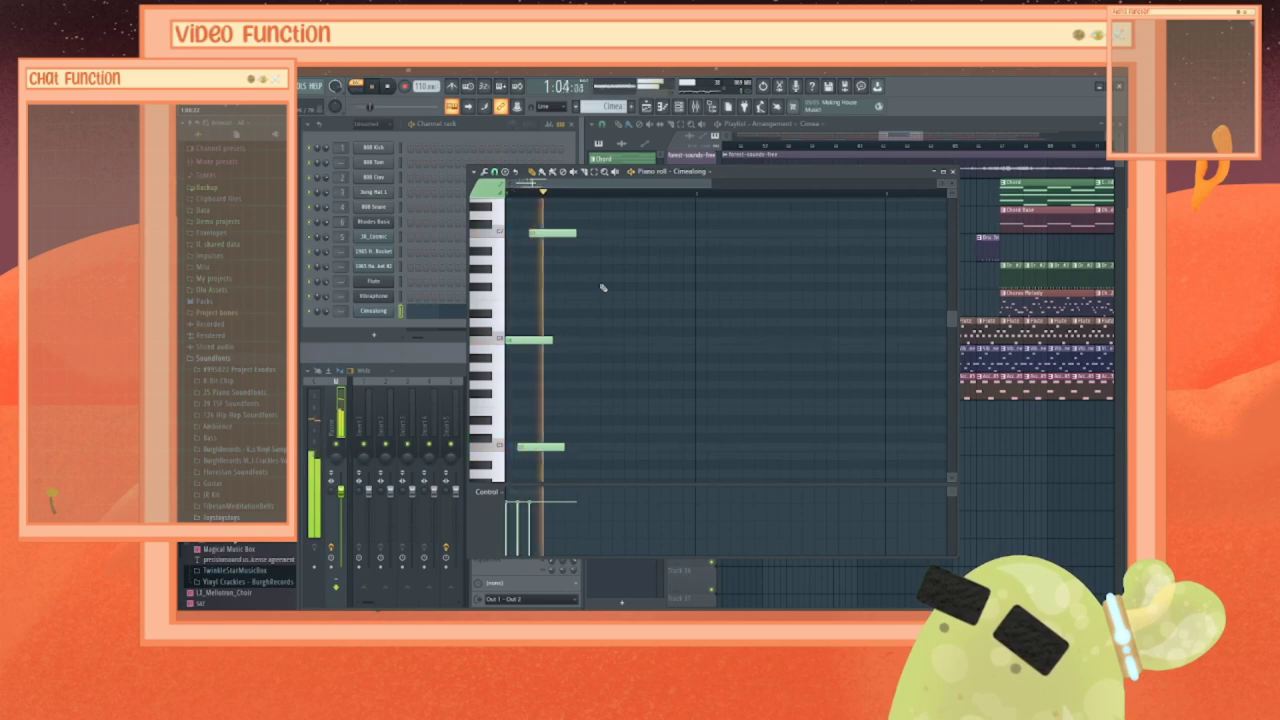
{"action": "left_click_drag", "start_coordinate": [578, 232], "coordinate": [555, 232]}
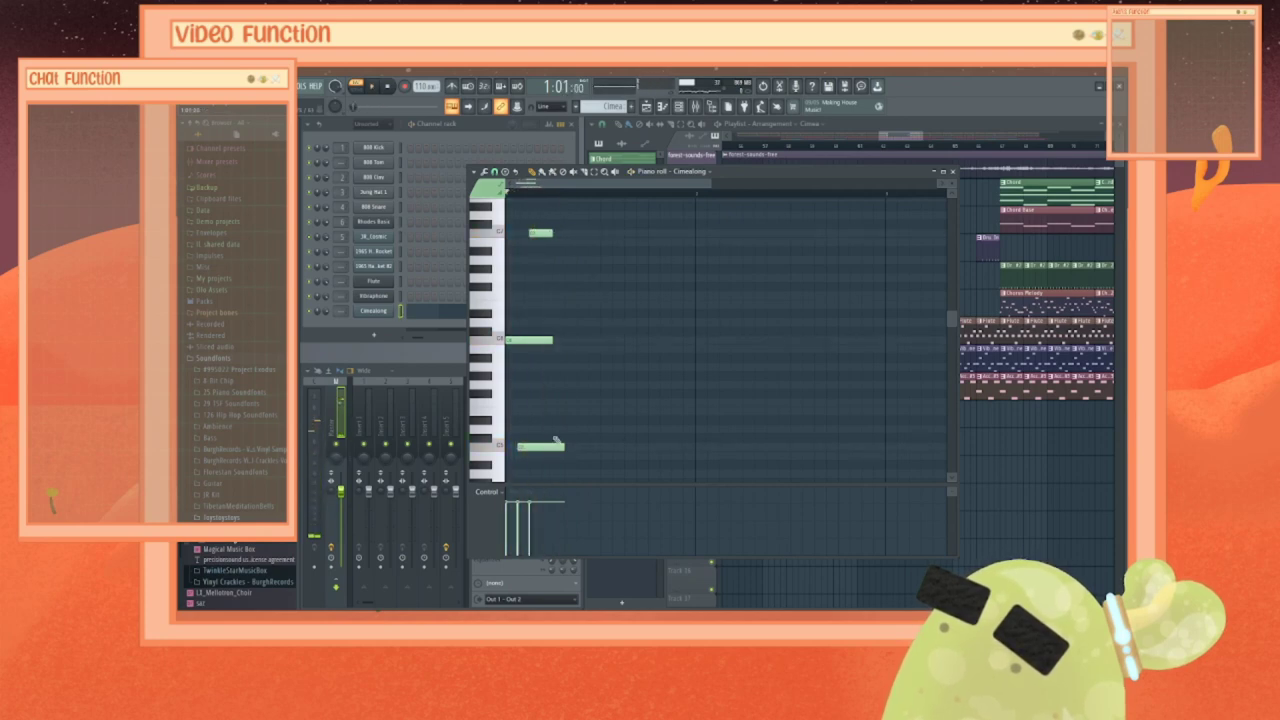
{"action": "double_click", "coordinate": [541, 232]}
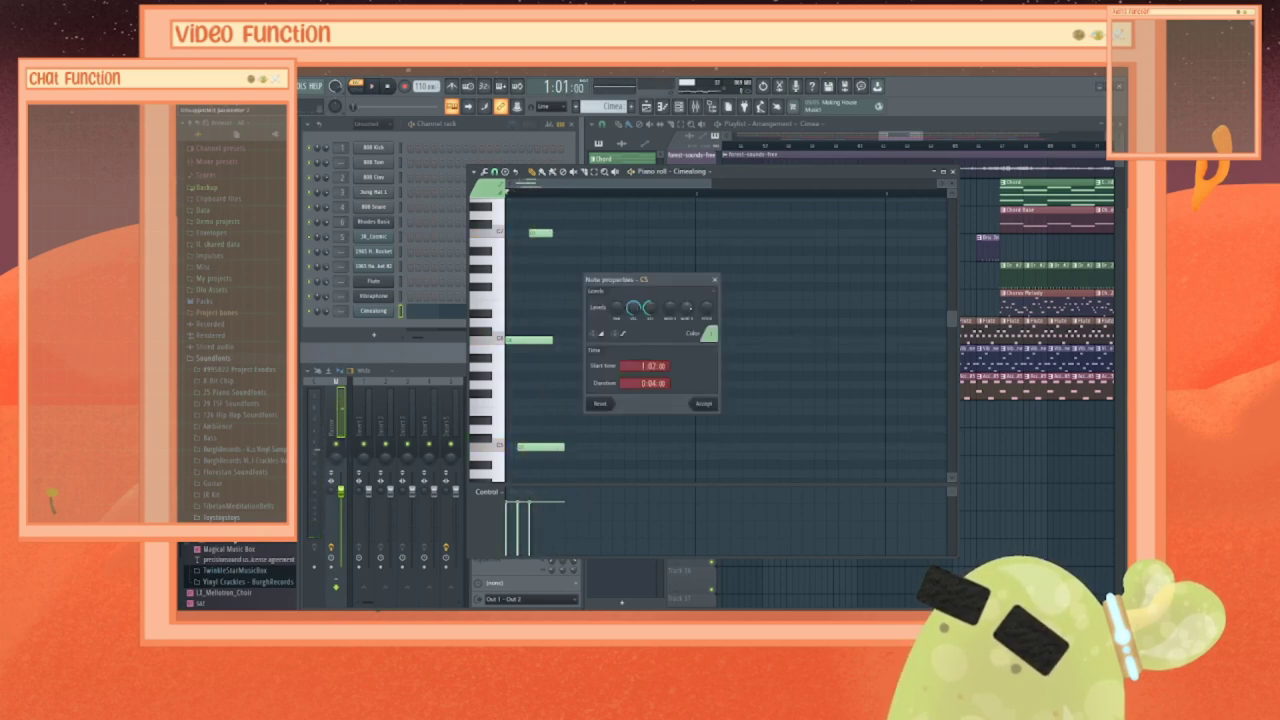
{"action": "left_click", "coordinate": [715, 280]}
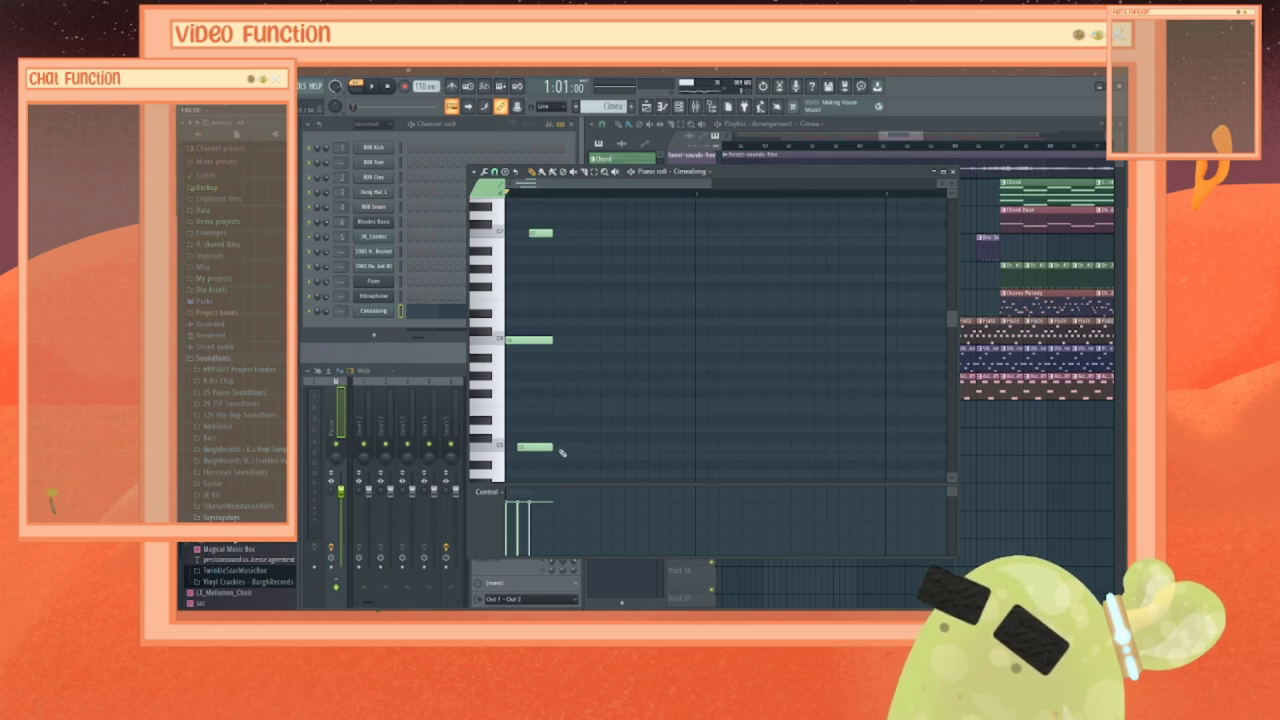
{"action": "key", "text": "space"}
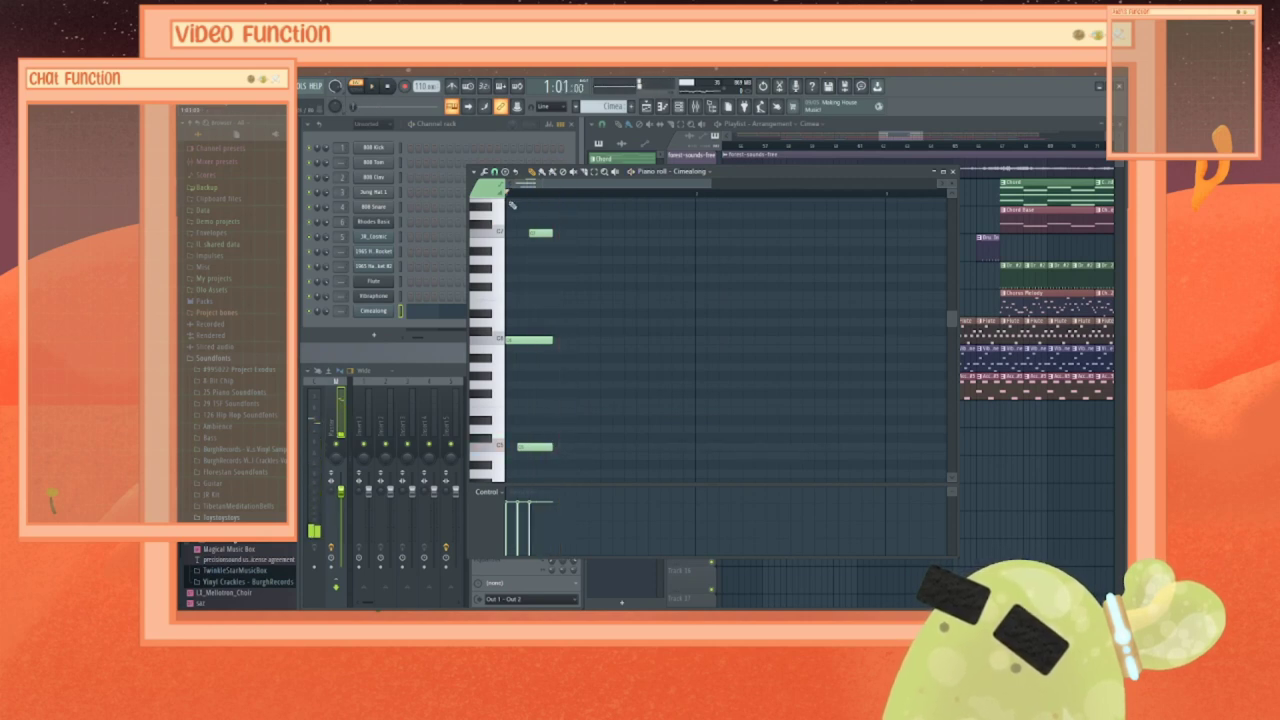
Step: Add half-beat notes on E6, E5 and E7 at the second beat and play the pattern
{"action": "left_click", "coordinate": [556, 295]}
{"action": "left_click_drag", "start_coordinate": [564, 296], "coordinate": [566, 305]}
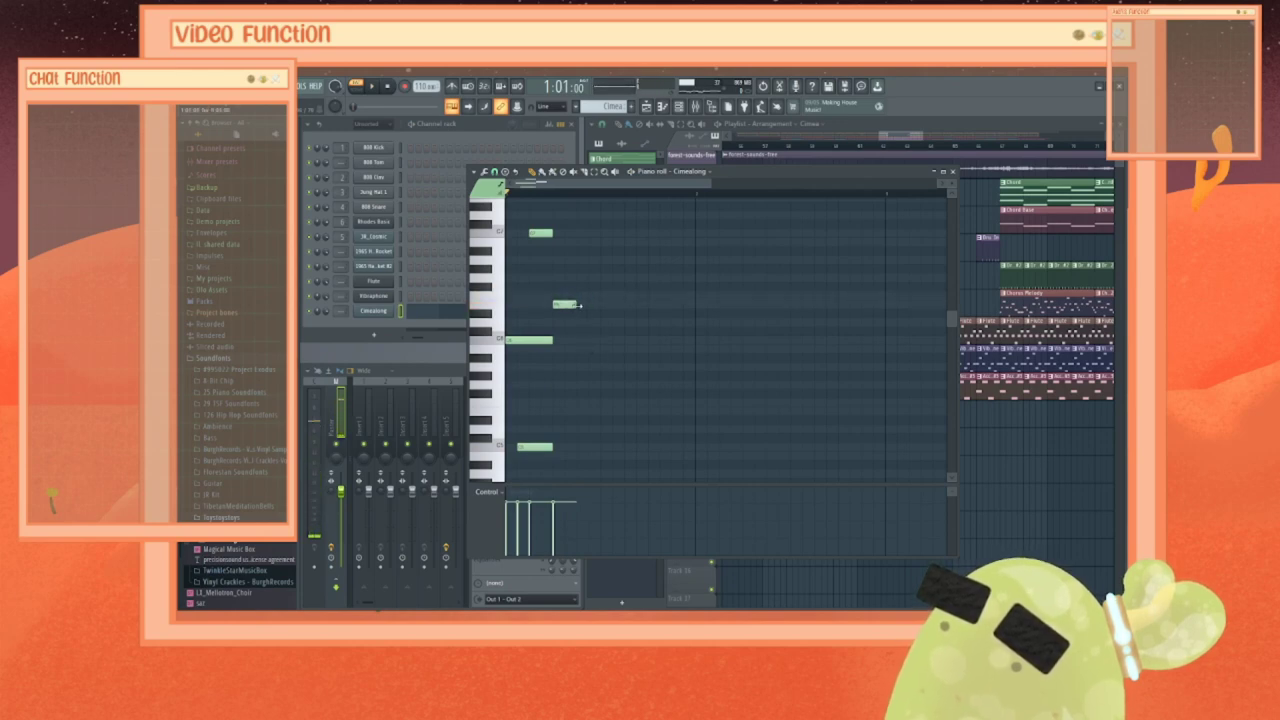
{"action": "left_click", "coordinate": [557, 411]}
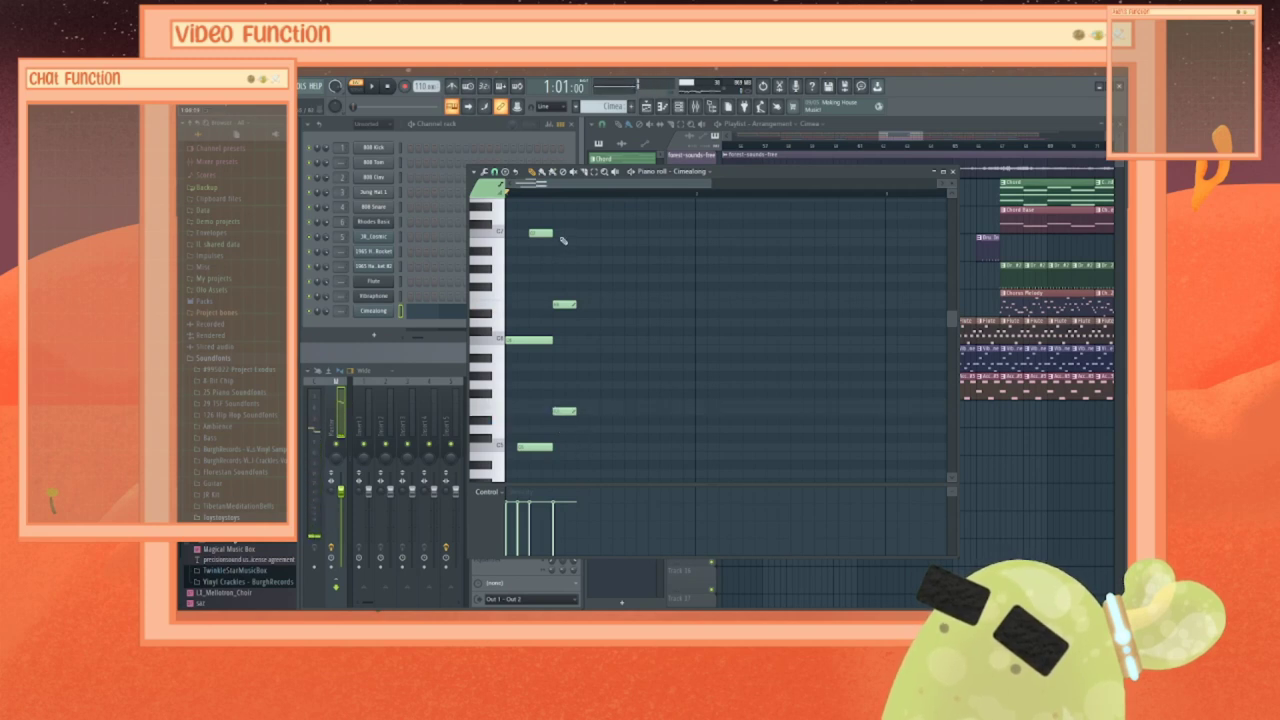
{"action": "mouse_move", "coordinate": [562, 217]}
{"action": "left_mouse_down"}
{"action": "mouse_move", "coordinate": [566, 260]}
{"action": "mouse_move", "coordinate": [565, 207]}
{"action": "left_mouse_up"}
{"action": "key", "text": "space"}
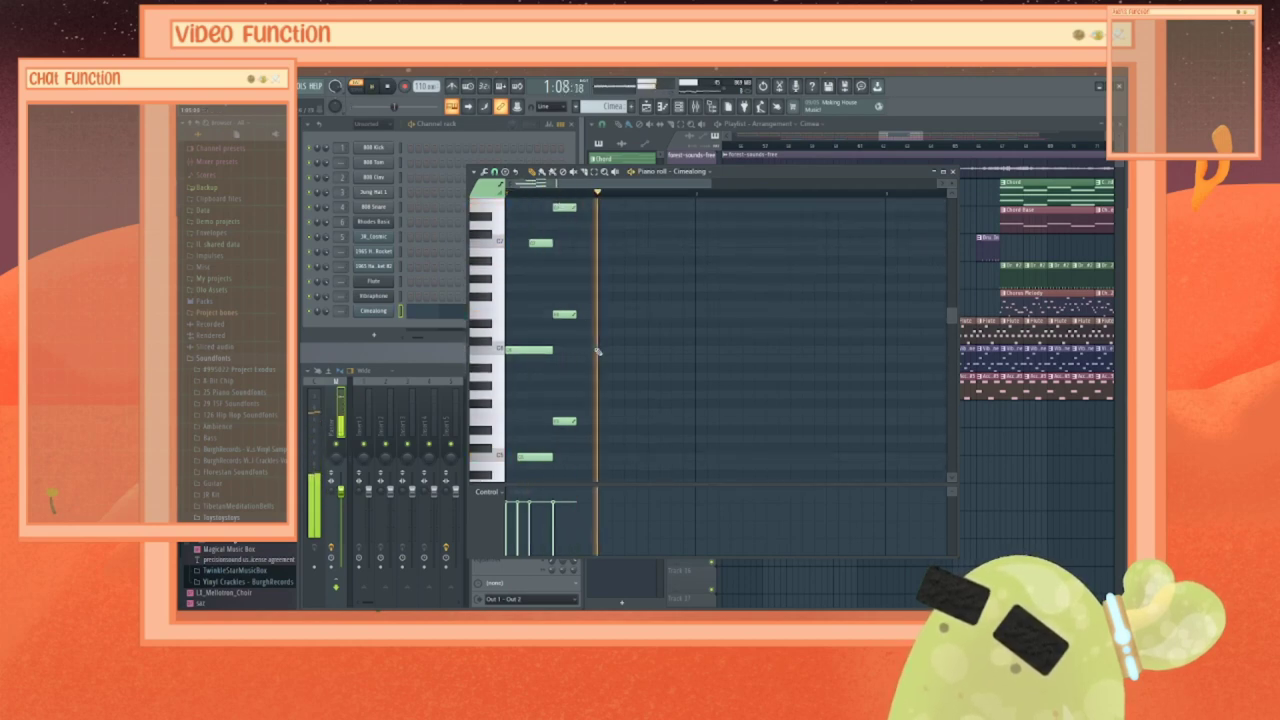
{"action": "key", "text": "space"}
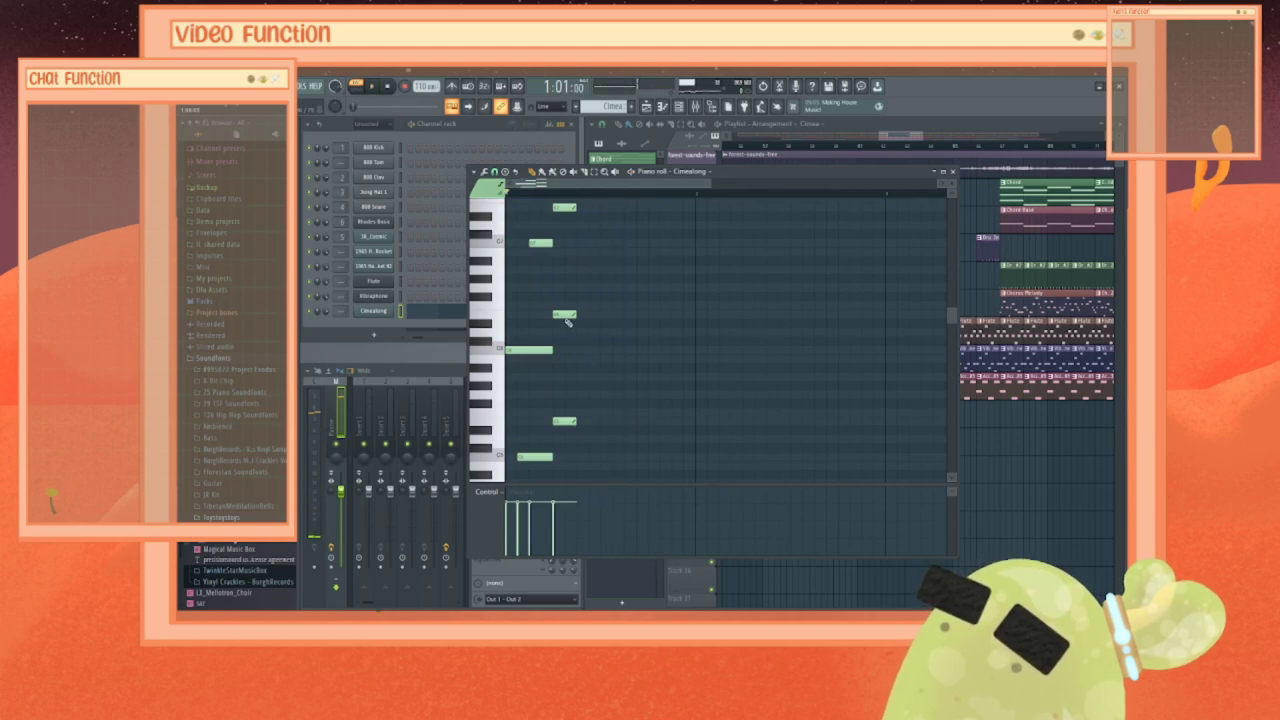
Step: Delay the E6 note by one step and the E7 note by two steps, and play the pattern
{"action": "left_click_drag", "start_coordinate": [567, 320], "coordinate": [579, 320]}
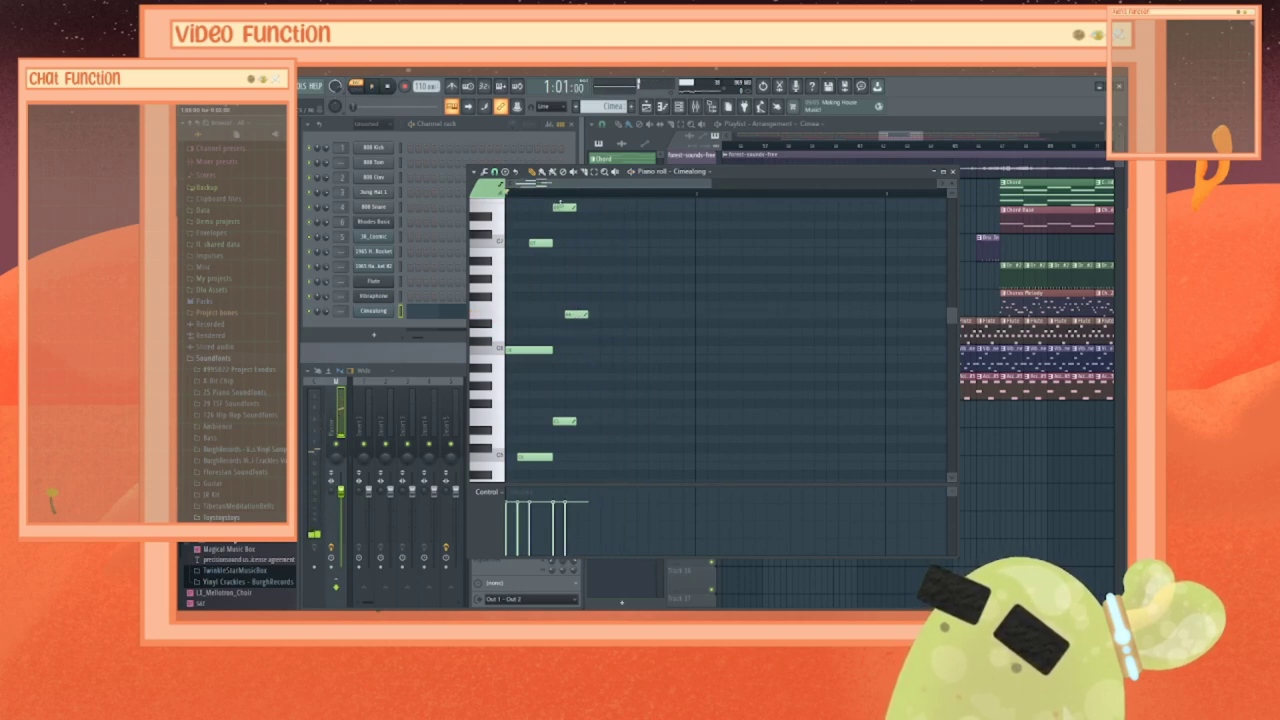
{"action": "left_click_drag", "start_coordinate": [563, 206], "coordinate": [587, 206]}
{"action": "key", "text": "space"}
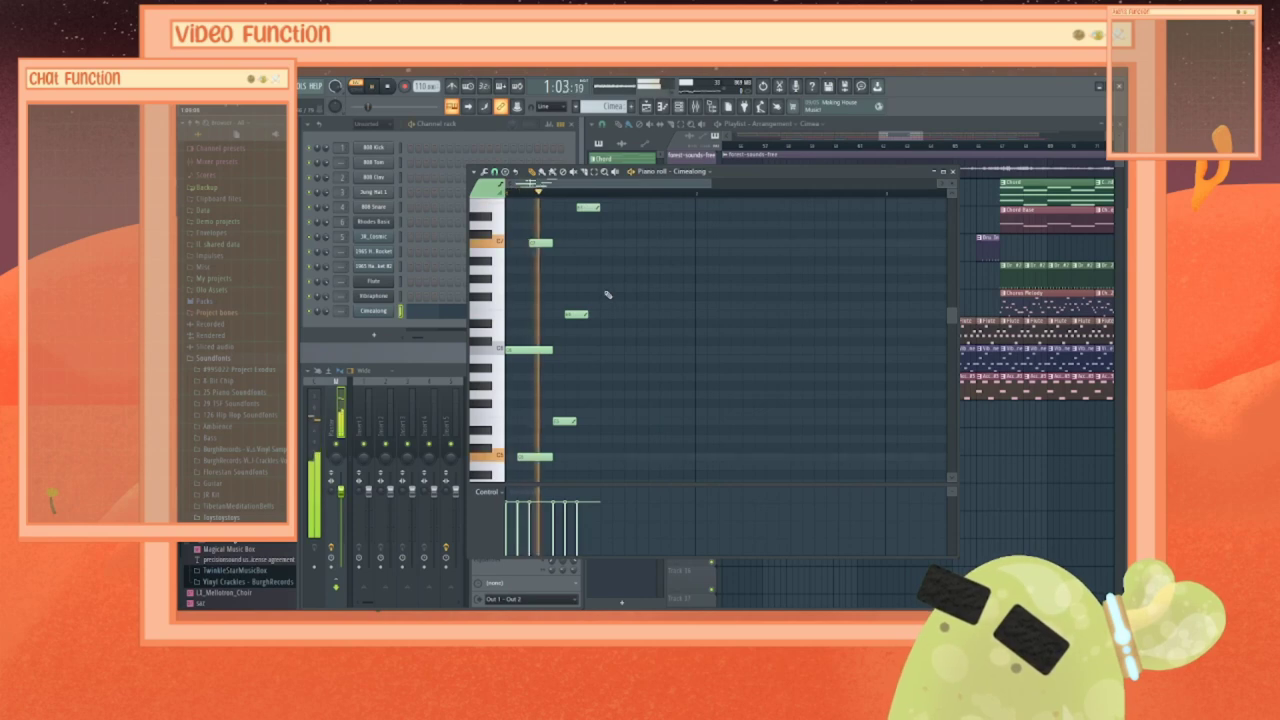
{"action": "key", "text": "space"}
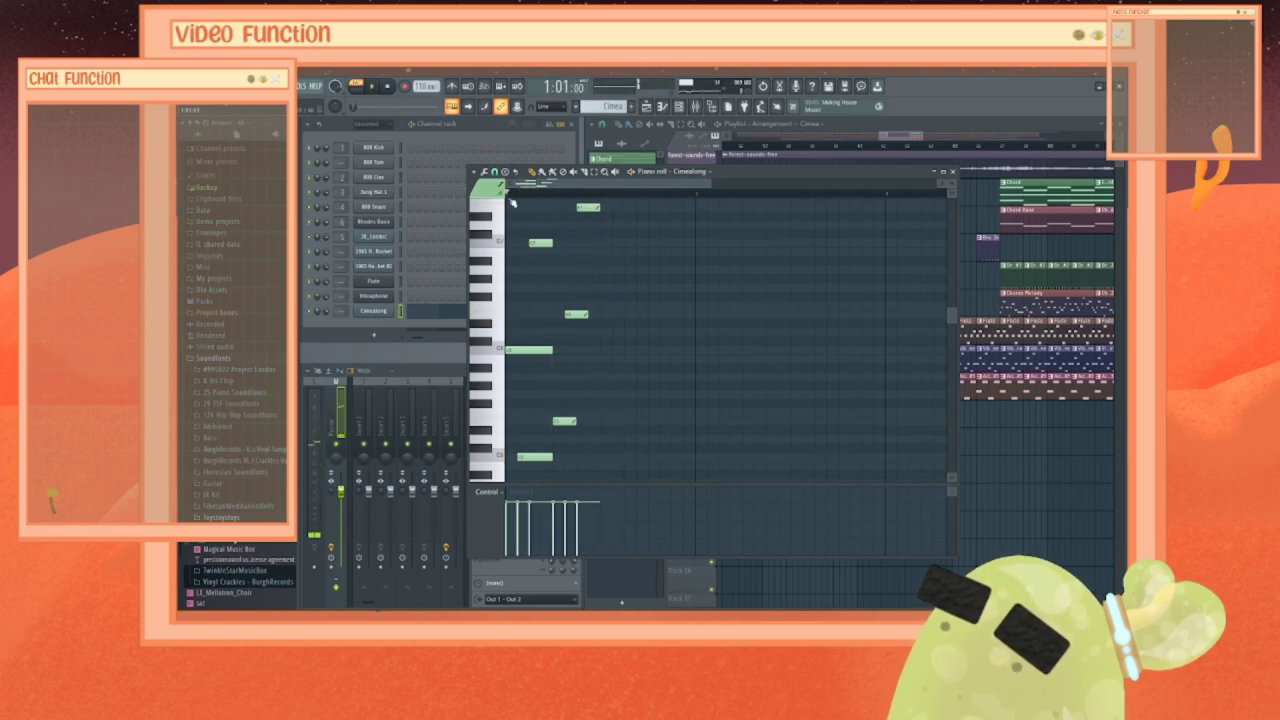
Step: Add a one-beat C6 note on the third beat and a half-beat C5 note starting half a beat after it
{"action": "left_click", "coordinate": [604, 357]}
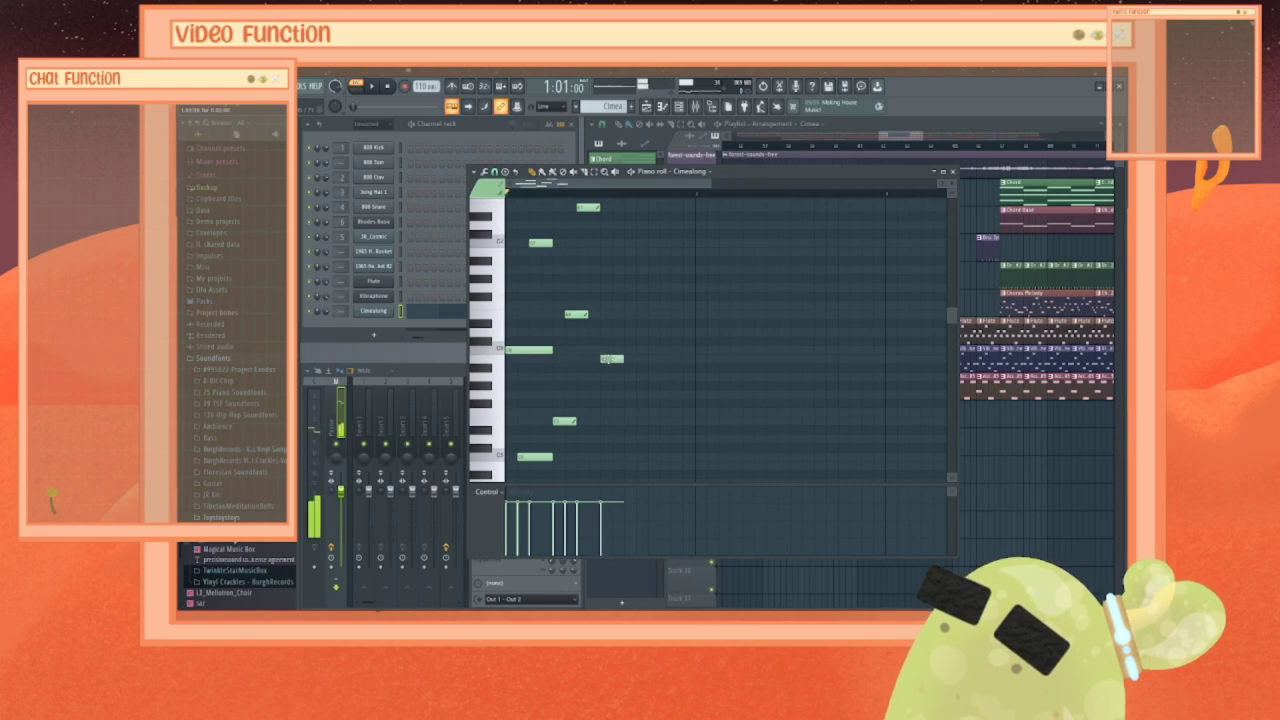
{"action": "left_click_drag", "start_coordinate": [606, 358], "coordinate": [613, 350]}
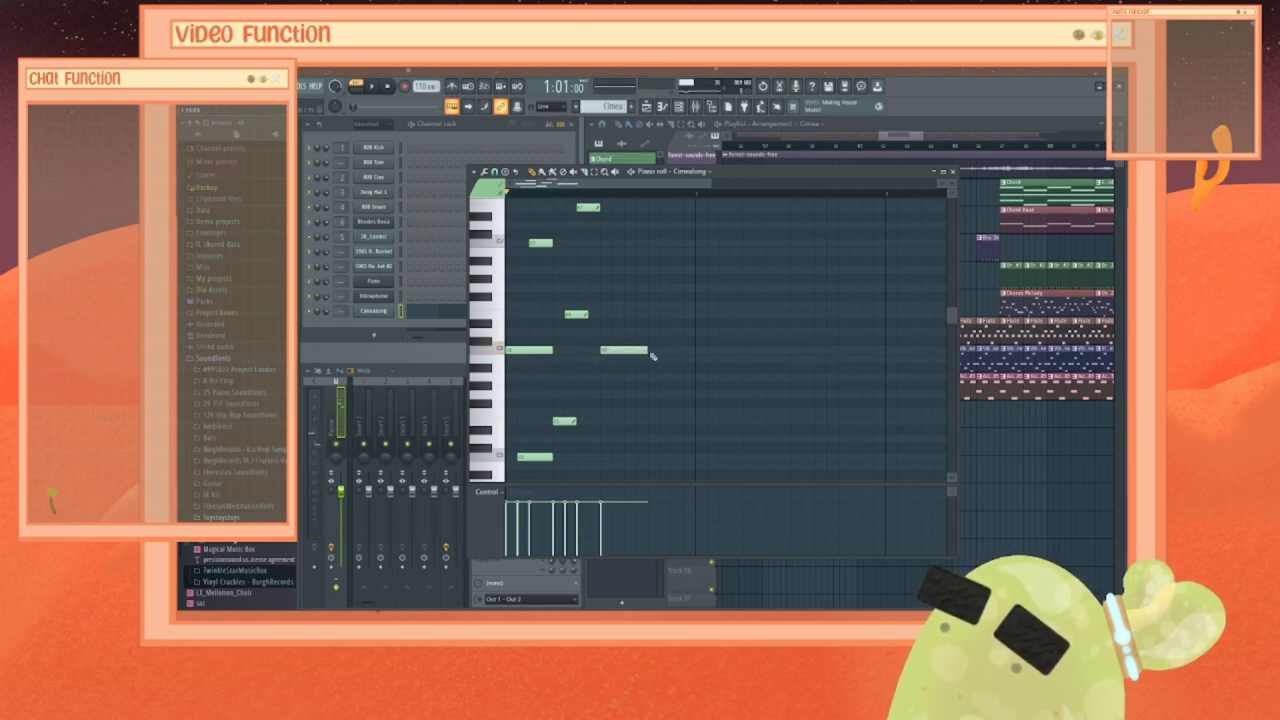
{"action": "key", "text": "space"}
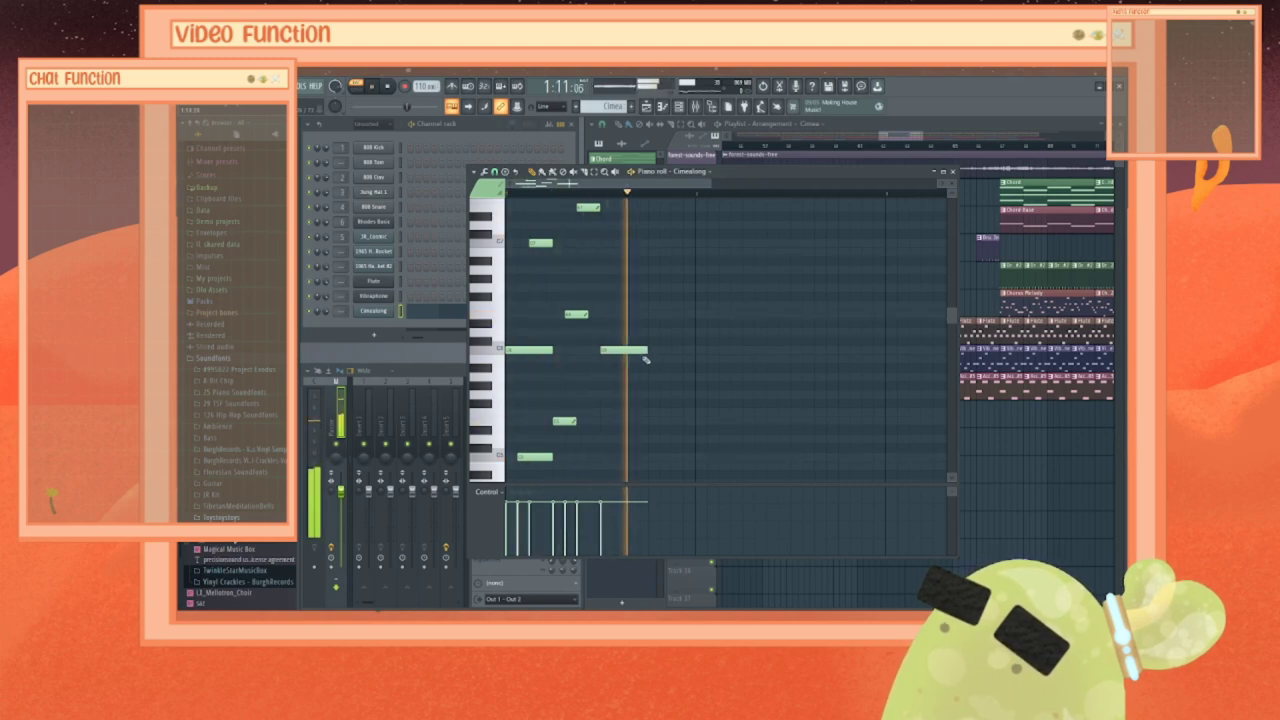
{"action": "key", "text": "space"}
{"action": "left_click", "coordinate": [616, 440]}
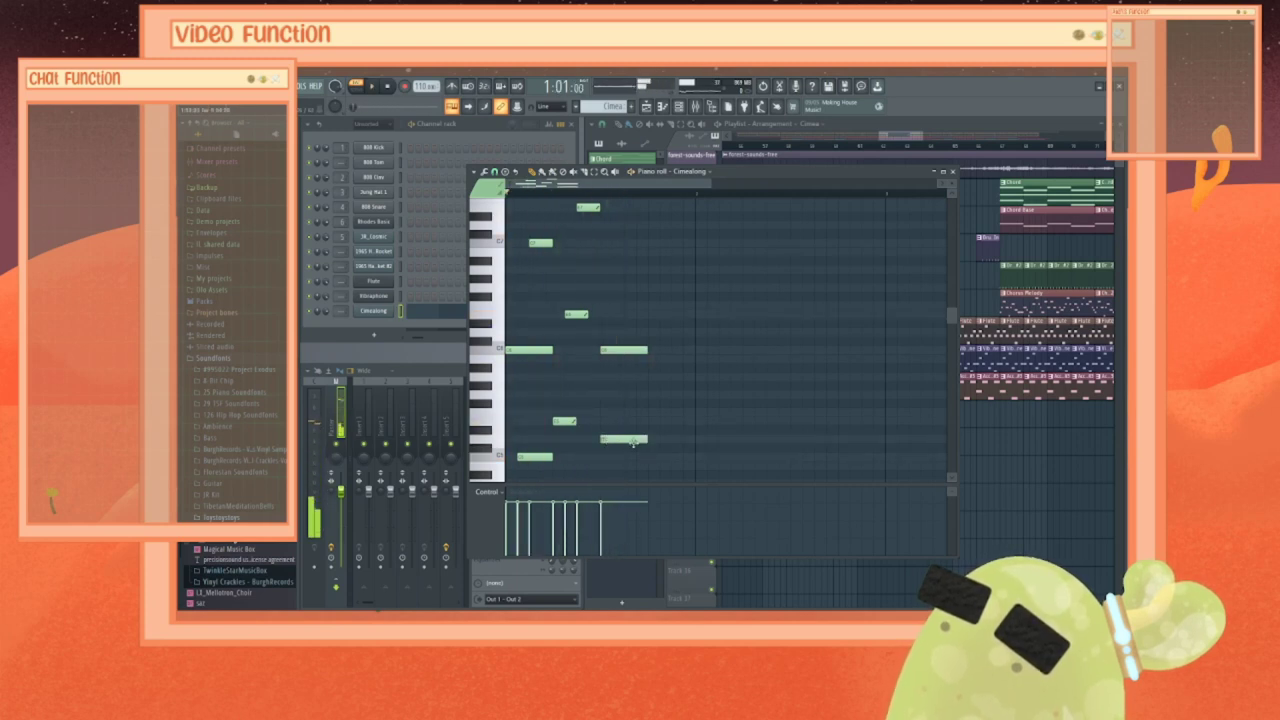
{"action": "left_click_drag", "start_coordinate": [646, 443], "coordinate": [650, 460]}
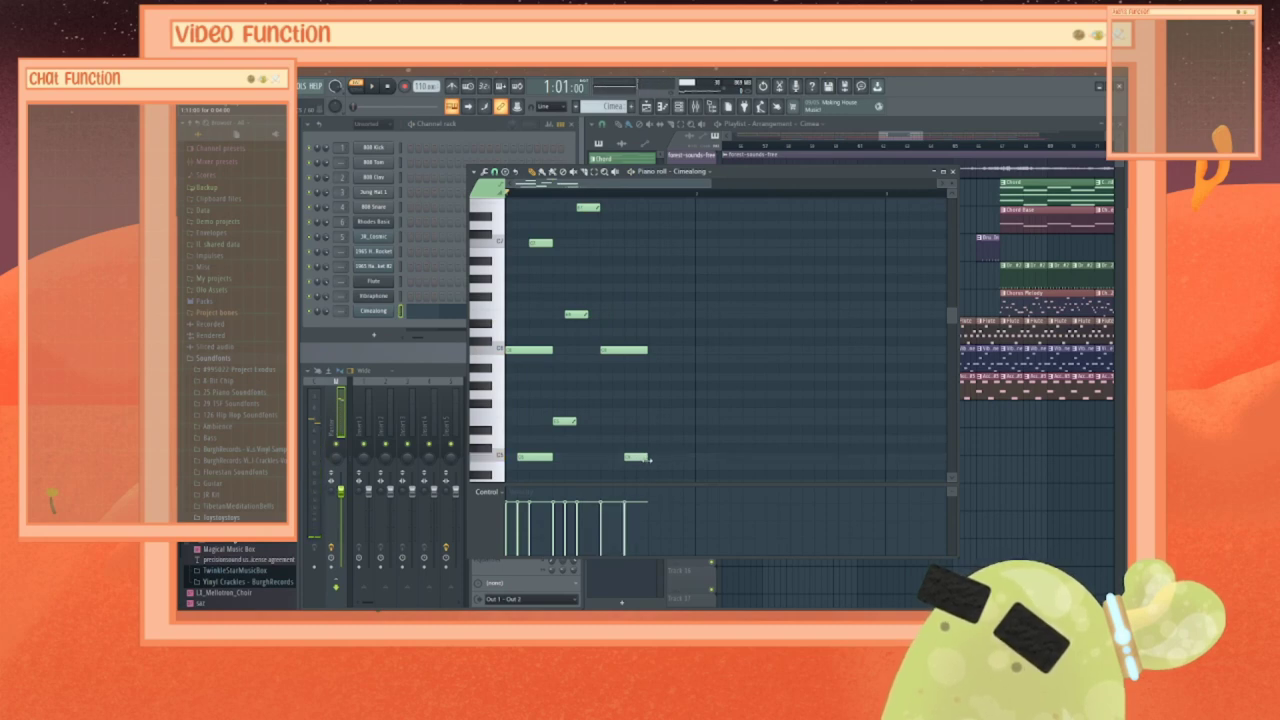
Step: Add a three-step C7 note starting one step after the third beat, and play the pattern
{"action": "left_click", "coordinate": [626, 244]}
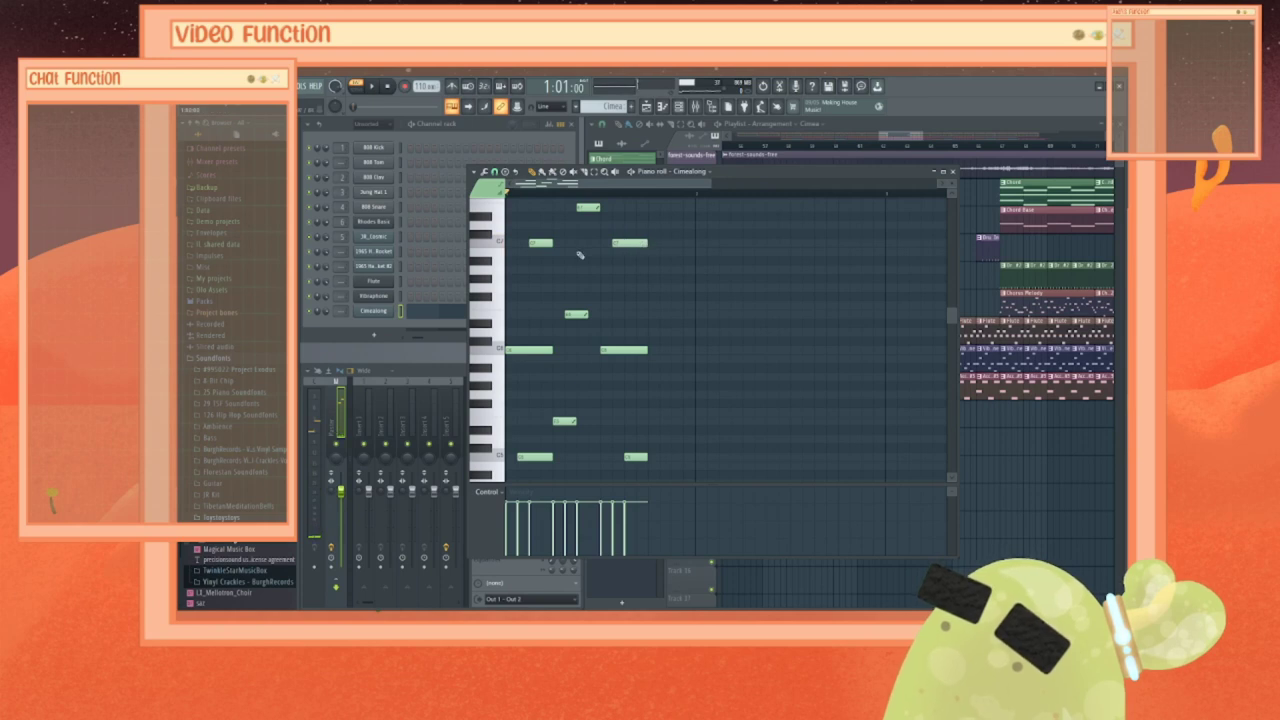
{"action": "key", "text": "space"}
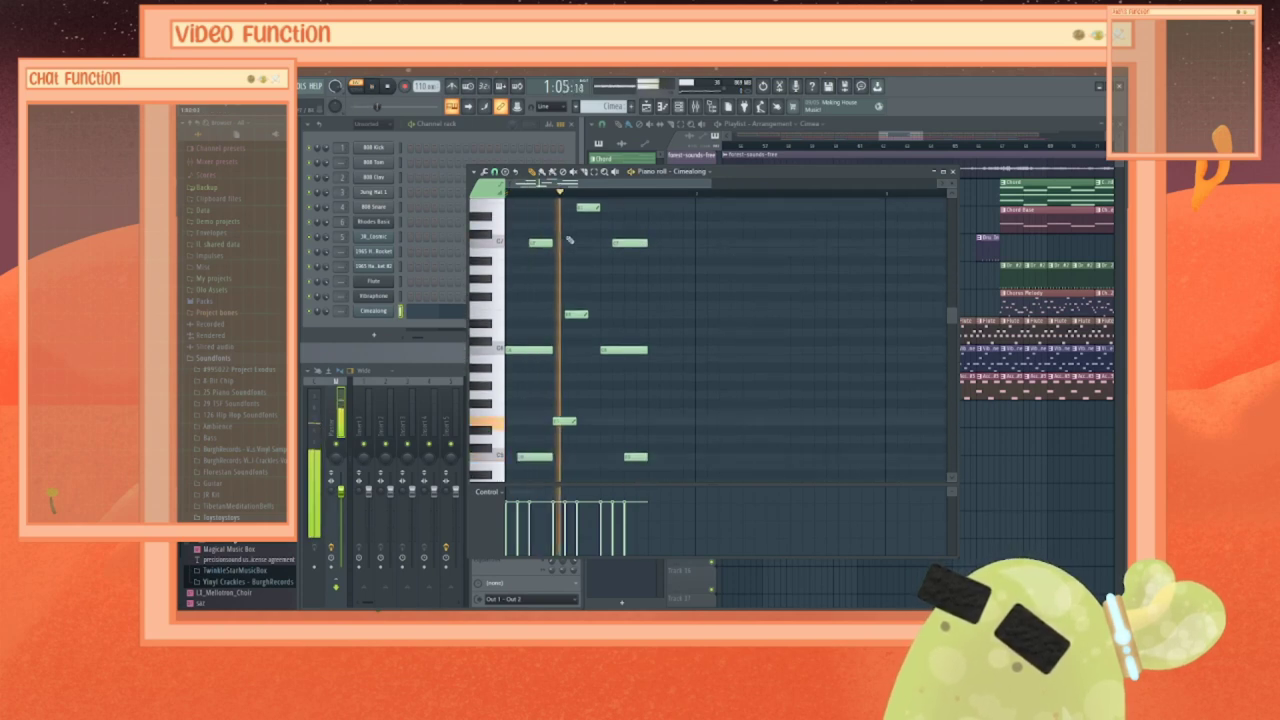
{"action": "key", "text": "space"}
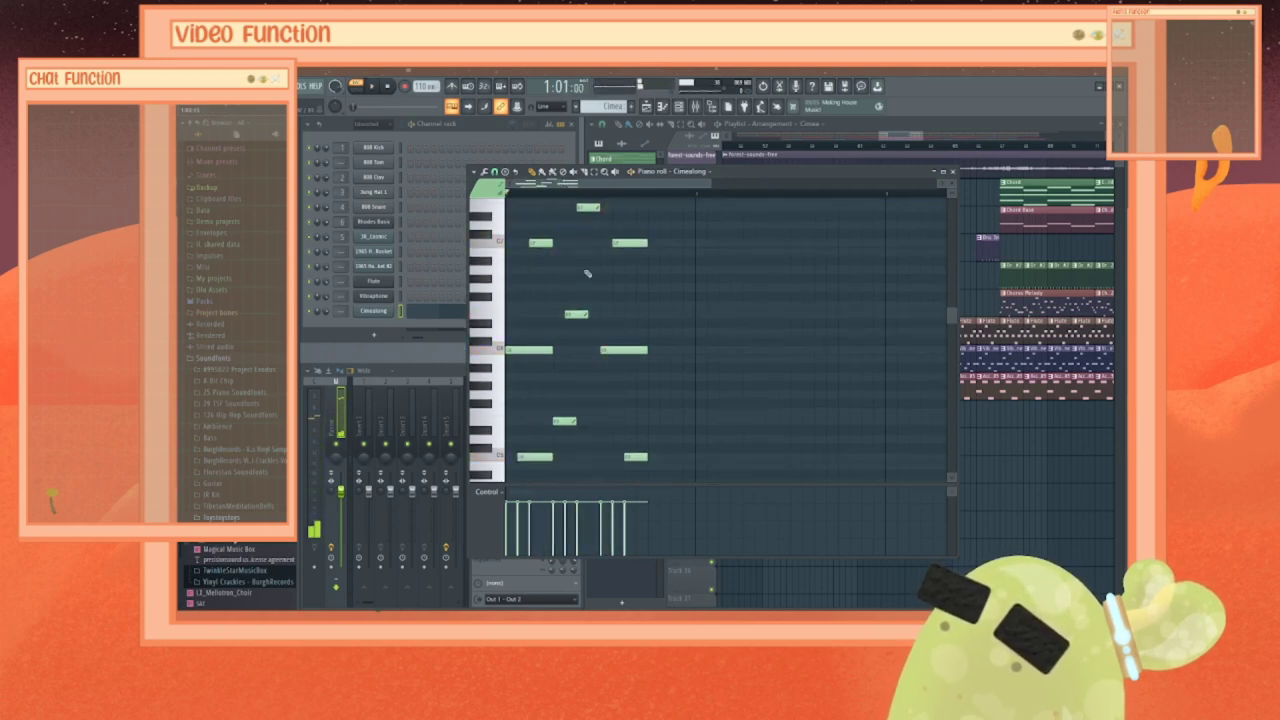
Step: Replace the second beat's E7 note with a newly drawn half-beat note at the same place, and play the pattern
{"action": "right_click", "coordinate": [586, 210]}
{"action": "left_click", "coordinate": [581, 210]}
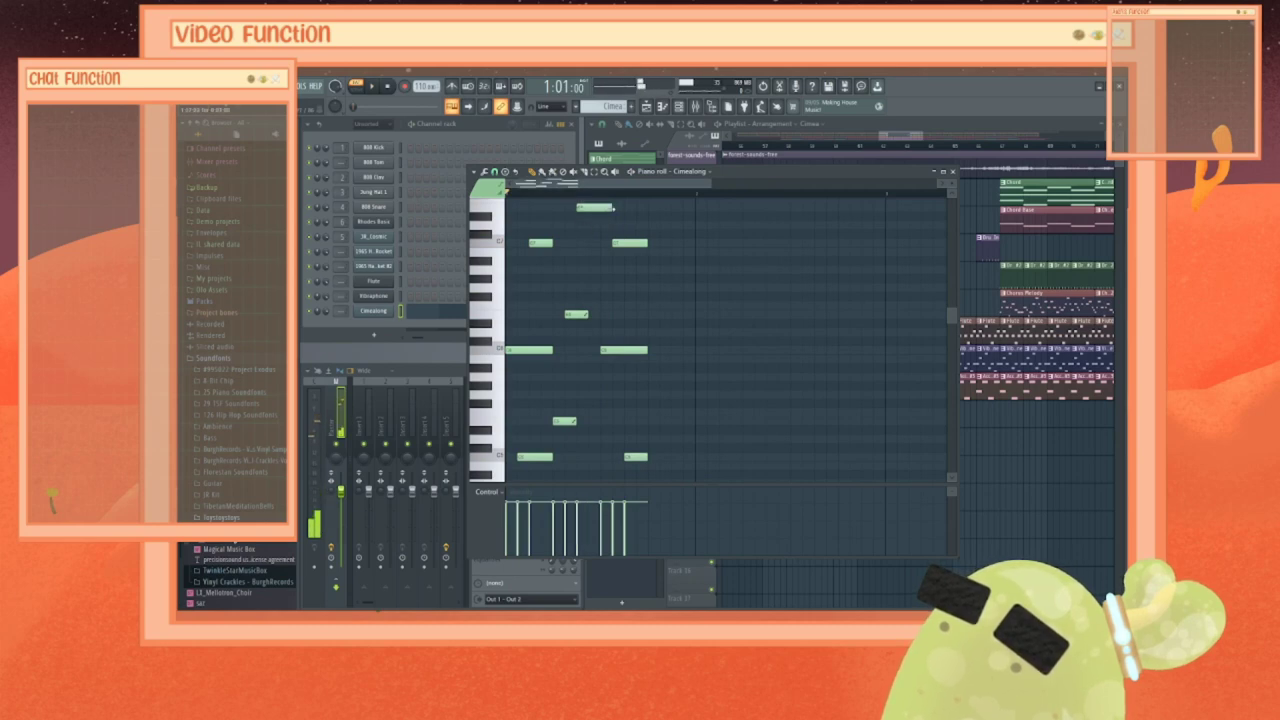
{"action": "left_click", "coordinate": [564, 421]}
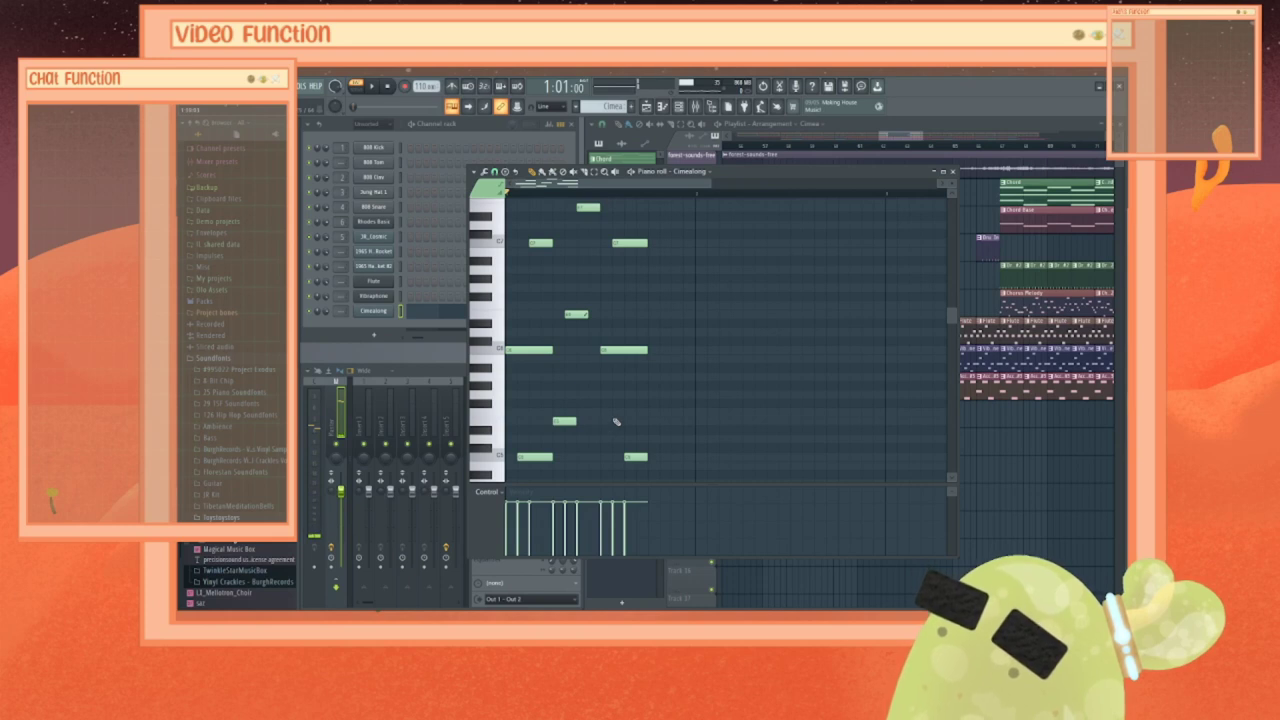
{"action": "key", "text": "space"}
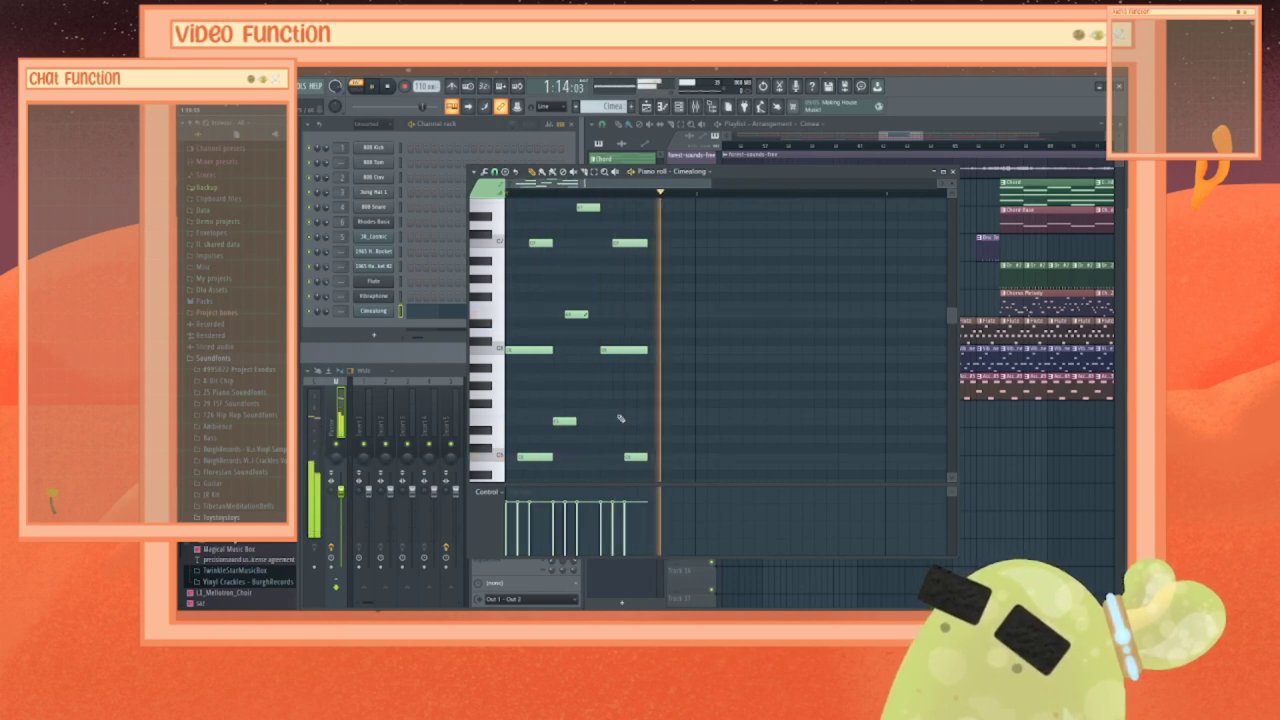
{"action": "key", "text": "space"}
Step: Redraw the second beat's half-beat E6 and E5 notes at their same positions, and play the pattern repeatedly
{"action": "right_click", "coordinate": [578, 315]}
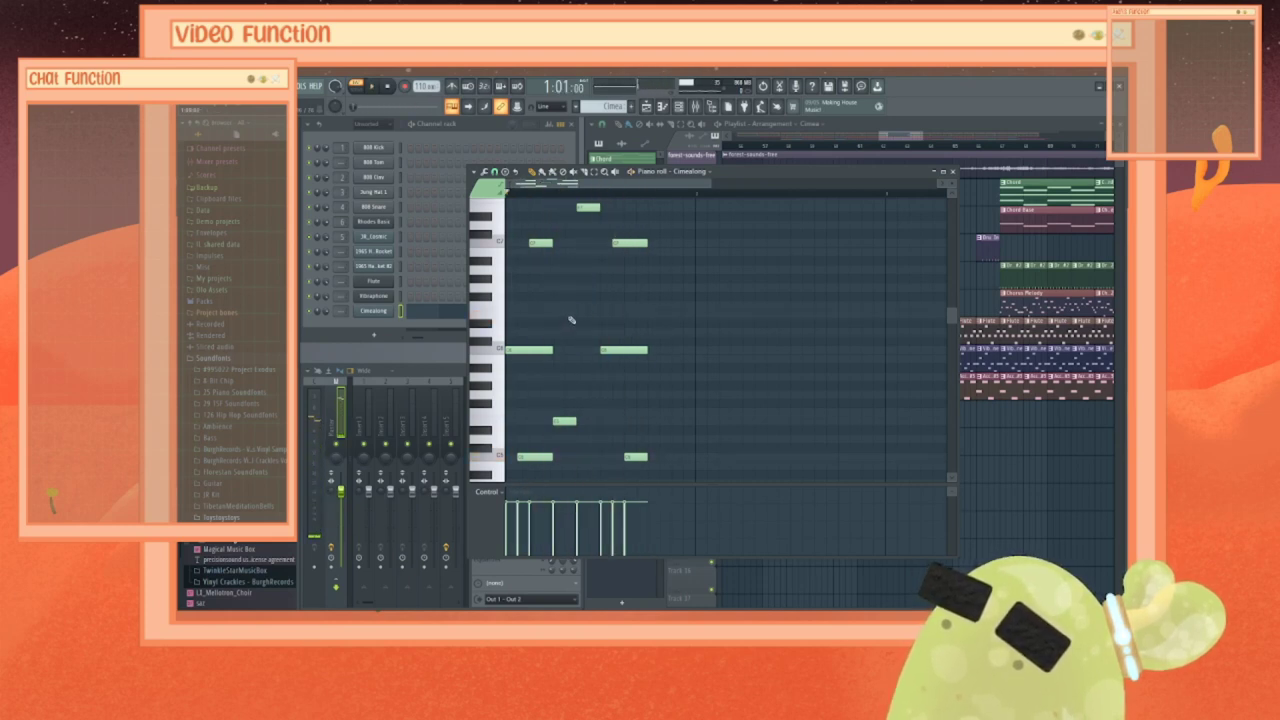
{"action": "left_click", "coordinate": [571, 318]}
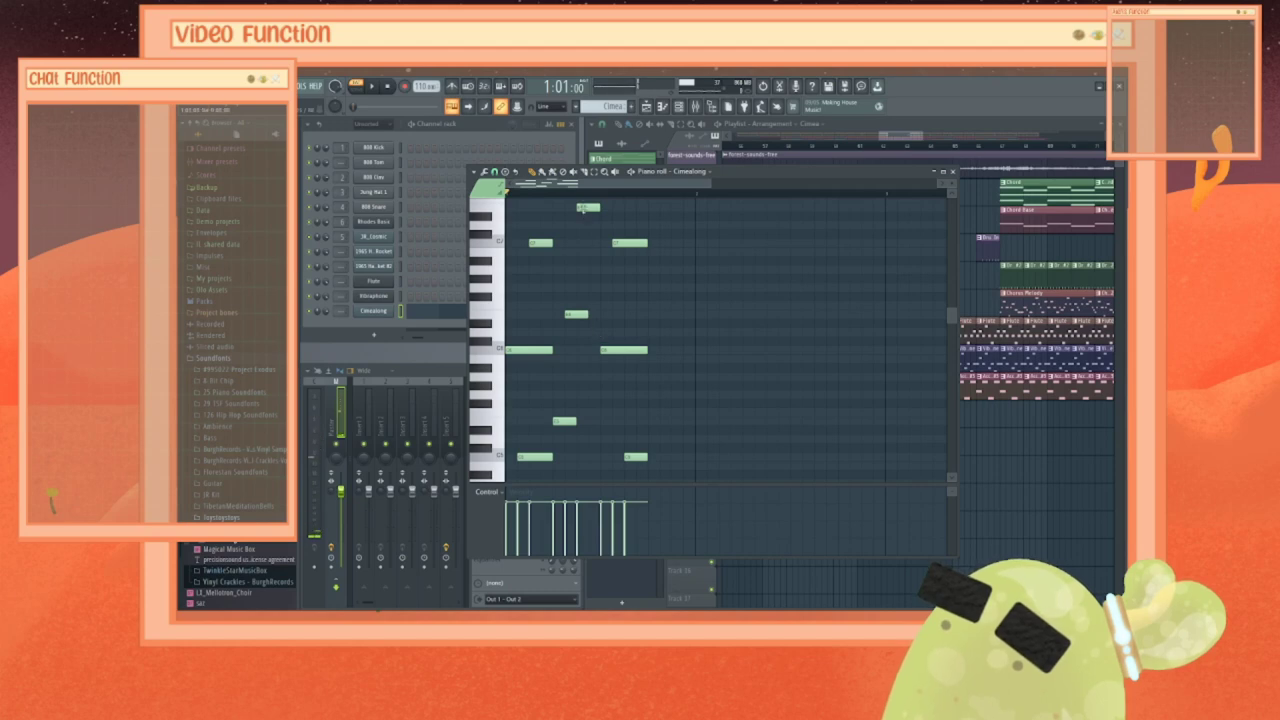
{"action": "right_click", "coordinate": [560, 421]}
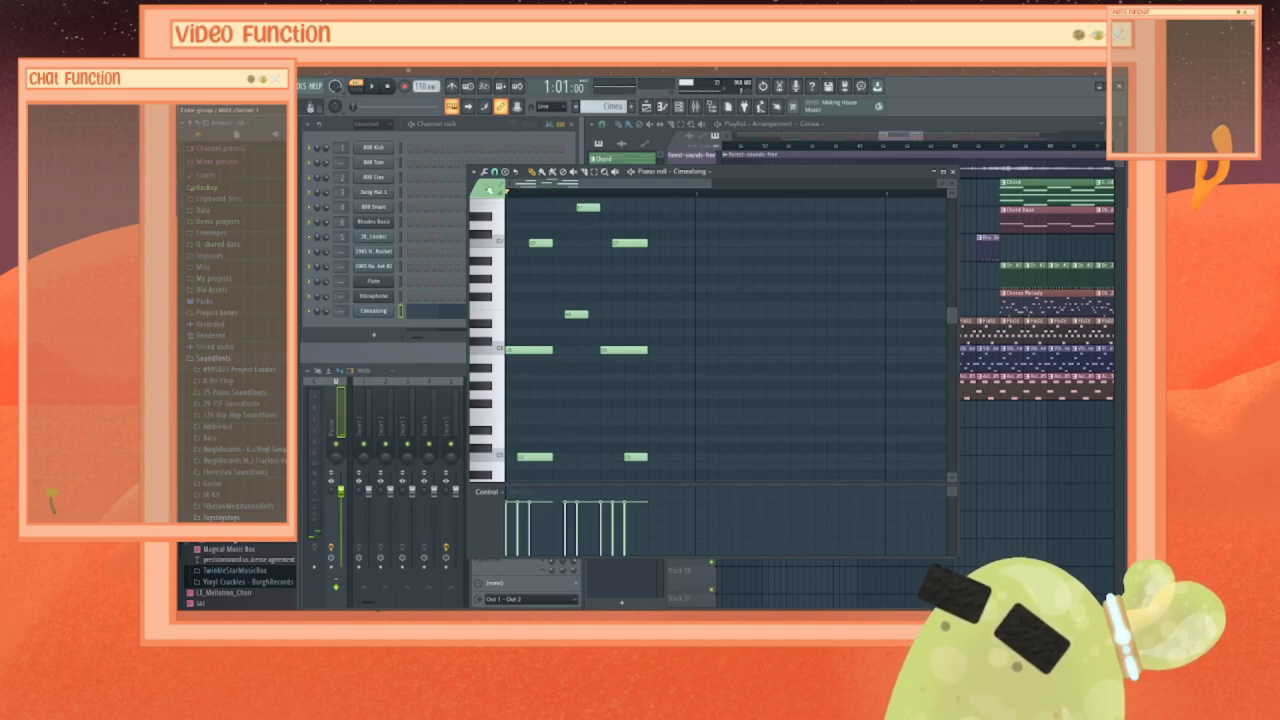
{"action": "left_click", "coordinate": [560, 422]}
{"action": "key", "text": "space"}
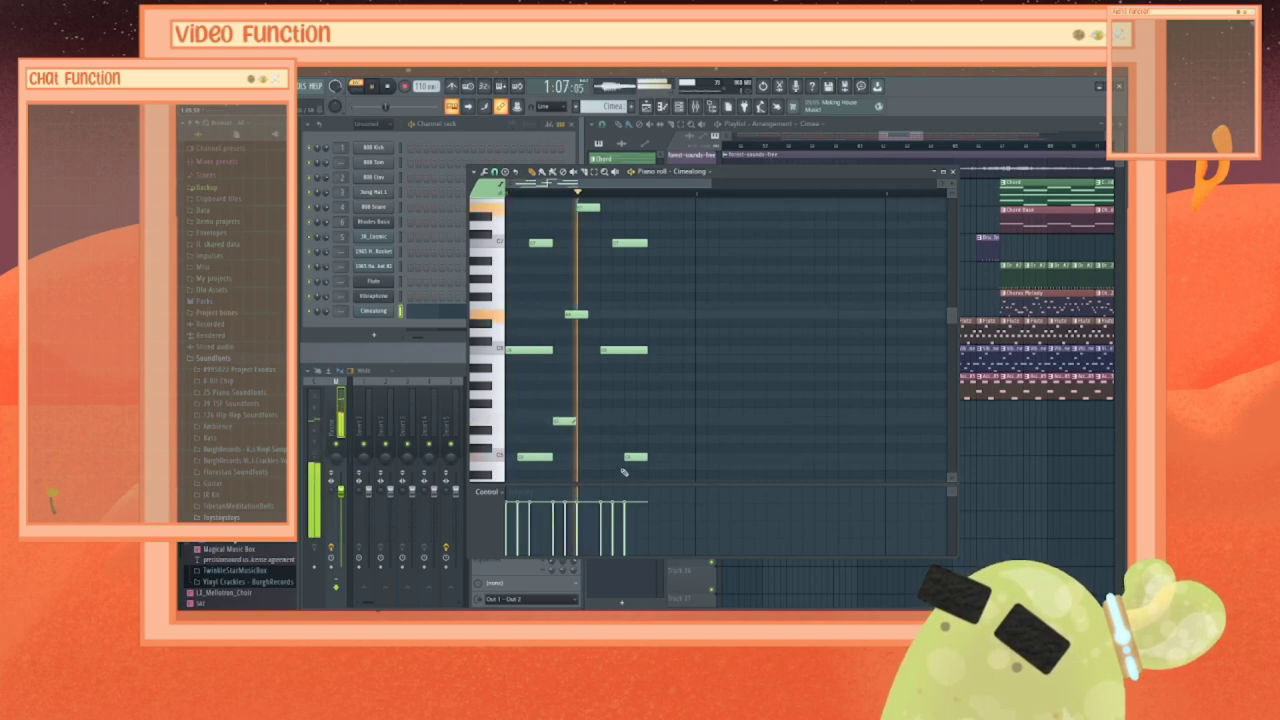
{"action": "key", "text": "space"}
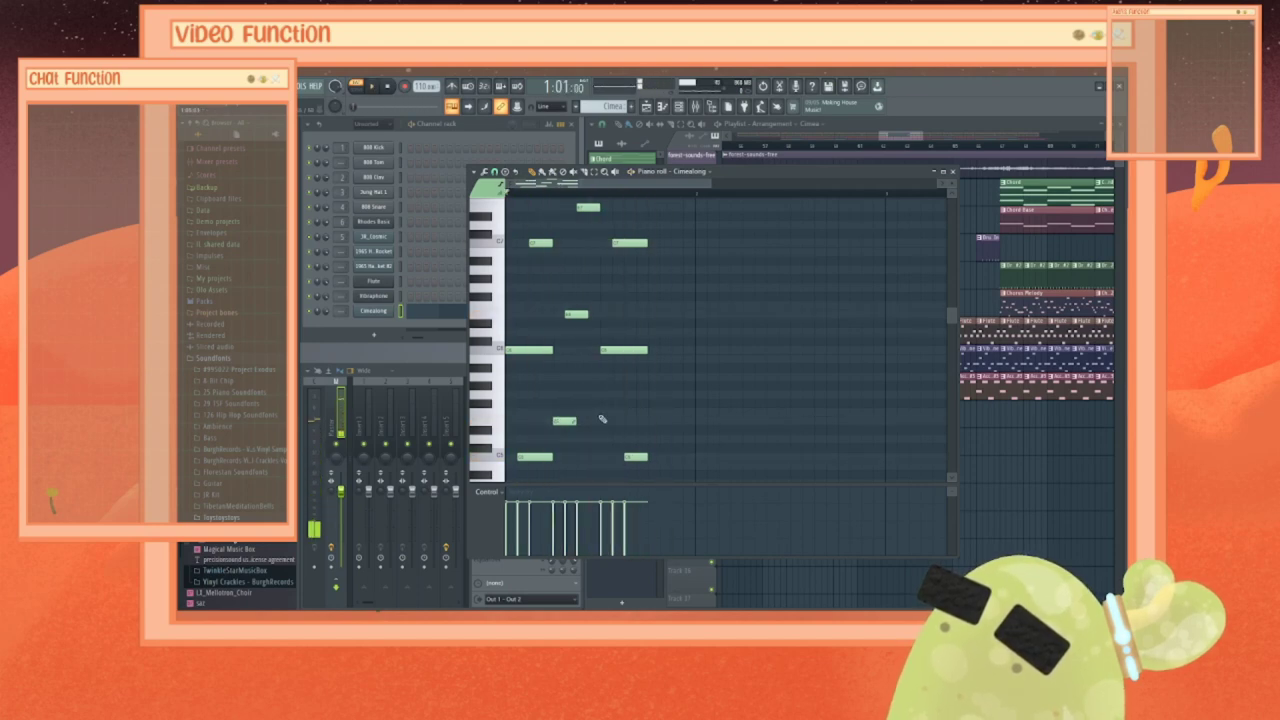
{"action": "key", "text": "space"}
{"action": "key", "text": "space"}
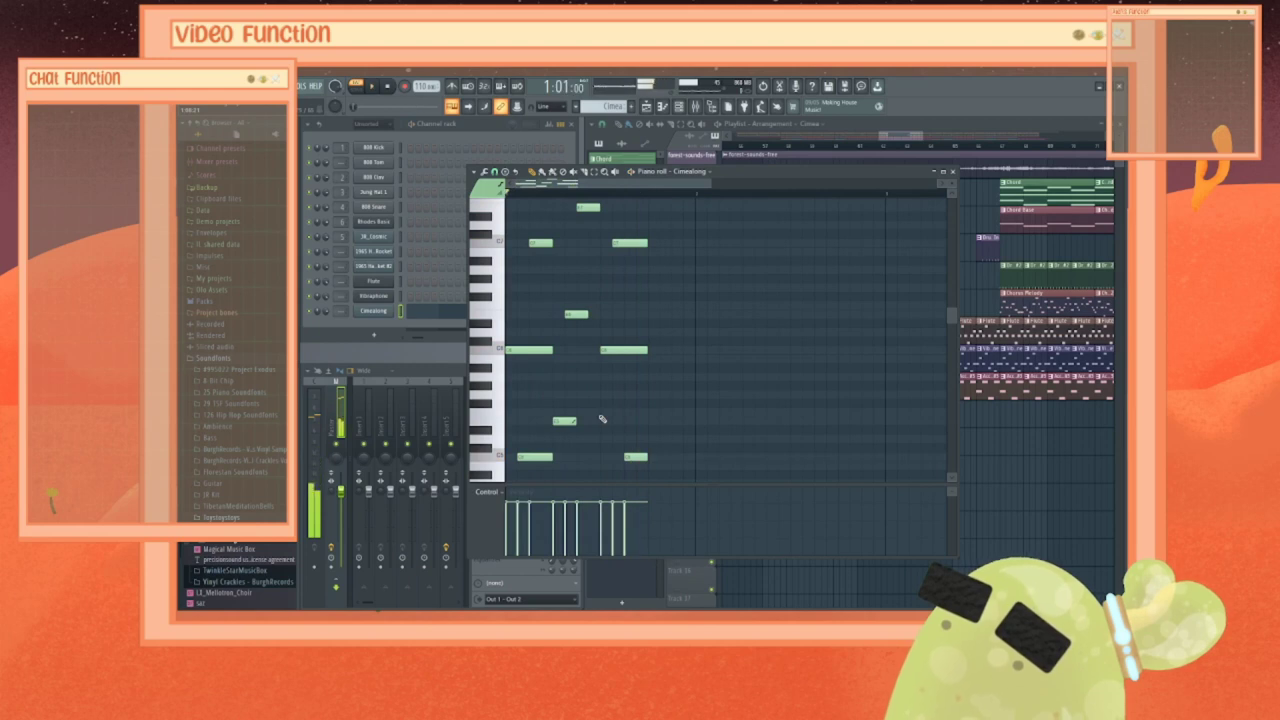
{"action": "key", "text": "space"}
{"action": "key", "text": "space"}
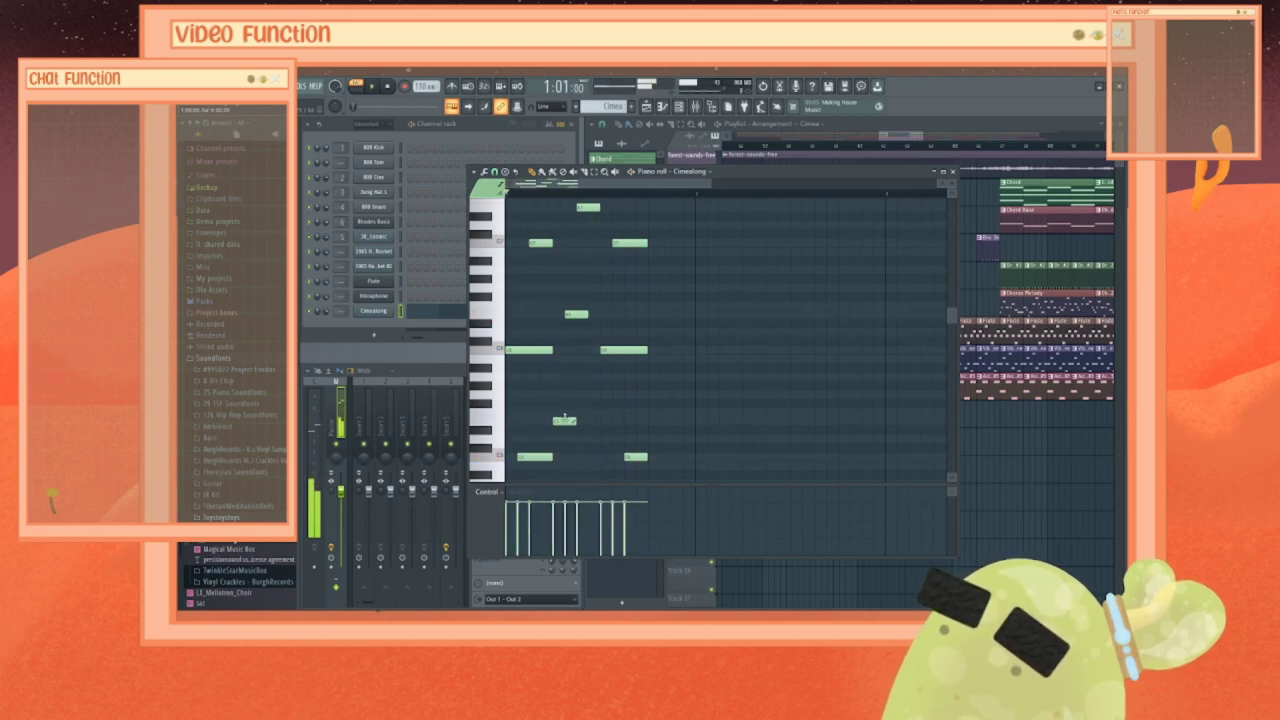
Step: Delete and redraw the half-beat E5 note at the start of the second beat, and play the pattern
{"action": "right_click", "coordinate": [563, 422]}
{"action": "left_click", "coordinate": [564, 422]}
{"action": "right_click", "coordinate": [564, 422]}
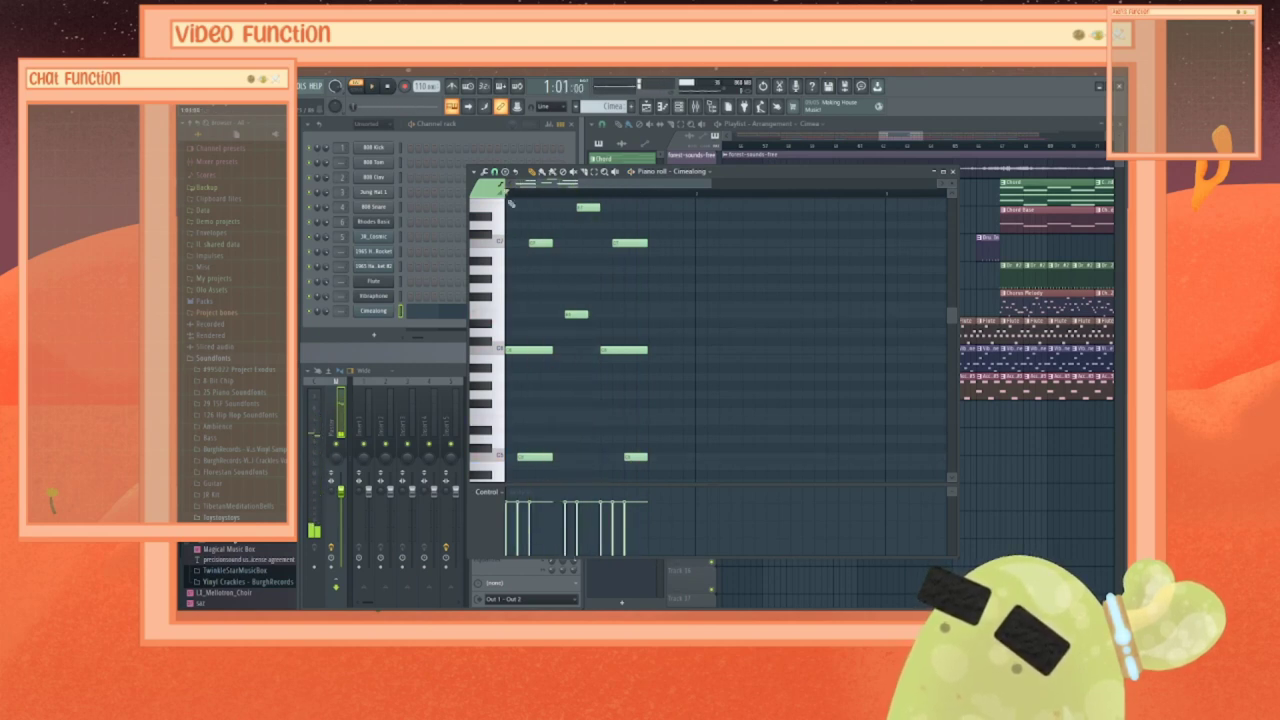
{"action": "left_click", "coordinate": [564, 422]}
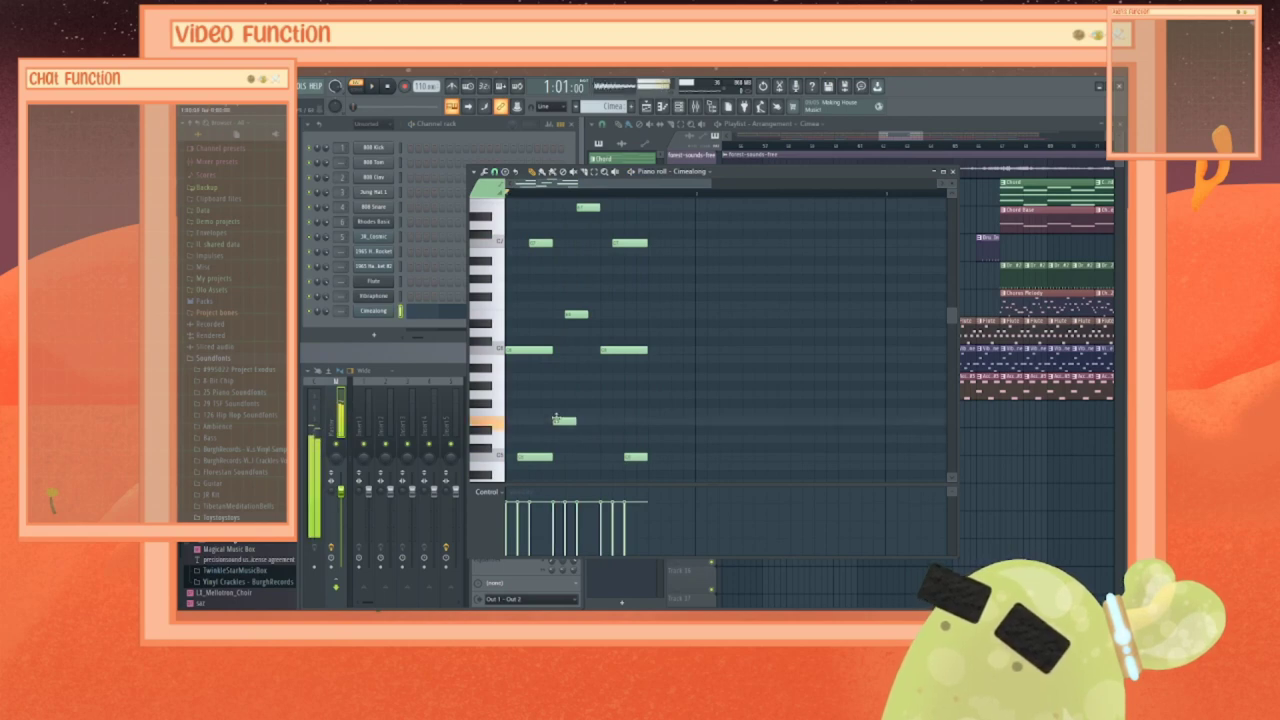
{"action": "key", "text": "space"}
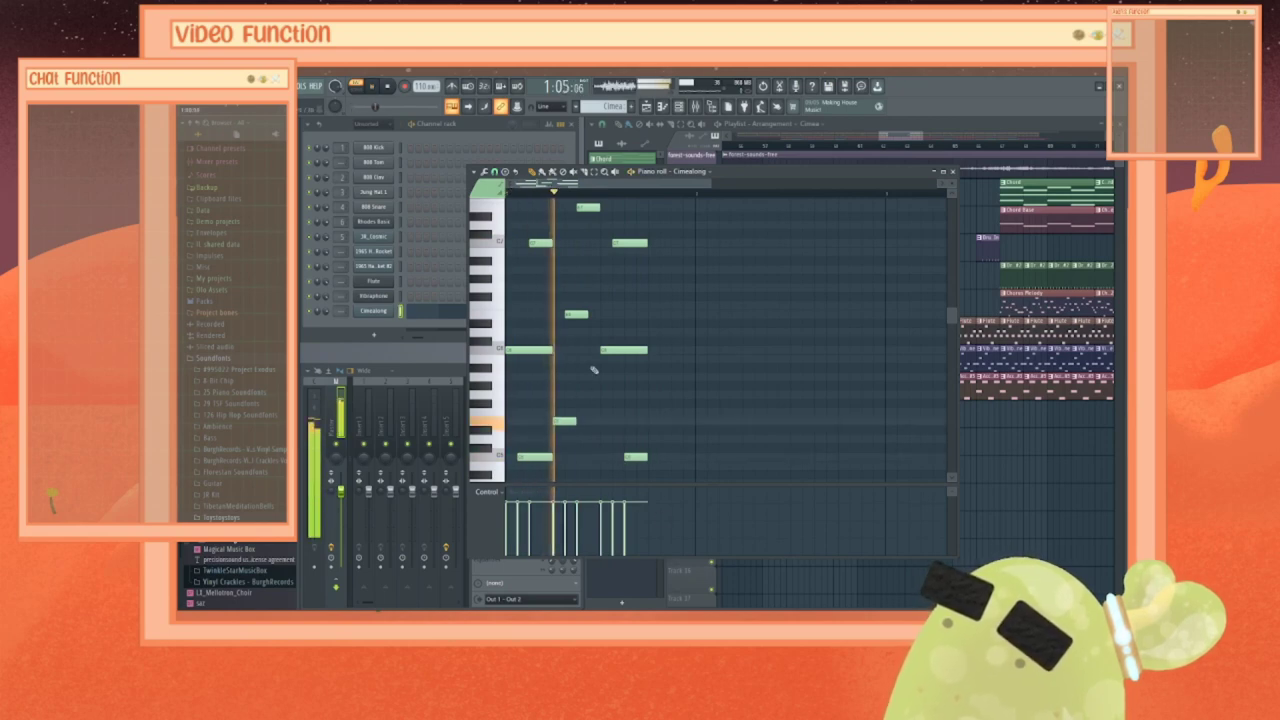
{"action": "key", "text": "space"}
{"action": "key", "text": "space"}
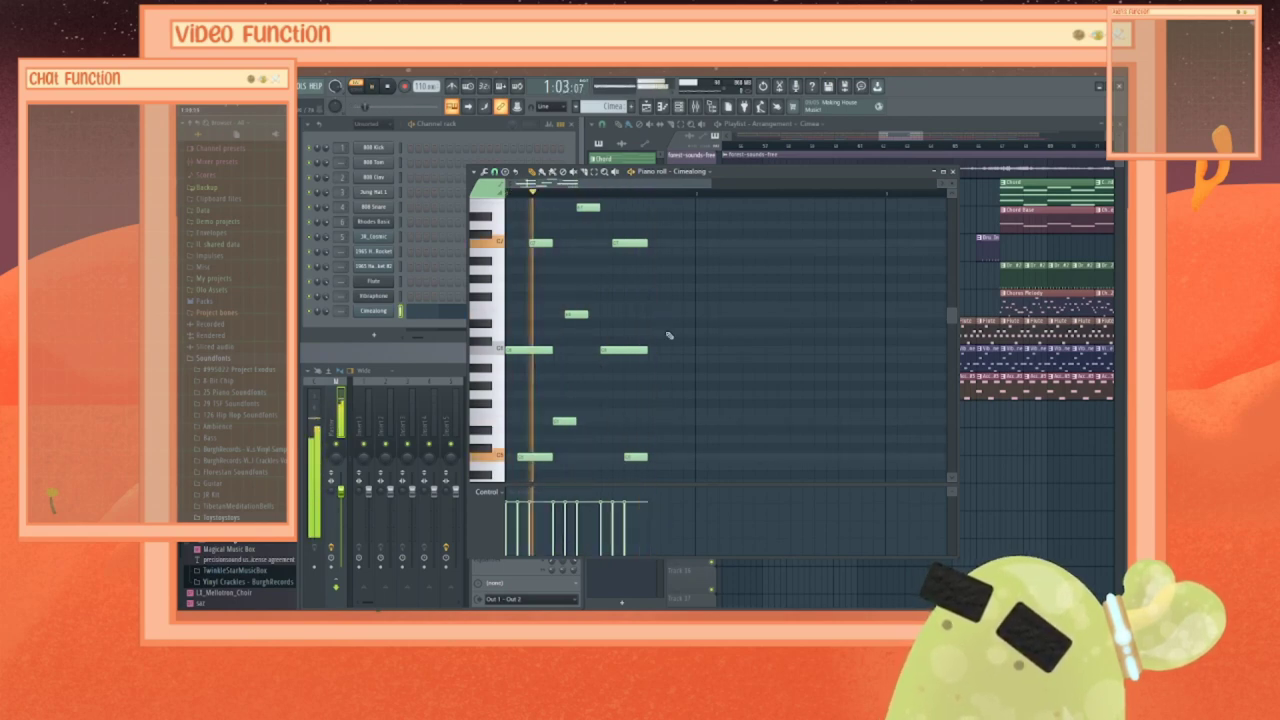
{"action": "key", "text": "space"}
Step: Add half-beat G6 and E5 notes on the fourth beat and a half-beat A5 note one step after it
{"action": "left_click", "coordinate": [662, 272]}
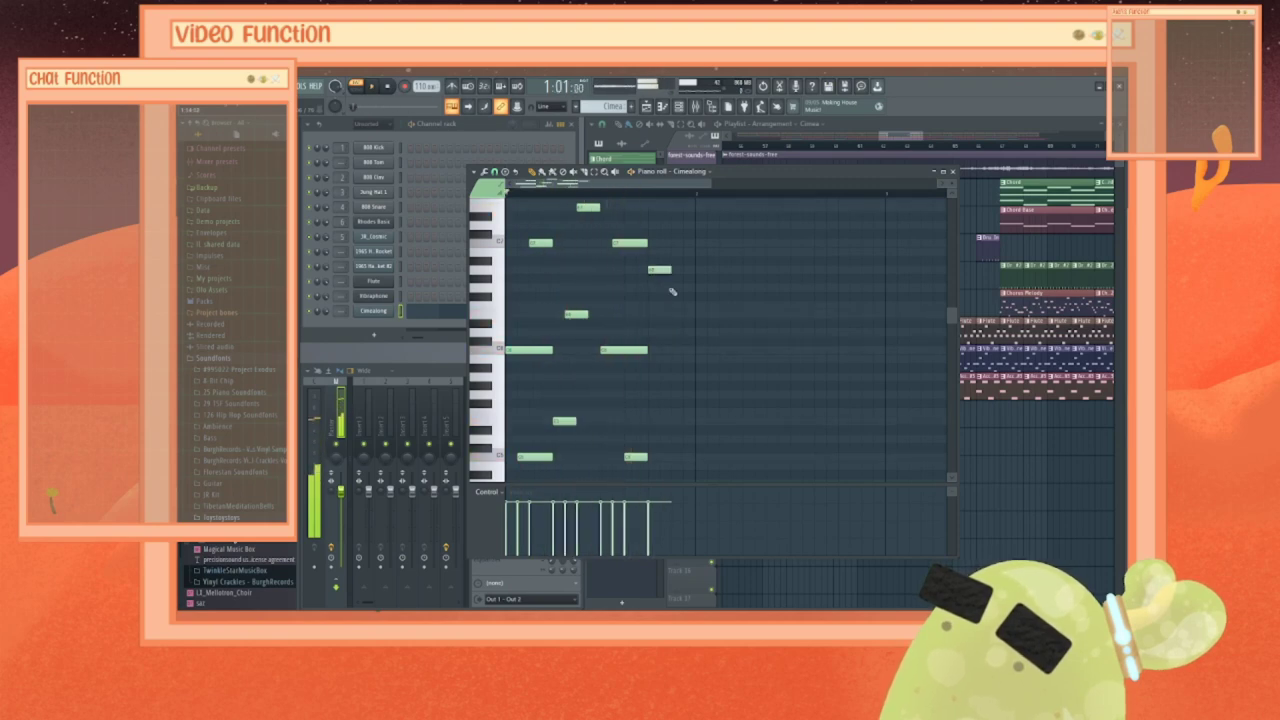
{"action": "left_click_drag", "start_coordinate": [662, 272], "coordinate": [662, 292]}
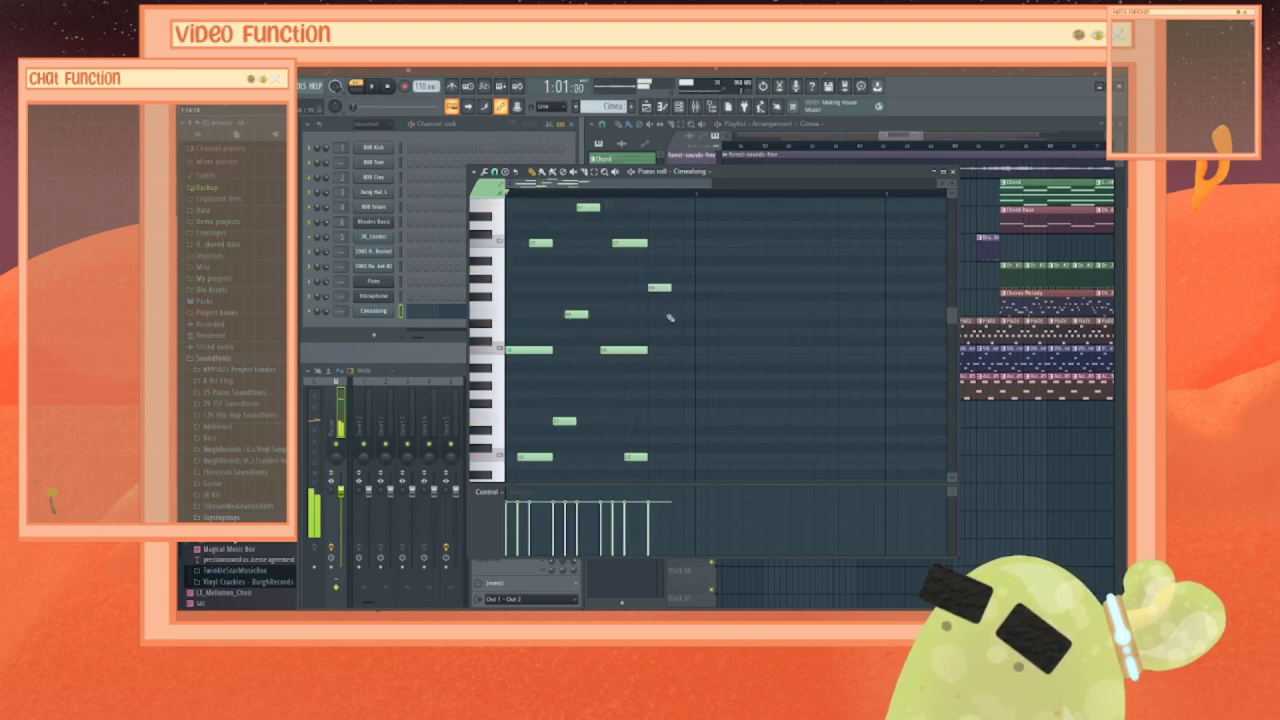
{"action": "left_click", "coordinate": [657, 362]}
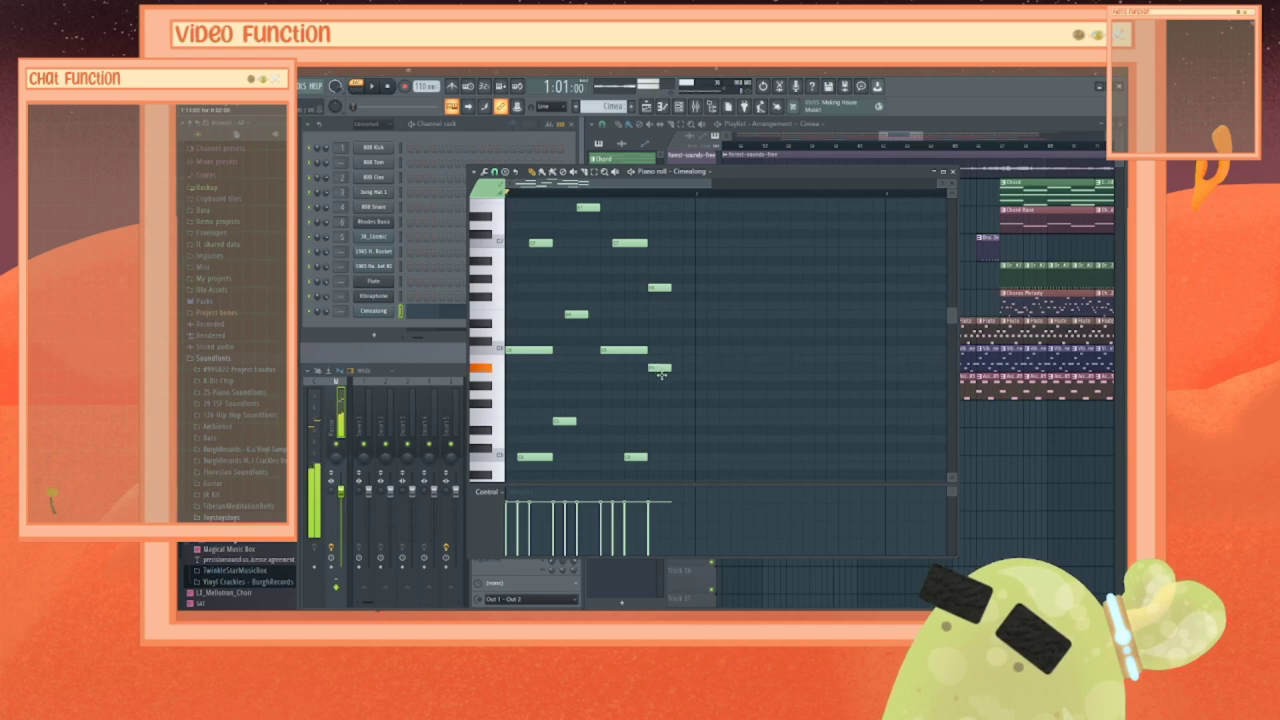
{"action": "left_click_drag", "start_coordinate": [657, 362], "coordinate": [662, 376]}
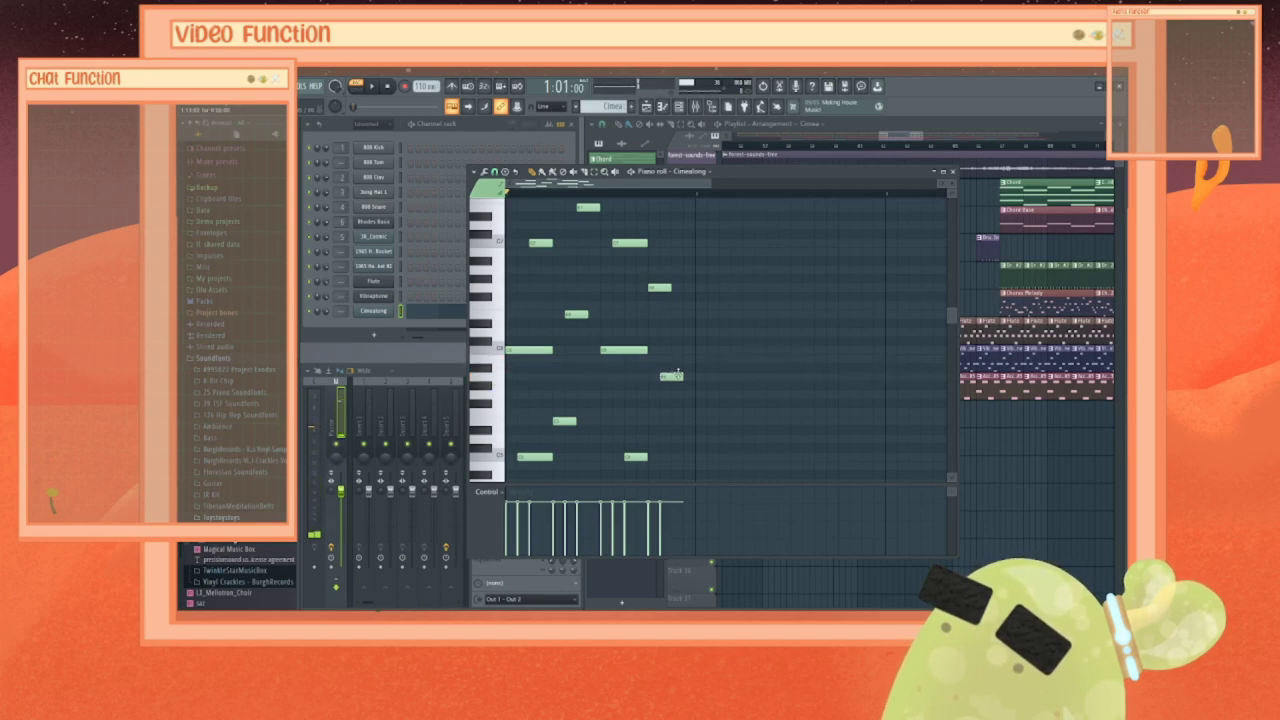
{"action": "left_click", "coordinate": [657, 414]}
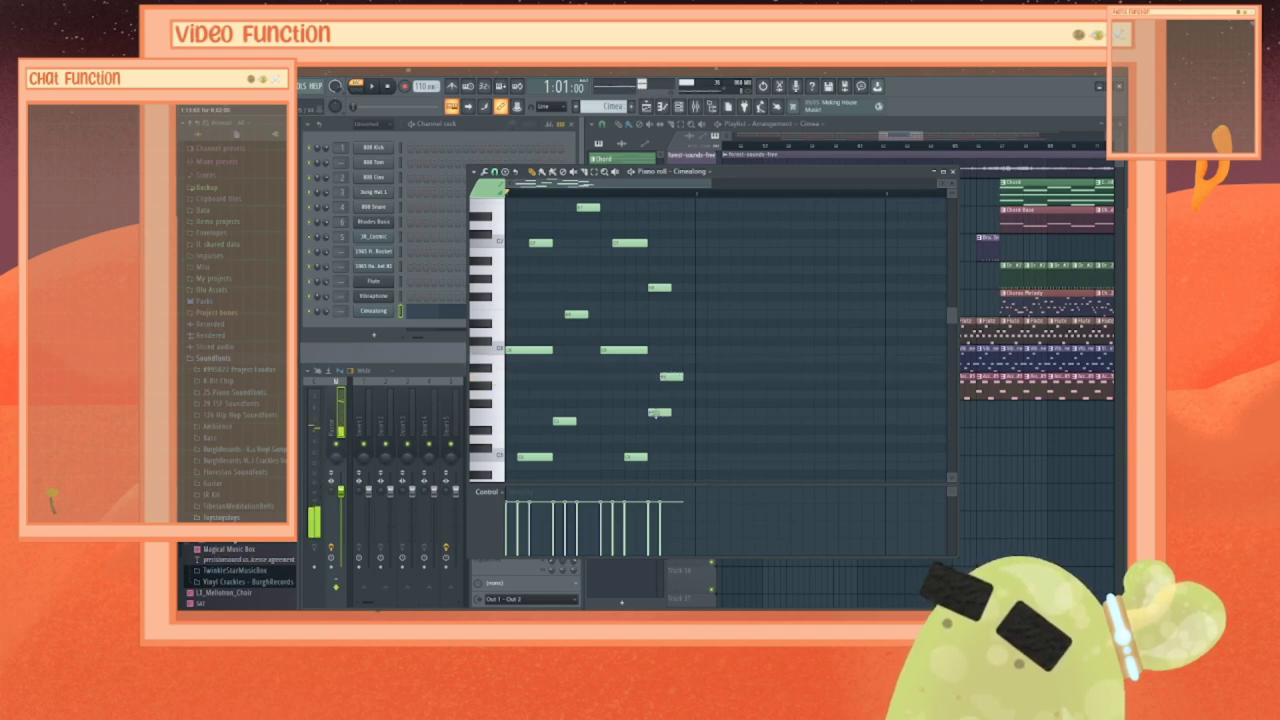
{"action": "left_click_drag", "start_coordinate": [655, 413], "coordinate": [656, 421]}
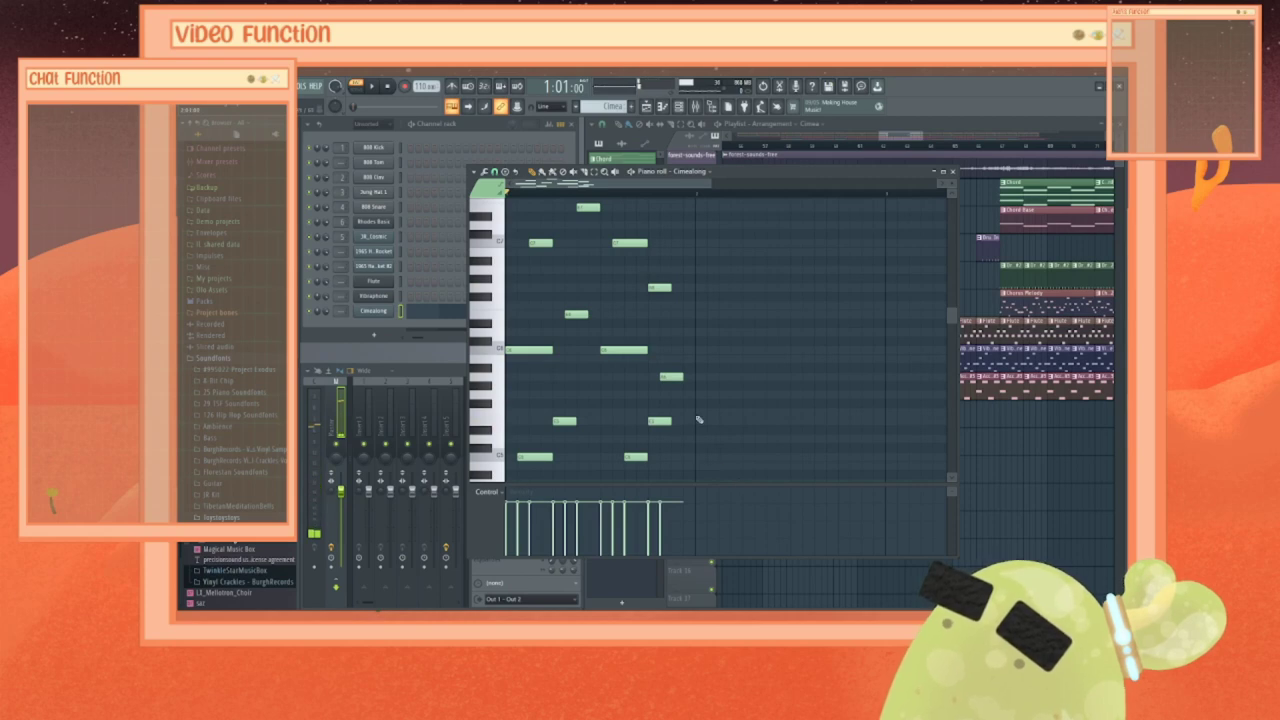
Step: Delay the fourth beat's A5 and G6 notes by one more step each, playing the pattern after each change
{"action": "left_click_drag", "start_coordinate": [670, 376], "coordinate": [683, 376]}
{"action": "key", "text": "space"}
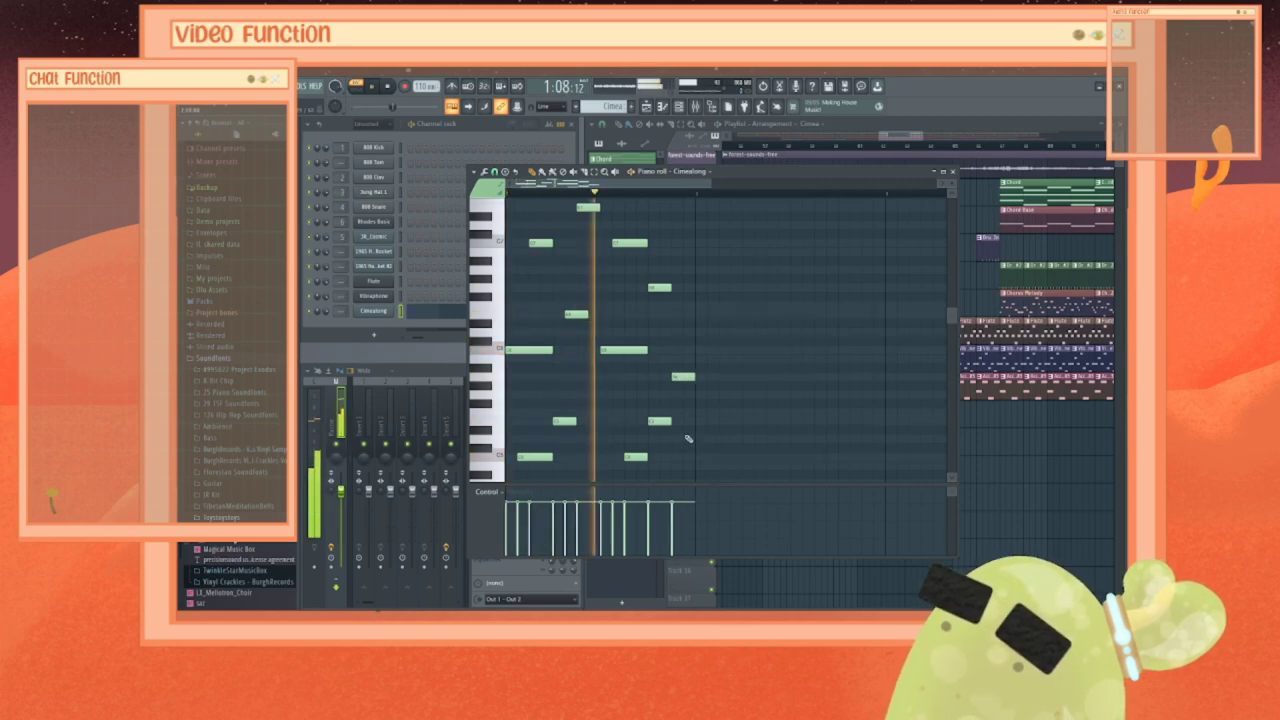
{"action": "key", "text": "space"}
{"action": "key", "text": "space"}
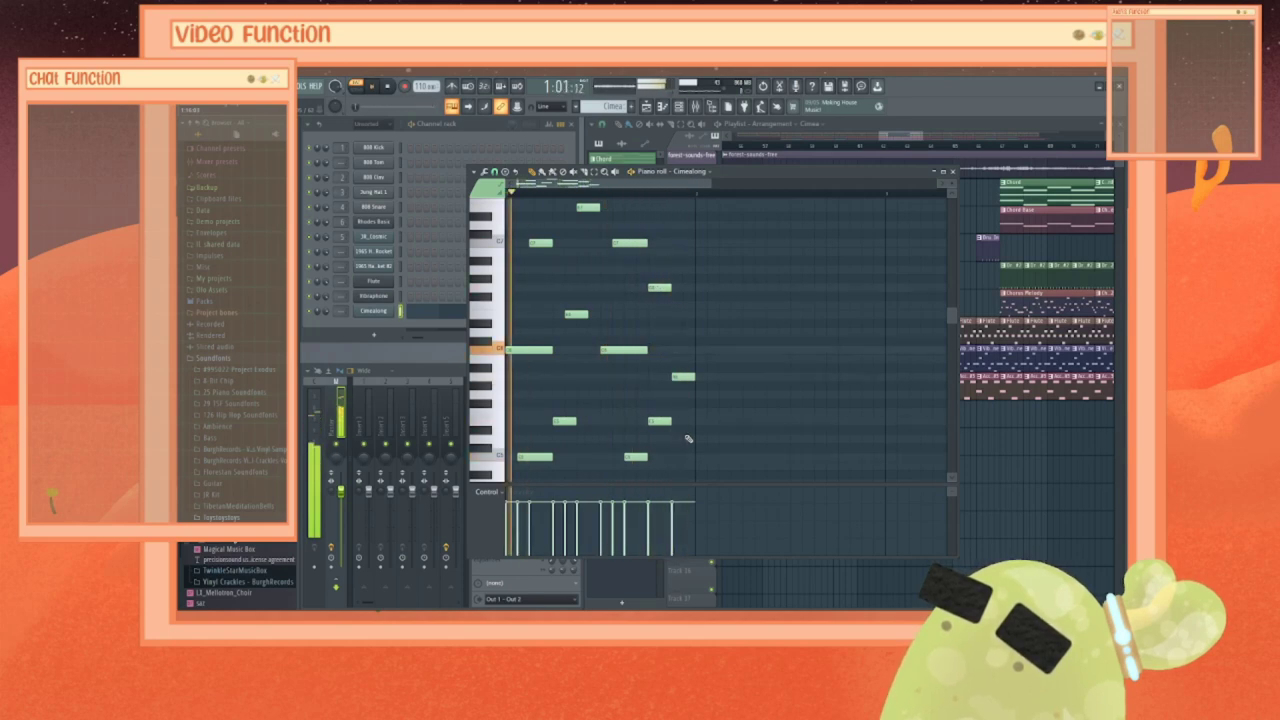
{"action": "key", "text": "space"}
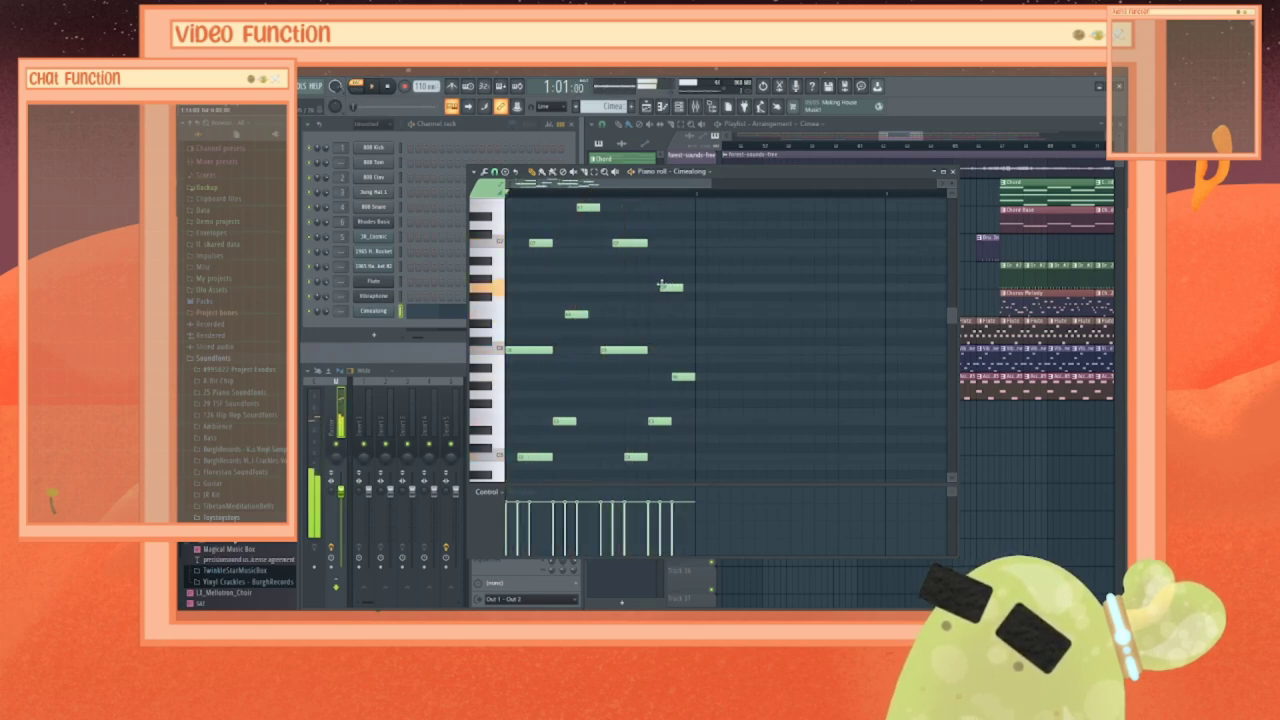
{"action": "left_click_drag", "start_coordinate": [655, 287], "coordinate": [667, 287]}
{"action": "key", "text": "space"}
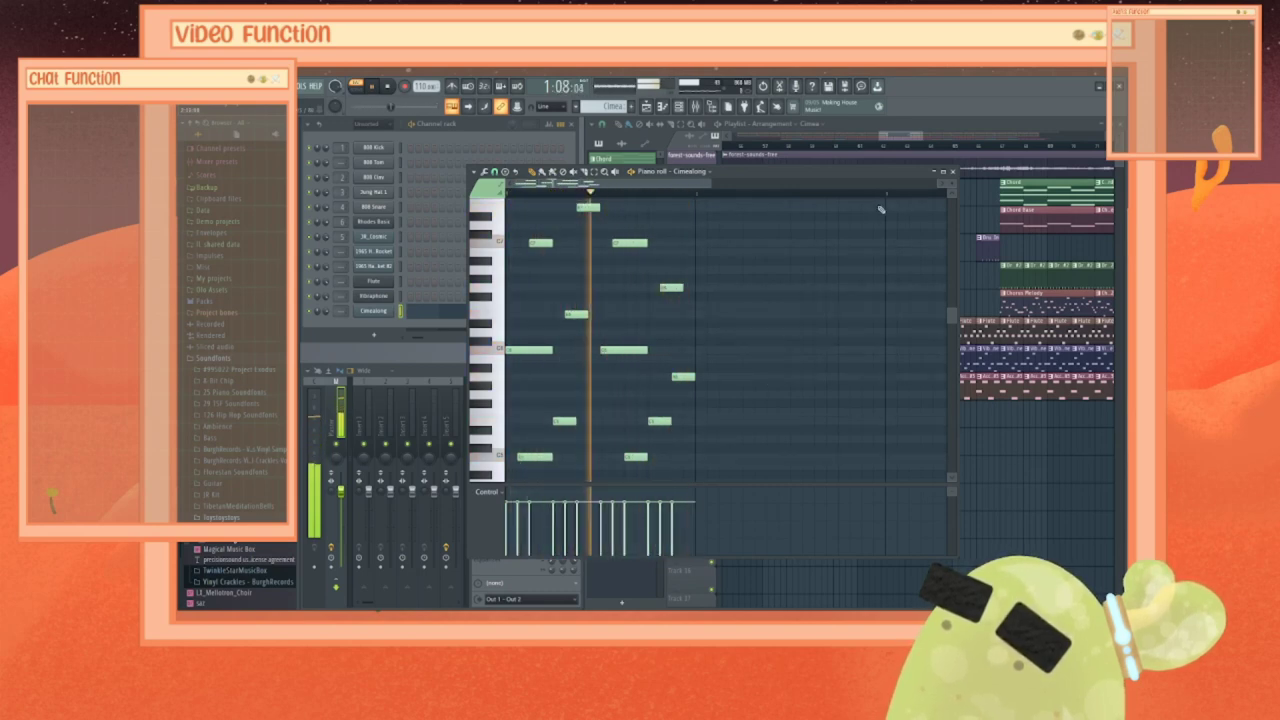
Step: Close the piano roll, place four consecutive clips of the new pattern on Track 10 from bar 59, and play the song from bar 55
{"action": "left_click", "coordinate": [955, 172]}
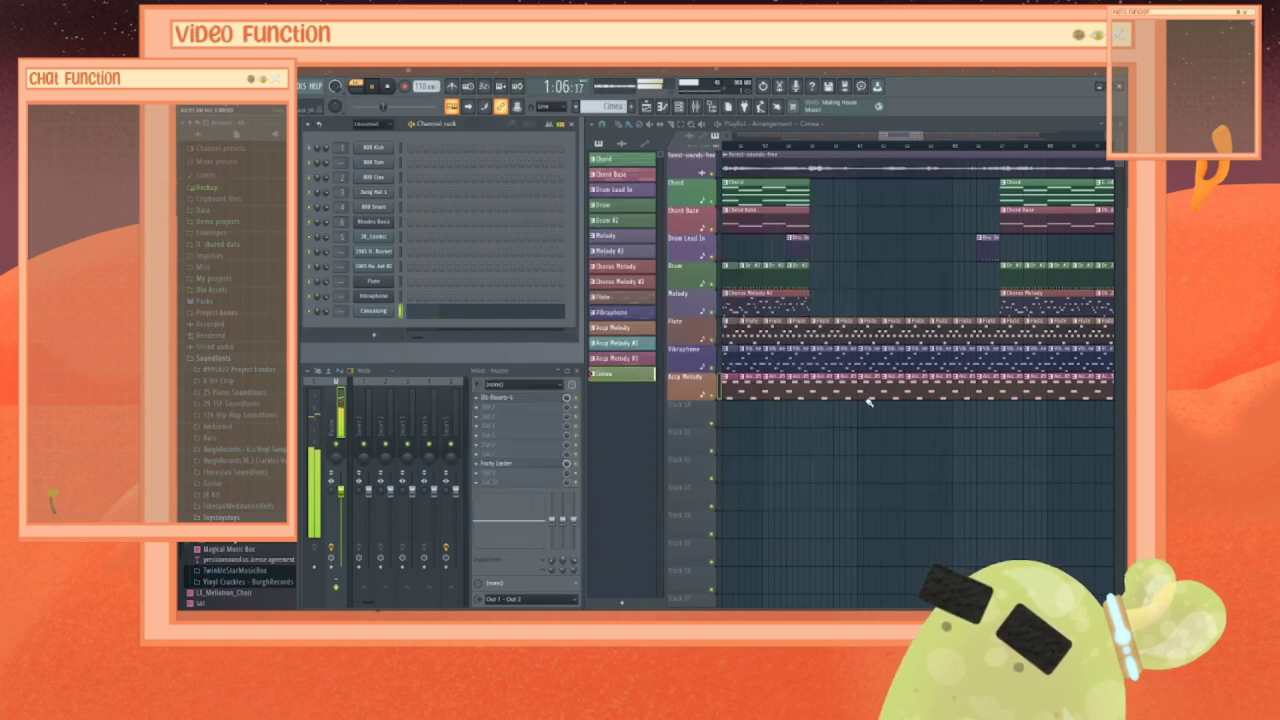
{"action": "left_click", "coordinate": [811, 418]}
{"action": "left_click", "coordinate": [800, 148]}
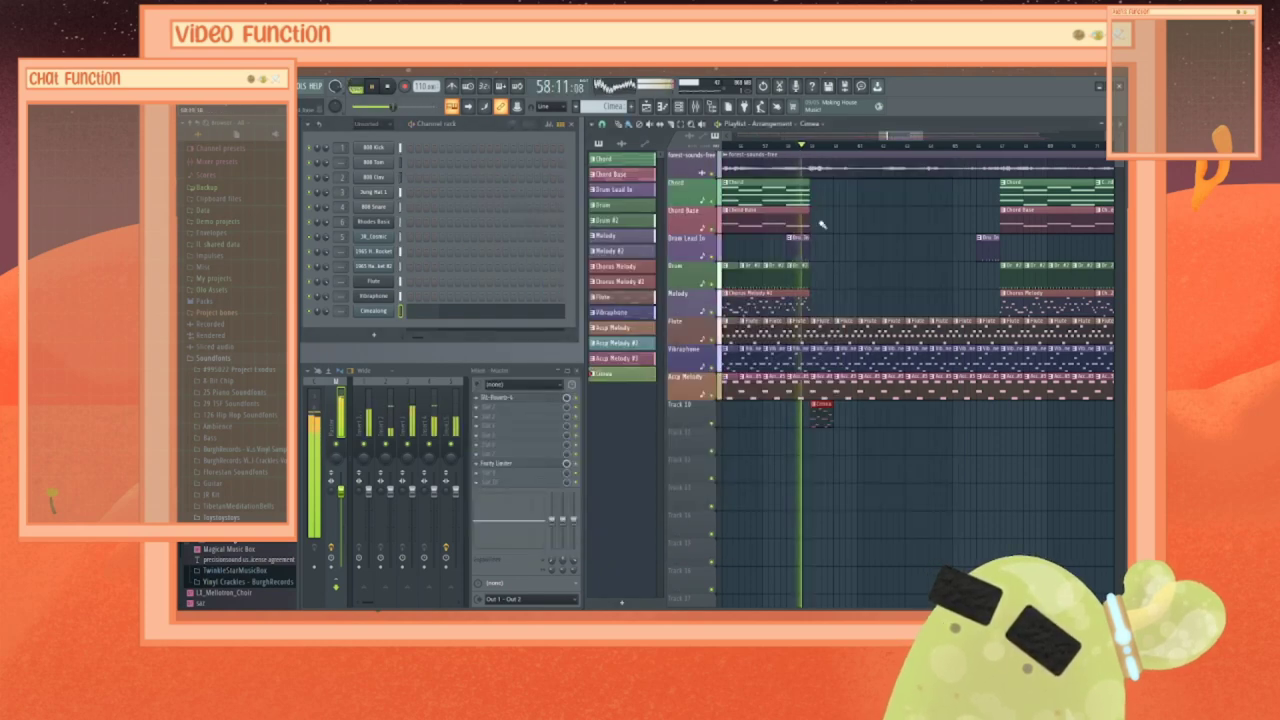
{"action": "left_click", "coordinate": [846, 418]}
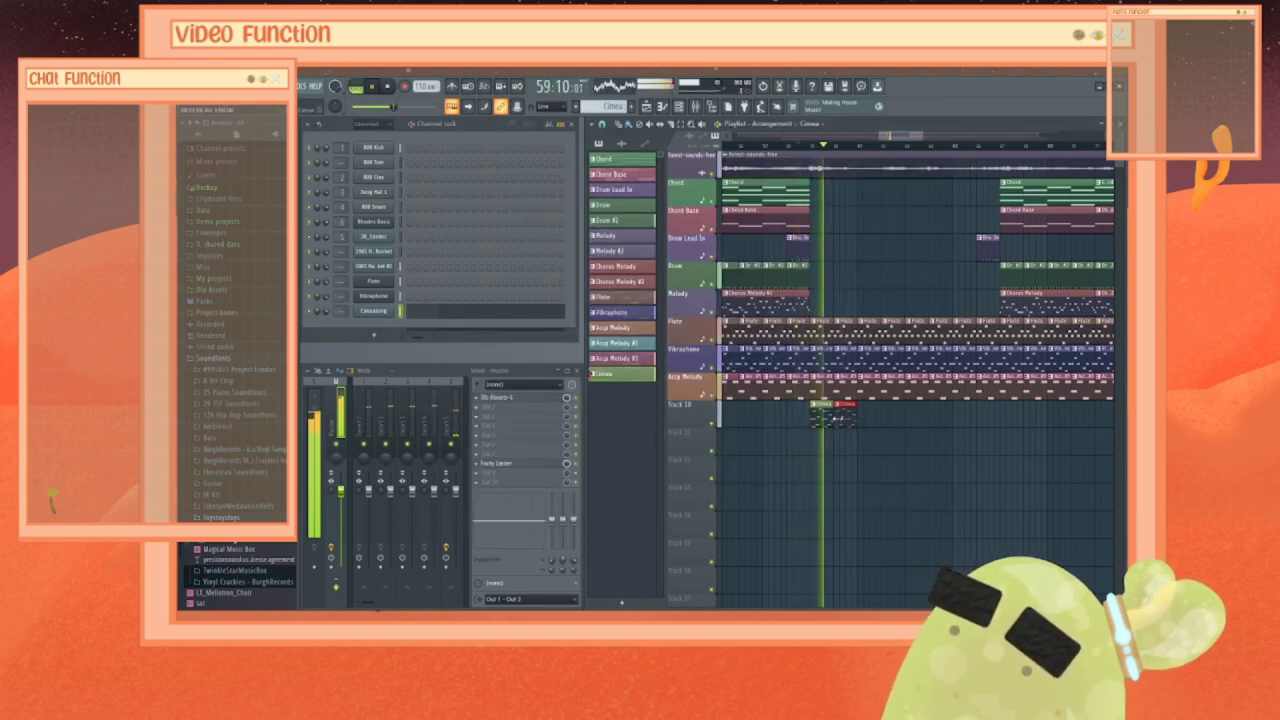
{"action": "left_click", "coordinate": [866, 418]}
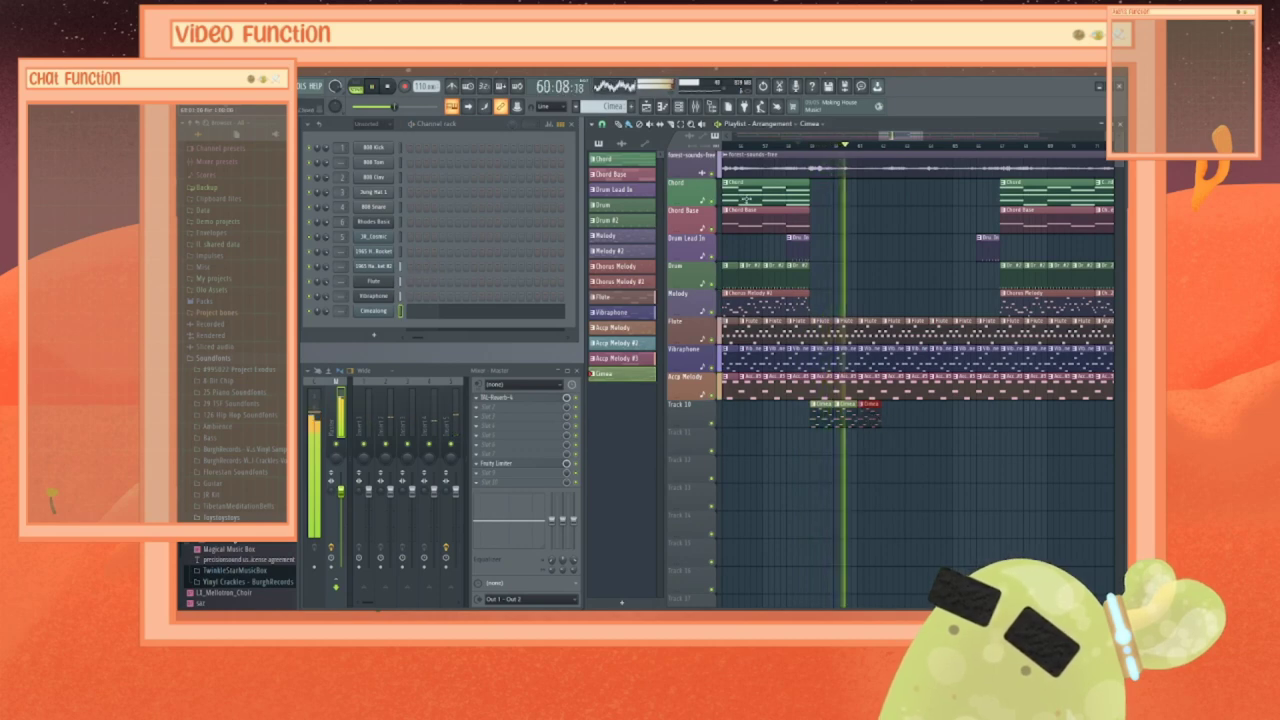
{"action": "left_click", "coordinate": [725, 147]}
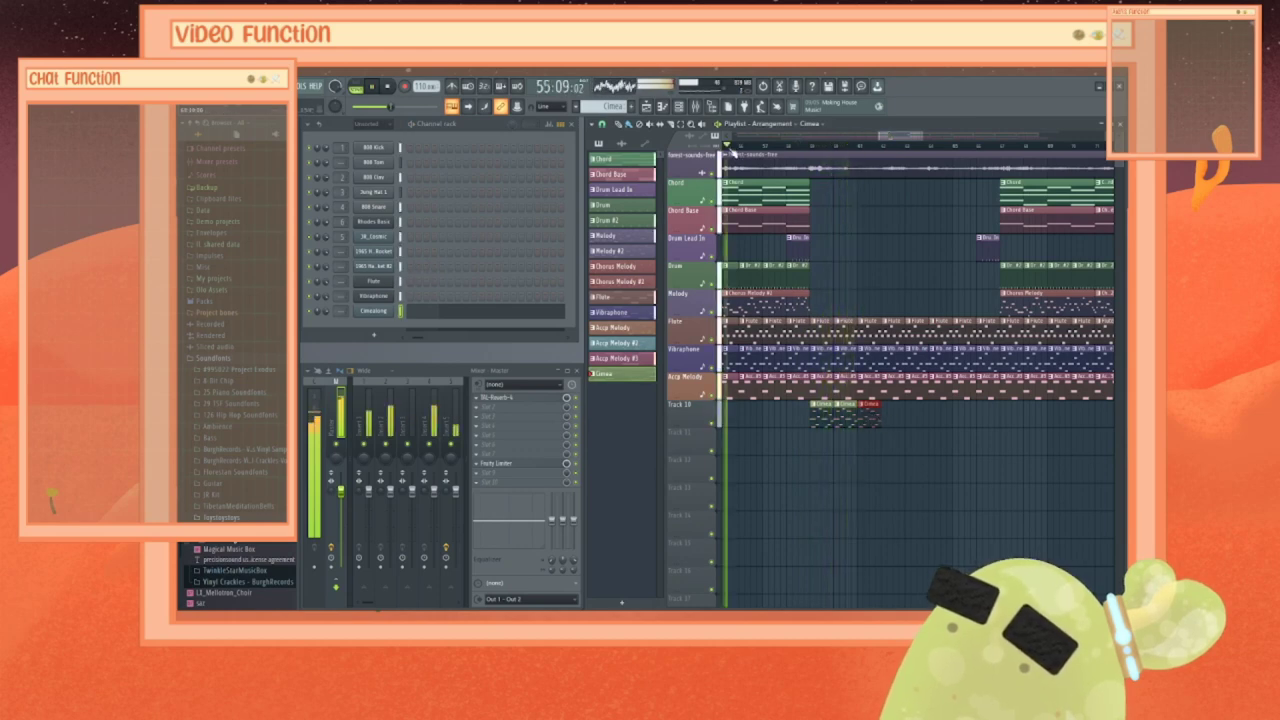
{"action": "left_click", "coordinate": [888, 414]}
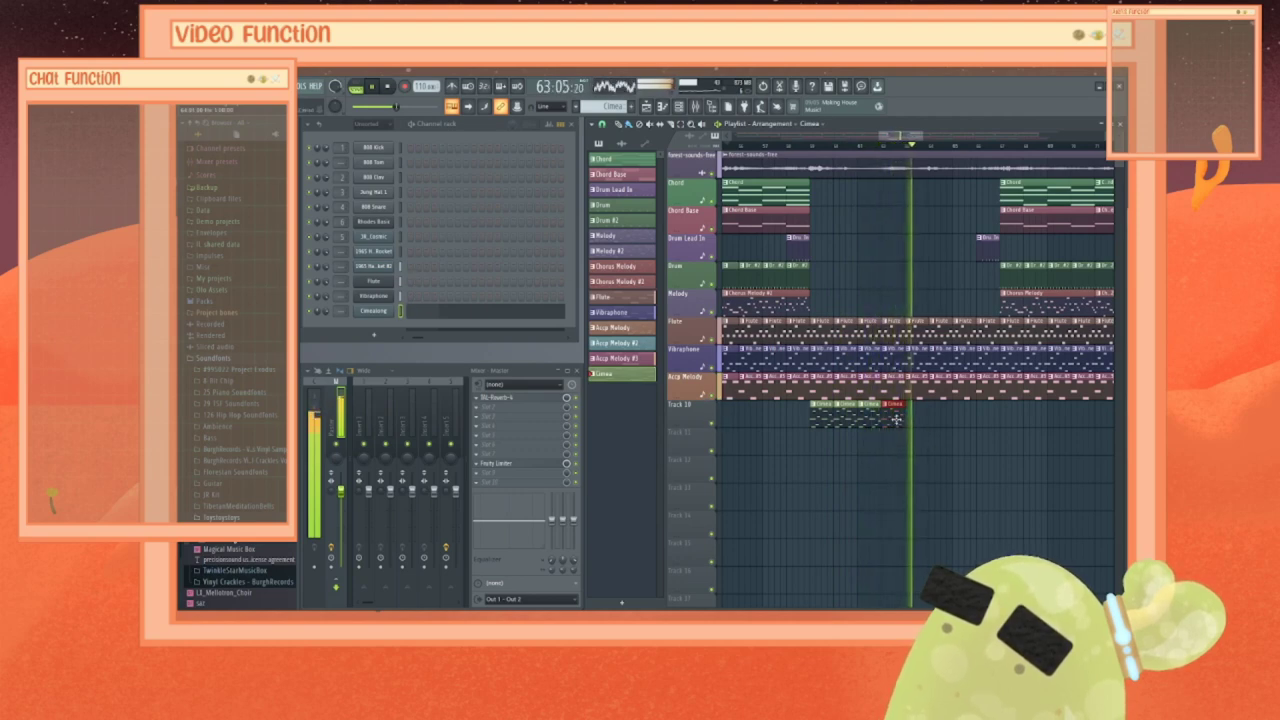
Step: Delete all the new pattern's clips from Track 10 and stop the playback
{"action": "right_click", "coordinate": [893, 421]}
{"action": "right_click", "coordinate": [822, 424]}
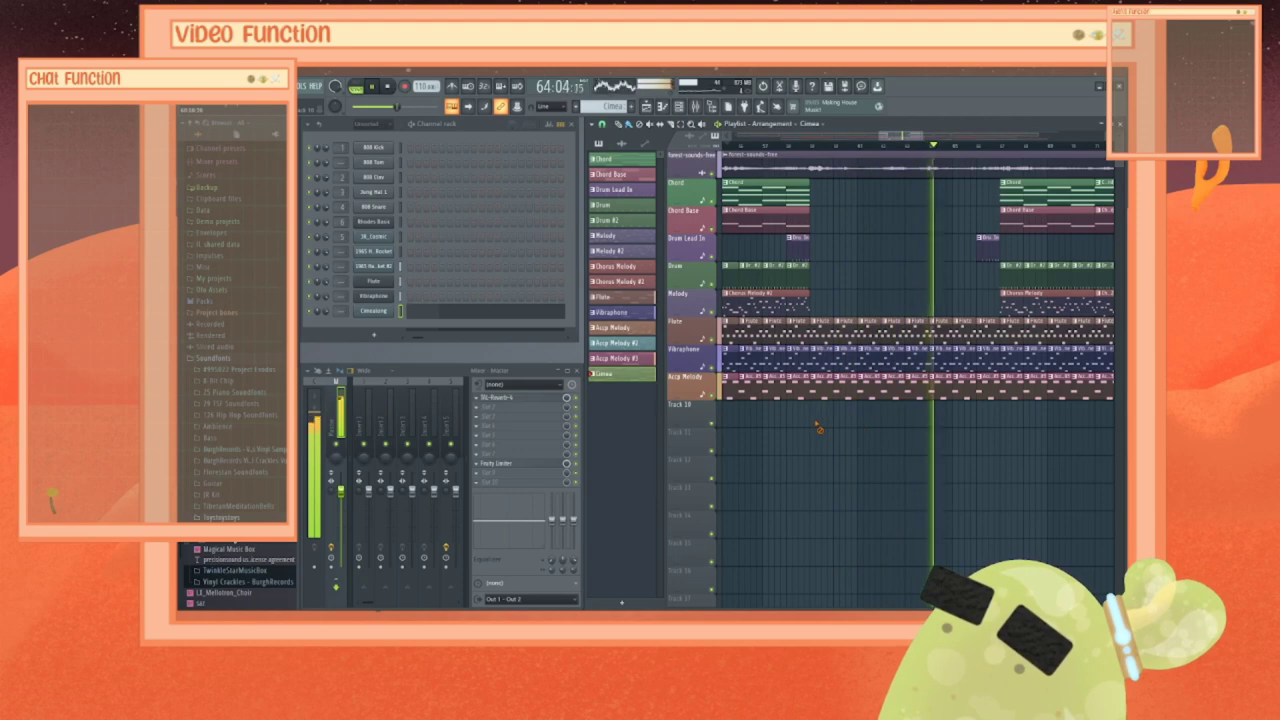
{"action": "left_click", "coordinate": [371, 88]}
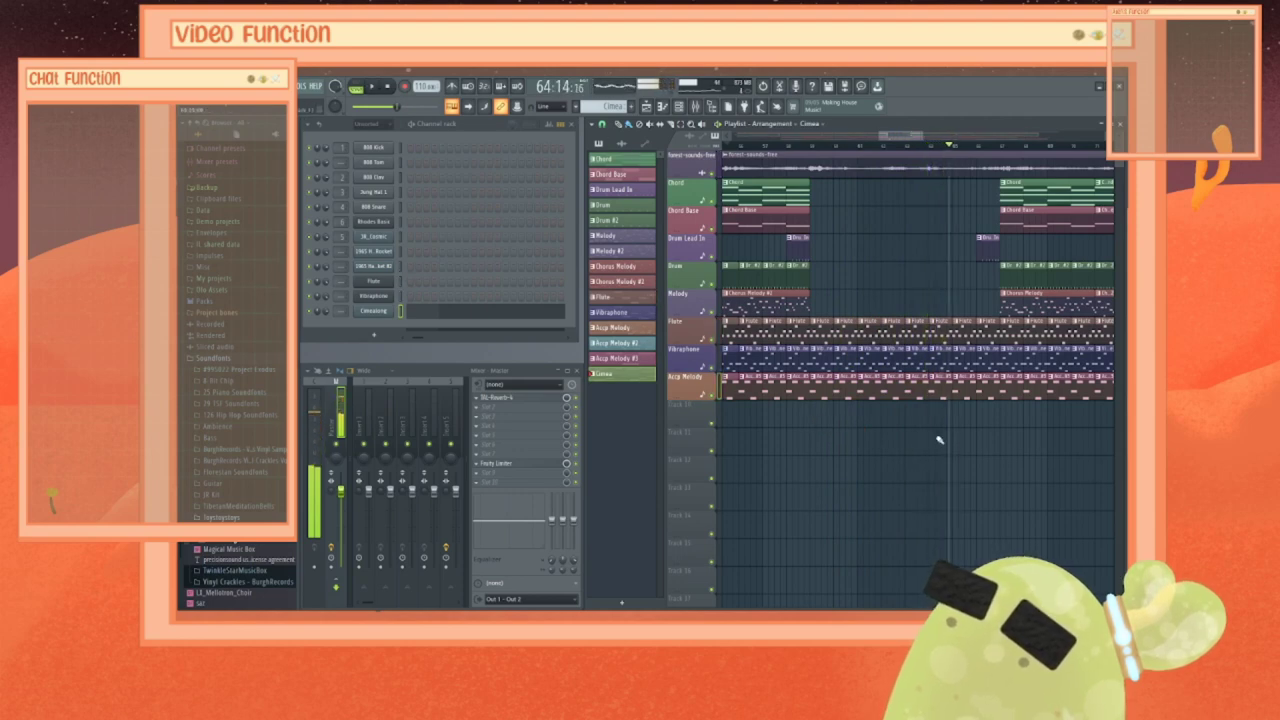
Step: Place four consecutive clips of the new Cimsalong pattern on Track 10 in bars 63 to 66 and play the song from bar 60
{"action": "left_click", "coordinate": [978, 418]}
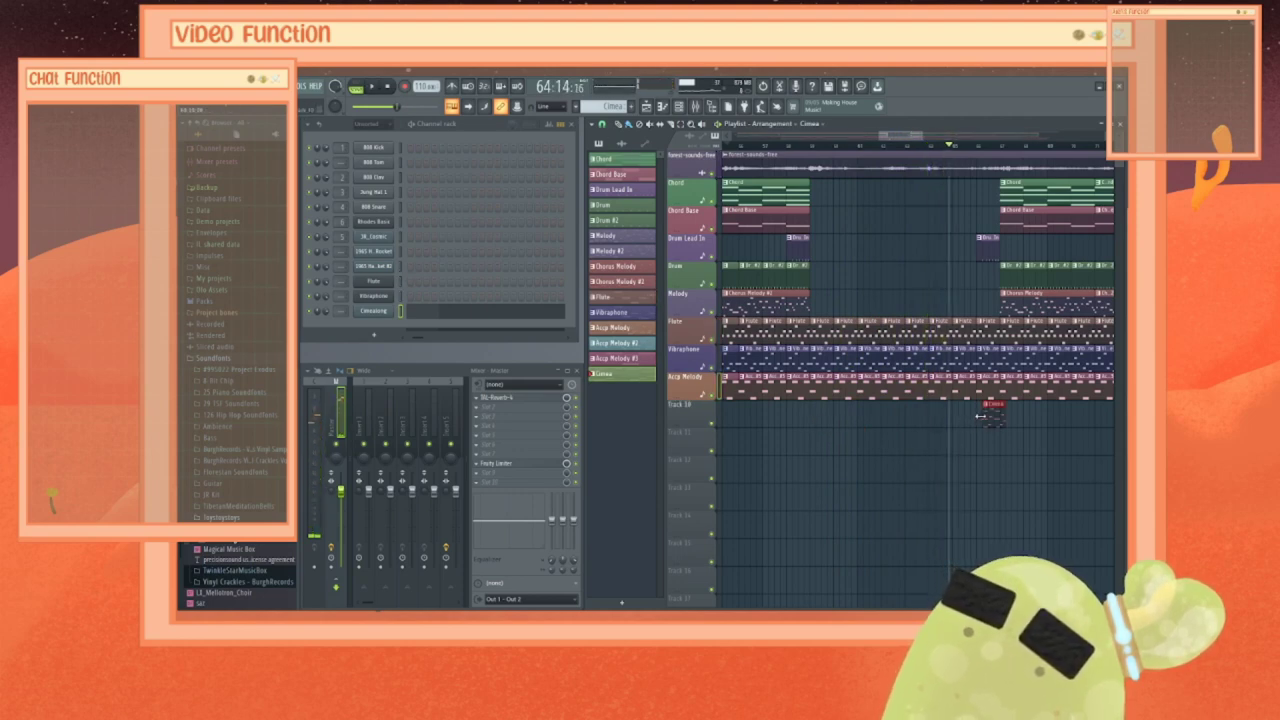
{"action": "mouse_move", "coordinate": [993, 414]}
{"action": "left_mouse_down"}
{"action": "mouse_move", "coordinate": [916, 418]}
{"action": "mouse_move", "coordinate": [966, 423]}
{"action": "left_mouse_up"}
{"action": "left_click", "coordinate": [845, 147]}
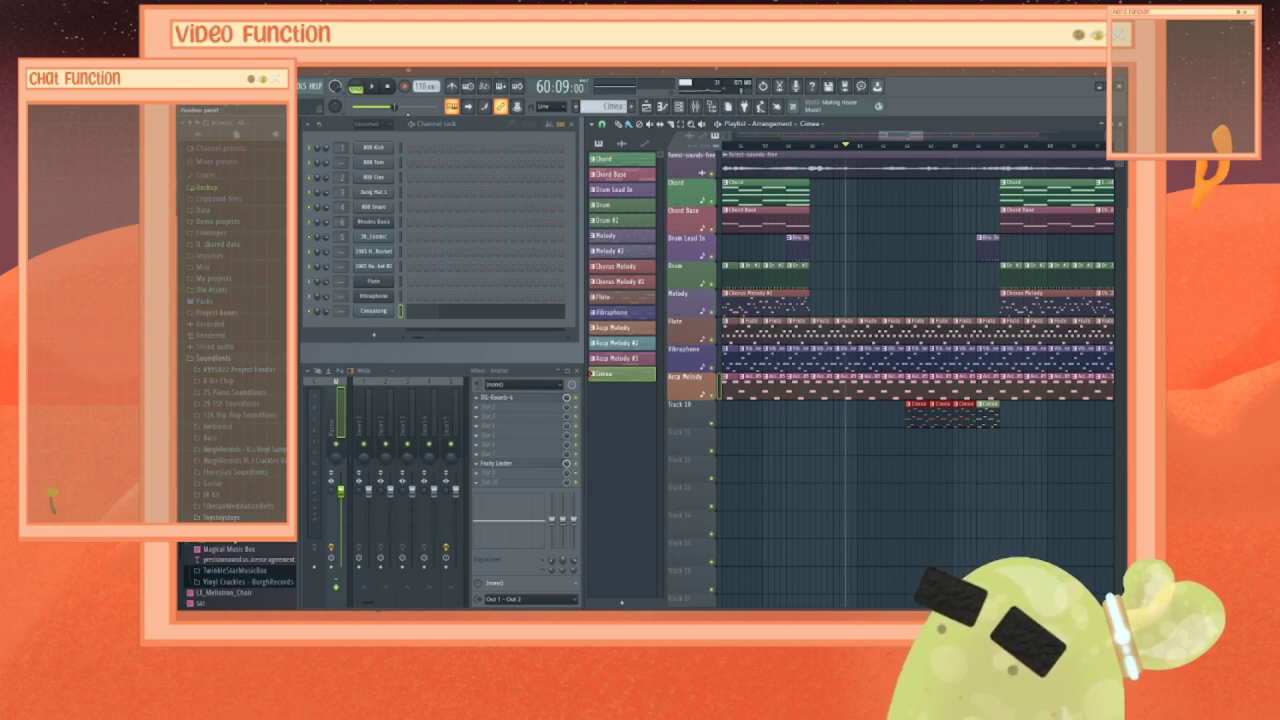
{"action": "left_click", "coordinate": [374, 88]}
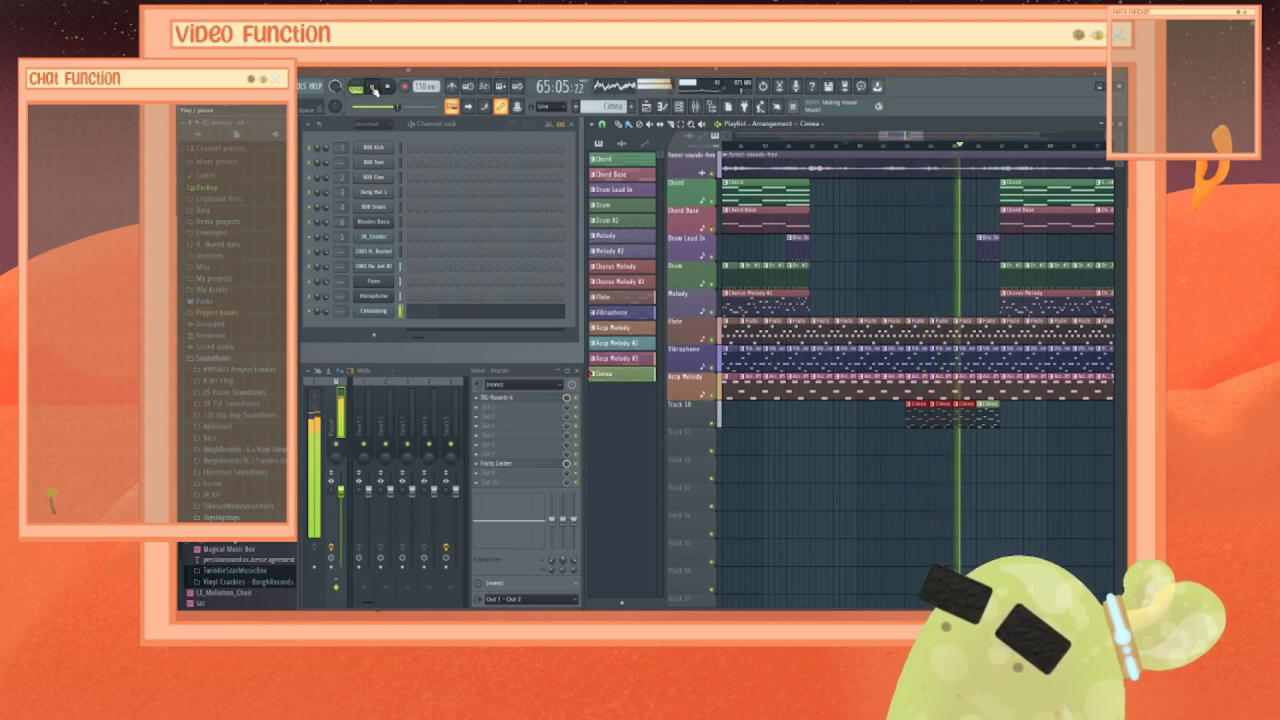
{"action": "left_click", "coordinate": [373, 88]}
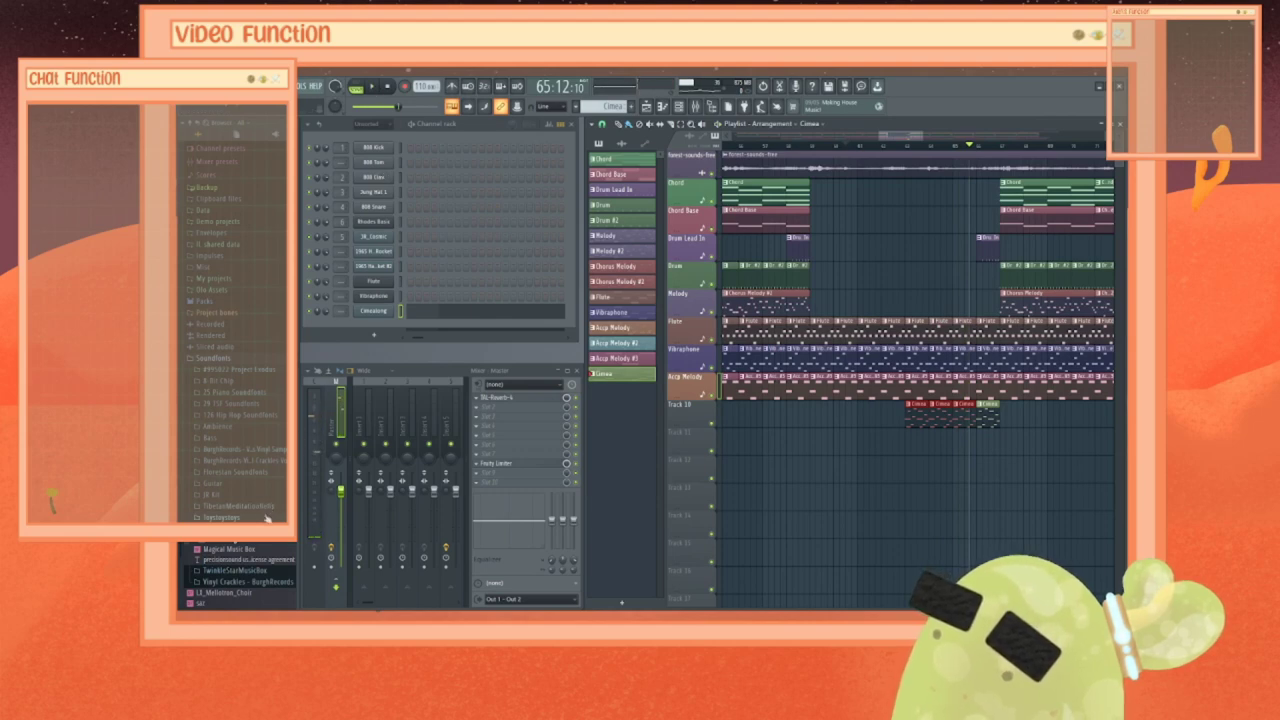
Step: Switch to pattern playback, replace the Cimsalong channel's sound with JR_vibra from the JR Kit soundfont folder, and play the pattern
{"action": "scroll", "coordinate": [267, 518], "scroll_direction": "down", "scroll_amount": 2}
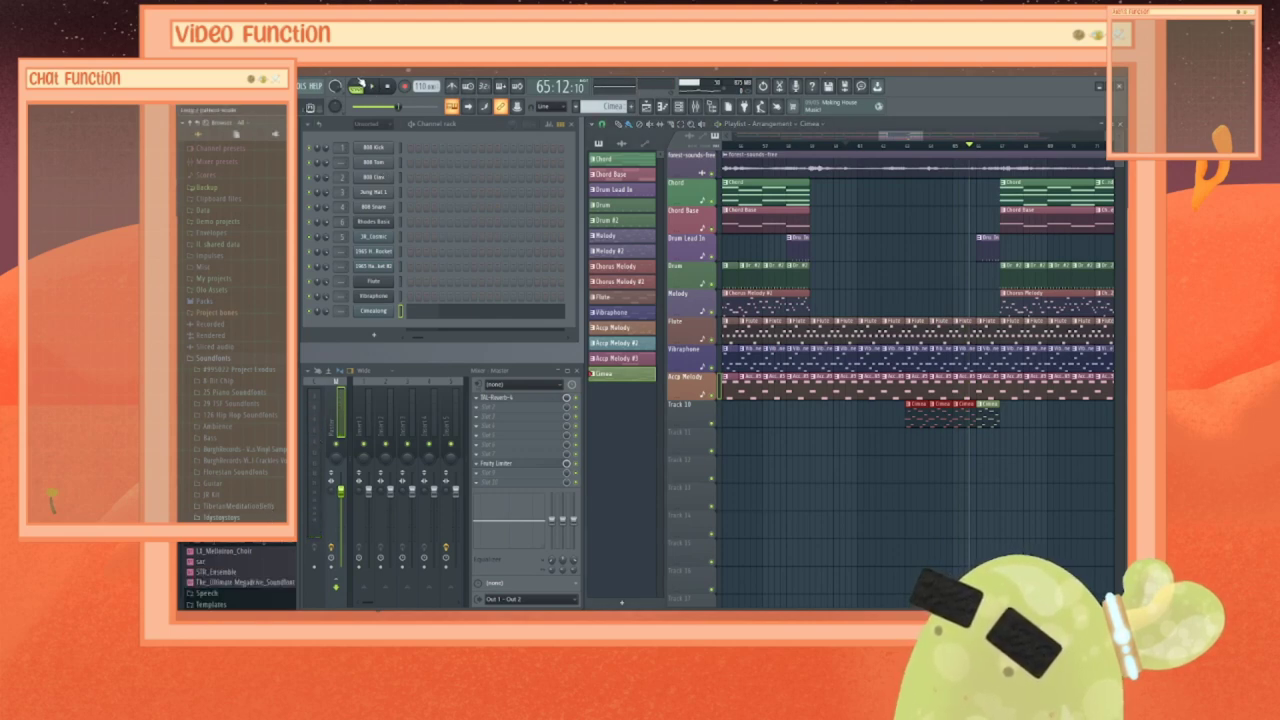
{"action": "left_click", "coordinate": [360, 83]}
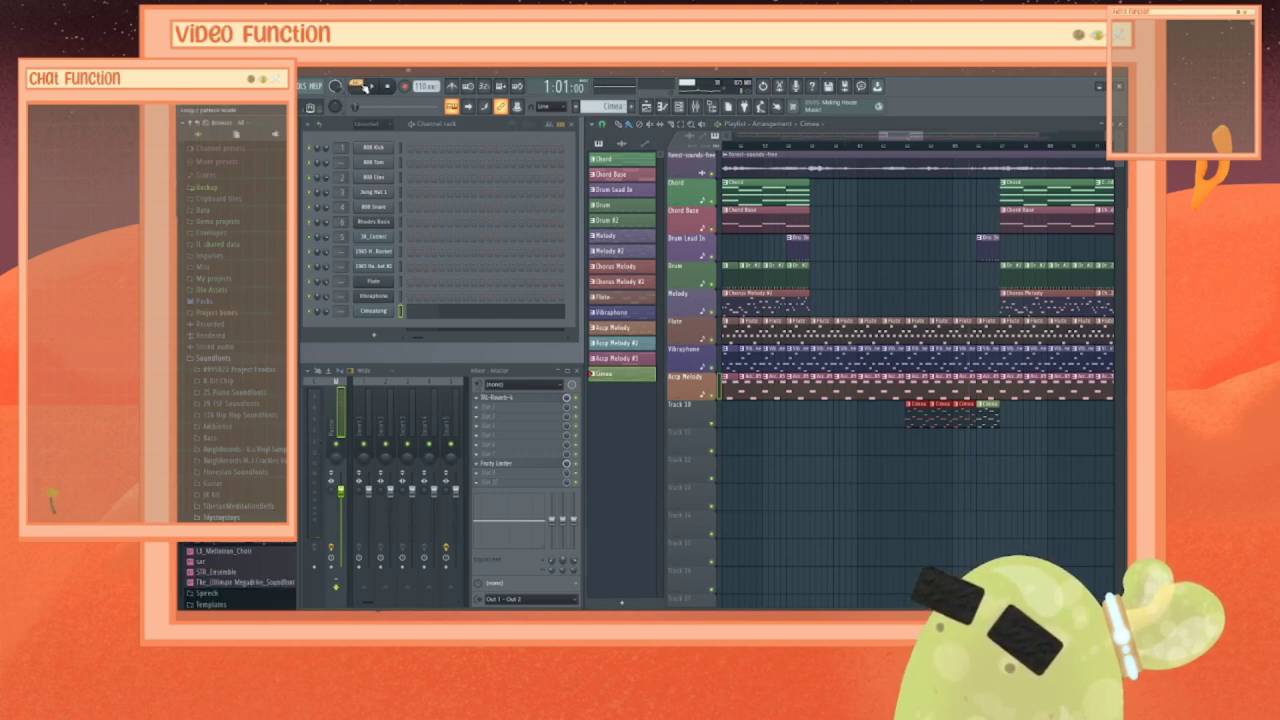
{"action": "left_click", "coordinate": [228, 496]}
{"action": "scroll", "coordinate": [231, 514], "scroll_direction": "down", "scroll_amount": 5}
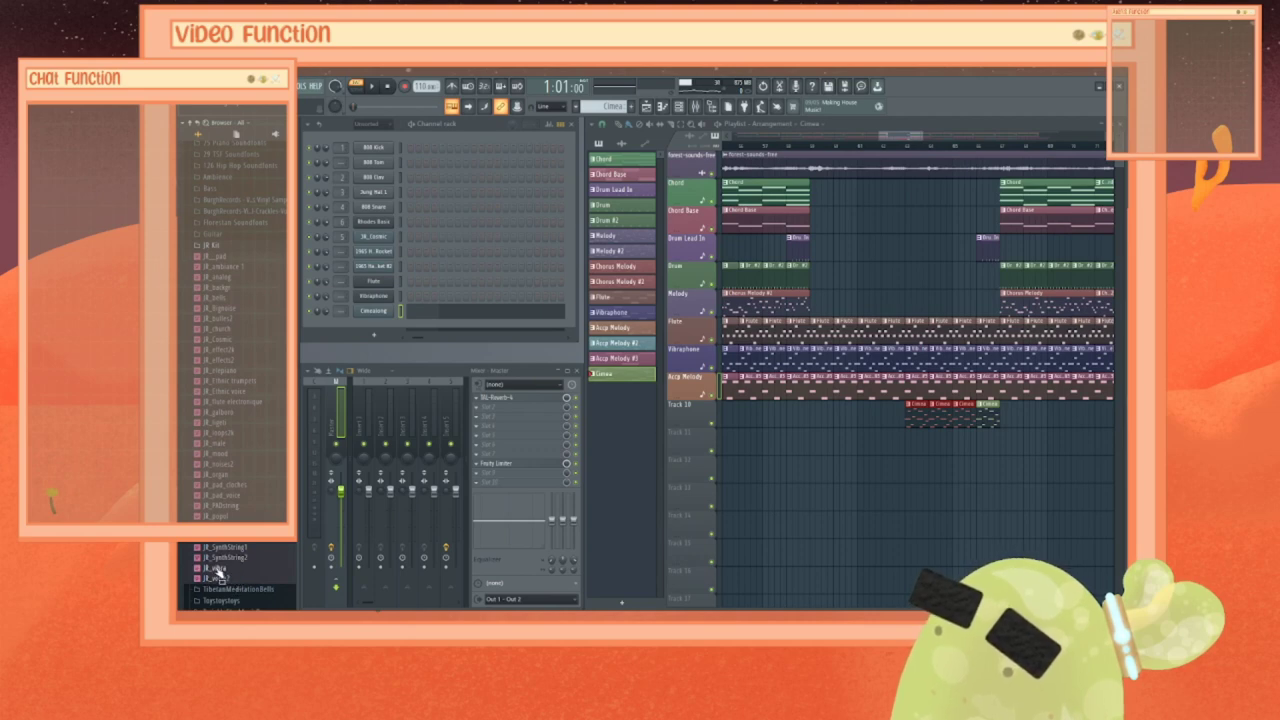
{"action": "left_click_drag", "start_coordinate": [221, 571], "coordinate": [381, 389]}
{"action": "left_click_drag", "start_coordinate": [372, 329], "coordinate": [374, 312]}
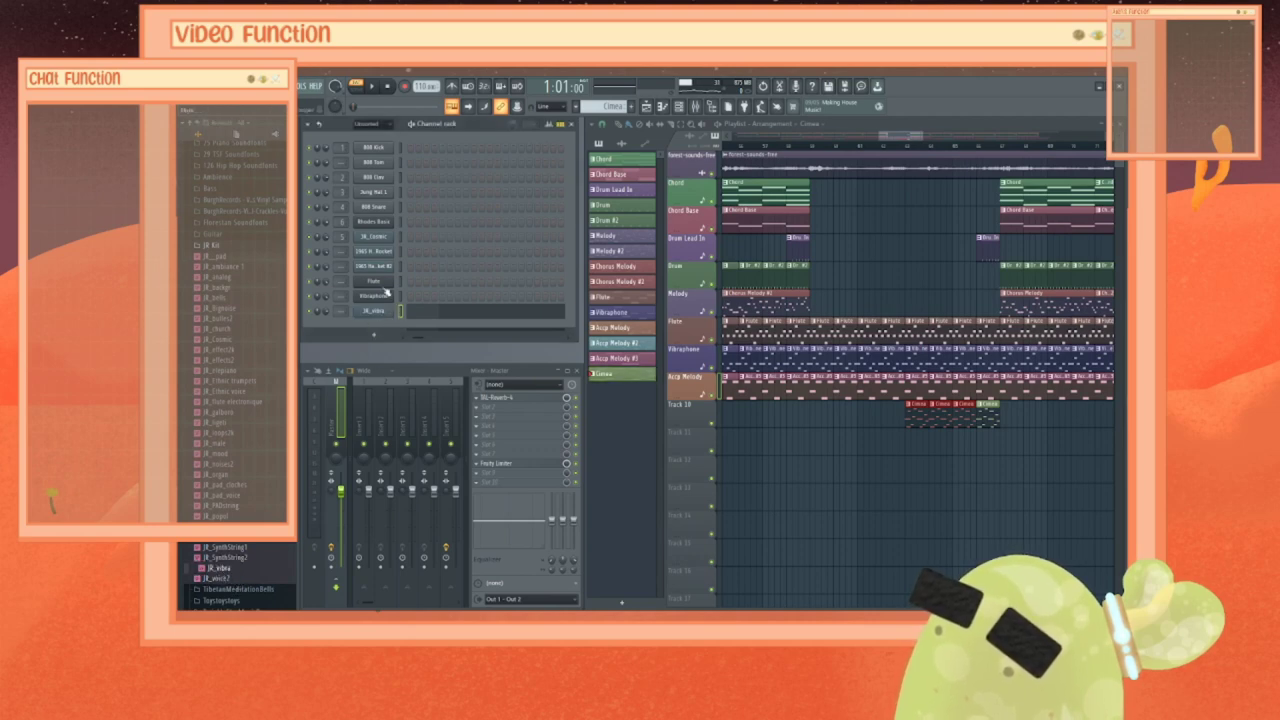
{"action": "left_click", "coordinate": [373, 87]}
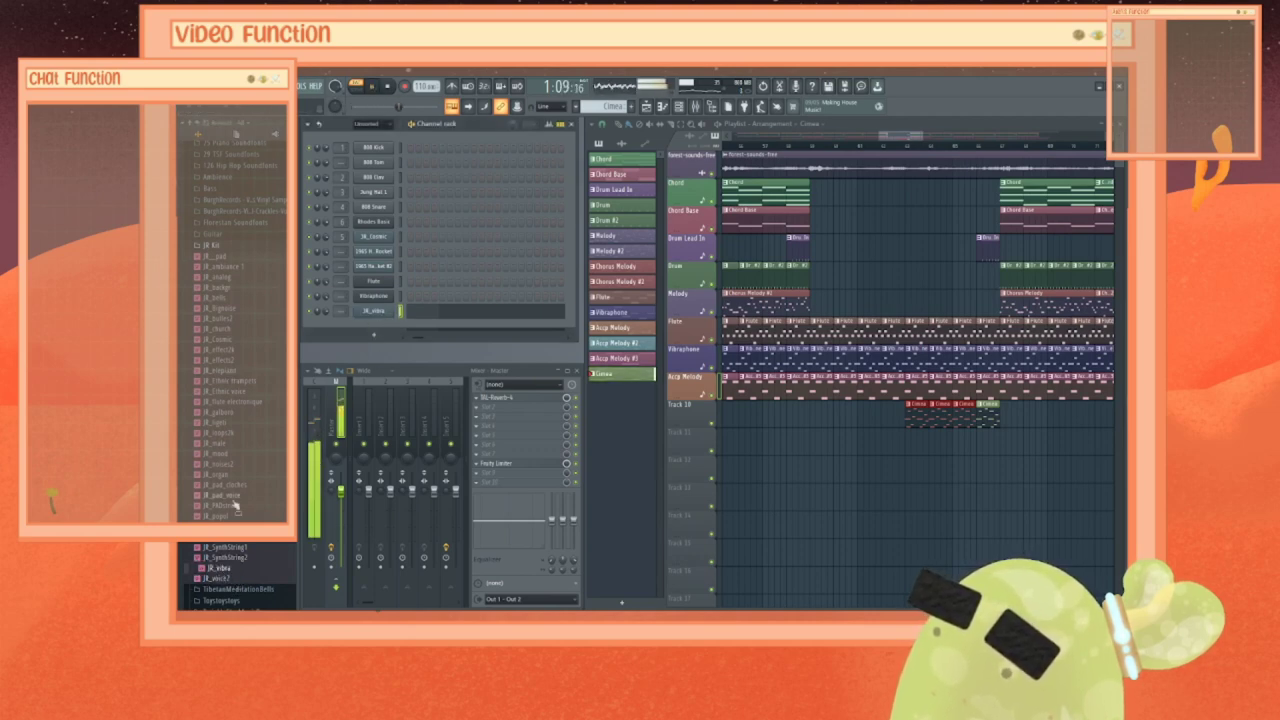
{"action": "left_click", "coordinate": [370, 87]}
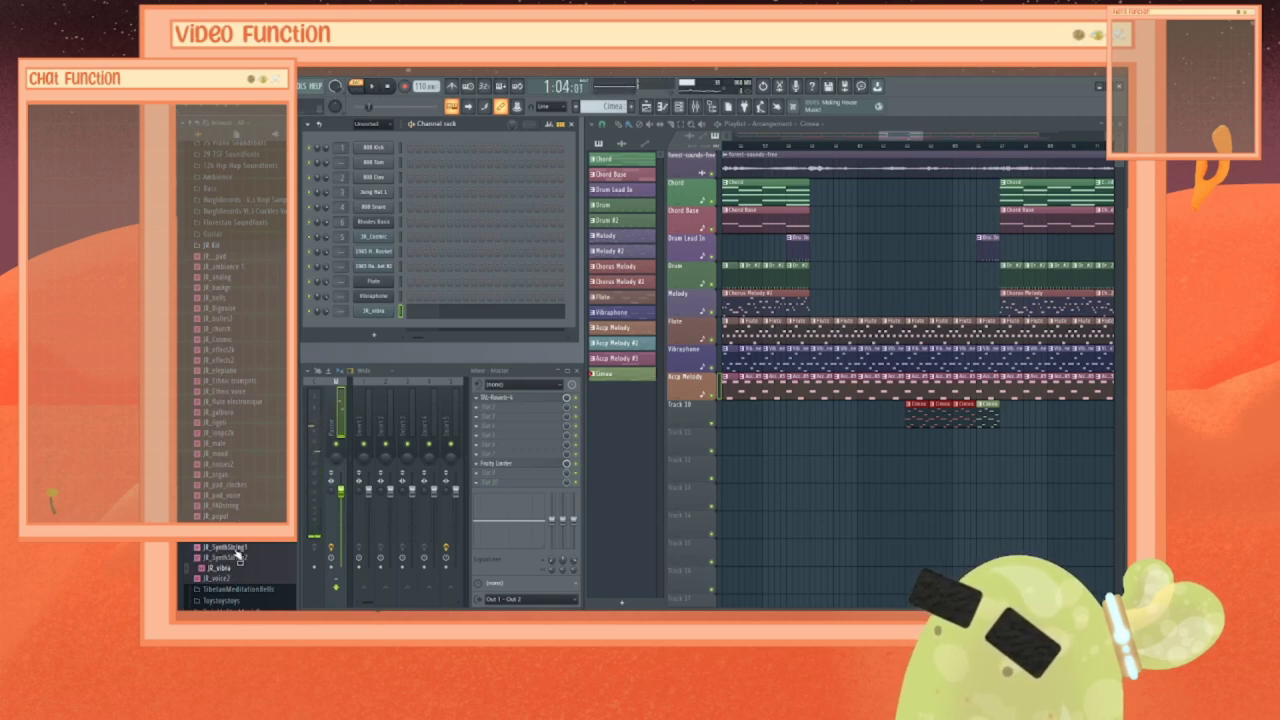
Step: Try JR_SynthString1, JR_SynthString2 and JR_sax one after another on the pattern's channel, playing the pattern to compare them
{"action": "left_click_drag", "start_coordinate": [238, 556], "coordinate": [373, 311]}
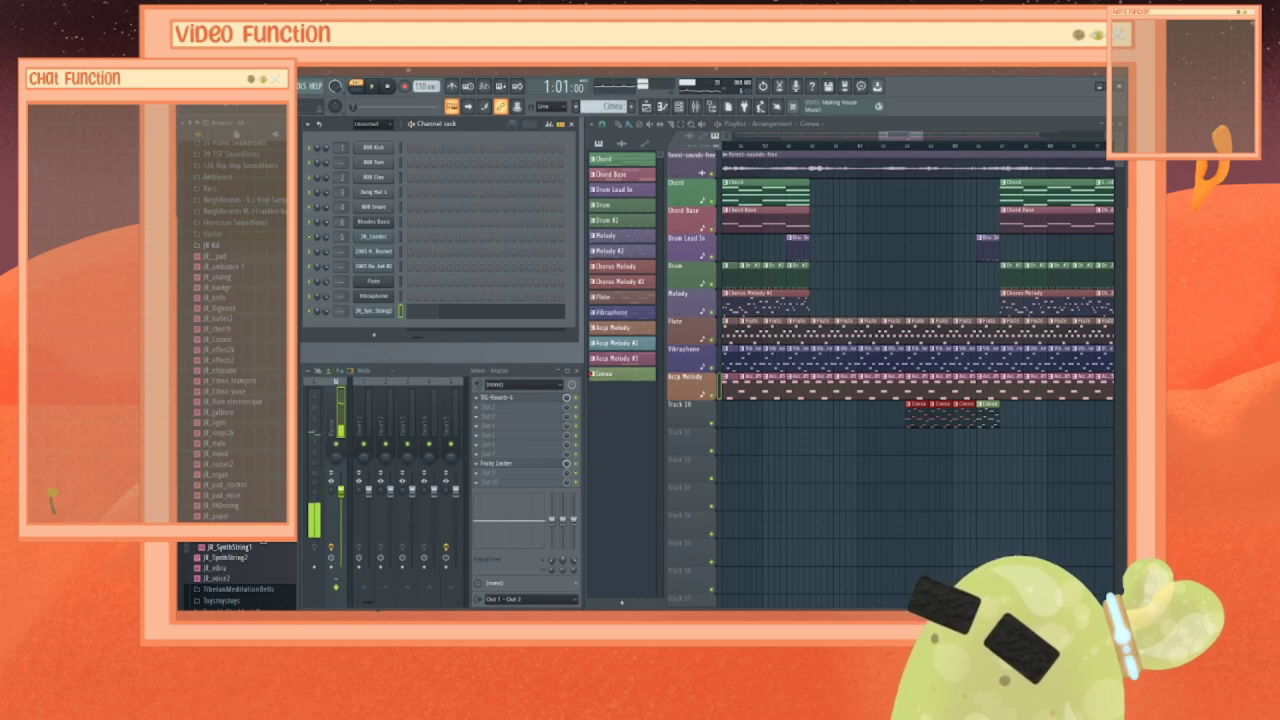
{"action": "scroll", "coordinate": [225, 557], "scroll_direction": "up", "scroll_amount": 1}
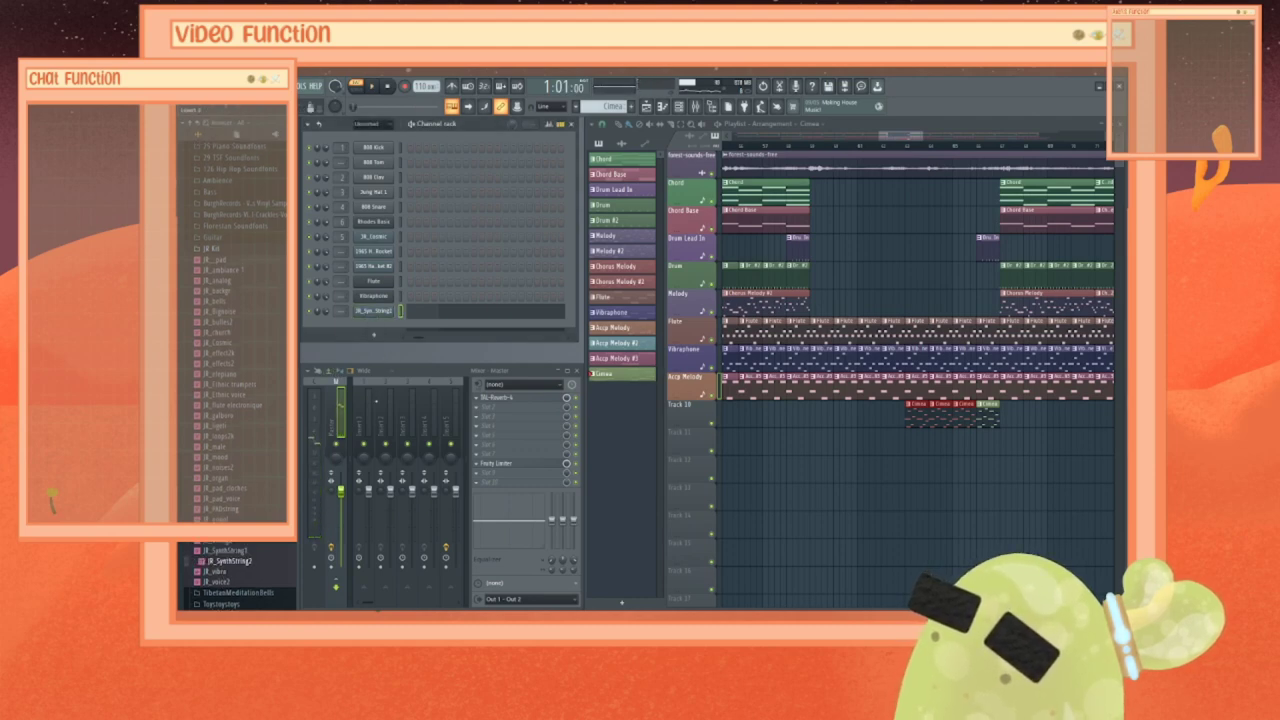
{"action": "key", "text": "space"}
{"action": "key", "text": "space"}
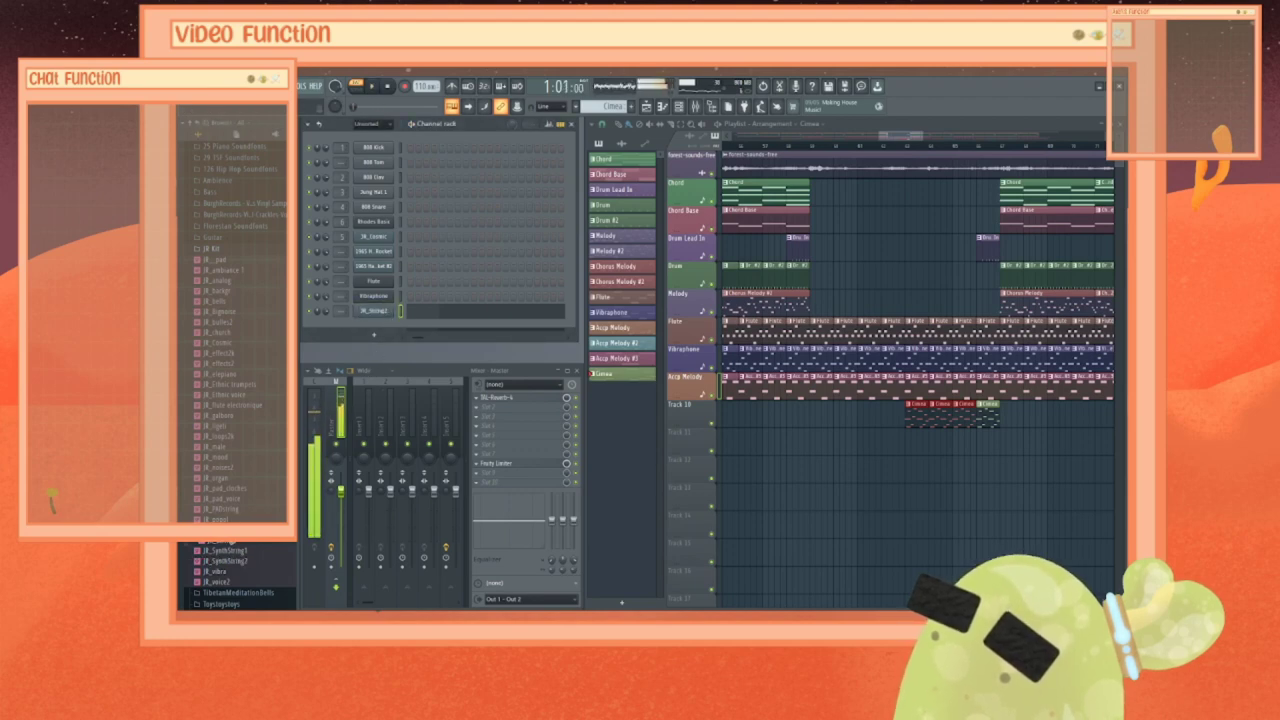
{"action": "left_click_drag", "start_coordinate": [230, 542], "coordinate": [380, 314]}
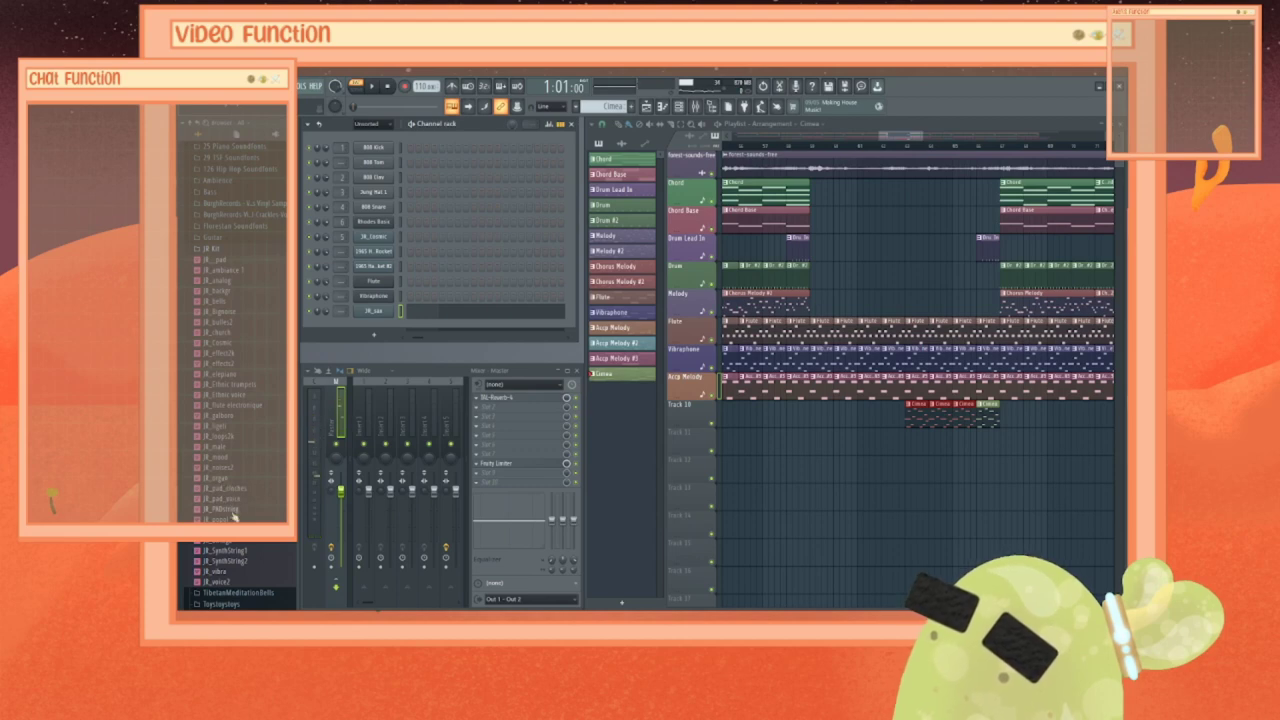
Step: Swap the channel's sound to JR_pad_voice and to the JR Kit loops soundfont, playing the pattern with them
{"action": "left_click_drag", "start_coordinate": [234, 502], "coordinate": [380, 314]}
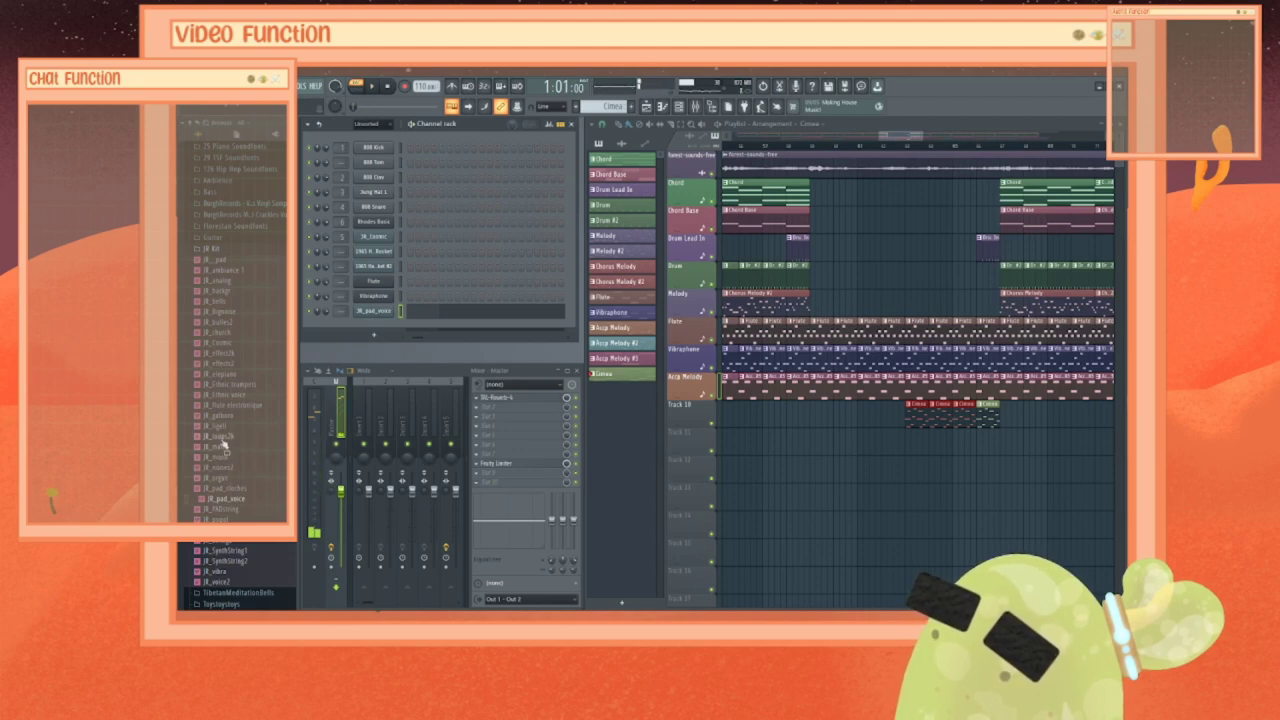
{"action": "left_click_drag", "start_coordinate": [233, 436], "coordinate": [384, 314]}
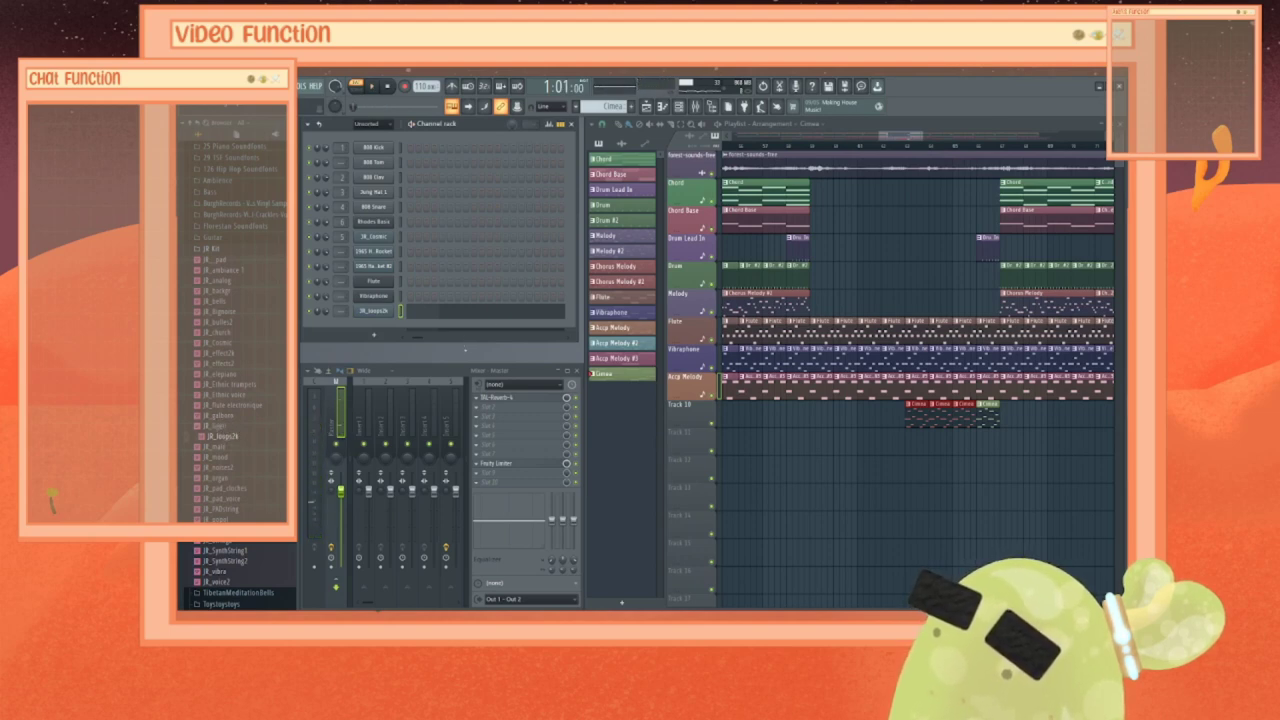
{"action": "key", "text": "space"}
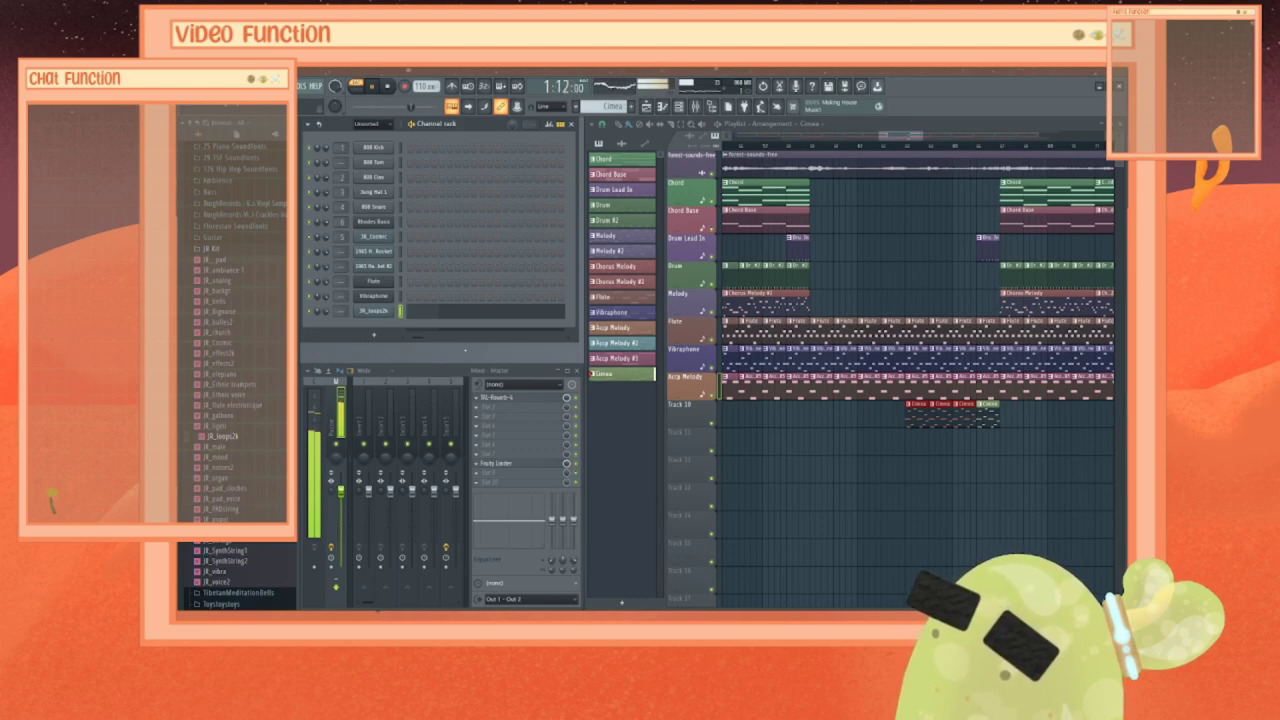
{"action": "key", "text": "space"}
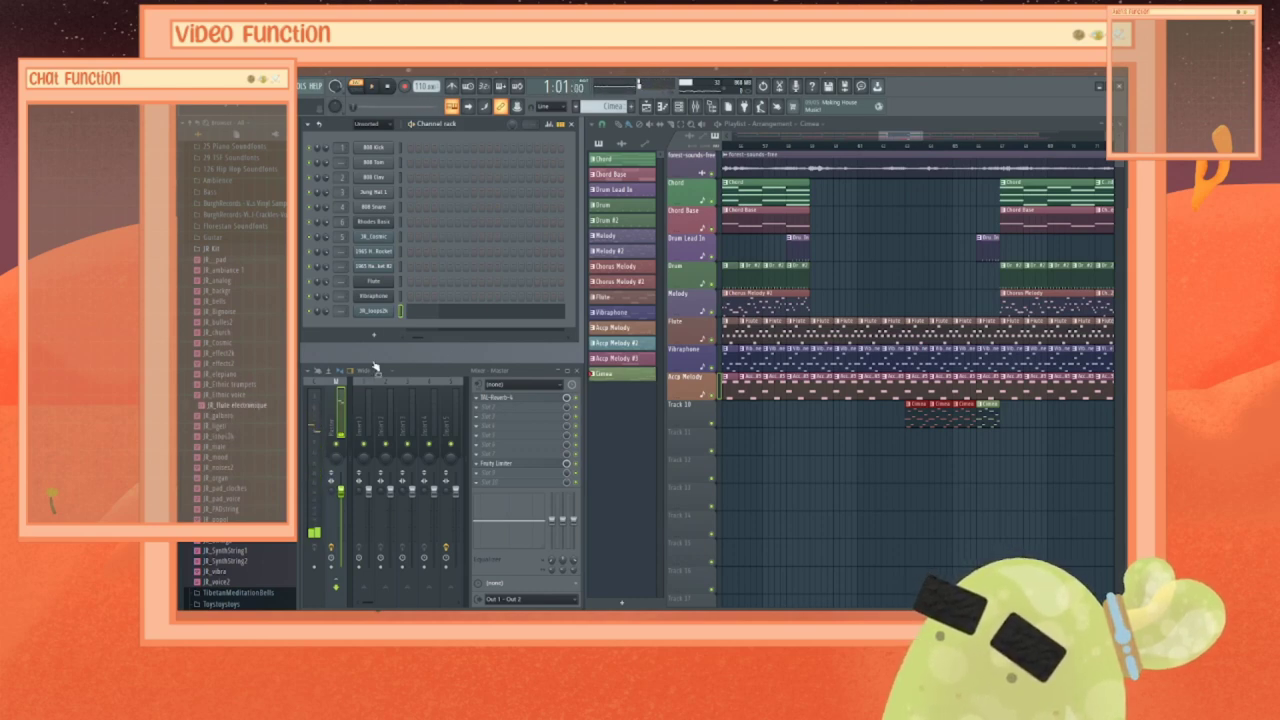
Step: Audition the pattern with the JR Kit electronic flute and with the JR_elepiano soundfont on the same channel
{"action": "key", "text": "space"}
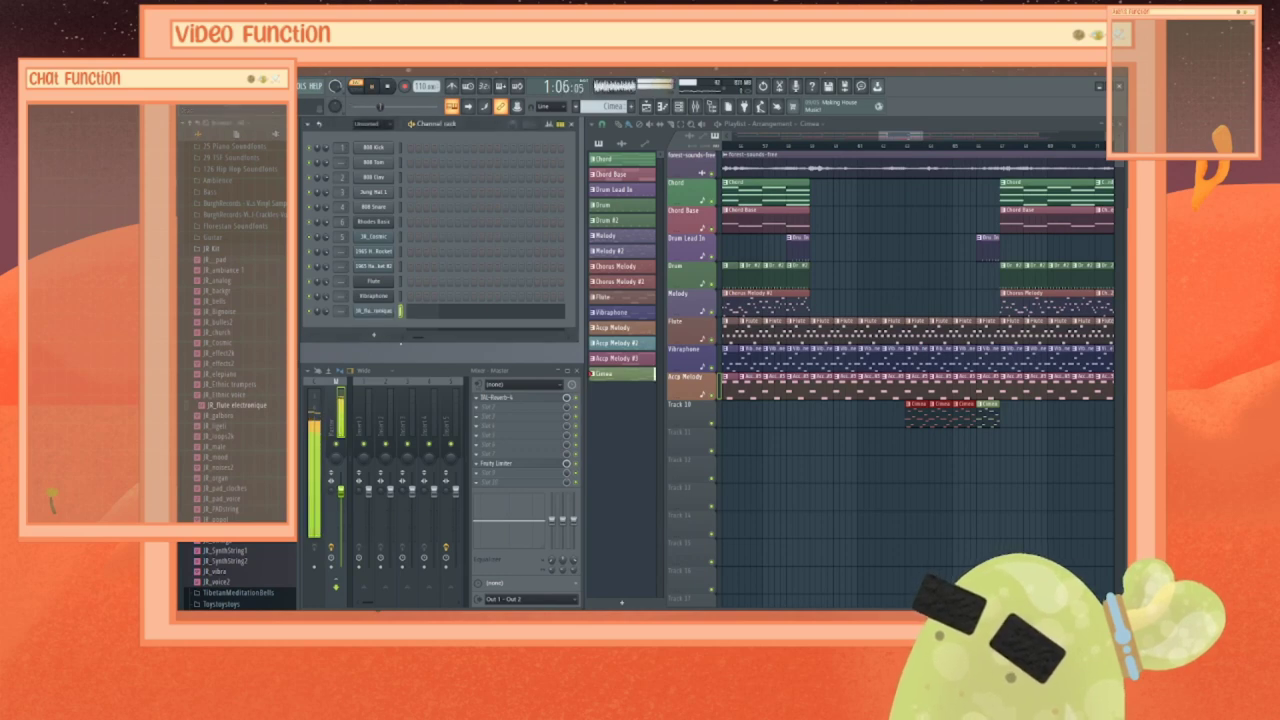
{"action": "key", "text": "space"}
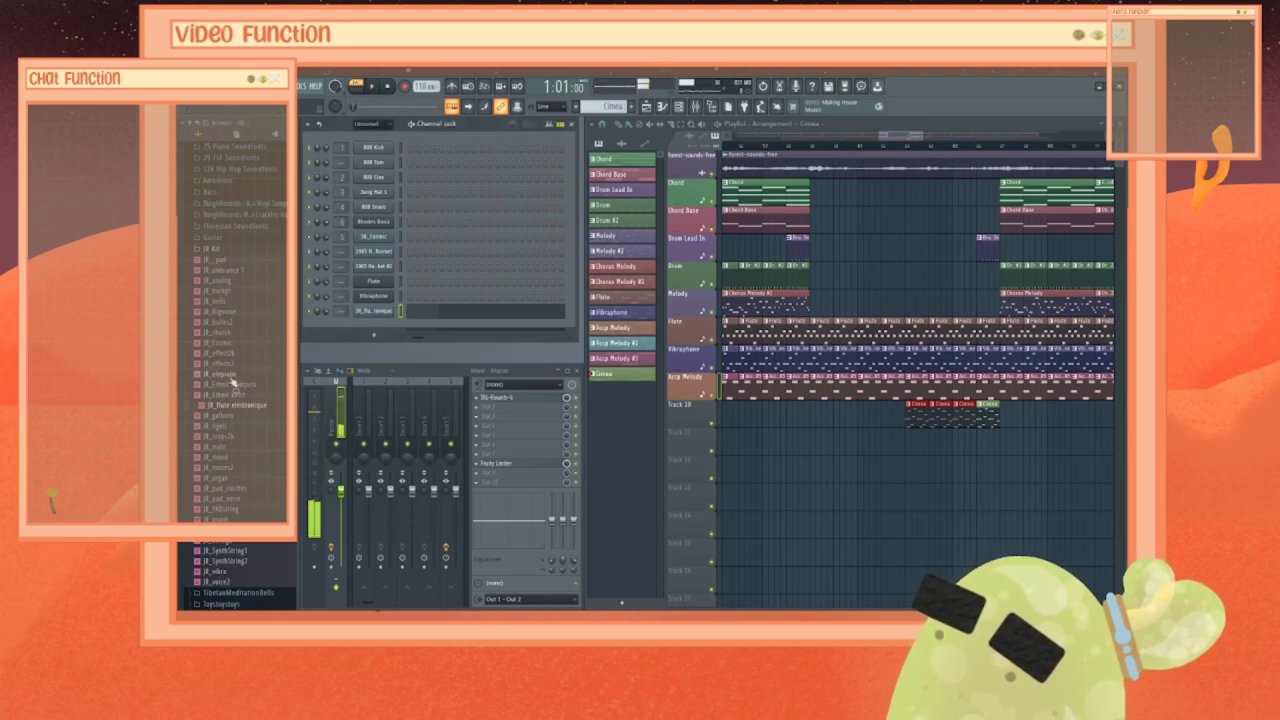
{"action": "left_click_drag", "start_coordinate": [231, 378], "coordinate": [376, 311]}
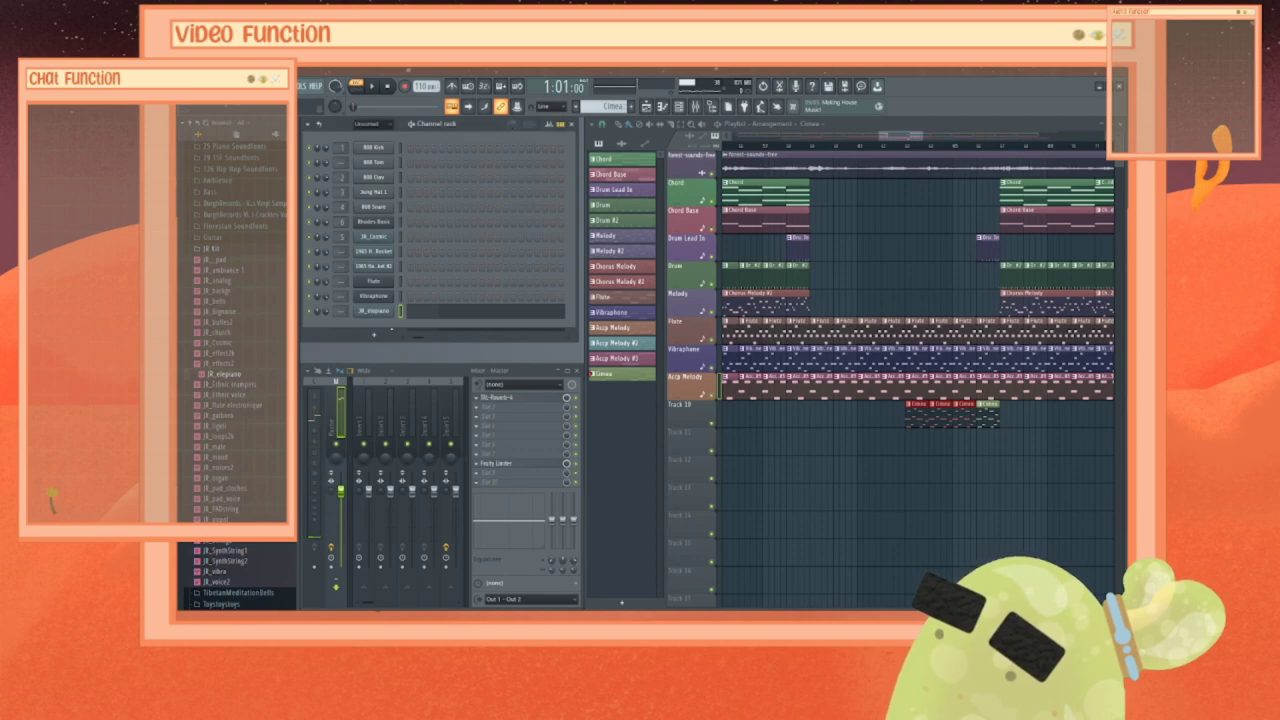
{"action": "key", "text": "space"}
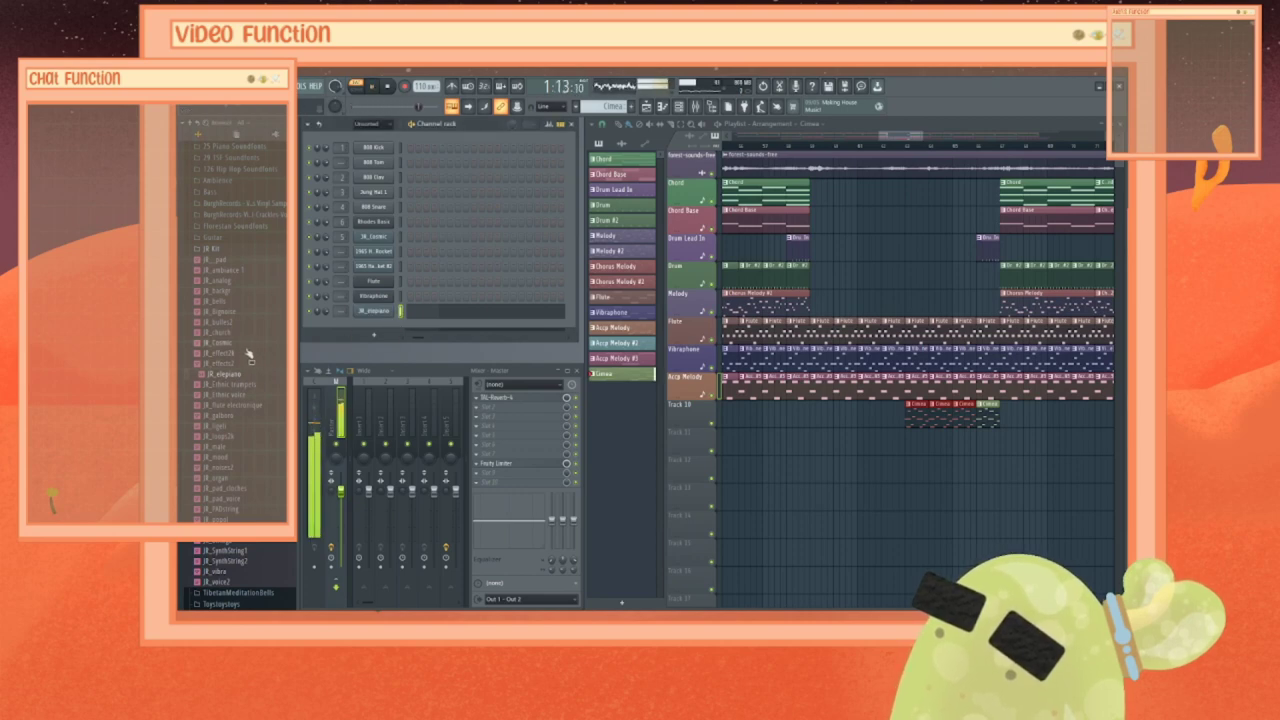
Step: Try the JR_Cosmic, JR_bulles2 and JR_bells soundfonts in turn on the pattern's channel
{"action": "left_click_drag", "start_coordinate": [229, 343], "coordinate": [386, 316]}
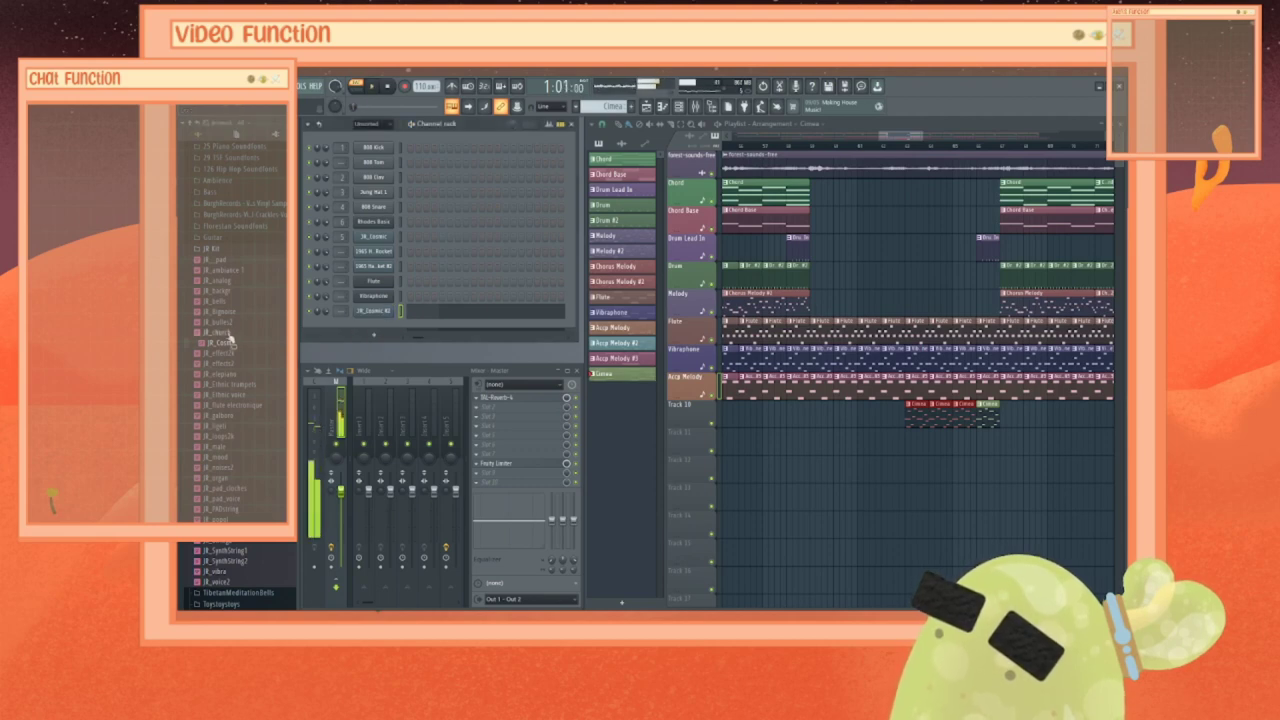
{"action": "left_click_drag", "start_coordinate": [229, 325], "coordinate": [380, 310]}
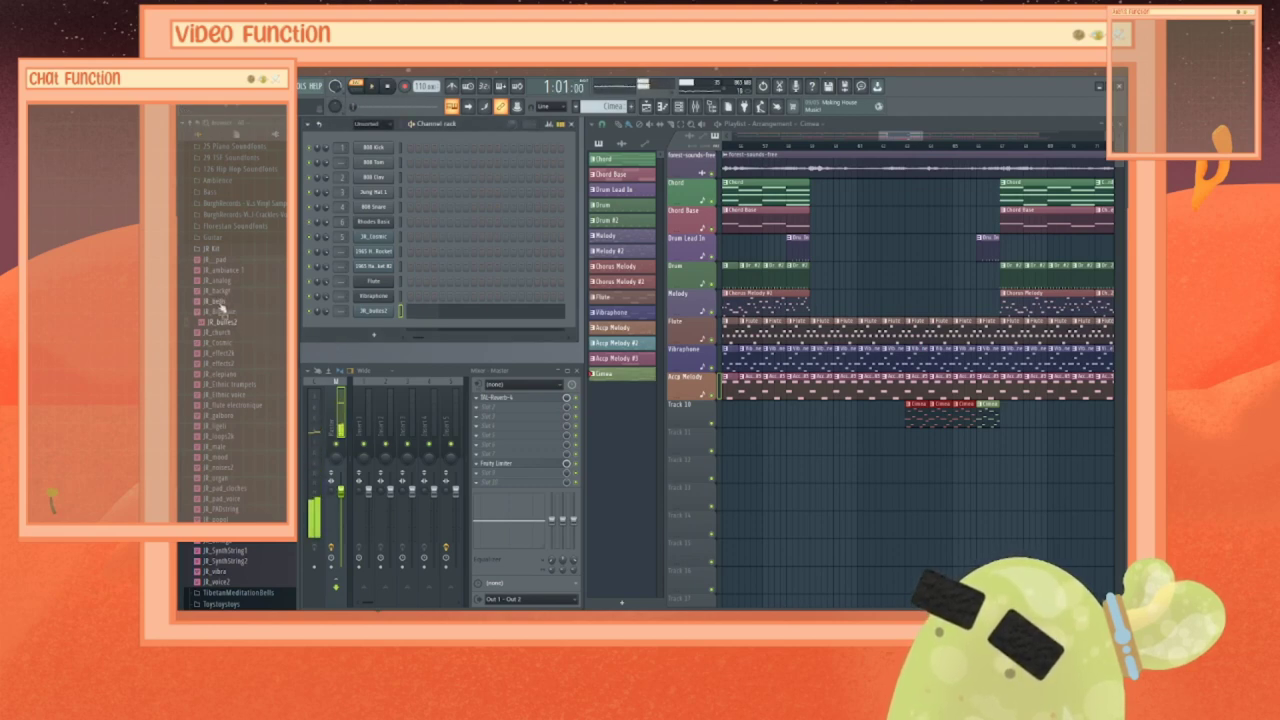
{"action": "left_click_drag", "start_coordinate": [220, 306], "coordinate": [377, 310]}
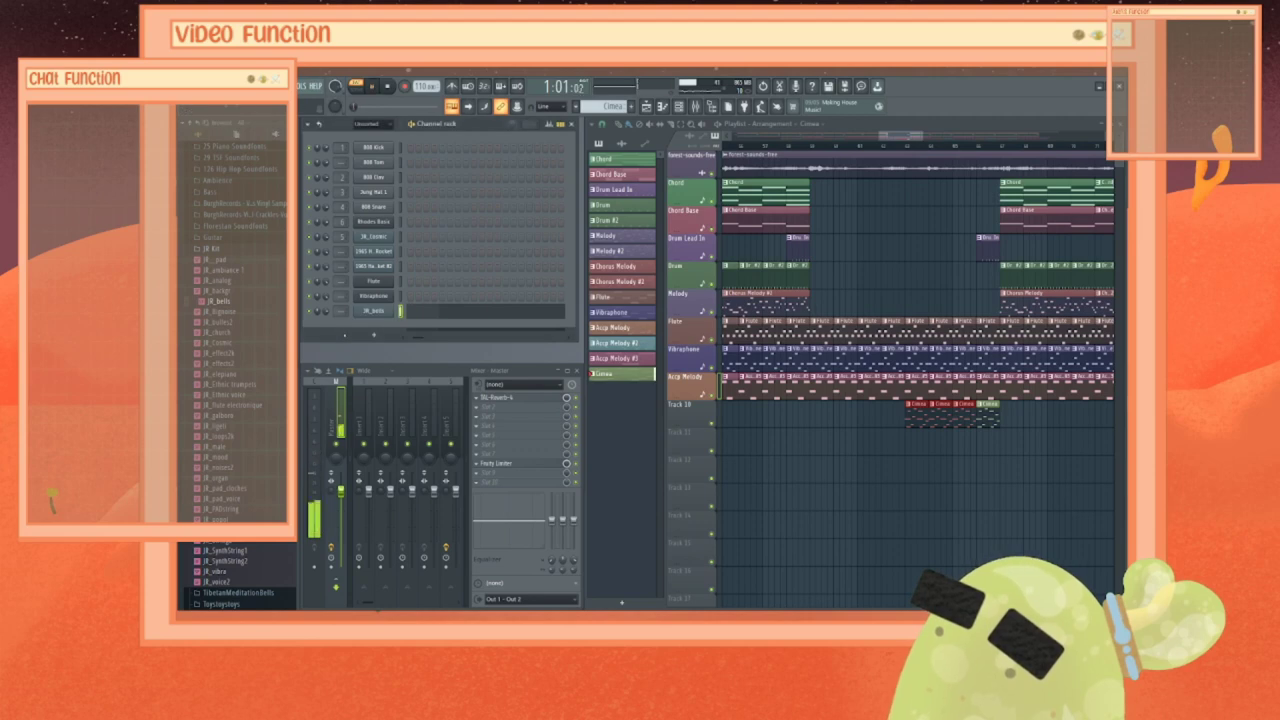
Step: Load JR_analog onto the pattern's channel and test it within the song by playing the arrangement from bar 62
{"action": "left_click_drag", "start_coordinate": [222, 281], "coordinate": [375, 312]}
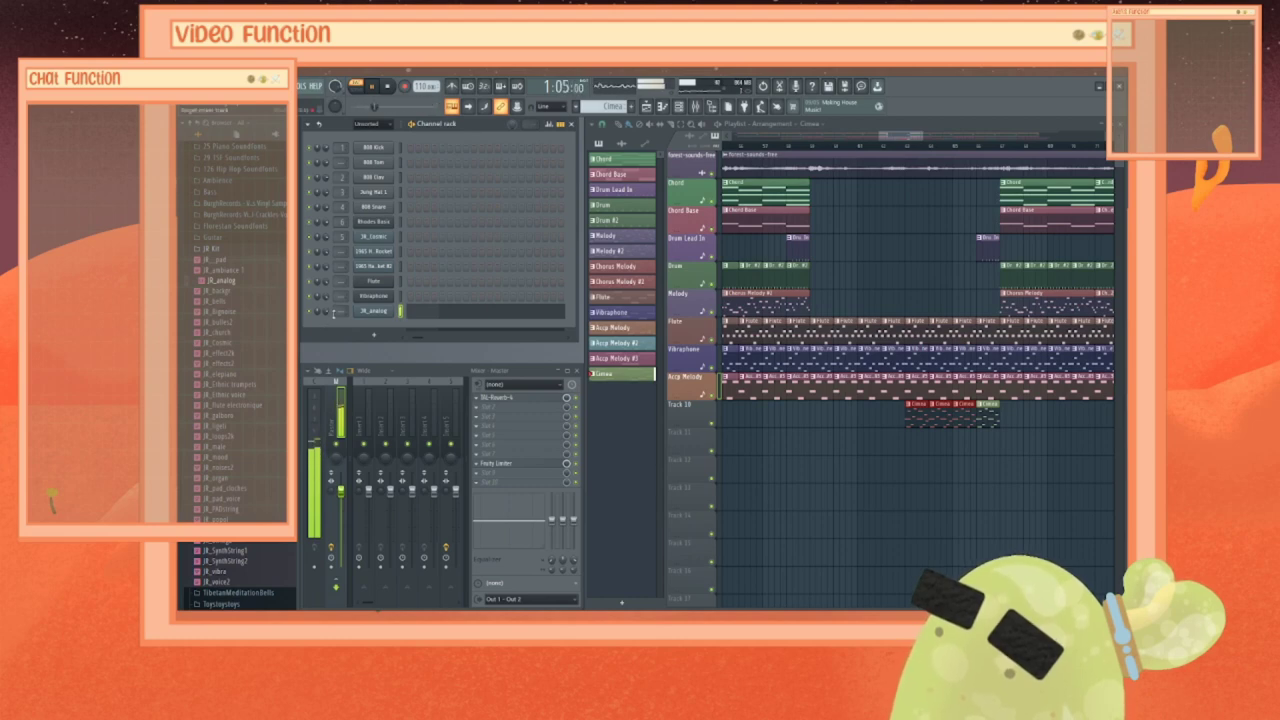
{"action": "key", "text": "space"}
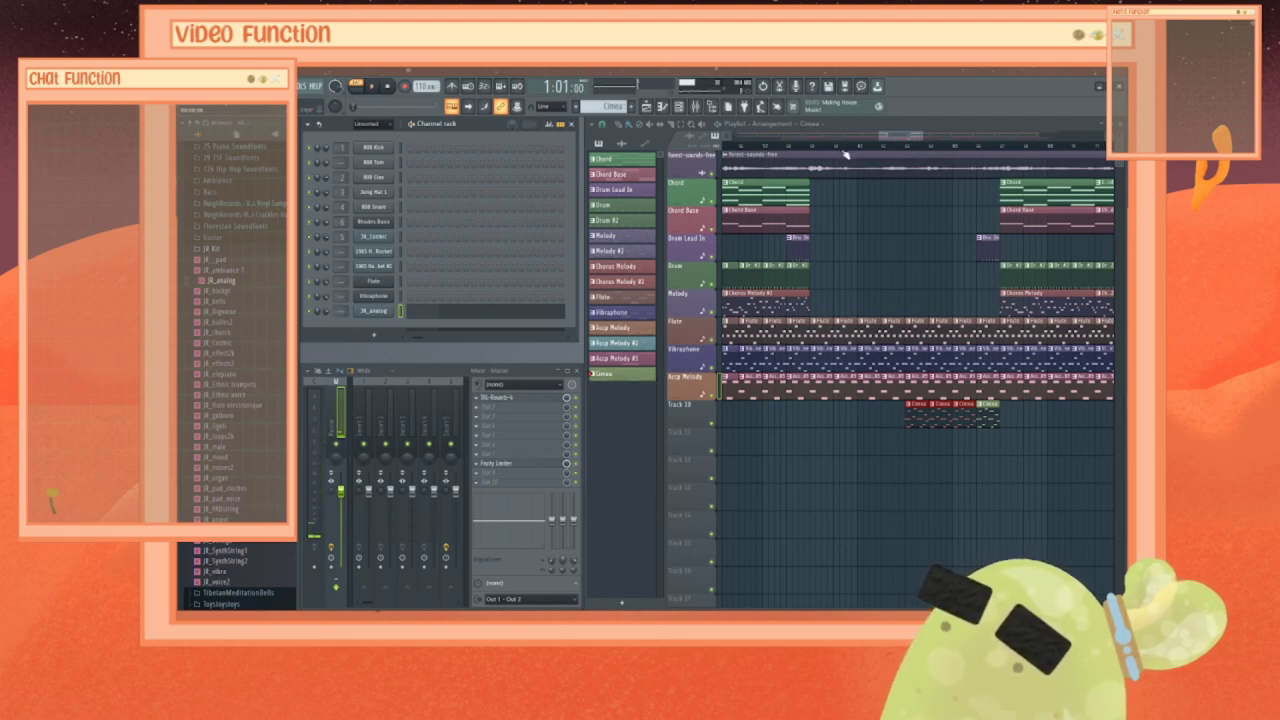
{"action": "left_click", "coordinate": [888, 148]}
{"action": "key", "text": "space"}
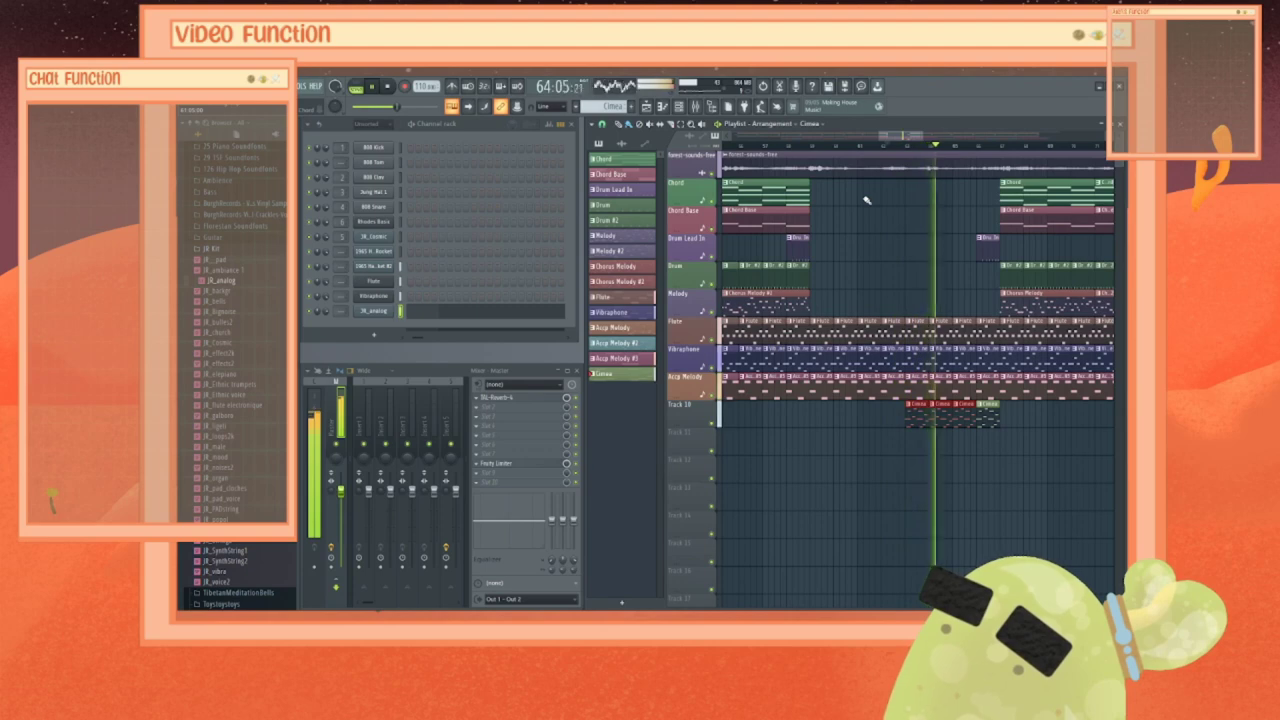
{"action": "key", "text": "space"}
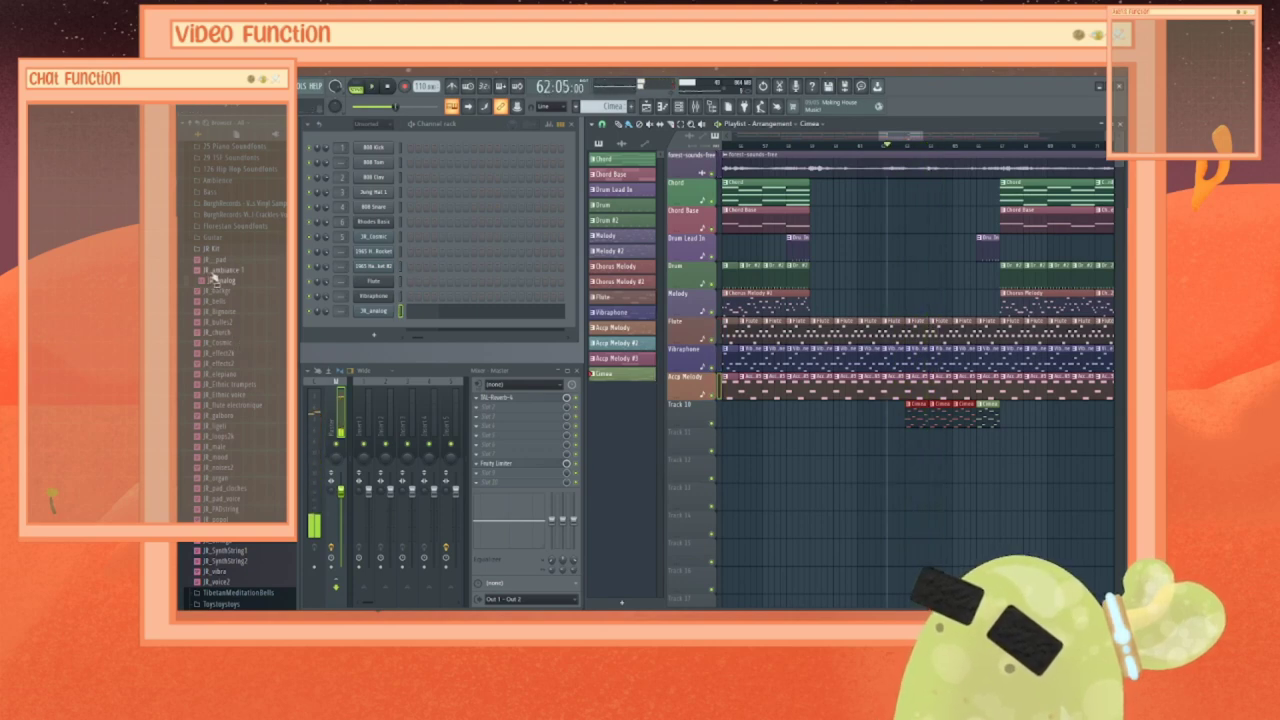
Step: Close the JR Kit folder, open Florestan Soundfonts, and audition the pattern with Florestan_Strings and Florestan_Trumpet_Metallic on its channel
{"action": "left_click", "coordinate": [213, 249]}
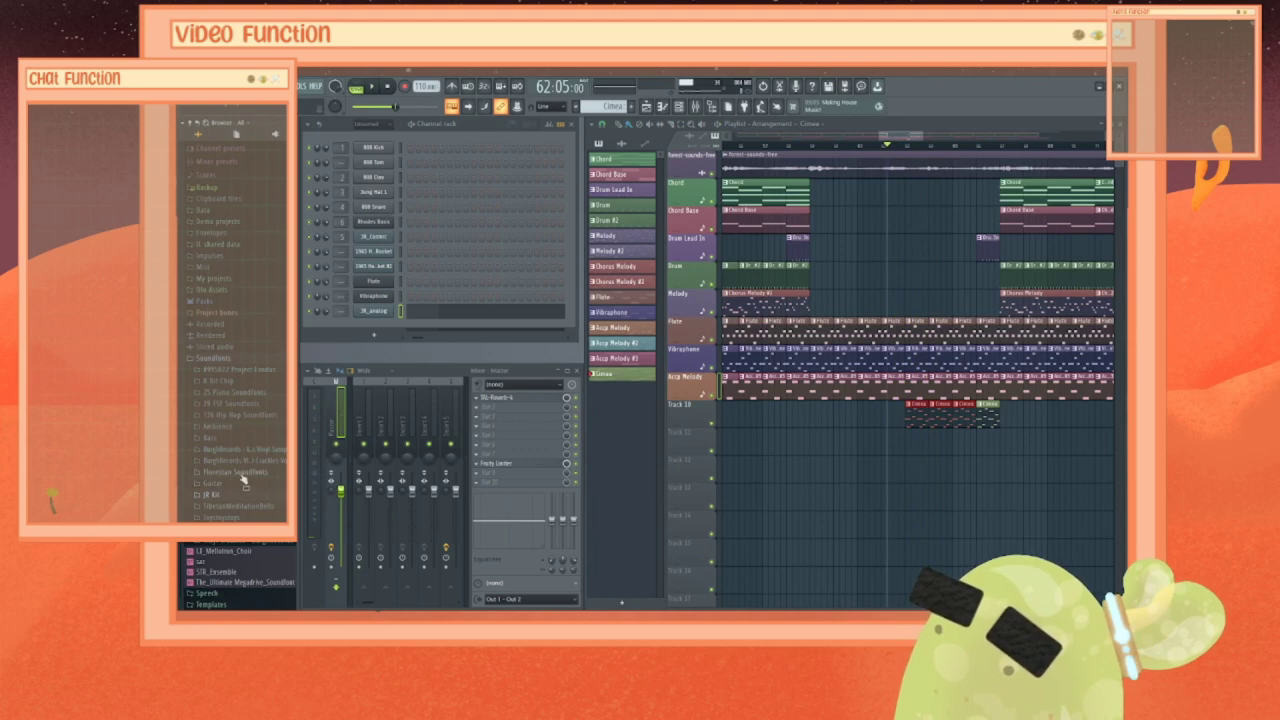
{"action": "left_click", "coordinate": [223, 474]}
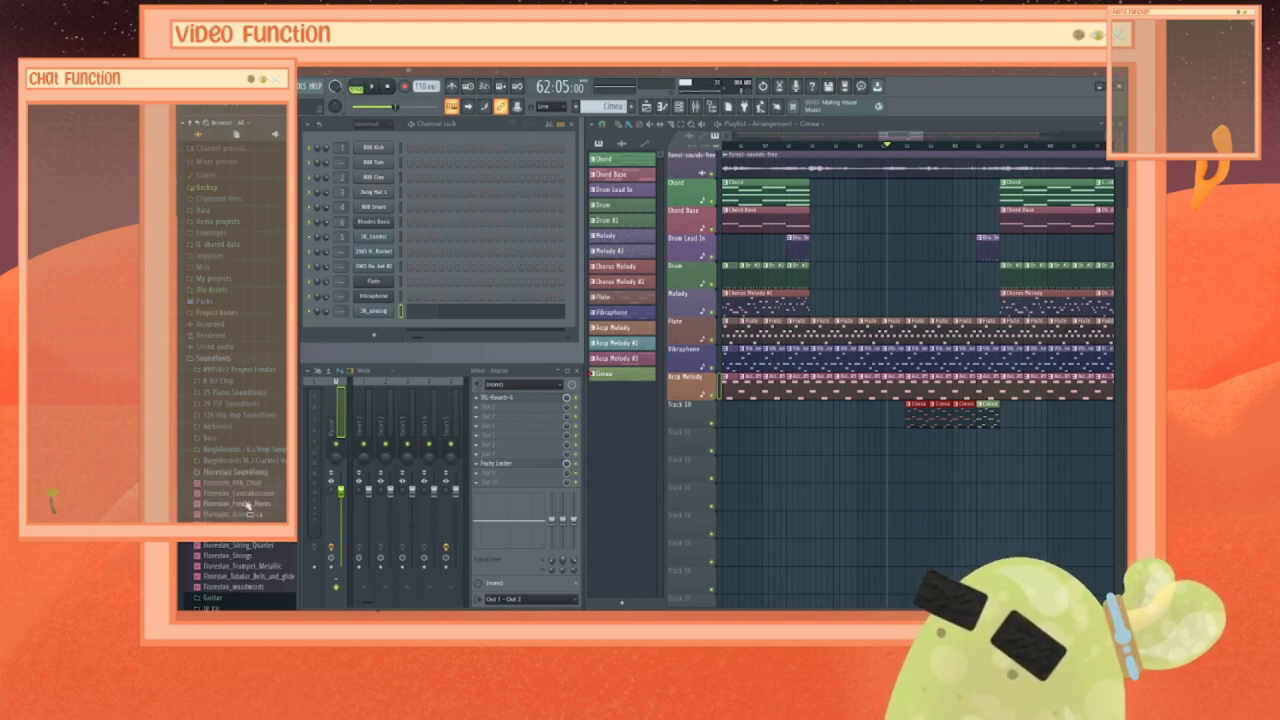
{"action": "scroll", "coordinate": [247, 493], "scroll_direction": "down", "scroll_amount": 2}
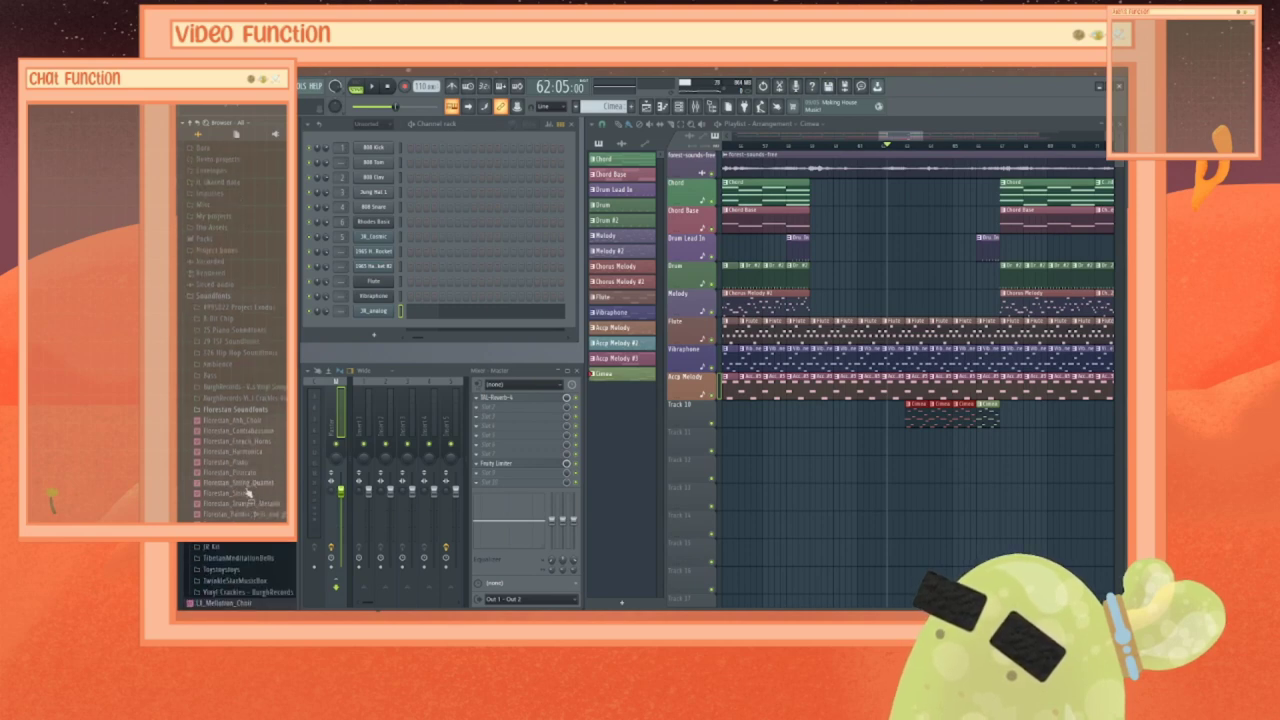
{"action": "left_click_drag", "start_coordinate": [298, 470], "coordinate": [391, 313]}
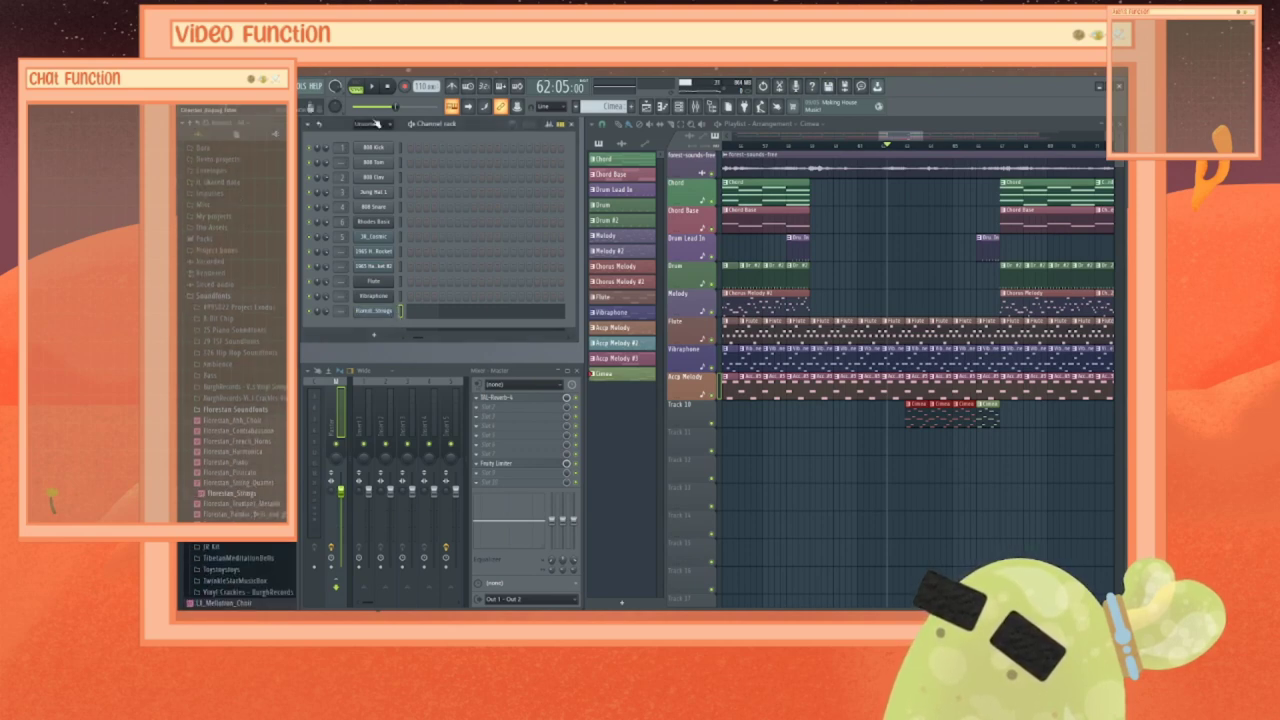
{"action": "key", "text": "space"}
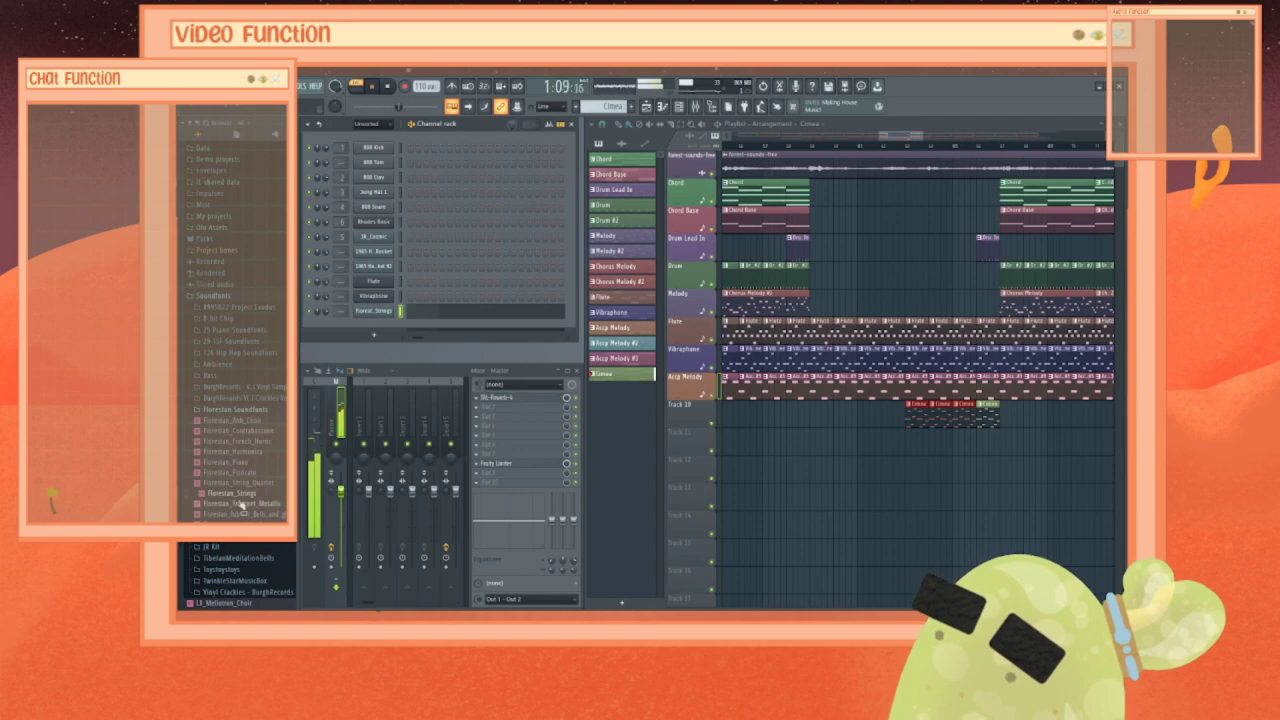
{"action": "key", "text": "space"}
{"action": "left_click_drag", "start_coordinate": [240, 512], "coordinate": [380, 316]}
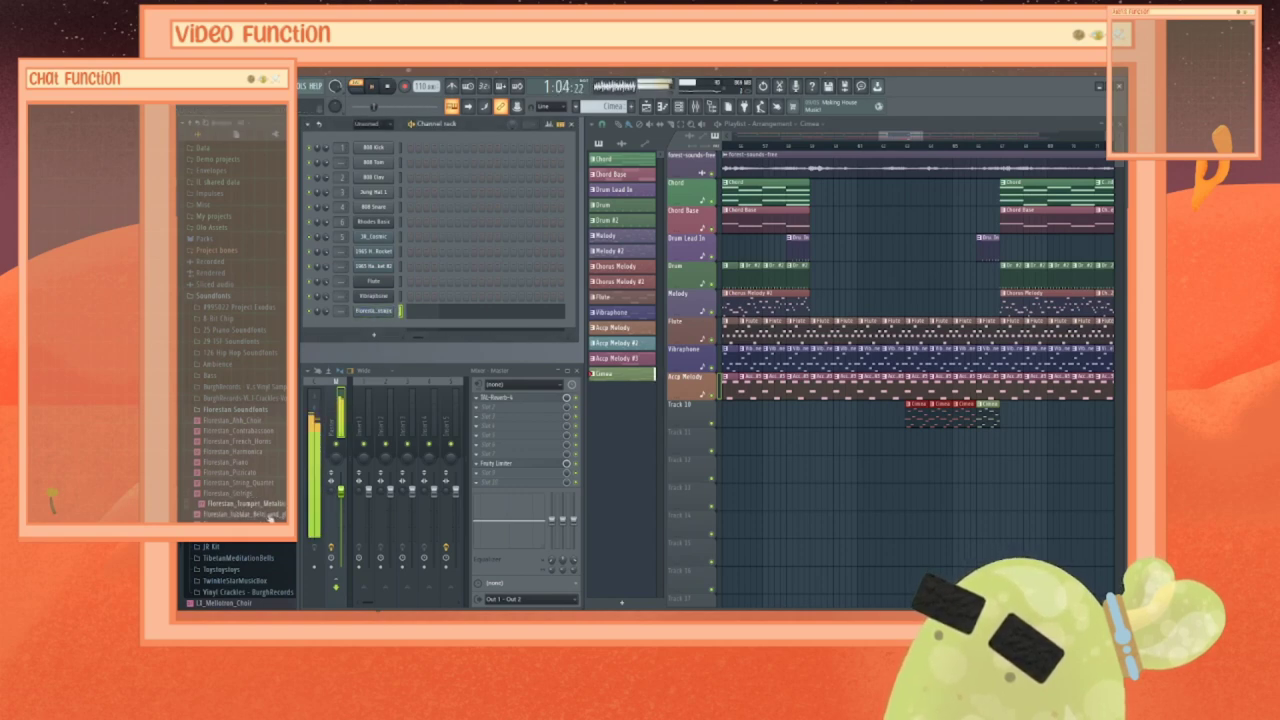
Step: Load Florestan_Woodwinds onto the pattern's channel, audition the pattern, and check the preset in its soundfont player
{"action": "left_click_drag", "start_coordinate": [255, 514], "coordinate": [367, 318]}
{"action": "key", "text": "space"}
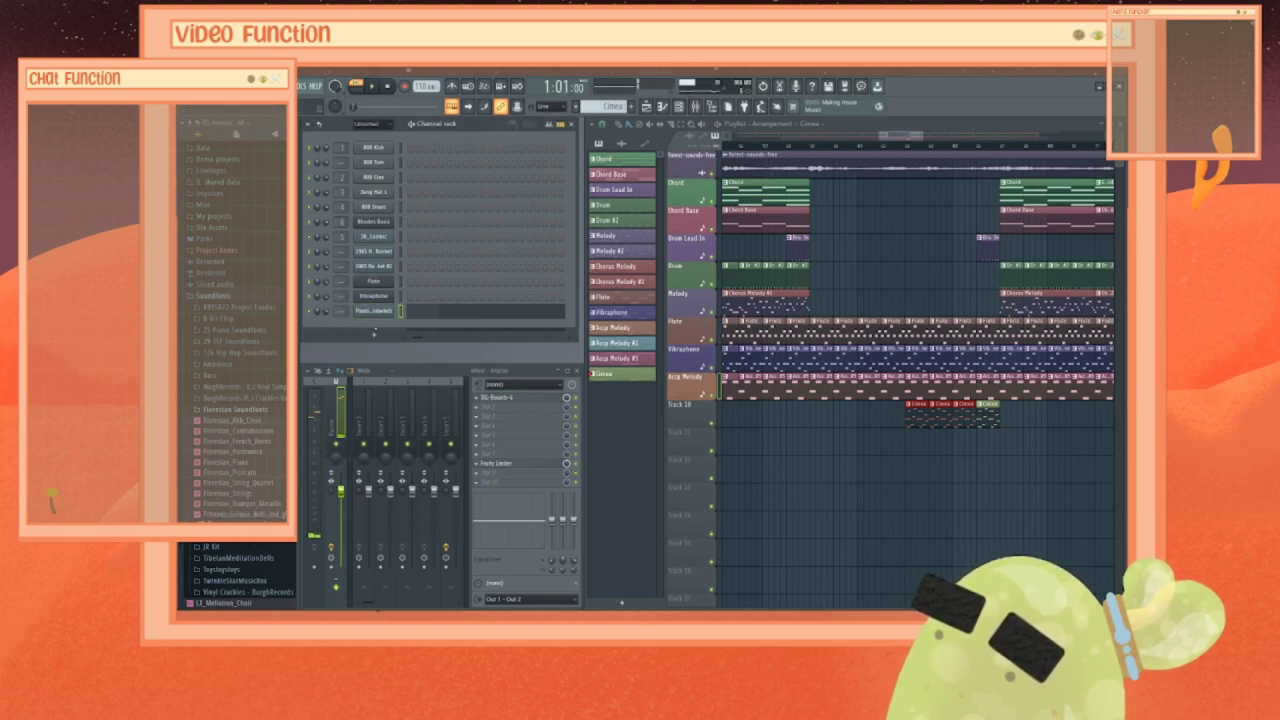
{"action": "key", "text": "space"}
{"action": "left_click", "coordinate": [381, 316]}
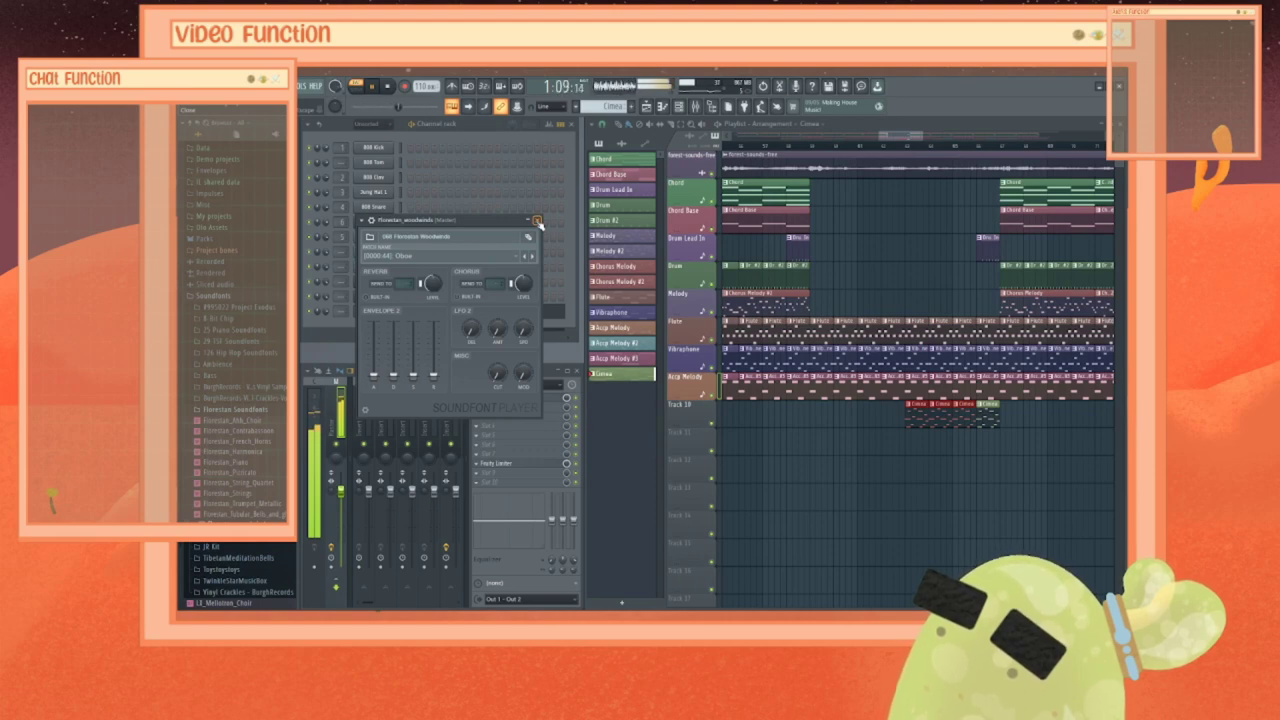
{"action": "left_click", "coordinate": [537, 220]}
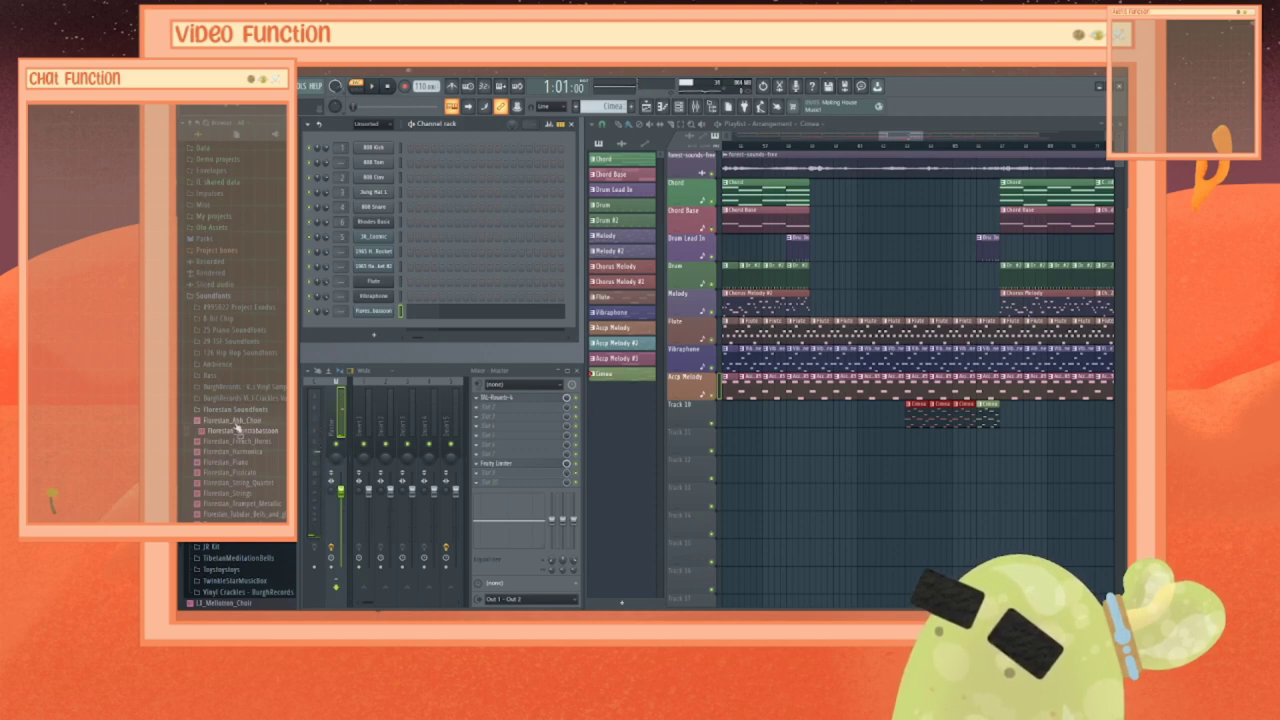
Step: Load Florestan_French_Horns onto the pattern's channel and test it within the song by playing the arrangement from bar 61
{"action": "left_click_drag", "start_coordinate": [230, 443], "coordinate": [386, 314]}
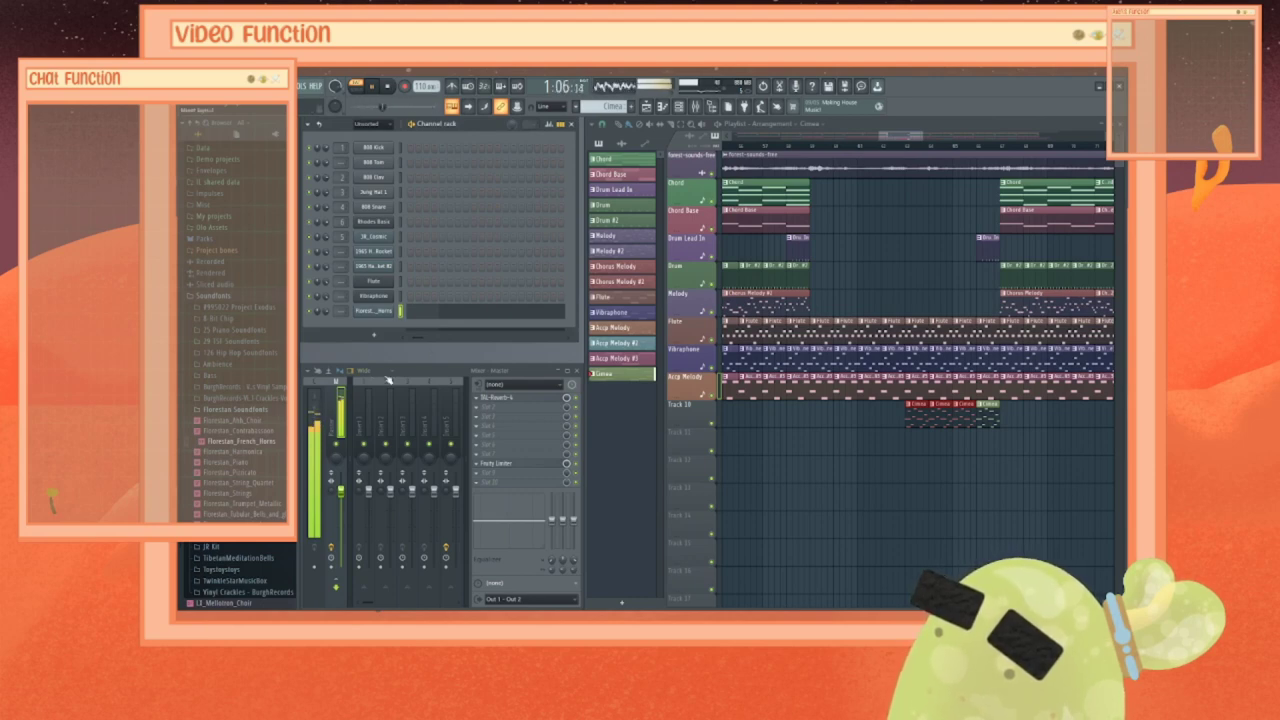
{"action": "left_click", "coordinate": [875, 148]}
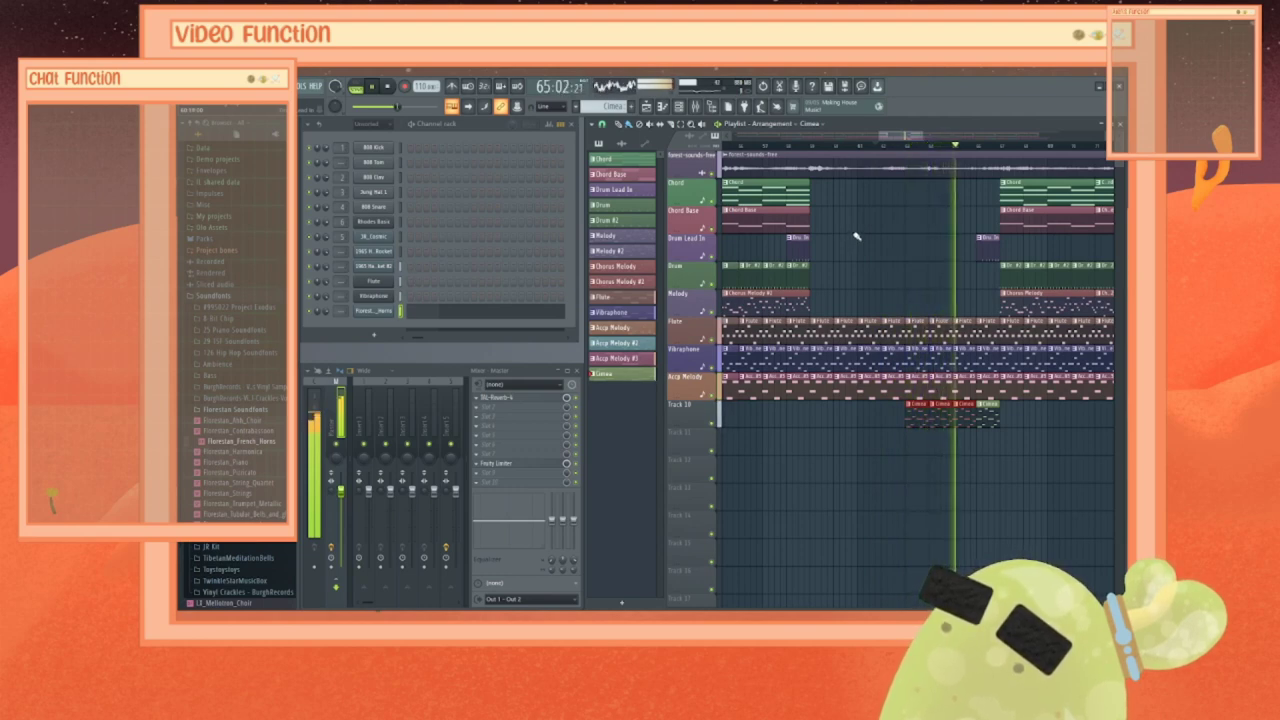
{"action": "key", "text": "space"}
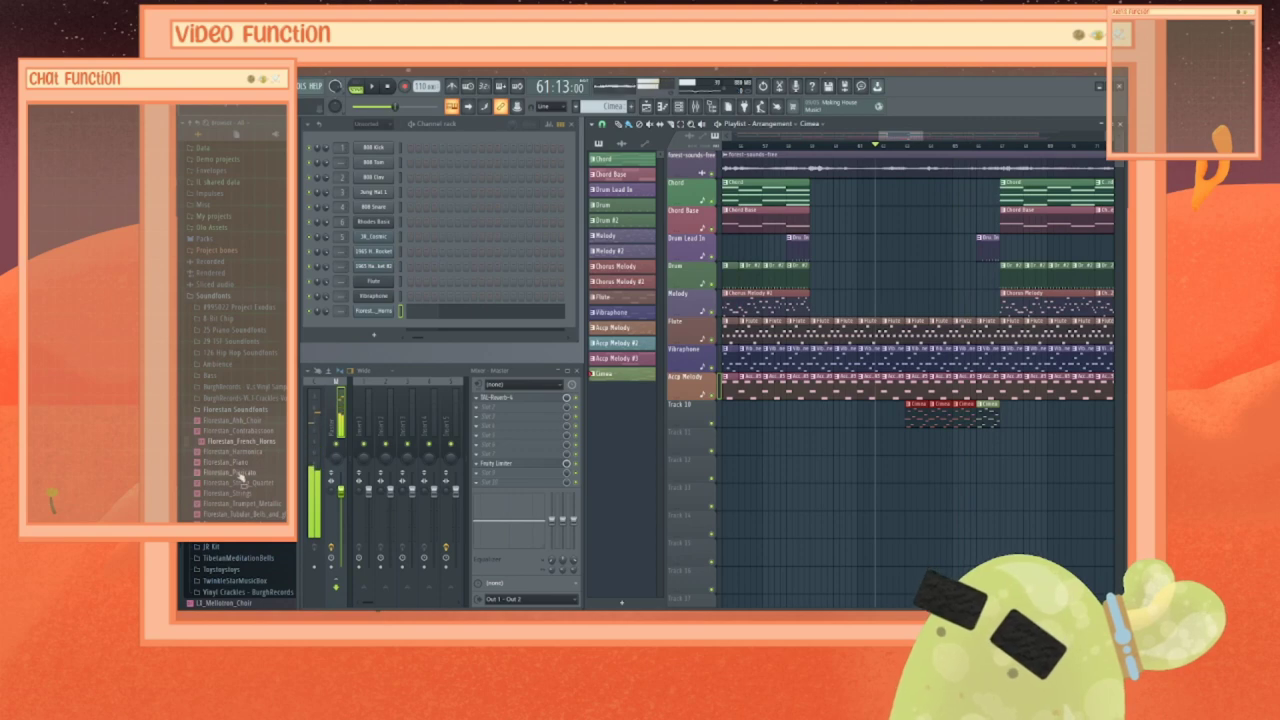
Step: Load Florestan_Pizzicato onto the pattern's channel and test it within the song from bar 61, checking its soundfont player
{"action": "left_click_drag", "start_coordinate": [238, 473], "coordinate": [380, 316]}
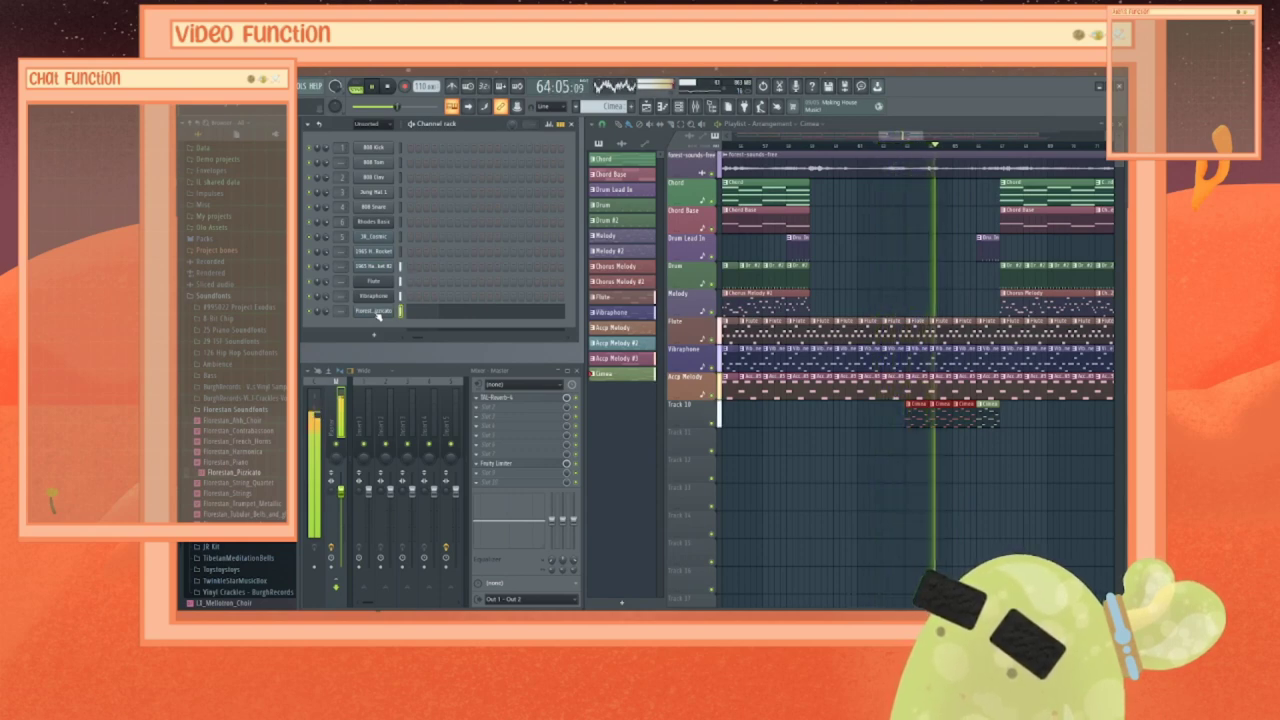
{"action": "left_click", "coordinate": [376, 312]}
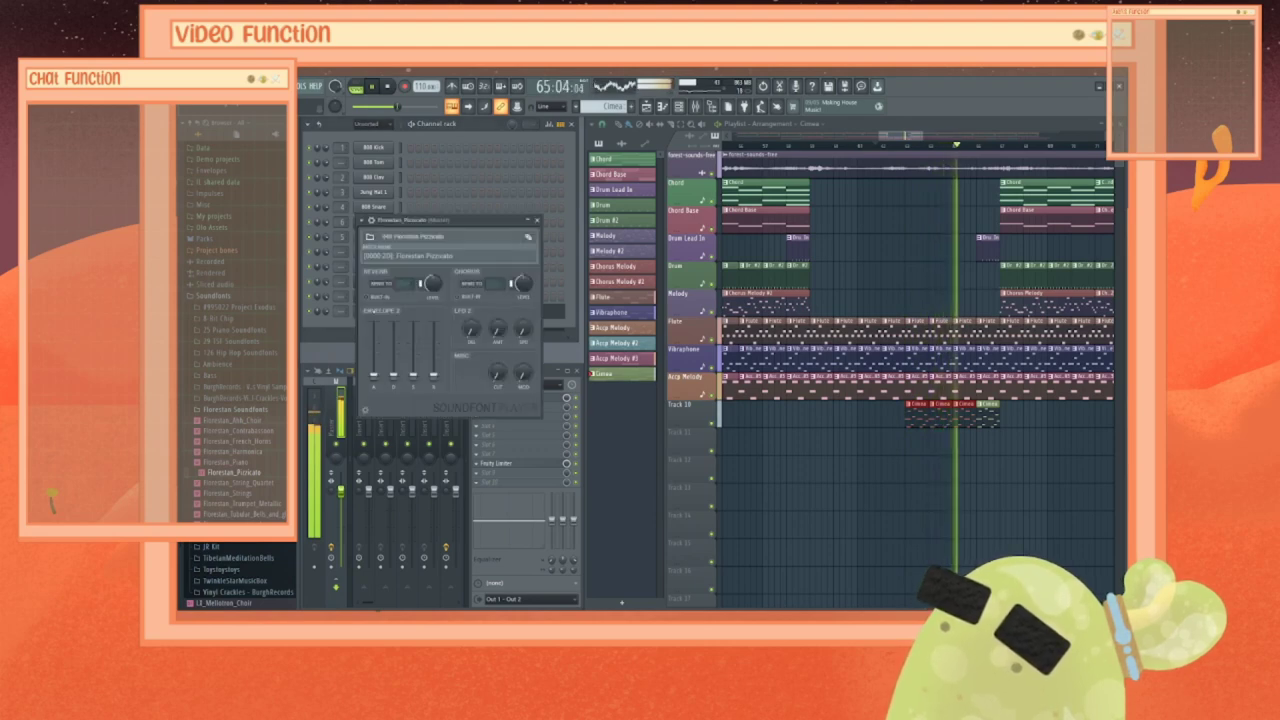
{"action": "left_click", "coordinate": [538, 220]}
{"action": "key", "text": "space"}
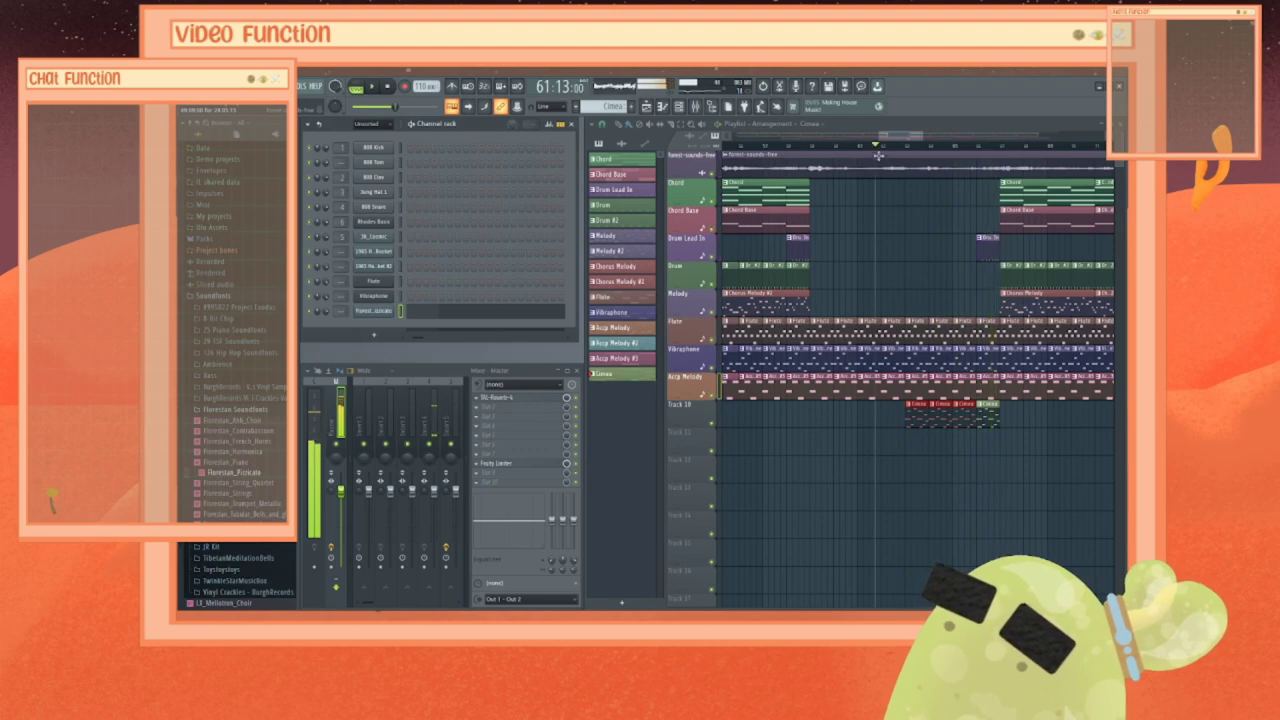
Step: Repeat the new pattern's clips along Track 10 through to the end of the song while listening to the arrangement
{"action": "left_click_drag", "start_coordinate": [897, 134], "coordinate": [917, 135]}
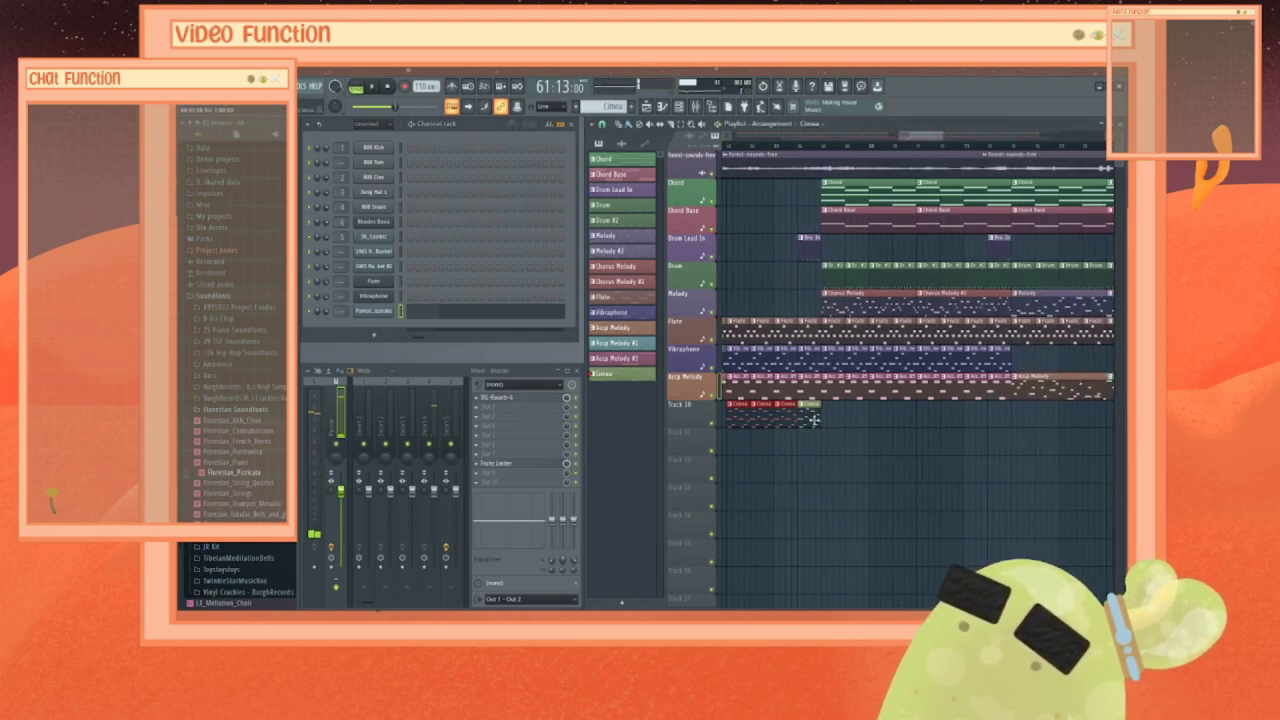
{"action": "left_click_drag", "start_coordinate": [818, 418], "coordinate": [998, 421]}
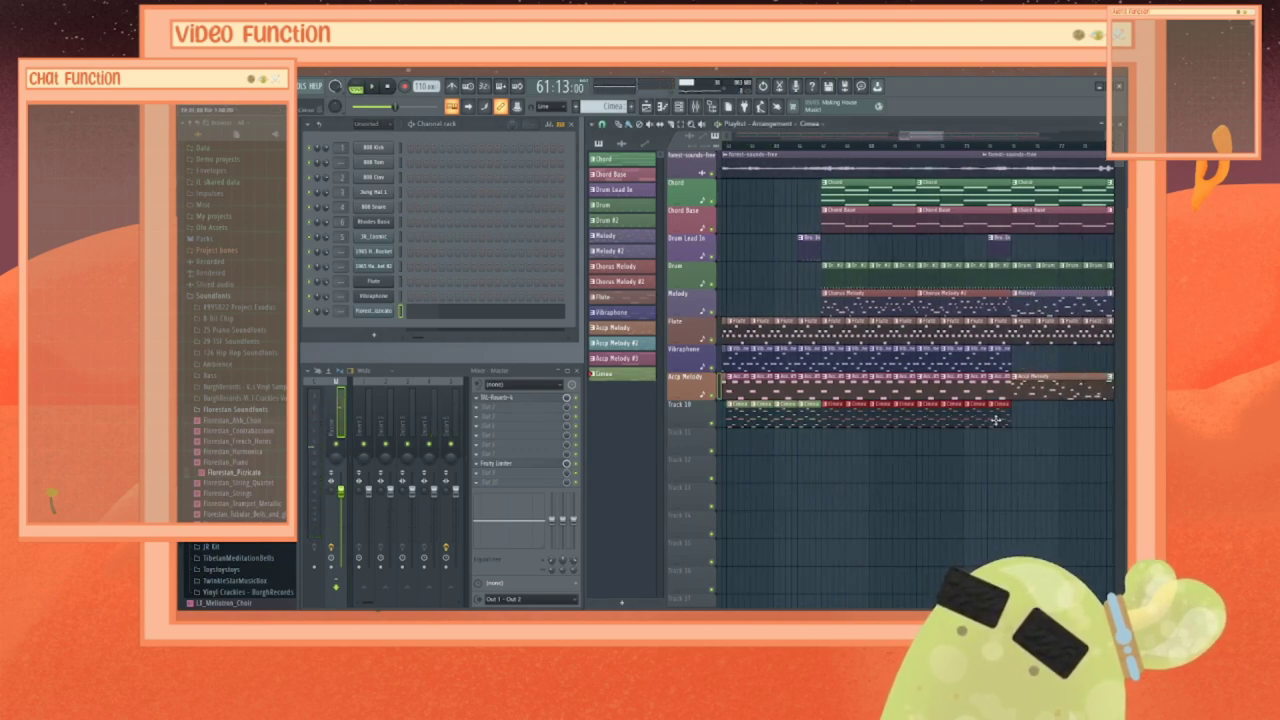
{"action": "key", "text": "space"}
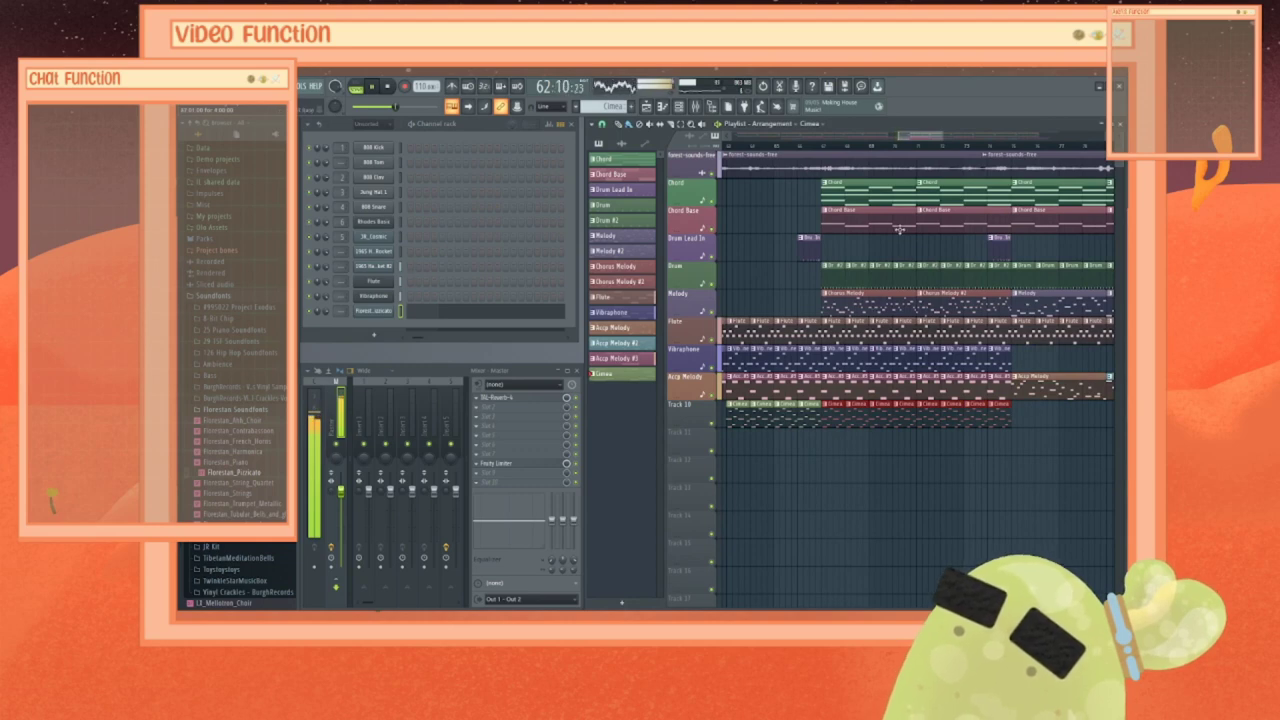
{"action": "key", "text": "ctrl+b"}
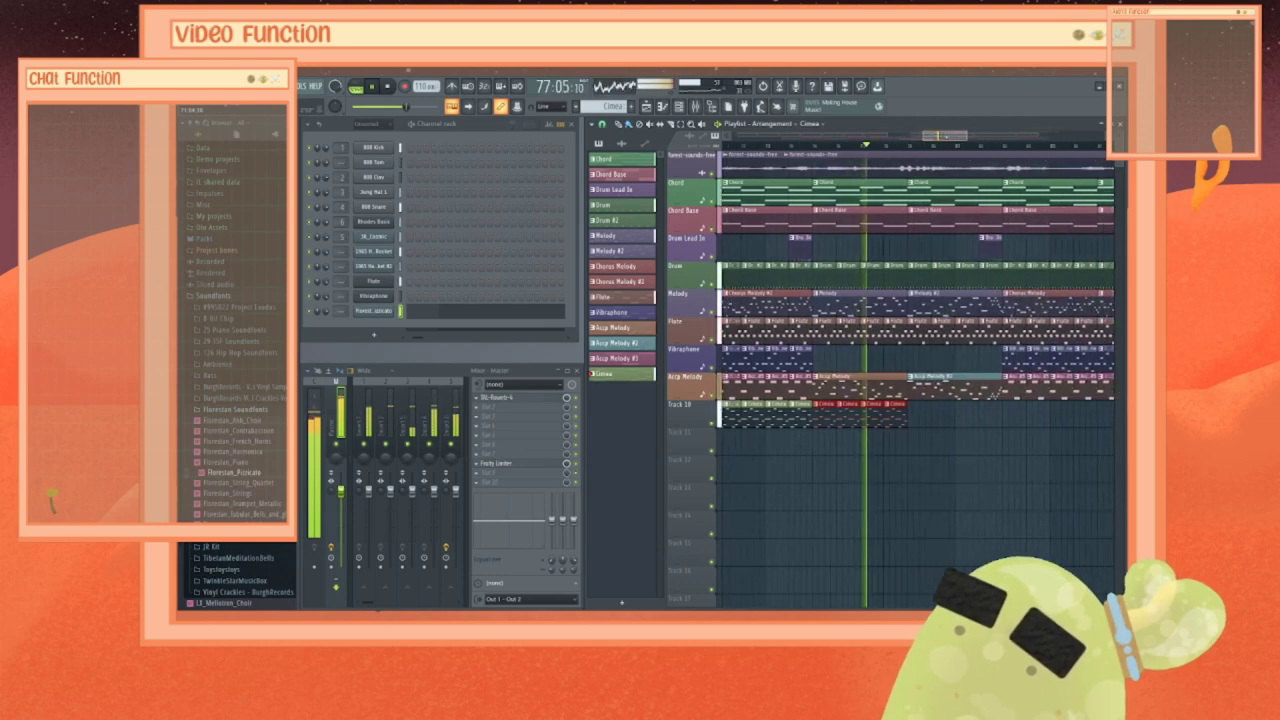
{"action": "left_click_drag", "start_coordinate": [898, 418], "coordinate": [963, 406]}
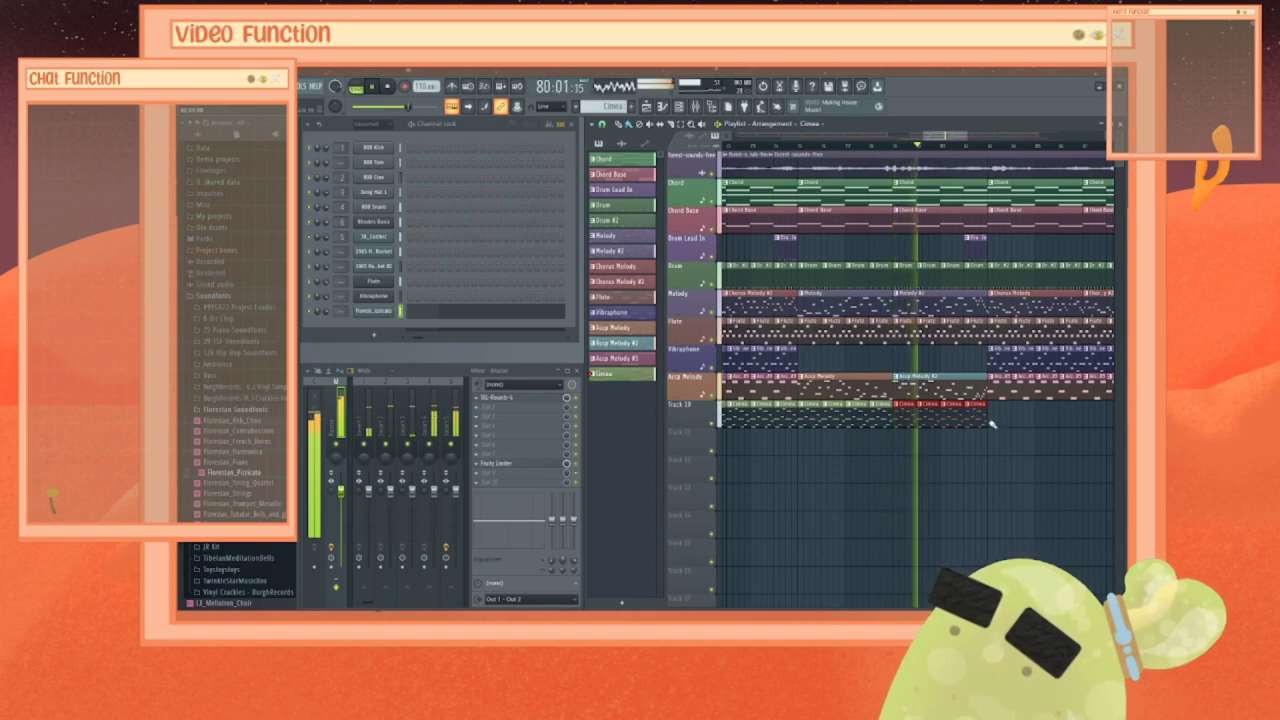
{"action": "left_click_drag", "start_coordinate": [990, 418], "coordinate": [1108, 422]}
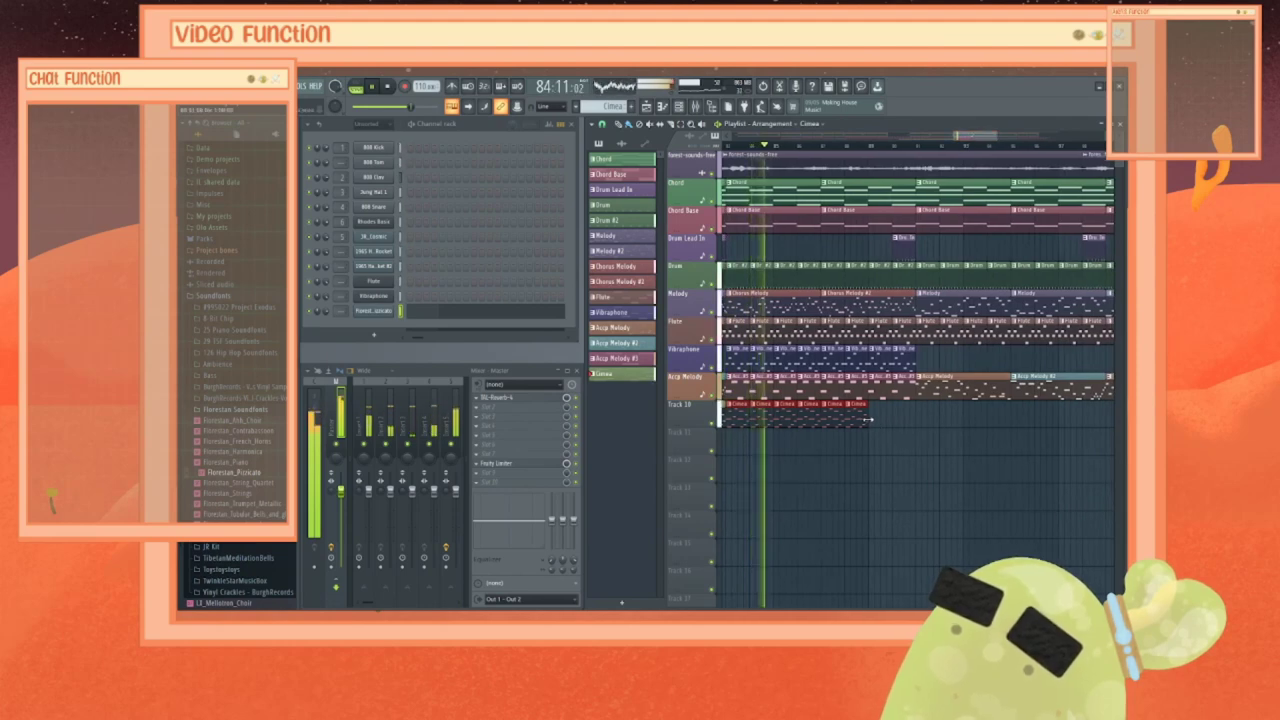
{"action": "left_click_drag", "start_coordinate": [869, 419], "coordinate": [1102, 418]}
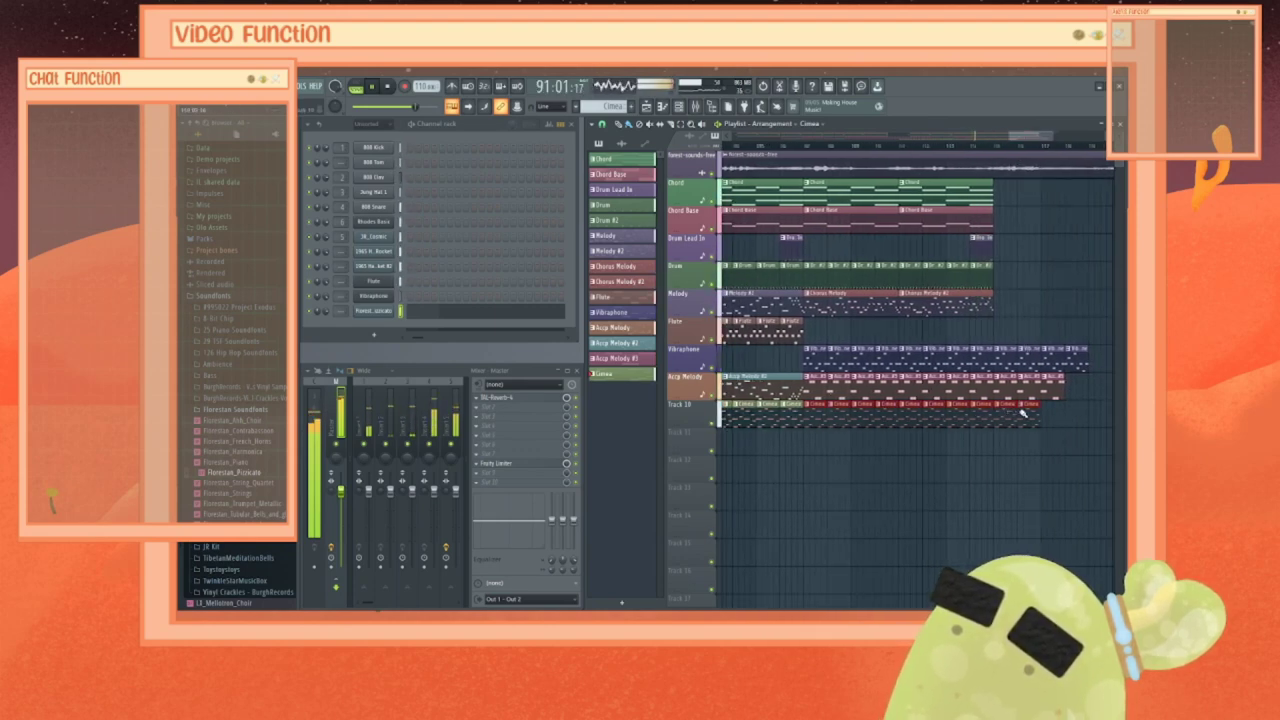
Step: Extend the Harp Melody and Vibraphone clips by one bar each at the song's end, and play the ending from bar 114
{"action": "left_click", "coordinate": [1054, 396]}
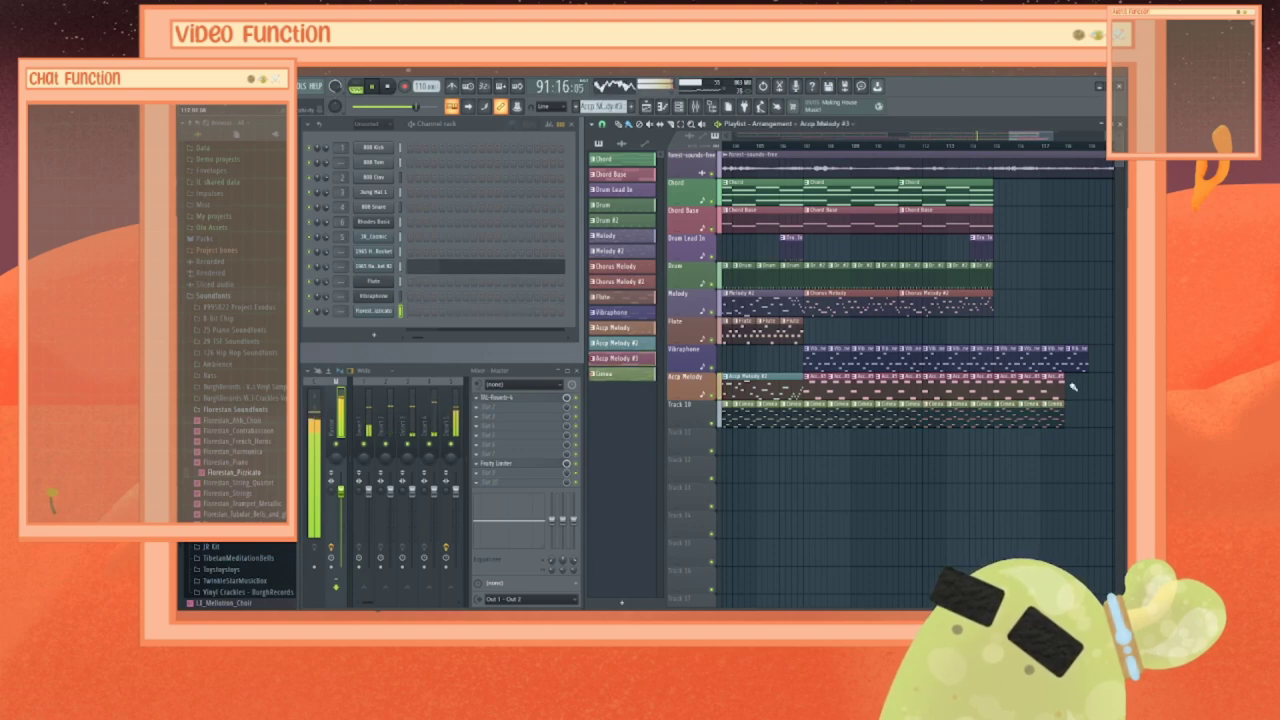
{"action": "left_click", "coordinate": [1075, 355]}
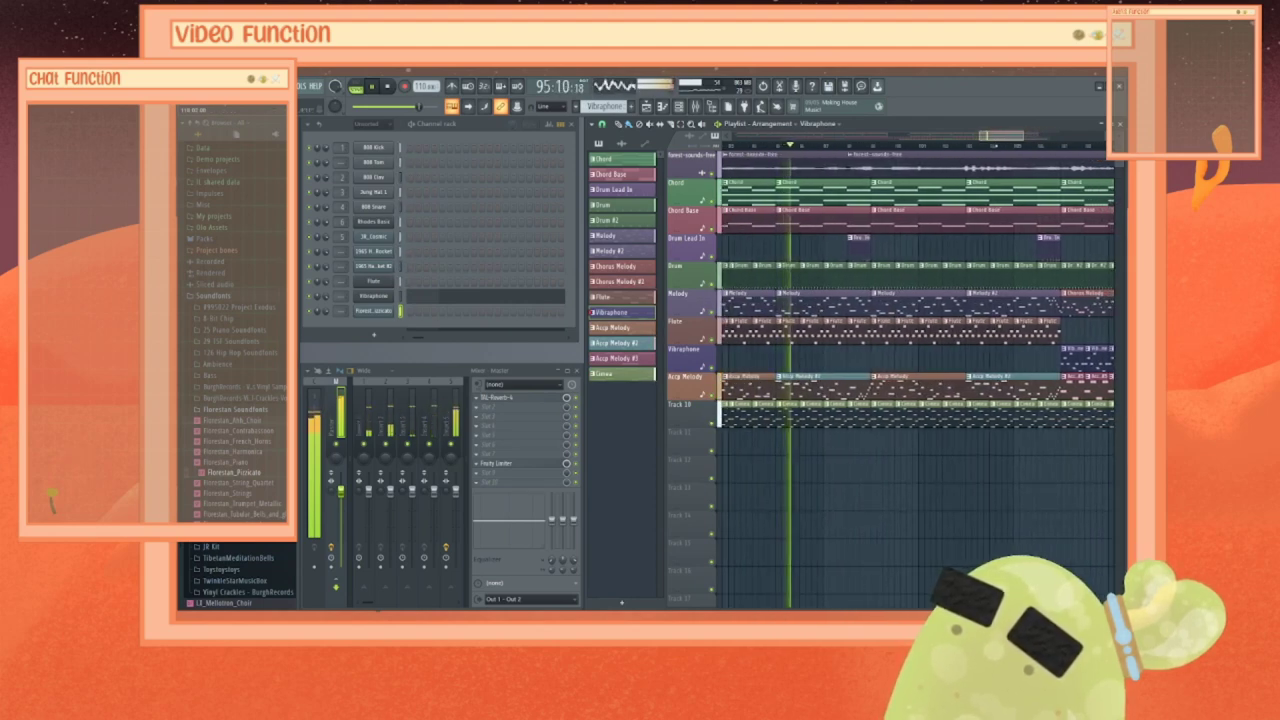
{"action": "left_click", "coordinate": [970, 152]}
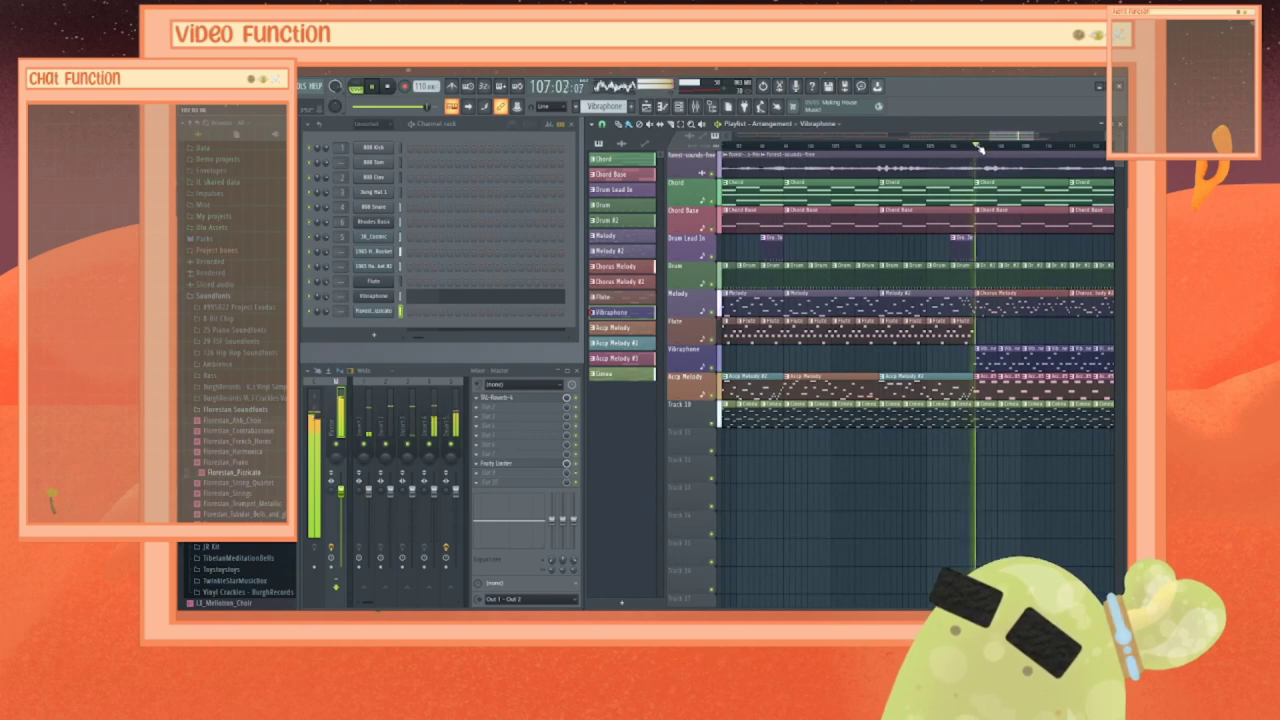
{"action": "left_click_drag", "start_coordinate": [1014, 135], "coordinate": [1044, 135]}
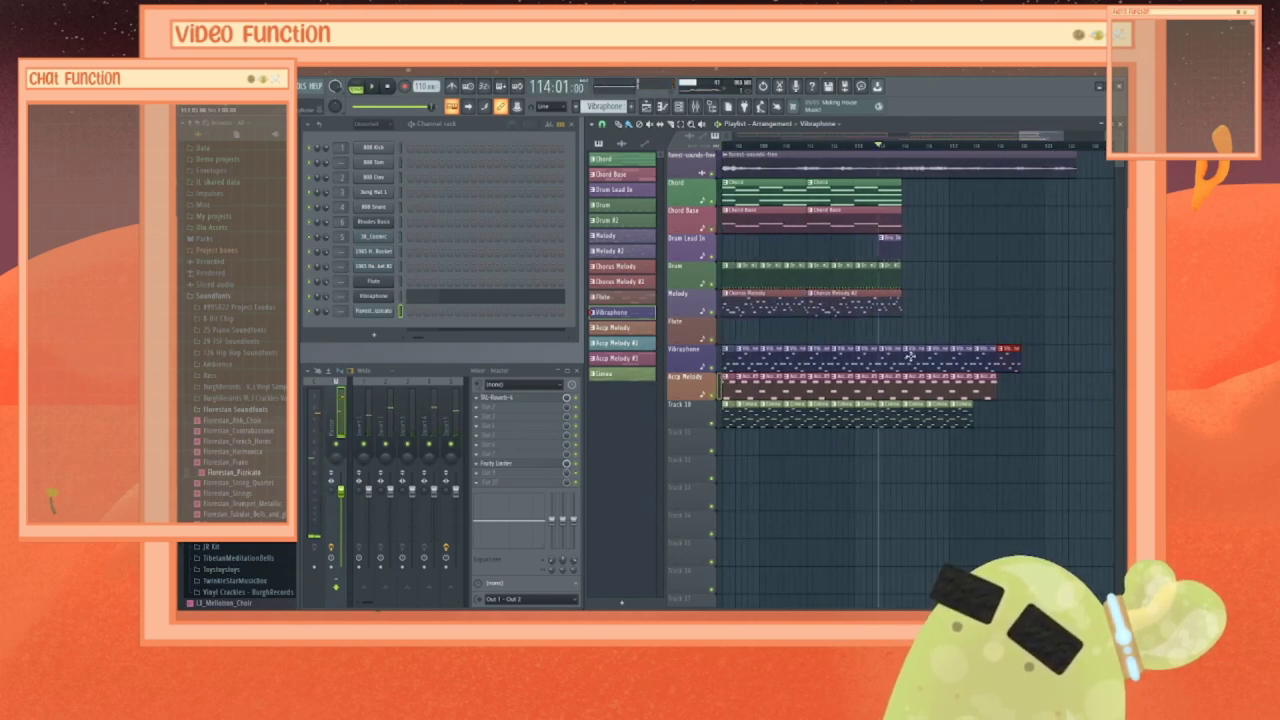
{"action": "key", "text": "space"}
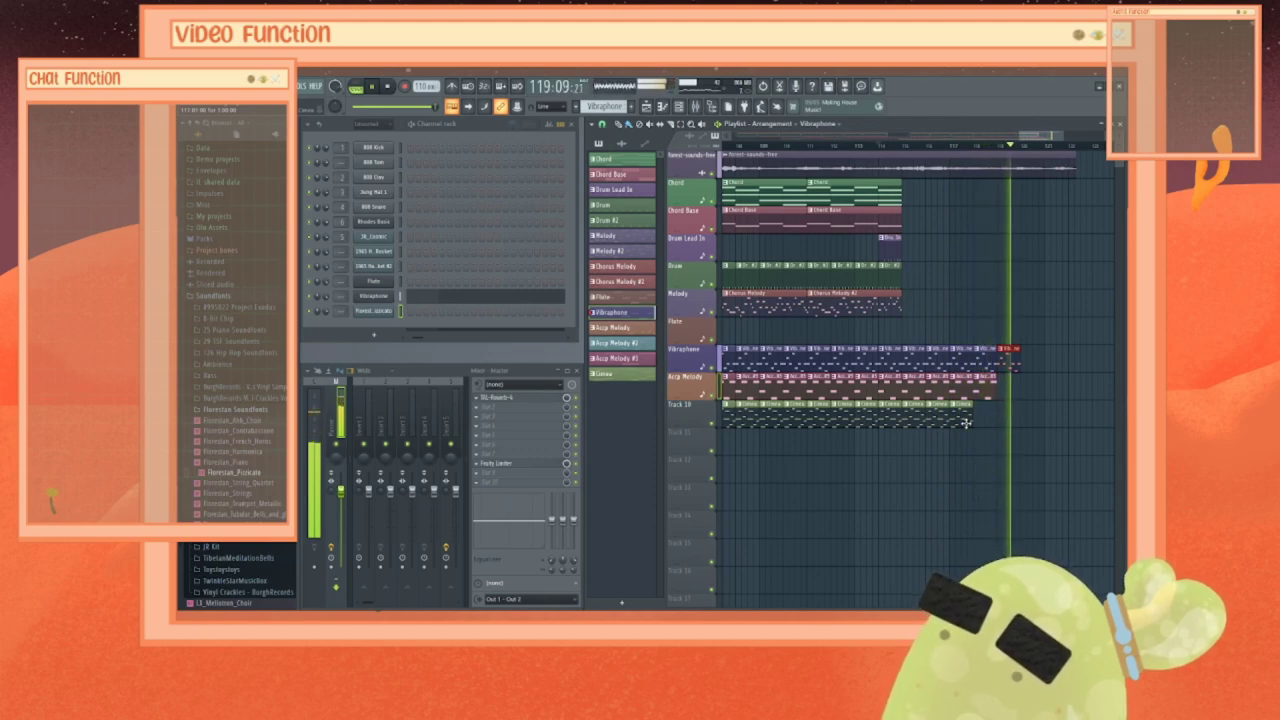
Step: Try a longer ending with two more pattern clips on Track 10 and one more Vibraphone clip, playing it from bar 114
{"action": "key", "text": "space"}
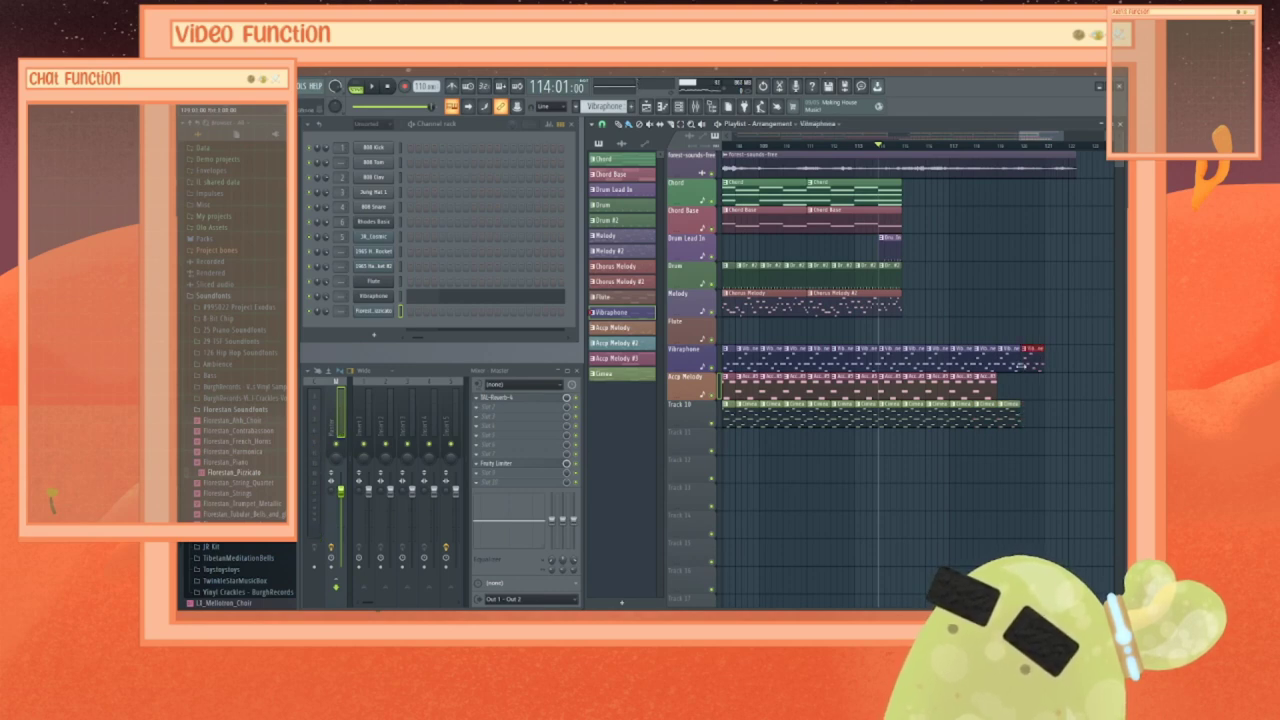
{"action": "key", "text": "space"}
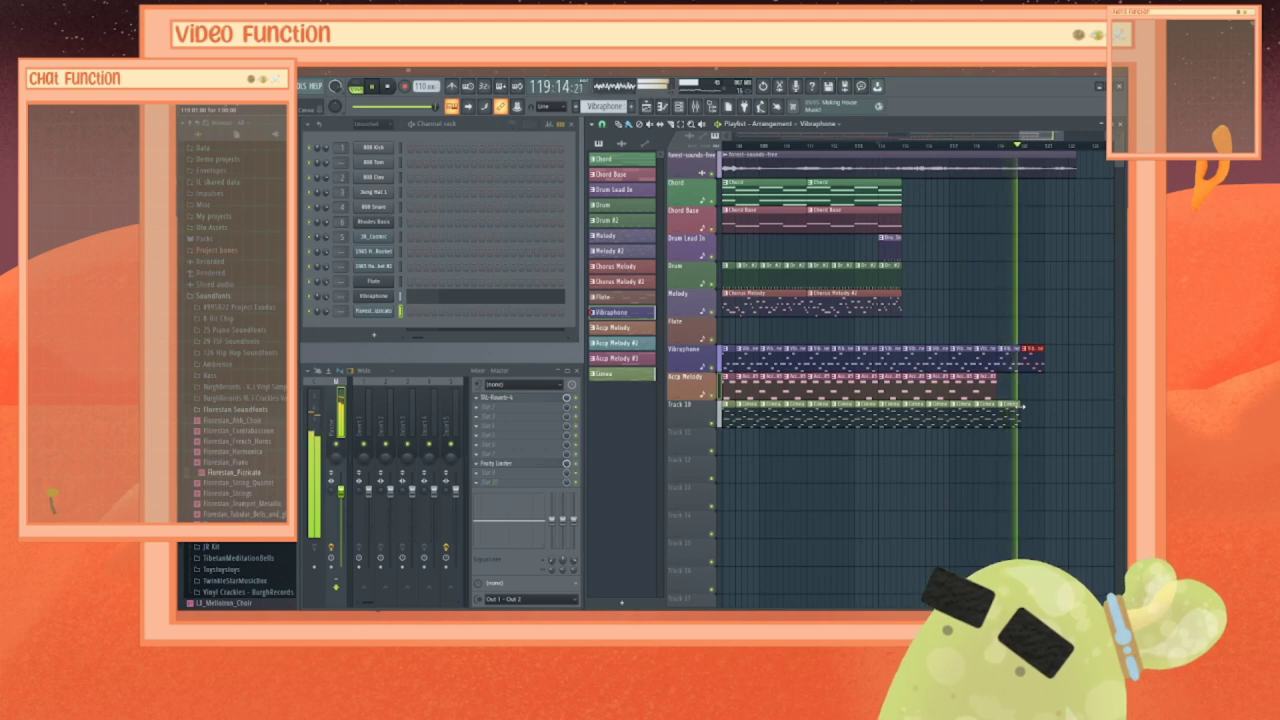
{"action": "key", "text": "space"}
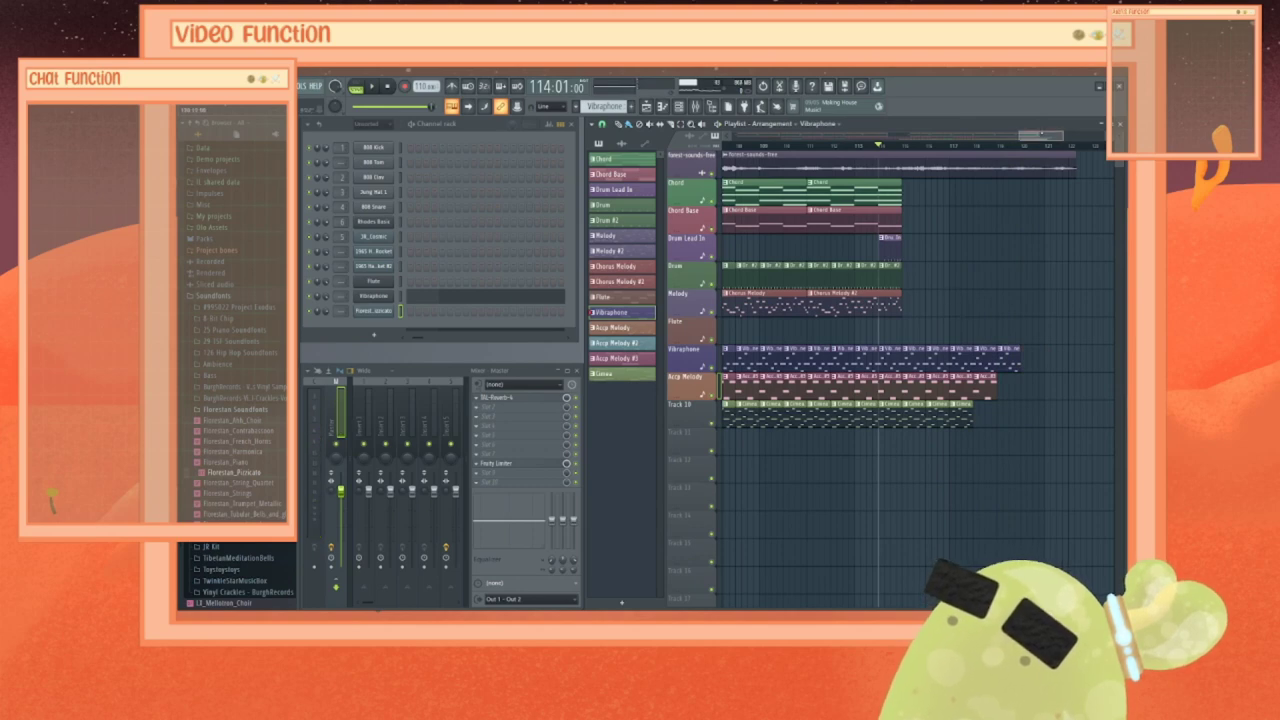
Step: Auto-name Track 10 after the pattern placed on it
{"action": "left_click_drag", "start_coordinate": [1041, 134], "coordinate": [745, 134]}
{"action": "right_click", "coordinate": [686, 417]}
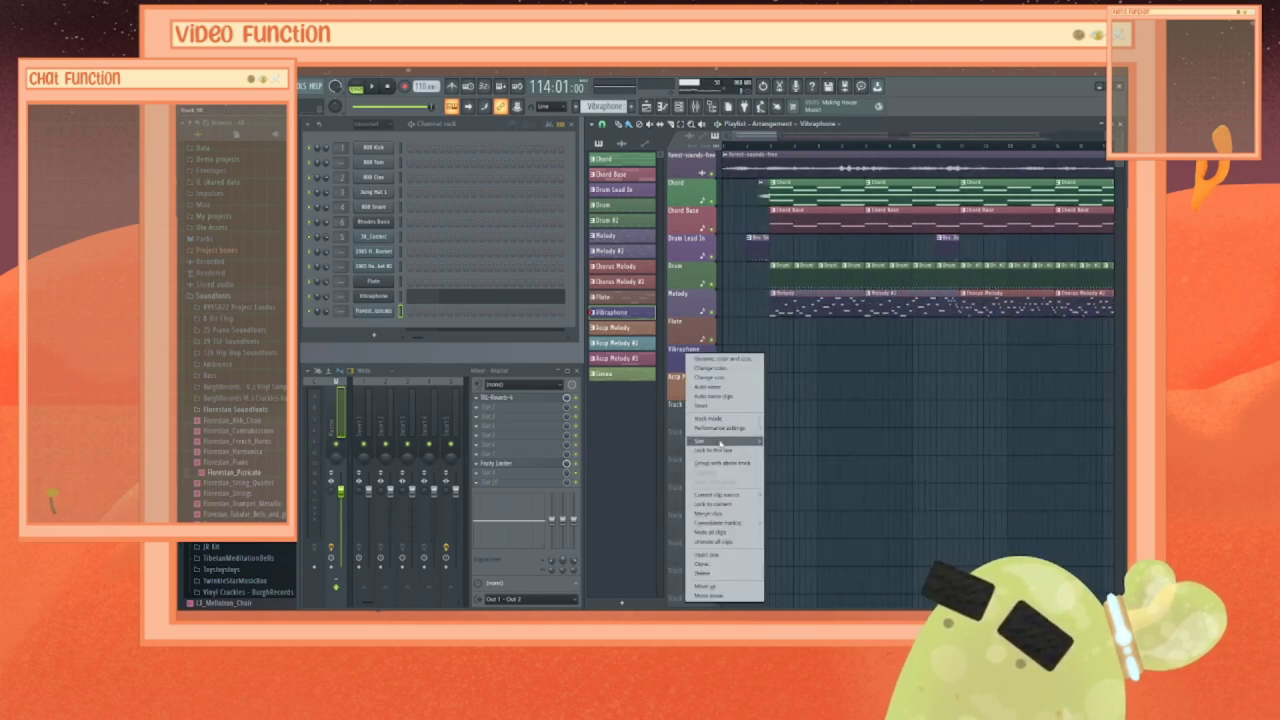
{"action": "left_click", "coordinate": [718, 396]}
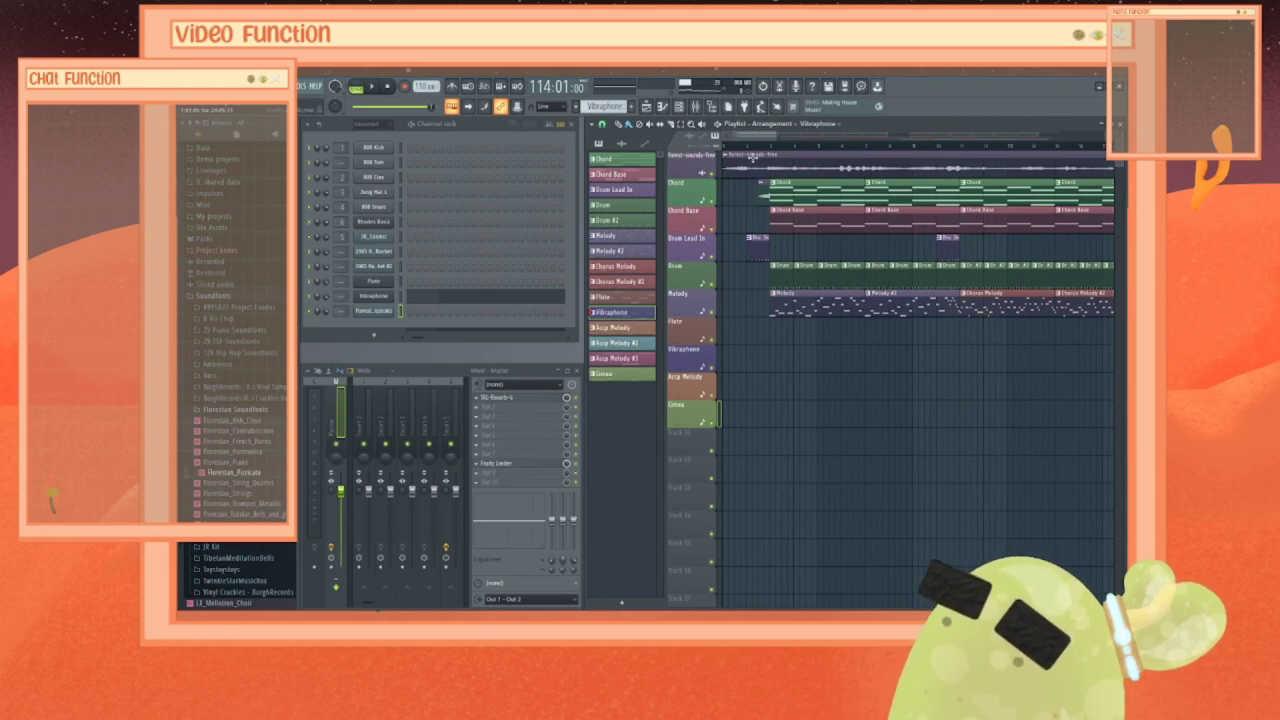
Step: Select the forest-sounds-free audio clip, show all channels, and route its channel to mixer insert 7
{"action": "left_click", "coordinate": [751, 155]}
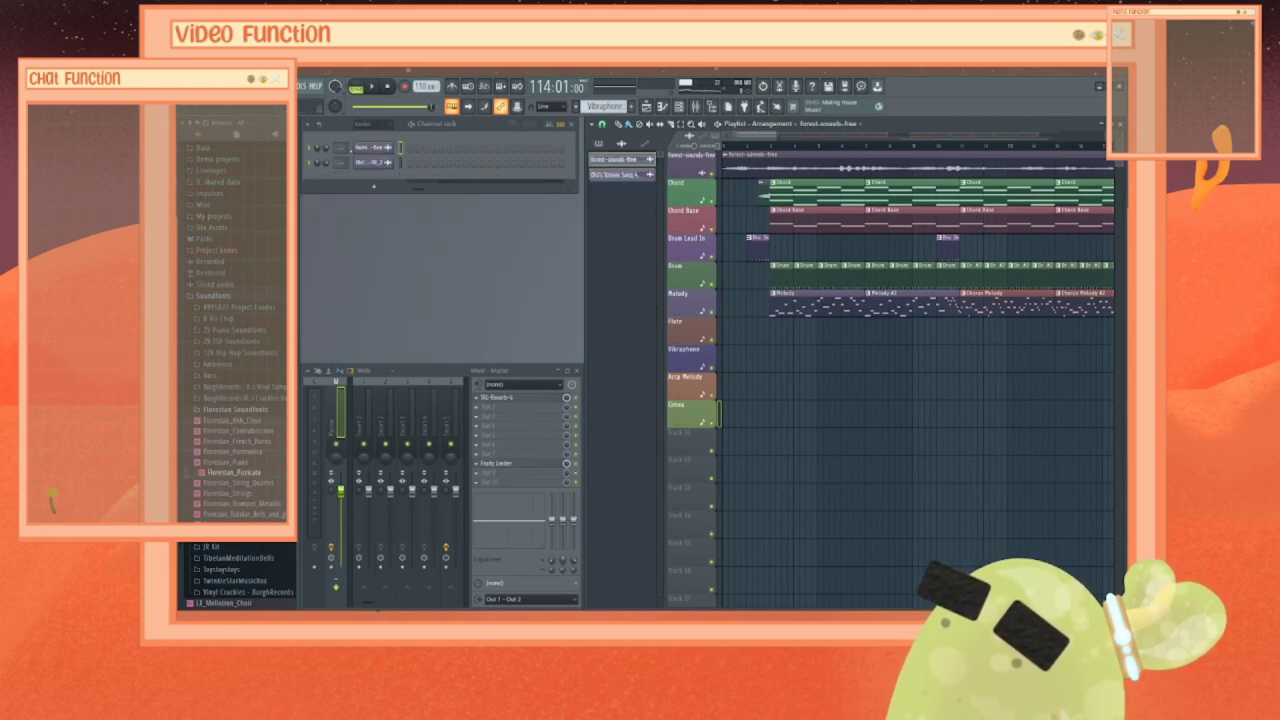
{"action": "scroll", "coordinate": [340, 147], "scroll_direction": "up", "scroll_amount": 3}
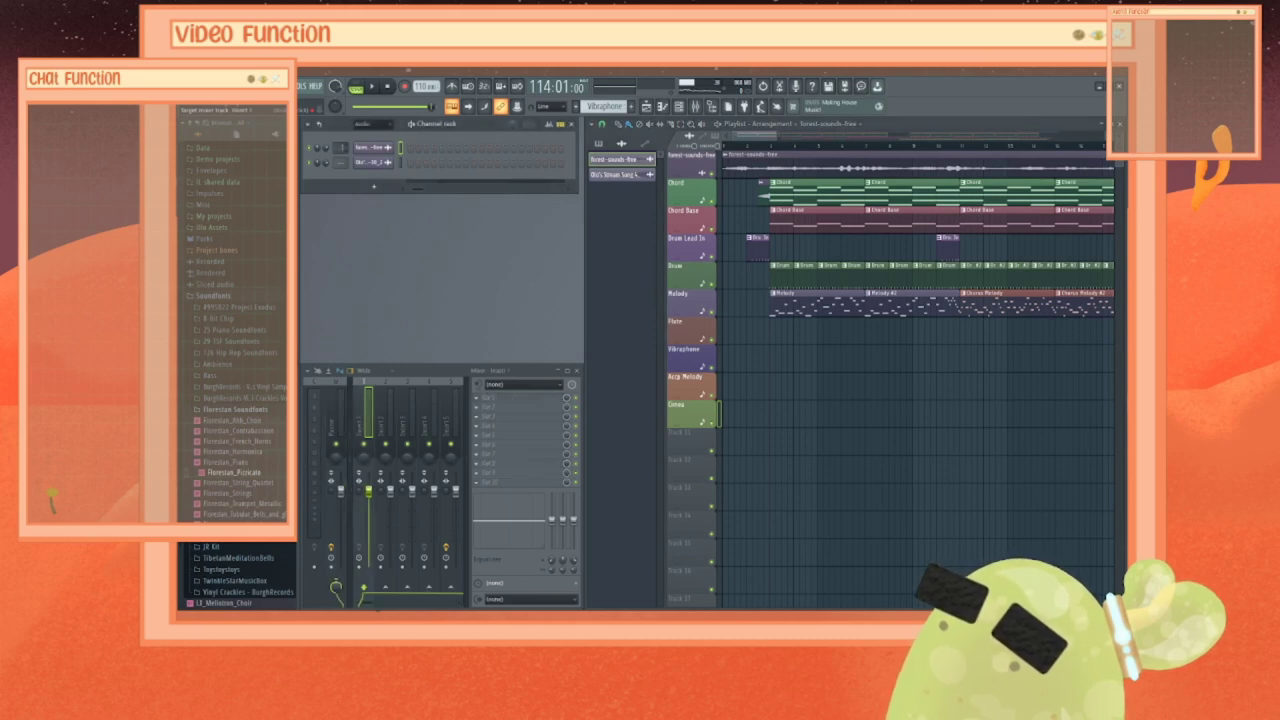
{"action": "scroll", "coordinate": [340, 147], "scroll_direction": "down", "scroll_amount": 1}
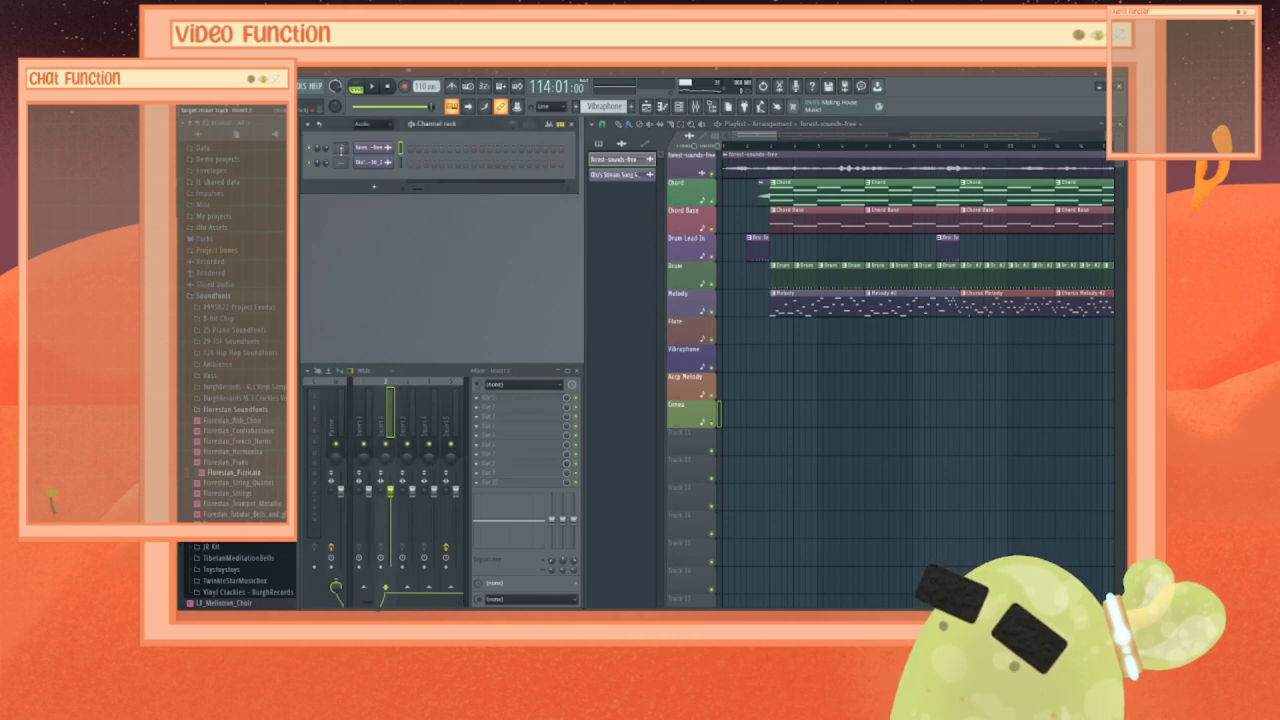
{"action": "scroll", "coordinate": [340, 147], "scroll_direction": "down", "scroll_amount": 1}
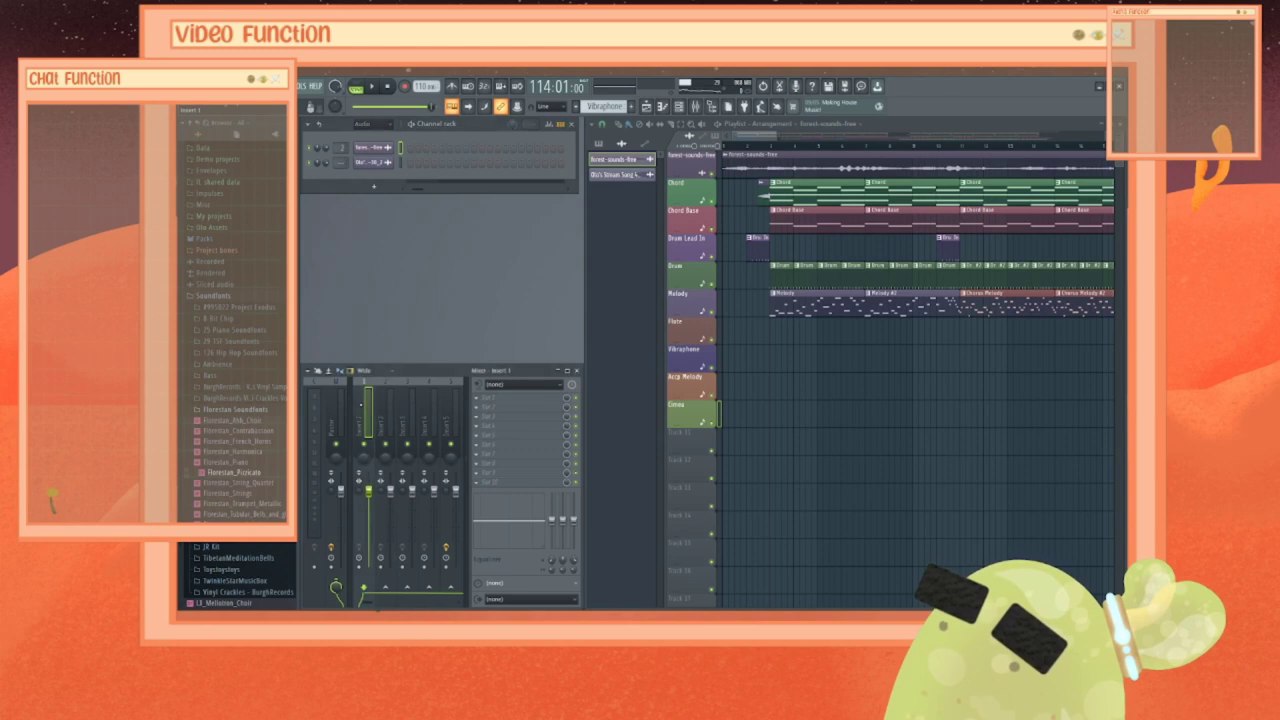
{"action": "left_click", "coordinate": [366, 133]}
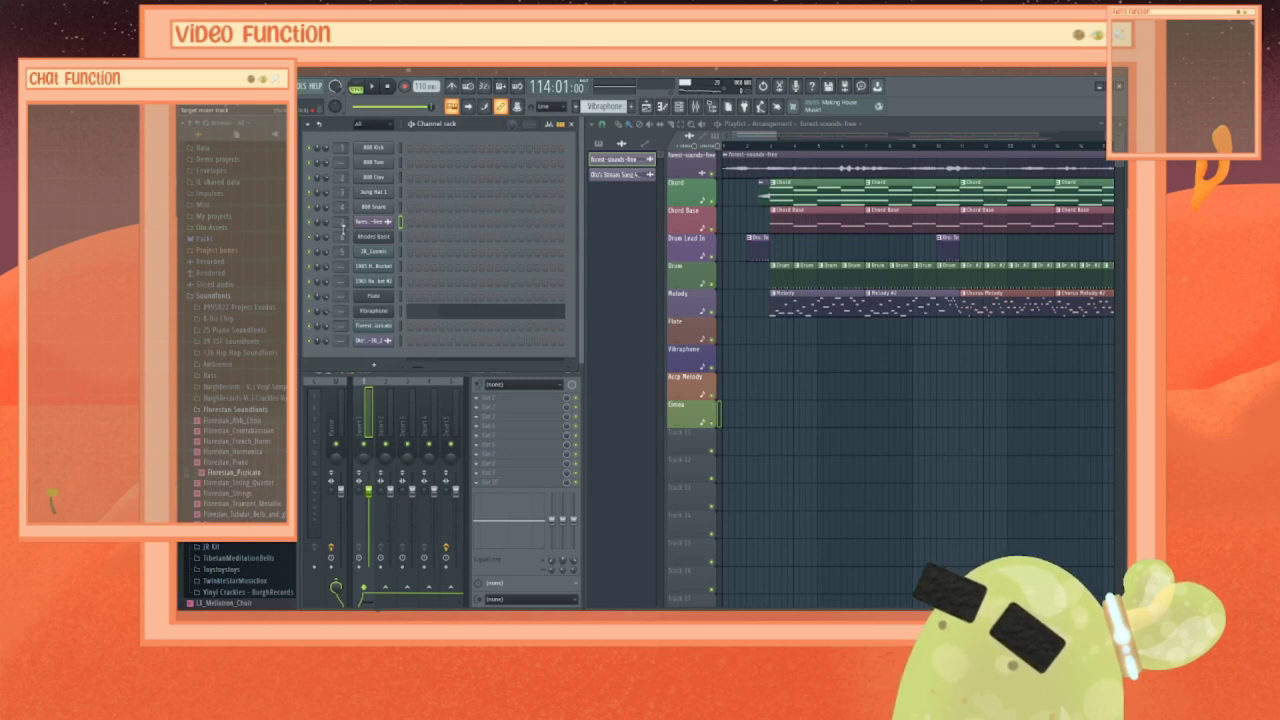
{"action": "scroll", "coordinate": [408, 480], "scroll_direction": "down", "scroll_amount": 6}
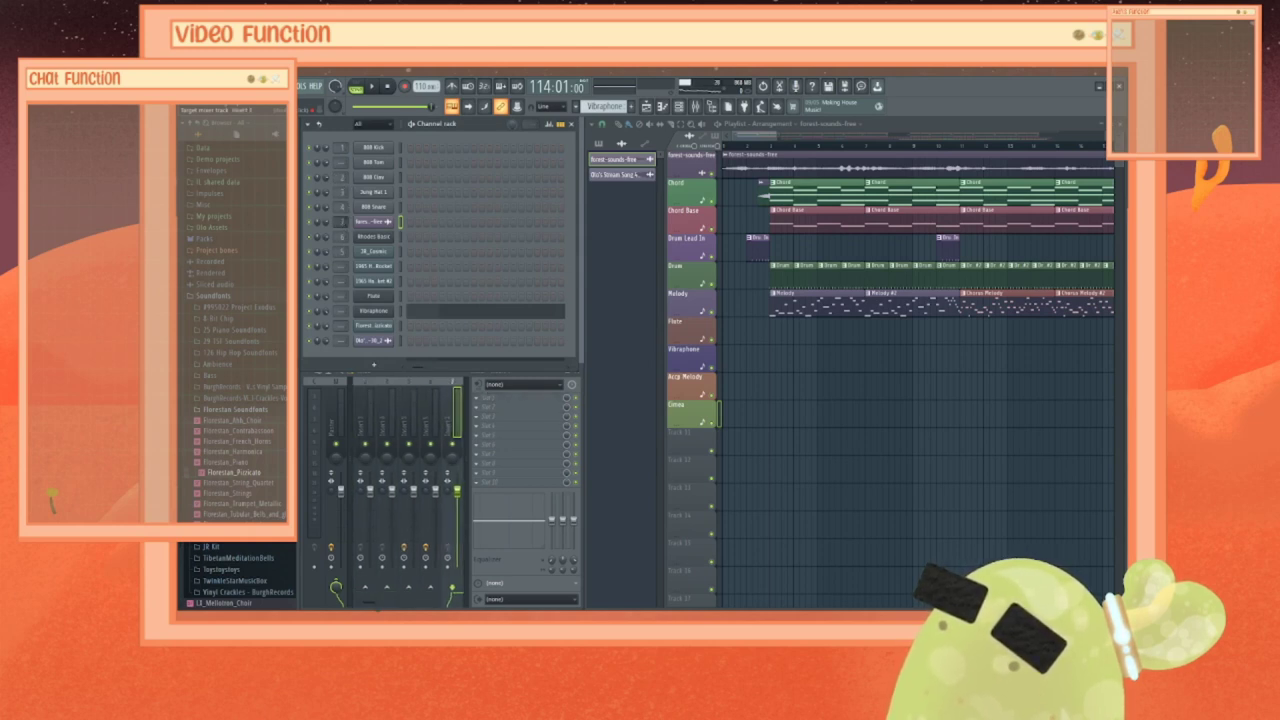
Step: Create an automation clip for the insert 7 volume with a fade-in at its start, and play the song from the beginning
{"action": "right_click", "coordinate": [459, 489]}
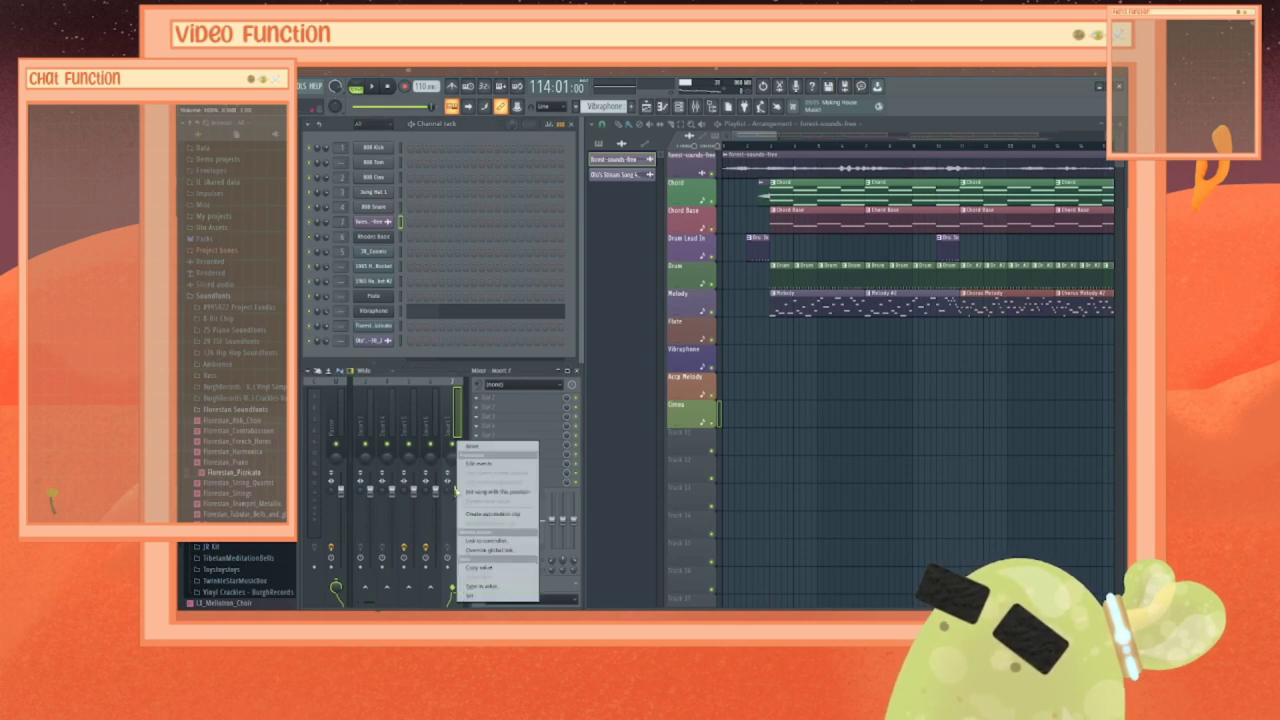
{"action": "left_click", "coordinate": [482, 514]}
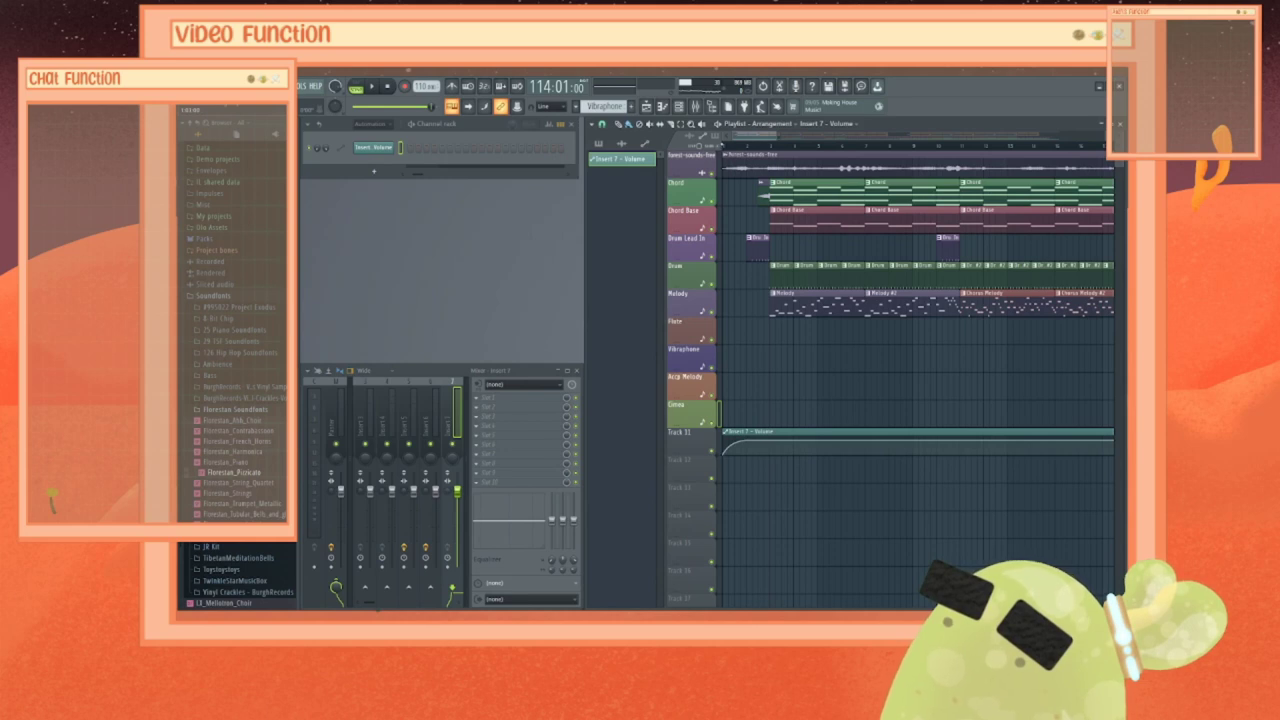
{"action": "key", "text": "space"}
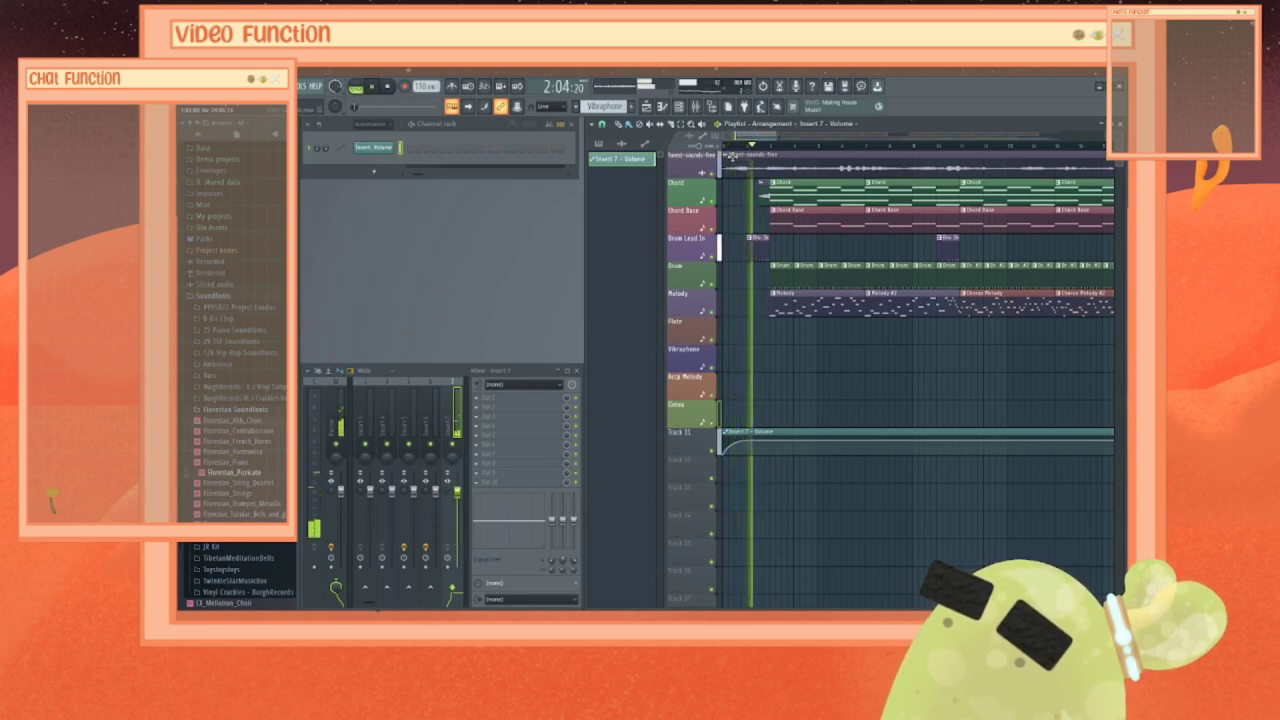
Step: Compare the song's opening with the insert 7 volume automation track muted and unmuted by playing it repeatedly from the beginning
{"action": "key", "text": "space"}
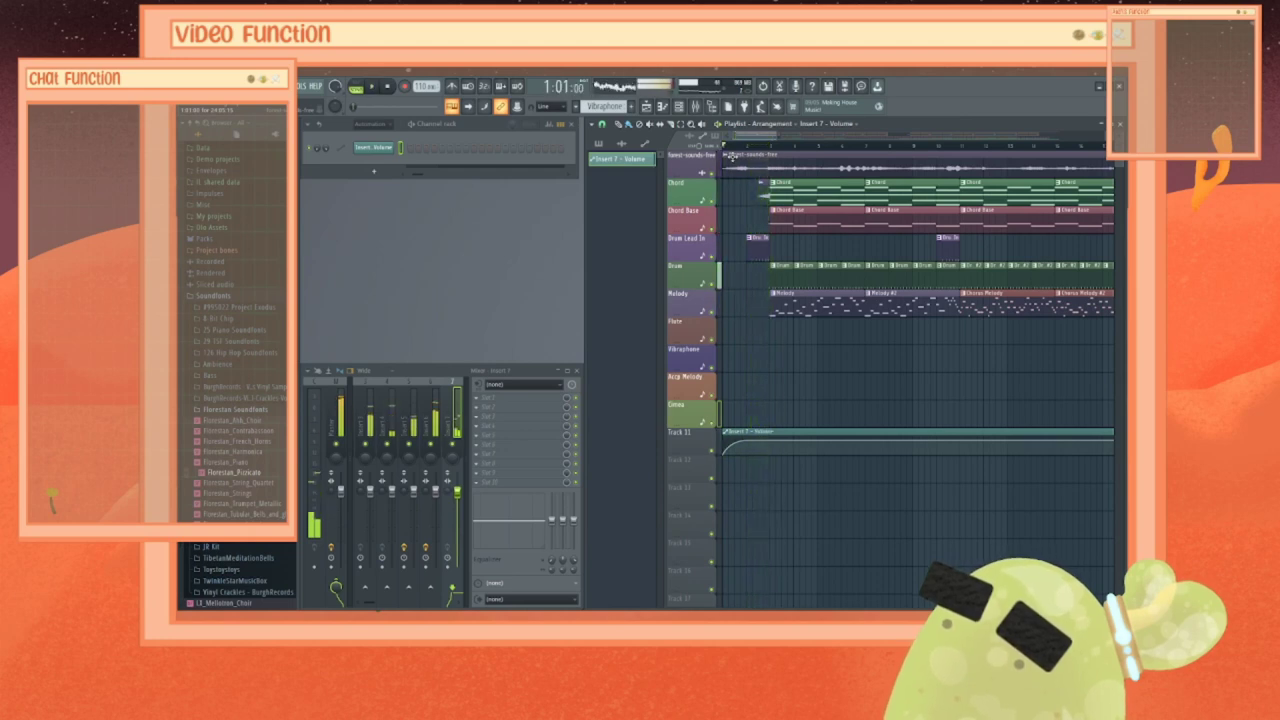
{"action": "left_click", "coordinate": [713, 451]}
{"action": "key", "text": "space"}
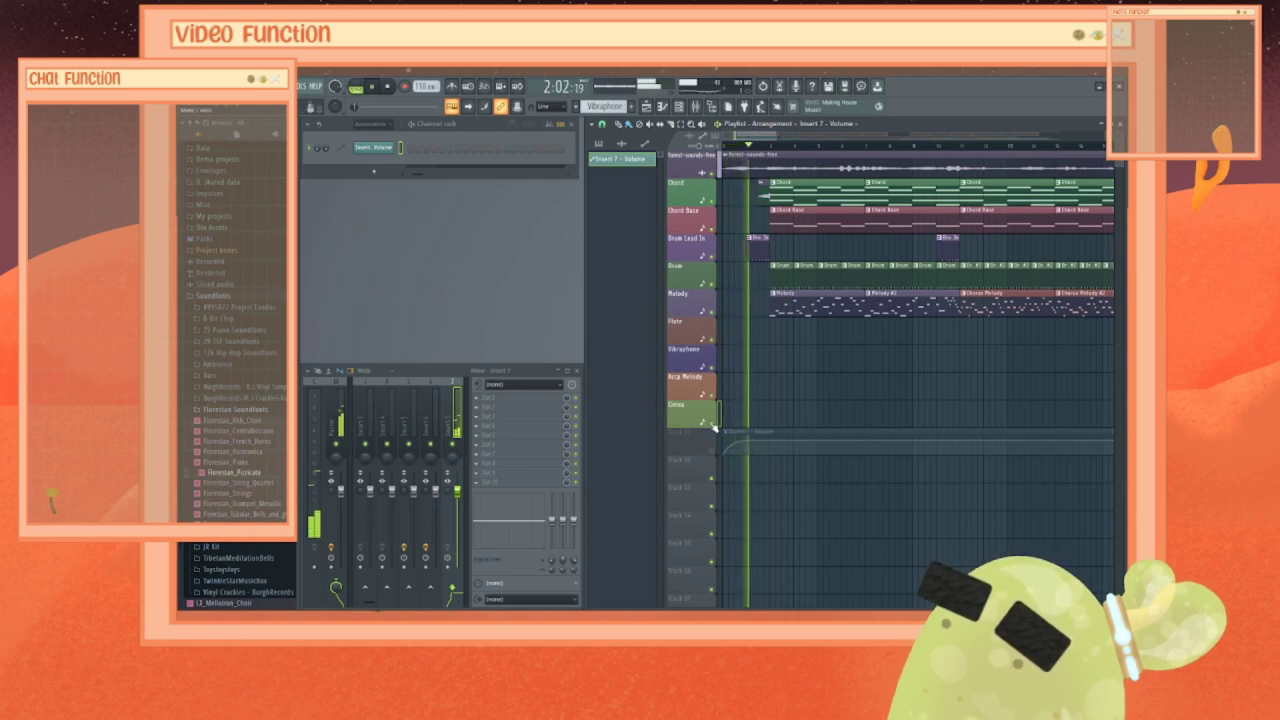
{"action": "key", "text": "space"}
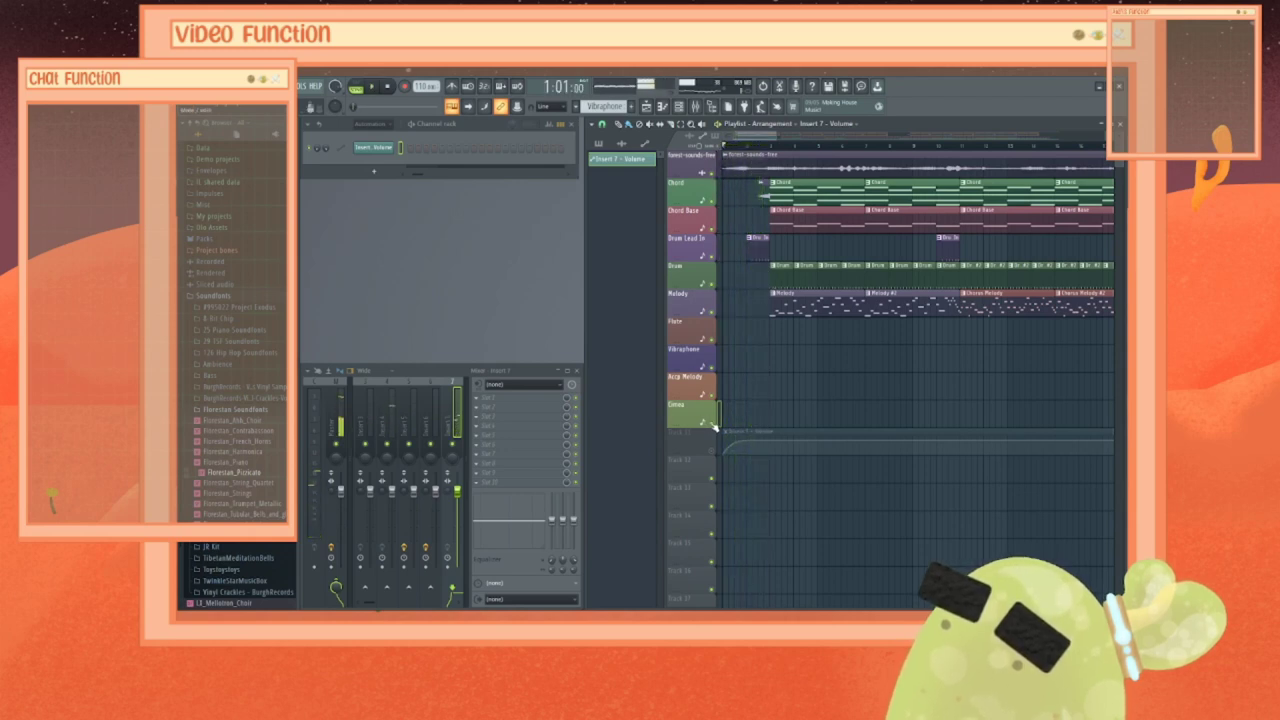
{"action": "left_click", "coordinate": [713, 451]}
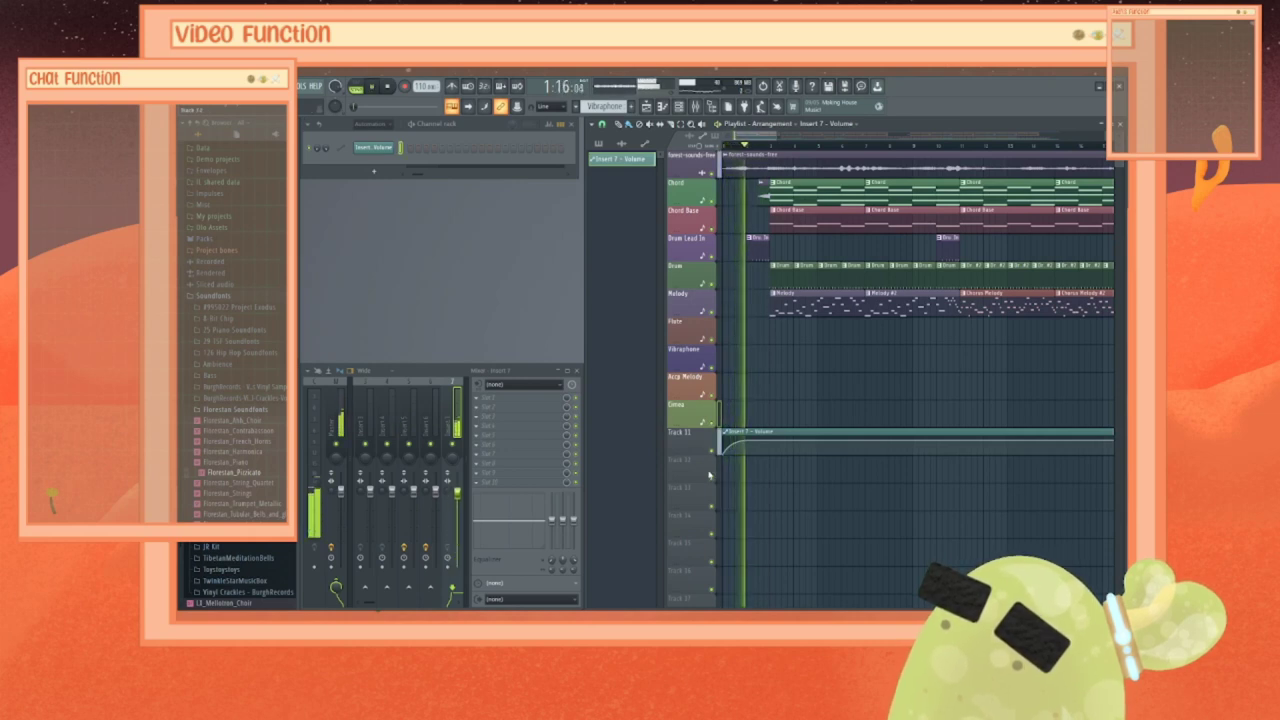
{"action": "key", "text": "space"}
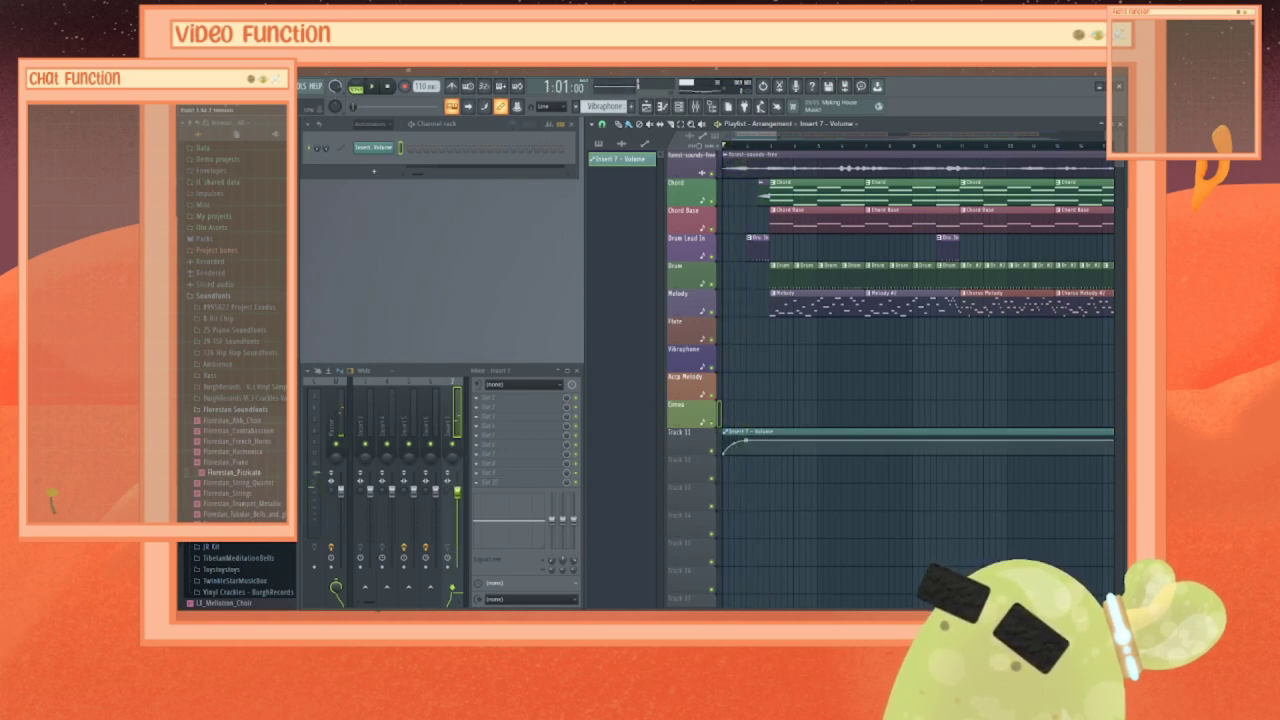
{"action": "key", "text": "space"}
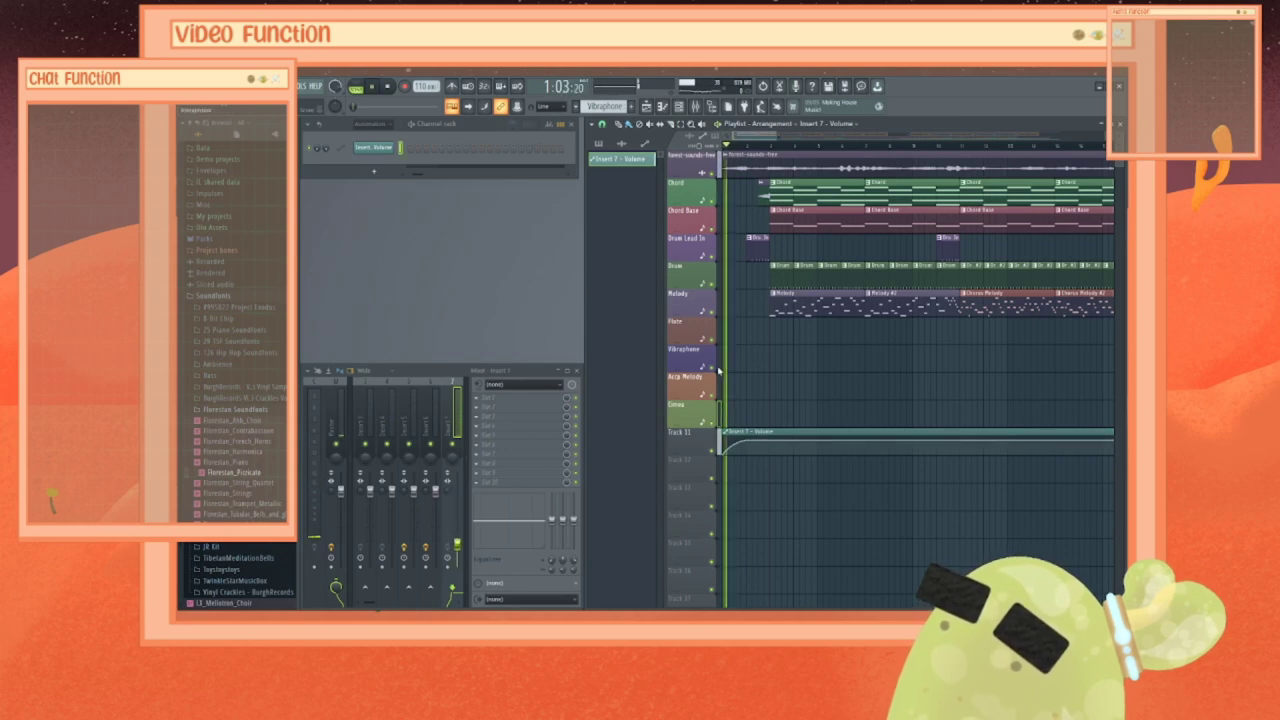
{"action": "key", "text": "space"}
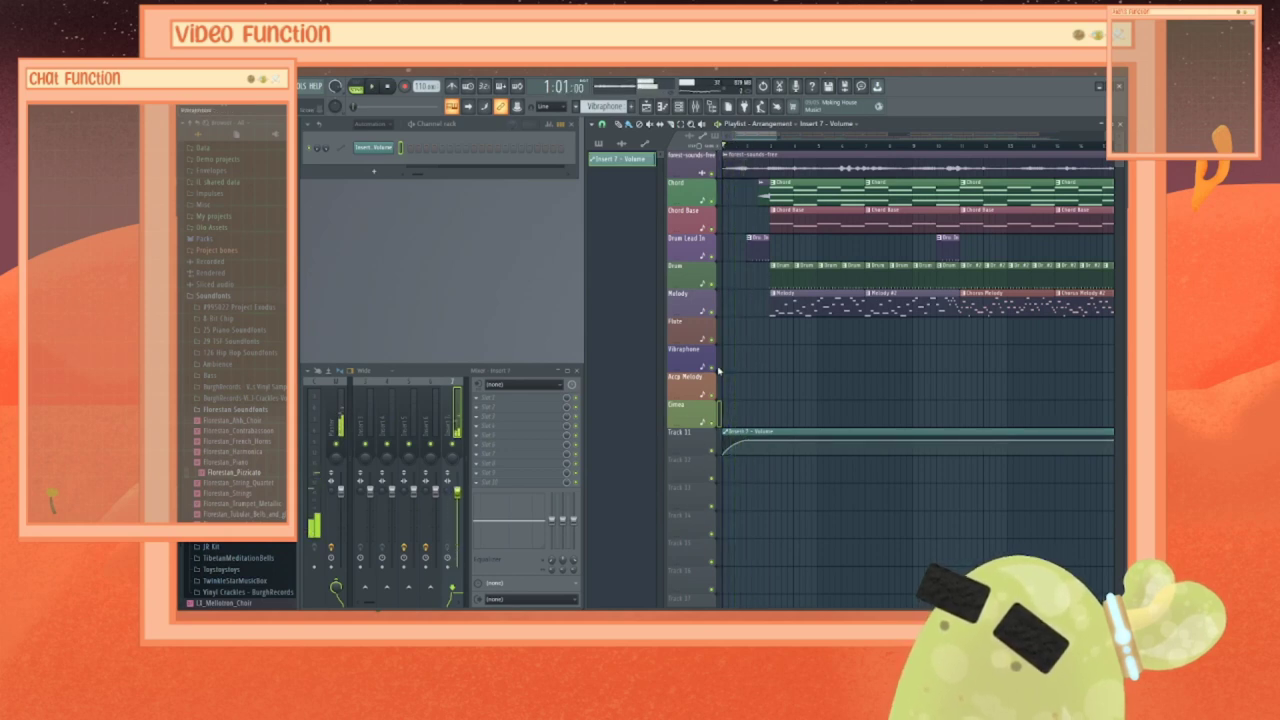
{"action": "left_click", "coordinate": [712, 452]}
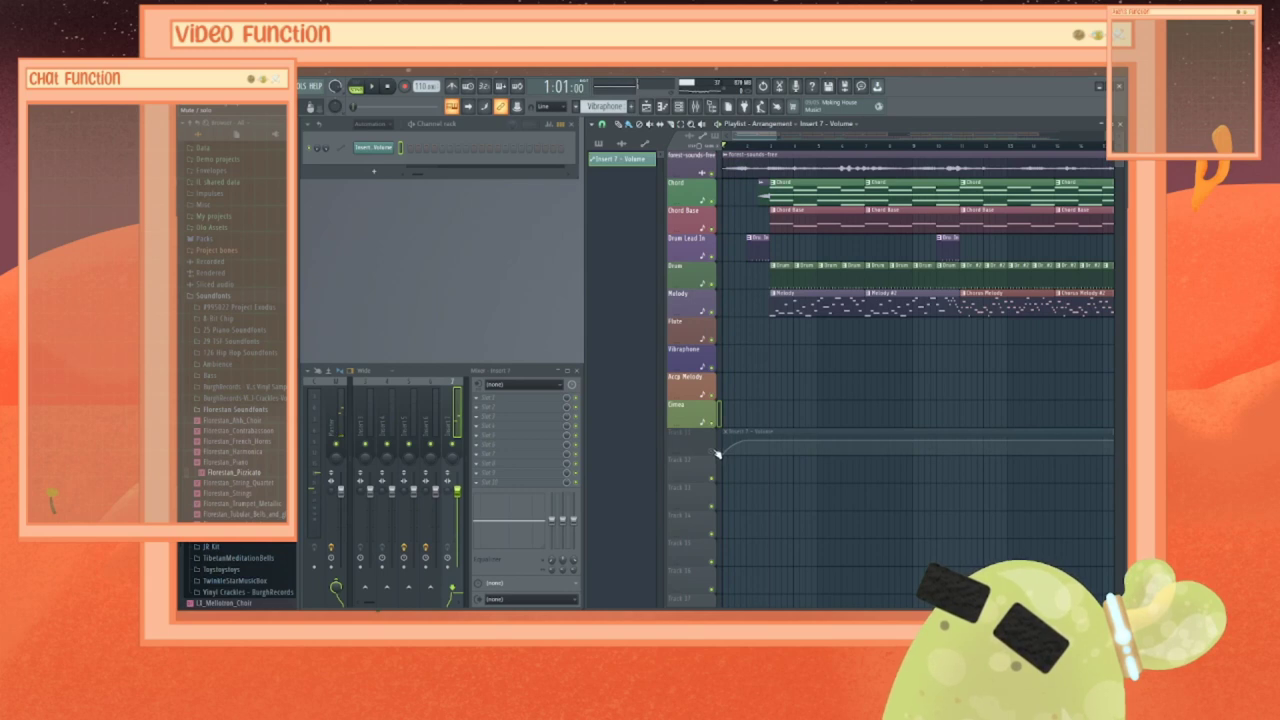
{"action": "key", "text": "space"}
{"action": "left_click", "coordinate": [713, 451]}
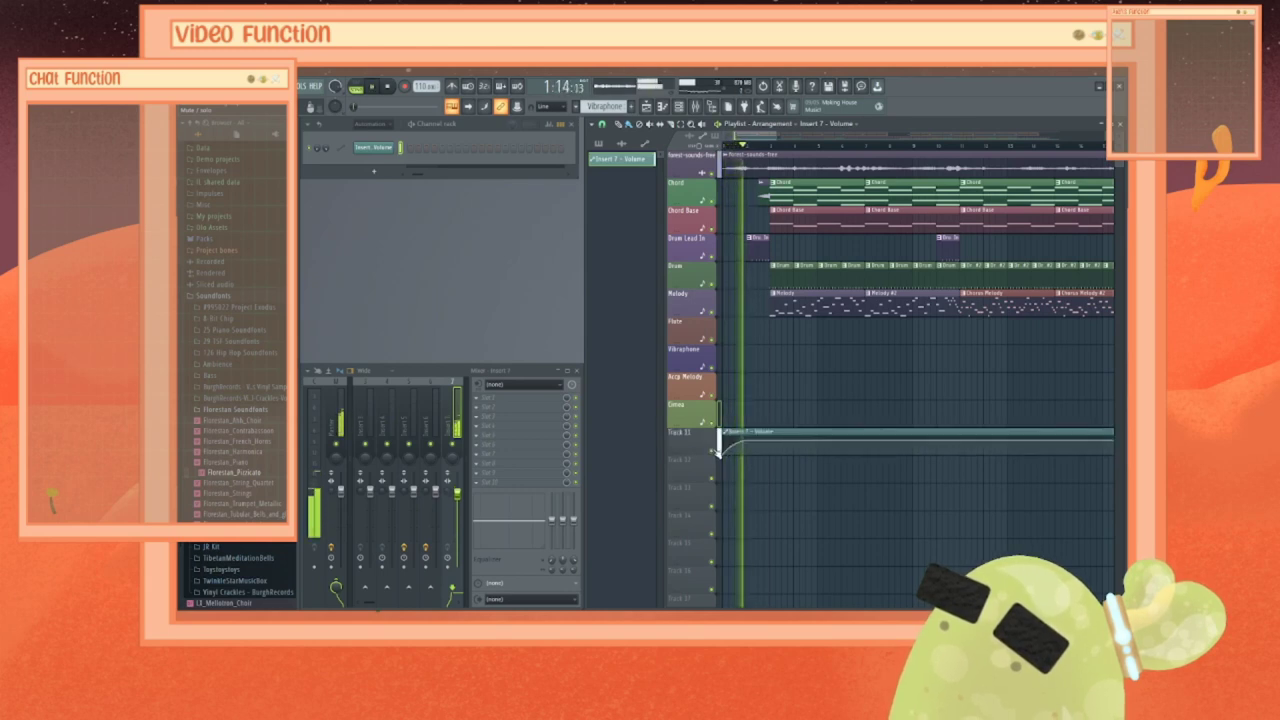
{"action": "key", "text": "space"}
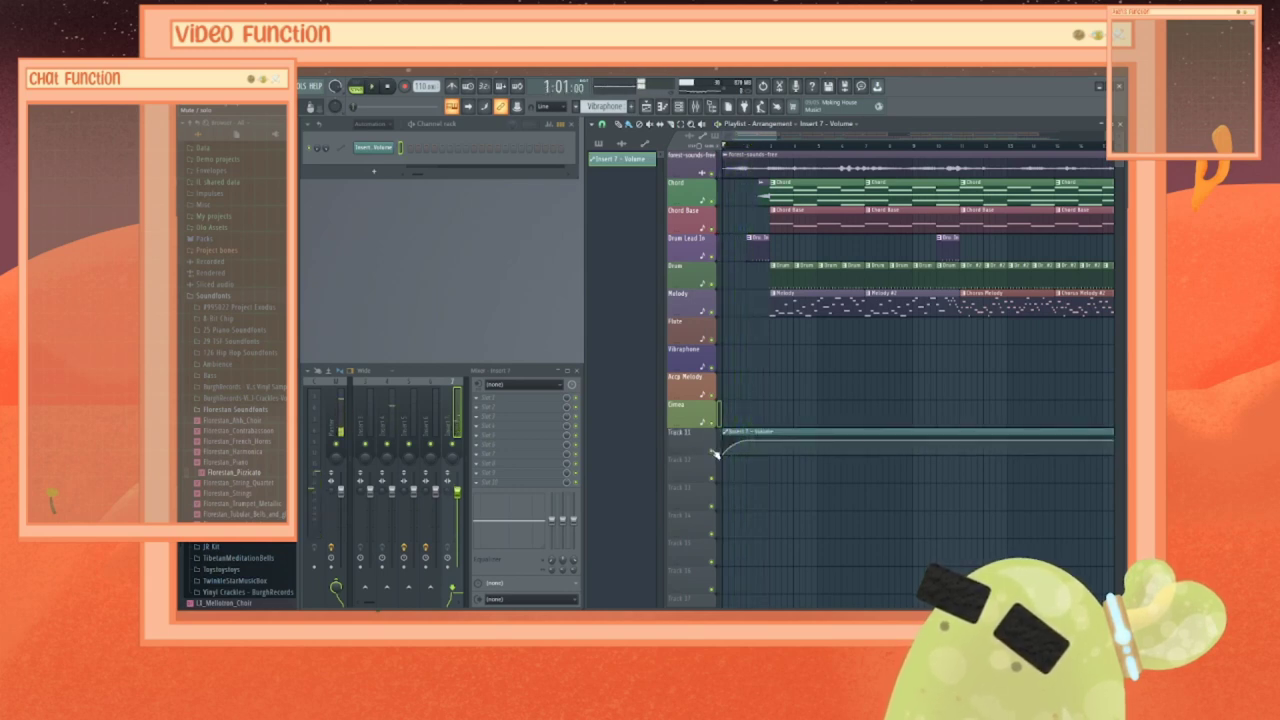
Step: Make the fade-in curve at the start of the insert 7 volume clip more gradual and play the song's opening
{"action": "key", "text": "space"}
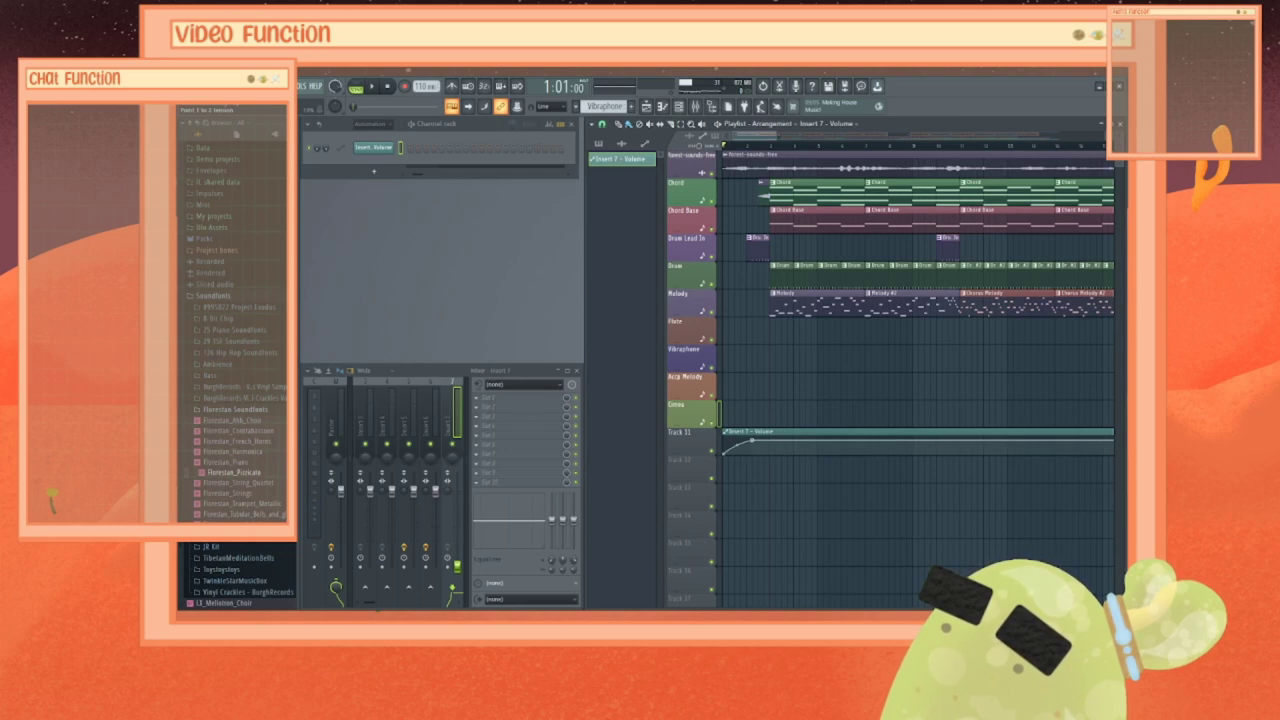
{"action": "key", "text": "space"}
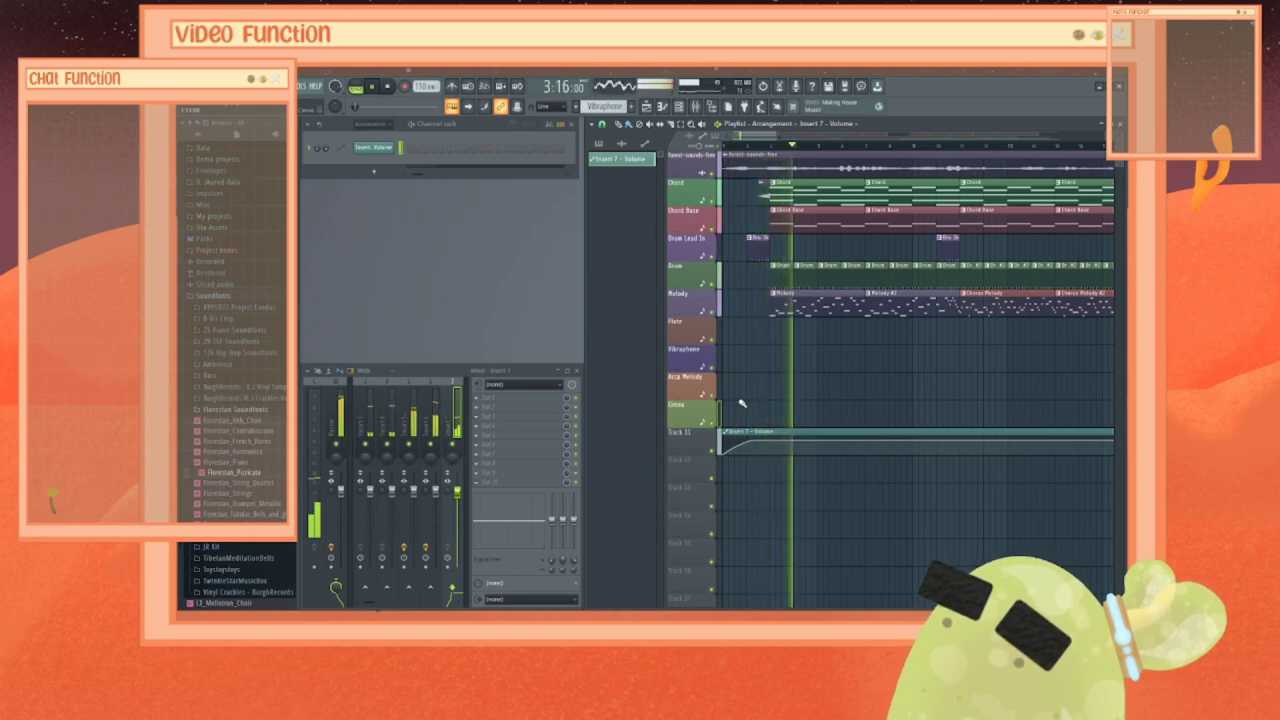
{"action": "key", "text": "space"}
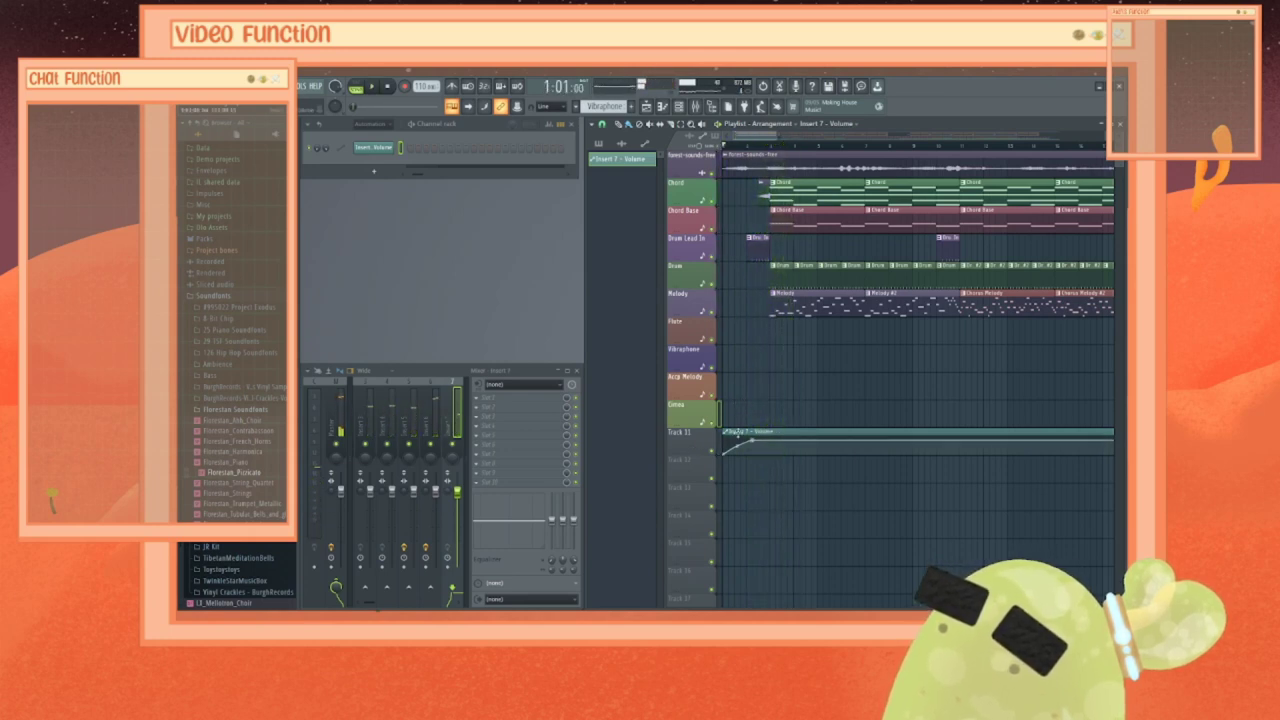
Step: Rename mixer insert 7 as Forest
{"action": "right_click", "coordinate": [449, 431]}
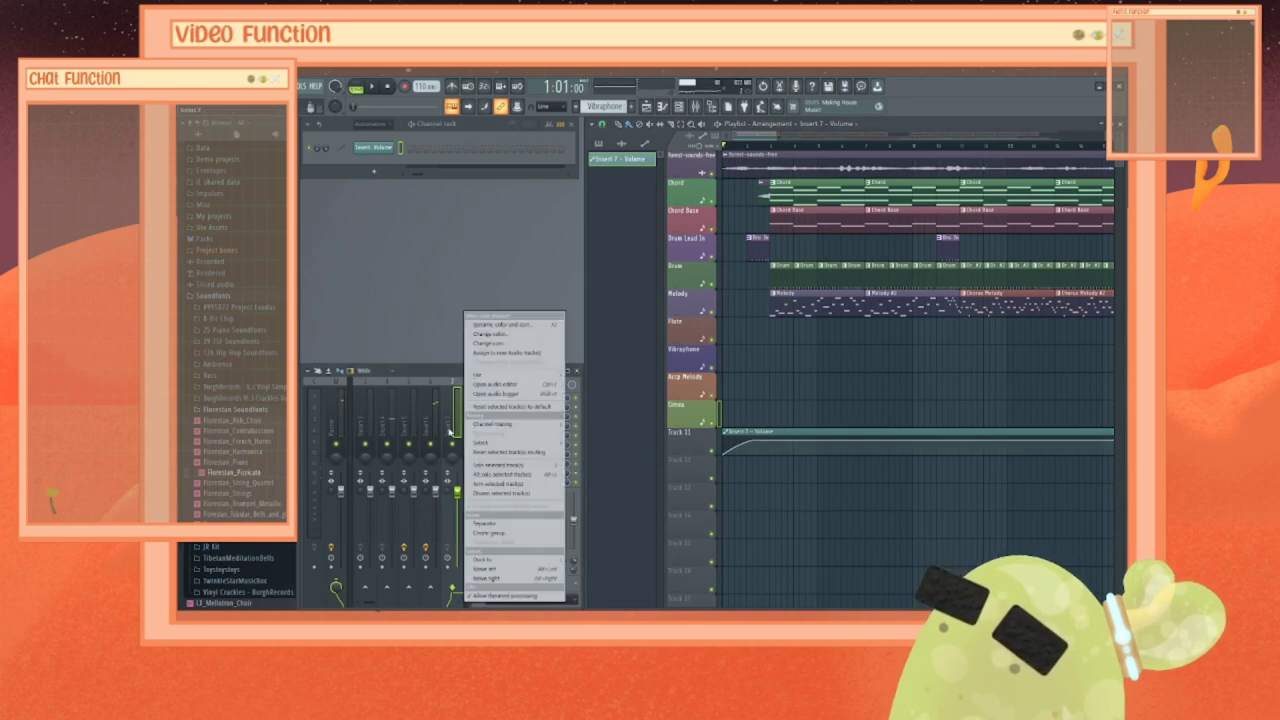
{"action": "left_click", "coordinate": [492, 326]}
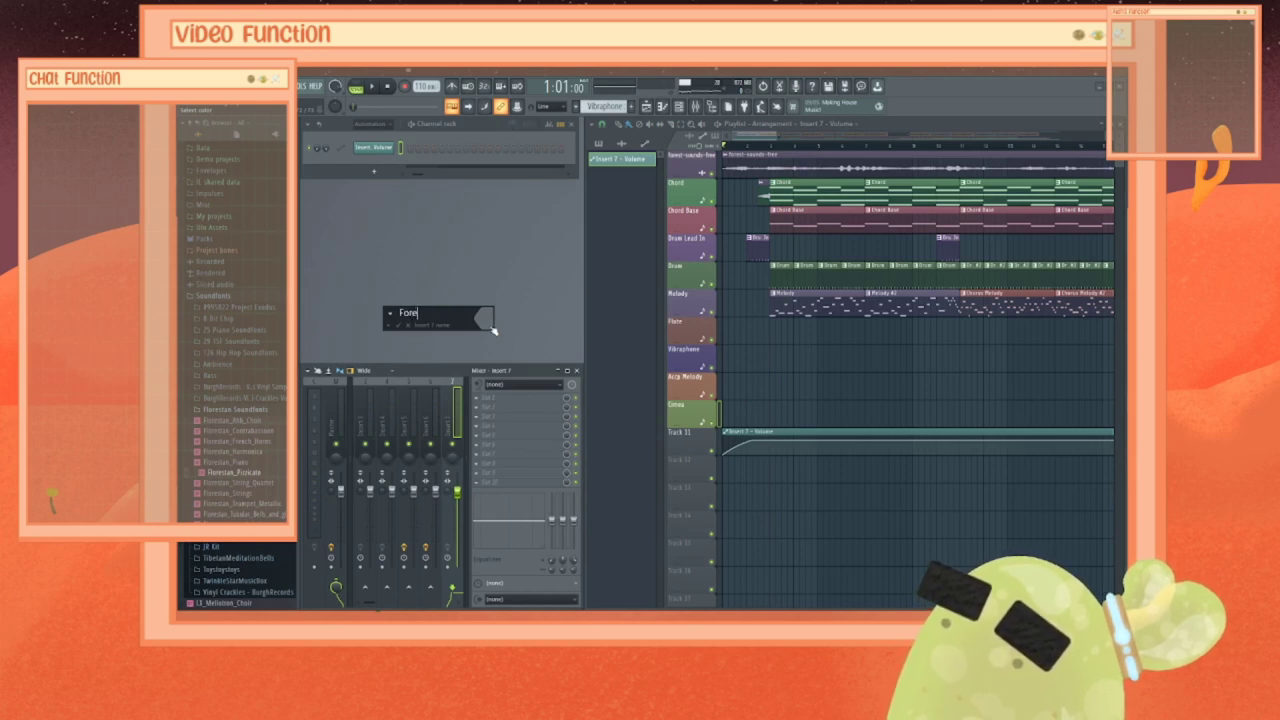
{"action": "key", "text": "Return"}
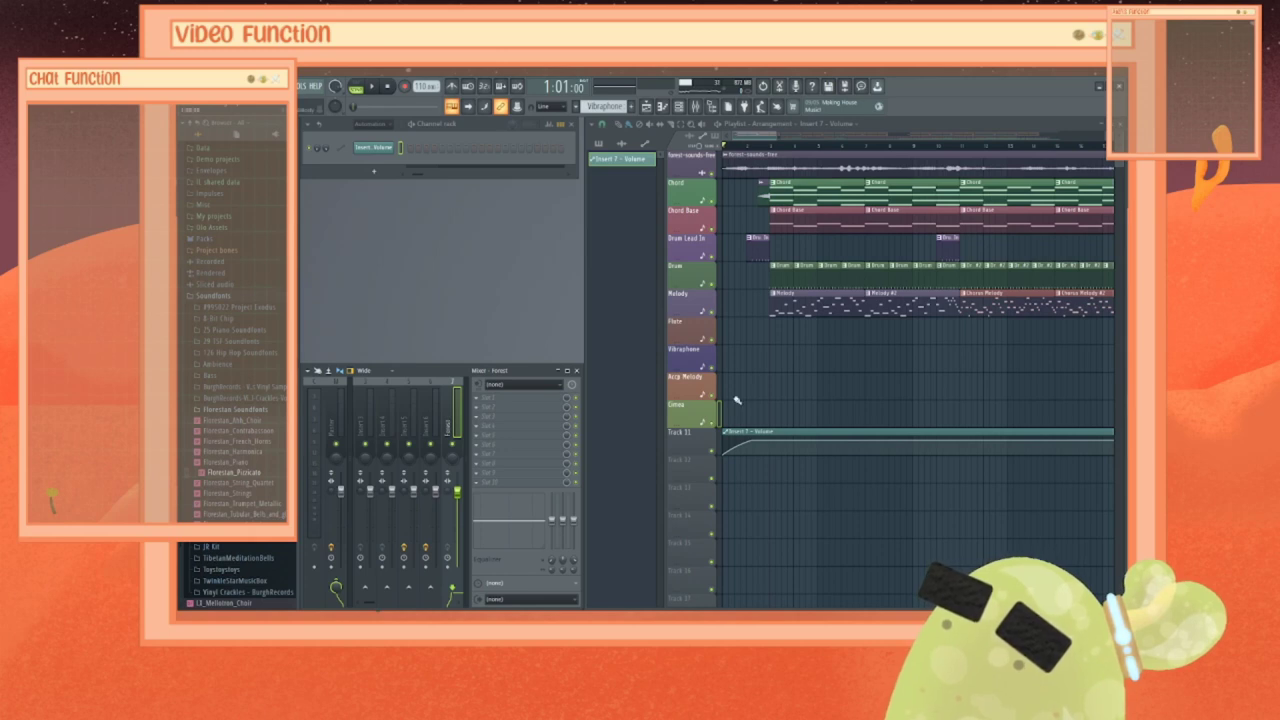
{"action": "right_click", "coordinate": [741, 434]}
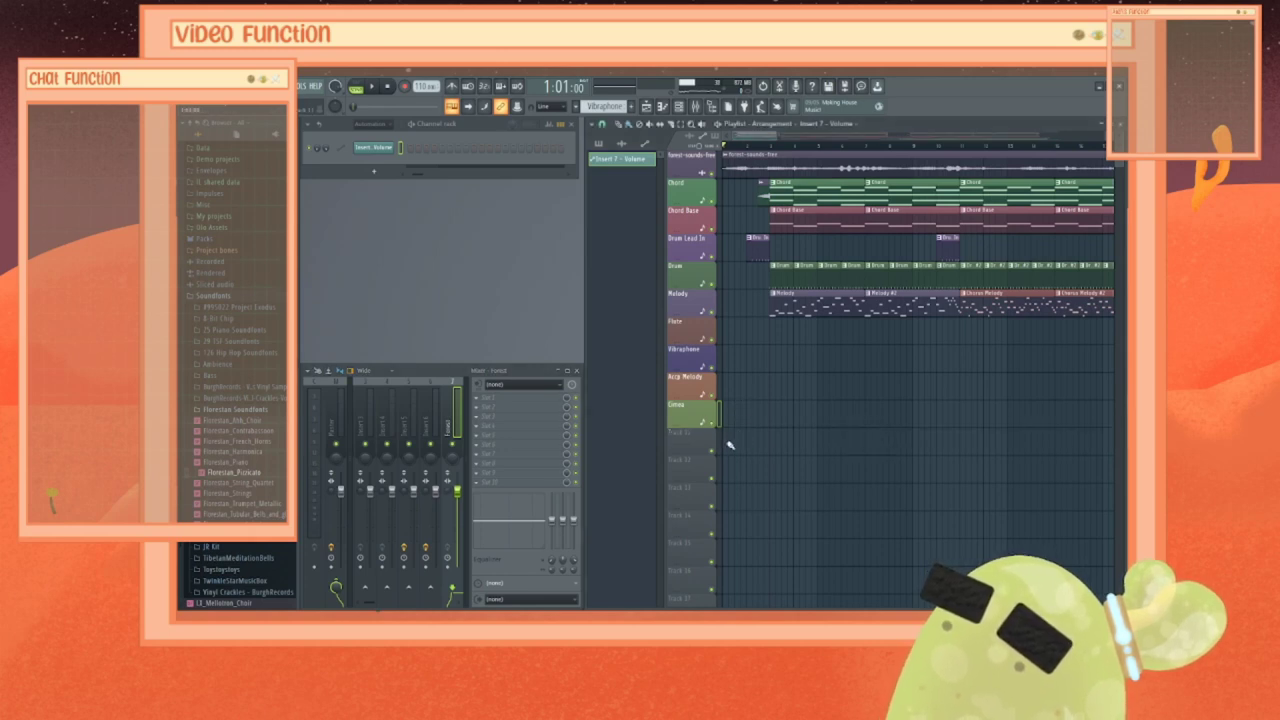
{"action": "left_click", "coordinate": [730, 445]}
{"action": "left_click_drag", "start_coordinate": [758, 433], "coordinate": [720, 429]}
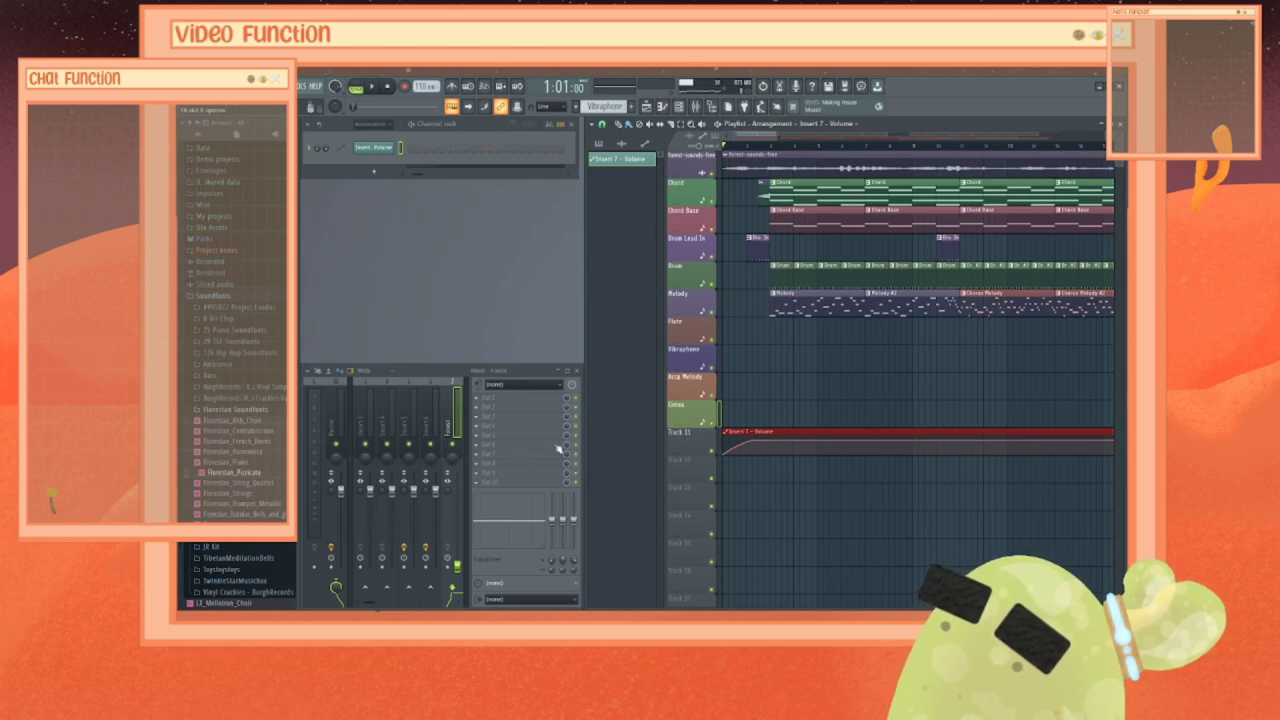
Step: Rename playlist Track 11, which holds the insert 7 volume automation, as "Forest Env"
{"action": "right_click", "coordinate": [699, 440]}
{"action": "left_click", "coordinate": [689, 441]}
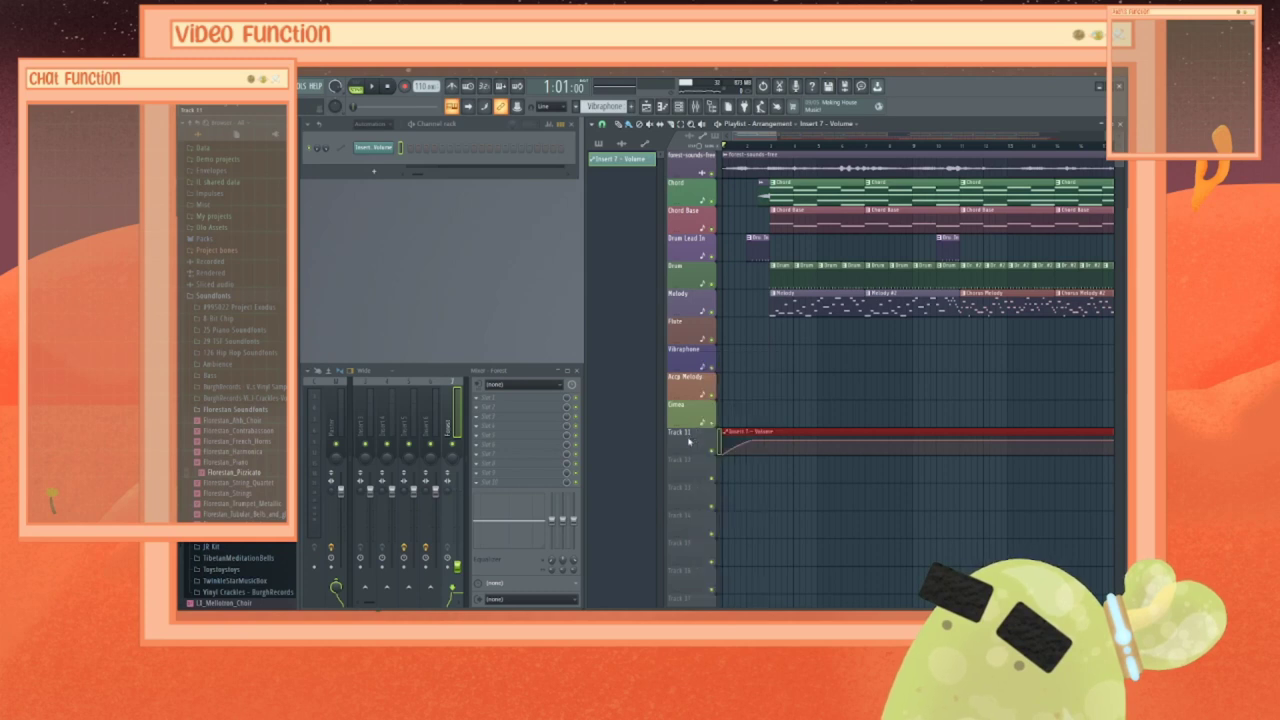
{"action": "right_click", "coordinate": [689, 441]}
{"action": "left_click", "coordinate": [722, 361]}
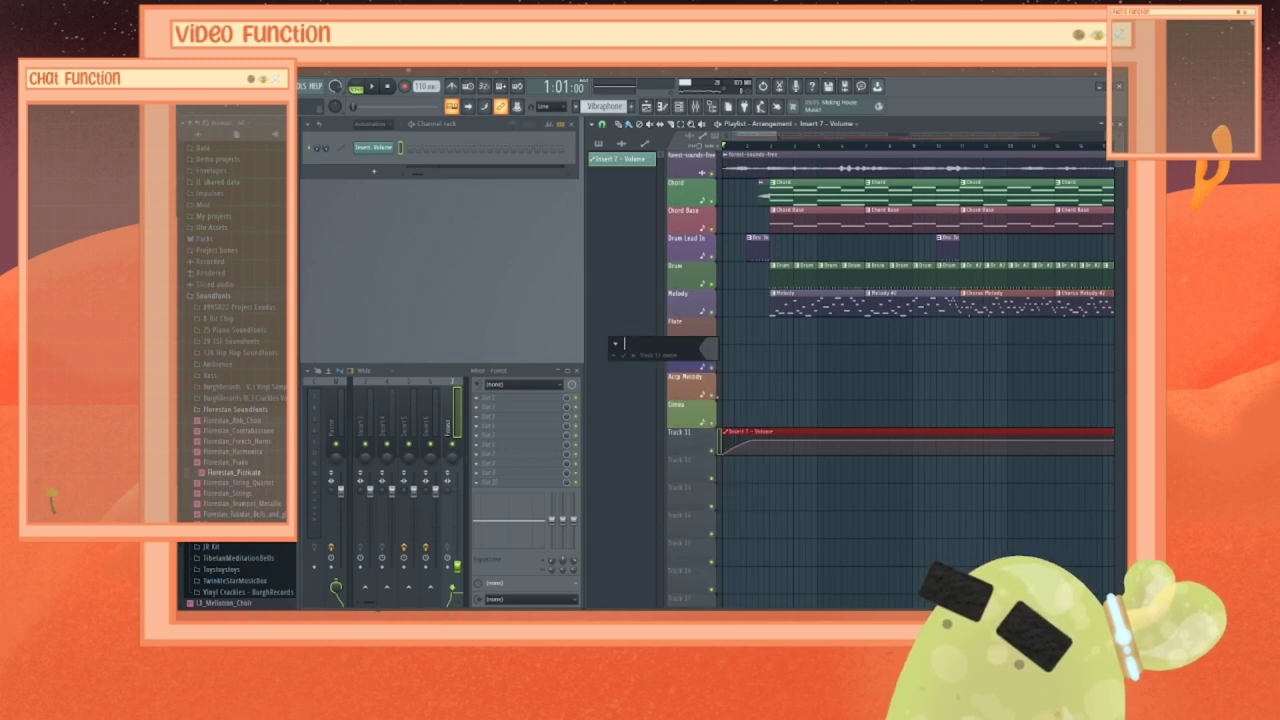
{"action": "type", "text": "FO"}
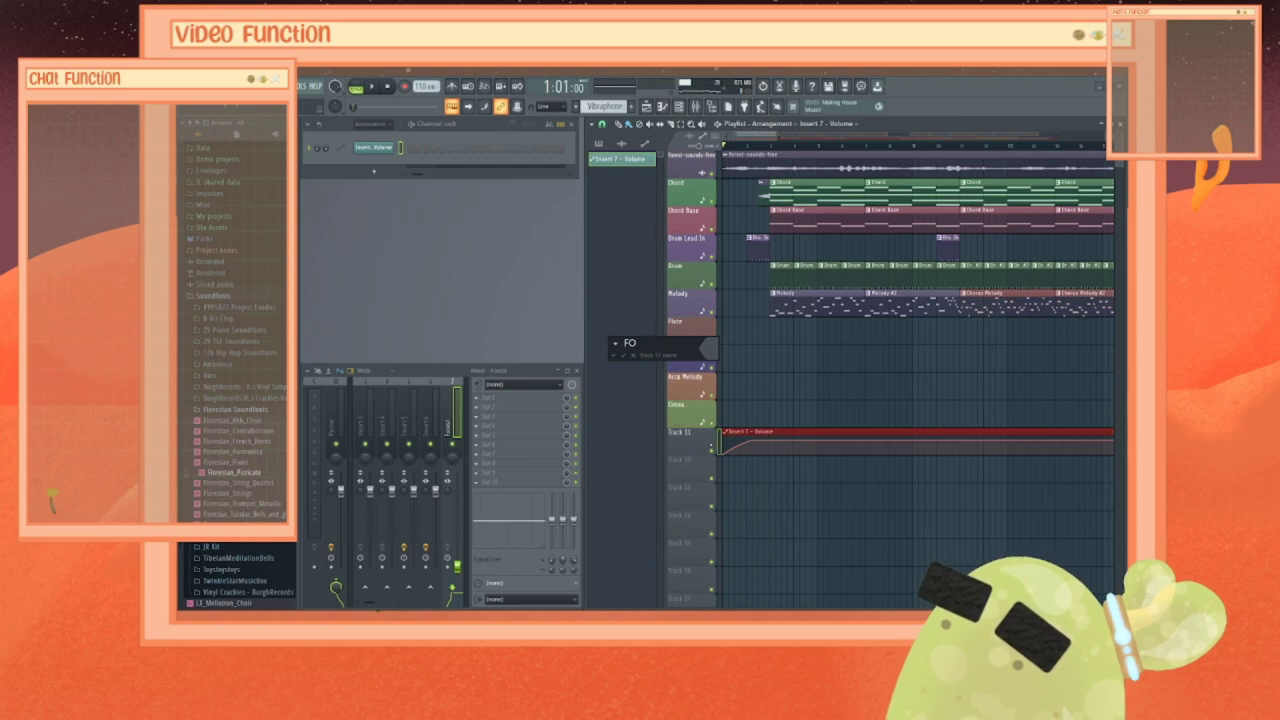
{"action": "type", "text": "rest"}
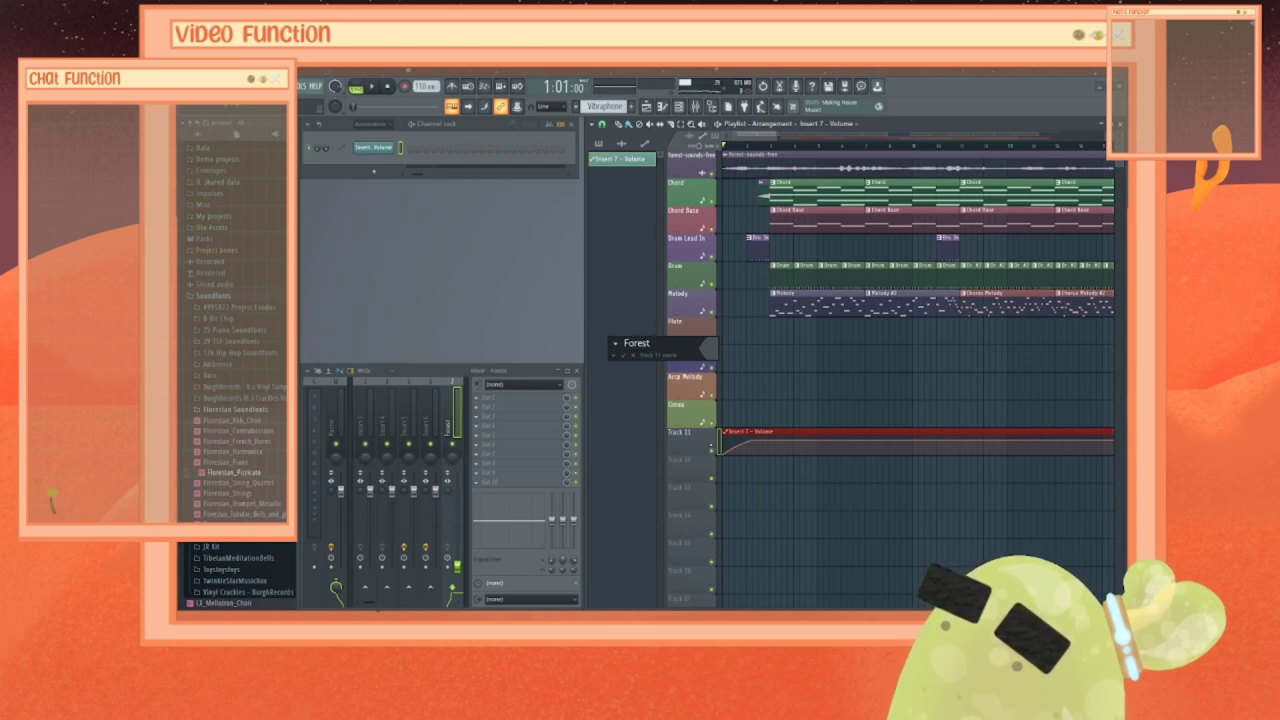
{"action": "type", "text": " Env"}
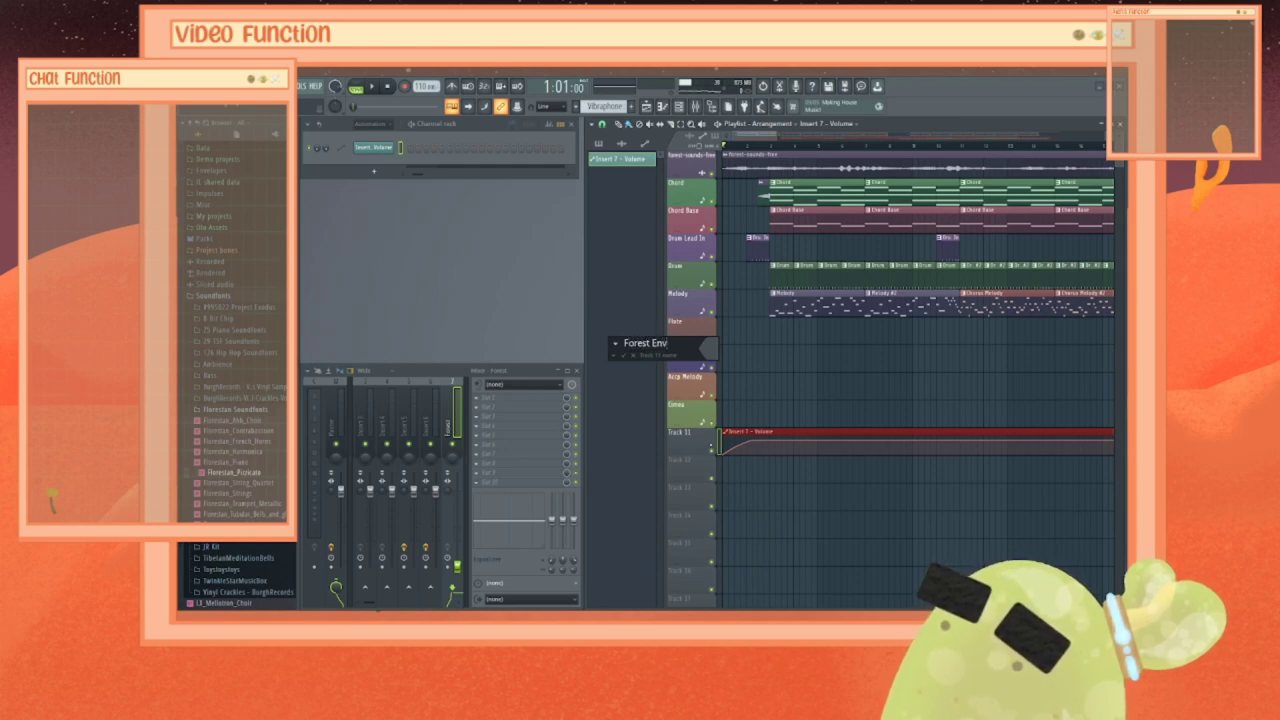
{"action": "key", "text": "Return"}
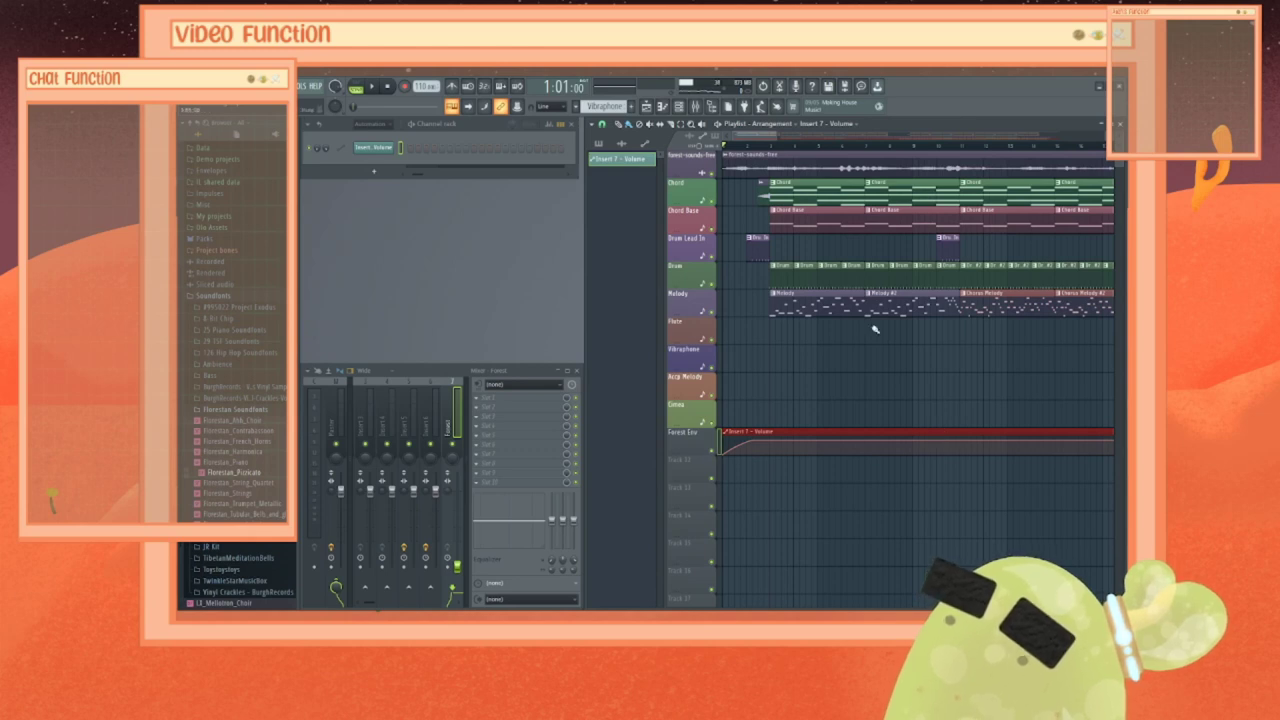
Step: Play the section starting at bar 59, where the chords and drums drop out, to hear the forest sounds' level
{"action": "left_click_drag", "start_coordinate": [760, 134], "coordinate": [898, 150]}
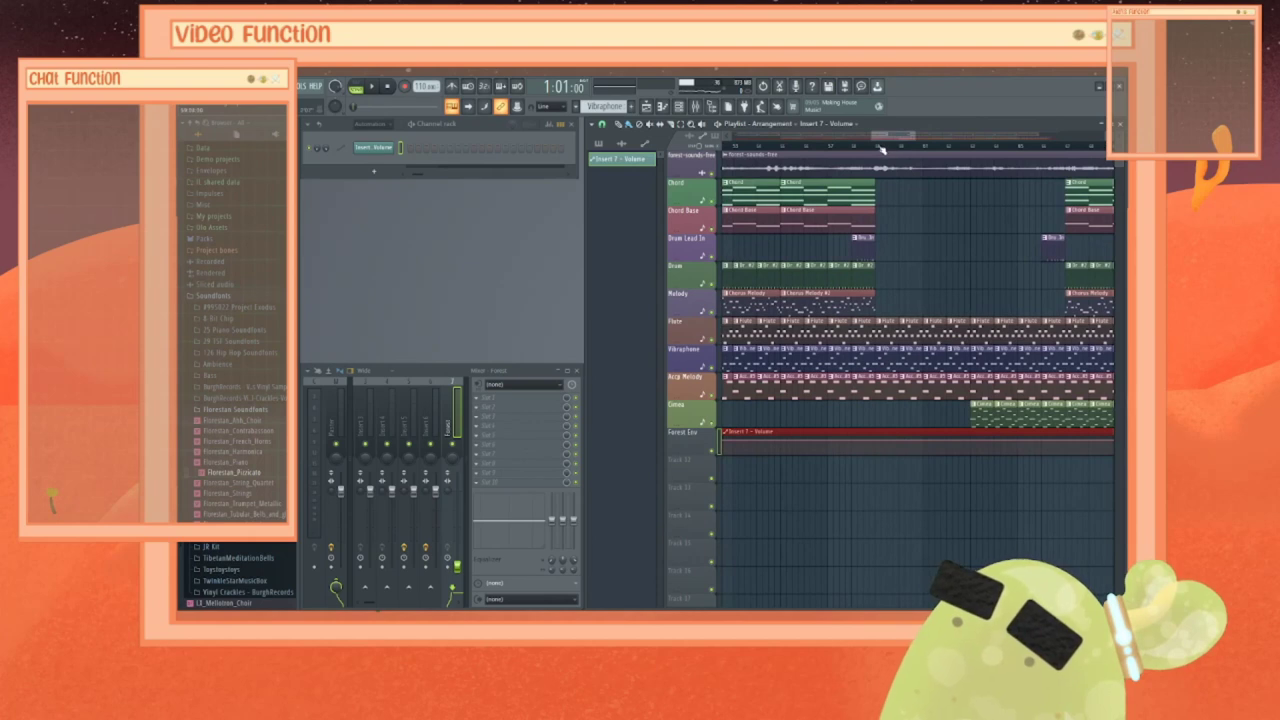
{"action": "left_click", "coordinate": [878, 147]}
{"action": "key", "text": "space"}
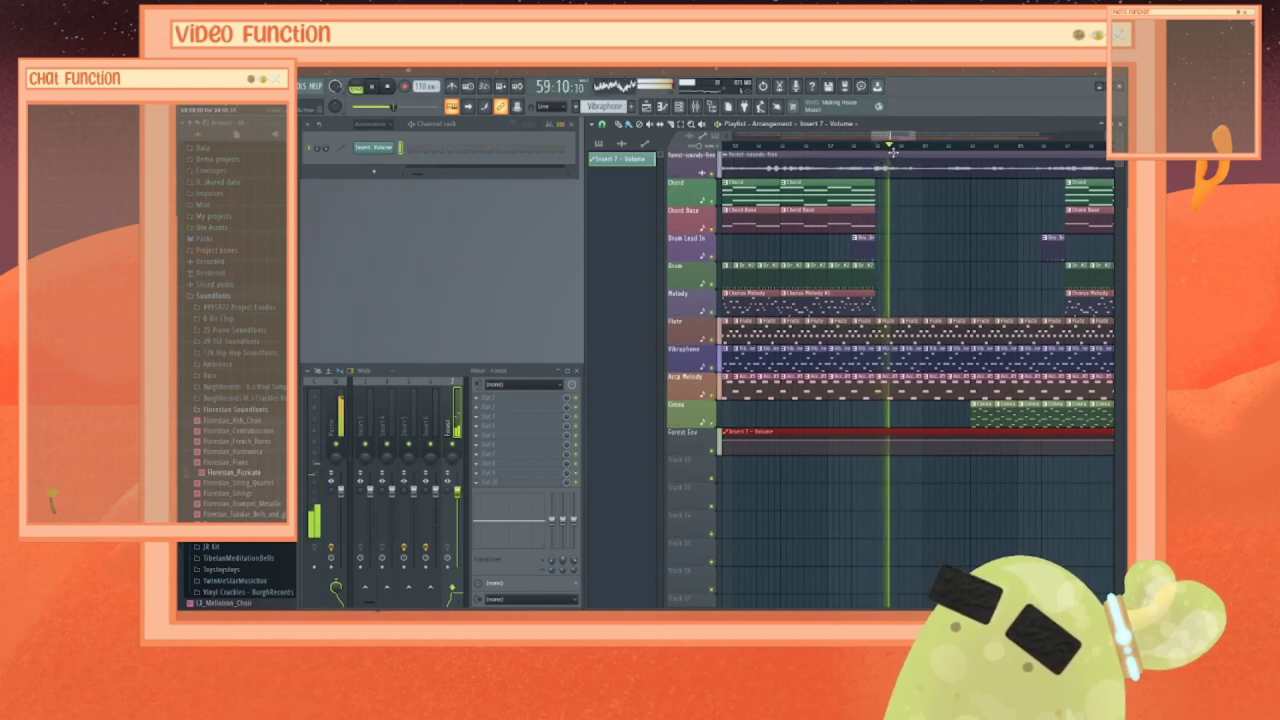
{"action": "key", "text": "space"}
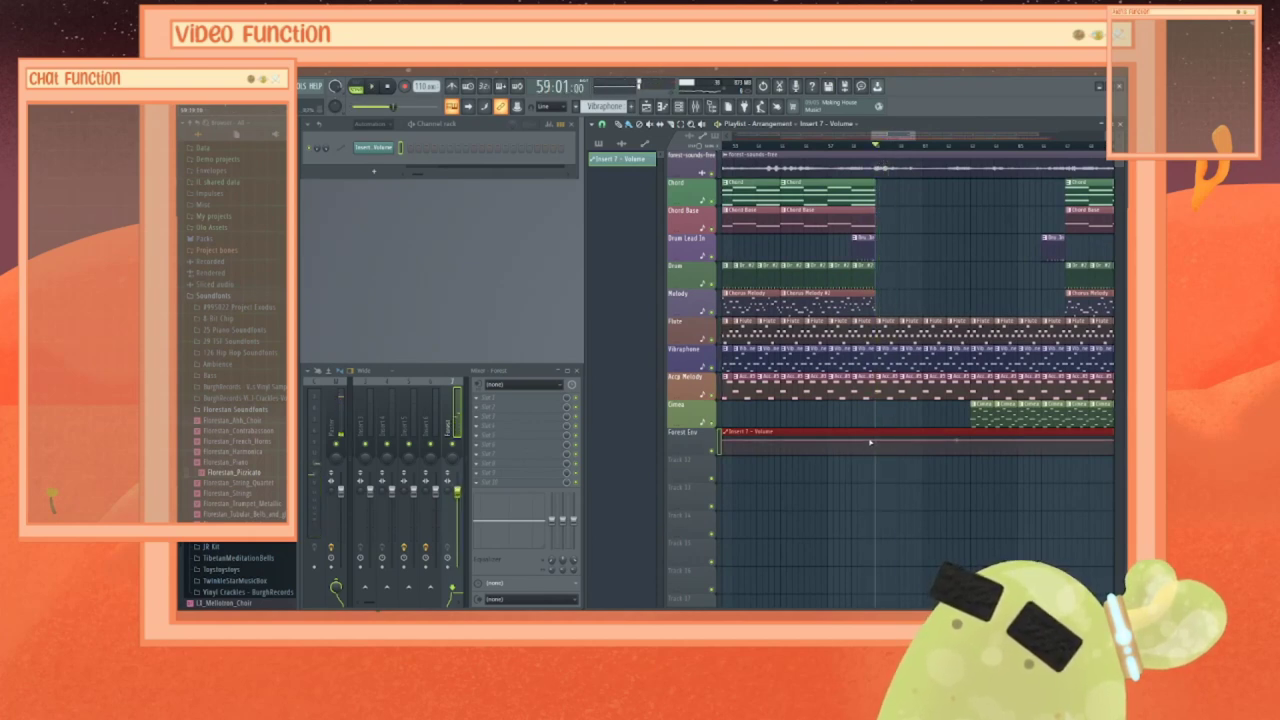
Step: Raise the forest volume automation from bar 59, lower it again around bar 67, and play the section from bar 59
{"action": "left_click", "coordinate": [870, 442]}
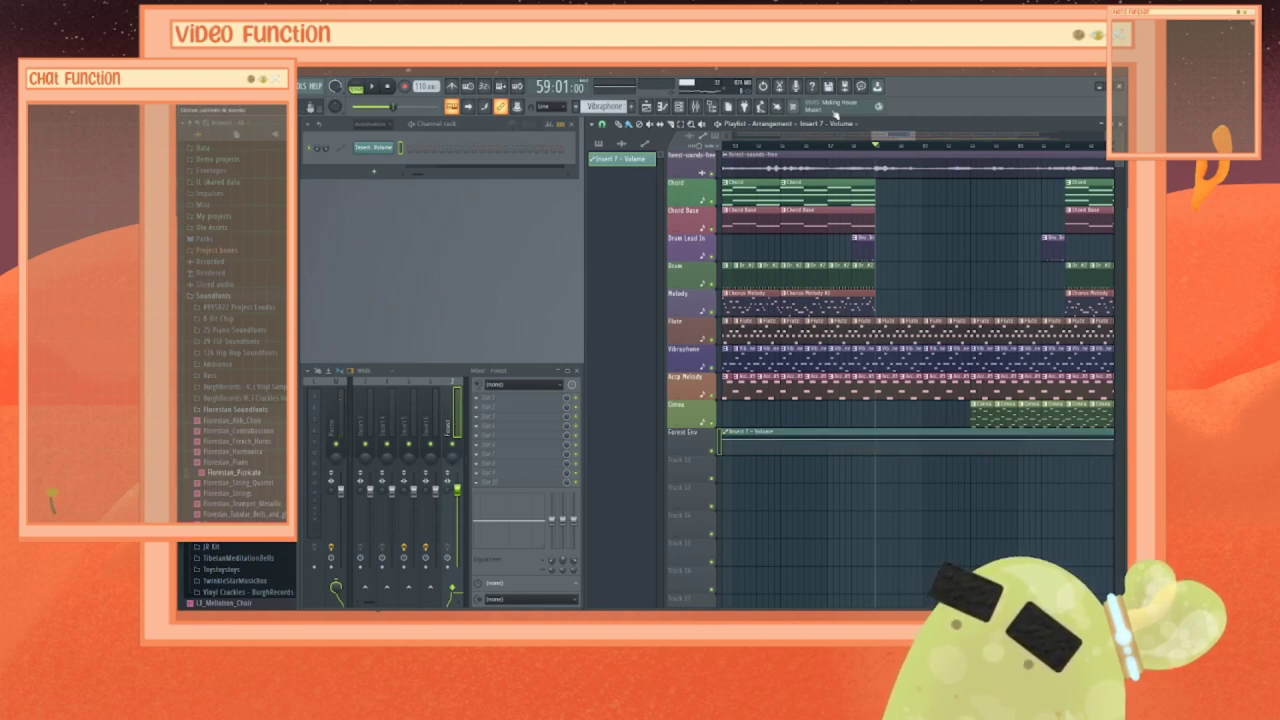
{"action": "mouse_move", "coordinate": [899, 135]}
{"action": "left_mouse_down"}
{"action": "mouse_move", "coordinate": [915, 135]}
{"action": "mouse_move", "coordinate": [900, 136]}
{"action": "left_mouse_up"}
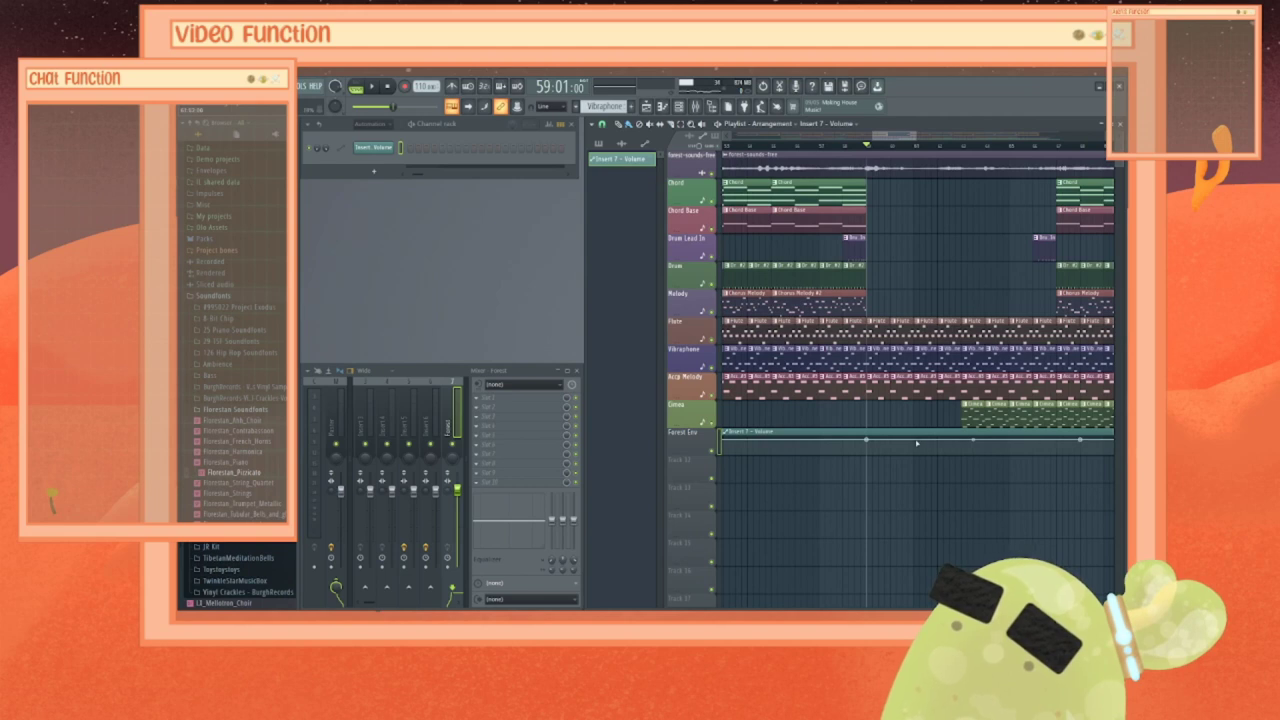
{"action": "left_click_drag", "start_coordinate": [917, 443], "coordinate": [917, 437]}
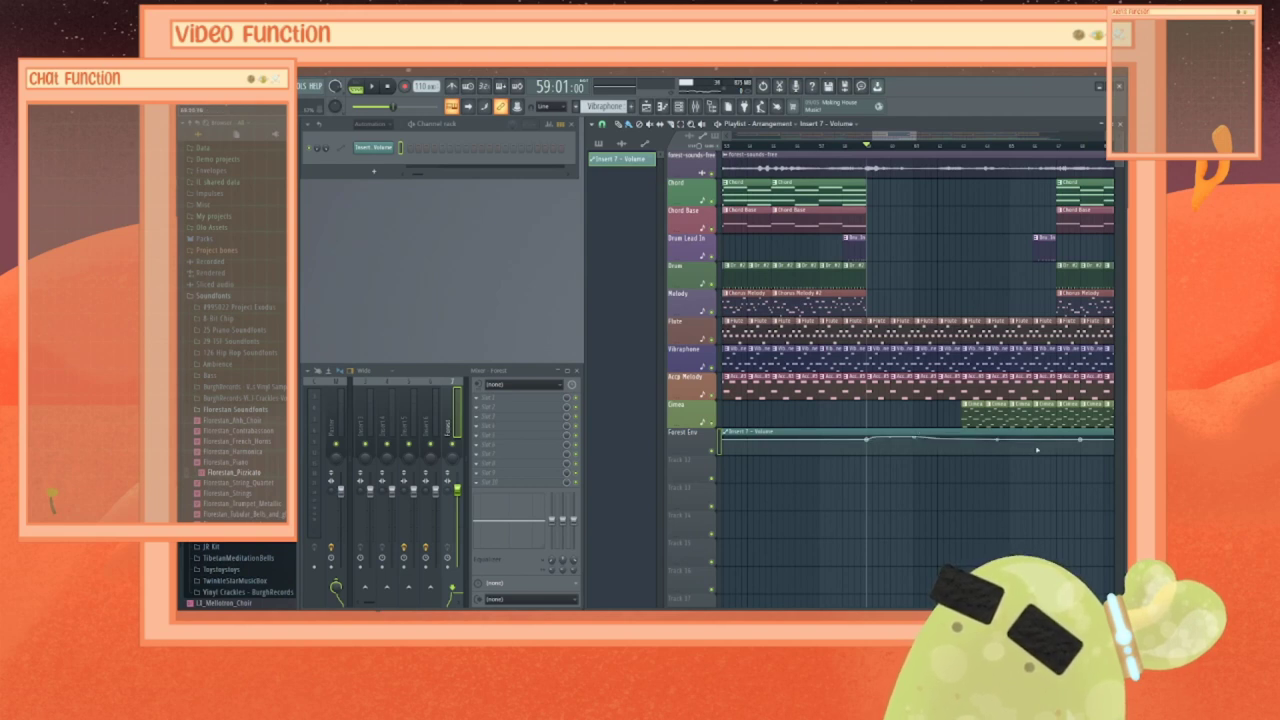
{"action": "left_click_drag", "start_coordinate": [1057, 440], "coordinate": [1054, 423]}
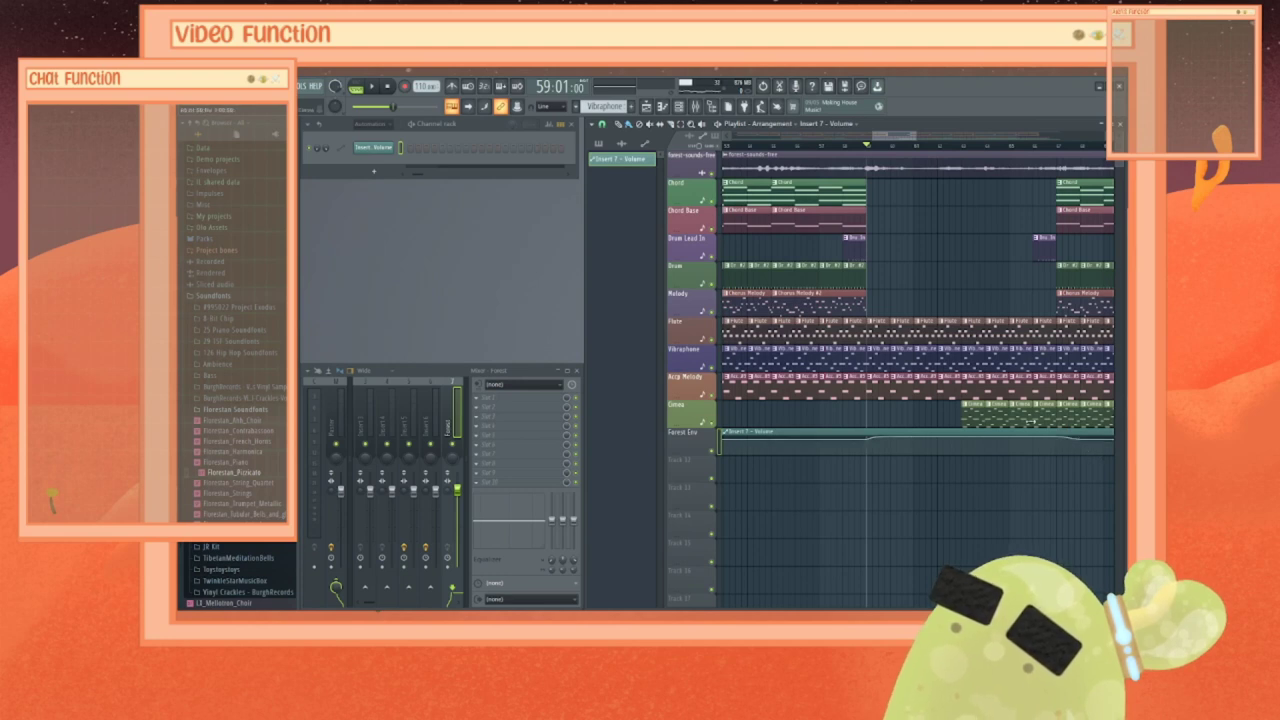
{"action": "key", "text": "space"}
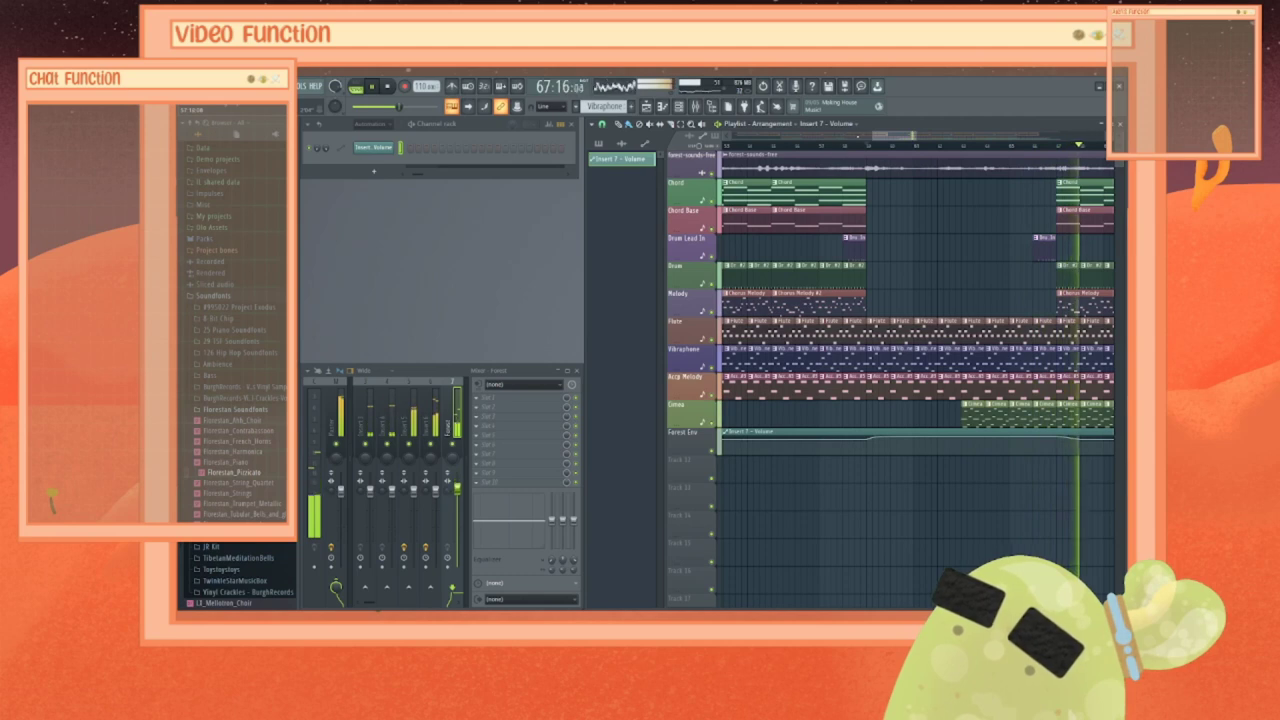
{"action": "key", "text": "space"}
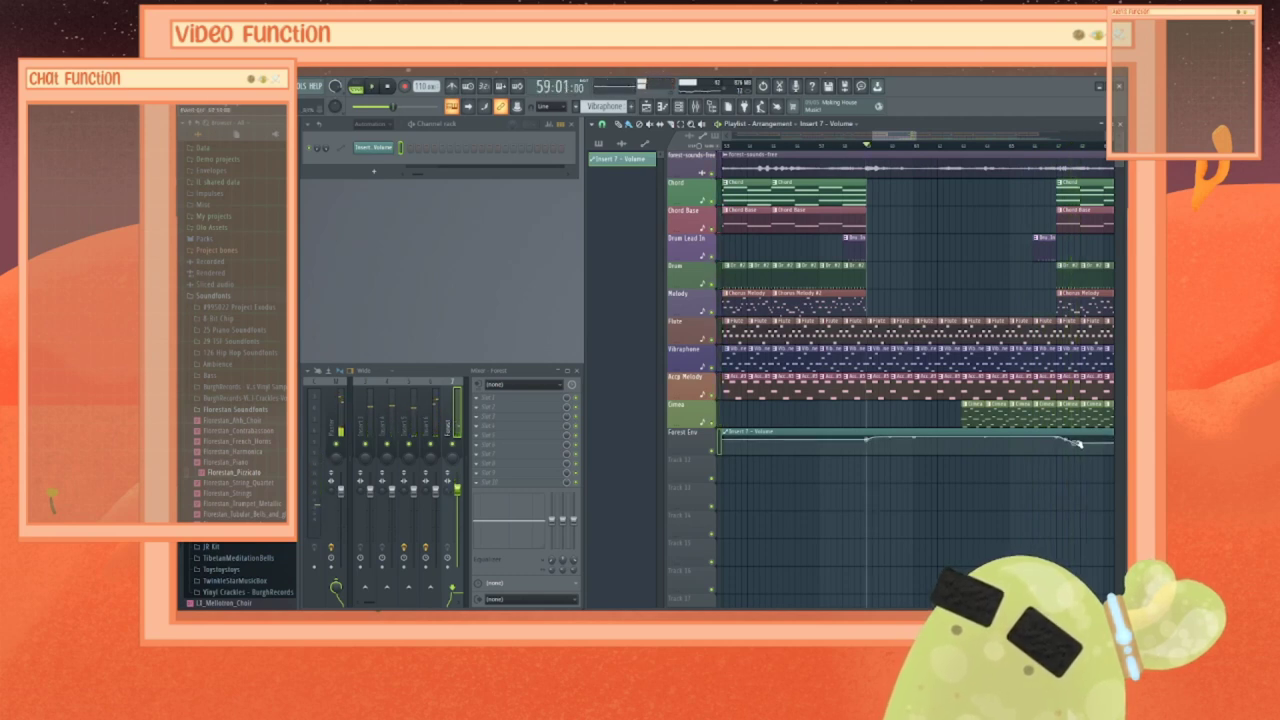
Step: Shift the drop in the Forest Env automation earlier so it ends at bar 67, and set the playhead within bar 65
{"action": "left_click_drag", "start_coordinate": [1061, 440], "coordinate": [1036, 437]}
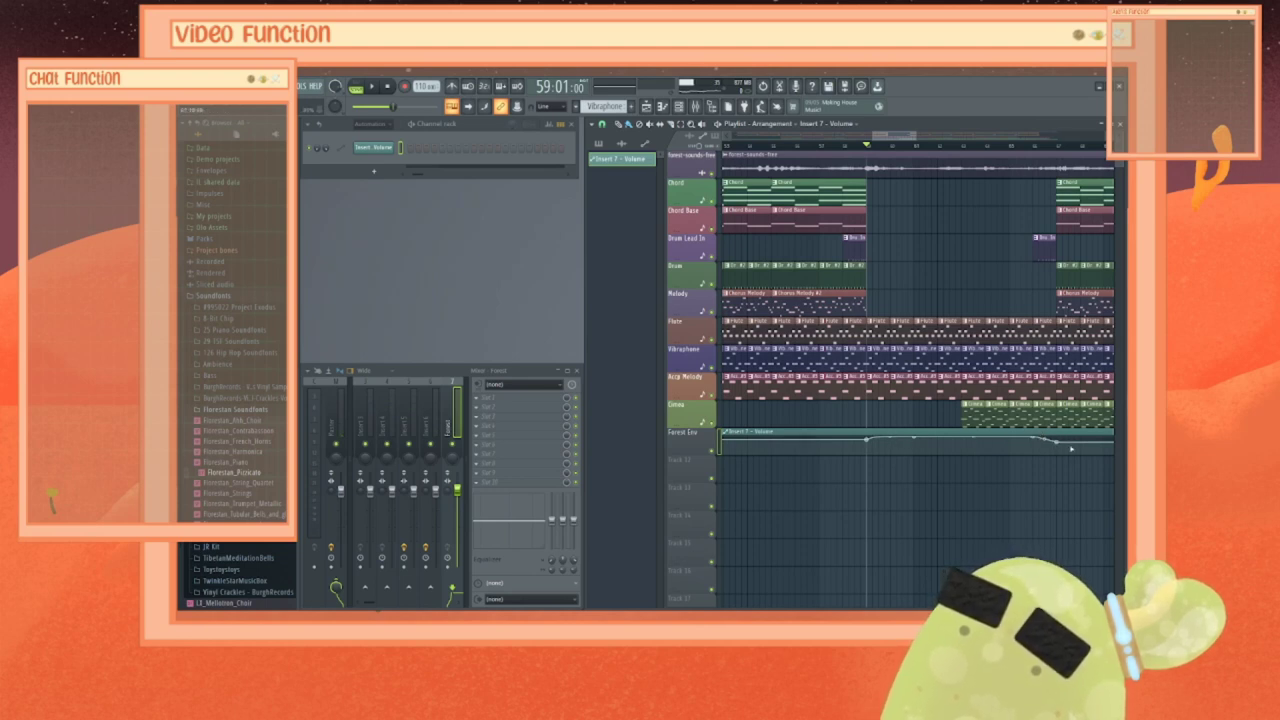
{"action": "left_click", "coordinate": [1022, 147]}
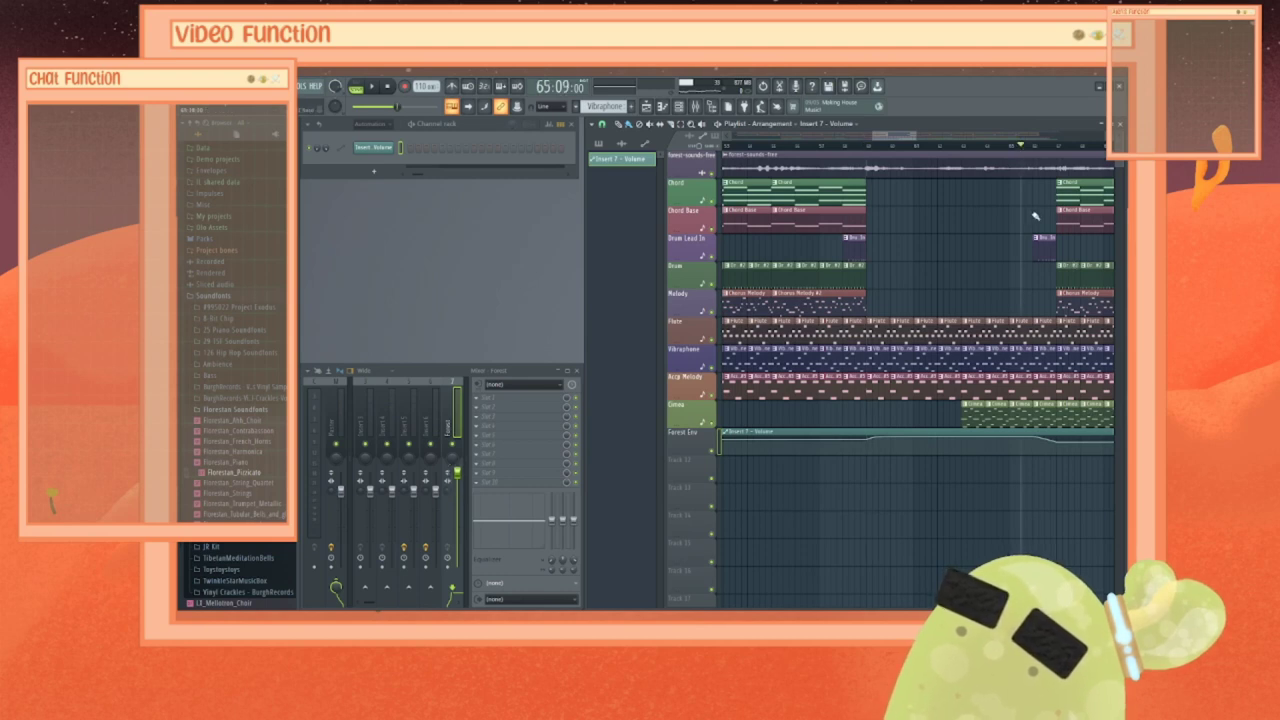
Step: Play the song from bar 65, extend the Forest Env automation at the song's end, and fade it out from about bar 120
{"action": "key", "text": "space"}
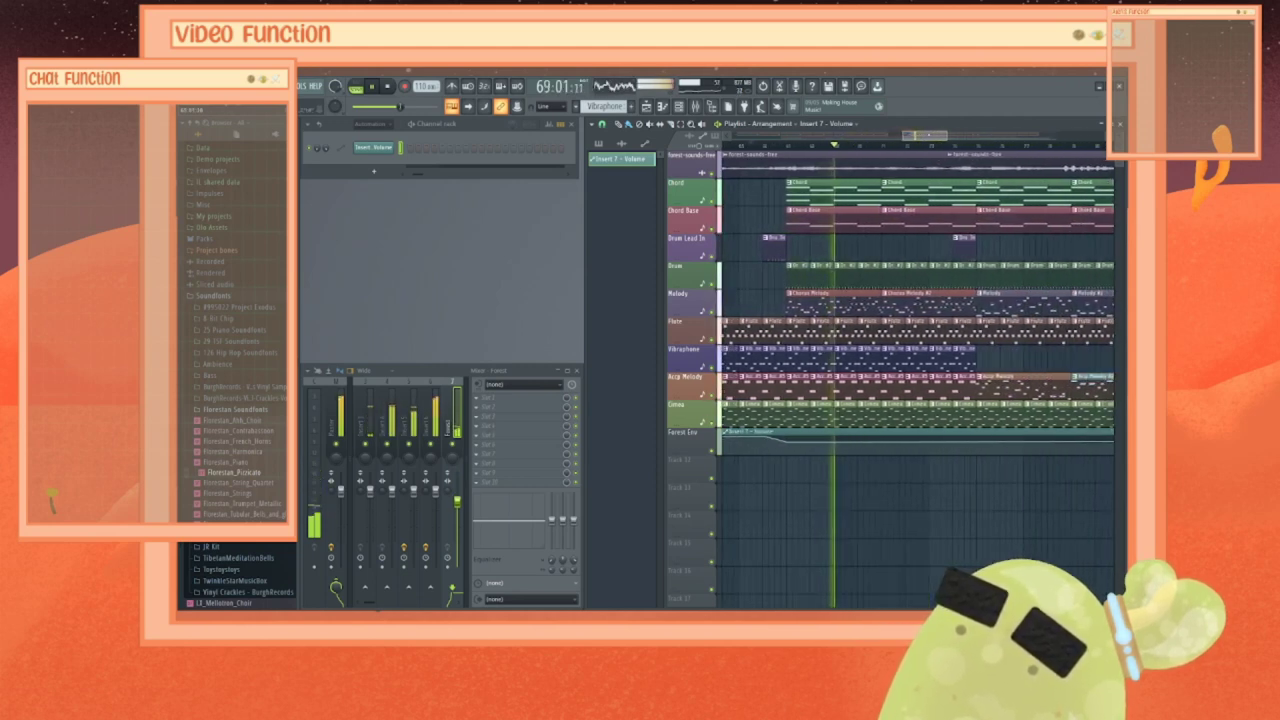
{"action": "key", "text": "space"}
{"action": "left_click_drag", "start_coordinate": [1002, 135], "coordinate": [1051, 135]}
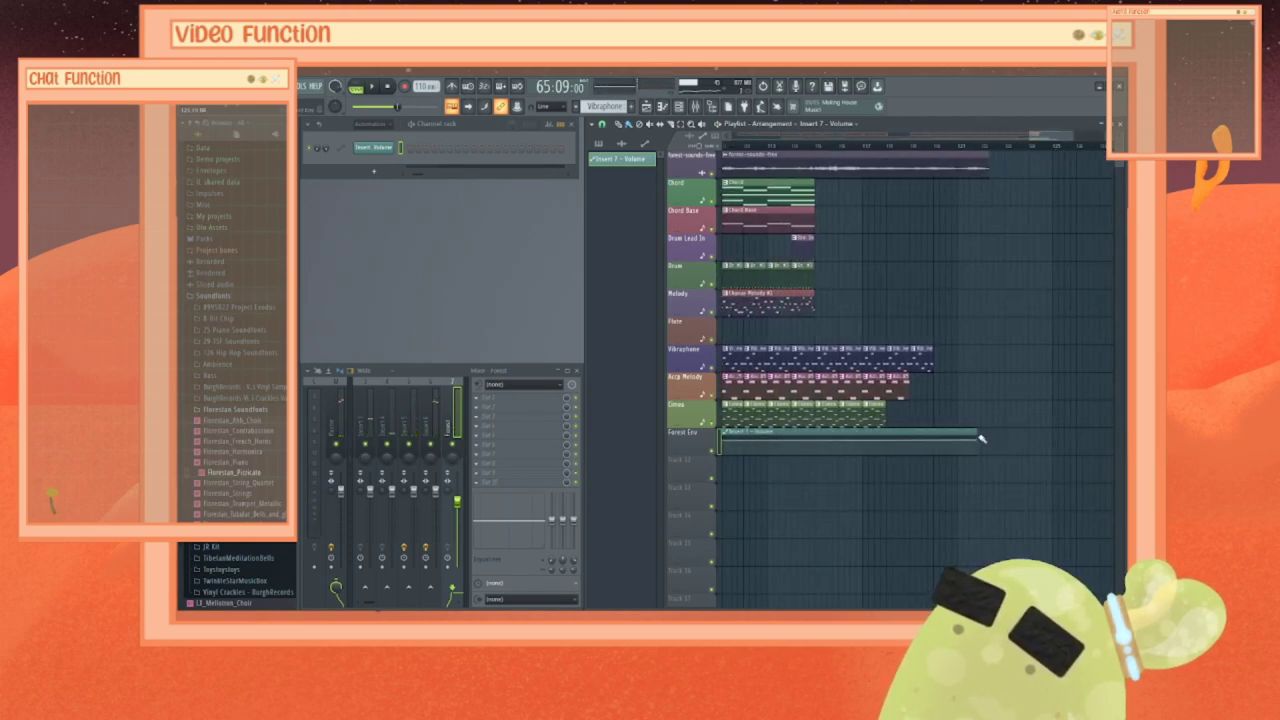
{"action": "left_click_drag", "start_coordinate": [978, 434], "coordinate": [1003, 433]}
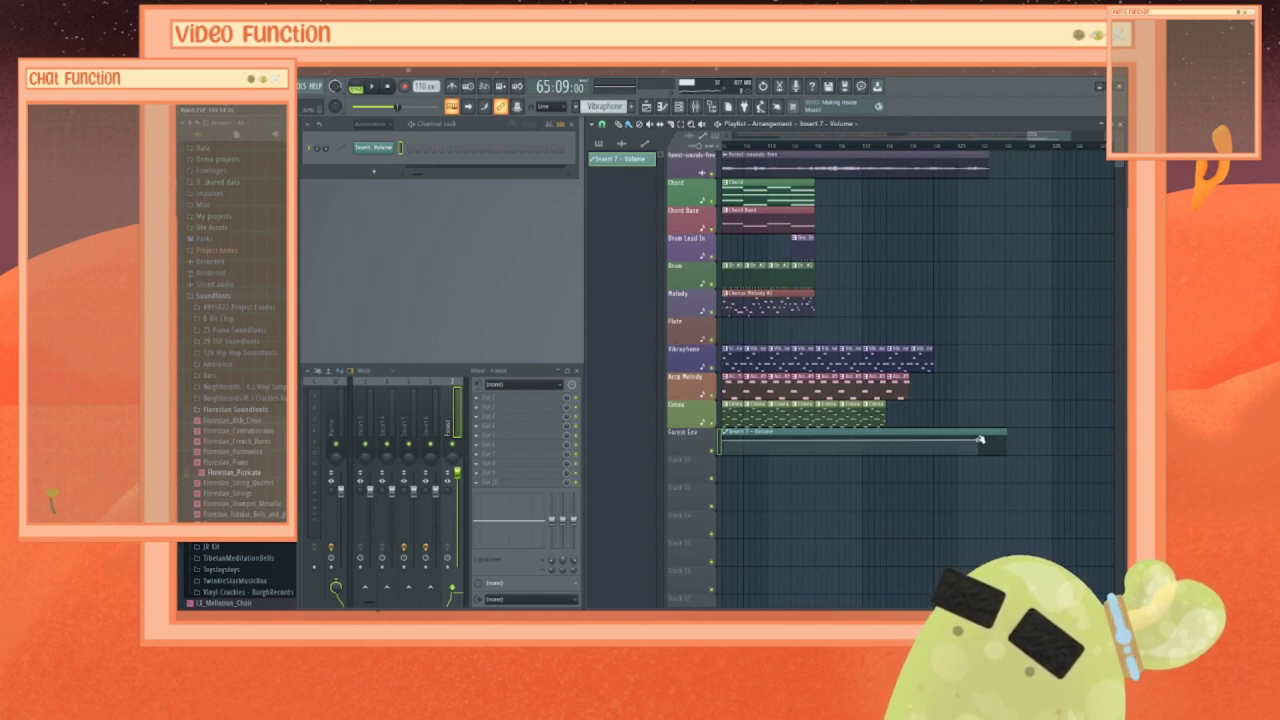
{"action": "left_click_drag", "start_coordinate": [980, 439], "coordinate": [1002, 440]}
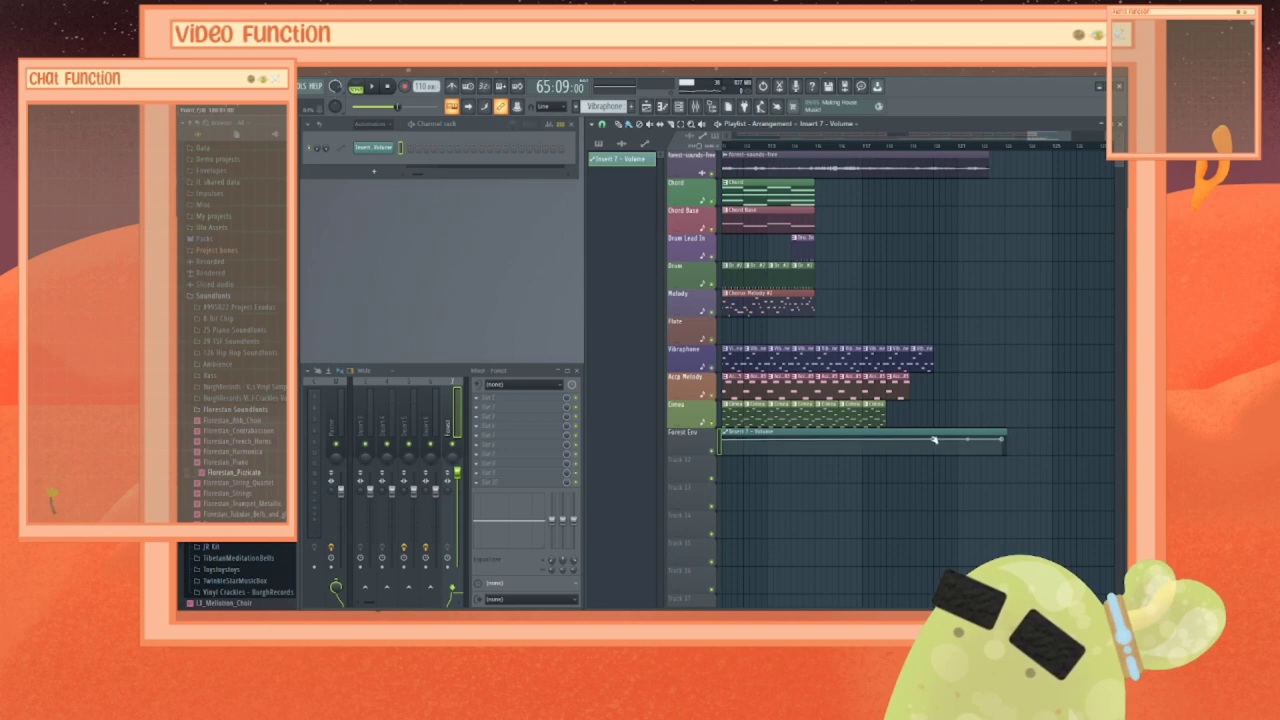
{"action": "mouse_move", "coordinate": [1004, 441]}
{"action": "left_mouse_down"}
{"action": "mouse_move", "coordinate": [1009, 456]}
{"action": "mouse_move", "coordinate": [995, 457]}
{"action": "left_mouse_up"}
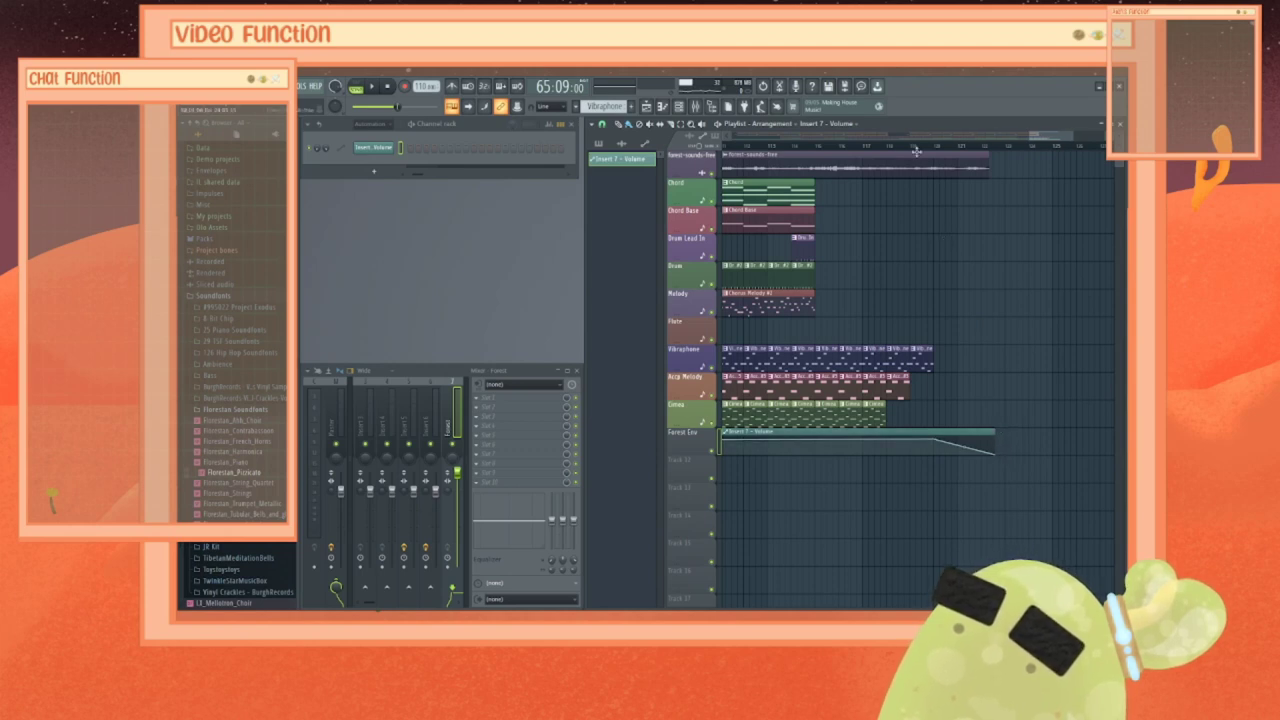
Step: Play the ending from bar 118, delay the Forest Env fade-out to start near bar 121, and end the clip at about bar 122
{"action": "left_click", "coordinate": [906, 147]}
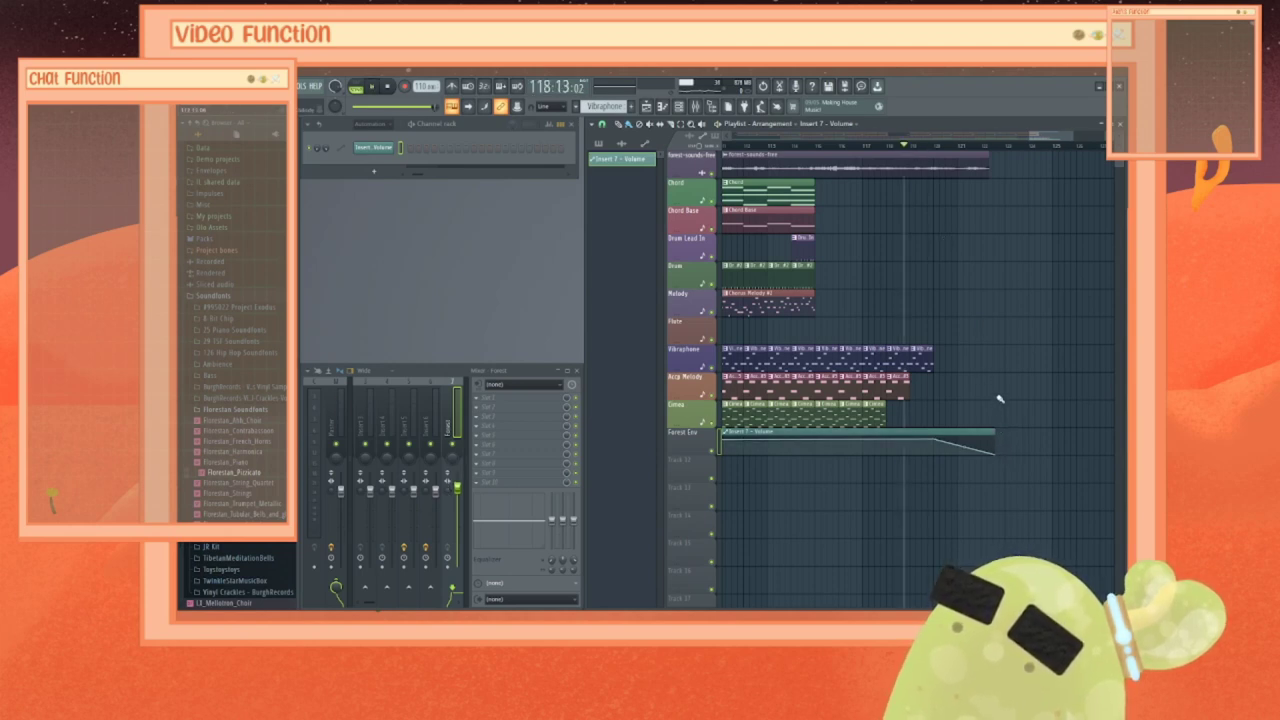
{"action": "key", "text": "space"}
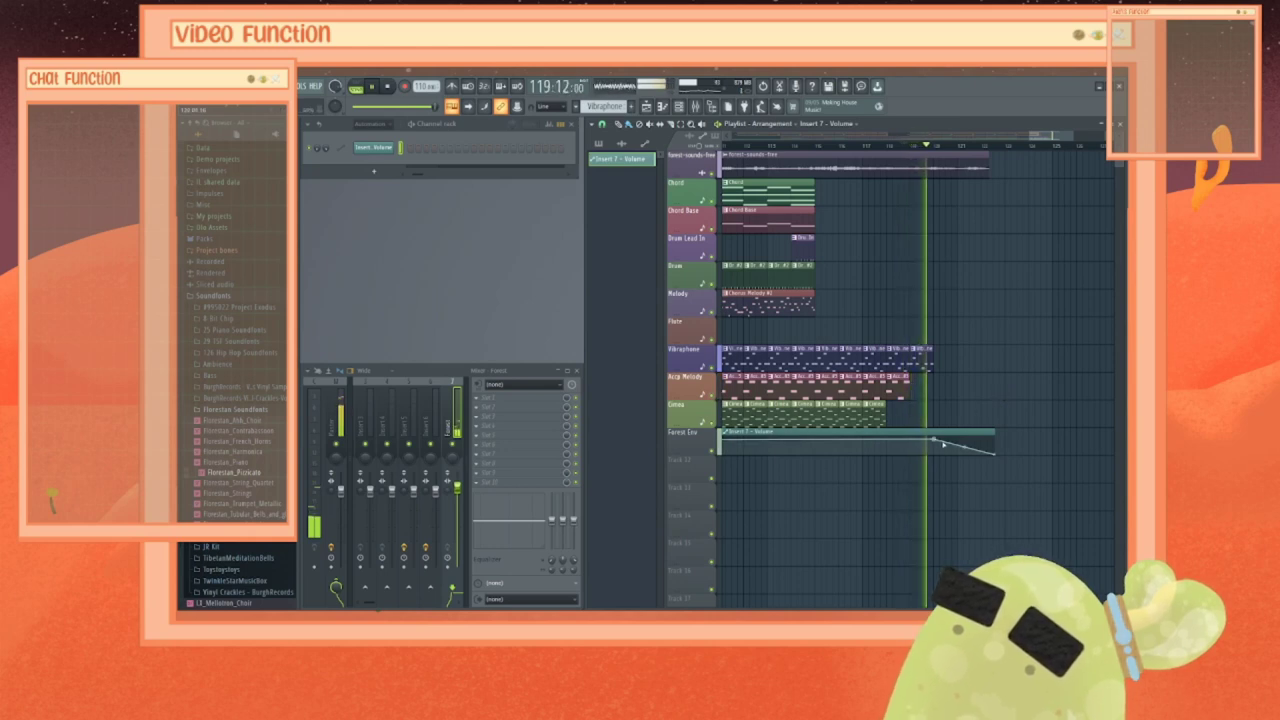
{"action": "left_click_drag", "start_coordinate": [935, 439], "coordinate": [960, 442]}
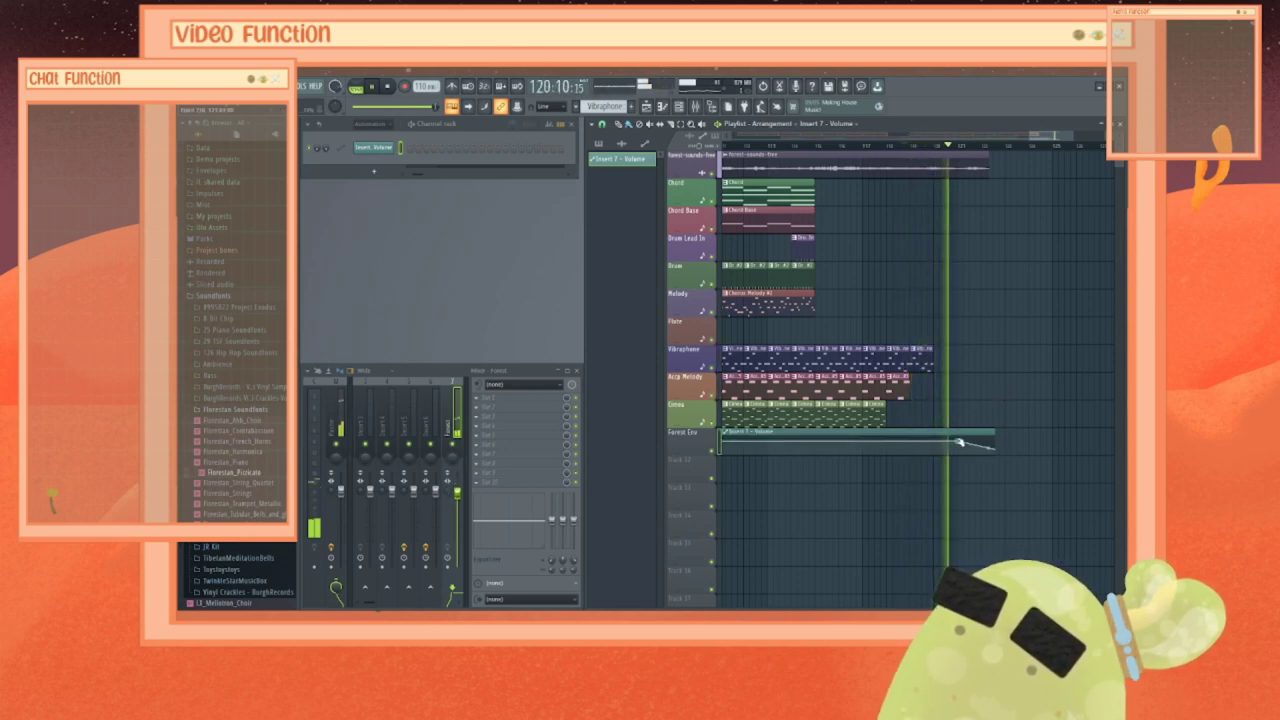
{"action": "key", "text": "space"}
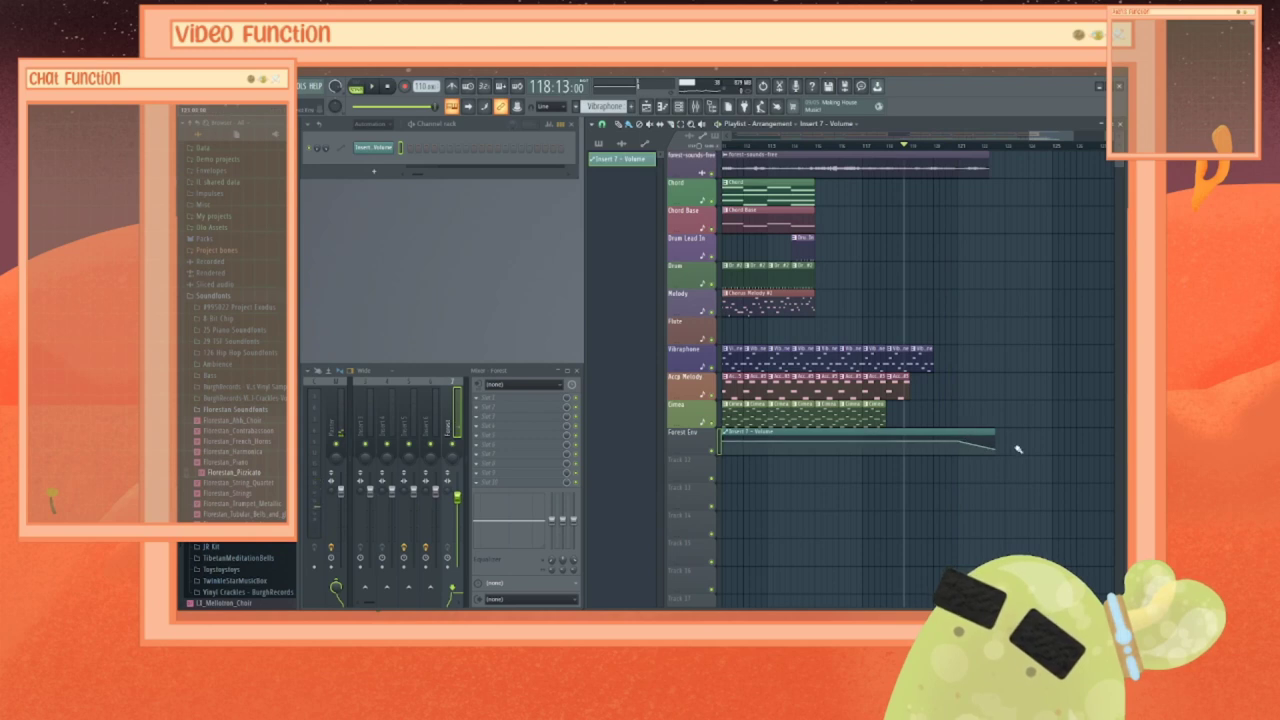
{"action": "mouse_move", "coordinate": [997, 431]}
{"action": "left_mouse_down"}
{"action": "mouse_move", "coordinate": [1020, 429]}
{"action": "mouse_move", "coordinate": [986, 456]}
{"action": "mouse_move", "coordinate": [1008, 434]}
{"action": "left_mouse_up"}
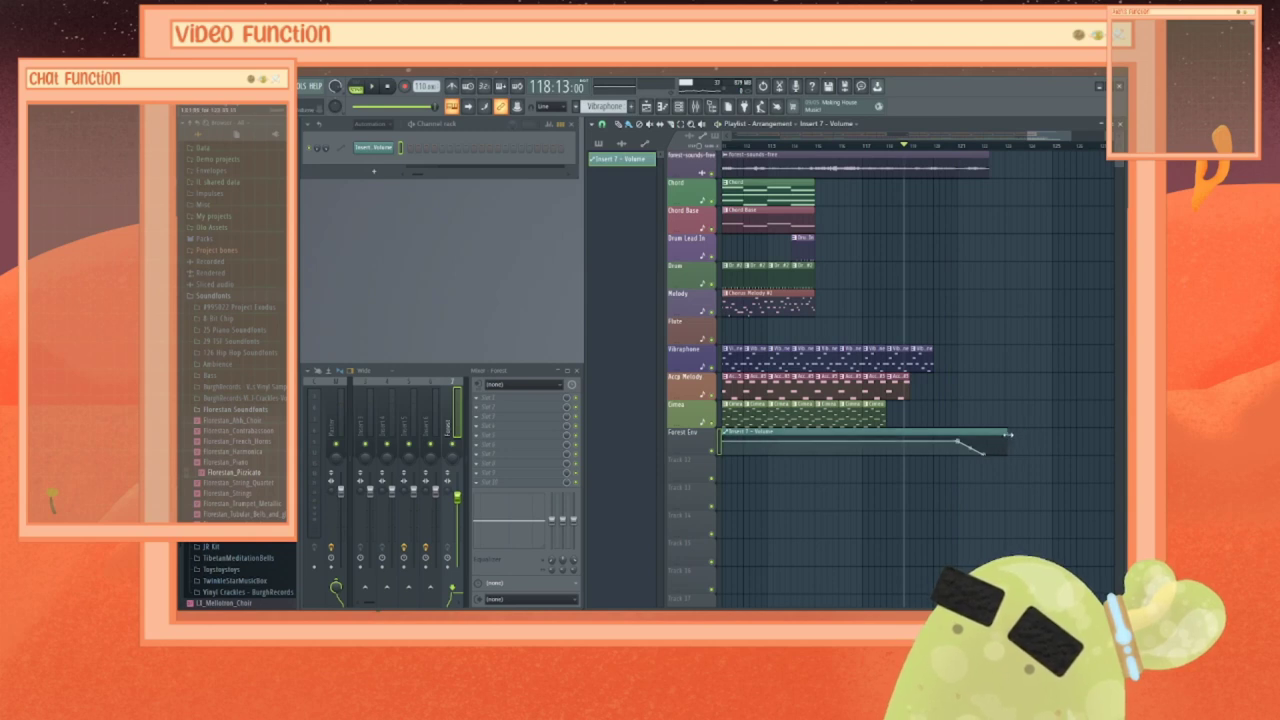
{"action": "key", "text": "space"}
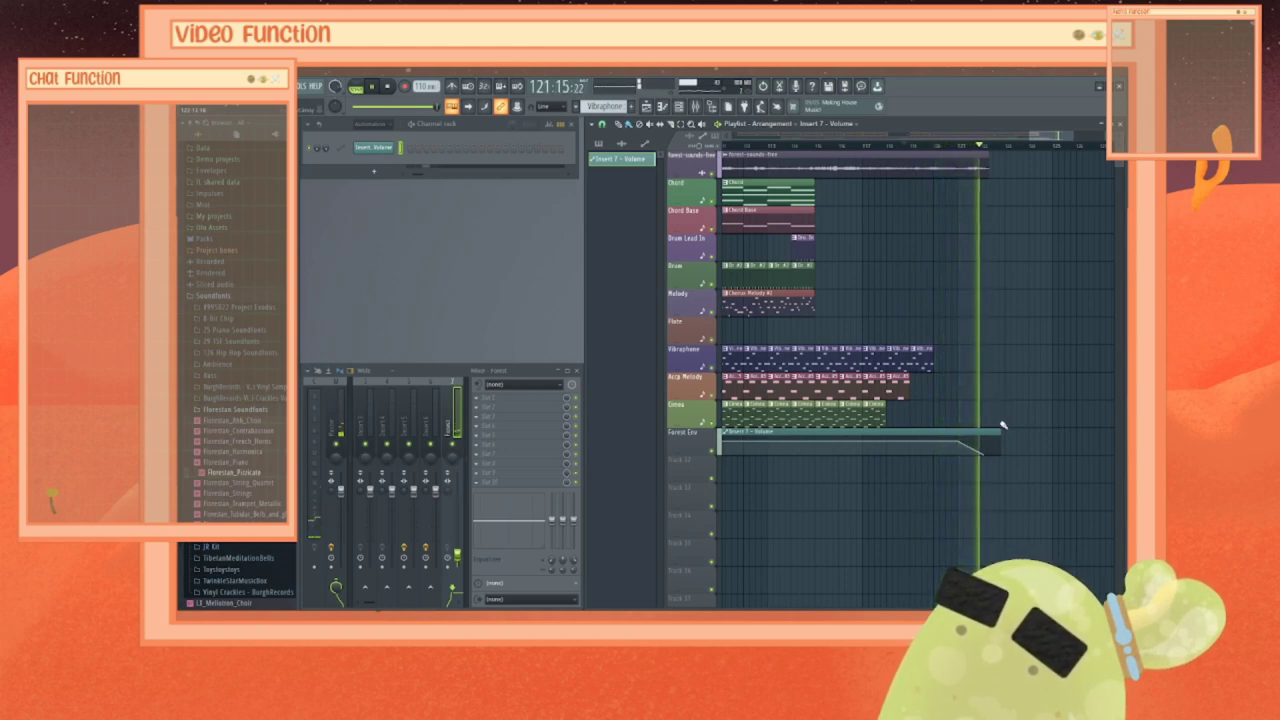
{"action": "left_click_drag", "start_coordinate": [1002, 429], "coordinate": [983, 433]}
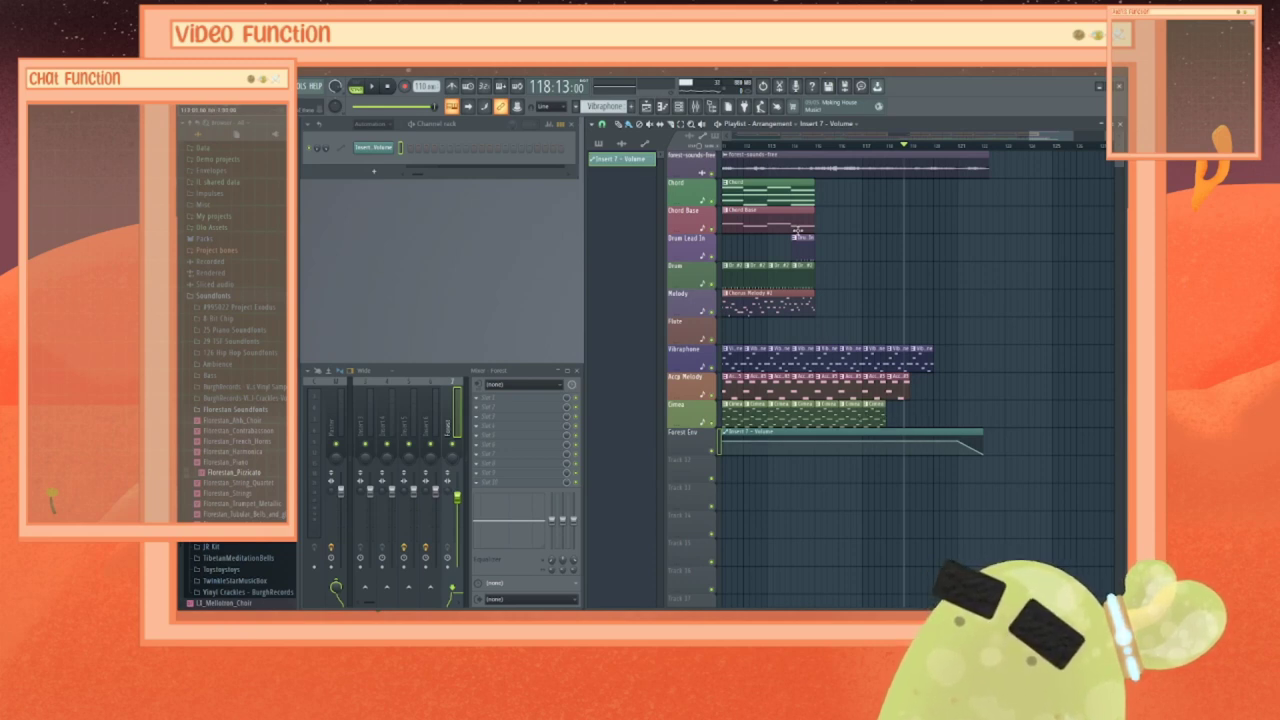
Step: Change the Forest Env playlist track's color to teal
{"action": "right_click", "coordinate": [687, 447]}
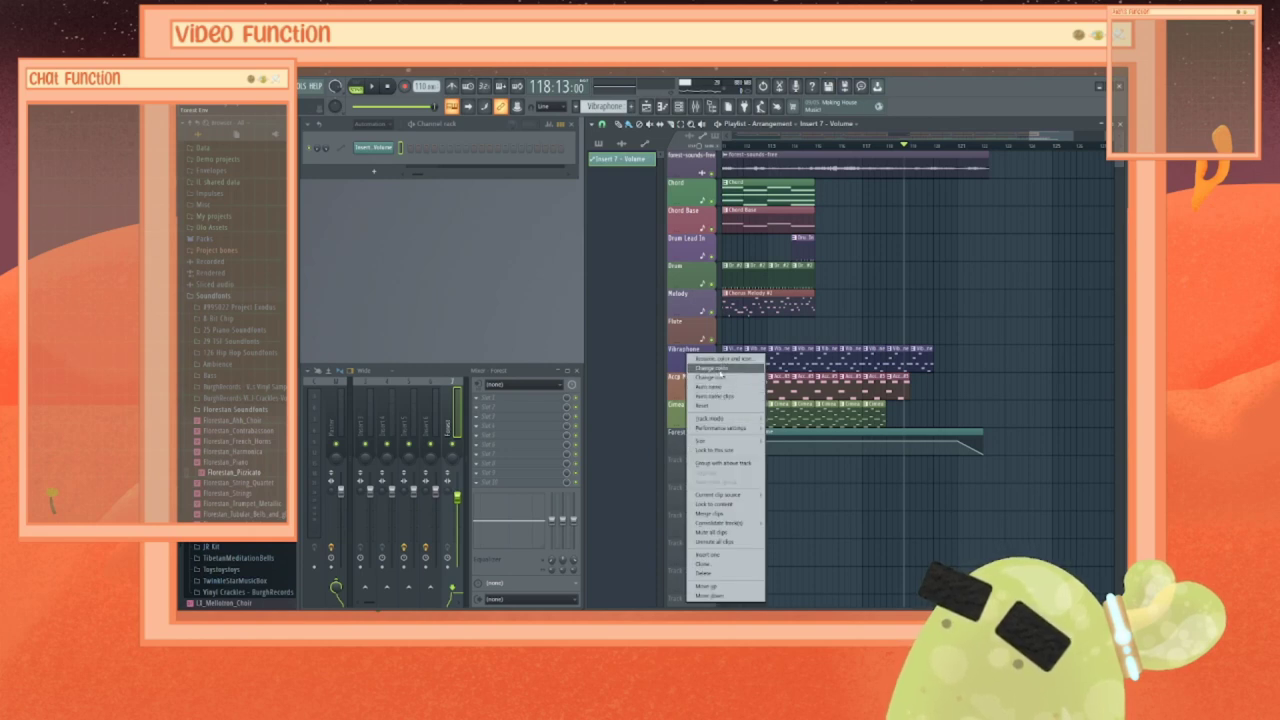
{"action": "left_click", "coordinate": [720, 369]}
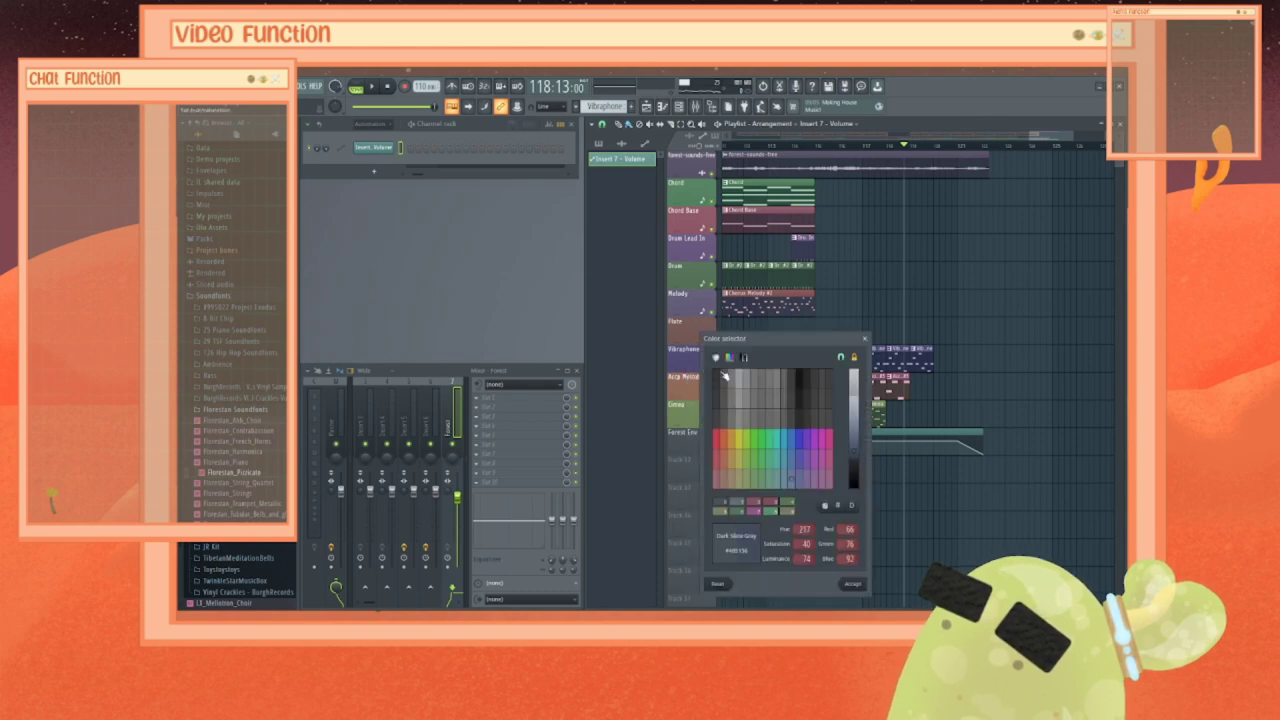
{"action": "left_click", "coordinate": [777, 447]}
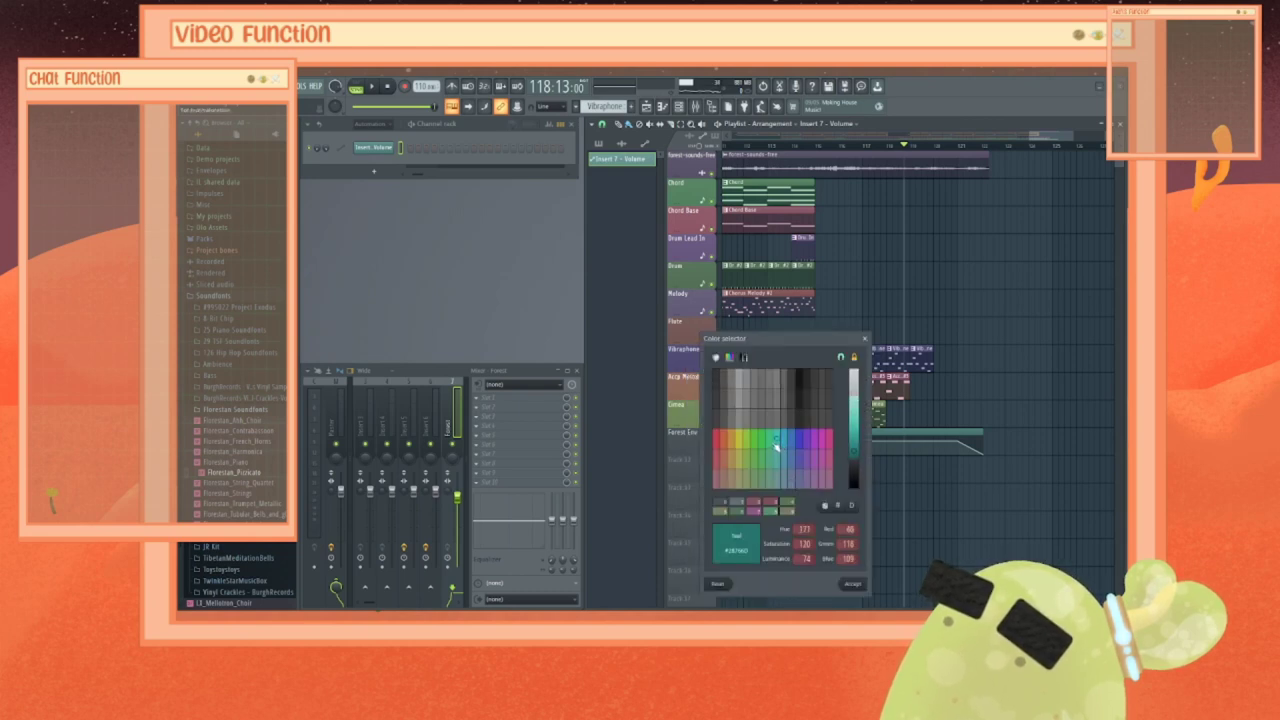
{"action": "left_click", "coordinate": [852, 584]}
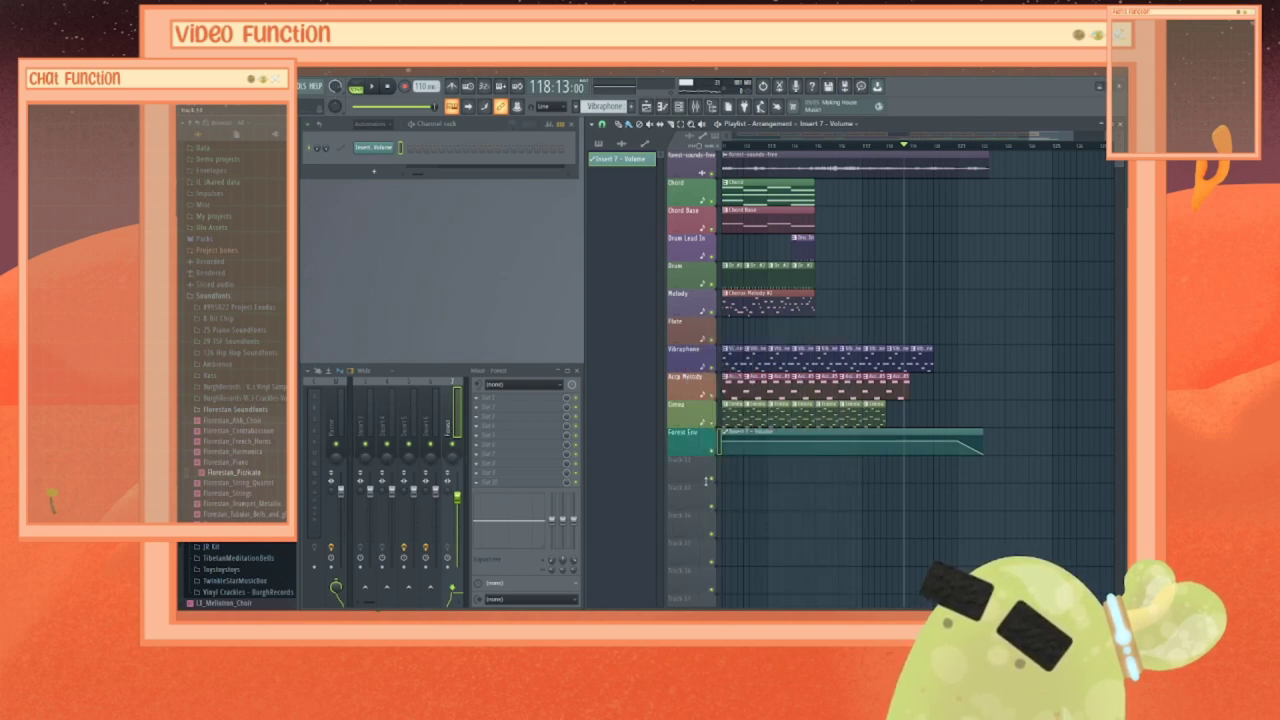
Step: Return to the start of the playlist, list the patterns in the picker, and filter the channel rack to unsorted channels
{"action": "left_click_drag", "start_coordinate": [1042, 134], "coordinate": [748, 135]}
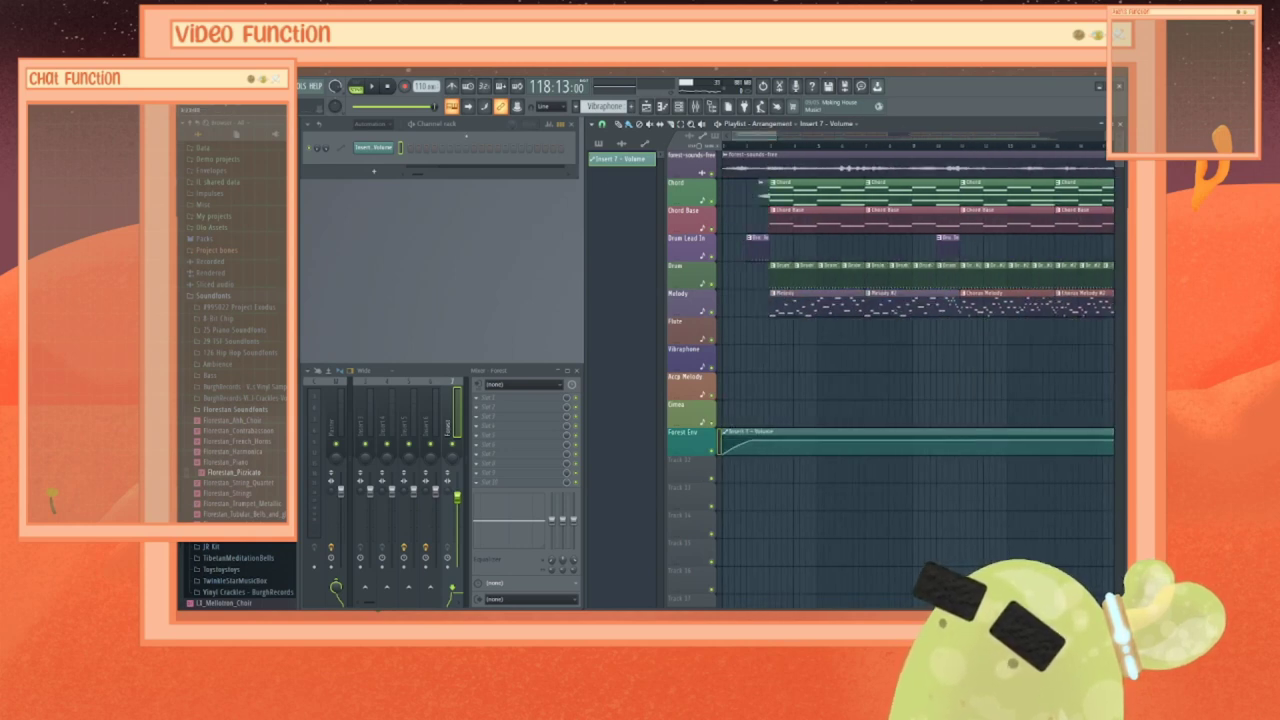
{"action": "left_click", "coordinate": [599, 144]}
{"action": "left_click", "coordinate": [382, 125]}
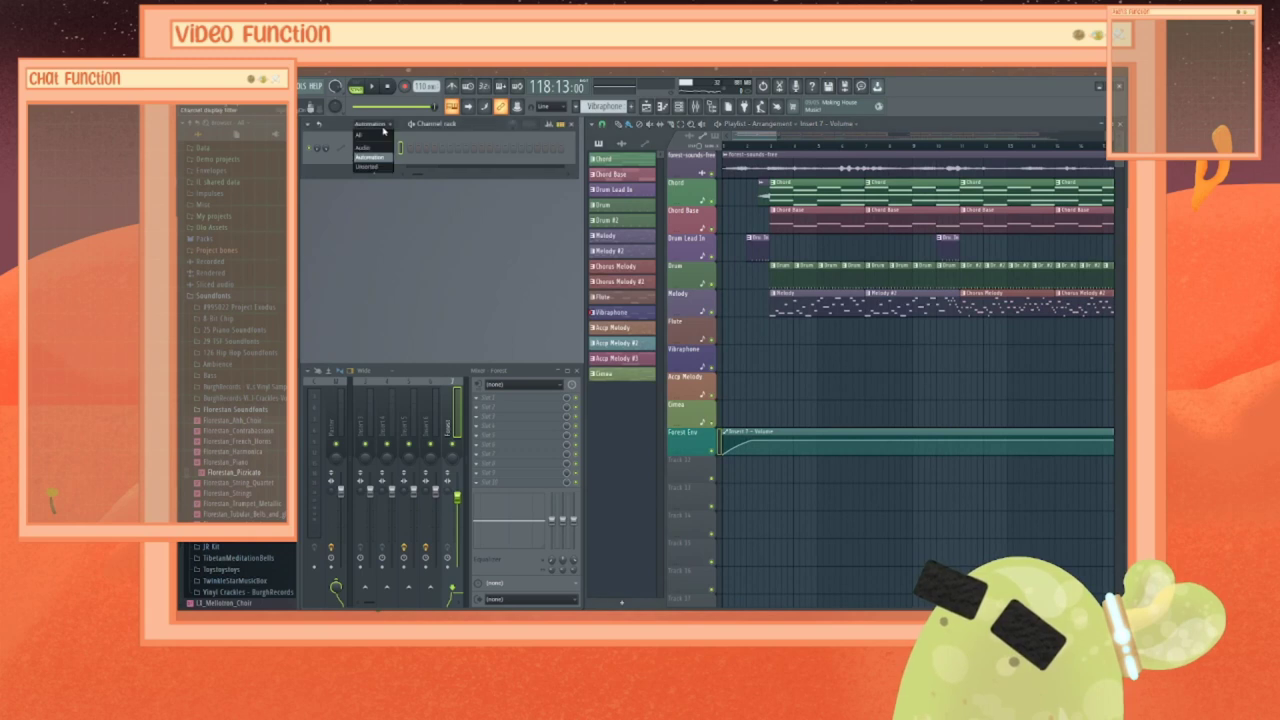
{"action": "left_click", "coordinate": [376, 149]}
{"action": "left_click", "coordinate": [385, 125]}
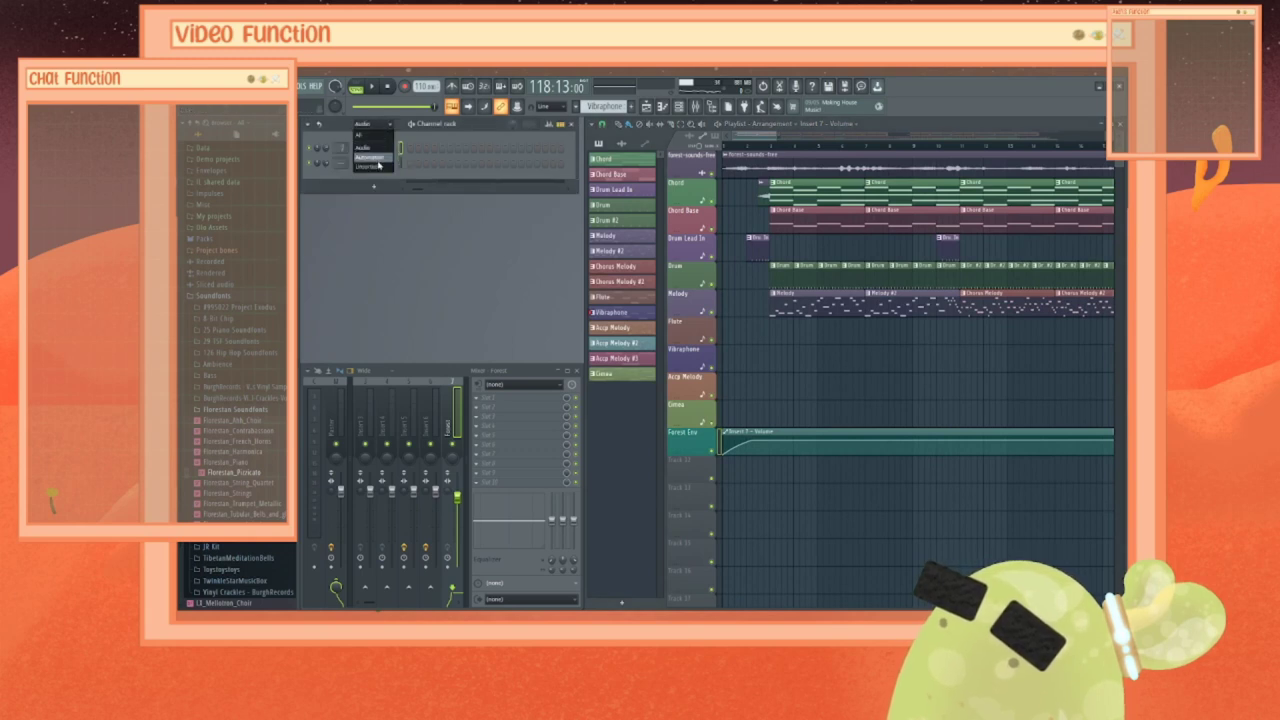
{"action": "left_click", "coordinate": [394, 173]}
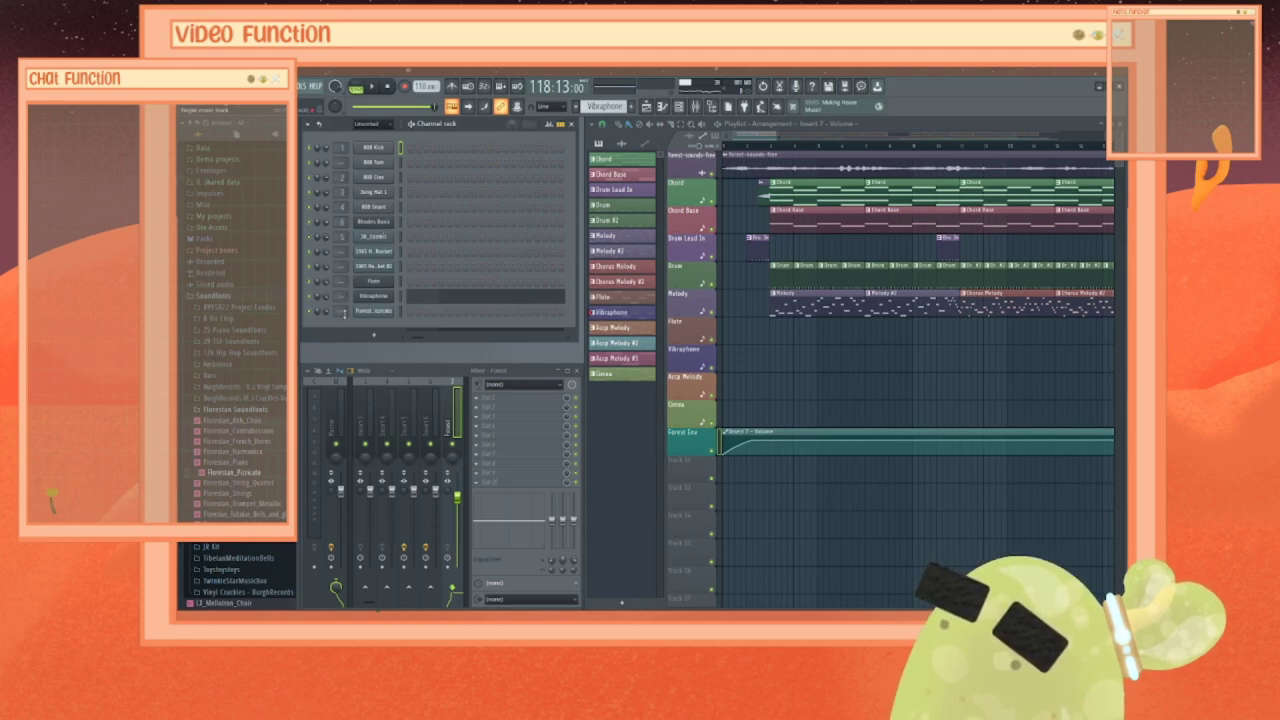
Step: Rename the Cimea pattern as "Pizz"
{"action": "right_click", "coordinate": [604, 374]}
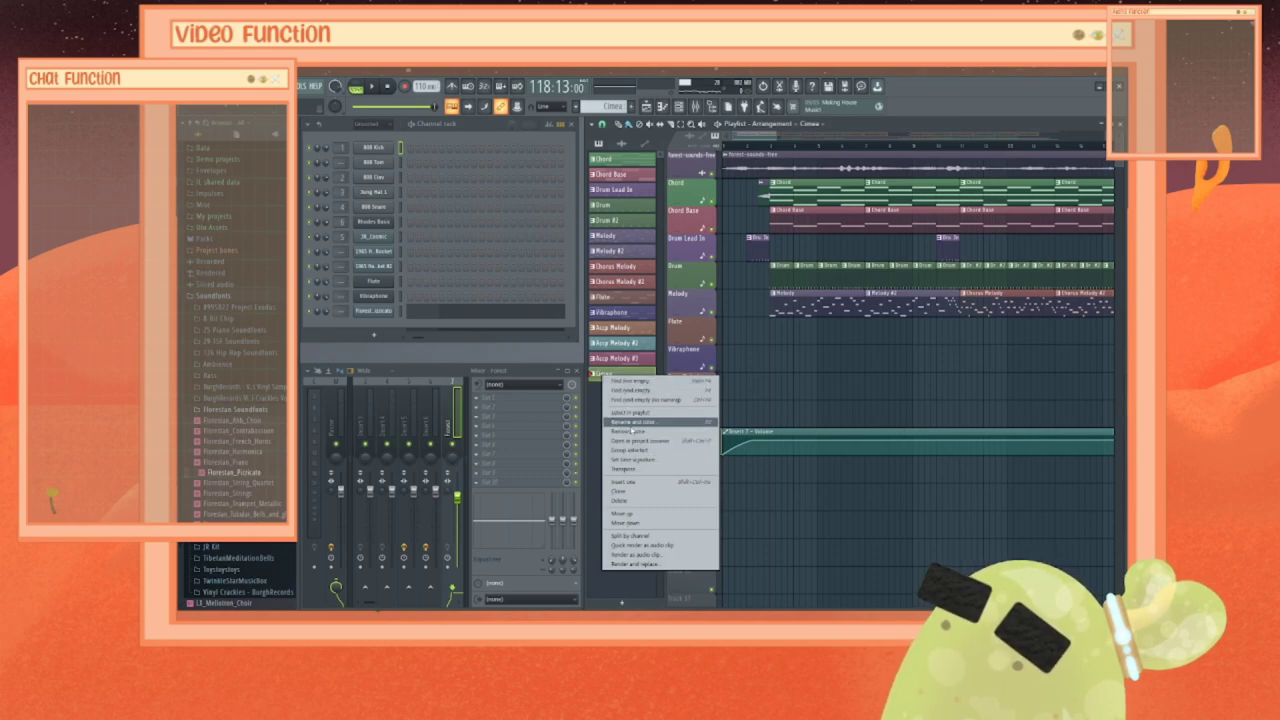
{"action": "left_click", "coordinate": [632, 423]}
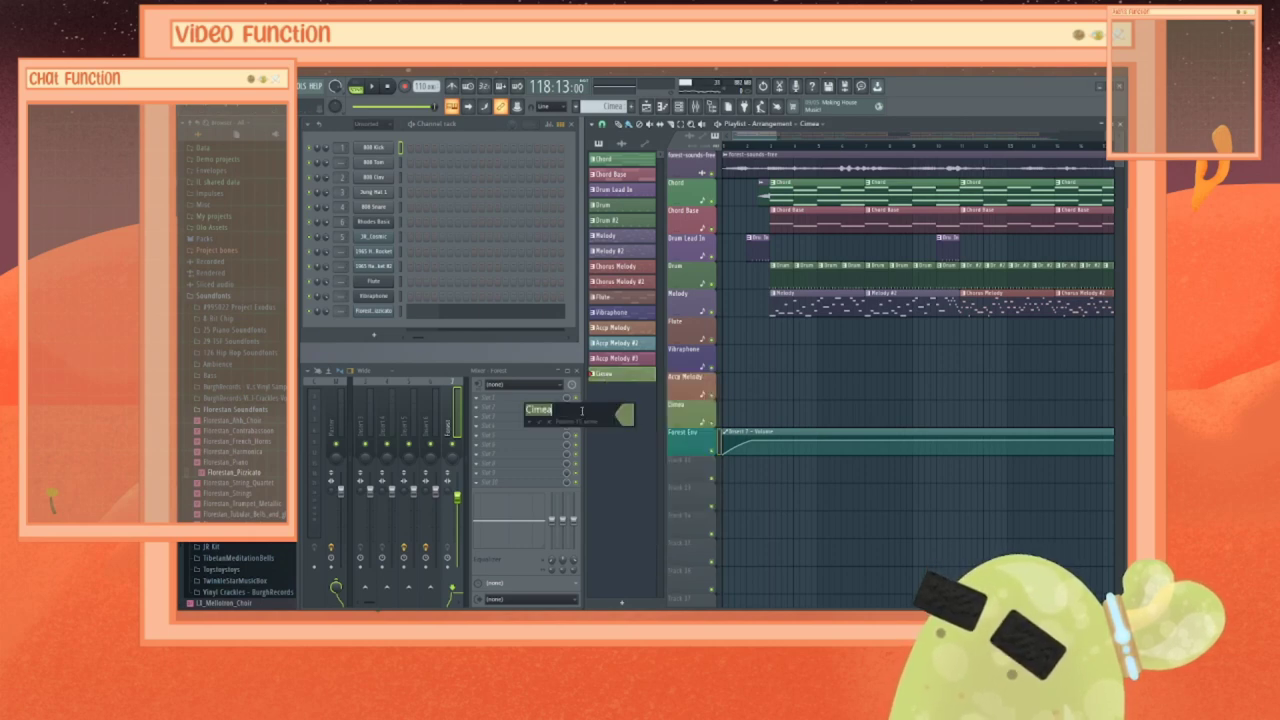
{"action": "type", "text": "Pizz"}
{"action": "key", "text": "Return"}
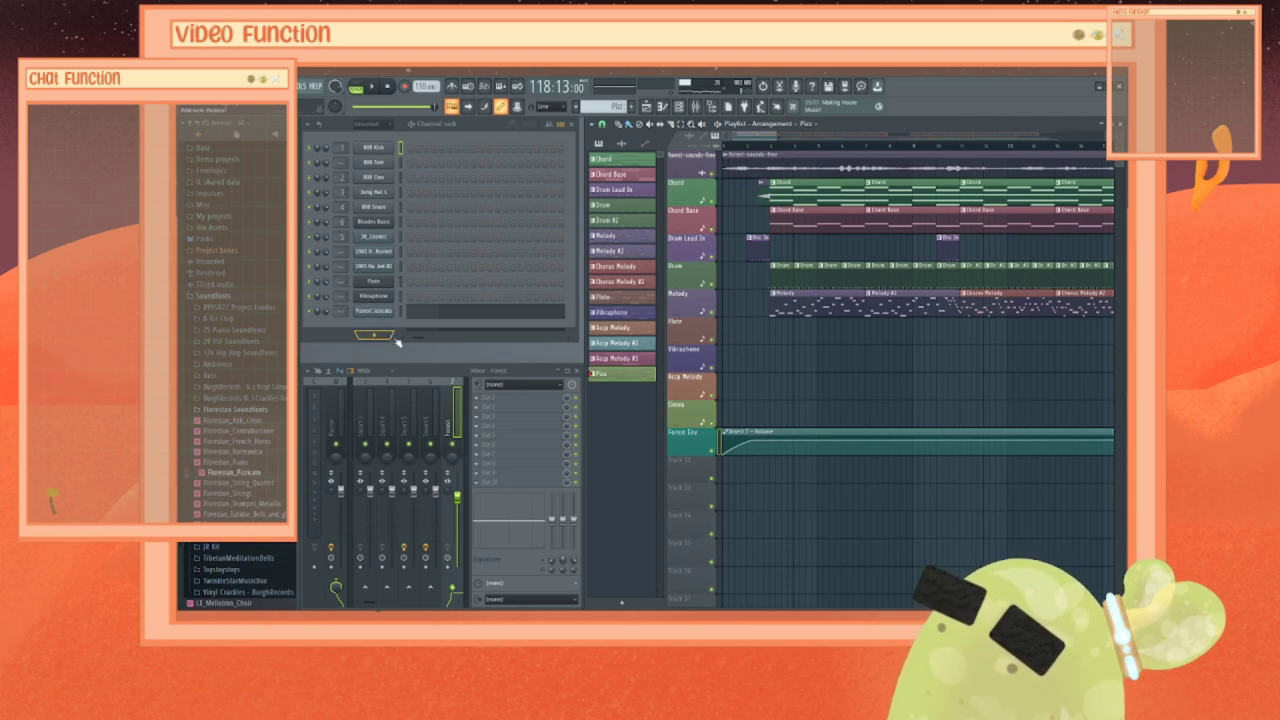
Step: Route the Florestan Pizzicato channel to mixer insert 8 and name that insert "Pizz"
{"action": "scroll", "coordinate": [343, 312], "scroll_direction": "up", "scroll_amount": 9}
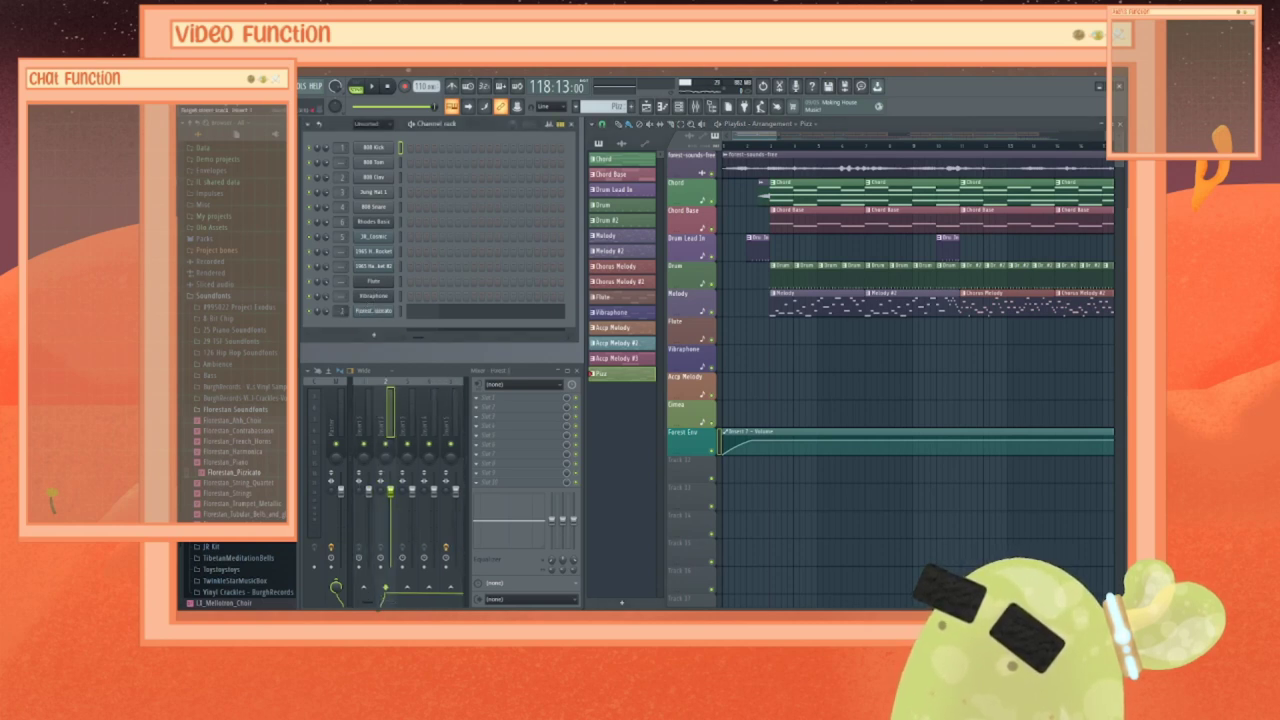
{"action": "scroll", "coordinate": [343, 311], "scroll_direction": "down", "scroll_amount": 1}
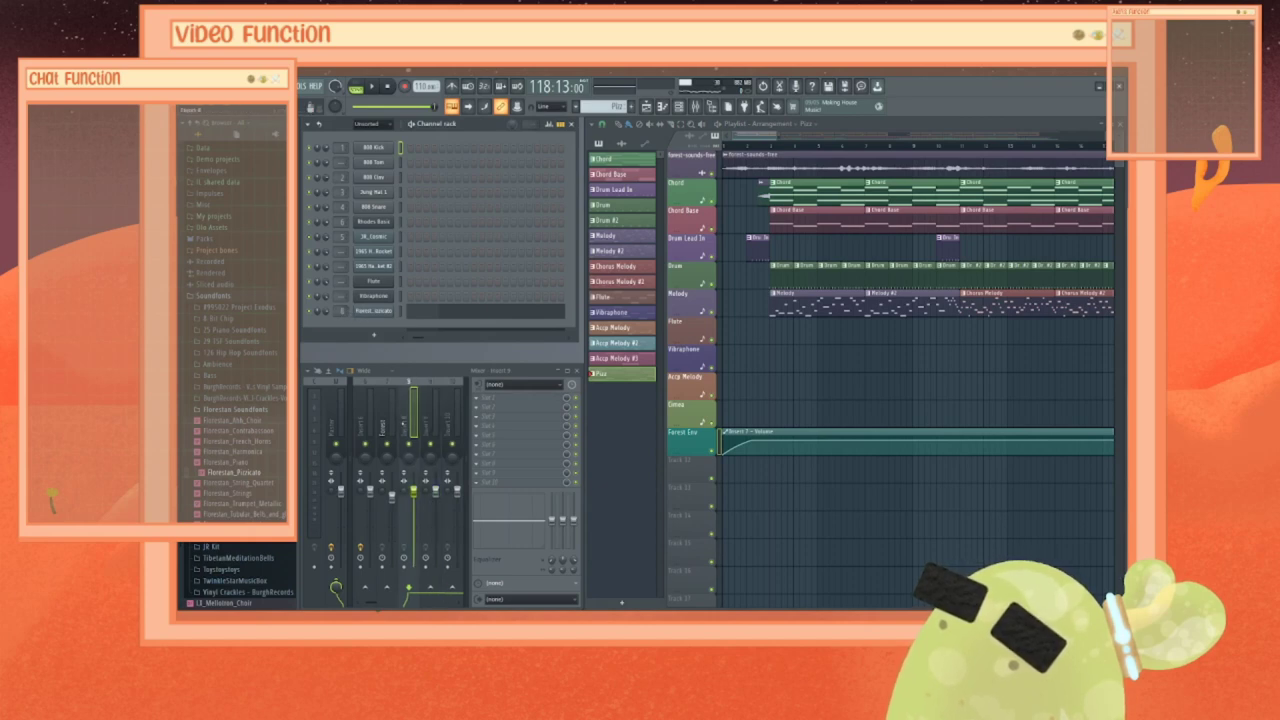
{"action": "right_click", "coordinate": [405, 425]}
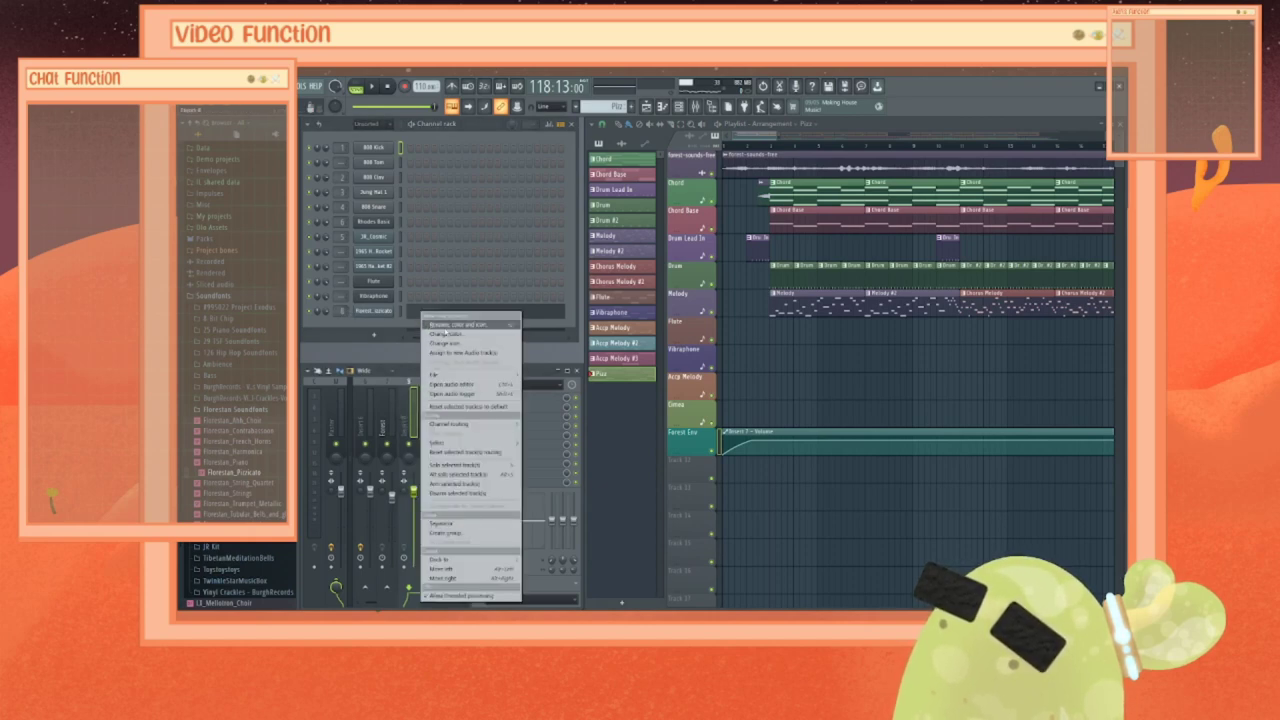
{"action": "left_click", "coordinate": [445, 325]}
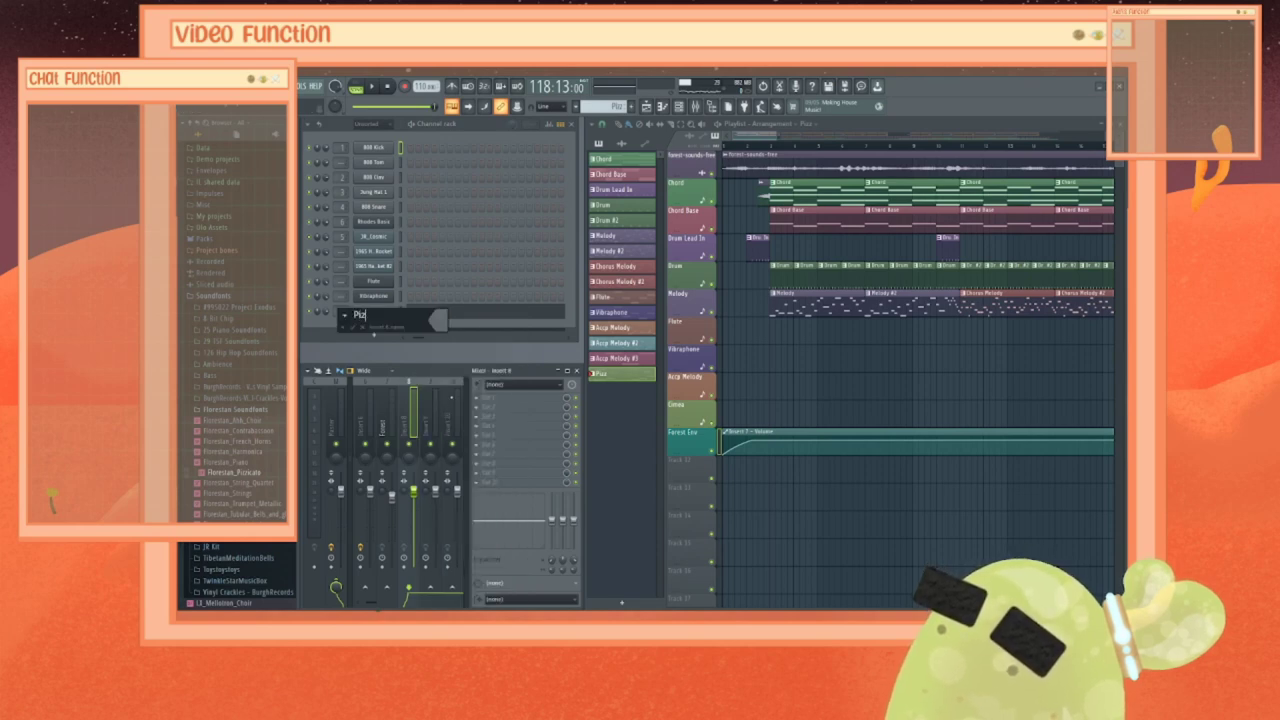
{"action": "type", "text": "Plz"}
{"action": "key", "text": "Return"}
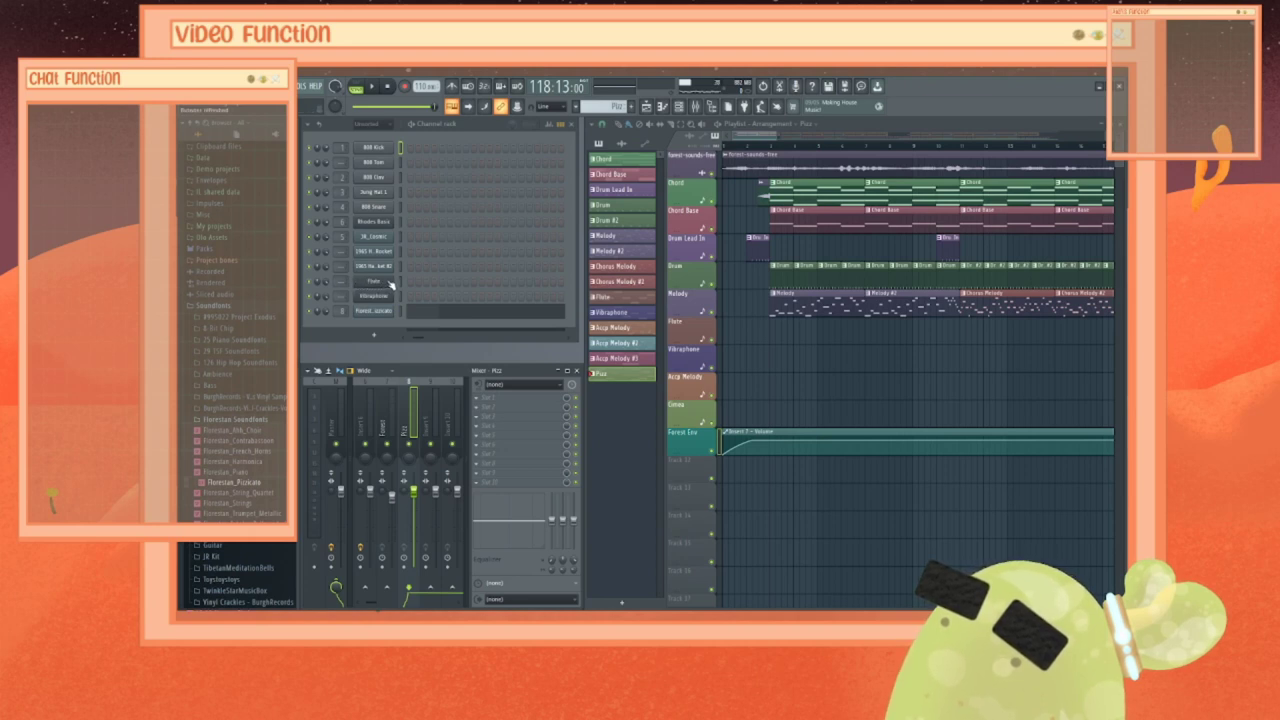
Step: Route the SNES channel directly above Flute to mixer insert 9 and name that insert "Rocket"
{"action": "left_click_drag", "start_coordinate": [341, 267], "coordinate": [341, 238]}
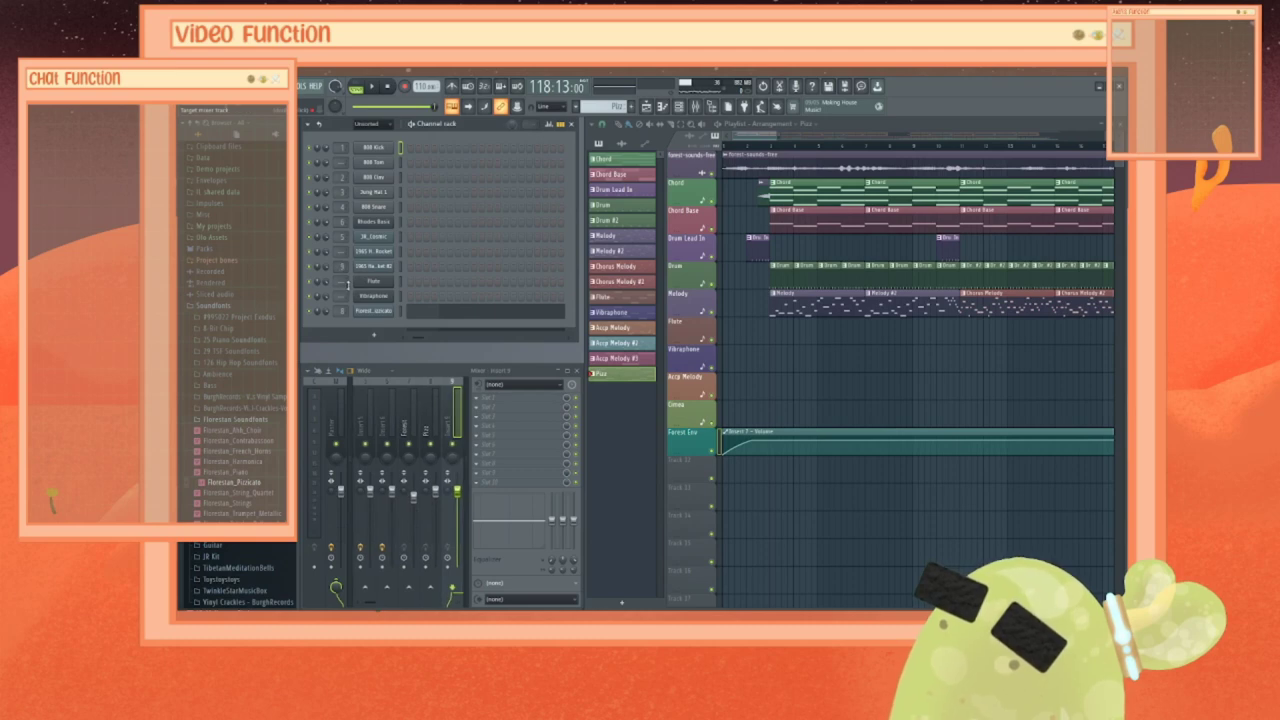
{"action": "right_click", "coordinate": [460, 420]}
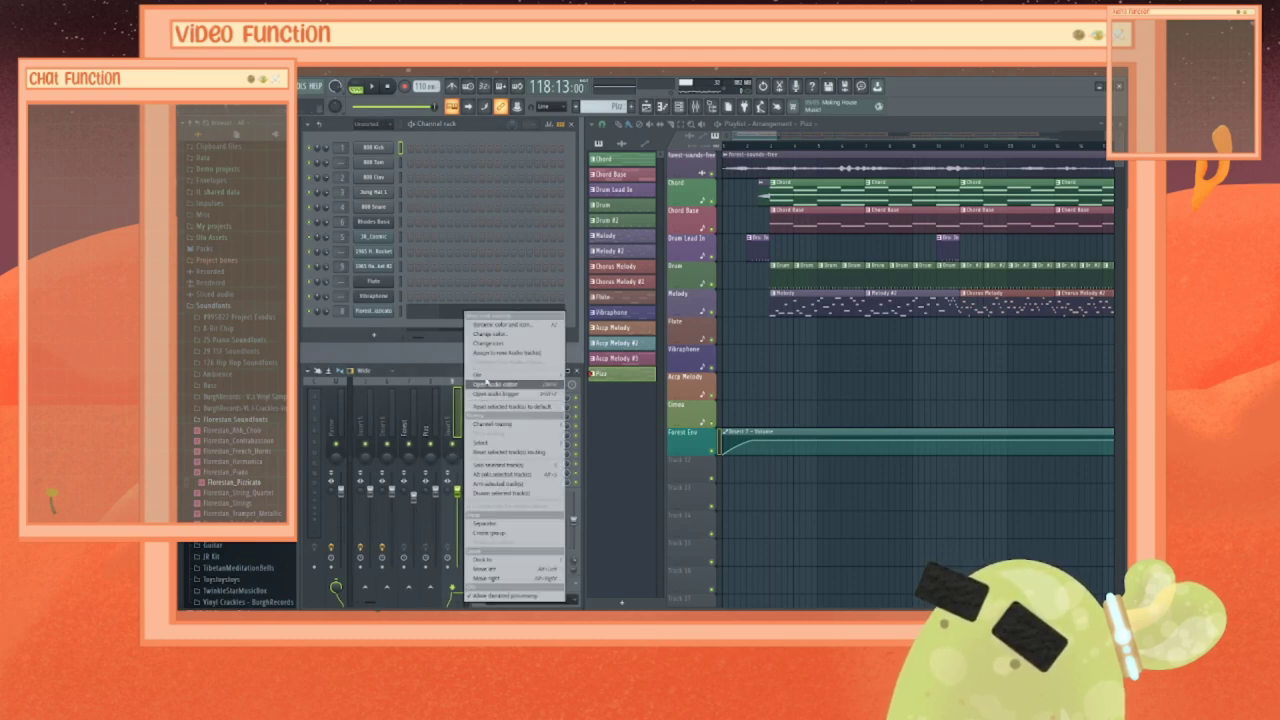
{"action": "left_click", "coordinate": [495, 325]}
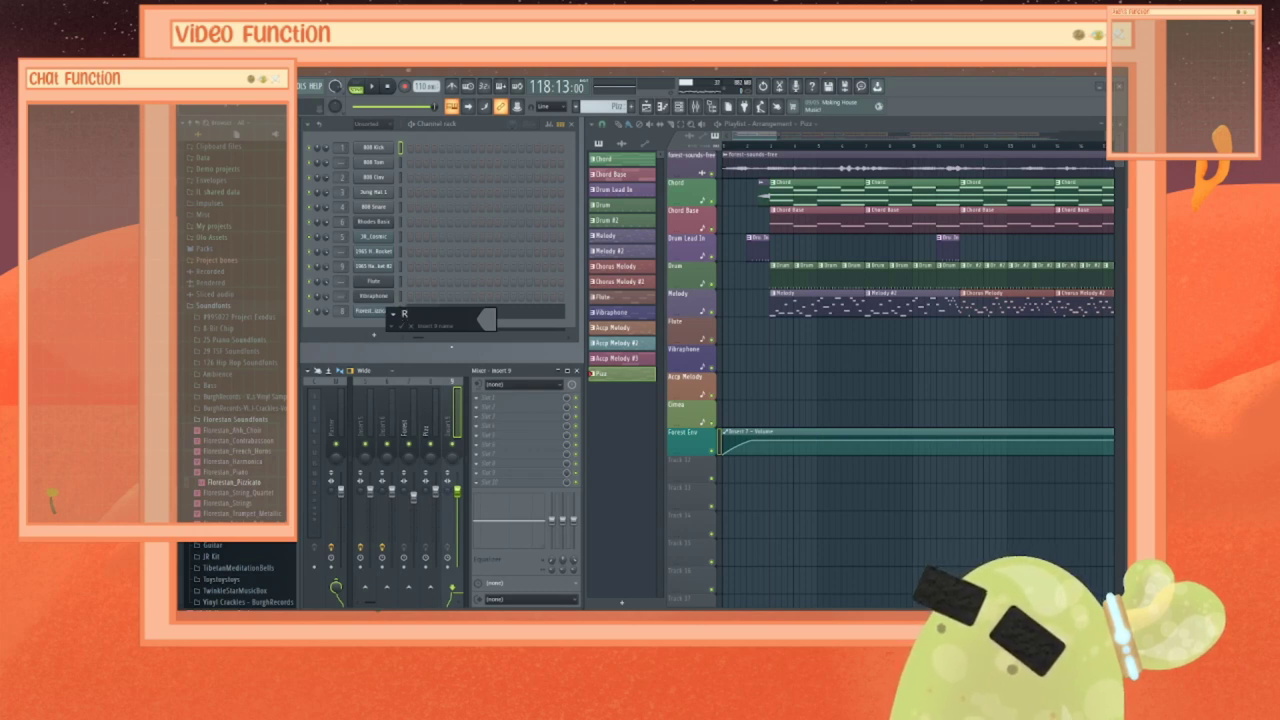
{"action": "type", "text": "Rocket"}
{"action": "key", "text": "Return"}
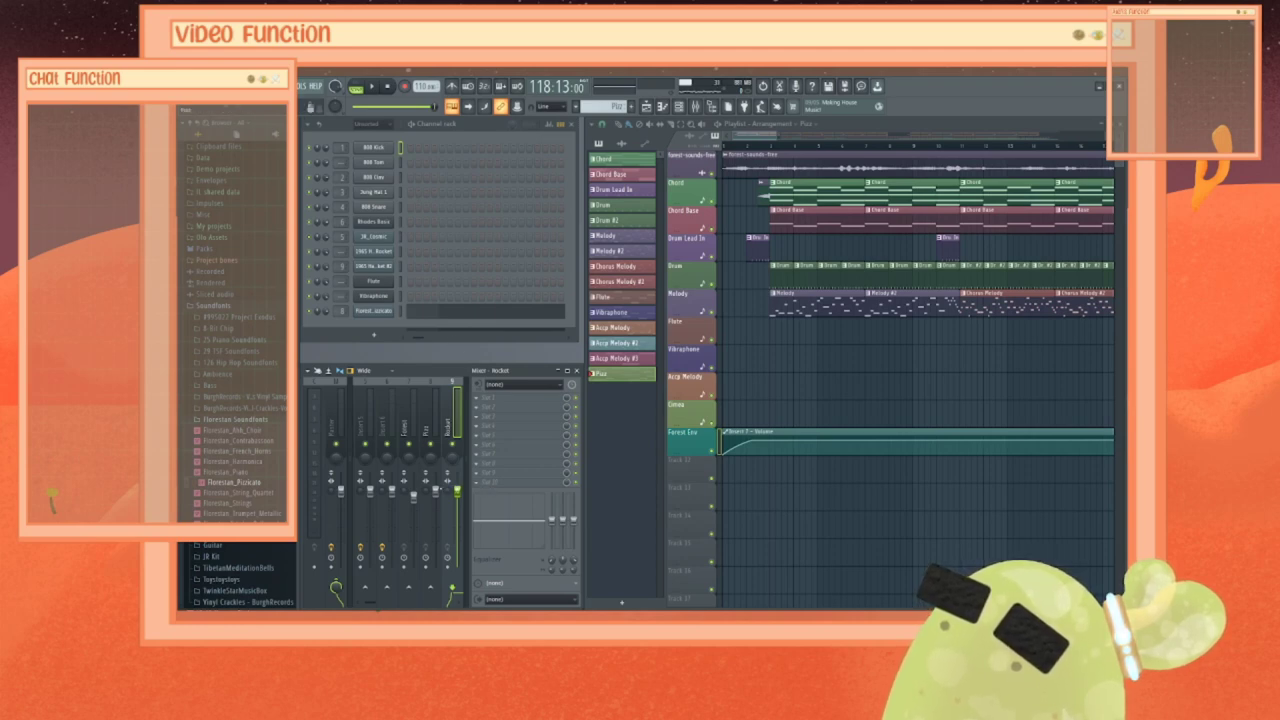
Step: Create volume automation clips for the Pizz and Rocket mixer inserts
{"action": "right_click", "coordinate": [437, 492]}
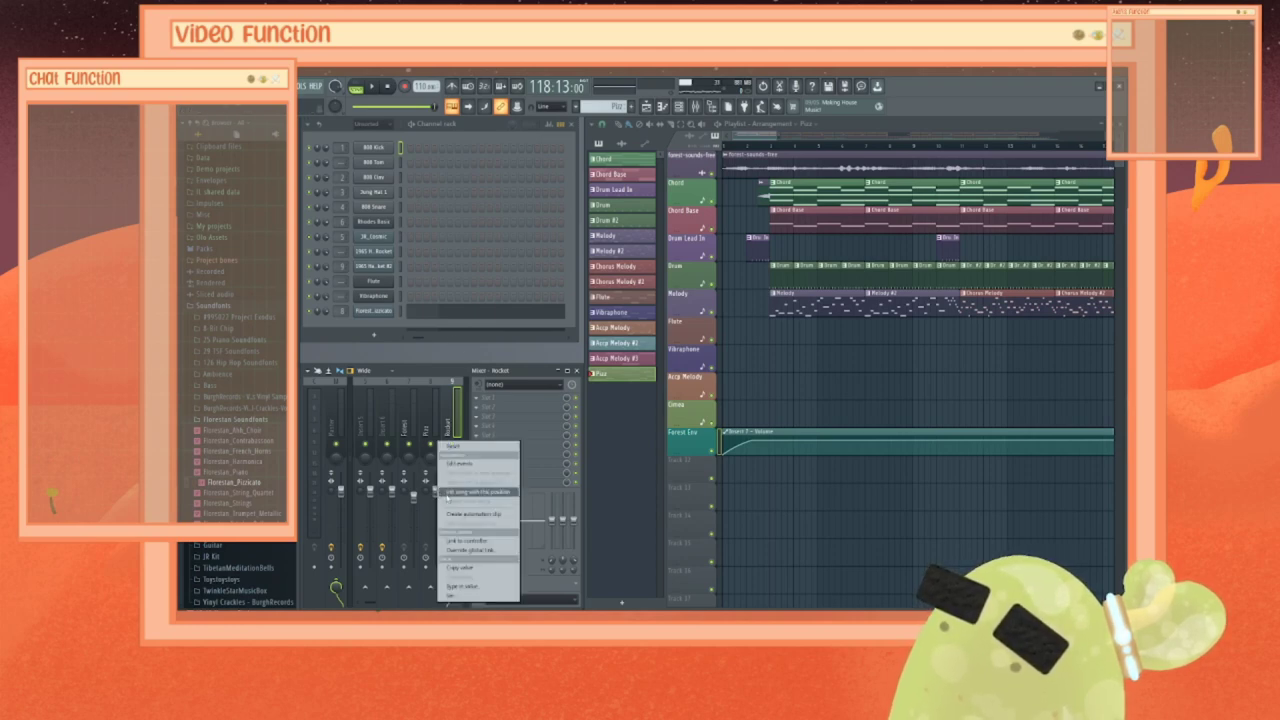
{"action": "left_click", "coordinate": [470, 514]}
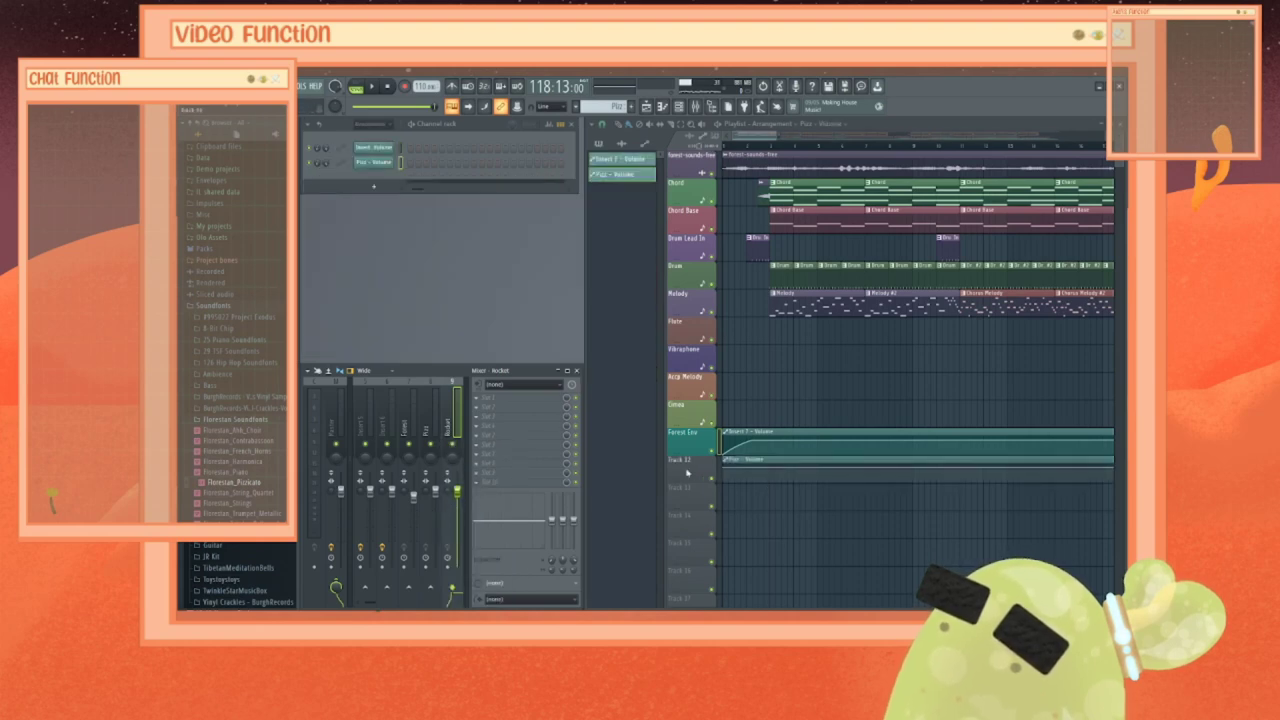
{"action": "right_click", "coordinate": [462, 496]}
{"action": "left_click", "coordinate": [491, 513]}
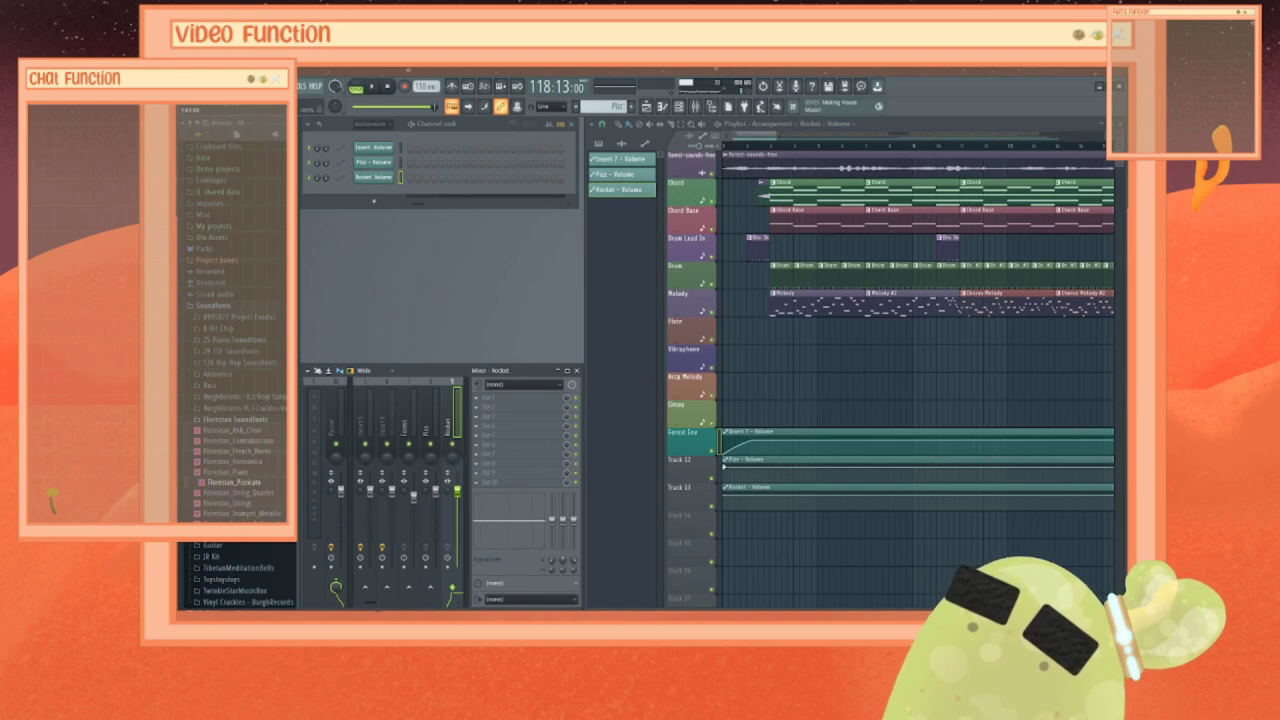
Step: Shorten the Pizz volume automation clip to the end of the last Pizz pattern and fade it out over about its final bar
{"action": "left_click", "coordinate": [721, 460]}
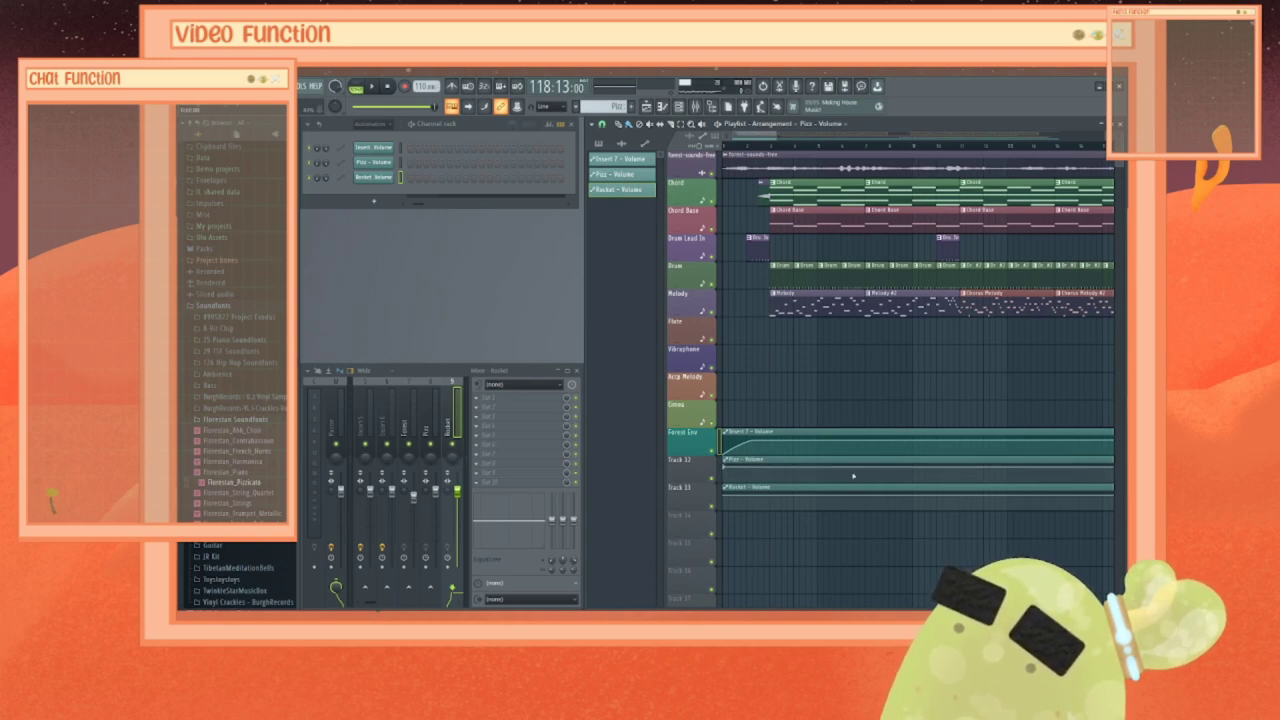
{"action": "left_click_drag", "start_coordinate": [752, 135], "coordinate": [1045, 134]}
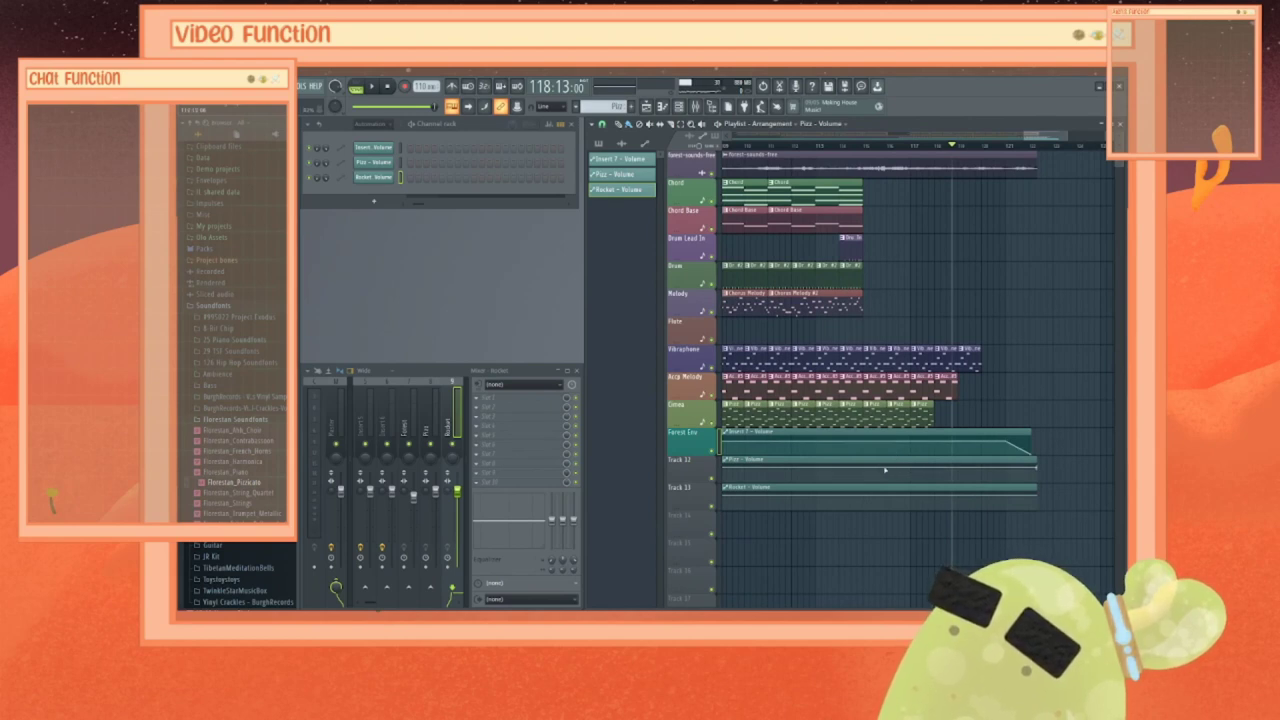
{"action": "left_click_drag", "start_coordinate": [1035, 468], "coordinate": [937, 468]}
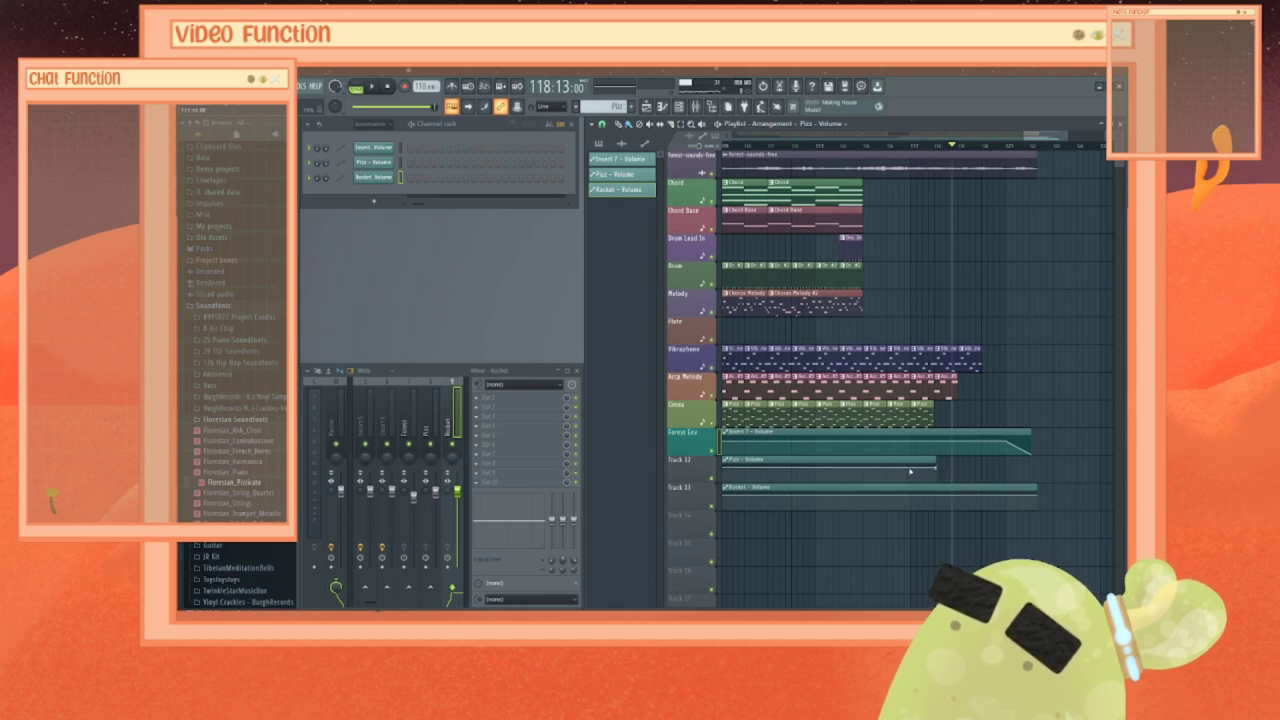
{"action": "left_click_drag", "start_coordinate": [936, 467], "coordinate": [936, 481]}
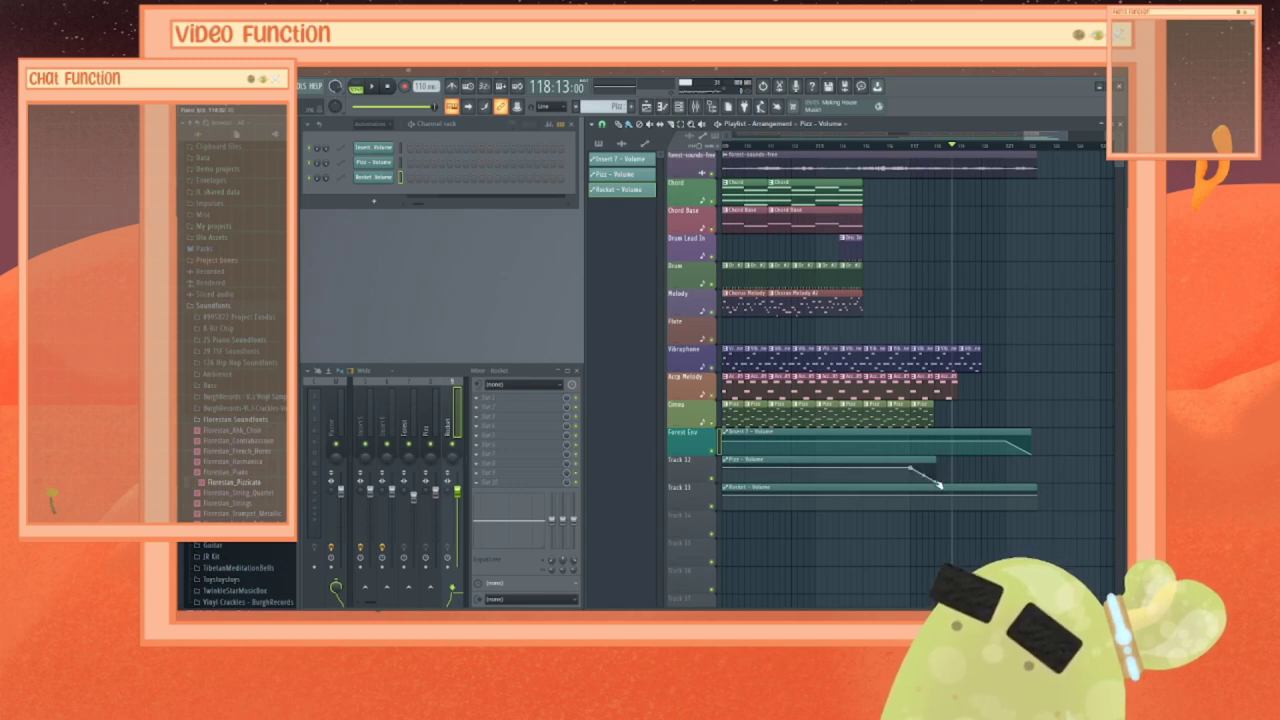
Step: Shorten the Rocket volume automation clip to the end of the Harp Melody patterns and fade it out over about its final bar
{"action": "left_click_drag", "start_coordinate": [1038, 489], "coordinate": [961, 497]}
{"action": "left_click_drag", "start_coordinate": [1040, 489], "coordinate": [981, 489]}
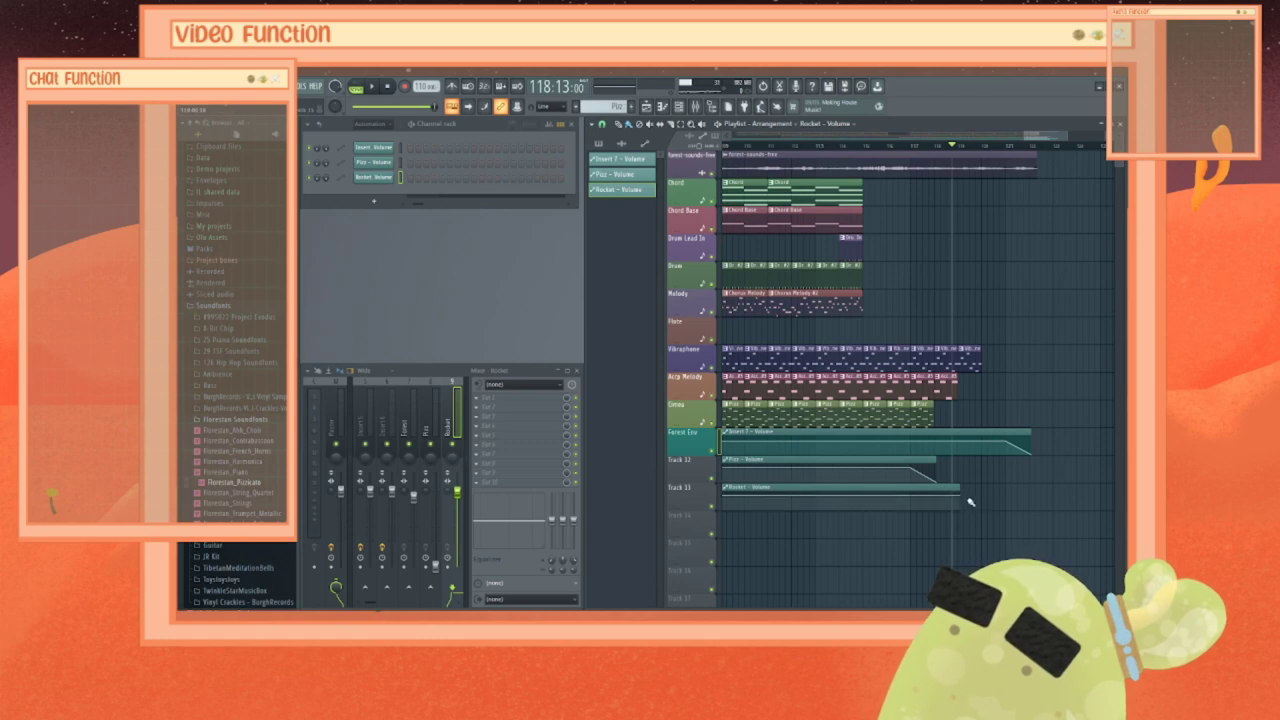
{"action": "mouse_move", "coordinate": [962, 498]}
{"action": "left_mouse_down"}
{"action": "mouse_move", "coordinate": [963, 520]}
{"action": "mouse_move", "coordinate": [960, 508]}
{"action": "left_mouse_up"}
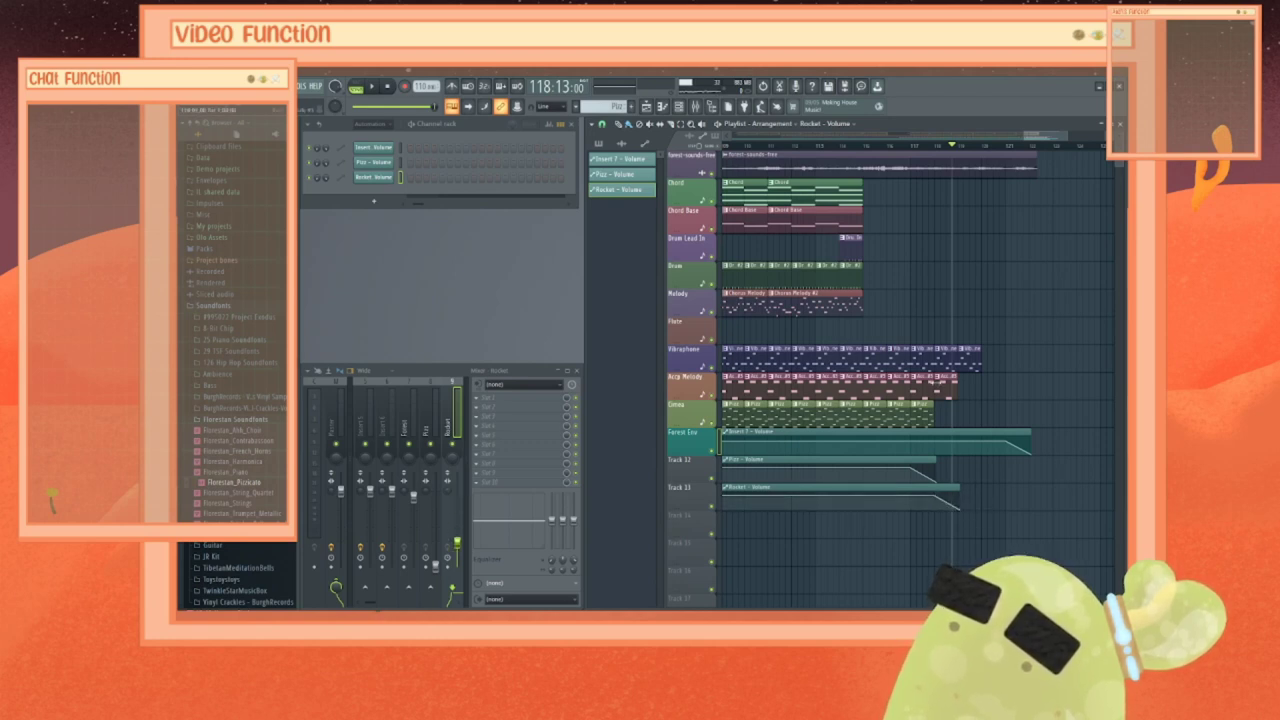
Step: Play the song's ending from just before bar 115 to check the Pizz and Rocket fades
{"action": "left_click", "coordinate": [913, 147]}
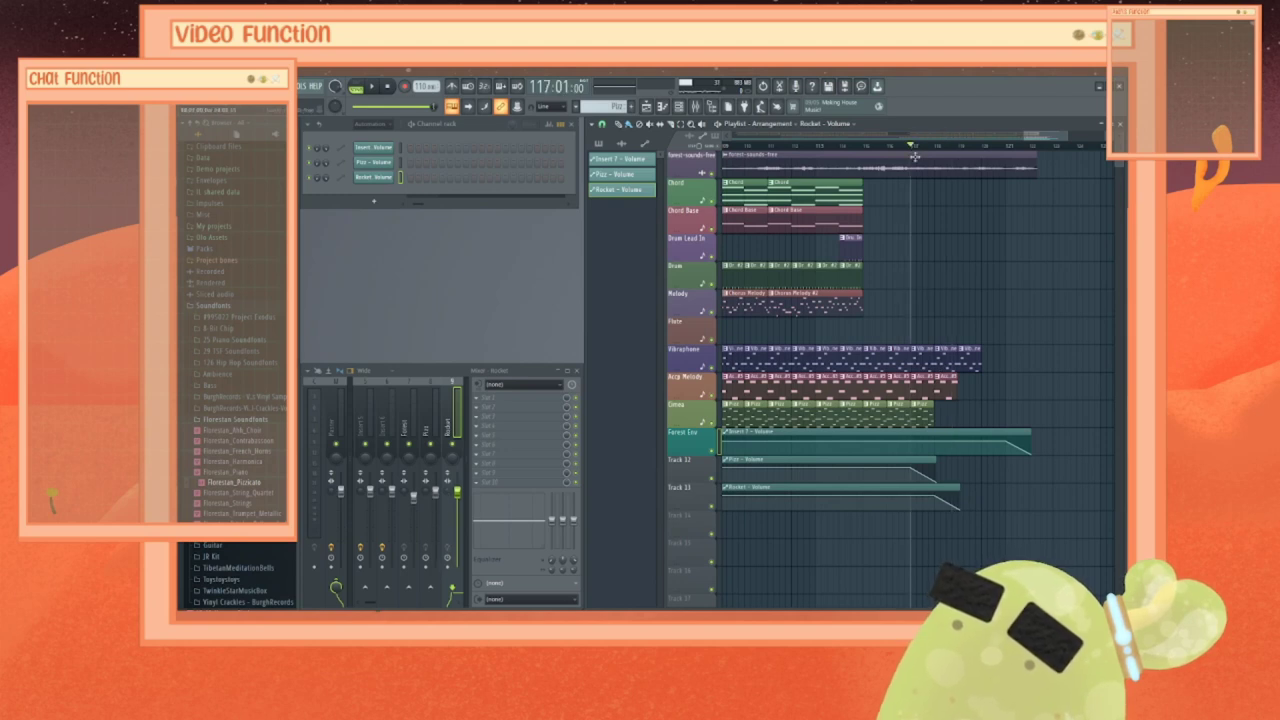
{"action": "left_click", "coordinate": [858, 147]}
{"action": "key", "text": "space"}
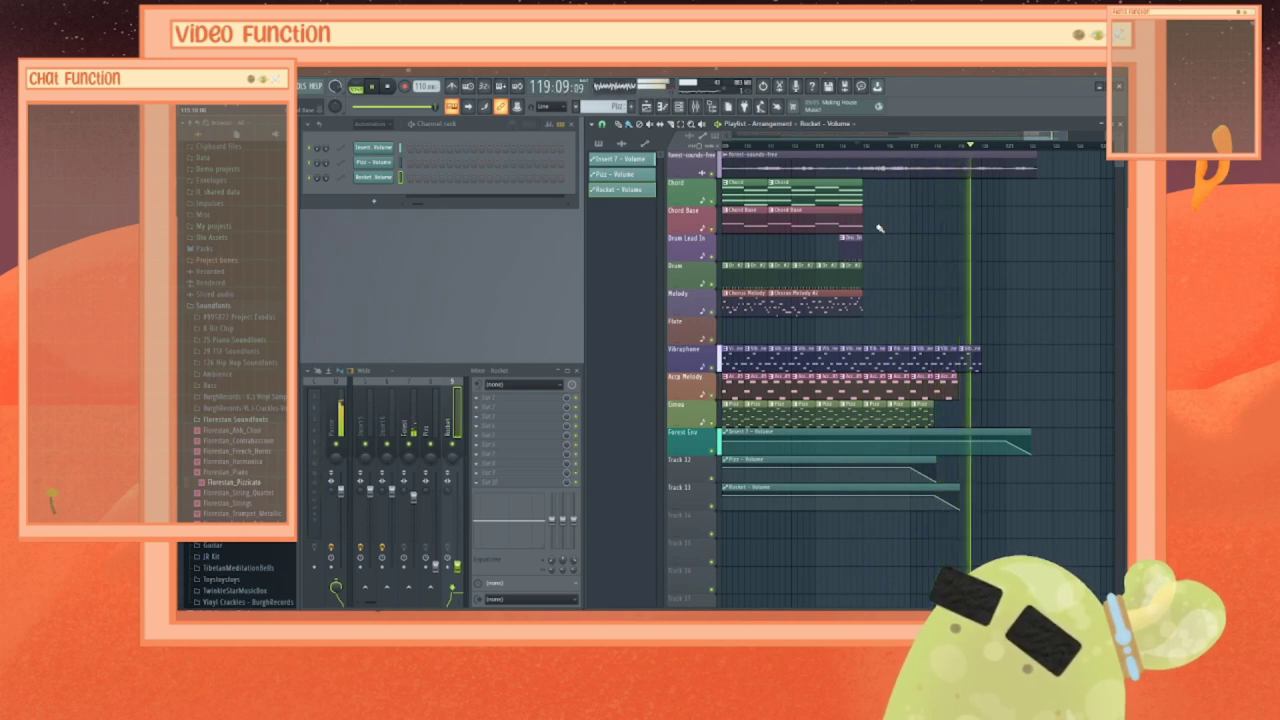
{"action": "key", "text": "space"}
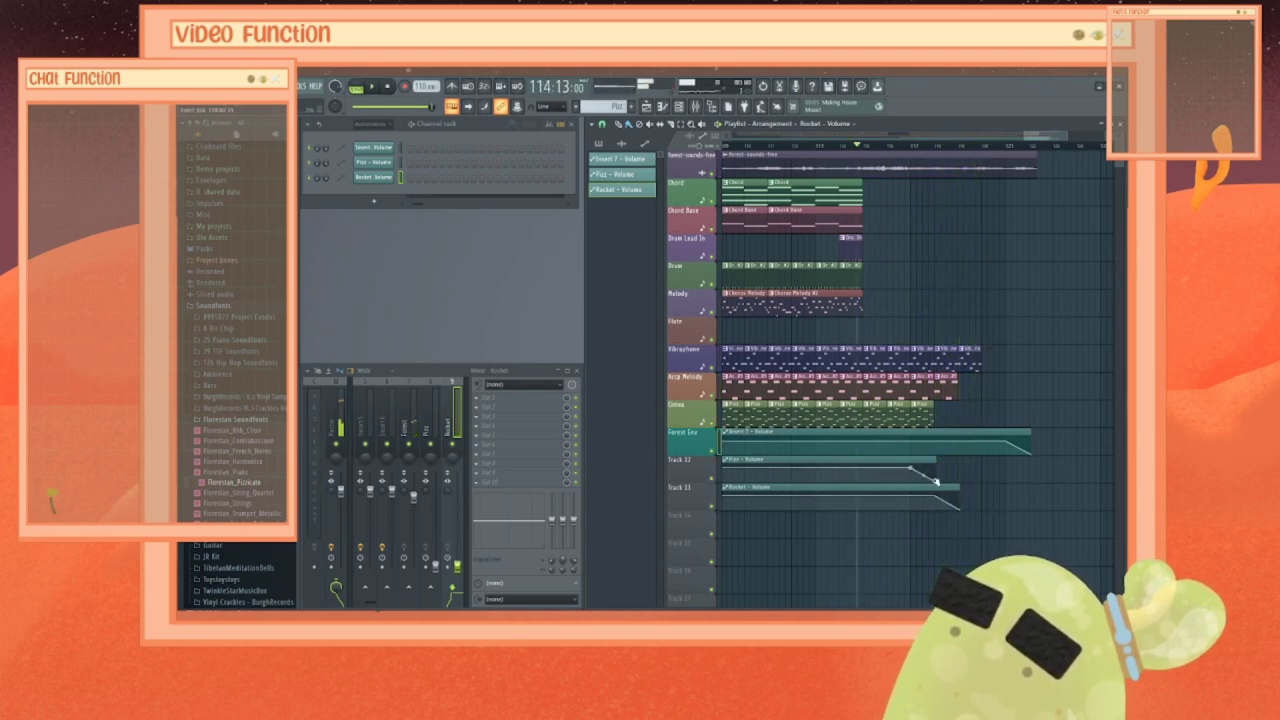
Step: Start the Rocket volume fade-out slightly later and replay the ending from just before bar 117
{"action": "left_click_drag", "start_coordinate": [936, 496], "coordinate": [942, 497]}
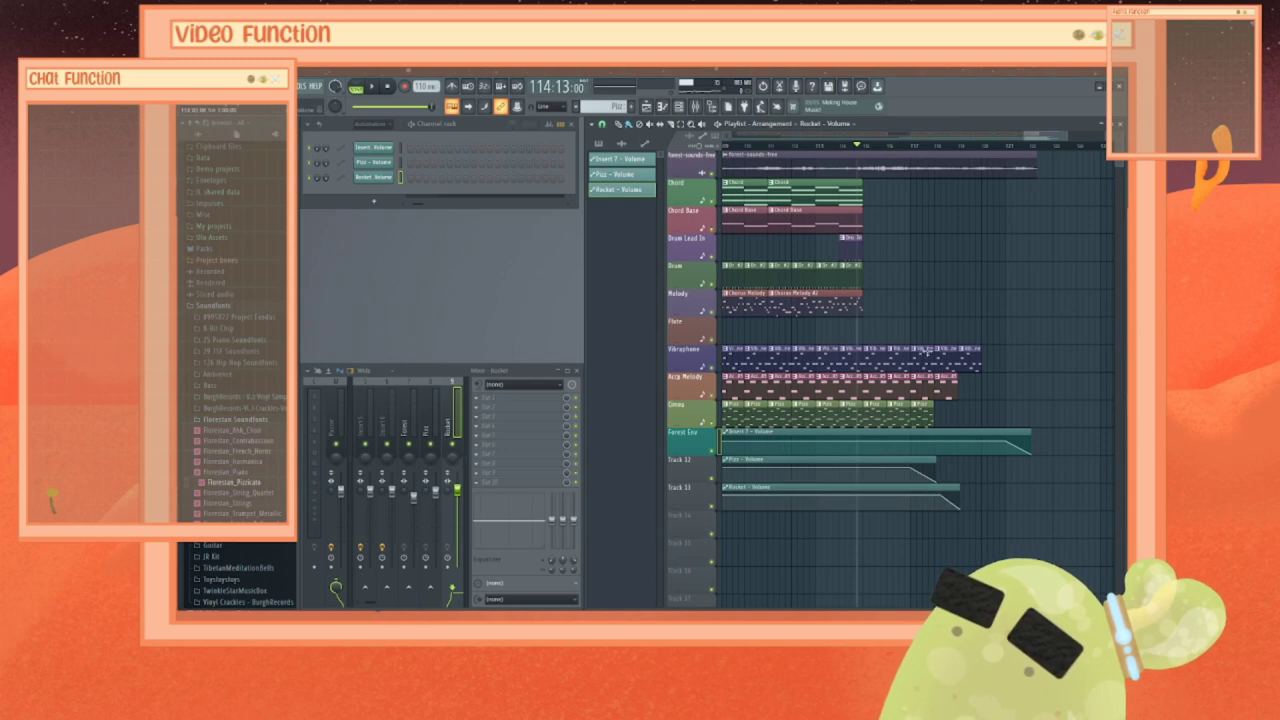
{"action": "left_click", "coordinate": [904, 148]}
{"action": "key", "text": "space"}
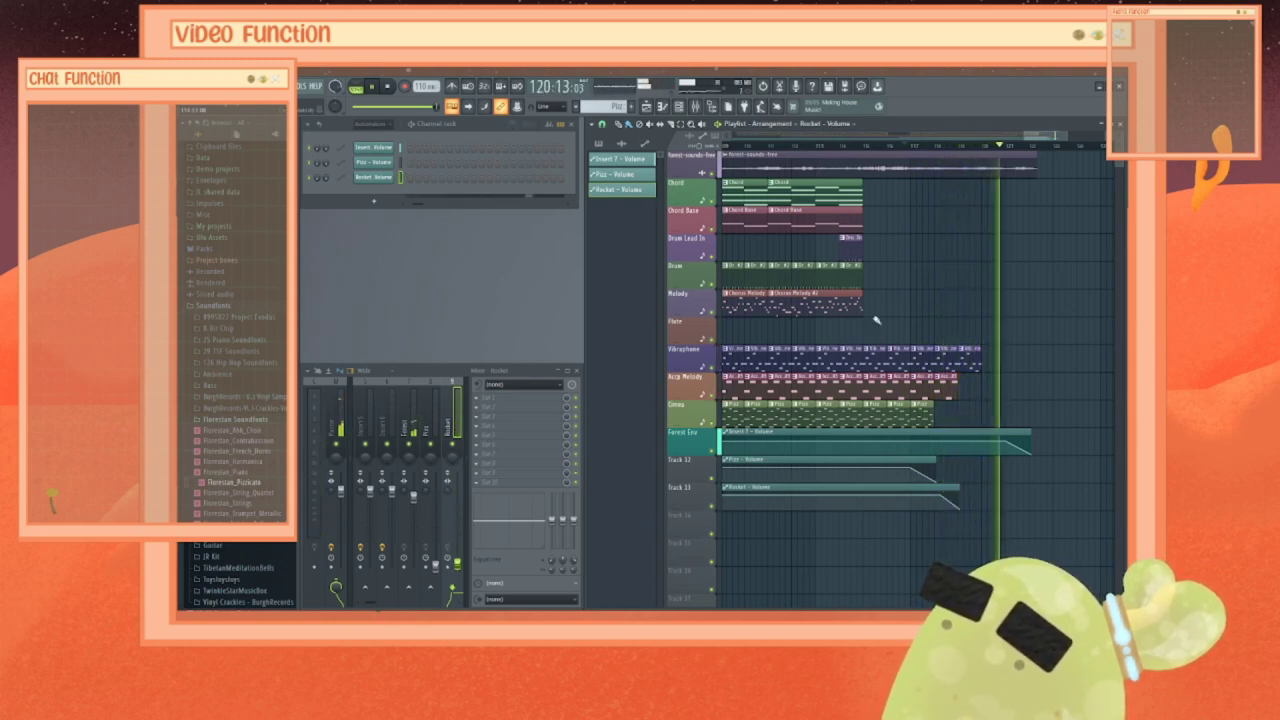
{"action": "key", "text": "space"}
Step: Rename playlist Track 12 as "Pizz Env"
{"action": "right_click", "coordinate": [698, 470]}
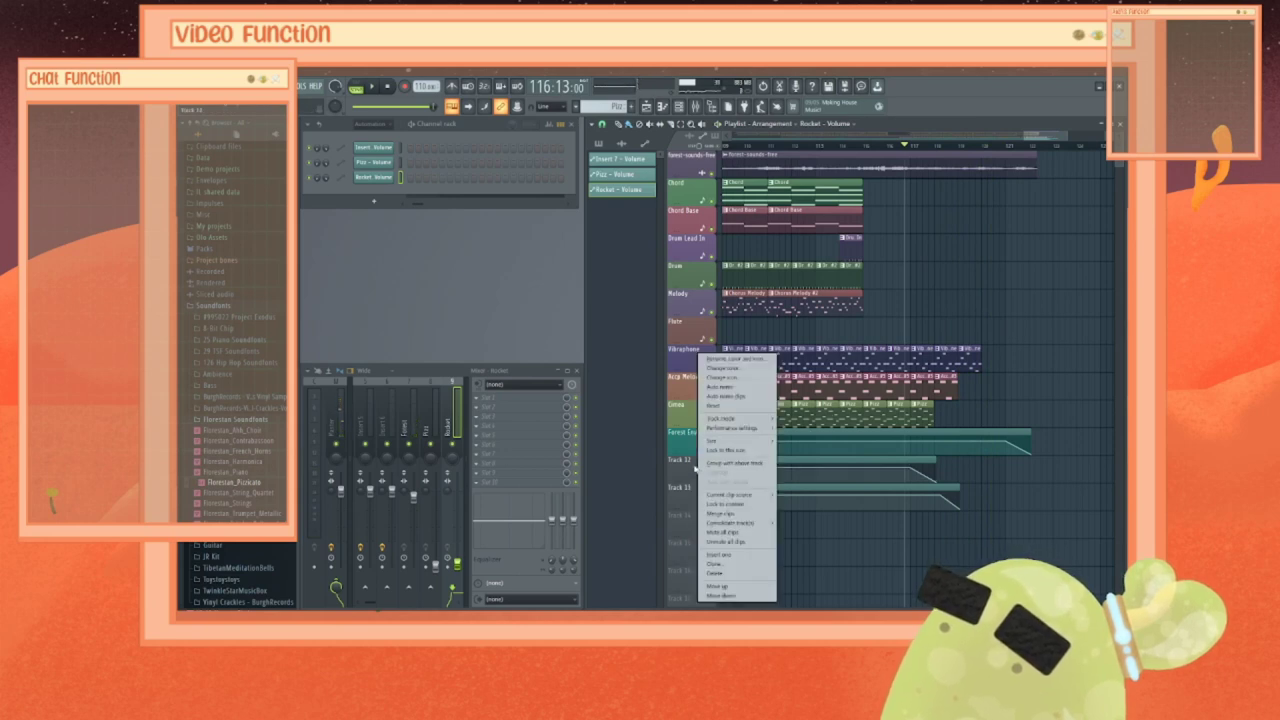
{"action": "left_click", "coordinate": [726, 358]}
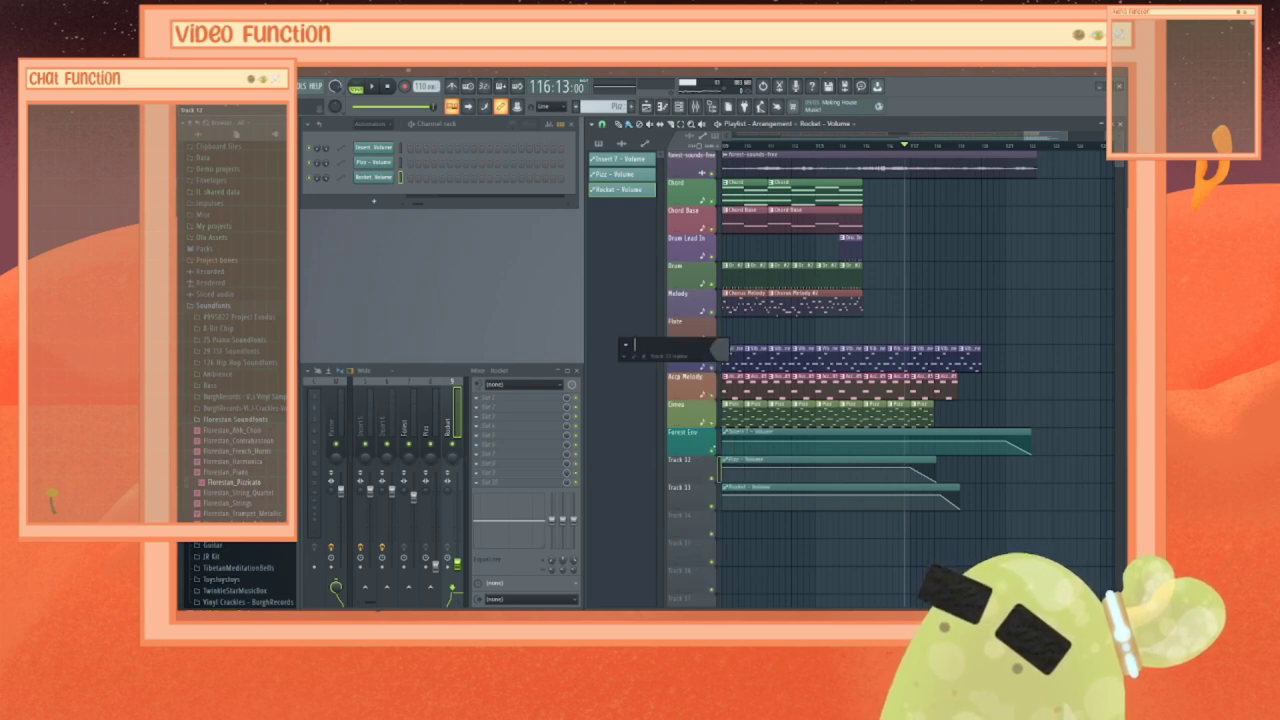
{"action": "type", "text": "Pizz En"}
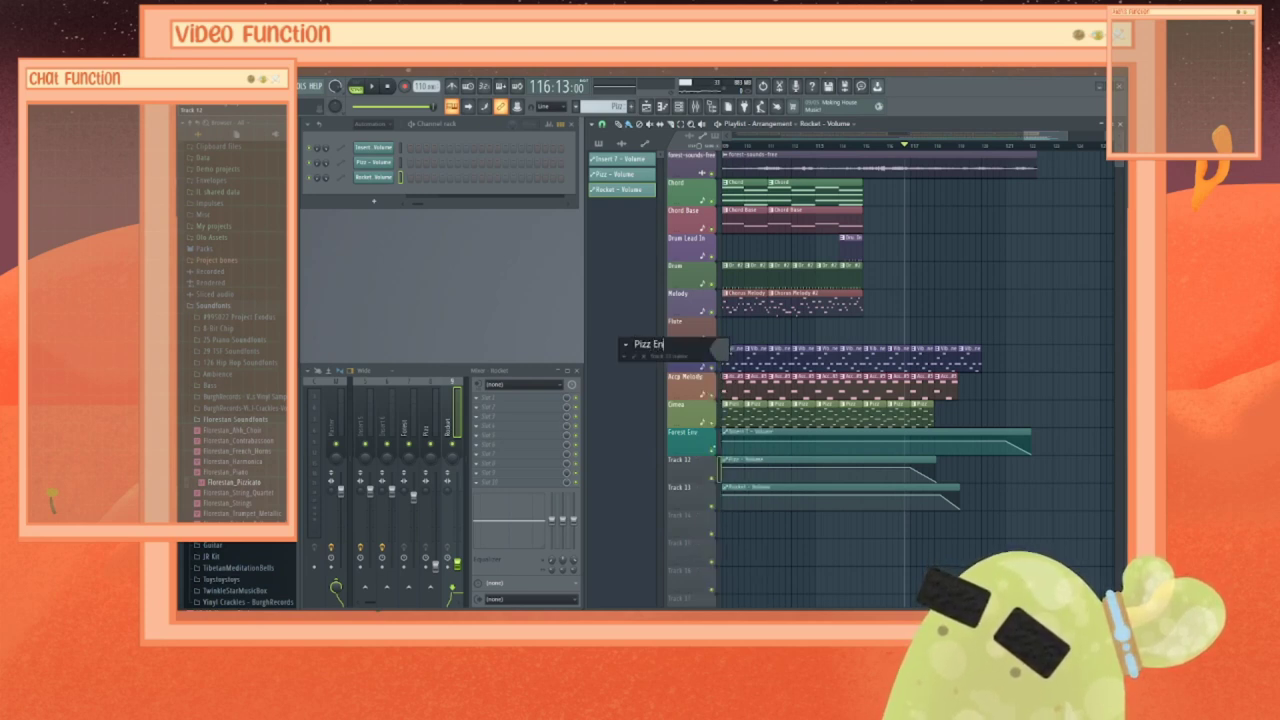
{"action": "key", "text": "Escape"}
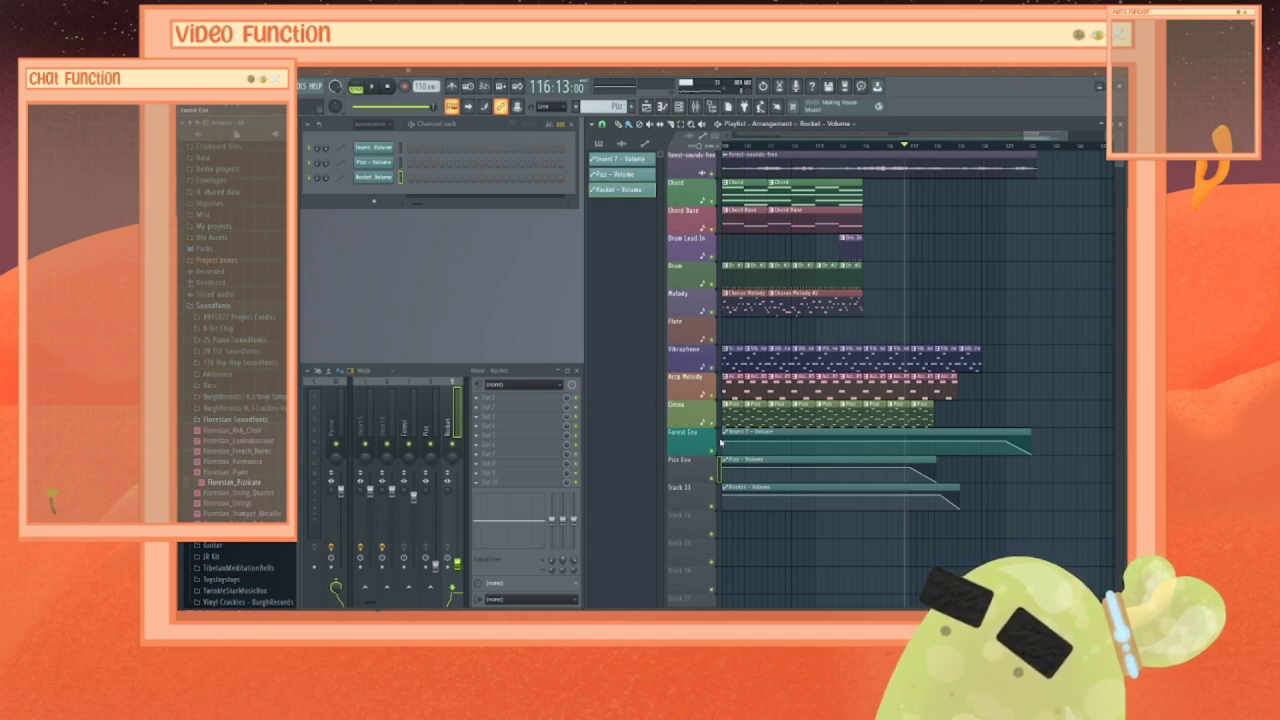
Step: Rename playlist Track 13 as "Rocket Env"
{"action": "right_click", "coordinate": [687, 487]}
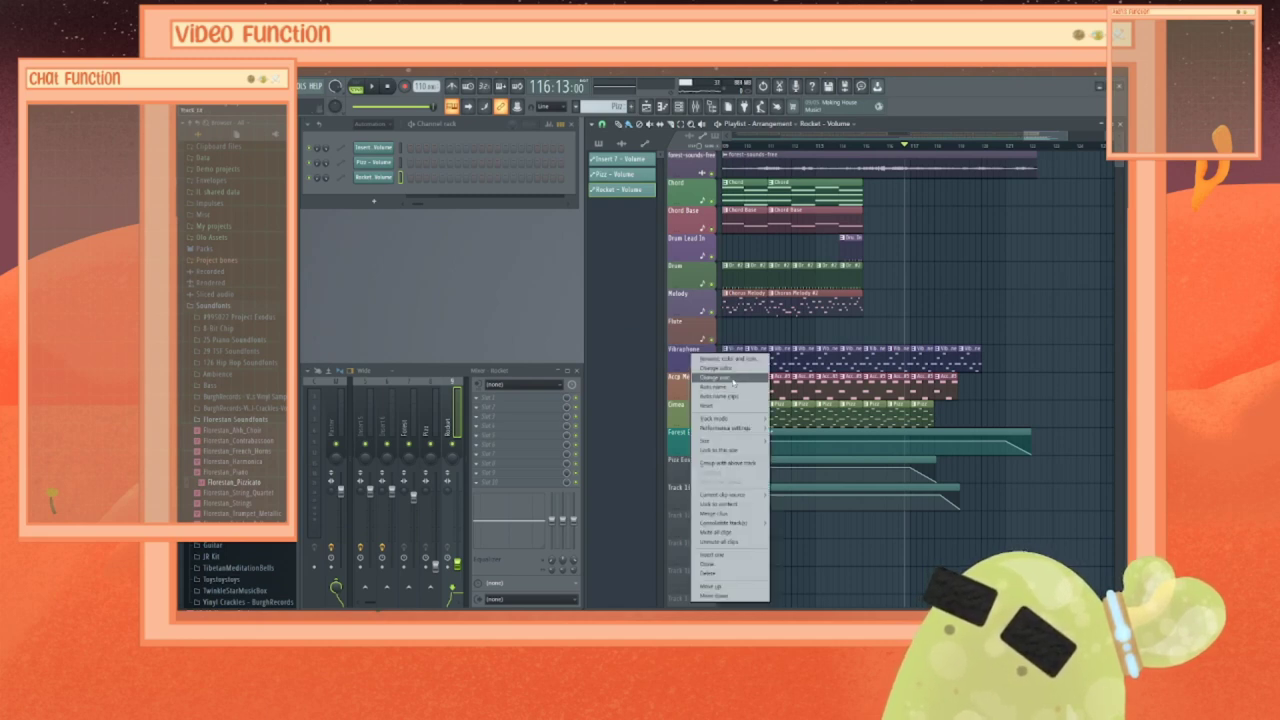
{"action": "left_click", "coordinate": [726, 358]}
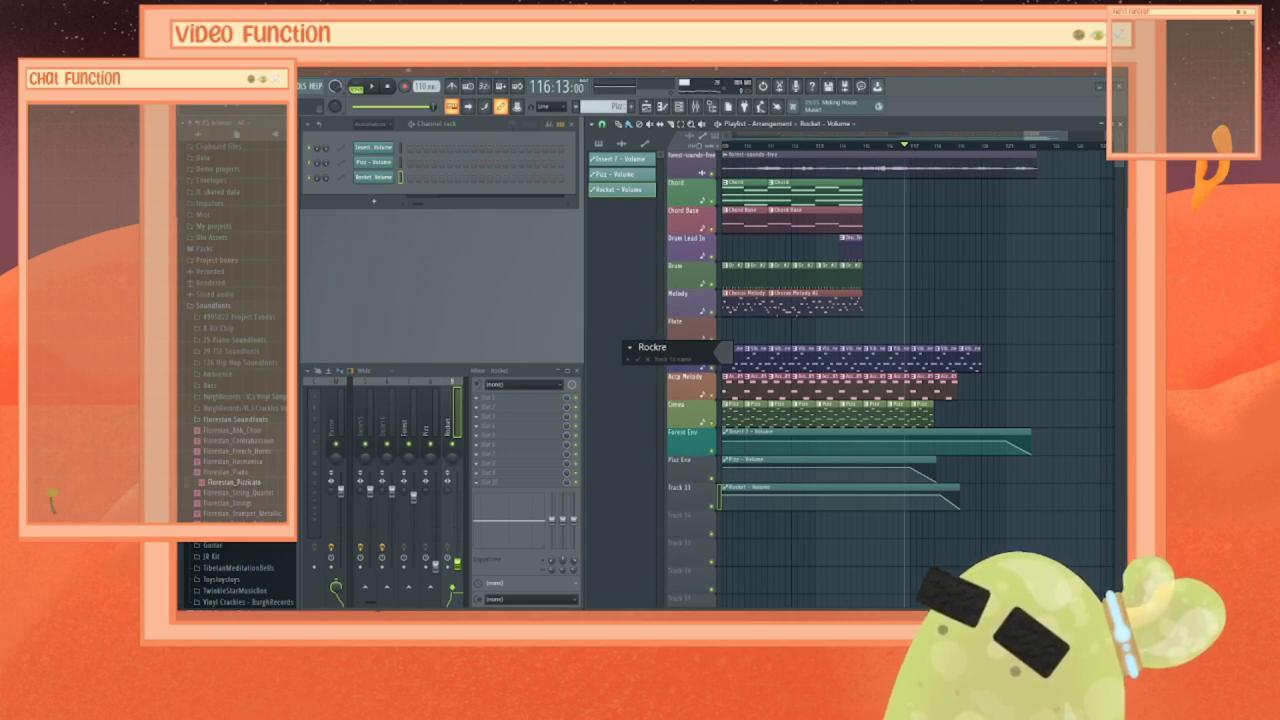
{"action": "type", "text": "Rocket Env"}
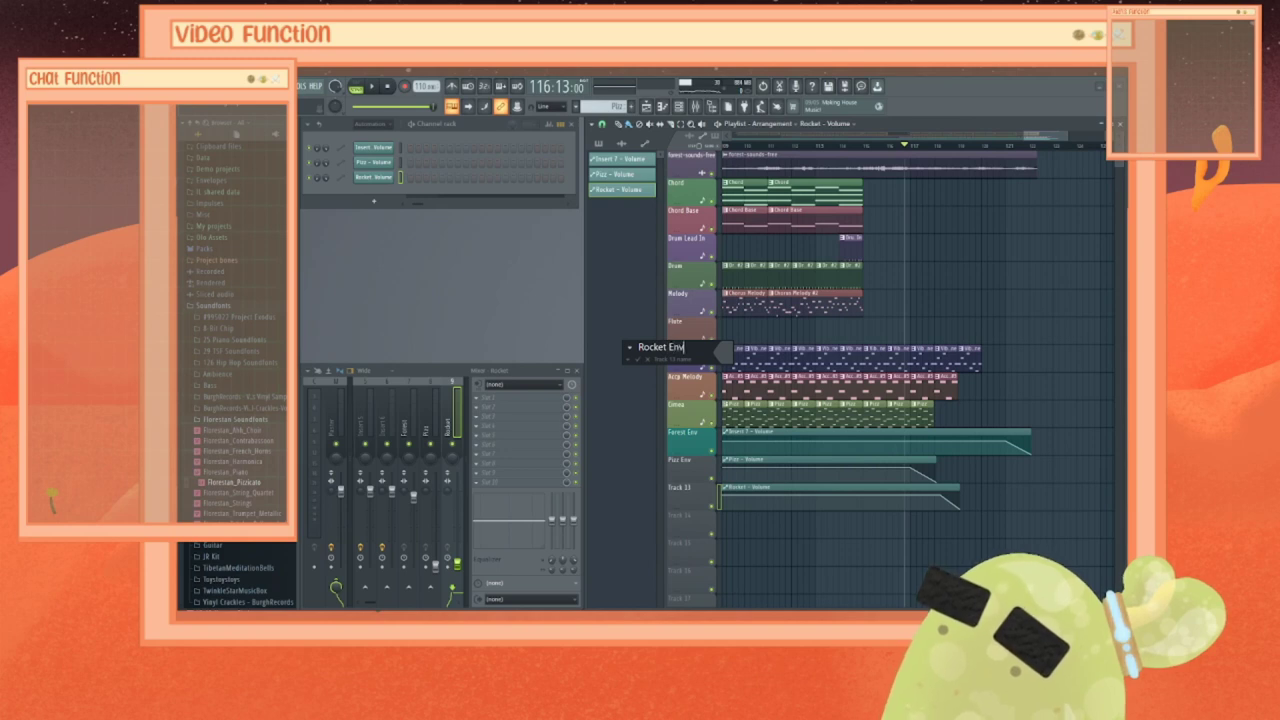
{"action": "key", "text": "Return"}
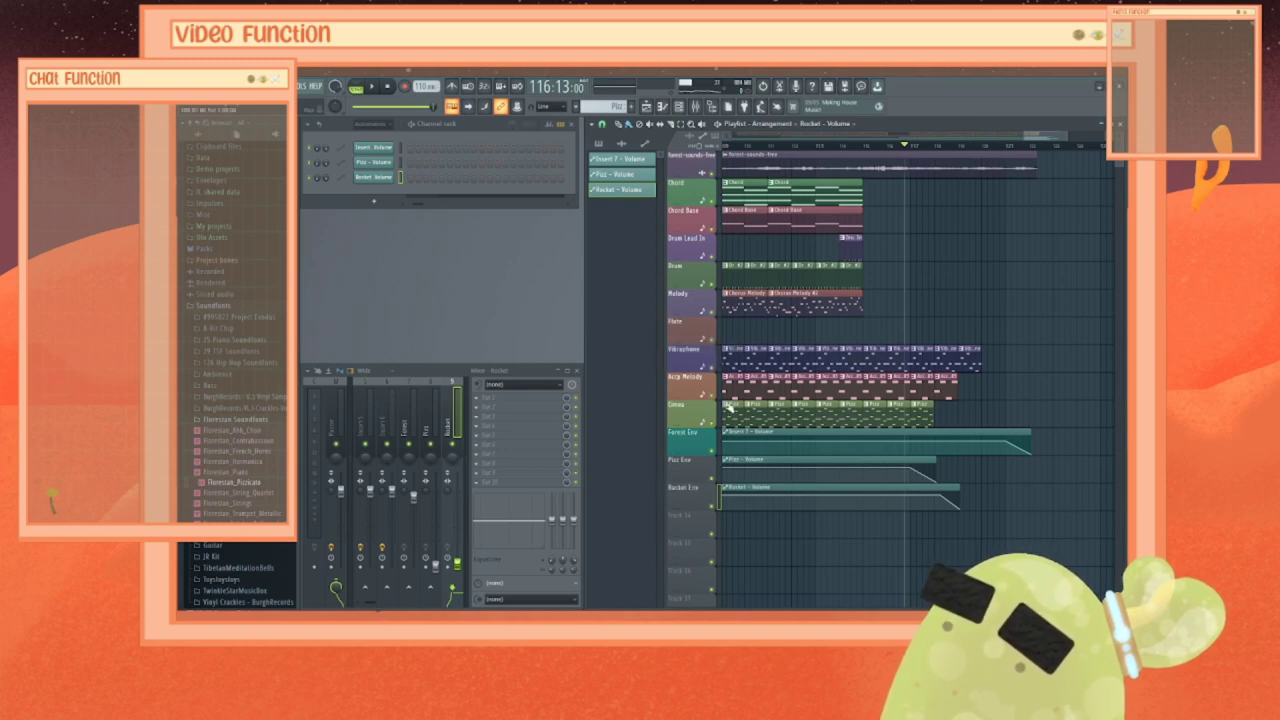
Step: Recolor the Pizz Env track teal to match the Forest Env track
{"action": "right_click", "coordinate": [689, 354]}
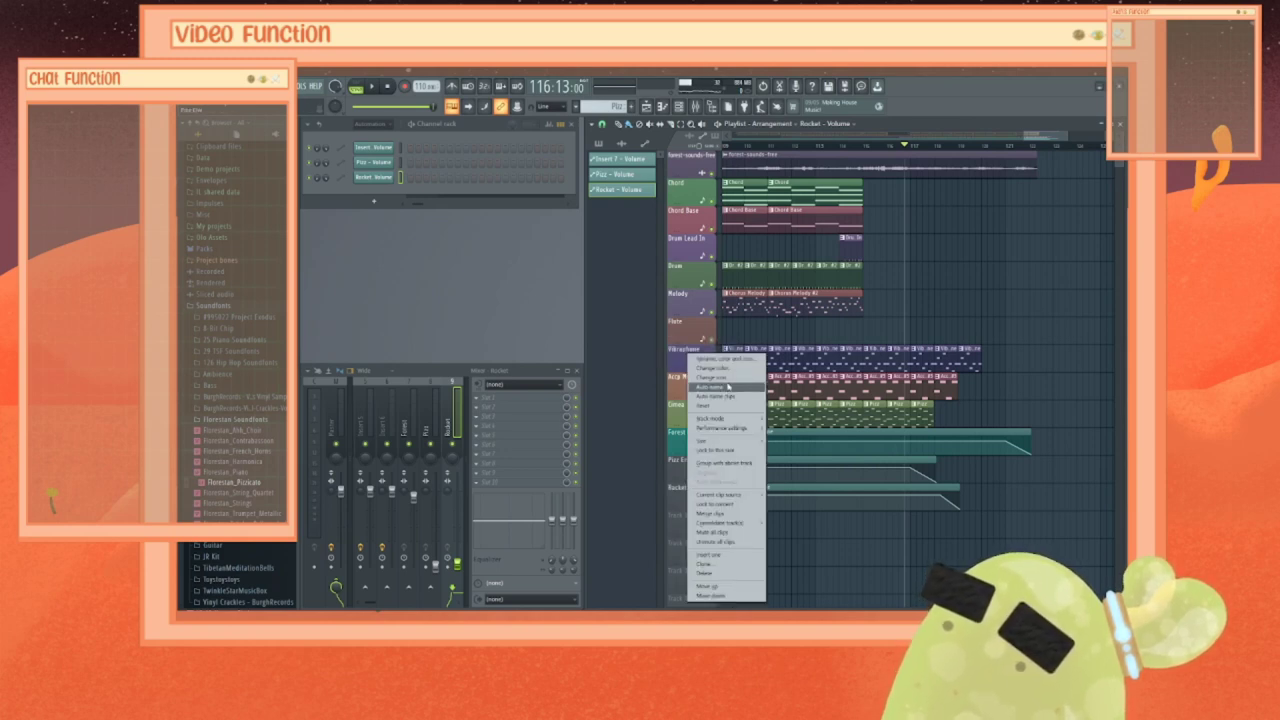
{"action": "left_click", "coordinate": [715, 367]}
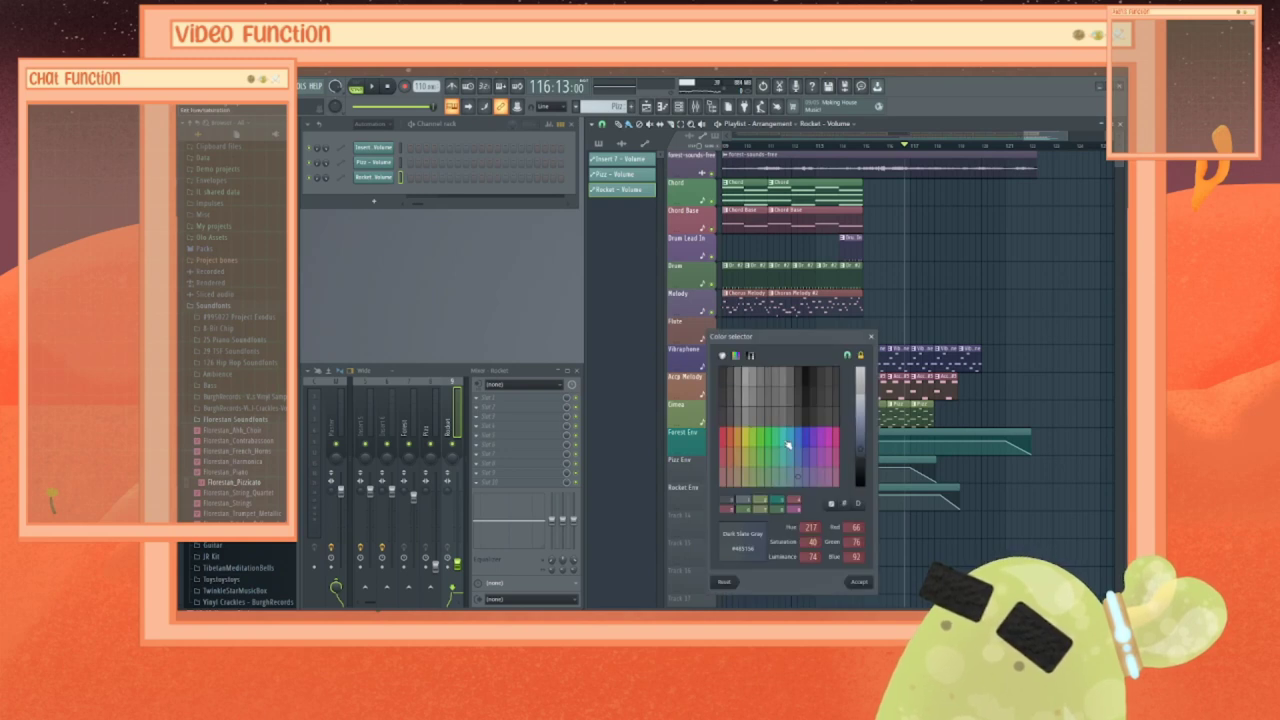
{"action": "left_click", "coordinate": [777, 500]}
{"action": "left_click", "coordinate": [861, 584]}
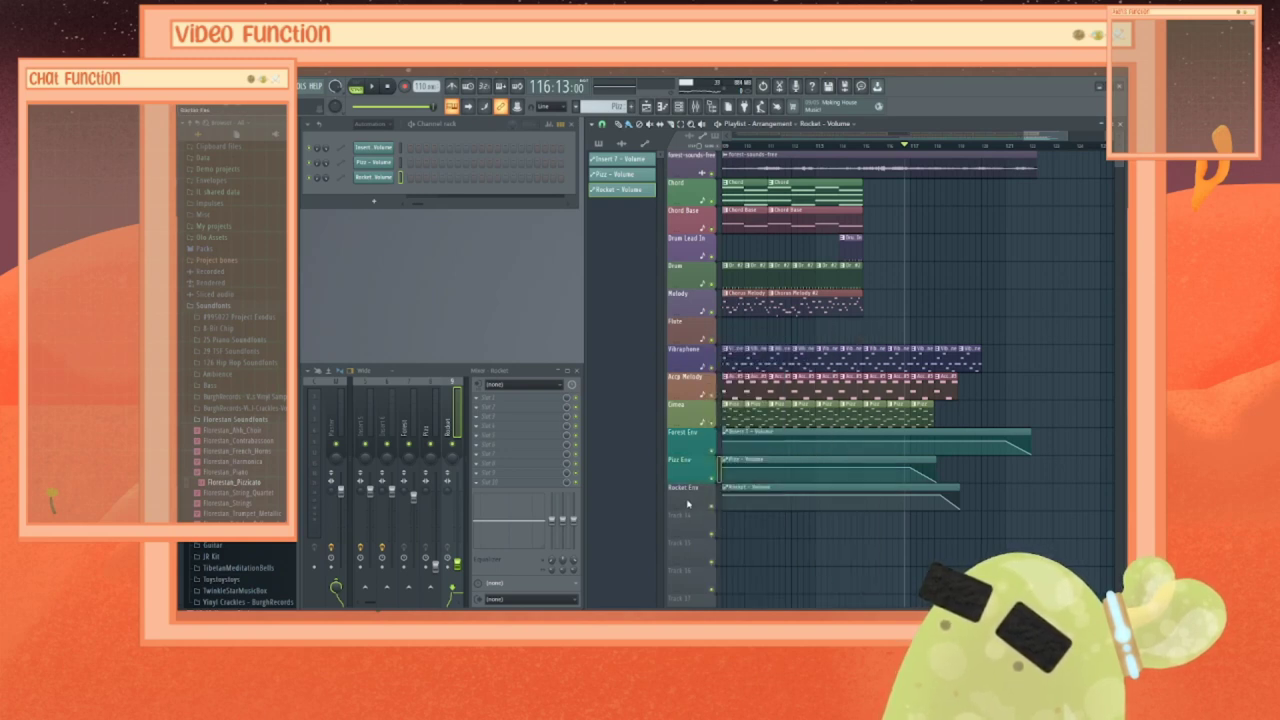
Step: Recolor the Rocket Env track teal to match the other envelope tracks
{"action": "right_click", "coordinate": [688, 503]}
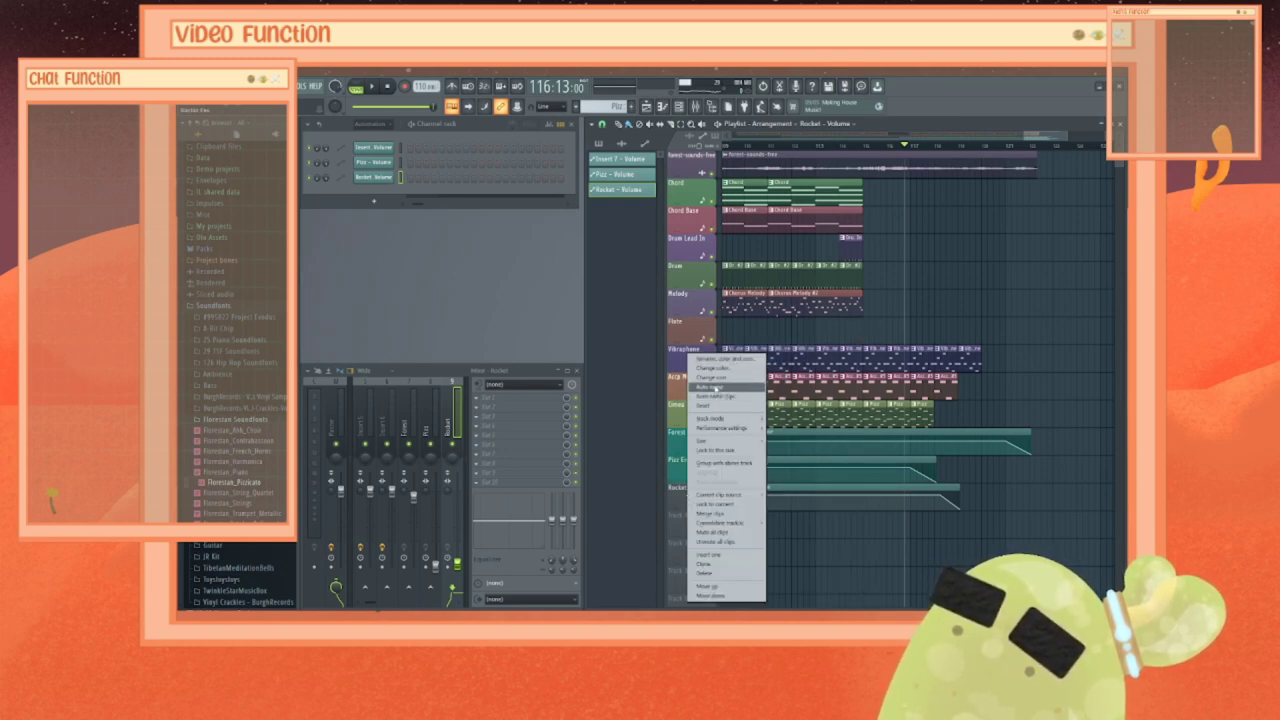
{"action": "left_click", "coordinate": [714, 368]}
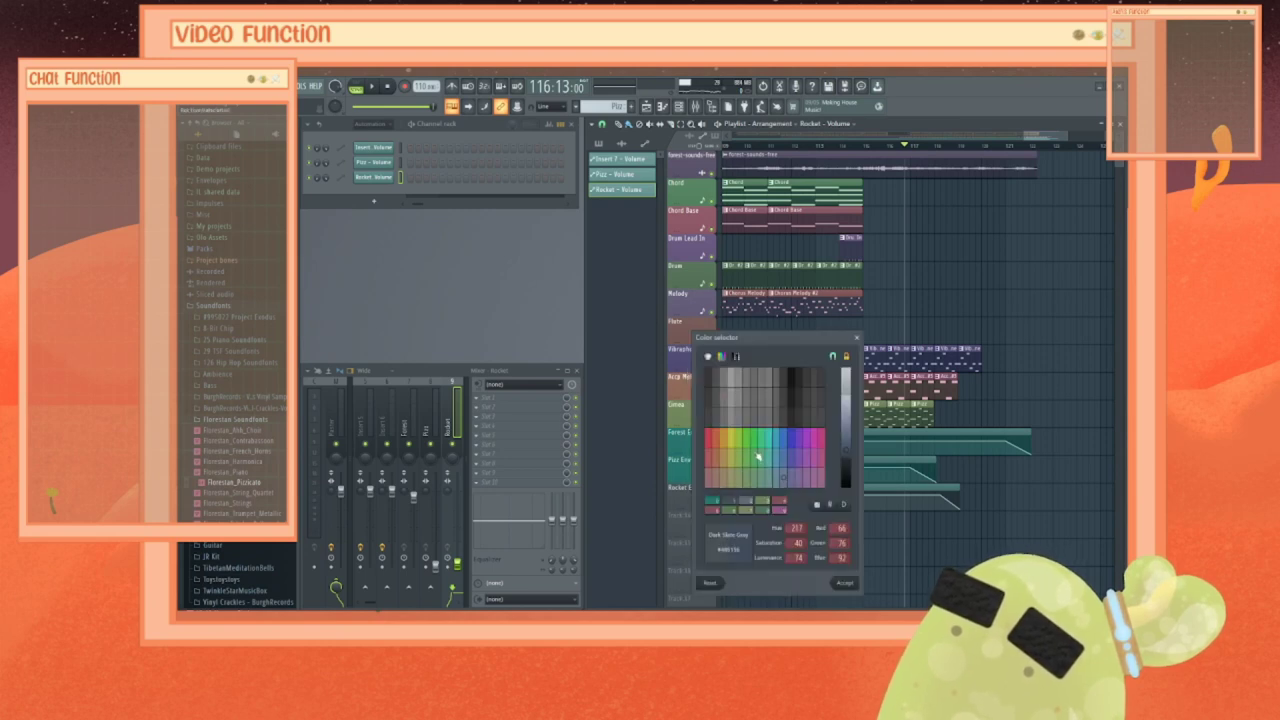
{"action": "left_click", "coordinate": [772, 443]}
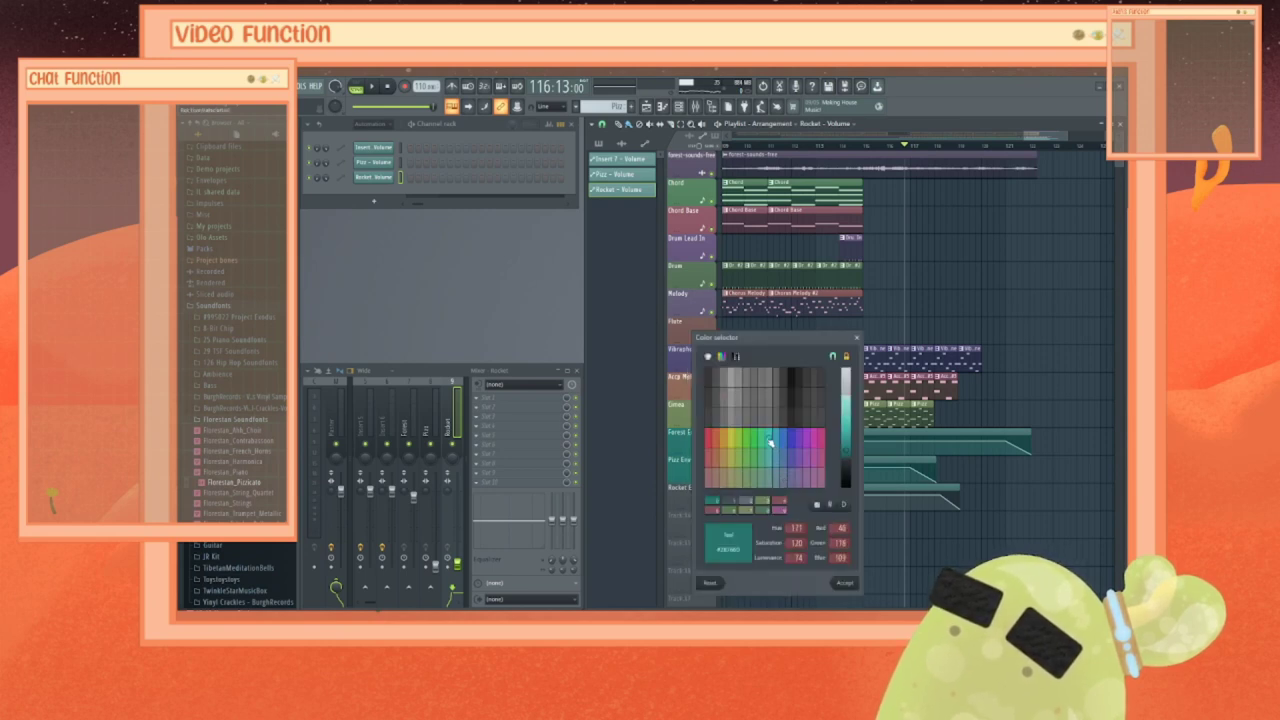
{"action": "left_click", "coordinate": [845, 583]}
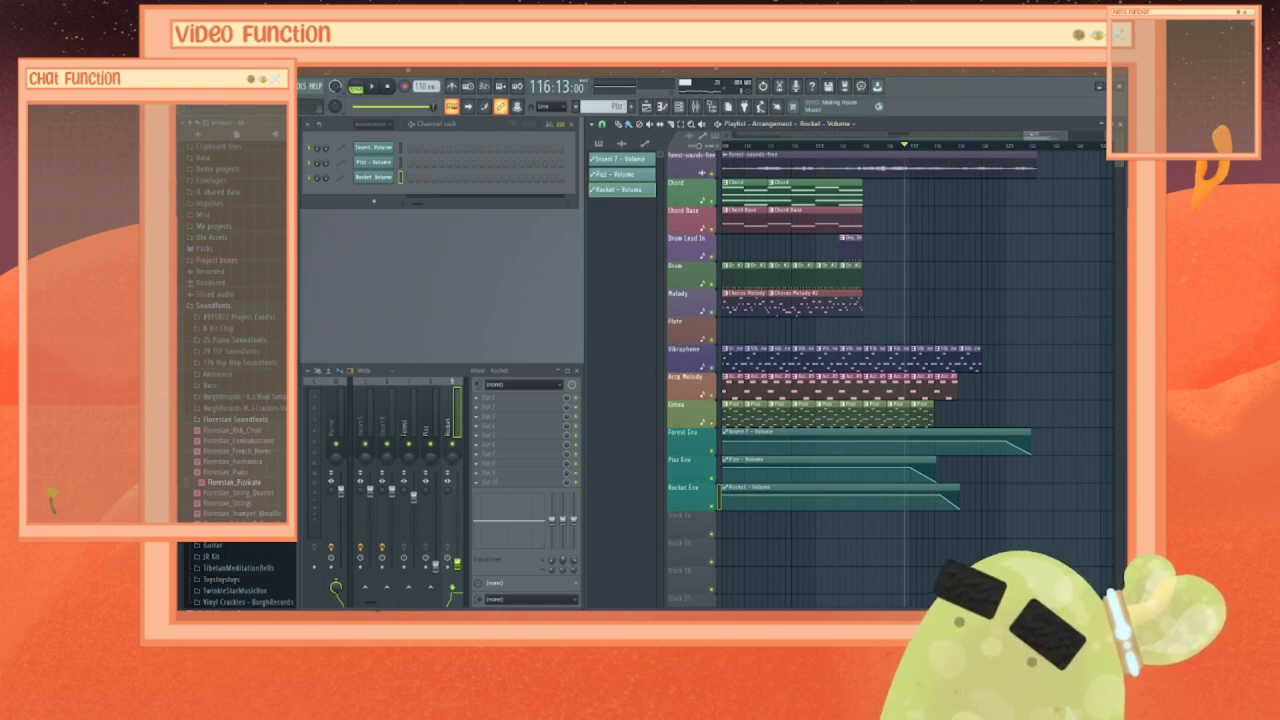
Step: Play the whole arrangement from bar 1 and stop playback after the Rocket fade-out near the end
{"action": "left_click_drag", "start_coordinate": [1045, 135], "coordinate": [698, 148]}
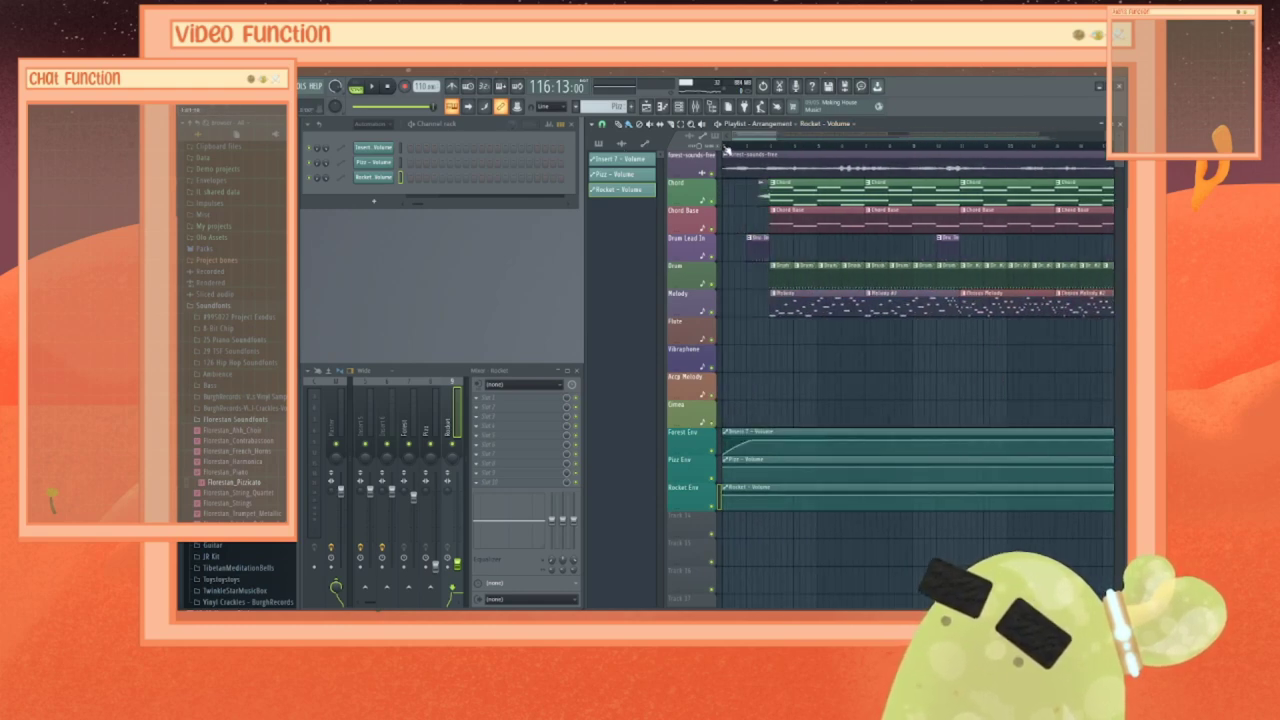
{"action": "left_click", "coordinate": [726, 146]}
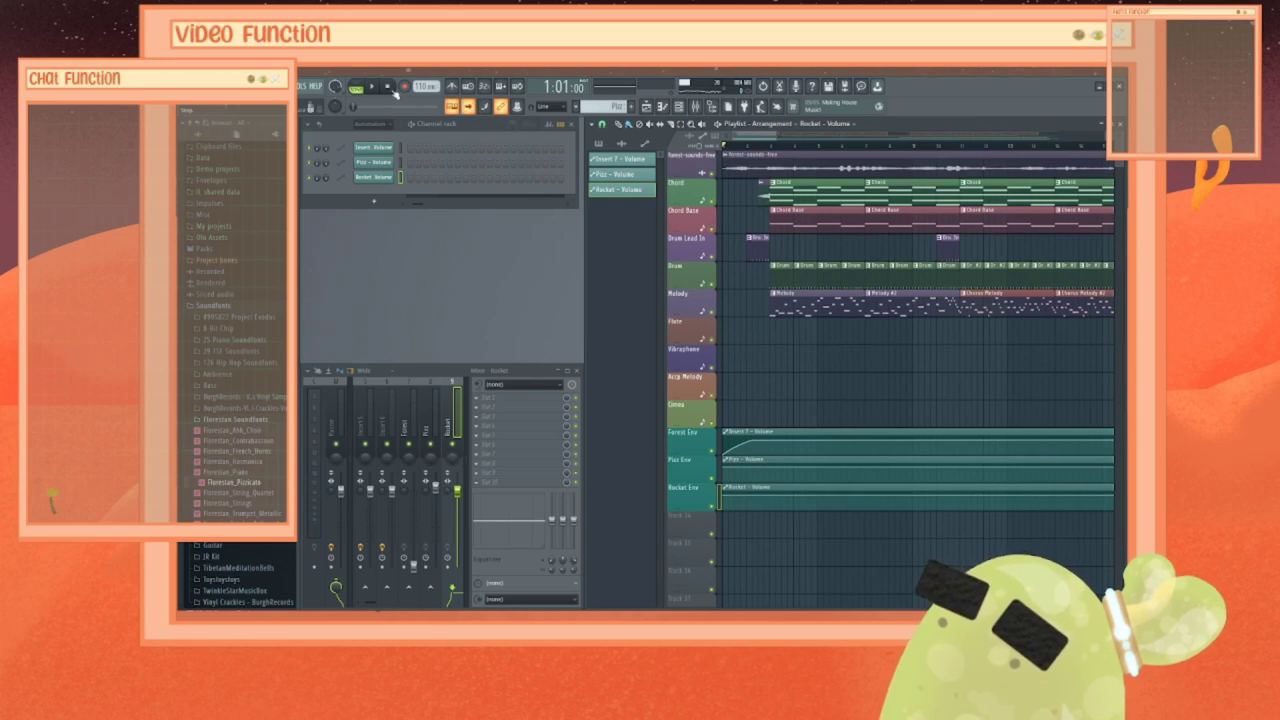
{"action": "left_click", "coordinate": [375, 88]}
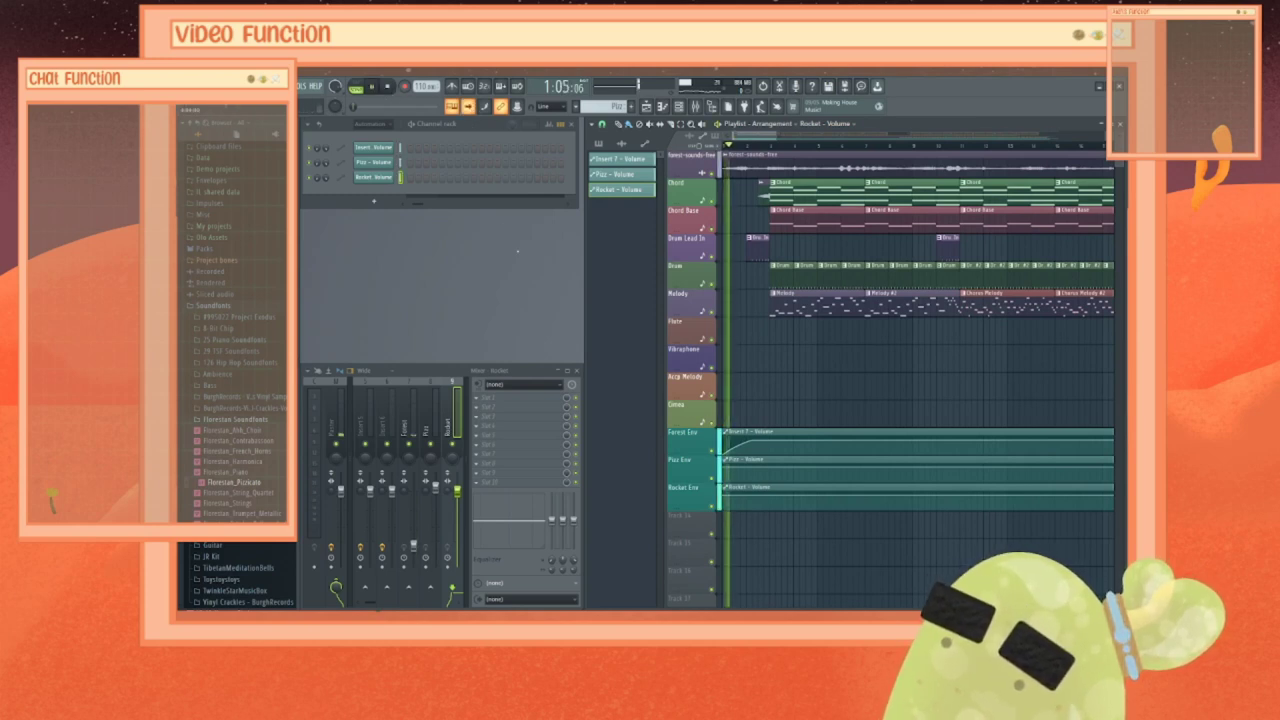
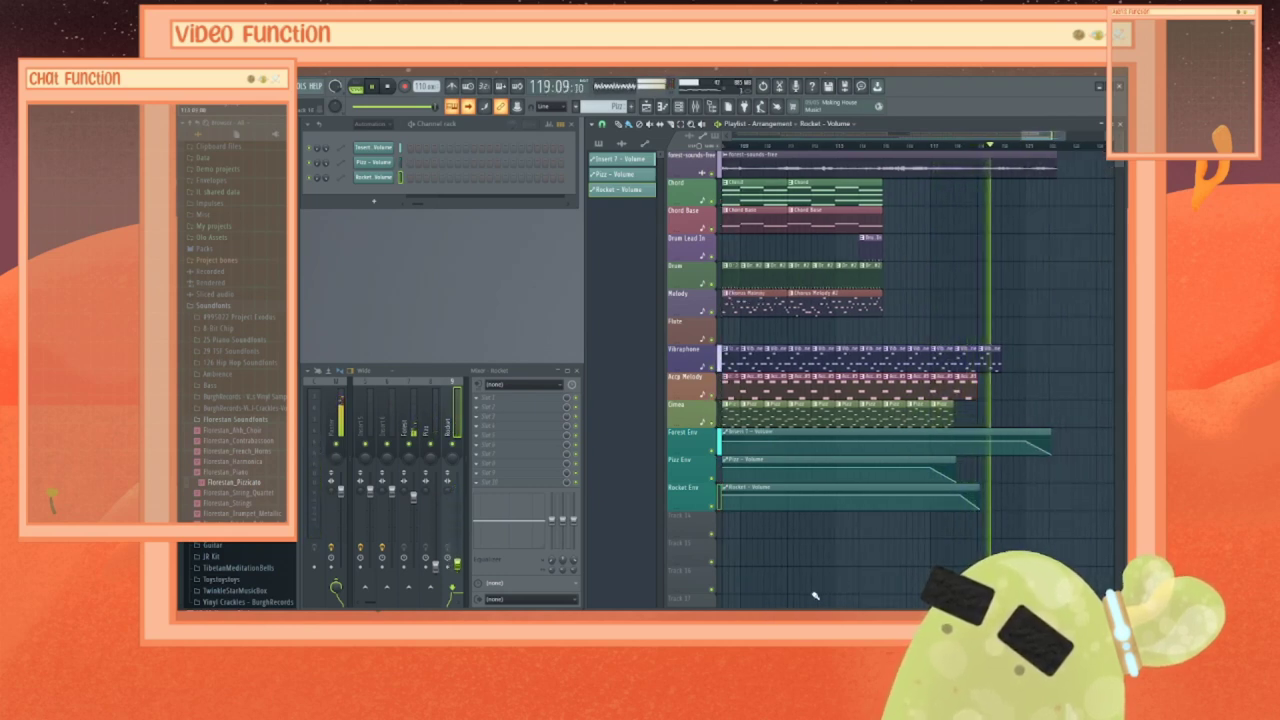
{"action": "left_click", "coordinate": [375, 87]}
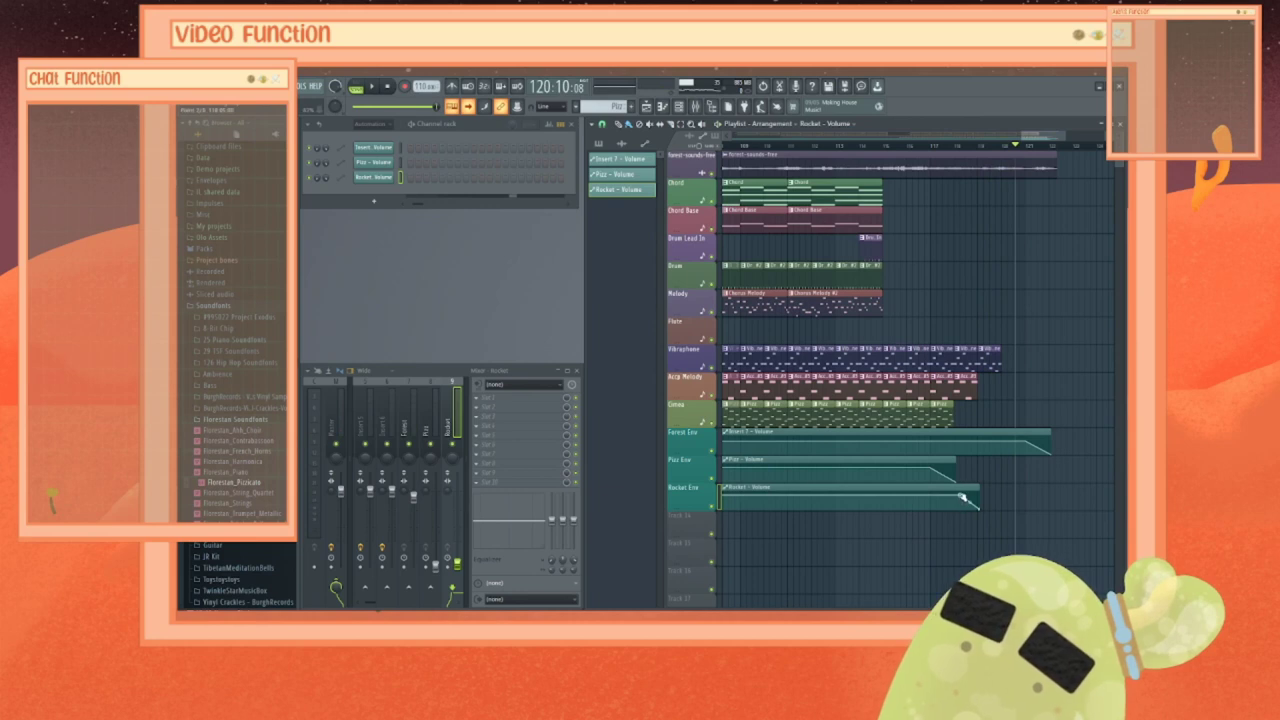
Step: Bend the Rocket volume fade-out into a curve that drops off late, and replay the ending from bar 118
{"action": "left_click_drag", "start_coordinate": [964, 498], "coordinate": [985, 511]}
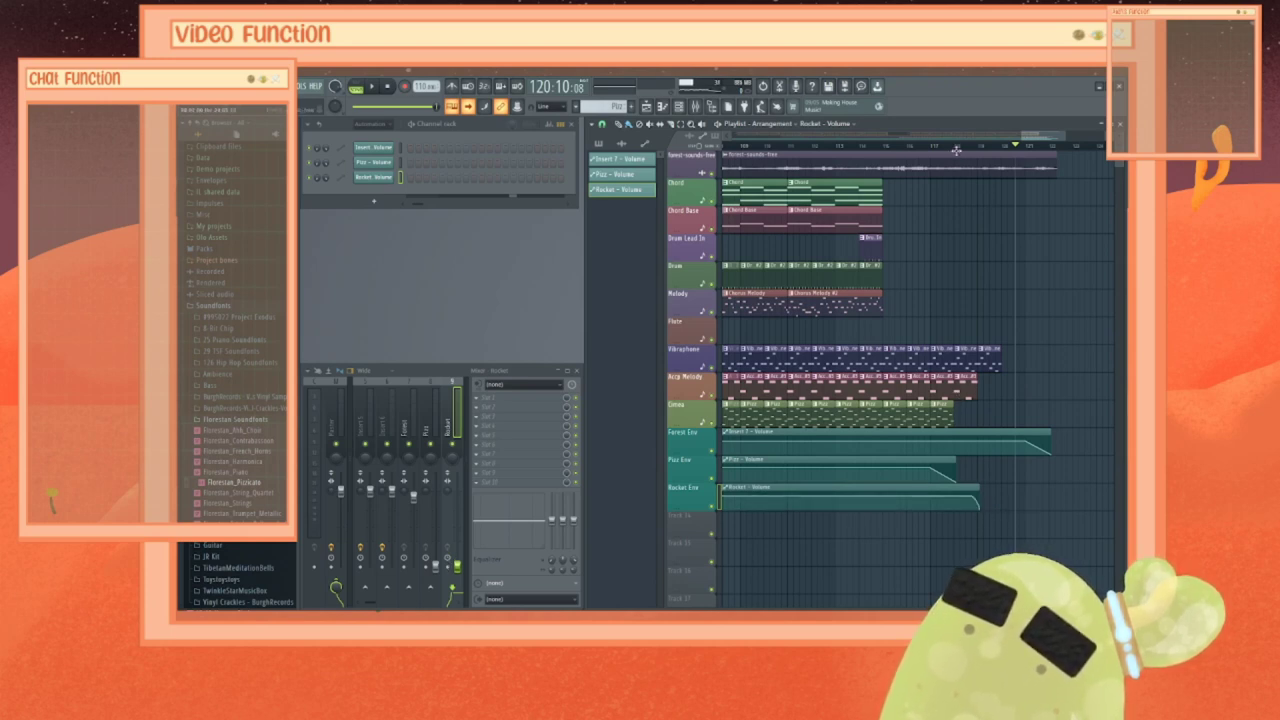
{"action": "left_click", "coordinate": [955, 148]}
{"action": "key", "text": "space"}
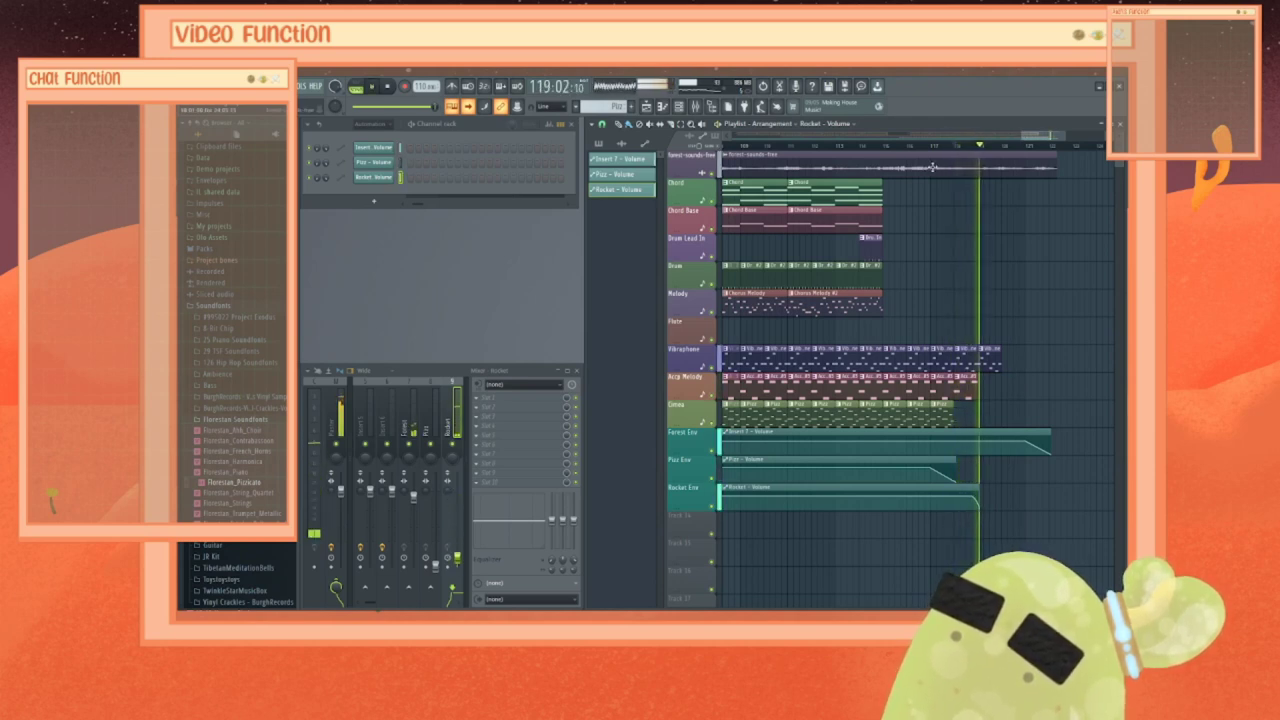
{"action": "key", "text": "space"}
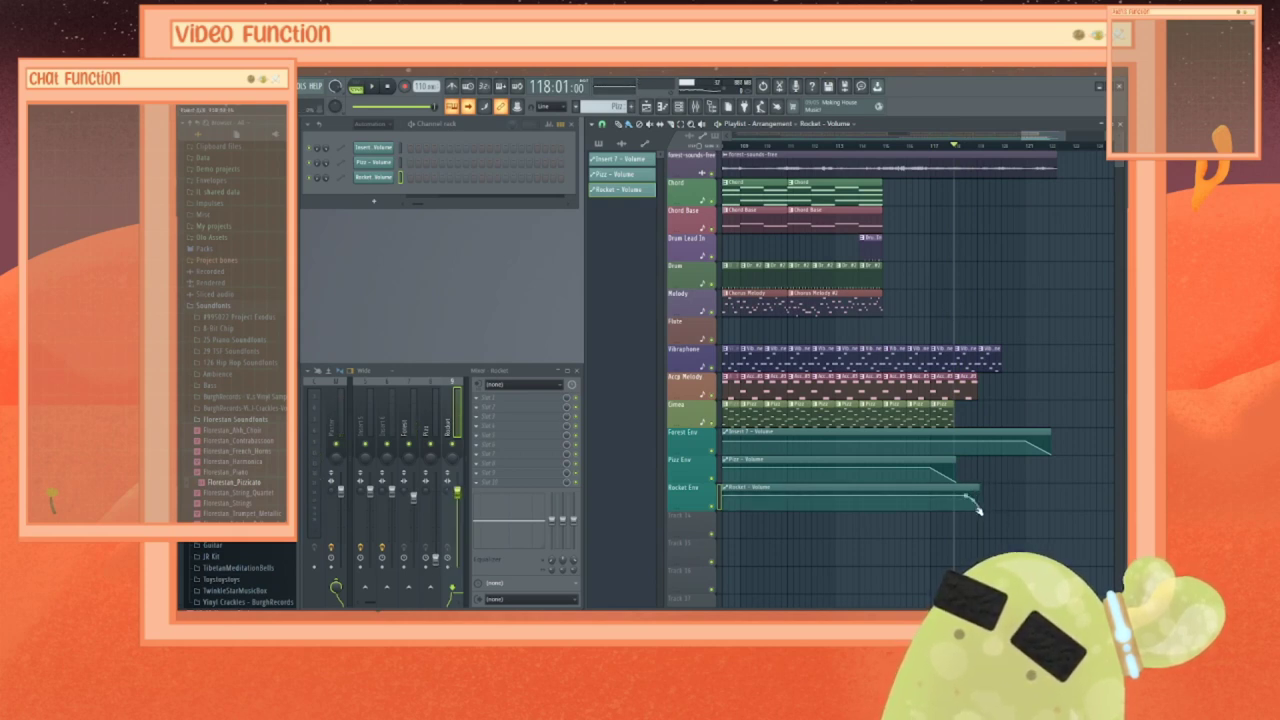
{"action": "key", "text": "space"}
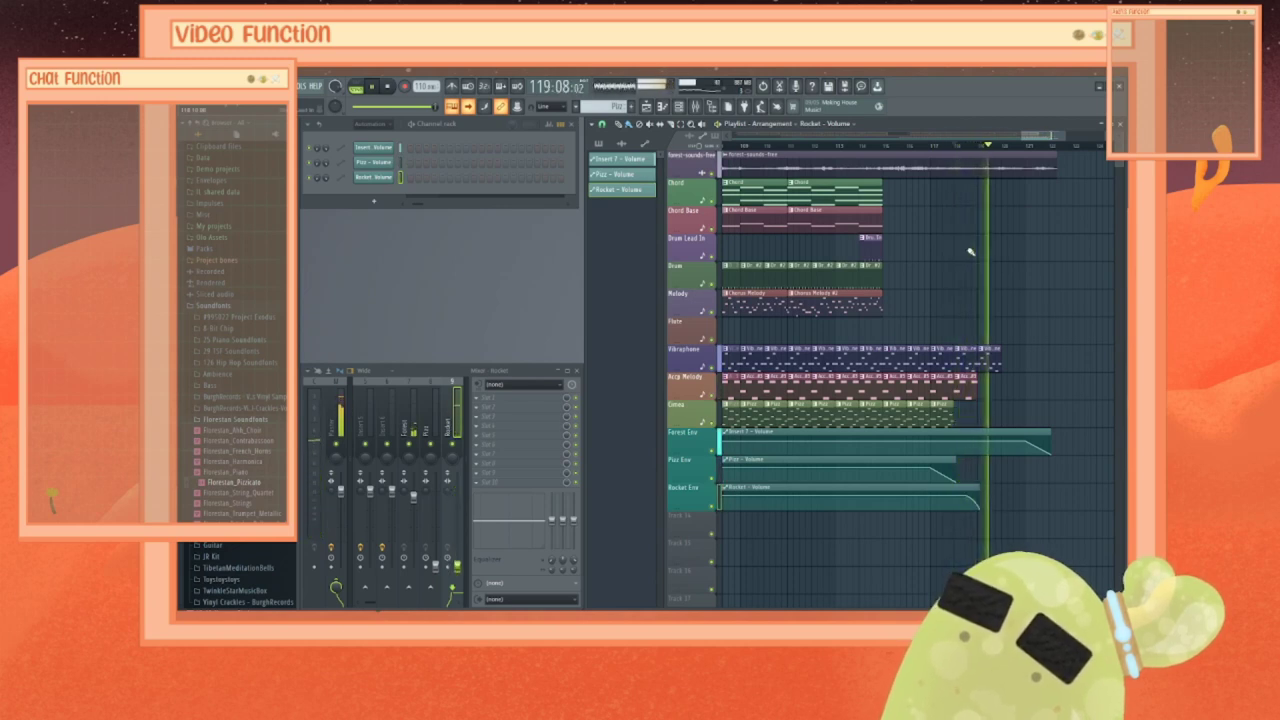
Step: Bend the Pizz volume fade-out into a curve that drops off late, and replay the ending from bar 116
{"action": "key", "text": "space"}
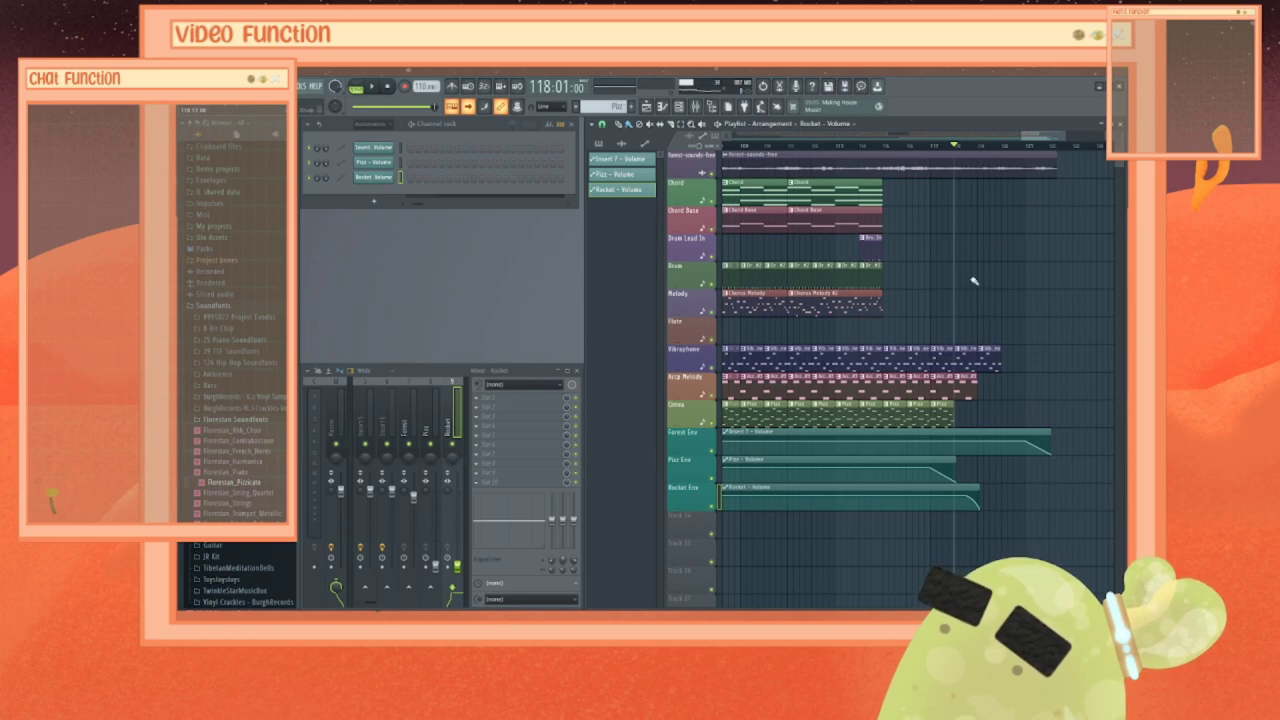
{"action": "left_click", "coordinate": [918, 148]}
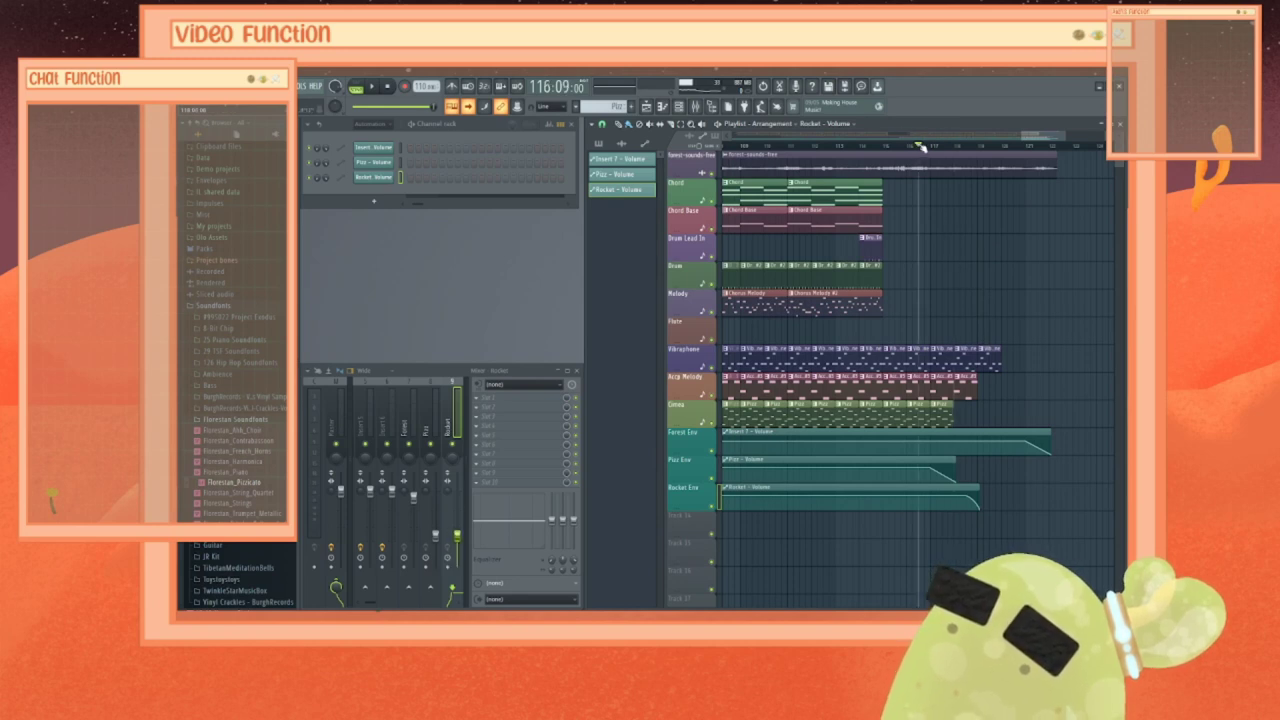
{"action": "key", "text": "space"}
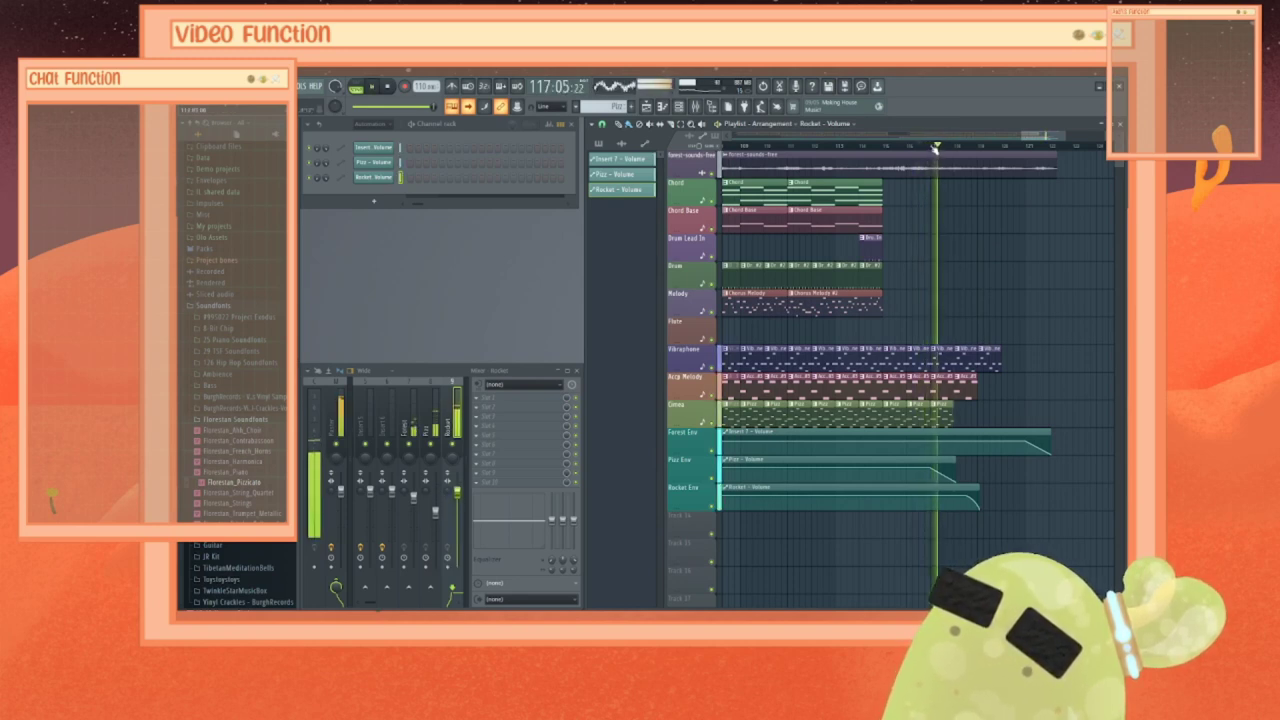
{"action": "key", "text": "space"}
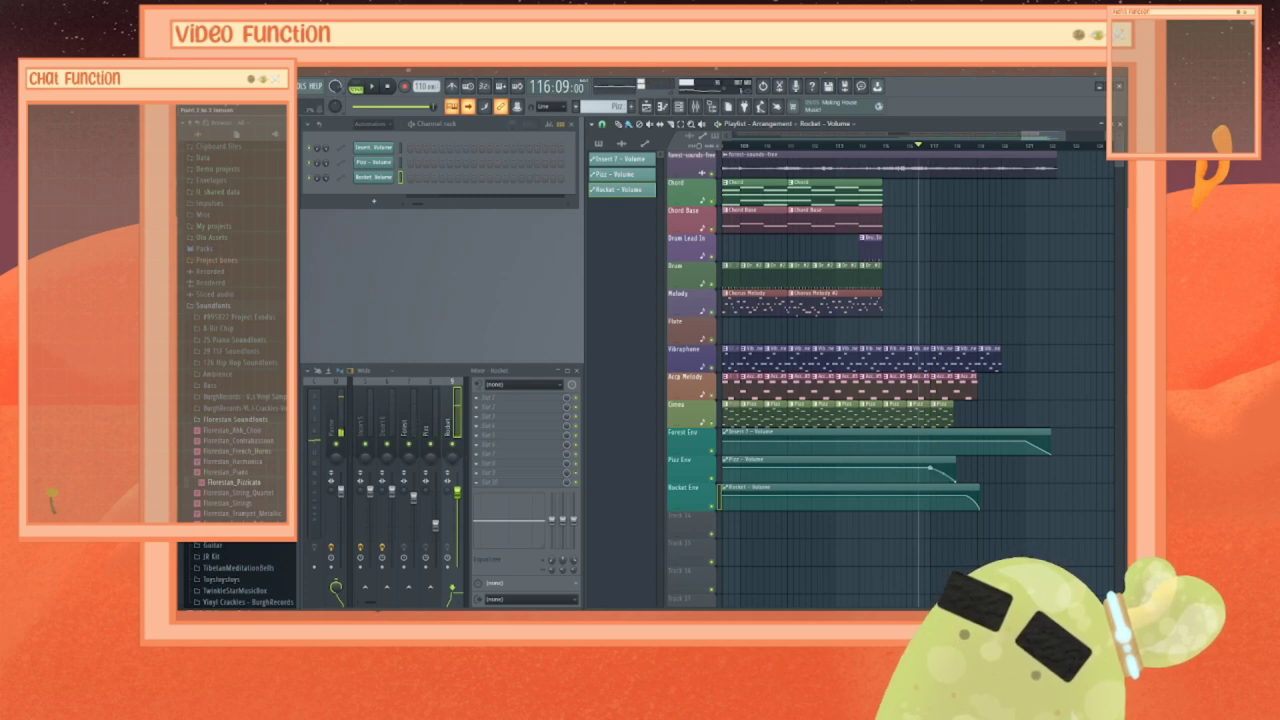
{"action": "left_click", "coordinate": [930, 468]}
{"action": "key", "text": "space"}
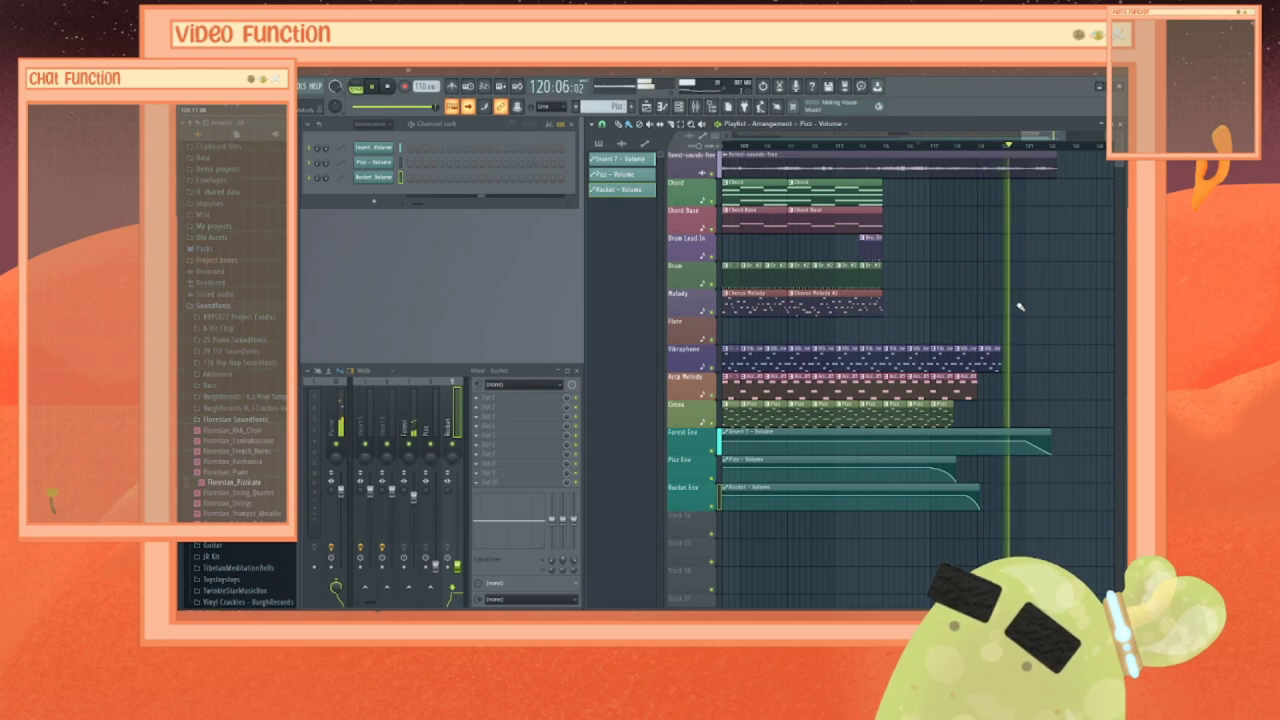
{"action": "key", "text": "space"}
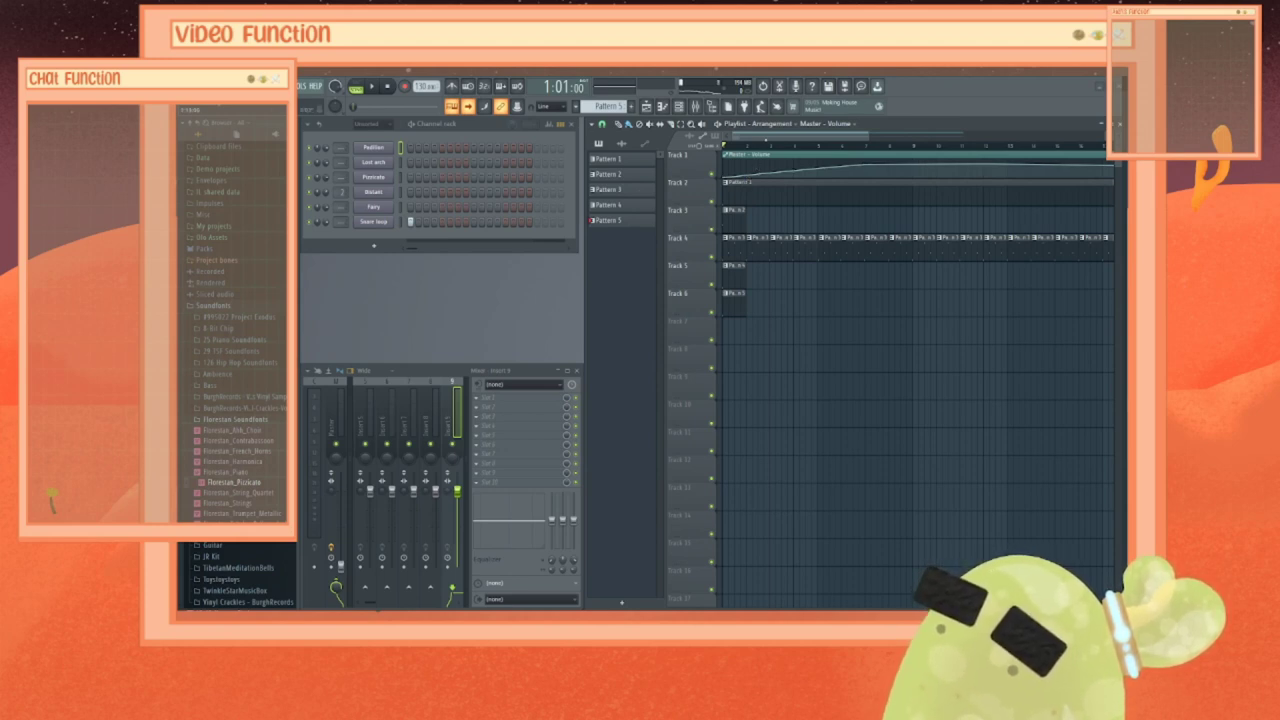
Step: Play the Master volume fade-in from bar 1 into bar 9, and look over the envelope through to the end of the arrangement
{"action": "left_click_drag", "start_coordinate": [762, 136], "coordinate": [800, 136]}
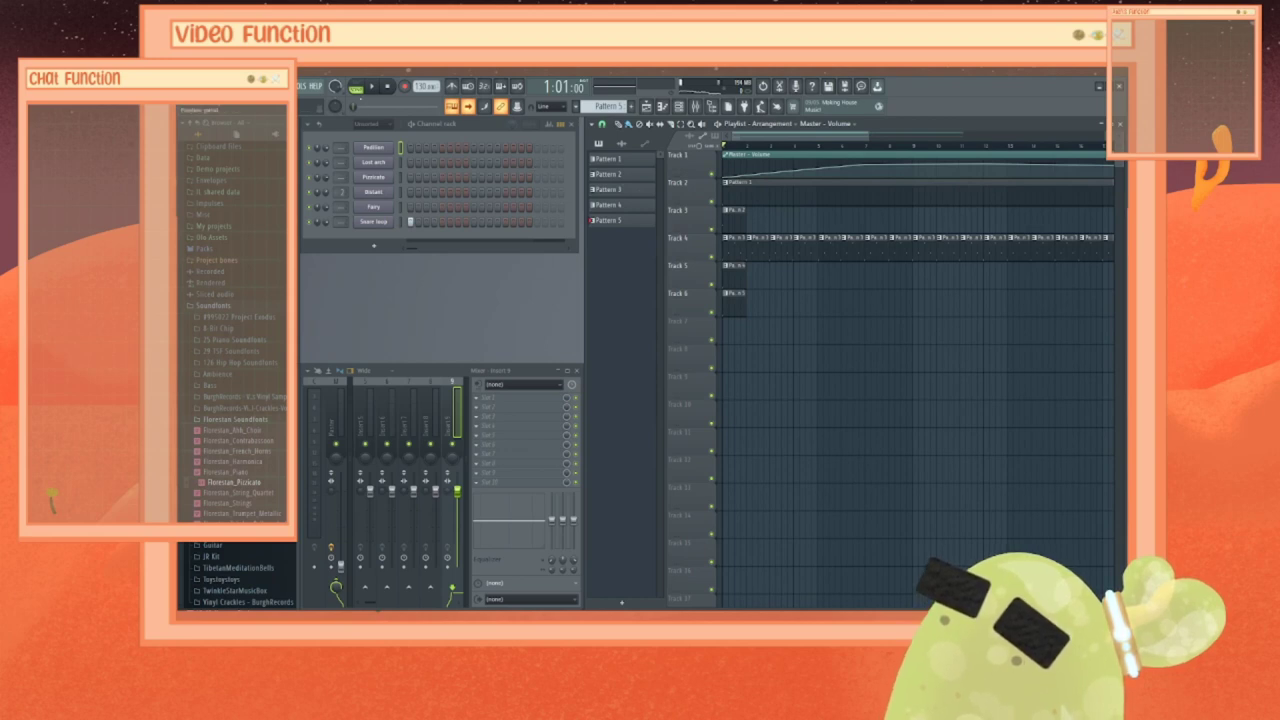
{"action": "left_click", "coordinate": [372, 87]}
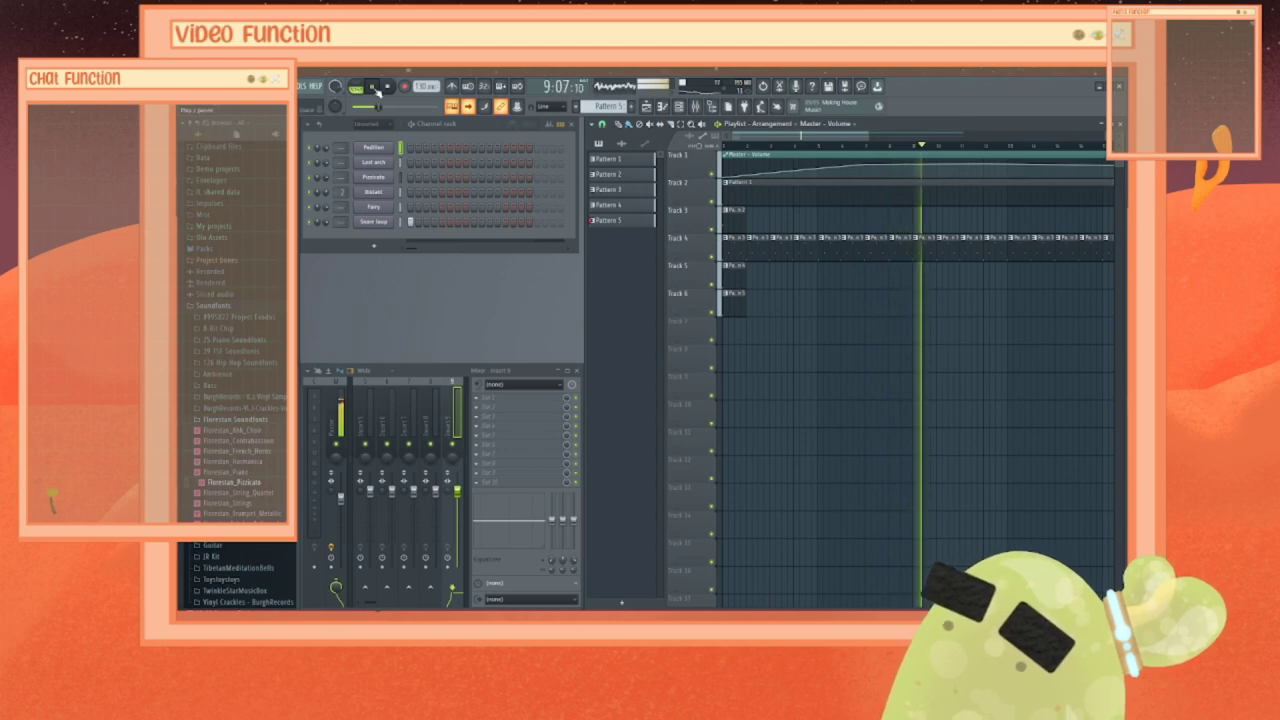
{"action": "left_click", "coordinate": [373, 87]}
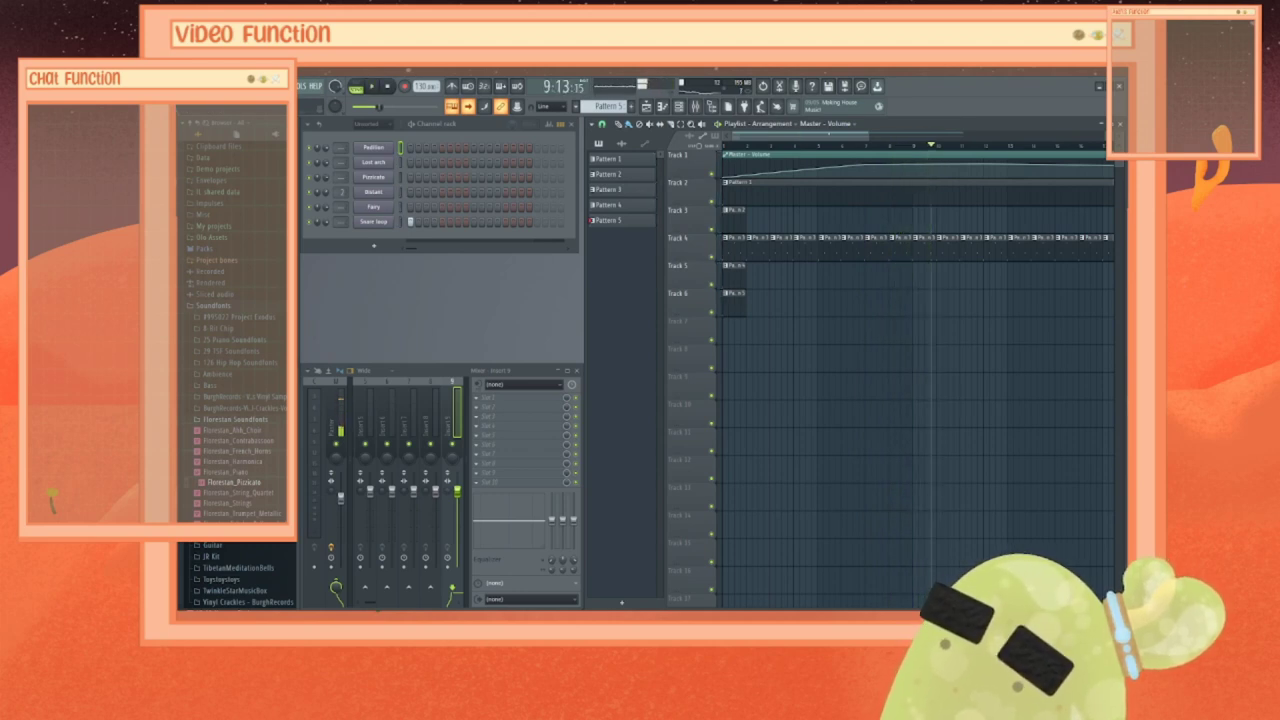
{"action": "left_click_drag", "start_coordinate": [834, 135], "coordinate": [879, 138]}
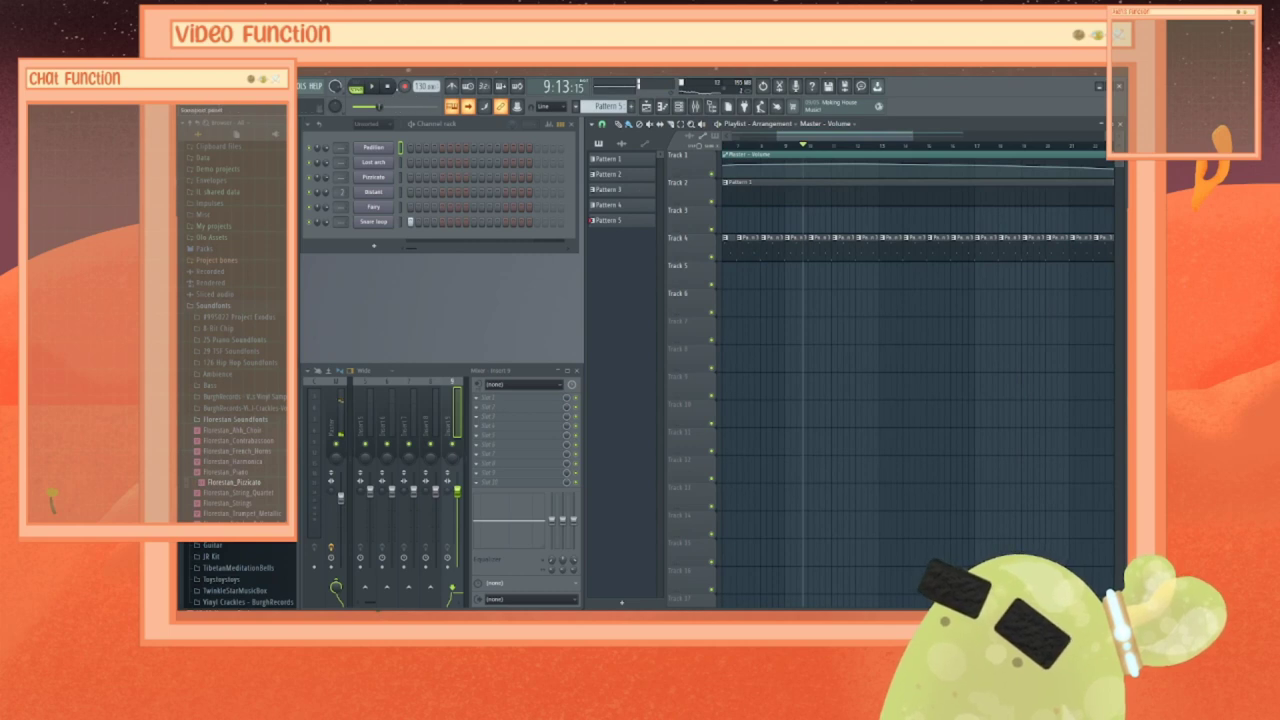
{"action": "key", "text": "space"}
{"action": "scroll", "coordinate": [918, 380], "scroll_direction": "right", "scroll_amount": 10}
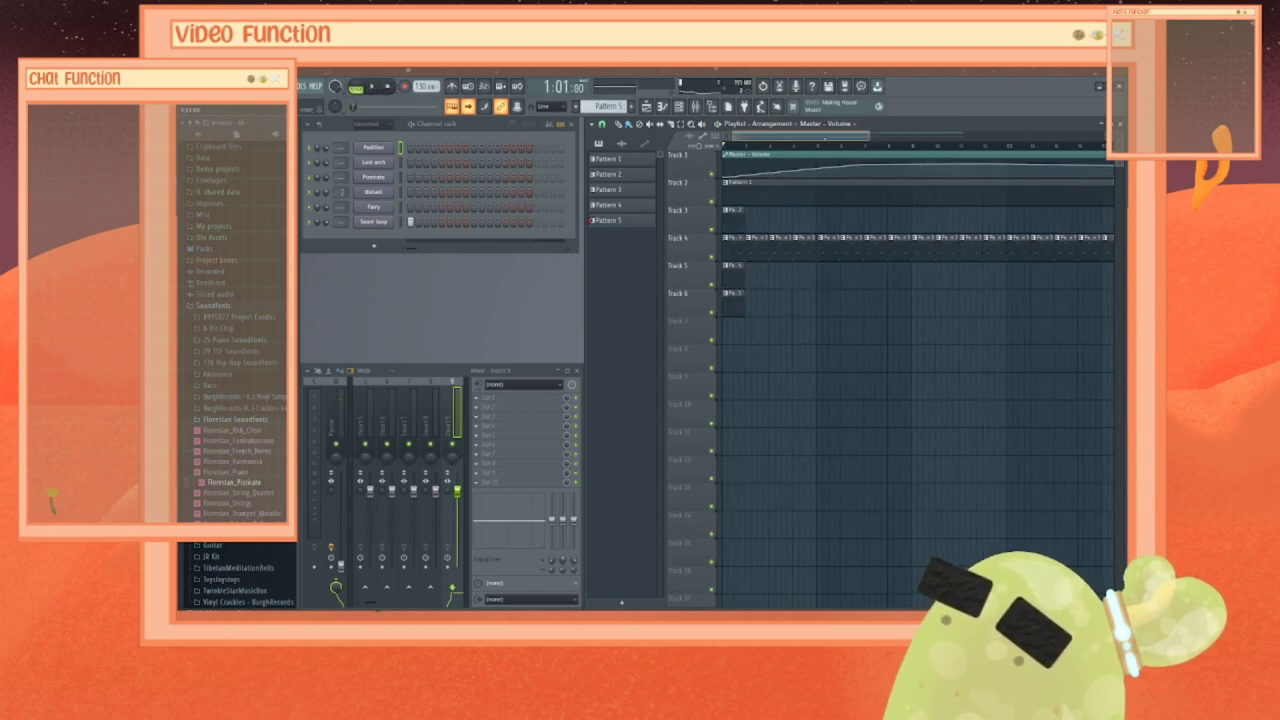
{"action": "scroll", "coordinate": [905, 380], "scroll_direction": "left", "scroll_amount": 8}
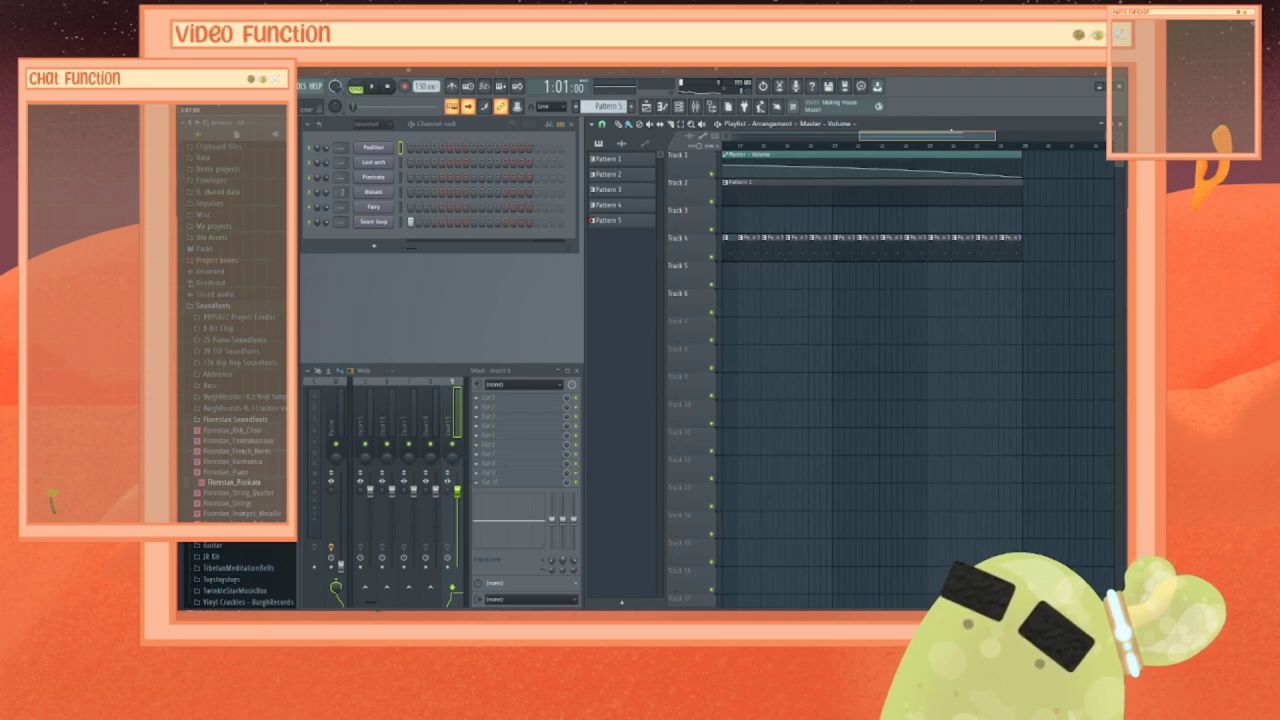
{"action": "scroll", "coordinate": [918, 380], "scroll_direction": "right", "scroll_amount": 4}
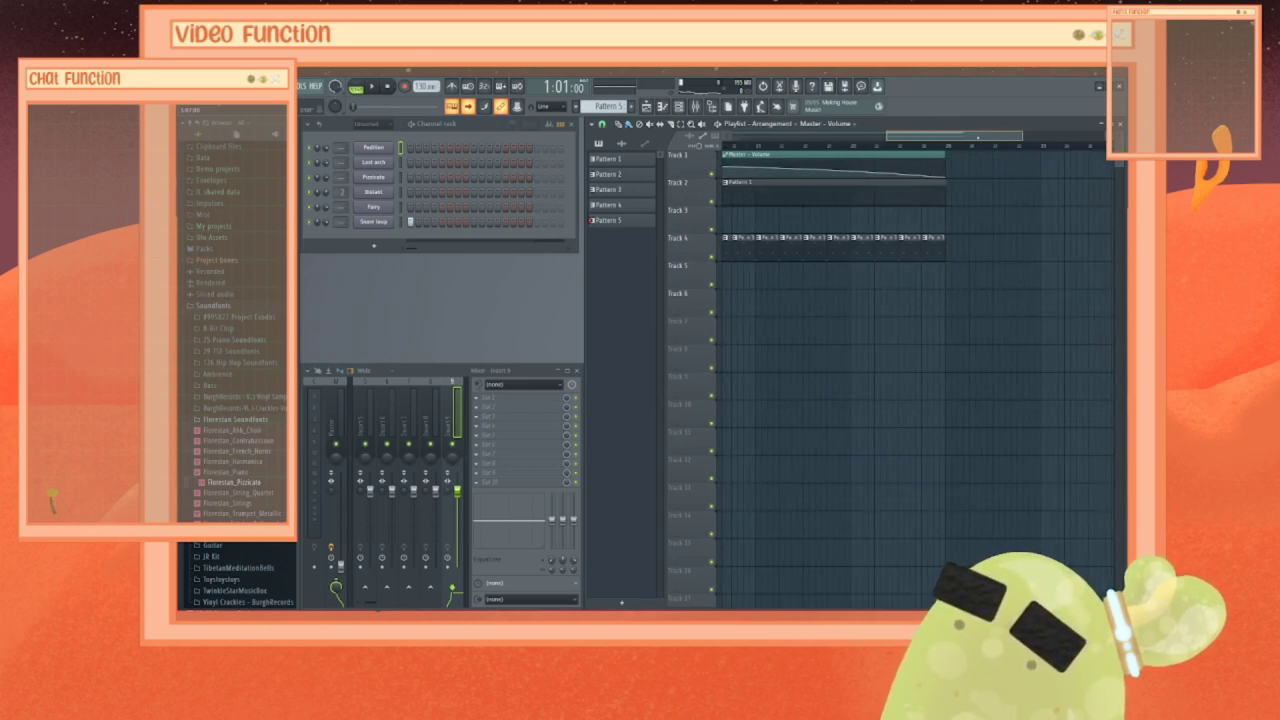
{"action": "left_click_drag", "start_coordinate": [978, 138], "coordinate": [714, 138]}
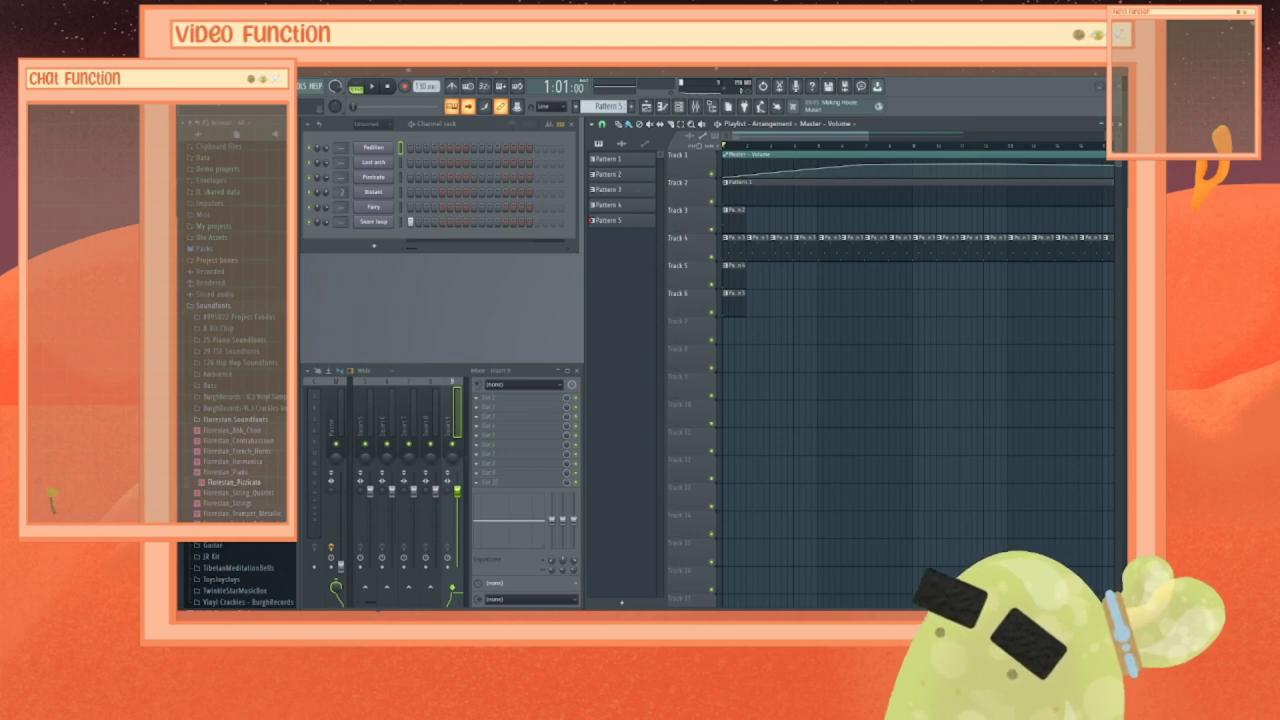
{"action": "left_click", "coordinate": [801, 298]}
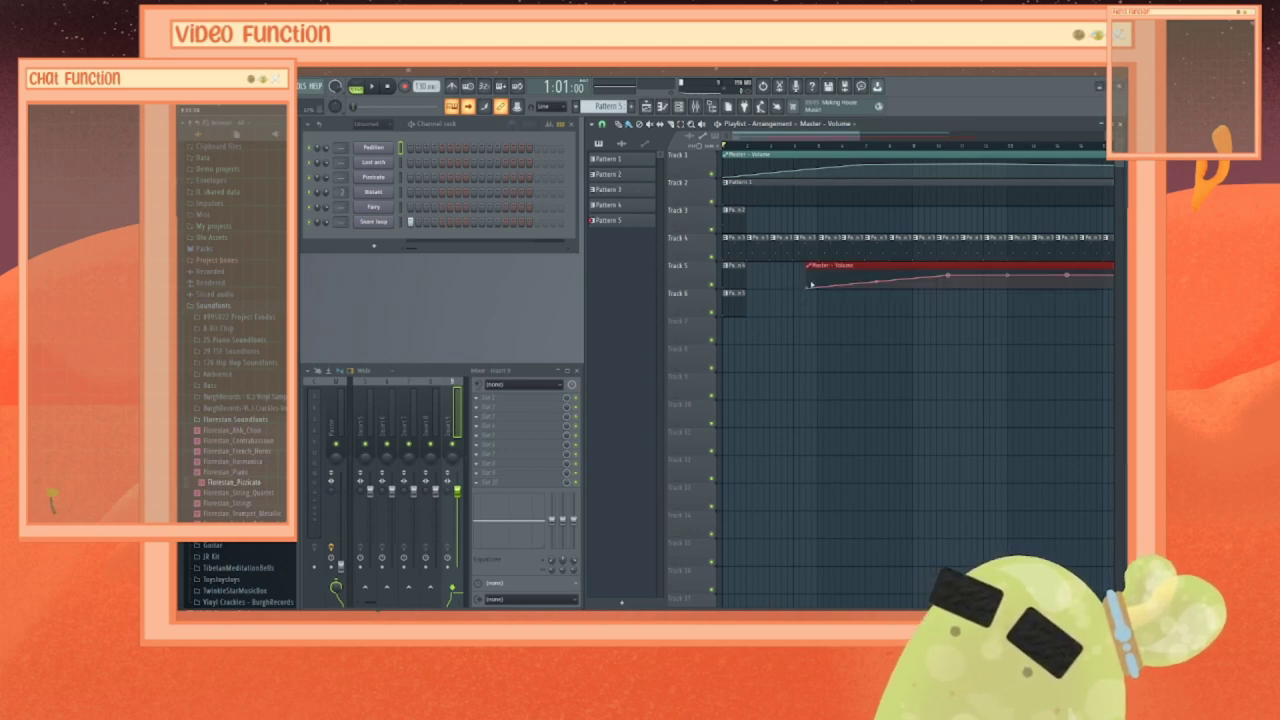
{"action": "right_click", "coordinate": [861, 270]}
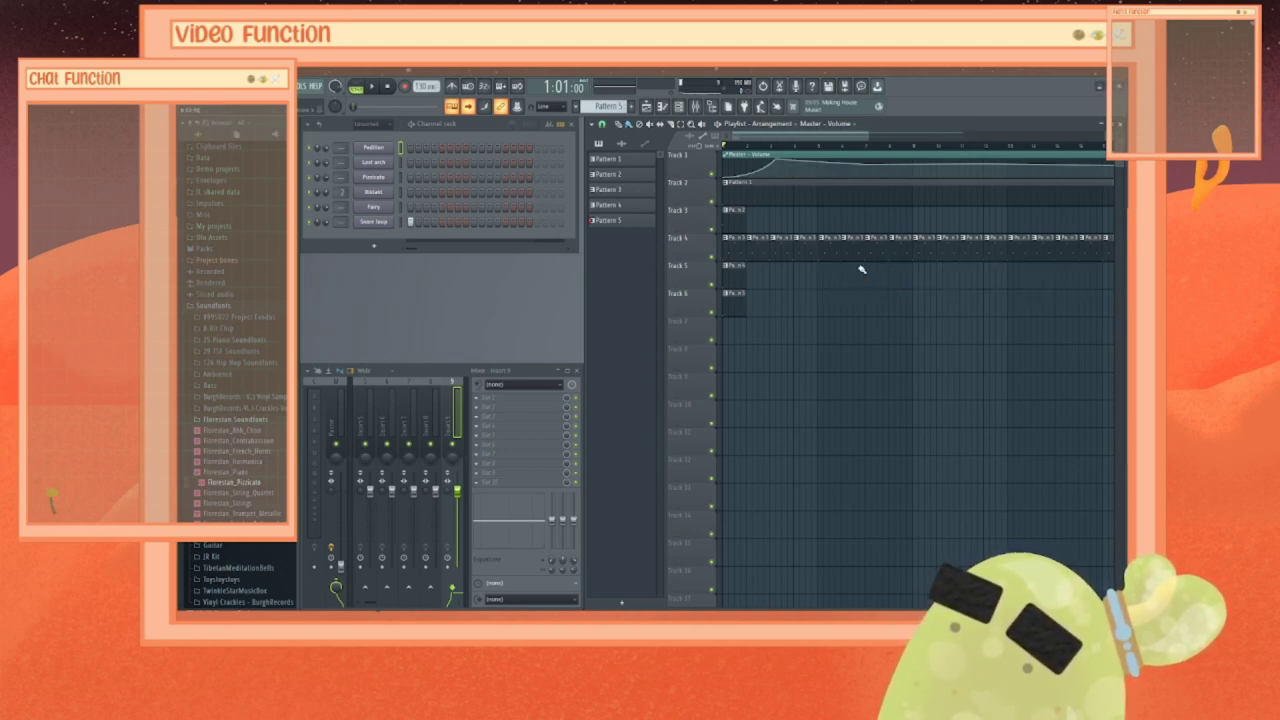
{"action": "key", "text": "ctrl+z"}
{"action": "key", "text": "ctrl+z"}
{"action": "key", "text": "ctrl+z"}
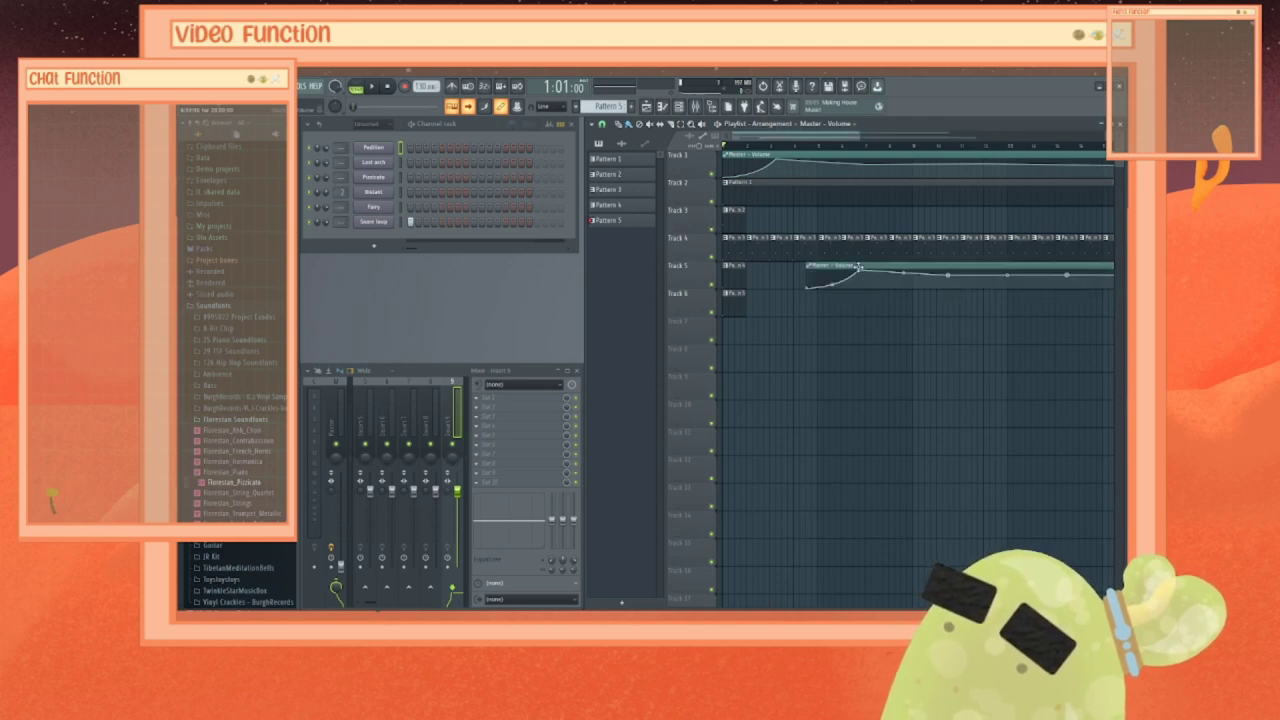
{"action": "right_click", "coordinate": [858, 268]}
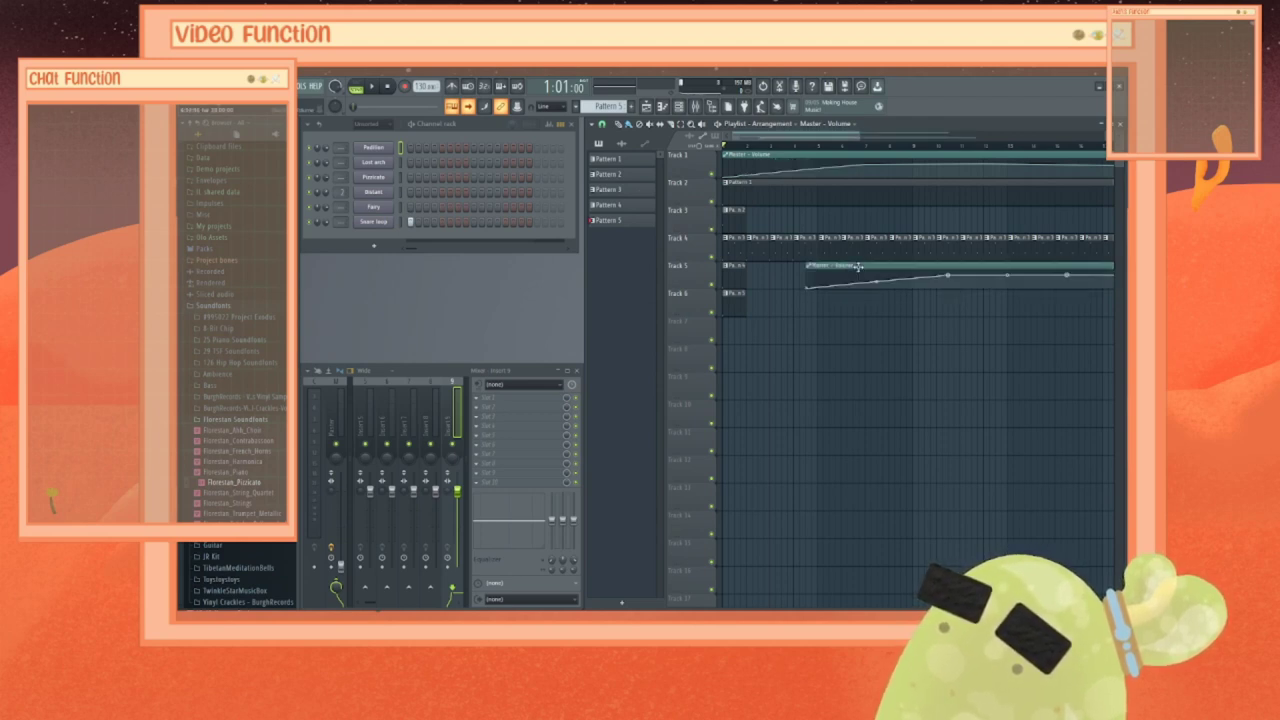
{"action": "right_click", "coordinate": [858, 268]}
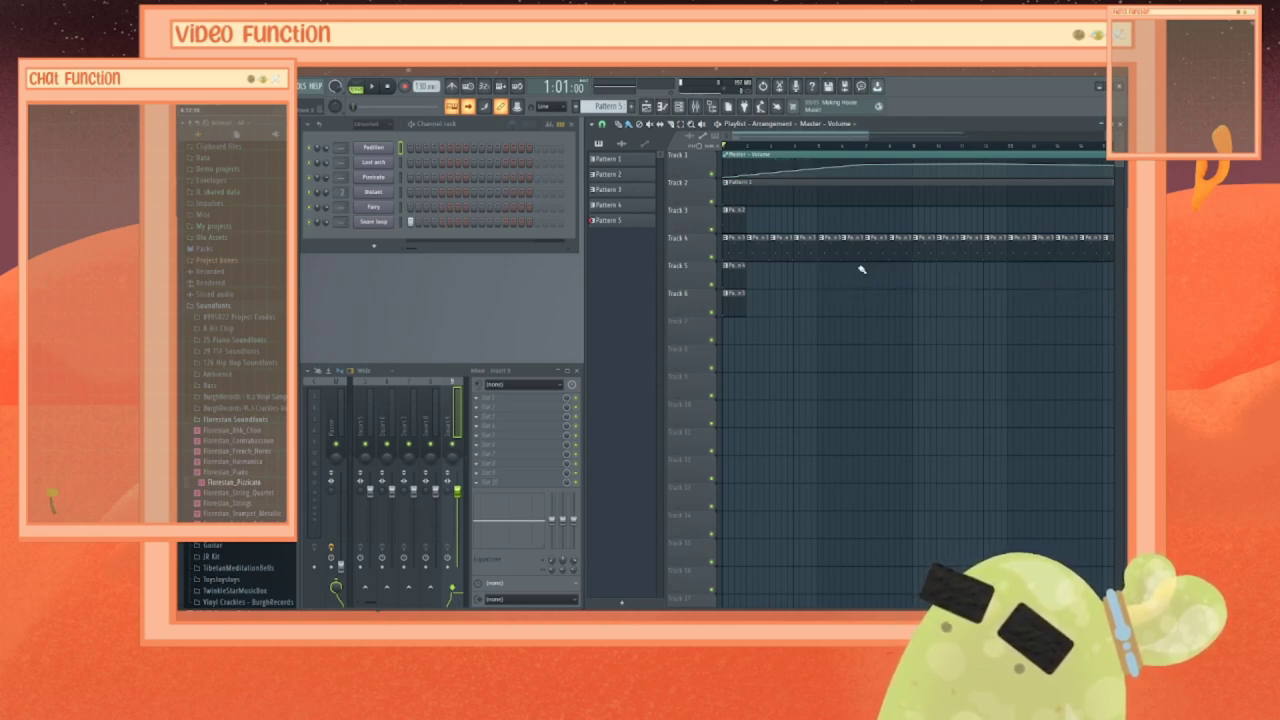
Step: Make Pattern 1 the active pattern and play the opening bars of the arrangement into bar 4
{"action": "left_click", "coordinate": [760, 184]}
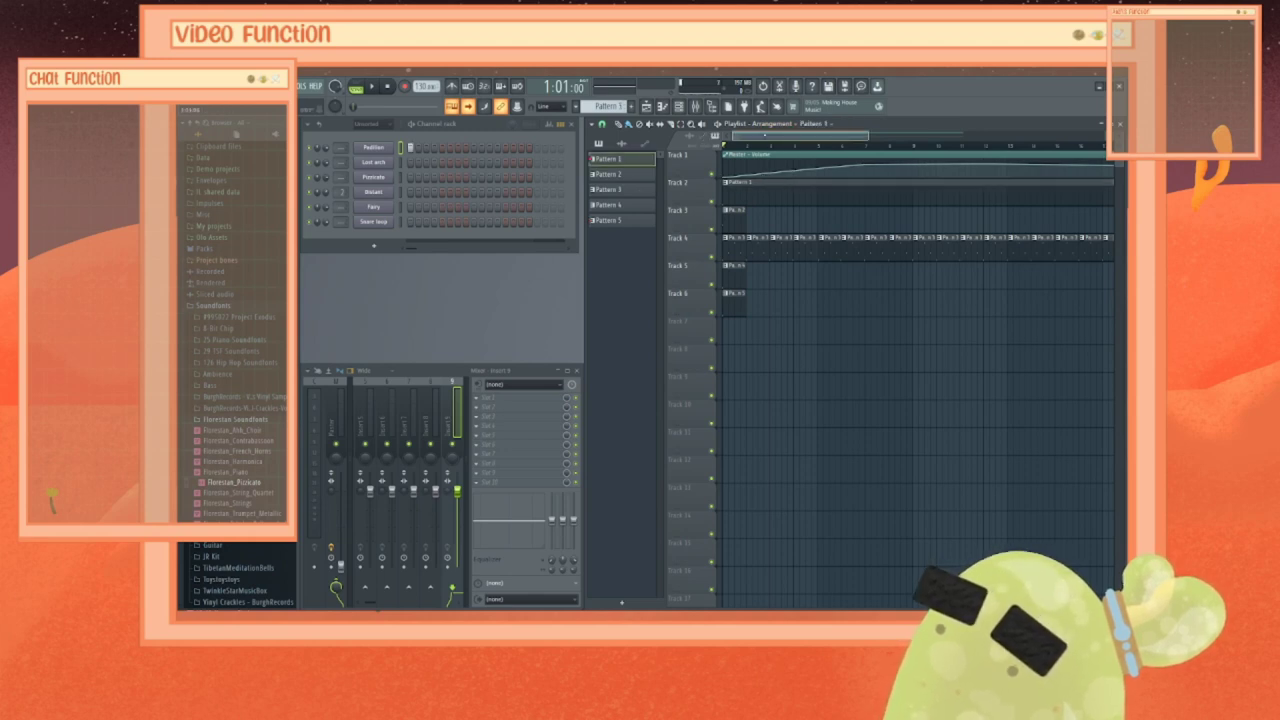
{"action": "mouse_move", "coordinate": [766, 135]}
{"action": "left_mouse_down"}
{"action": "mouse_move", "coordinate": [841, 135]}
{"action": "mouse_move", "coordinate": [764, 135]}
{"action": "left_mouse_up"}
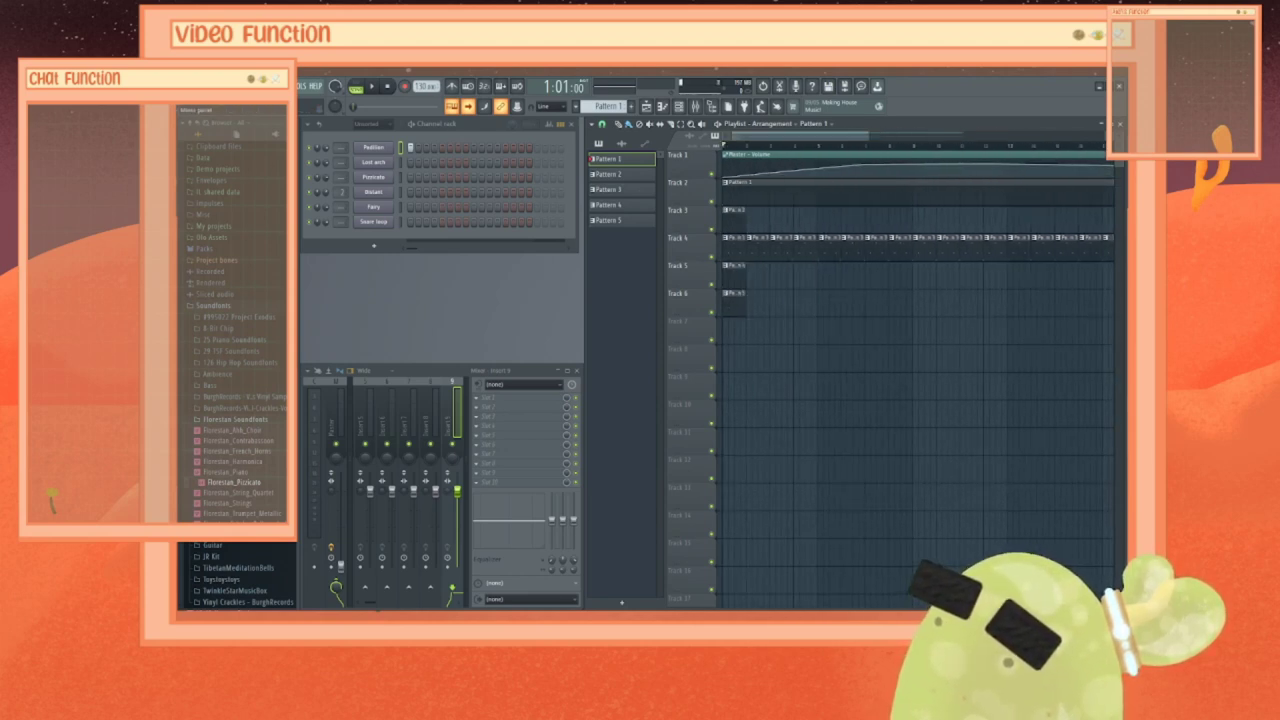
{"action": "left_click", "coordinate": [195, 85]}
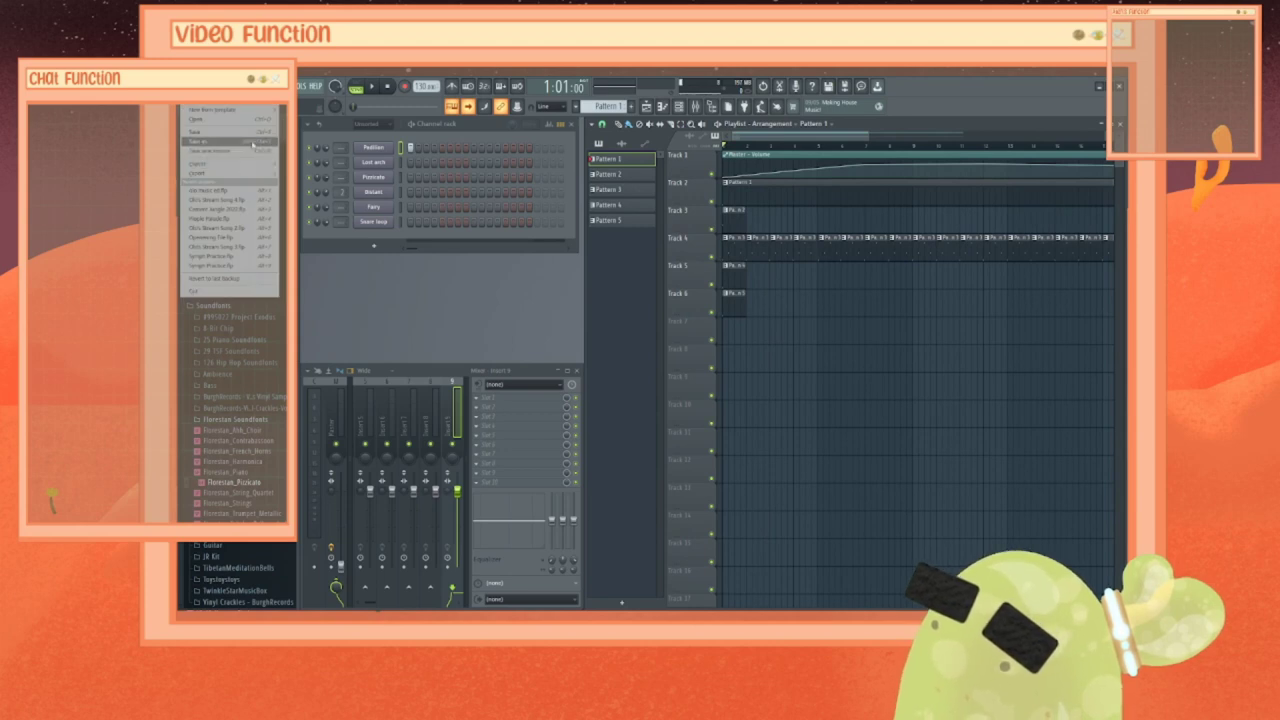
{"action": "left_click", "coordinate": [477, 277]}
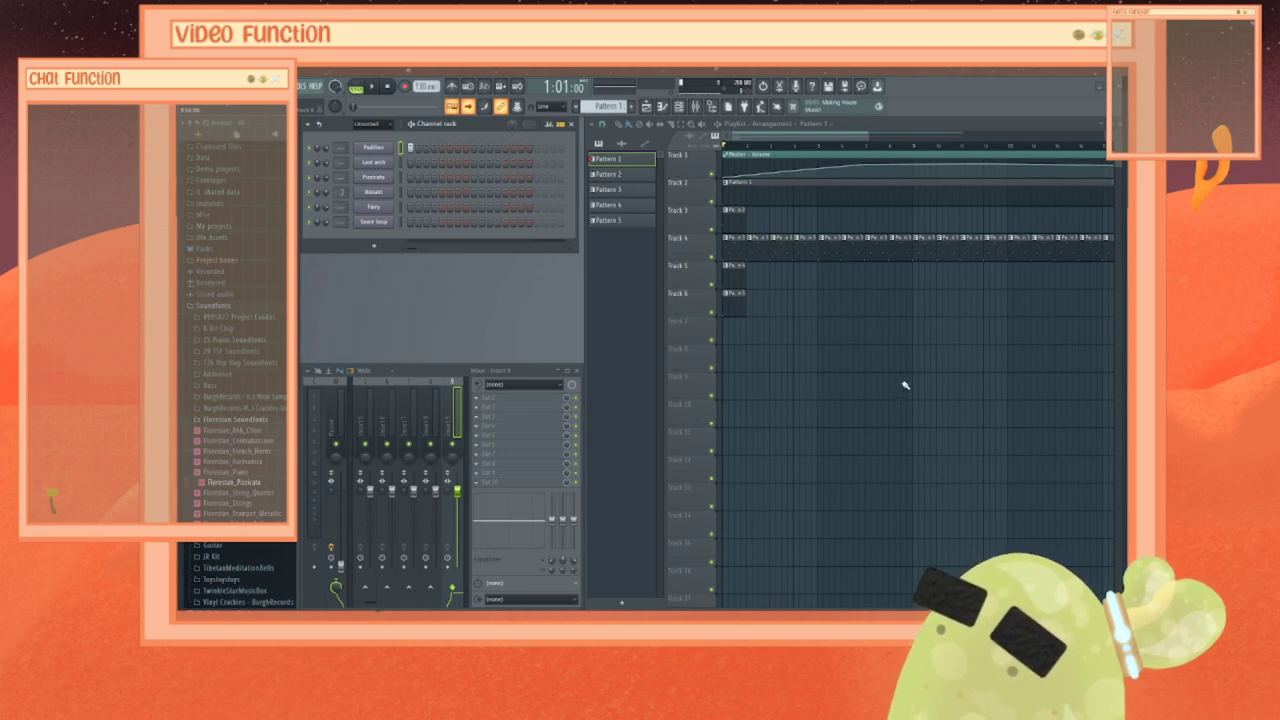
{"action": "left_click", "coordinate": [371, 86]}
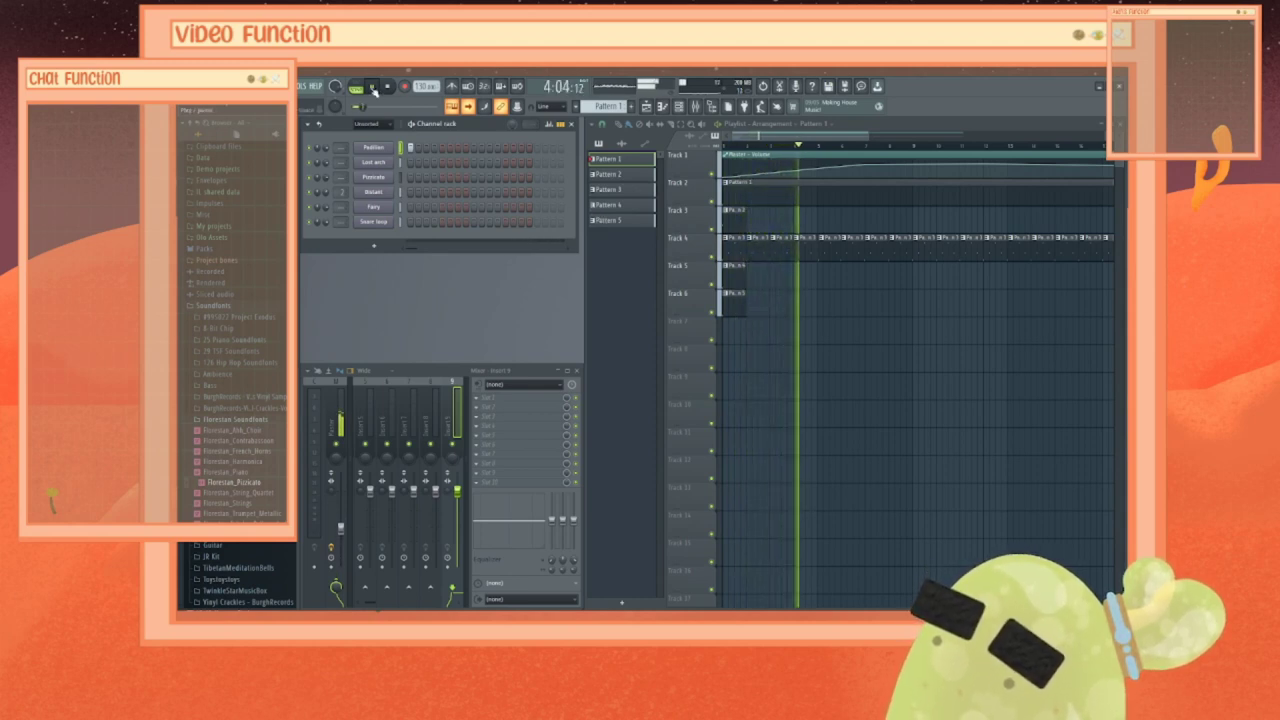
{"action": "left_click", "coordinate": [372, 87]}
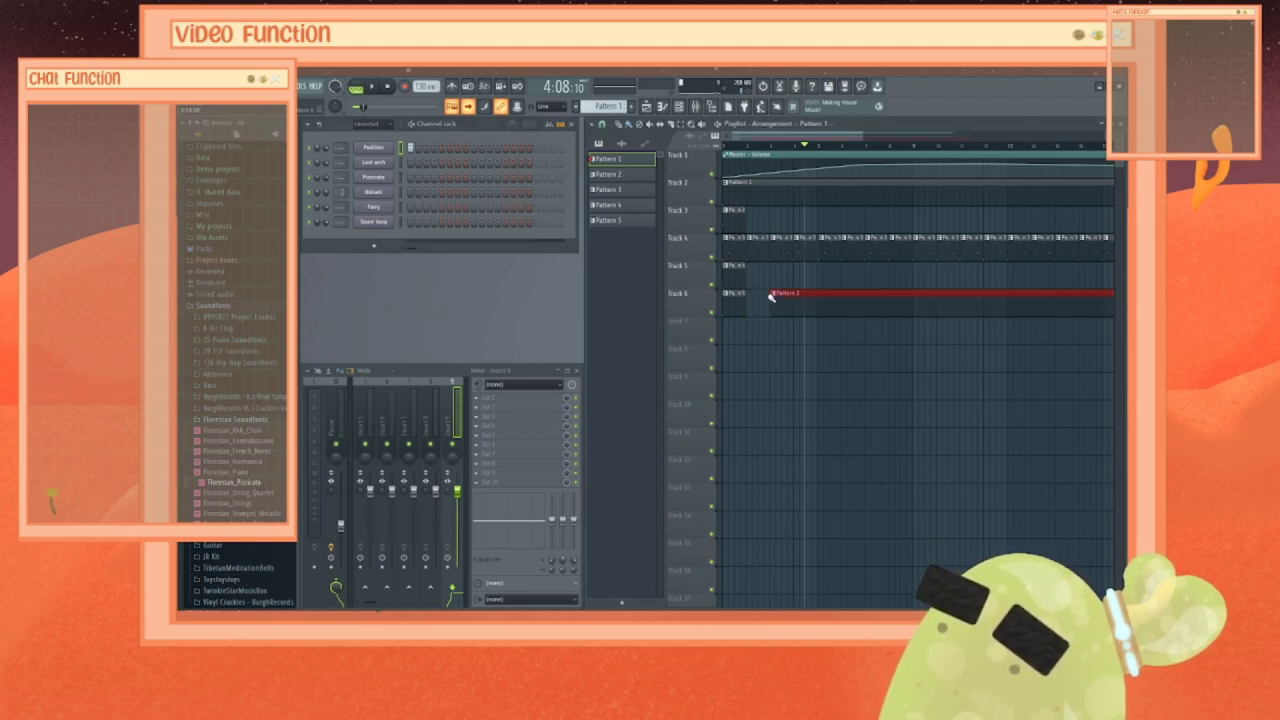
Step: Clear every clip from the playlist and delete all patterns, Pattern 1 to Pattern 5
{"action": "key", "text": "ctrl+a"}
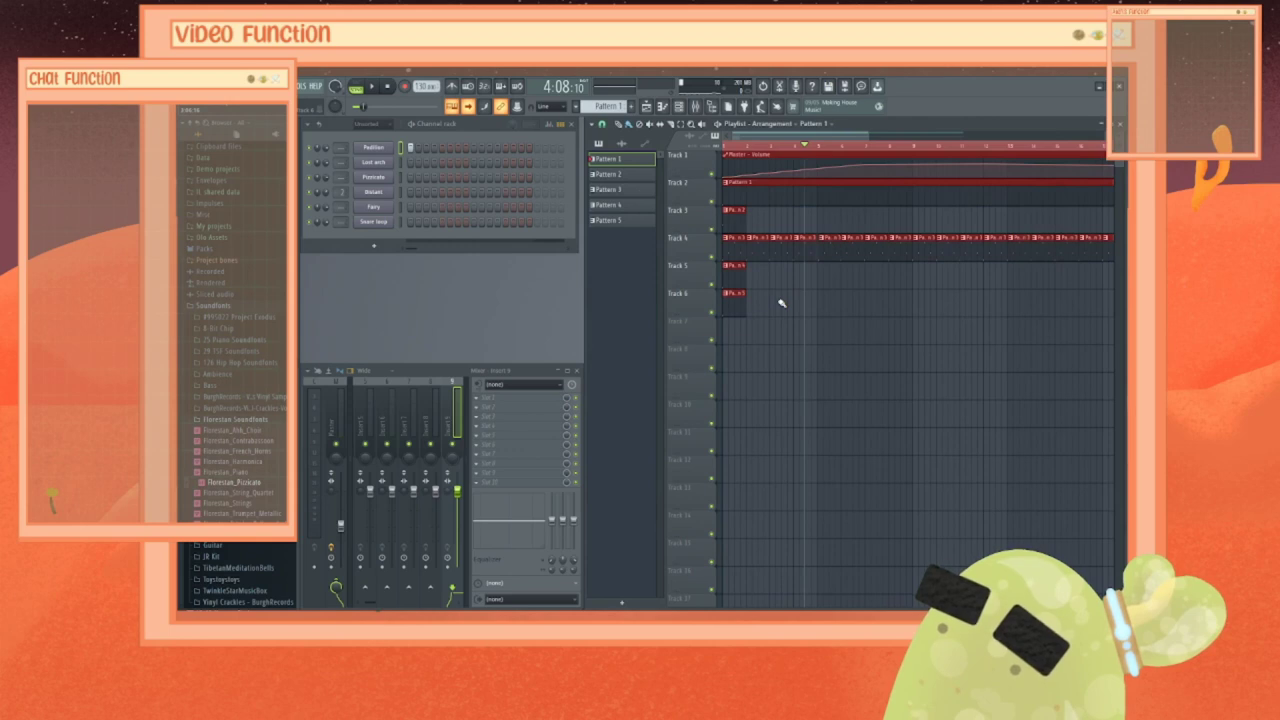
{"action": "key", "text": "Delete"}
{"action": "left_click", "coordinate": [616, 223]}
{"action": "key", "text": "ctrl+a"}
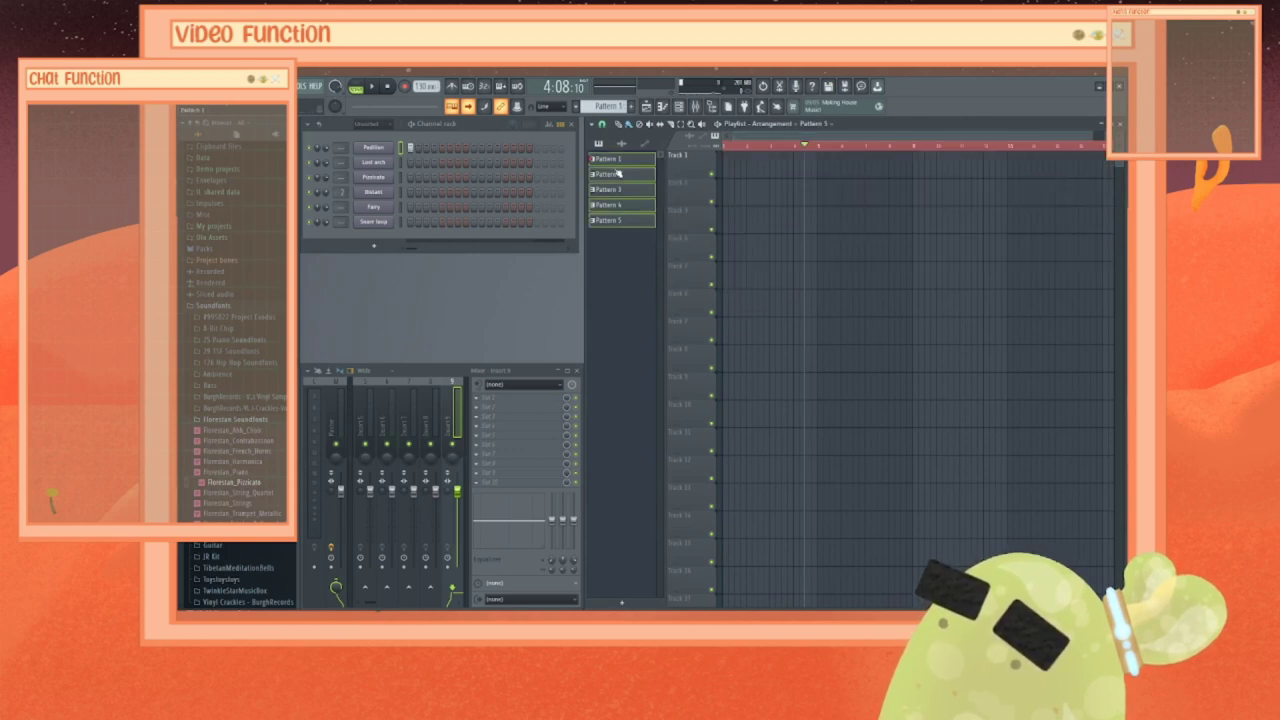
{"action": "right_click", "coordinate": [617, 179]}
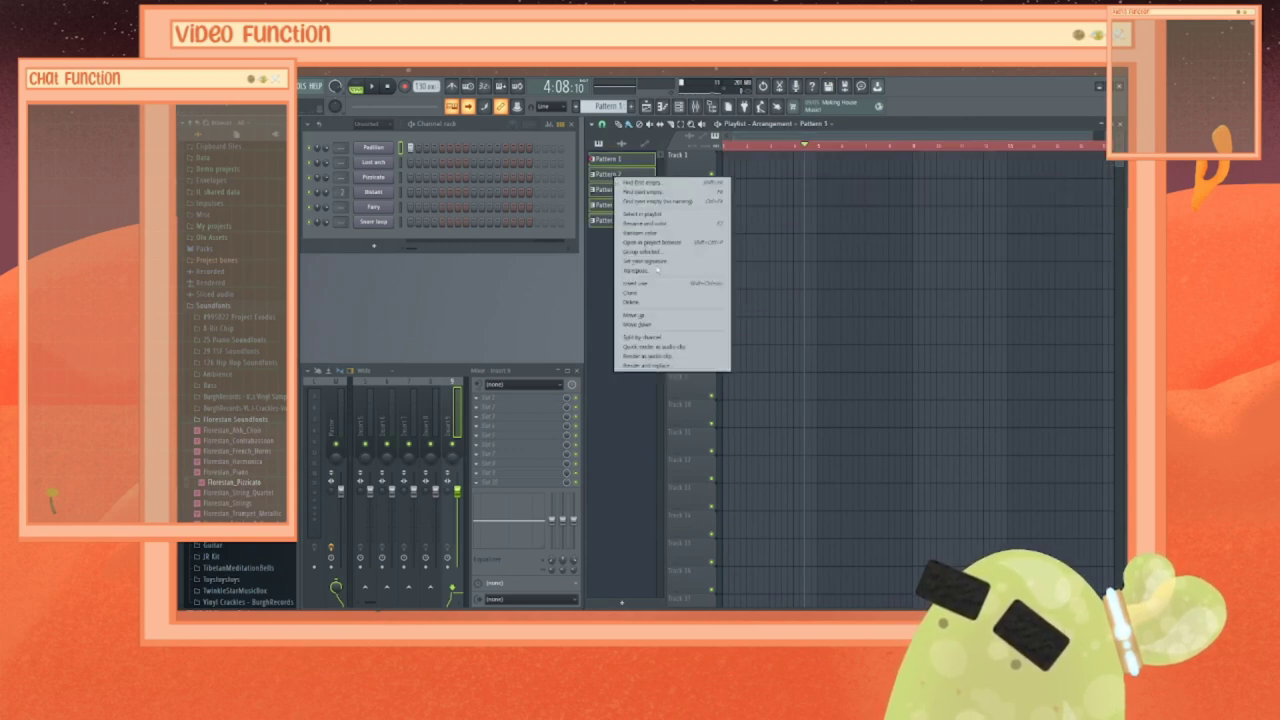
{"action": "left_click", "coordinate": [660, 303]}
{"action": "left_click", "coordinate": [690, 381]}
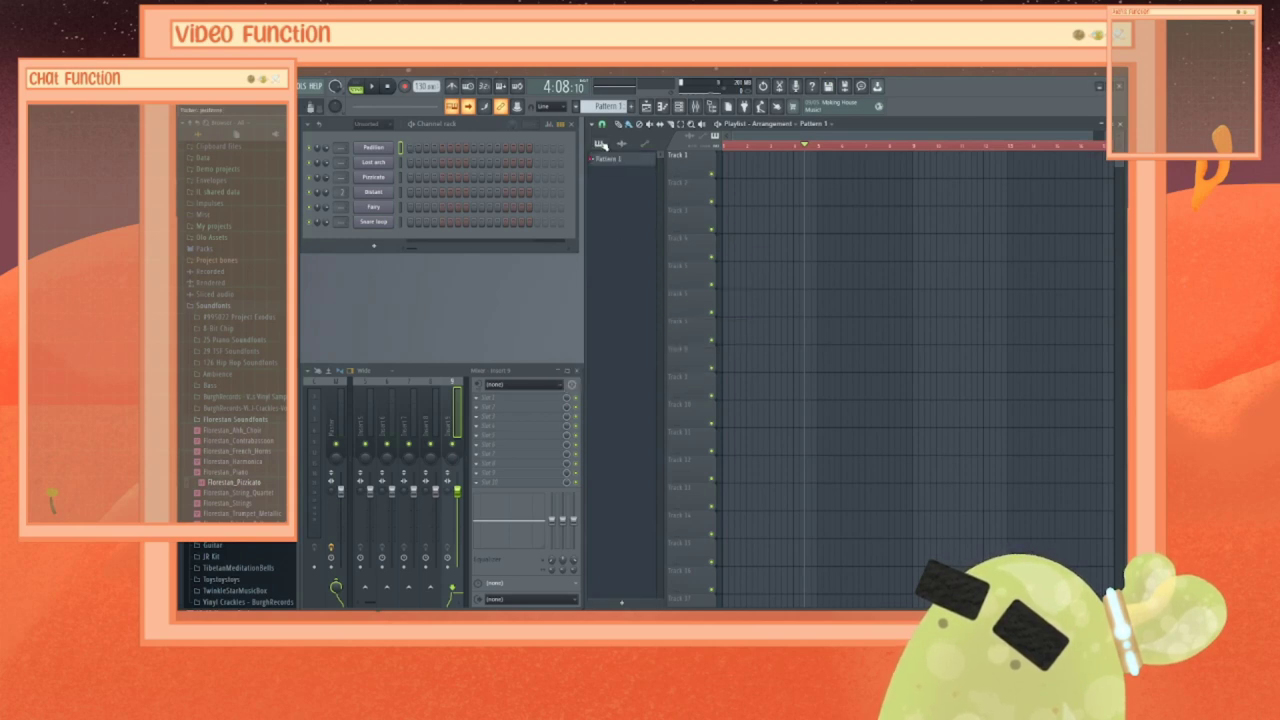
Step: Delete the first five channels from the Channel rack, keeping only the last one in the list
{"action": "right_click", "coordinate": [377, 151]}
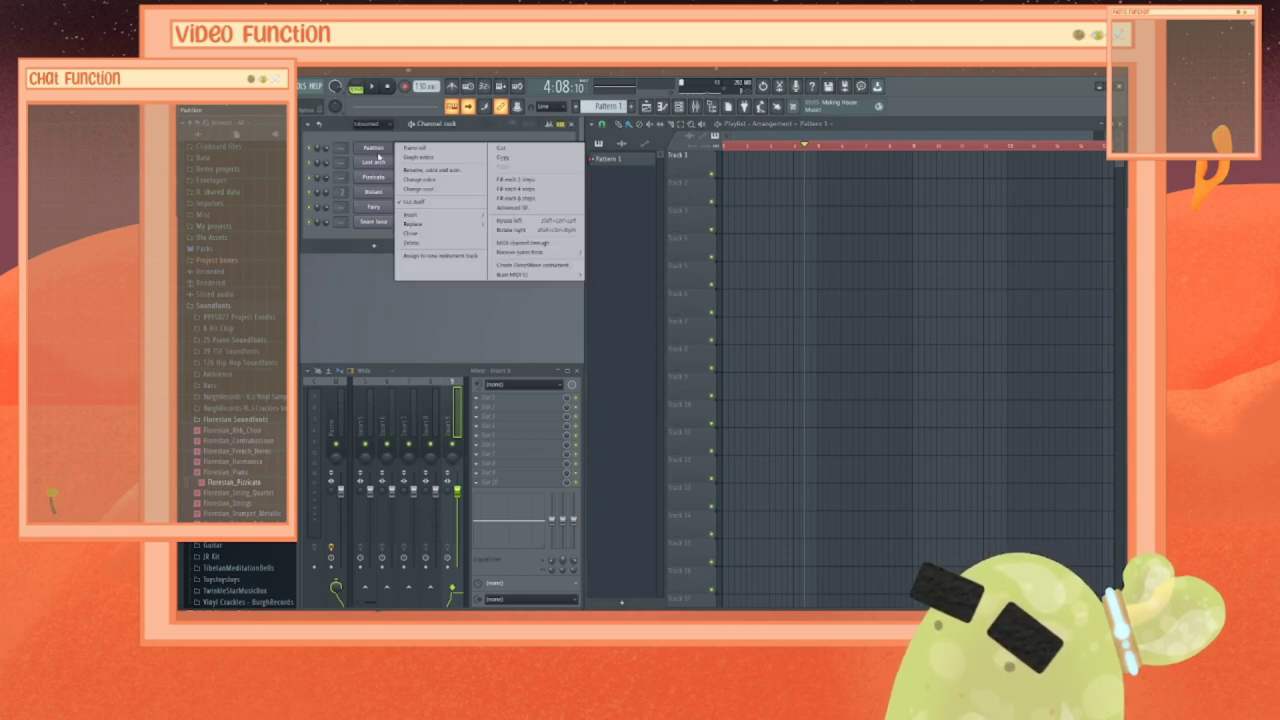
{"action": "left_click", "coordinate": [414, 242]}
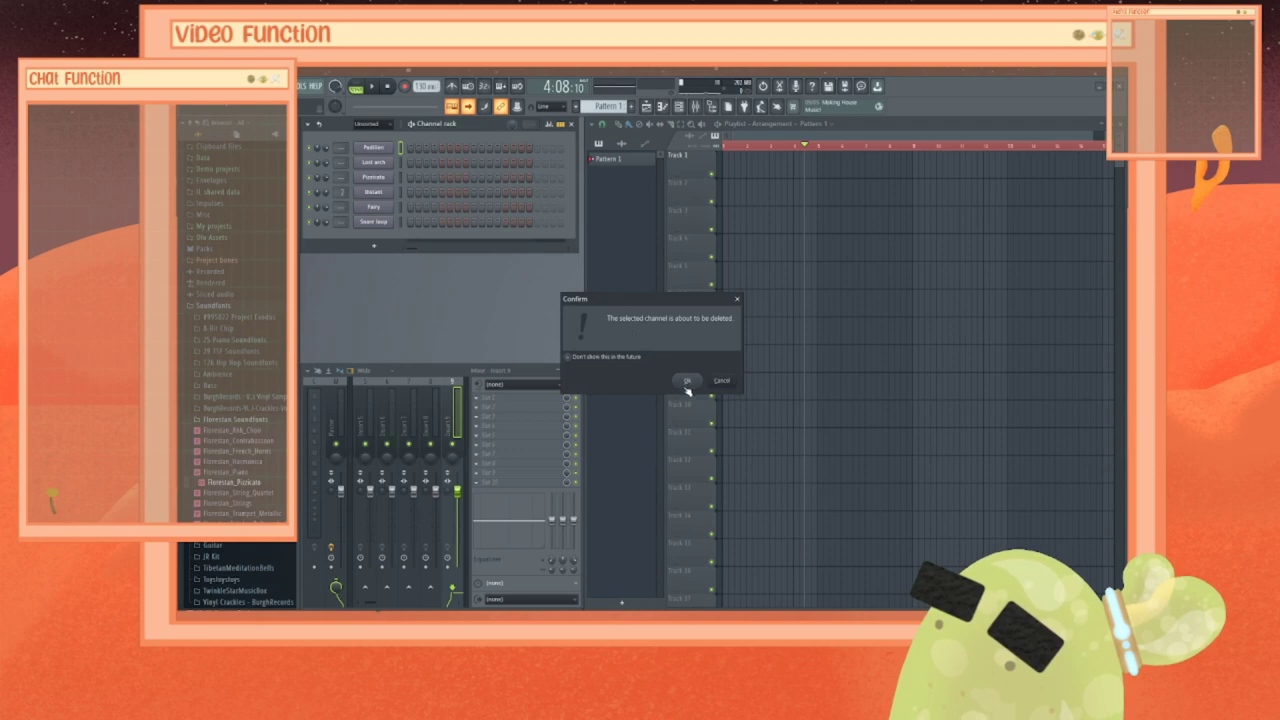
{"action": "left_click", "coordinate": [688, 383]}
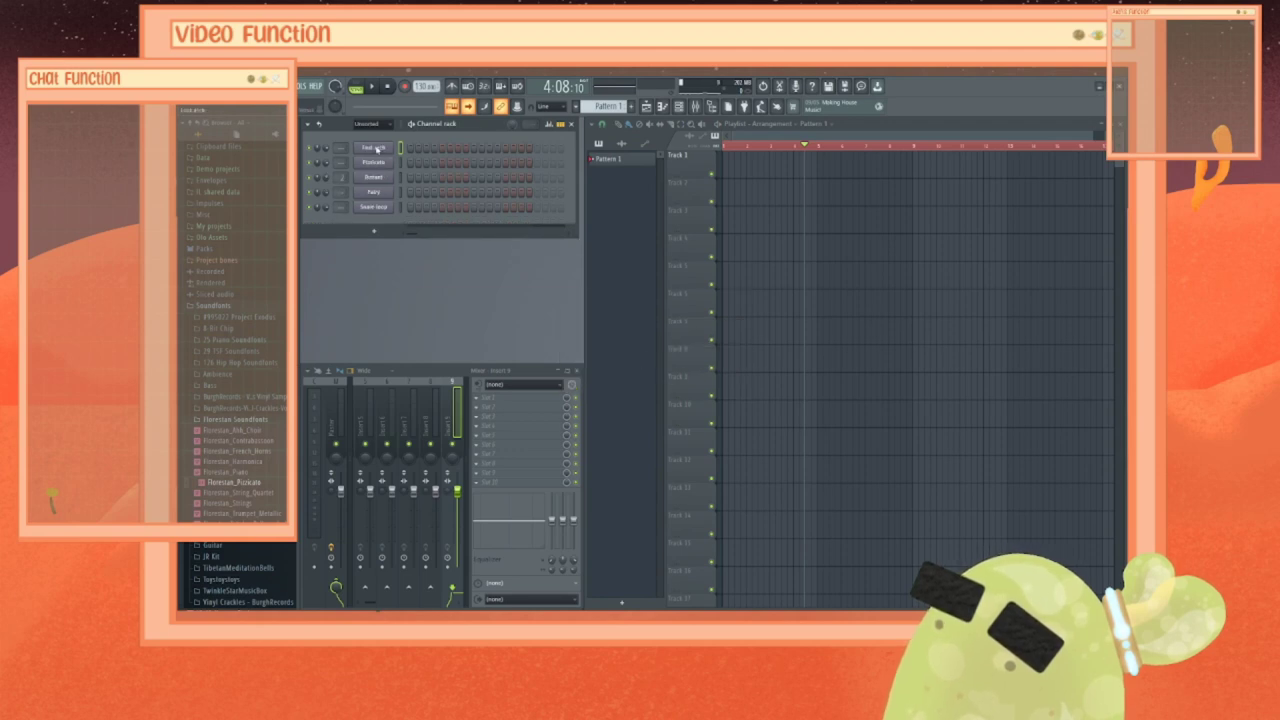
{"action": "right_click", "coordinate": [377, 149]}
{"action": "left_click", "coordinate": [414, 242]}
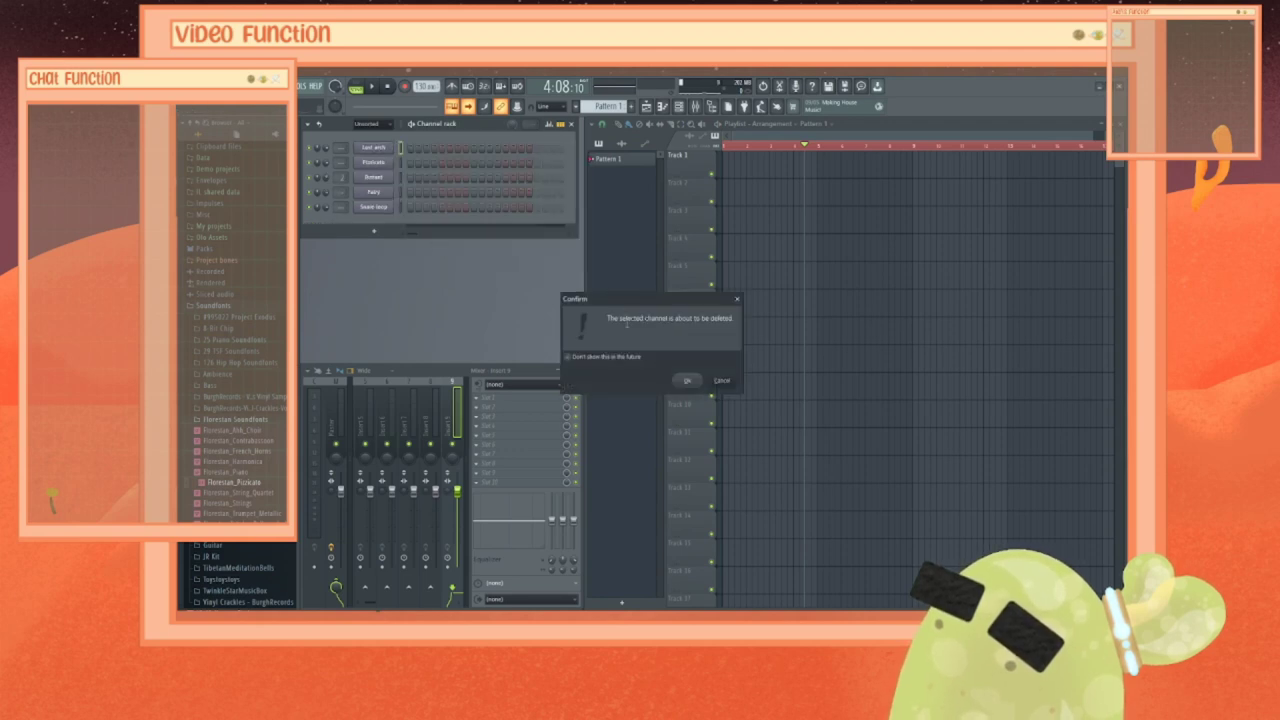
{"action": "left_click", "coordinate": [688, 383]}
{"action": "right_click", "coordinate": [377, 149]}
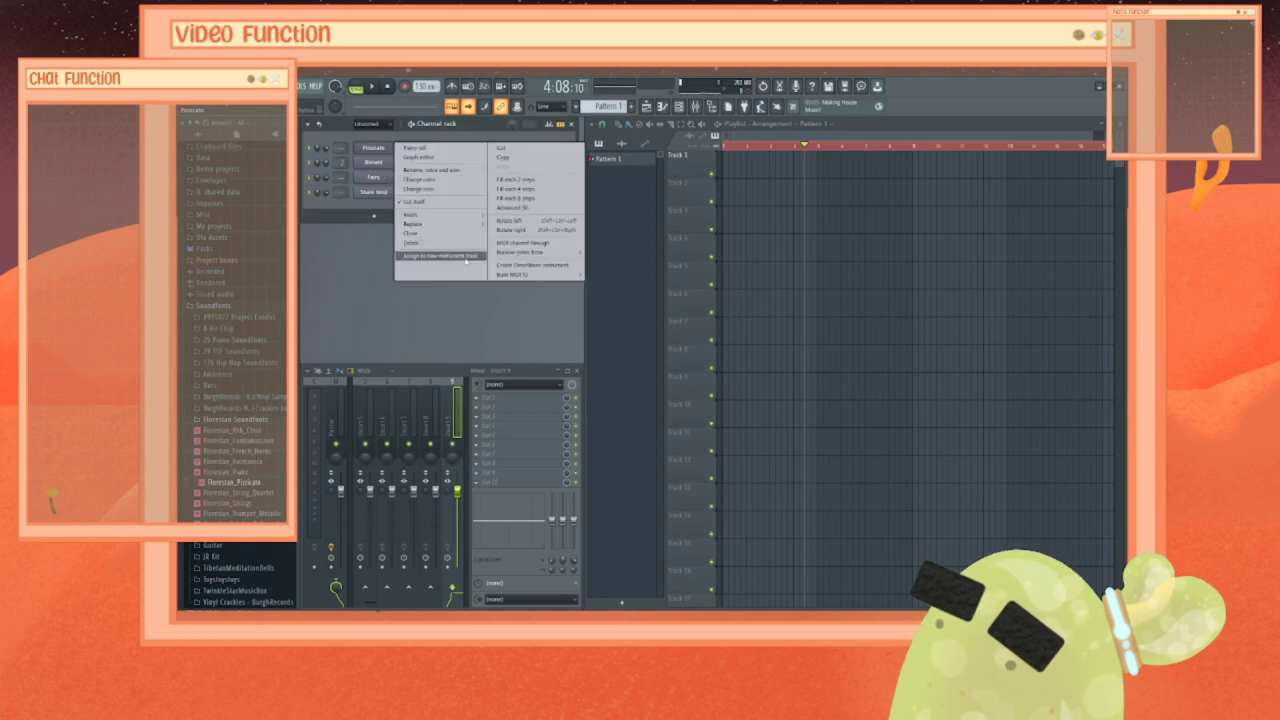
{"action": "left_click", "coordinate": [414, 242]}
{"action": "left_click", "coordinate": [688, 381]}
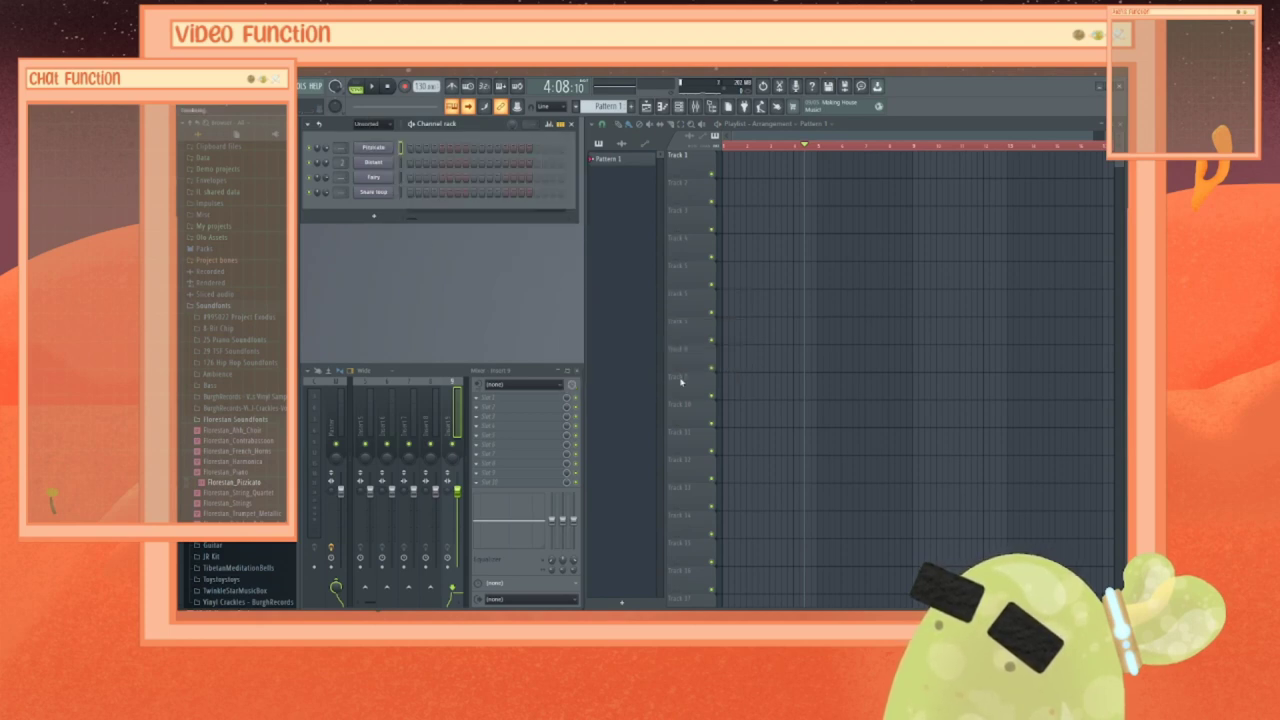
{"action": "right_click", "coordinate": [377, 149]}
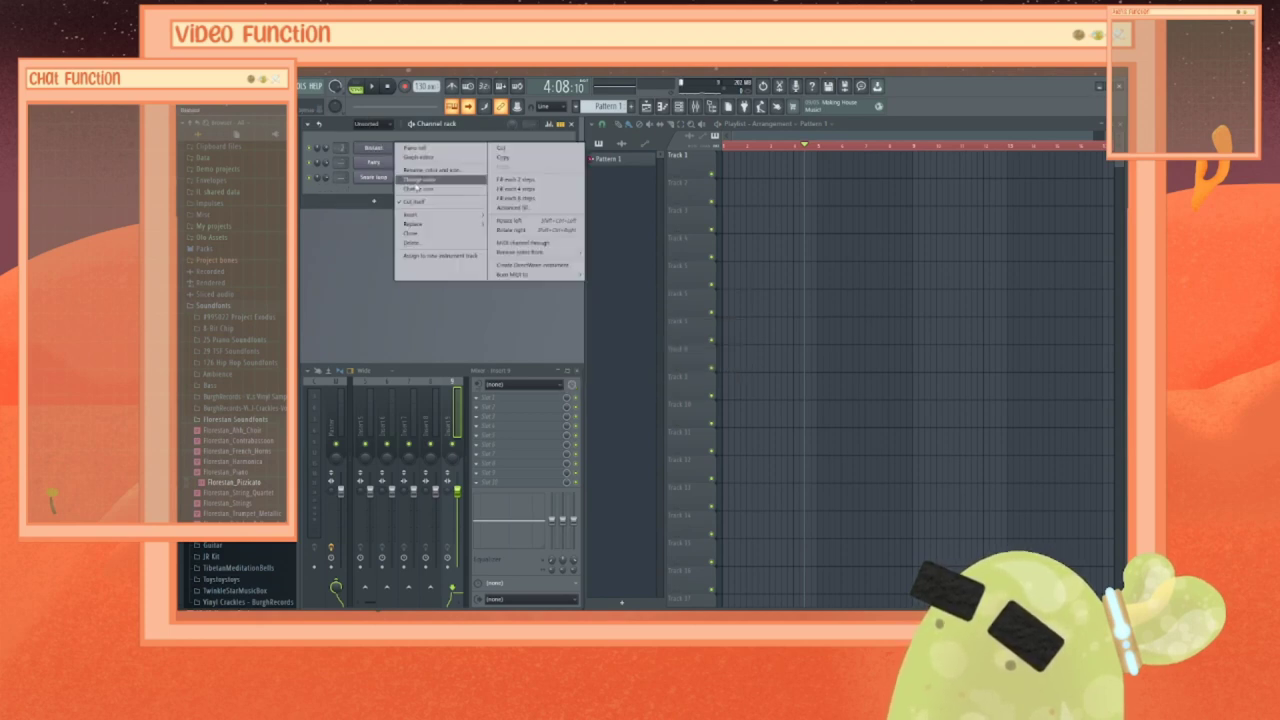
{"action": "left_click", "coordinate": [450, 243]}
{"action": "left_click", "coordinate": [688, 381]}
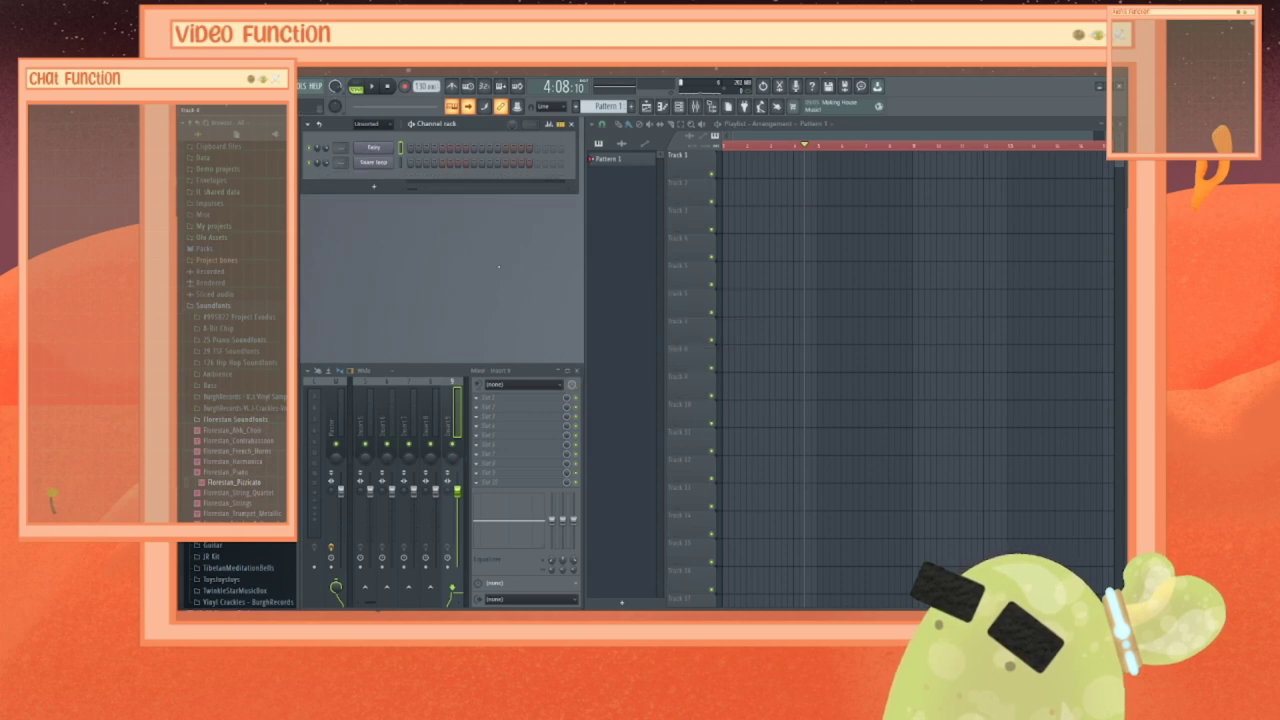
{"action": "right_click", "coordinate": [376, 148]}
{"action": "left_click", "coordinate": [446, 243]}
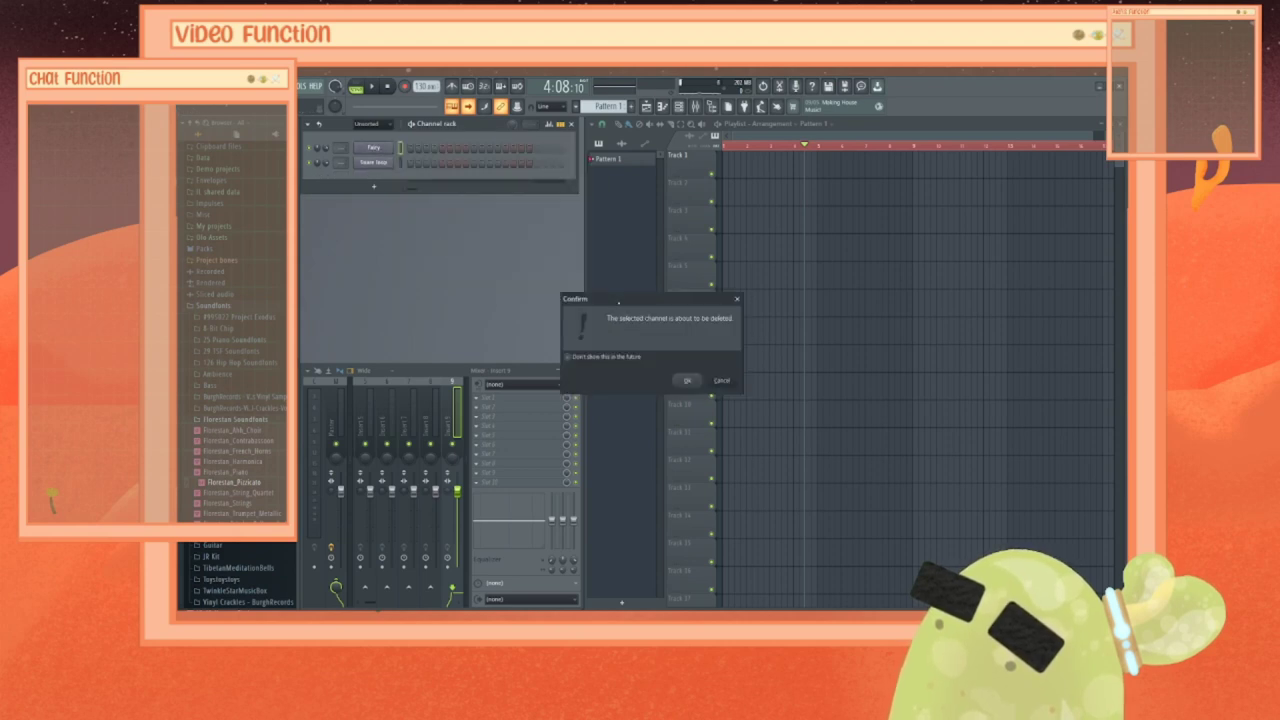
{"action": "left_click", "coordinate": [688, 381]}
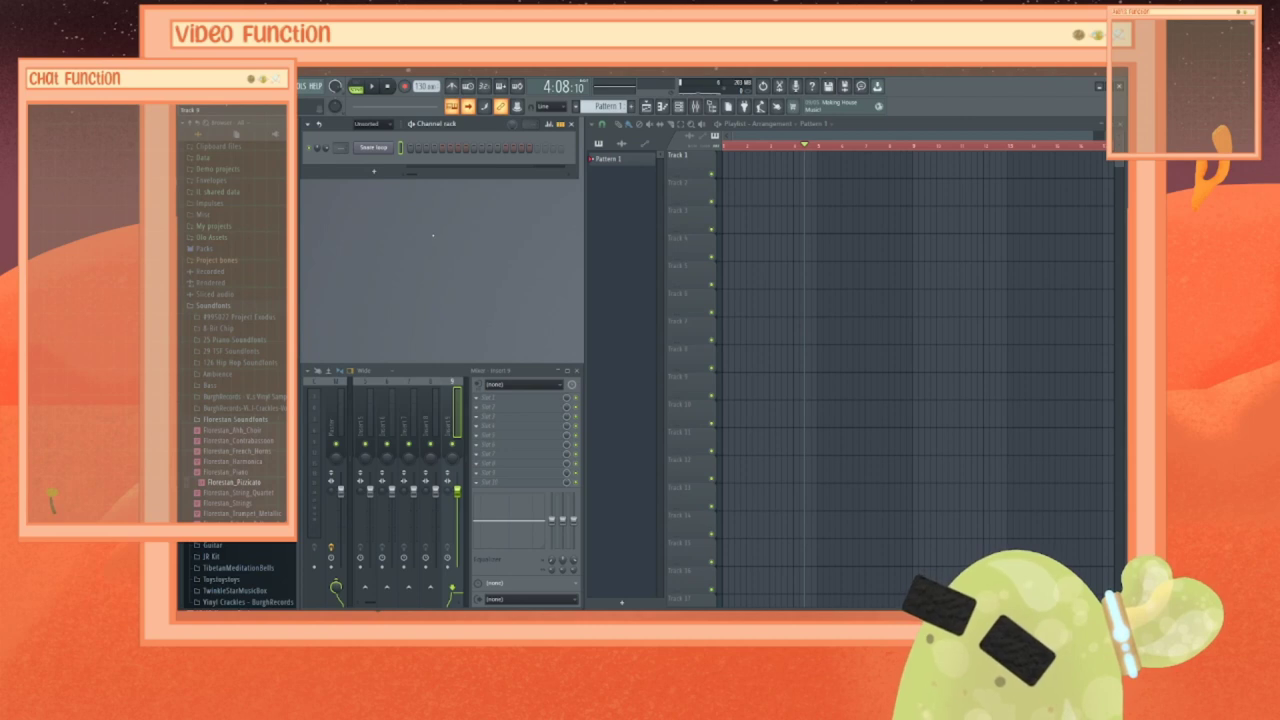
Step: Switch playback to pattern mode, play Pattern 1, and collapse the Florestan Soundfonts folder
{"action": "left_click", "coordinate": [356, 87]}
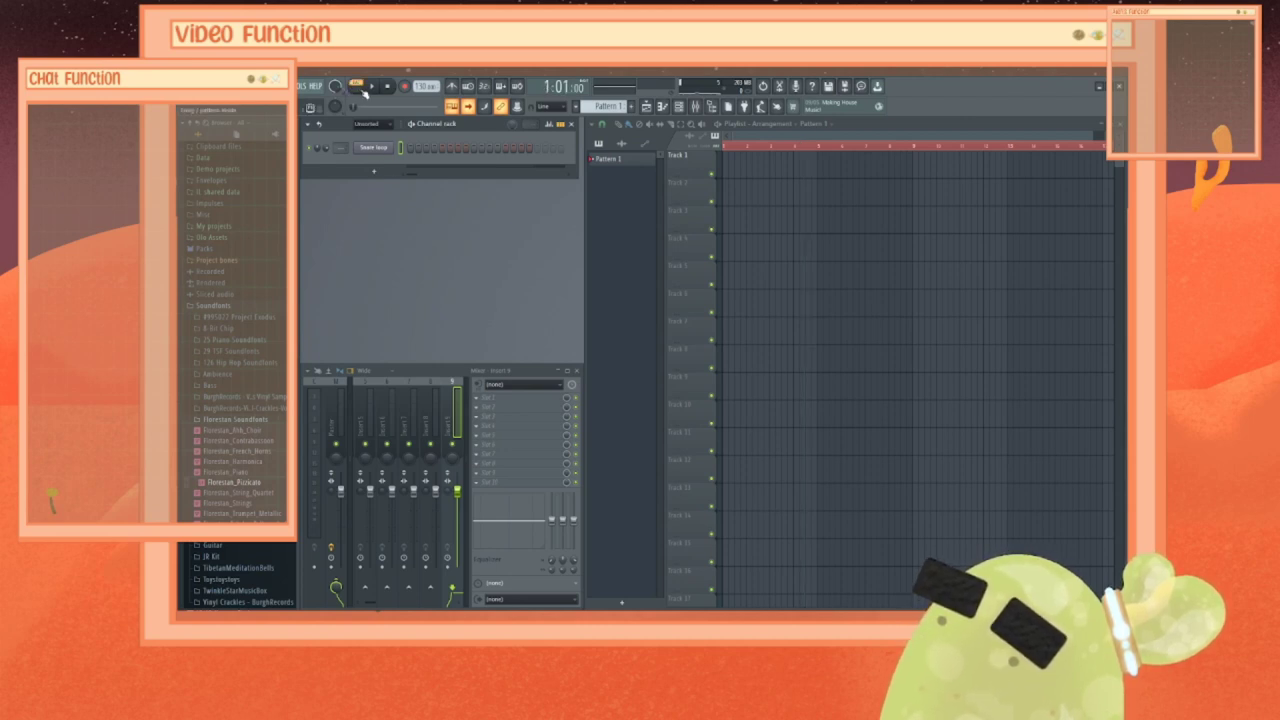
{"action": "left_click", "coordinate": [371, 87]}
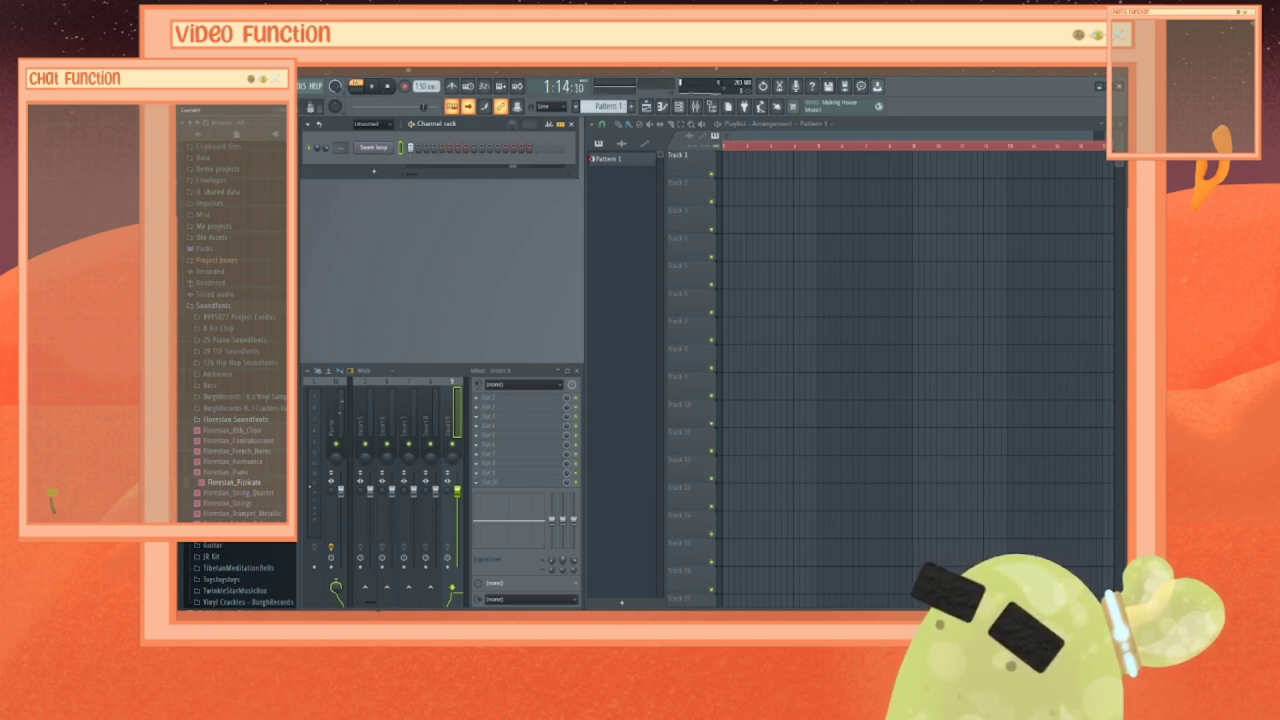
{"action": "left_click", "coordinate": [244, 421]}
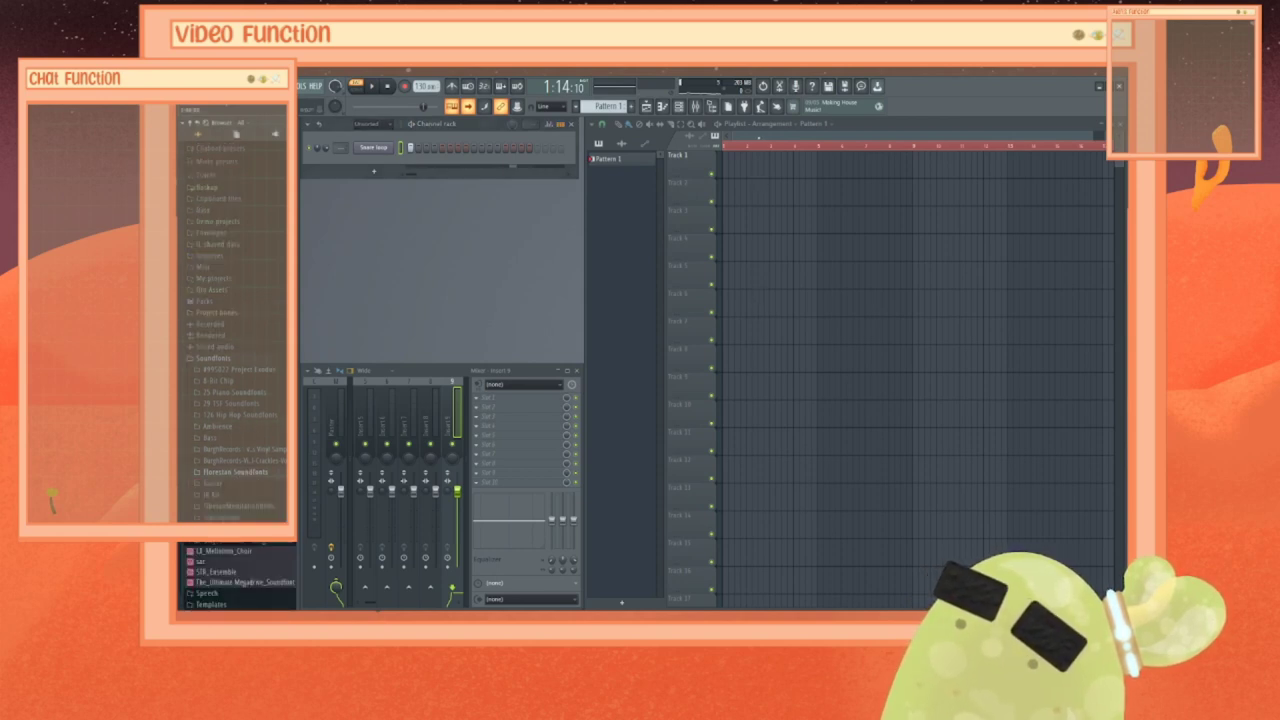
{"action": "left_click_drag", "start_coordinate": [772, 135], "coordinate": [1142, 135]}
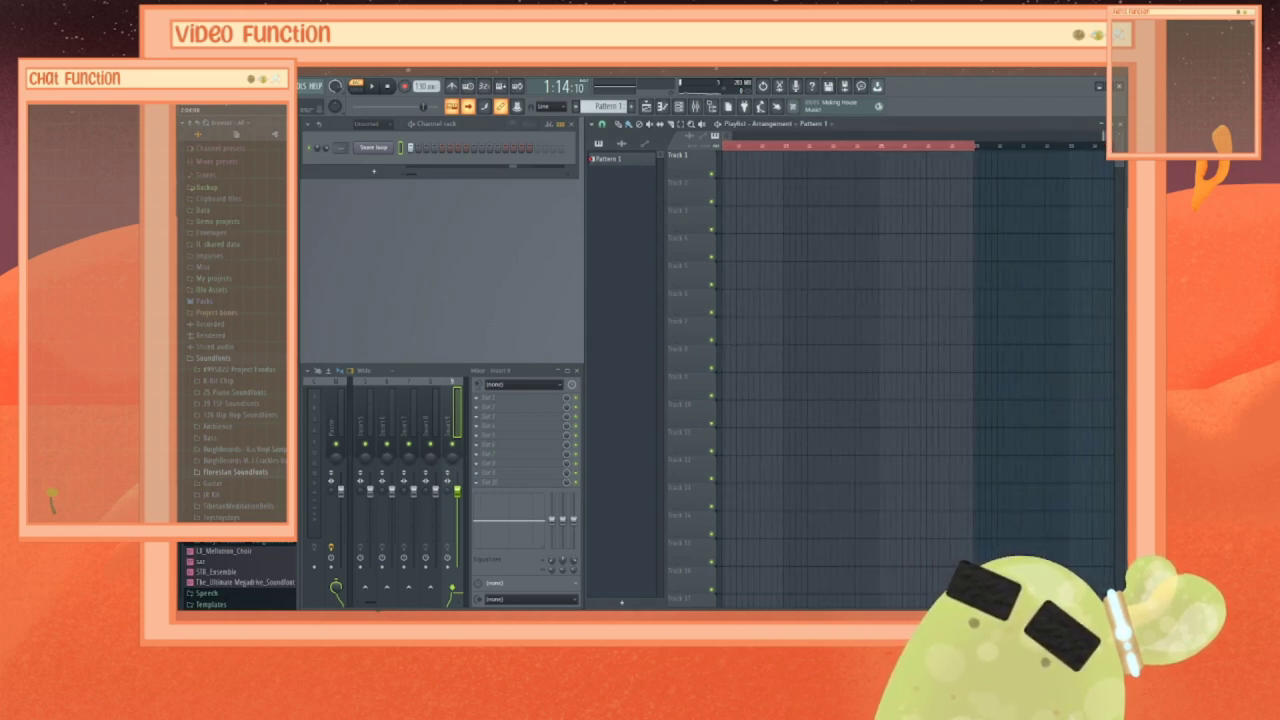
{"action": "left_click_drag", "start_coordinate": [1103, 135], "coordinate": [898, 135]}
{"action": "left_click", "coordinate": [888, 160]}
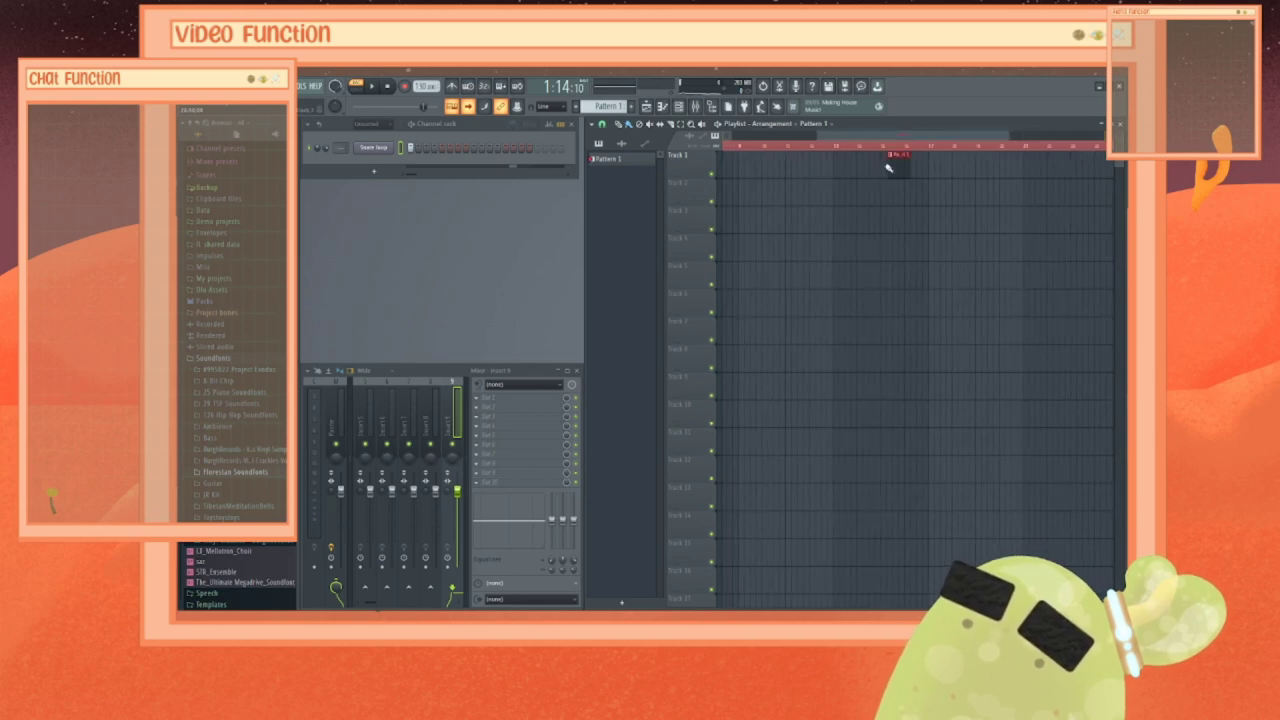
{"action": "right_click", "coordinate": [897, 165]}
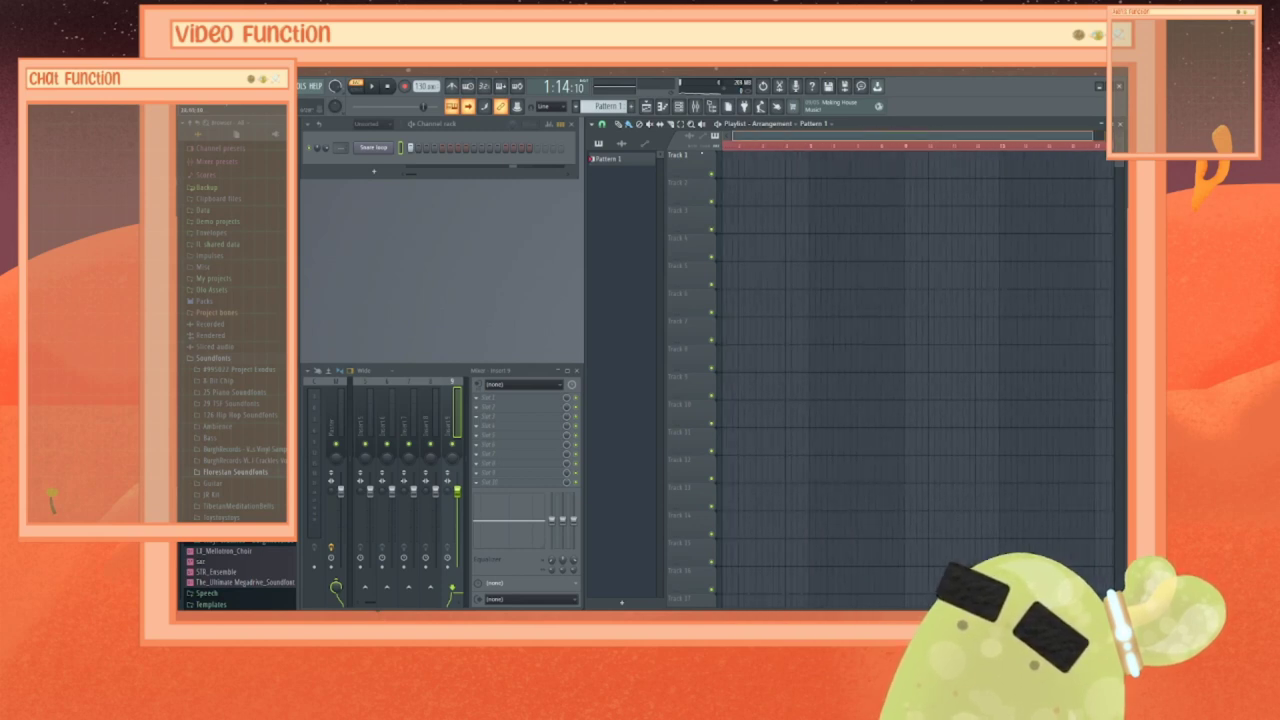
Step: Clear the time selection in the playlist and return to the first bar
{"action": "key", "text": "ctrl+d"}
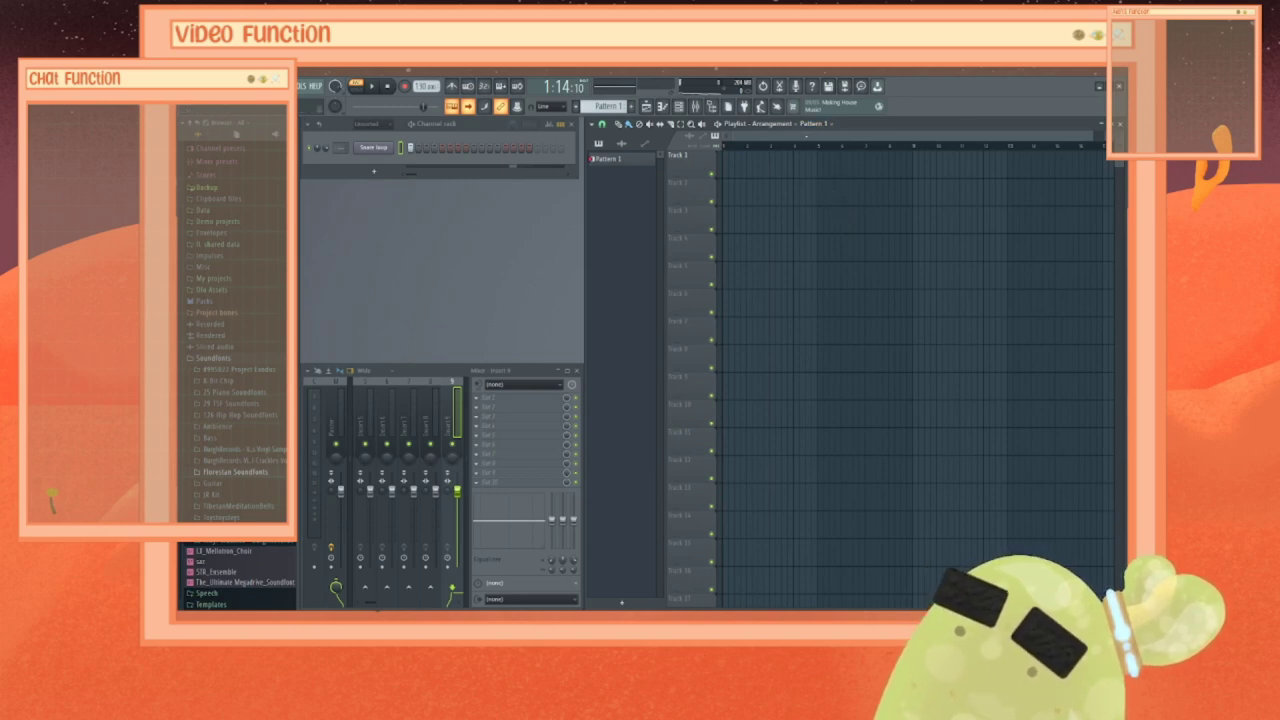
{"action": "left_click_drag", "start_coordinate": [814, 137], "coordinate": [725, 141]}
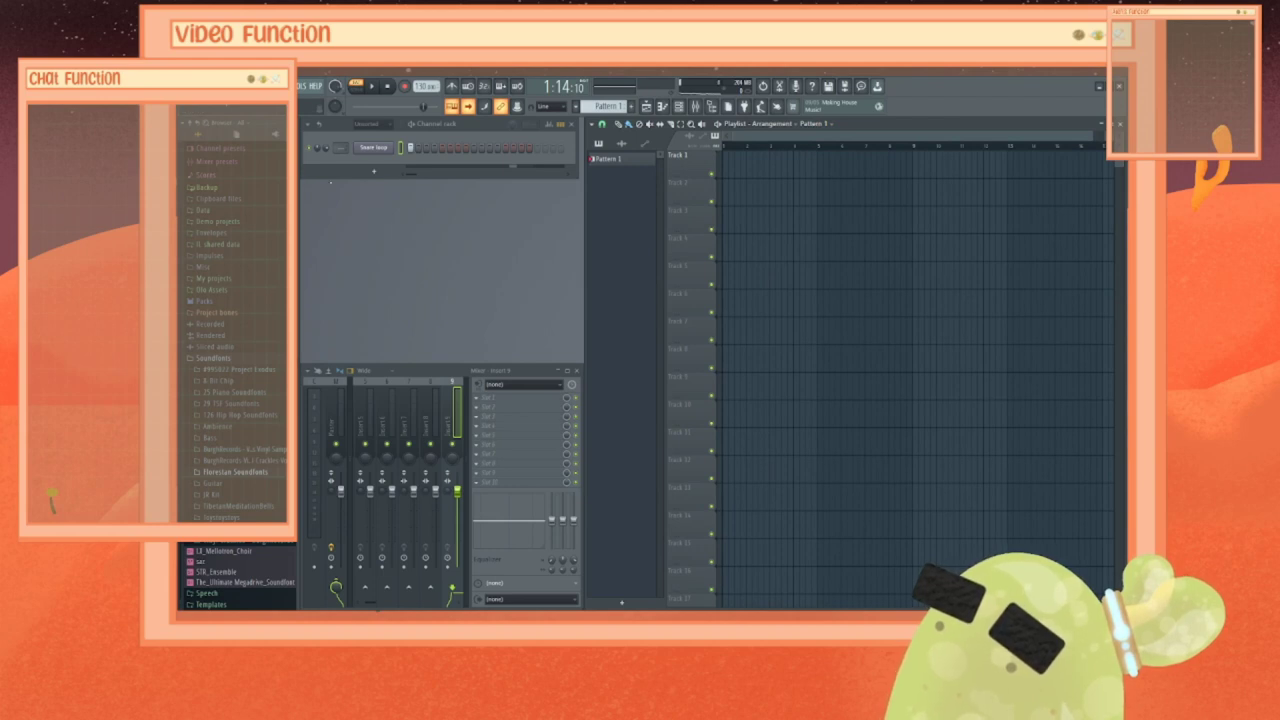
Step: Replace the remaining channel with the 1965 Harmony Rocket guitar soundfont and make Pattern 4 the active pattern
{"action": "left_click", "coordinate": [226, 486]}
{"action": "scroll", "coordinate": [240, 506], "scroll_direction": "down", "scroll_amount": 5}
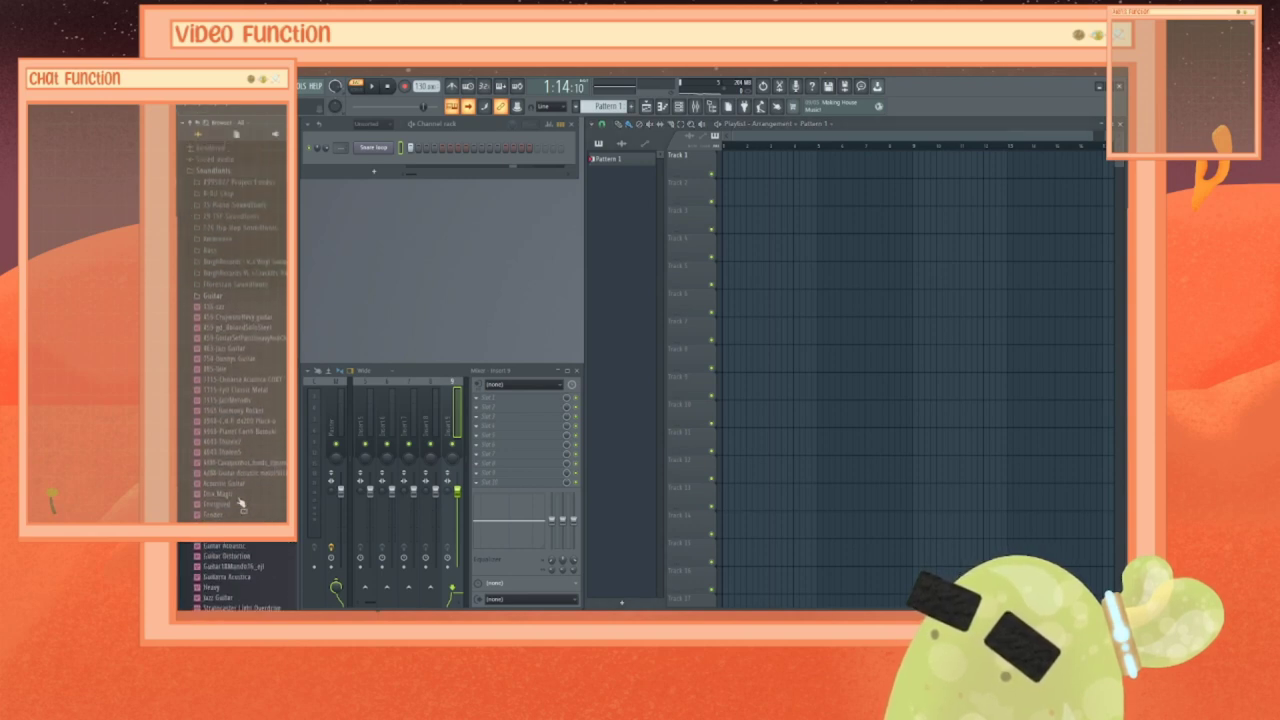
{"action": "scroll", "coordinate": [240, 506], "scroll_direction": "down", "scroll_amount": 4}
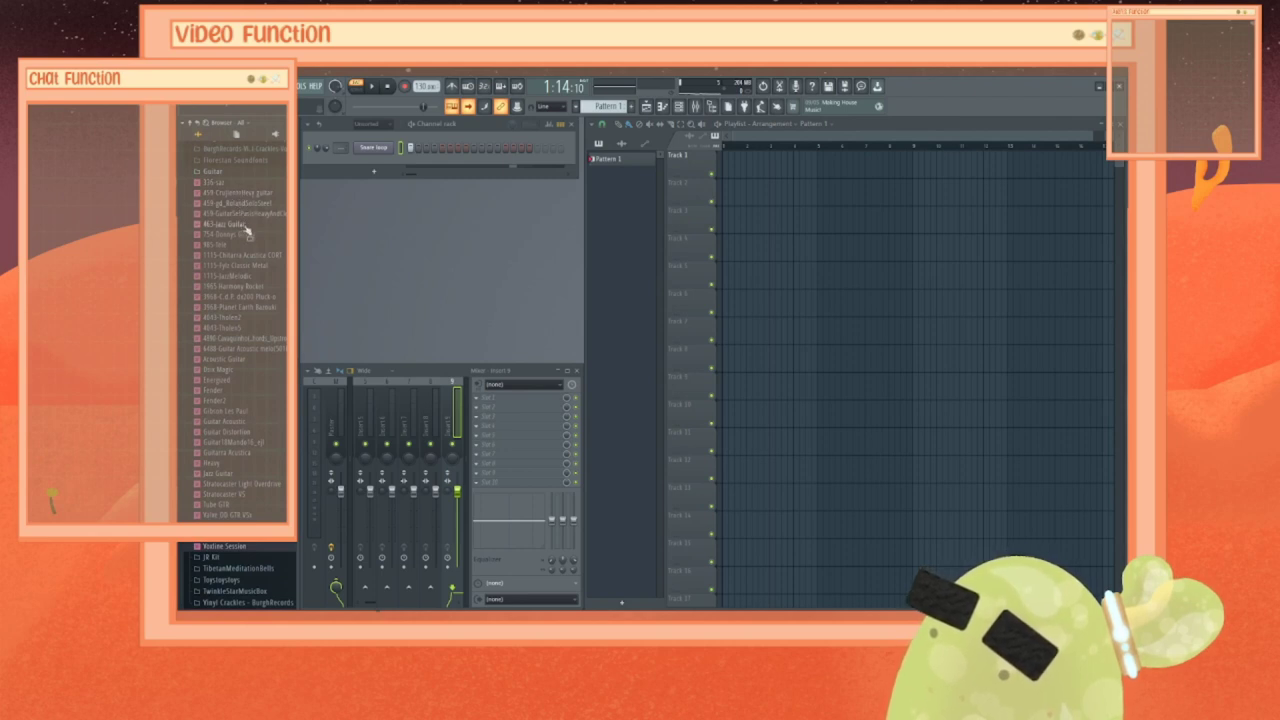
{"action": "left_click_drag", "start_coordinate": [266, 286], "coordinate": [375, 148]}
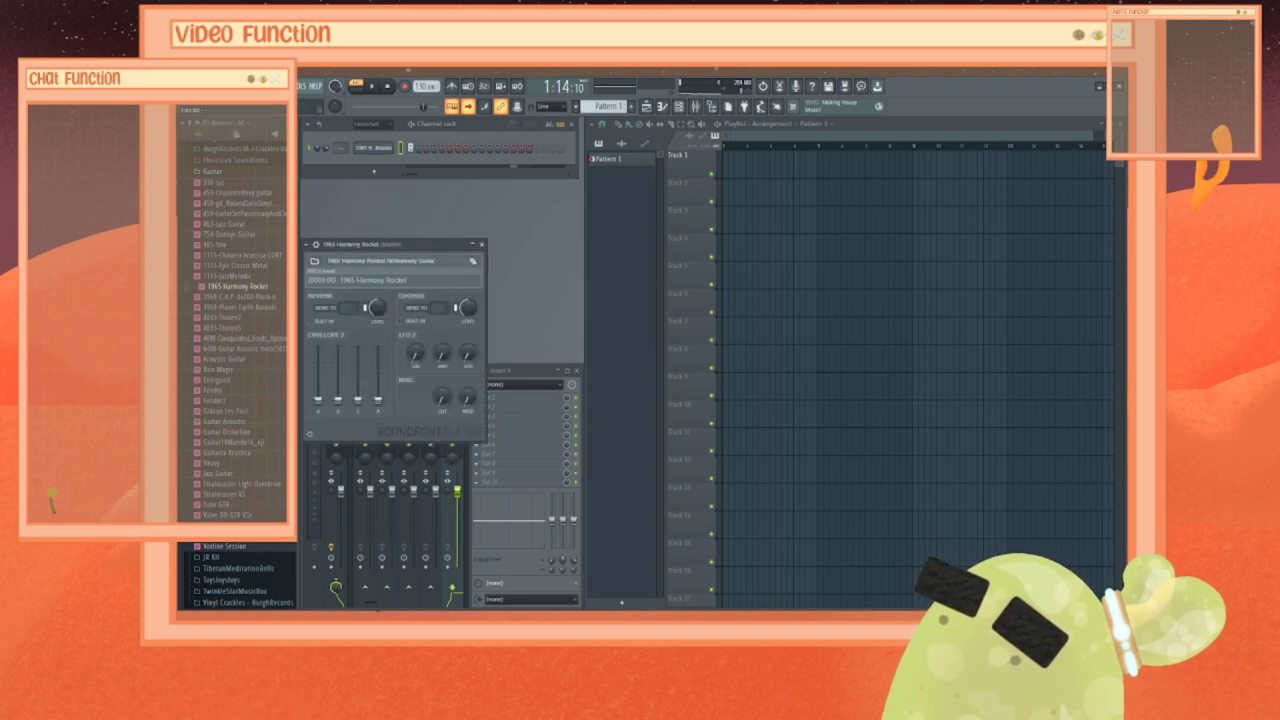
{"action": "left_click", "coordinate": [480, 244]}
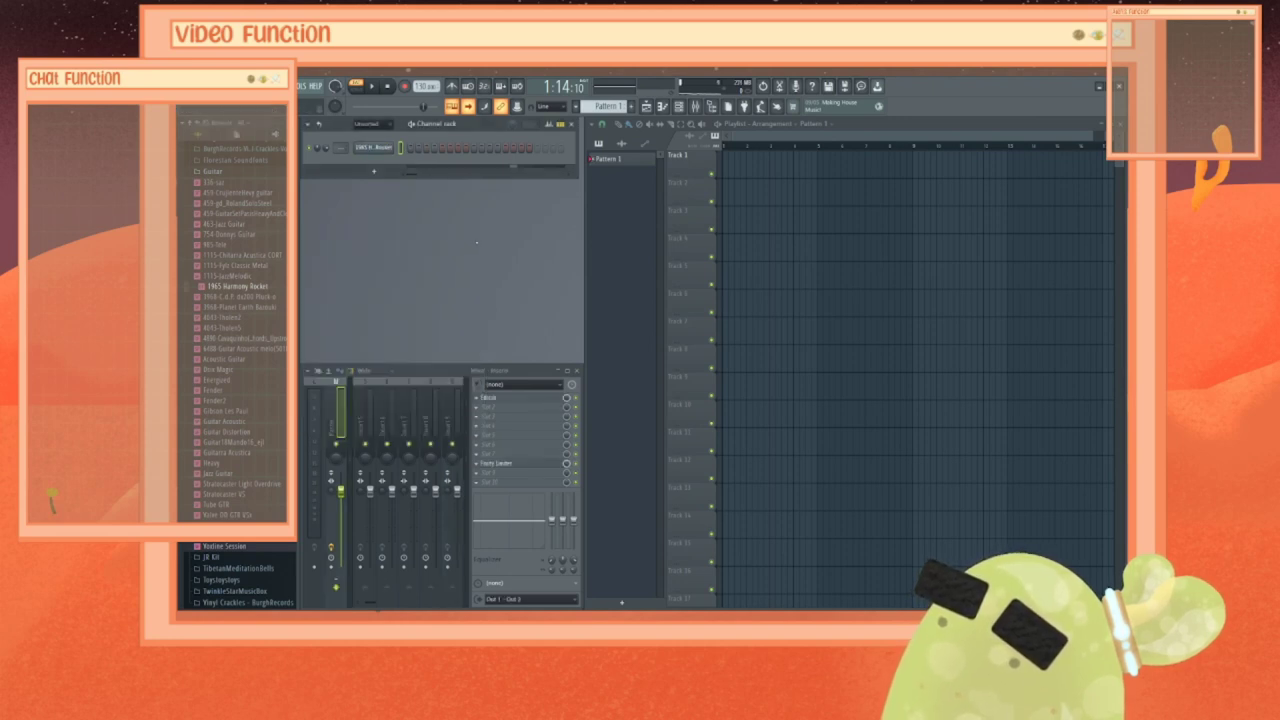
{"action": "key", "text": "KP_4"}
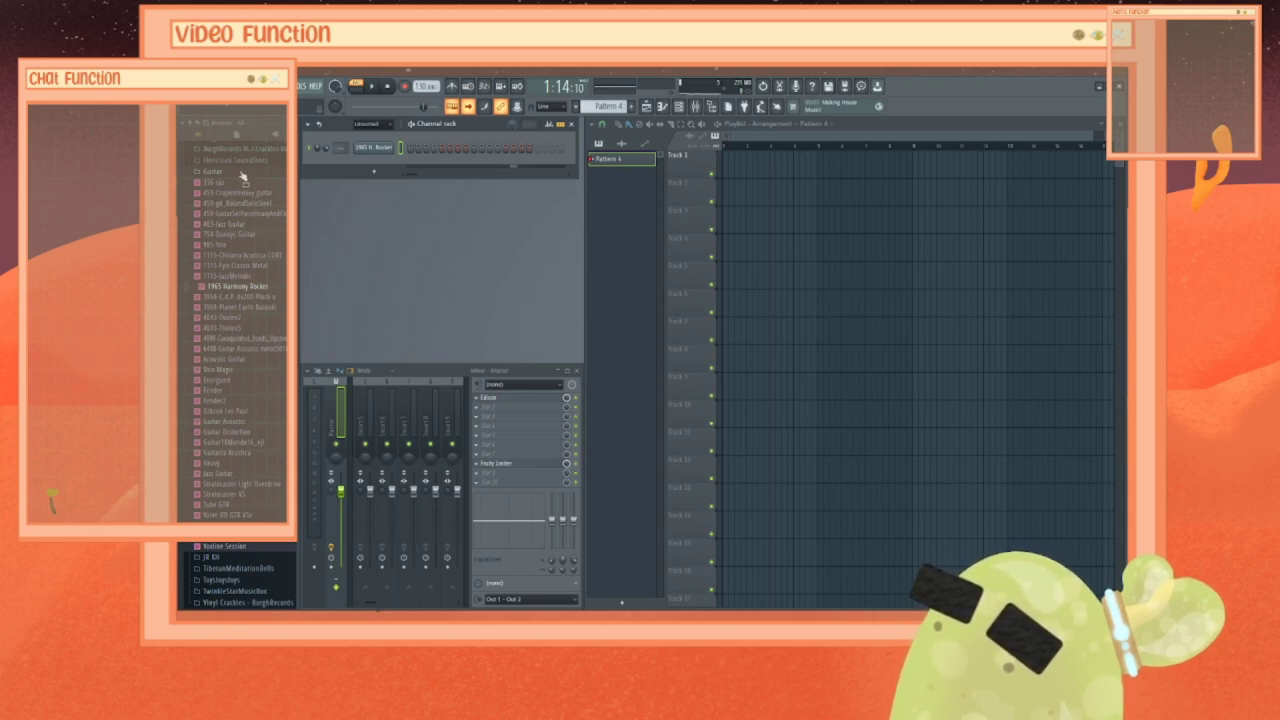
Step: Add the 808 Kick from the Packs' Drums Kicks folder as a new channel below the guitar
{"action": "left_click", "coordinate": [241, 173]}
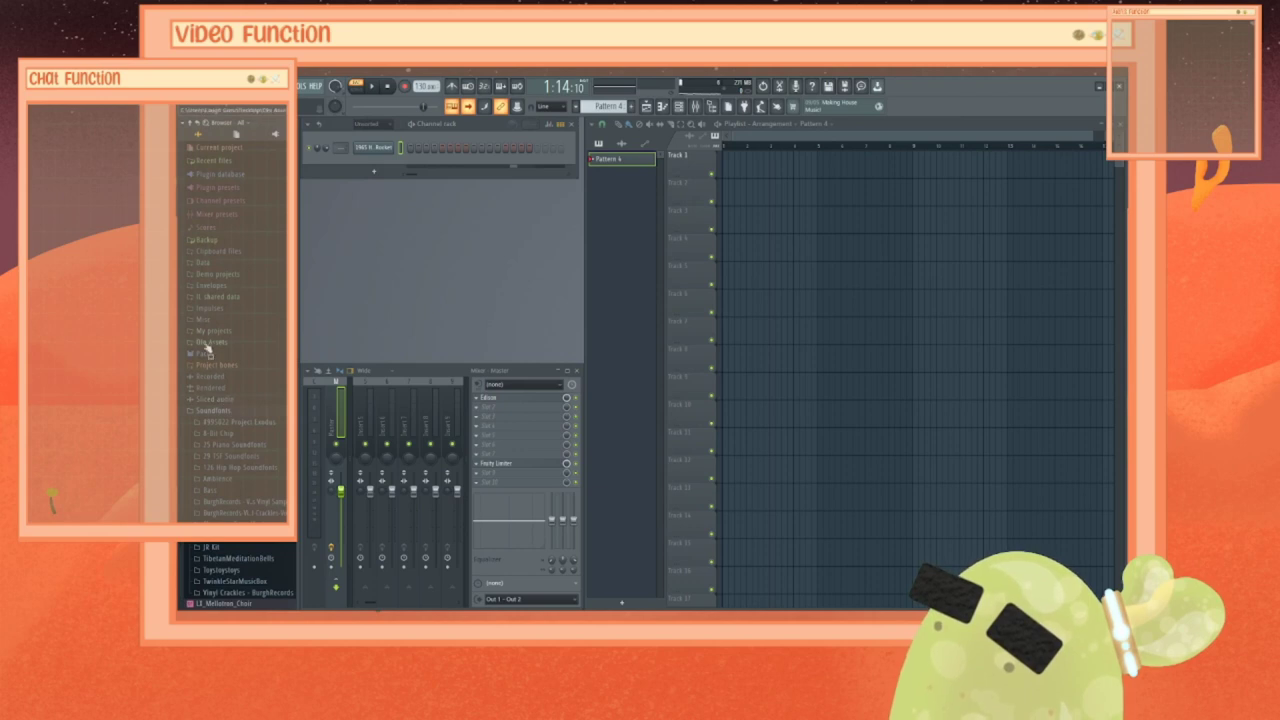
{"action": "left_click", "coordinate": [205, 353]}
{"action": "scroll", "coordinate": [245, 362], "scroll_direction": "down", "scroll_amount": 3}
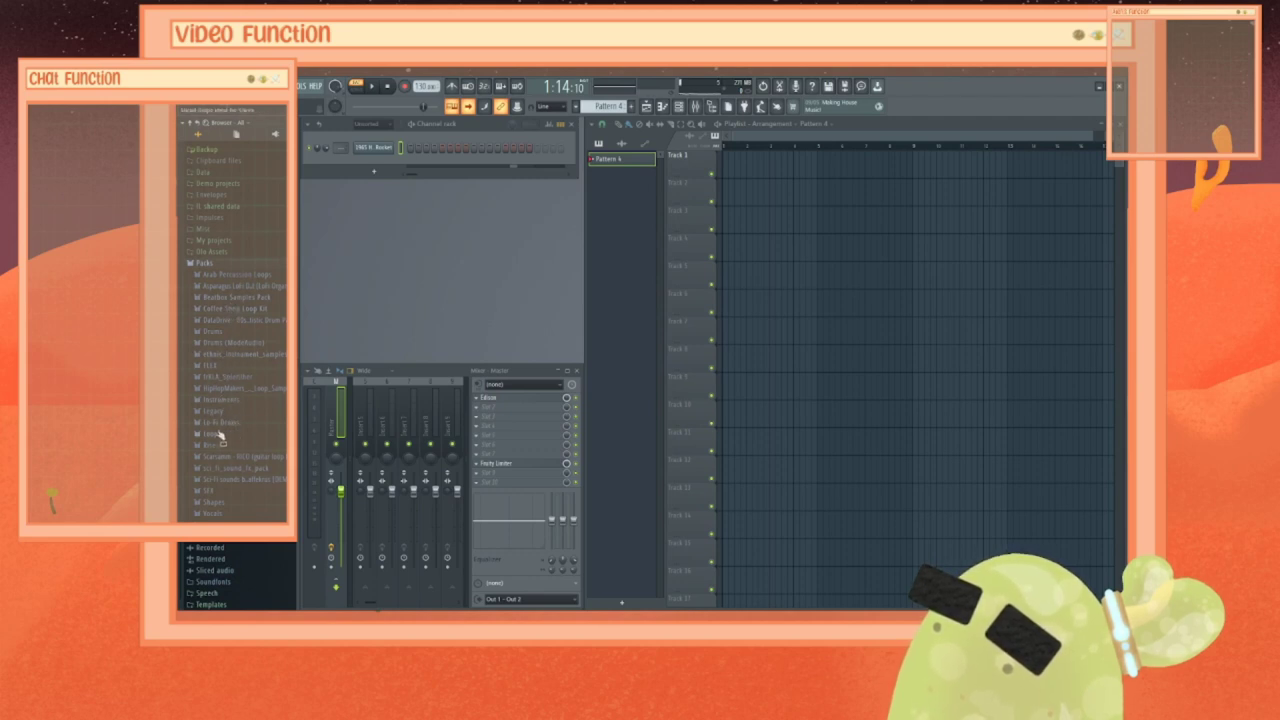
{"action": "left_click", "coordinate": [212, 333]}
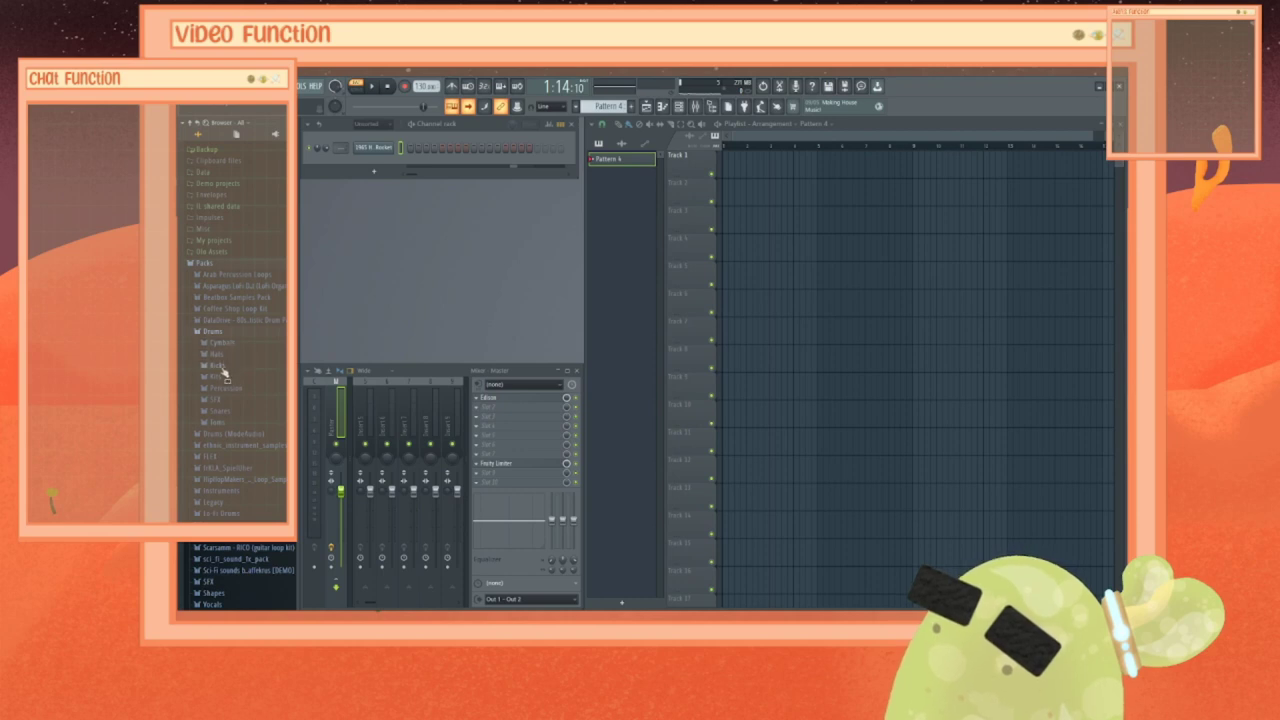
{"action": "left_click", "coordinate": [223, 367]}
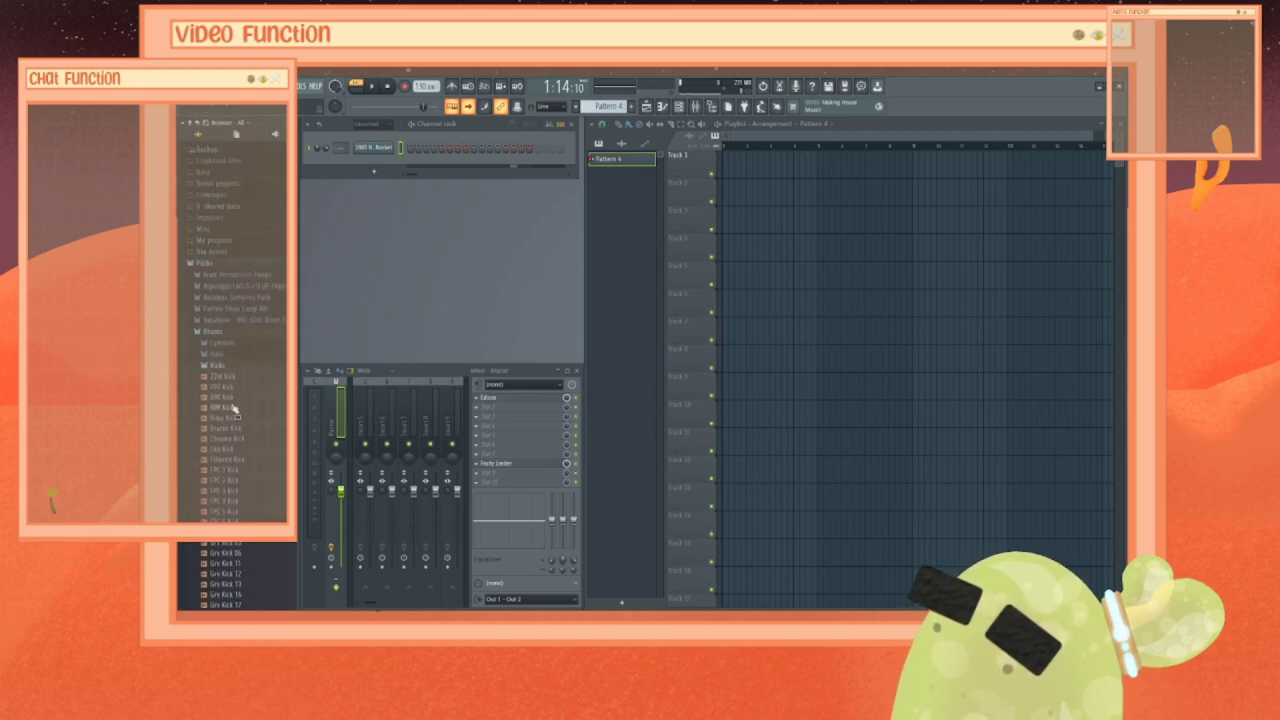
{"action": "left_click", "coordinate": [229, 399]}
{"action": "left_click_drag", "start_coordinate": [229, 399], "coordinate": [400, 172]}
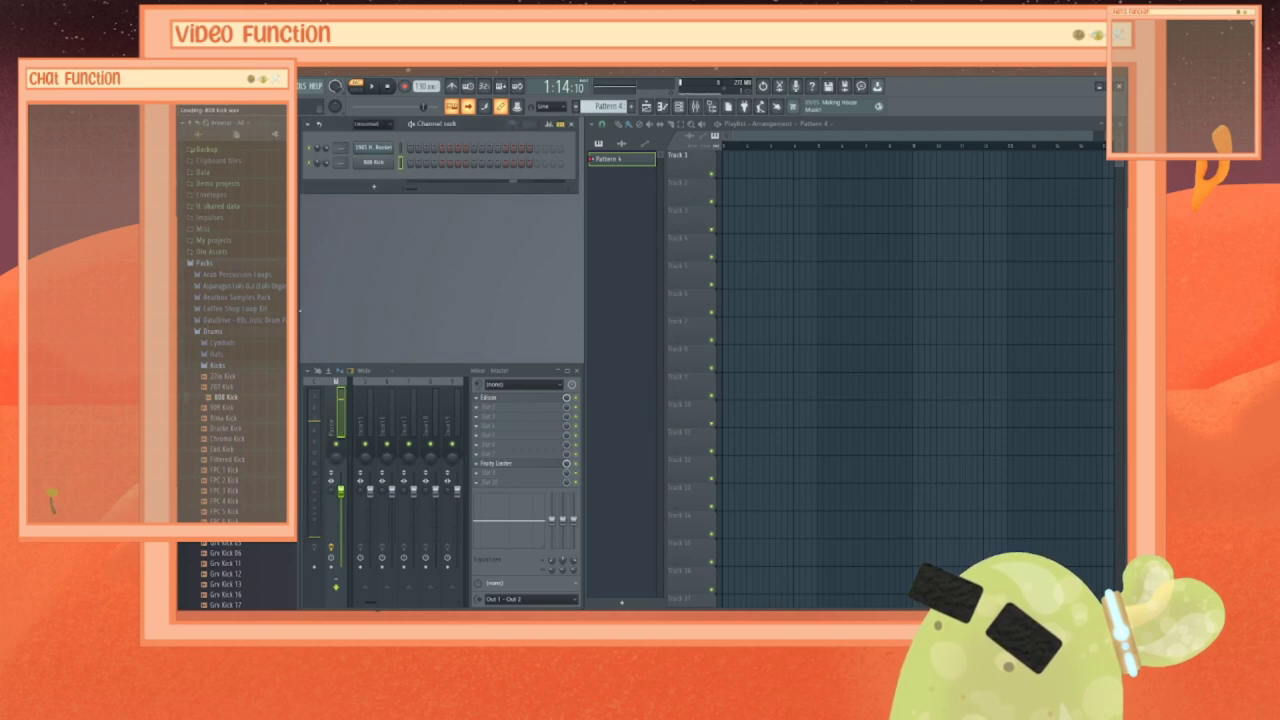
Step: Preview the 808 Cowbell and 808 Conga samples in the Percussion folder of the Drums pack
{"action": "left_click", "coordinate": [274, 366]}
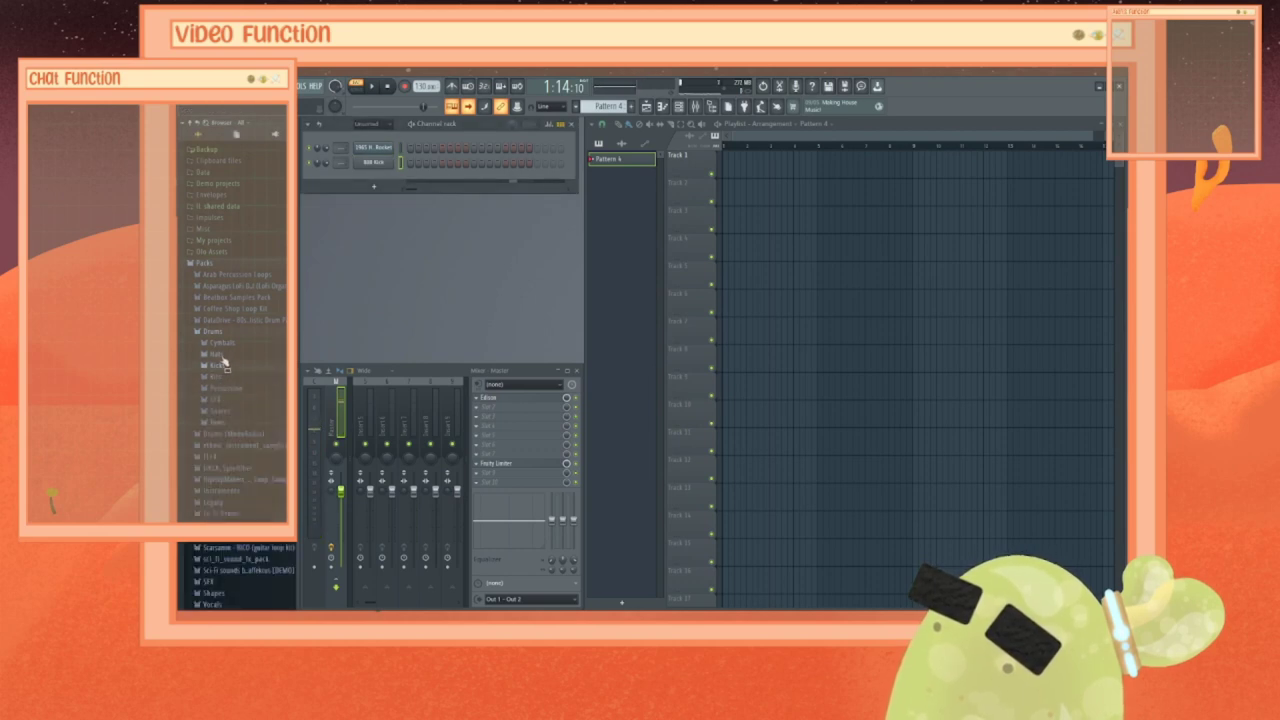
{"action": "left_click", "coordinate": [224, 379]}
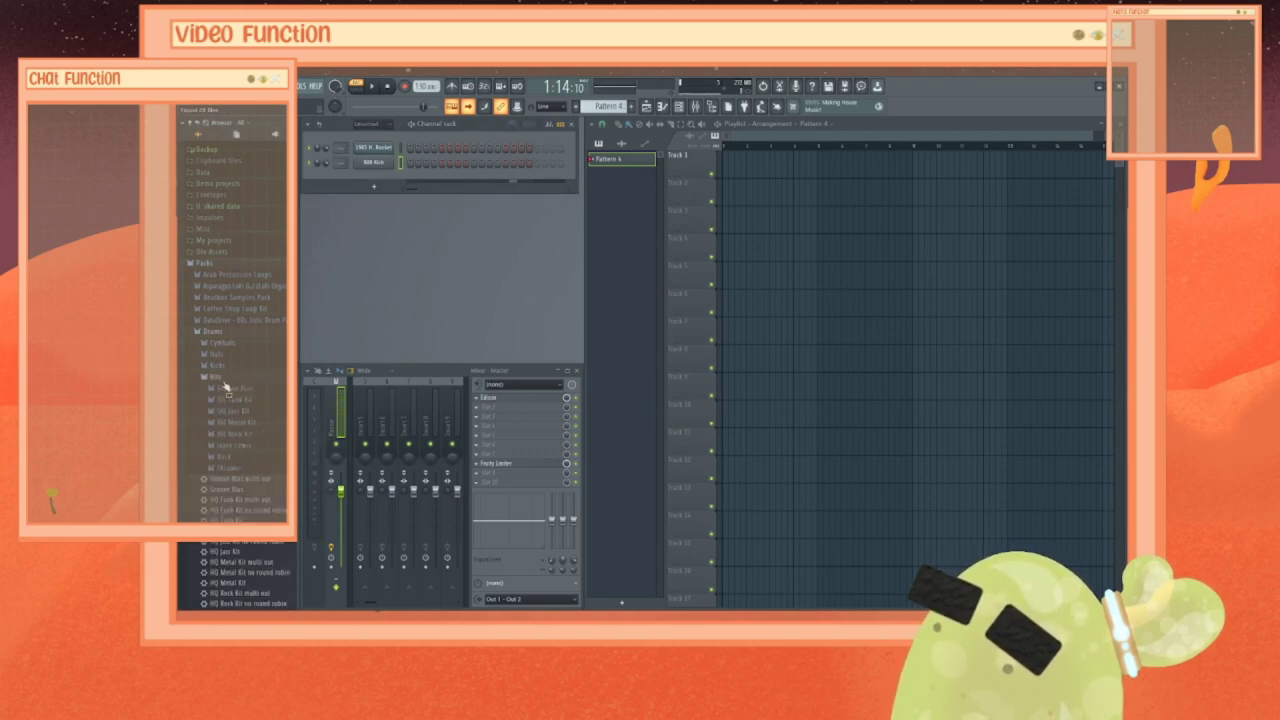
{"action": "left_click", "coordinate": [224, 379]}
{"action": "left_click", "coordinate": [226, 388]}
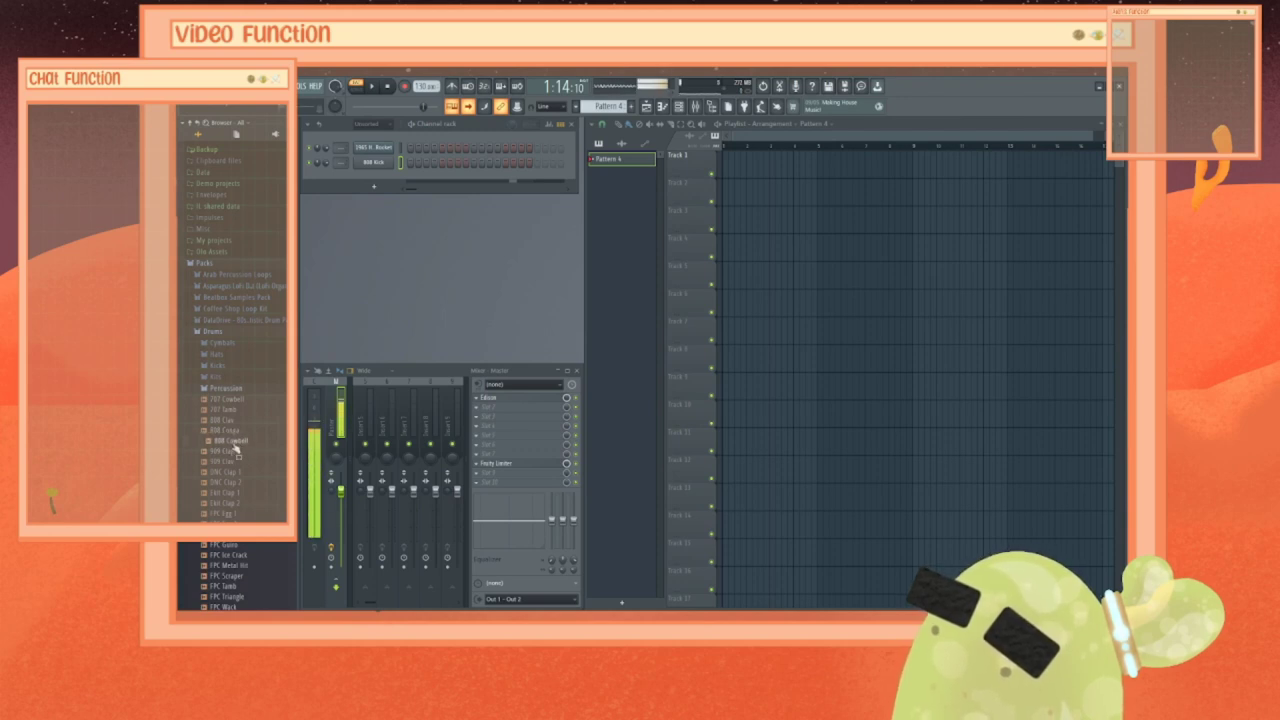
{"action": "left_click_drag", "start_coordinate": [232, 440], "coordinate": [236, 450]}
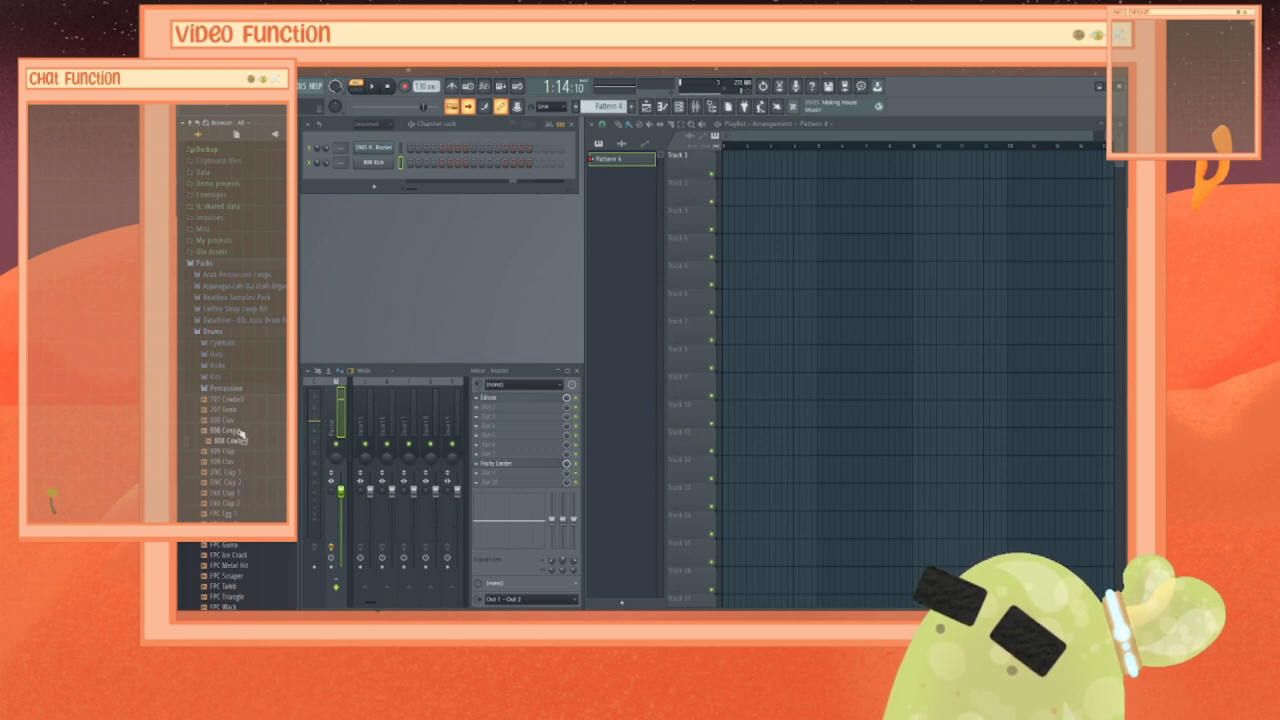
{"action": "left_click_drag", "start_coordinate": [233, 437], "coordinate": [248, 448]}
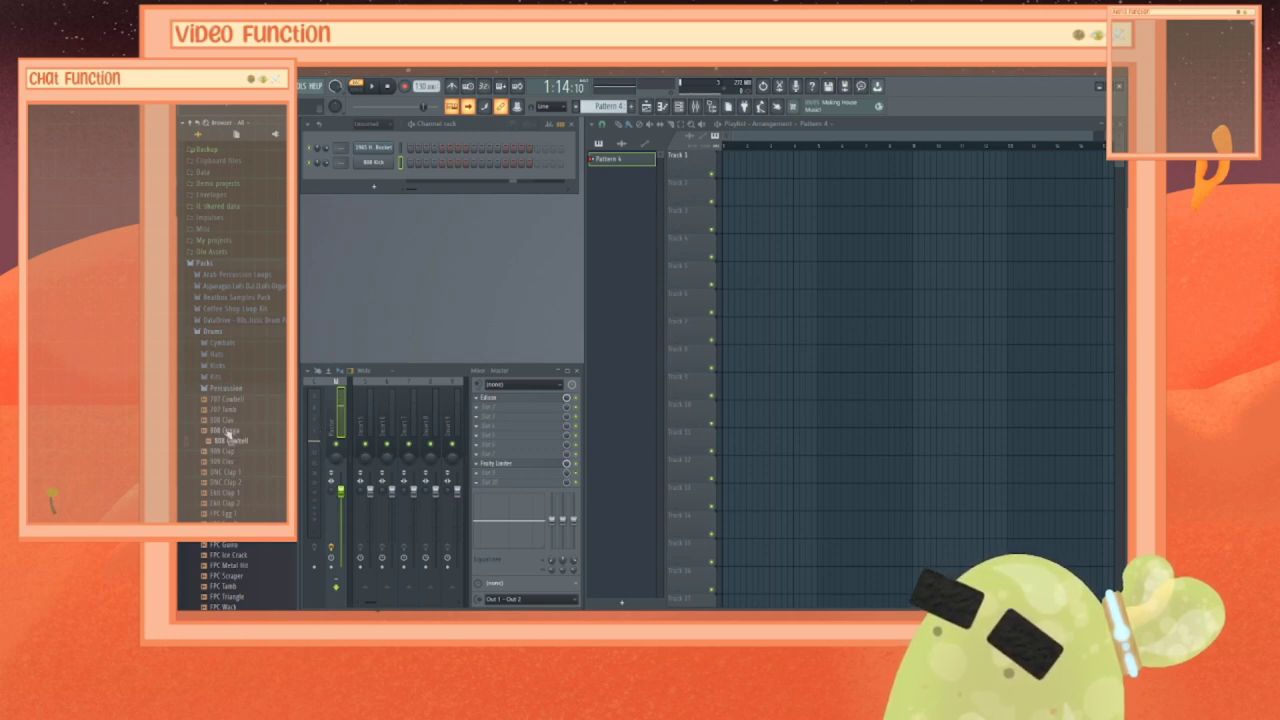
{"action": "left_click", "coordinate": [229, 432]}
{"action": "left_click", "coordinate": [231, 421]}
{"action": "left_click", "coordinate": [235, 433]}
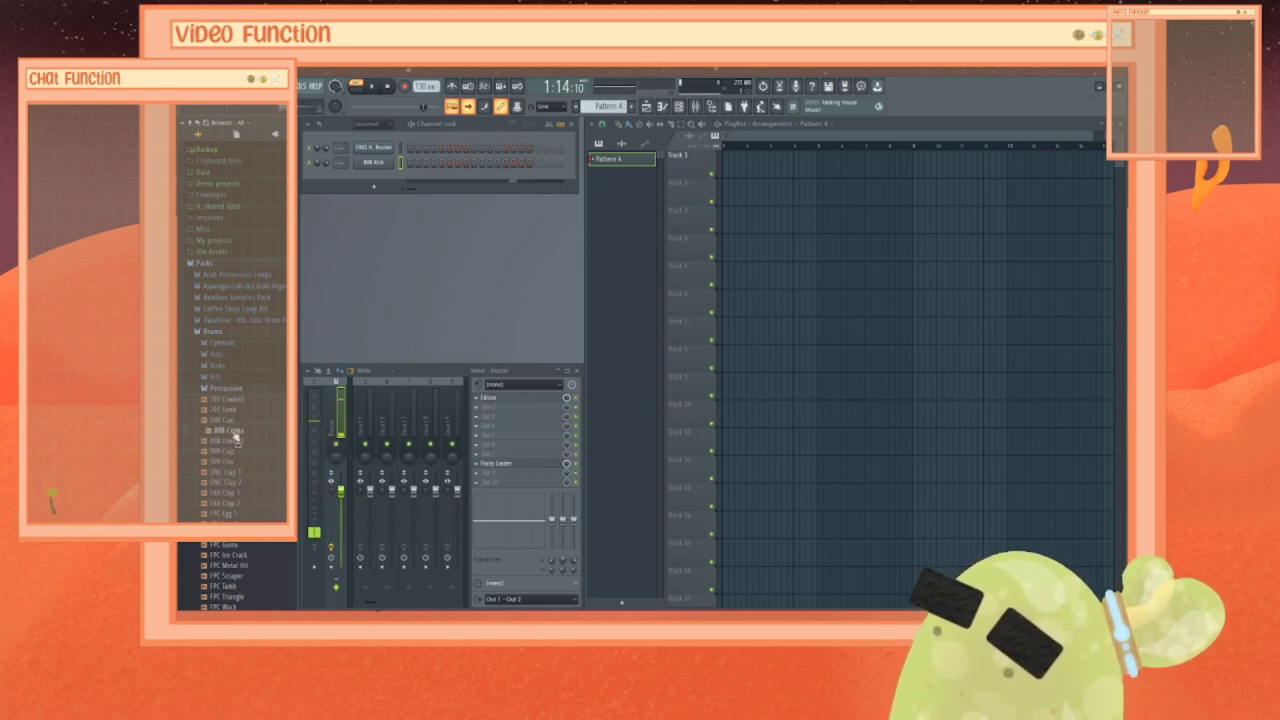
{"action": "left_click", "coordinate": [233, 432]}
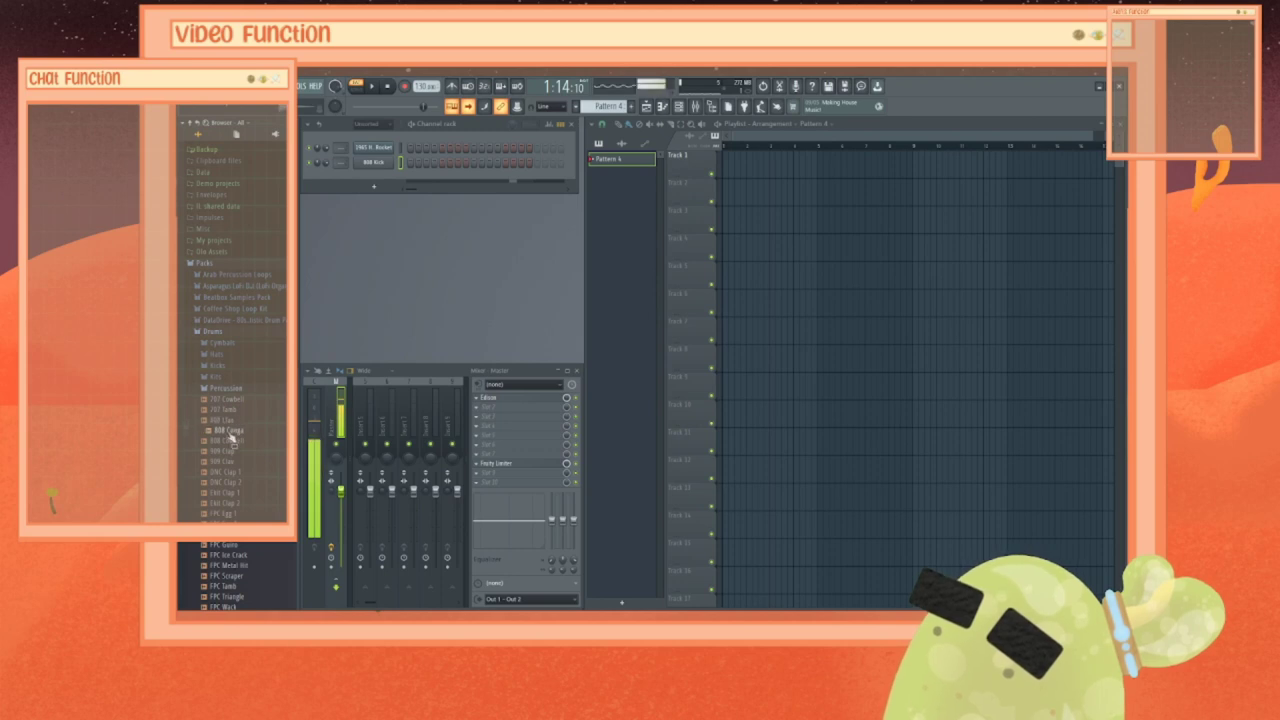
Step: Add the 808 Snare from the Drums pack's Snares folder as a new channel below the 808 Kick
{"action": "left_click", "coordinate": [231, 421]}
{"action": "left_click", "coordinate": [211, 388]}
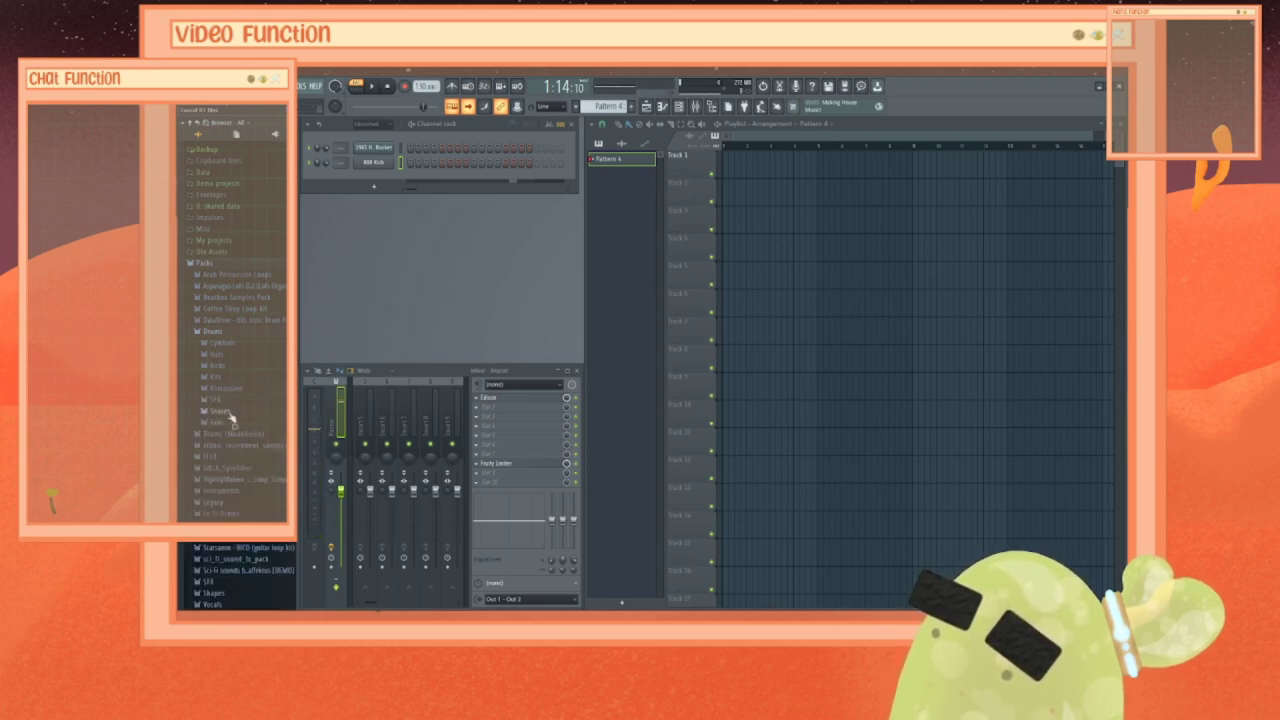
{"action": "left_click", "coordinate": [228, 412]}
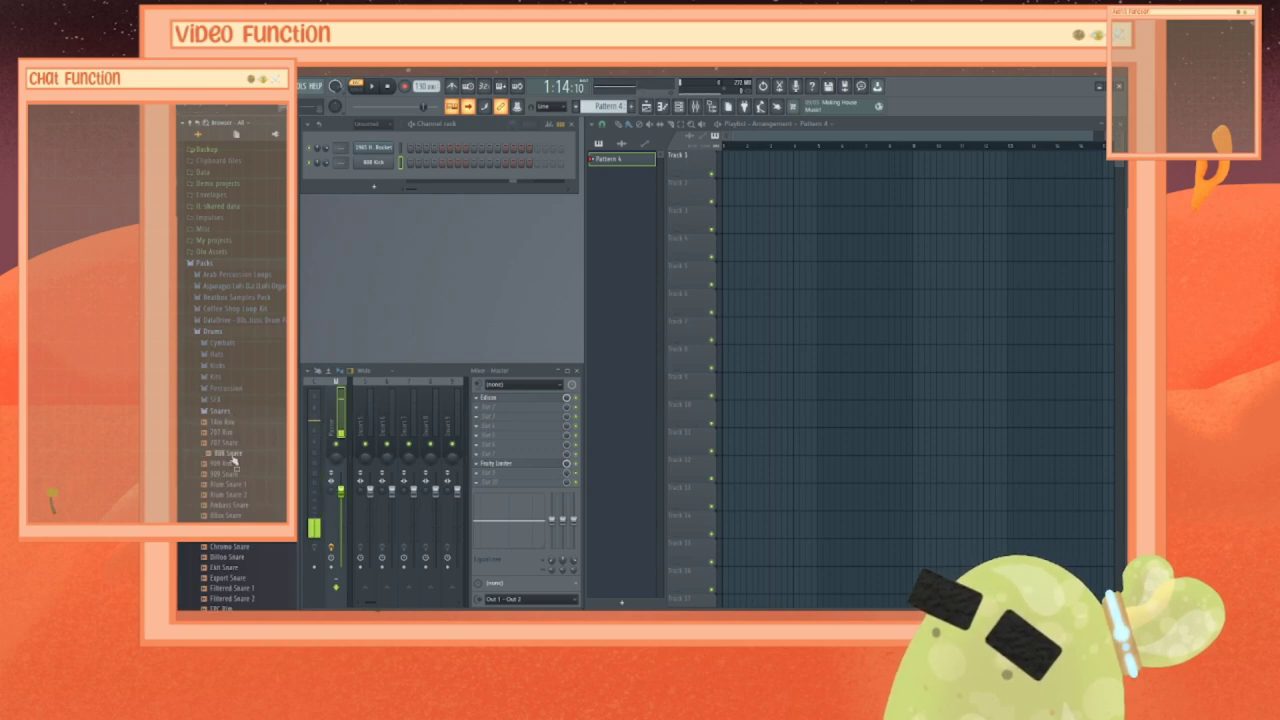
{"action": "left_click_drag", "start_coordinate": [232, 454], "coordinate": [376, 190]}
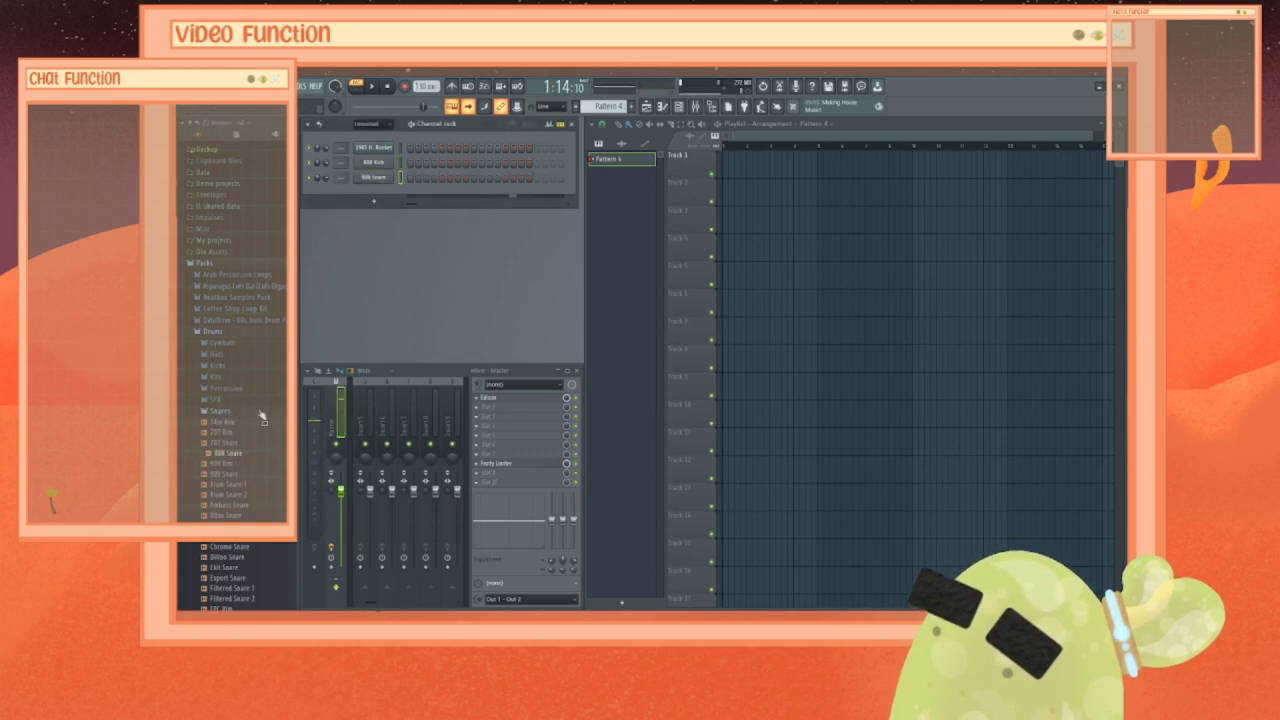
Step: Add the 808 Tom from the Toms folder as a new channel between the 808 Kick and the 808 Snare
{"action": "left_click", "coordinate": [264, 416]}
{"action": "left_click", "coordinate": [229, 423]}
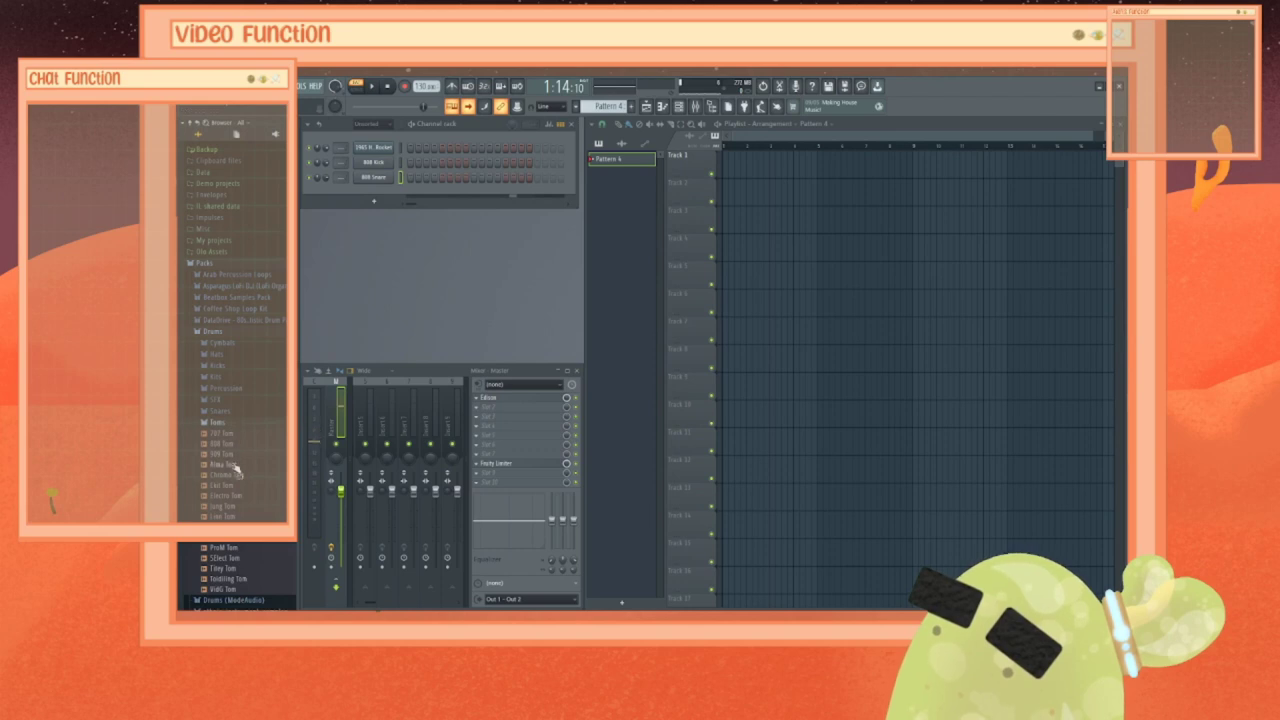
{"action": "left_click_drag", "start_coordinate": [230, 443], "coordinate": [385, 178]}
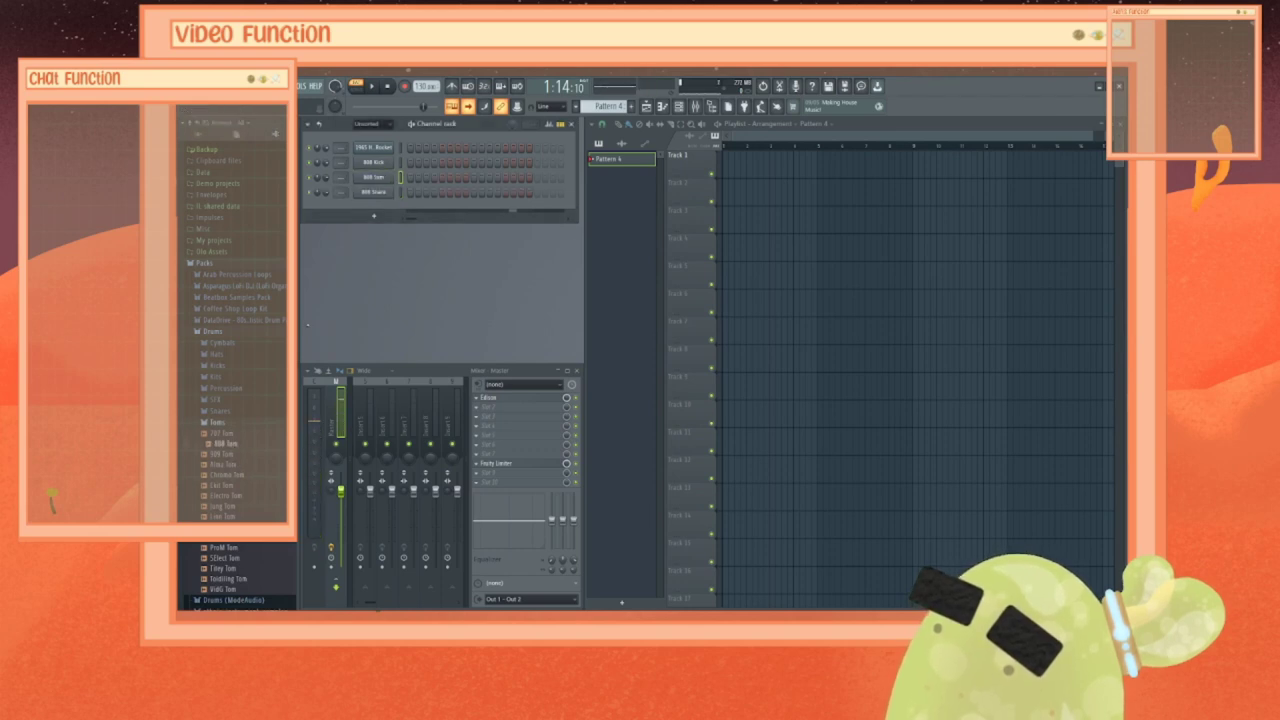
{"action": "left_click", "coordinate": [230, 424]}
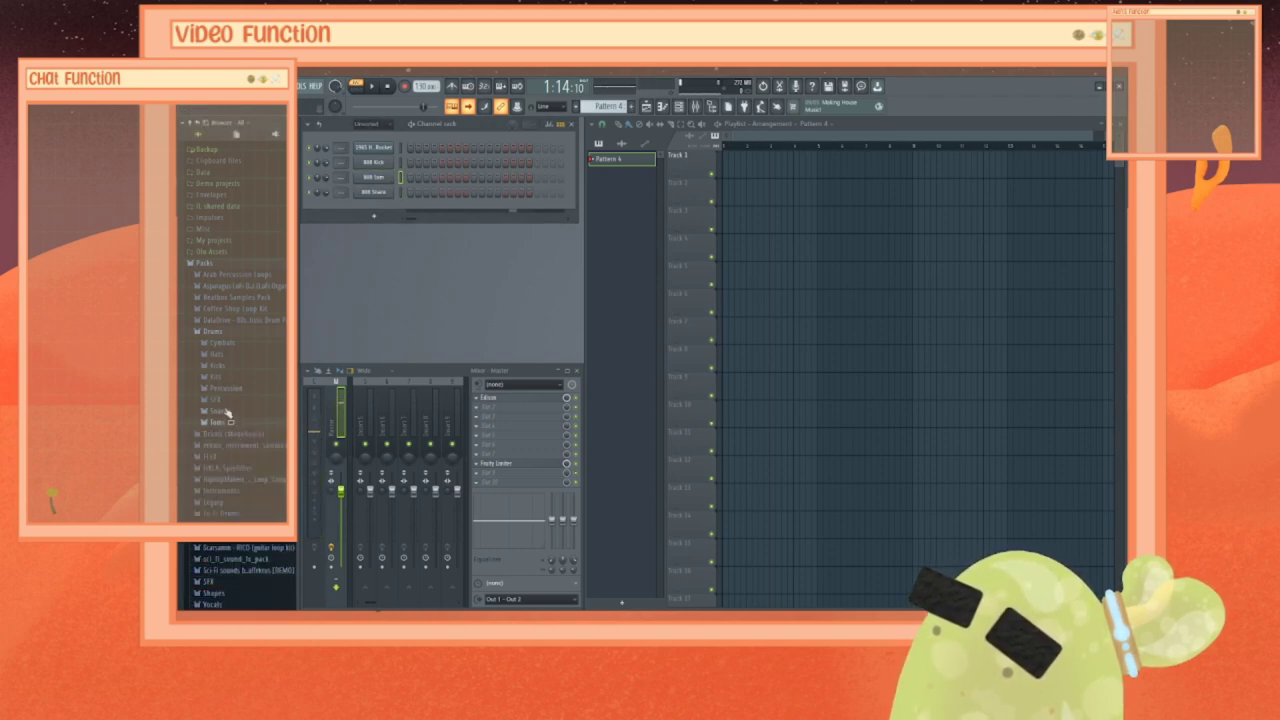
Step: Preview the 808 Kick sample in the Kicks folder of the Drums pack
{"action": "left_click", "coordinate": [226, 367]}
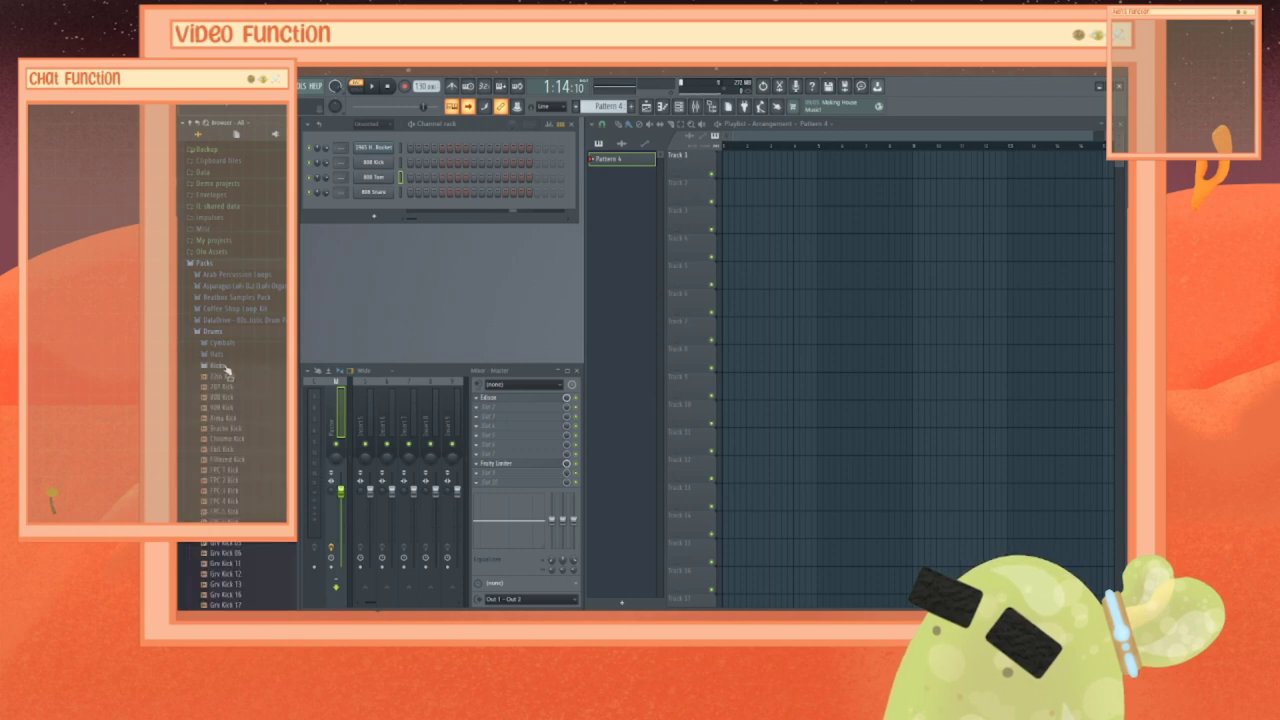
{"action": "left_click", "coordinate": [232, 398]}
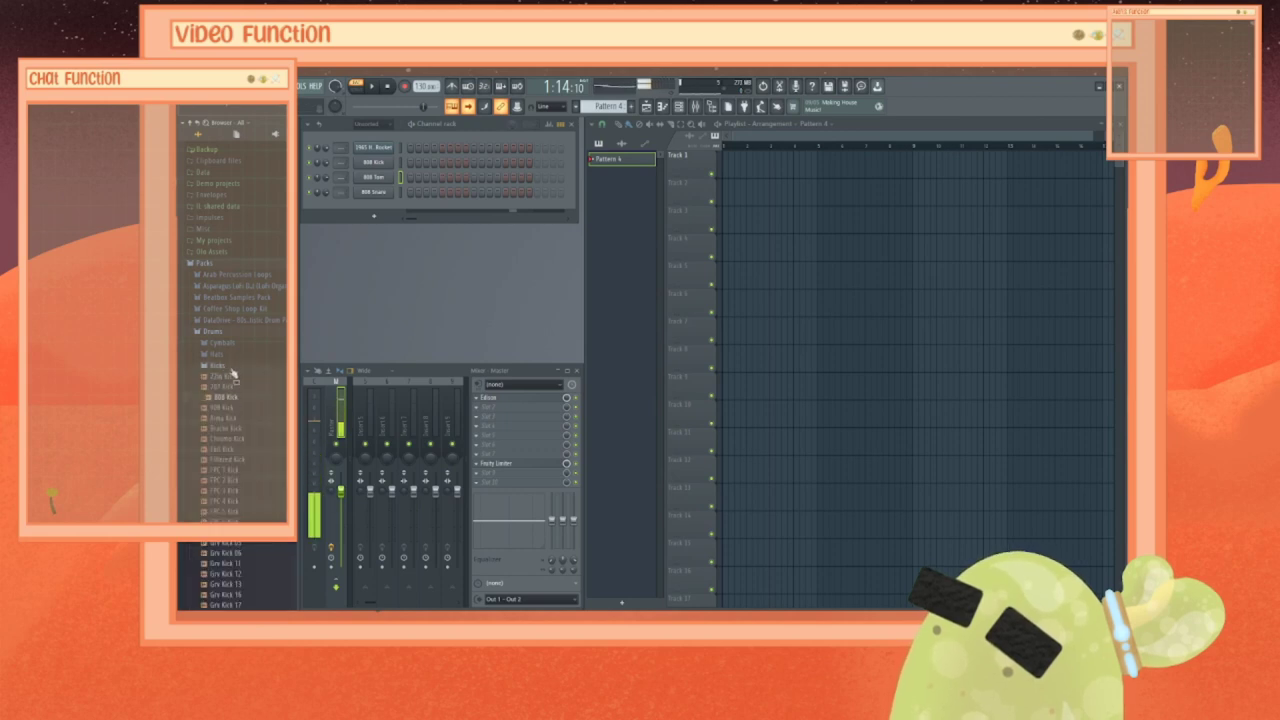
{"action": "left_click", "coordinate": [230, 367]}
Step: Compare the 808 CH and 808 OH samples in the Hats folder and add 808 CH as a channel below the 808 Snare
{"action": "left_click", "coordinate": [226, 356]}
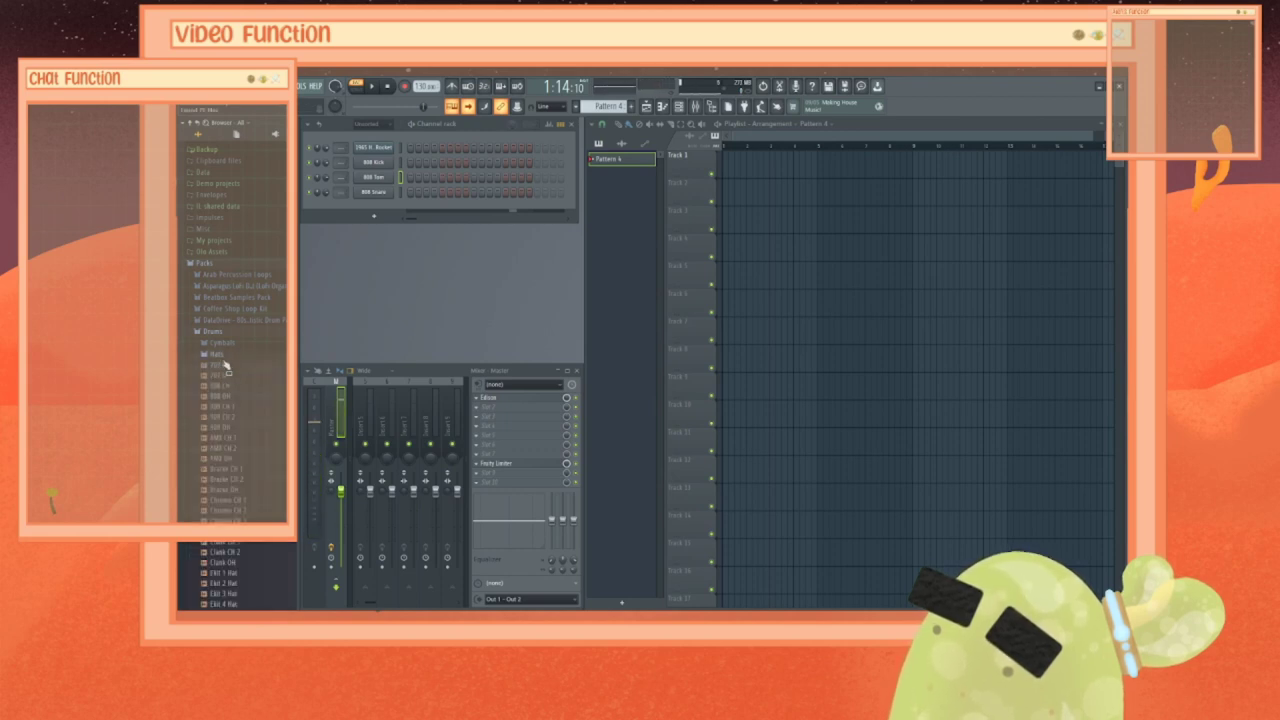
{"action": "left_click", "coordinate": [228, 386]}
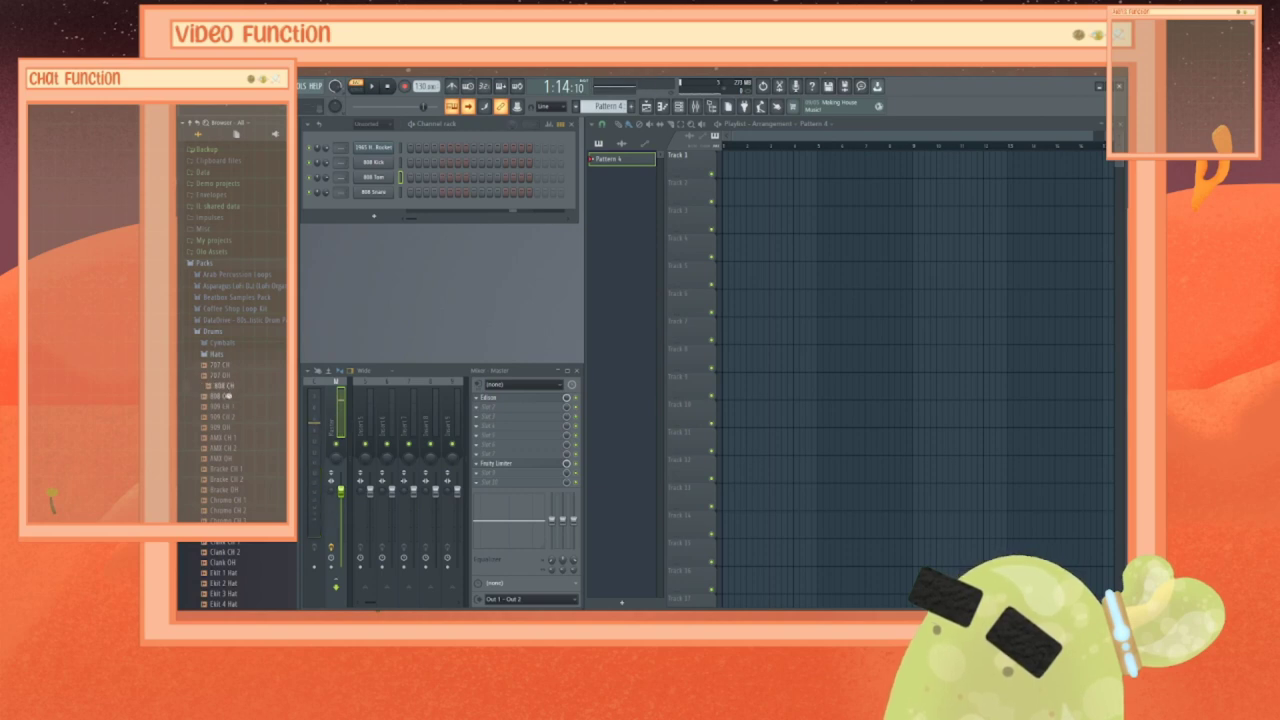
{"action": "left_click", "coordinate": [228, 397]}
{"action": "left_click", "coordinate": [230, 397]}
{"action": "left_click", "coordinate": [230, 398]}
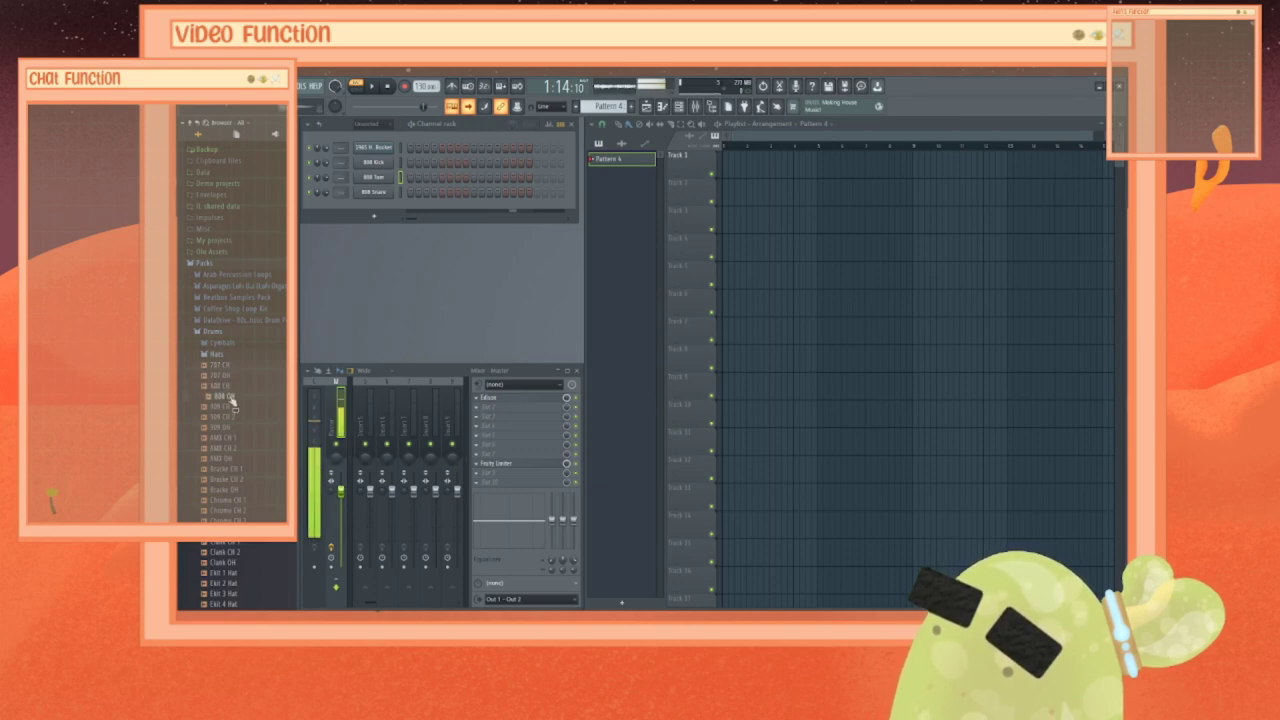
{"action": "left_click_drag", "start_coordinate": [230, 386], "coordinate": [378, 223]}
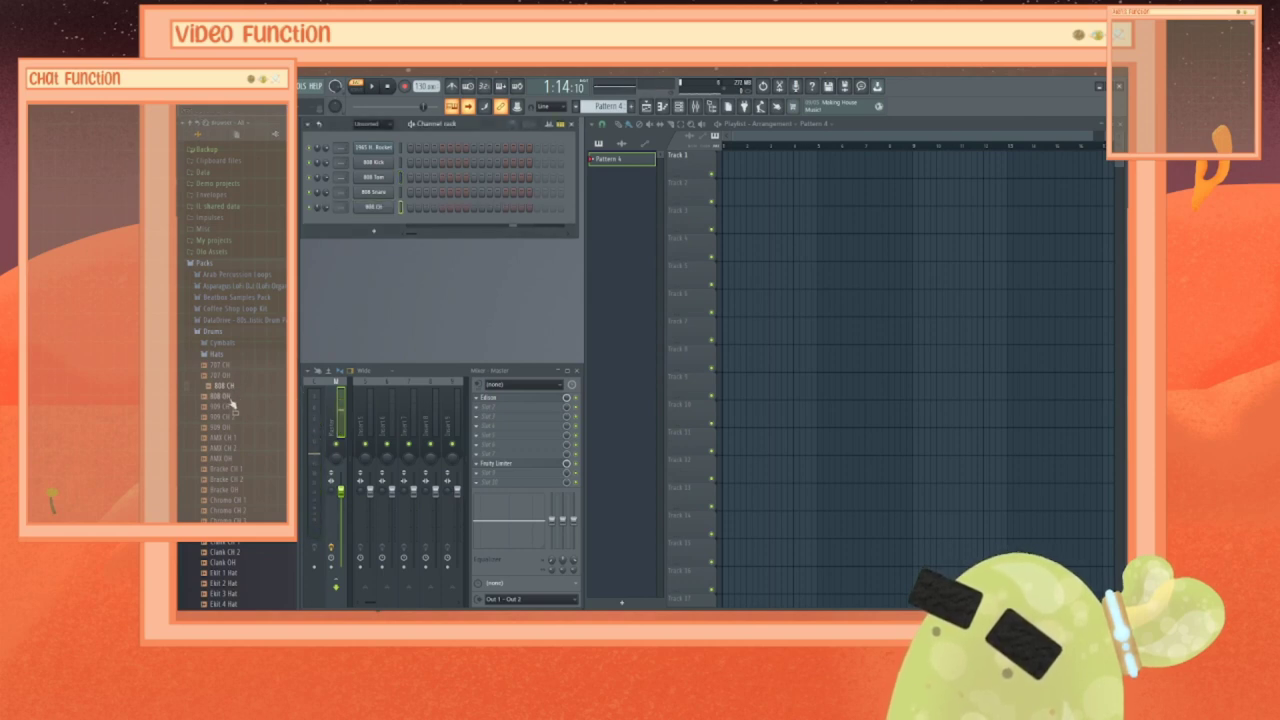
{"action": "left_click", "coordinate": [230, 397]}
{"action": "left_click", "coordinate": [242, 355]}
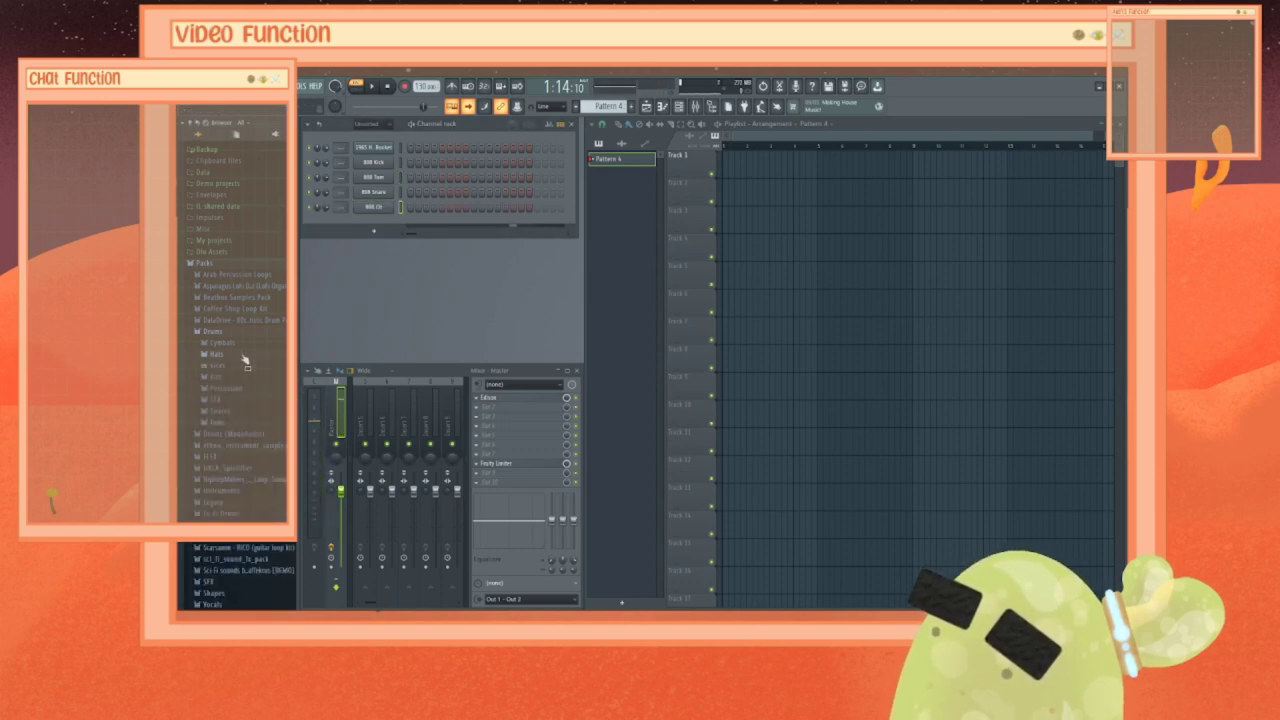
Step: Preview various crash, ride and cymbal samples in the Cymbals folder, including 808 Crash, Jung Ride and Thin Crash
{"action": "left_click", "coordinate": [238, 343]}
{"action": "left_click", "coordinate": [227, 374]}
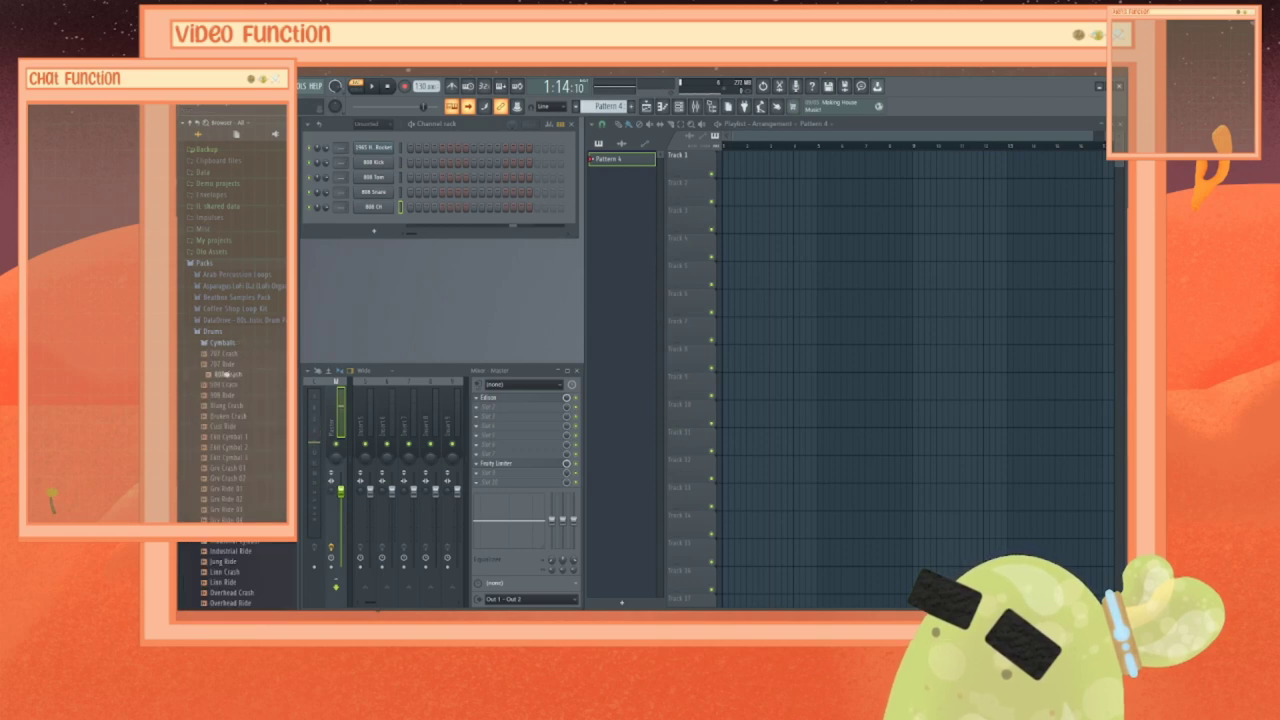
{"action": "left_click", "coordinate": [238, 427]}
{"action": "left_click", "coordinate": [240, 438]}
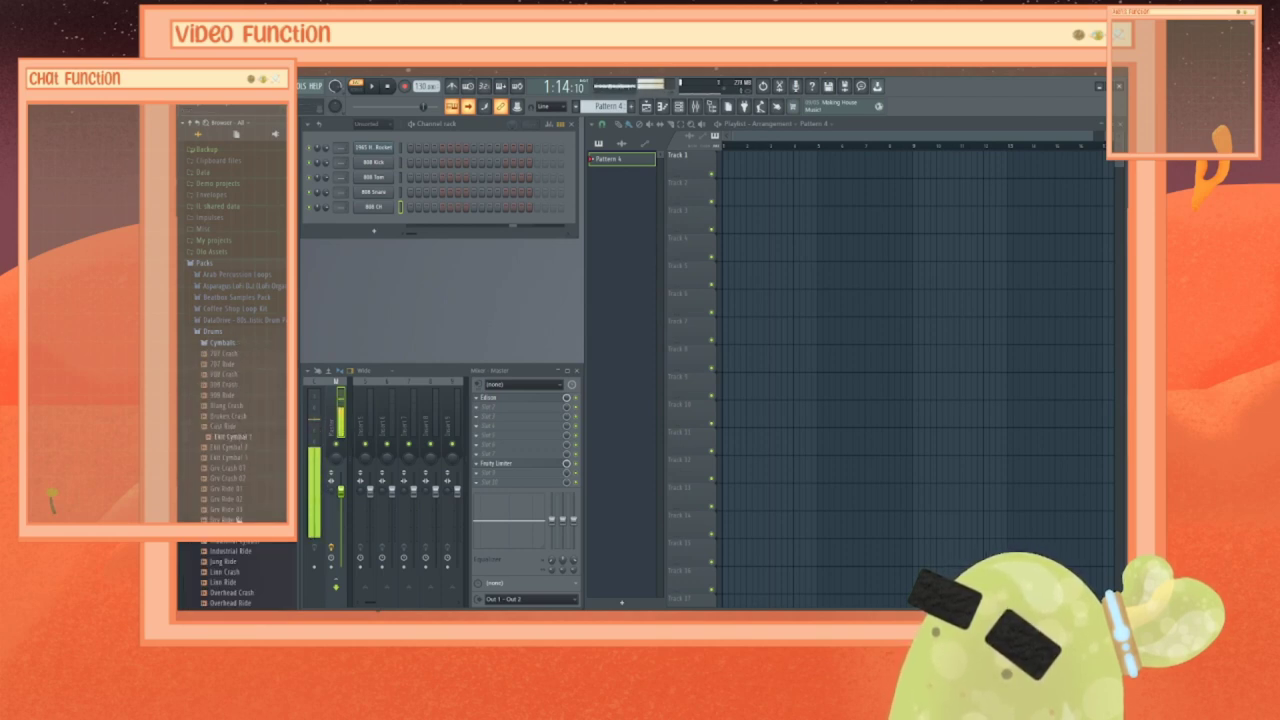
{"action": "left_click", "coordinate": [240, 521]}
{"action": "left_click", "coordinate": [241, 549]}
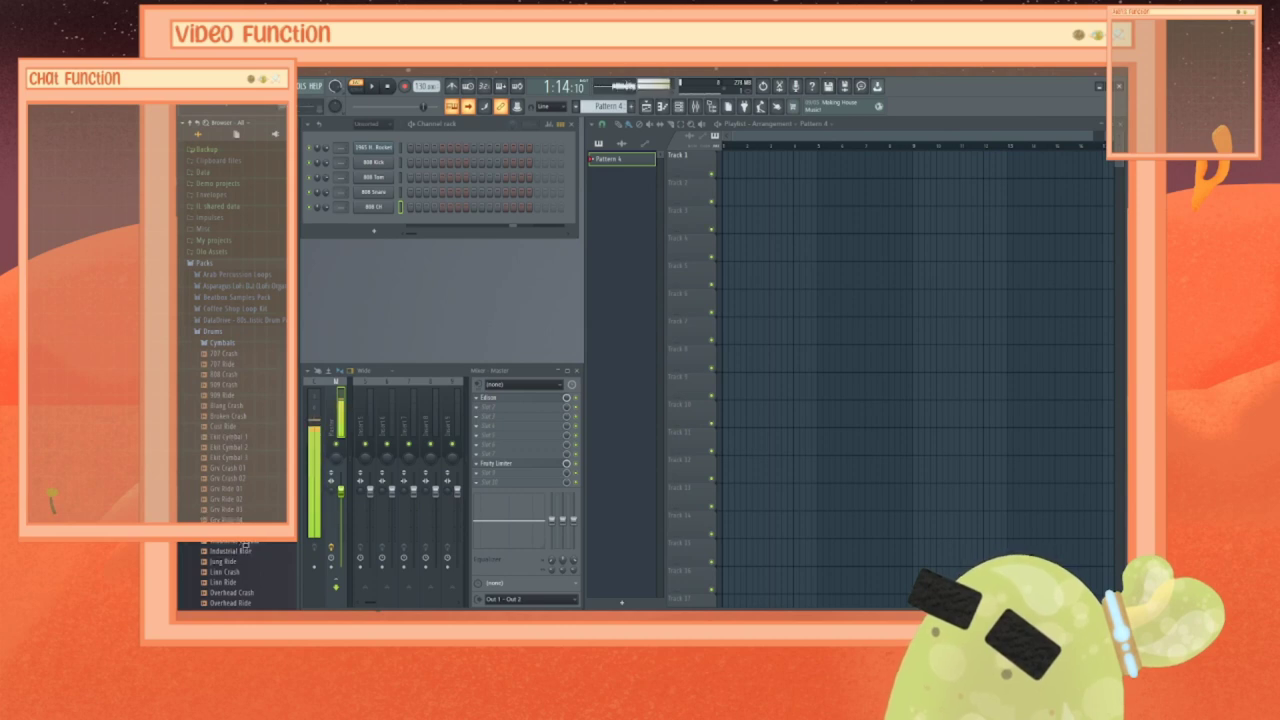
{"action": "left_click", "coordinate": [240, 562]}
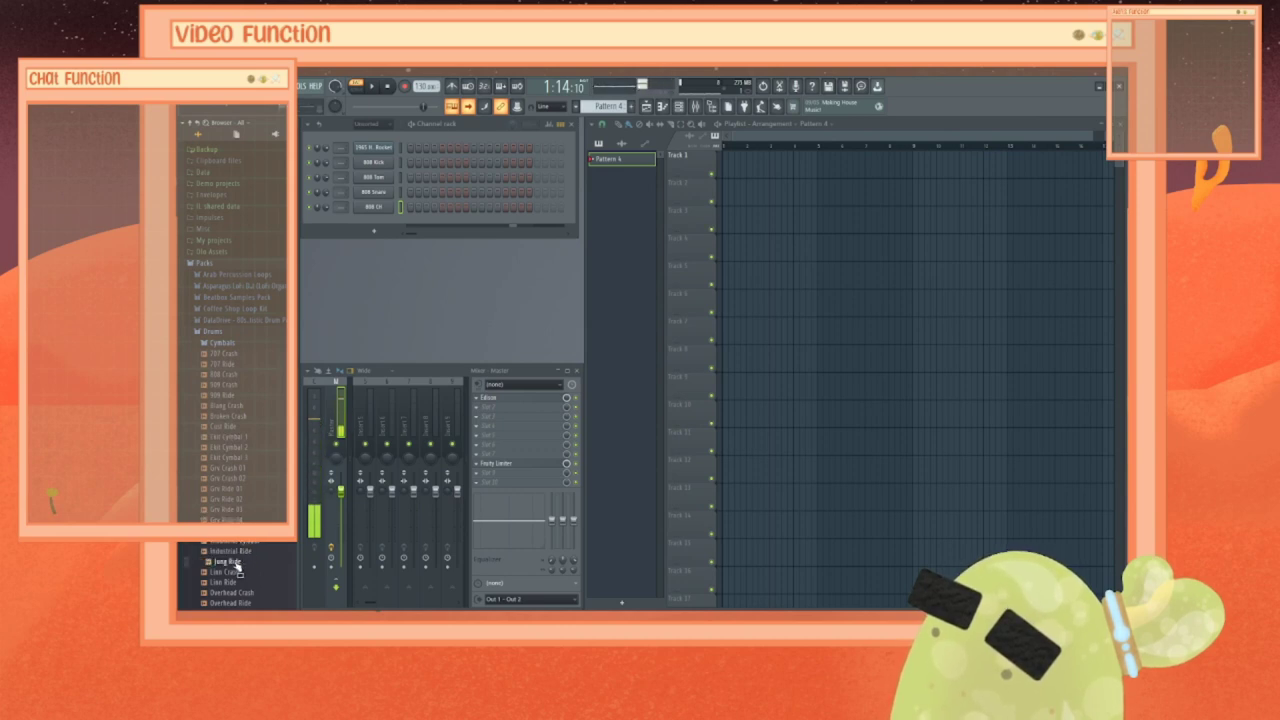
{"action": "scroll", "coordinate": [243, 520], "scroll_direction": "down", "scroll_amount": 10}
{"action": "left_click", "coordinate": [226, 333]}
{"action": "left_click", "coordinate": [224, 322]}
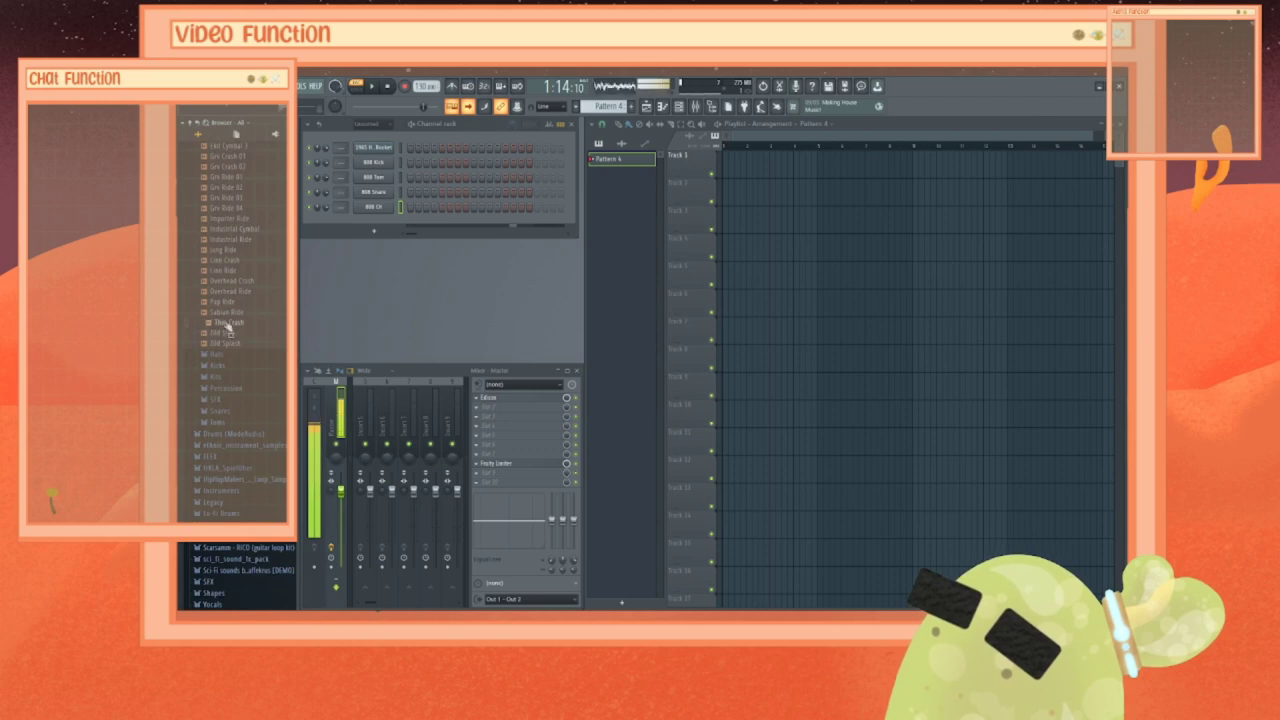
{"action": "scroll", "coordinate": [235, 390], "scroll_direction": "up", "scroll_amount": 12}
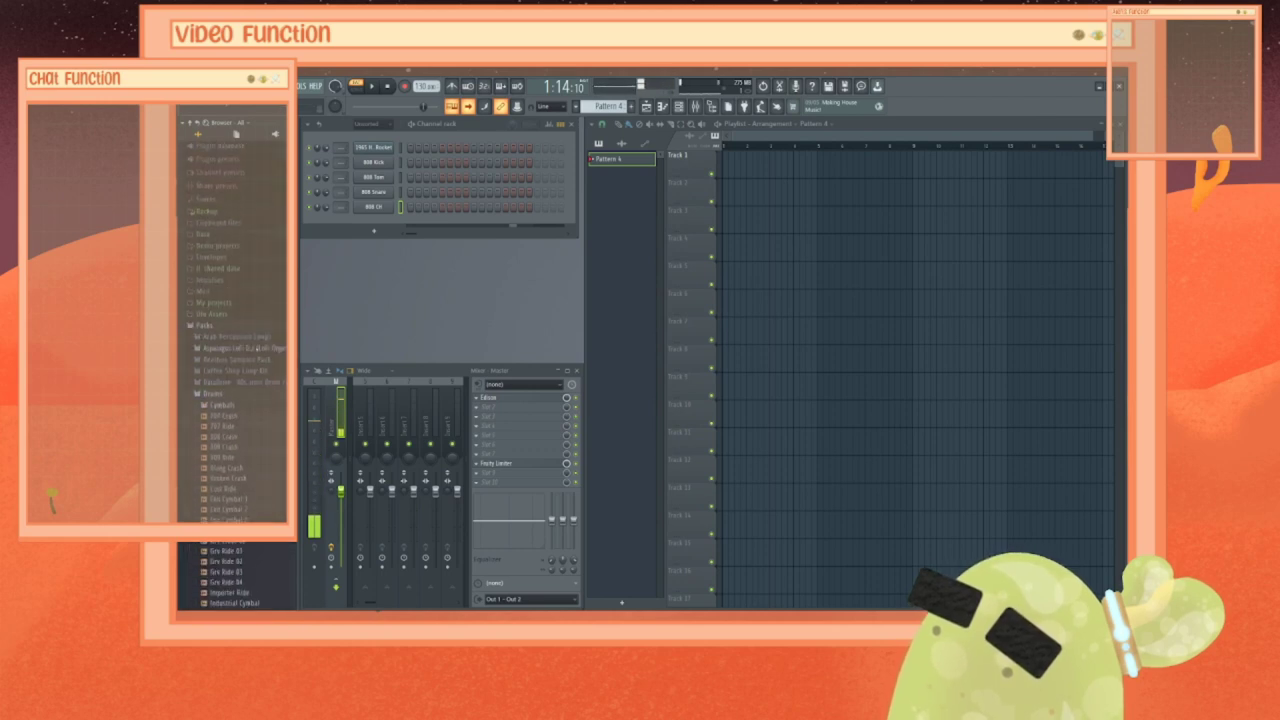
{"action": "left_click", "coordinate": [222, 406]}
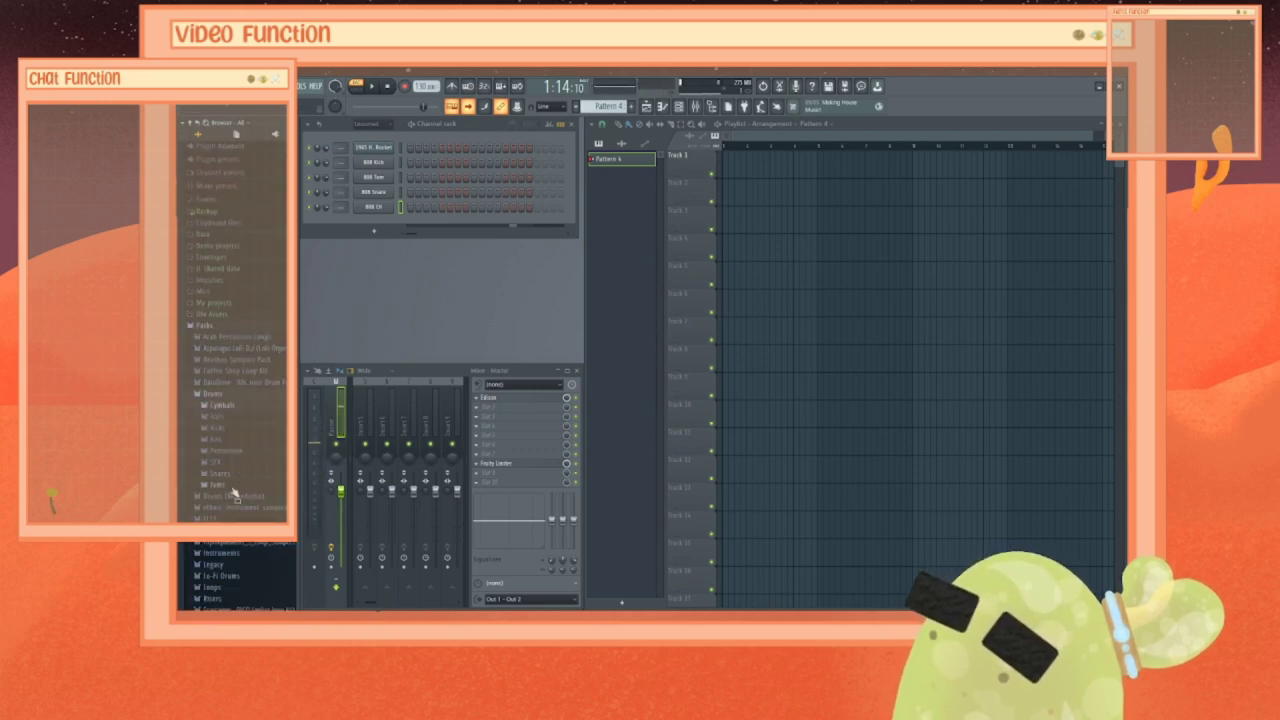
Step: Preview several samples in the Drums pack's SFX folder, including Chrome SFX, and collapse the Packs folder
{"action": "left_click", "coordinate": [232, 485]}
{"action": "left_click", "coordinate": [231, 485]}
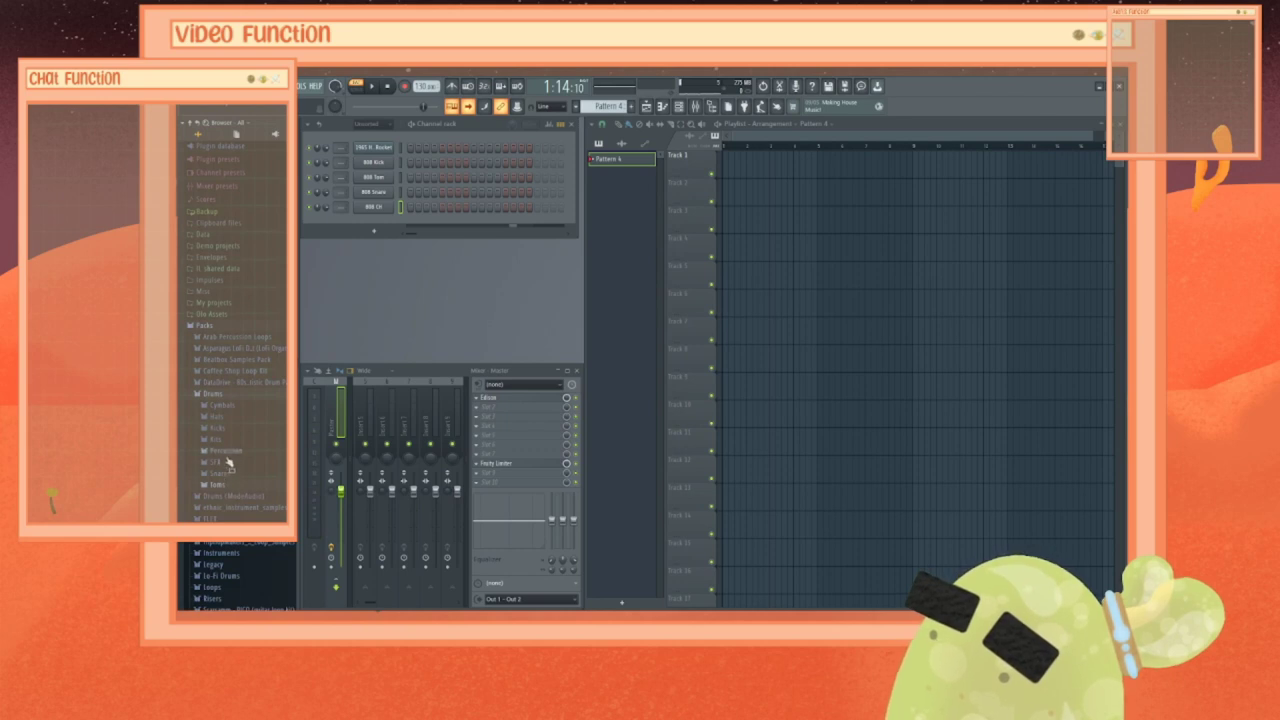
{"action": "left_click", "coordinate": [226, 463]}
{"action": "scroll", "coordinate": [229, 465], "scroll_direction": "down", "scroll_amount": 4}
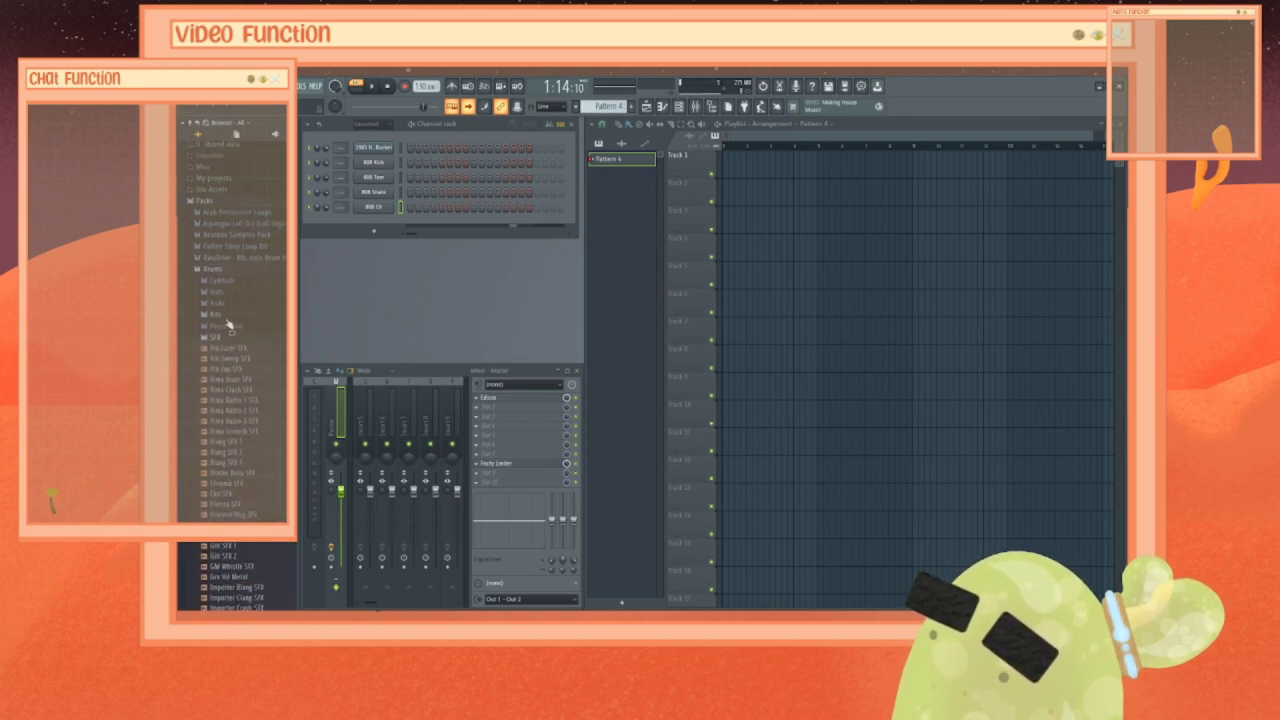
{"action": "left_click", "coordinate": [251, 423]}
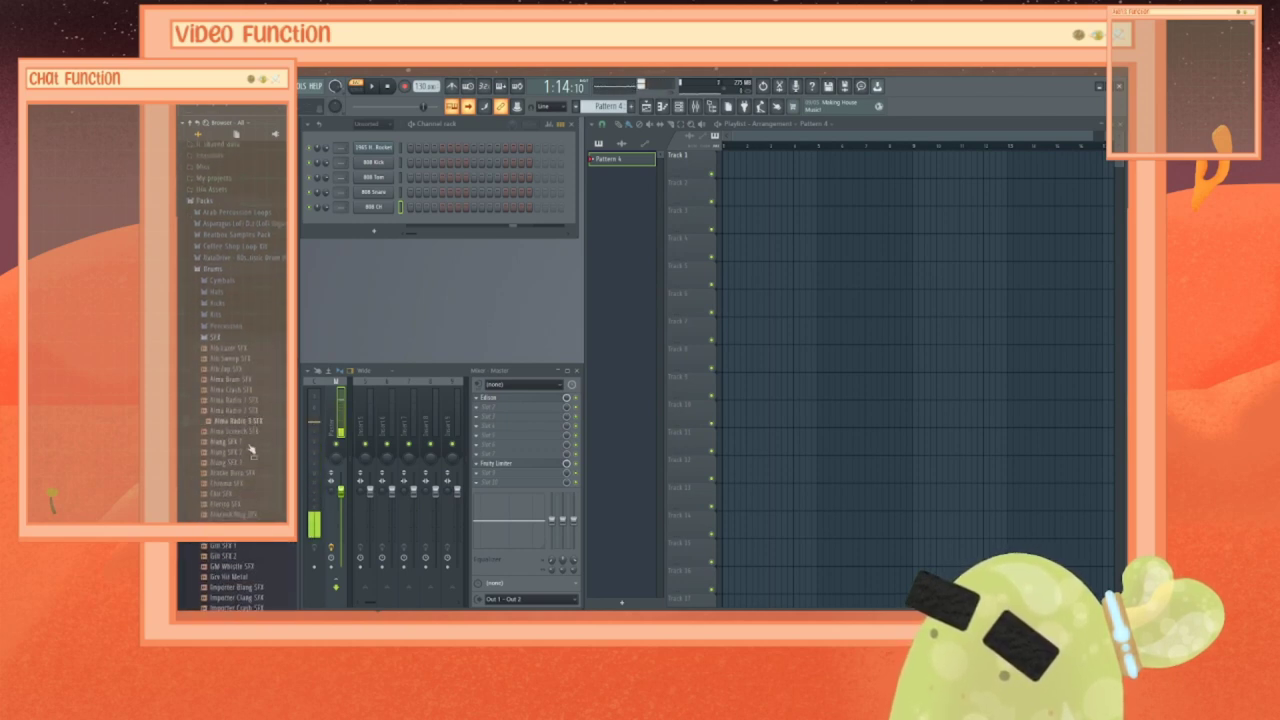
{"action": "left_click", "coordinate": [251, 455]}
{"action": "left_click", "coordinate": [246, 485]}
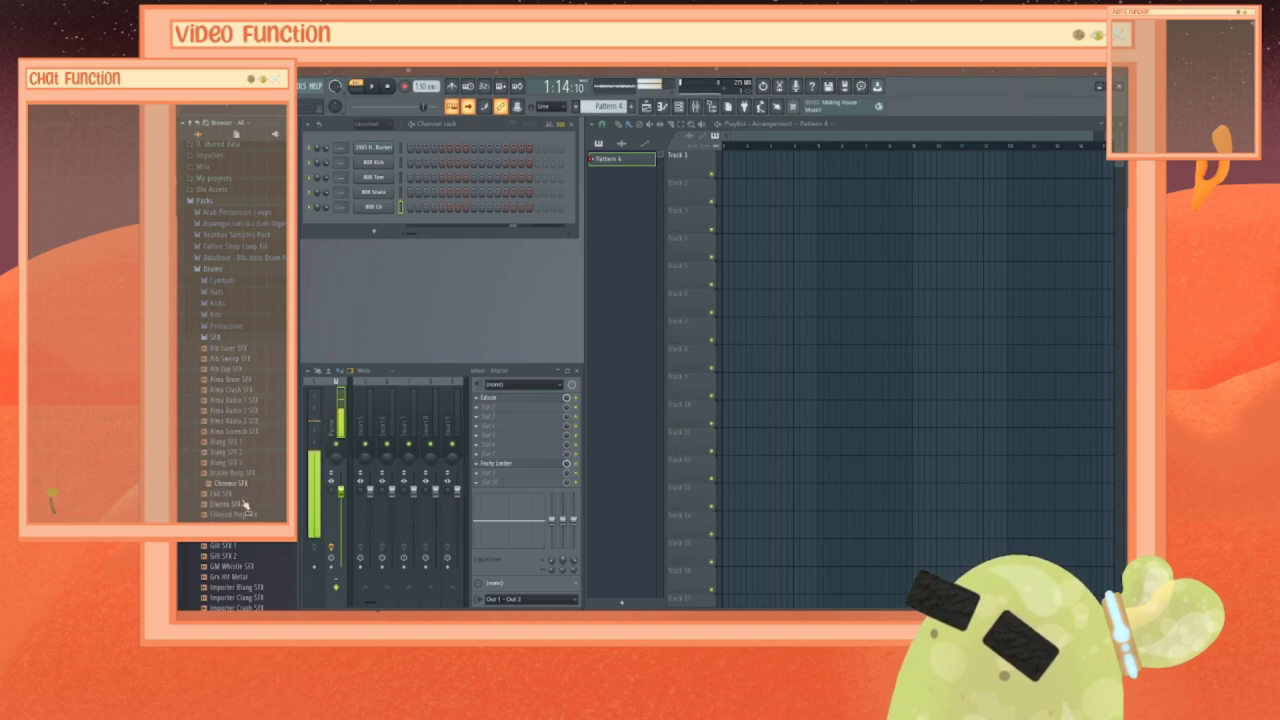
{"action": "left_click", "coordinate": [236, 494]}
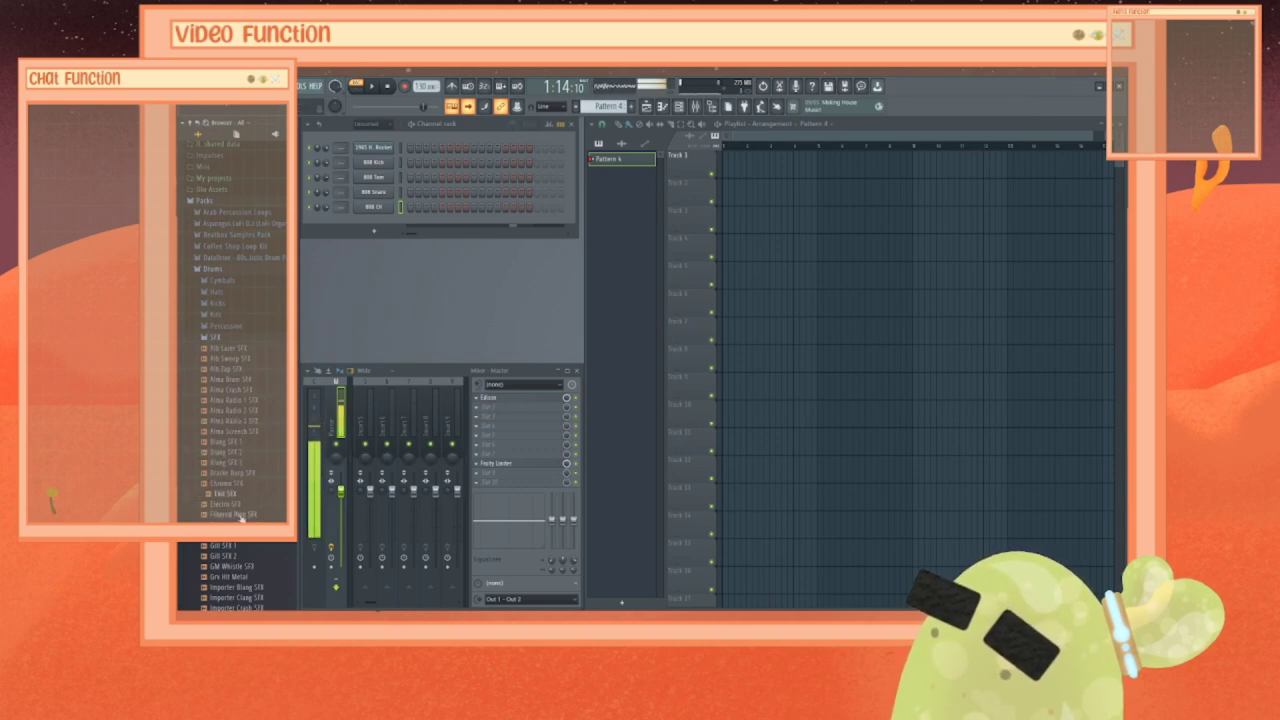
{"action": "left_click", "coordinate": [241, 516]}
{"action": "left_click", "coordinate": [250, 535]}
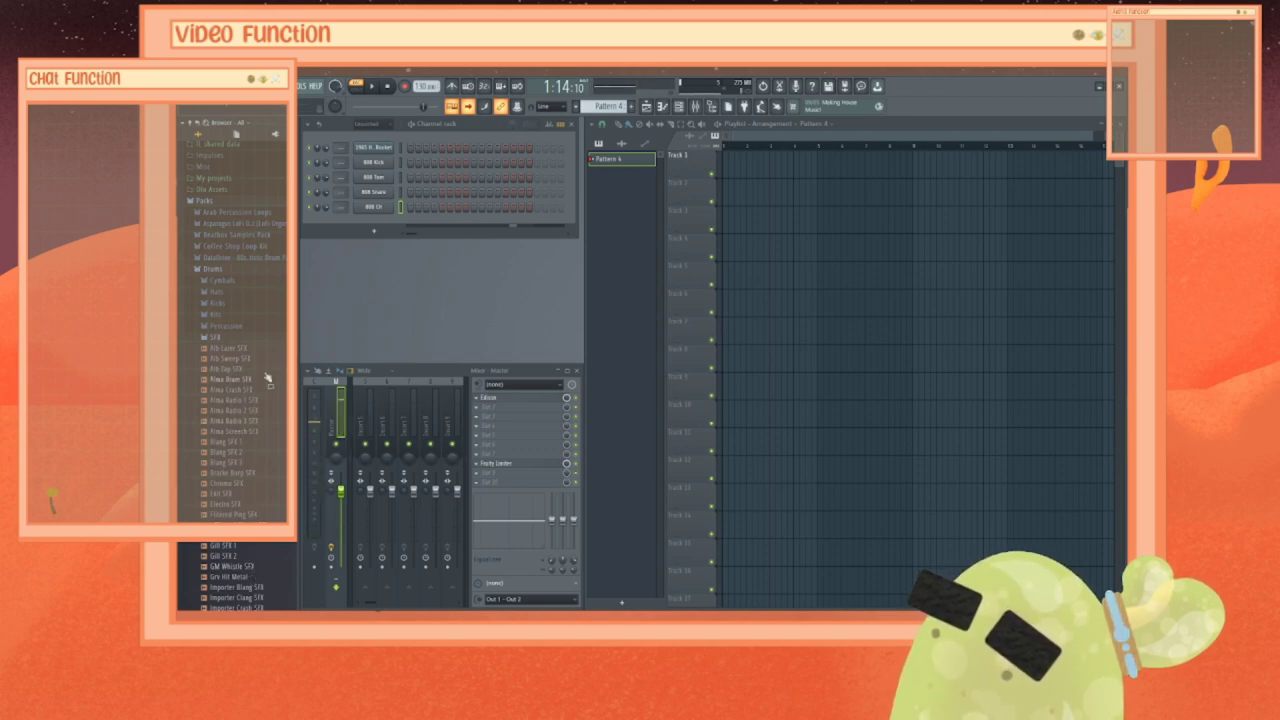
{"action": "left_click", "coordinate": [259, 339]}
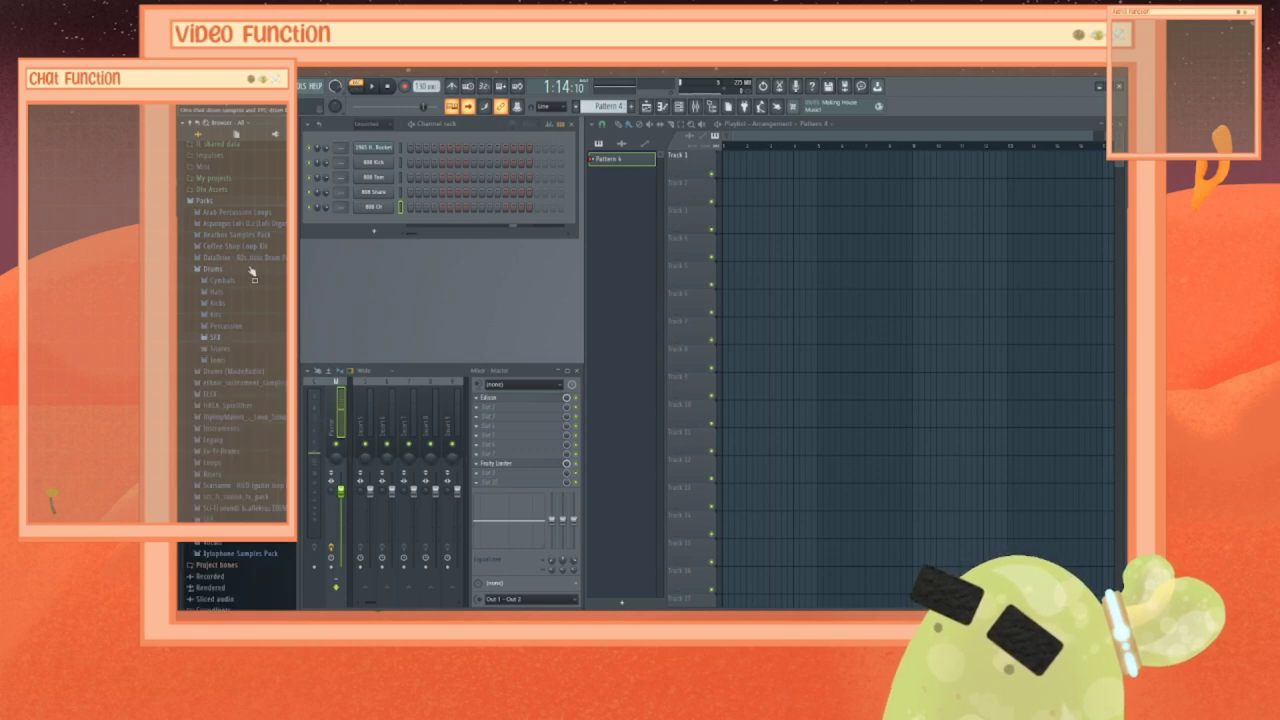
{"action": "left_click", "coordinate": [252, 271]}
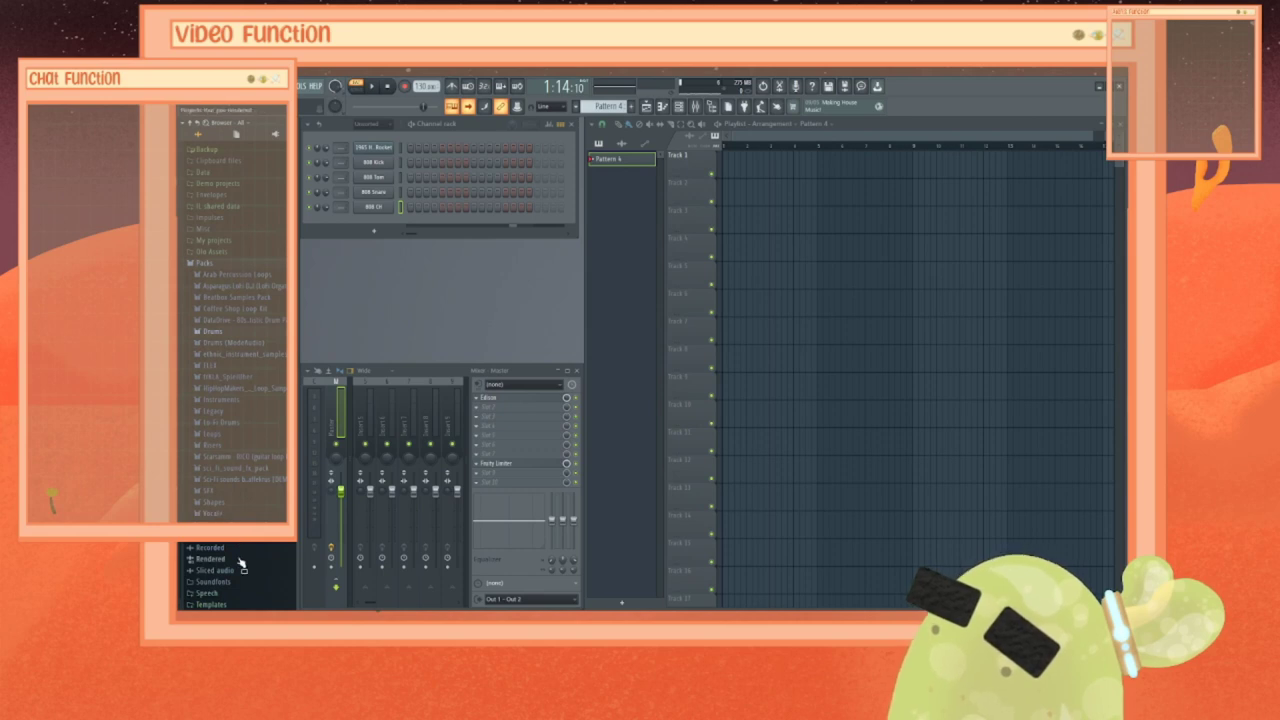
{"action": "left_click", "coordinate": [199, 265]}
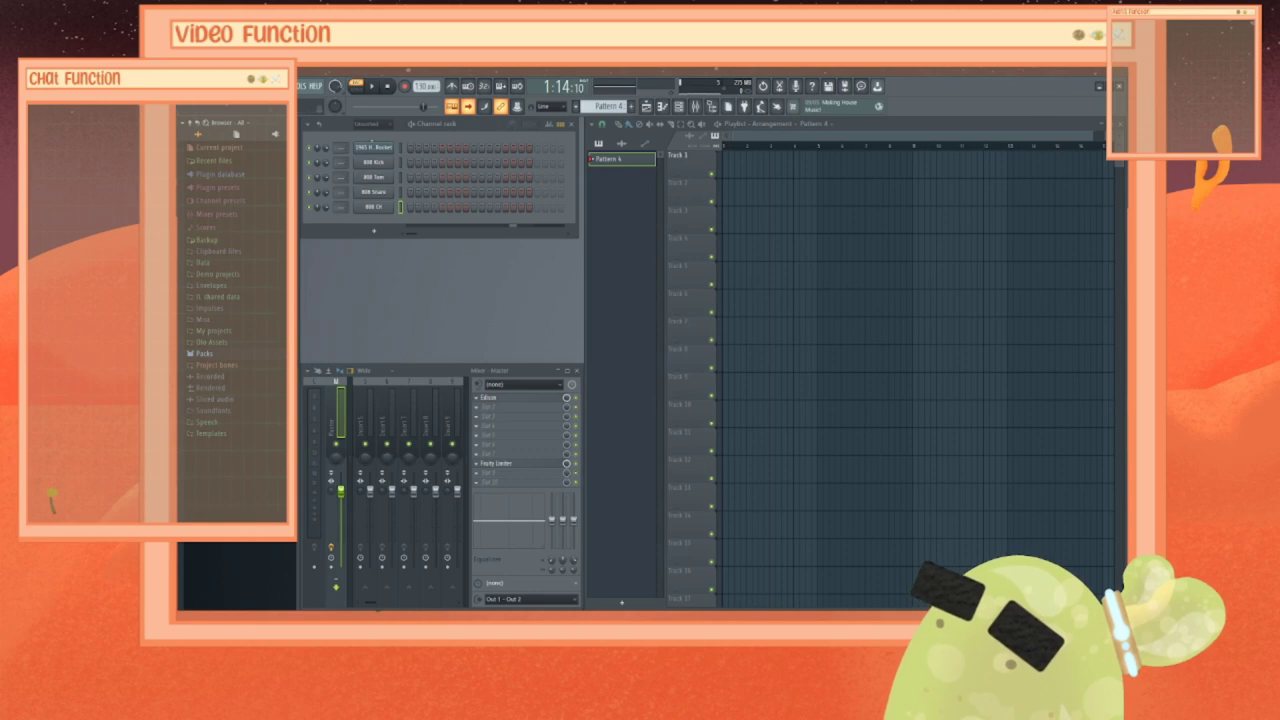
Step: Rename Pattern 4 to Drums
{"action": "right_click", "coordinate": [601, 163]}
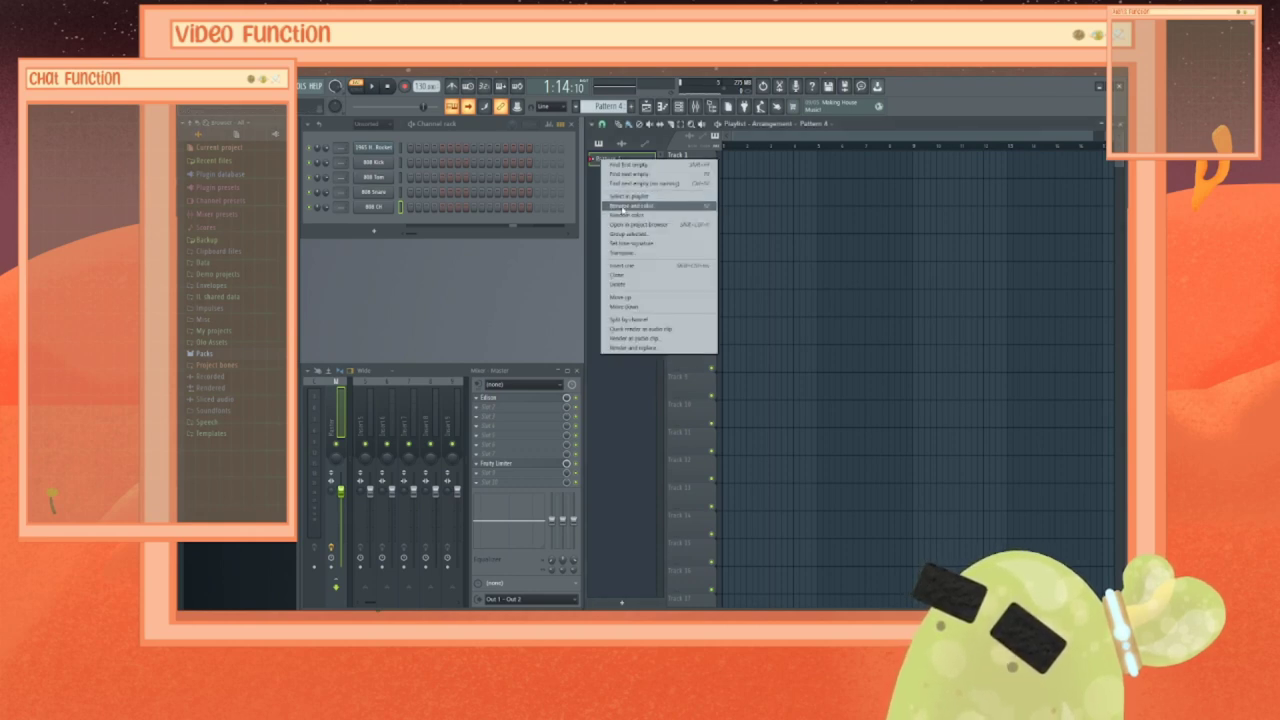
{"action": "left_click", "coordinate": [624, 206]}
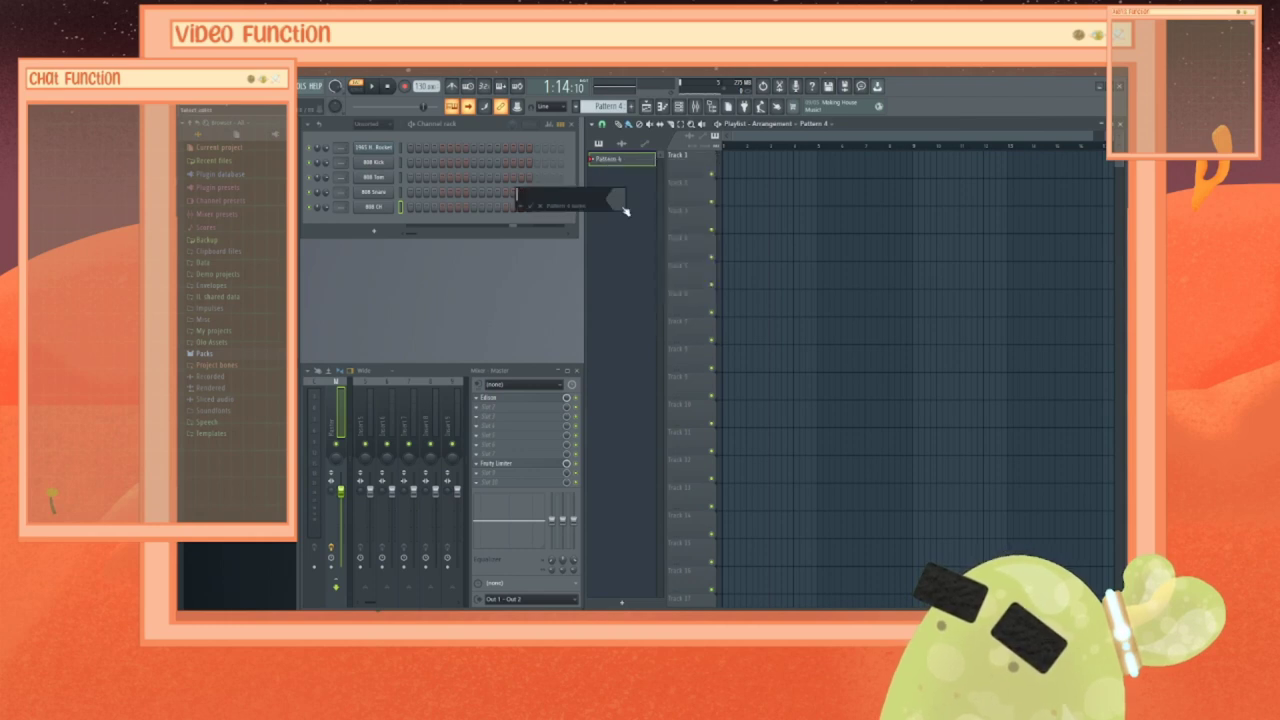
{"action": "type", "text": "Drums"}
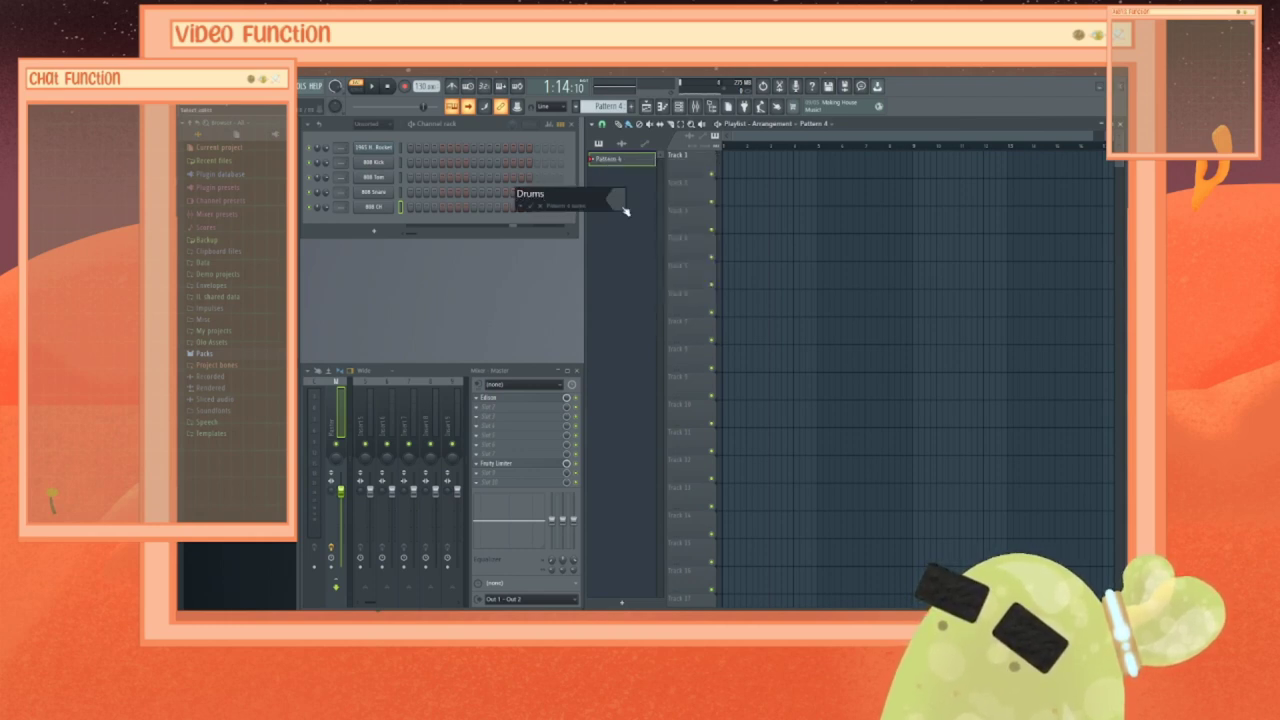
{"action": "key", "text": "Return"}
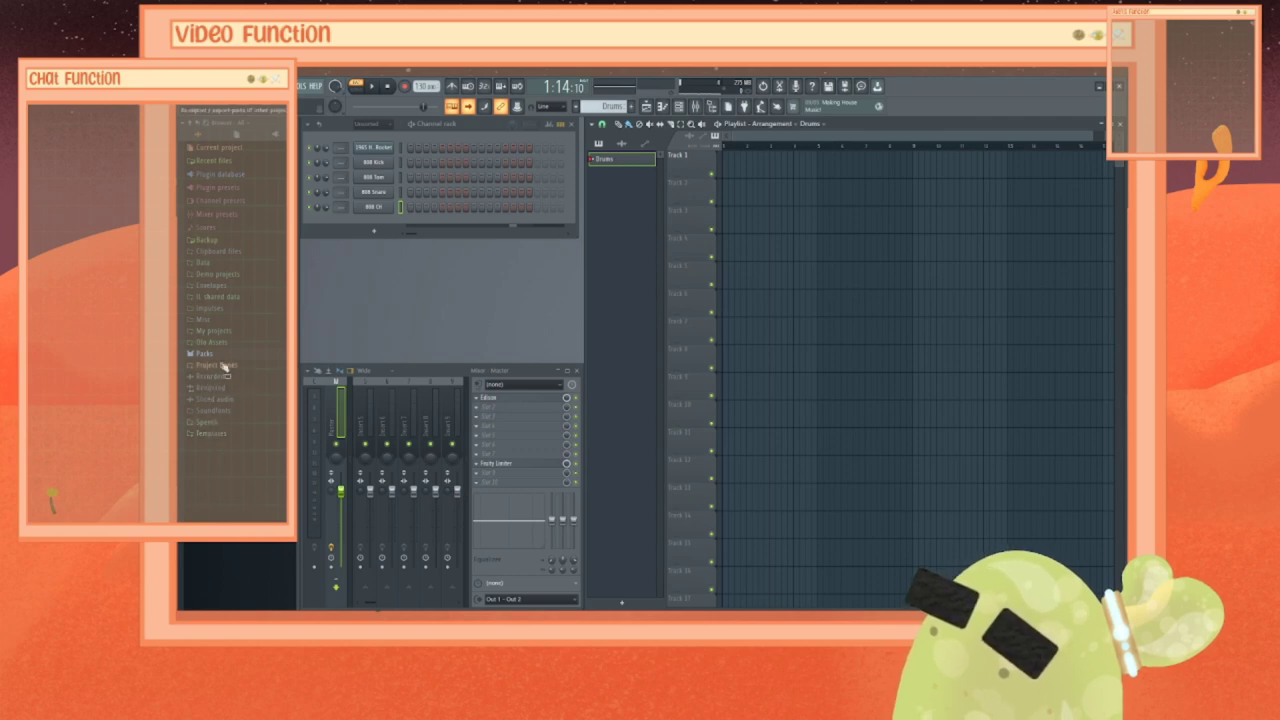
Step: Preview Radio-waves-sound from the Ambience folder in Soundfonts and place it at the start of Track 1 in the playlist
{"action": "left_click", "coordinate": [210, 411]}
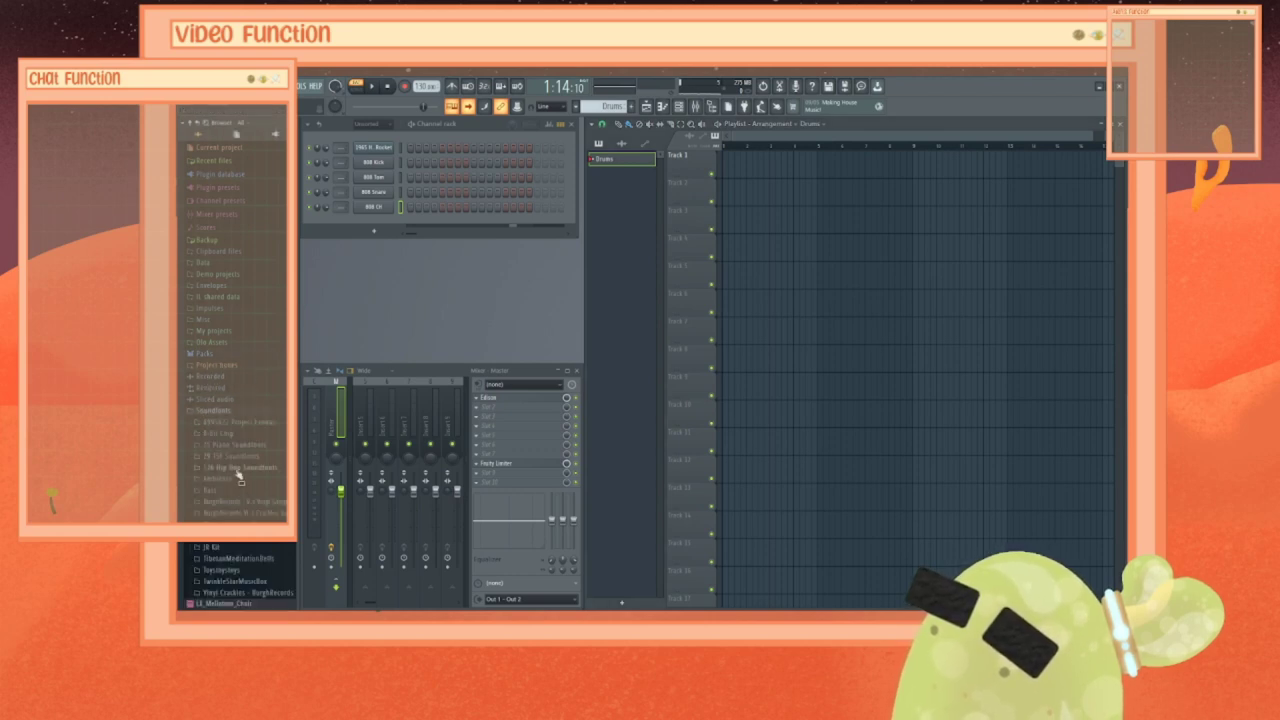
{"action": "scroll", "coordinate": [234, 470], "scroll_direction": "down", "scroll_amount": 2}
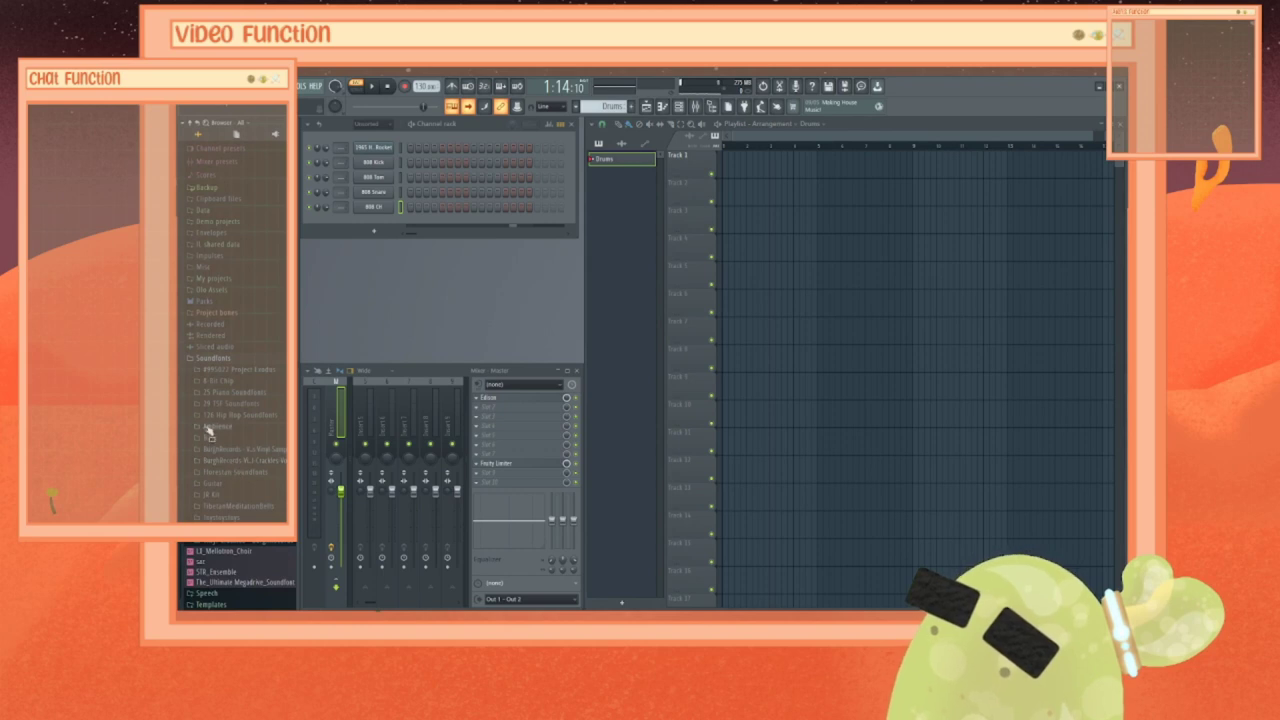
{"action": "left_click", "coordinate": [208, 427]}
{"action": "scroll", "coordinate": [272, 452], "scroll_direction": "down", "scroll_amount": 5}
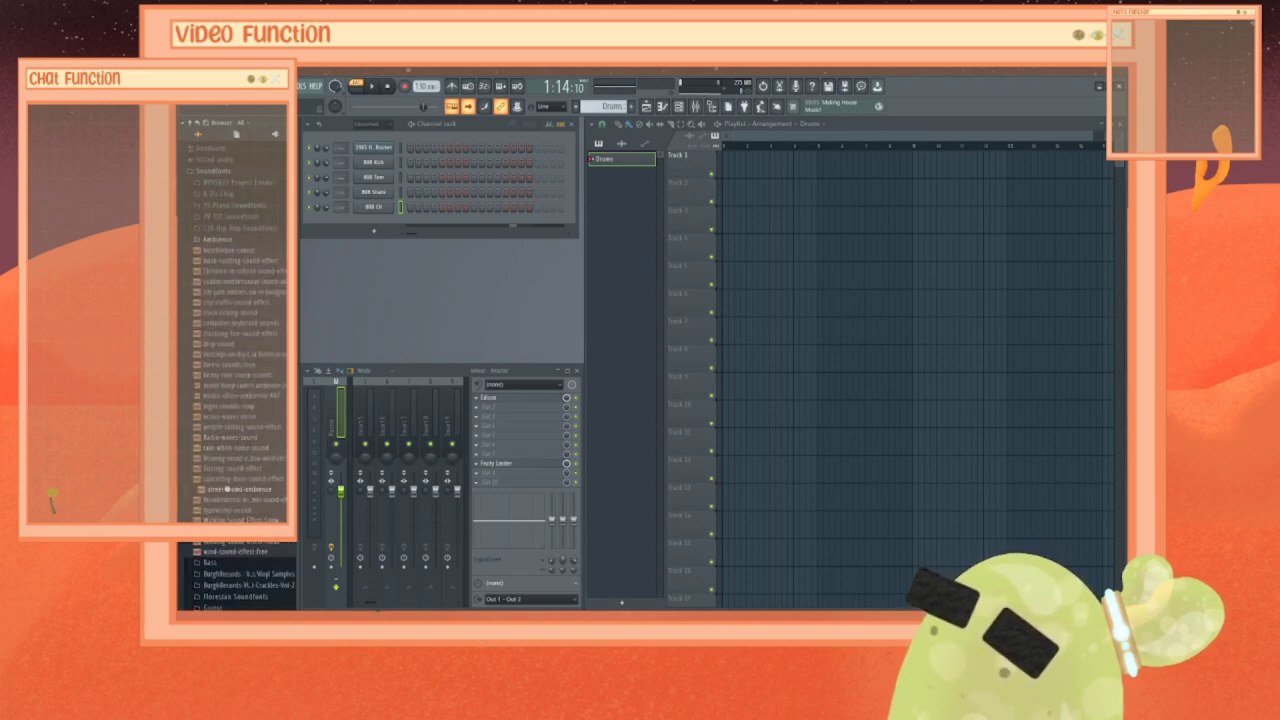
{"action": "left_click", "coordinate": [234, 438]}
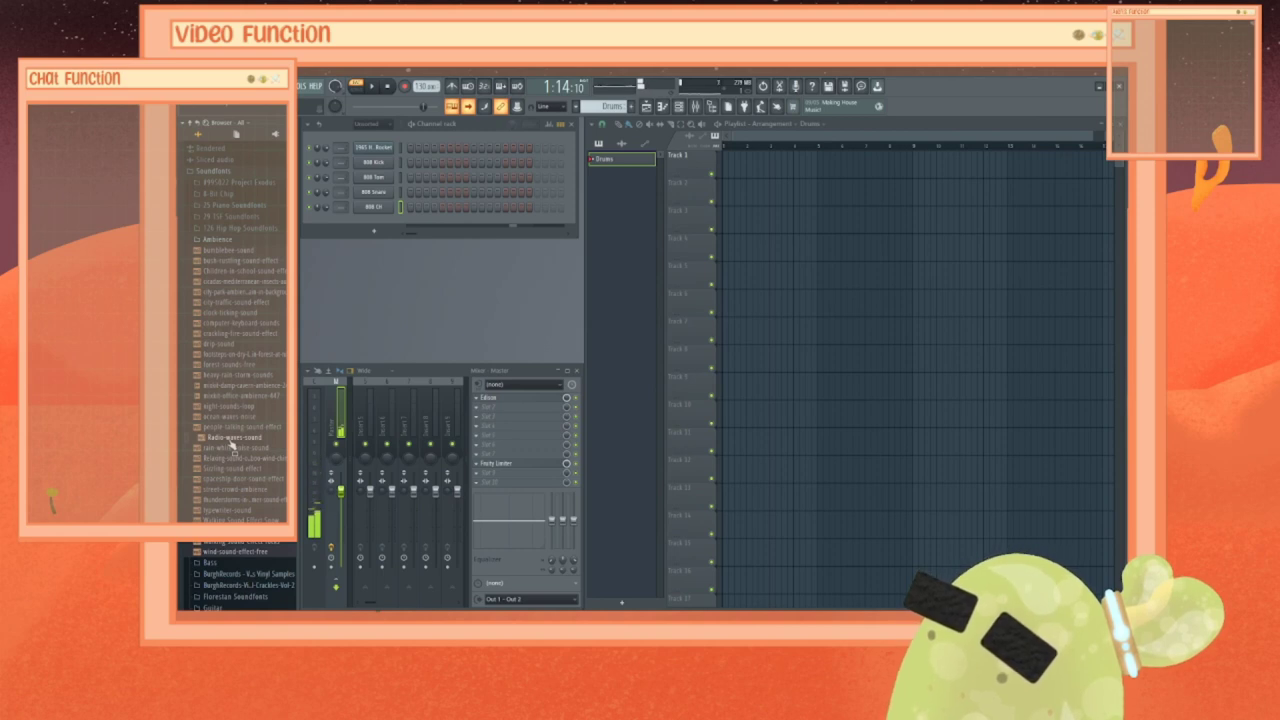
{"action": "left_click_drag", "start_coordinate": [230, 445], "coordinate": [804, 160]}
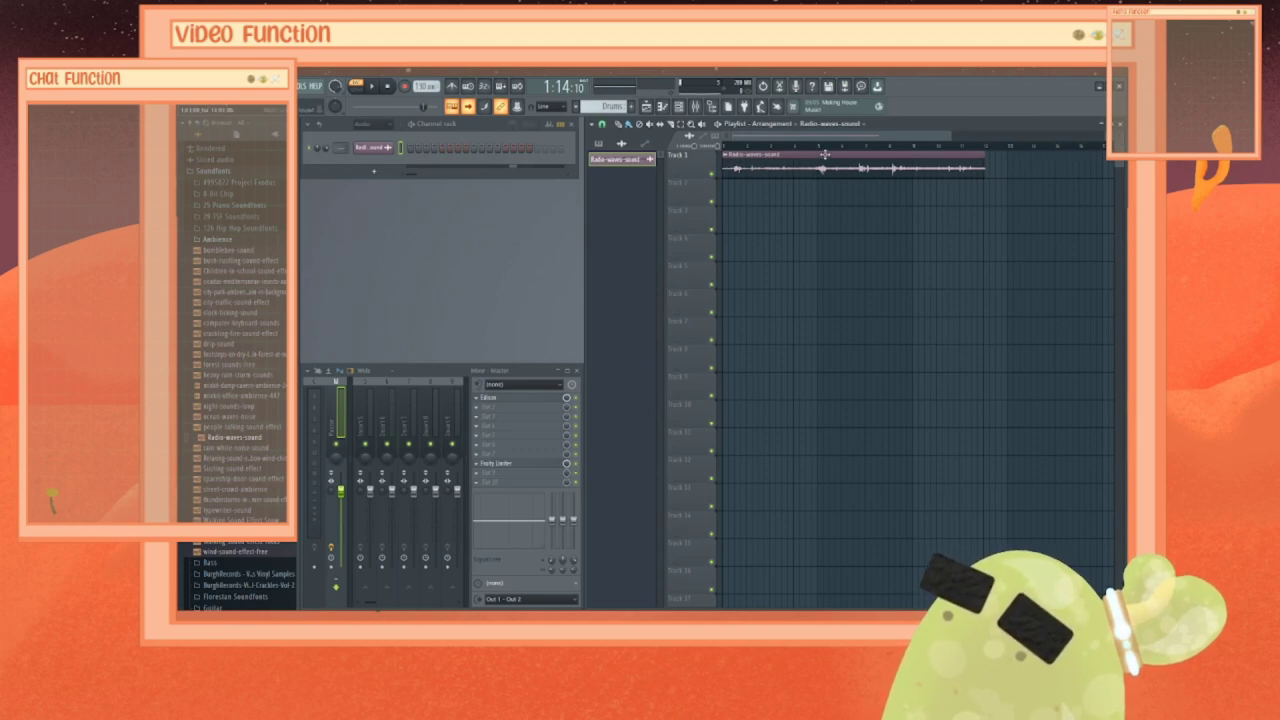
Step: Audition the Radio-waves-sound clip in song mode, shorten it to about two bars, and play it back from the start
{"action": "left_click", "coordinate": [371, 88]}
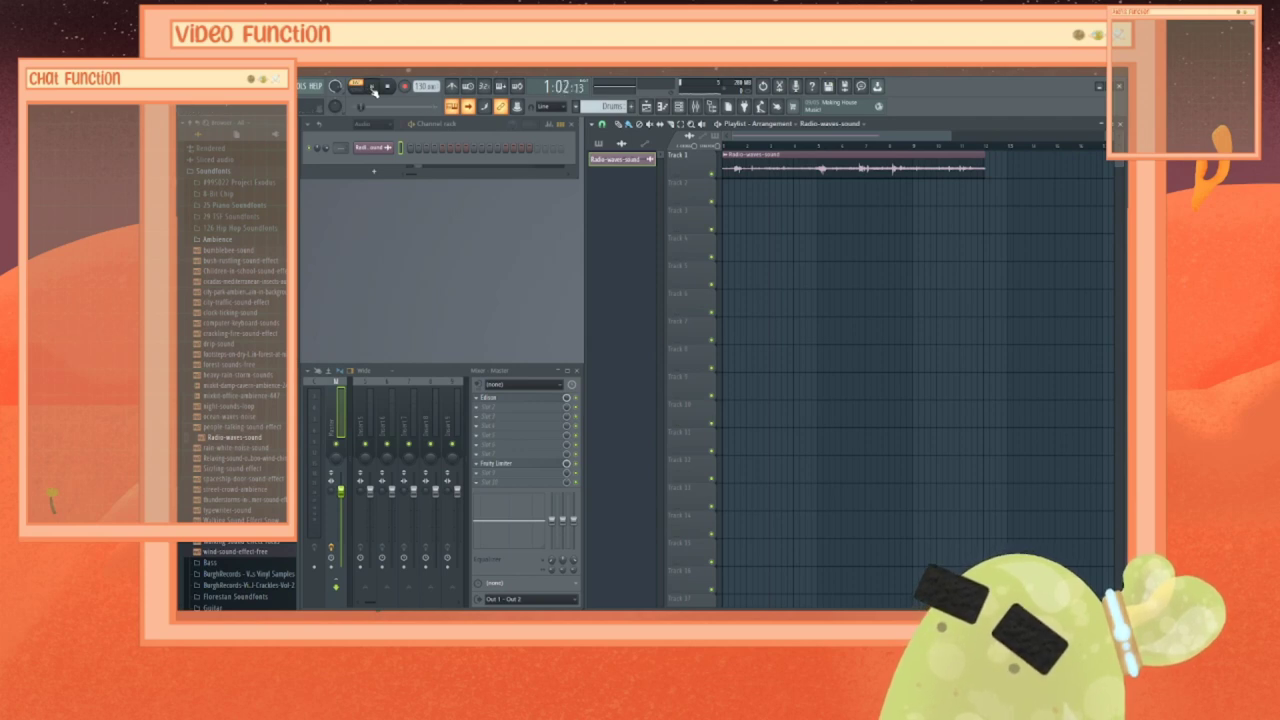
{"action": "left_click", "coordinate": [370, 88]}
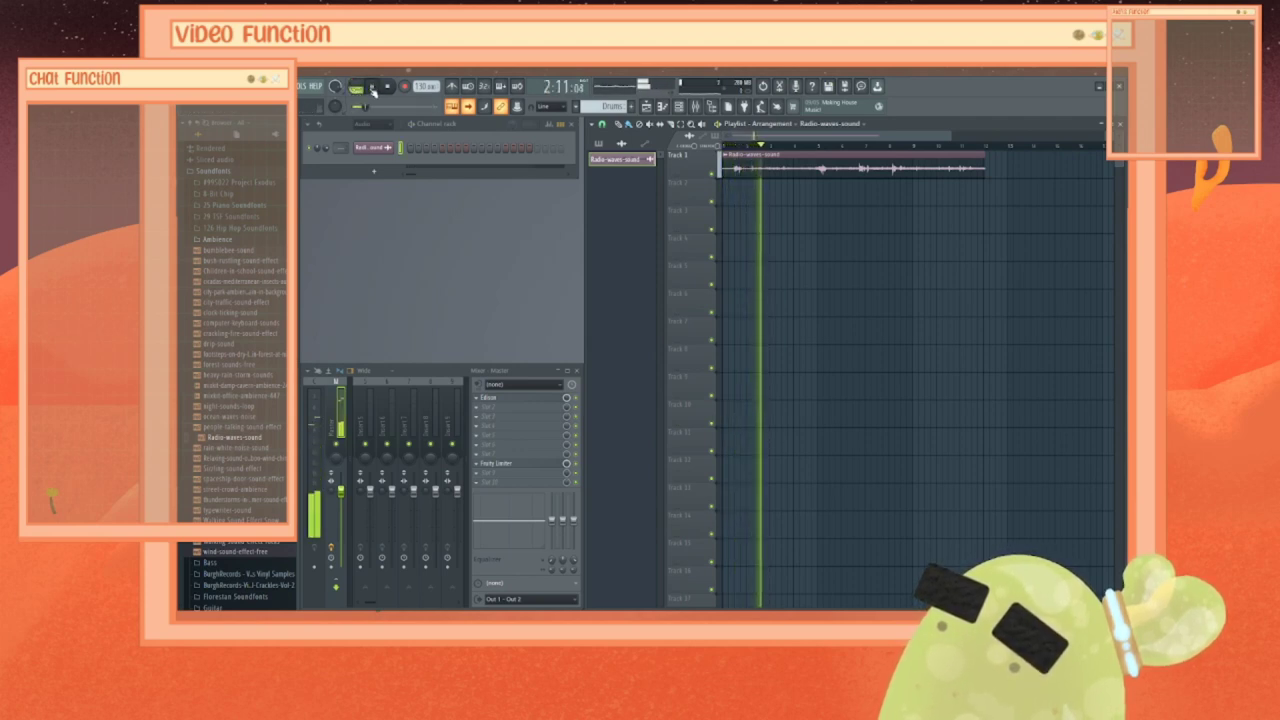
{"action": "left_click", "coordinate": [372, 88]}
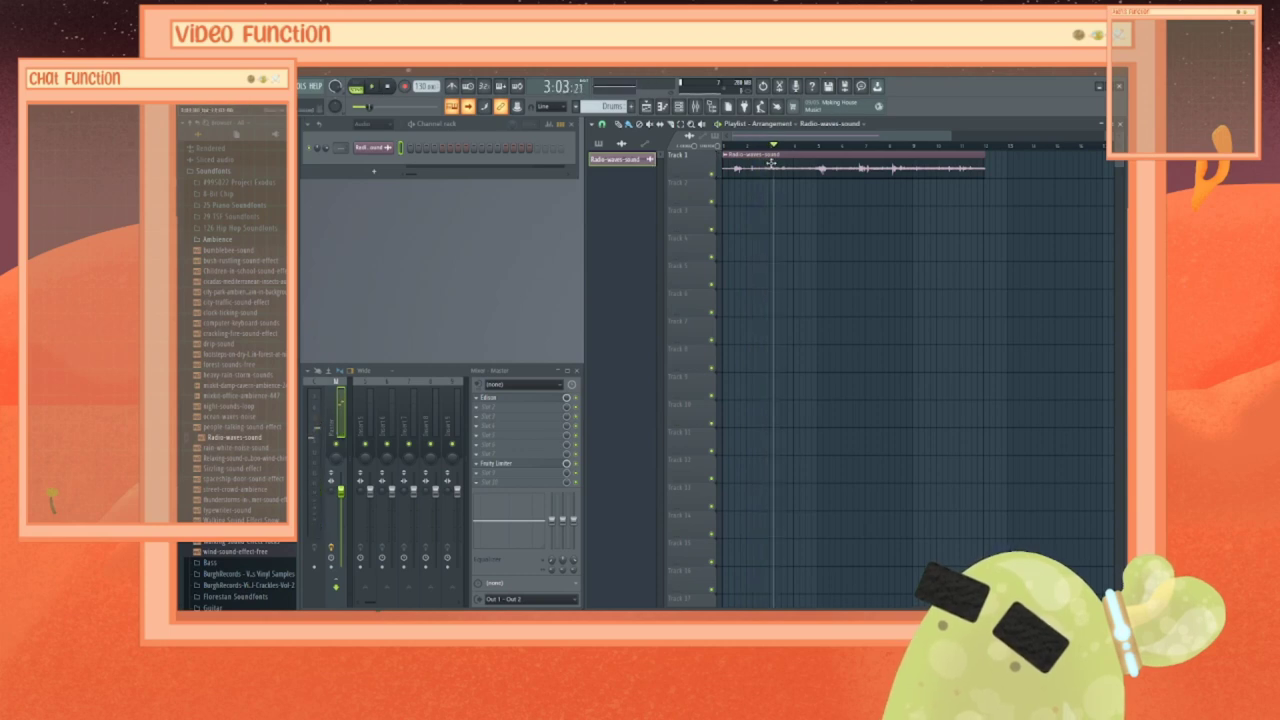
{"action": "left_click_drag", "start_coordinate": [985, 167], "coordinate": [777, 164]}
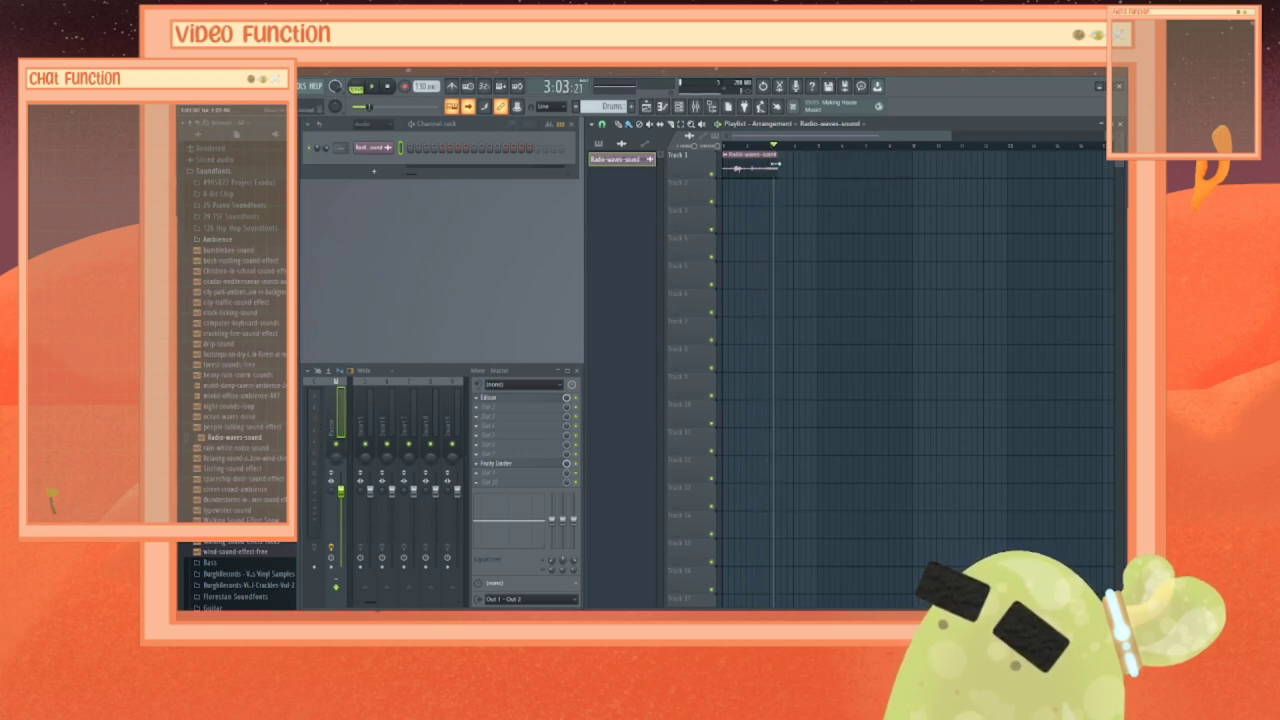
{"action": "left_click", "coordinate": [727, 147]}
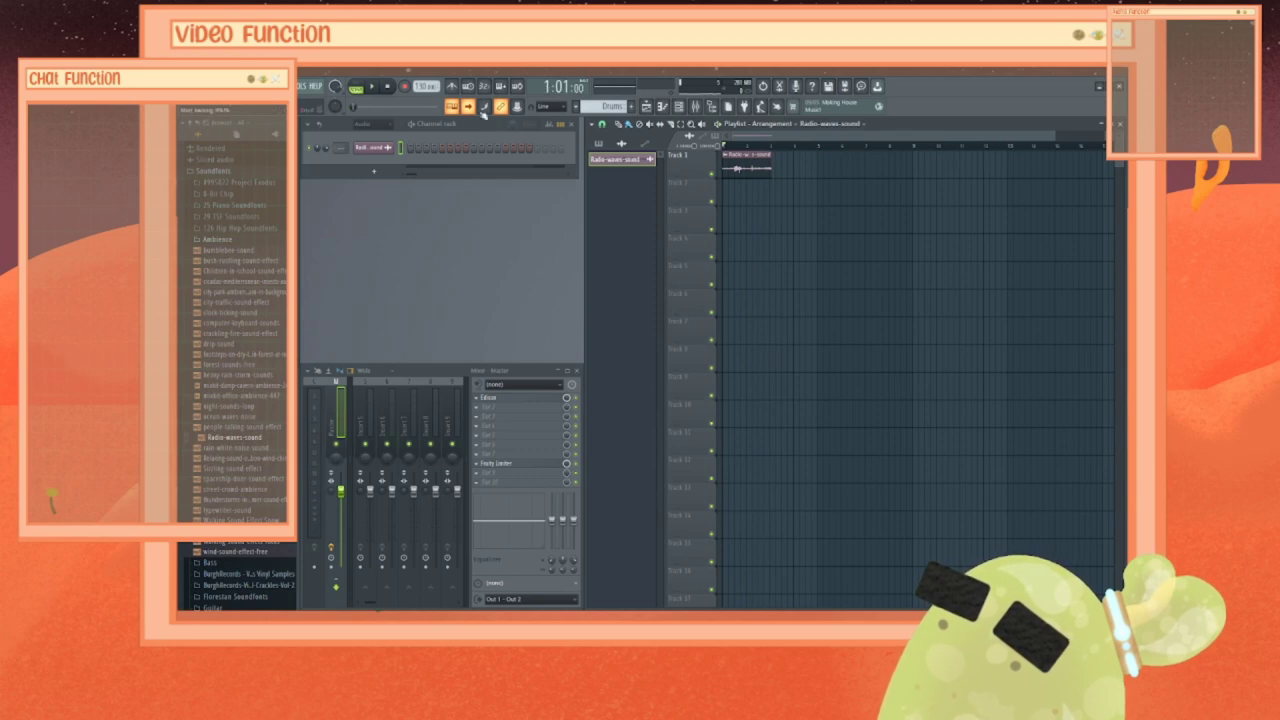
{"action": "left_click", "coordinate": [371, 87]}
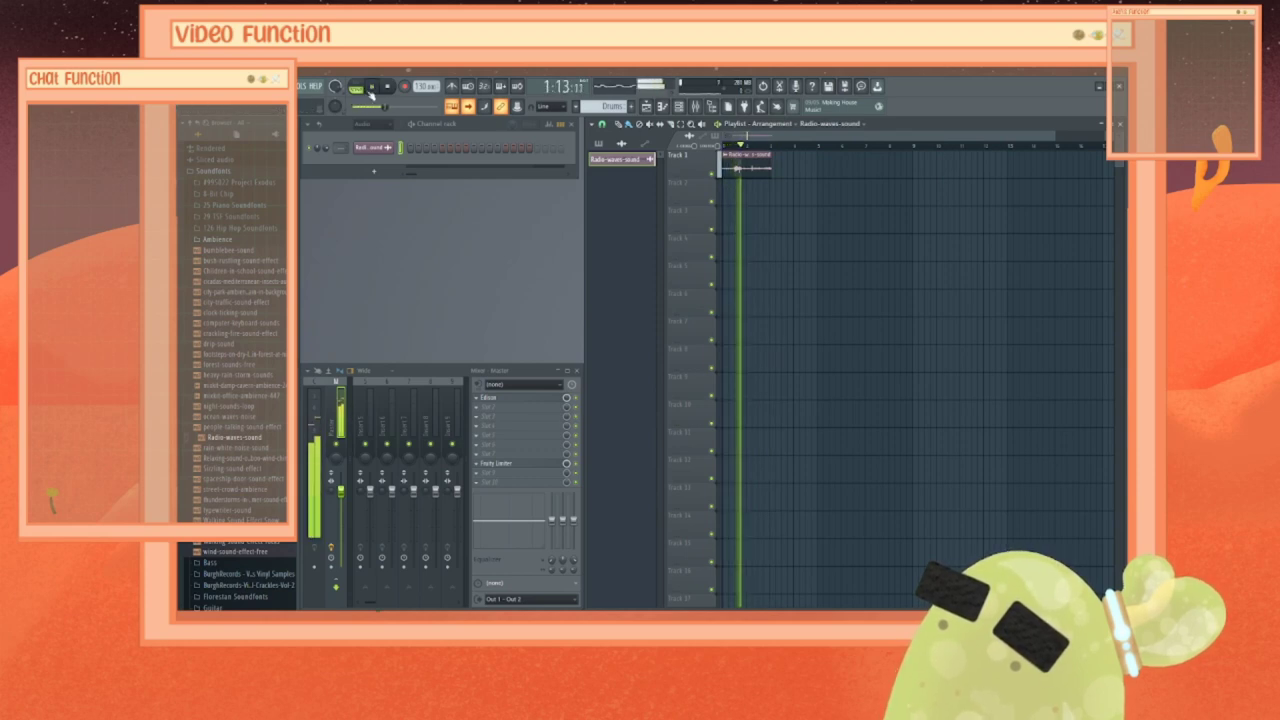
{"action": "left_click", "coordinate": [371, 88]}
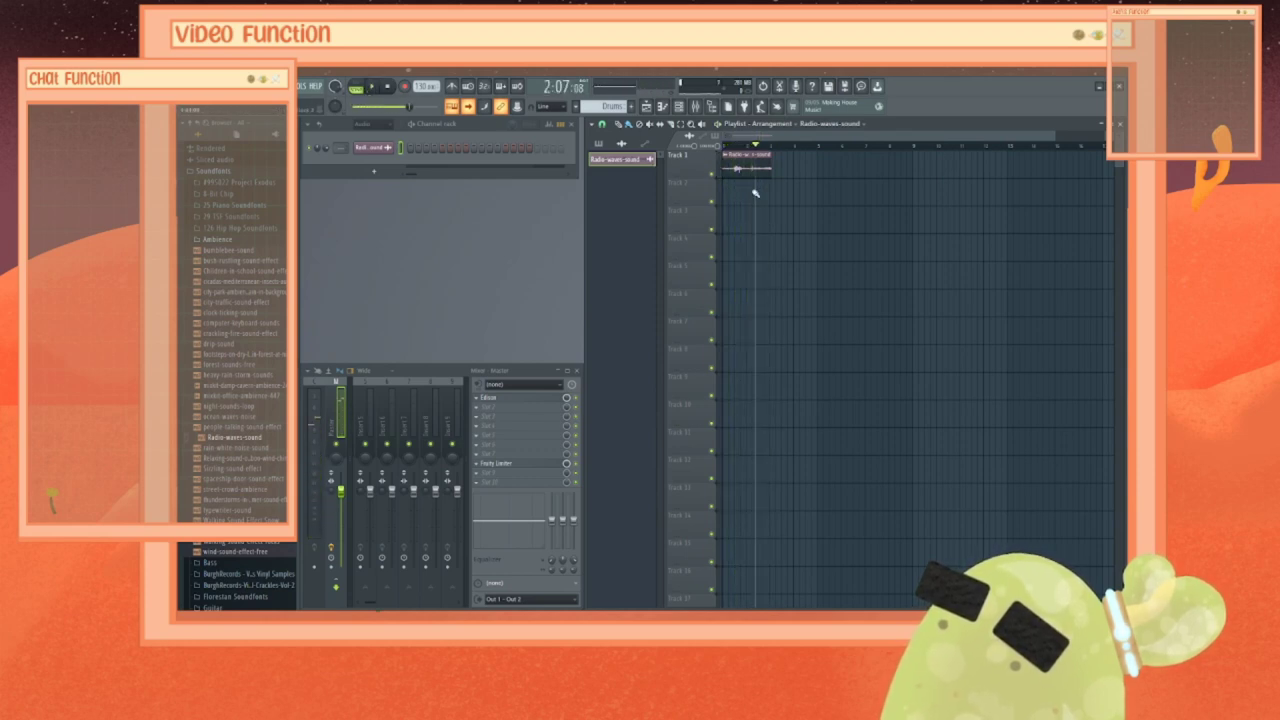
Step: Auto-name the first playlist track after its Radio-waves-sound clip and list the patterns in the playlist's picker
{"action": "right_click", "coordinate": [682, 157]}
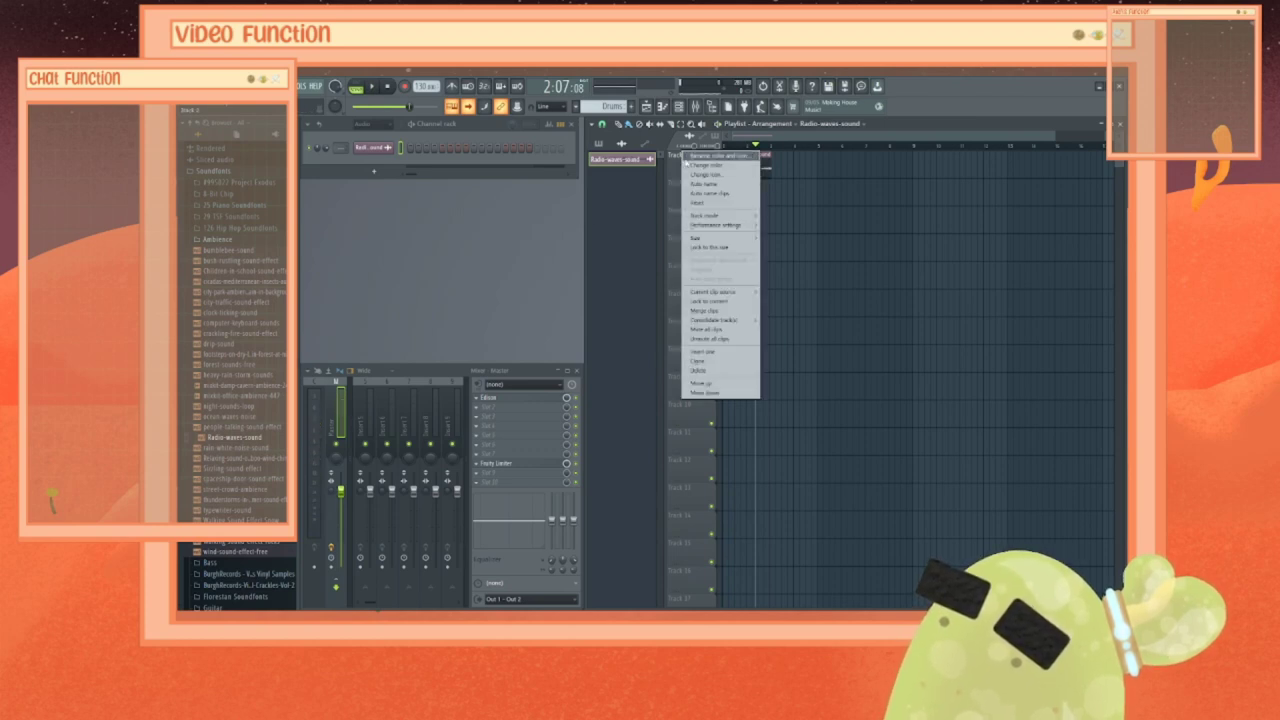
{"action": "left_click", "coordinate": [704, 184]}
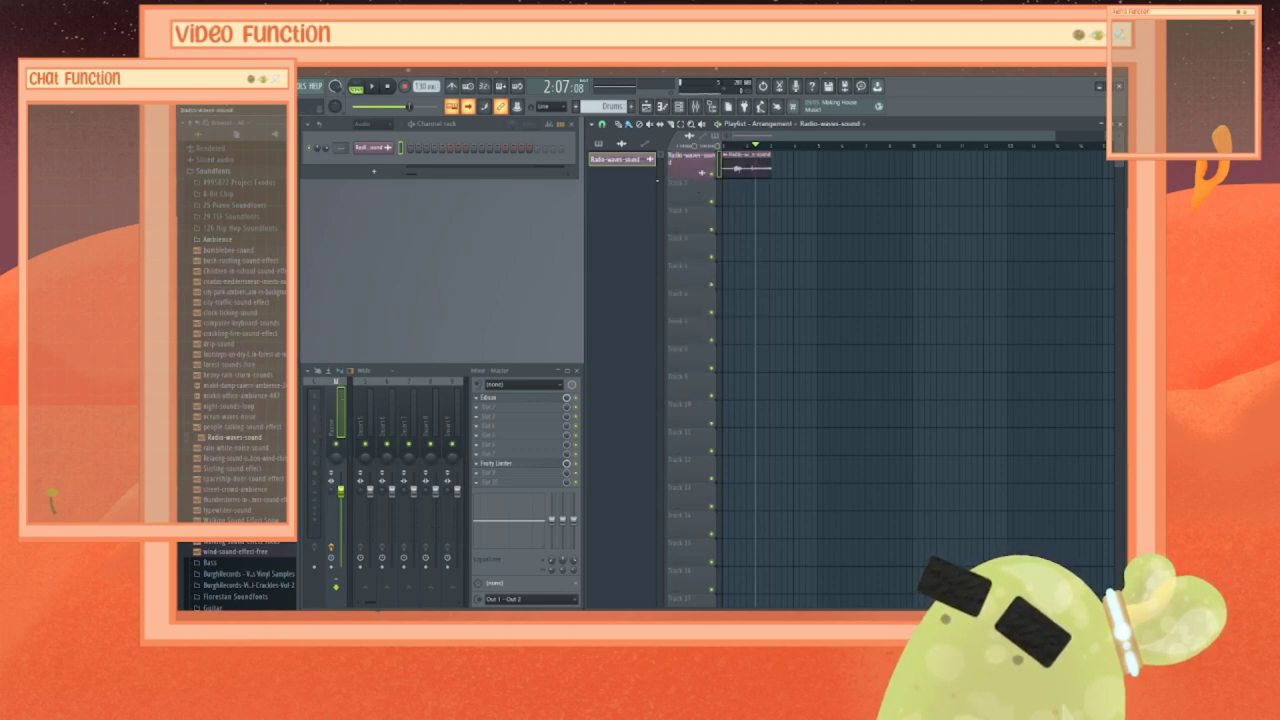
{"action": "left_click", "coordinate": [599, 144]}
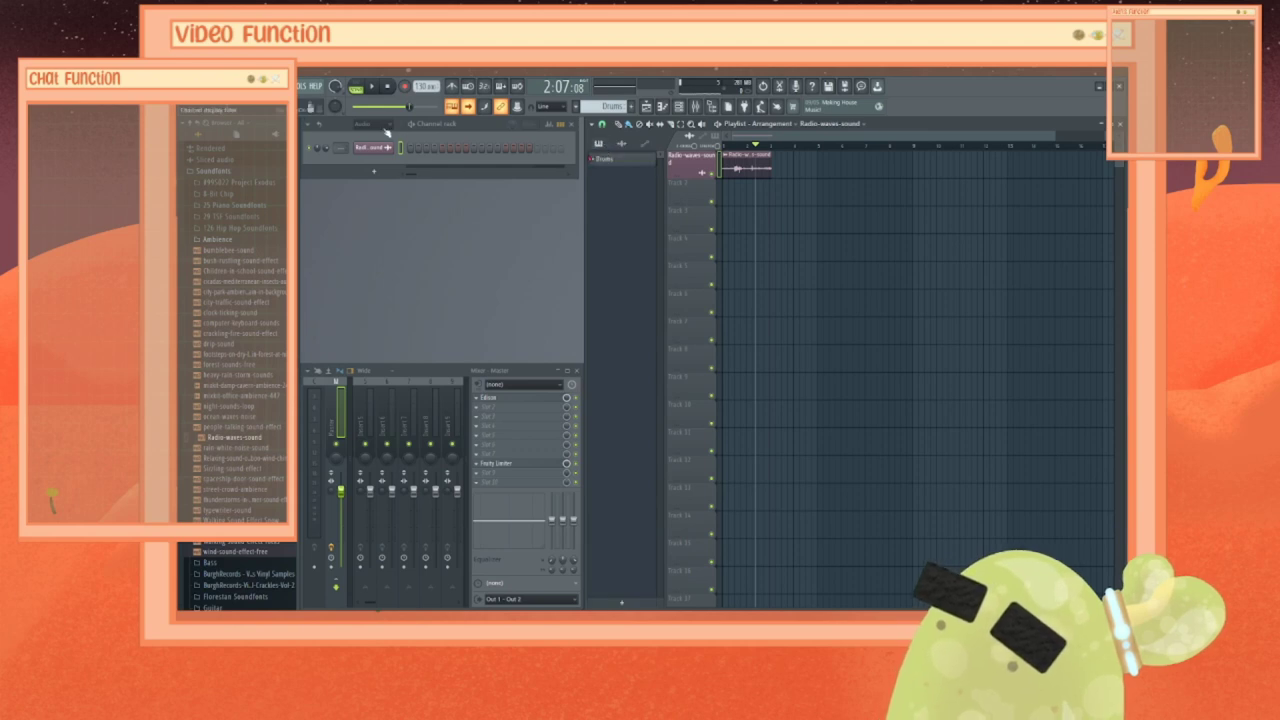
Step: Filter the channel rack to the Unsorted group
{"action": "left_click", "coordinate": [385, 128]}
{"action": "left_click", "coordinate": [377, 162]}
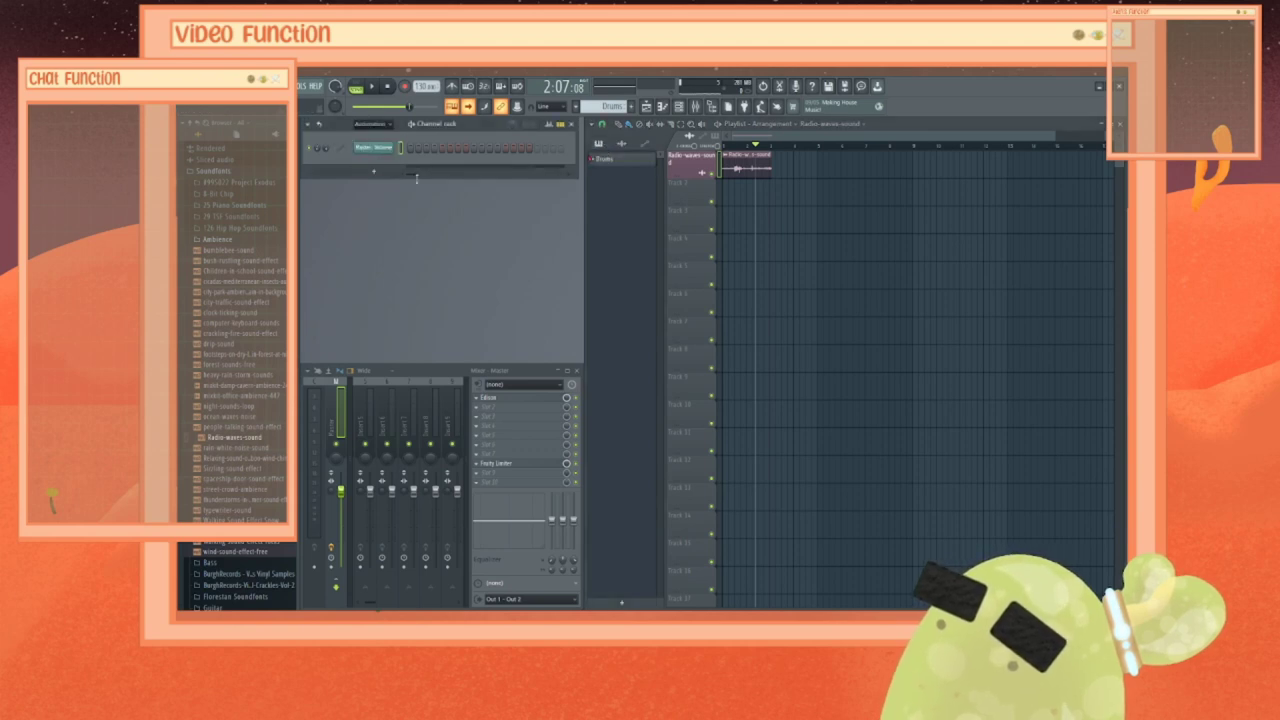
{"action": "left_click", "coordinate": [374, 124]}
{"action": "left_click", "coordinate": [377, 150]}
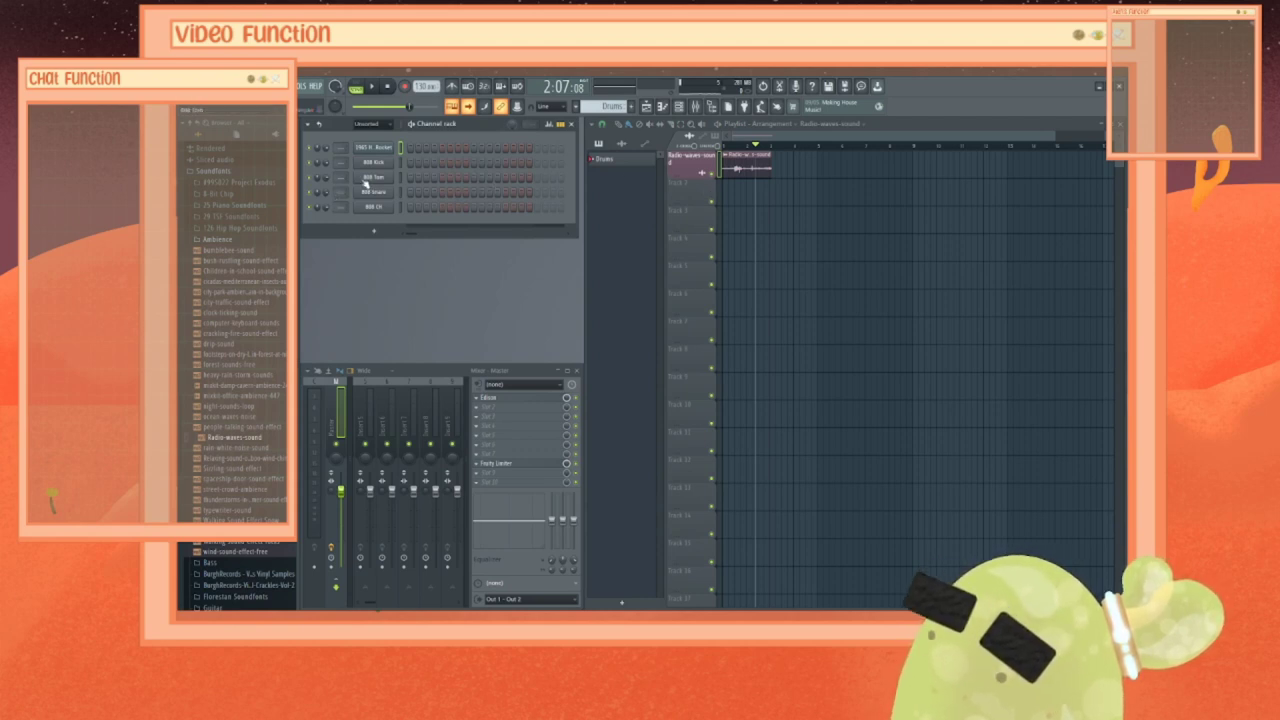
Step: Browse the Bass, Florestan Soundfonts and Guitar folders of the Soundfonts library for an instrument
{"action": "left_click", "coordinate": [222, 240]}
{"action": "left_click", "coordinate": [218, 438]}
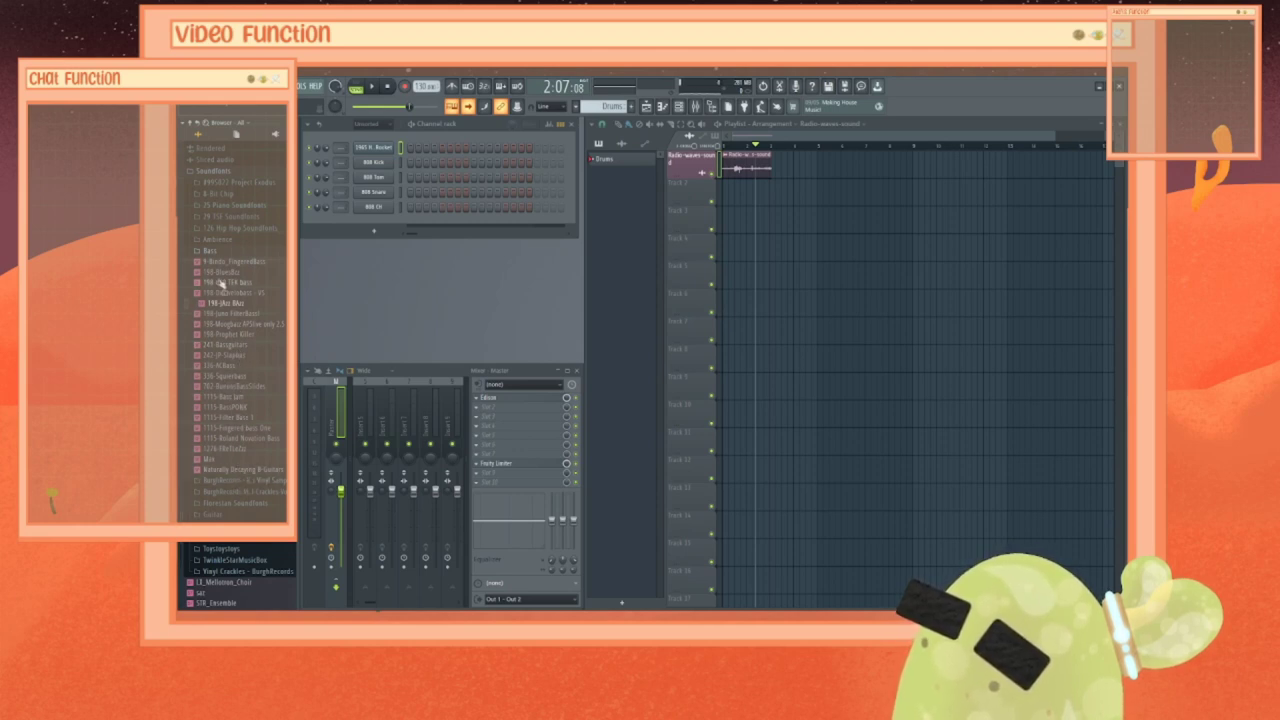
{"action": "left_click", "coordinate": [246, 253]}
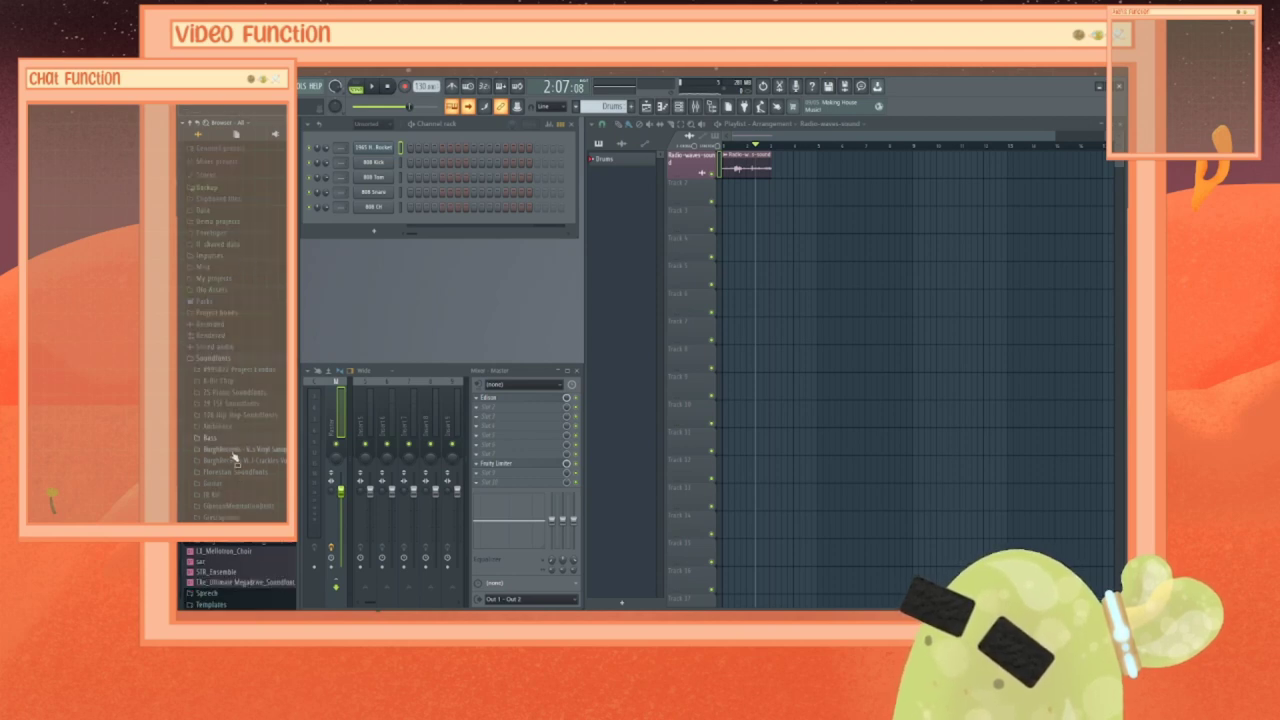
{"action": "left_click", "coordinate": [233, 475]}
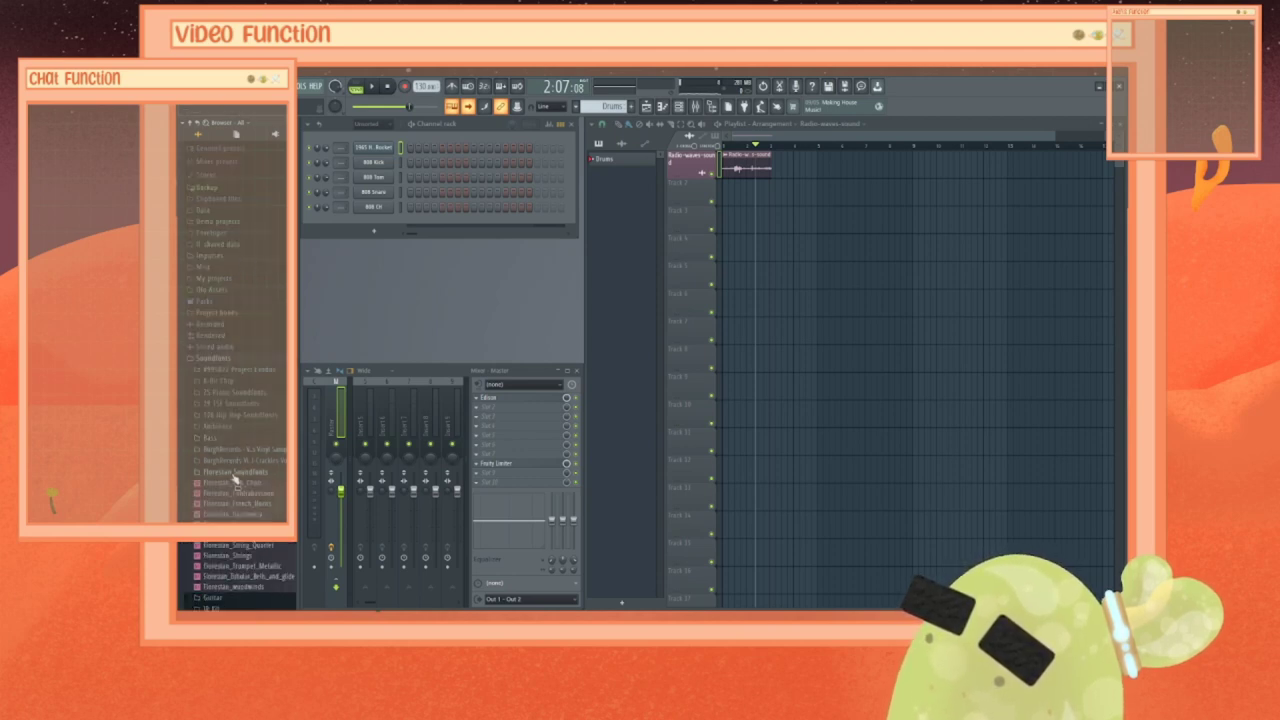
{"action": "left_click", "coordinate": [235, 476]}
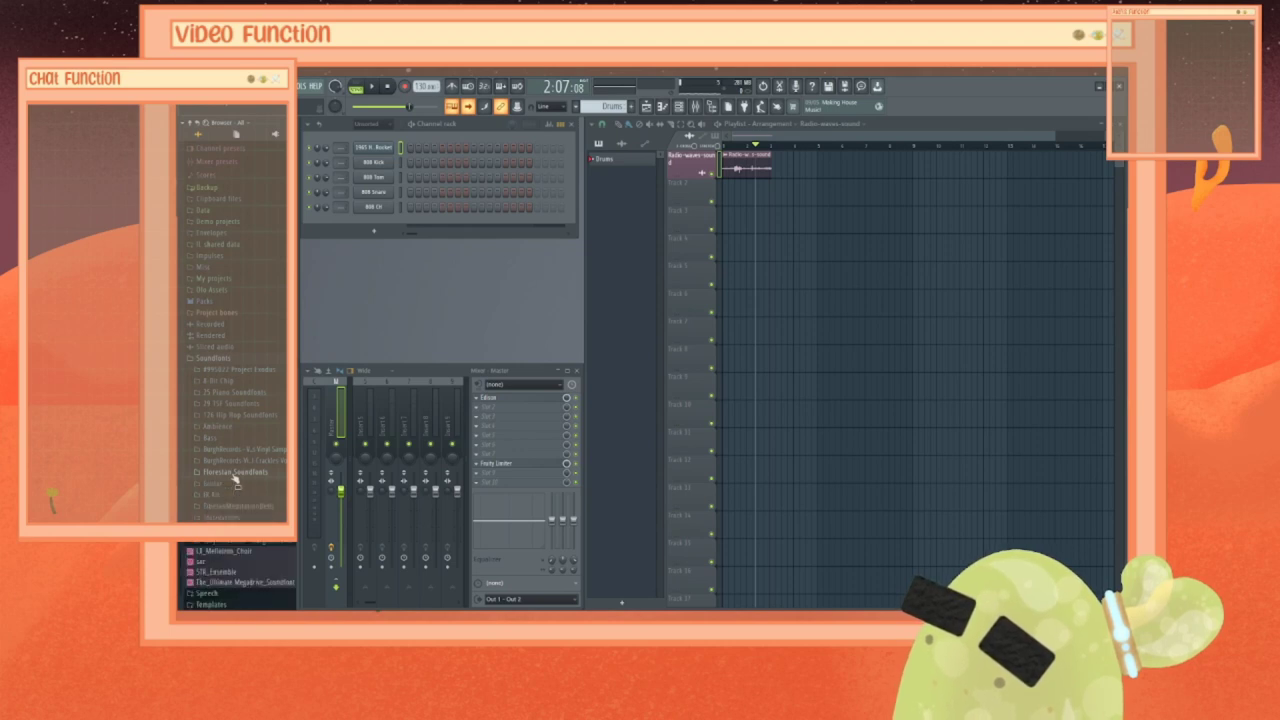
{"action": "left_click", "coordinate": [213, 485]}
{"action": "scroll", "coordinate": [210, 400], "scroll_direction": "down", "scroll_amount": 5}
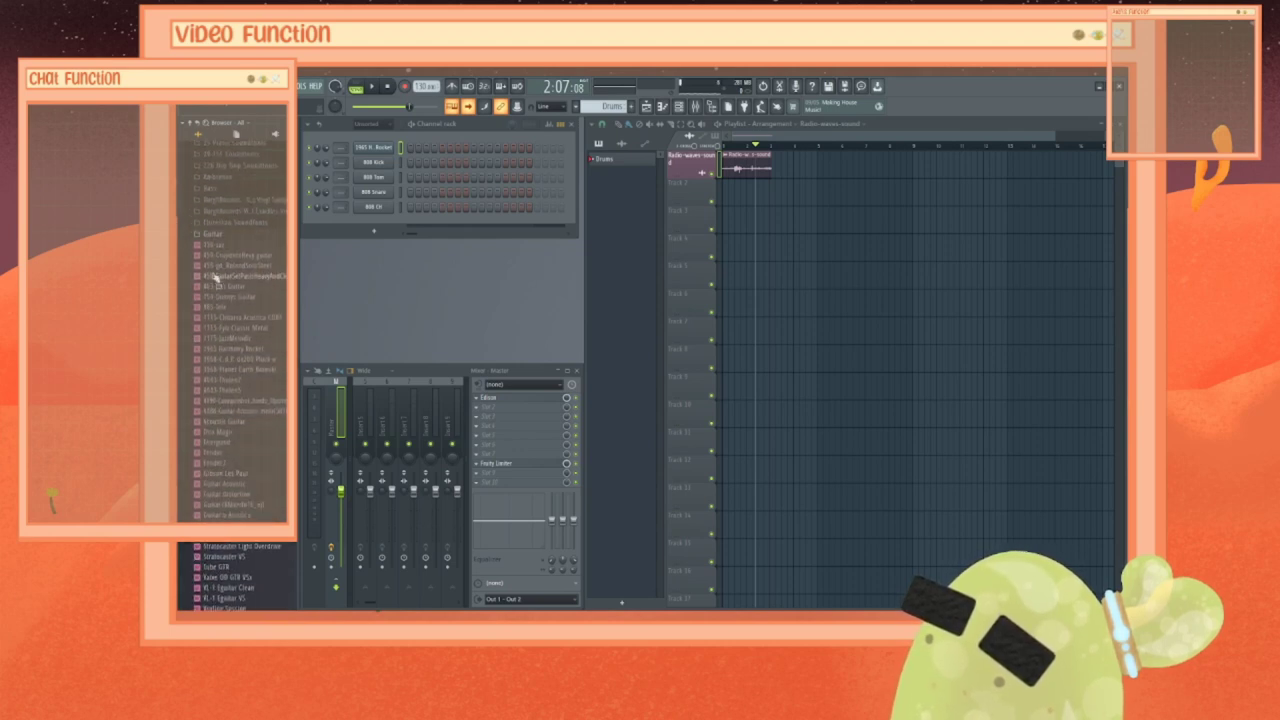
{"action": "left_click", "coordinate": [210, 233]}
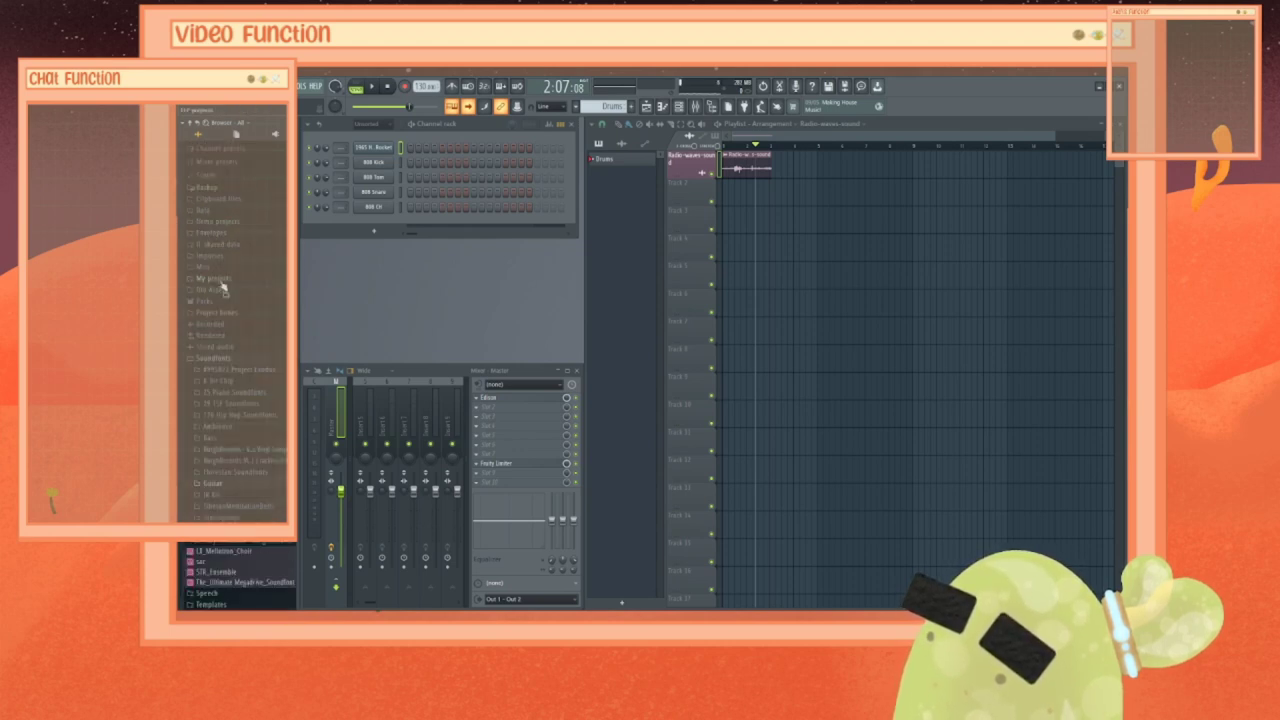
Step: Add the JR_Cosmic soundfont from the JR Kit folder as a new channel below the 808 drums
{"action": "left_click", "coordinate": [215, 495]}
{"action": "scroll", "coordinate": [262, 398], "scroll_direction": "down", "scroll_amount": 5}
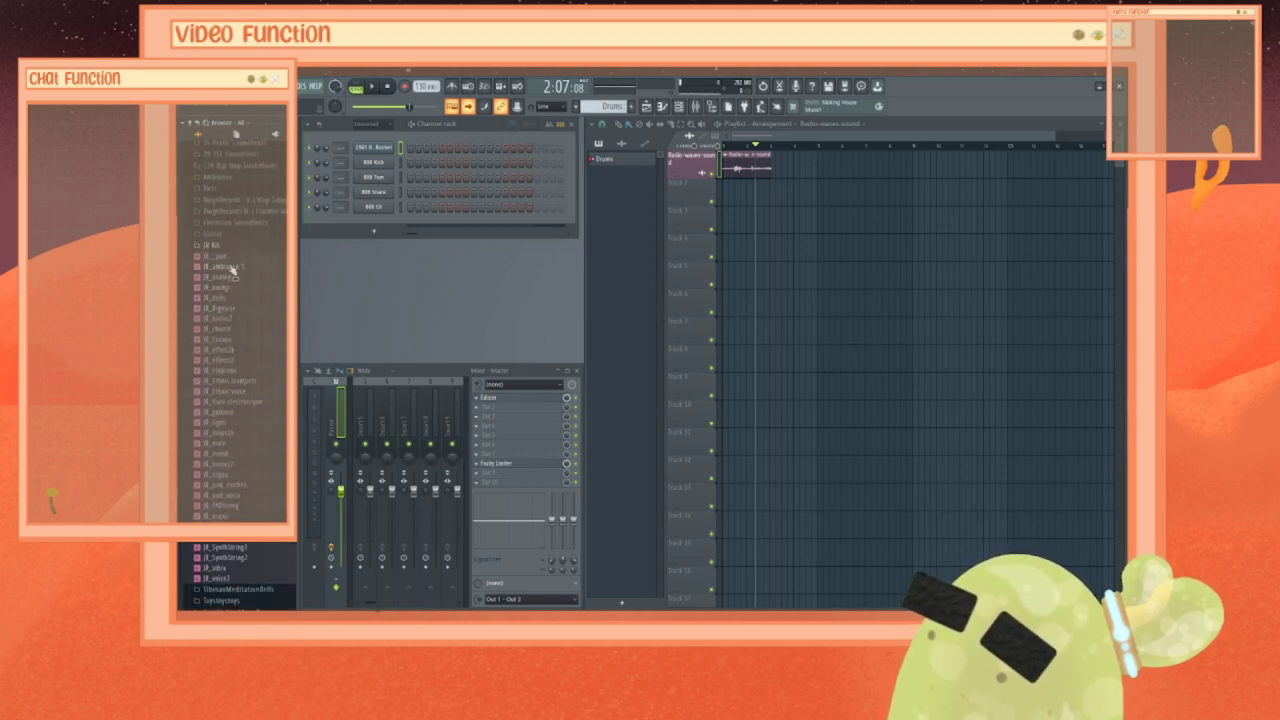
{"action": "left_click_drag", "start_coordinate": [222, 341], "coordinate": [412, 232]}
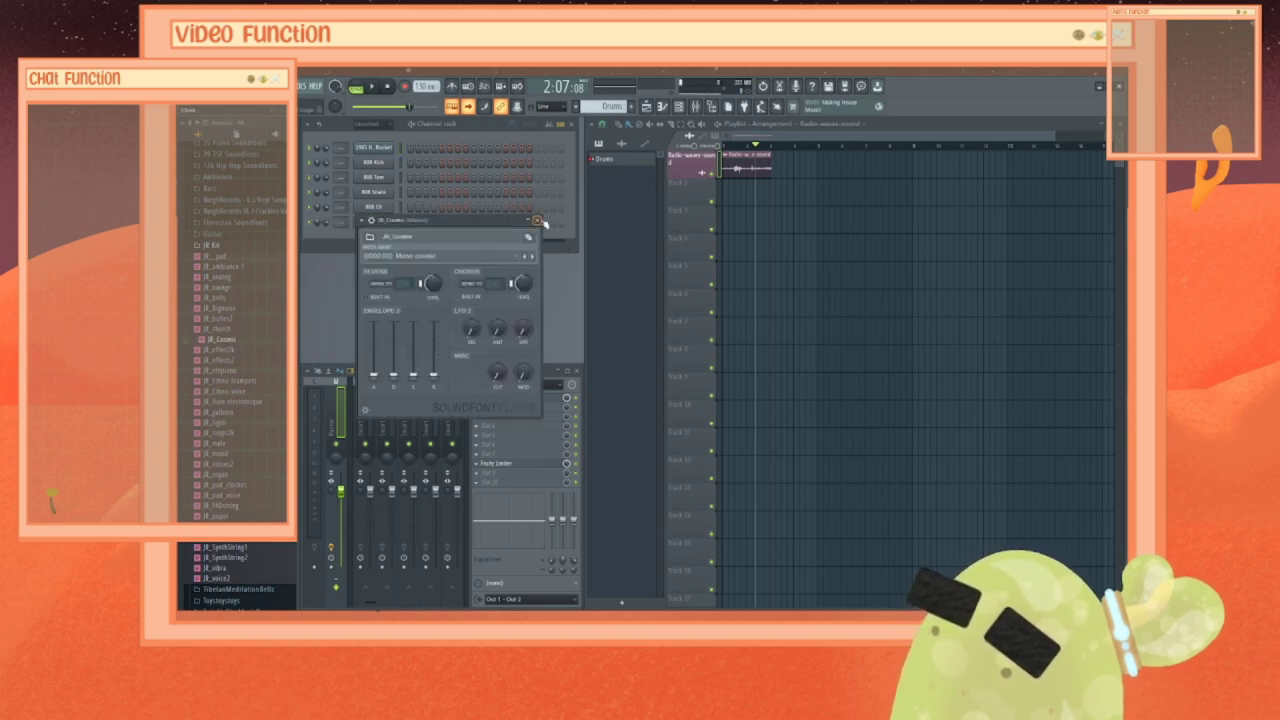
{"action": "left_click", "coordinate": [538, 220]}
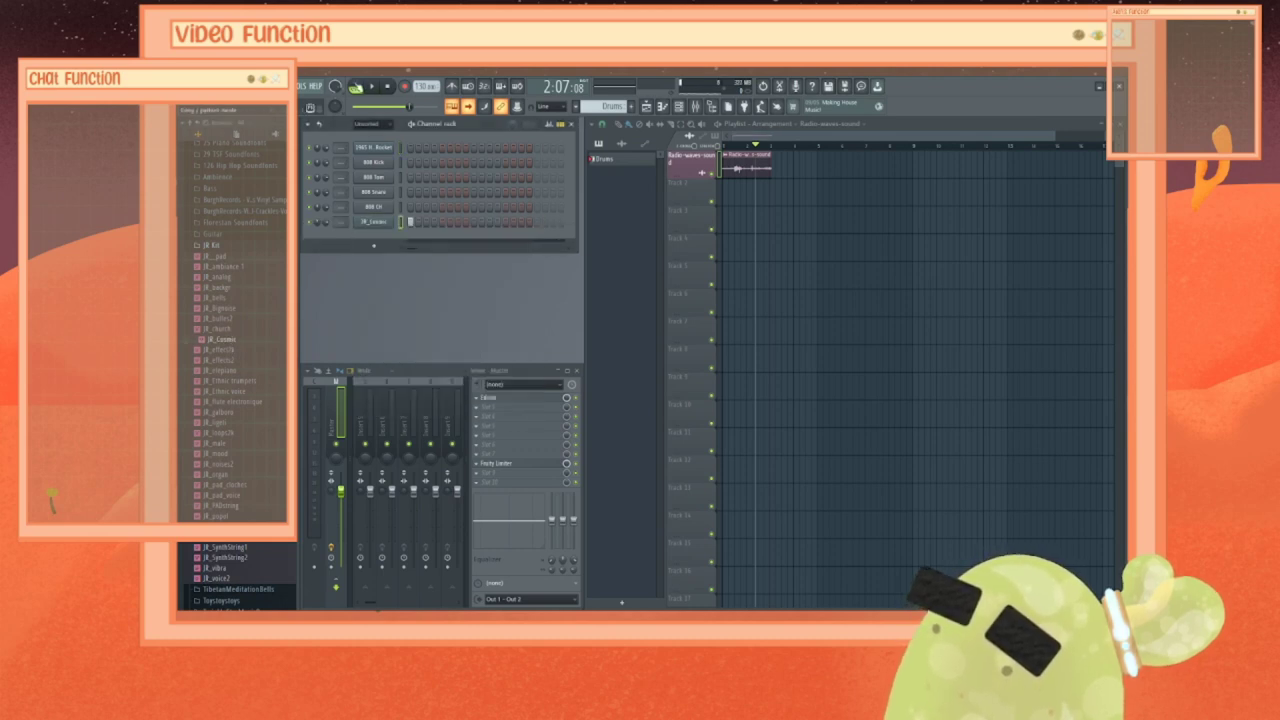
Step: Play the Drums pattern to hear the JR_Cosmic step and open that channel's piano roll
{"action": "left_click", "coordinate": [372, 88]}
{"action": "left_click", "coordinate": [372, 88]}
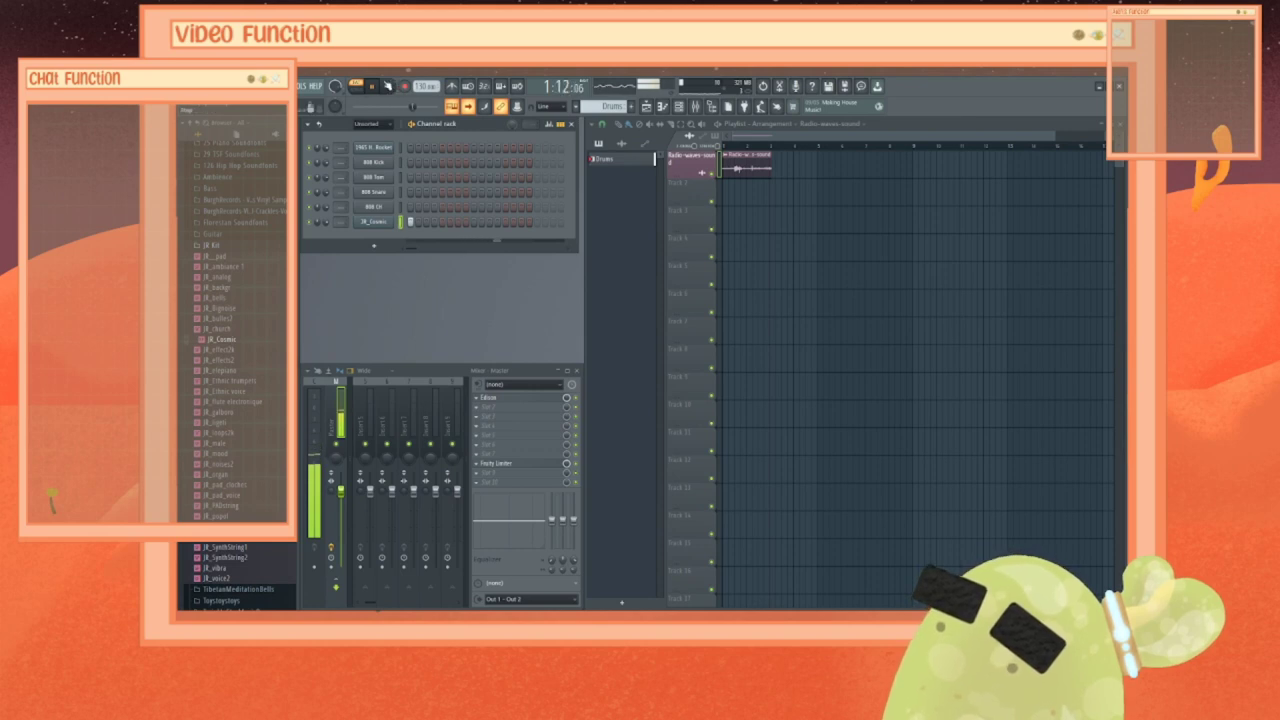
{"action": "right_click", "coordinate": [376, 224]}
{"action": "left_click", "coordinate": [414, 221]}
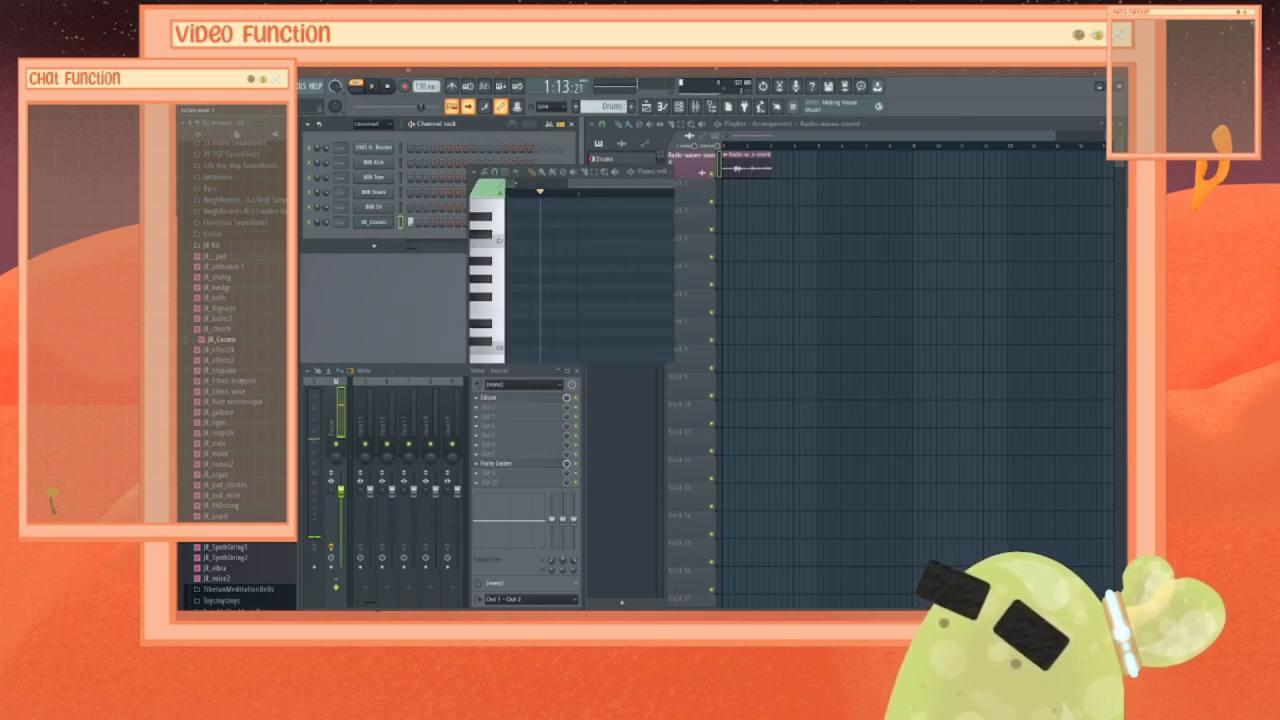
Step: Clear the first step of the JR_Cosmic channel so its pattern starts empty
{"action": "scroll", "coordinate": [537, 358], "scroll_direction": "down", "scroll_amount": 6}
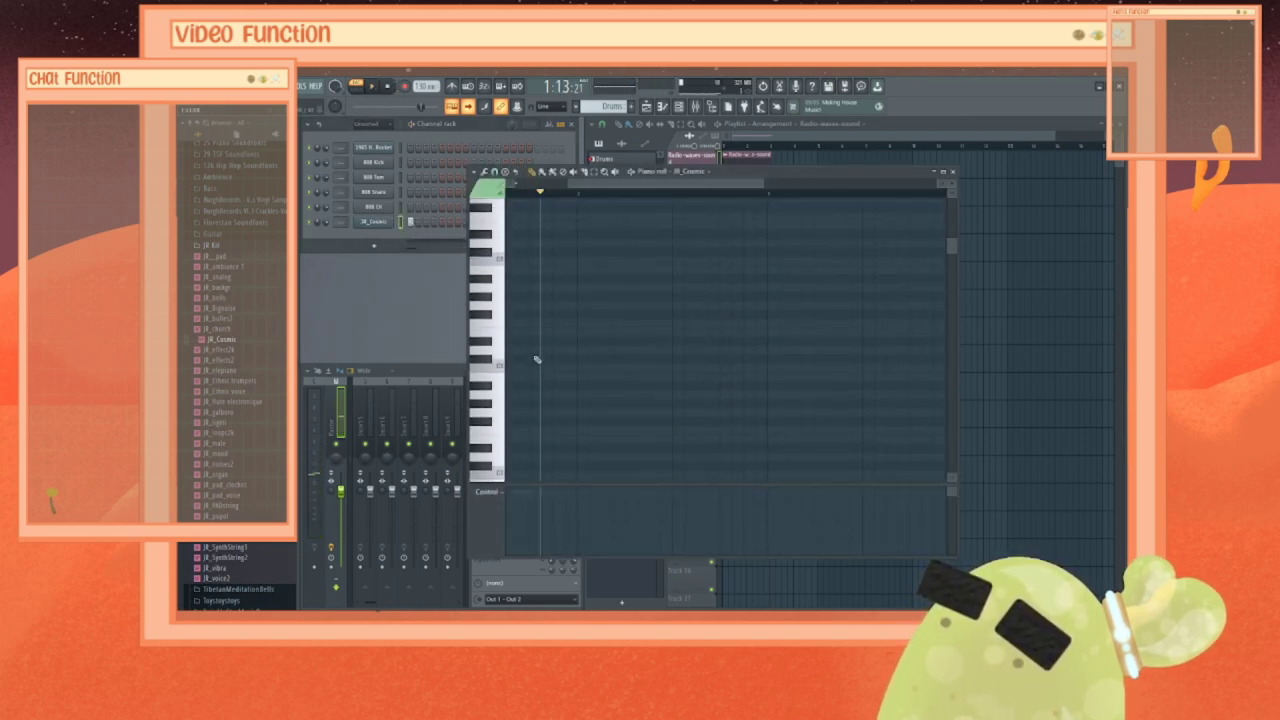
{"action": "scroll", "coordinate": [537, 358], "scroll_direction": "up", "scroll_amount": 10}
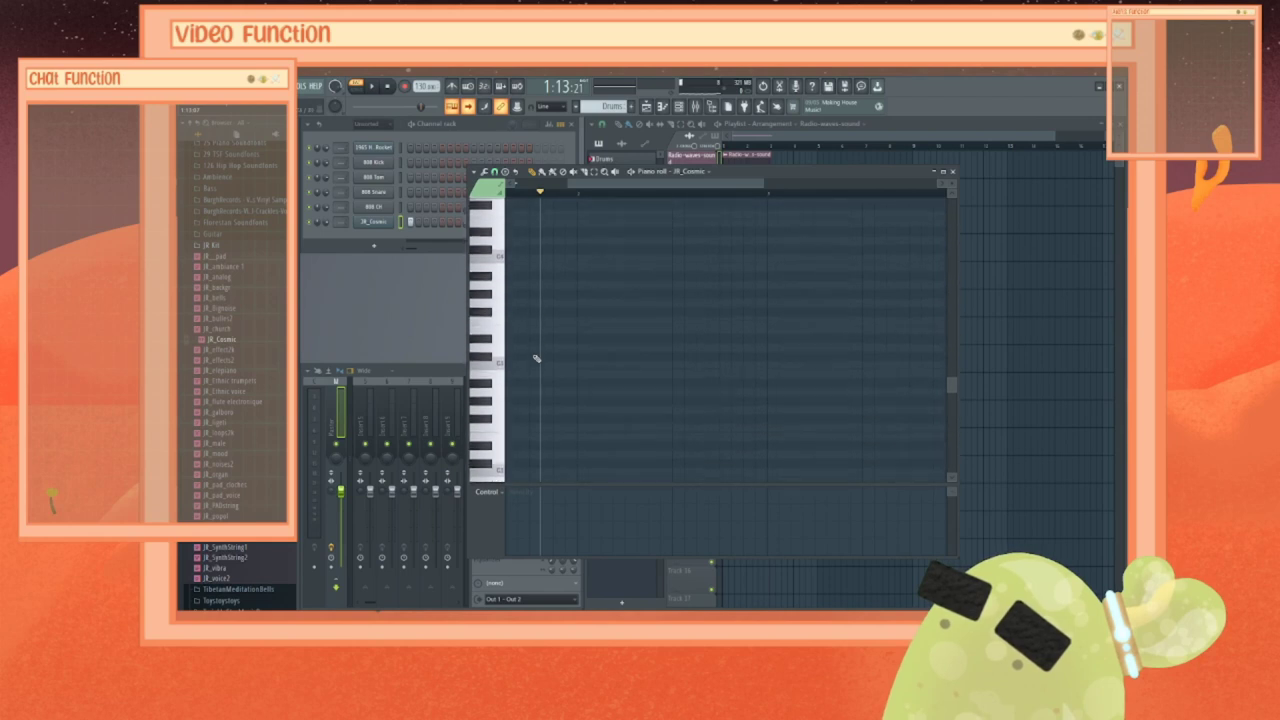
{"action": "scroll", "coordinate": [537, 358], "scroll_direction": "down", "scroll_amount": 10}
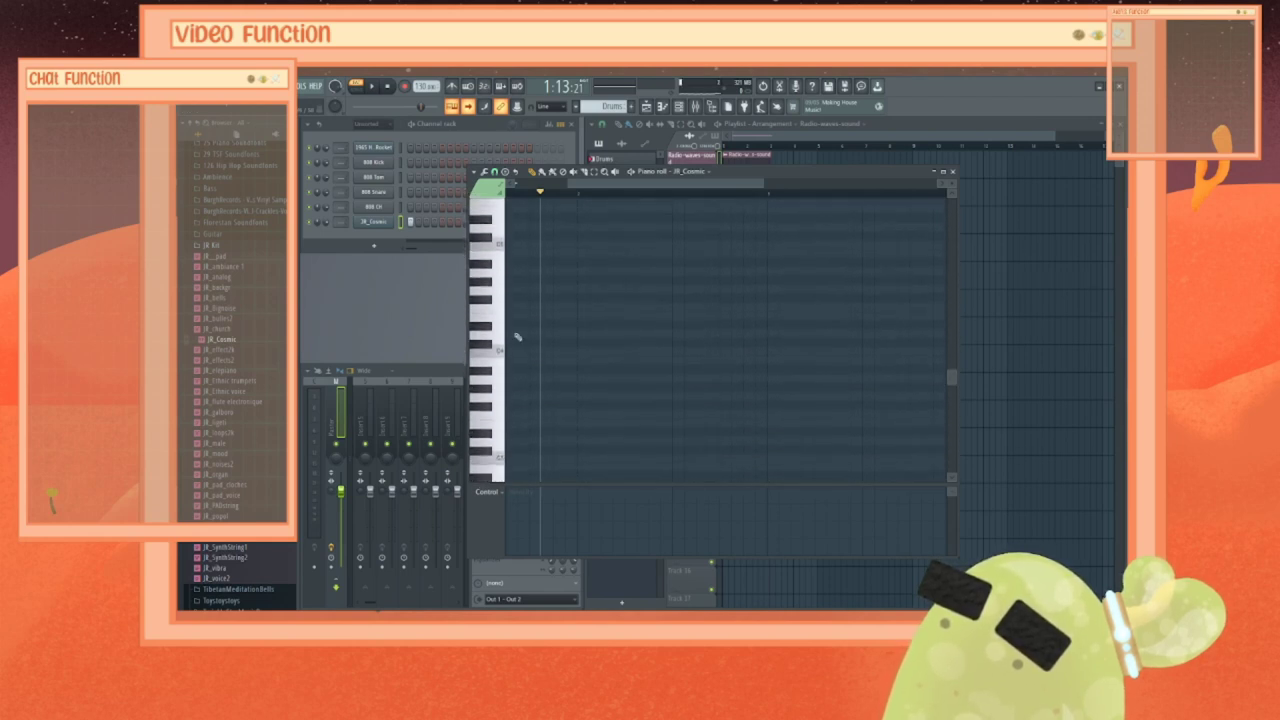
{"action": "key", "text": "F6"}
{"action": "left_click", "coordinate": [638, 178]}
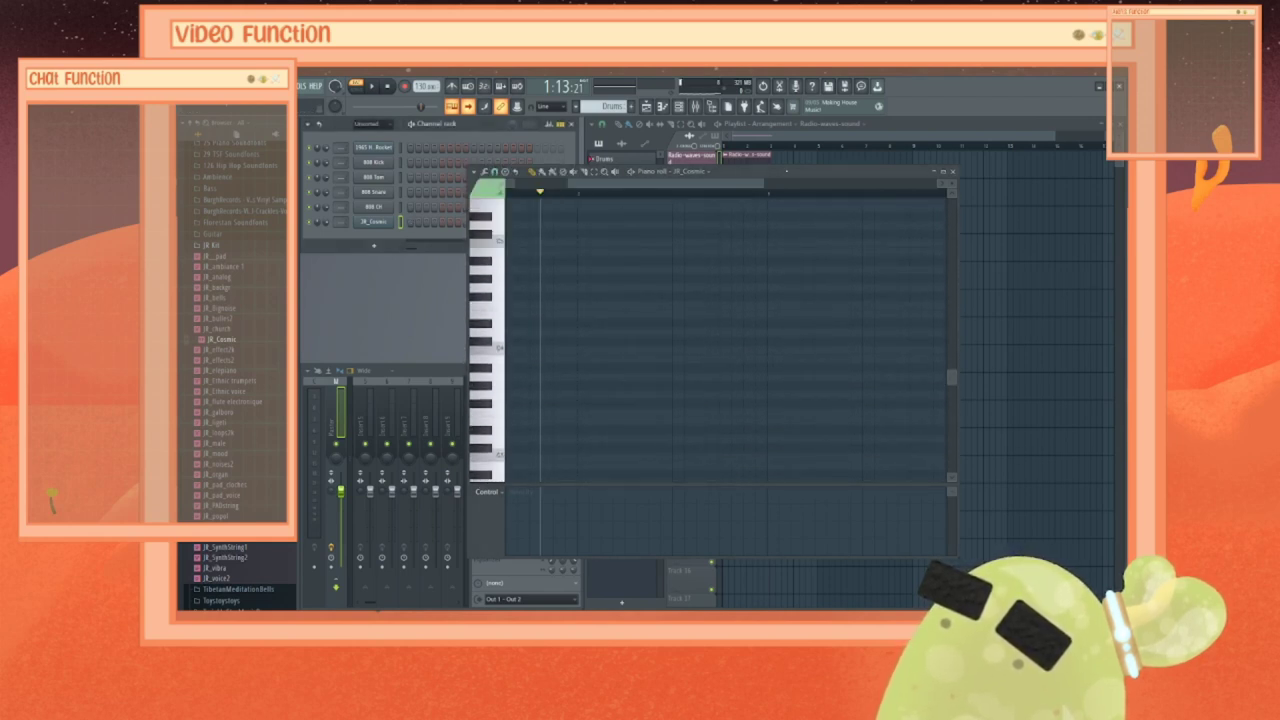
Step: Audition the JR_Cosmic sound on the C keys across several octaves of the piano roll
{"action": "left_click", "coordinate": [497, 350]}
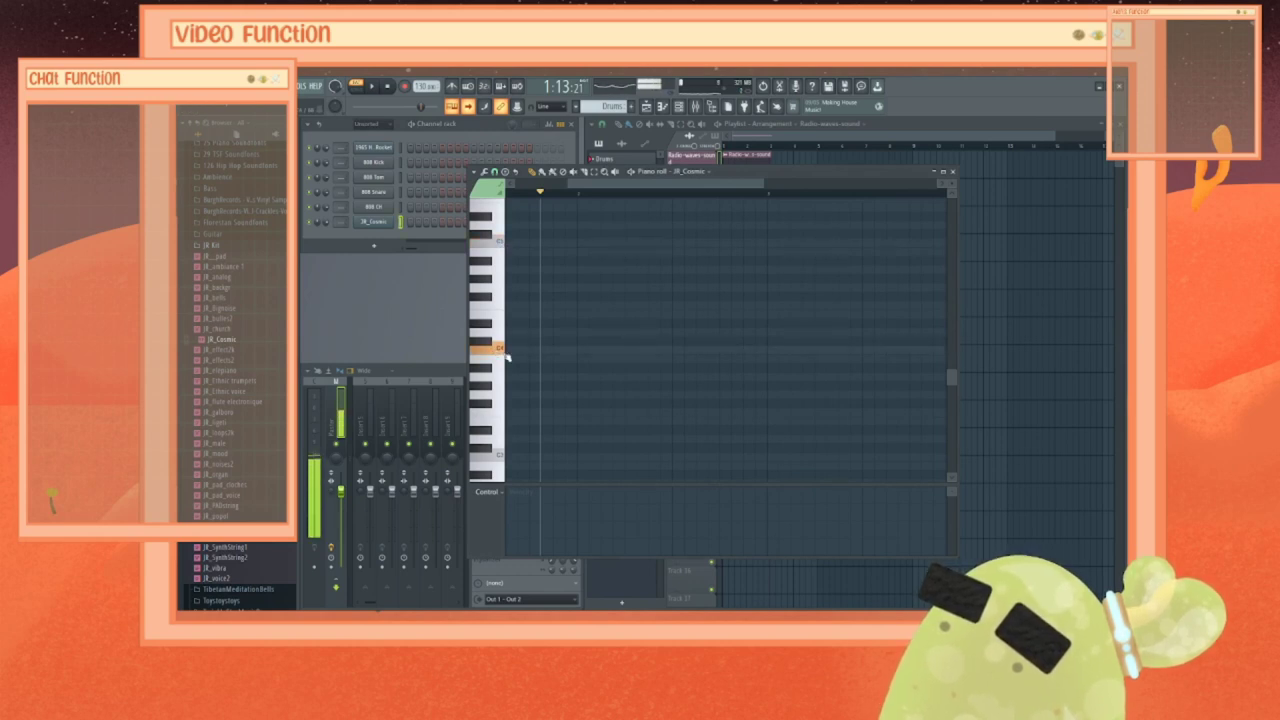
{"action": "left_click", "coordinate": [497, 455]}
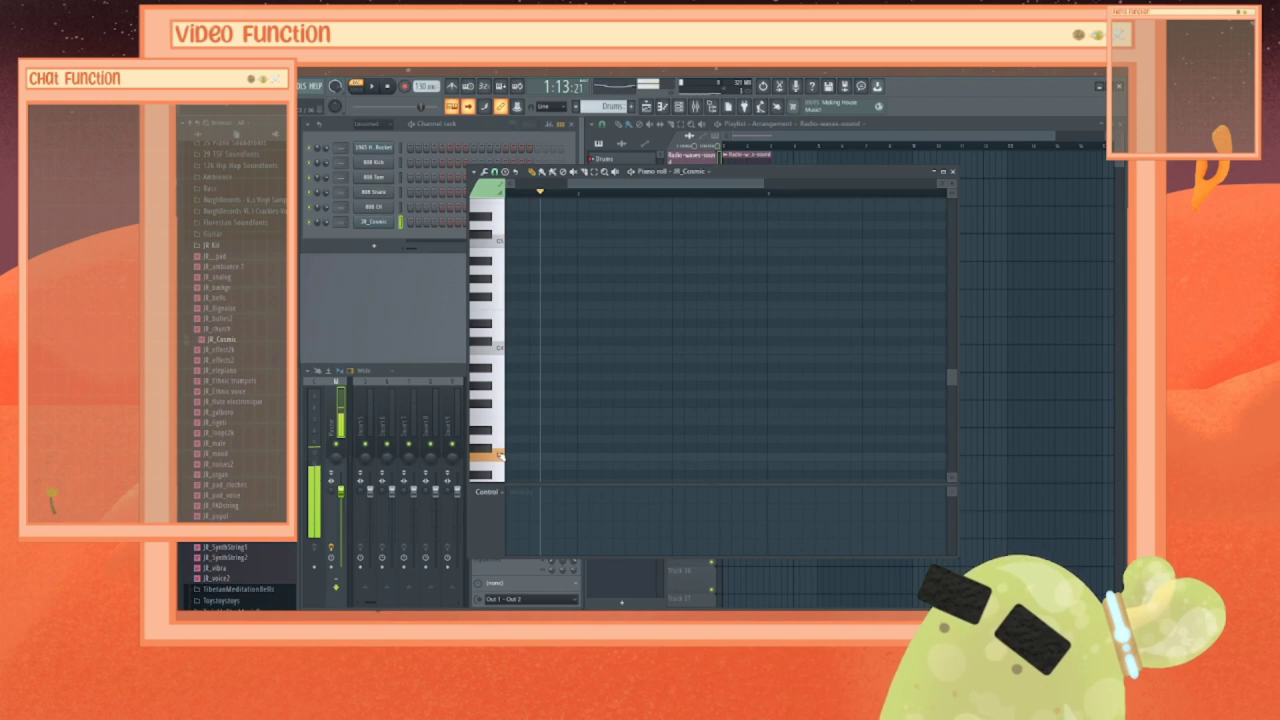
{"action": "scroll", "coordinate": [494, 400], "scroll_direction": "up", "scroll_amount": 2}
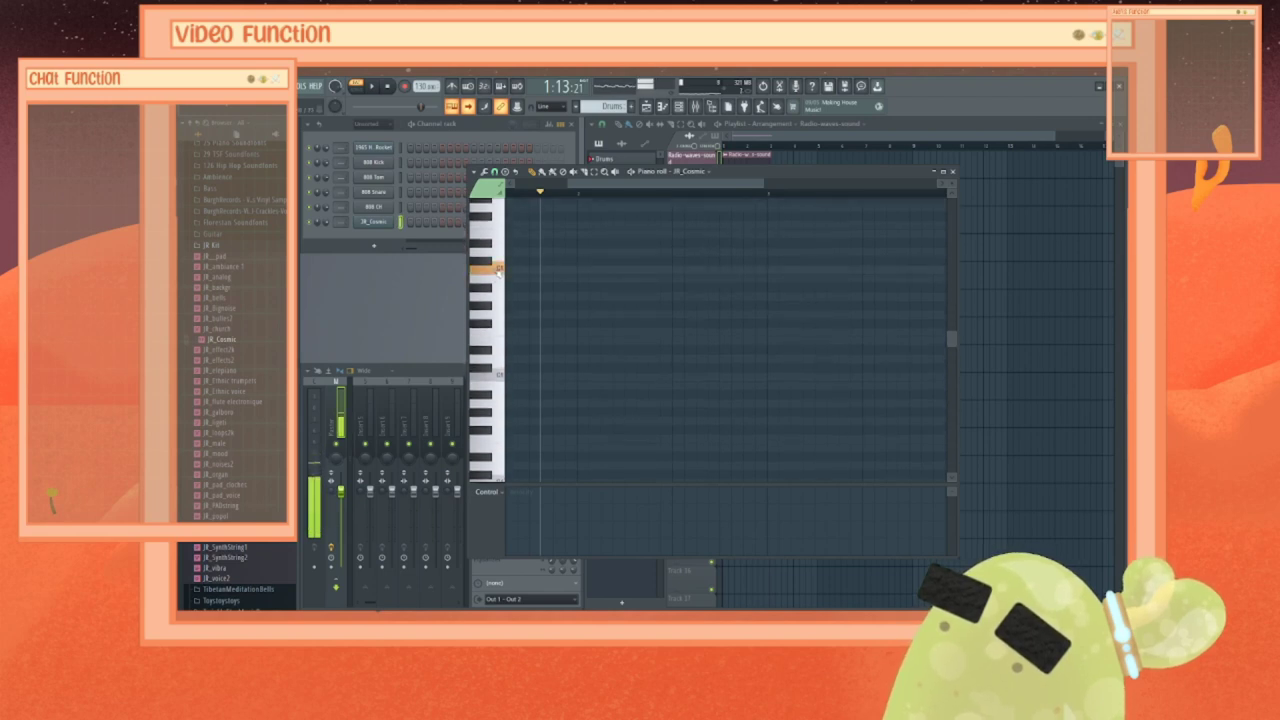
{"action": "scroll", "coordinate": [497, 270], "scroll_direction": "up", "scroll_amount": 4}
{"action": "left_click", "coordinate": [497, 218]}
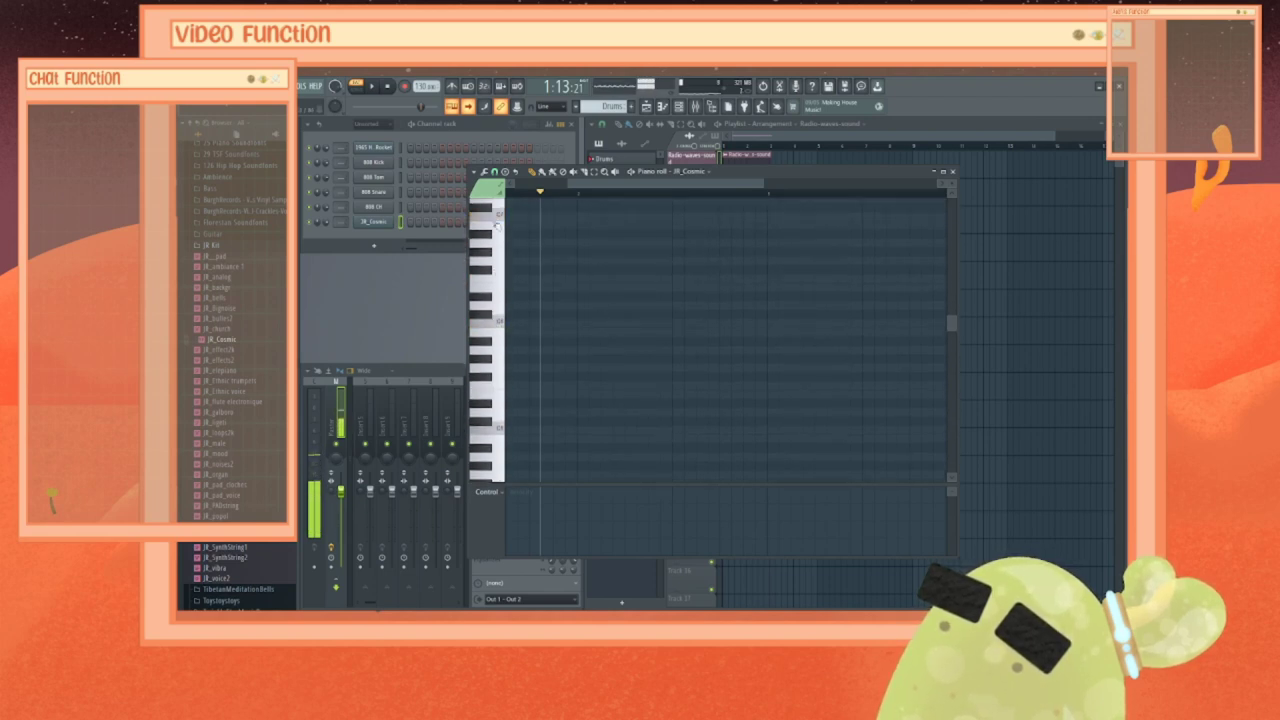
{"action": "left_click", "coordinate": [505, 323]}
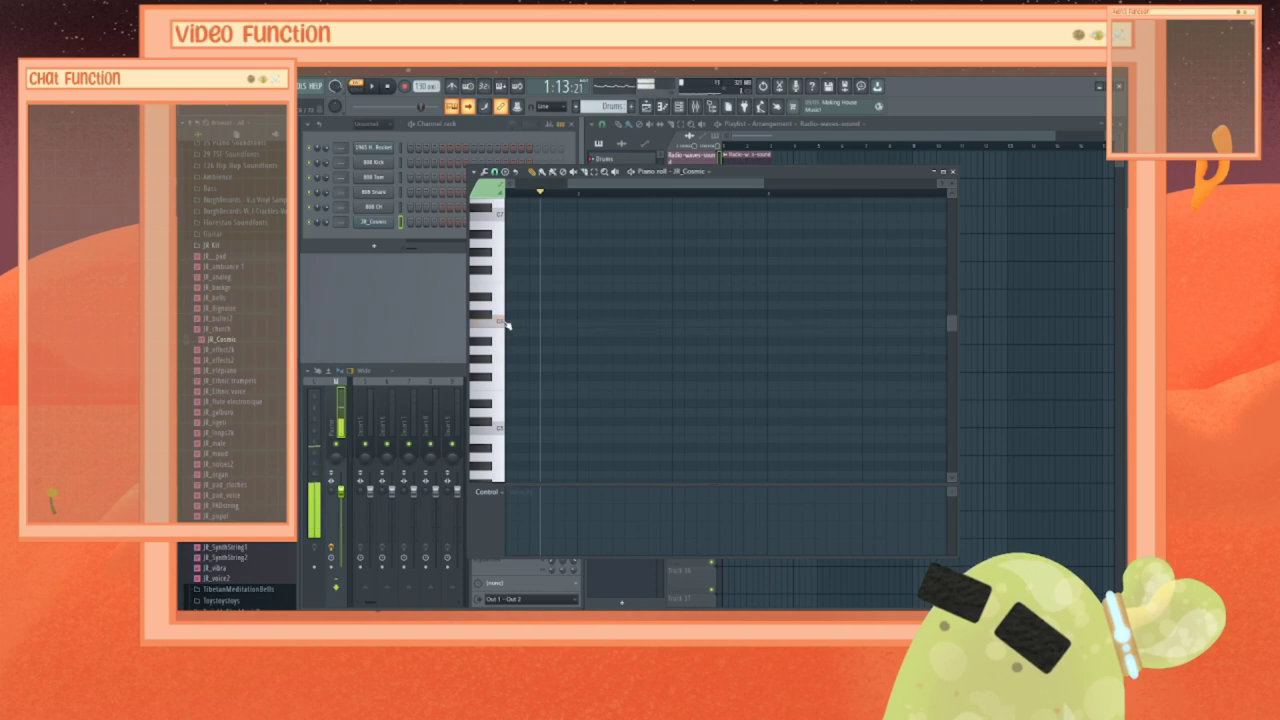
{"action": "left_click", "coordinate": [505, 323]}
{"action": "left_click", "coordinate": [507, 323]}
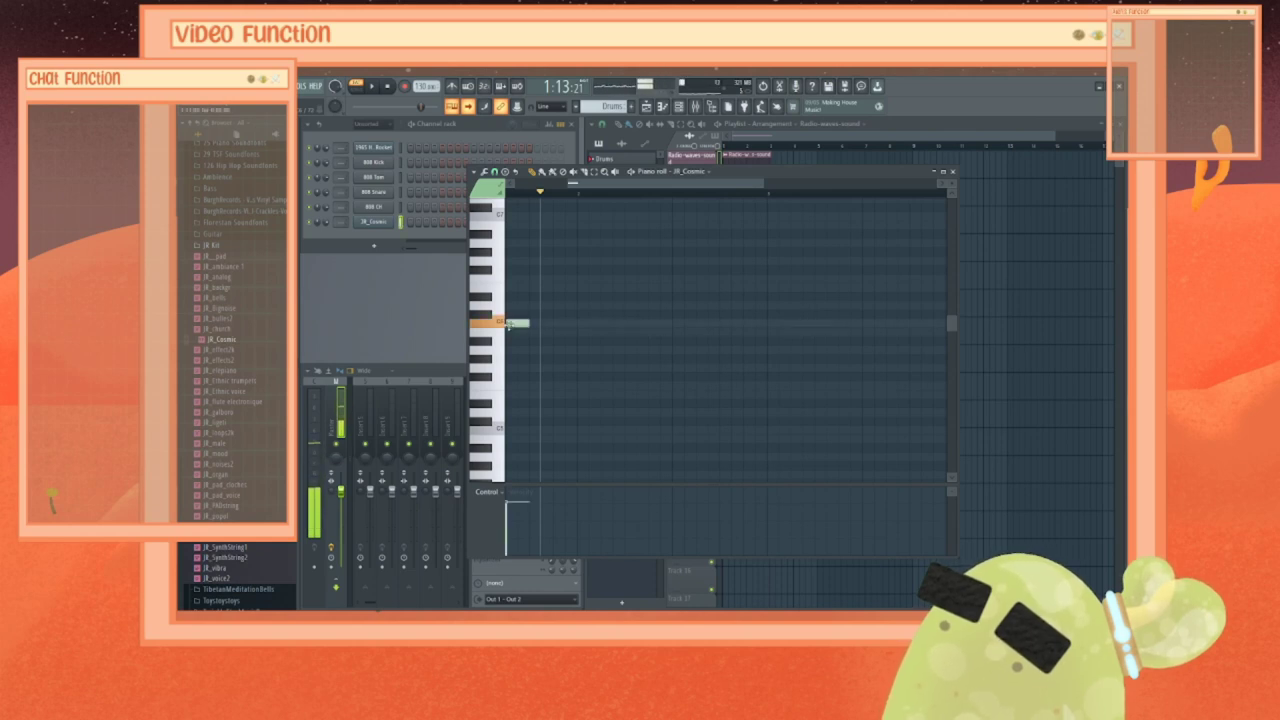
{"action": "left_click_drag", "start_coordinate": [528, 323], "coordinate": [583, 325]}
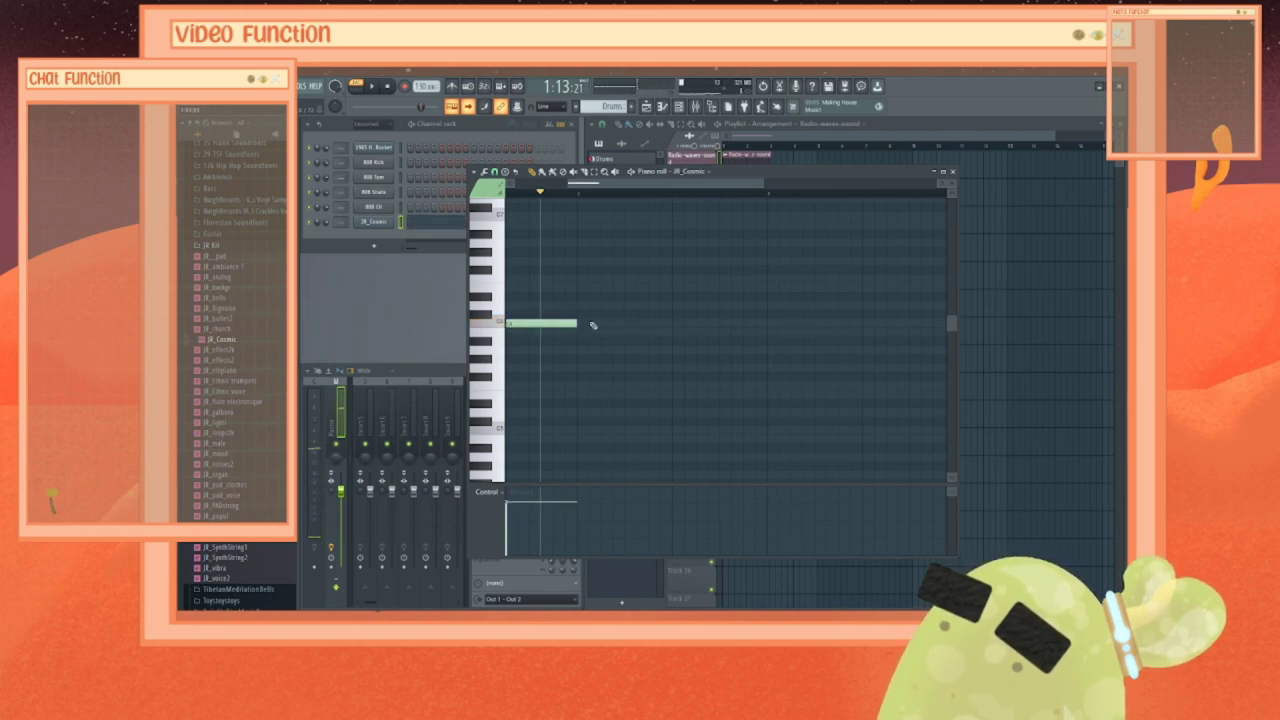
{"action": "left_click", "coordinate": [593, 325]}
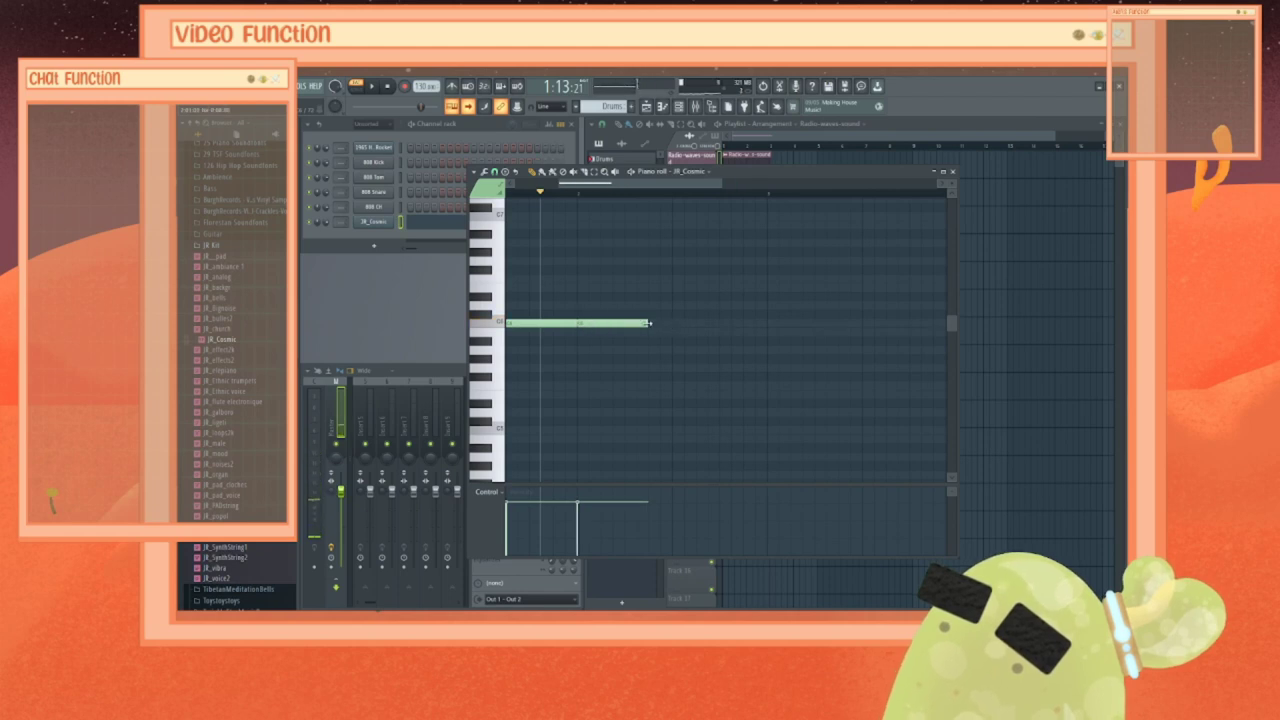
{"action": "scroll", "coordinate": [658, 327], "scroll_direction": "up", "scroll_amount": 2}
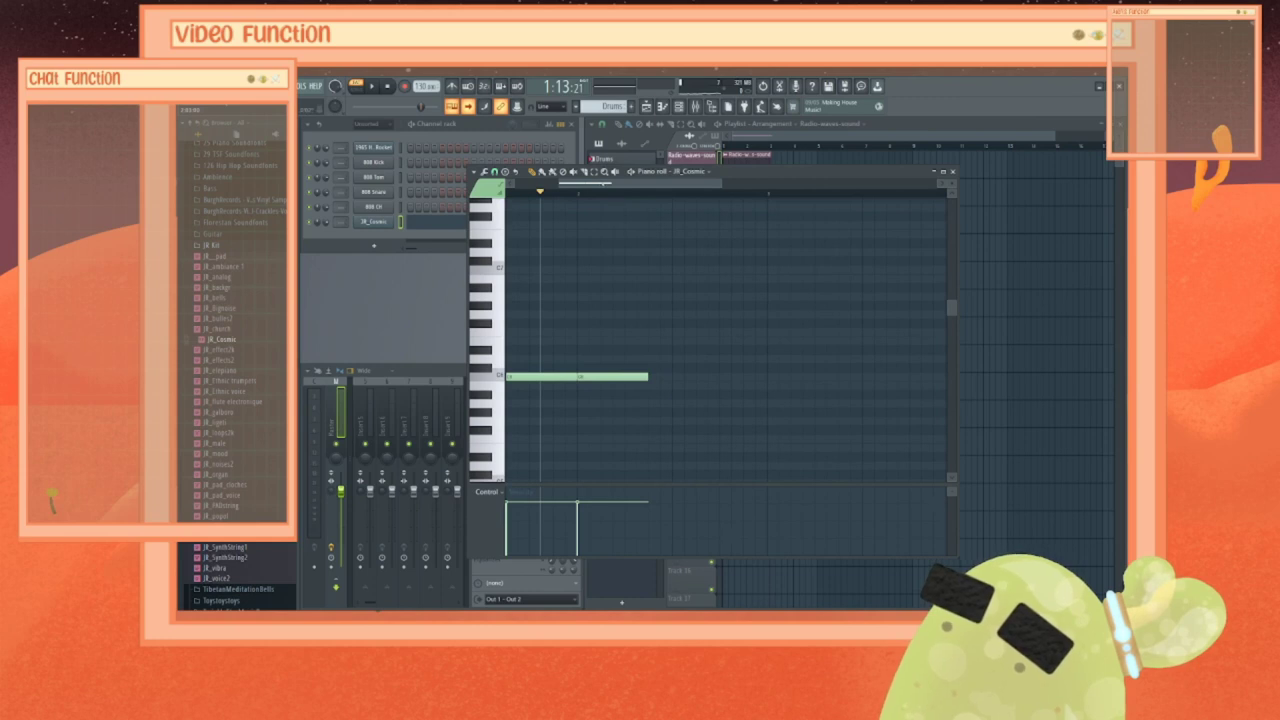
{"action": "left_click_drag", "start_coordinate": [603, 185], "coordinate": [545, 186]}
{"action": "right_click", "coordinate": [720, 378]}
{"action": "right_click", "coordinate": [660, 378]}
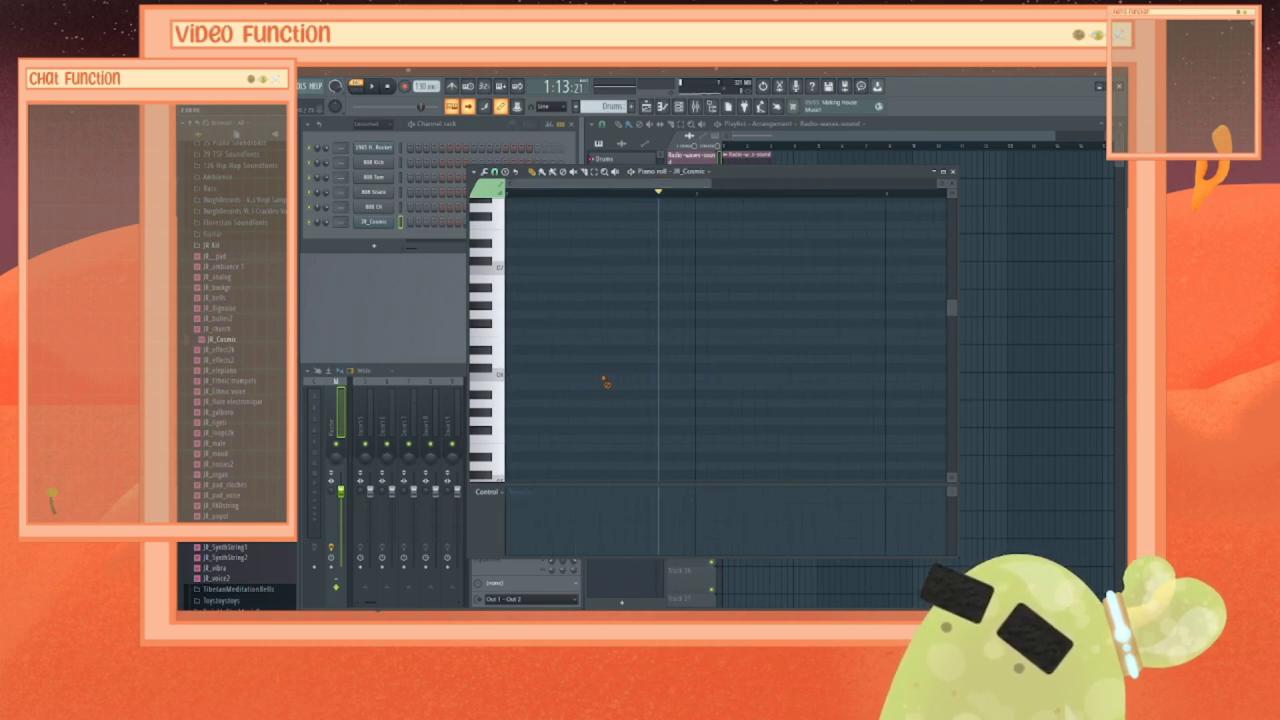
Step: Draw half-bar notes at C6, G6 and A6 from the start of bar 1 in the JR_Cosmic piano roll
{"action": "left_click", "coordinate": [512, 378]}
{"action": "left_click_drag", "start_coordinate": [577, 379], "coordinate": [604, 385]}
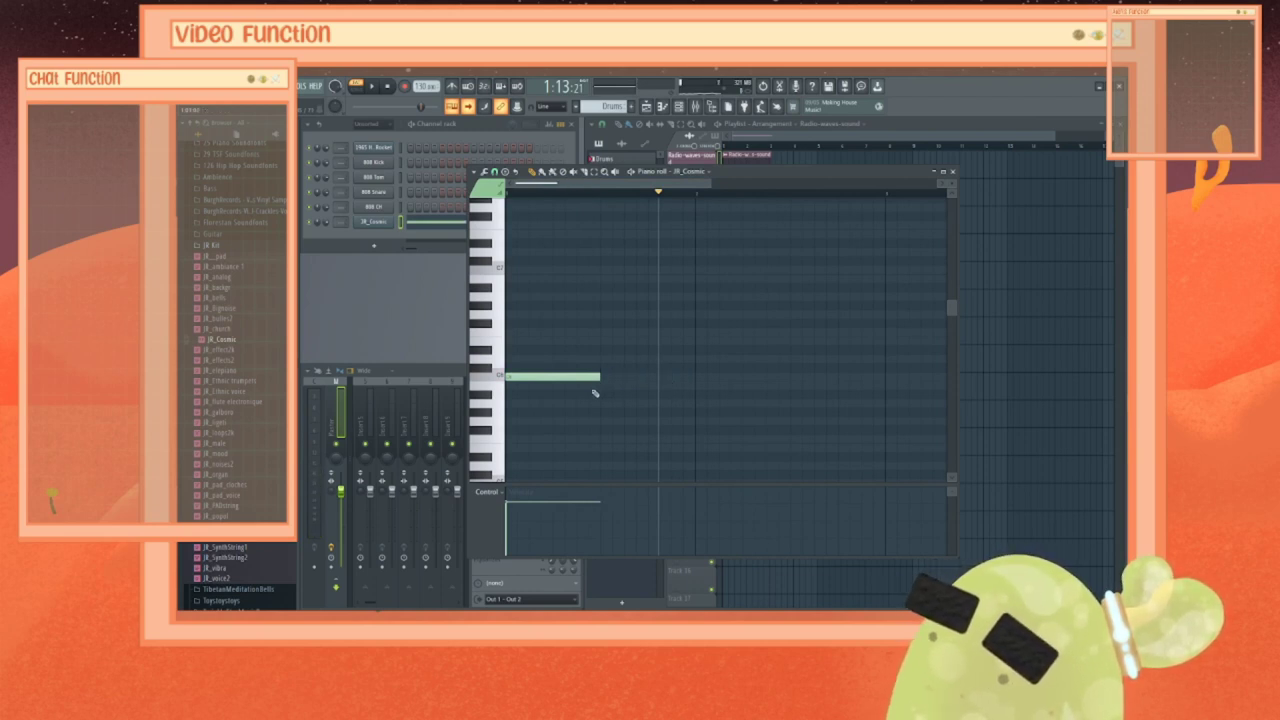
{"action": "left_click", "coordinate": [511, 335]}
{"action": "left_click_drag", "start_coordinate": [535, 331], "coordinate": [533, 299]}
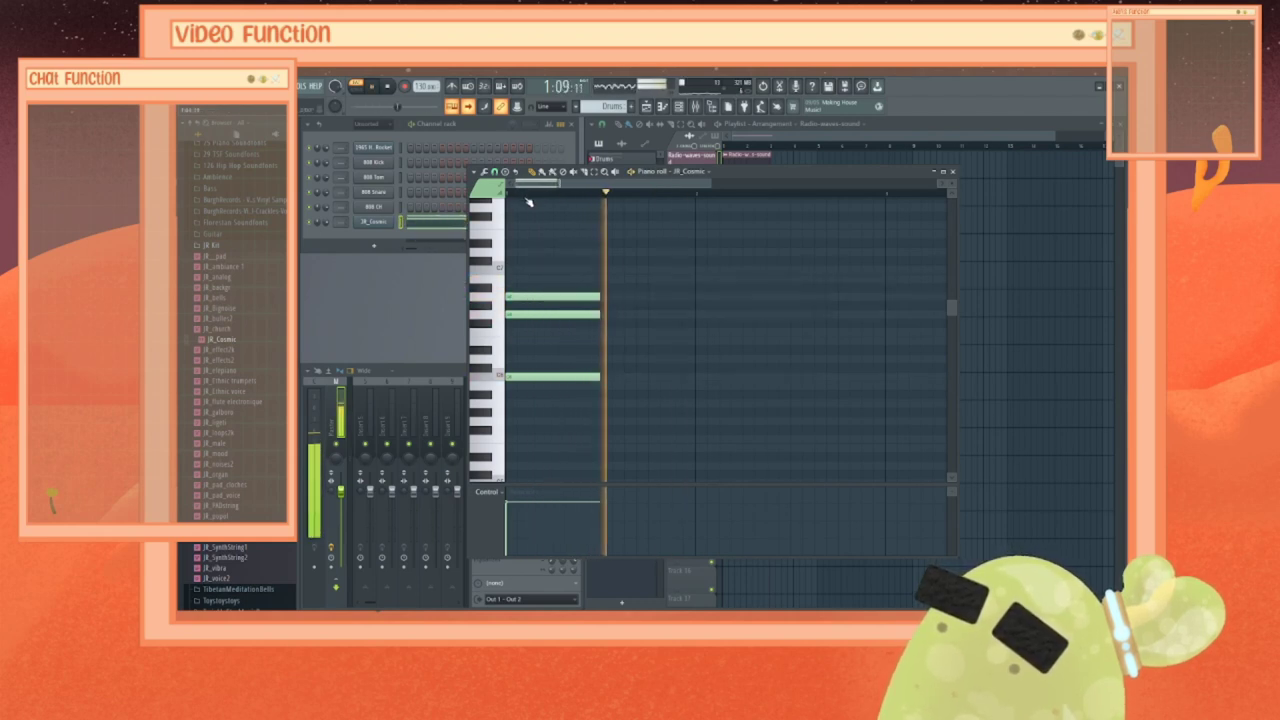
Step: Lower the chord's middle note to E6 and play the pattern to hear it
{"action": "key", "text": "space"}
{"action": "left_click_drag", "start_coordinate": [538, 314], "coordinate": [555, 342]}
{"action": "key", "text": "space"}
{"action": "key", "text": "space"}
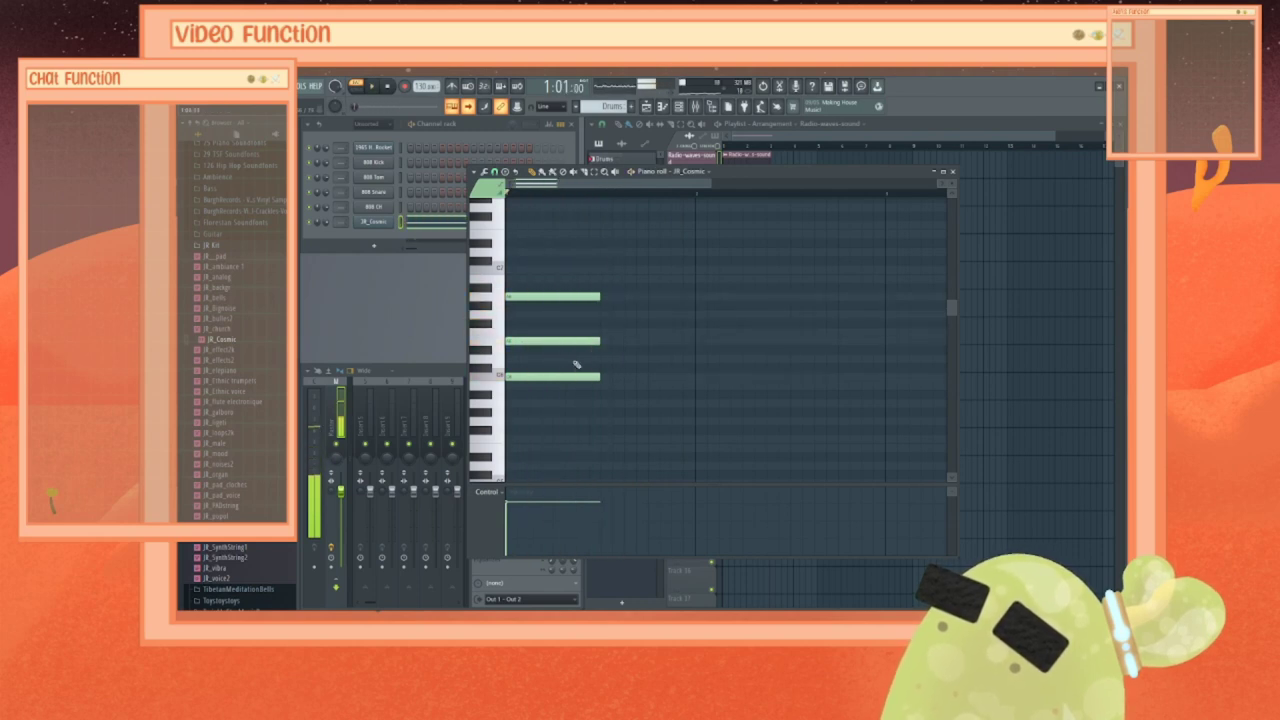
{"action": "key", "text": "space"}
{"action": "key", "text": "space"}
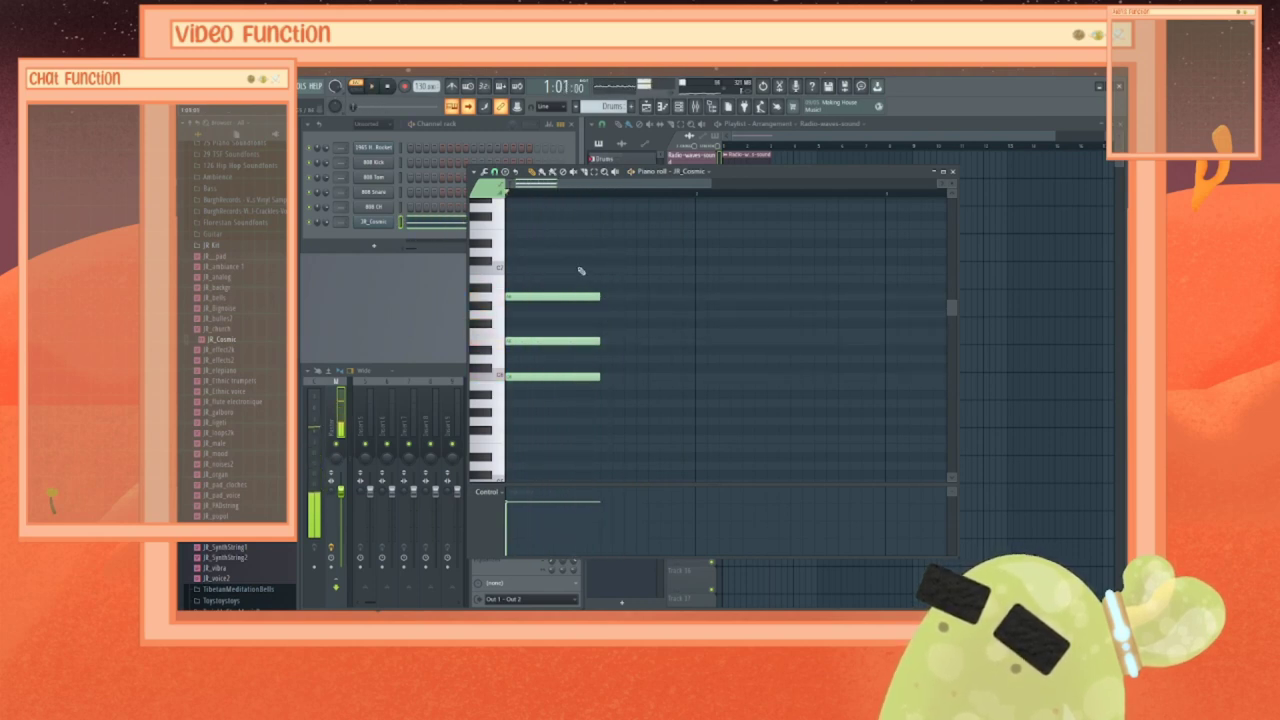
Step: Lengthen all three chord notes to one full bar and play them back
{"action": "key", "text": "ctrl+a"}
{"action": "left_click_drag", "start_coordinate": [600, 377], "coordinate": [696, 377]}
{"action": "key", "text": "space"}
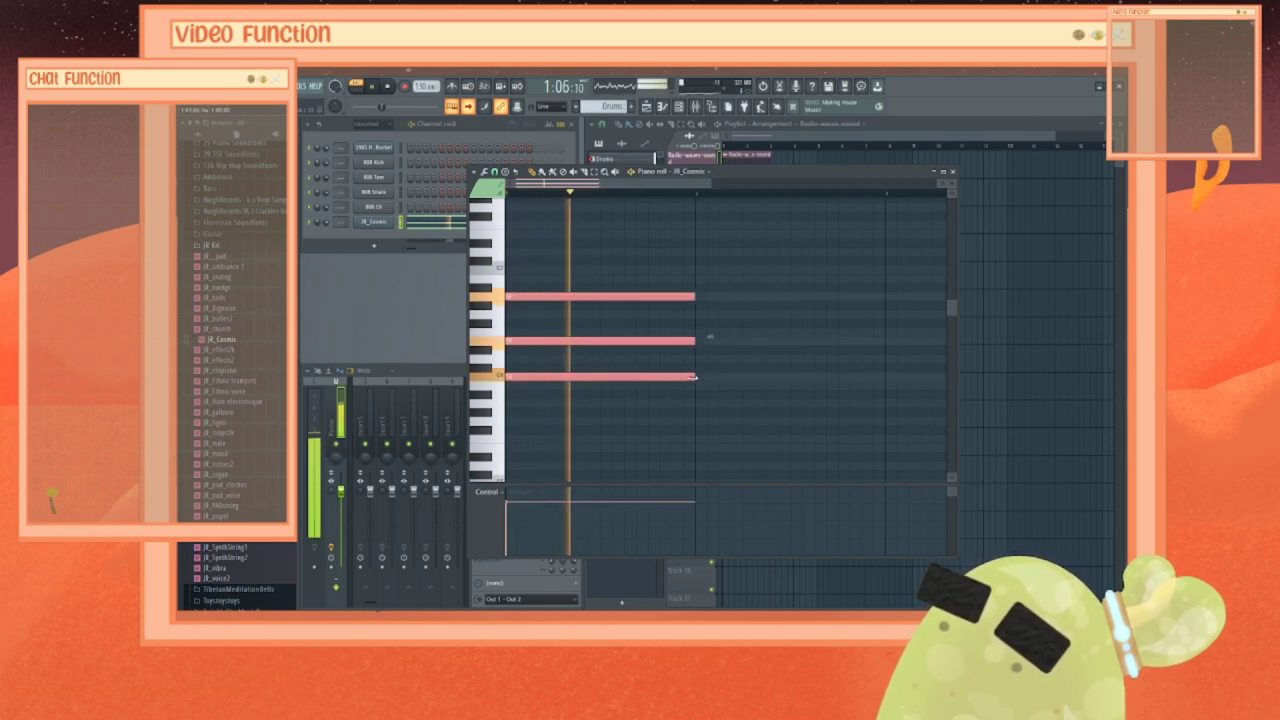
Step: Draw one-bar notes at C7, G6 and D6 in bar 2 and play the two chords
{"action": "key", "text": "space"}
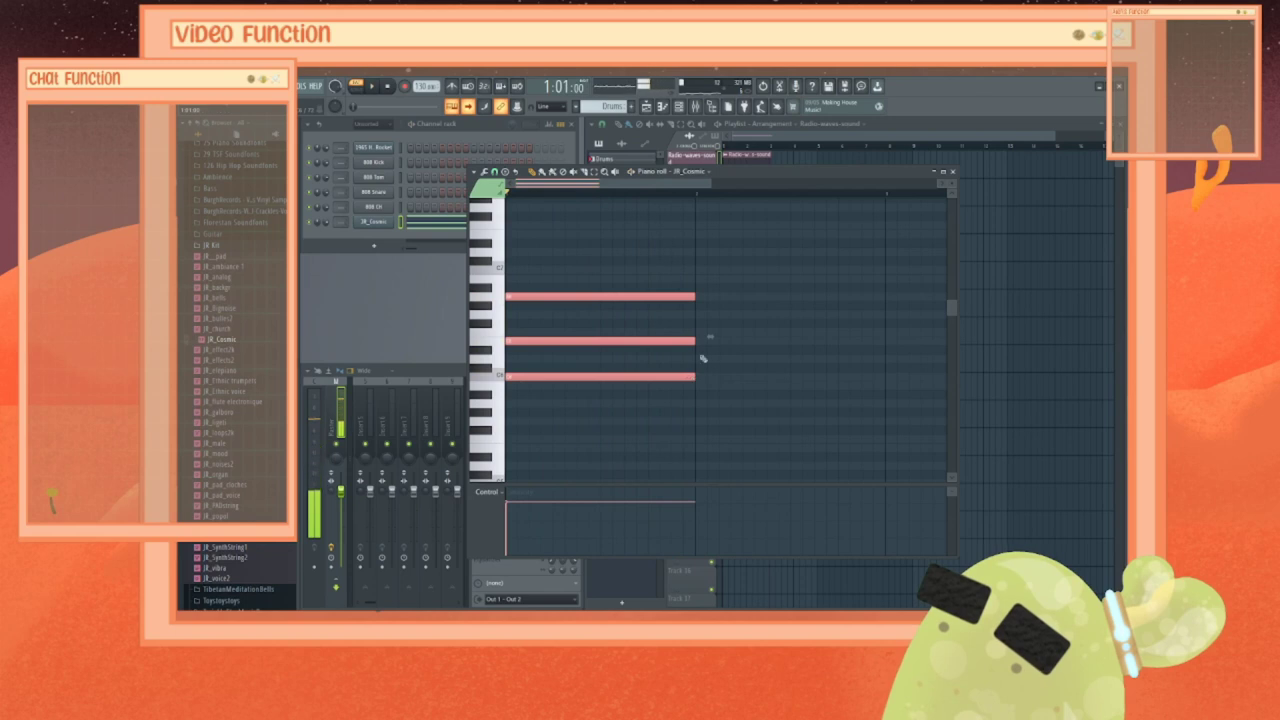
{"action": "left_click", "coordinate": [696, 269]}
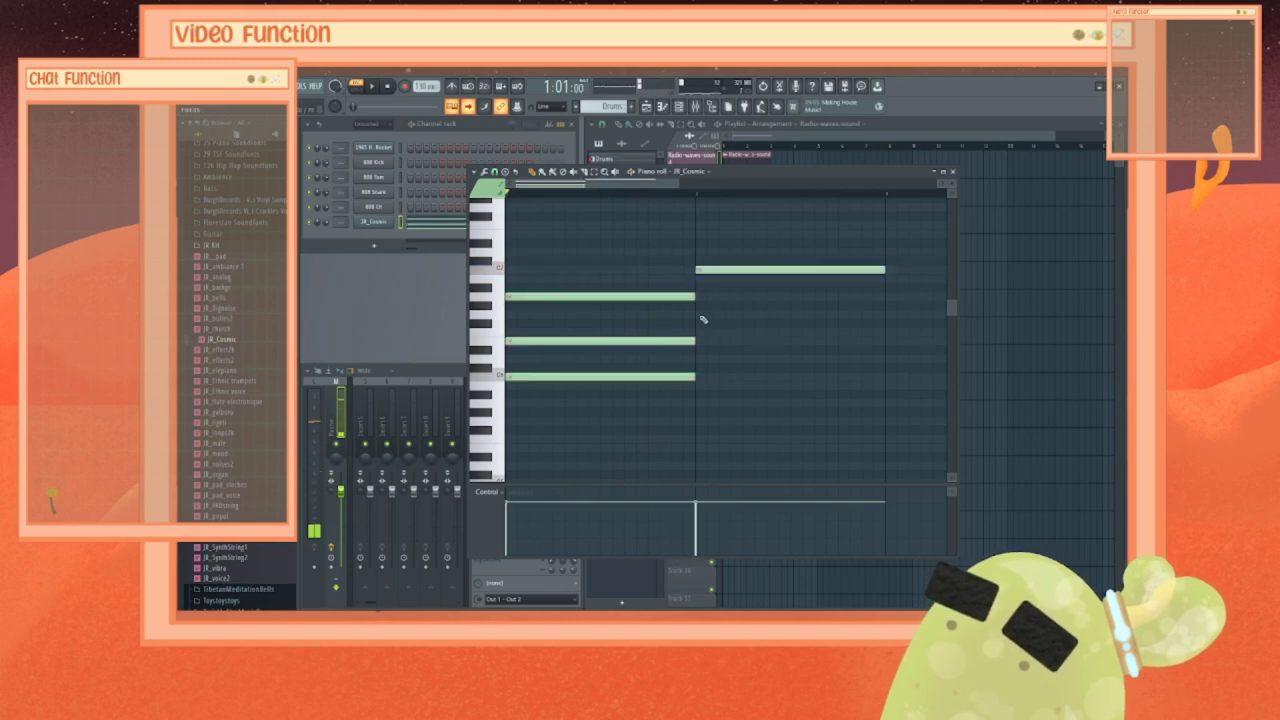
{"action": "left_click", "coordinate": [702, 315]}
{"action": "left_click", "coordinate": [706, 360]}
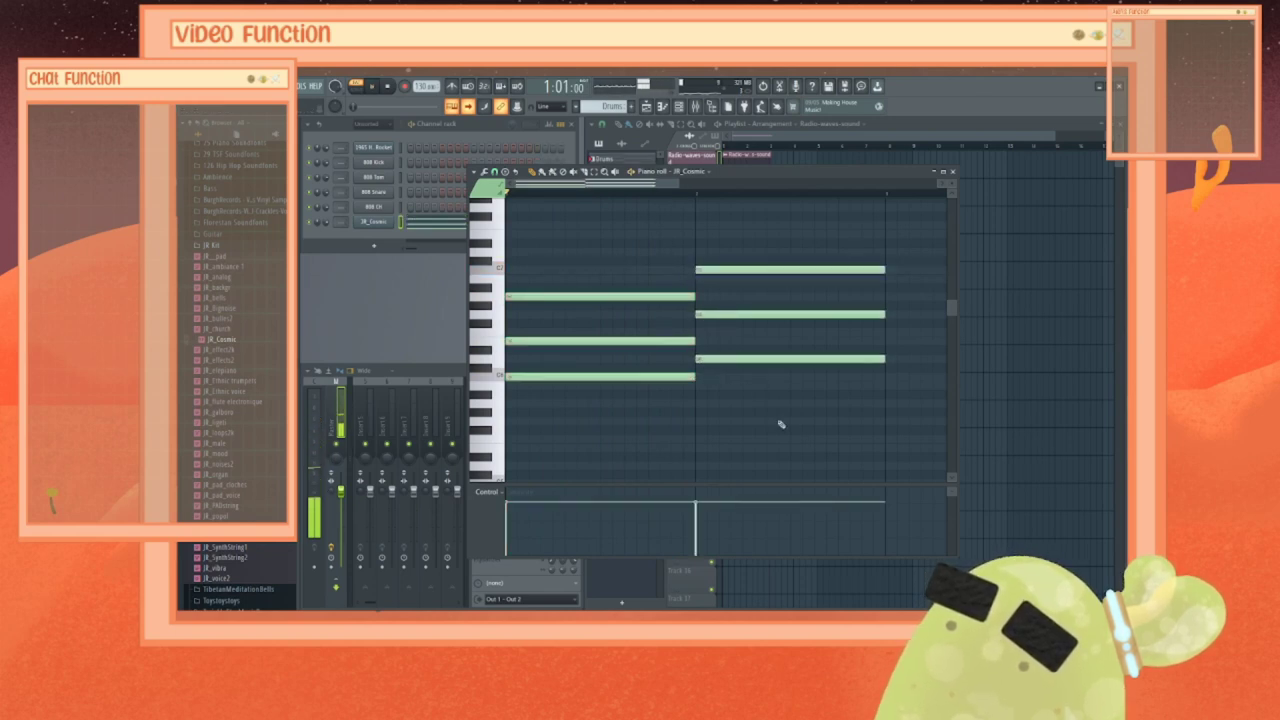
{"action": "key", "text": "space"}
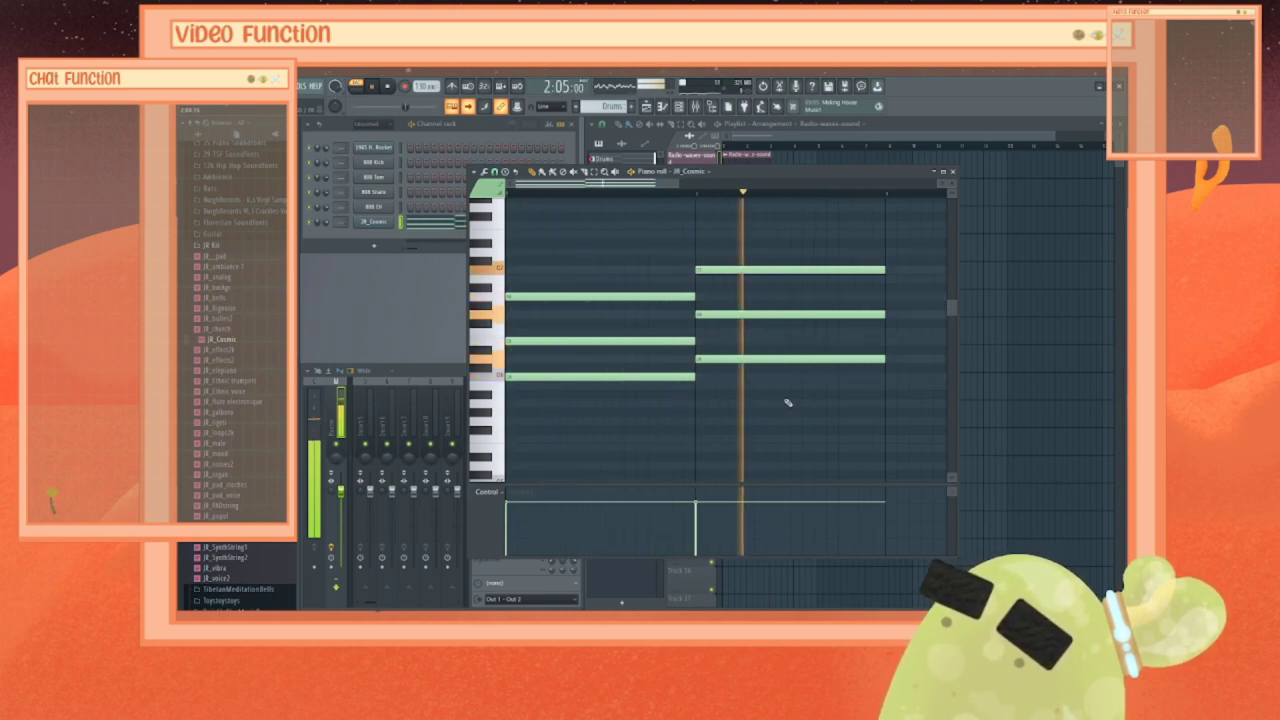
{"action": "key", "text": "space"}
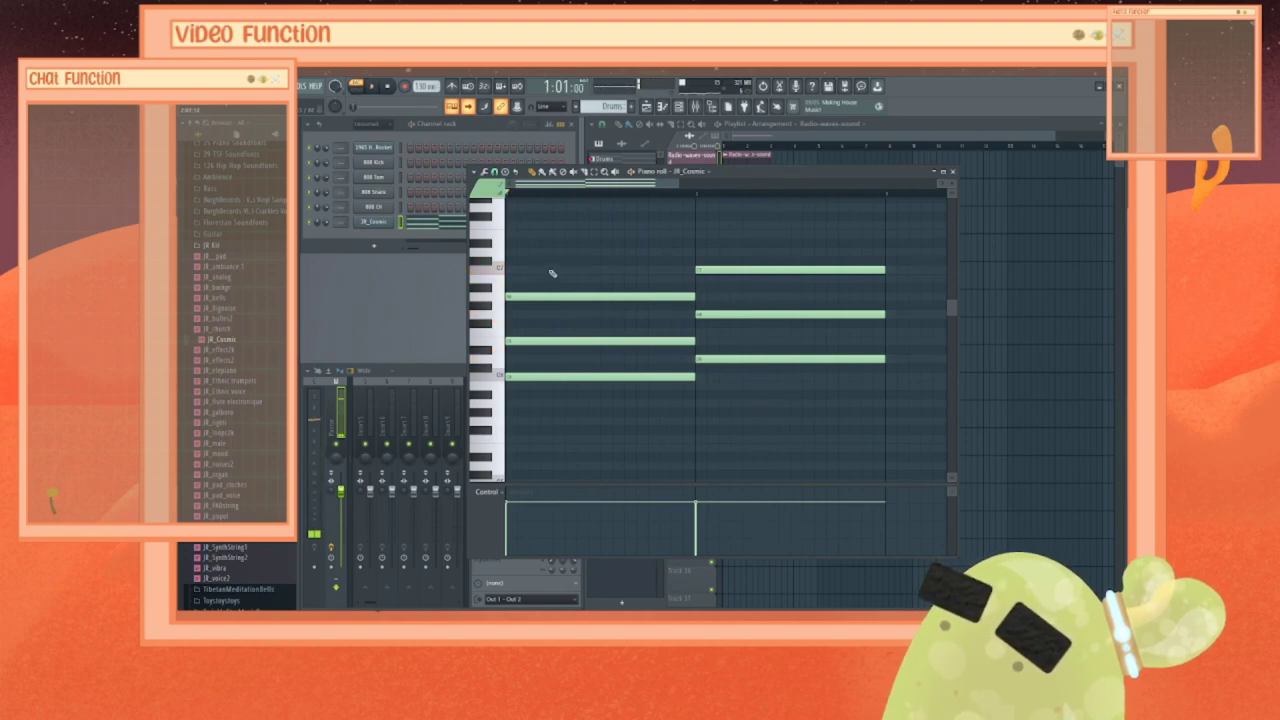
Step: Duplicate the bar 1 chord into bar 3
{"action": "left_click_drag", "start_coordinate": [553, 270], "coordinate": [607, 409]}
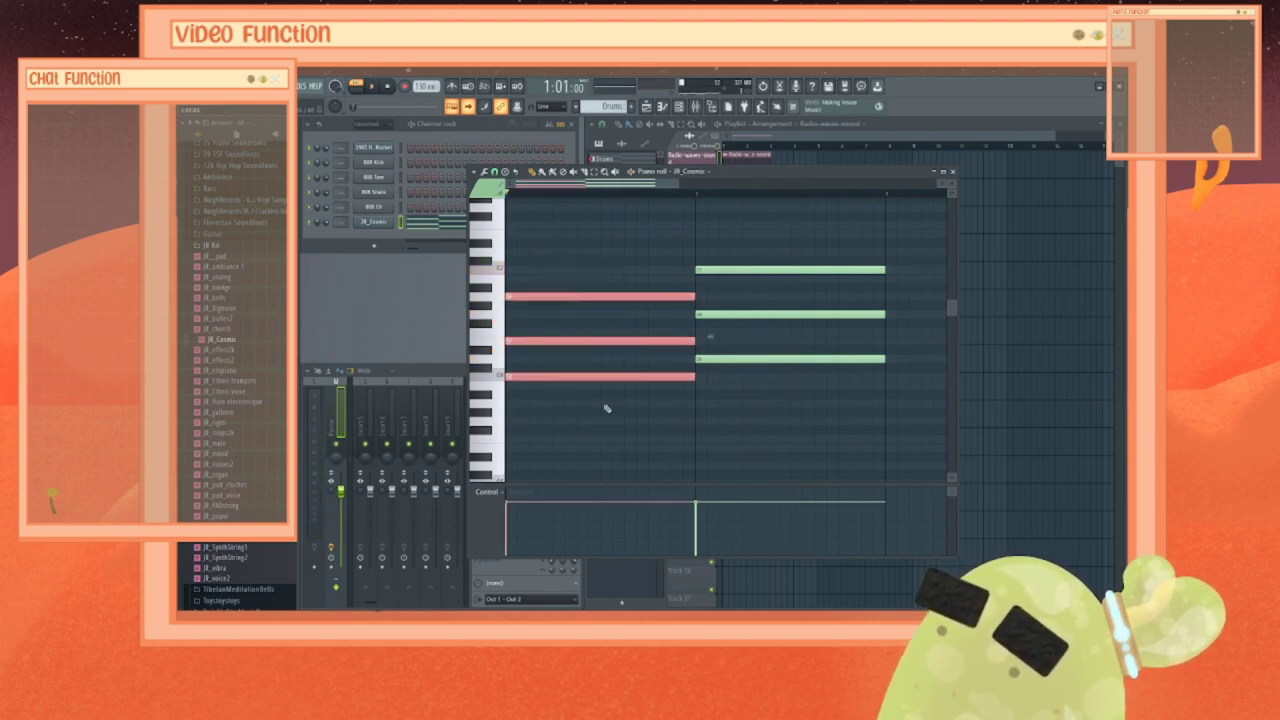
{"action": "key", "text": "ctrl+b"}
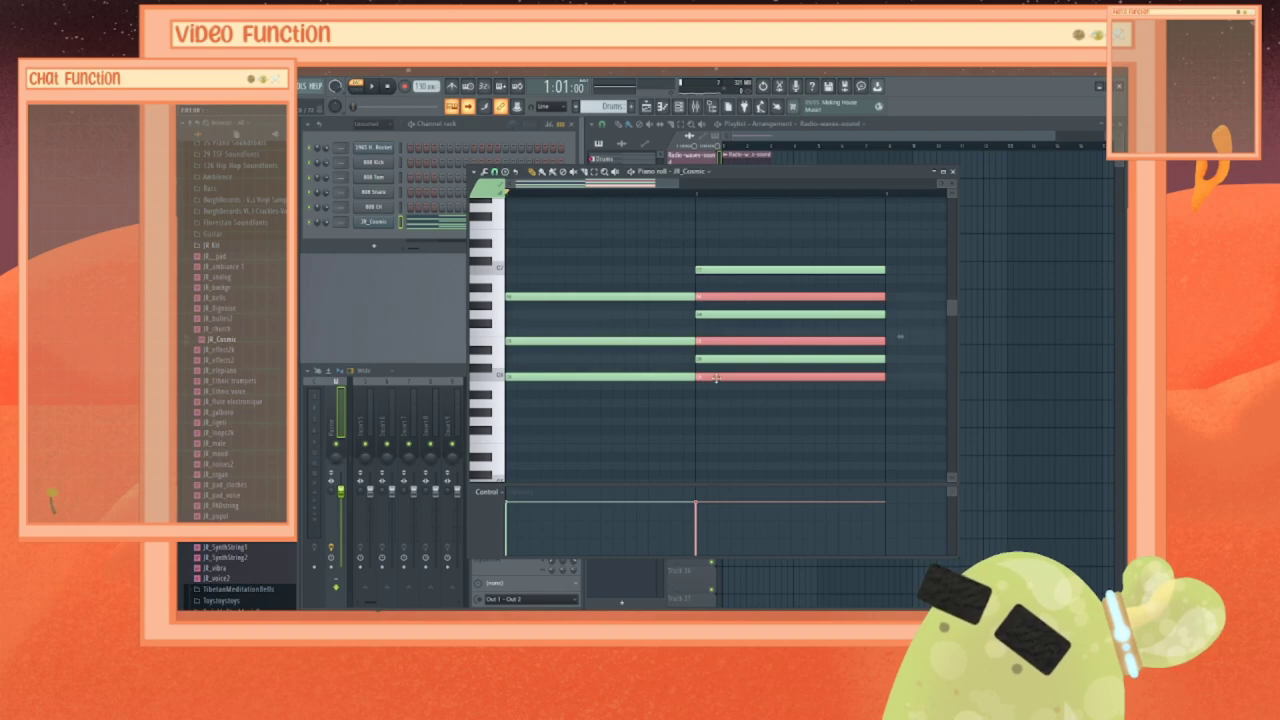
{"action": "key", "text": "ctrl+b"}
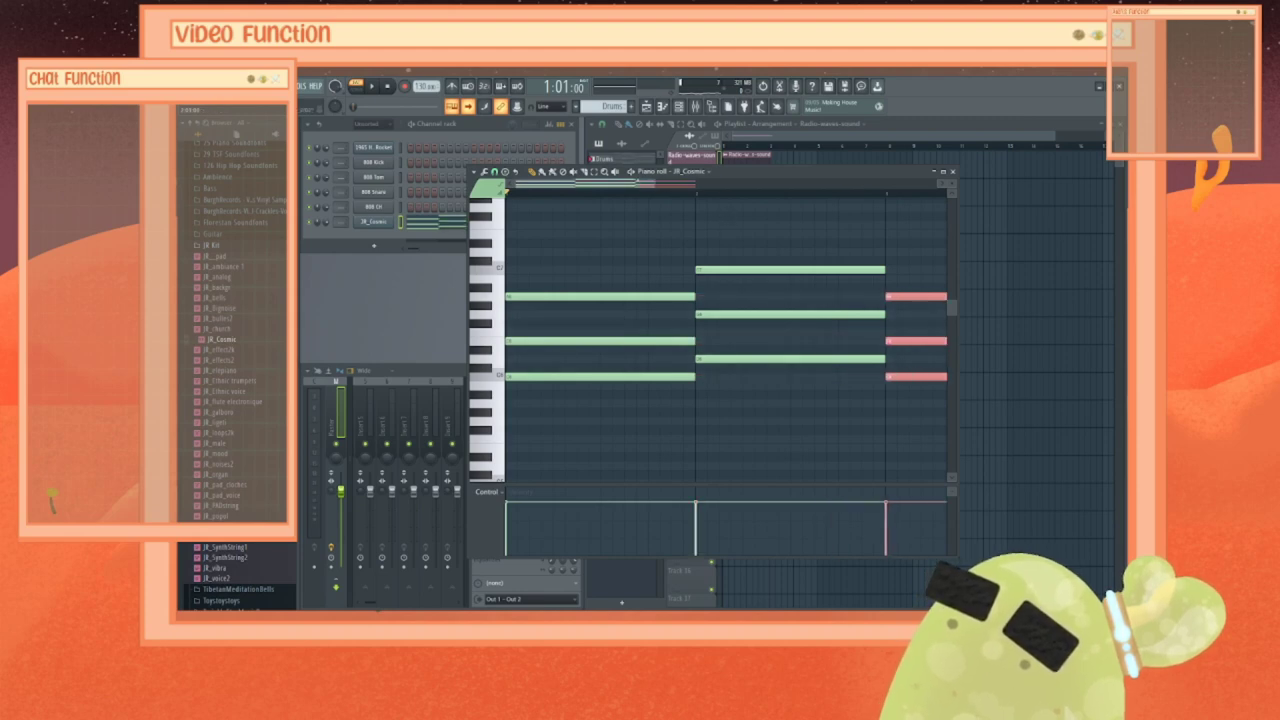
Step: Build a one-bar chord of A5, C6 and E6 in bar 4 and play the progression
{"action": "scroll", "coordinate": [787, 344], "scroll_direction": "right", "scroll_amount": 3}
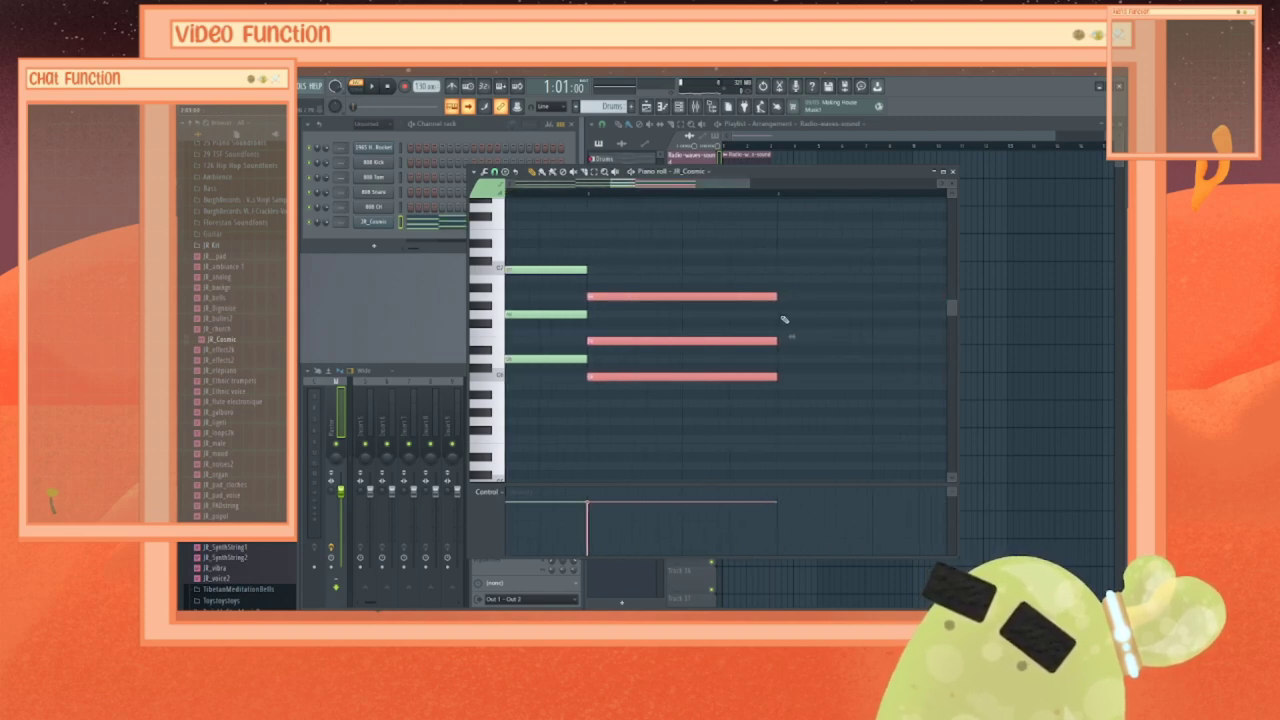
{"action": "left_click", "coordinate": [785, 319]}
{"action": "left_click", "coordinate": [787, 358]}
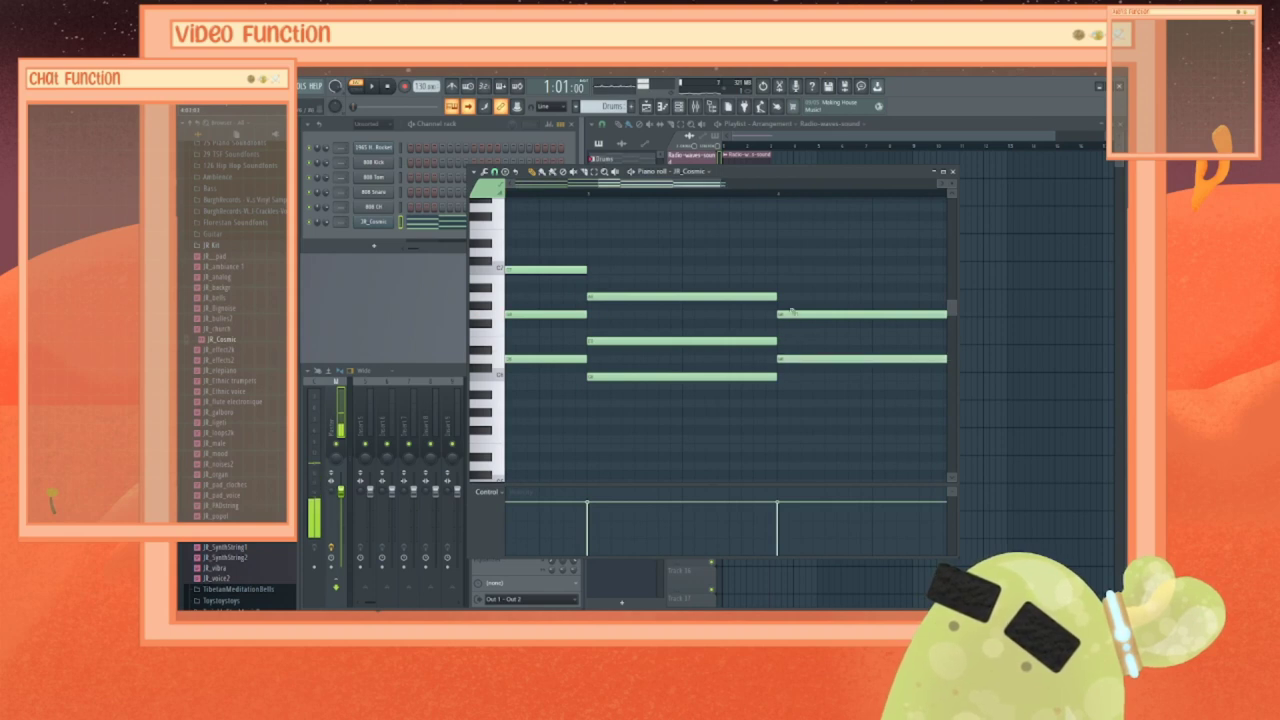
{"action": "left_click_drag", "start_coordinate": [795, 316], "coordinate": [793, 377]}
{"action": "key", "text": "space"}
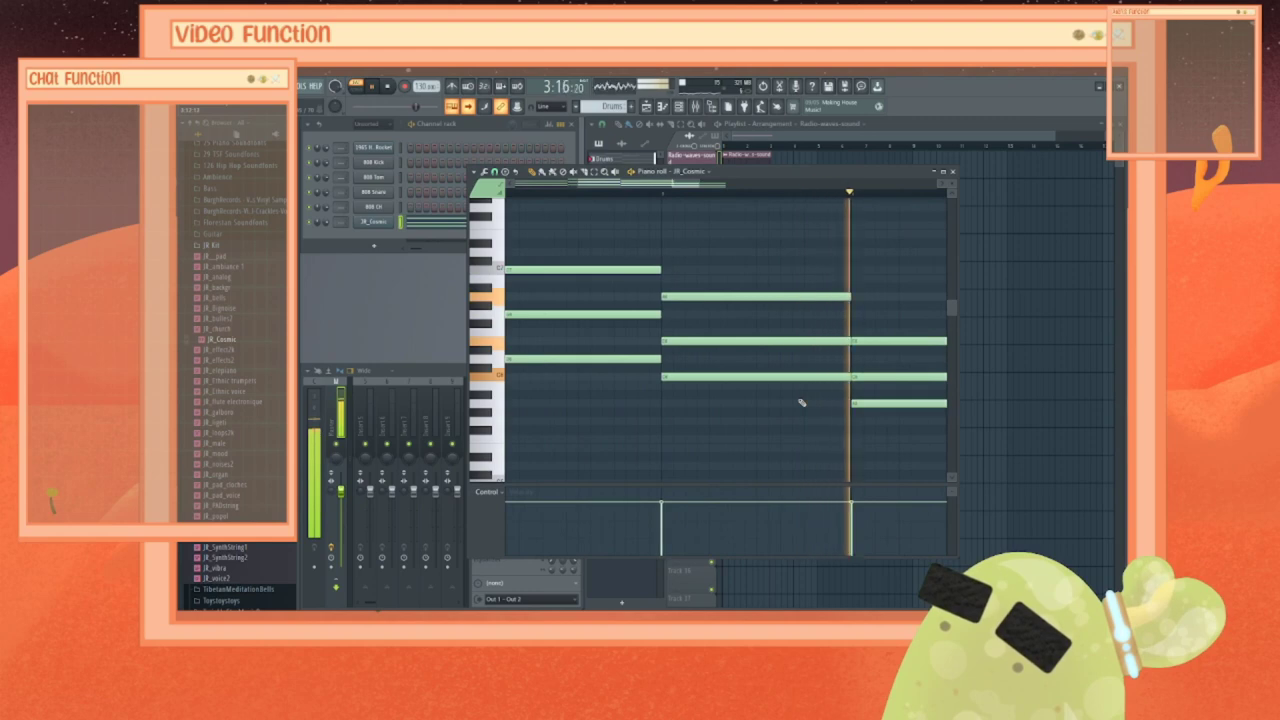
{"action": "key", "text": "space"}
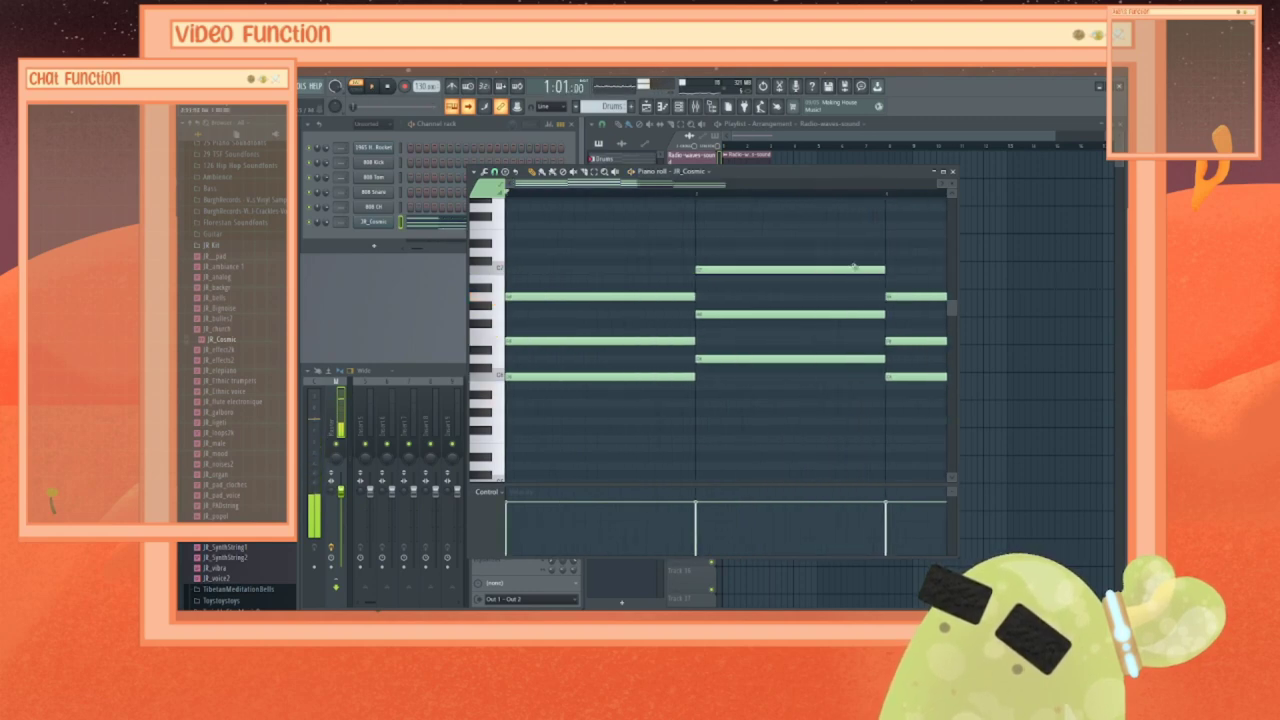
Step: Try the bar 4 chord's top note at D6 with playback, and settle it on G6
{"action": "left_click_drag", "start_coordinate": [707, 187], "coordinate": [742, 187]}
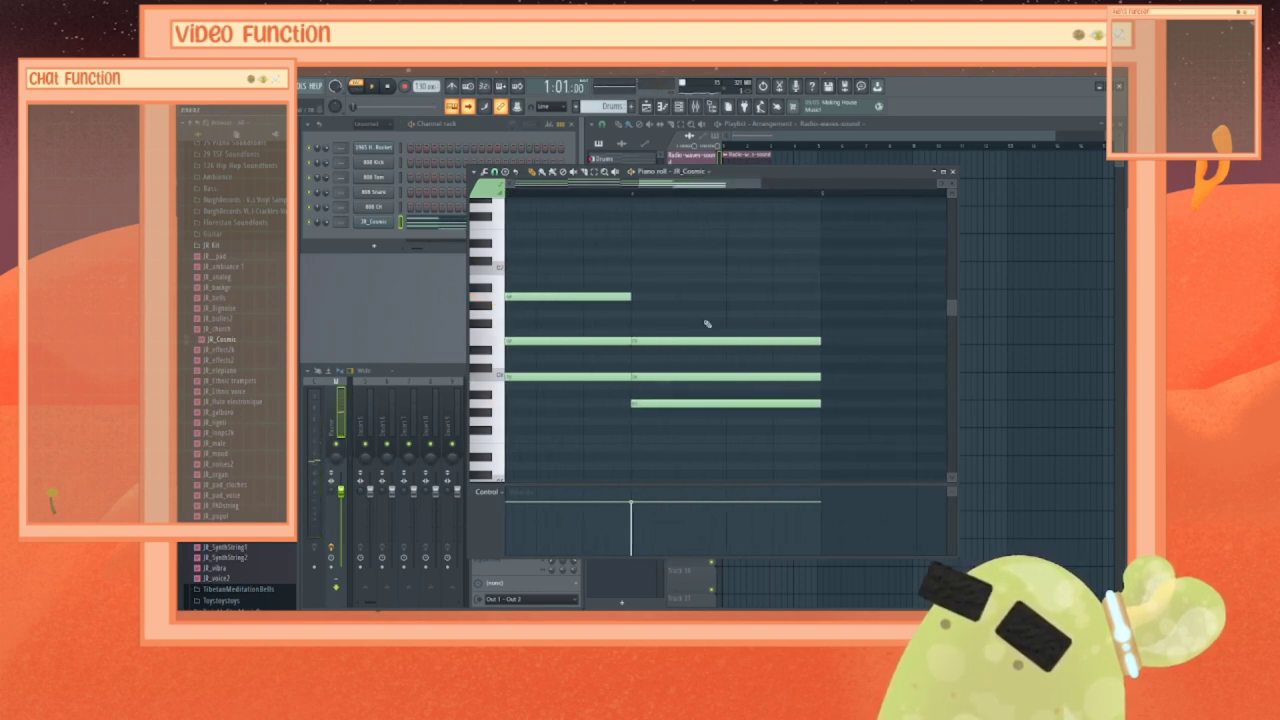
{"action": "left_click", "coordinate": [665, 340]}
{"action": "left_click_drag", "start_coordinate": [665, 340], "coordinate": [665, 357]}
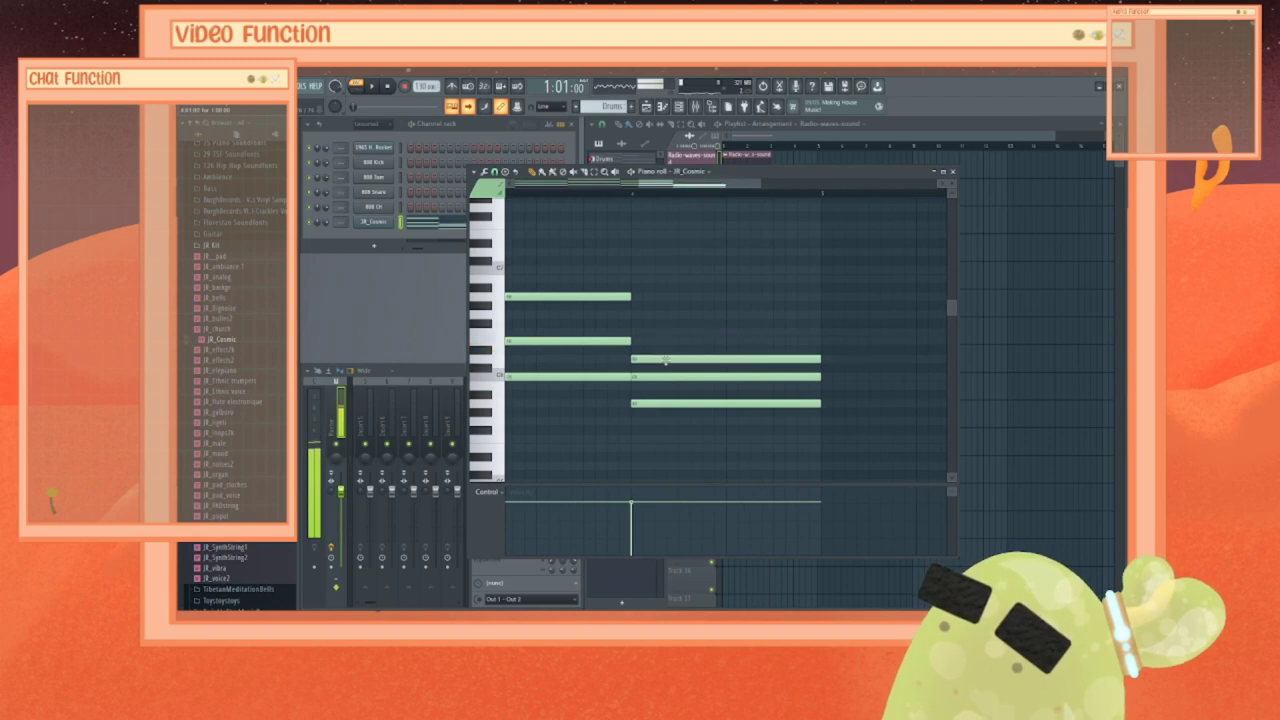
{"action": "left_click", "coordinate": [620, 192]}
{"action": "key", "text": "space"}
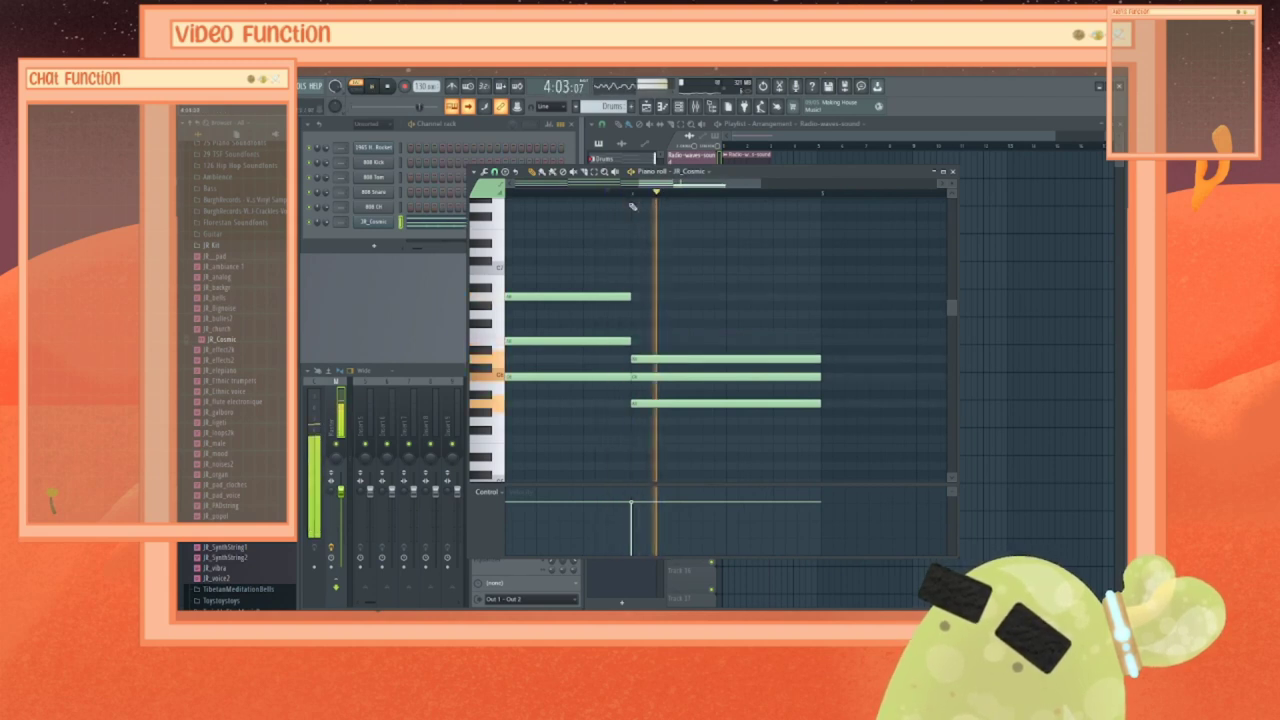
{"action": "key", "text": "space"}
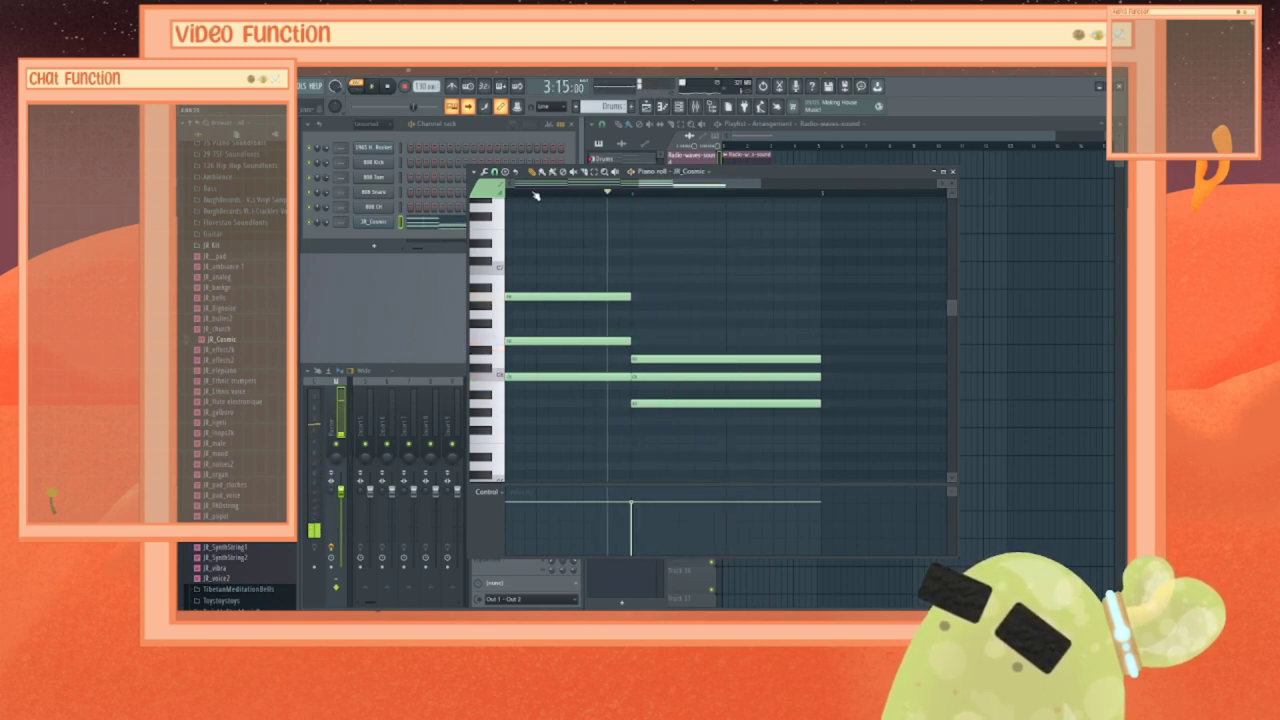
{"action": "key", "text": "space"}
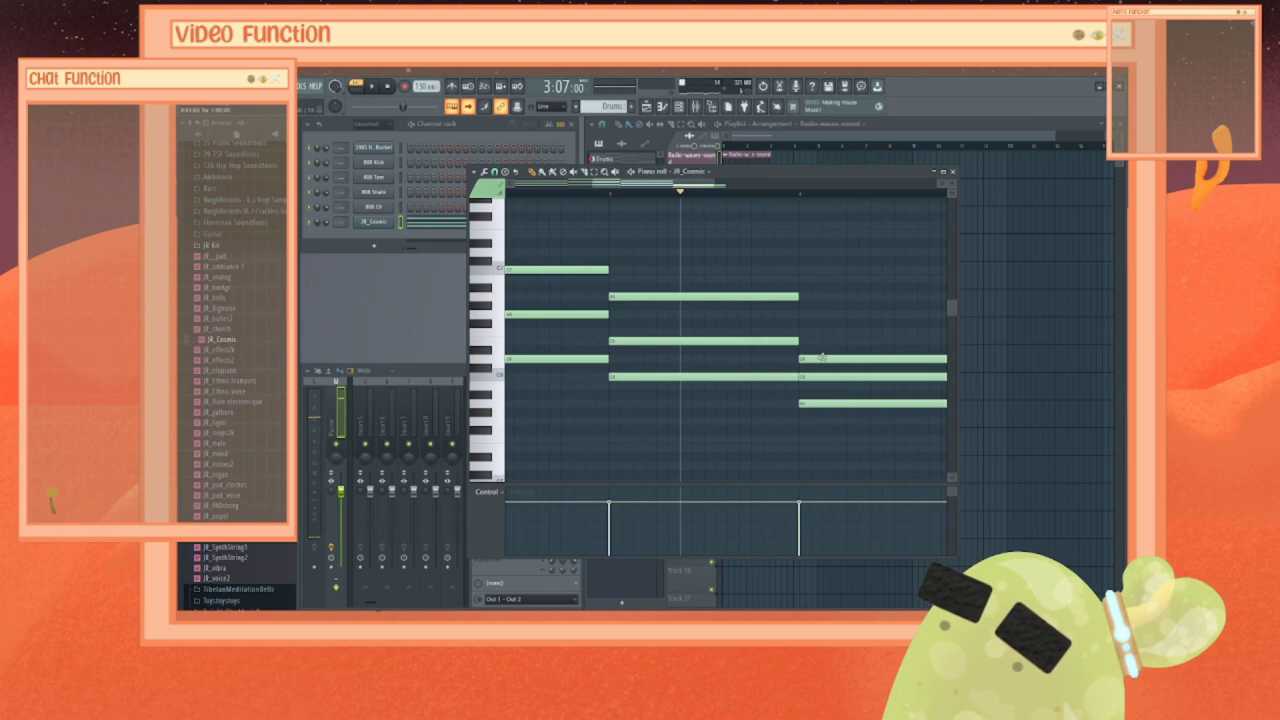
{"action": "left_click_drag", "start_coordinate": [821, 356], "coordinate": [817, 312]}
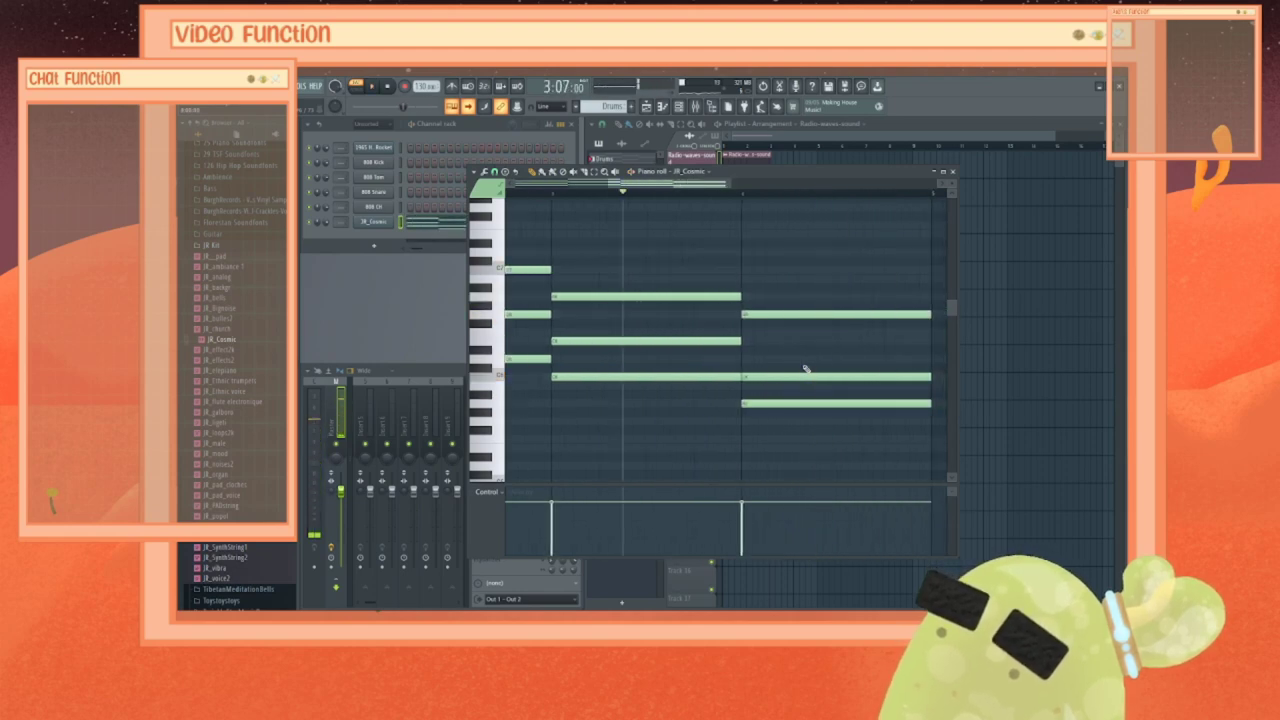
Step: Shorten every note in the JR_Cosmic pattern to half a bar
{"action": "key", "text": "ctrl+a"}
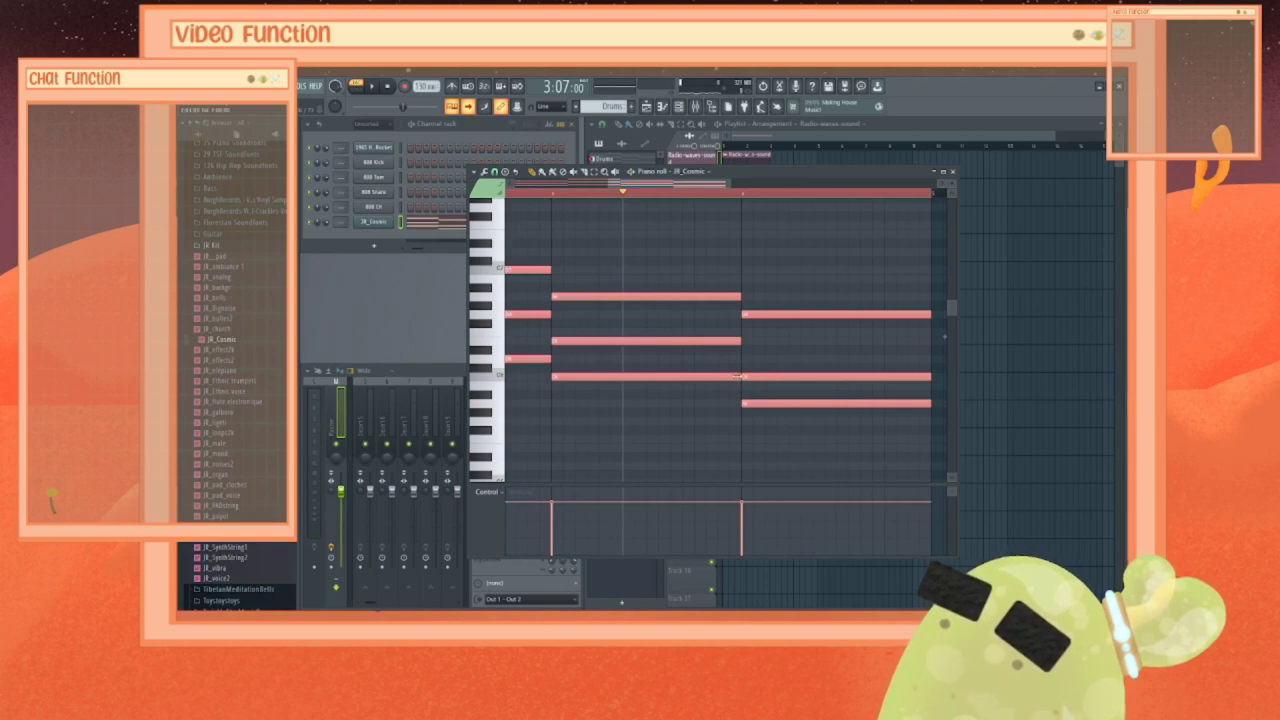
{"action": "left_click_drag", "start_coordinate": [738, 377], "coordinate": [645, 377]}
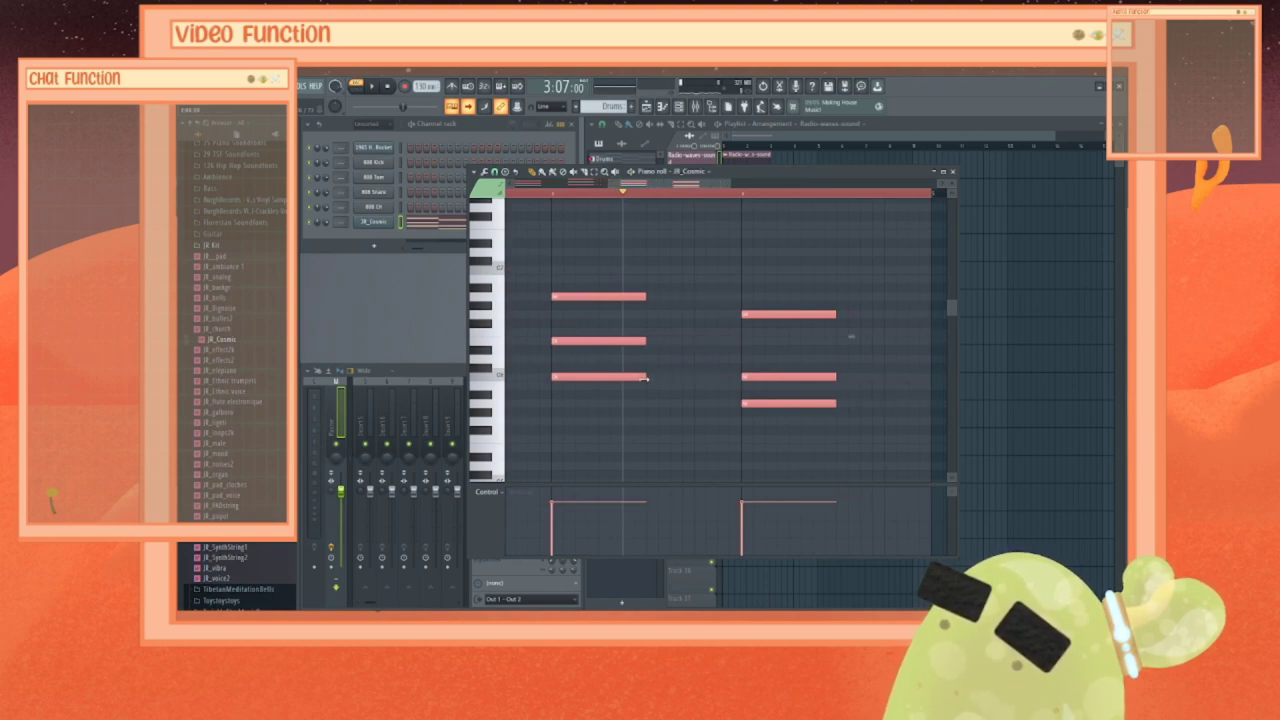
{"action": "left_click", "coordinate": [709, 390]}
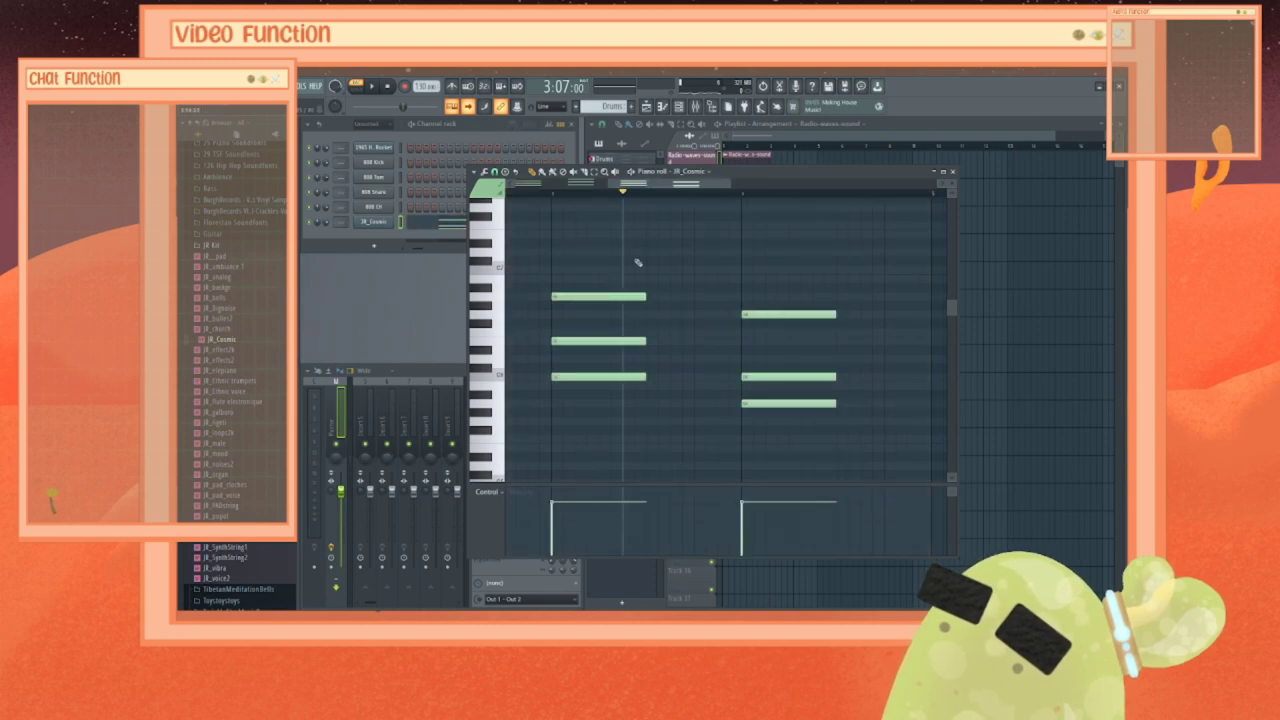
{"action": "key", "text": "space"}
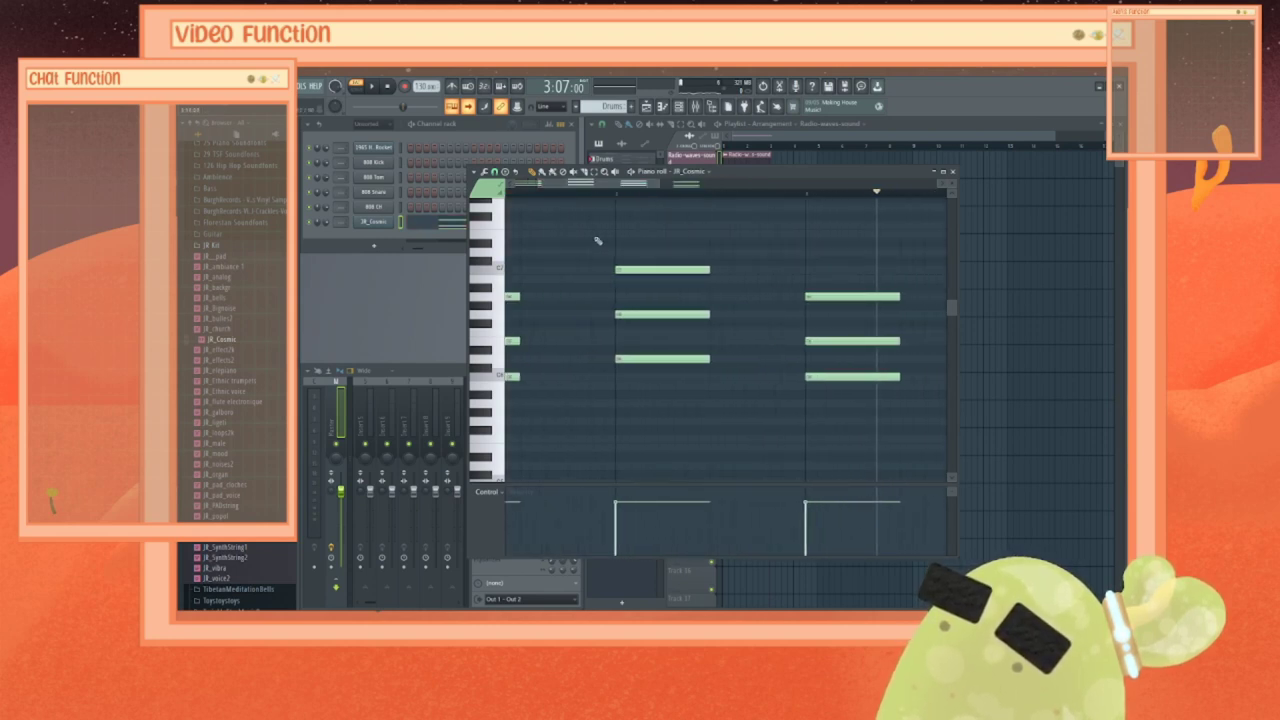
Step: Move the second, third and fourth chords earlier so all four run back to back across bars 1 and 2, and play them
{"action": "left_click_drag", "start_coordinate": [619, 237], "coordinate": [777, 403]}
{"action": "left_click_drag", "start_coordinate": [670, 362], "coordinate": [573, 360]}
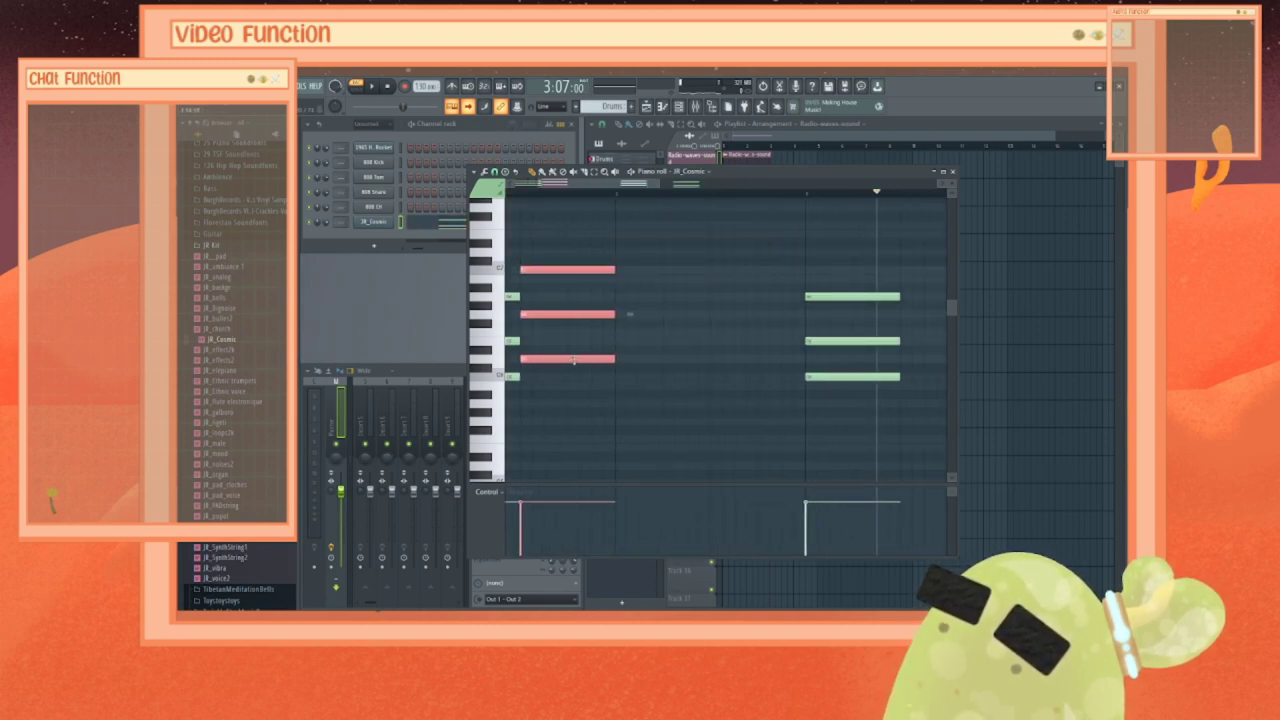
{"action": "left_click_drag", "start_coordinate": [800, 255], "coordinate": [655, 373]}
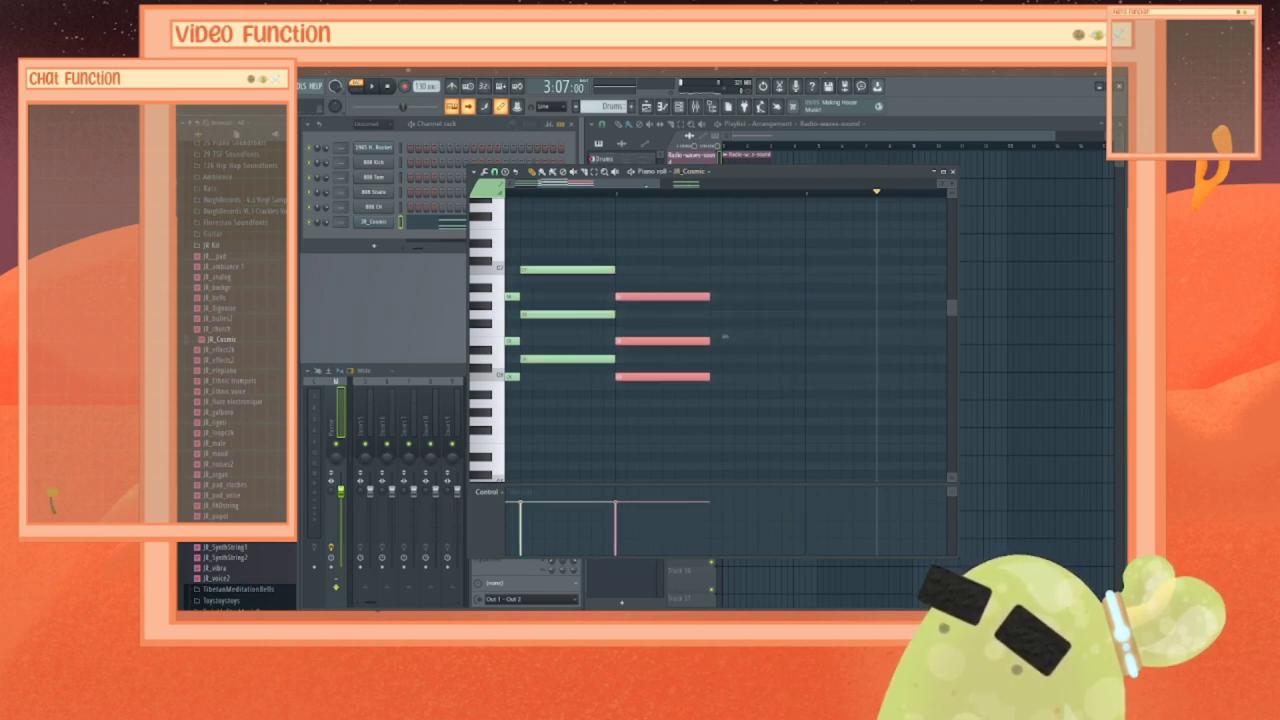
{"action": "left_click_drag", "start_coordinate": [651, 193], "coordinate": [700, 186]}
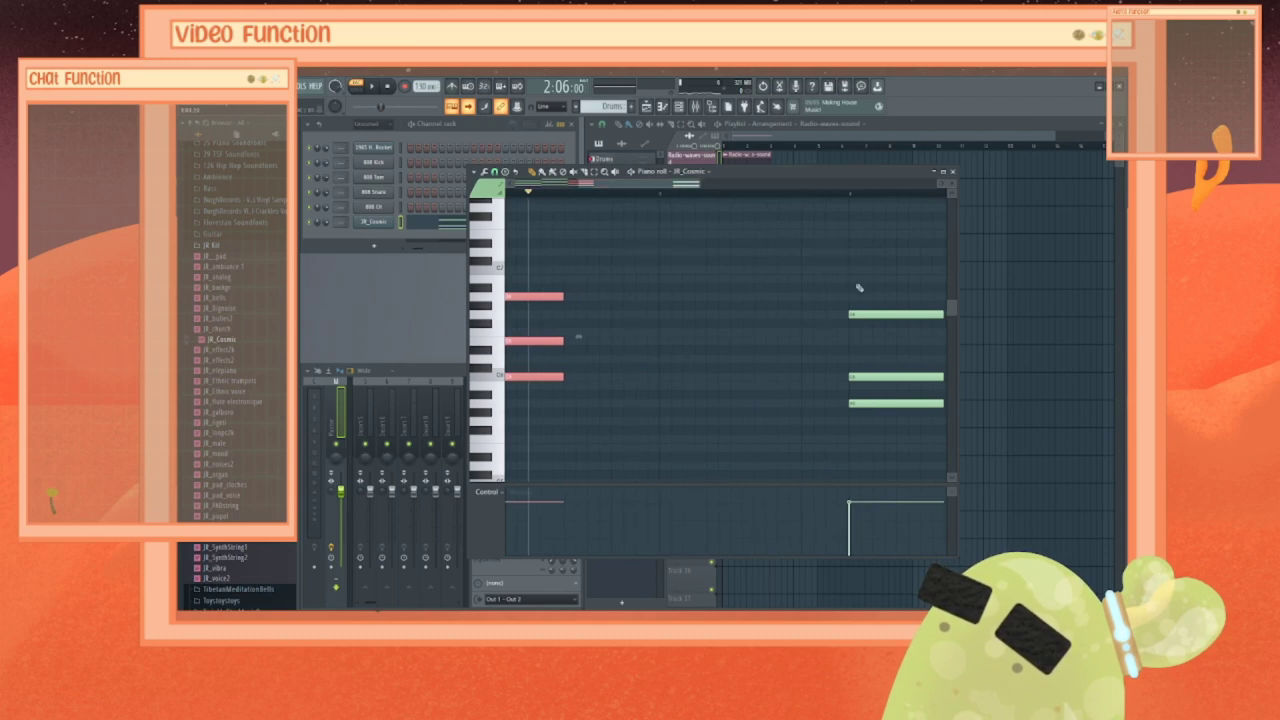
{"action": "left_click_drag", "start_coordinate": [857, 286], "coordinate": [610, 395]}
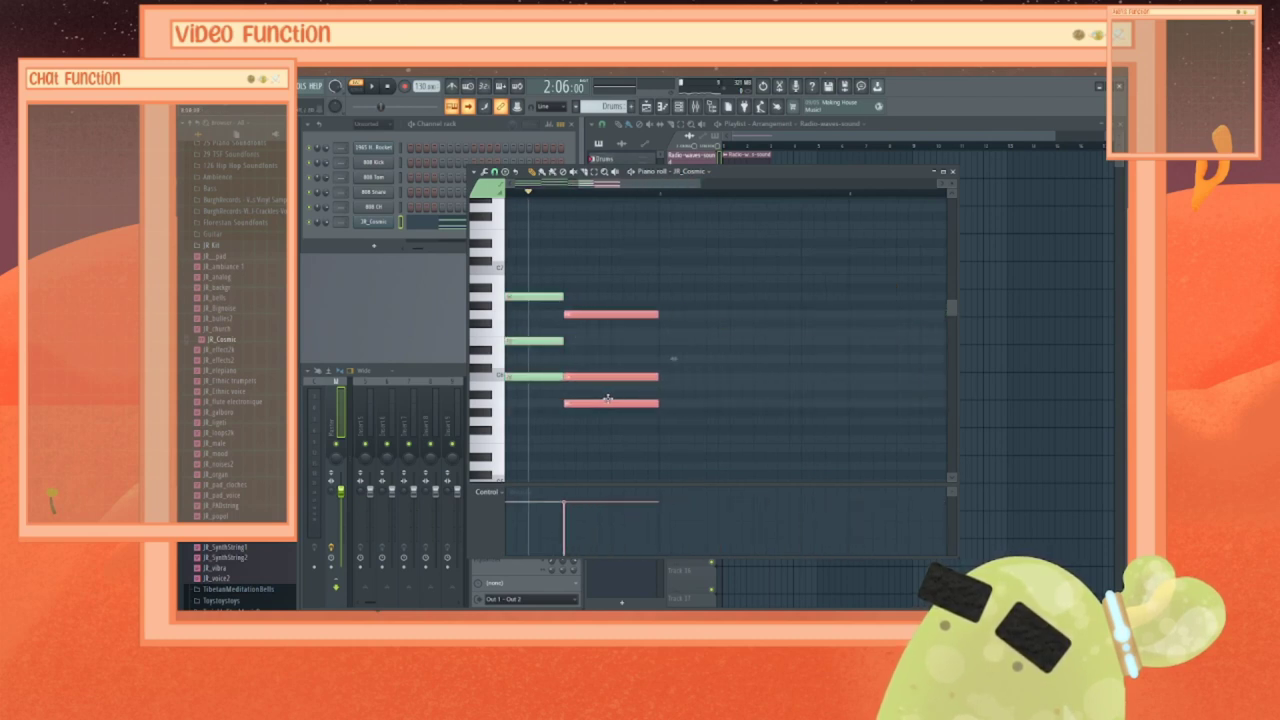
{"action": "left_click_drag", "start_coordinate": [612, 184], "coordinate": [512, 188]}
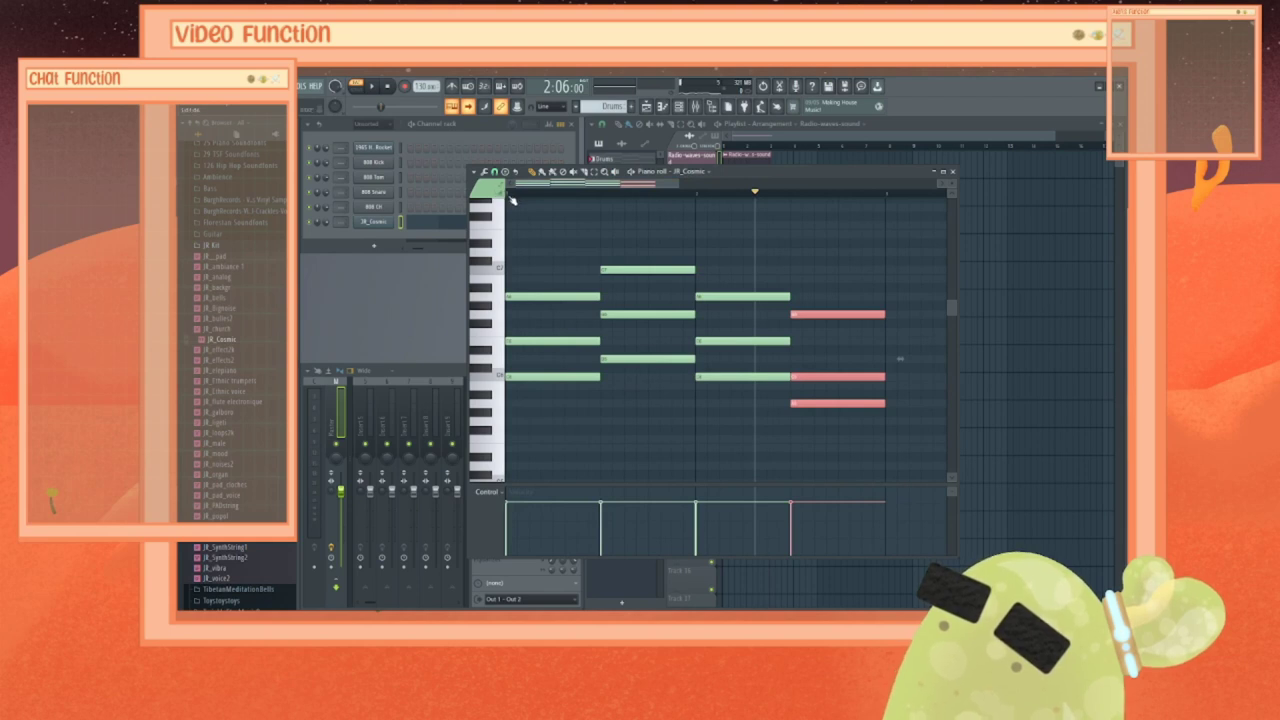
{"action": "key", "text": "space"}
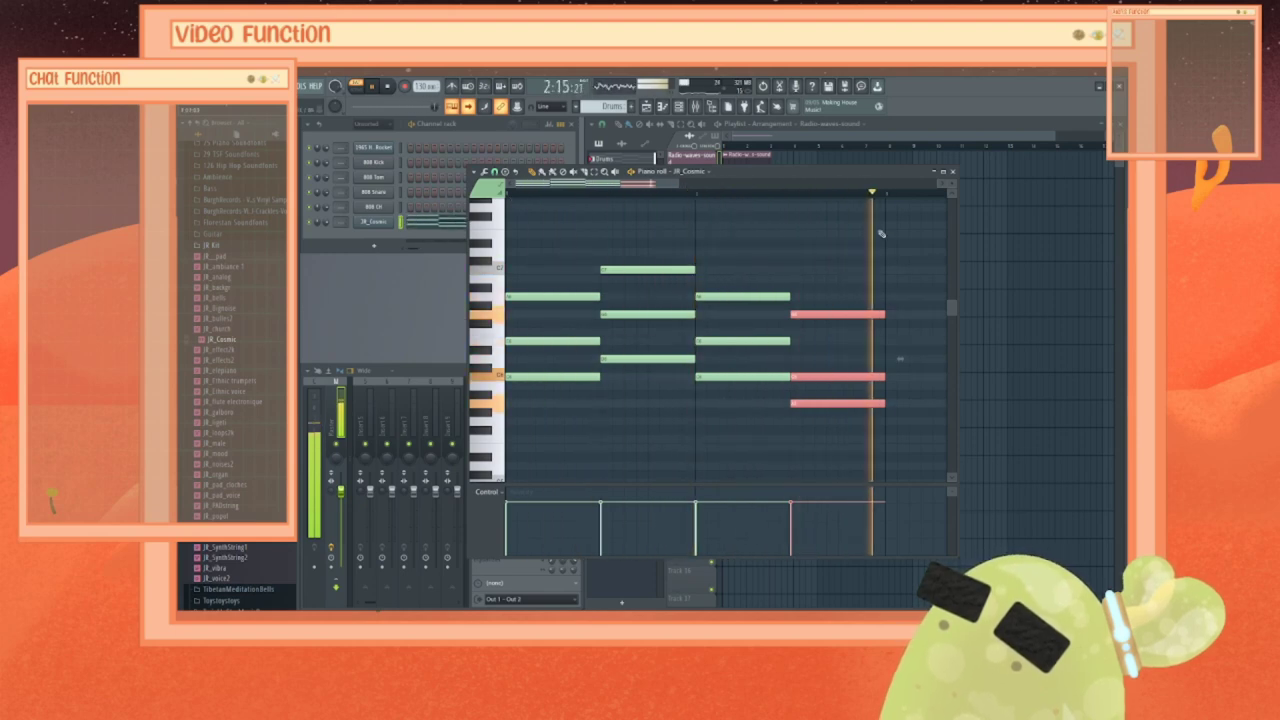
{"action": "key", "text": "space"}
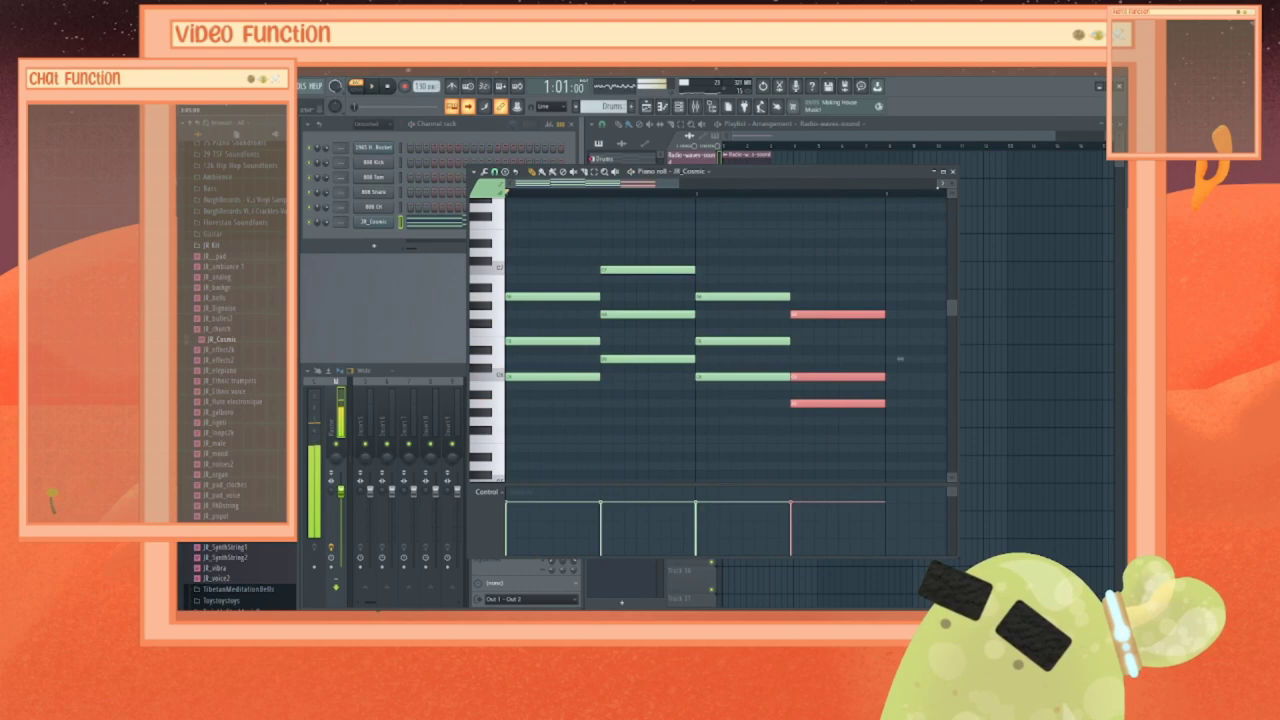
Step: Close the piano roll, try JR_flute electronique on the JR_Cosmic channel, and replace it with JR_organ, playing the pattern
{"action": "left_click", "coordinate": [953, 173]}
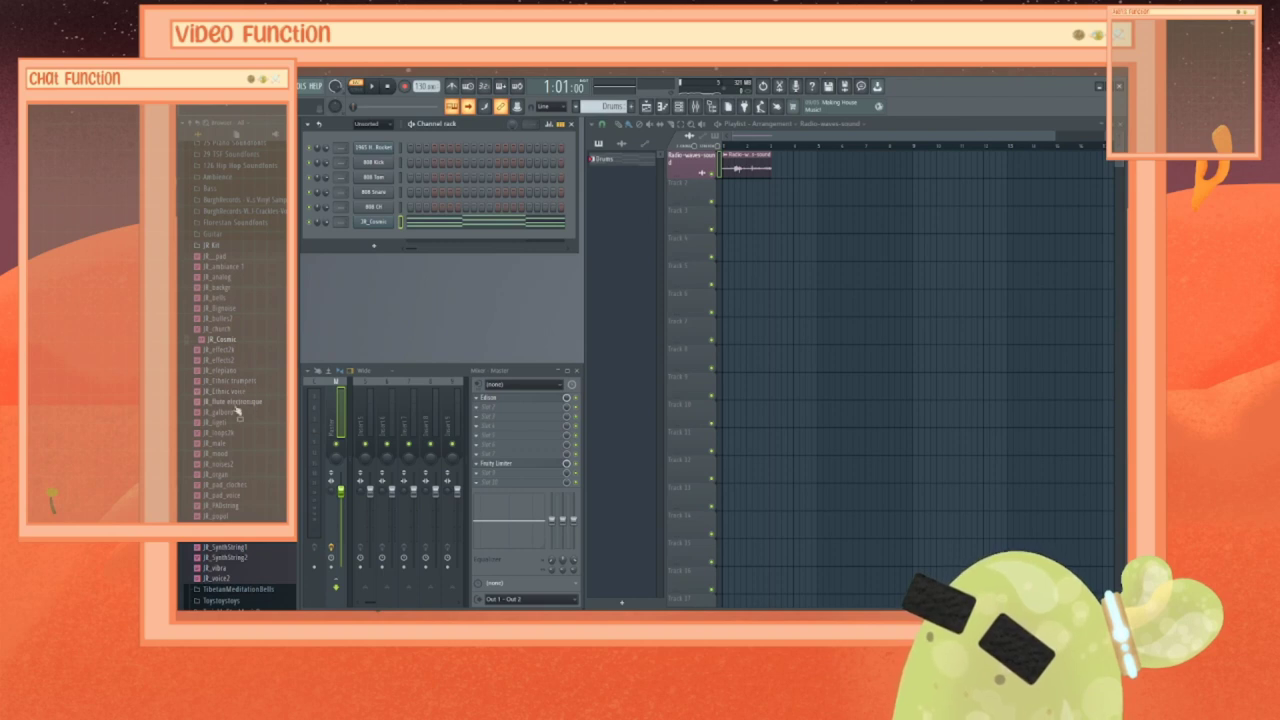
{"action": "left_click_drag", "start_coordinate": [237, 410], "coordinate": [377, 229]}
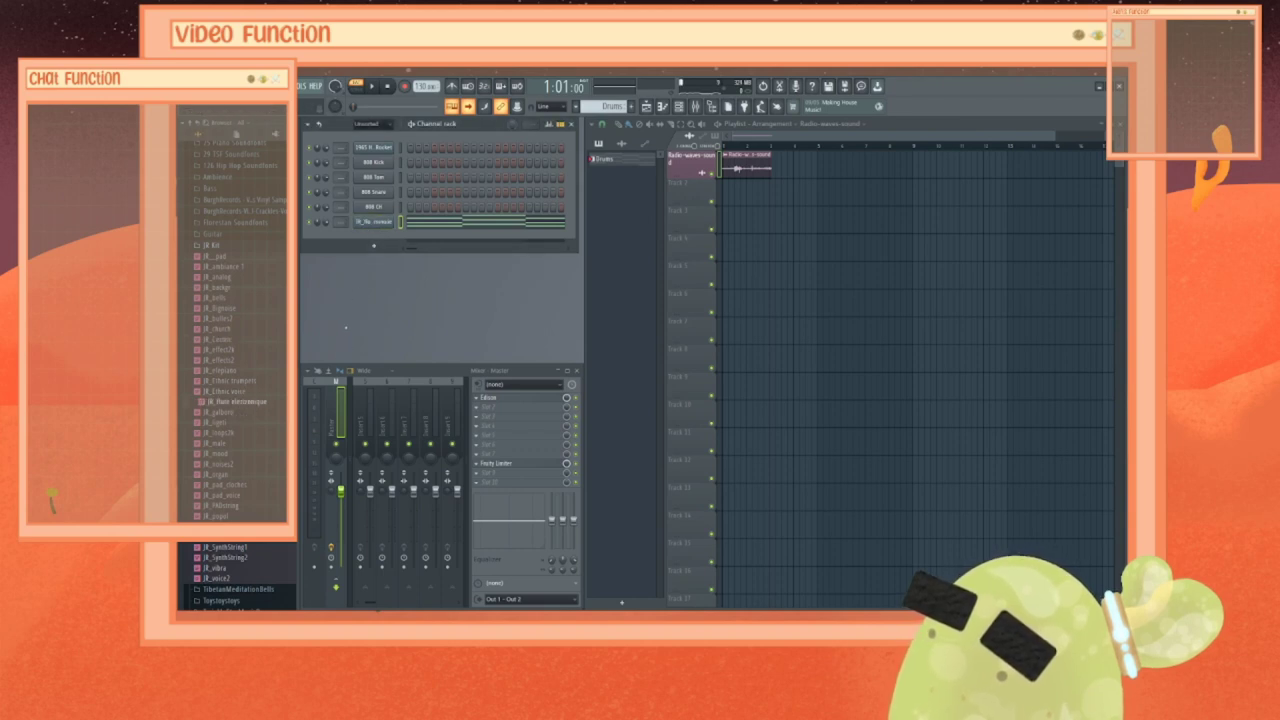
{"action": "left_click", "coordinate": [377, 88]}
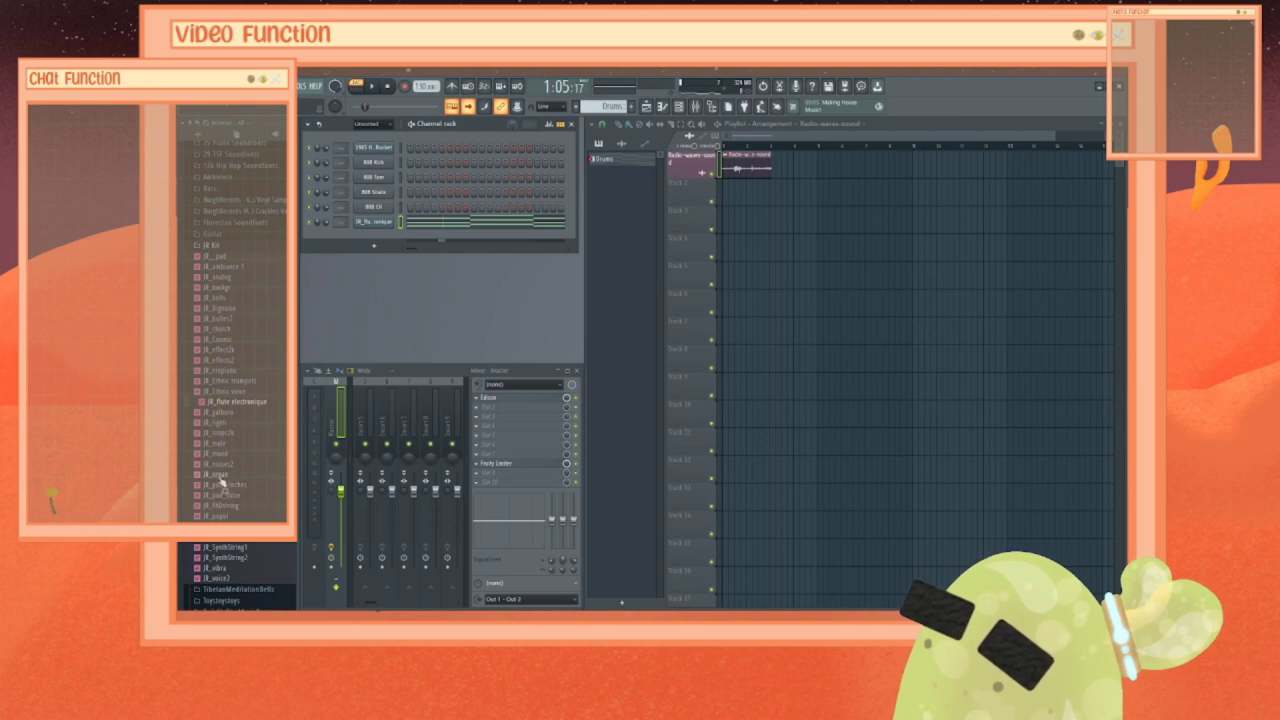
{"action": "left_click_drag", "start_coordinate": [219, 476], "coordinate": [366, 224]}
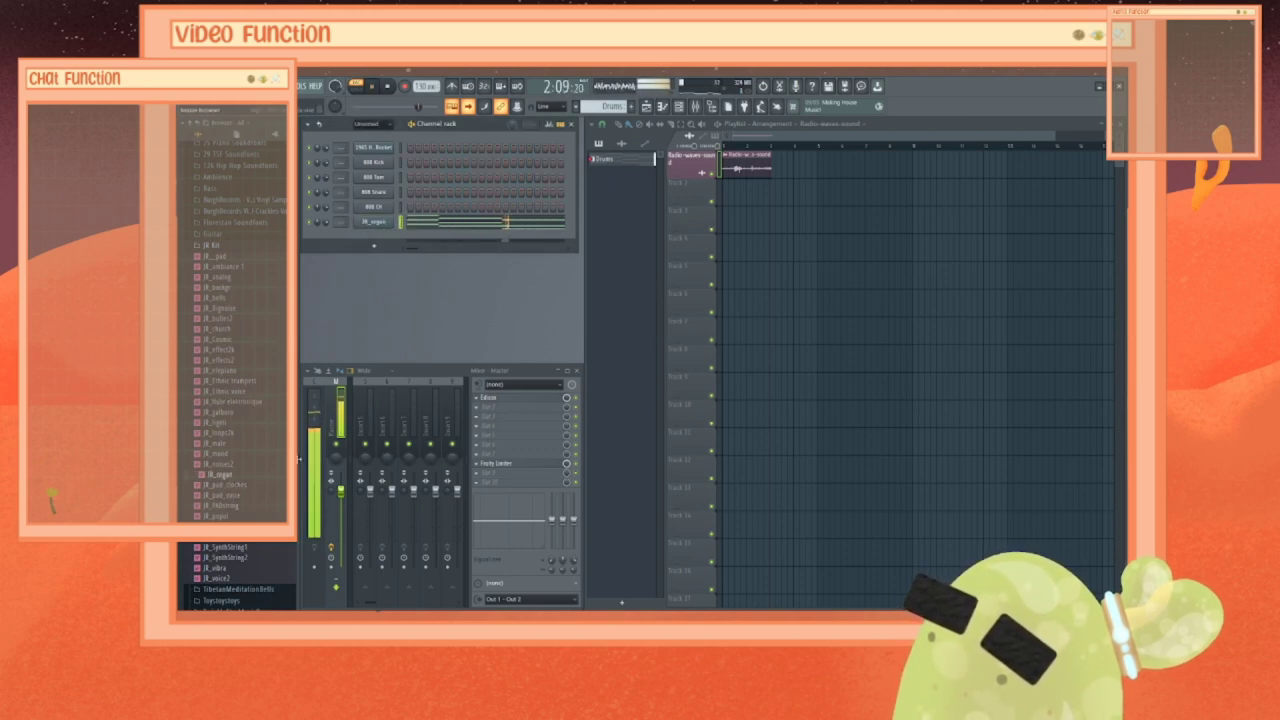
{"action": "key", "text": "space"}
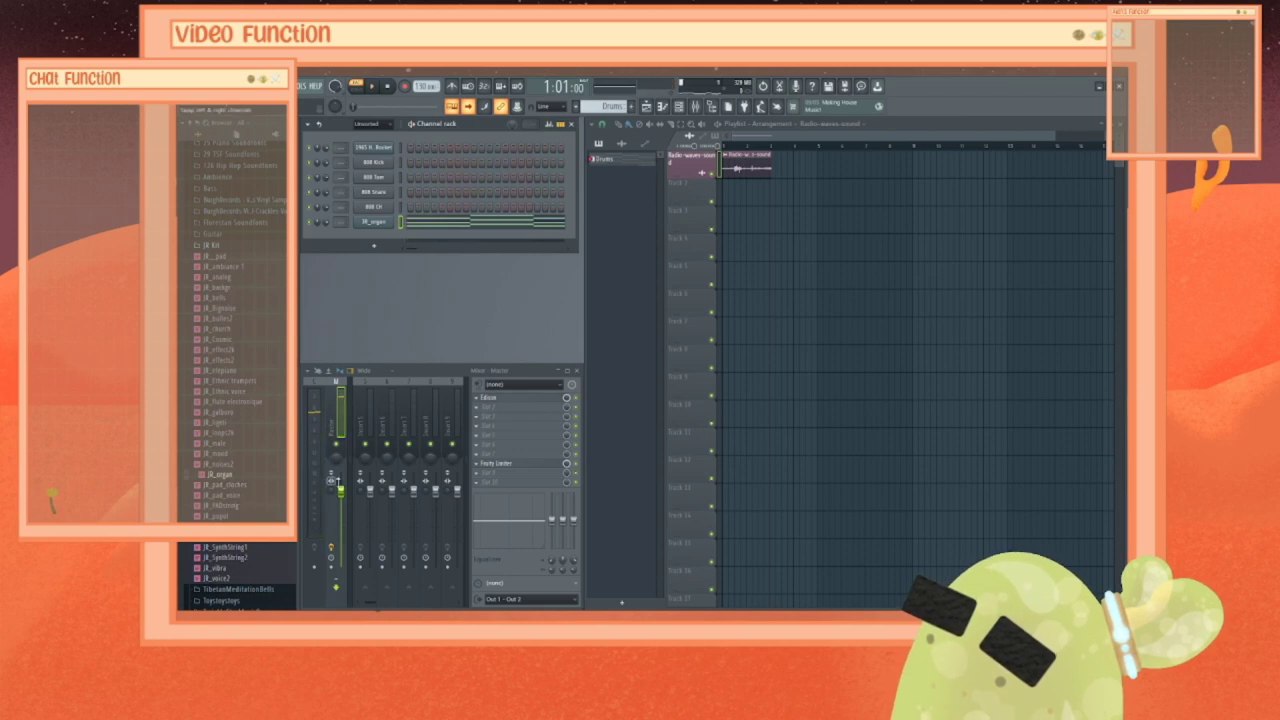
Step: Browse the effects available for the Master track's slots and switch the plugin list to the Categories grouping
{"action": "left_click", "coordinate": [478, 418]}
{"action": "mouse_move", "coordinate": [537, 378]}
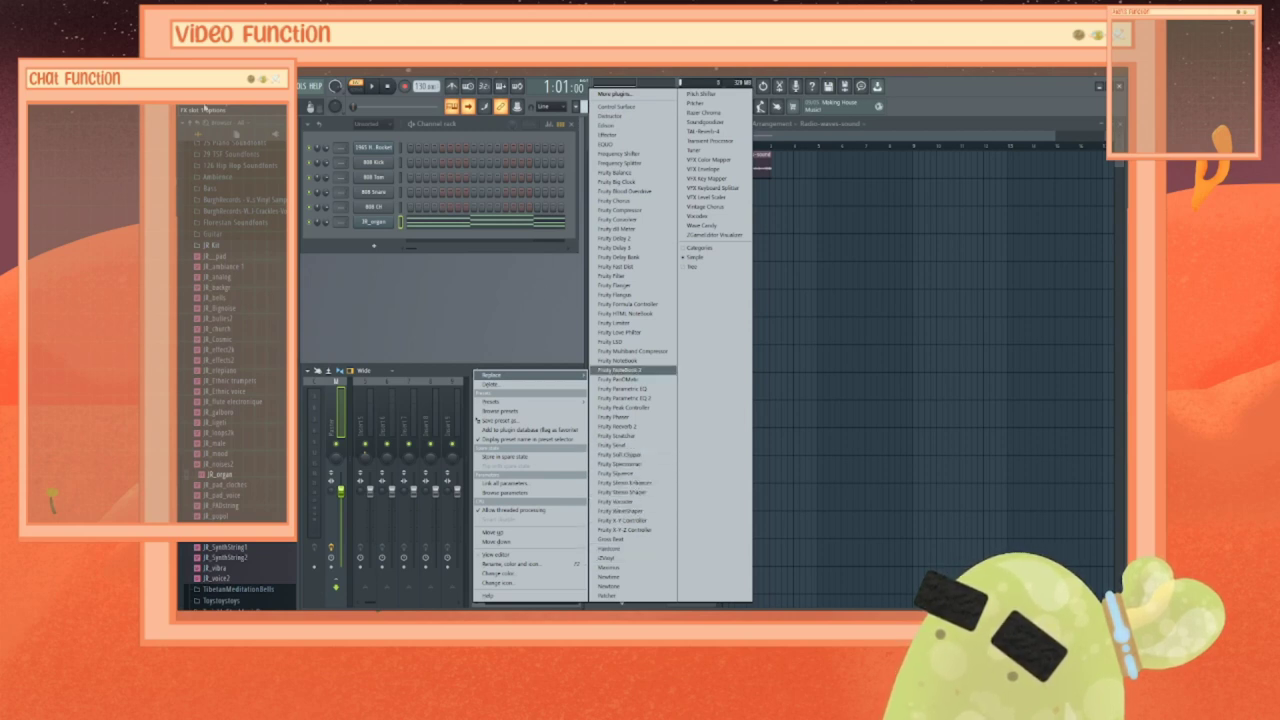
{"action": "left_click", "coordinate": [217, 87]}
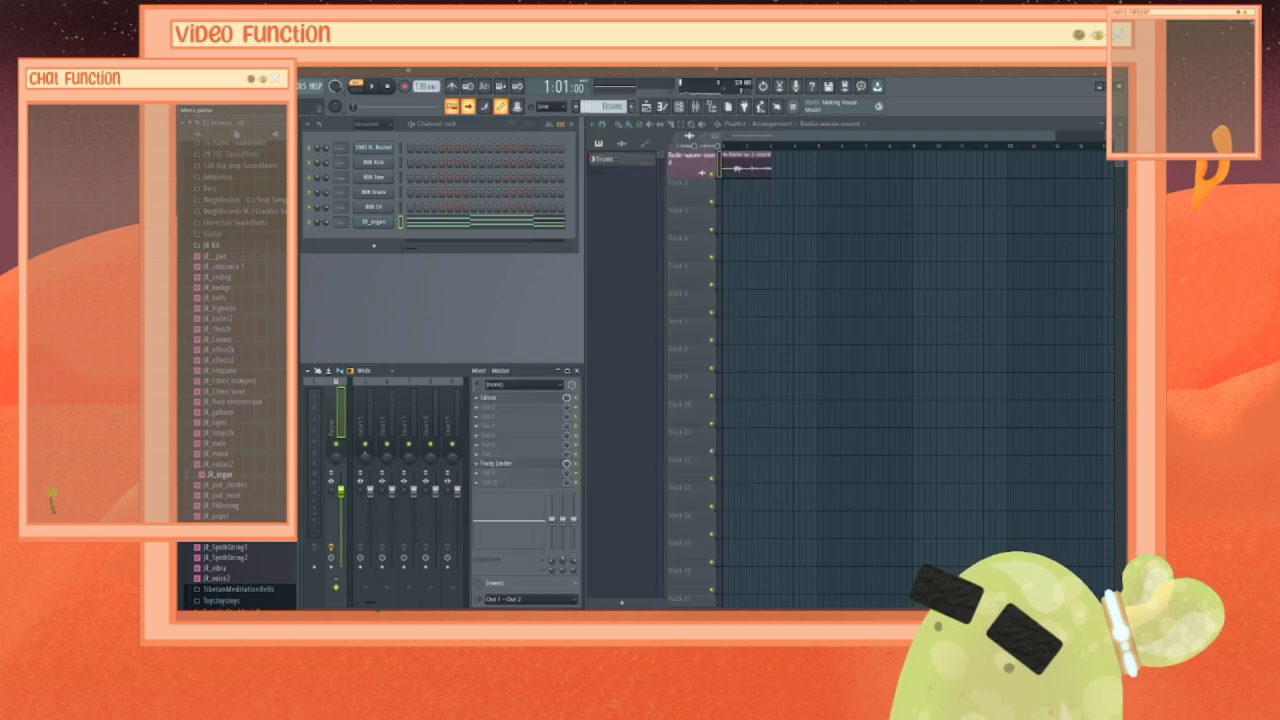
{"action": "left_click", "coordinate": [217, 87]}
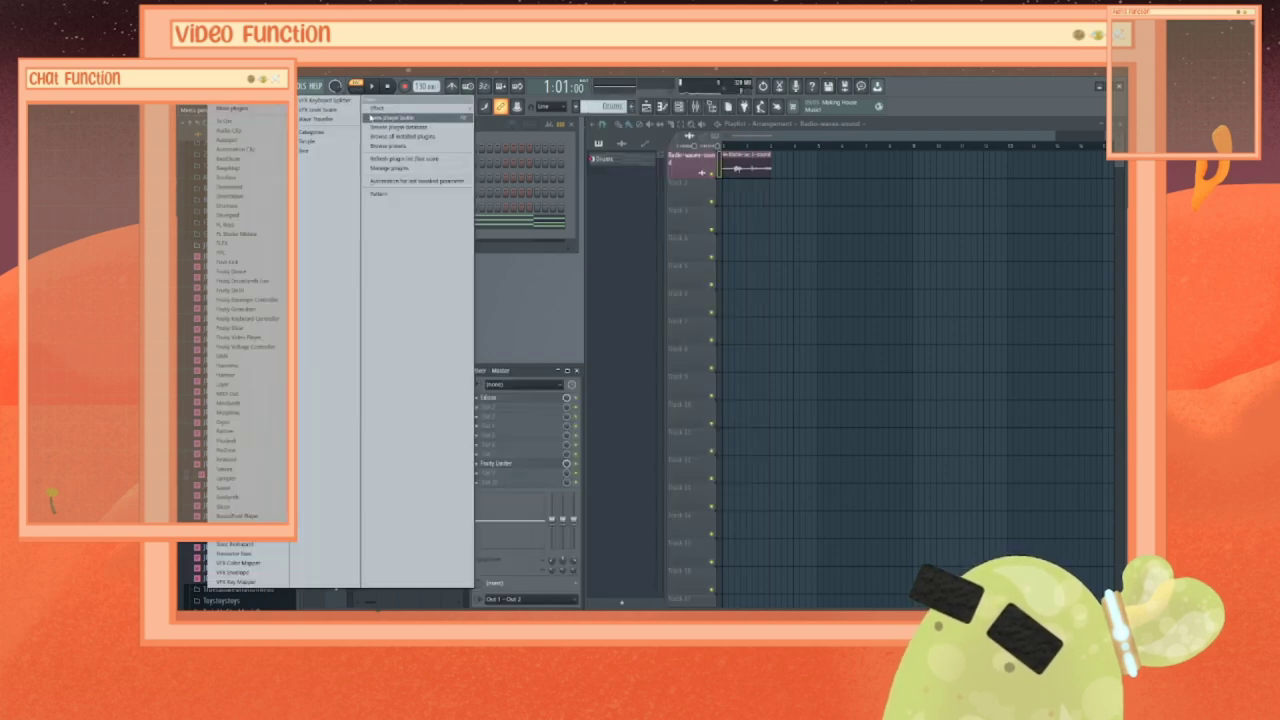
{"action": "mouse_move", "coordinate": [400, 107]}
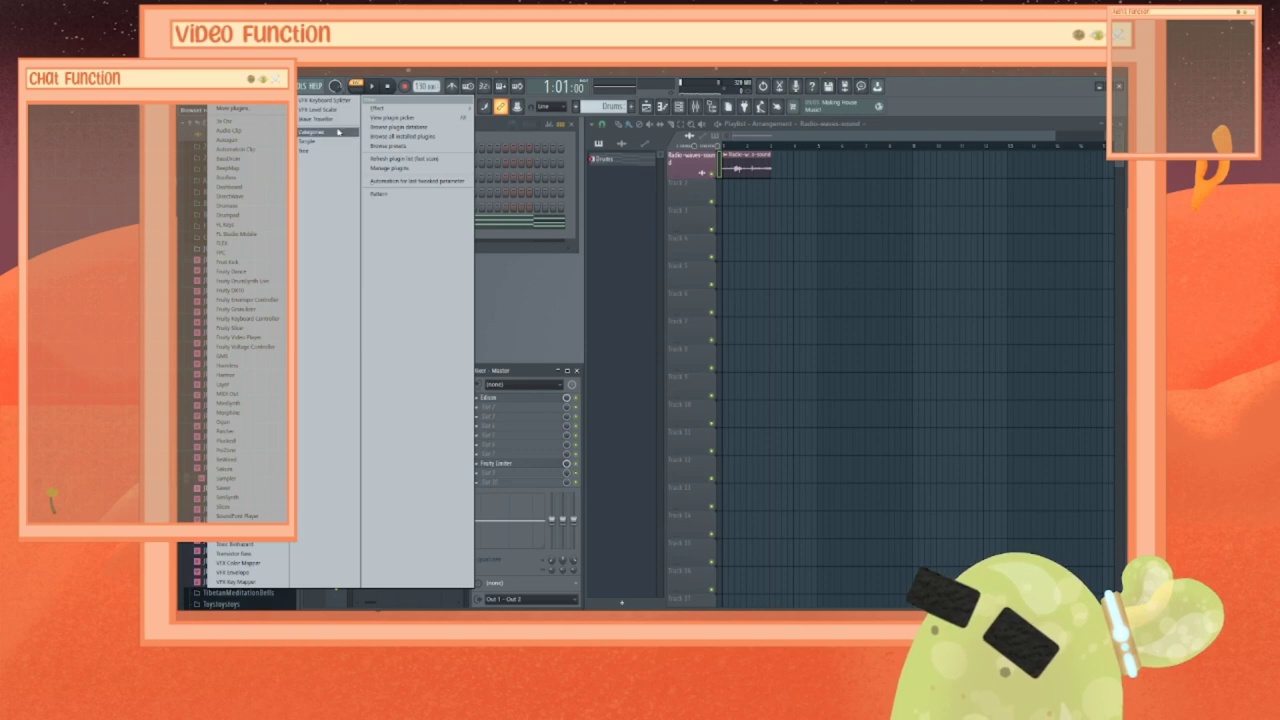
{"action": "left_click", "coordinate": [321, 134]}
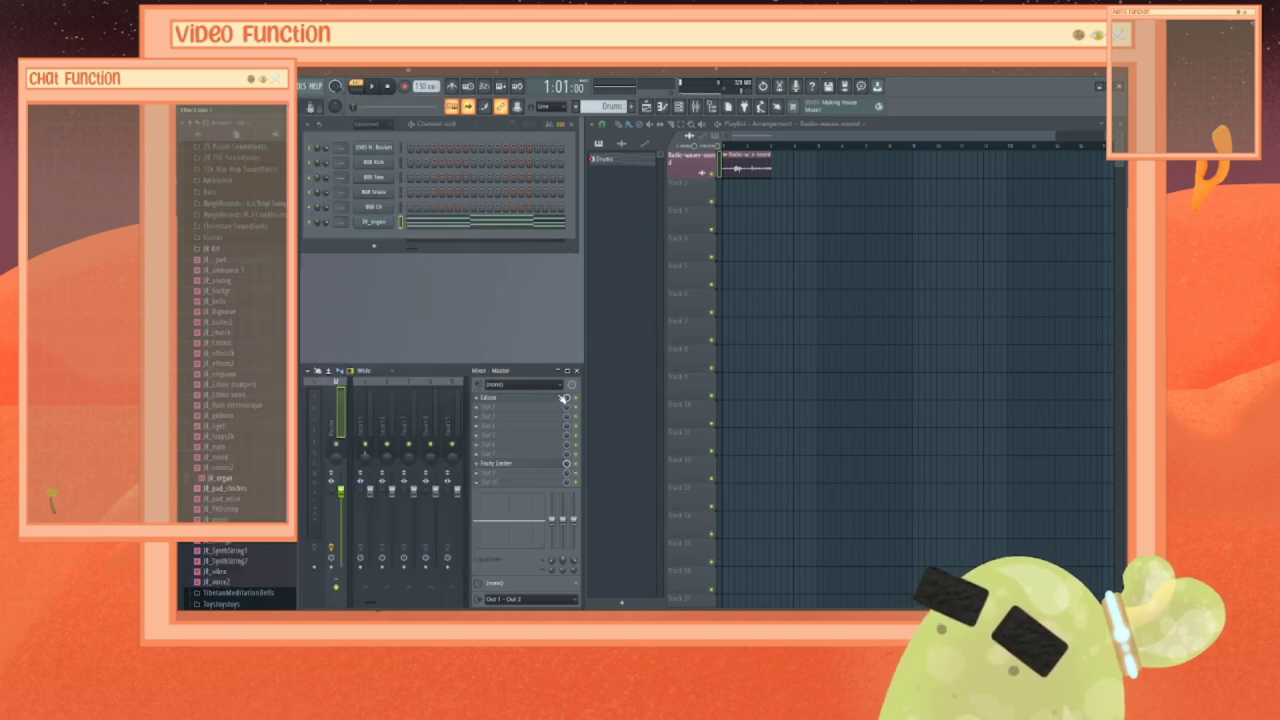
Step: Replace Edison in the Master's first effect slot with TAL Reverb 4, raise its wet mix to about half, and play the pattern
{"action": "left_click", "coordinate": [478, 402]}
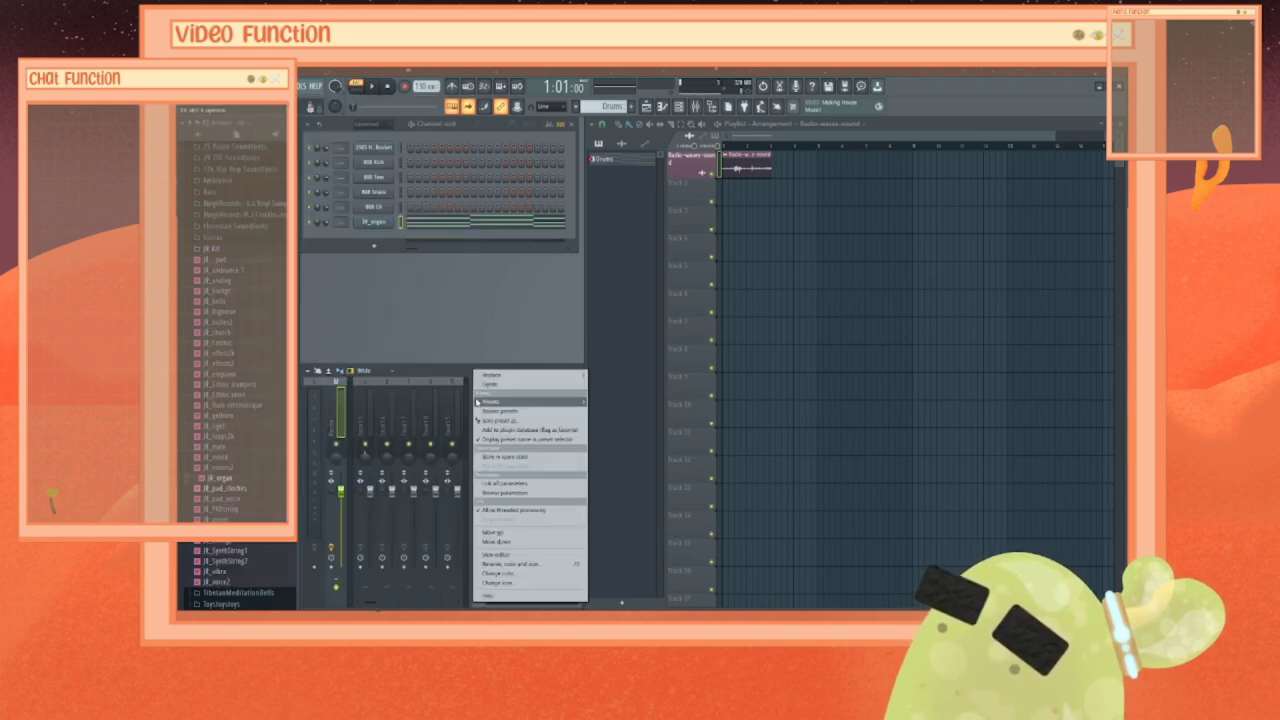
{"action": "mouse_move", "coordinate": [521, 378]}
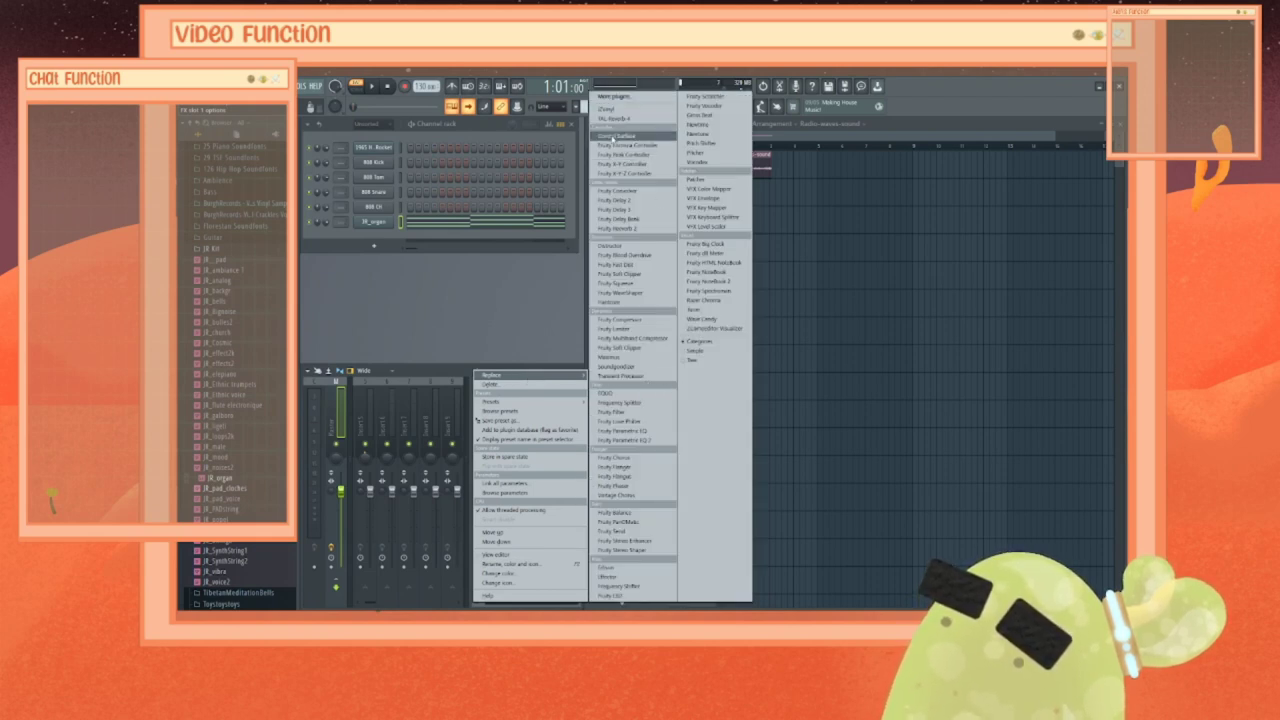
{"action": "left_click", "coordinate": [615, 119]}
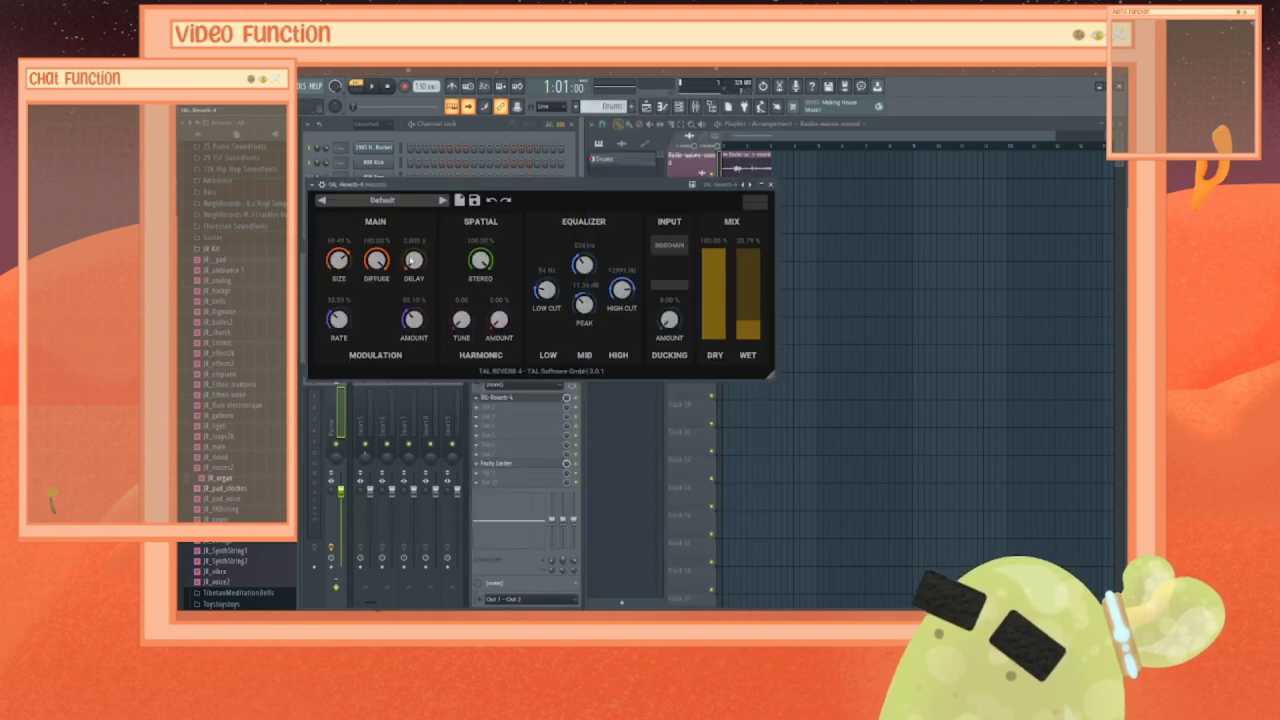
{"action": "left_click_drag", "start_coordinate": [748, 328], "coordinate": [749, 288]}
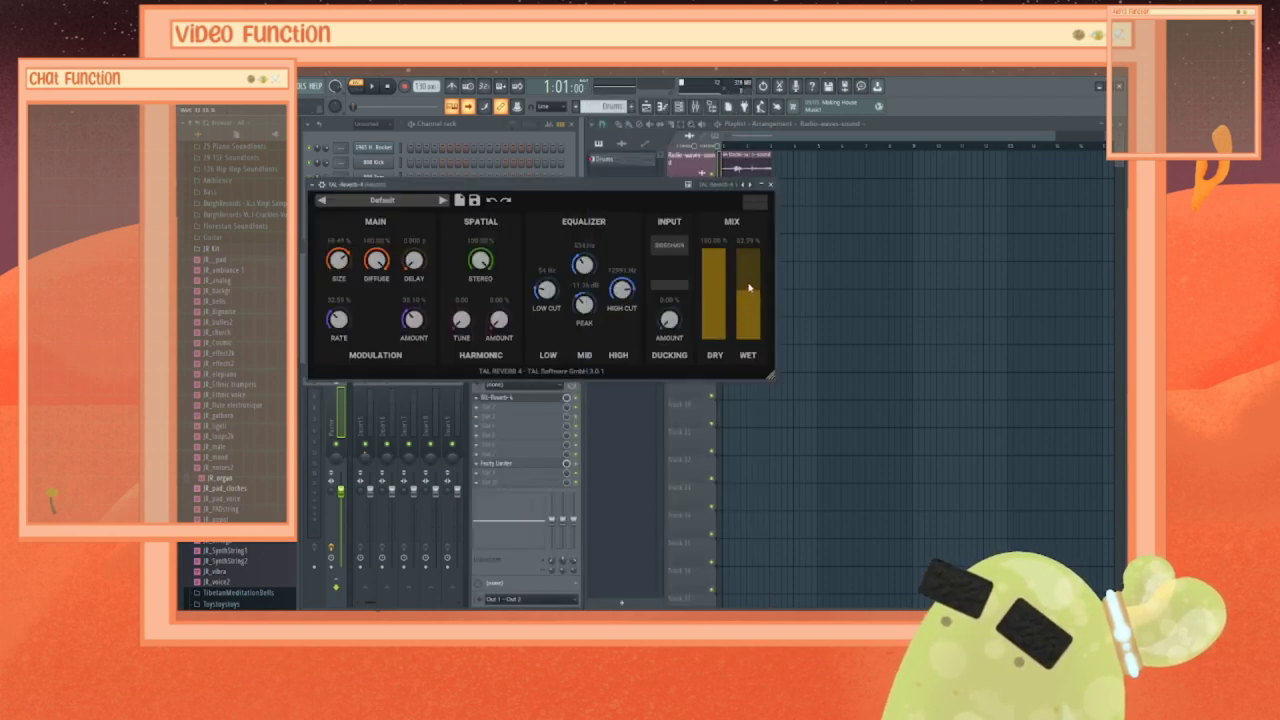
{"action": "left_click", "coordinate": [770, 187]}
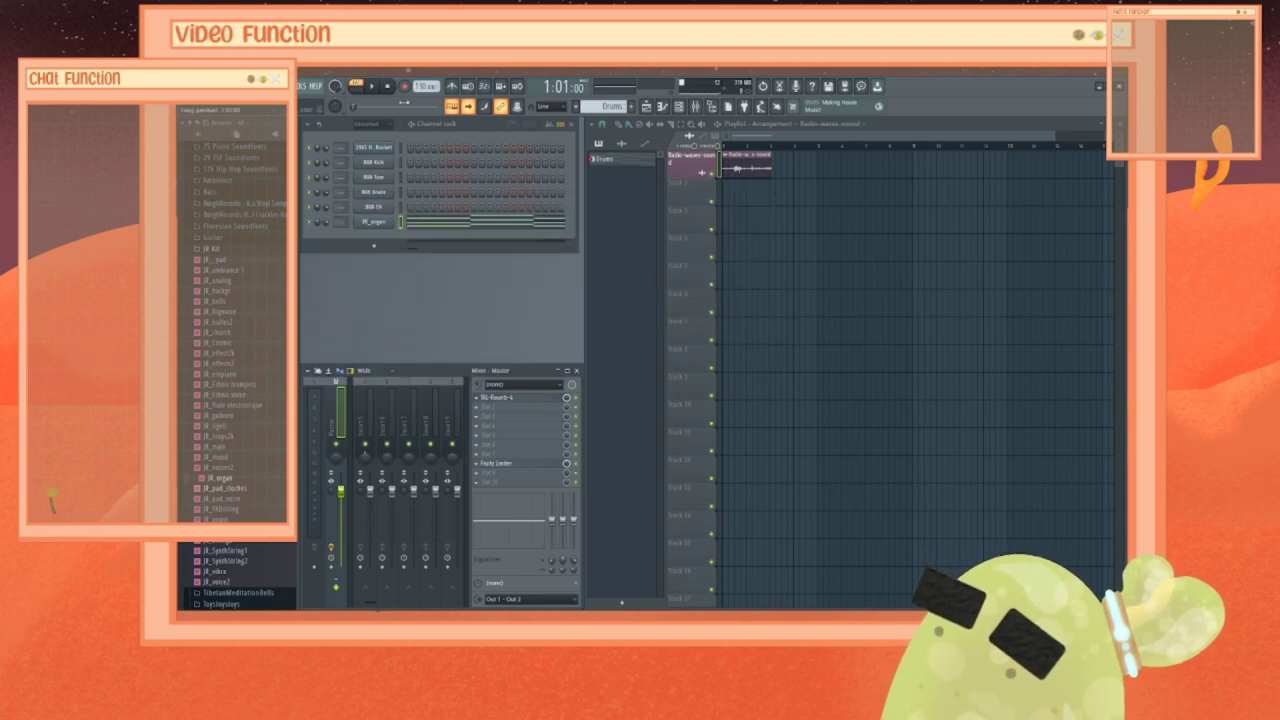
{"action": "left_click", "coordinate": [373, 87]}
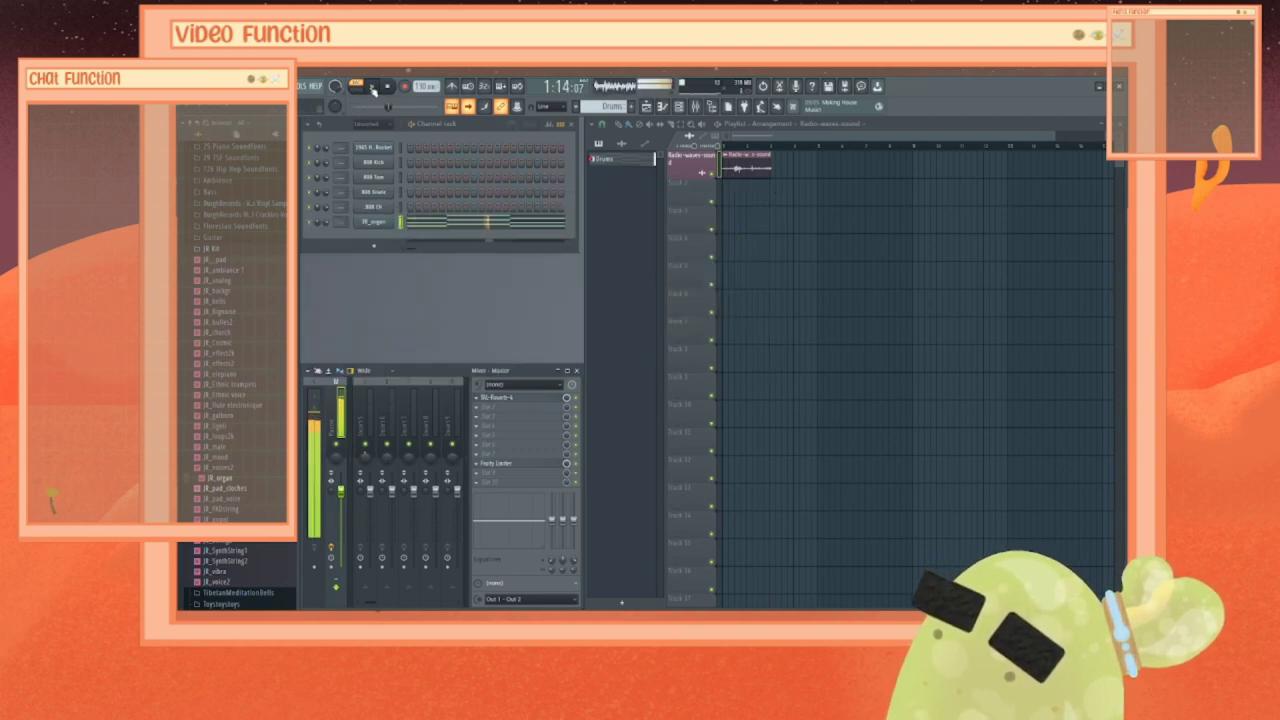
{"action": "key", "text": "space"}
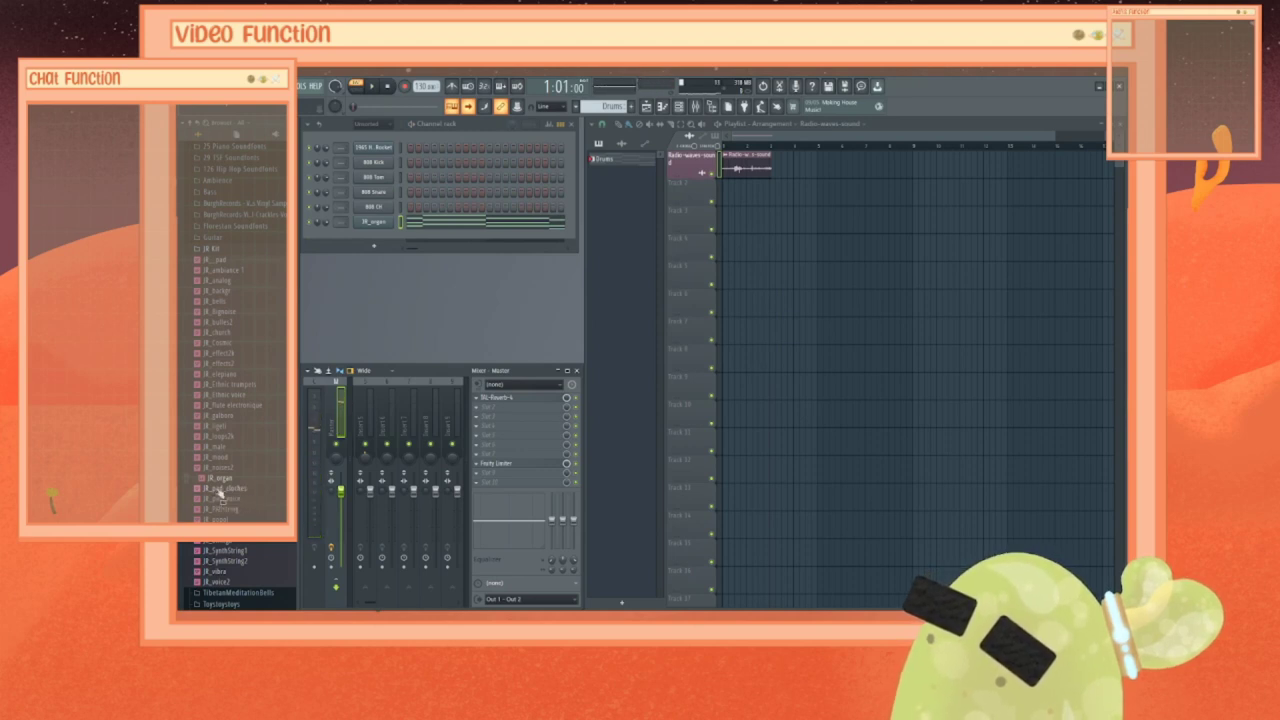
Step: Try JR_pad_cloches on the JR_organ channel with playback, and replace it with 142-Oboe Stereo from the TSF Soundfonts folder, playing the pattern
{"action": "left_click_drag", "start_coordinate": [219, 493], "coordinate": [385, 238]}
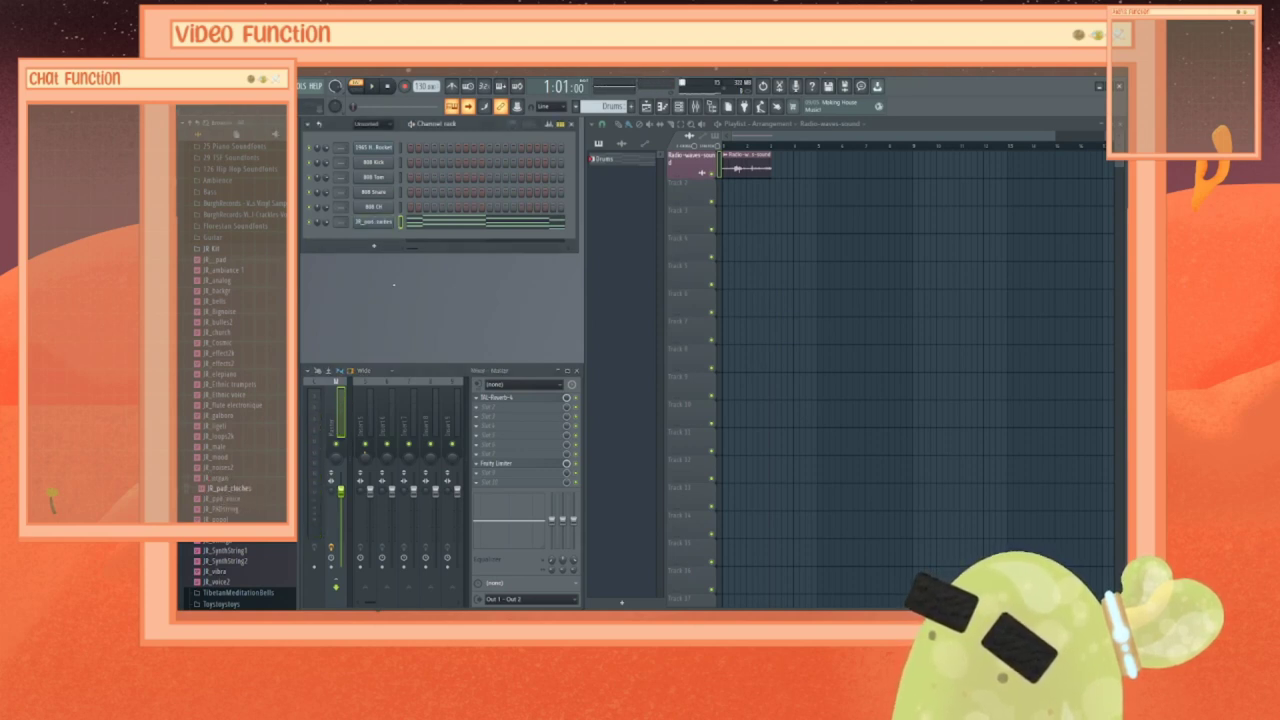
{"action": "key", "text": "space"}
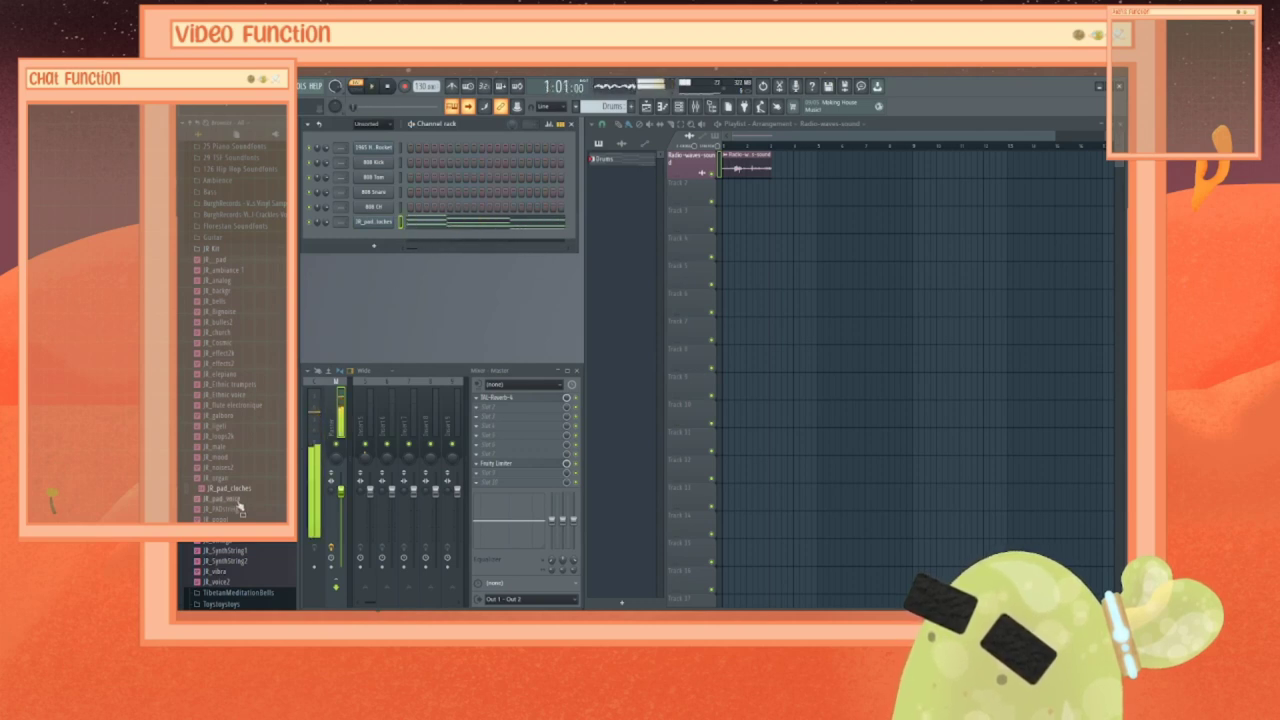
{"action": "left_click", "coordinate": [218, 248]}
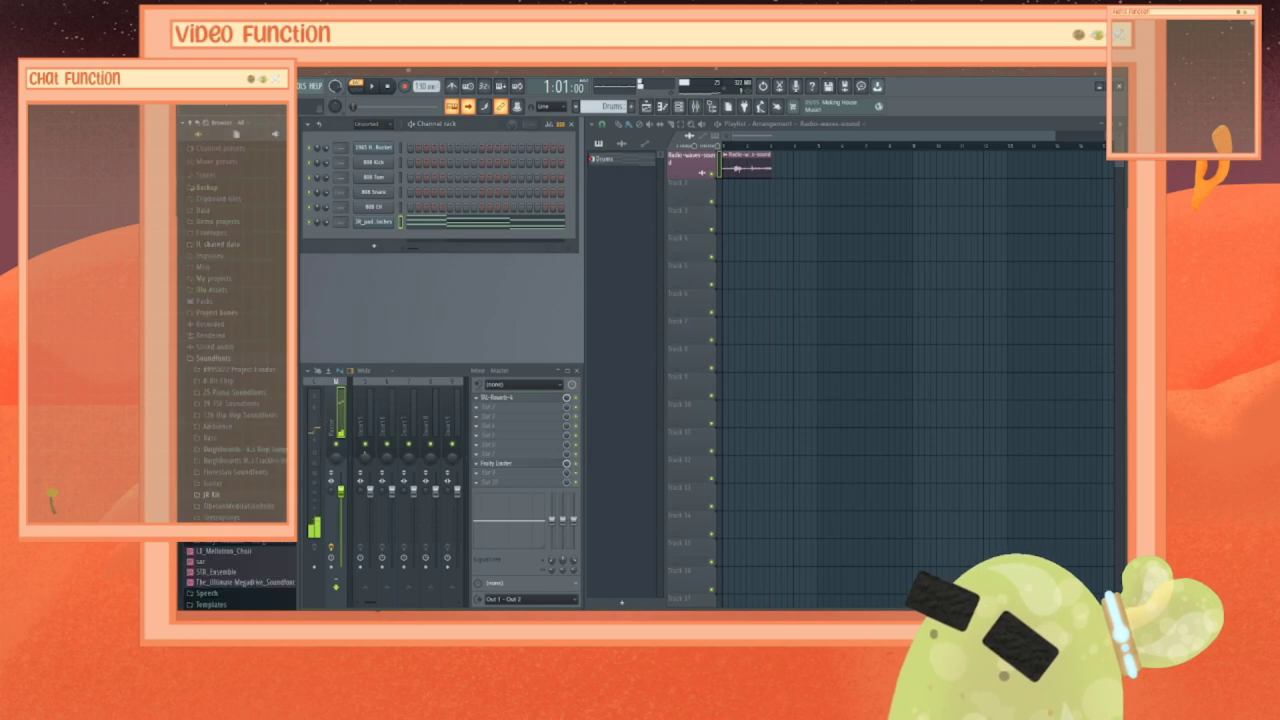
{"action": "left_click", "coordinate": [232, 405]}
{"action": "scroll", "coordinate": [246, 448], "scroll_direction": "down", "scroll_amount": 6}
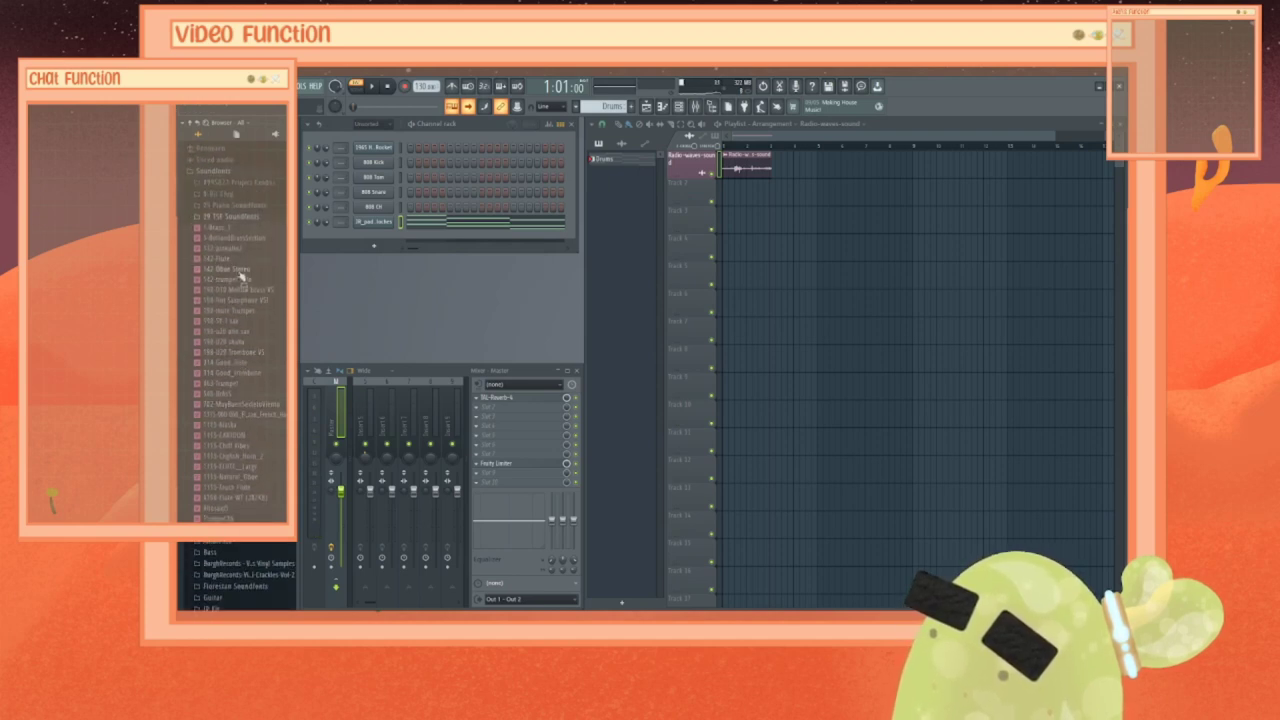
{"action": "left_click_drag", "start_coordinate": [239, 277], "coordinate": [389, 228]}
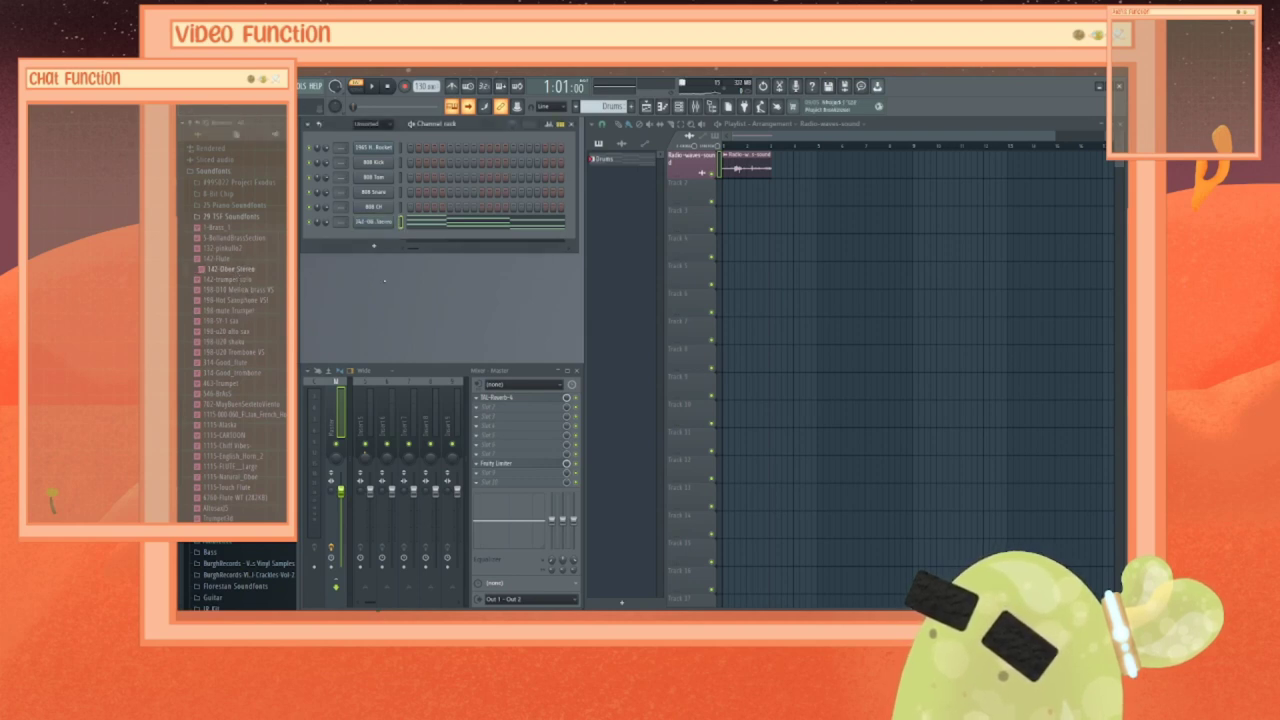
{"action": "key", "text": "space"}
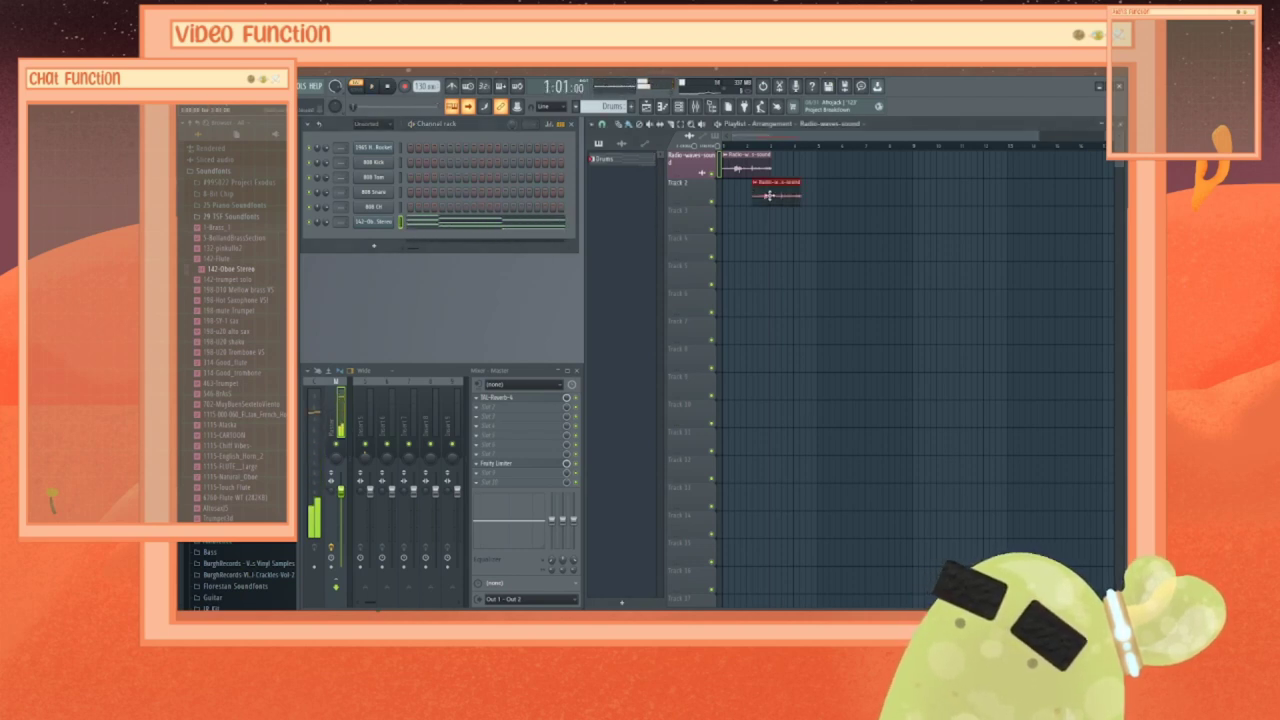
Step: Rename the Drums pattern Oboe and give it a random color
{"action": "left_click", "coordinate": [748, 166]}
{"action": "left_click", "coordinate": [603, 163]}
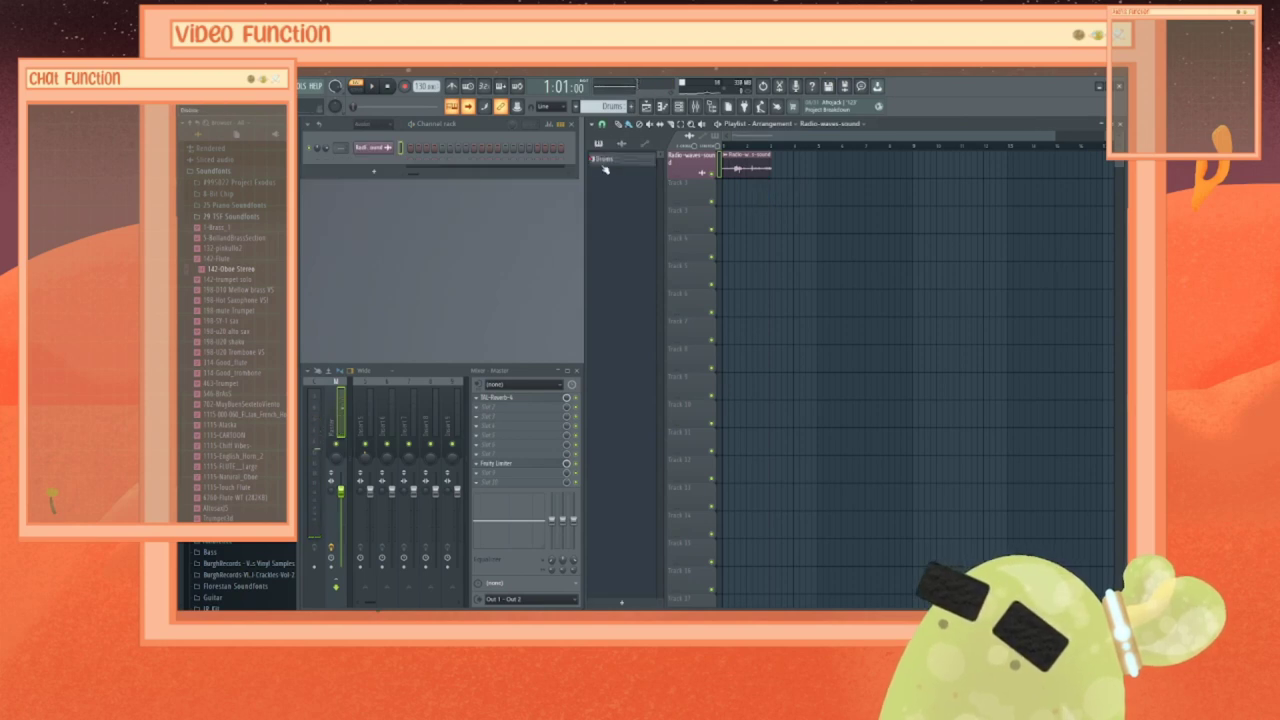
{"action": "right_click", "coordinate": [601, 166]}
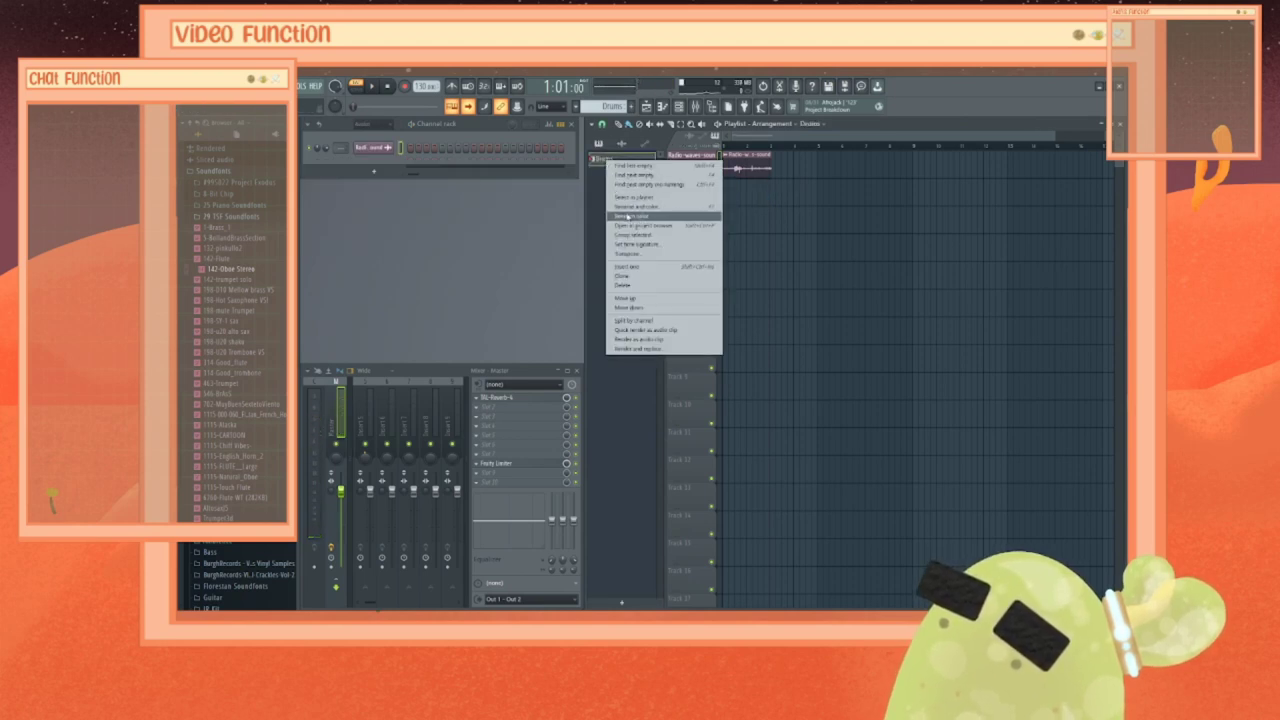
{"action": "left_click", "coordinate": [631, 207]}
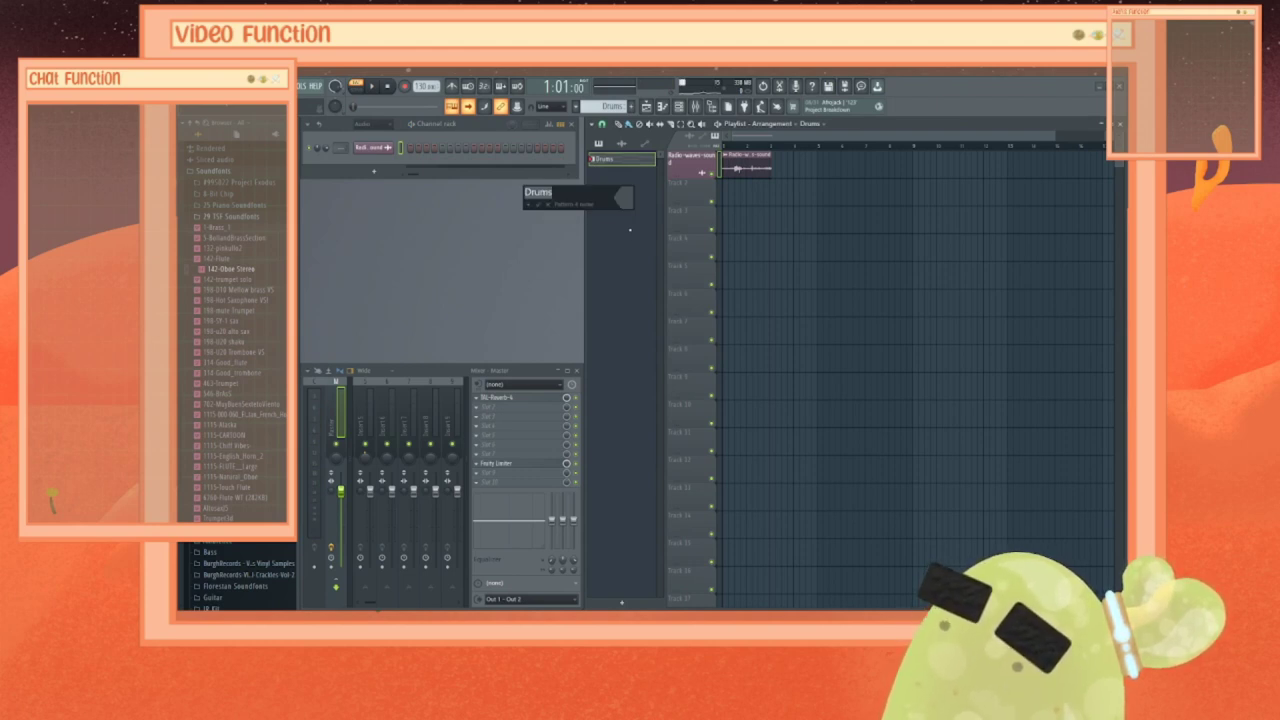
{"action": "type", "text": "O"}
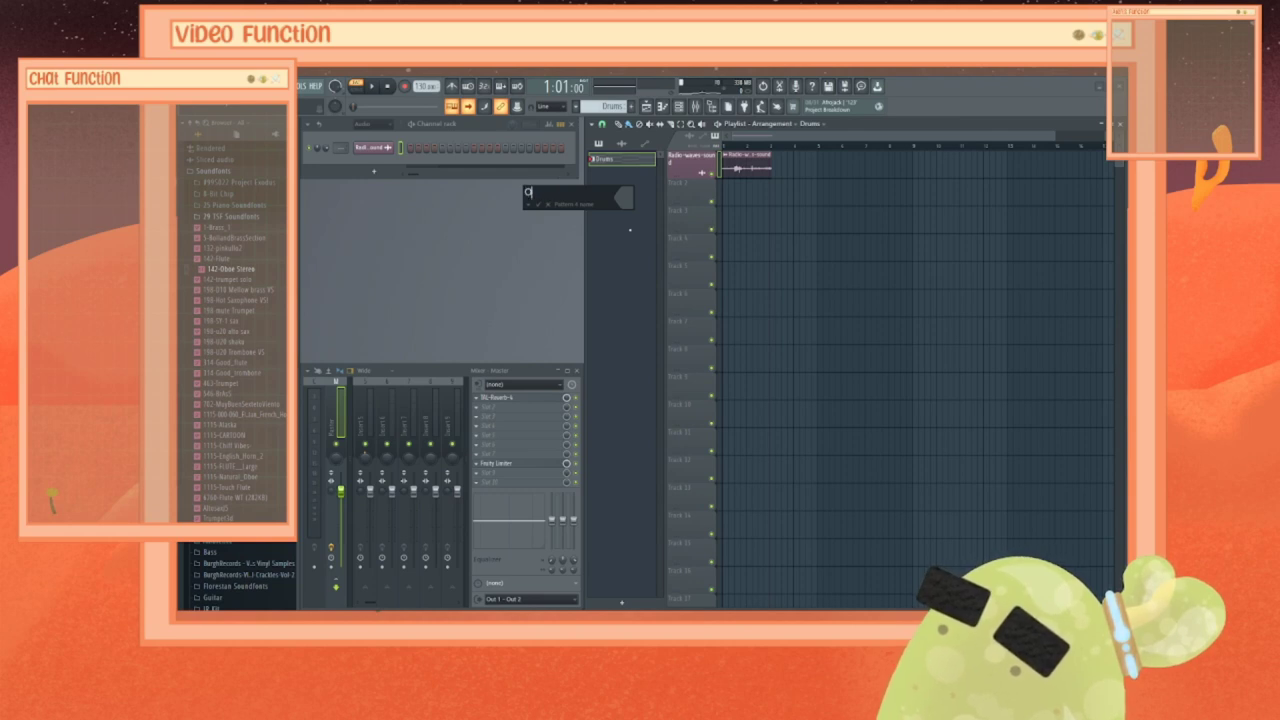
{"action": "type", "text": "boe"}
{"action": "key", "text": "Return"}
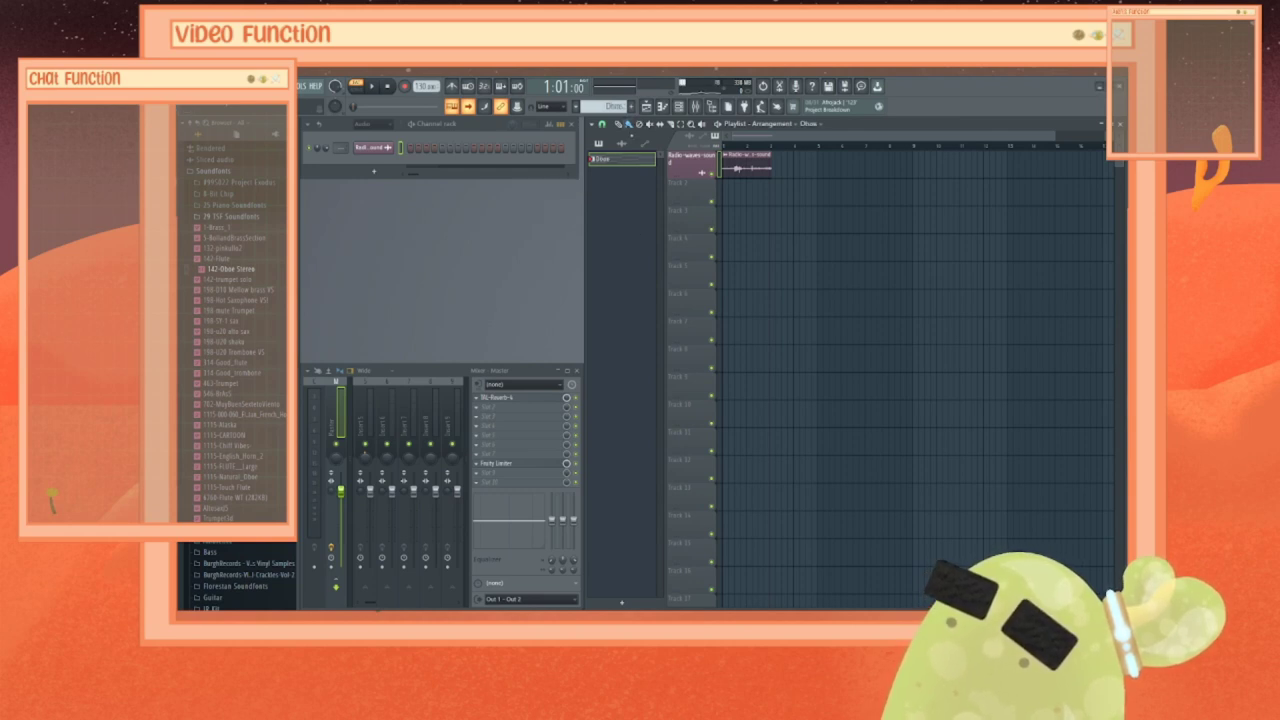
{"action": "right_click", "coordinate": [614, 161]}
{"action": "left_click", "coordinate": [645, 223]}
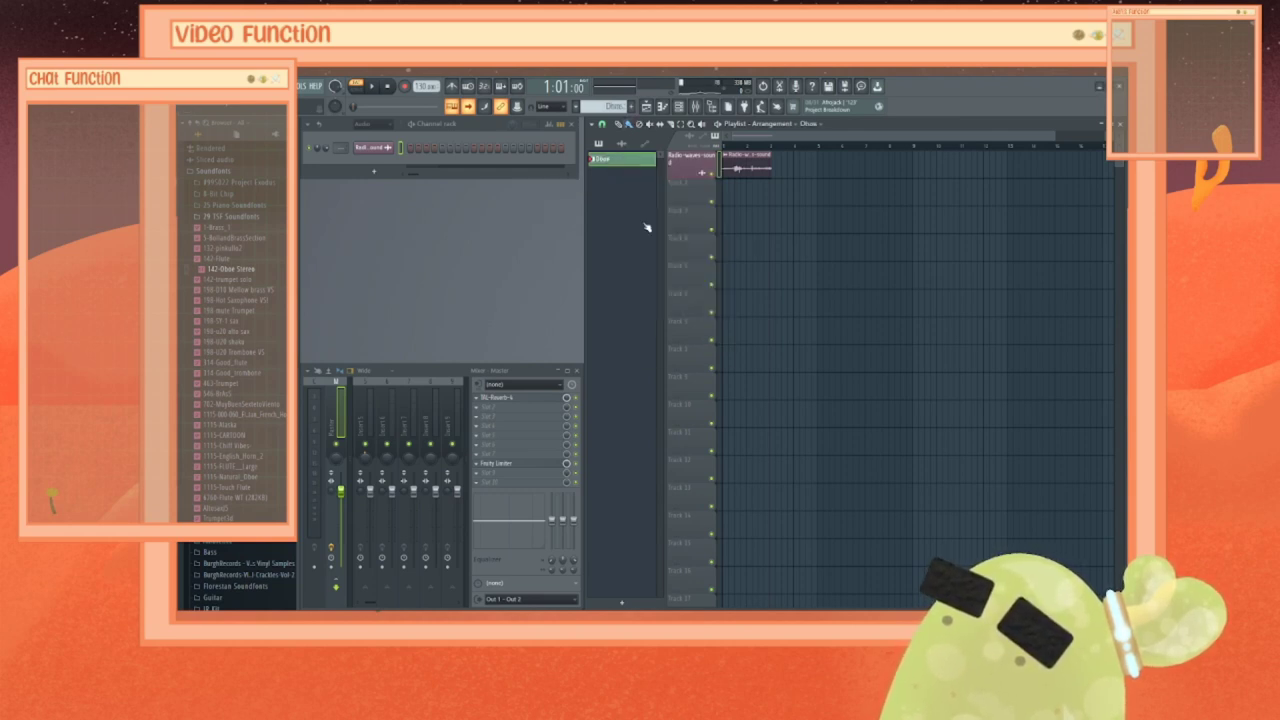
Step: Bring the instrument channels back into the channel rack, lay seven Oboe clips end to end on Track 2 from bar 2, and play the song
{"action": "left_click", "coordinate": [386, 126]}
{"action": "left_click", "coordinate": [384, 163]}
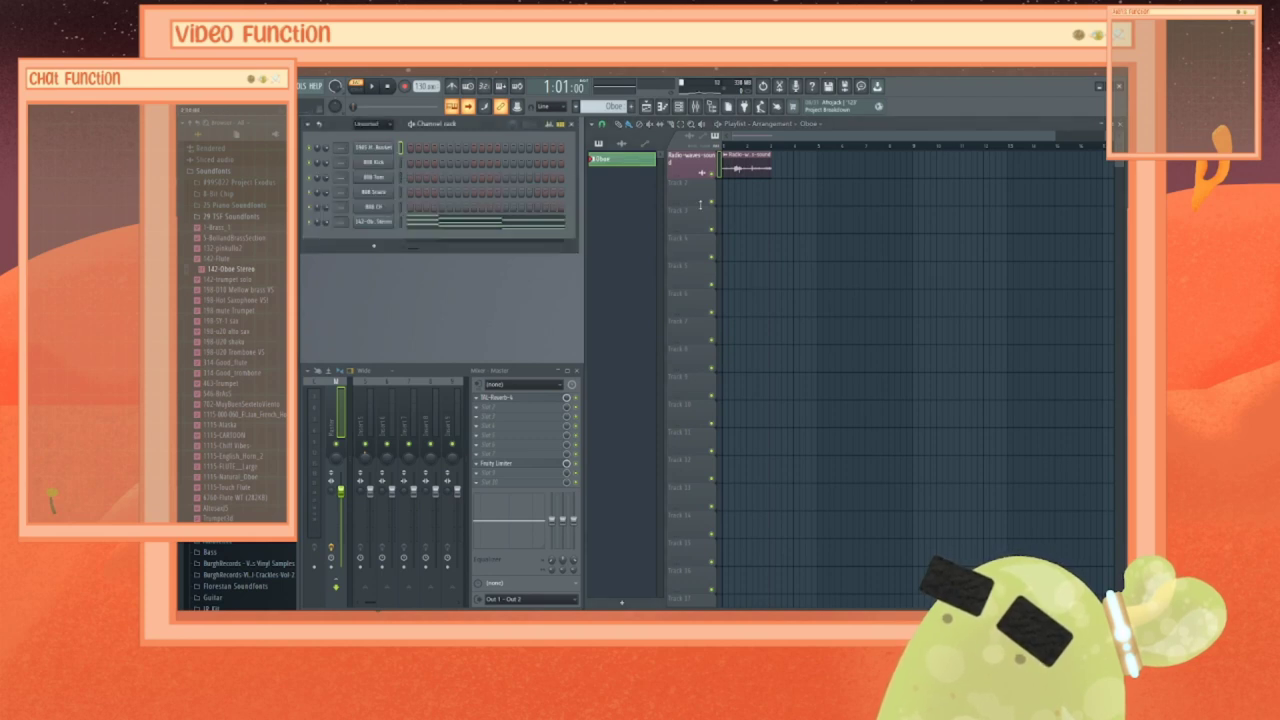
{"action": "left_click", "coordinate": [745, 196]}
{"action": "left_click", "coordinate": [812, 196]}
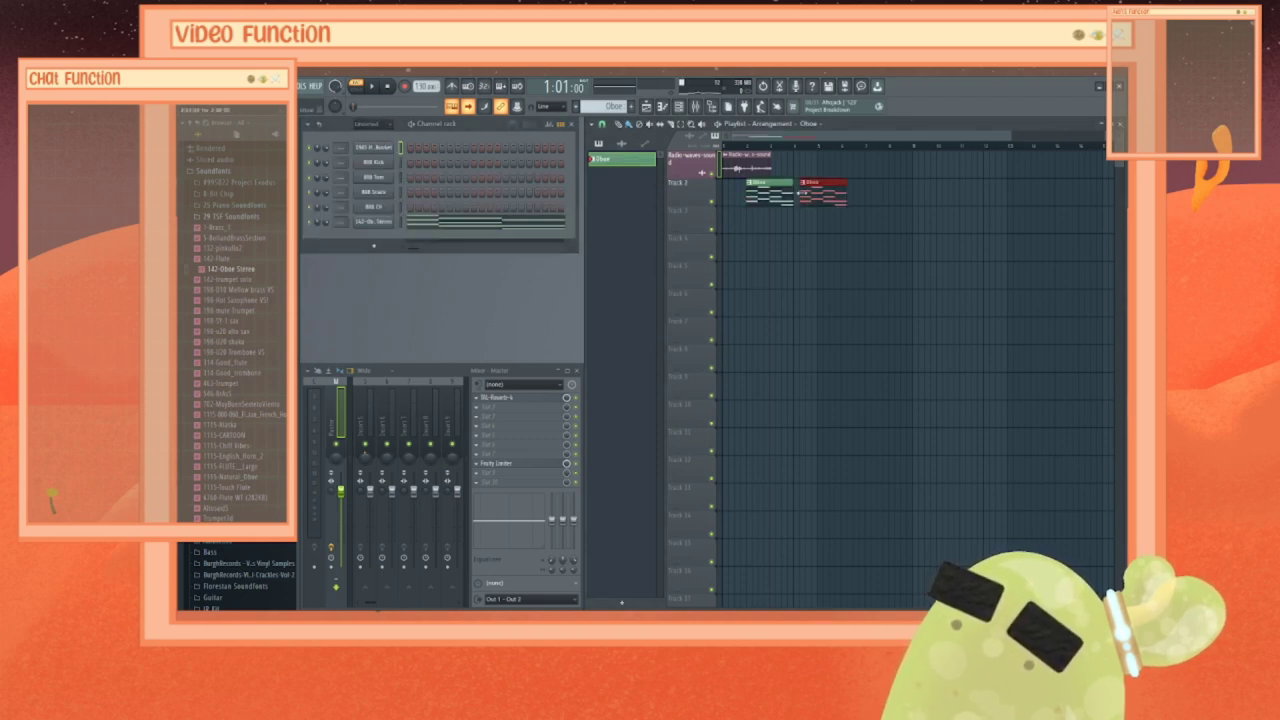
{"action": "left_click", "coordinate": [866, 194]}
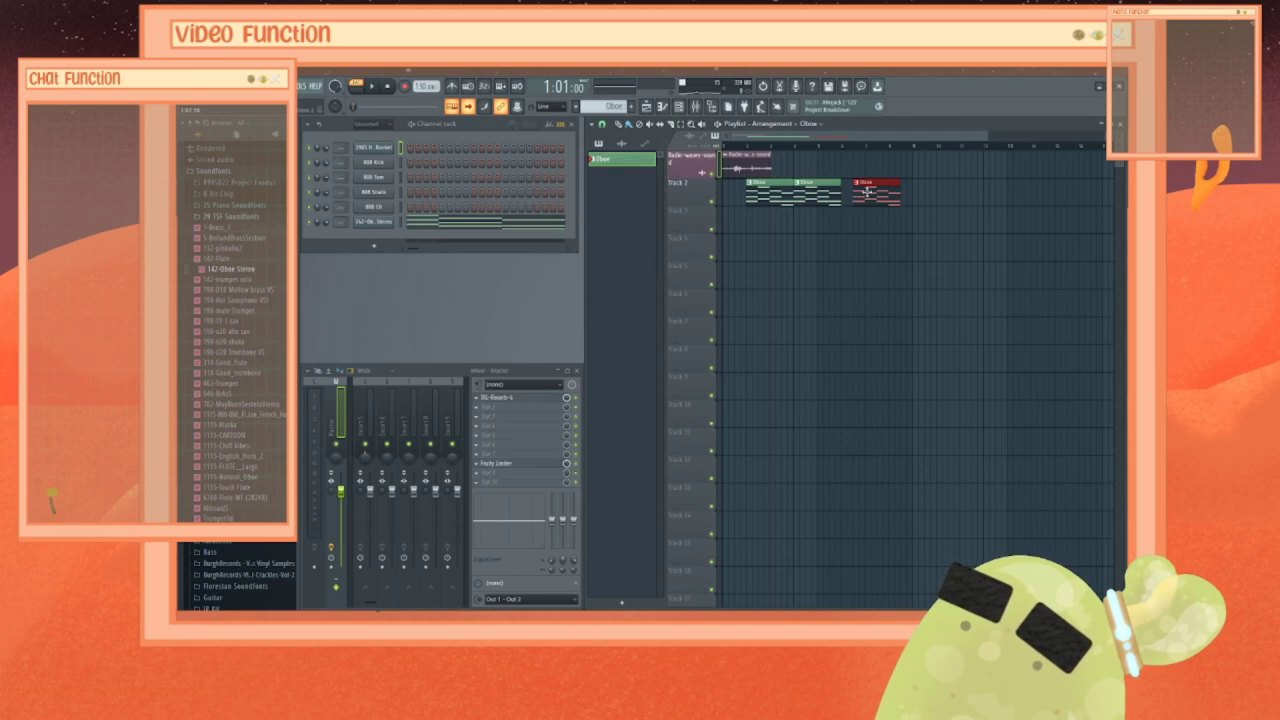
{"action": "left_click_drag", "start_coordinate": [894, 194], "coordinate": [1035, 192]}
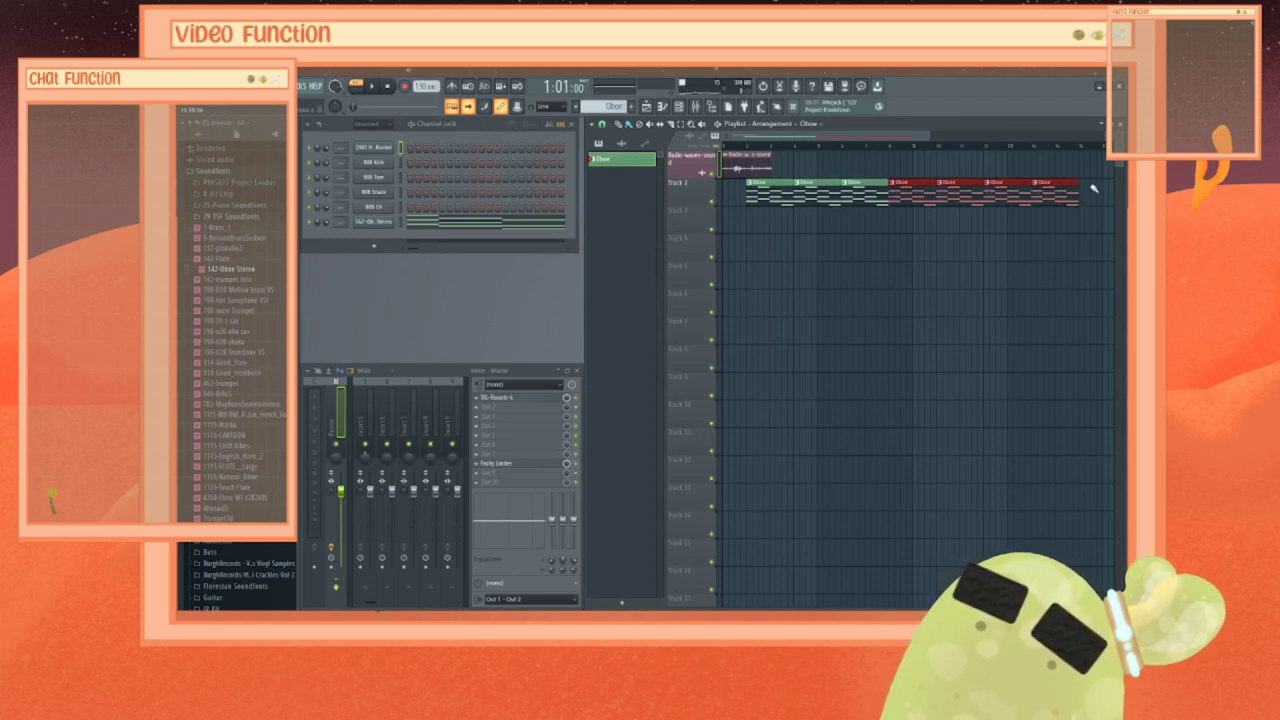
{"action": "key", "text": "space"}
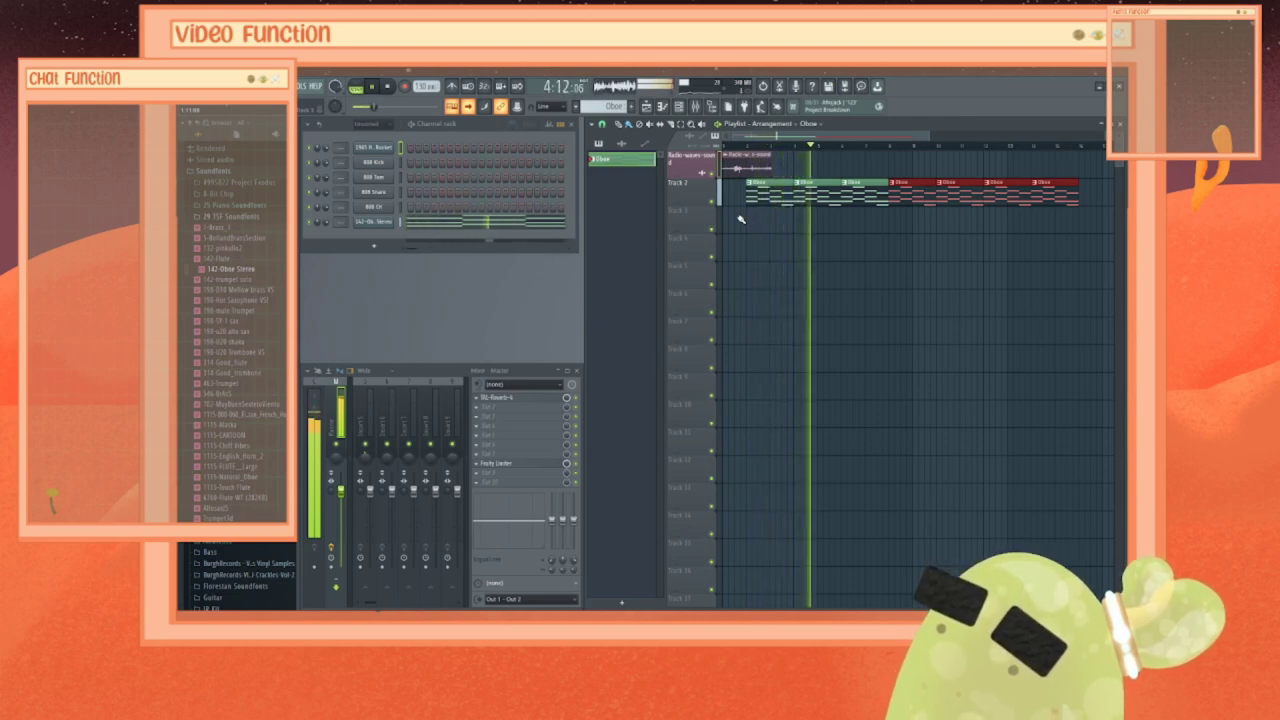
{"action": "key", "text": "space"}
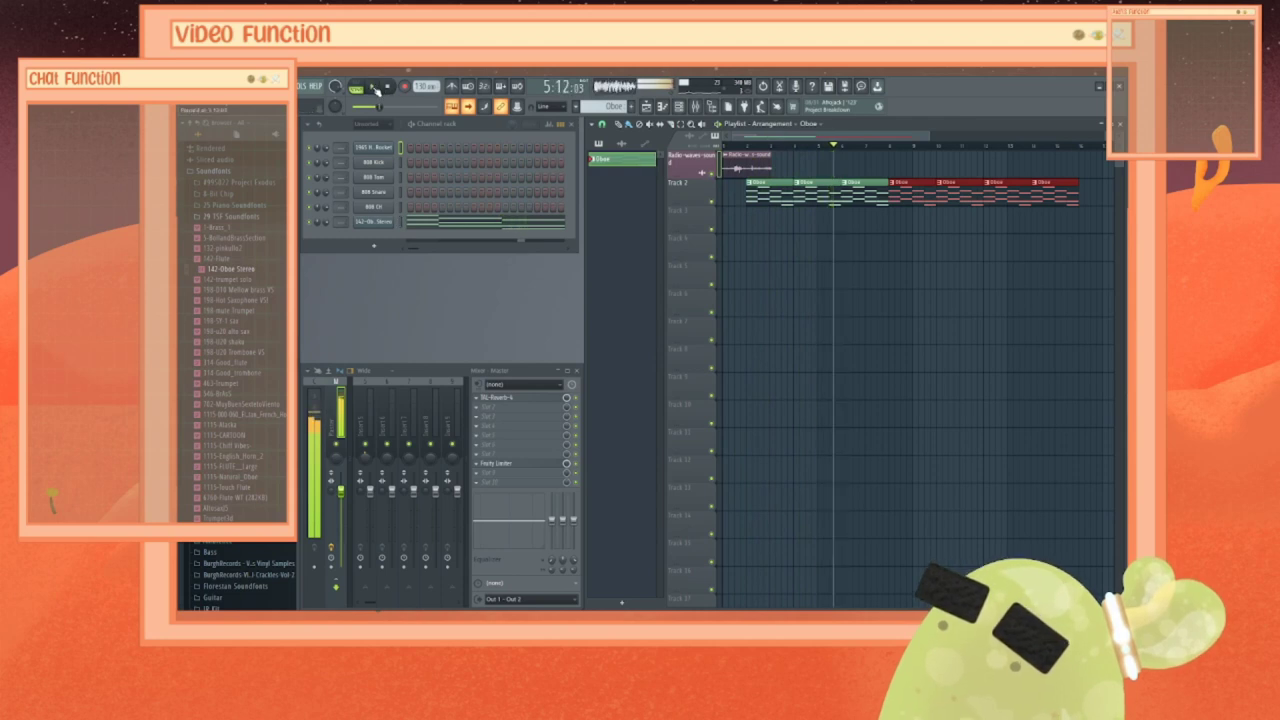
Step: Add a new pattern named Chord Base
{"action": "left_click", "coordinate": [636, 605]}
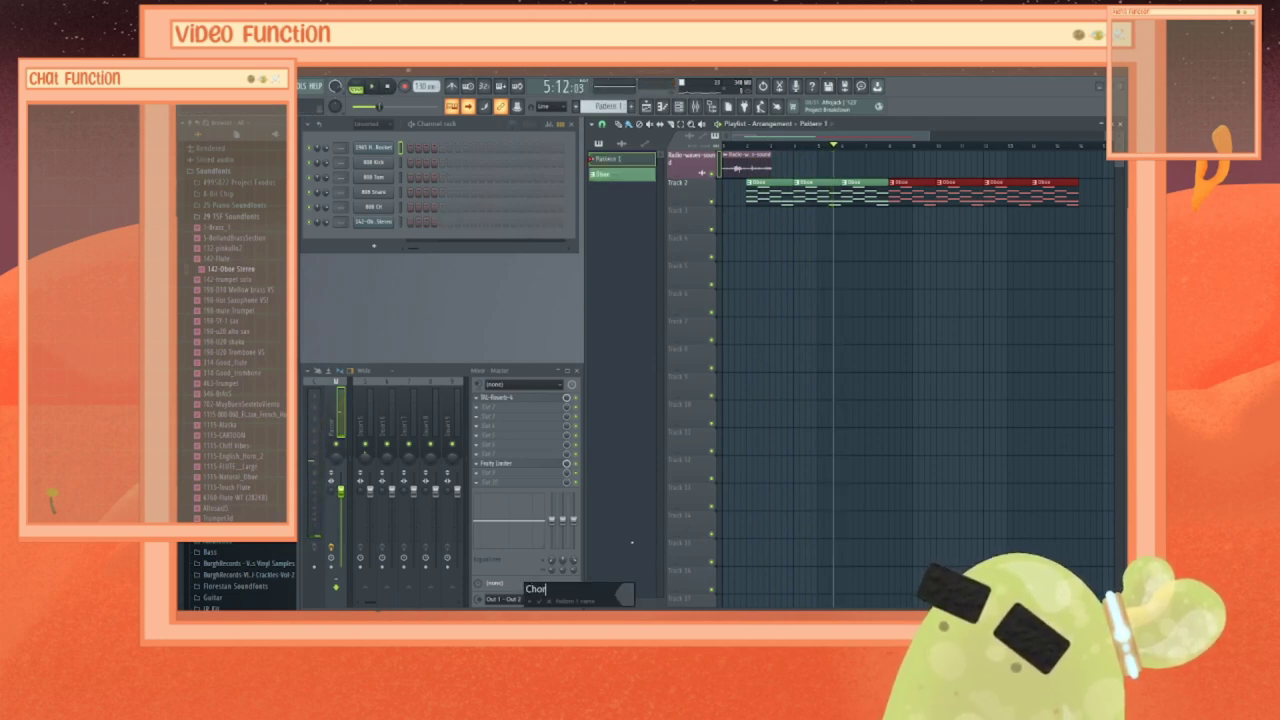
{"action": "type", "text": "Chord Base"}
{"action": "key", "text": "Return"}
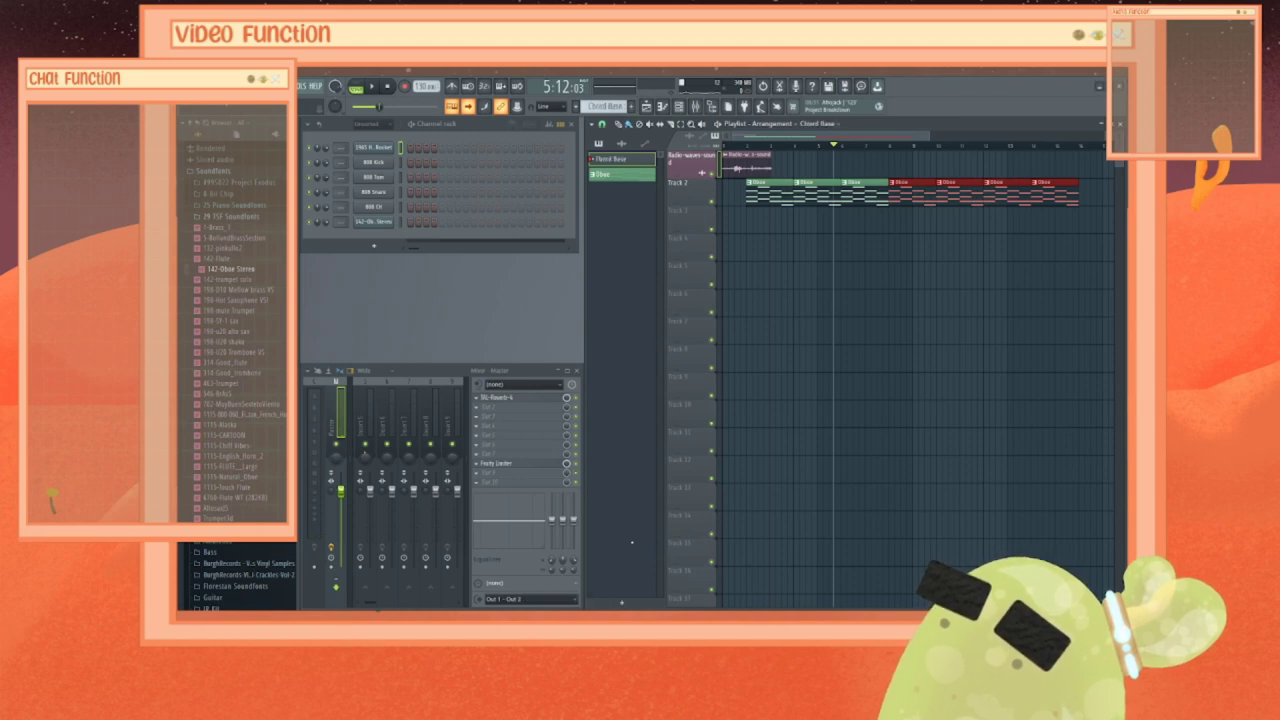
Step: Rename the Oboe pattern Chord
{"action": "right_click", "coordinate": [615, 180]}
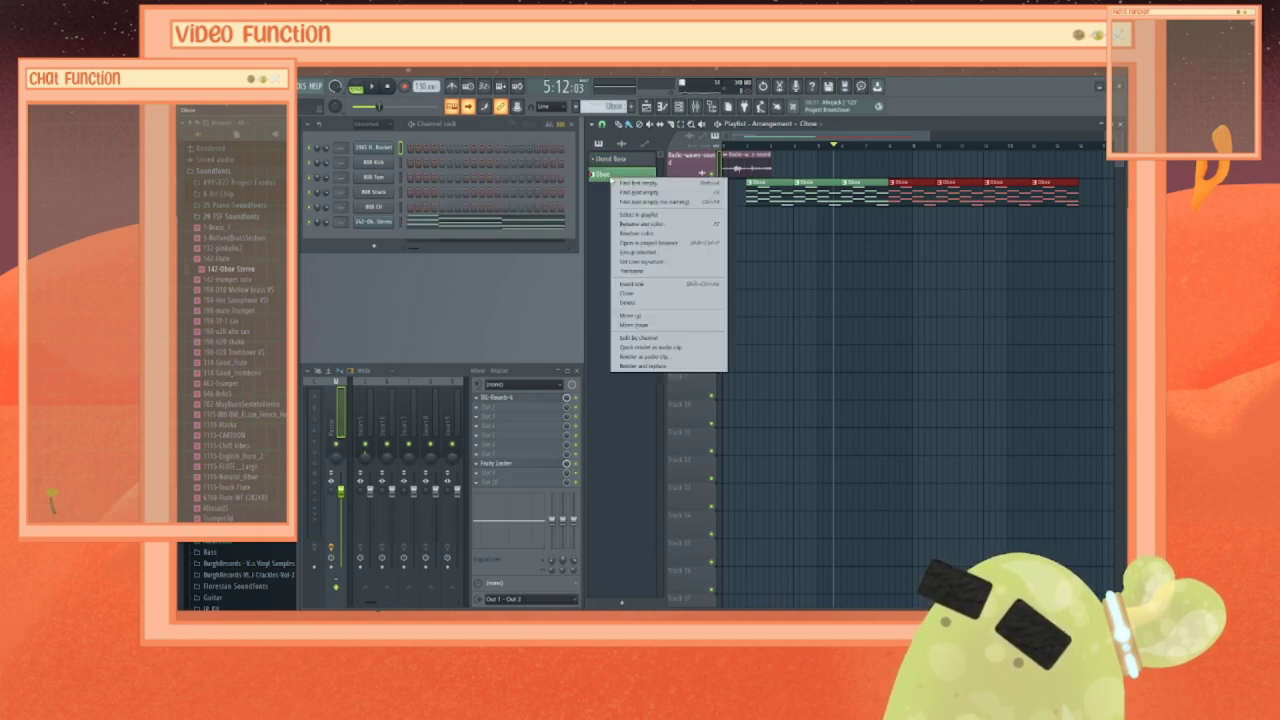
{"action": "left_click", "coordinate": [628, 229]}
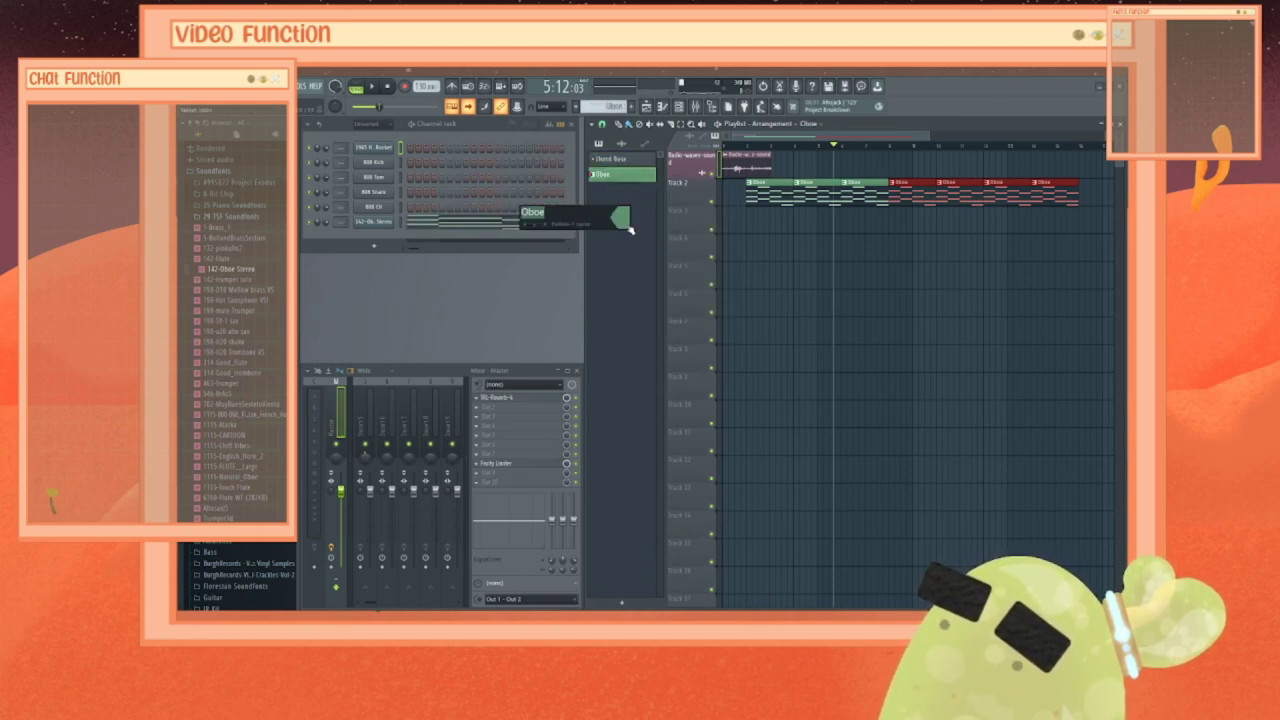
{"action": "type", "text": "Chord"}
{"action": "key", "text": "Return"}
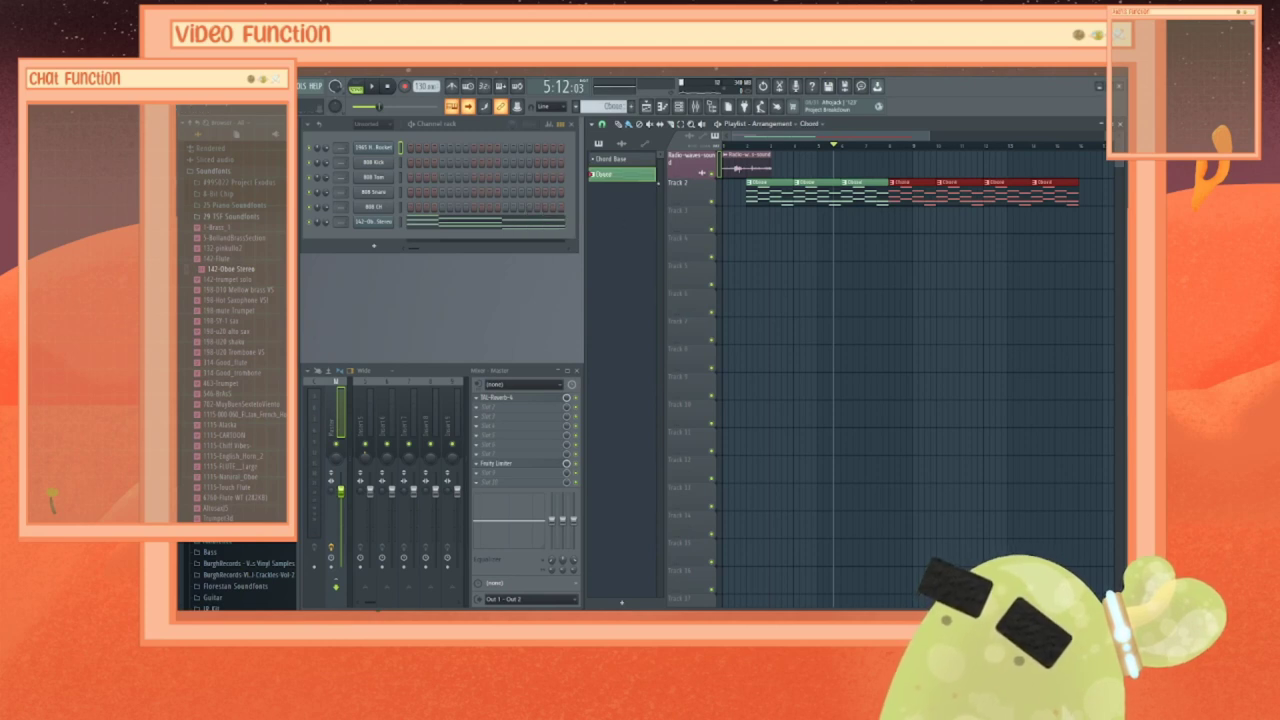
Step: Name and color Track 2 after its Chord clips, and select the Chord Base pattern
{"action": "right_click", "coordinate": [690, 194]}
{"action": "left_click", "coordinate": [700, 211]}
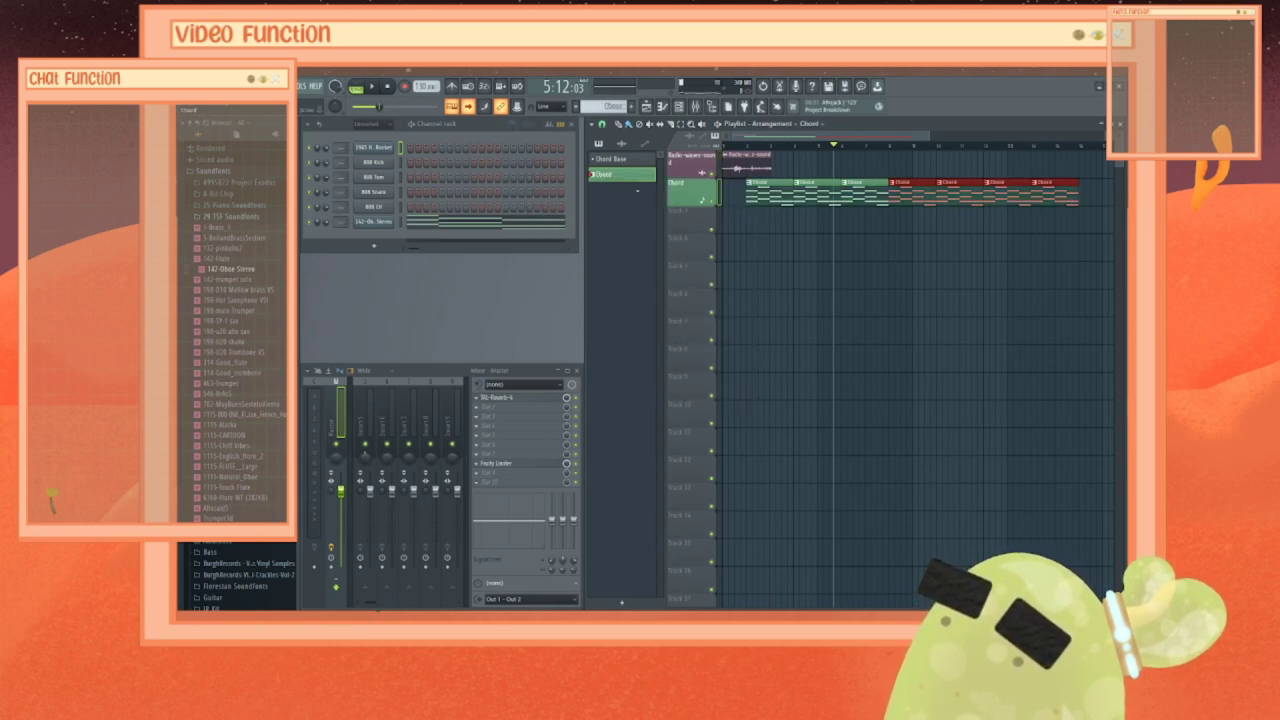
{"action": "left_click", "coordinate": [613, 161]}
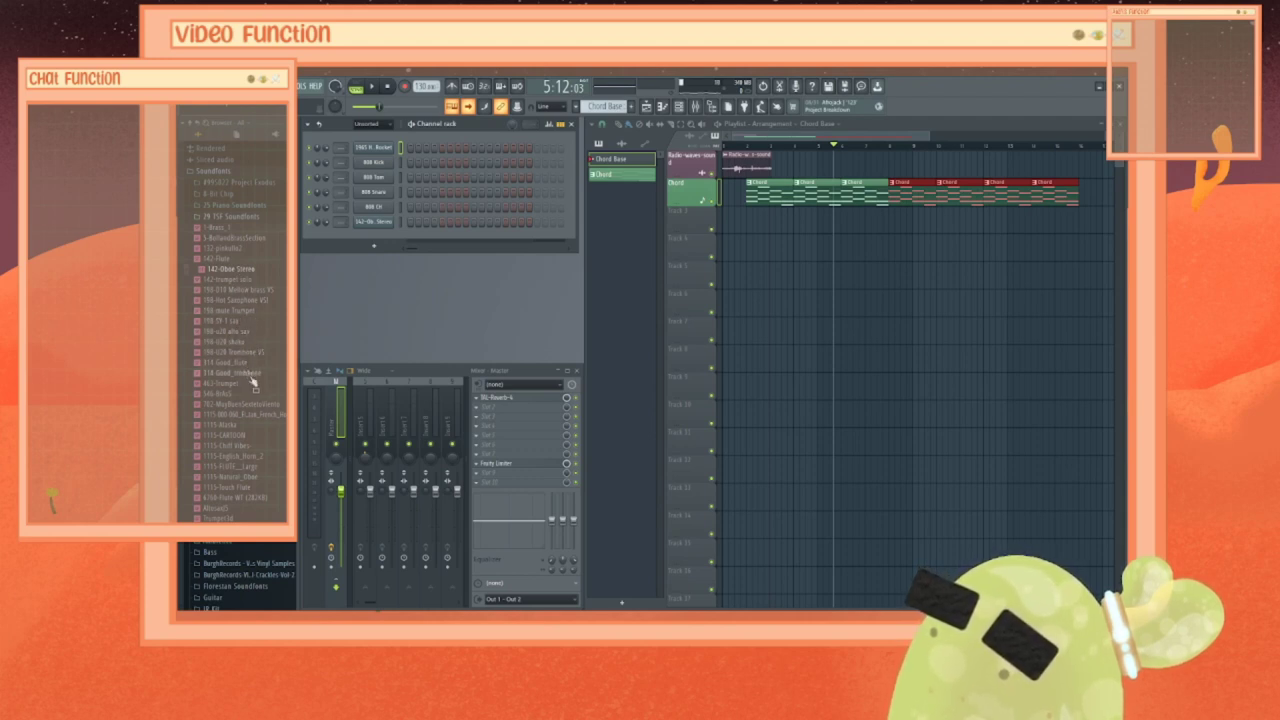
Step: Load the 546 brass section soundfont as a new channel and audition its C notes in several octaves in its piano roll
{"action": "left_click_drag", "start_coordinate": [240, 402], "coordinate": [378, 242]}
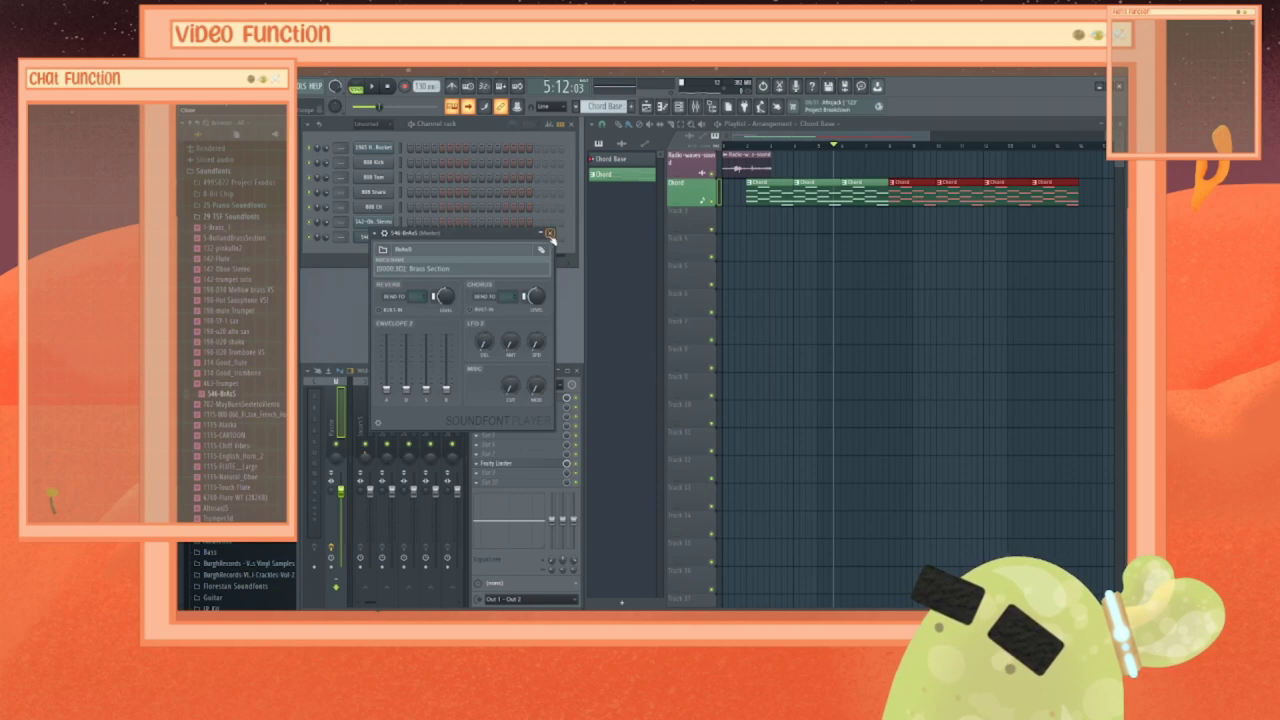
{"action": "left_click", "coordinate": [548, 233]}
{"action": "right_click", "coordinate": [373, 236]}
{"action": "left_click", "coordinate": [415, 237]}
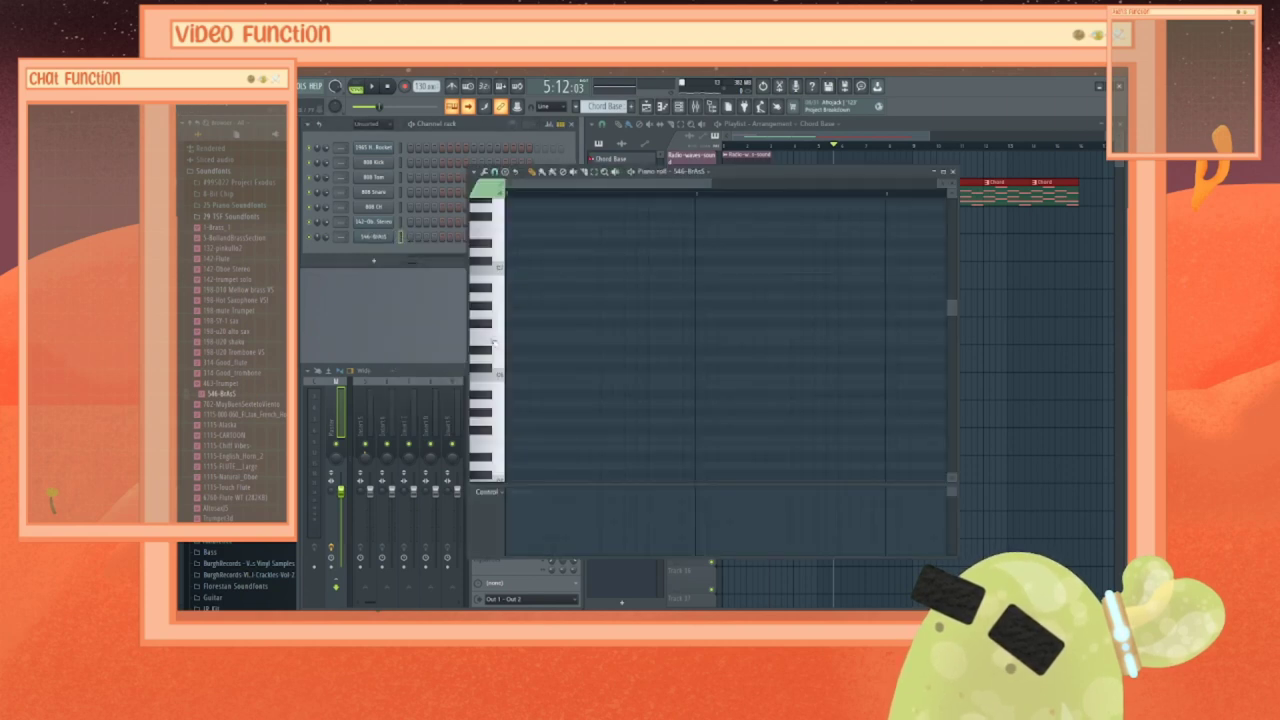
{"action": "scroll", "coordinate": [500, 396], "scroll_direction": "down", "scroll_amount": 3}
{"action": "left_click", "coordinate": [499, 322]}
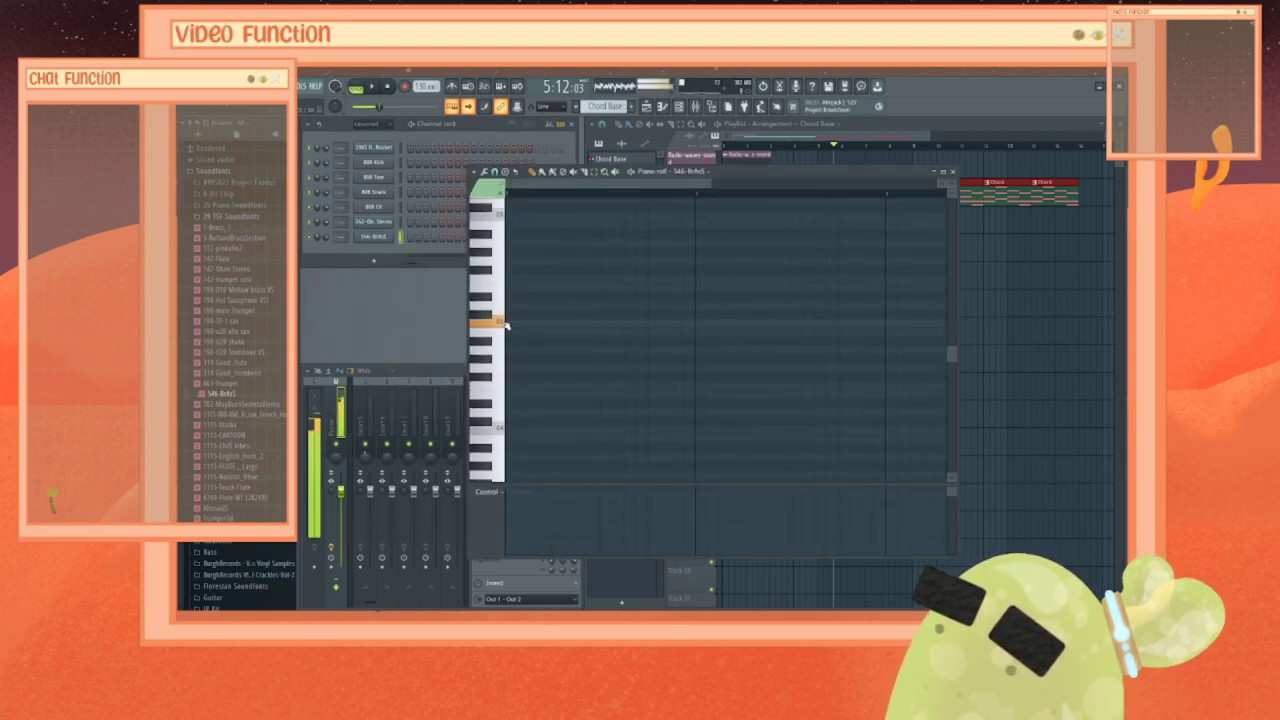
{"action": "left_click", "coordinate": [510, 432]}
{"action": "scroll", "coordinate": [510, 420], "scroll_direction": "down", "scroll_amount": 2}
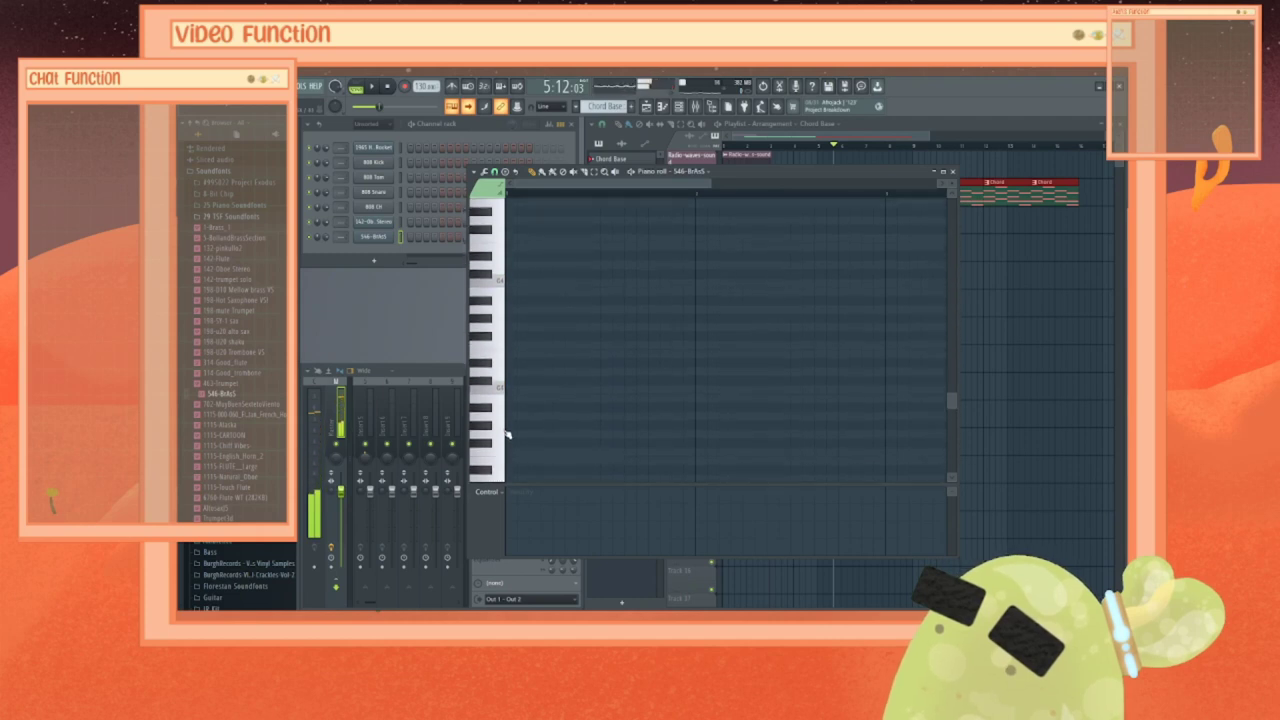
{"action": "left_click", "coordinate": [508, 404]}
{"action": "left_click", "coordinate": [507, 405]}
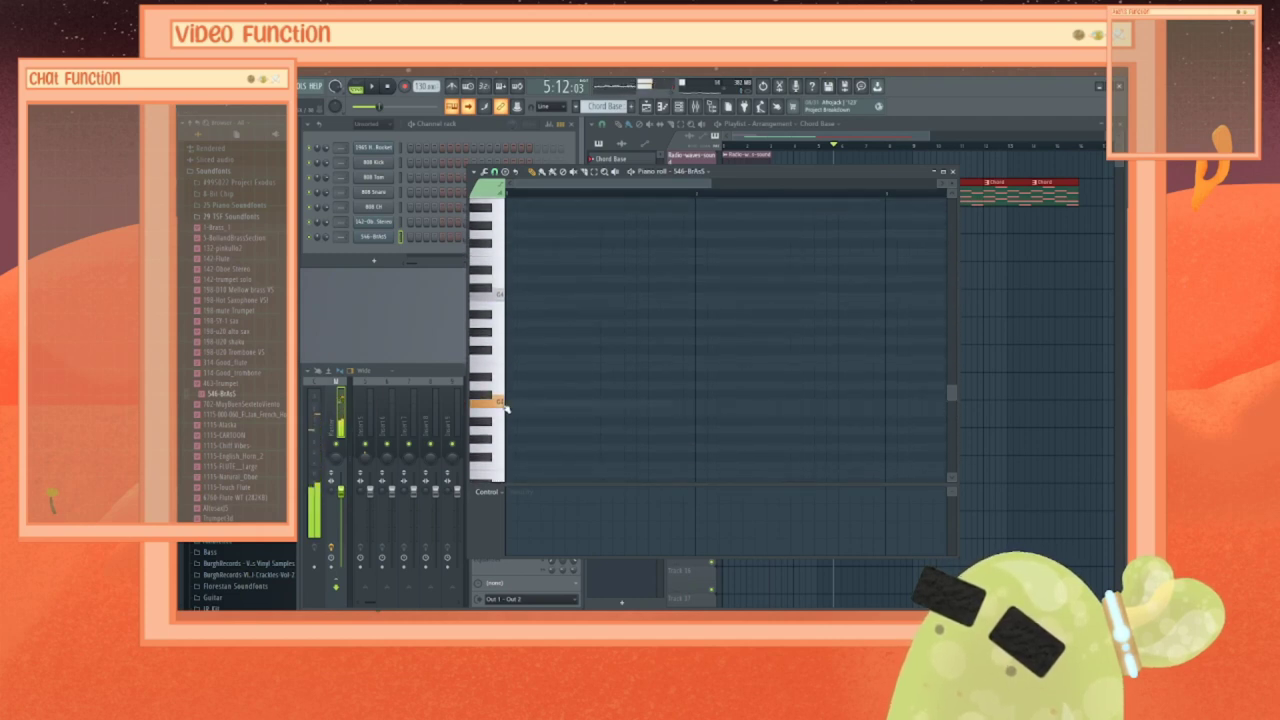
{"action": "left_click", "coordinate": [506, 406]}
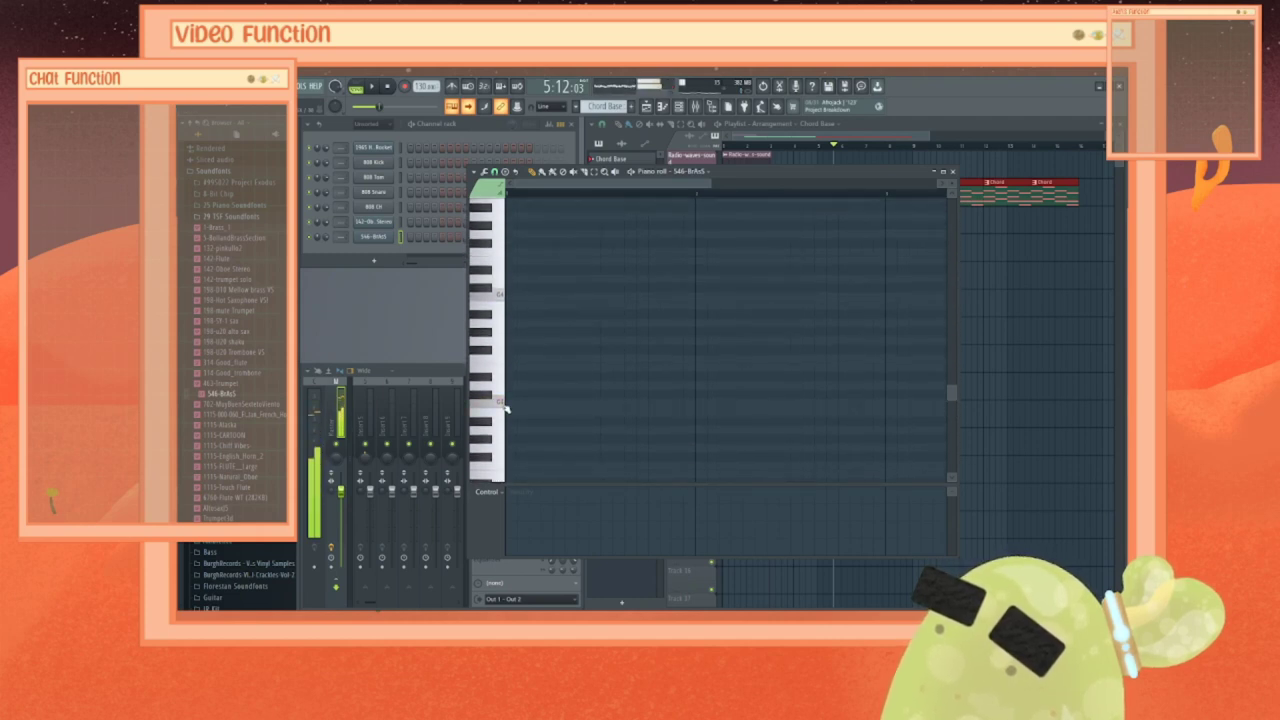
Step: Copy the oboe chord notes from the Chord pattern and return to the Chord Base pattern
{"action": "left_click", "coordinate": [619, 159]}
{"action": "left_click", "coordinate": [614, 175]}
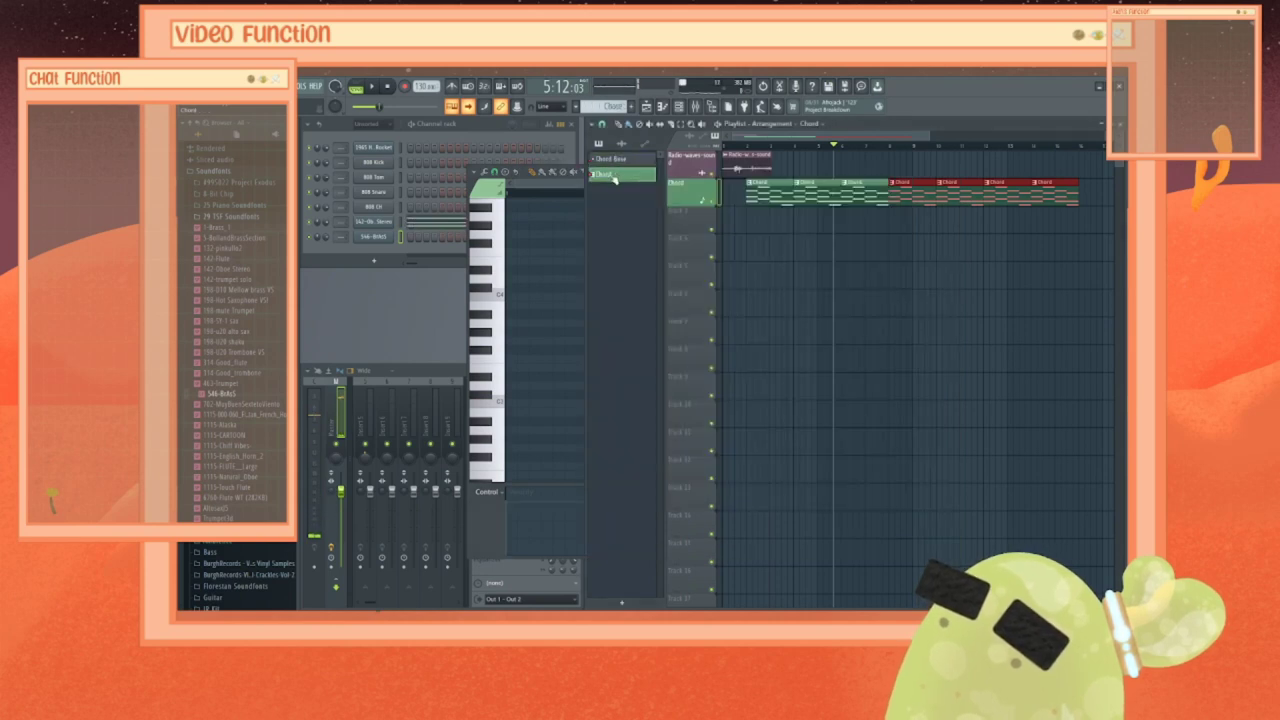
{"action": "right_click", "coordinate": [386, 230]}
{"action": "left_click", "coordinate": [404, 224]}
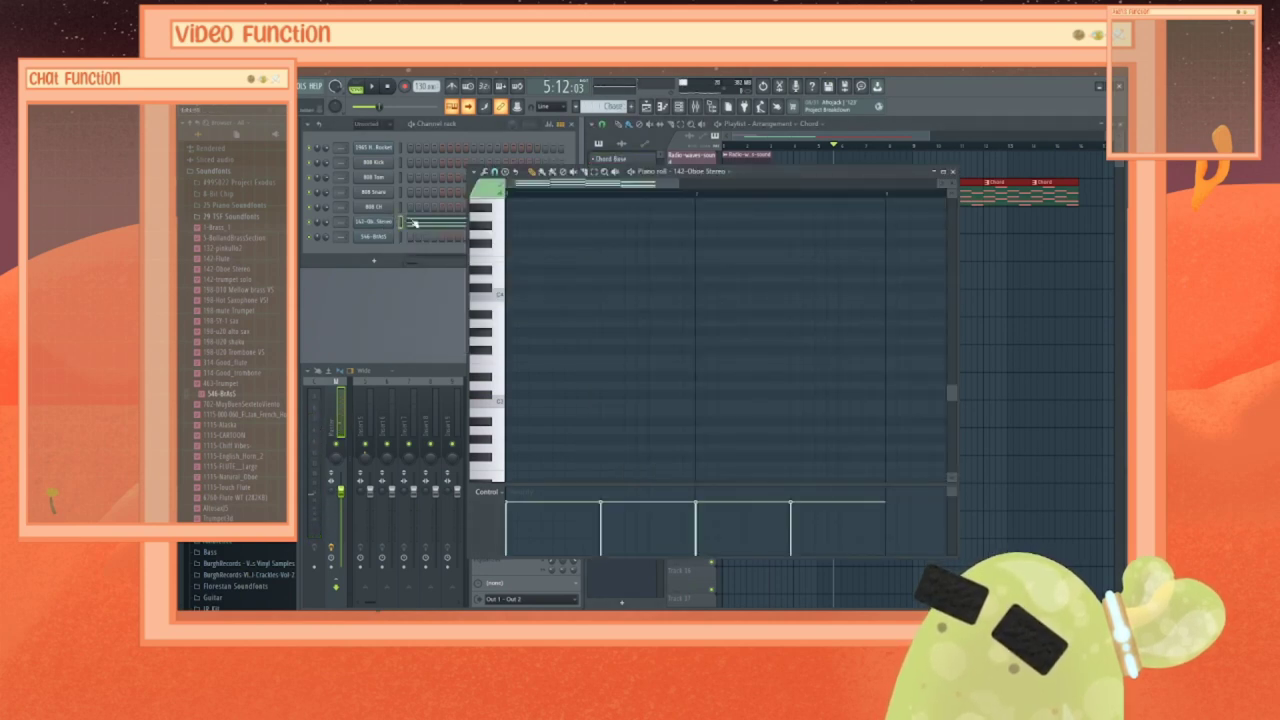
{"action": "left_click", "coordinate": [953, 172]}
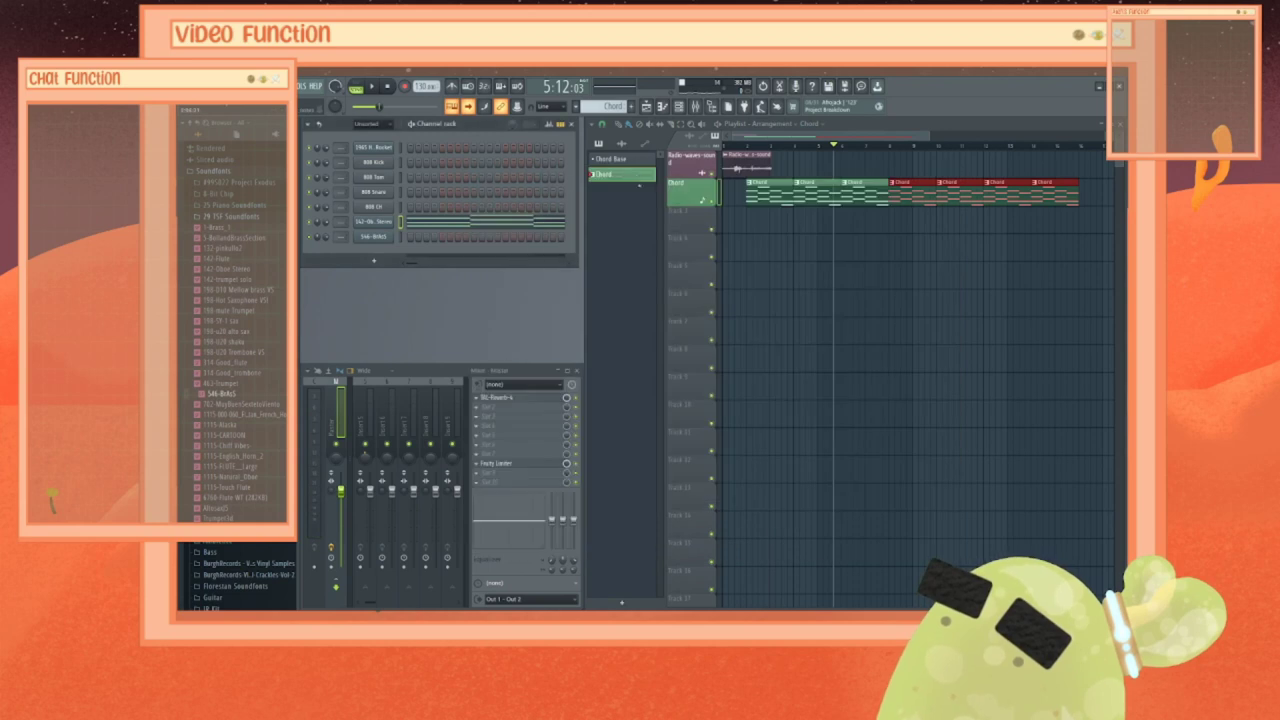
{"action": "left_click", "coordinate": [624, 160]}
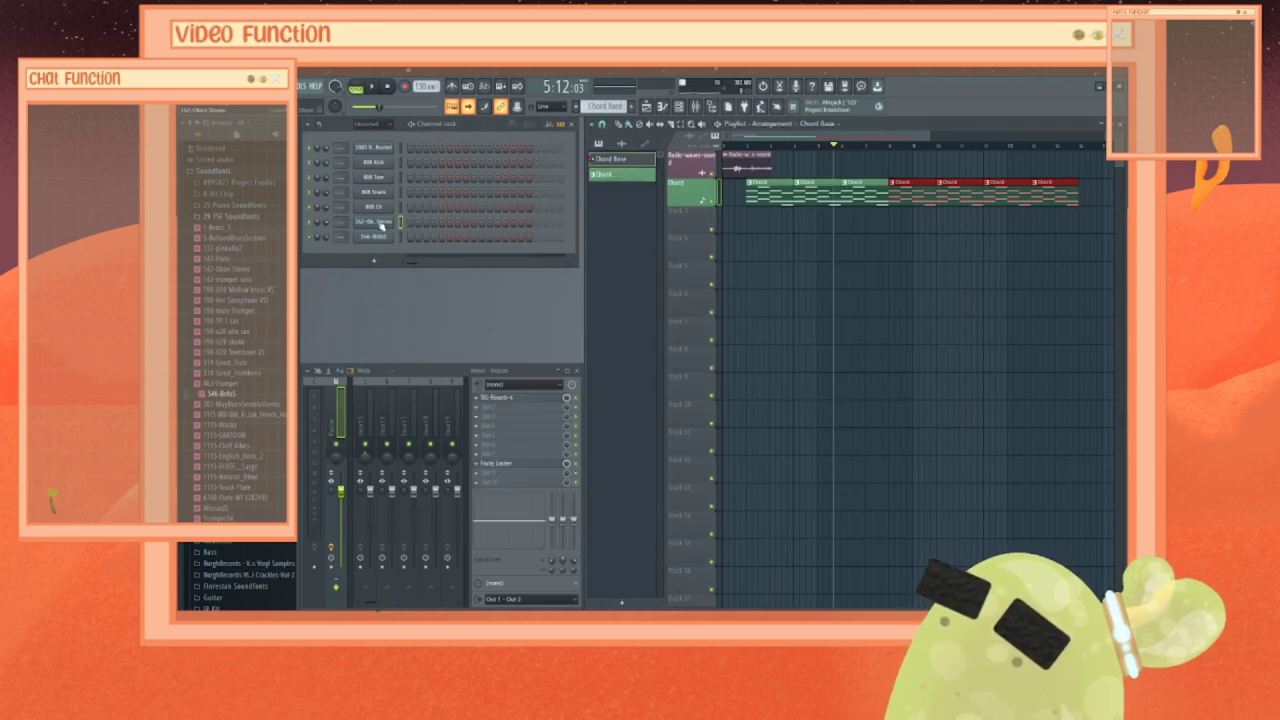
{"action": "left_click", "coordinate": [381, 227]}
{"action": "left_click", "coordinate": [537, 220]}
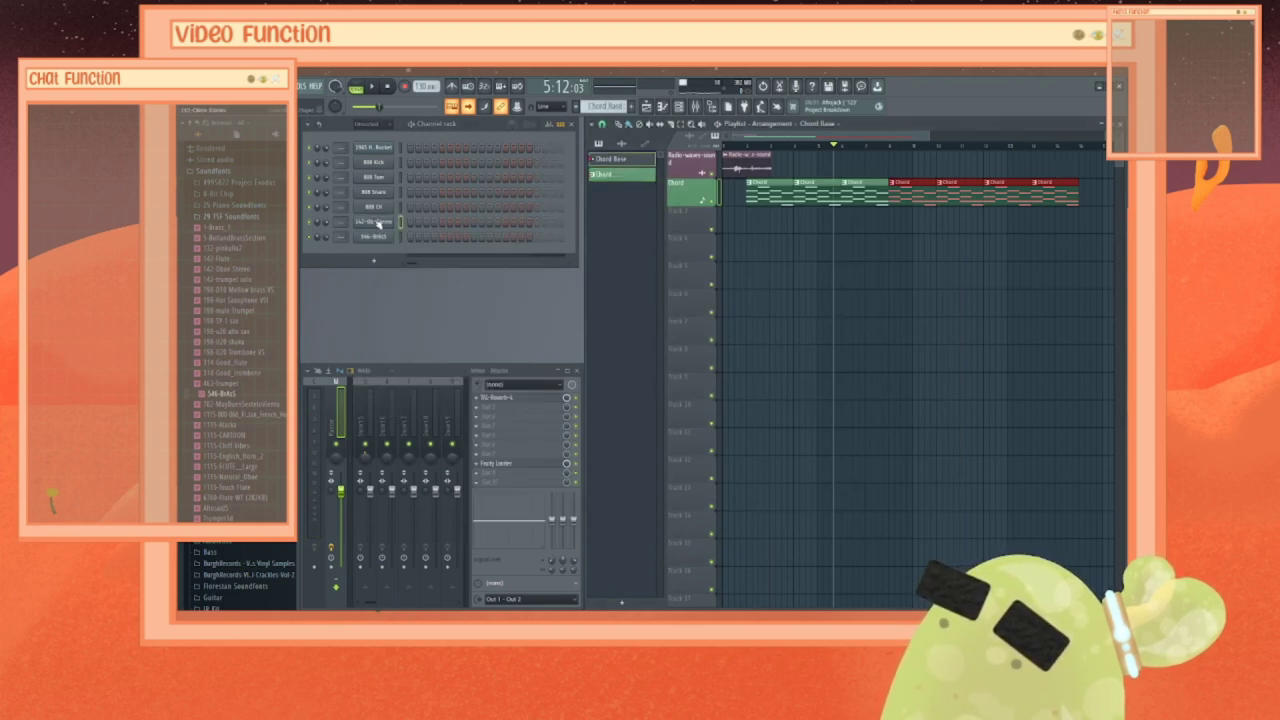
{"action": "right_click", "coordinate": [388, 221]}
{"action": "left_click", "coordinate": [420, 223]}
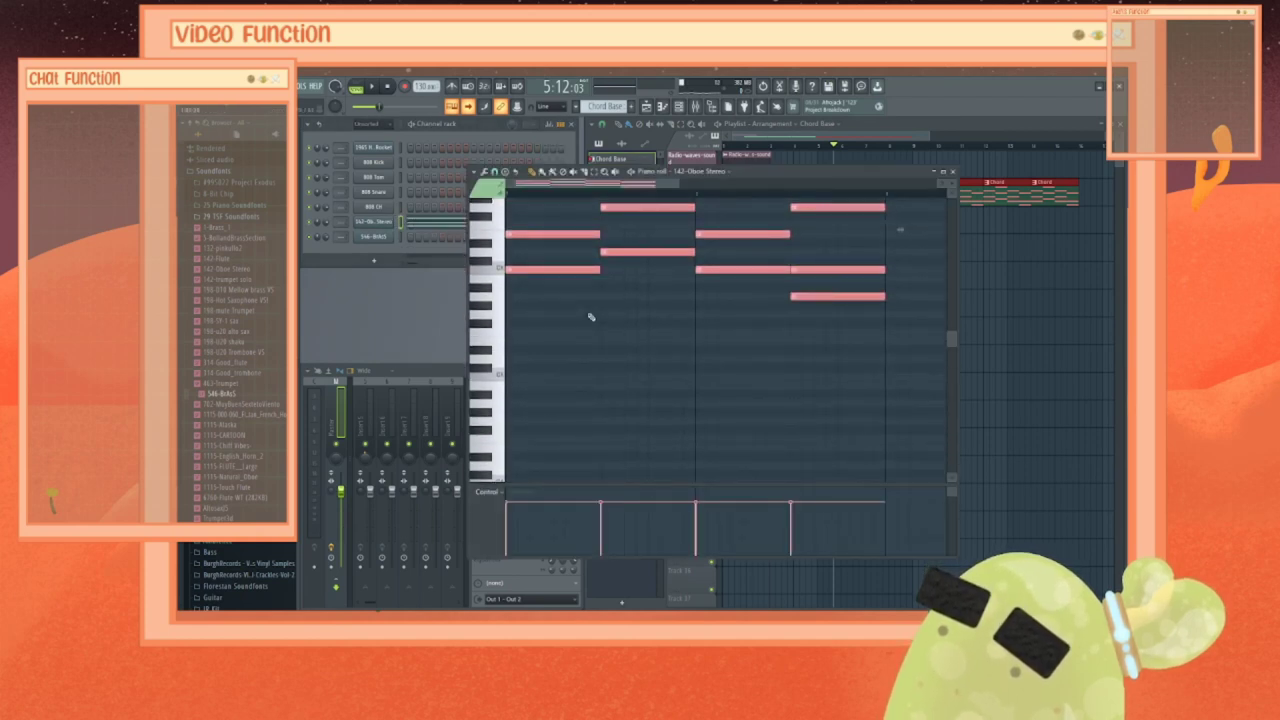
{"action": "scroll", "coordinate": [590, 317], "scroll_direction": "up", "scroll_amount": 5}
{"action": "scroll", "coordinate": [590, 316], "scroll_direction": "down", "scroll_amount": 3}
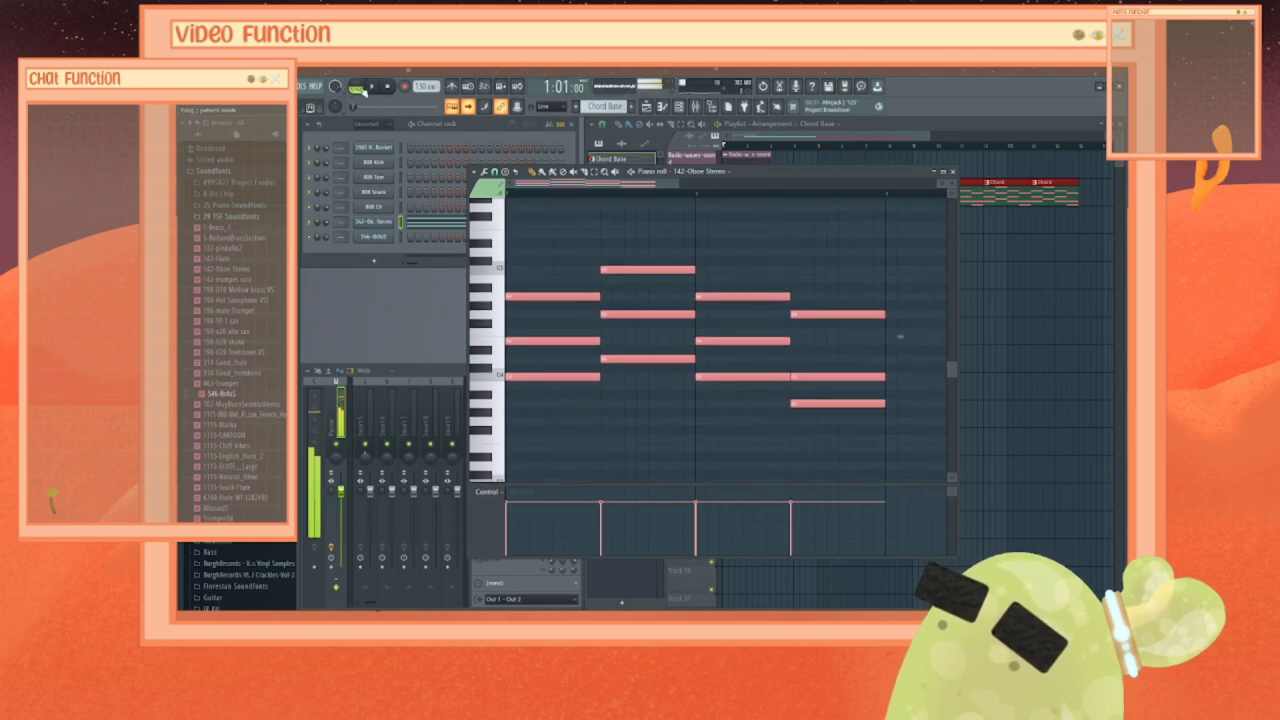
{"action": "key", "text": "space"}
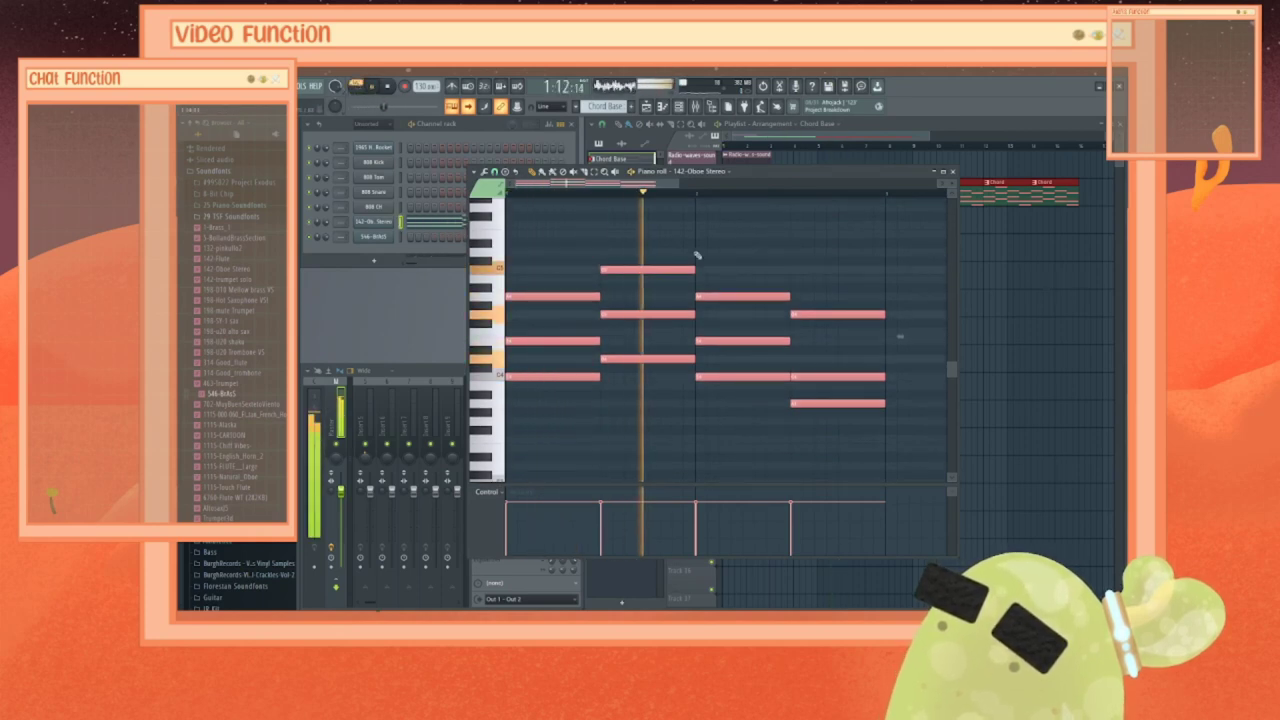
{"action": "key", "text": "space"}
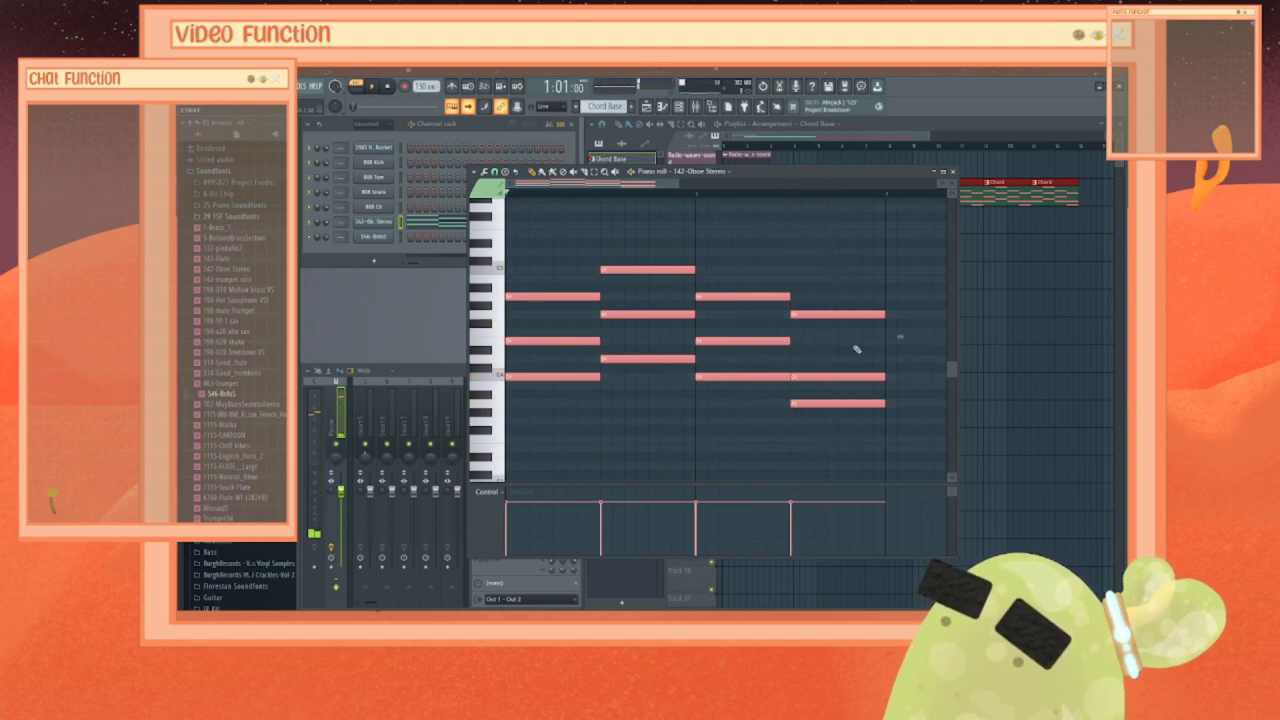
{"action": "key", "text": "ctrl+a"}
{"action": "key", "text": "Delete"}
{"action": "left_click", "coordinate": [953, 172]}
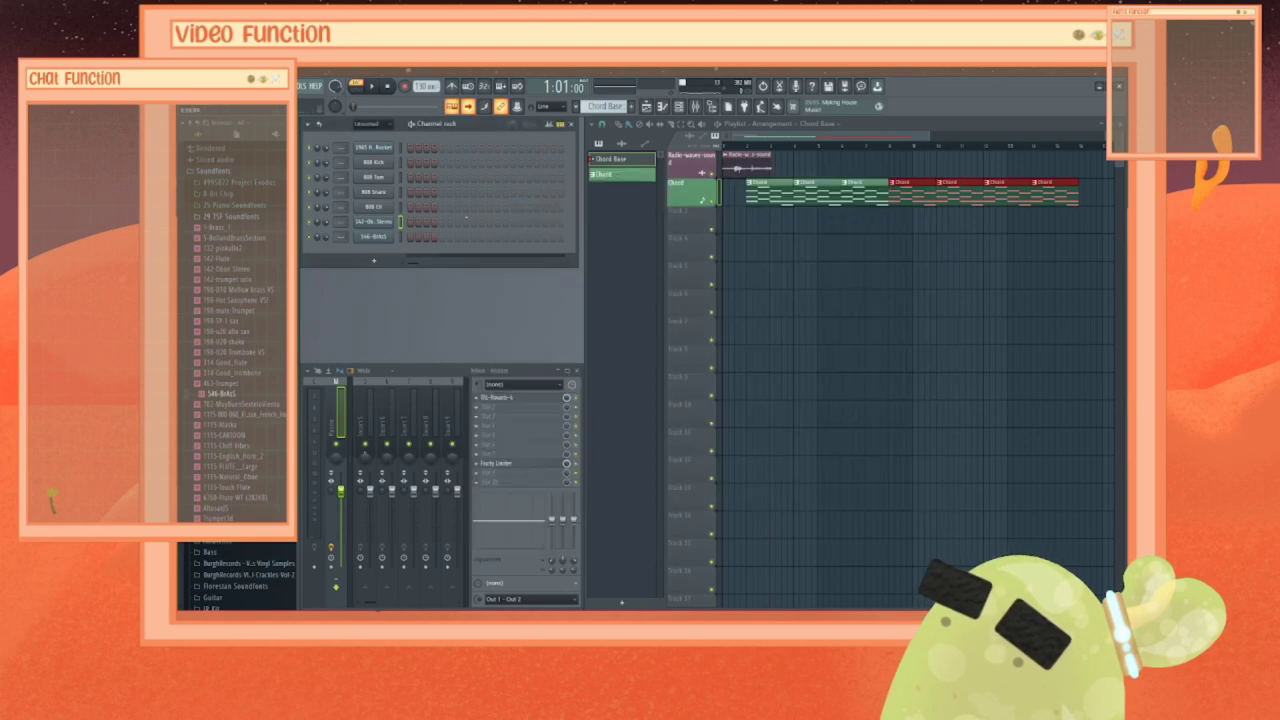
Step: Paste the chord notes into the 546 brass channel, shift them down two octaves, and audition them
{"action": "right_click", "coordinate": [370, 237]}
{"action": "left_click", "coordinate": [420, 238]}
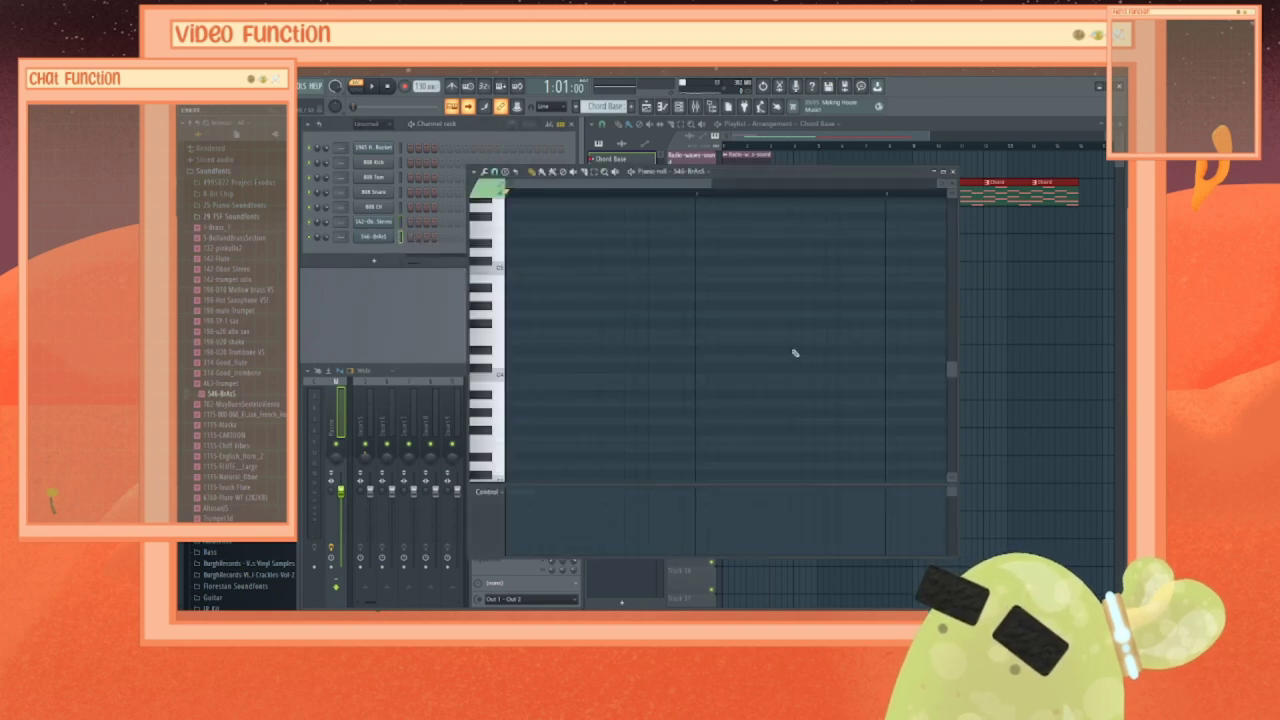
{"action": "key", "text": "ctrl+v"}
{"action": "scroll", "coordinate": [795, 353], "scroll_direction": "up", "scroll_amount": 5}
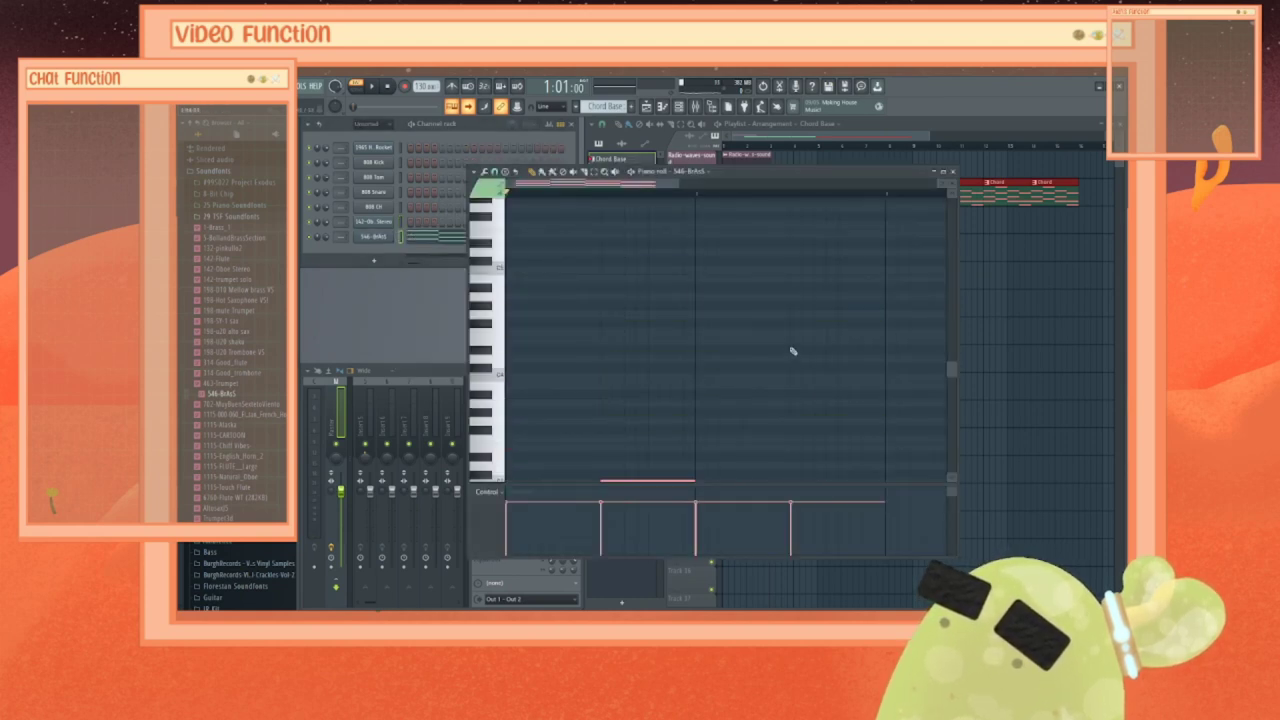
{"action": "scroll", "coordinate": [674, 260], "scroll_direction": "down", "scroll_amount": 3}
{"action": "key", "text": "space"}
{"action": "scroll", "coordinate": [674, 297], "scroll_direction": "down", "scroll_amount": 2}
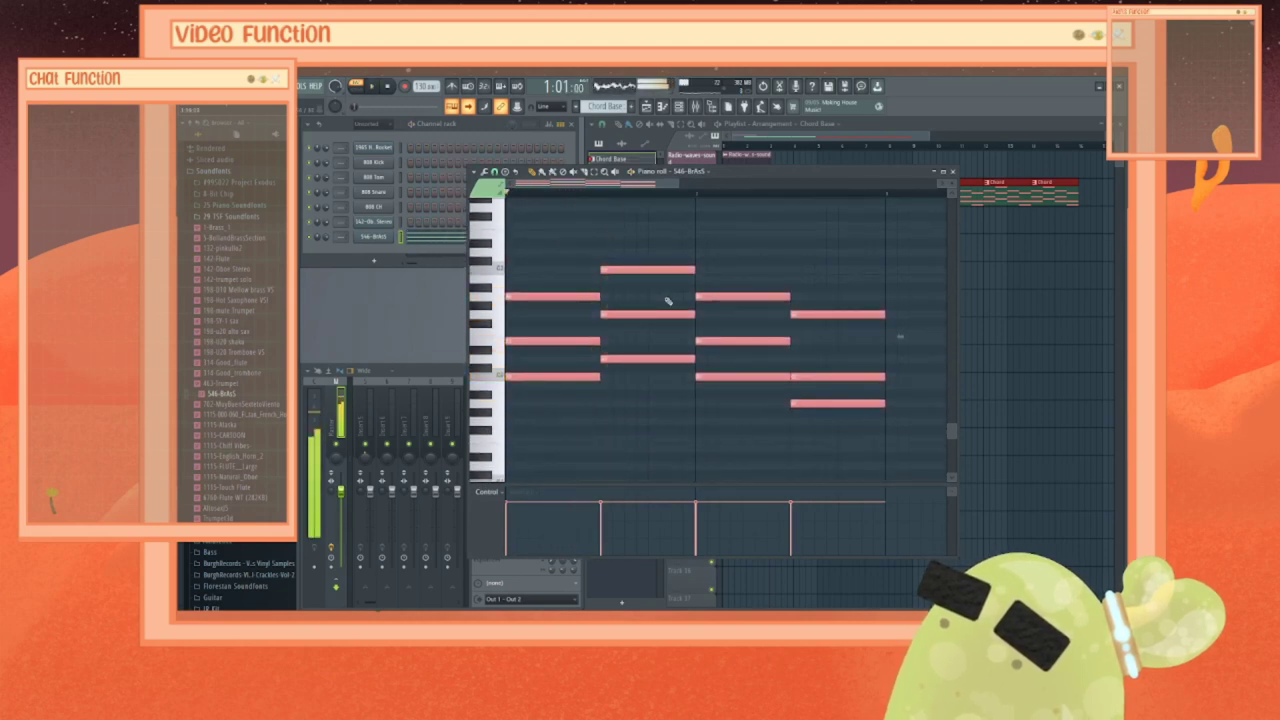
Step: Delete the lower notes of all four brass chords, keeping only each chord's top note, and play the pattern
{"action": "right_click", "coordinate": [561, 339]}
{"action": "right_click", "coordinate": [580, 377]}
{"action": "right_click", "coordinate": [640, 359]}
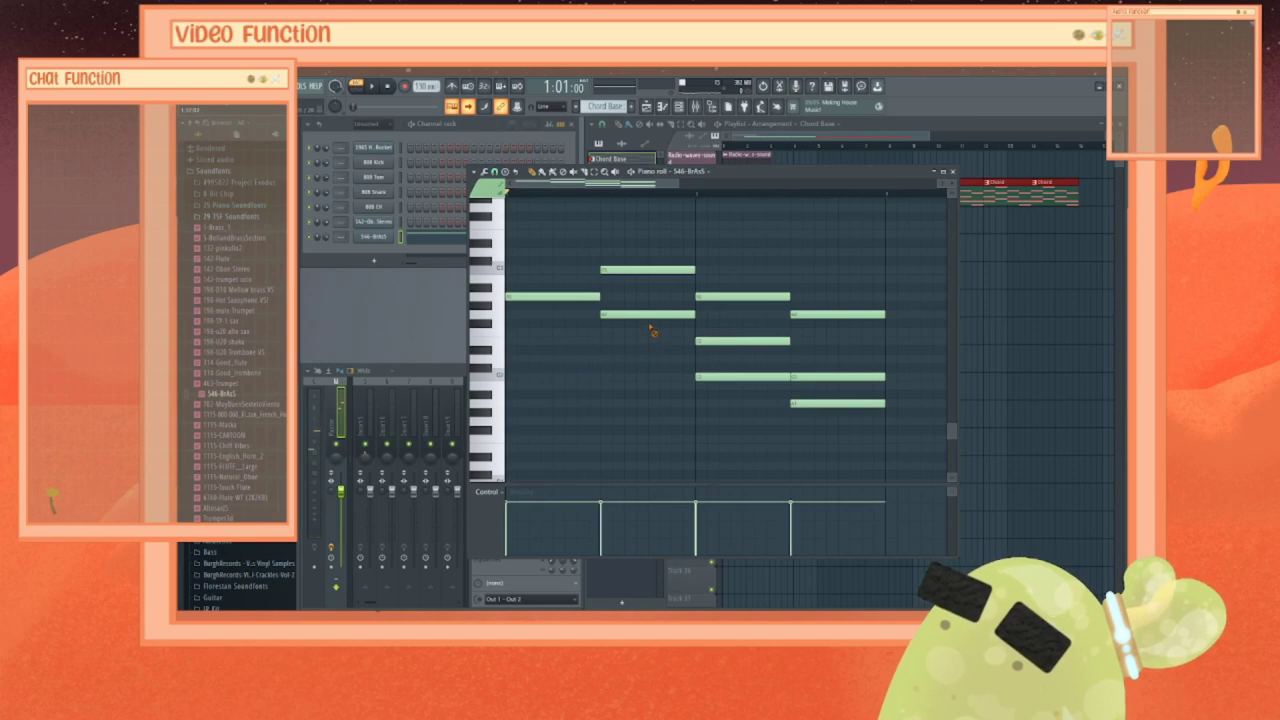
{"action": "right_click", "coordinate": [655, 314]}
{"action": "right_click", "coordinate": [740, 341]}
{"action": "right_click", "coordinate": [745, 377]}
{"action": "right_click", "coordinate": [828, 376]}
{"action": "right_click", "coordinate": [834, 403]}
{"action": "key", "text": "space"}
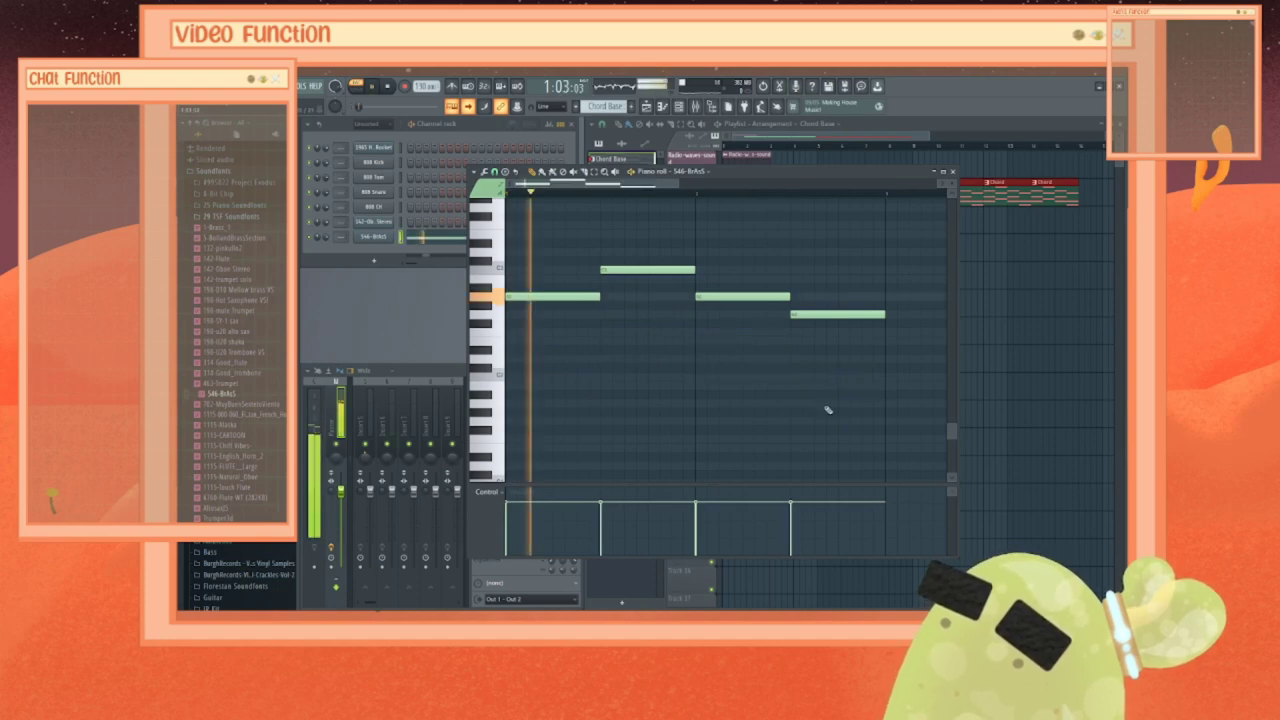
{"action": "left_click", "coordinate": [953, 172]}
{"action": "key", "text": "space"}
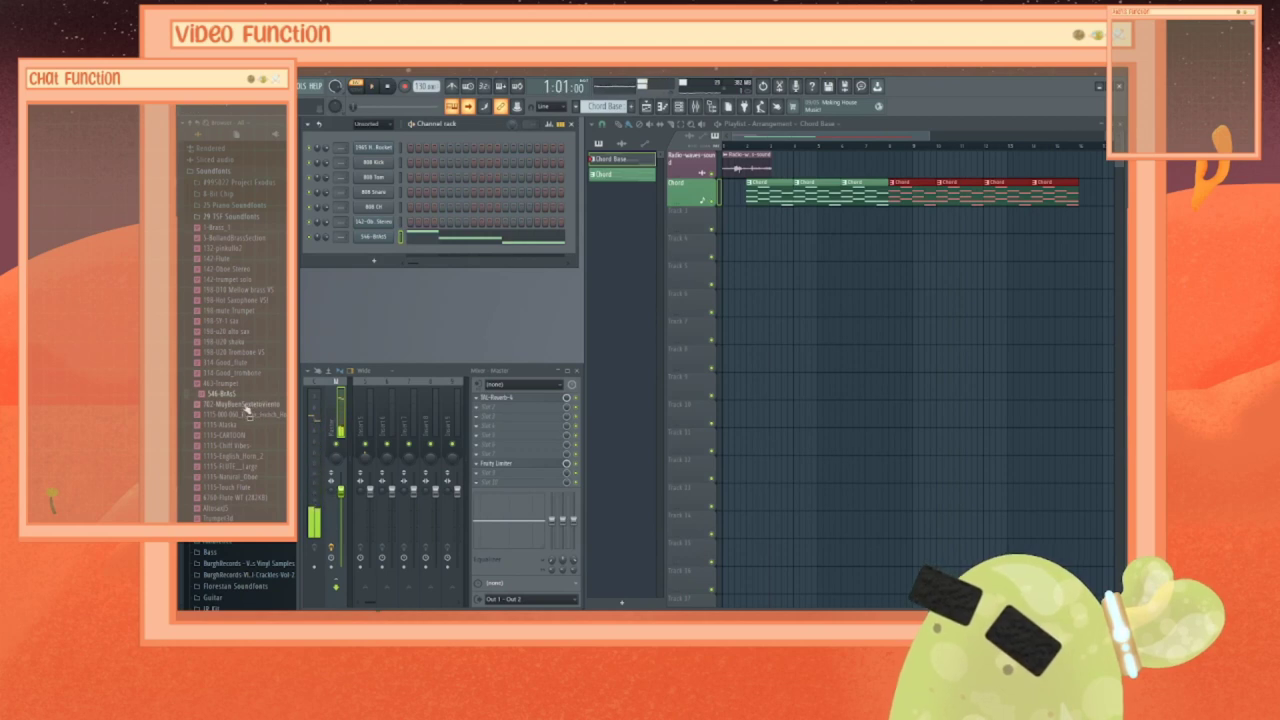
Step: Replace the 546 brass channel's sound with the 1115 French horn soundfont and play the pattern
{"action": "left_click_drag", "start_coordinate": [236, 422], "coordinate": [395, 250]}
{"action": "key", "text": "space"}
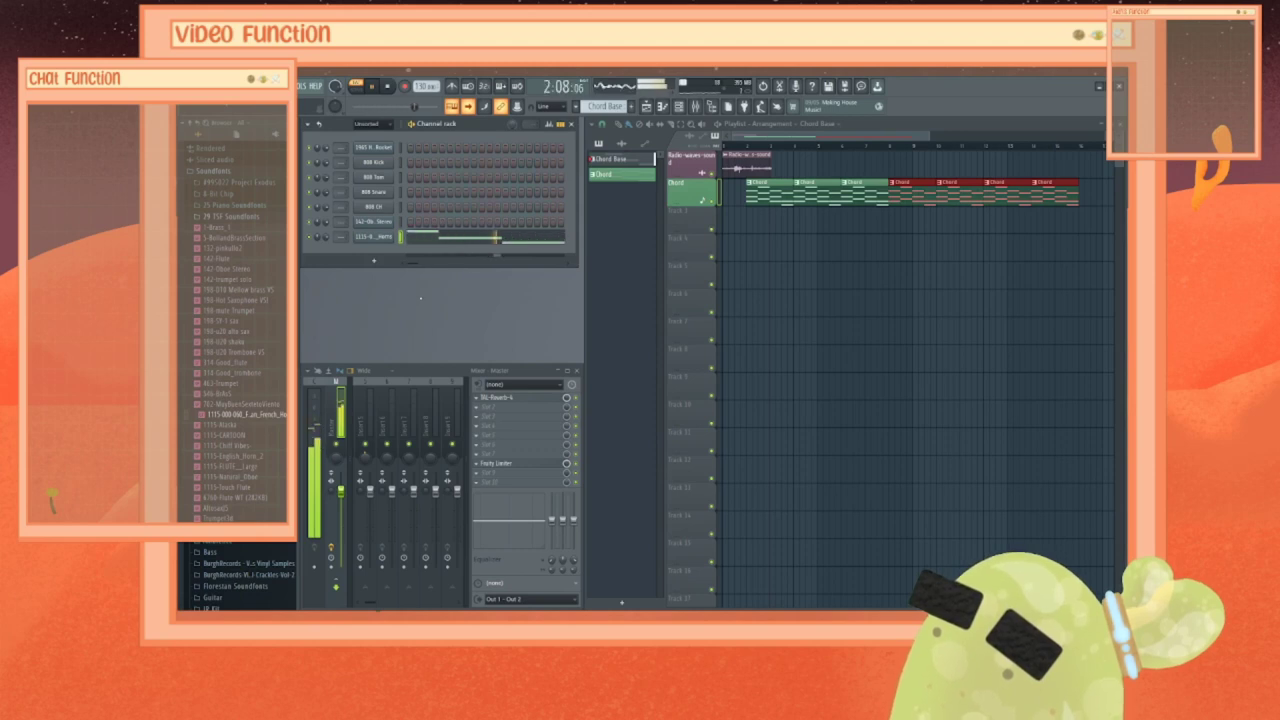
{"action": "key", "text": "space"}
Step: Lay seven Chord Base clips end to end on Track 3 from bar 2 and give the pattern a random color
{"action": "mouse_move", "coordinate": [800, 222]}
{"action": "left_mouse_down"}
{"action": "mouse_move", "coordinate": [771, 224]}
{"action": "mouse_move", "coordinate": [1048, 202]}
{"action": "left_mouse_up"}
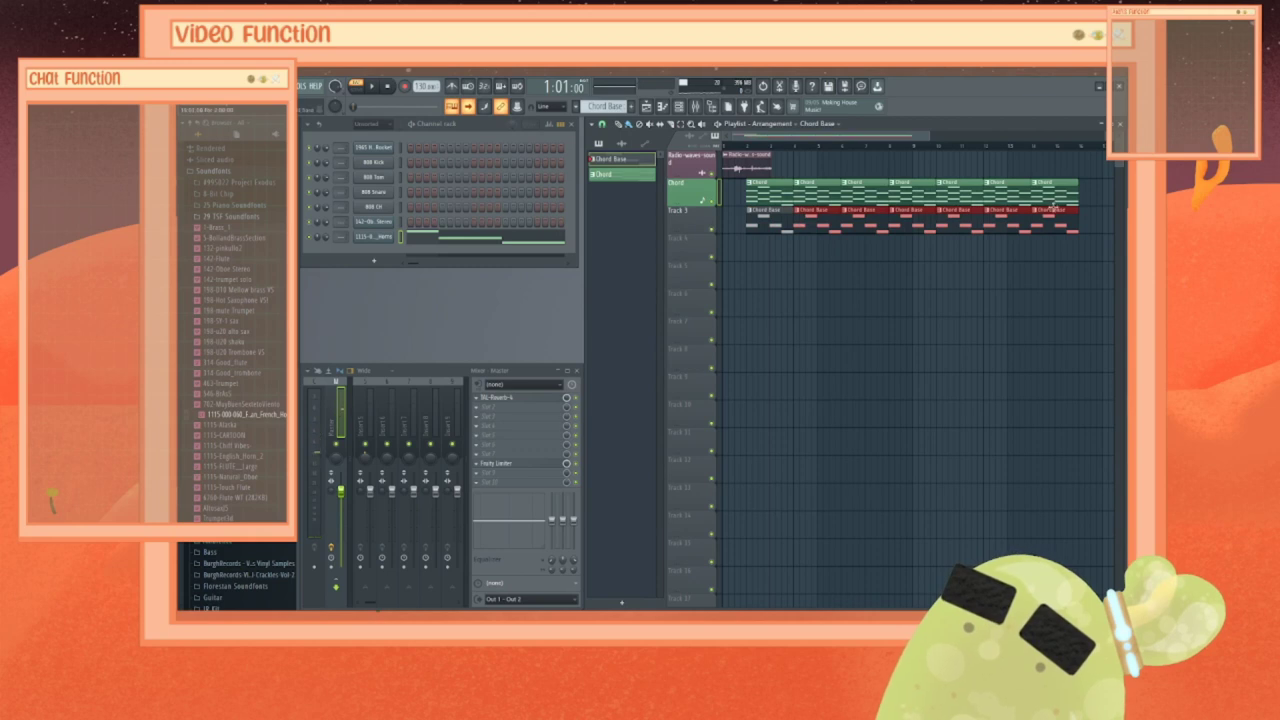
{"action": "right_click", "coordinate": [617, 158]}
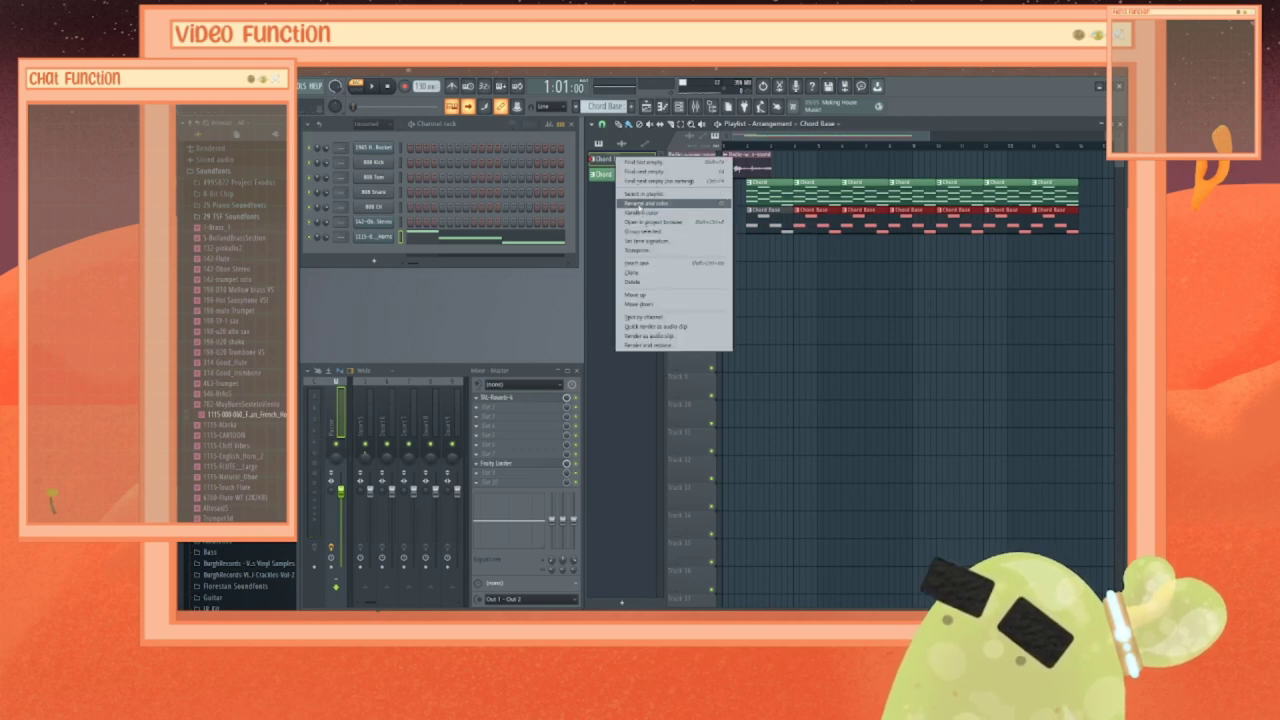
{"action": "left_click", "coordinate": [639, 206]}
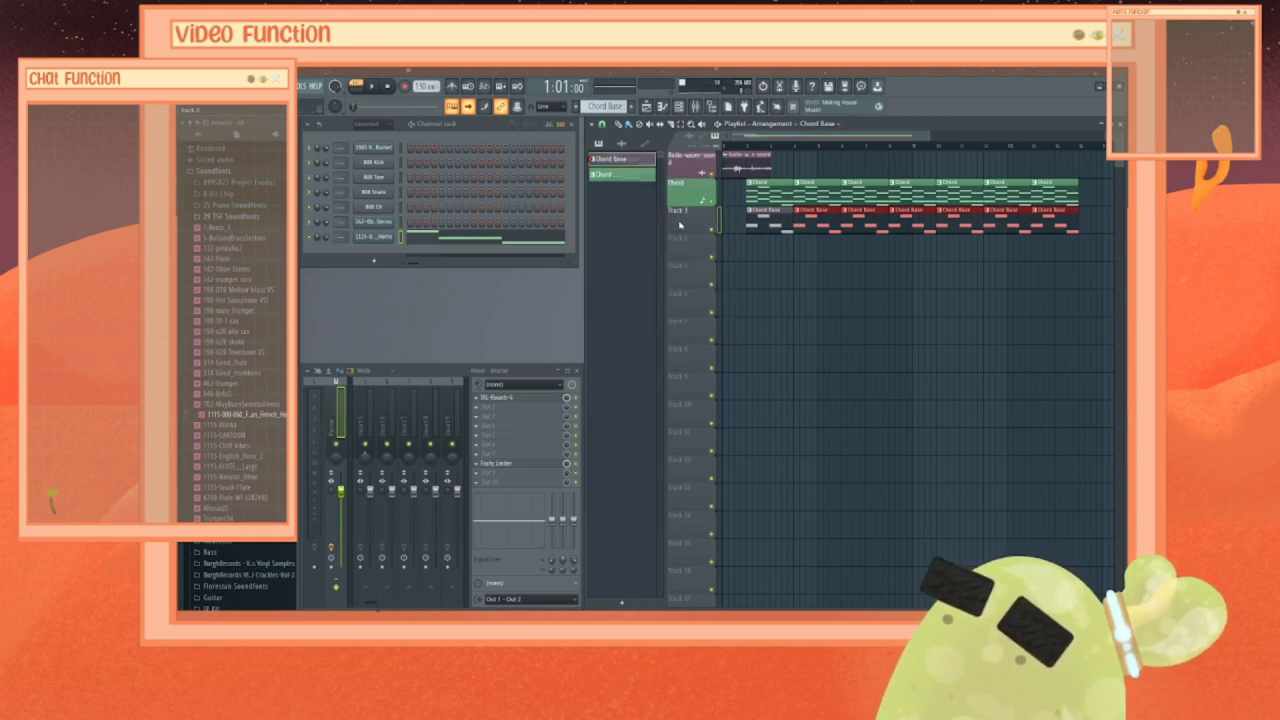
Step: Name and color Track 3 after its Chord Base clips and play the song
{"action": "right_click", "coordinate": [680, 224]}
{"action": "left_click", "coordinate": [705, 240]}
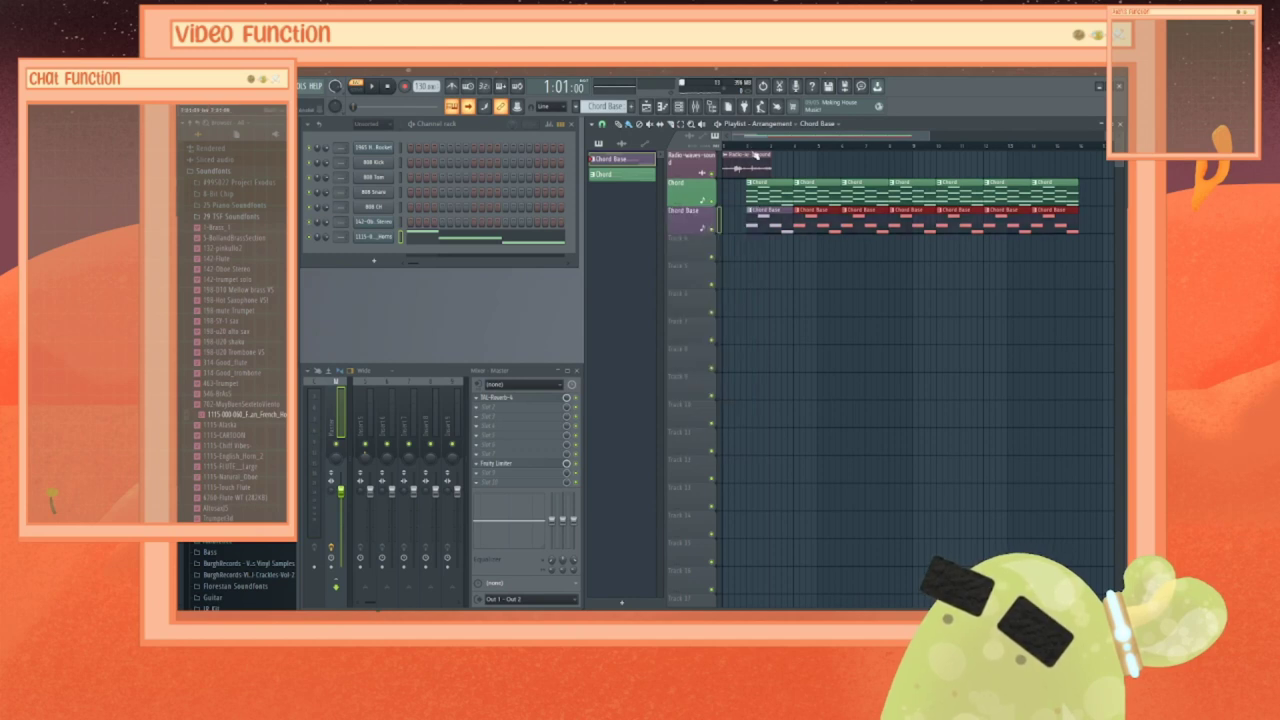
{"action": "key", "text": "space"}
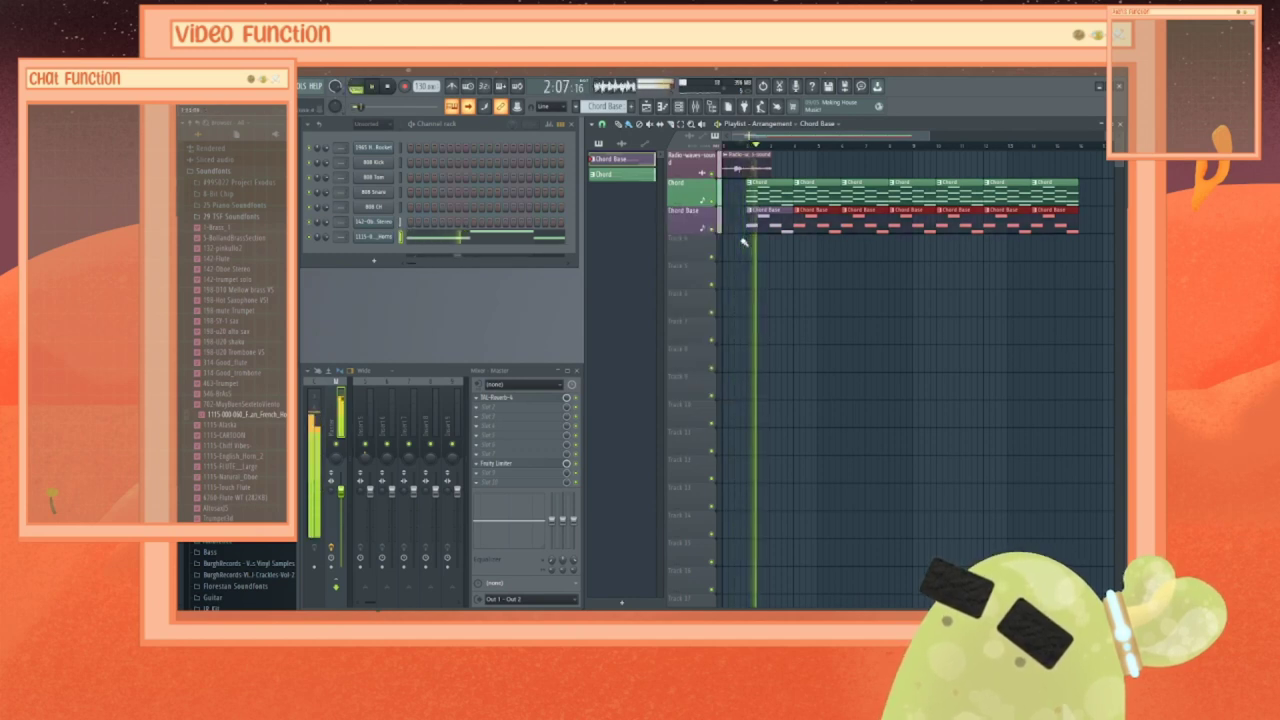
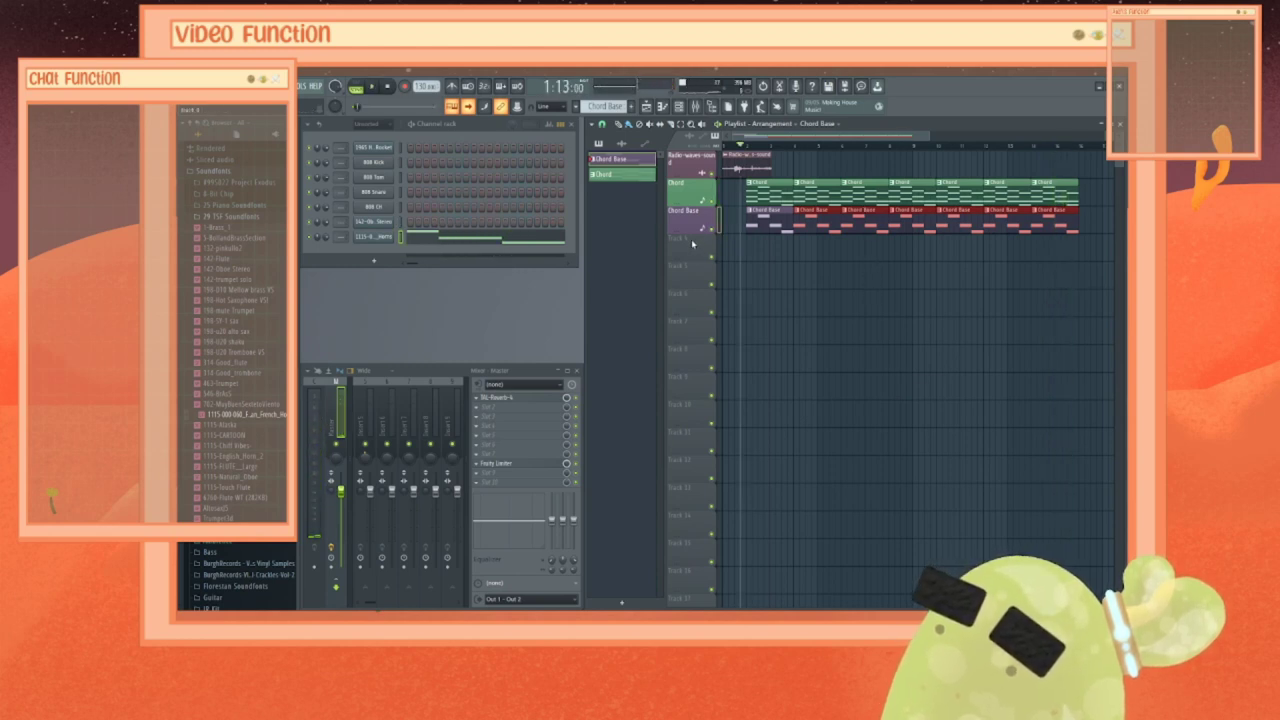
Step: Add a new pattern named Drums and give it a random color
{"action": "key", "text": "F4"}
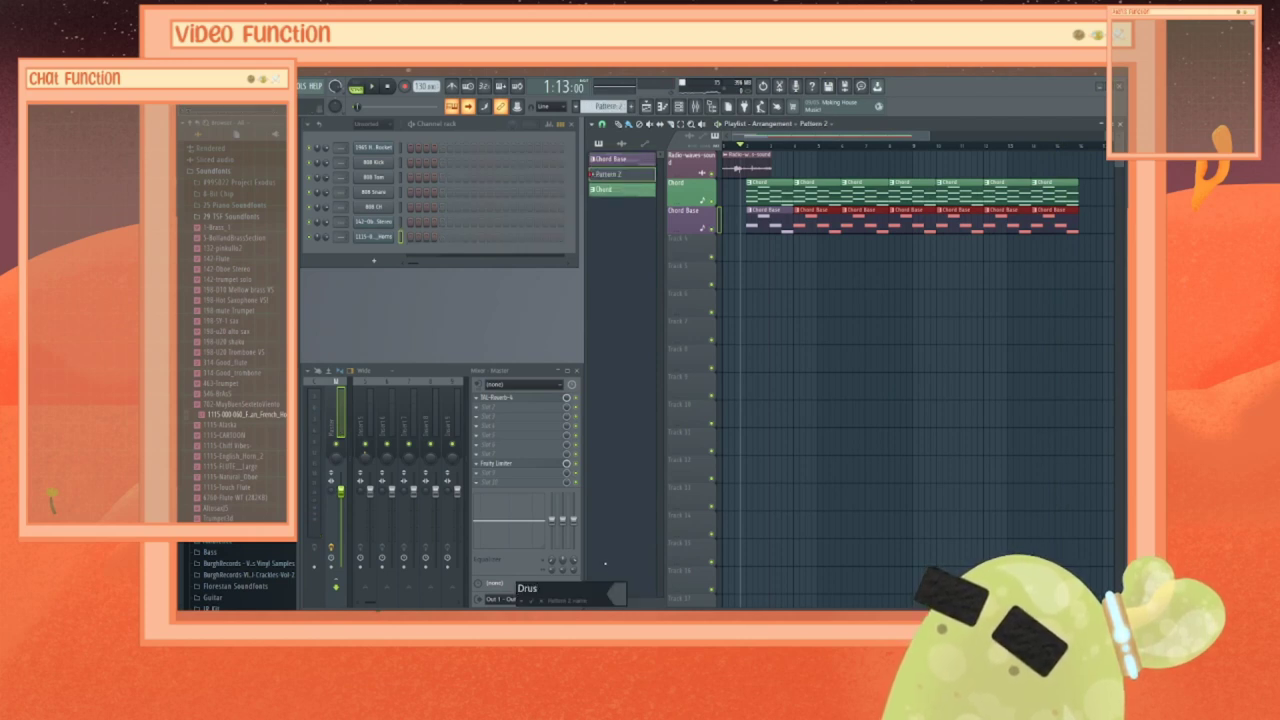
{"action": "type", "text": "Drums"}
{"action": "key", "text": "Return"}
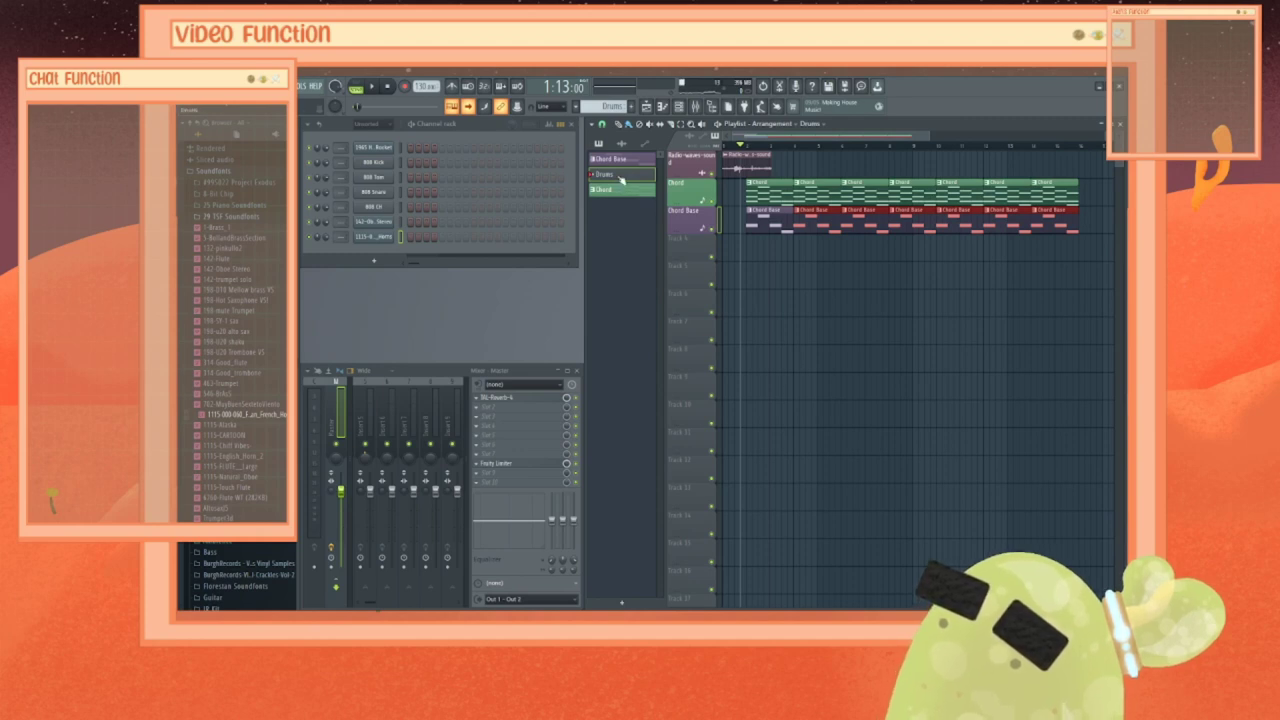
{"action": "right_click", "coordinate": [622, 179]}
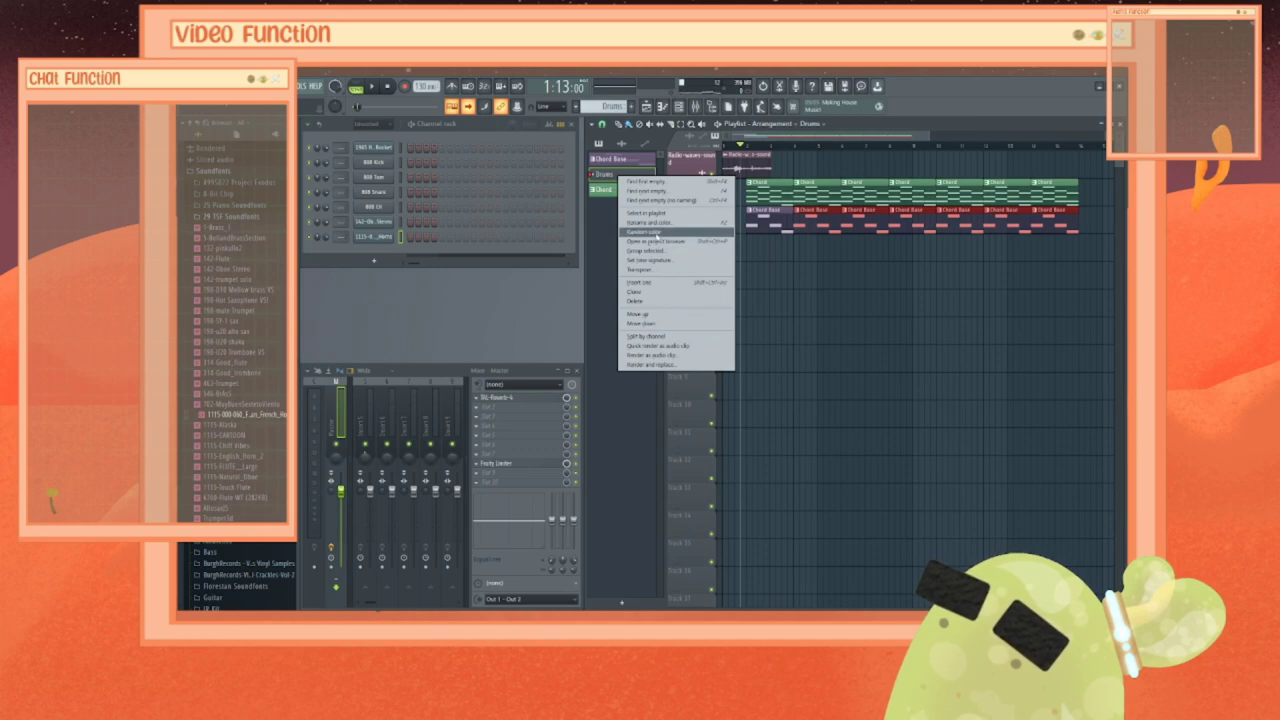
{"action": "left_click", "coordinate": [655, 232]}
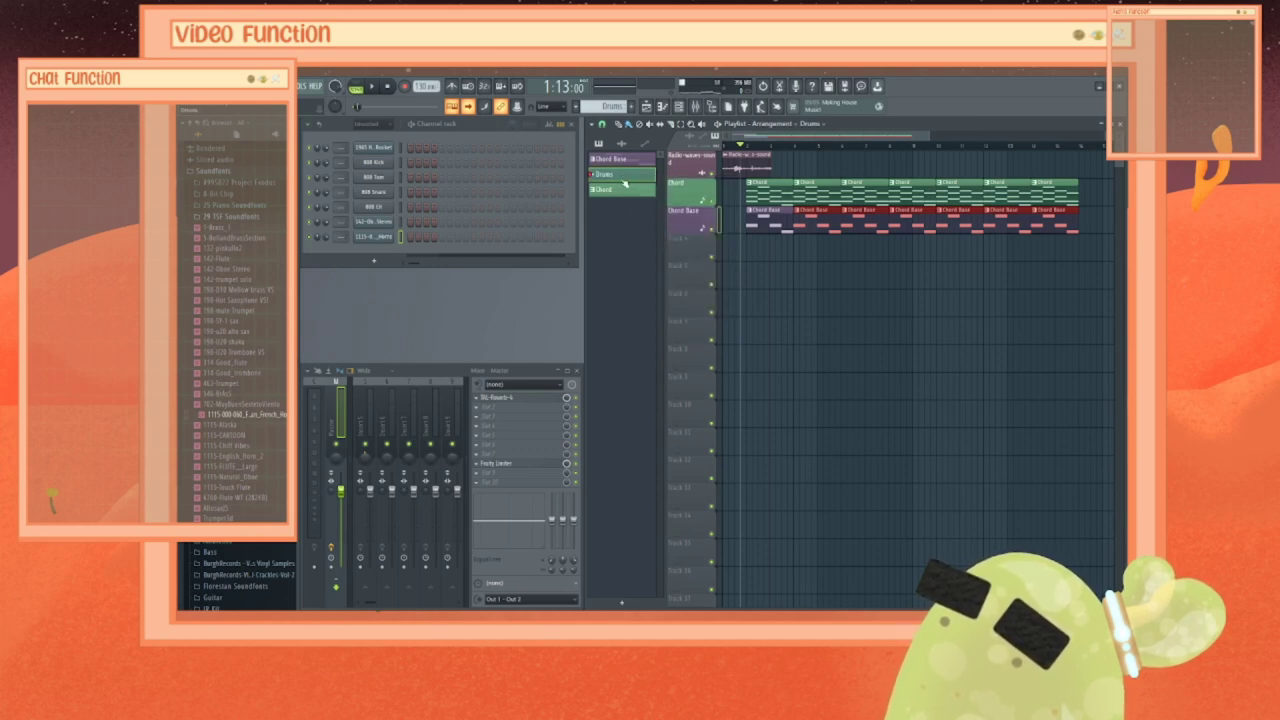
Step: Move the Drums pattern below Chord in the pattern list and program 808 Kick hits on steps 1, 7, 9 and 15
{"action": "left_click_drag", "start_coordinate": [622, 196], "coordinate": [610, 200]}
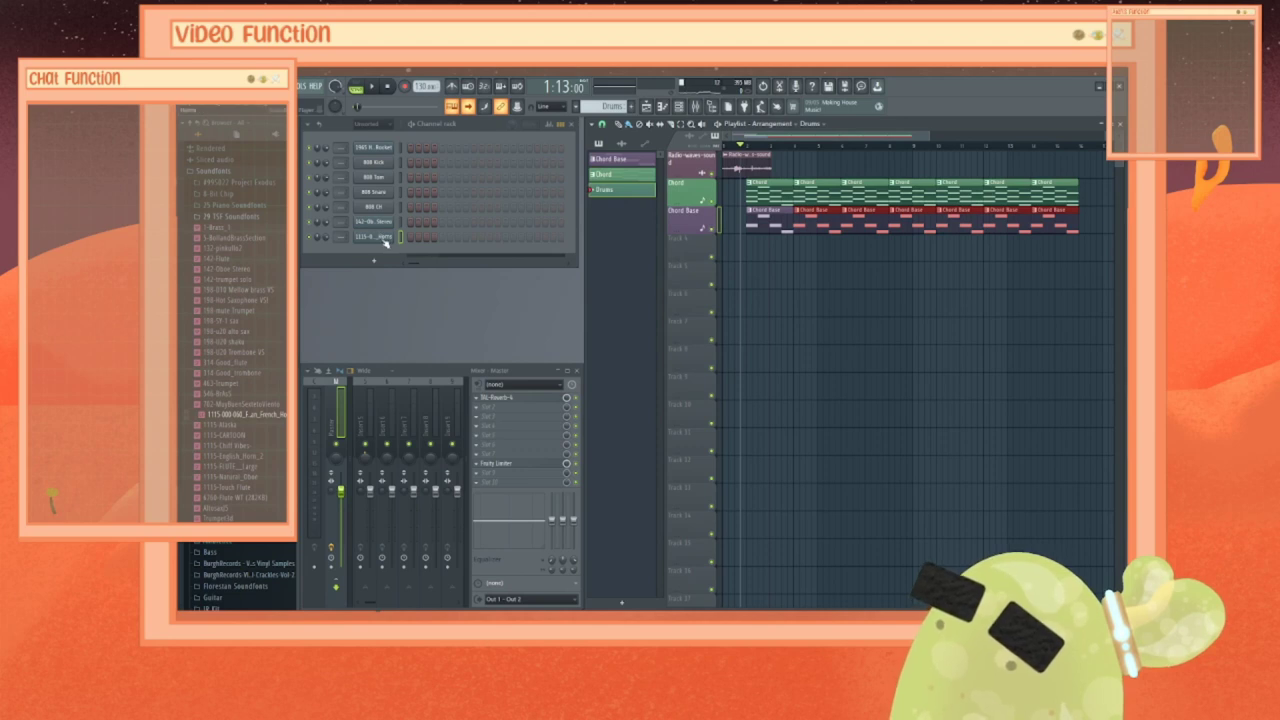
{"action": "right_click", "coordinate": [377, 164]}
{"action": "left_click", "coordinate": [419, 133]}
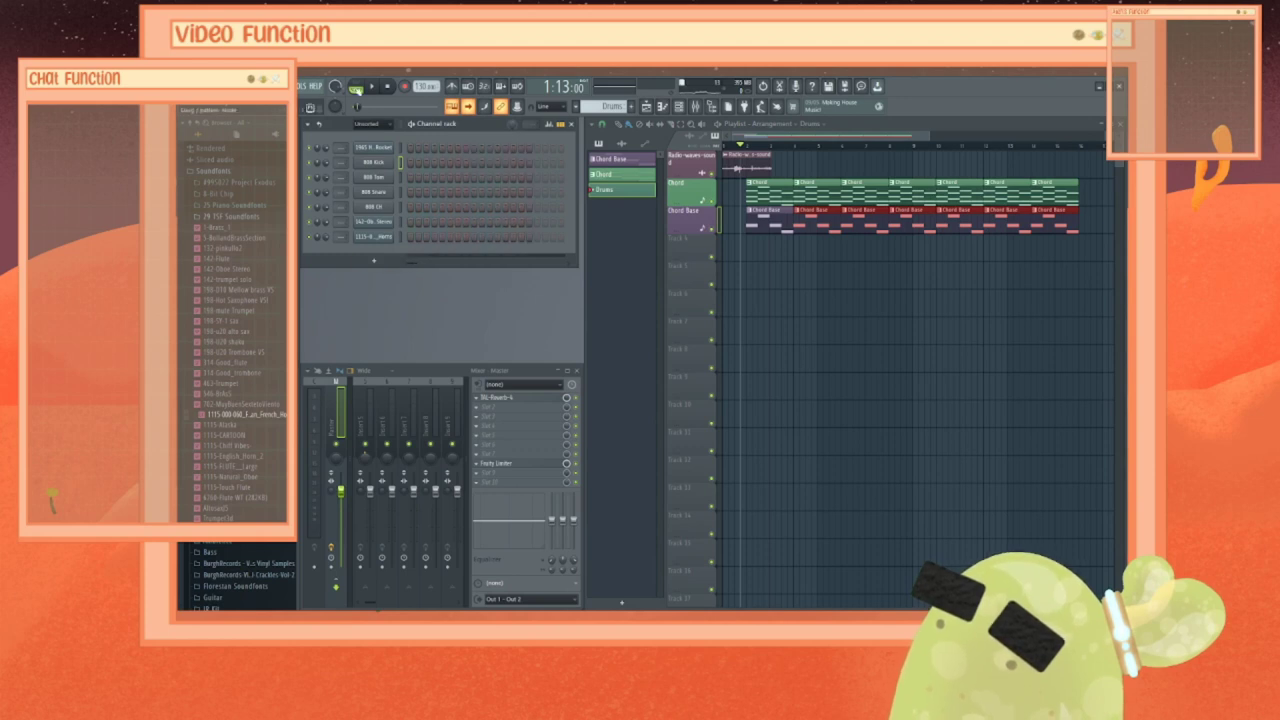
{"action": "key", "text": "space"}
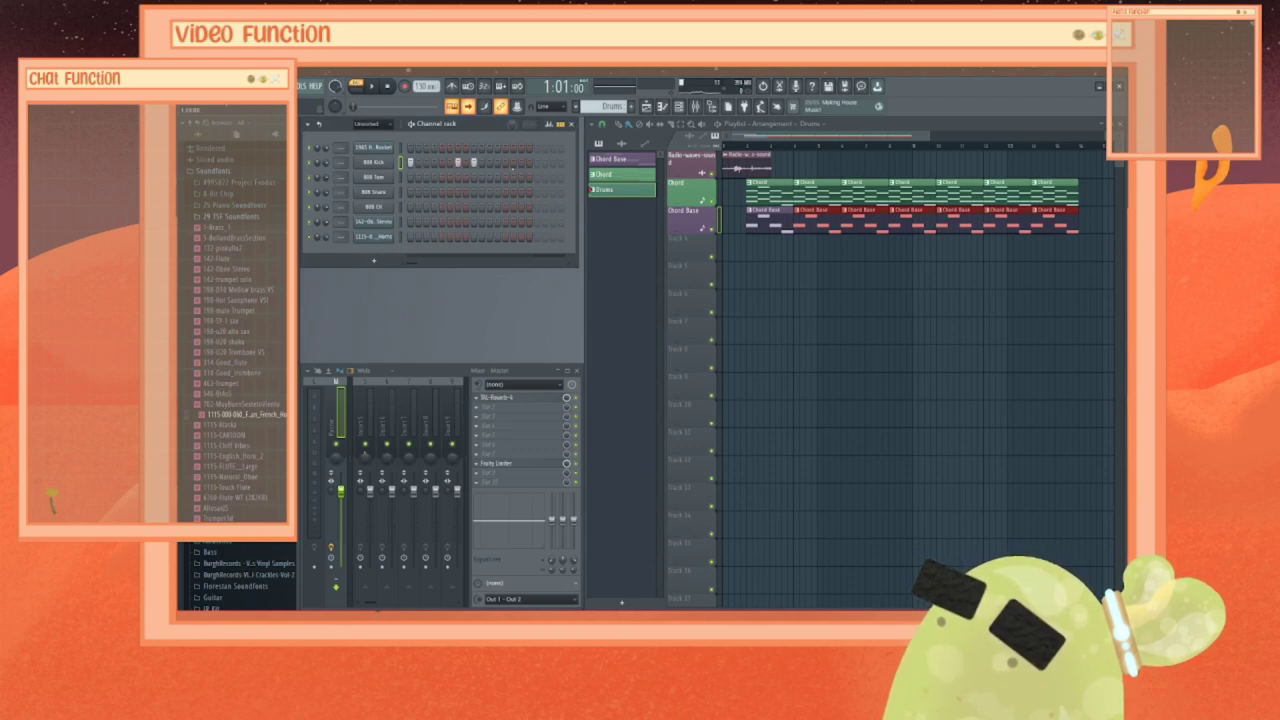
{"action": "left_click", "coordinate": [372, 87]}
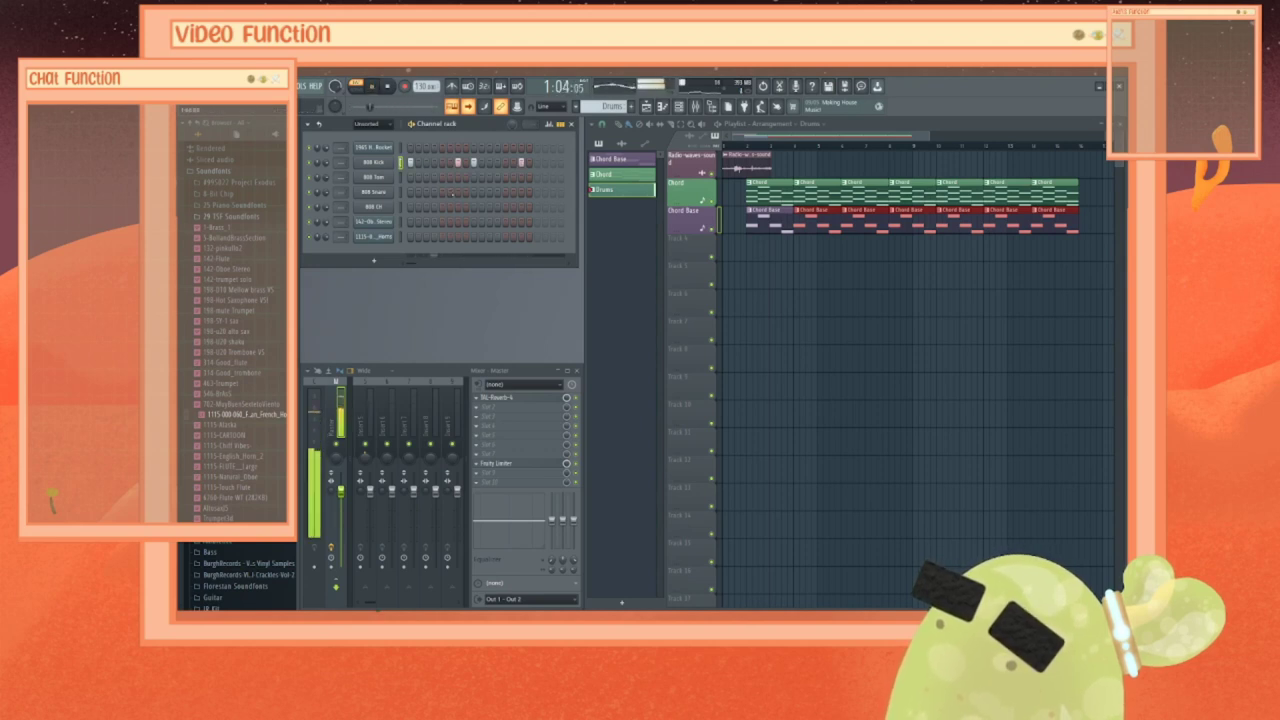
Step: Add 808 Tom hits on steps 3 and 11 and 808 Snare hits on steps 5 and 13 of the Drums pattern
{"action": "key", "text": "space"}
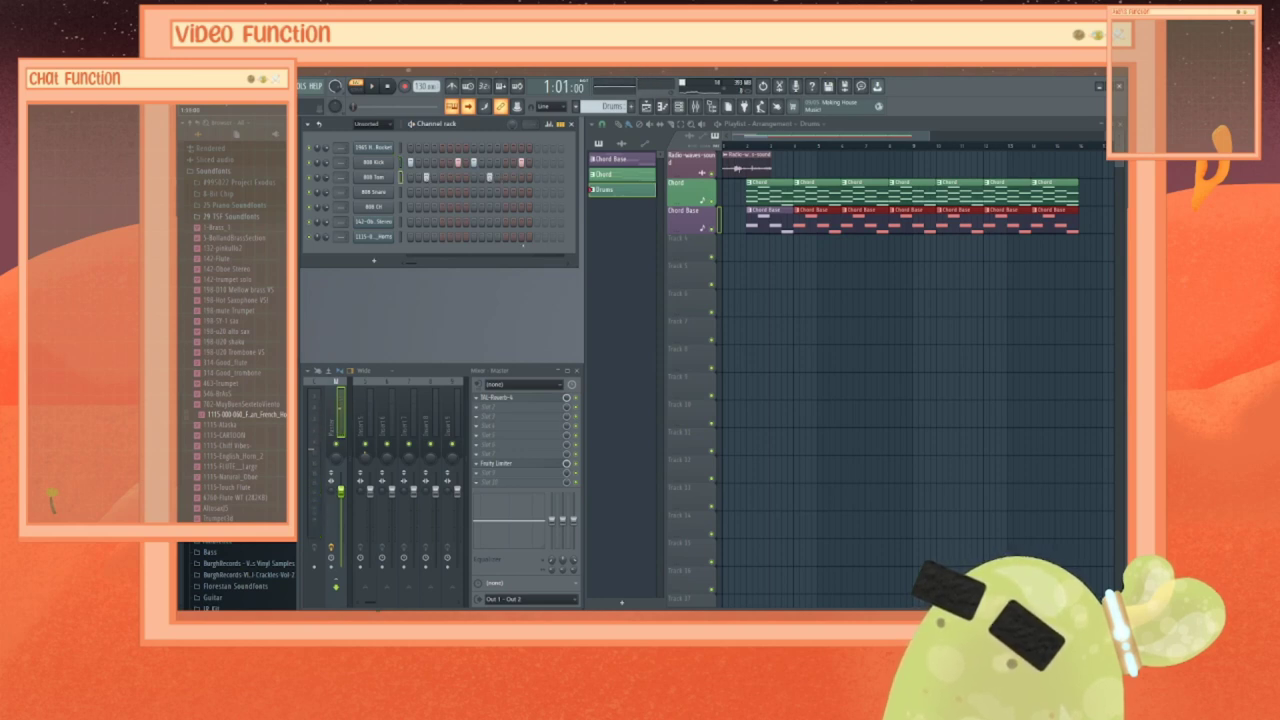
{"action": "key", "text": "space"}
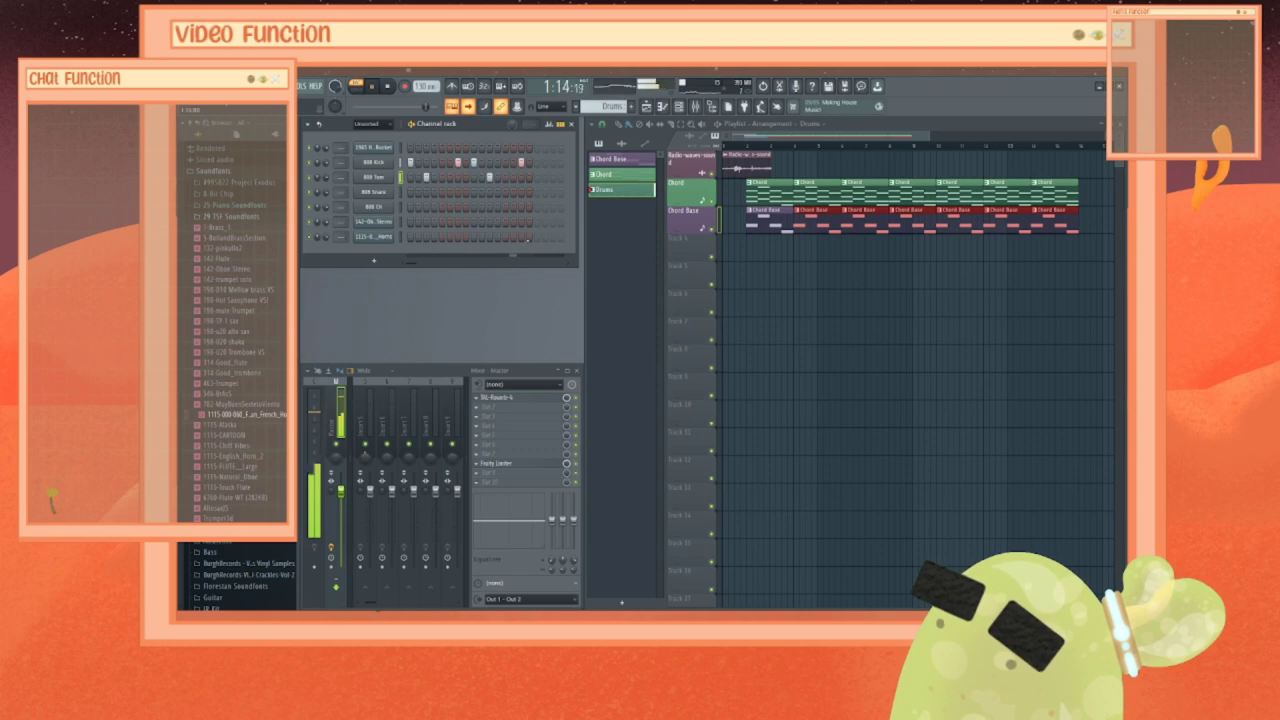
{"action": "key", "text": "space"}
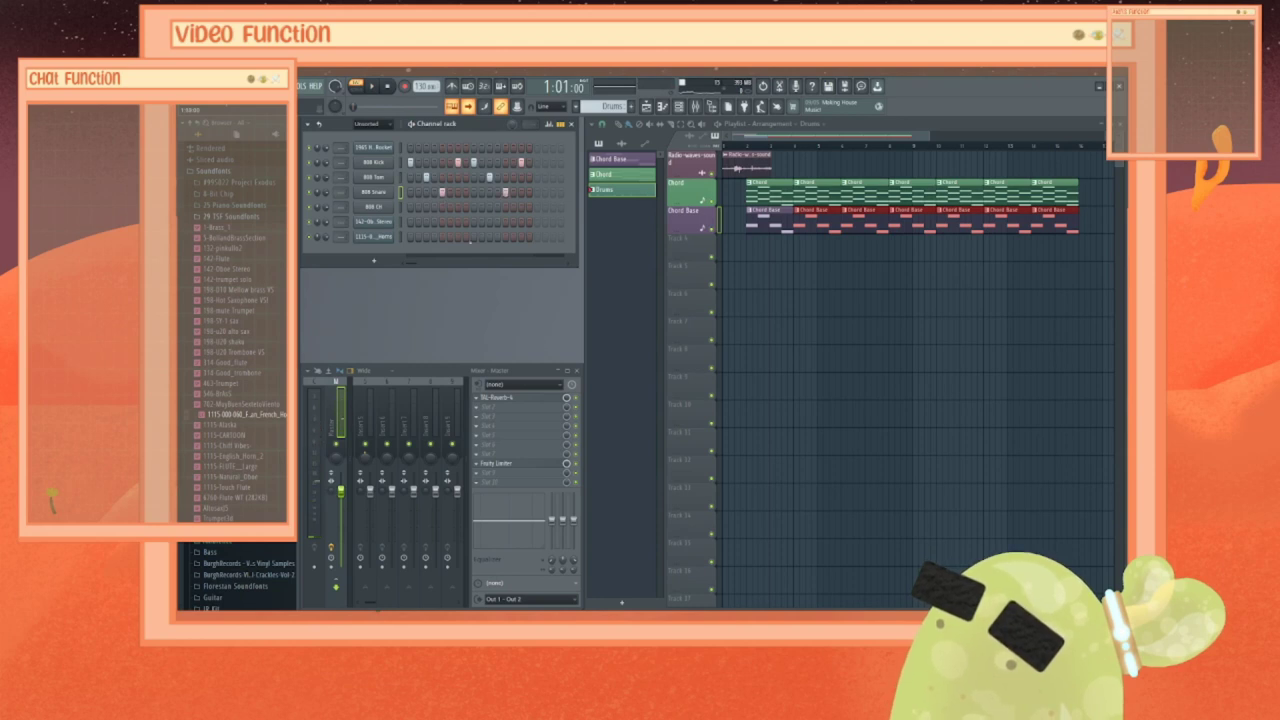
{"action": "key", "text": "space"}
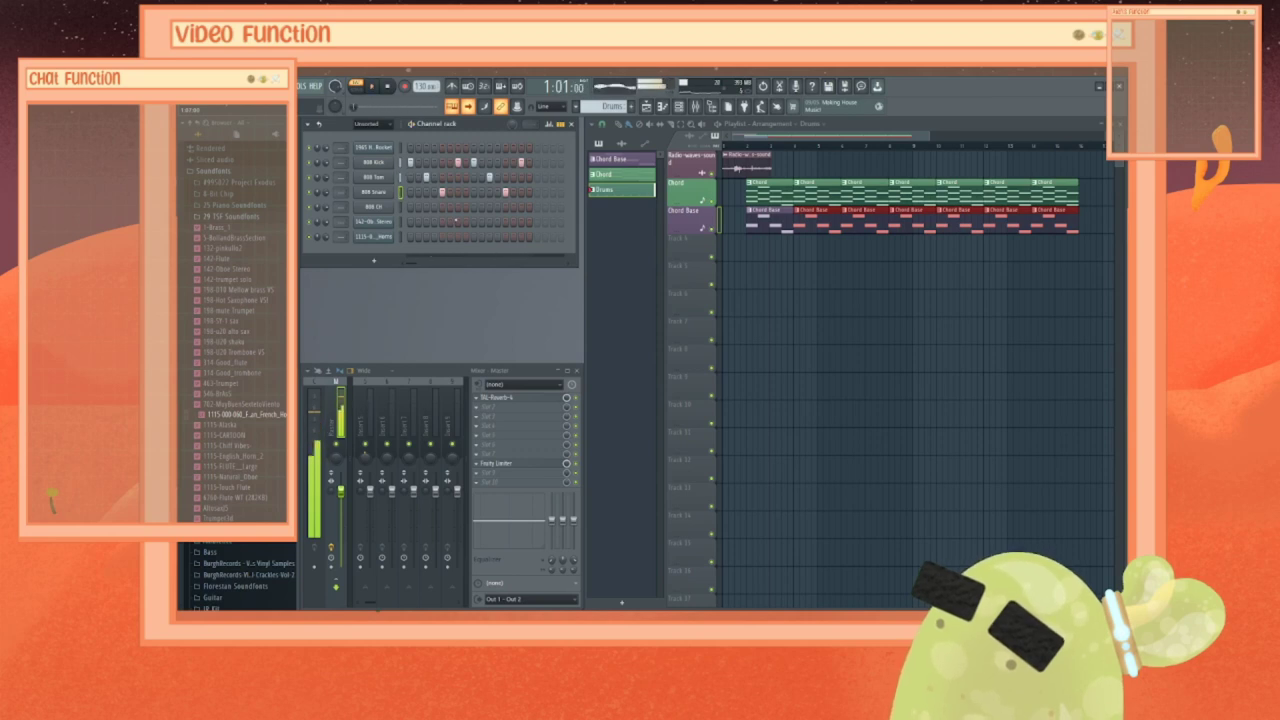
Step: Try 808 CH hits while the Drums pattern loops, keeping them only on steps 11 and 12
{"action": "left_click", "coordinate": [433, 208]}
{"action": "key", "text": "space"}
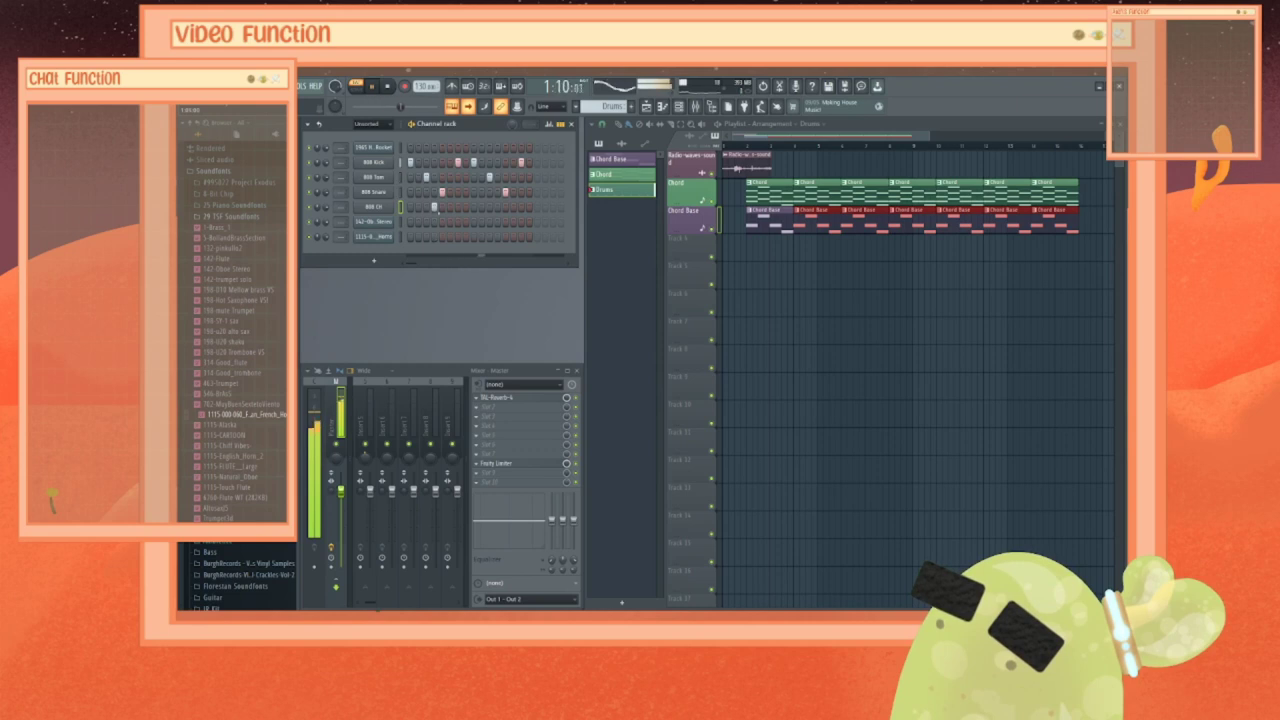
{"action": "left_click", "coordinate": [497, 208]}
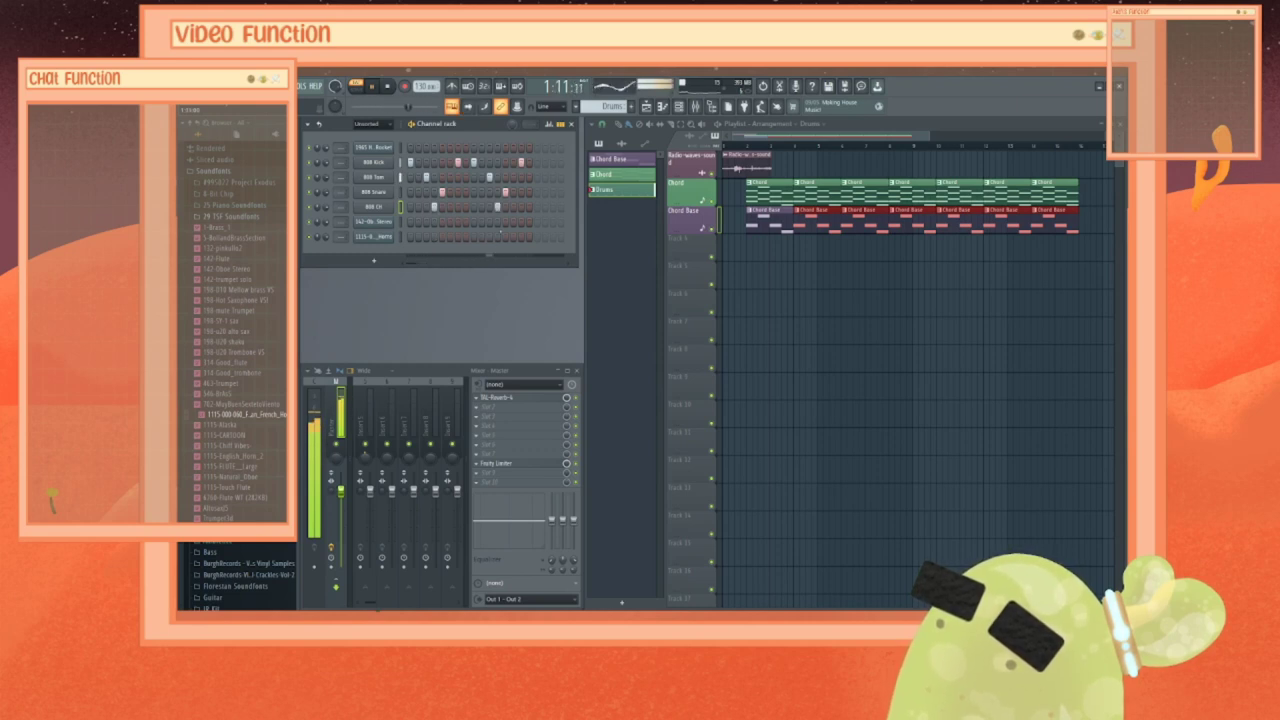
{"action": "left_click", "coordinate": [490, 207]}
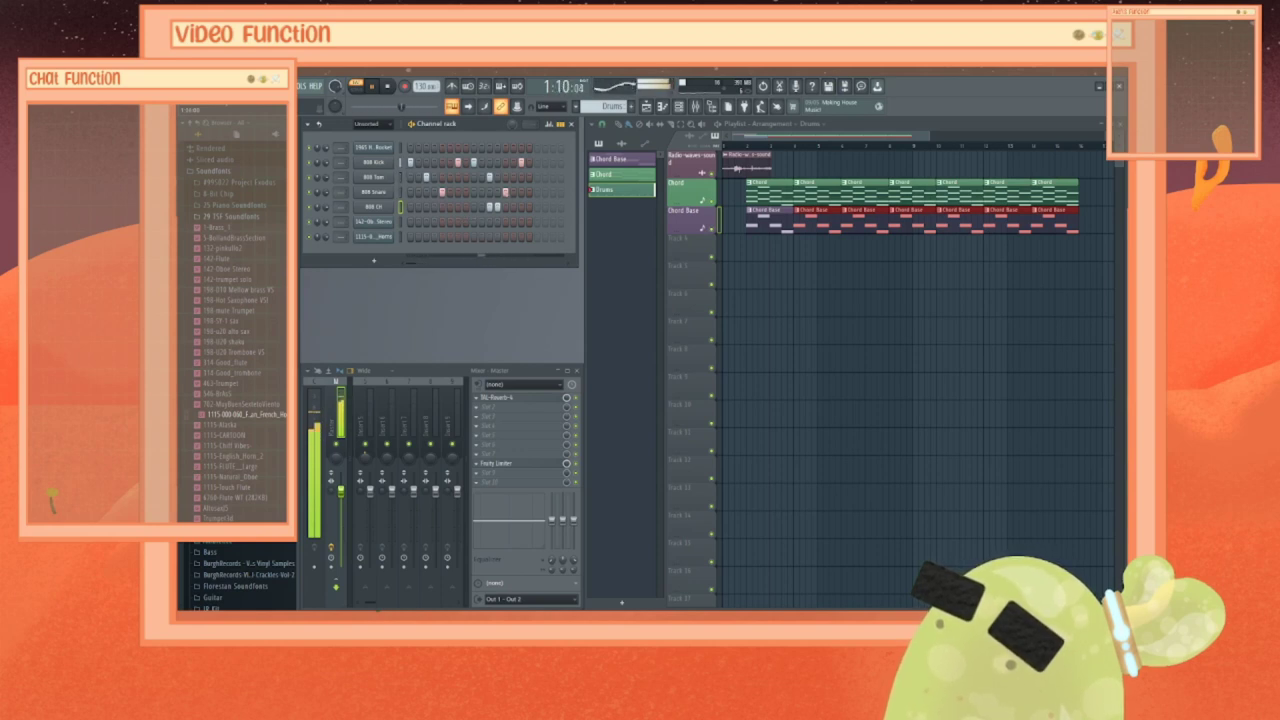
{"action": "key", "text": "space"}
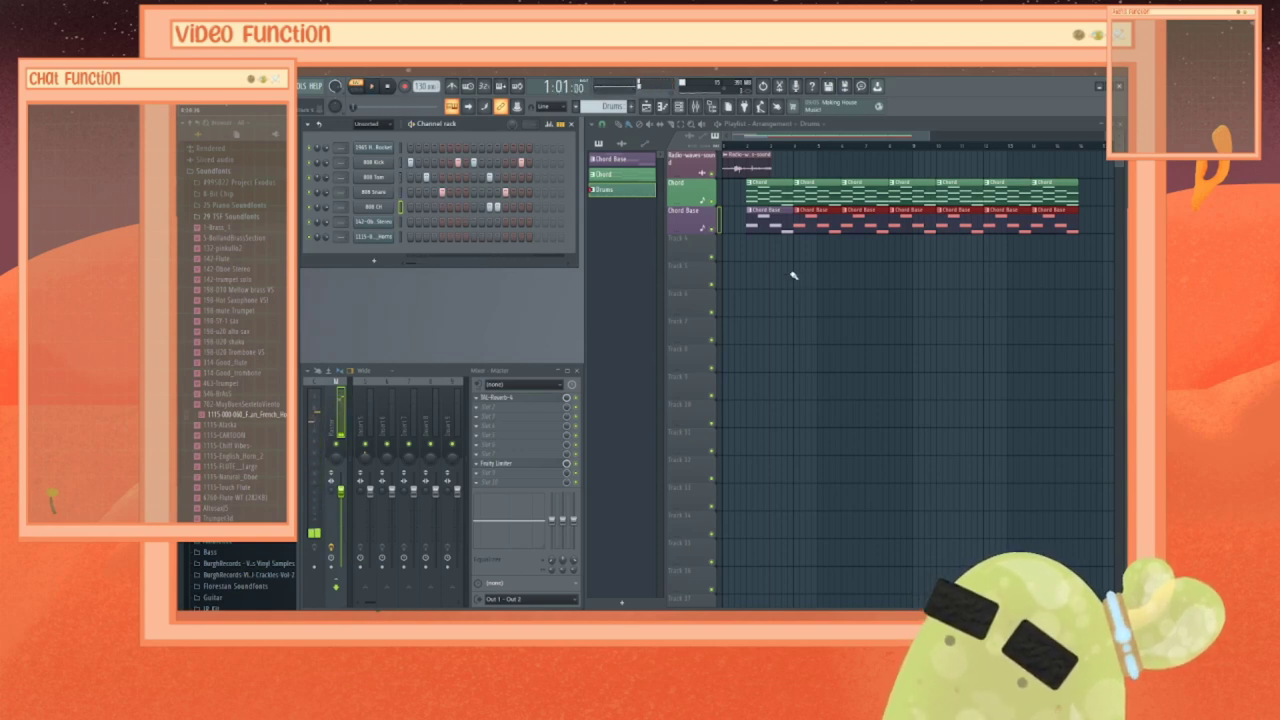
Step: Lay ten Drums clips end to end on Track 4 from bar 4 and delete the last Chord and Chord Base clips
{"action": "left_click", "coordinate": [801, 246]}
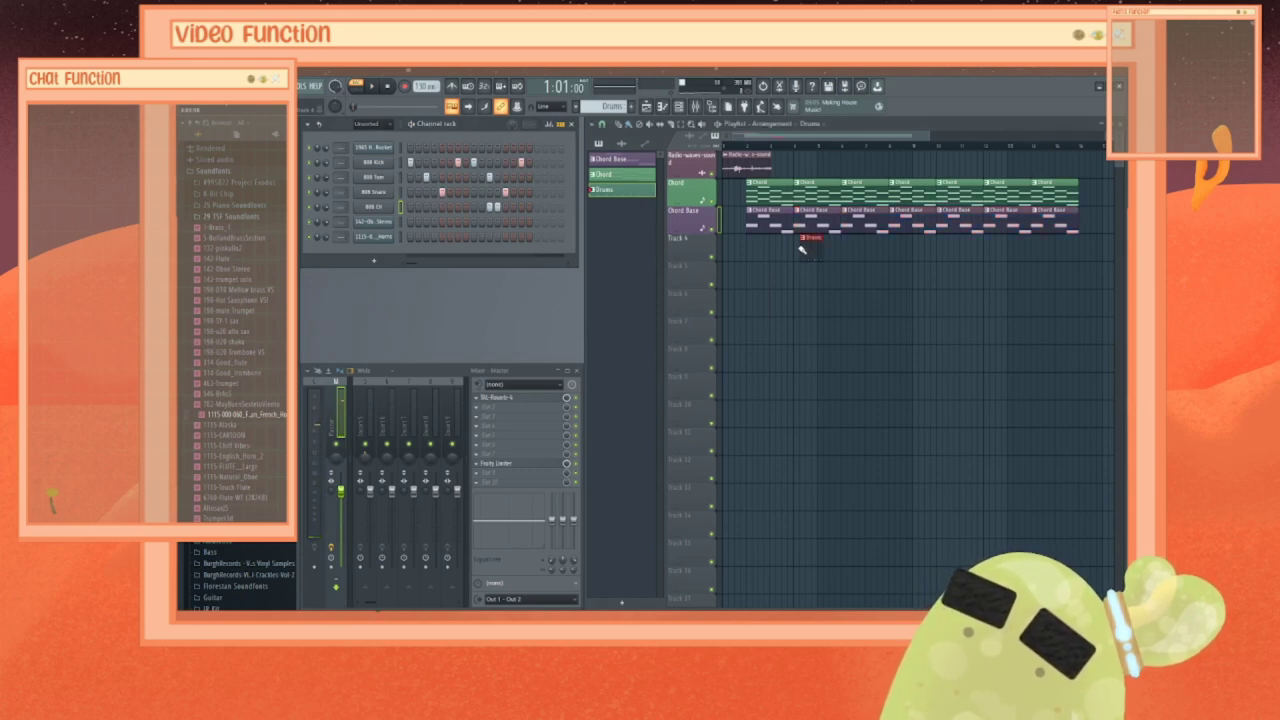
{"action": "left_click_drag", "start_coordinate": [806, 246], "coordinate": [990, 250]}
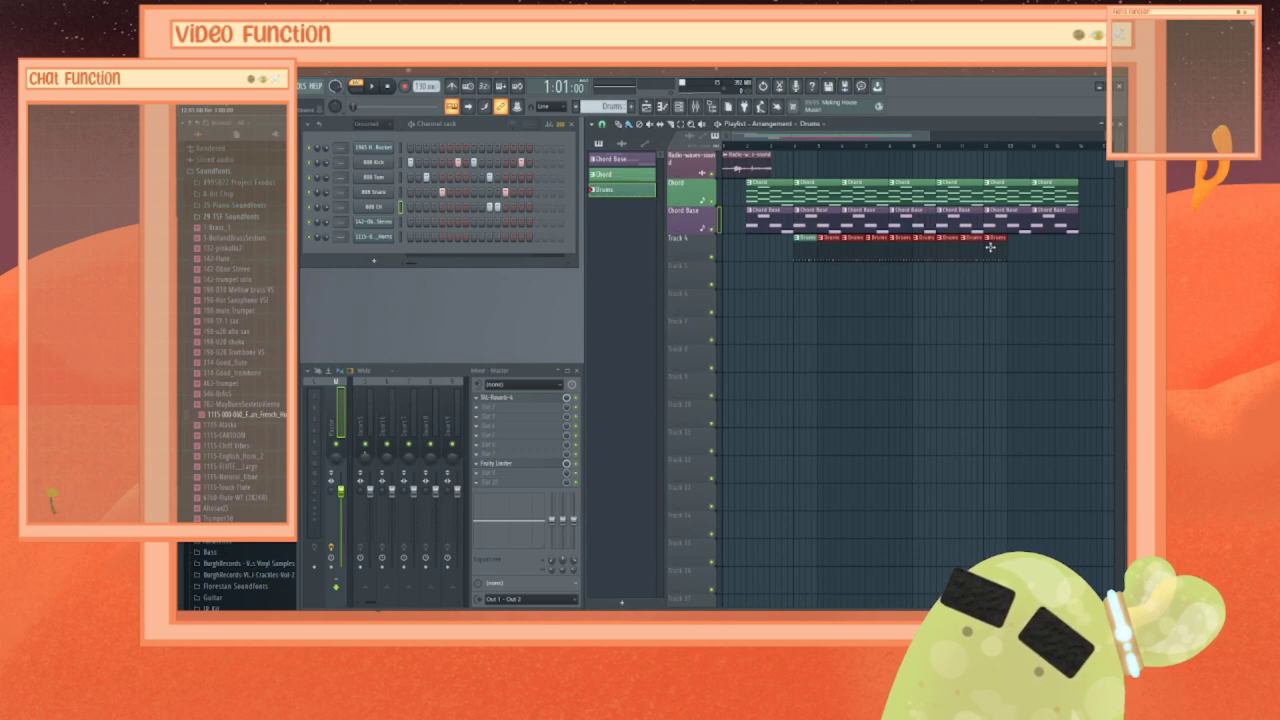
{"action": "left_click", "coordinate": [1017, 245]}
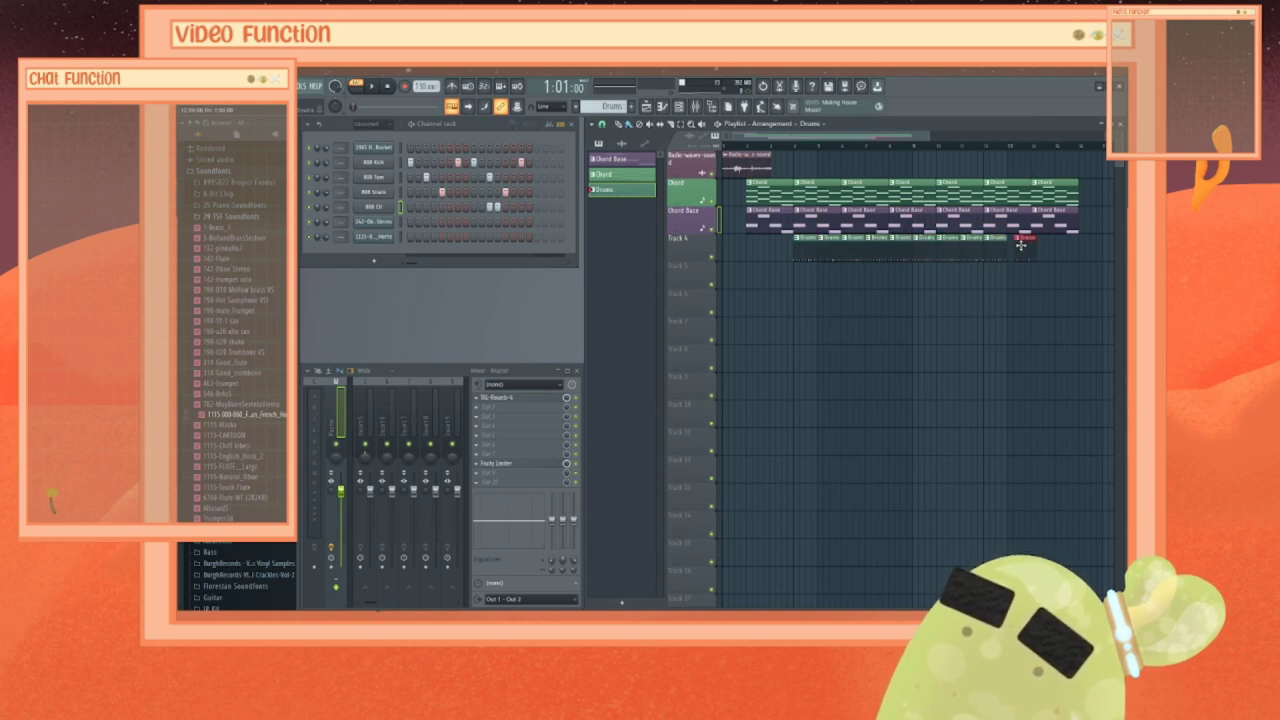
{"action": "right_click", "coordinate": [1050, 190]}
{"action": "right_click", "coordinate": [1056, 212]}
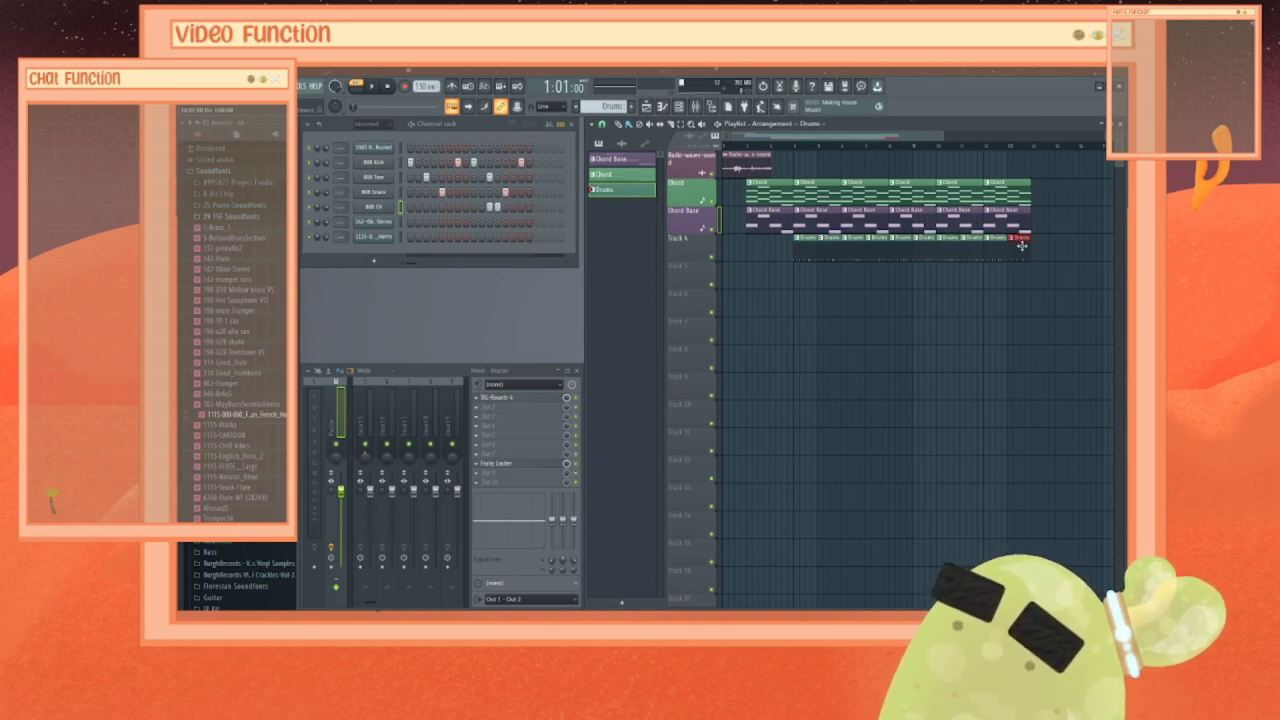
Step: Play the song from bar 3 and from the start, and name and color Track 4 after its Drums clips
{"action": "left_click", "coordinate": [783, 148]}
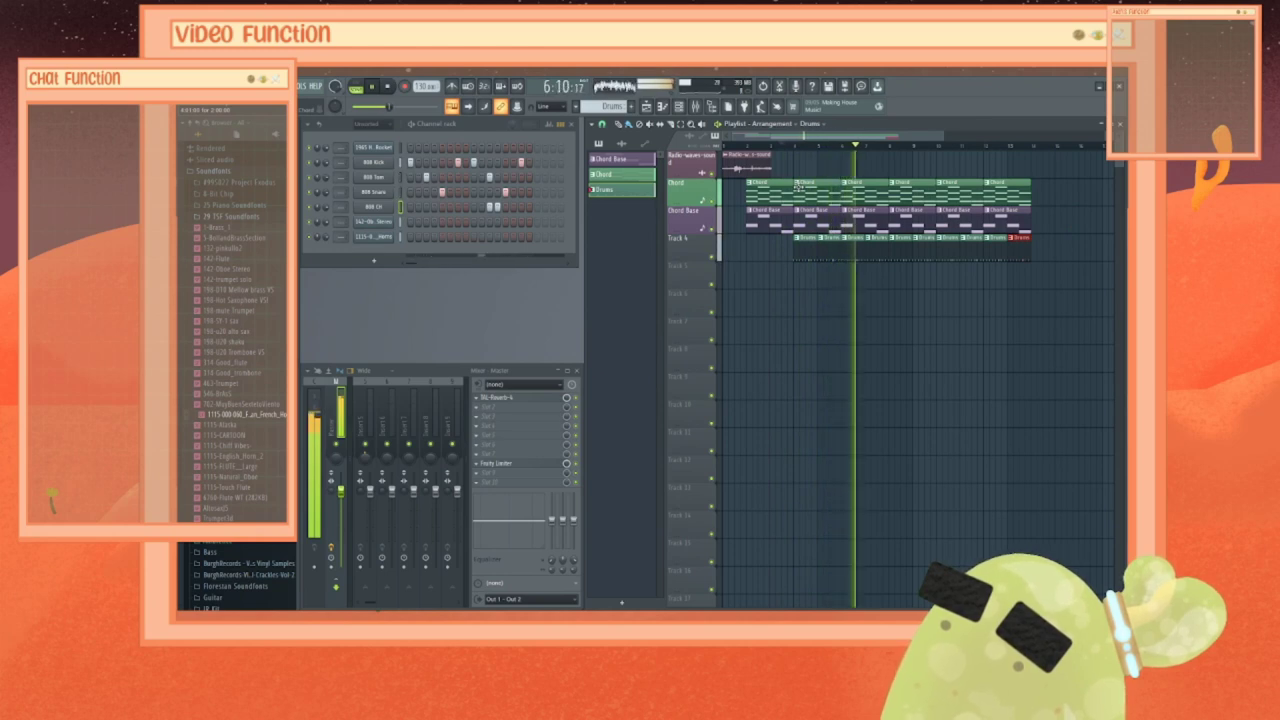
{"action": "key", "text": "space"}
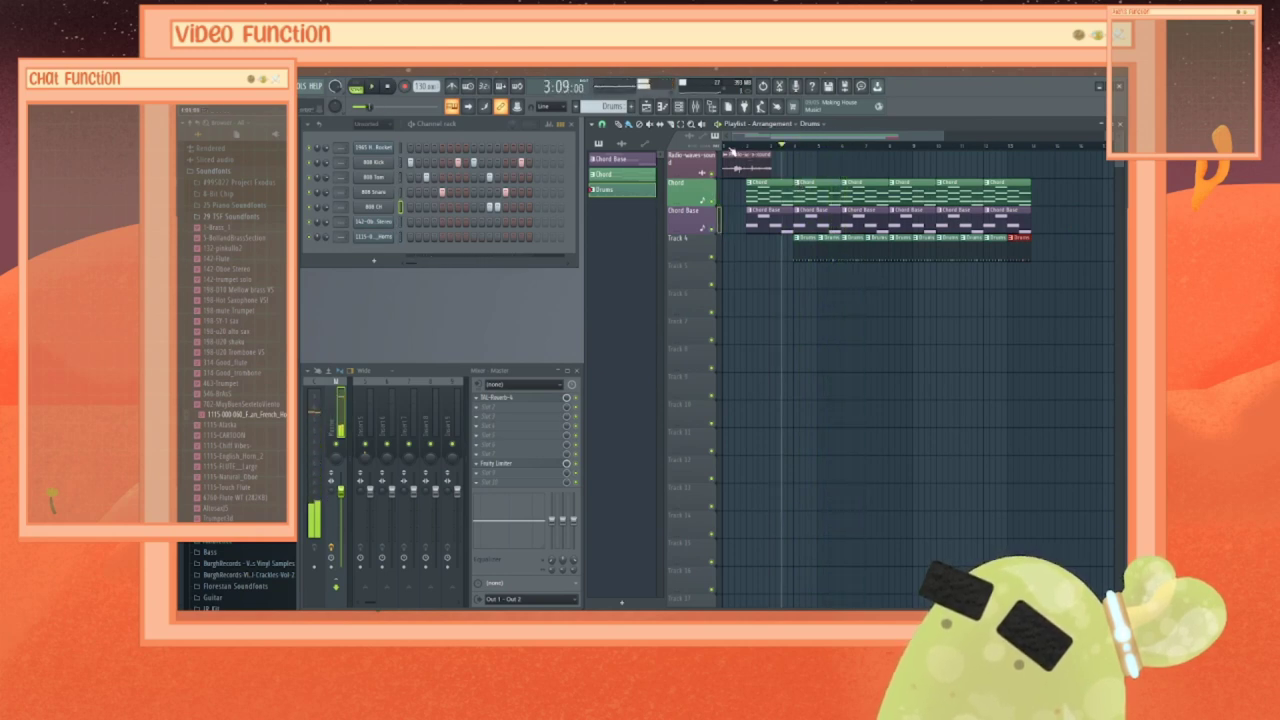
{"action": "left_click", "coordinate": [725, 147]}
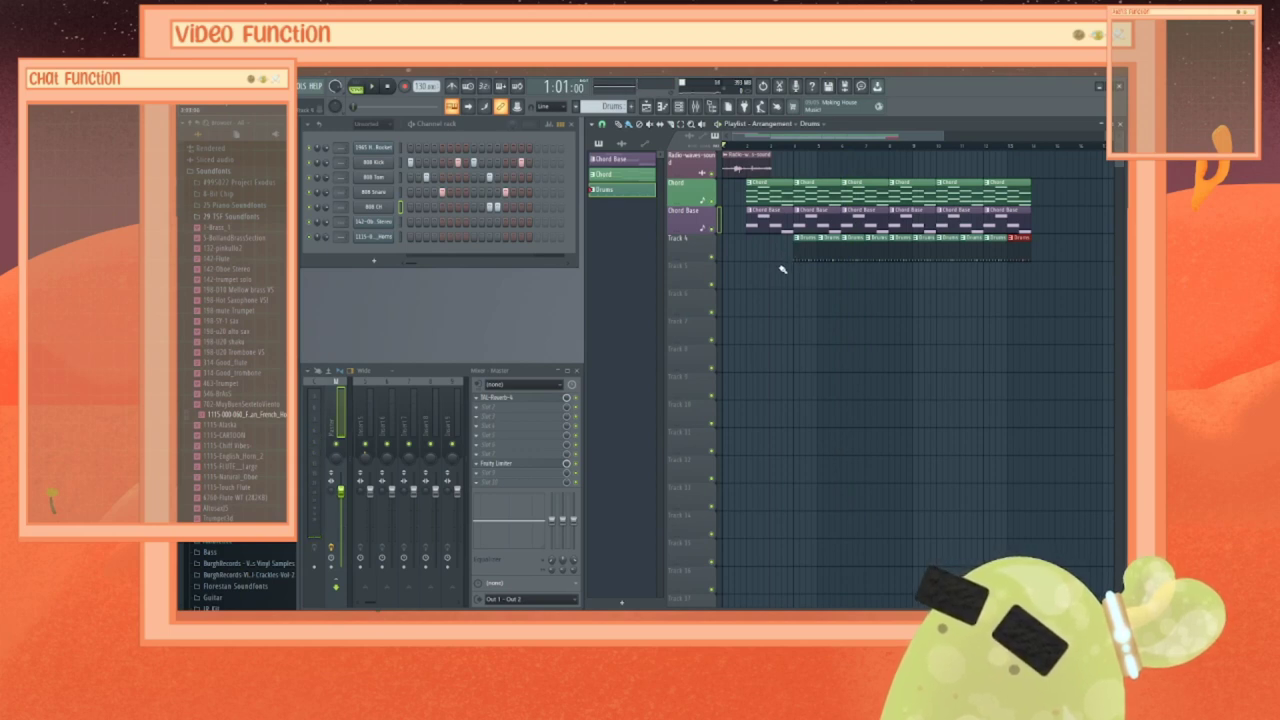
{"action": "key", "text": "space"}
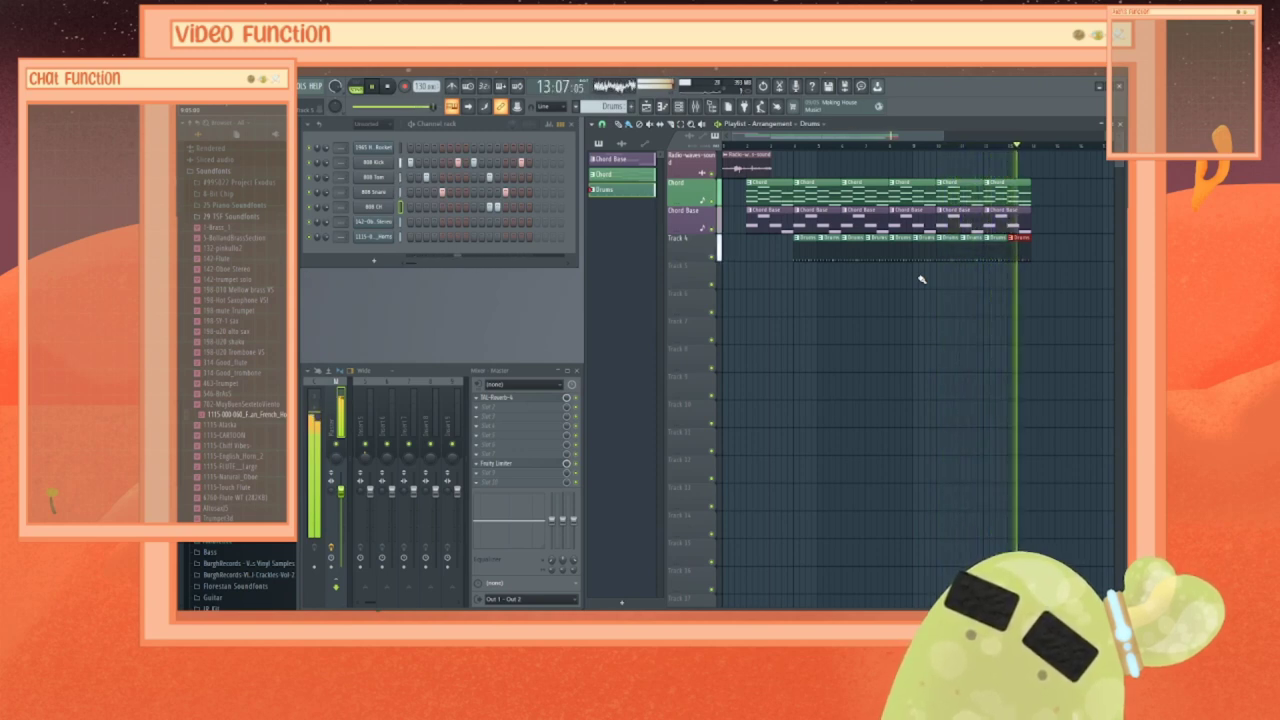
{"action": "key", "text": "space"}
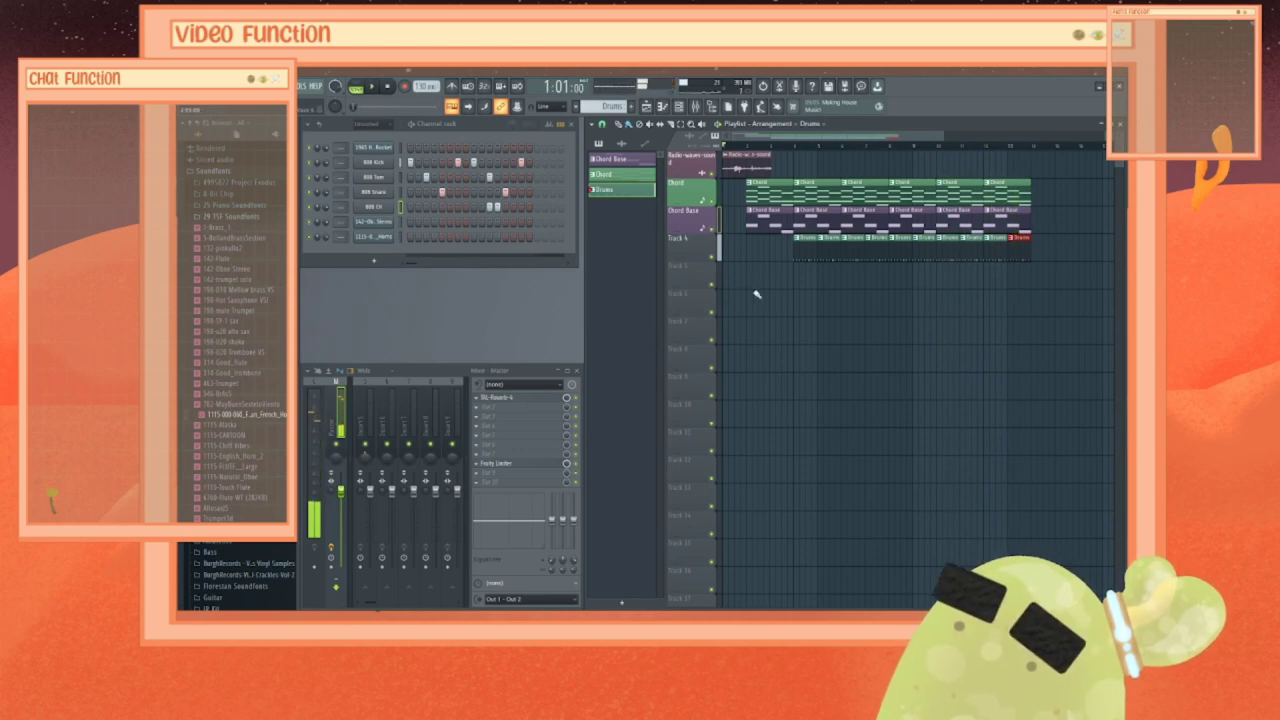
{"action": "right_click", "coordinate": [694, 236]}
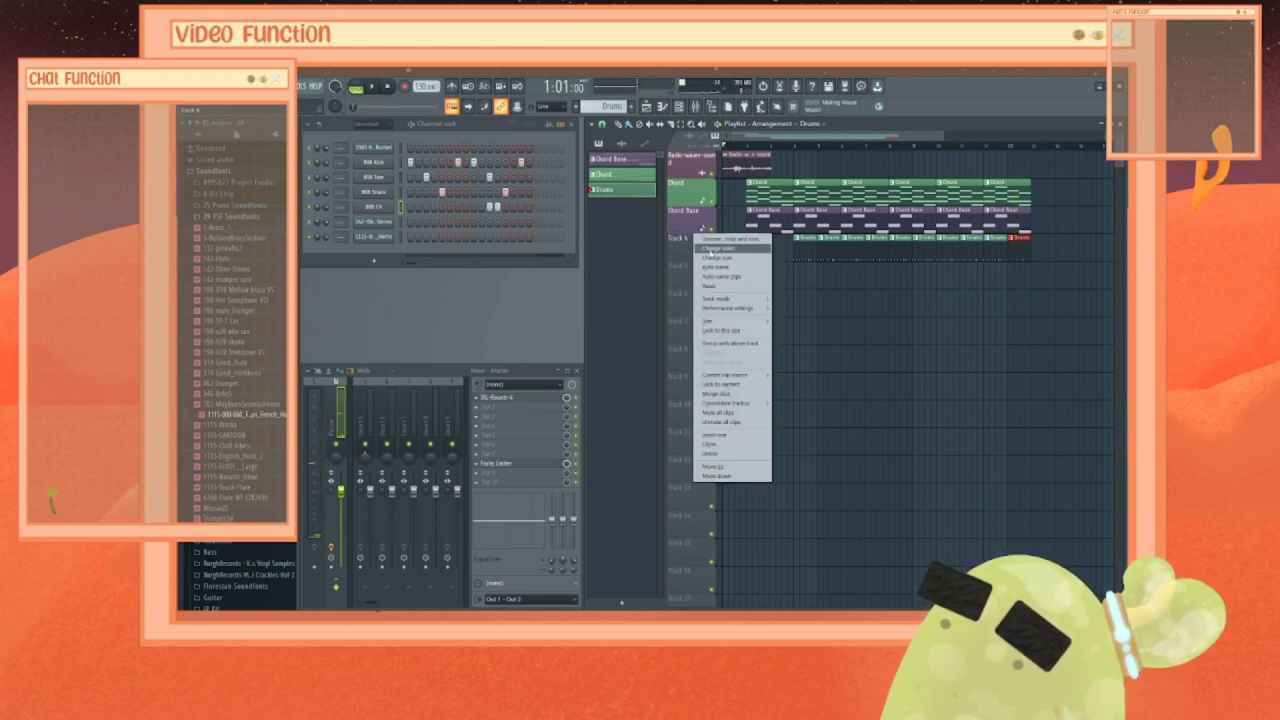
{"action": "left_click", "coordinate": [715, 267]}
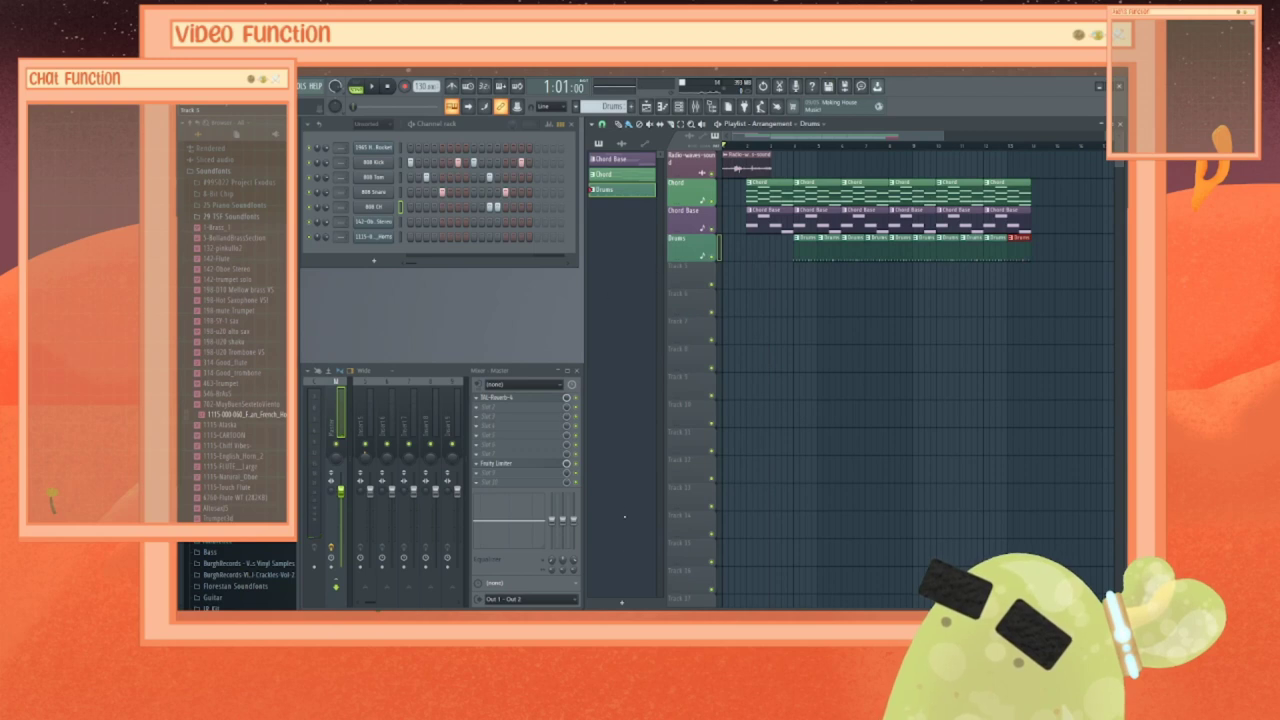
Step: Add a new pattern named Drum Lead IN and give it a random color
{"action": "left_click", "coordinate": [621, 602]}
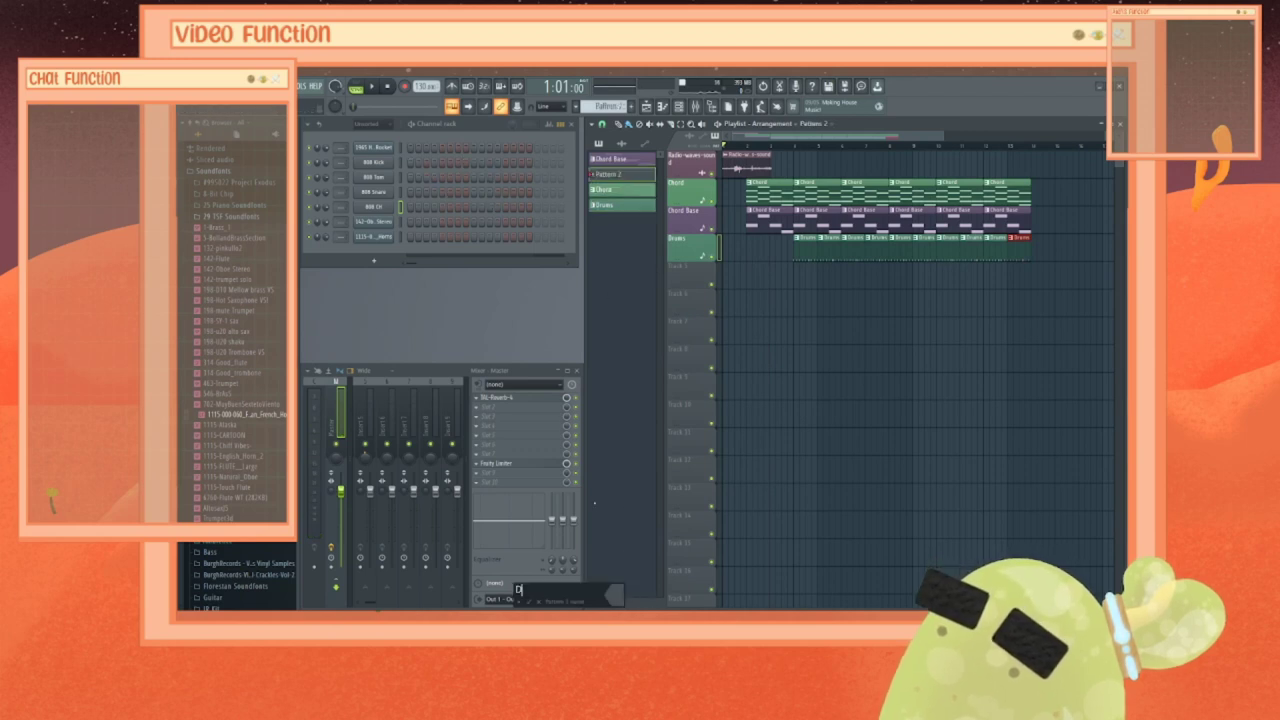
{"action": "type", "text": "Drum Le"}
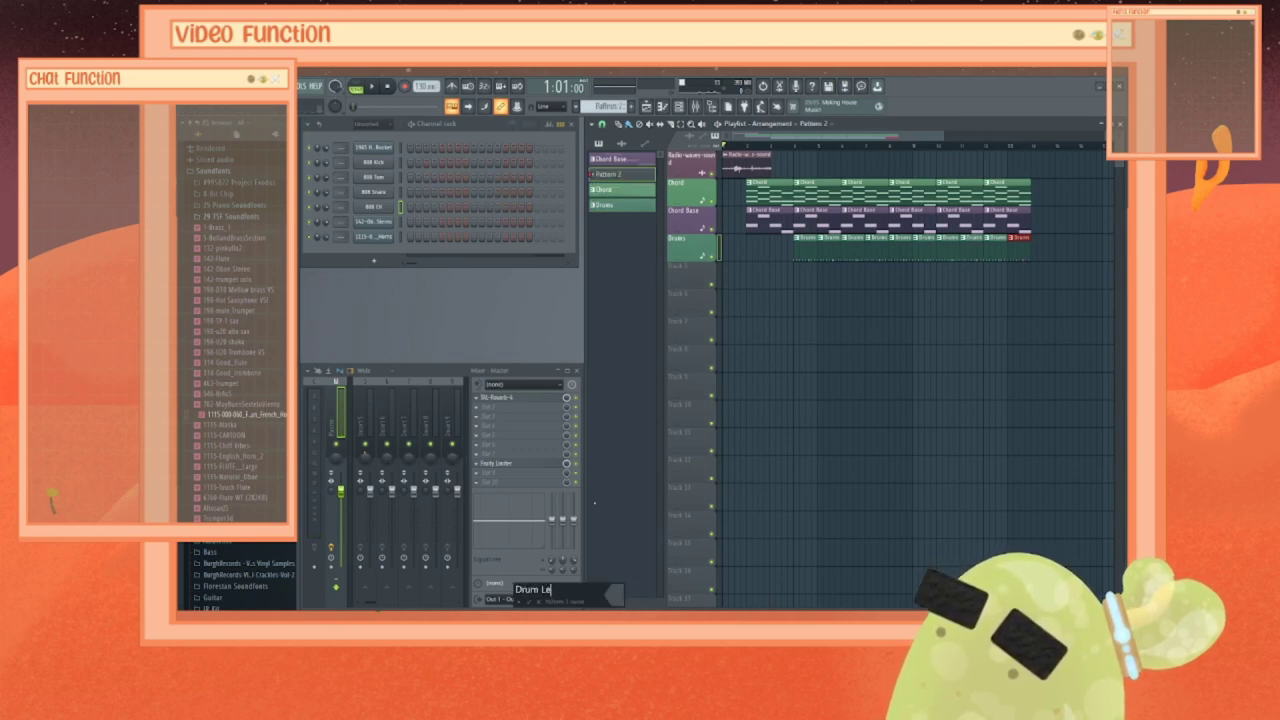
{"action": "type", "text": "ad IN"}
{"action": "key", "text": "Return"}
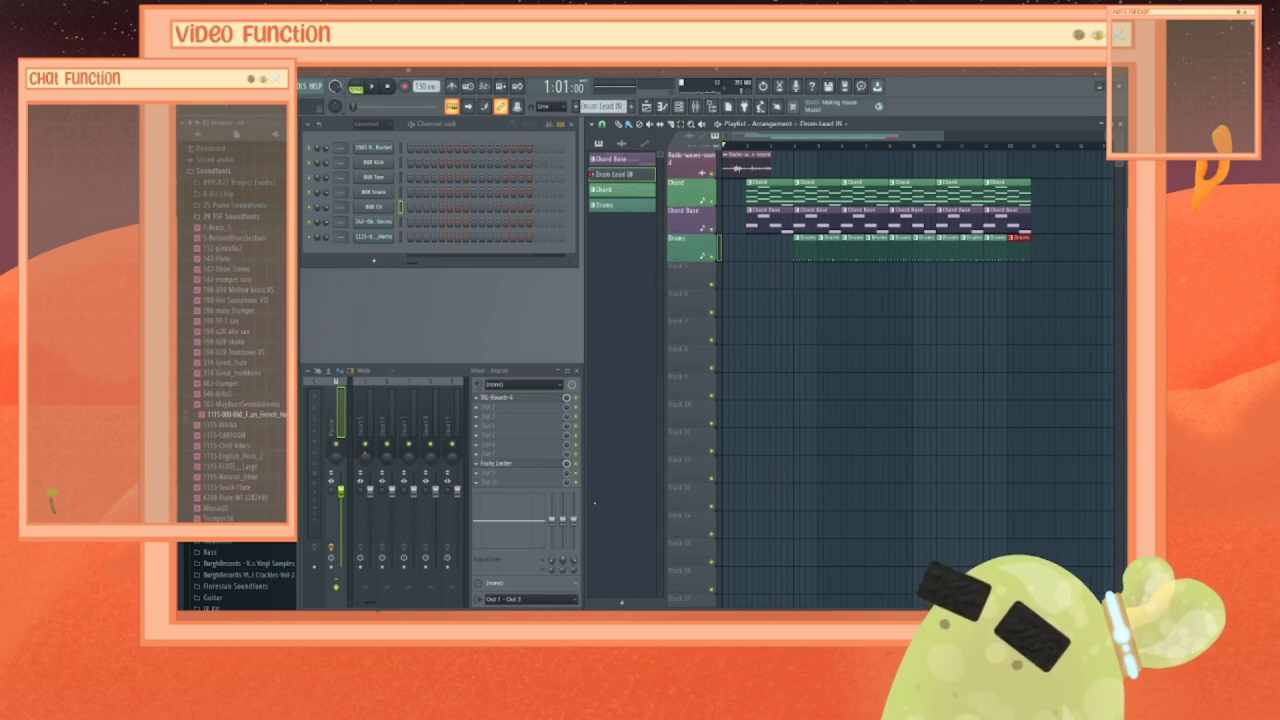
{"action": "right_click", "coordinate": [624, 175]}
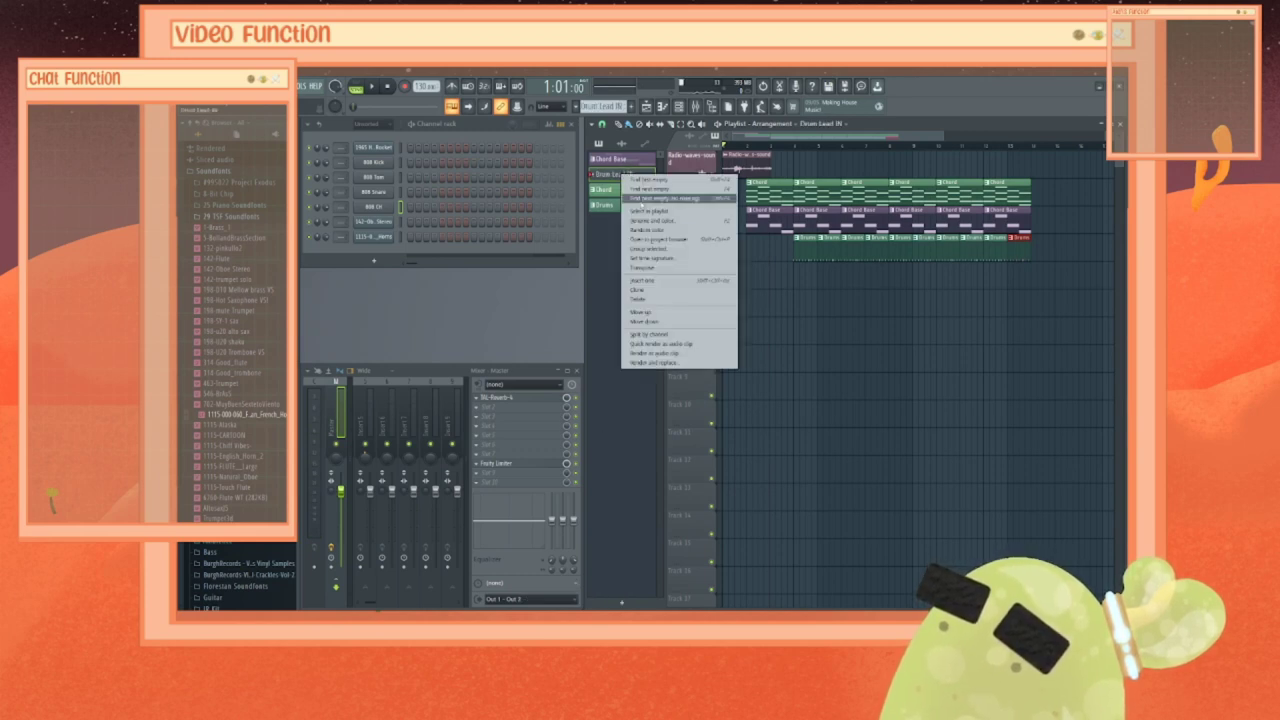
{"action": "left_click", "coordinate": [653, 230]}
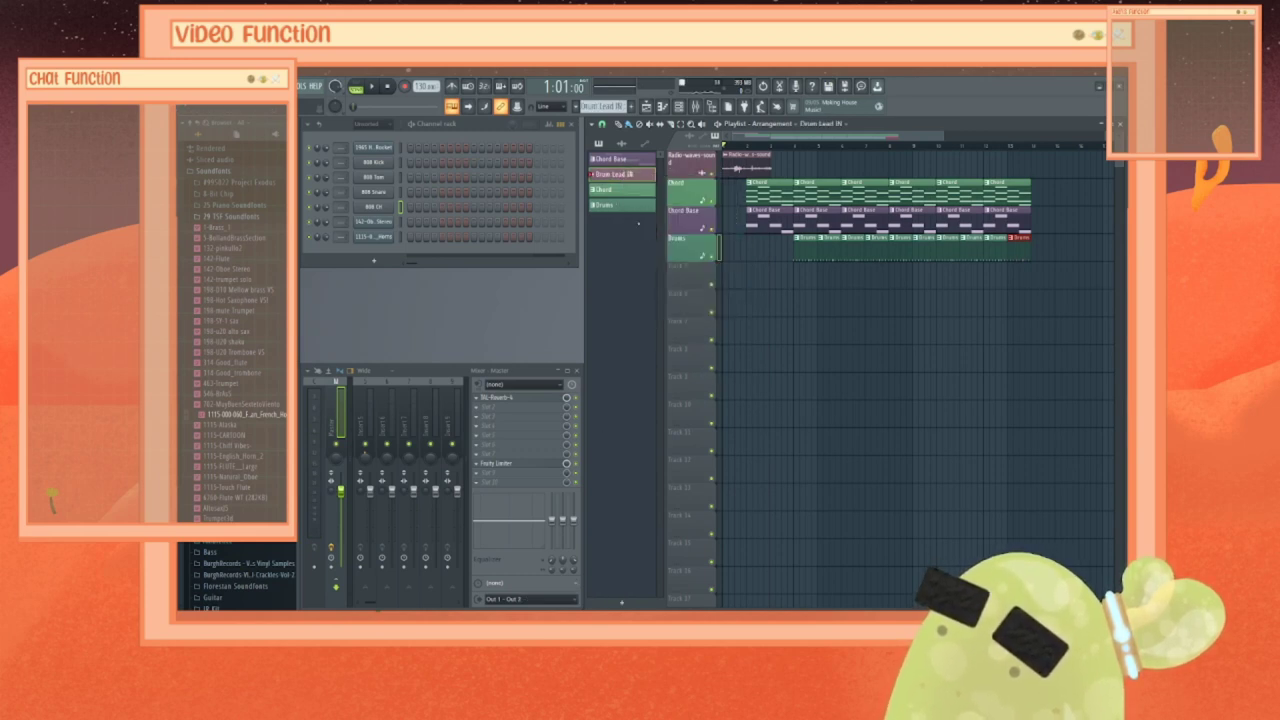
Step: Move Drum Lead IN below Drums in the pattern list and program its 808 CH hits on steps 6, 10, 12, 14, 15 and 16
{"action": "left_click_drag", "start_coordinate": [619, 208], "coordinate": [621, 212]}
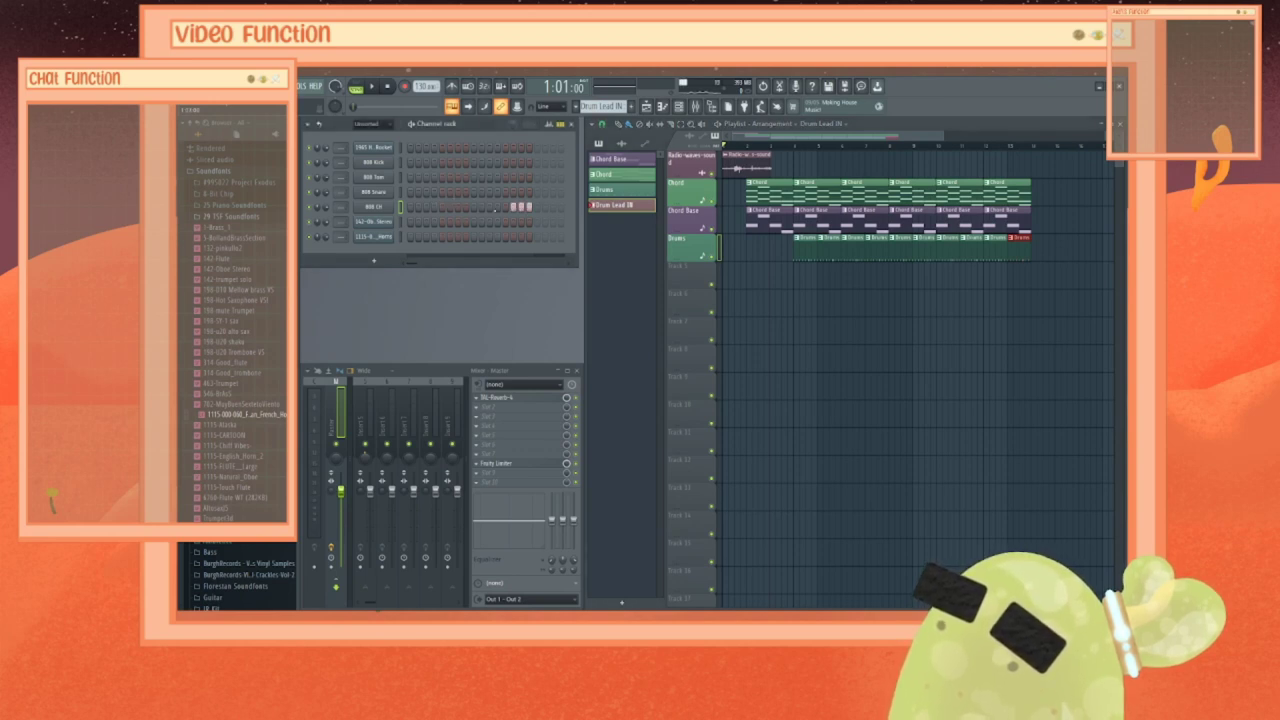
{"action": "key", "text": "space"}
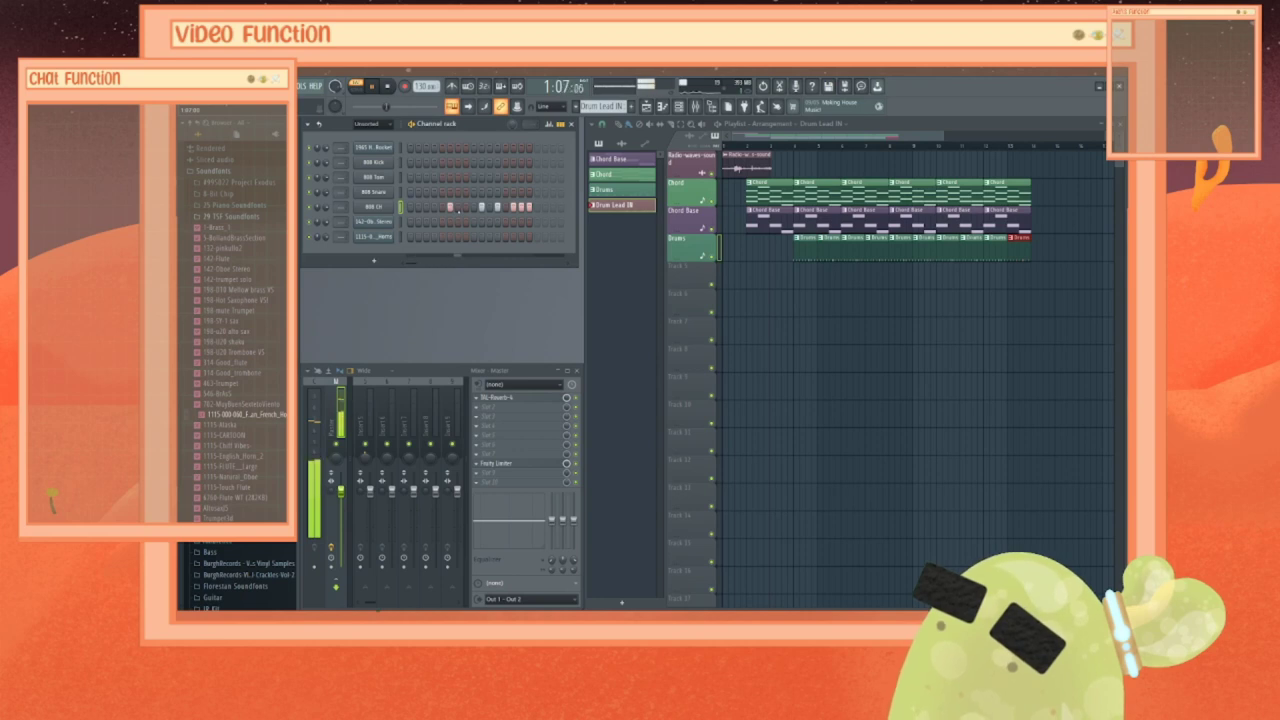
{"action": "key", "text": "space"}
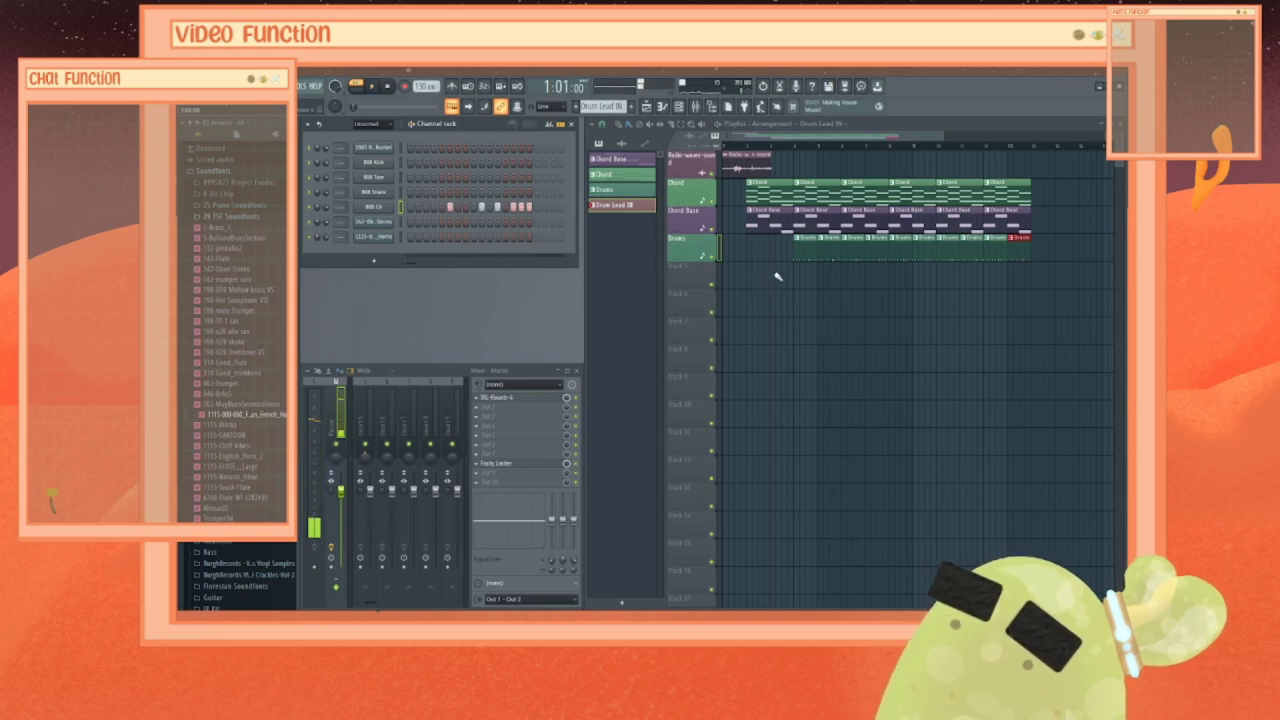
Step: Place a Drum Lead IN clip on the Drums track at bar 3, directly before the first Drums clip
{"action": "left_click", "coordinate": [781, 273]}
{"action": "left_click_drag", "start_coordinate": [778, 250], "coordinate": [780, 243]}
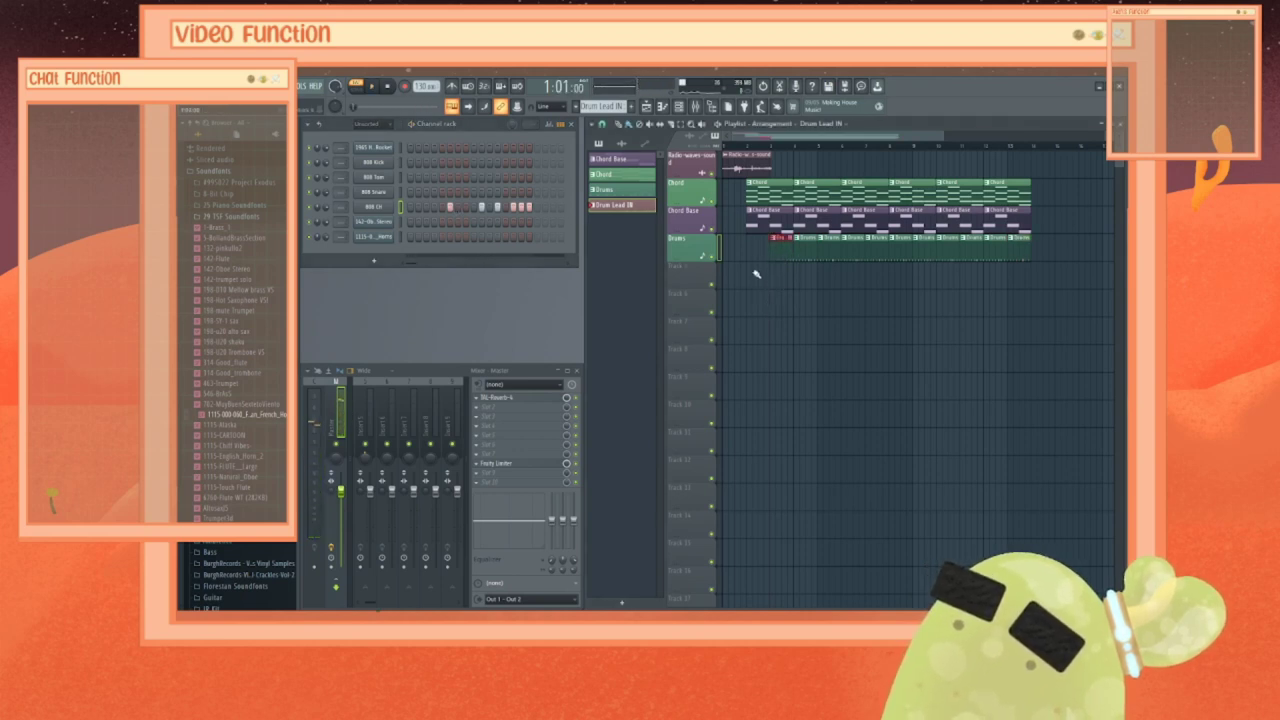
Step: Move the first 808 CH hit of Drum Lead IN to step 8 and play the song, restarting from bar 3
{"action": "left_click", "coordinate": [742, 146]}
{"action": "key", "text": "space"}
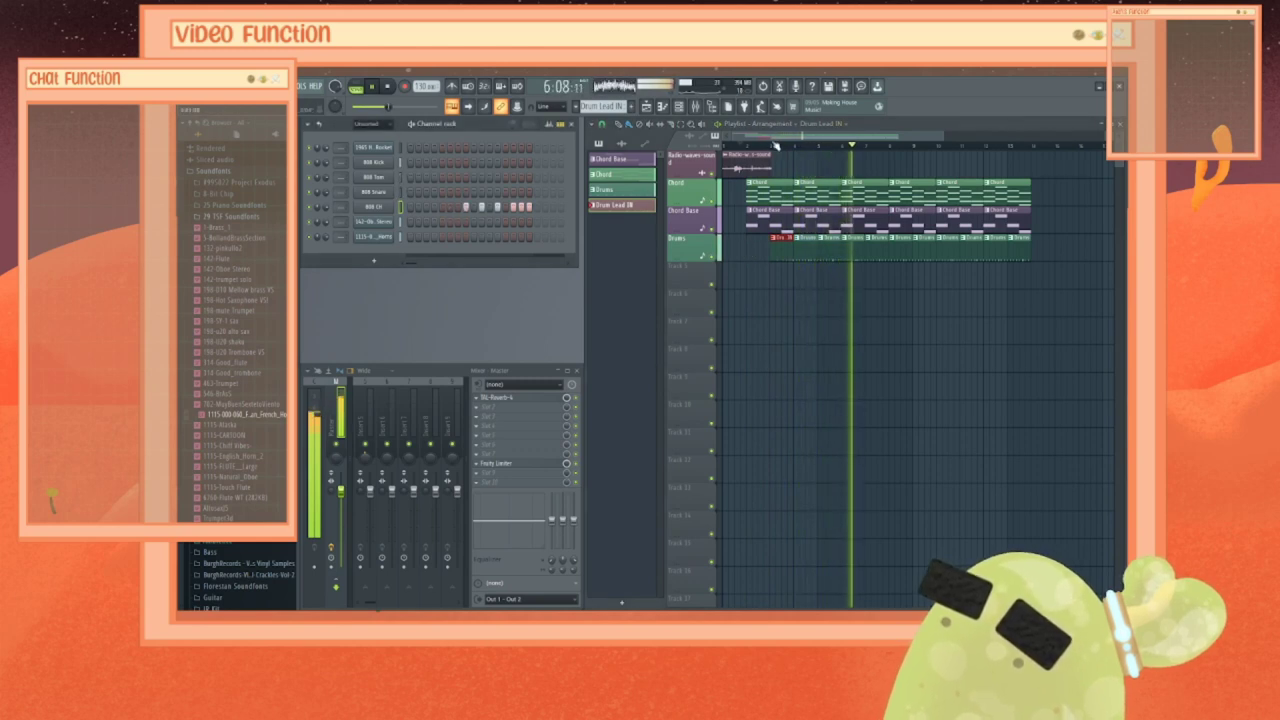
{"action": "left_click", "coordinate": [775, 146]}
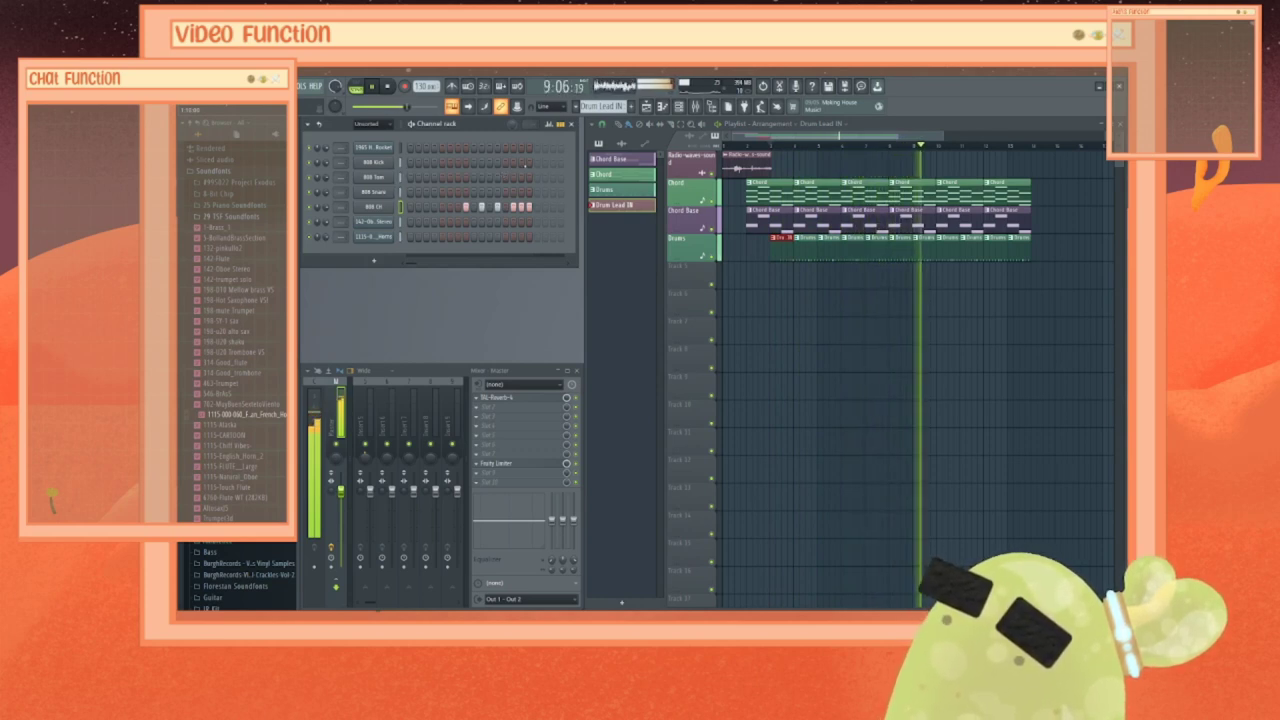
{"action": "key", "text": "space"}
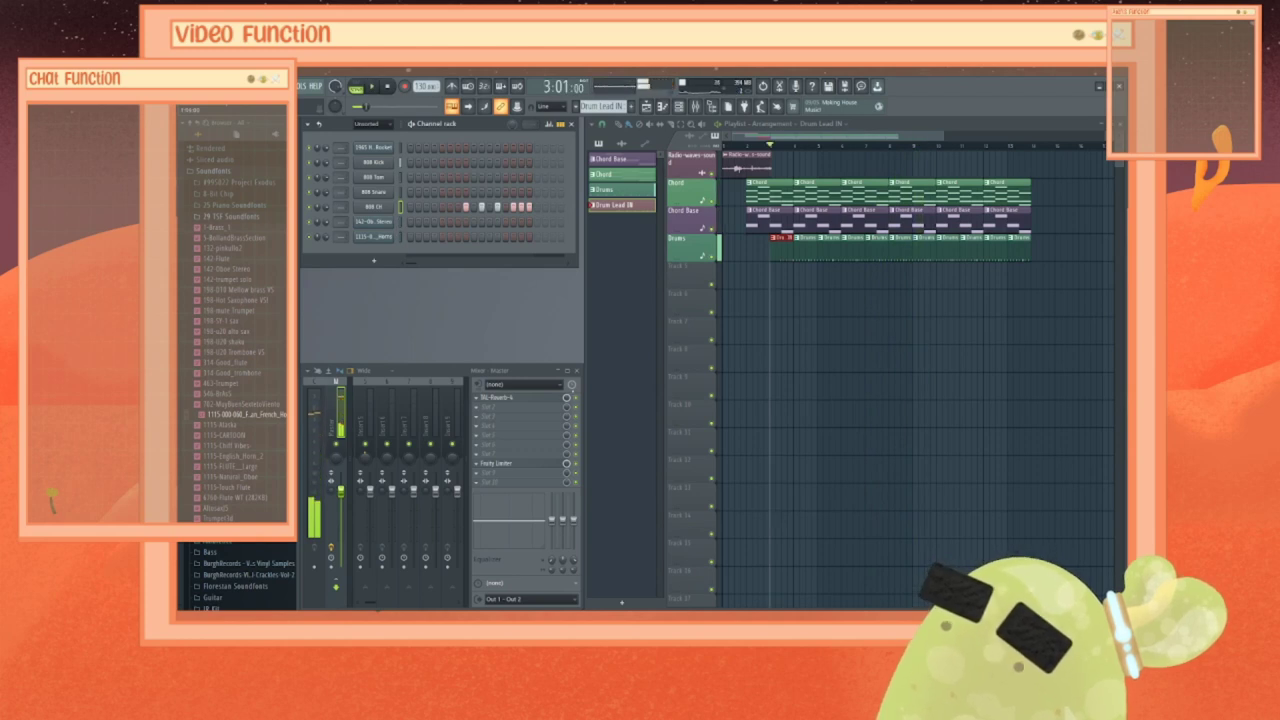
Step: Add a new pattern named Melody and give it a random color
{"action": "left_click", "coordinate": [623, 603]}
{"action": "type", "text": "R"}
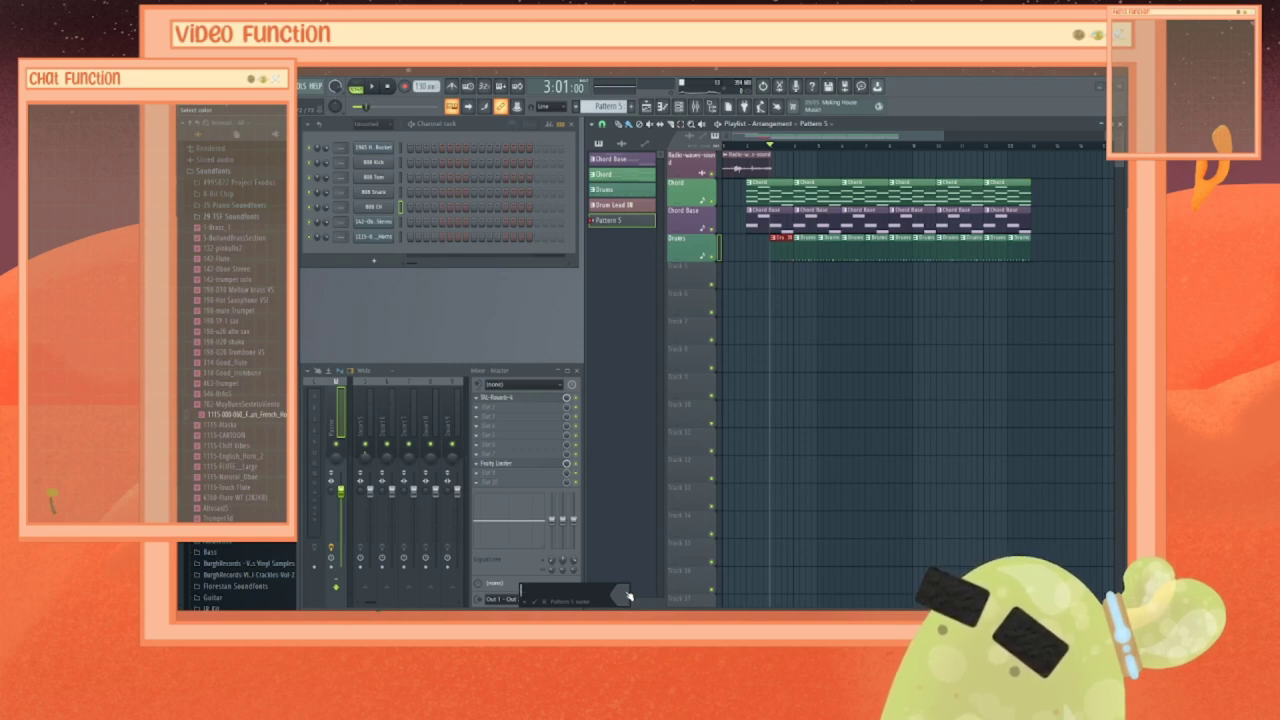
{"action": "type", "text": "Melody"}
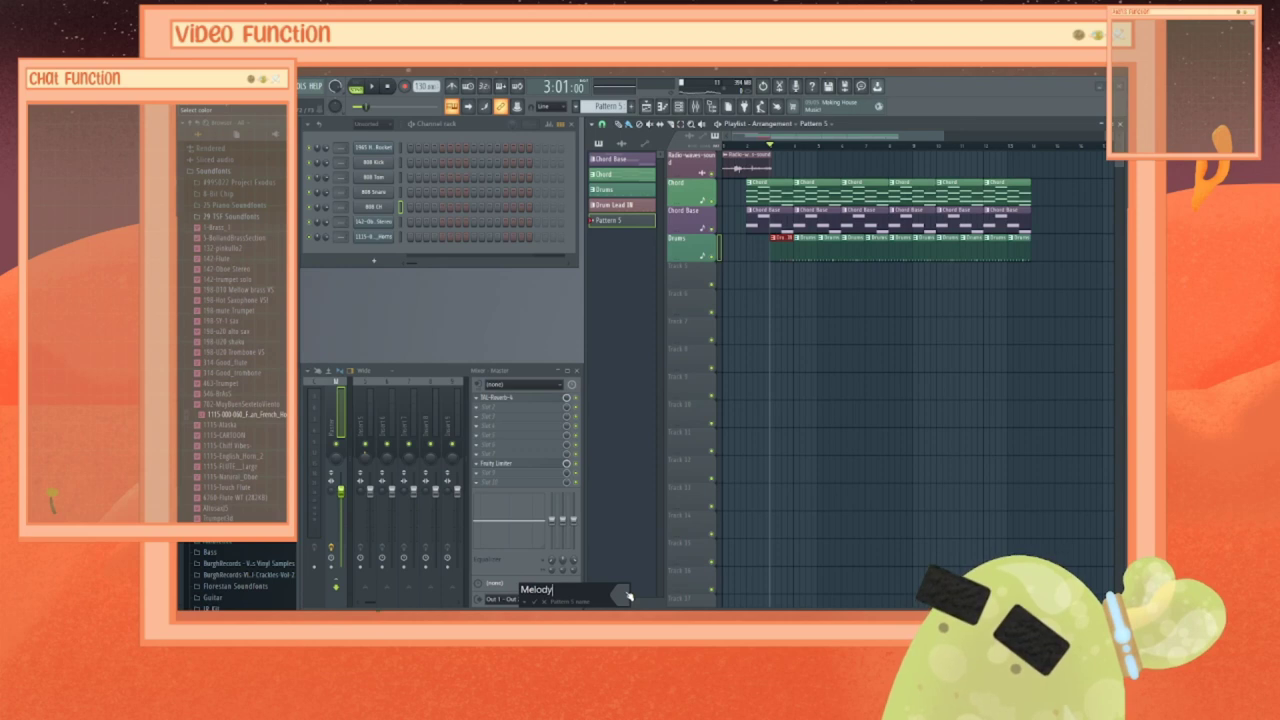
{"action": "key", "text": "Return"}
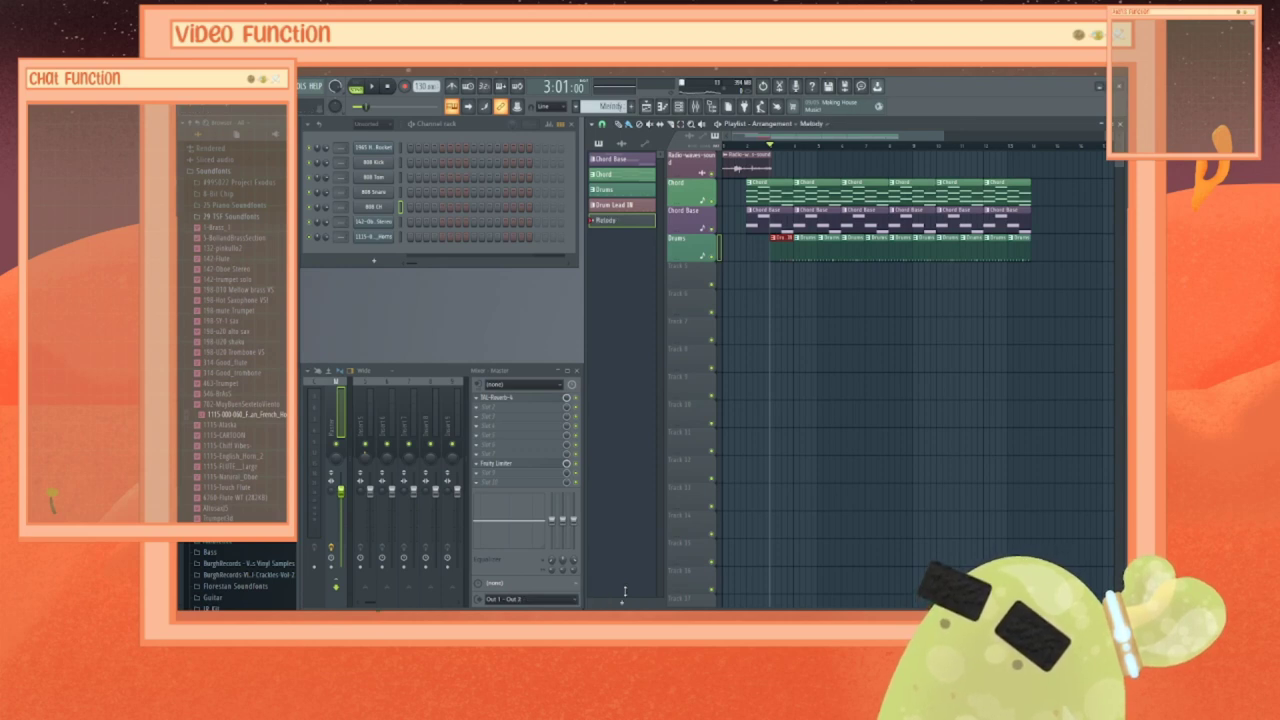
{"action": "right_click", "coordinate": [605, 227]}
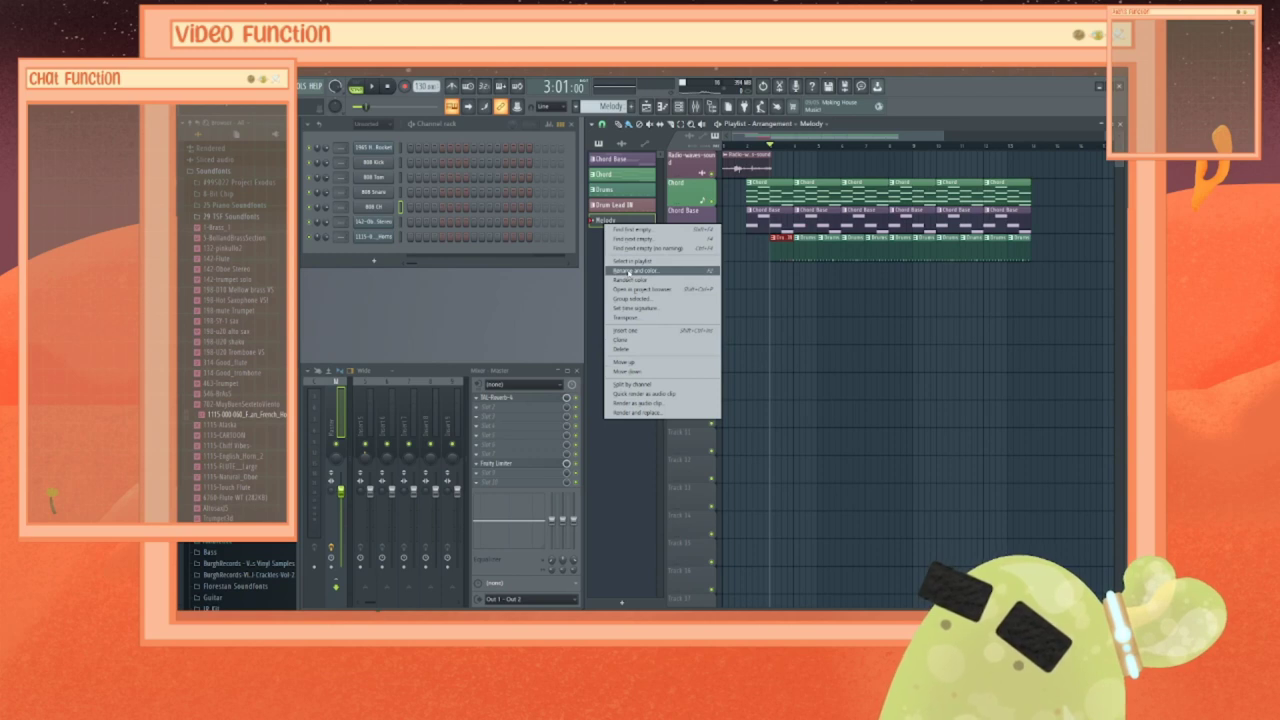
{"action": "key", "text": "Escape"}
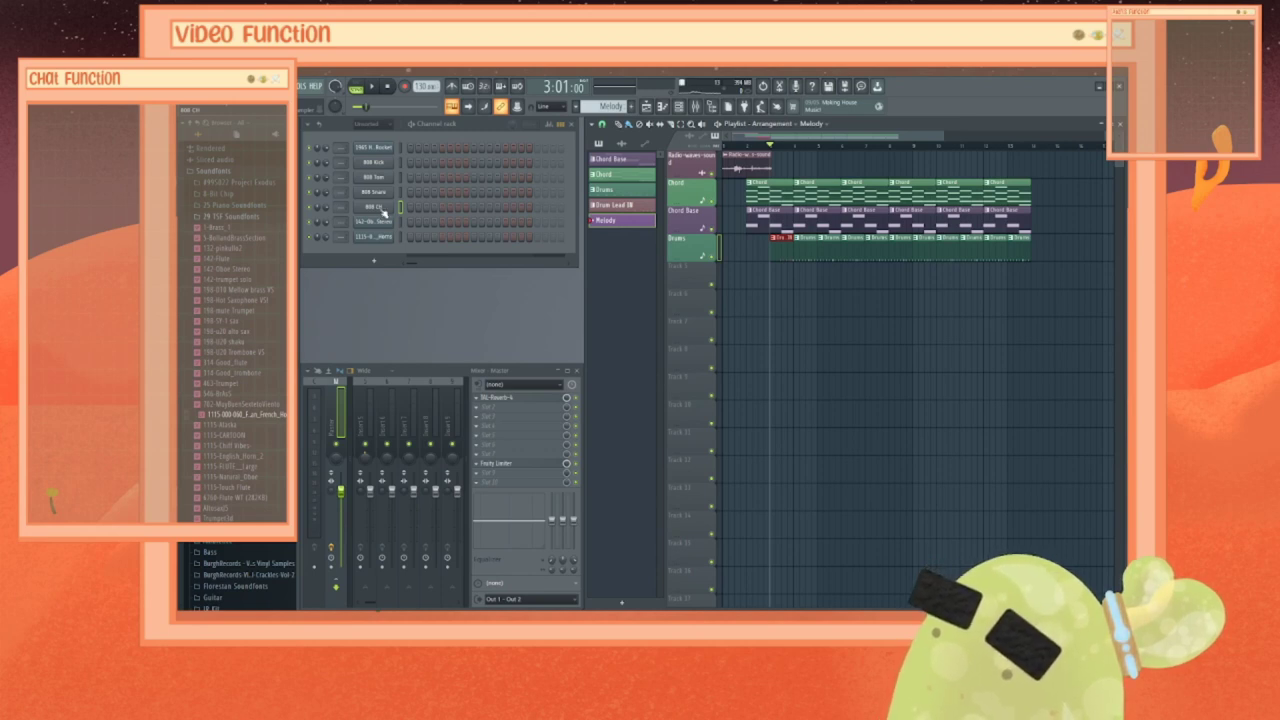
Step: Open the piano roll of the 1965 Harmony Rocket channel and switch playback to pattern mode
{"action": "right_click", "coordinate": [380, 147]}
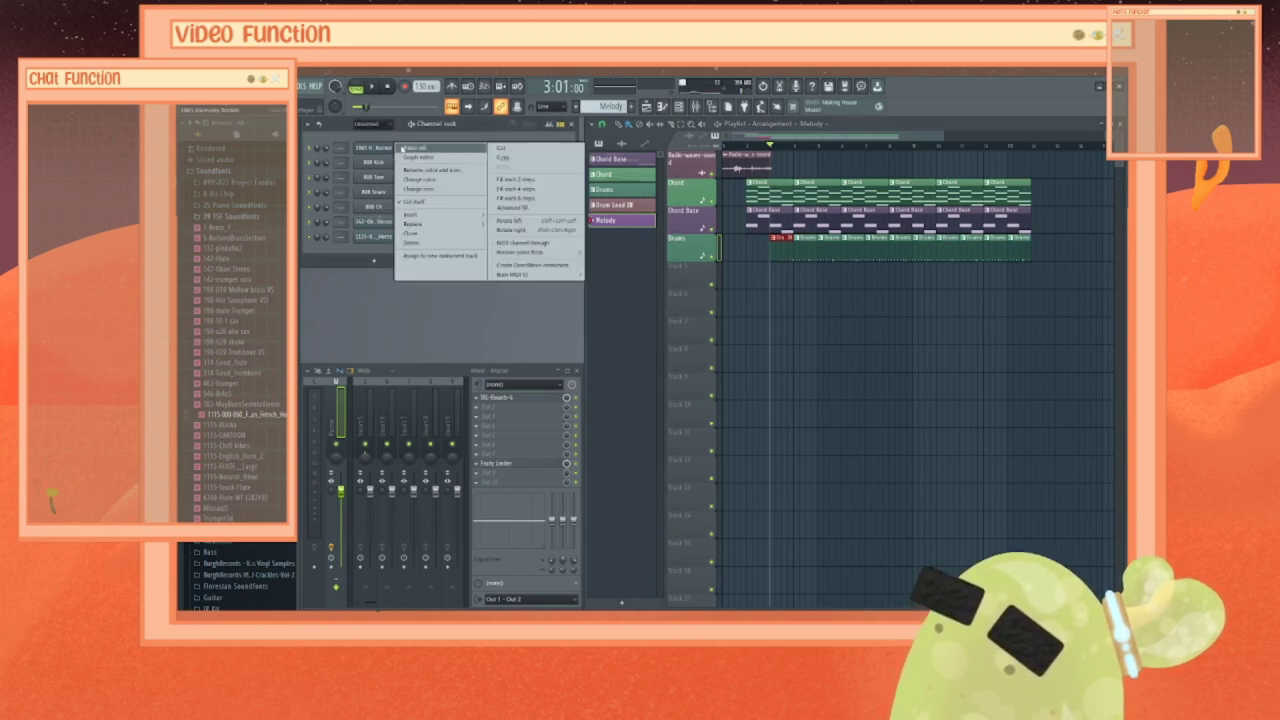
{"action": "left_click", "coordinate": [430, 149]}
{"action": "left_click", "coordinate": [357, 86]}
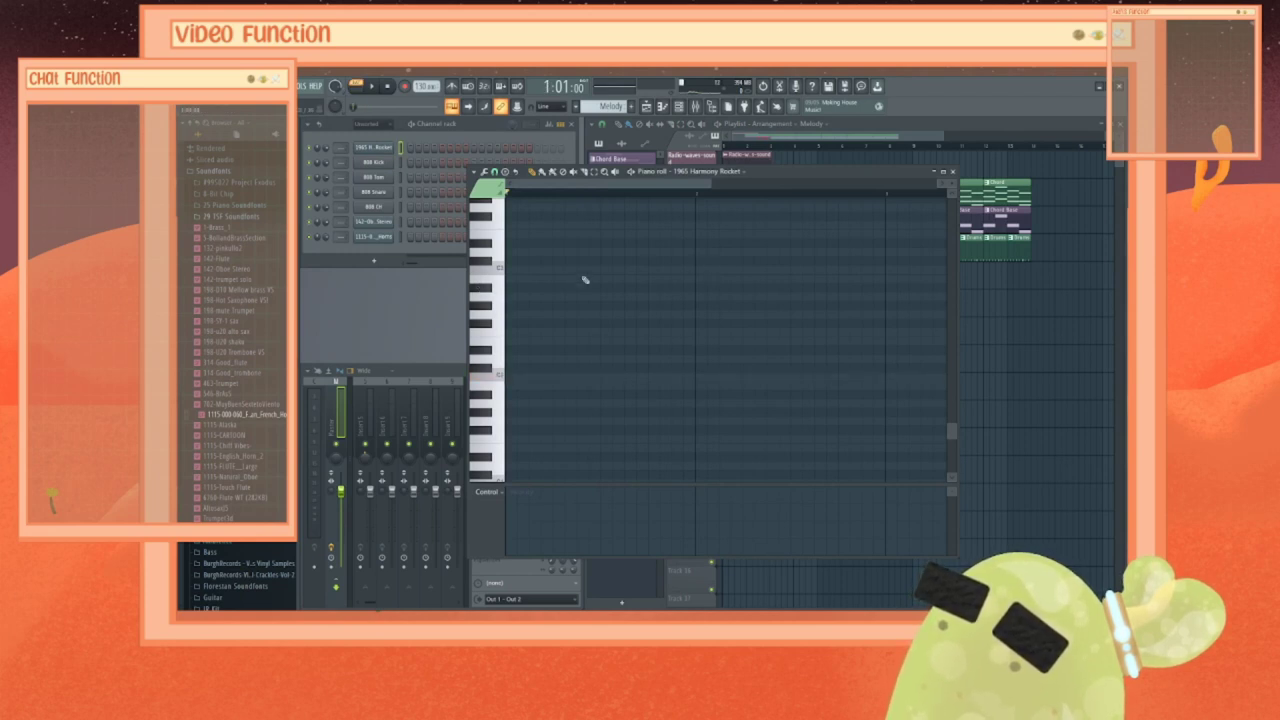
Step: Audition several keys on the piano roll keyboard, including C4 and C5, to choose the melody's starting octave
{"action": "scroll", "coordinate": [501, 270], "scroll_direction": "up", "scroll_amount": 5}
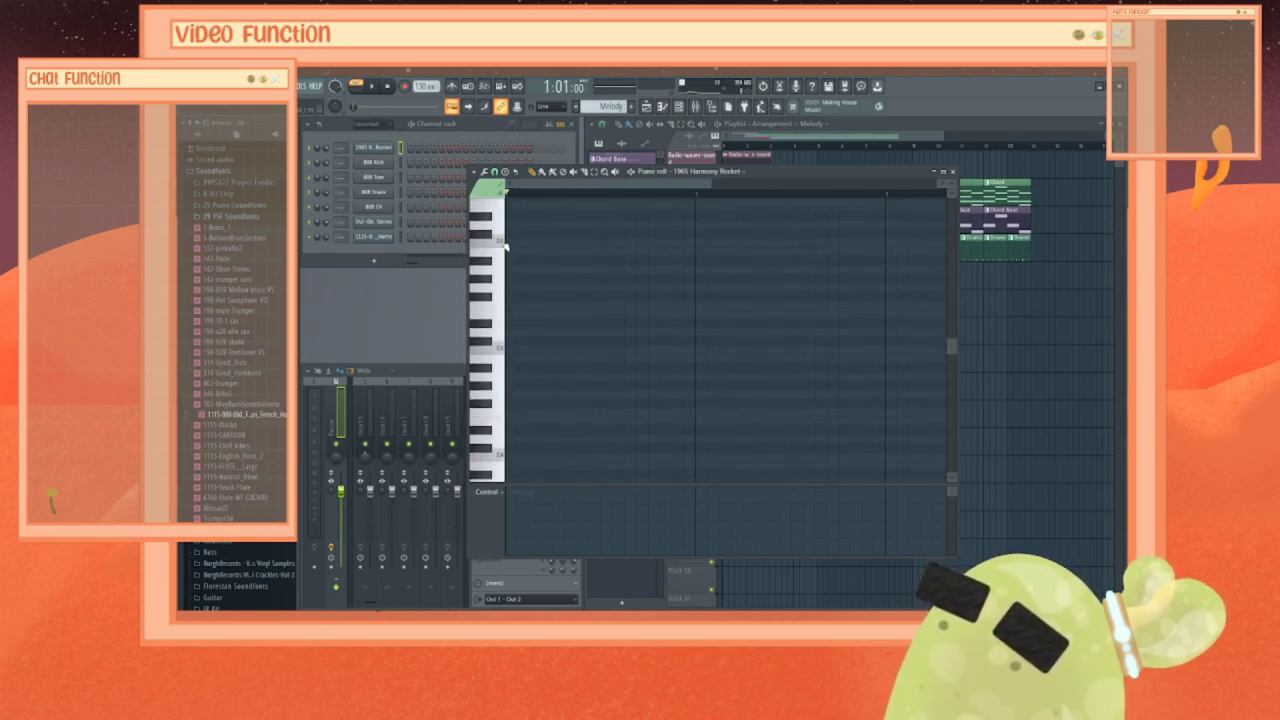
{"action": "scroll", "coordinate": [501, 447], "scroll_direction": "up", "scroll_amount": 3}
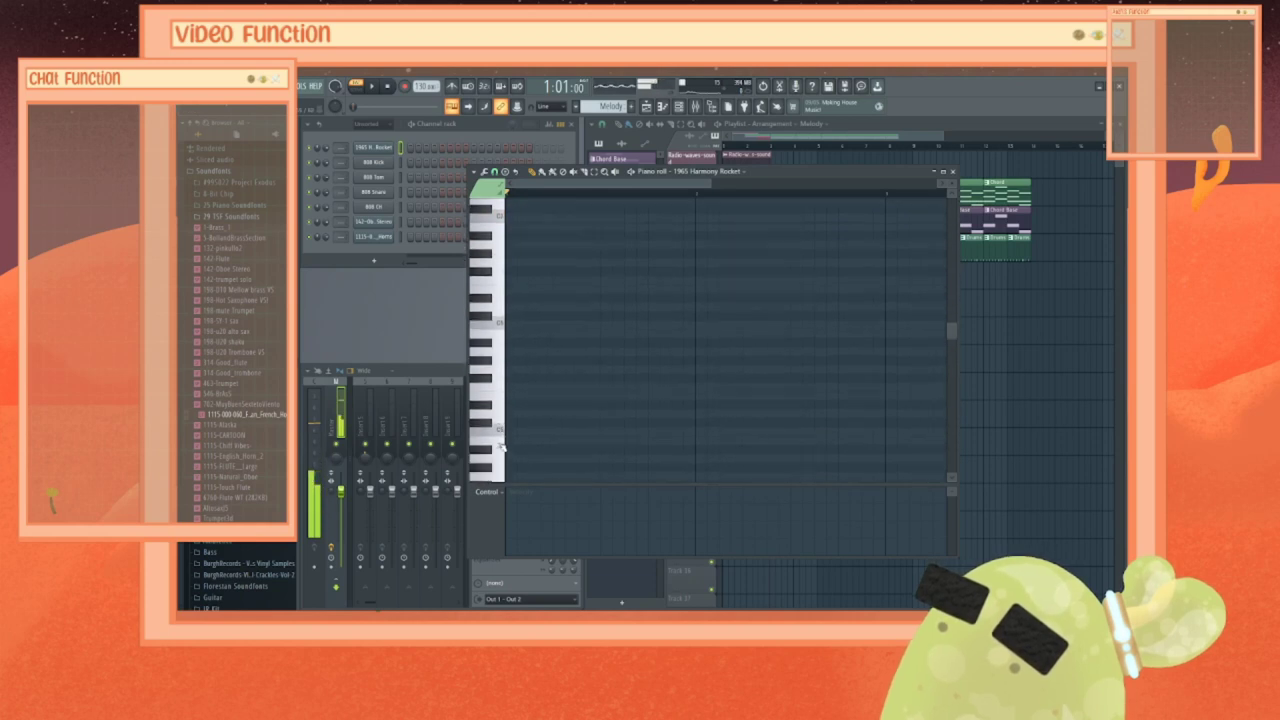
{"action": "scroll", "coordinate": [502, 448], "scroll_direction": "down", "scroll_amount": 3}
{"action": "left_click", "coordinate": [503, 458]}
{"action": "left_click", "coordinate": [503, 458]}
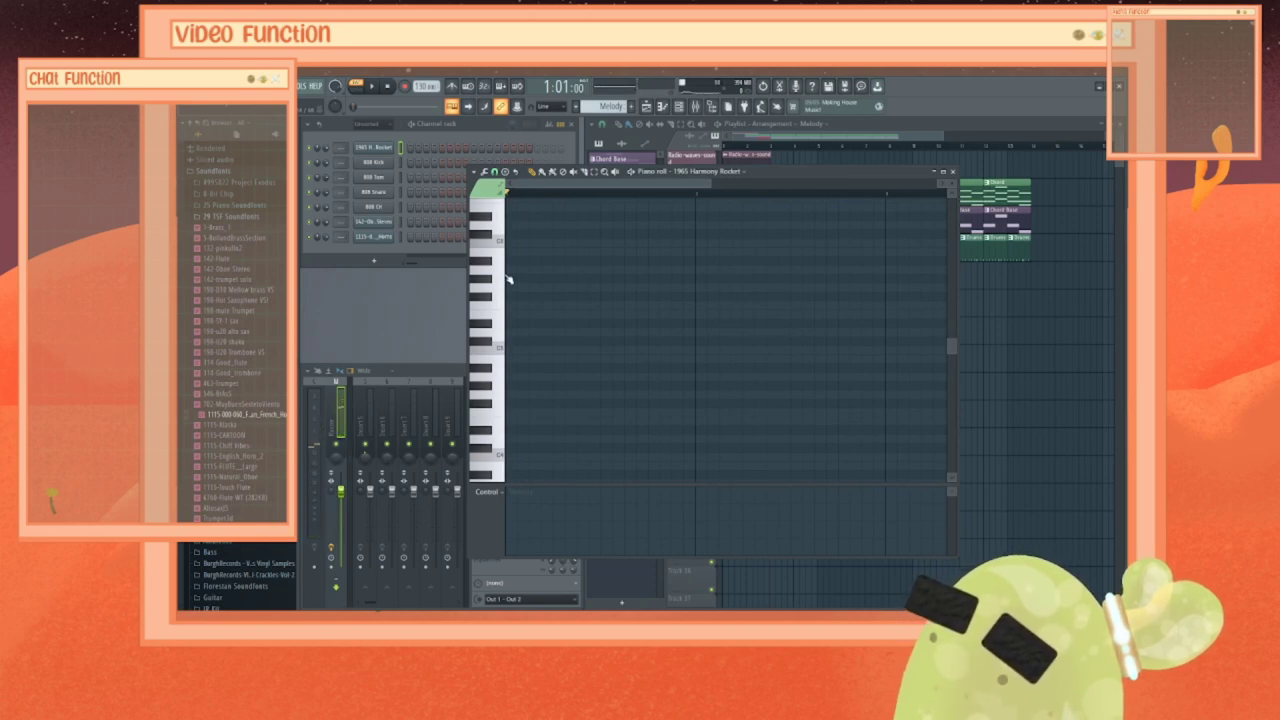
{"action": "left_click", "coordinate": [502, 349]}
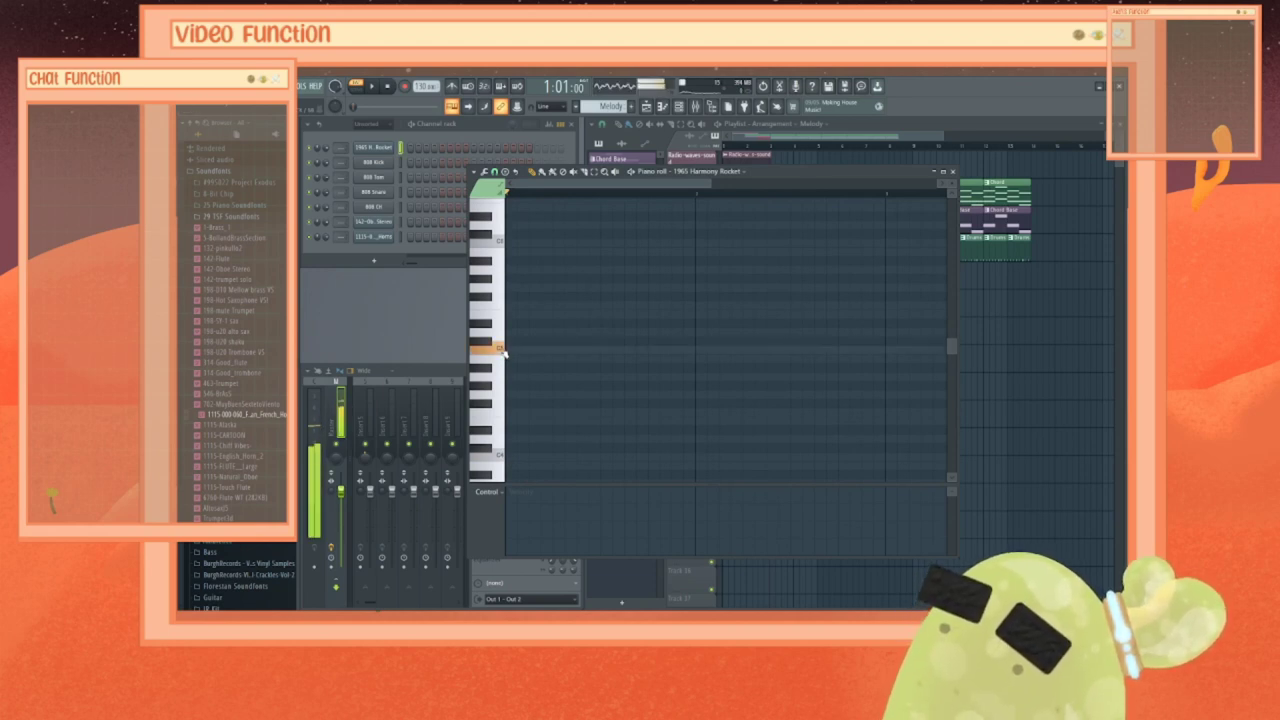
{"action": "left_click", "coordinate": [502, 455]}
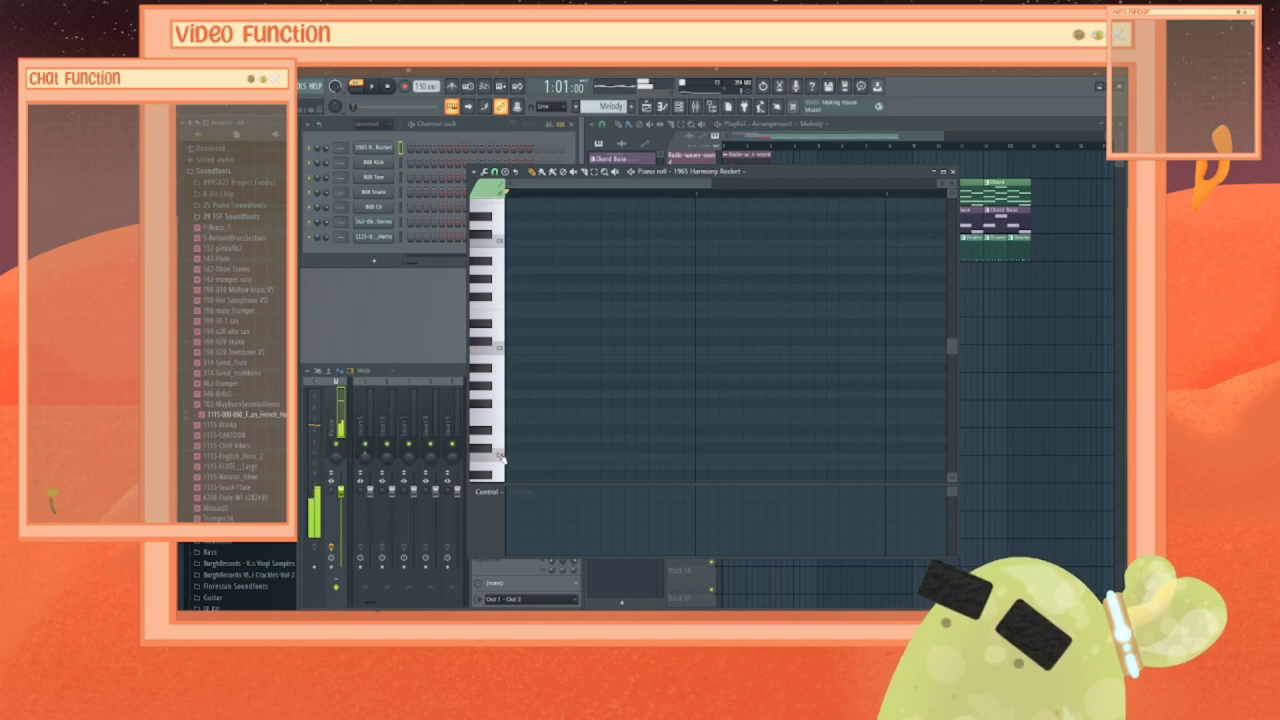
{"action": "left_click", "coordinate": [502, 455]}
{"action": "left_click", "coordinate": [502, 455]}
{"action": "left_click", "coordinate": [502, 455]}
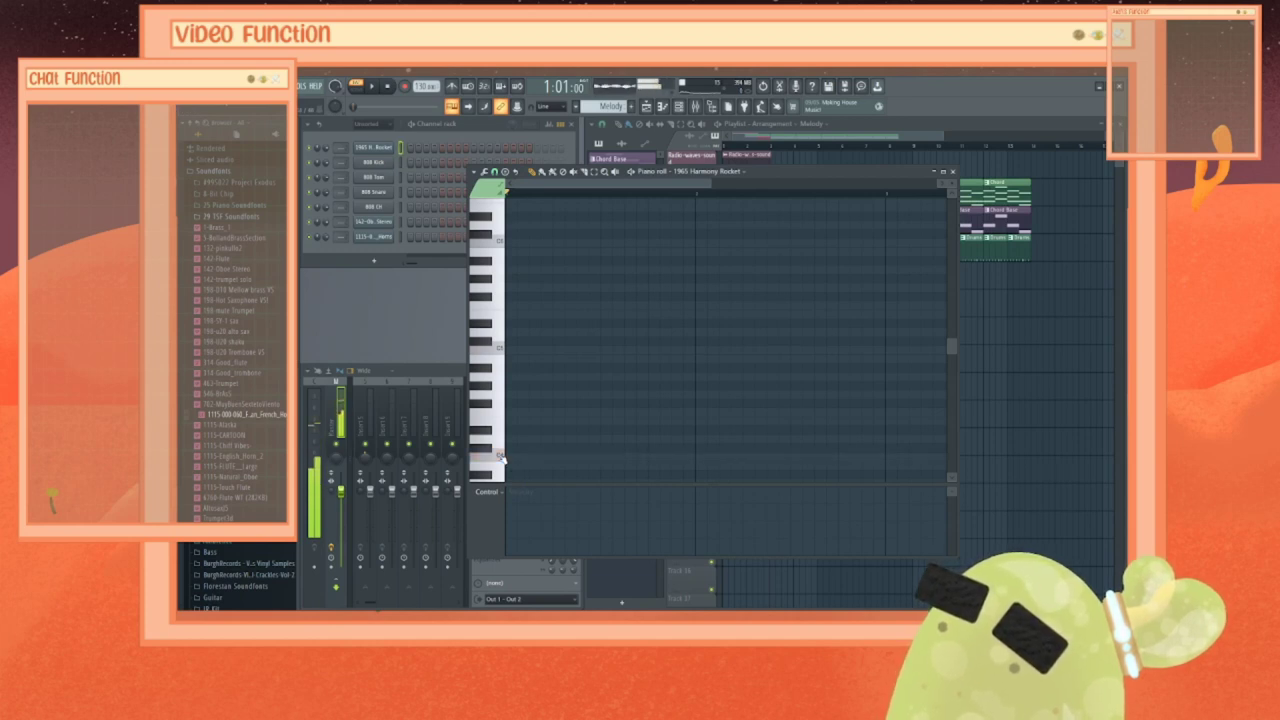
Step: Draw a two-step C5 note at the start of bar 1 with an equally long G5 directly behind it, and reposition the piano roll
{"action": "left_click", "coordinate": [516, 349]}
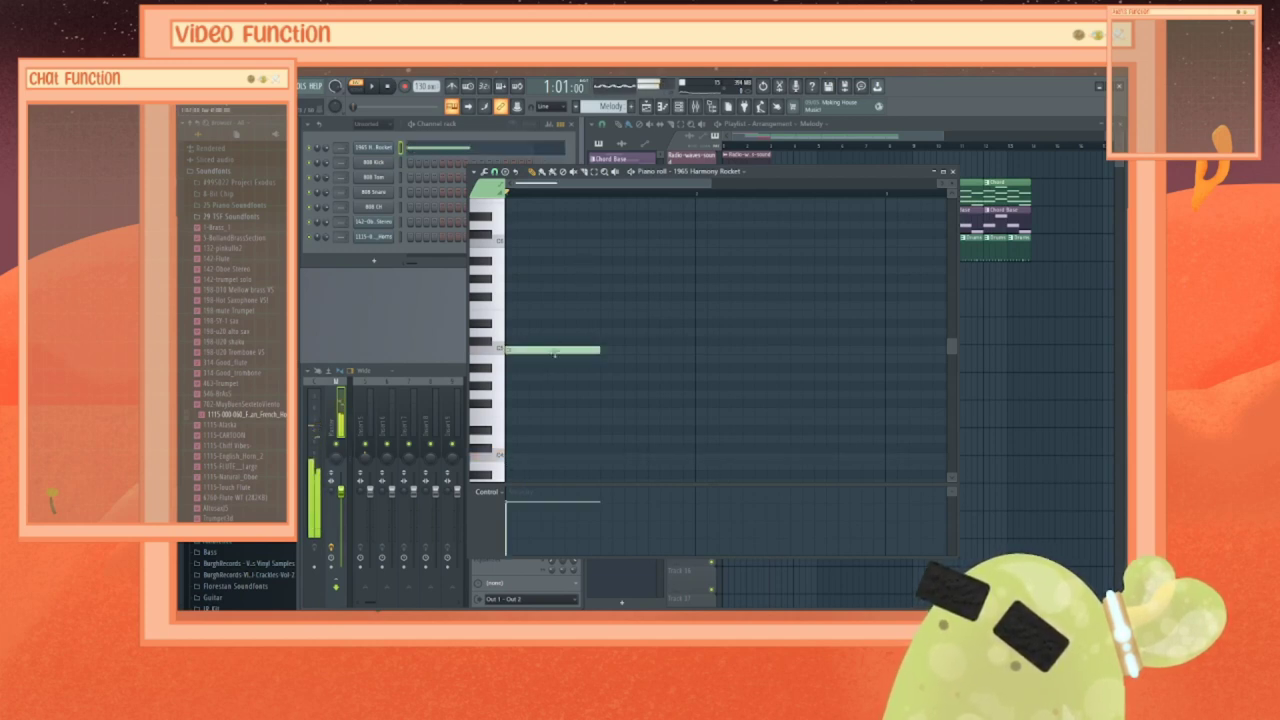
{"action": "left_click_drag", "start_coordinate": [595, 350], "coordinate": [547, 350]}
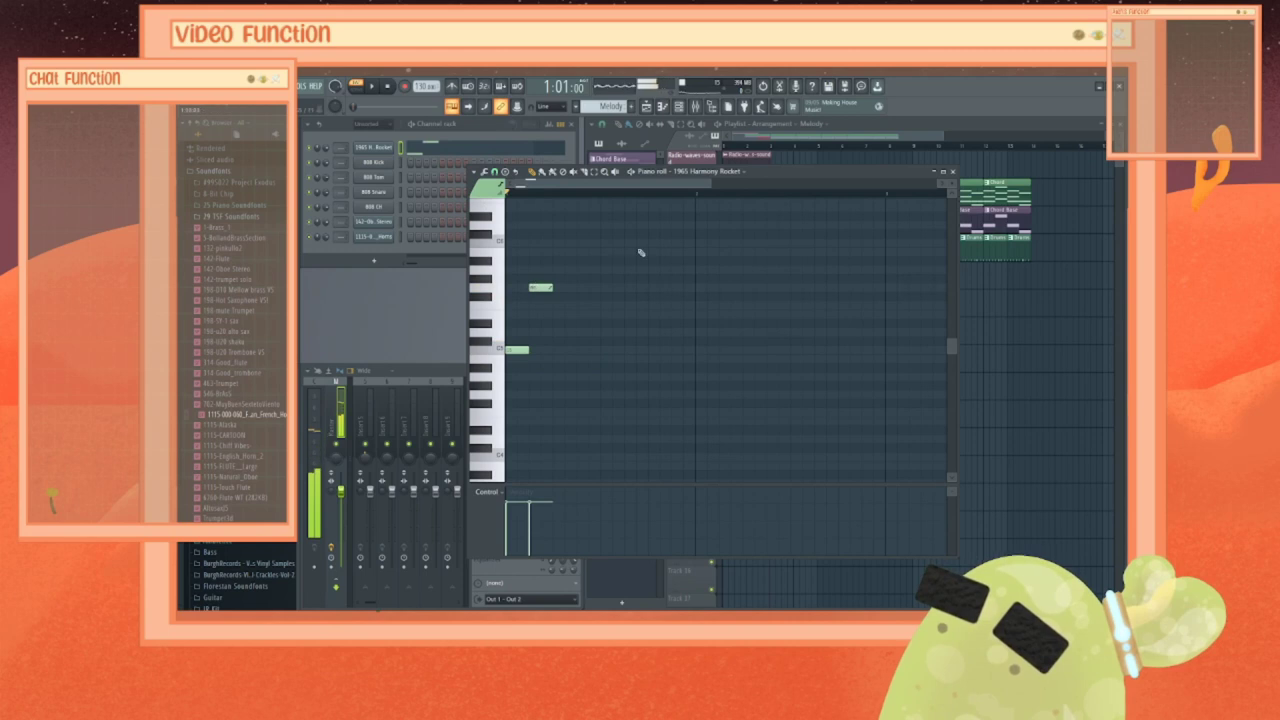
{"action": "left_click_drag", "start_coordinate": [640, 171], "coordinate": [546, 233]}
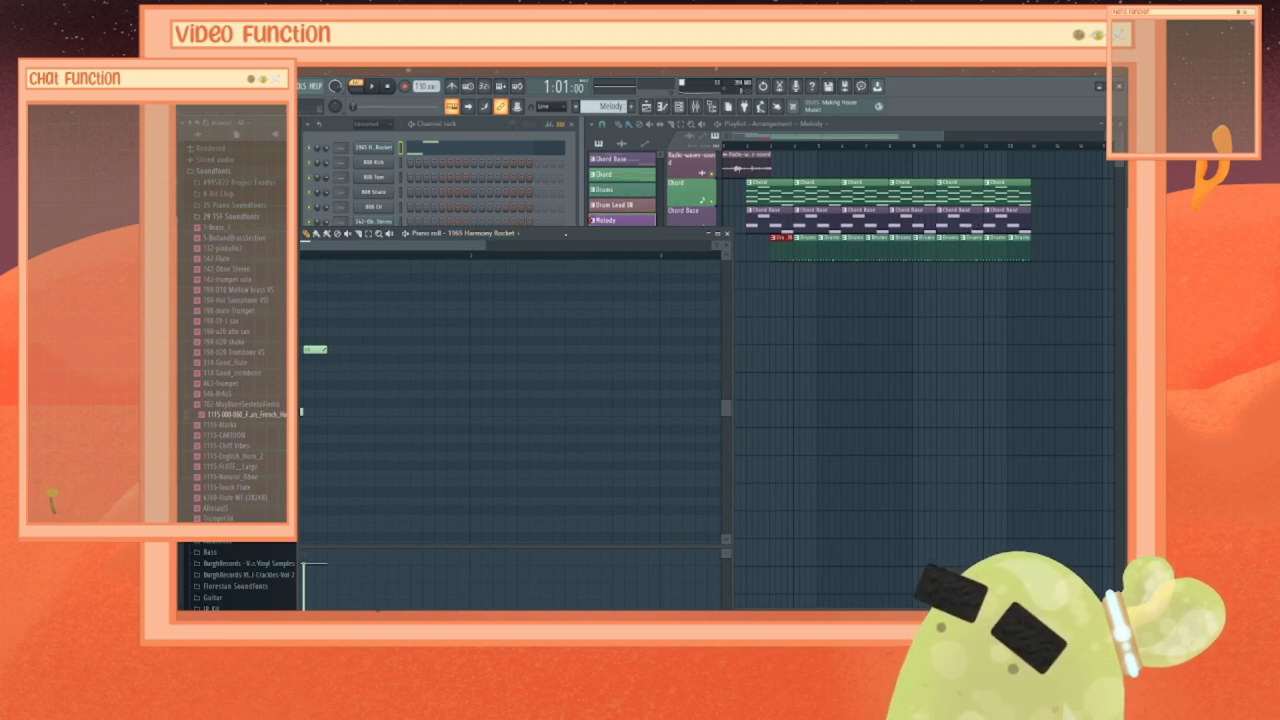
{"action": "left_click_drag", "start_coordinate": [564, 234], "coordinate": [814, 187]}
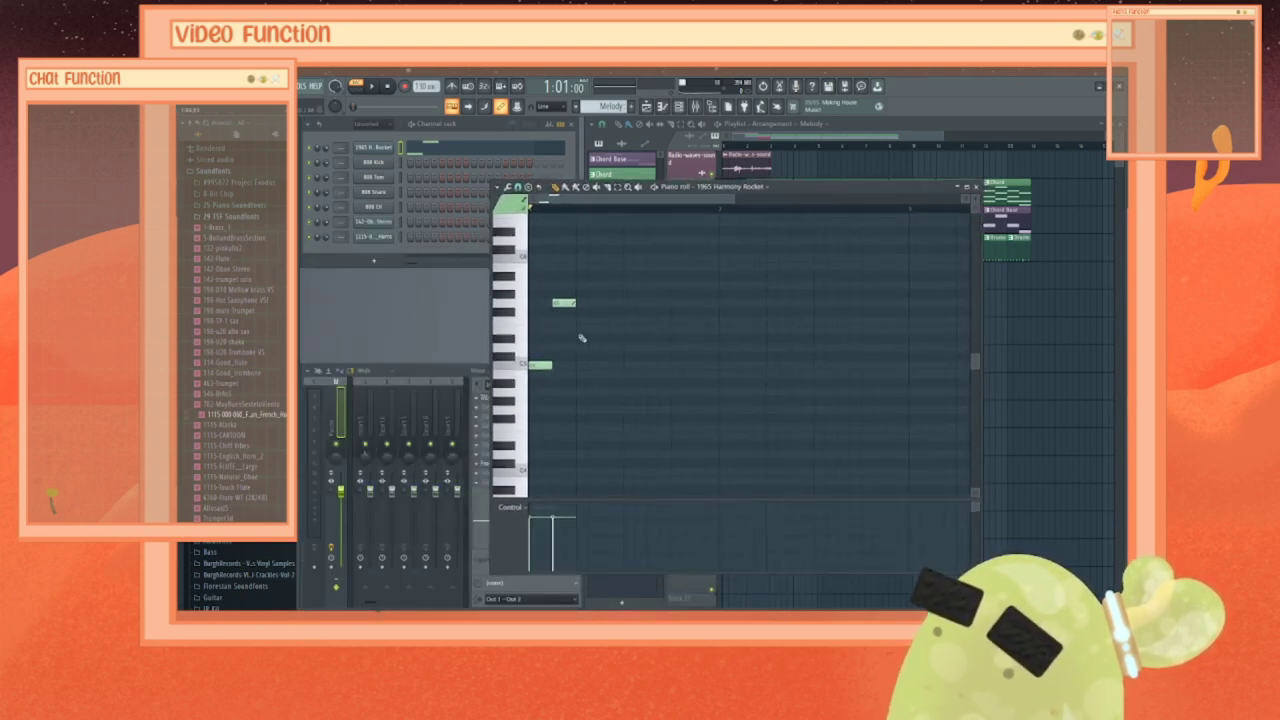
Step: Add two-step E5 and D5 notes on steps 5 and 7 of the melody, and play the pattern
{"action": "left_click", "coordinate": [631, 275]}
{"action": "left_click_drag", "start_coordinate": [631, 272], "coordinate": [621, 343]}
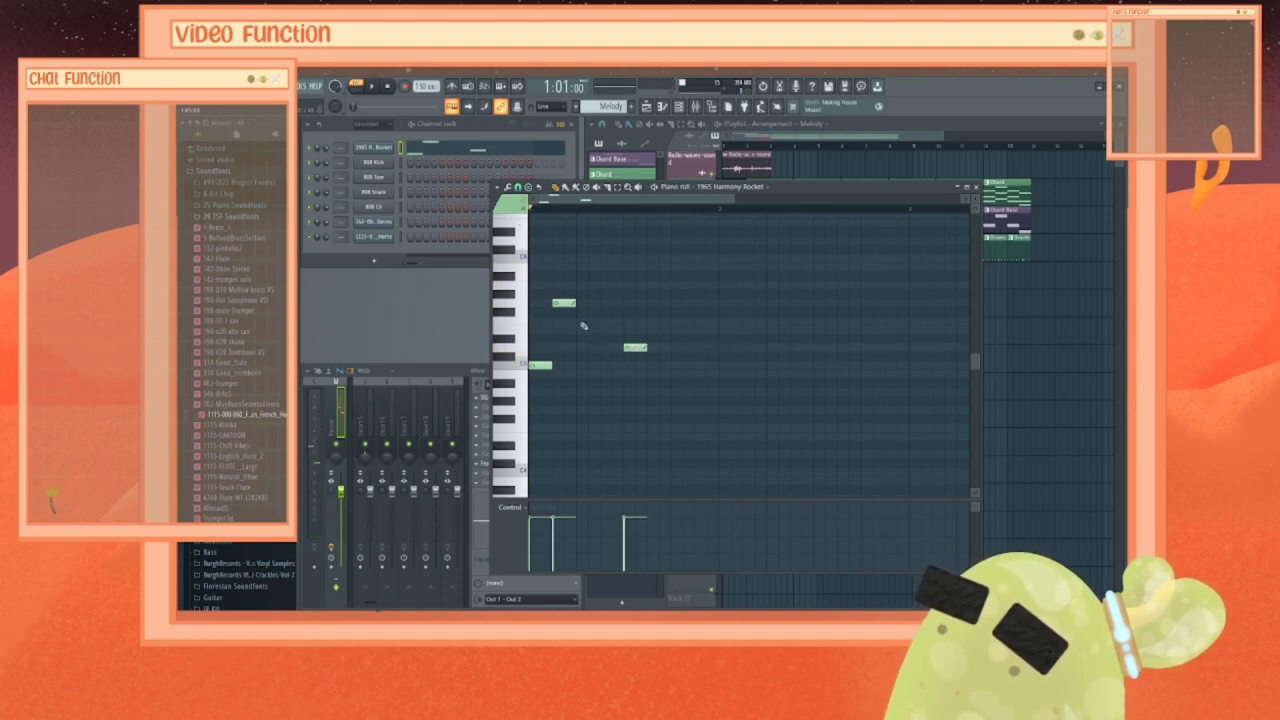
{"action": "left_click_drag", "start_coordinate": [630, 347], "coordinate": [606, 347]}
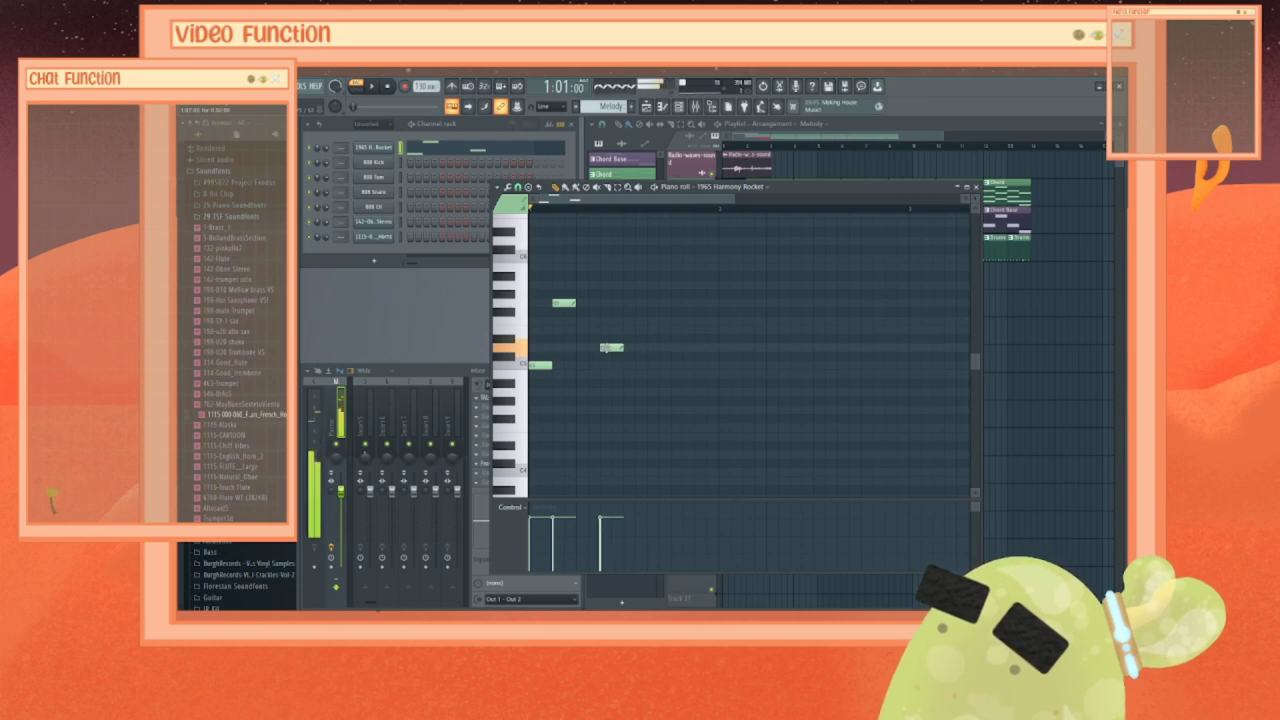
{"action": "left_click", "coordinate": [578, 328]}
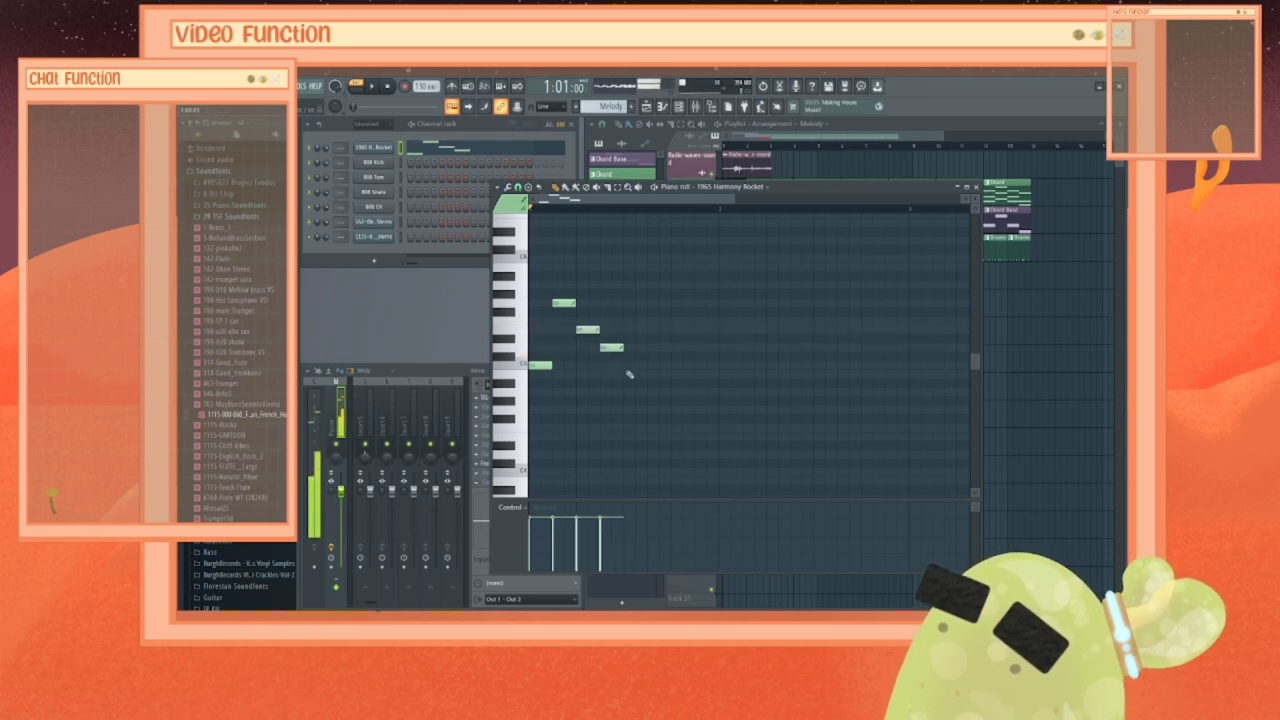
{"action": "right_click", "coordinate": [578, 328]}
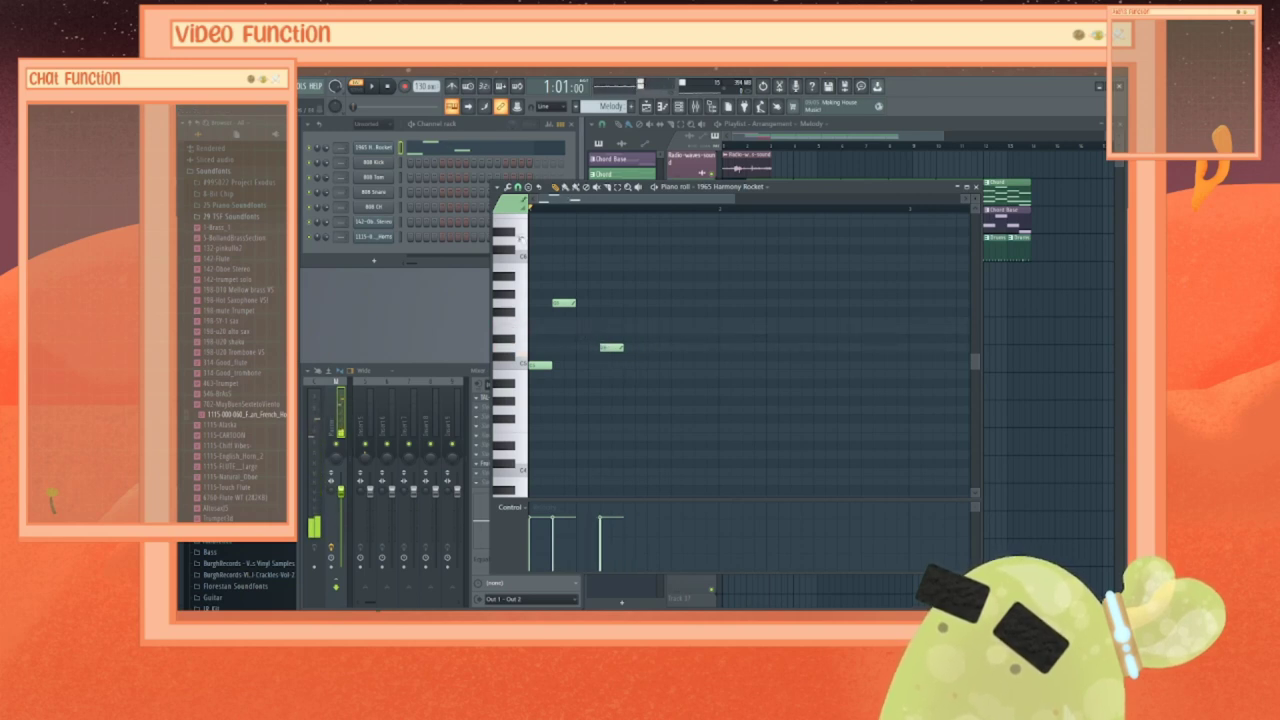
{"action": "left_click", "coordinate": [579, 331]}
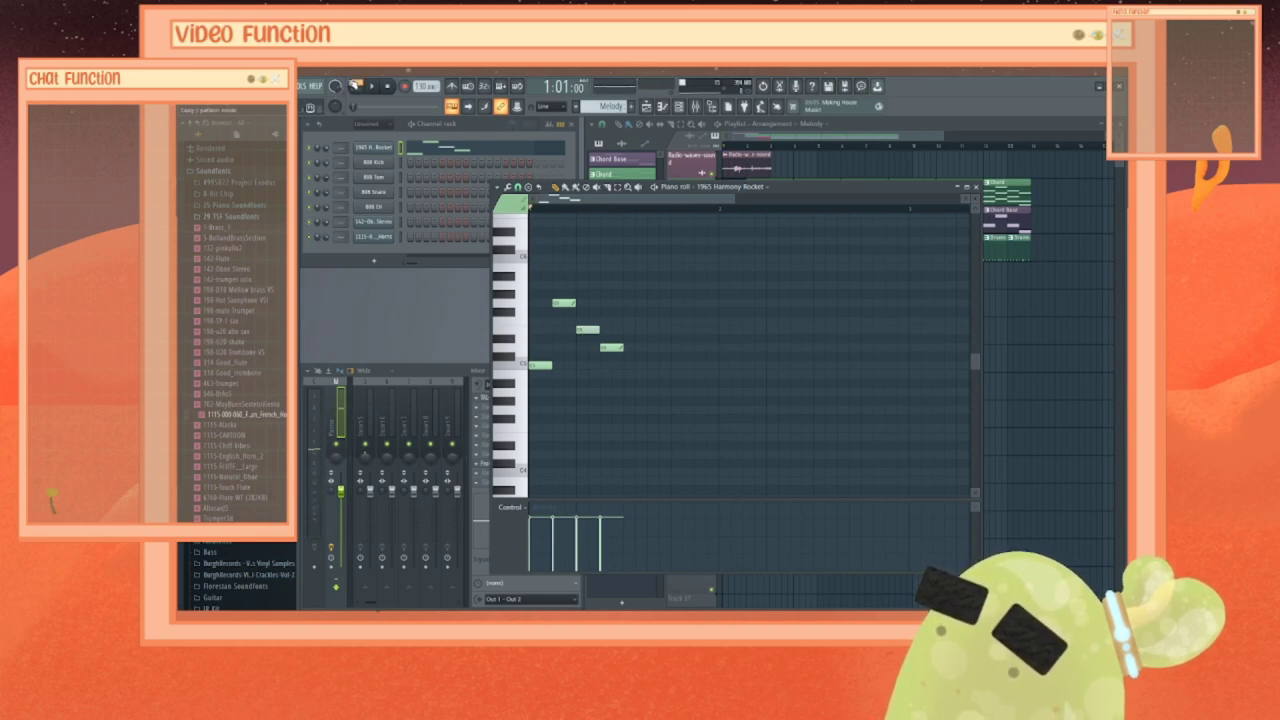
{"action": "key", "text": "space"}
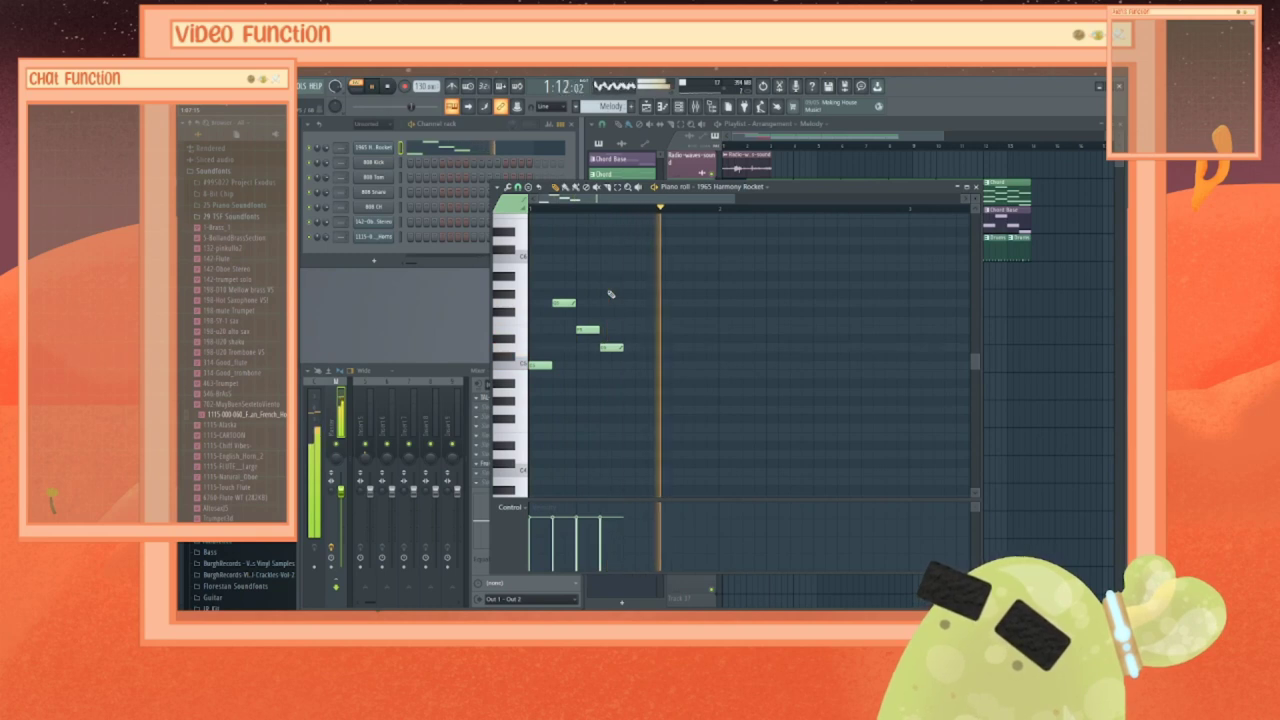
{"action": "key", "text": "space"}
{"action": "scroll", "coordinate": [771, 303], "scroll_direction": "down", "scroll_amount": 2}
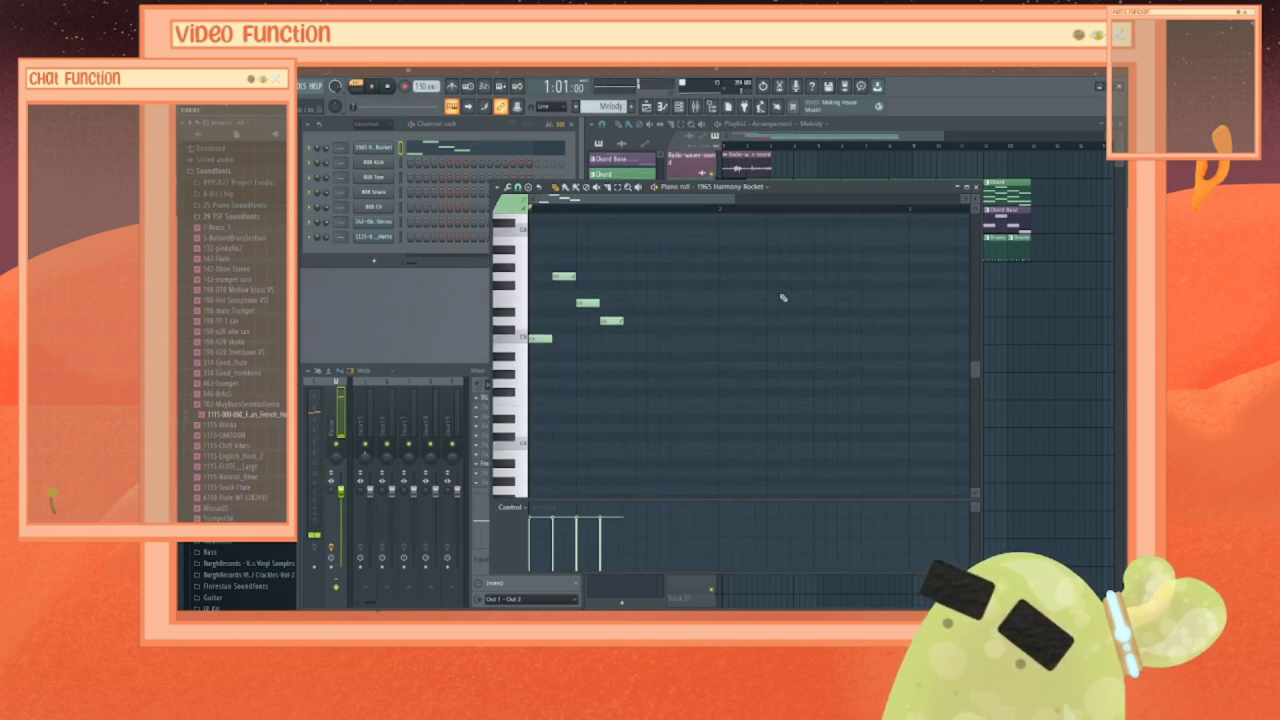
{"action": "key", "text": "space"}
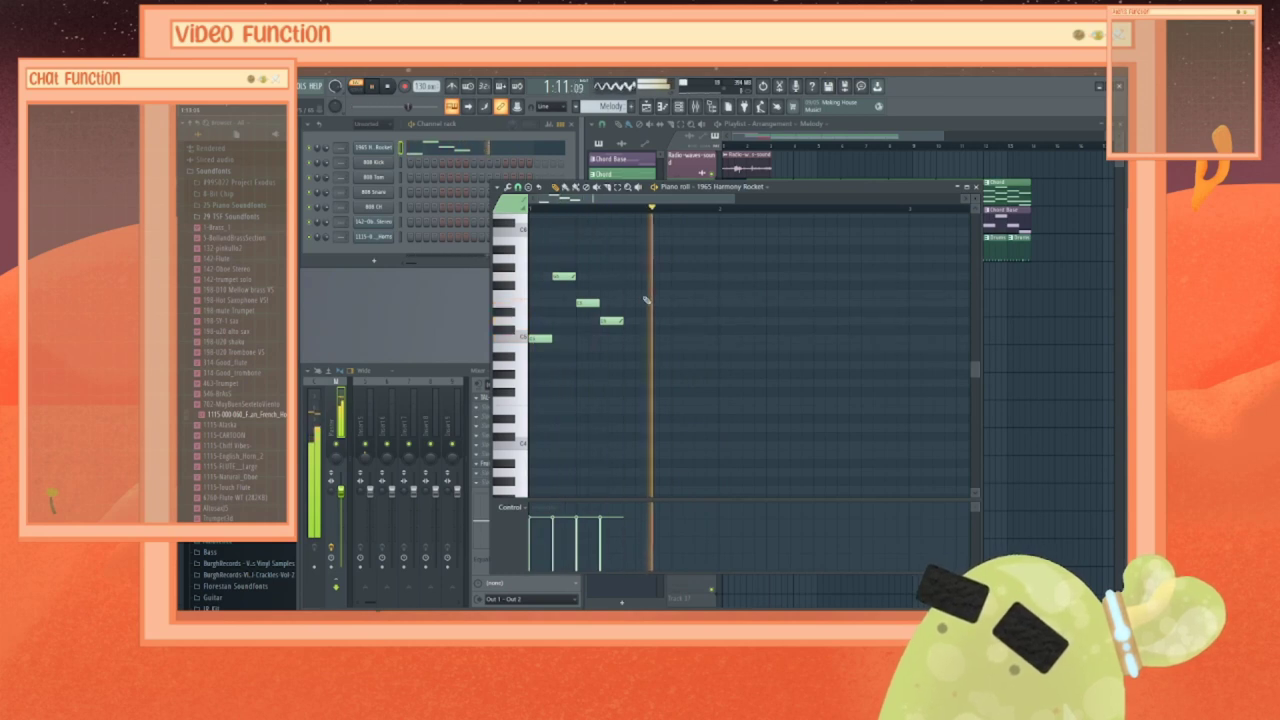
{"action": "key", "text": "space"}
Step: Complete the bar with two-step A5, C6, E5 and C5 notes on steps 9, 11, 13 and 15, and play the pattern
{"action": "left_click", "coordinate": [631, 262]}
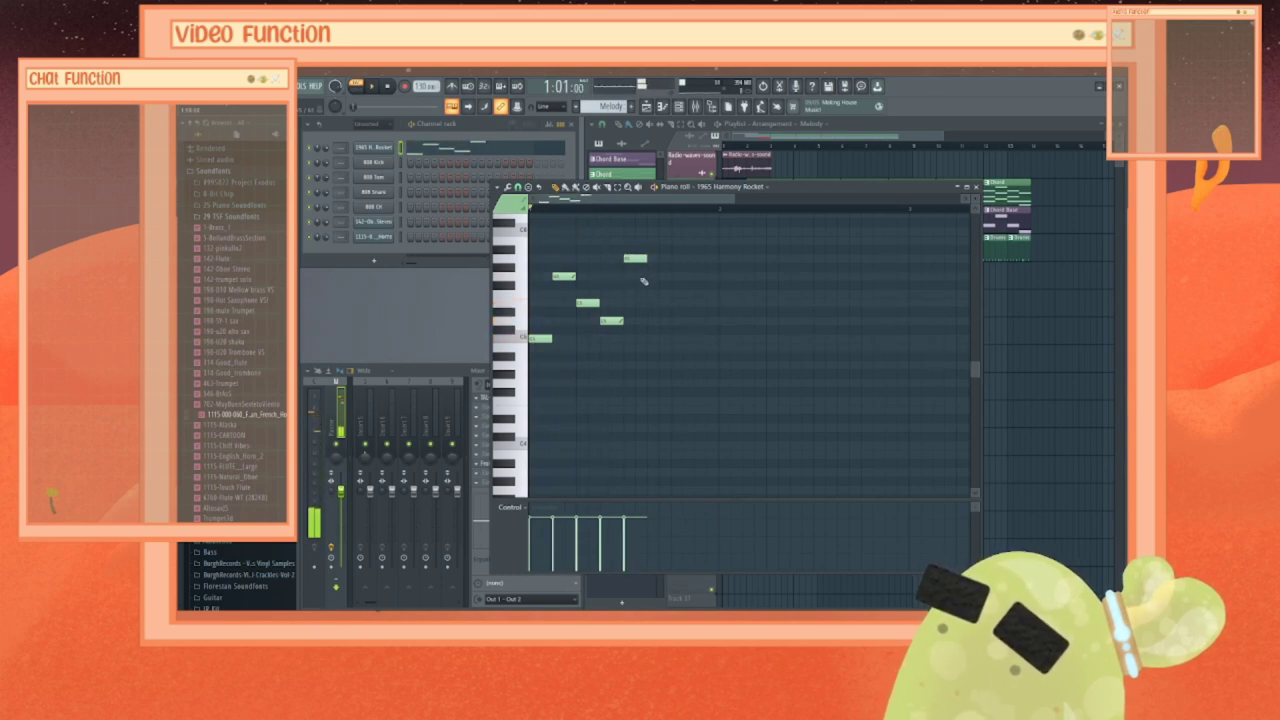
{"action": "left_click", "coordinate": [657, 243]}
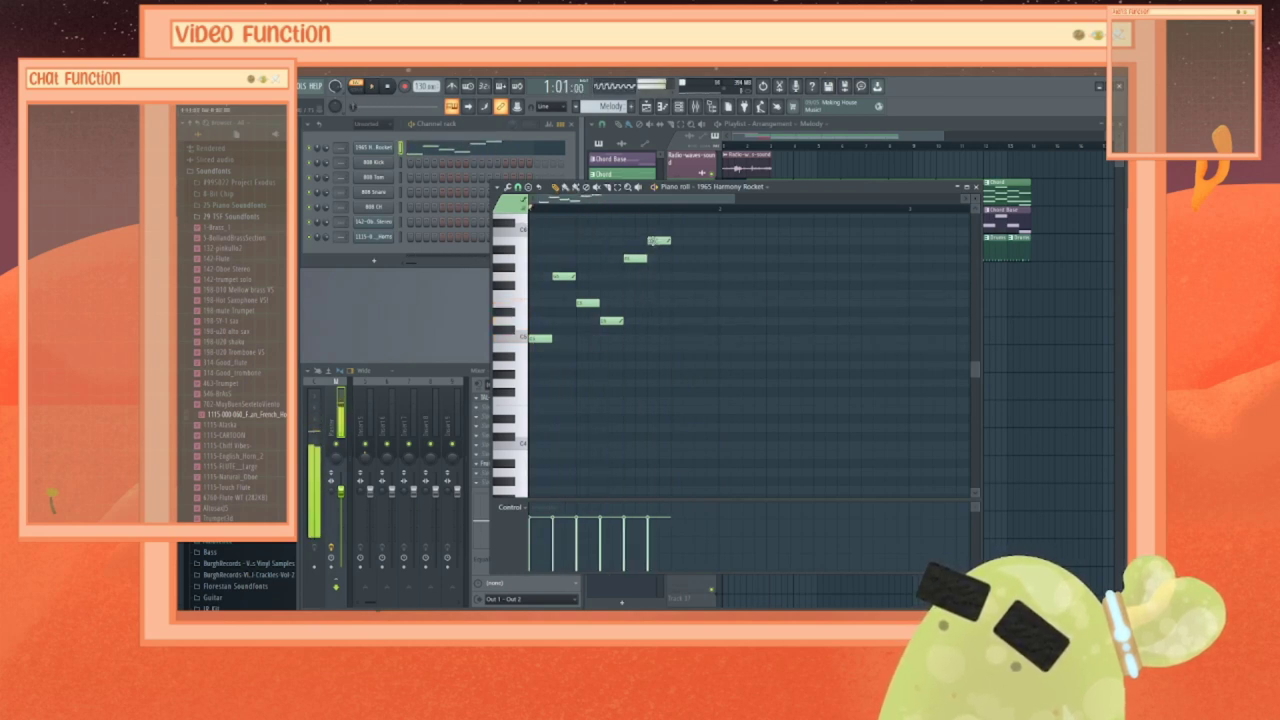
{"action": "left_click_drag", "start_coordinate": [654, 241], "coordinate": [653, 231]}
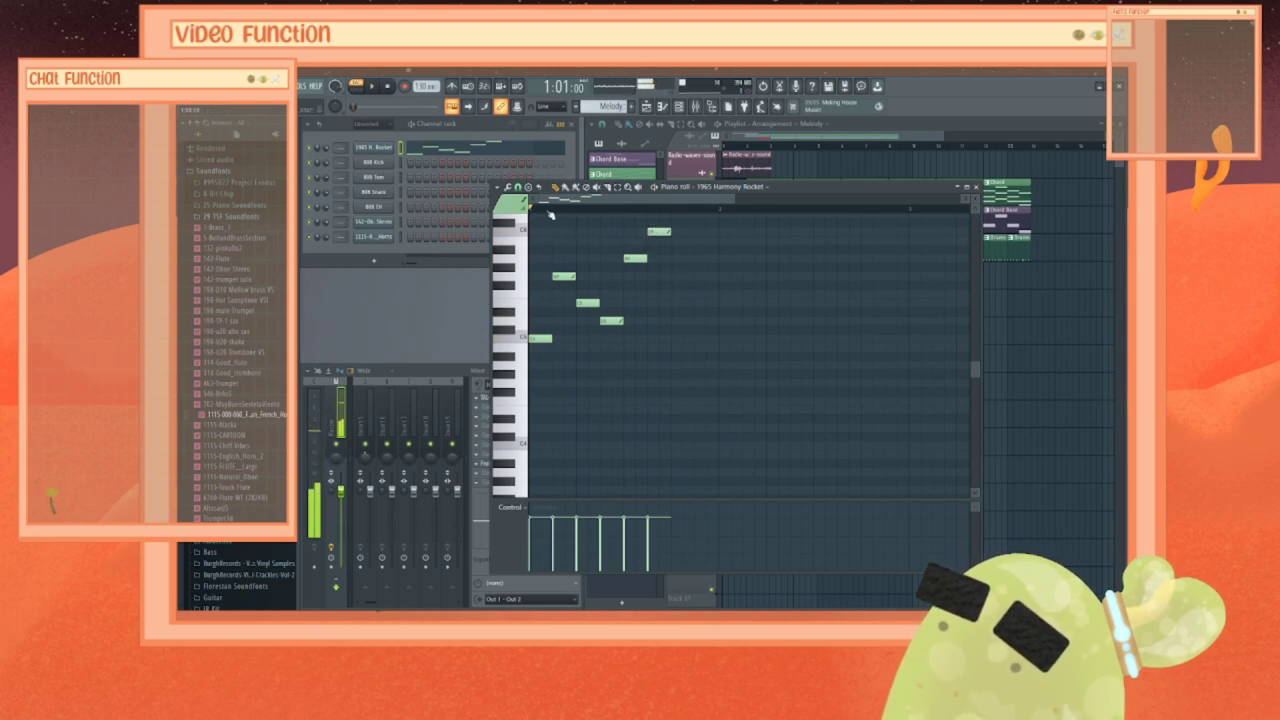
{"action": "left_click", "coordinate": [679, 302]}
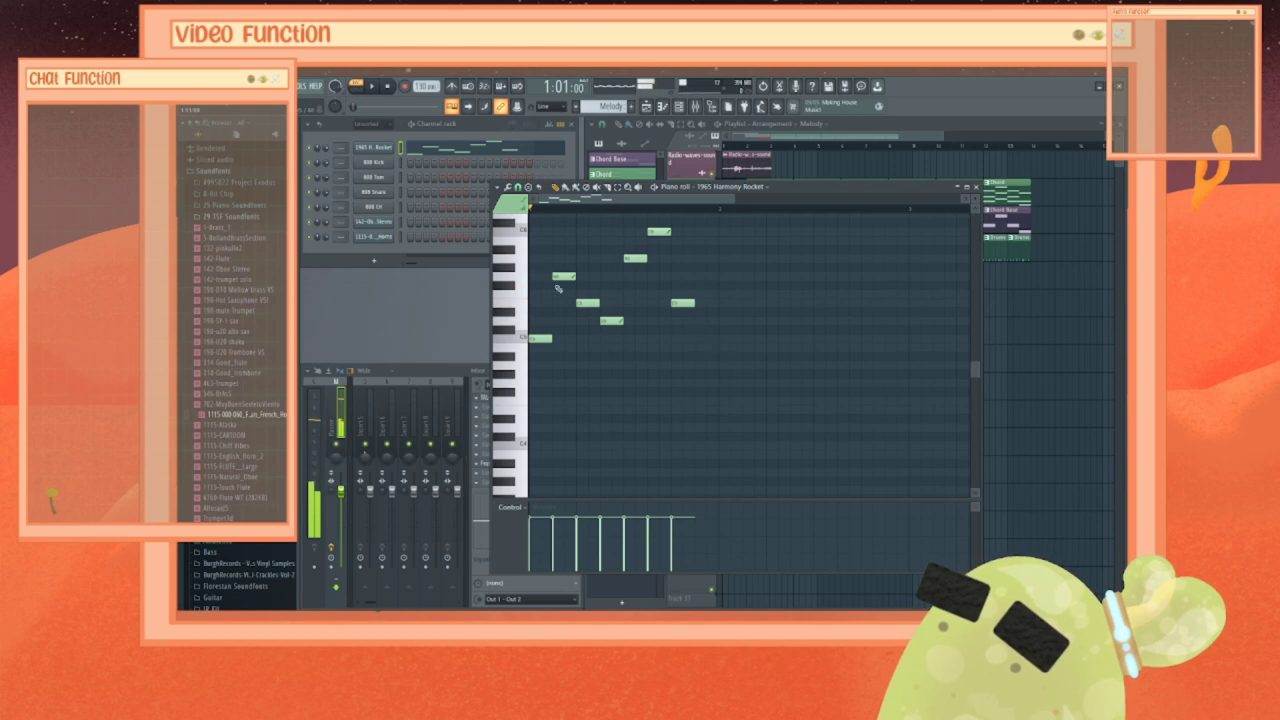
{"action": "left_click", "coordinate": [704, 350]}
{"action": "left_click_drag", "start_coordinate": [705, 350], "coordinate": [703, 341]}
{"action": "key", "text": "space"}
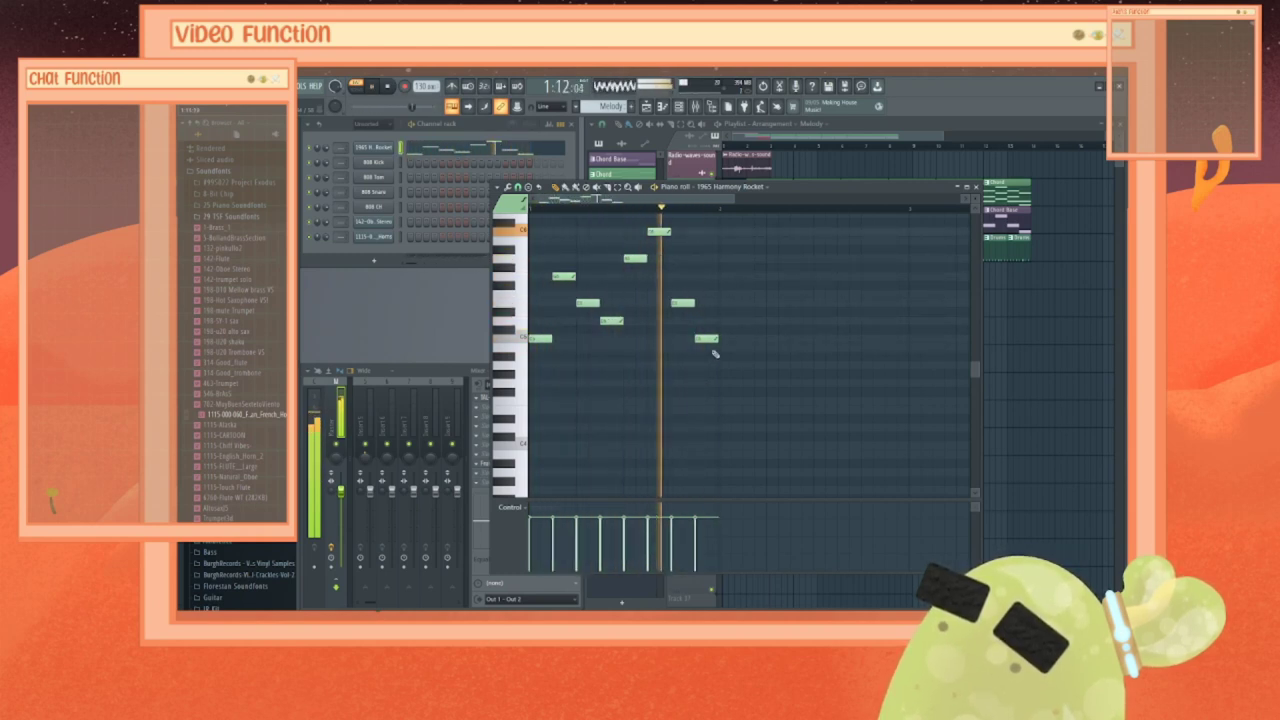
{"action": "key", "text": "space"}
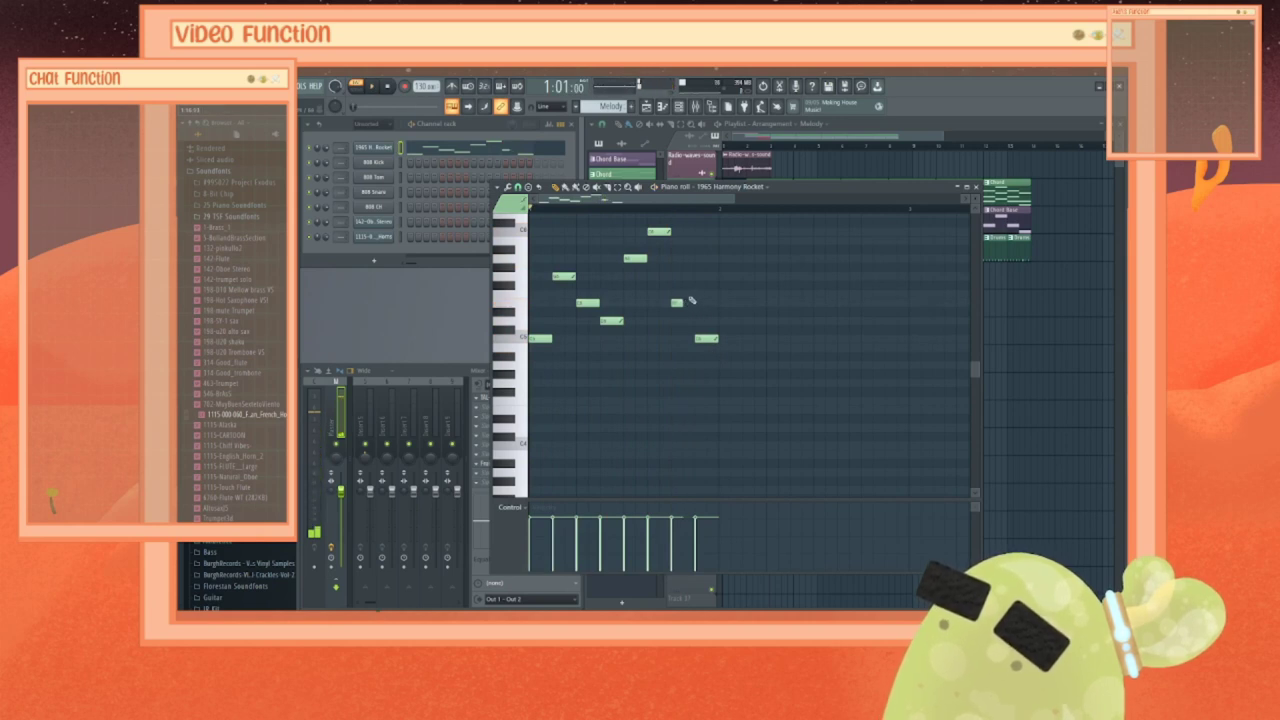
Step: Shorten both E5 notes to one step each, fill the gap behind each with a one-step G5, and play the pattern
{"action": "left_click", "coordinate": [688, 295]}
{"action": "left_click_drag", "start_coordinate": [687, 293], "coordinate": [687, 274]}
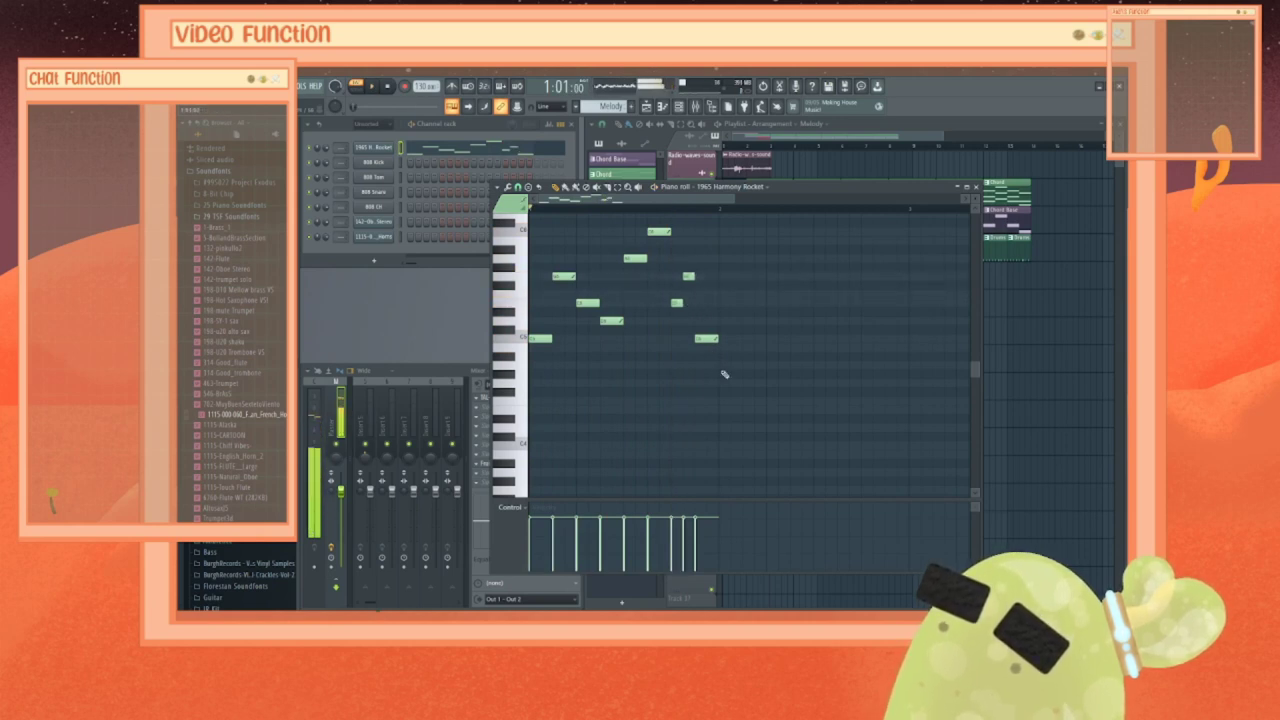
{"action": "key", "text": "space"}
{"action": "key", "text": "space"}
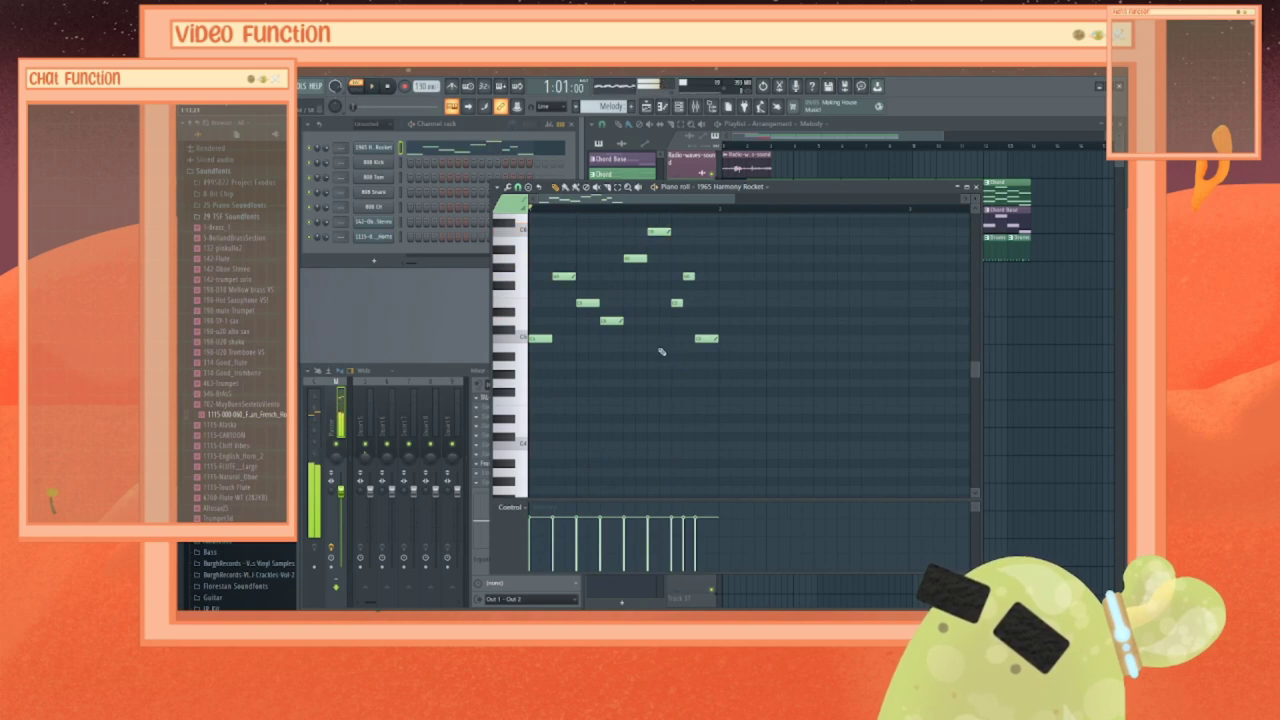
{"action": "key", "text": "space"}
{"action": "key", "text": "space"}
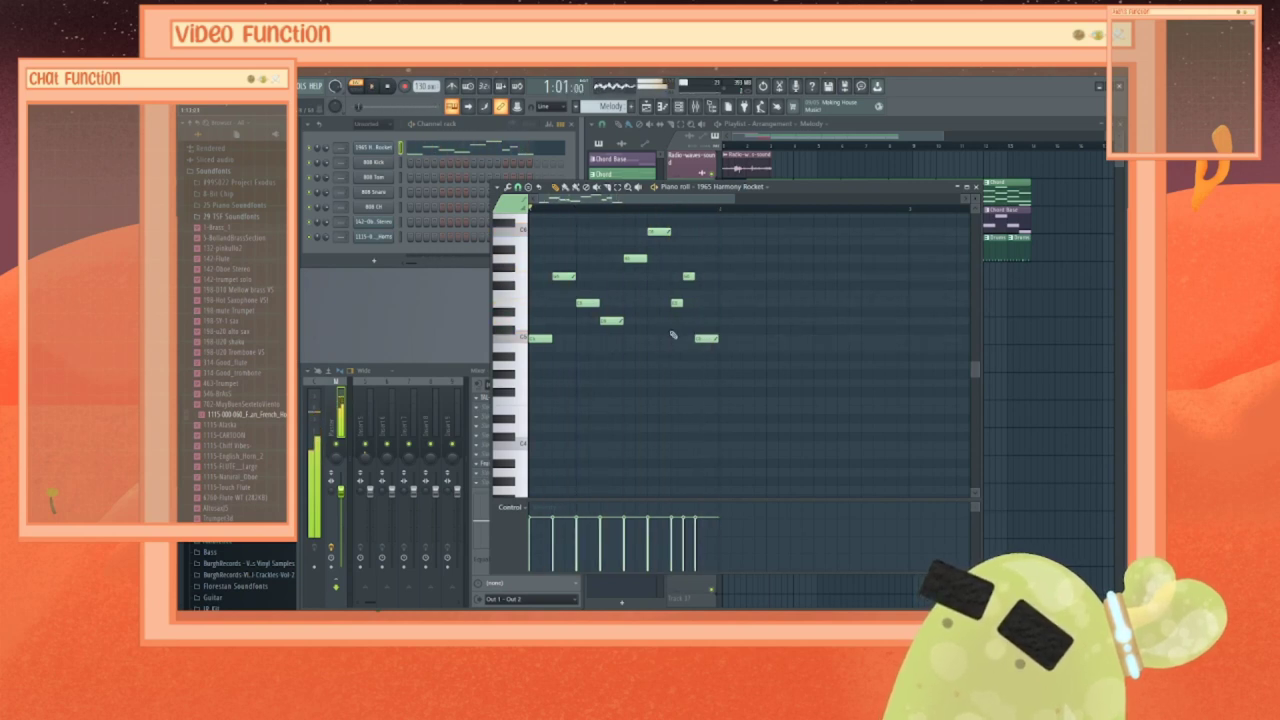
{"action": "left_click", "coordinate": [593, 277]}
{"action": "key", "text": "space"}
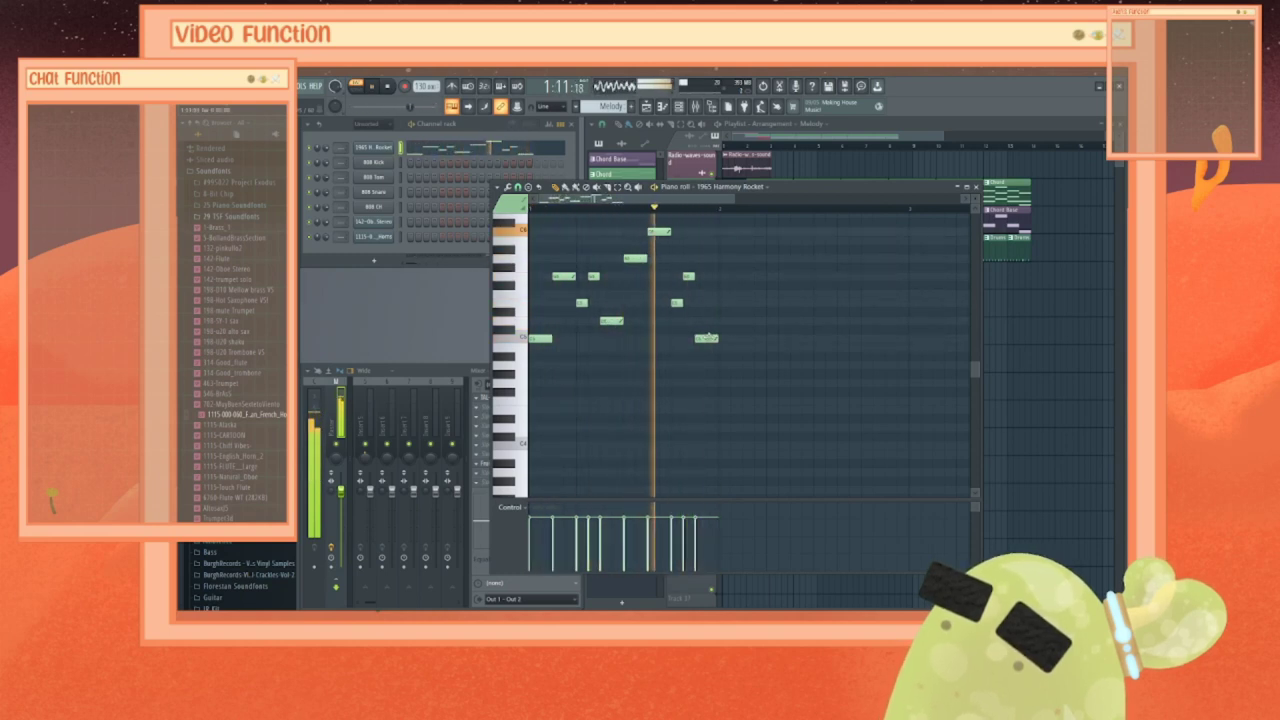
Step: Raise the last two-step note of the melody to D5, play the pattern, and raise the note again to E5
{"action": "key", "text": "space"}
{"action": "left_click_drag", "start_coordinate": [708, 338], "coordinate": [709, 321]}
{"action": "key", "text": "space"}
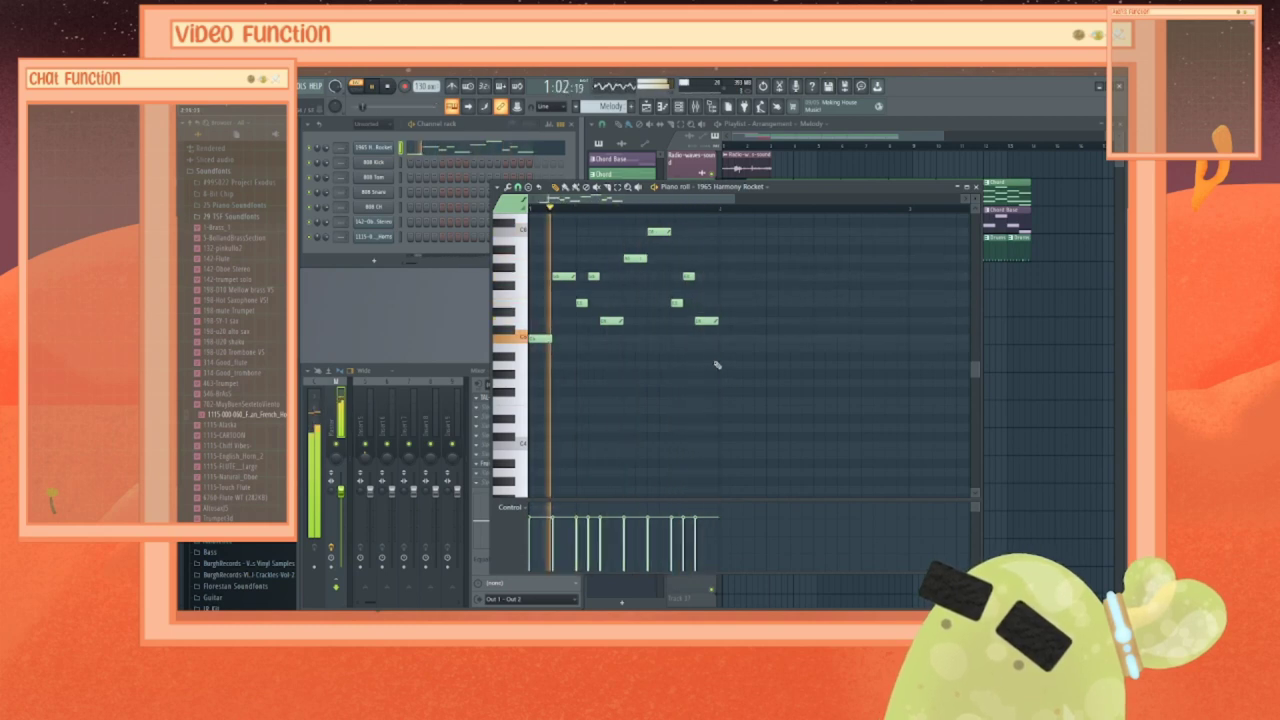
{"action": "left_click_drag", "start_coordinate": [703, 321], "coordinate": [703, 302]}
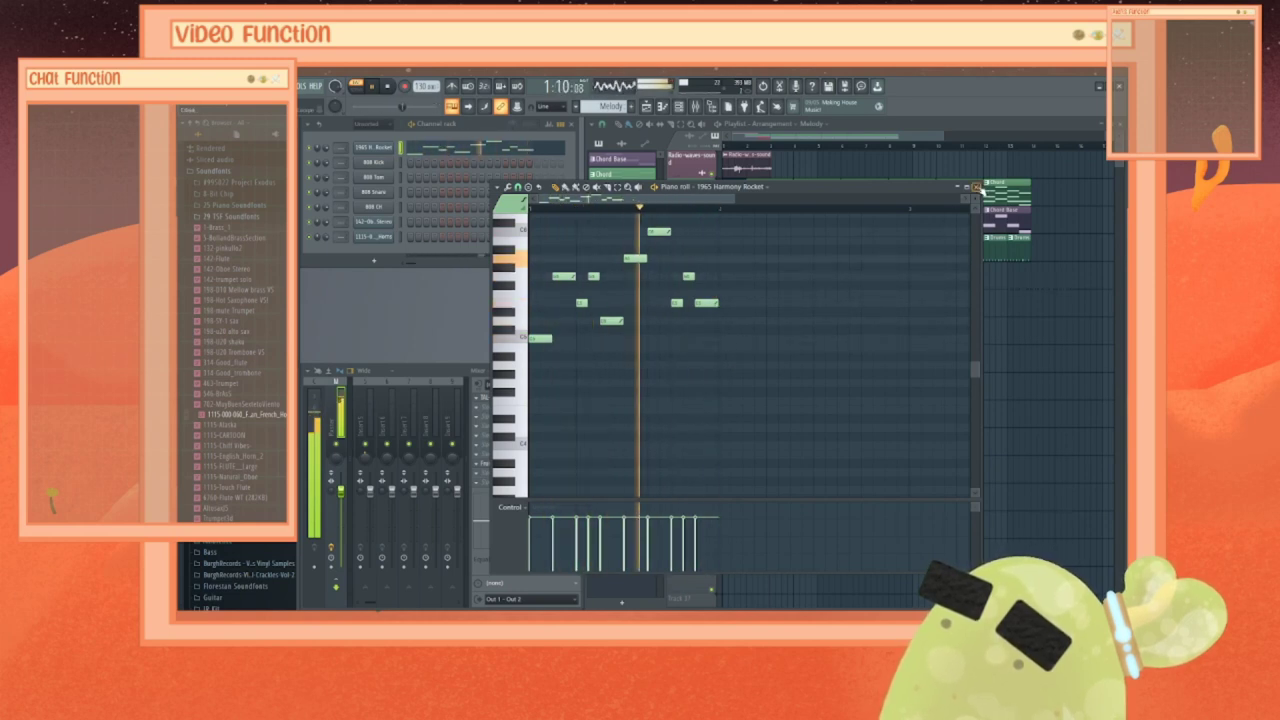
{"action": "key", "text": "space"}
Step: Fill Track 5 with Melody clips from bar 4 through bar 15, and create a new pattern named Accp Mel
{"action": "left_click", "coordinate": [975, 187]}
{"action": "left_click", "coordinate": [818, 272]}
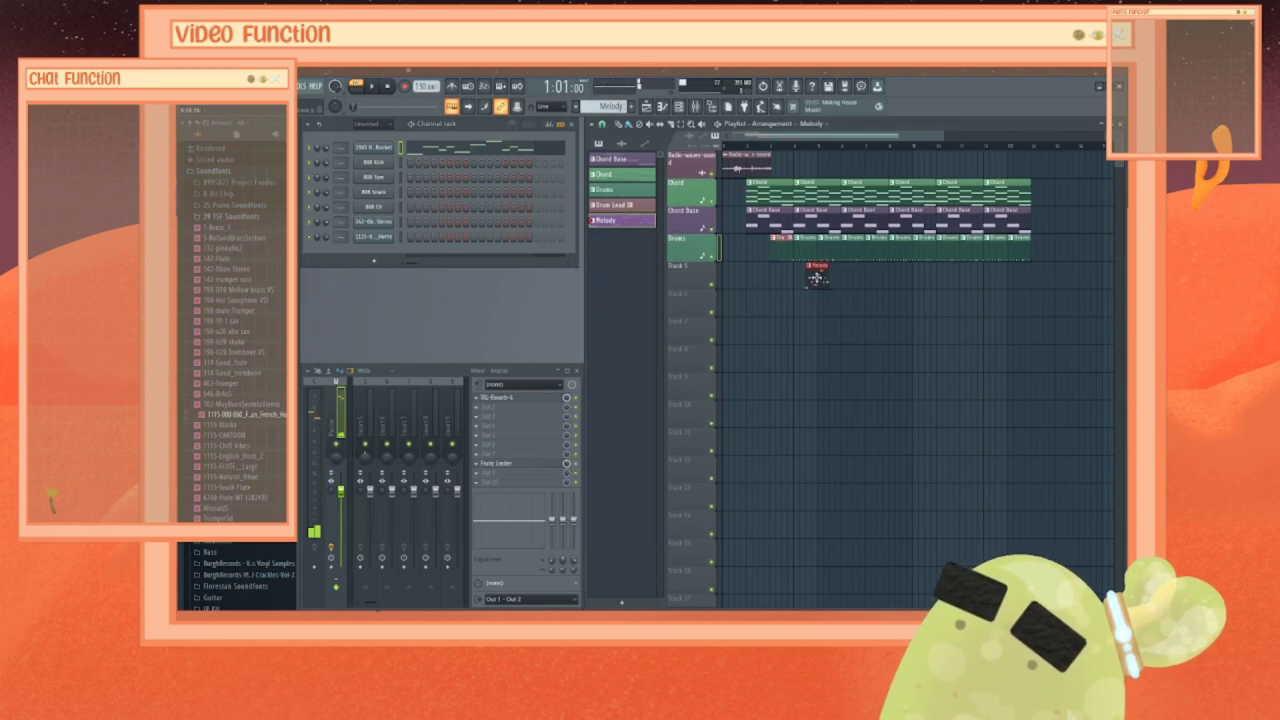
{"action": "left_click_drag", "start_coordinate": [816, 279], "coordinate": [1063, 282]}
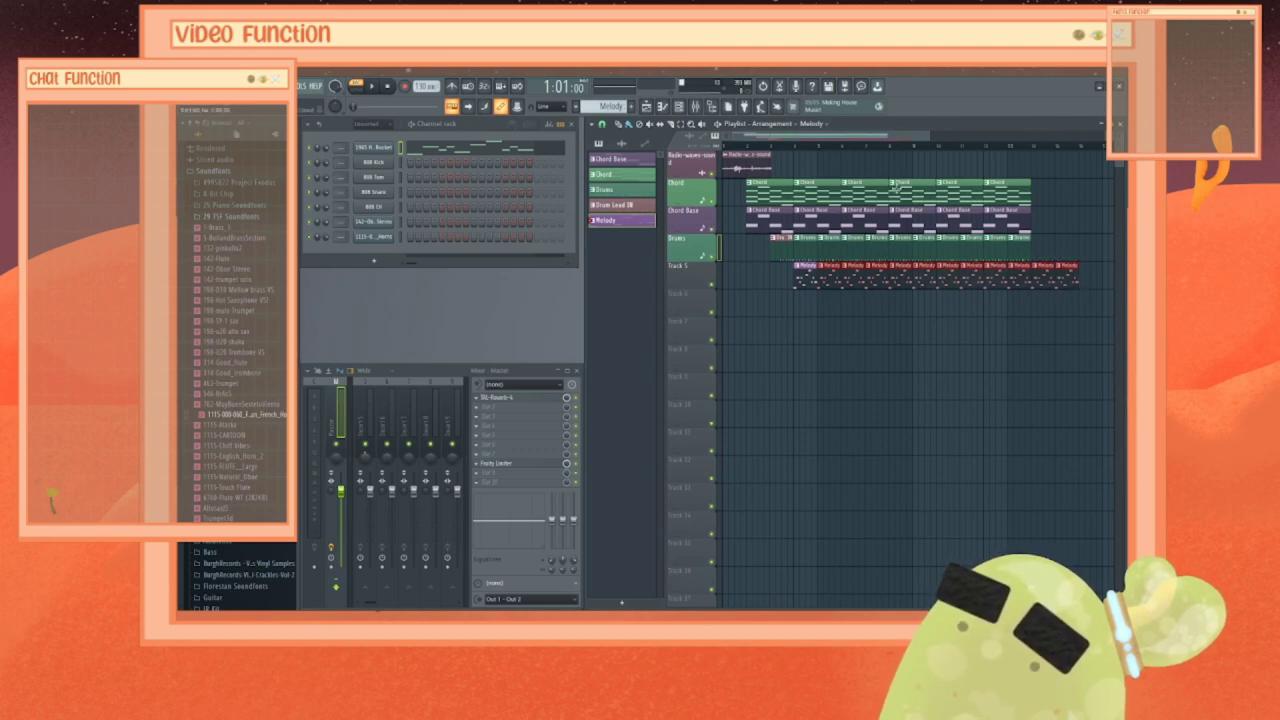
{"action": "key", "text": "F4"}
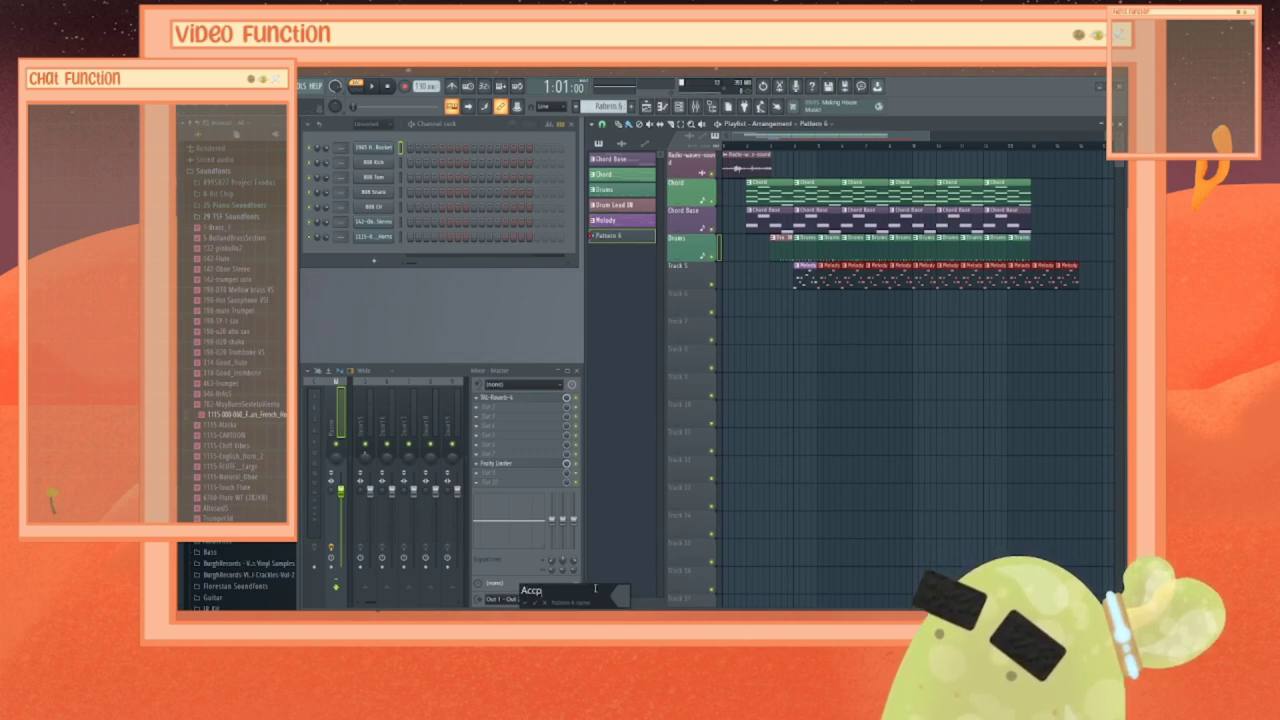
{"action": "key", "text": "Return"}
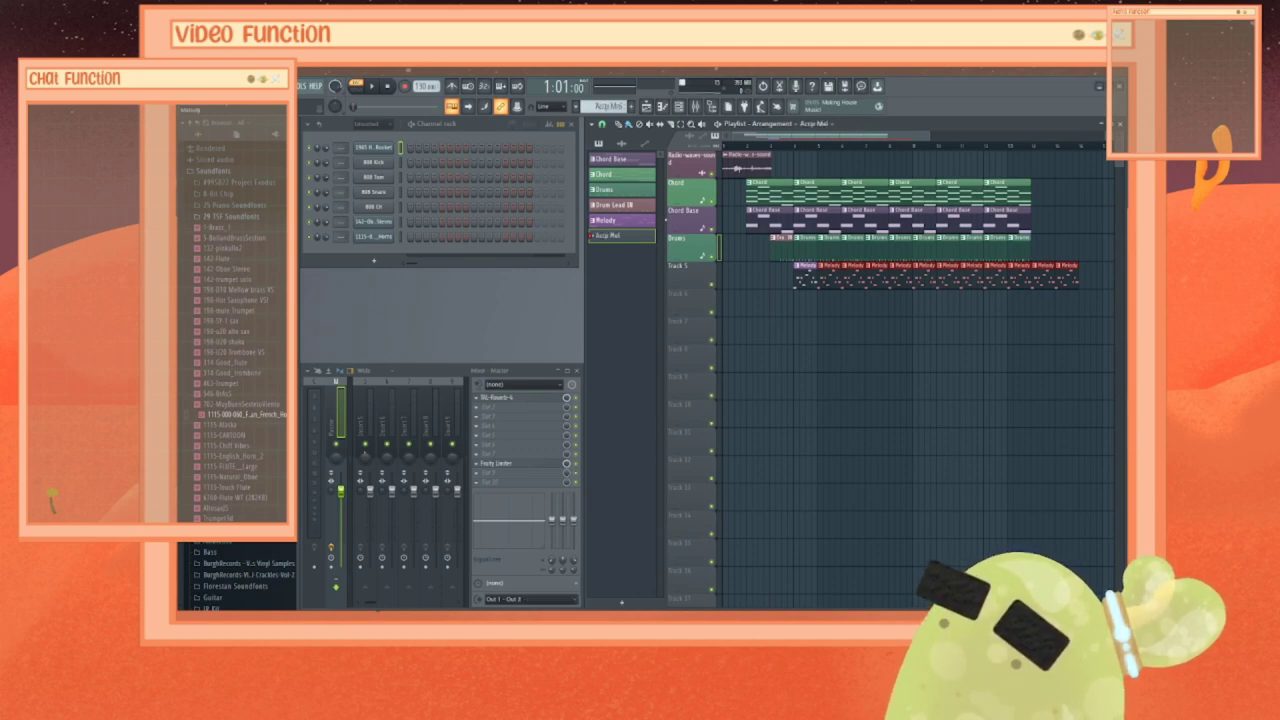
Step: Copy all 1965 Harmony Rocket notes from the Melody pattern and paste them into the same channel of Accp Mel
{"action": "left_click", "coordinate": [652, 224]}
{"action": "right_click", "coordinate": [396, 147]}
{"action": "left_click", "coordinate": [430, 150]}
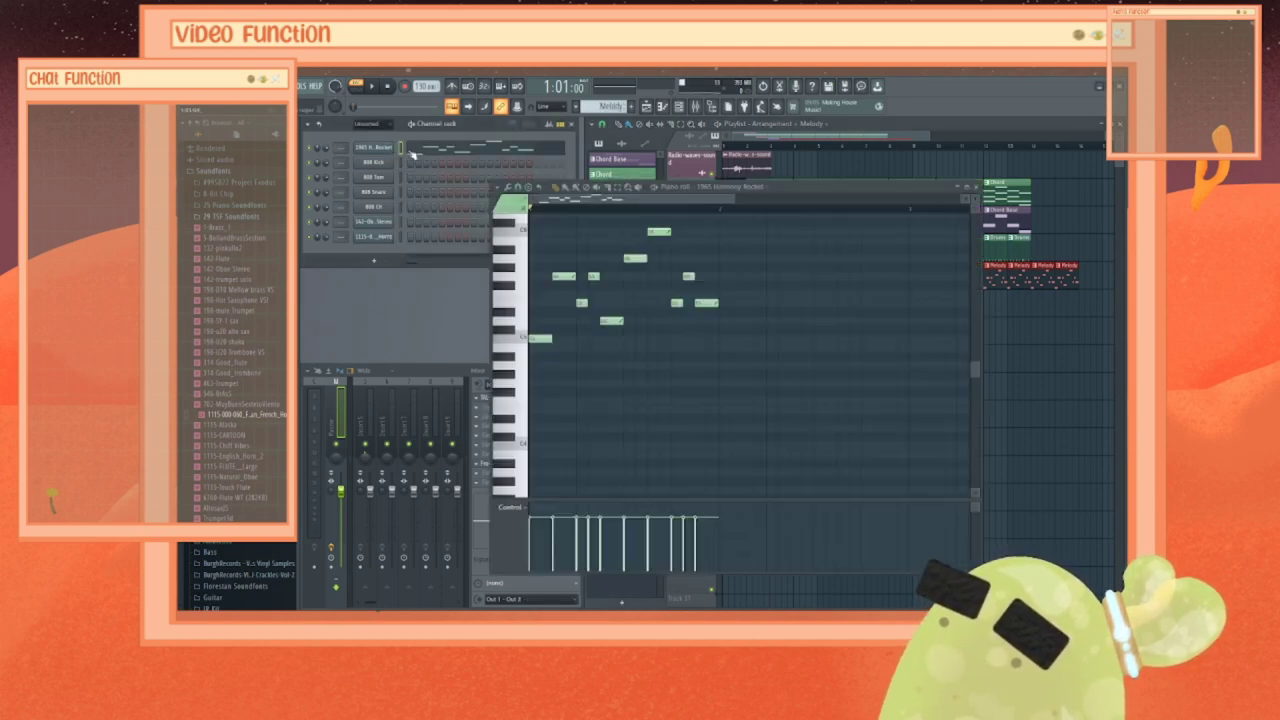
{"action": "key", "text": "ctrl+a"}
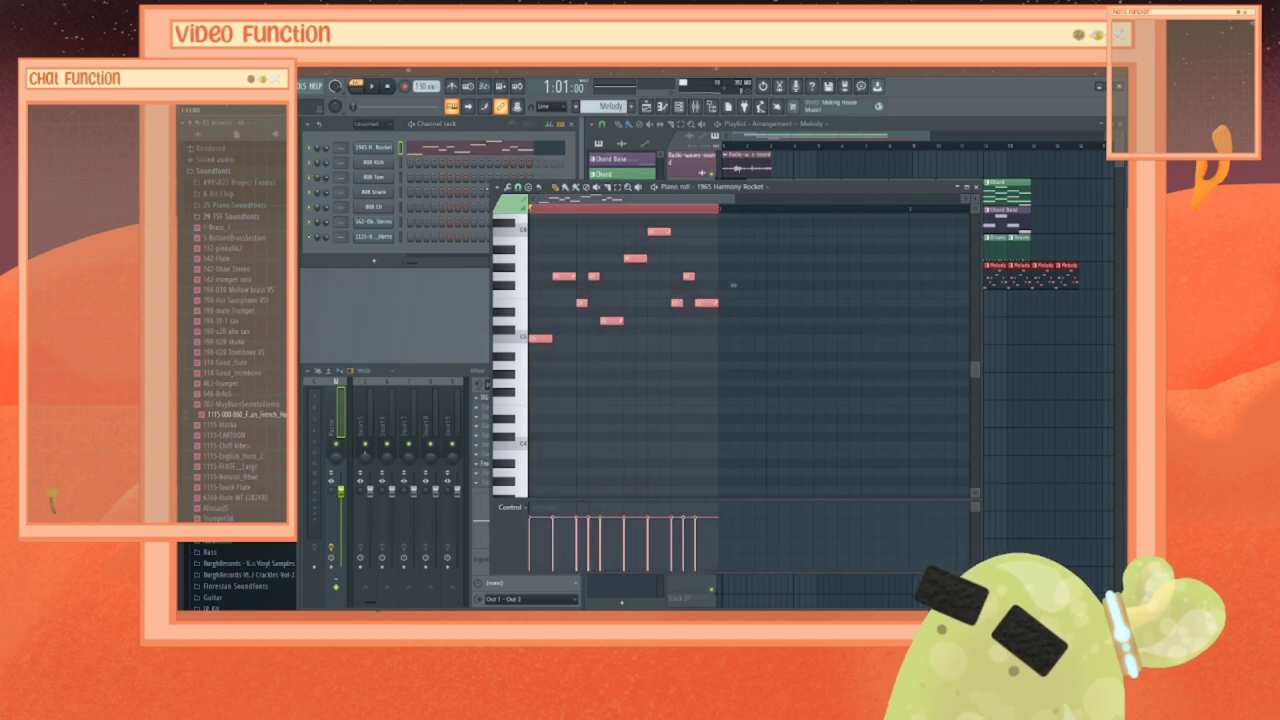
{"action": "left_click", "coordinate": [975, 187]}
{"action": "left_click", "coordinate": [603, 236]}
{"action": "right_click", "coordinate": [385, 148]}
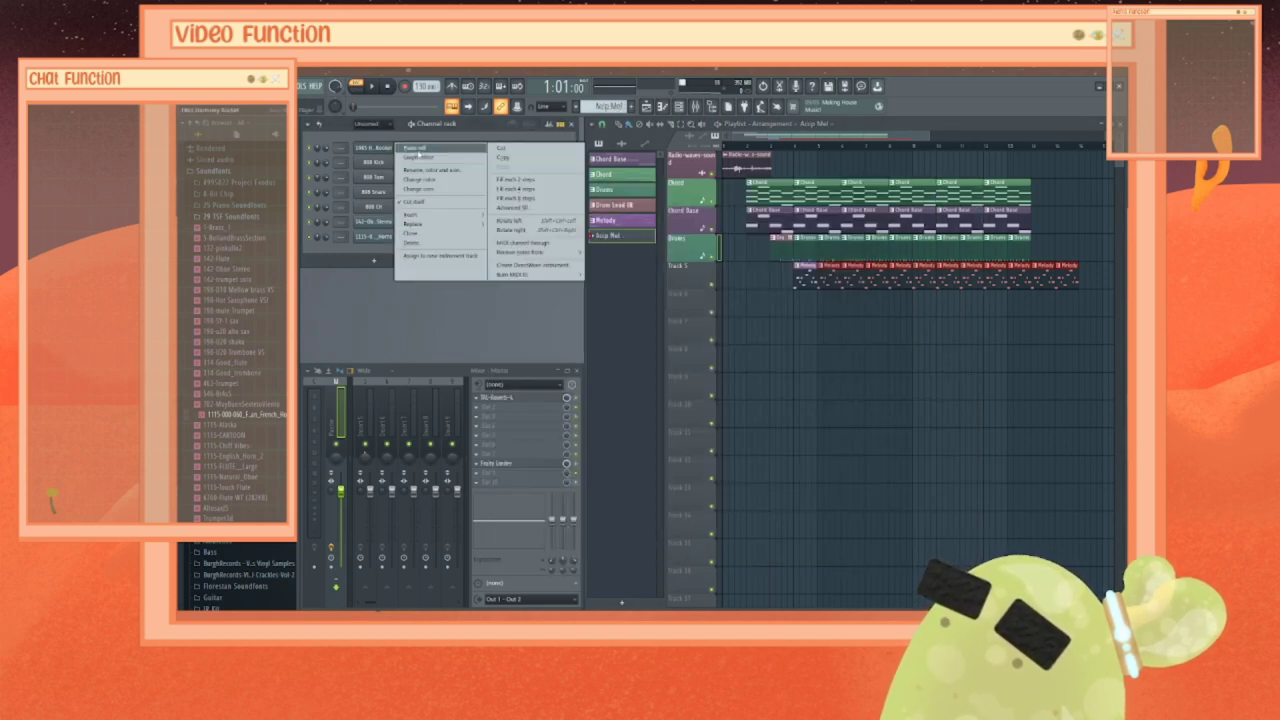
{"action": "left_click", "coordinate": [430, 150]}
{"action": "key", "text": "ctrl+v"}
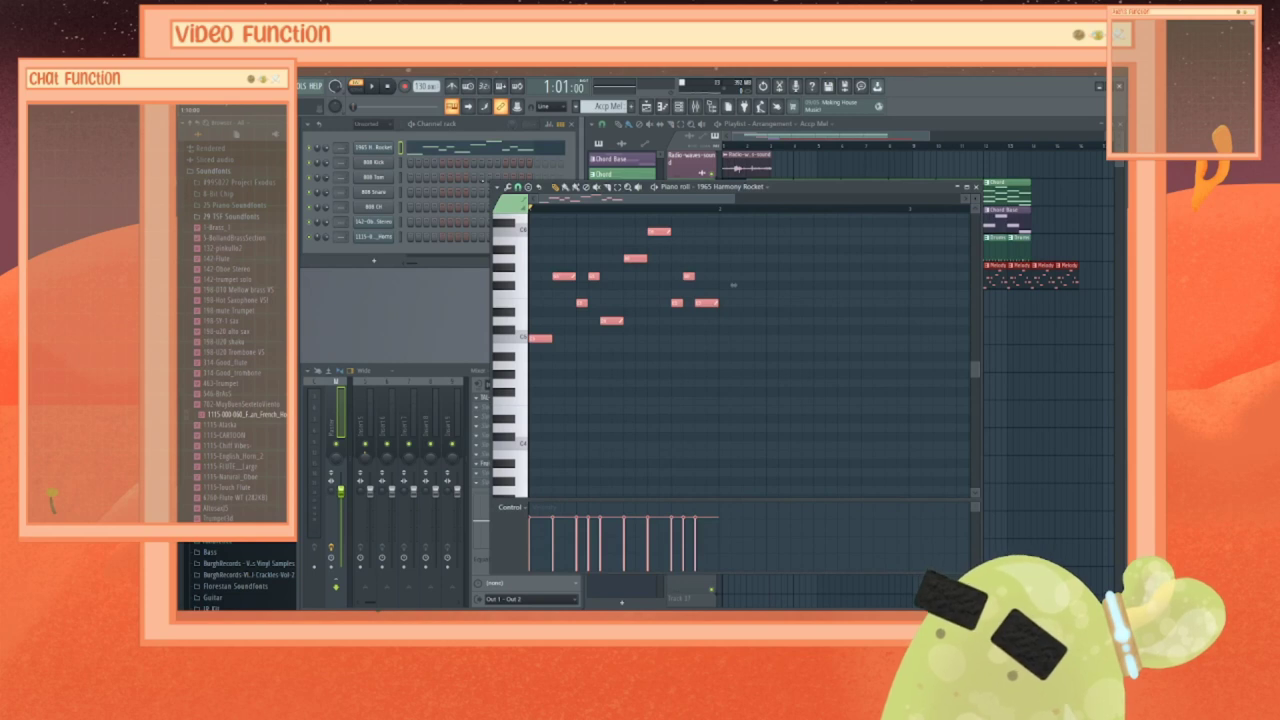
Step: Flip the pasted Accp Mel notes vertically and deselect them
{"action": "left_click", "coordinate": [497, 187]}
{"action": "mouse_move", "coordinate": [510, 217]}
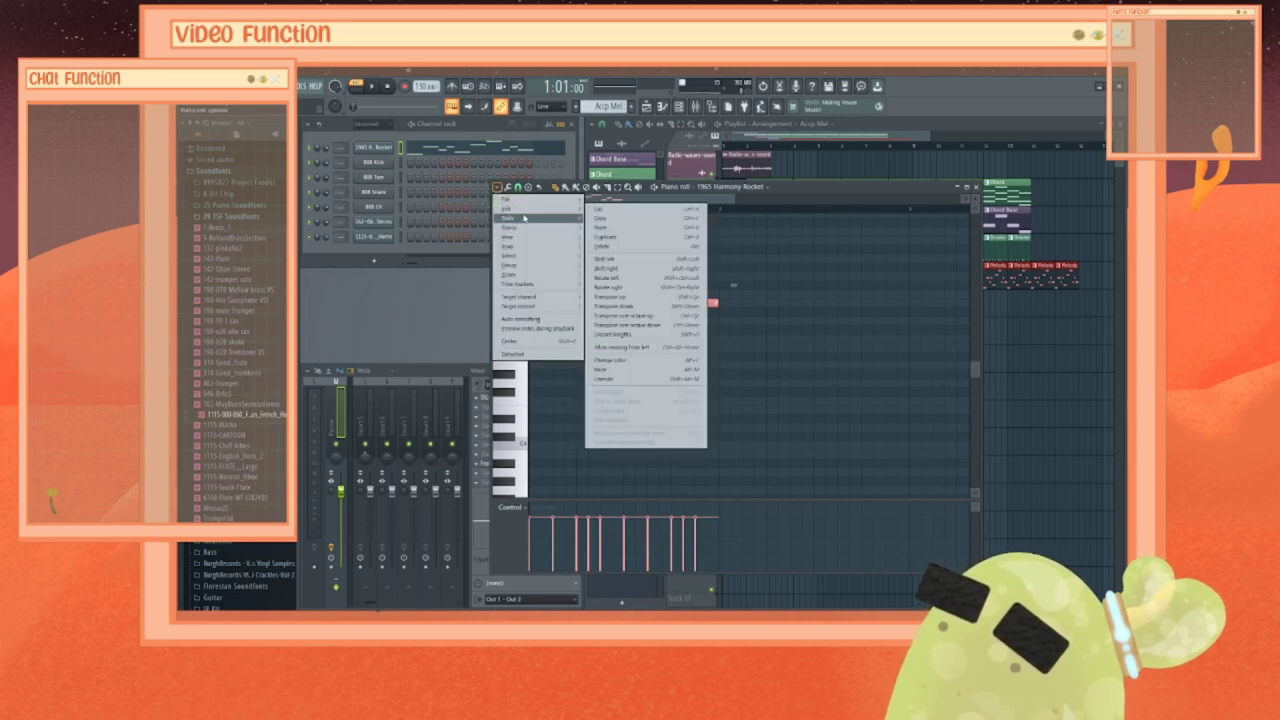
{"action": "left_click", "coordinate": [640, 366]}
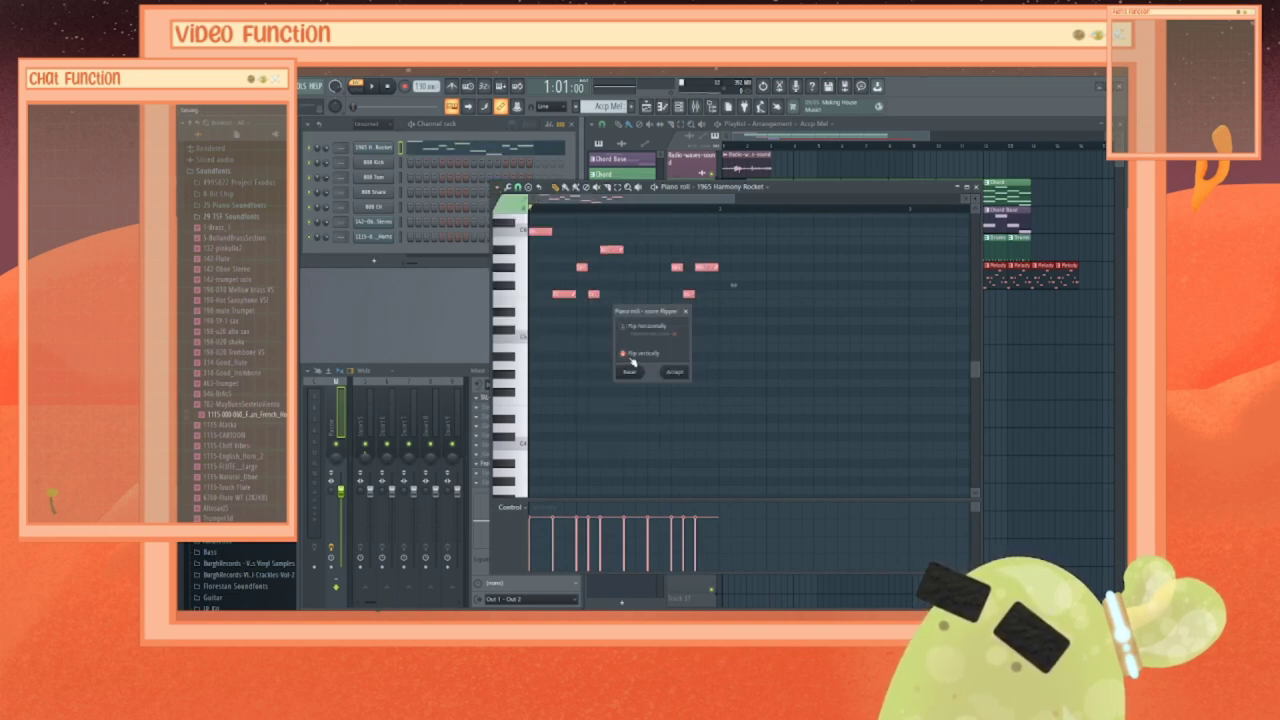
{"action": "left_click", "coordinate": [675, 372]}
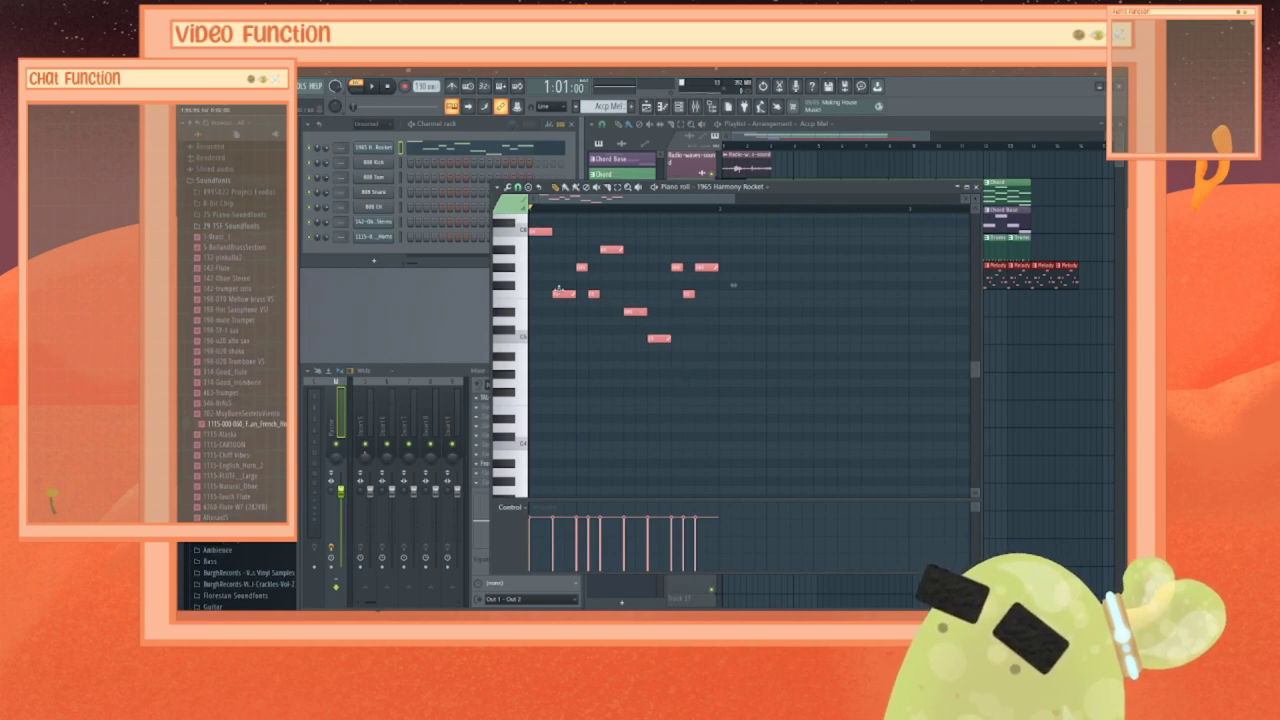
{"action": "key", "text": "ctrl+d"}
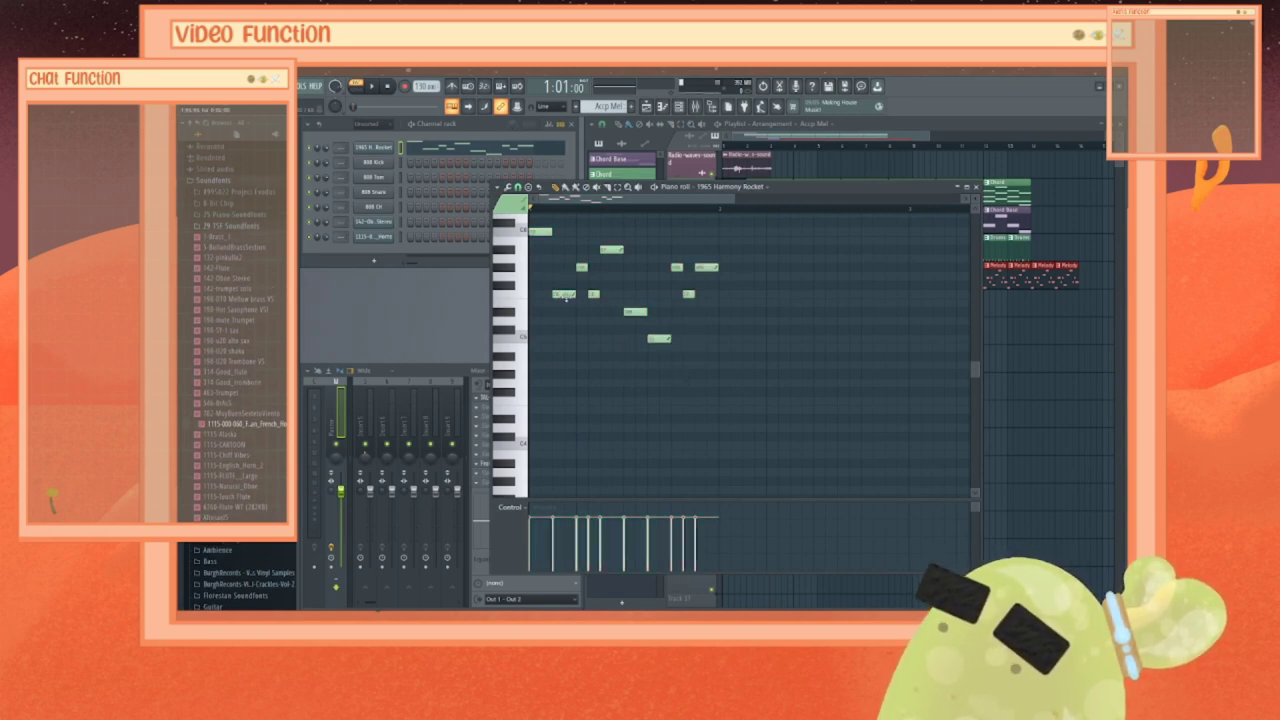
Step: Lower the flipped F5, G#5, A#5 and D#5 notes one semitone to E5, G5, A5 and D5, and play the pattern
{"action": "left_click", "coordinate": [566, 296]}
{"action": "left_click_drag", "start_coordinate": [566, 297], "coordinate": [702, 277]}
{"action": "left_click", "coordinate": [637, 313]}
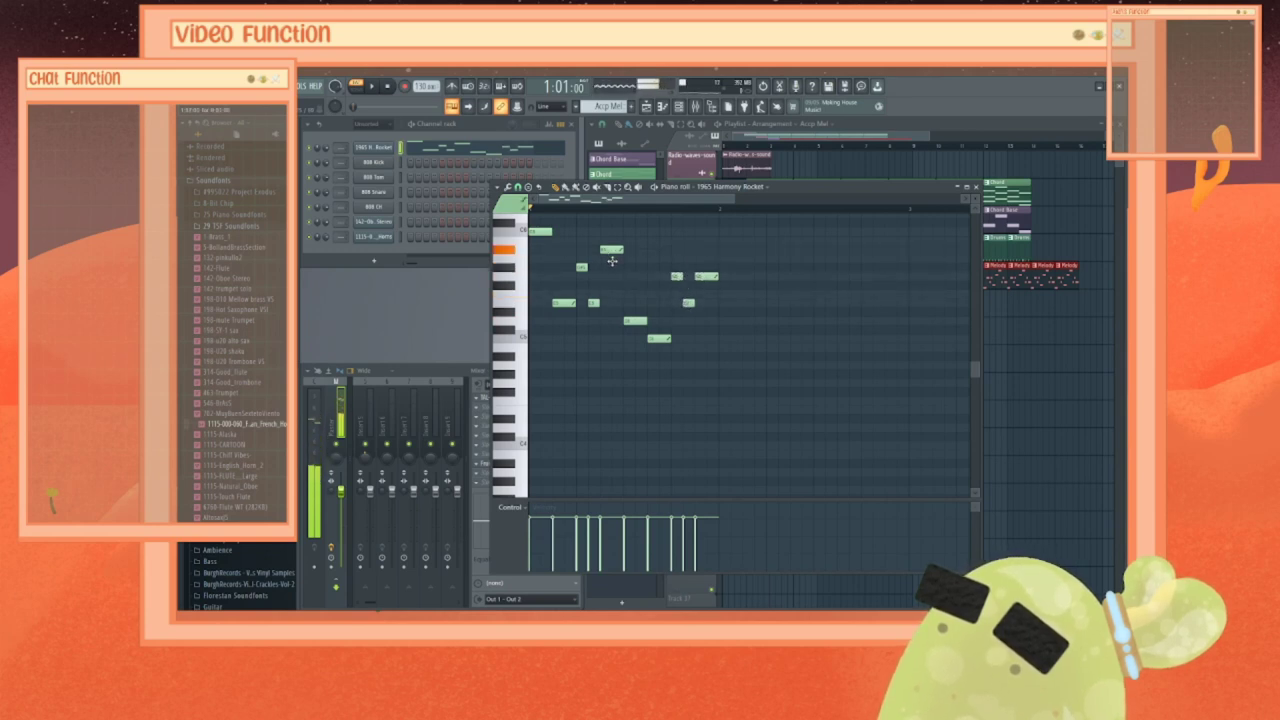
{"action": "left_click_drag", "start_coordinate": [612, 251], "coordinate": [582, 276]}
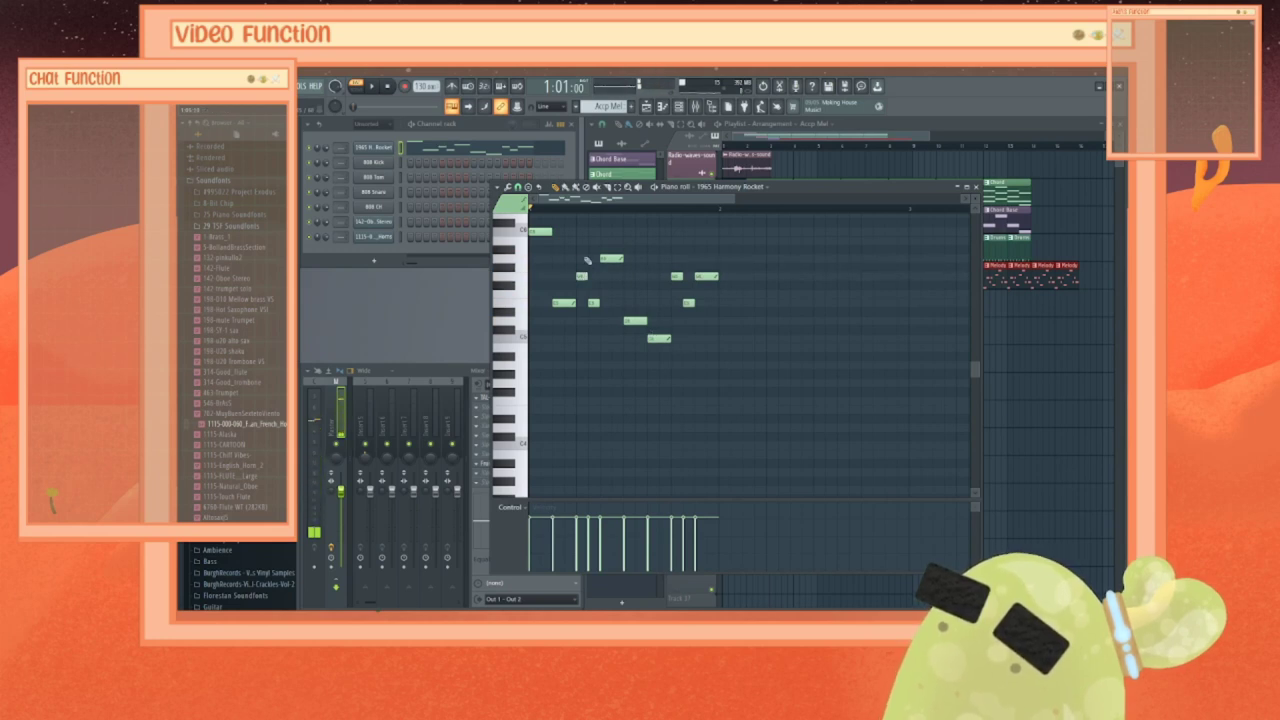
{"action": "key", "text": "space"}
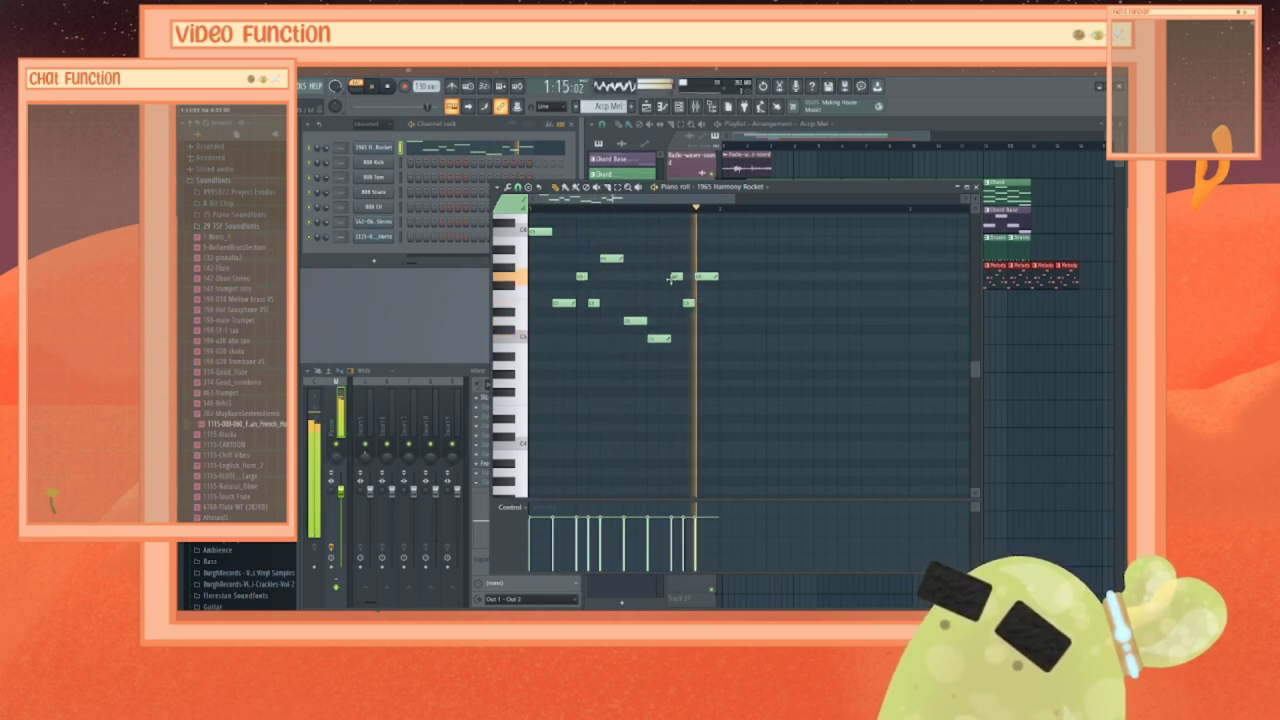
{"action": "key", "text": "space"}
Step: Transpose all Accp Mel notes down one octave, play the pattern and close the piano roll
{"action": "key", "text": "ctrl+a"}
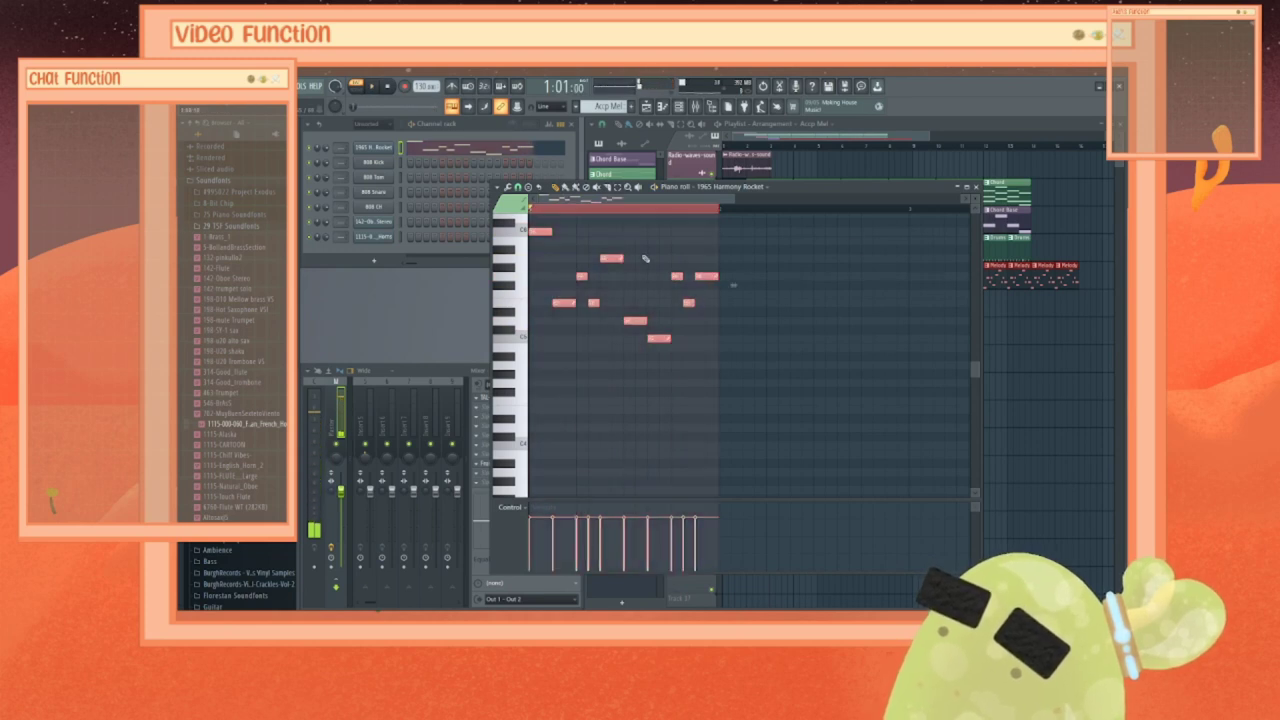
{"action": "key", "text": "ctrl+Down"}
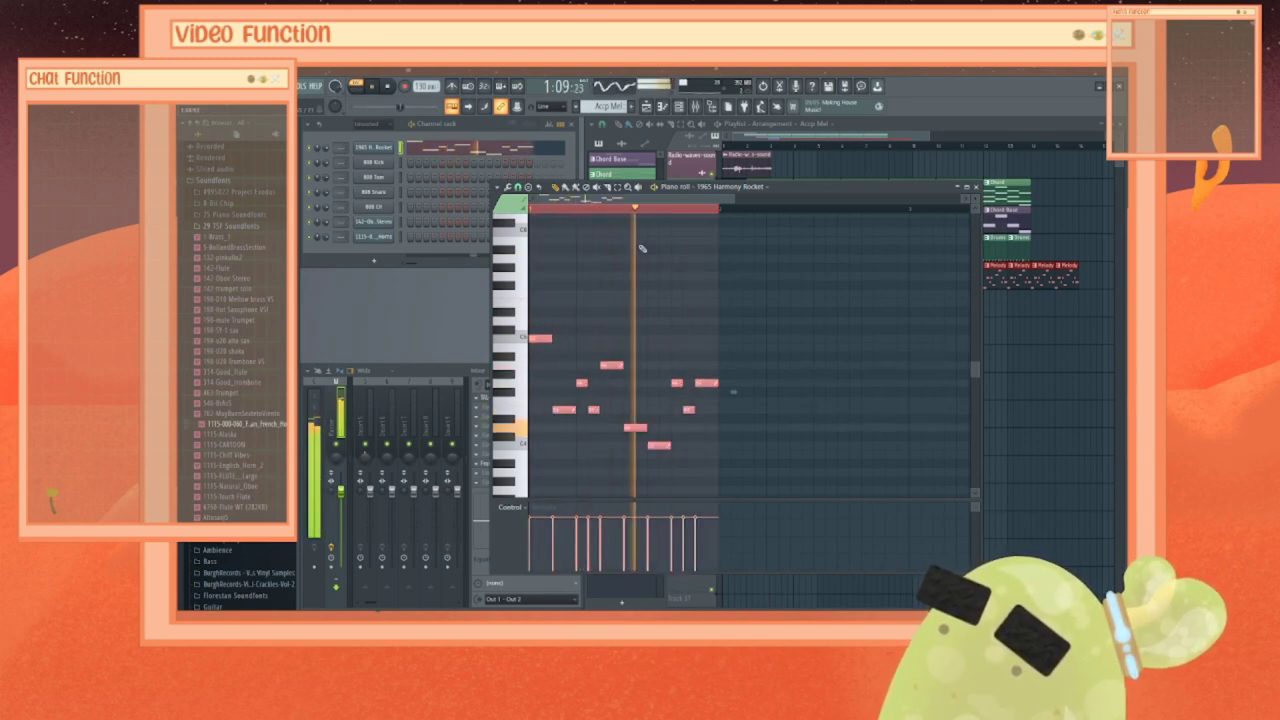
{"action": "key", "text": "space"}
{"action": "left_click", "coordinate": [971, 188]}
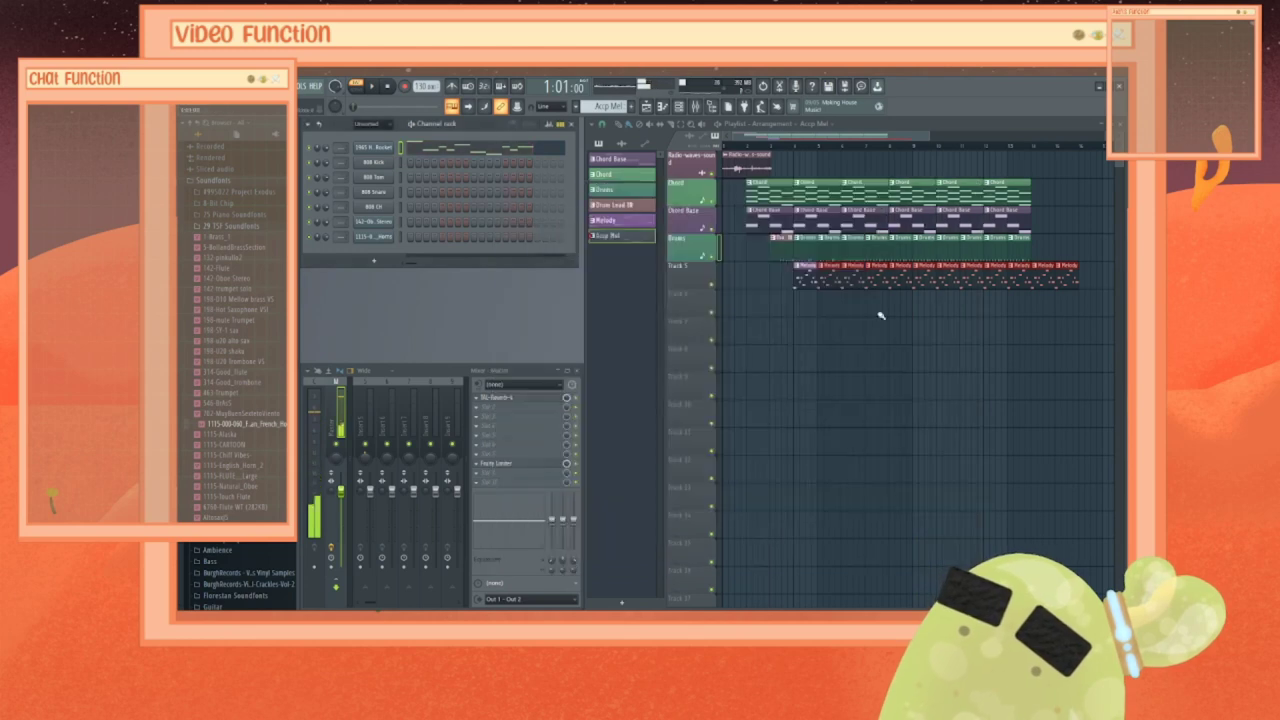
Step: Fill Track 6 with Accp Mel clips from bar 4 through bar 14, and play the arrangement
{"action": "left_click_drag", "start_coordinate": [818, 314], "coordinate": [1042, 302]}
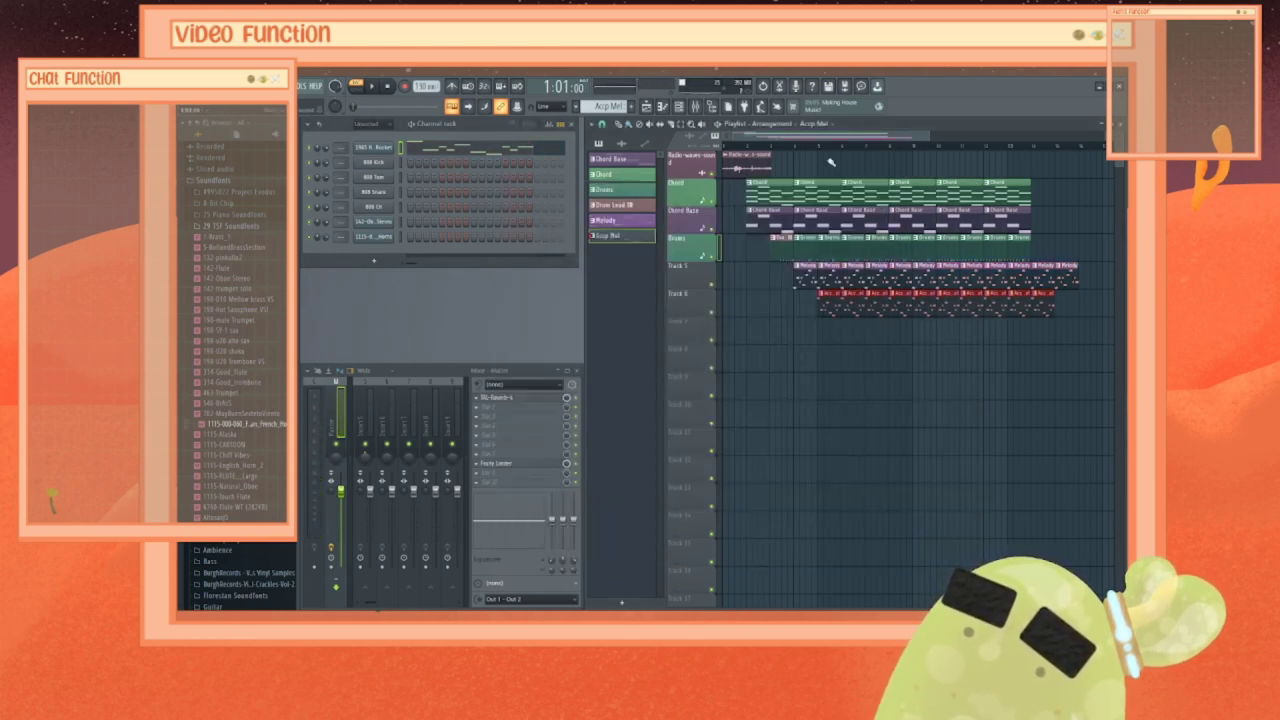
{"action": "key", "text": "space"}
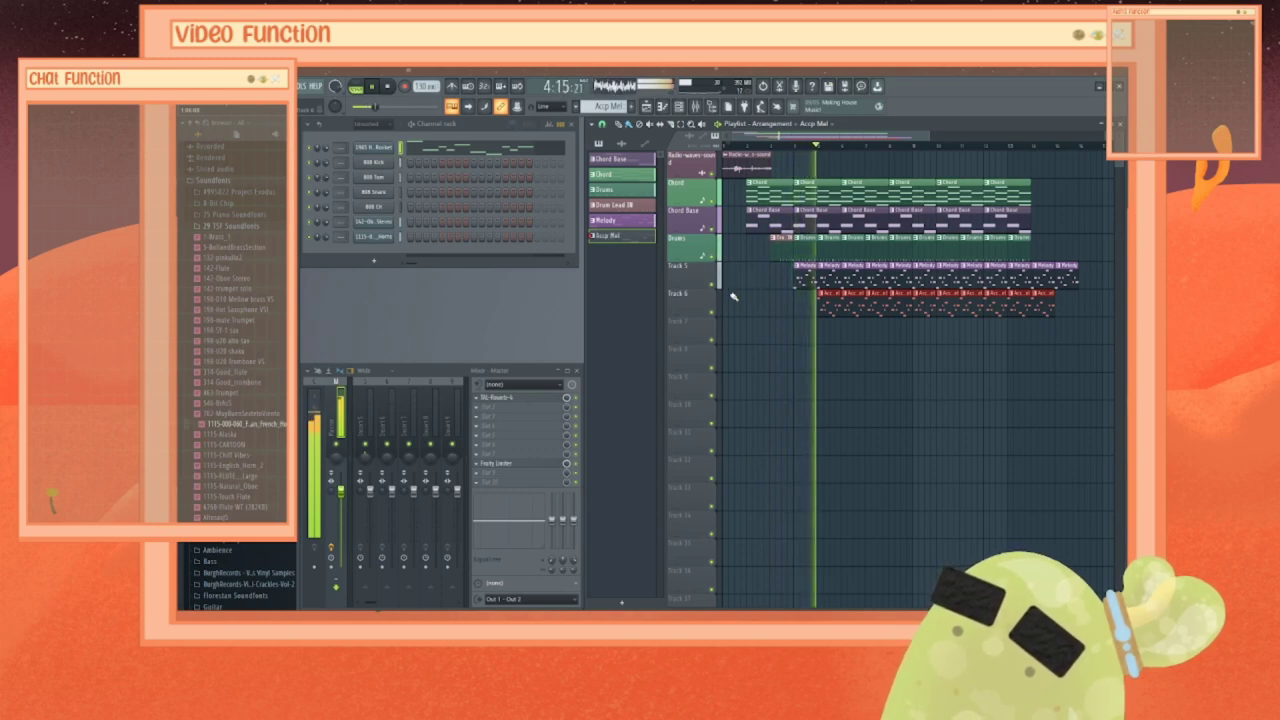
{"action": "left_click", "coordinate": [798, 308]}
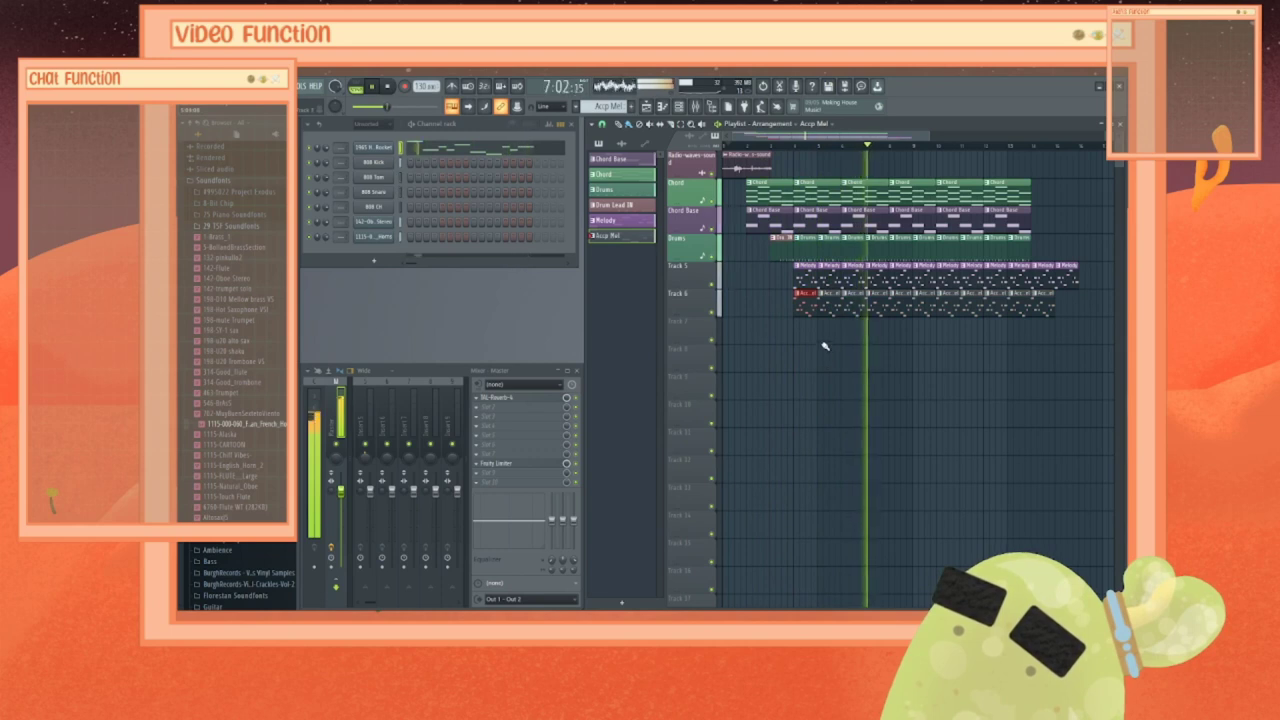
{"action": "key", "text": "space"}
Step: Delete all Accp Mel clips from Track 6 and all 1965 Harmony Rocket notes from the pattern
{"action": "left_click_drag", "start_coordinate": [810, 305], "coordinate": [1069, 316]}
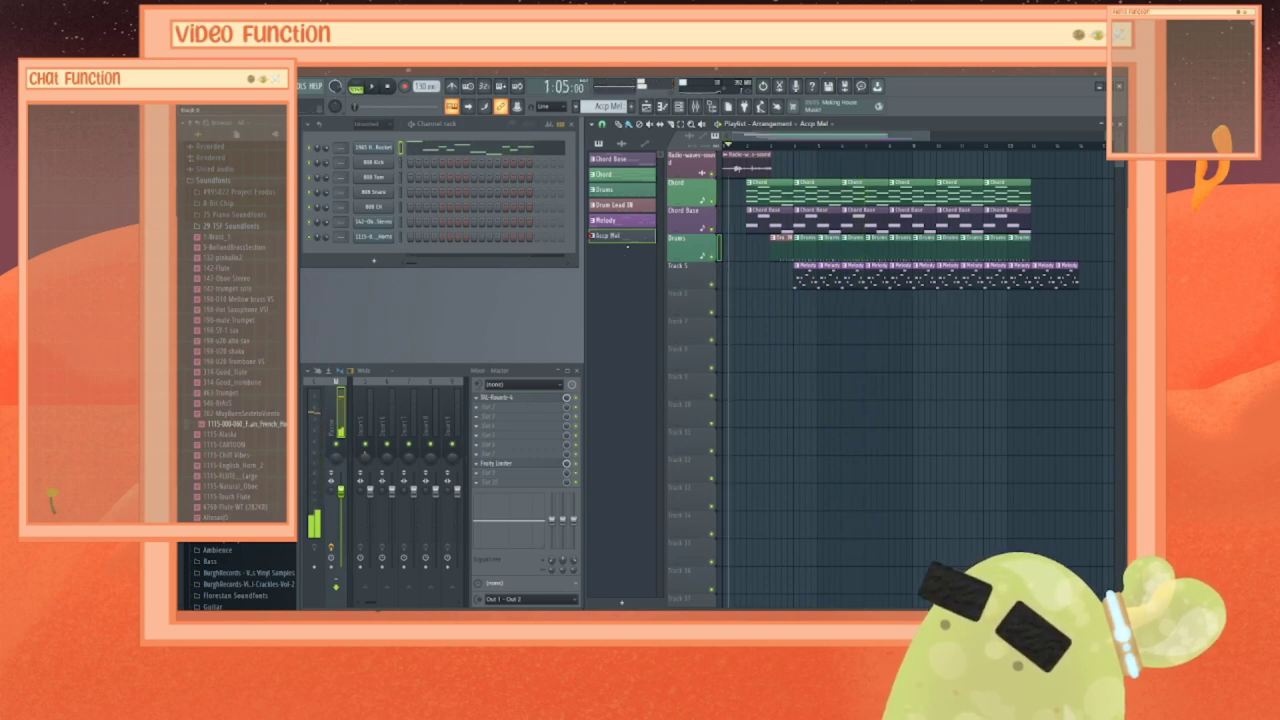
{"action": "right_click", "coordinate": [620, 238]}
{"action": "right_click", "coordinate": [372, 148]}
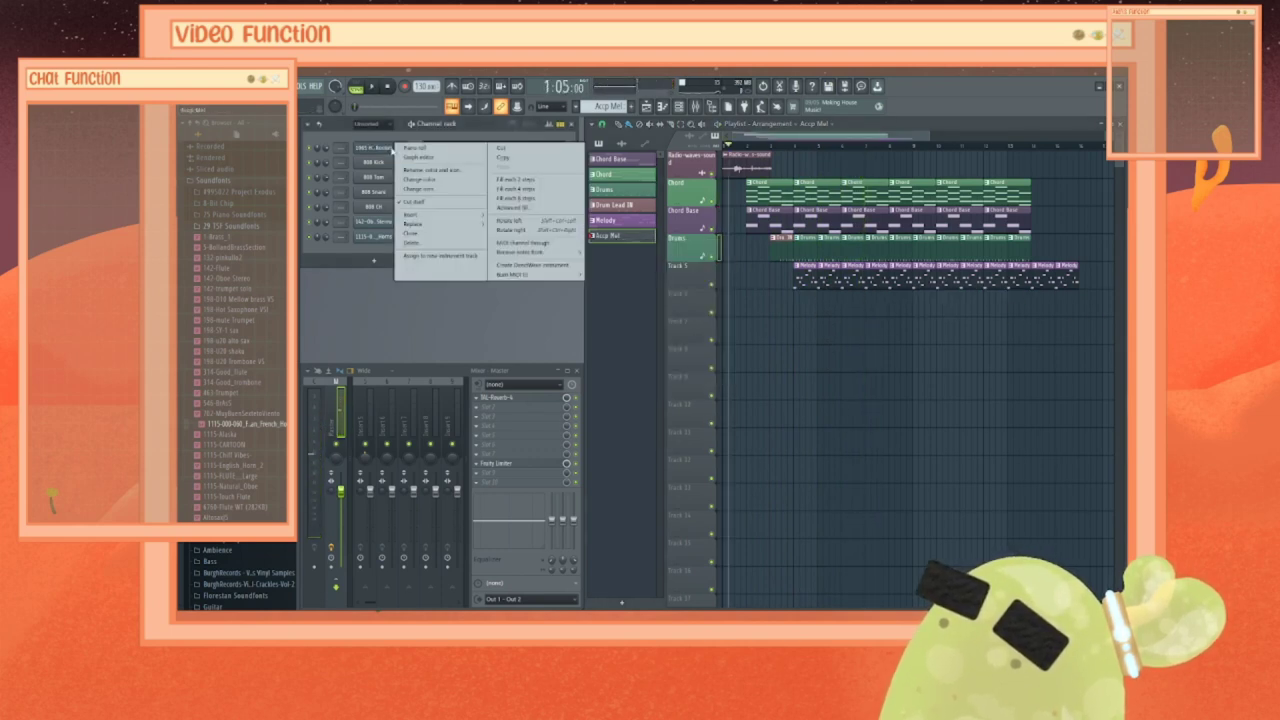
{"action": "left_click", "coordinate": [420, 122]}
{"action": "key", "text": "ctrl+a"}
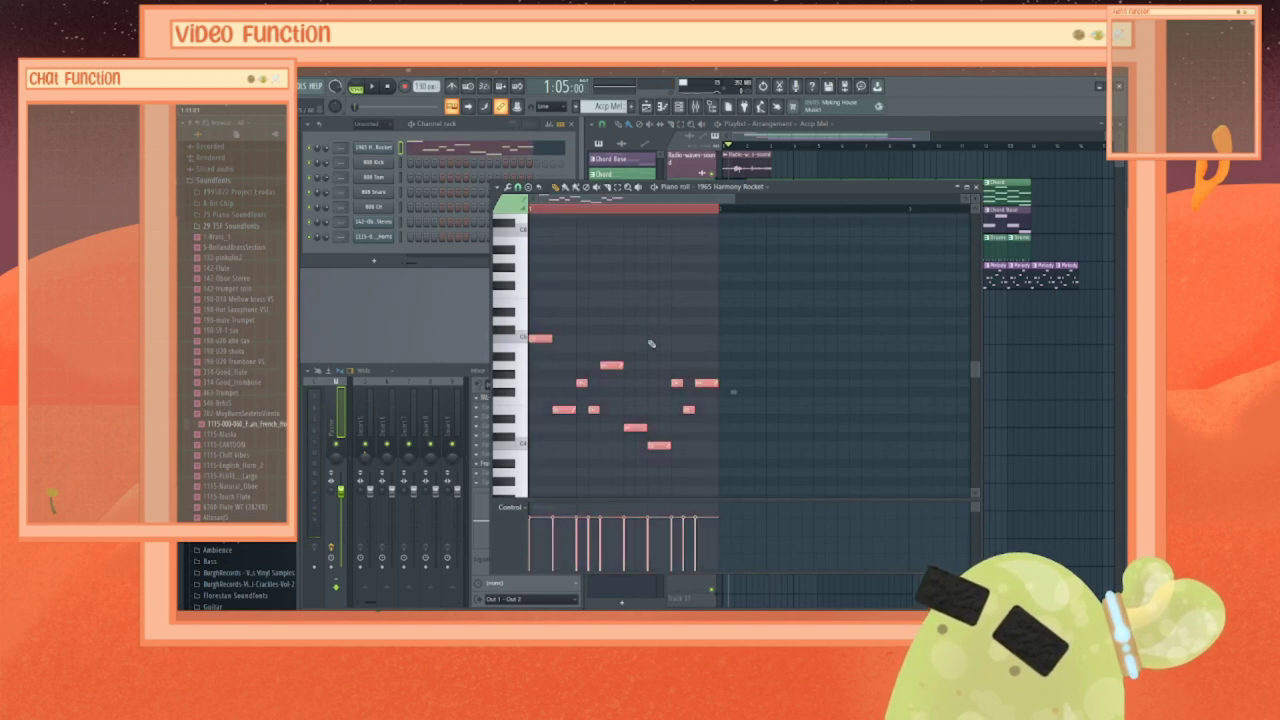
{"action": "key", "text": "Delete"}
Step: Draw four-step C4, G4, C4 and A4 notes on steps 1, 5, 9 and 13 of Accp Mel, and play the pattern
{"action": "left_click_drag", "start_coordinate": [538, 343], "coordinate": [572, 446]}
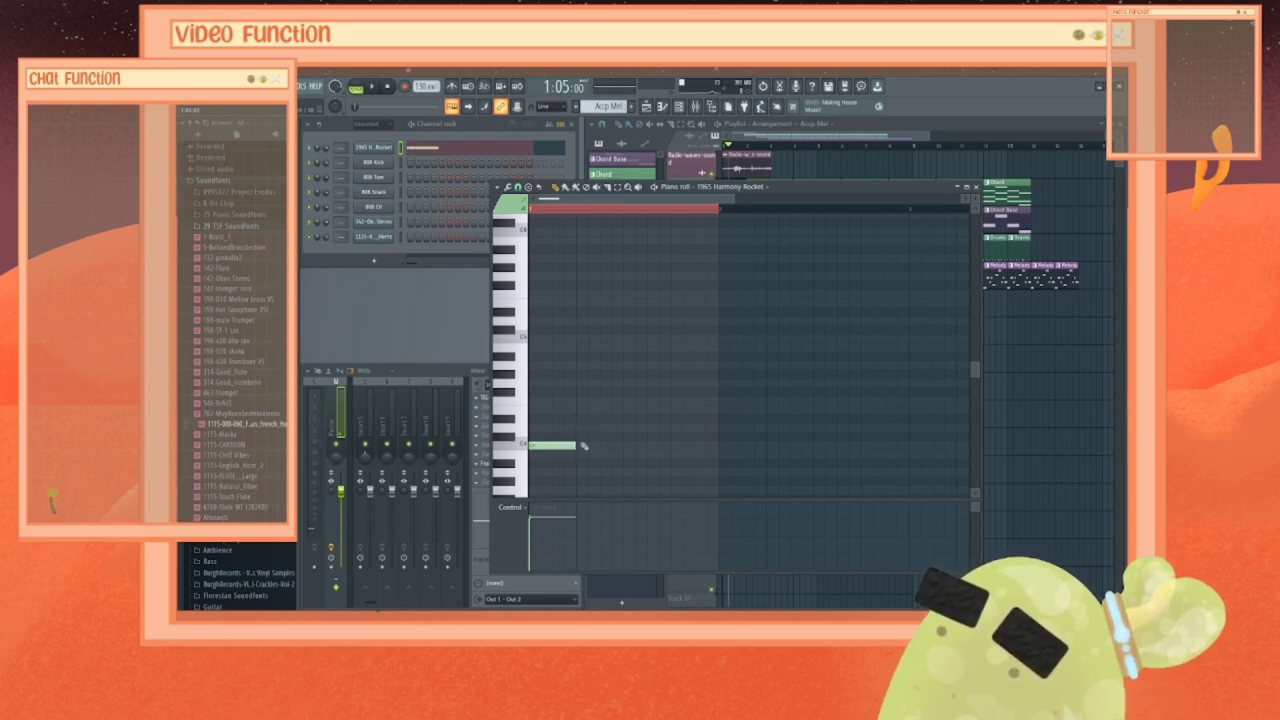
{"action": "left_click", "coordinate": [586, 382]}
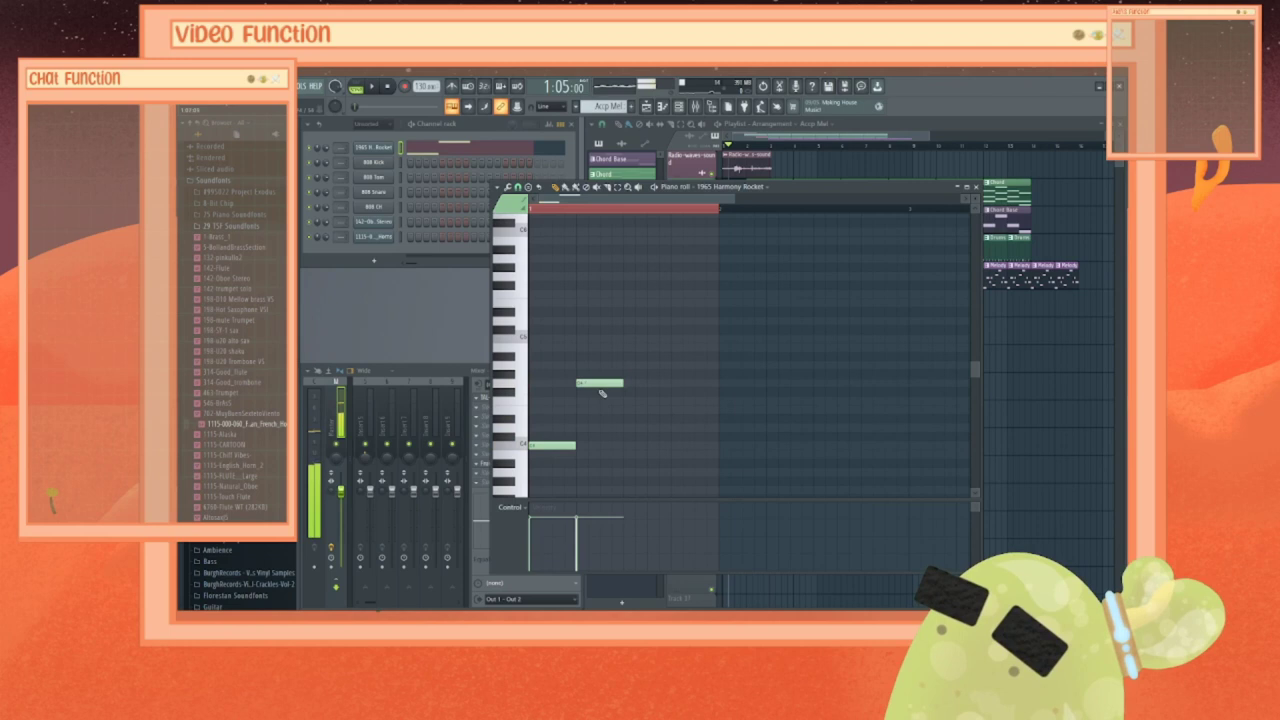
{"action": "left_click", "coordinate": [631, 446]}
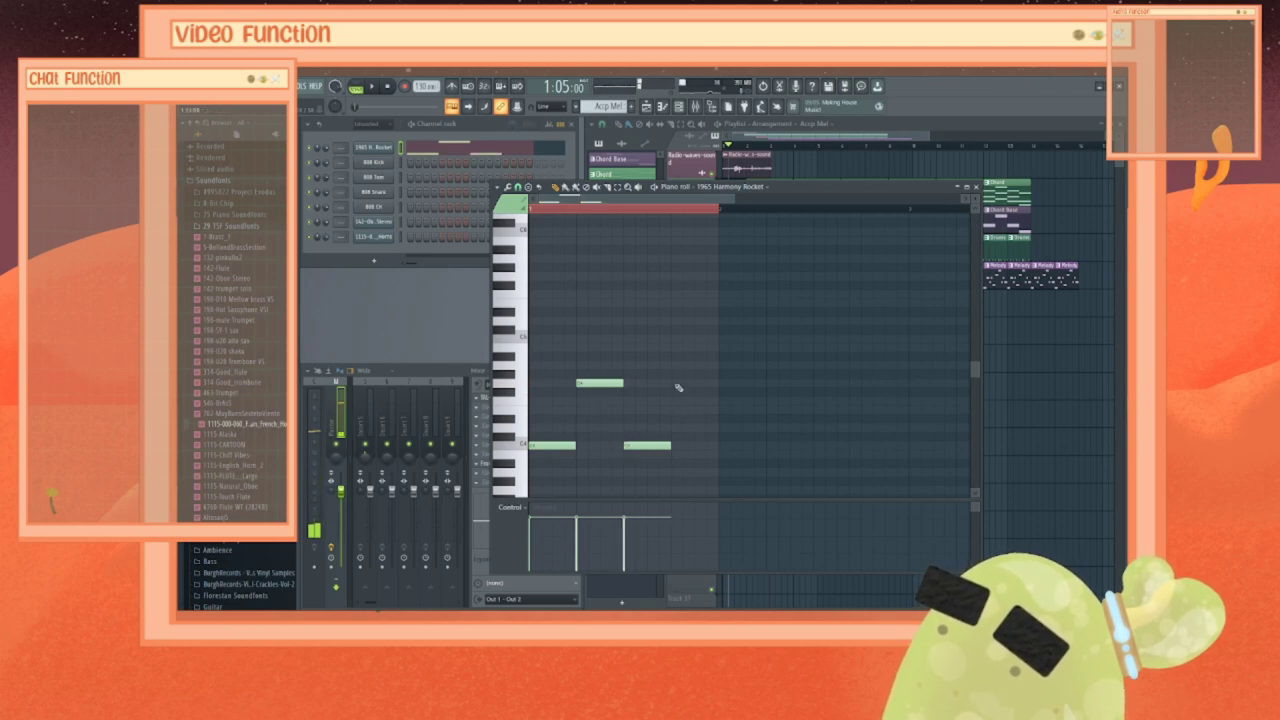
{"action": "left_click", "coordinate": [678, 347]}
{"action": "left_click_drag", "start_coordinate": [676, 347], "coordinate": [676, 365]}
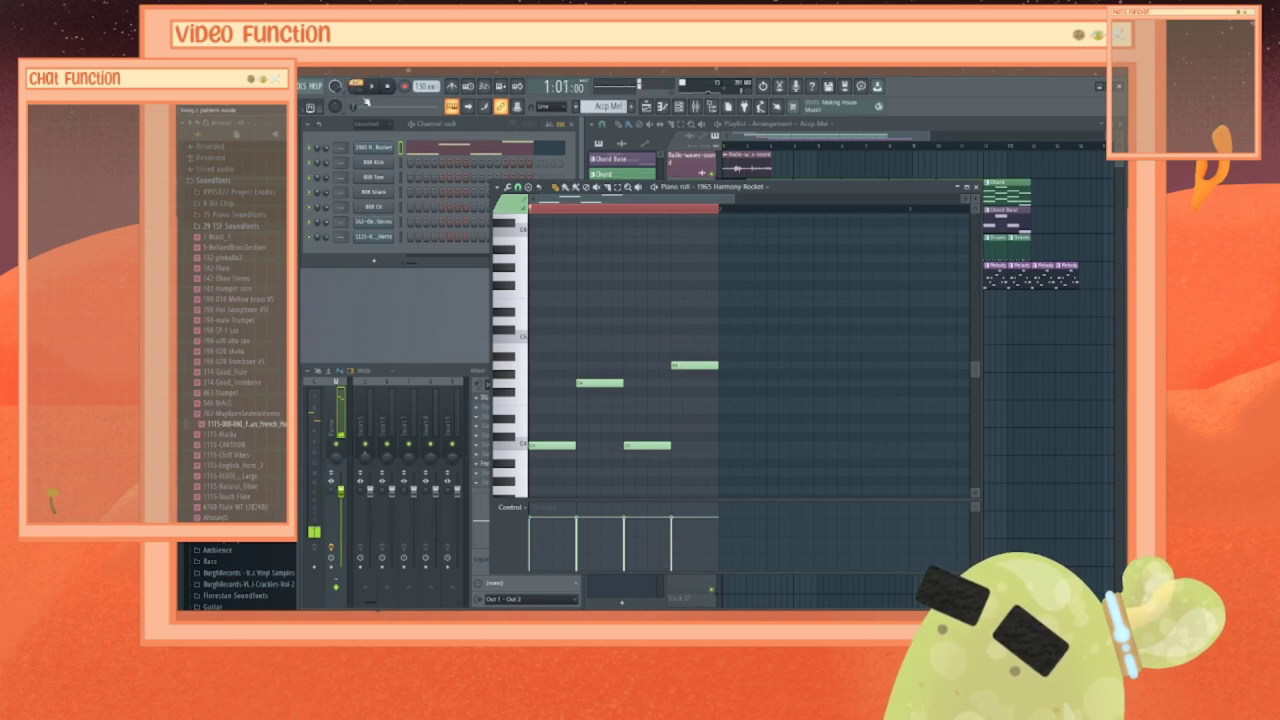
{"action": "left_click", "coordinate": [371, 86]}
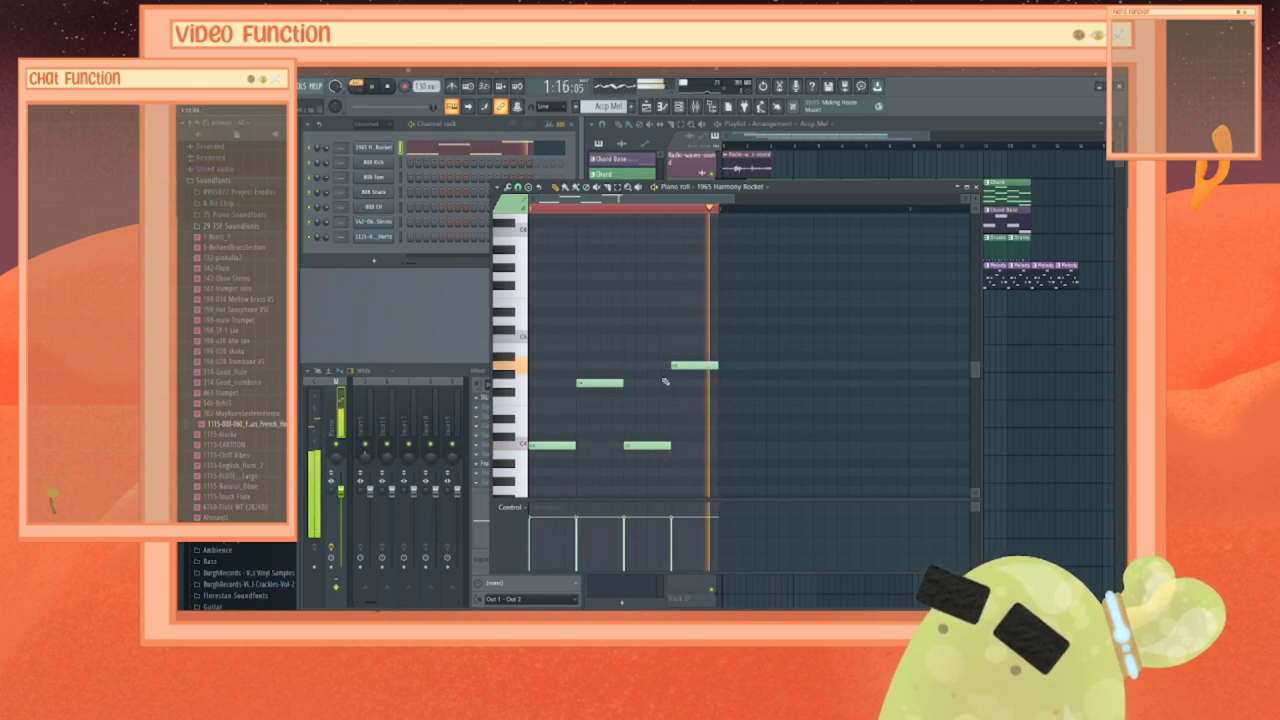
{"action": "key", "text": "space"}
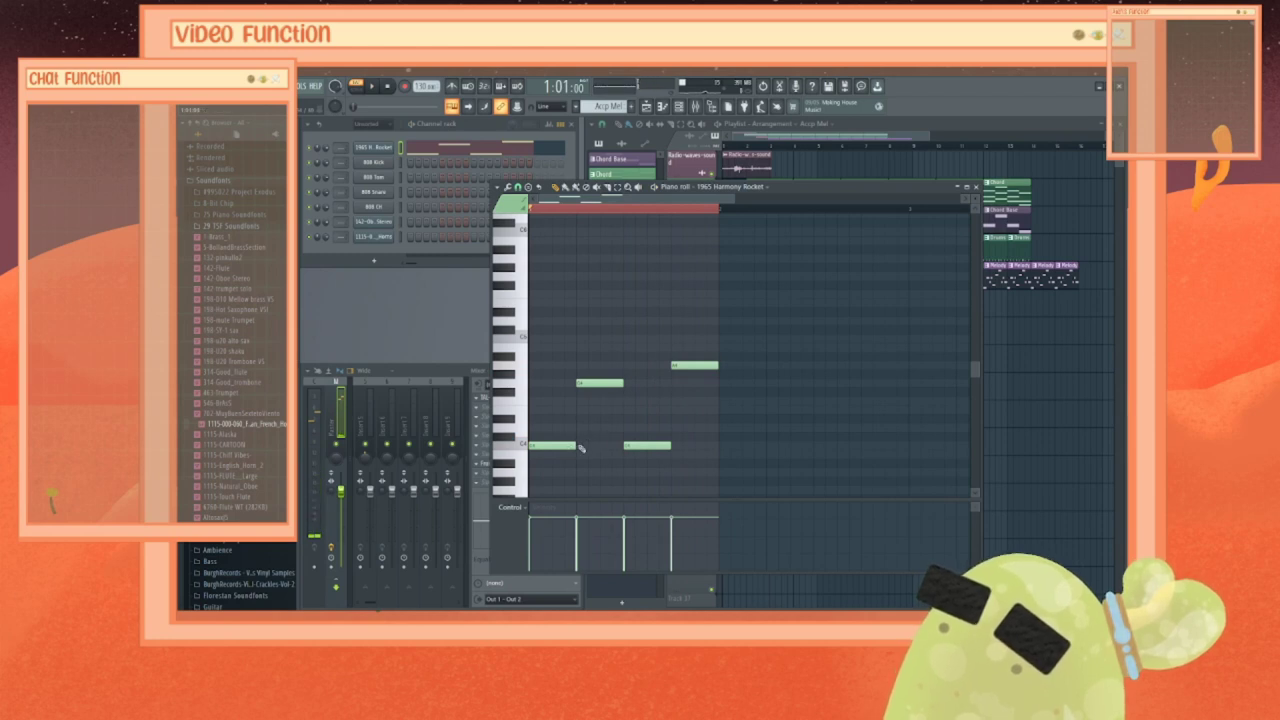
Step: Shorten all four notes to two steps, move them together onto steps 1, 3, 5 and 7, and play the pattern
{"action": "key", "text": "ctrl+a"}
{"action": "left_click_drag", "start_coordinate": [577, 446], "coordinate": [555, 446]}
{"action": "left_click_drag", "start_coordinate": [584, 362], "coordinate": [696, 456]}
{"action": "left_click_drag", "start_coordinate": [570, 350], "coordinate": [745, 461]}
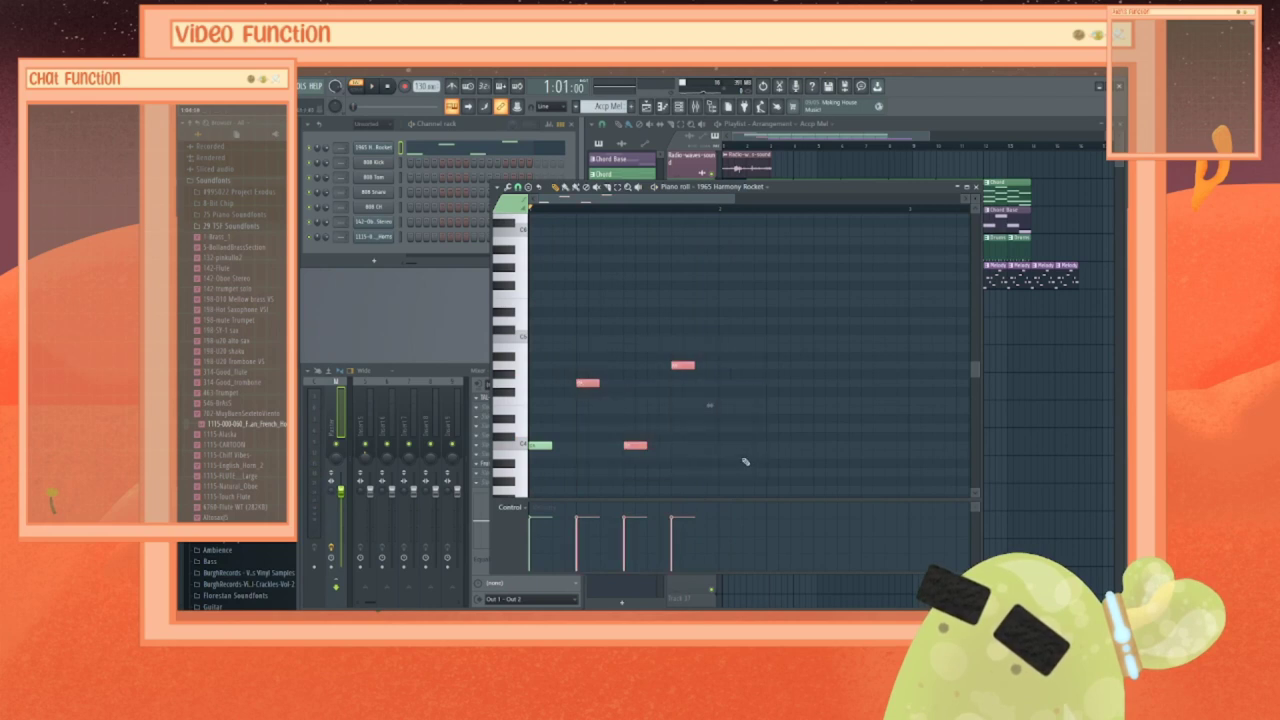
{"action": "left_click_drag", "start_coordinate": [633, 449], "coordinate": [609, 447]}
{"action": "left_click_drag", "start_coordinate": [599, 326], "coordinate": [750, 487]}
{"action": "left_click_drag", "start_coordinate": [607, 441], "coordinate": [584, 441]}
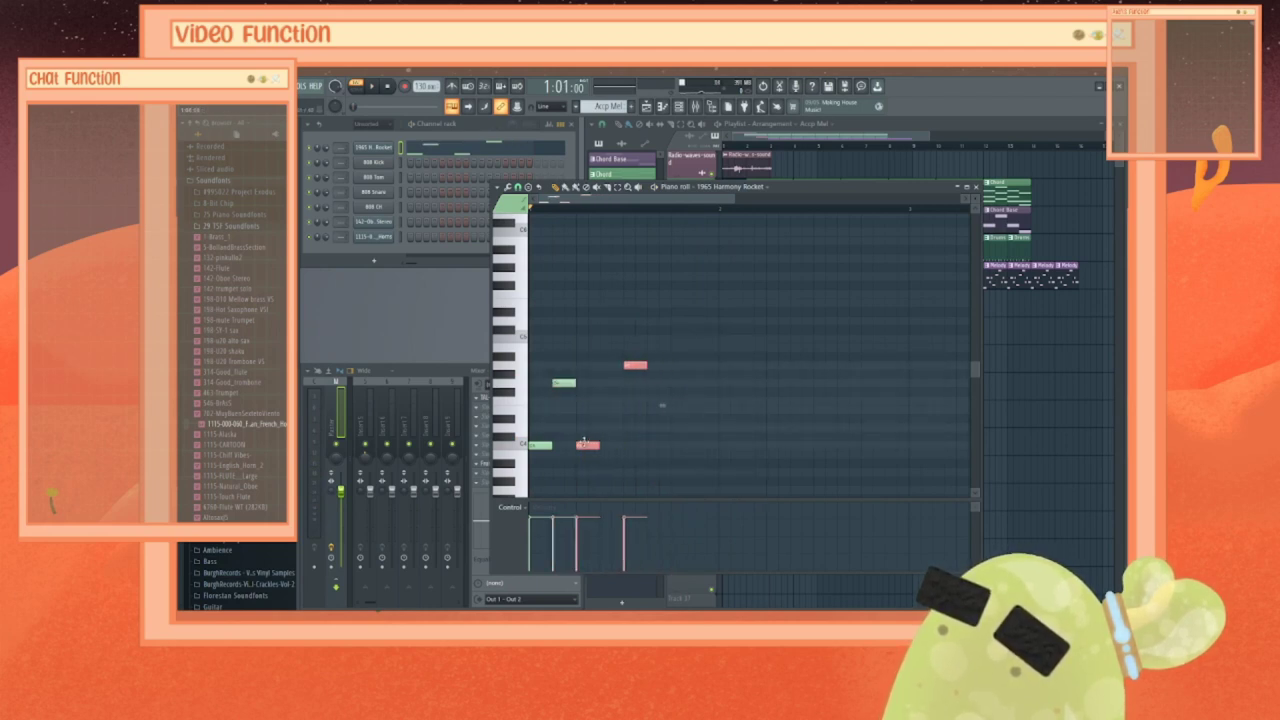
{"action": "left_click", "coordinate": [636, 364]}
{"action": "left_click_drag", "start_coordinate": [636, 364], "coordinate": [612, 364]}
{"action": "key", "text": "space"}
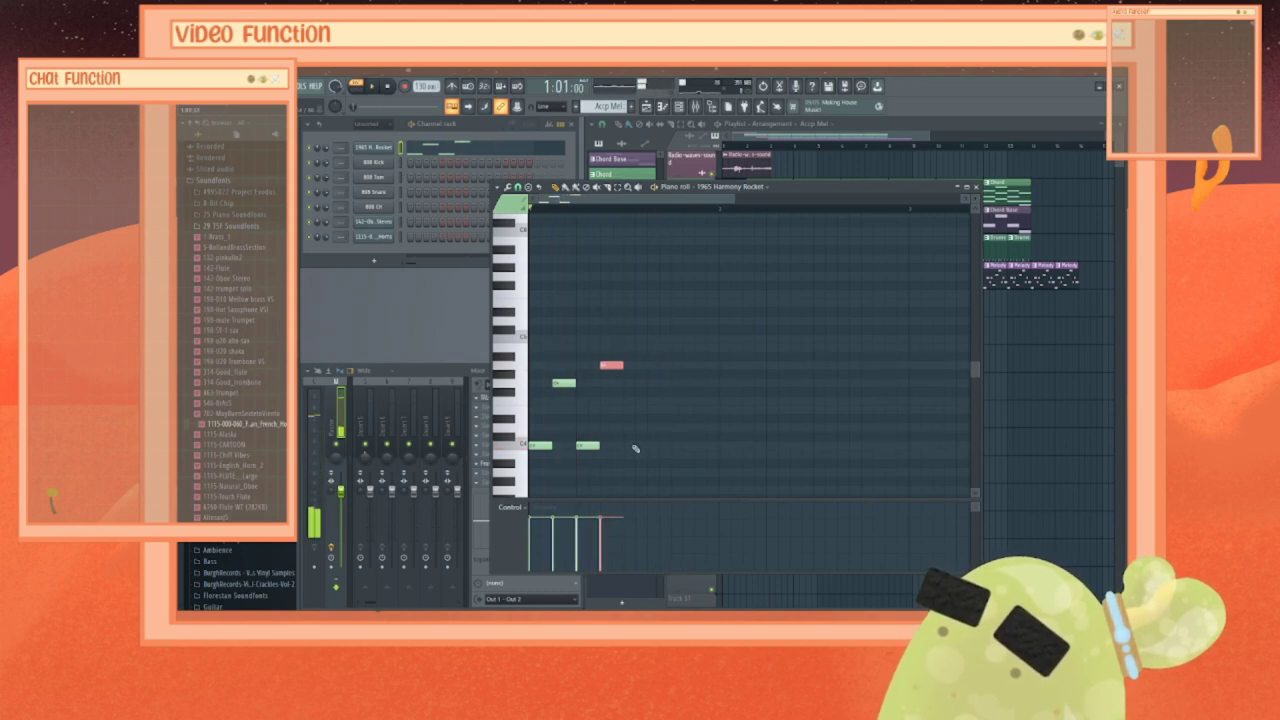
Step: Add two-step C4, E4, C4 and G4 notes on steps 9, 11, 13 and 15 of Accp Mel, and play the pattern
{"action": "left_click", "coordinate": [636, 446]}
{"action": "left_click", "coordinate": [659, 401]}
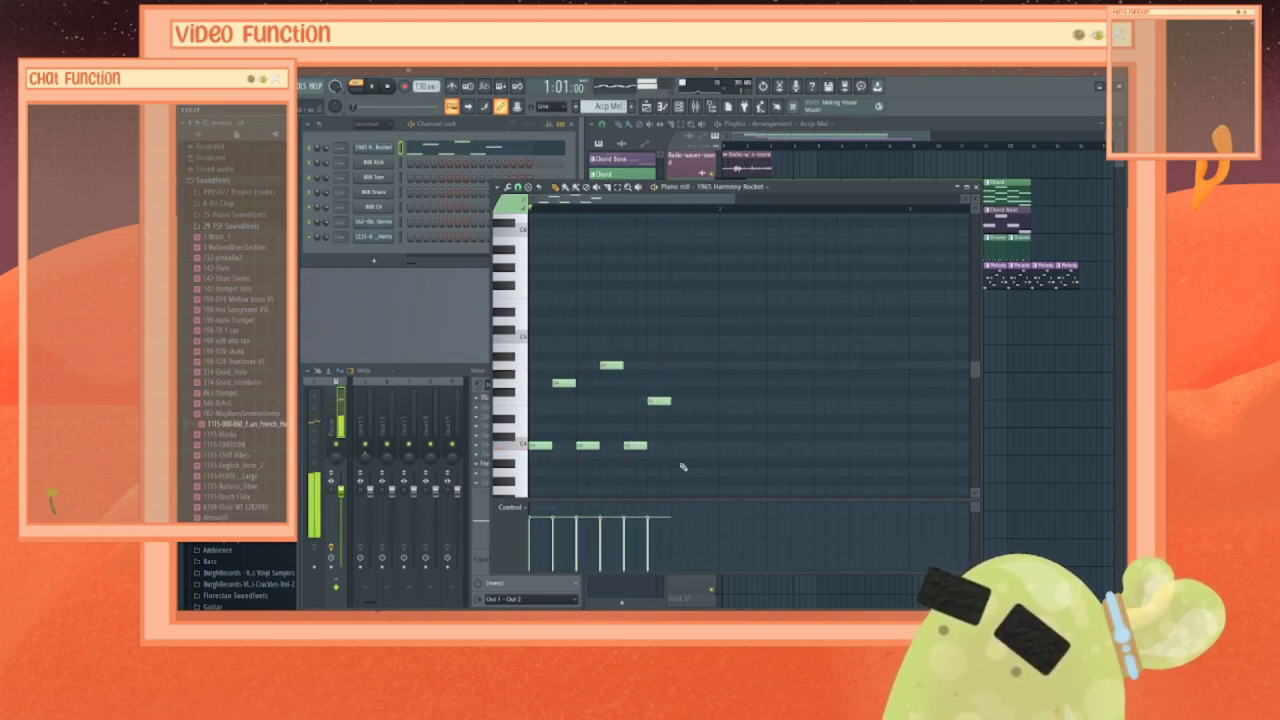
{"action": "left_click_drag", "start_coordinate": [659, 402], "coordinate": [660, 411]}
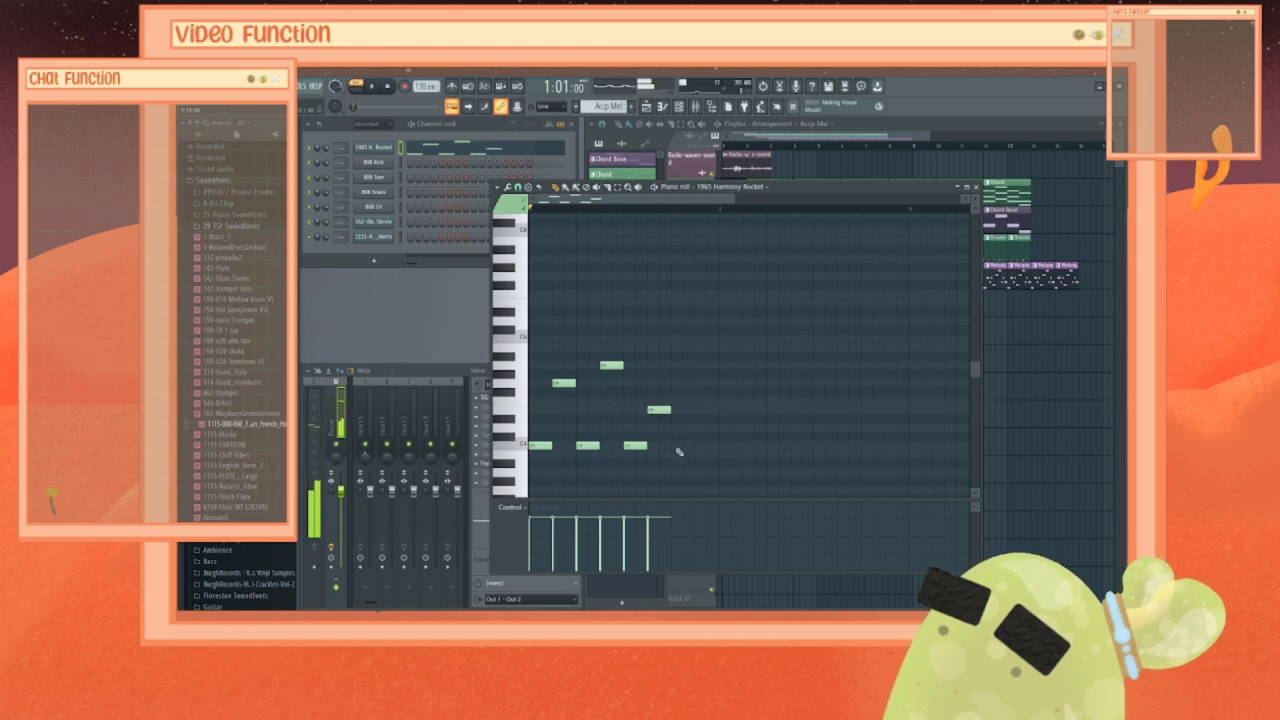
{"action": "left_click", "coordinate": [676, 446]}
{"action": "left_click", "coordinate": [700, 383]}
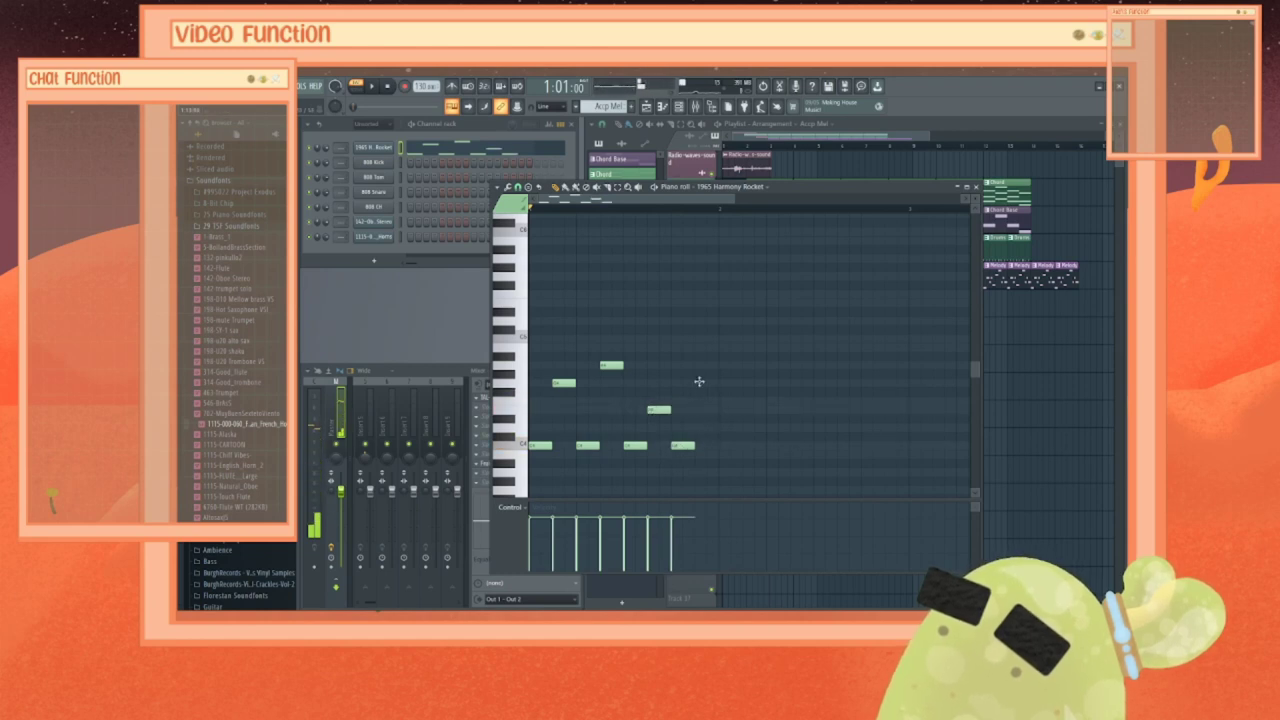
{"action": "key", "text": "space"}
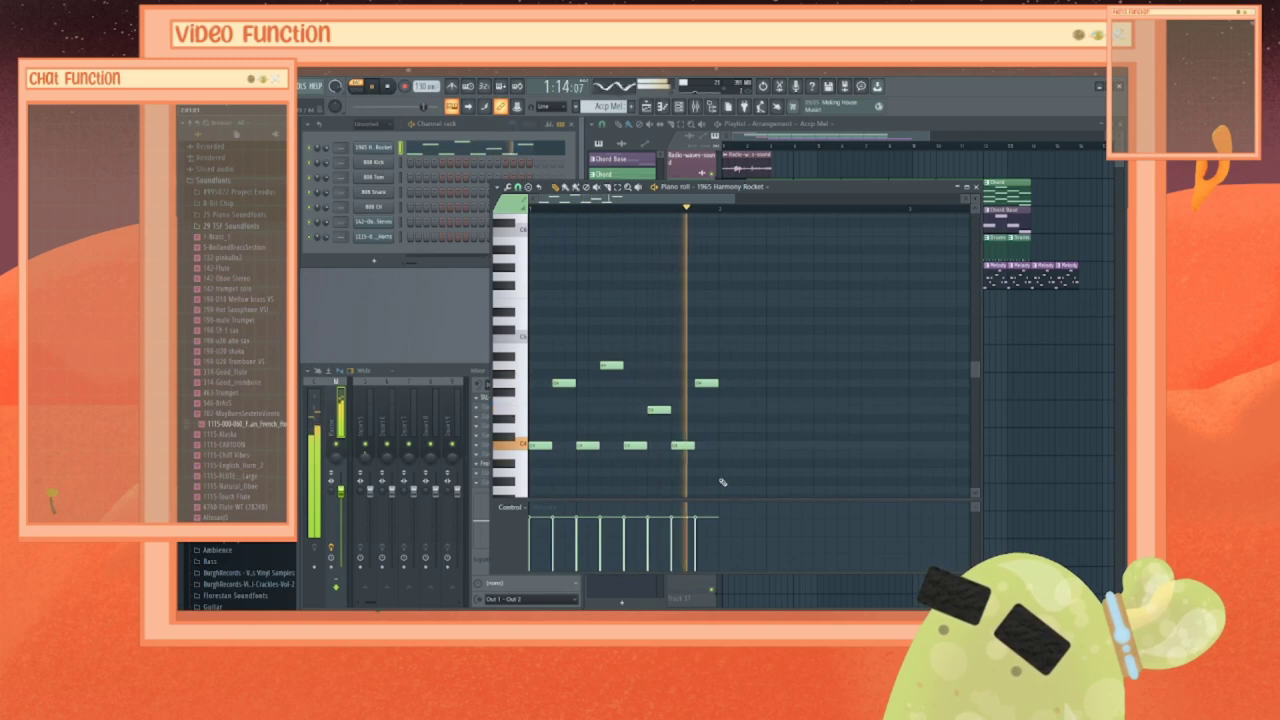
{"action": "key", "text": "space"}
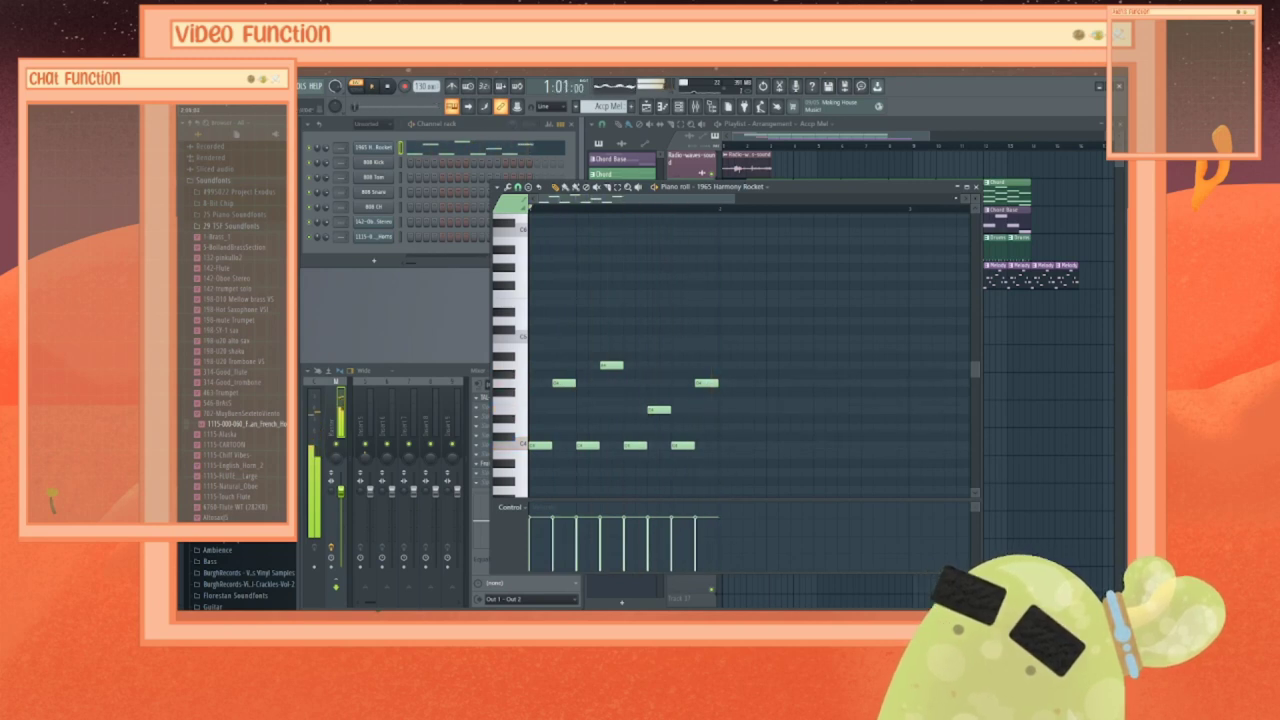
Step: Close the piano roll and fill Track 6 with Accp Mel clips from bar 4 through bar 15 while playing the arrangement
{"action": "left_click", "coordinate": [976, 187]}
{"action": "left_click", "coordinate": [802, 310]}
{"action": "left_click_drag", "start_coordinate": [802, 310], "coordinate": [931, 299]}
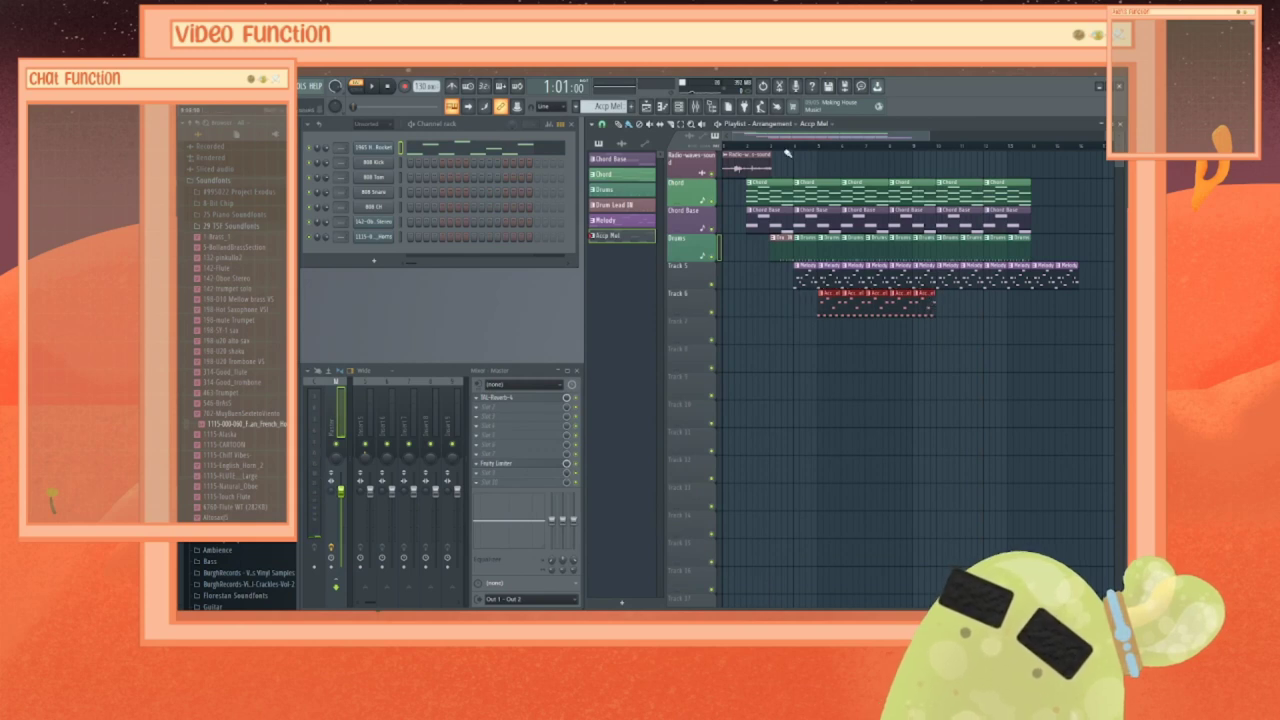
{"action": "key", "text": "space"}
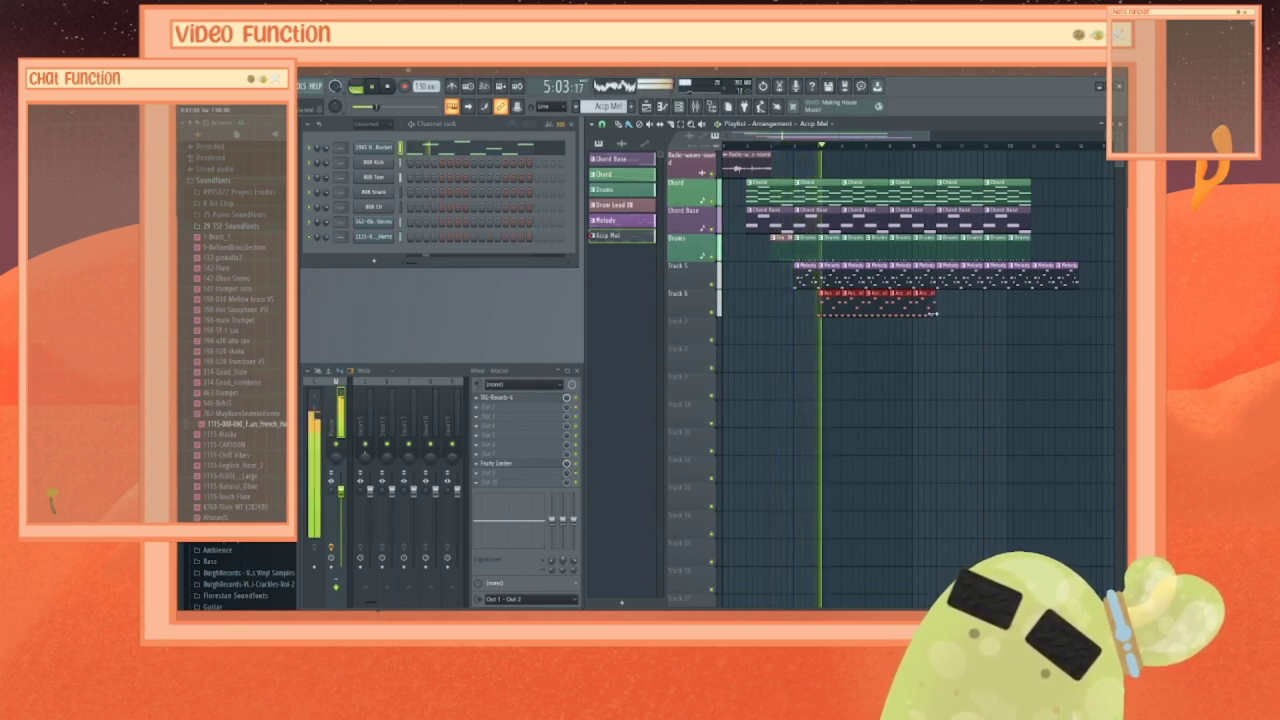
{"action": "left_click", "coordinate": [799, 307]}
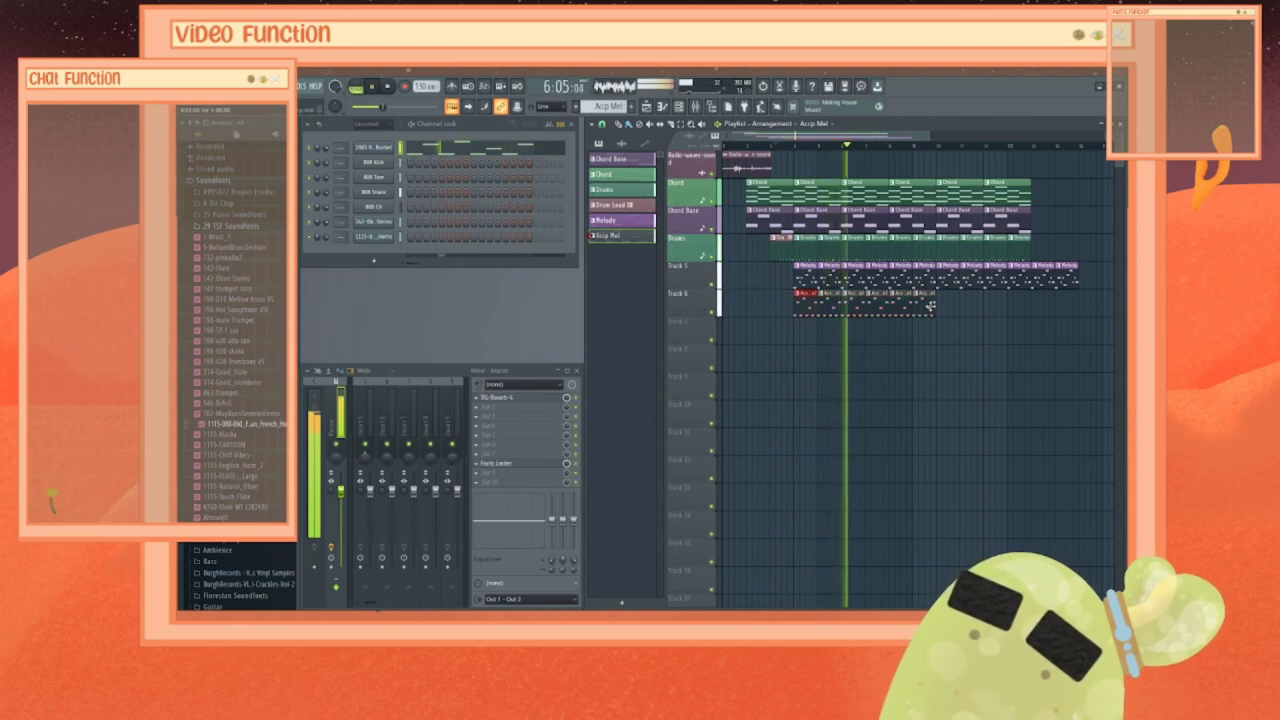
{"action": "left_click_drag", "start_coordinate": [930, 306], "coordinate": [1078, 302]}
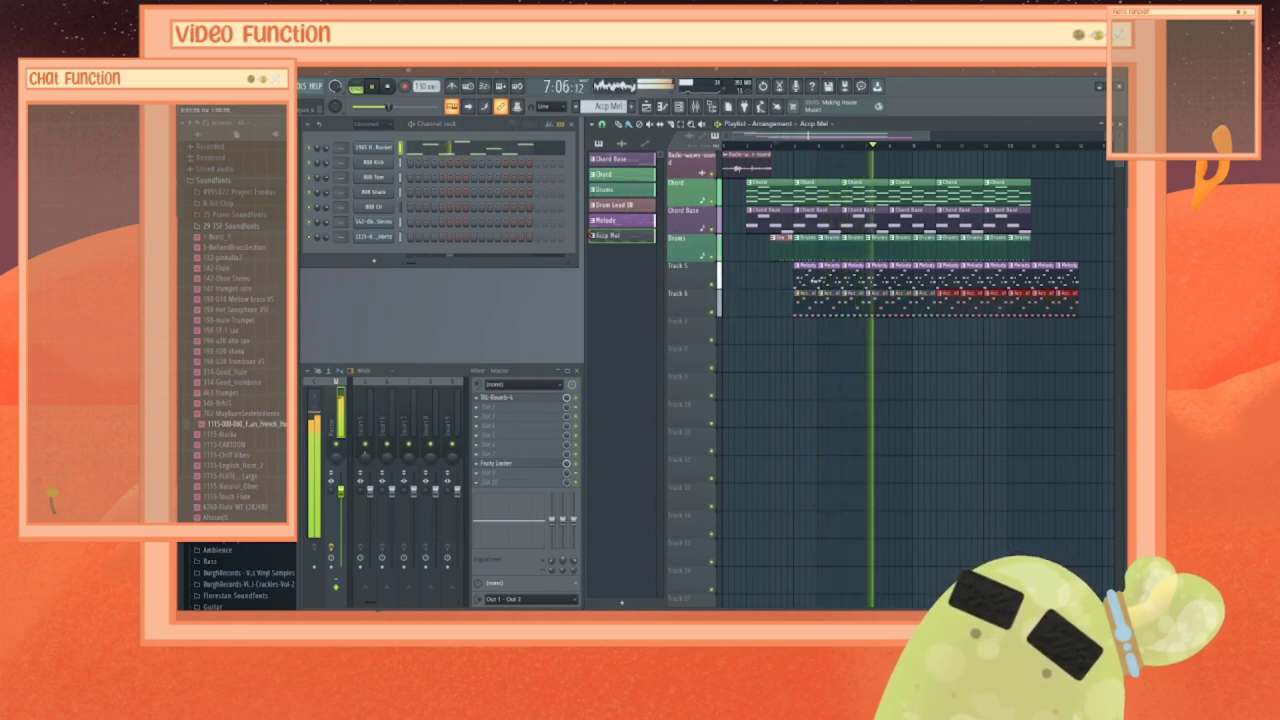
Step: Give the Accp Mel pattern a random color and stop playback
{"action": "right_click", "coordinate": [628, 237]}
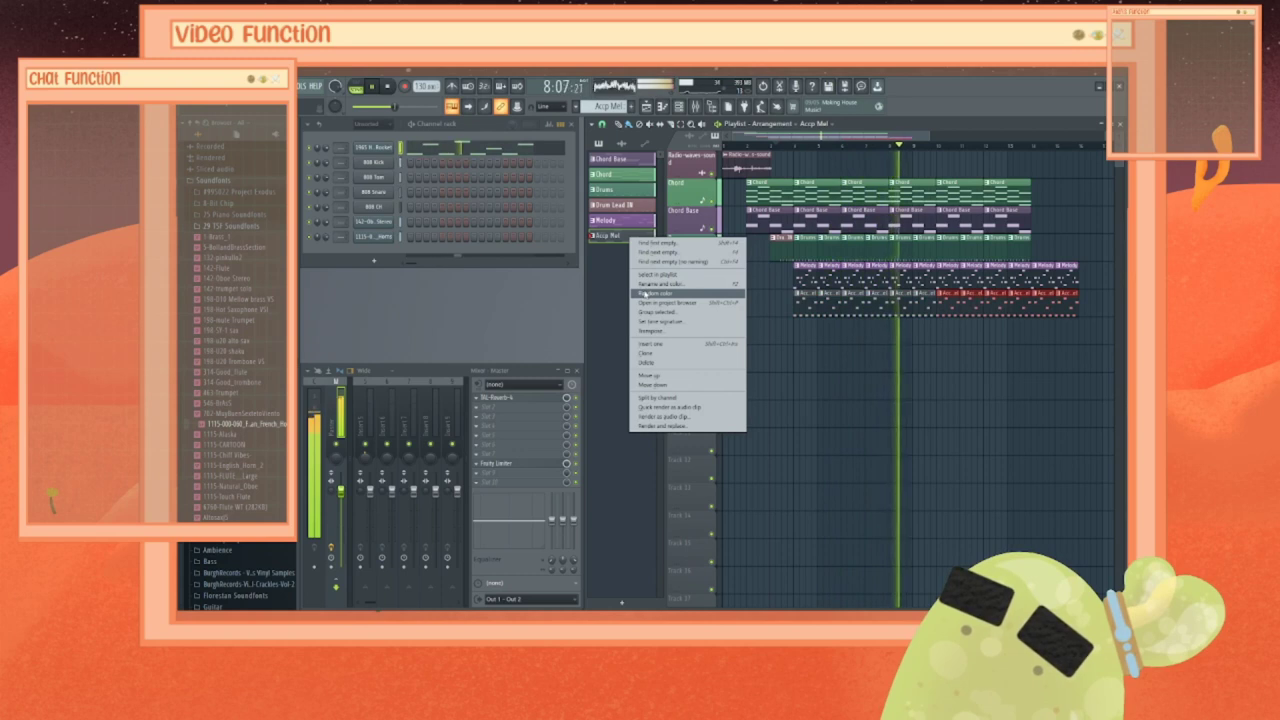
{"action": "key", "text": "Escape"}
{"action": "key", "text": "space"}
Step: Auto-name Track 5 and Track 6 after their Melody and Accp Mel clips
{"action": "right_click", "coordinate": [697, 261]}
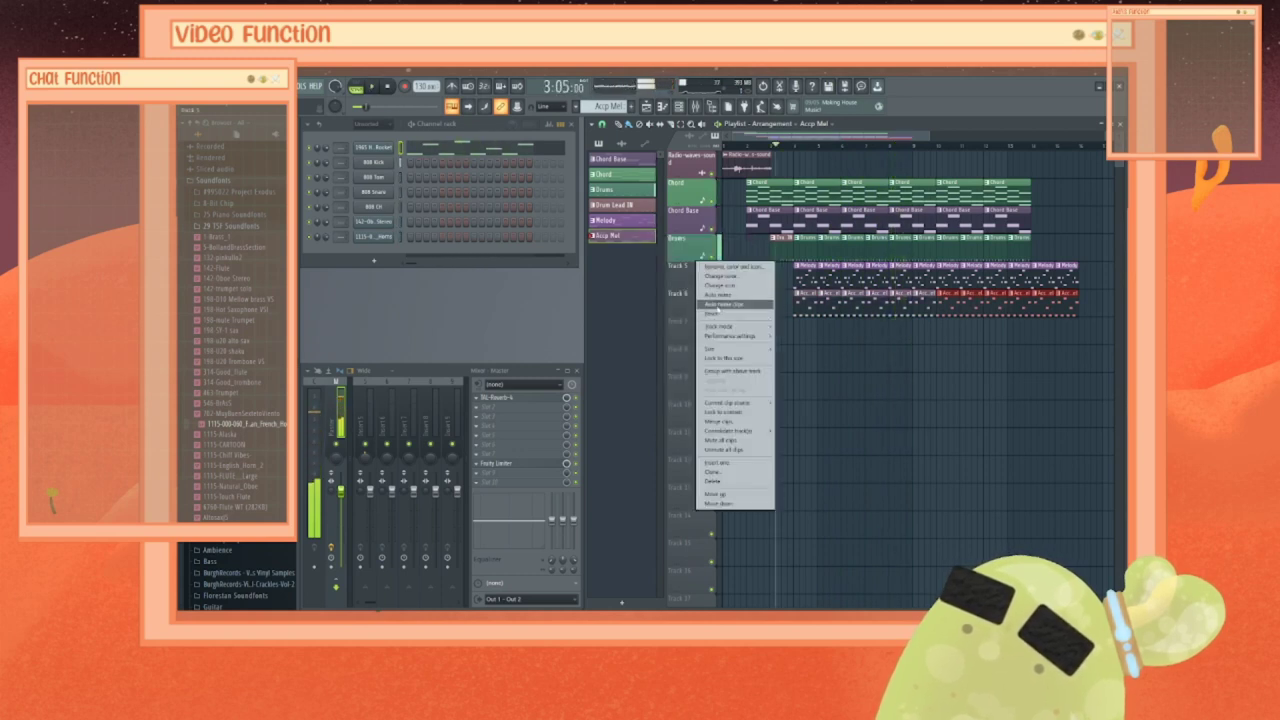
{"action": "left_click", "coordinate": [707, 294]}
{"action": "right_click", "coordinate": [685, 299]}
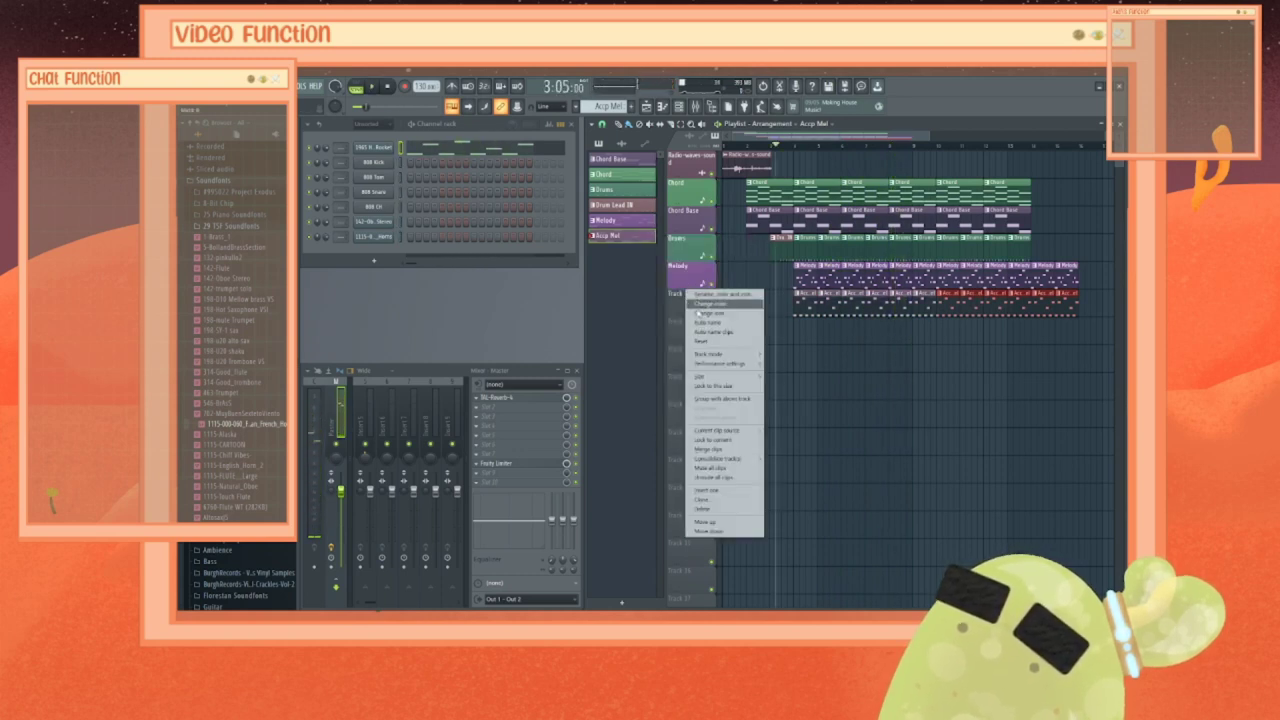
{"action": "left_click", "coordinate": [711, 323]}
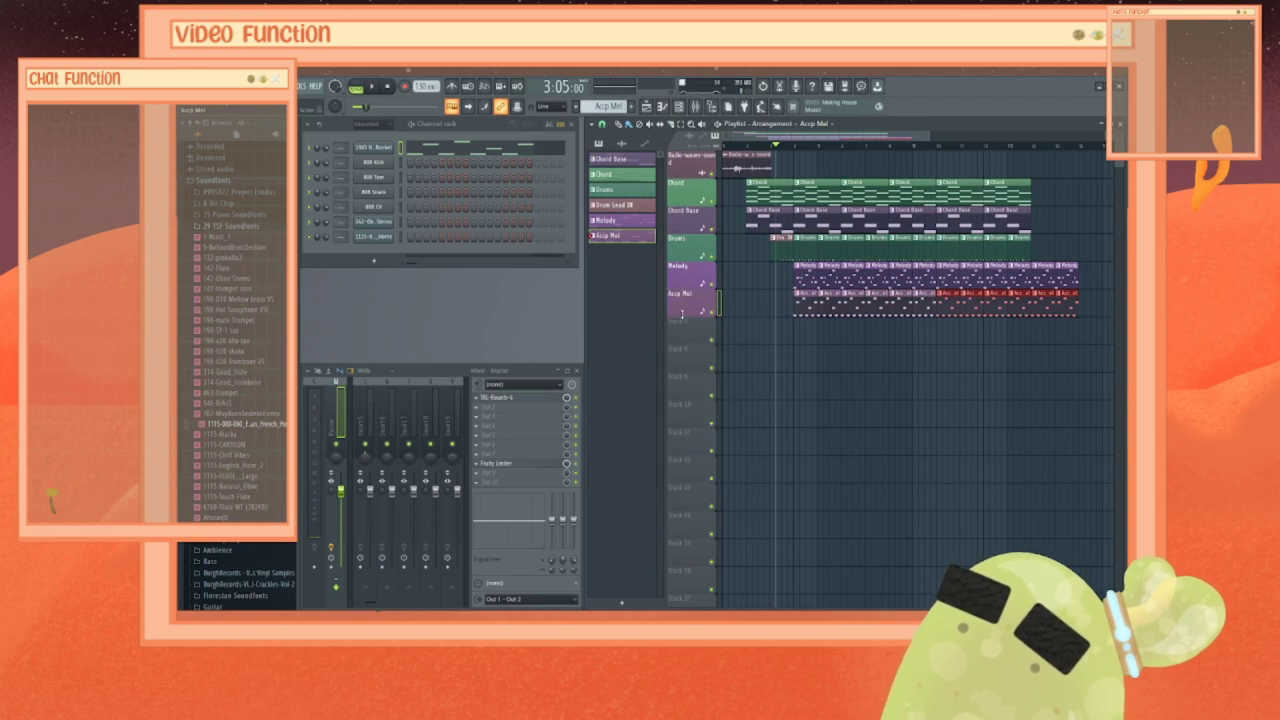
Step: Play the arrangement and remove the Accp Mel clip in bar 15
{"action": "key", "text": "space"}
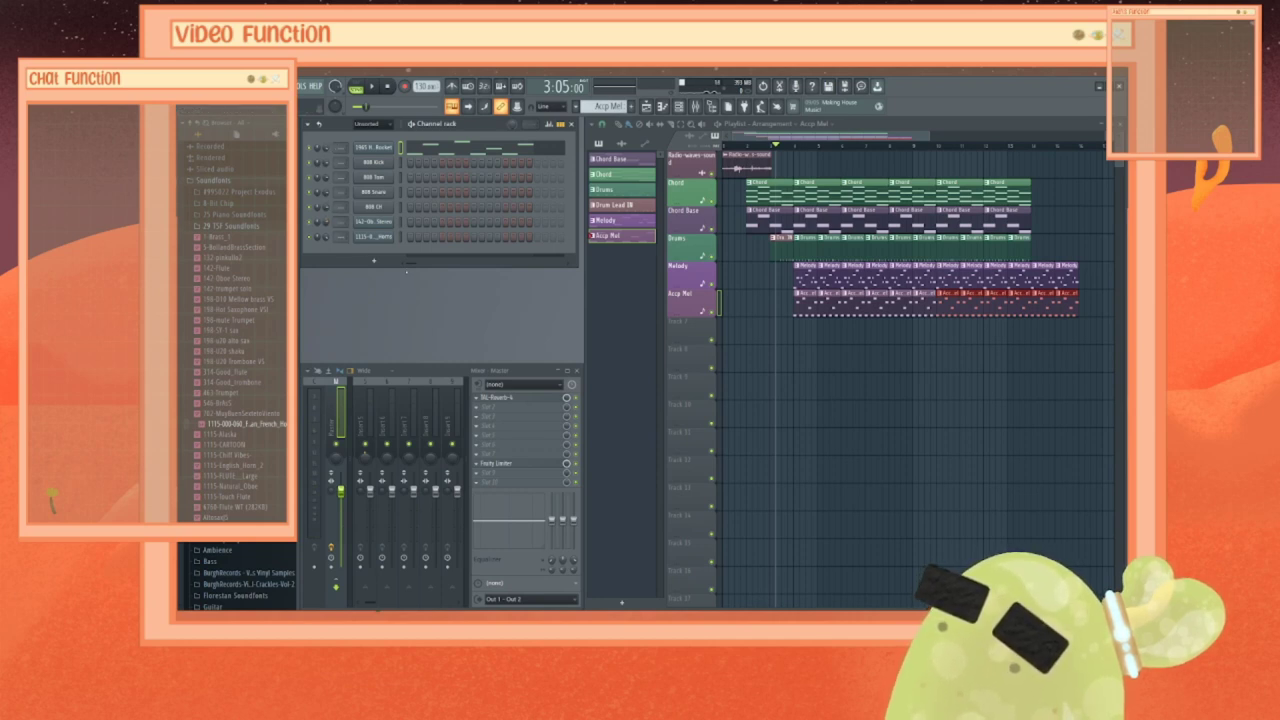
{"action": "key", "text": "space"}
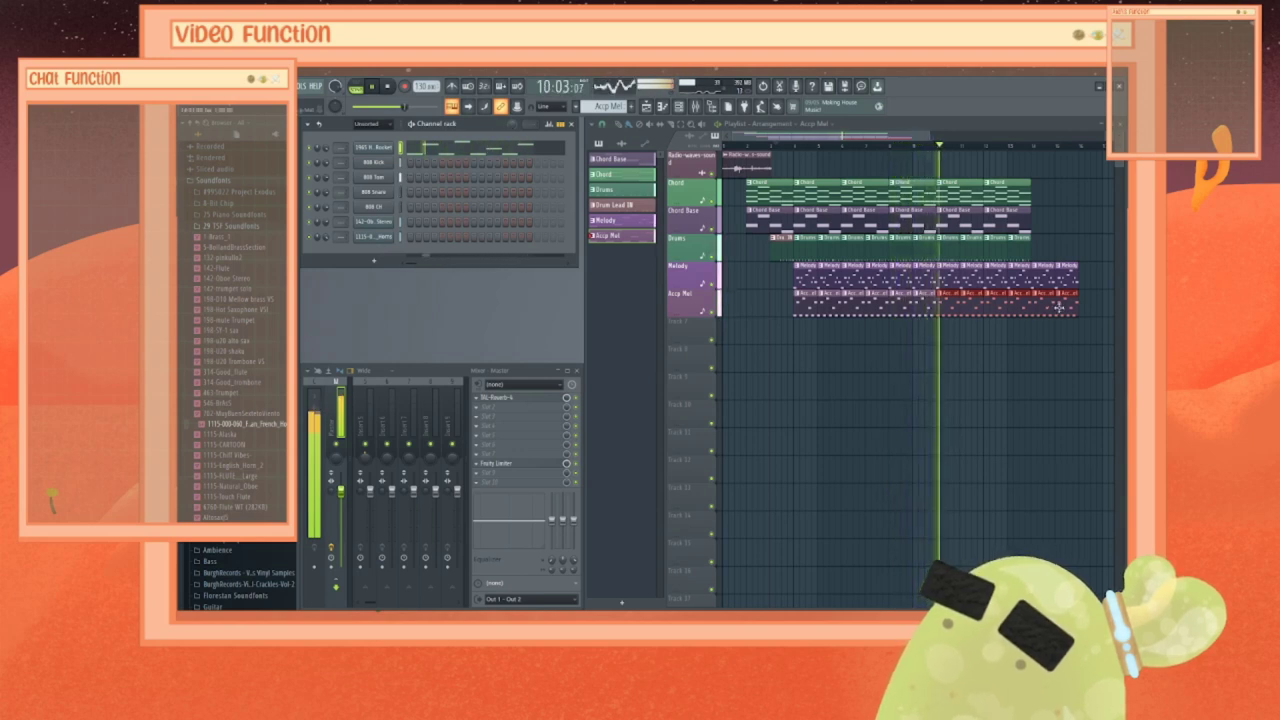
{"action": "left_click_drag", "start_coordinate": [1077, 306], "coordinate": [1047, 305]}
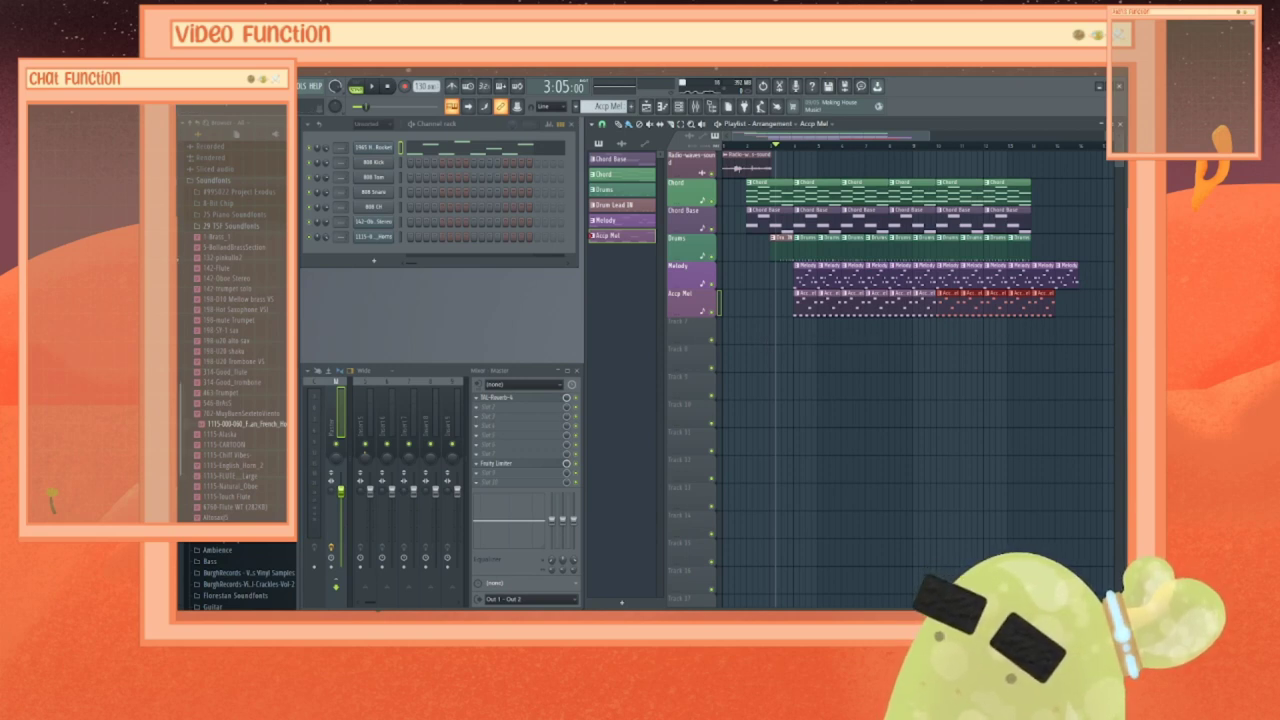
Step: Search the browser for "flex" and add the FLEX synthesizer as a new channel below the existing ones
{"action": "left_click", "coordinate": [231, 229]}
{"action": "scroll", "coordinate": [201, 200], "scroll_direction": "up", "scroll_amount": 1}
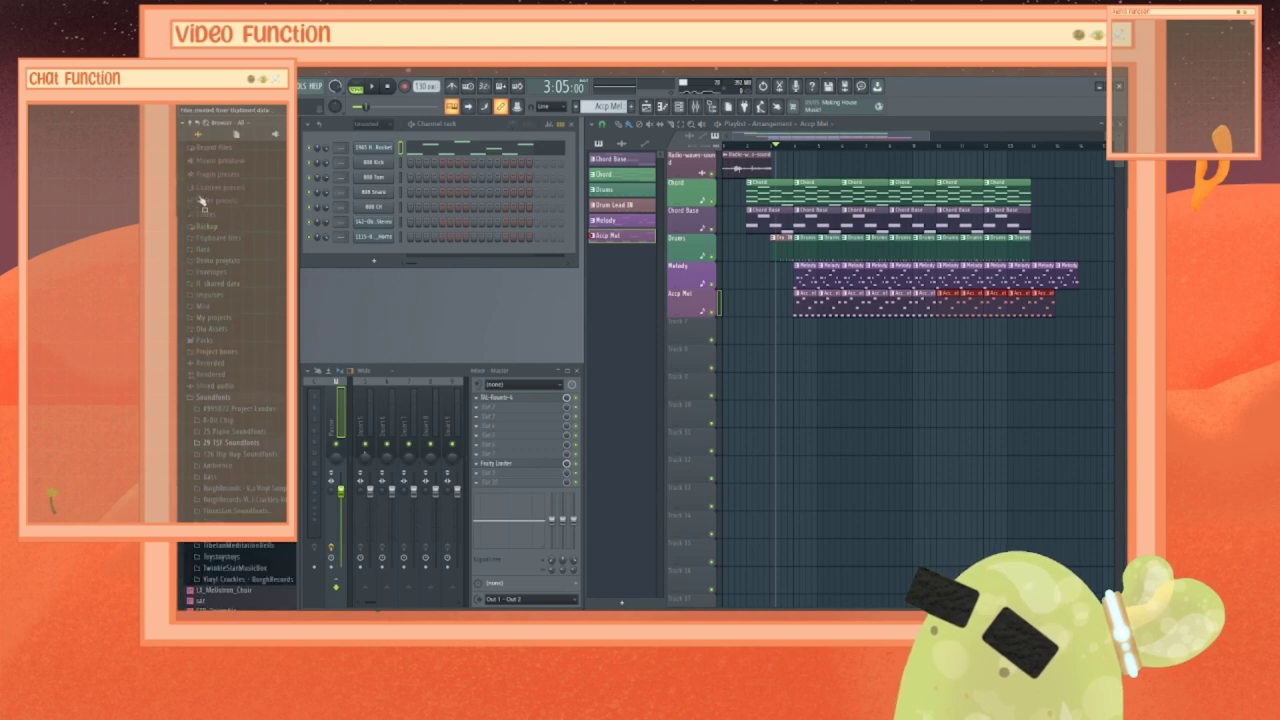
{"action": "scroll", "coordinate": [201, 200], "scroll_direction": "up", "scroll_amount": 1}
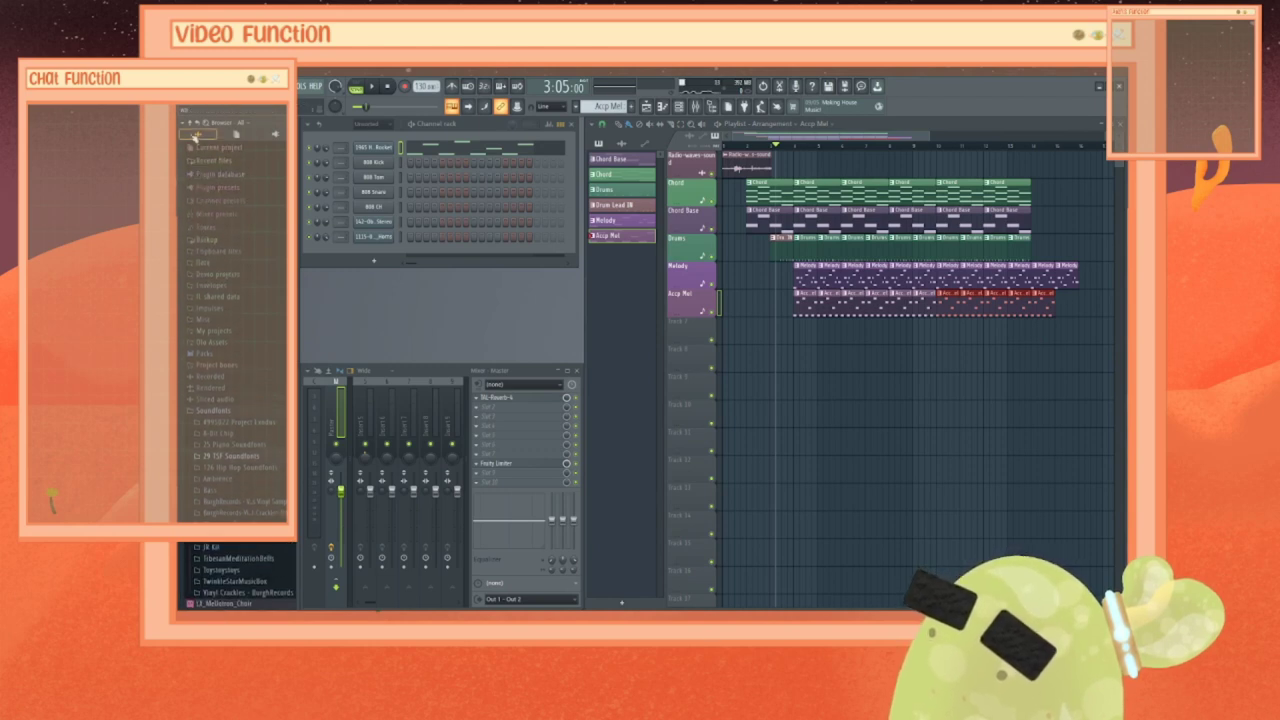
{"action": "left_click", "coordinate": [196, 134]}
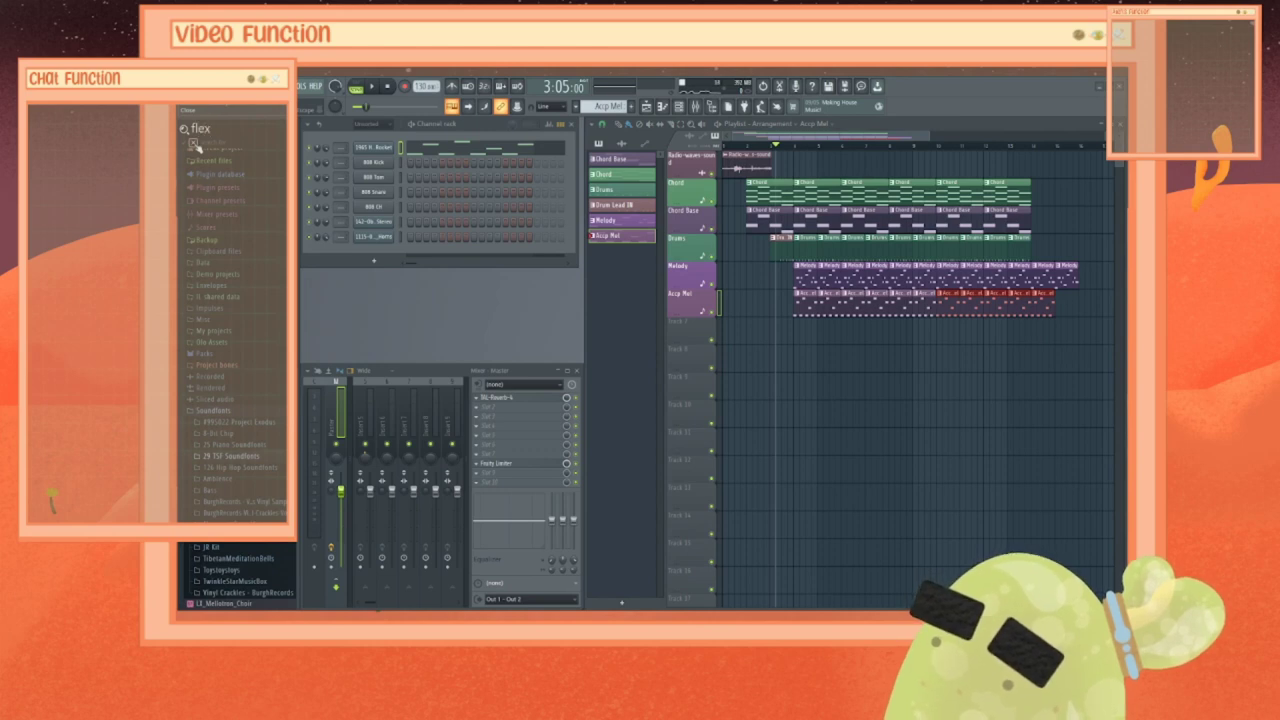
{"action": "key", "text": "Return"}
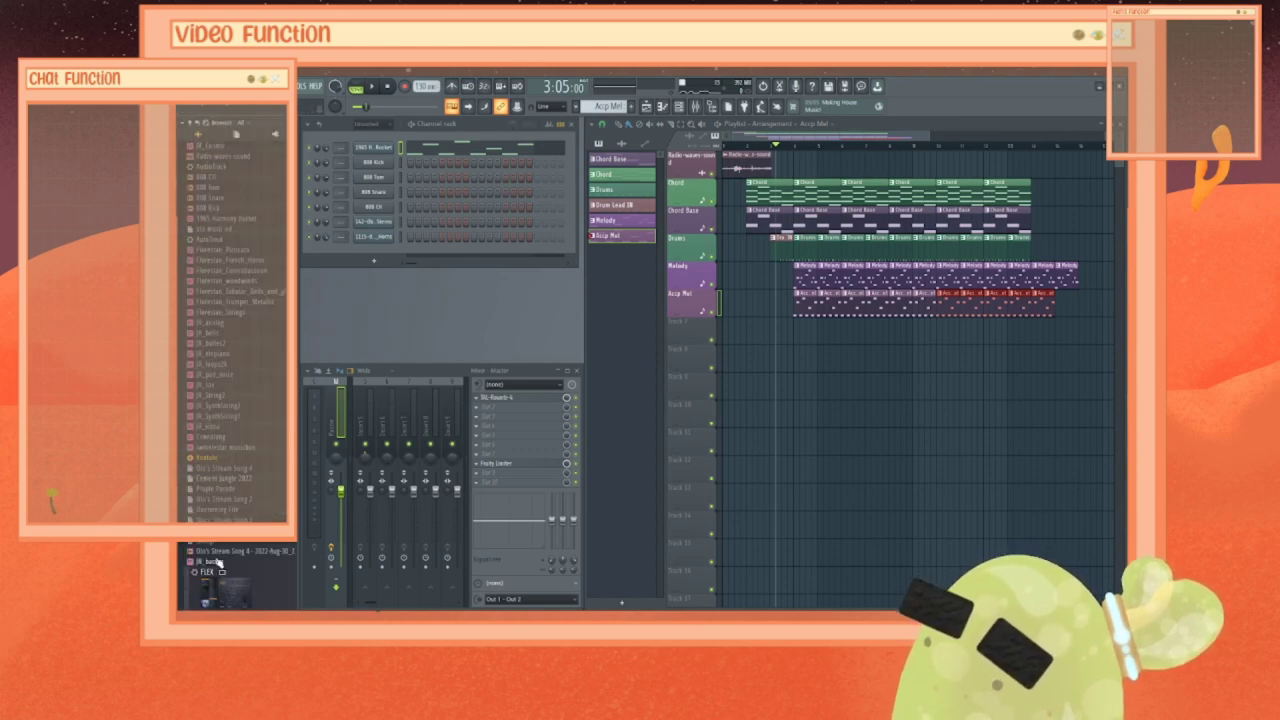
{"action": "left_click_drag", "start_coordinate": [208, 576], "coordinate": [378, 254]}
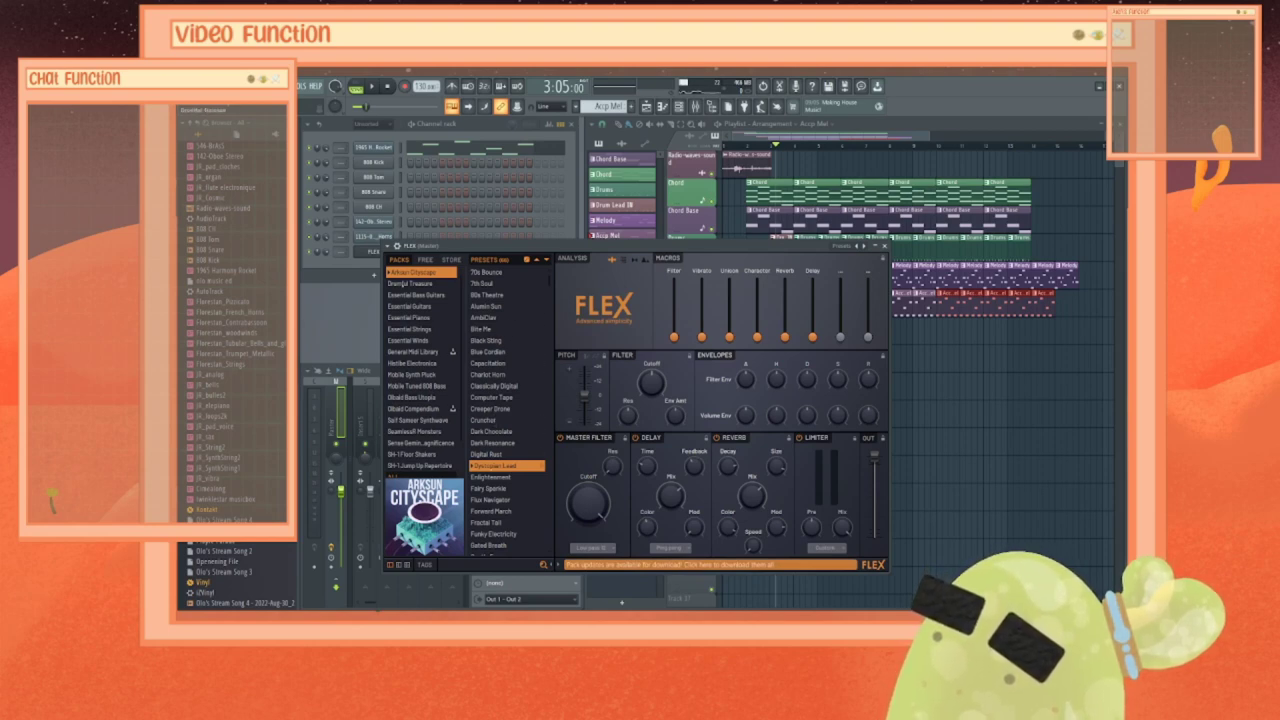
Step: Browse the FLEX packs, including General Midi Library, and load the Synpluck Cube preset from Mobile Synth Plucks
{"action": "left_click", "coordinate": [403, 284]}
{"action": "left_click", "coordinate": [405, 296]}
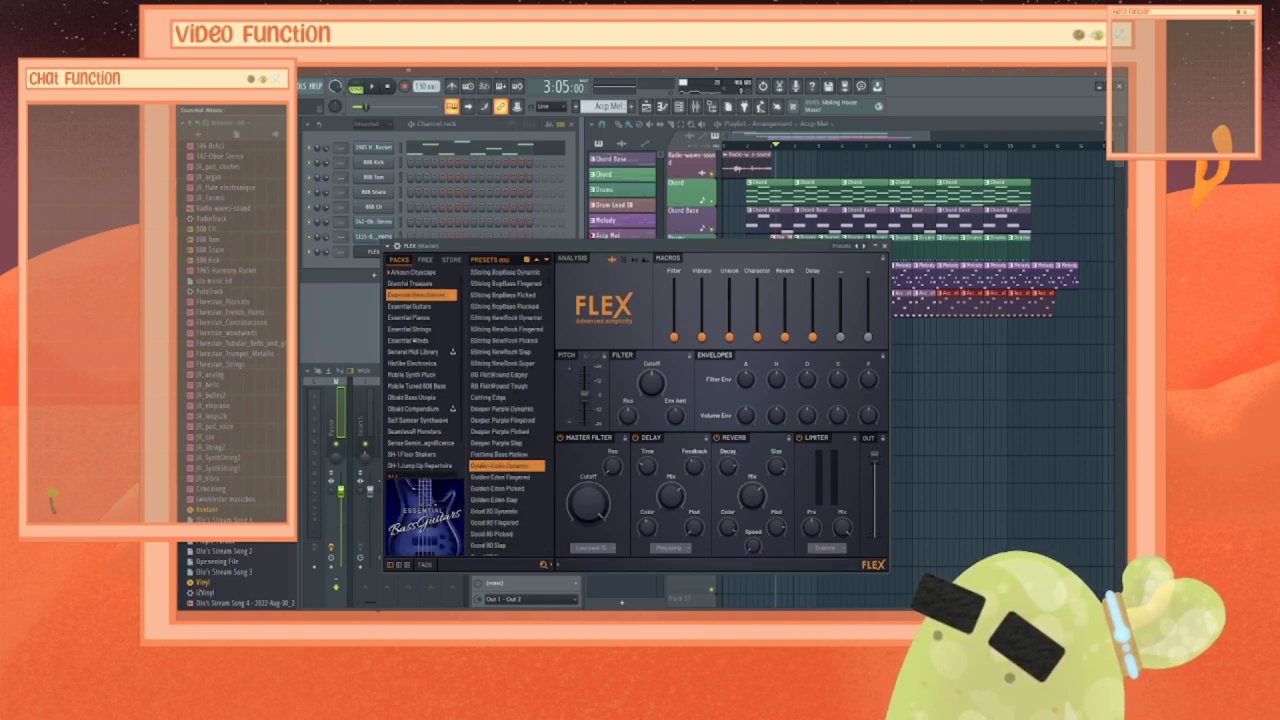
{"action": "left_click", "coordinate": [440, 352]}
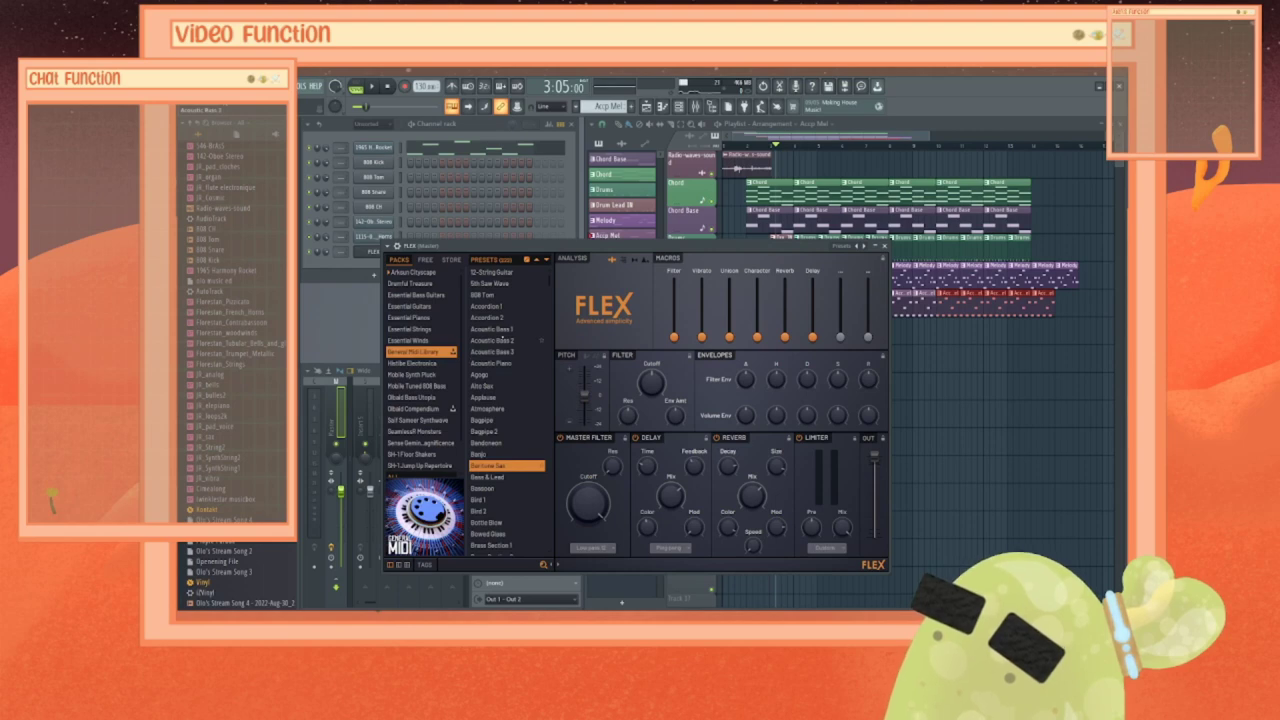
{"action": "scroll", "coordinate": [506, 410], "scroll_direction": "down", "scroll_amount": 2}
{"action": "scroll", "coordinate": [500, 479], "scroll_direction": "down", "scroll_amount": 8}
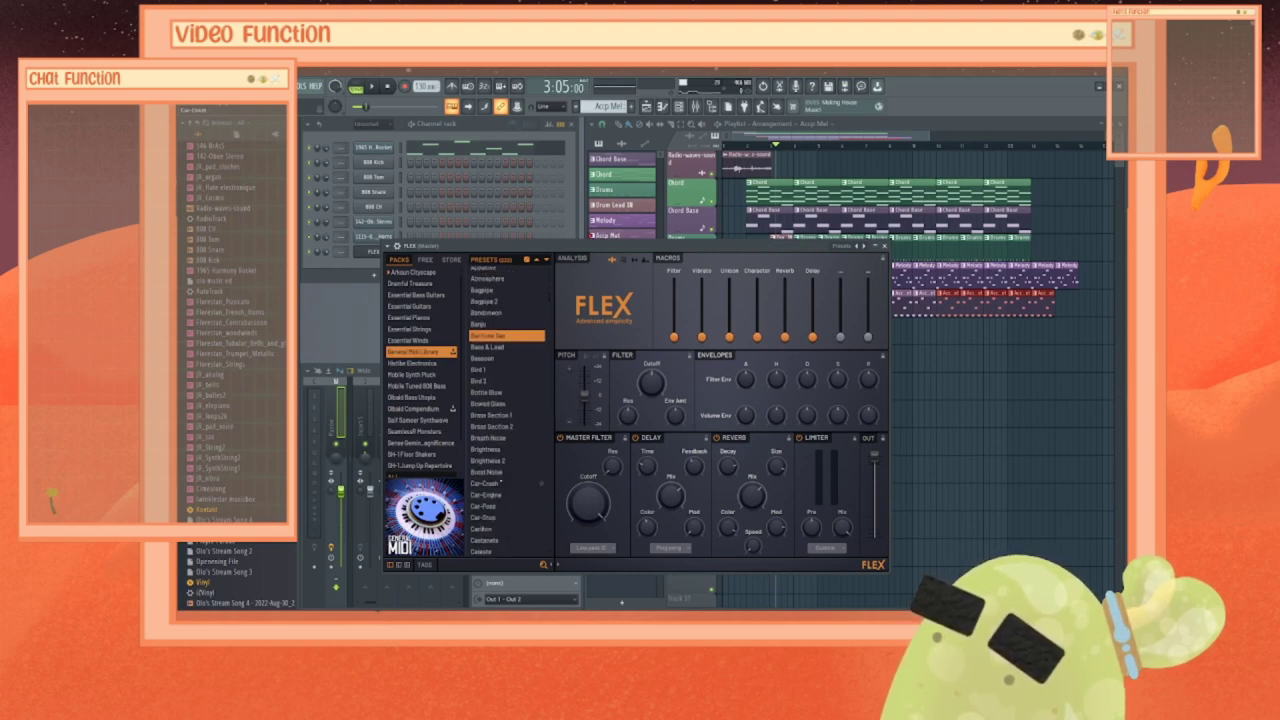
{"action": "scroll", "coordinate": [500, 479], "scroll_direction": "down", "scroll_amount": 6}
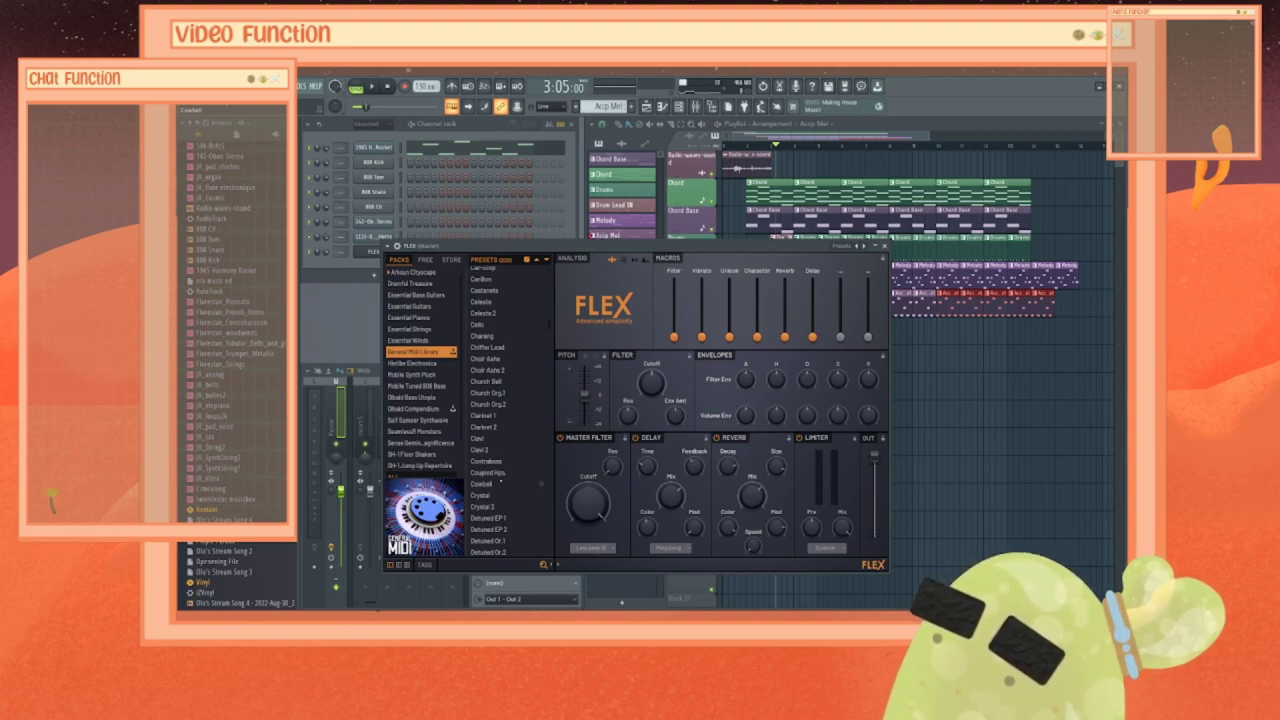
{"action": "scroll", "coordinate": [500, 479], "scroll_direction": "down", "scroll_amount": 6}
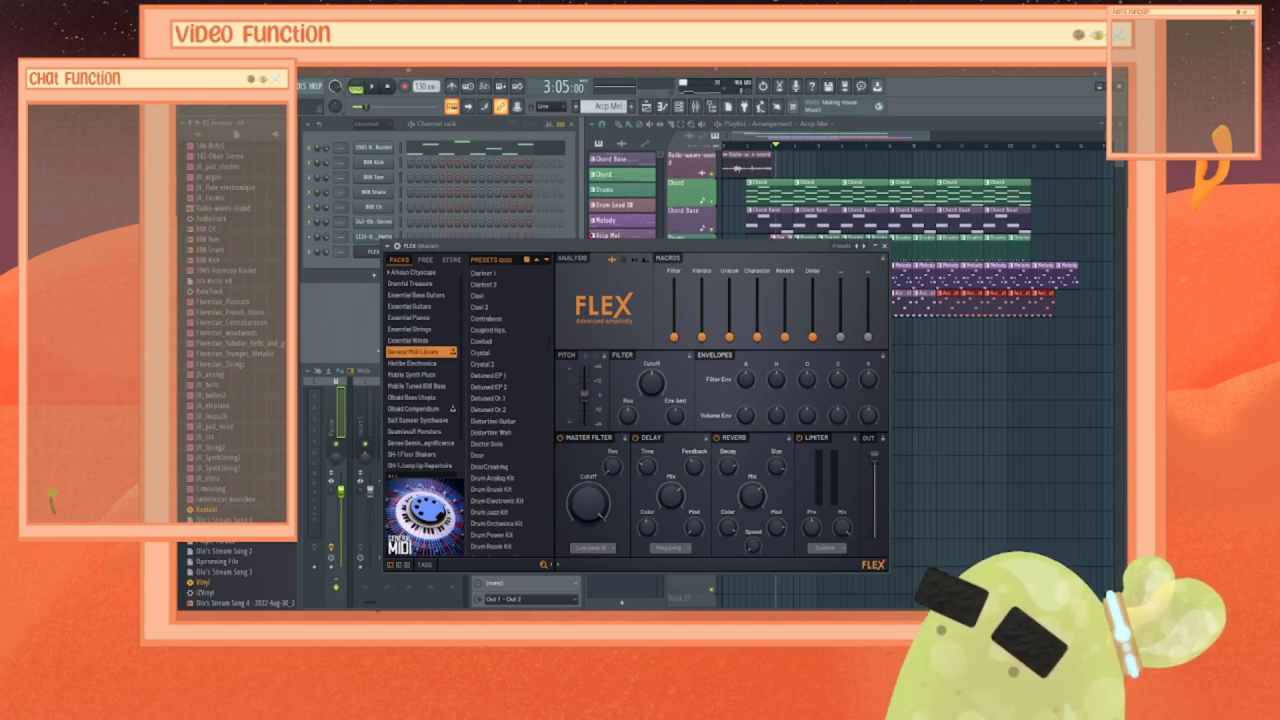
{"action": "left_click", "coordinate": [412, 364]}
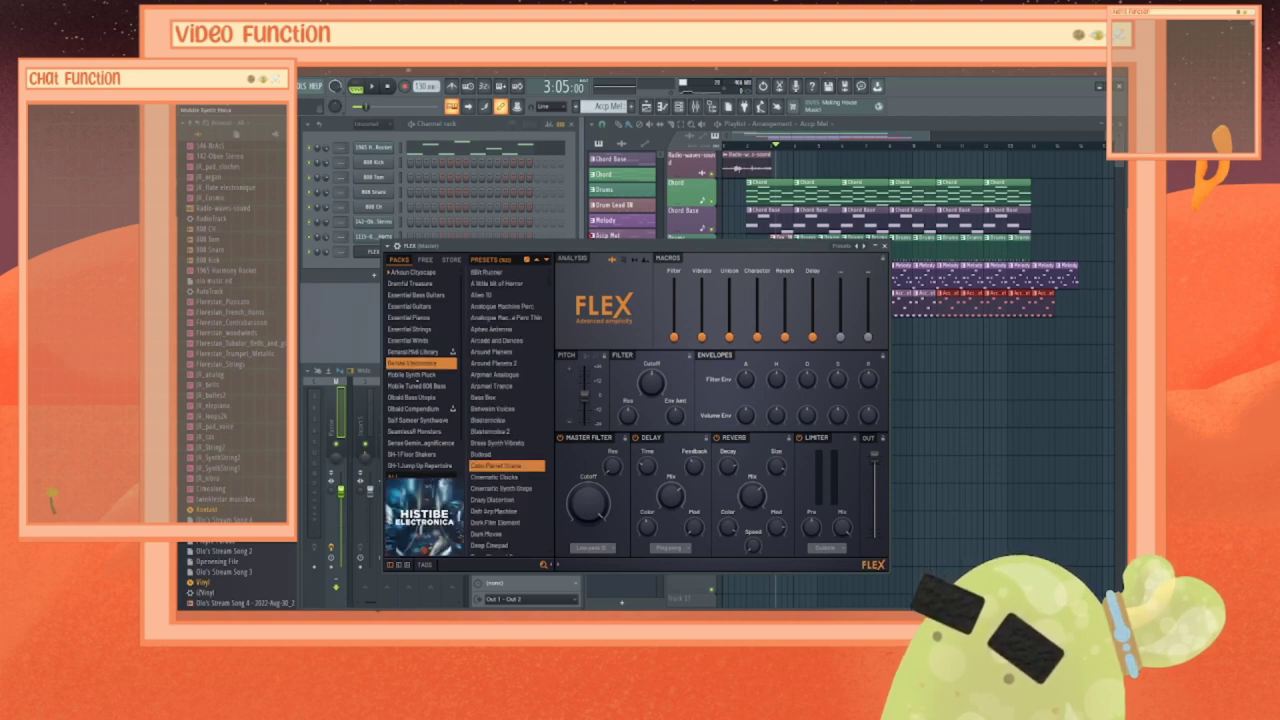
{"action": "left_click", "coordinate": [417, 376]}
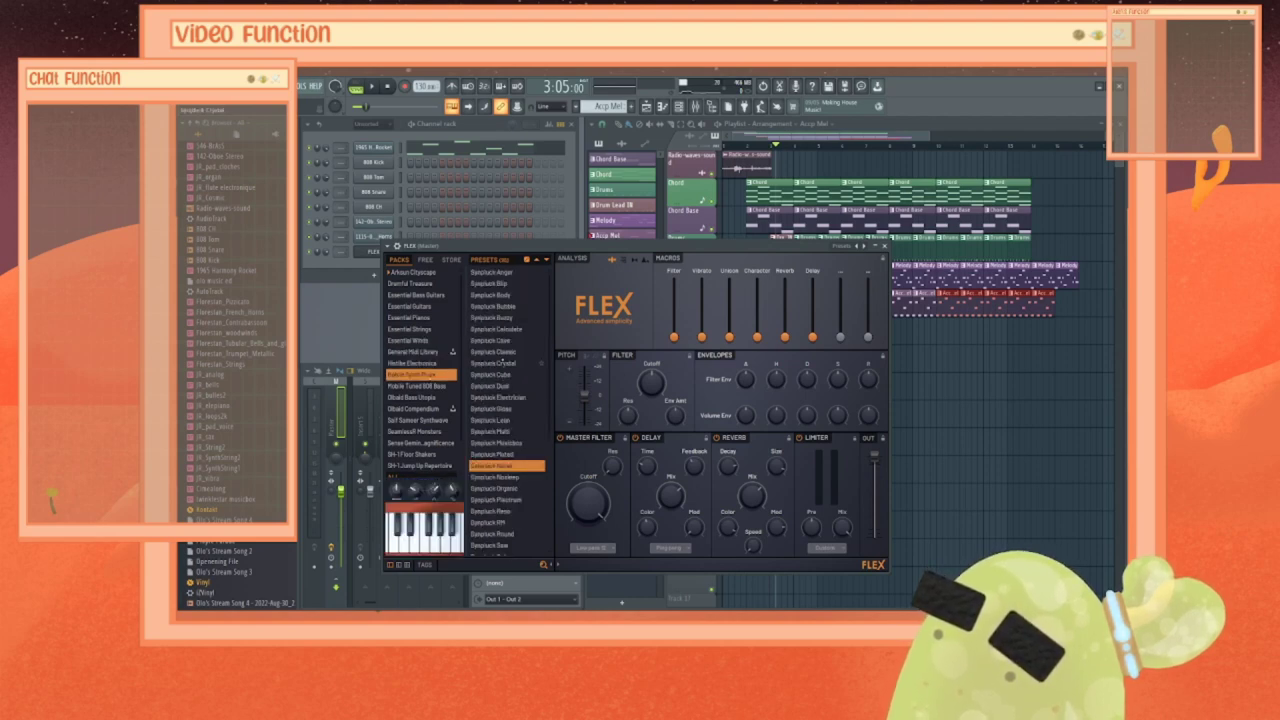
{"action": "left_click", "coordinate": [500, 375]}
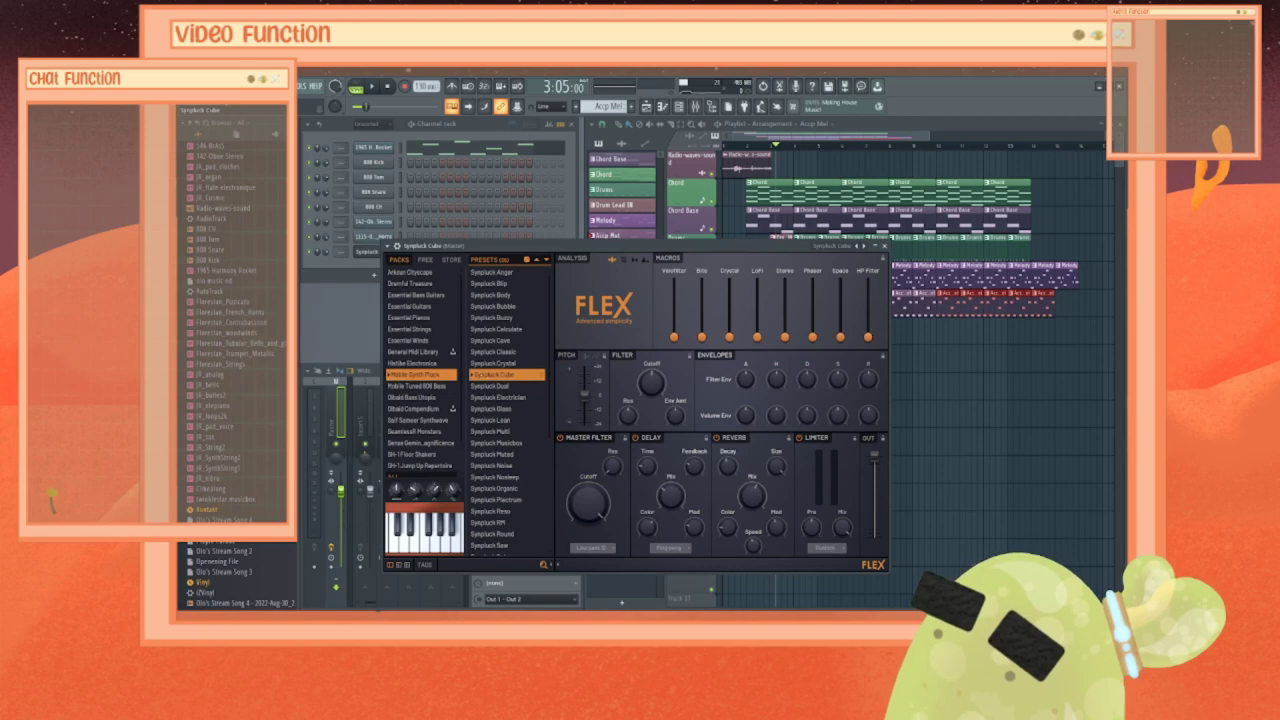
{"action": "right_click", "coordinate": [369, 259]}
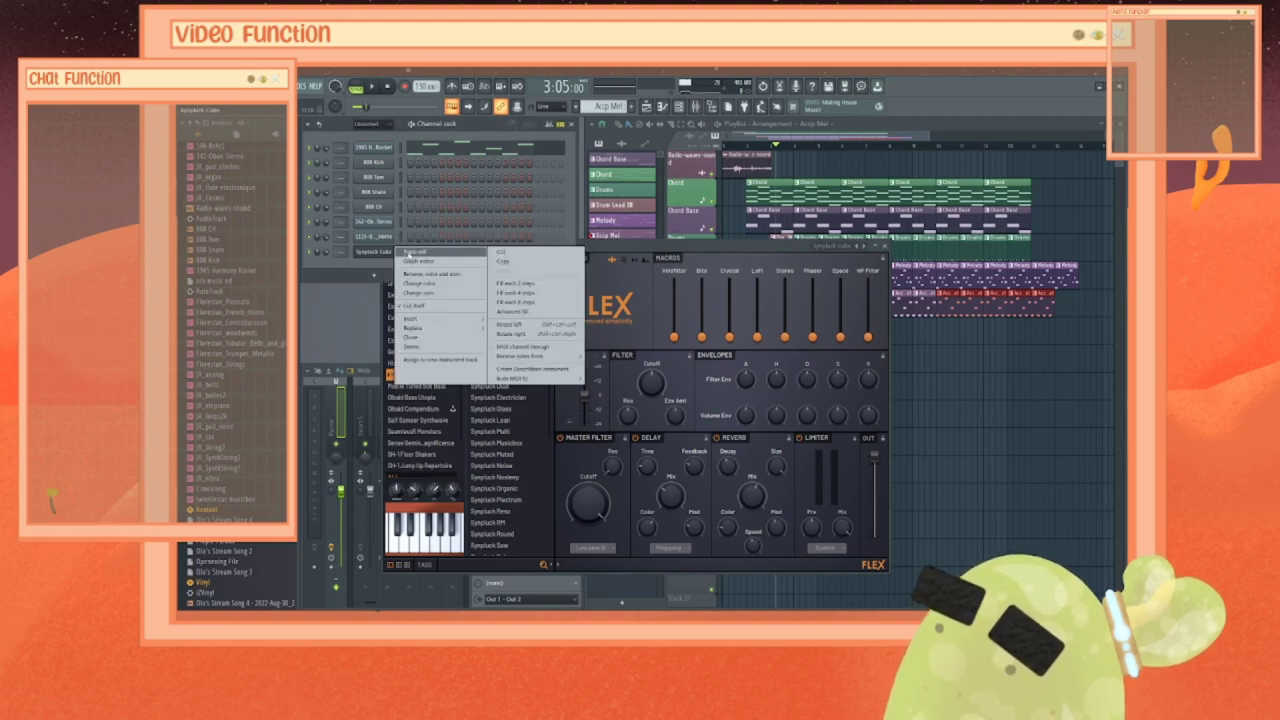
{"action": "left_click", "coordinate": [430, 253]}
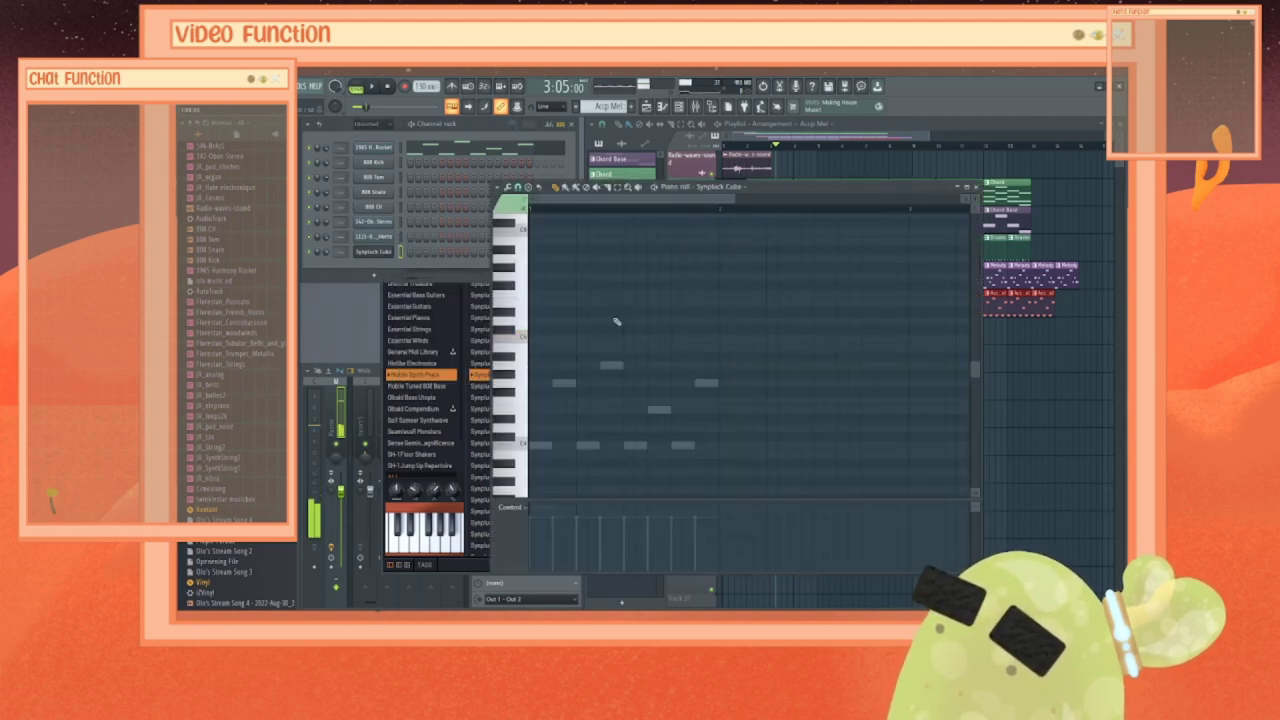
{"action": "left_click", "coordinate": [975, 188]}
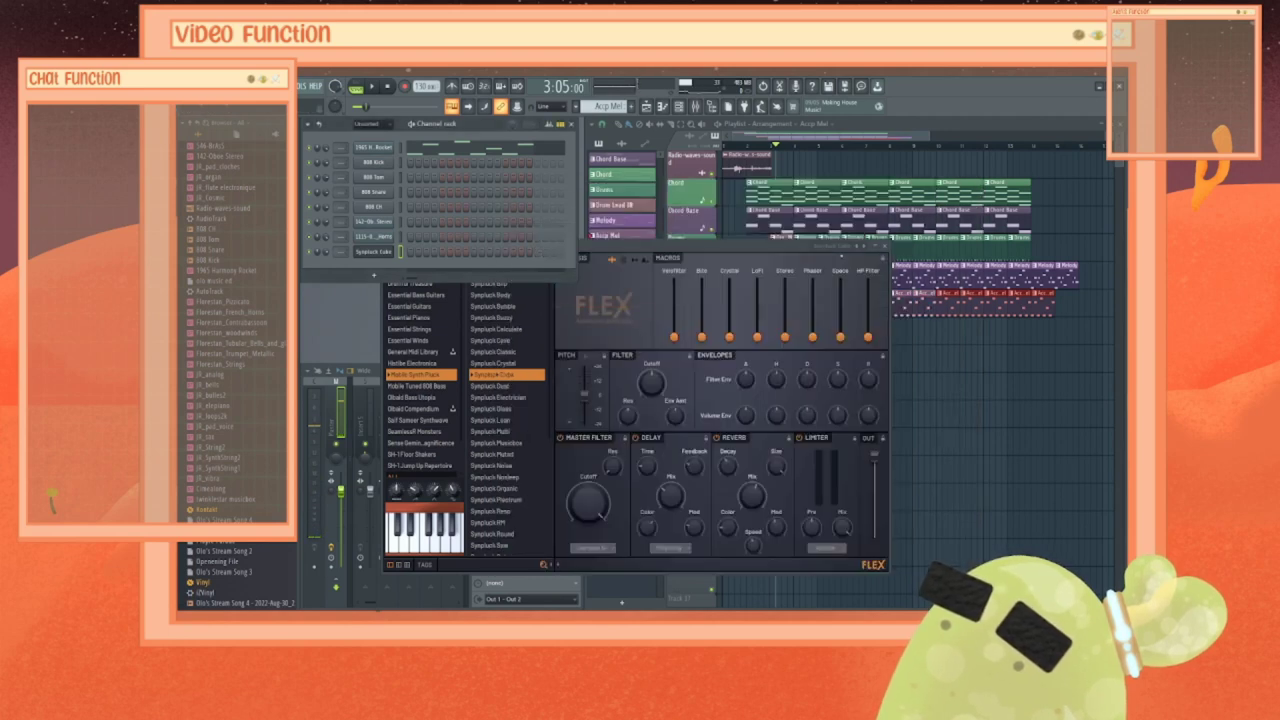
Step: Close the FLEX window and create a new pattern named Cube
{"action": "left_click", "coordinate": [892, 249]}
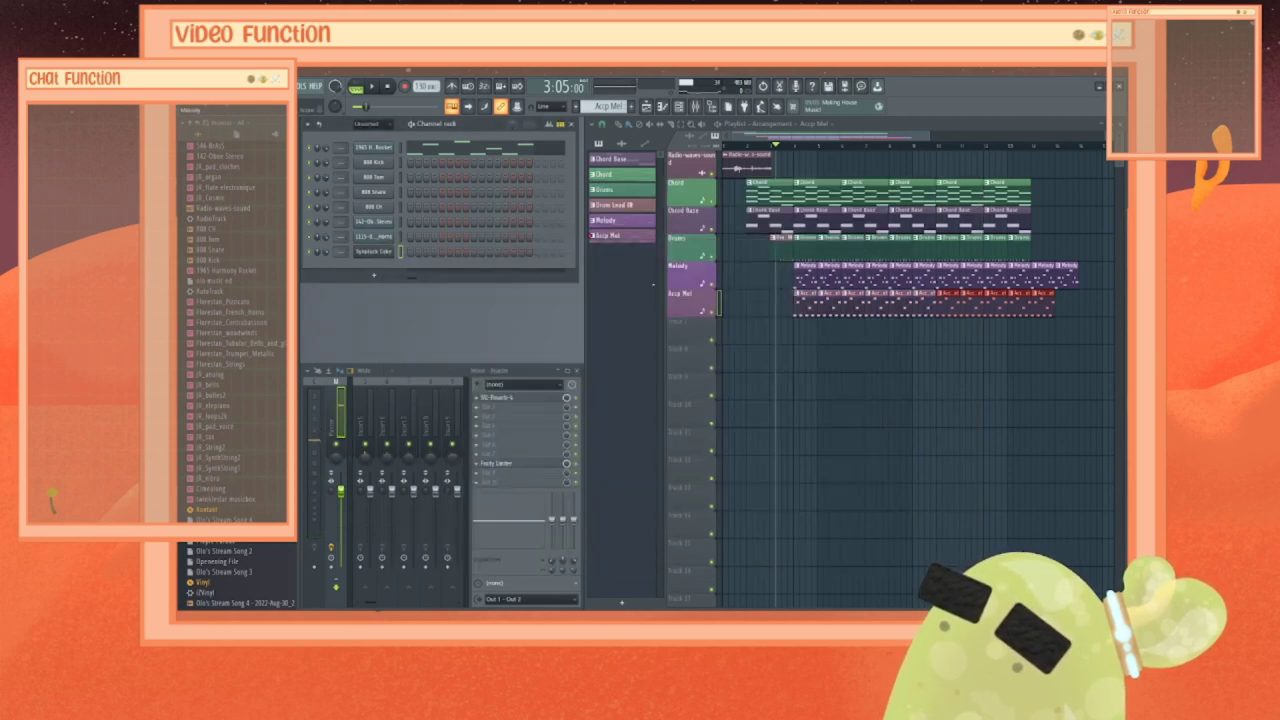
{"action": "left_click", "coordinate": [622, 602]}
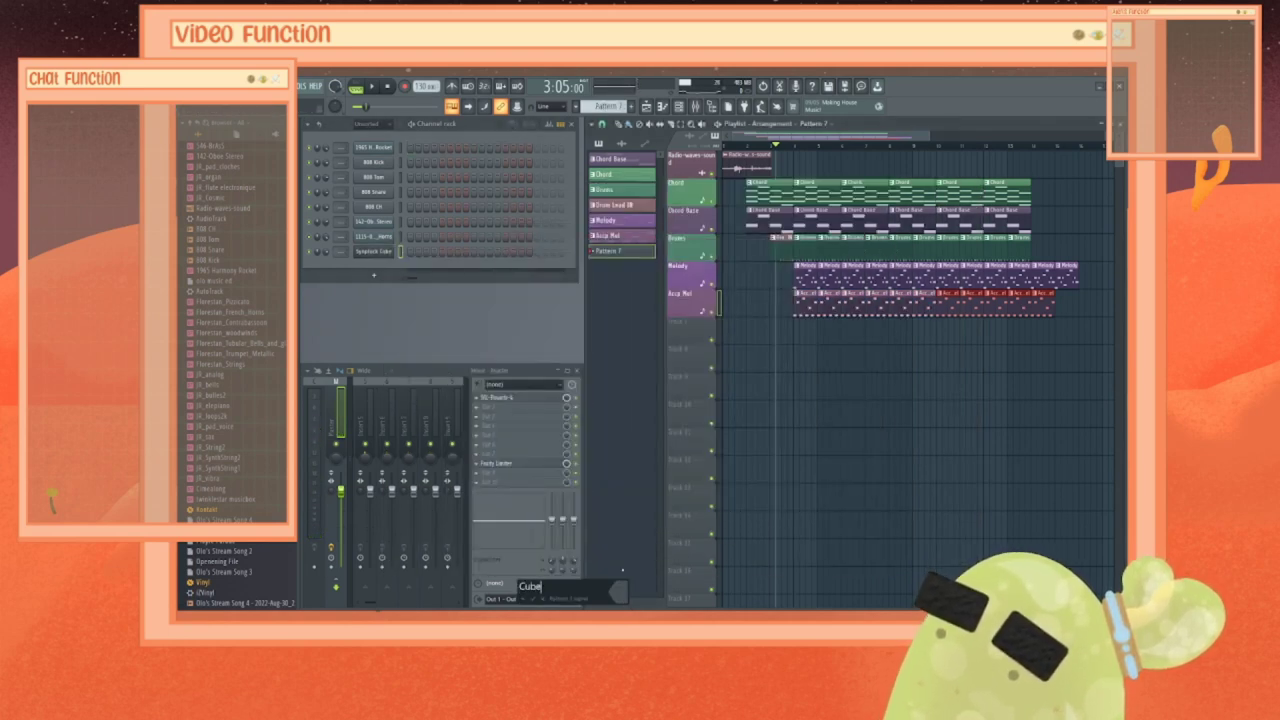
{"action": "key", "text": "Return"}
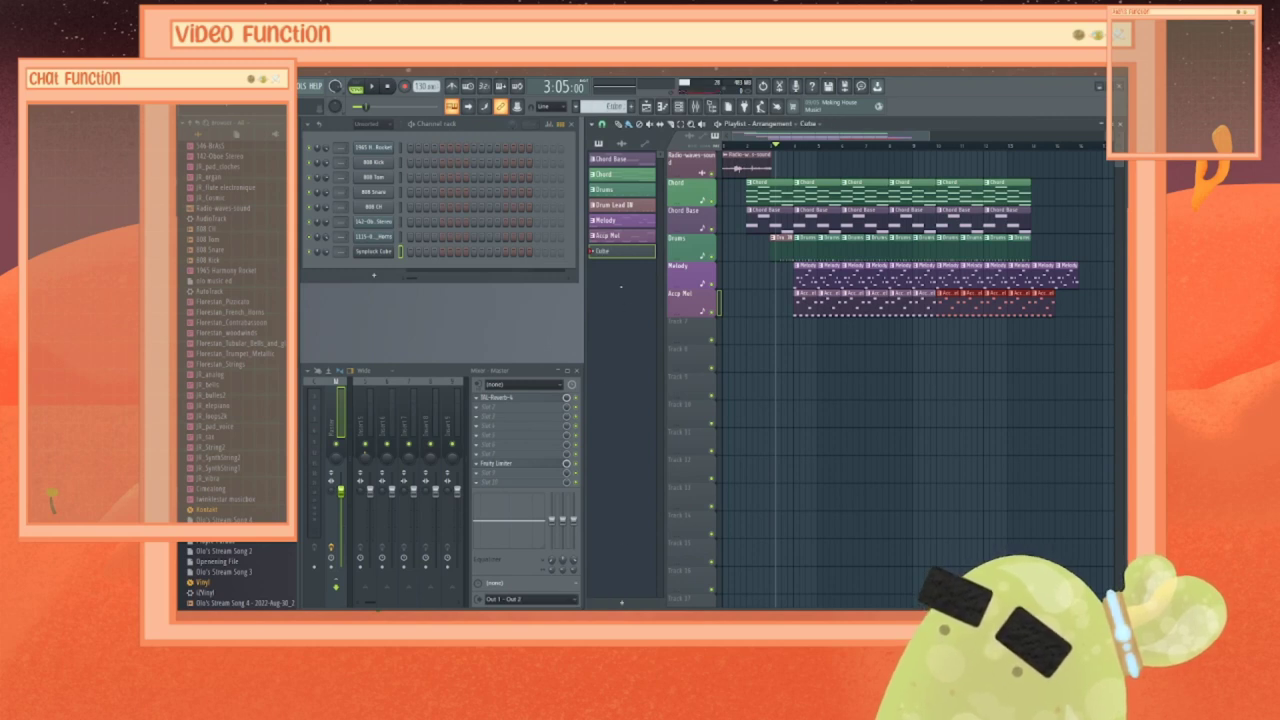
Step: Give the Cube pattern a random color and open the Synpluck Cube channel's piano roll
{"action": "right_click", "coordinate": [619, 260]}
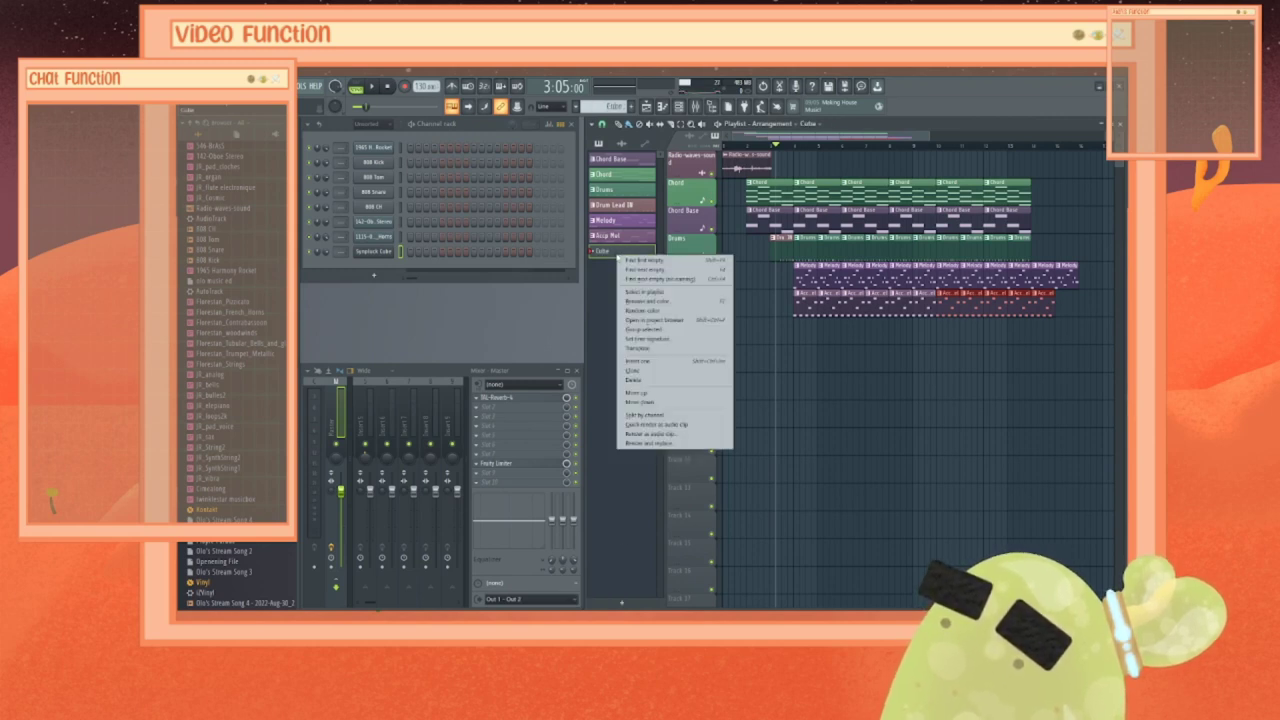
{"action": "left_click", "coordinate": [641, 311]}
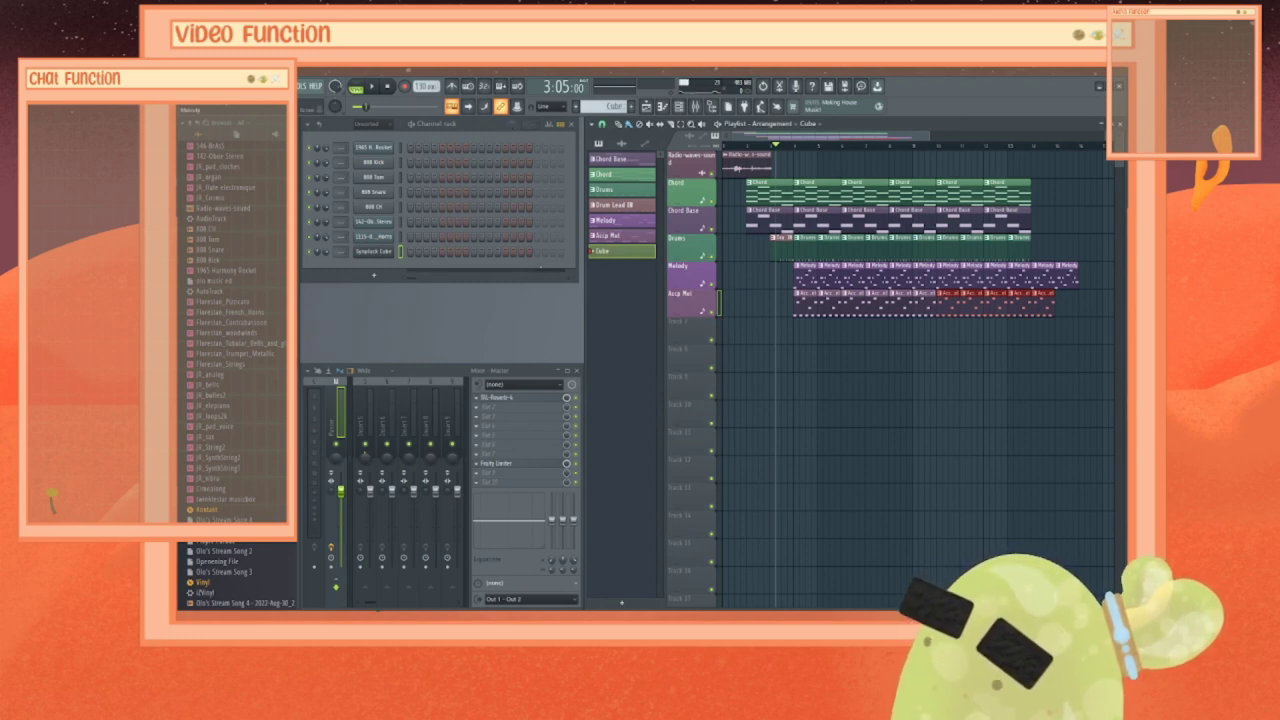
{"action": "right_click", "coordinate": [375, 252]}
{"action": "left_click", "coordinate": [430, 252]}
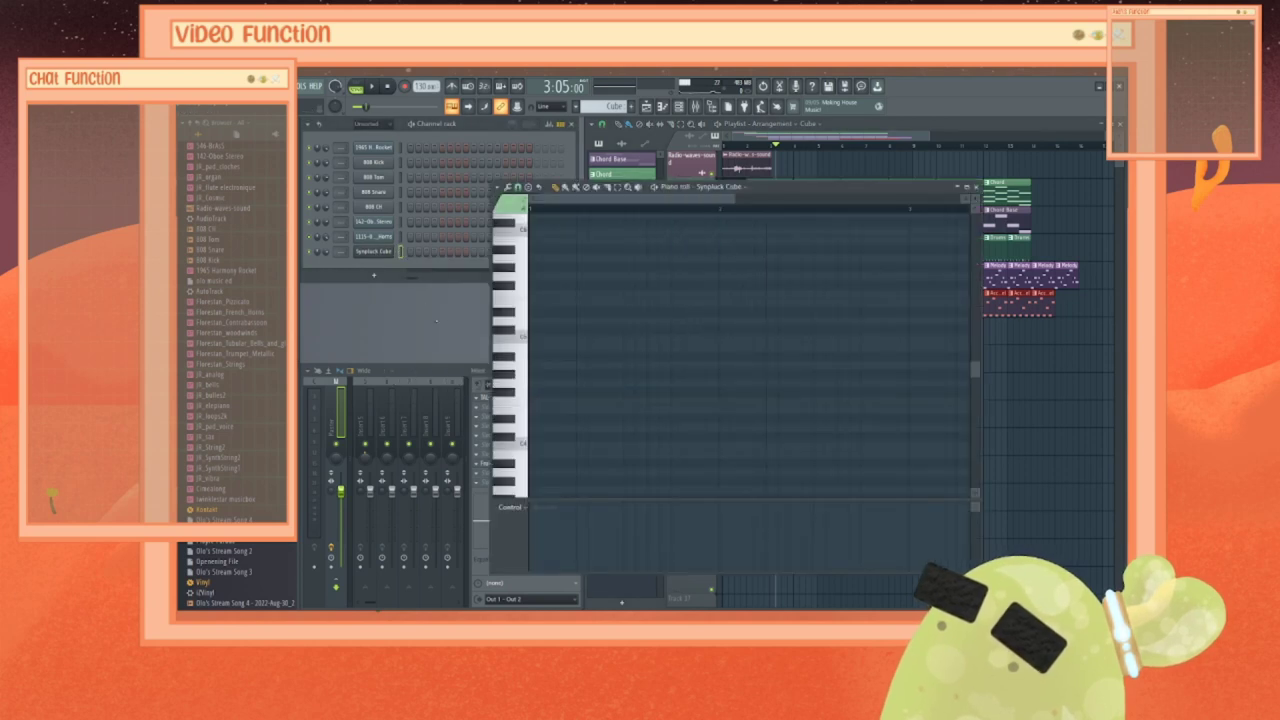
Step: Draw the first half-bar of the Cube melody: longer C5 and D5 notes, two short A4 notes, a short G4 and a short C5
{"action": "left_click", "coordinate": [535, 339]}
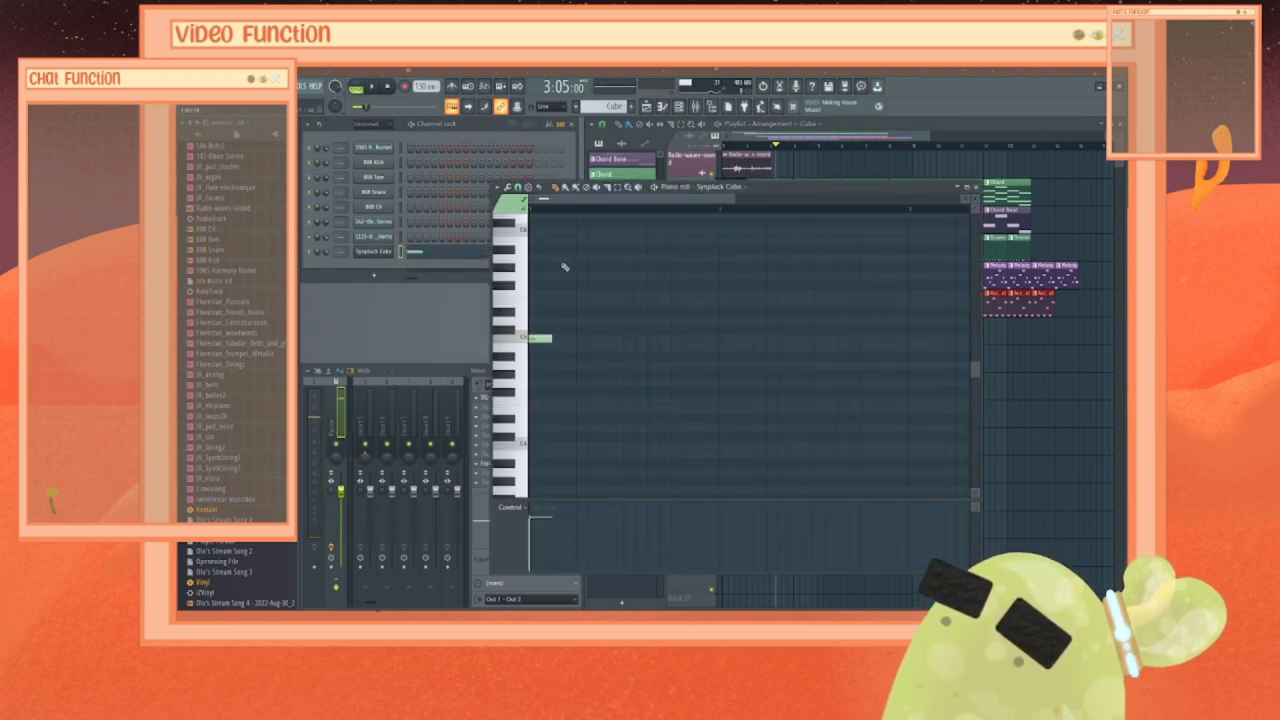
{"action": "left_click", "coordinate": [556, 321]}
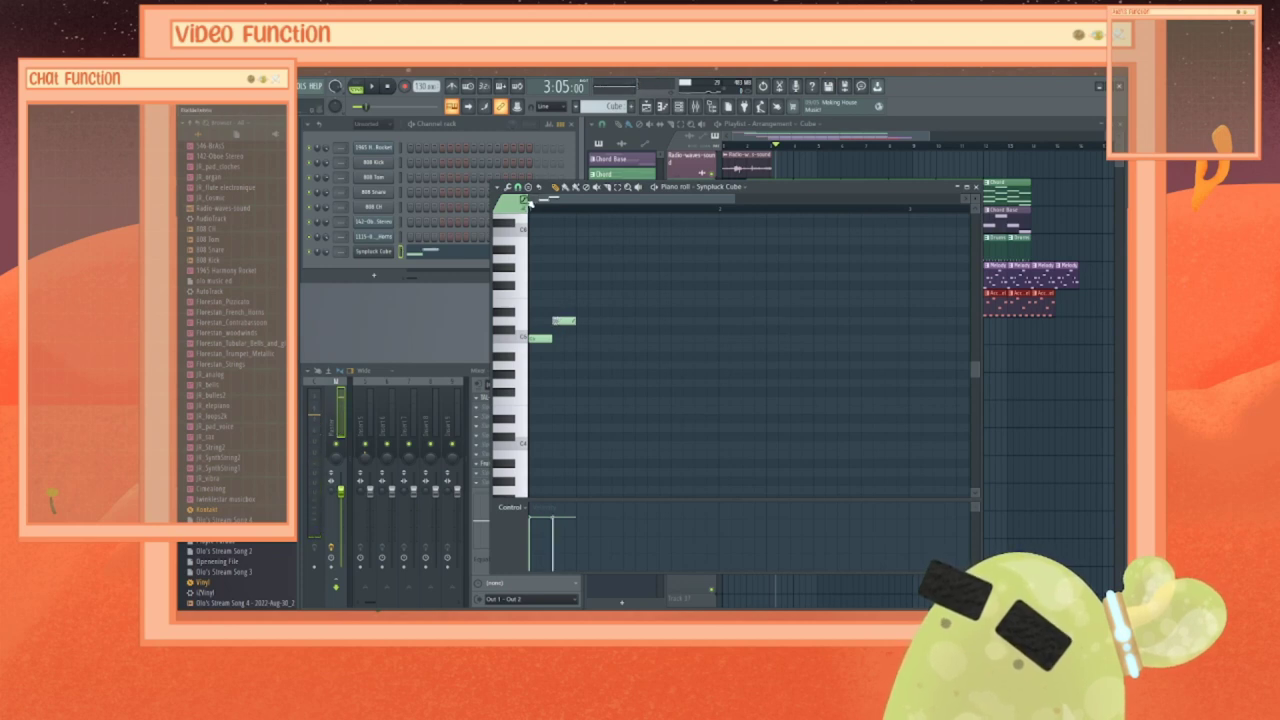
{"action": "left_click", "coordinate": [588, 347]}
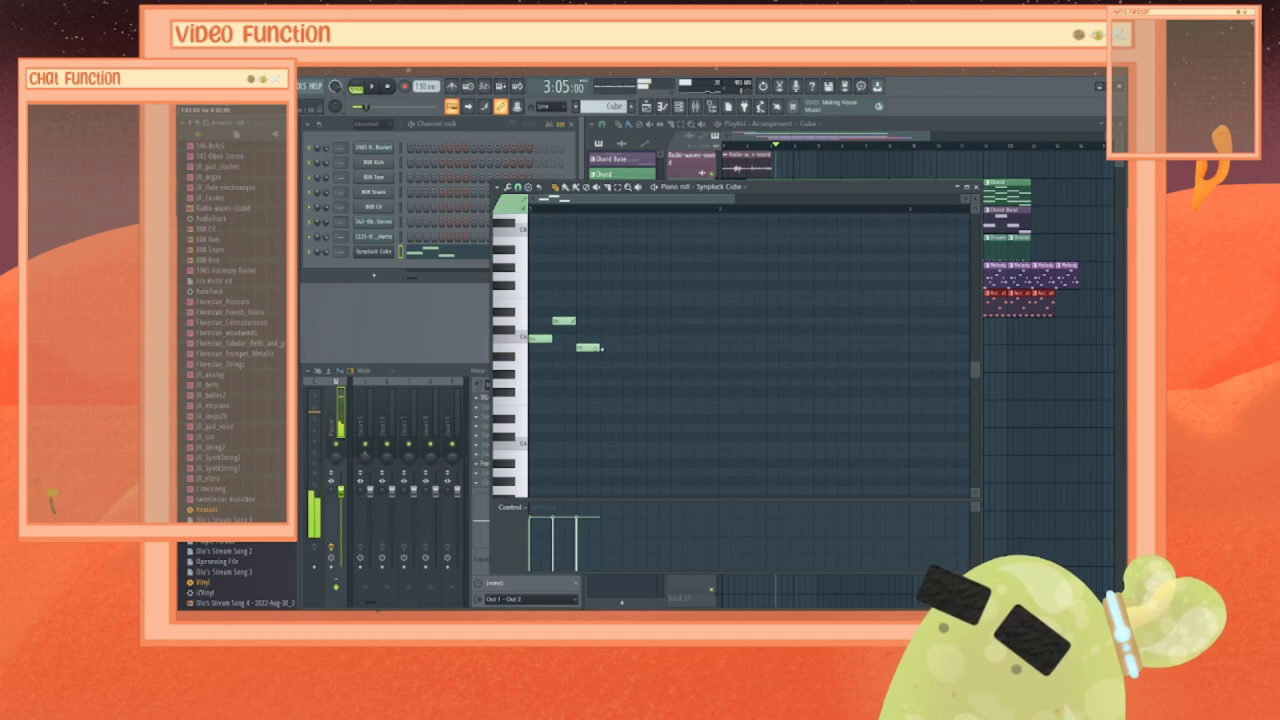
{"action": "left_click_drag", "start_coordinate": [596, 348], "coordinate": [589, 367]}
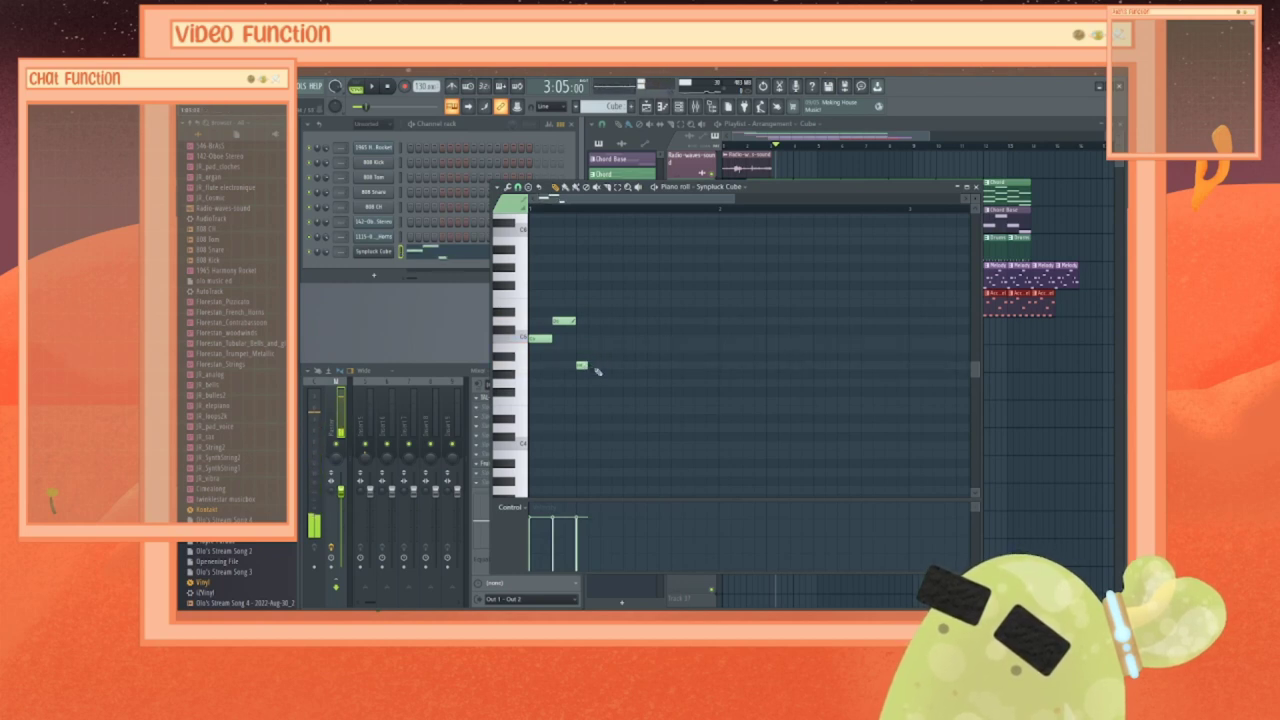
{"action": "left_click", "coordinate": [594, 368]}
{"action": "left_click", "coordinate": [606, 385]}
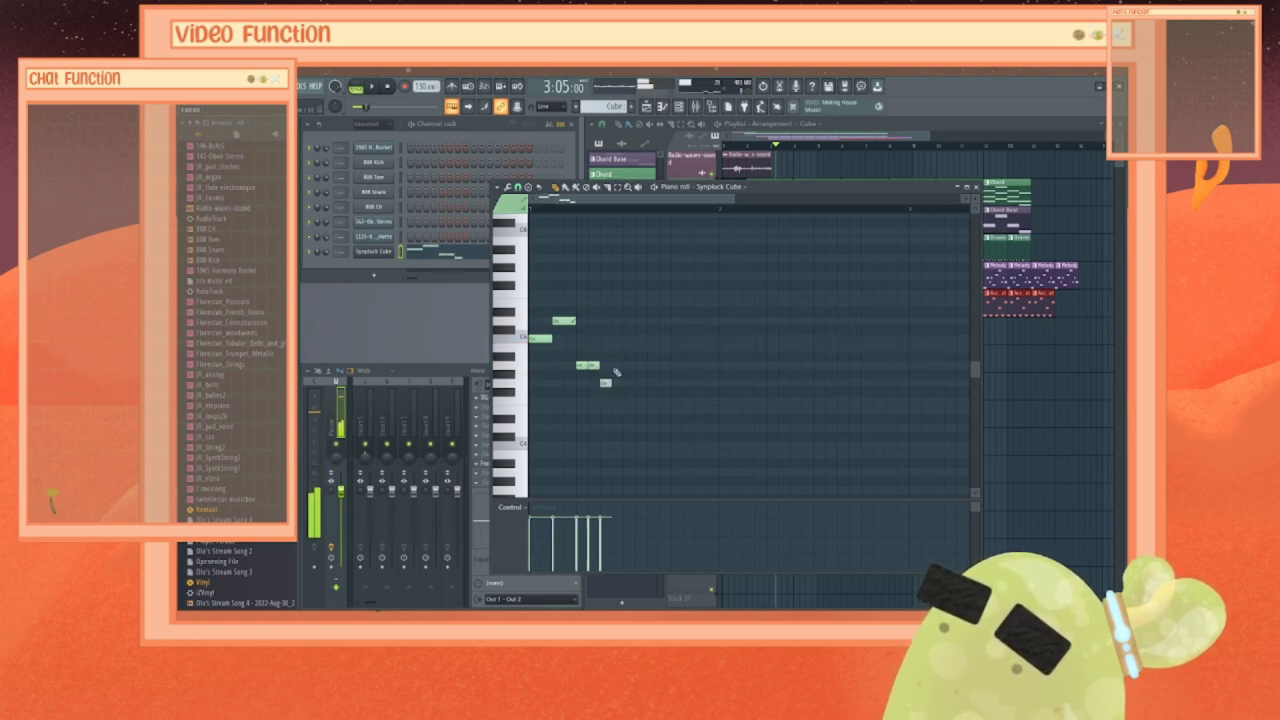
{"action": "left_click", "coordinate": [616, 341]}
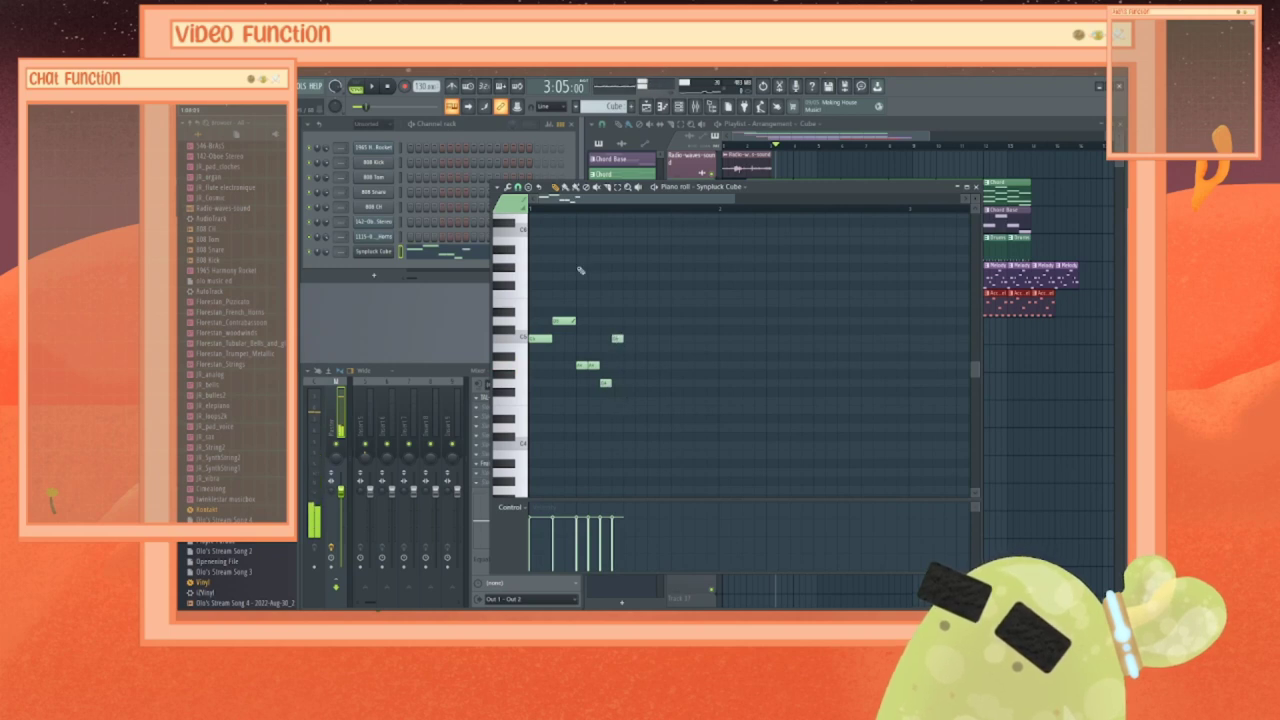
Step: Complete the bar with a longer E5, short D5 and C5, a longer G5, and short D5 and A4 notes, and play the pattern
{"action": "left_click", "coordinate": [628, 294]}
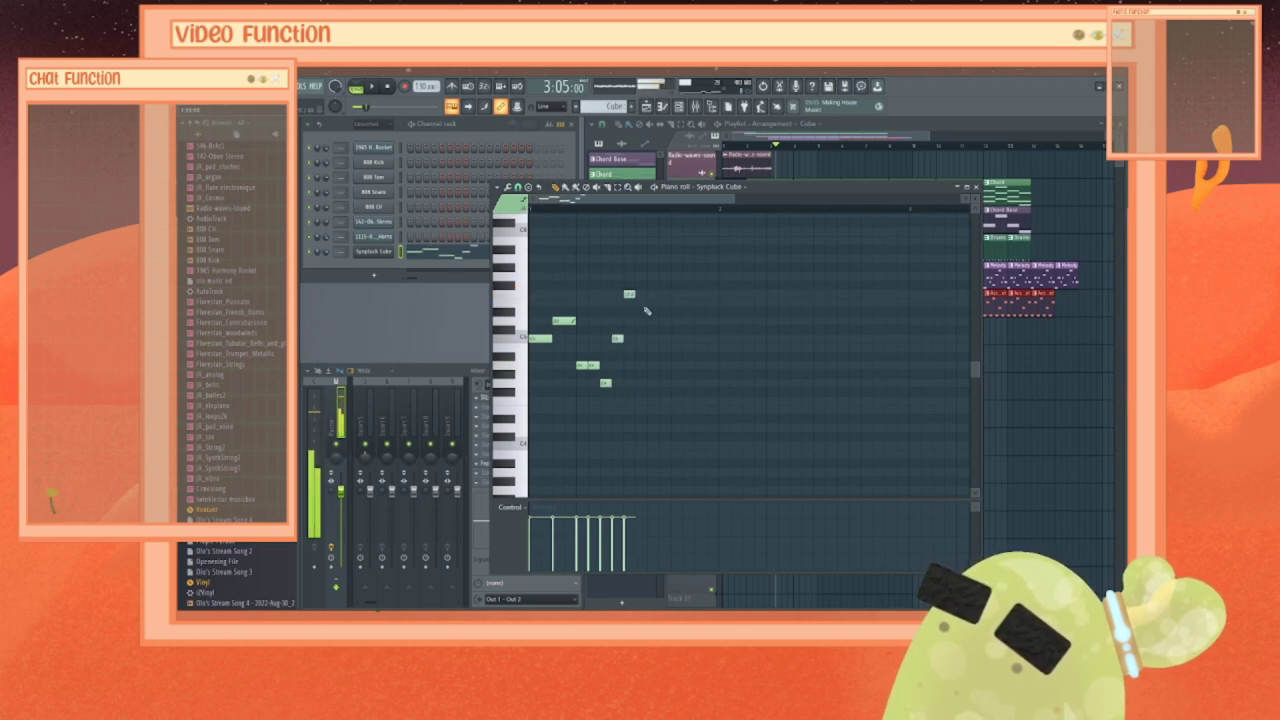
{"action": "left_click_drag", "start_coordinate": [646, 295], "coordinate": [647, 304]}
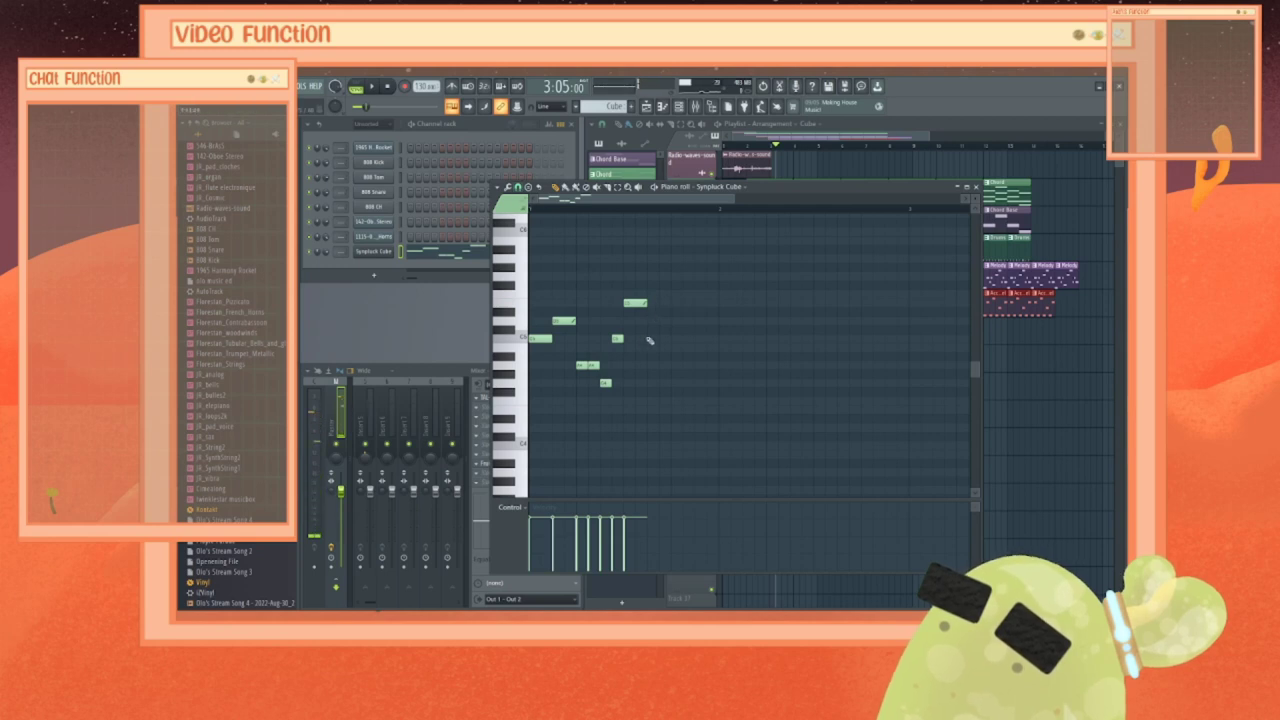
{"action": "left_click", "coordinate": [655, 321]}
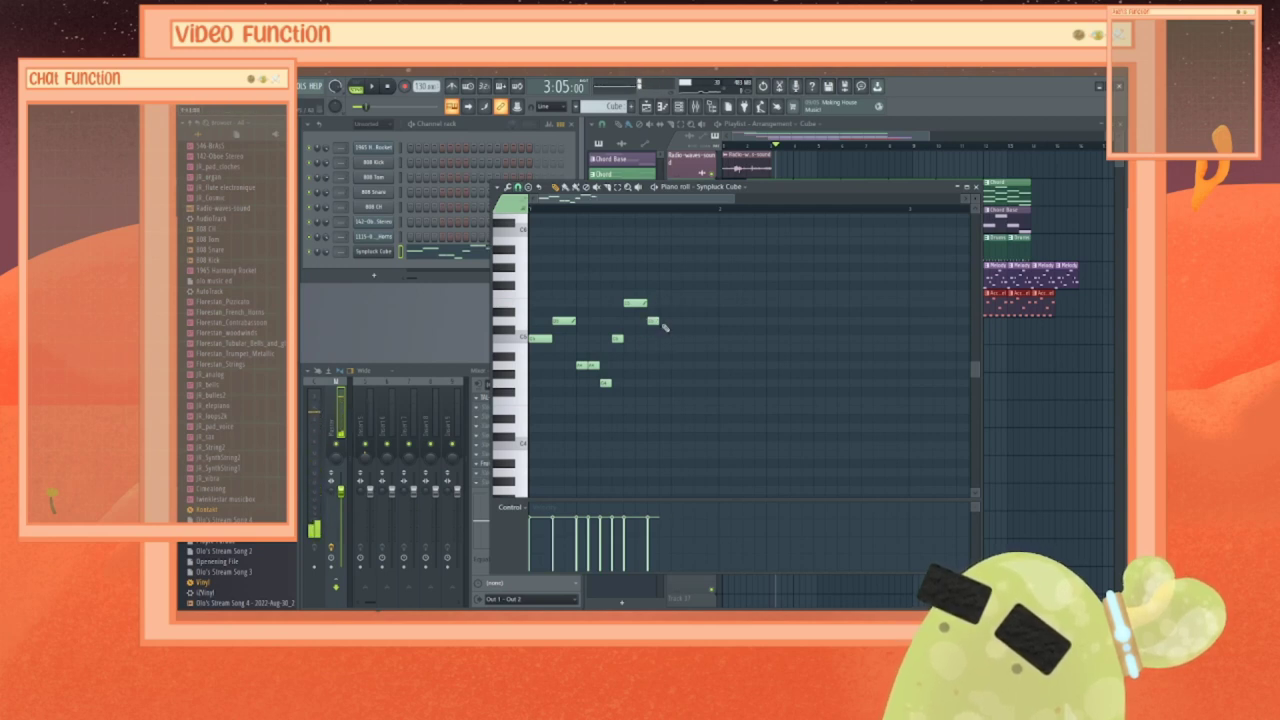
{"action": "left_click", "coordinate": [664, 338]}
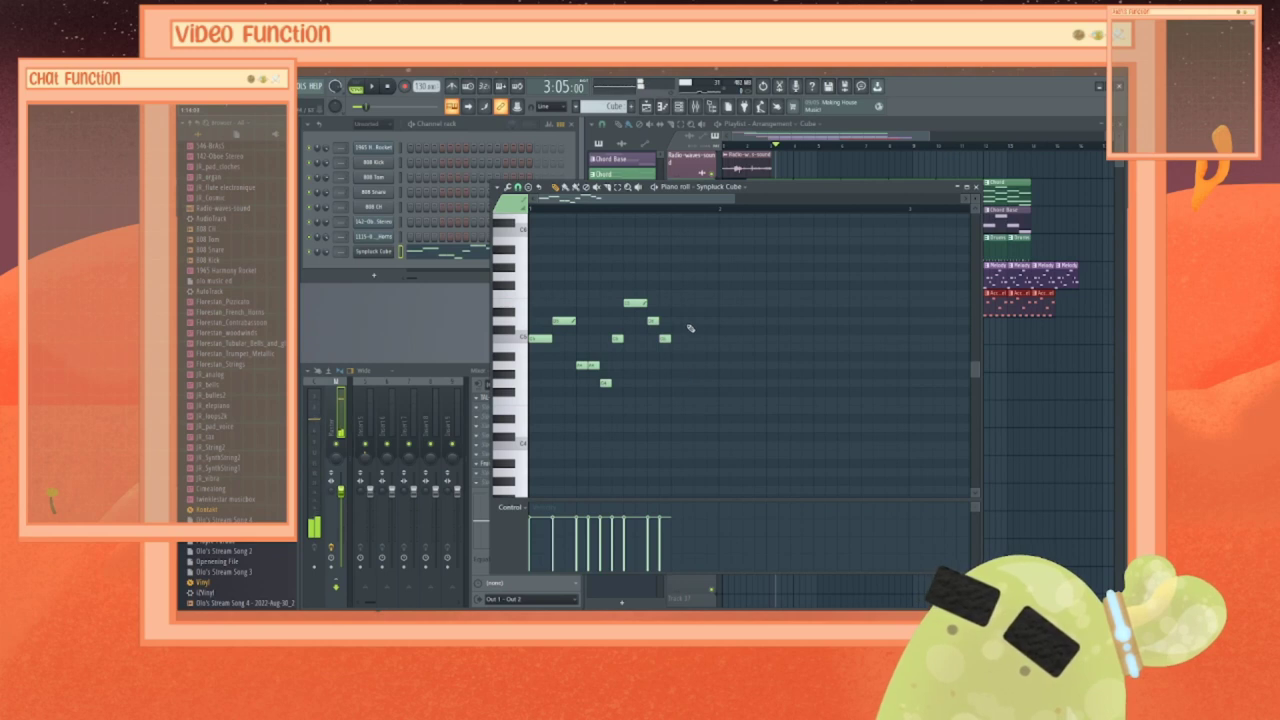
{"action": "left_click", "coordinate": [676, 293]}
{"action": "left_click_drag", "start_coordinate": [676, 293], "coordinate": [676, 275]}
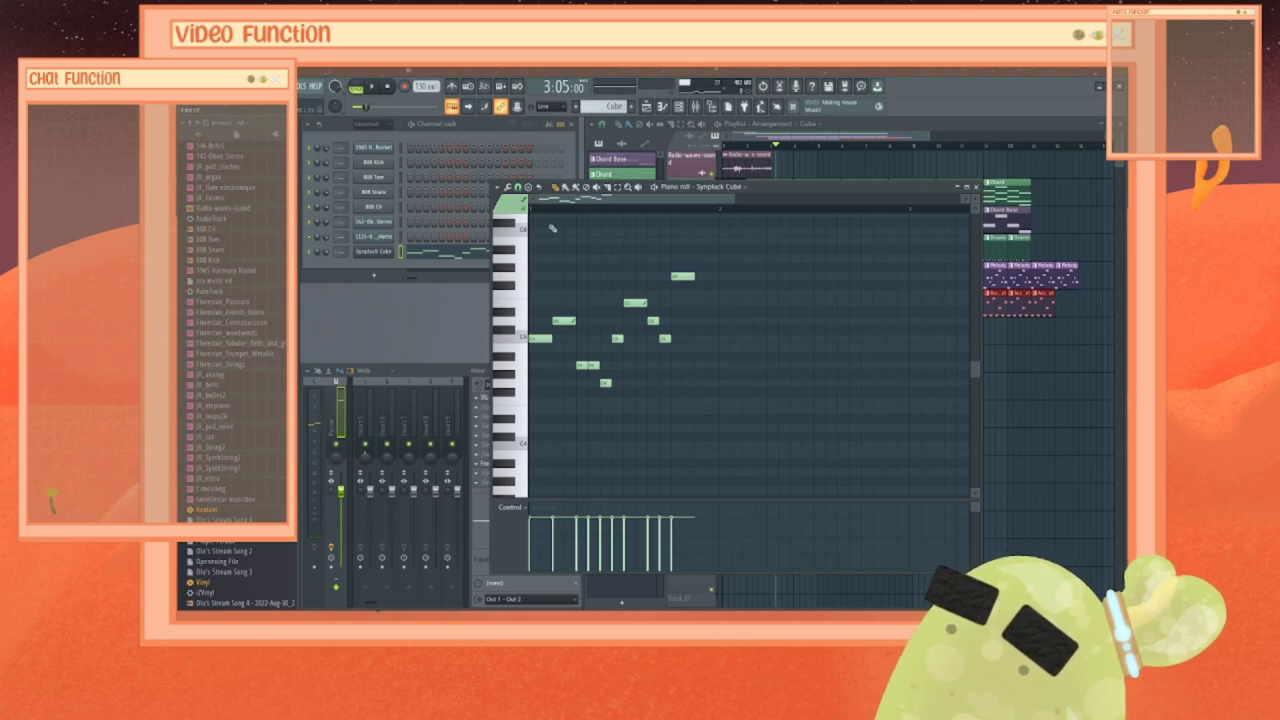
{"action": "left_click", "coordinate": [676, 273]}
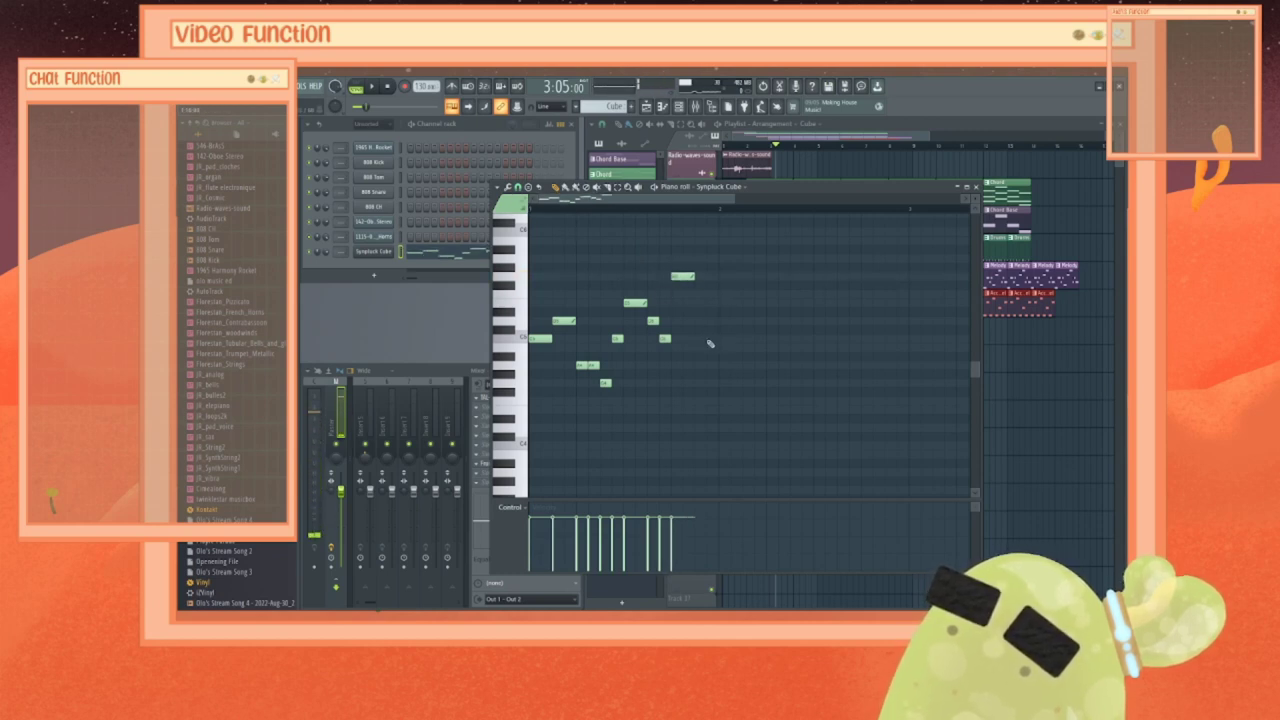
{"action": "left_click", "coordinate": [706, 347]}
{"action": "left_click_drag", "start_coordinate": [703, 349], "coordinate": [694, 318]}
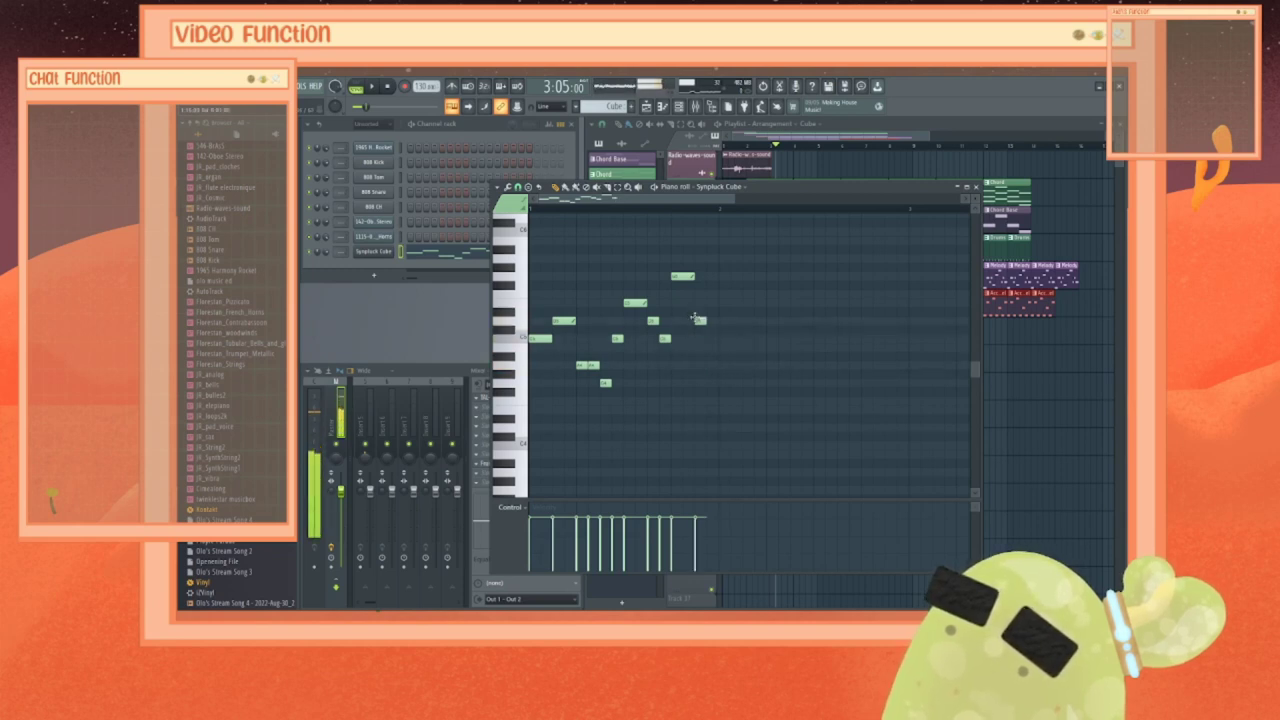
{"action": "left_click", "coordinate": [712, 365]}
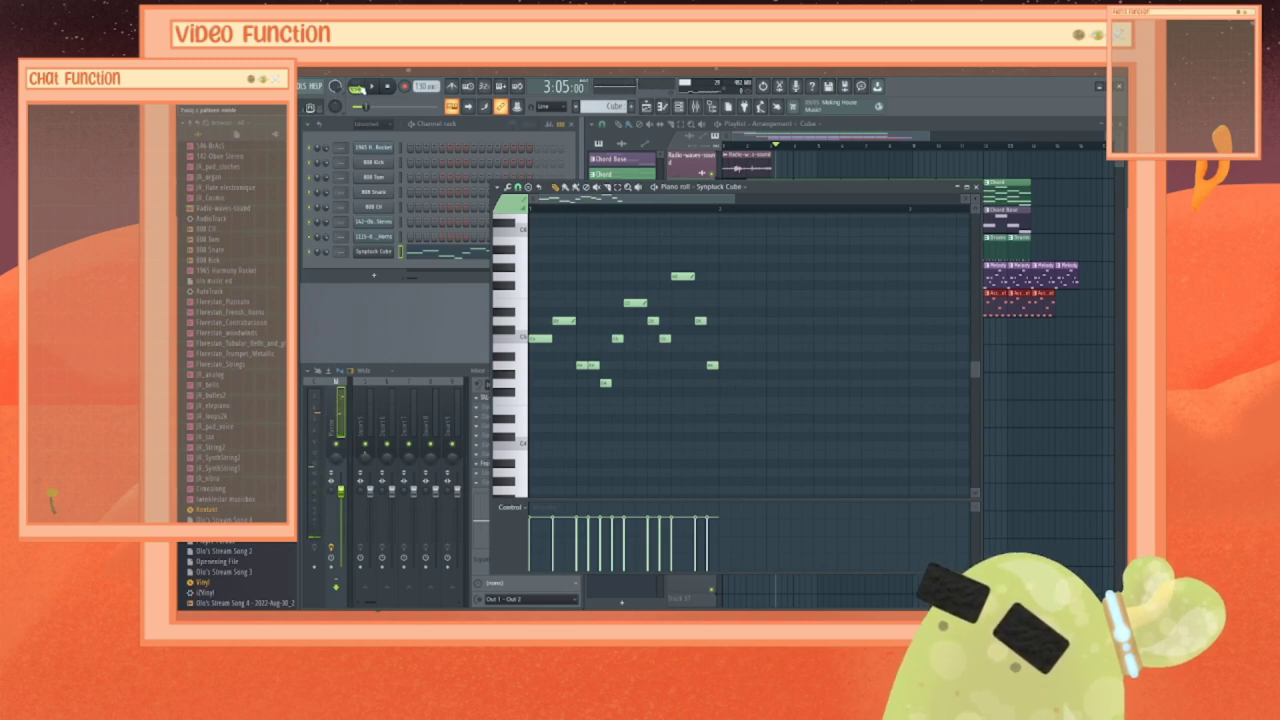
{"action": "key", "text": "space"}
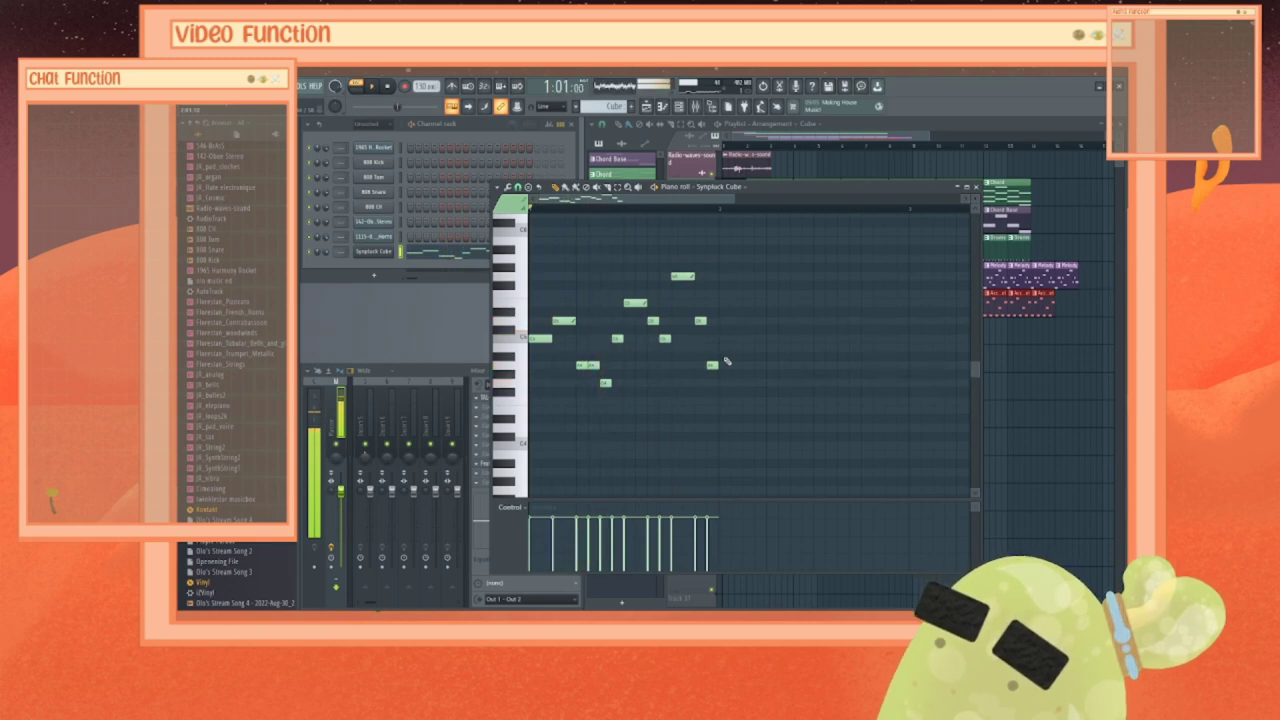
Step: Fill Track 7 with Cube clips from bar 6 through bar 16 and play the arrangement from bar 3
{"action": "left_click", "coordinate": [976, 187]}
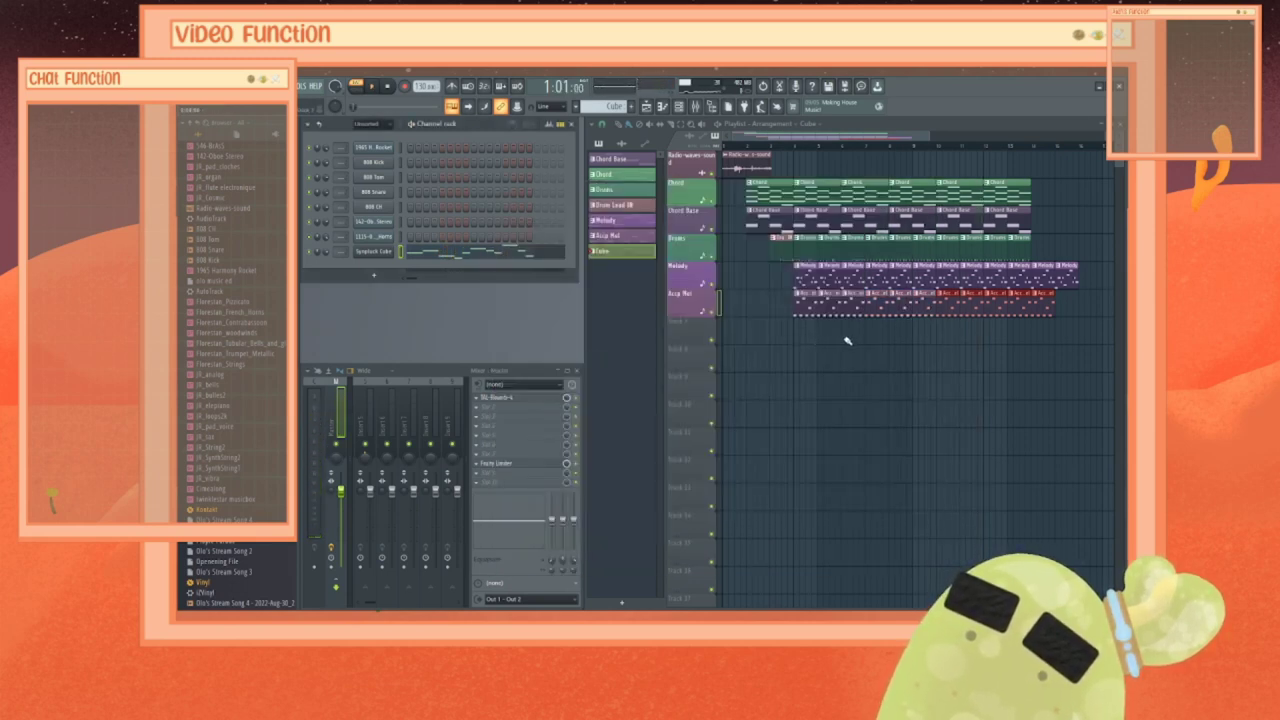
{"action": "left_click_drag", "start_coordinate": [847, 341], "coordinate": [1084, 338]}
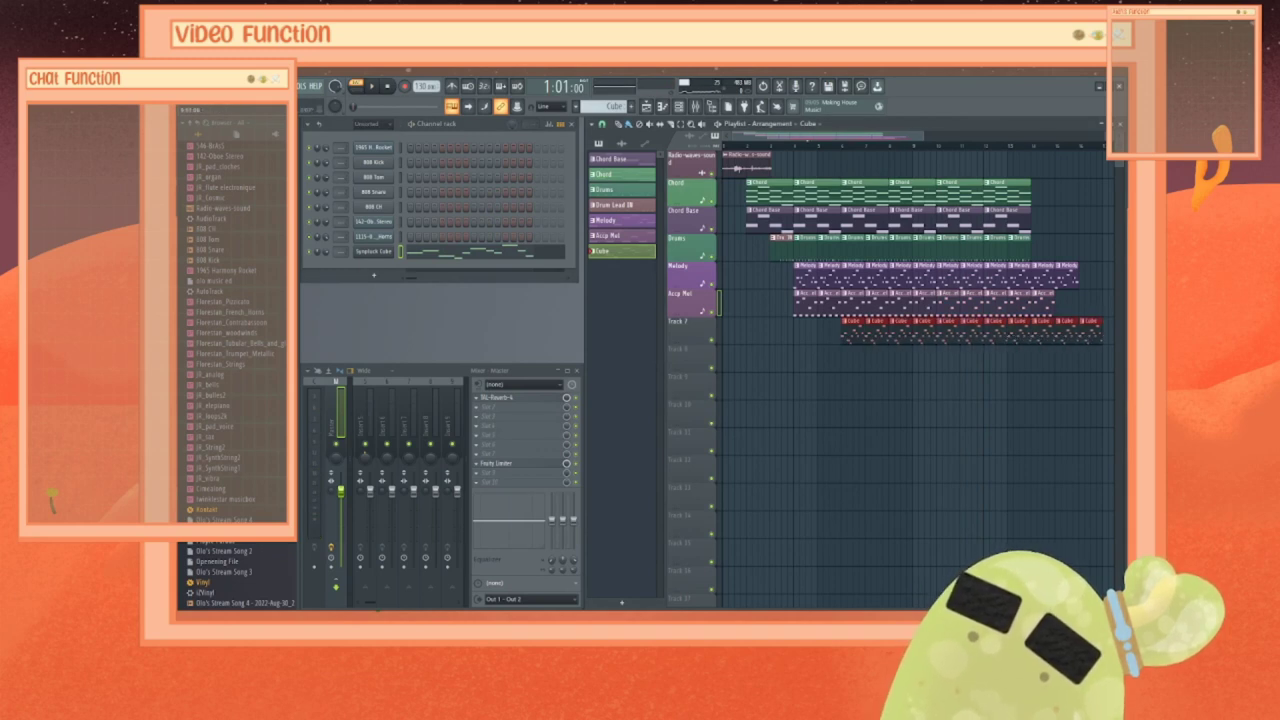
{"action": "left_click", "coordinate": [787, 146]}
{"action": "key", "text": "space"}
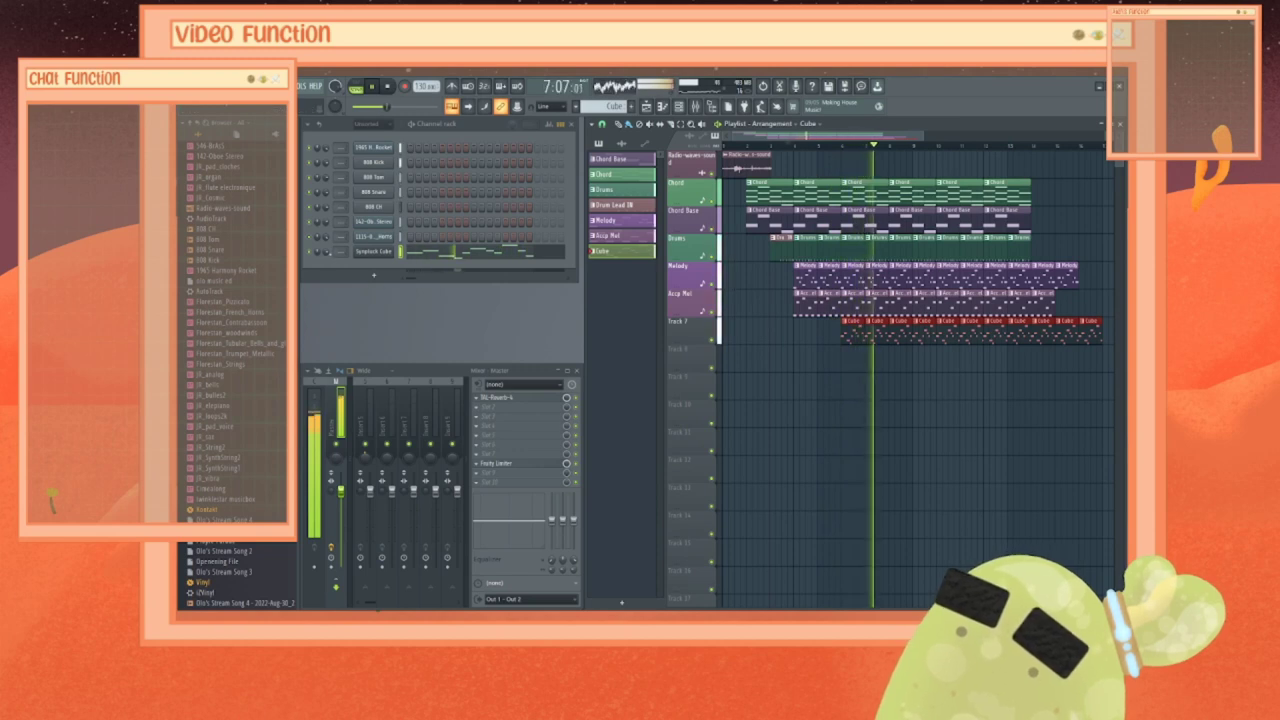
Step: Try all Synpluck Cube notes one octave lower during playback, and move them back up an octave
{"action": "right_click", "coordinate": [371, 252]}
{"action": "left_click", "coordinate": [425, 252]}
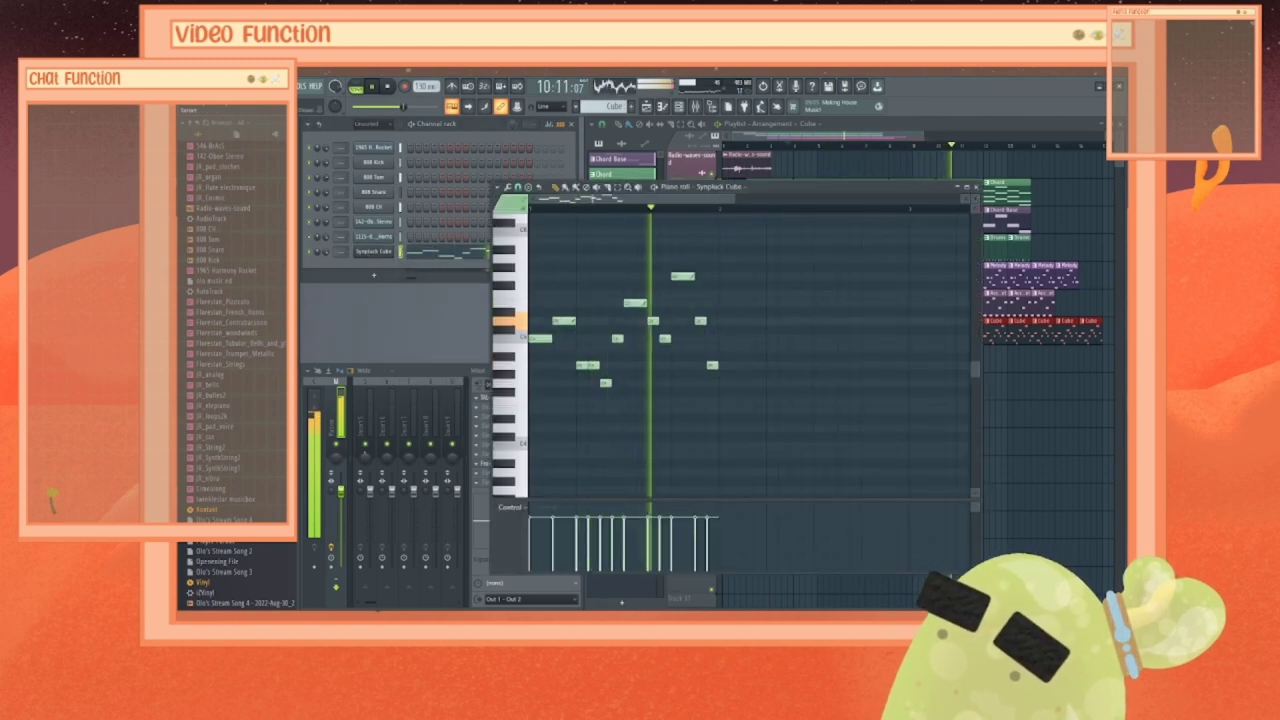
{"action": "key", "text": "ctrl+a"}
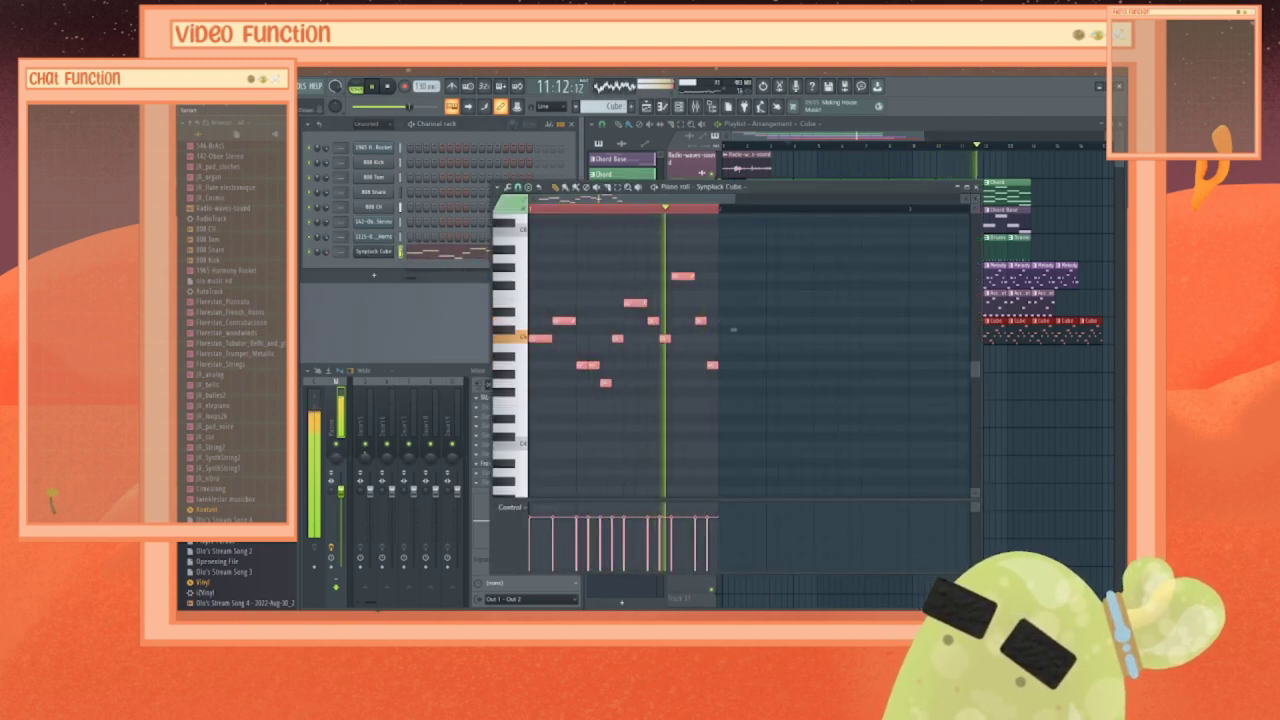
{"action": "key", "text": "ctrl+Down"}
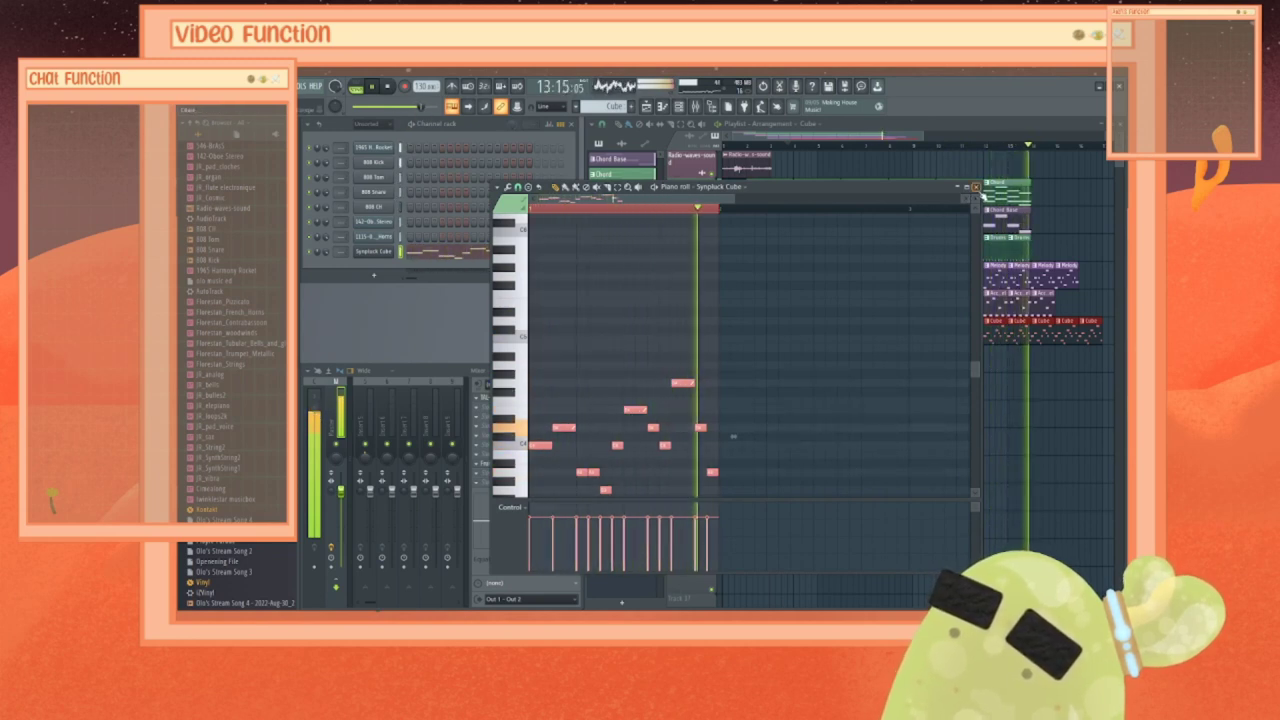
{"action": "key", "text": "ctrl+Up"}
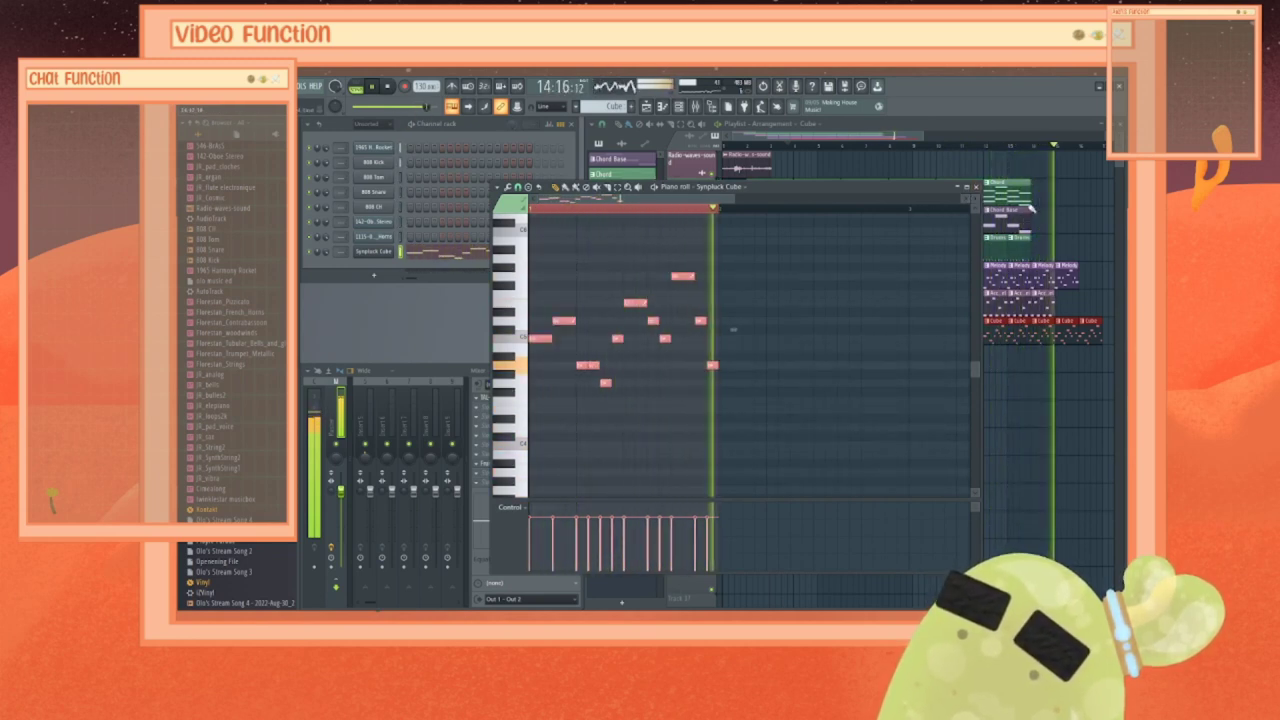
{"action": "left_click", "coordinate": [977, 187]}
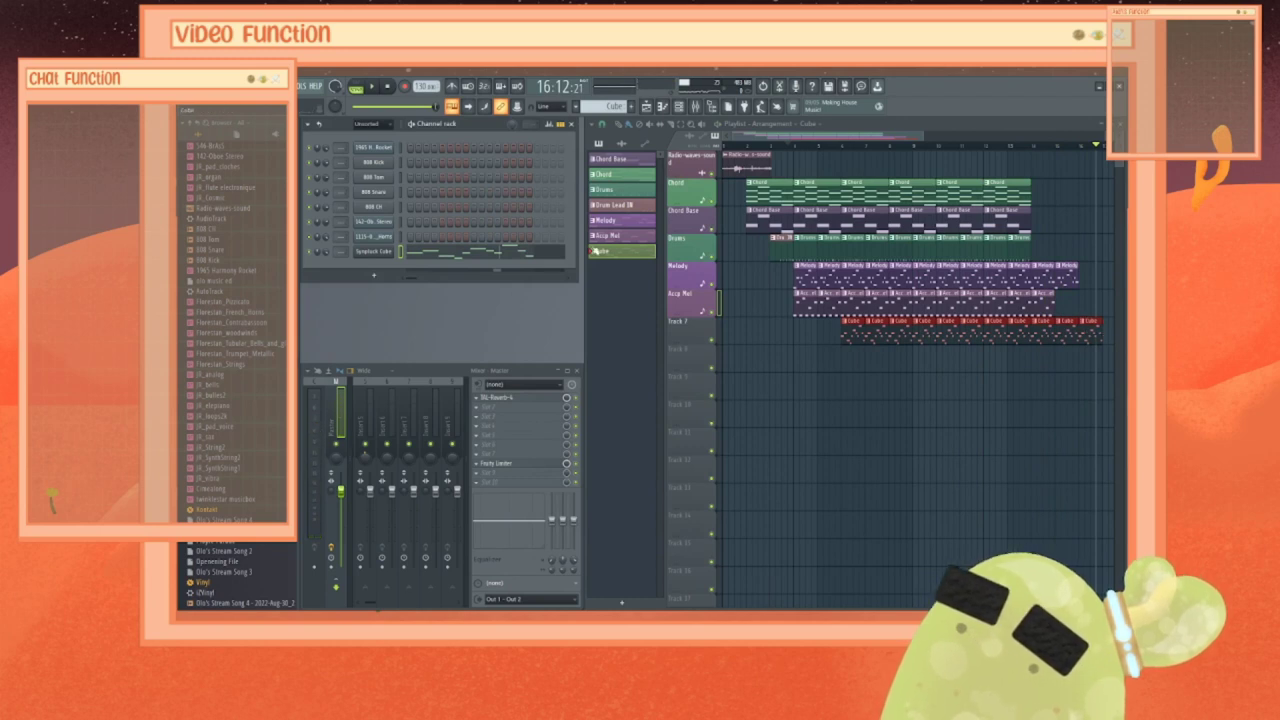
Step: Clone the Cube pattern and open the Synpluck Cube piano roll for the copy, Cube #2
{"action": "right_click", "coordinate": [618, 258]}
{"action": "left_click", "coordinate": [648, 372]}
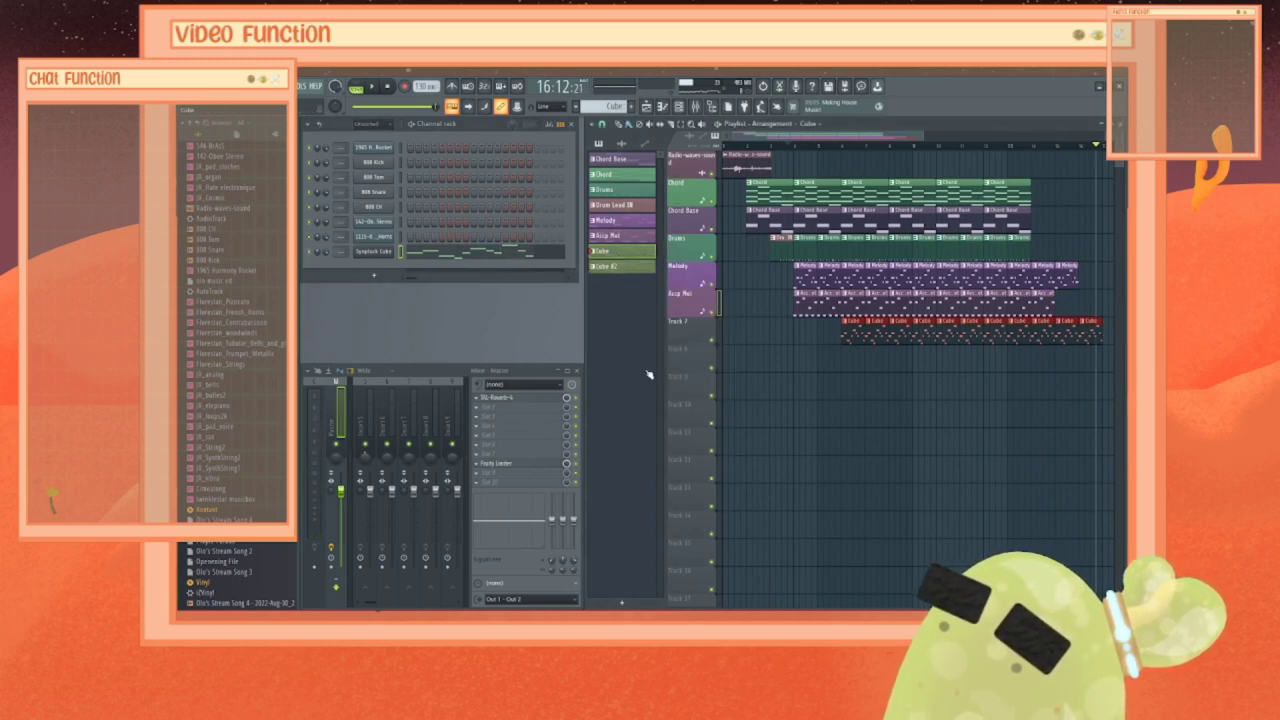
{"action": "left_click", "coordinate": [619, 270]}
{"action": "right_click", "coordinate": [370, 254]}
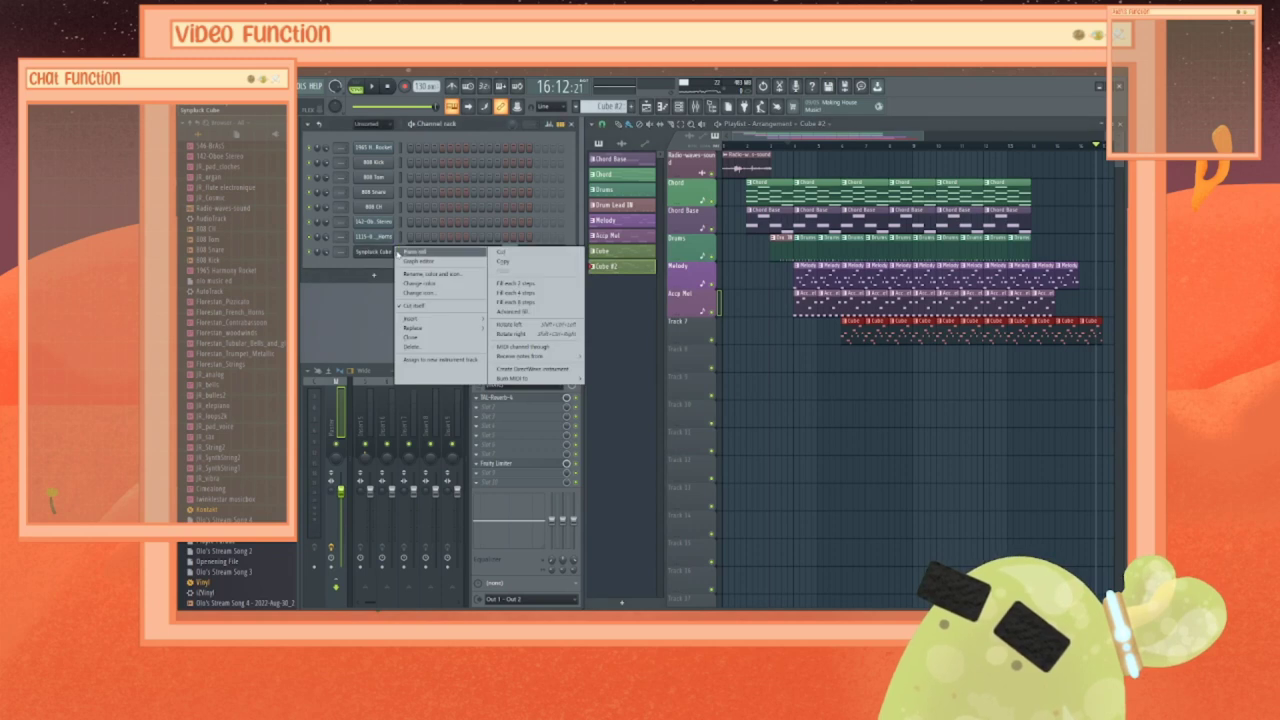
{"action": "left_click", "coordinate": [415, 259]}
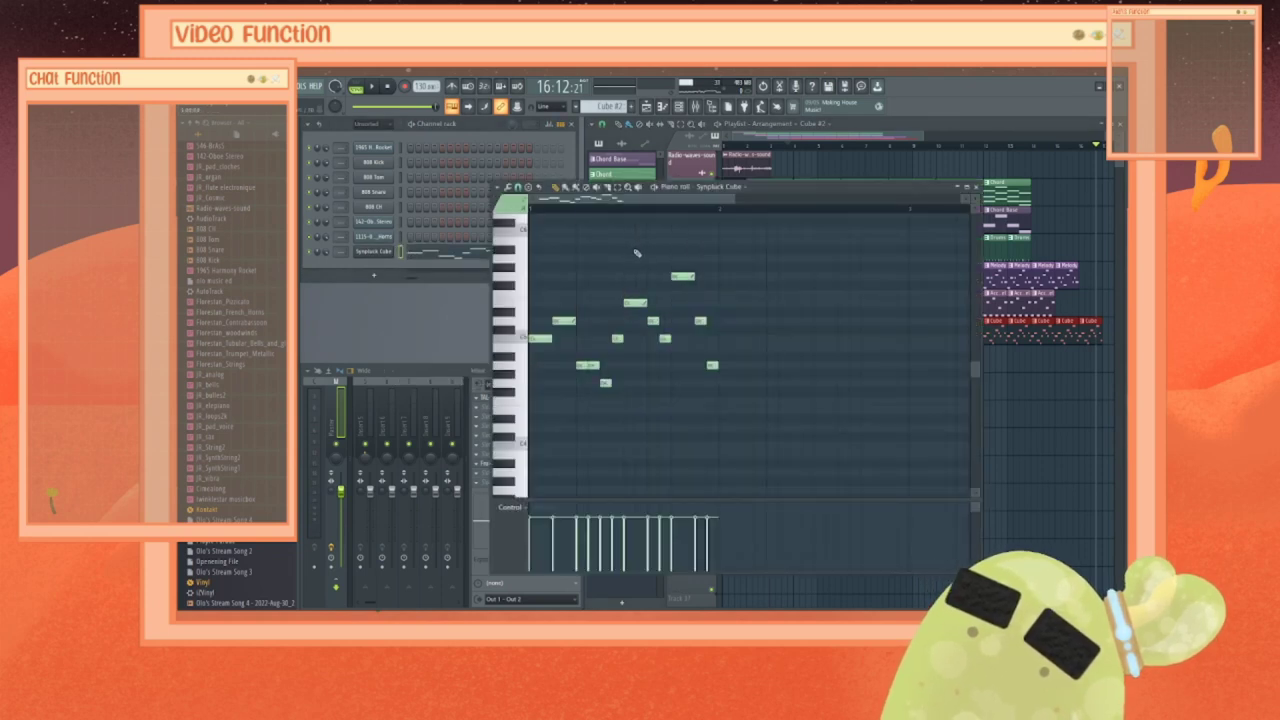
Step: Delete the last three notes (G5, D5 and A4) in Cube #2 and extend the final C5 to the end of the bar
{"action": "right_click", "coordinate": [712, 365]}
{"action": "right_click", "coordinate": [700, 320]}
{"action": "right_click", "coordinate": [683, 276]}
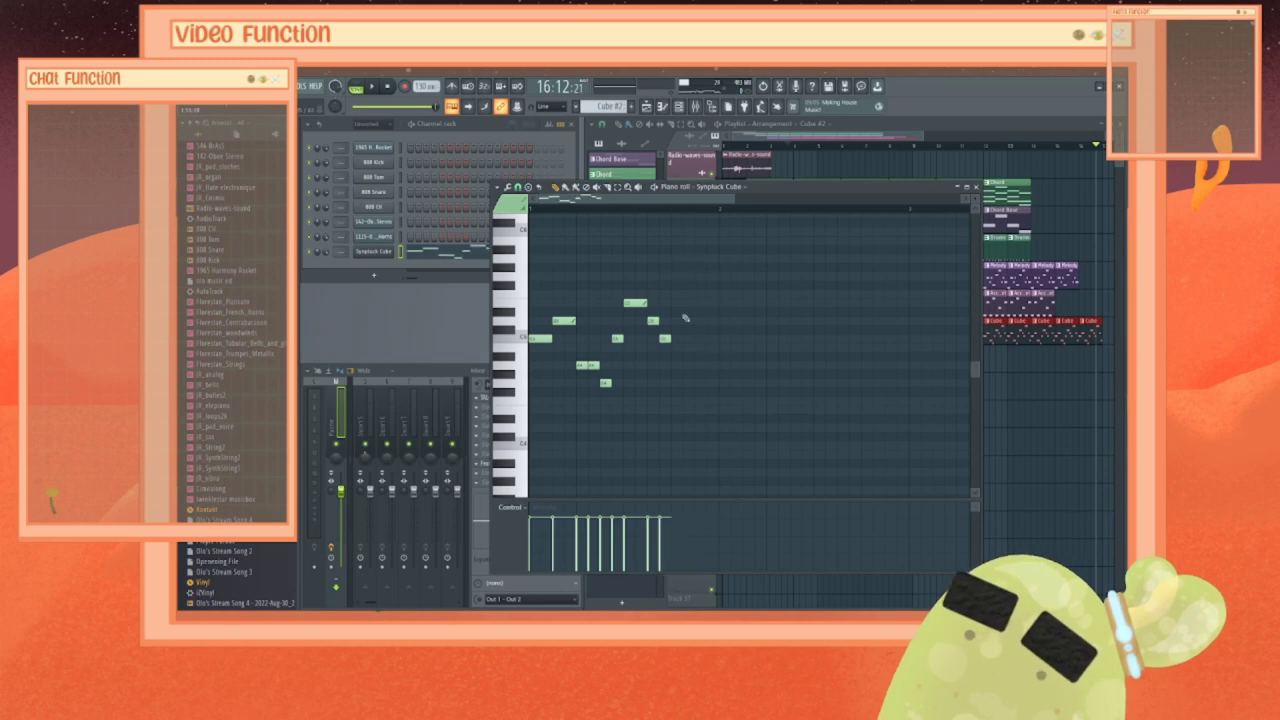
{"action": "left_click_drag", "start_coordinate": [673, 338], "coordinate": [706, 338]}
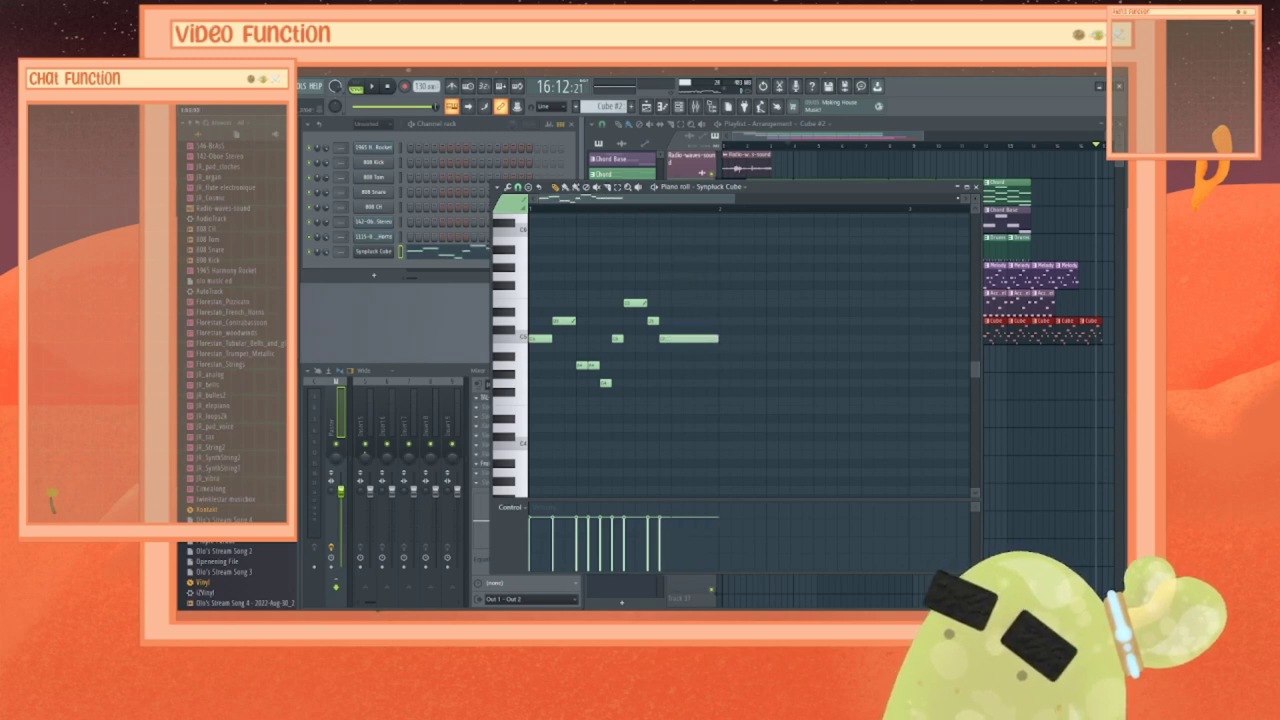
Step: Replace the last Cube clip on Track 7 with a Cube #2 clip aligned to the start of bar 16
{"action": "left_click", "coordinate": [975, 187]}
{"action": "left_click", "coordinate": [1093, 325]}
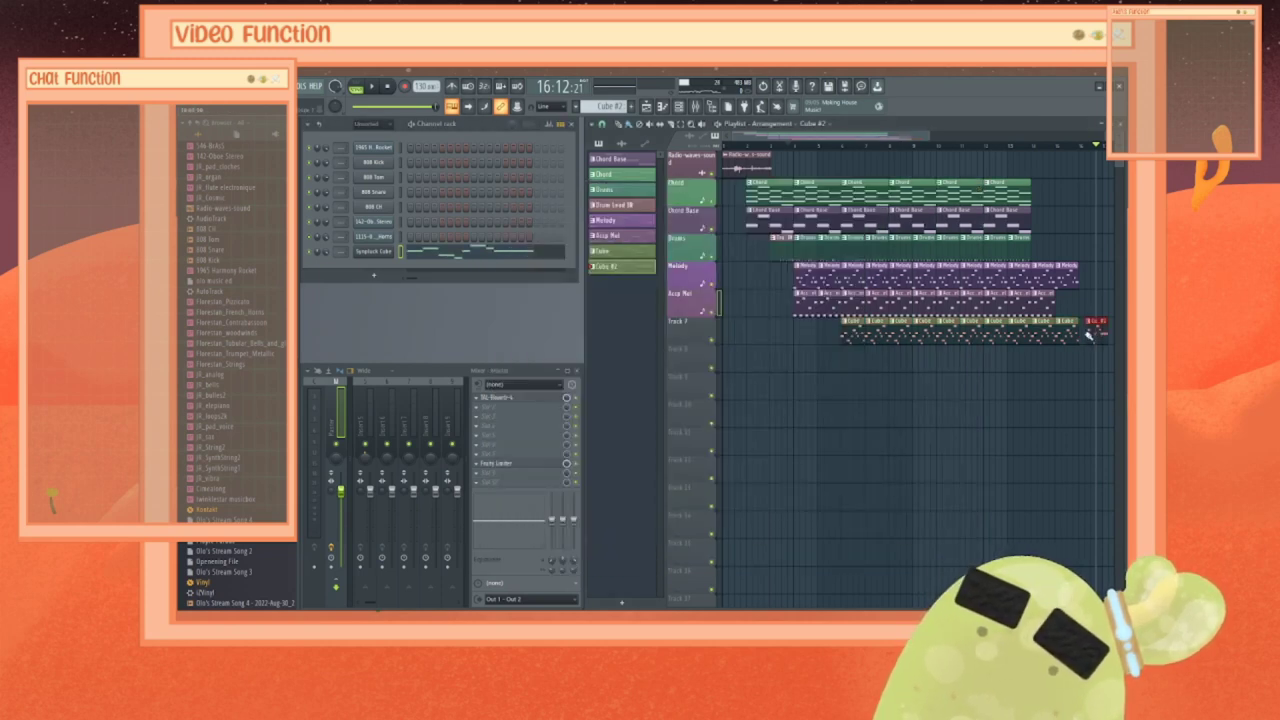
{"action": "left_click_drag", "start_coordinate": [1093, 327], "coordinate": [1088, 328]}
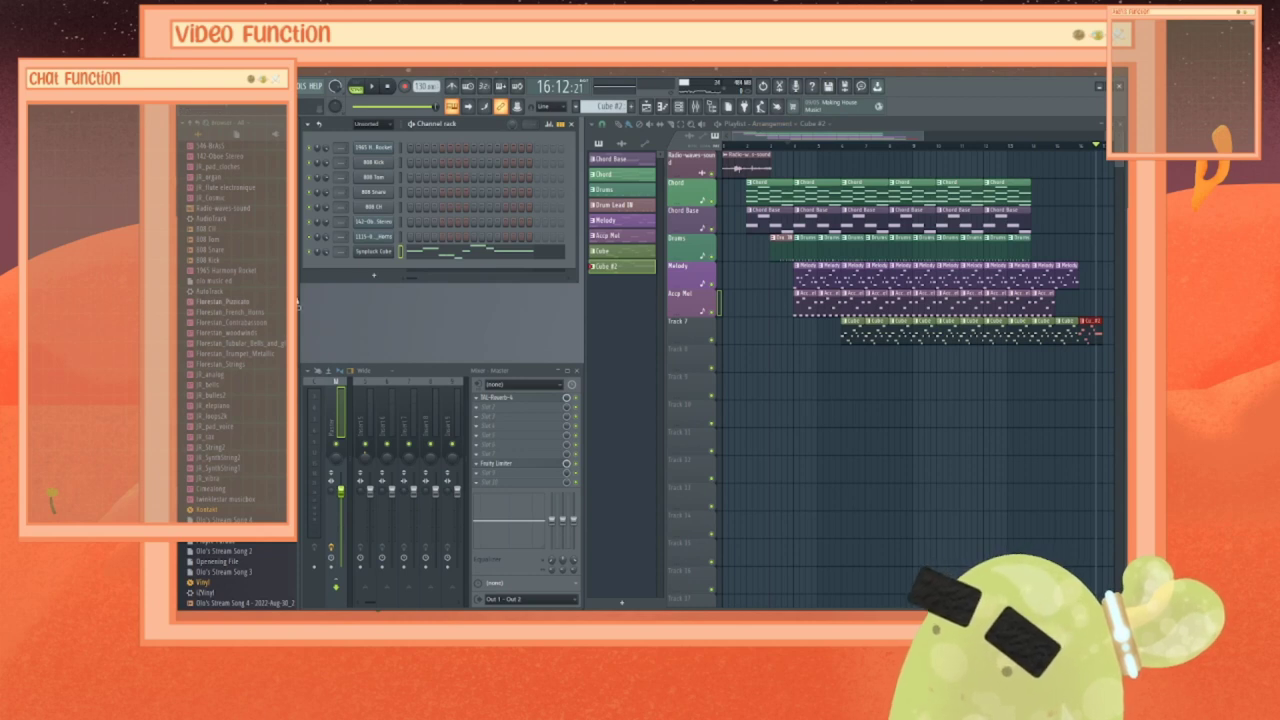
Step: Collapse the Recent files folder in the browser
{"action": "scroll", "coordinate": [203, 162], "scroll_direction": "up", "scroll_amount": 4}
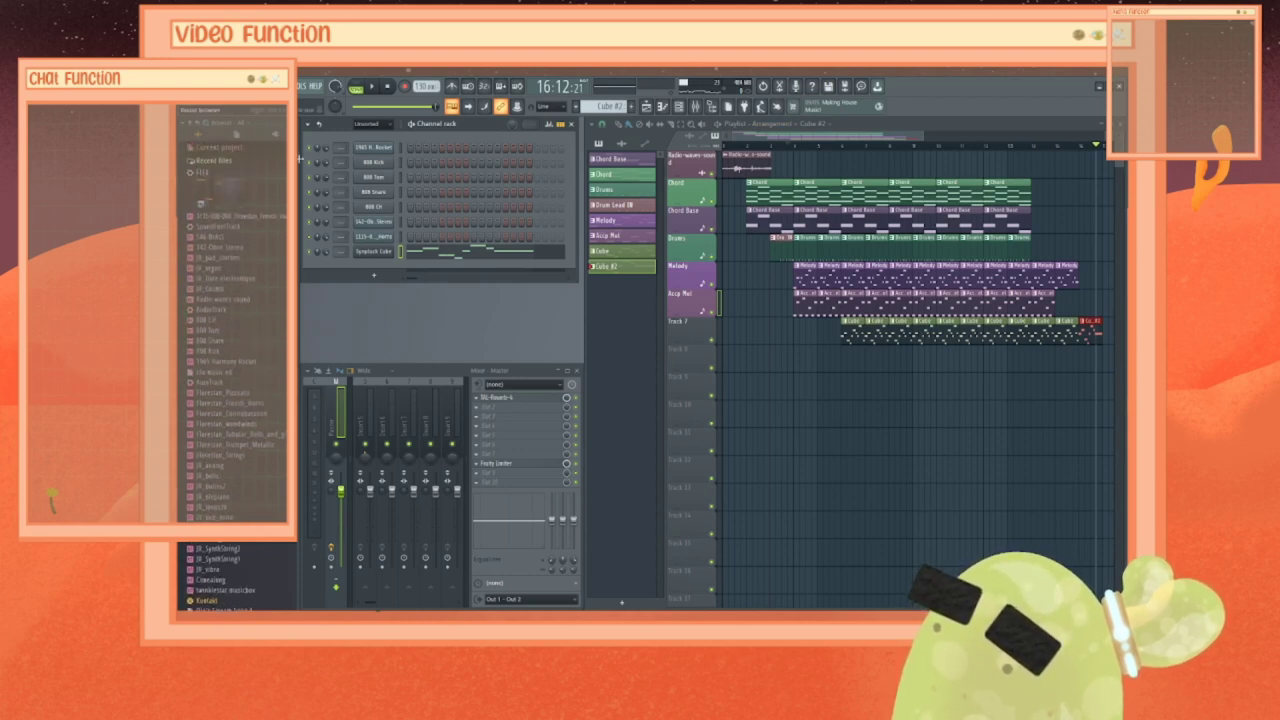
{"action": "left_click", "coordinate": [214, 161]}
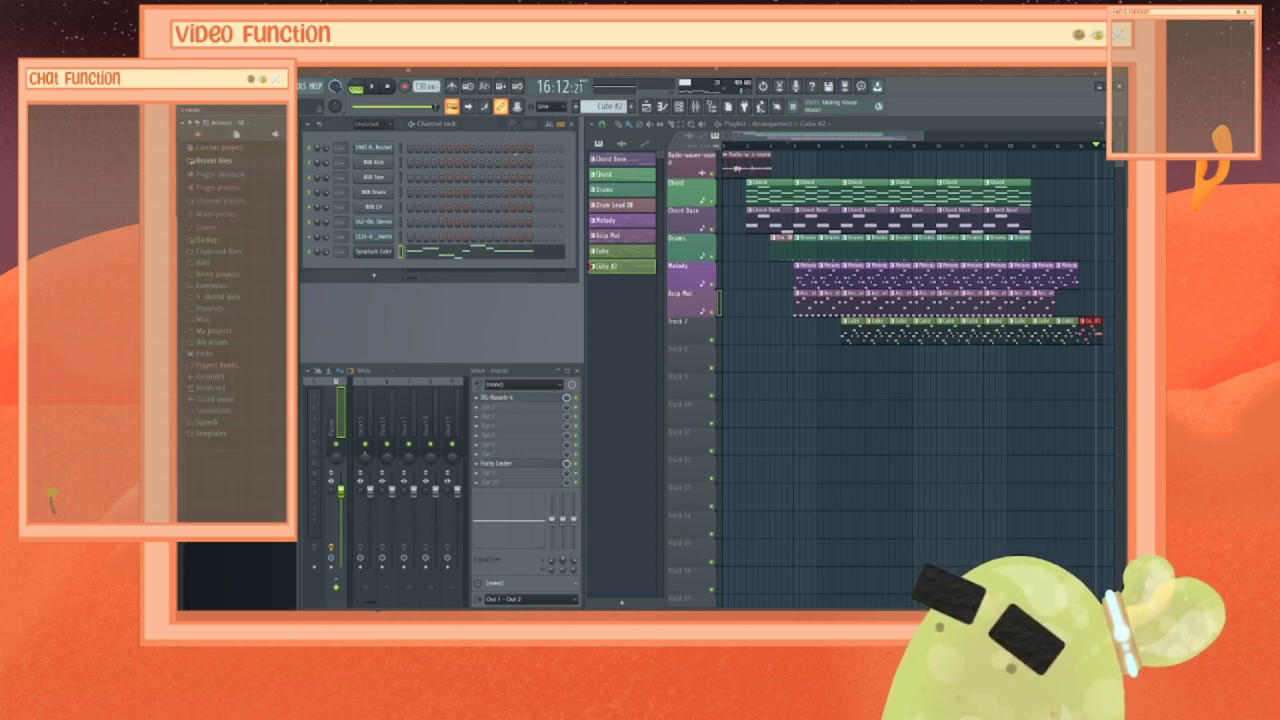
Step: Play the arrangement from bar 2 to hear the Cube parts together with the other tracks
{"action": "left_click", "coordinate": [752, 146]}
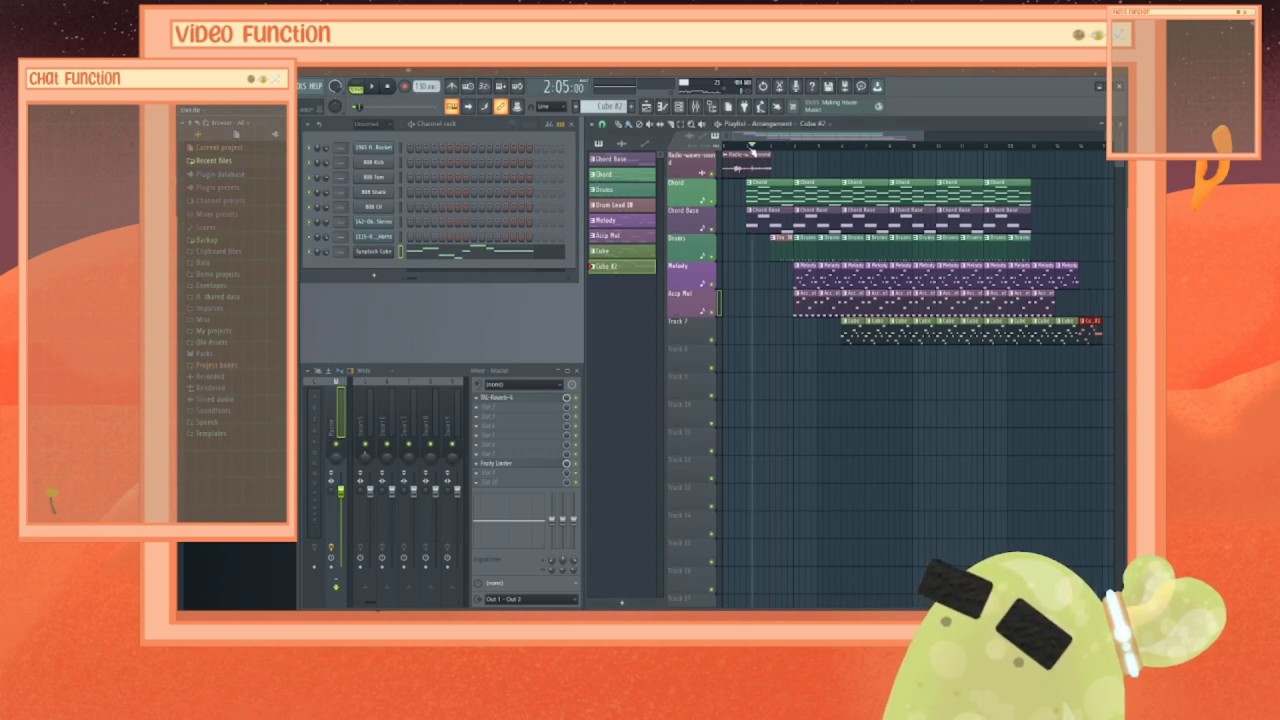
{"action": "left_click", "coordinate": [371, 86]}
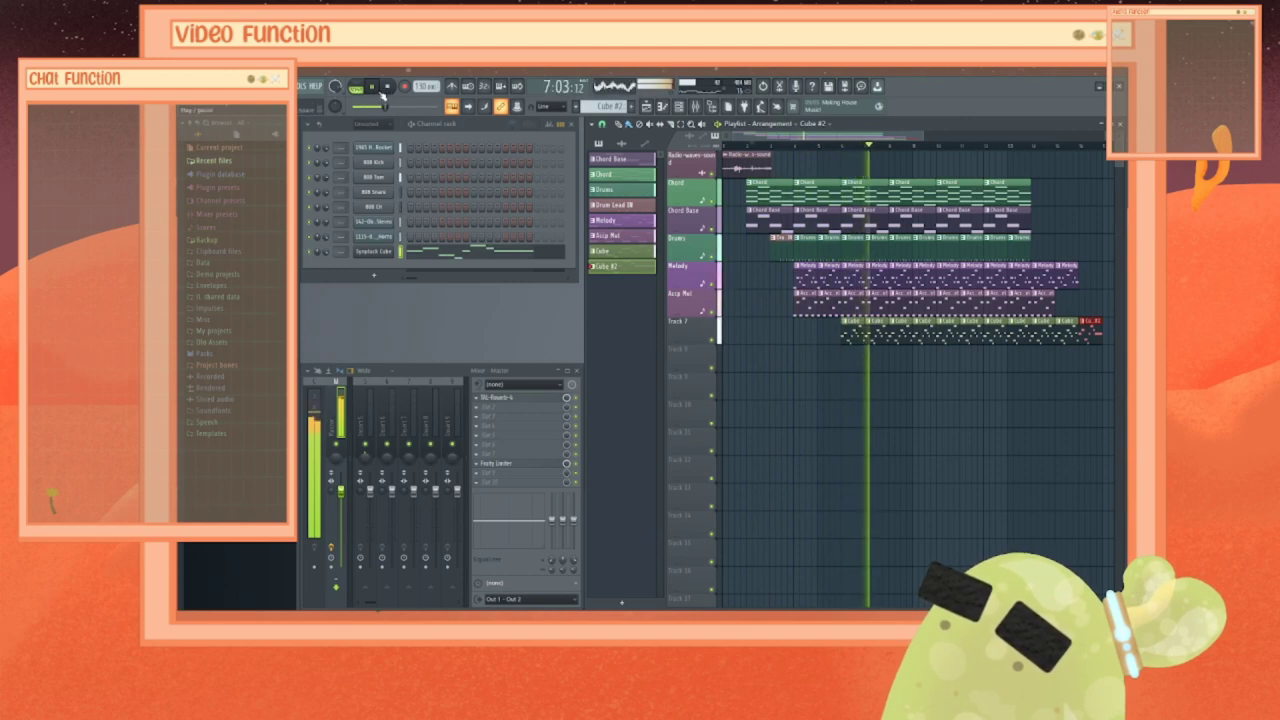
{"action": "left_click", "coordinate": [365, 86]}
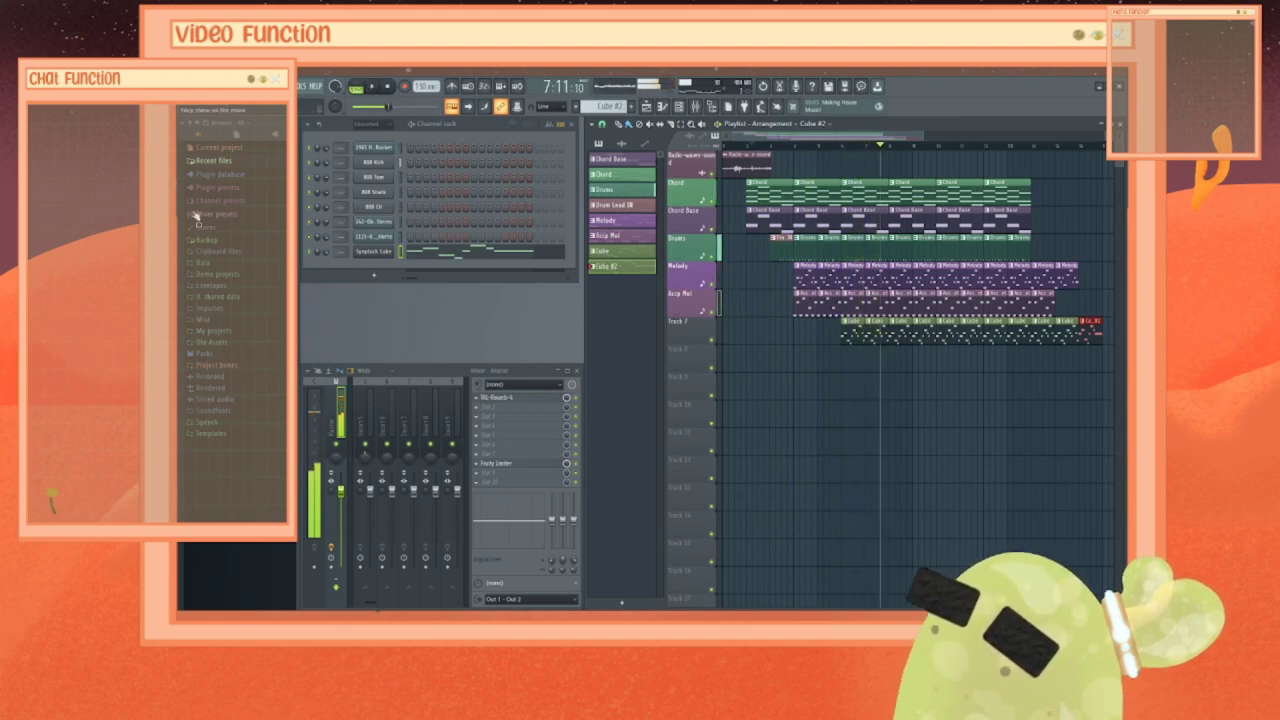
Step: Expand the 29 TSF Soundfonts folder under Soundfonts and replace the oboe channel's instrument with the 1115-FLUTE_Large soundfont
{"action": "left_click", "coordinate": [212, 411]}
{"action": "scroll", "coordinate": [212, 418], "scroll_direction": "down", "scroll_amount": 2}
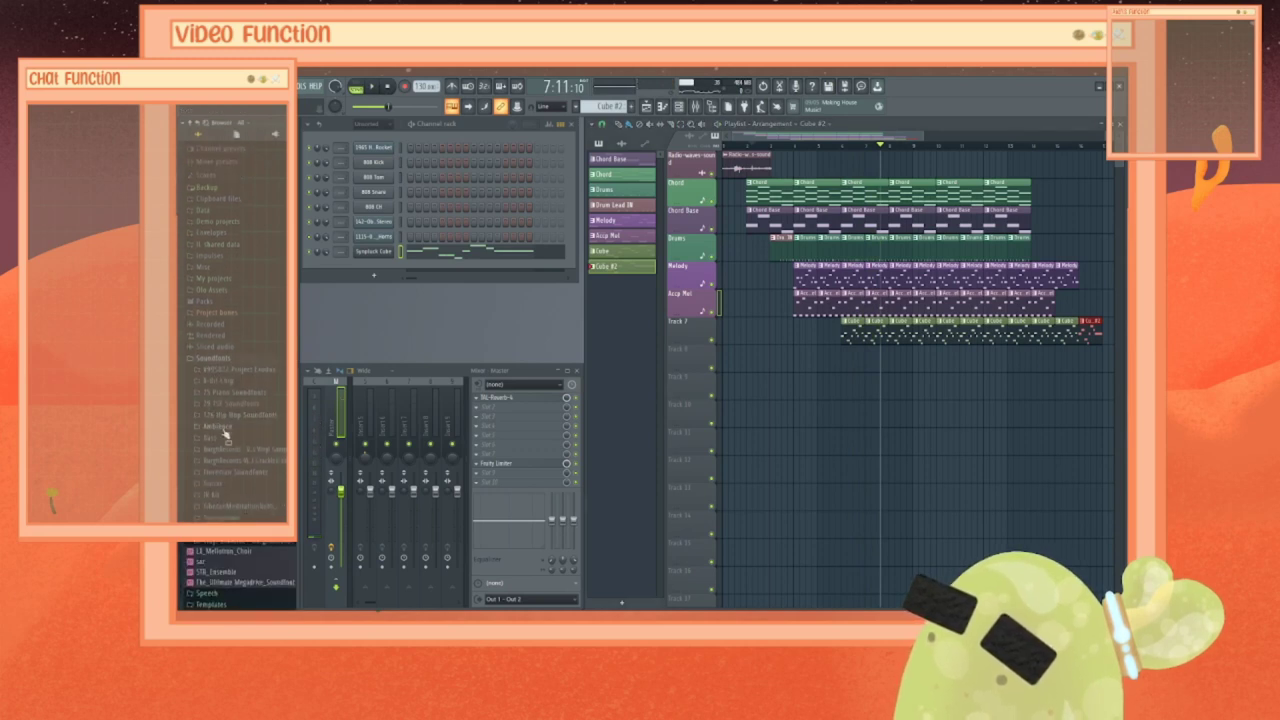
{"action": "left_click", "coordinate": [227, 406]}
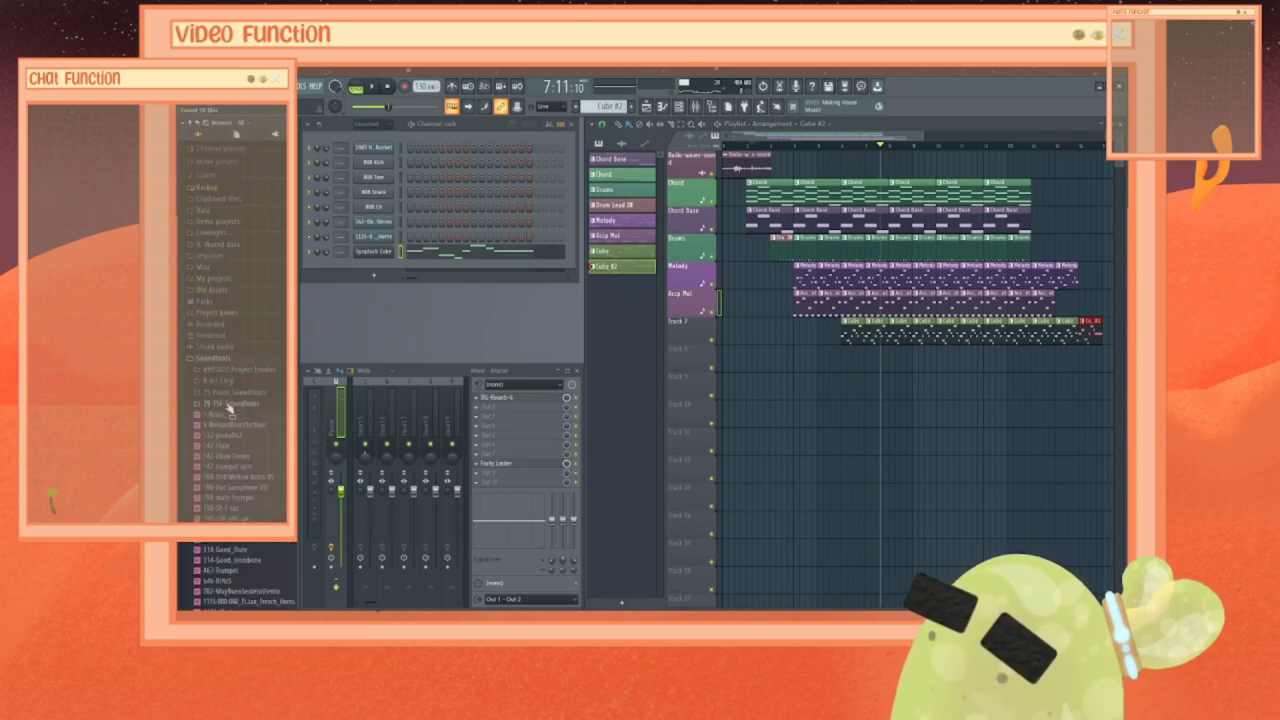
{"action": "scroll", "coordinate": [228, 409], "scroll_direction": "down", "scroll_amount": 3}
{"action": "scroll", "coordinate": [228, 409], "scroll_direction": "down", "scroll_amount": 3}
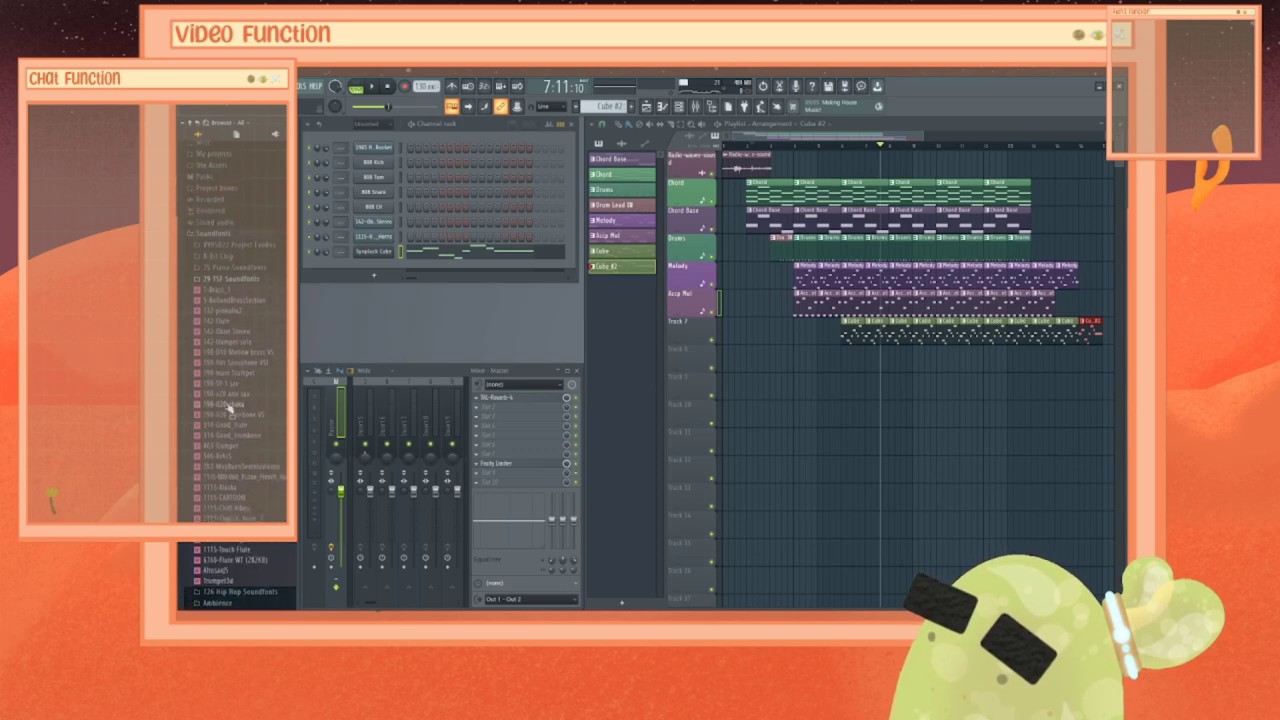
{"action": "left_click_drag", "start_coordinate": [248, 541], "coordinate": [384, 222]}
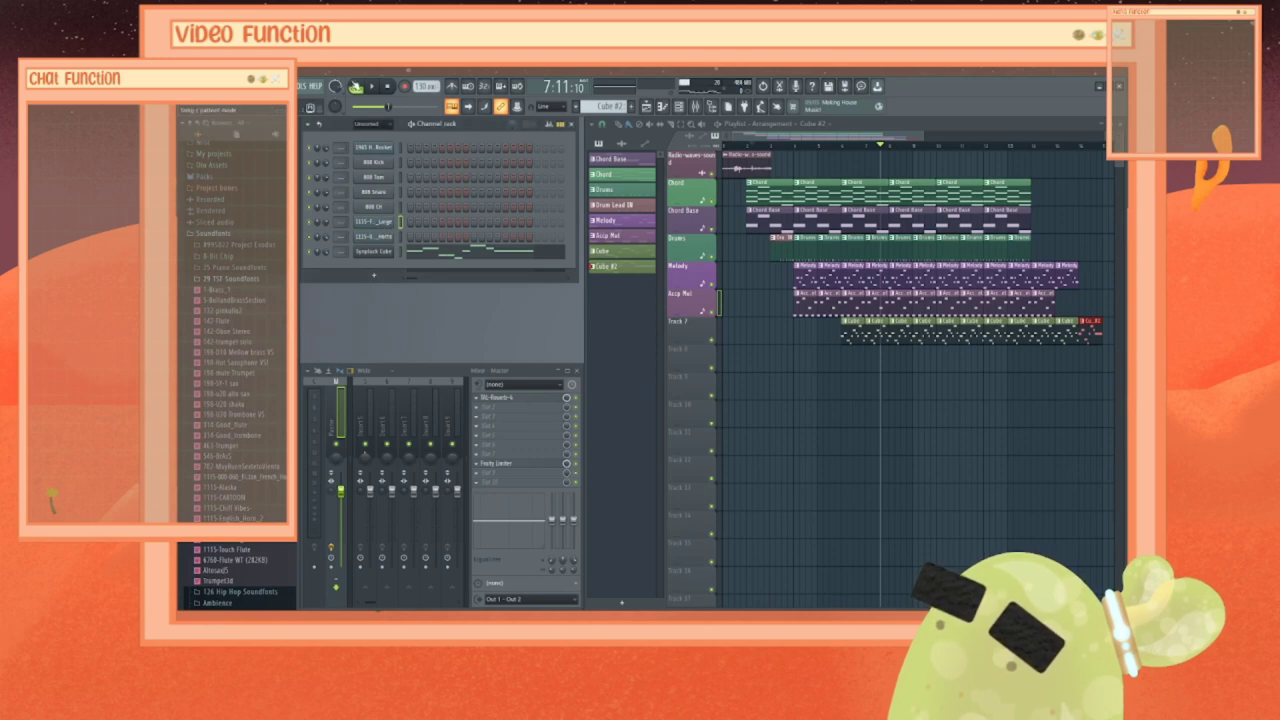
Step: Listen to the Chord pattern on its own with the flute and inspect its notes in the piano roll
{"action": "key", "text": "space"}
{"action": "left_click", "coordinate": [626, 180]}
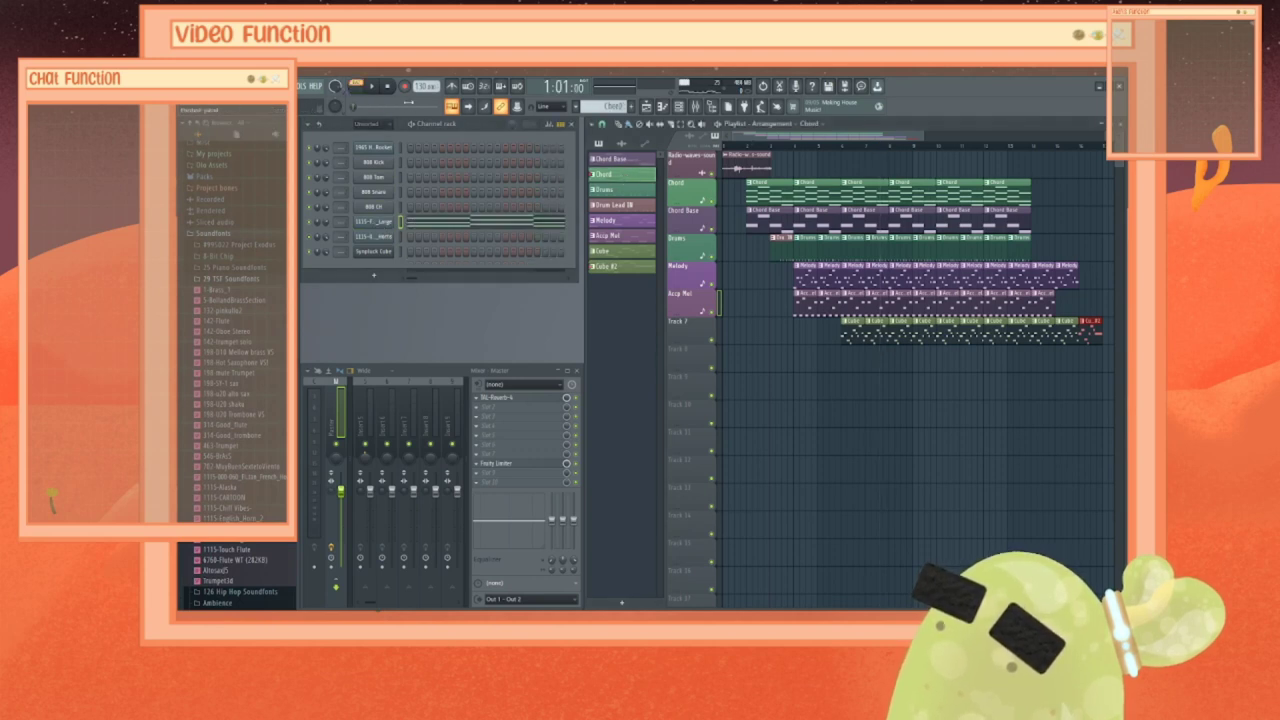
{"action": "left_click", "coordinate": [380, 87]}
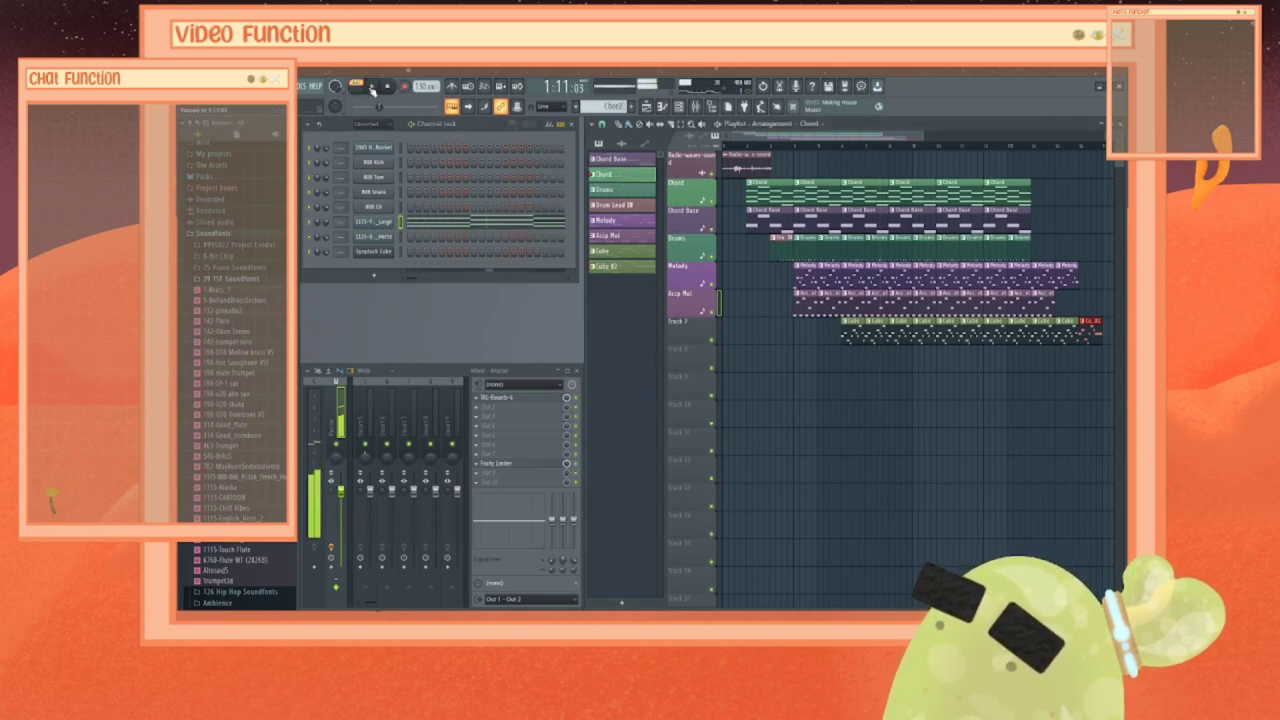
{"action": "right_click", "coordinate": [385, 218]}
{"action": "left_click", "coordinate": [420, 222]}
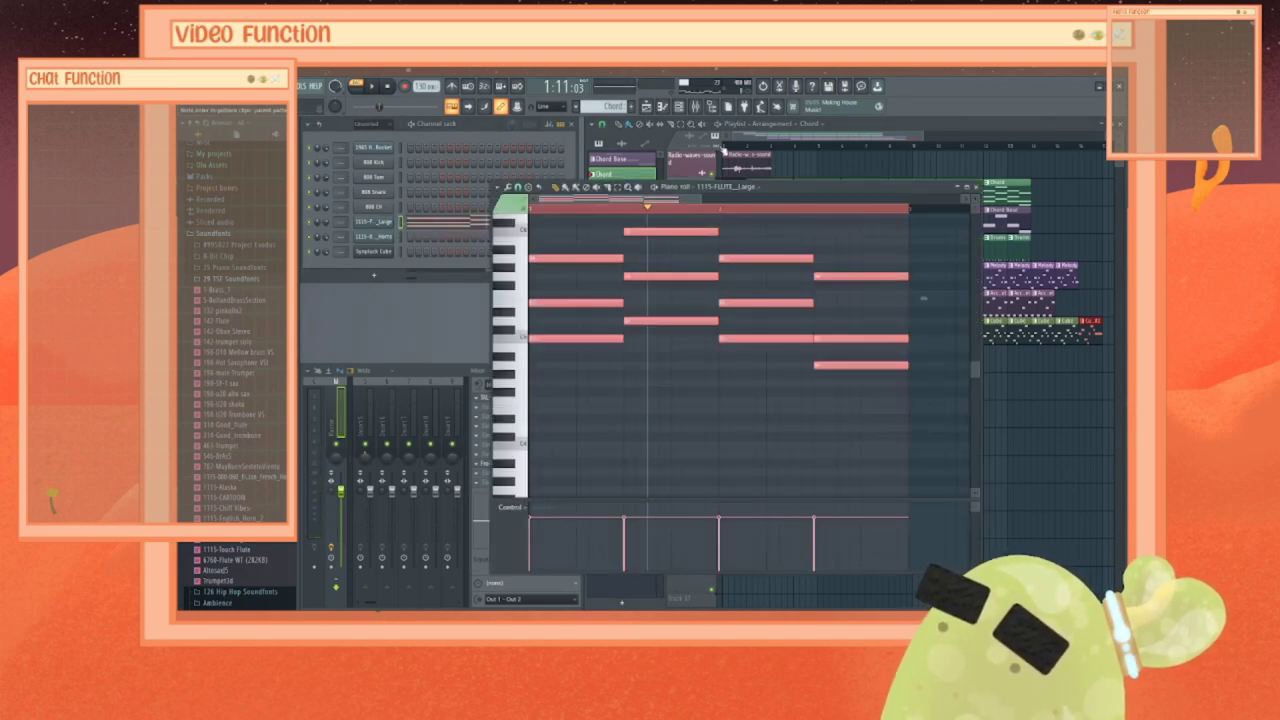
{"action": "left_click", "coordinate": [975, 187]}
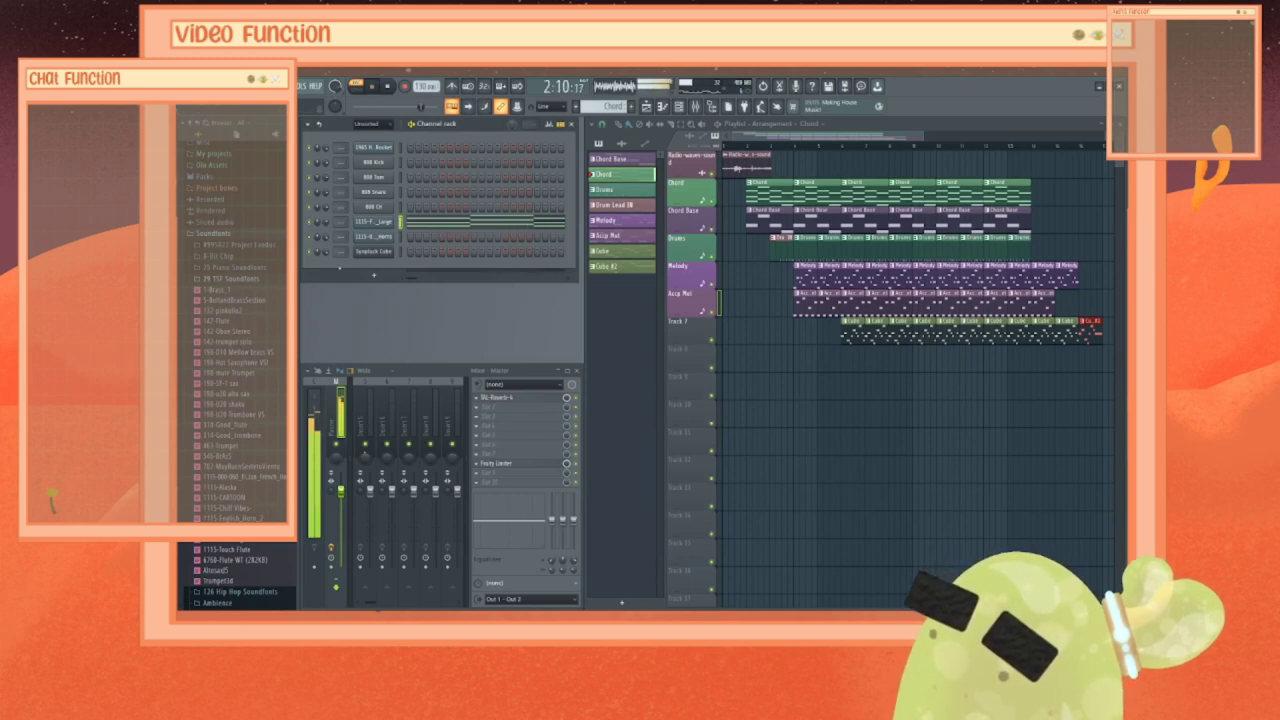
Step: Try the 1115-Touch Flute, Altosax, 1115-English_Horn_2 and 1115-Chill Vibes soundfonts on the chord channel, settling on 1115-Alaska
{"action": "left_click_drag", "start_coordinate": [232, 557], "coordinate": [368, 222]}
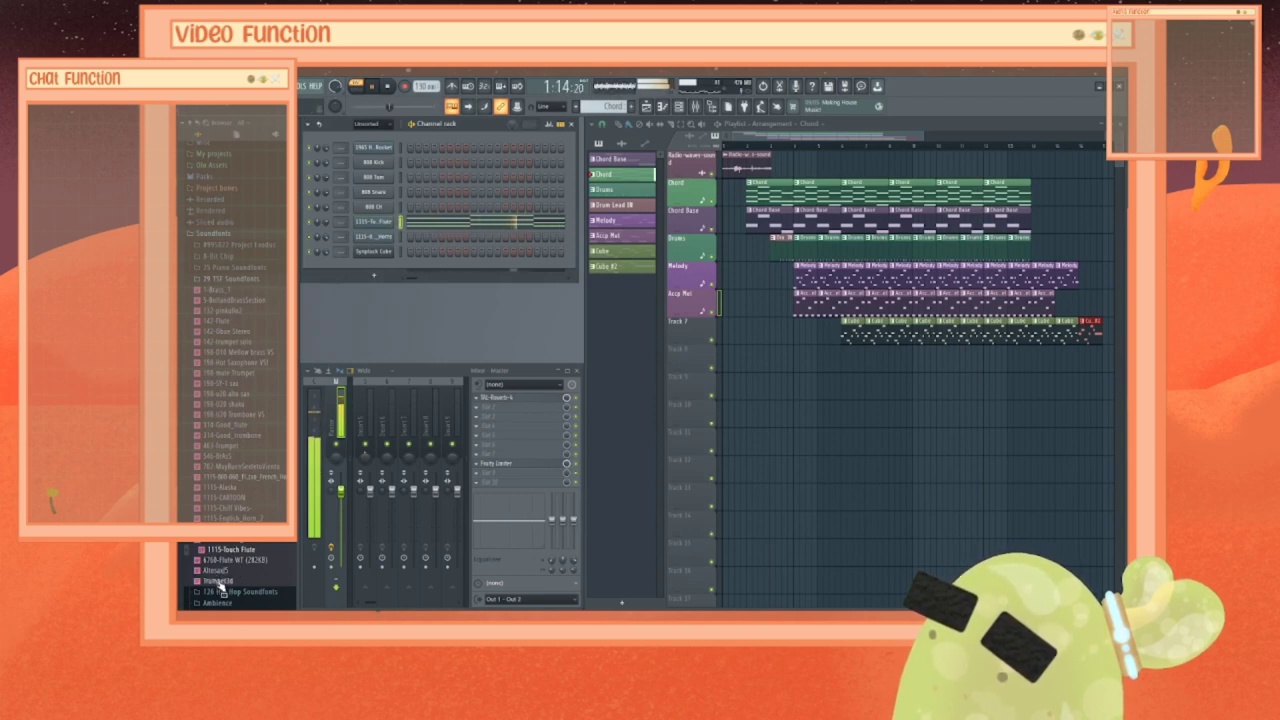
{"action": "left_click_drag", "start_coordinate": [212, 571], "coordinate": [368, 222]}
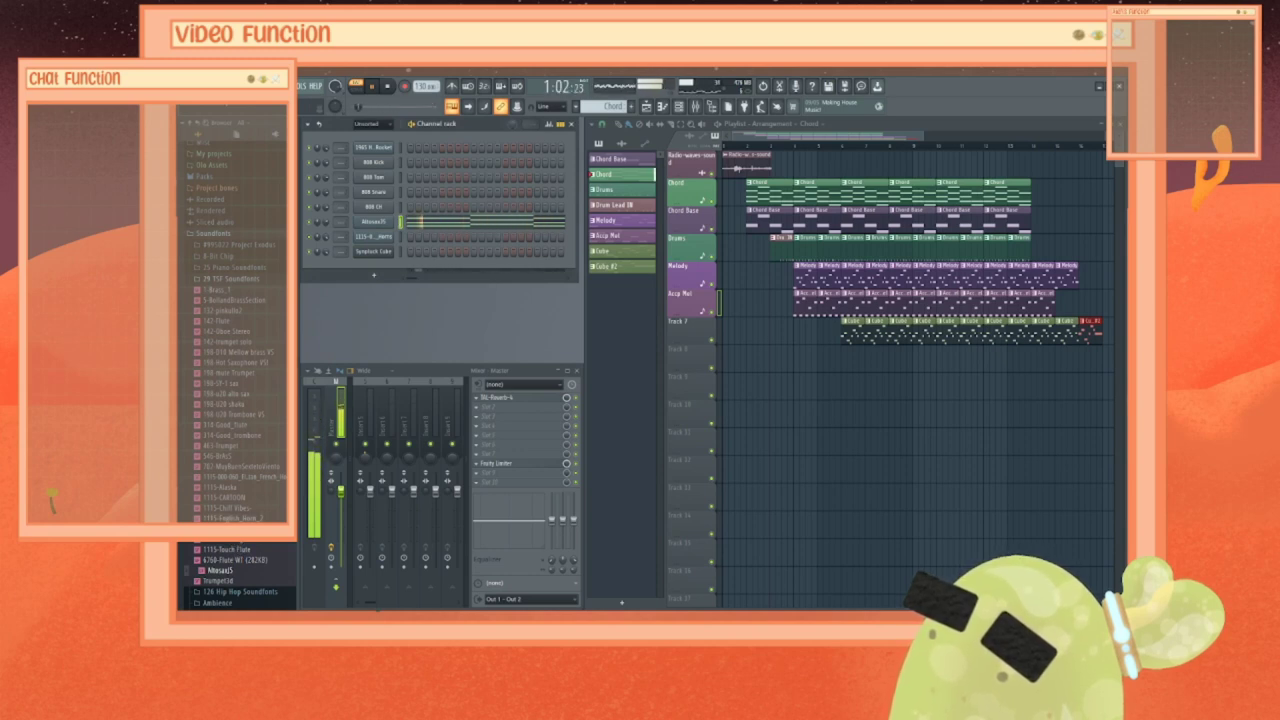
{"action": "left_click_drag", "start_coordinate": [234, 518], "coordinate": [381, 225]}
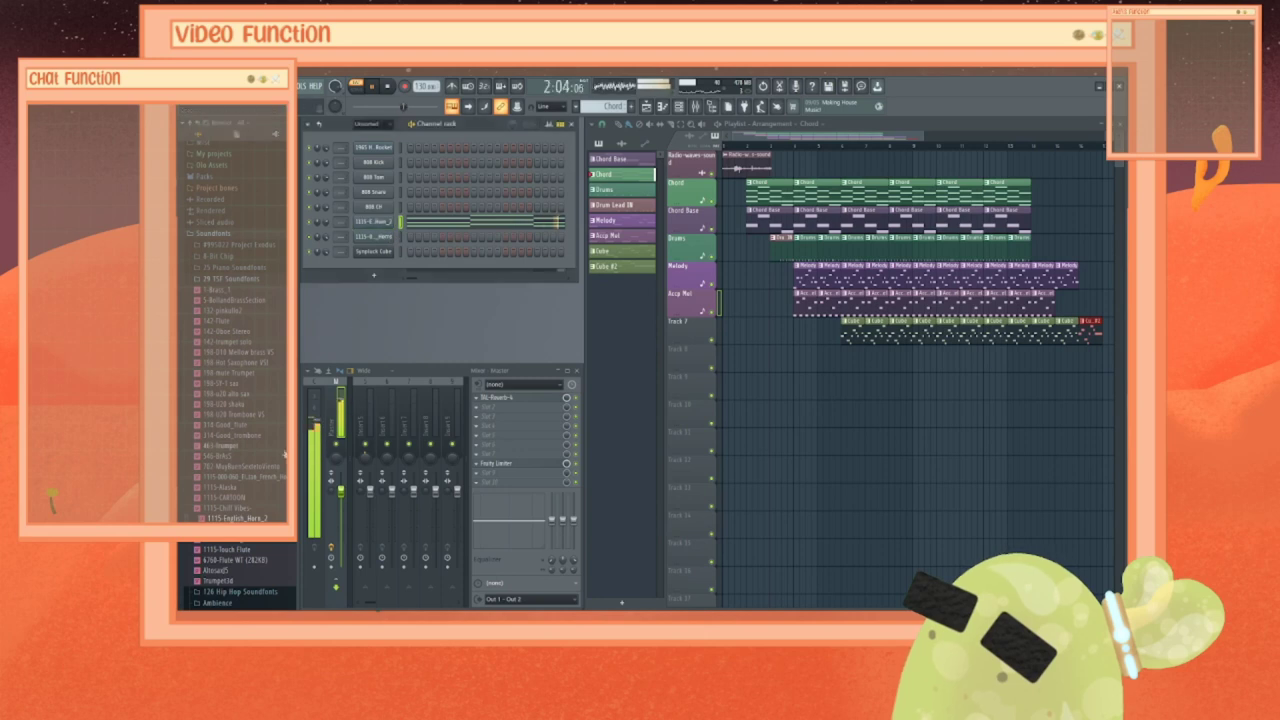
{"action": "left_click_drag", "start_coordinate": [242, 510], "coordinate": [377, 227]}
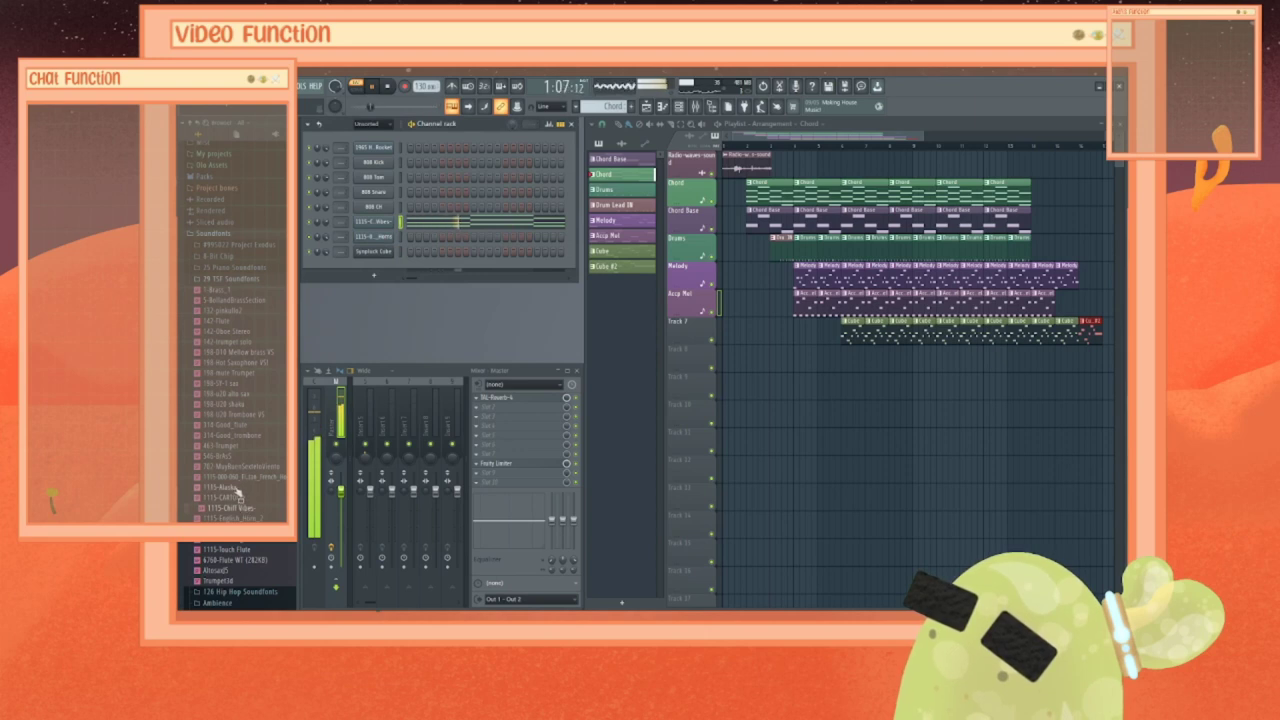
{"action": "left_click_drag", "start_coordinate": [238, 488], "coordinate": [385, 222]}
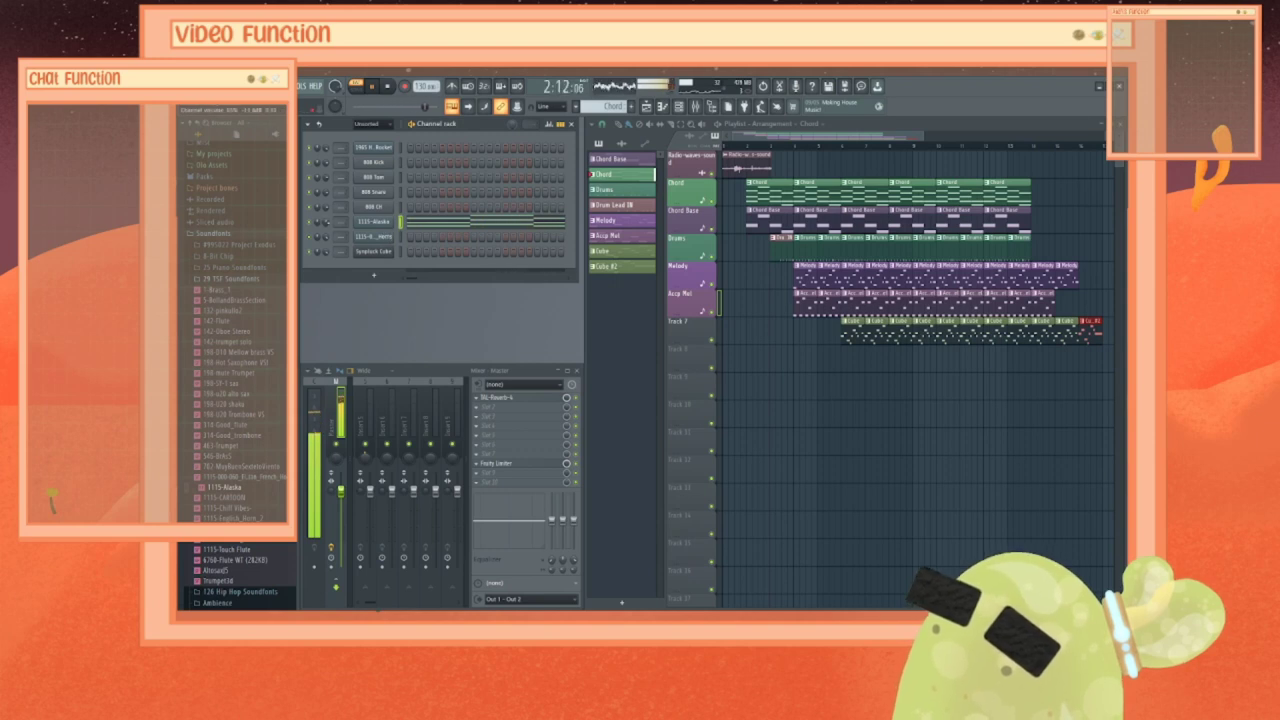
Step: Play the arrangement in song mode through to its end and replay the opening with the Alaska chords
{"action": "left_click", "coordinate": [740, 150]}
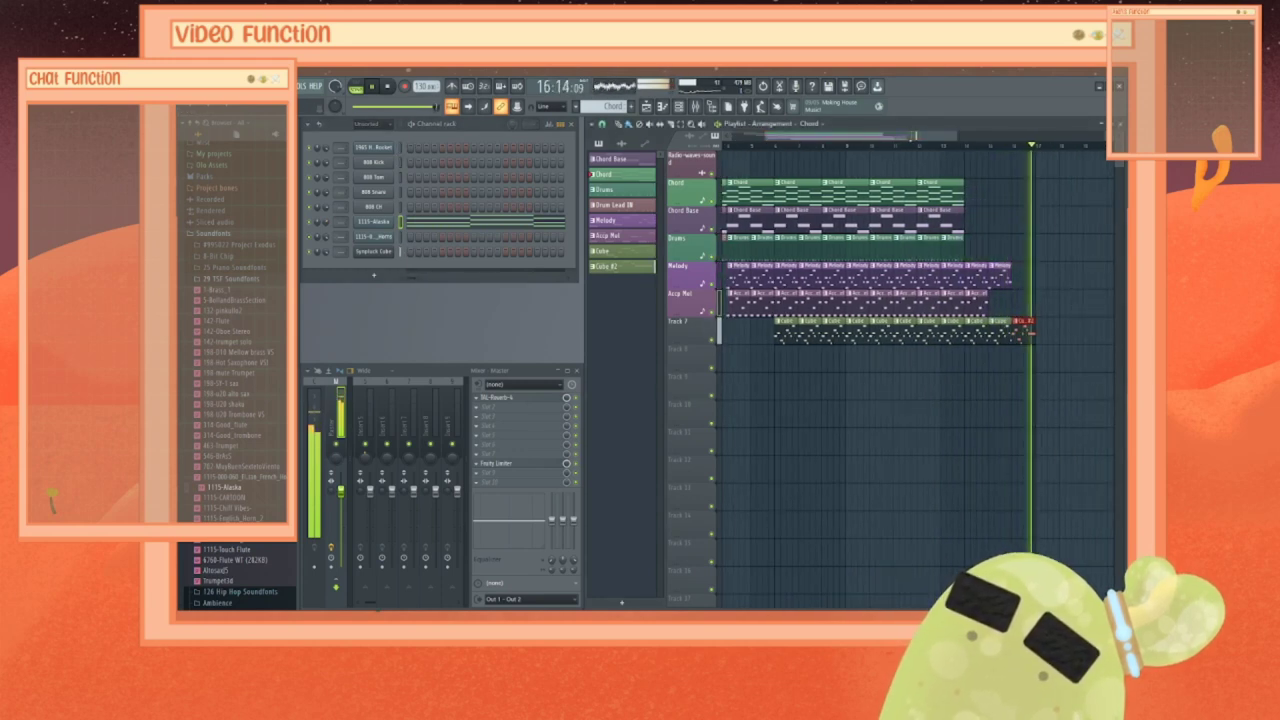
{"action": "key", "text": "space"}
{"action": "key", "text": "space"}
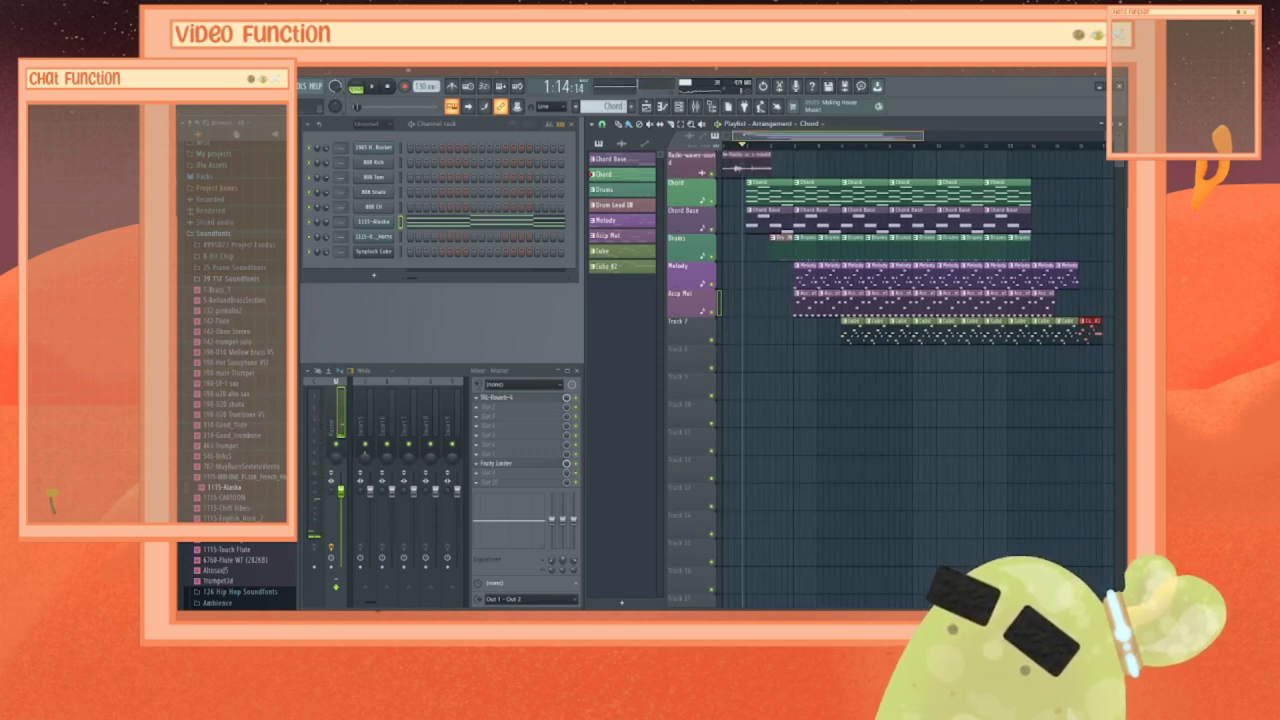
{"action": "key", "text": "space"}
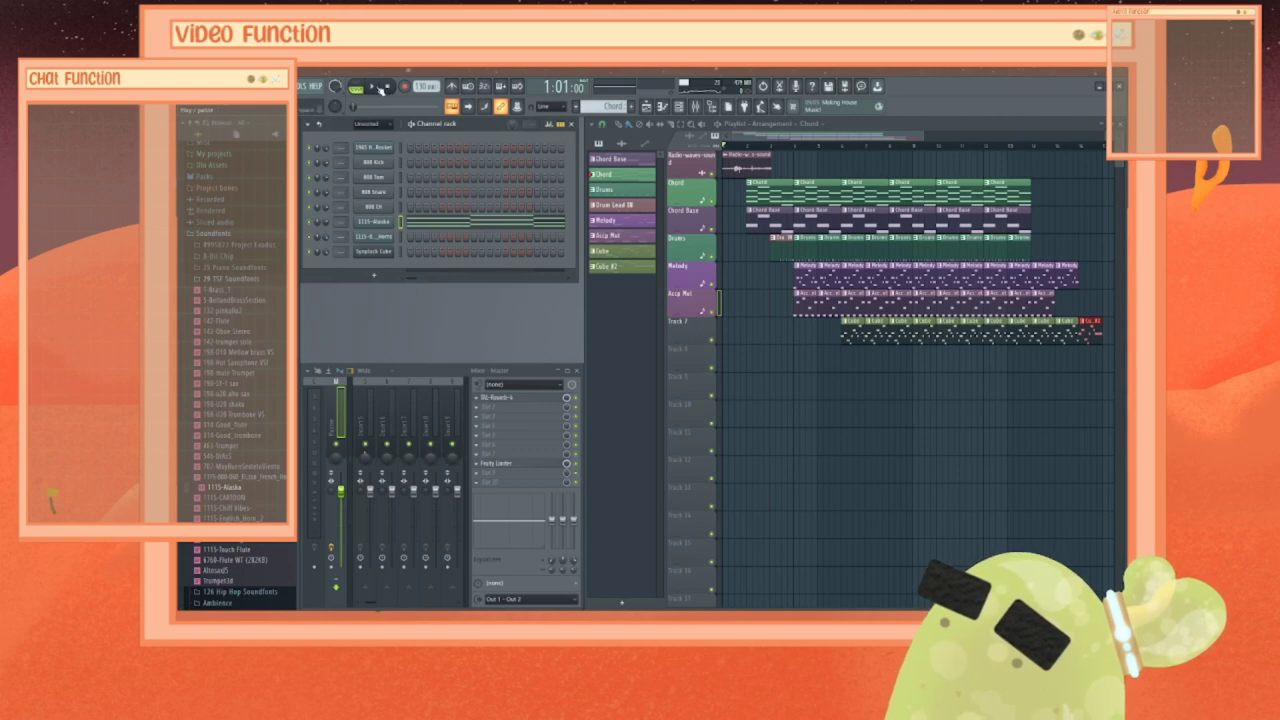
{"action": "left_click", "coordinate": [378, 88]}
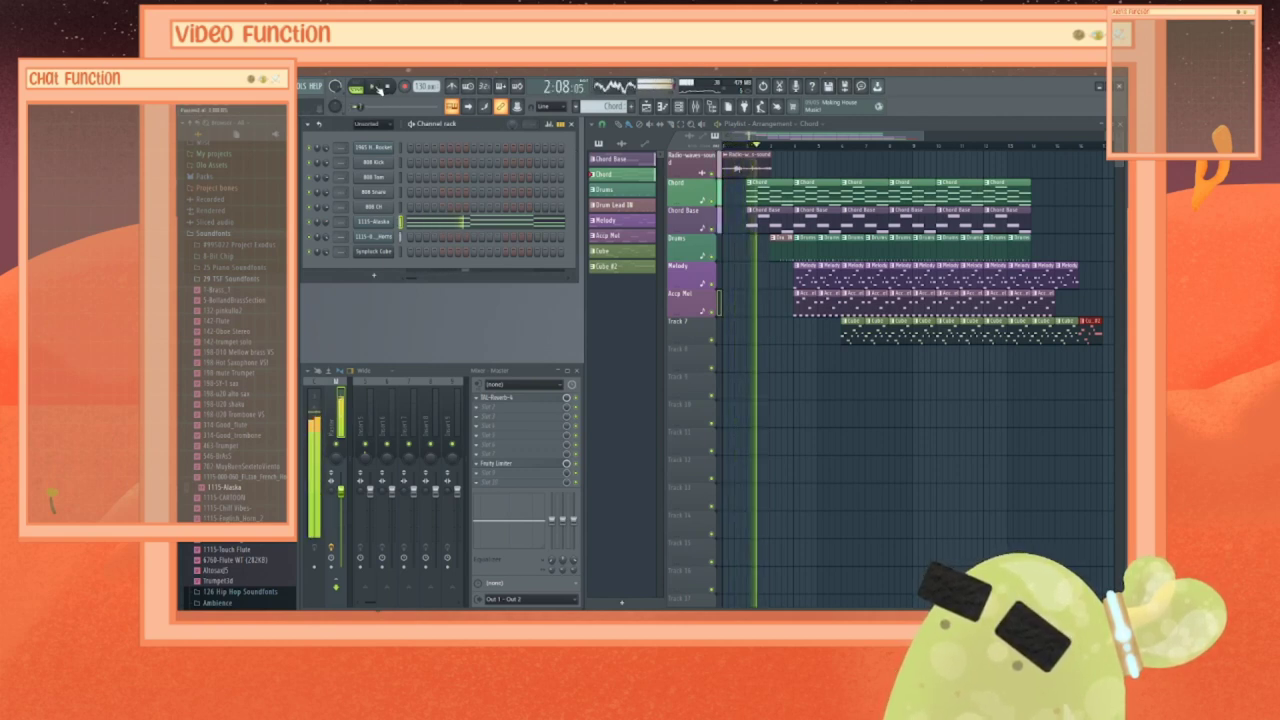
{"action": "left_click", "coordinate": [378, 88]}
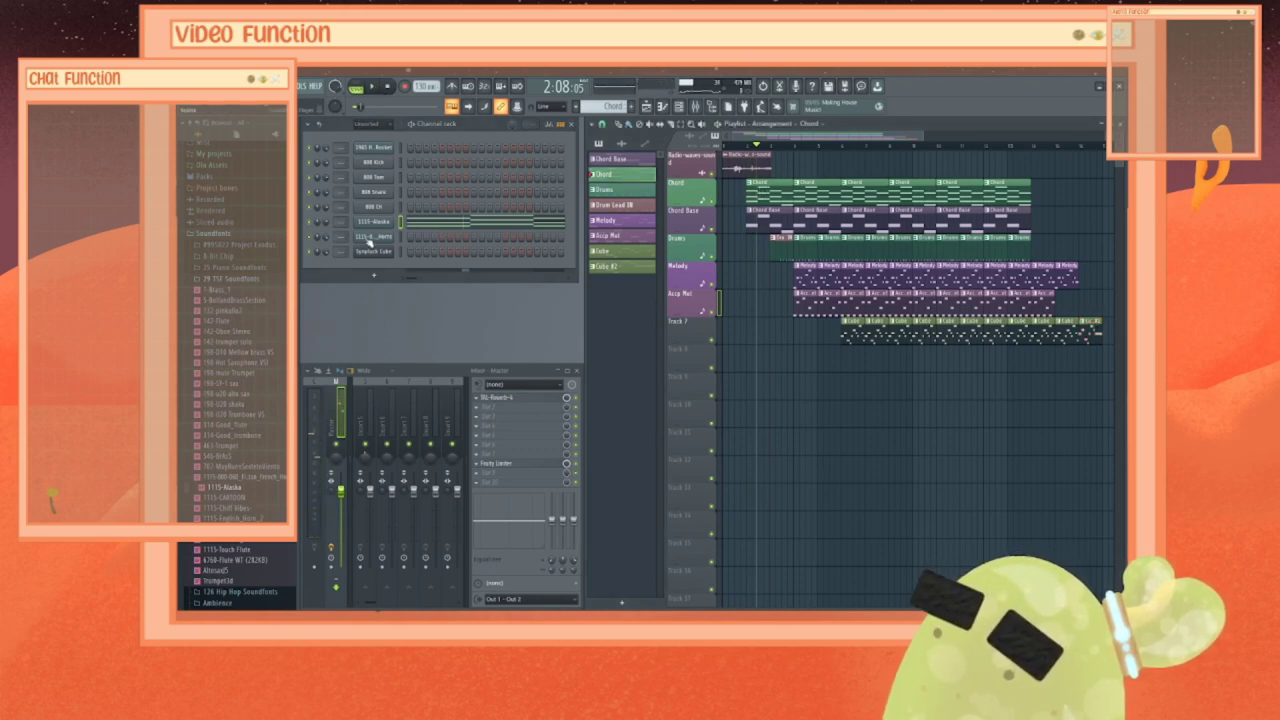
Step: Route the 1115-Alaska channel to mixer Insert 1 and load Edison in that insert's effect slot
{"action": "scroll", "coordinate": [344, 222], "scroll_direction": "up", "scroll_amount": 1}
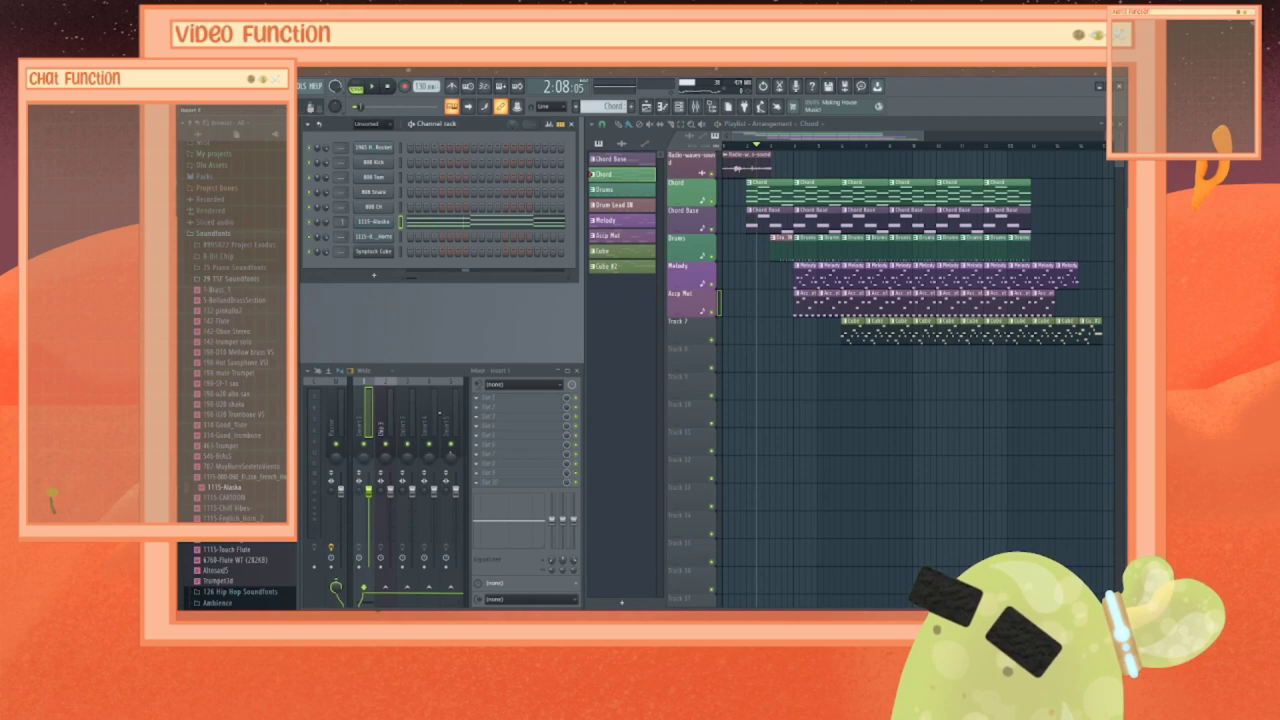
{"action": "left_click", "coordinate": [480, 401]}
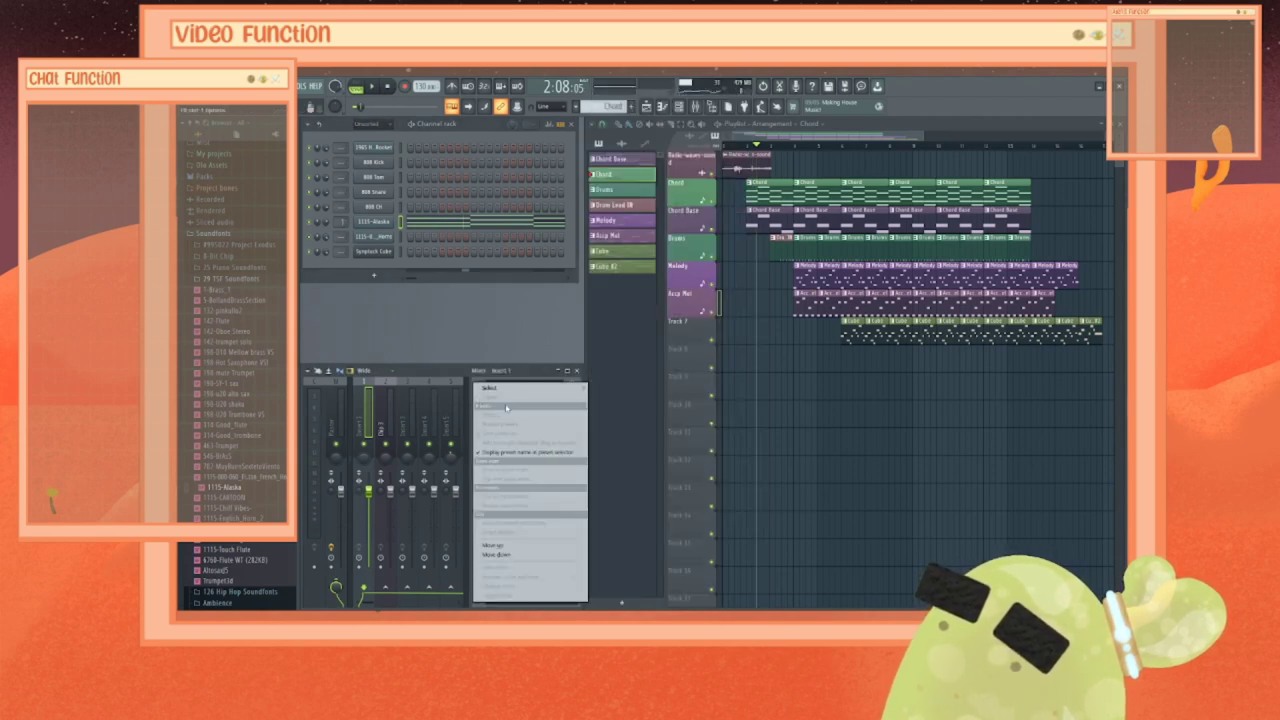
{"action": "mouse_move", "coordinate": [515, 390]}
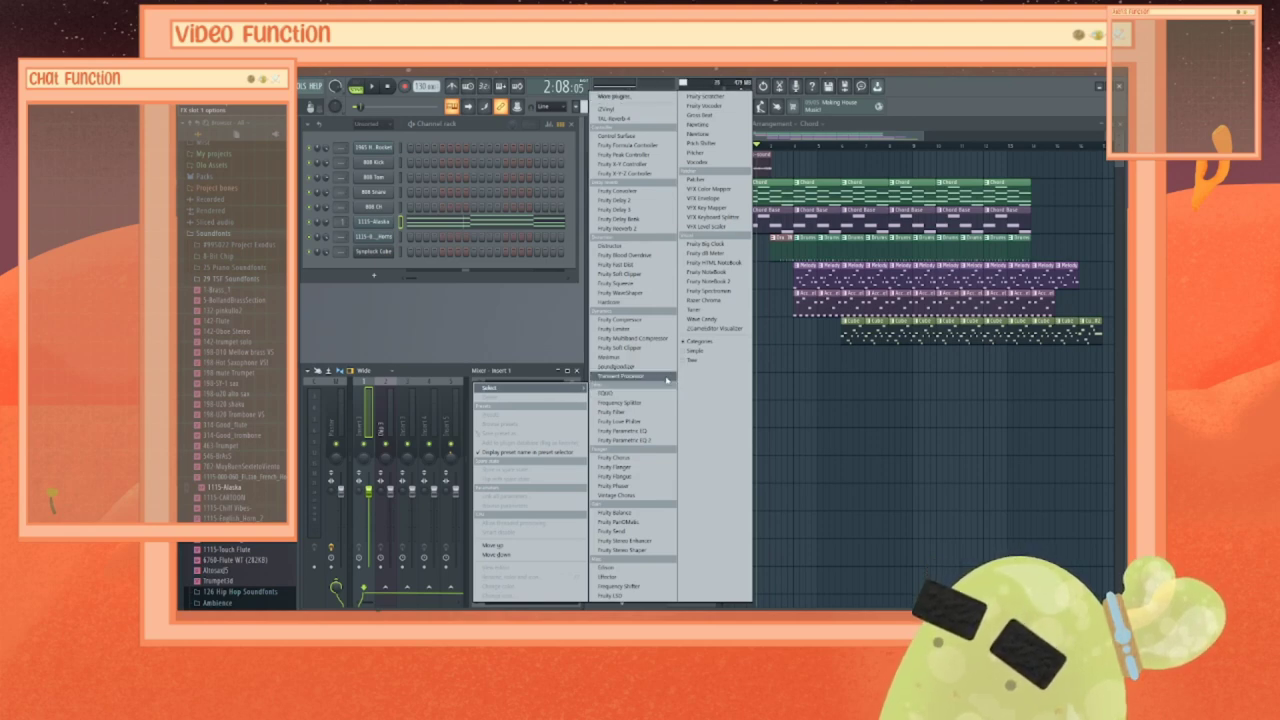
{"action": "left_click", "coordinate": [632, 571]}
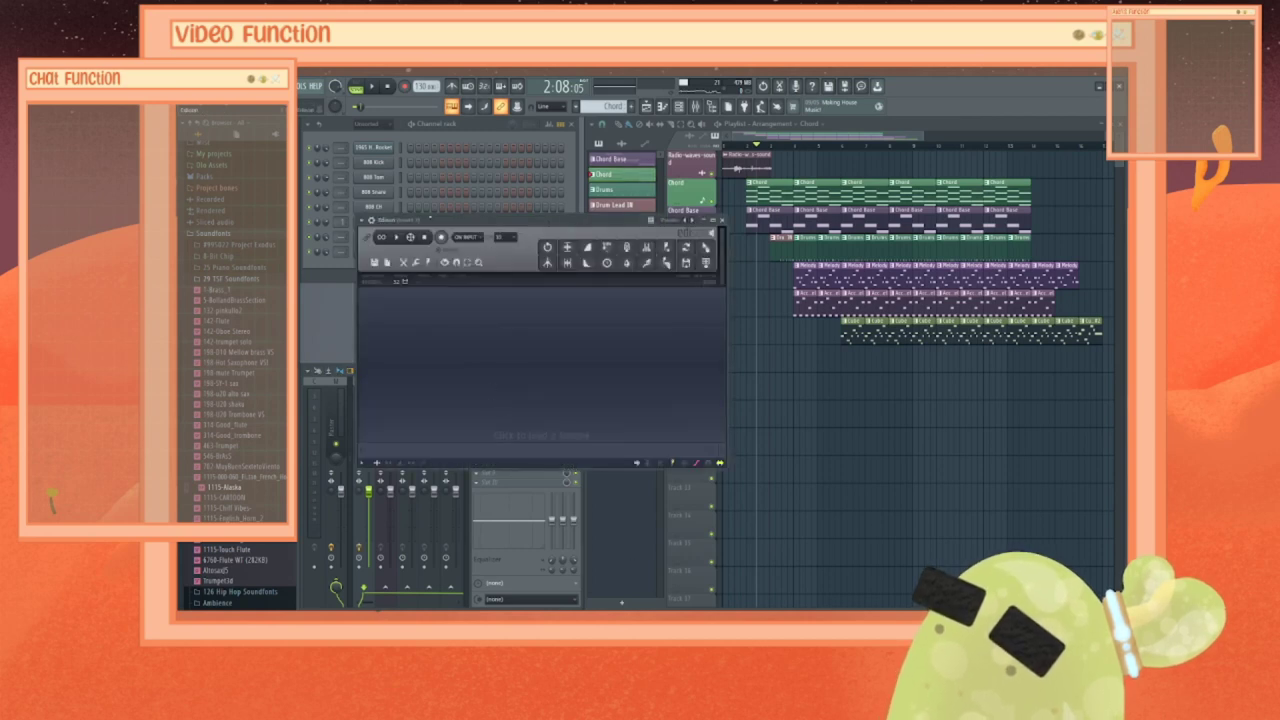
Step: Record the beginning of the Chord pattern, played on its own in pattern mode, into Edison
{"action": "key", "text": "space"}
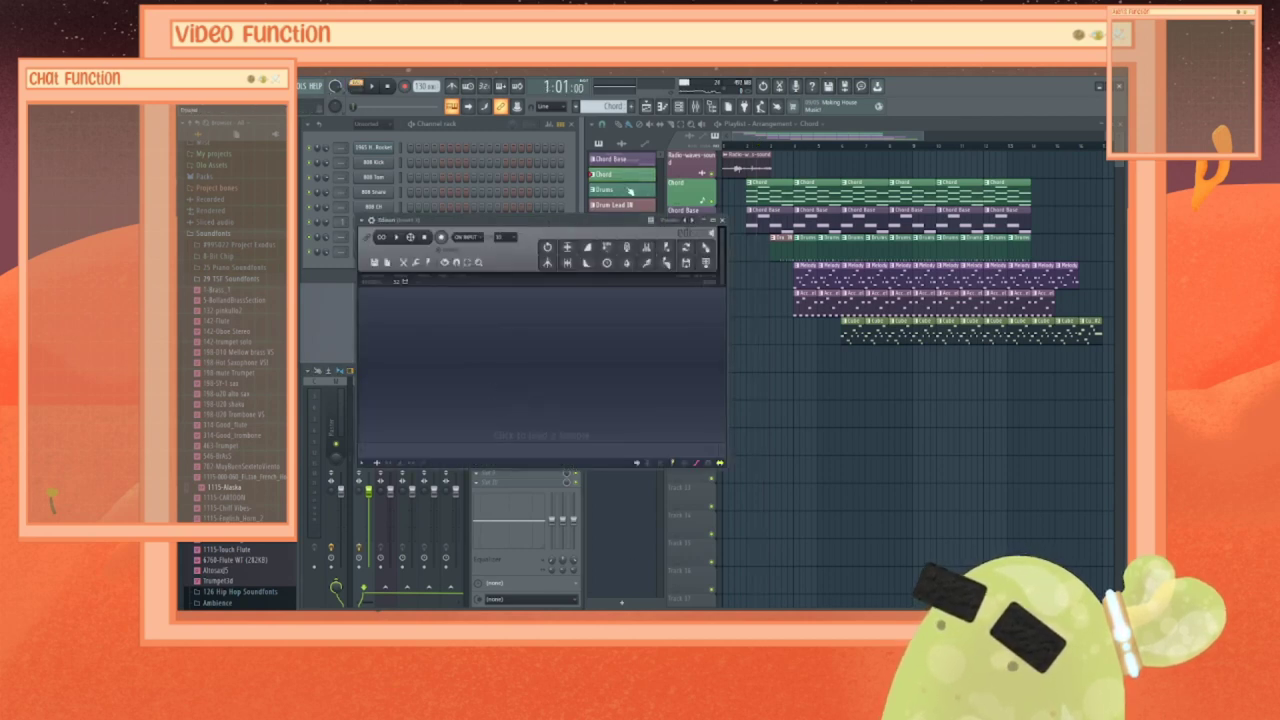
{"action": "left_click_drag", "start_coordinate": [572, 220], "coordinate": [571, 237]}
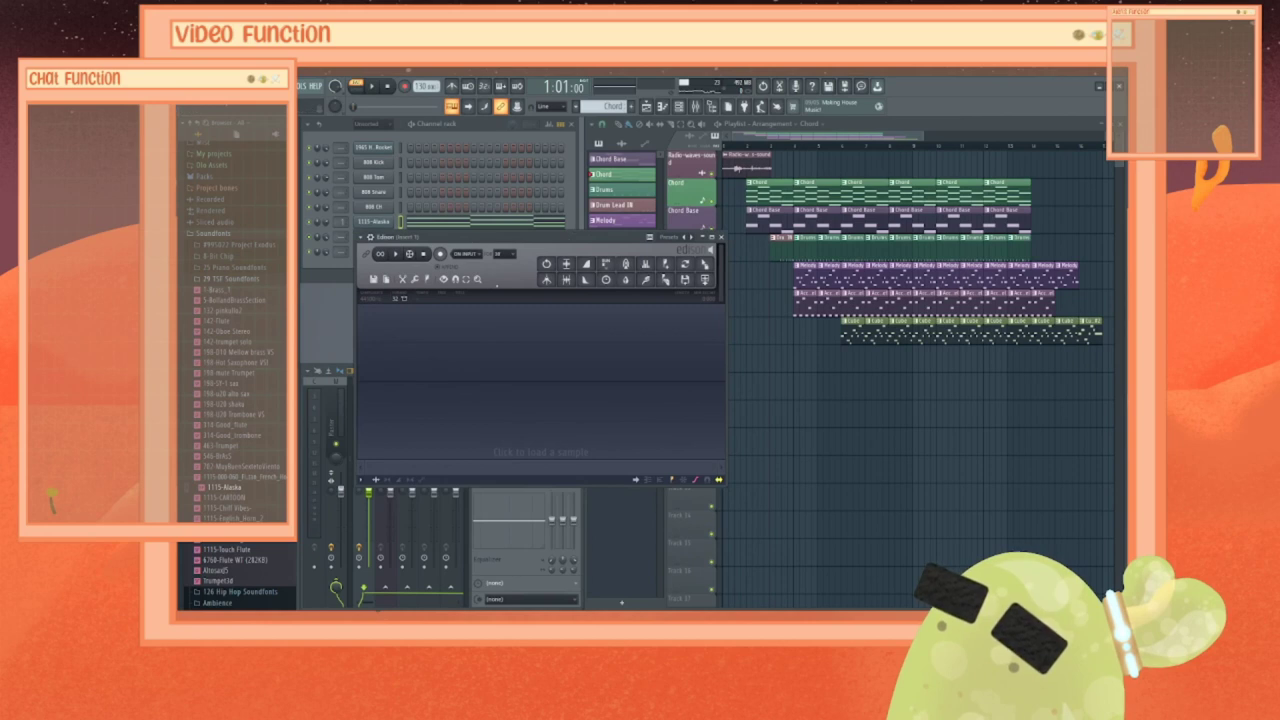
{"action": "left_click", "coordinate": [440, 254]}
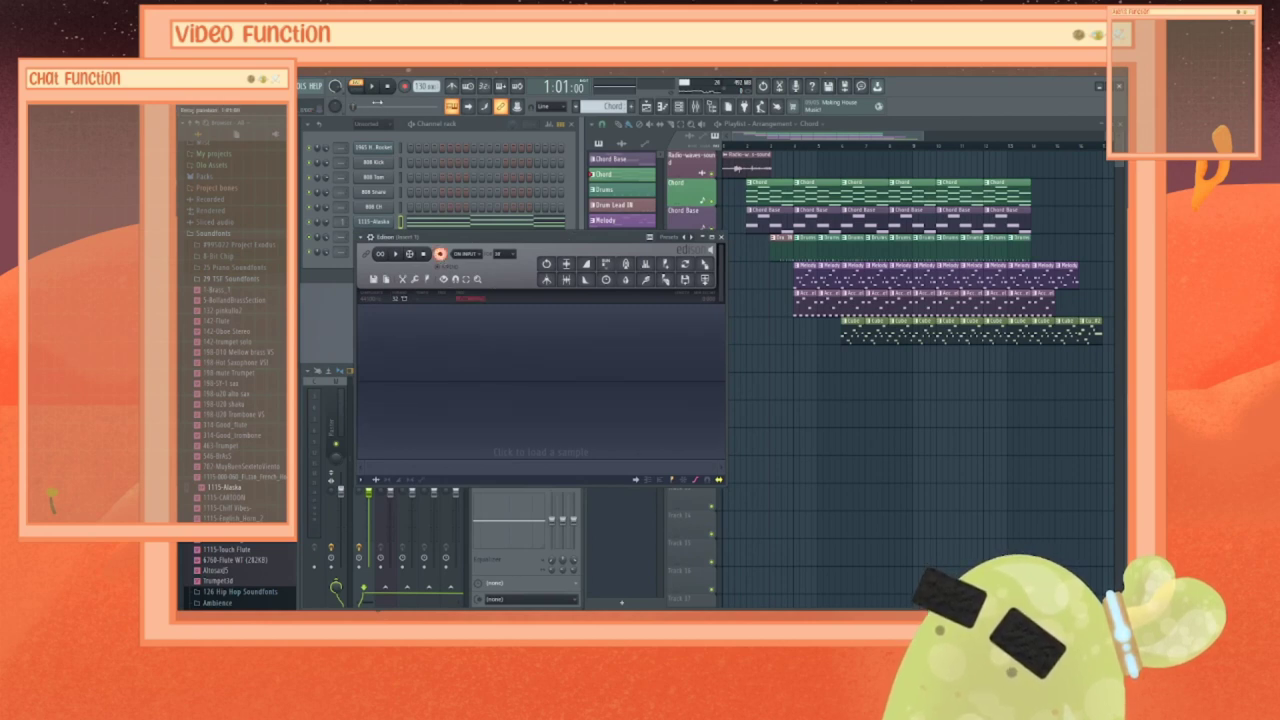
{"action": "key", "text": "space"}
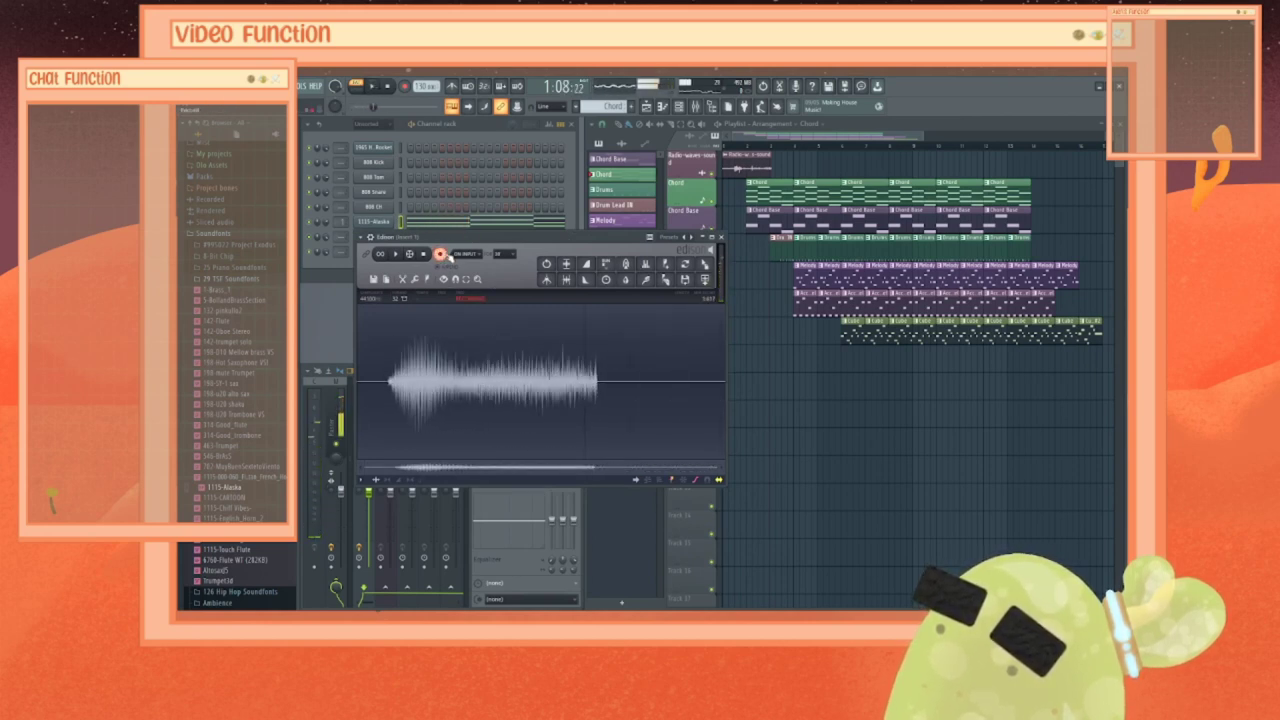
{"action": "left_click", "coordinate": [440, 254]}
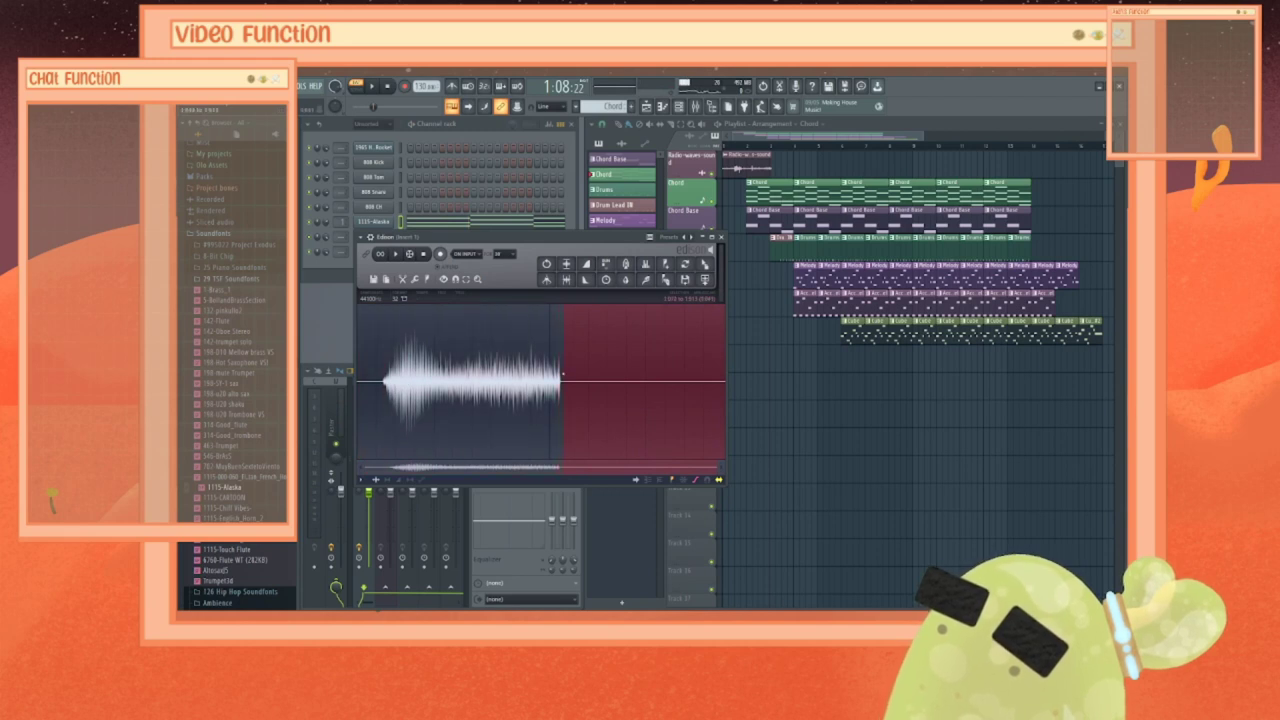
Step: Cut the empty section after the recorded chord in Edison and reverse the remaining audio
{"action": "left_click", "coordinate": [401, 280]}
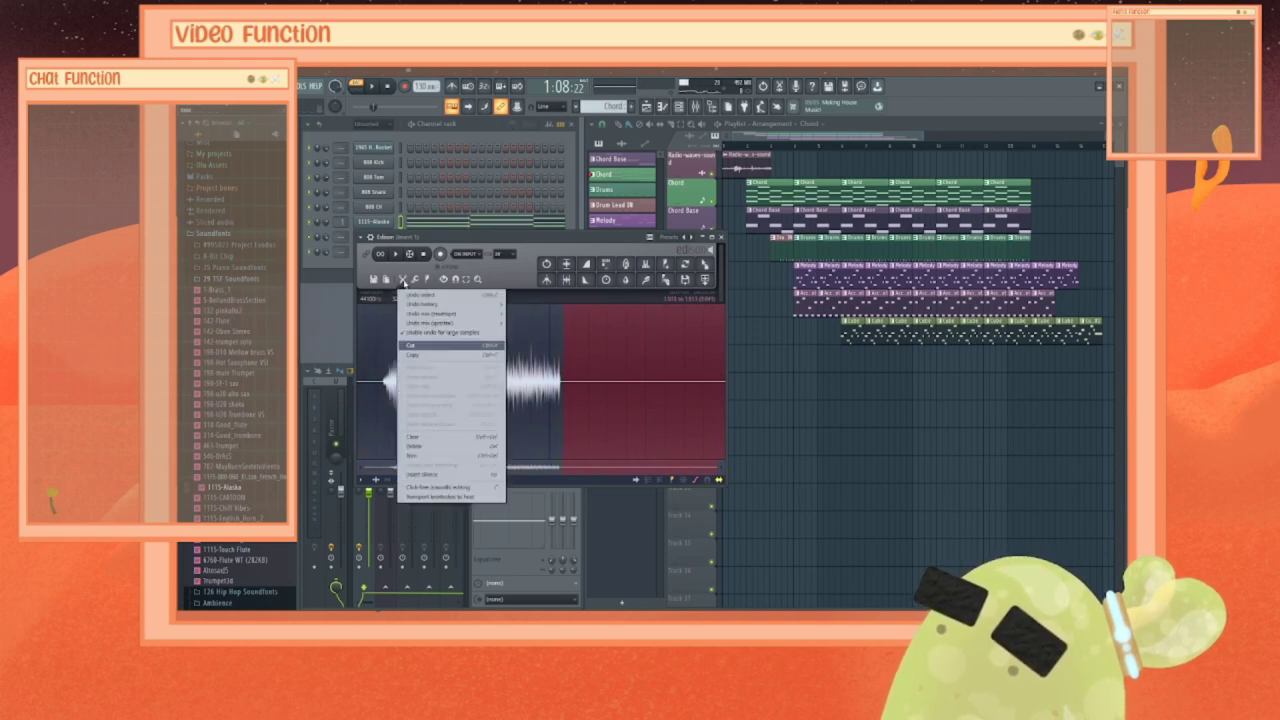
{"action": "left_click", "coordinate": [419, 347]}
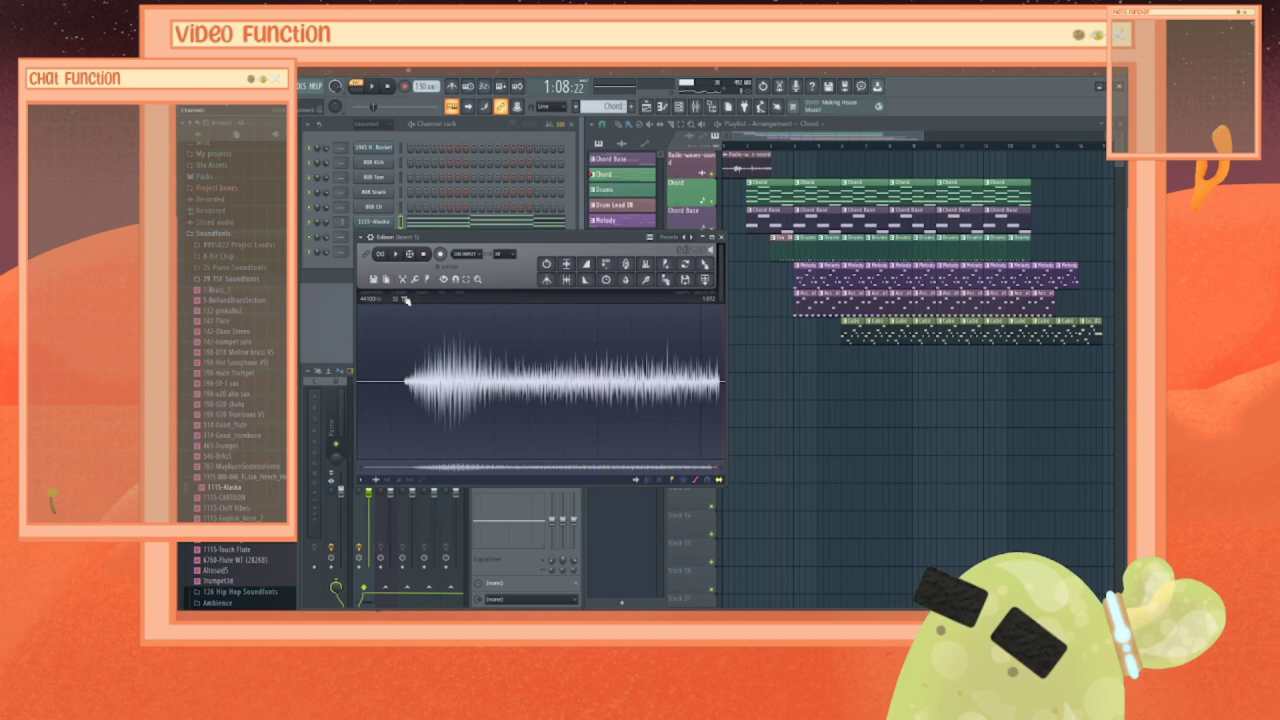
{"action": "left_click", "coordinate": [398, 255]}
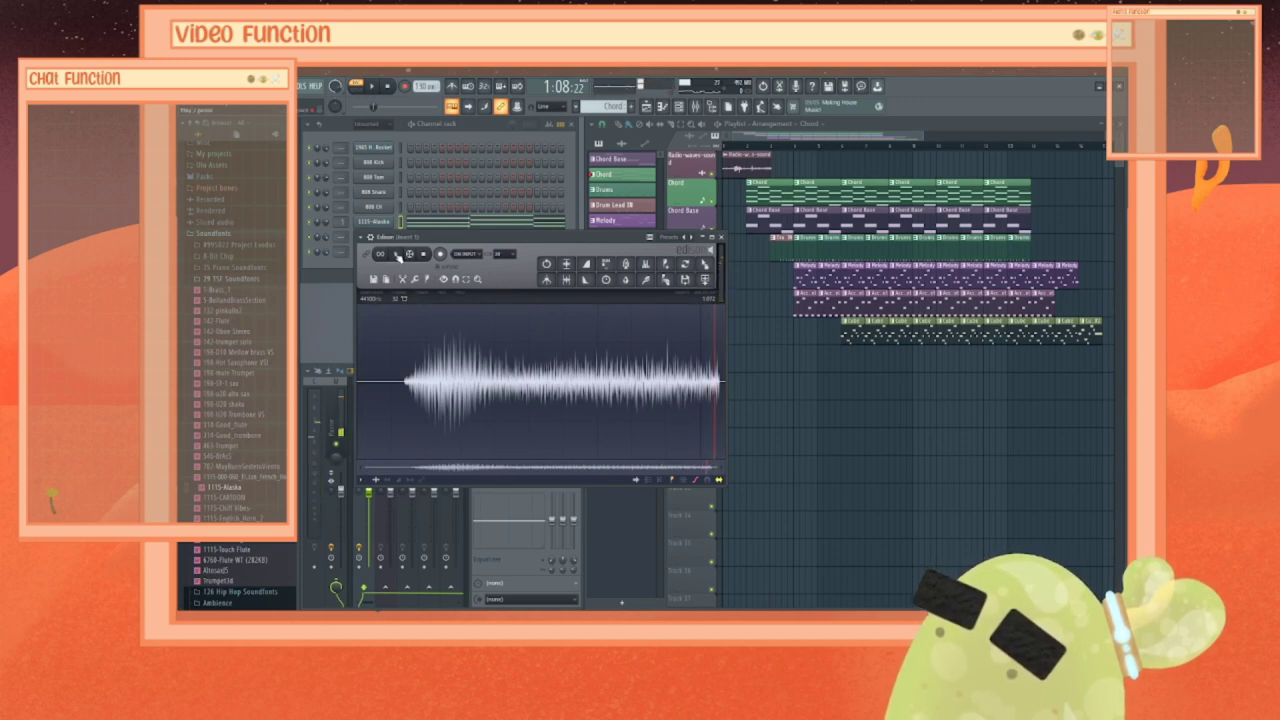
{"action": "left_click", "coordinate": [403, 280]}
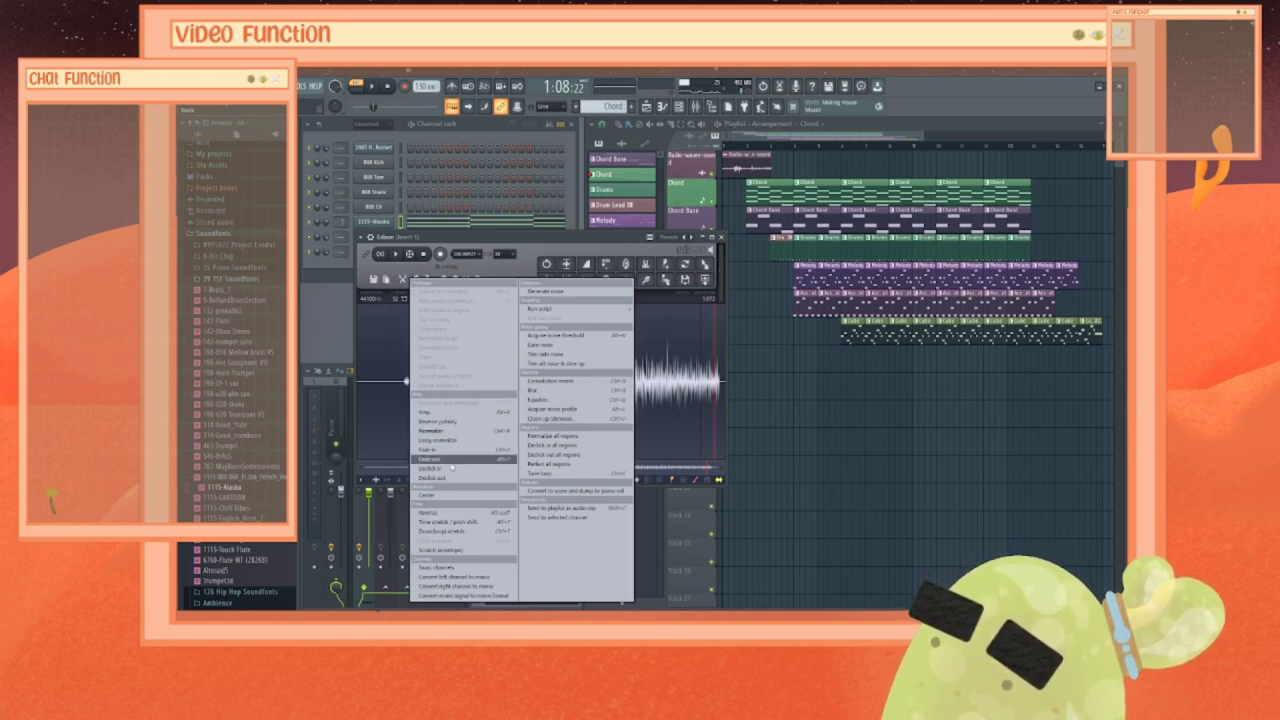
{"action": "left_click", "coordinate": [440, 500]}
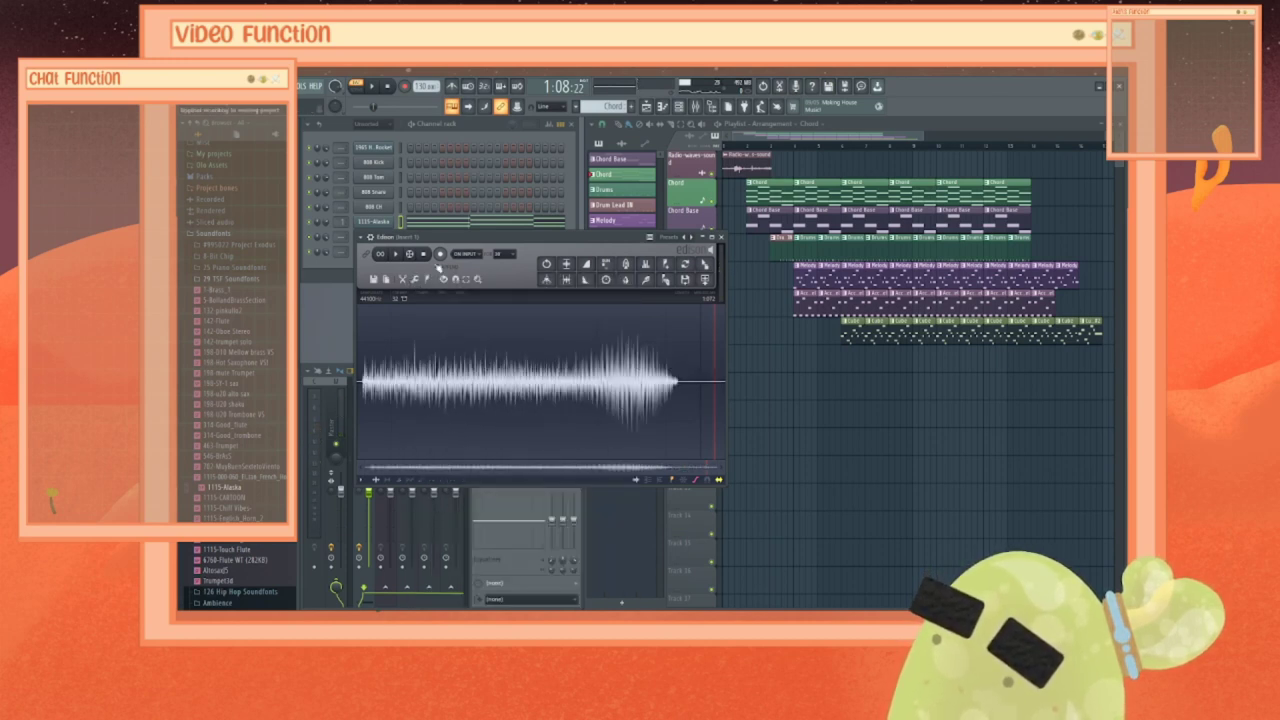
Step: Play the reversed recording in Edison, then undo the reversal and the cut of the empty section
{"action": "left_click", "coordinate": [399, 256]}
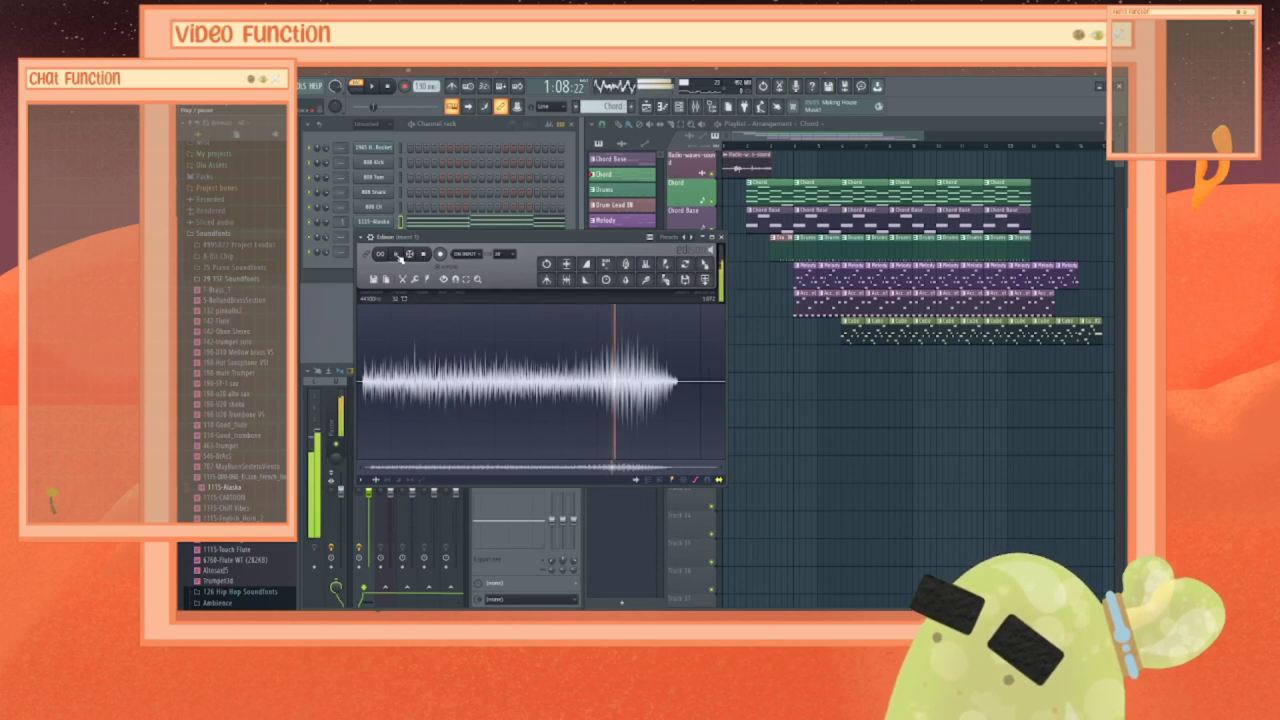
{"action": "key", "text": "ctrl+z"}
{"action": "key", "text": "ctrl+z"}
{"action": "key", "text": "ctrl+z"}
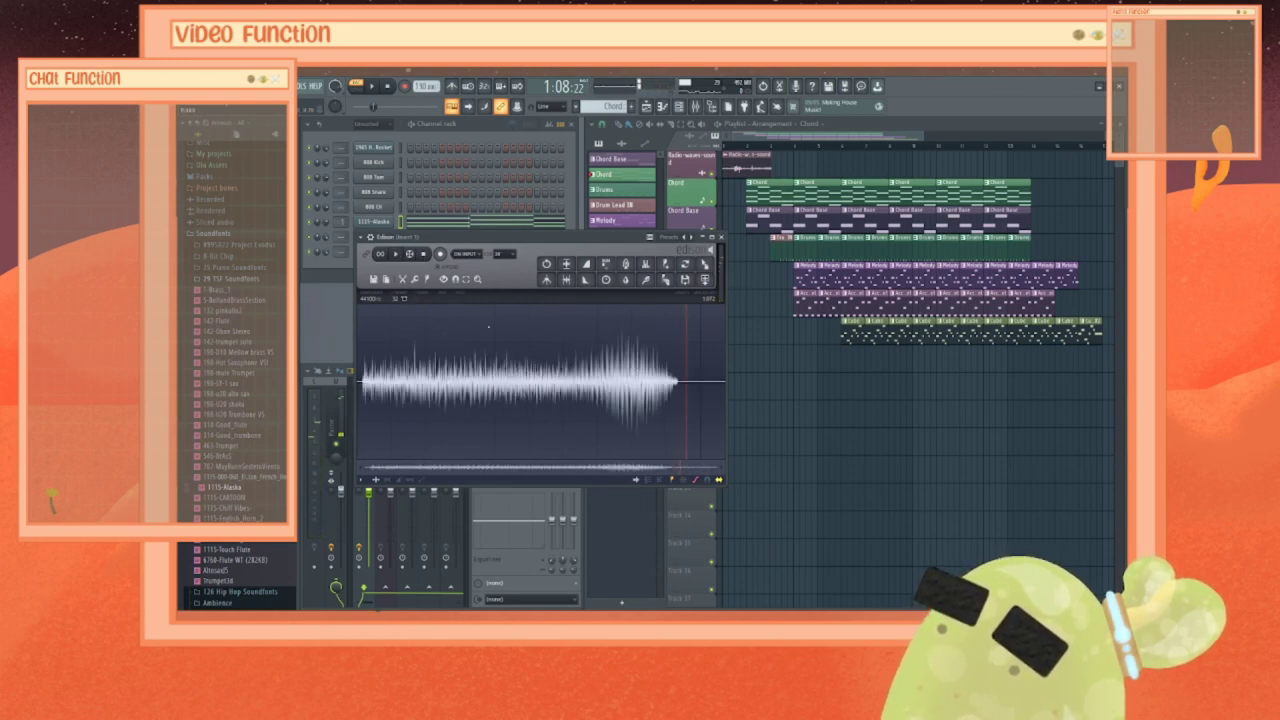
{"action": "key", "text": "ctrl+z"}
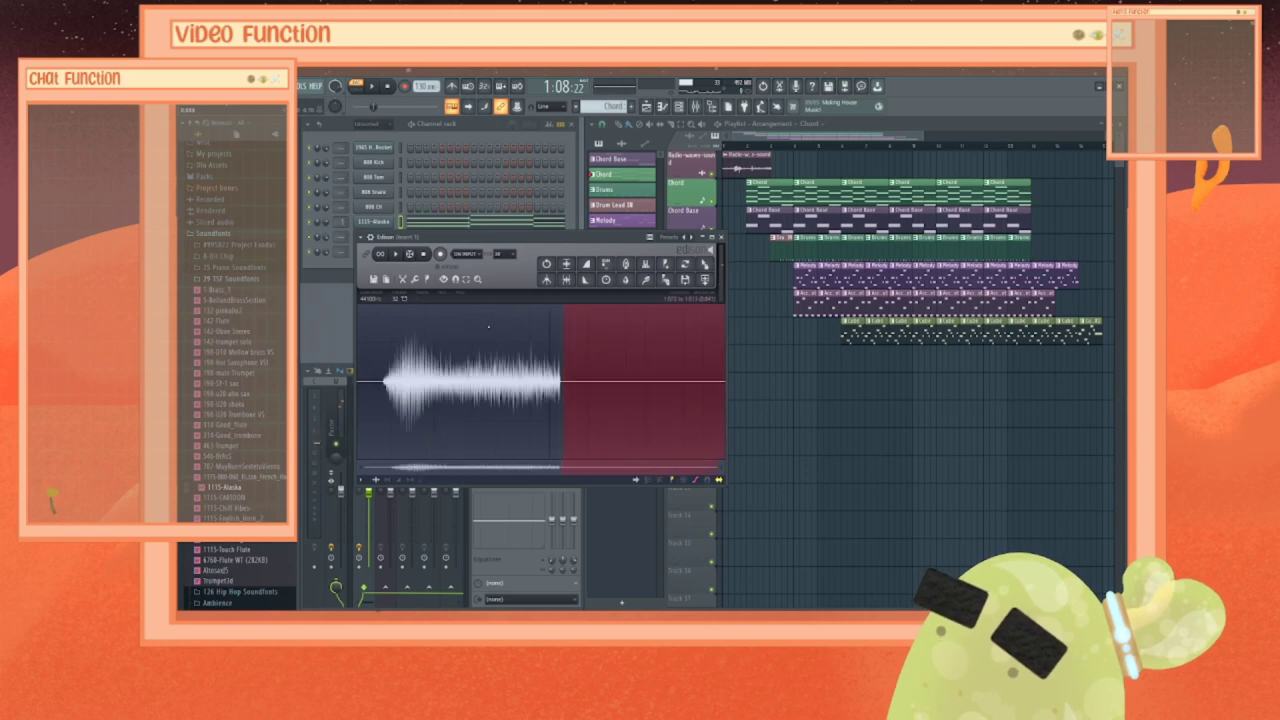
Step: Reverse the entire recording in Edison, then delete the short section at its end and the excess silence at its start
{"action": "left_click", "coordinate": [409, 284]}
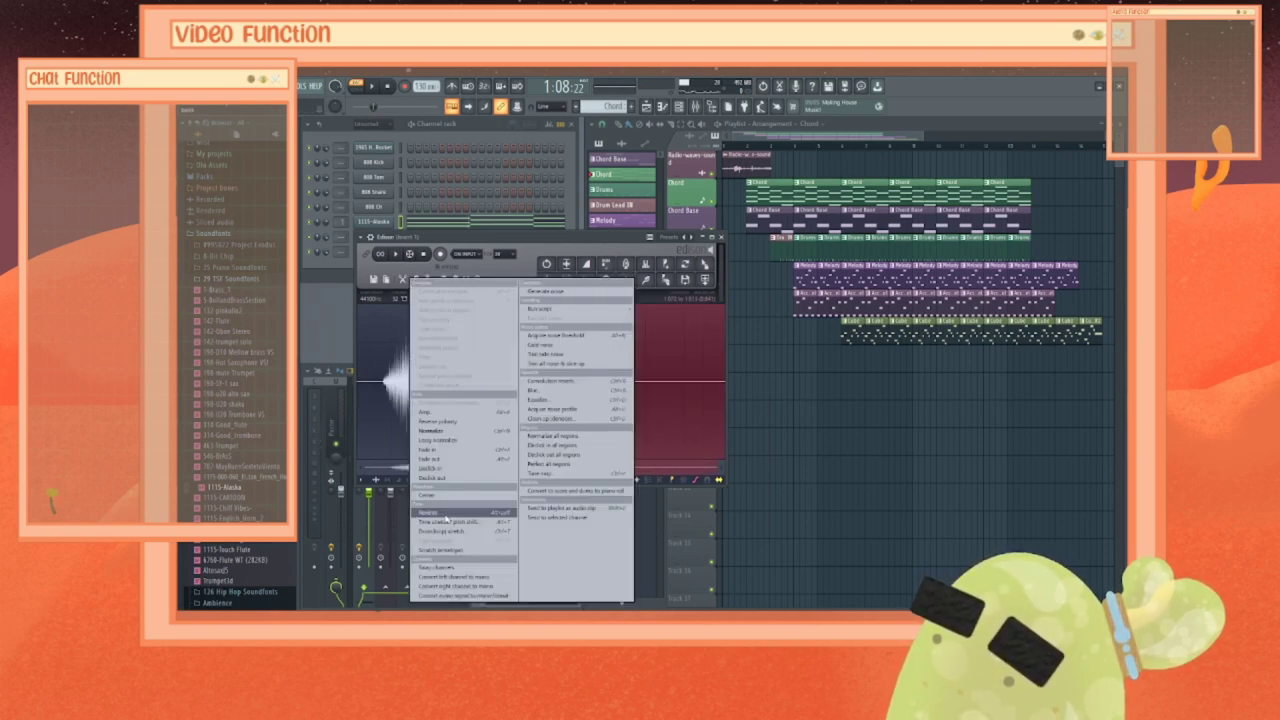
{"action": "left_click", "coordinate": [445, 514]}
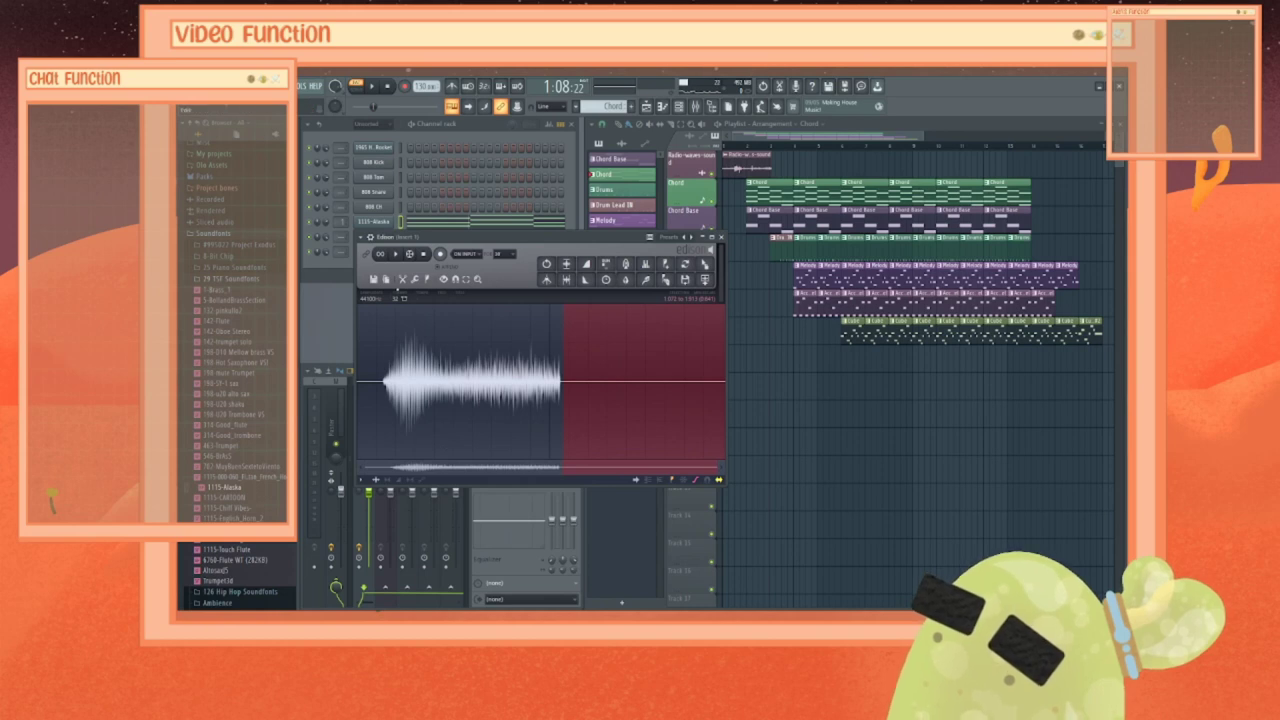
{"action": "left_click", "coordinate": [415, 284]}
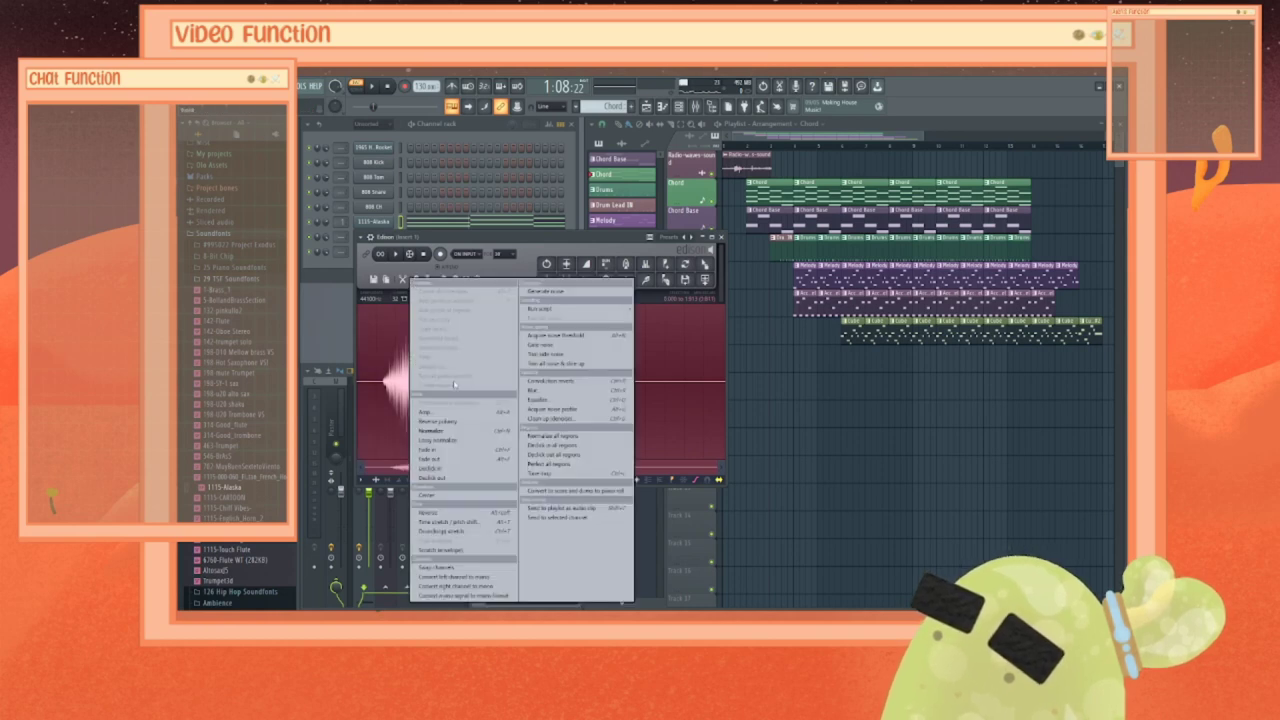
{"action": "left_click", "coordinate": [455, 512]}
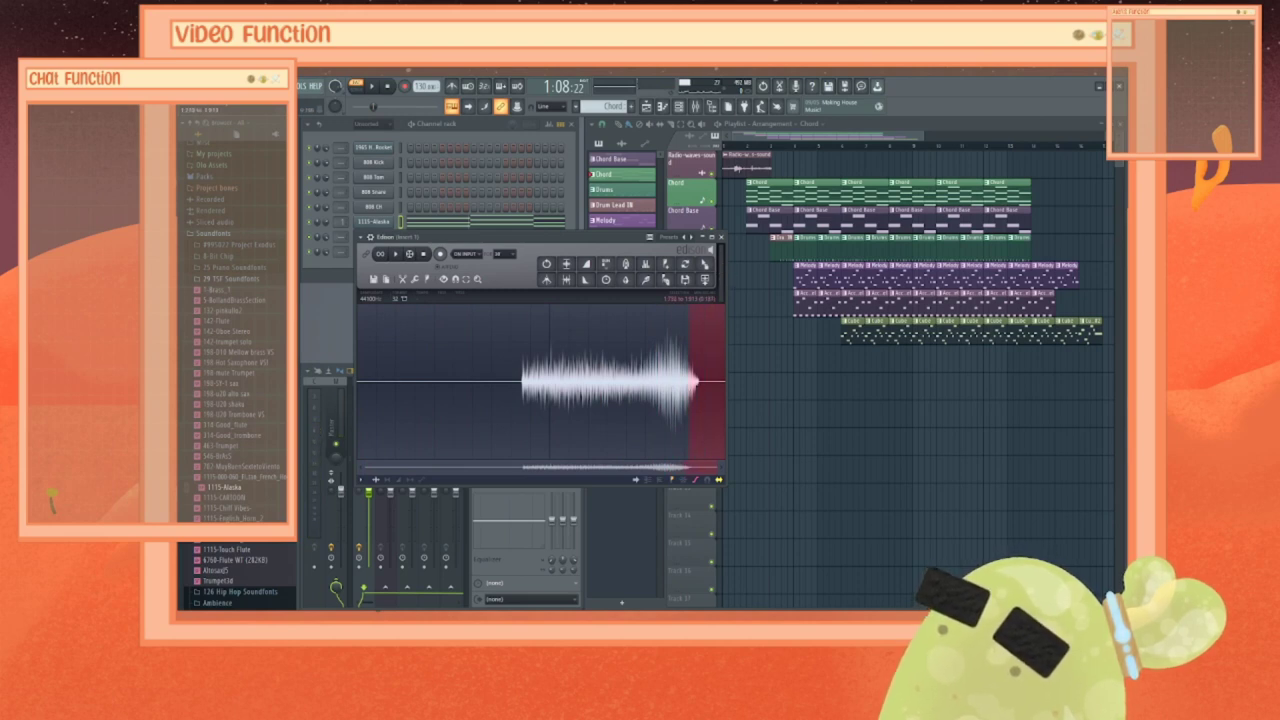
{"action": "key", "text": "Delete"}
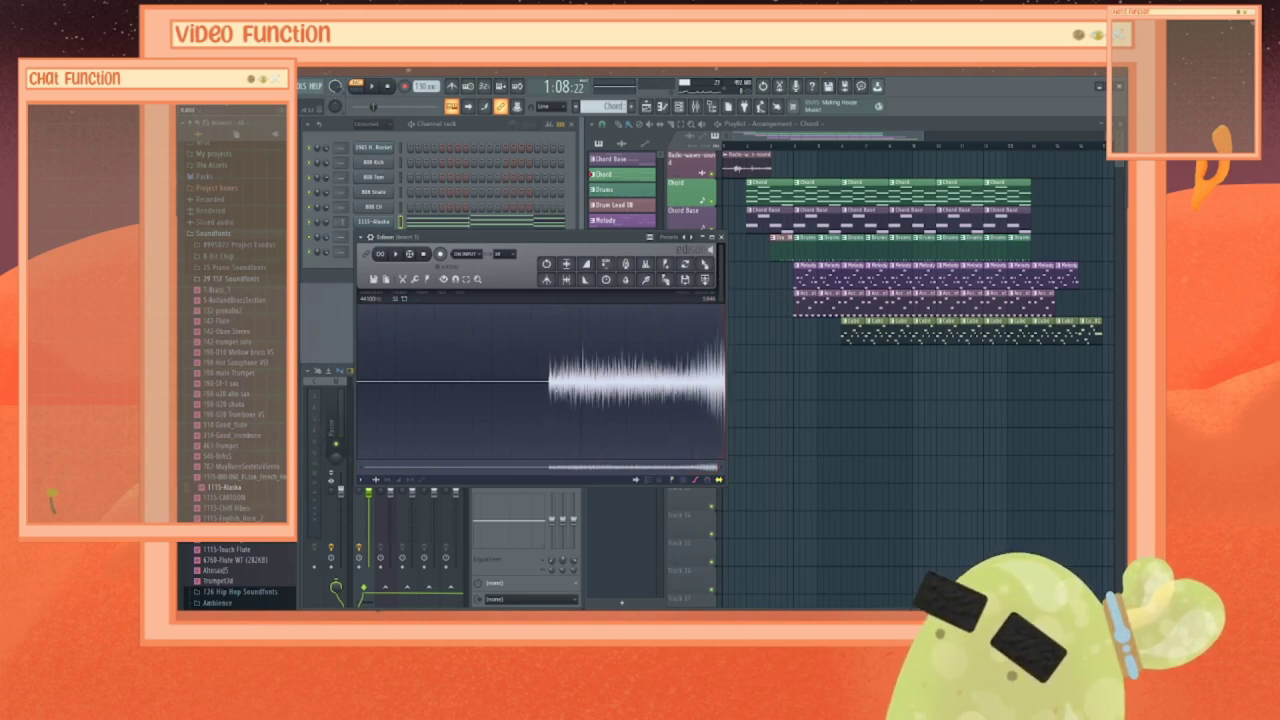
{"action": "key", "text": "Delete"}
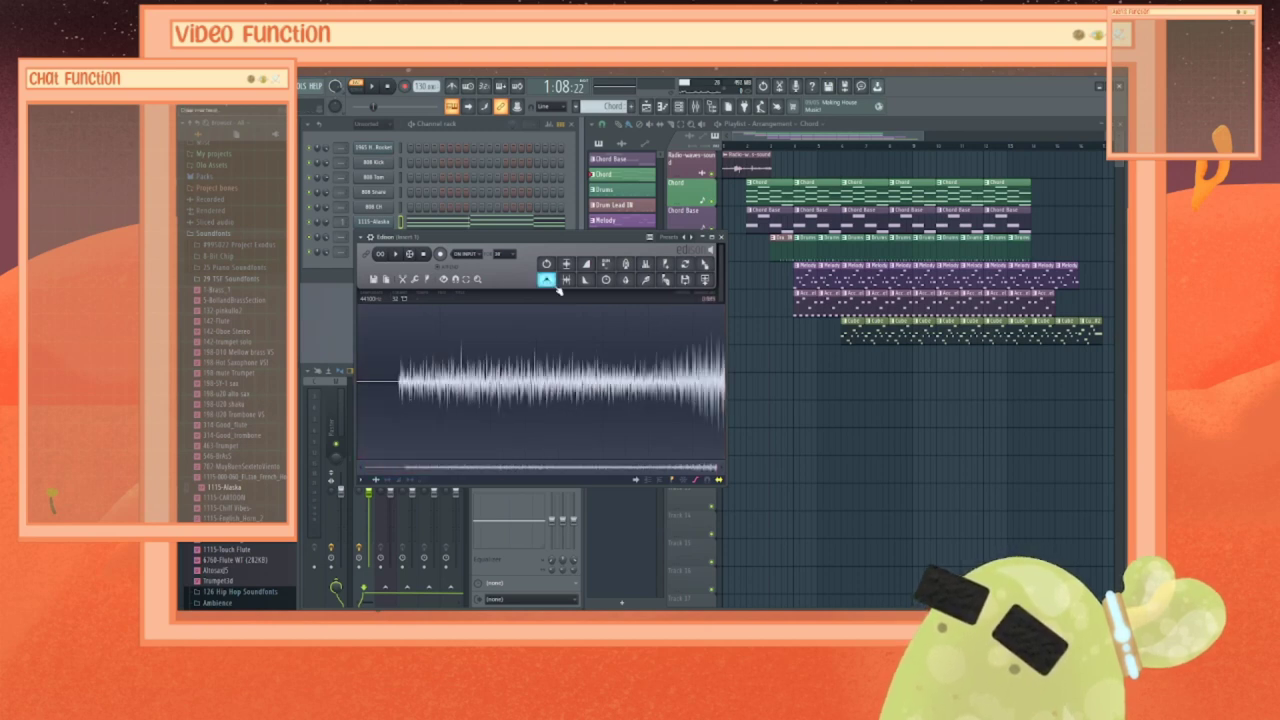
Step: Apply a fade-in across the reversed recording in Edison and play it
{"action": "left_click", "coordinate": [586, 265]}
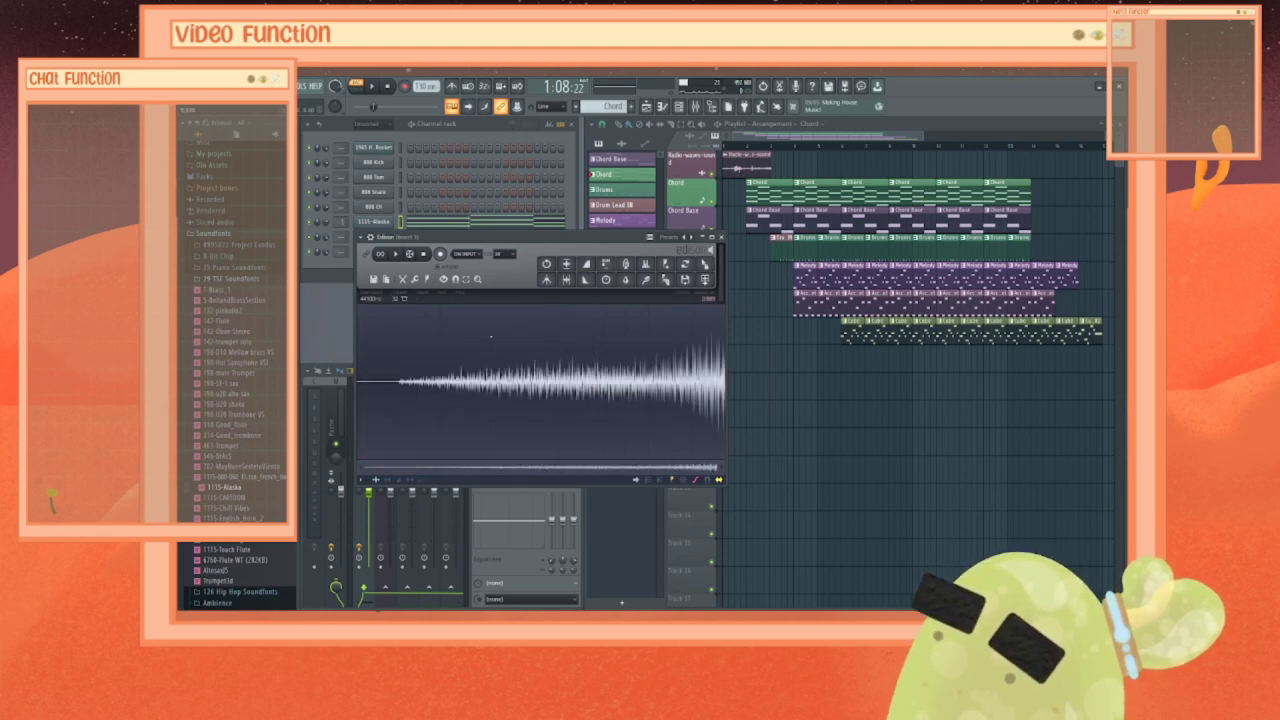
{"action": "key", "text": "space"}
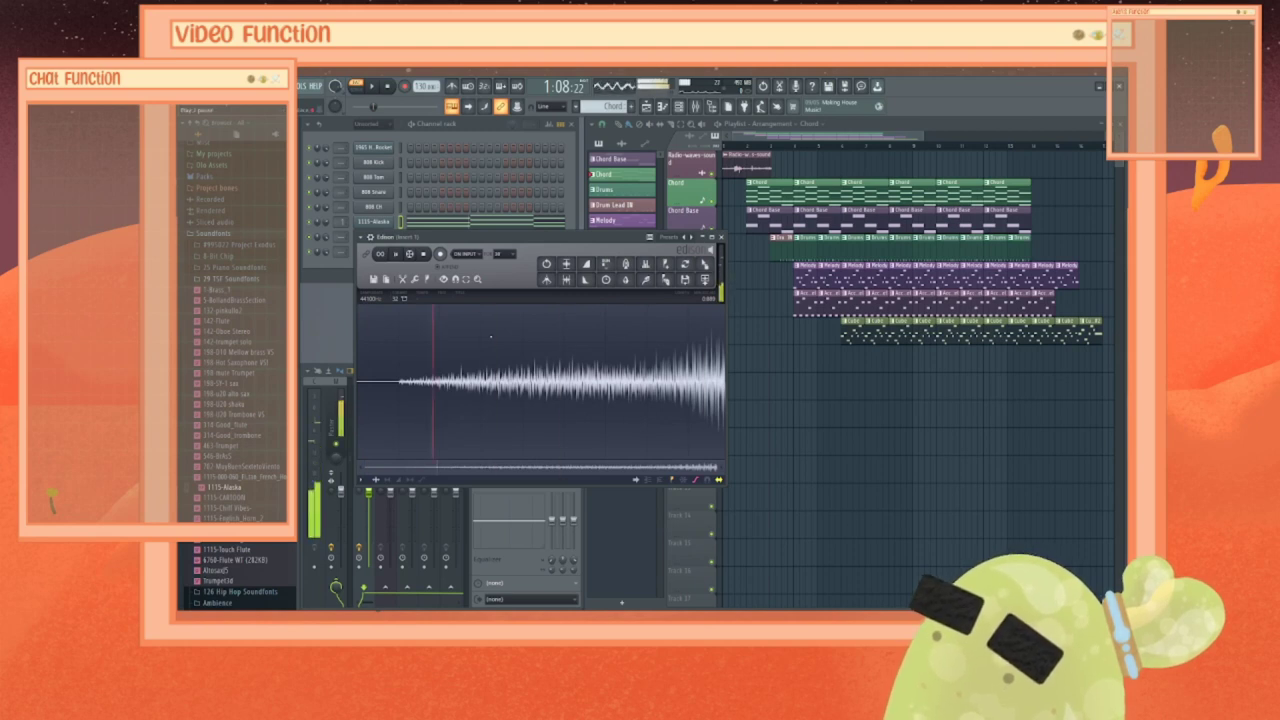
{"action": "key", "text": "space"}
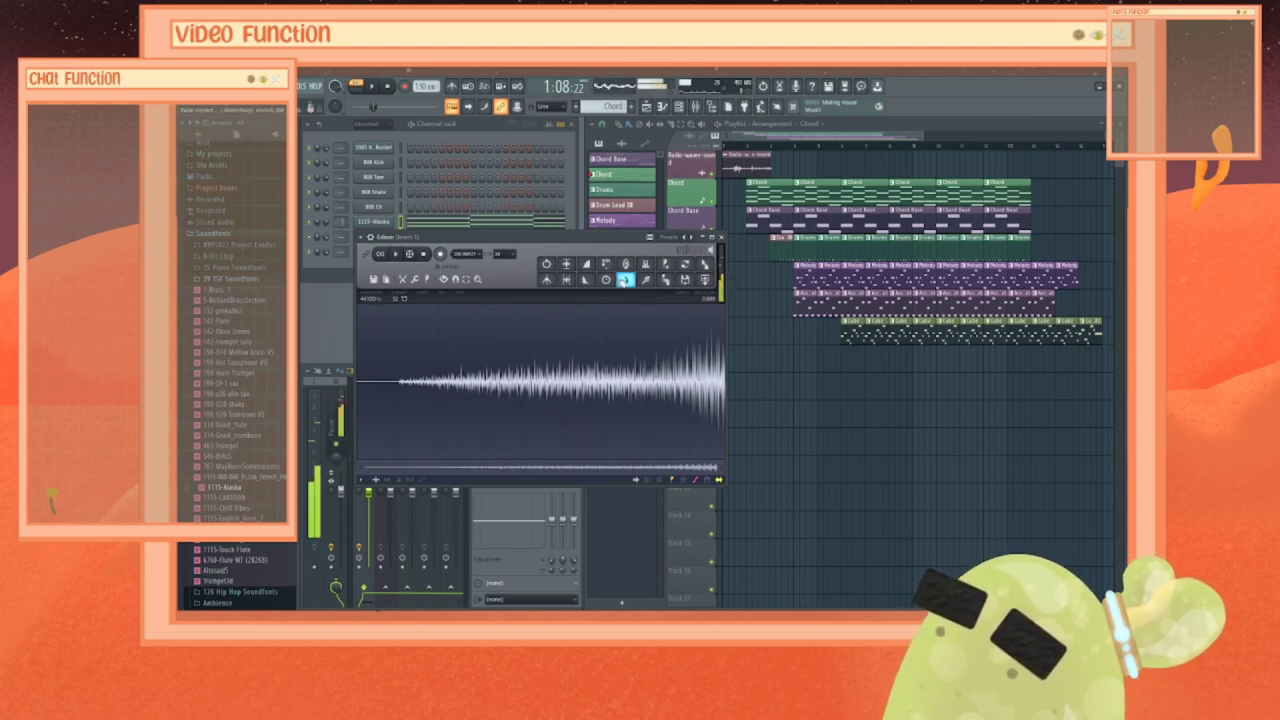
Step: Place the edited recording as an audio clip on the Chord track ahead of the first Chord clip and play the arrangement
{"action": "left_click_drag", "start_coordinate": [666, 268], "coordinate": [741, 278]}
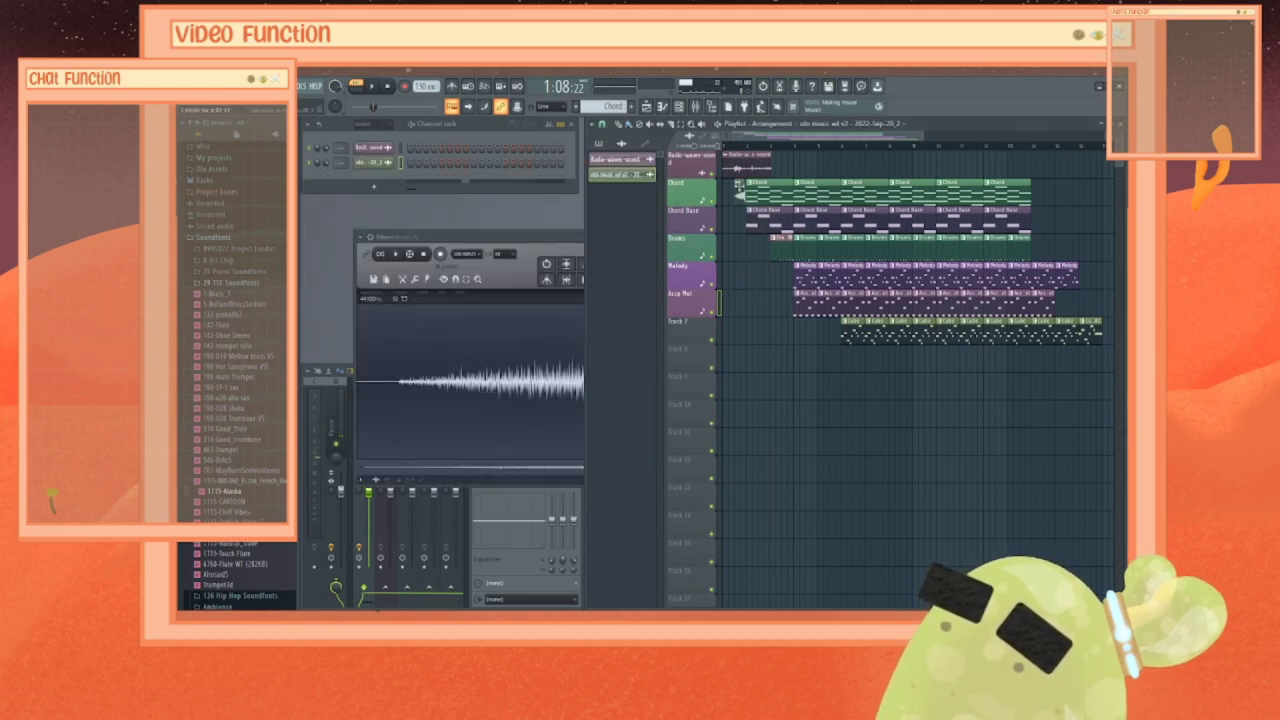
{"action": "left_click", "coordinate": [726, 147]}
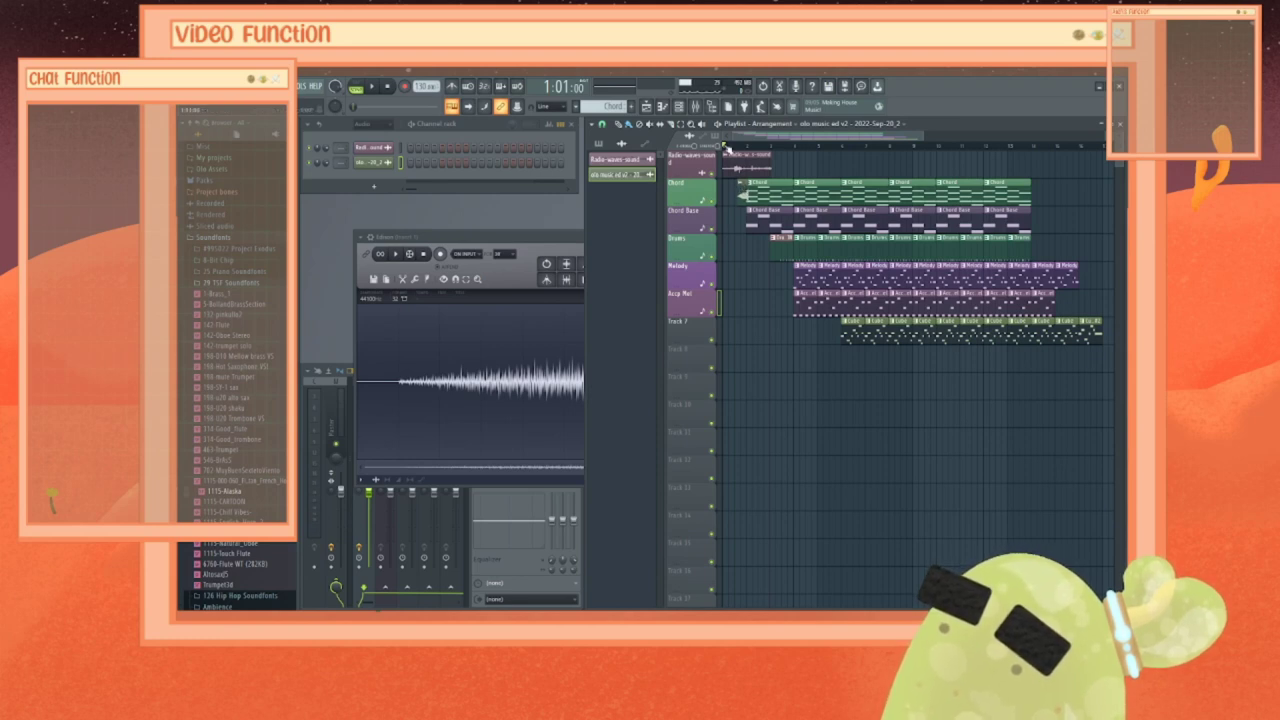
{"action": "key", "text": "space"}
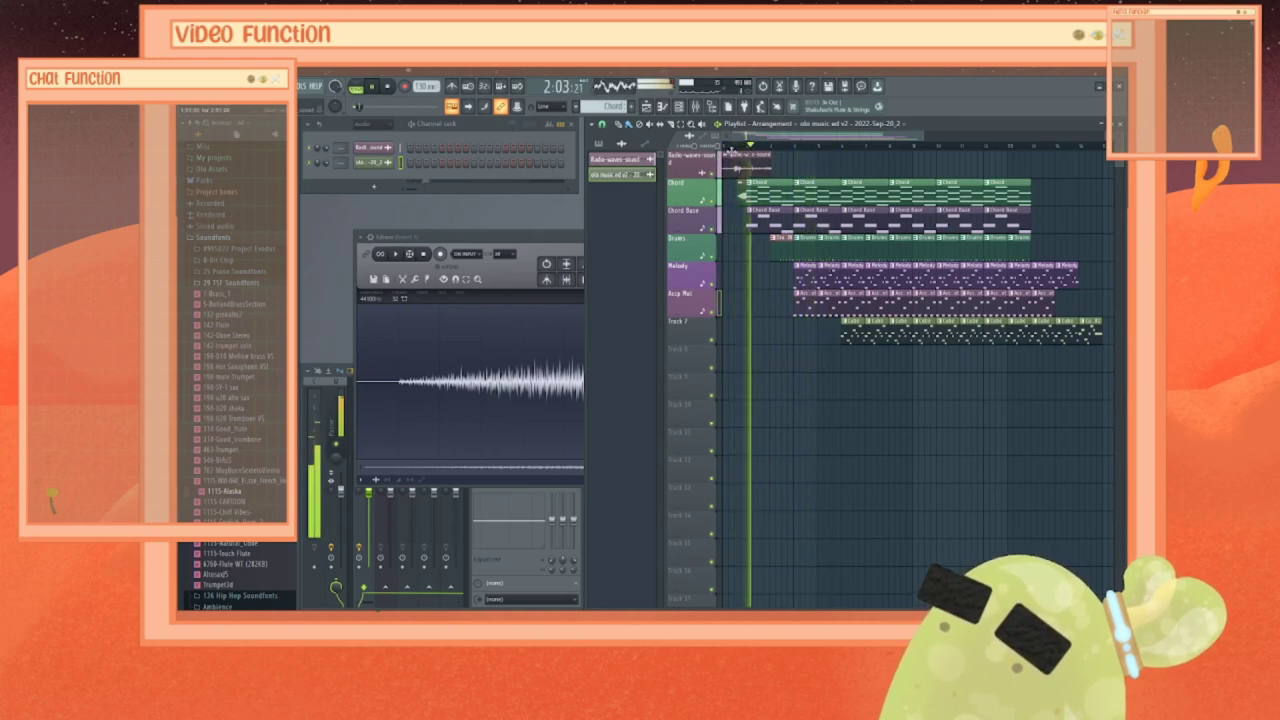
{"action": "left_click", "coordinate": [737, 147]}
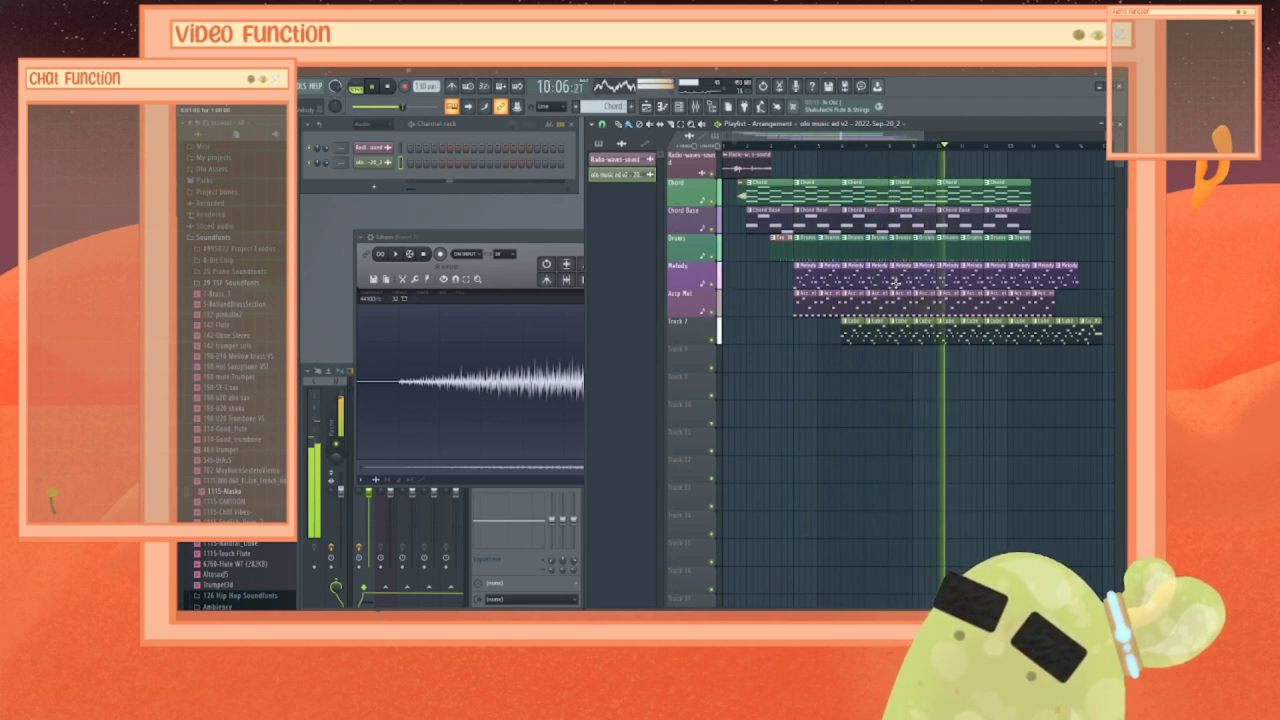
Step: Close the Edison window and stop the arrangement's playback
{"action": "left_click", "coordinate": [530, 375]}
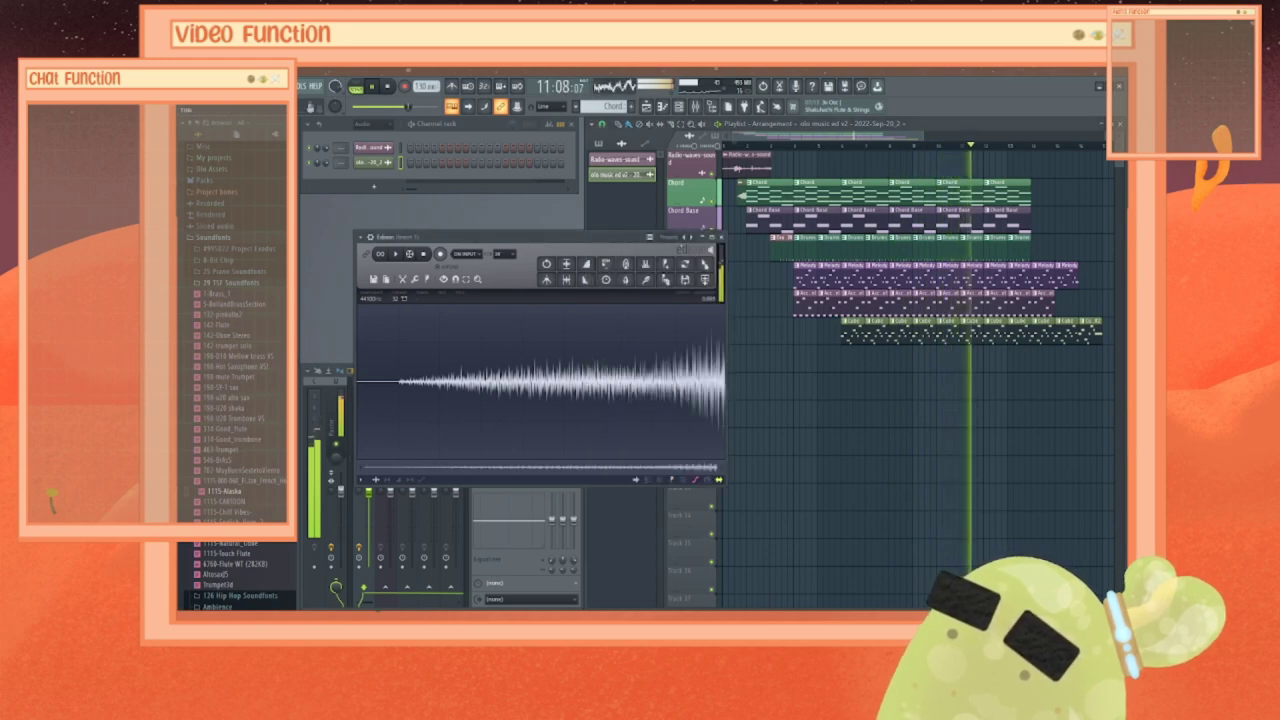
{"action": "left_click", "coordinate": [721, 237]}
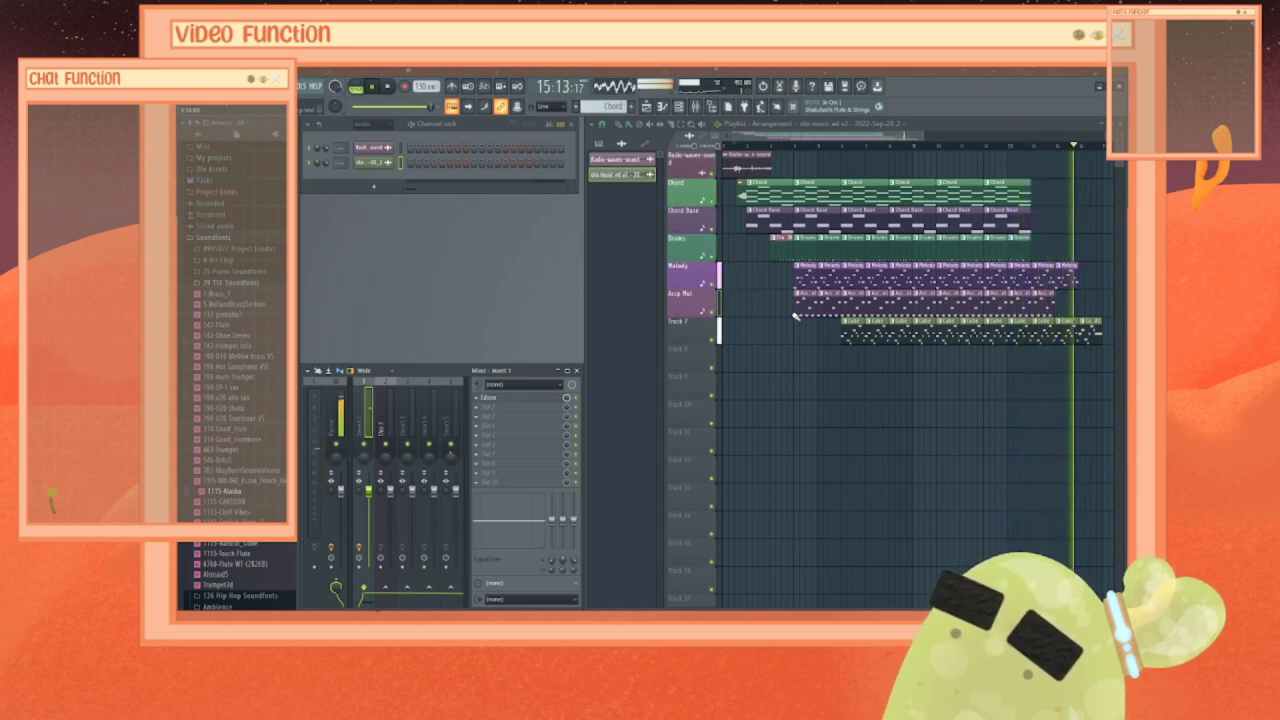
{"action": "key", "text": "space"}
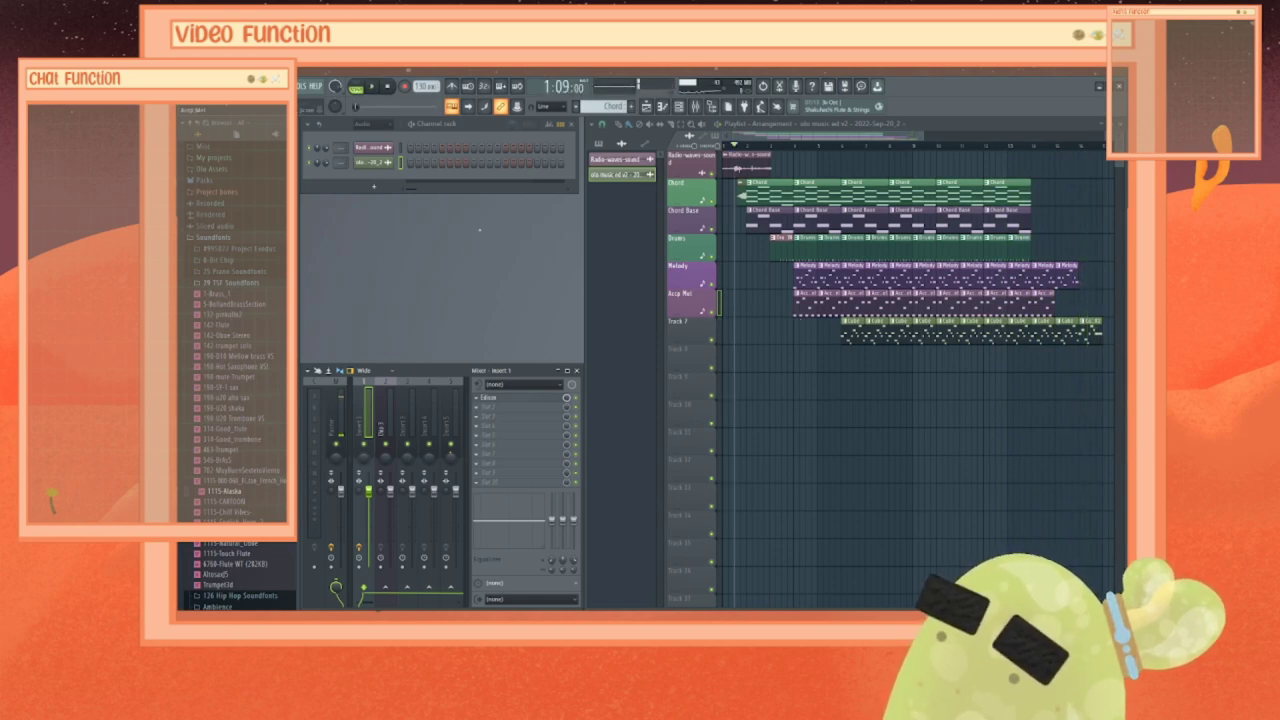
Step: Search the browser for "whistle"
{"action": "left_click", "coordinate": [187, 122]}
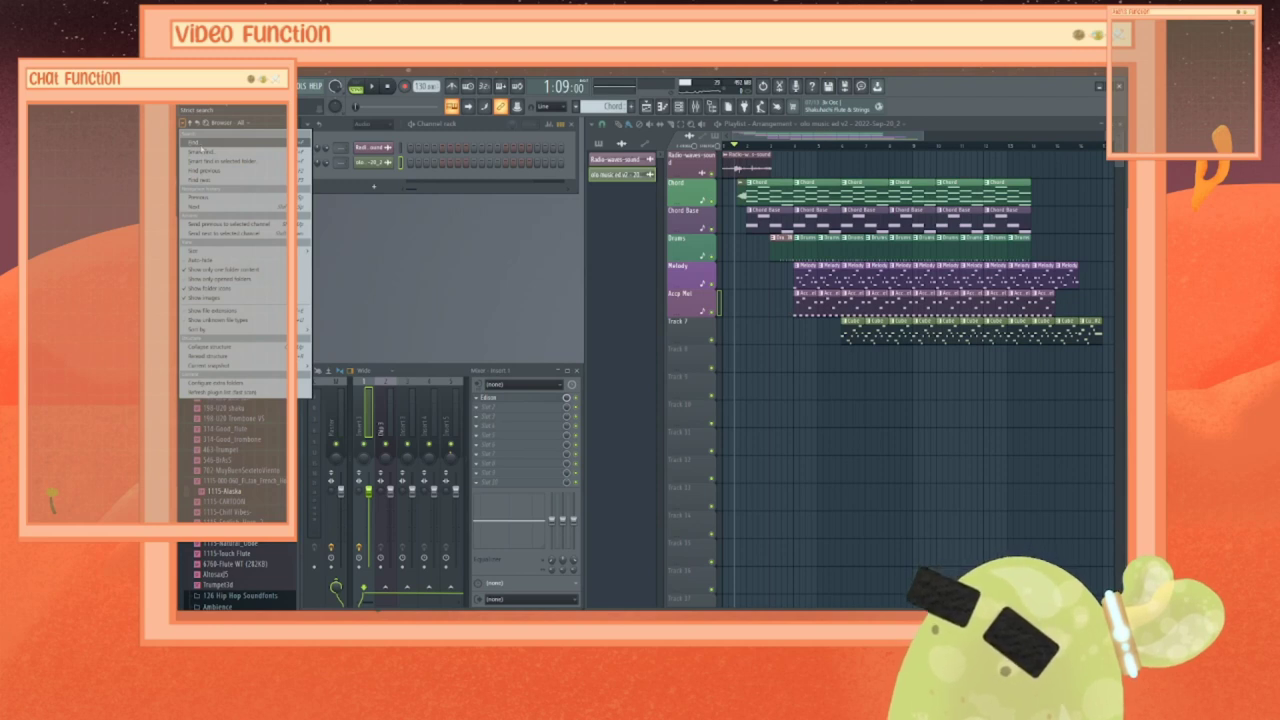
{"action": "left_click", "coordinate": [194, 142]}
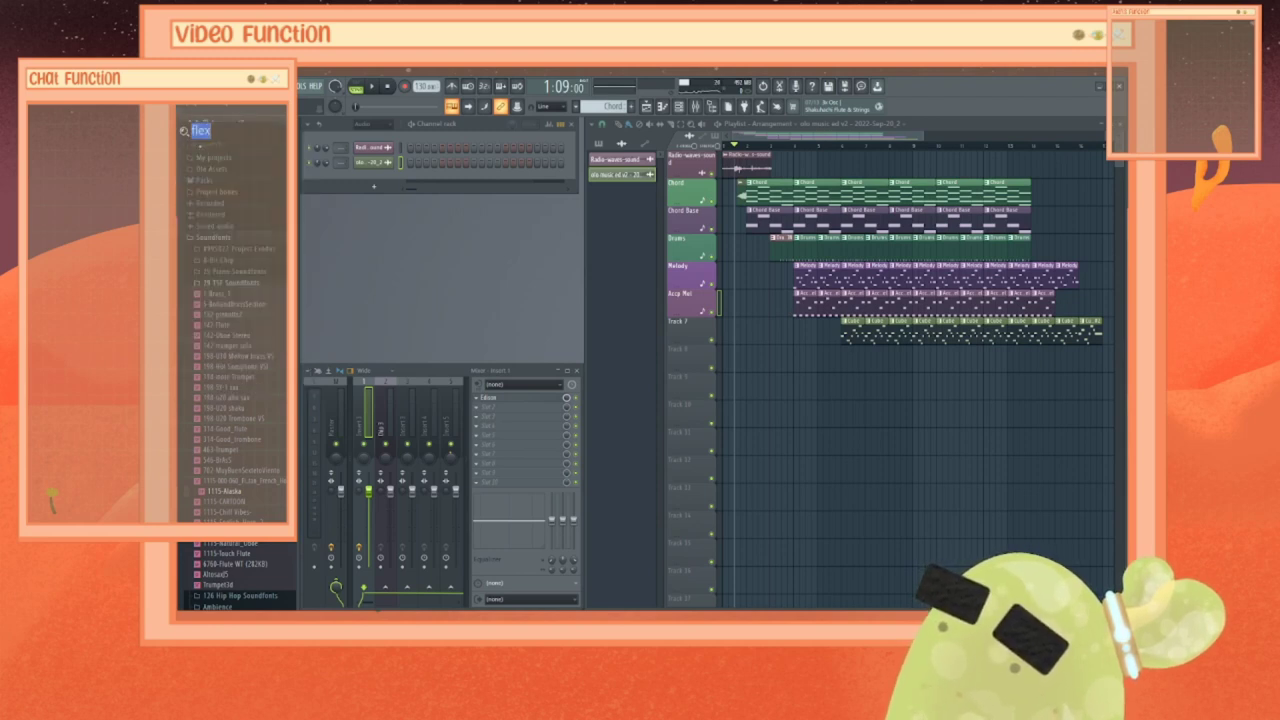
{"action": "type", "text": "wg"}
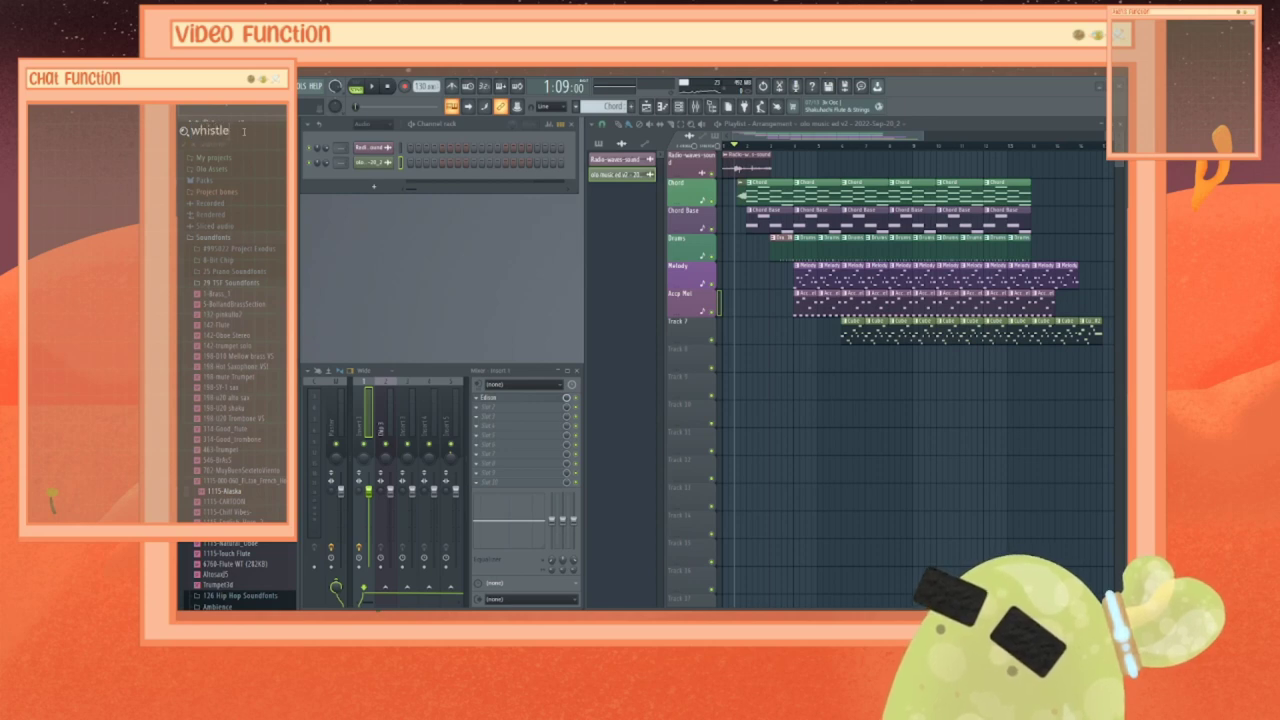
{"action": "key", "text": "Return"}
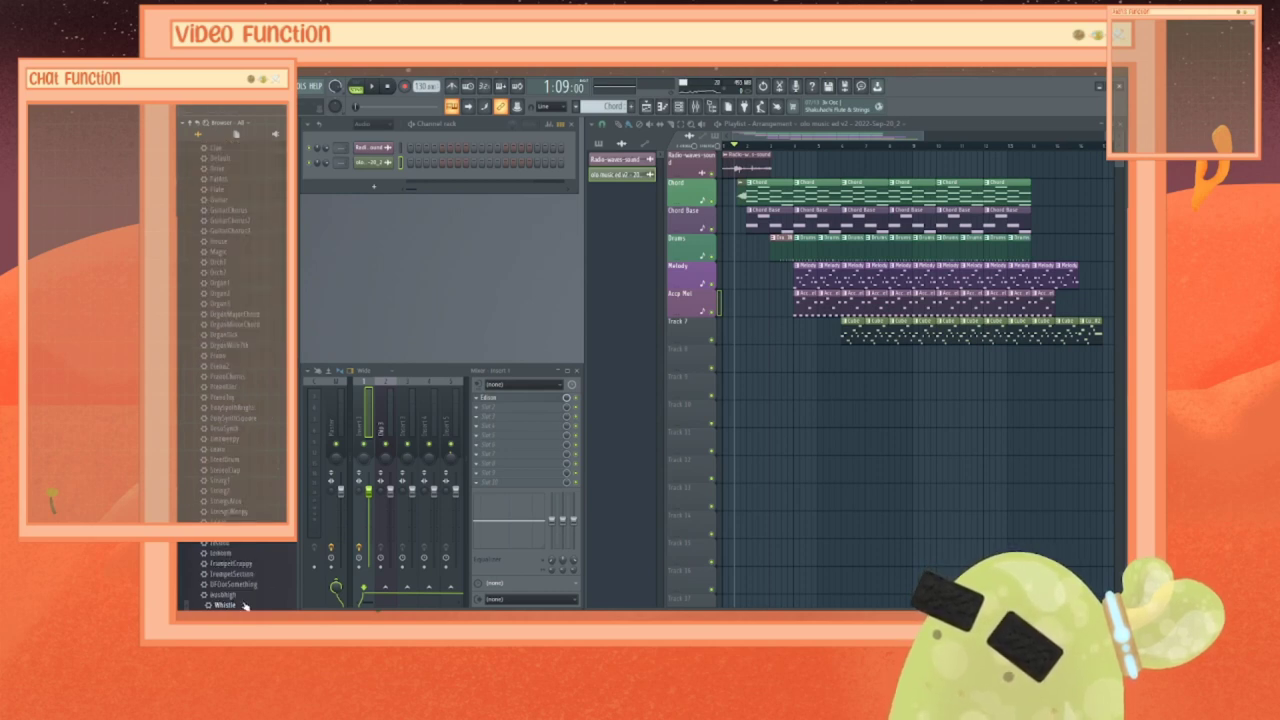
Step: Examine the whistle matches among the browser's samples and generator presets, and look inside the Ogun preset folder
{"action": "scroll", "coordinate": [242, 604], "scroll_direction": "down", "scroll_amount": 5}
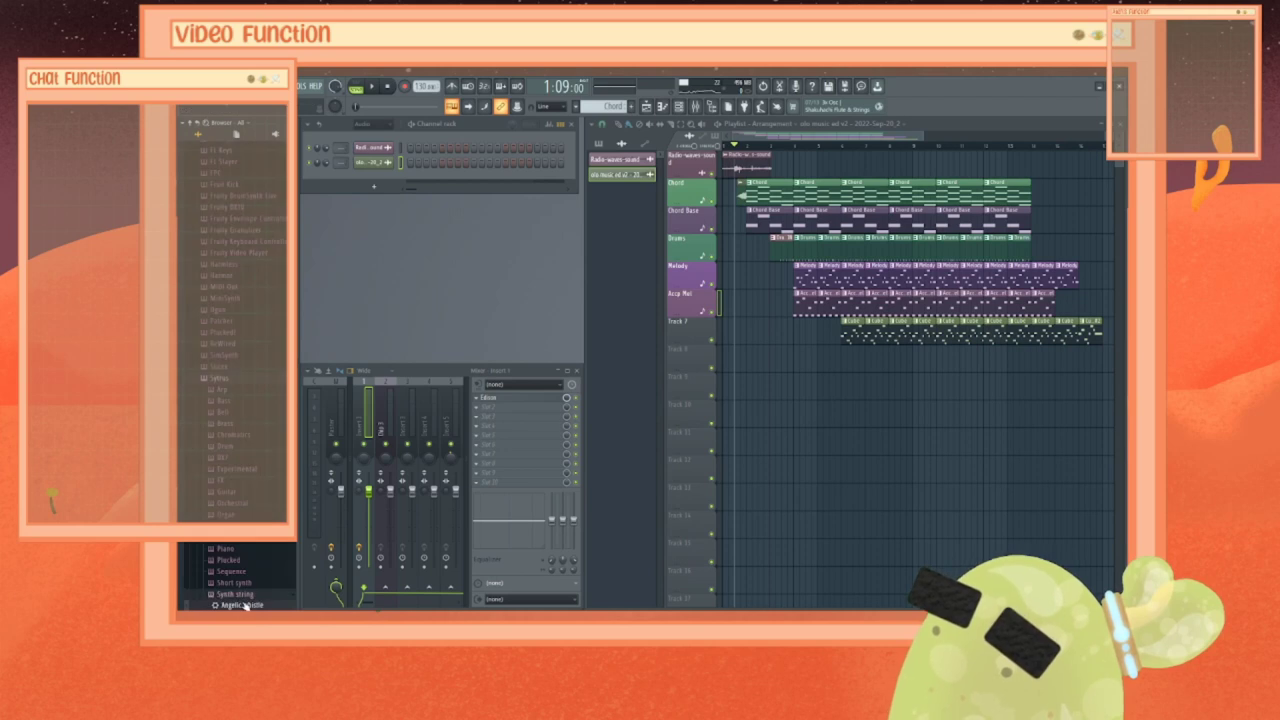
{"action": "key", "text": "F3"}
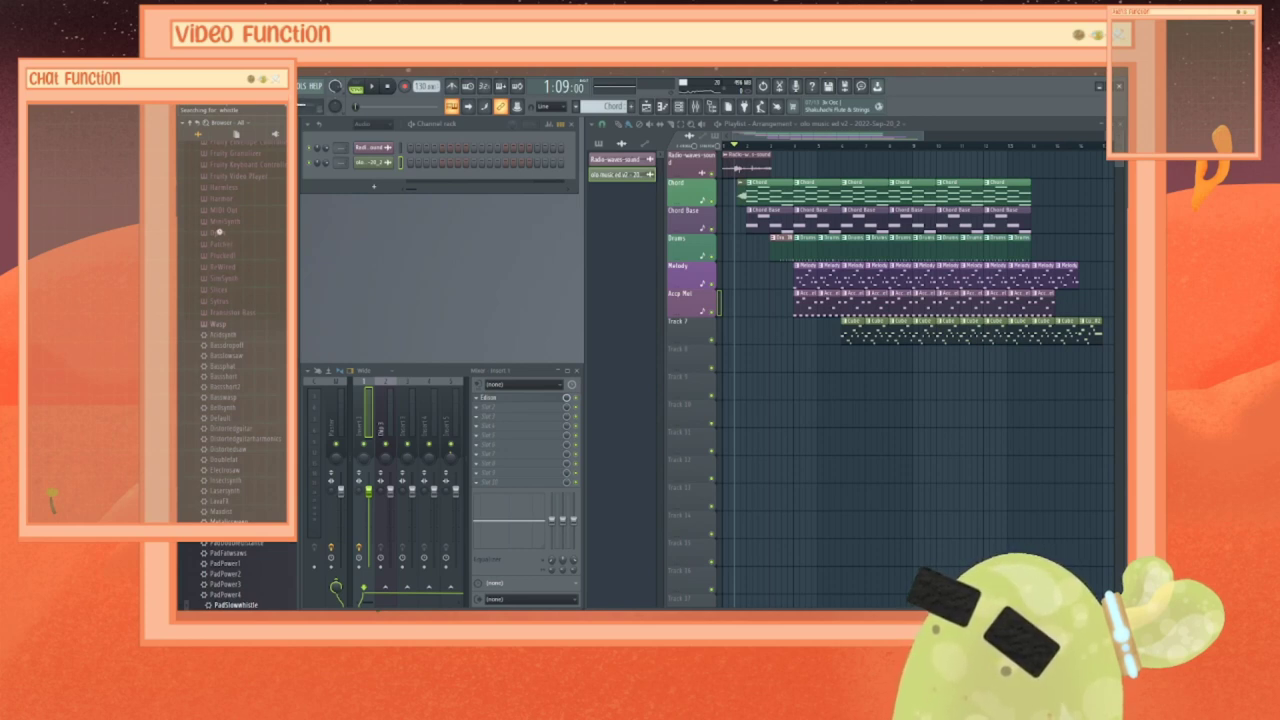
{"action": "key", "text": "F3"}
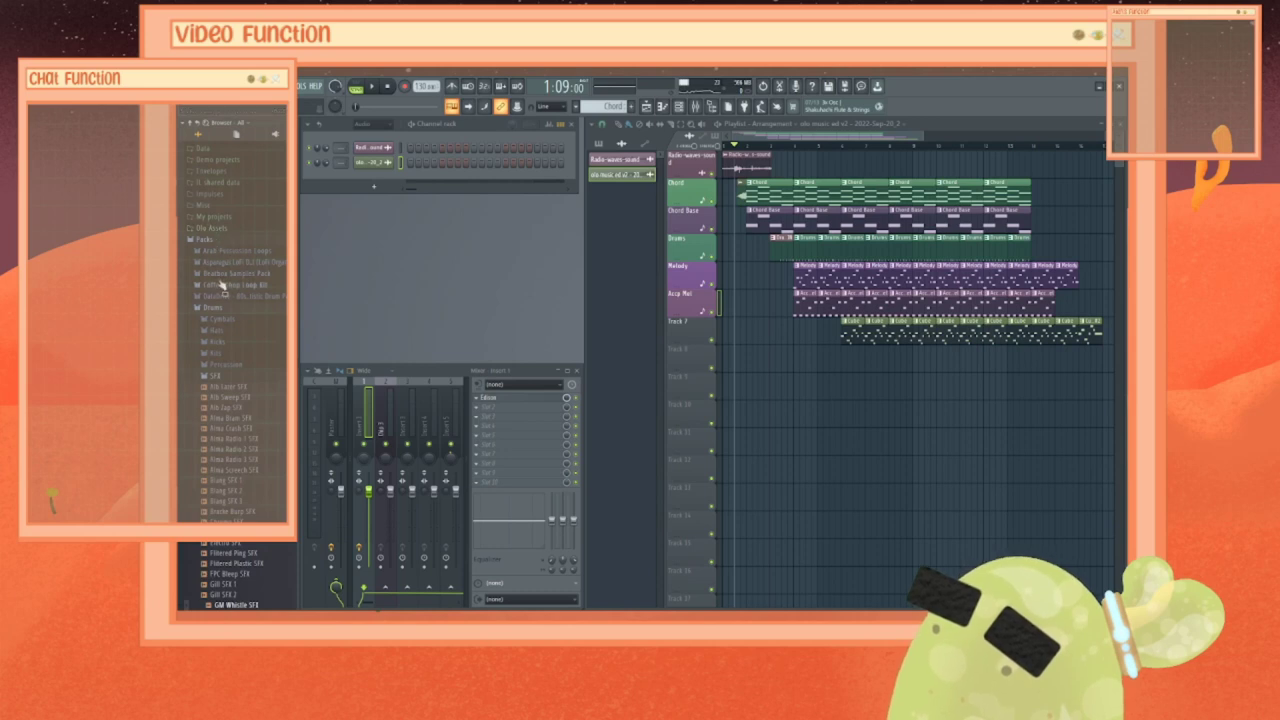
{"action": "scroll", "coordinate": [222, 285], "scroll_direction": "down", "scroll_amount": 10}
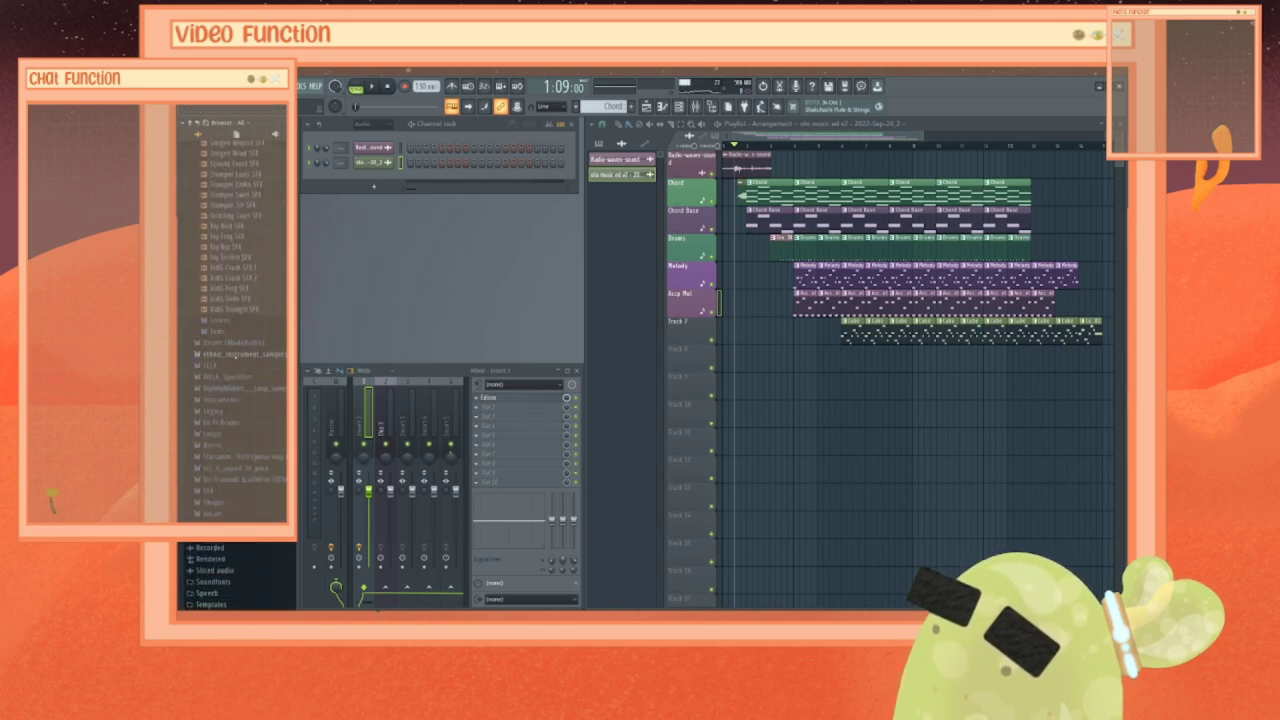
{"action": "key", "text": "F3"}
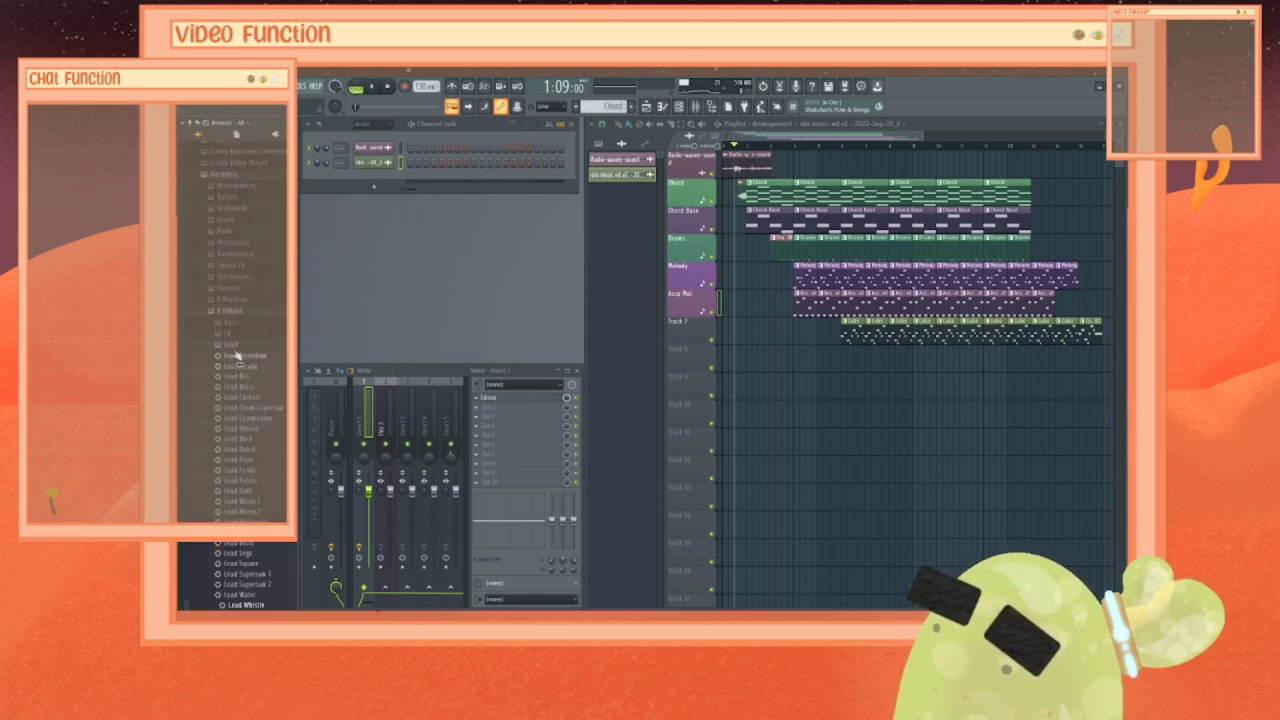
{"action": "key", "text": "F3"}
{"action": "scroll", "coordinate": [230, 365], "scroll_direction": "up", "scroll_amount": 3}
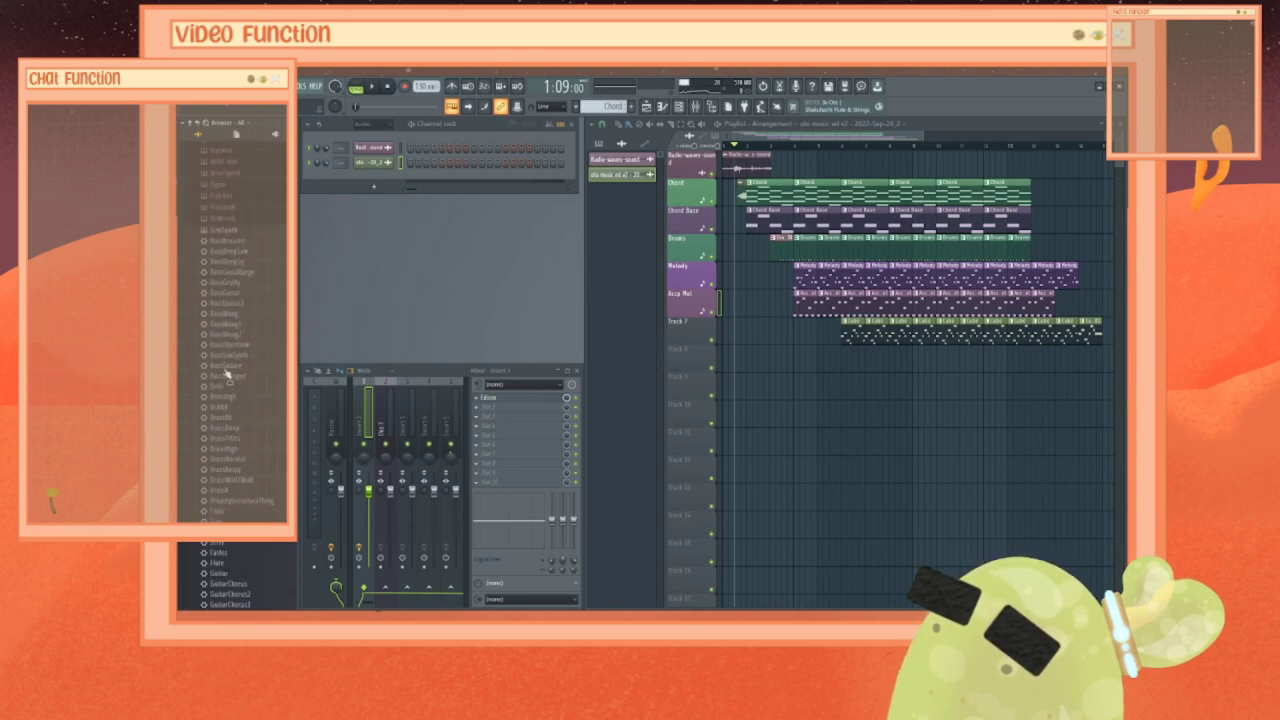
{"action": "scroll", "coordinate": [227, 373], "scroll_direction": "up", "scroll_amount": 10}
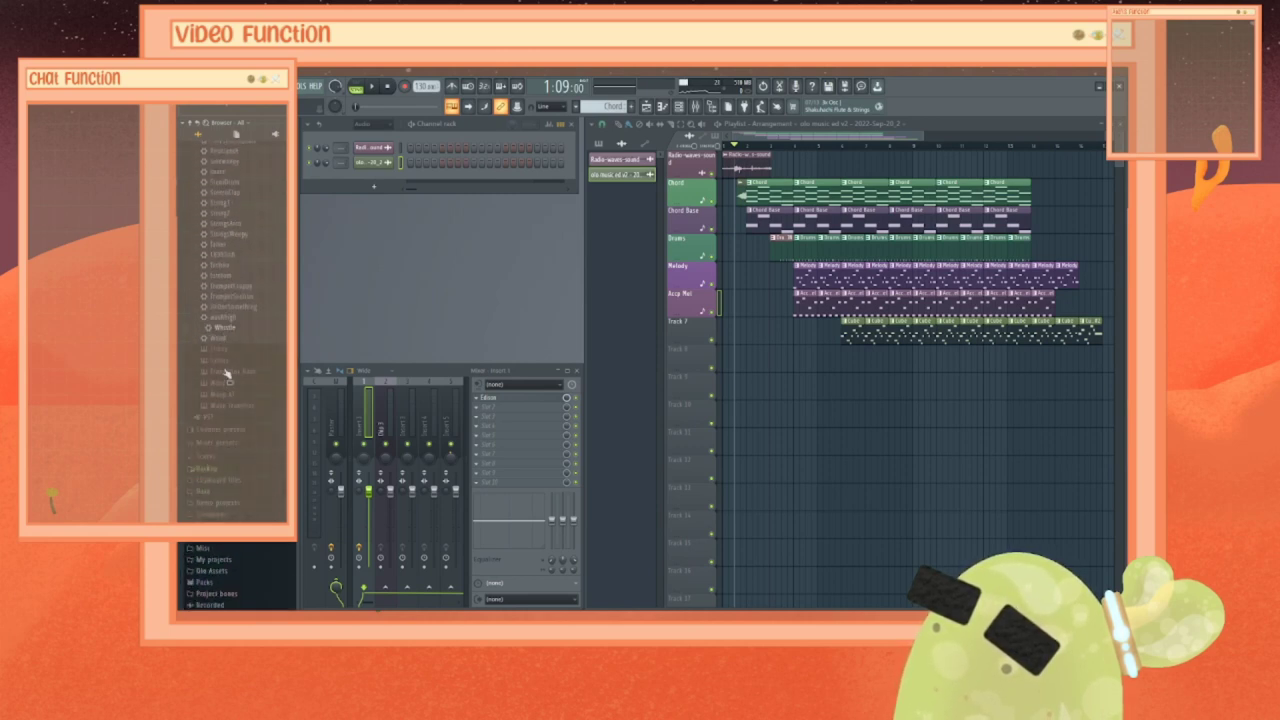
{"action": "scroll", "coordinate": [227, 373], "scroll_direction": "up", "scroll_amount": 5}
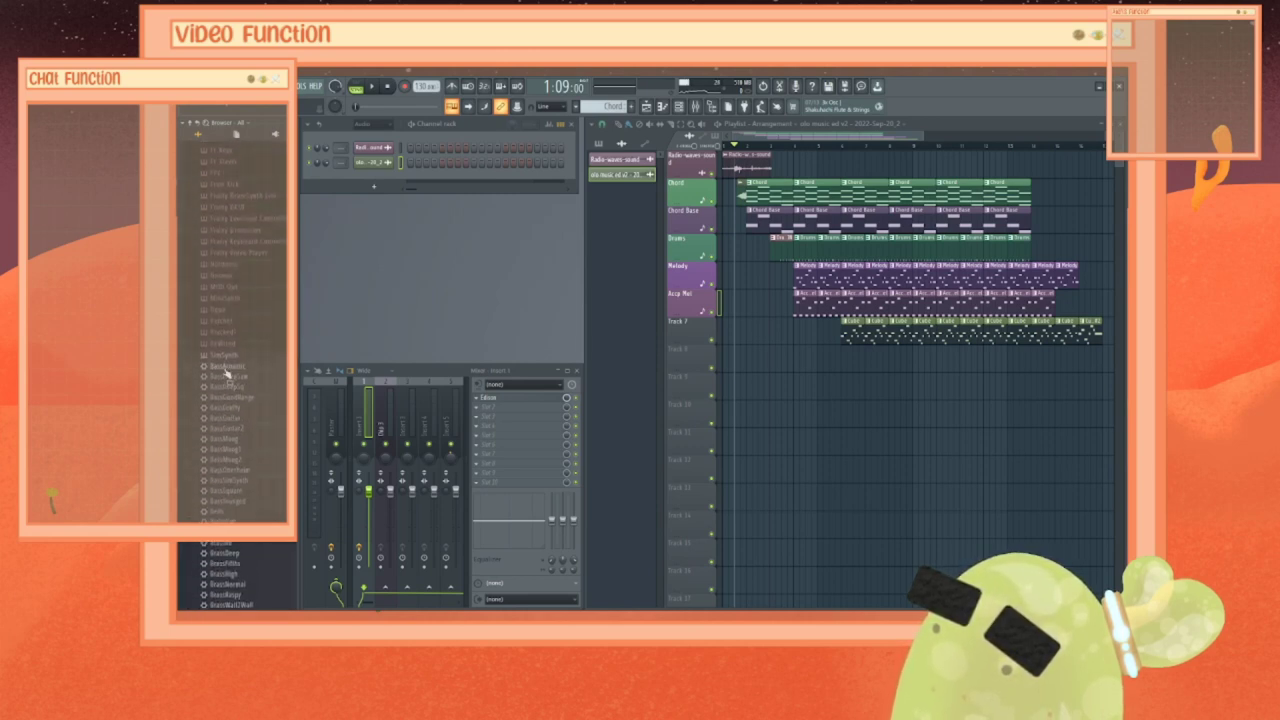
{"action": "scroll", "coordinate": [232, 314], "scroll_direction": "up", "scroll_amount": 5}
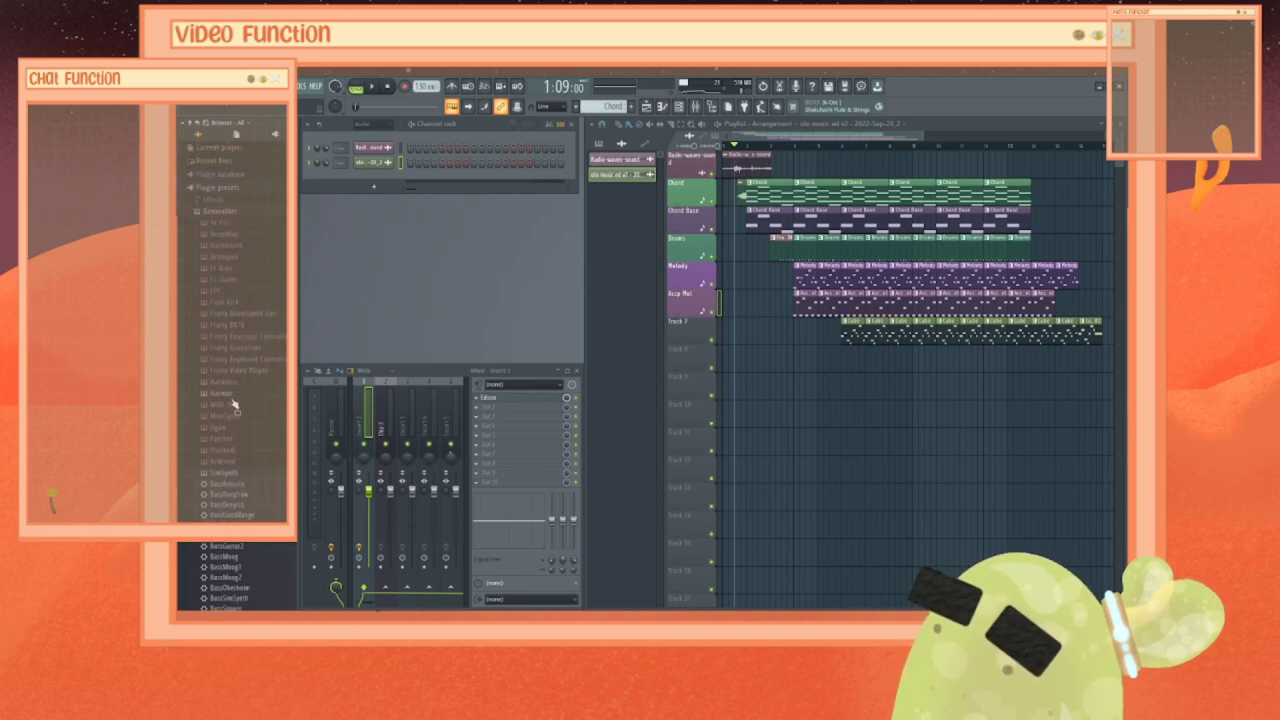
{"action": "left_click", "coordinate": [224, 429]}
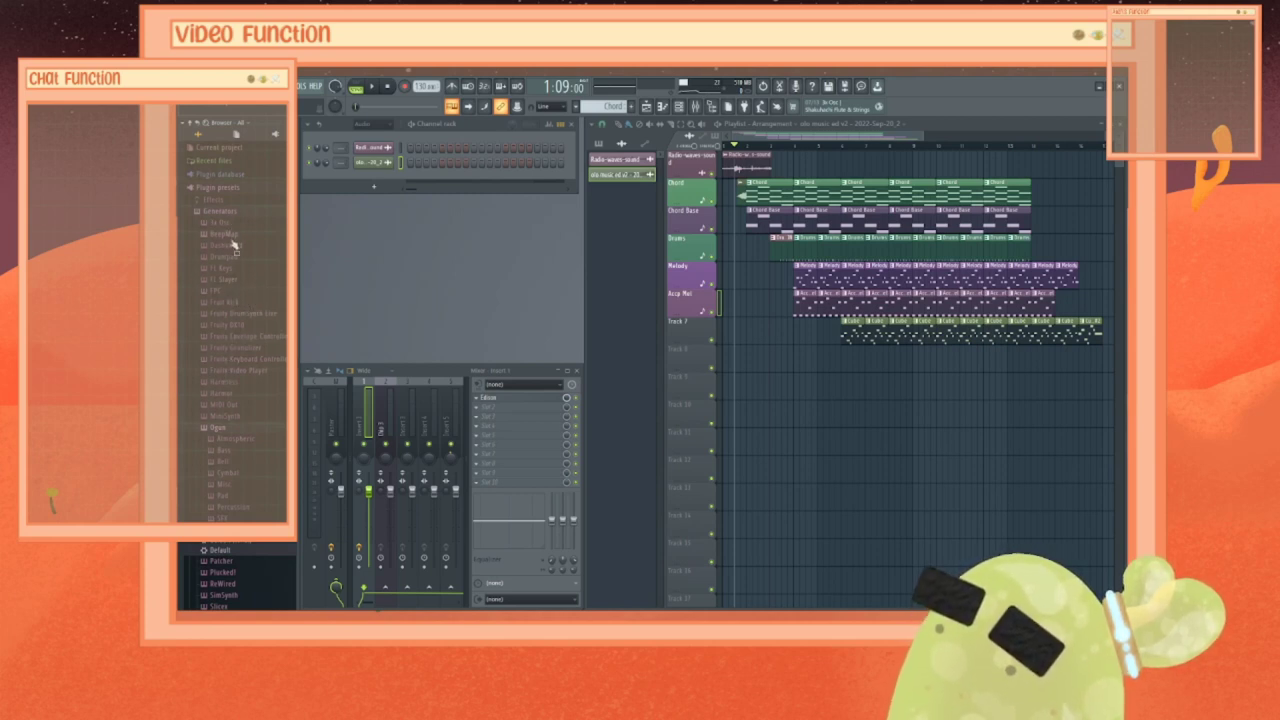
{"action": "left_click", "coordinate": [220, 428]}
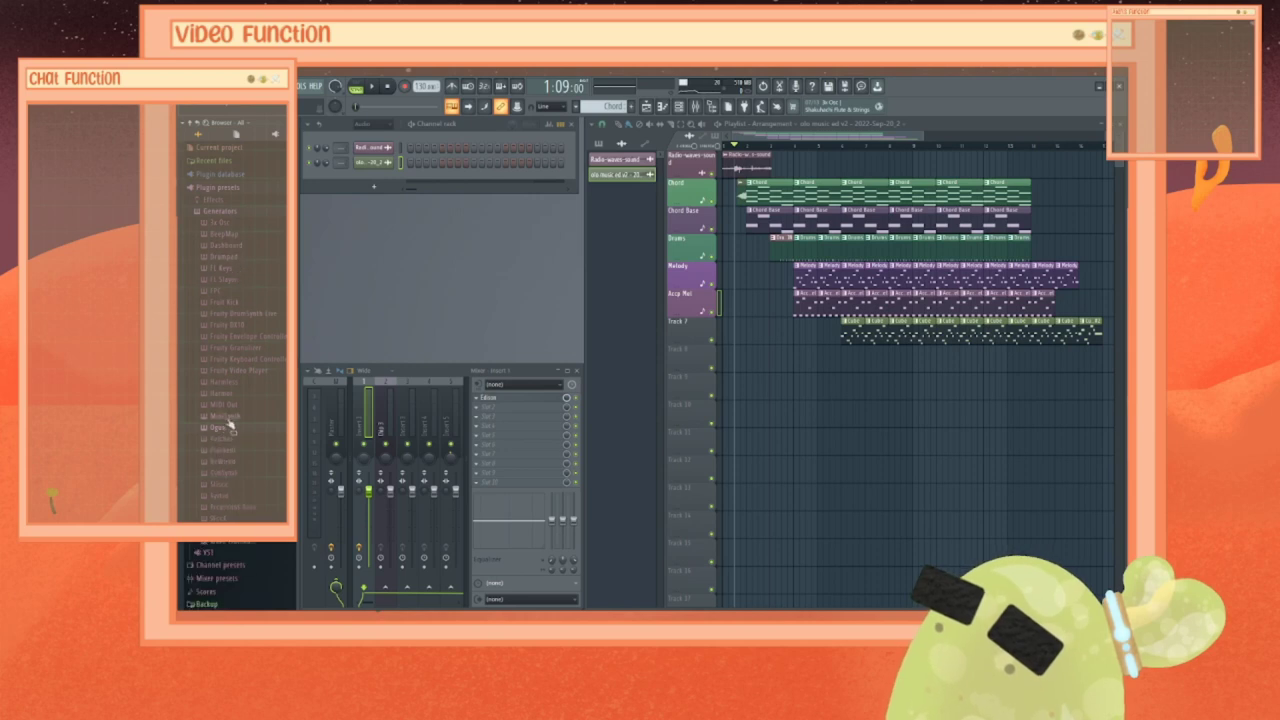
Step: Add the Angelic whistle preset from Sytrus's Synth string folder as a new channel and audition notes on its keyboard
{"action": "left_click", "coordinate": [220, 496]}
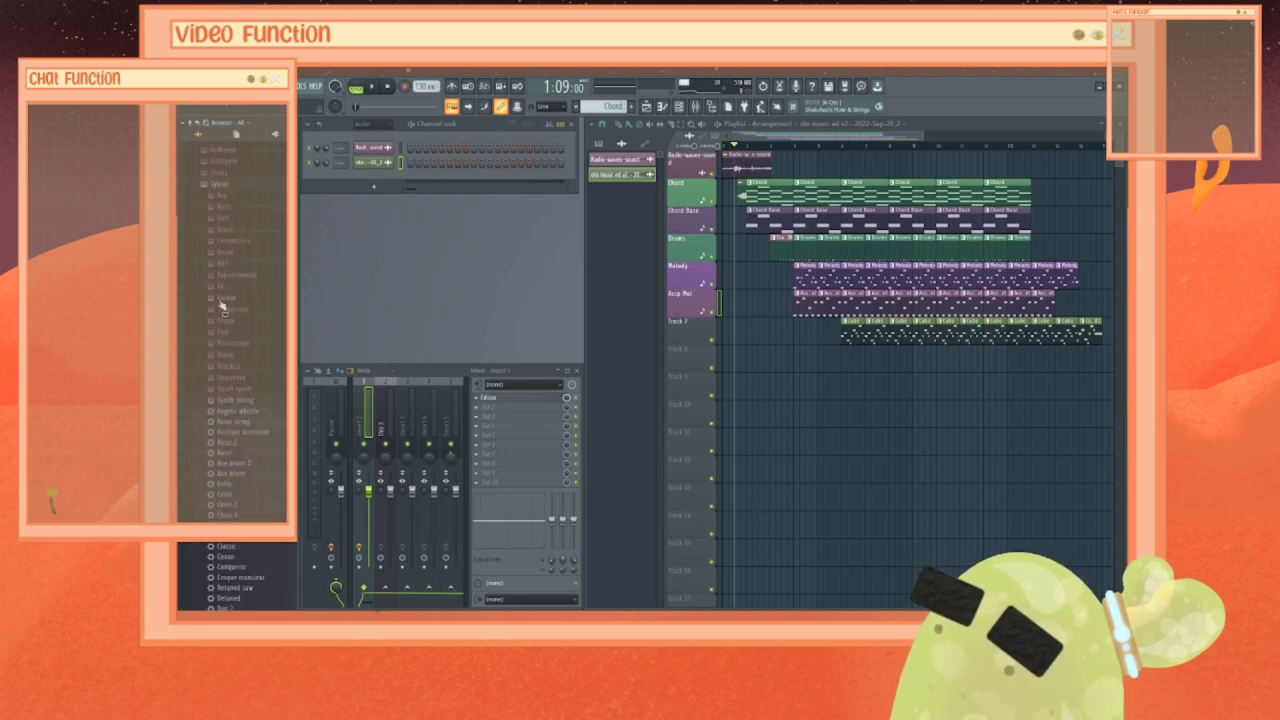
{"action": "scroll", "coordinate": [222, 305], "scroll_direction": "down", "scroll_amount": 10}
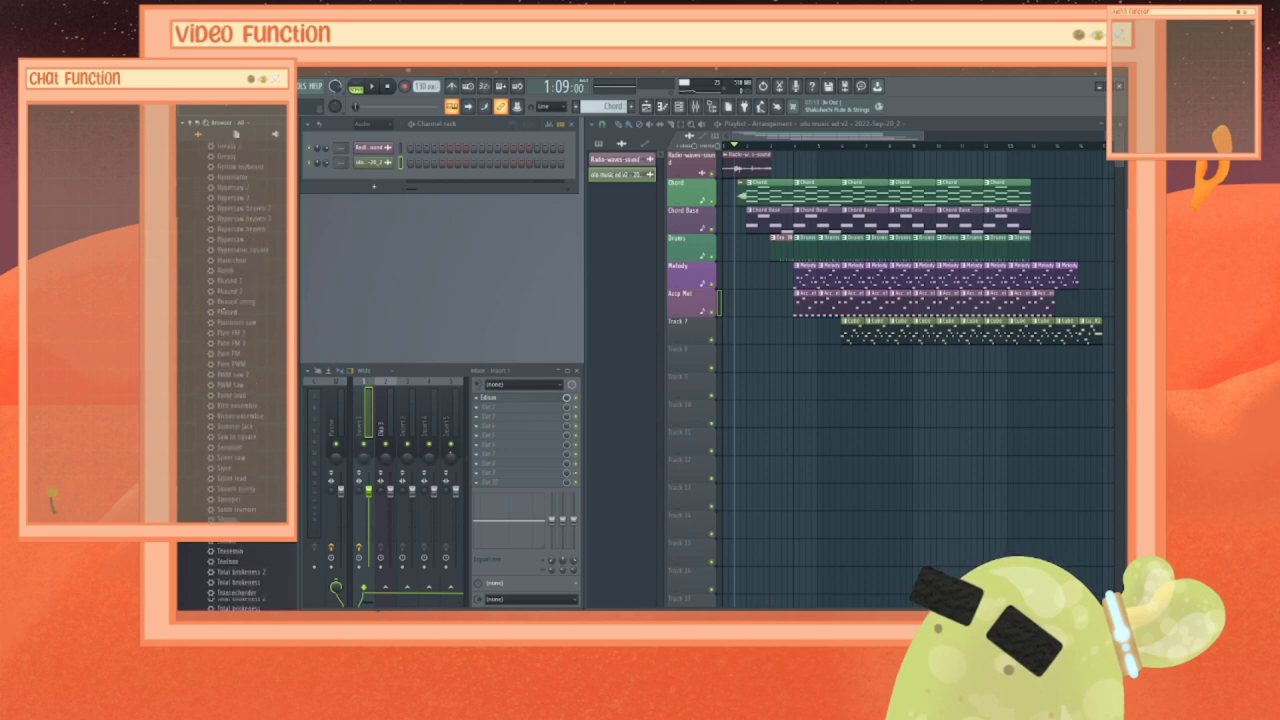
{"action": "scroll", "coordinate": [235, 360], "scroll_direction": "down", "scroll_amount": 9}
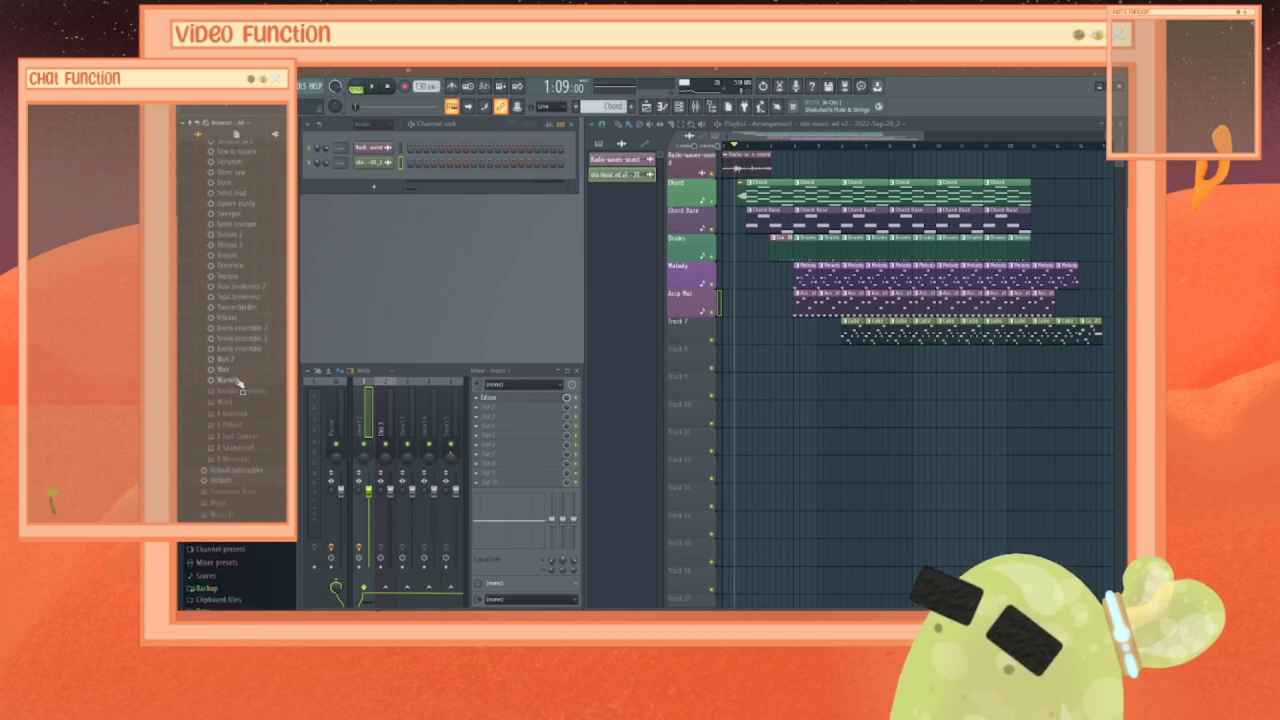
{"action": "scroll", "coordinate": [238, 382], "scroll_direction": "up", "scroll_amount": 4}
{"action": "scroll", "coordinate": [238, 382], "scroll_direction": "up", "scroll_amount": 15}
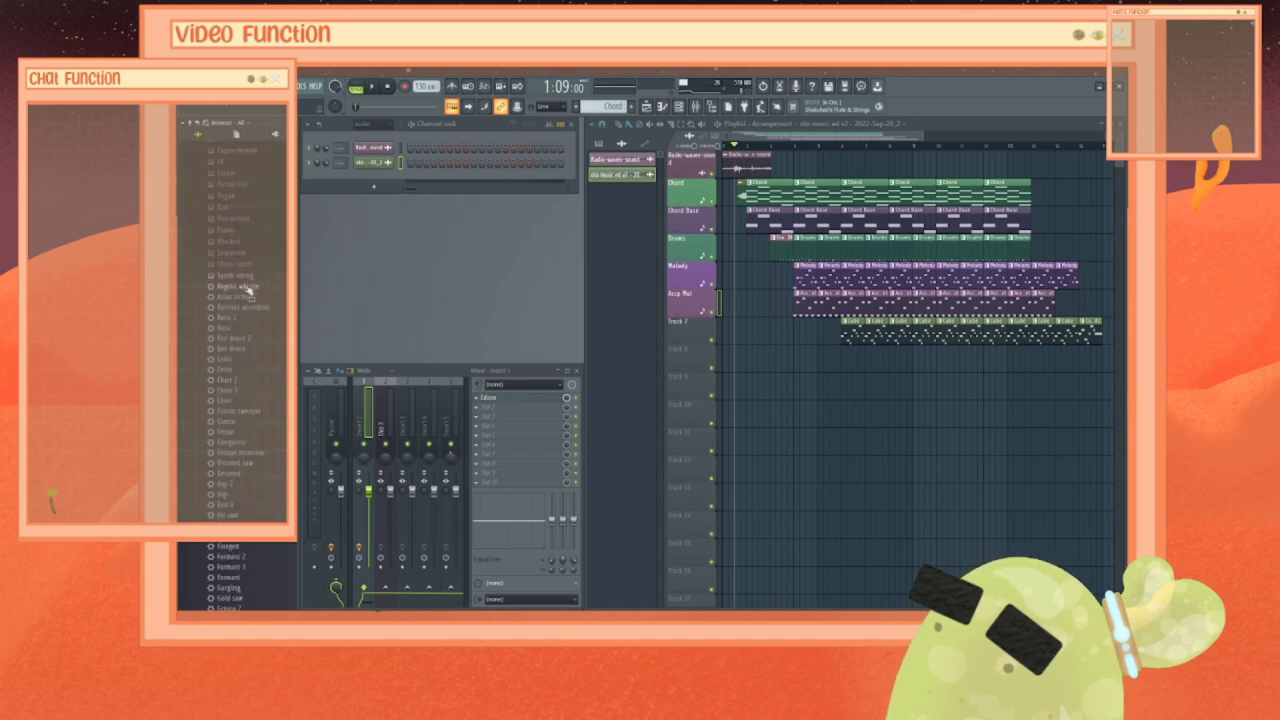
{"action": "left_click_drag", "start_coordinate": [233, 293], "coordinate": [377, 186]}
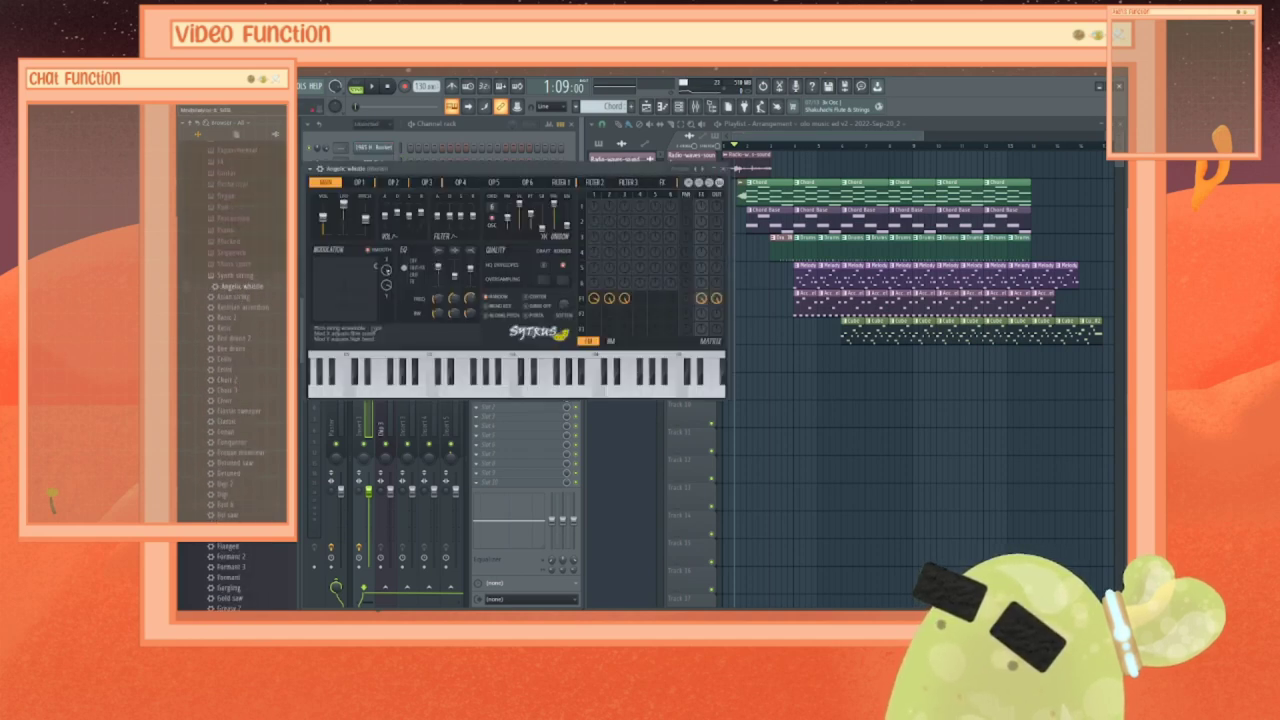
{"action": "left_click", "coordinate": [435, 386]}
{"action": "left_click", "coordinate": [509, 385]}
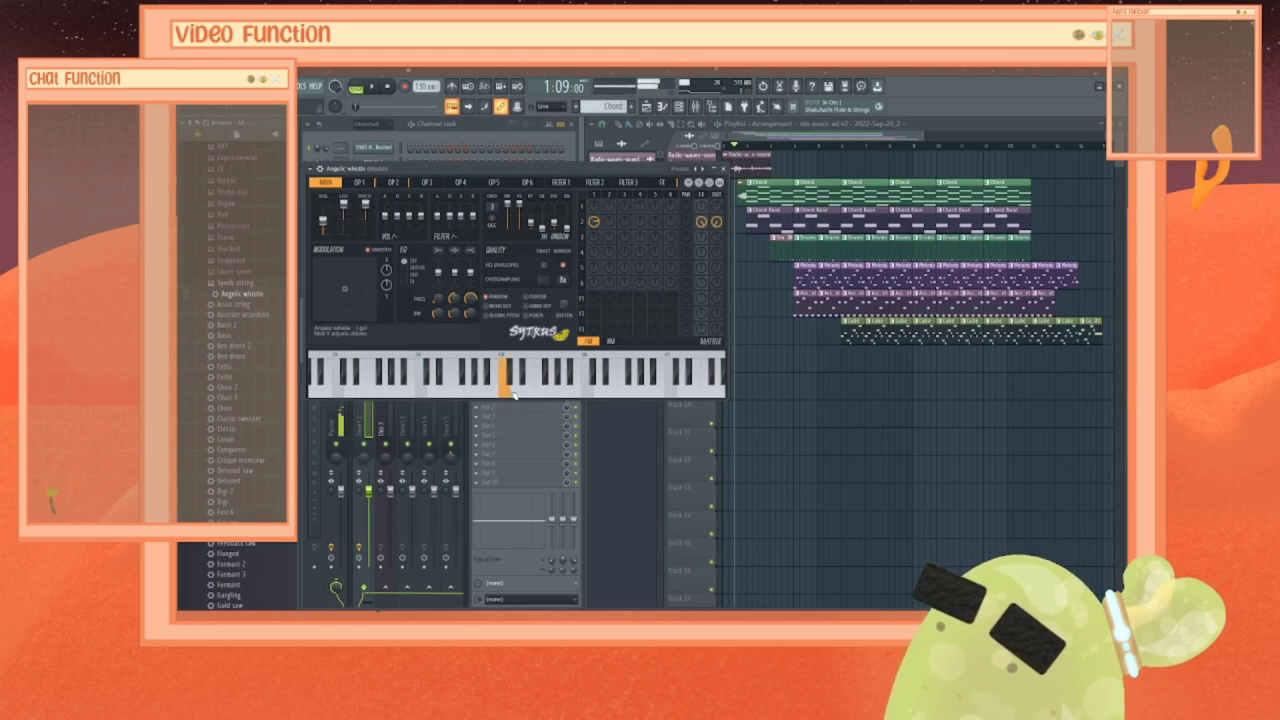
Step: Audition a few notes of the Angelic whistle preset on the Sytrus keyboard and close the plugin window
{"action": "left_click", "coordinate": [540, 385]}
{"action": "left_click", "coordinate": [522, 396]}
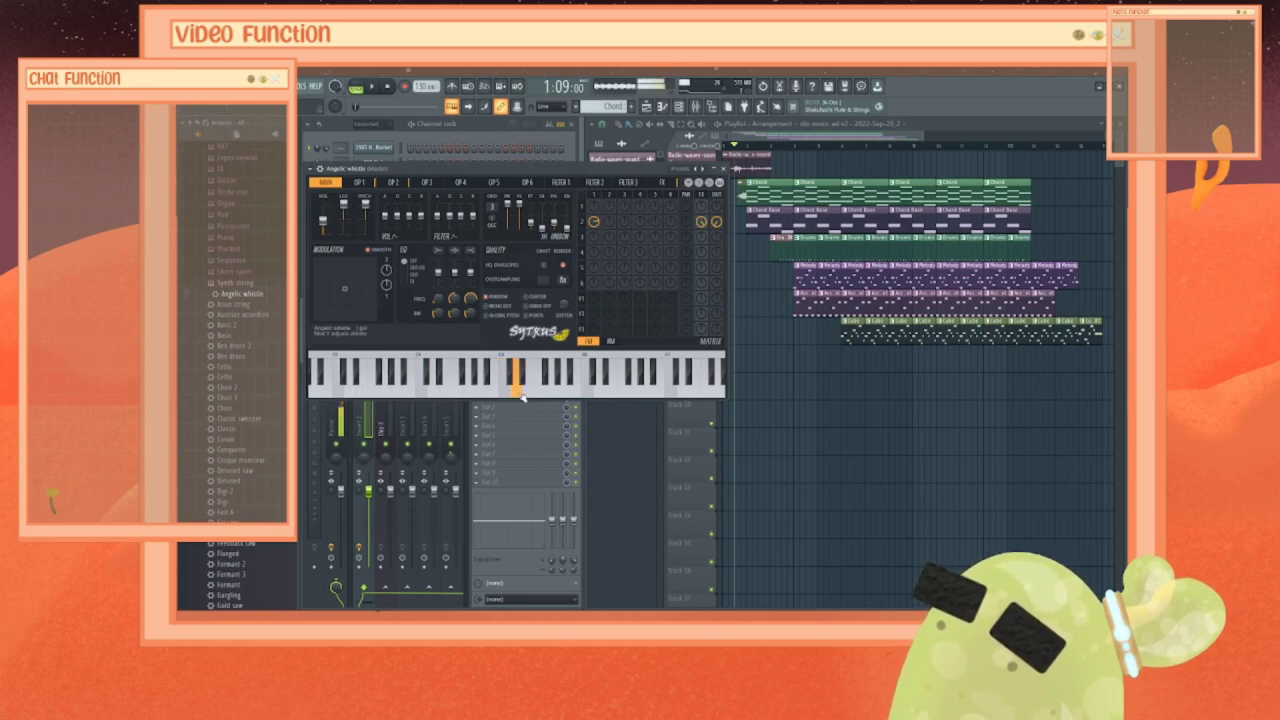
{"action": "left_click", "coordinate": [437, 394]}
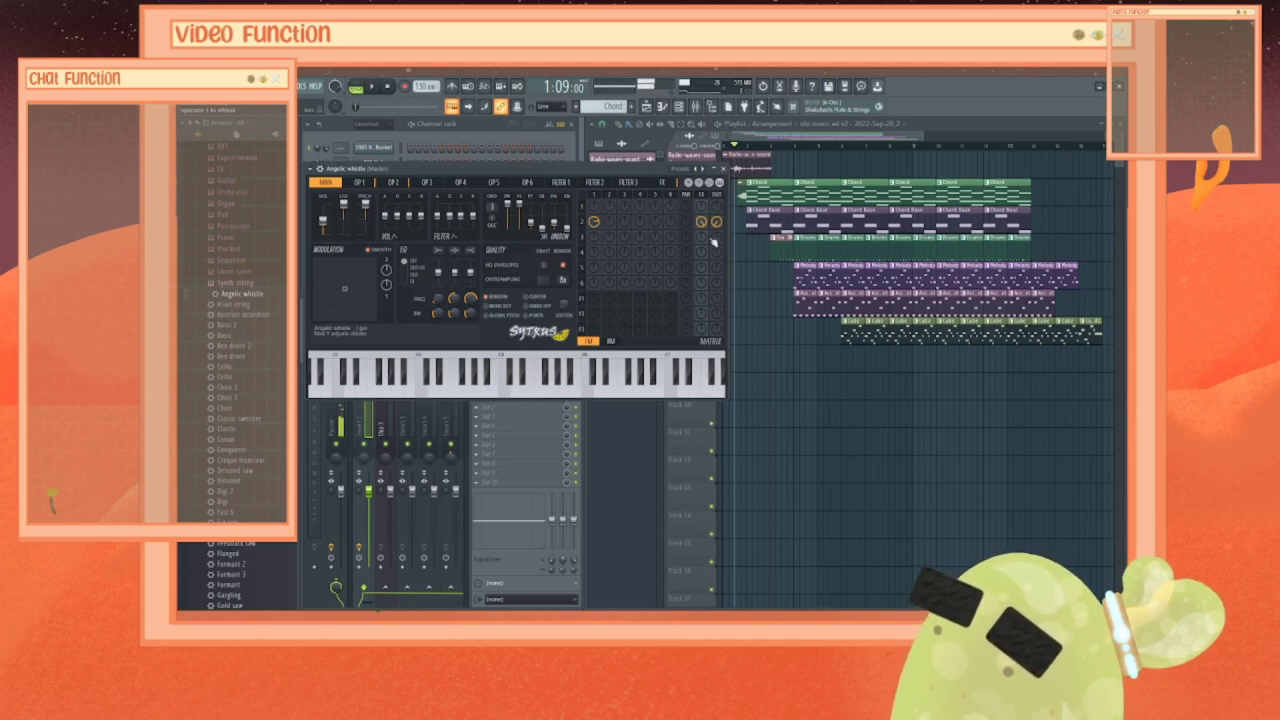
{"action": "key", "text": "Escape"}
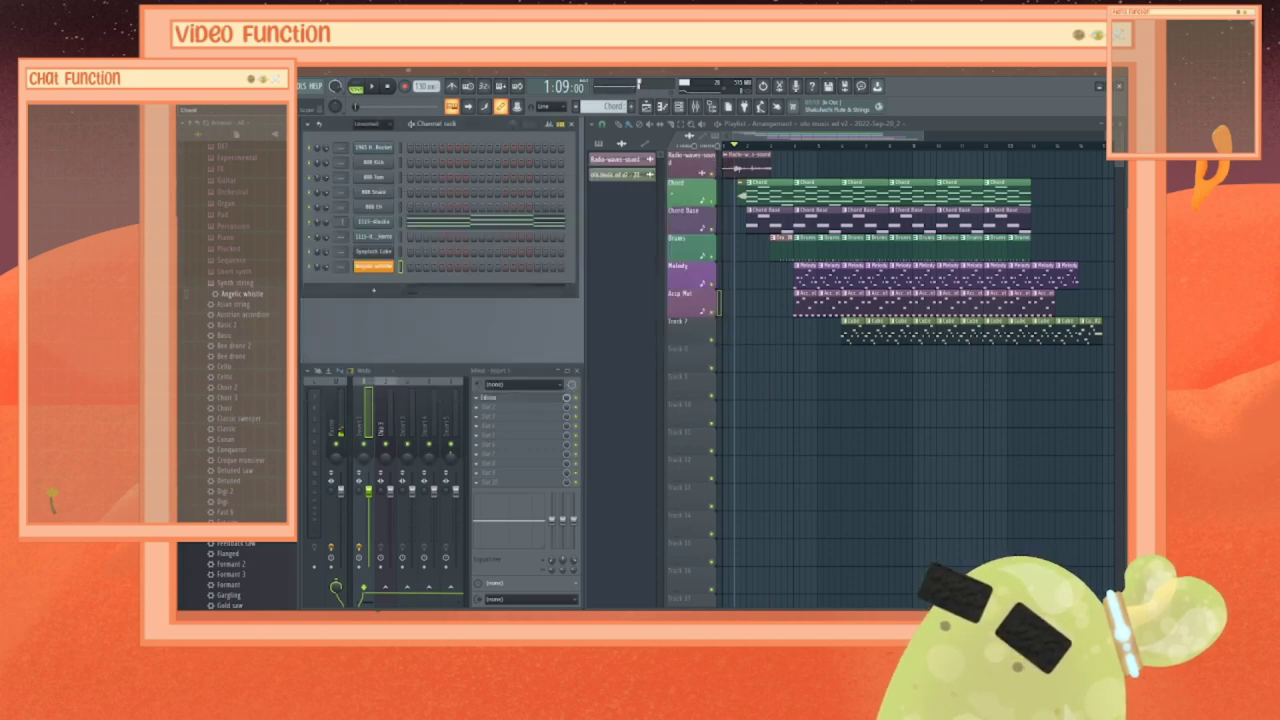
{"action": "right_click", "coordinate": [375, 267]}
{"action": "left_click", "coordinate": [410, 269]}
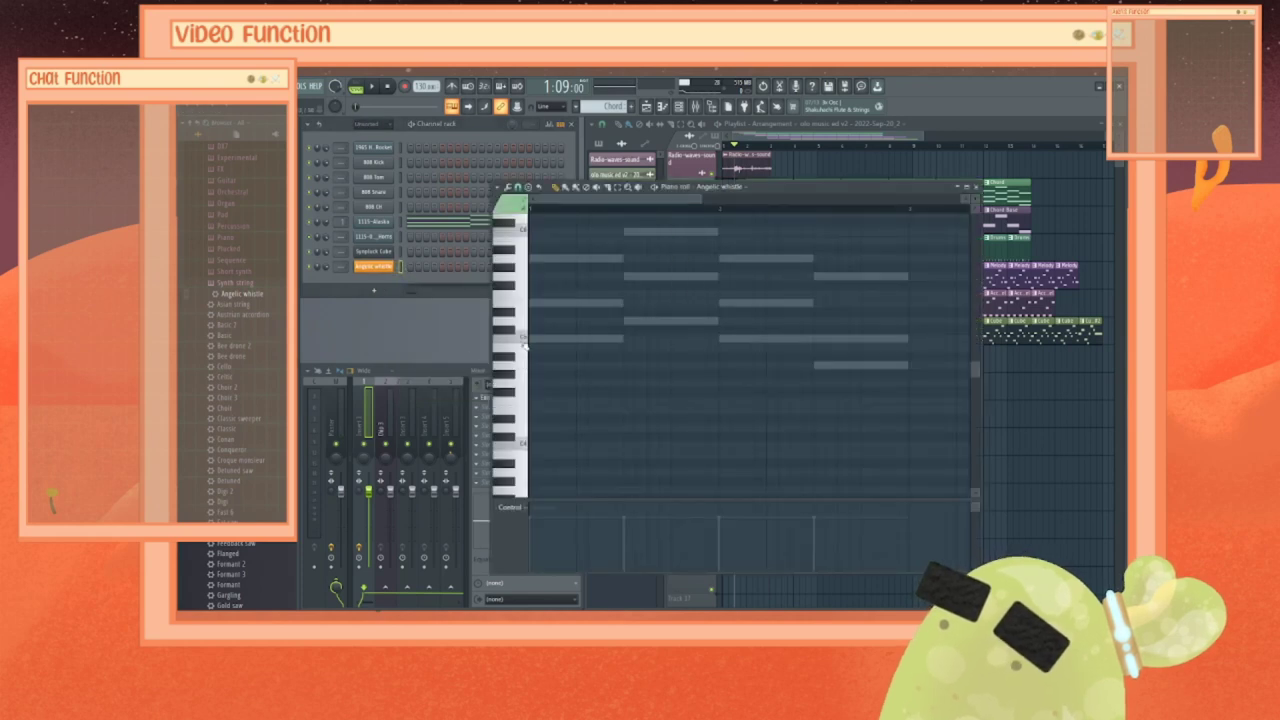
{"action": "left_click", "coordinate": [974, 187]}
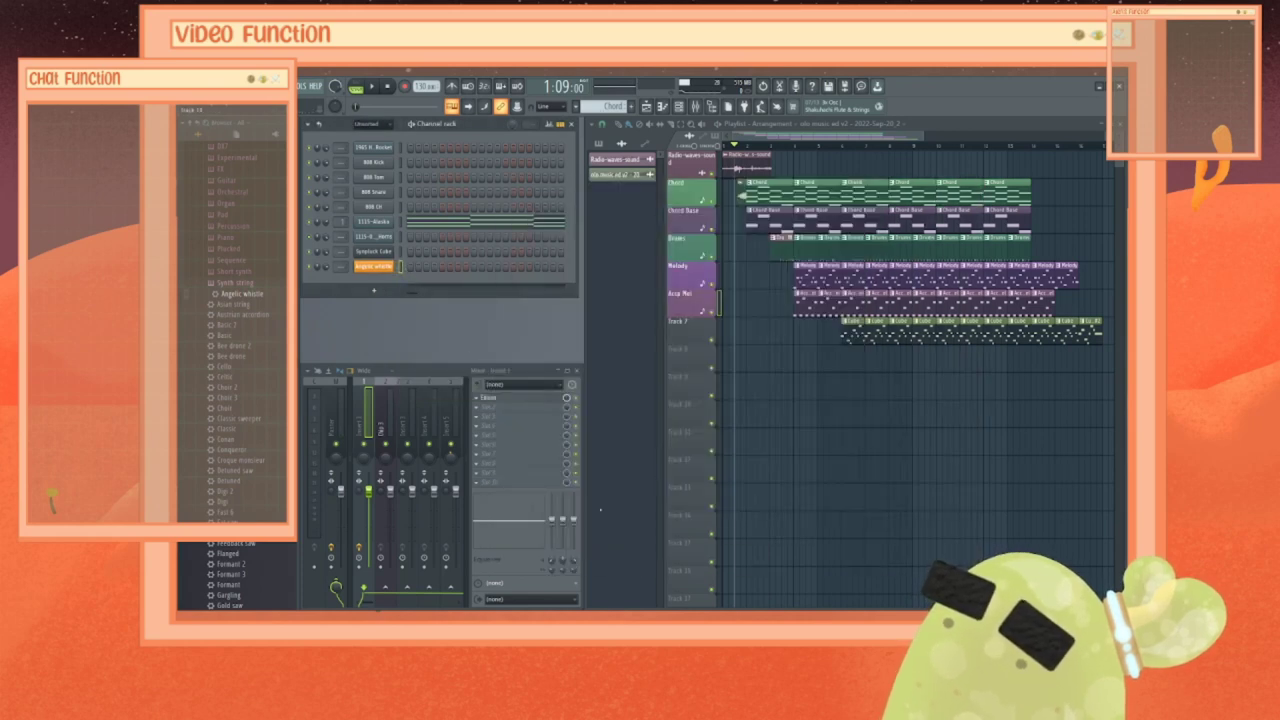
Step: Create a new pattern named Whistle in the playlist's pattern list
{"action": "left_click", "coordinate": [598, 144]}
{"action": "left_click", "coordinate": [626, 604]}
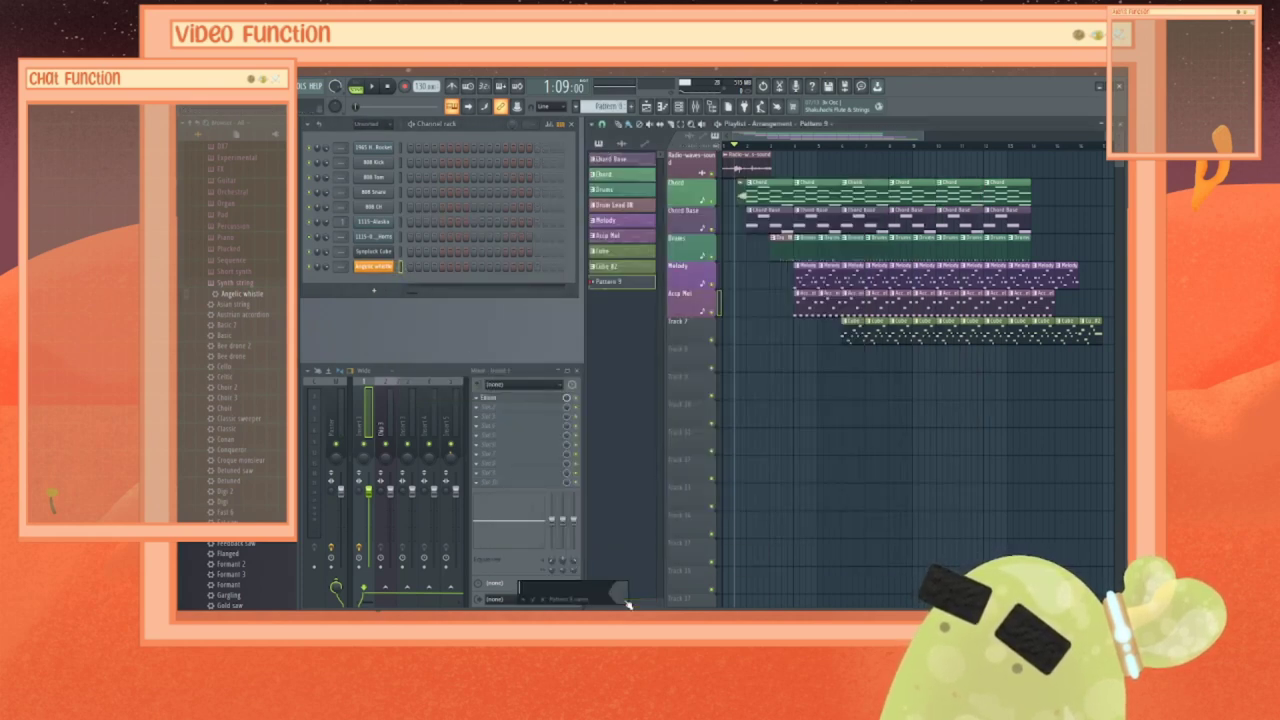
{"action": "type", "text": "Whis"}
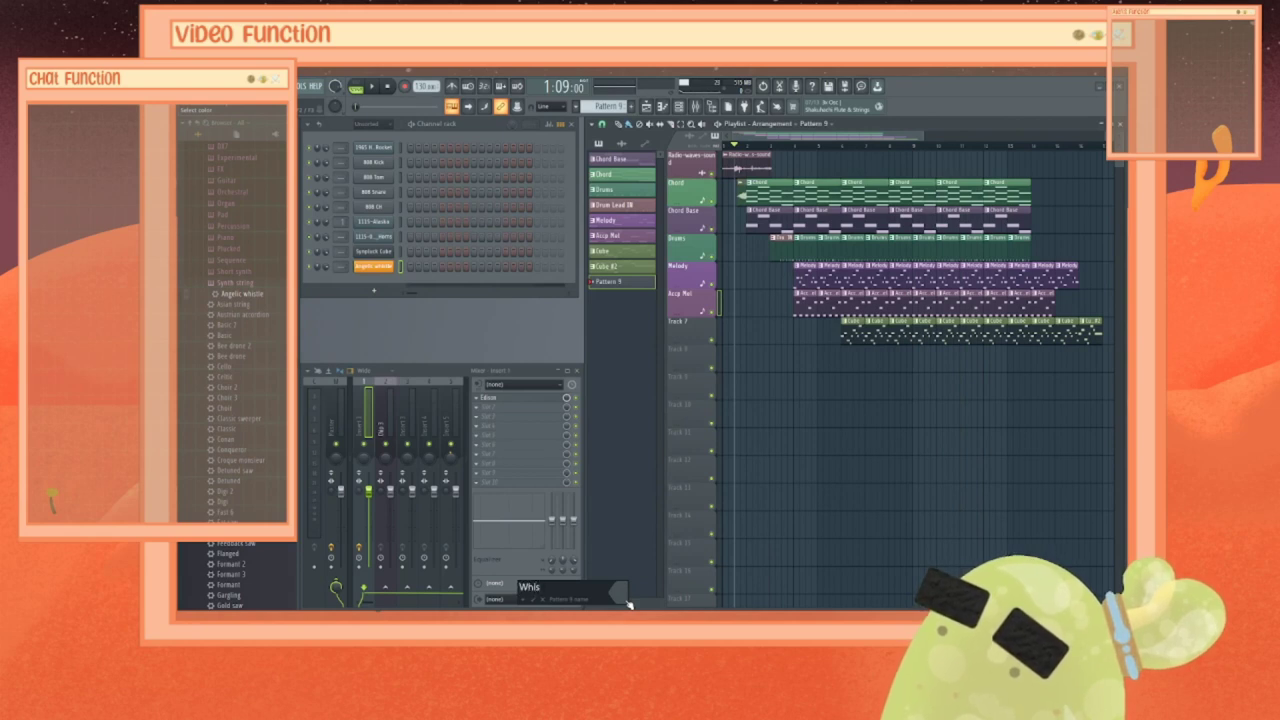
{"action": "type", "text": "tle"}
{"action": "key", "text": "Return"}
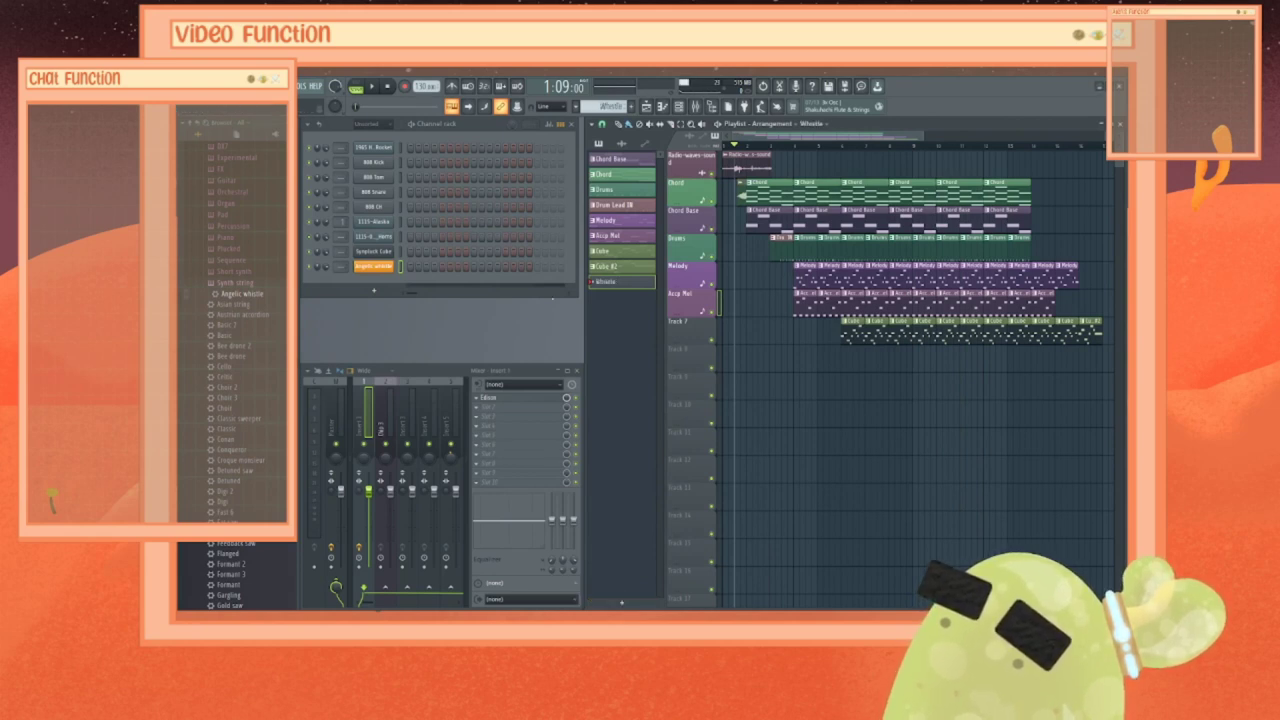
Step: Recolor the Whistle pattern to a light golden brown, keeping its name
{"action": "right_click", "coordinate": [607, 284]}
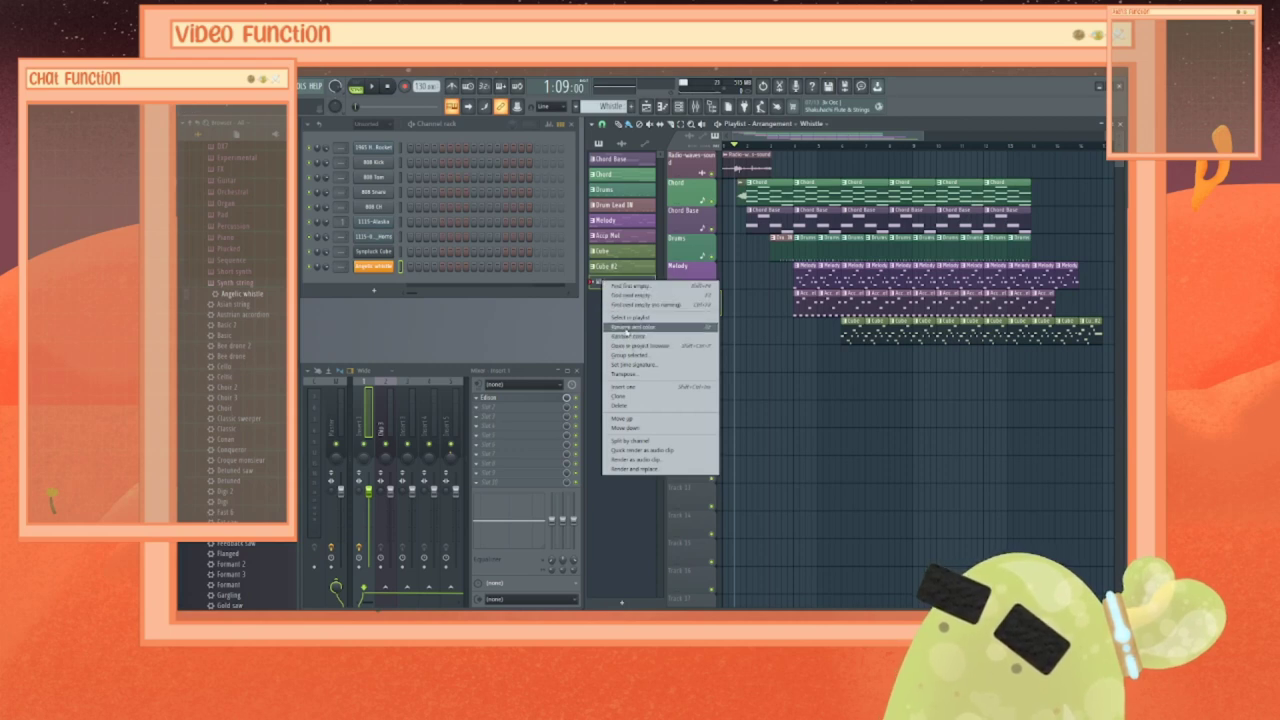
{"action": "left_click", "coordinate": [626, 336]}
{"action": "left_click", "coordinate": [625, 332]}
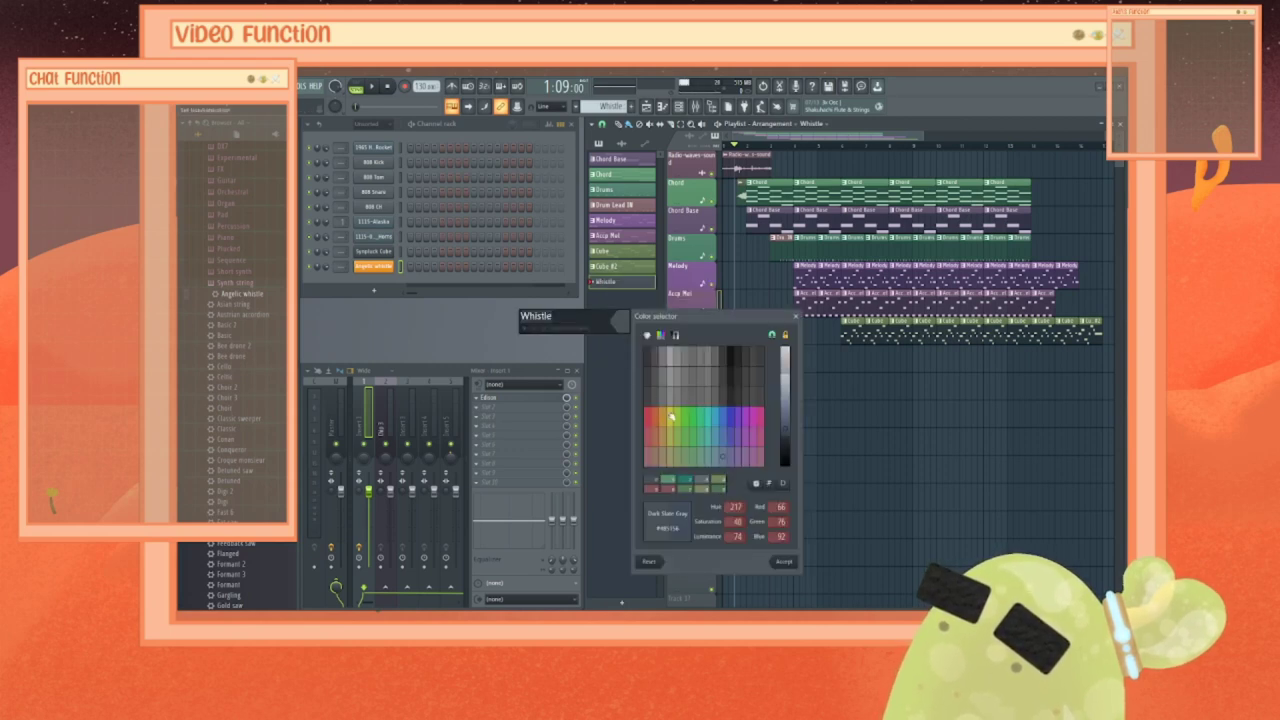
{"action": "left_click", "coordinate": [664, 416]}
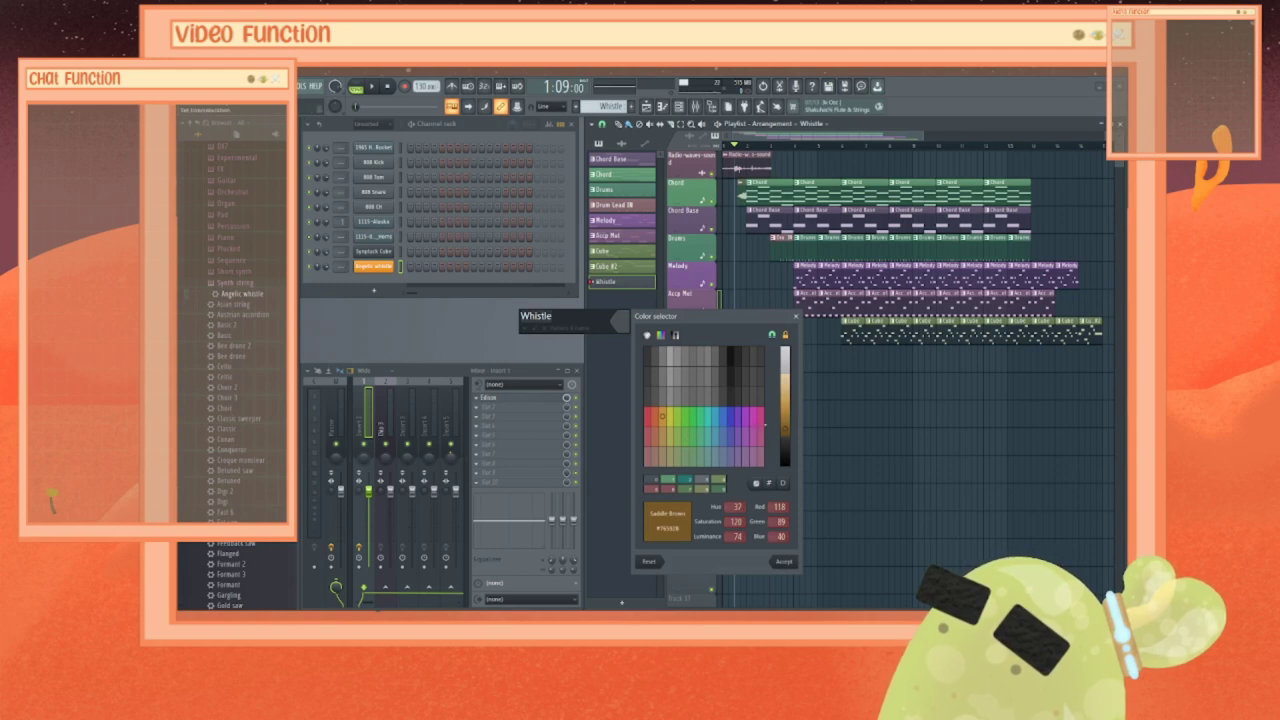
{"action": "left_click_drag", "start_coordinate": [789, 428], "coordinate": [786, 400]}
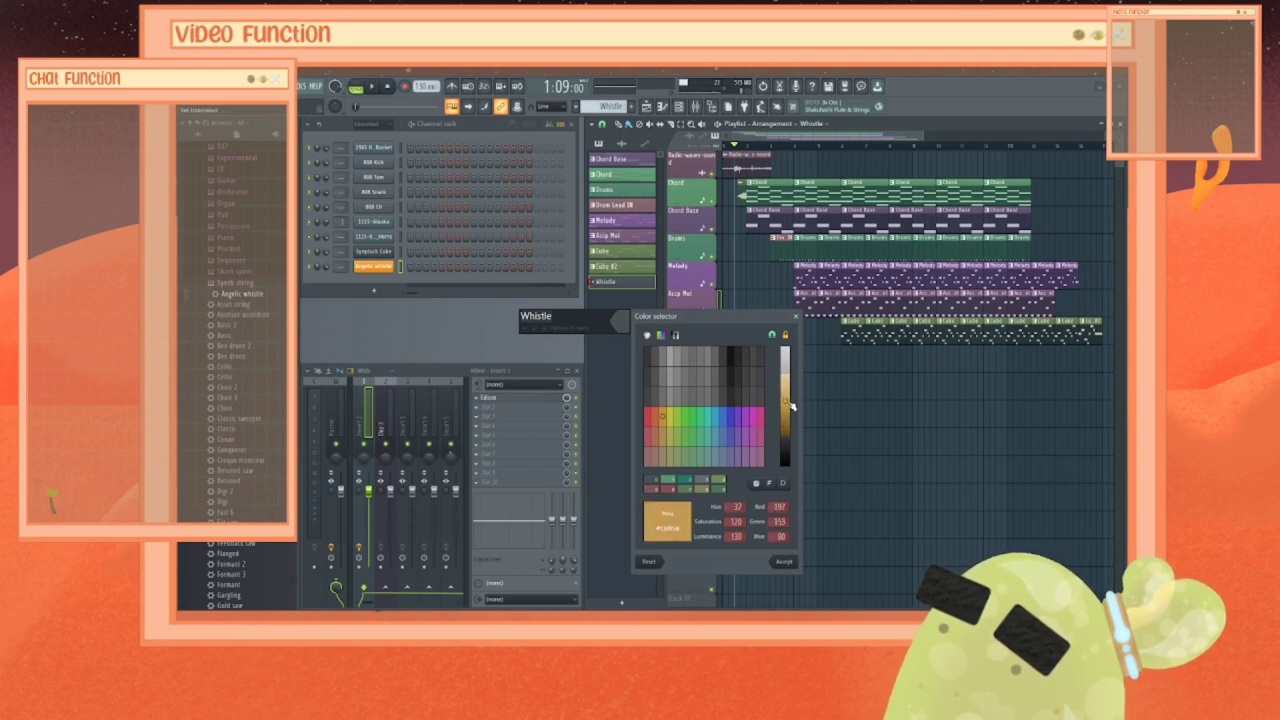
{"action": "left_click", "coordinate": [784, 561]}
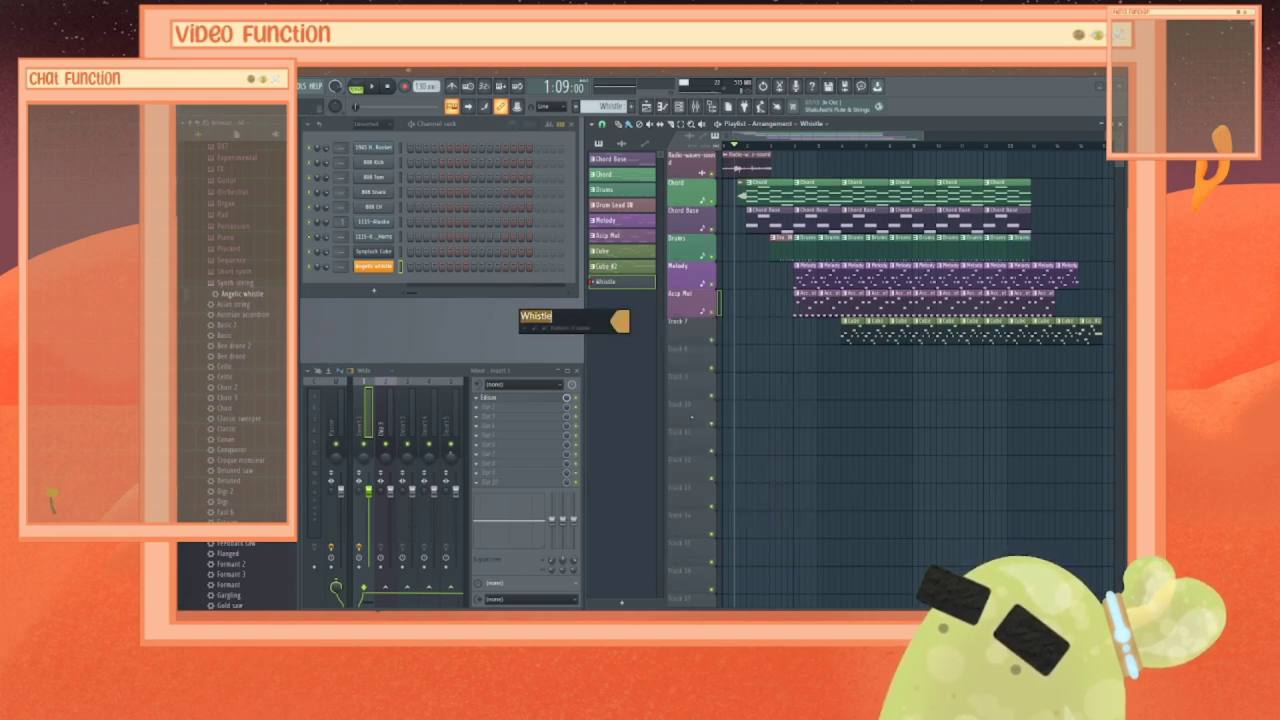
{"action": "key", "text": "Return"}
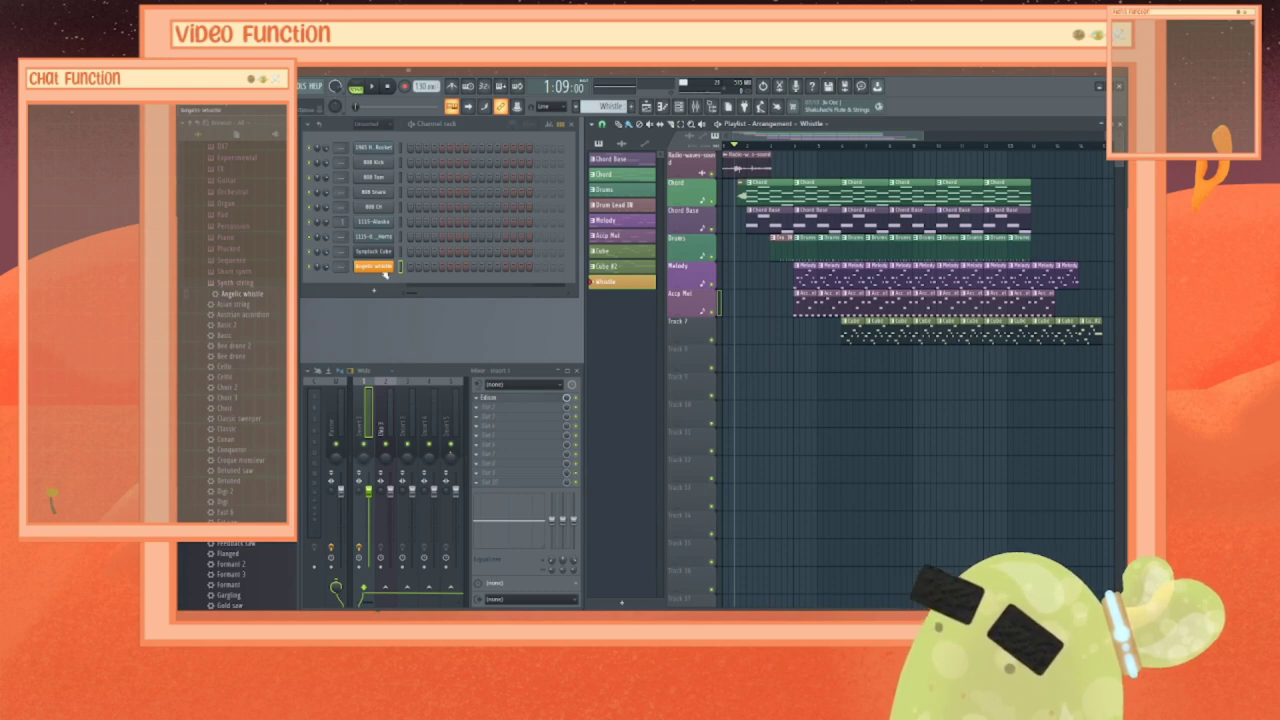
Step: Open the Angelic whistle channel's piano roll in the Whistle pattern and audition notes around C5 on its keyboard
{"action": "right_click", "coordinate": [384, 270]}
{"action": "left_click", "coordinate": [430, 268]}
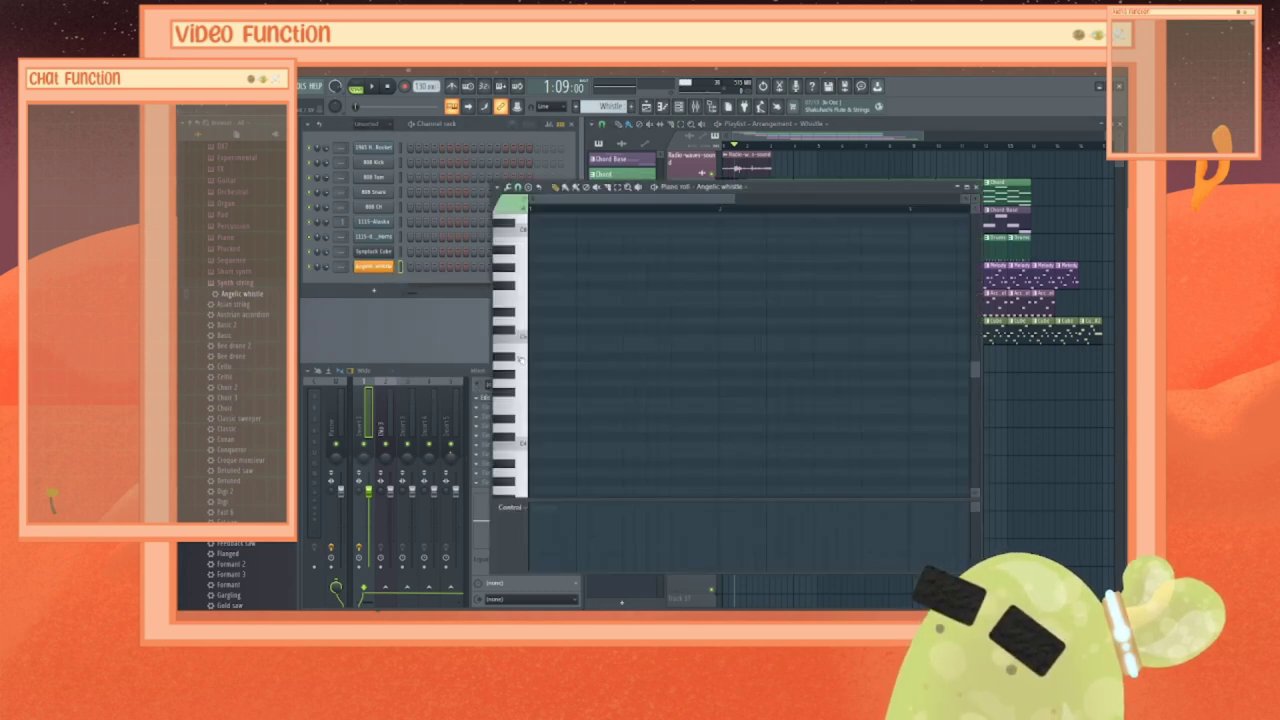
{"action": "left_click", "coordinate": [516, 335]}
{"action": "left_click", "coordinate": [524, 337]}
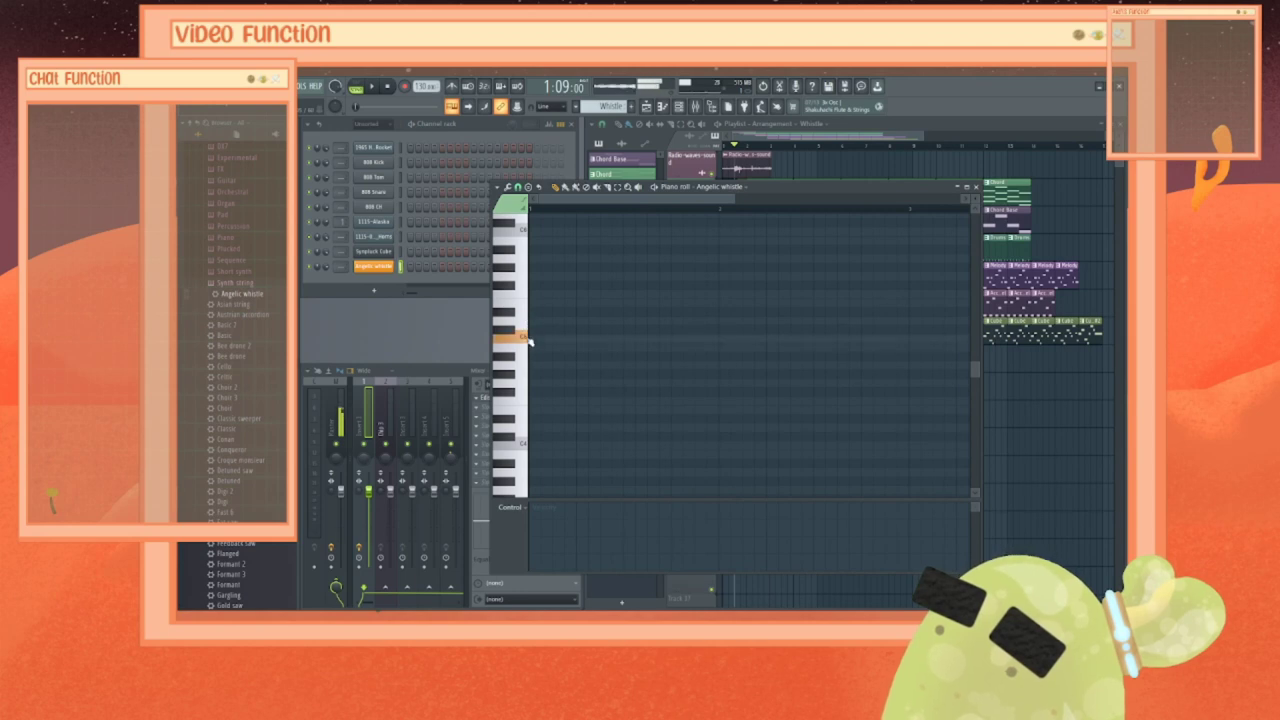
{"action": "left_click", "coordinate": [527, 340]}
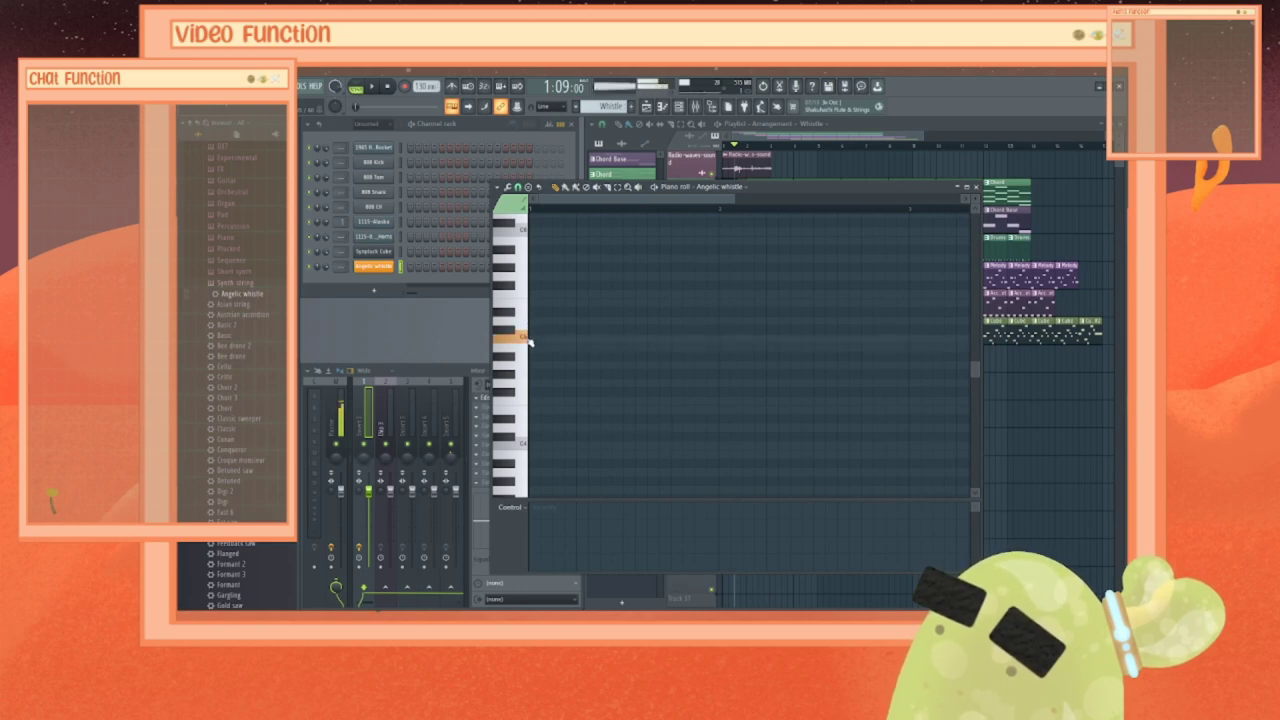
{"action": "left_click", "coordinate": [528, 339]}
{"action": "left_click", "coordinate": [529, 340]}
{"action": "left_click", "coordinate": [528, 322]}
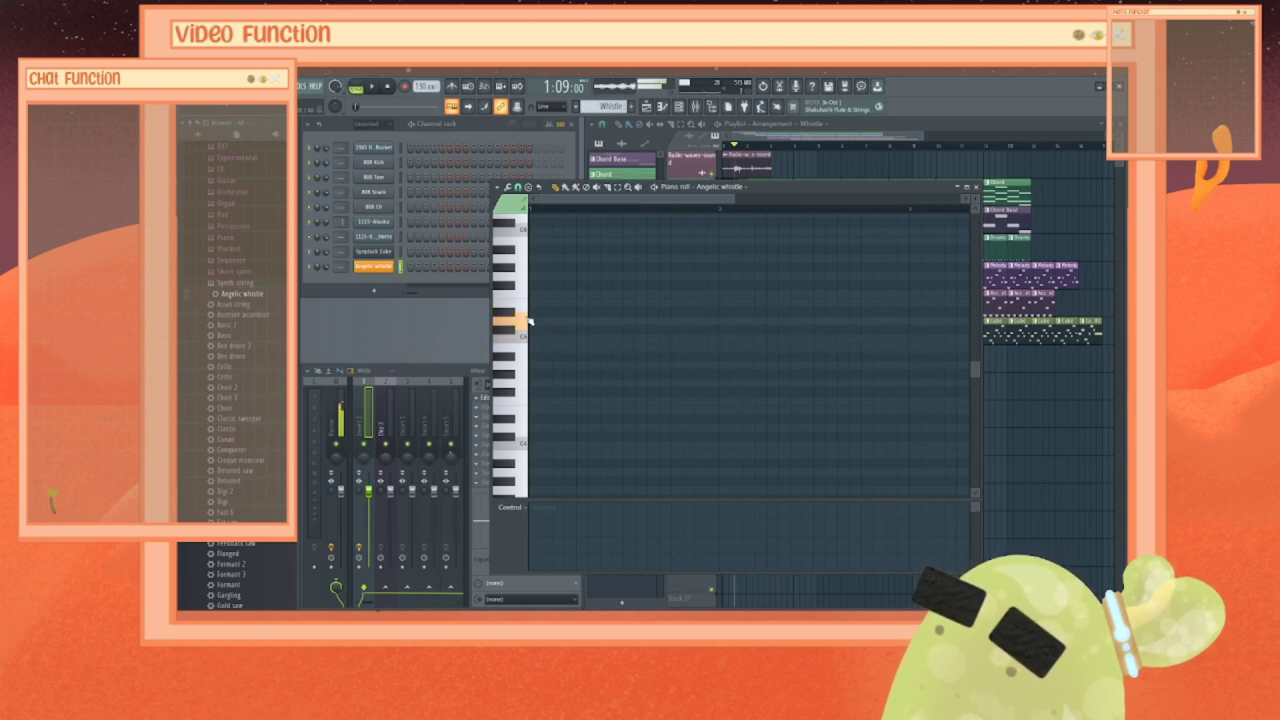
{"action": "left_click", "coordinate": [528, 337]}
{"action": "left_click", "coordinate": [528, 339]}
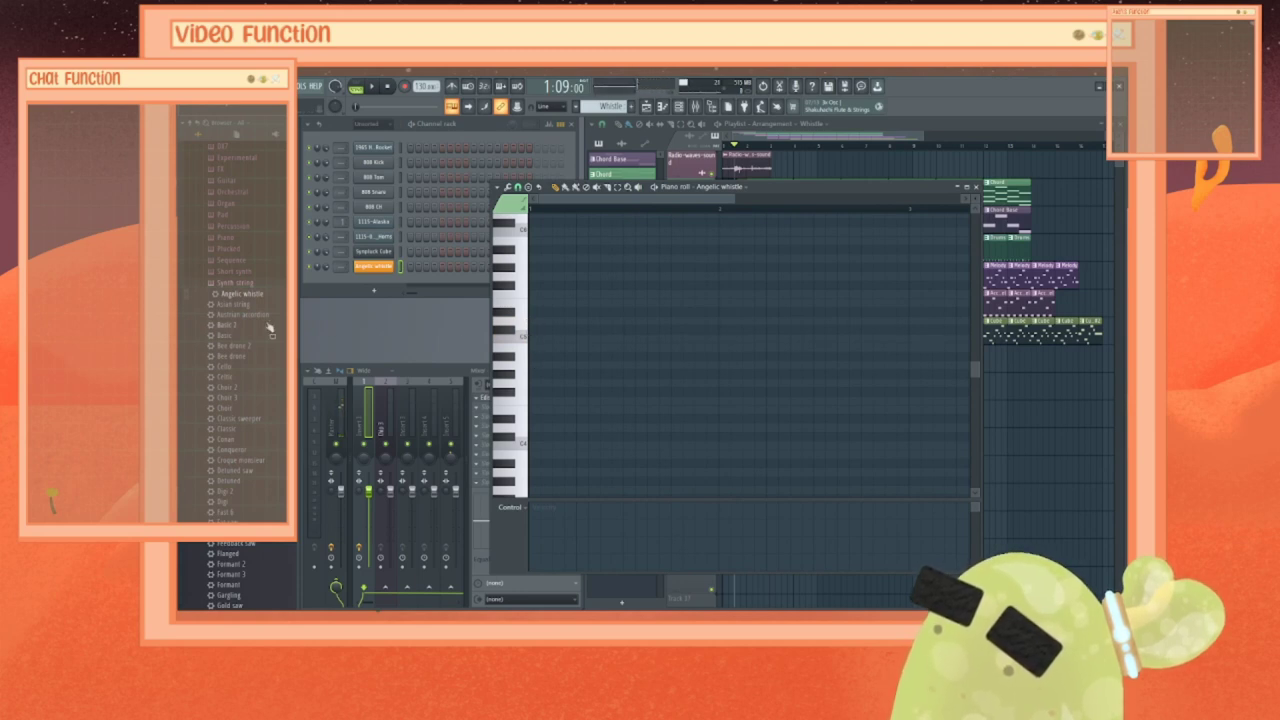
Step: Collapse the Synth string preset folder and look through the Short synth presets in the browser
{"action": "left_click", "coordinate": [256, 285]}
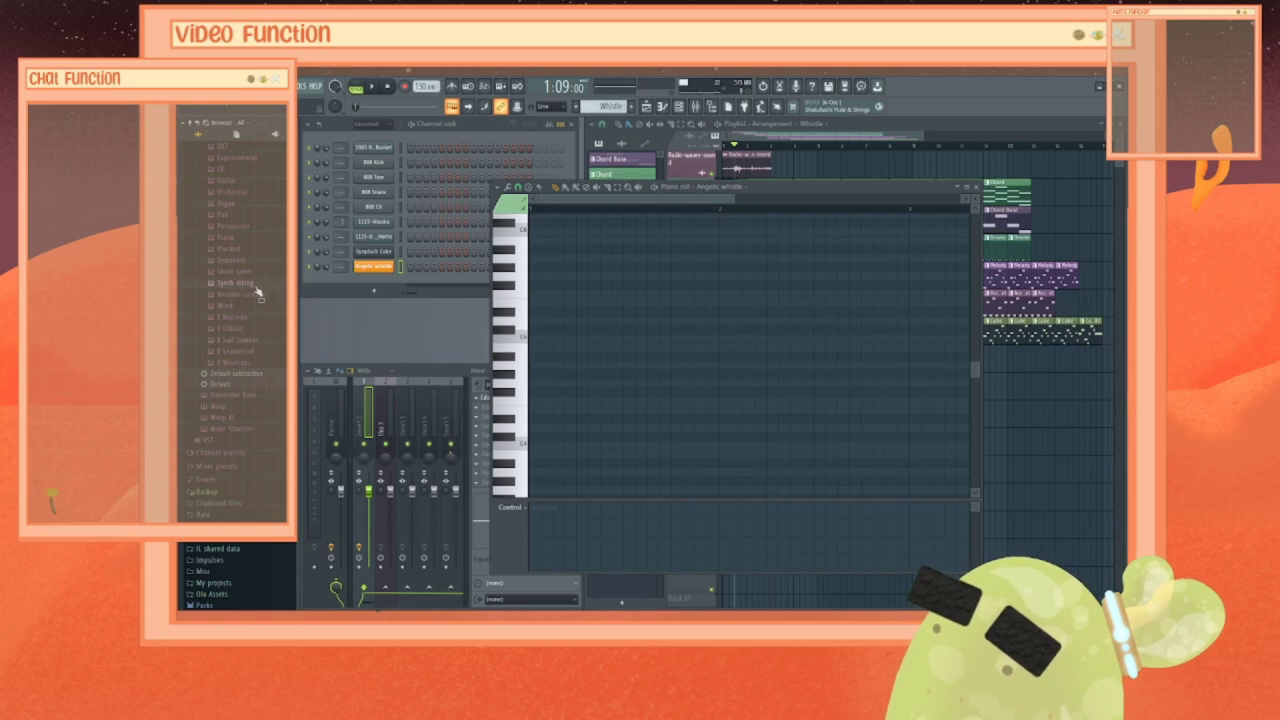
{"action": "left_click", "coordinate": [246, 274]}
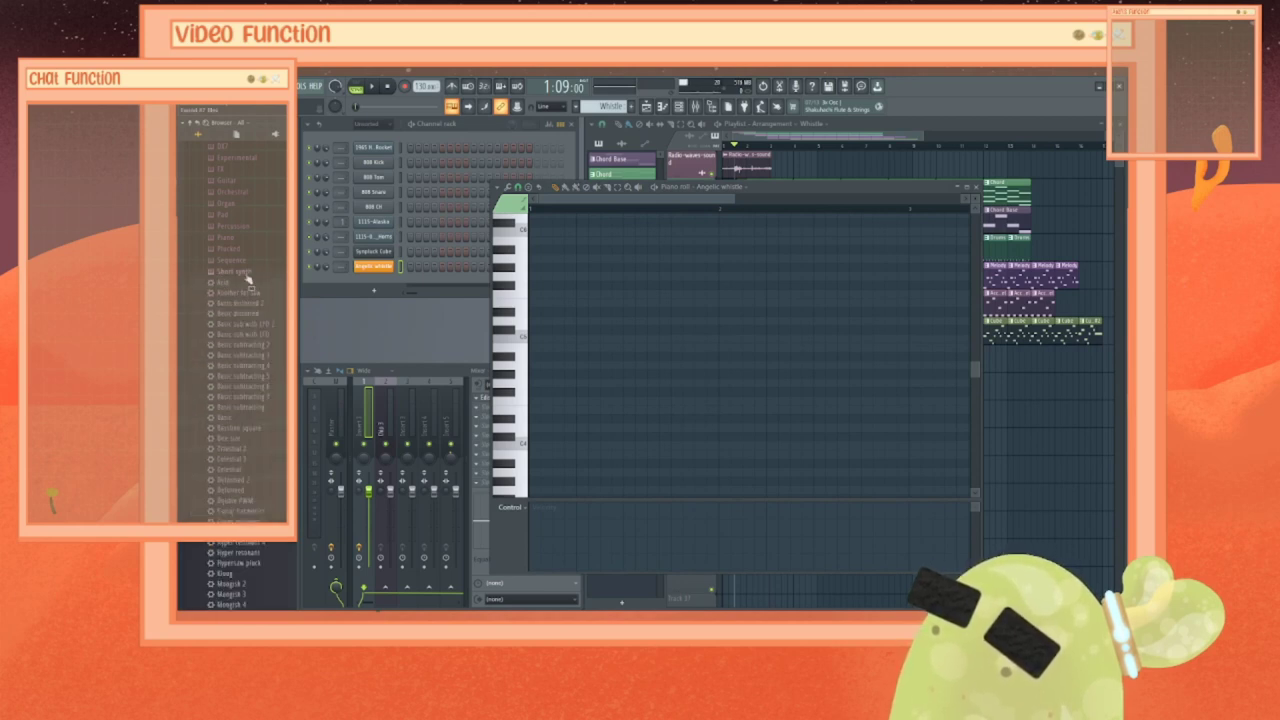
{"action": "left_click", "coordinate": [247, 280]}
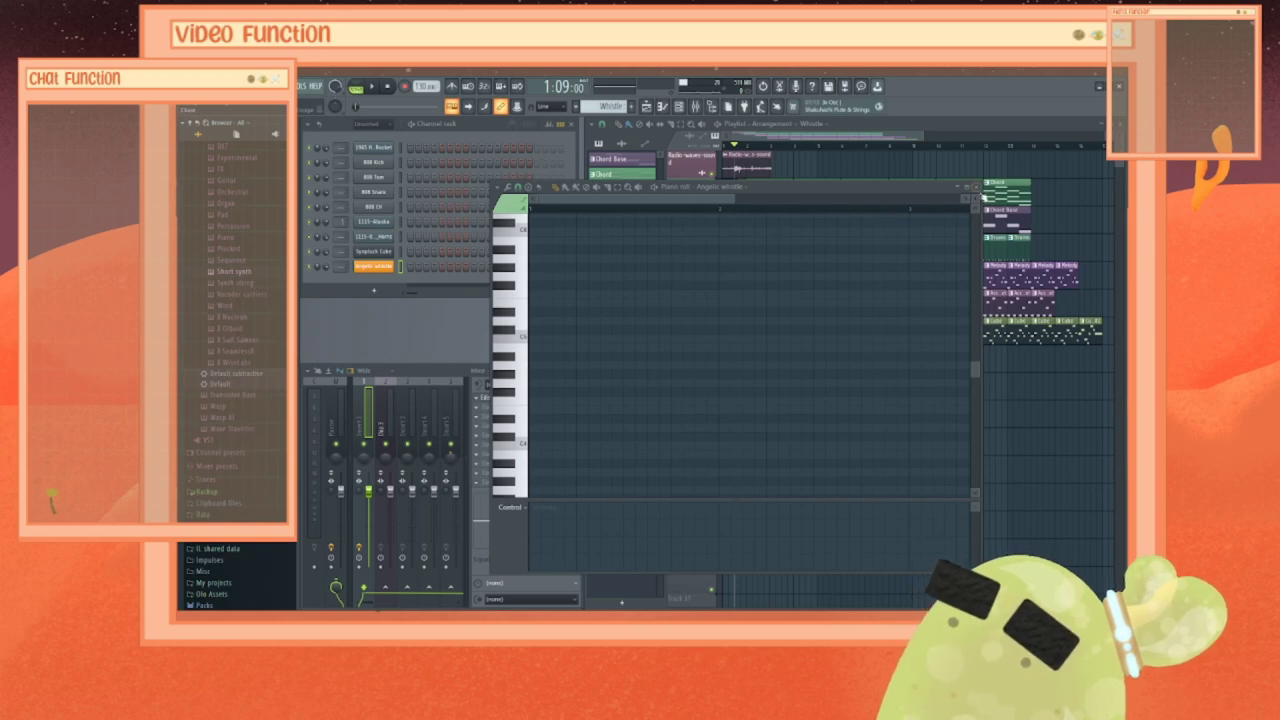
Step: Close the empty piano roll and save the project
{"action": "left_click", "coordinate": [976, 187]}
{"action": "left_click", "coordinate": [190, 87]}
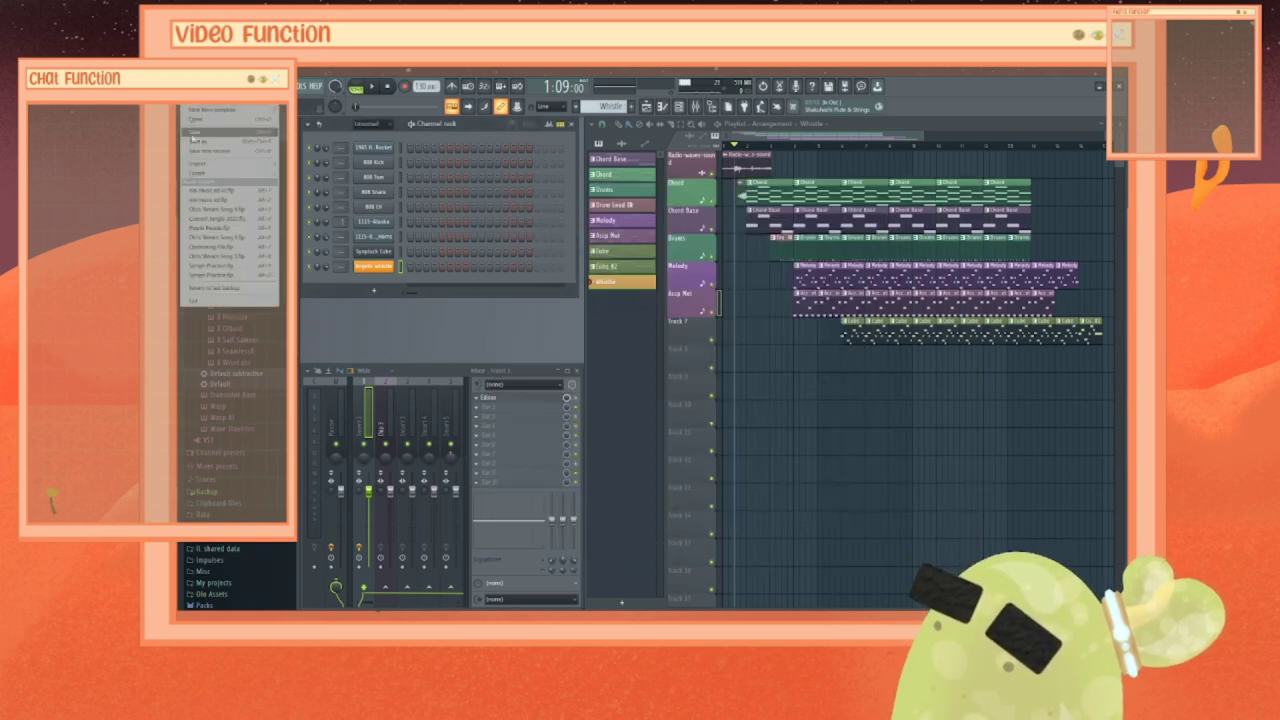
{"action": "left_click", "coordinate": [196, 134]}
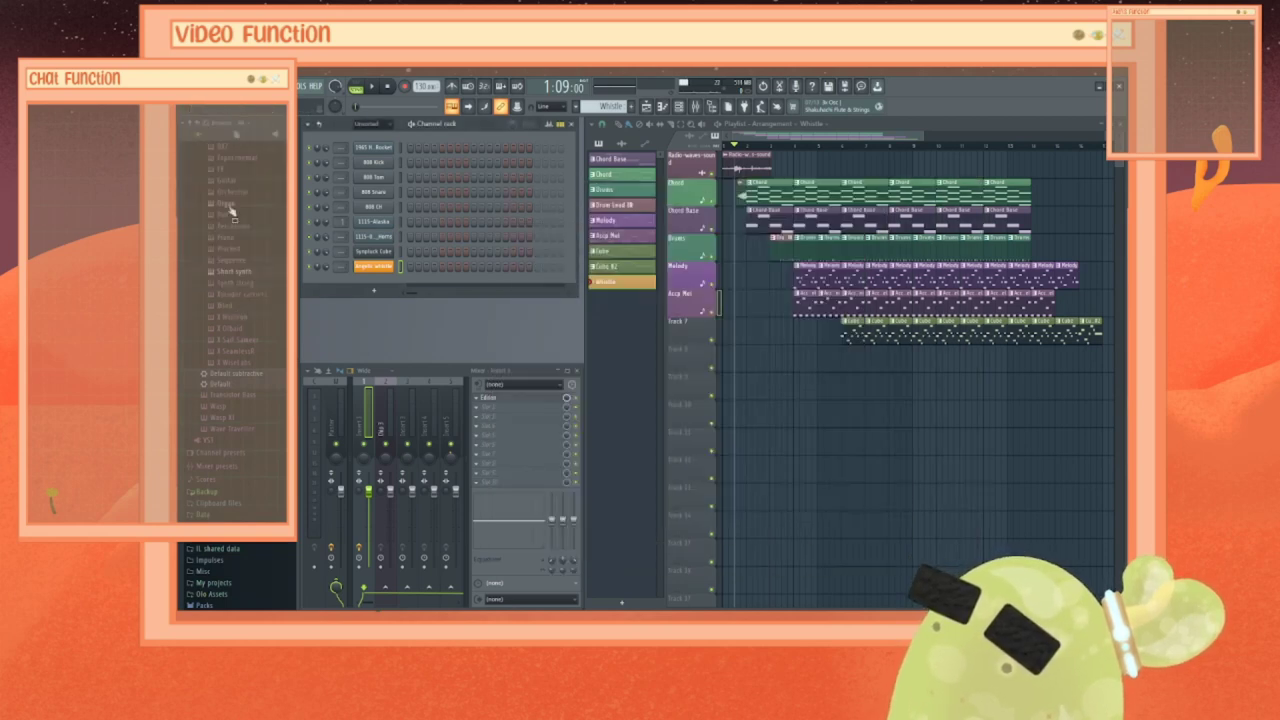
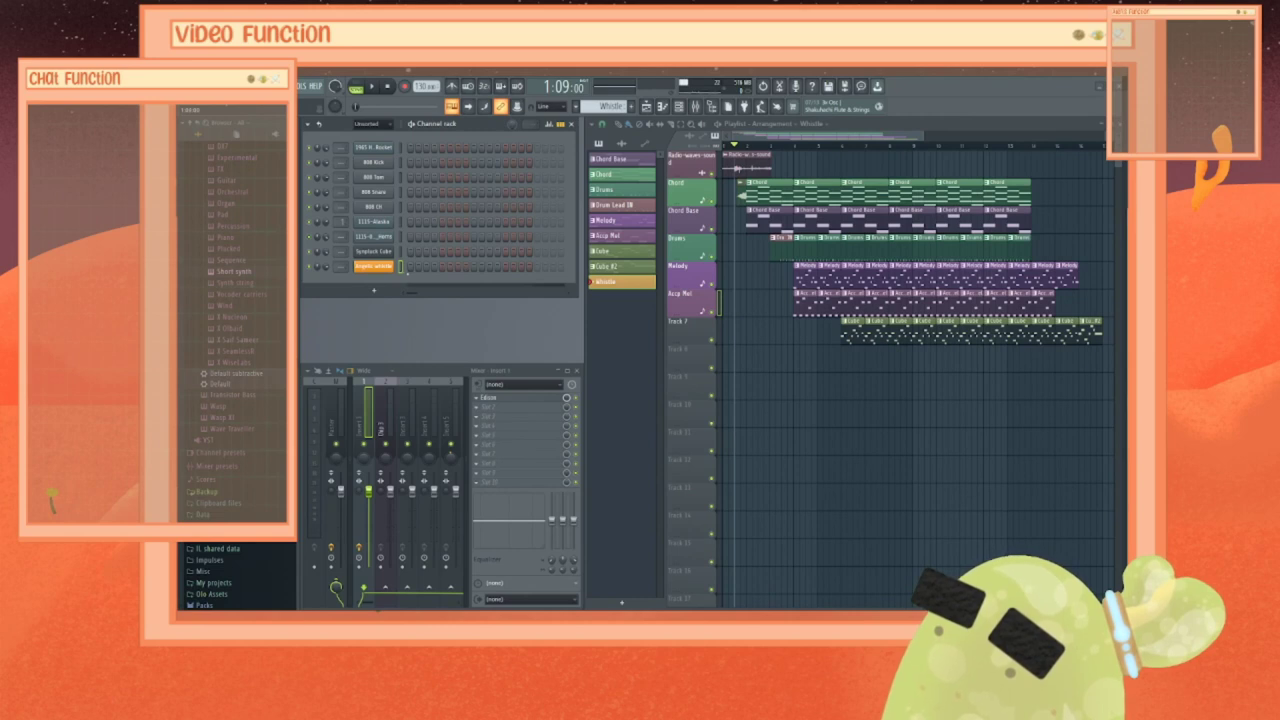
Step: Search the browser for "whistle" and advance through the matches to the Lead Whistle preset of Harmless
{"action": "left_click", "coordinate": [184, 122]}
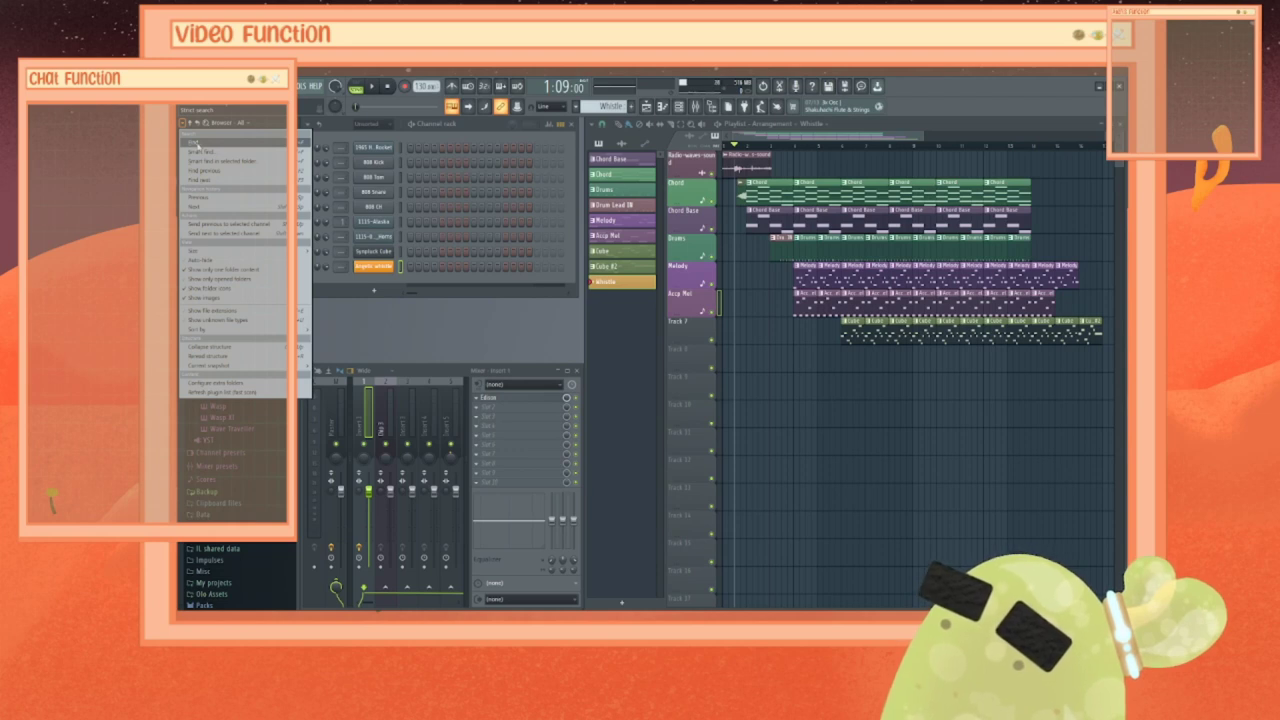
{"action": "left_click", "coordinate": [195, 142]}
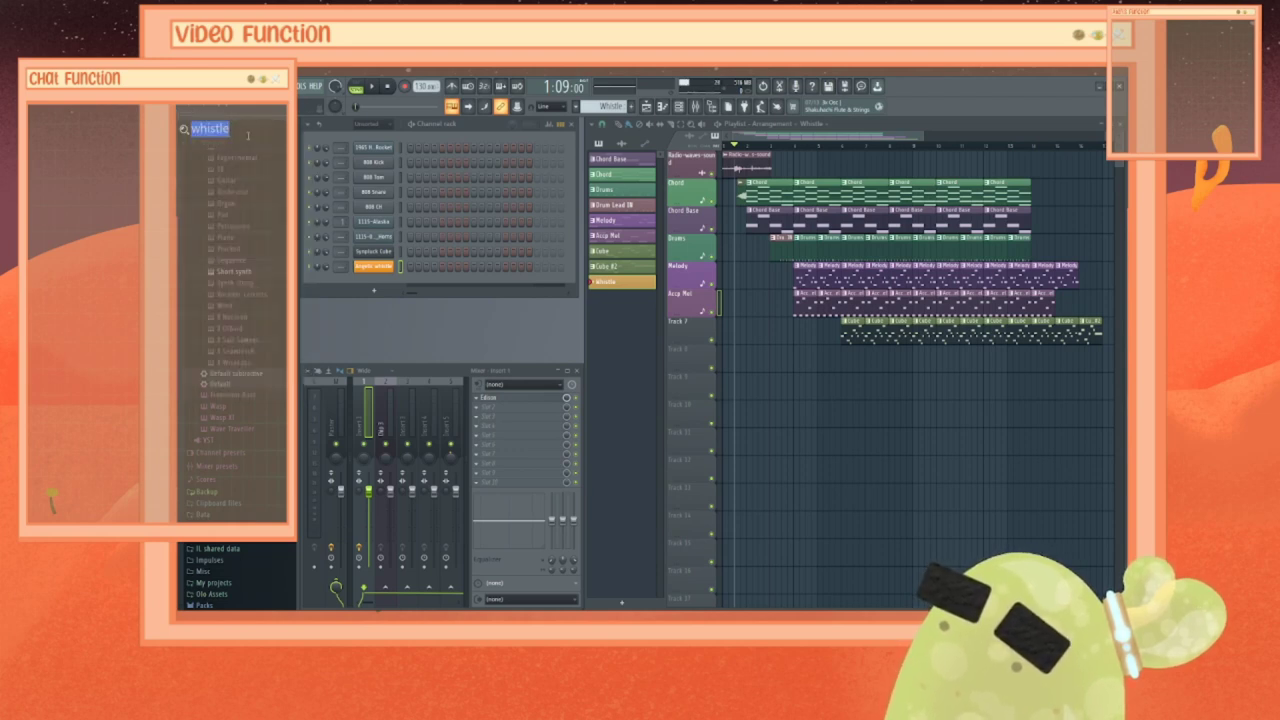
{"action": "key", "text": "Escape"}
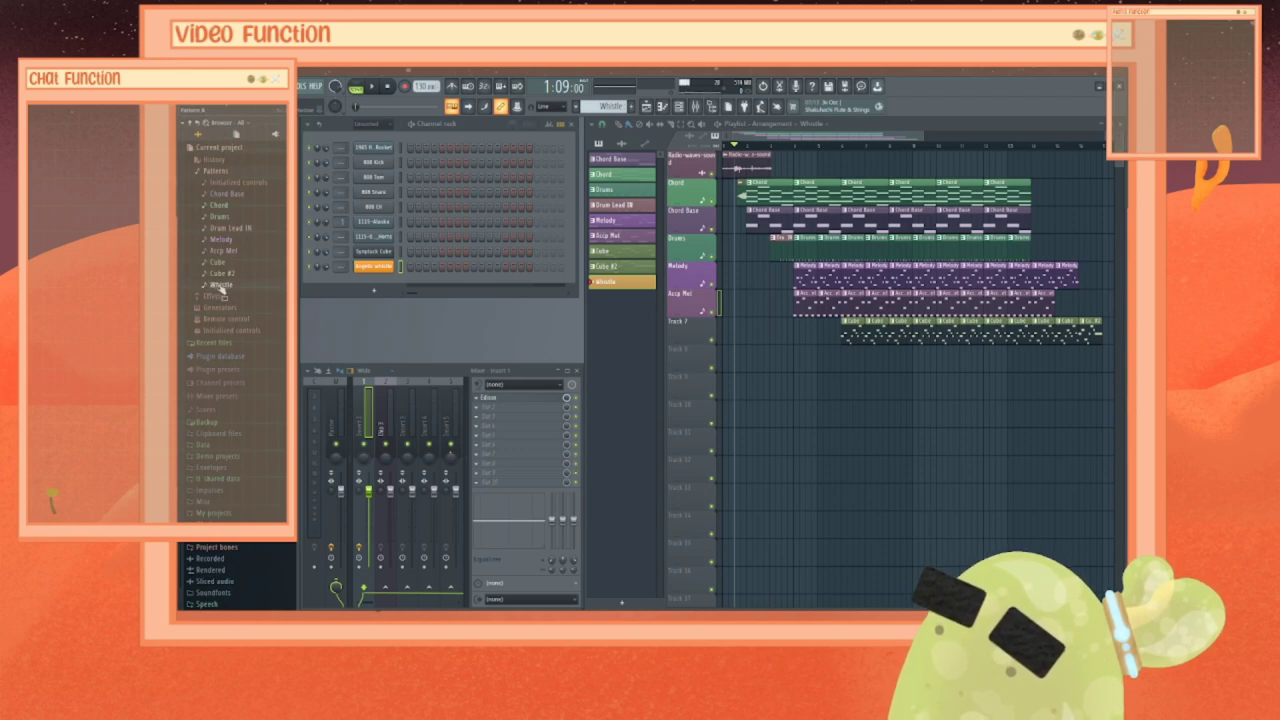
{"action": "key", "text": "F3"}
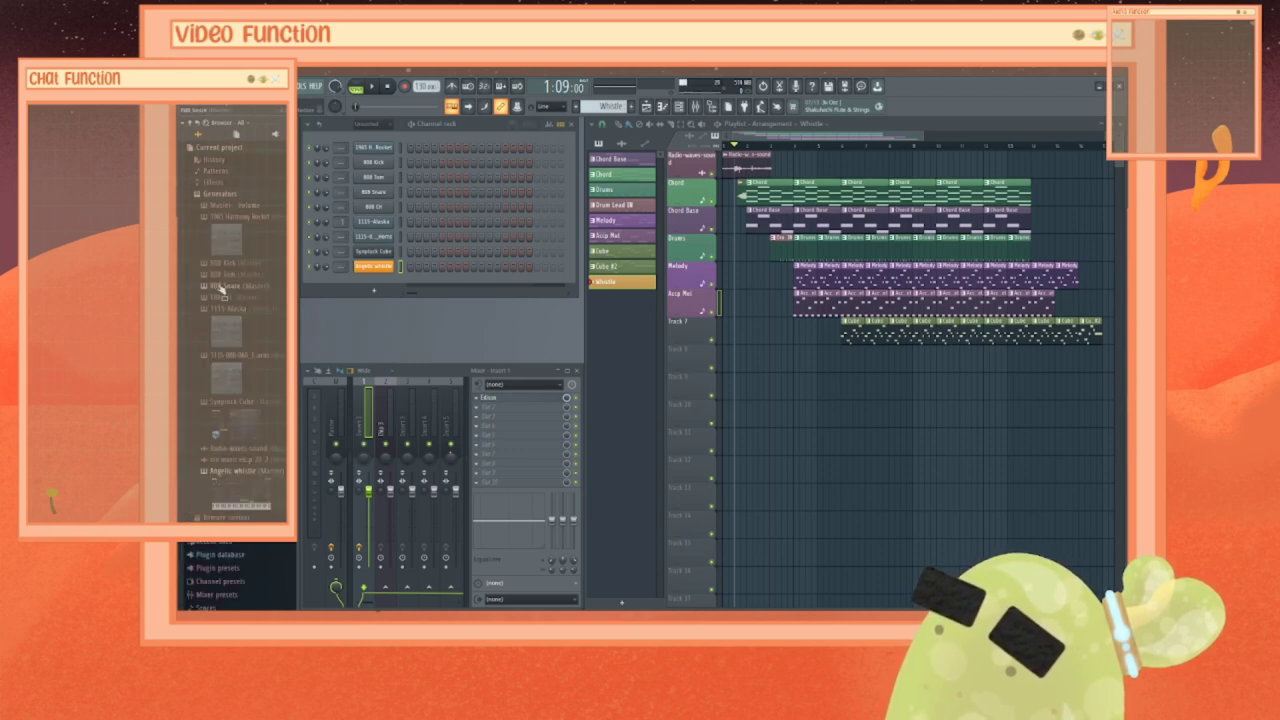
{"action": "key", "text": "F3"}
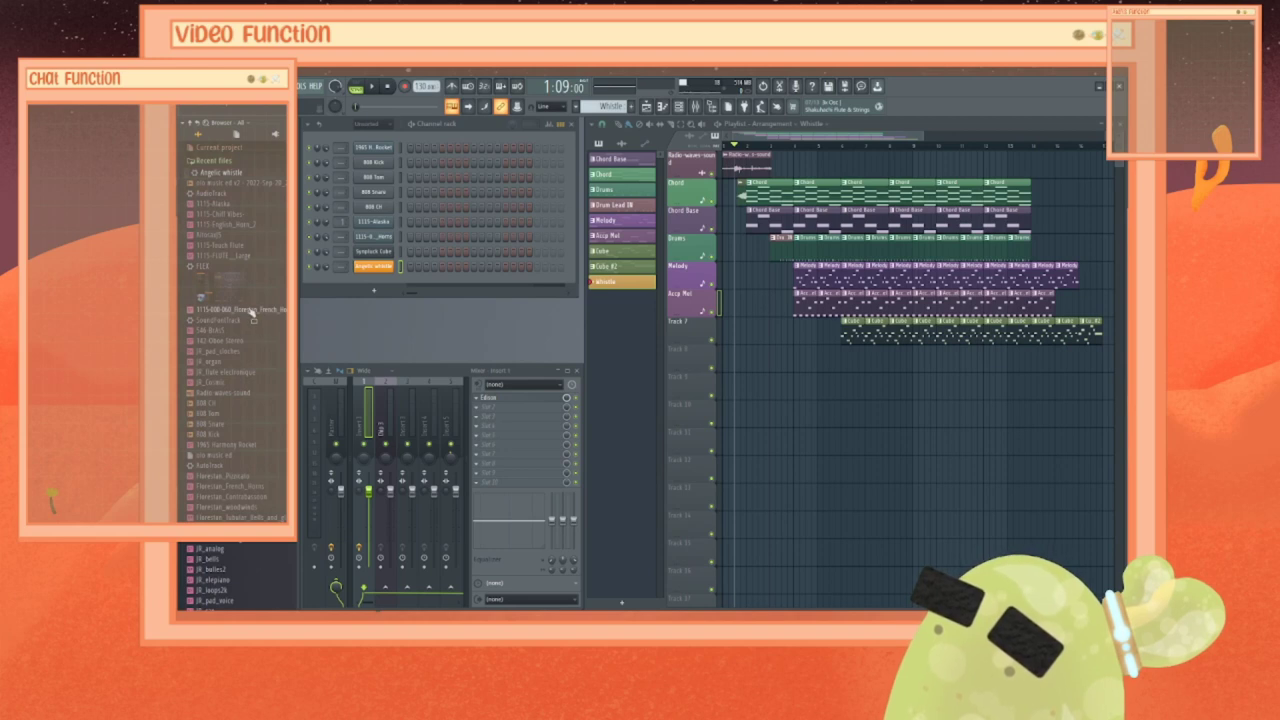
{"action": "key", "text": "F3"}
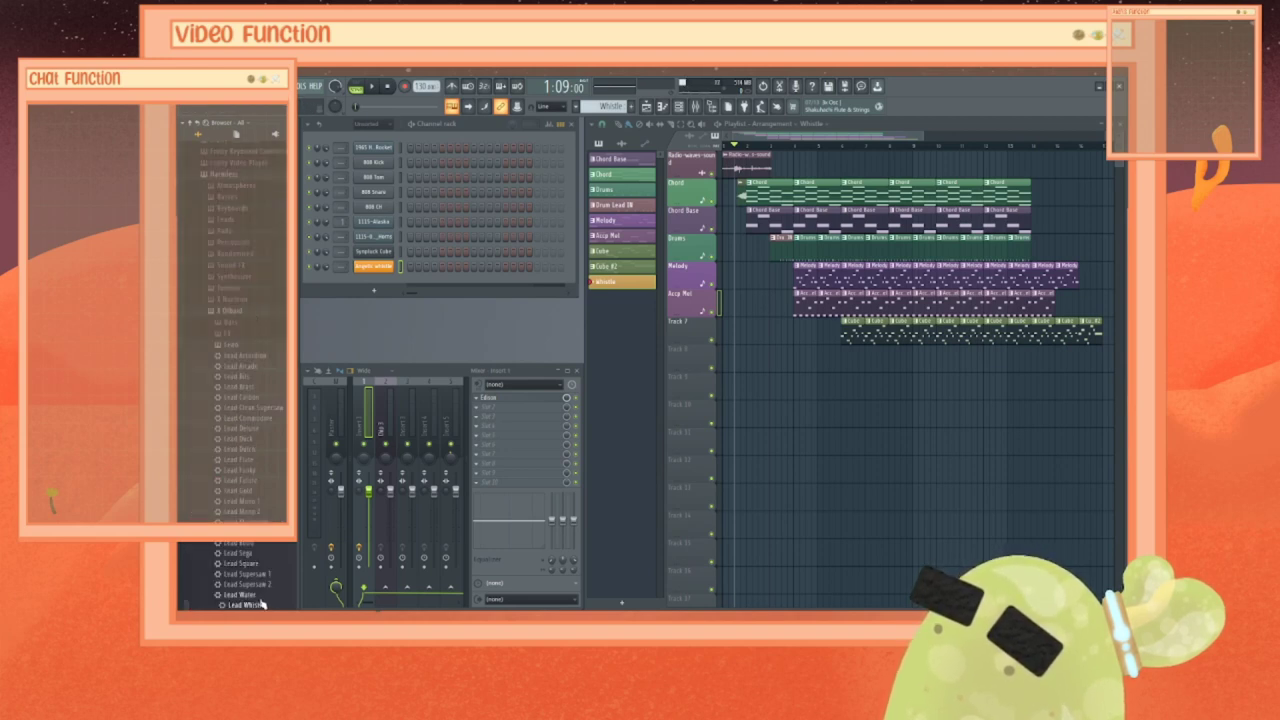
Step: Replace the Angelic whistle channel's instrument with the Harmless Lead Whistle preset, close its plugin window and toggle playback
{"action": "left_click", "coordinate": [379, 269]}
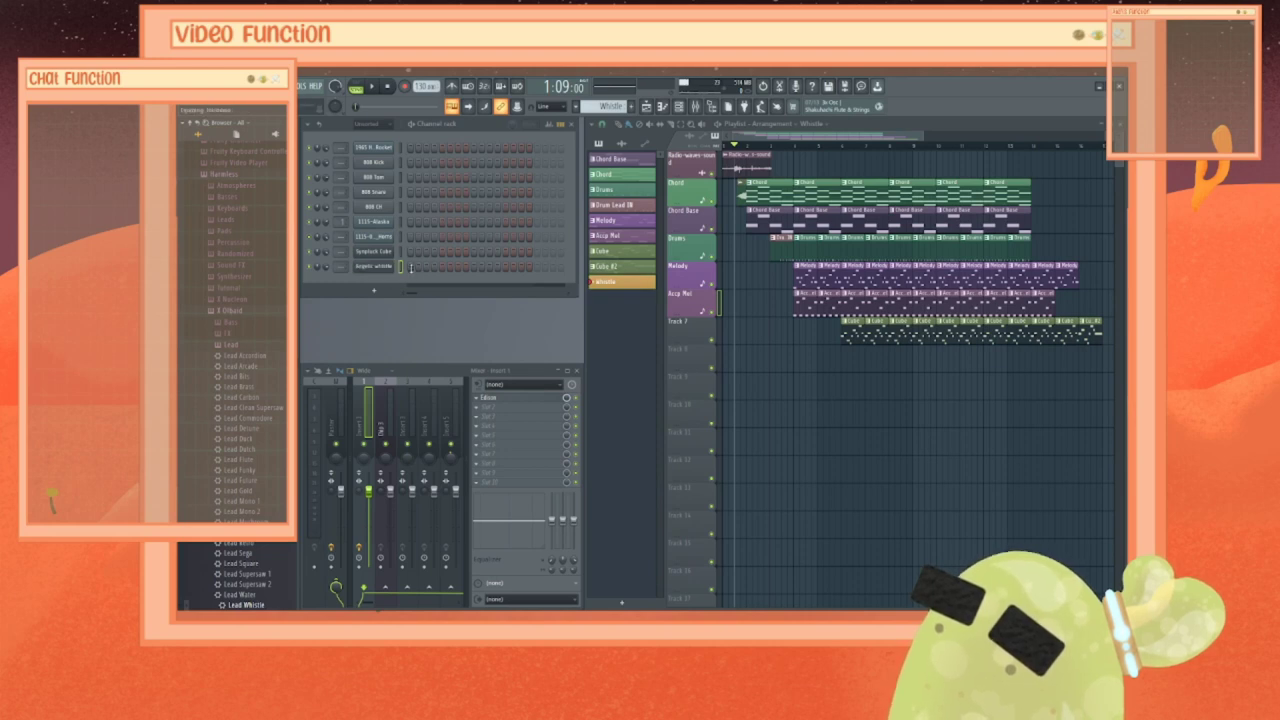
{"action": "left_click", "coordinate": [376, 266]}
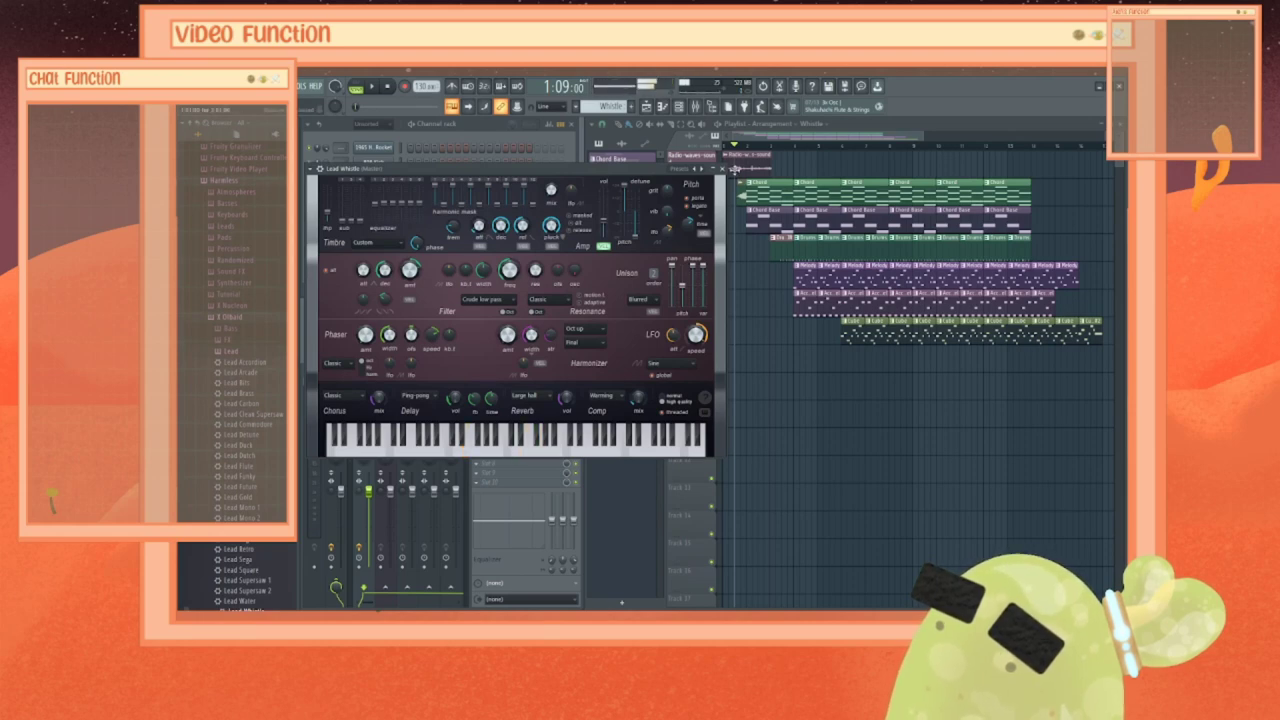
{"action": "left_click", "coordinate": [722, 168]}
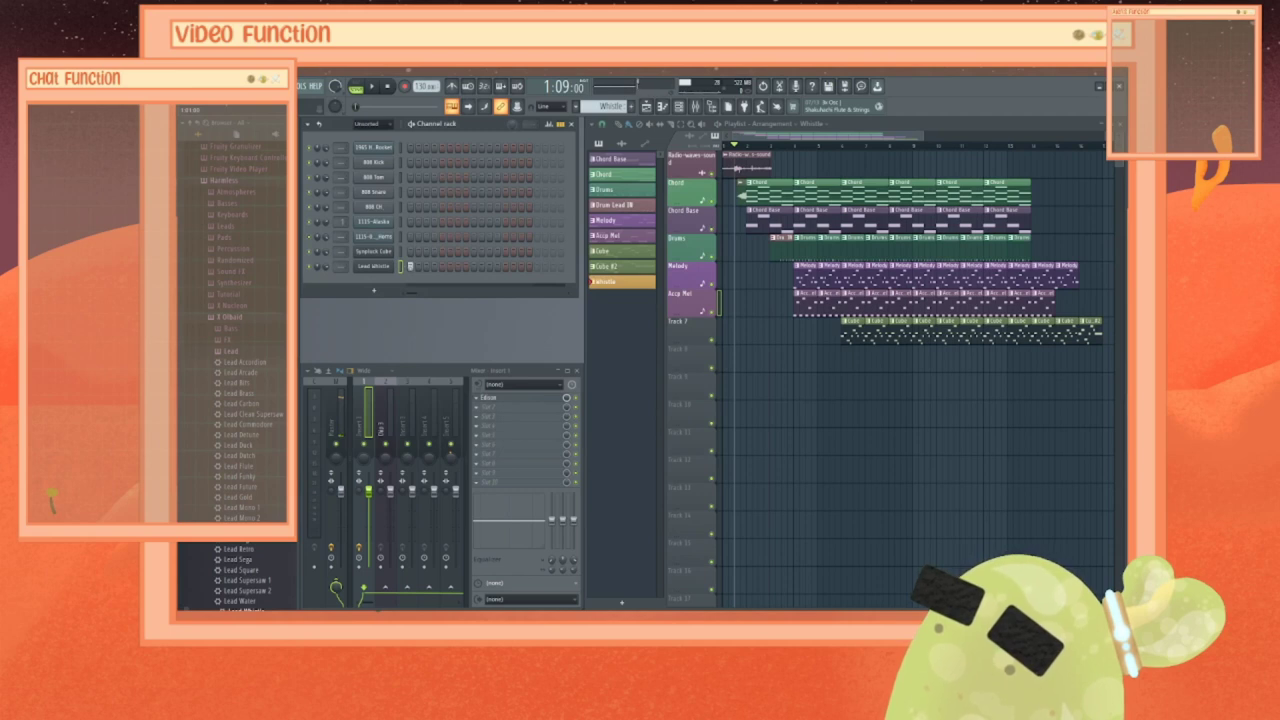
{"action": "key", "text": "space"}
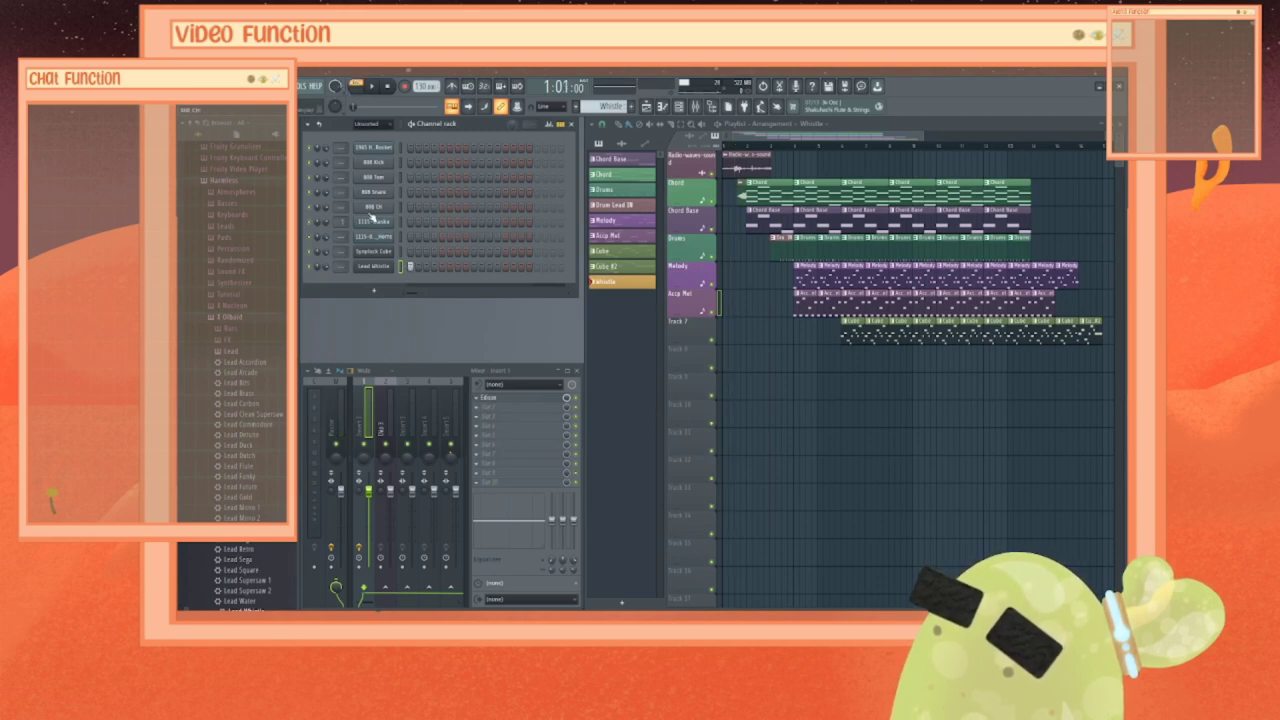
Step: Find the next "whistle" match in the browser, load the SimSynth Whistle preset onto the Lead Whistle channel, and close its plugin window
{"action": "key", "text": "space"}
{"action": "left_click", "coordinate": [184, 124]}
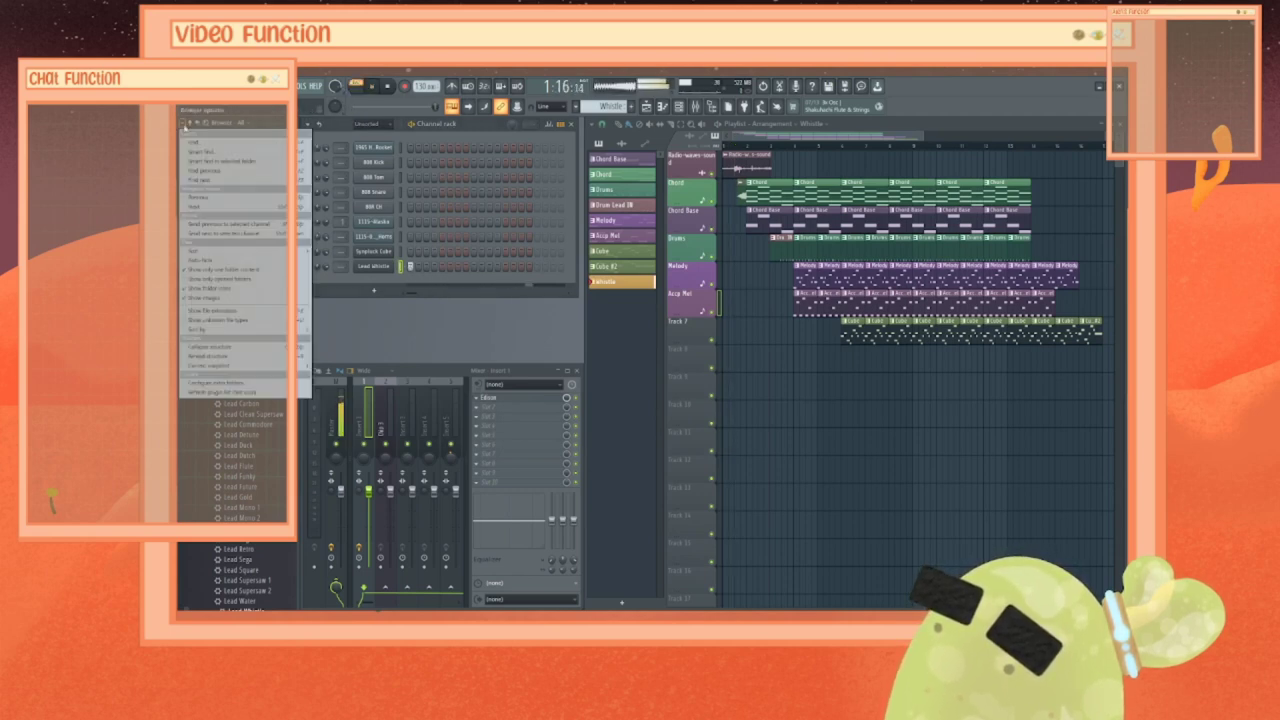
{"action": "left_click", "coordinate": [195, 180]}
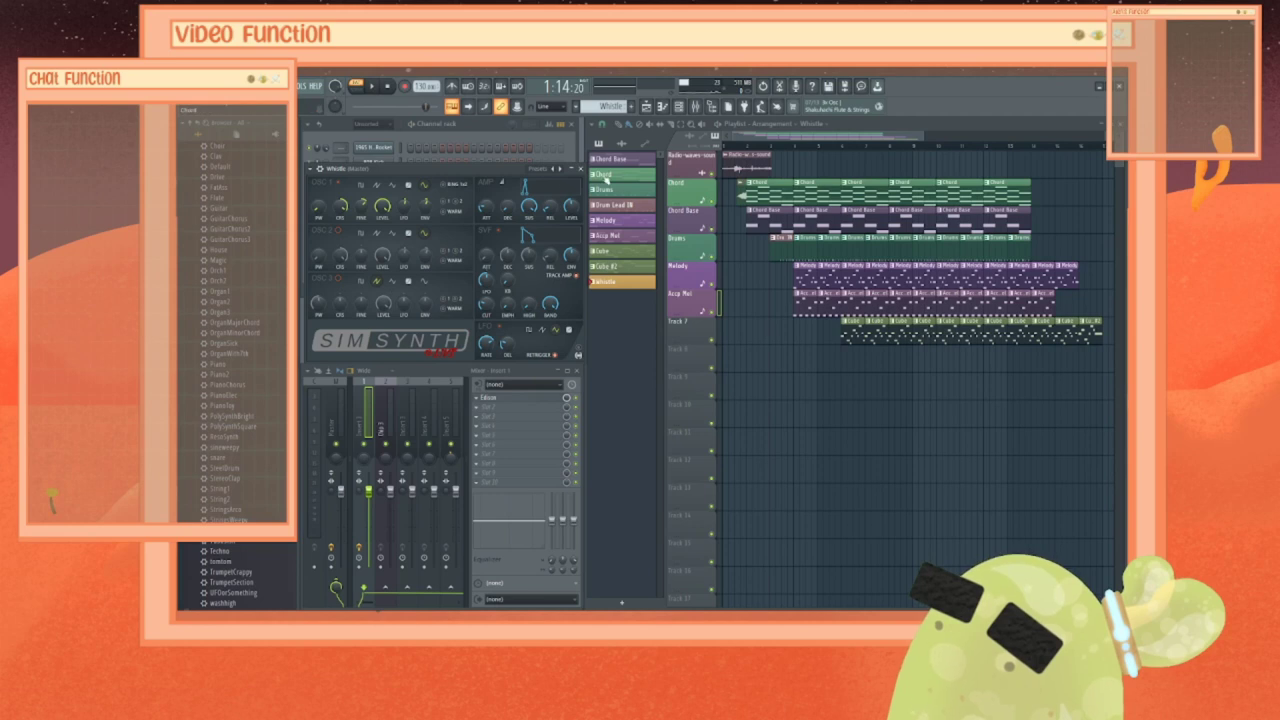
{"action": "left_click", "coordinate": [580, 169]}
{"action": "left_click", "coordinate": [375, 267]}
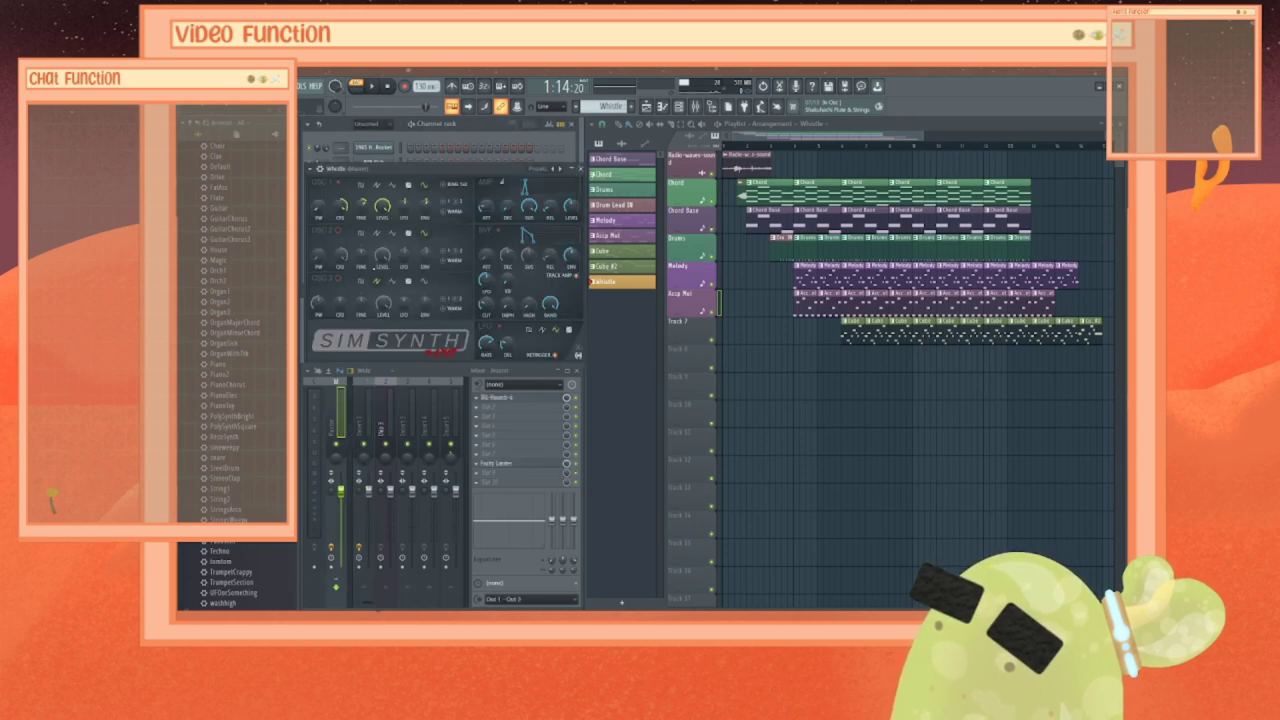
{"action": "left_click", "coordinate": [580, 170]}
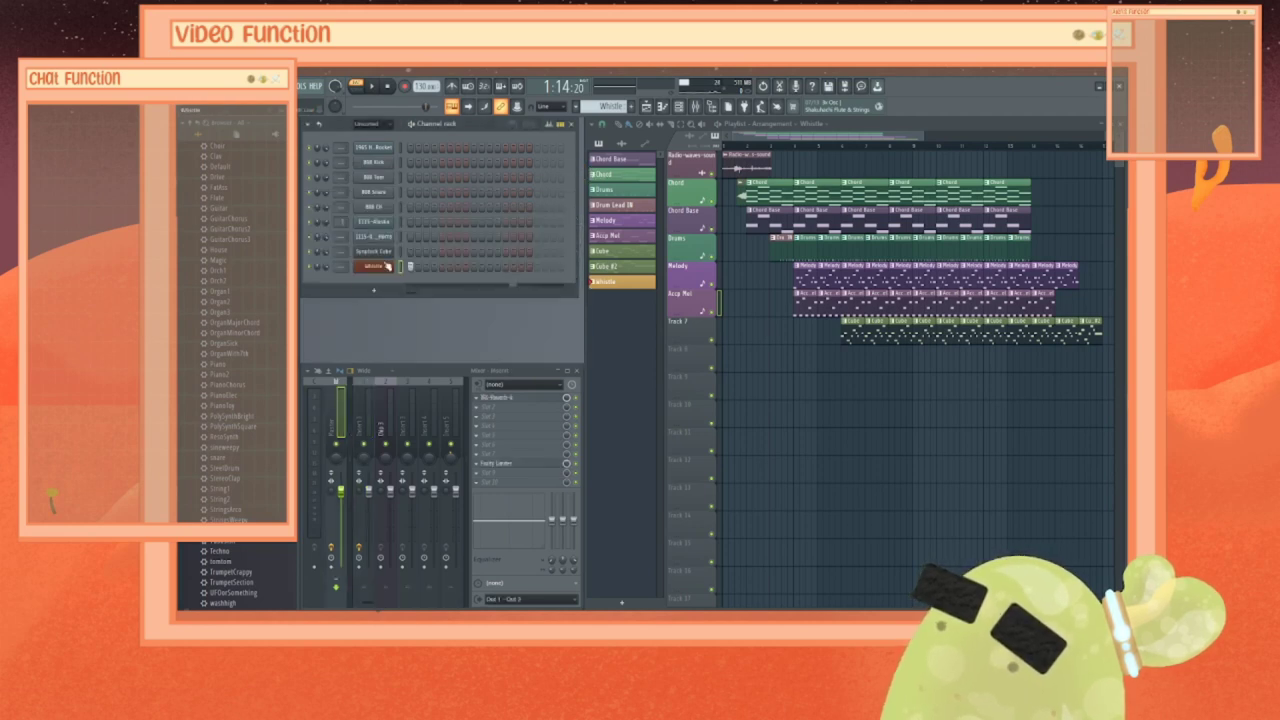
Step: In the Whistle channel's piano roll, enter a one-beat C5 note at the start followed by a one-beat E5, with the pattern playing
{"action": "right_click", "coordinate": [376, 268]}
{"action": "left_click", "coordinate": [420, 267]}
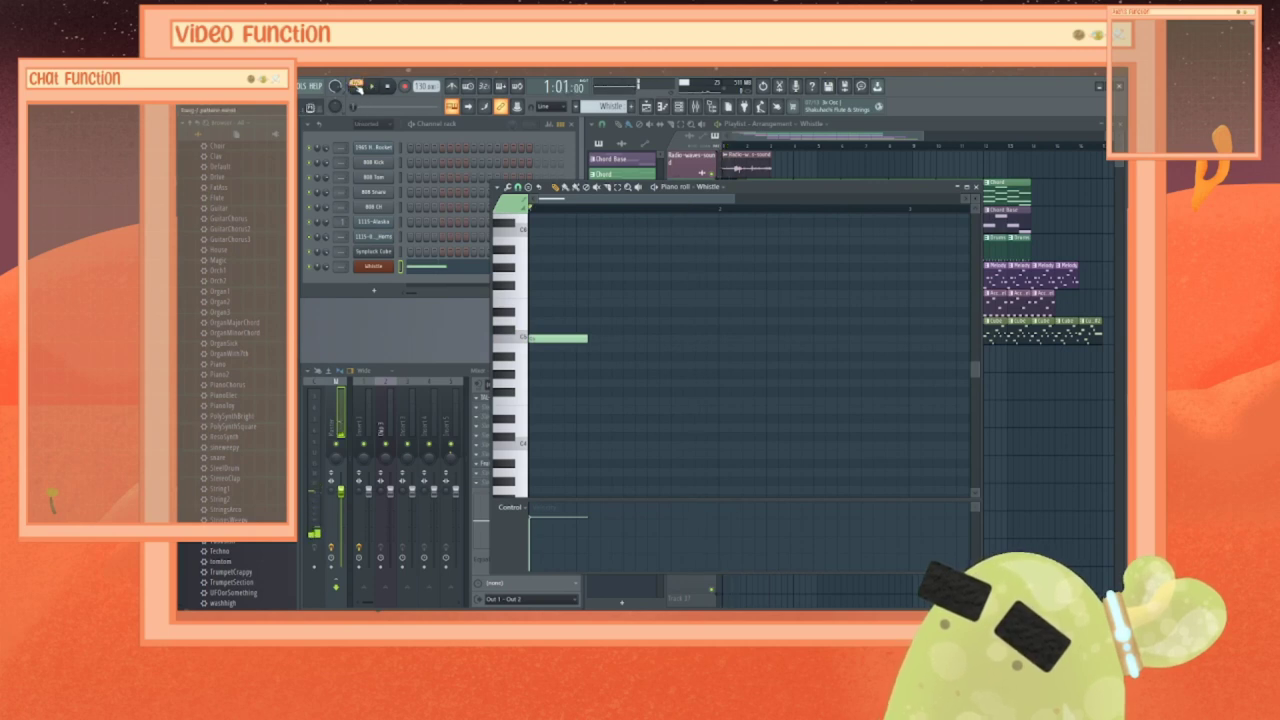
{"action": "key", "text": "space"}
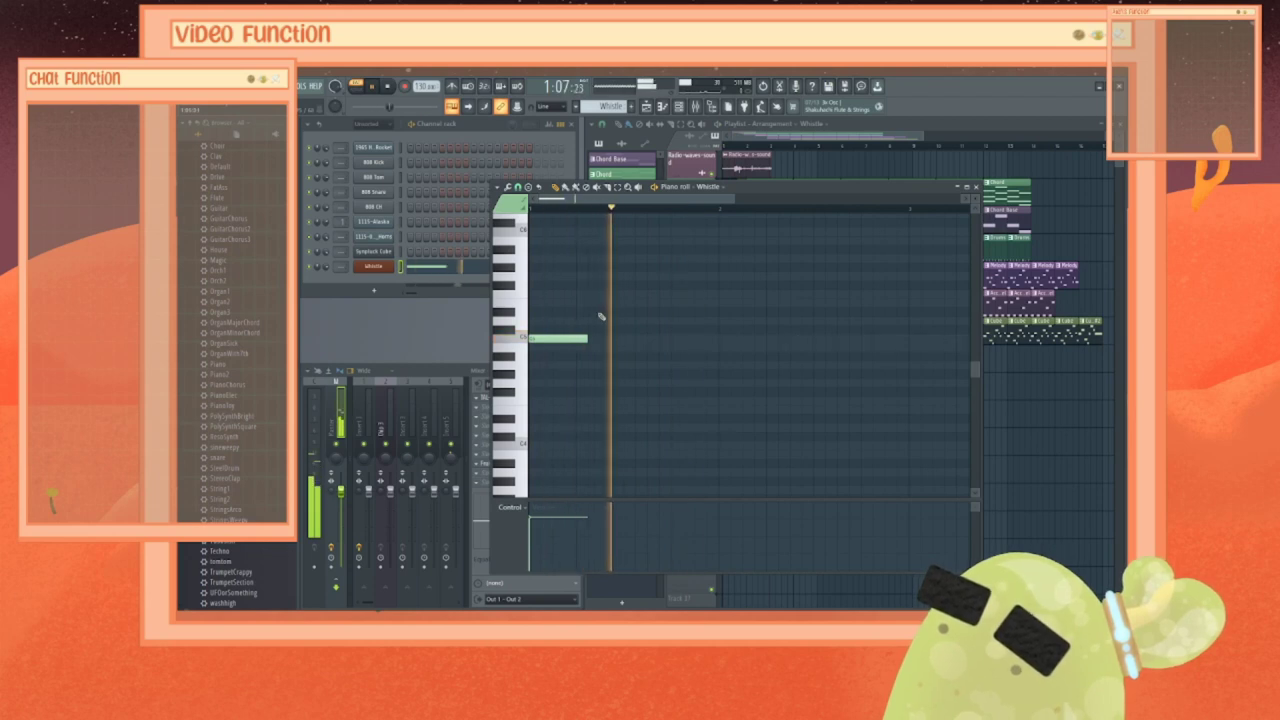
{"action": "left_click_drag", "start_coordinate": [587, 339], "coordinate": [576, 340]}
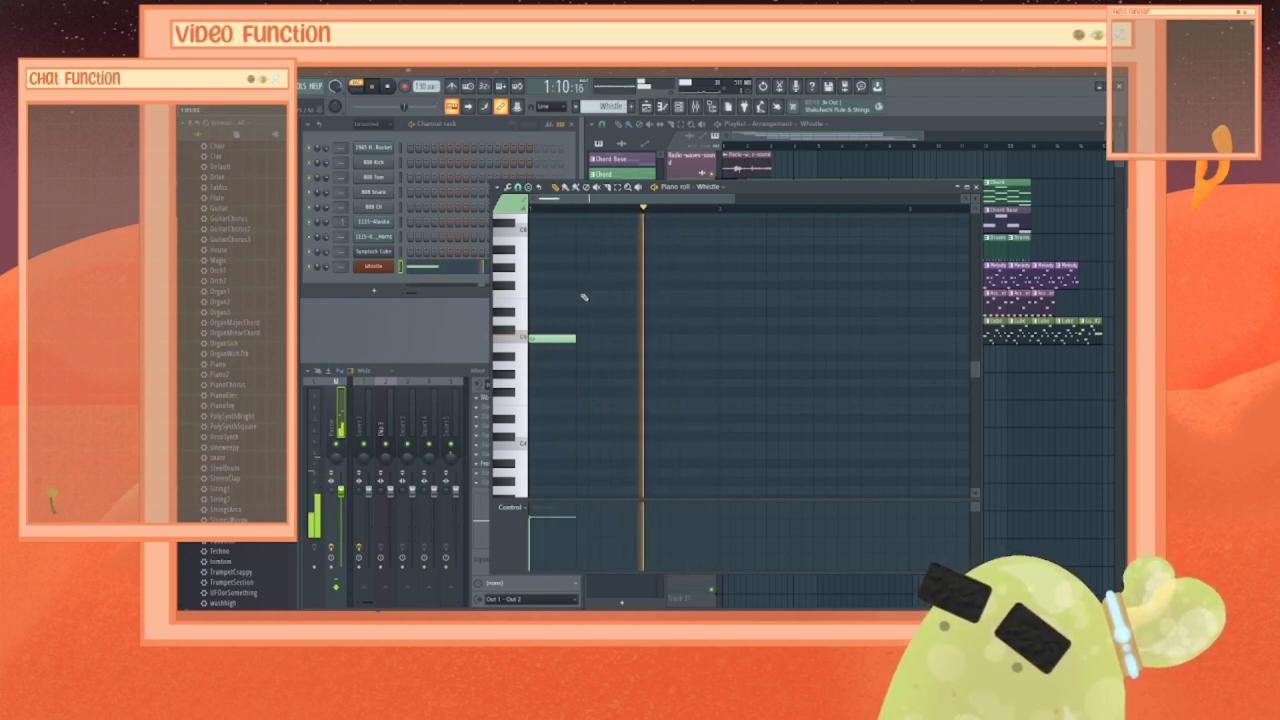
{"action": "left_click", "coordinate": [598, 296]}
{"action": "left_click_drag", "start_coordinate": [601, 297], "coordinate": [601, 305]}
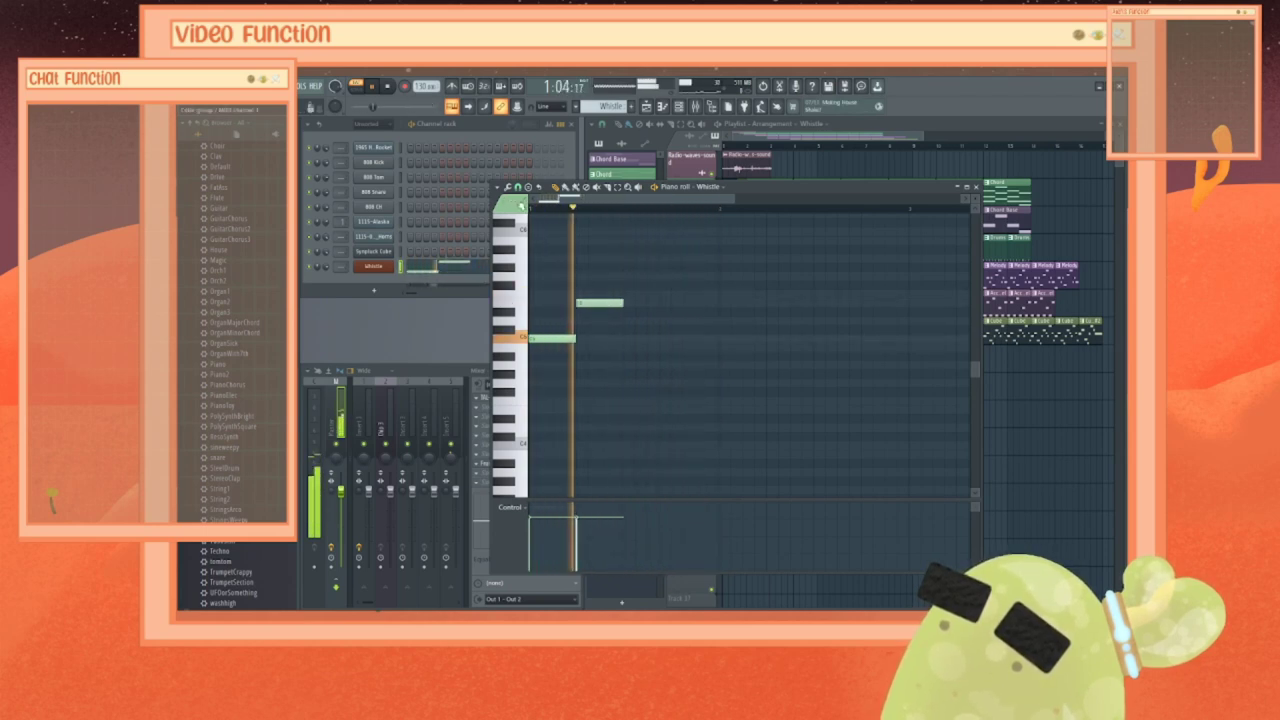
Step: Continue the melody after the E5 with a one-beat D5 and a one-beat A4 to fill the first bar
{"action": "left_click", "coordinate": [635, 321]}
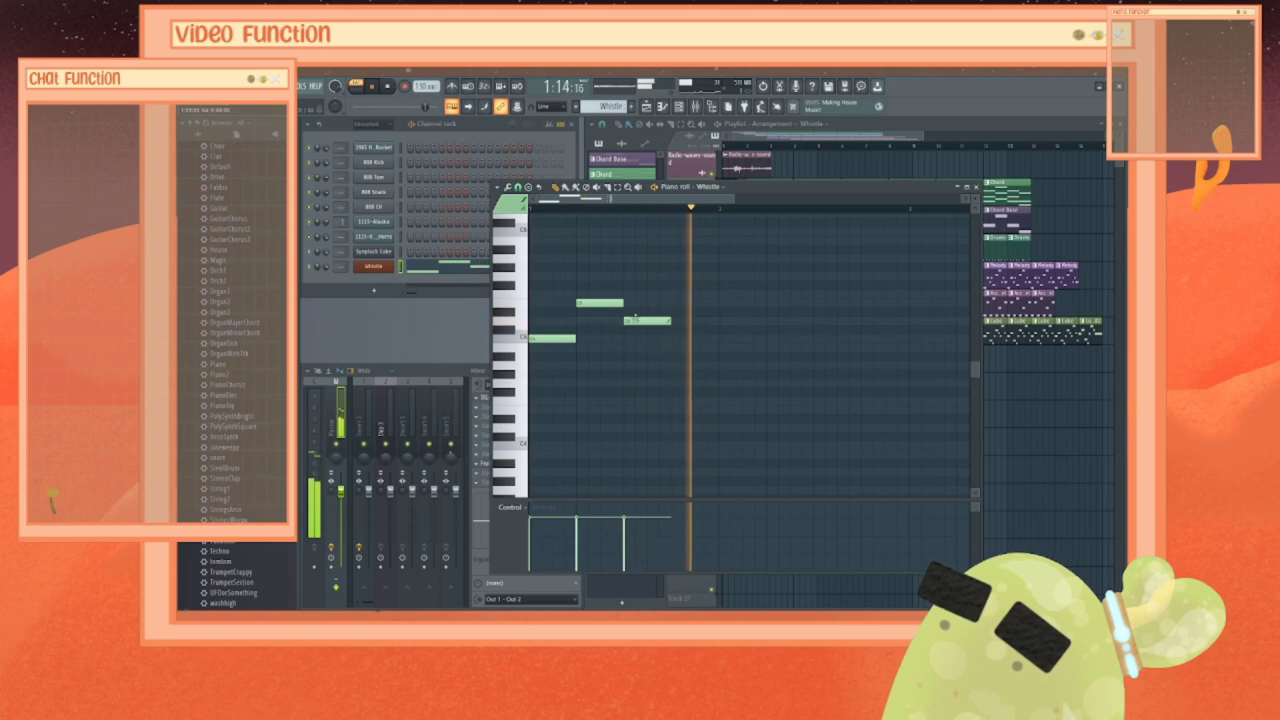
{"action": "right_click", "coordinate": [636, 322]}
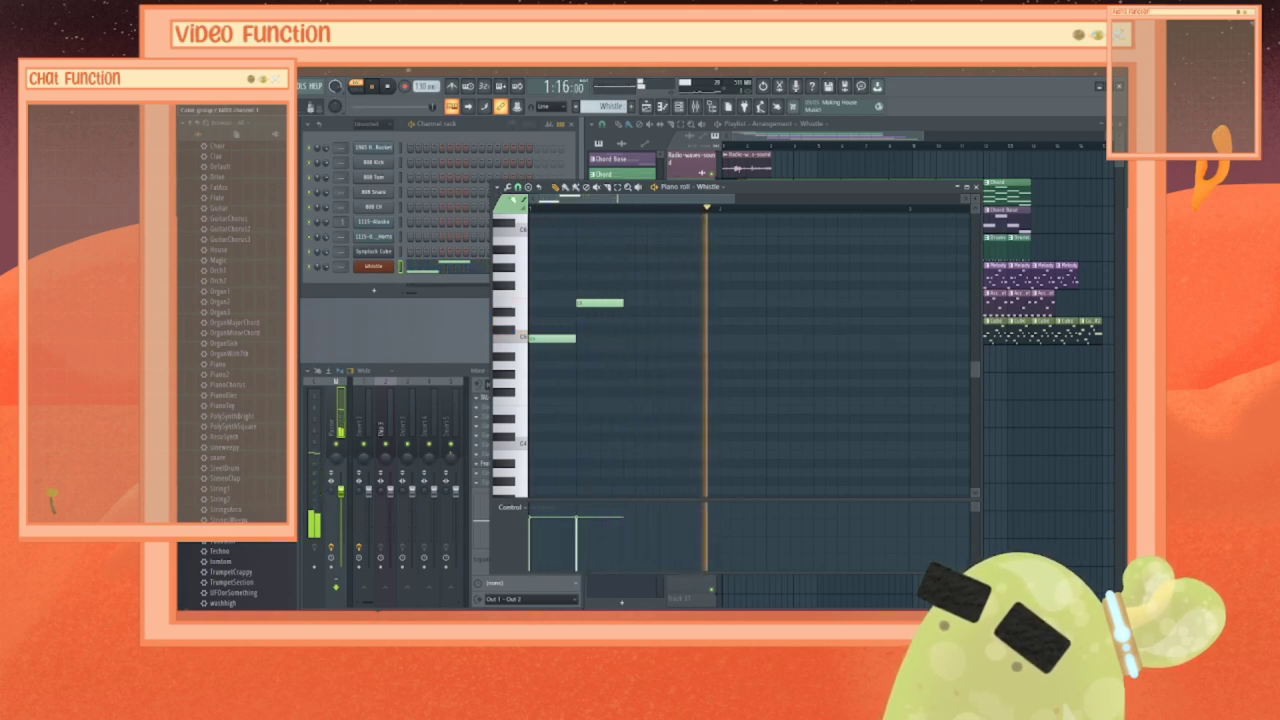
{"action": "left_click", "coordinate": [498, 188]}
{"action": "left_click", "coordinate": [498, 188]}
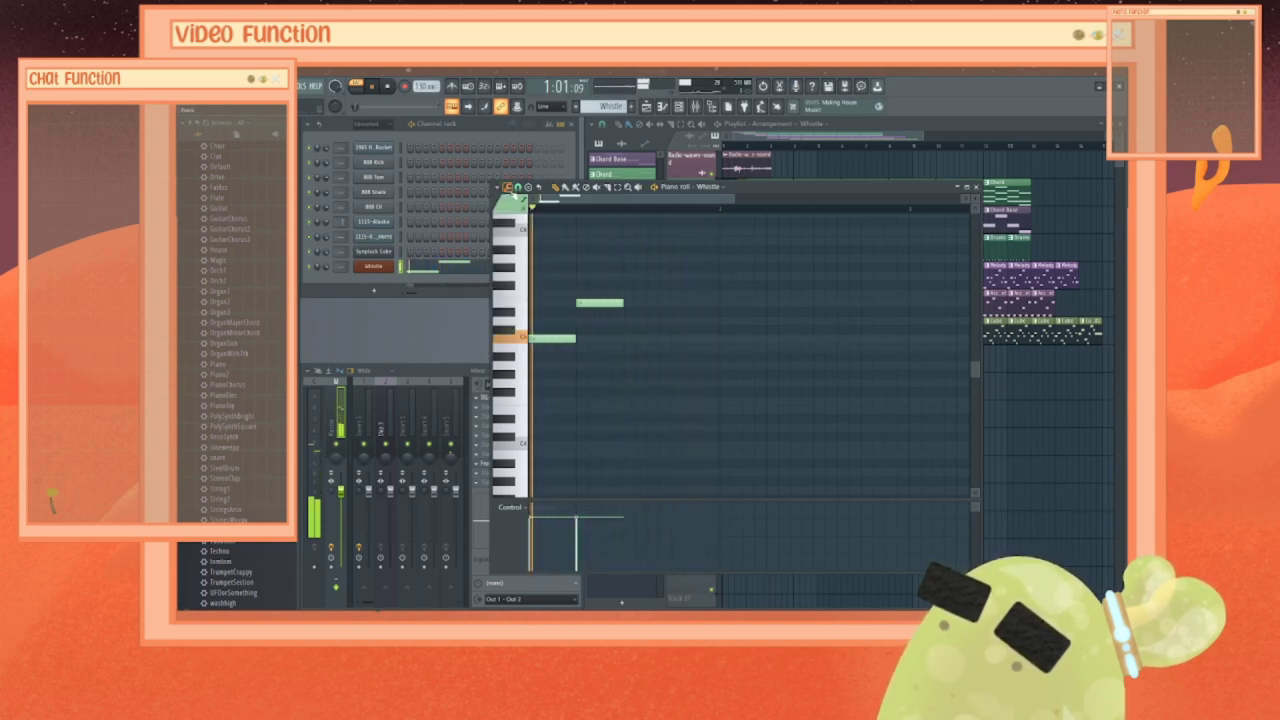
{"action": "left_click", "coordinate": [630, 321]}
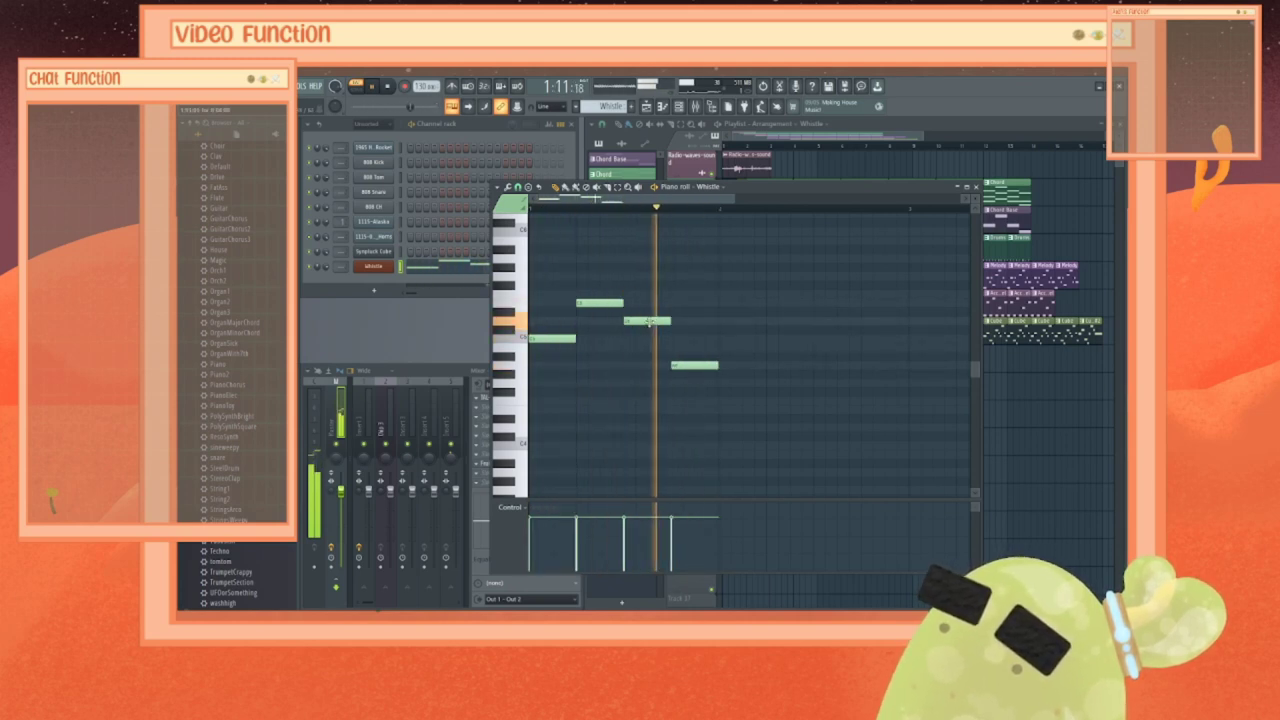
Step: Shorten all four notes to half a beat and move them together so that they follow each other without gaps
{"action": "key", "text": "ctrl+a"}
{"action": "left_click_drag", "start_coordinate": [674, 321], "coordinate": [647, 321]}
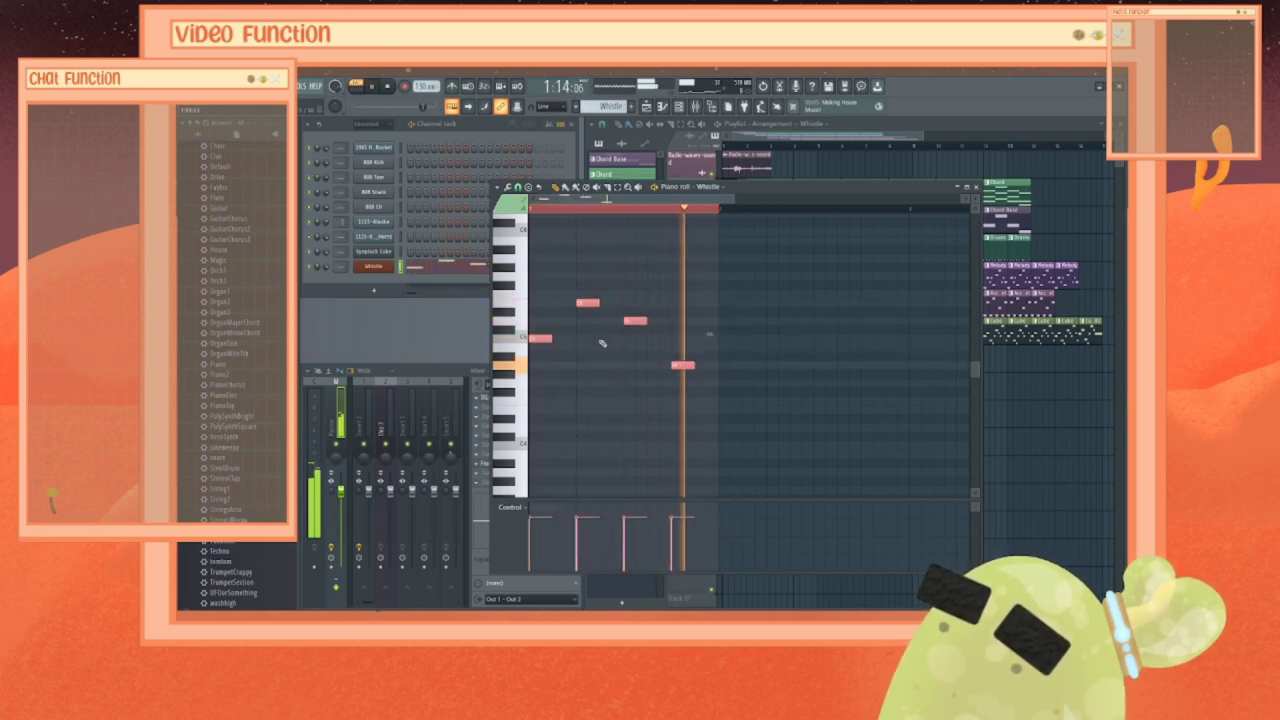
{"action": "left_click_drag", "start_coordinate": [571, 274], "coordinate": [692, 366]}
{"action": "left_click_drag", "start_coordinate": [644, 322], "coordinate": [612, 325]}
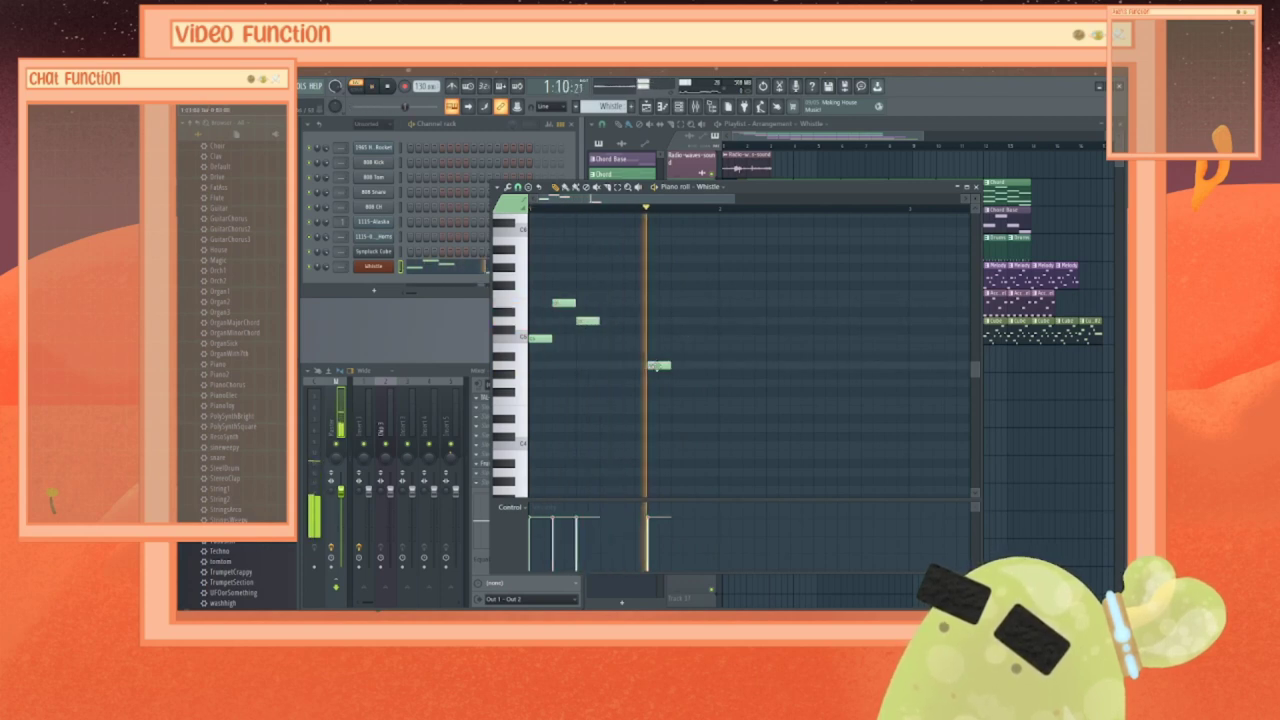
{"action": "left_click_drag", "start_coordinate": [673, 366], "coordinate": [611, 367]}
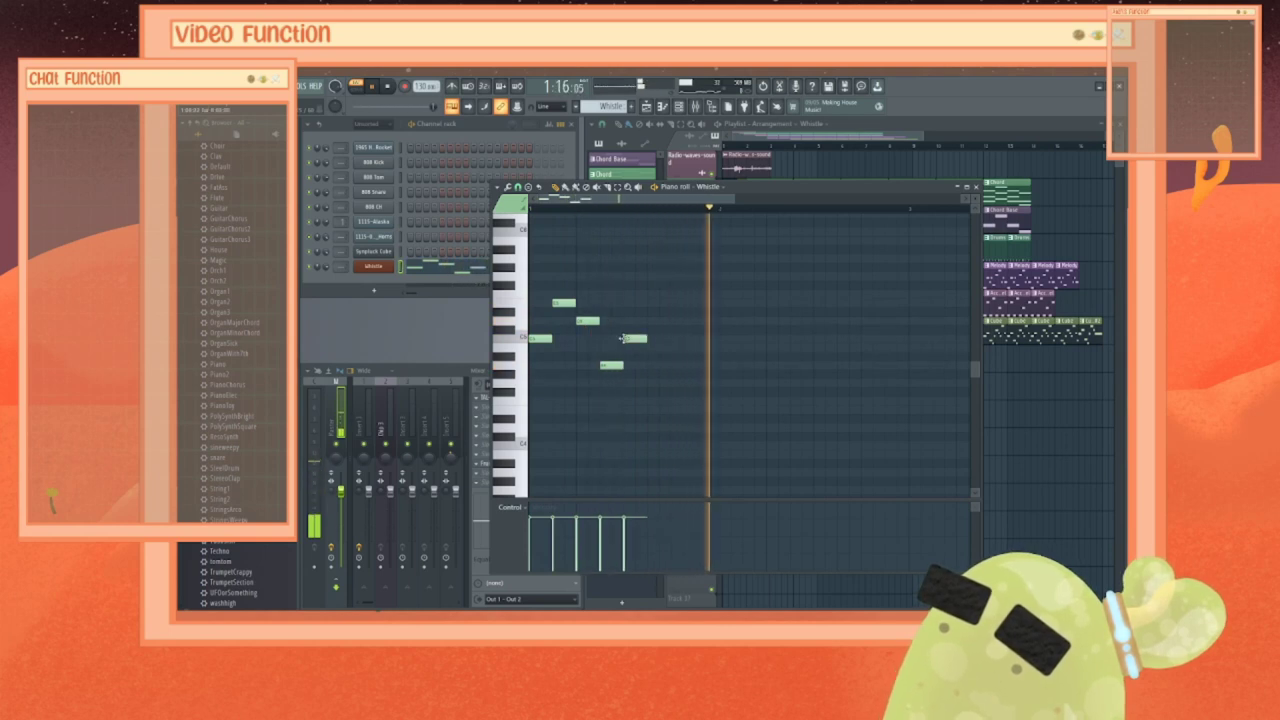
Step: Append half-beat C5, G5 and D5 notes directly after the A4 in the first bar
{"action": "left_click", "coordinate": [630, 338]}
{"action": "left_click", "coordinate": [680, 275]}
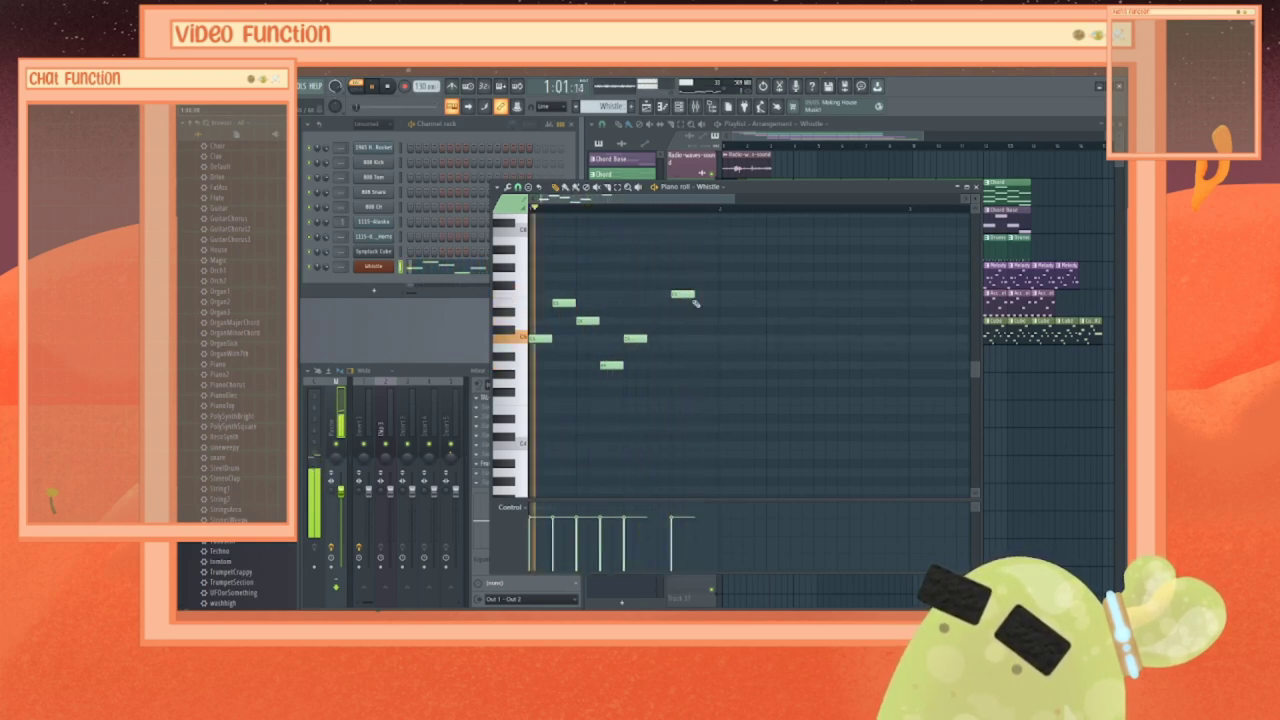
{"action": "left_click_drag", "start_coordinate": [680, 274], "coordinate": [657, 275]}
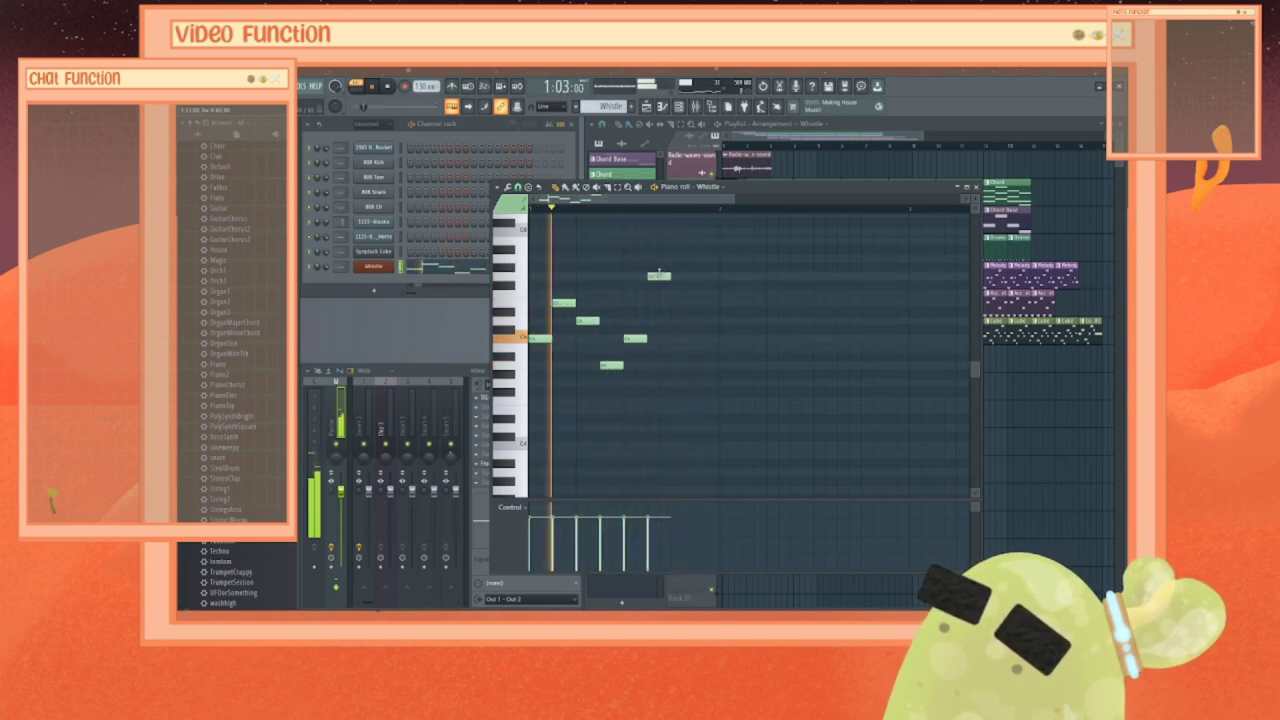
{"action": "left_click", "coordinate": [700, 338]}
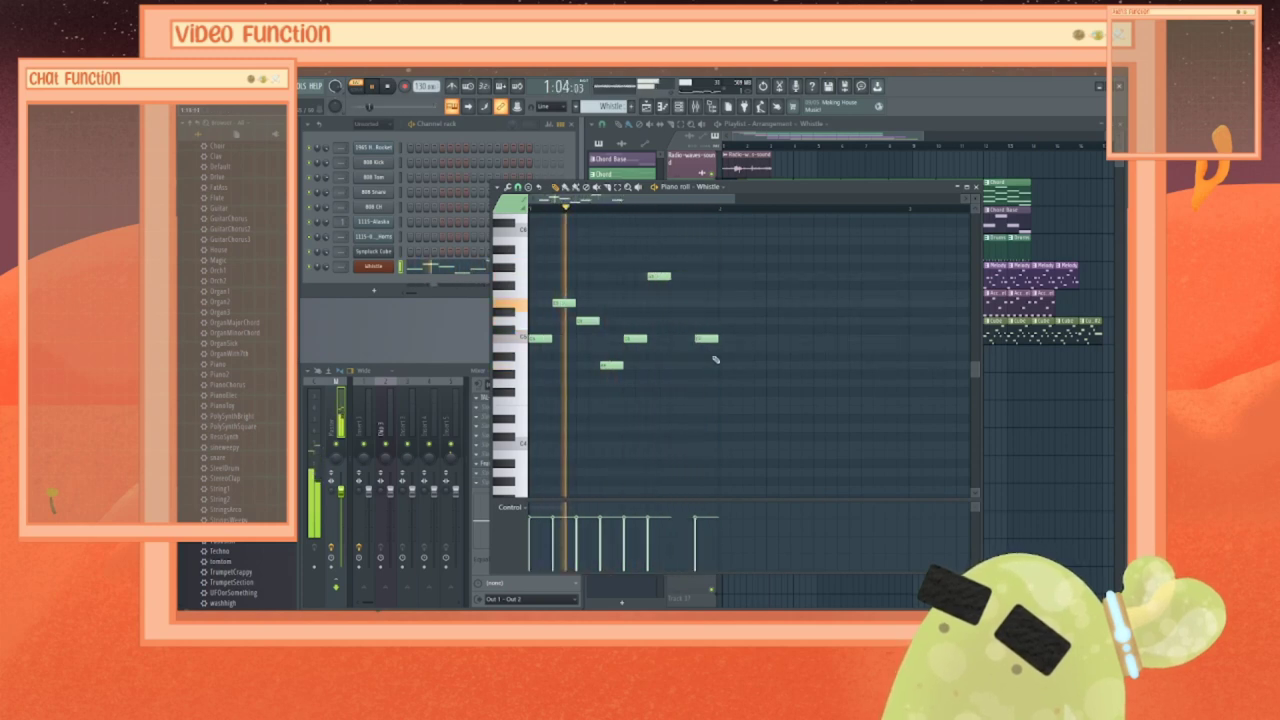
{"action": "left_click_drag", "start_coordinate": [706, 338], "coordinate": [686, 322]}
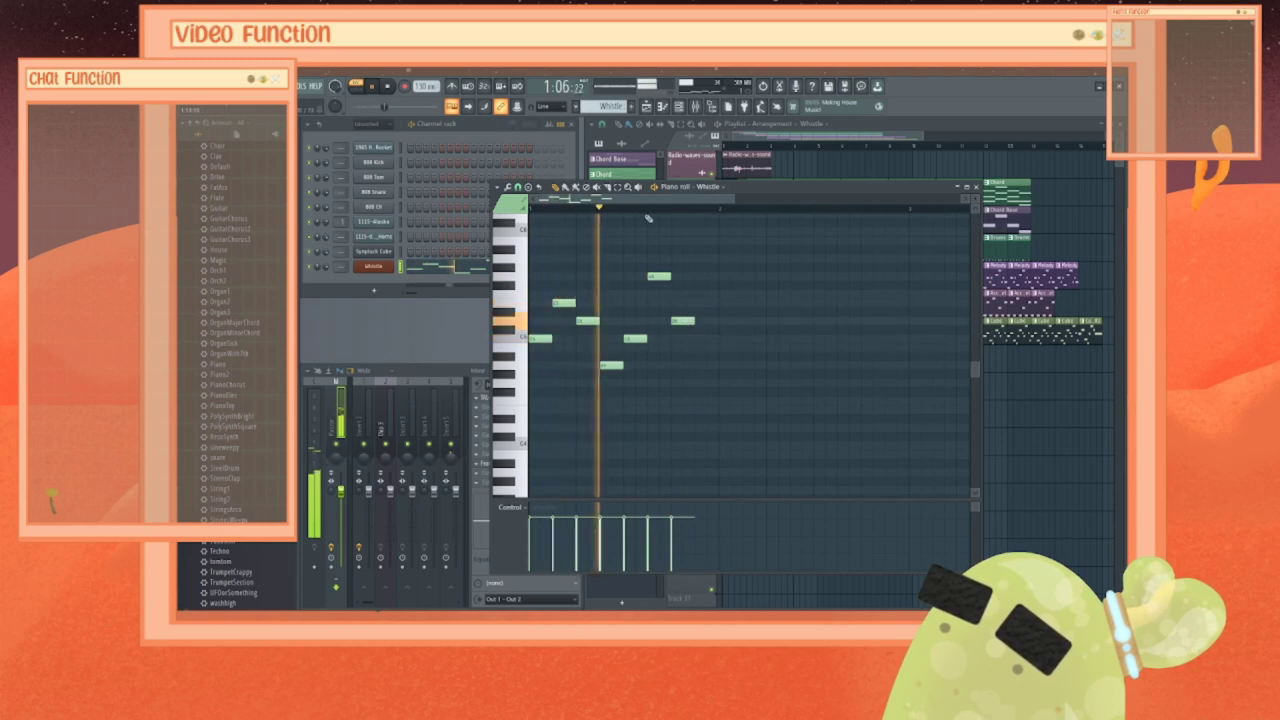
Step: Add a one-bar E5 note at bar 2 and a half-beat A4 just before it to complete the phrase
{"action": "left_click_drag", "start_coordinate": [647, 200], "coordinate": [662, 202]}
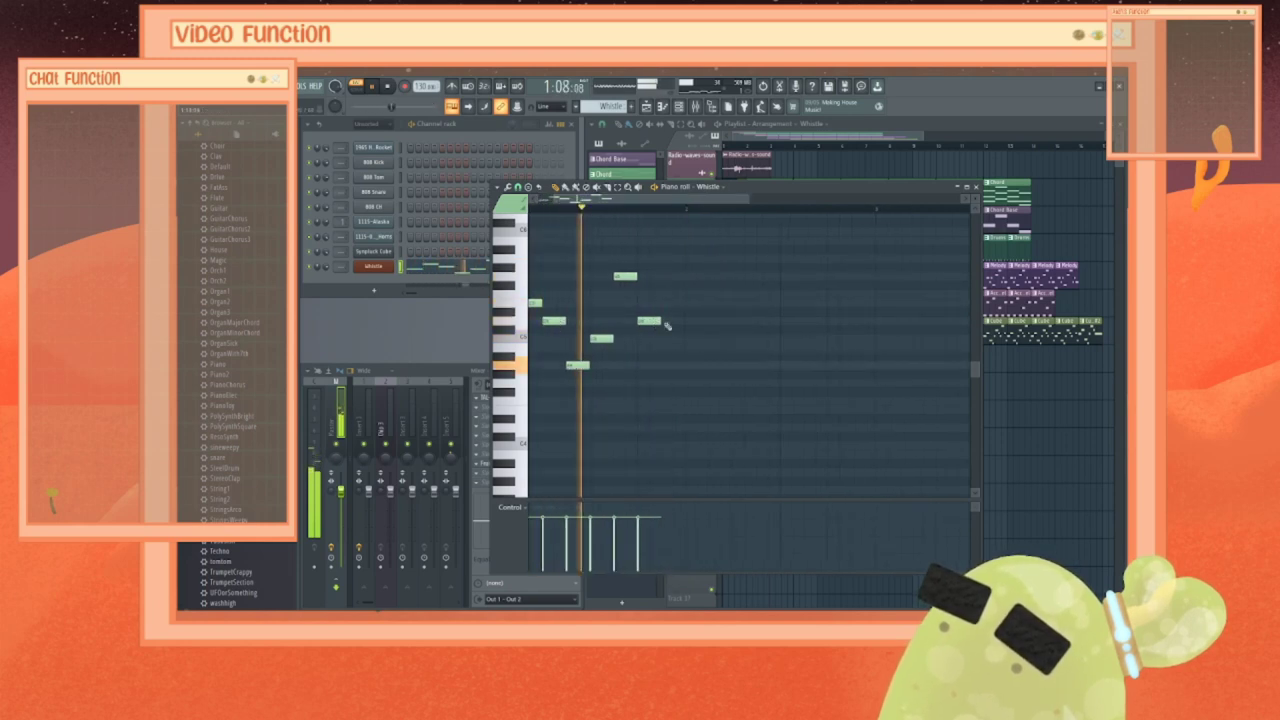
{"action": "left_click", "coordinate": [691, 301]}
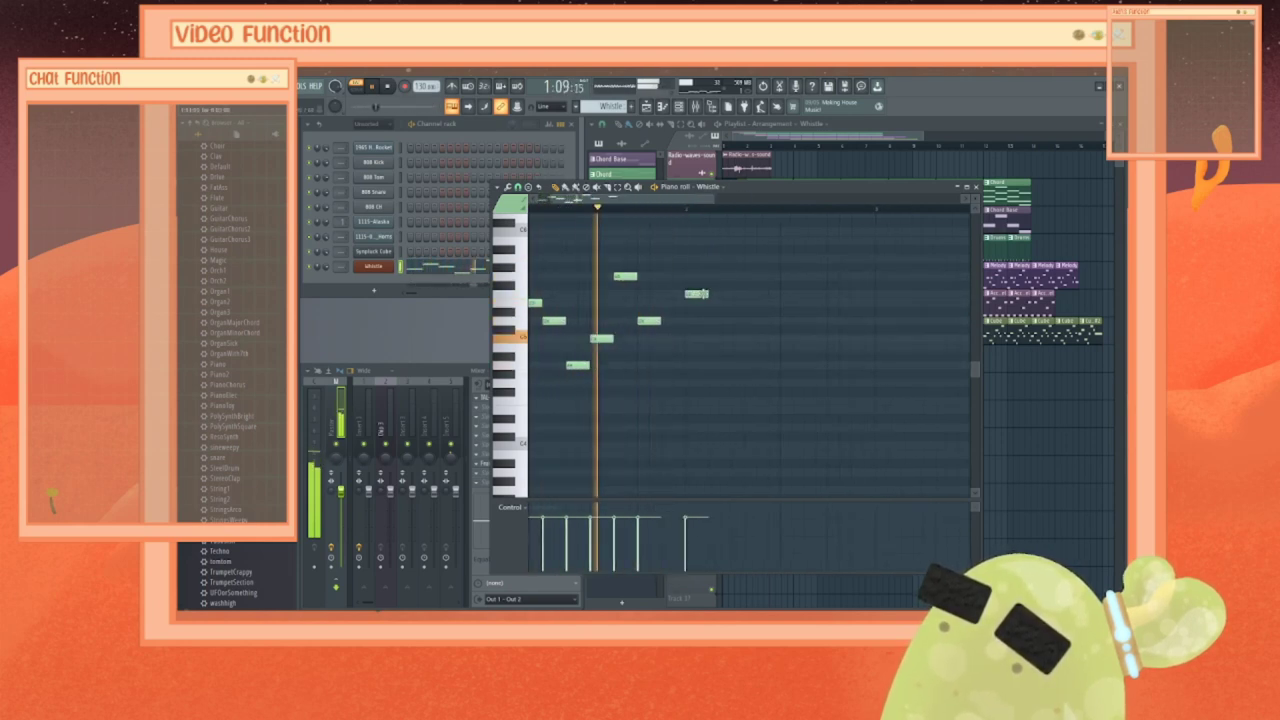
{"action": "left_click_drag", "start_coordinate": [703, 302], "coordinate": [871, 302]}
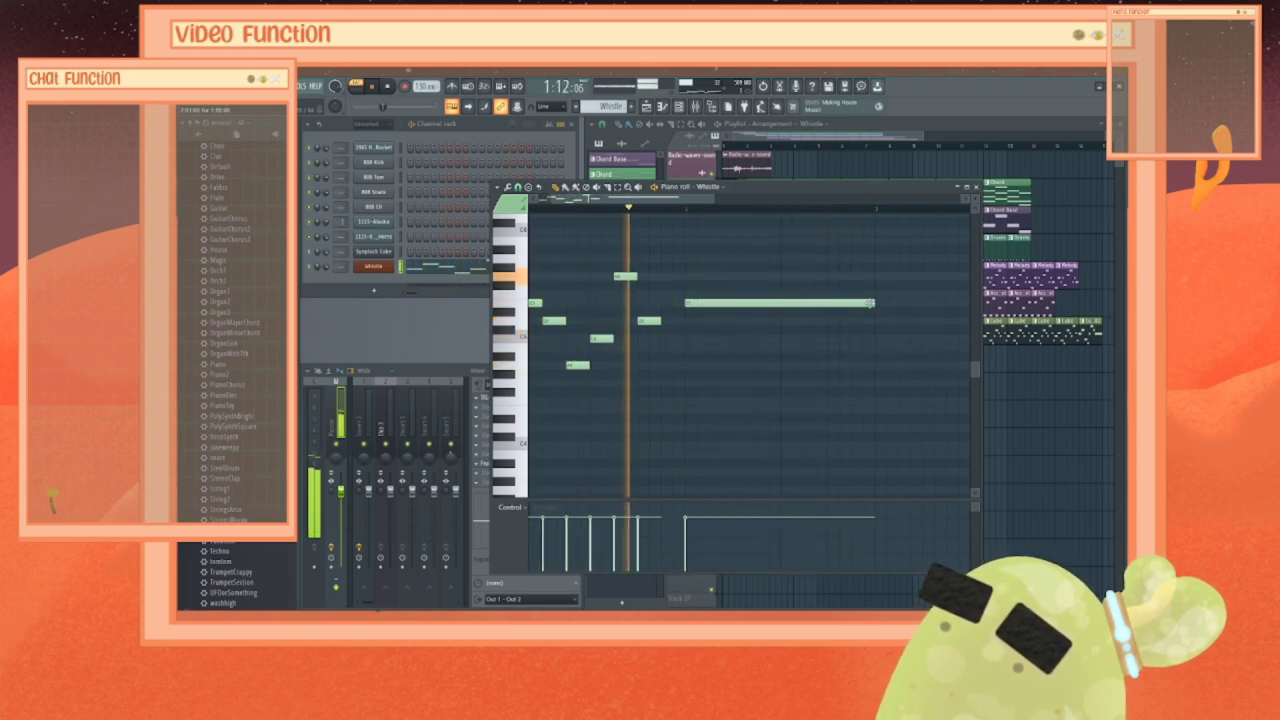
{"action": "left_click", "coordinate": [665, 347]}
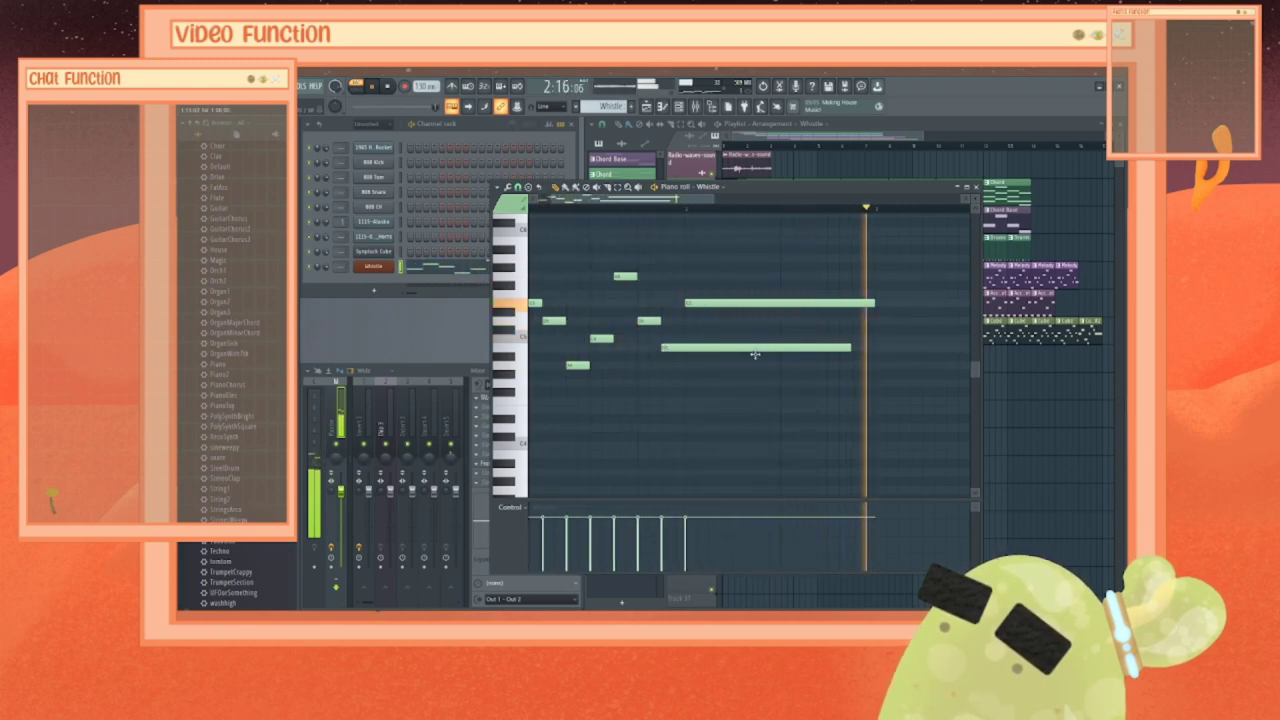
{"action": "left_click_drag", "start_coordinate": [841, 347], "coordinate": [684, 365]}
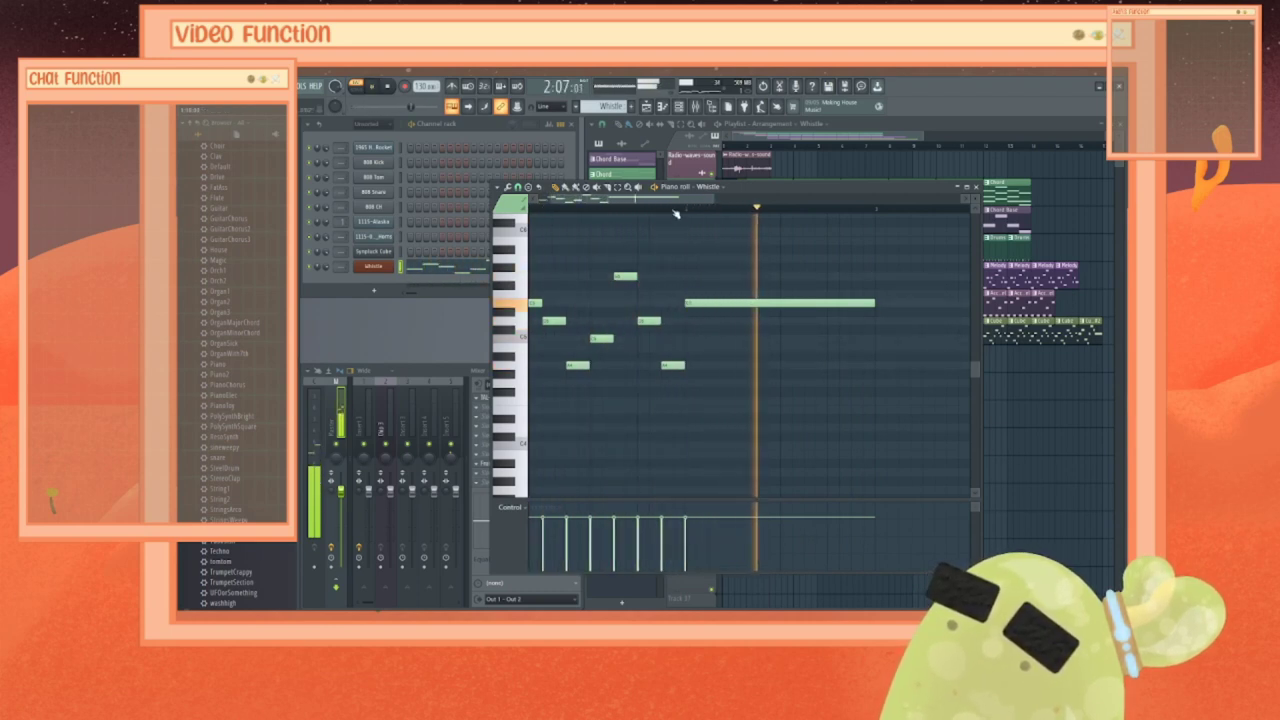
Step: Stop playback, extend the long E5 note to two bars, and audition the end of the phrase
{"action": "key", "text": "space"}
{"action": "scroll", "coordinate": [791, 314], "scroll_direction": "right", "scroll_amount": 2}
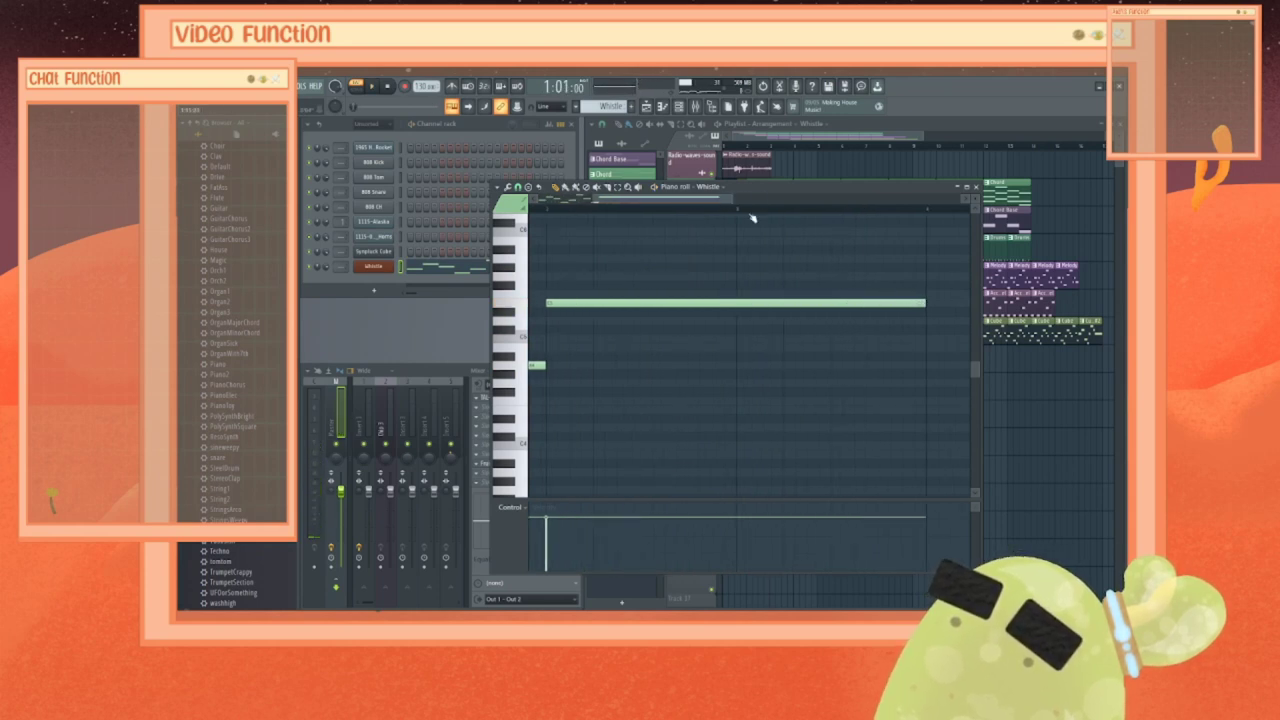
{"action": "scroll", "coordinate": [750, 350], "scroll_direction": "left", "scroll_amount": 2}
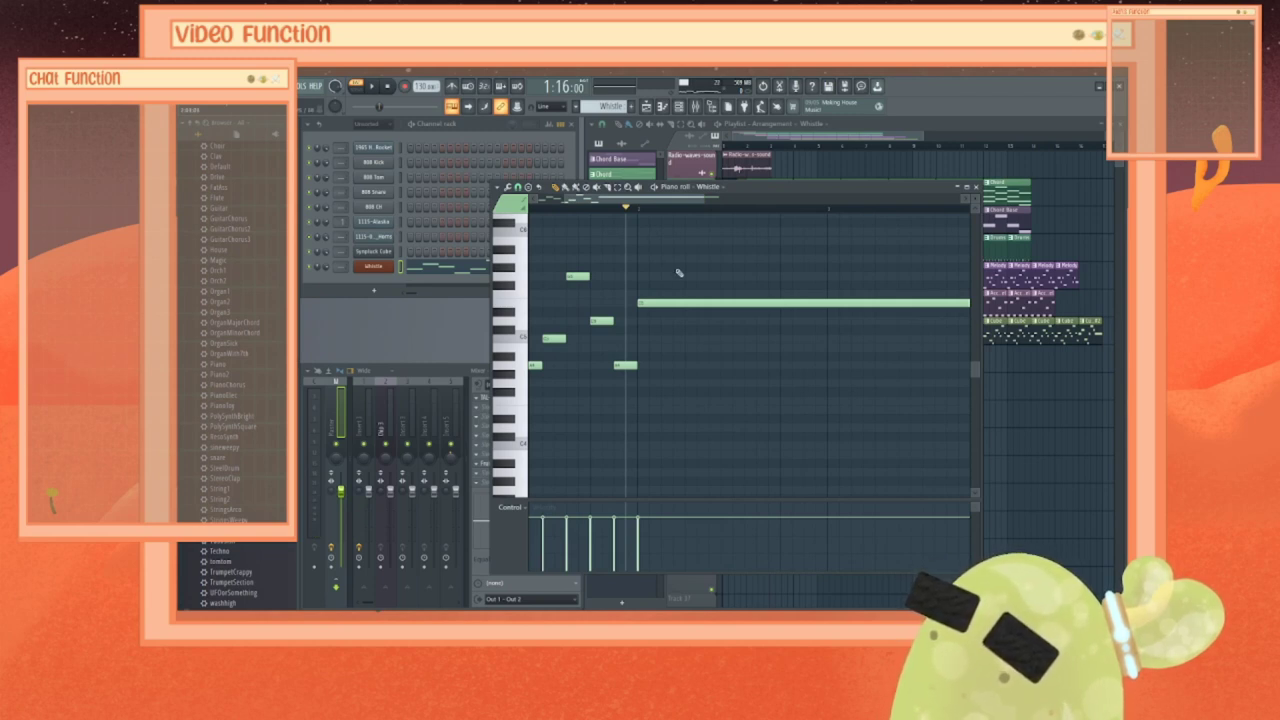
{"action": "key", "text": "space"}
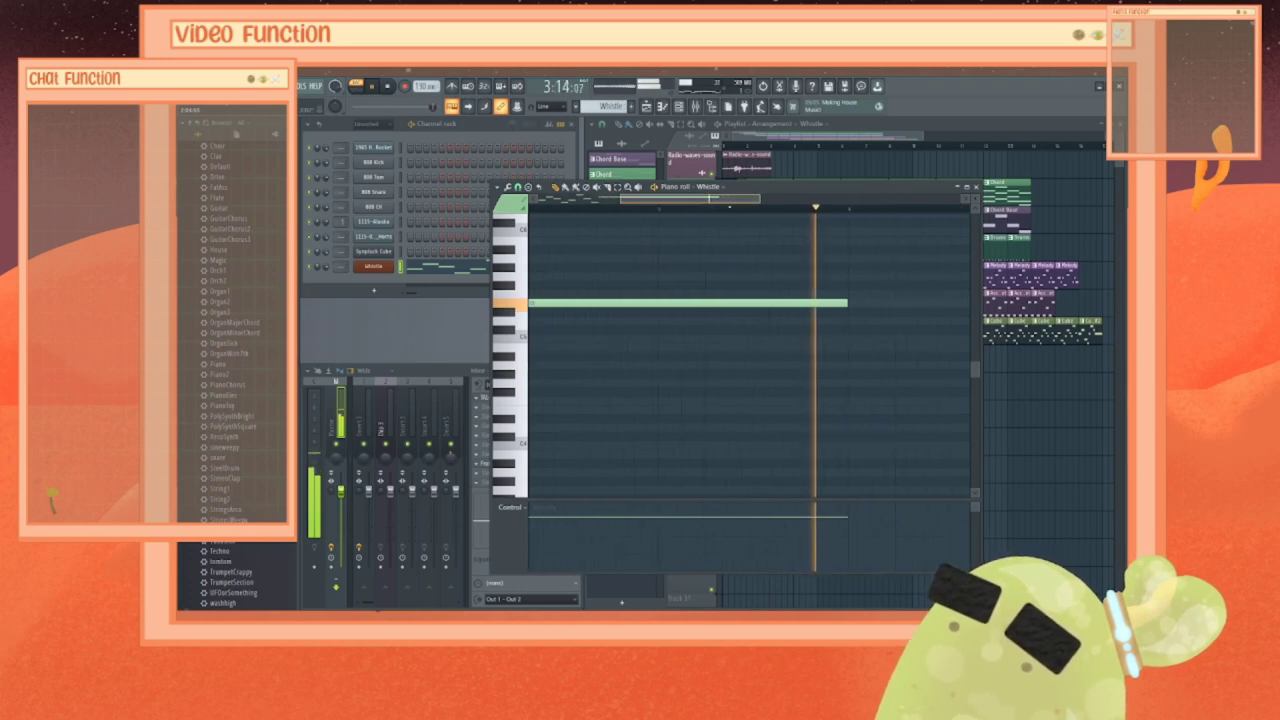
{"action": "key", "text": "space"}
Step: Close the piano roll, place two consecutive Whistle pattern clips on Track 8 starting at bar 8, and audition them with the song
{"action": "left_click", "coordinate": [968, 187]}
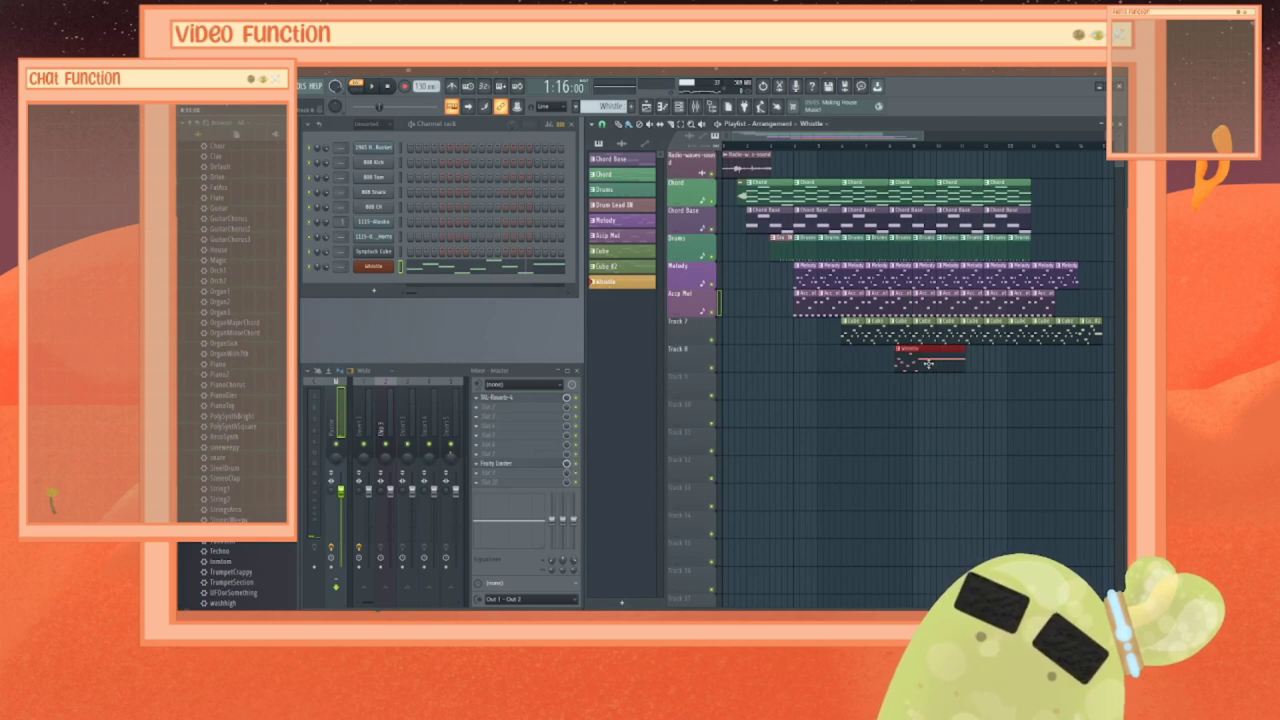
{"action": "left_click", "coordinate": [830, 150]}
{"action": "key", "text": "space"}
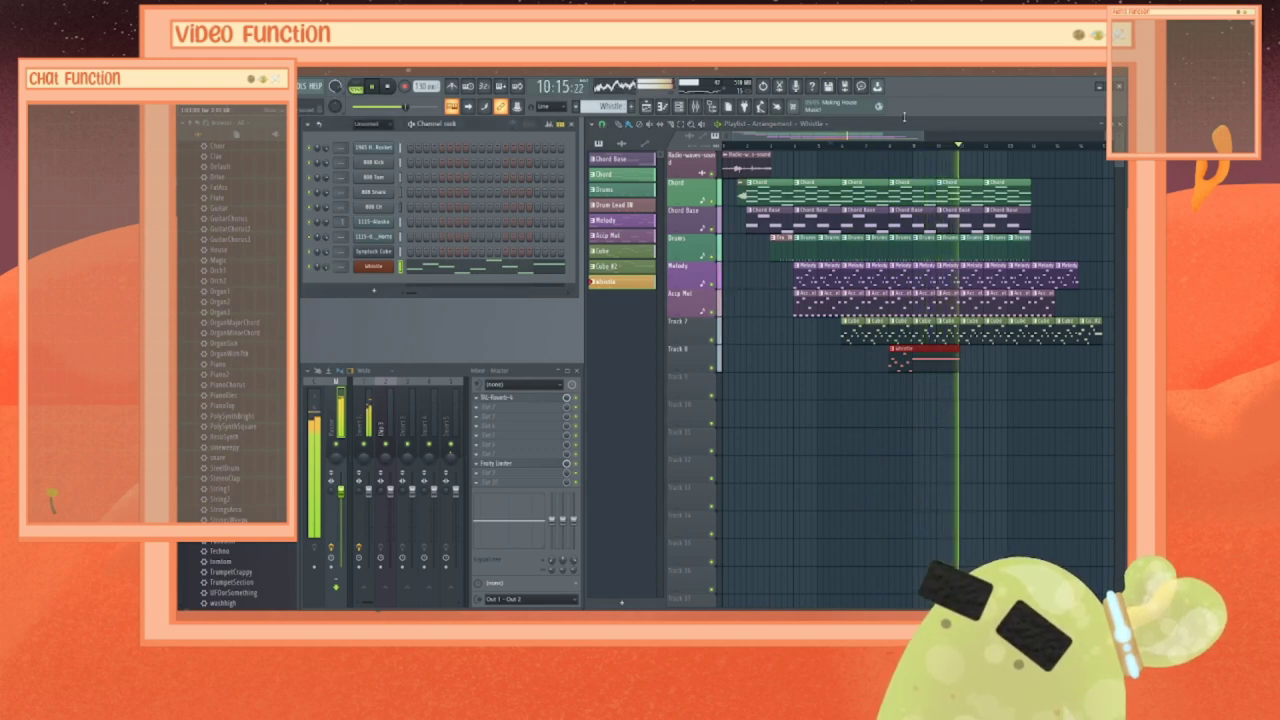
{"action": "left_click", "coordinate": [890, 146]}
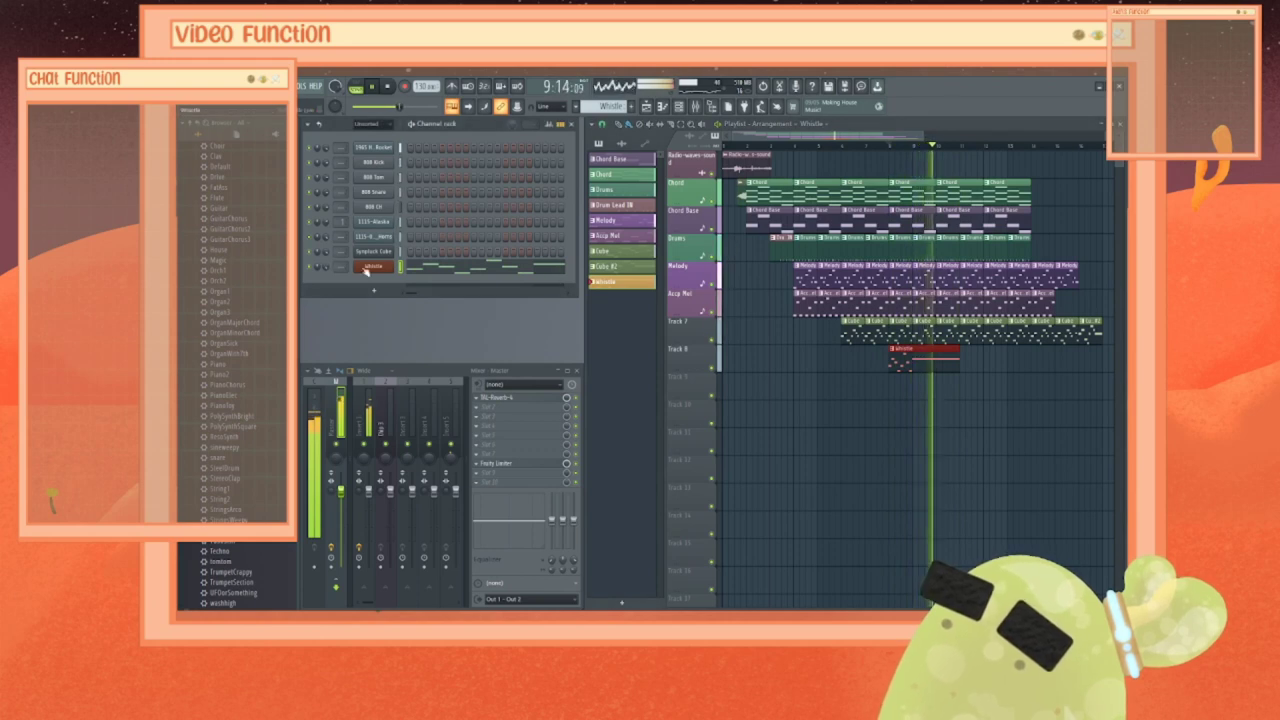
{"action": "left_click", "coordinate": [868, 147]}
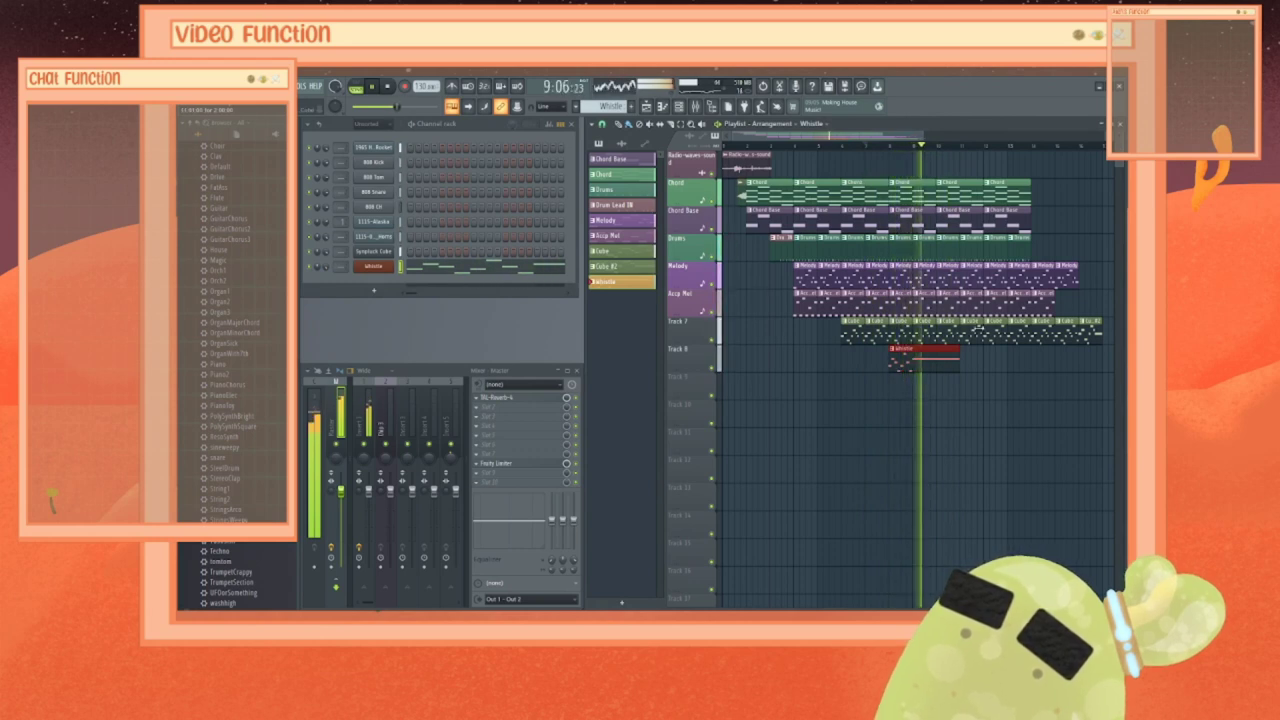
{"action": "left_click", "coordinate": [970, 355]}
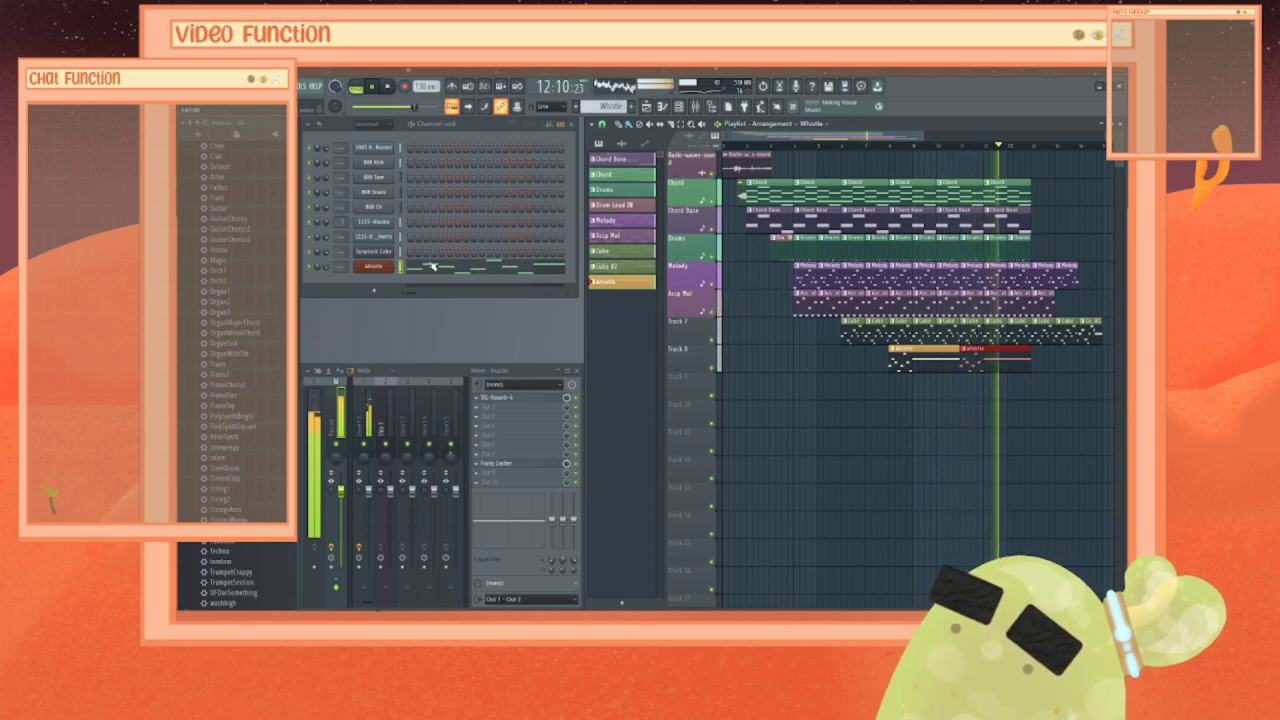
Step: Reopen the Whistle piano roll, shorten the long E5 note to one bar, close the editor and play the song from bar 7
{"action": "right_click", "coordinate": [385, 266]}
{"action": "left_click", "coordinate": [430, 270]}
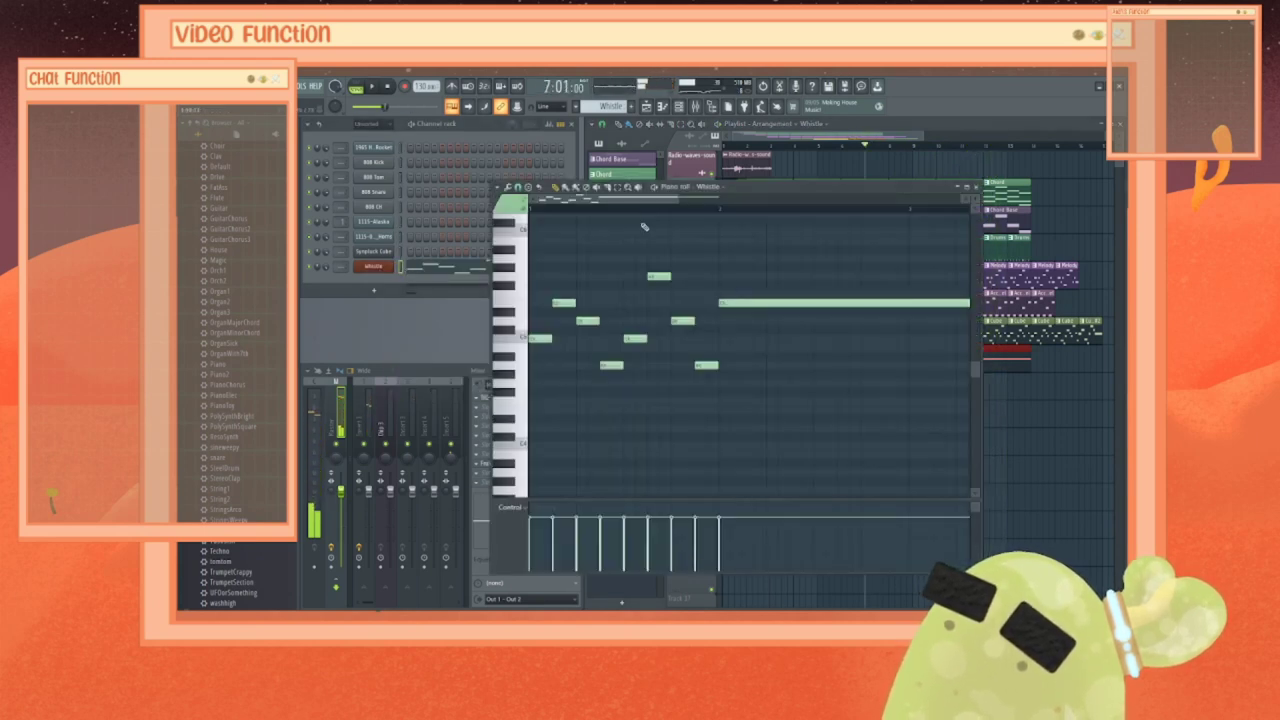
{"action": "left_click_drag", "start_coordinate": [635, 198], "coordinate": [714, 203]}
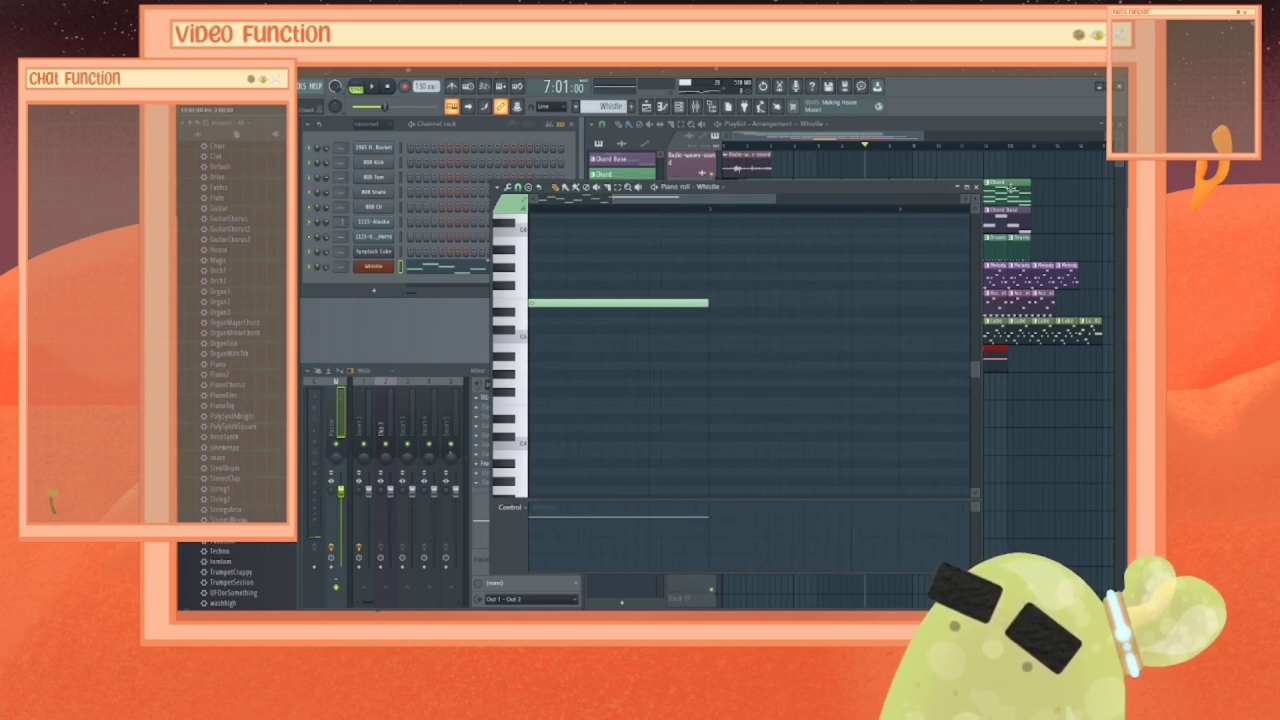
{"action": "left_click", "coordinate": [976, 187]}
{"action": "key", "text": "space"}
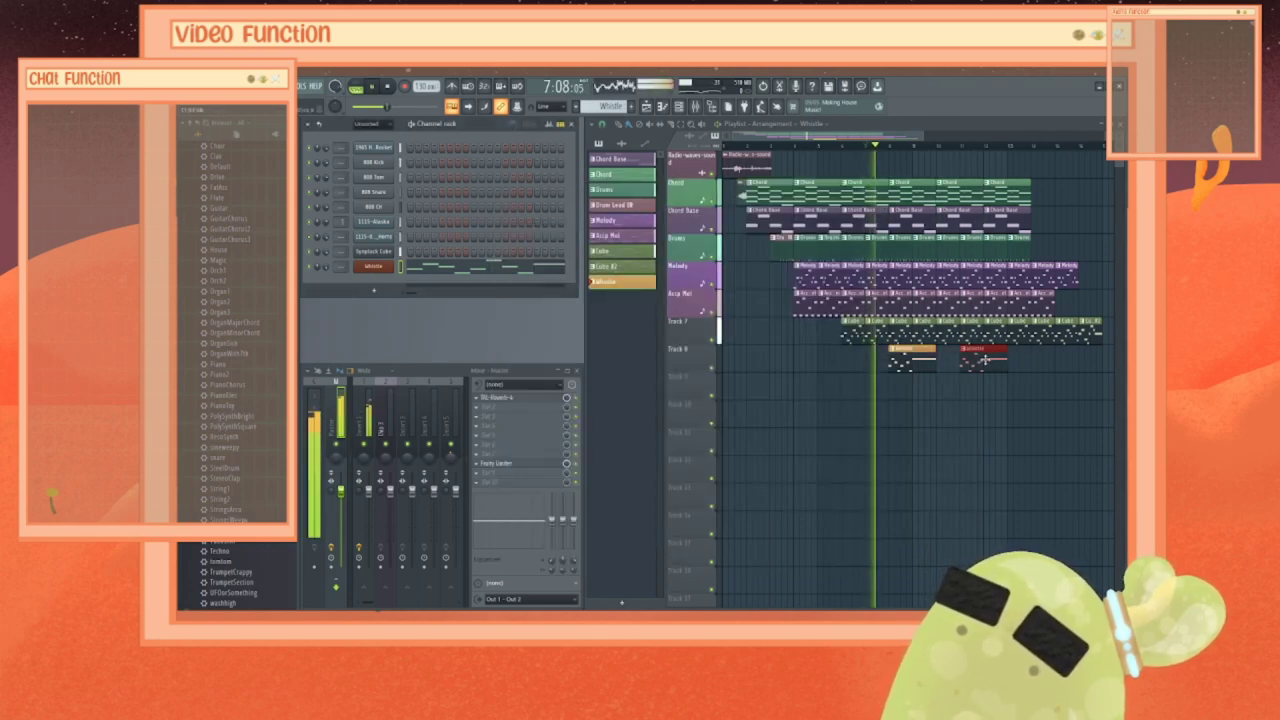
Step: Move the second Whistle clip to bar 10, duplicate it twice for four back-to-back clips on Track 8, and stop playback
{"action": "left_click_drag", "start_coordinate": [985, 358], "coordinate": [967, 356]}
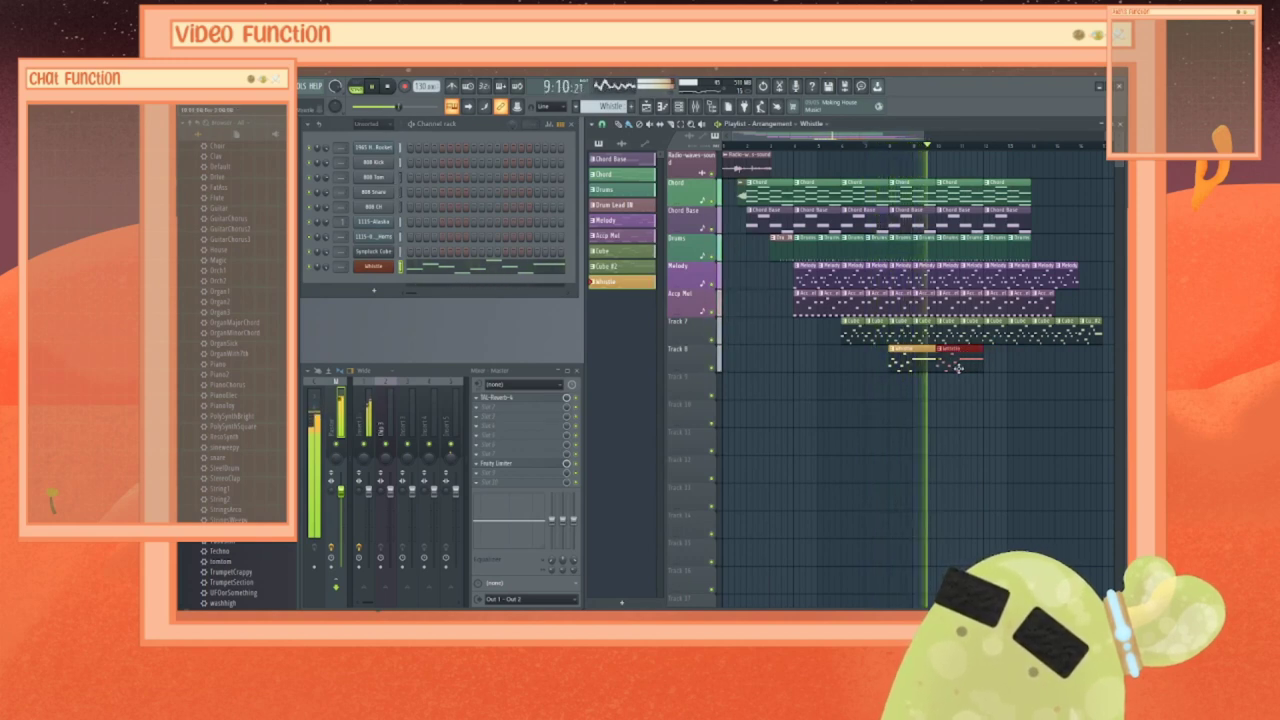
{"action": "key", "text": "ctrl+b"}
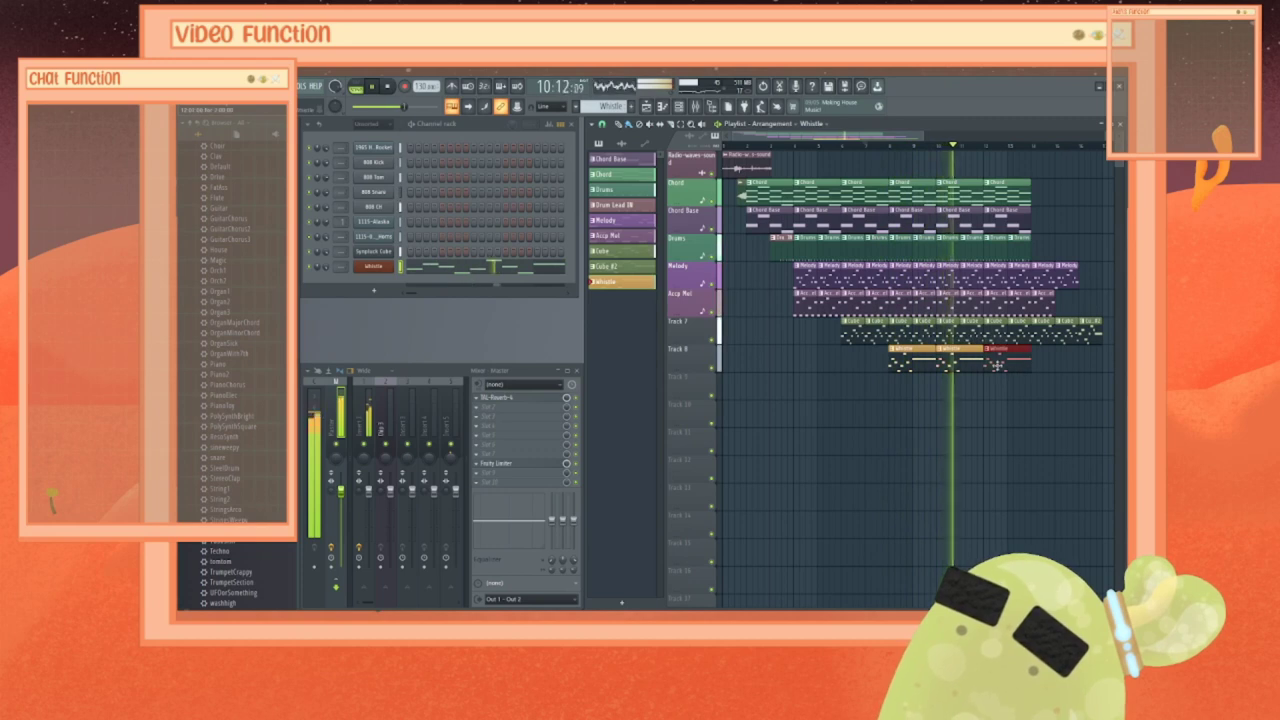
{"action": "key", "text": "ctrl+b"}
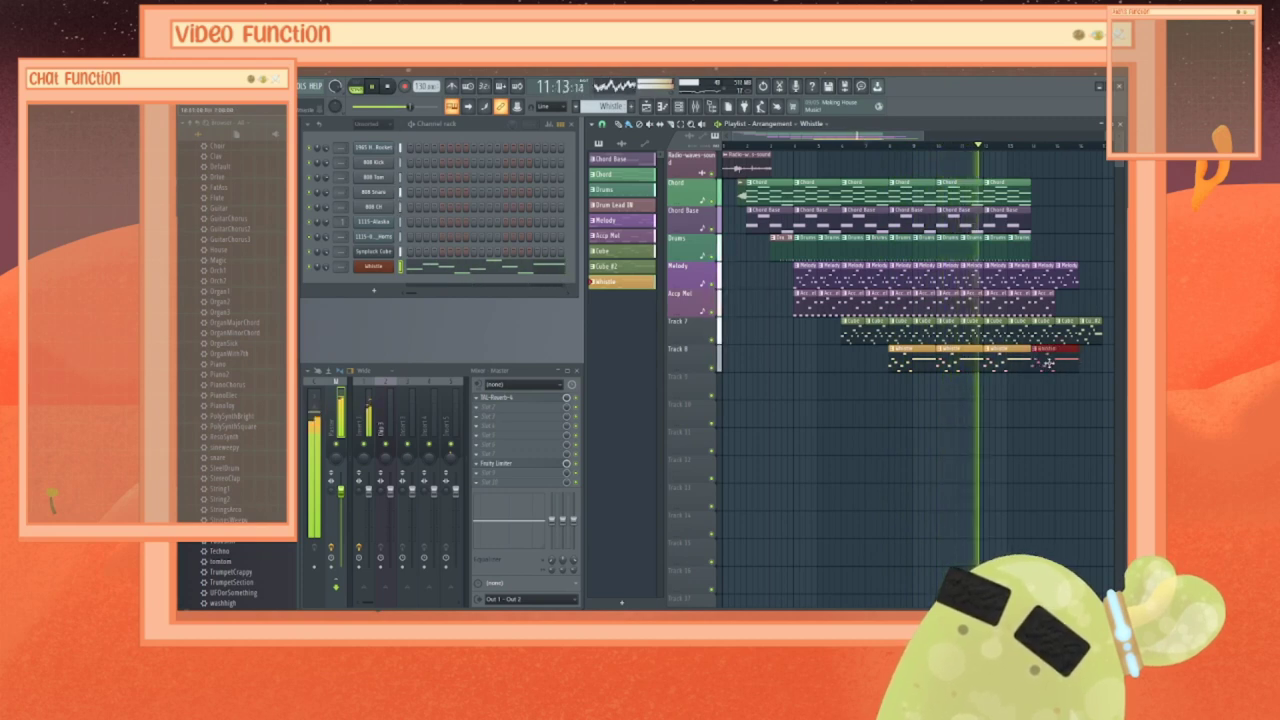
{"action": "left_click_drag", "start_coordinate": [864, 136], "coordinate": [881, 137]}
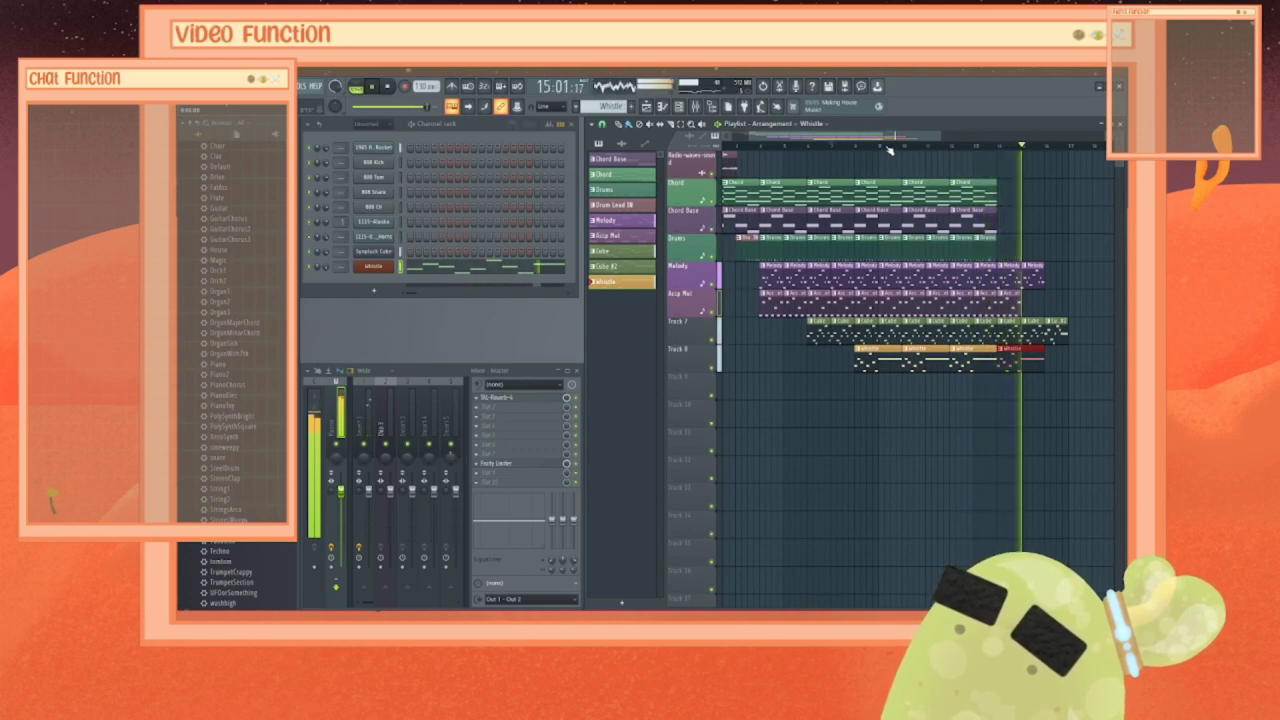
{"action": "key", "text": "space"}
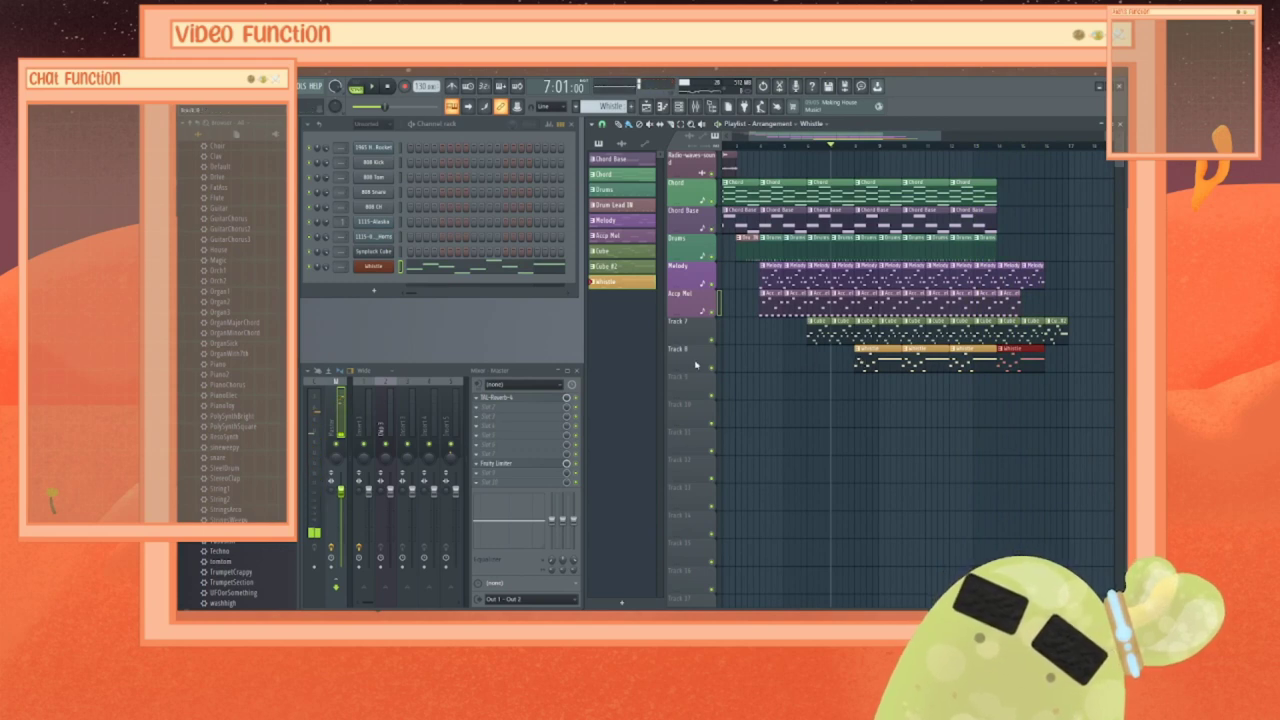
Step: Auto-name Track 7 and Track 8 after the Cube and Whistle clips they contain
{"action": "right_click", "coordinate": [705, 332]}
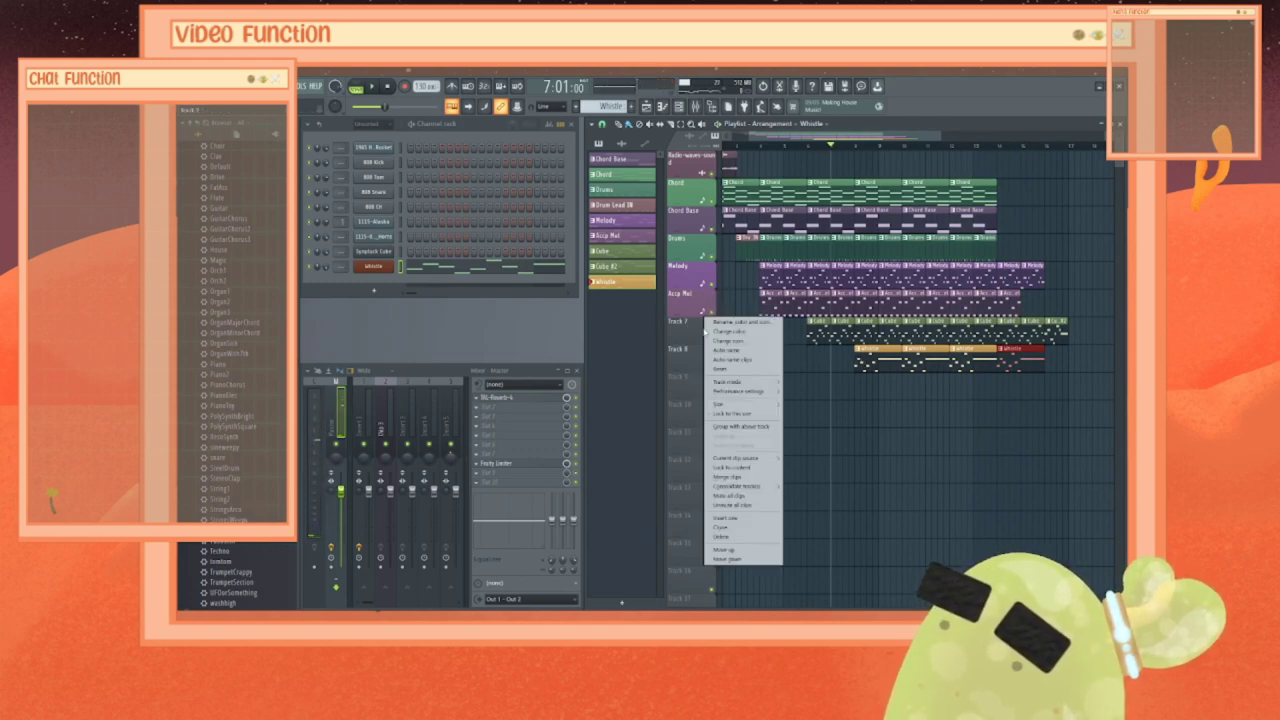
{"action": "left_click", "coordinate": [725, 350]}
{"action": "right_click", "coordinate": [682, 348]}
{"action": "left_click", "coordinate": [714, 377]}
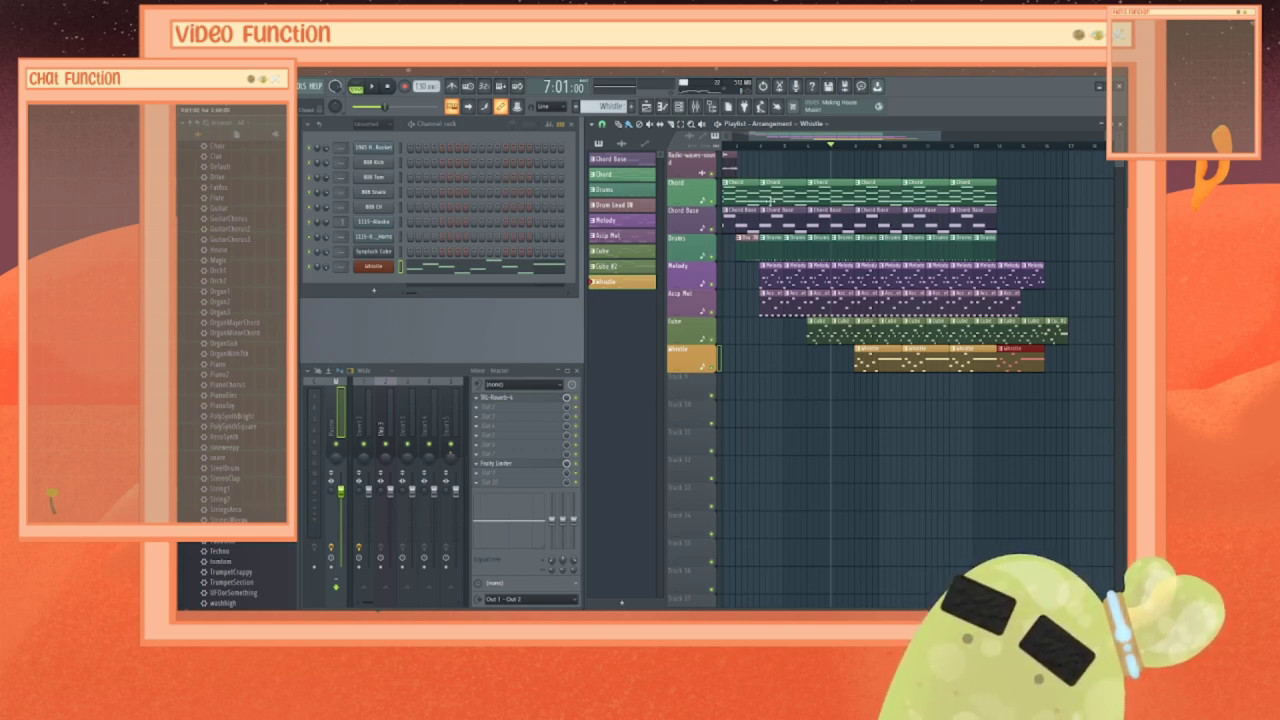
Step: Play the arrangement and clear the clip selection in the playlist
{"action": "left_click", "coordinate": [326, 268]}
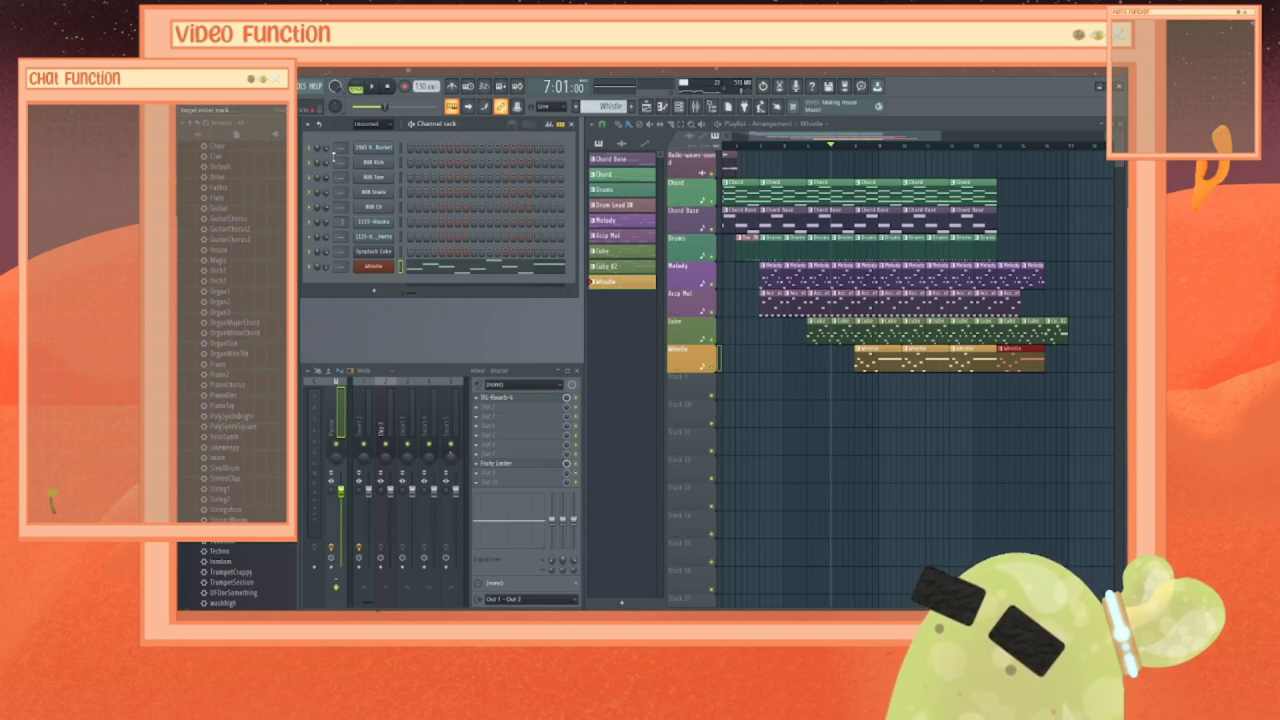
{"action": "key", "text": "space"}
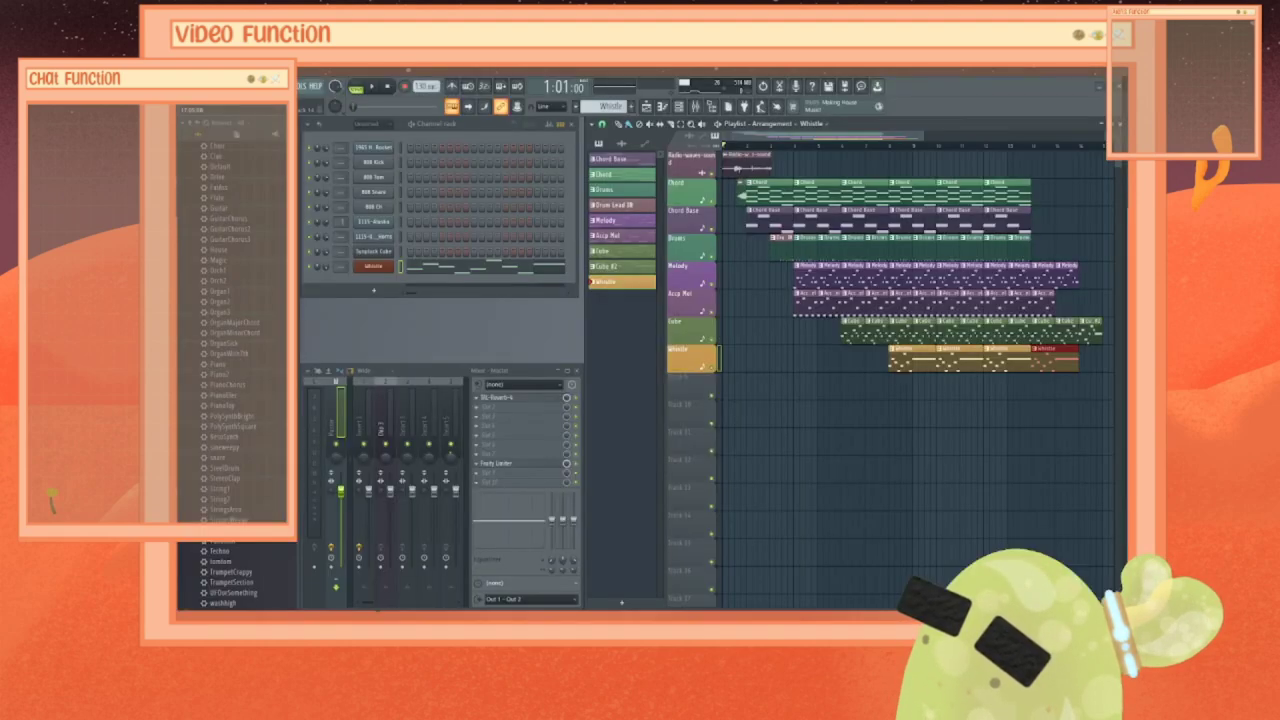
{"action": "left_click", "coordinate": [886, 394]}
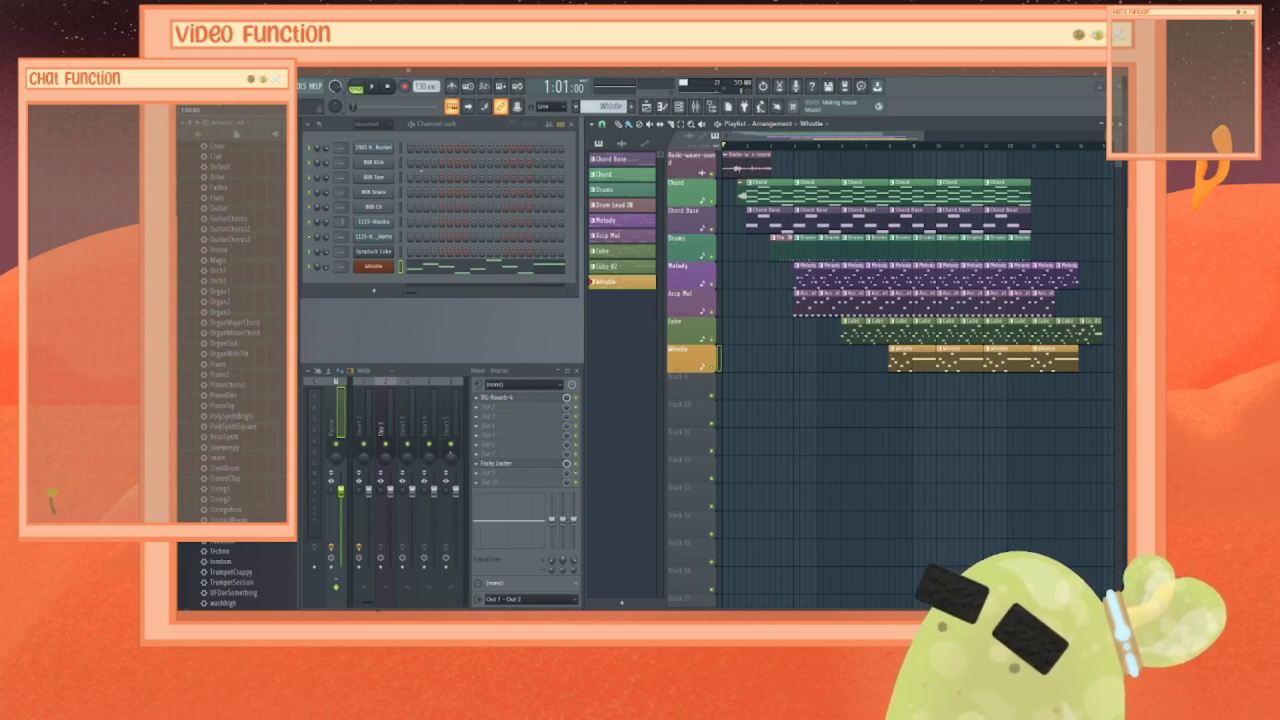
{"action": "right_click", "coordinate": [616, 159]}
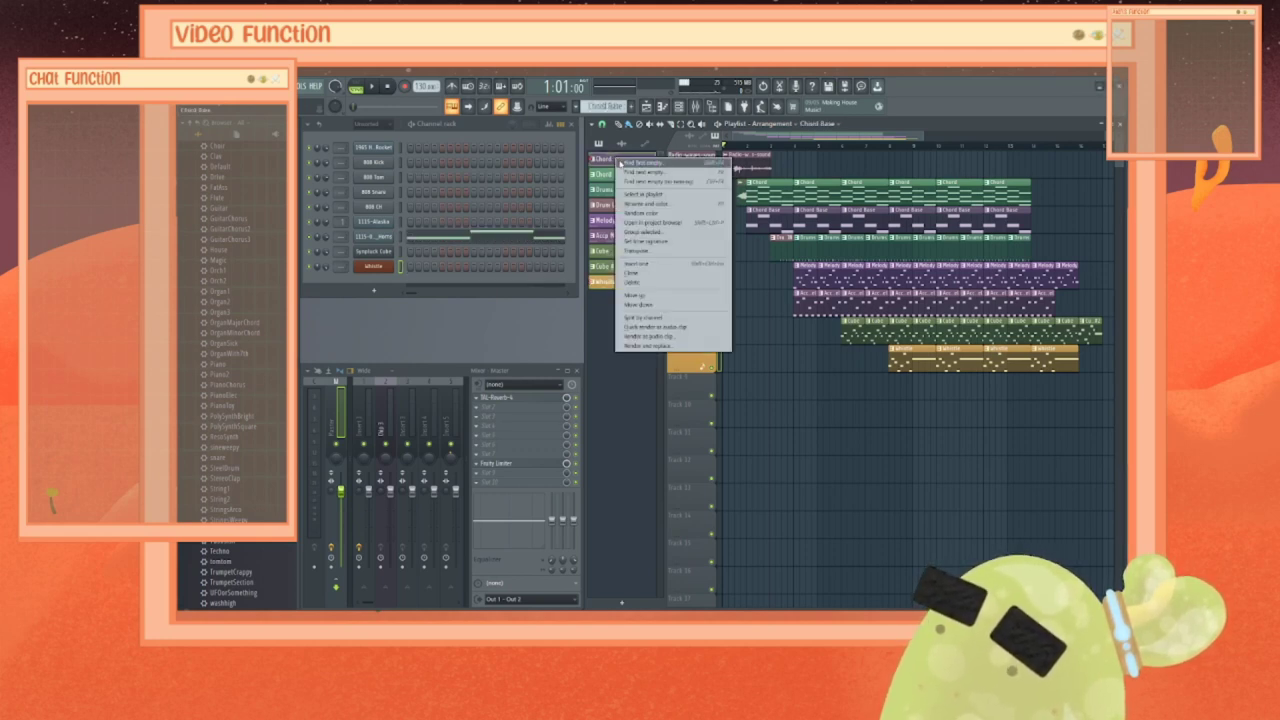
{"action": "left_click", "coordinate": [609, 161]}
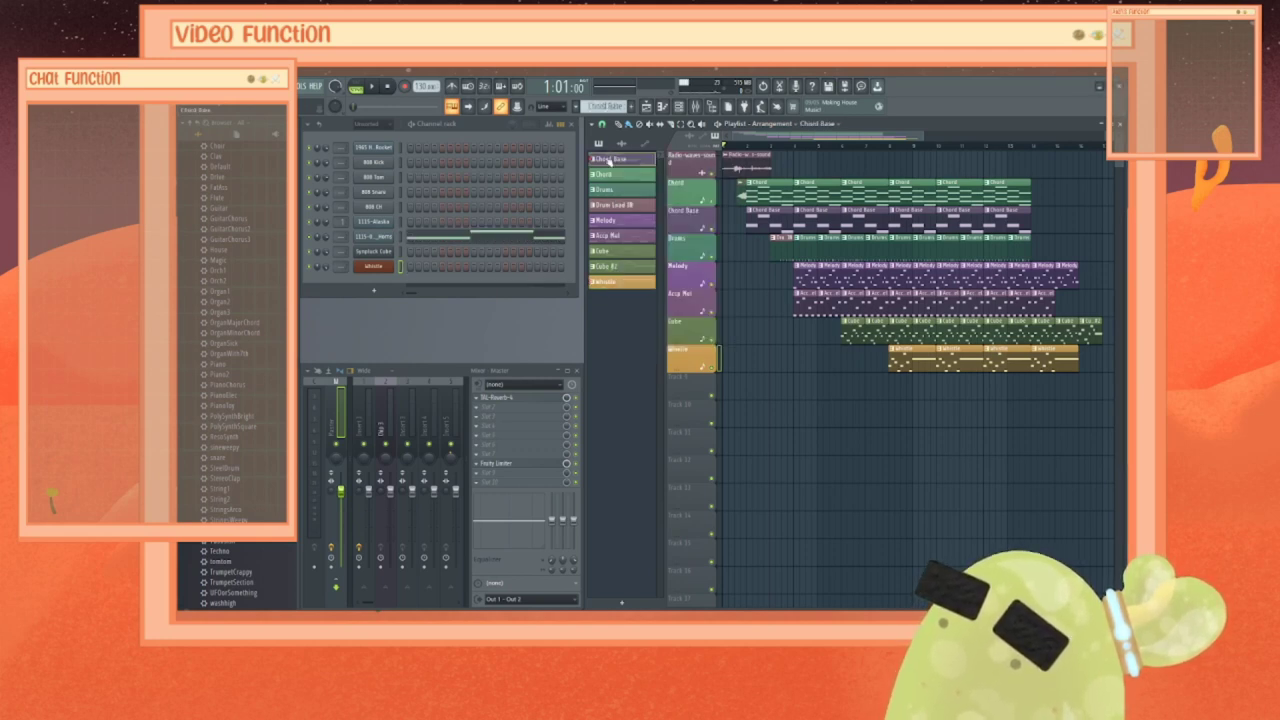
{"action": "right_click", "coordinate": [379, 240]}
{"action": "left_click", "coordinate": [408, 240]}
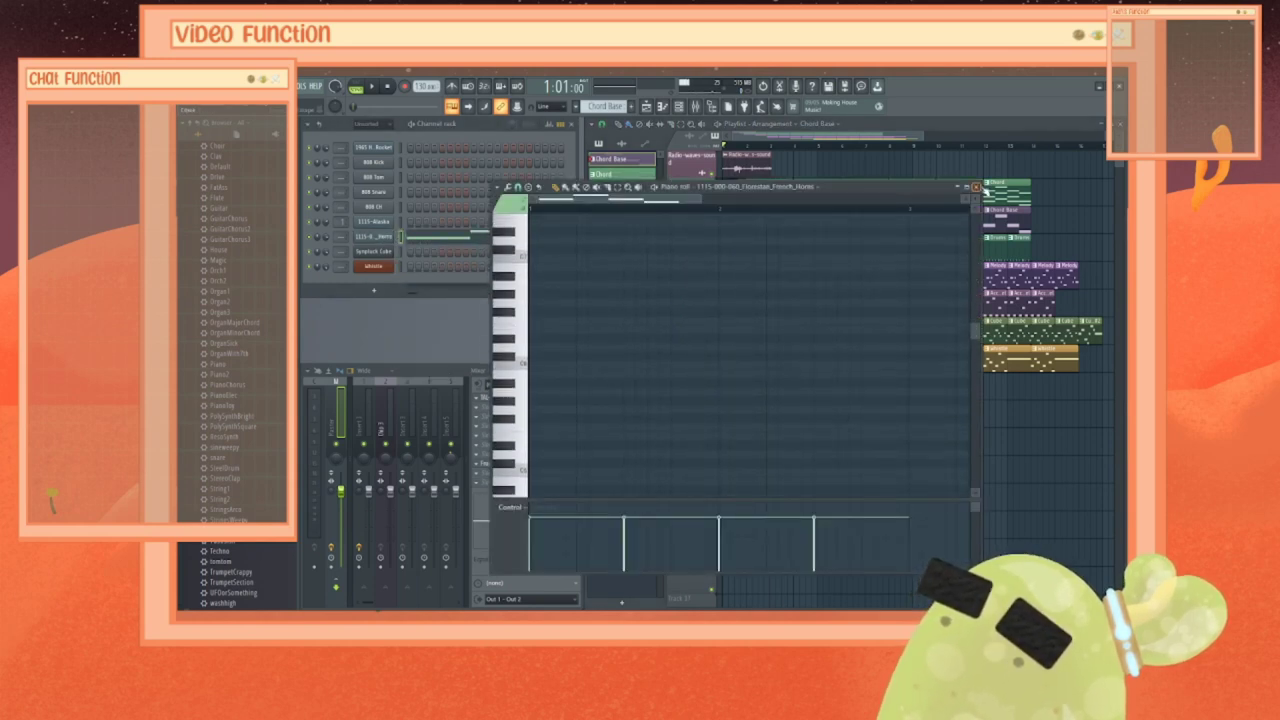
{"action": "left_click", "coordinate": [978, 187]}
Step: Open the Chord pattern's notes for the 1115-Alaska channel in the piano roll and audition them in pattern mode
{"action": "left_click", "coordinate": [622, 174]}
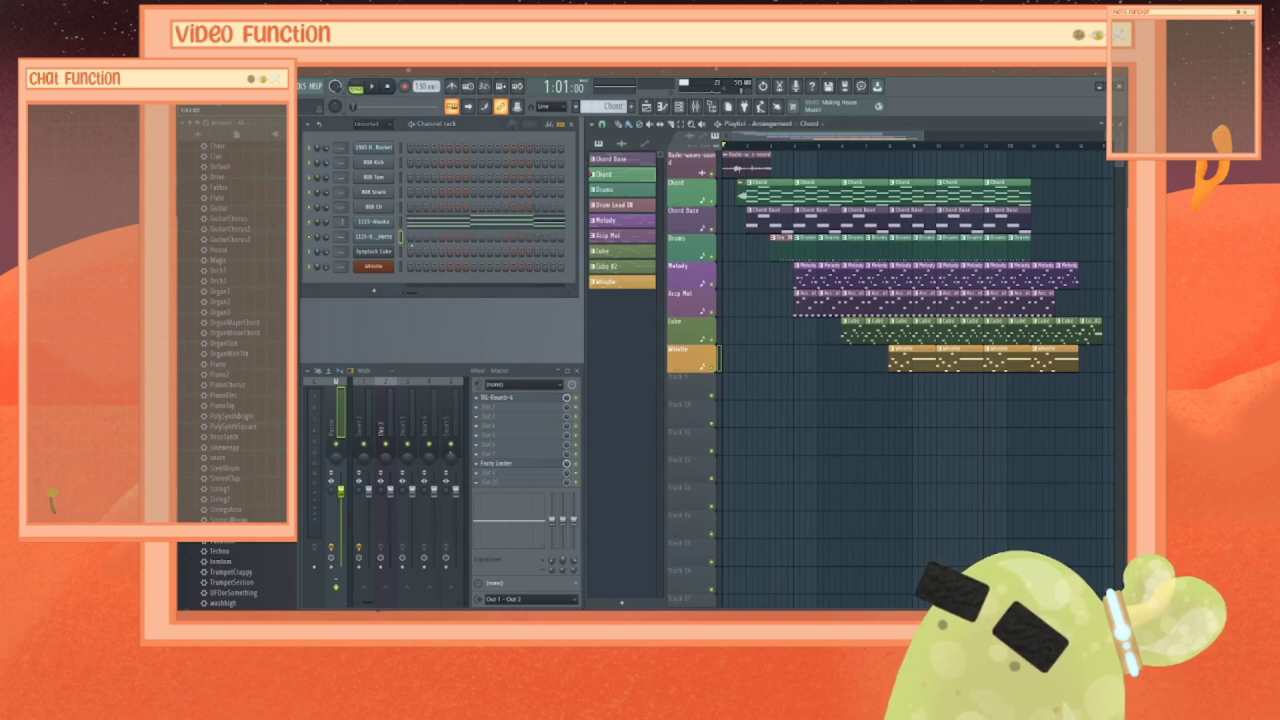
{"action": "right_click", "coordinate": [375, 232]}
{"action": "left_click", "coordinate": [410, 225]}
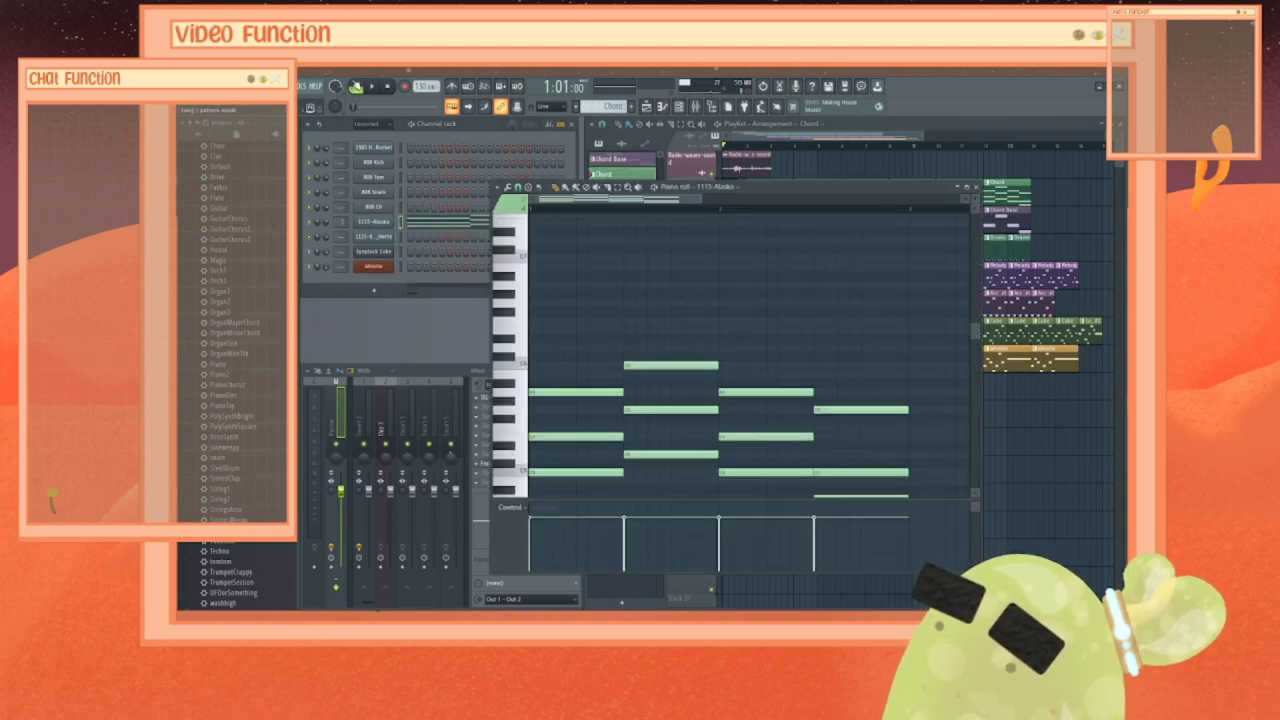
{"action": "left_click", "coordinate": [356, 87]}
{"action": "left_click", "coordinate": [375, 88]}
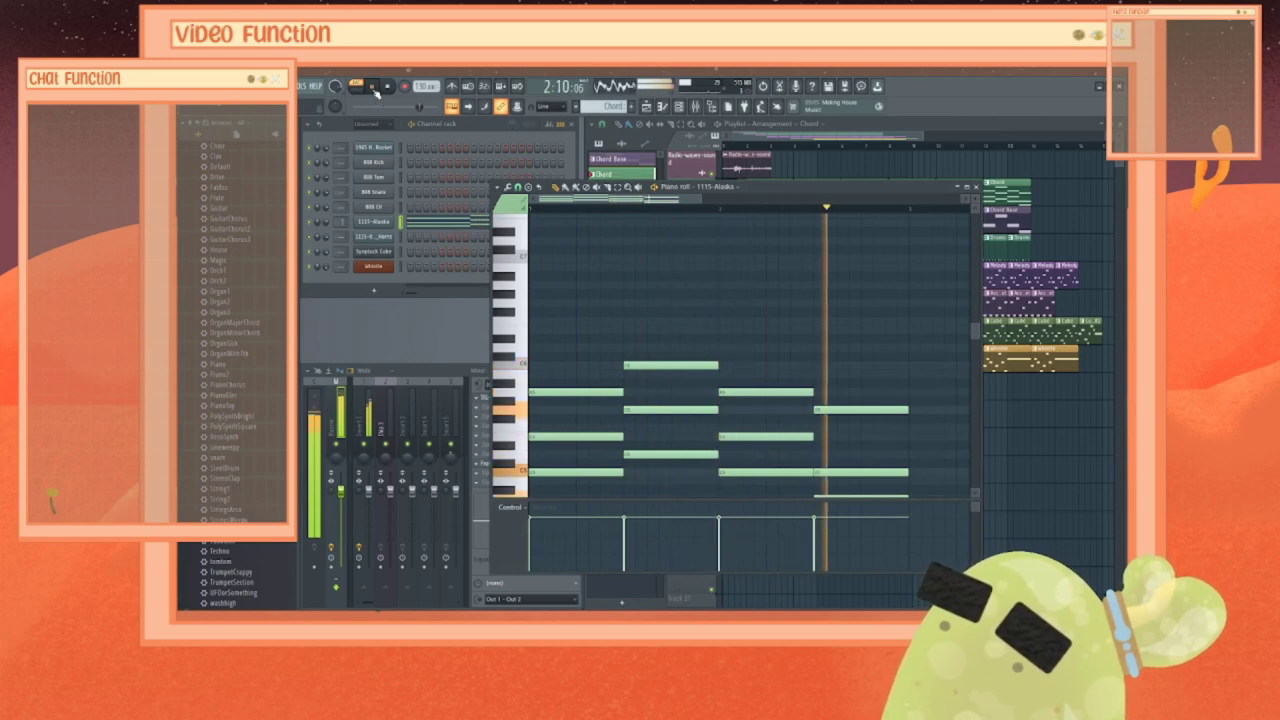
Step: Add half-bar low notes to the Chord pattern: G4 under the first chord and A4 under the second
{"action": "scroll", "coordinate": [645, 340], "scroll_direction": "down", "scroll_amount": 2}
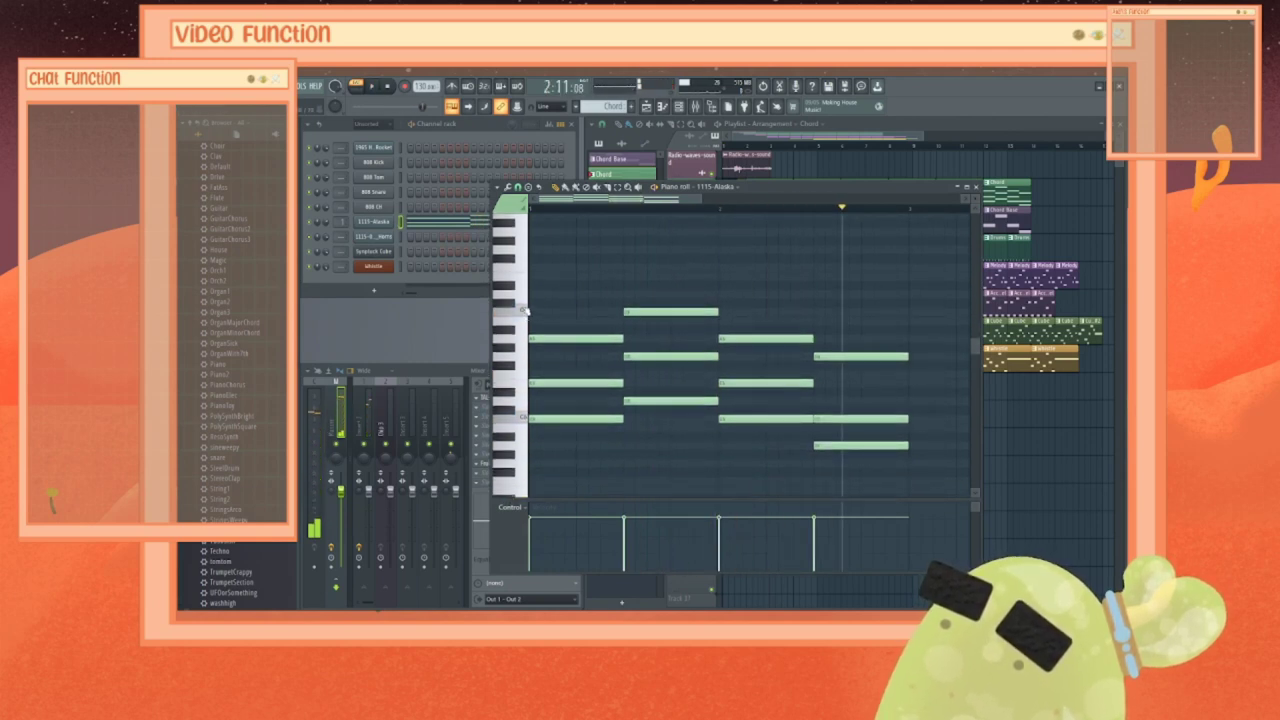
{"action": "left_click", "coordinate": [538, 467]}
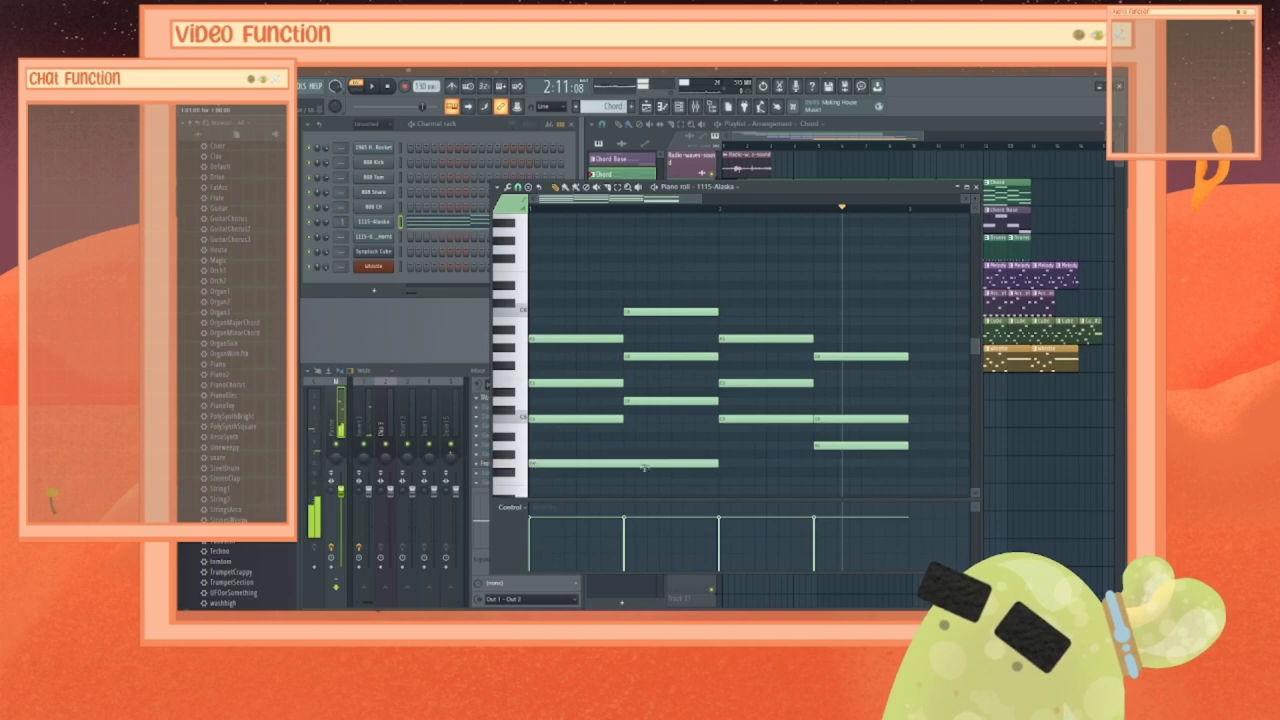
{"action": "left_click_drag", "start_coordinate": [718, 462], "coordinate": [627, 461]}
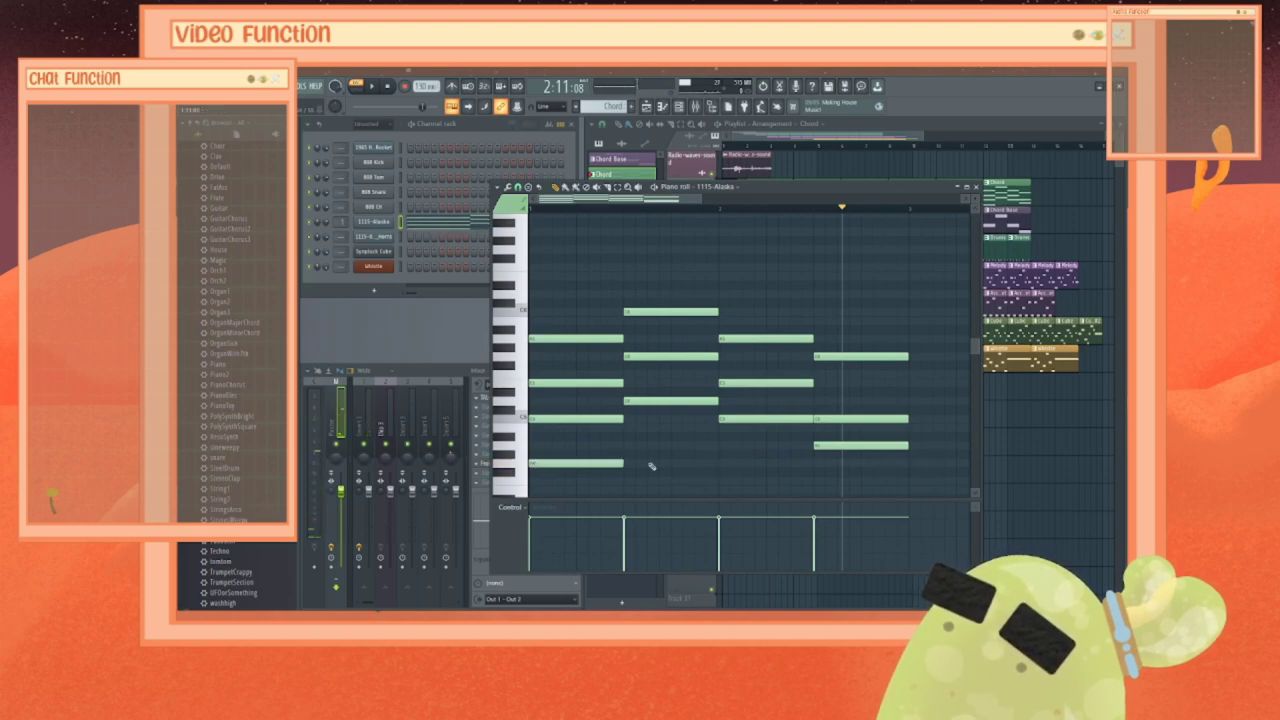
{"action": "left_click", "coordinate": [630, 445]}
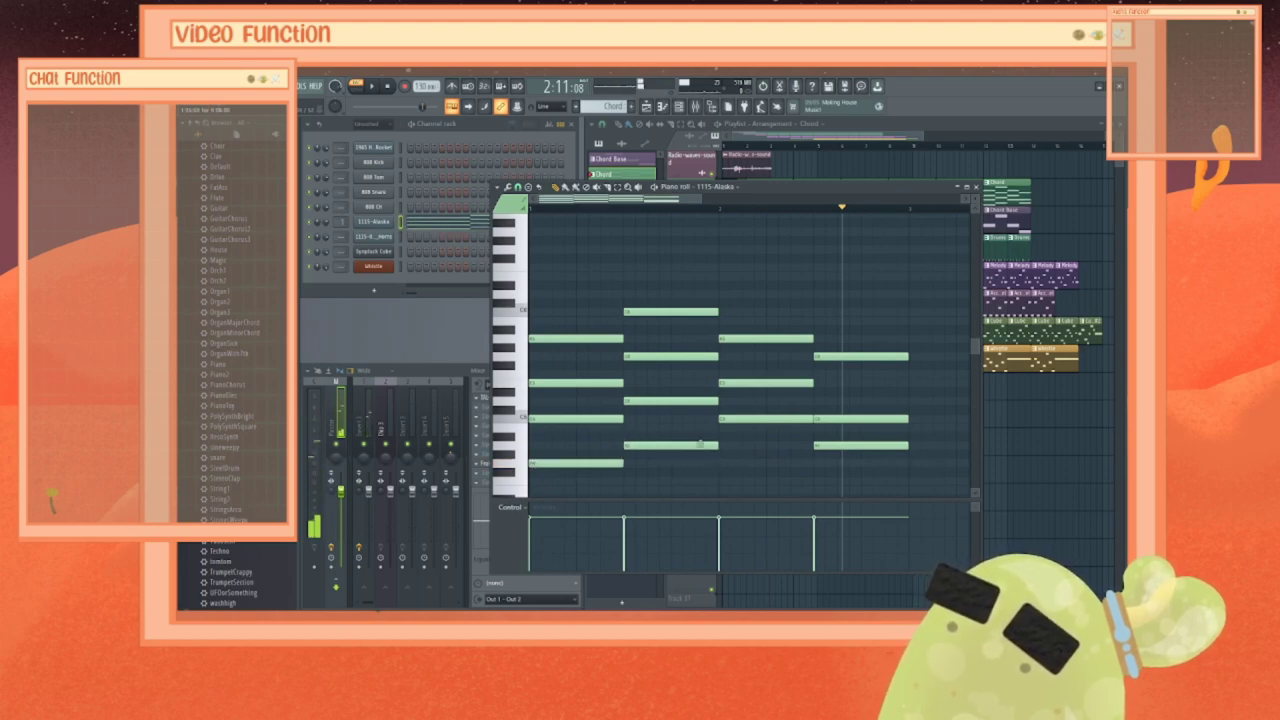
Step: In the second chord, move the top C6 down to F4 and split the D5 into one-beat D5 and E5 notes
{"action": "left_click_drag", "start_coordinate": [658, 312], "coordinate": [658, 481]}
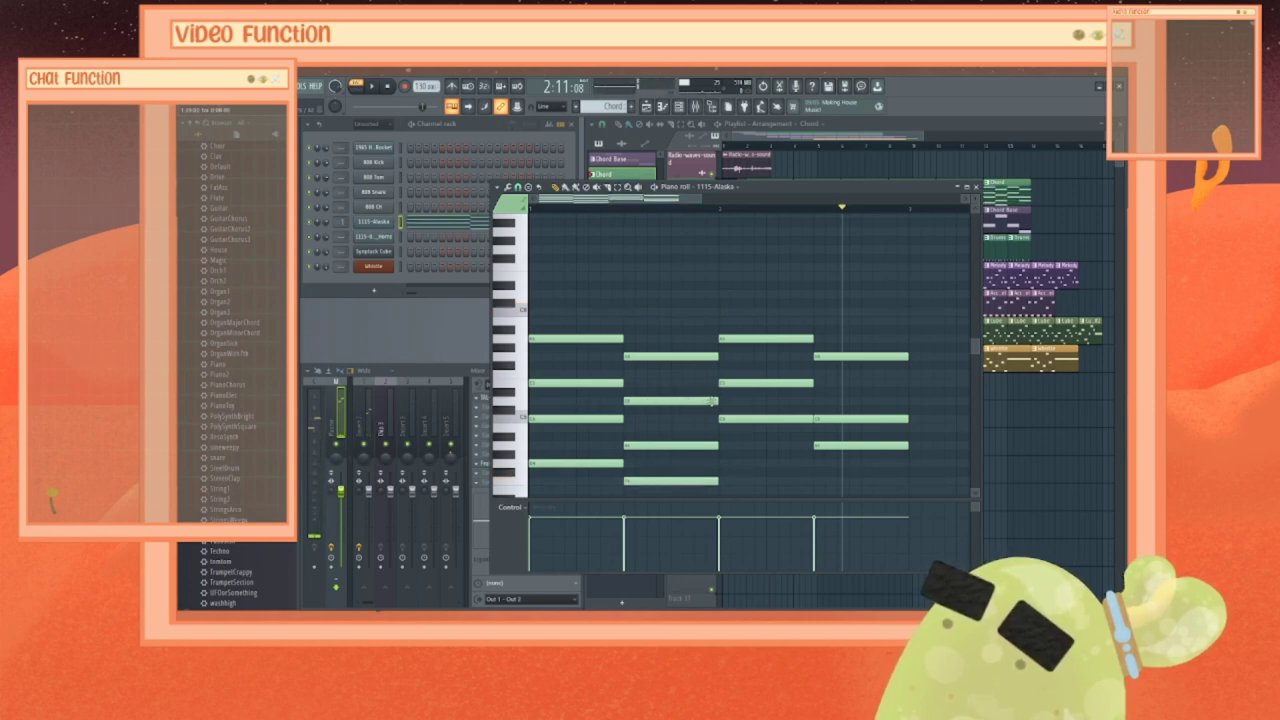
{"action": "left_click_drag", "start_coordinate": [718, 400], "coordinate": [671, 400]}
{"action": "left_click", "coordinate": [675, 382]}
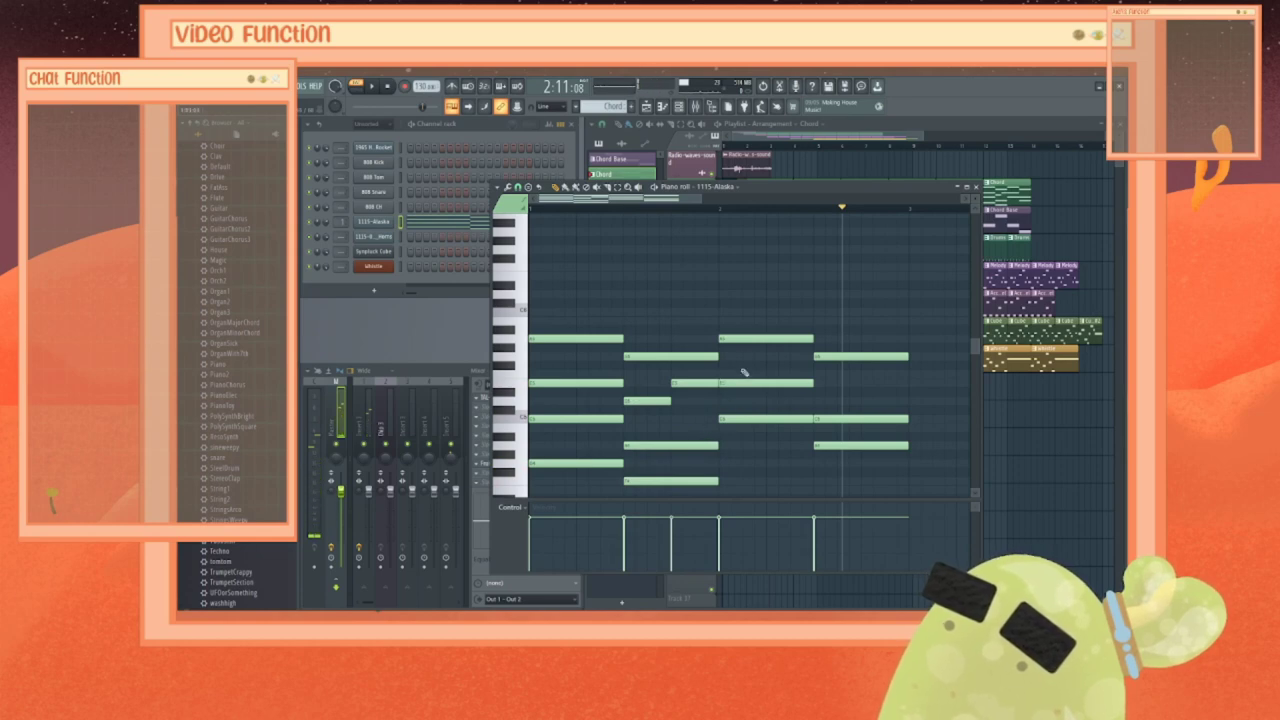
Step: Audition the third chord's notes and revoice the chord as A5, D5 and G4
{"action": "left_click", "coordinate": [745, 337]}
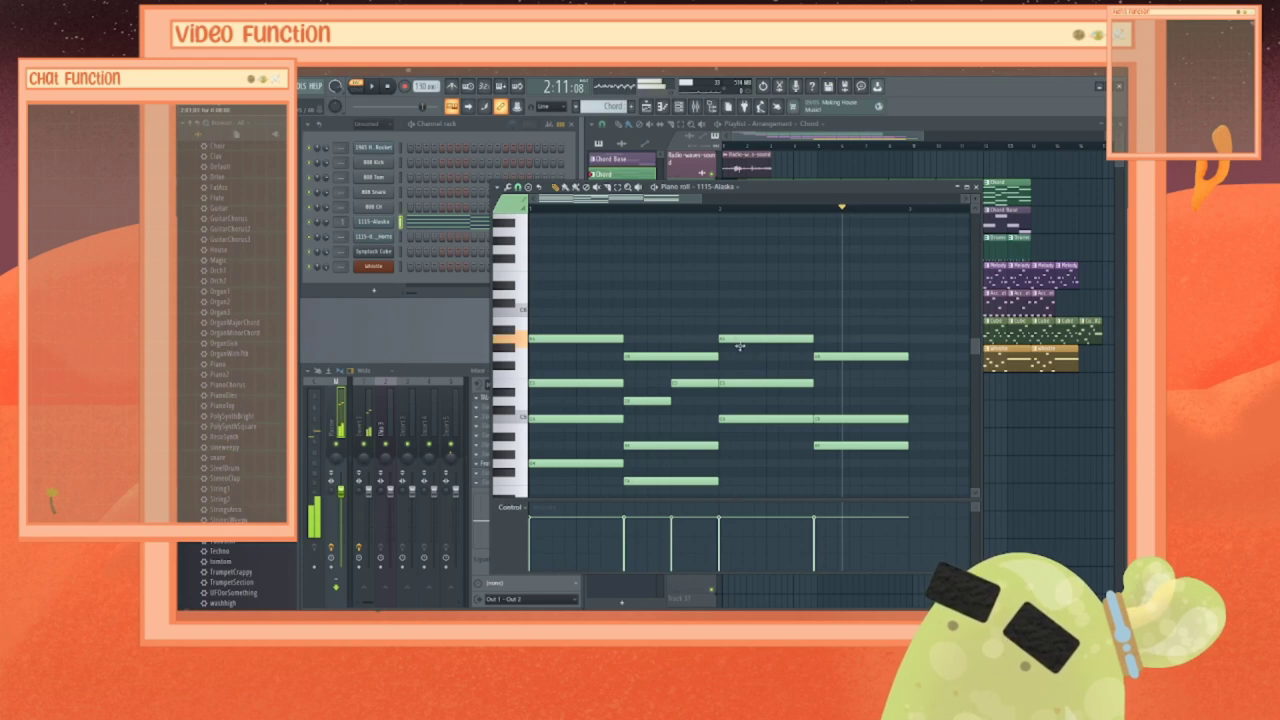
{"action": "mouse_move", "coordinate": [742, 340]}
{"action": "left_mouse_down"}
{"action": "mouse_move", "coordinate": [741, 363]}
{"action": "mouse_move", "coordinate": [741, 338]}
{"action": "left_mouse_up"}
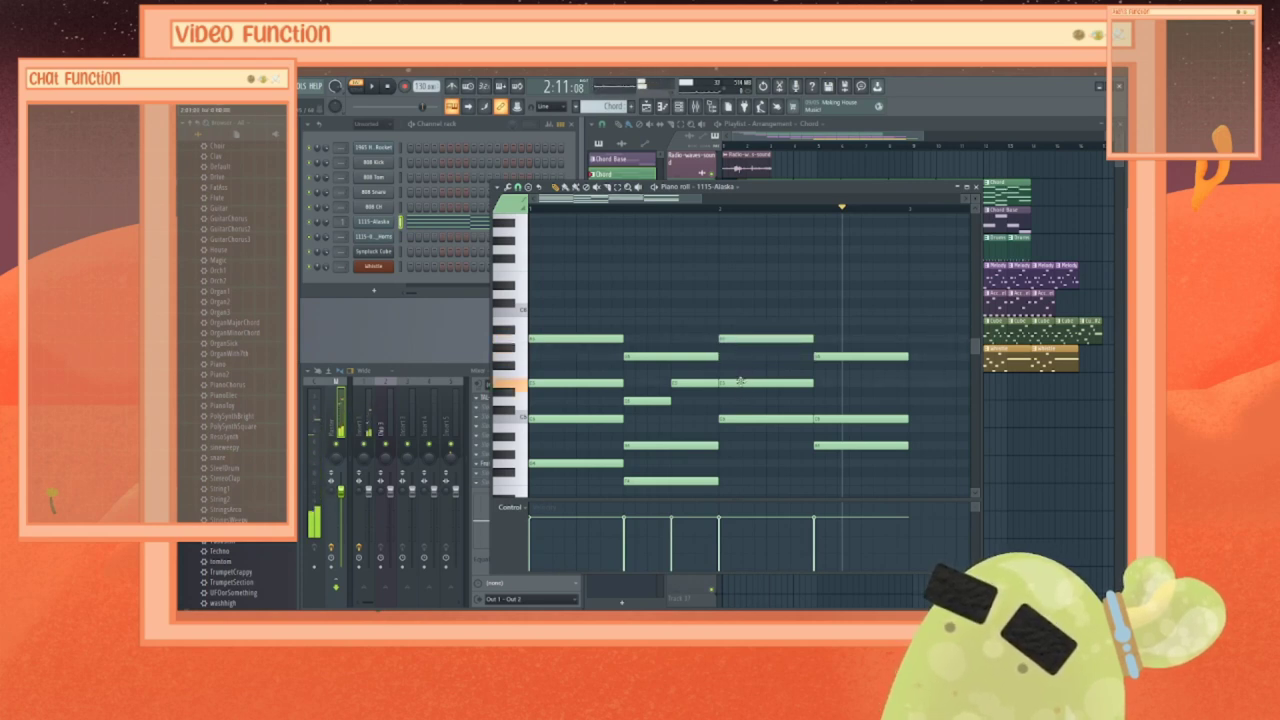
{"action": "left_click_drag", "start_coordinate": [741, 383], "coordinate": [742, 466]}
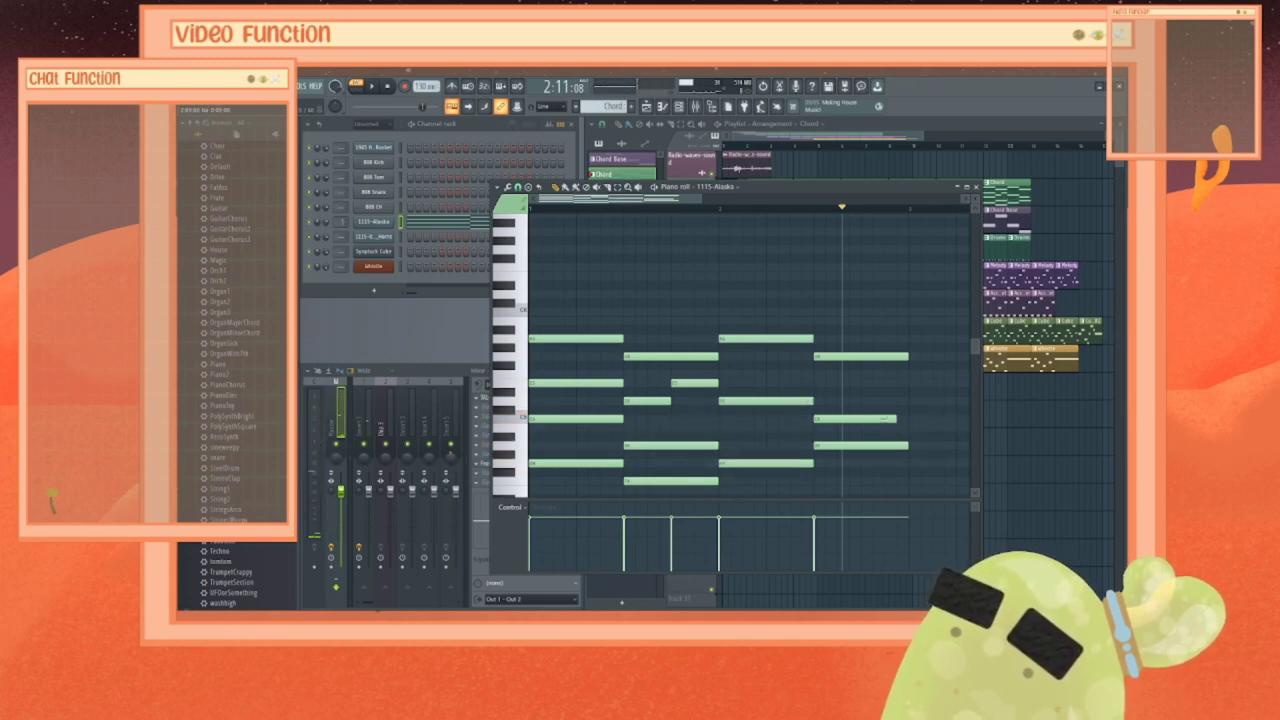
Step: Shorten the fourth chord's C5 to one beat, follow it with a one-beat D5, and return the playhead to bar 1
{"action": "left_click_drag", "start_coordinate": [884, 419], "coordinate": [856, 419]}
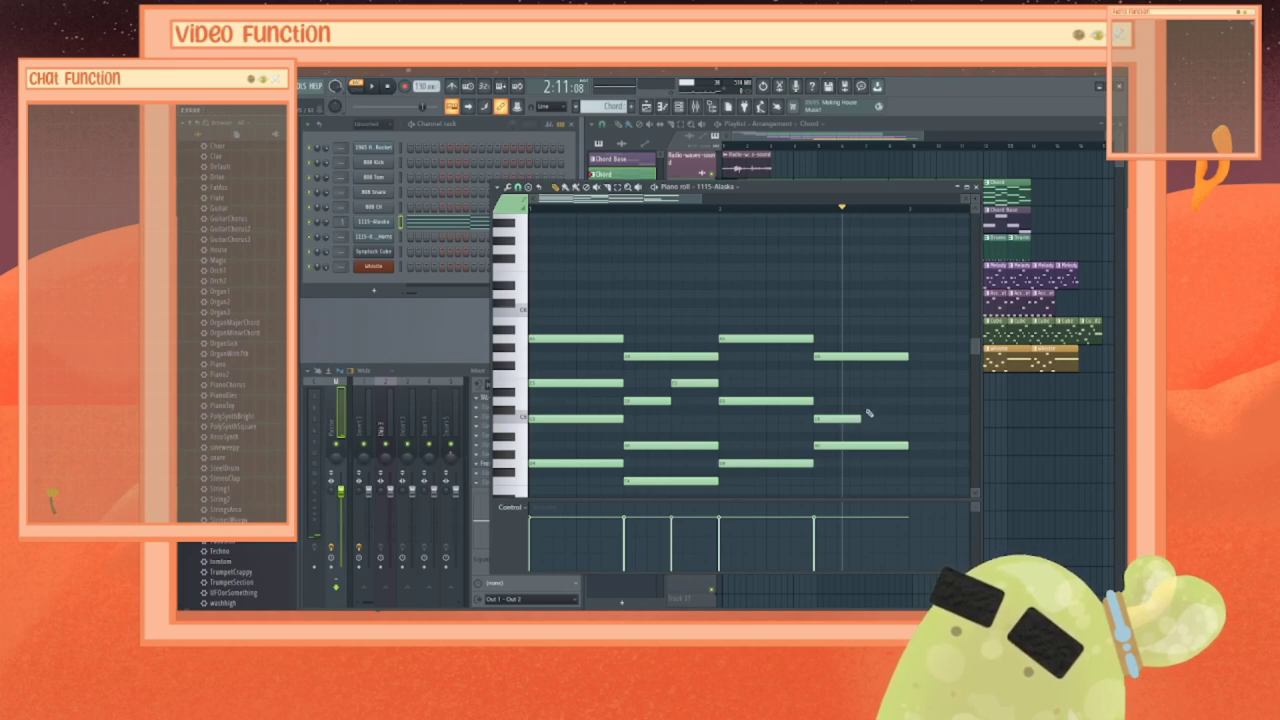
{"action": "left_click", "coordinate": [866, 401]}
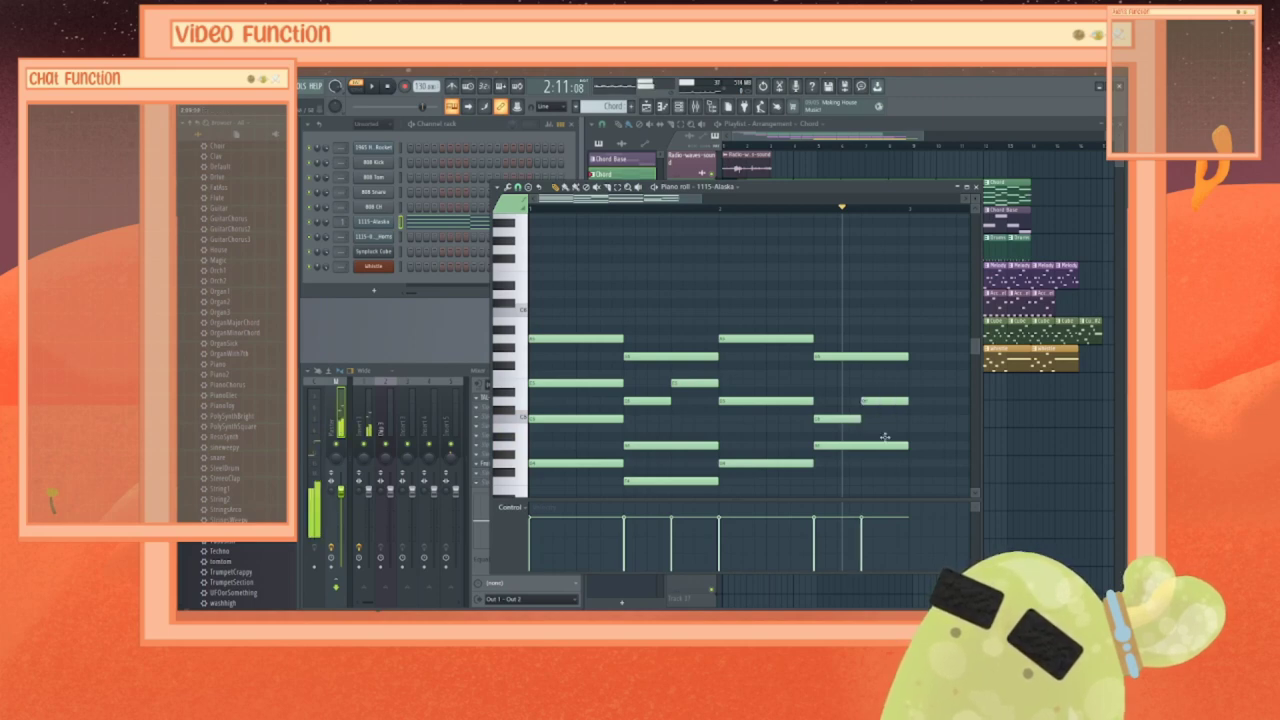
{"action": "left_click", "coordinate": [533, 210]}
Step: Put a half-bar E4 at the bottom of the second and fourth chords and a half-bar C6 atop the third
{"action": "scroll", "coordinate": [699, 369], "scroll_direction": "down", "scroll_amount": 2}
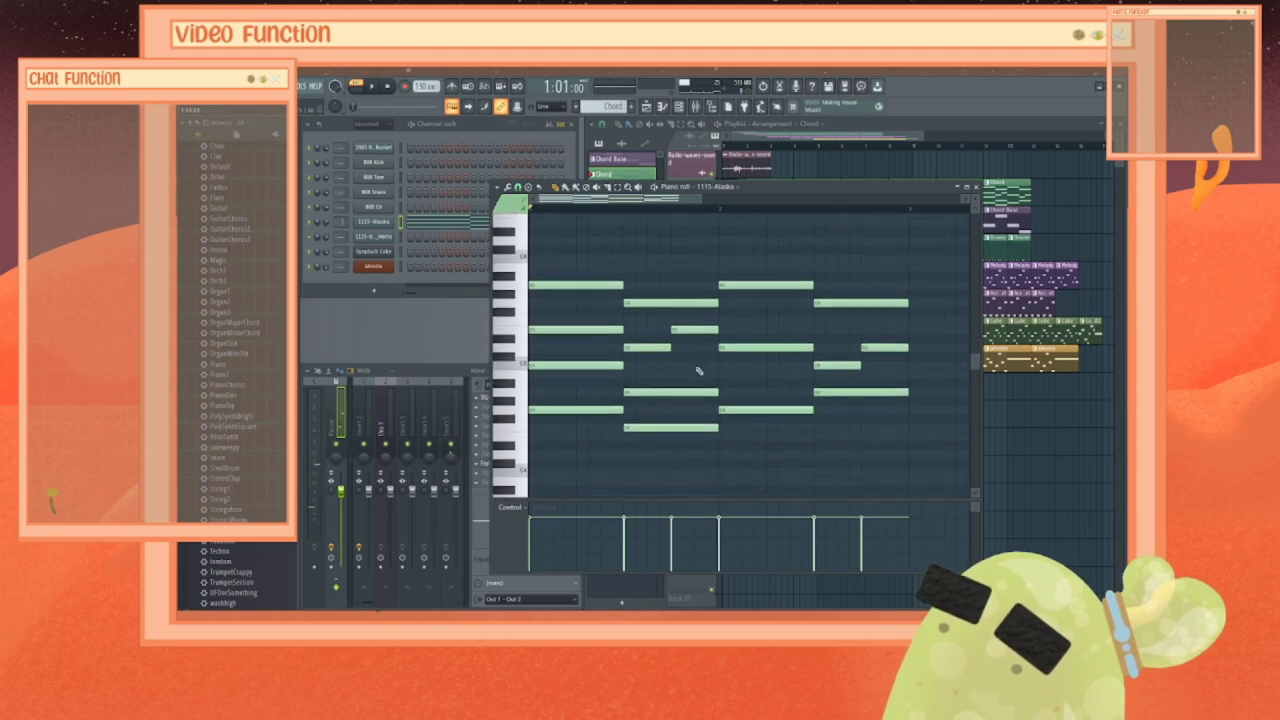
{"action": "left_click", "coordinate": [727, 430]}
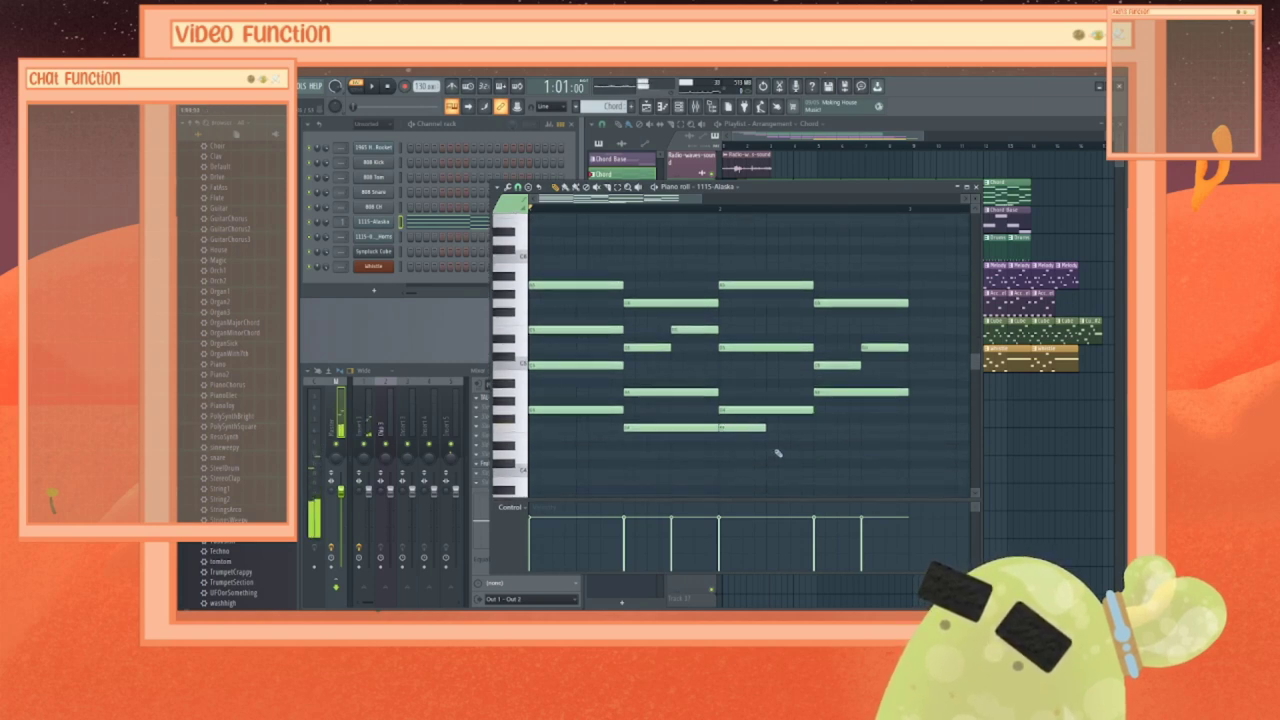
{"action": "left_click", "coordinate": [692, 428]}
{"action": "left_click_drag", "start_coordinate": [692, 428], "coordinate": [814, 259]}
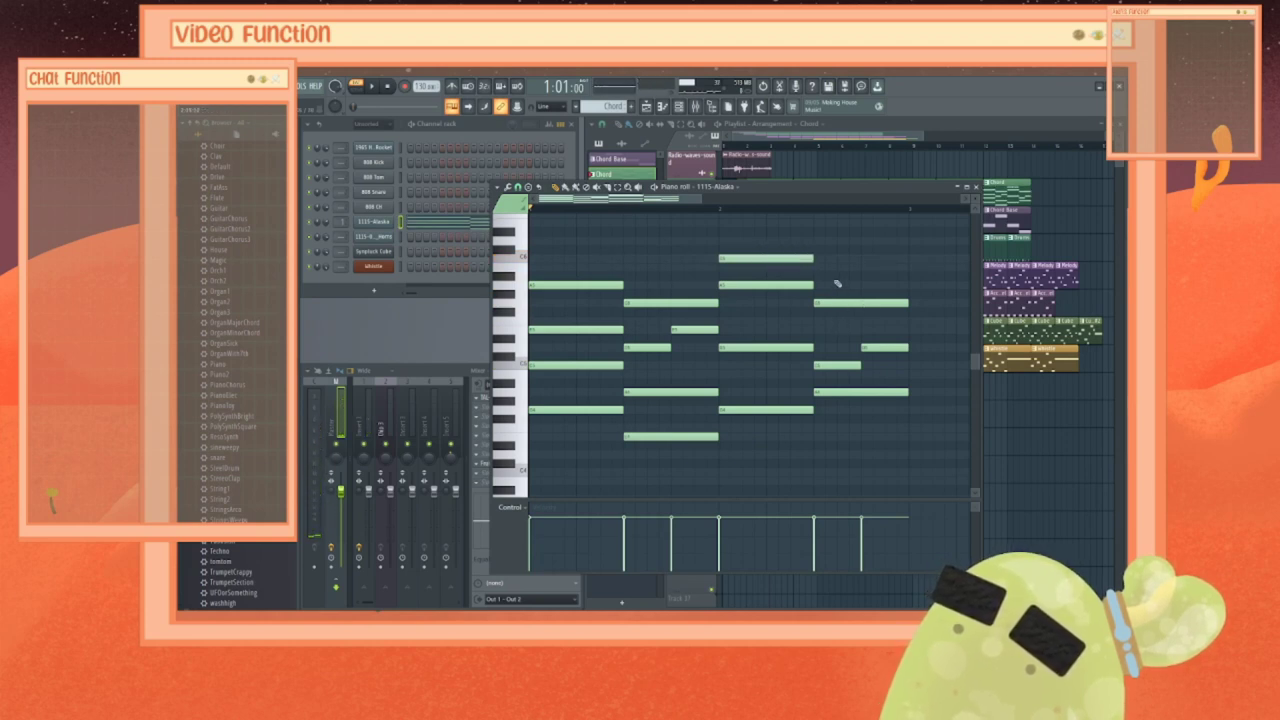
{"action": "left_click", "coordinate": [822, 440]}
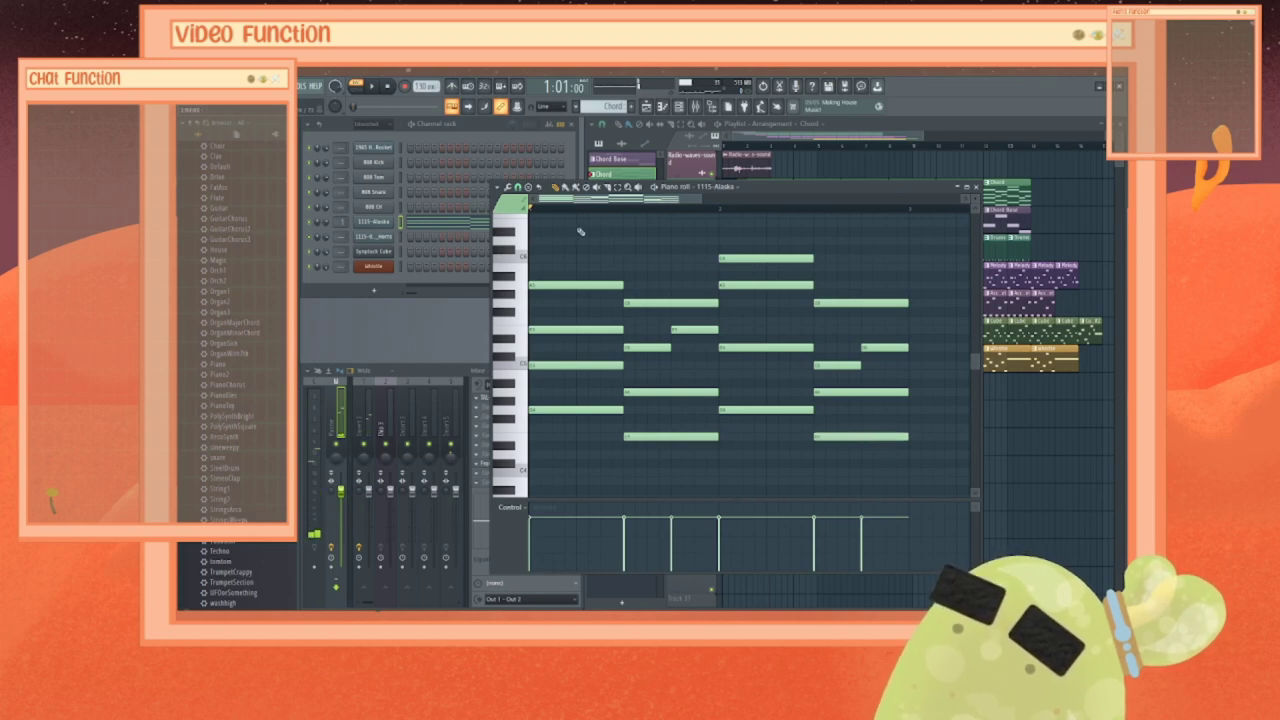
Step: Audition the Chord pattern, shorten the second chord's A4 to one beat, and follow it with a one-beat C5
{"action": "key", "text": "space"}
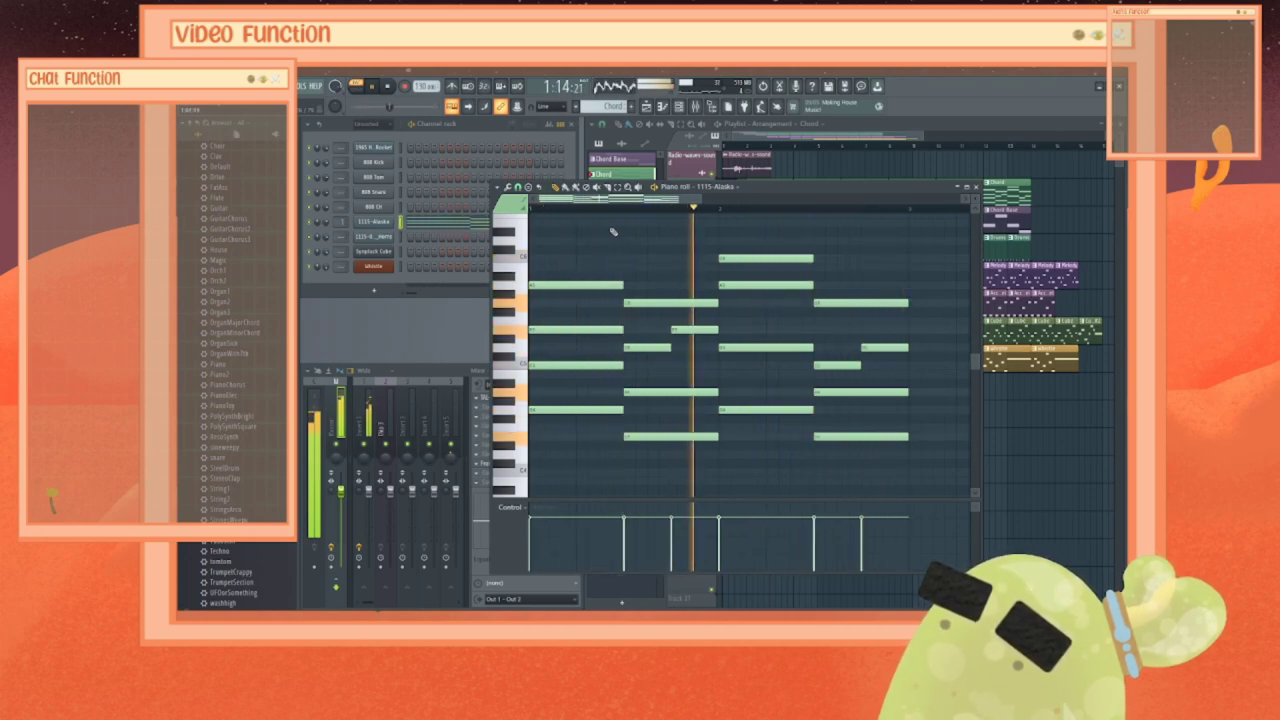
{"action": "key", "text": "space"}
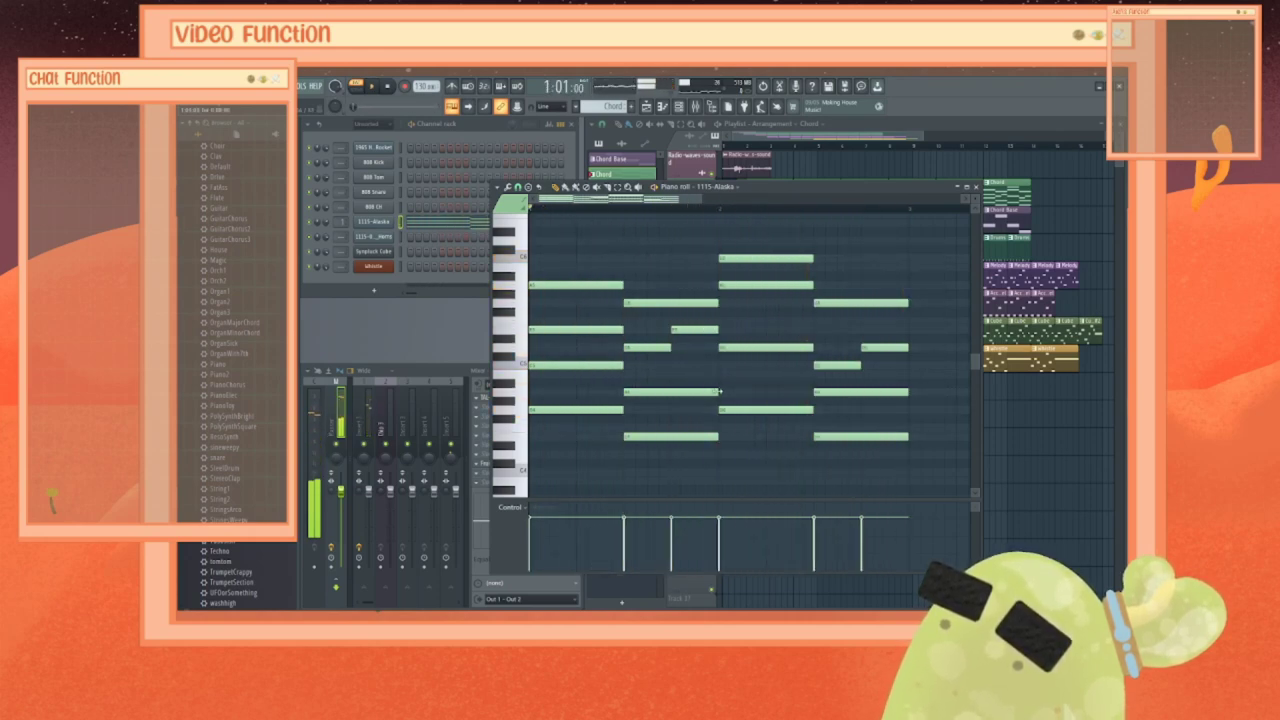
{"action": "left_click", "coordinate": [678, 374]}
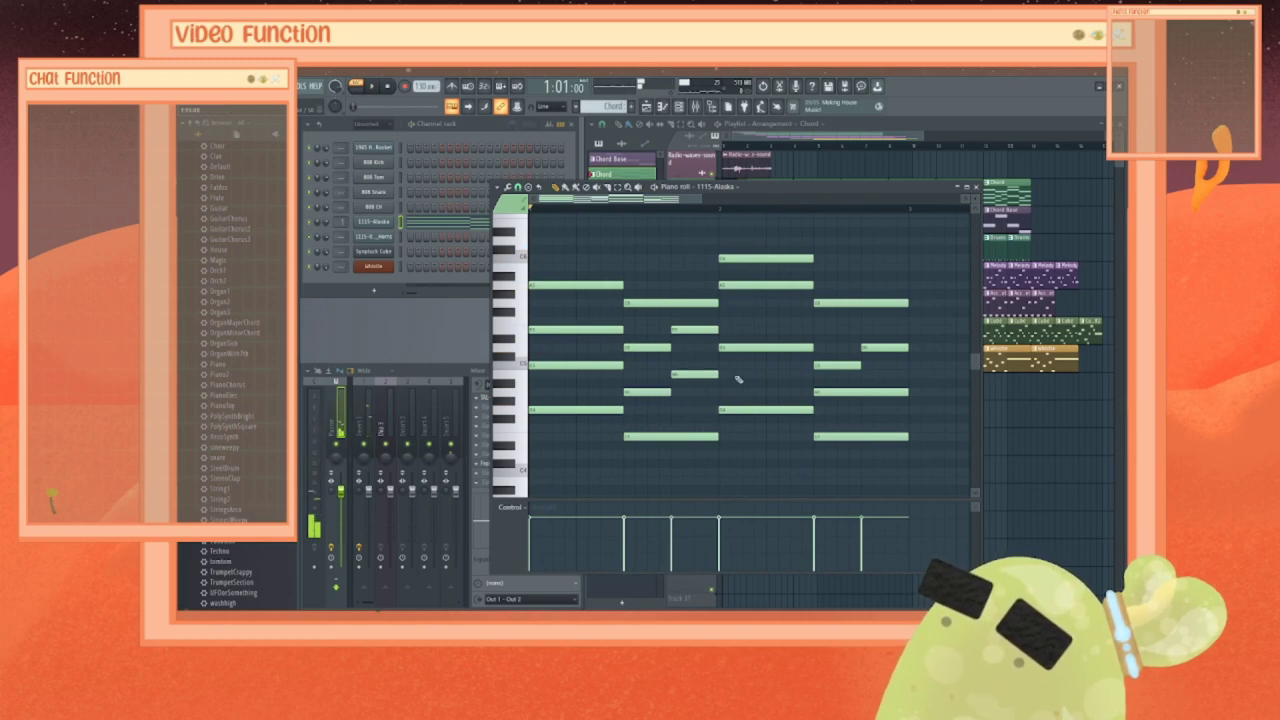
{"action": "left_click_drag", "start_coordinate": [689, 376], "coordinate": [689, 367]}
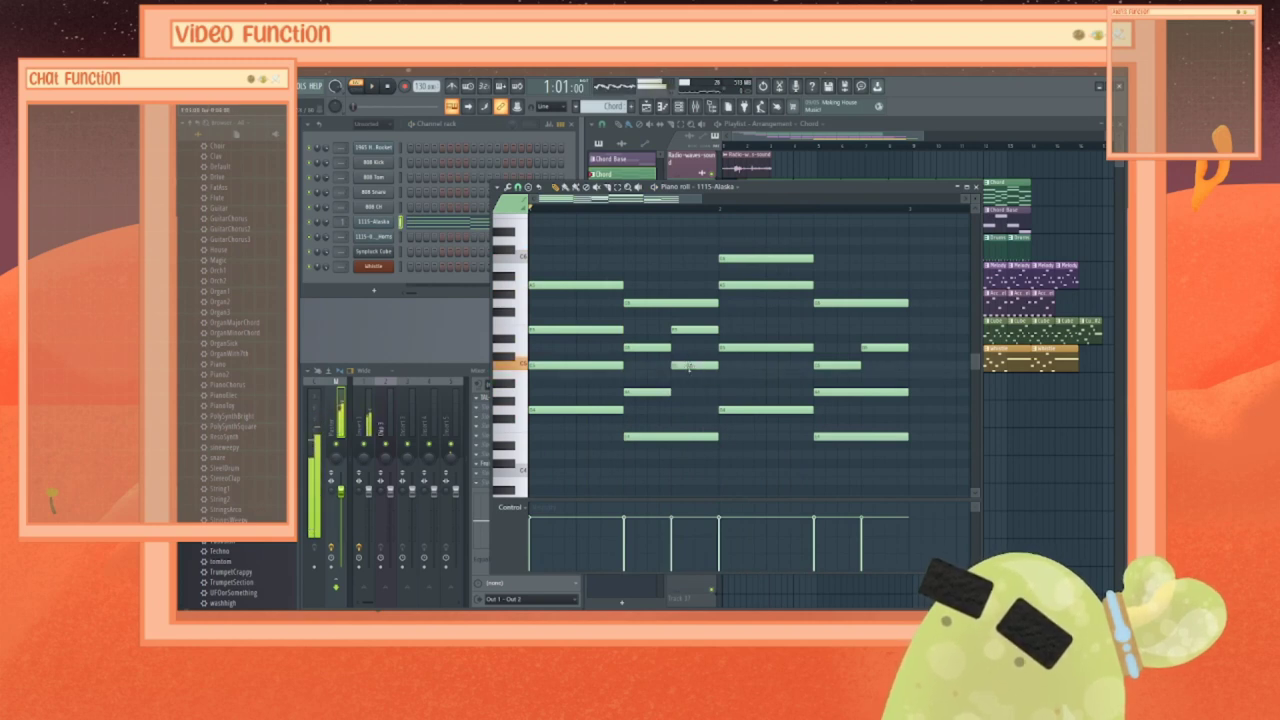
Step: Shorten the fourth chord's A4 to one beat, follow it with a one-beat G4, and audition the Chord pattern
{"action": "left_click_drag", "start_coordinate": [906, 392], "coordinate": [875, 366]}
{"action": "left_click", "coordinate": [875, 385]}
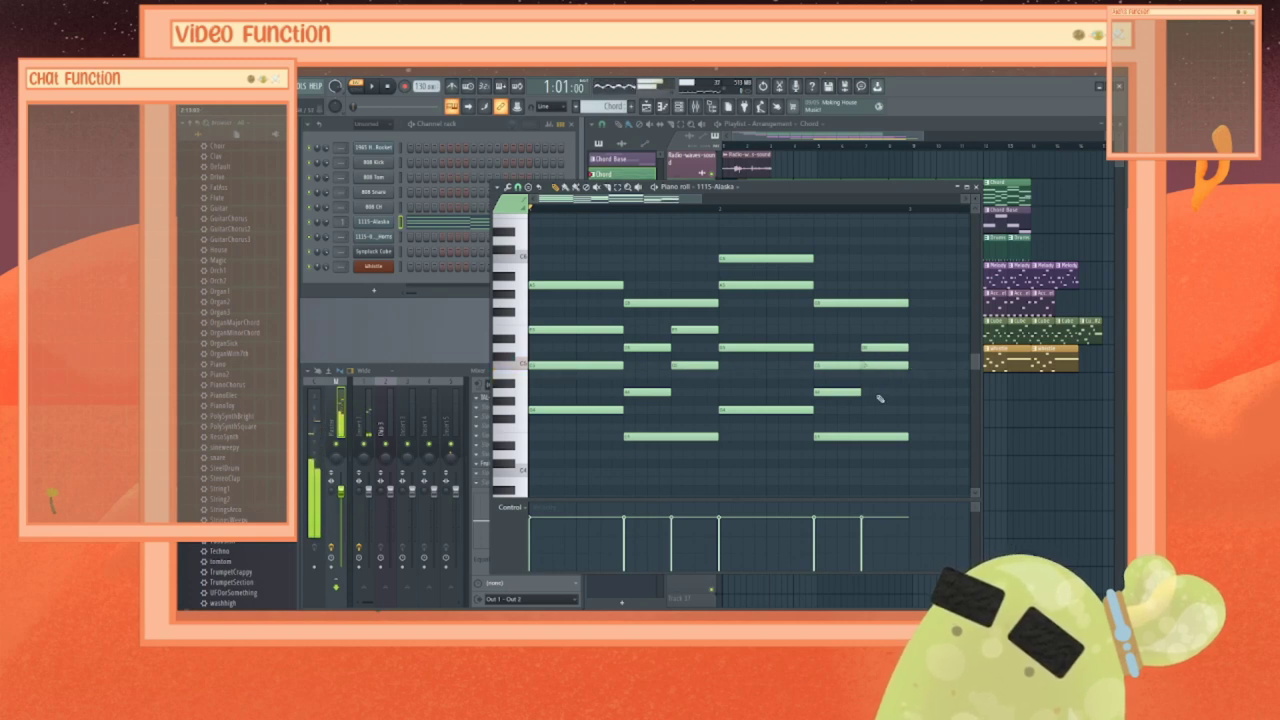
{"action": "key", "text": "space"}
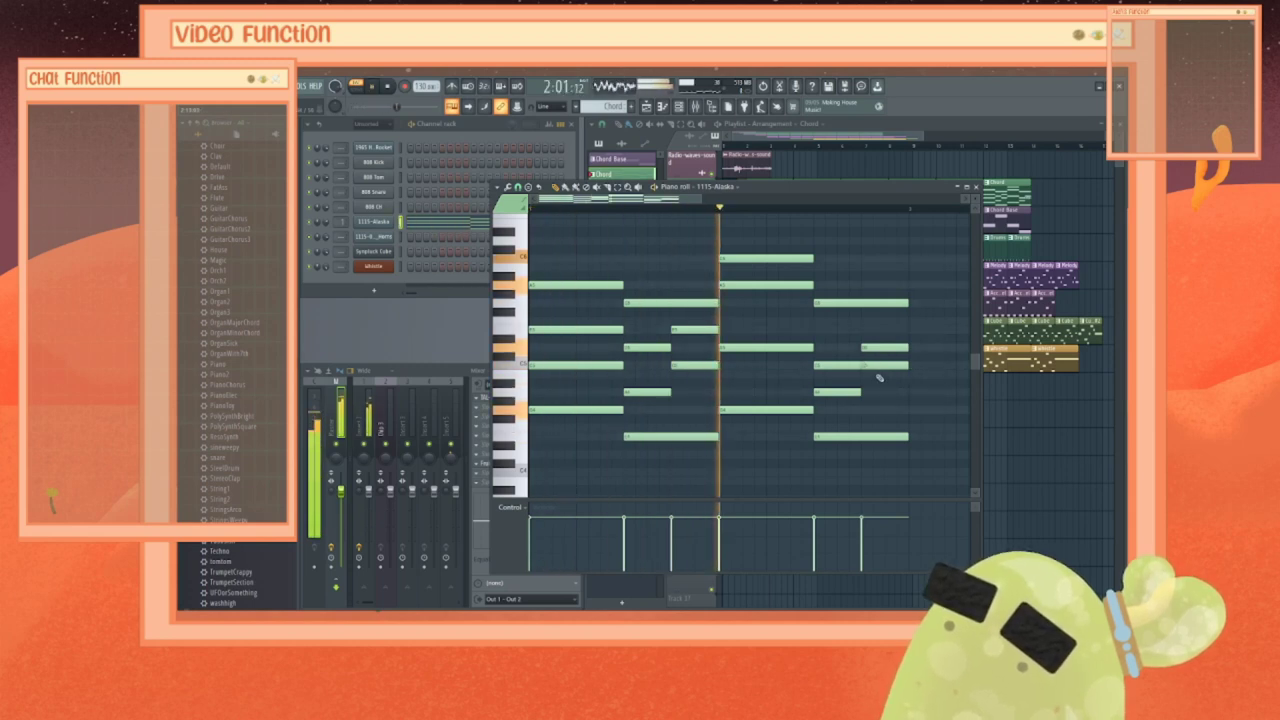
{"action": "left_click_drag", "start_coordinate": [875, 365], "coordinate": [875, 409]}
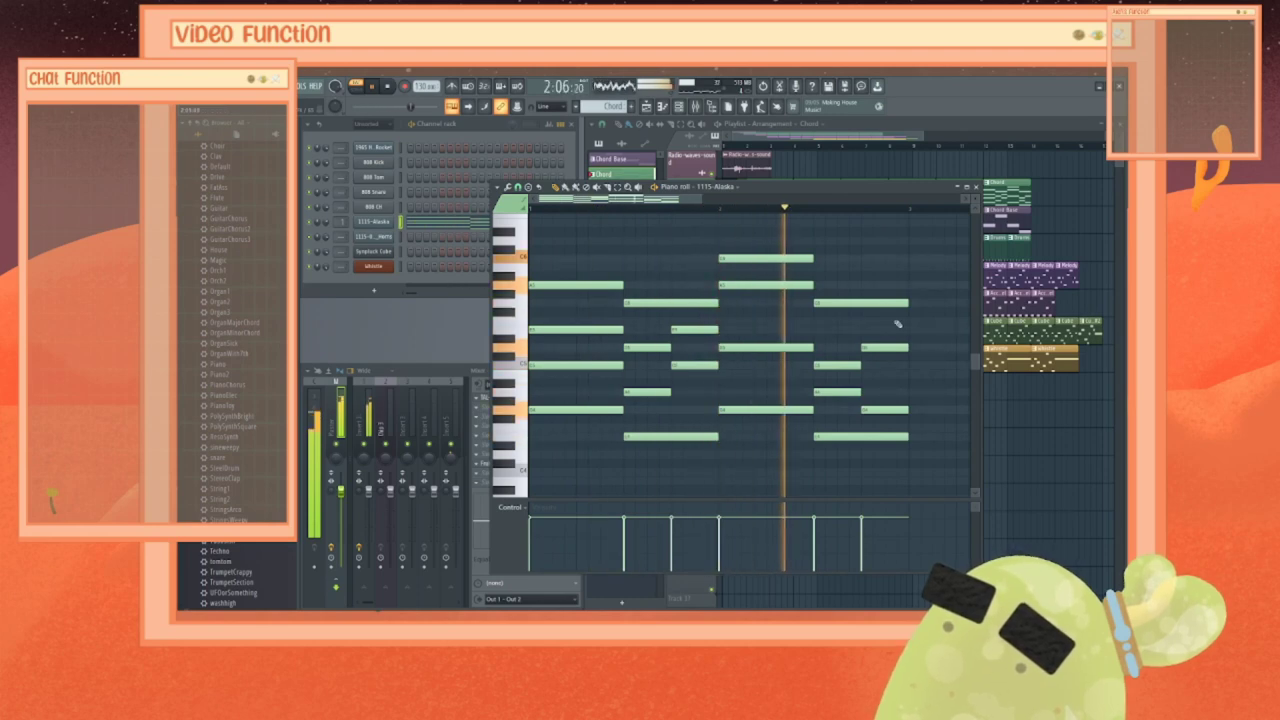
{"action": "key", "text": "space"}
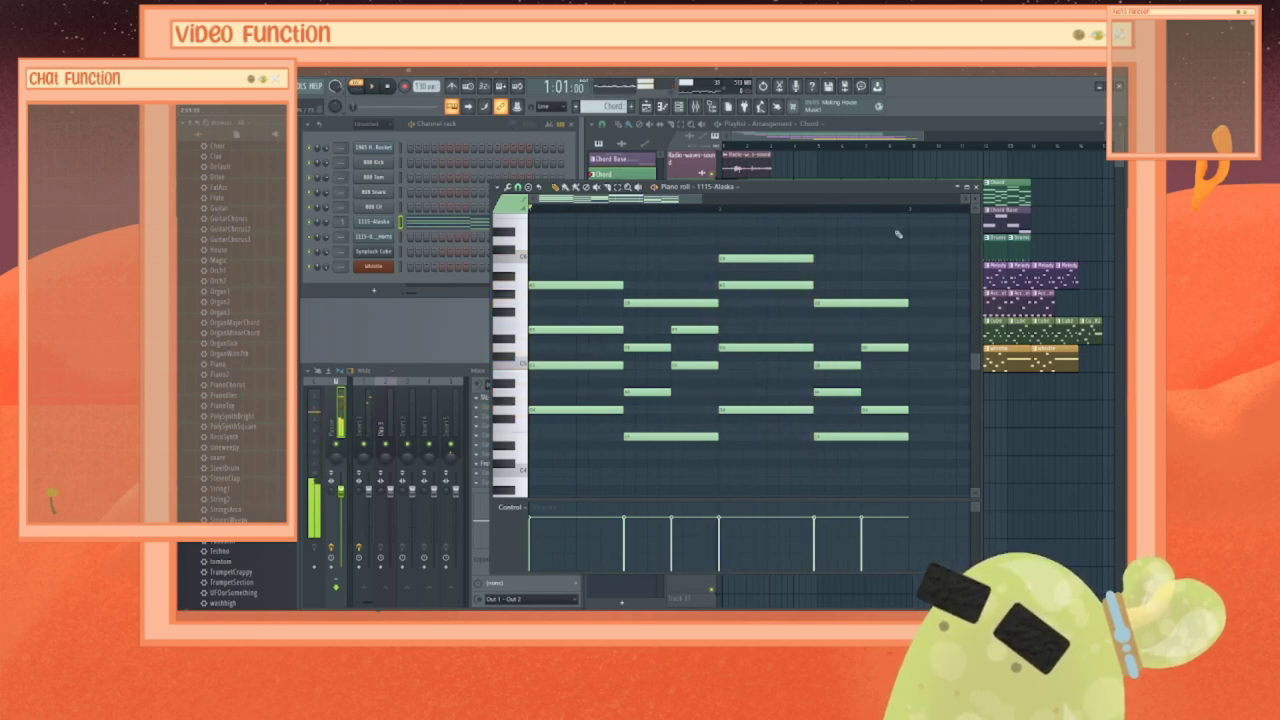
Step: Copy all notes of the Chord pattern and paste them into the Chord Base pattern's French Horns channel
{"action": "key", "text": "ctrl+a"}
{"action": "left_click", "coordinate": [975, 187]}
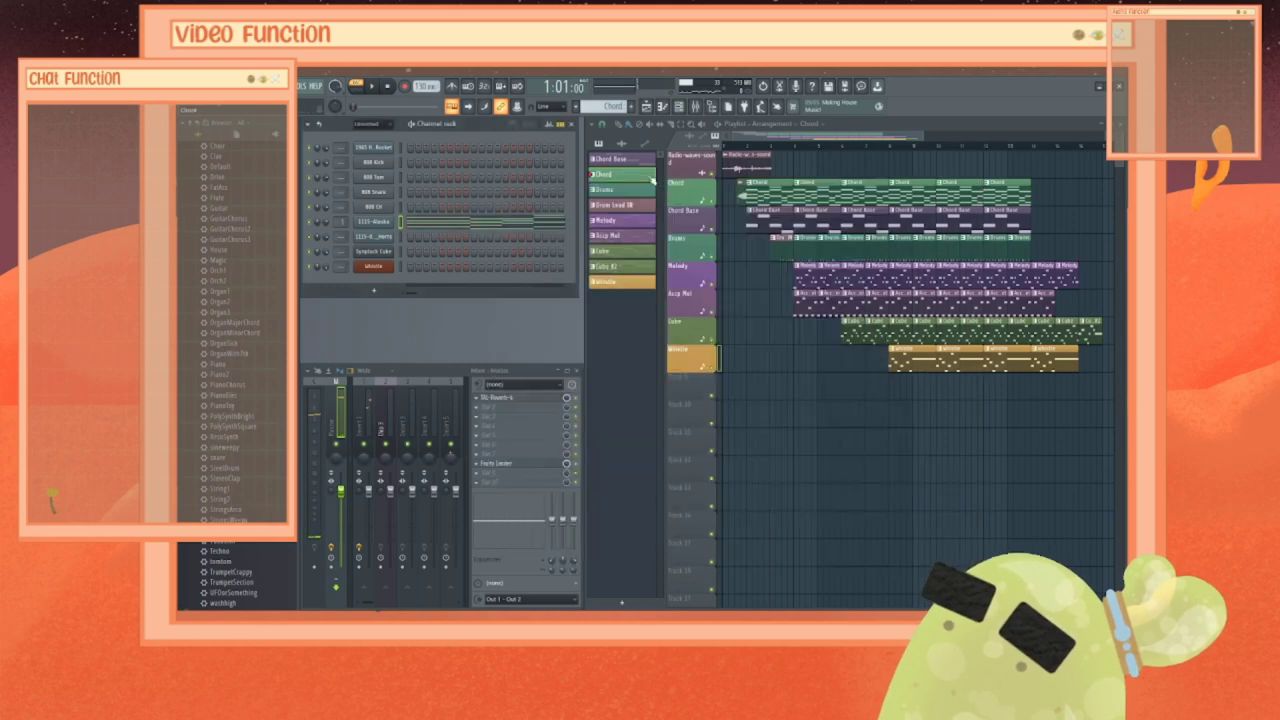
{"action": "left_click", "coordinate": [622, 159]}
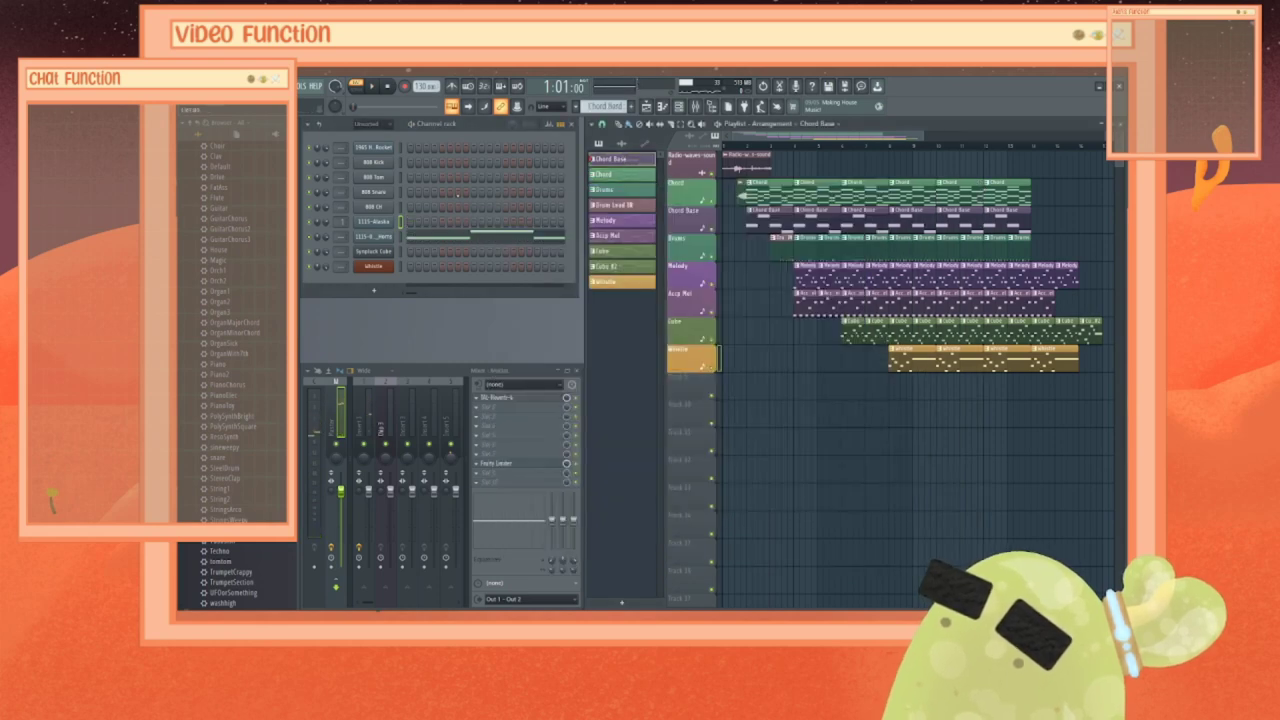
{"action": "right_click", "coordinate": [374, 237]}
{"action": "left_click", "coordinate": [430, 236]}
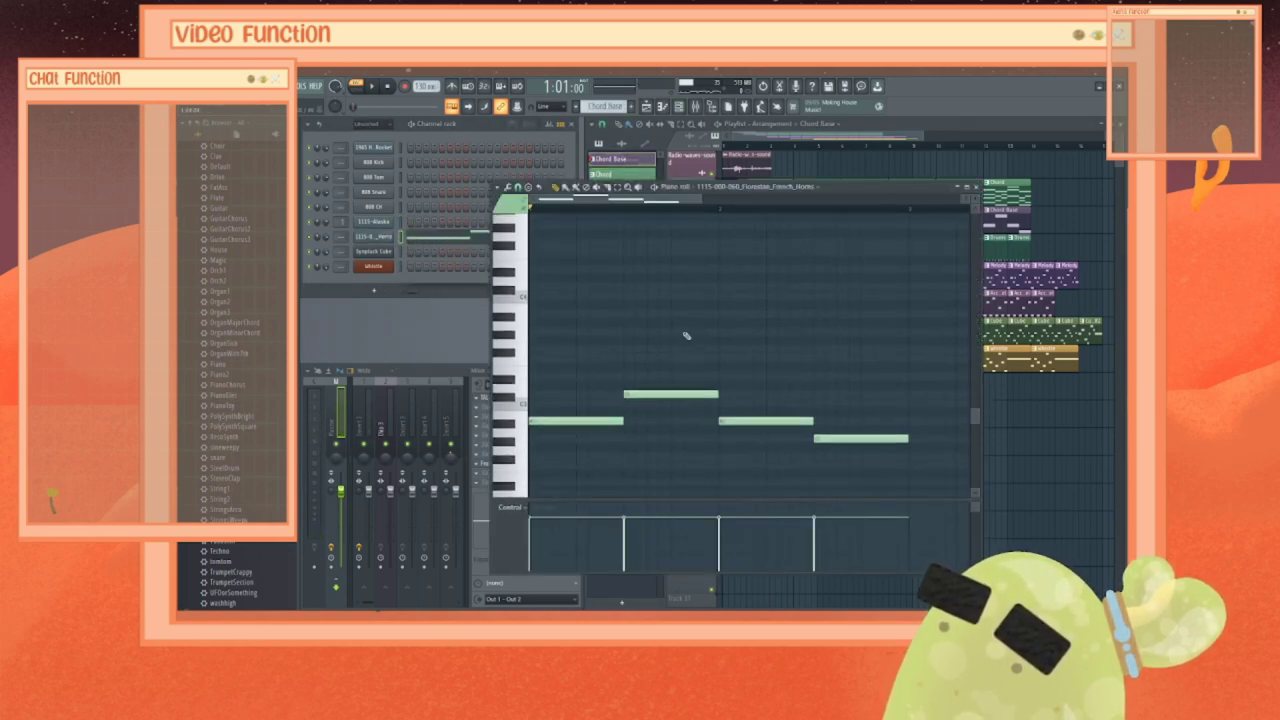
{"action": "key", "text": "ctrl+v"}
{"action": "scroll", "coordinate": [686, 336], "scroll_direction": "down", "scroll_amount": 3}
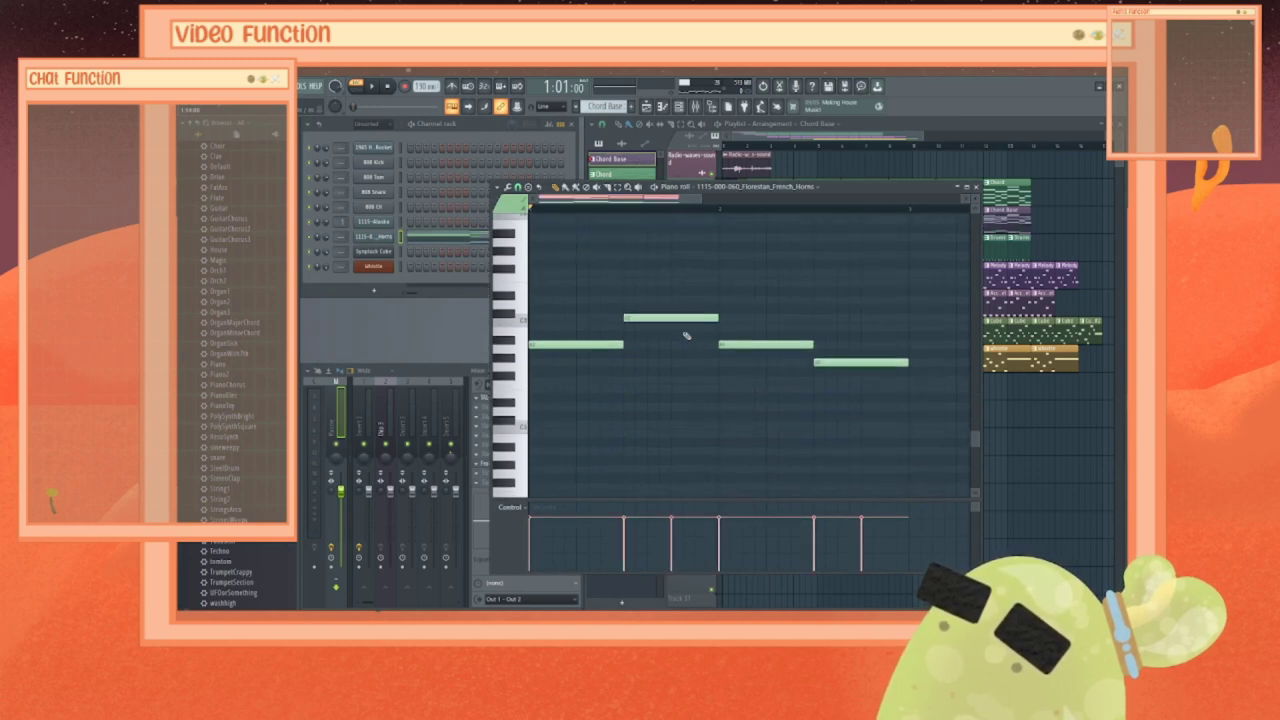
Step: Delete the four original Chord Base notes and transpose all the pasted chord notes down two octaves
{"action": "left_click_drag", "start_coordinate": [548, 283], "coordinate": [903, 397]}
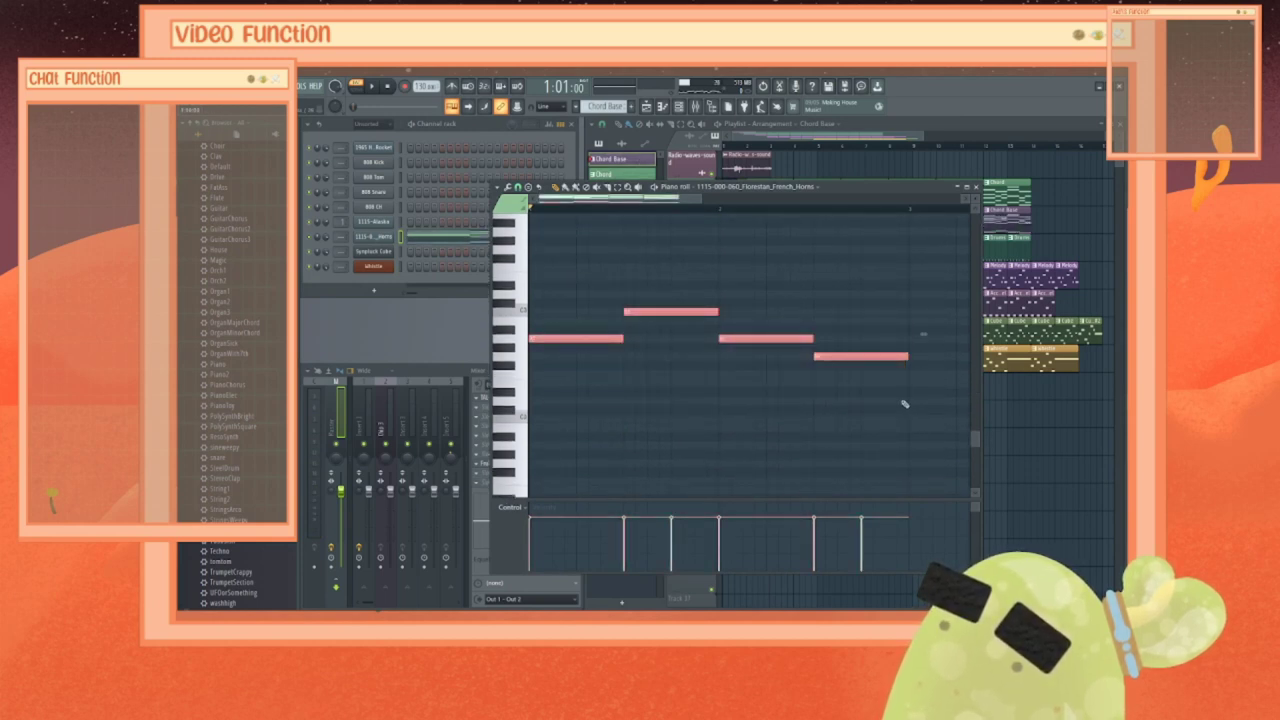
{"action": "key", "text": "Delete"}
{"action": "scroll", "coordinate": [790, 401], "scroll_direction": "up", "scroll_amount": 3}
{"action": "key", "text": "ctrl+a"}
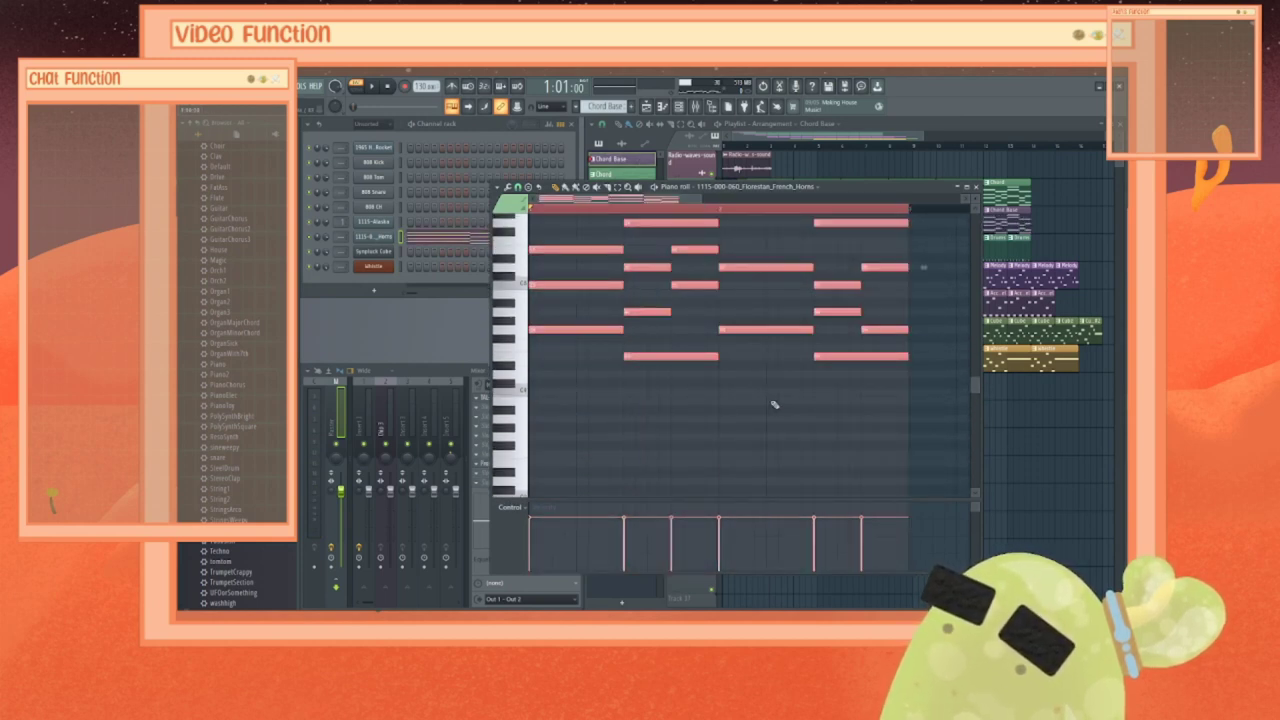
{"action": "scroll", "coordinate": [774, 404], "scroll_direction": "up", "scroll_amount": 5}
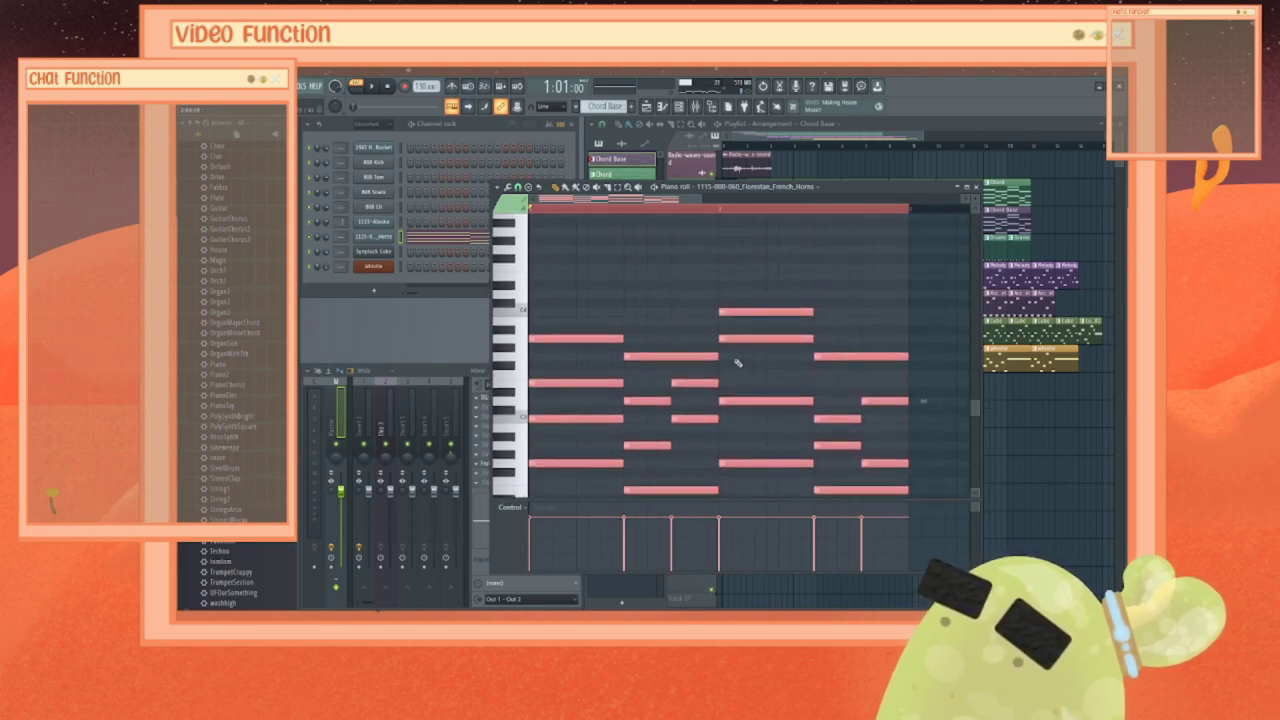
{"action": "scroll", "coordinate": [737, 363], "scroll_direction": "down", "scroll_amount": 2}
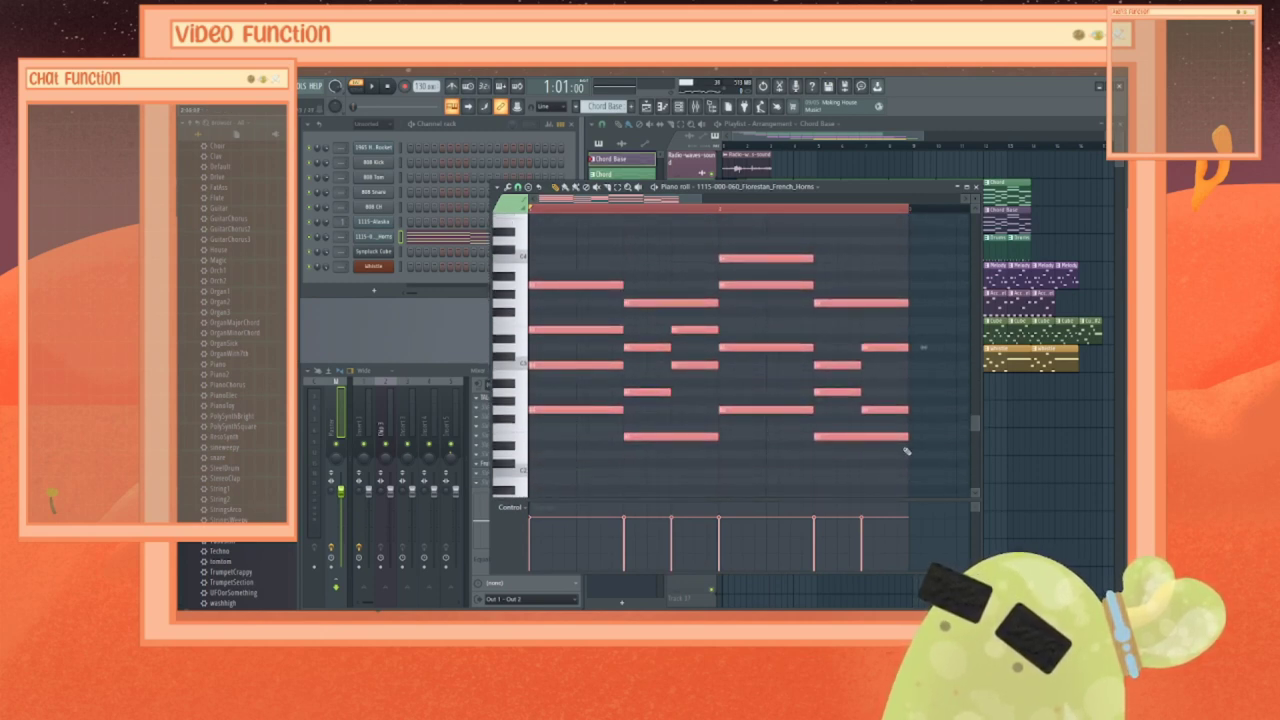
Step: Reduce the horn chords to the single top line A3, G3, C4 and G3 by deleting all lower notes
{"action": "key", "text": "ctrl+d"}
{"action": "left_click_drag", "start_coordinate": [901, 457], "coordinate": [551, 335]}
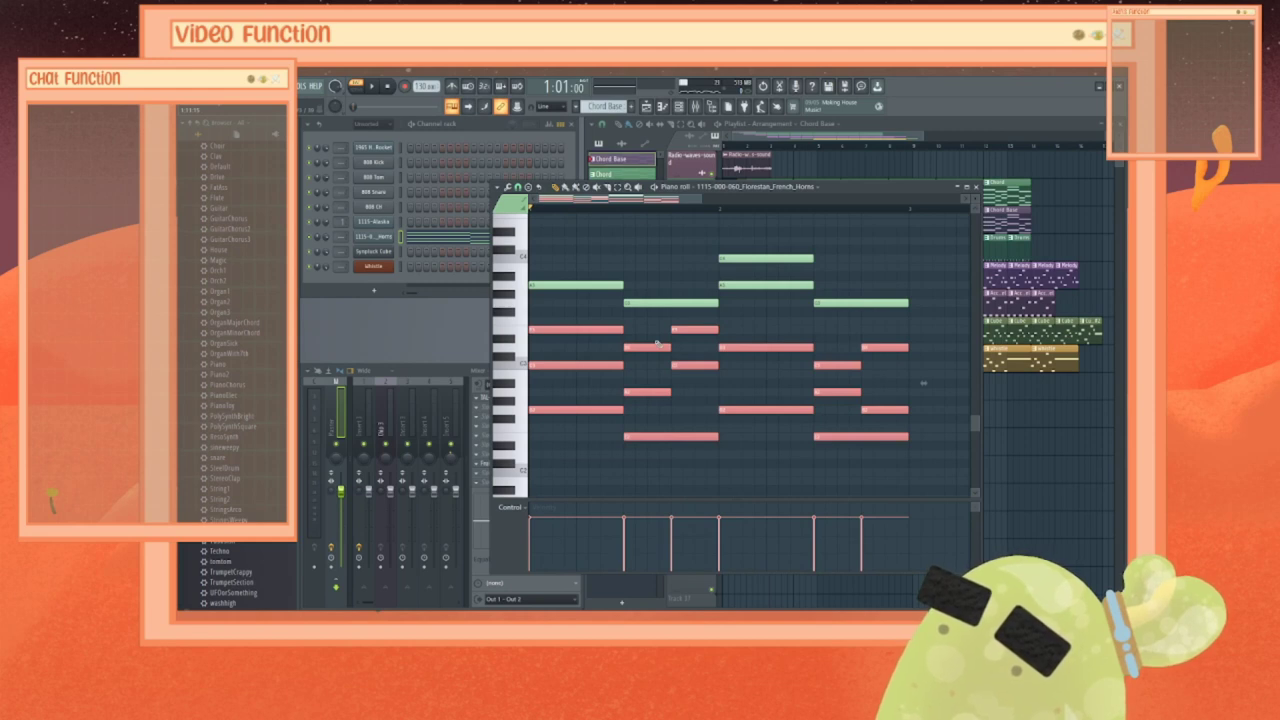
{"action": "key", "text": "Delete"}
{"action": "right_click", "coordinate": [738, 287]}
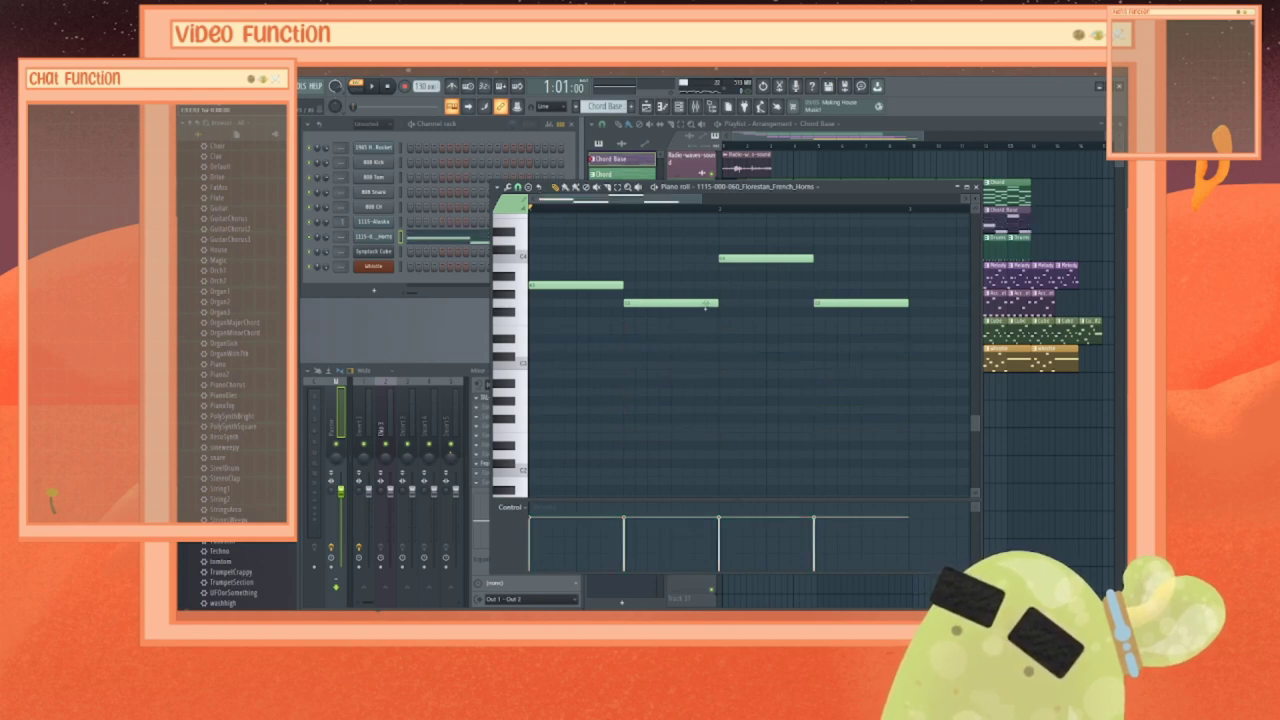
Step: Shorten the second-chord G3 and the C4 to one beat, follow each with a one-beat A3, and audition the pattern and song
{"action": "left_click_drag", "start_coordinate": [714, 305], "coordinate": [659, 304]}
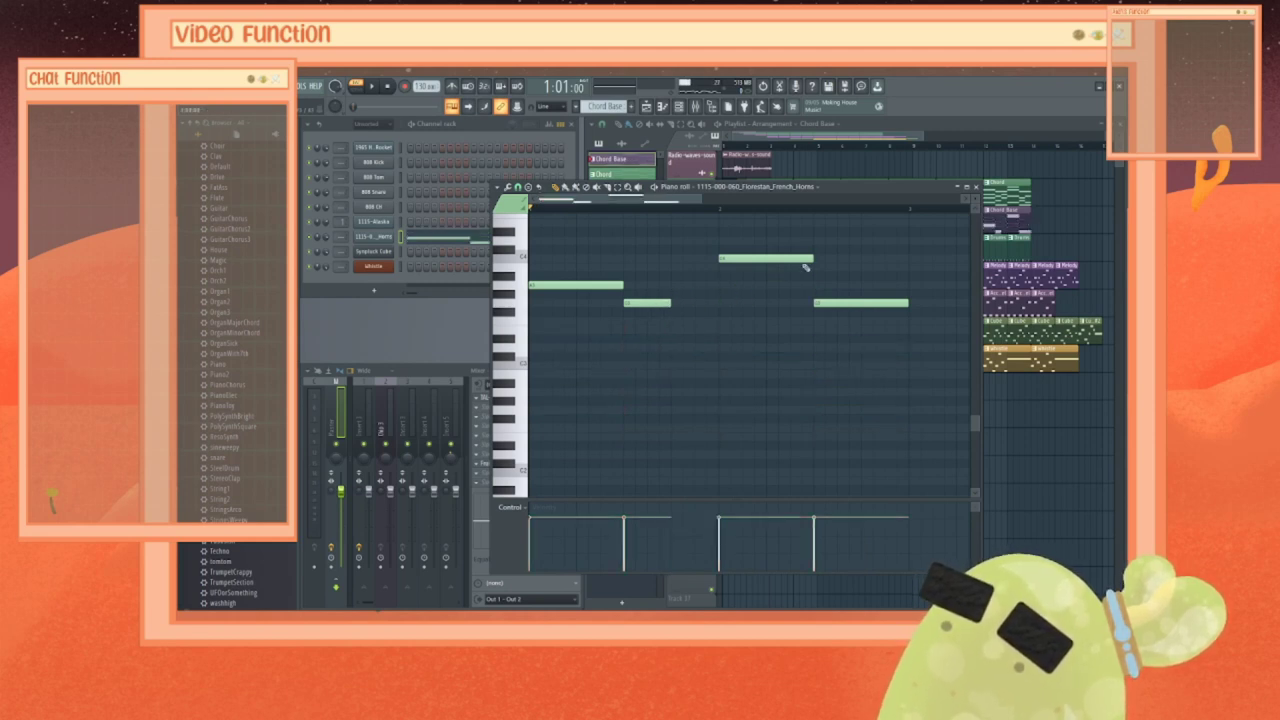
{"action": "left_click_drag", "start_coordinate": [818, 261], "coordinate": [779, 259]}
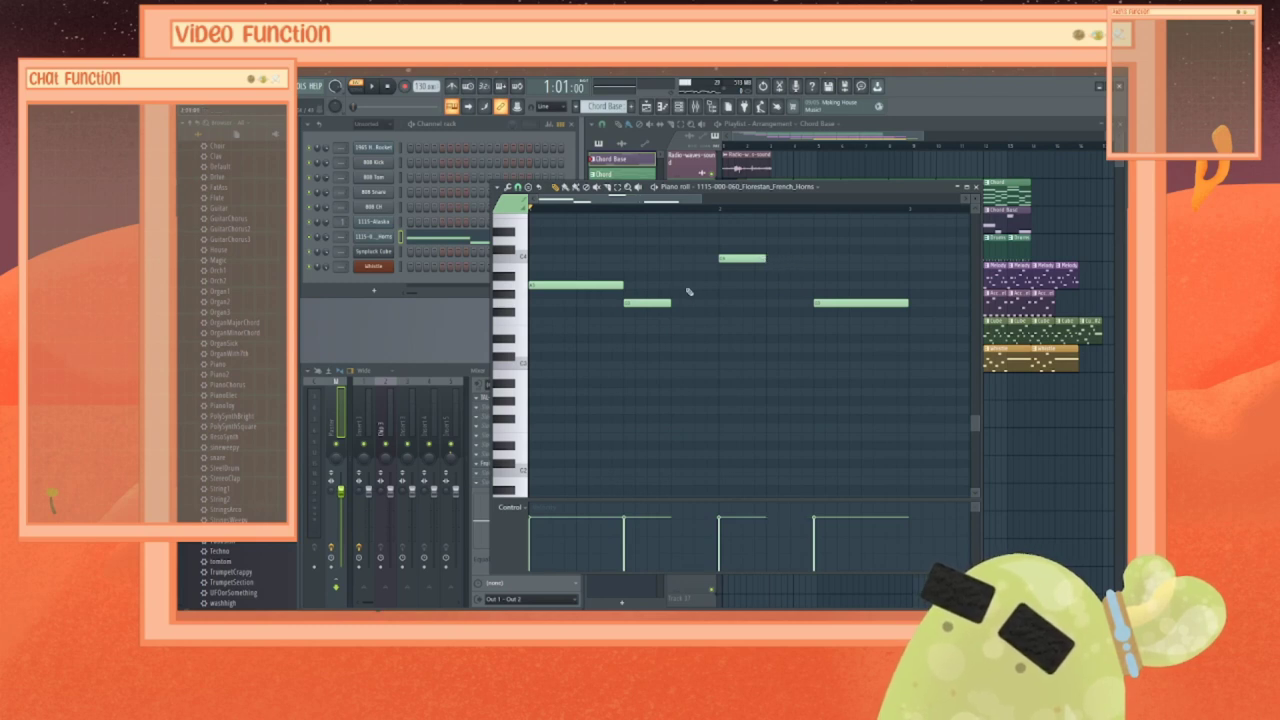
{"action": "left_click", "coordinate": [682, 288]}
{"action": "left_click", "coordinate": [768, 305]}
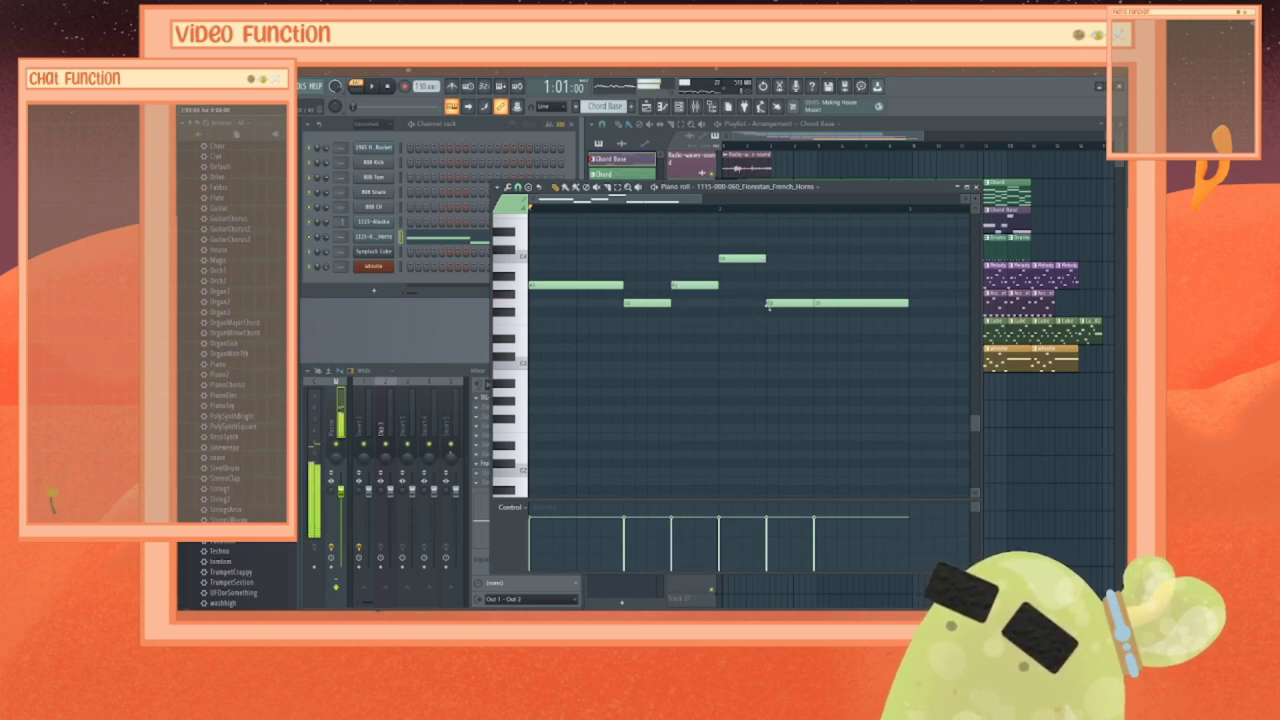
{"action": "left_click_drag", "start_coordinate": [775, 305], "coordinate": [775, 287]}
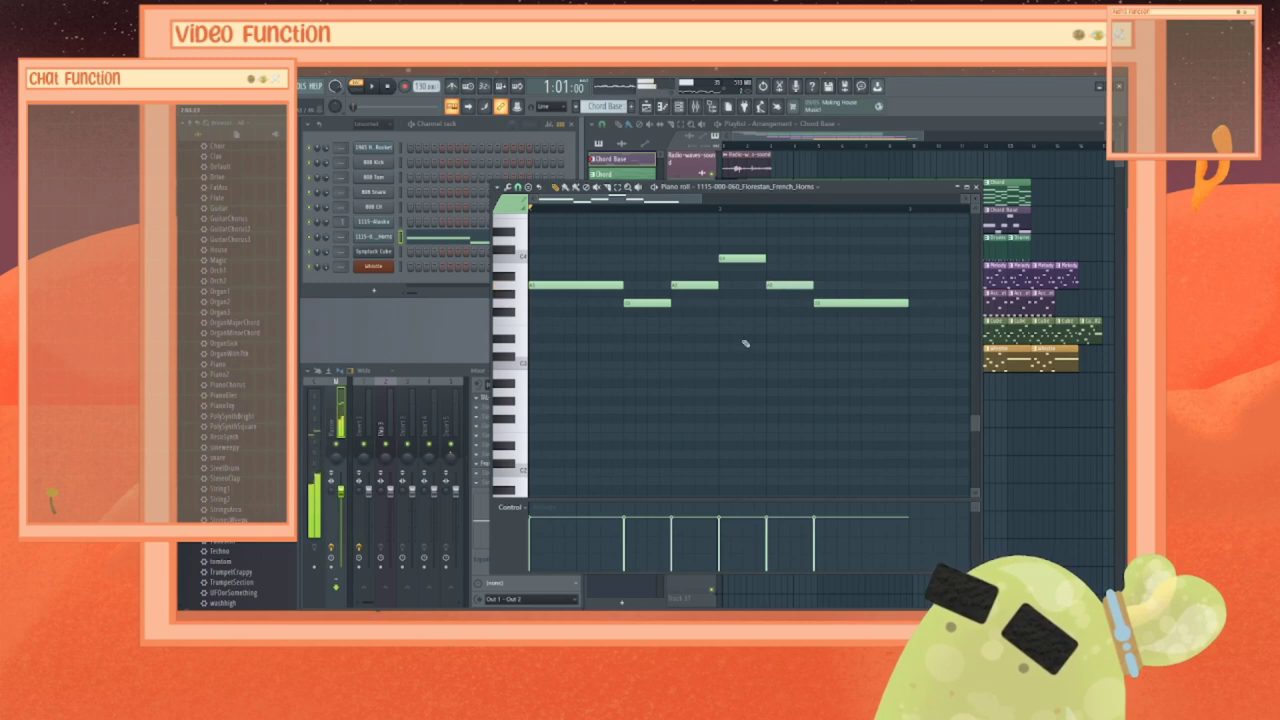
{"action": "key", "text": "space"}
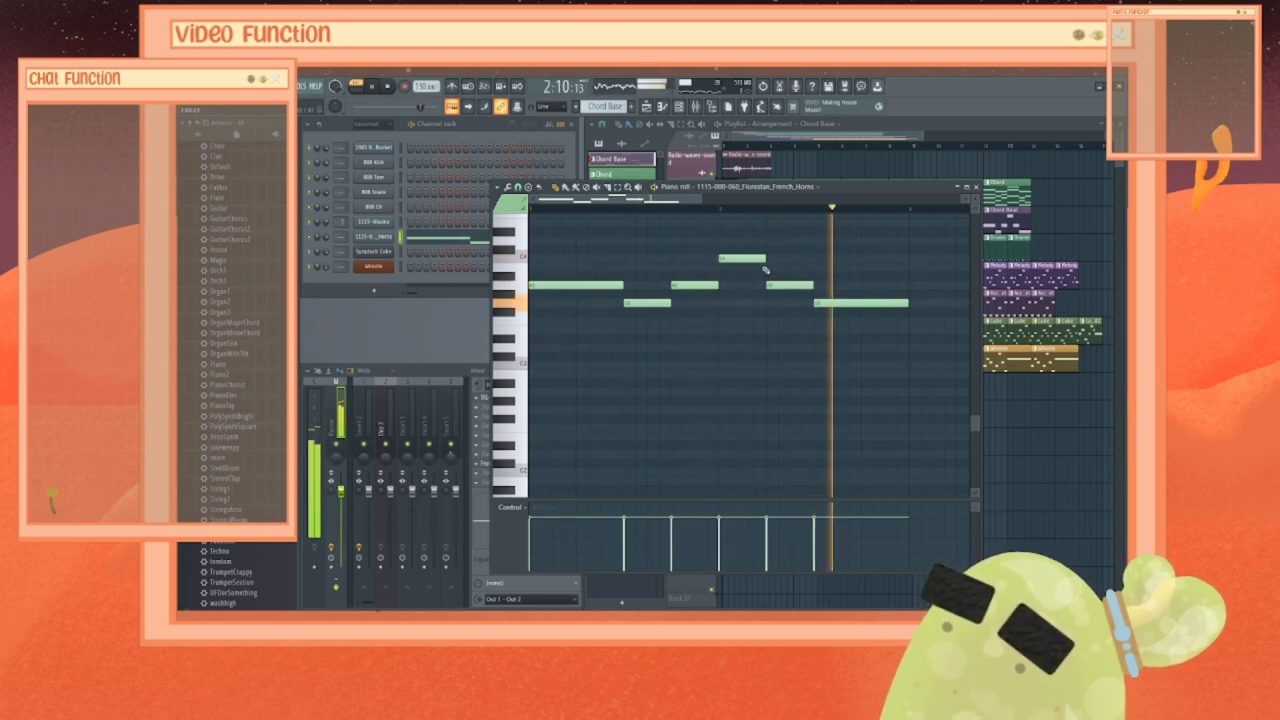
{"action": "key", "text": "space"}
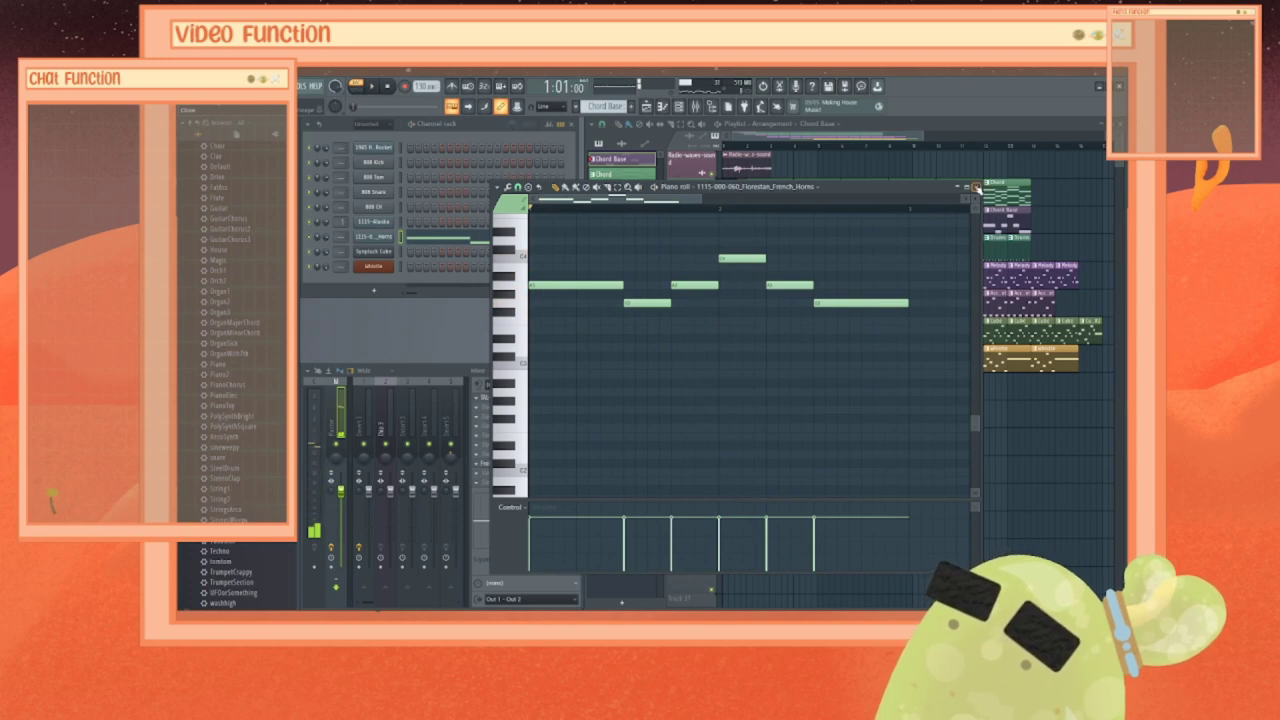
{"action": "left_click", "coordinate": [976, 187]}
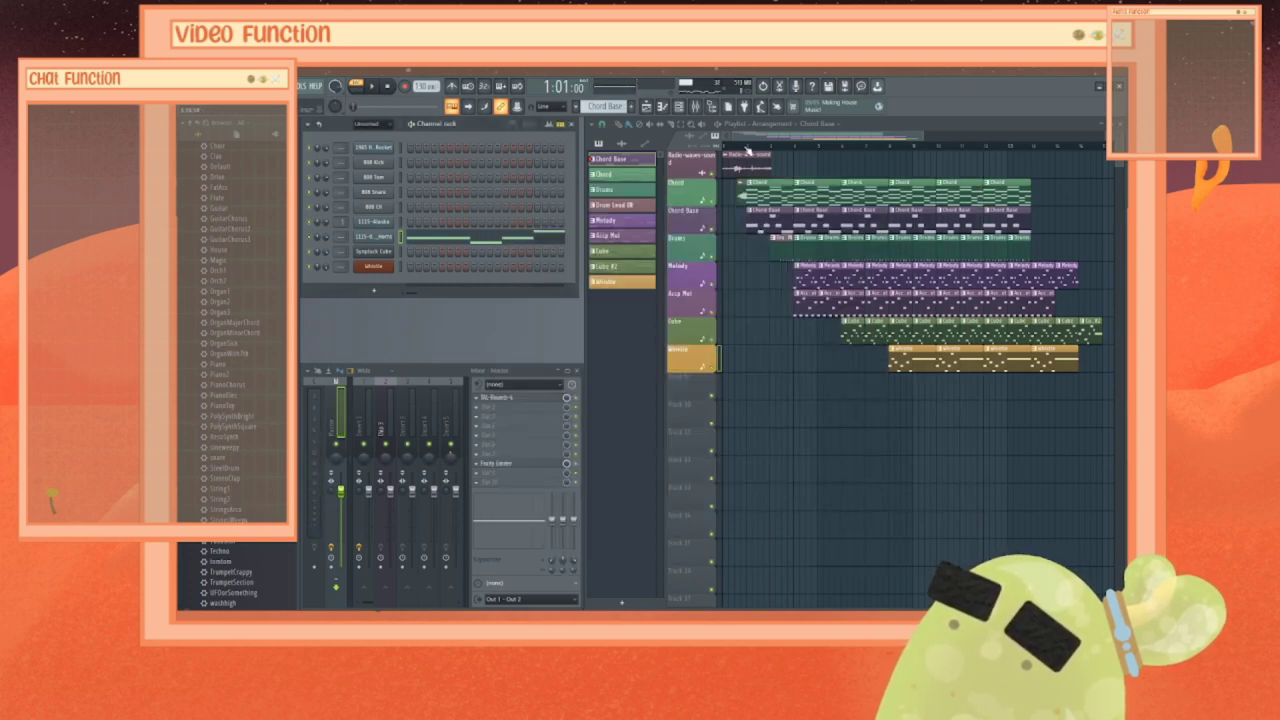
{"action": "key", "text": "space"}
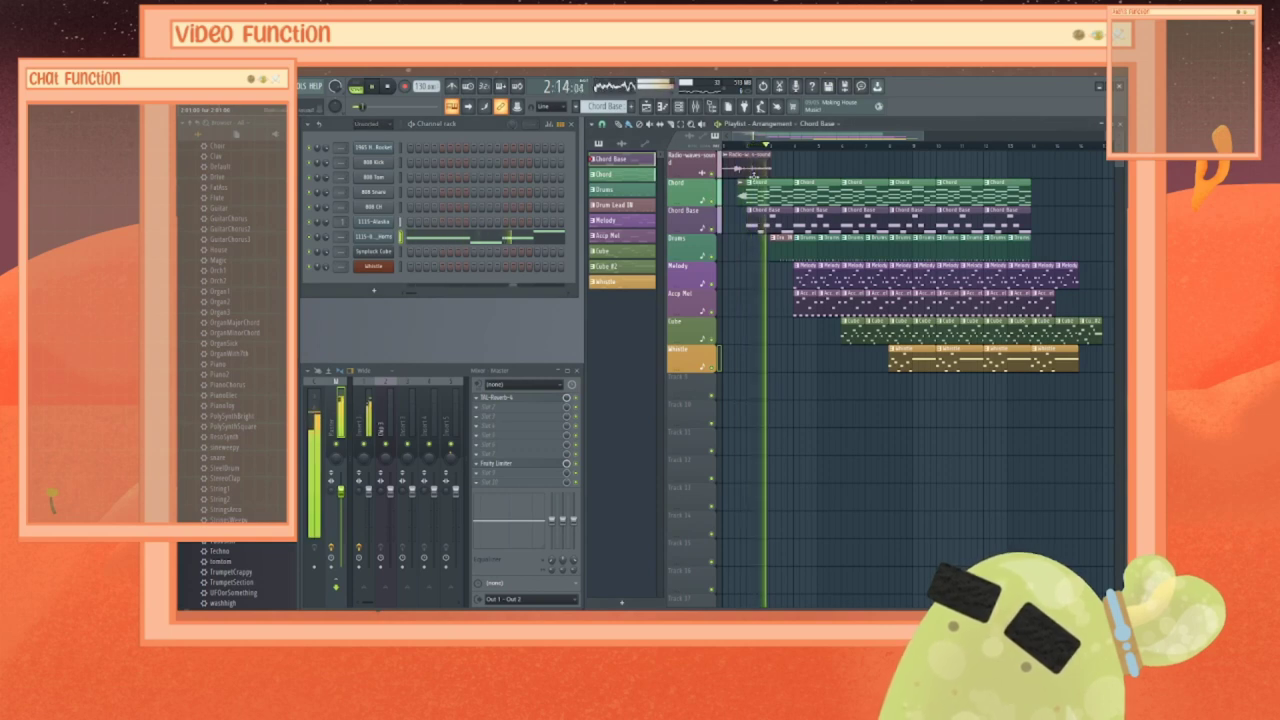
{"action": "key", "text": "space"}
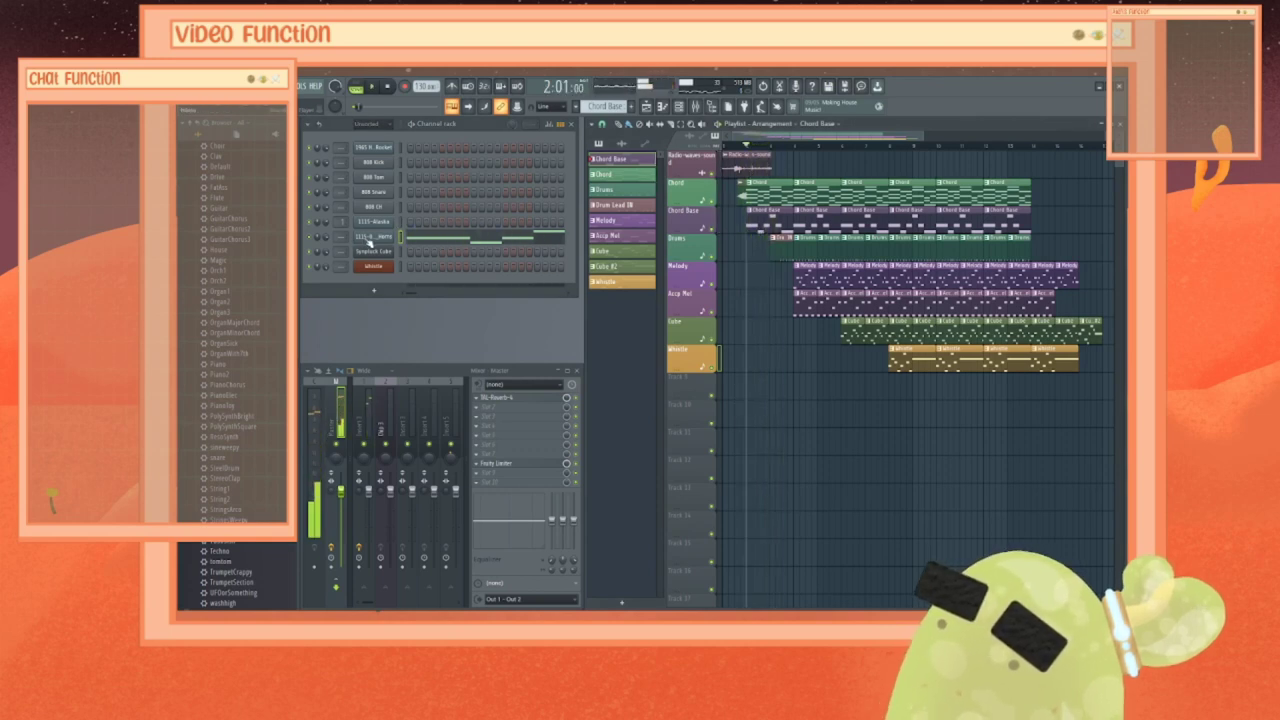
Step: Reopen the horn notes, remove the A3 after the C4, and extend the C4 back to half a bar, keeping the earlier A3
{"action": "right_click", "coordinate": [370, 242]}
{"action": "left_click", "coordinate": [420, 237]}
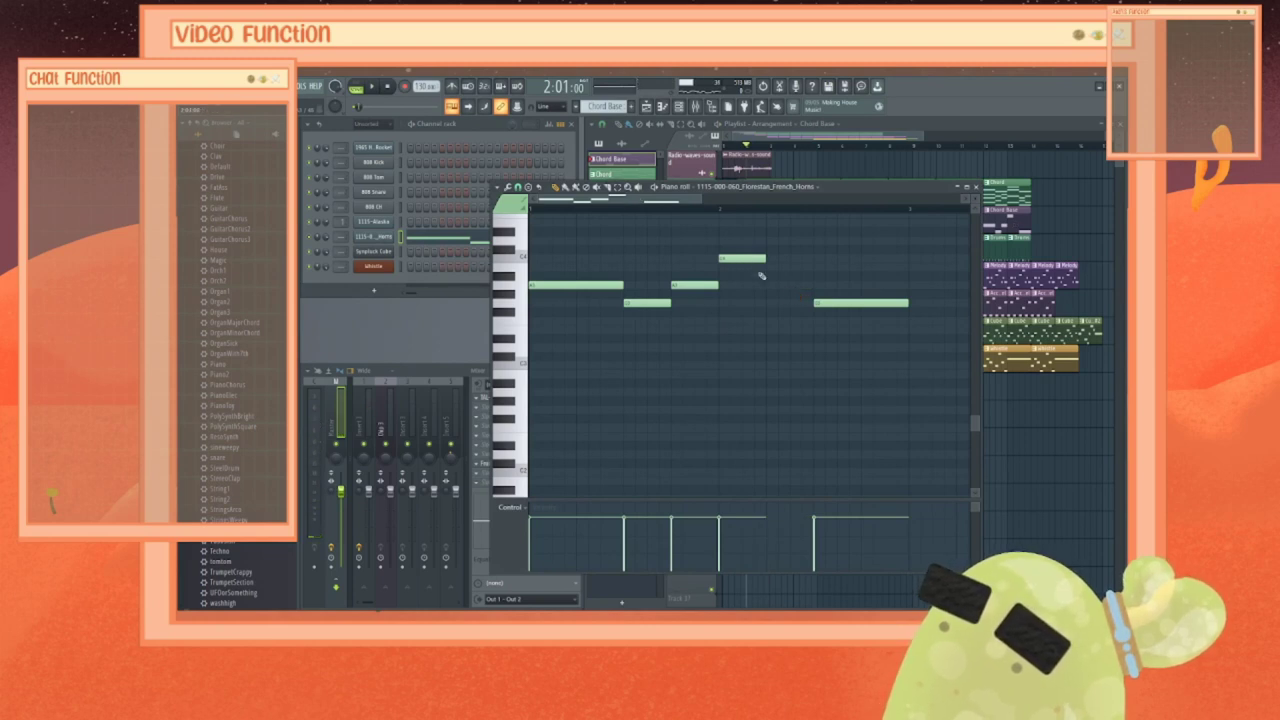
{"action": "left_click", "coordinate": [762, 279]}
{"action": "key", "text": "ctrl+alt+z"}
{"action": "key", "text": "ctrl+alt+z"}
{"action": "key", "text": "ctrl+alt+z"}
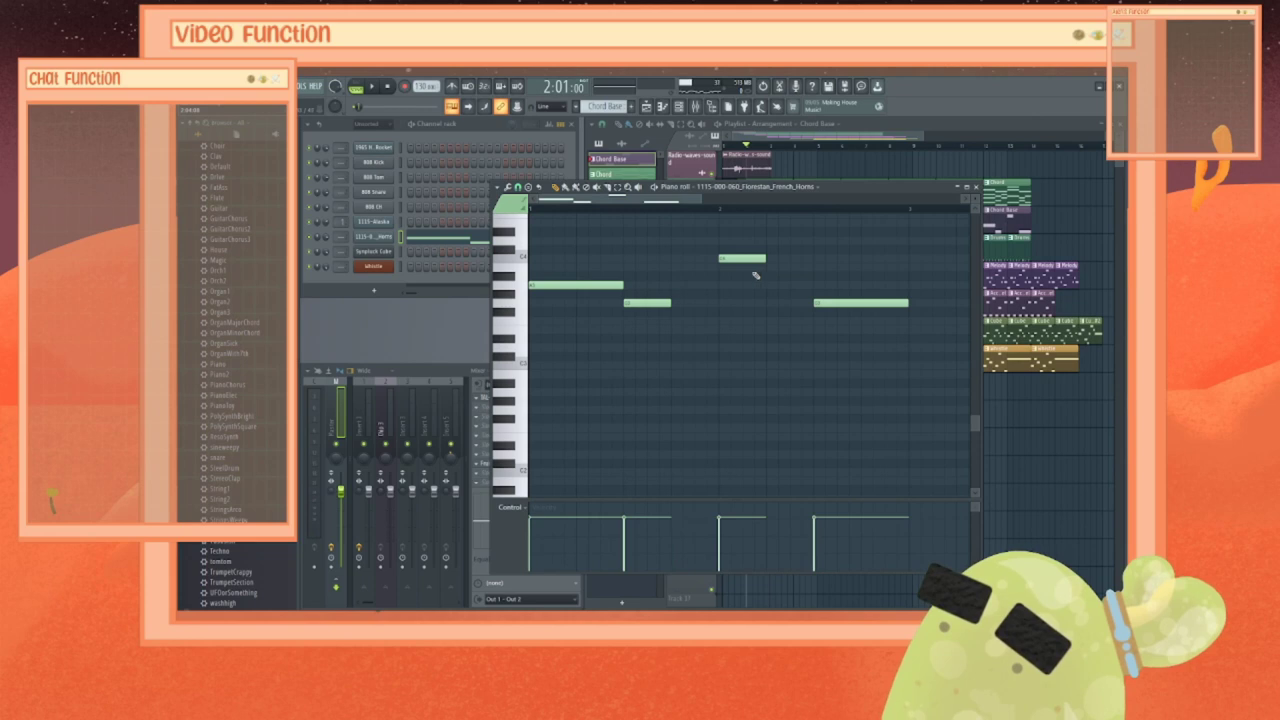
{"action": "left_click", "coordinate": [680, 286]}
{"action": "left_click_drag", "start_coordinate": [766, 258], "coordinate": [802, 259]}
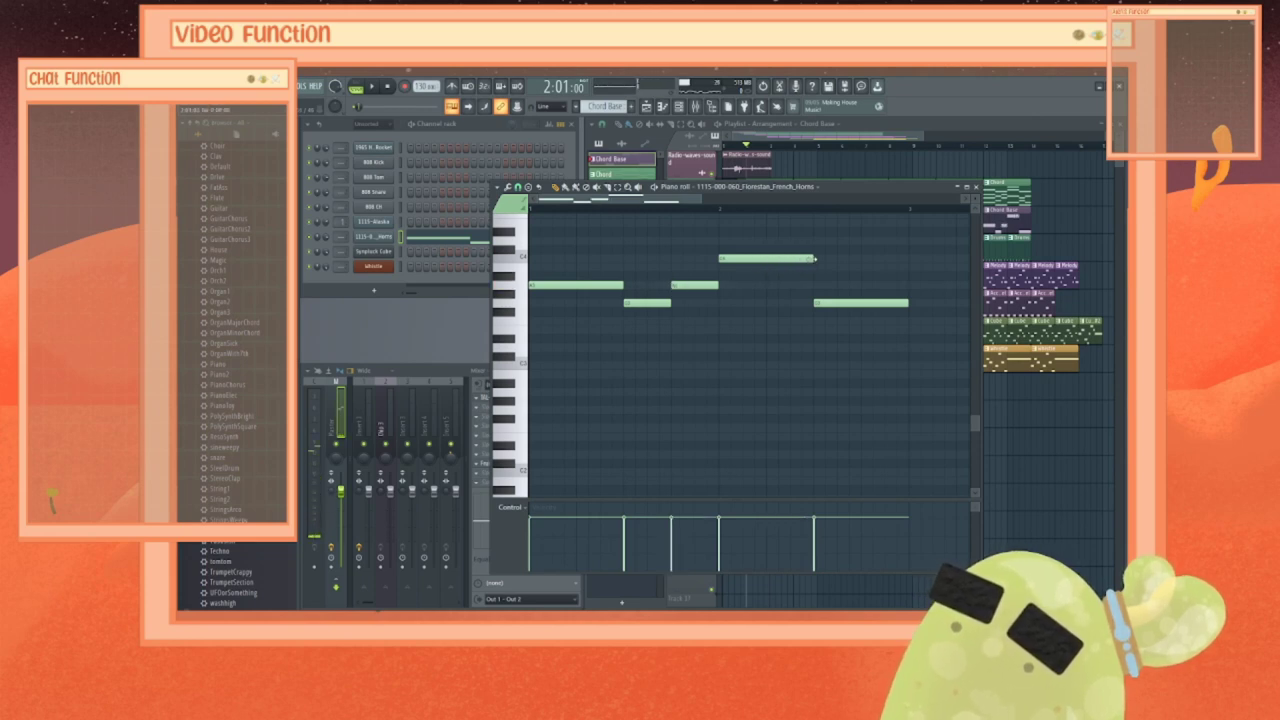
Step: Shorten the last G3 to one beat, follow it with a one-beat F3, and audition the song from bar 2
{"action": "left_click_drag", "start_coordinate": [913, 302], "coordinate": [876, 303]}
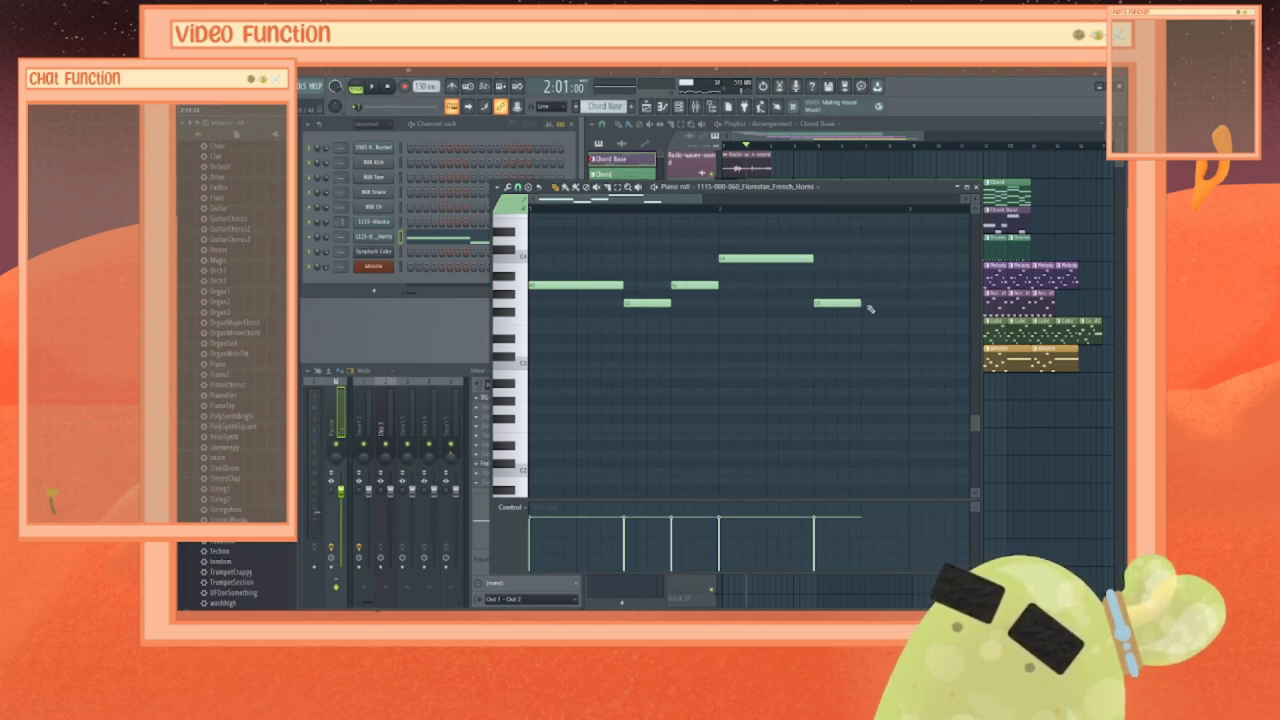
{"action": "left_click", "coordinate": [865, 329]}
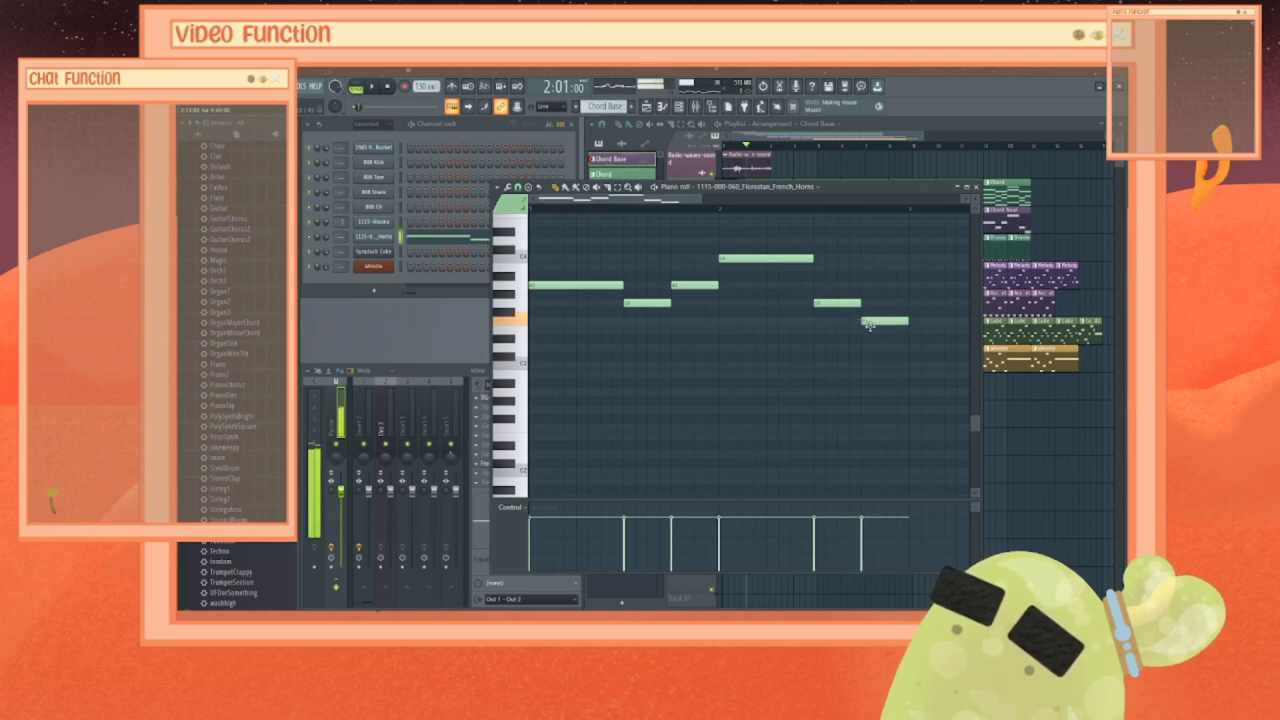
{"action": "left_click", "coordinate": [977, 187]}
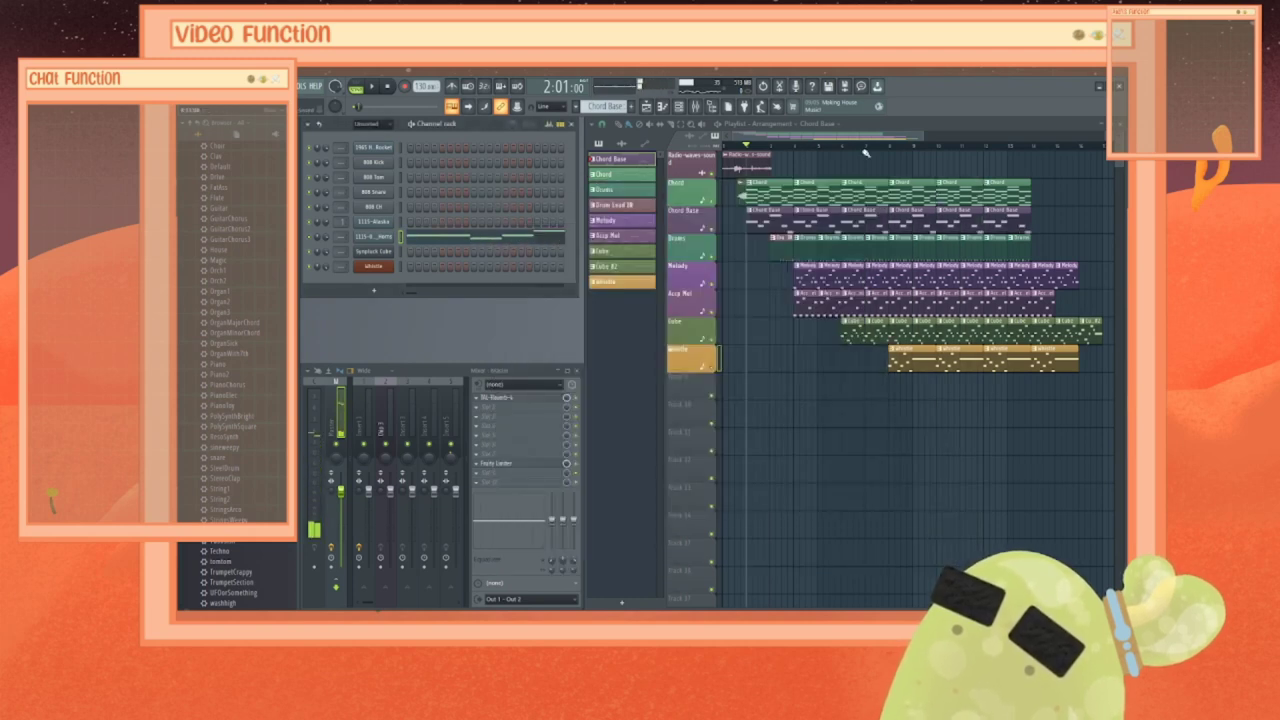
{"action": "key", "text": "space"}
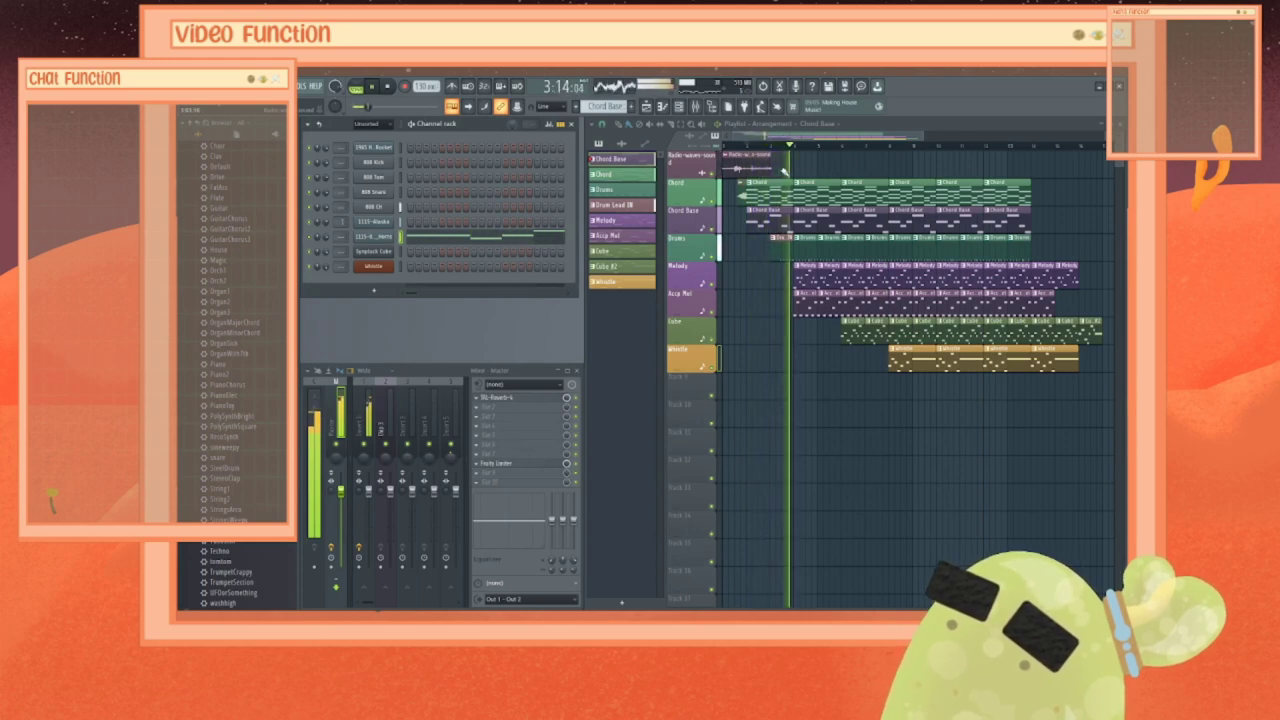
{"action": "key", "text": "space"}
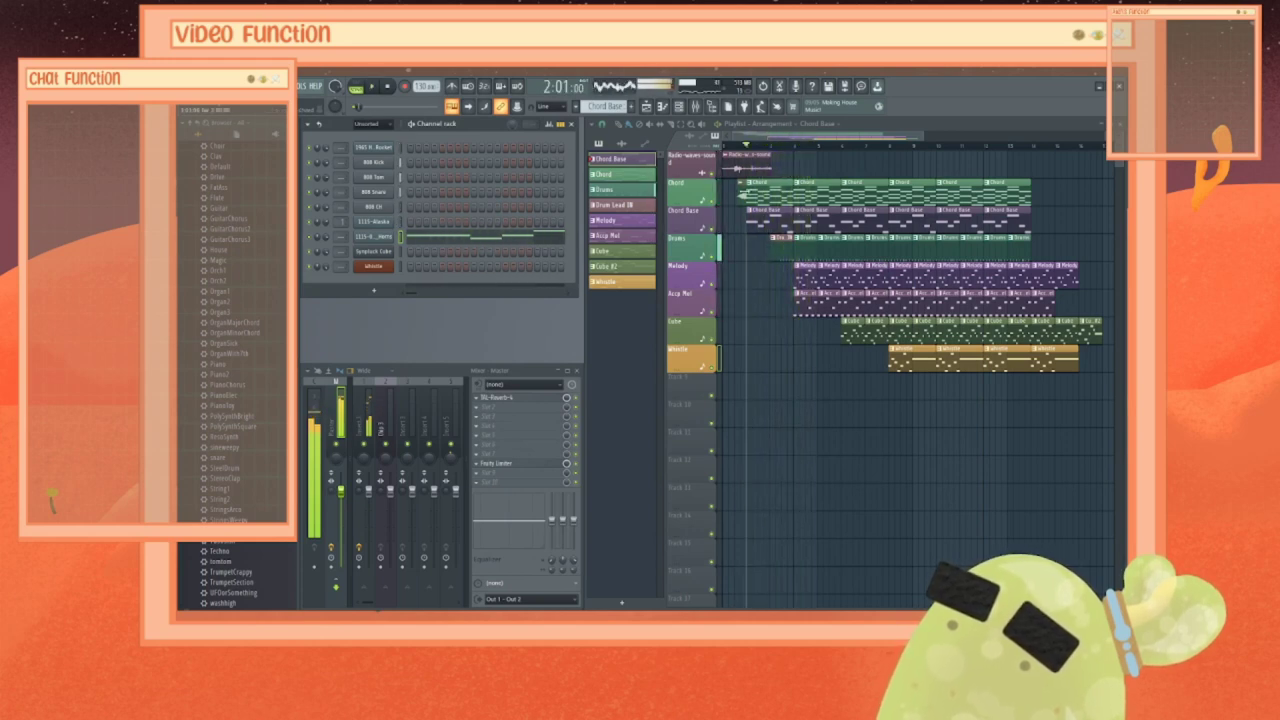
Step: Mute the five playlist tracks from Drums through Whistle and play the Chord and Chord Base tracks from bar 2
{"action": "left_click", "coordinate": [715, 250]}
{"action": "left_click", "coordinate": [715, 278]}
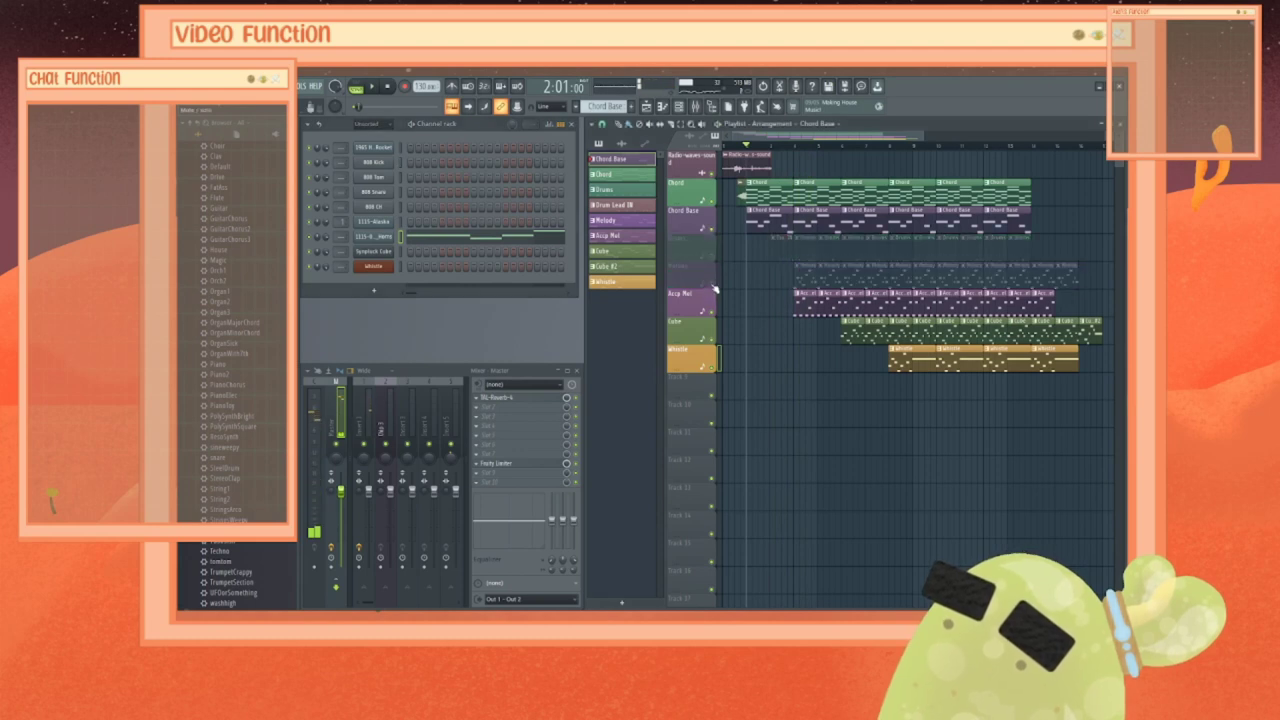
{"action": "left_click", "coordinate": [715, 308]}
{"action": "left_click", "coordinate": [715, 338]}
{"action": "left_click", "coordinate": [715, 366]}
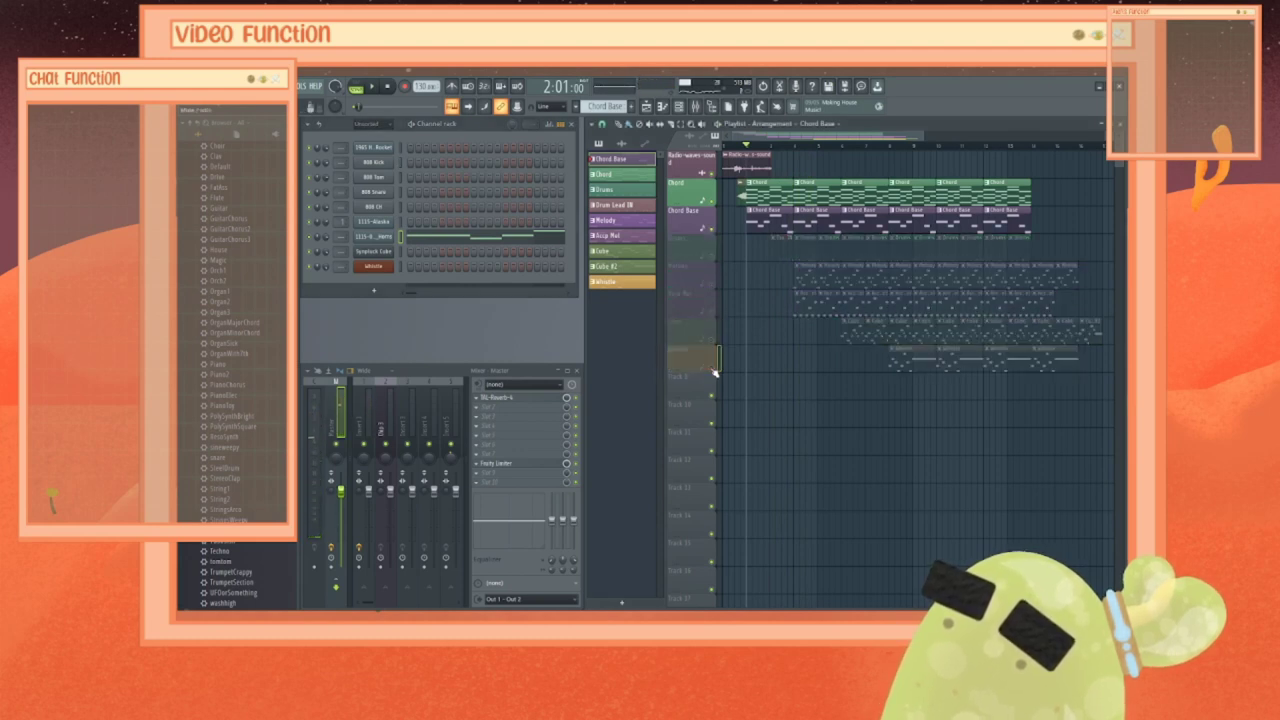
{"action": "key", "text": "space"}
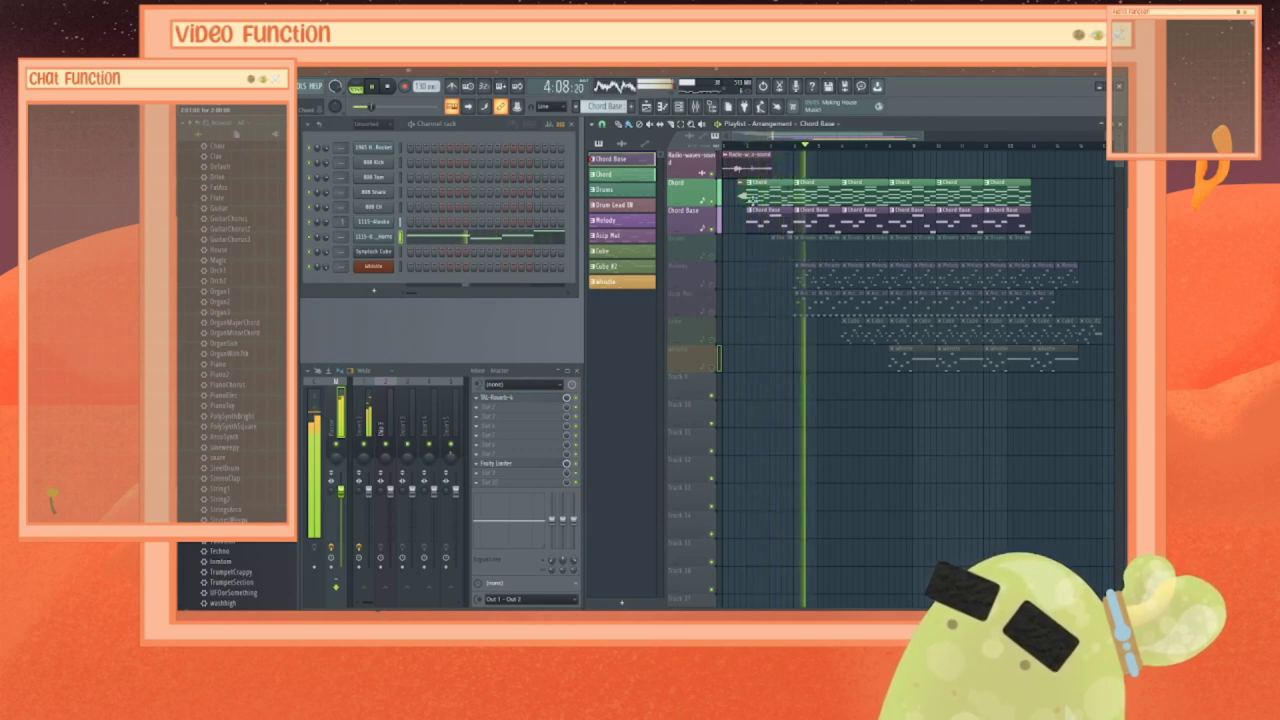
{"action": "key", "text": "space"}
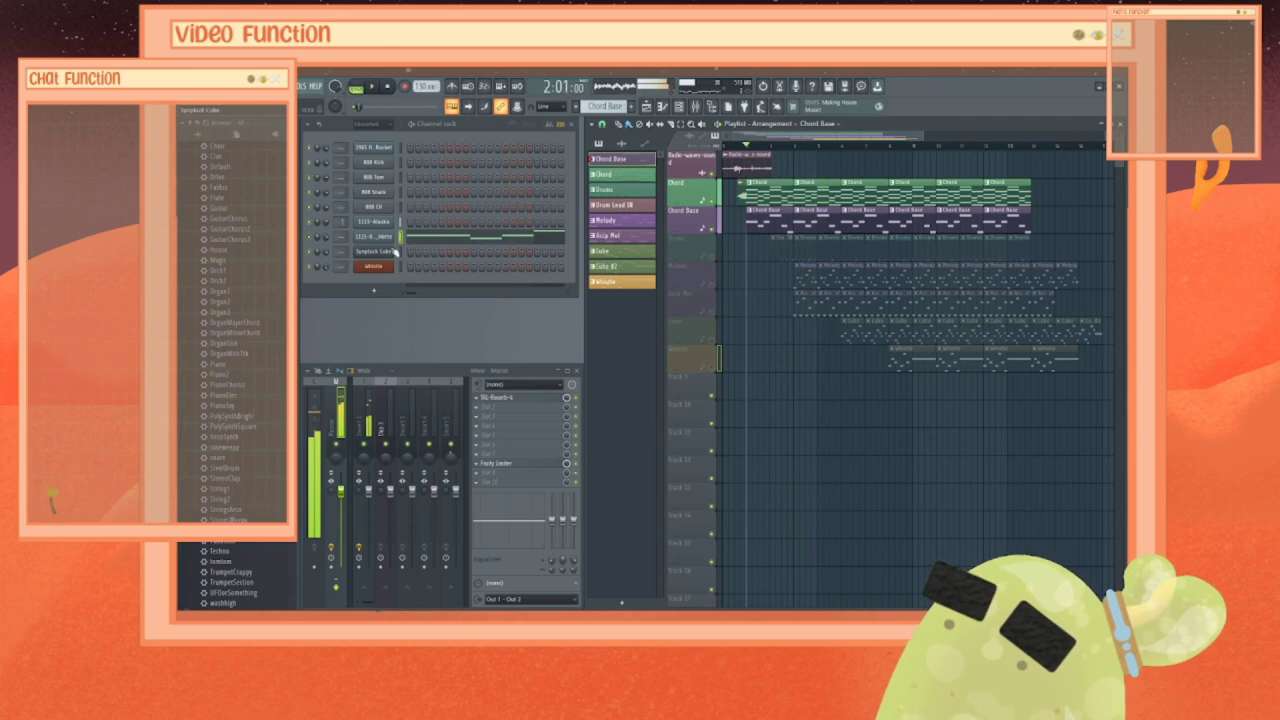
Step: Transpose all the Chord Base horn notes down one octave and audition the song from bar 2
{"action": "right_click", "coordinate": [388, 240]}
{"action": "left_click", "coordinate": [457, 249]}
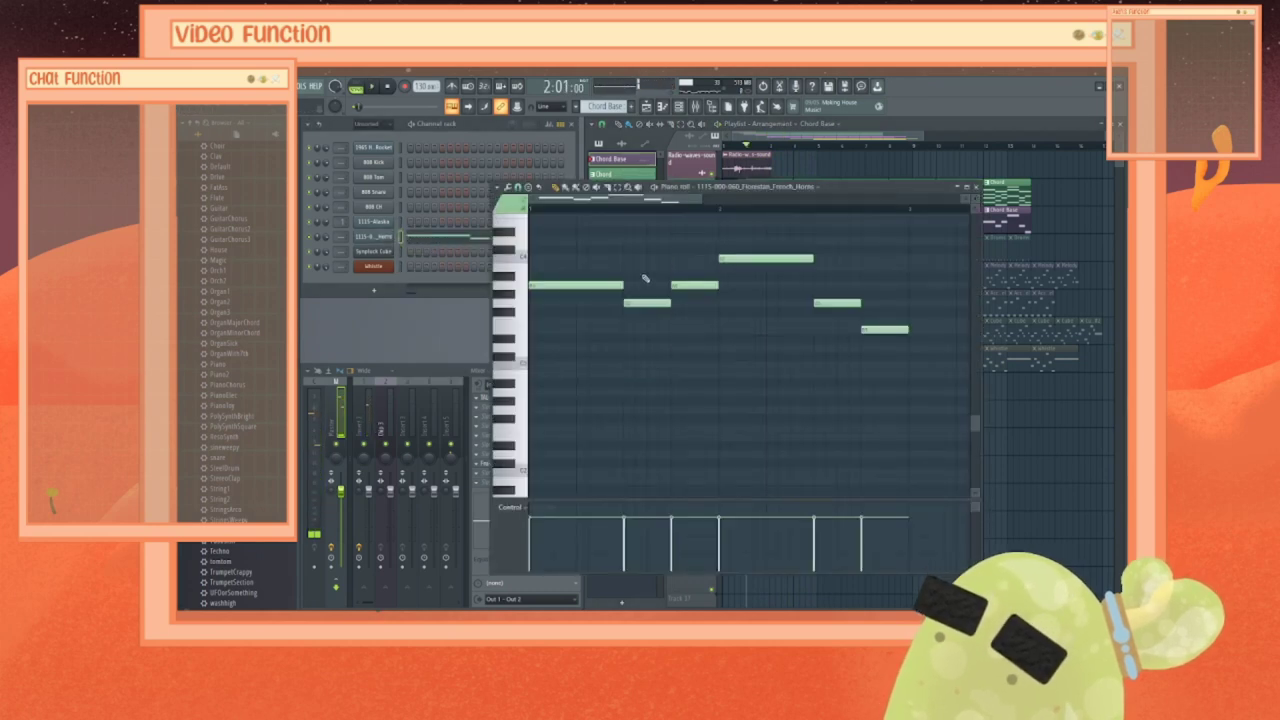
{"action": "key", "text": "ctrl+a"}
{"action": "key", "text": "ctrl+Down"}
{"action": "key", "text": "space"}
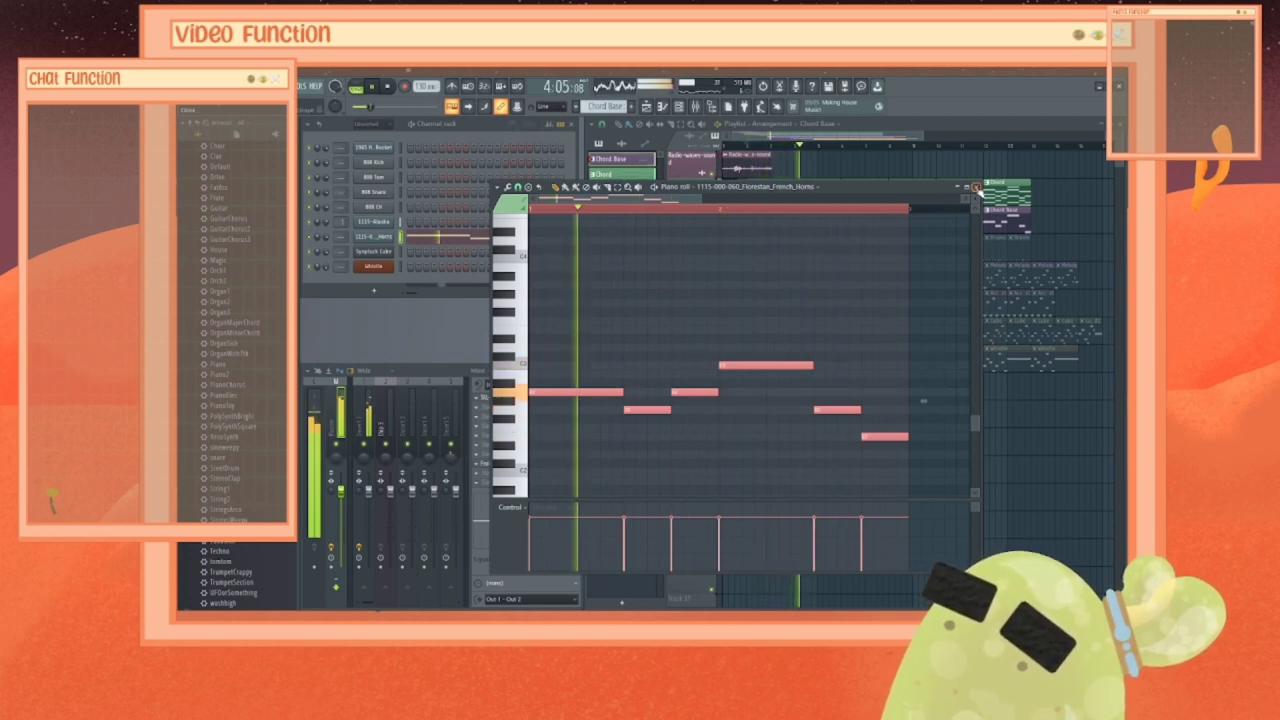
{"action": "left_click", "coordinate": [976, 187]}
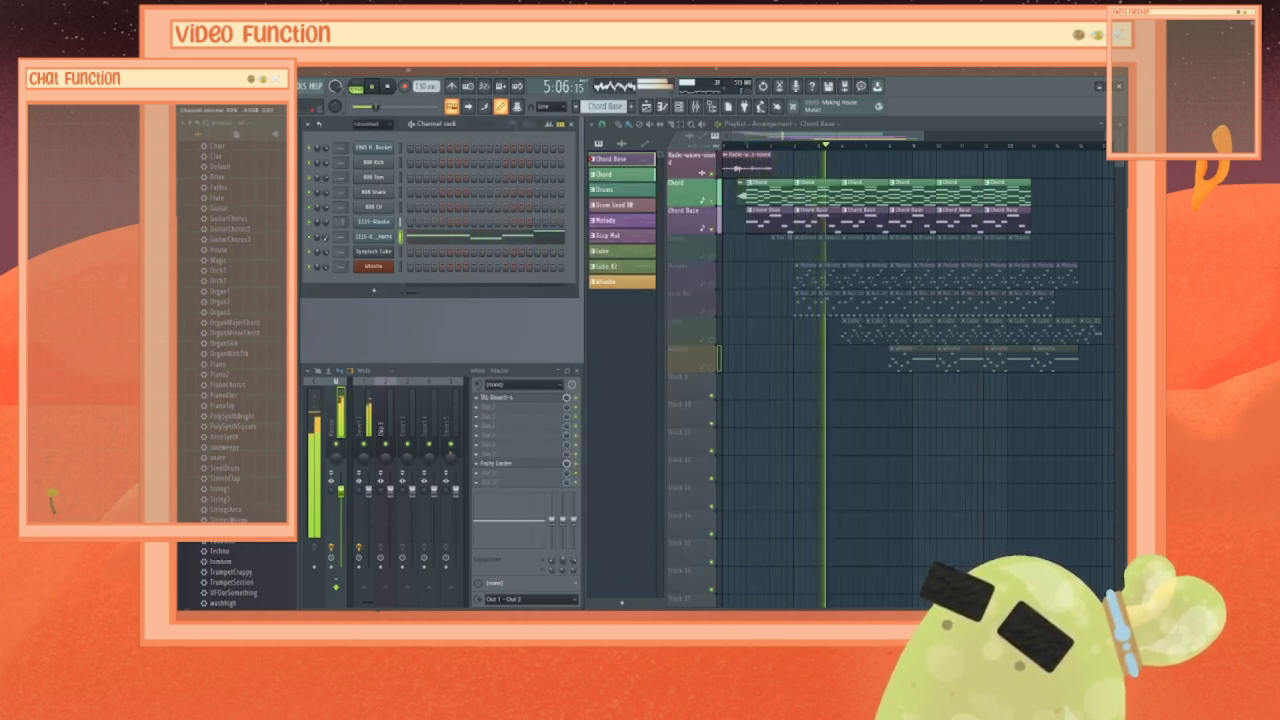
{"action": "key", "text": "space"}
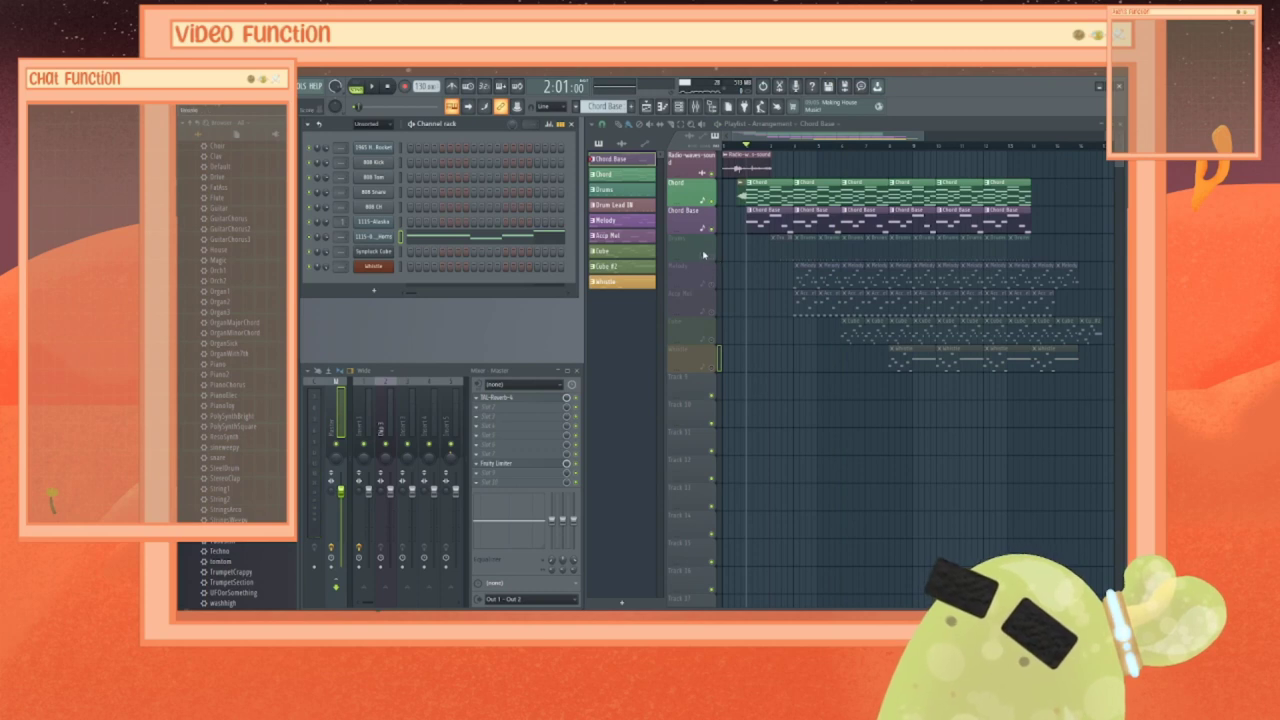
Step: Clear the Drums pattern, program the 808 Kick on steps 1, 5, 9, 13 and 15, and audition it
{"action": "left_click", "coordinate": [614, 205]}
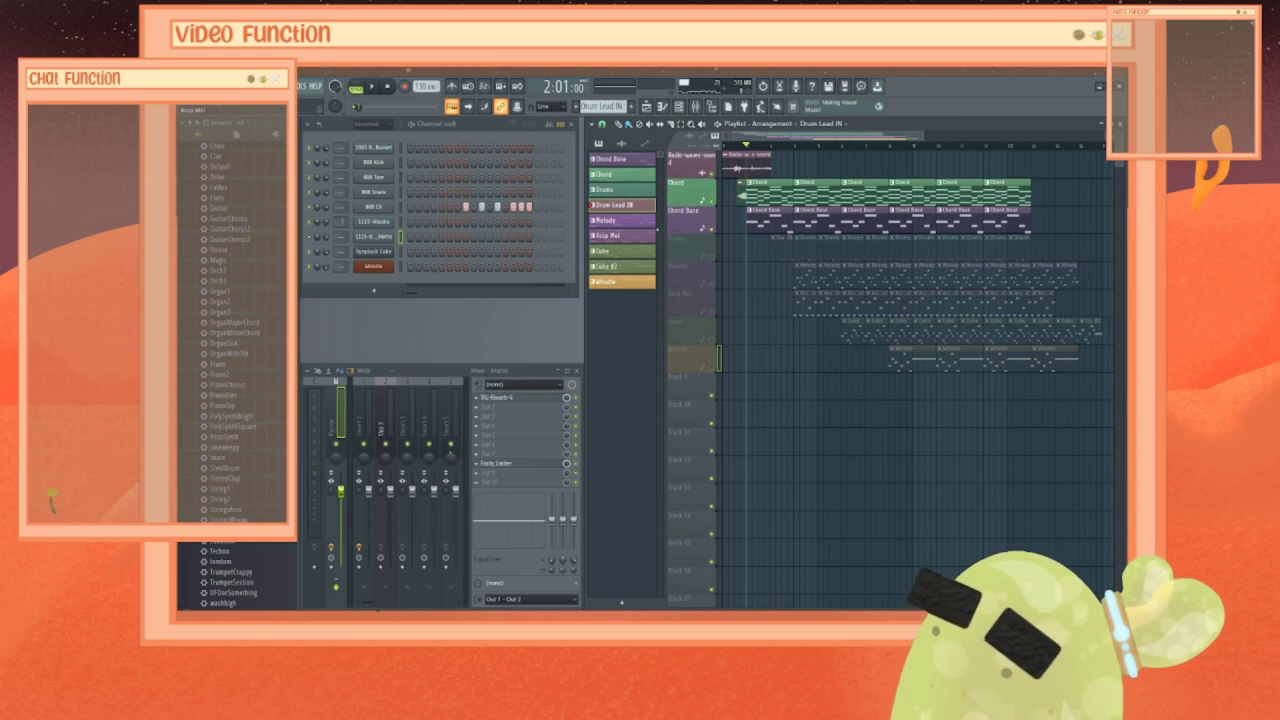
{"action": "left_click", "coordinate": [613, 190]}
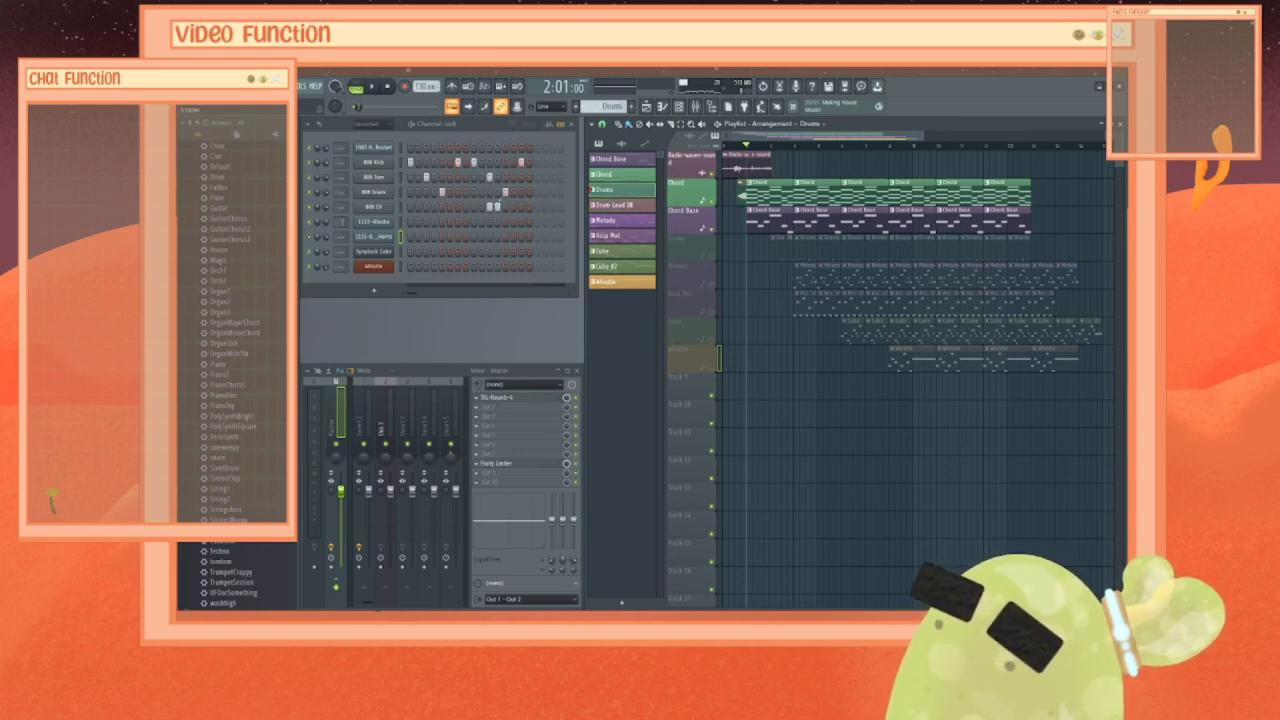
{"action": "left_click", "coordinate": [459, 162]}
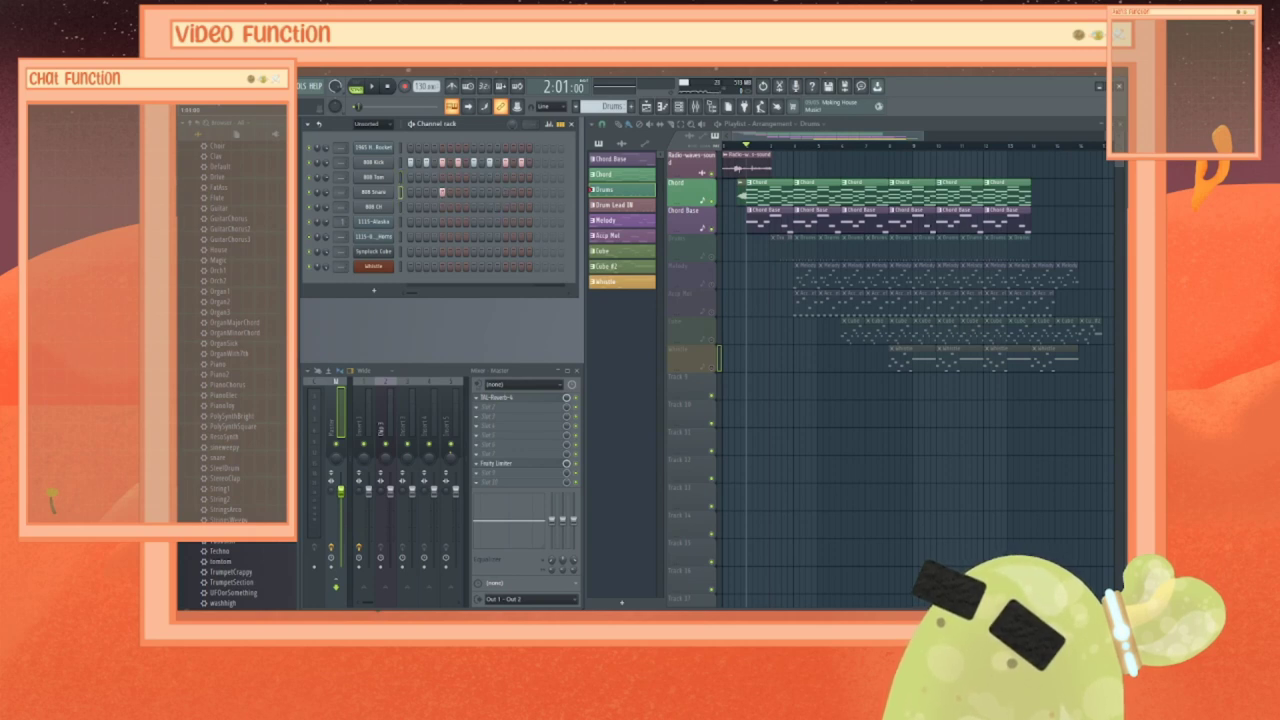
{"action": "key", "text": "space"}
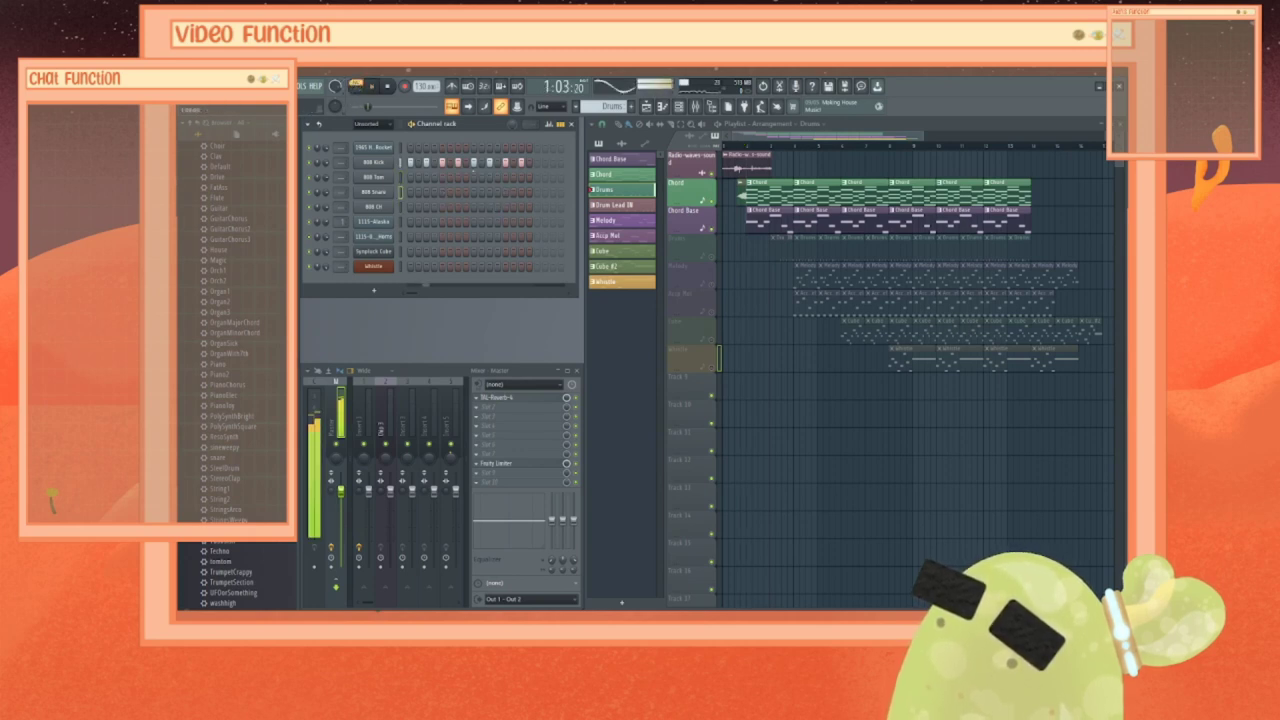
{"action": "key", "text": "space"}
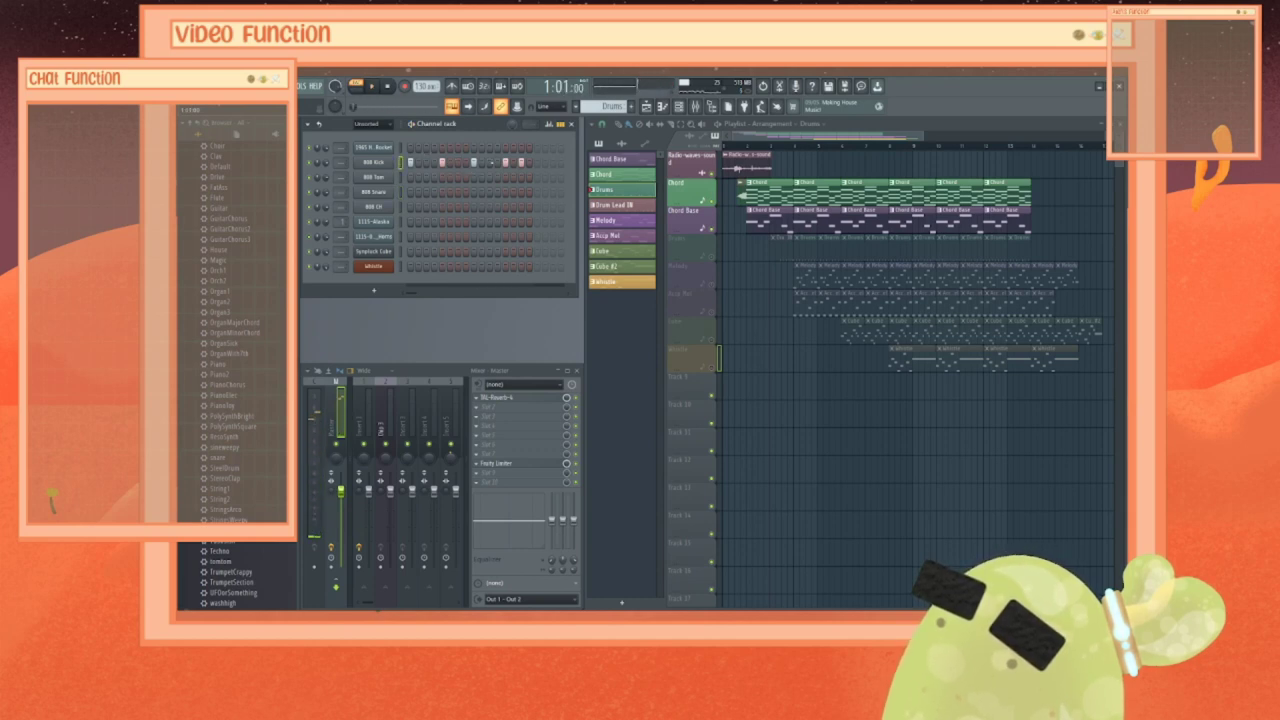
{"action": "key", "text": "space"}
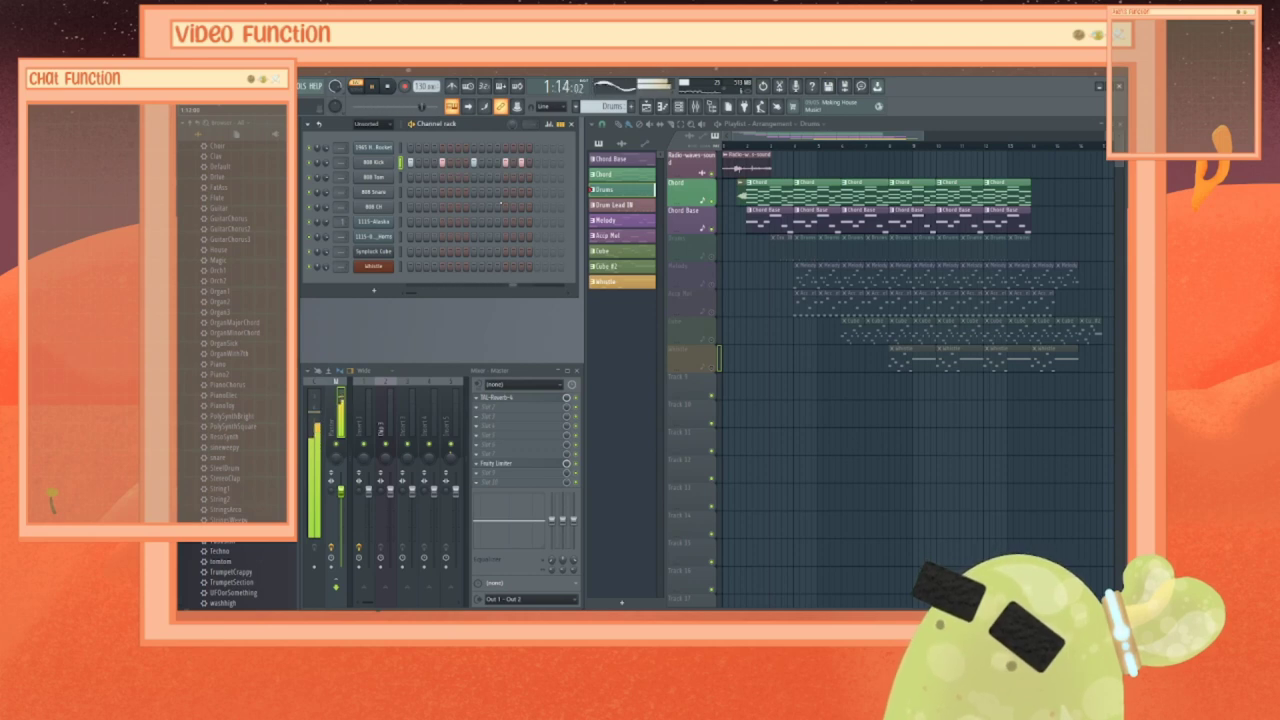
{"action": "key", "text": "space"}
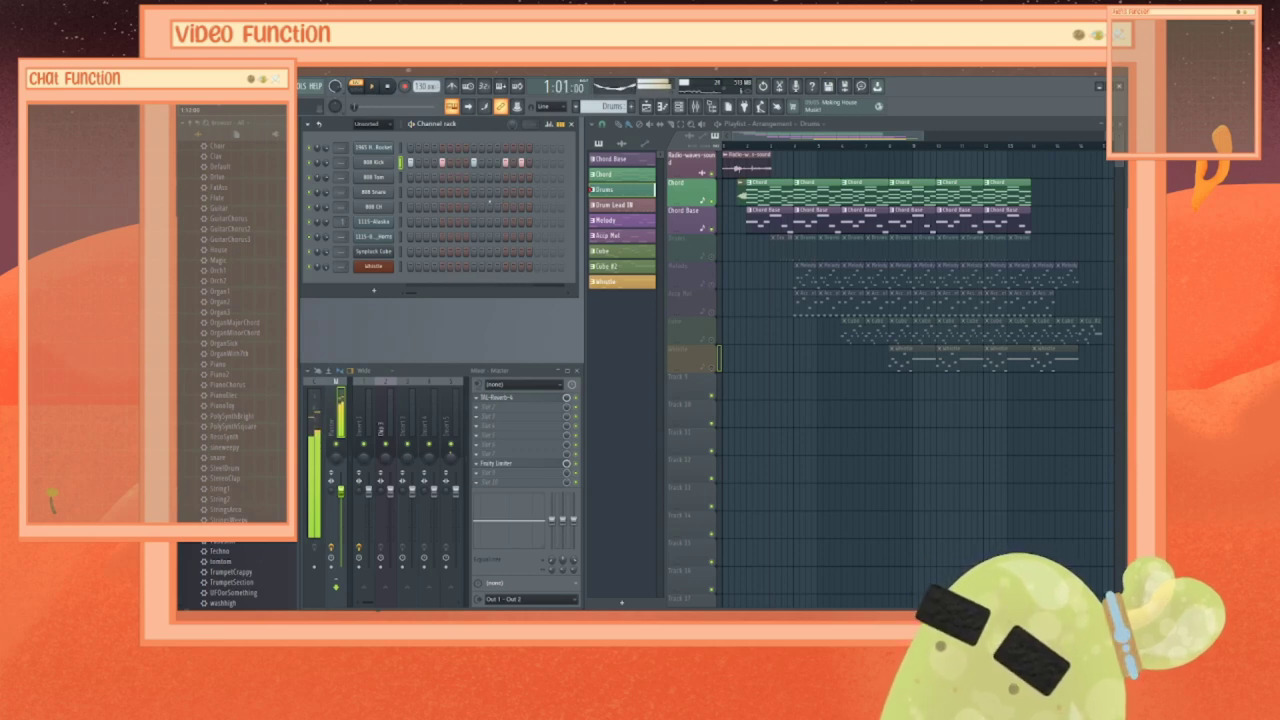
Step: Add 808 Tom on steps 3 and 11, 808 Snare on 5 and 13, and 808 CH on 11 and 12, auditioning the beat
{"action": "left_click", "coordinate": [426, 177]}
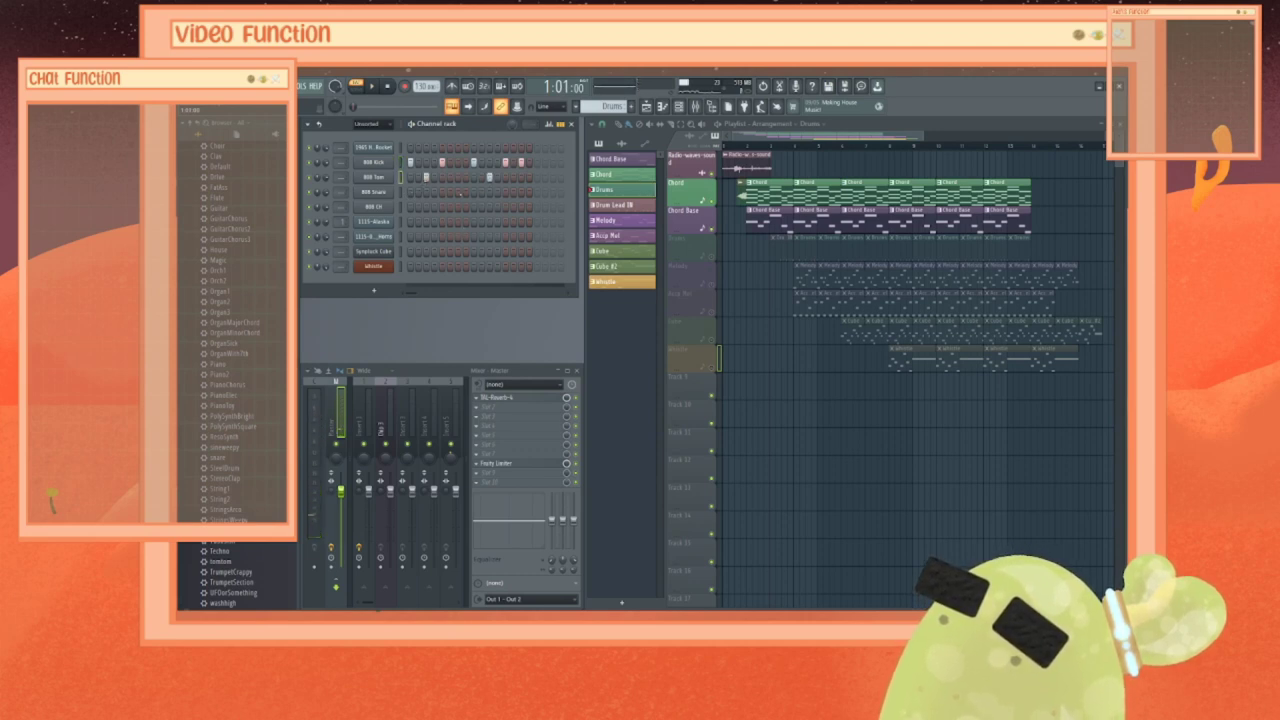
{"action": "key", "text": "space"}
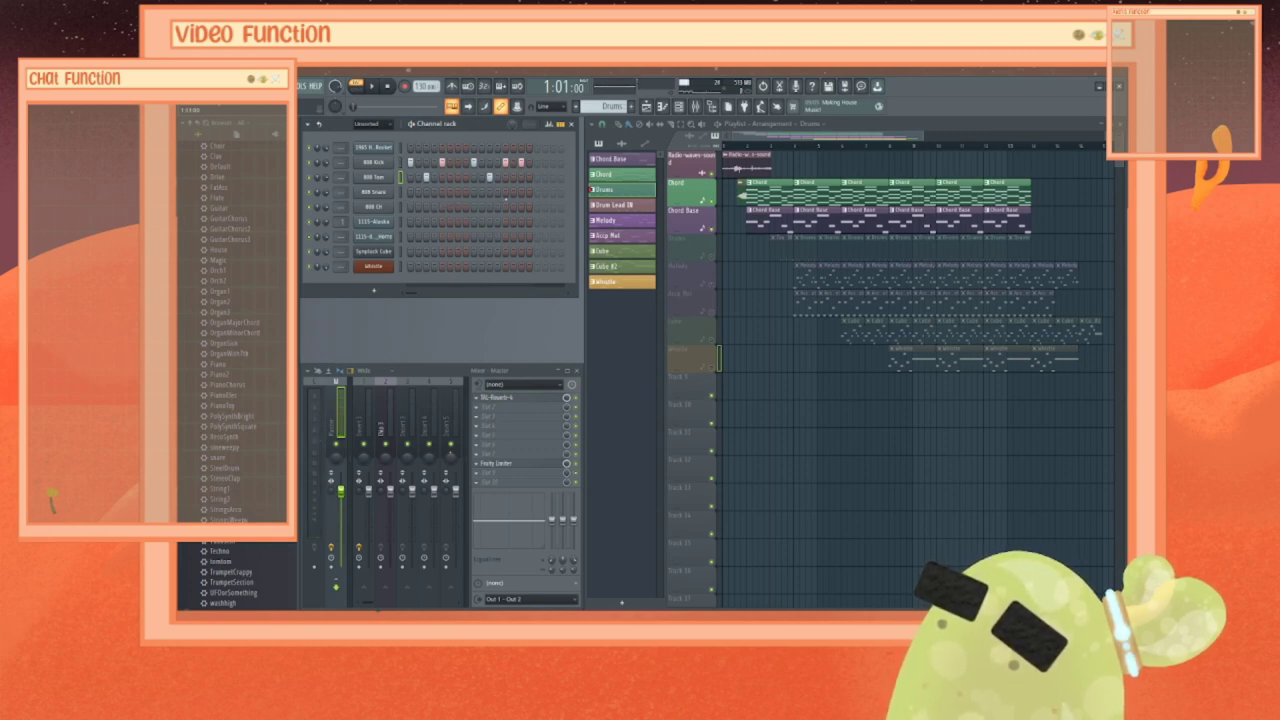
{"action": "key", "text": "space"}
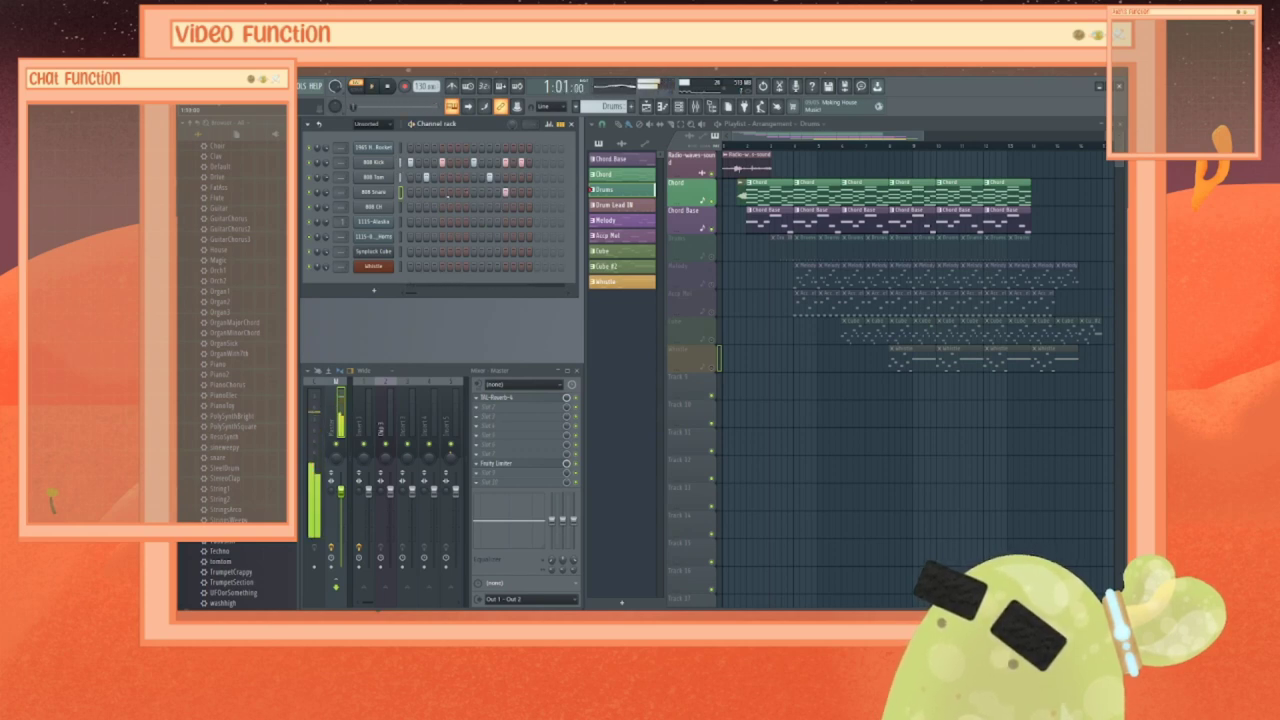
{"action": "key", "text": "space"}
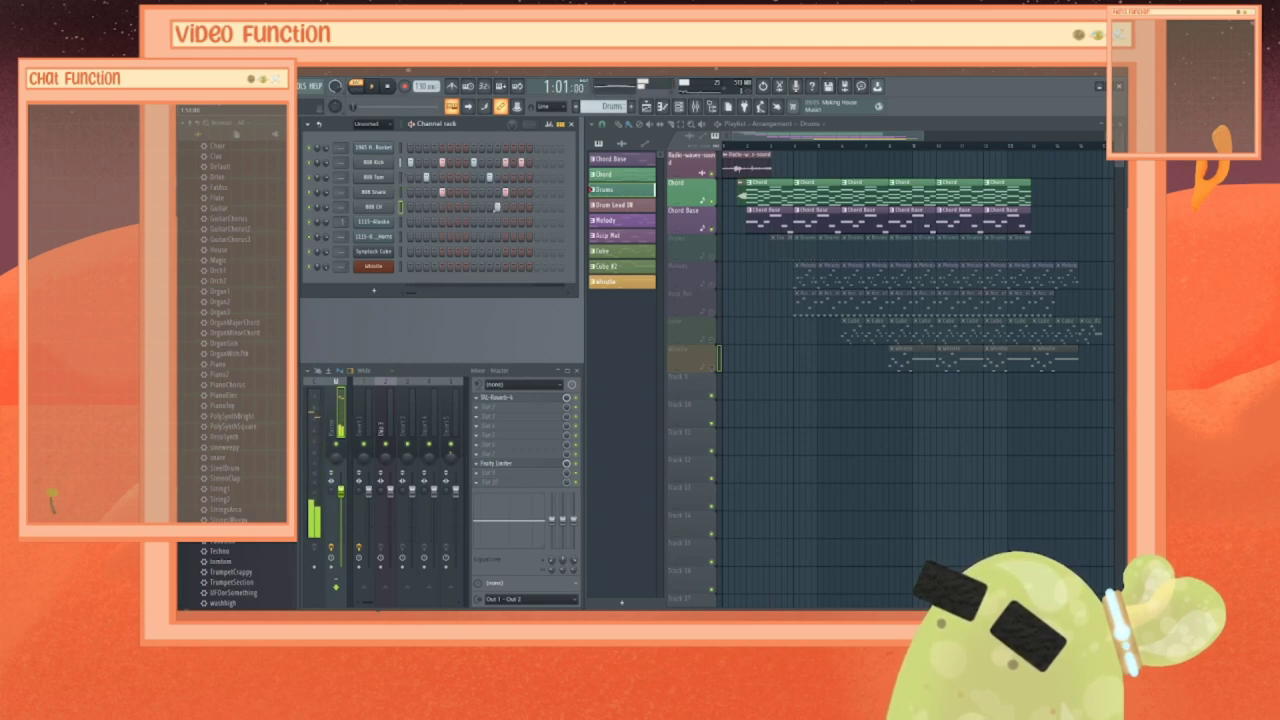
{"action": "key", "text": "space"}
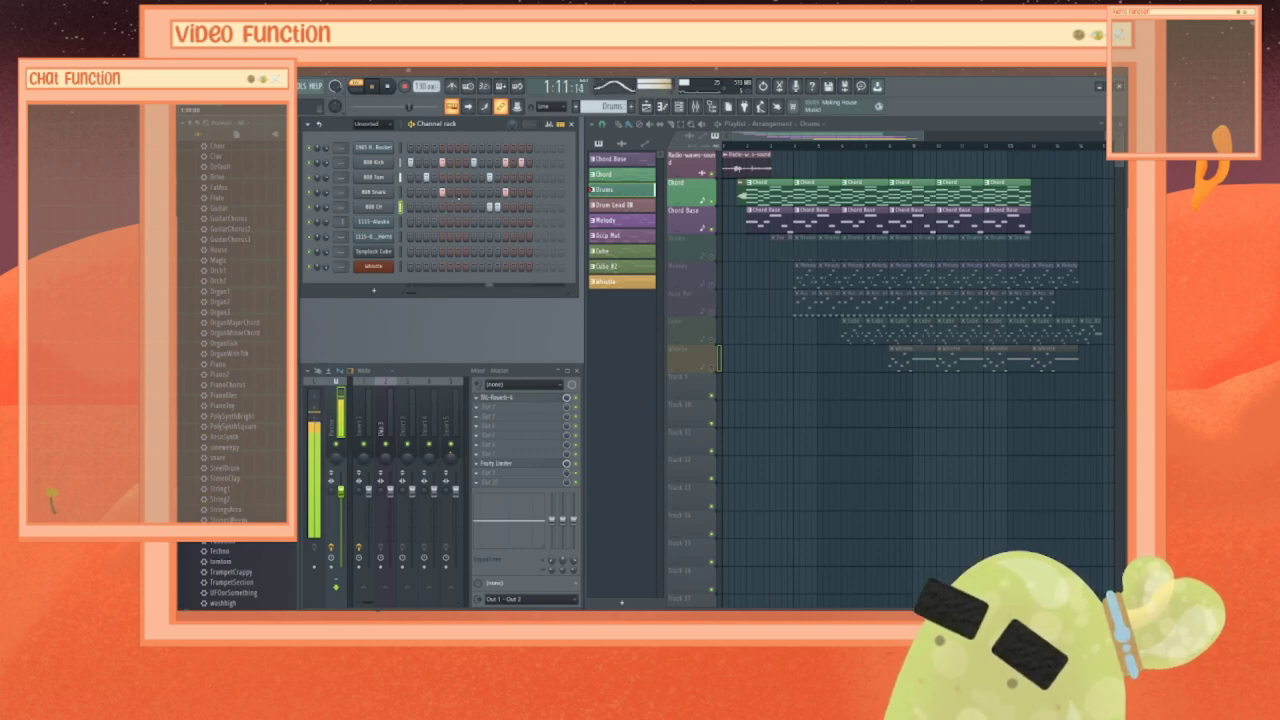
{"action": "key", "text": "space"}
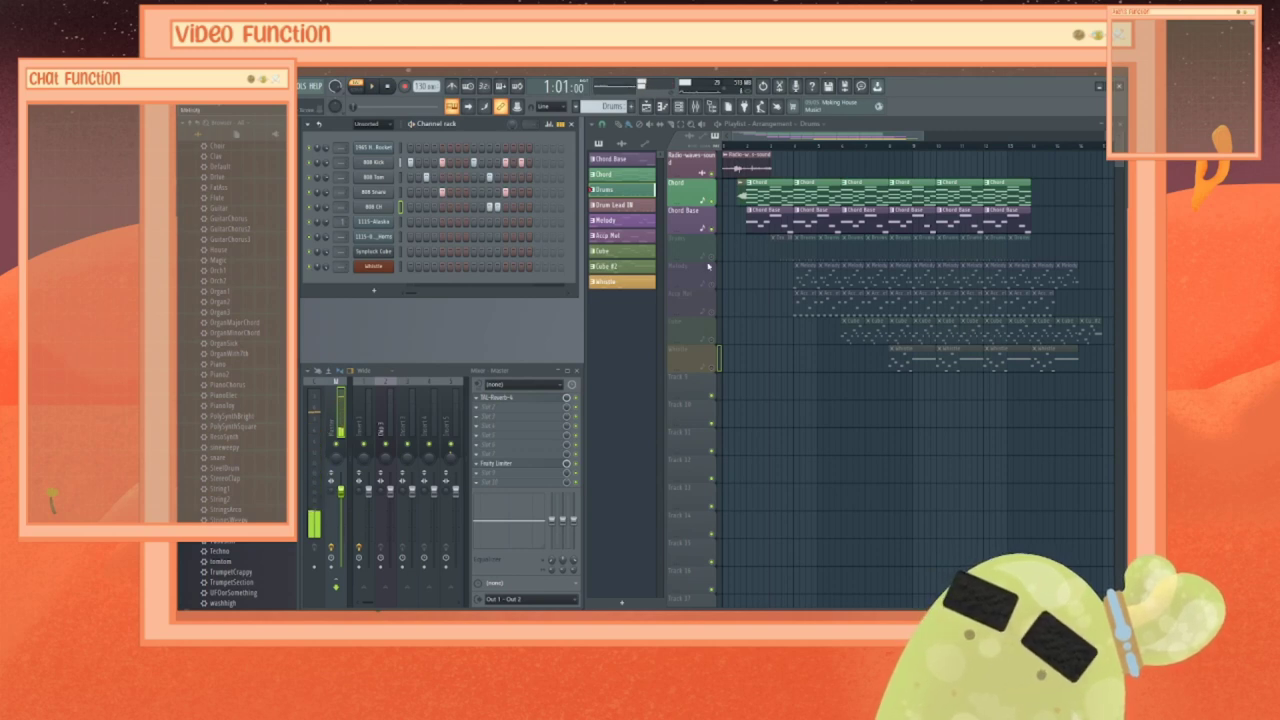
Step: Unmute the Drums playlist track and play the song from bar 2
{"action": "left_click", "coordinate": [713, 259]}
{"action": "key", "text": "space"}
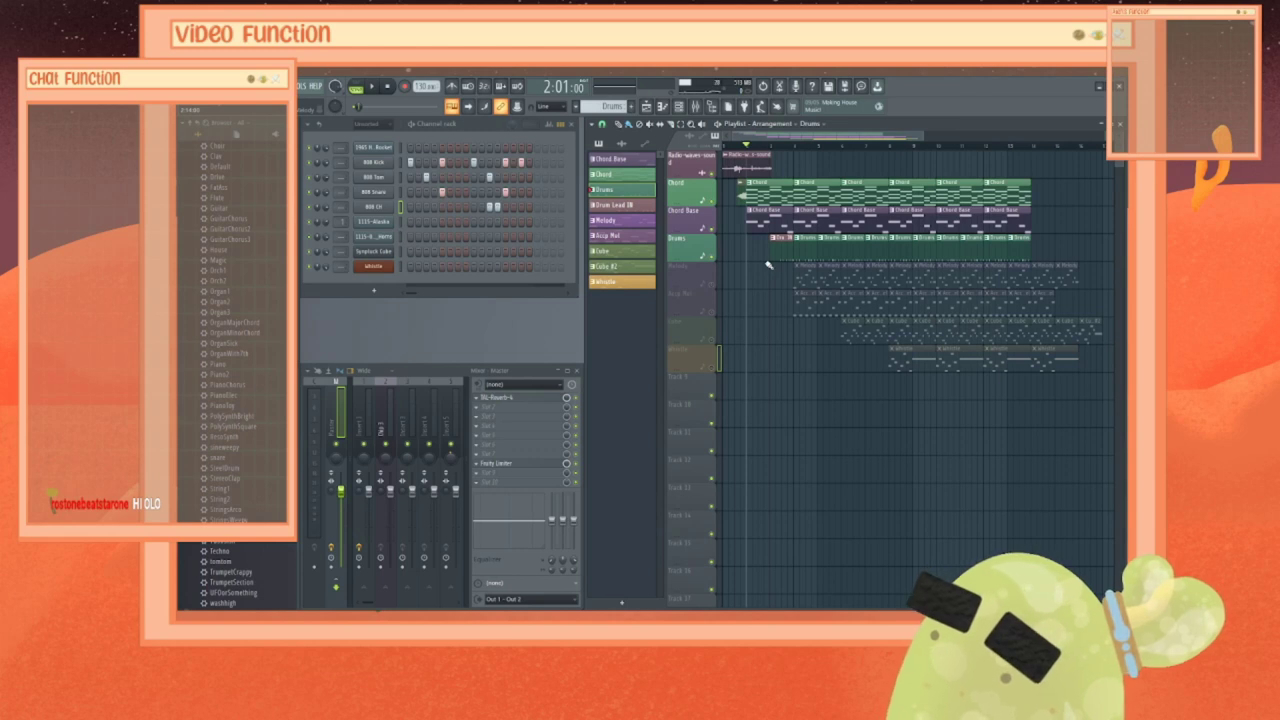
{"action": "key", "text": "space"}
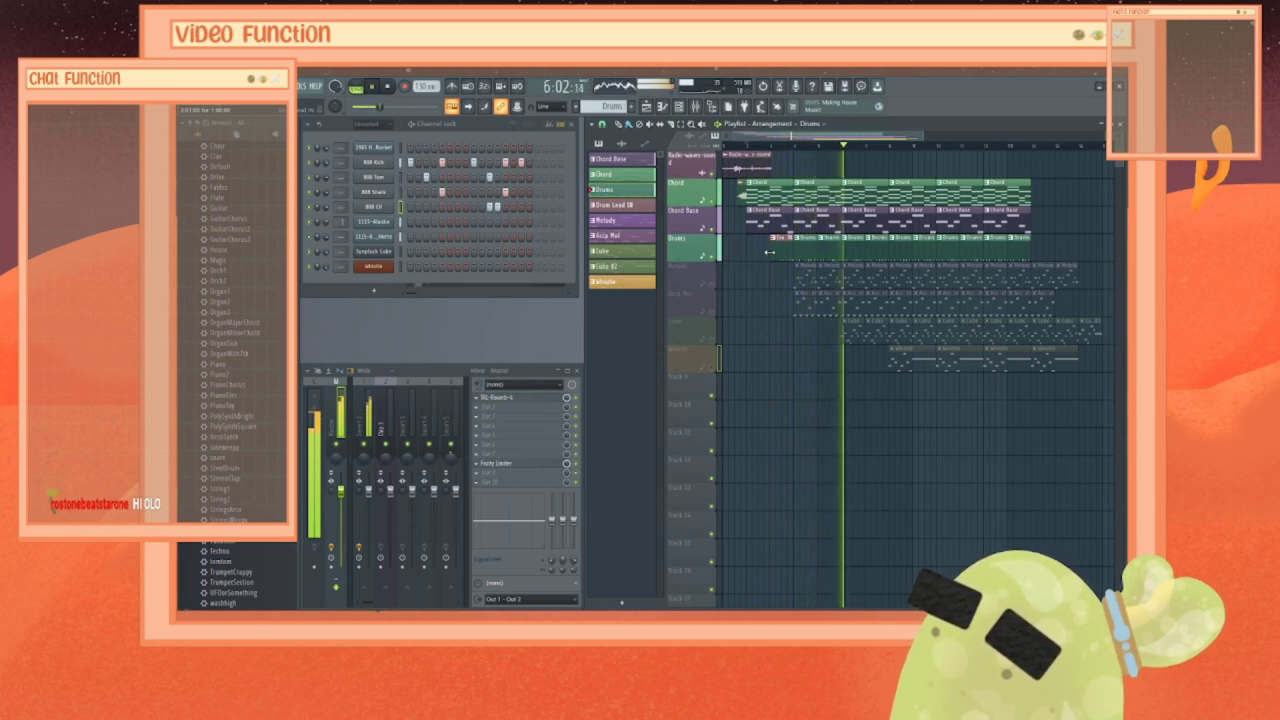
{"action": "key", "text": "space"}
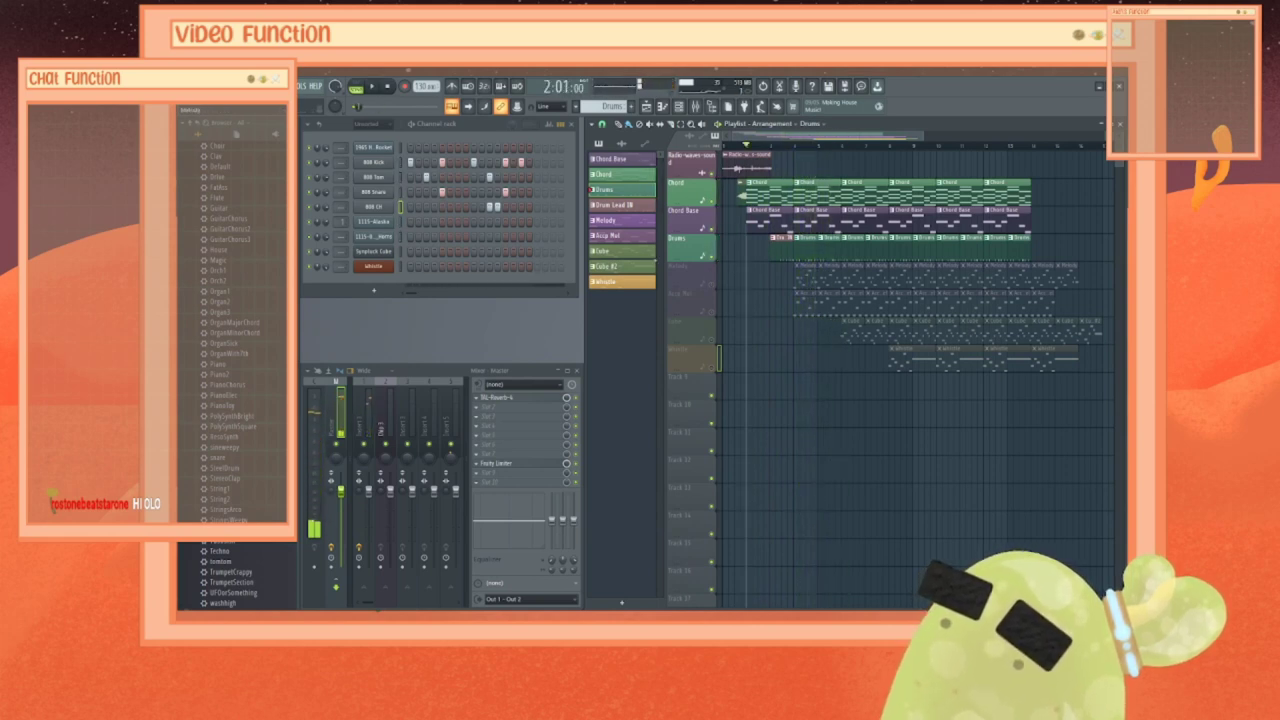
Step: Open the Melody pattern's 1965 Harmony Rocket notes, audition them, and delete them all
{"action": "left_click", "coordinate": [626, 222]}
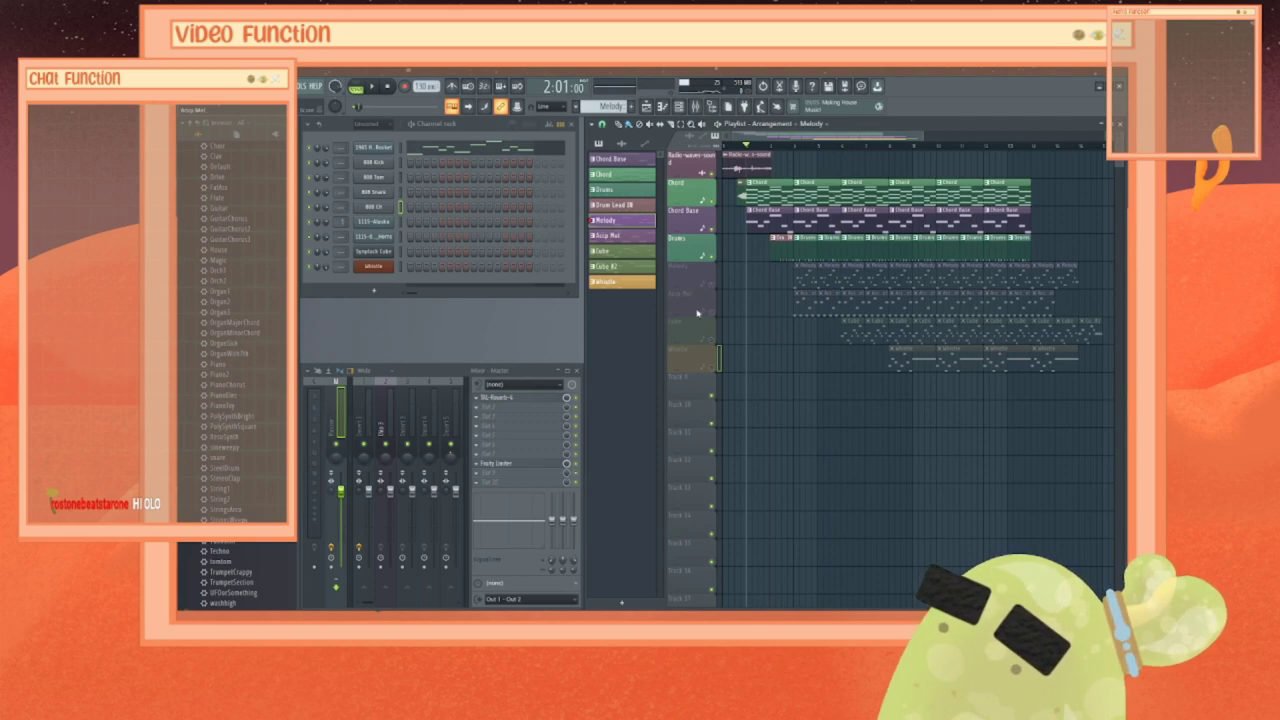
{"action": "right_click", "coordinate": [368, 152]}
{"action": "left_click", "coordinate": [400, 149]}
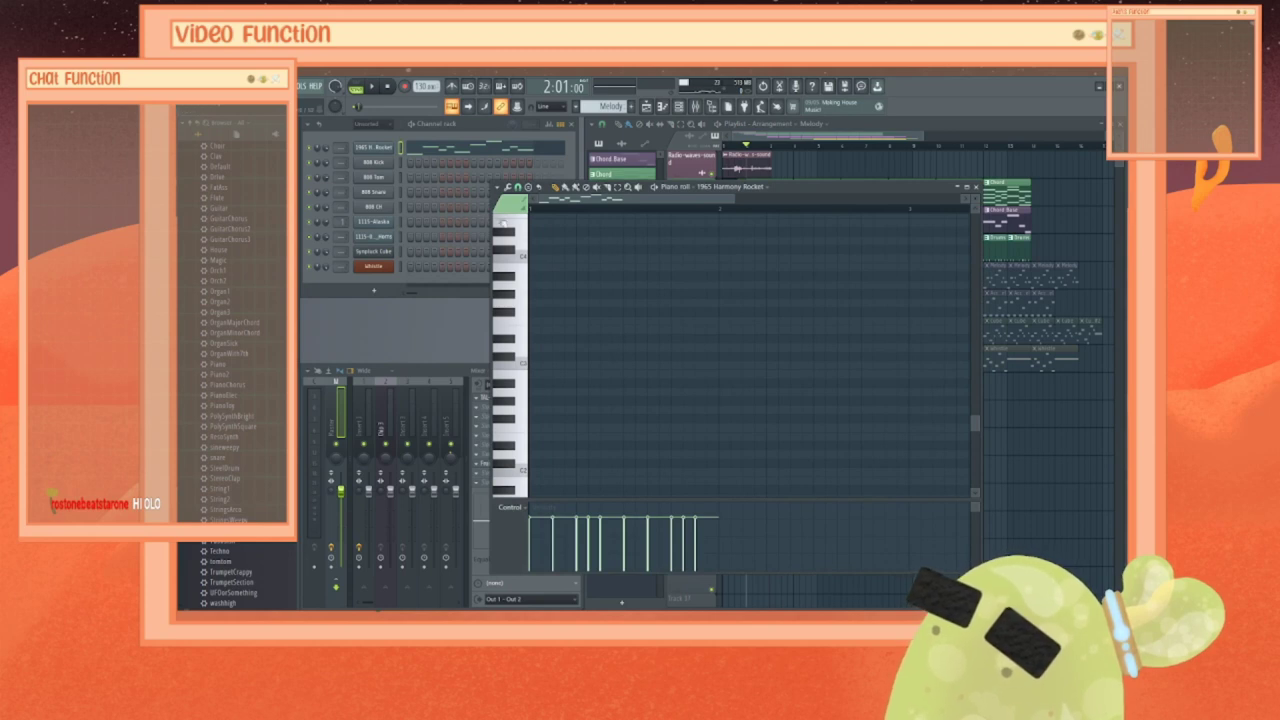
{"action": "scroll", "coordinate": [602, 289], "scroll_direction": "up", "scroll_amount": 5}
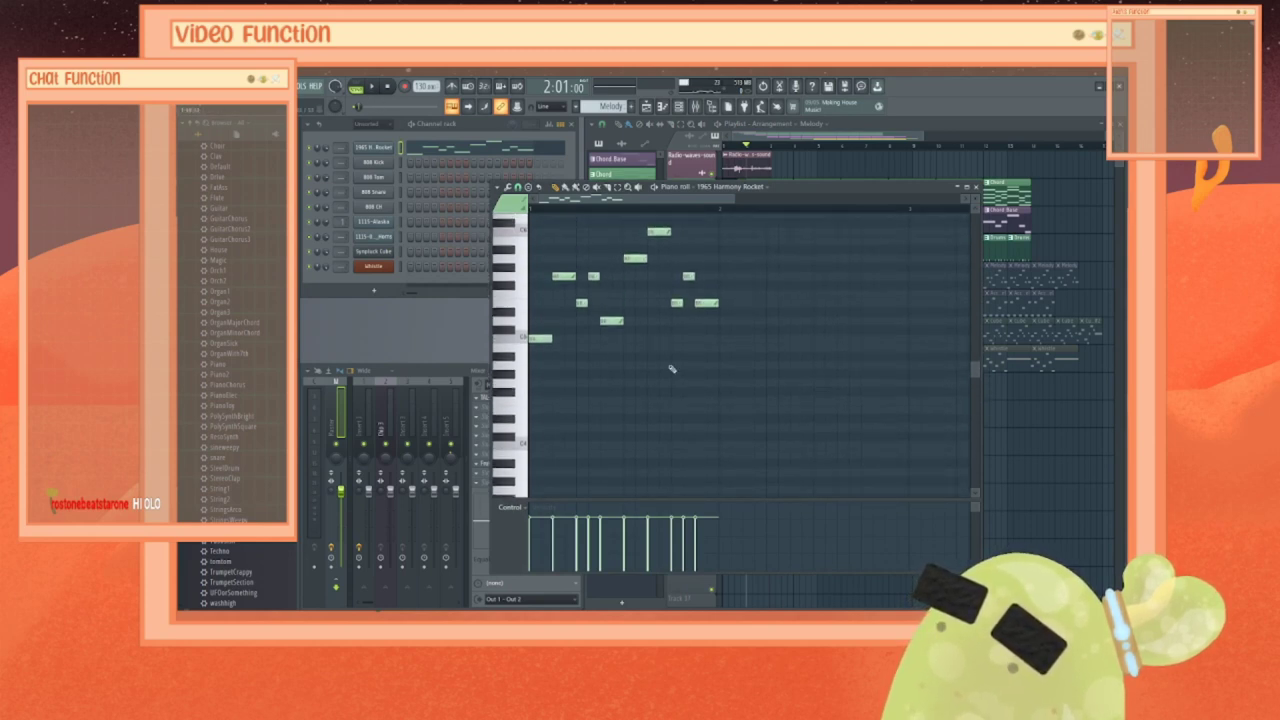
{"action": "scroll", "coordinate": [672, 364], "scroll_direction": "up", "scroll_amount": 3}
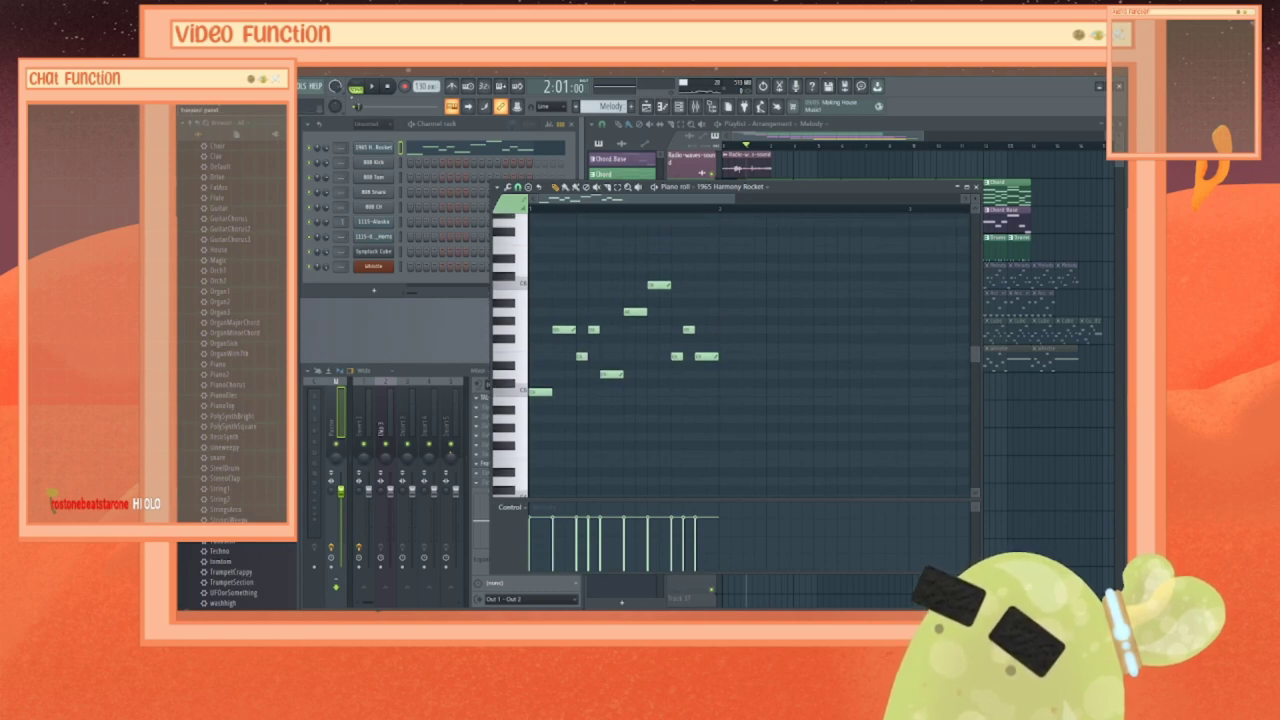
{"action": "key", "text": "space"}
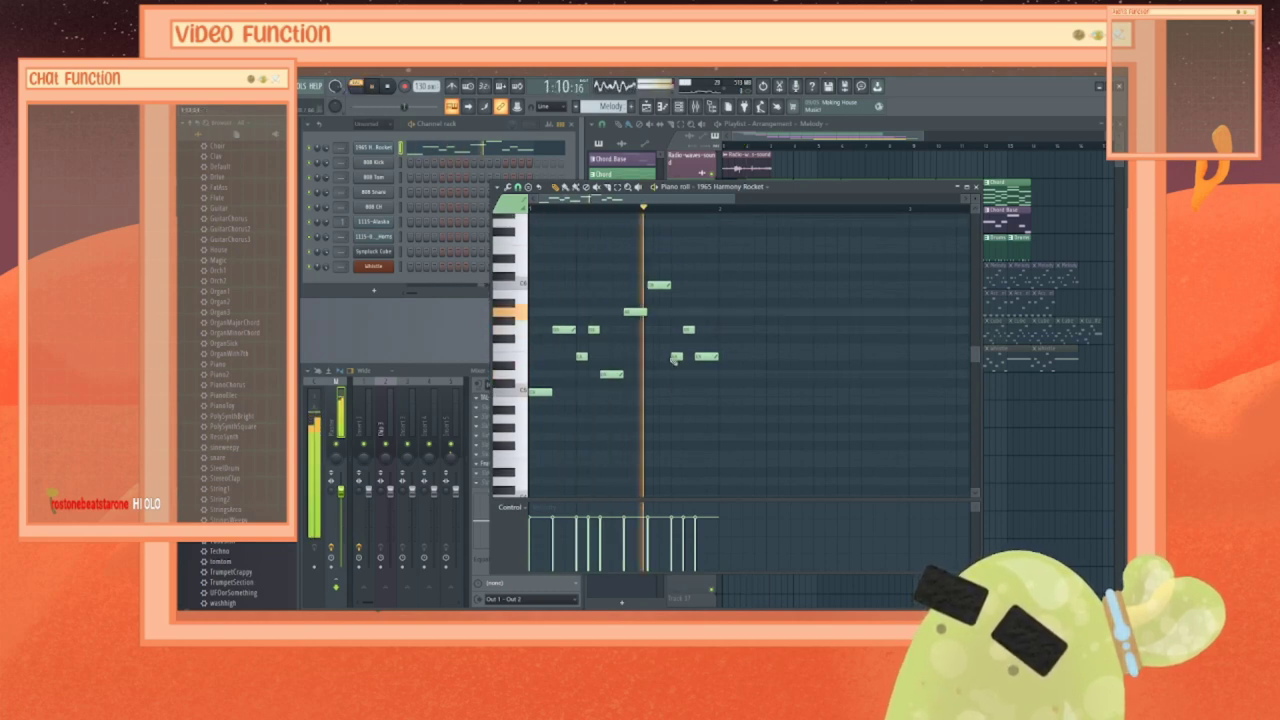
{"action": "key", "text": "space"}
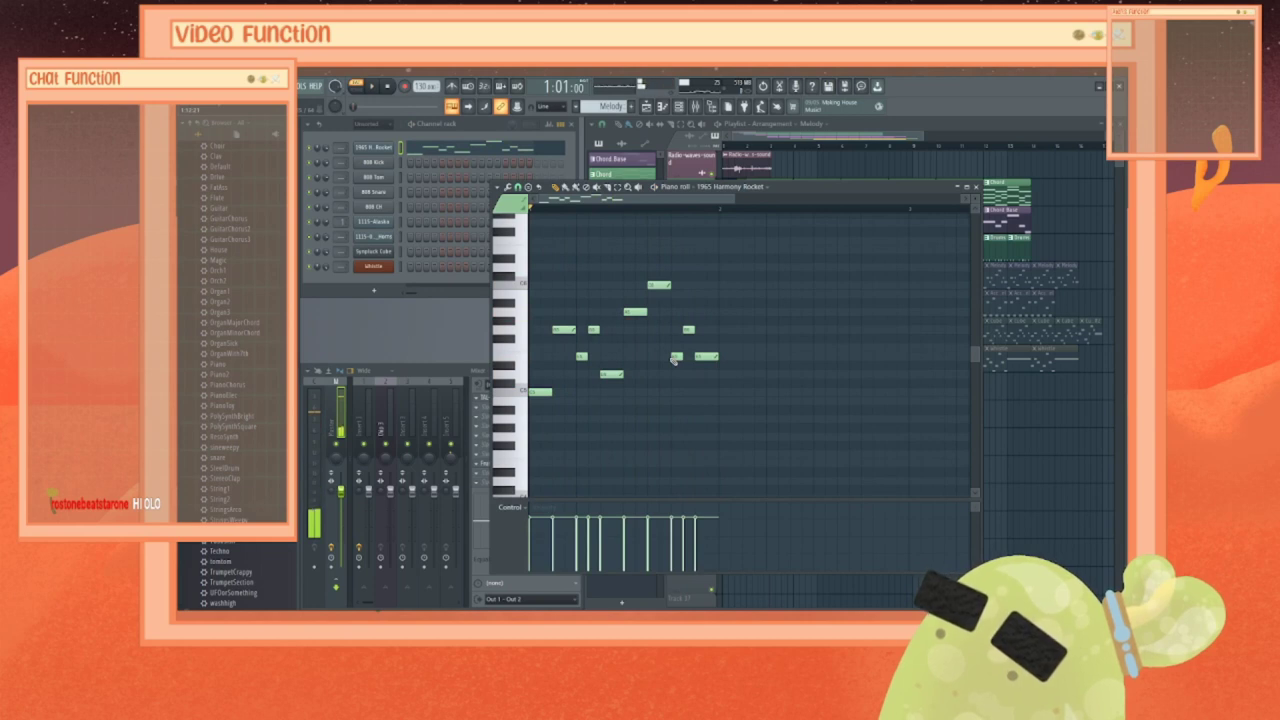
{"action": "key", "text": "ctrl+a"}
{"action": "key", "text": "Delete"}
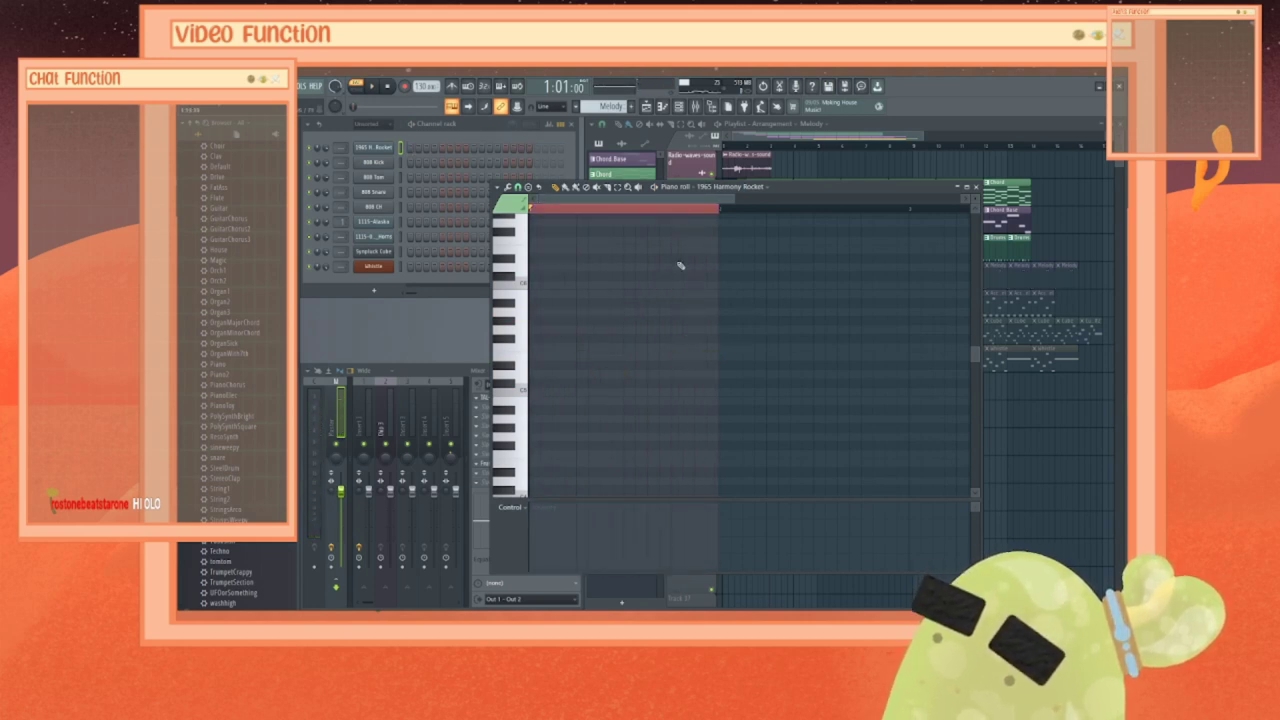
{"action": "key", "text": "ctrl+d"}
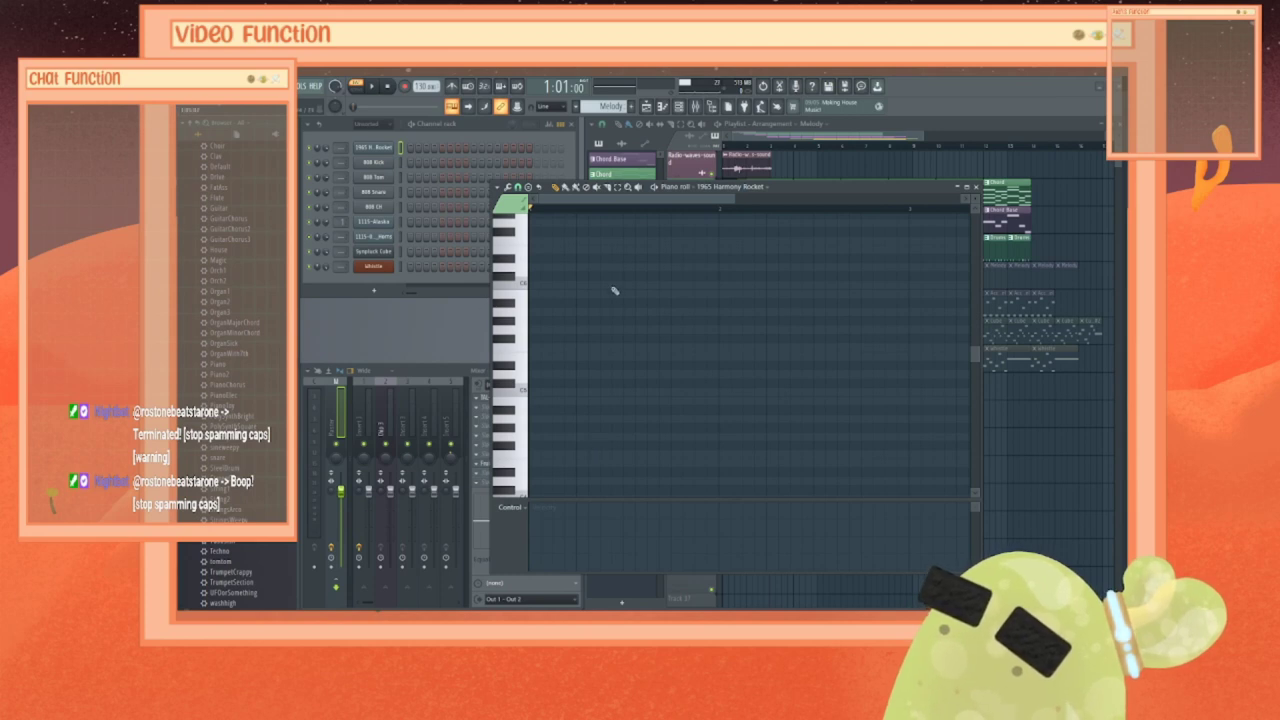
Step: Audition a few pitches on the piano keys and place a one-beat C5 at the start of the Melody pattern
{"action": "left_click_drag", "start_coordinate": [784, 188], "coordinate": [760, 164]}
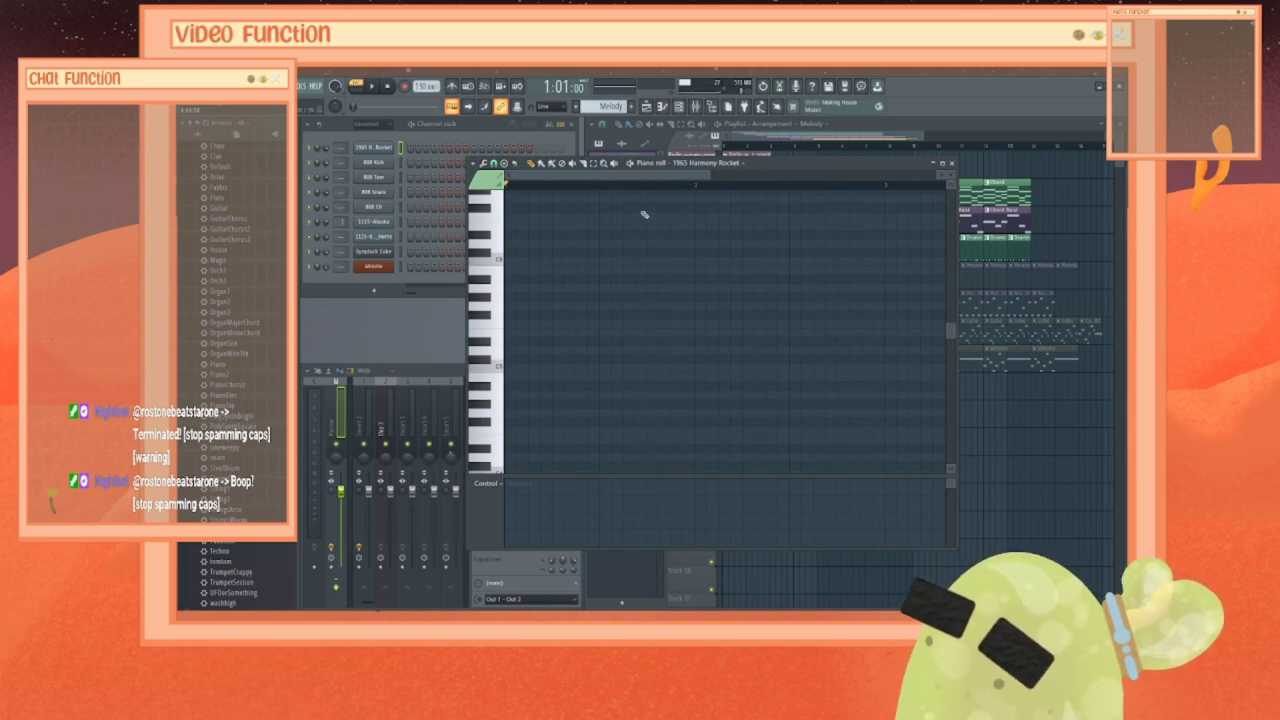
{"action": "left_click", "coordinate": [491, 258]}
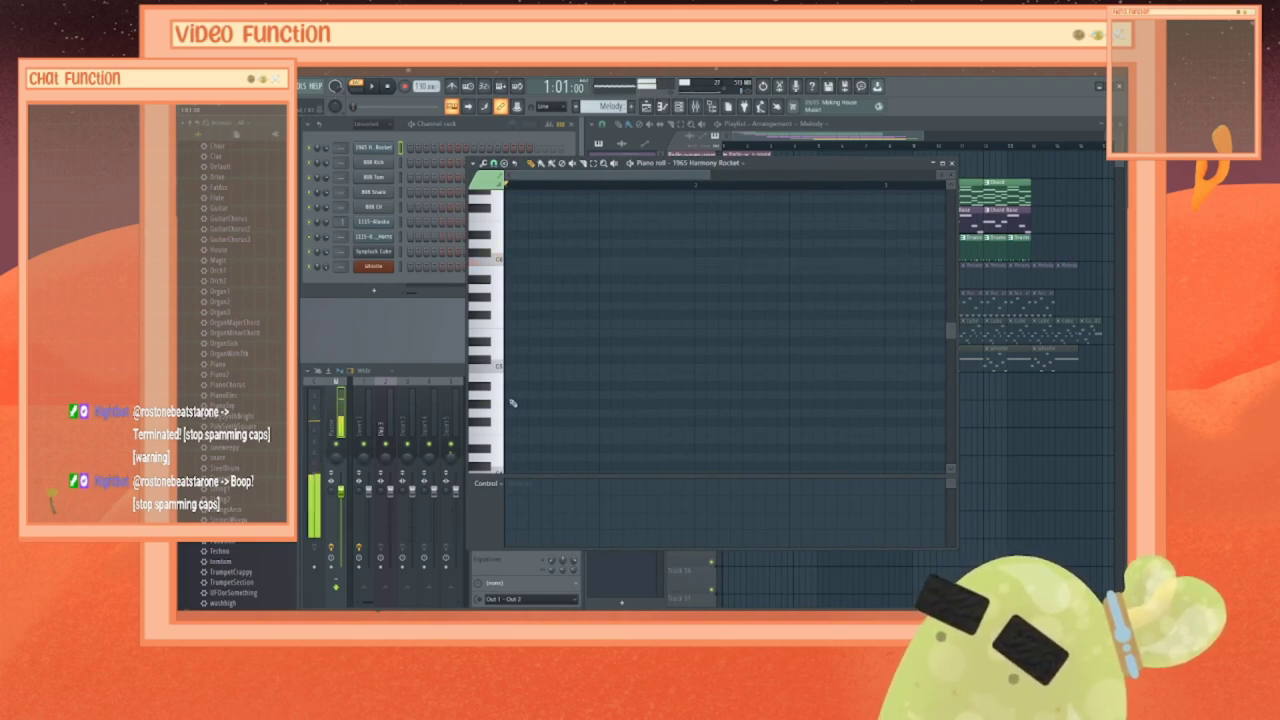
{"action": "left_click", "coordinate": [503, 367]}
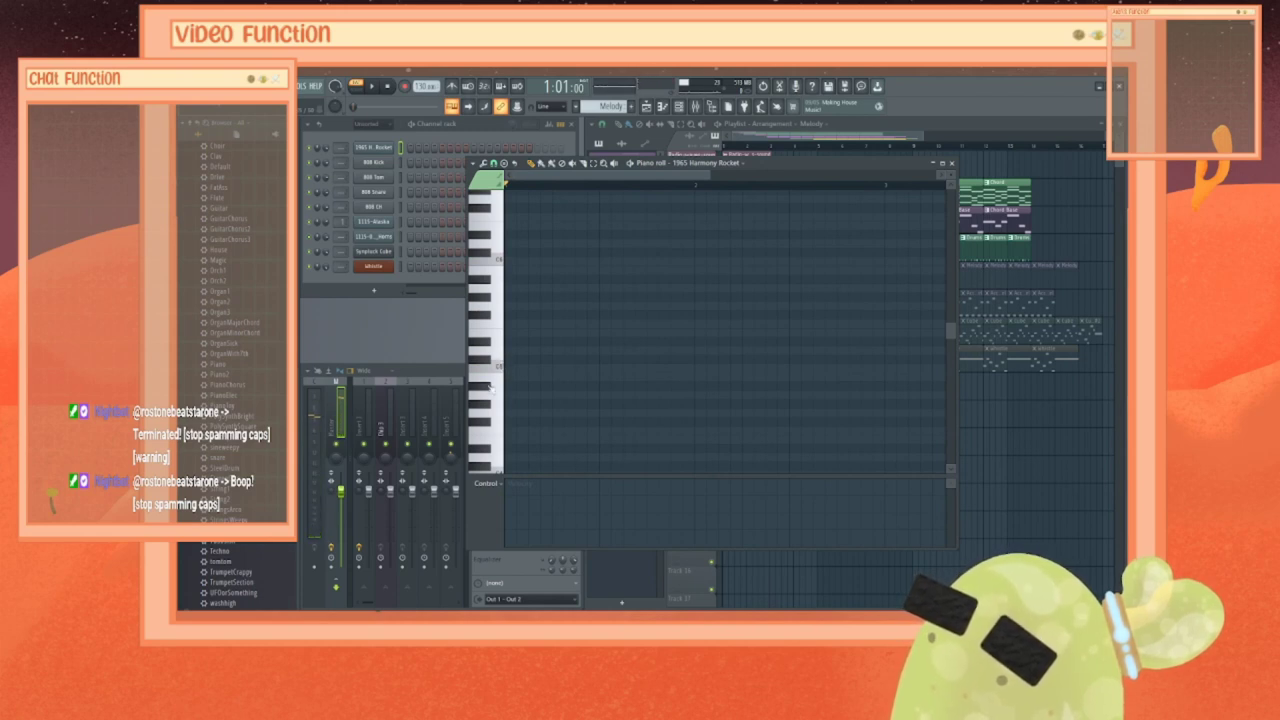
{"action": "left_click", "coordinate": [503, 368]}
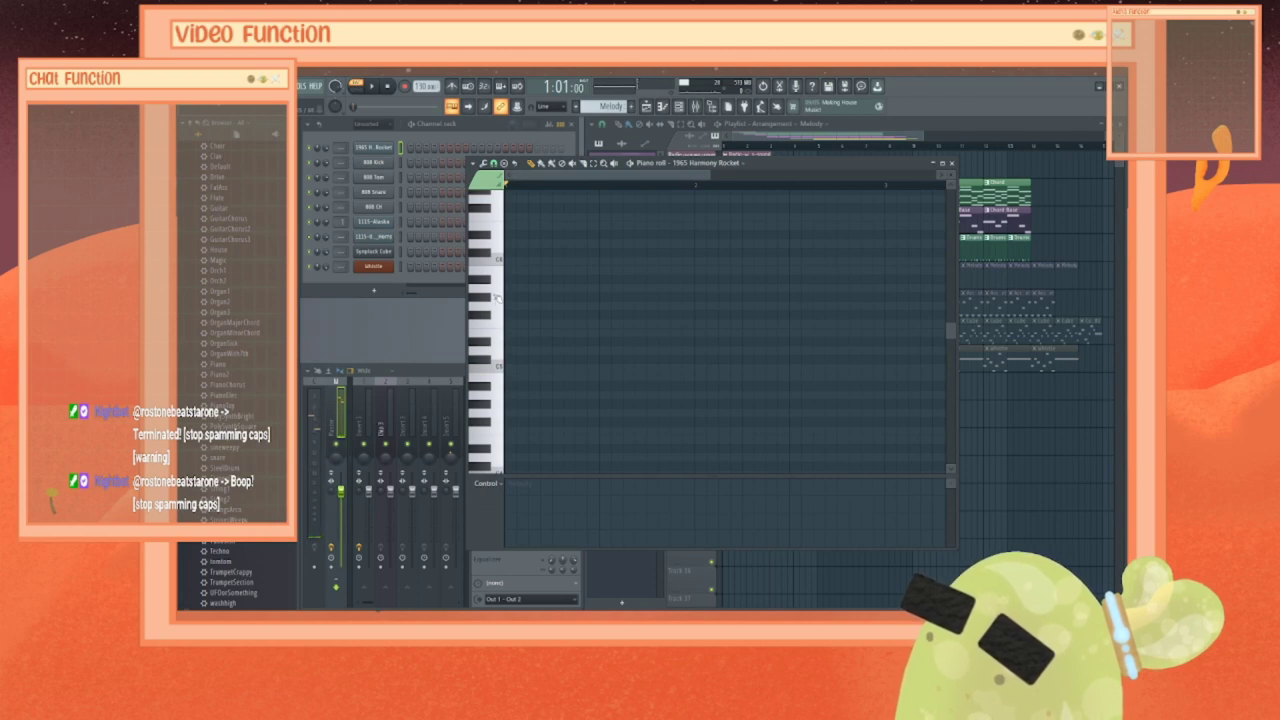
{"action": "left_click", "coordinate": [502, 262]}
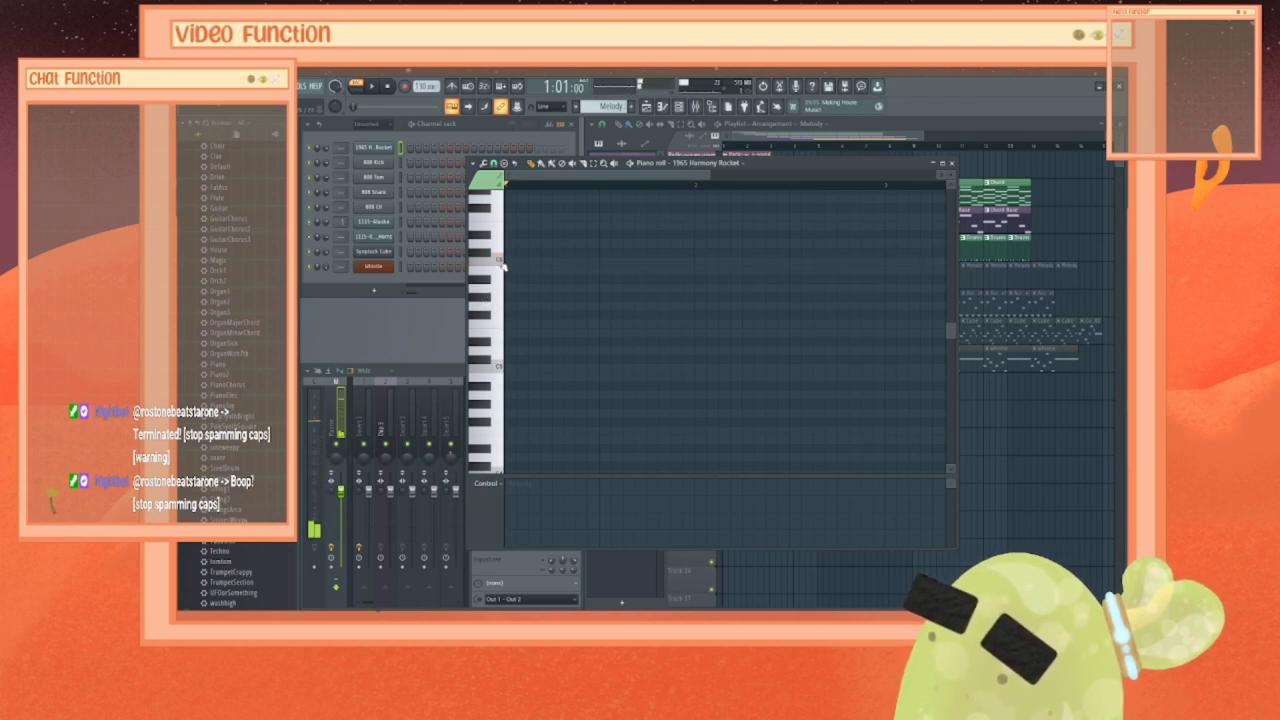
{"action": "left_click", "coordinate": [499, 369]}
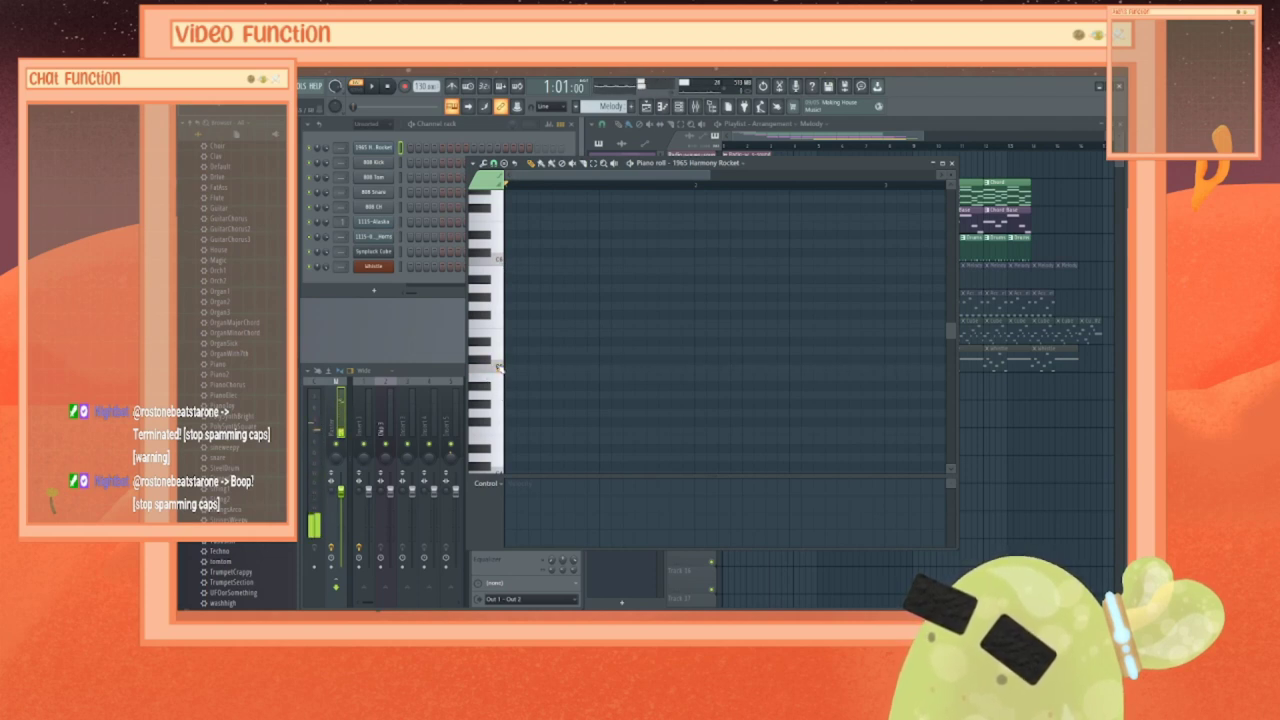
{"action": "left_click", "coordinate": [510, 369]}
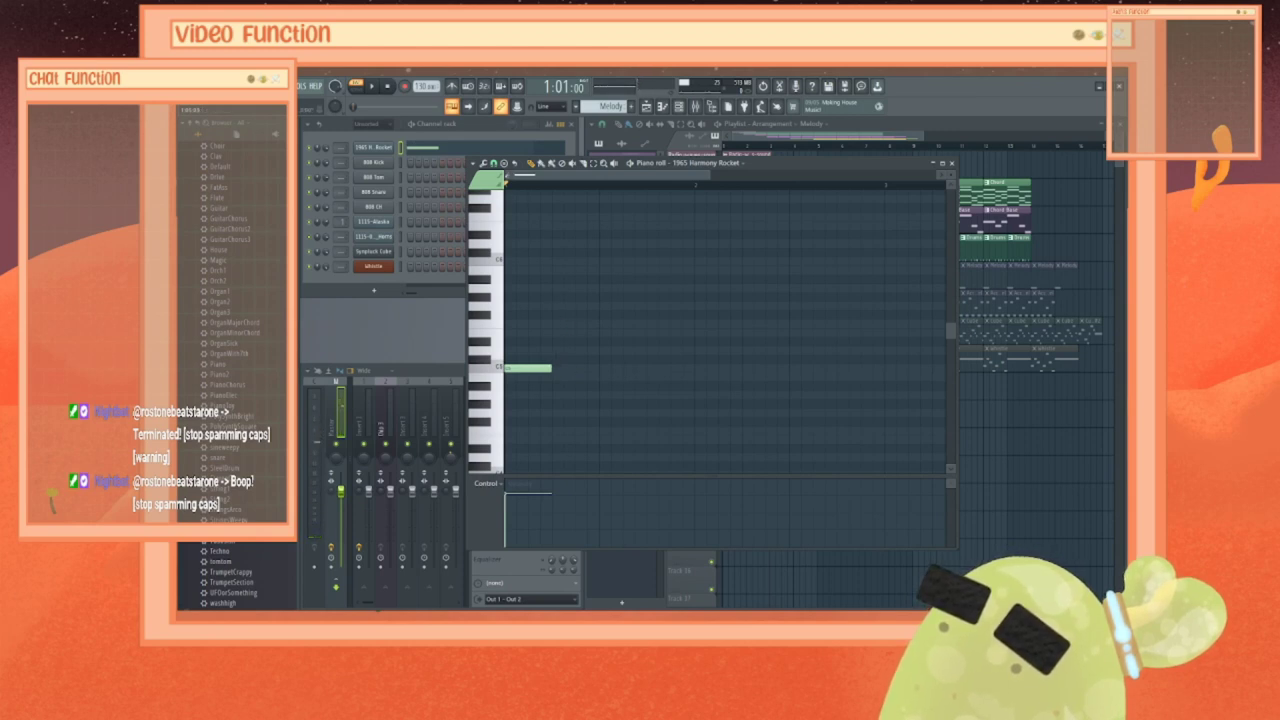
Step: Continue the melody in bar 1 with a two-step G5, one-step E5, E5, C5 and G5, and a two-step C5, and audition it
{"action": "left_click", "coordinate": [557, 306]}
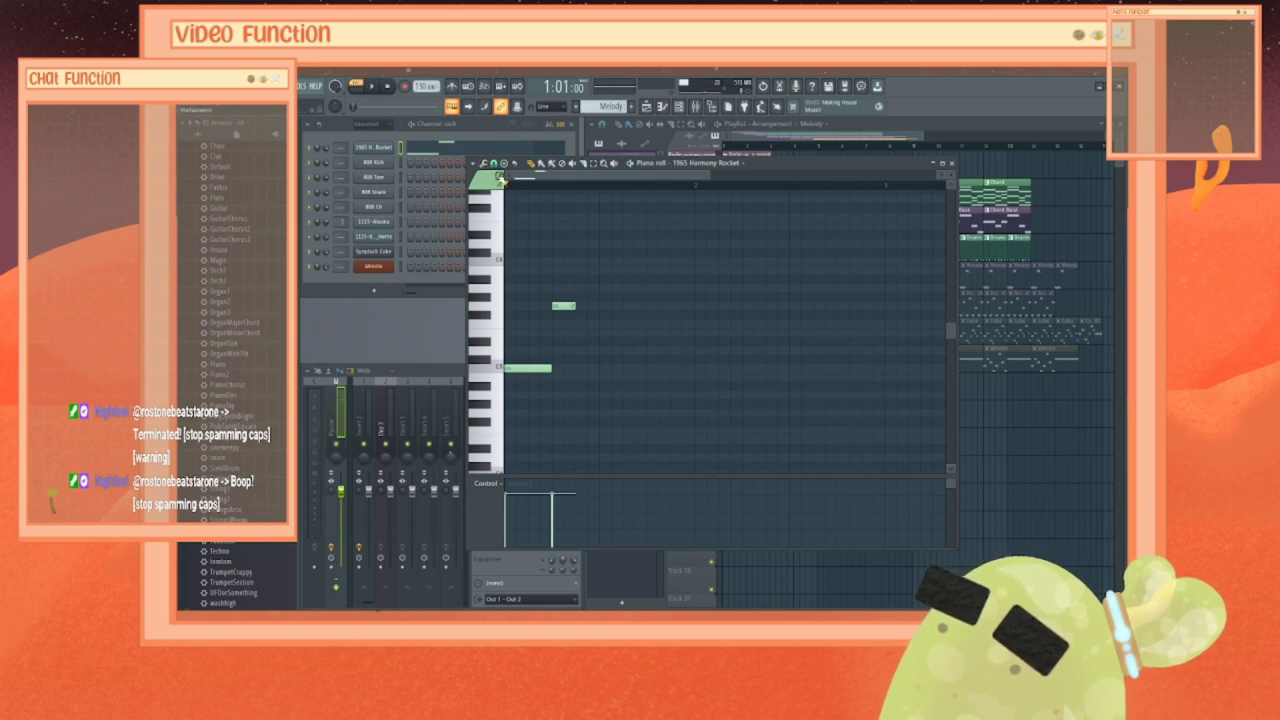
{"action": "left_click", "coordinate": [578, 333]}
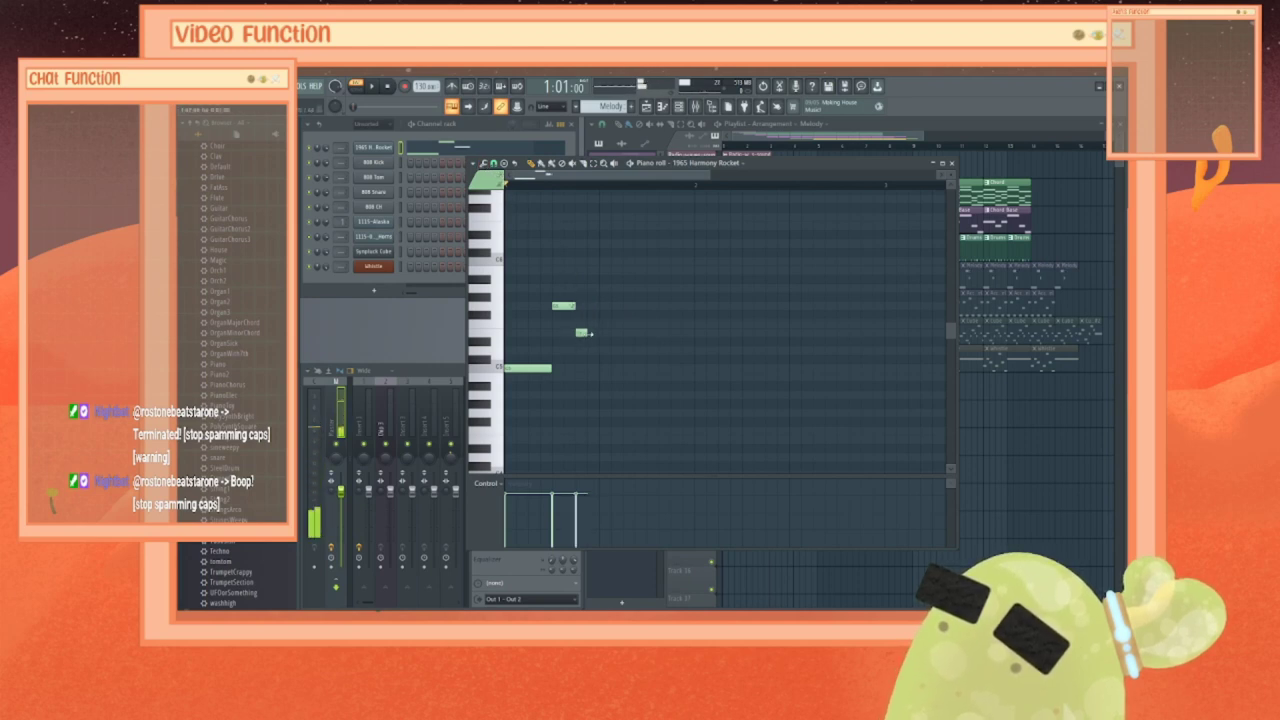
{"action": "left_click", "coordinate": [593, 333]}
{"action": "left_click", "coordinate": [605, 368]}
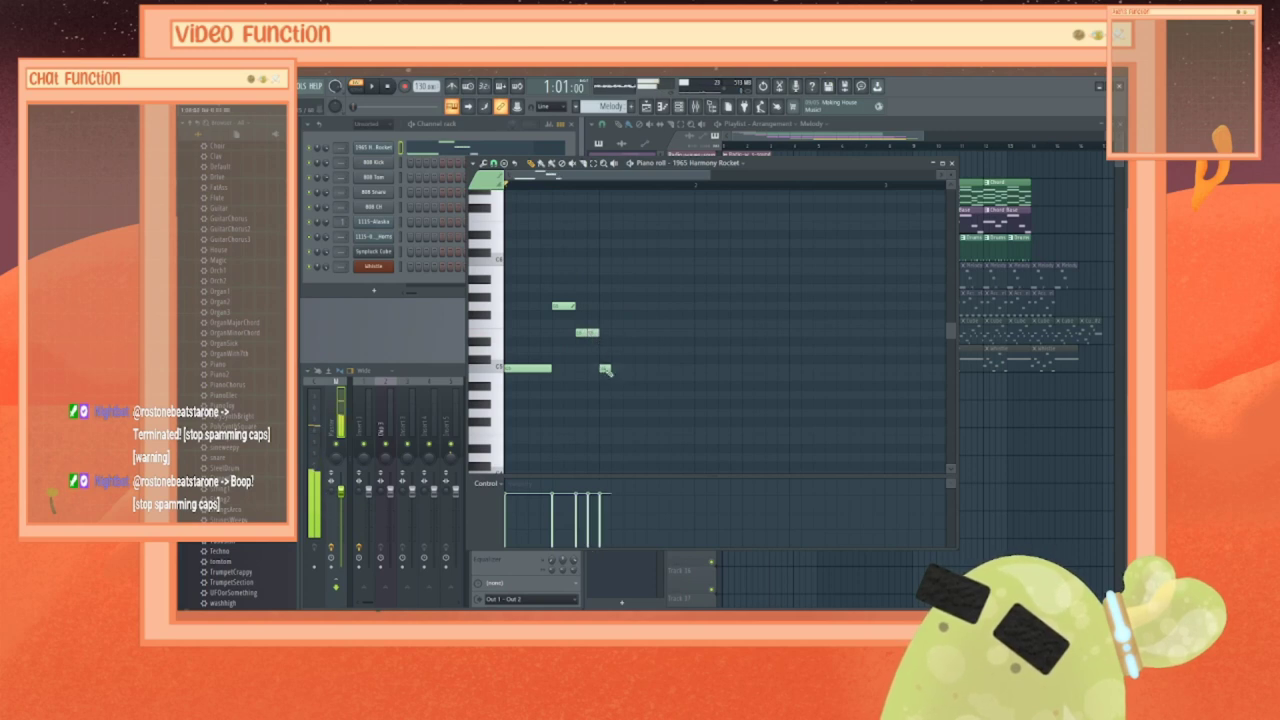
{"action": "left_click", "coordinate": [617, 305]}
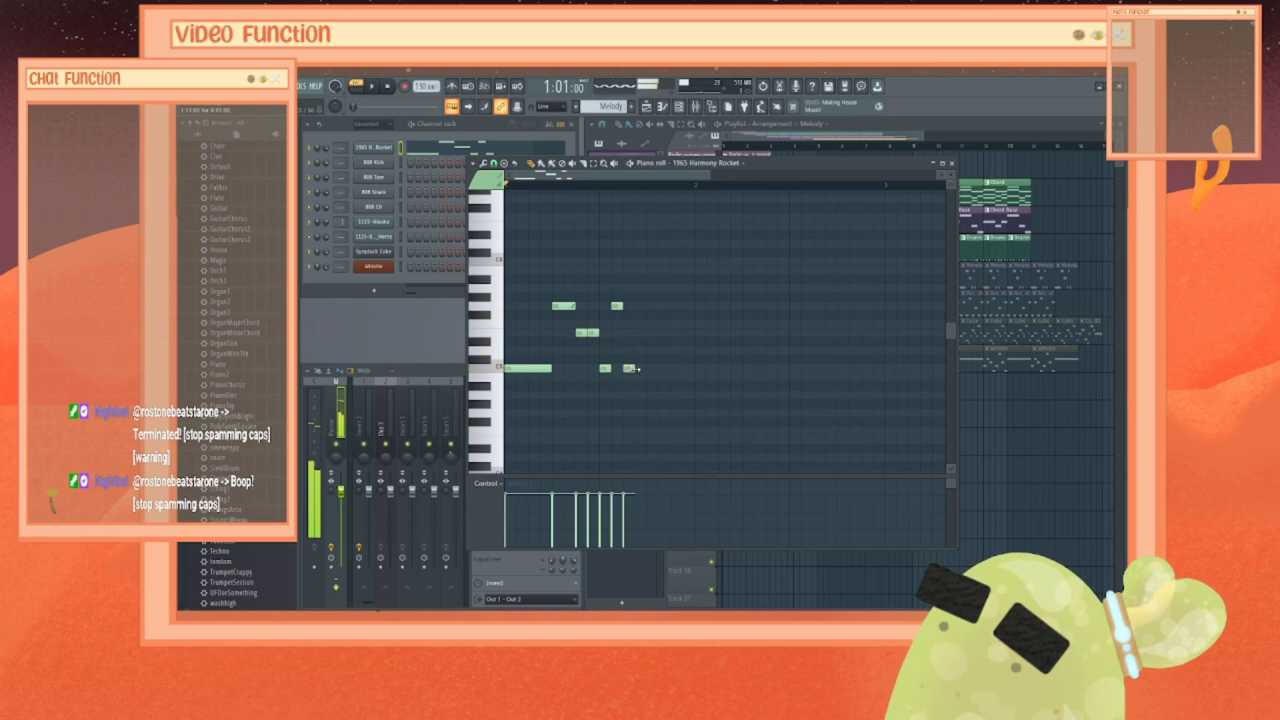
{"action": "left_click", "coordinate": [632, 368]}
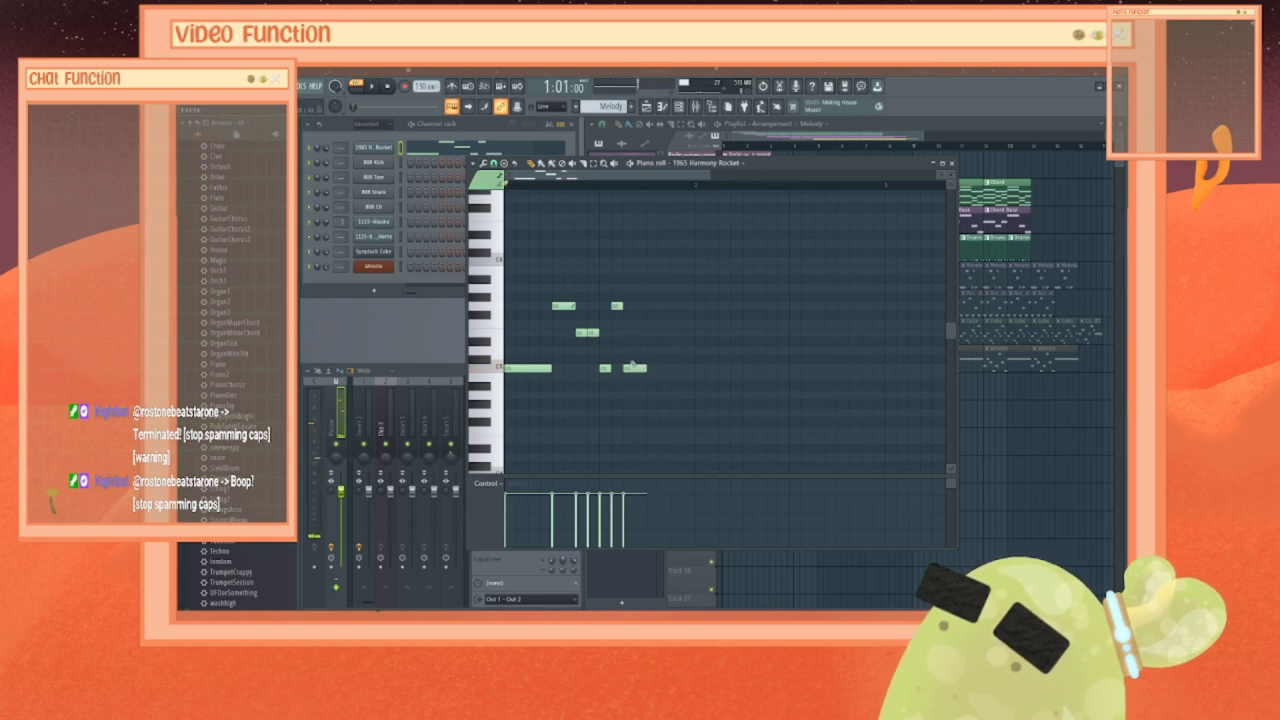
{"action": "right_click", "coordinate": [634, 369]}
{"action": "left_click", "coordinate": [634, 370]}
{"action": "key", "text": "space"}
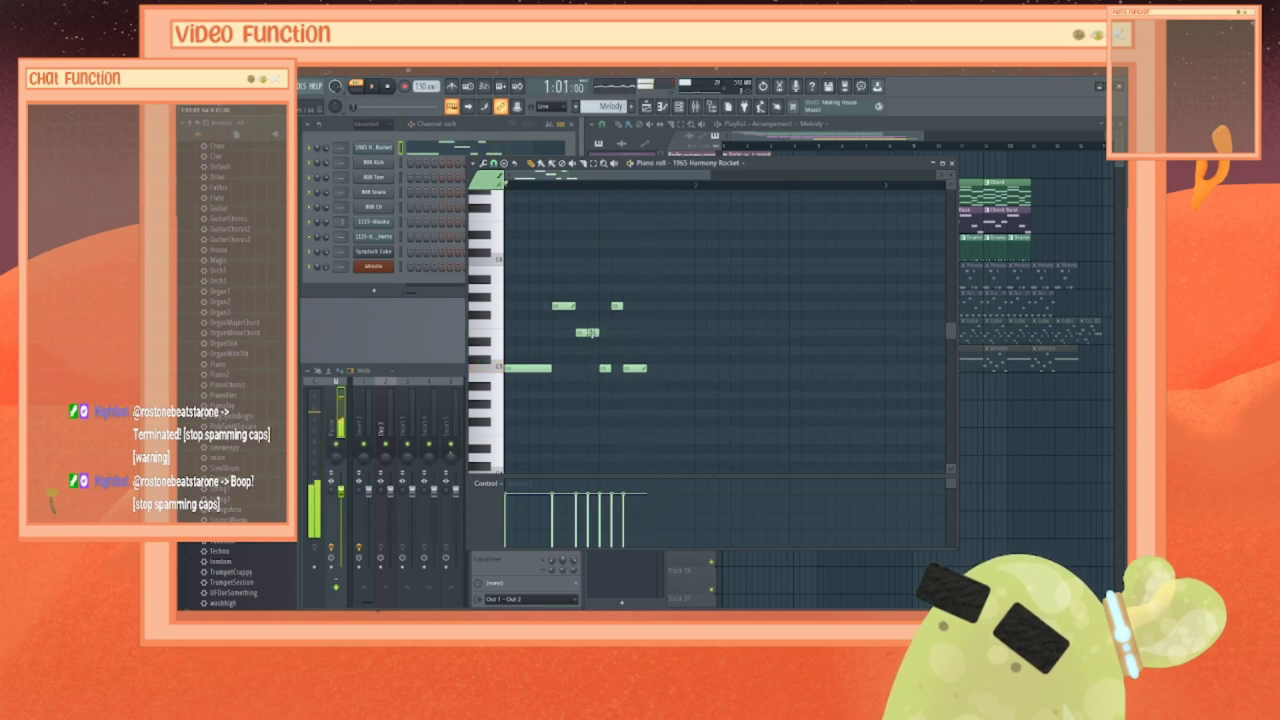
Step: Raise the second E5 to G5 and the following one-step C5 to C6, playing the melody to check it
{"action": "left_click_drag", "start_coordinate": [594, 332], "coordinate": [594, 305]}
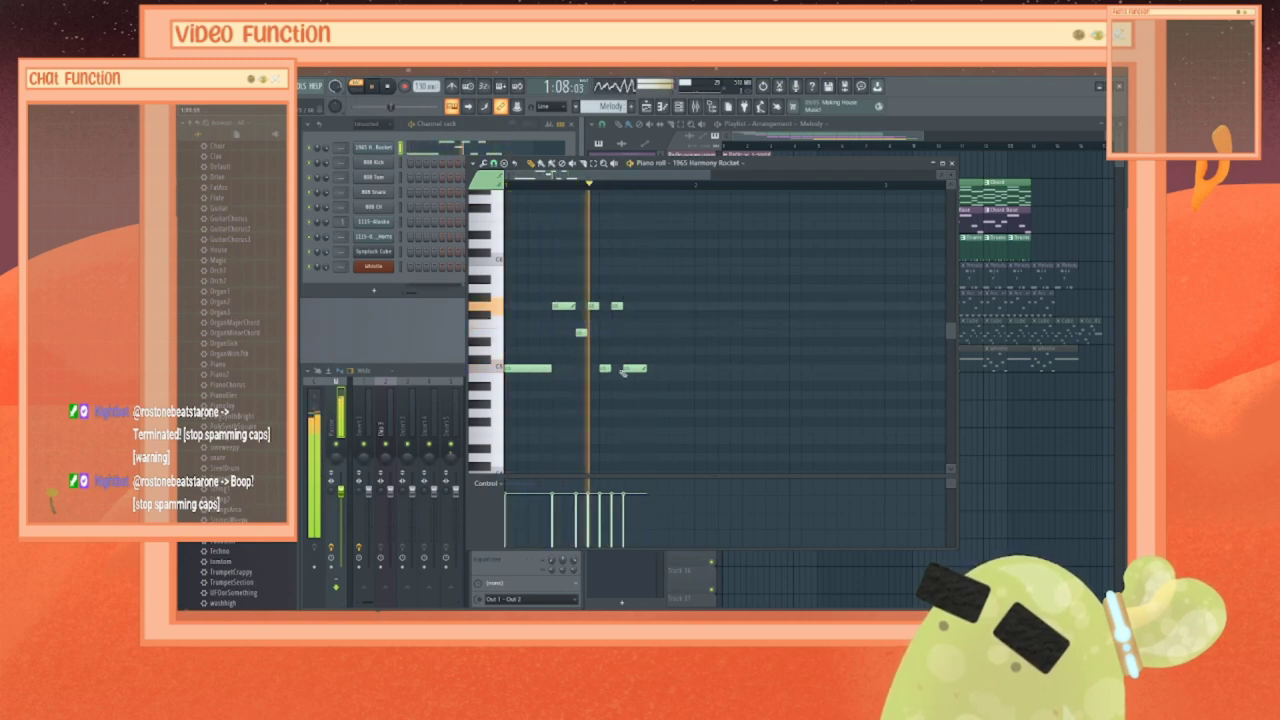
{"action": "key", "text": "space"}
{"action": "left_click_drag", "start_coordinate": [605, 370], "coordinate": [605, 262]}
{"action": "key", "text": "space"}
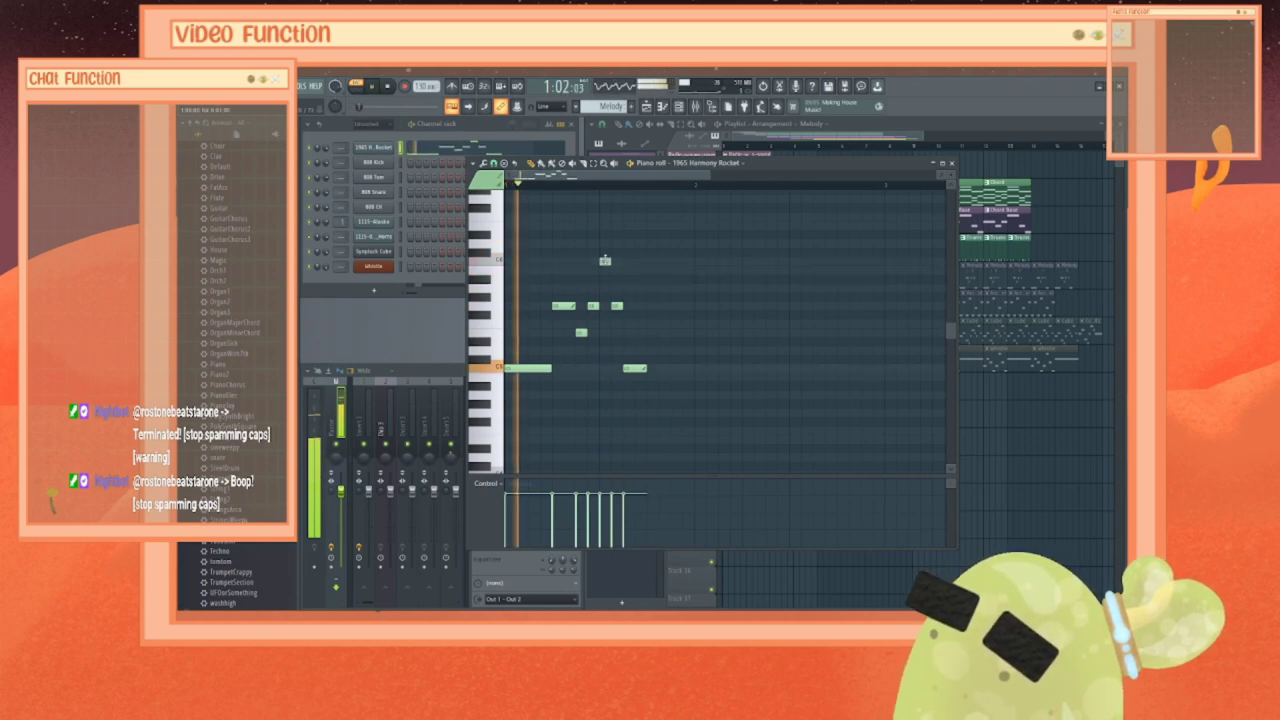
{"action": "key", "text": "space"}
Step: Fill steps 13 to 16 of bar 1 with one-step E5, G5, C6 and G5 notes and play the melody
{"action": "left_click", "coordinate": [652, 323]}
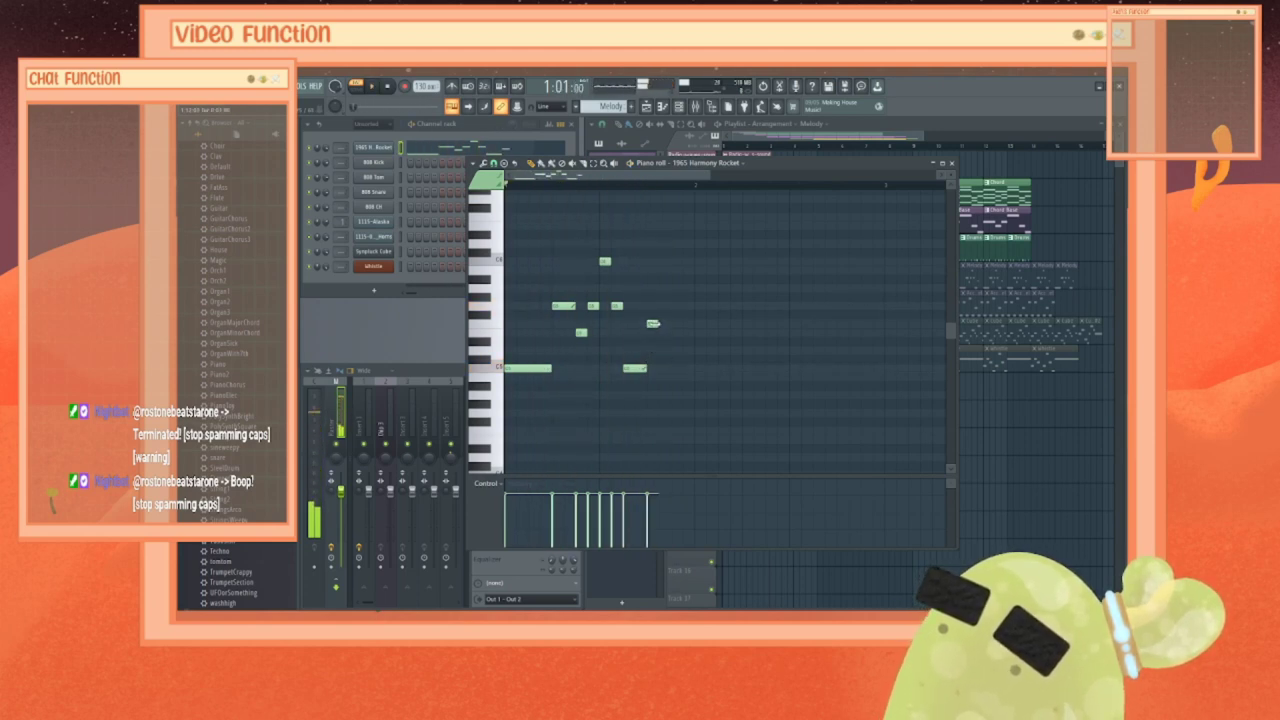
{"action": "left_click_drag", "start_coordinate": [652, 323], "coordinate": [652, 332]}
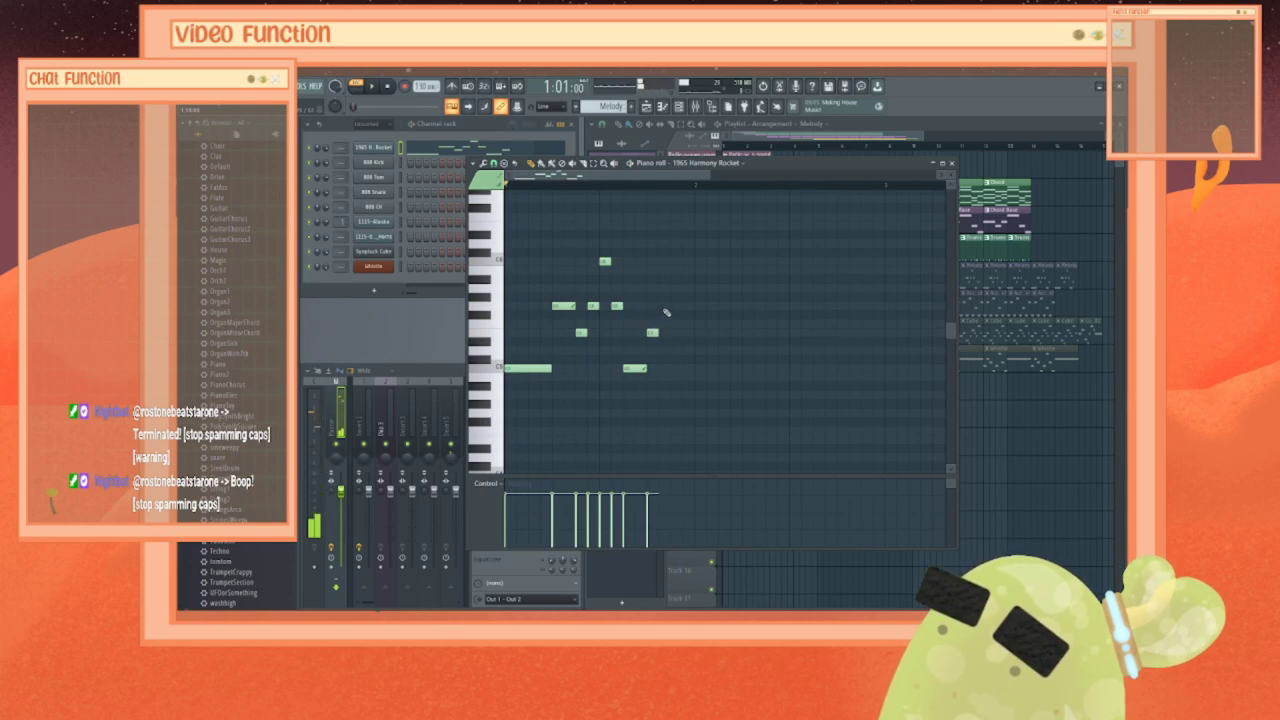
{"action": "left_click", "coordinate": [665, 308]}
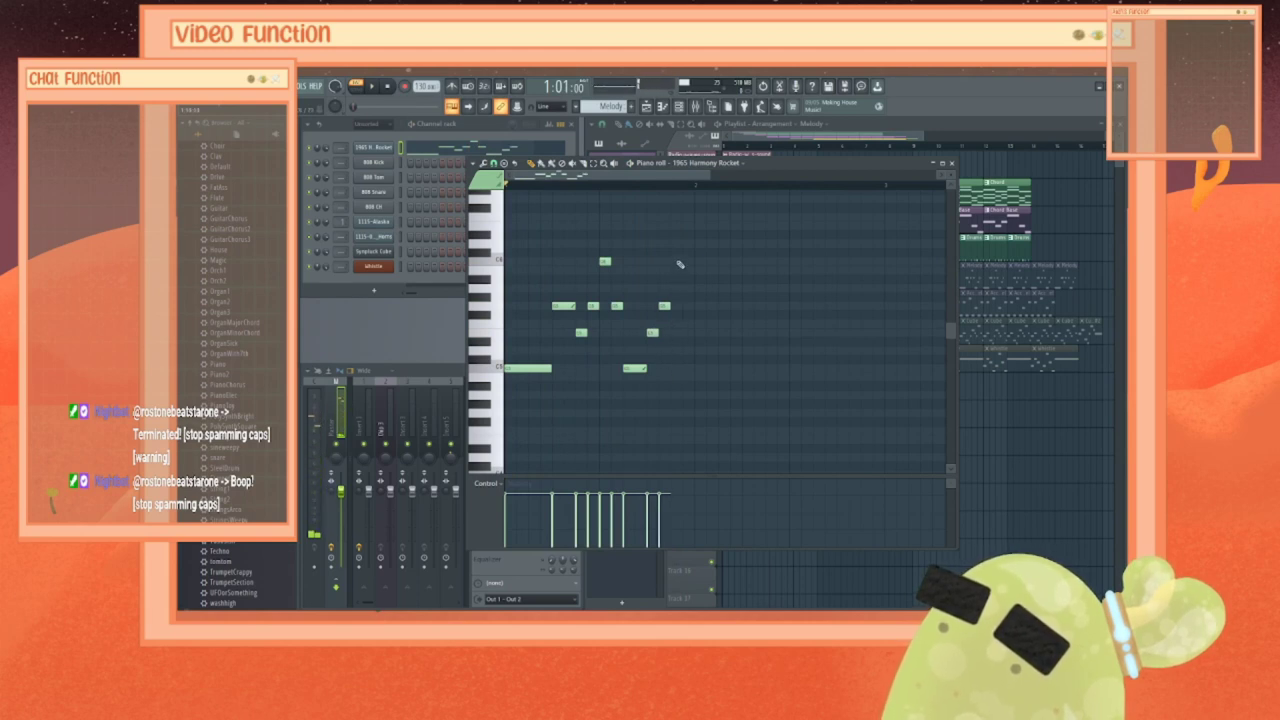
{"action": "left_click", "coordinate": [677, 262]}
{"action": "left_click", "coordinate": [690, 308]}
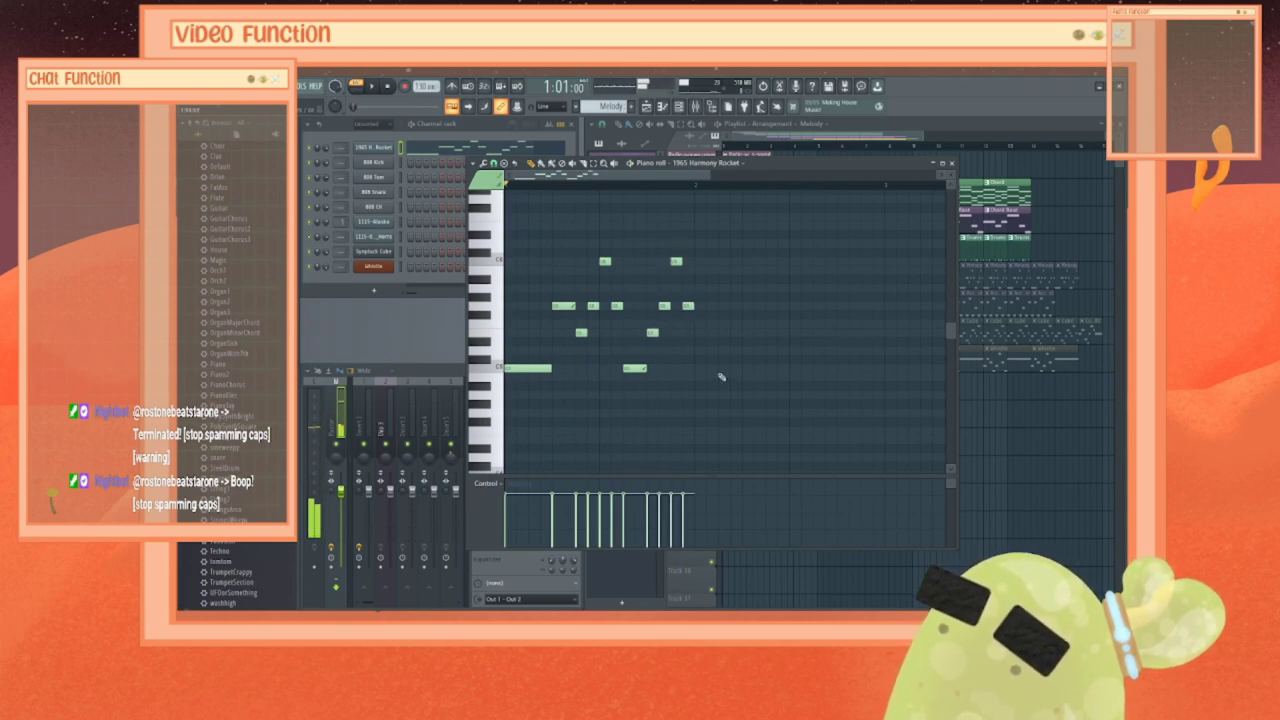
{"action": "key", "text": "space"}
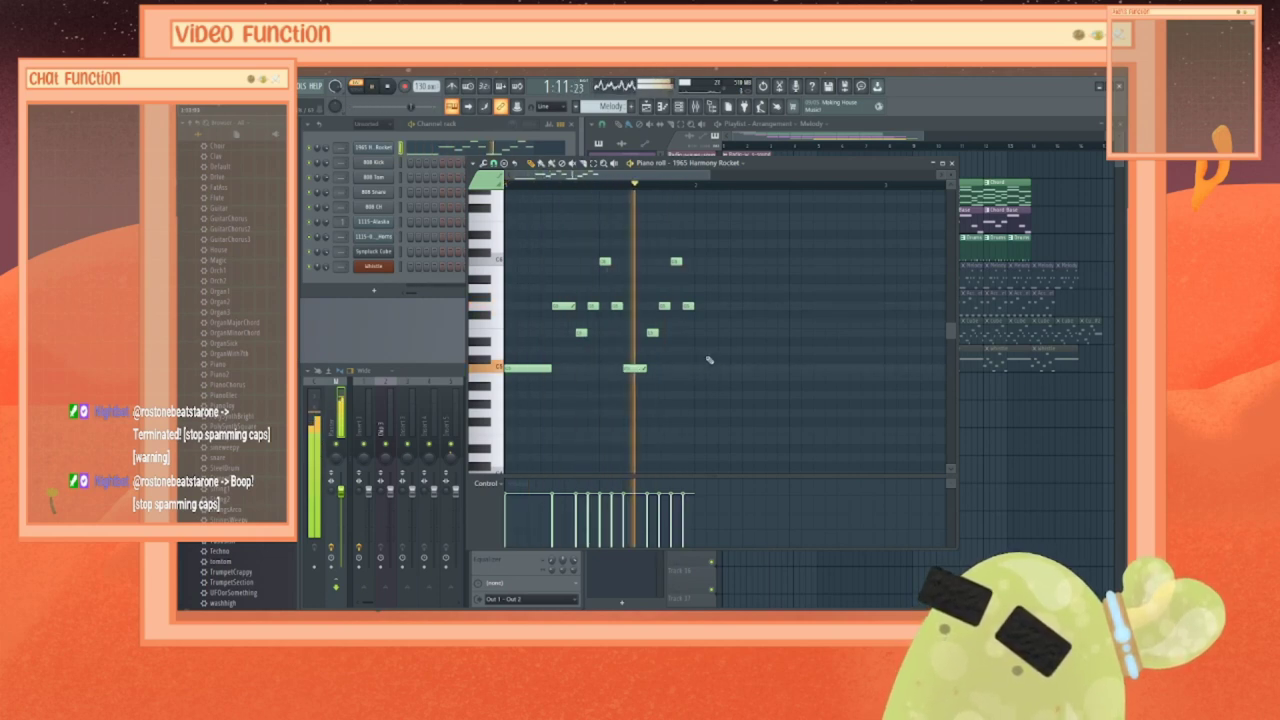
{"action": "key", "text": "space"}
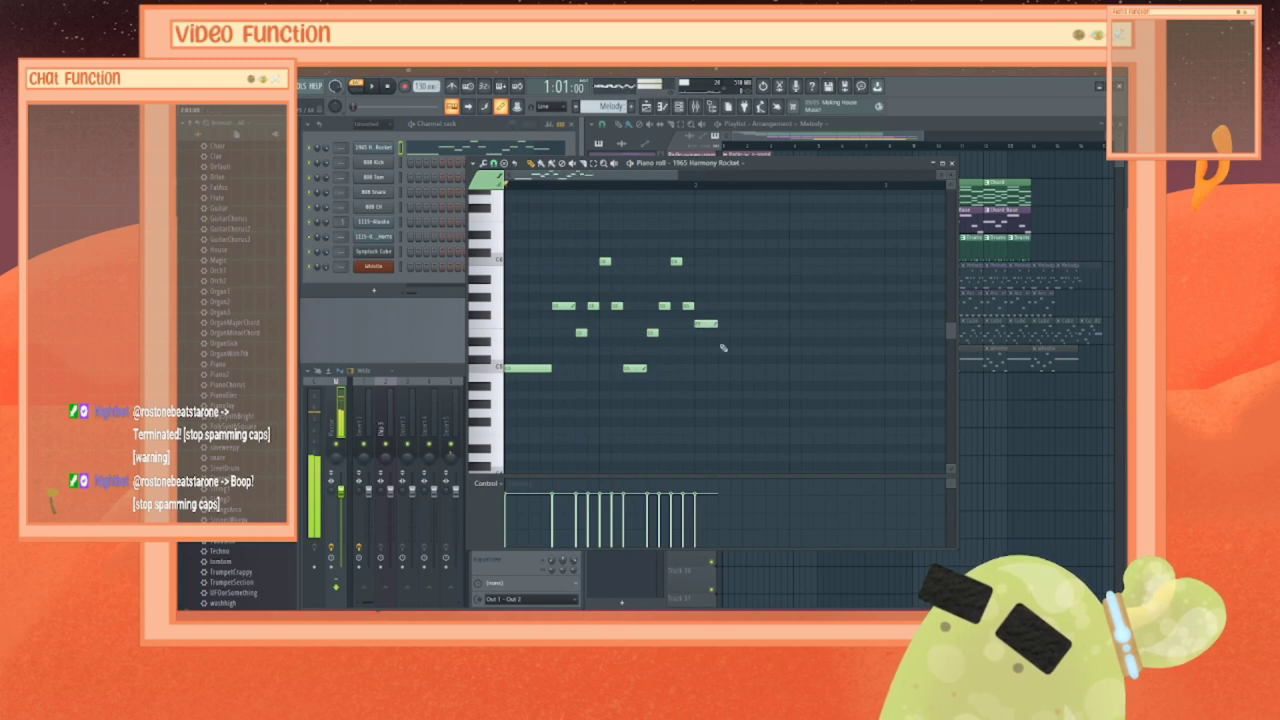
Step: Start bar 2 with a two-step E5 followed by one-step A5 and G5 notes, and play the melody back
{"action": "left_click", "coordinate": [704, 333]}
{"action": "key", "text": "space"}
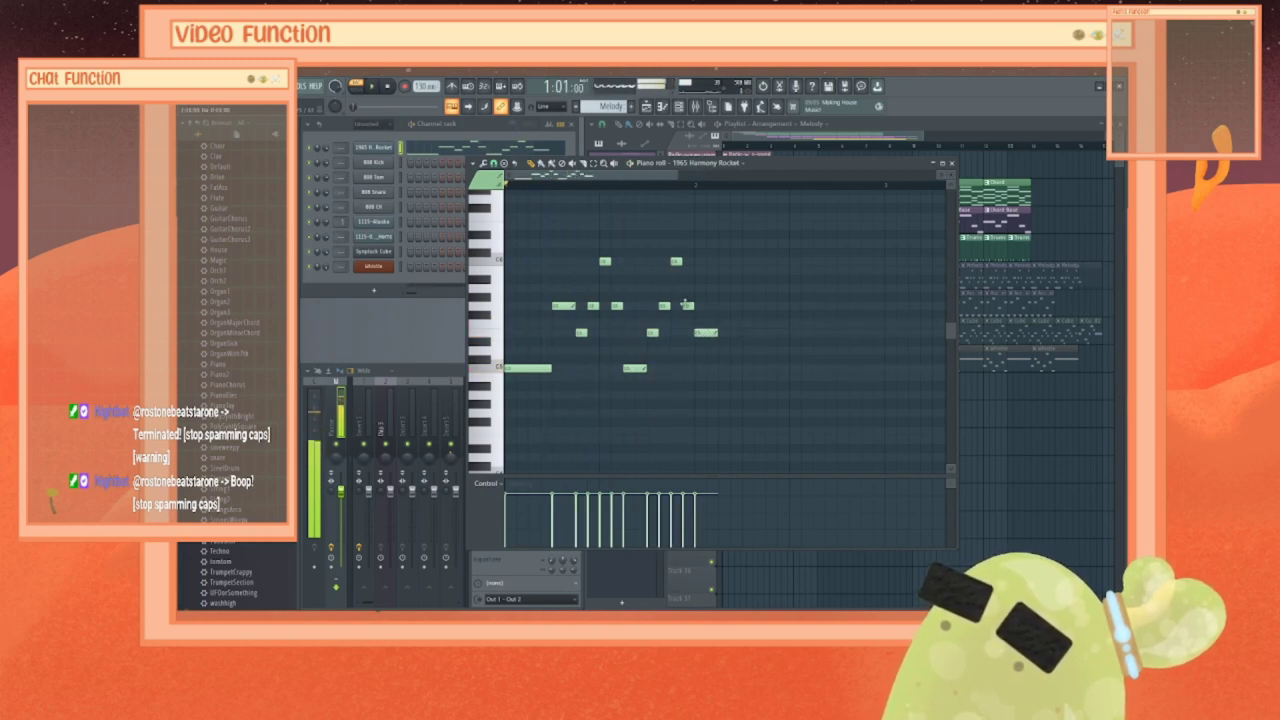
{"action": "left_click", "coordinate": [724, 288]}
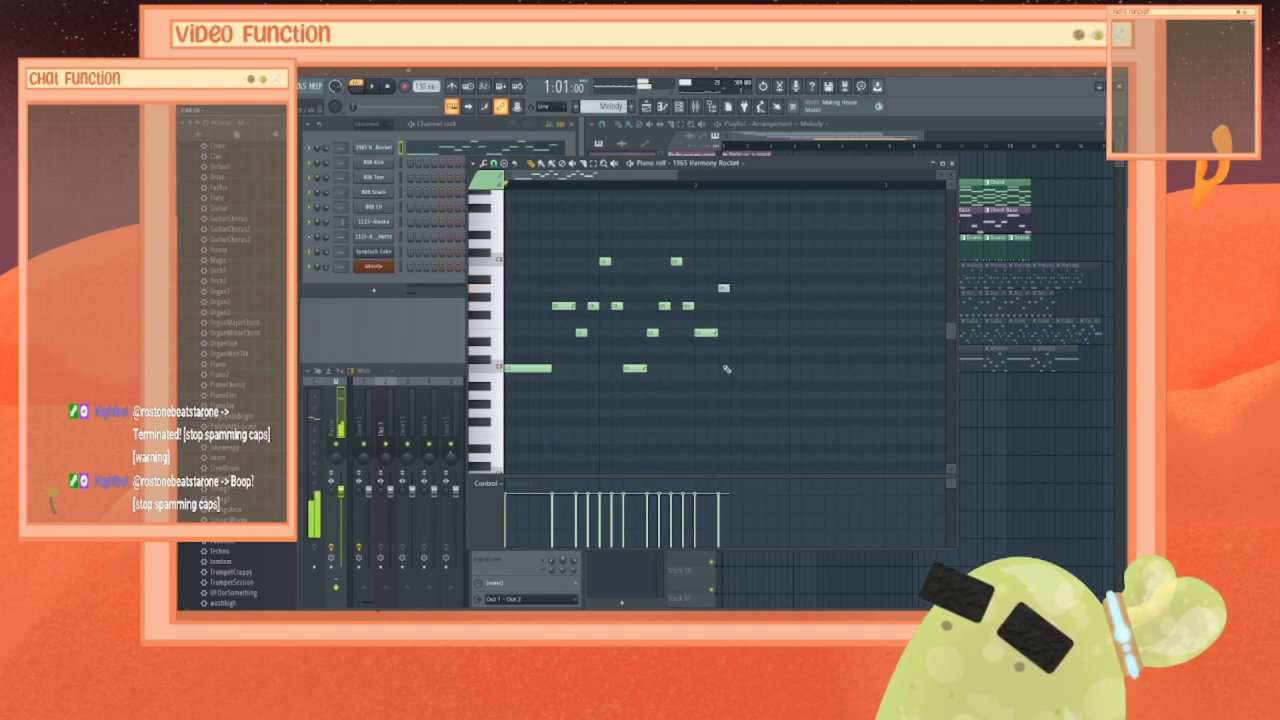
{"action": "left_click", "coordinate": [734, 261]}
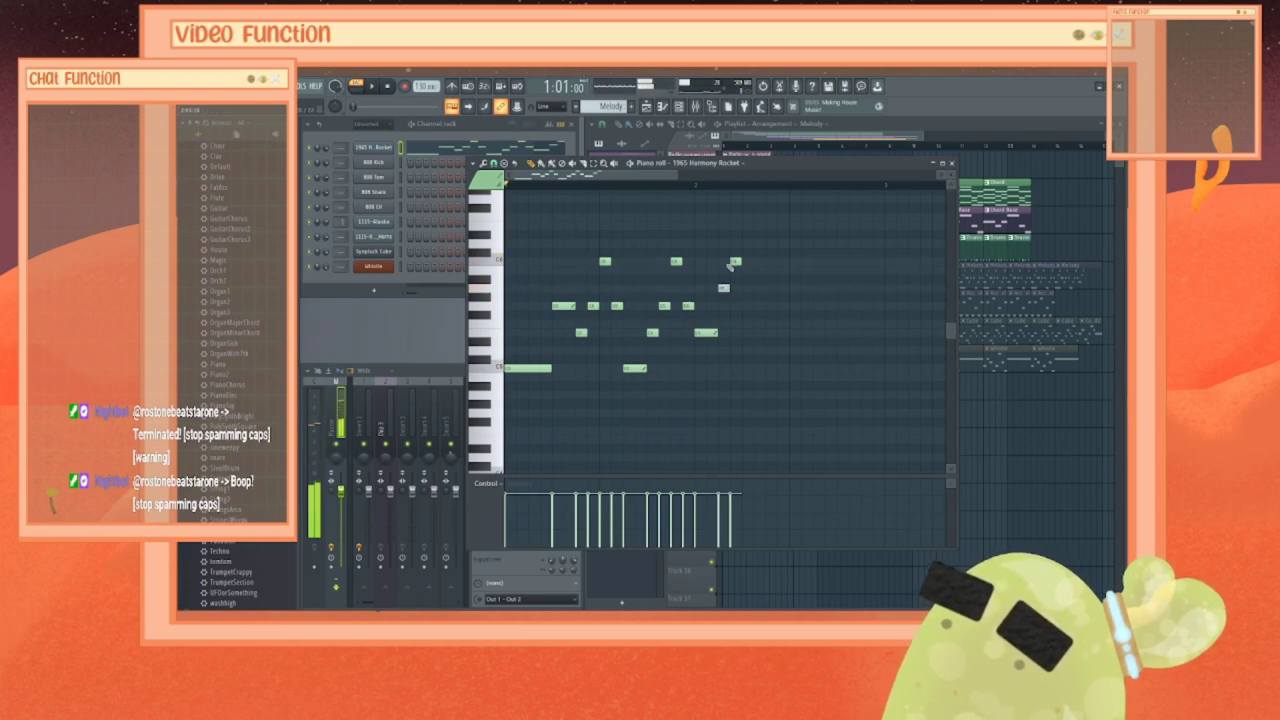
{"action": "left_click_drag", "start_coordinate": [734, 262], "coordinate": [735, 306]}
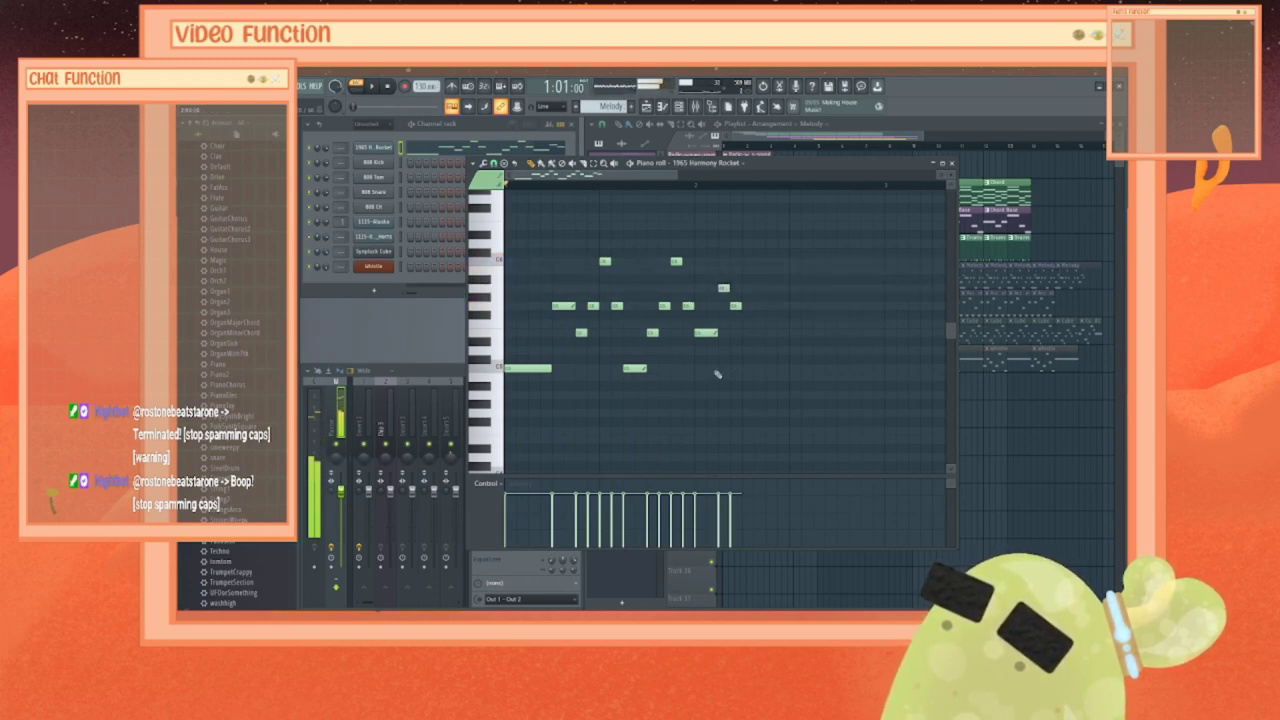
{"action": "key", "text": "space"}
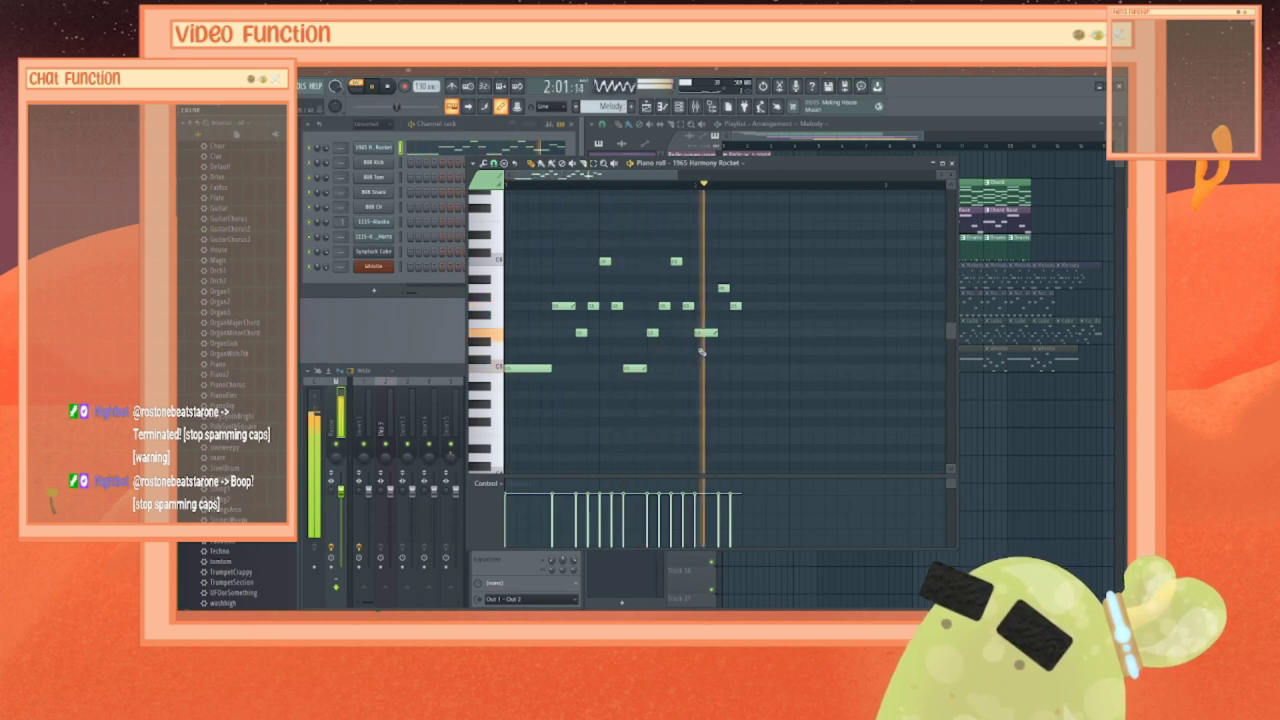
{"action": "key", "text": "space"}
Step: Add one-step D5 and G5 notes on steps 5 and 6 of bar 2, a two-step C5 on step 7, and audition the phrase
{"action": "left_click", "coordinate": [747, 350]}
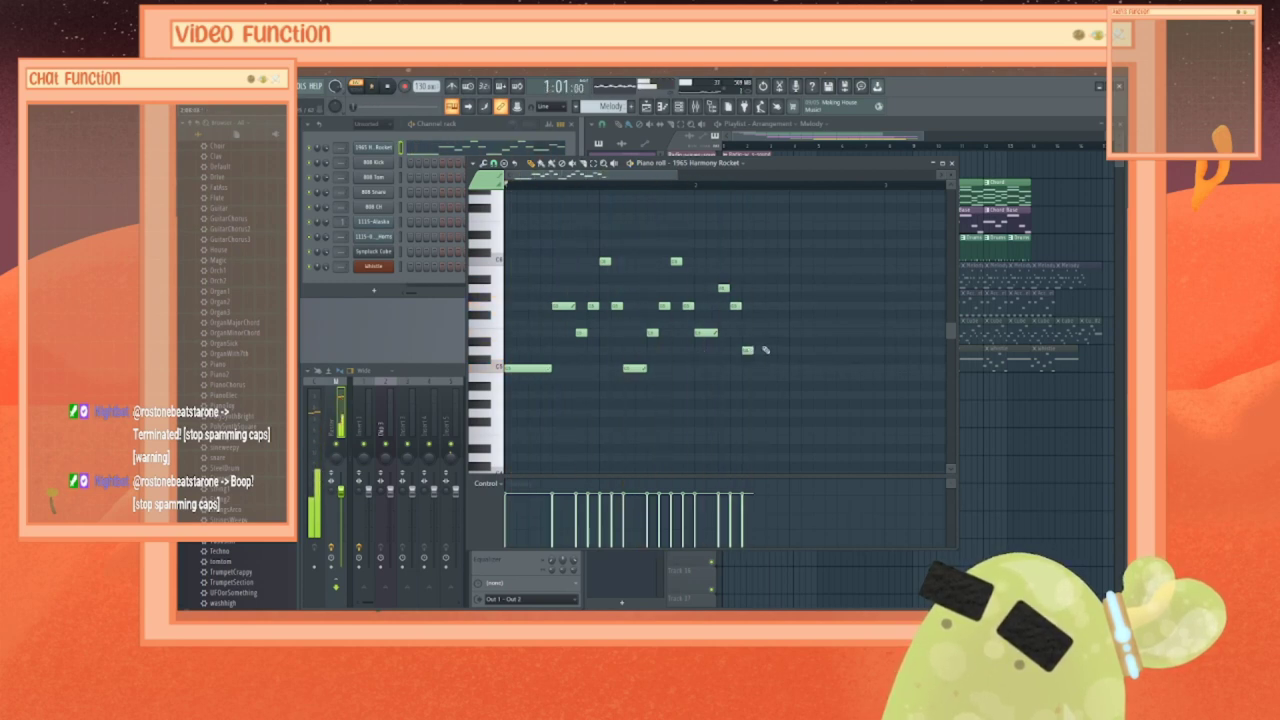
{"action": "left_click", "coordinate": [763, 308]}
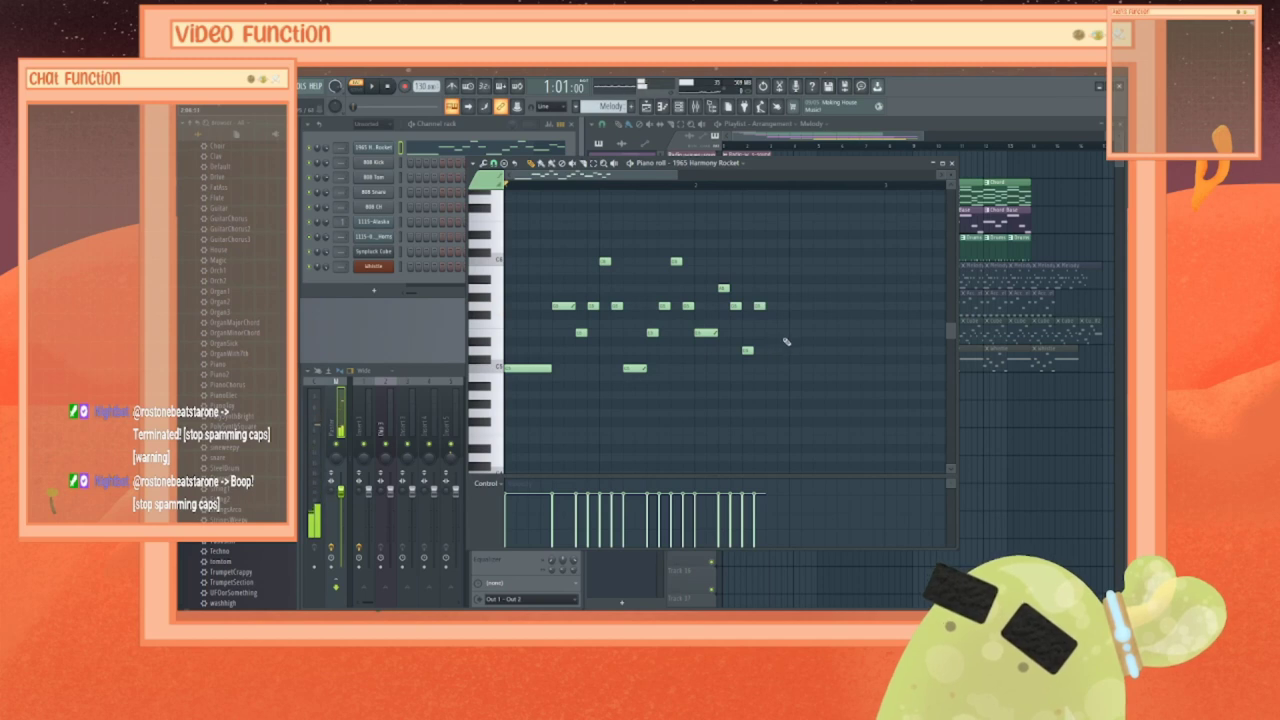
{"action": "key", "text": "space"}
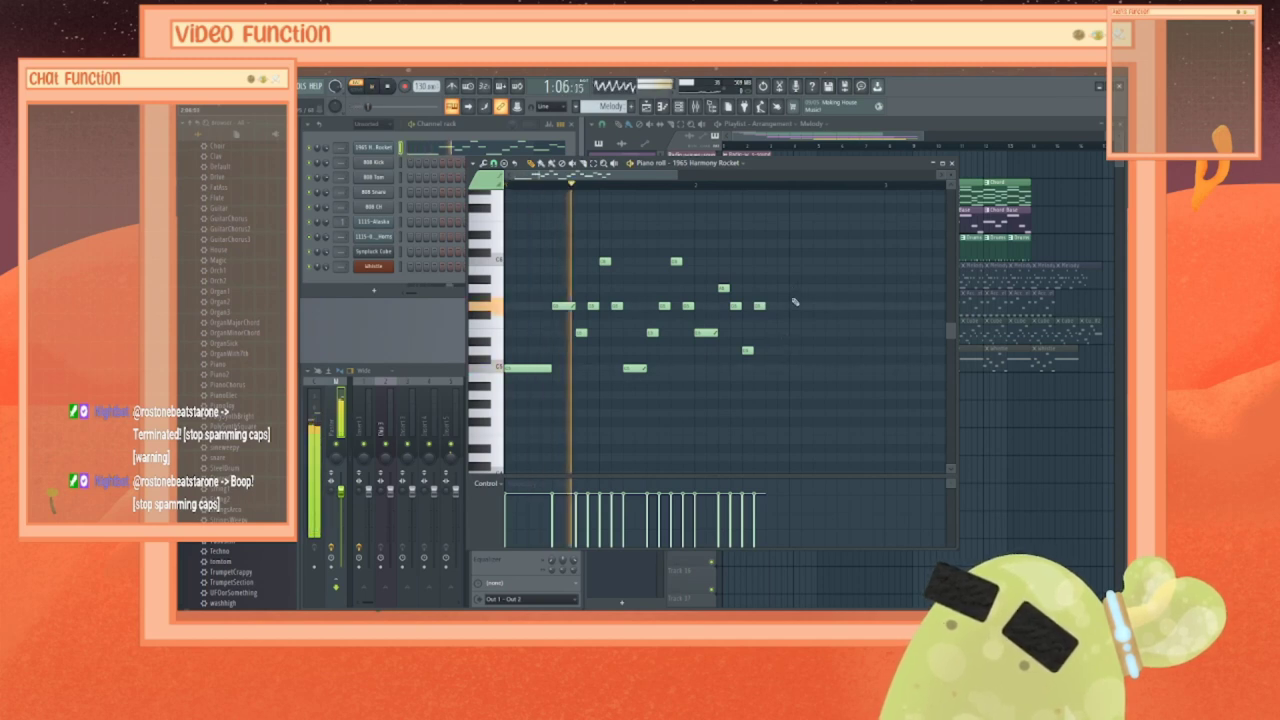
{"action": "key", "text": "space"}
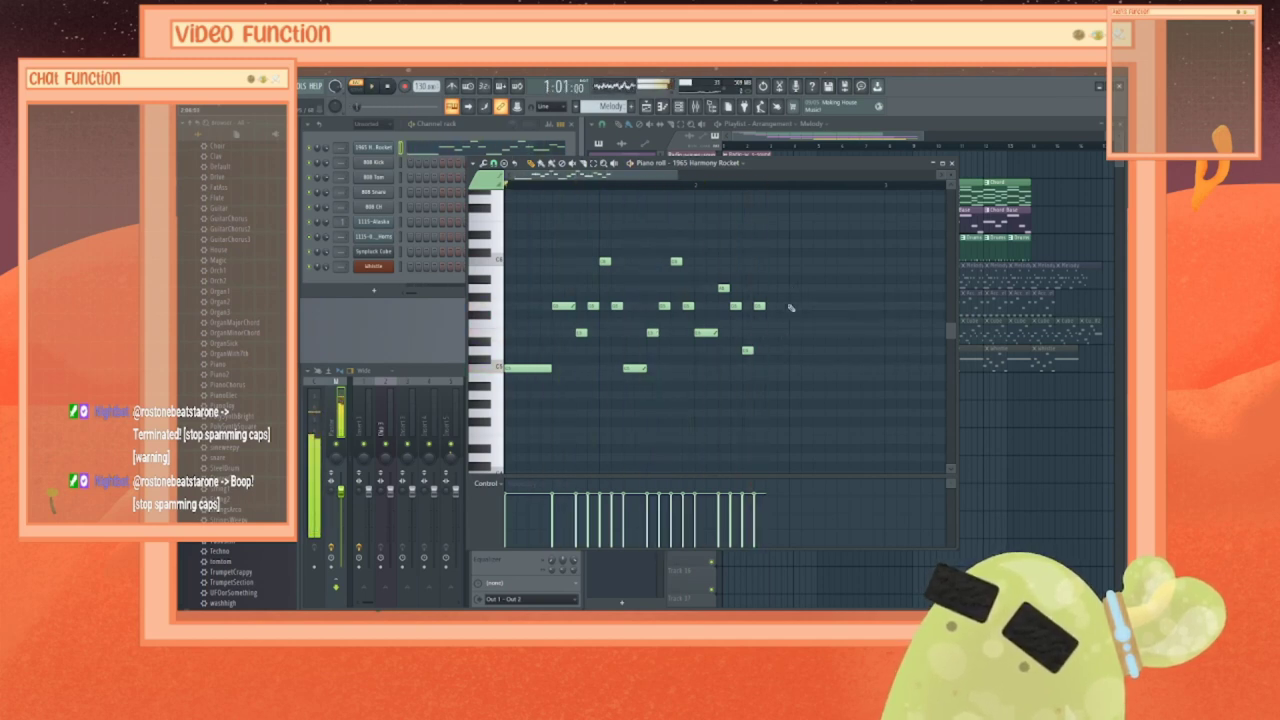
{"action": "left_click", "coordinate": [774, 377]}
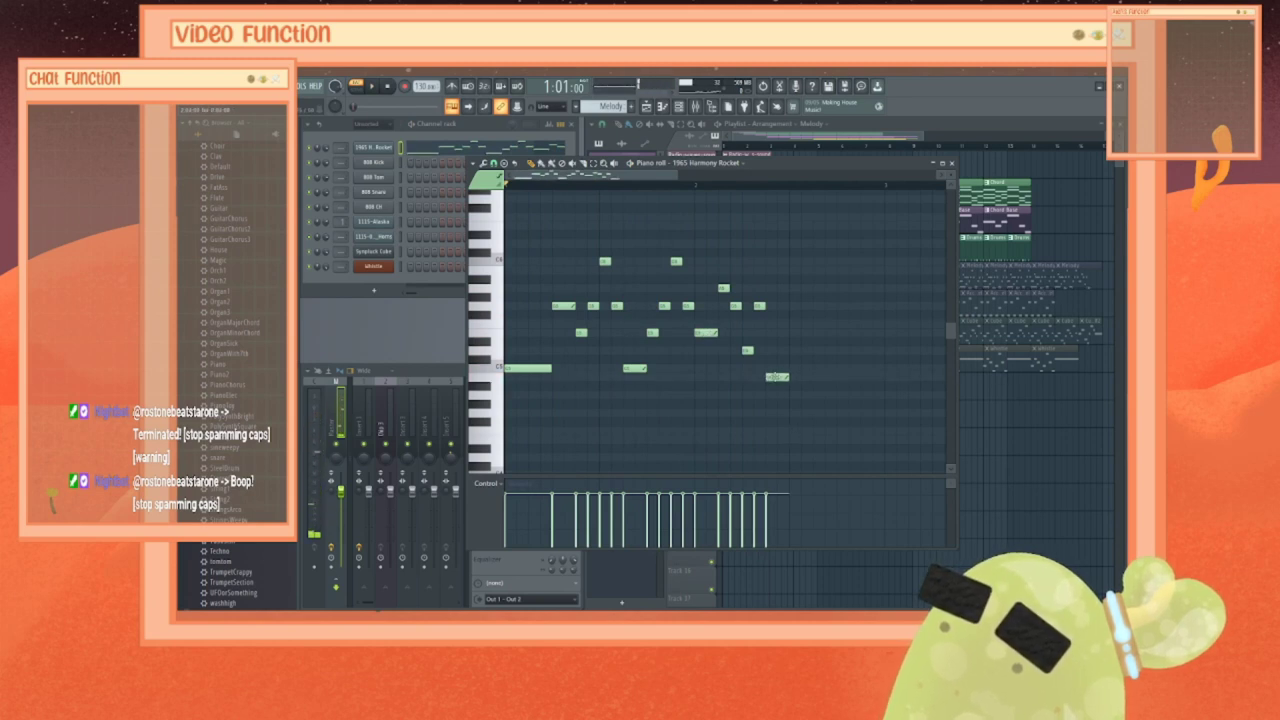
{"action": "left_click_drag", "start_coordinate": [777, 377], "coordinate": [777, 368]}
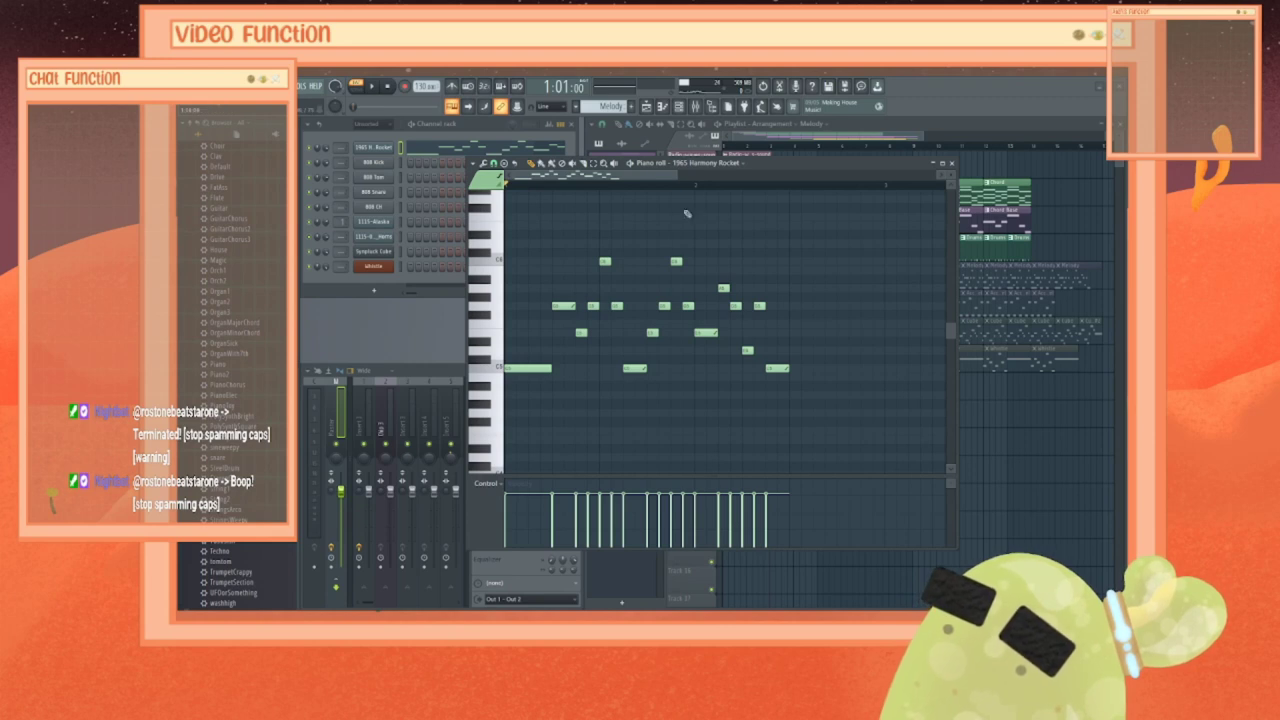
{"action": "key", "text": "space"}
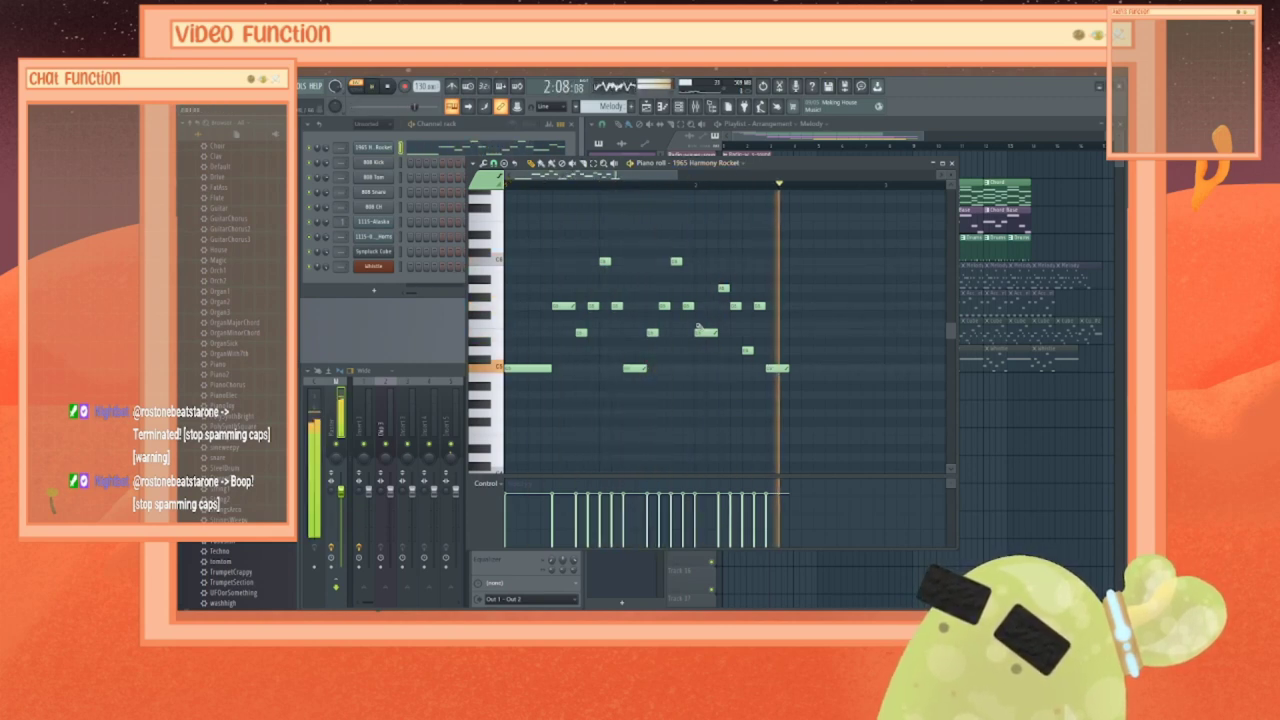
{"action": "key", "text": "space"}
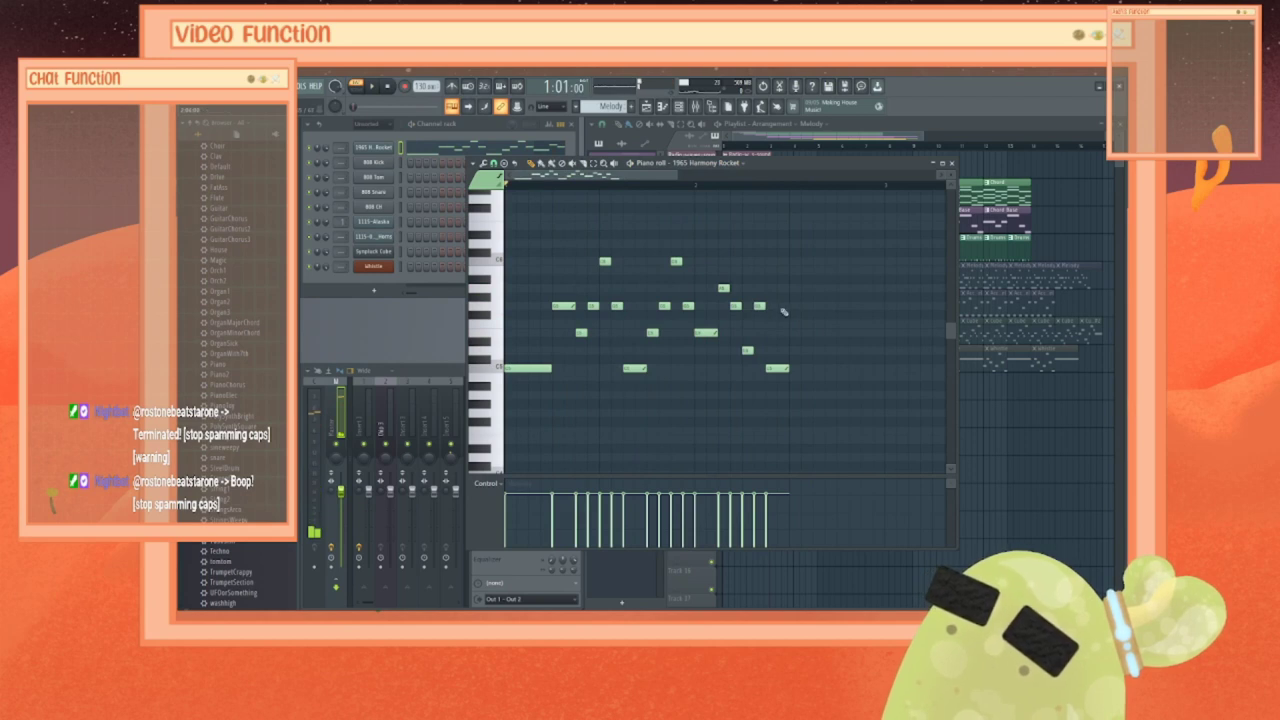
Step: Place a two-step C6 on step 9 and a two-step G5 on step 11 of bar 2, and play the melody
{"action": "right_click", "coordinate": [813, 297]}
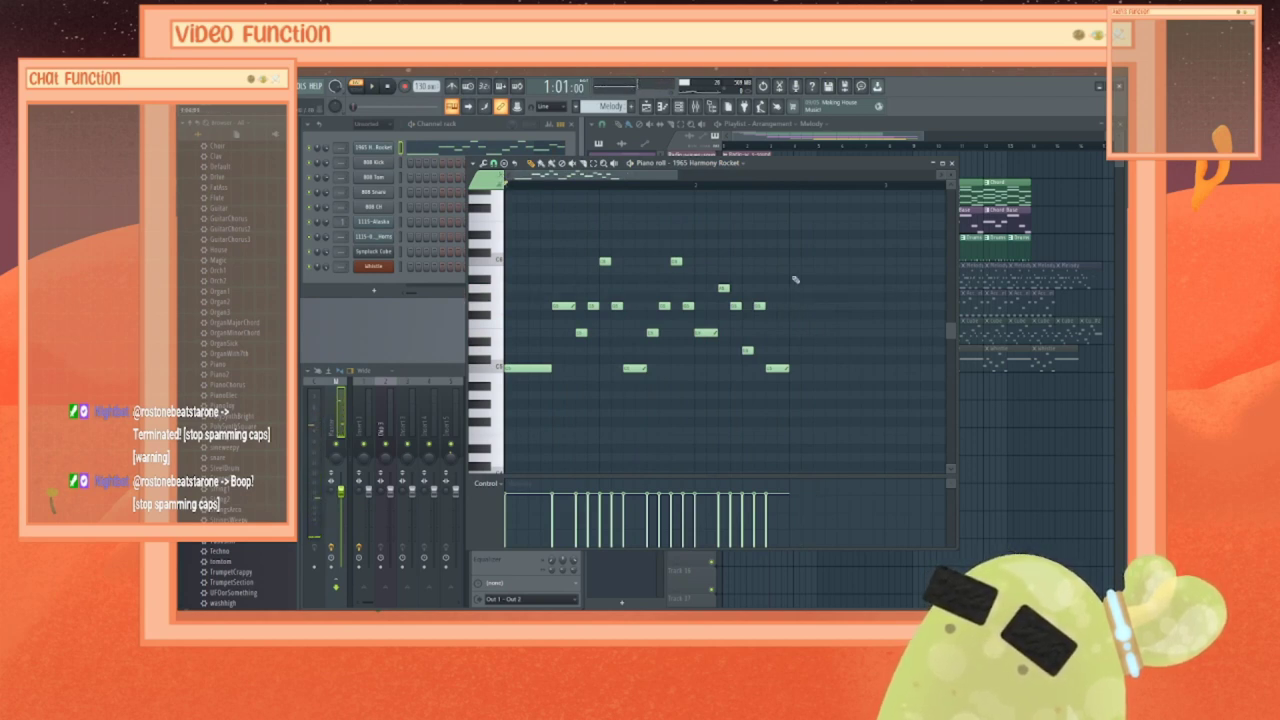
{"action": "left_click", "coordinate": [797, 277]}
{"action": "left_click_drag", "start_coordinate": [797, 276], "coordinate": [802, 262]}
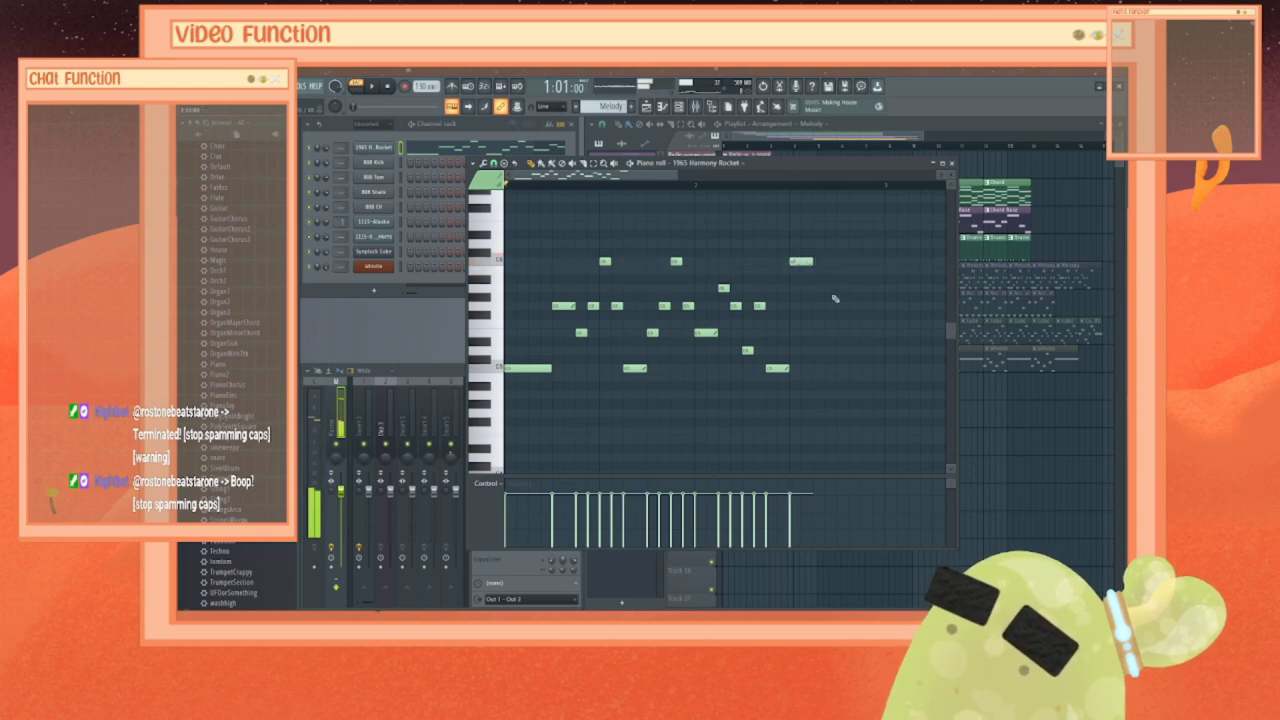
{"action": "left_click", "coordinate": [825, 307]}
{"action": "key", "text": "space"}
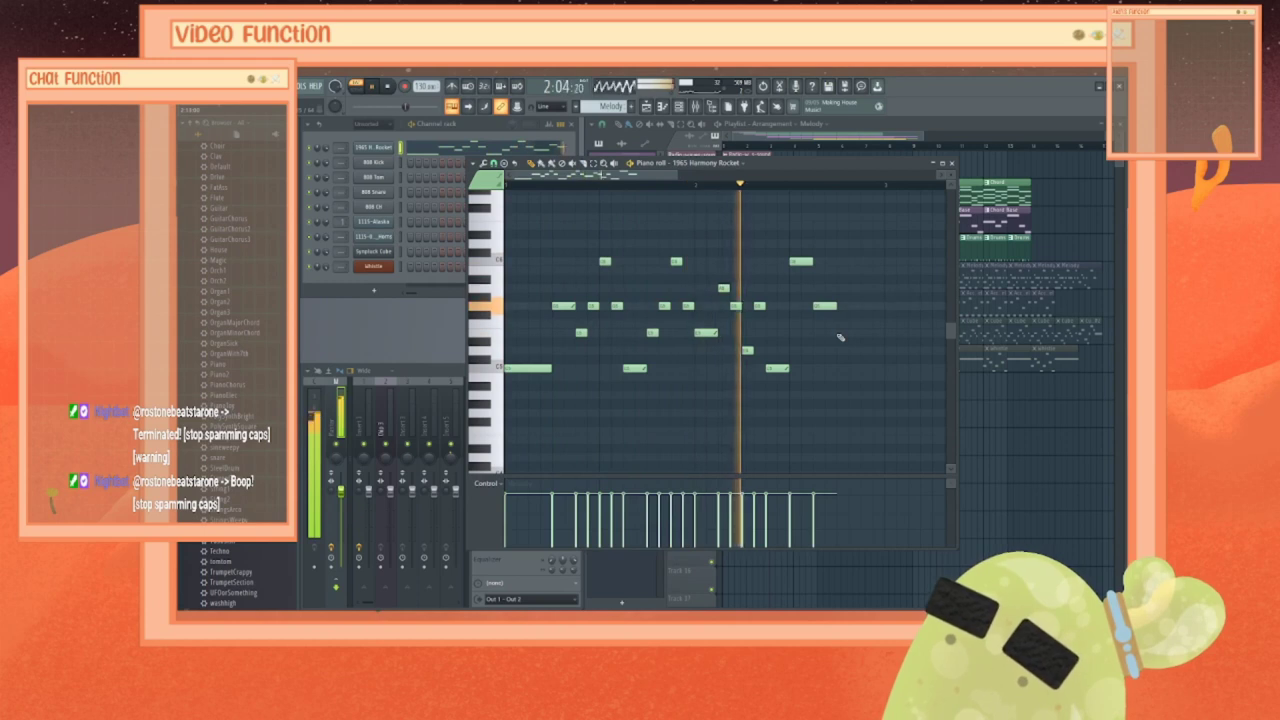
{"action": "key", "text": "space"}
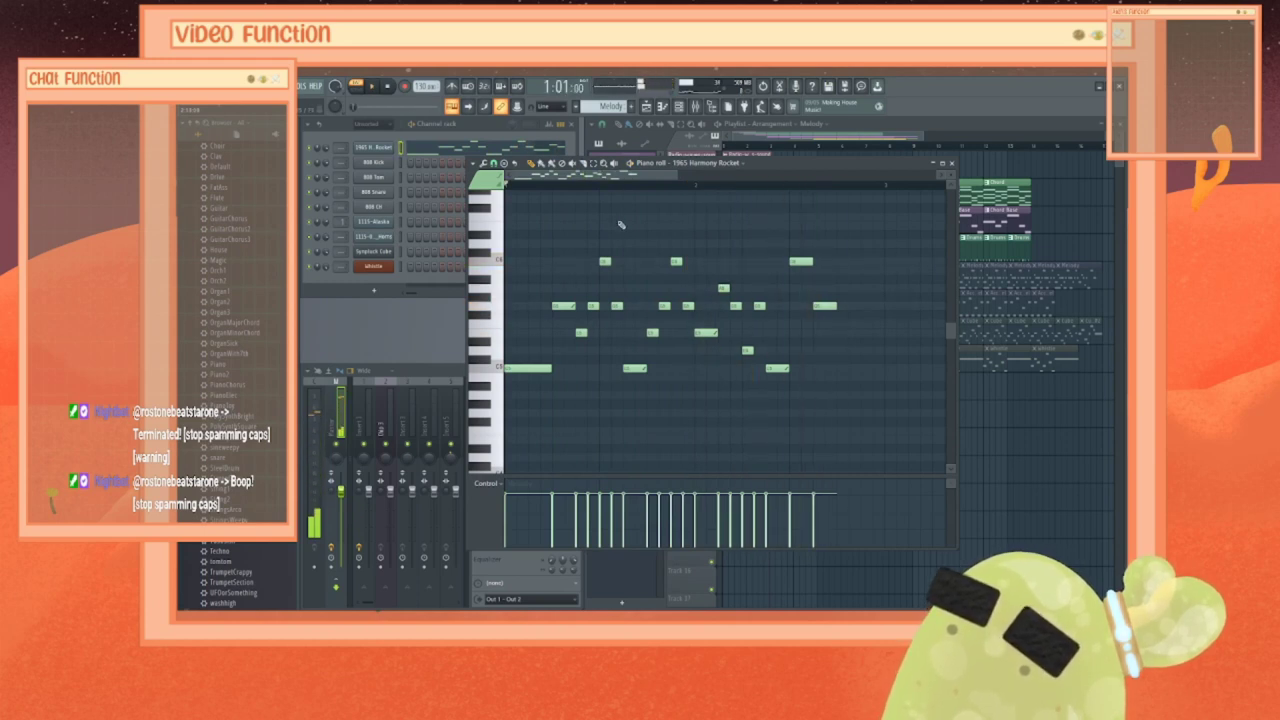
Step: Add a one-step E5 on step 13 and a one-step D5 on step 14 of bar 2
{"action": "left_click_drag", "start_coordinate": [604, 175], "coordinate": [641, 175]}
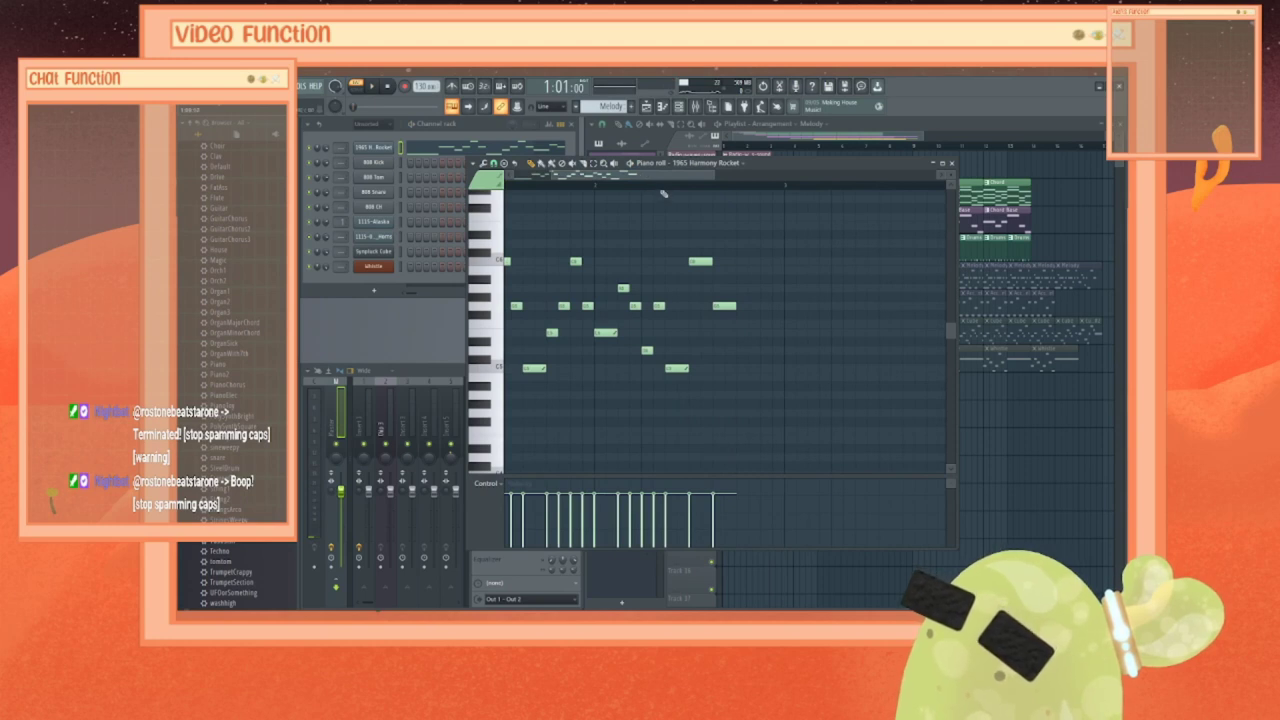
{"action": "left_click", "coordinate": [744, 326]}
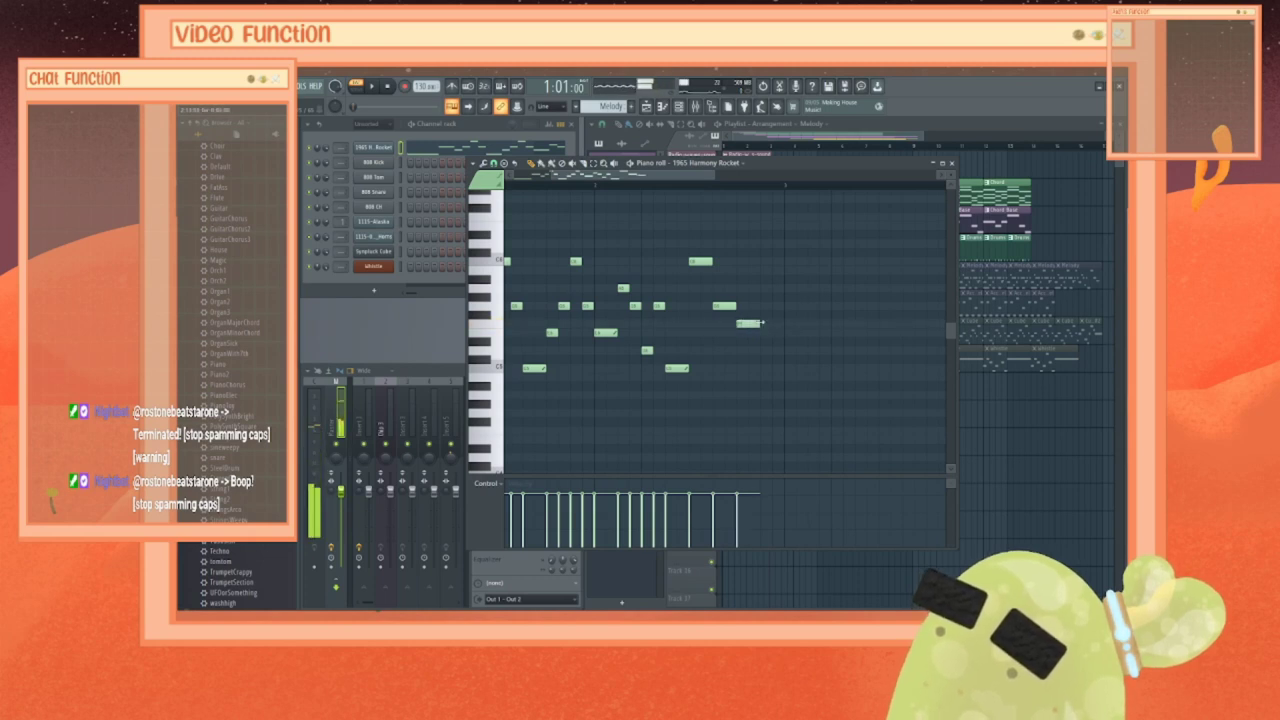
{"action": "left_click", "coordinate": [753, 325]}
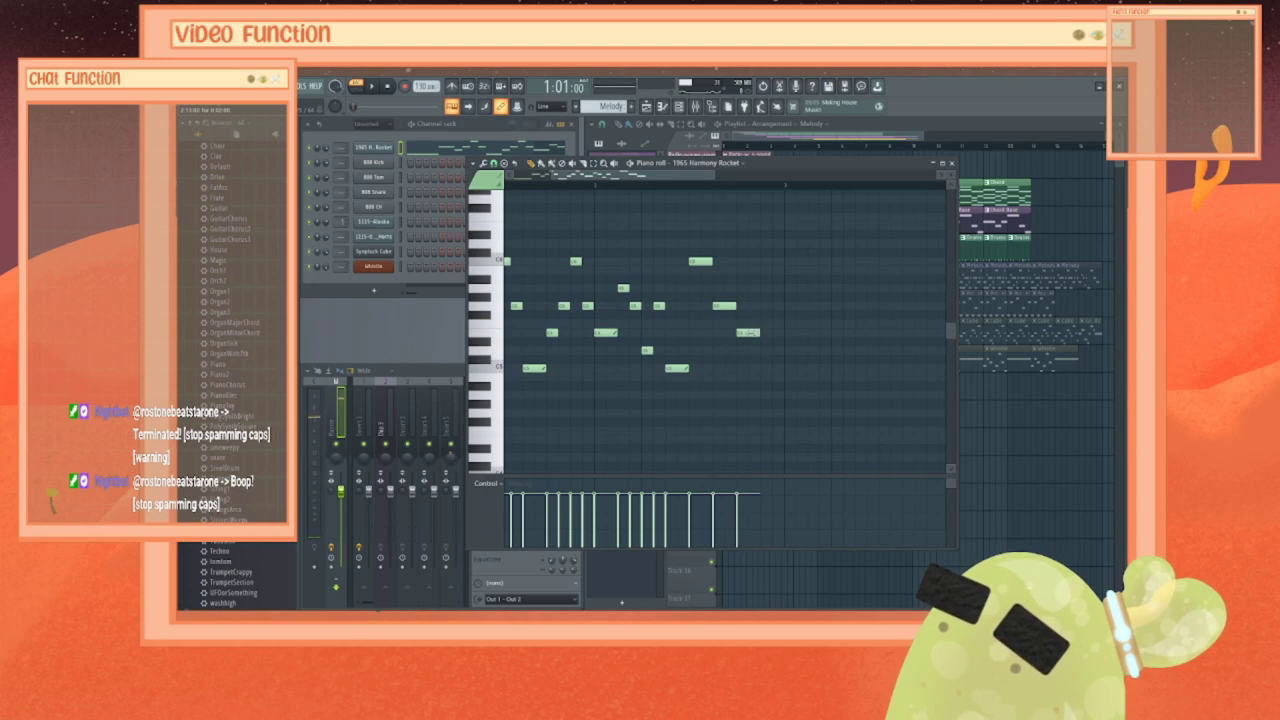
{"action": "left_click", "coordinate": [753, 351]}
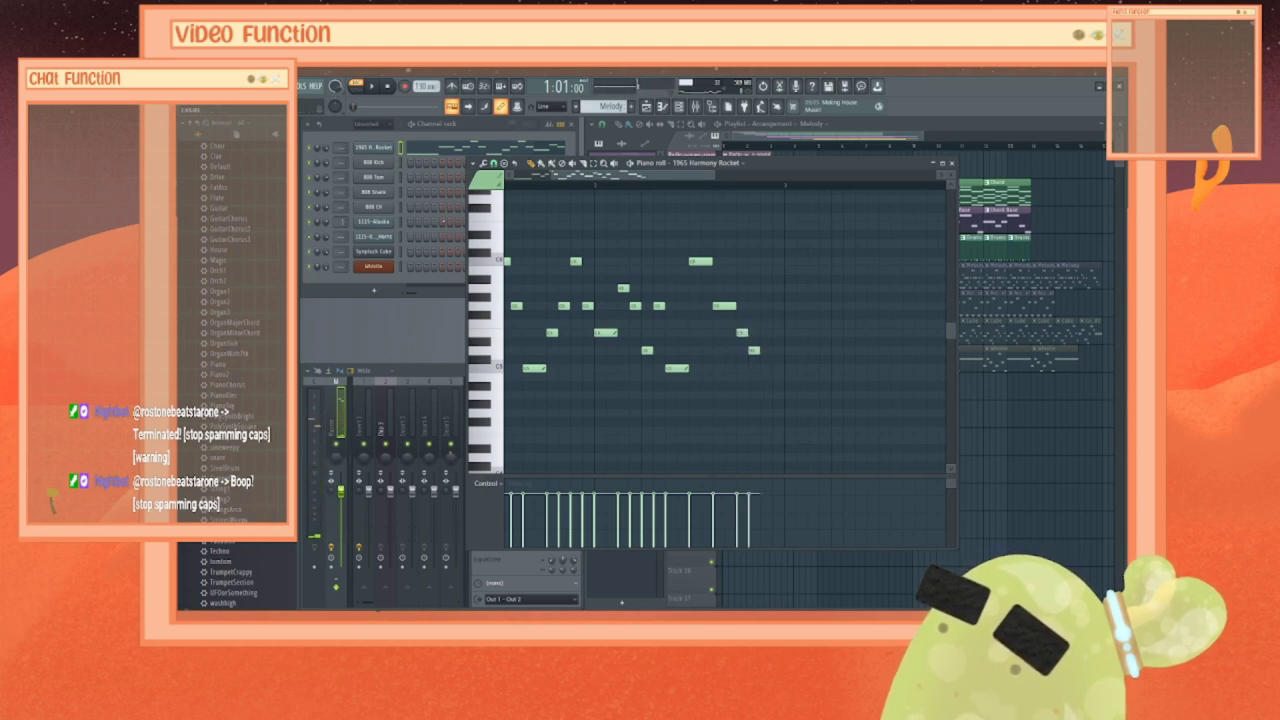
Step: End bar 2 with a two-step G5 on step 15, raise the step 7 note to E5, and audition the melody
{"action": "left_click", "coordinate": [768, 307]}
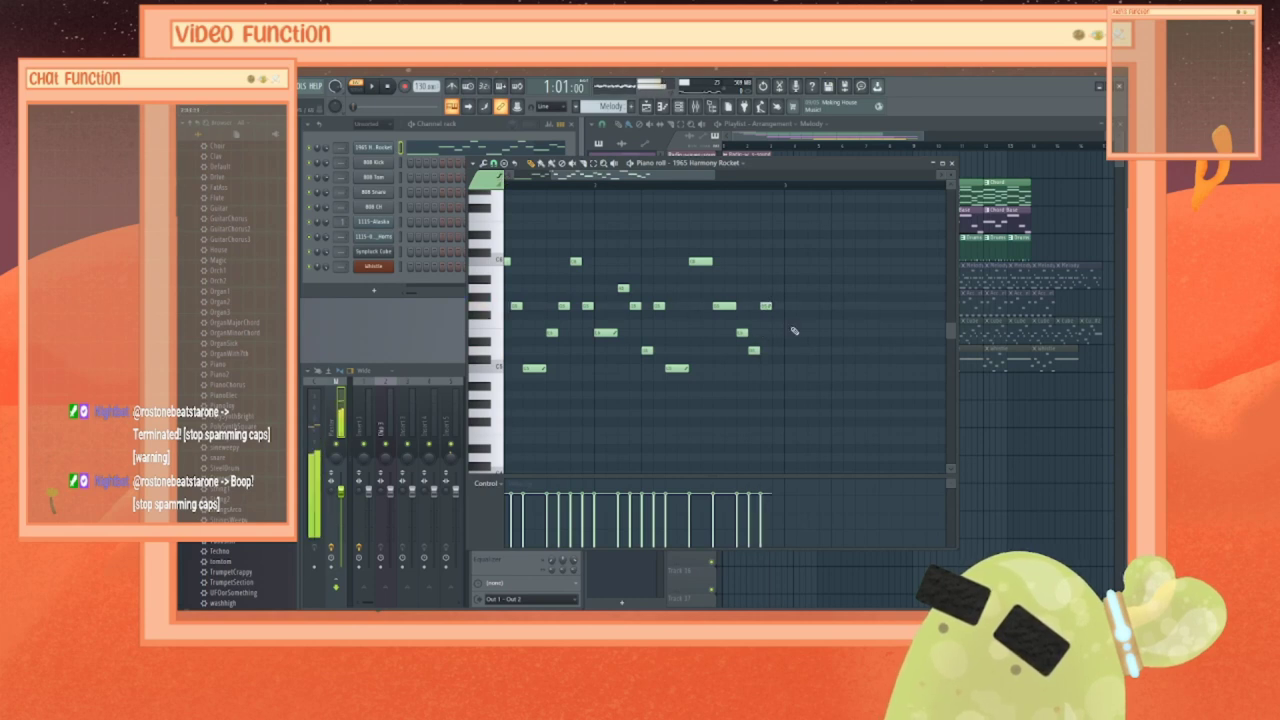
{"action": "key", "text": "space"}
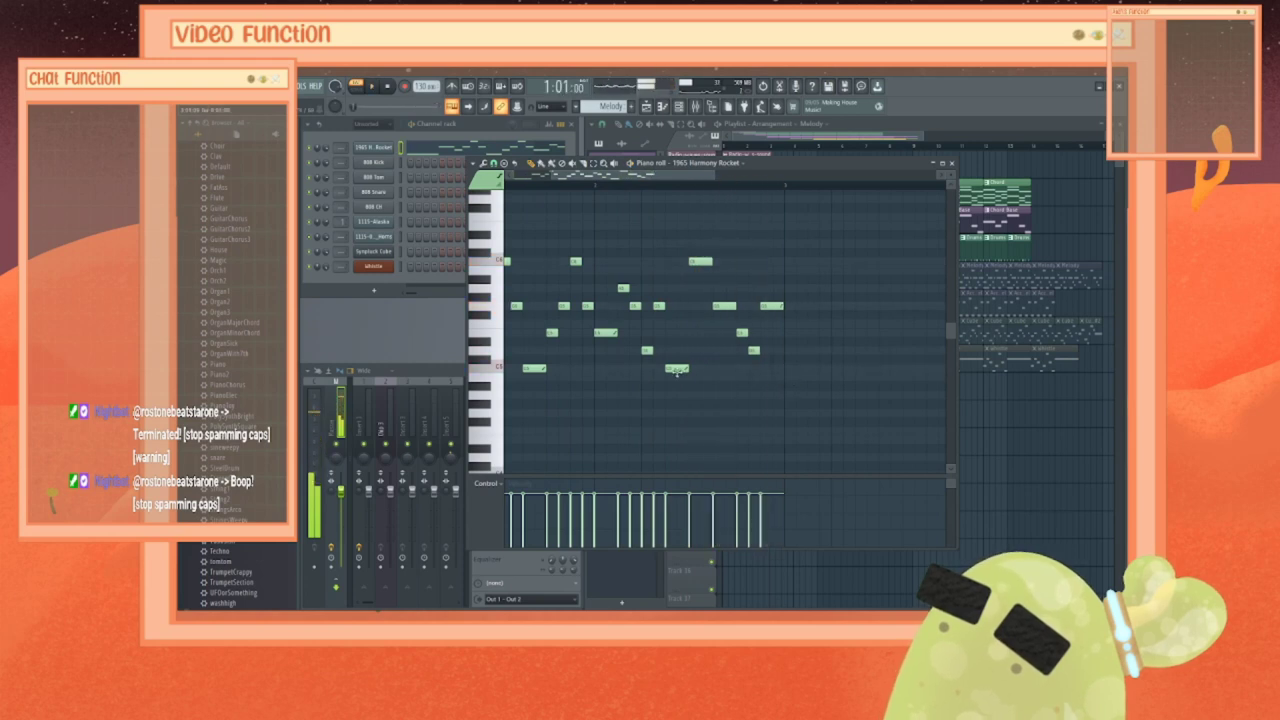
{"action": "left_click", "coordinate": [671, 334]}
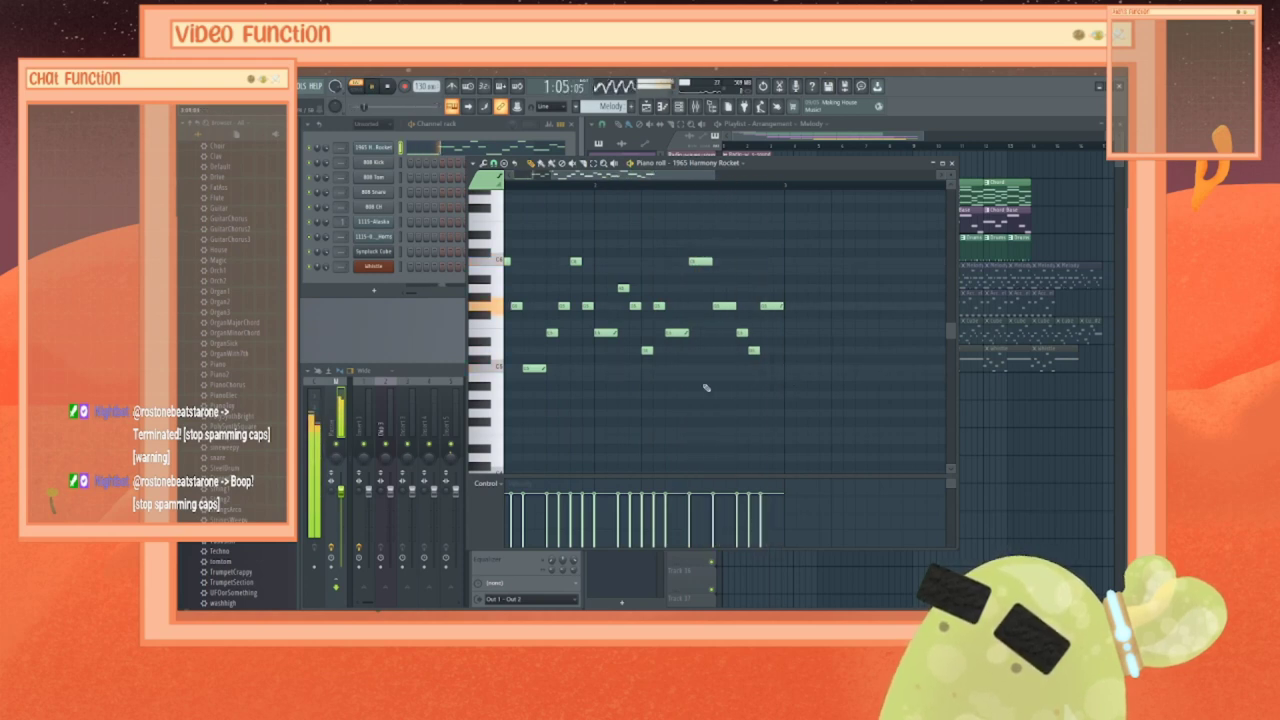
{"action": "key", "text": "space"}
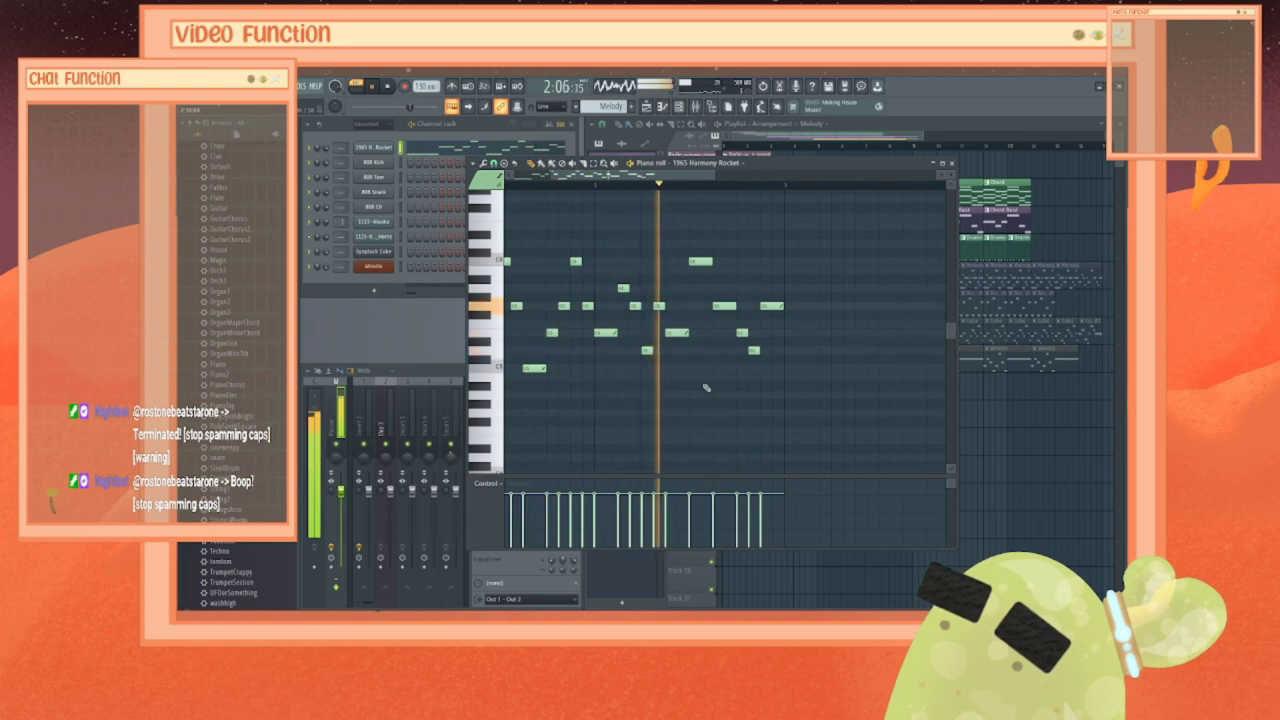
{"action": "key", "text": "space"}
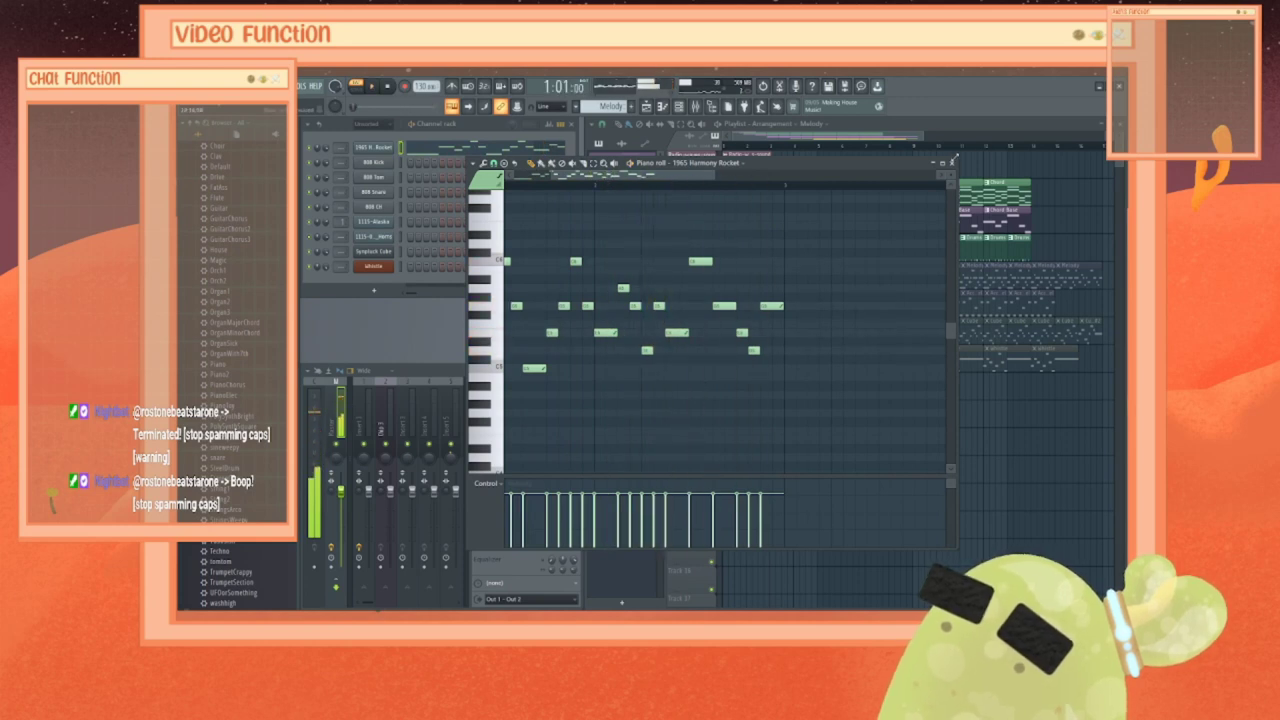
{"action": "left_click", "coordinate": [952, 162]}
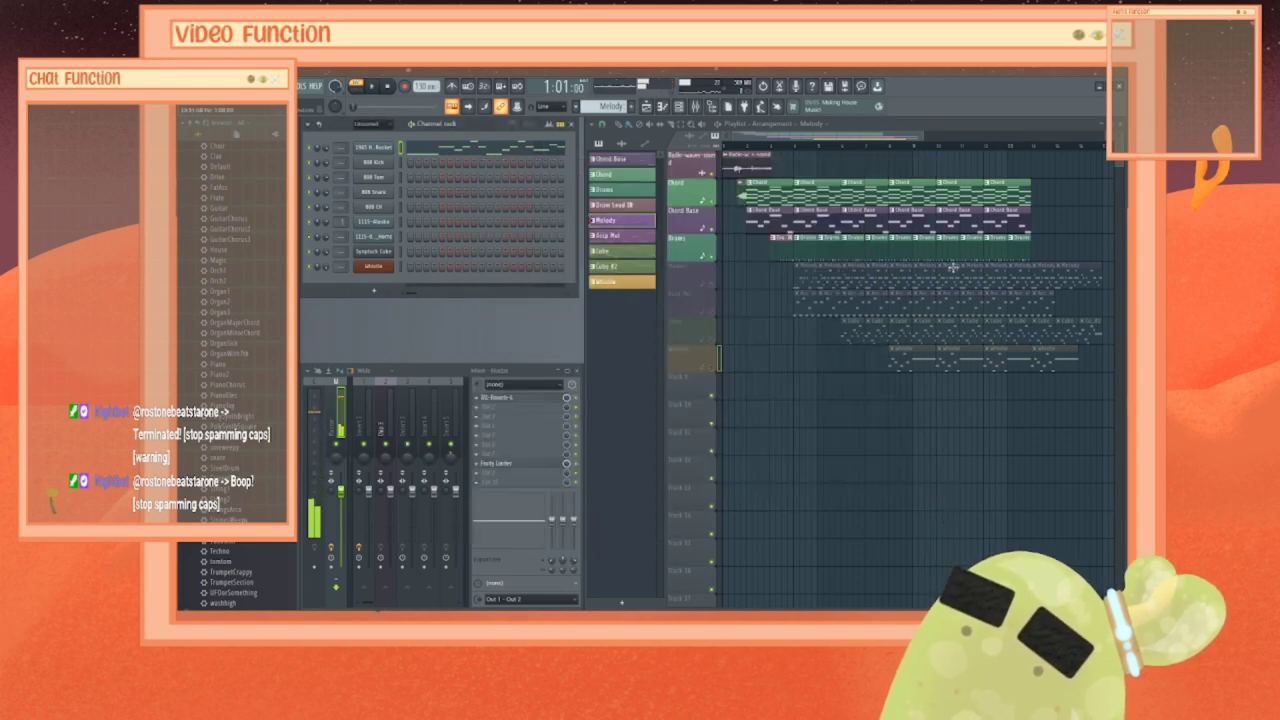
Step: Unmute the Melody track in the playlist and play the song from bar 2
{"action": "left_click", "coordinate": [714, 287]}
{"action": "key", "text": "space"}
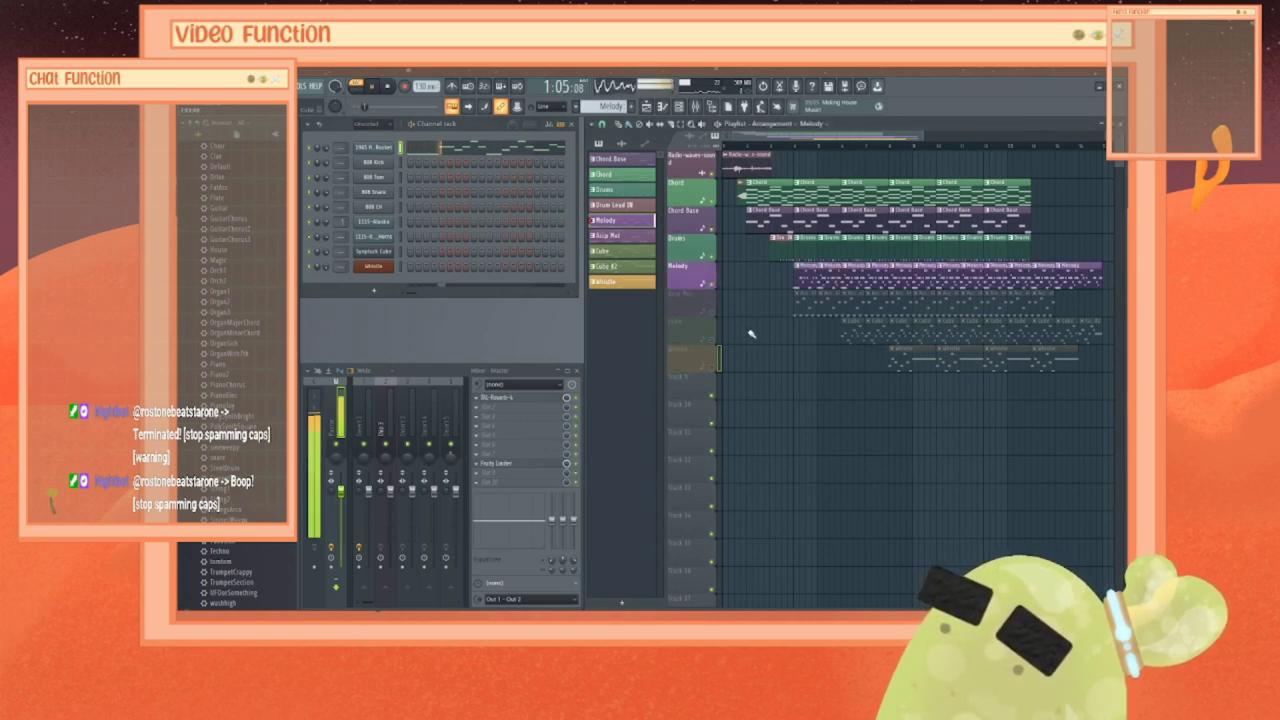
{"action": "left_click", "coordinate": [748, 152]}
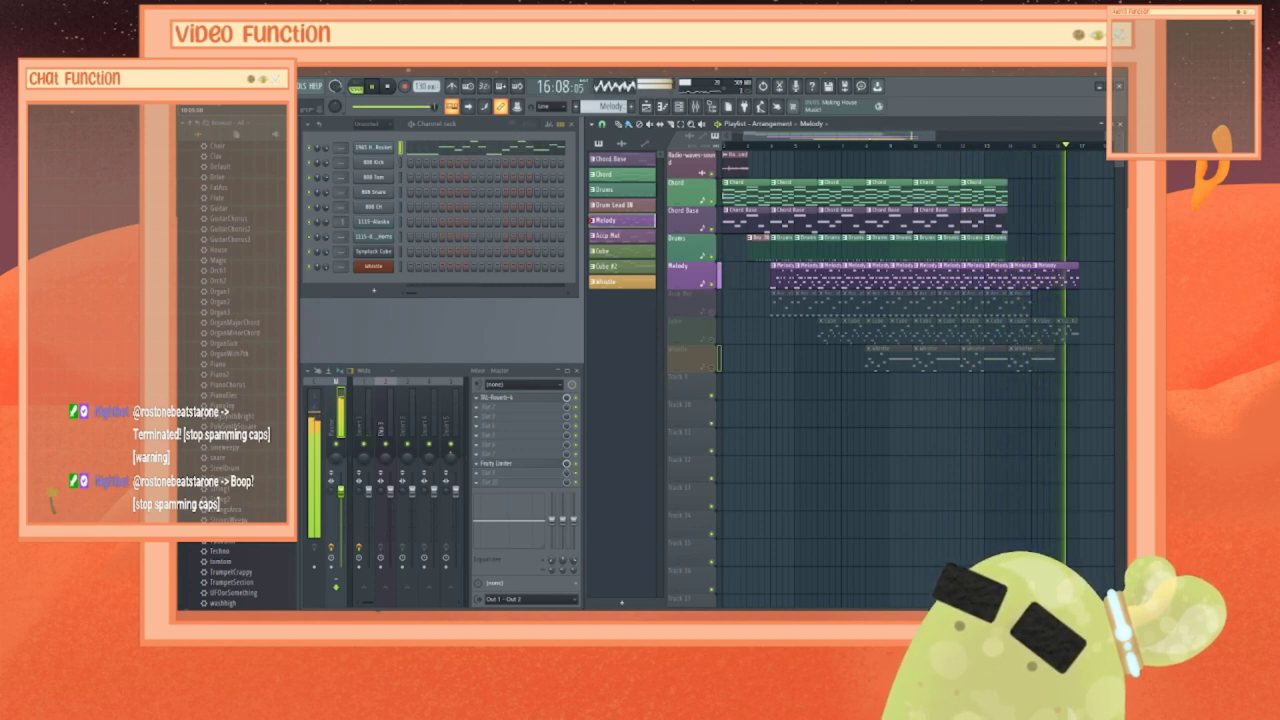
{"action": "key", "text": "space"}
Step: Replace the old Melody clips with five back-to-back two-bar clips covering bars 4 to 13, and play the song
{"action": "left_click_drag", "start_coordinate": [1077, 272], "coordinate": [1053, 272]}
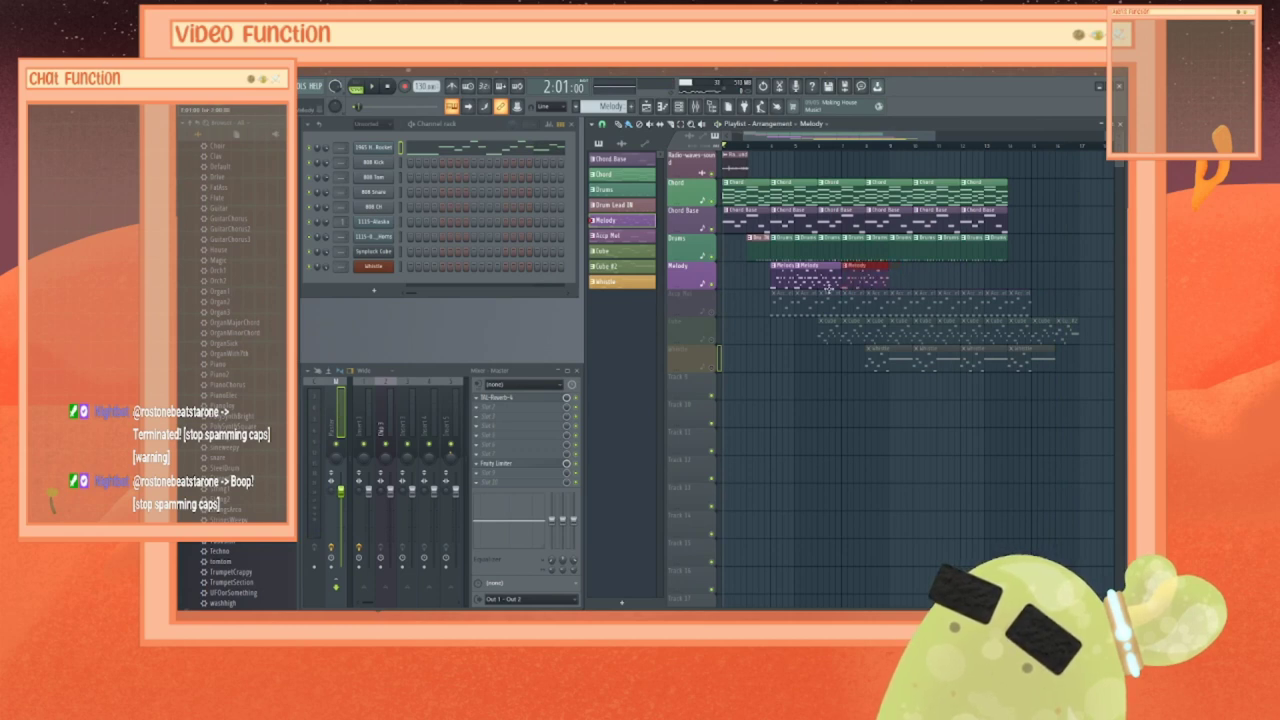
{"action": "left_click_drag", "start_coordinate": [862, 280], "coordinate": [840, 280]}
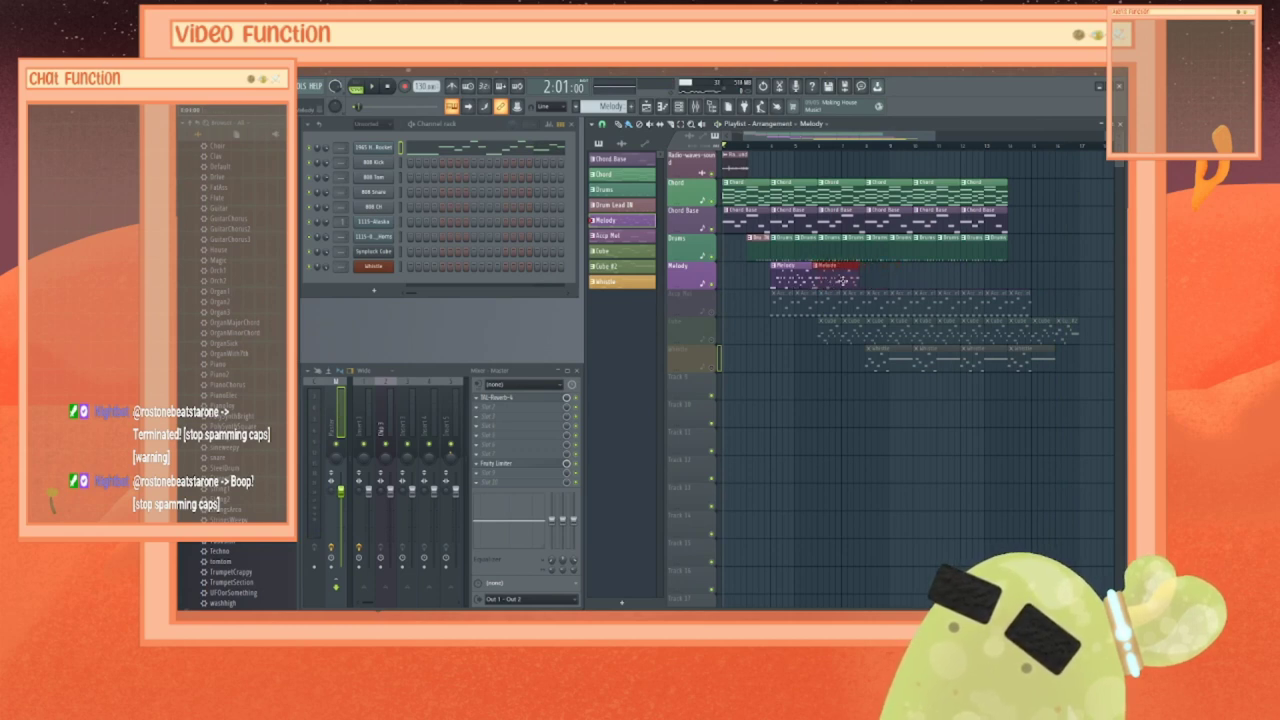
{"action": "key", "text": "space"}
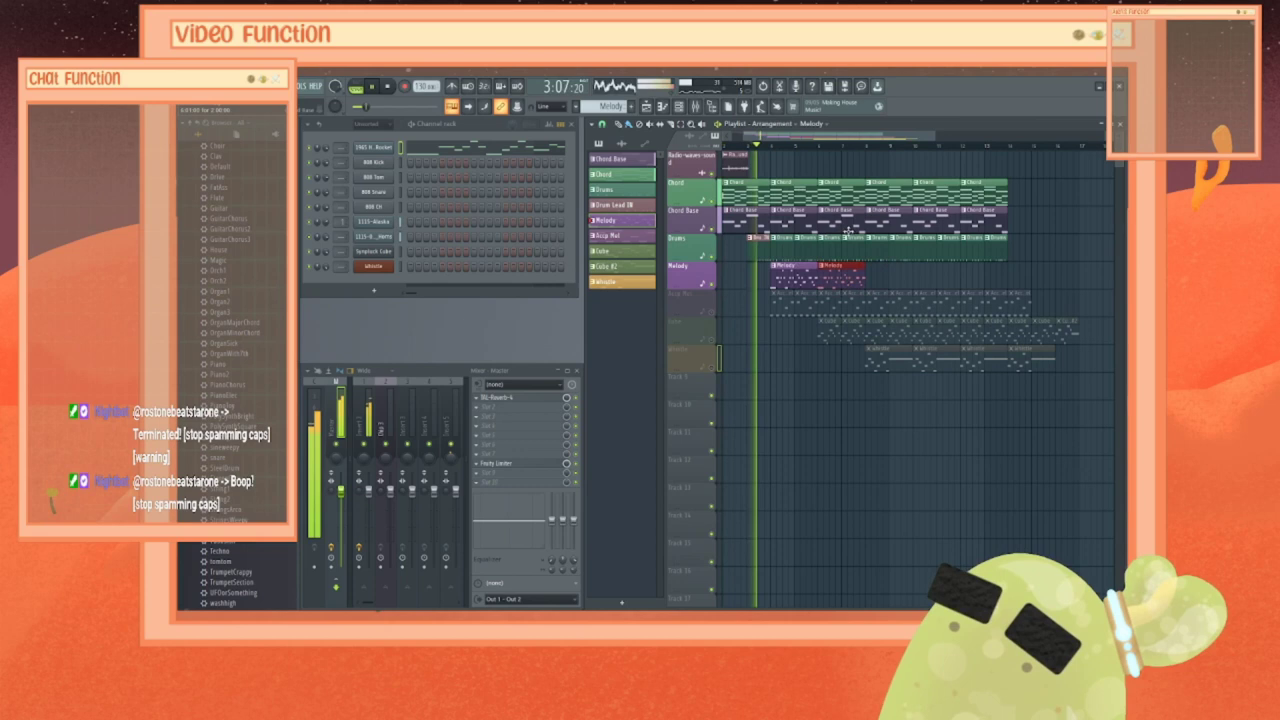
{"action": "left_click", "coordinate": [876, 282]}
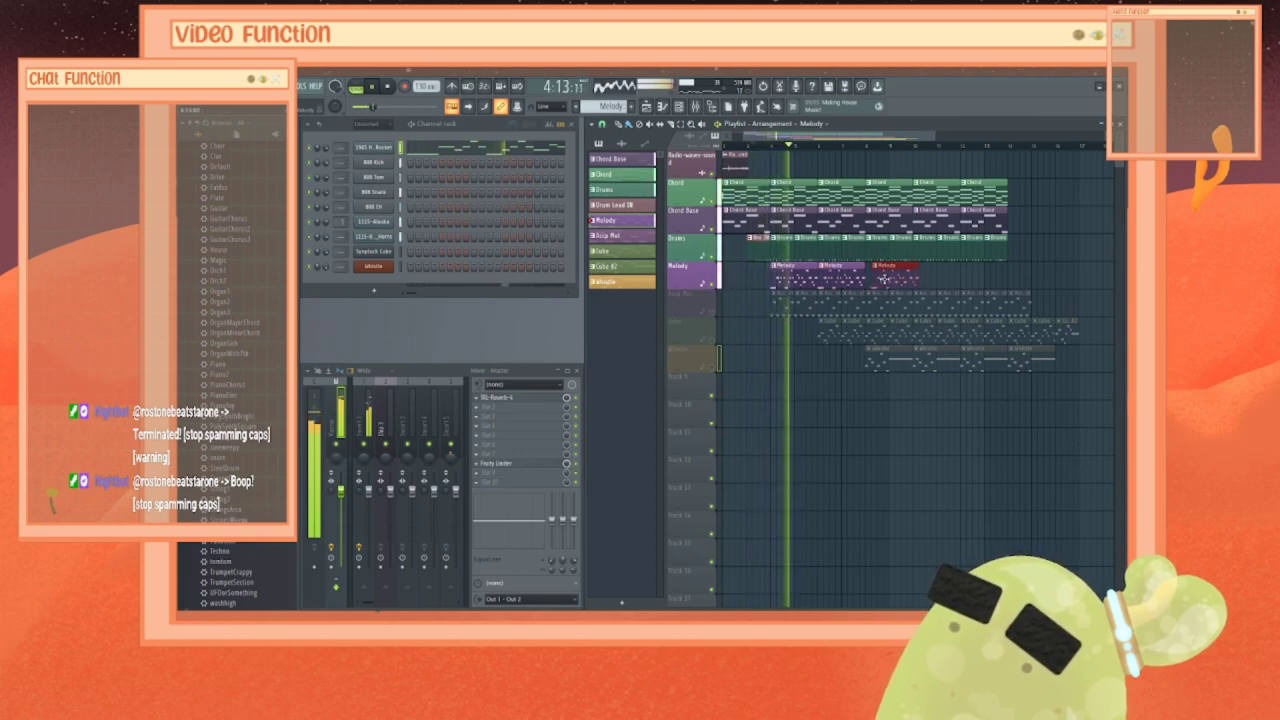
{"action": "key", "text": "ctrl+b"}
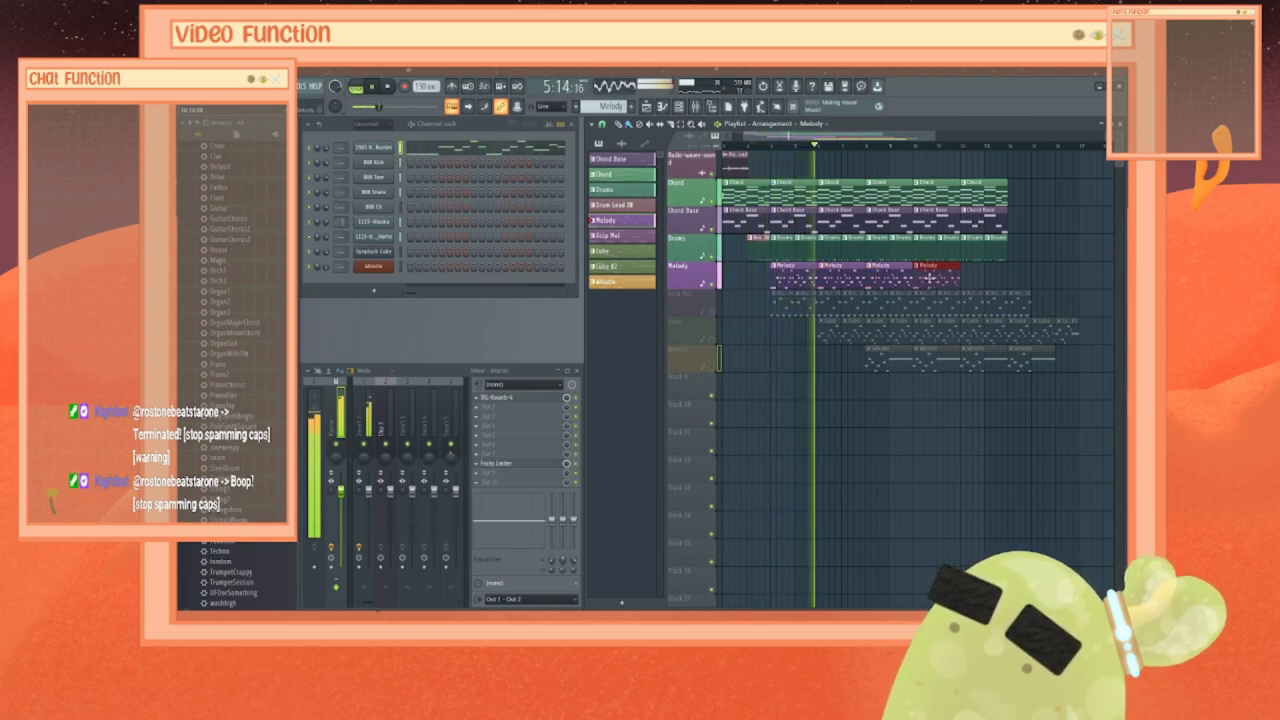
{"action": "key", "text": "ctrl+b"}
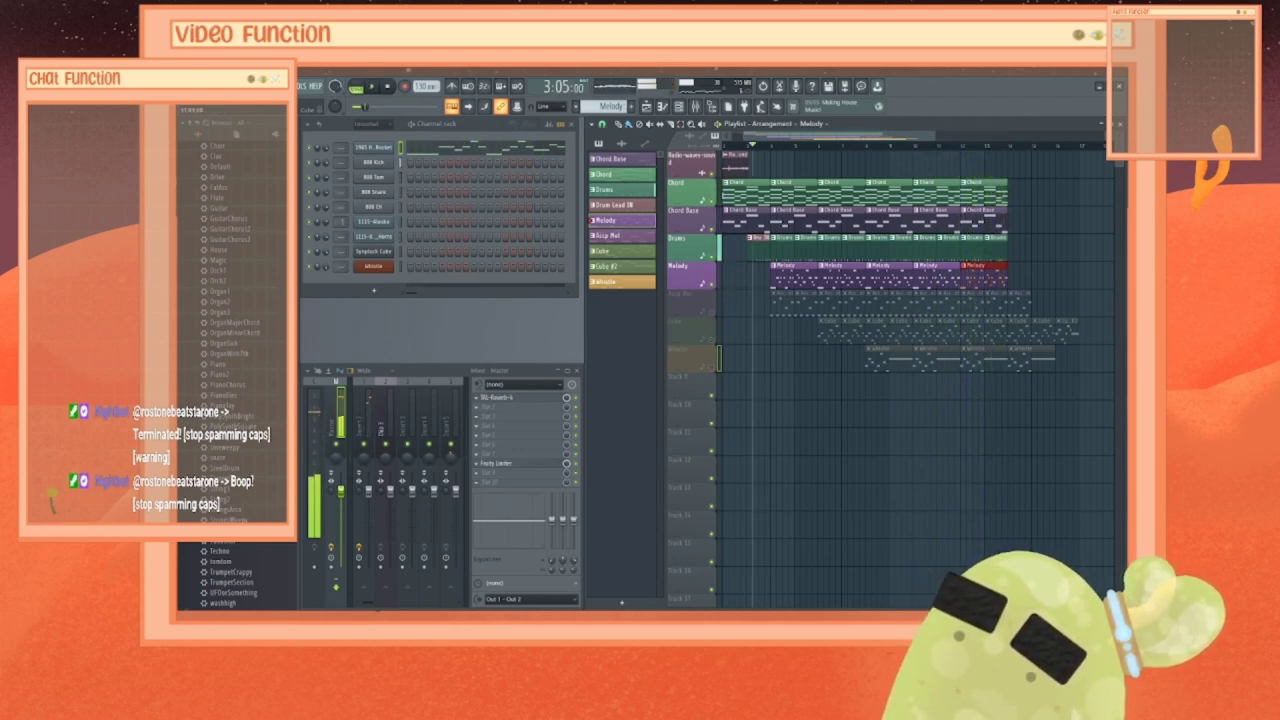
Step: Unmute the Accp Mel track and copy all the 1965 Harmony Rocket notes from the Melody pattern
{"action": "left_click", "coordinate": [715, 311]}
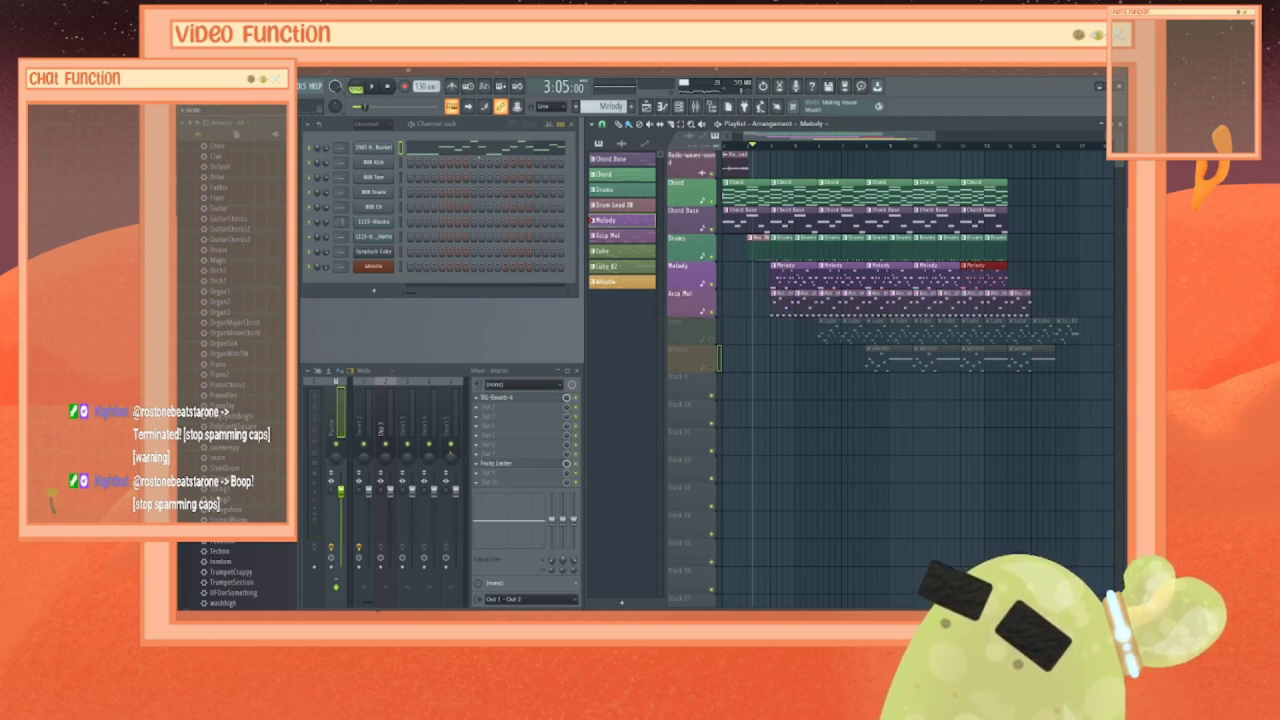
{"action": "right_click", "coordinate": [398, 150]}
{"action": "left_click", "coordinate": [425, 158]}
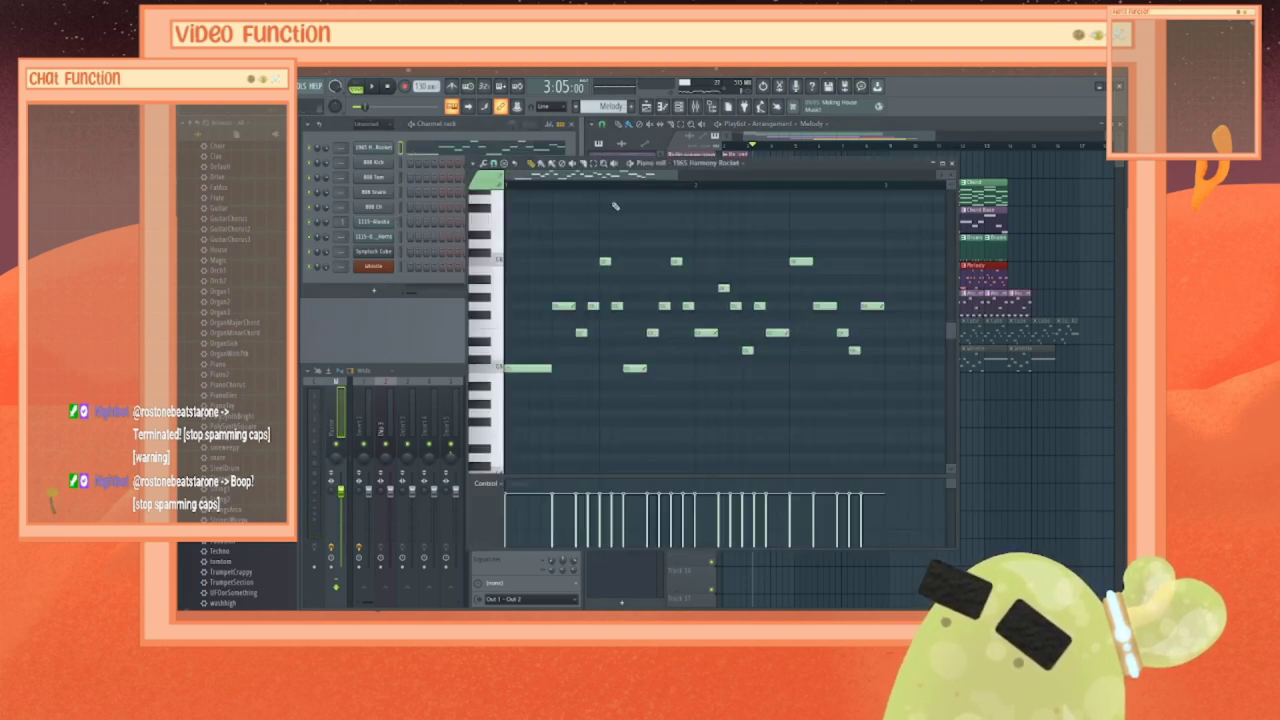
{"action": "key", "text": "ctrl+a"}
{"action": "left_click", "coordinate": [951, 163]}
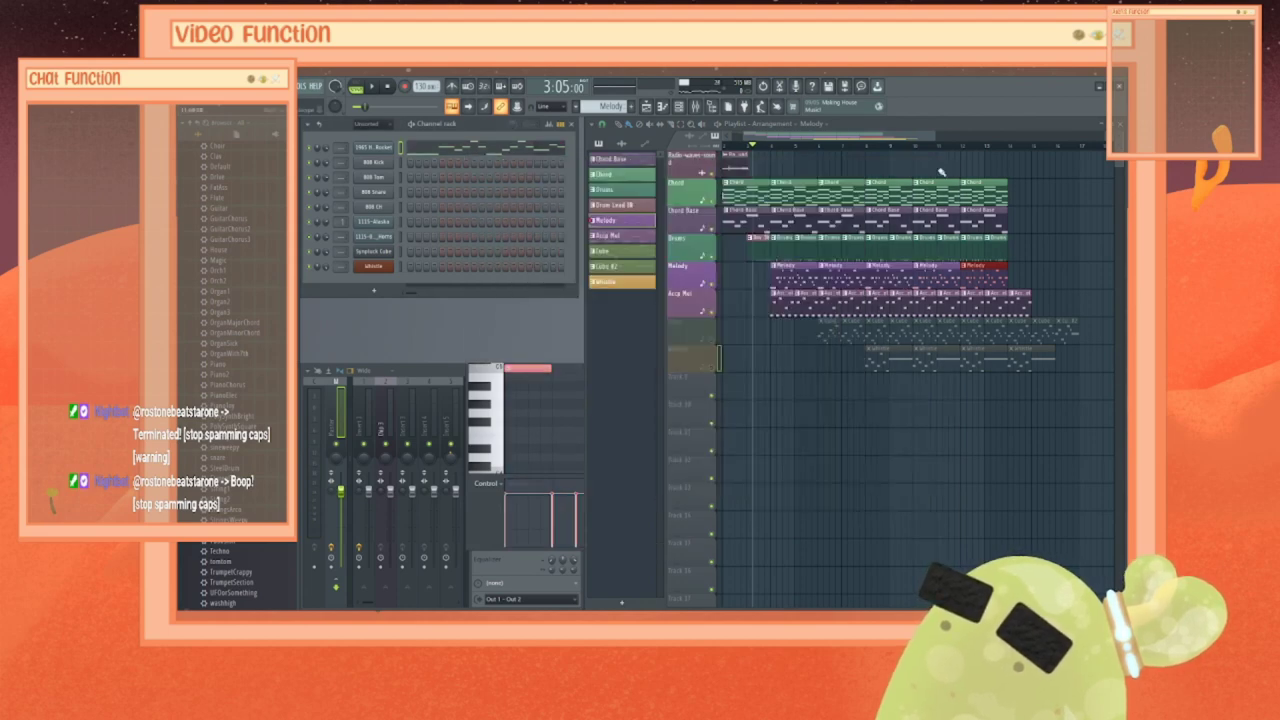
Step: Paste the melody notes into the Accp Mel pattern's 1965 Harmony Rocket channel and delete the old accompaniment notes
{"action": "left_click", "coordinate": [605, 236]}
{"action": "right_click", "coordinate": [370, 147]}
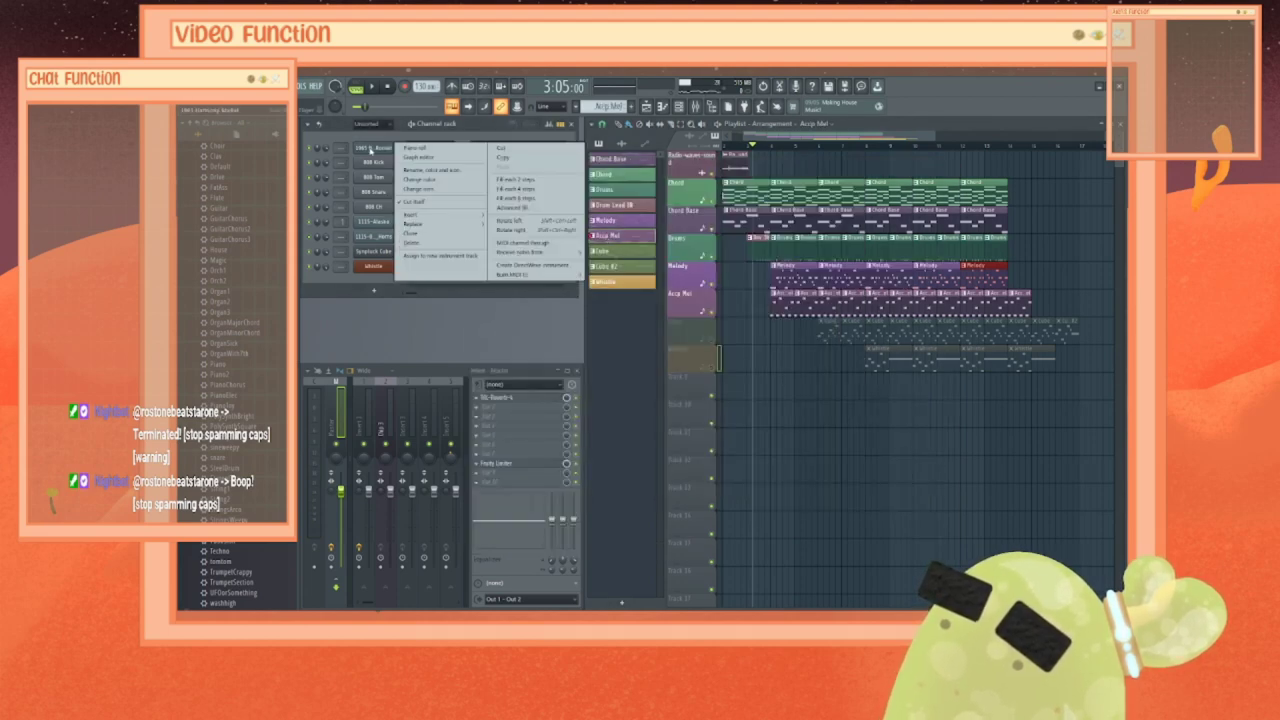
{"action": "left_click", "coordinate": [430, 150]}
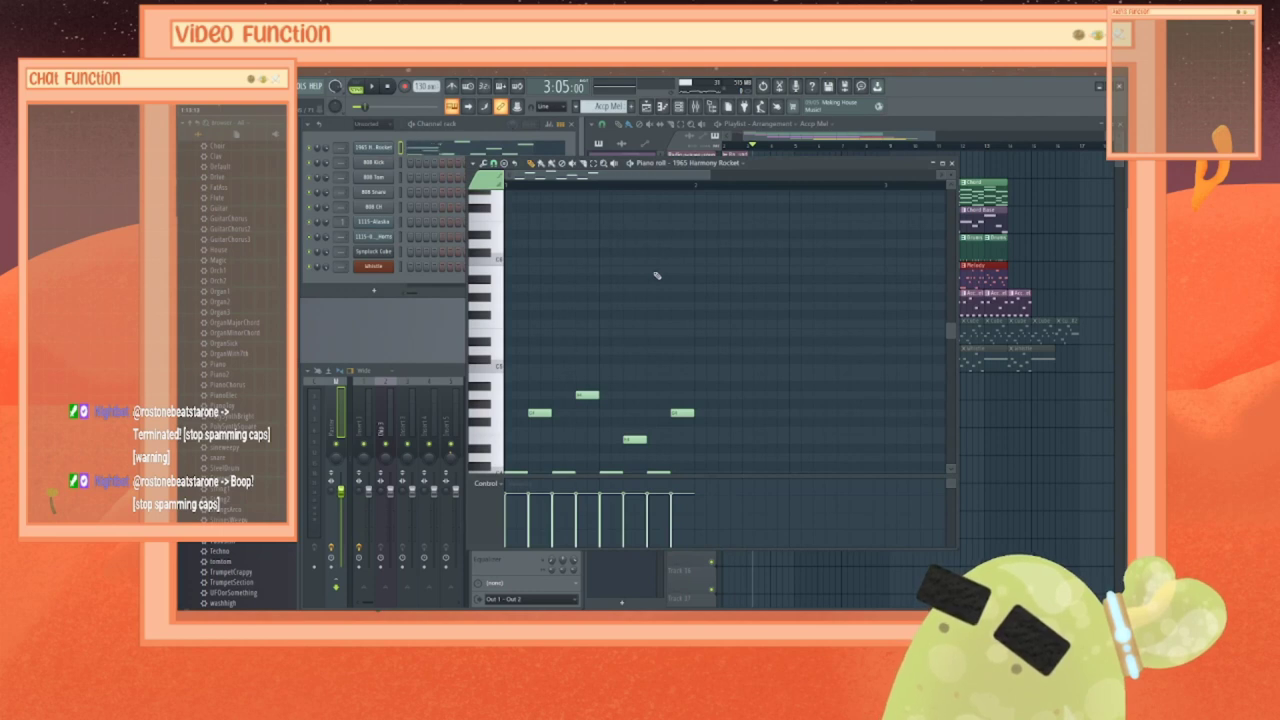
{"action": "key", "text": "ctrl+v"}
{"action": "scroll", "coordinate": [652, 290], "scroll_direction": "down", "scroll_amount": 3}
{"action": "left_click_drag", "start_coordinate": [686, 390], "coordinate": [506, 292]}
{"action": "key", "text": "Delete"}
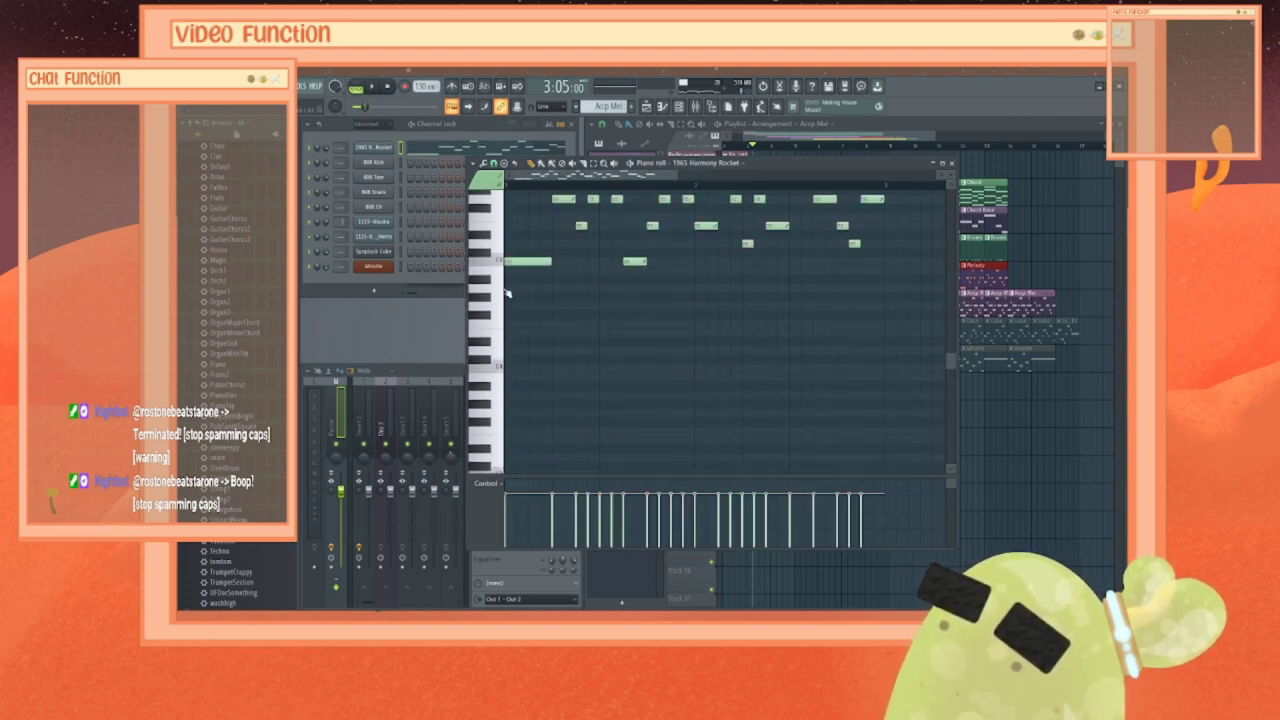
Step: Transpose all the pasted Accp Mel notes down one octave and flip them vertically
{"action": "key", "text": "ctrl+a"}
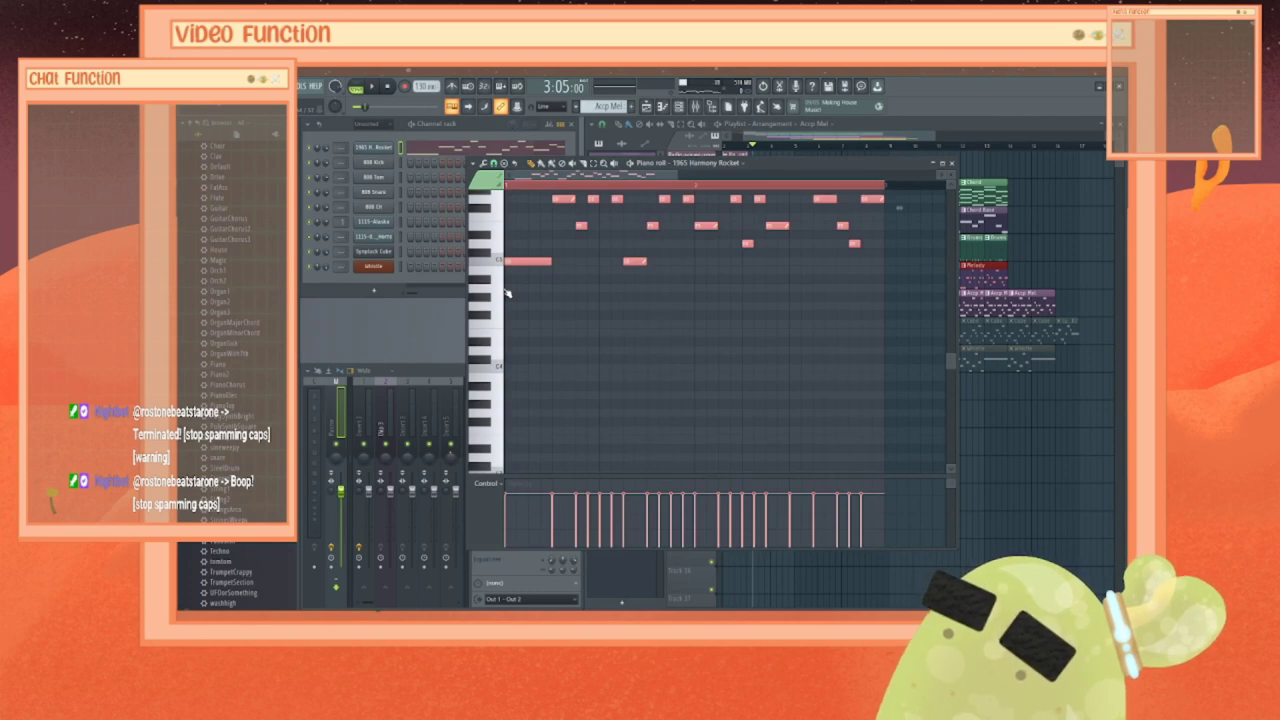
{"action": "key", "text": "ctrl+Down"}
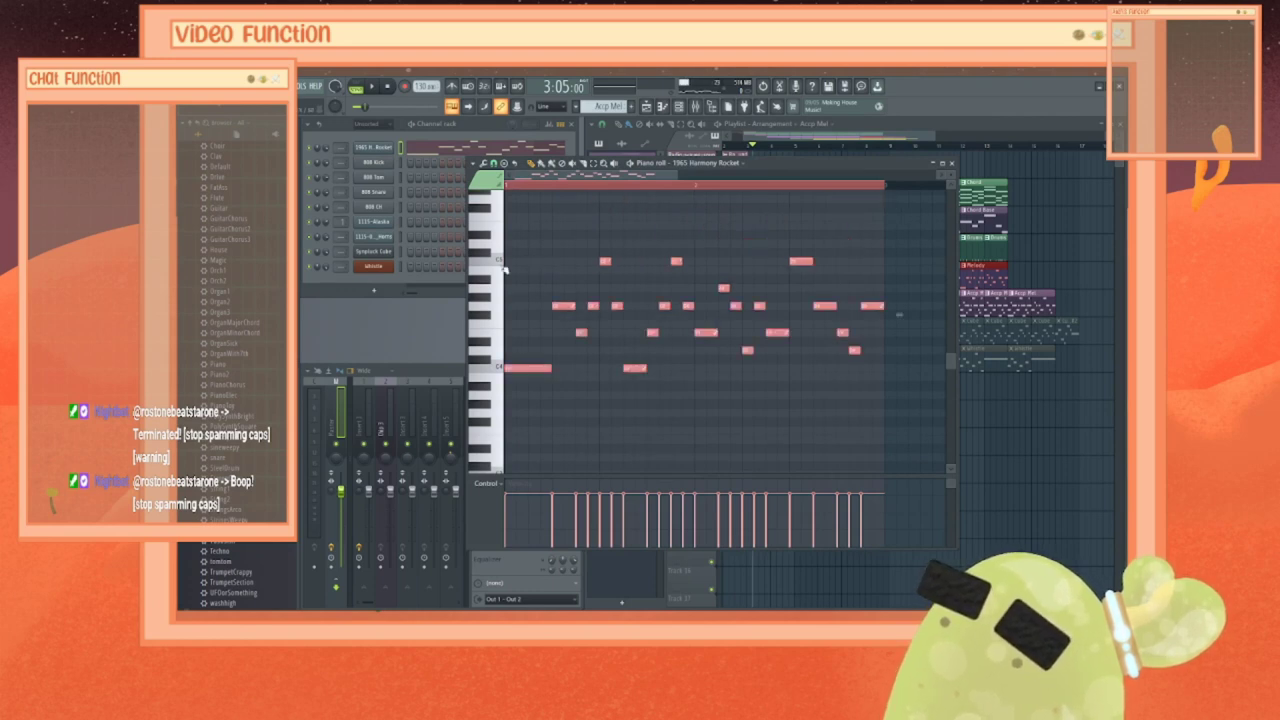
{"action": "left_click", "coordinate": [473, 163]}
{"action": "mouse_move", "coordinate": [490, 195]}
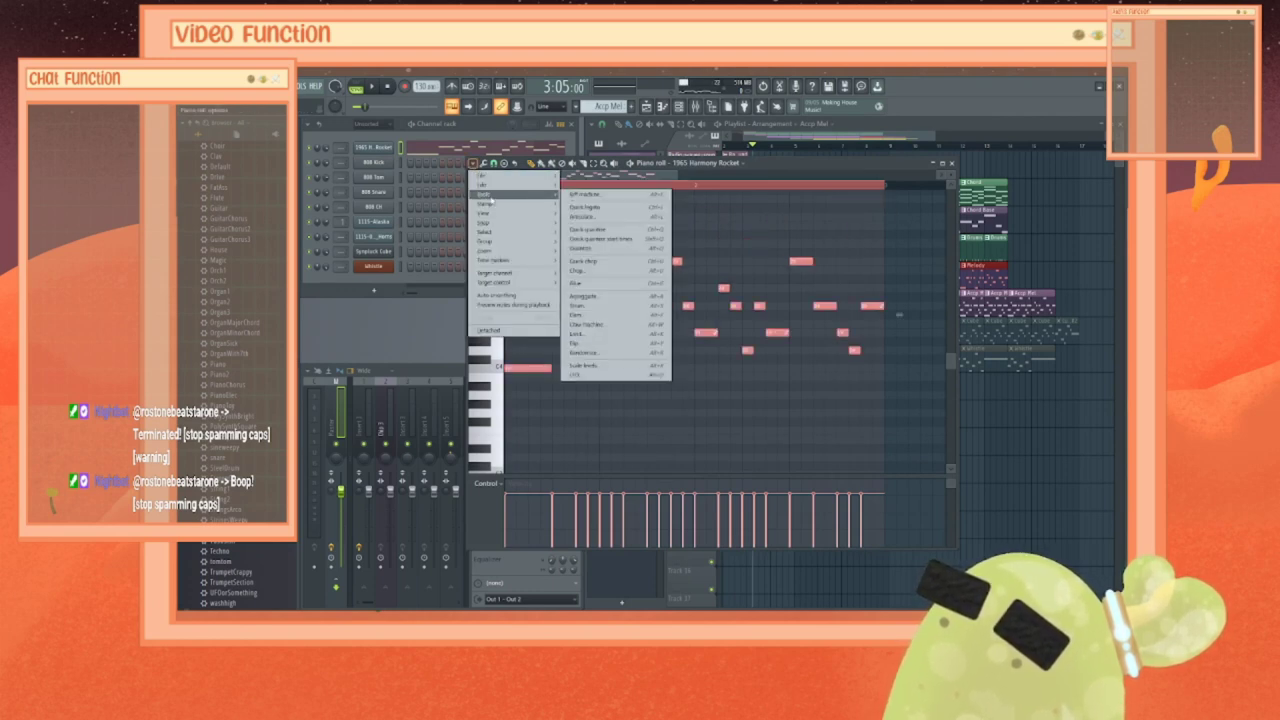
{"action": "left_click", "coordinate": [585, 343]}
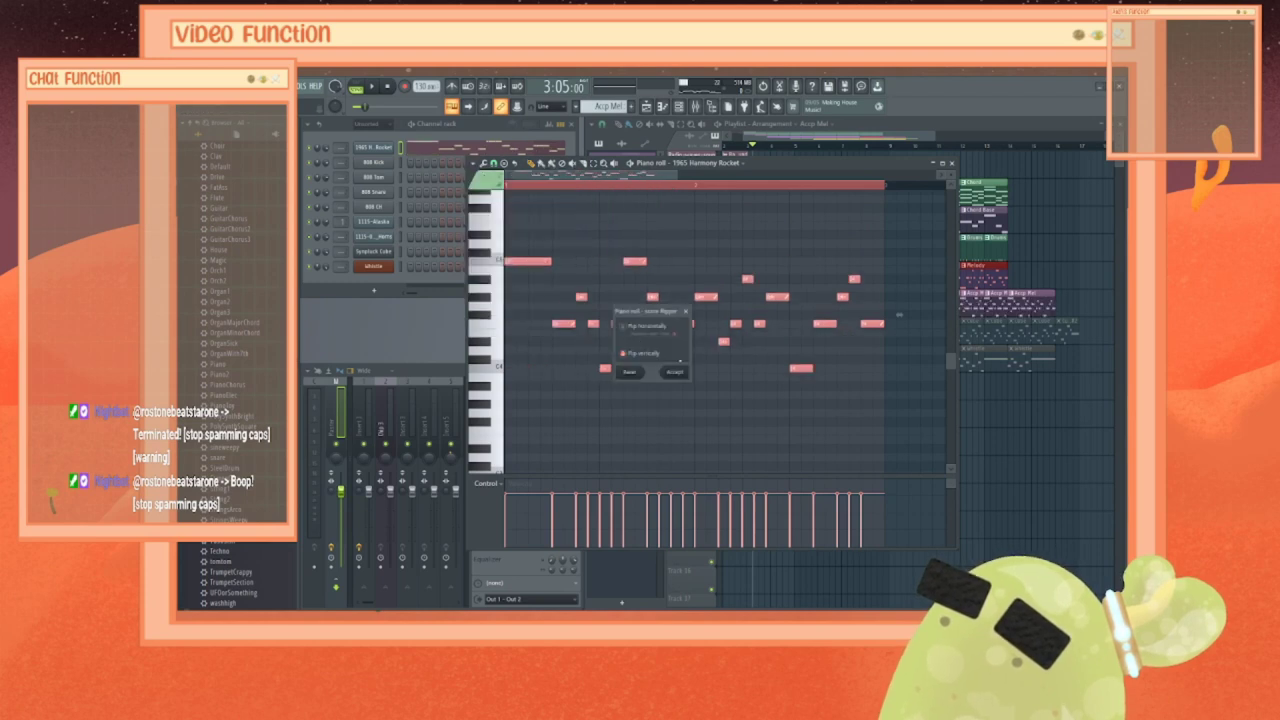
{"action": "left_click", "coordinate": [676, 373]}
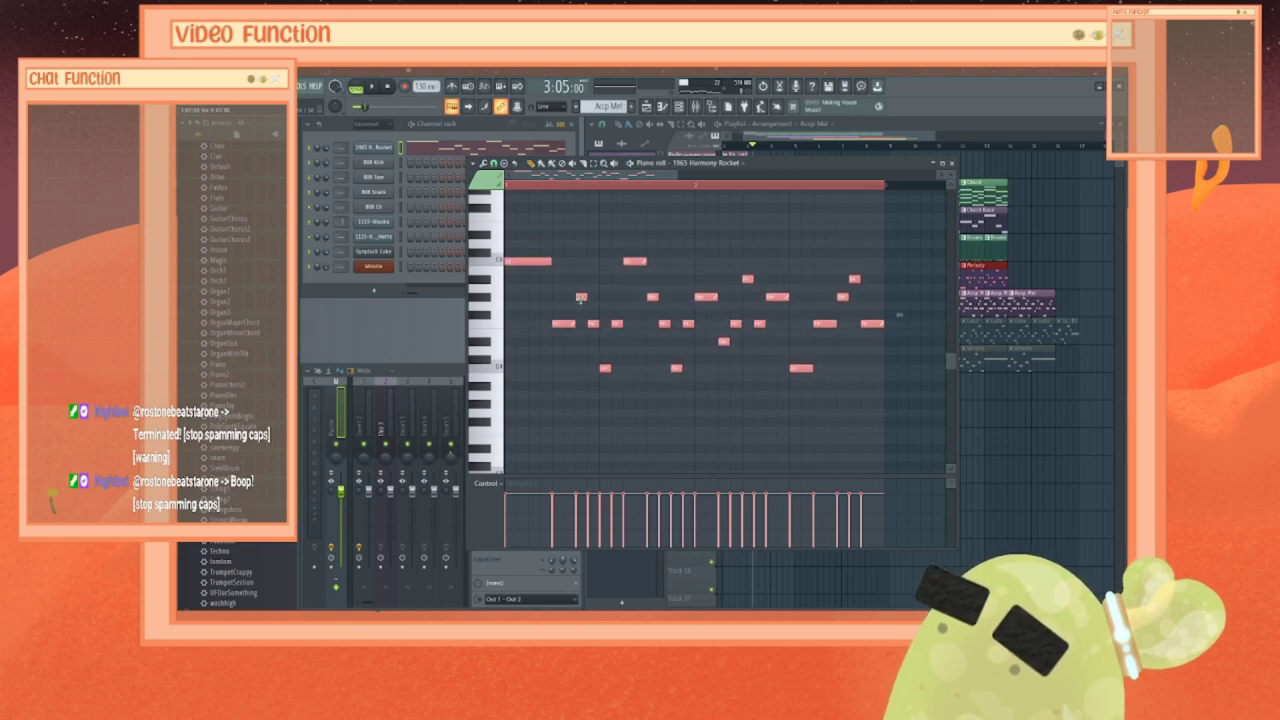
Step: Correct the flipped notes by lowering every F4 to E4, the D#4 to D4, and every G#4 to G4
{"action": "left_click", "coordinate": [899, 315], "text": "ctrl"}
{"action": "left_click_drag", "start_coordinate": [581, 298], "coordinate": [871, 337]}
{"action": "left_click", "coordinate": [566, 327]}
{"action": "left_click_drag", "start_coordinate": [724, 342], "coordinate": [742, 359]}
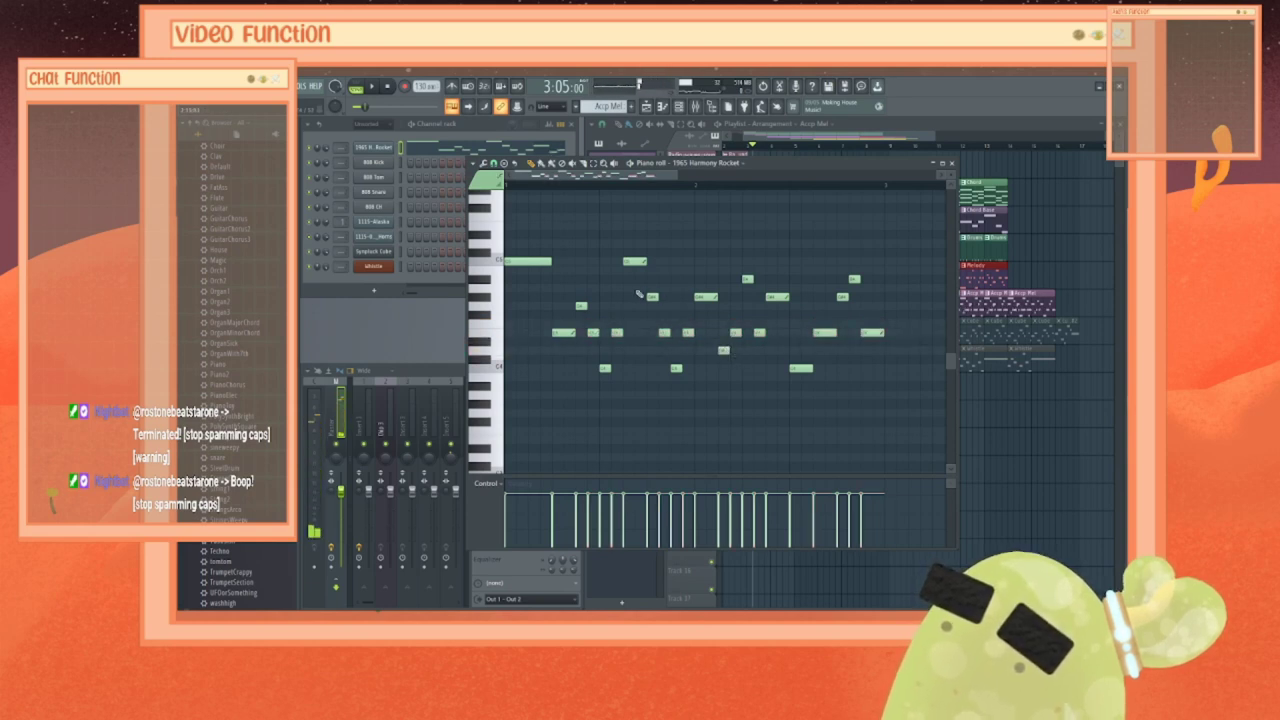
{"action": "left_click_drag", "start_coordinate": [636, 290], "coordinate": [852, 314]}
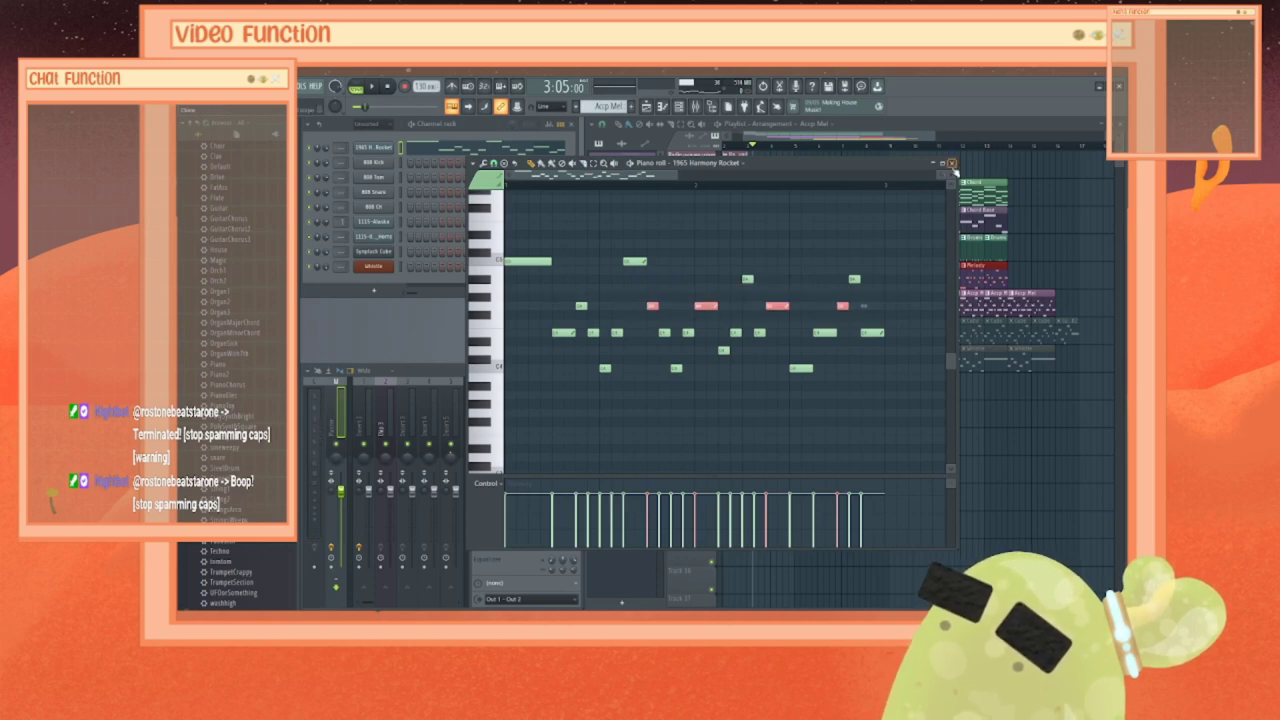
Step: Try the two A#4 notes at B4, settle them on A4, and close the piano roll
{"action": "left_click_drag", "start_coordinate": [876, 285], "coordinate": [745, 282]}
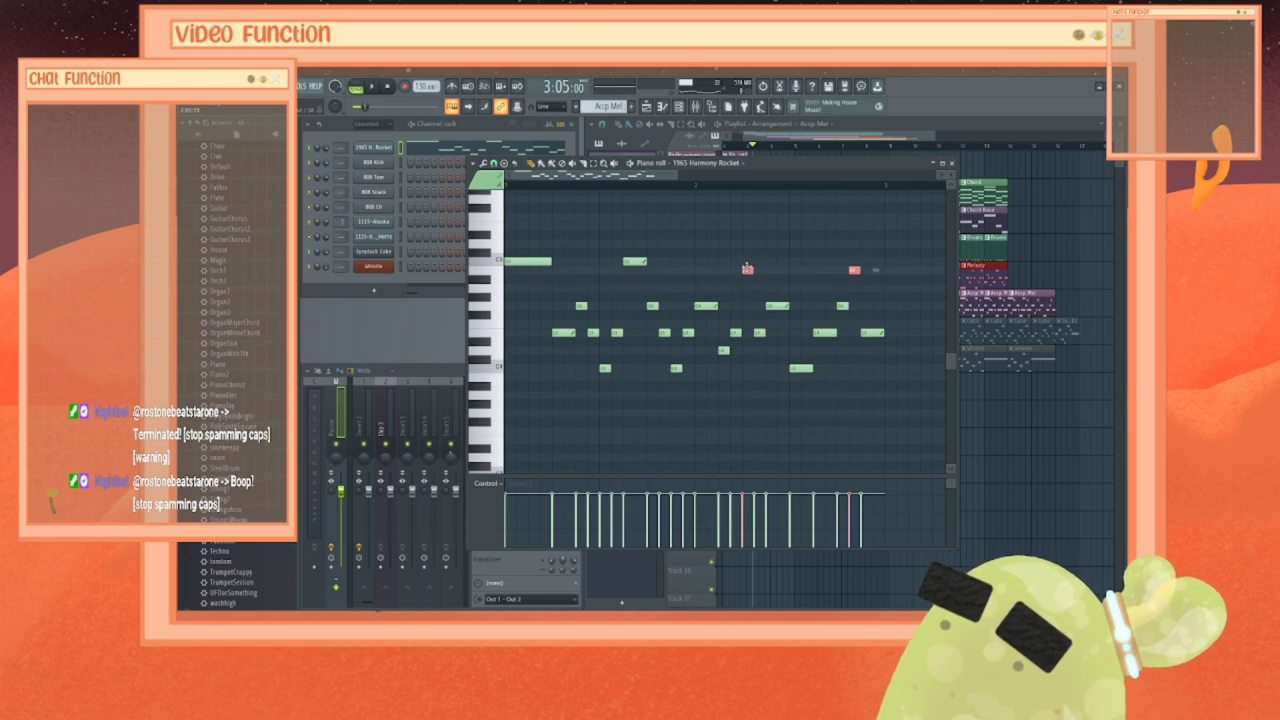
{"action": "left_click_drag", "start_coordinate": [748, 283], "coordinate": [747, 291]}
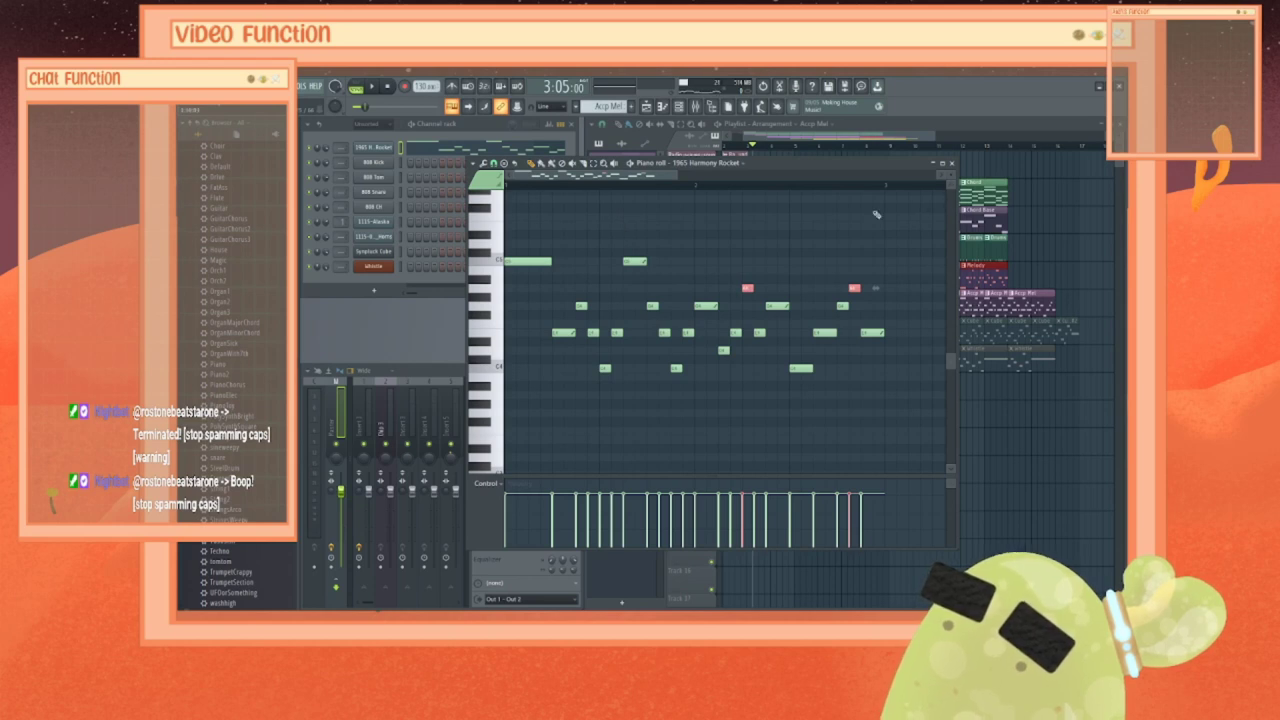
{"action": "left_click", "coordinate": [953, 163]}
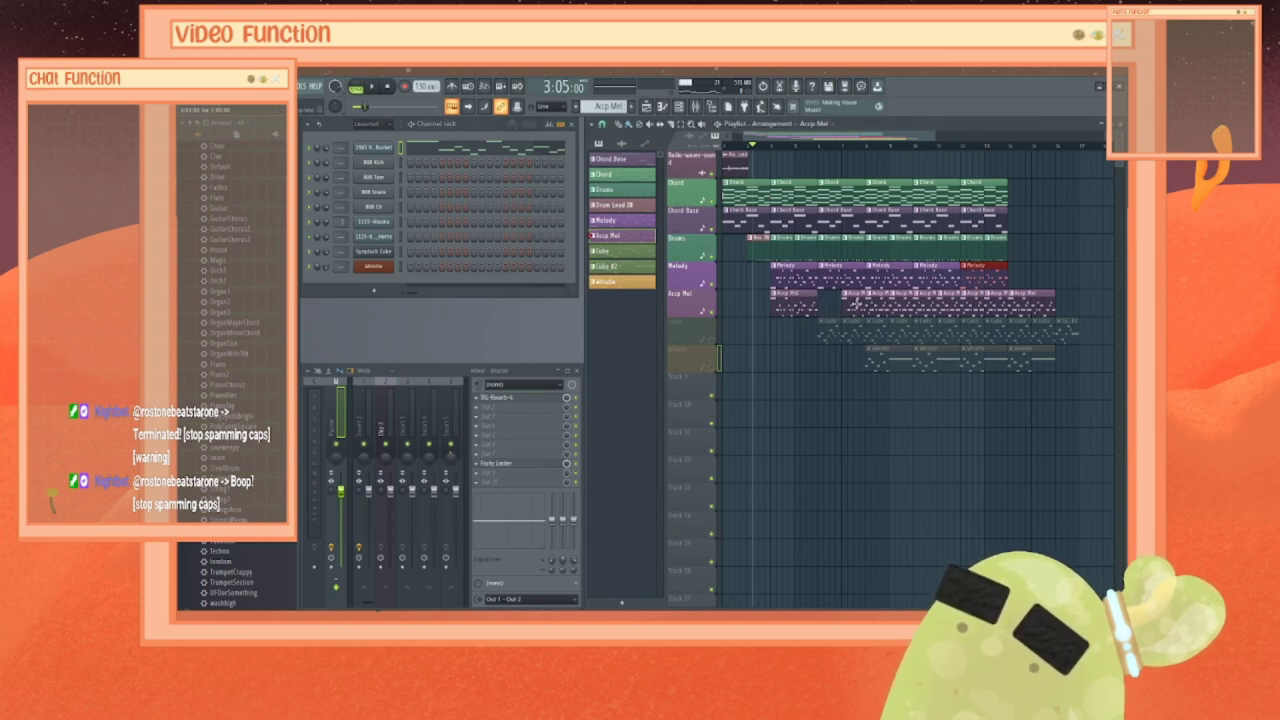
Step: Replace the old Accp Mel clips with five back-to-back two-bar clips covering bars 4 to 13, and play the song
{"action": "left_click_drag", "start_coordinate": [872, 301], "coordinate": [1019, 312]}
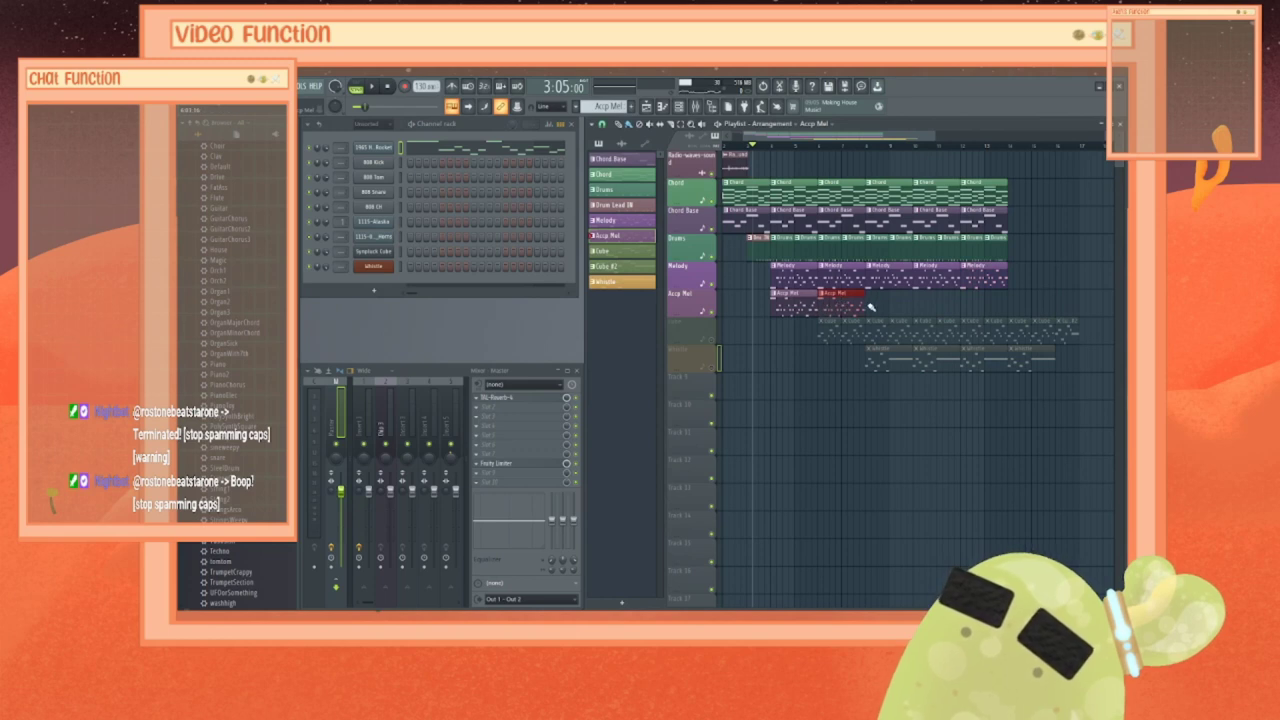
{"action": "left_click_drag", "start_coordinate": [870, 308], "coordinate": [953, 308]}
{"action": "key", "text": "space"}
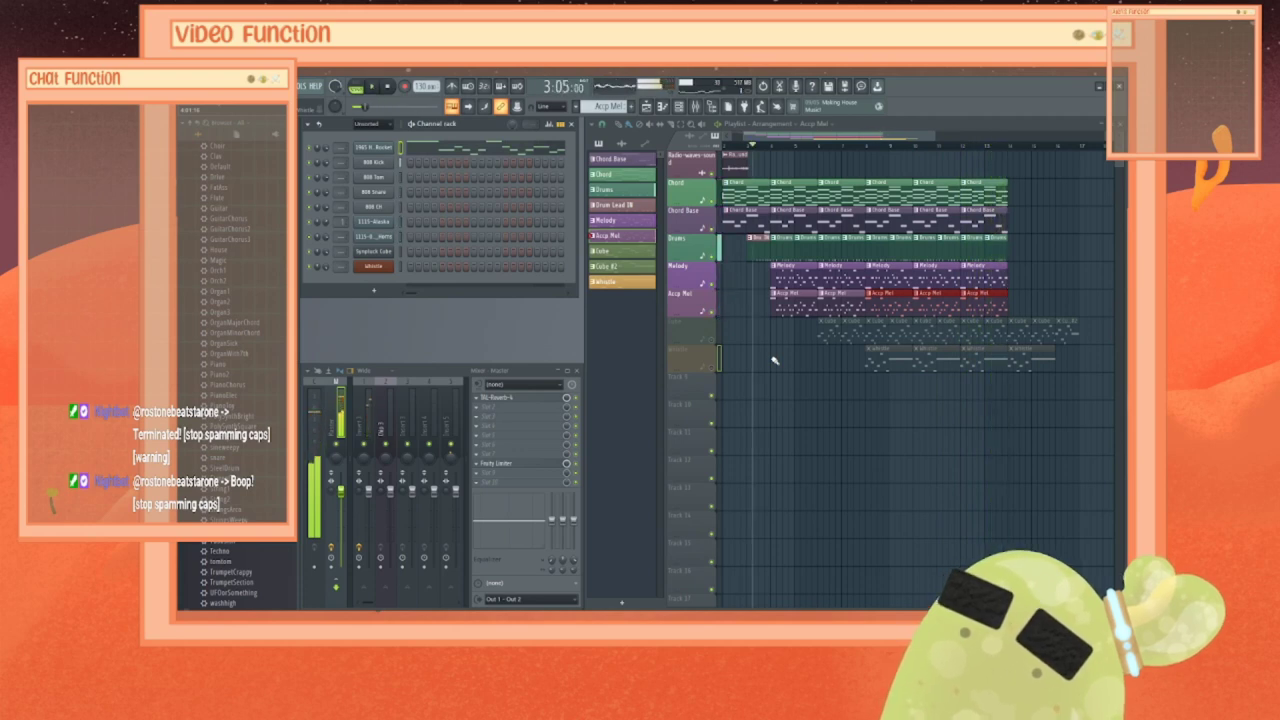
Step: Extend the Melody track with another two-bar clip at bar 14 and play the song's ending
{"action": "left_click", "coordinate": [998, 281]}
{"action": "left_click", "coordinate": [1026, 280]}
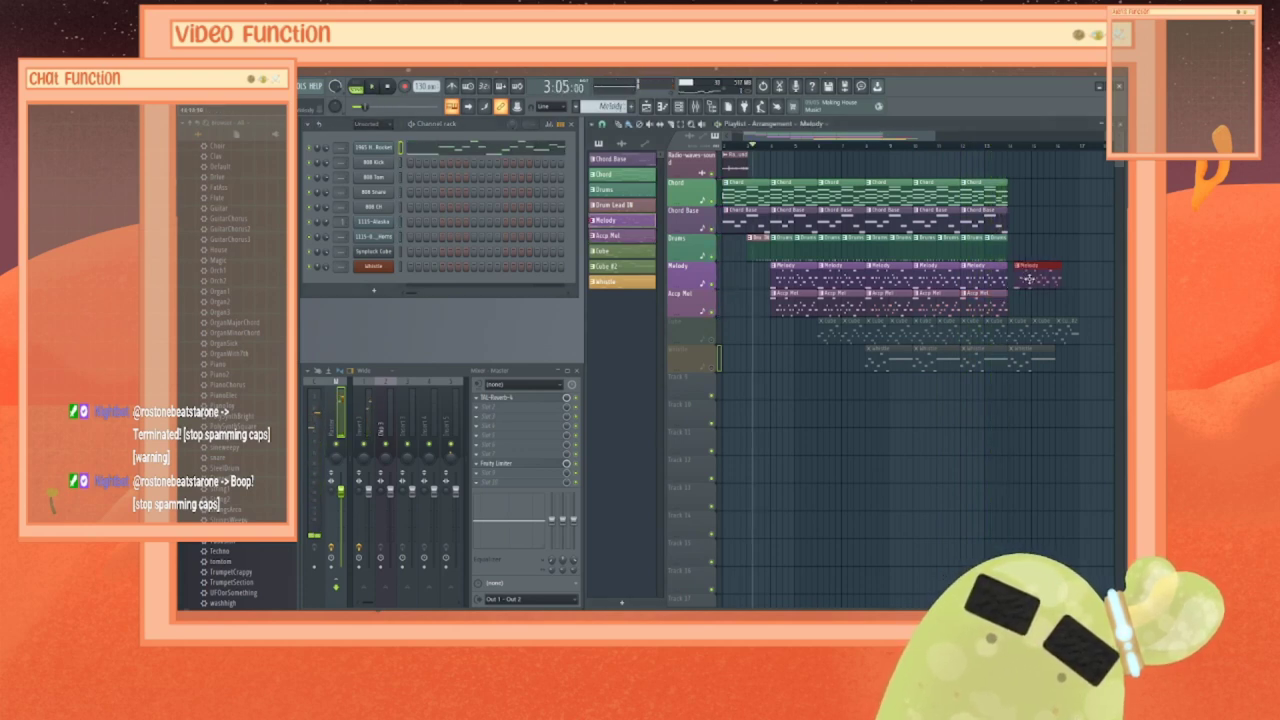
{"action": "key", "text": "space"}
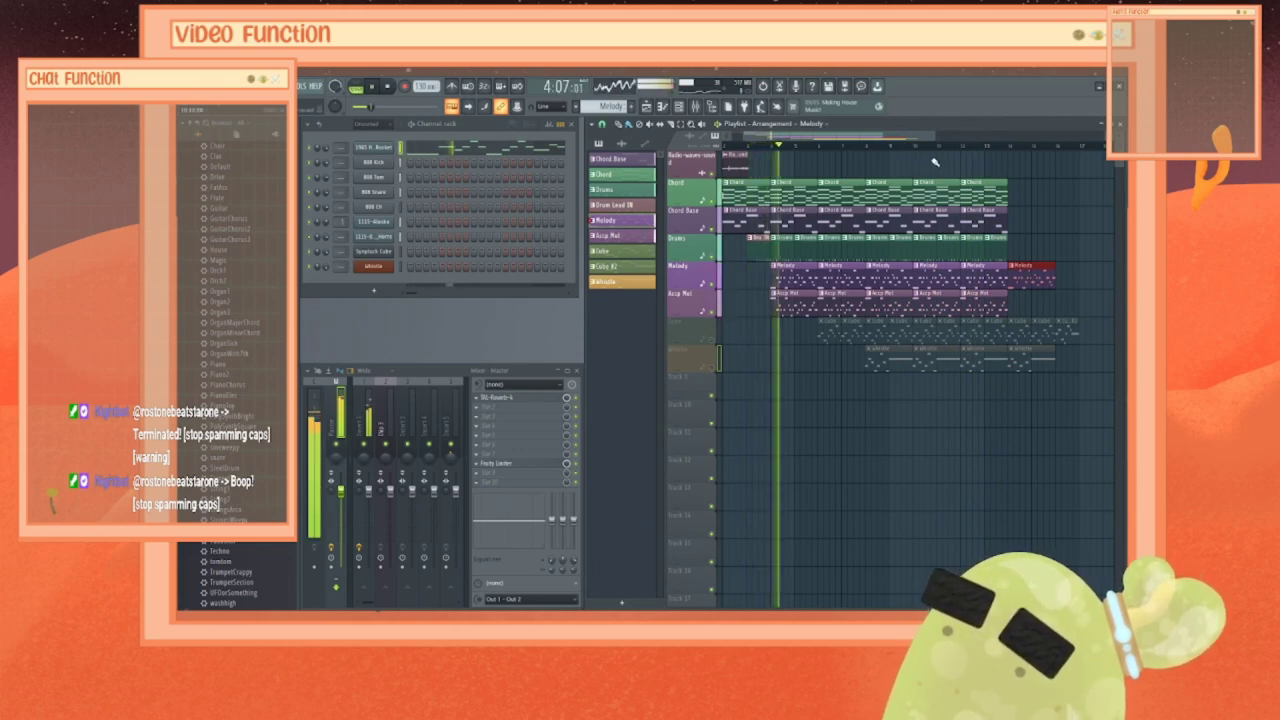
{"action": "left_click", "coordinate": [993, 148]}
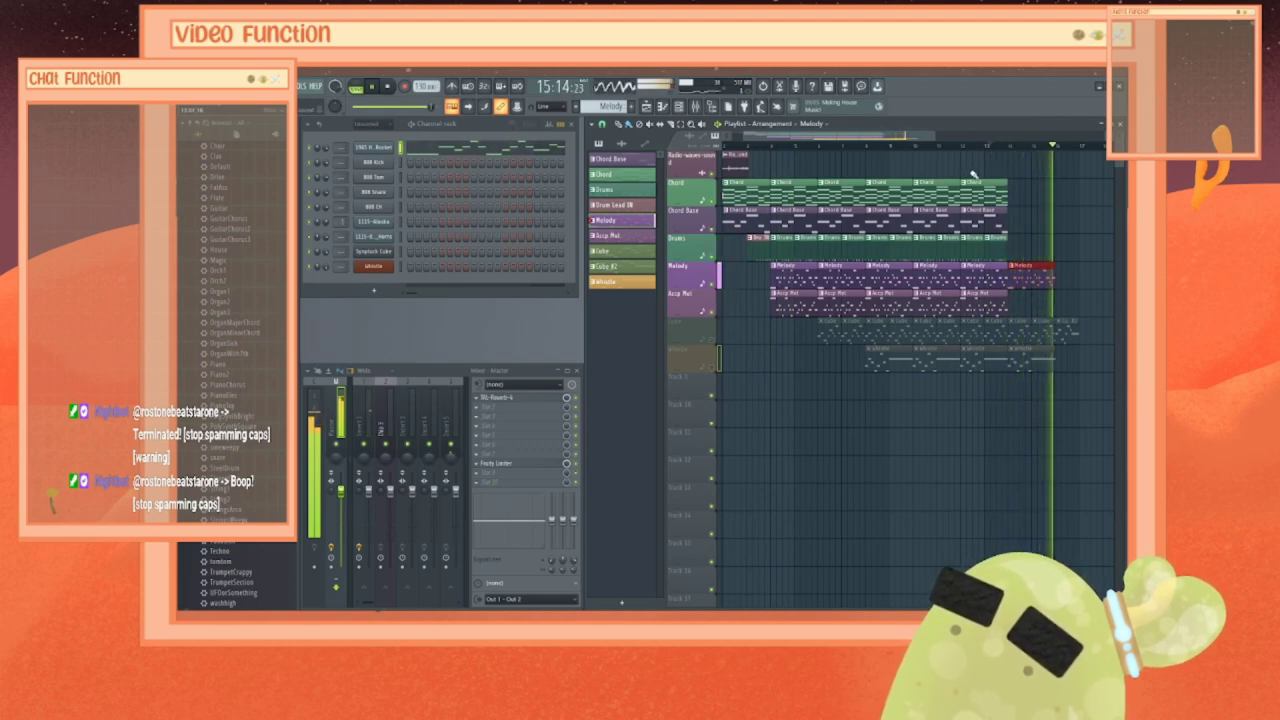
Step: Unmute the Cube and Whistle tracks one after the other, playing the song from the middle of bar 5 with each
{"action": "key", "text": "space"}
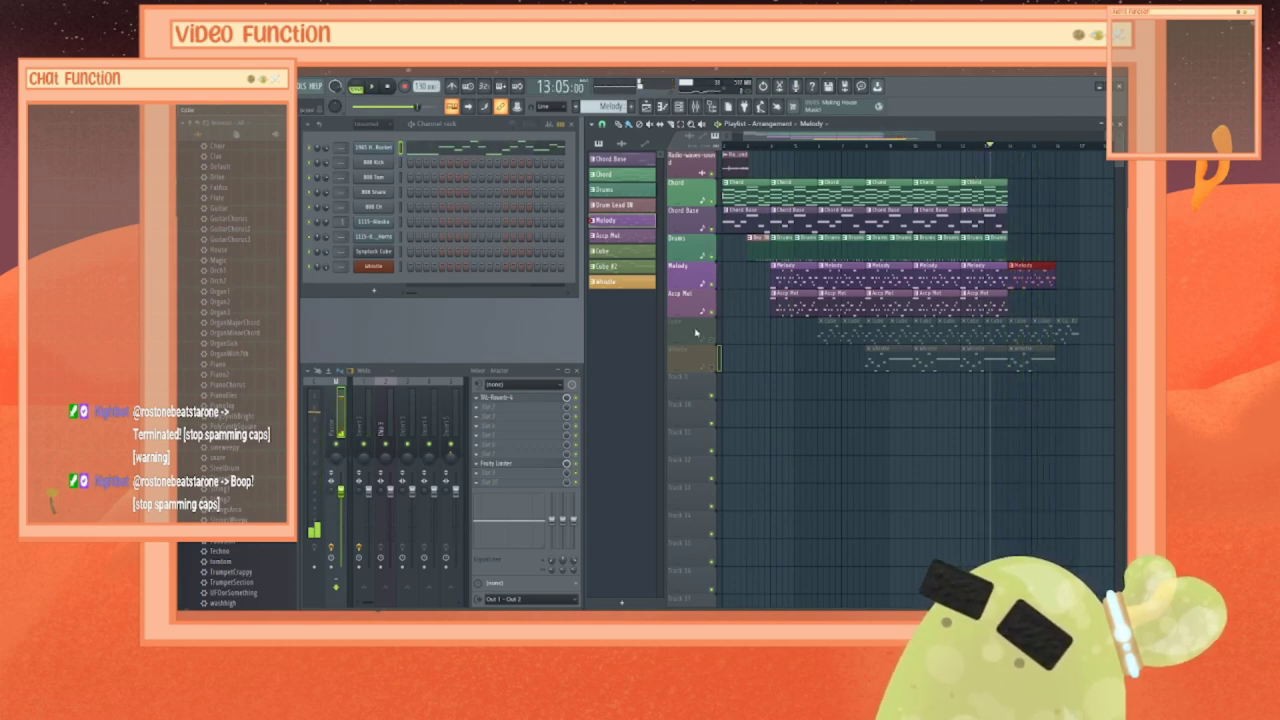
{"action": "left_click", "coordinate": [612, 253]}
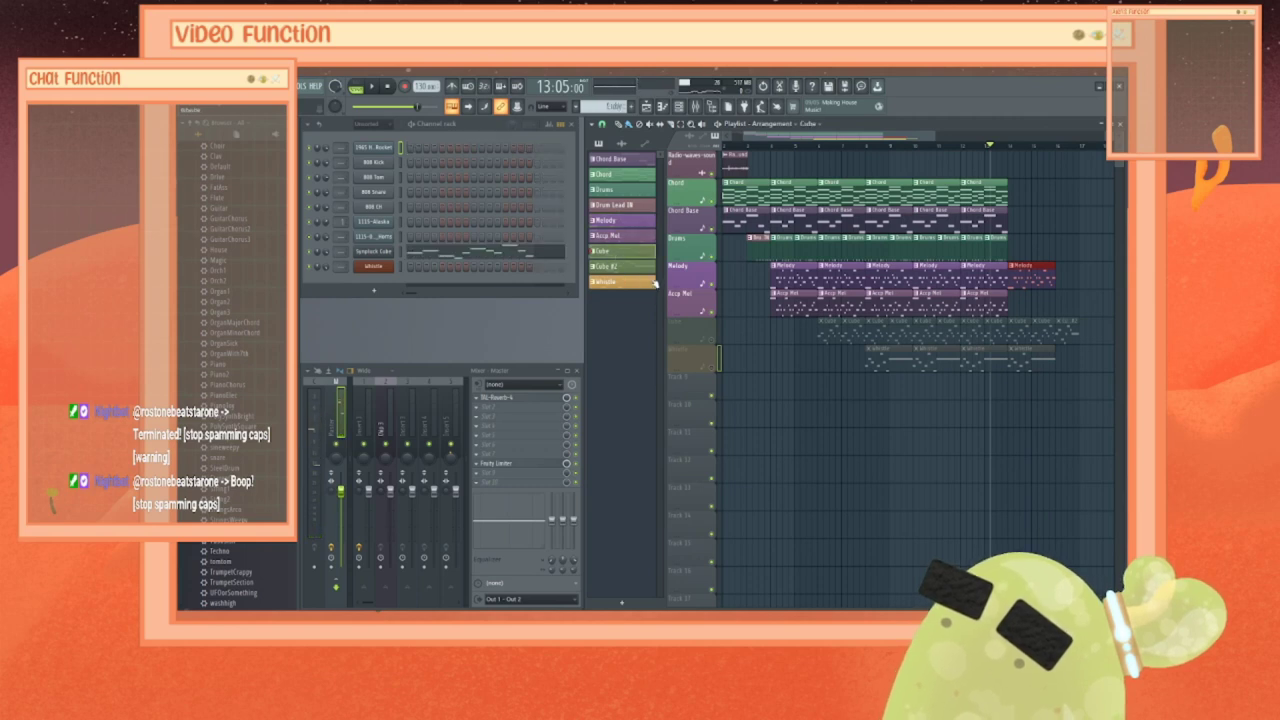
{"action": "left_click", "coordinate": [713, 341]}
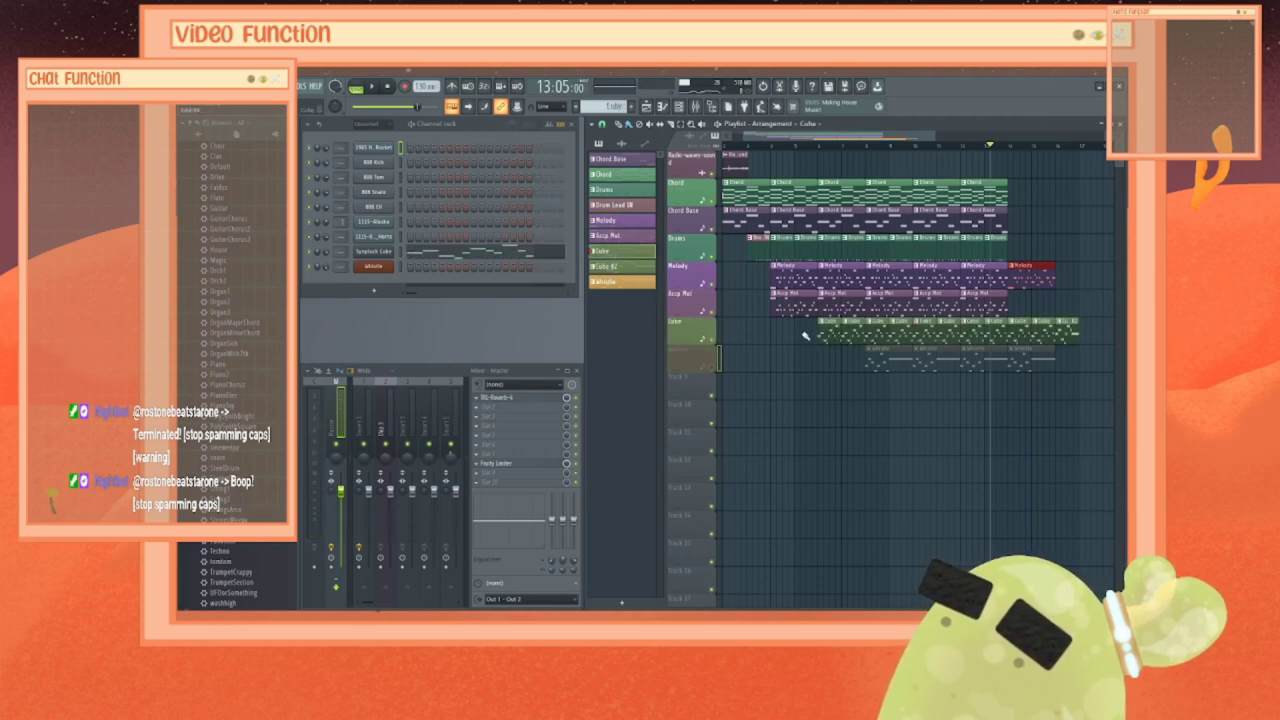
{"action": "left_click", "coordinate": [810, 150]}
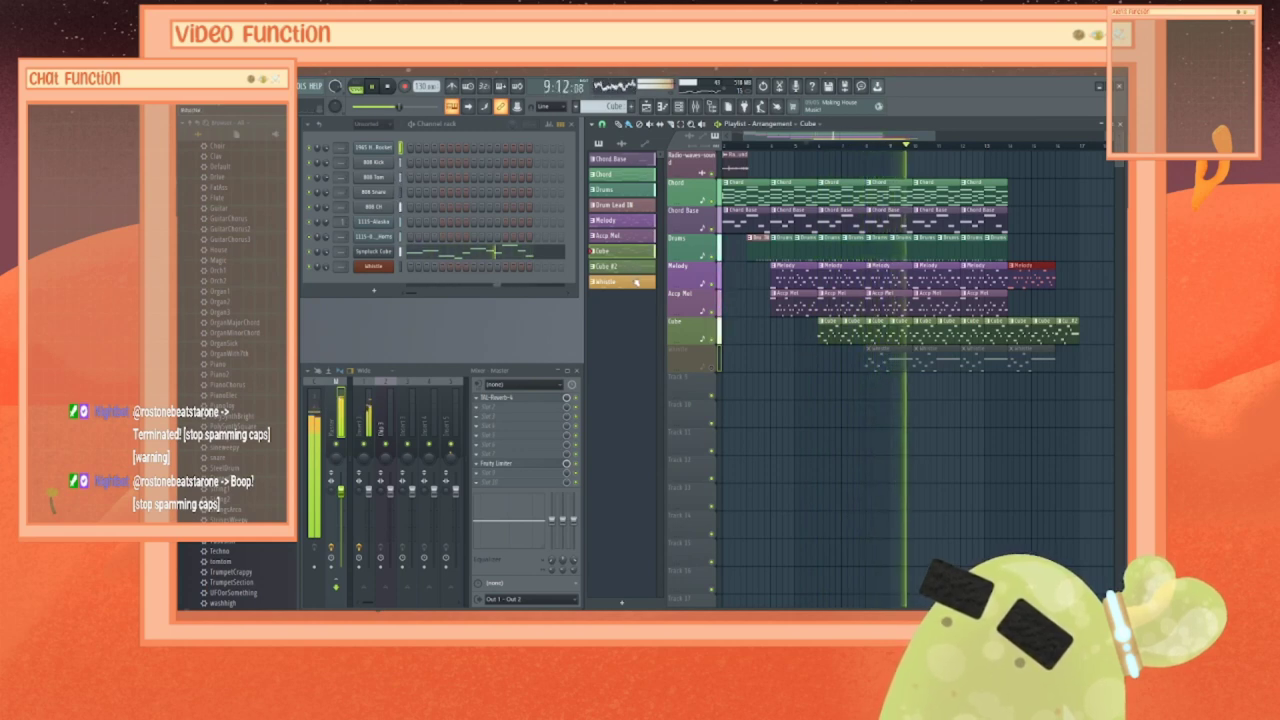
{"action": "key", "text": "space"}
{"action": "left_click", "coordinate": [713, 367]}
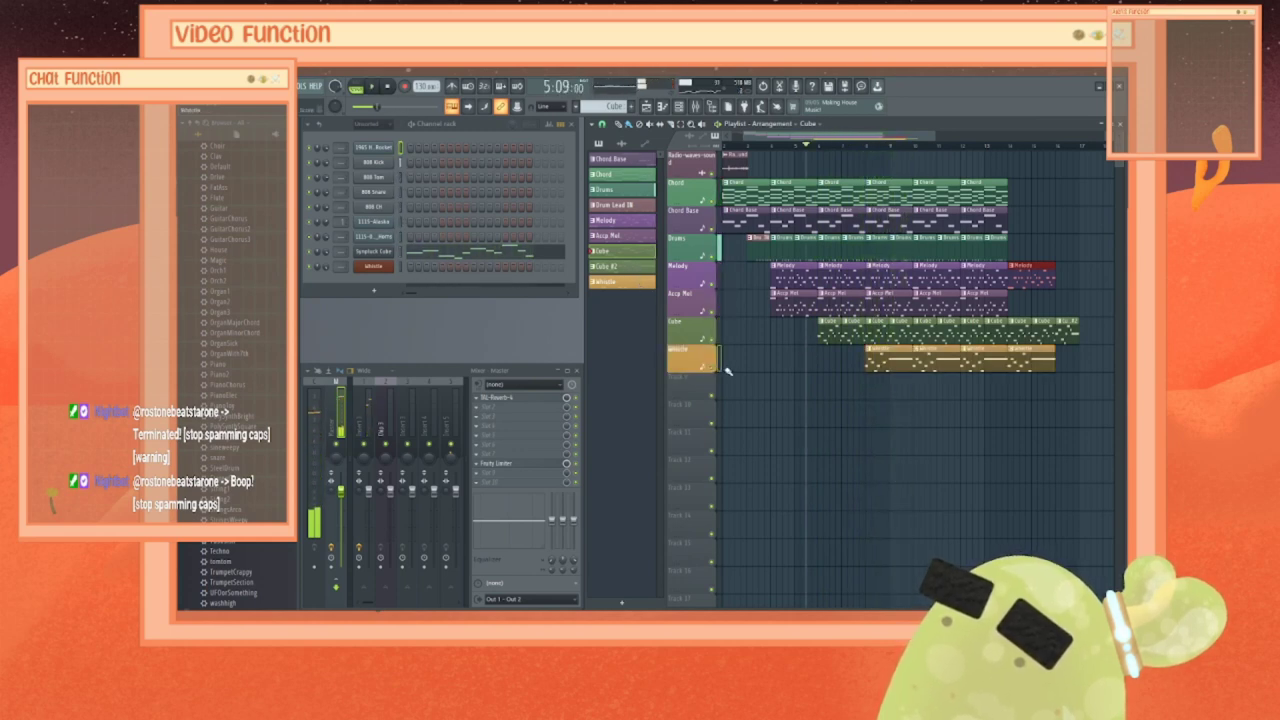
{"action": "key", "text": "space"}
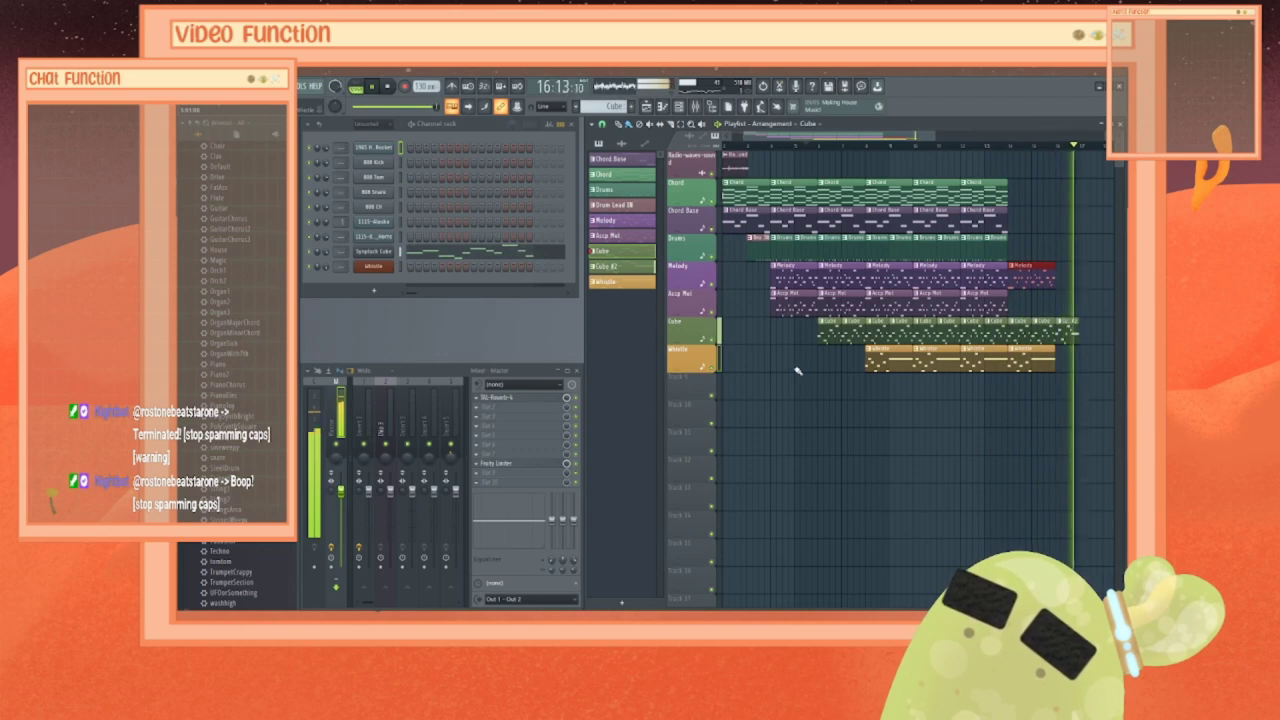
{"action": "key", "text": "space"}
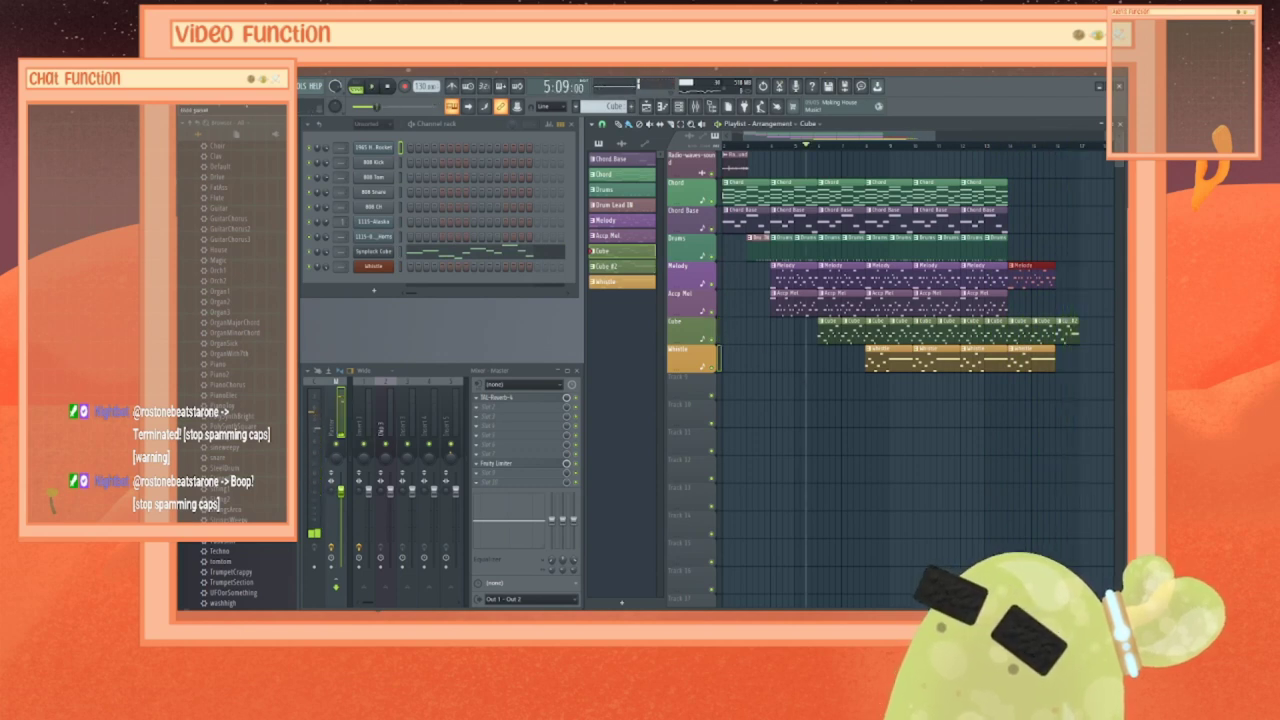
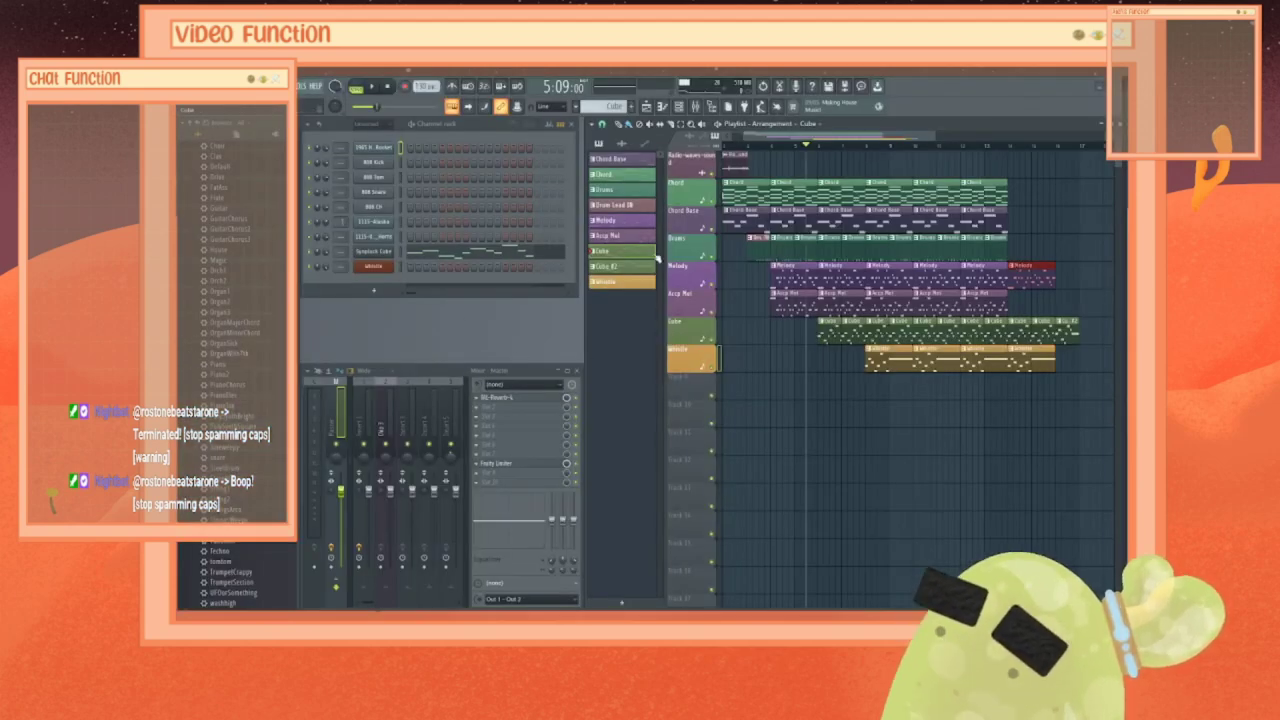
Step: Mute the Whistle, Cube, Accp Mel, Melody, Drums and Chord Base tracks
{"action": "left_click_drag", "start_coordinate": [822, 136], "coordinate": [810, 136]}
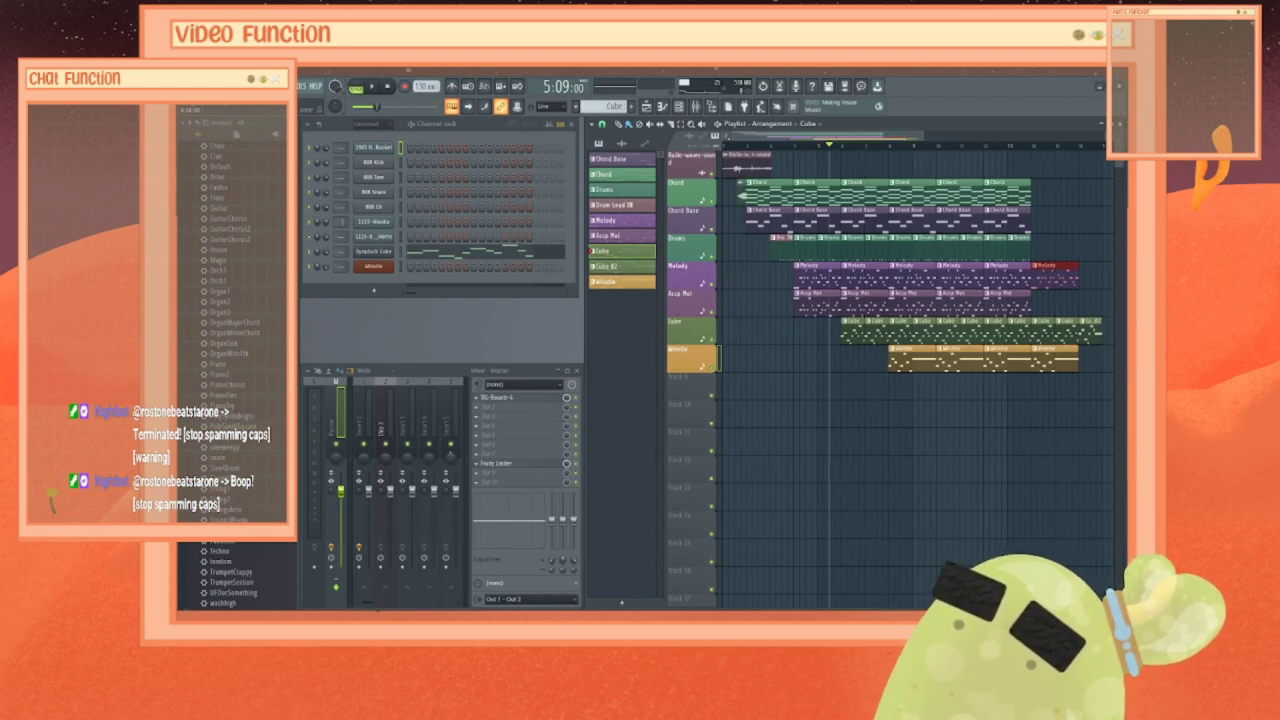
{"action": "left_click", "coordinate": [714, 360]}
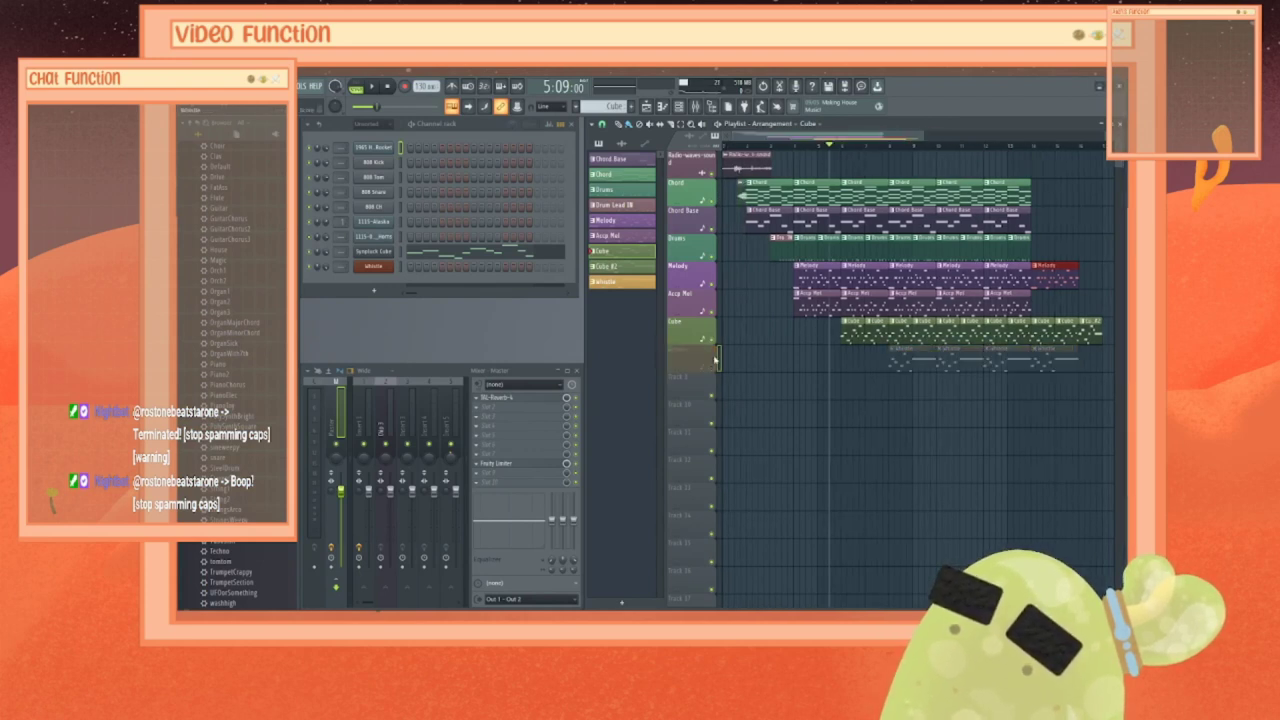
{"action": "left_click", "coordinate": [714, 333]}
{"action": "left_click", "coordinate": [713, 300]}
{"action": "left_click", "coordinate": [713, 284]}
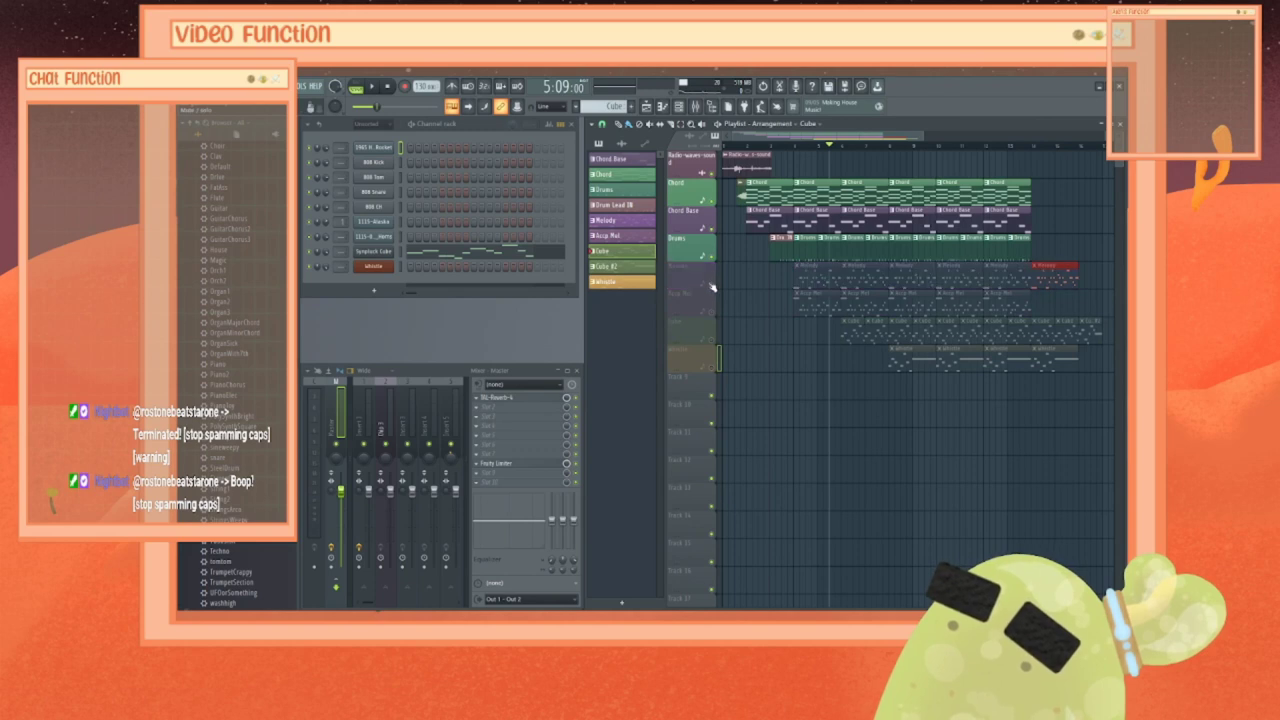
{"action": "left_click", "coordinate": [715, 256]}
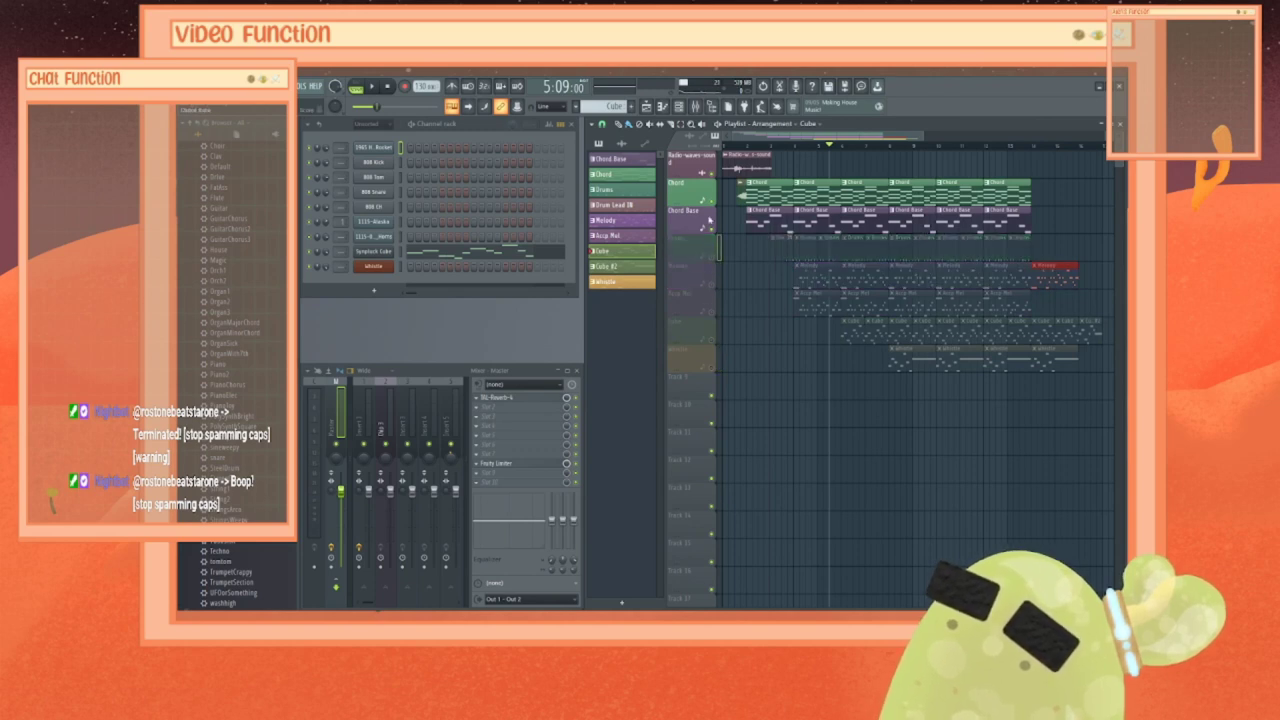
{"action": "left_click", "coordinate": [708, 228]}
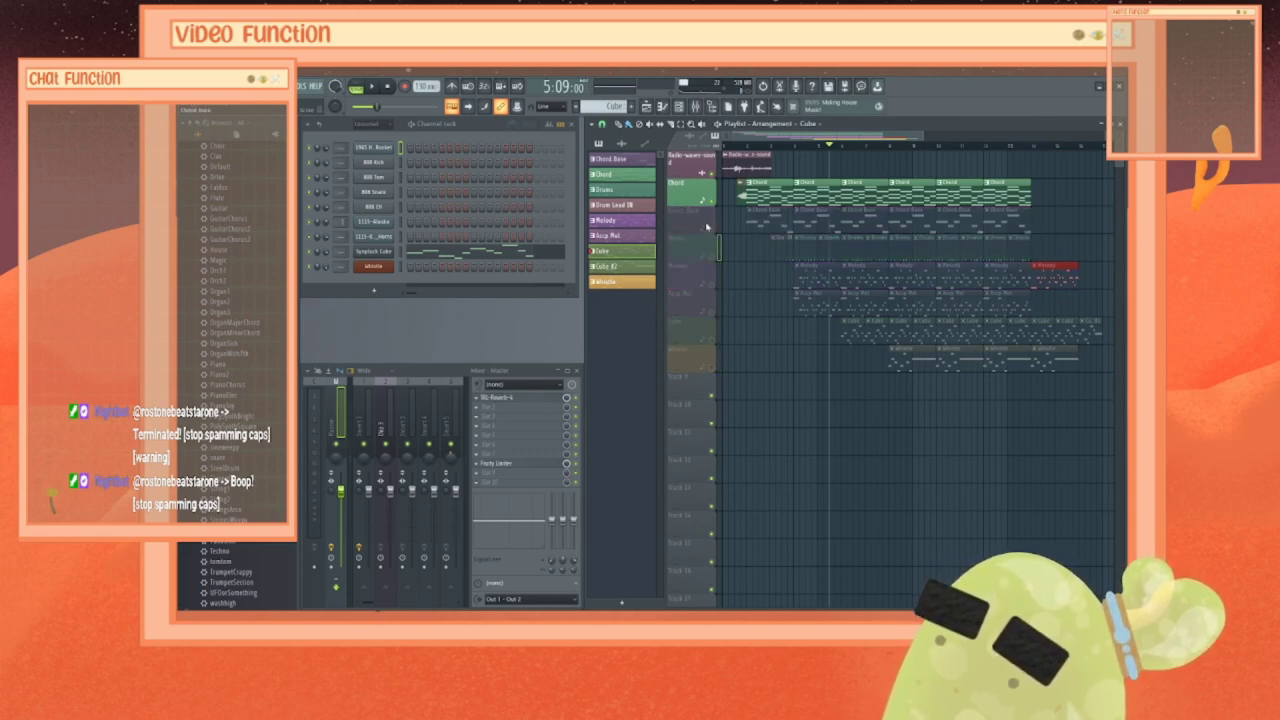
Step: Open the Chord pattern's notes for the 1115-Alaska channel and delete the inner D5, A4, C5 and E5 notes from bar 1
{"action": "left_click", "coordinate": [618, 176]}
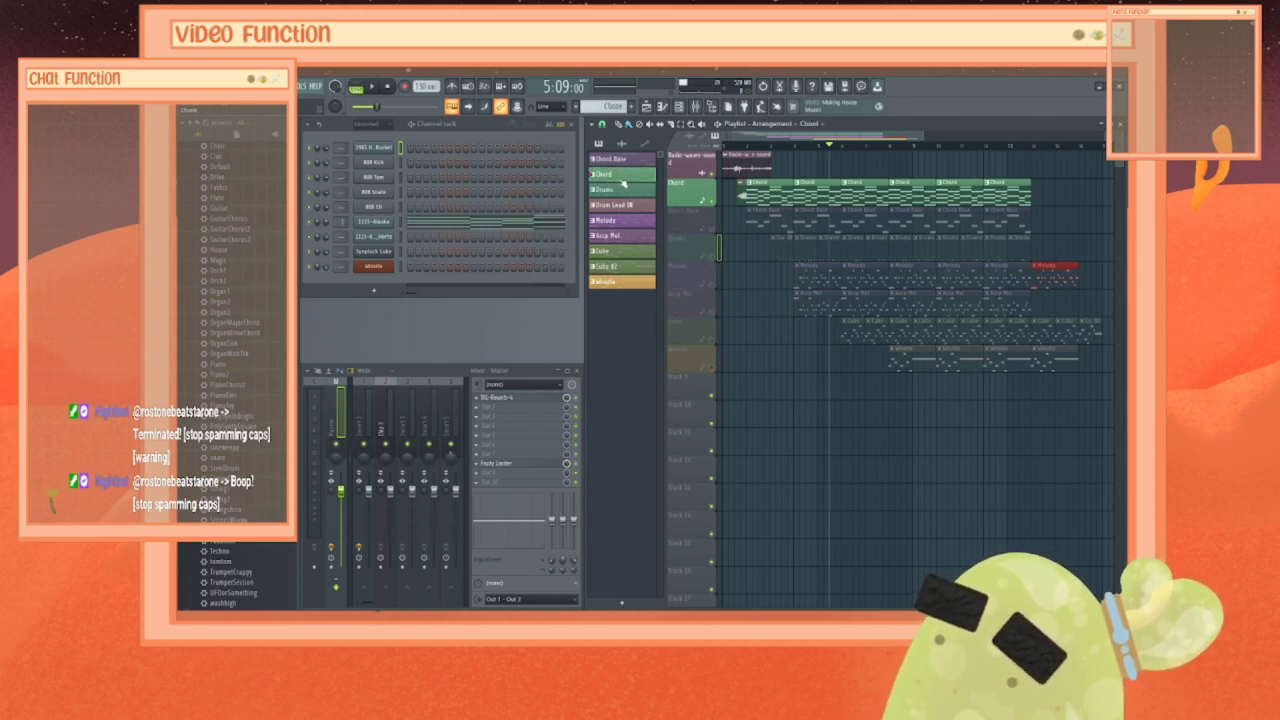
{"action": "right_click", "coordinate": [378, 221]}
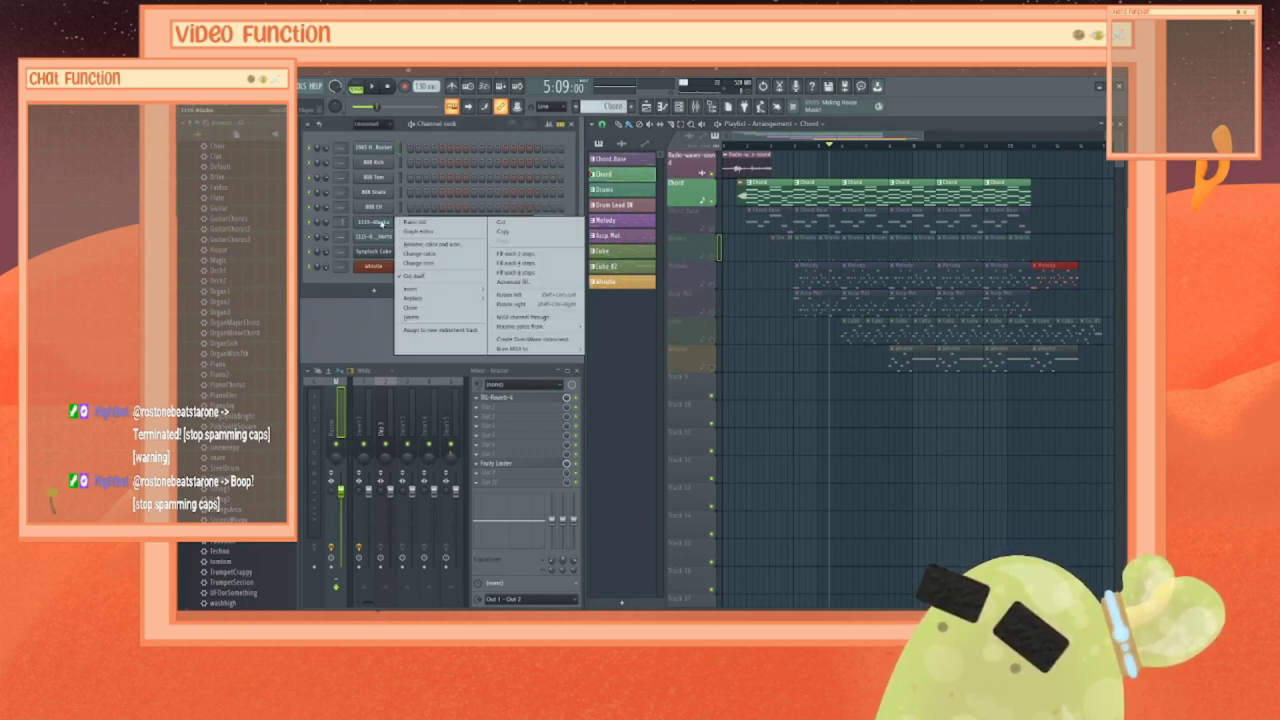
{"action": "left_click", "coordinate": [425, 222]}
{"action": "scroll", "coordinate": [645, 318], "scroll_direction": "up", "scroll_amount": 3}
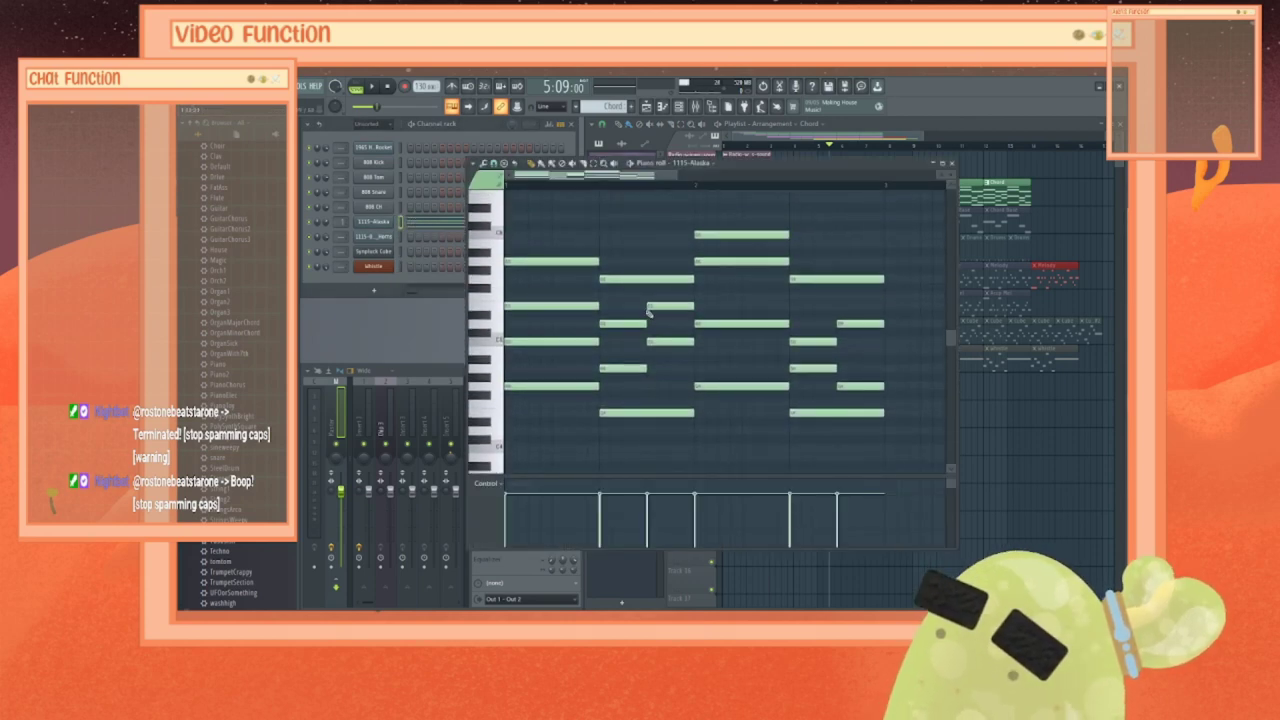
{"action": "right_click", "coordinate": [638, 323]}
{"action": "right_click", "coordinate": [640, 368]}
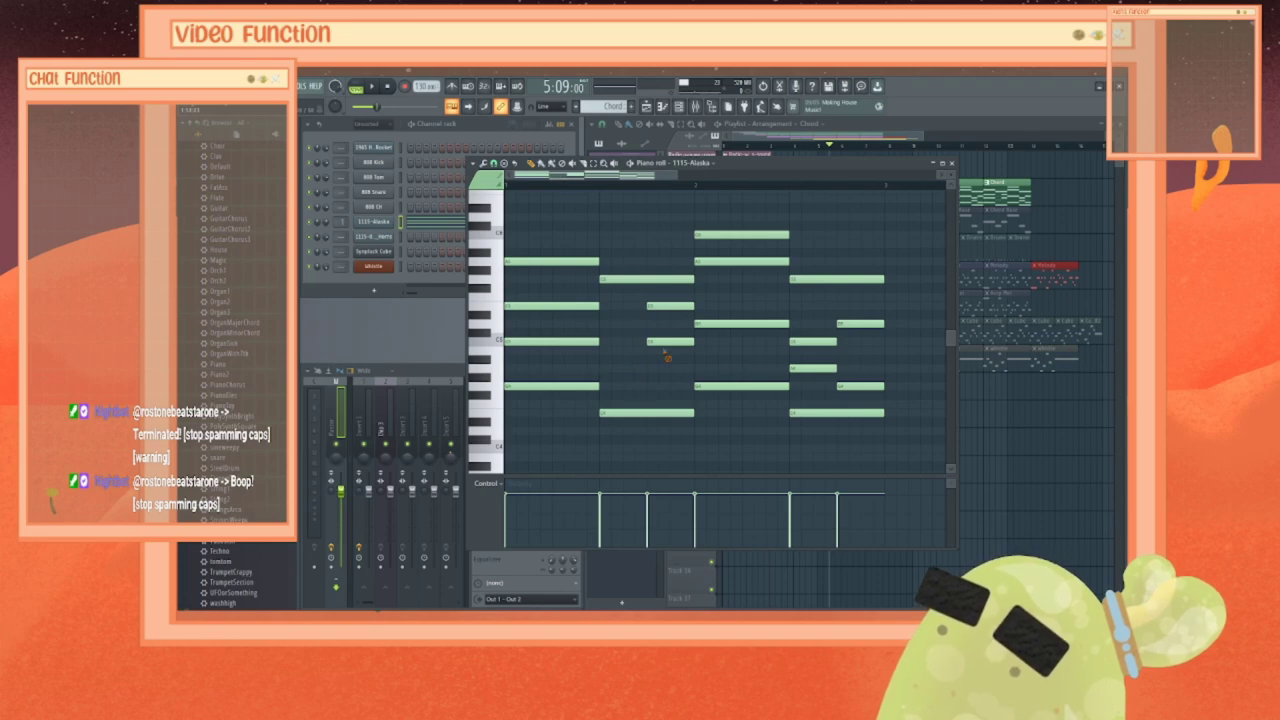
{"action": "right_click", "coordinate": [668, 341]}
{"action": "right_click", "coordinate": [666, 305]}
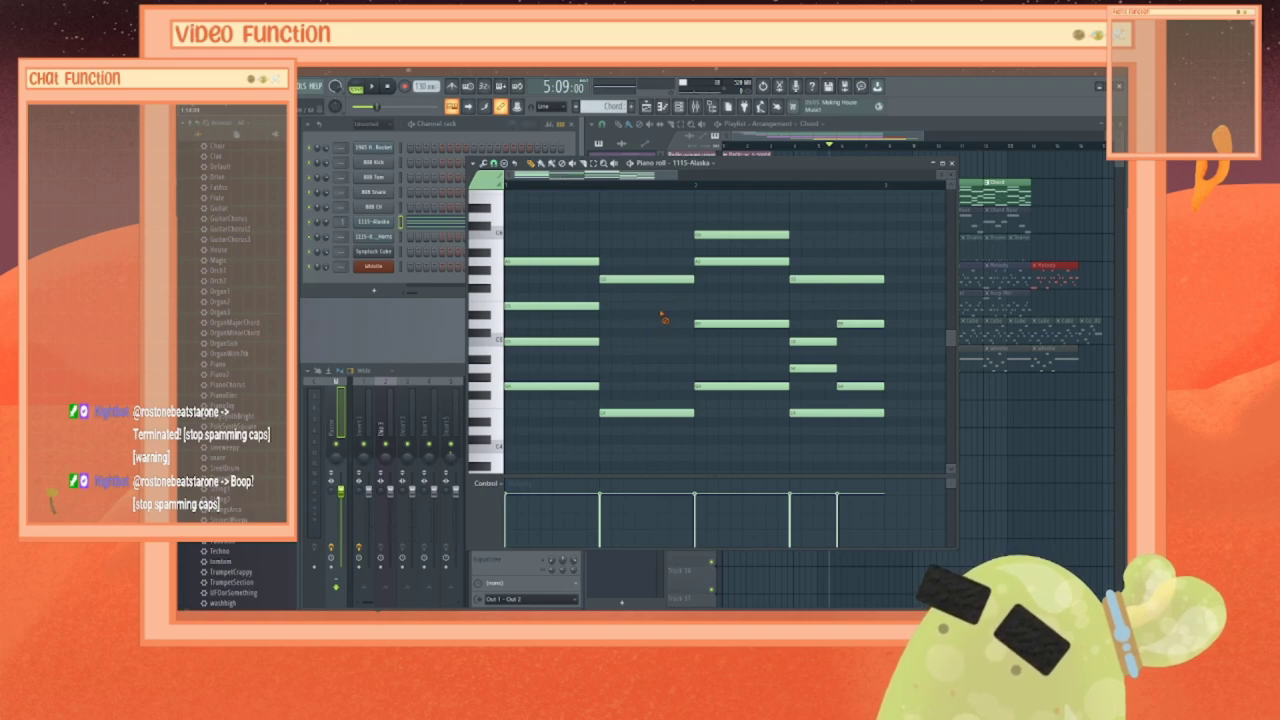
{"action": "right_click", "coordinate": [591, 343]}
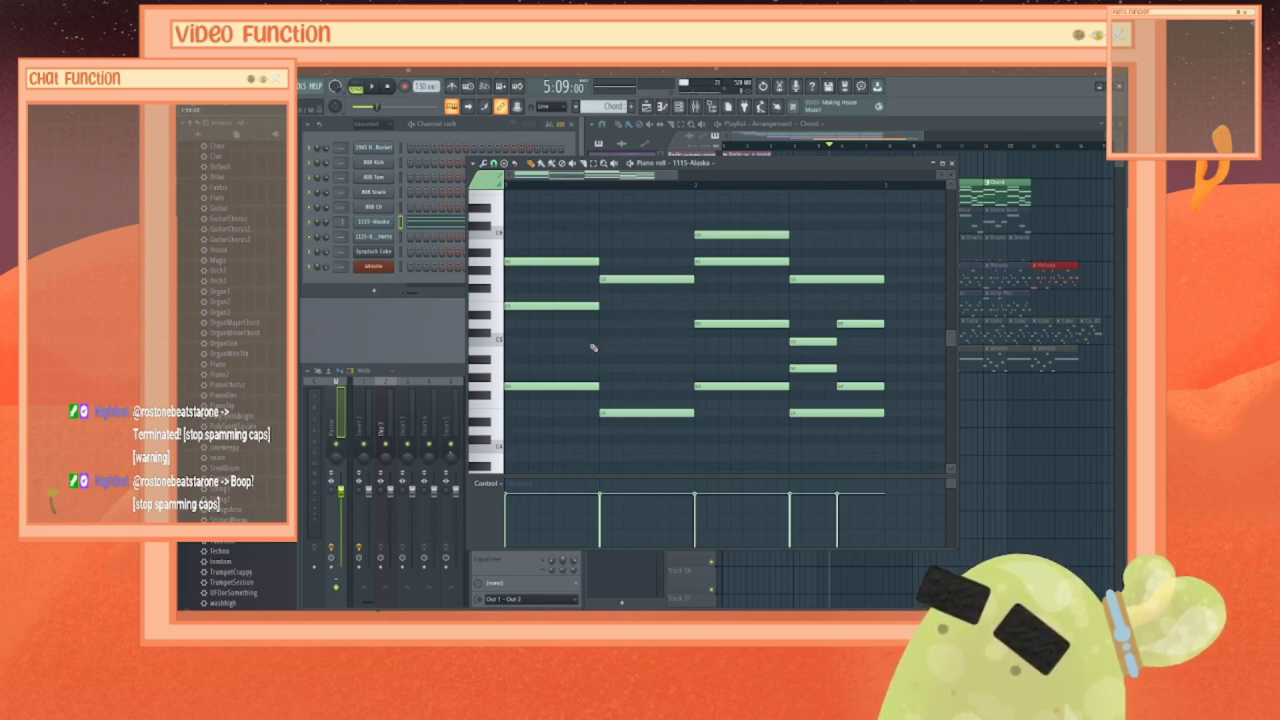
{"action": "right_click", "coordinate": [577, 307]}
Step: Delete the D5 and A5 notes, the C5 and A4 notes, and the last beats' D5 and G4 notes from bar 2
{"action": "right_click", "coordinate": [728, 327]}
{"action": "right_click", "coordinate": [731, 263]}
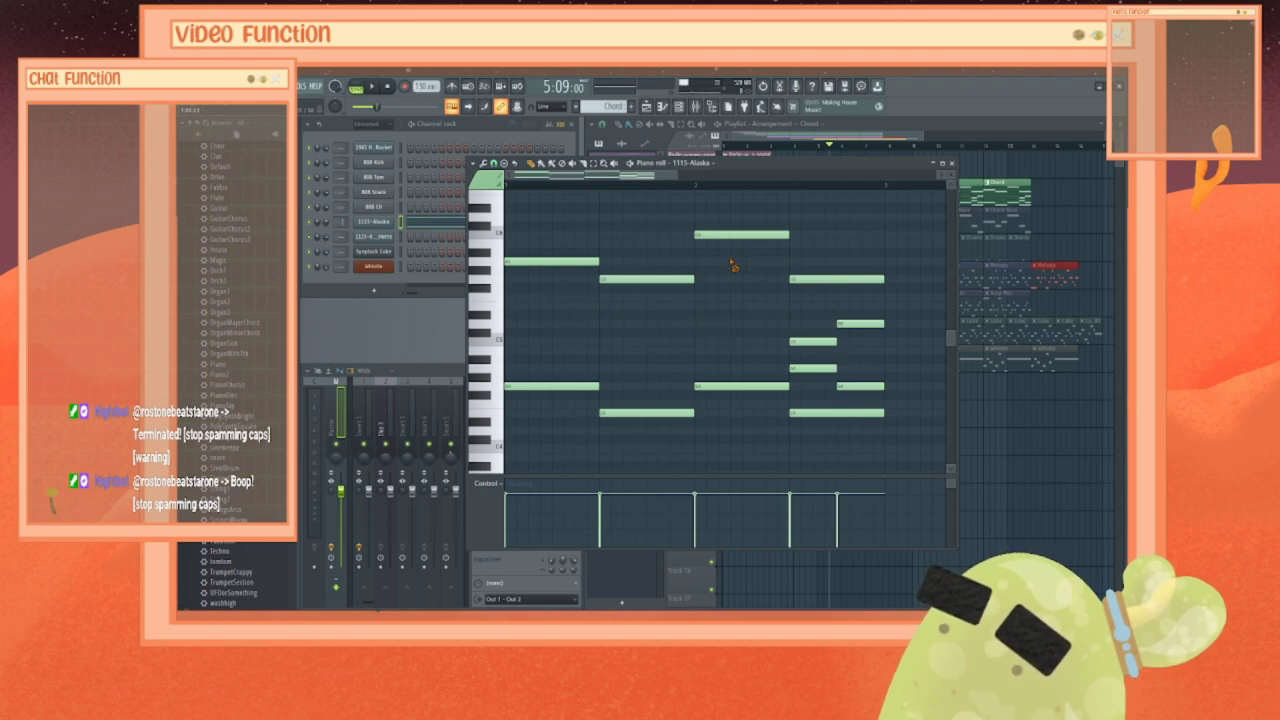
{"action": "right_click", "coordinate": [830, 342]}
{"action": "right_click", "coordinate": [836, 367]}
{"action": "right_click", "coordinate": [858, 326]}
{"action": "right_click", "coordinate": [859, 386]}
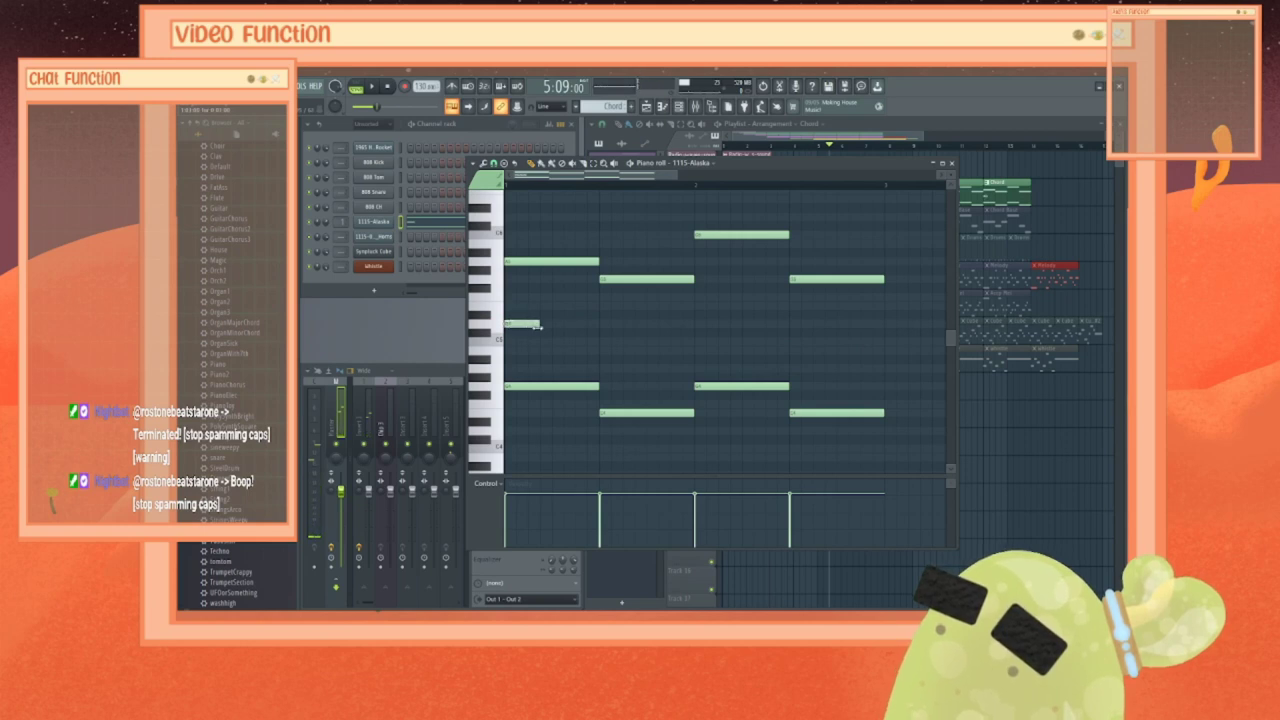
Step: Make the opening A5, D5 and G4 notes one beat long and add a matching C5 to the chord
{"action": "left_click_drag", "start_coordinate": [601, 262], "coordinate": [551, 261]}
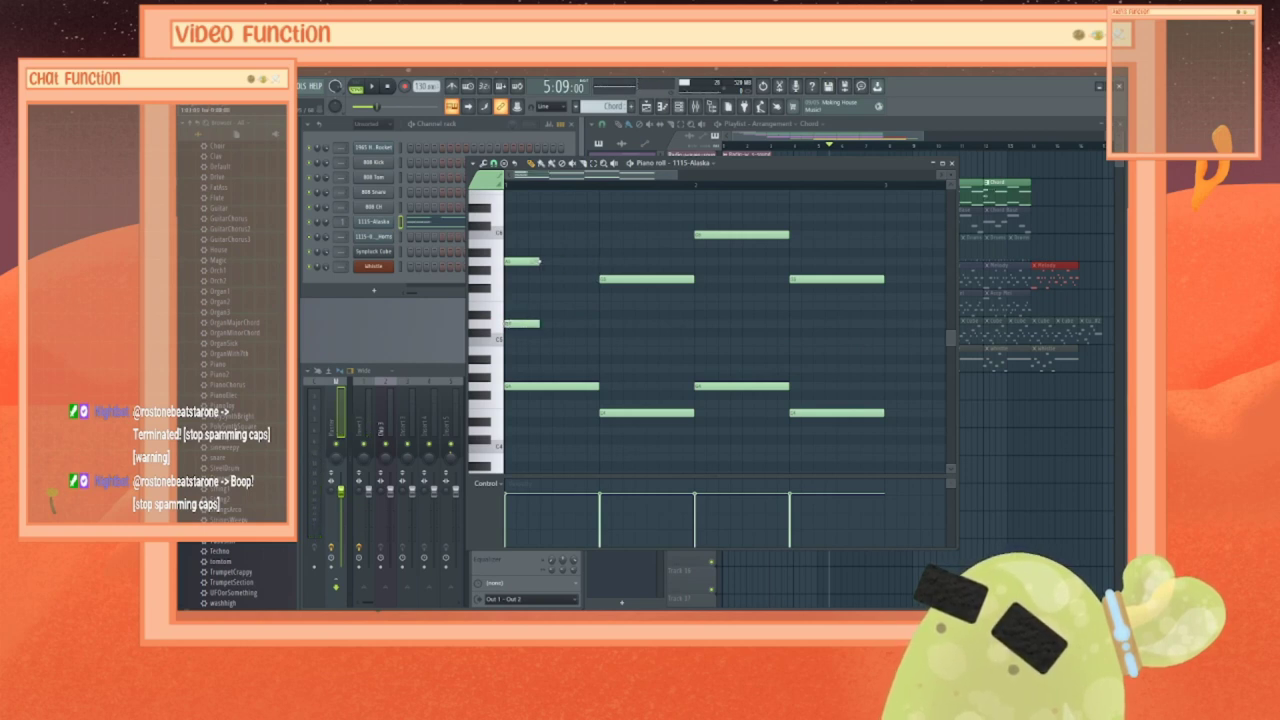
{"action": "left_click_drag", "start_coordinate": [598, 386], "coordinate": [545, 386]}
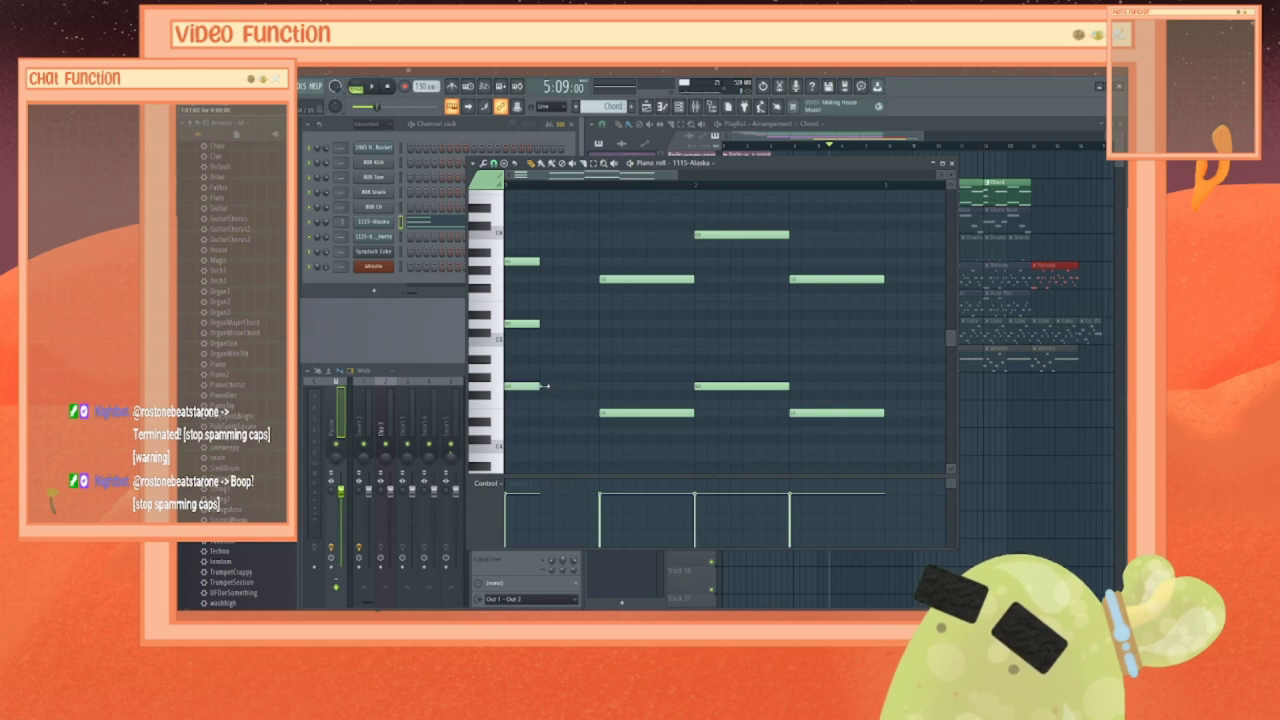
{"action": "left_click_drag", "start_coordinate": [541, 323], "coordinate": [549, 324]}
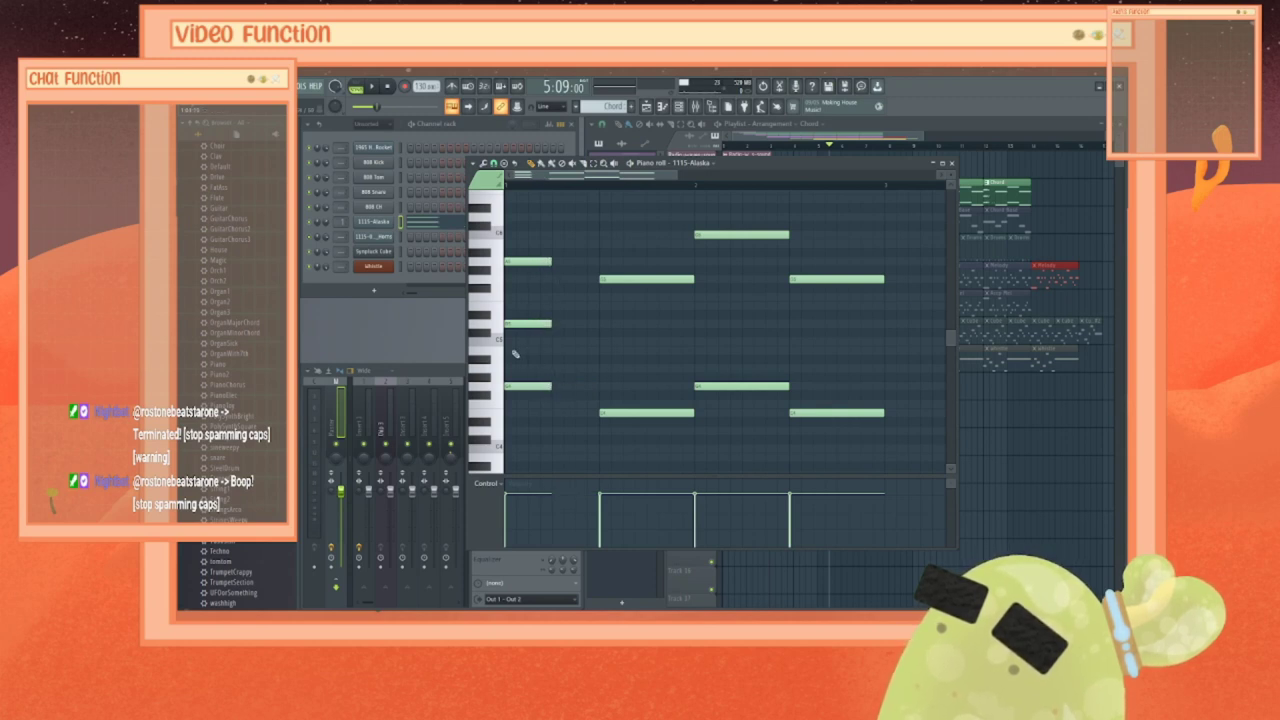
{"action": "left_click", "coordinate": [515, 352]}
{"action": "left_click_drag", "start_coordinate": [530, 352], "coordinate": [531, 341]}
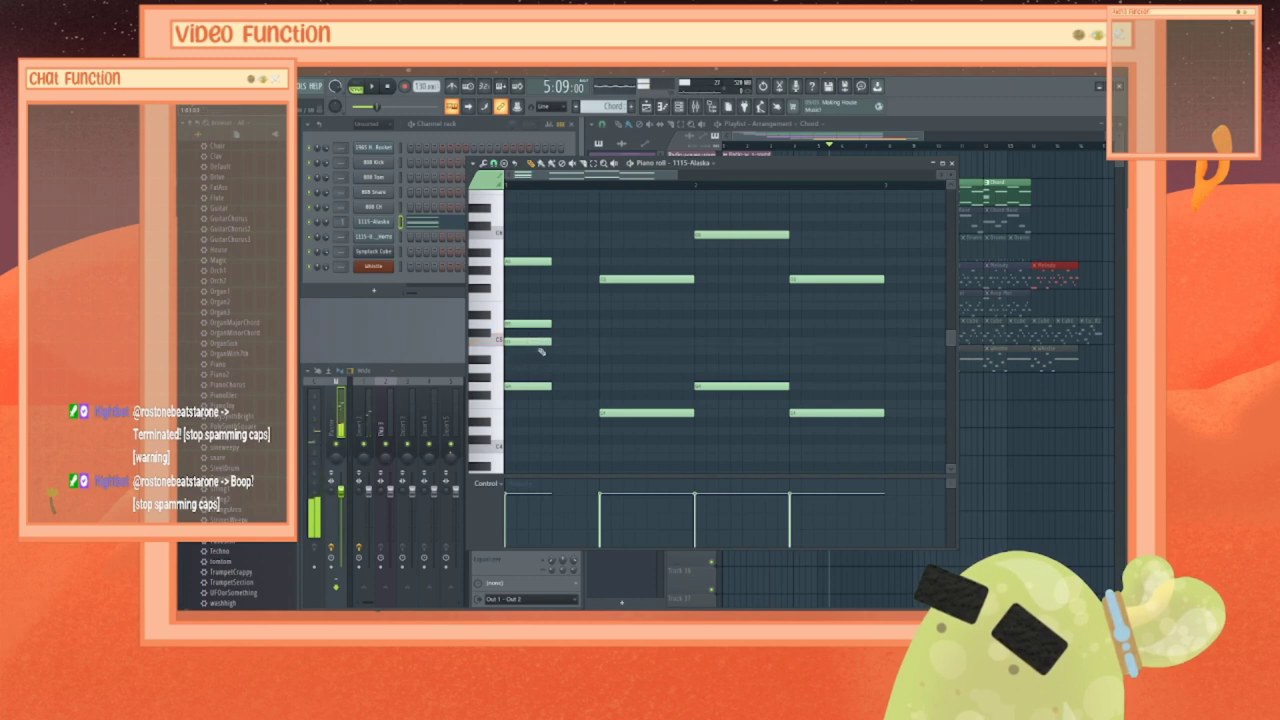
Step: Switch playback from song to pattern mode and play the new opening chord
{"action": "key", "text": "space"}
{"action": "key", "text": "space"}
{"action": "left_click", "coordinate": [361, 85]}
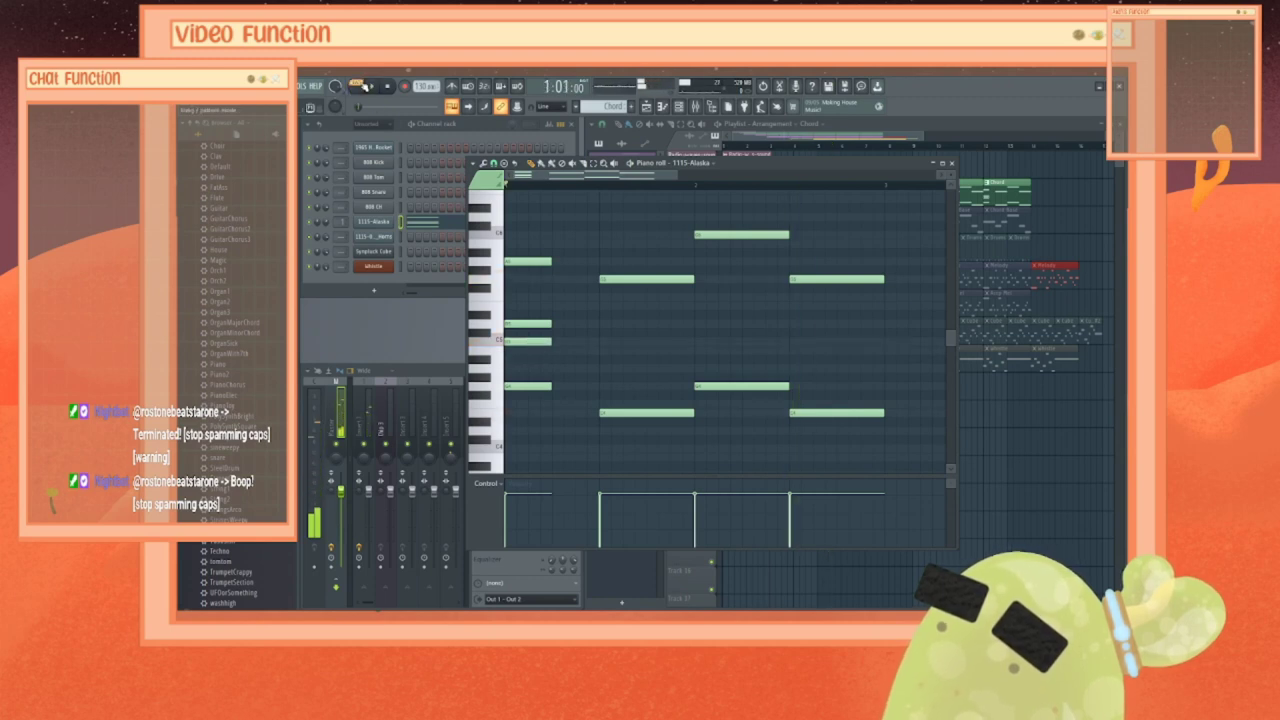
{"action": "key", "text": "space"}
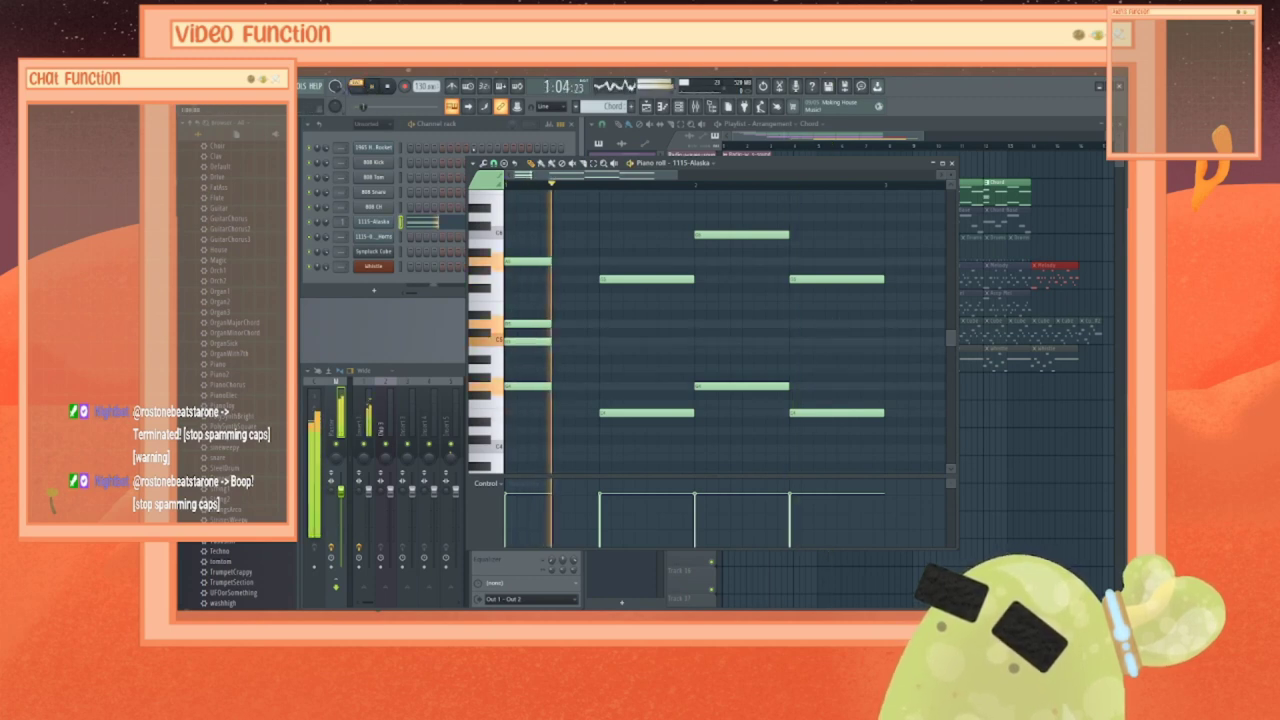
Step: Add a one-beat chord of C6, G5, E5 and A4 on beat 2 of bar 1, and play the pattern
{"action": "left_click", "coordinate": [562, 236]}
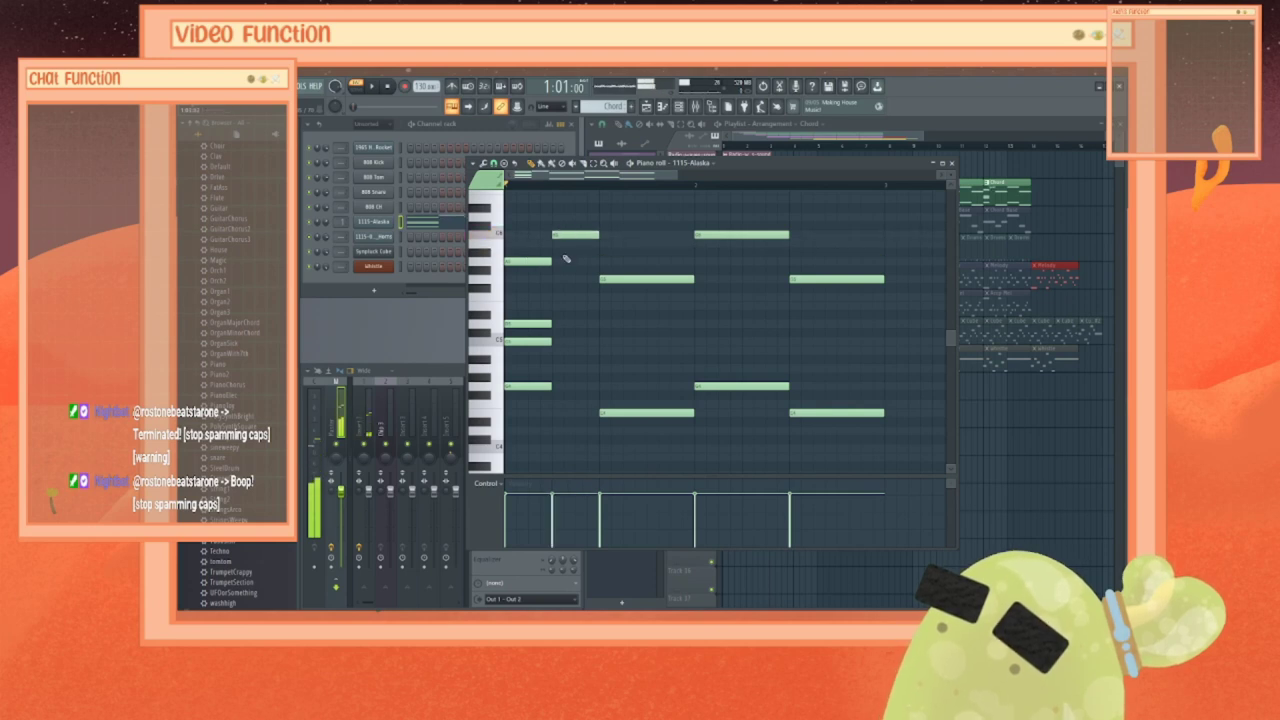
{"action": "left_click_drag", "start_coordinate": [562, 262], "coordinate": [566, 287]}
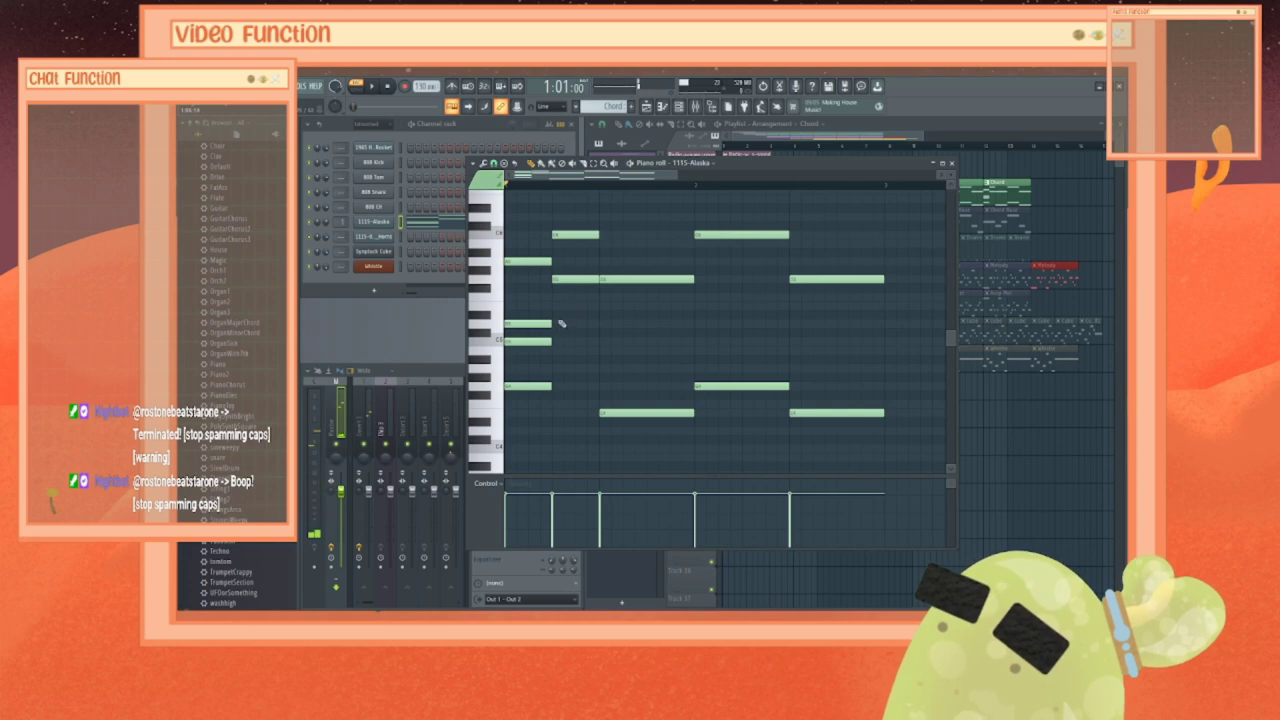
{"action": "left_click", "coordinate": [561, 304]}
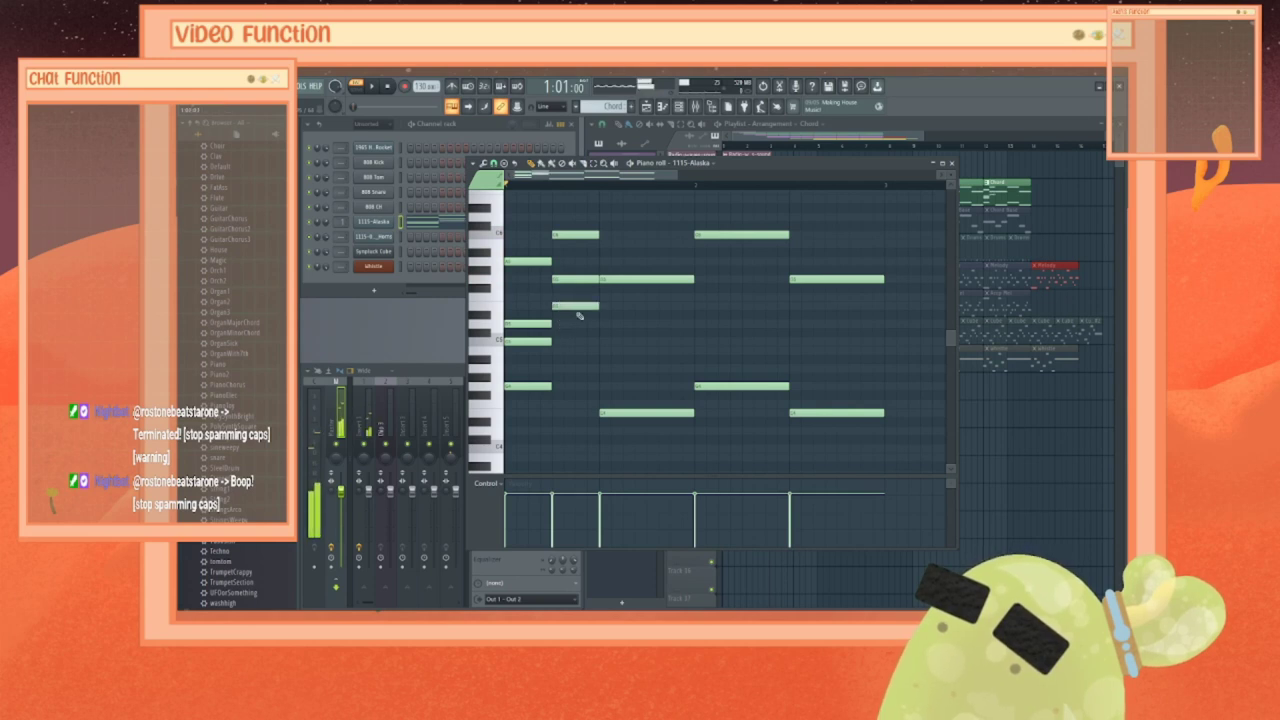
{"action": "left_click", "coordinate": [566, 368]}
{"action": "key", "text": "space"}
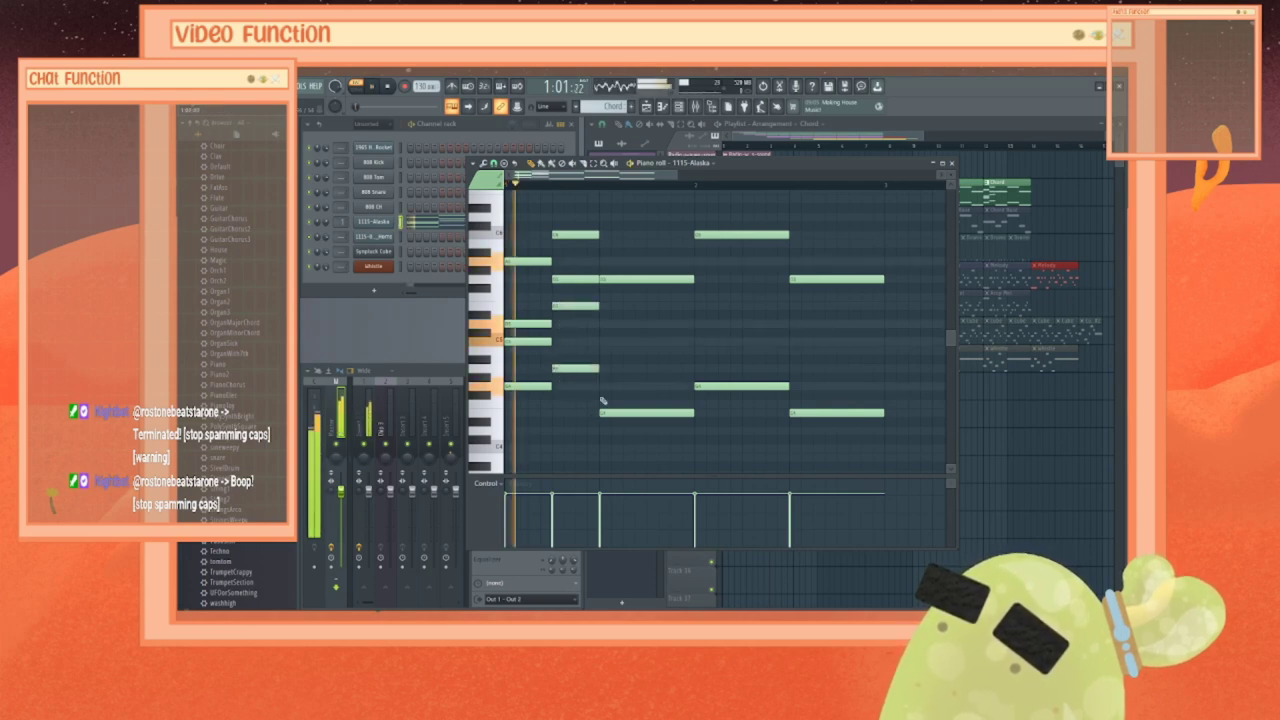
{"action": "key", "text": "space"}
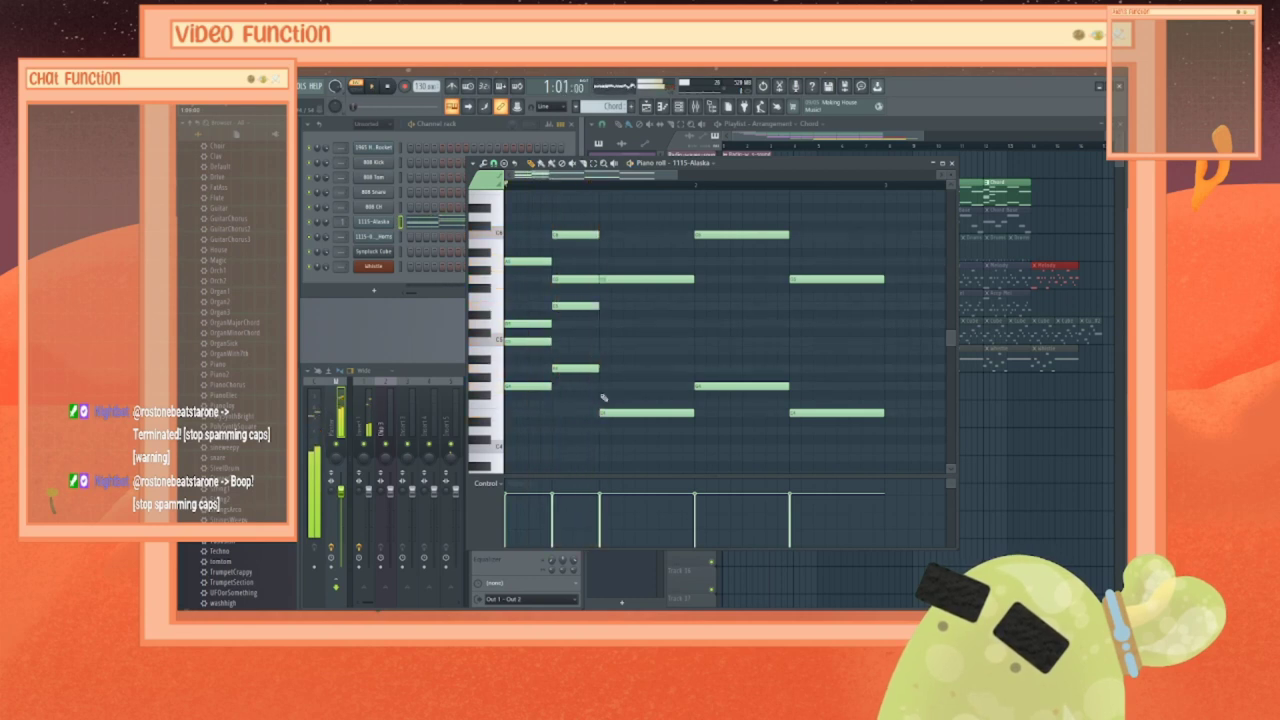
Step: Add two-beat C5 and A5 notes on beat 3 of bar 1, and play the pattern
{"action": "left_click", "coordinate": [610, 341]}
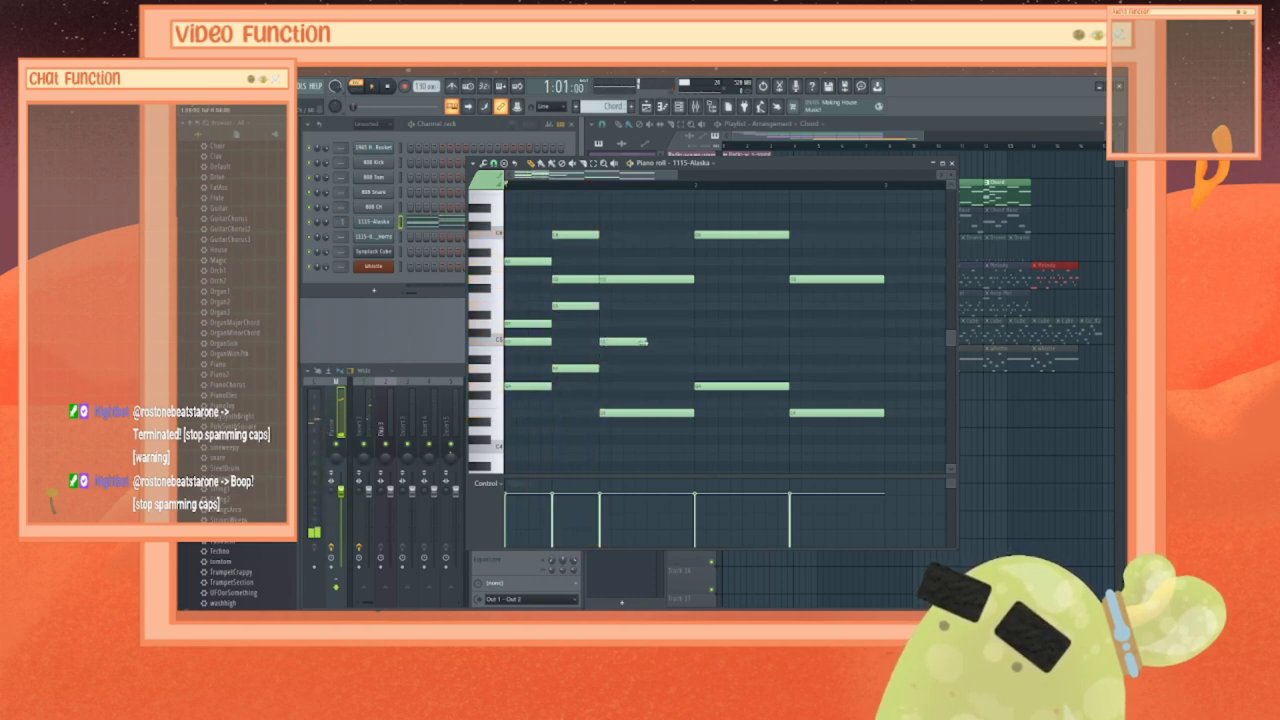
{"action": "left_click_drag", "start_coordinate": [647, 341], "coordinate": [704, 342]}
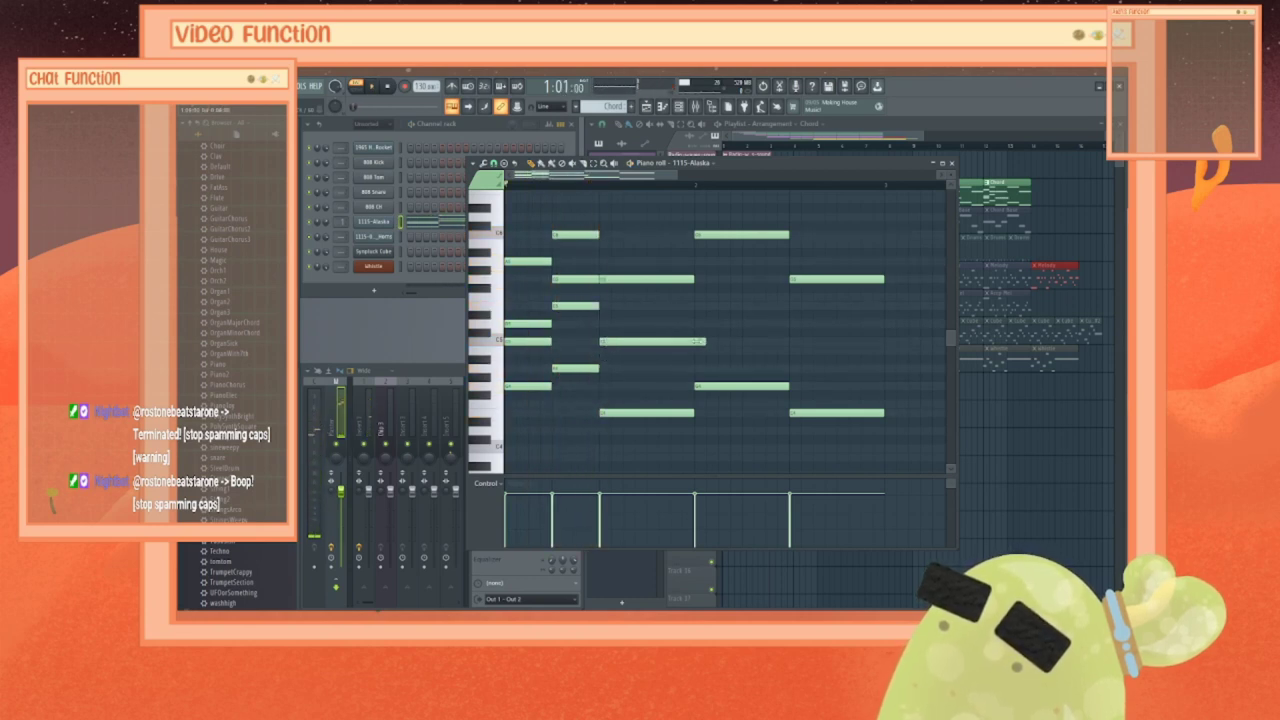
{"action": "left_click", "coordinate": [605, 262]}
{"action": "key", "text": "space"}
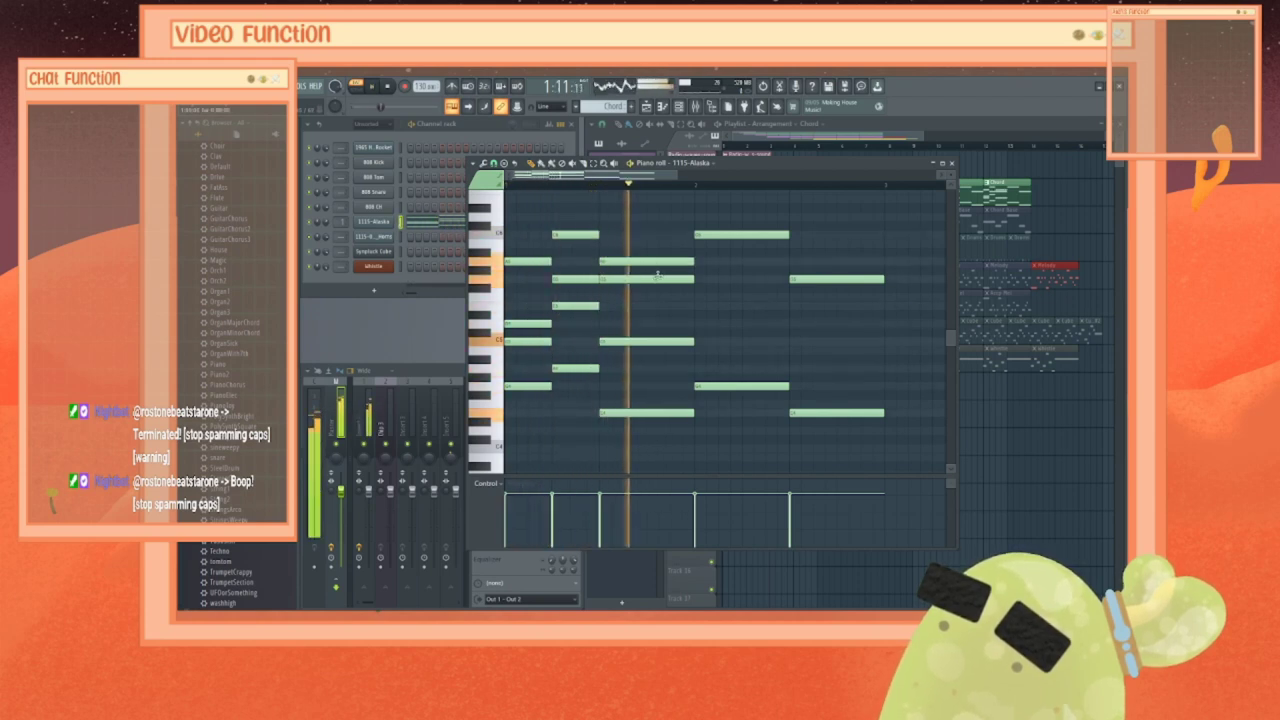
Step: Shorten the C6 and G4 notes at the start of bar 2 to one beat and add matching E5 and C5 notes
{"action": "key", "text": "space"}
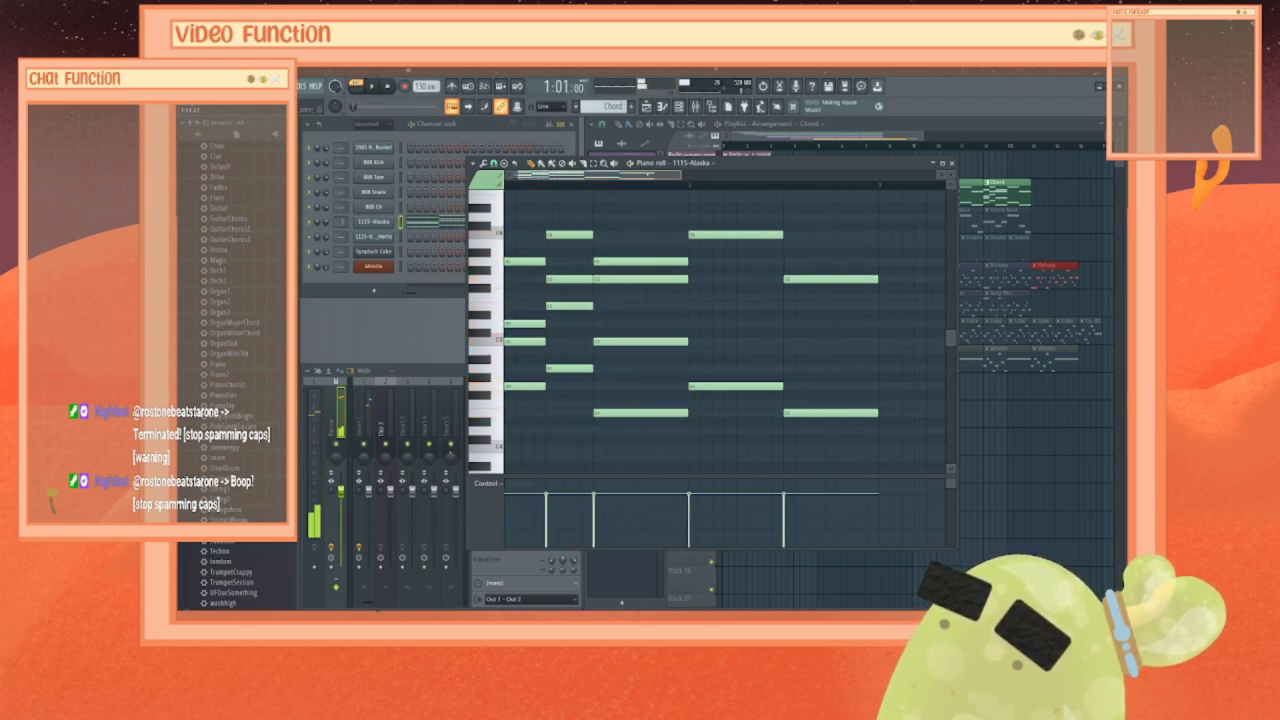
{"action": "left_click_drag", "start_coordinate": [648, 175], "coordinate": [646, 175]}
{"action": "left_click_drag", "start_coordinate": [785, 234], "coordinate": [741, 235]}
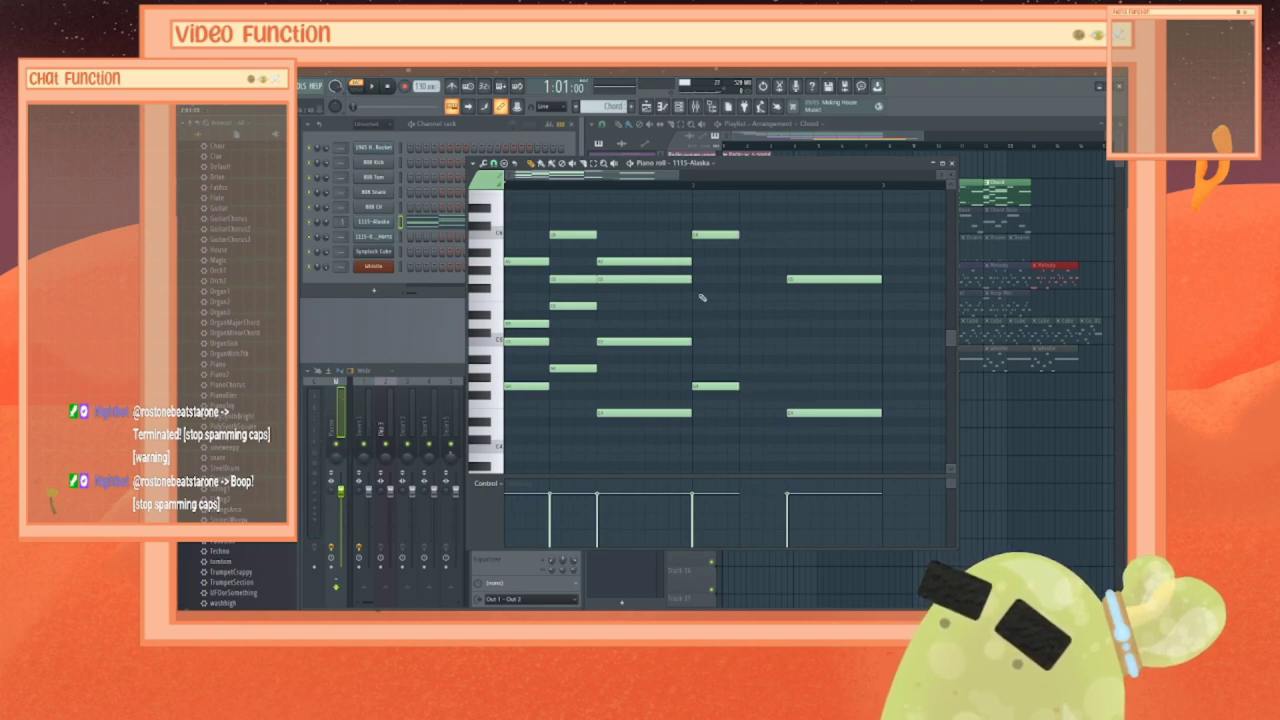
{"action": "left_click", "coordinate": [700, 305]}
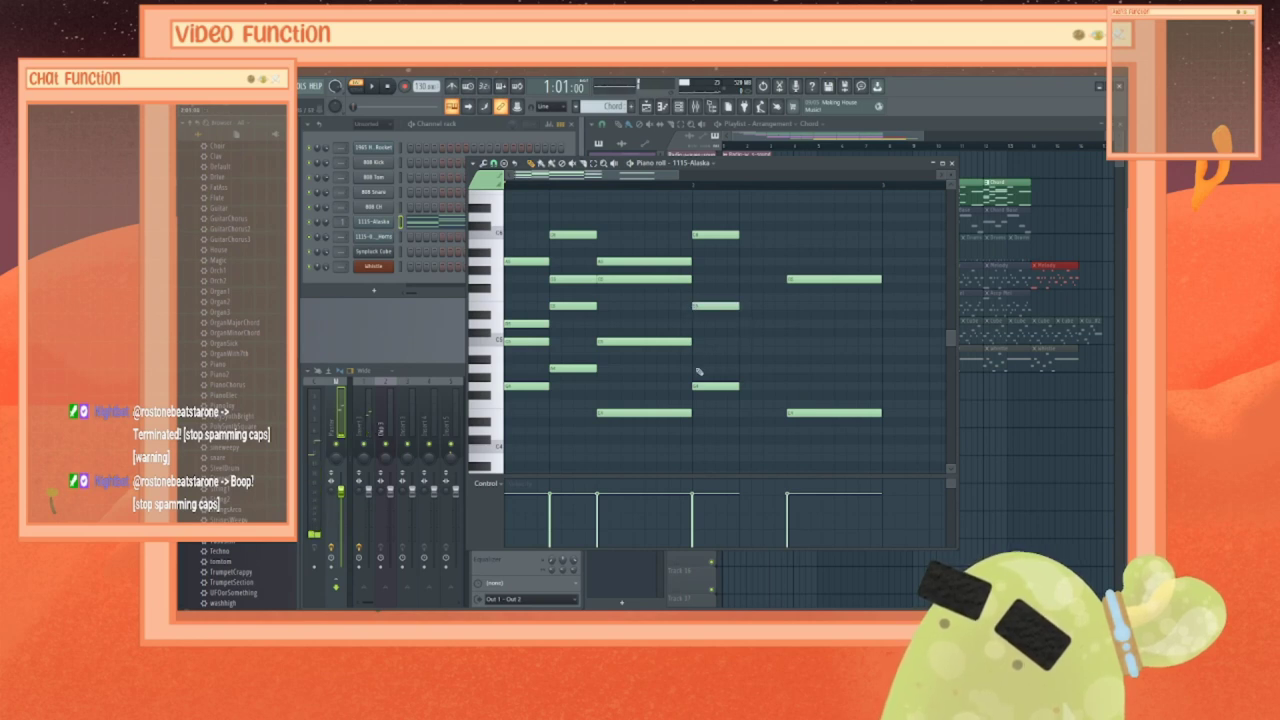
{"action": "left_click", "coordinate": [704, 353]}
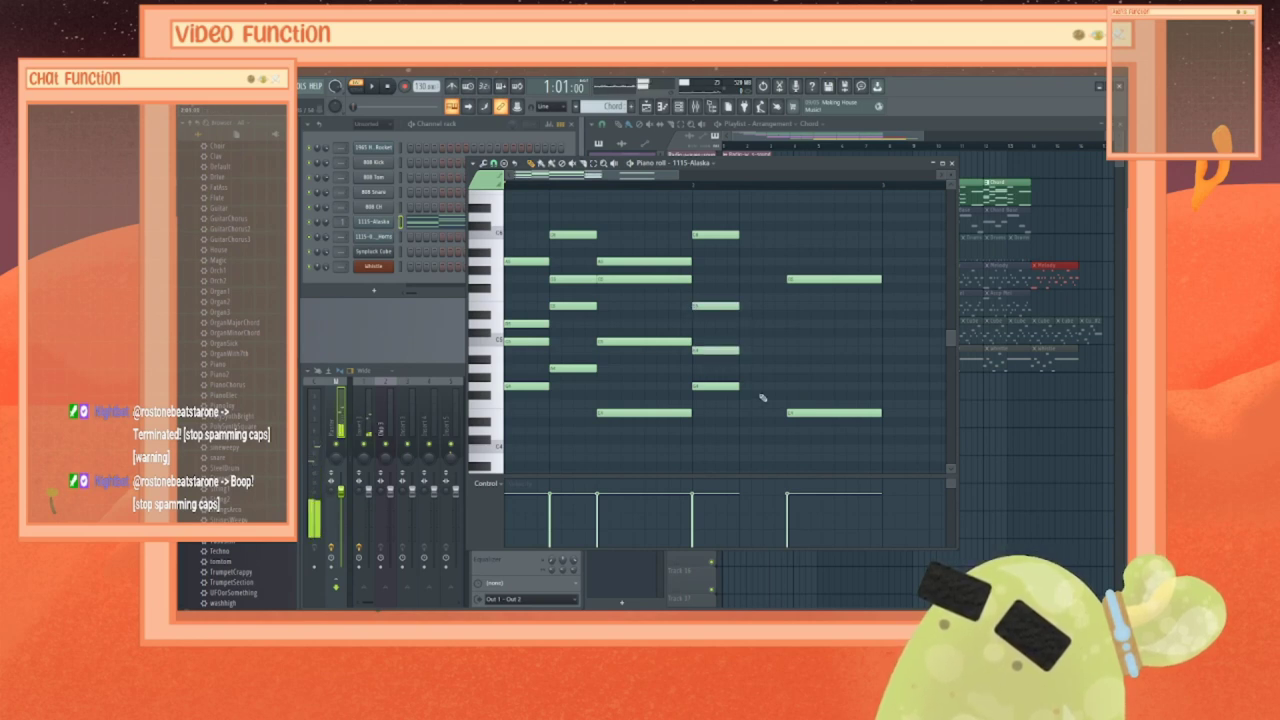
{"action": "left_click_drag", "start_coordinate": [704, 351], "coordinate": [705, 341]}
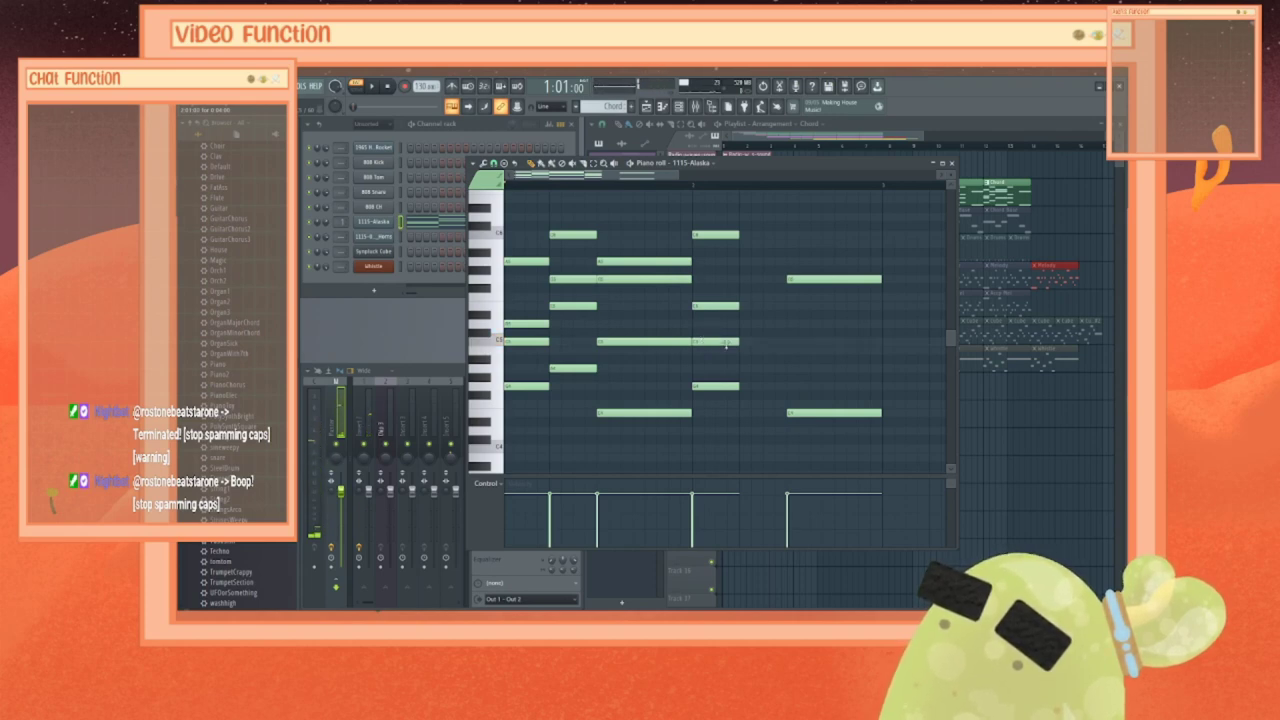
Step: Add a one-beat chord of G5, D5, A4 and E4 on beat 2 of bar 2, and play the pattern
{"action": "left_click", "coordinate": [750, 412]}
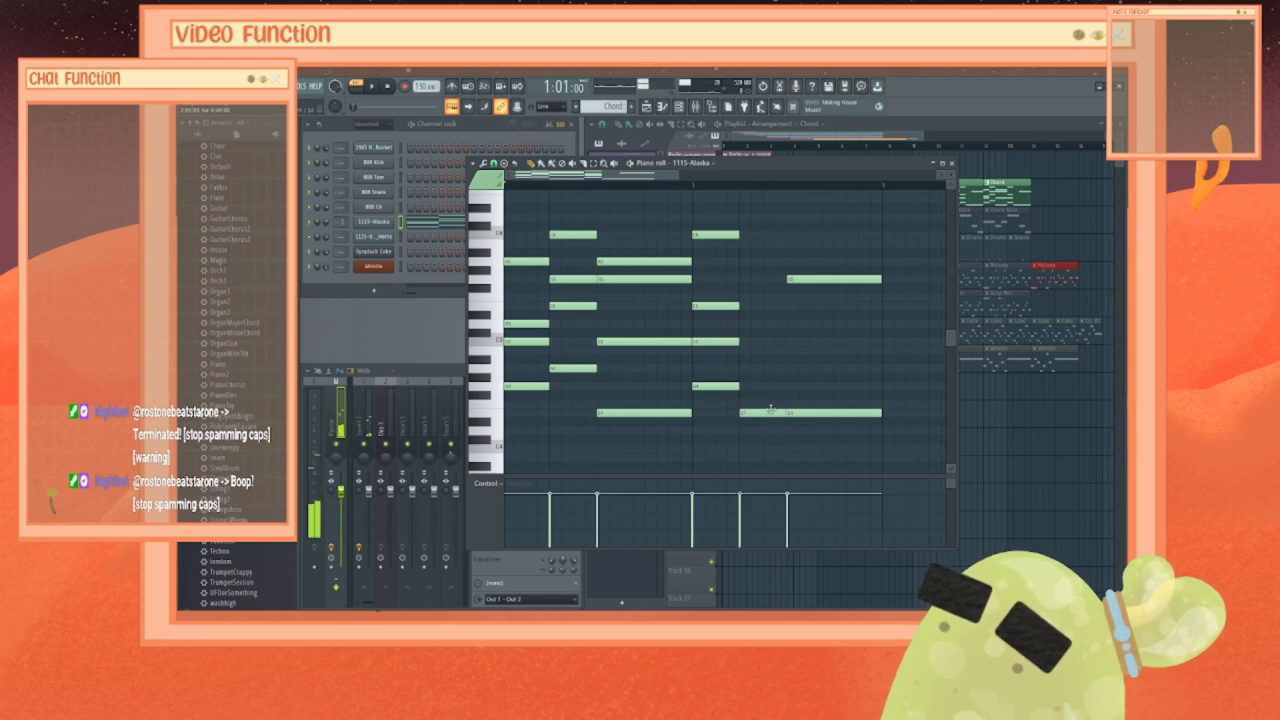
{"action": "left_click", "coordinate": [752, 368]}
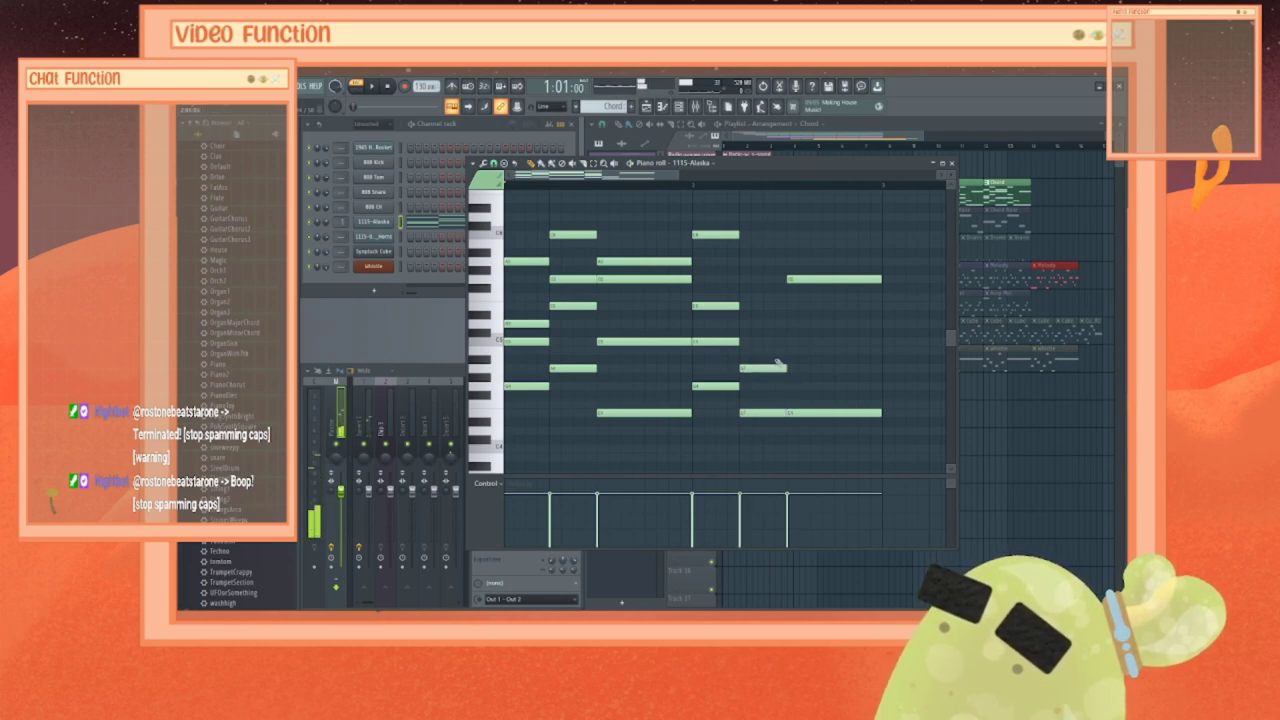
{"action": "left_click", "coordinate": [765, 323]}
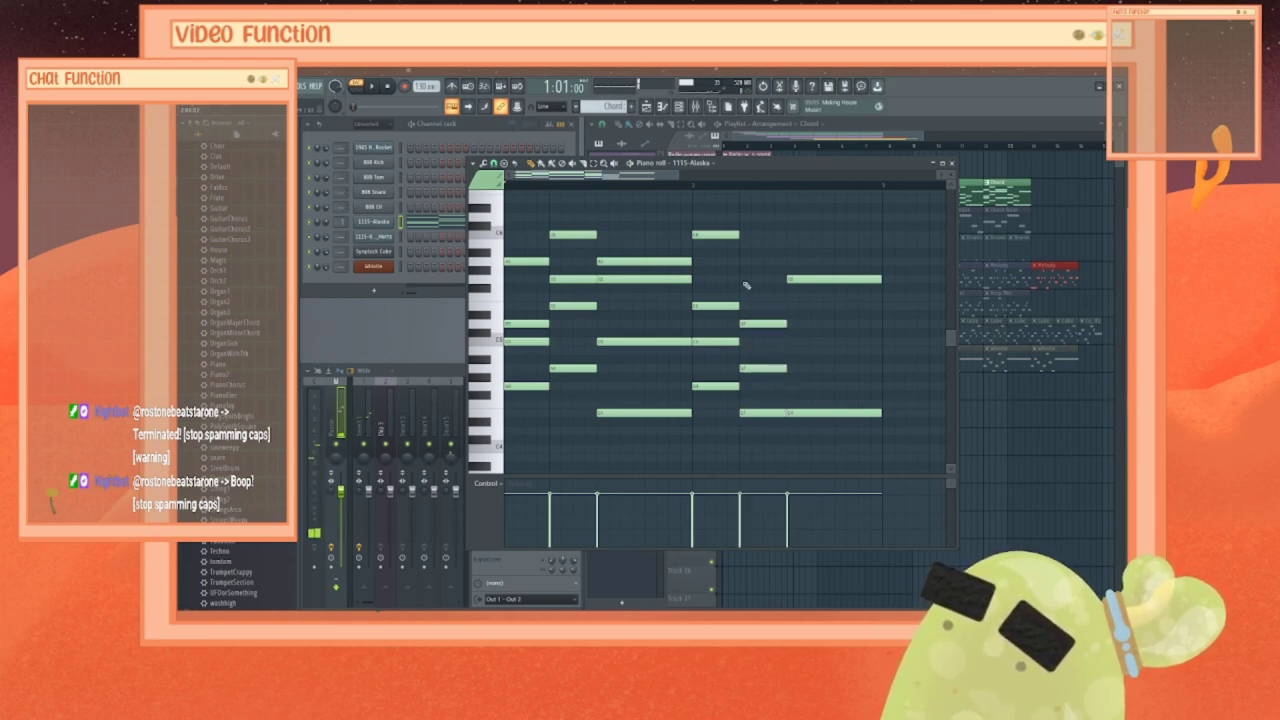
{"action": "left_click", "coordinate": [745, 285]}
{"action": "key", "text": "space"}
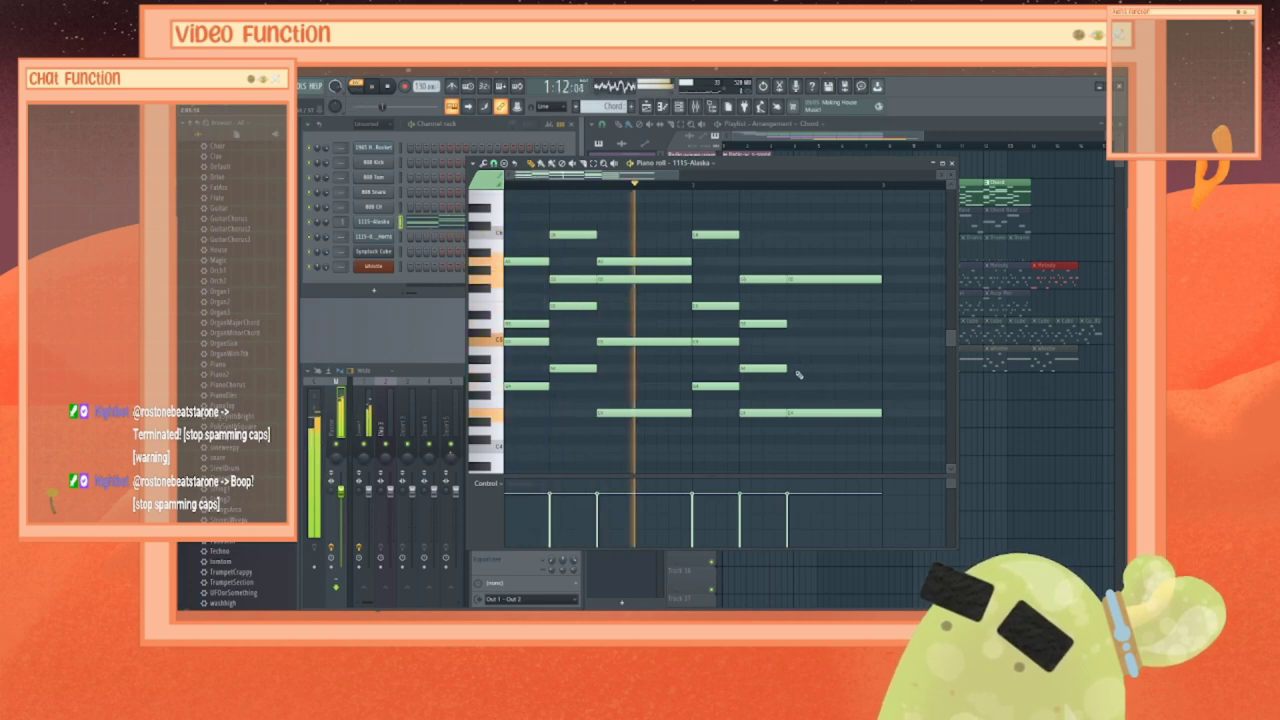
{"action": "key", "text": "space"}
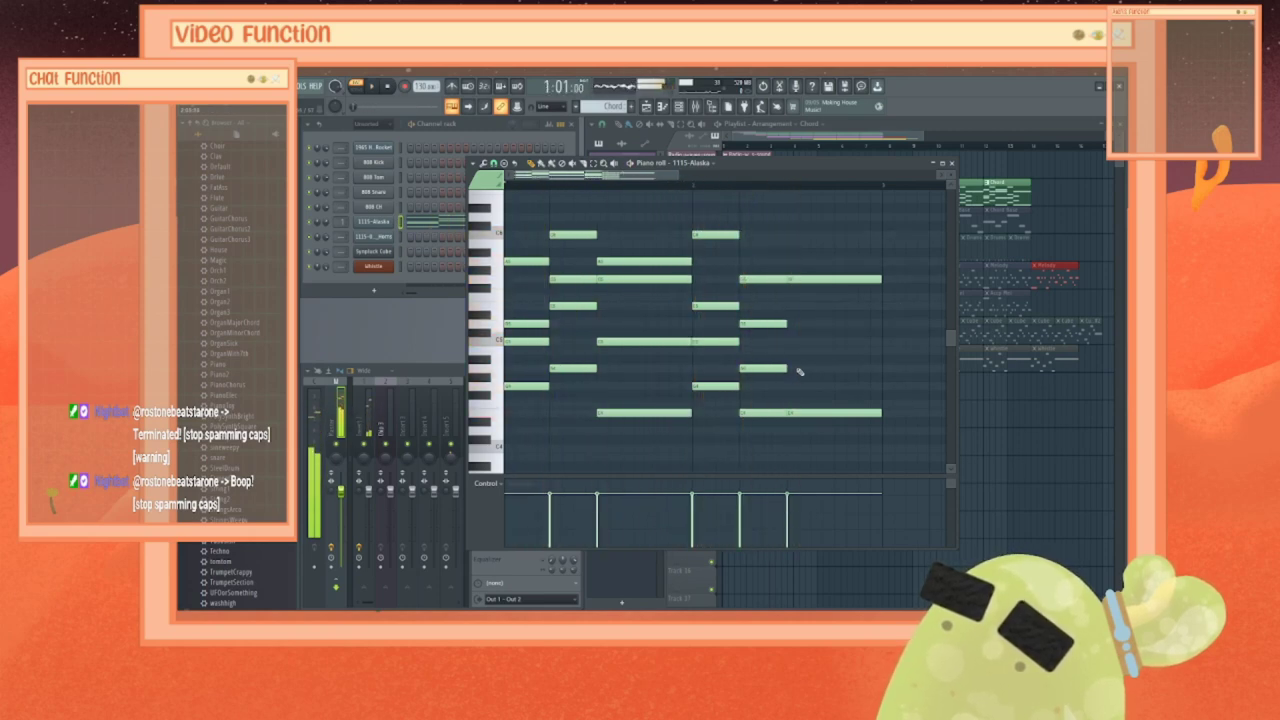
Step: Lower the bar 2 beat 3 G5 to E5, add two-beat C5 and G4 notes beneath it, and play the pattern
{"action": "left_click_drag", "start_coordinate": [805, 279], "coordinate": [805, 305]}
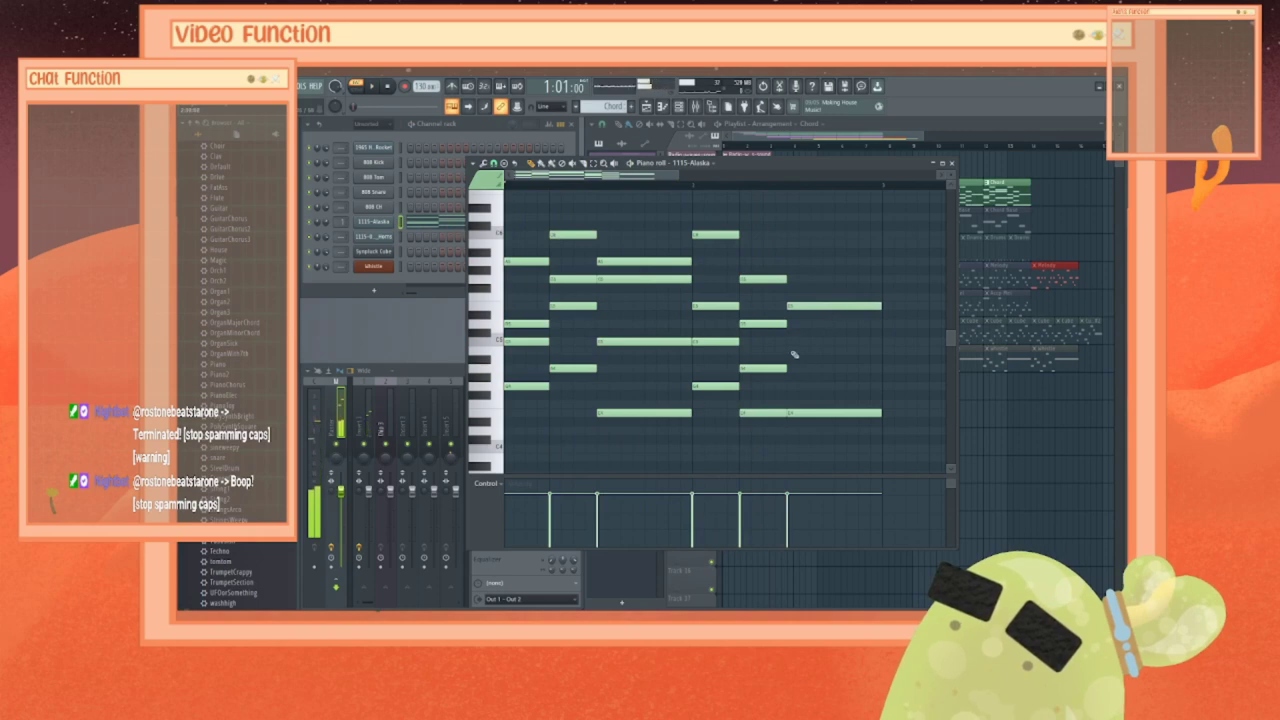
{"action": "left_click", "coordinate": [798, 342]}
{"action": "left_click", "coordinate": [800, 386]}
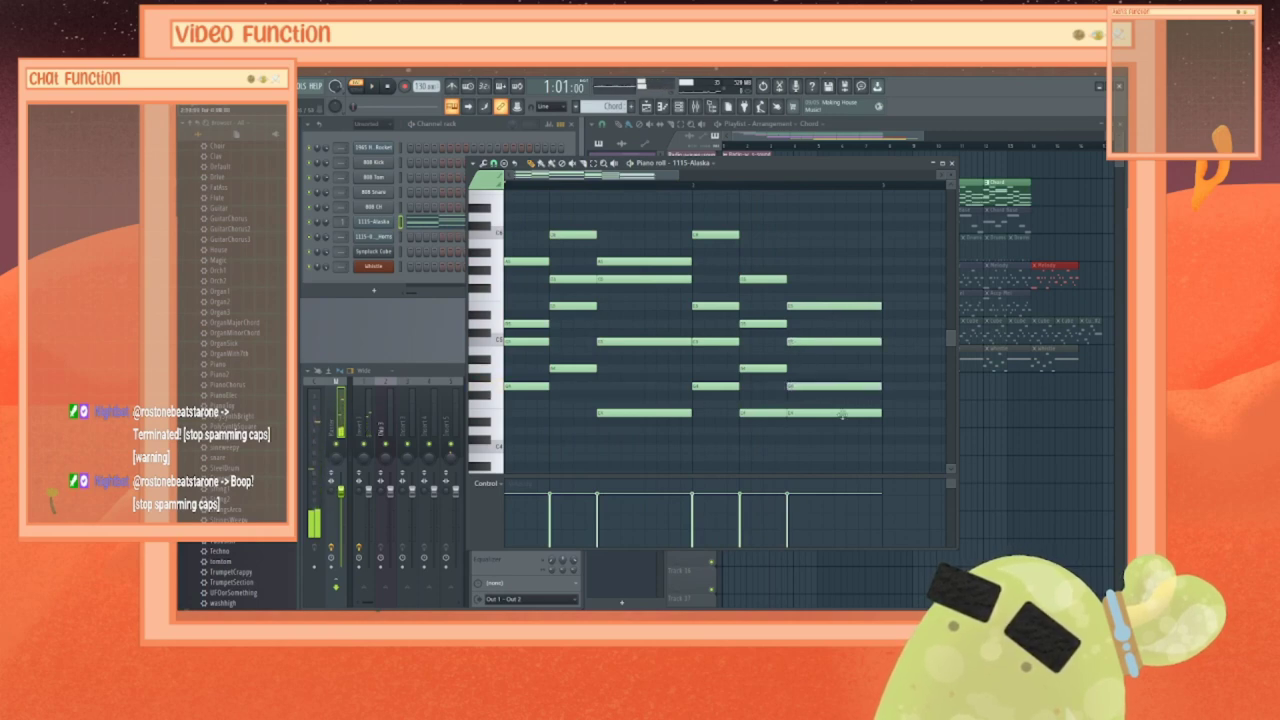
{"action": "key", "text": "space"}
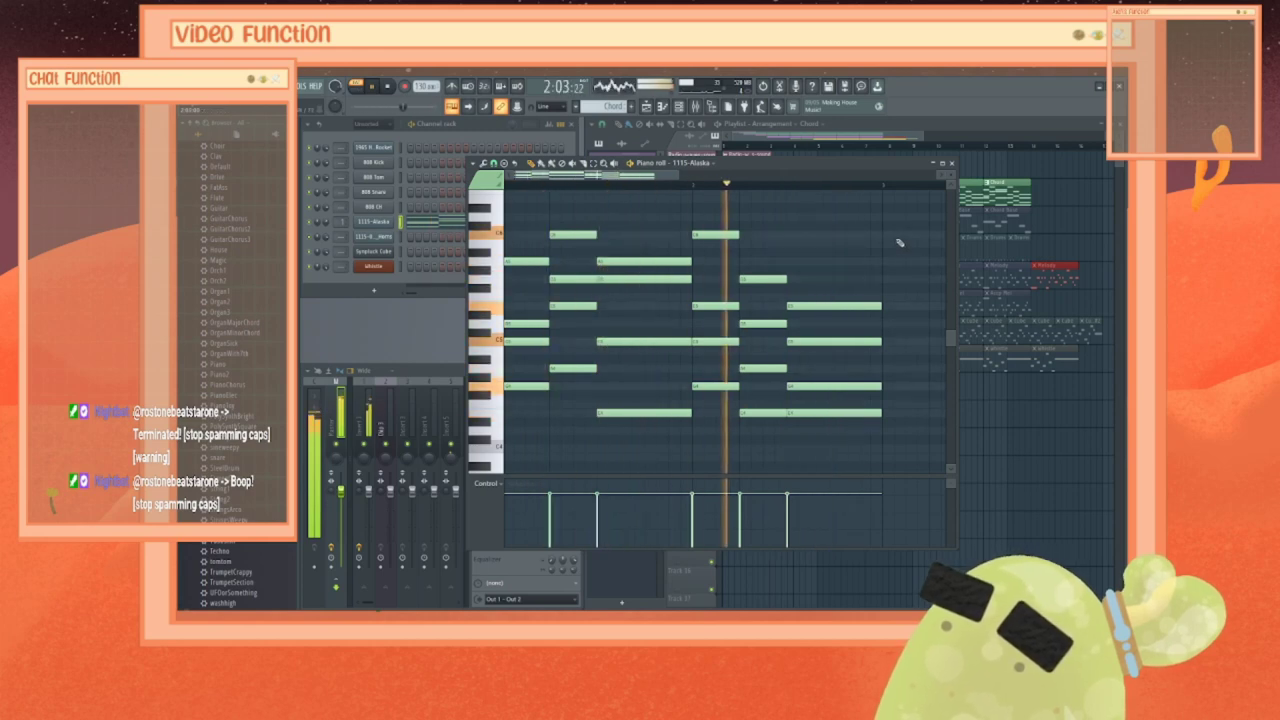
{"action": "key", "text": "space"}
Step: Copy all notes of the Chord pattern and open the French Horns piano roll in the Chord Base pattern
{"action": "key", "text": "ctrl+a"}
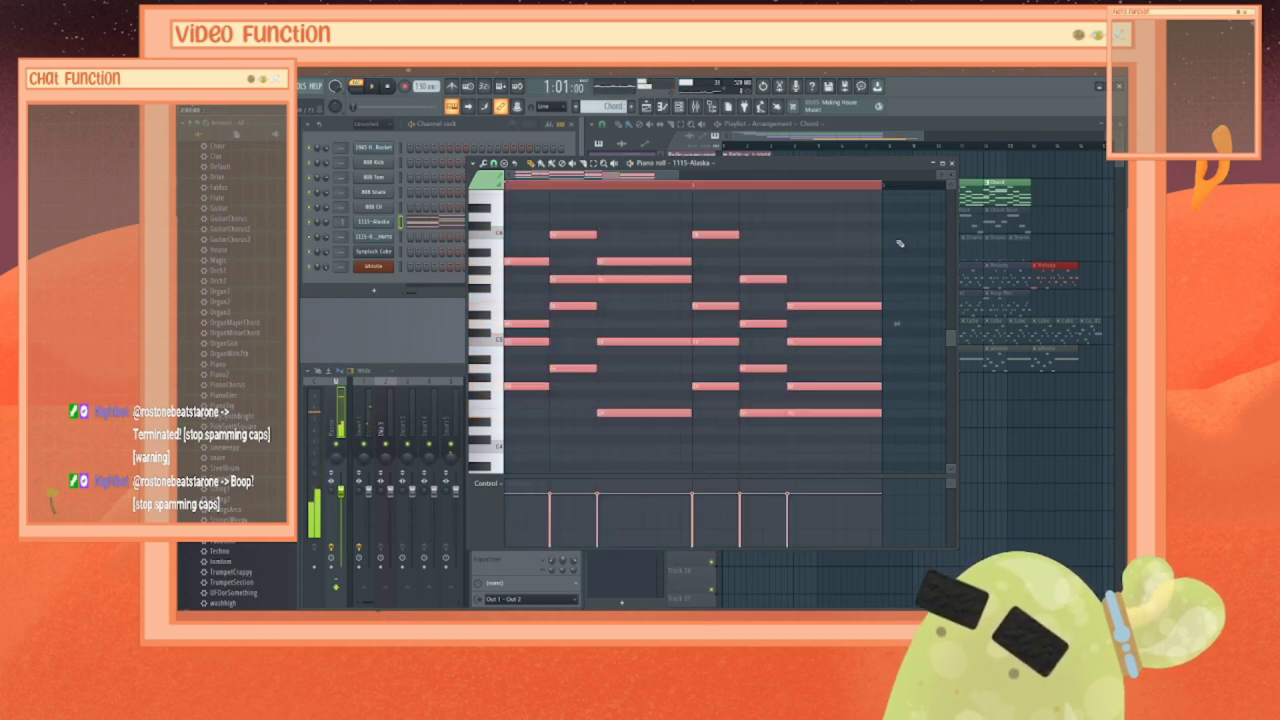
{"action": "left_click", "coordinate": [951, 164]}
{"action": "left_click", "coordinate": [623, 163]}
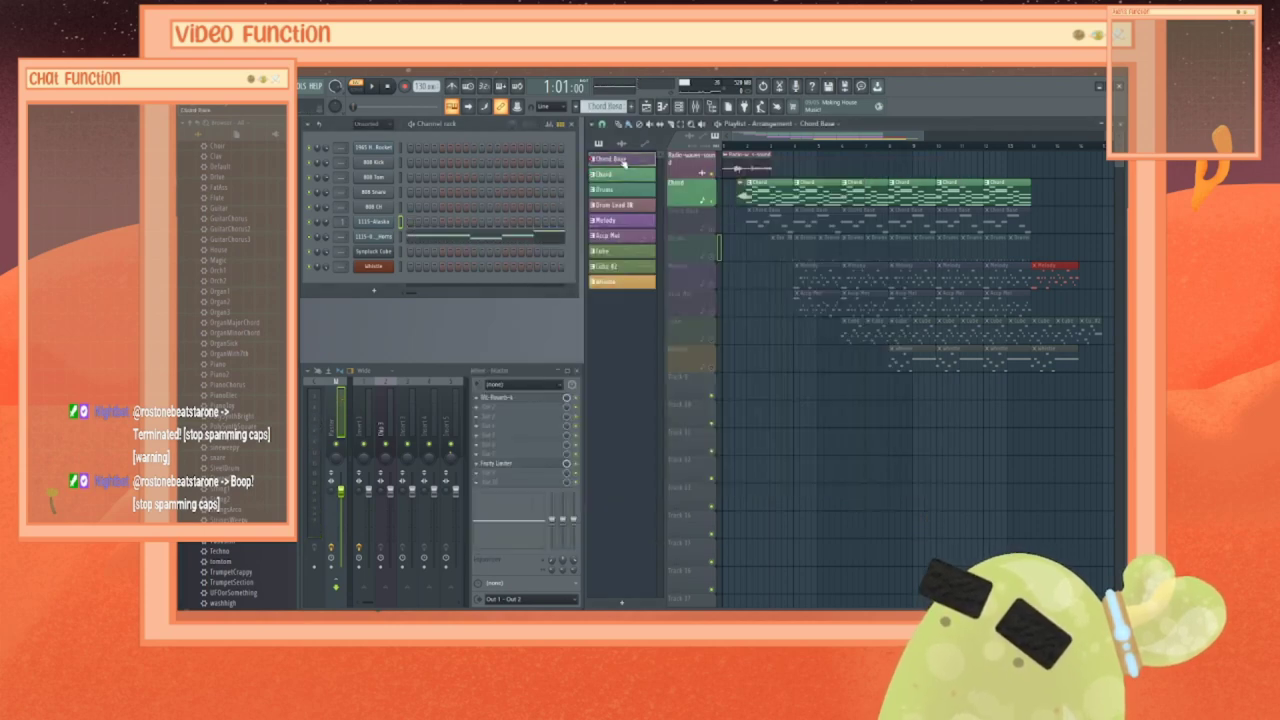
{"action": "right_click", "coordinate": [617, 159]}
{"action": "left_click", "coordinate": [612, 160]}
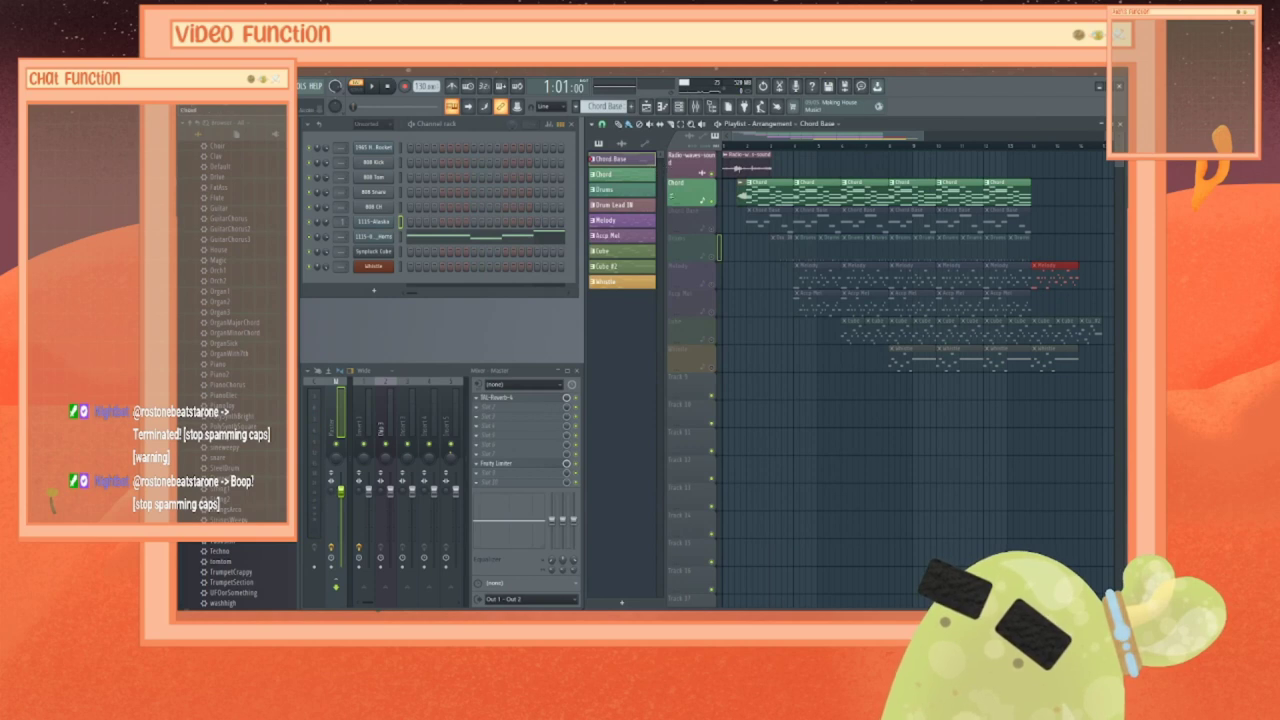
{"action": "right_click", "coordinate": [388, 237]}
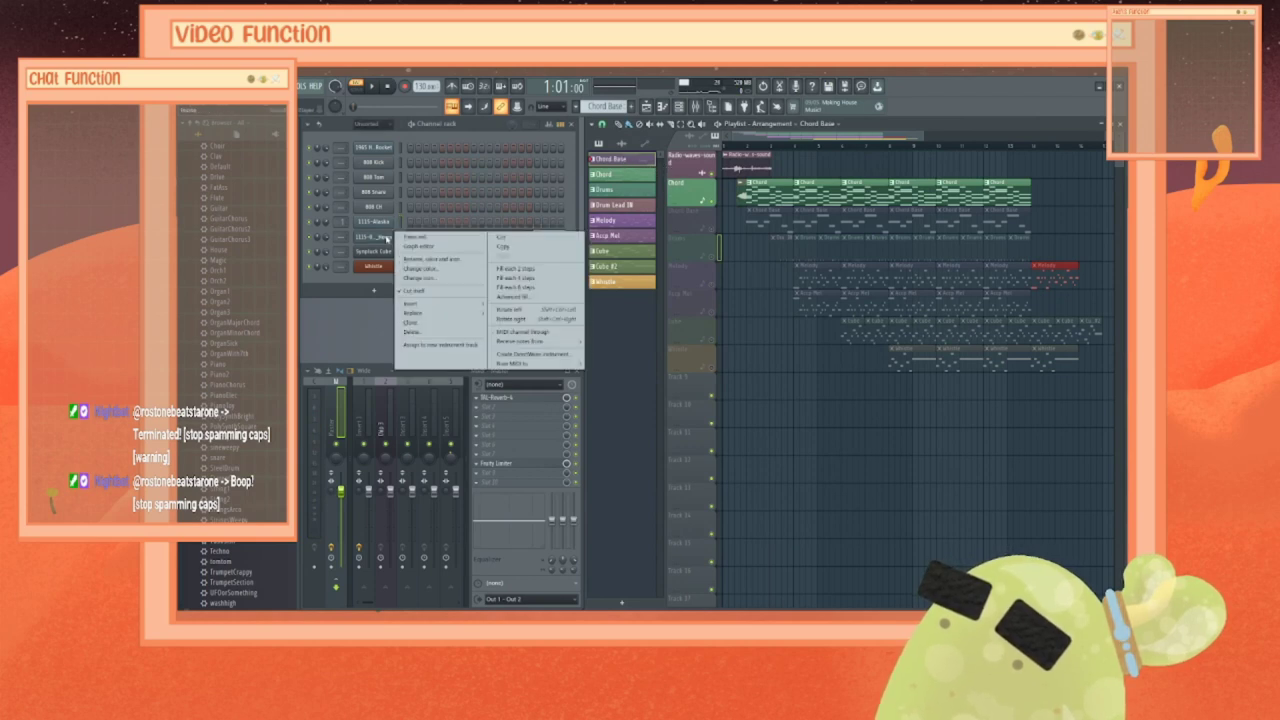
{"action": "left_click", "coordinate": [420, 238]}
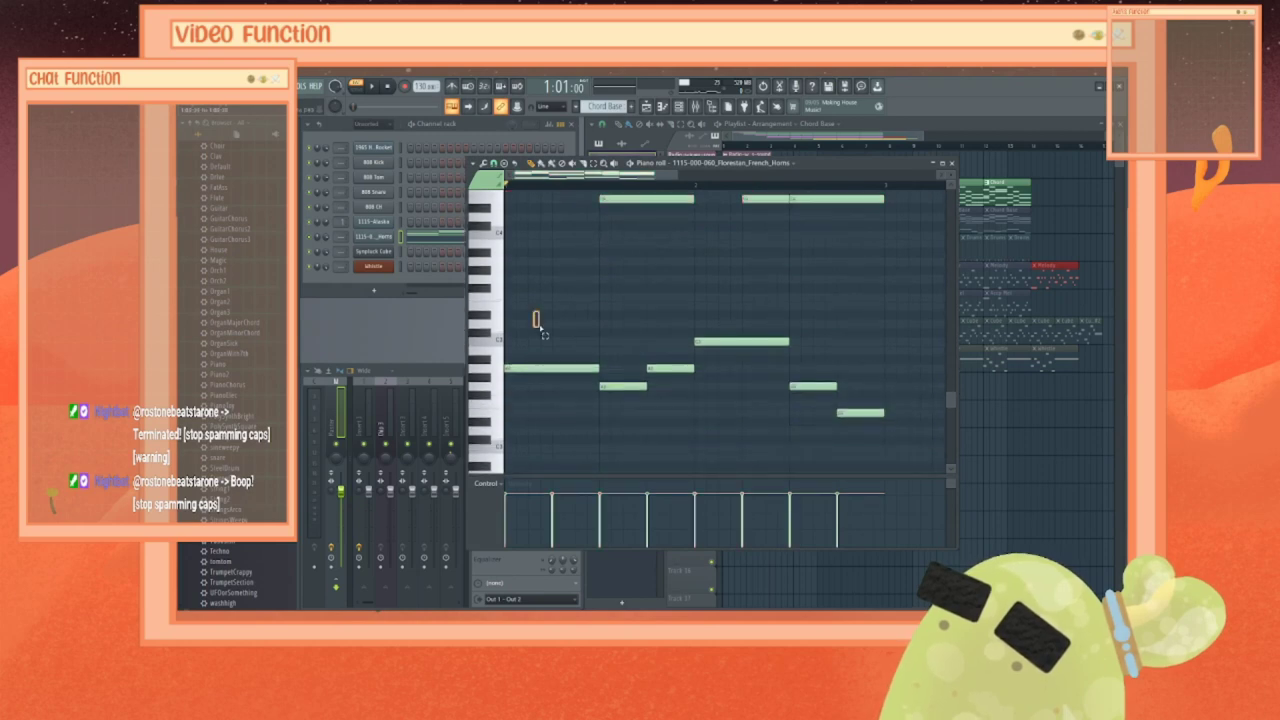
Step: Replace the existing French Horns notes with the copied chords and transpose them all down two octaves
{"action": "left_click_drag", "start_coordinate": [540, 328], "coordinate": [888, 444]}
{"action": "key", "text": "Delete"}
{"action": "scroll", "coordinate": [730, 362], "scroll_direction": "up", "scroll_amount": 3}
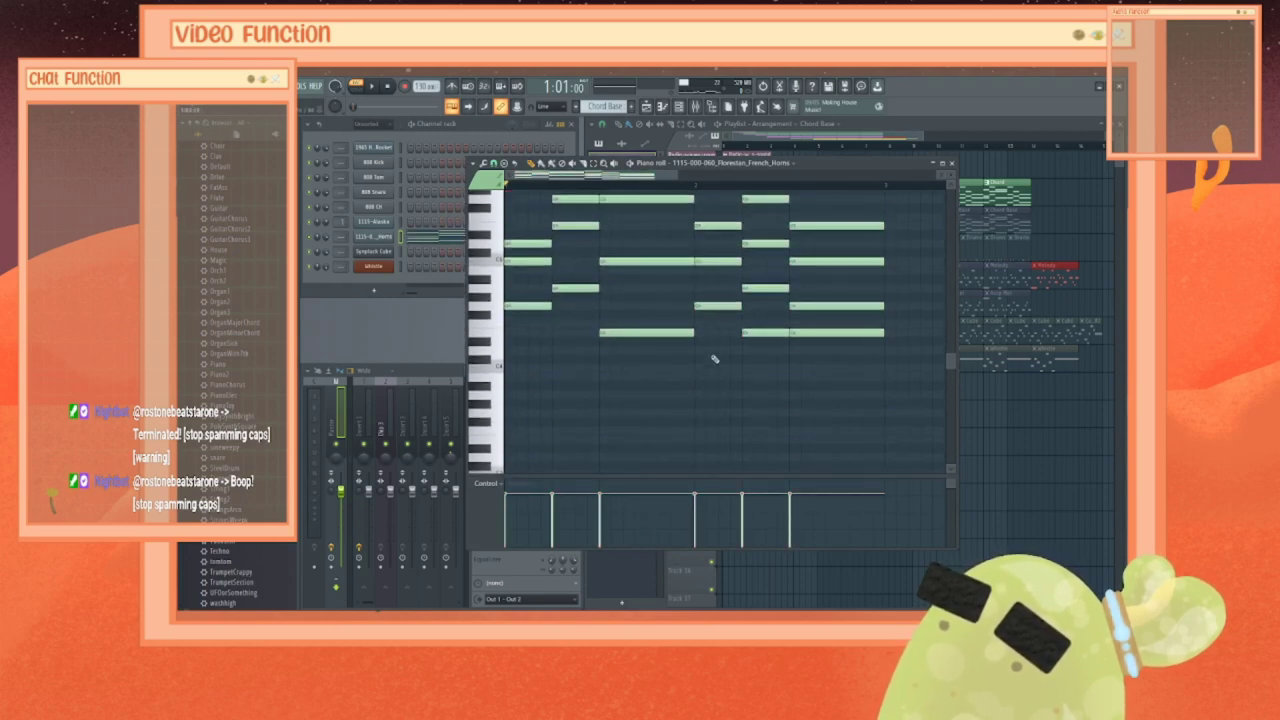
{"action": "key", "text": "ctrl+a"}
{"action": "scroll", "coordinate": [714, 359], "scroll_direction": "up", "scroll_amount": 4}
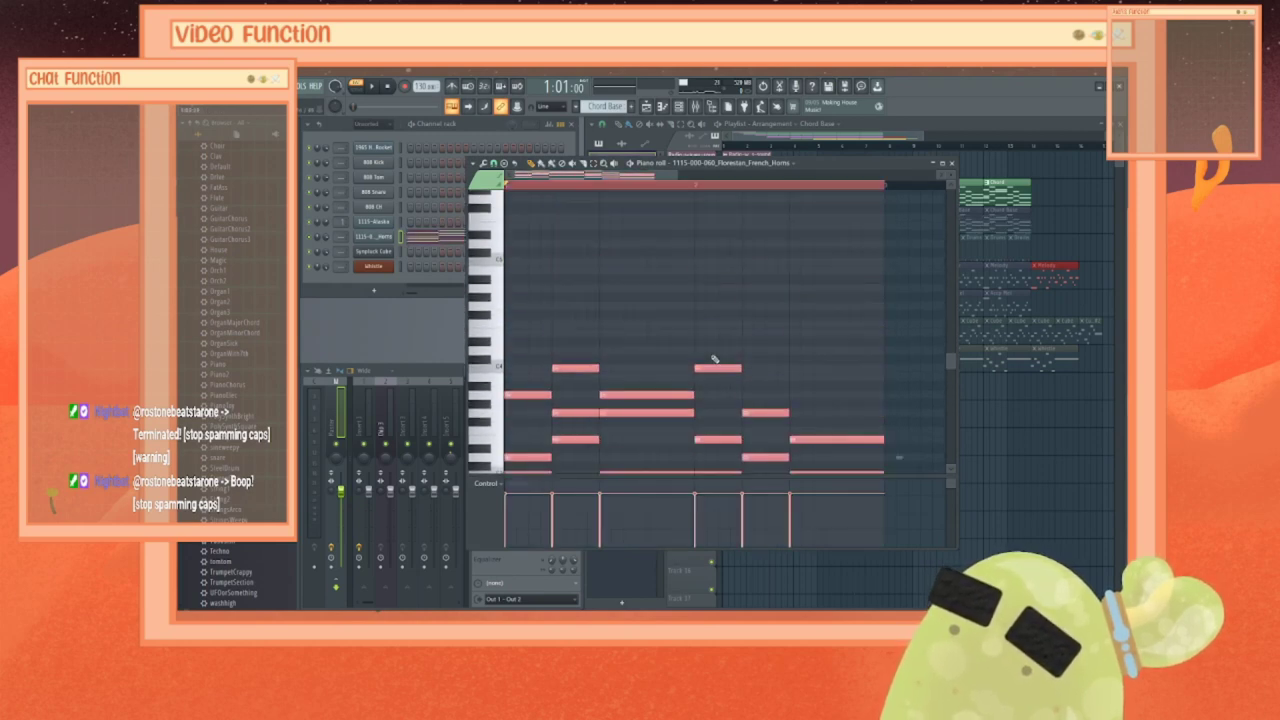
{"action": "scroll", "coordinate": [714, 359], "scroll_direction": "down", "scroll_amount": 4}
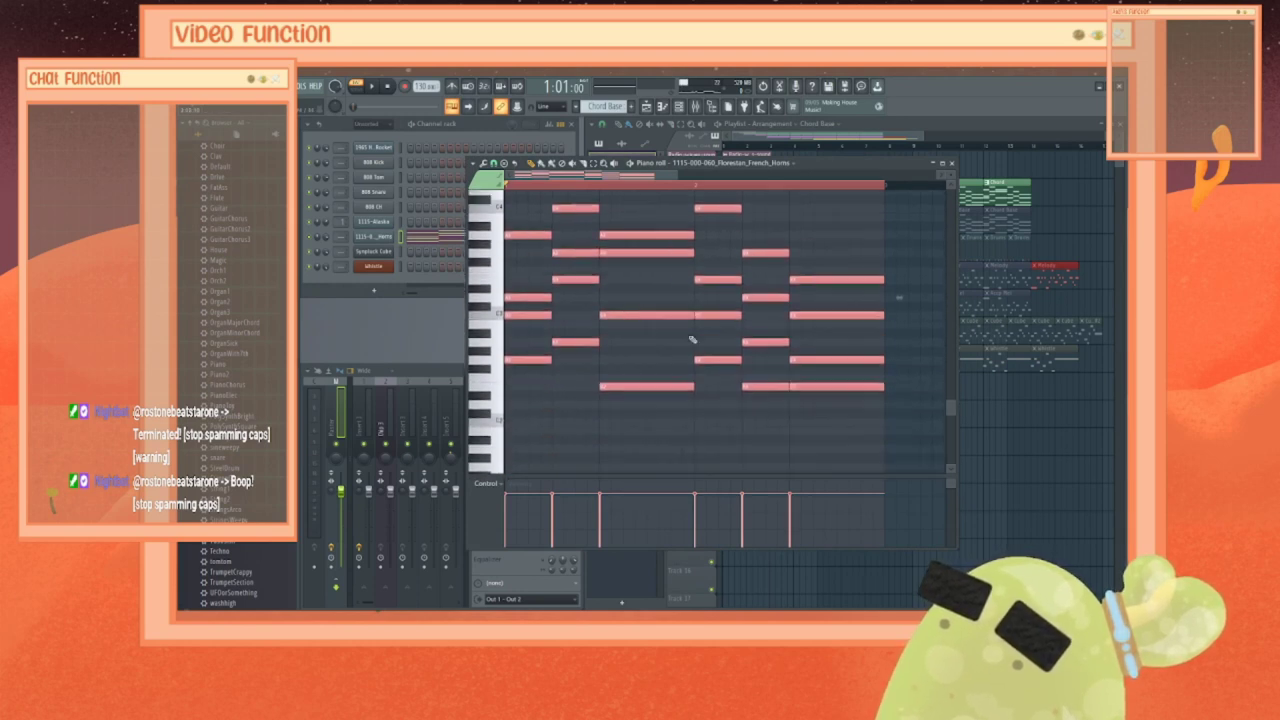
{"action": "scroll", "coordinate": [692, 340], "scroll_direction": "up", "scroll_amount": 1}
{"action": "scroll", "coordinate": [669, 350], "scroll_direction": "up", "scroll_amount": 1}
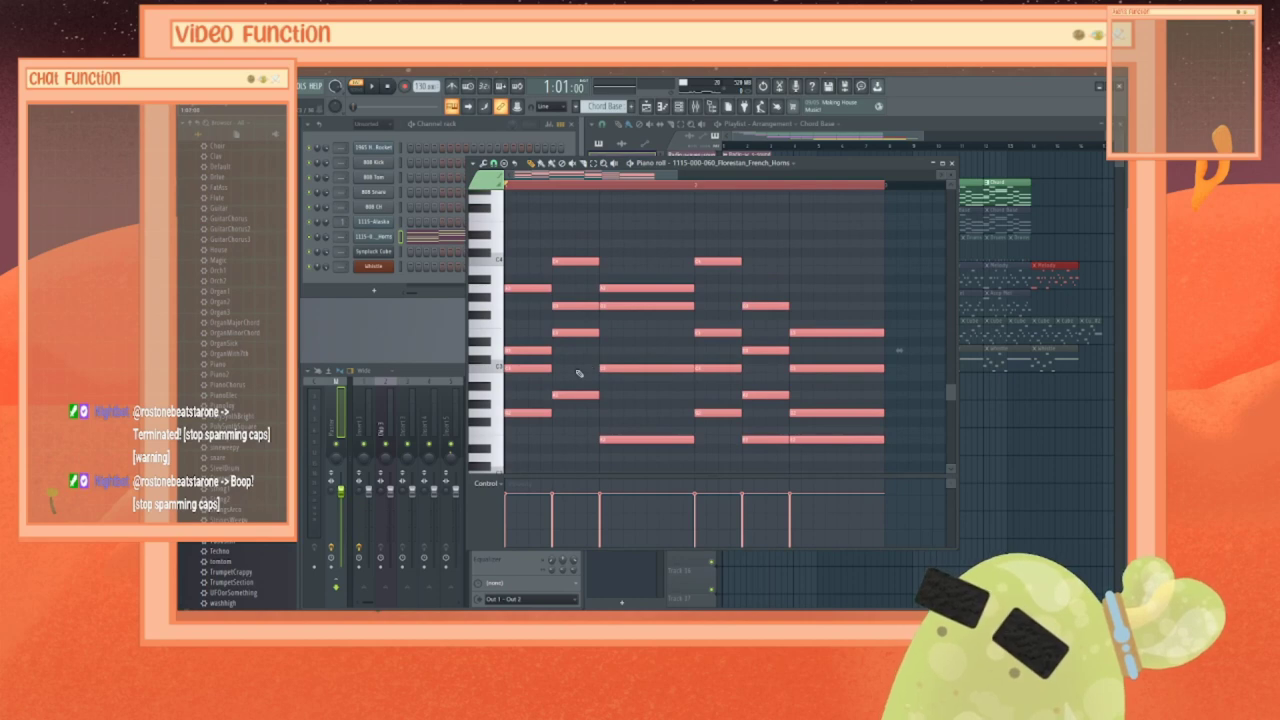
Step: Try deleting the lower chord notes, including the G3 notes on beats 2 and 3 of bar 1, and play the result
{"action": "key", "text": "ctrl+d"}
{"action": "left_click_drag", "start_coordinate": [524, 335], "coordinate": [701, 425]}
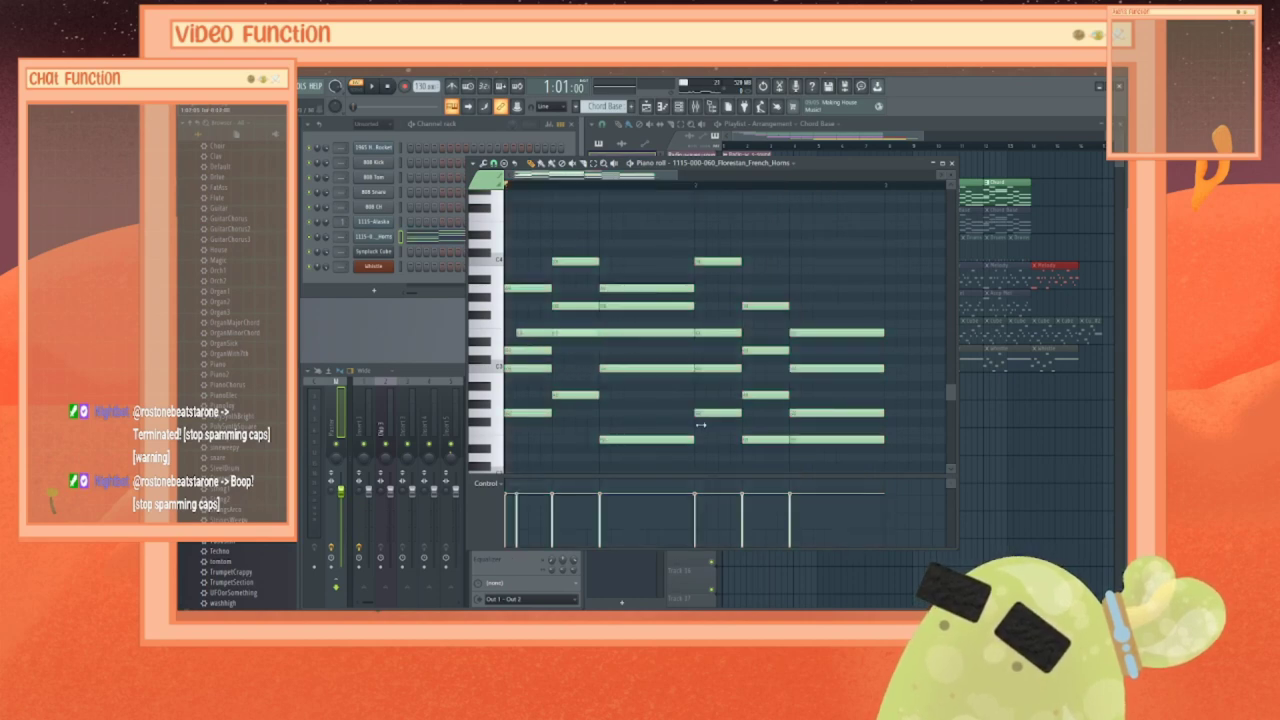
{"action": "right_click", "coordinate": [520, 332]}
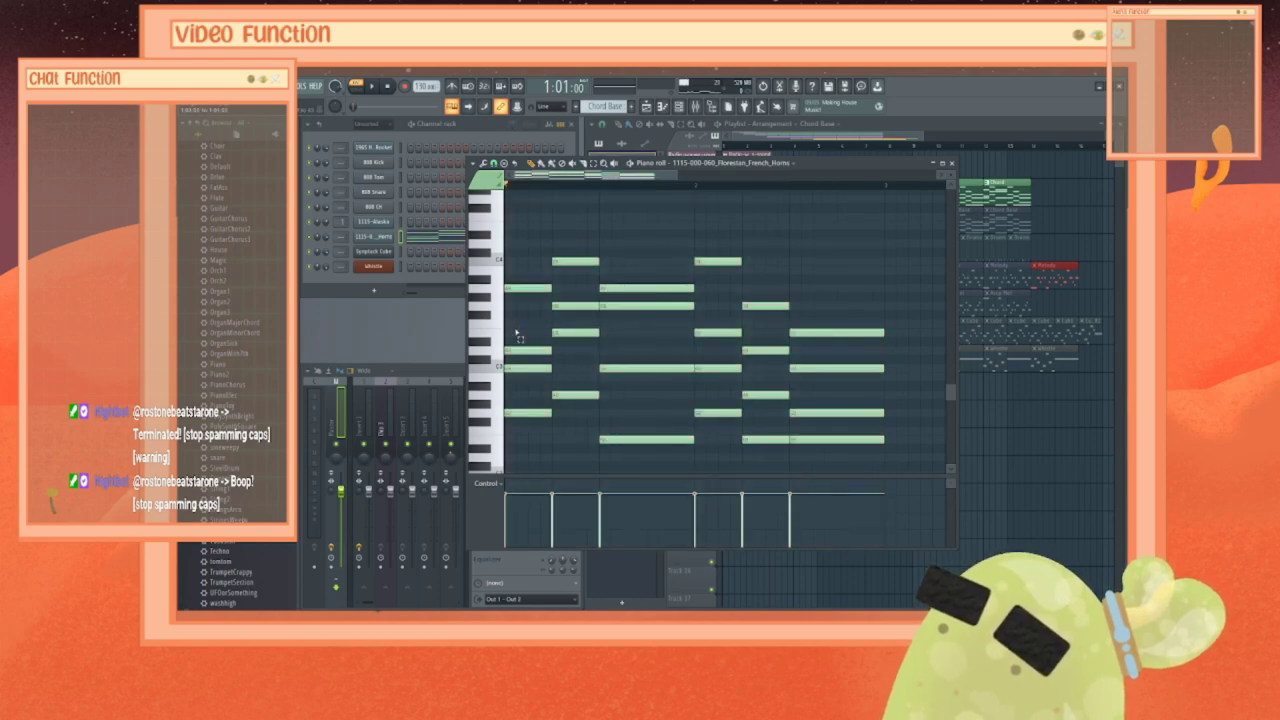
{"action": "left_click_drag", "start_coordinate": [517, 333], "coordinate": [862, 474]}
{"action": "key", "text": "Delete"}
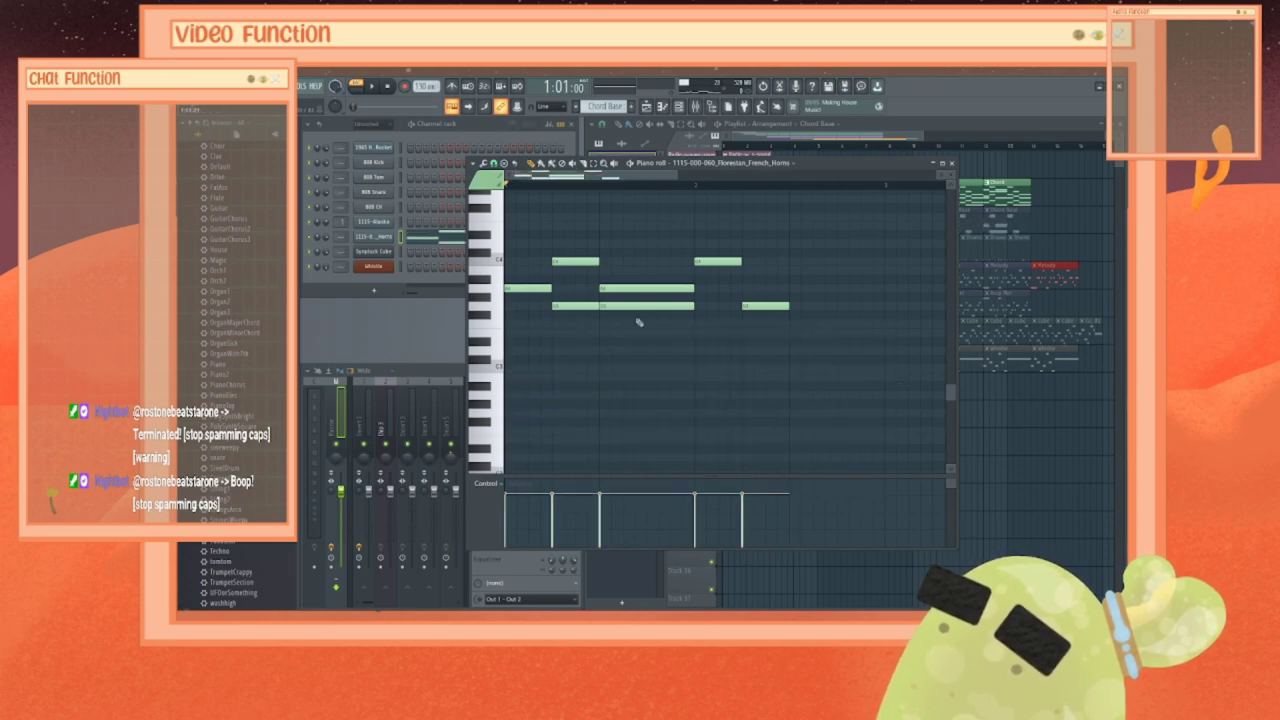
{"action": "right_click", "coordinate": [576, 310]}
{"action": "right_click", "coordinate": [622, 309]}
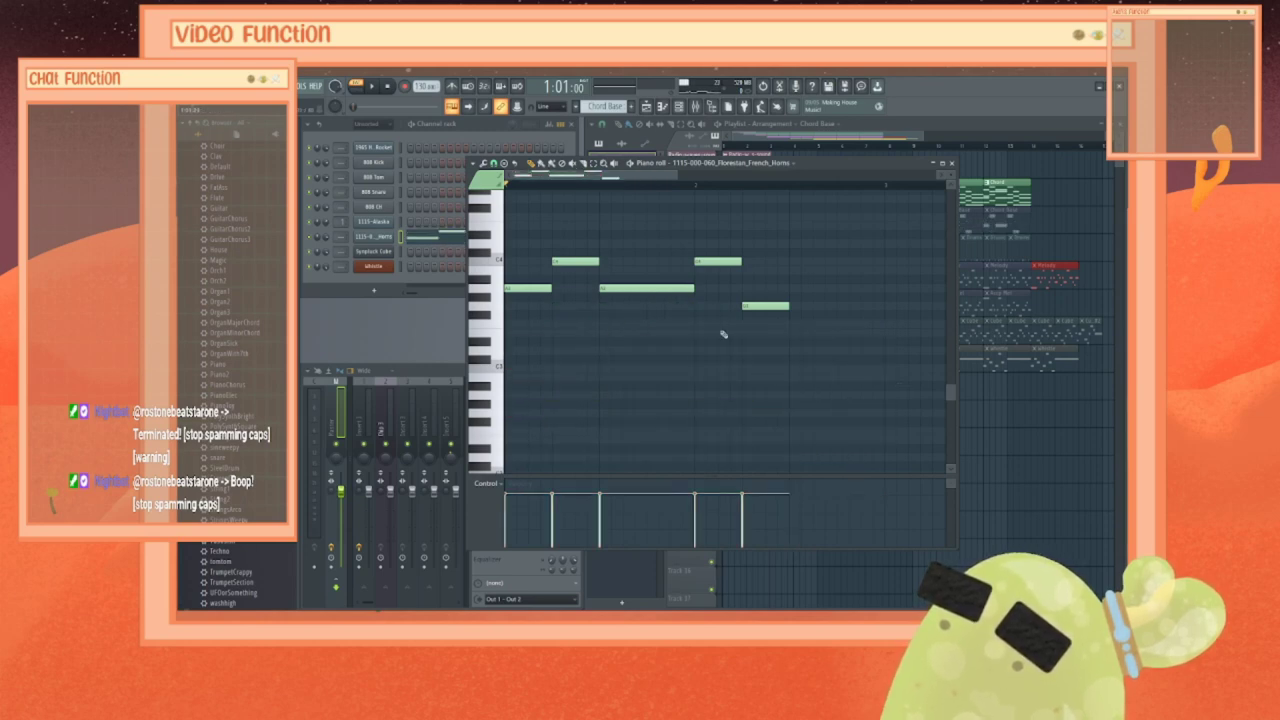
{"action": "key", "text": "space"}
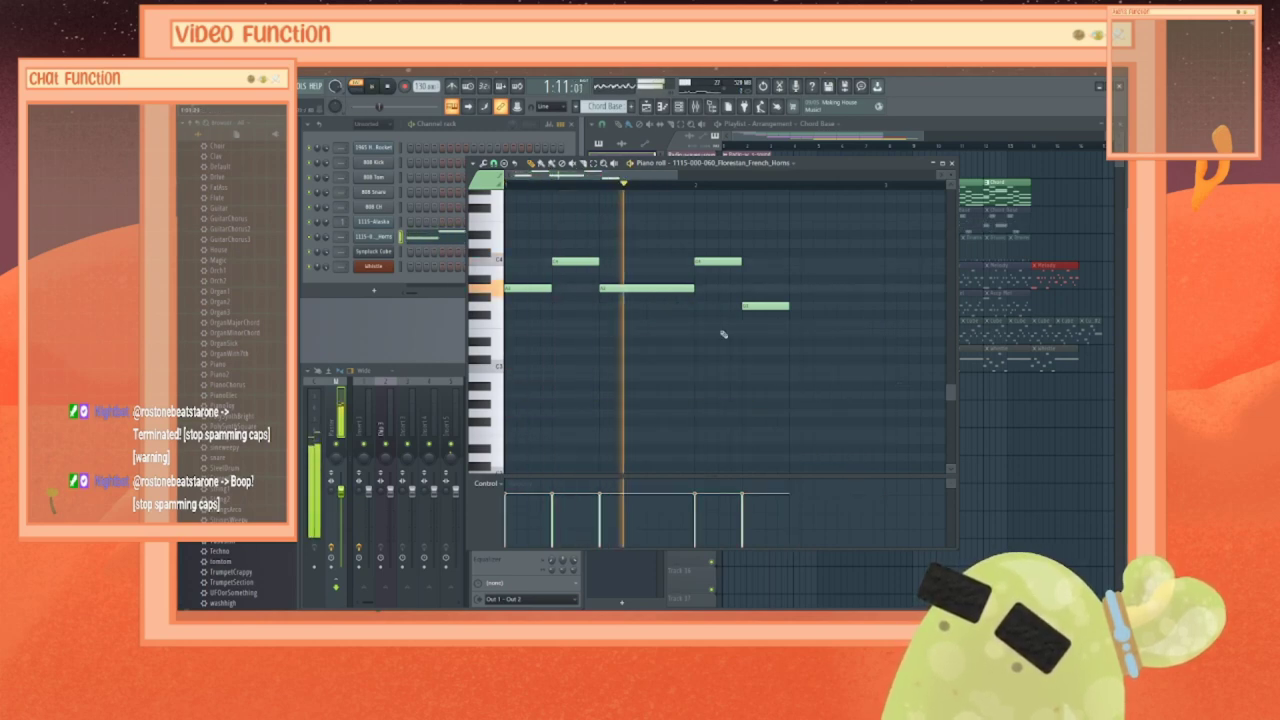
{"action": "key", "text": "space"}
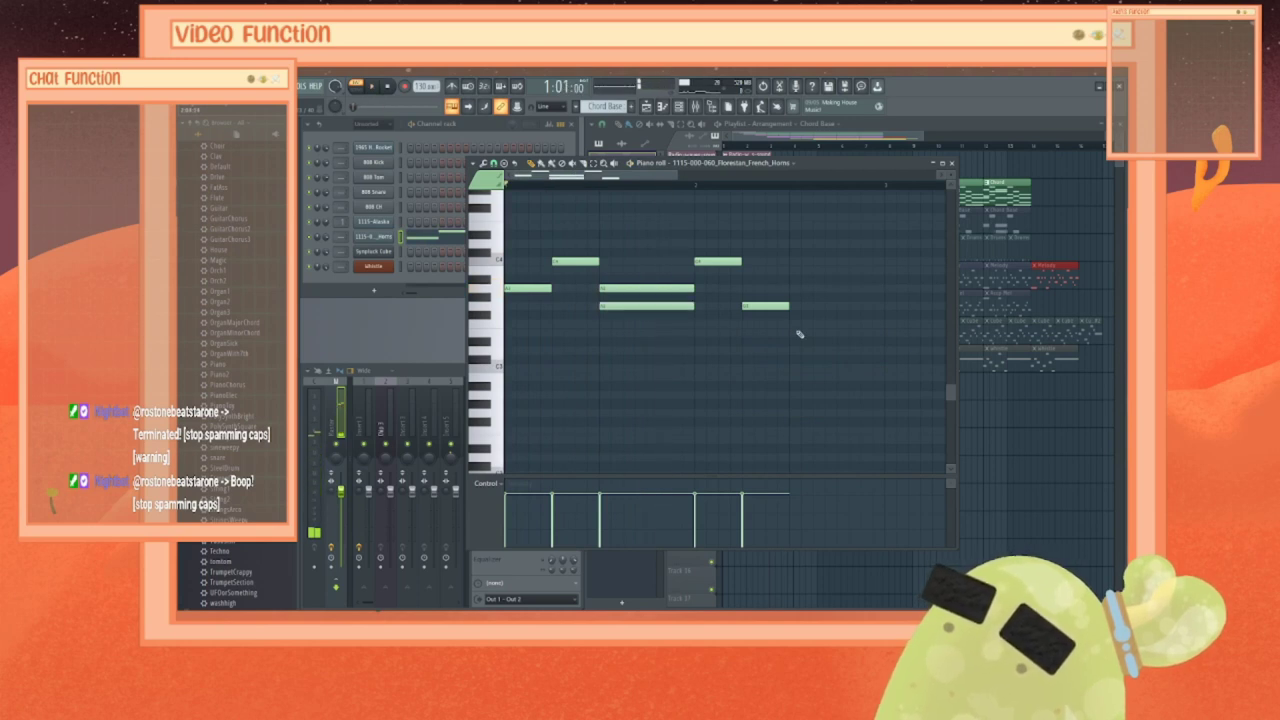
Step: Undo the deletions of the lower chord notes in the French Horns part
{"action": "key", "text": "ctrl+z"}
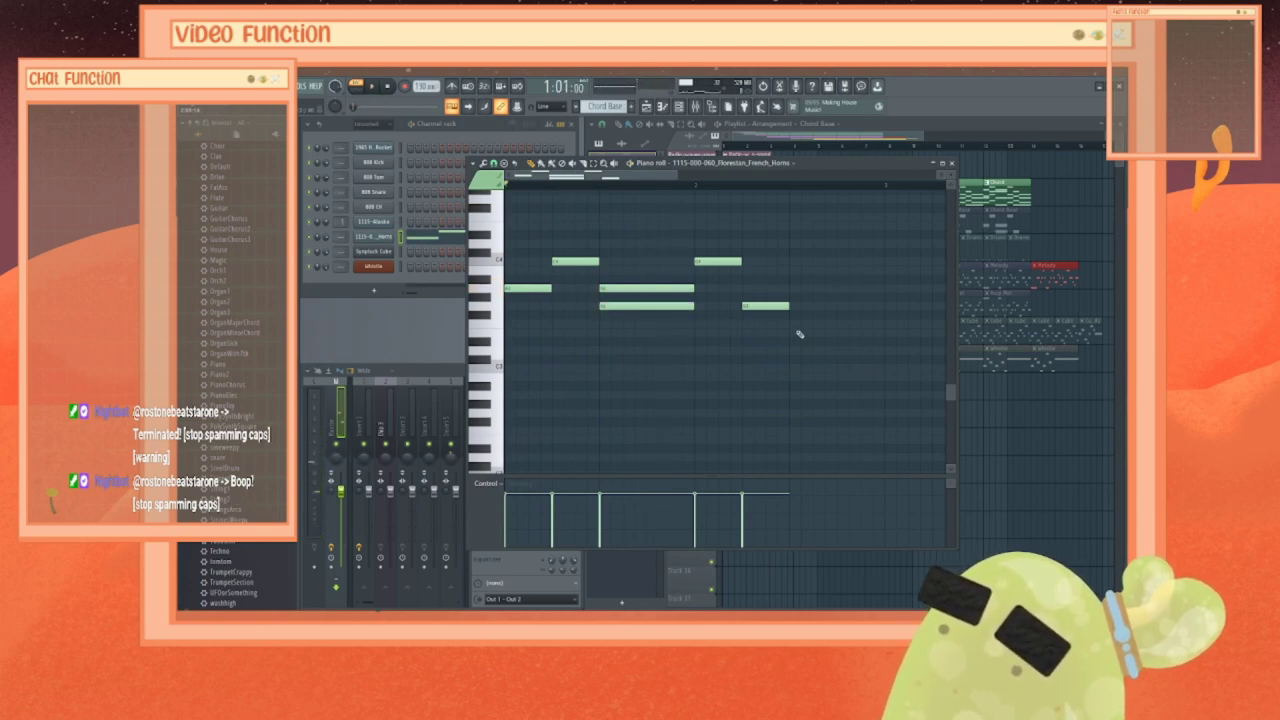
{"action": "key", "text": "ctrl+z"}
{"action": "key", "text": "ctrl+z"}
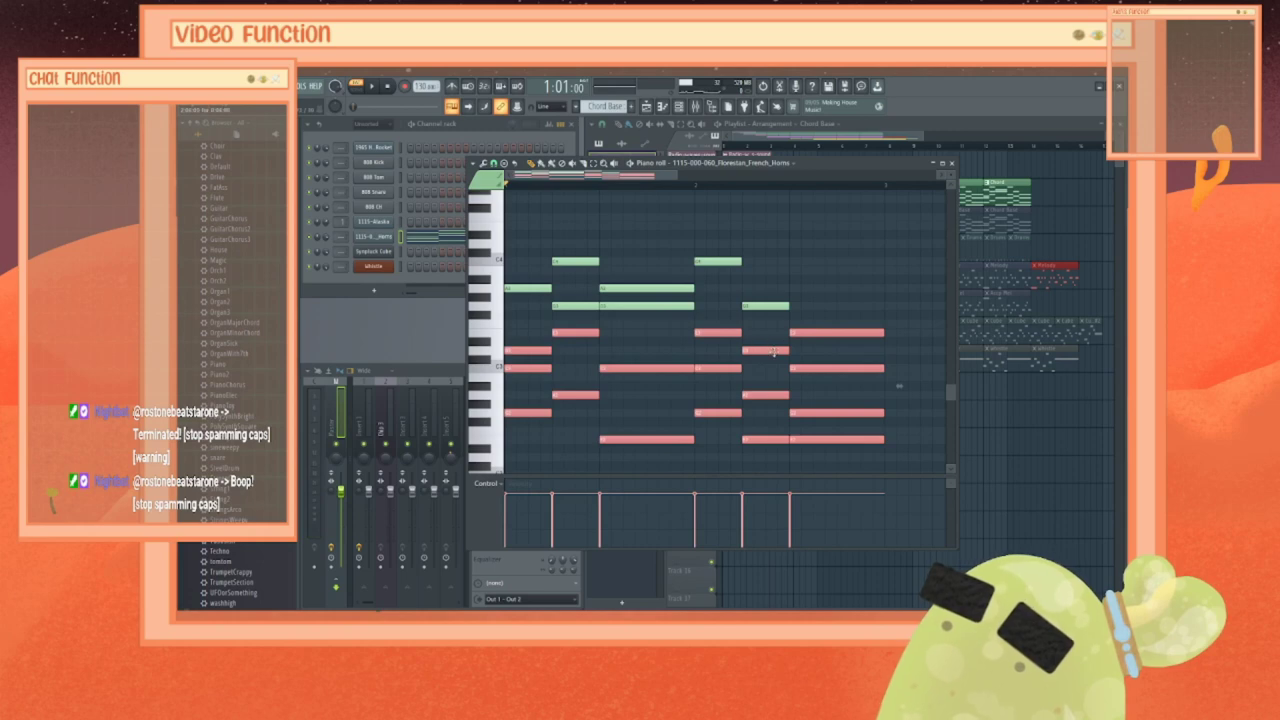
Step: Delete the G3 notes on beats 2 and 3 of bar 1 and the E3, D3 and C3 notes on beats 1, 2 and 3 of bar 2
{"action": "right_click", "coordinate": [773, 351]}
{"action": "right_click", "coordinate": [720, 334]}
{"action": "right_click", "coordinate": [671, 308]}
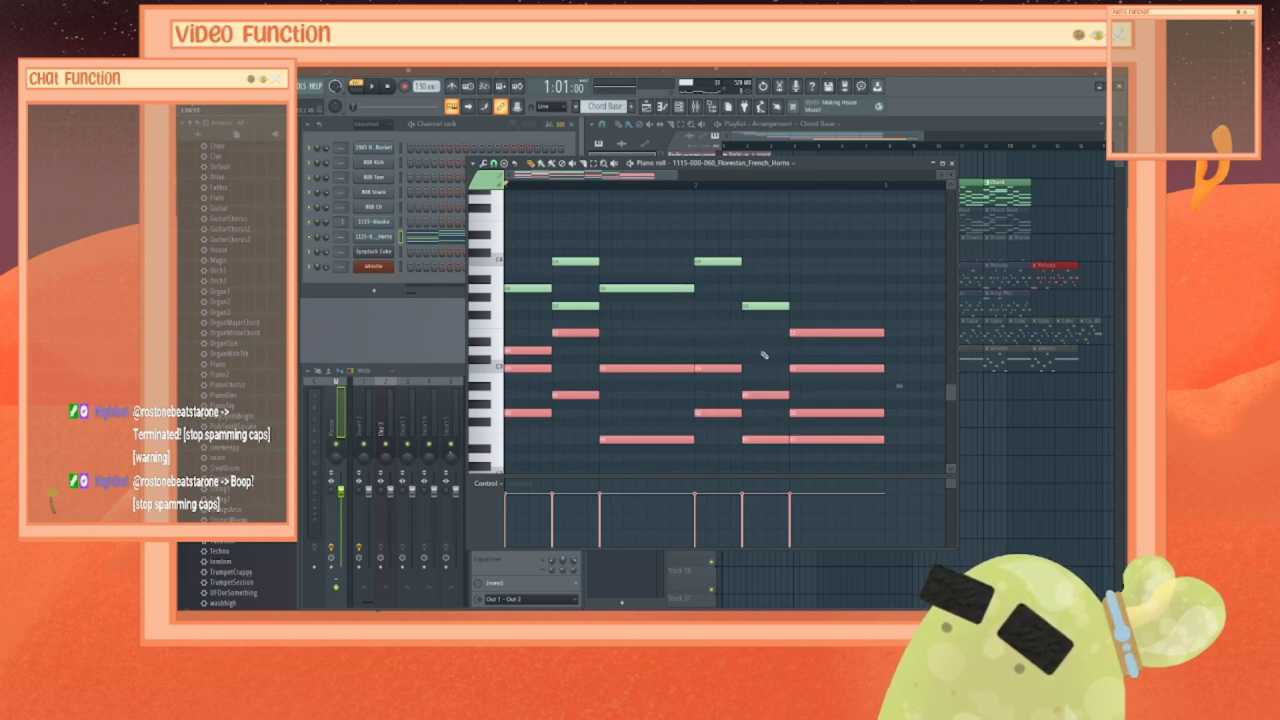
{"action": "right_click", "coordinate": [797, 369]}
{"action": "key", "text": "ctrl+d"}
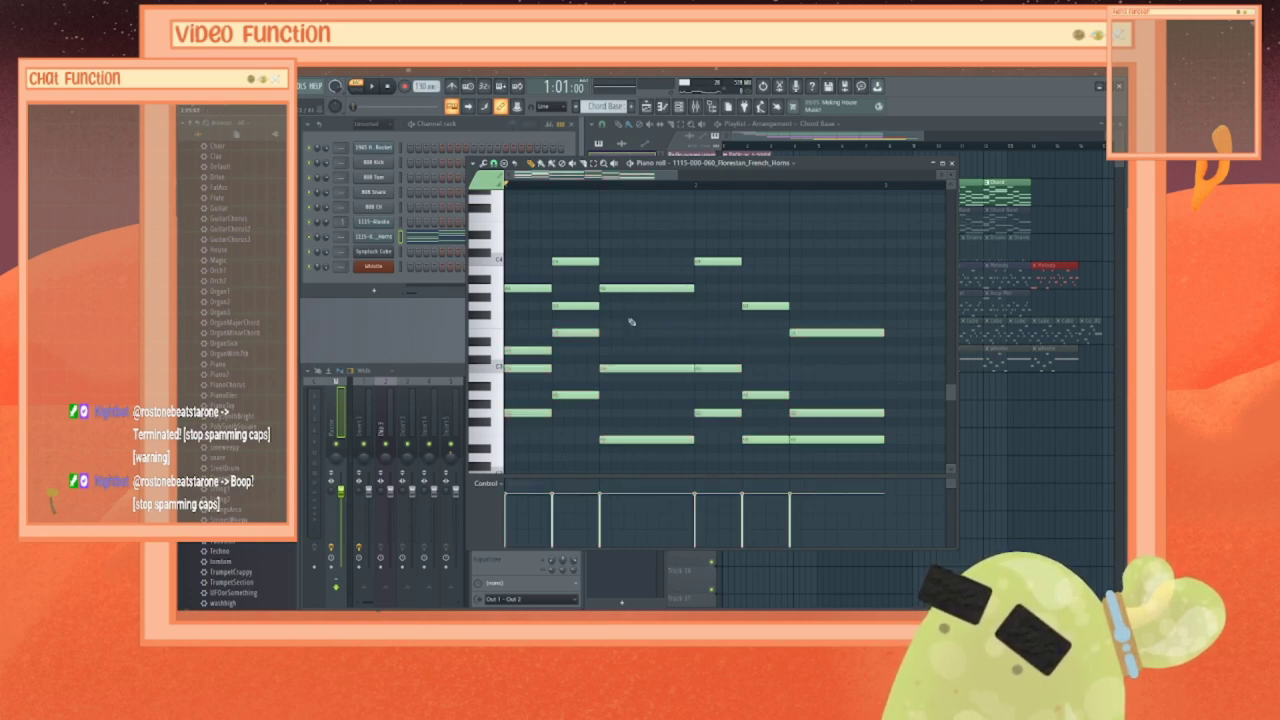
{"action": "right_click", "coordinate": [580, 307]}
Step: Delete the remaining lower notes so only each chord's top note is left, play the bass line, and close the piano roll
{"action": "left_click_drag", "start_coordinate": [508, 320], "coordinate": [775, 460]}
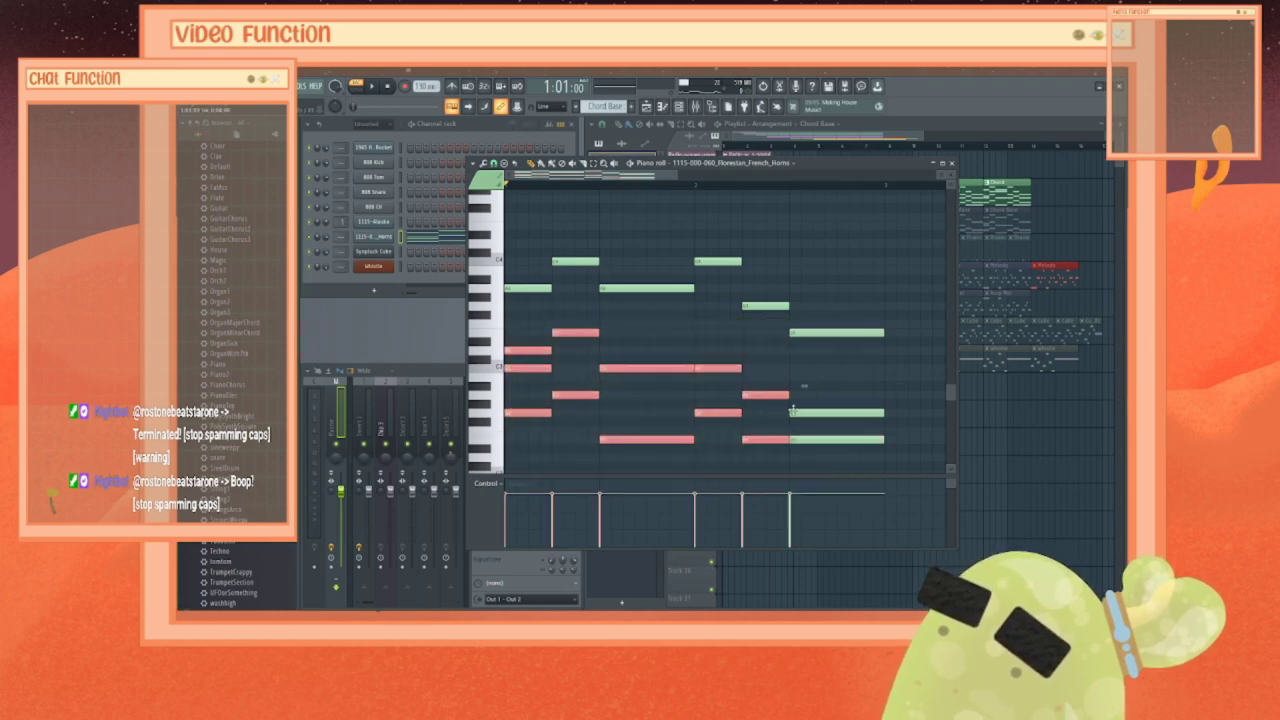
{"action": "key", "text": "Delete"}
{"action": "right_click", "coordinate": [795, 412]}
{"action": "right_click", "coordinate": [808, 439]}
{"action": "key", "text": "space"}
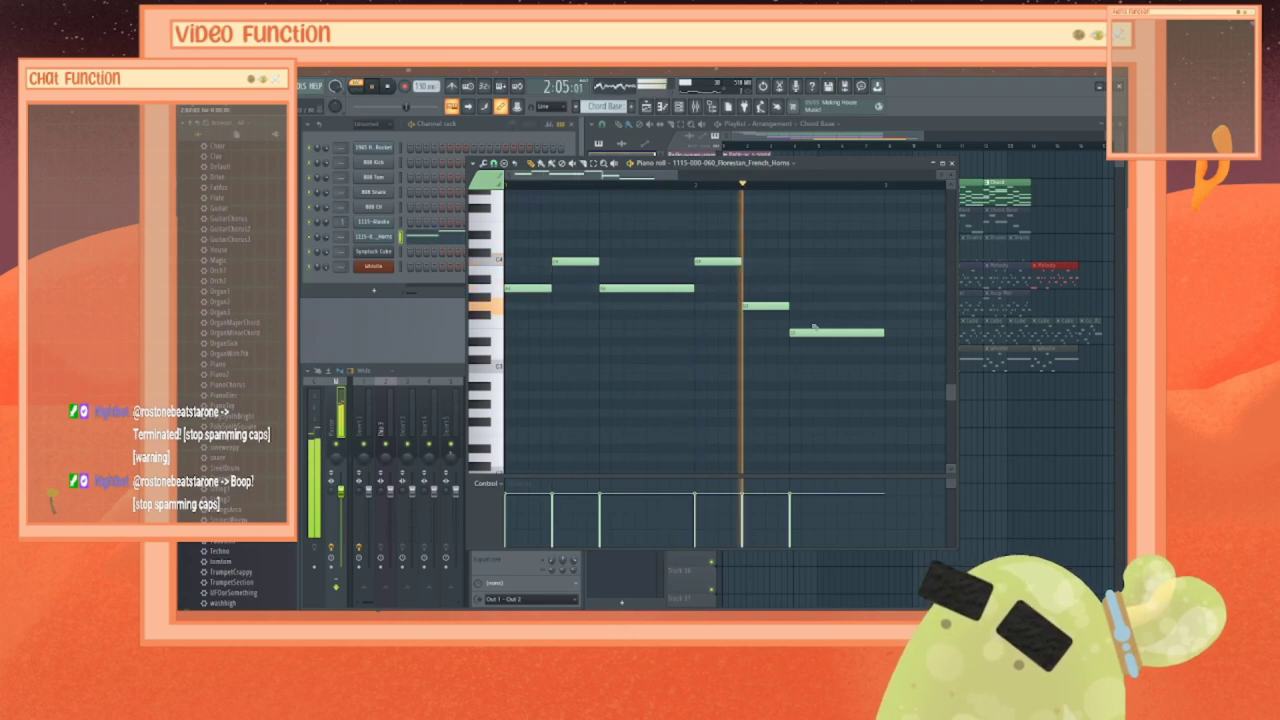
{"action": "key", "text": "space"}
{"action": "left_click", "coordinate": [952, 163]}
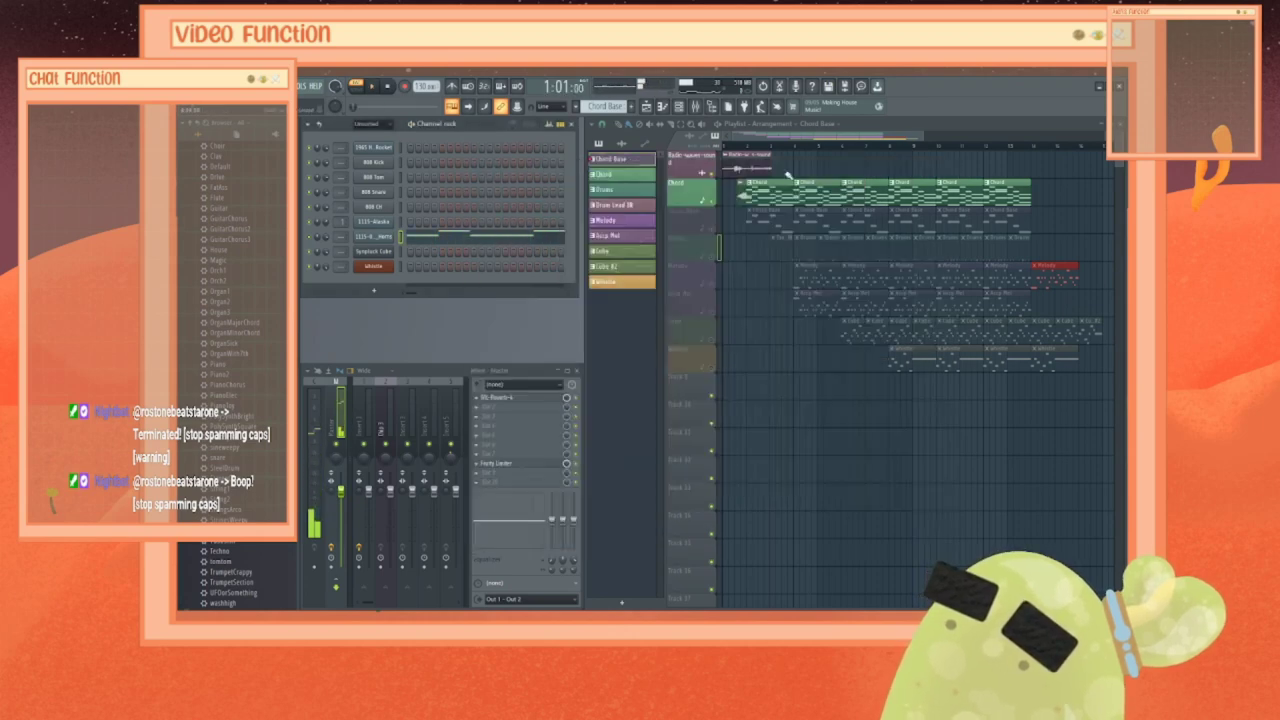
Step: Unmute the Chord Base track and play the song from late in bar 1 to hear chords and bass together
{"action": "left_click", "coordinate": [743, 150]}
{"action": "key", "text": "space"}
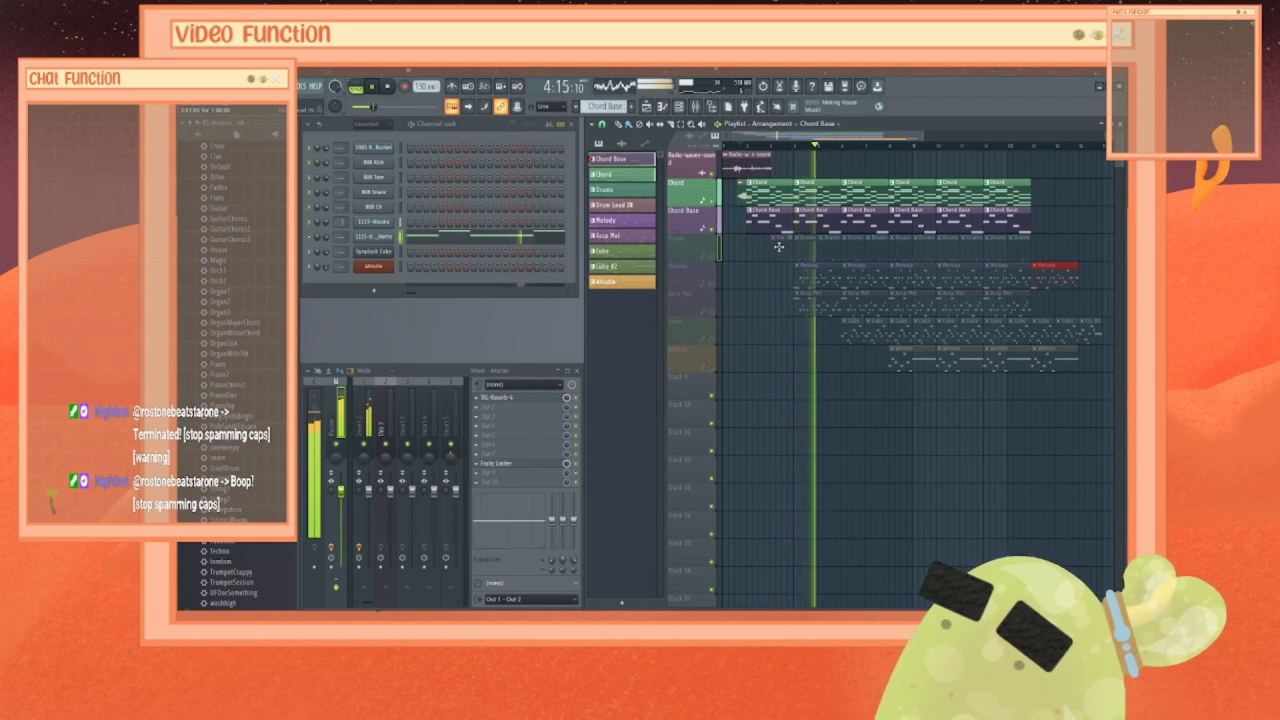
{"action": "key", "text": "space"}
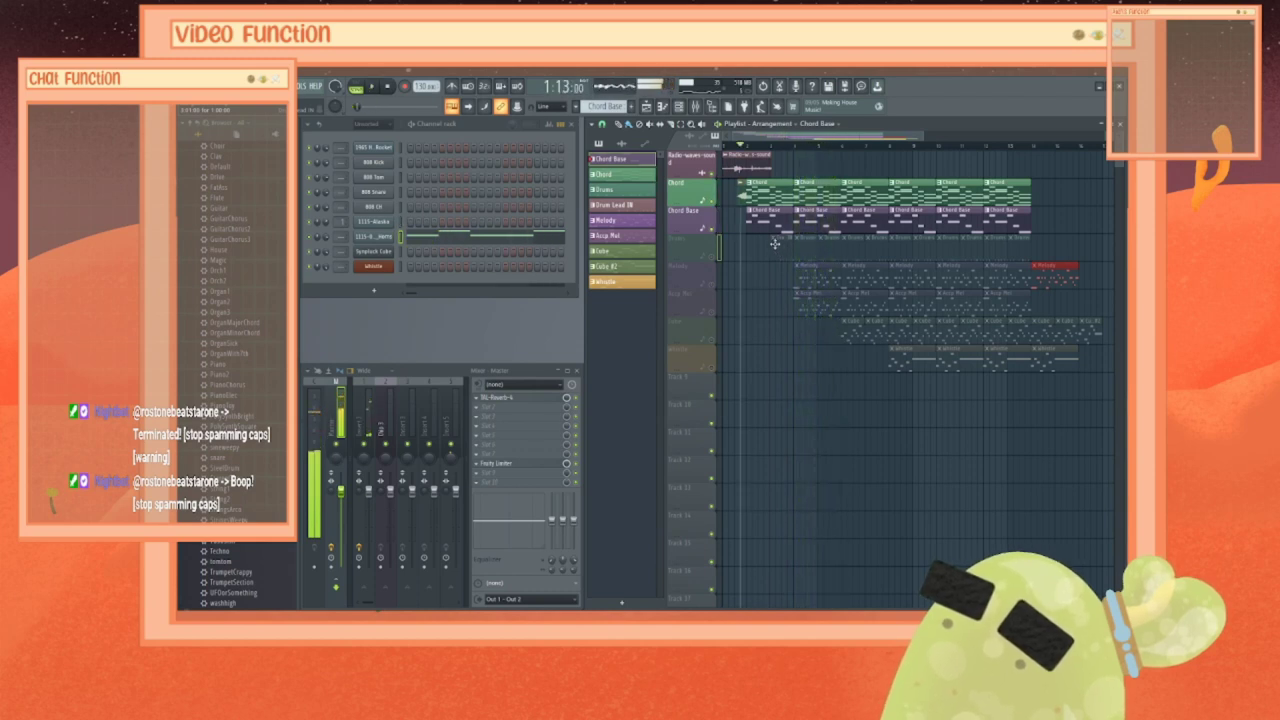
Step: Clear the Drums pattern's step hits, program the 808 Kick on steps 1, 7, 11 and 15, and play it
{"action": "left_click", "coordinate": [608, 190]}
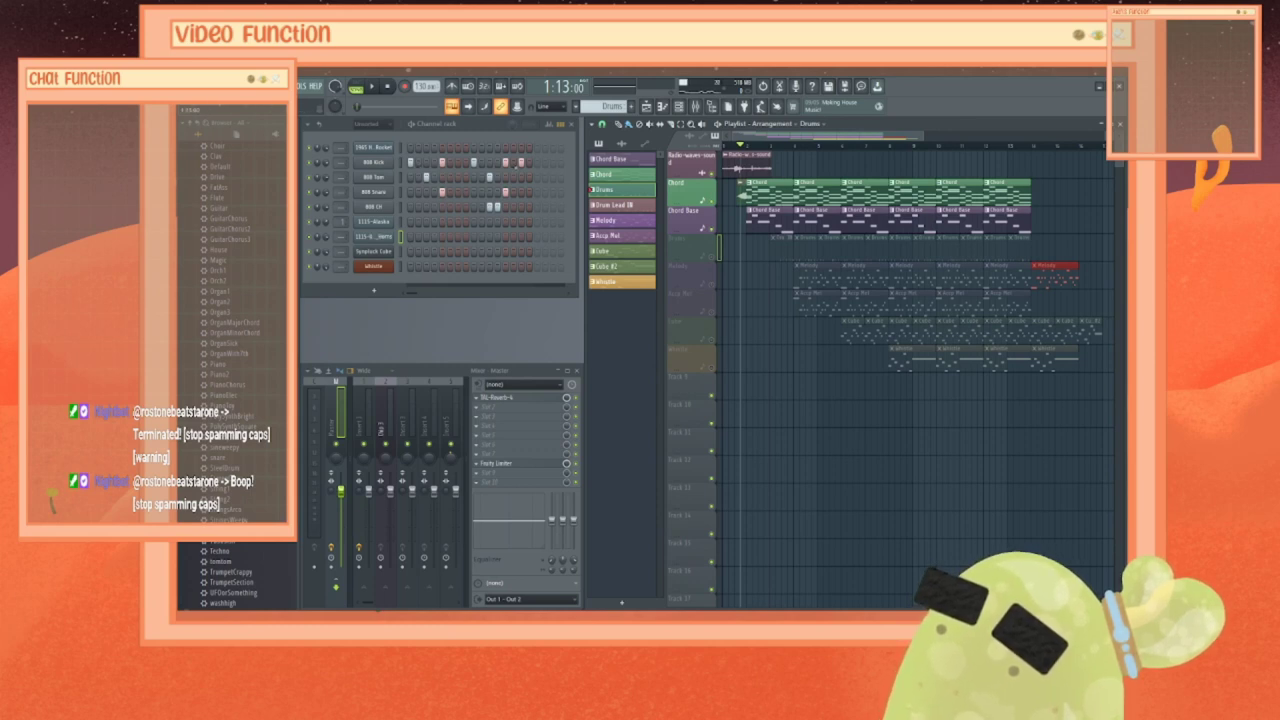
{"action": "mouse_move", "coordinate": [521, 162]}
{"action": "left_mouse_down"}
{"action": "mouse_move", "coordinate": [410, 162]}
{"action": "mouse_move", "coordinate": [492, 194]}
{"action": "left_mouse_up"}
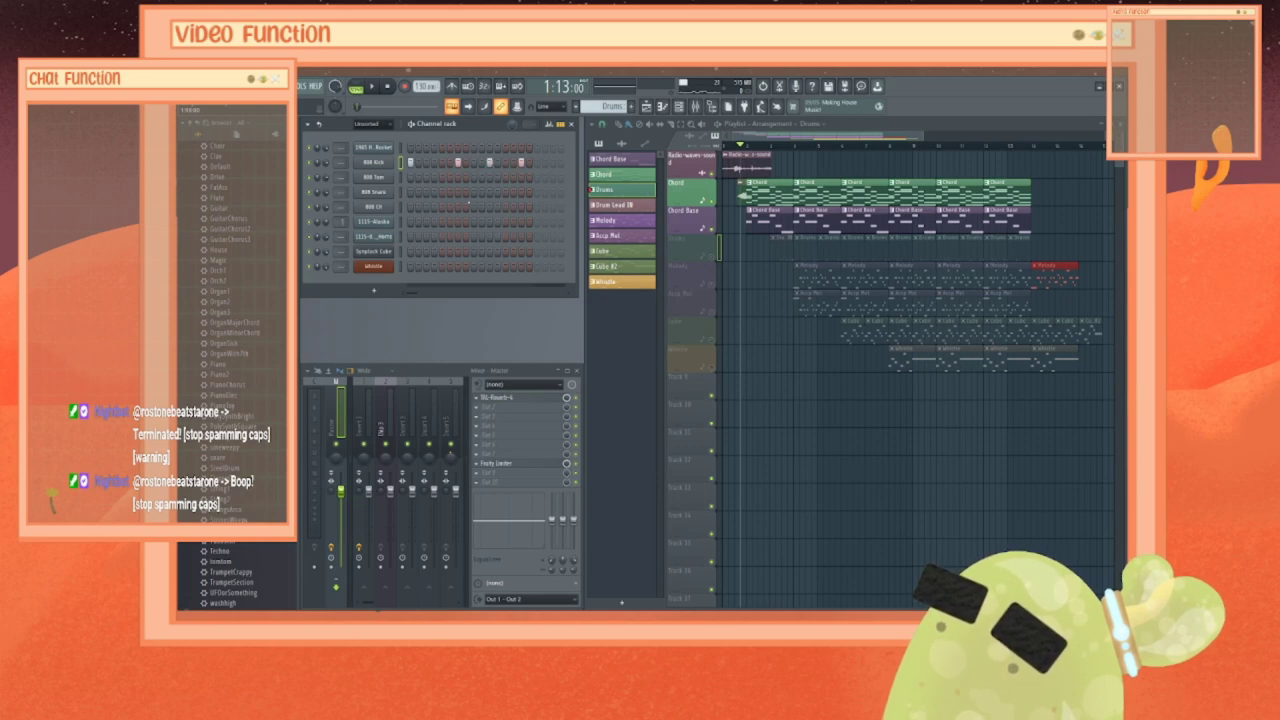
{"action": "key", "text": "space"}
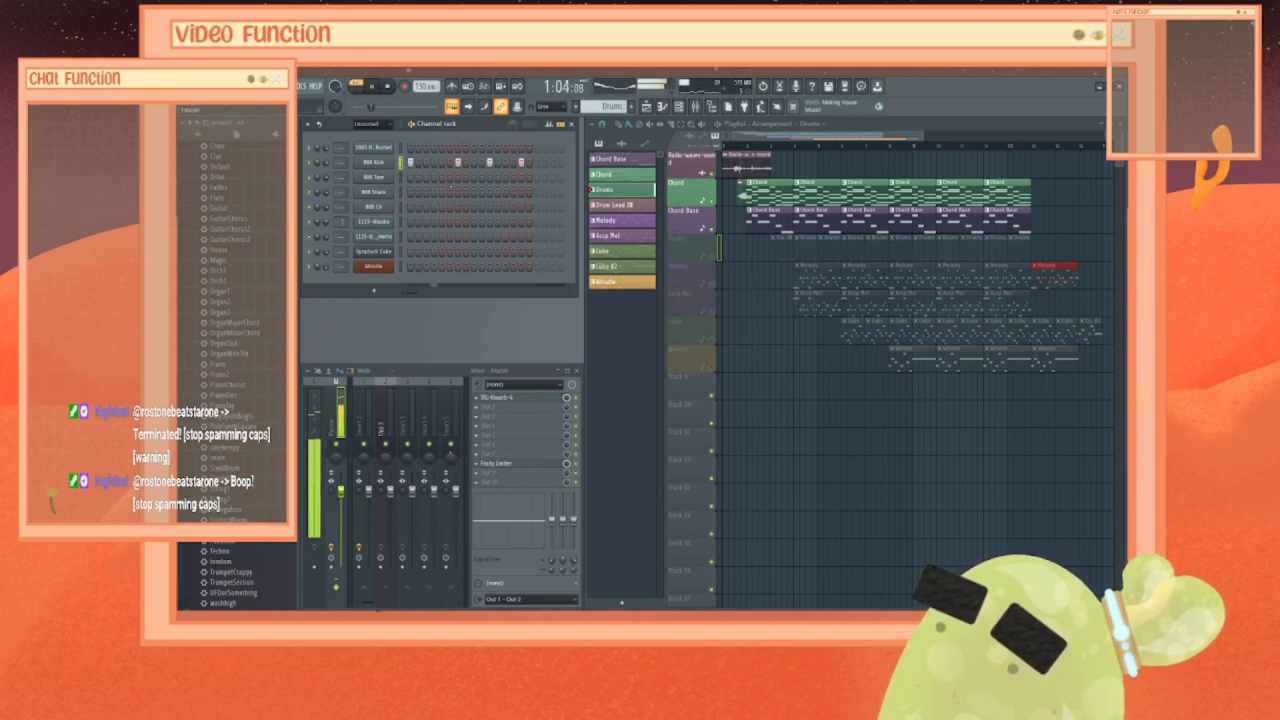
{"action": "key", "text": "space"}
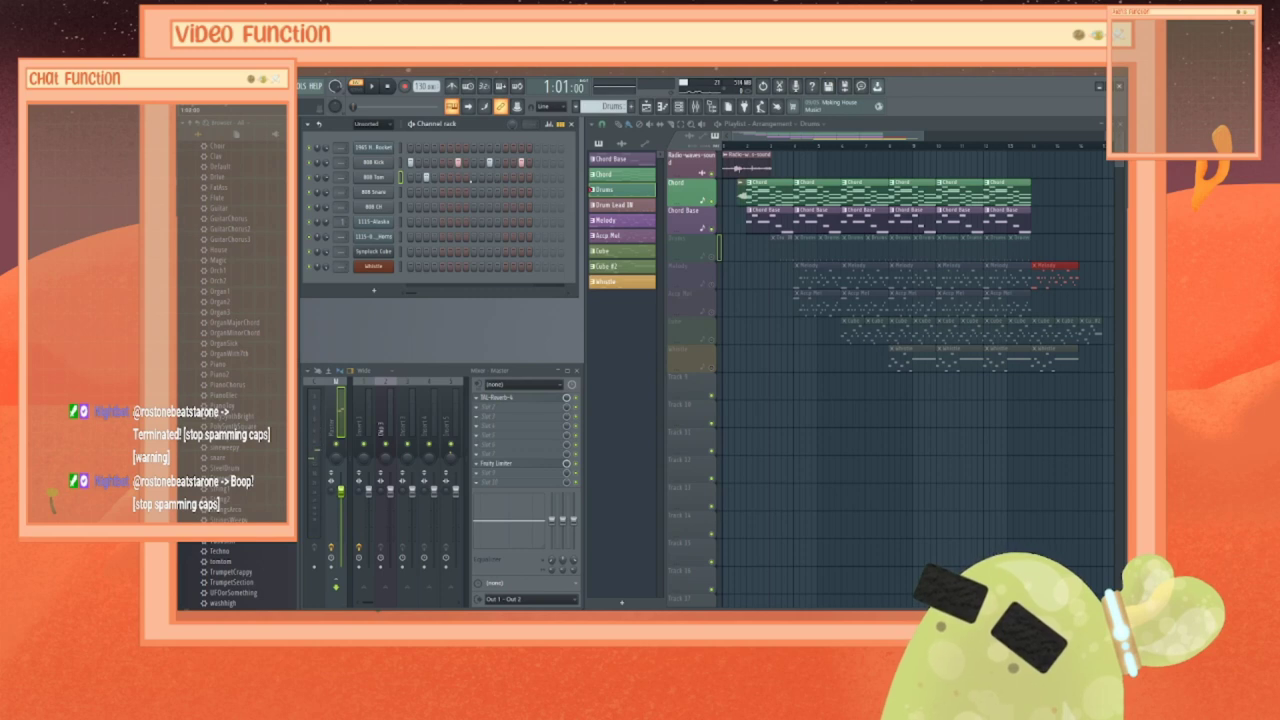
Step: Add 808 Tom hits on steps 3 and 9, 808 Snare on 5 and 13, and 808 CH on 3, 4, 11 and 12, checking by ear
{"action": "key", "text": "space"}
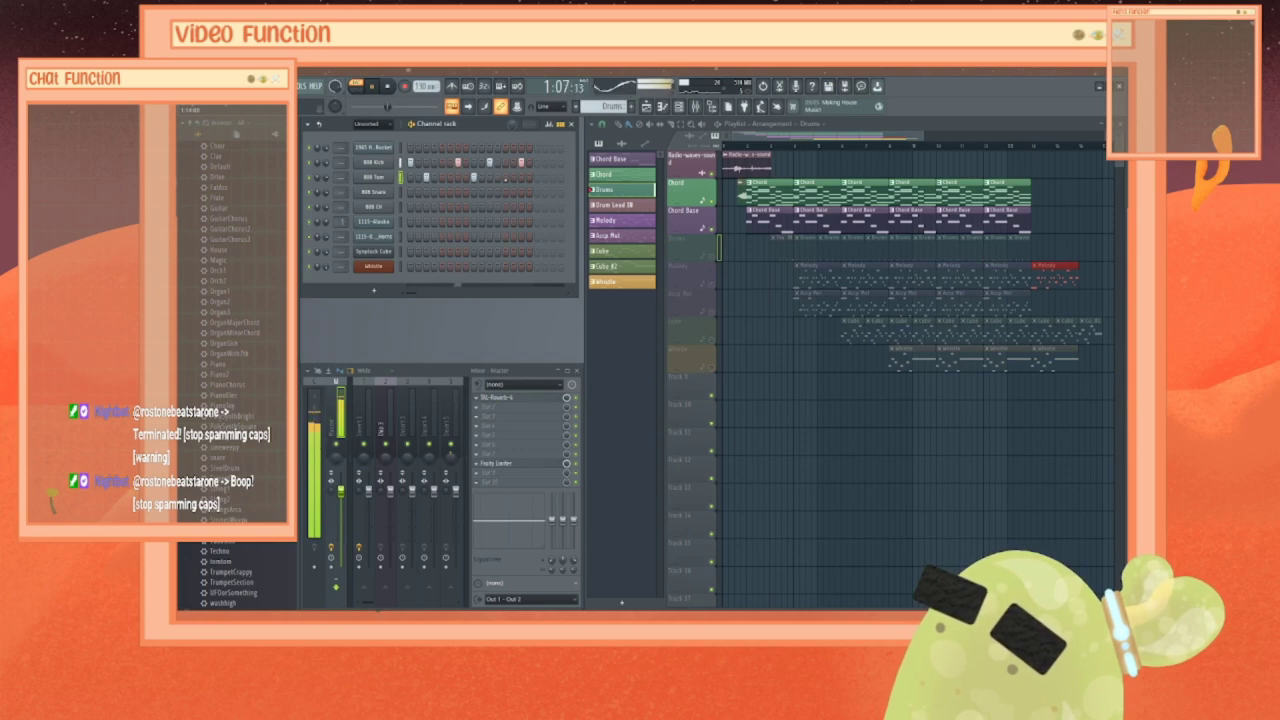
{"action": "key", "text": "space"}
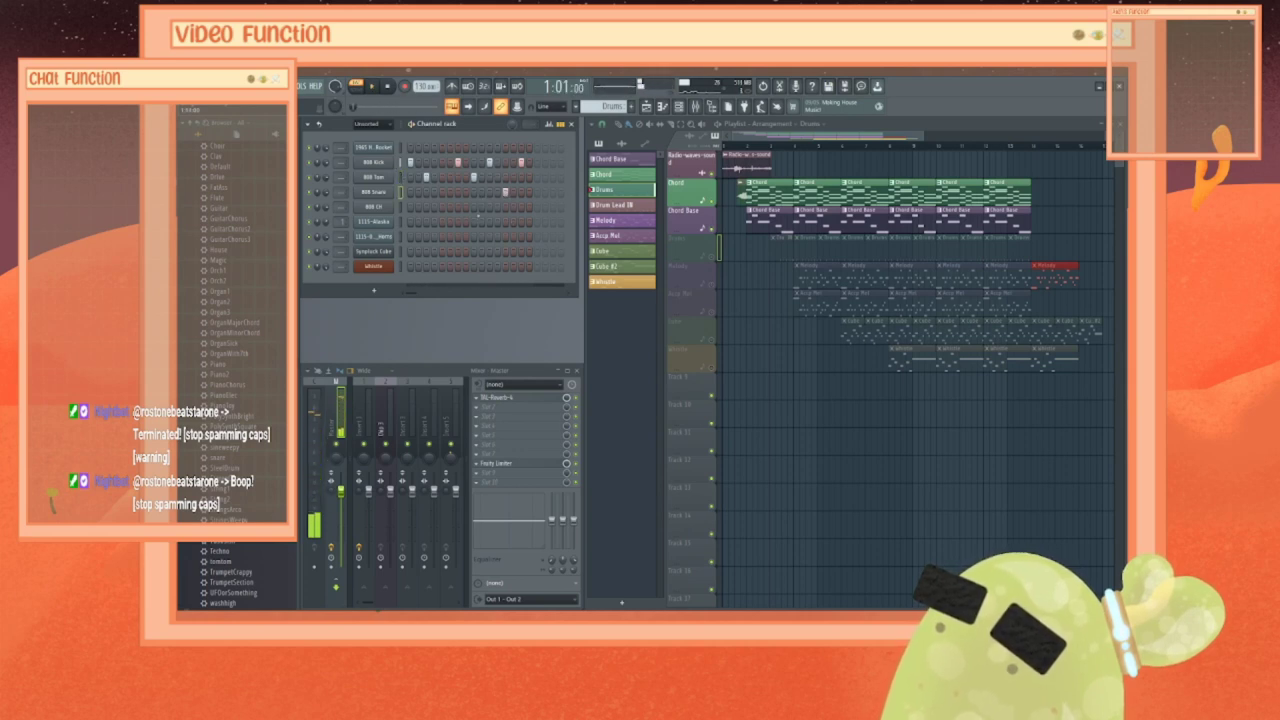
{"action": "key", "text": "space"}
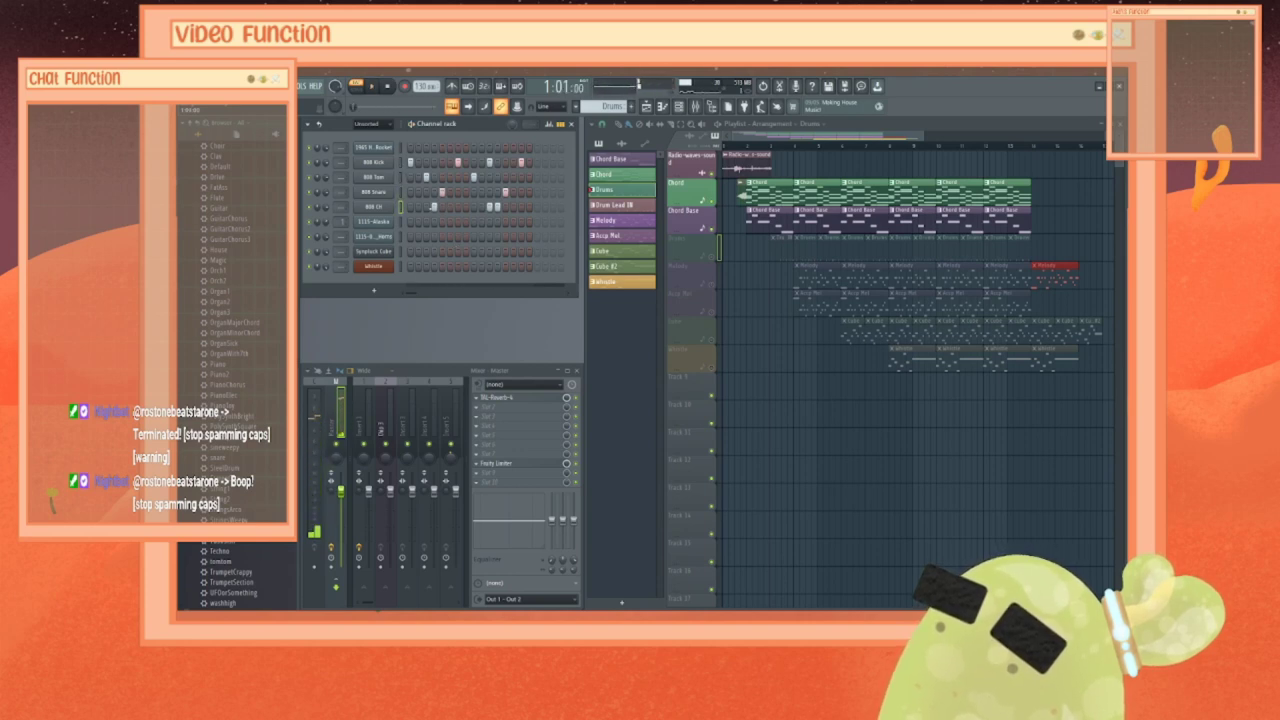
{"action": "key", "text": "space"}
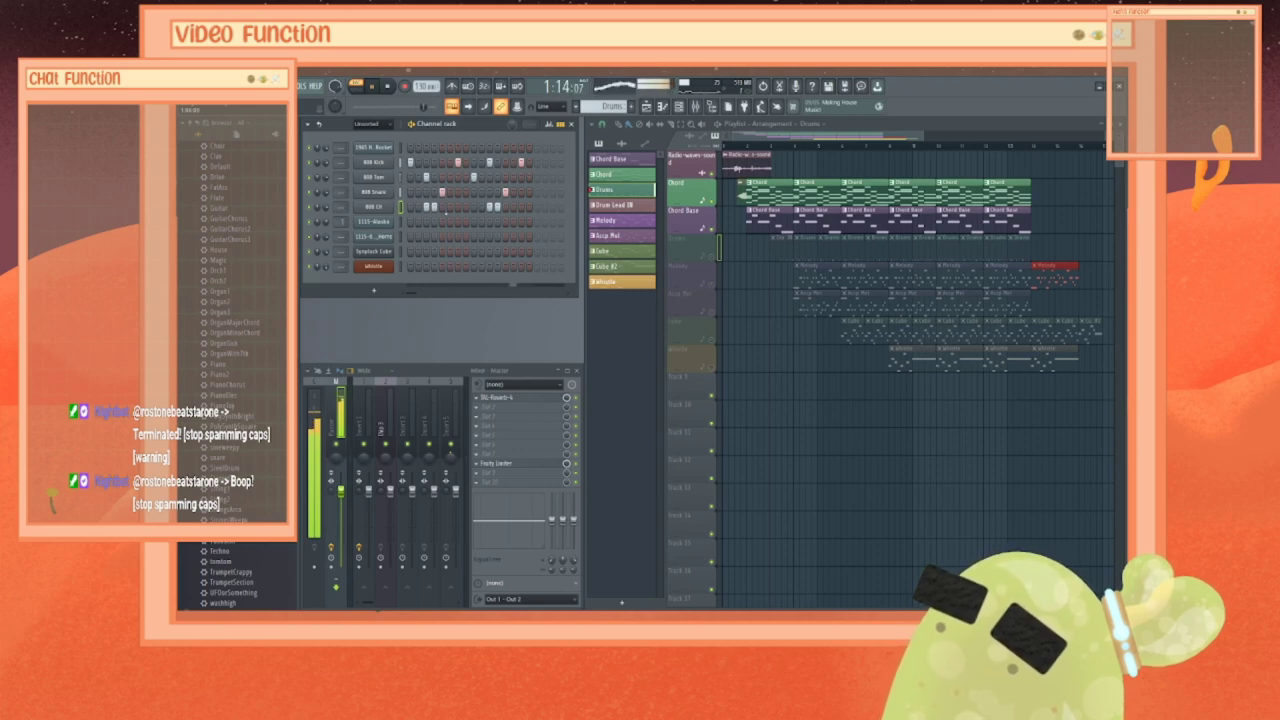
{"action": "key", "text": "space"}
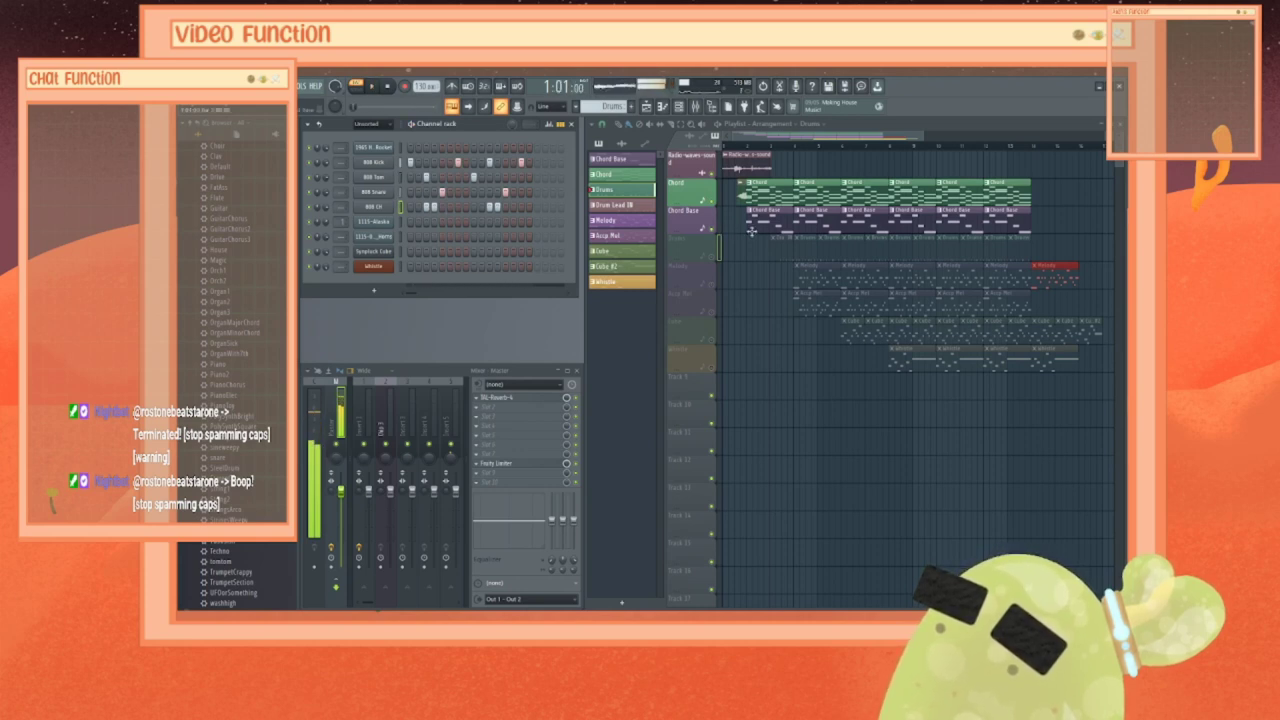
Step: Unmute the Drums track, set the song position in bar 3, and select the Chord pattern
{"action": "left_click", "coordinate": [711, 257]}
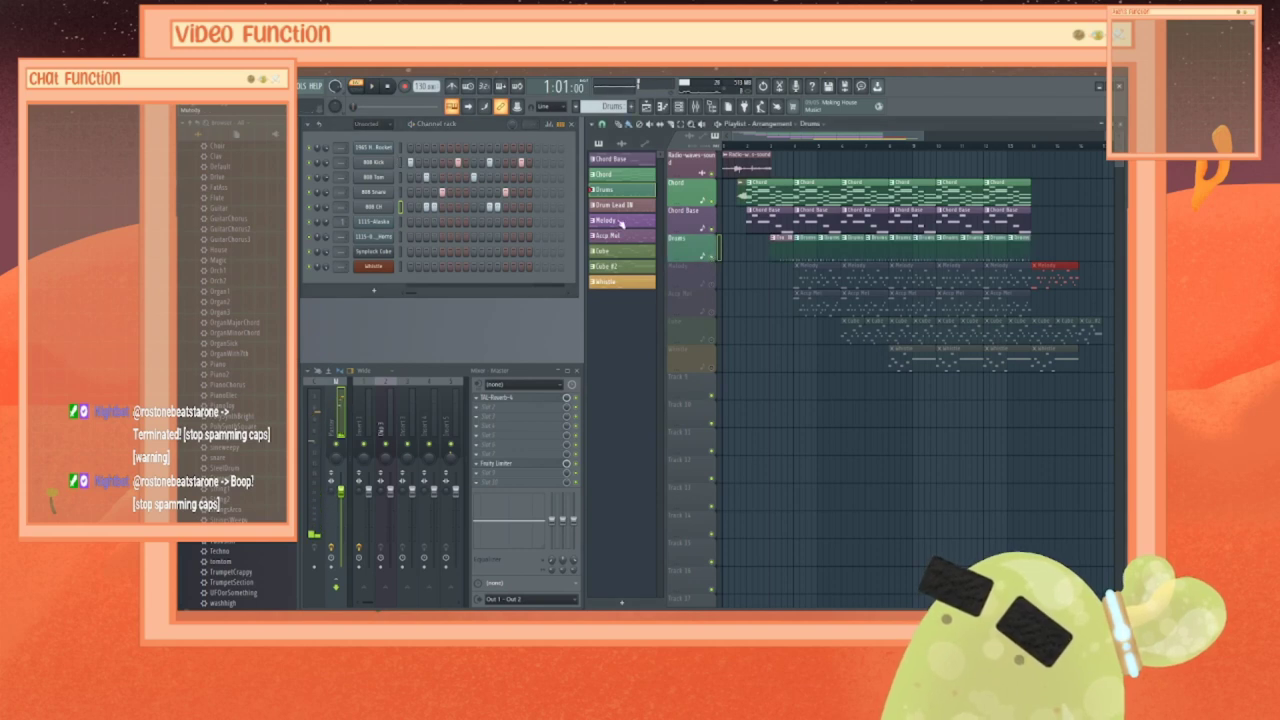
{"action": "left_click", "coordinate": [789, 147]}
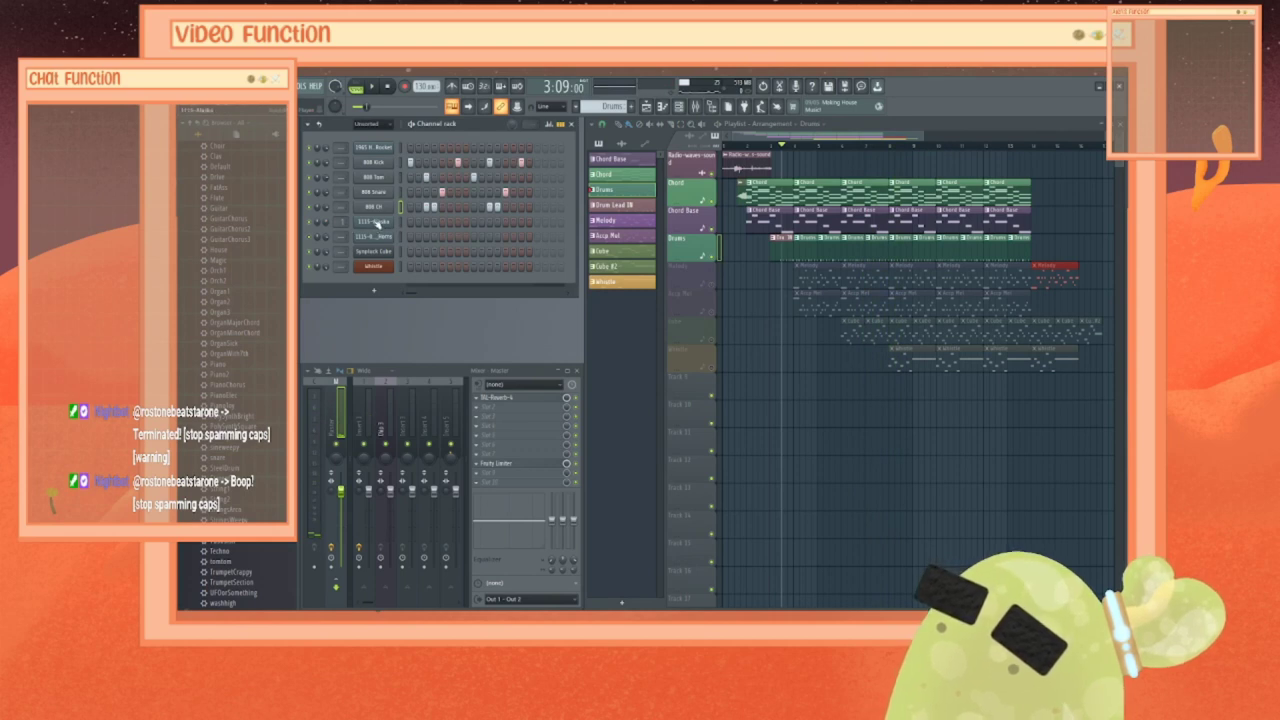
{"action": "left_click", "coordinate": [604, 176]}
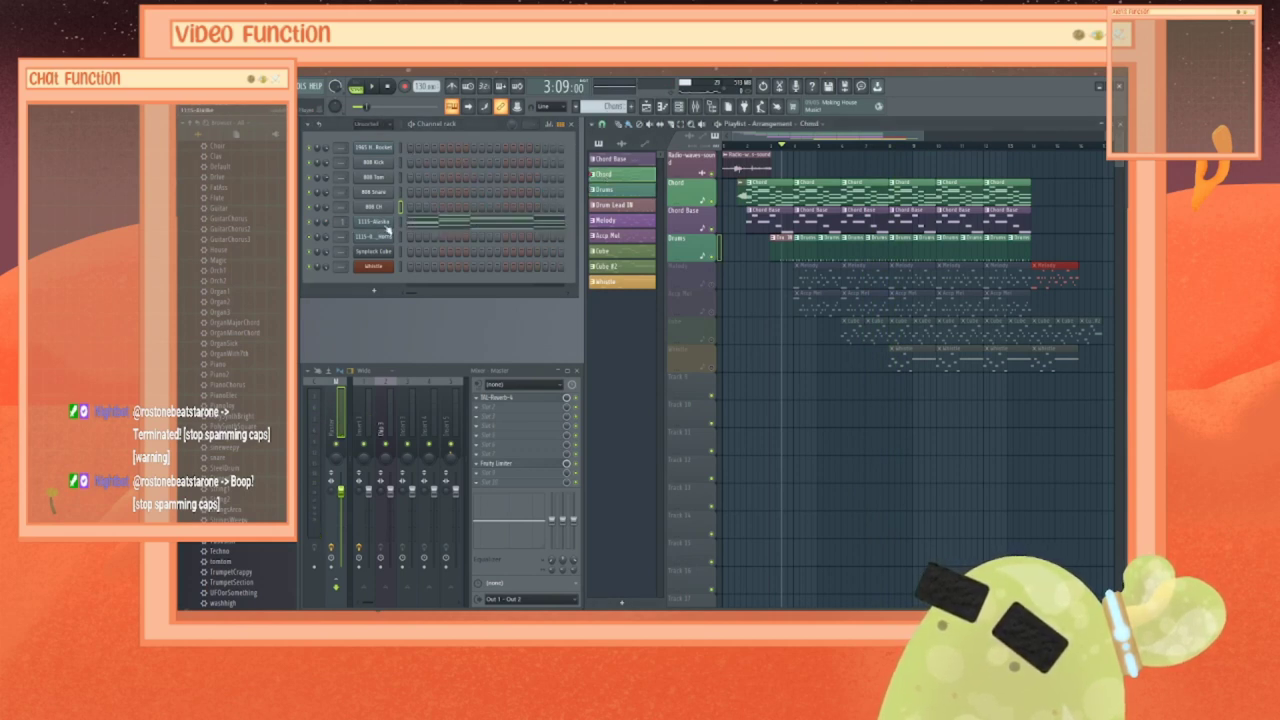
{"action": "scroll", "coordinate": [195, 447], "scroll_direction": "up", "scroll_amount": 15}
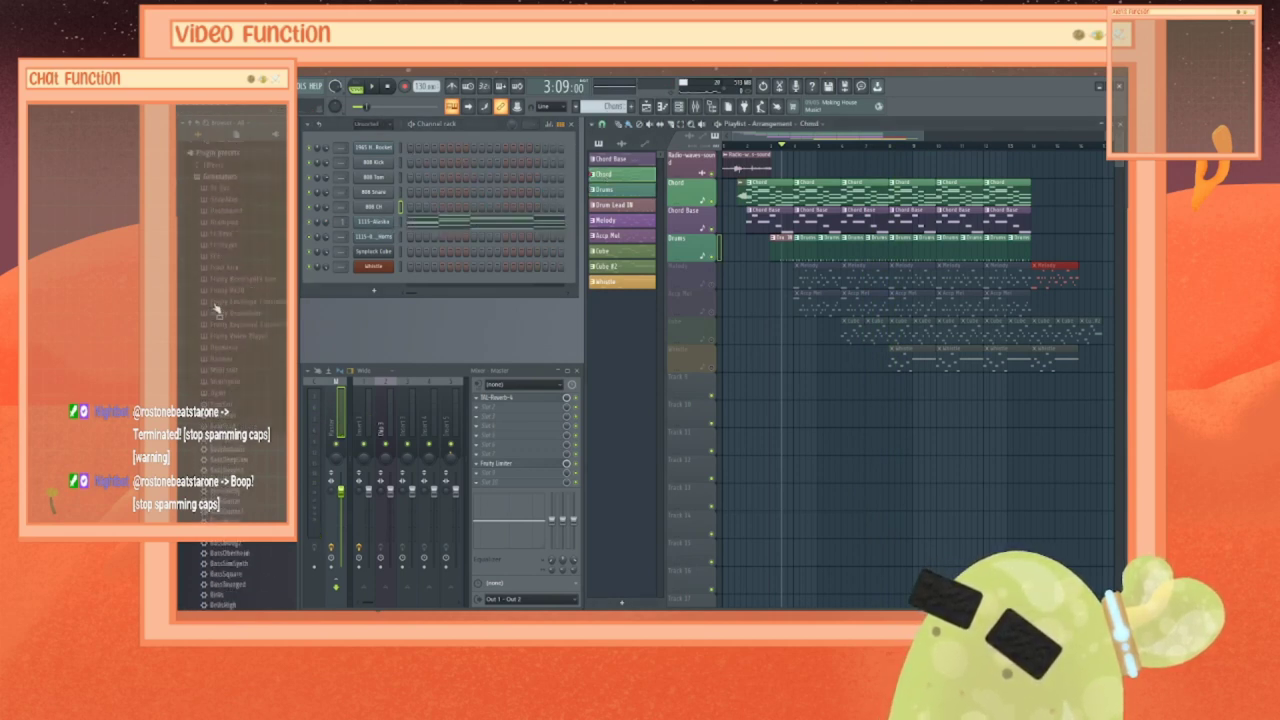
{"action": "scroll", "coordinate": [222, 478], "scroll_direction": "down", "scroll_amount": 10}
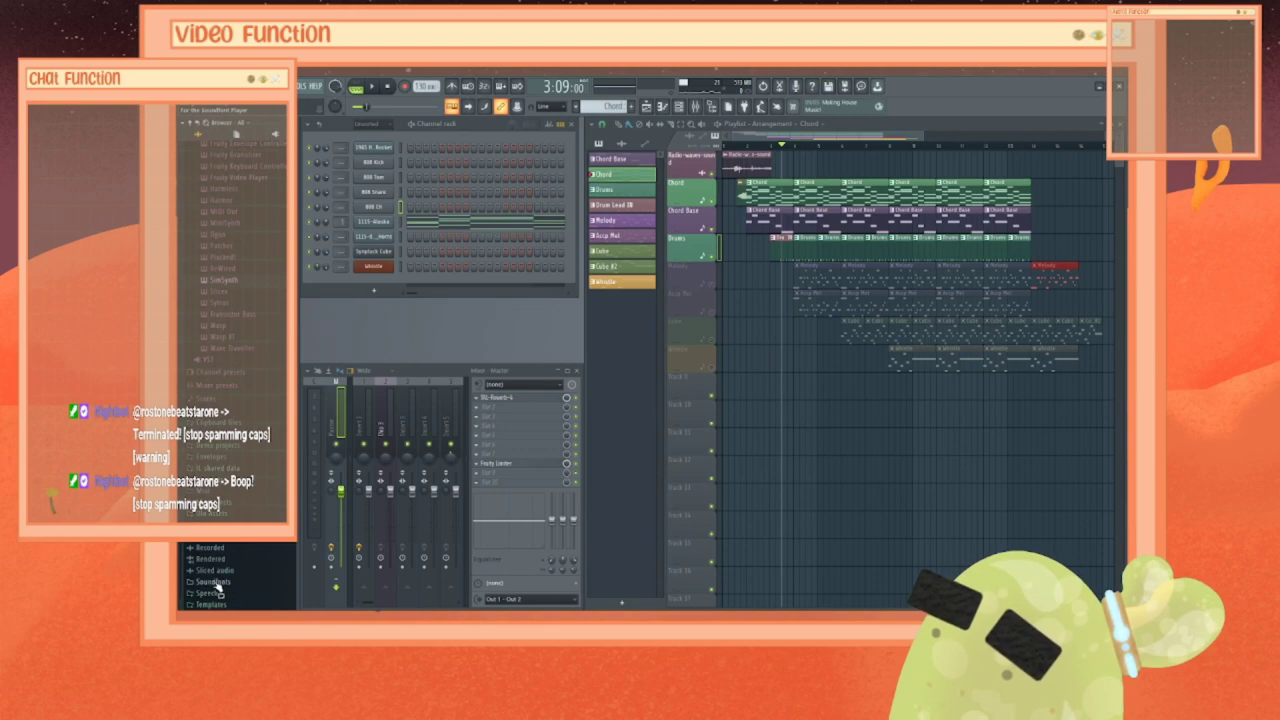
Step: Unmute the Melody, Accp Mel, Cube and Whistle tracks and play the full arrangement from bar 3
{"action": "left_click", "coordinate": [713, 284]}
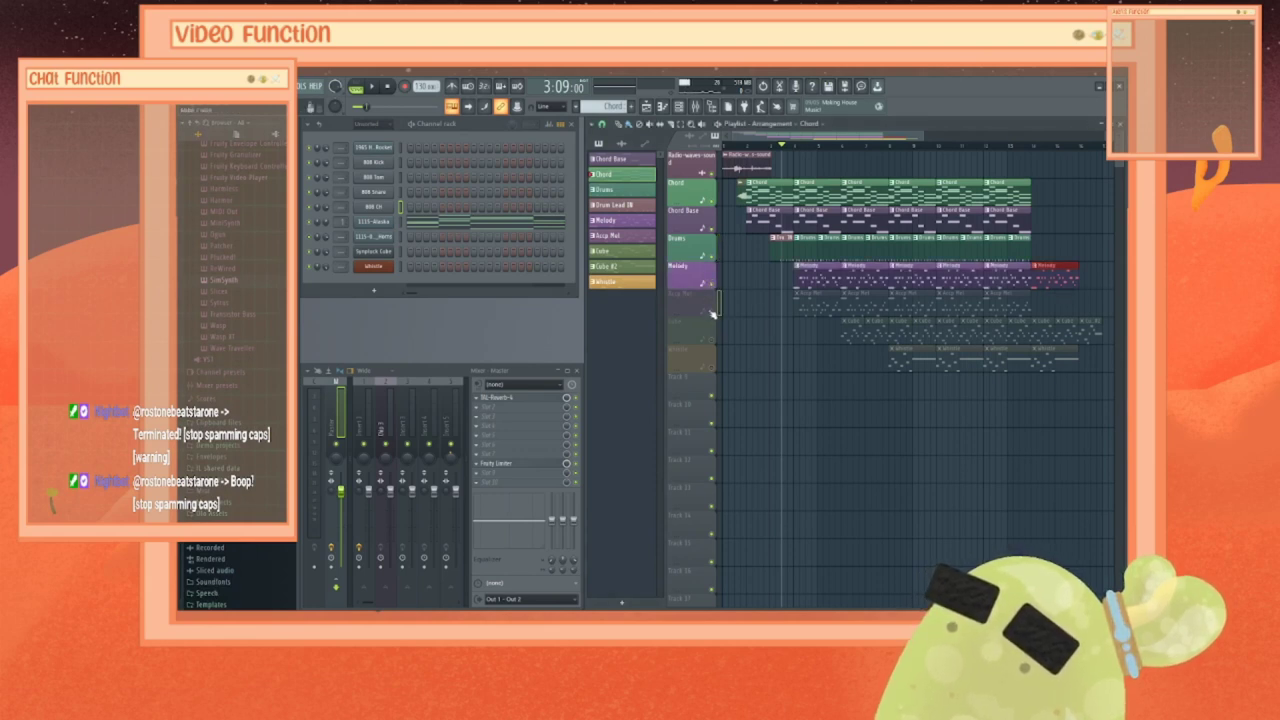
{"action": "left_click", "coordinate": [713, 312]}
{"action": "left_click", "coordinate": [713, 340]}
{"action": "left_click", "coordinate": [713, 368]}
{"action": "key", "text": "space"}
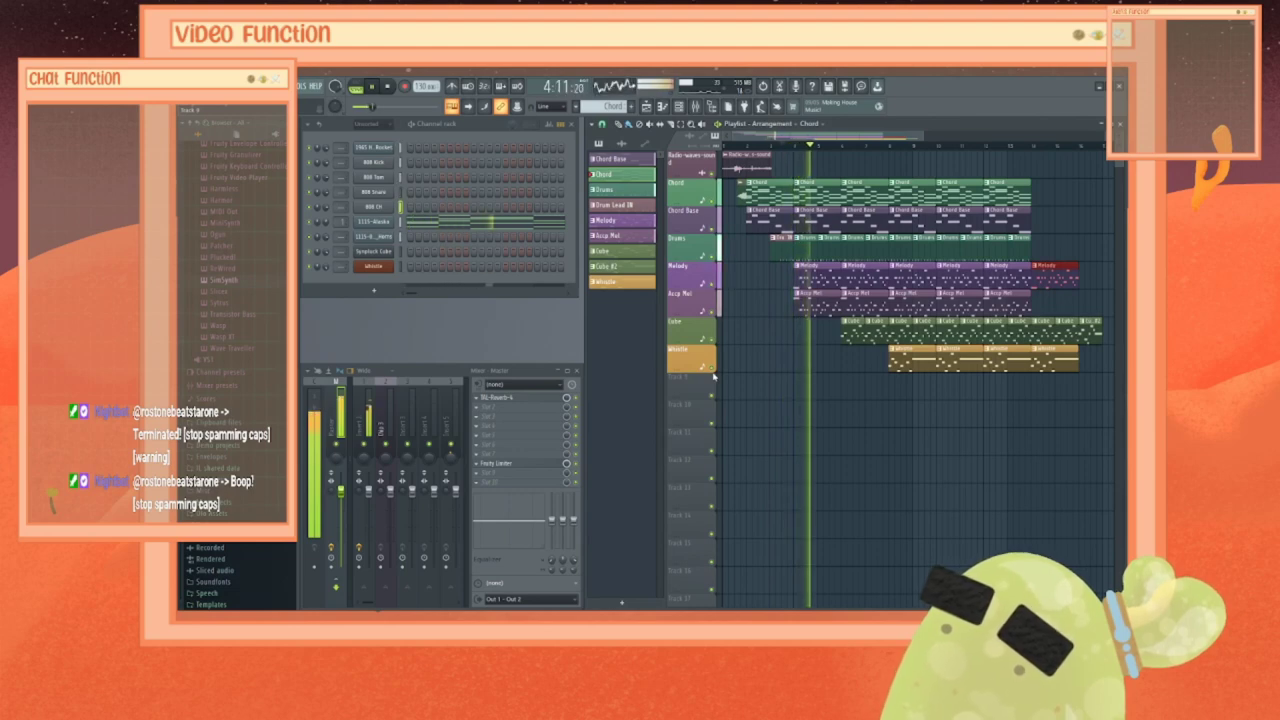
{"action": "key", "text": "space"}
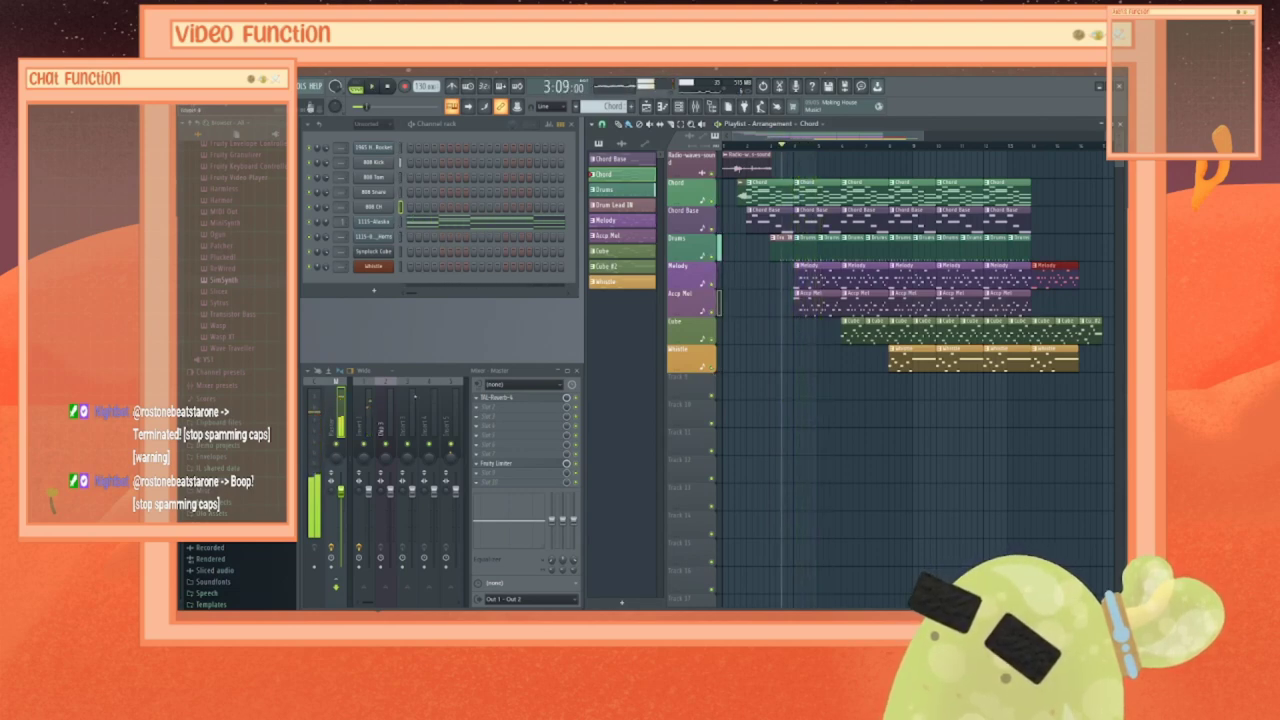
Step: Switch playback to pattern mode and look through the Soundfonts folders, including Guitar, for a new chord sound
{"action": "left_click", "coordinate": [356, 86]}
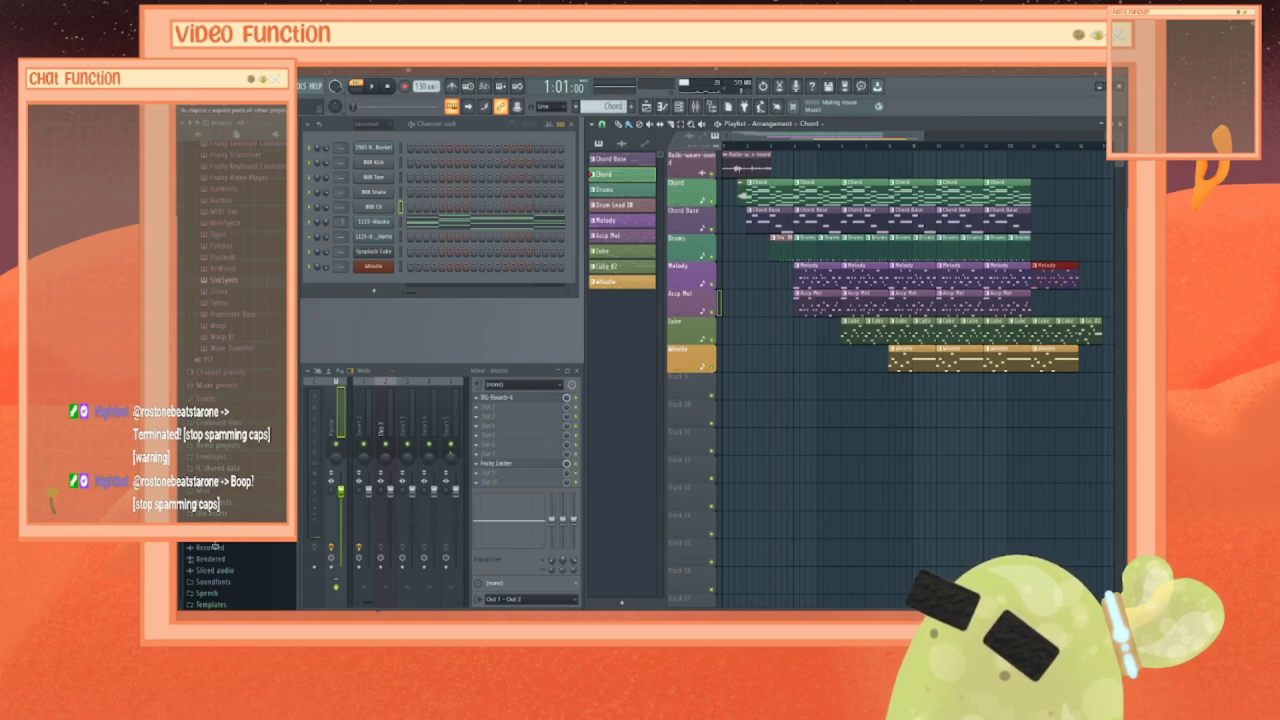
{"action": "left_click", "coordinate": [210, 587]}
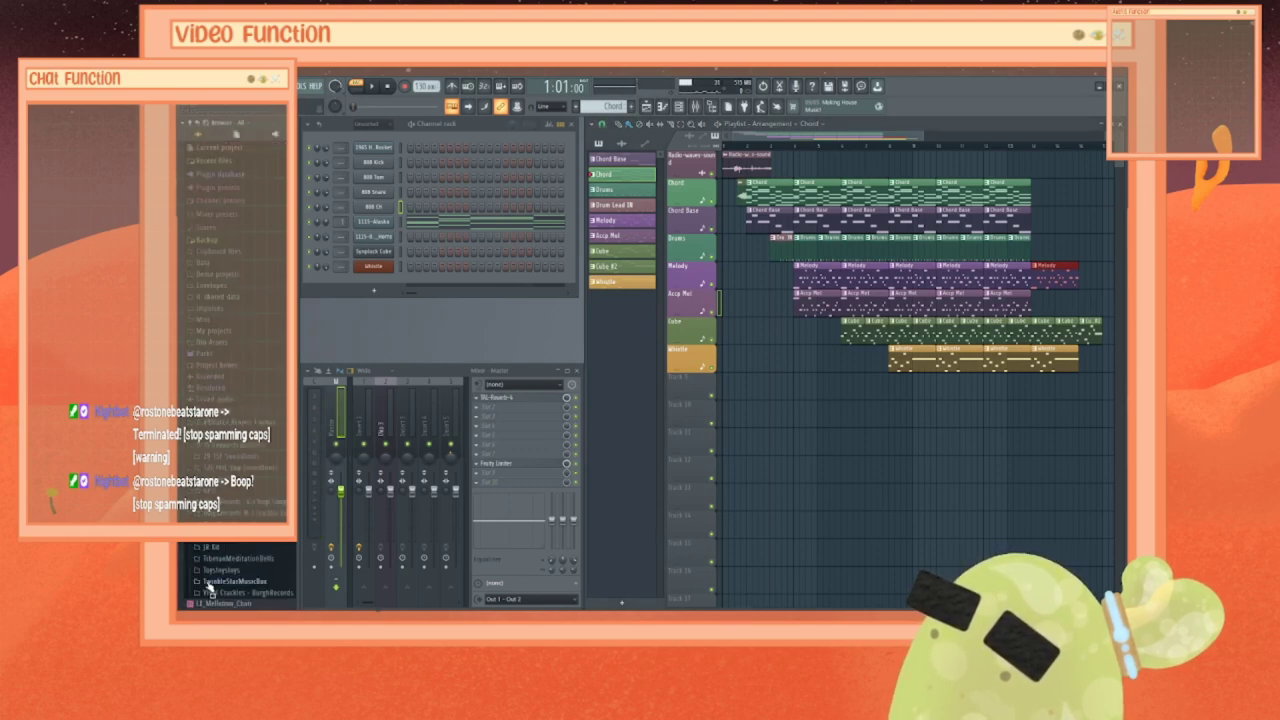
{"action": "scroll", "coordinate": [210, 587], "scroll_direction": "down", "scroll_amount": 2}
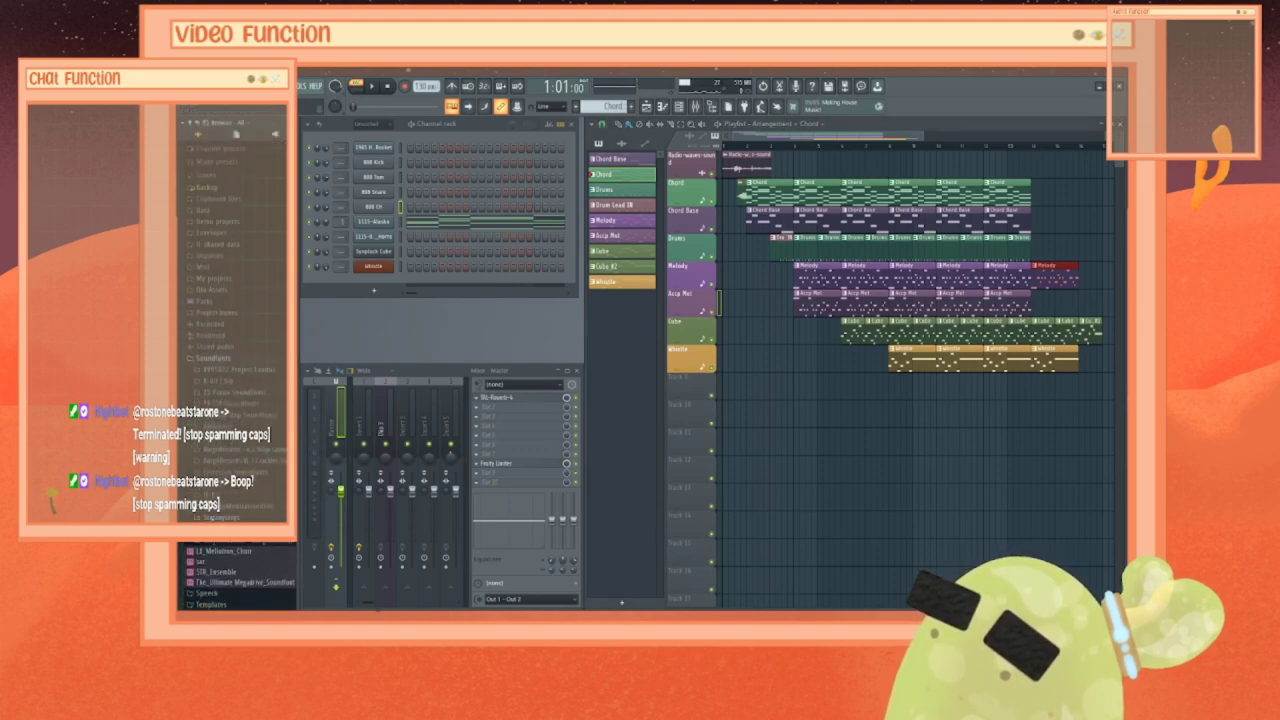
{"action": "left_click", "coordinate": [214, 506]}
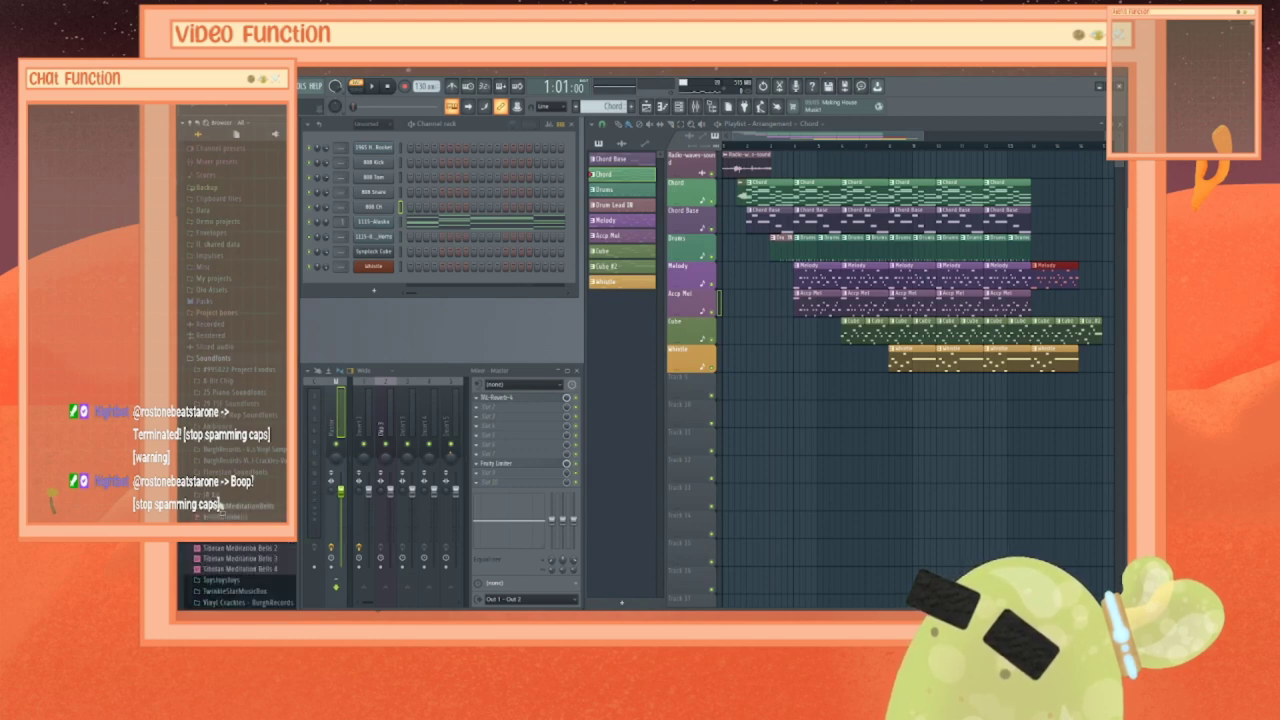
{"action": "left_click", "coordinate": [219, 497]}
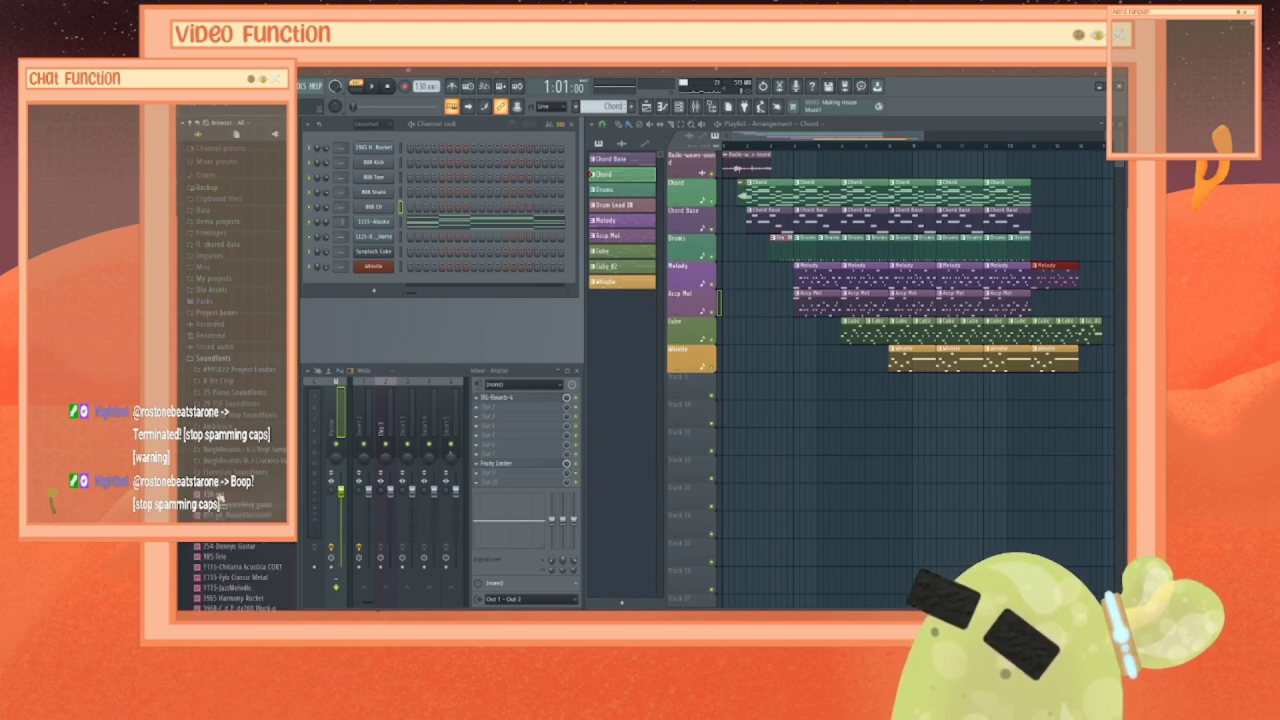
{"action": "scroll", "coordinate": [222, 492], "scroll_direction": "down", "scroll_amount": 6}
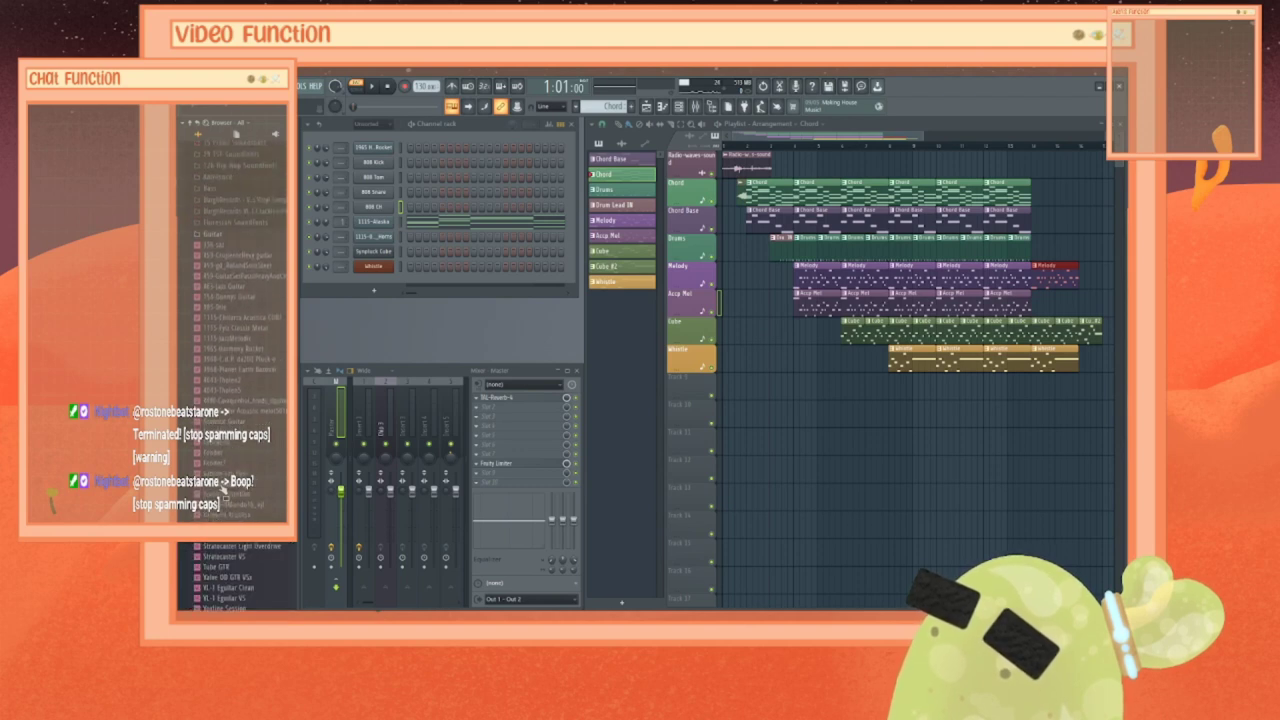
{"action": "scroll", "coordinate": [224, 494], "scroll_direction": "up", "scroll_amount": 9}
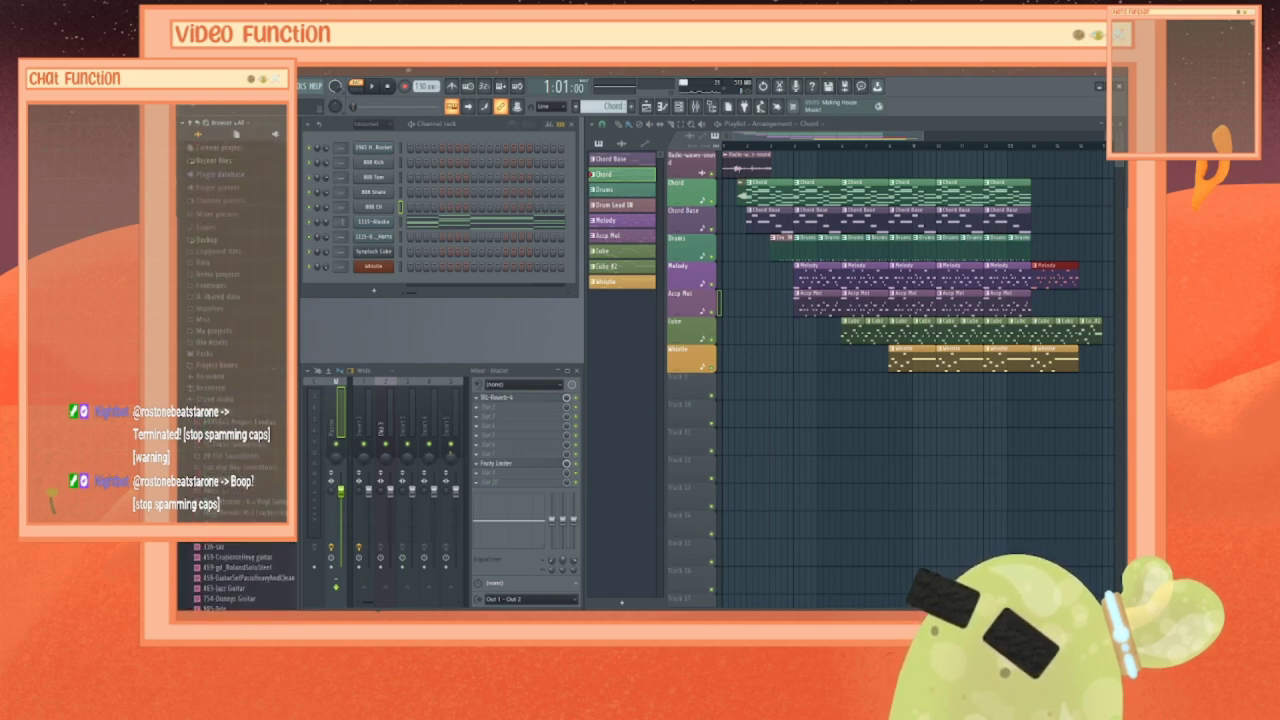
Step: Search the browser for flex and try FLEX as the chord instrument in place of 1115-Alaska, playing the Chord pattern
{"action": "left_click", "coordinate": [185, 125]}
{"action": "left_click", "coordinate": [216, 175]}
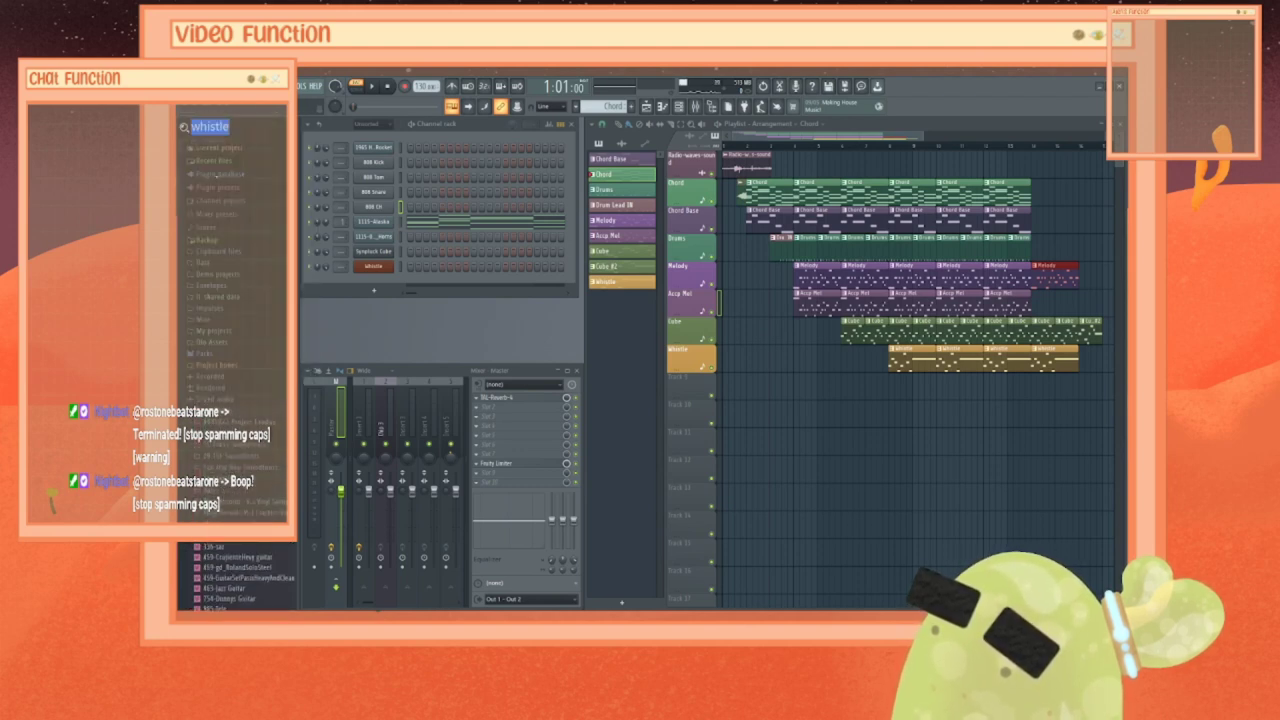
{"action": "type", "text": "f"}
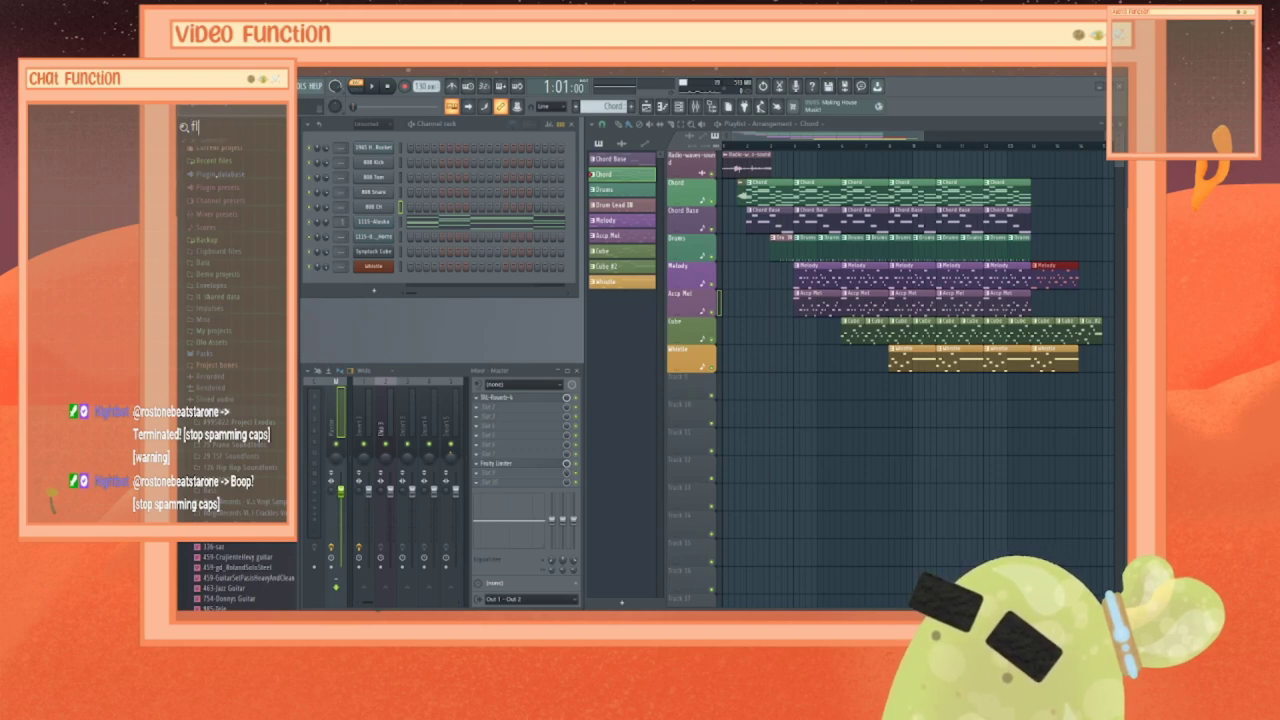
{"action": "type", "text": "lex"}
{"action": "key", "text": "Return"}
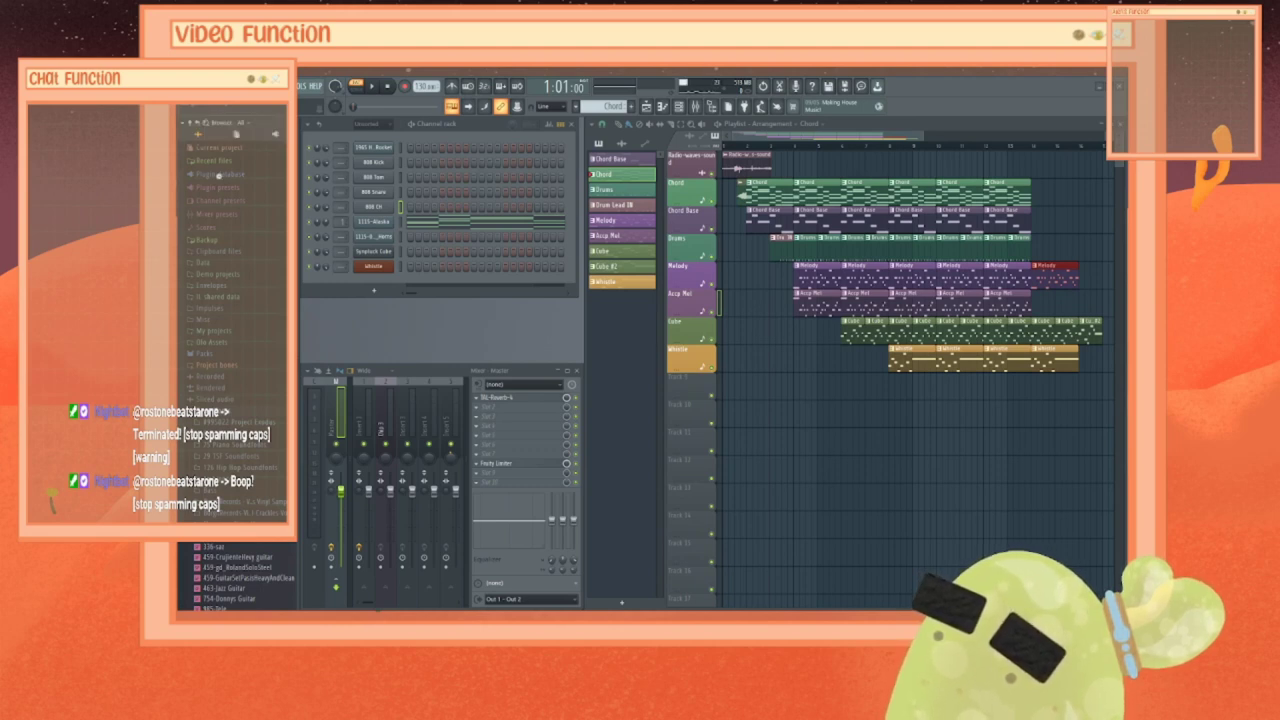
{"action": "left_click_drag", "start_coordinate": [234, 311], "coordinate": [382, 229]}
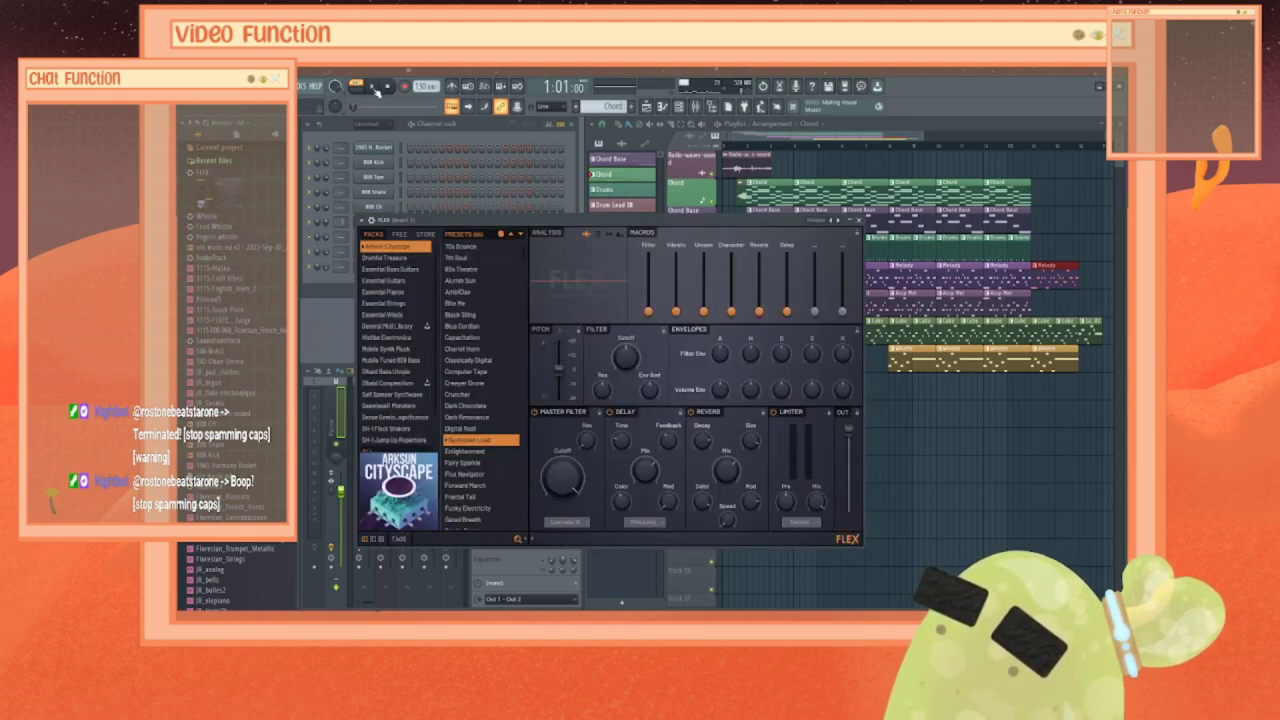
{"action": "left_click", "coordinate": [373, 87]}
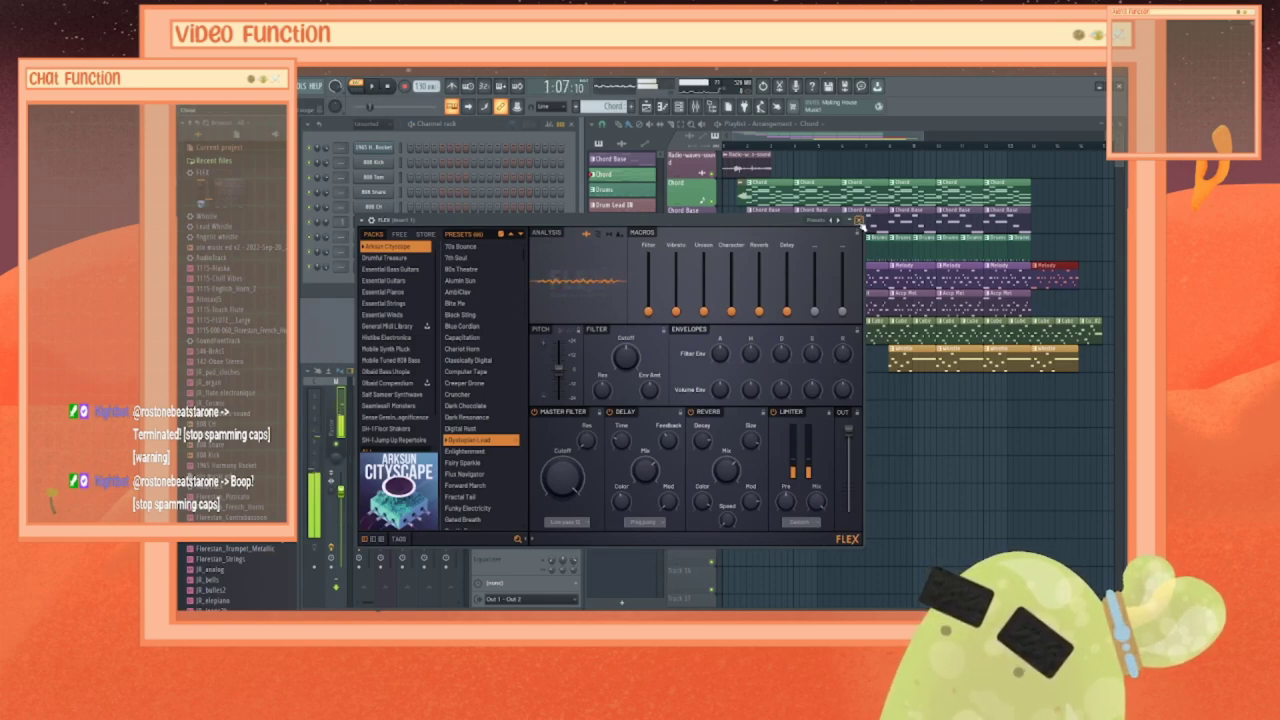
{"action": "left_click", "coordinate": [861, 221]}
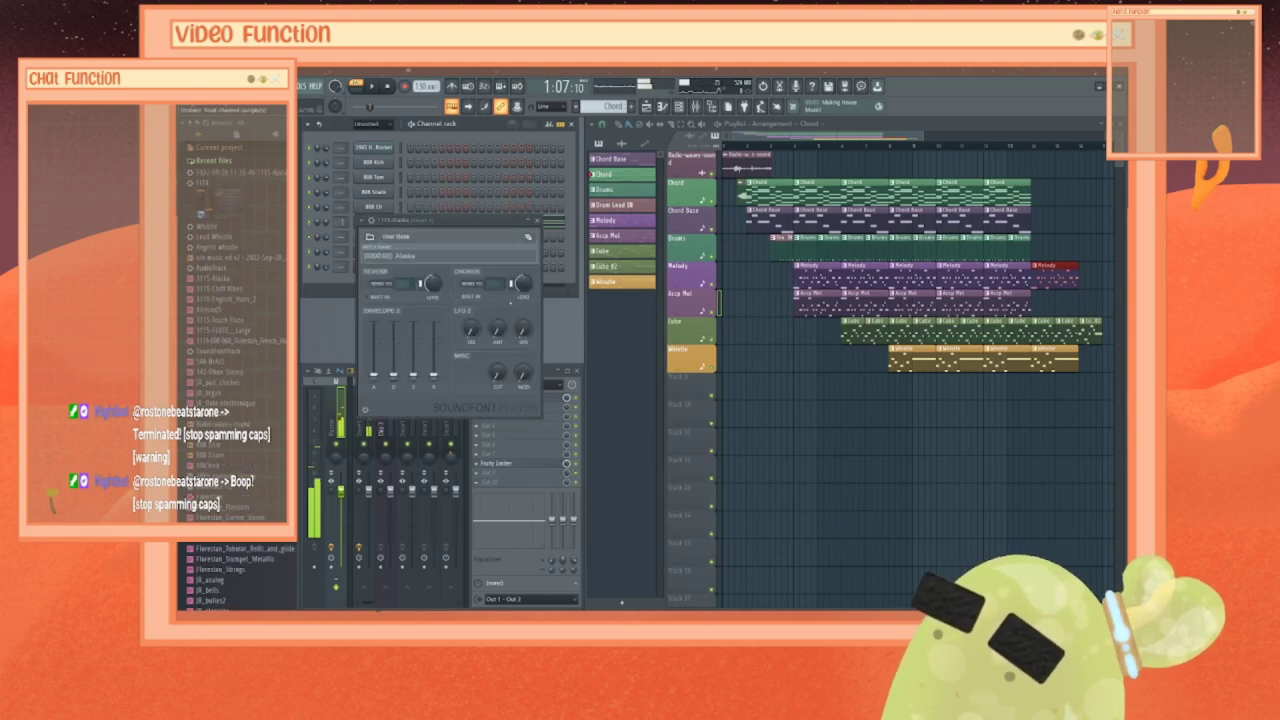
{"action": "left_click", "coordinate": [537, 219]}
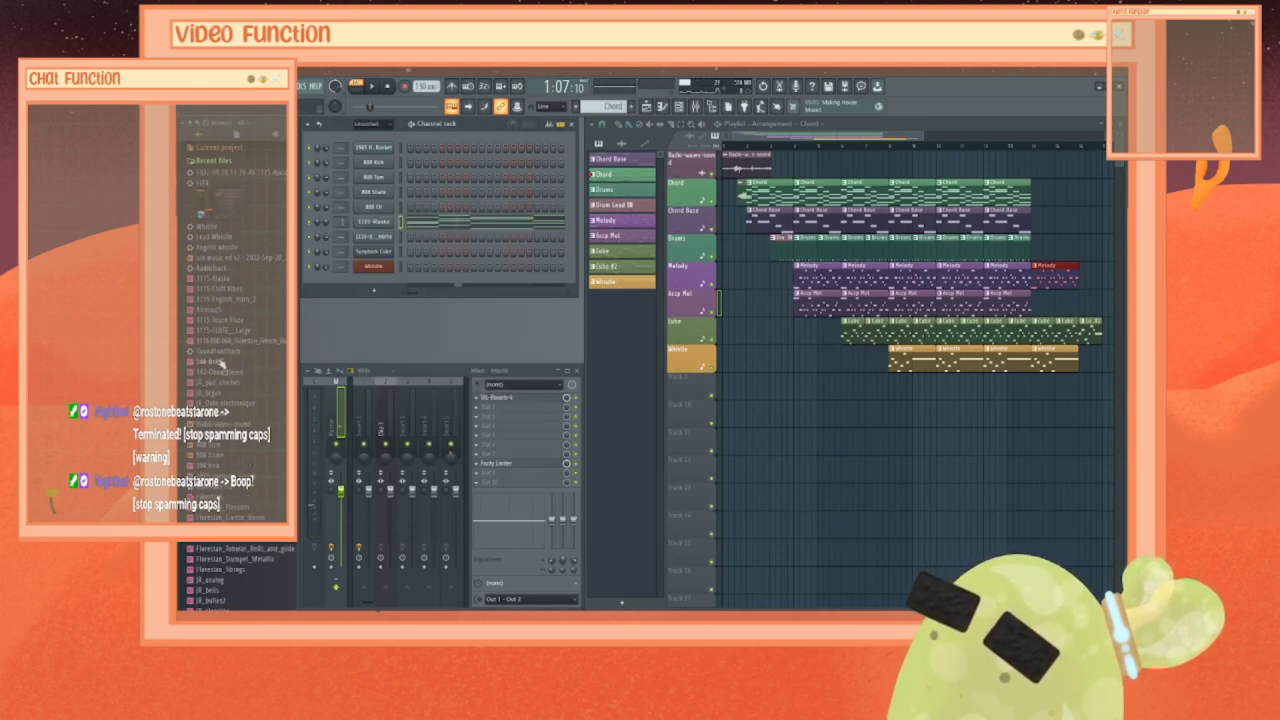
Step: Replace the chord instrument 1115-Alaska with Giga Piano from the 25 Piano Soundfonts folder and play the Chord pattern
{"action": "left_click", "coordinate": [238, 163]}
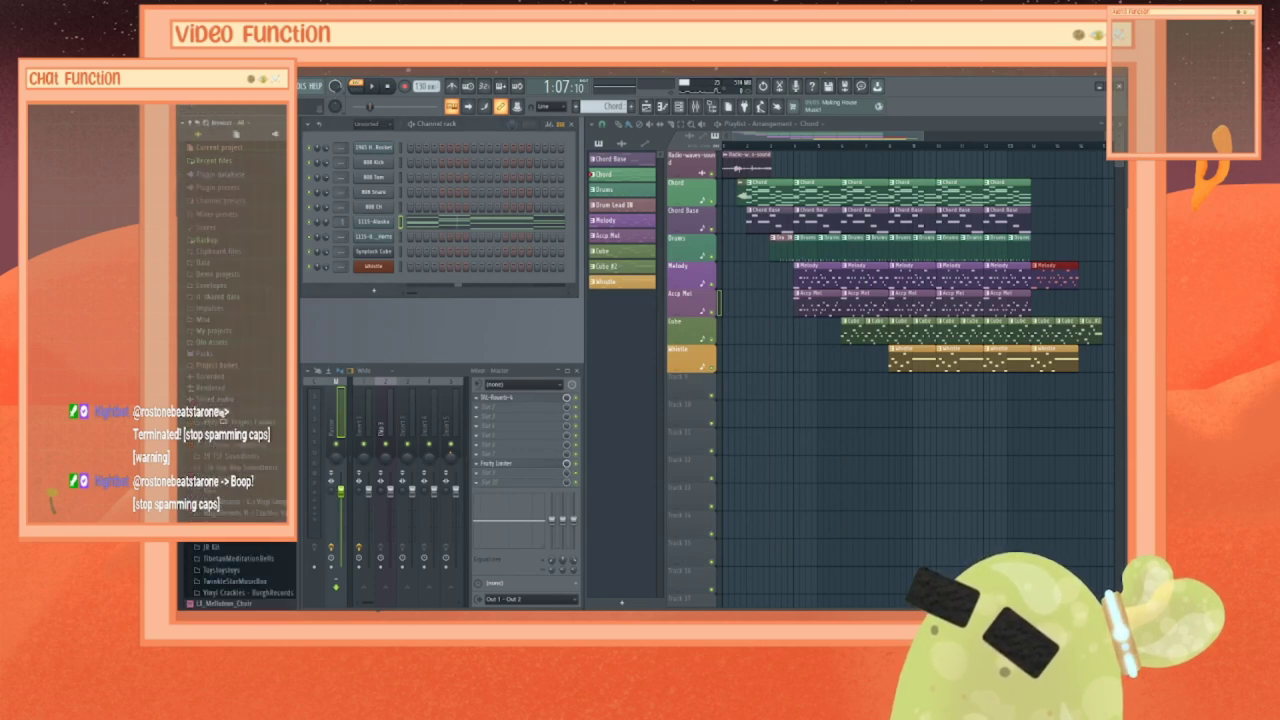
{"action": "left_click", "coordinate": [222, 418]}
{"action": "left_click", "coordinate": [230, 395]}
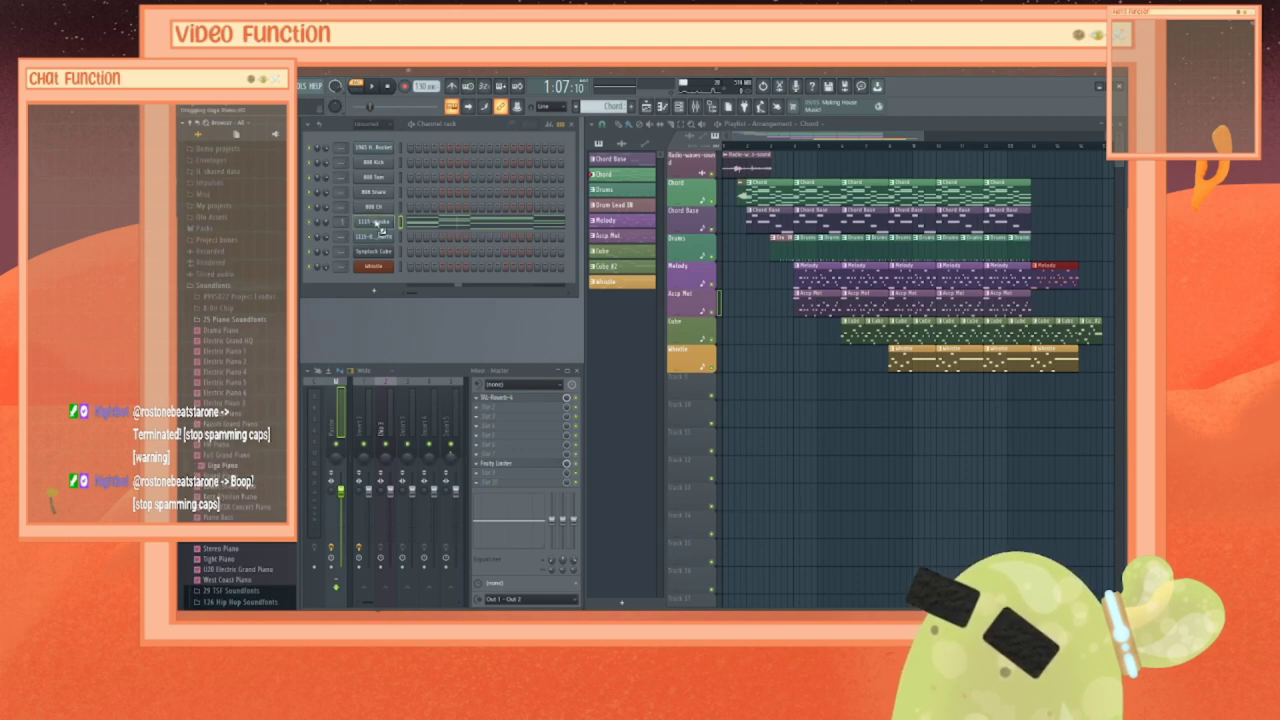
{"action": "left_click_drag", "start_coordinate": [381, 231], "coordinate": [381, 231]}
{"action": "key", "text": "space"}
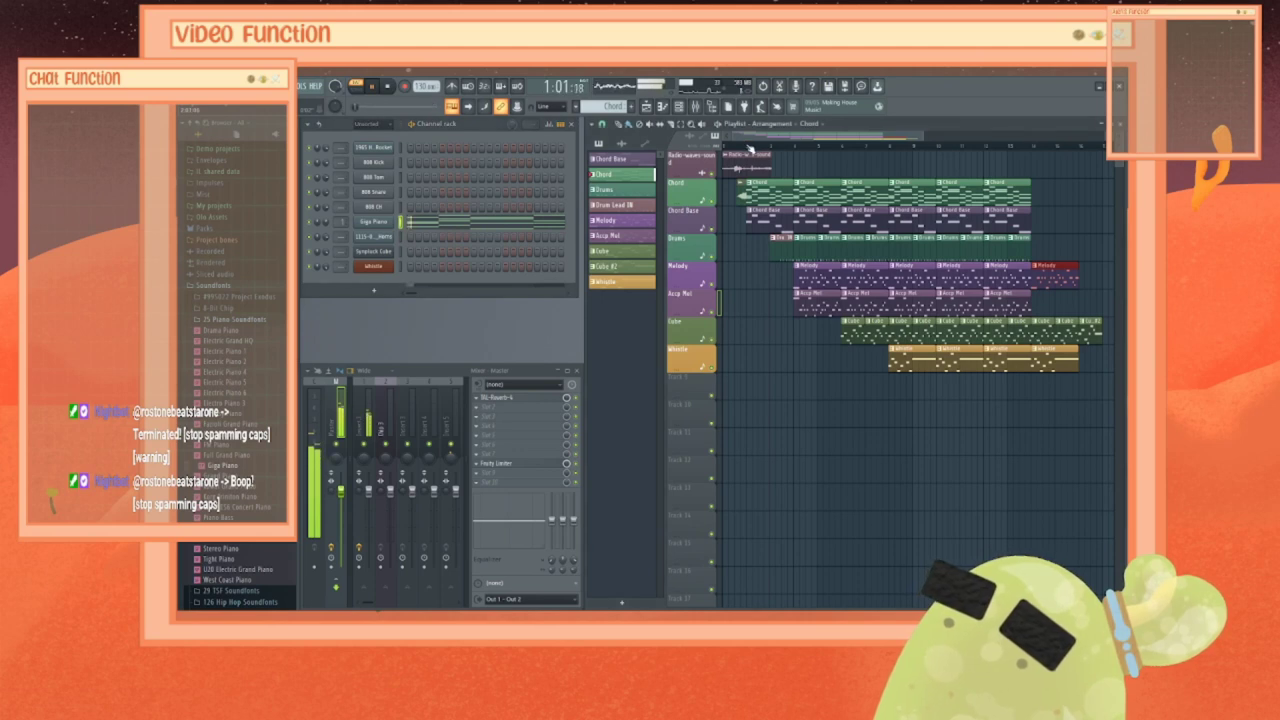
Step: Play the arrangement with the piano chords, restarting it from the beginning of bar 1, and stop it
{"action": "left_click", "coordinate": [750, 148]}
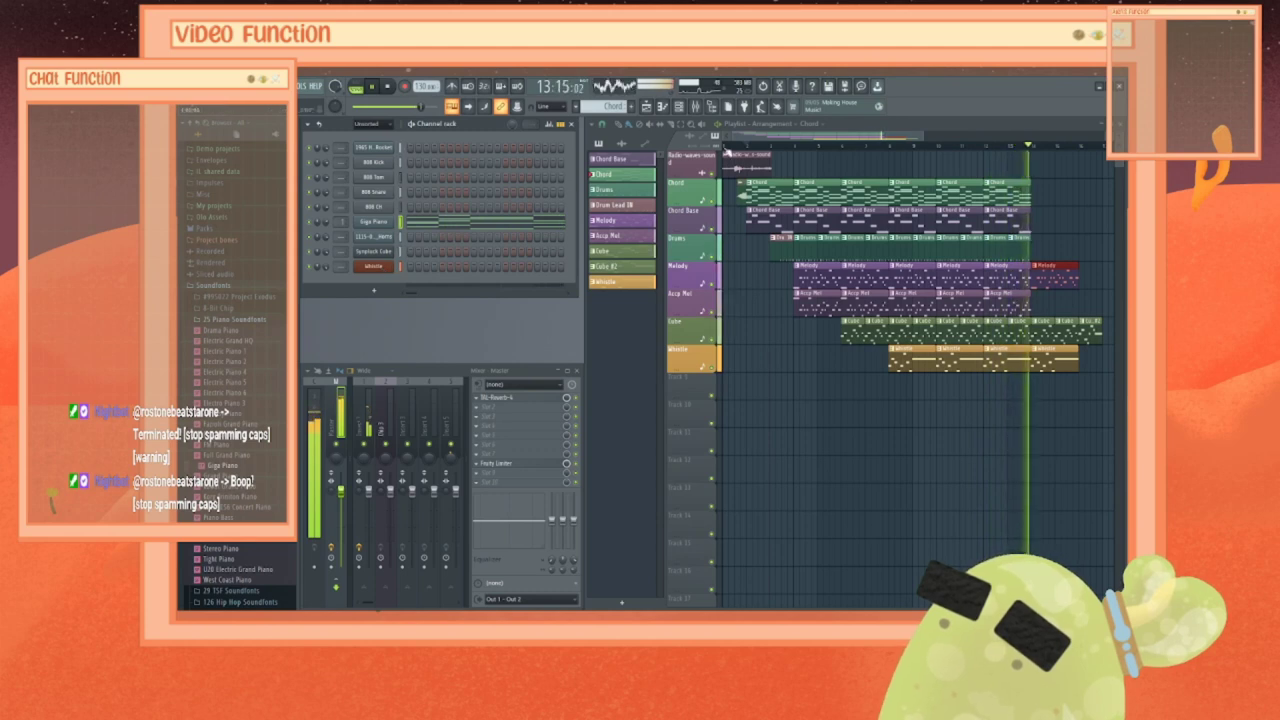
{"action": "left_click", "coordinate": [727, 151]}
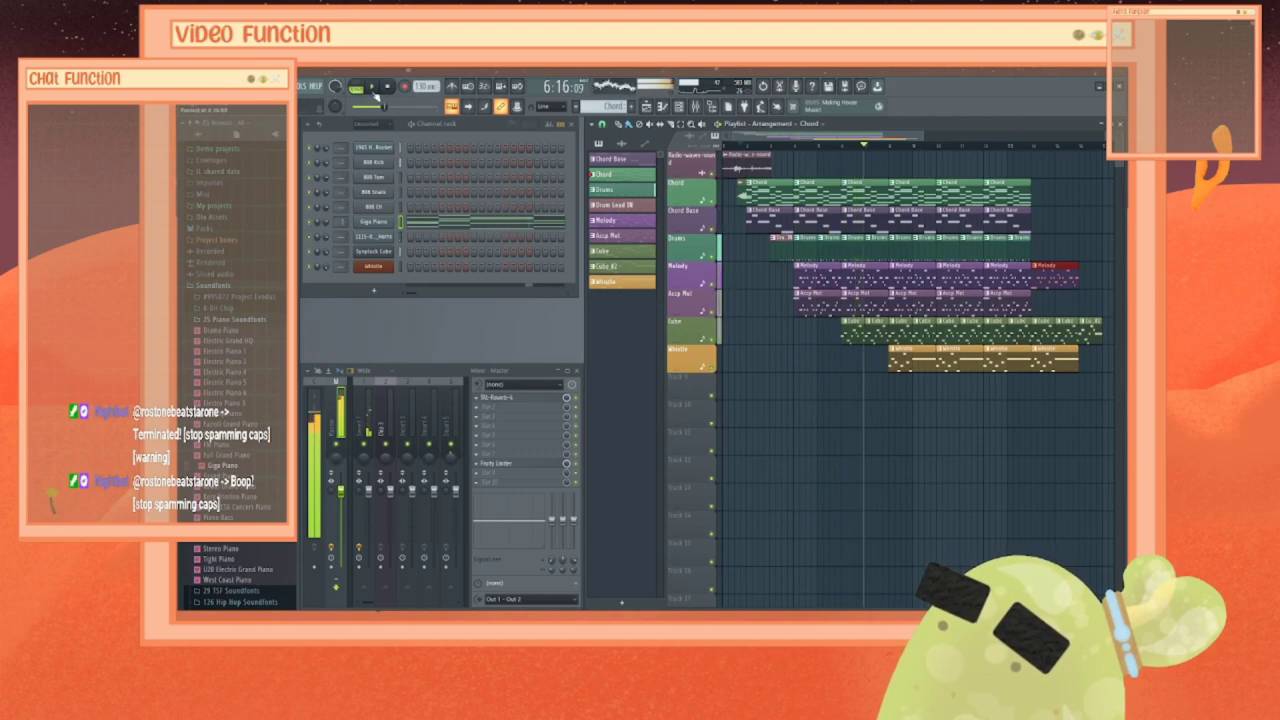
{"action": "left_click", "coordinate": [373, 90]}
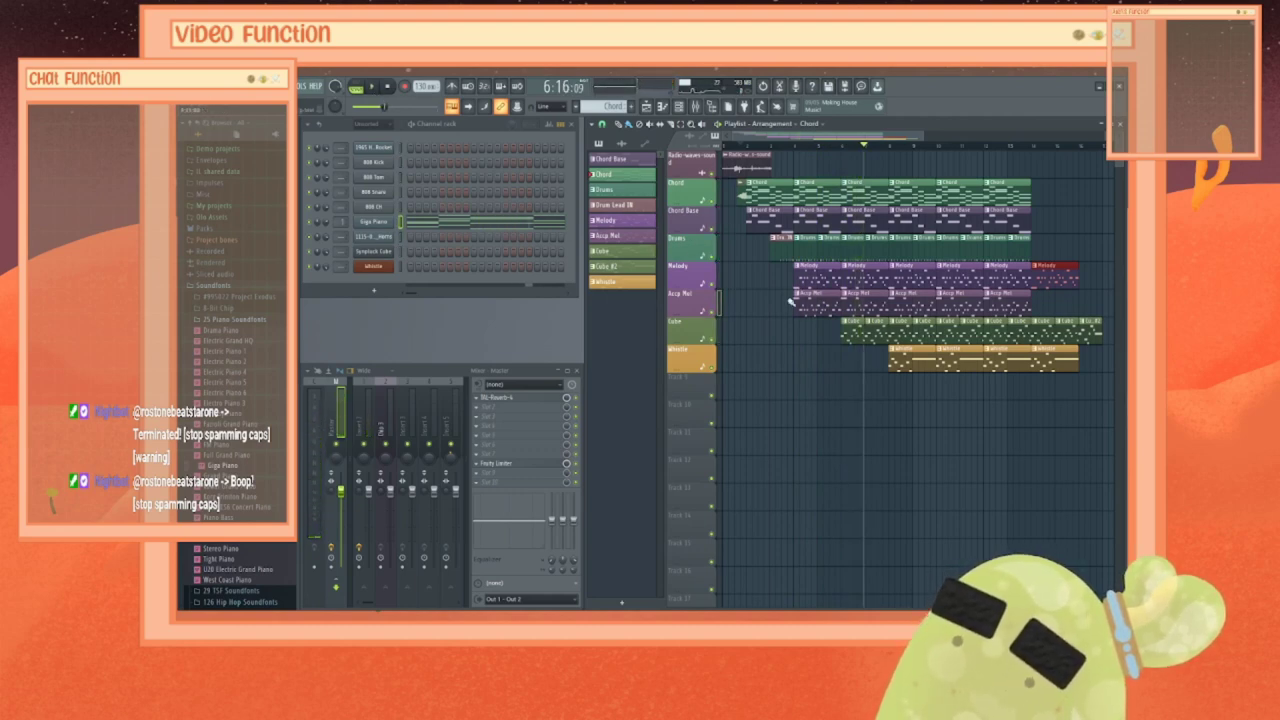
Step: Remove the old reversed chord clip before the first Chord clip and mute the Accp Mel and Melody tracks
{"action": "left_click", "coordinate": [791, 299]}
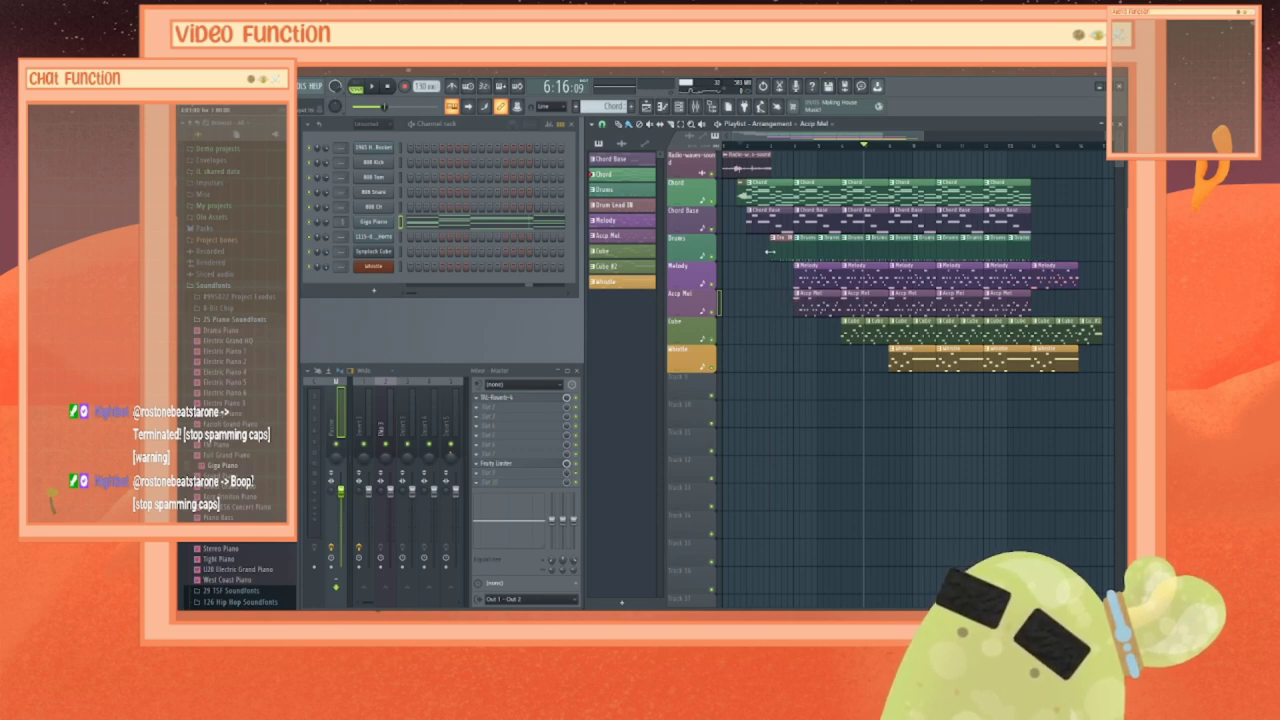
{"action": "left_click", "coordinate": [714, 368]}
{"action": "left_click", "coordinate": [714, 368]}
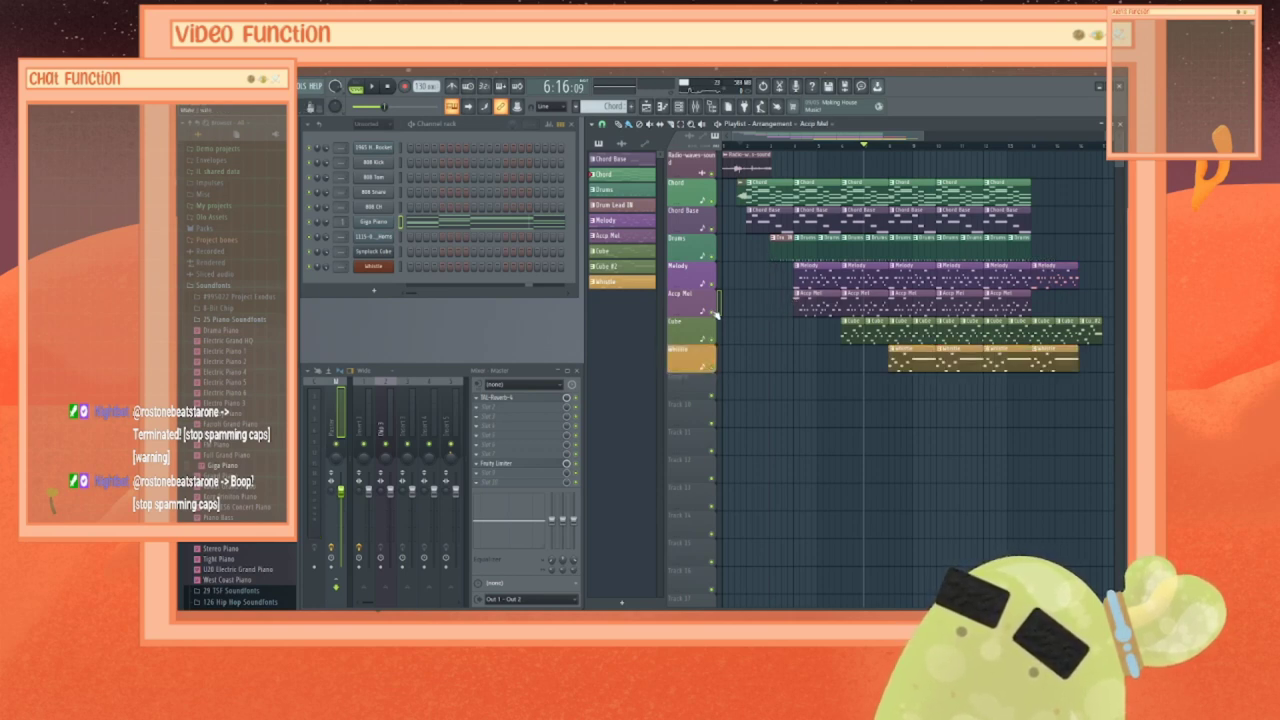
{"action": "left_click", "coordinate": [714, 312]}
{"action": "left_click", "coordinate": [714, 284]}
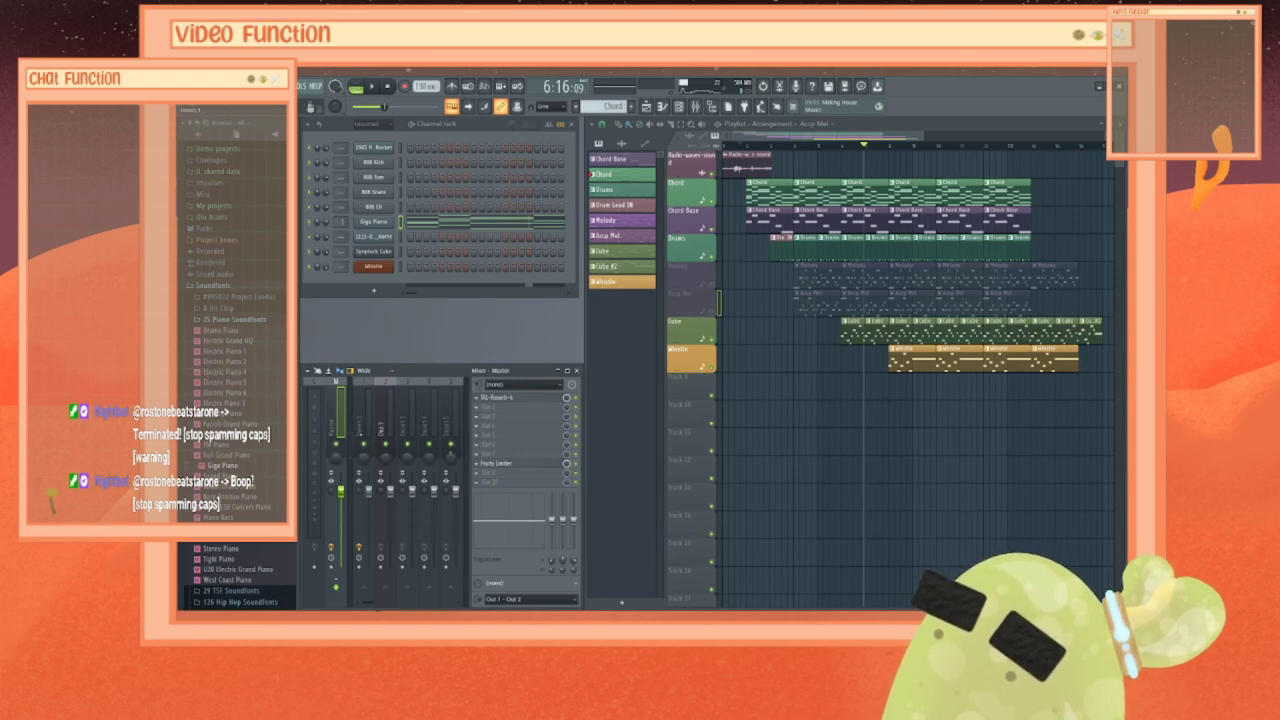
Step: Switch playback to pattern mode and clear the old recording in the Edison effect on mixer Insert 1
{"action": "left_click", "coordinate": [368, 410]}
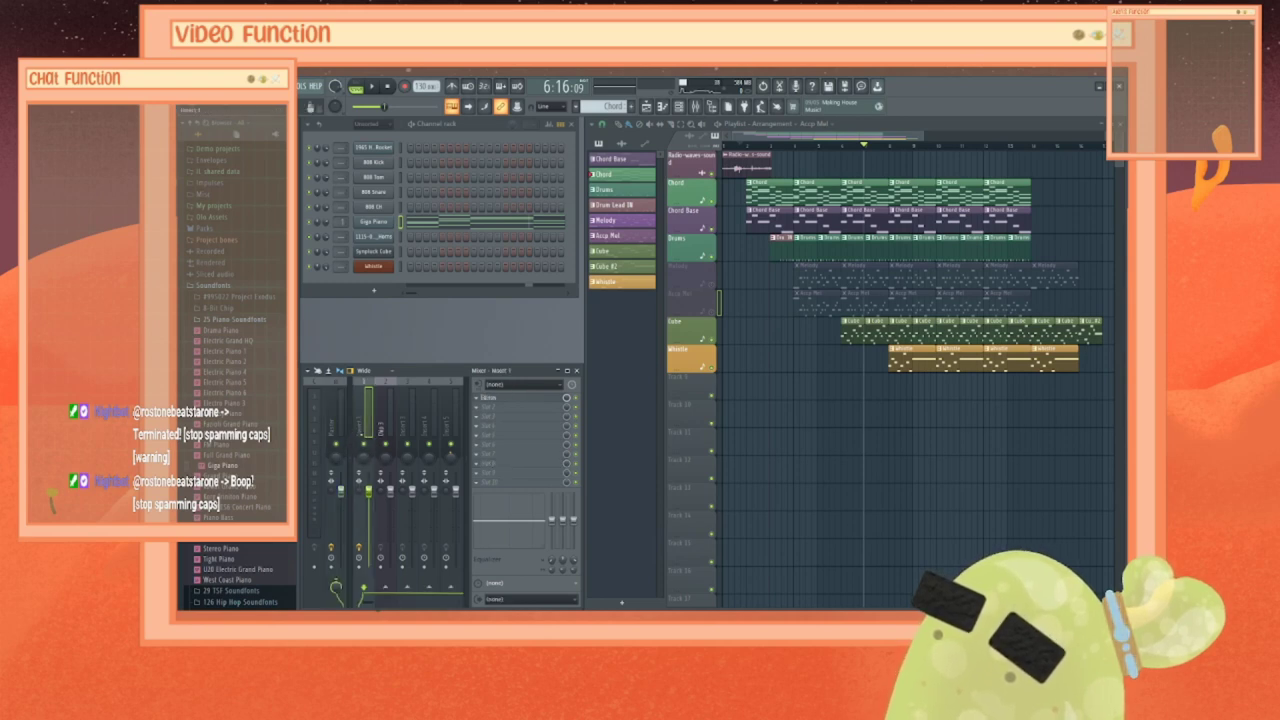
{"action": "left_click", "coordinate": [491, 399]}
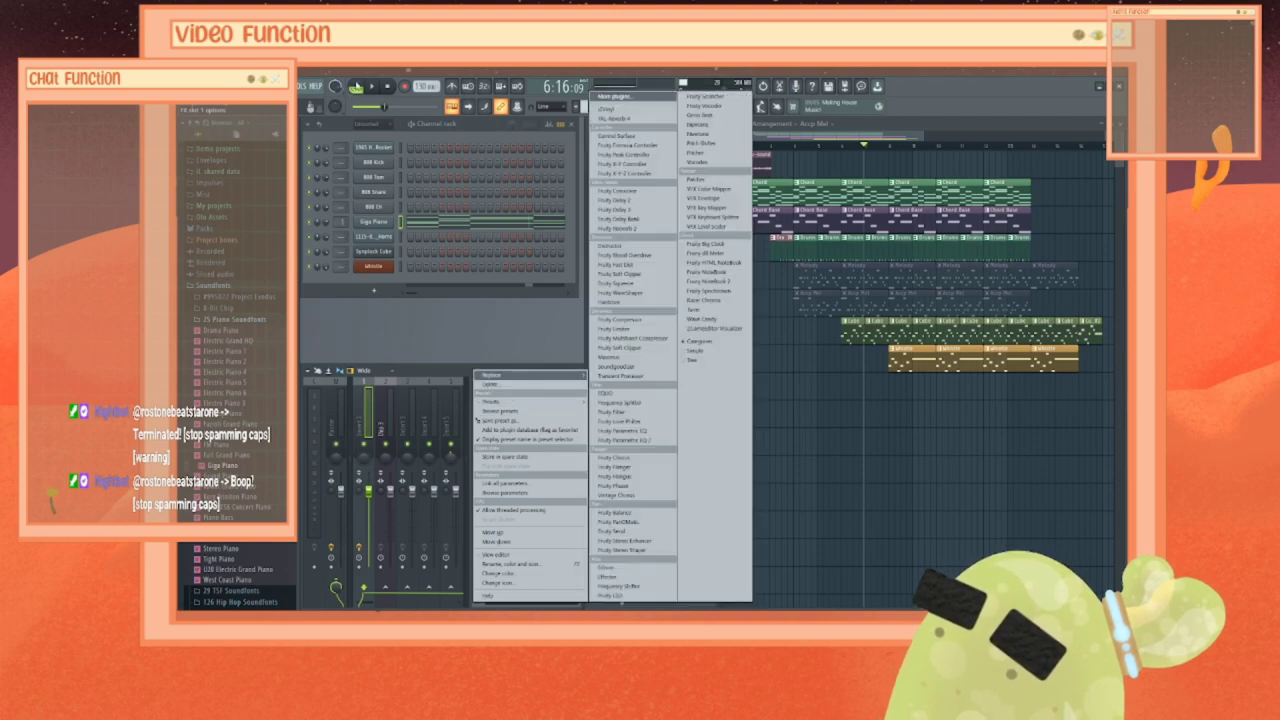
{"action": "left_click", "coordinate": [357, 86]}
{"action": "left_click", "coordinate": [357, 86]}
{"action": "left_click", "coordinate": [508, 402]}
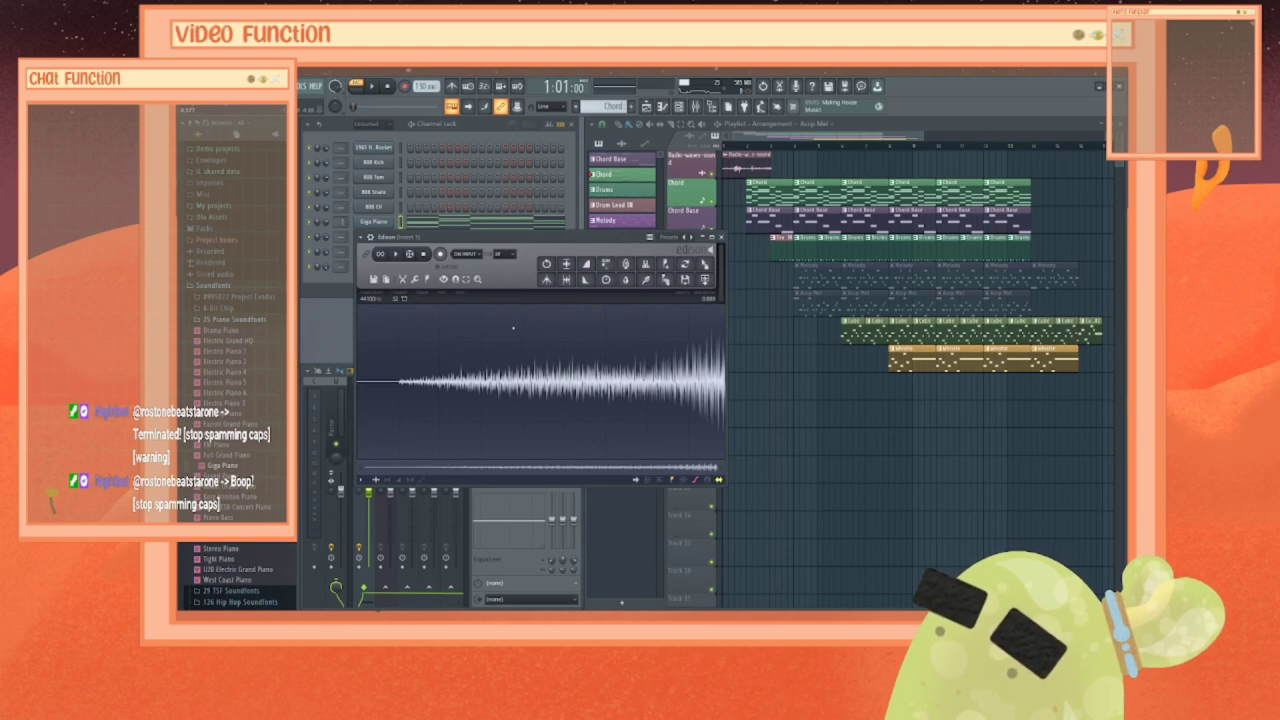
{"action": "key", "text": "Delete"}
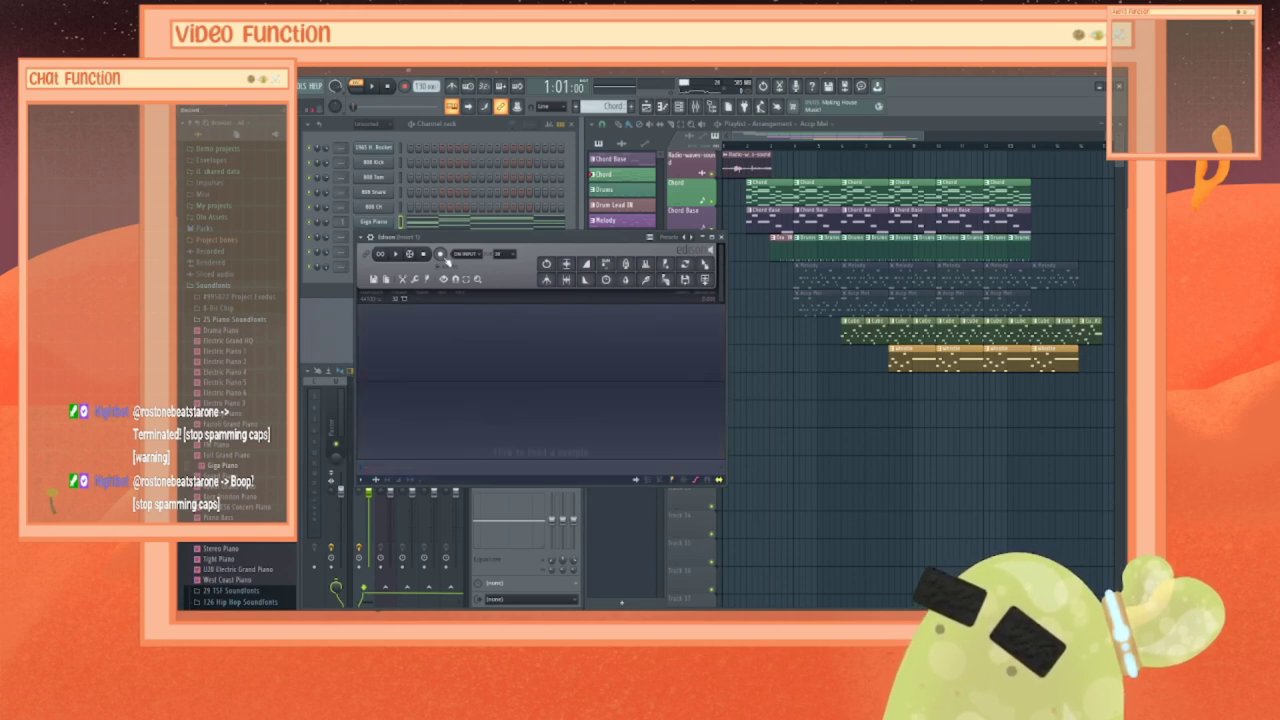
Step: Record the Giga Piano playing the Chord pattern in Edison and cut everything from the second chord onward
{"action": "left_click", "coordinate": [373, 87]}
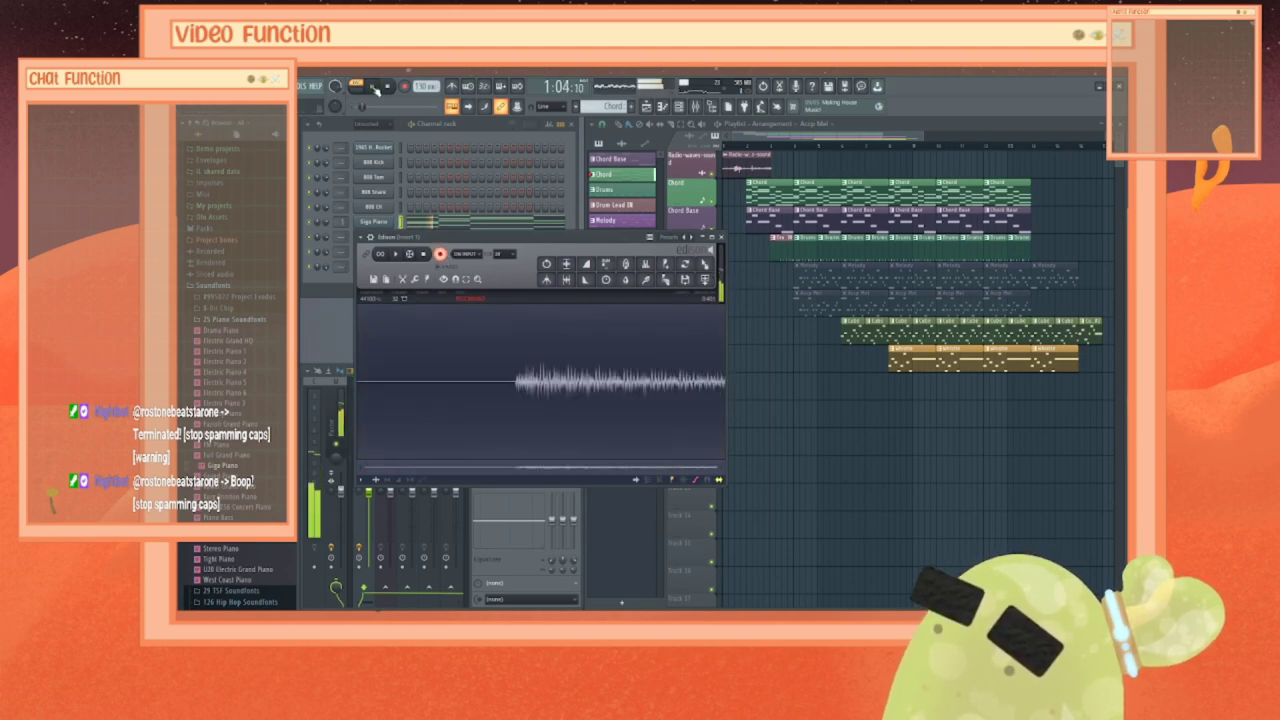
{"action": "left_click", "coordinate": [440, 254]}
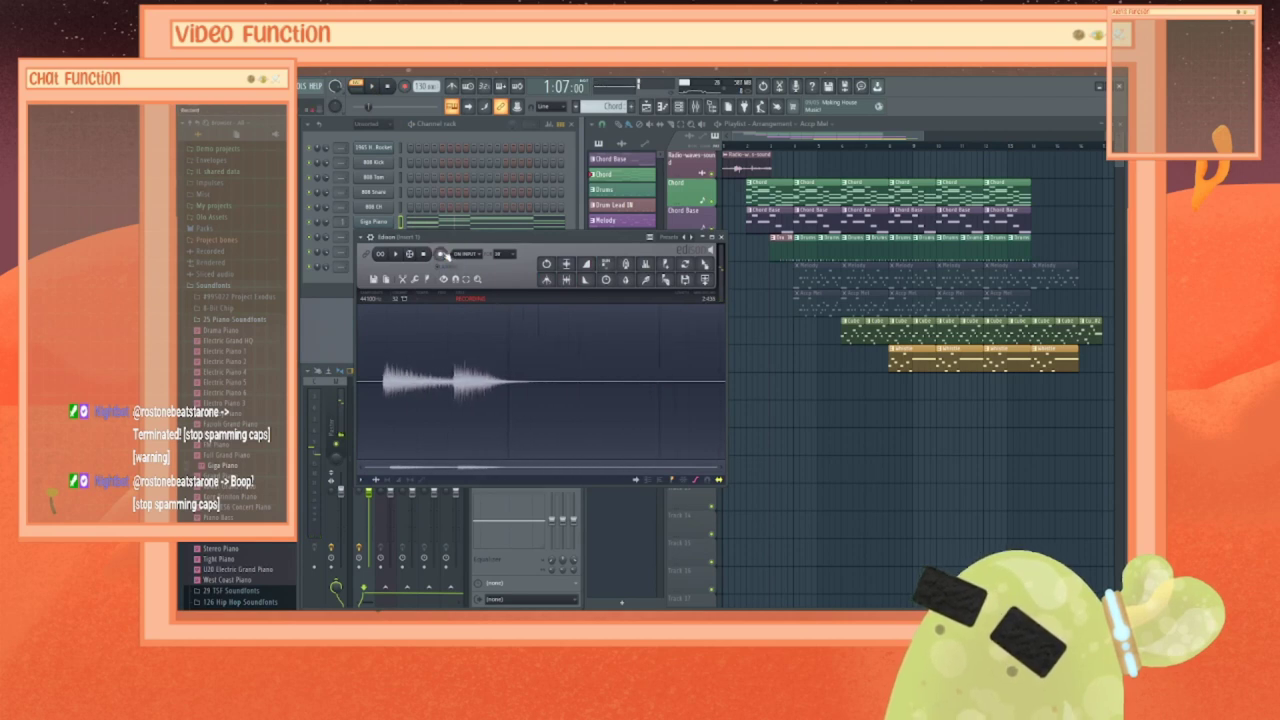
{"action": "left_click_drag", "start_coordinate": [723, 382], "coordinate": [549, 382]}
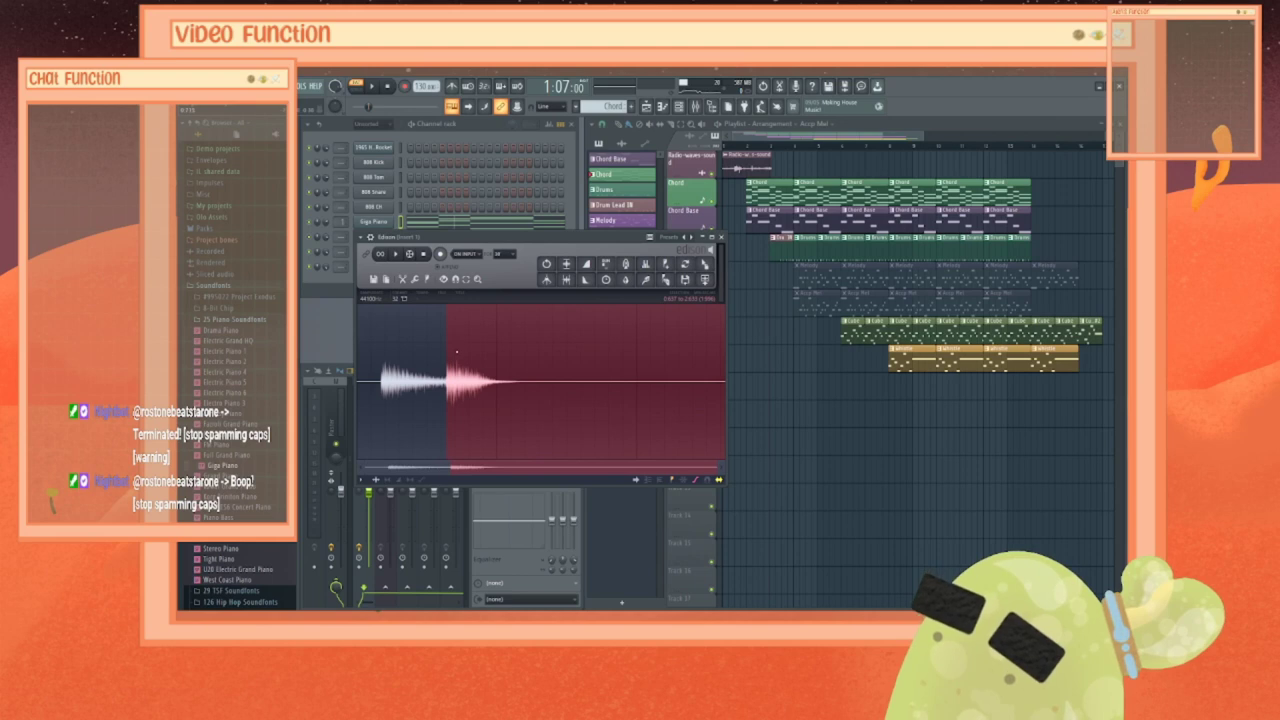
{"action": "key", "text": "Delete"}
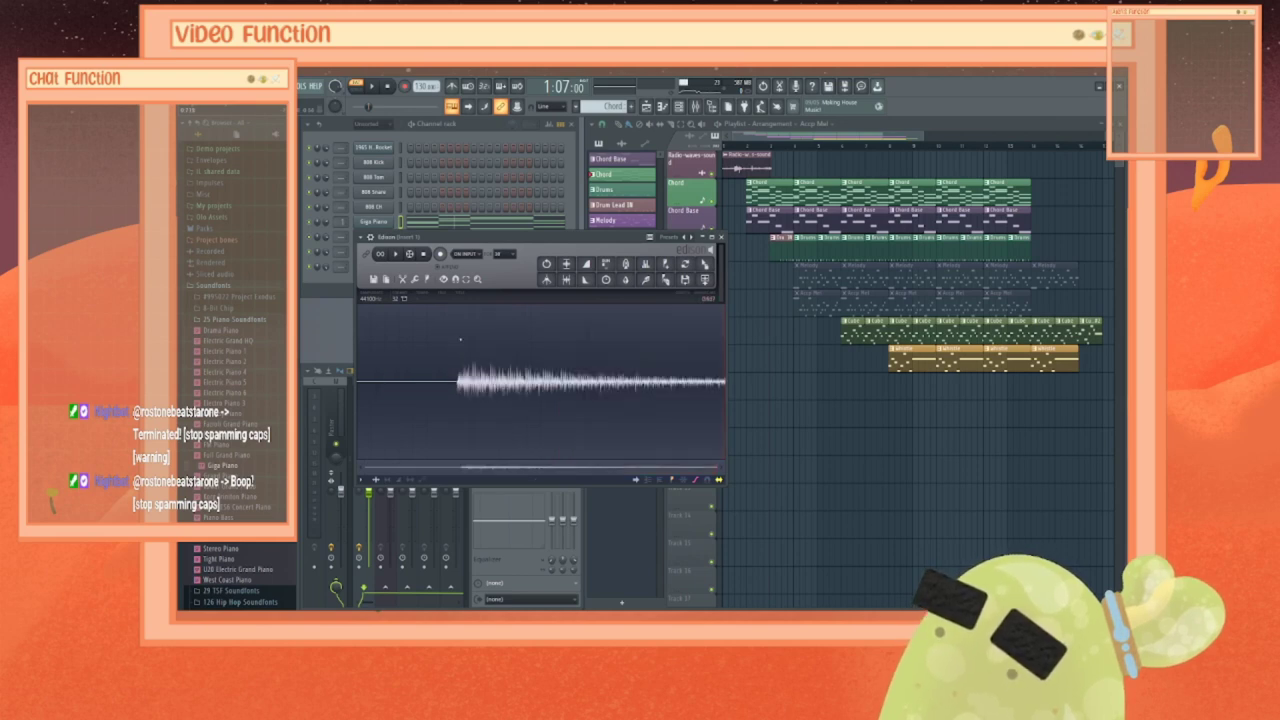
Step: Reverse the recorded piano chord in Edison, trim the silence at its end, and preview the result
{"action": "left_click", "coordinate": [415, 281]}
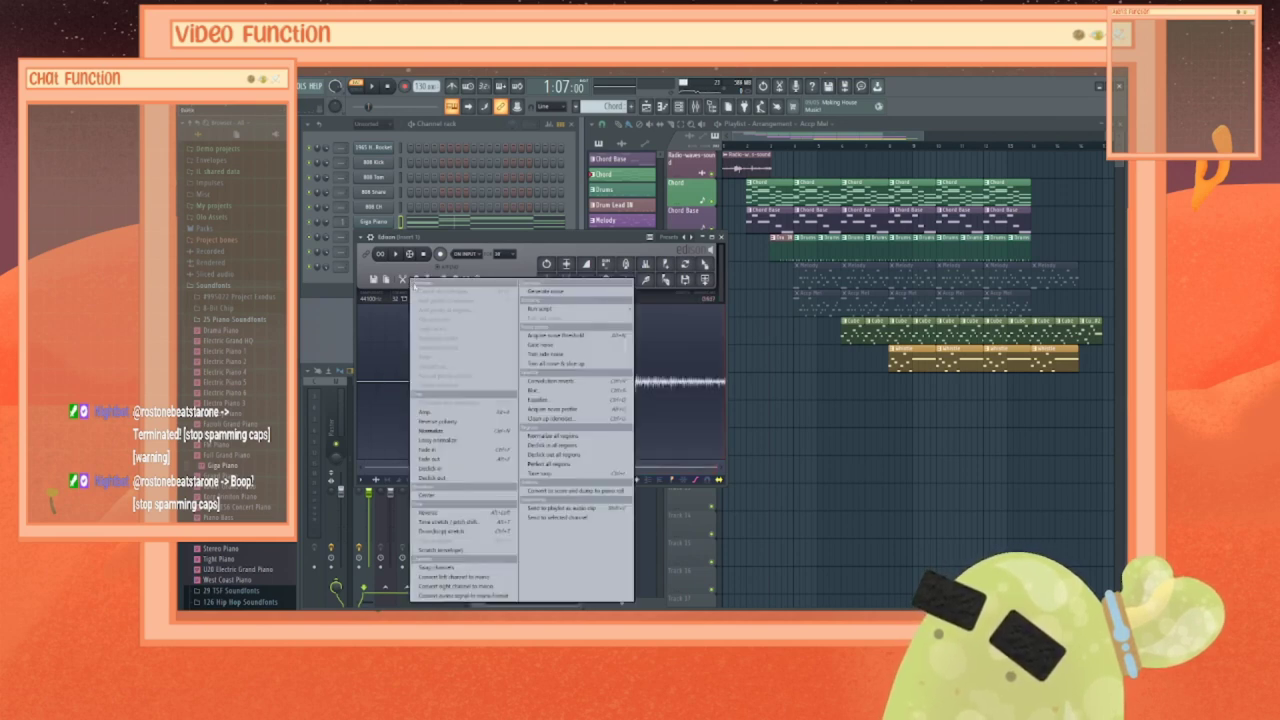
{"action": "left_click", "coordinate": [445, 513]}
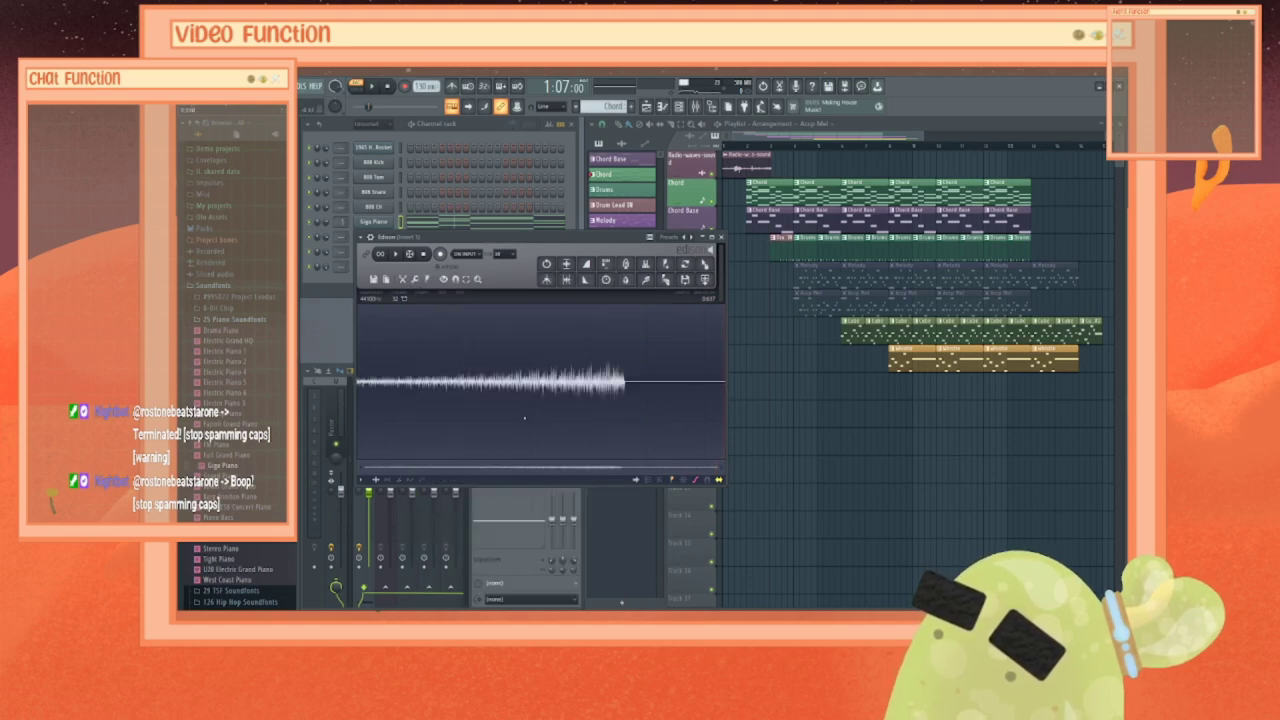
{"action": "left_click", "coordinate": [640, 380]}
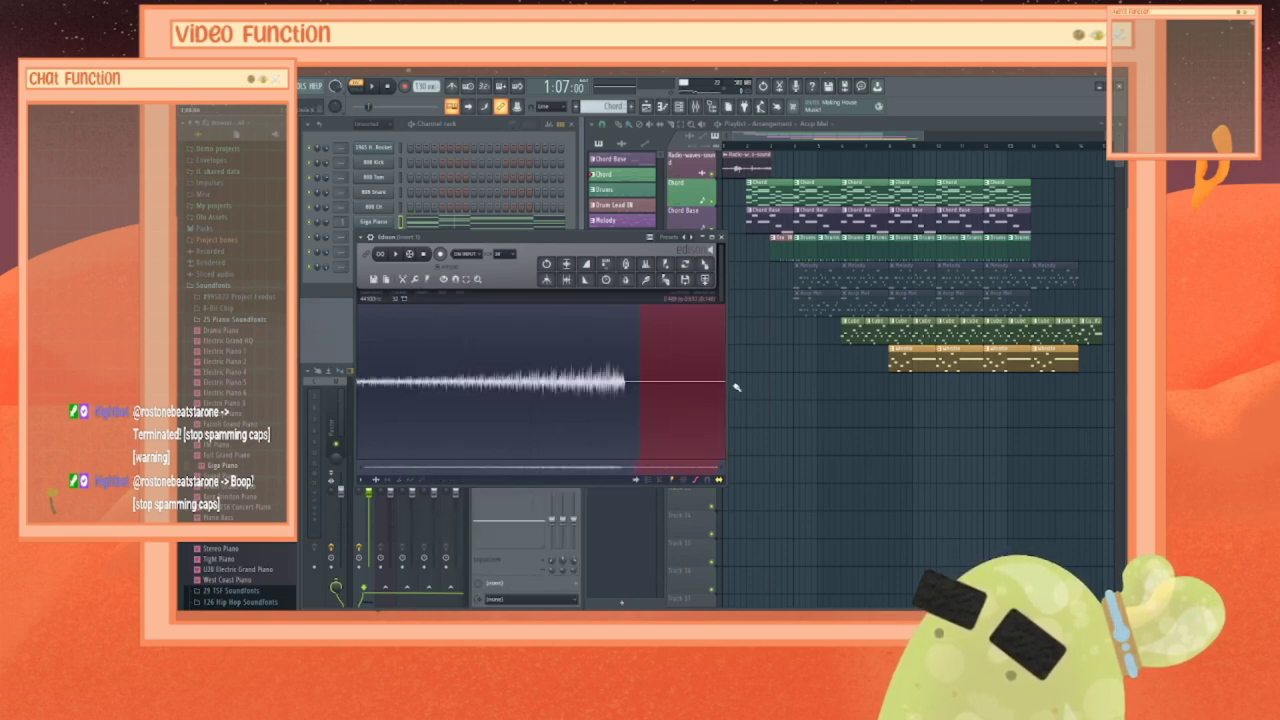
{"action": "key", "text": "Delete"}
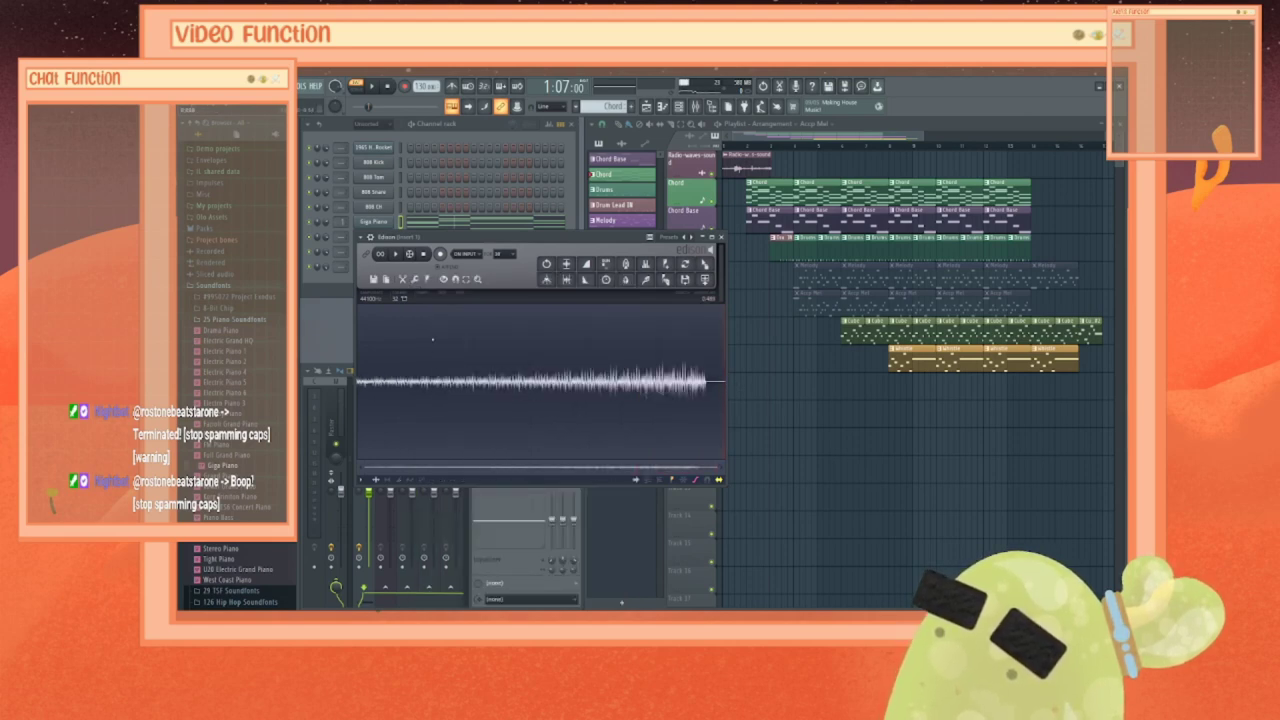
{"action": "left_click", "coordinate": [398, 255]}
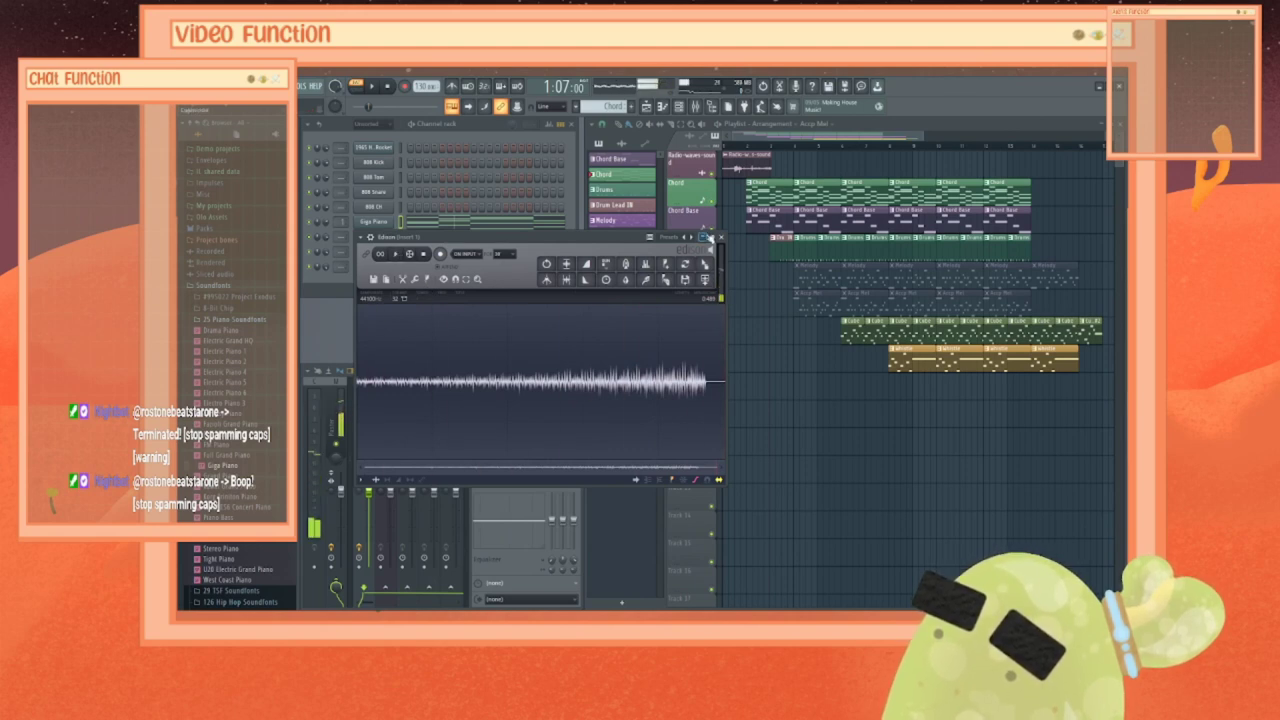
{"action": "left_click", "coordinate": [720, 237]}
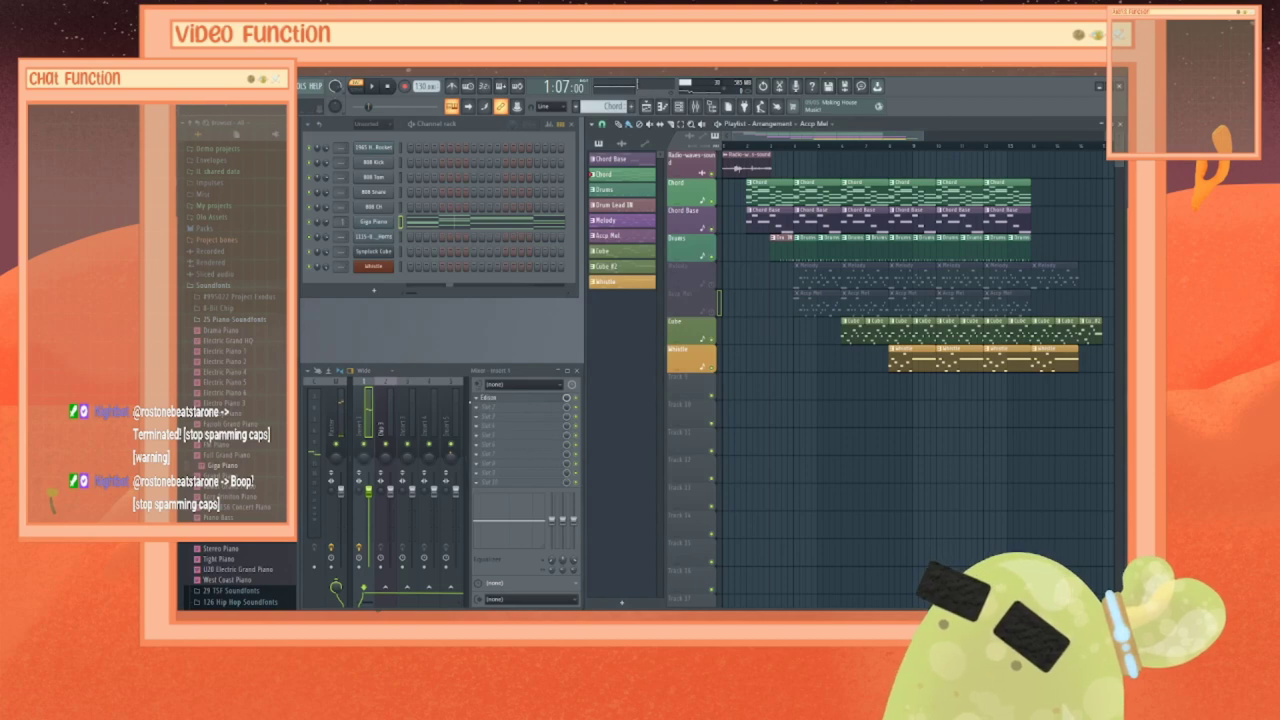
Step: Reopen Edison on Insert 1 and place the reversed piano chord on the Chord track just before the first Chord clip
{"action": "left_click", "coordinate": [482, 399]}
{"action": "mouse_move", "coordinate": [489, 400]}
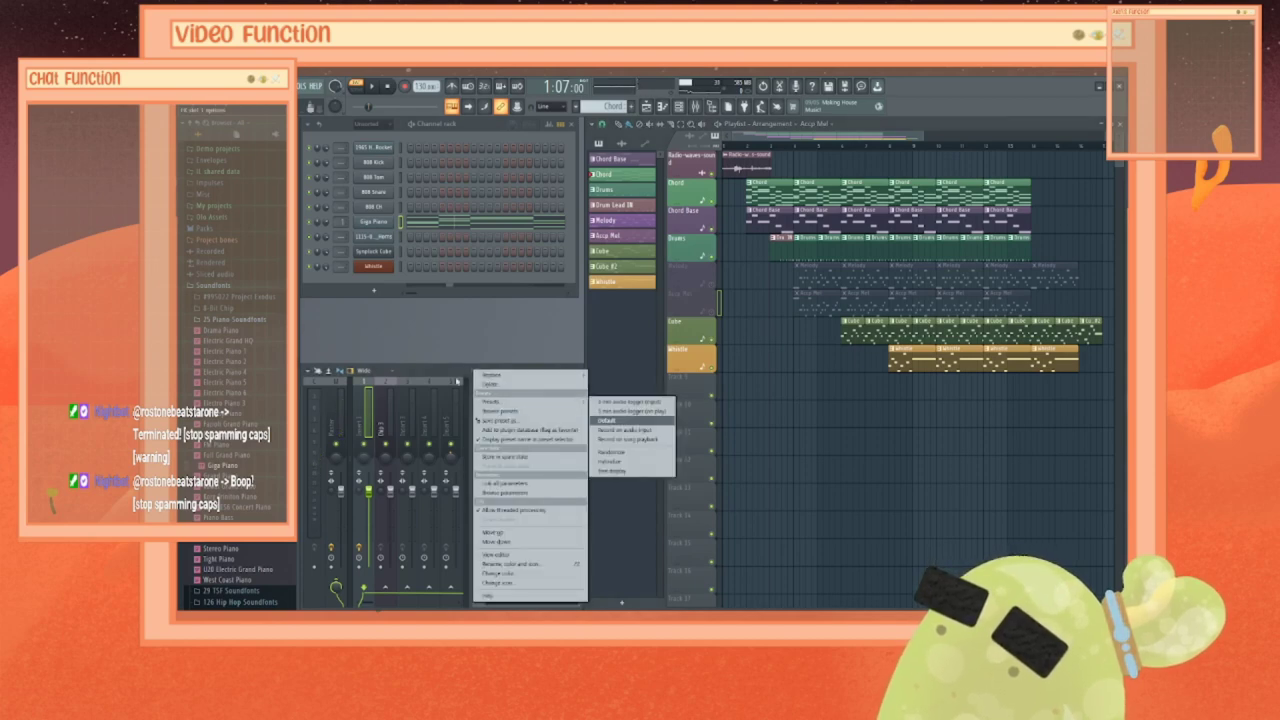
{"action": "left_click", "coordinate": [457, 381]}
{"action": "left_click", "coordinate": [502, 401]}
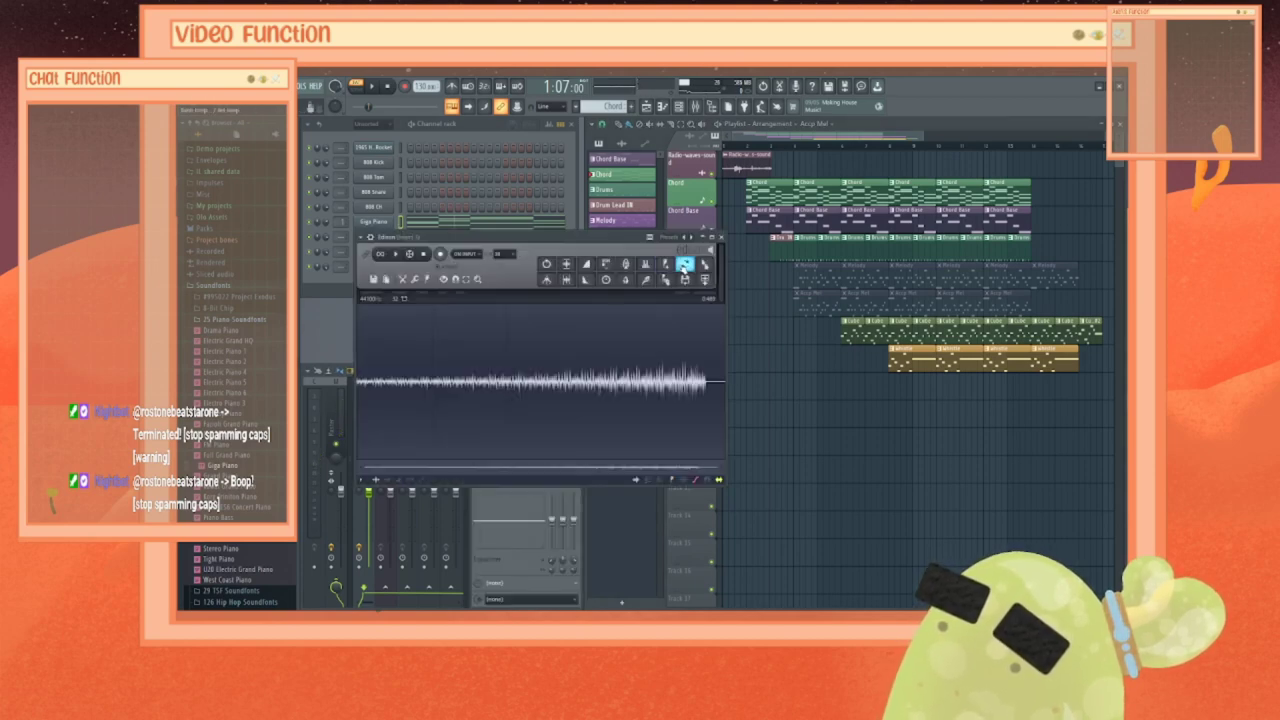
{"action": "left_click_drag", "start_coordinate": [700, 265], "coordinate": [743, 335]}
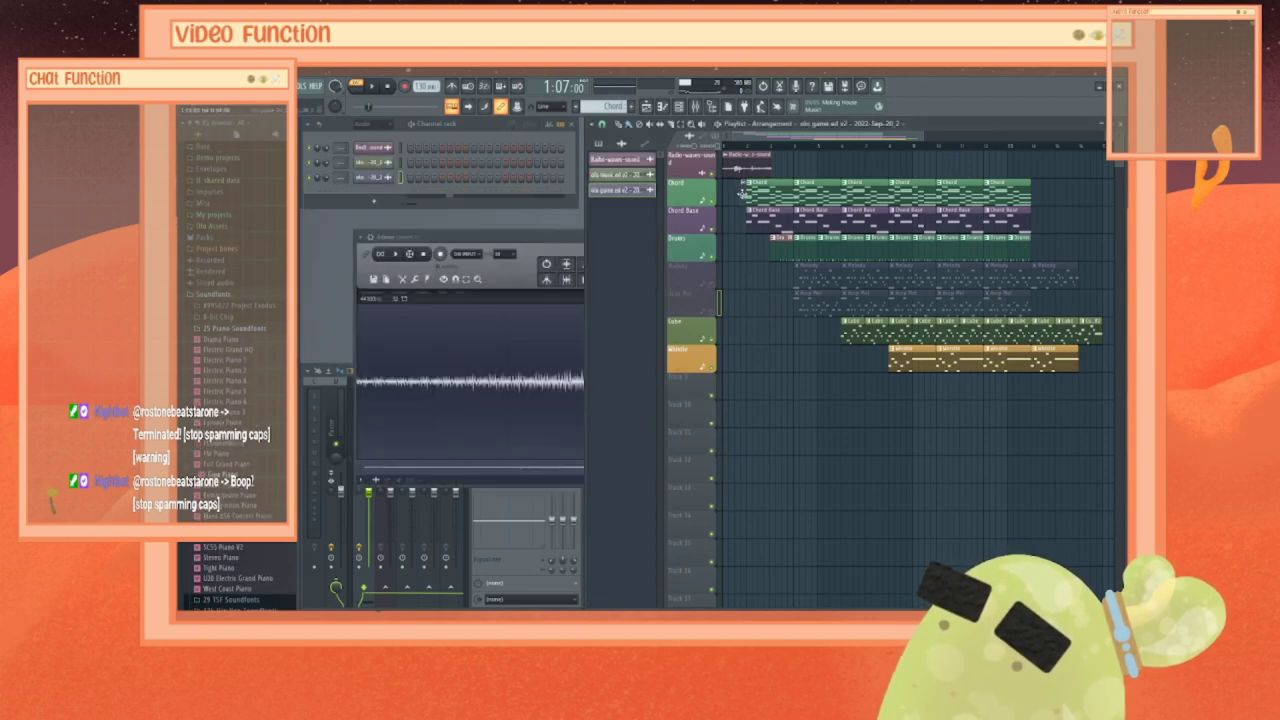
Step: Play the song from the middle of bar 1 to check the reversed chord lead-in, closing Edison during playback
{"action": "left_click", "coordinate": [736, 146]}
{"action": "key", "text": "space"}
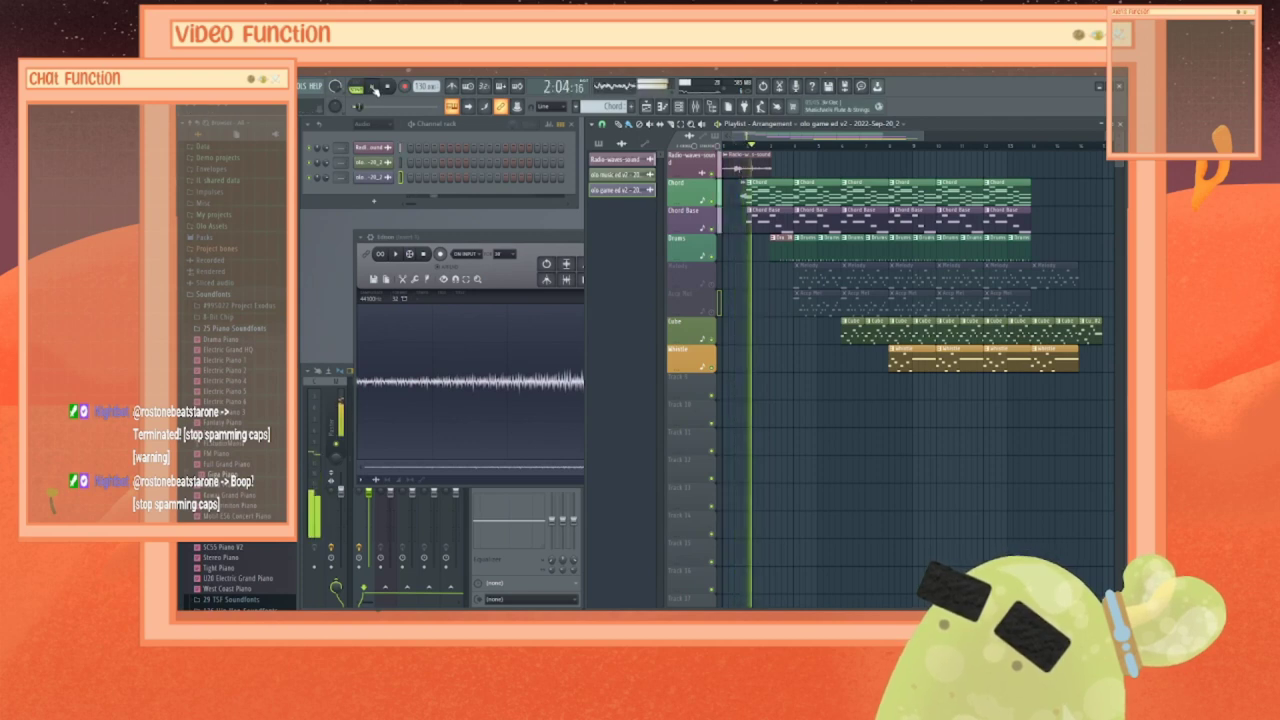
{"action": "left_click", "coordinate": [520, 238]}
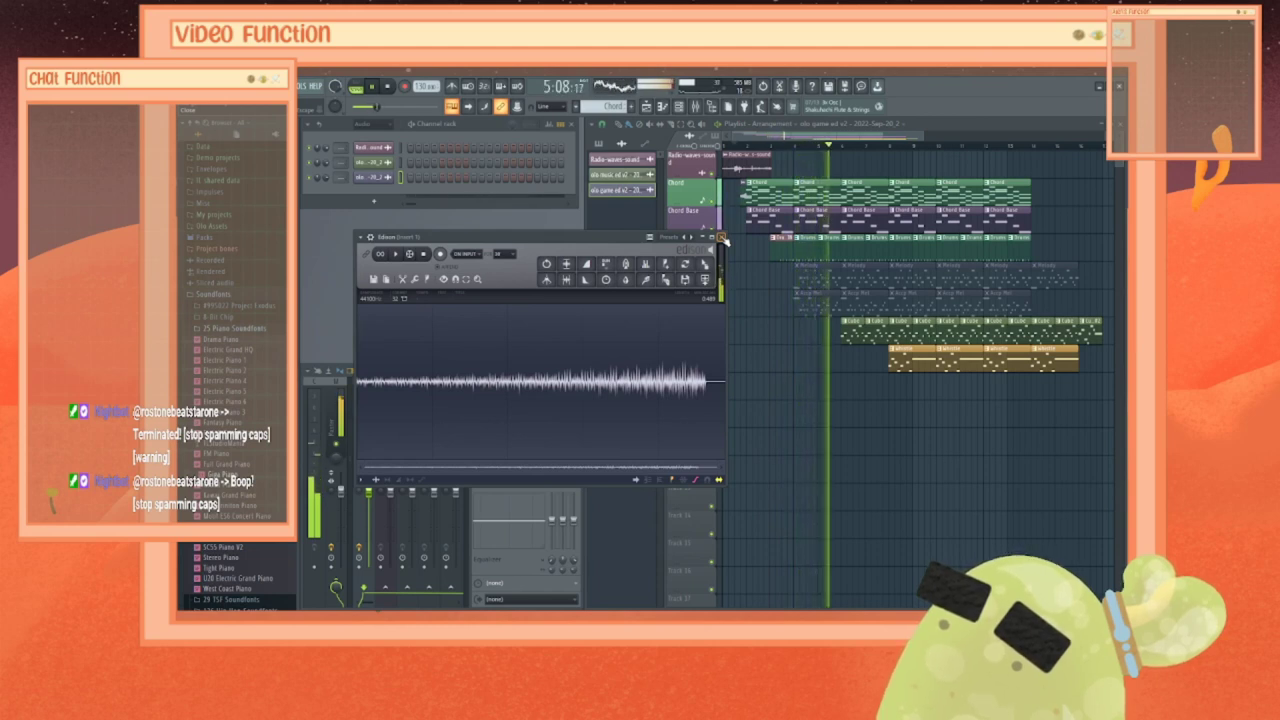
{"action": "left_click", "coordinate": [722, 238]}
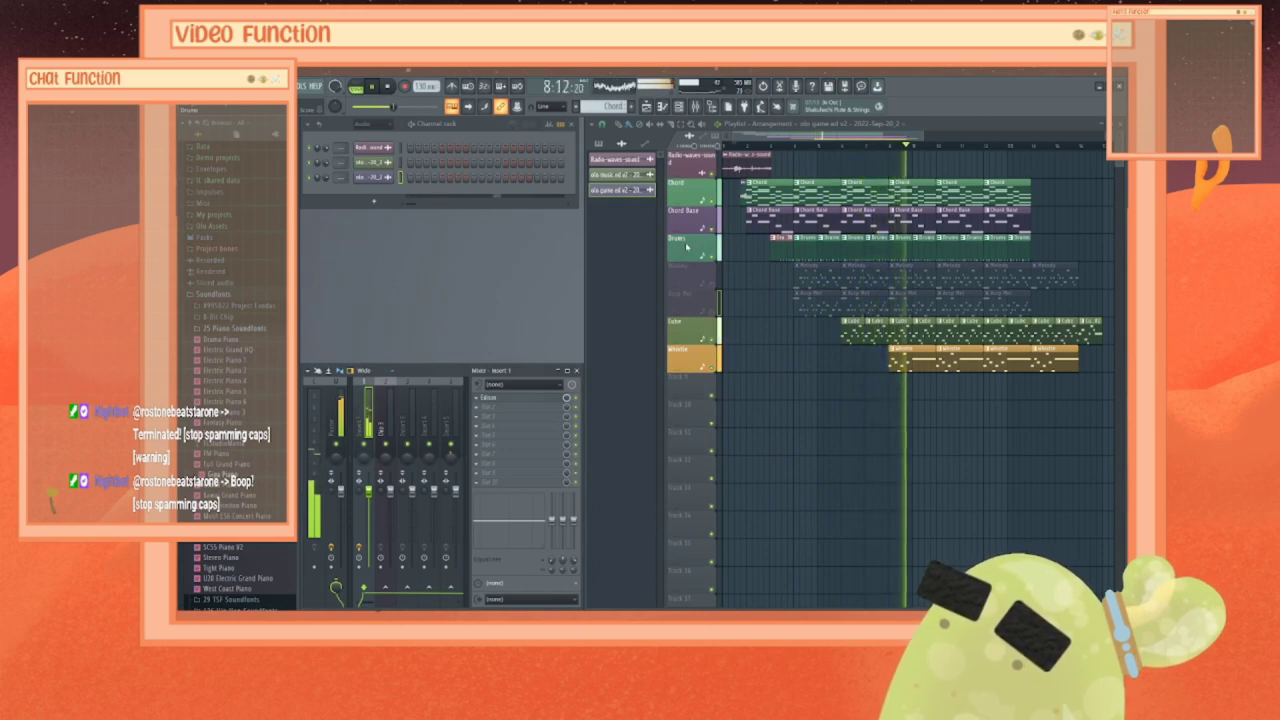
{"action": "key", "text": "space"}
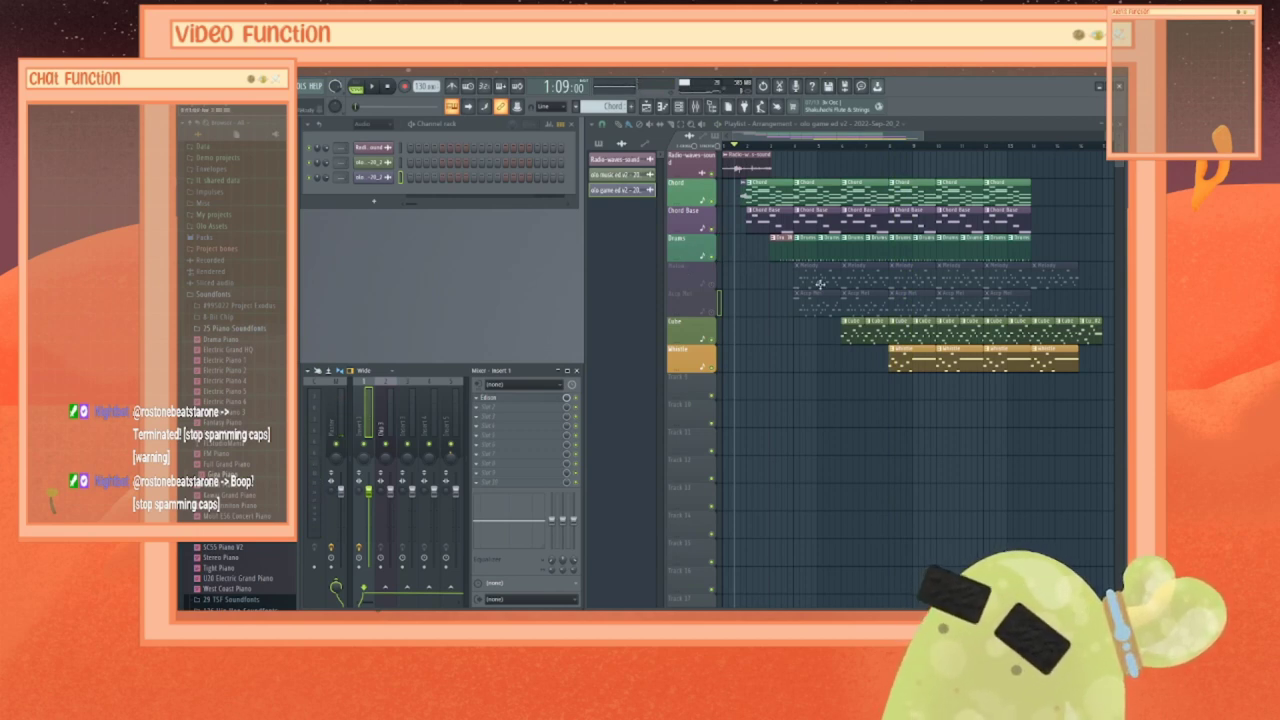
Step: Unmute the Melody track, list the patterns and all channels again, and switch playback to pattern mode
{"action": "left_click", "coordinate": [713, 285]}
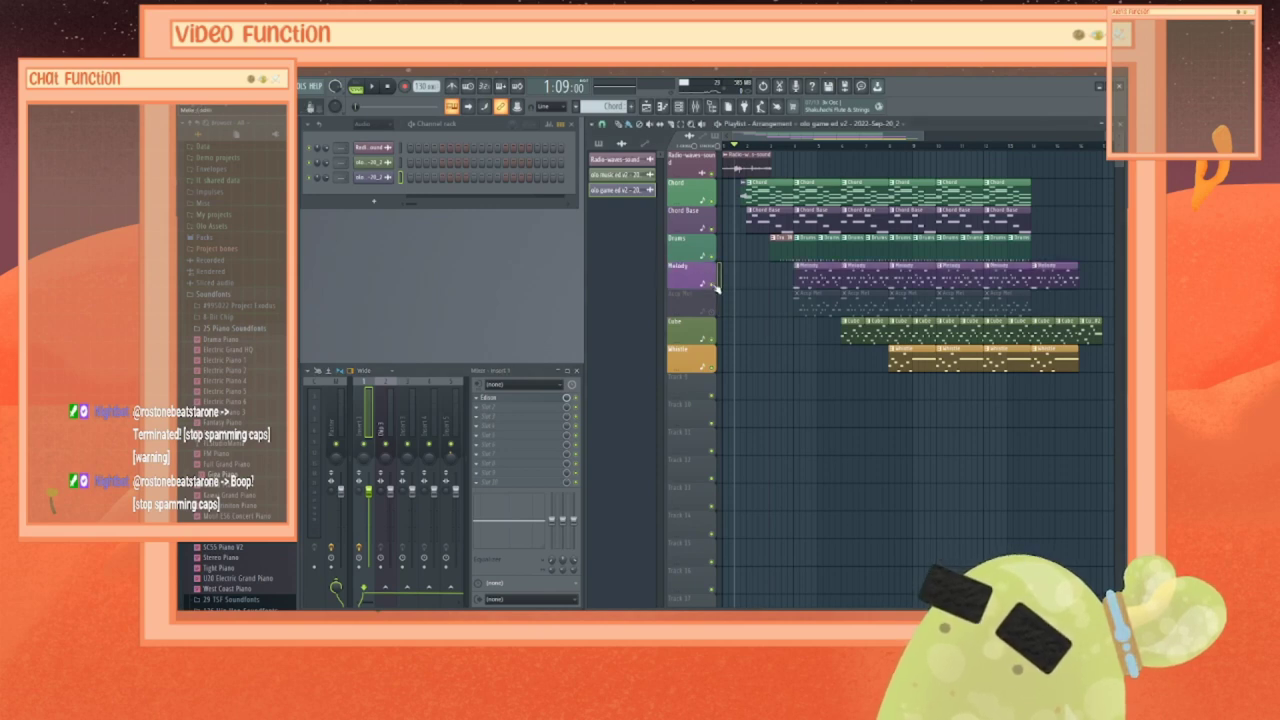
{"action": "left_click", "coordinate": [599, 146]}
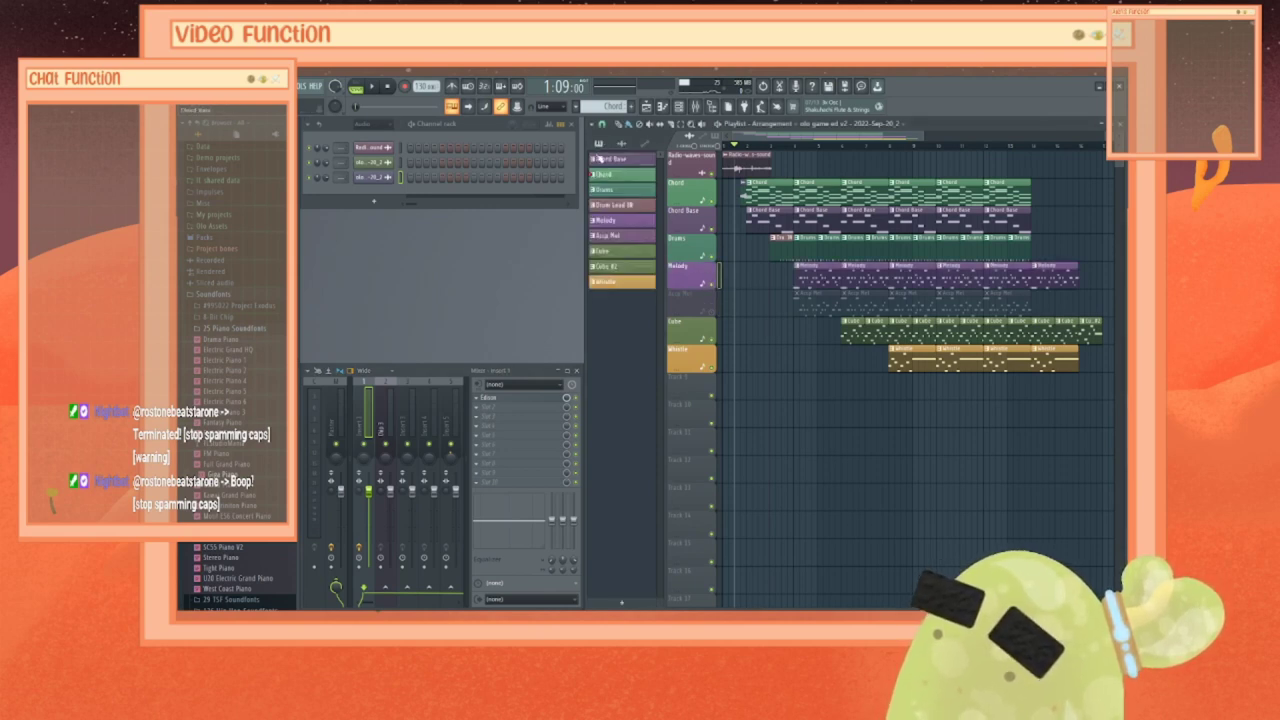
{"action": "left_click", "coordinate": [389, 126]}
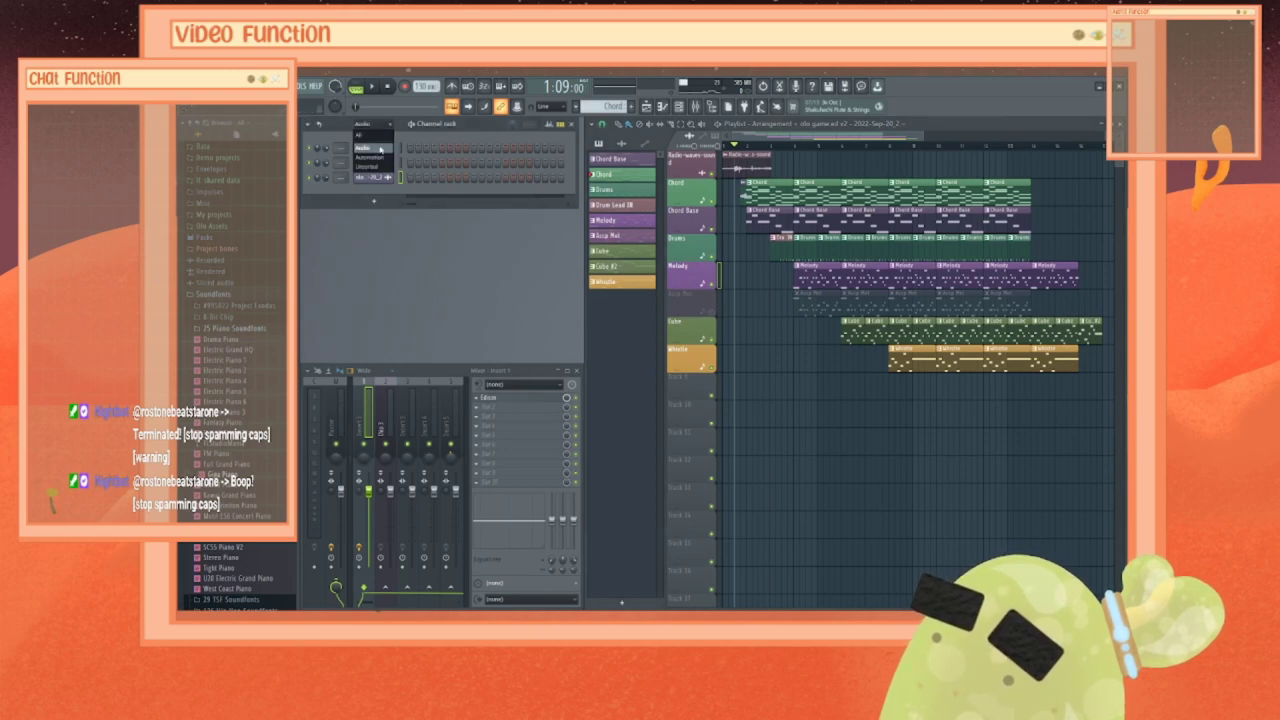
{"action": "left_click", "coordinate": [392, 150]}
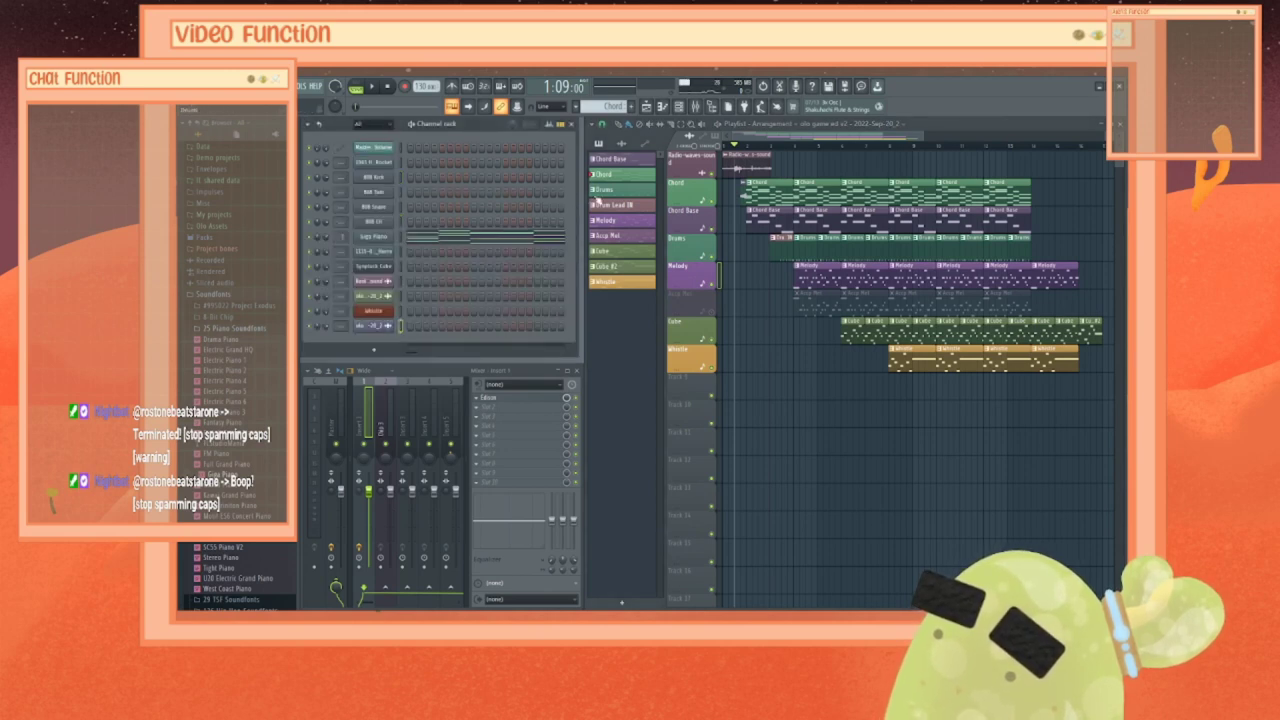
{"action": "left_click", "coordinate": [360, 84]}
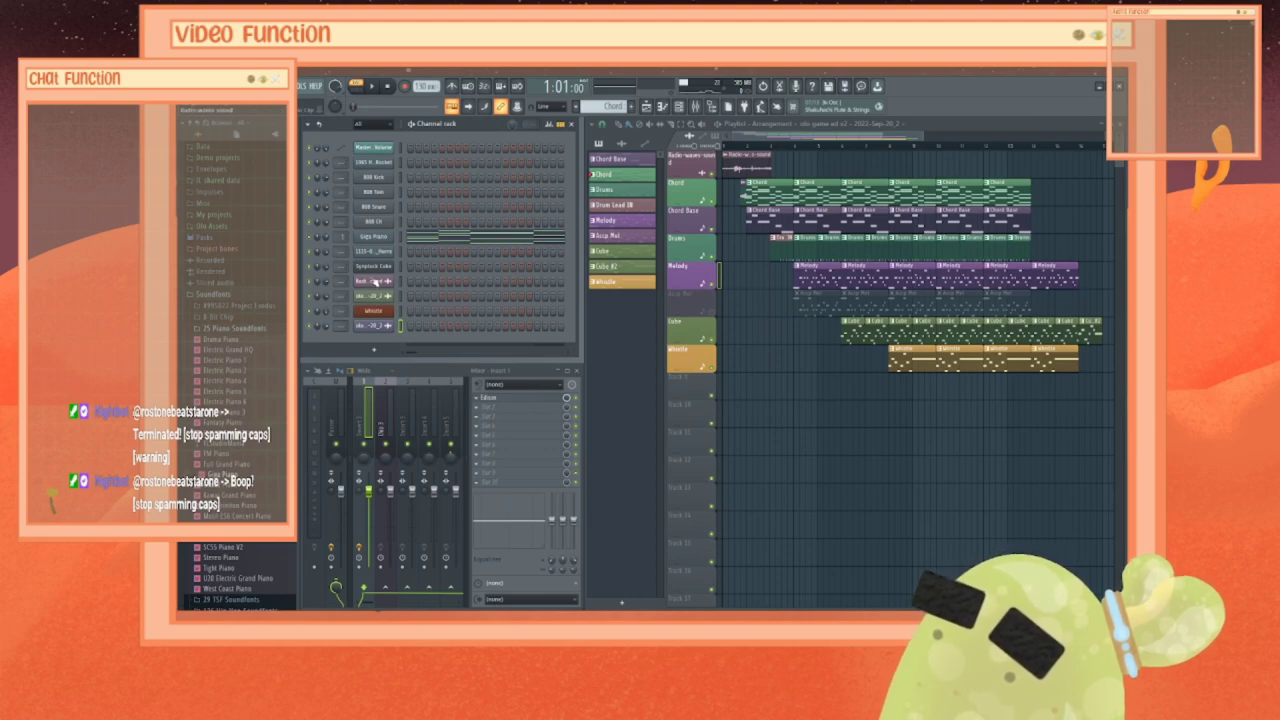
Step: Delete the Master Volume automation channel from the channel rack
{"action": "right_click", "coordinate": [383, 164]}
{"action": "left_click", "coordinate": [380, 150]}
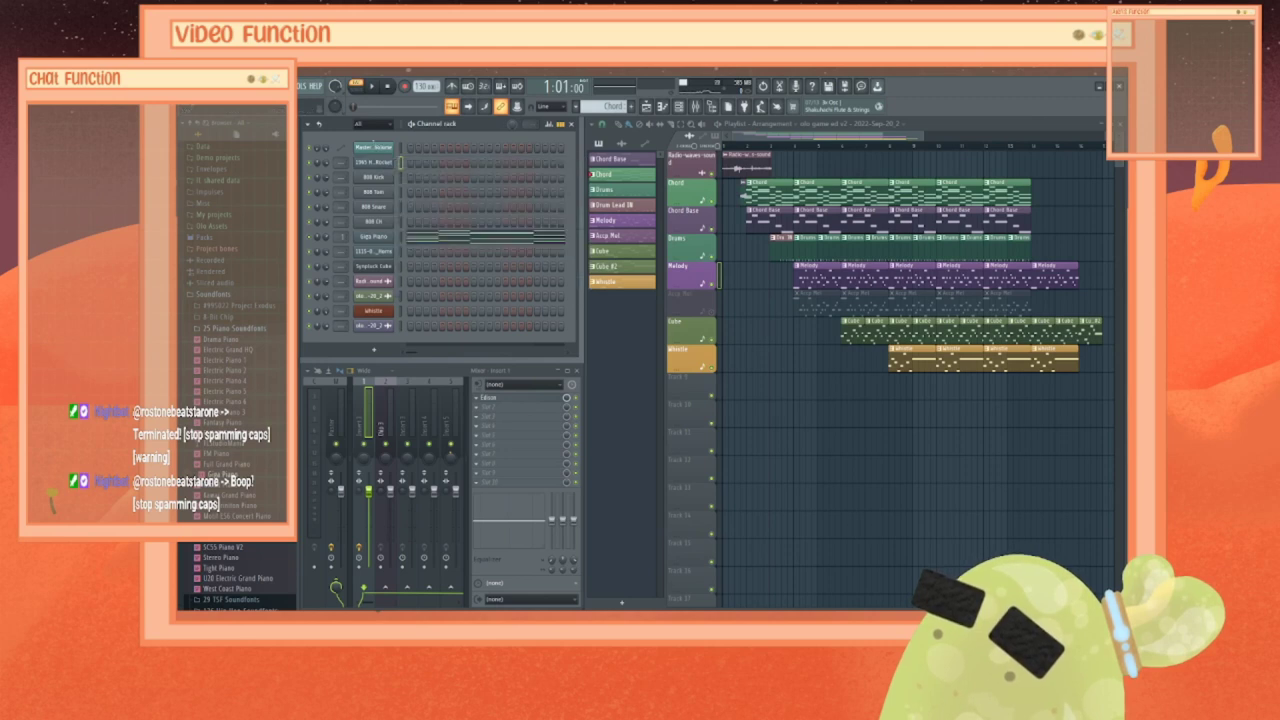
{"action": "right_click", "coordinate": [380, 150]}
{"action": "left_click", "coordinate": [413, 251]}
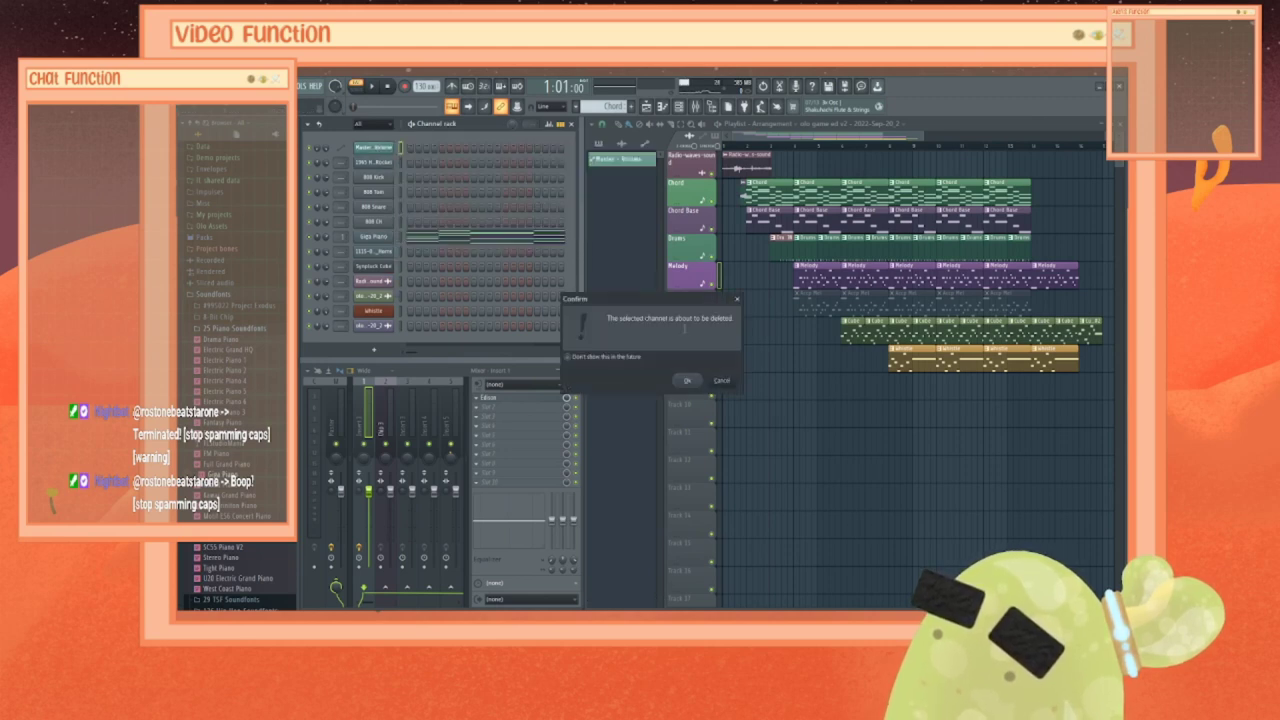
{"action": "left_click", "coordinate": [686, 381]}
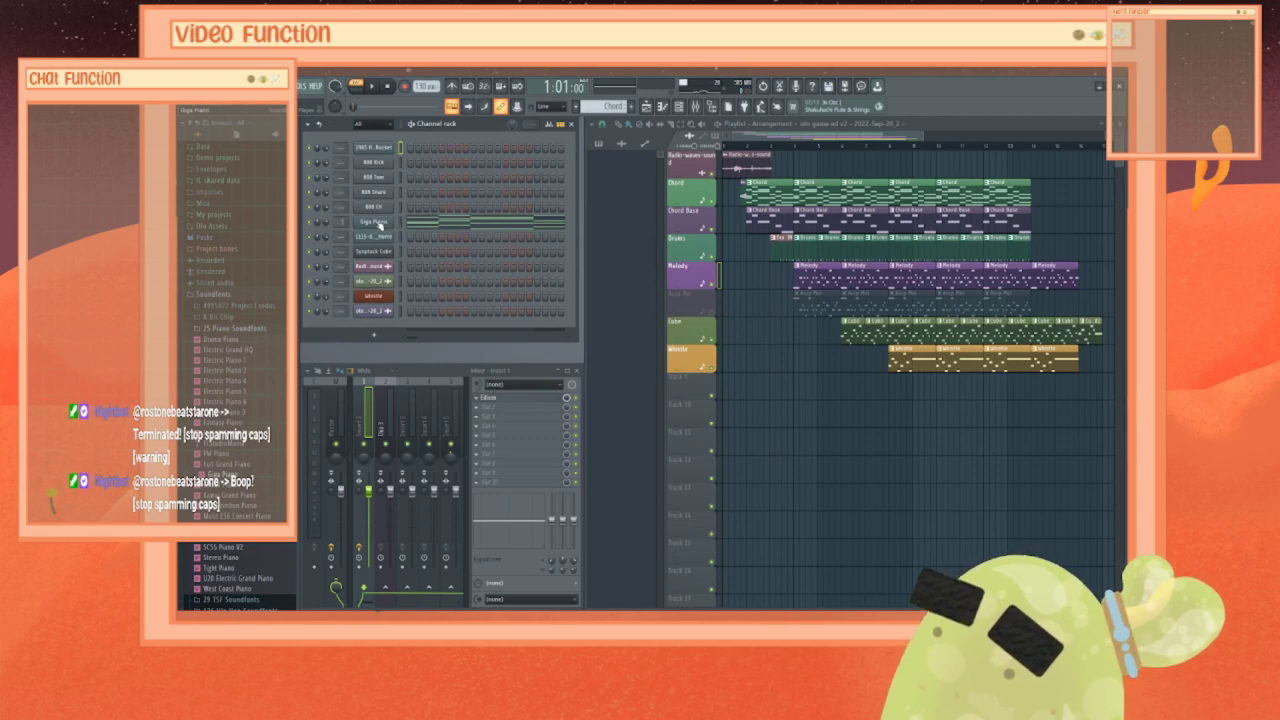
Step: View the Giga Piano chord notes in the piano roll, close it, and list the patterns in the playlist's picker
{"action": "right_click", "coordinate": [395, 219]}
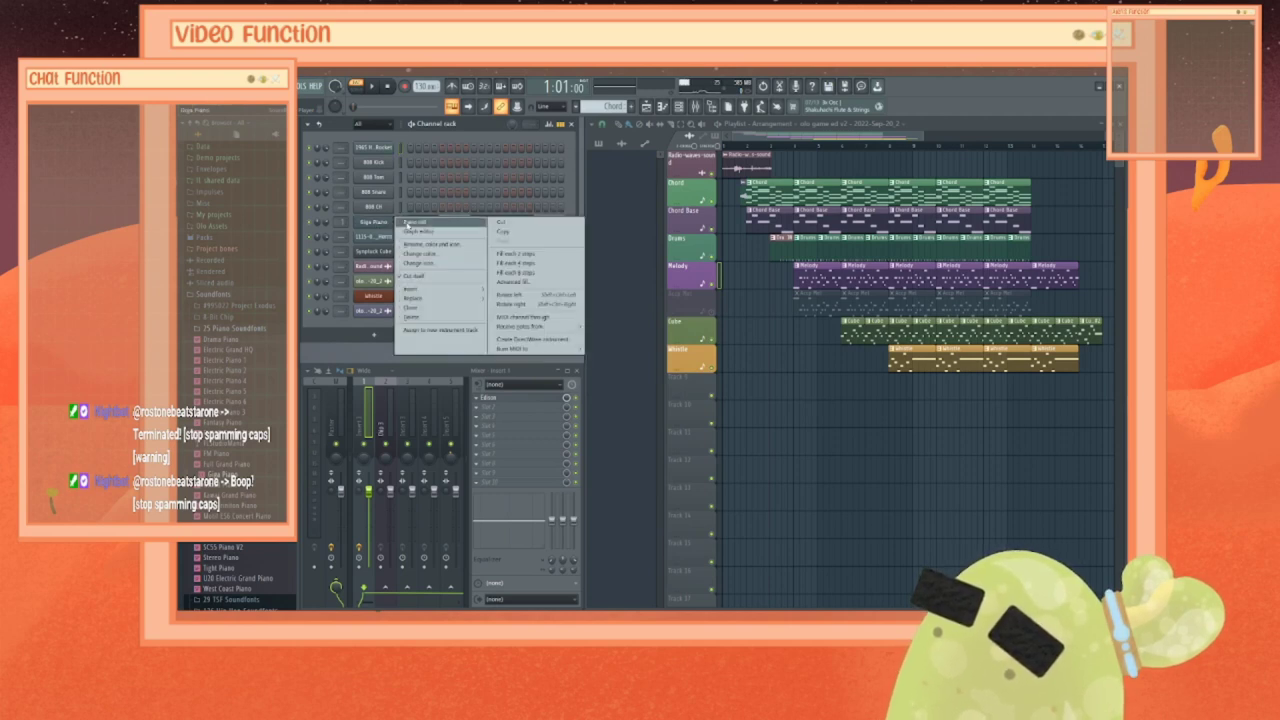
{"action": "left_click", "coordinate": [408, 222]}
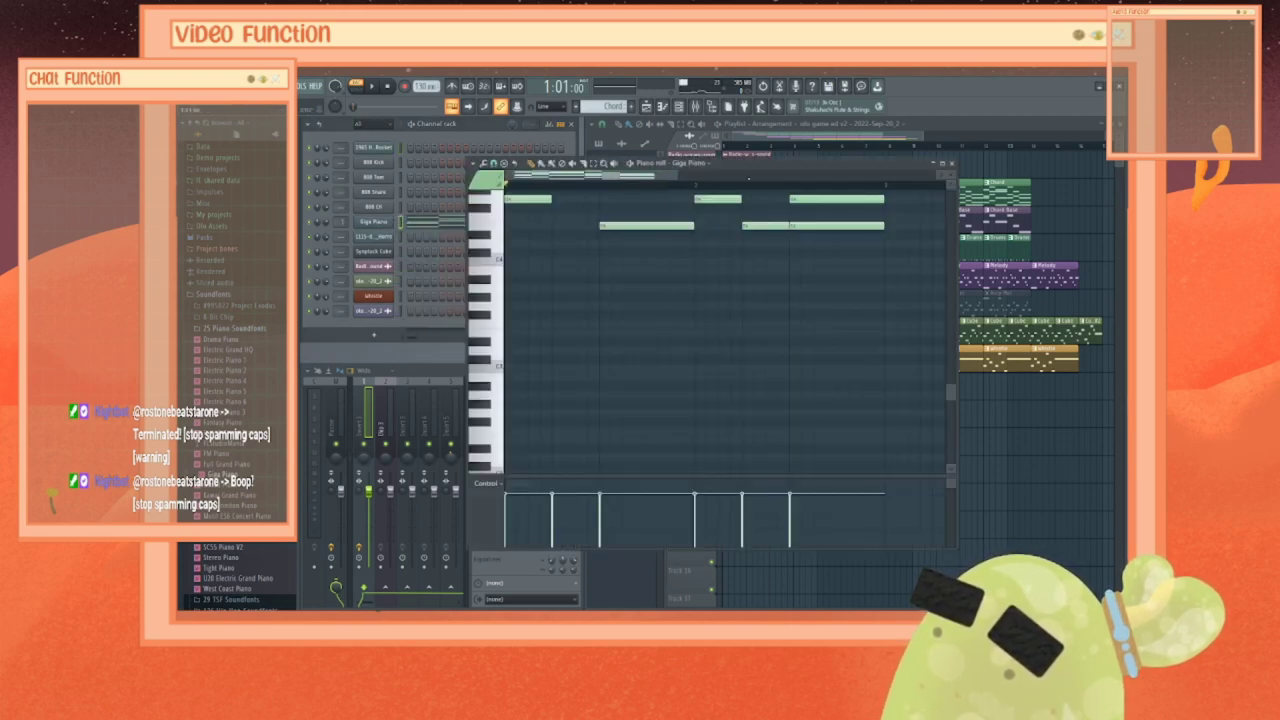
{"action": "left_click", "coordinate": [953, 163]}
{"action": "left_click", "coordinate": [605, 145]}
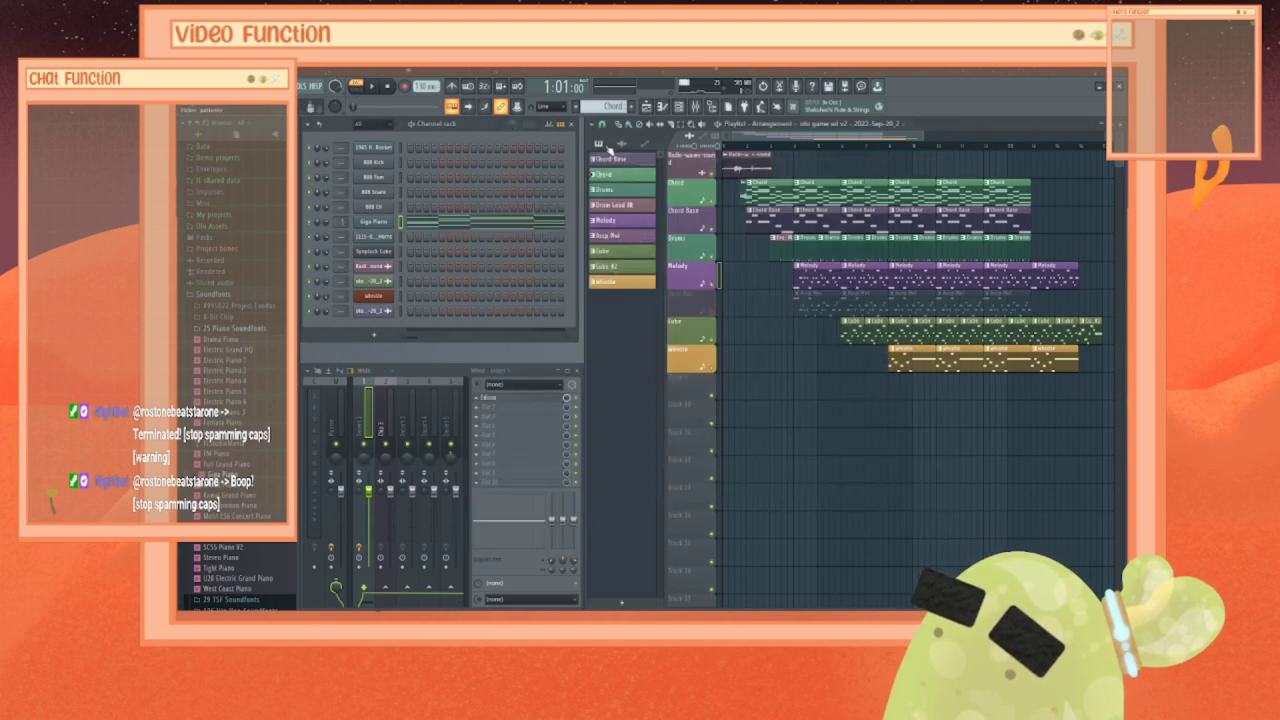
Step: Open the 1965 Harmony Rocket channel's notes in the Melody pattern and delete them all
{"action": "left_click", "coordinate": [608, 221]}
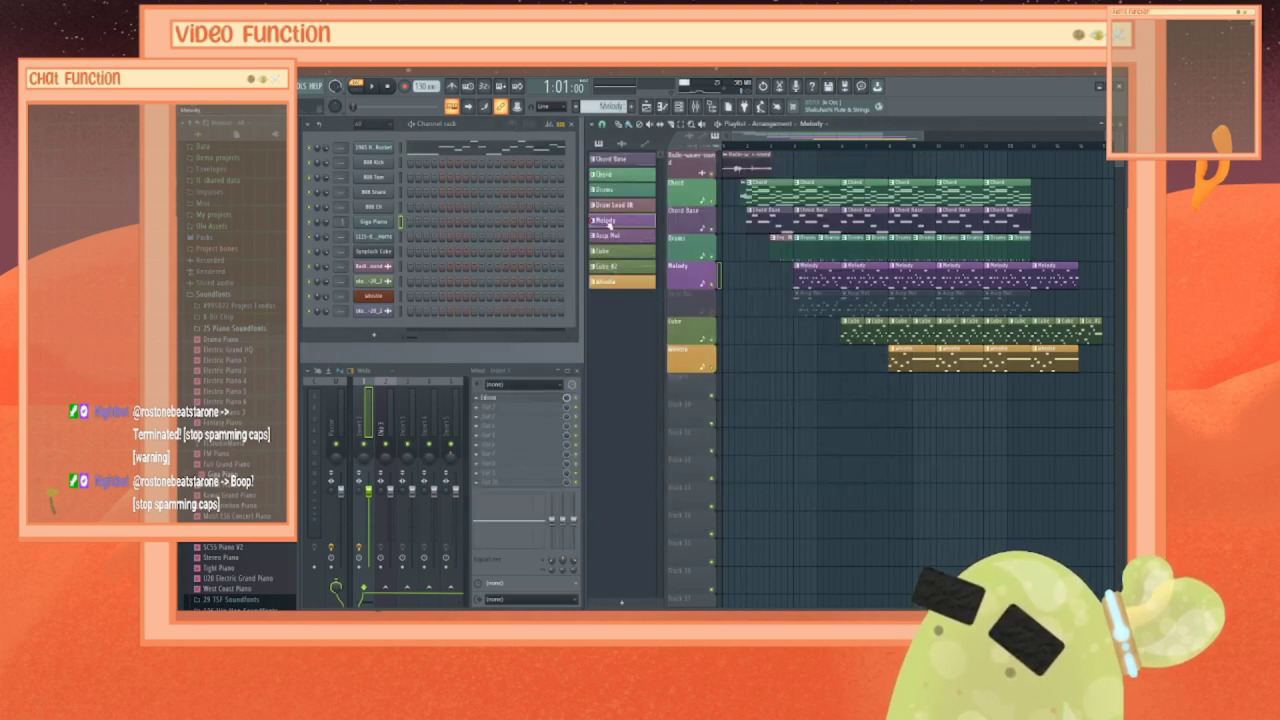
{"action": "right_click", "coordinate": [422, 151]}
{"action": "left_click", "coordinate": [412, 152]}
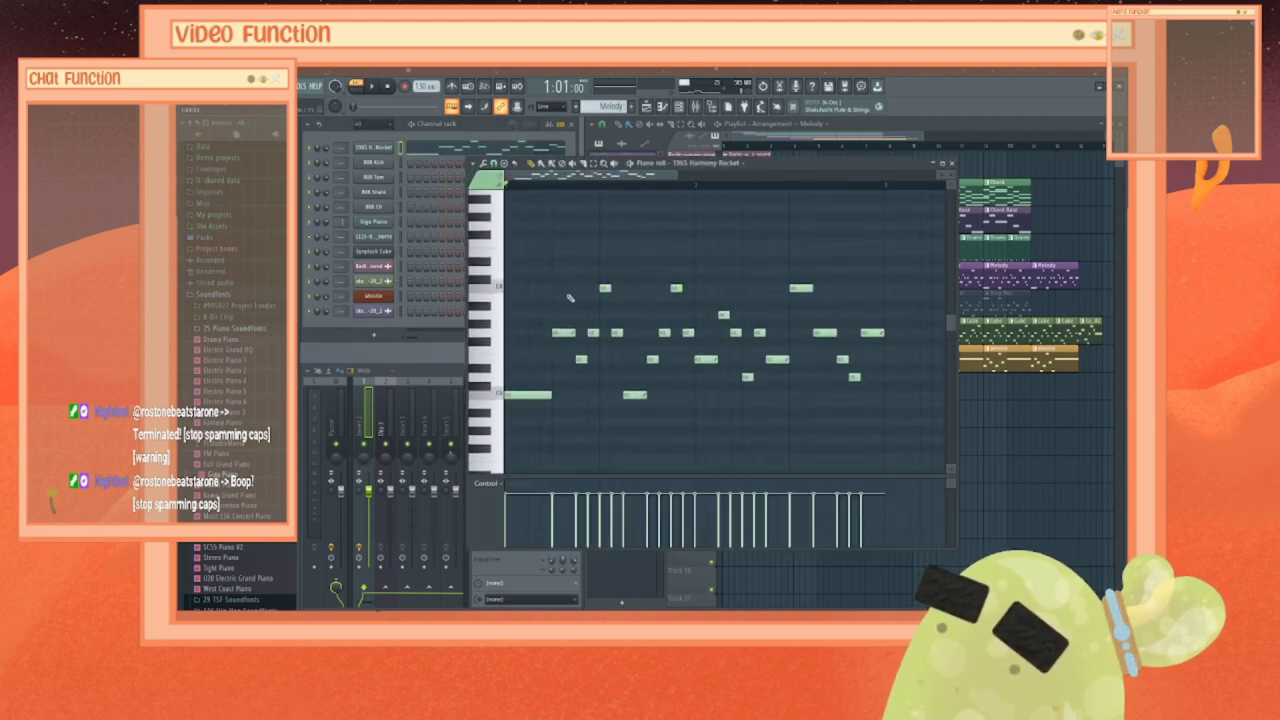
{"action": "key", "text": "ctrl+a"}
{"action": "key", "text": "Delete"}
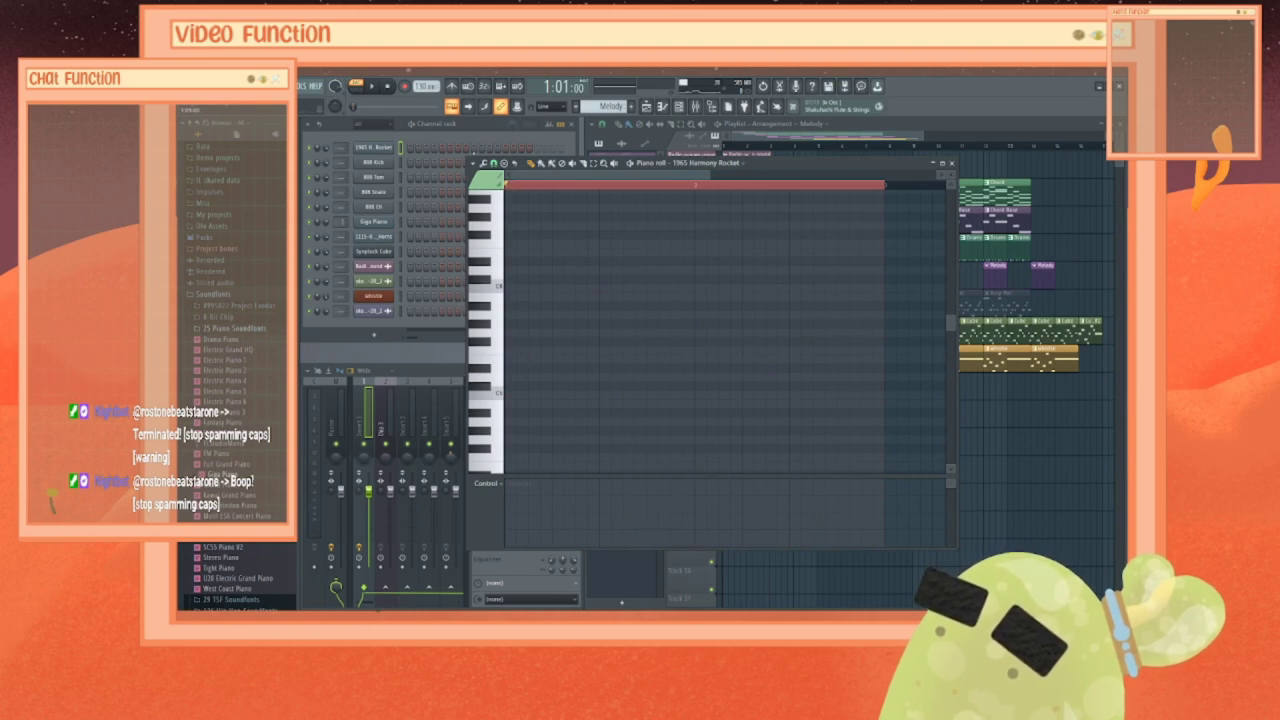
{"action": "right_click", "coordinate": [518, 188]}
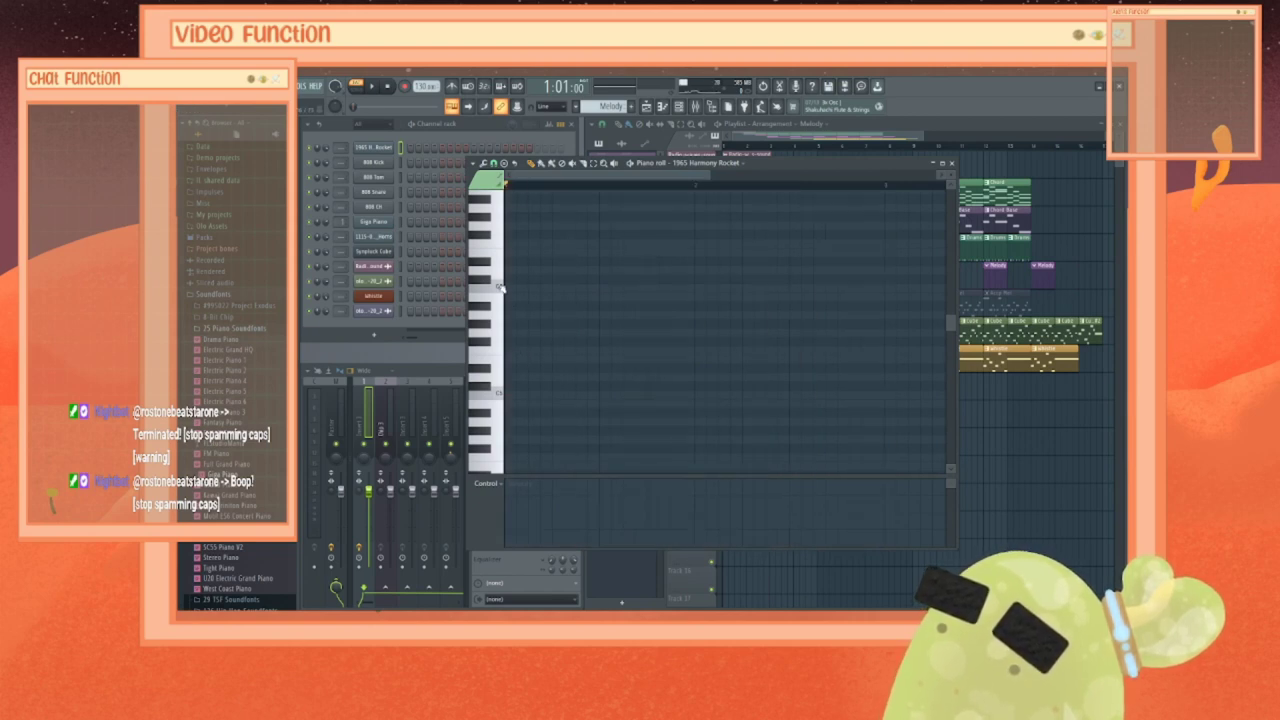
Step: Place four back-to-back one-beat notes from the start of bar 1: C, the G above it, E, and the A below C
{"action": "mouse_move", "coordinate": [506, 289]}
{"action": "left_mouse_down"}
{"action": "mouse_move", "coordinate": [684, 289]}
{"action": "mouse_move", "coordinate": [586, 289]}
{"action": "mouse_move", "coordinate": [598, 289]}
{"action": "left_mouse_up"}
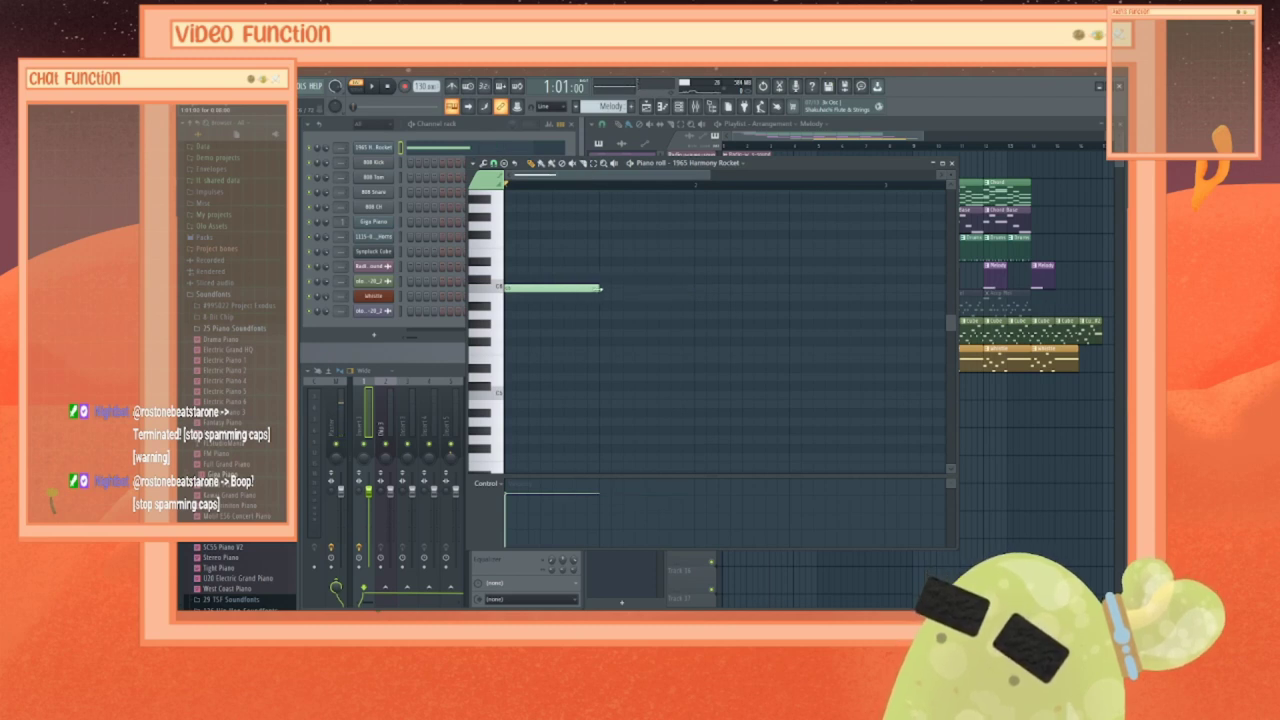
{"action": "left_click", "coordinate": [612, 252]}
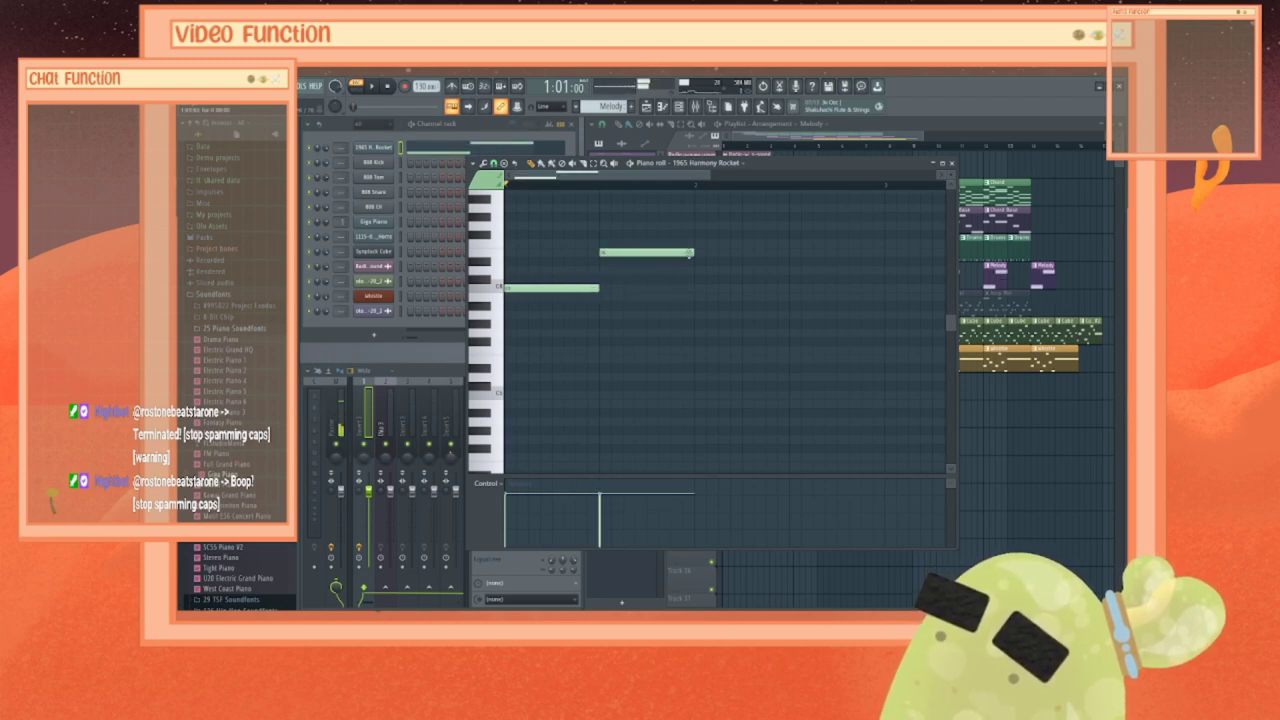
{"action": "left_click_drag", "start_coordinate": [684, 254], "coordinate": [660, 316]}
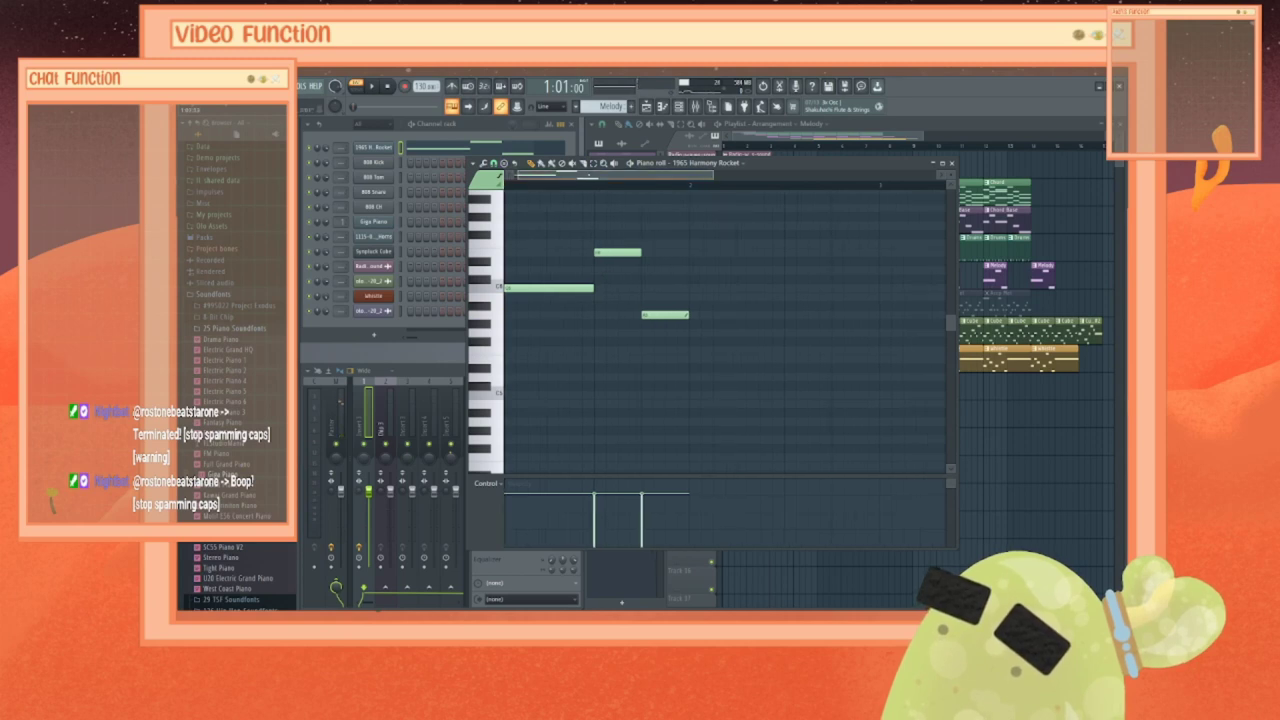
{"action": "left_click_drag", "start_coordinate": [597, 288], "coordinate": [570, 316]}
{"action": "left_click", "coordinate": [563, 297]}
{"action": "right_click", "coordinate": [575, 316]}
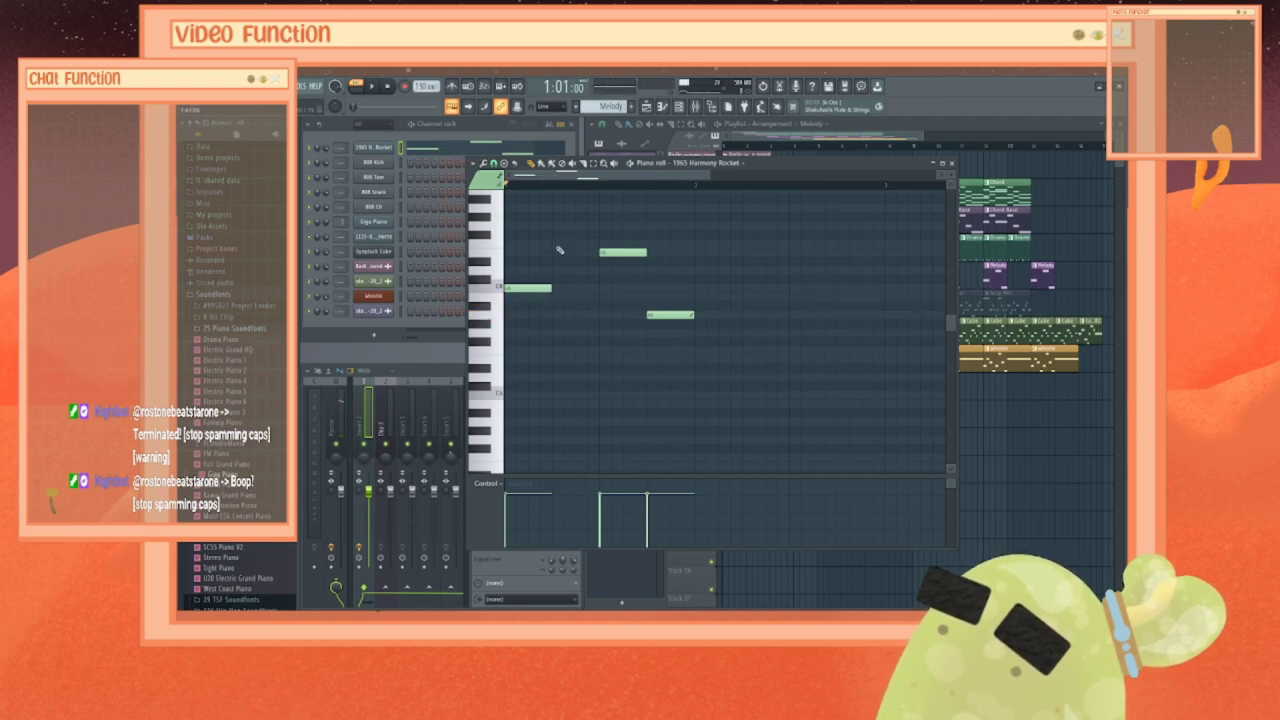
{"action": "left_click", "coordinate": [560, 226]}
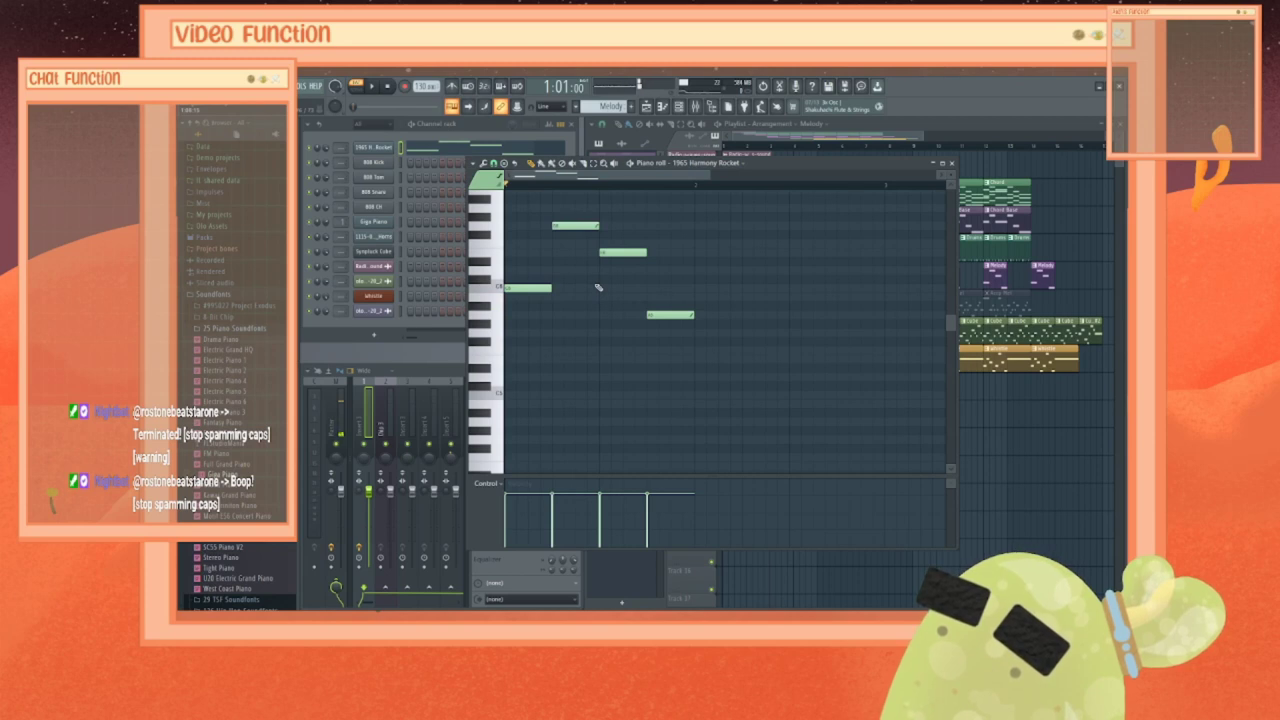
Step: Shorten the C, G, E and A notes to half a beat each, close the gaps, and play the melody
{"action": "key", "text": "space"}
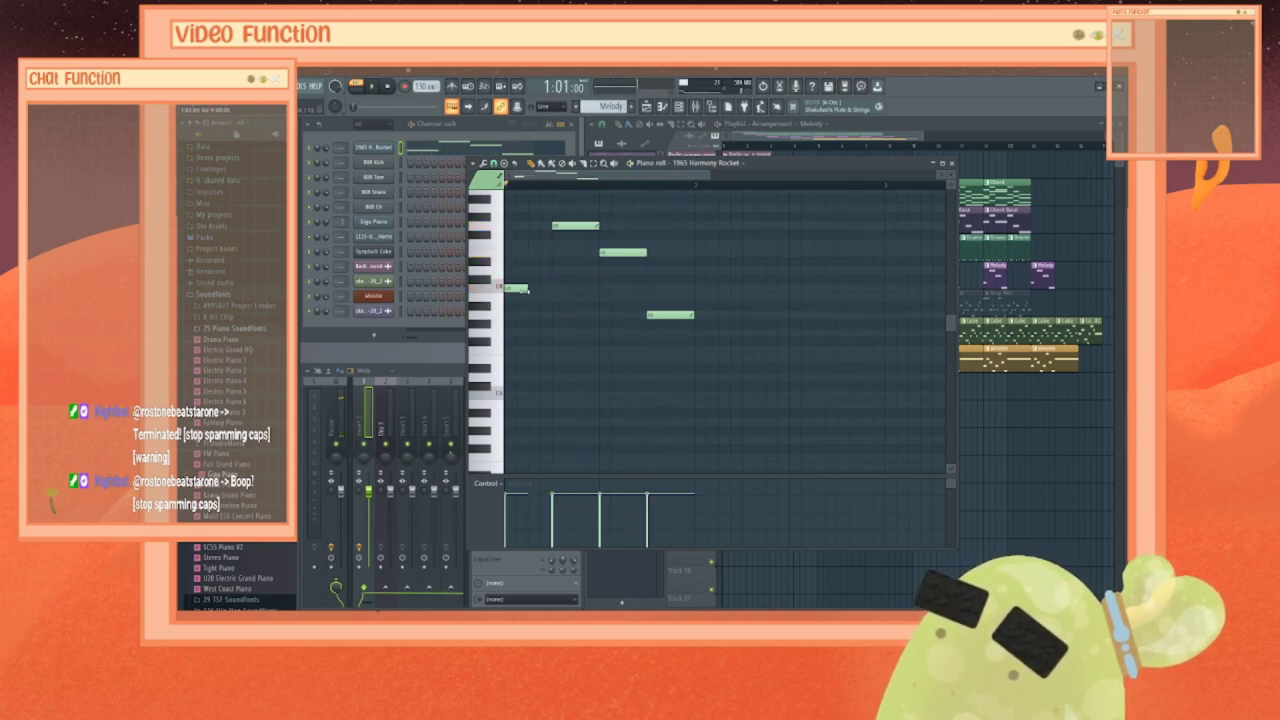
{"action": "key", "text": "shift+Left"}
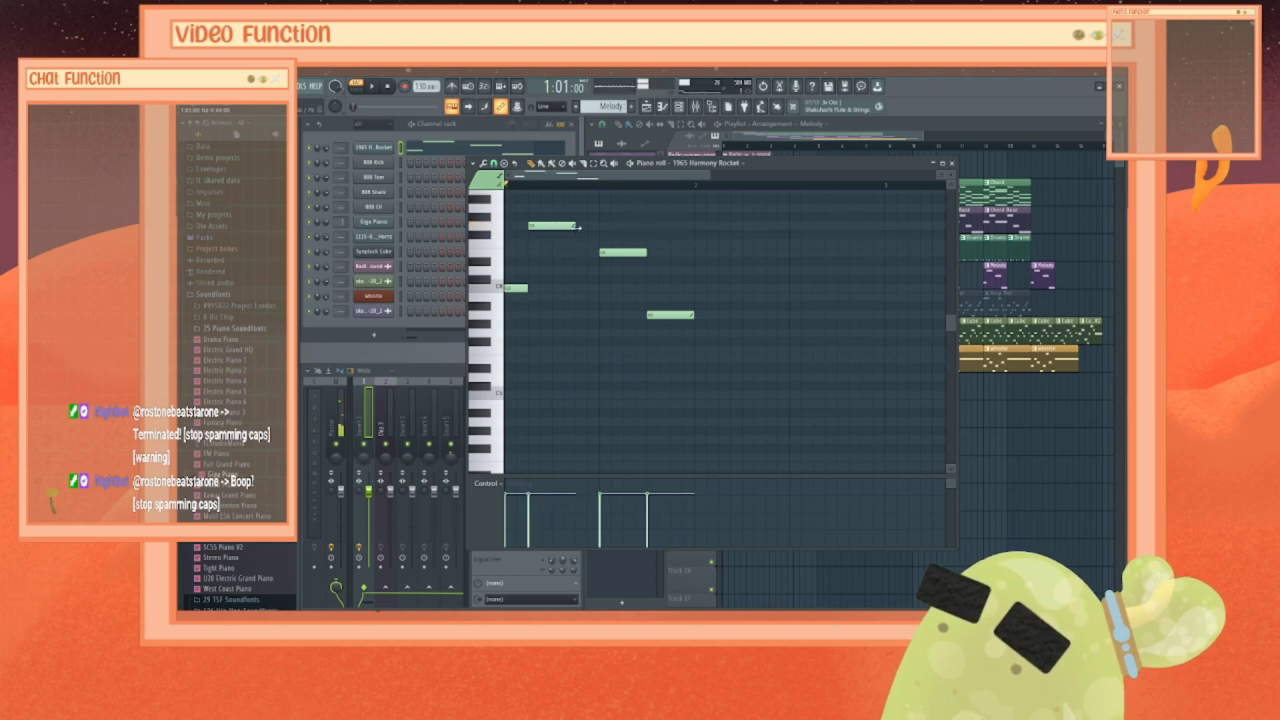
{"action": "left_click_drag", "start_coordinate": [620, 252], "coordinate": [576, 252]}
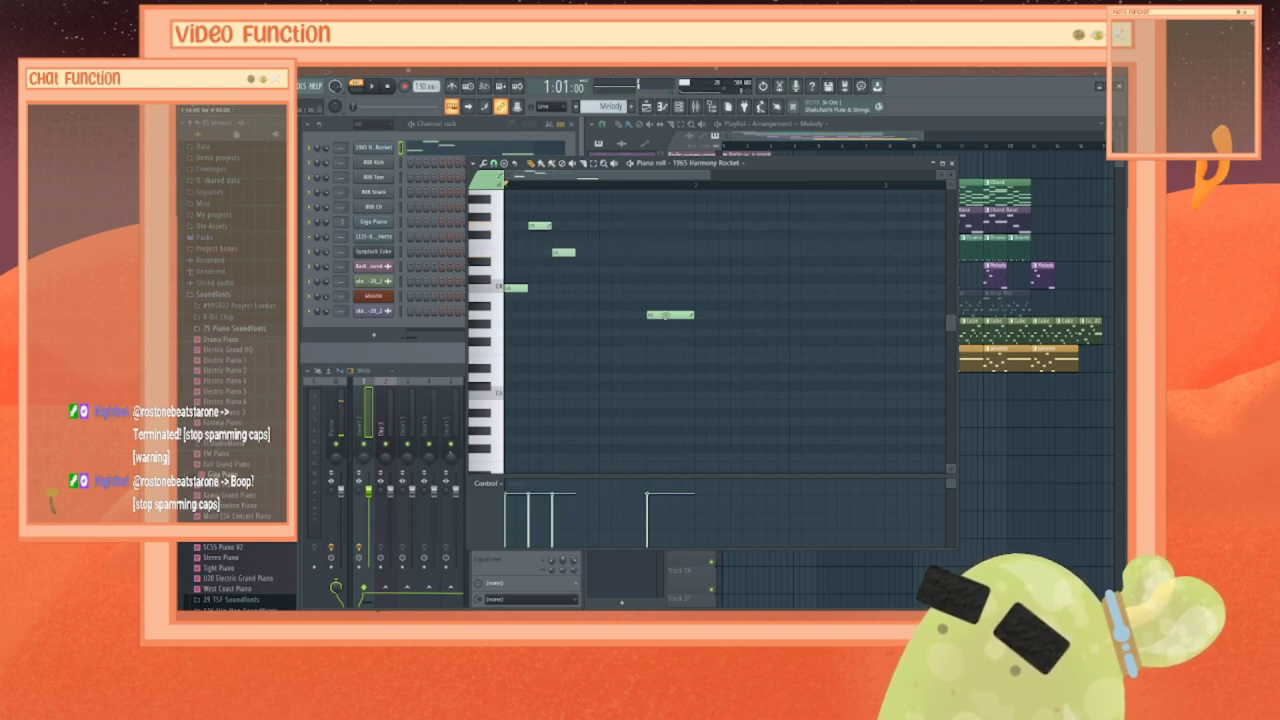
{"action": "left_click_drag", "start_coordinate": [665, 315], "coordinate": [599, 316]}
{"action": "key", "text": "space"}
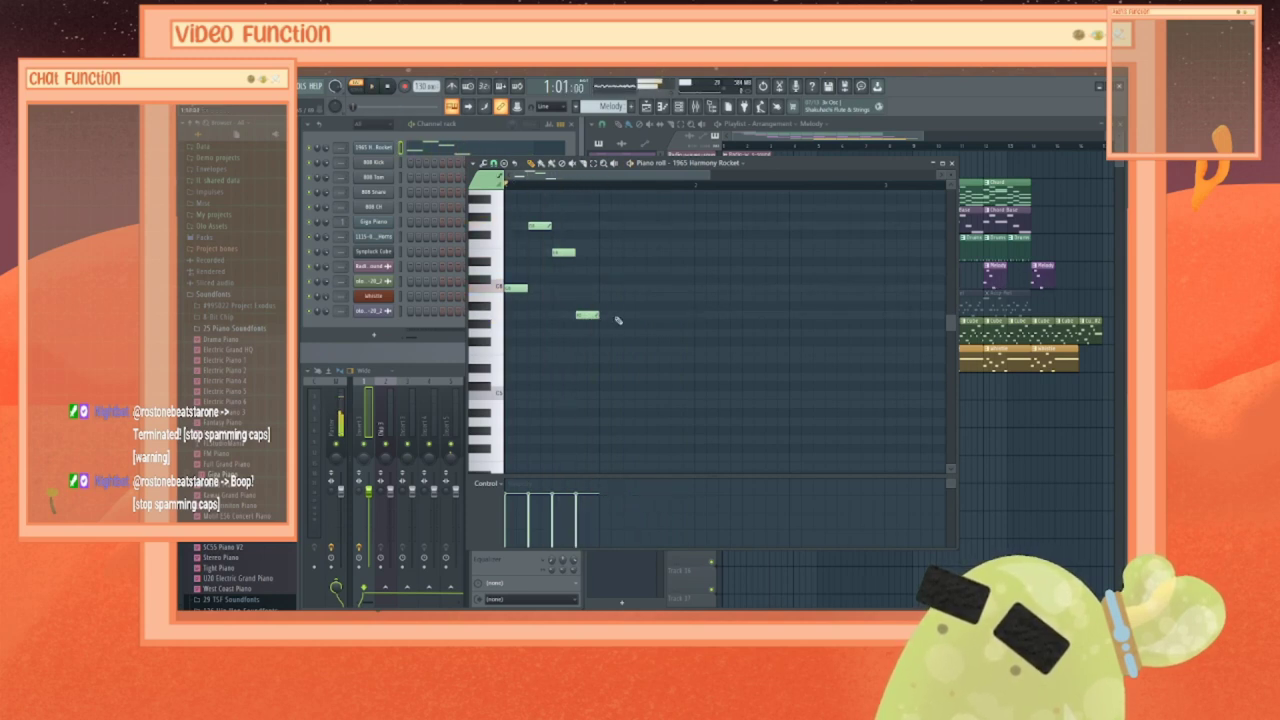
Step: Continue the melody after the A with half-beat notes D, high G and C, playing it back to check
{"action": "left_click", "coordinate": [603, 289]}
{"action": "left_click_drag", "start_coordinate": [611, 288], "coordinate": [611, 270]}
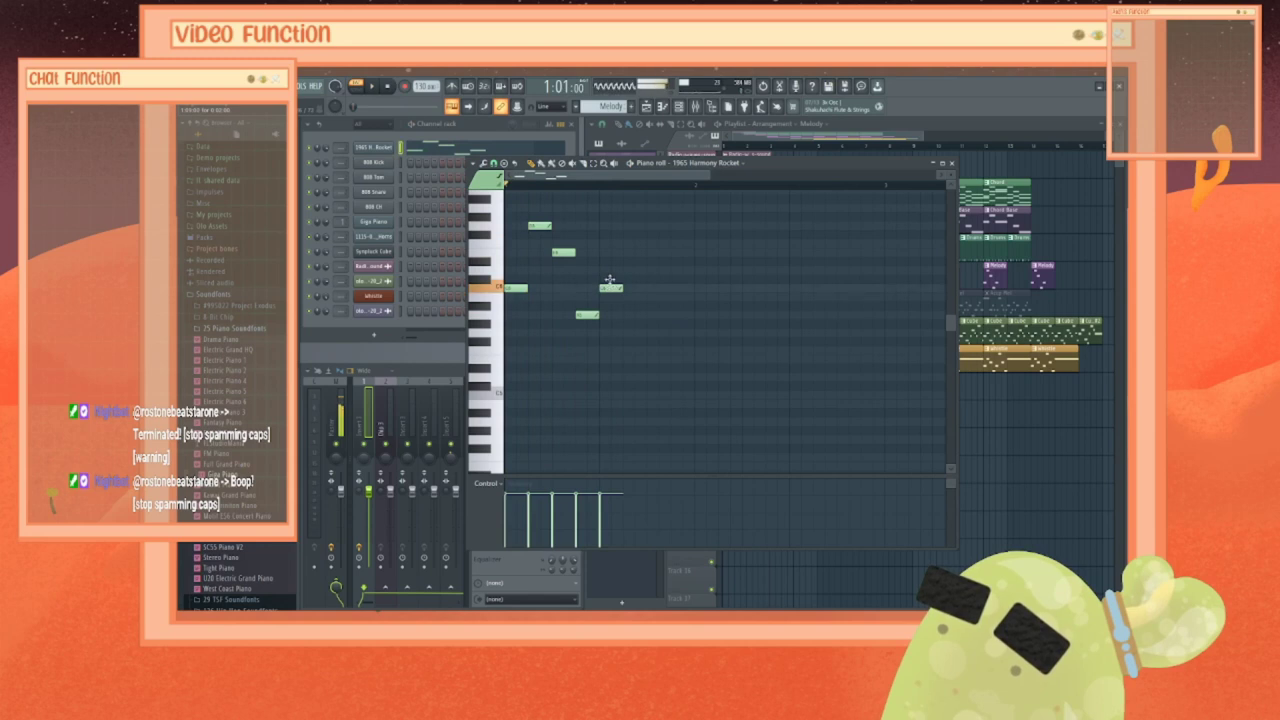
{"action": "key", "text": "space"}
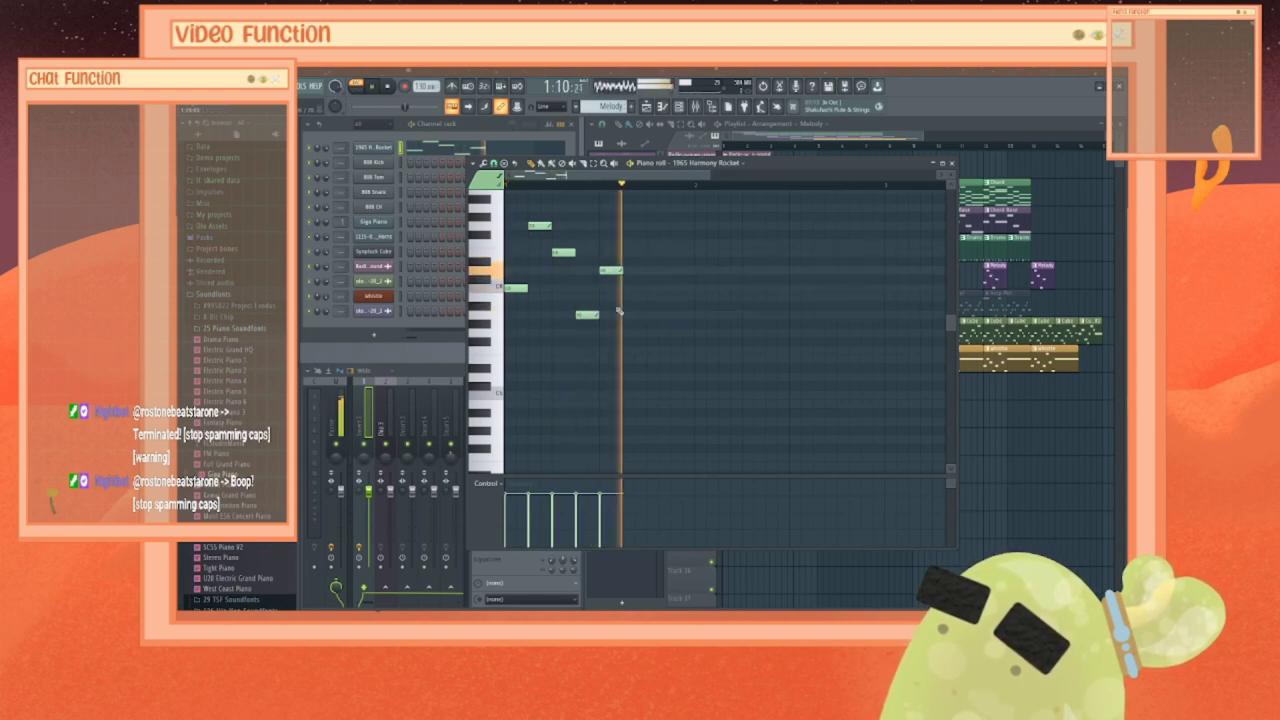
{"action": "key", "text": "space"}
{"action": "left_click", "coordinate": [633, 226]}
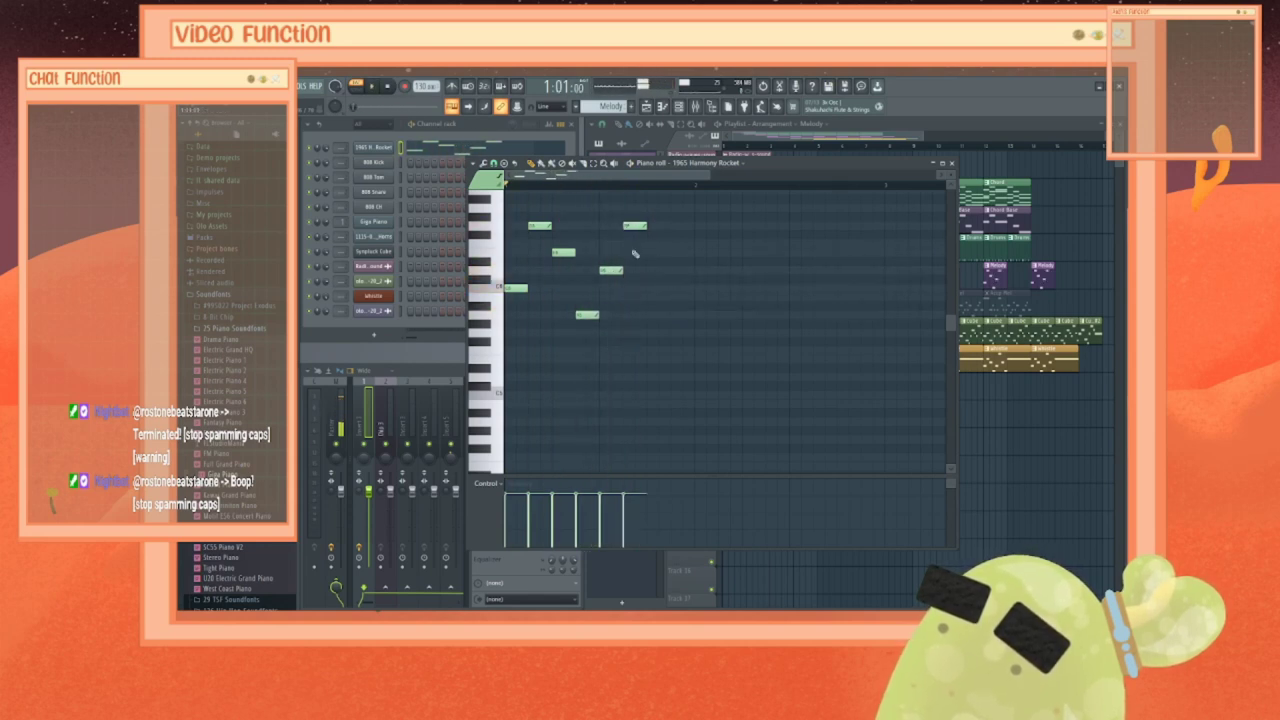
{"action": "left_click", "coordinate": [652, 289]}
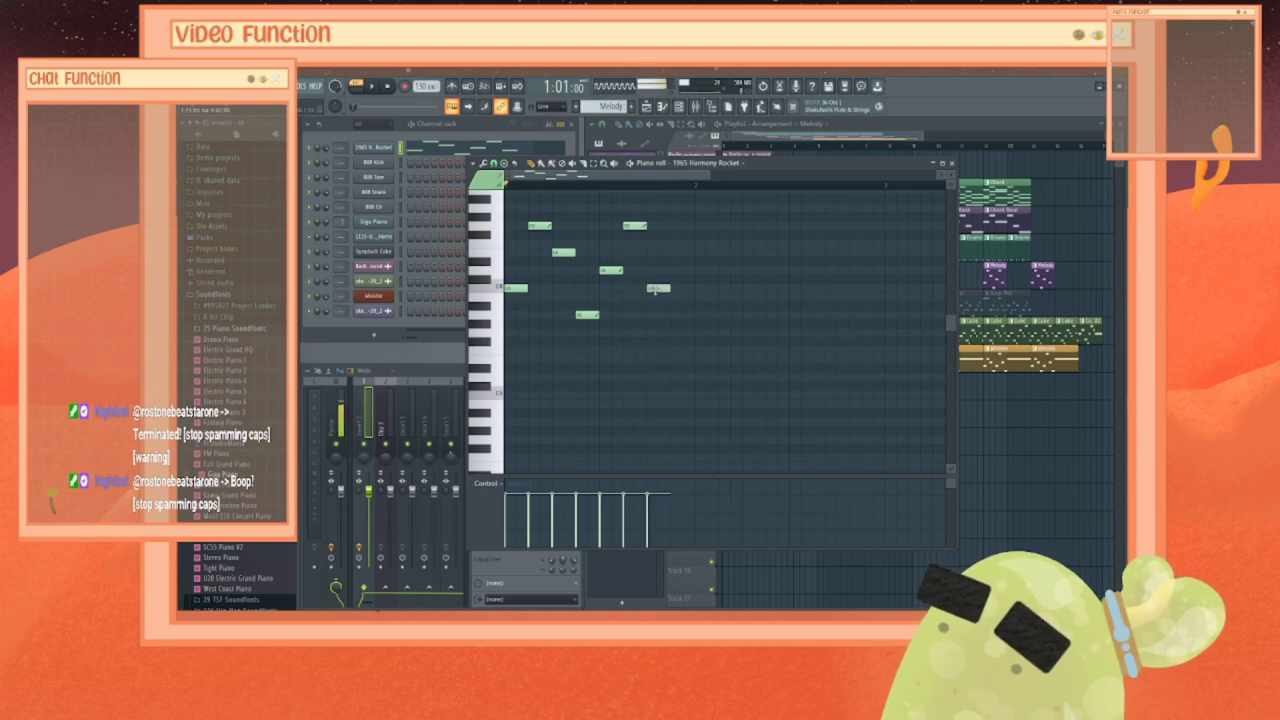
{"action": "key", "text": "space"}
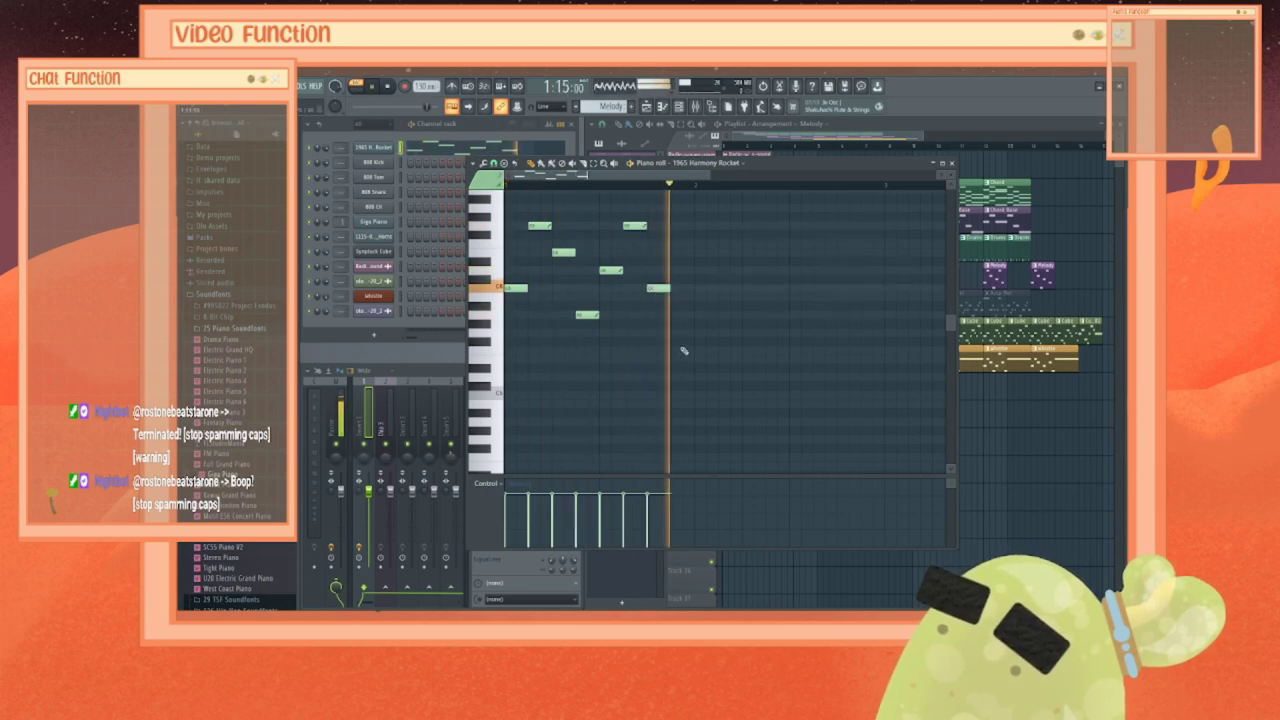
{"action": "key", "text": "space"}
Step: Add four quarter-beat notes after the last C, low G, low A, E and D, and play the melody
{"action": "left_click", "coordinate": [679, 332]}
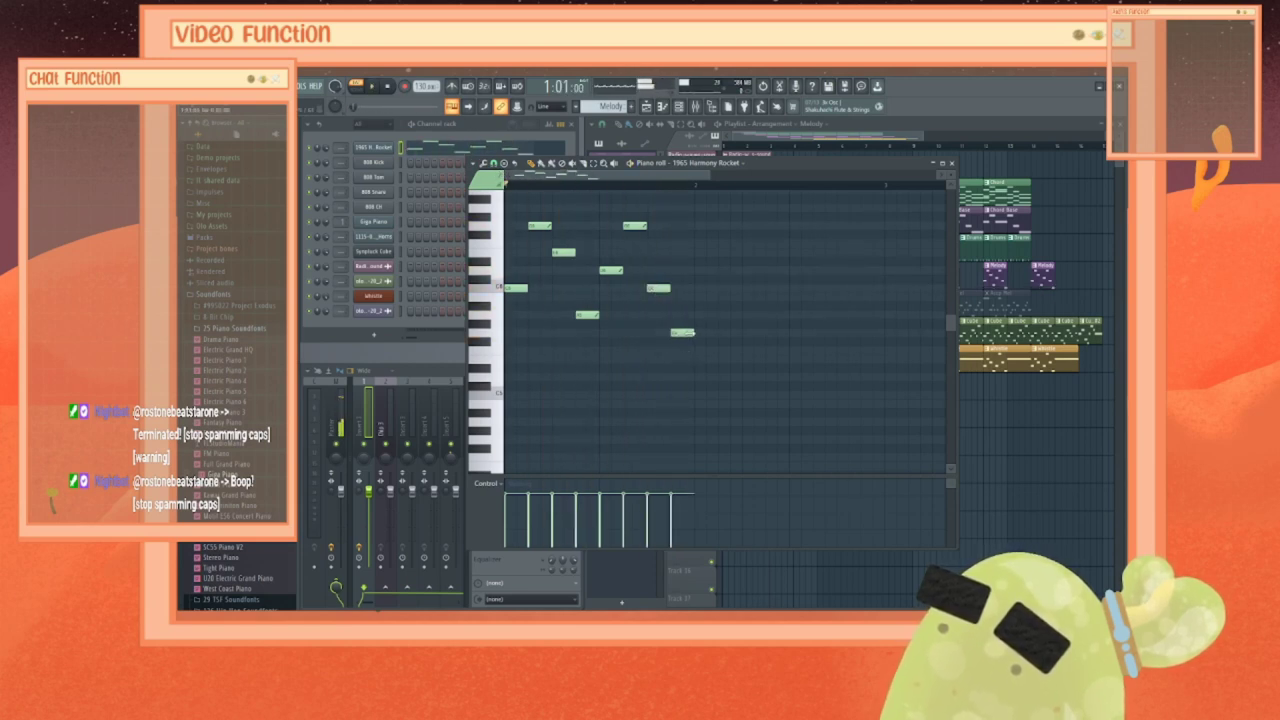
{"action": "left_click", "coordinate": [690, 332]}
{"action": "left_click_drag", "start_coordinate": [690, 332], "coordinate": [690, 315]}
{"action": "left_click", "coordinate": [702, 246]}
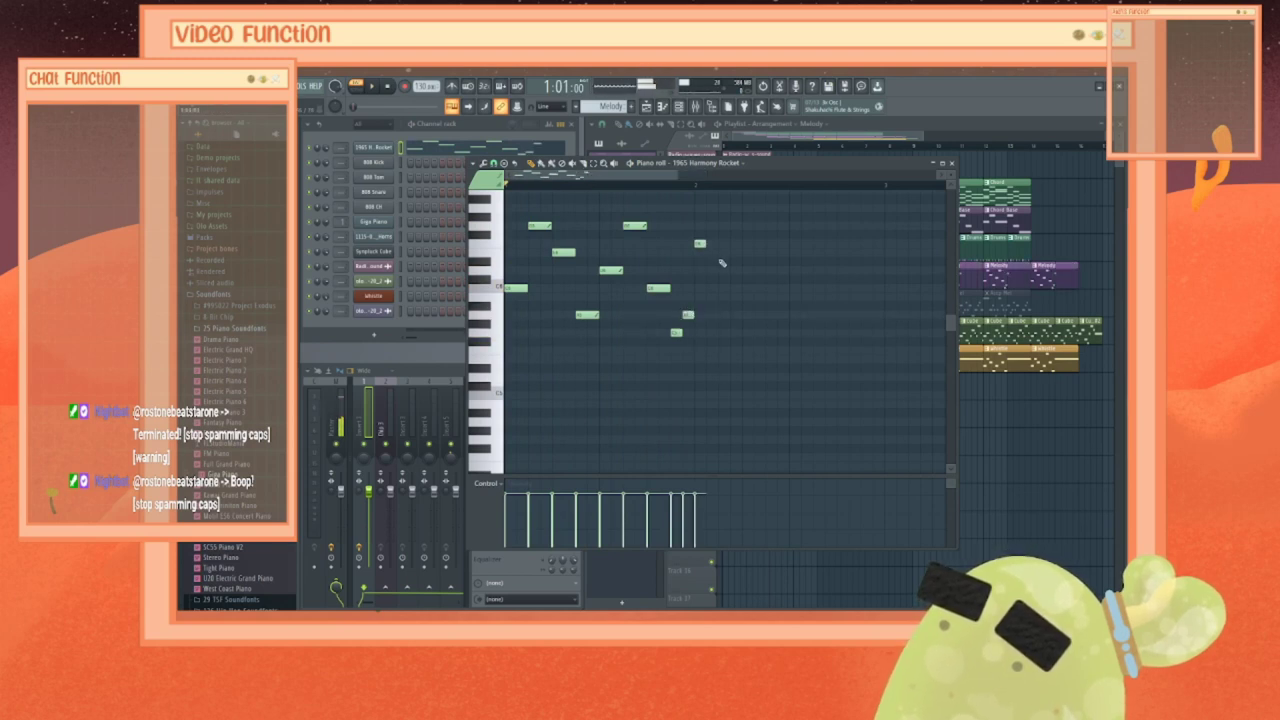
{"action": "left_click_drag", "start_coordinate": [703, 246], "coordinate": [703, 254]}
{"action": "left_click", "coordinate": [713, 271]}
{"action": "key", "text": "space"}
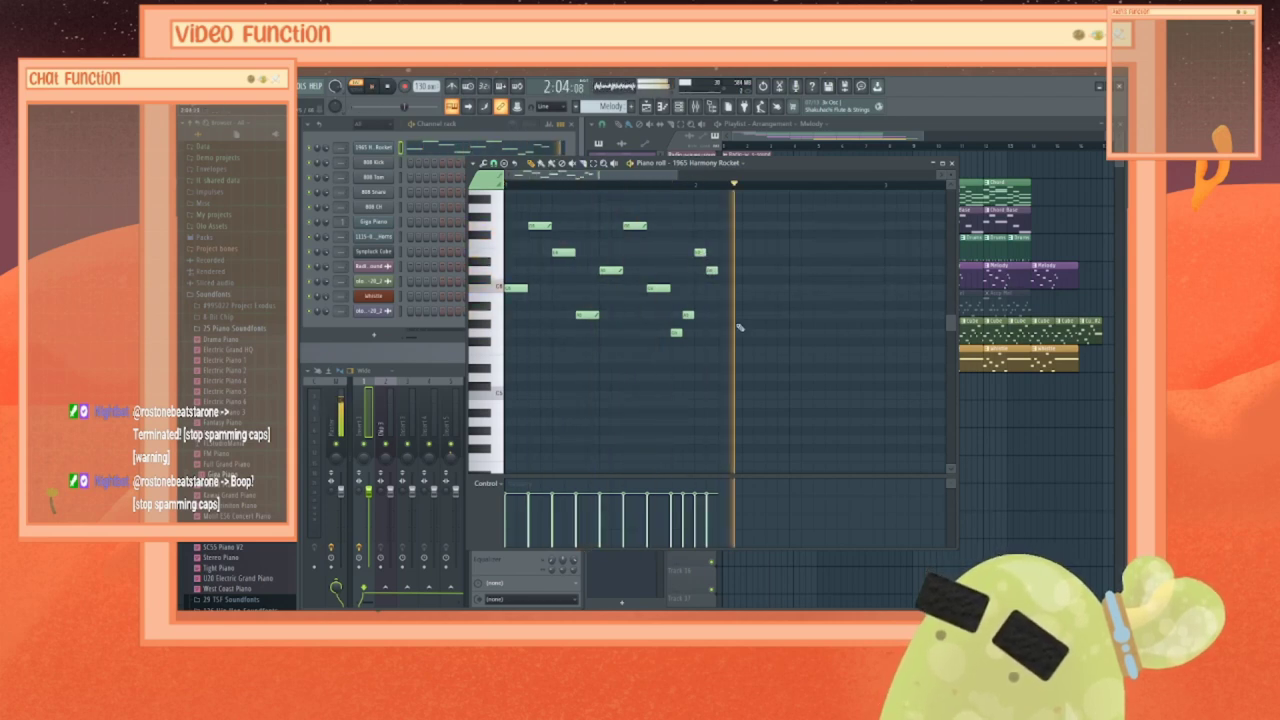
{"action": "key", "text": "space"}
Step: Extend the melody in bar 2 with half-beat notes high G and C, playing back after each one
{"action": "scroll", "coordinate": [620, 175], "scroll_direction": "right", "scroll_amount": 2}
{"action": "scroll", "coordinate": [620, 175], "scroll_direction": "right", "scroll_amount": 1}
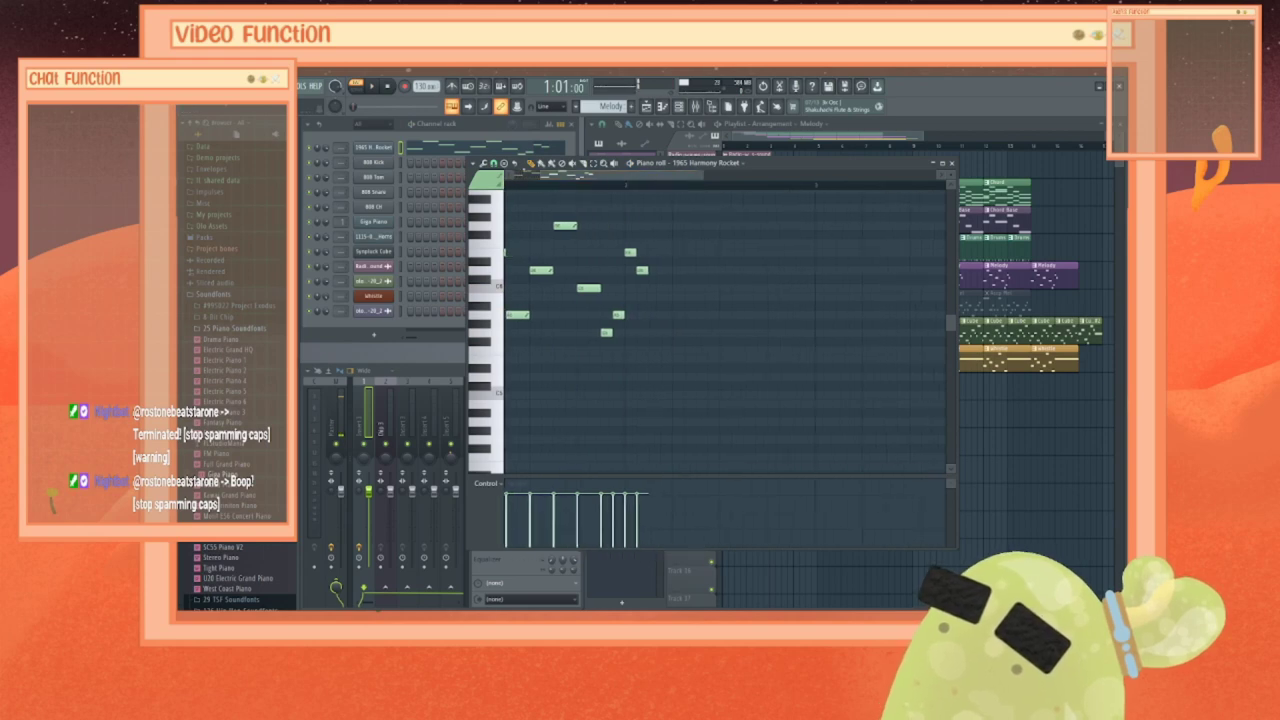
{"action": "left_click", "coordinate": [652, 226]}
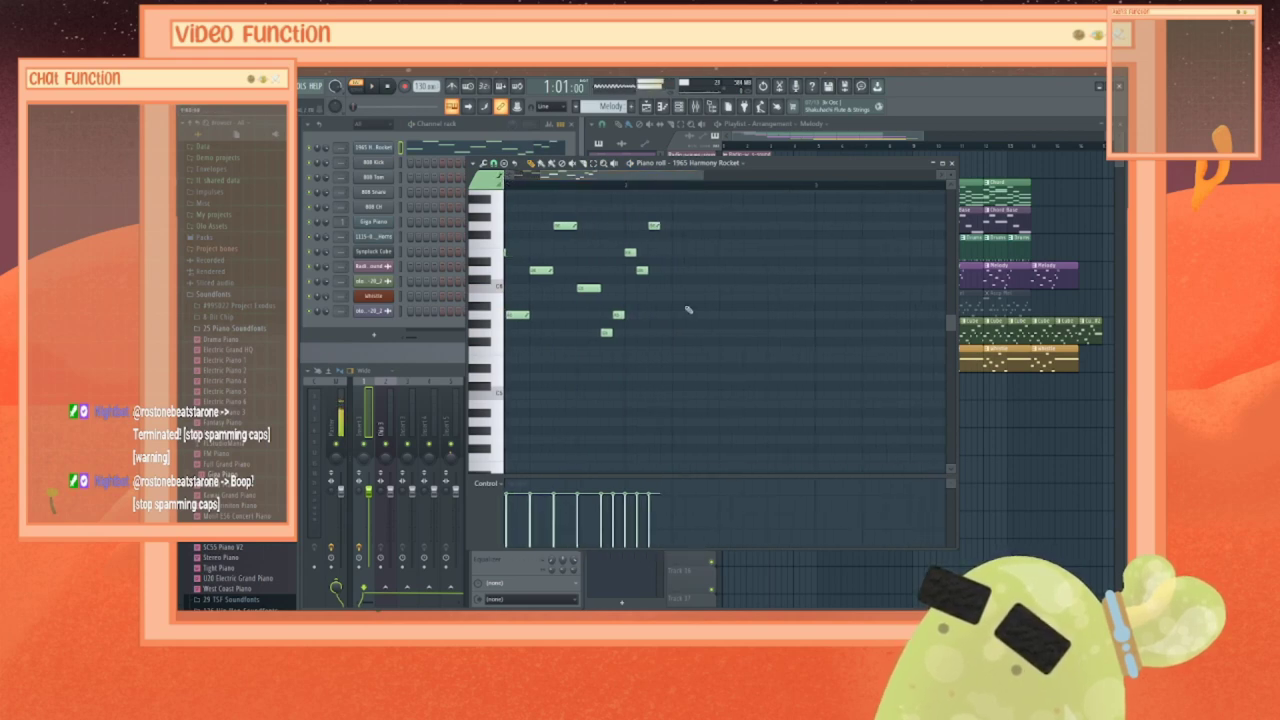
{"action": "key", "text": "space"}
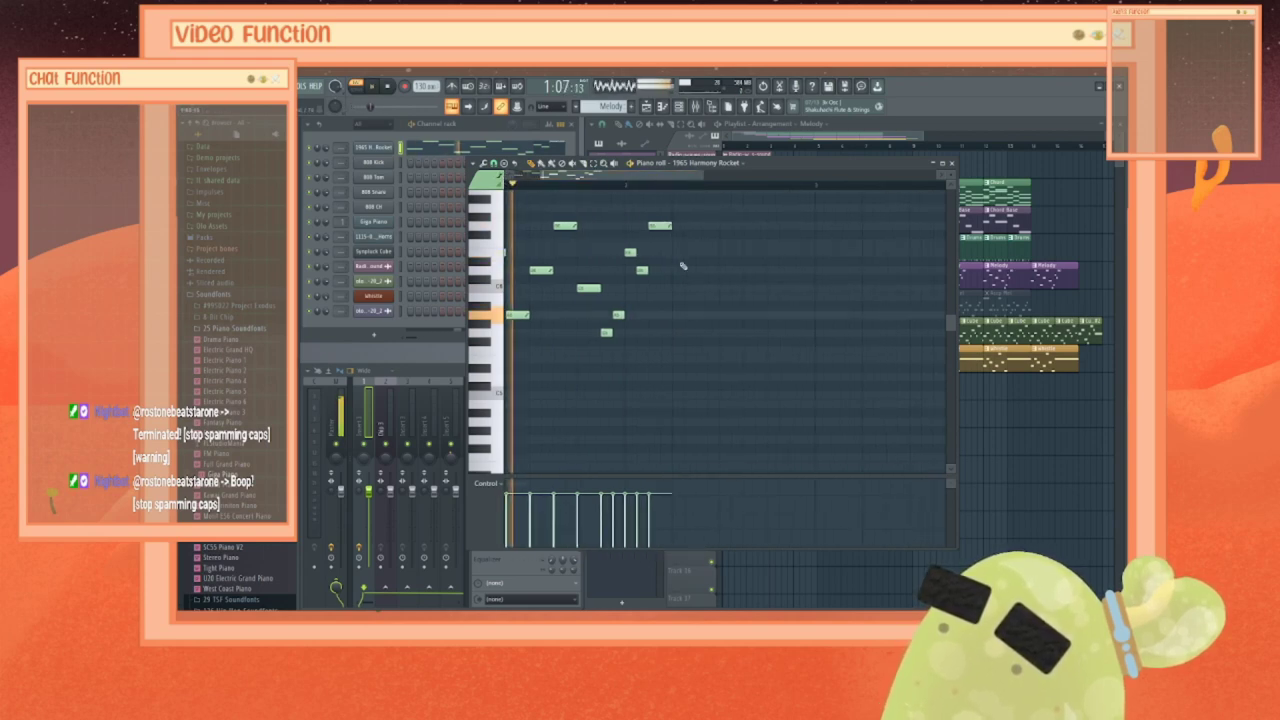
{"action": "key", "text": "space"}
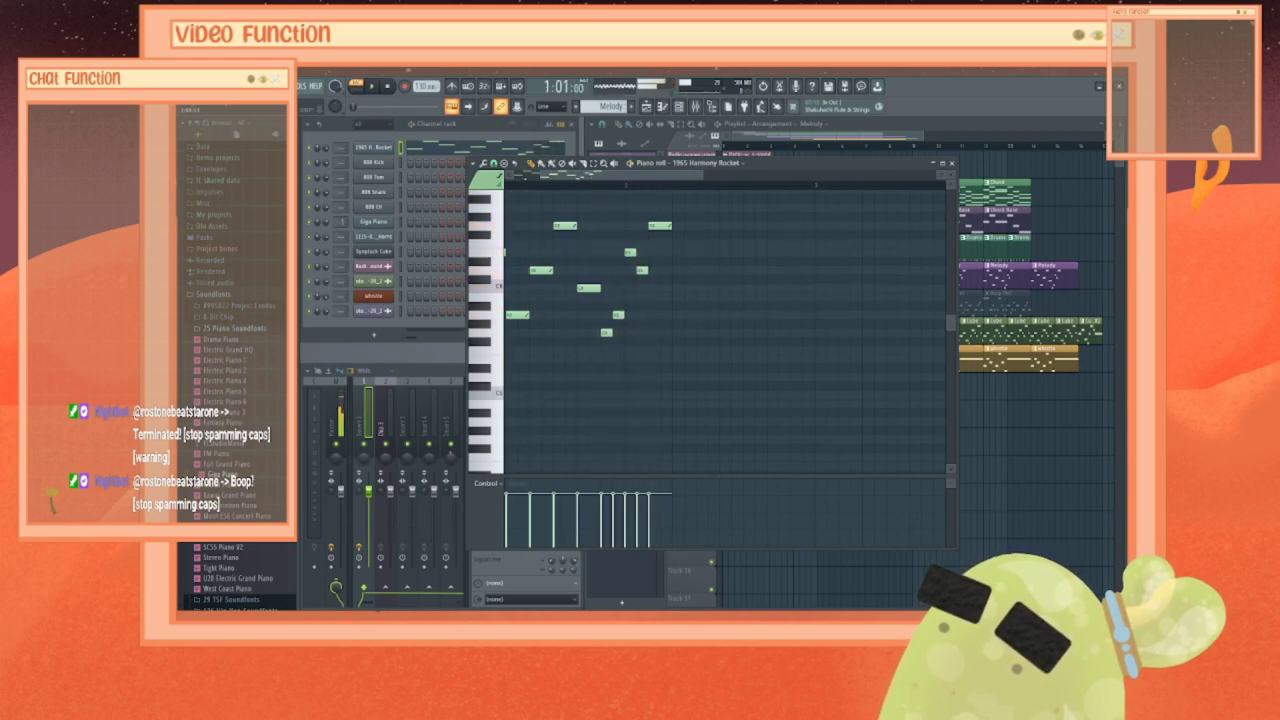
{"action": "scroll", "coordinate": [551, 180], "scroll_direction": "right", "scroll_amount": 1}
{"action": "left_click", "coordinate": [641, 289]}
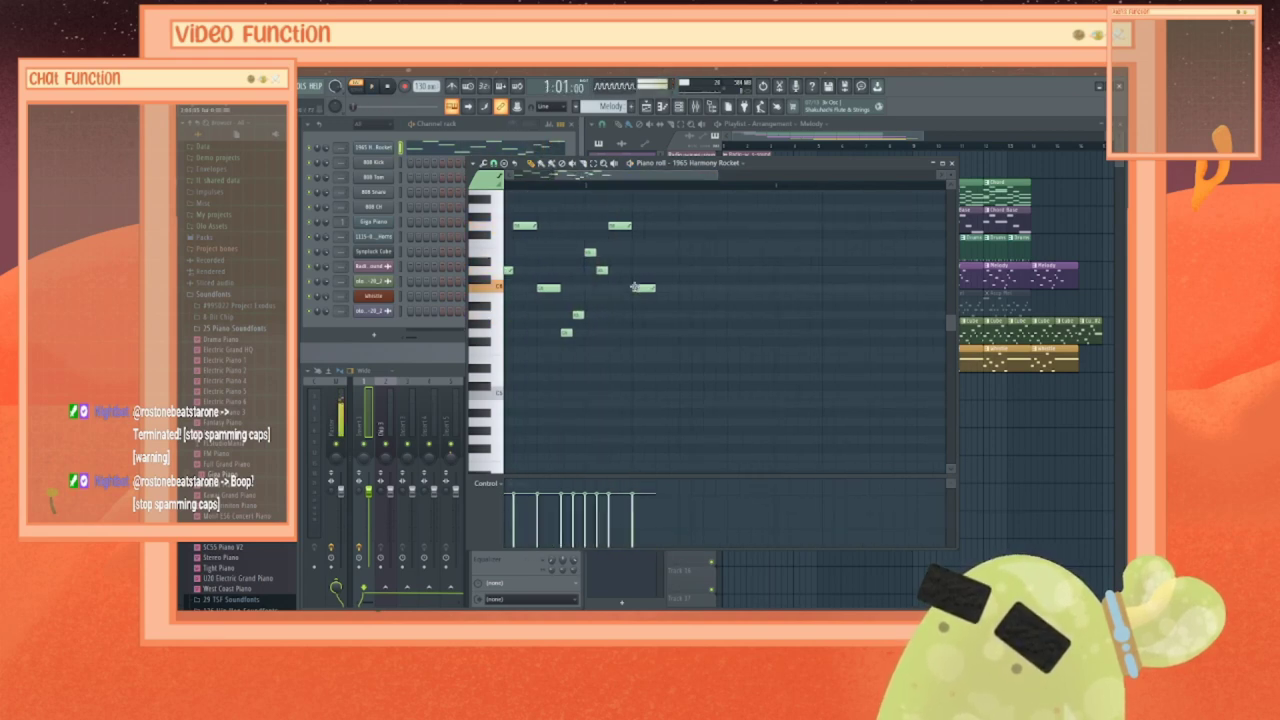
{"action": "key", "text": "space"}
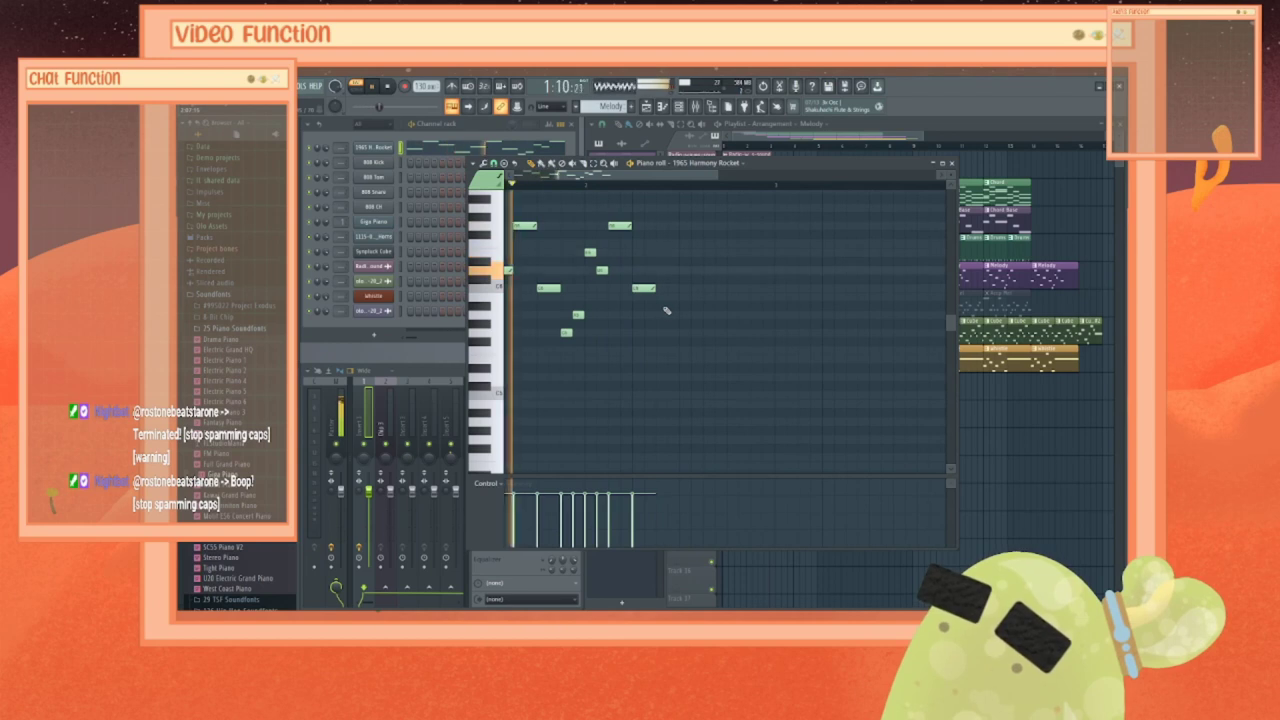
{"action": "key", "text": "space"}
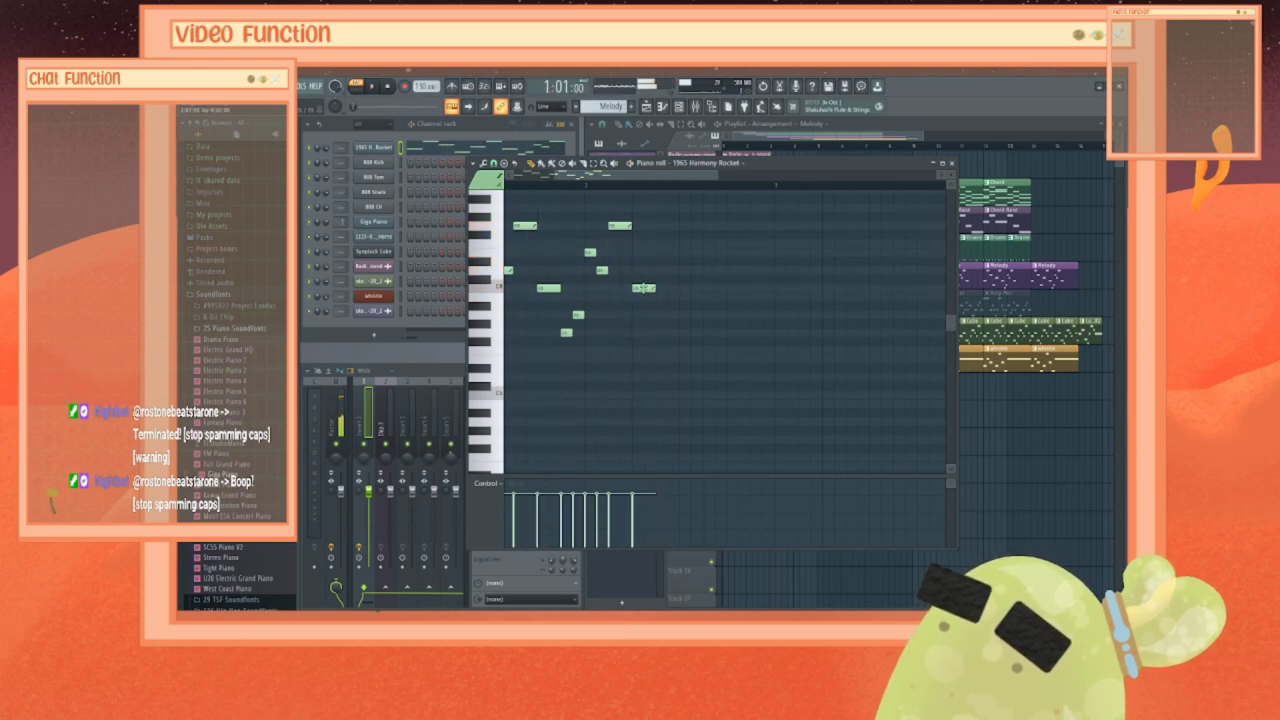
Step: Try raising the final C note two semitones to D and play the melody
{"action": "key", "text": "shift+Up"}
{"action": "key", "text": "shift+Up"}
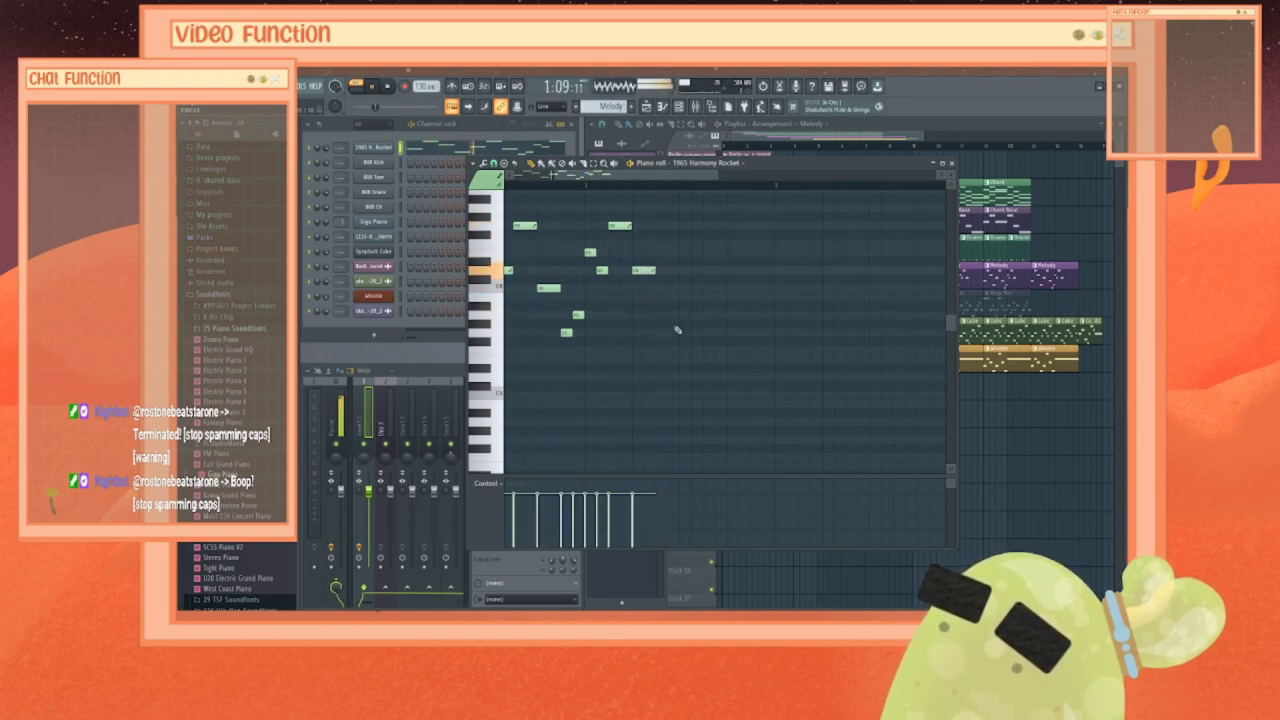
{"action": "key", "text": "space"}
{"action": "key", "text": "space"}
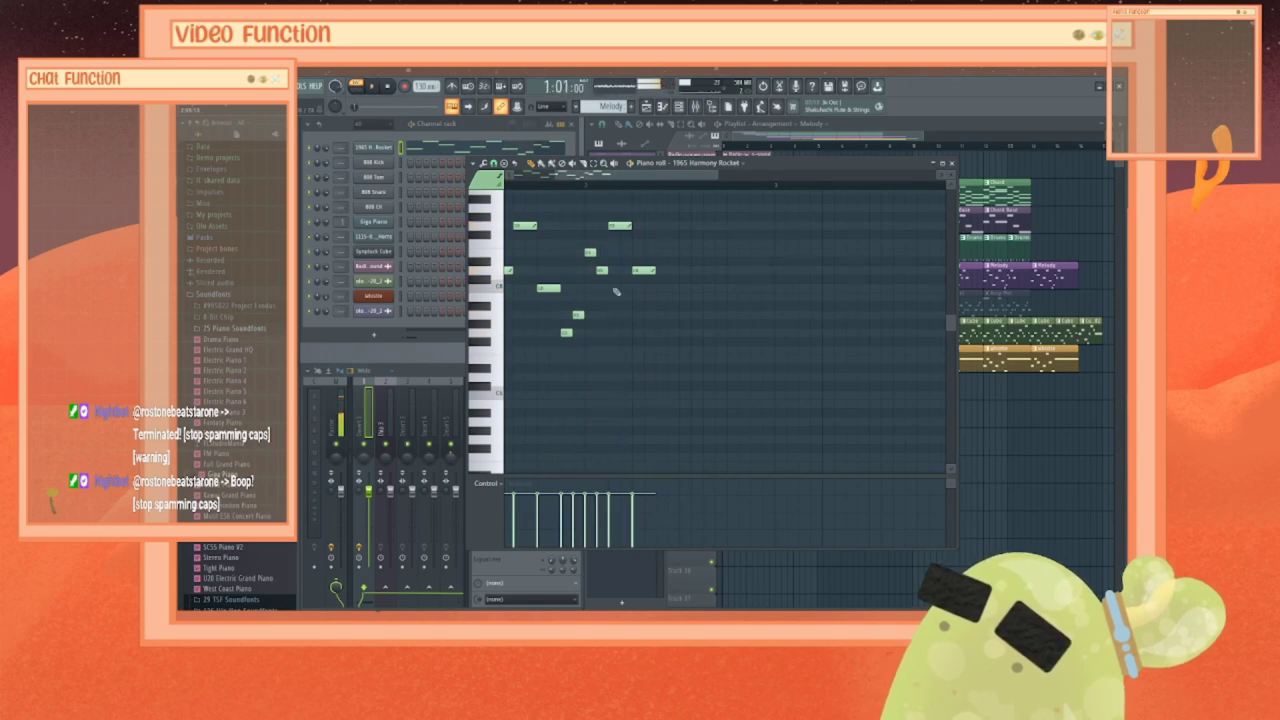
Step: Lower the final note to C, add a half-beat D right behind it, and play the melody
{"action": "mouse_move", "coordinate": [648, 270]}
{"action": "left_mouse_down"}
{"action": "mouse_move", "coordinate": [672, 270]}
{"action": "mouse_move", "coordinate": [645, 300]}
{"action": "mouse_move", "coordinate": [644, 289]}
{"action": "left_mouse_up"}
{"action": "key", "text": "space"}
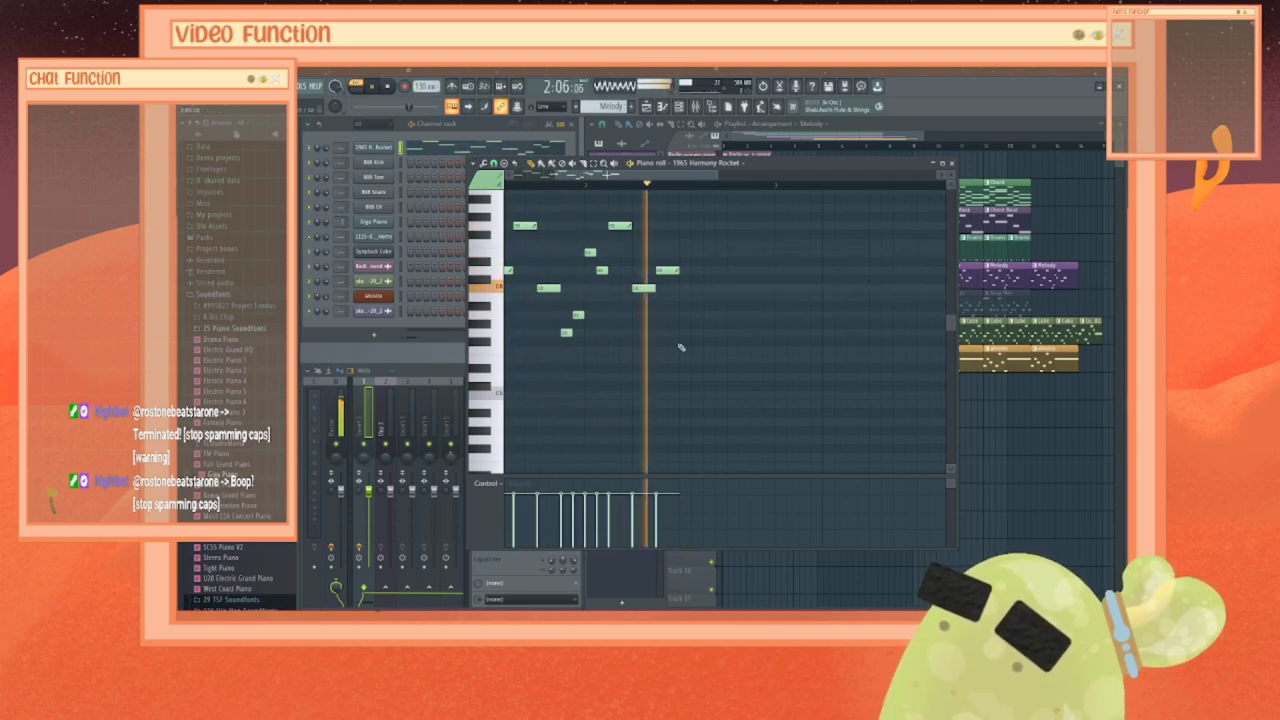
{"action": "key", "text": "space"}
Step: Add a half-beat low A on beat 3 of bar 2, followed by quarter-beat notes C, D, low A, C and E
{"action": "left_click_drag", "start_coordinate": [653, 173], "coordinate": [660, 174]}
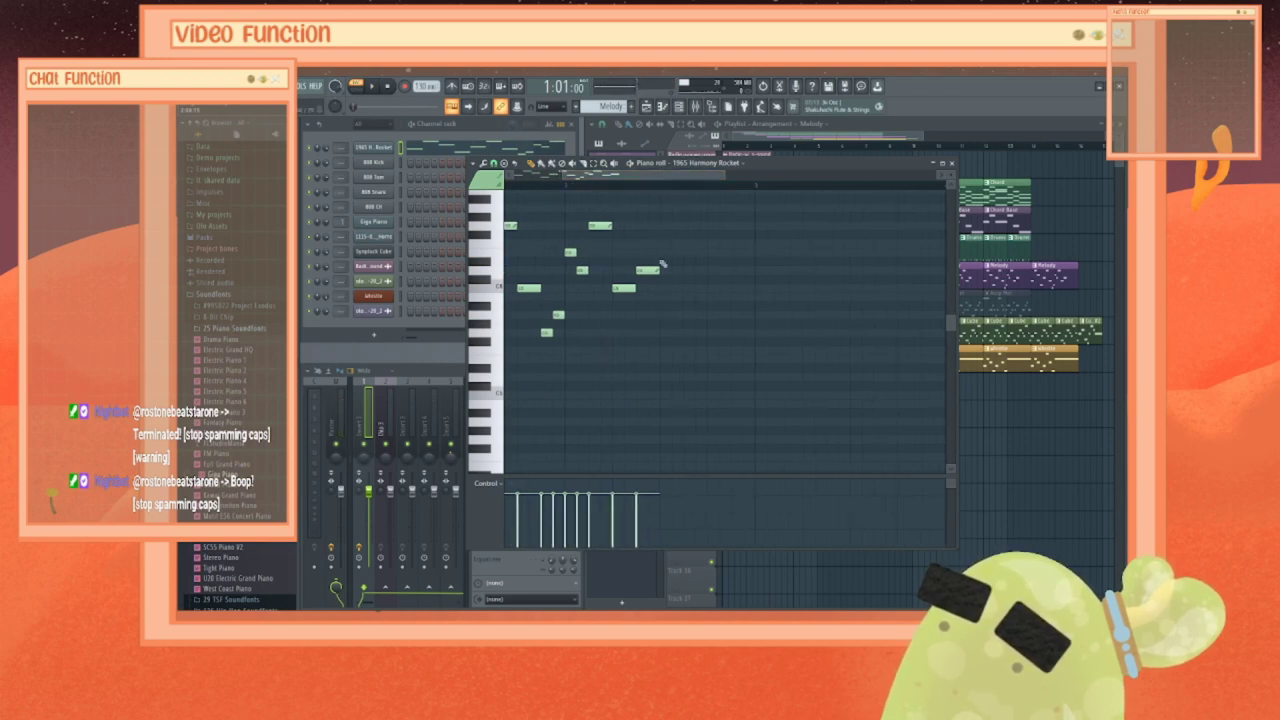
{"action": "left_click_drag", "start_coordinate": [676, 288], "coordinate": [672, 314]}
{"action": "left_click", "coordinate": [697, 298]}
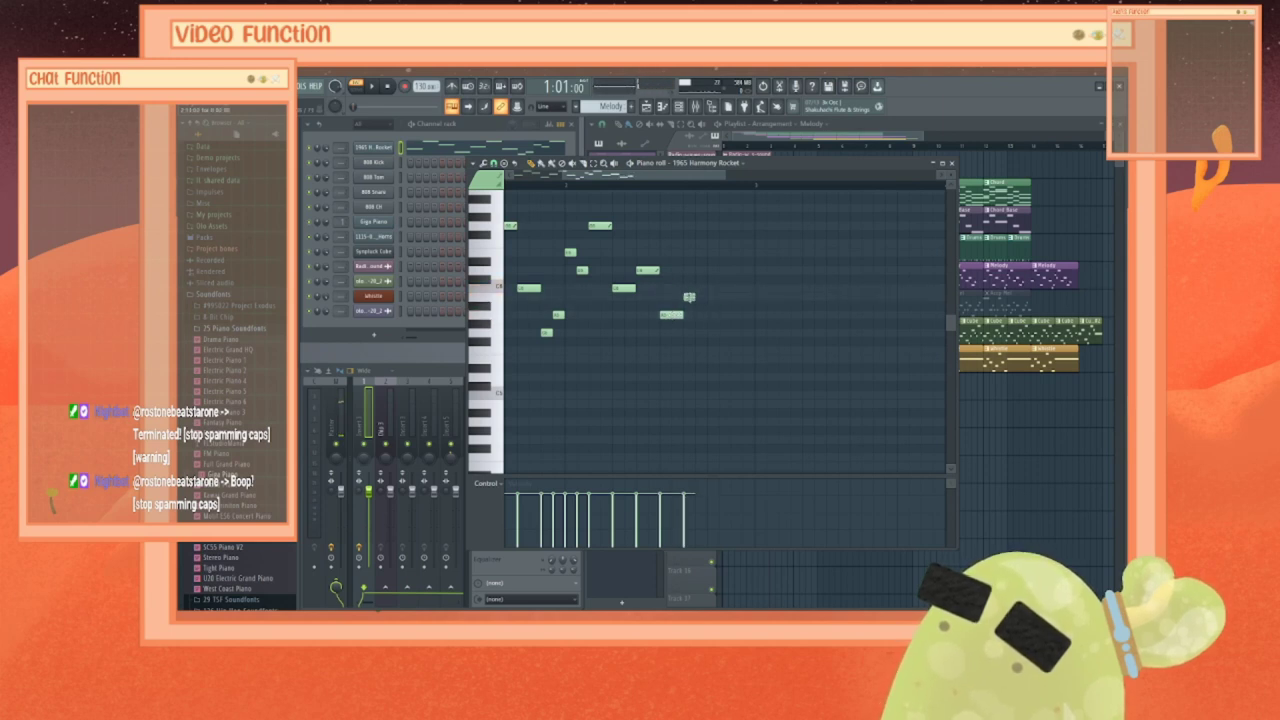
{"action": "left_click_drag", "start_coordinate": [689, 297], "coordinate": [714, 312]}
{"action": "left_click", "coordinate": [701, 270]}
{"action": "left_click", "coordinate": [712, 297]}
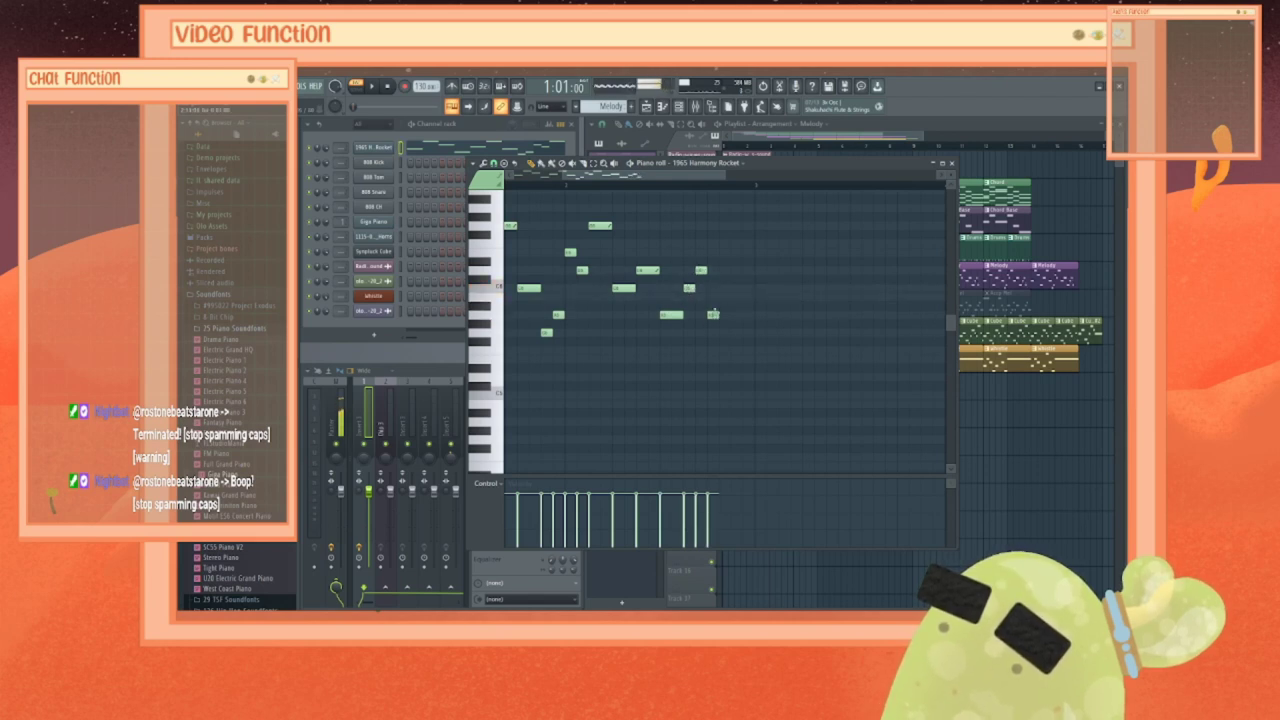
{"action": "left_click", "coordinate": [725, 288]}
{"action": "left_click", "coordinate": [737, 253]}
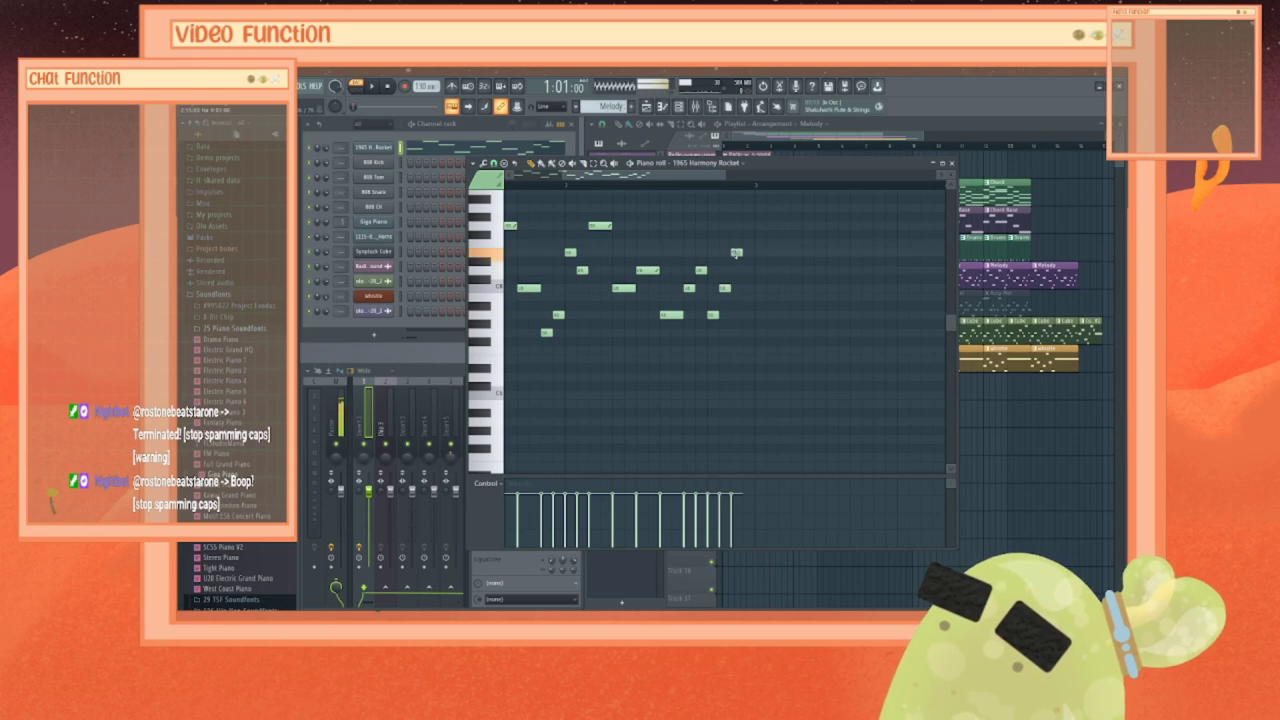
Step: Add a quarter-beat high G right after the last E, play the melody and close the piano roll
{"action": "left_click", "coordinate": [740, 226]}
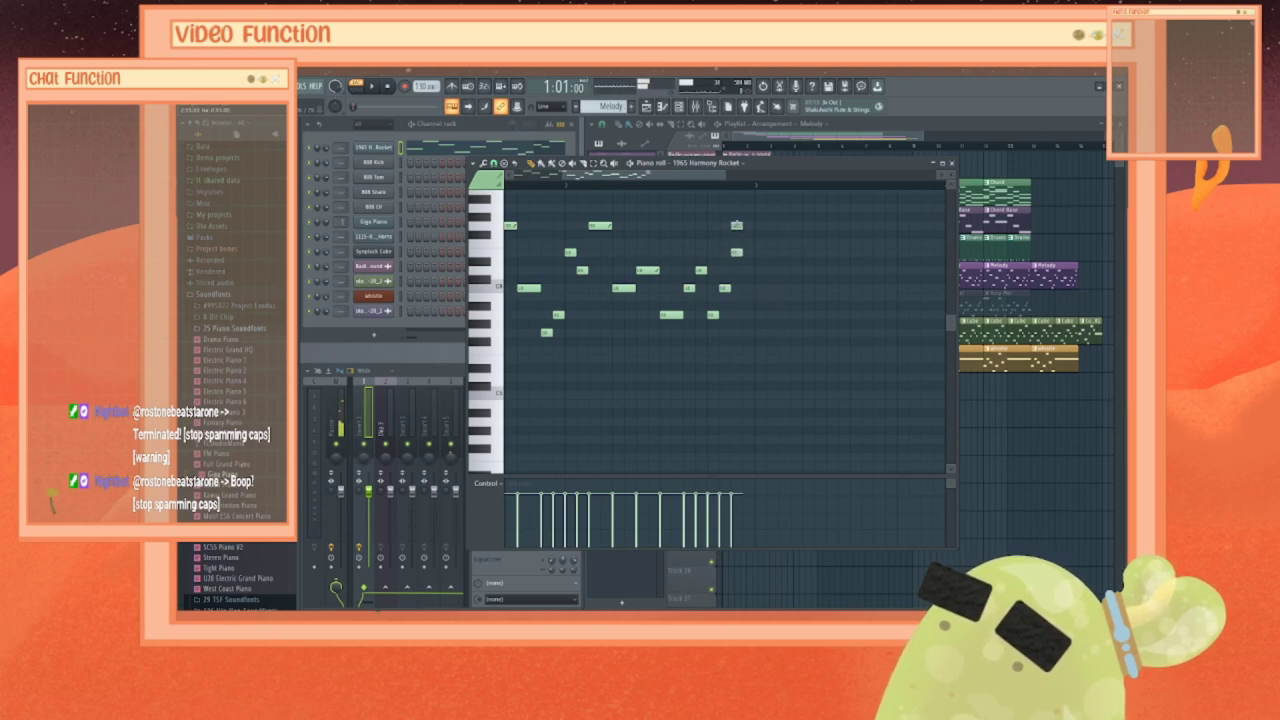
{"action": "left_click_drag", "start_coordinate": [736, 225], "coordinate": [748, 225]}
{"action": "key", "text": "space"}
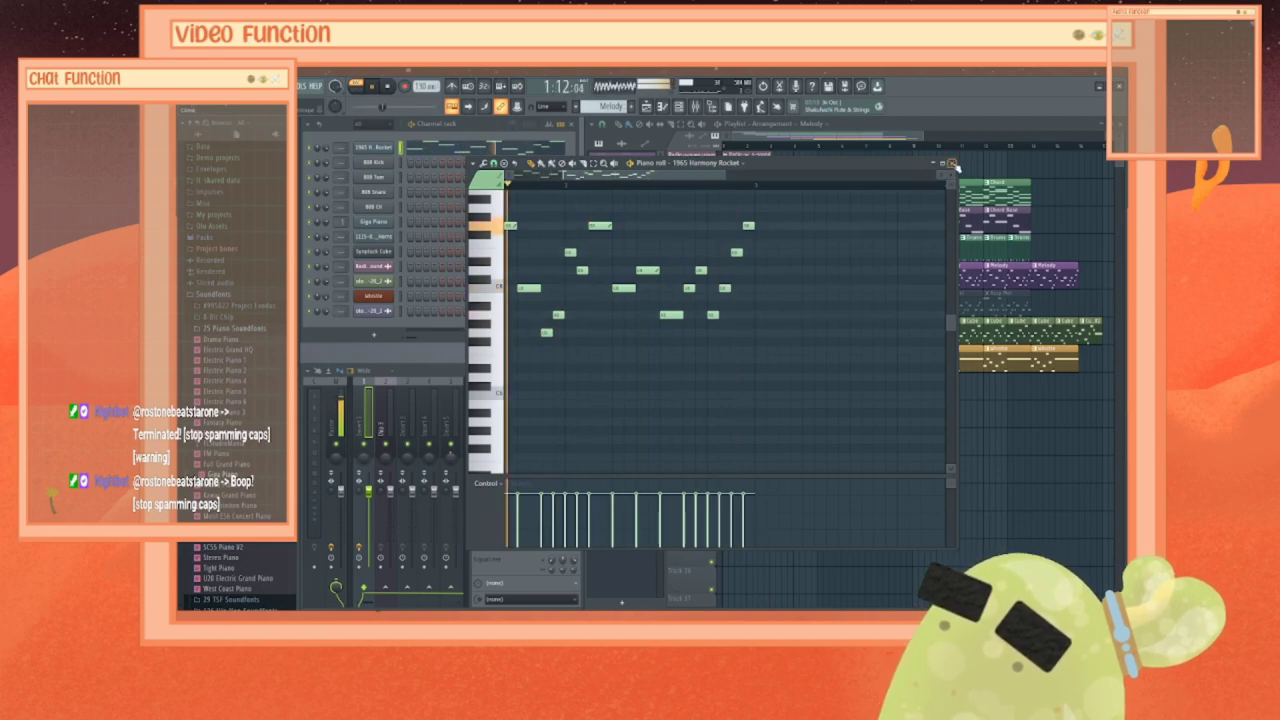
{"action": "left_click", "coordinate": [952, 163]}
{"action": "key", "text": "space"}
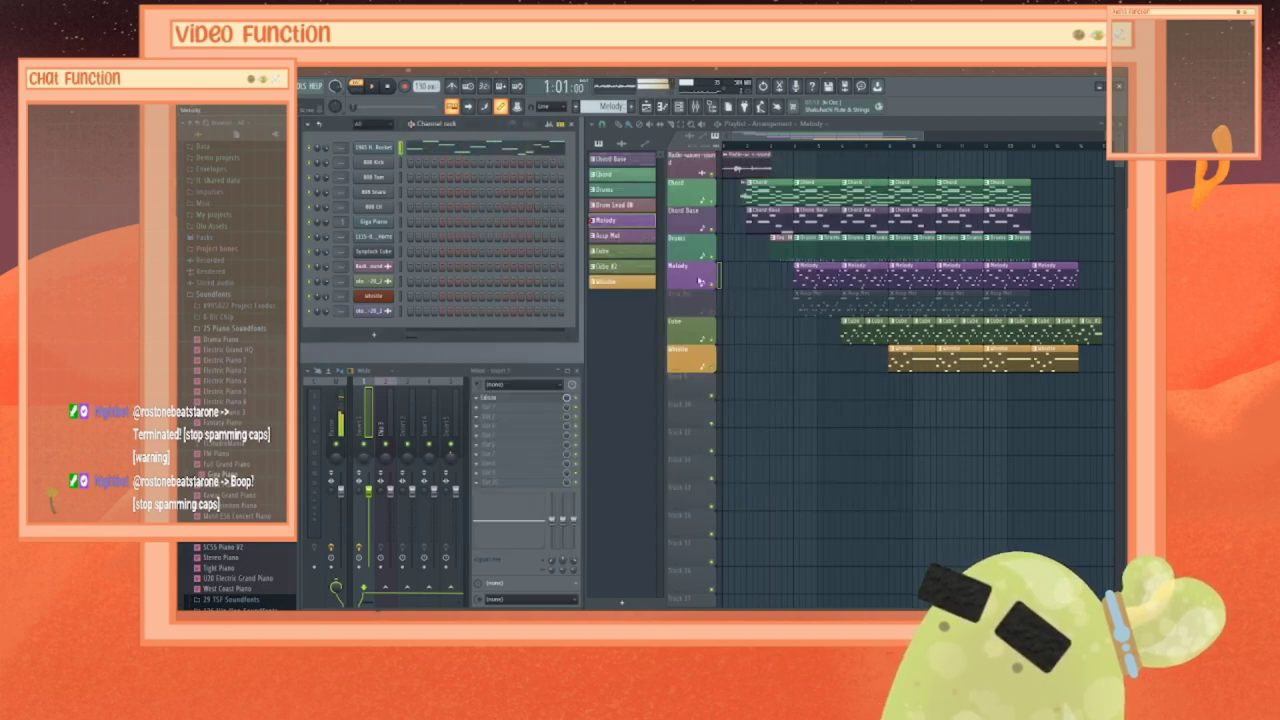
{"action": "right_click", "coordinate": [616, 222]}
{"action": "left_click", "coordinate": [628, 230]}
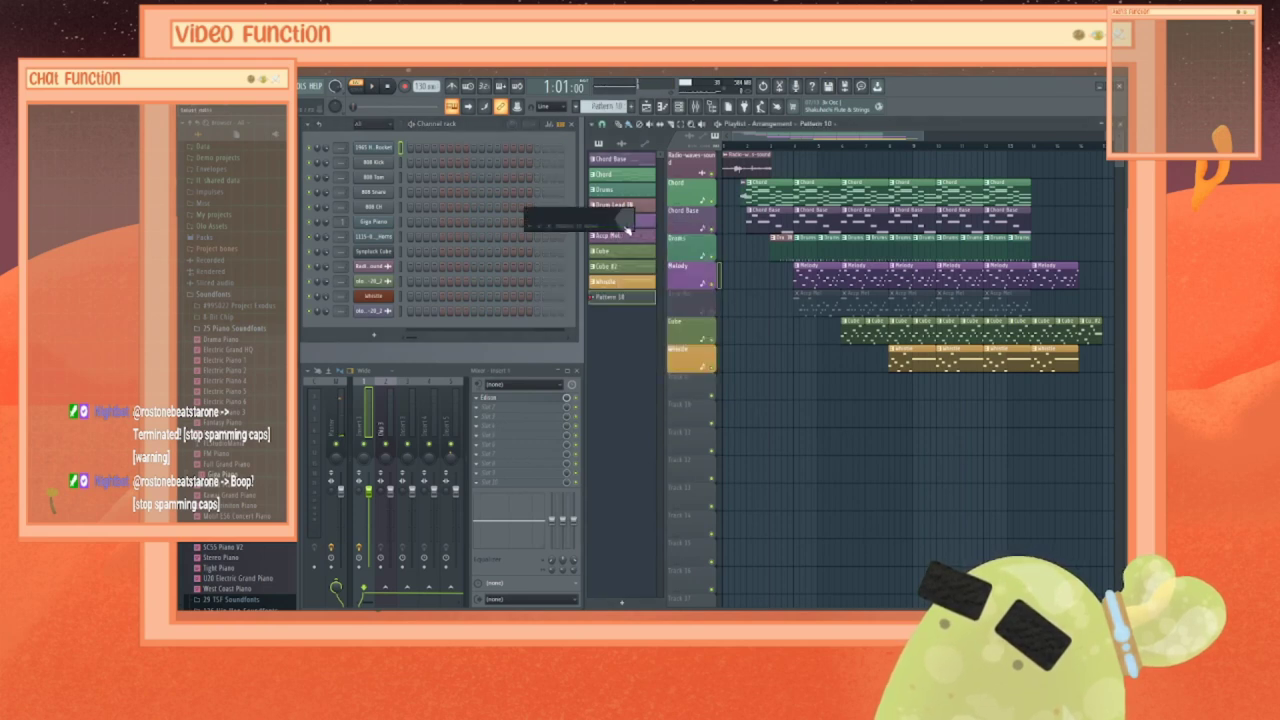
{"action": "right_click", "coordinate": [612, 297]}
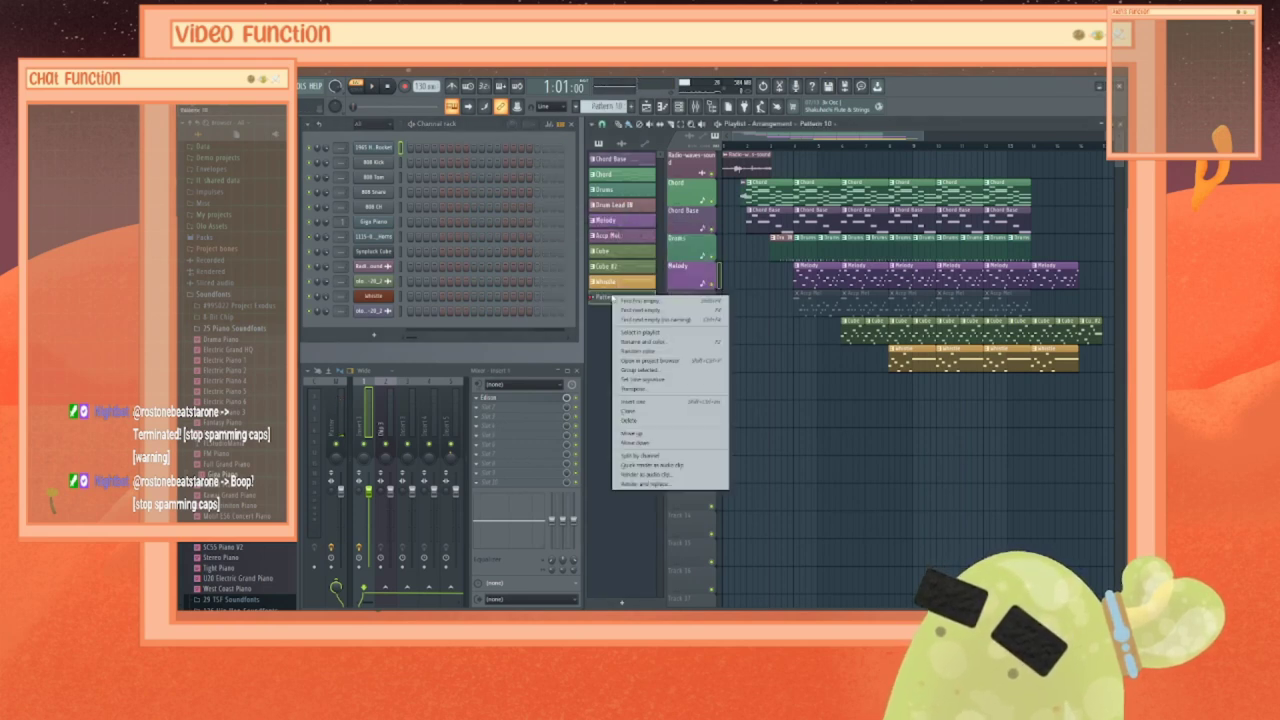
{"action": "left_click", "coordinate": [651, 421]}
{"action": "left_click", "coordinate": [687, 381]}
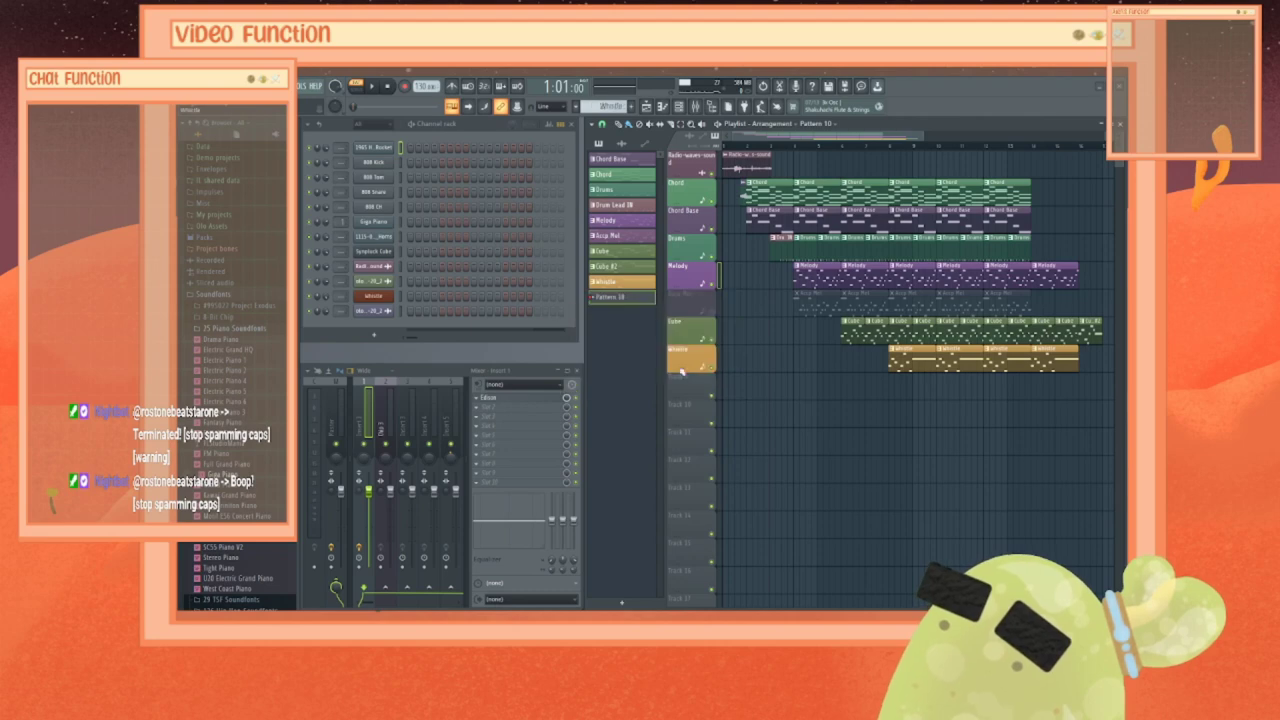
{"action": "left_click", "coordinate": [615, 222]}
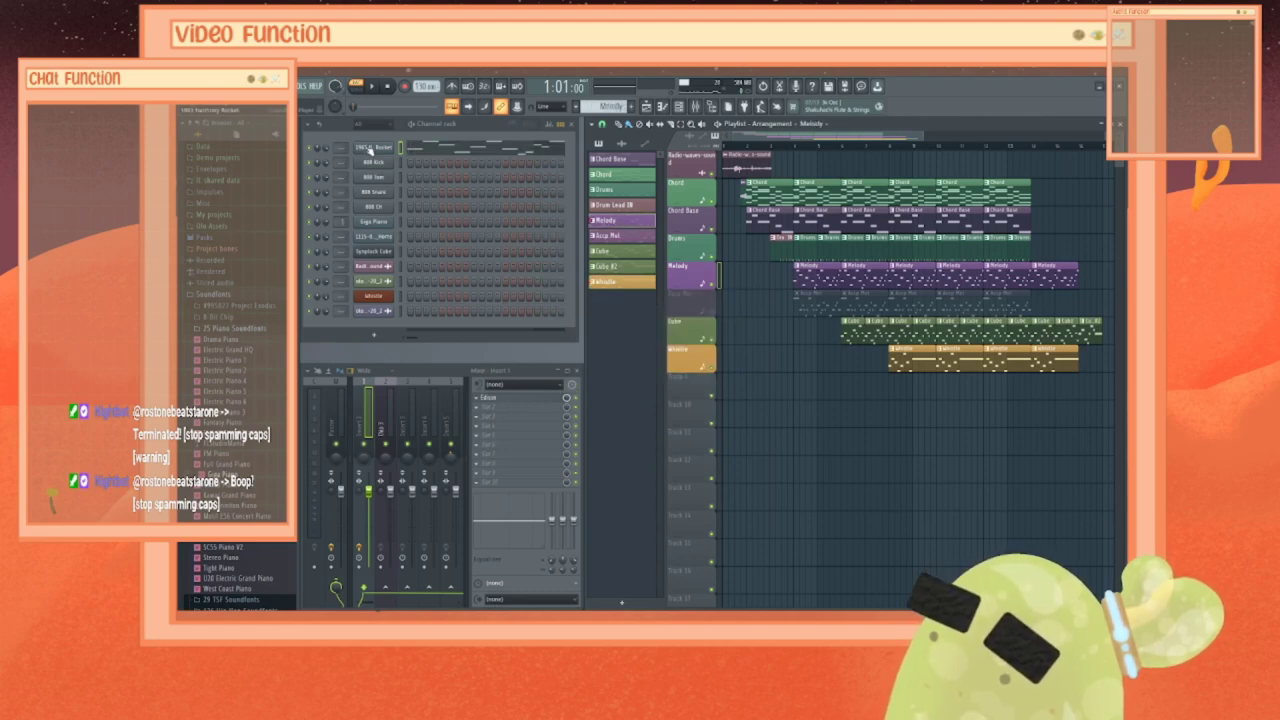
{"action": "right_click", "coordinate": [372, 148]}
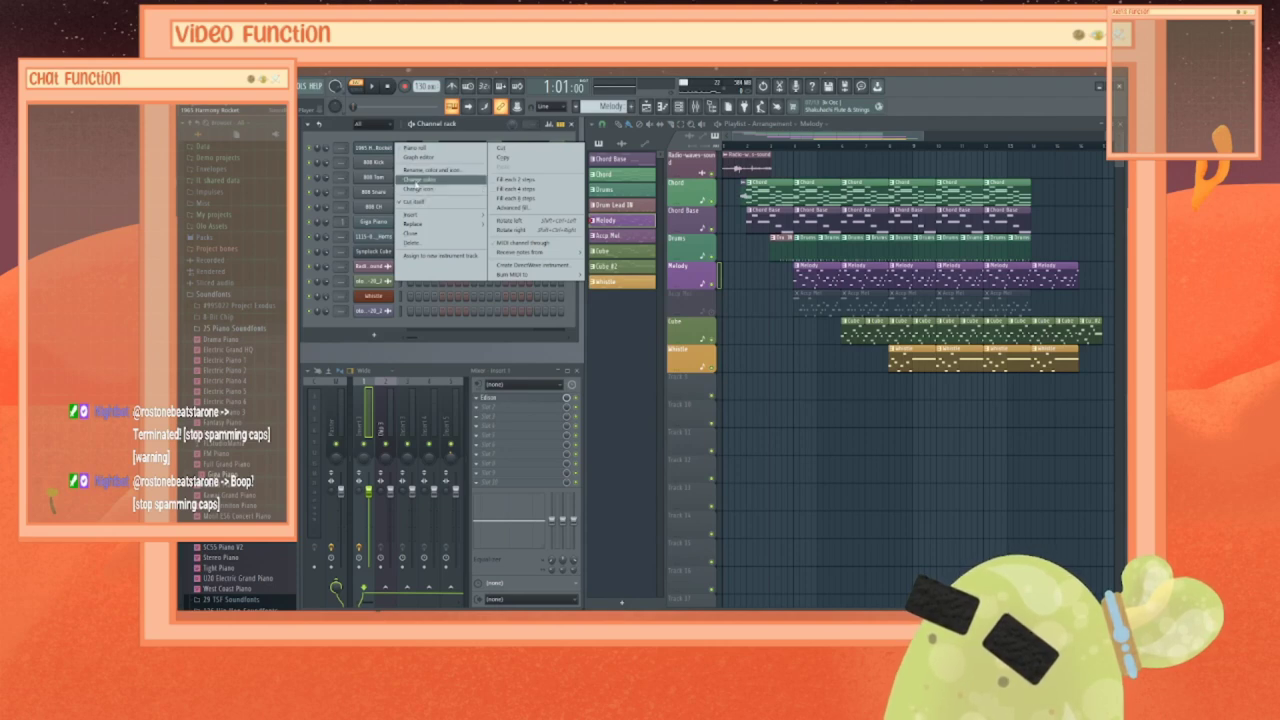
{"action": "left_click", "coordinate": [608, 345]}
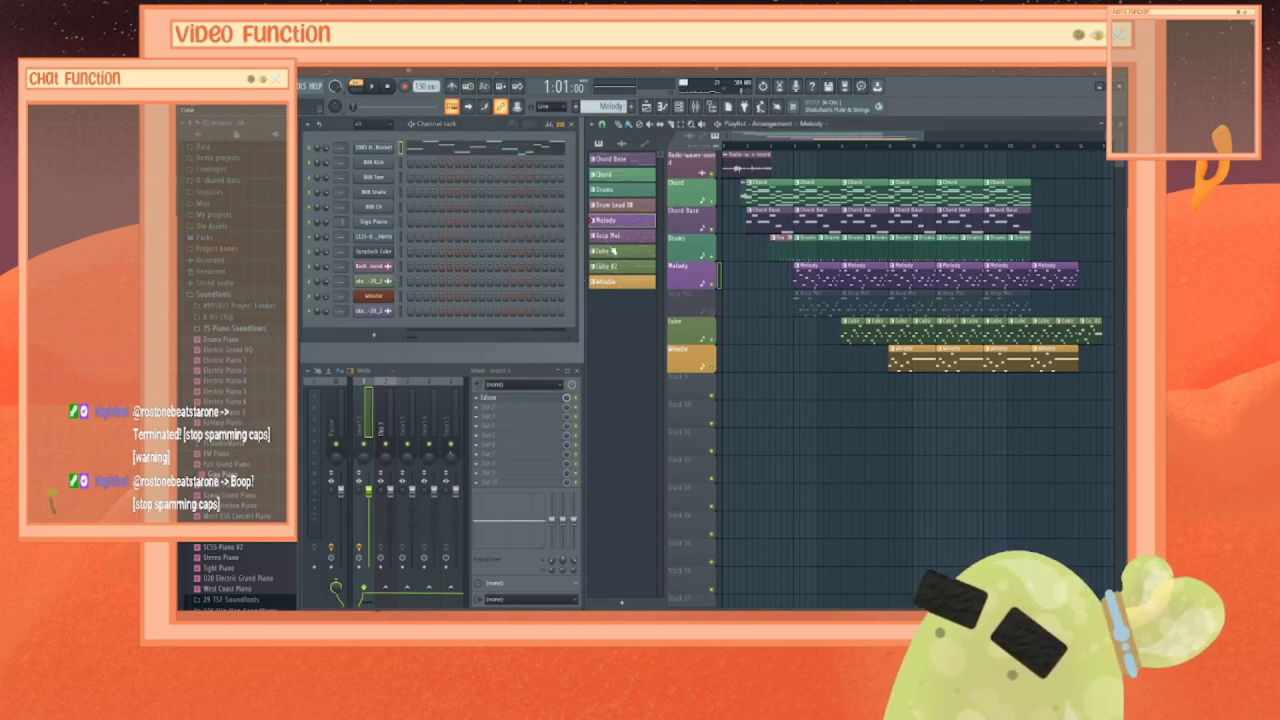
{"action": "right_click", "coordinate": [605, 221]}
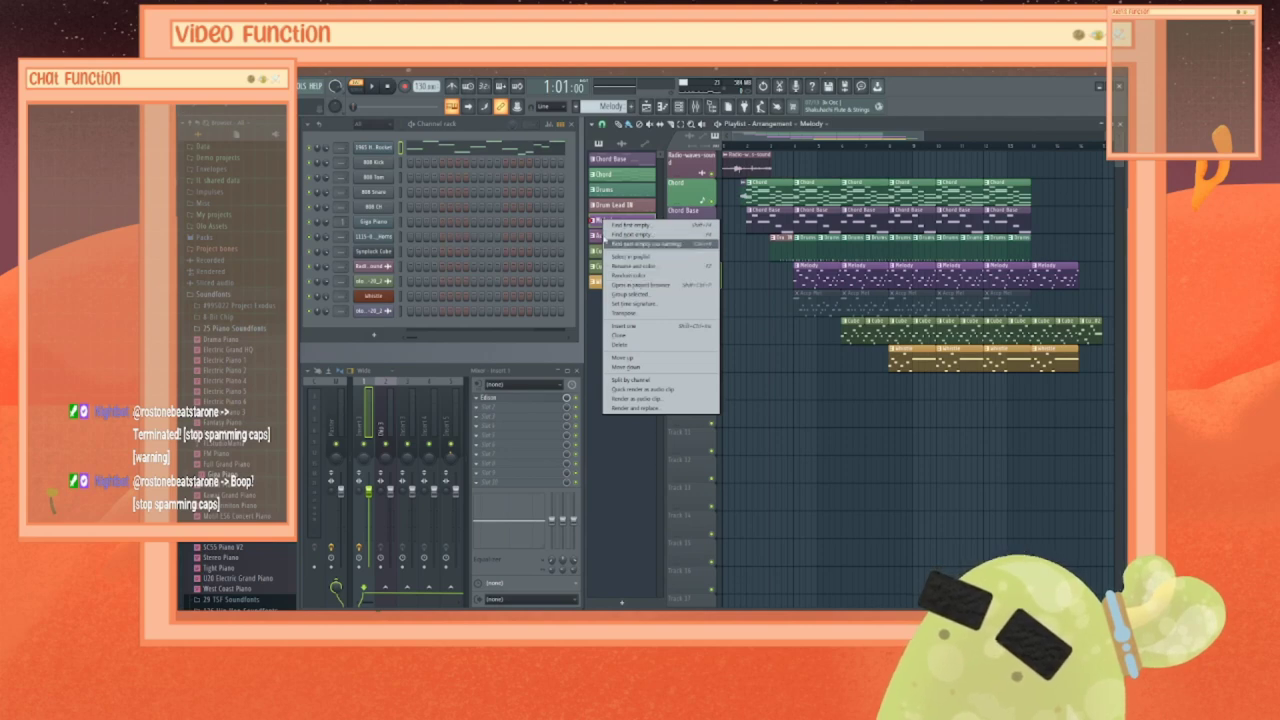
Step: Copy all notes of the Melody pattern's 1965 Harmony Rocket part into the same channel of the Acp Mel pattern
{"action": "right_click", "coordinate": [379, 149]}
{"action": "left_click", "coordinate": [423, 155]}
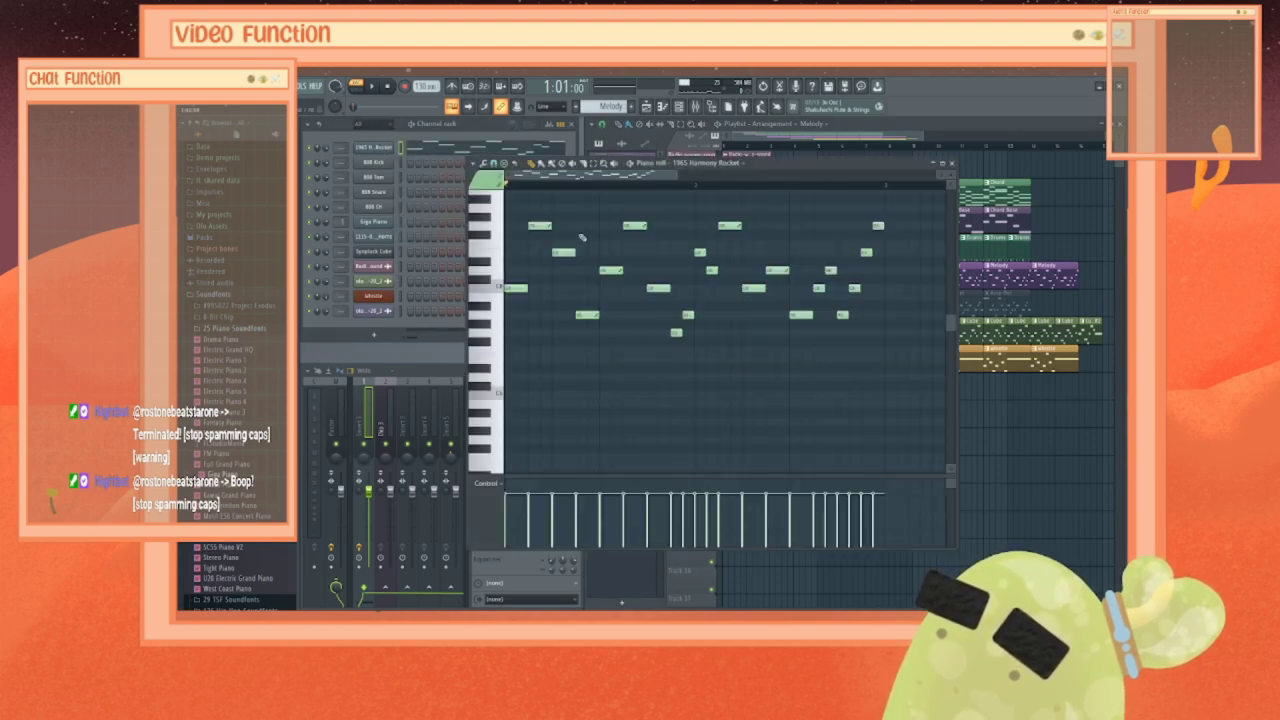
{"action": "key", "text": "ctrl+a"}
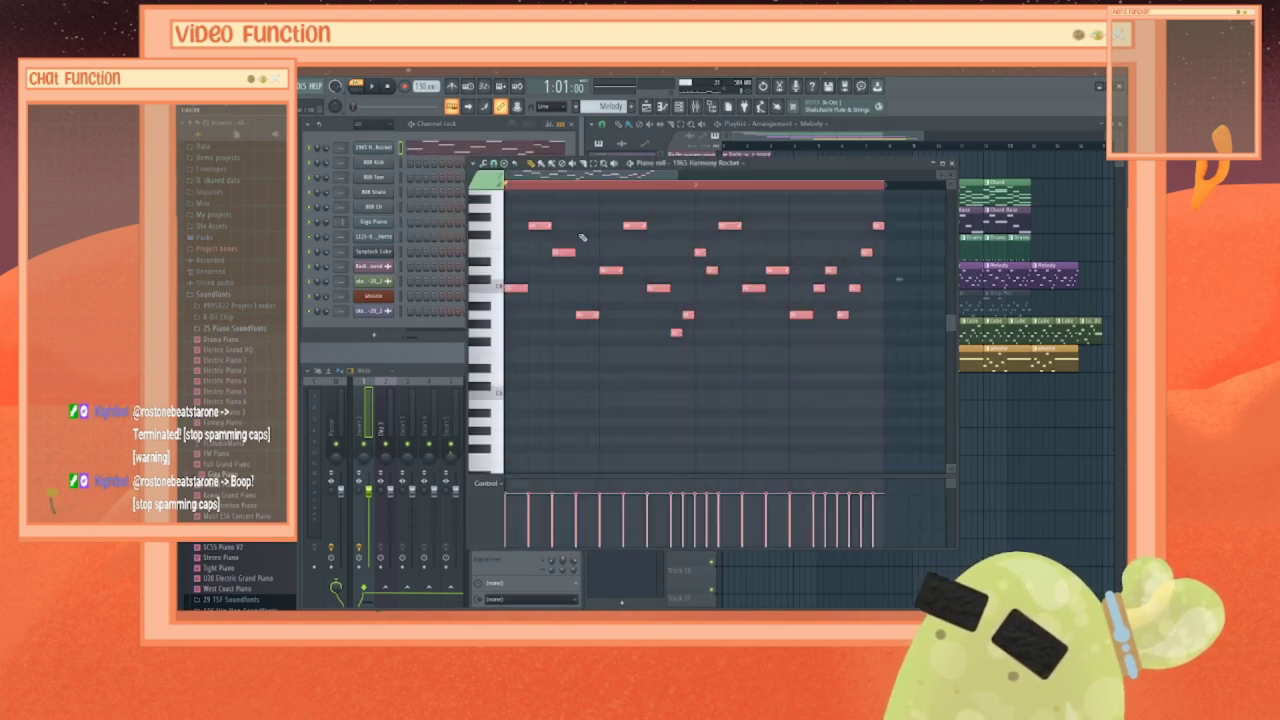
{"action": "left_click", "coordinate": [952, 163]}
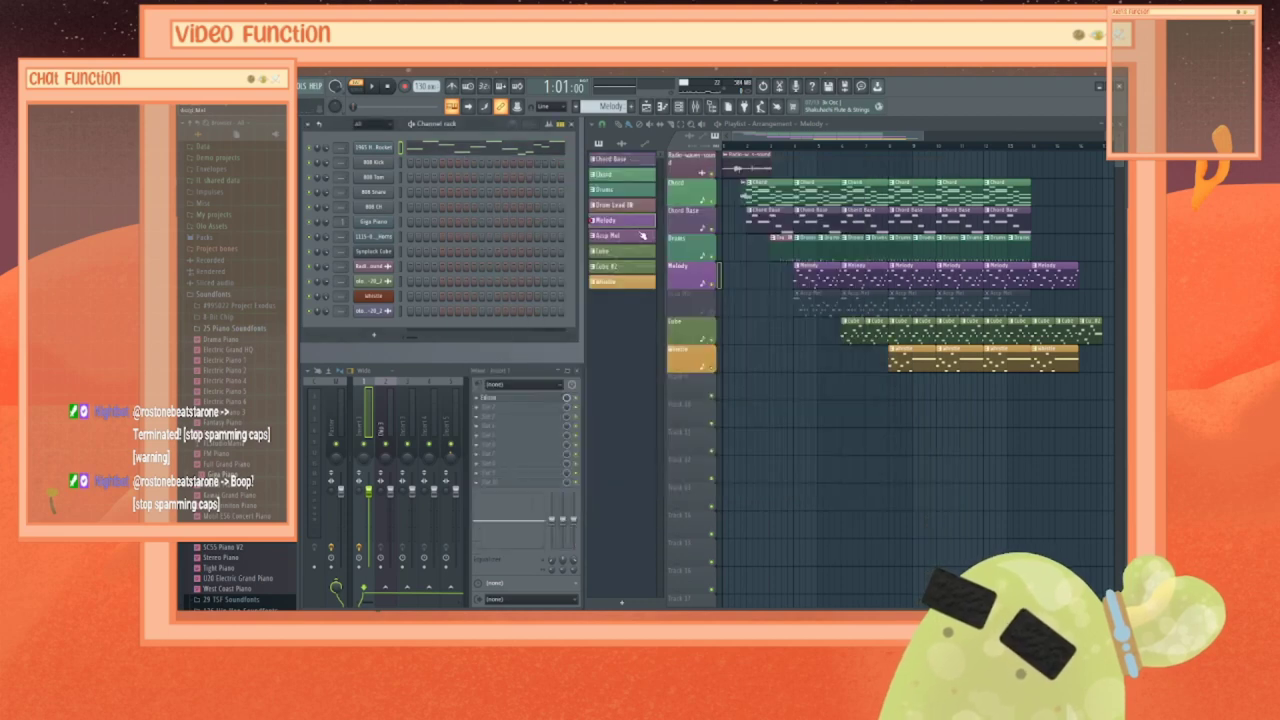
{"action": "right_click", "coordinate": [375, 148]}
{"action": "left_click", "coordinate": [423, 155]}
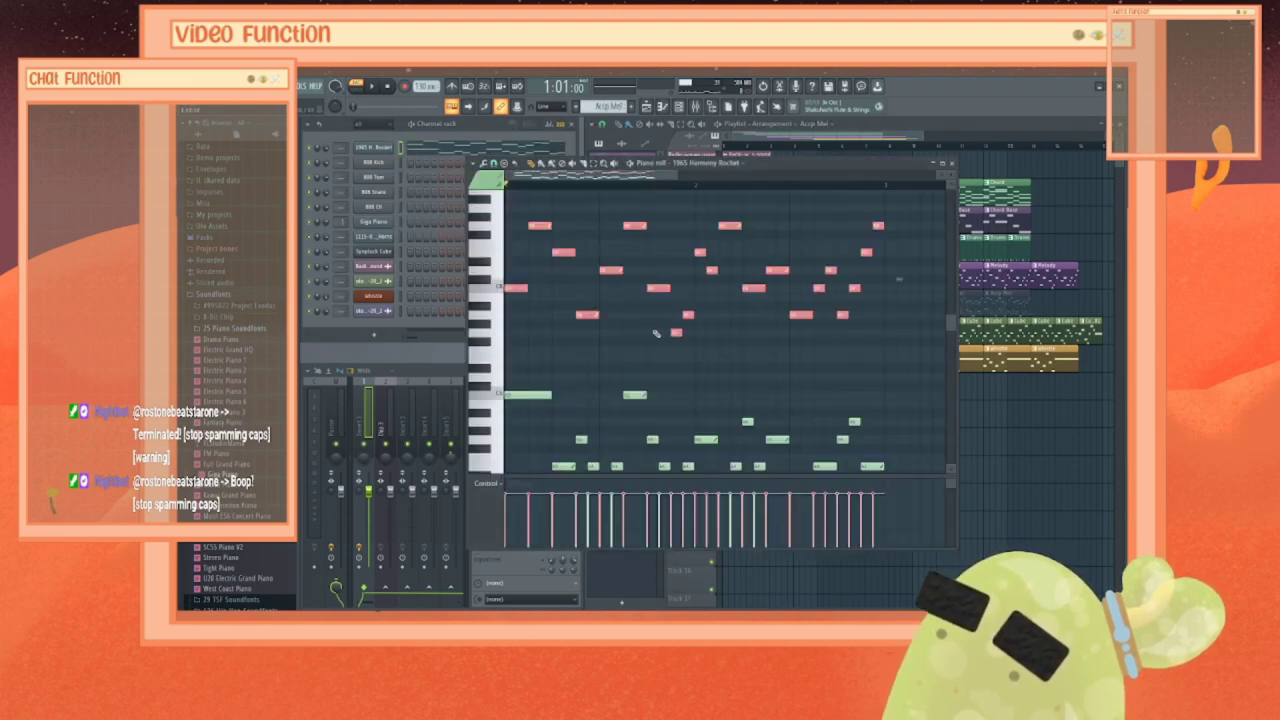
Step: Delete the old, lower-pitched notes of the Acp Mel part and keep the pasted melody notes selected
{"action": "left_click_drag", "start_coordinate": [512, 368], "coordinate": [918, 454]}
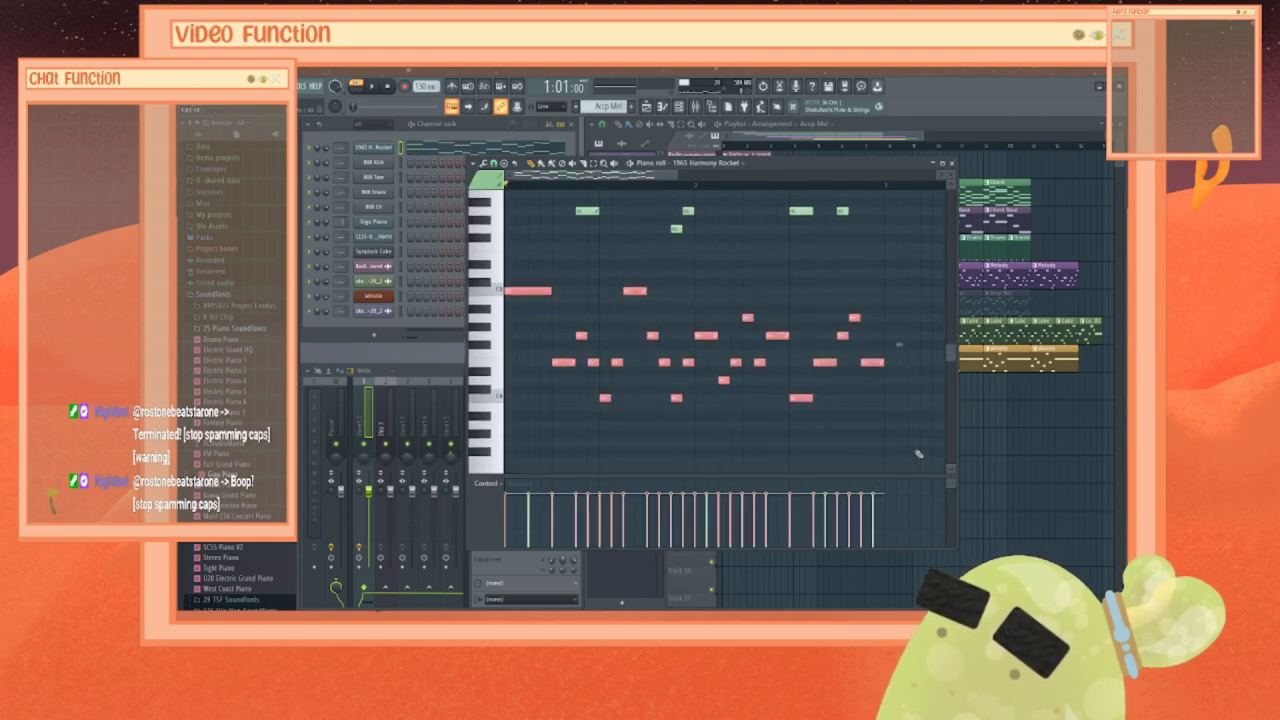
{"action": "key", "text": "Delete"}
{"action": "scroll", "coordinate": [640, 350], "scroll_direction": "up", "scroll_amount": 3}
{"action": "left_click_drag", "start_coordinate": [503, 230], "coordinate": [808, 413]}
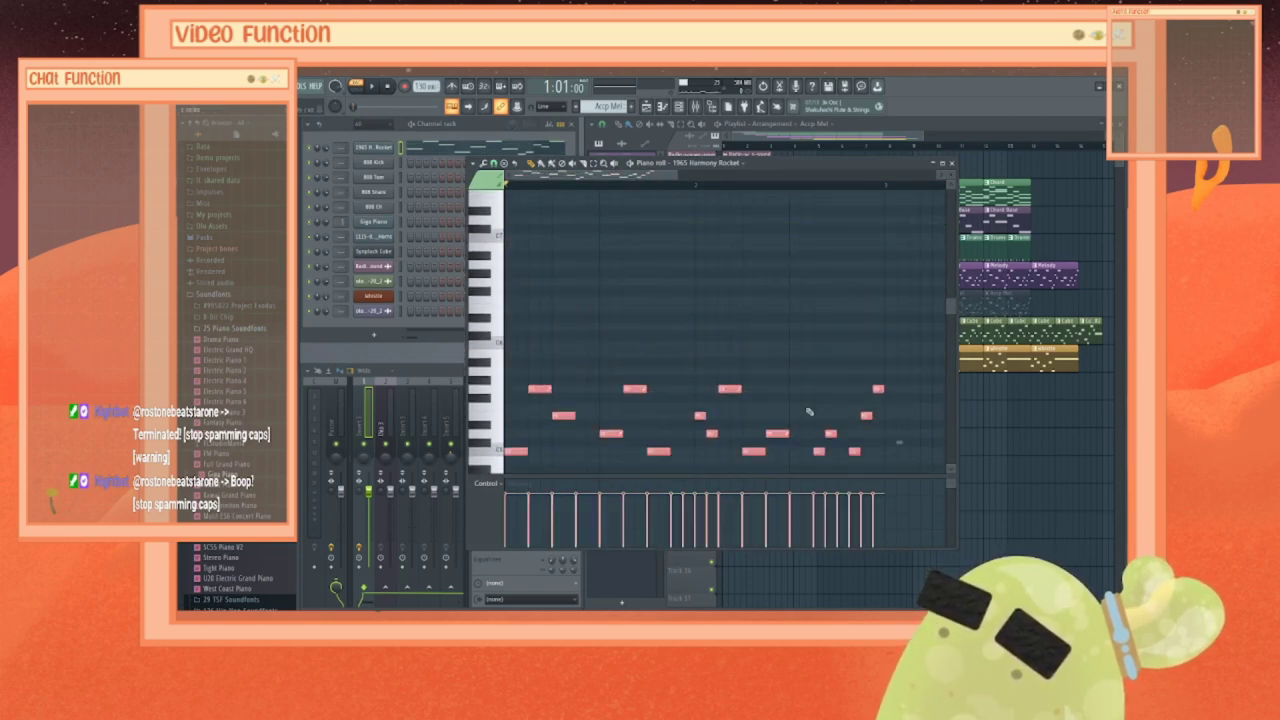
{"action": "key", "text": "Delete"}
{"action": "key", "text": "ctrl+z"}
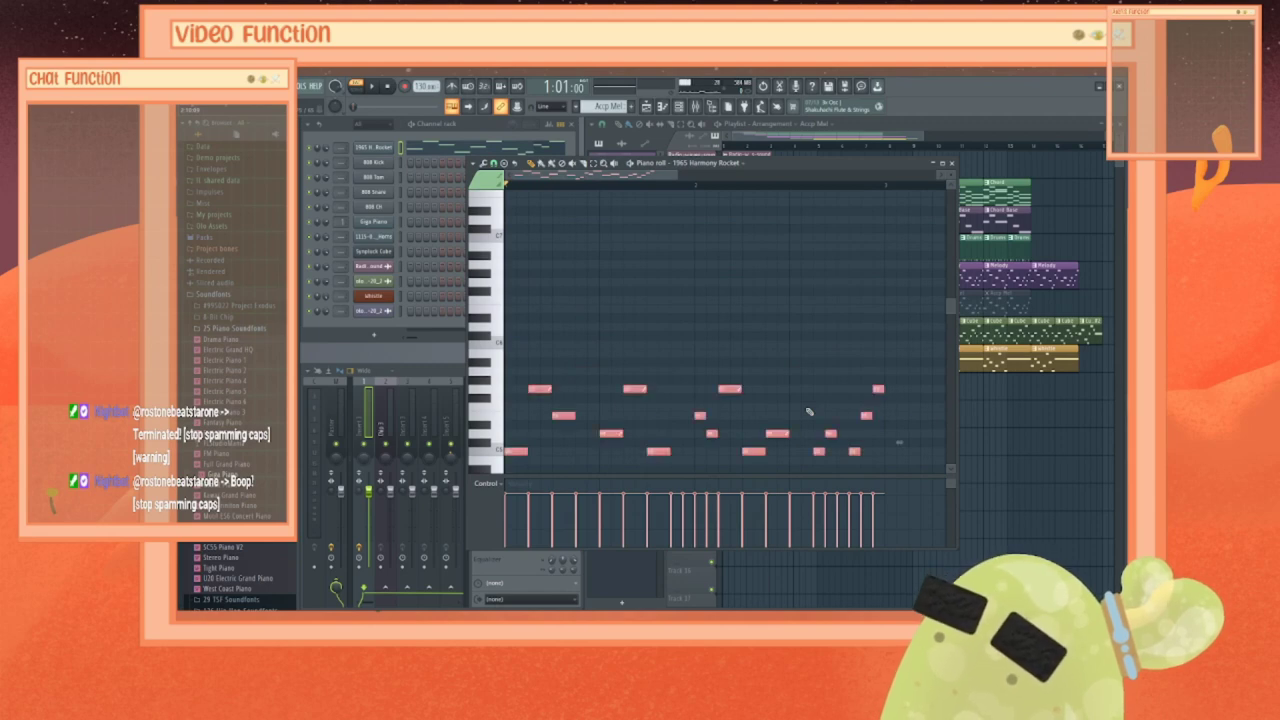
{"action": "scroll", "coordinate": [720, 372], "scroll_direction": "down", "scroll_amount": 5}
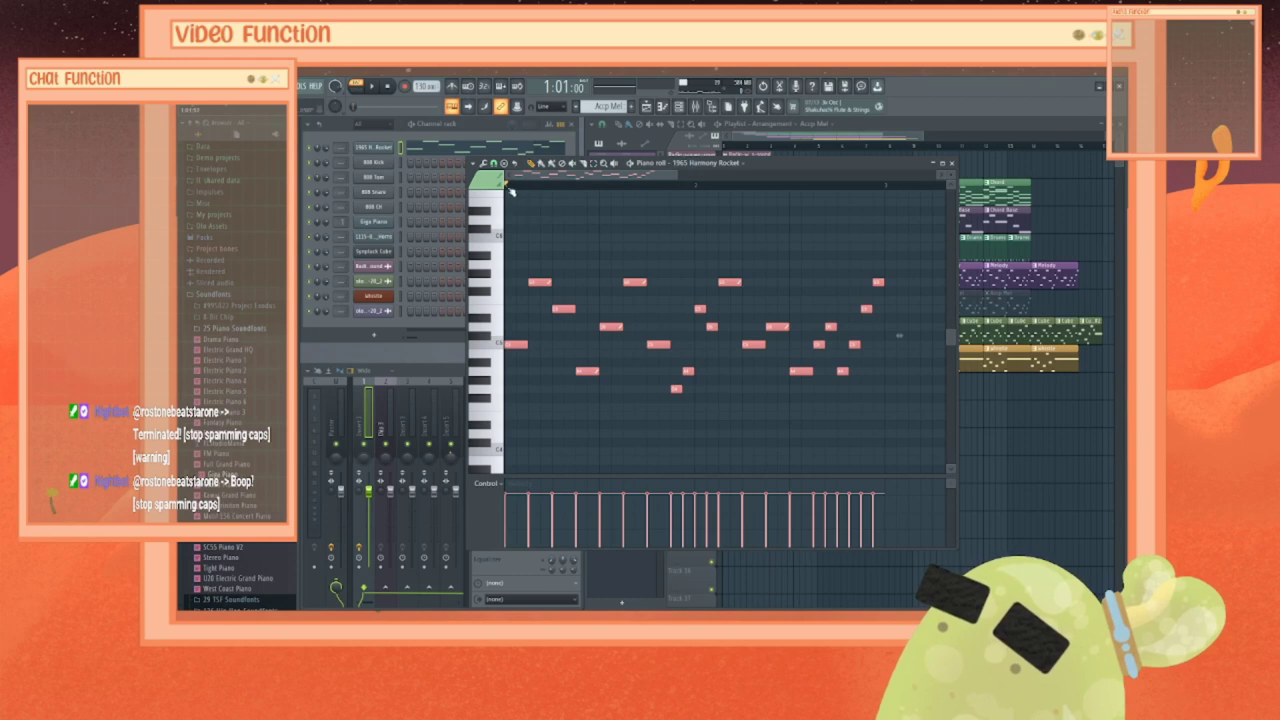
Step: Flip the pasted Acp Mel notes vertically so the melody is inverted, and deselect them
{"action": "left_click", "coordinate": [472, 163]}
{"action": "mouse_move", "coordinate": [504, 186]}
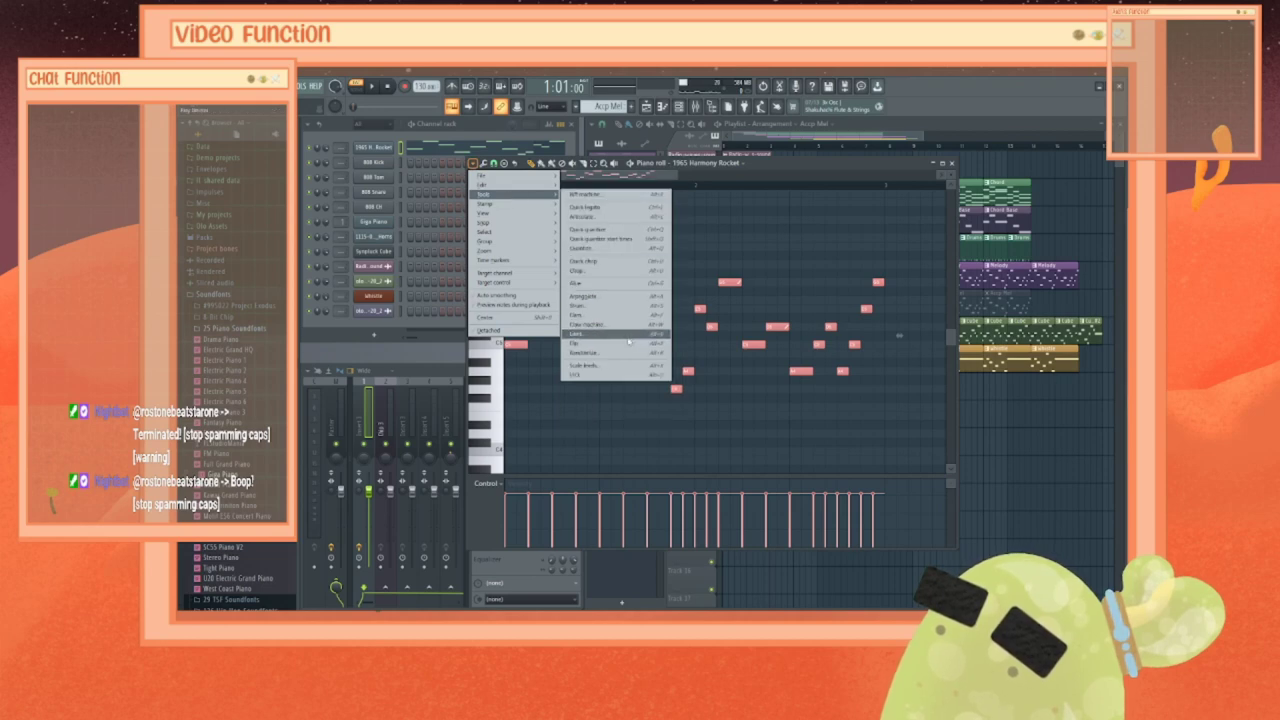
{"action": "left_click", "coordinate": [580, 343]}
{"action": "left_click", "coordinate": [674, 374]}
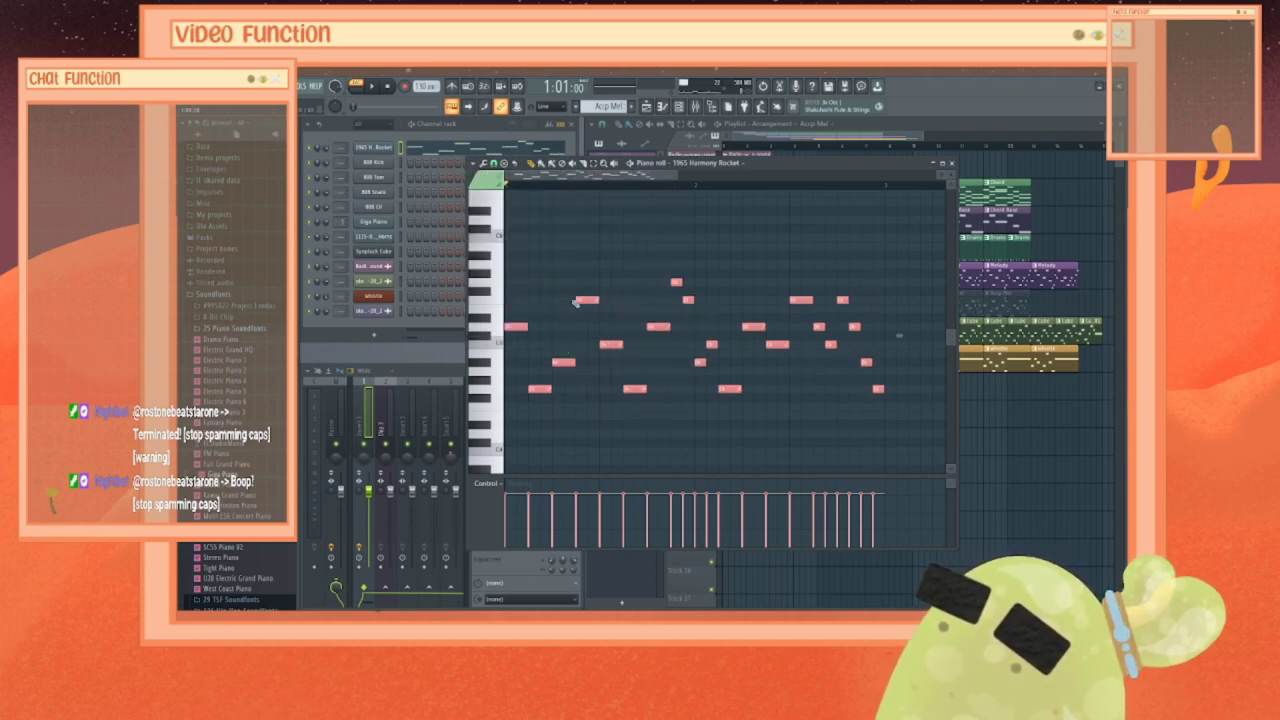
{"action": "key", "text": "ctrl+d"}
Step: Lower the flipped part's F notes to E and its B-flat notes to A, and play the pattern
{"action": "left_click_drag", "start_coordinate": [583, 299], "coordinate": [585, 309]}
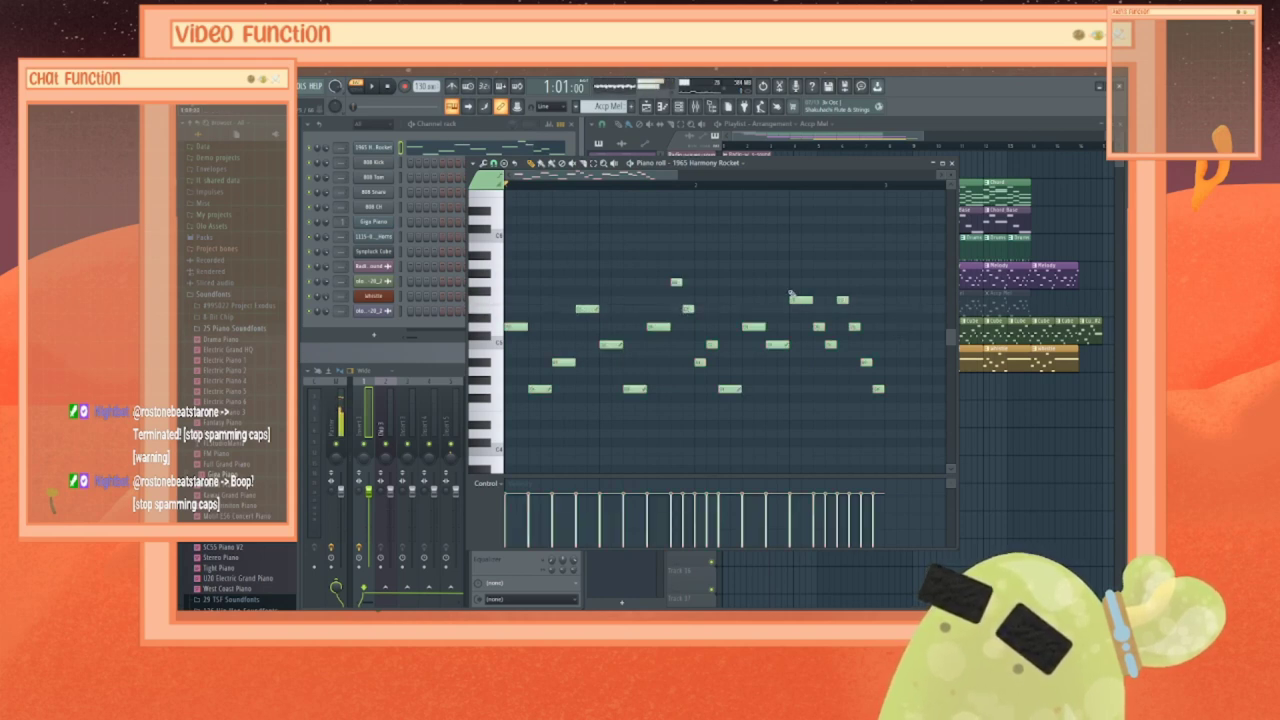
{"action": "left_click_drag", "start_coordinate": [795, 270], "coordinate": [843, 308]}
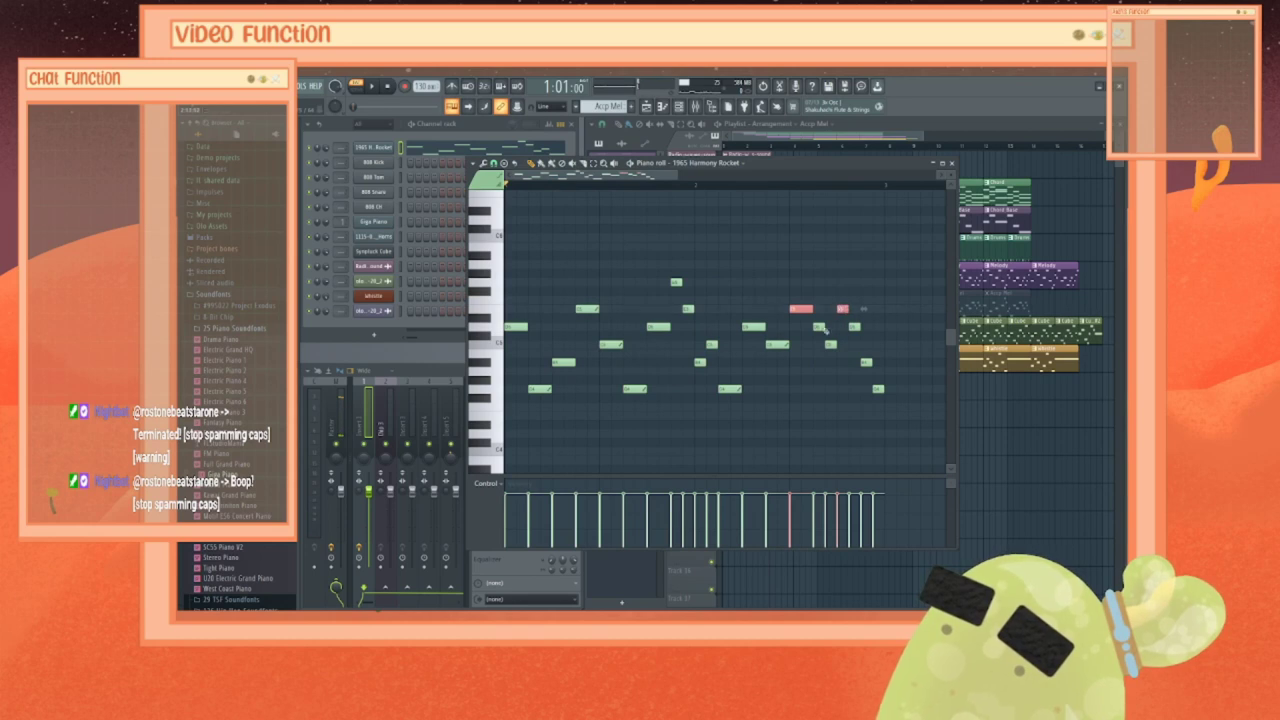
{"action": "left_click_drag", "start_coordinate": [538, 360], "coordinate": [866, 371]}
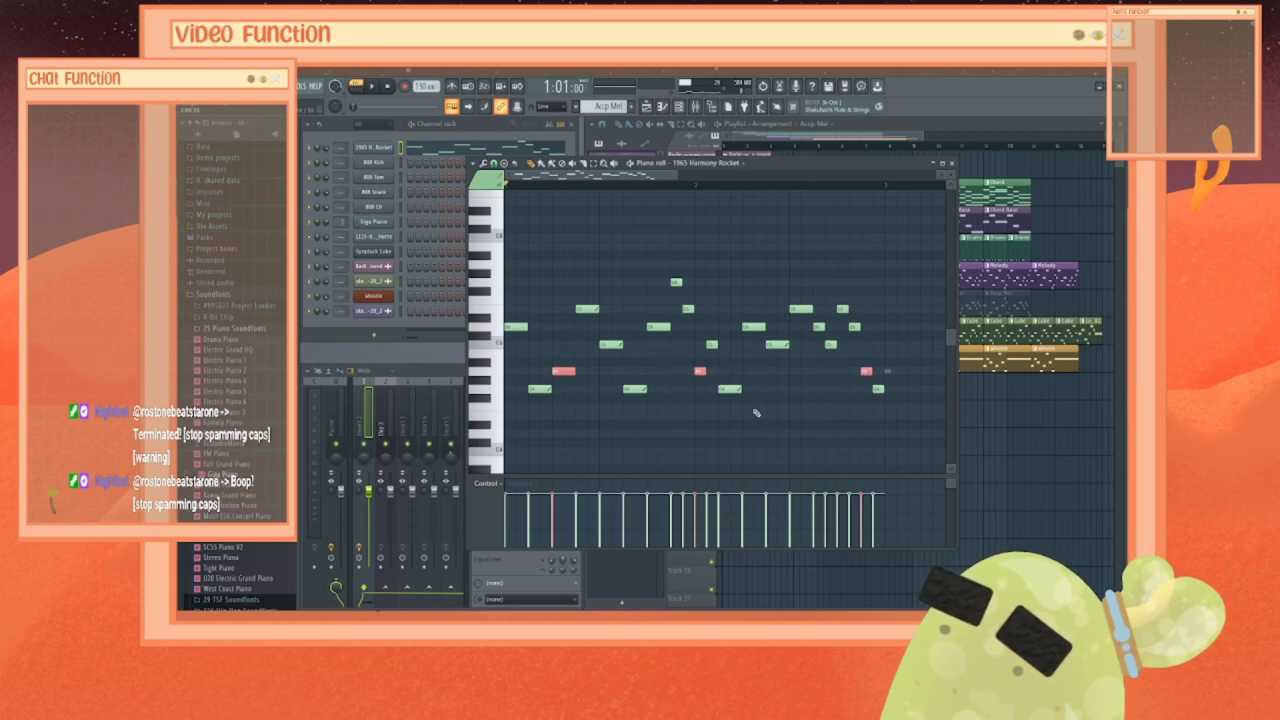
{"action": "key", "text": "space"}
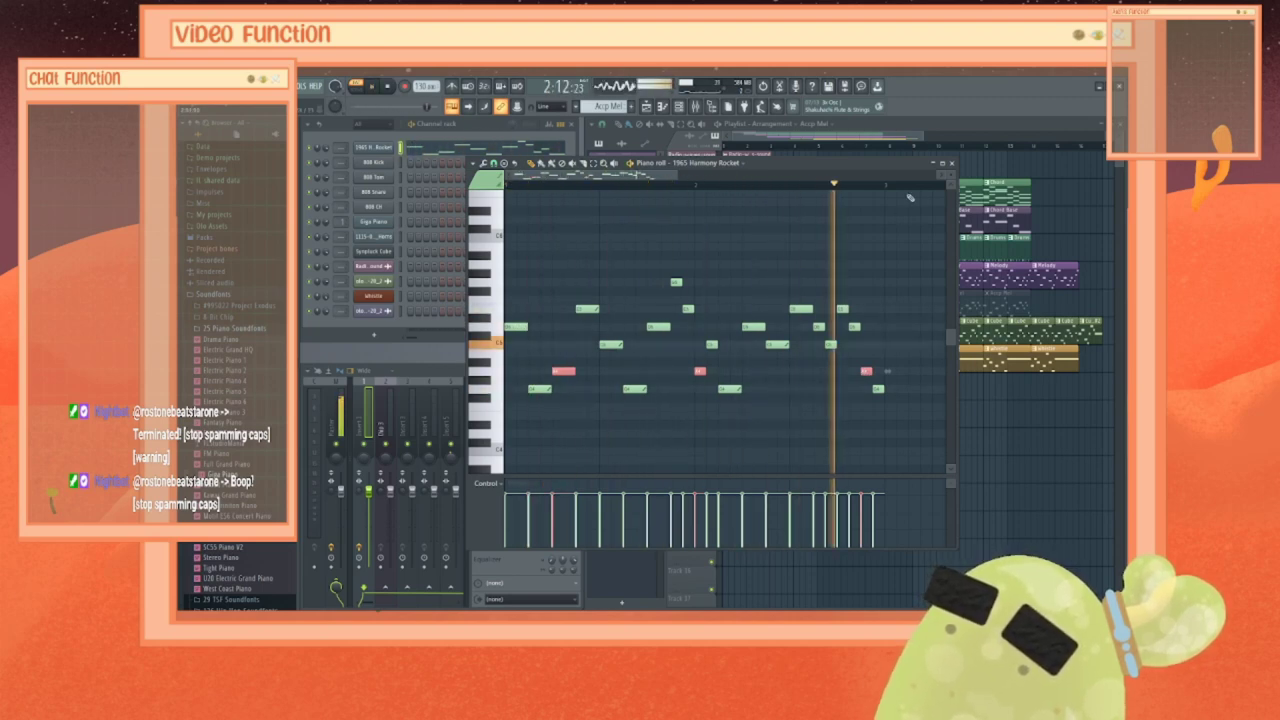
{"action": "key", "text": "space"}
Step: Close the piano roll, unmute the Acp Mel track in the playlist and play the arrangement from the start
{"action": "left_click", "coordinate": [947, 163]}
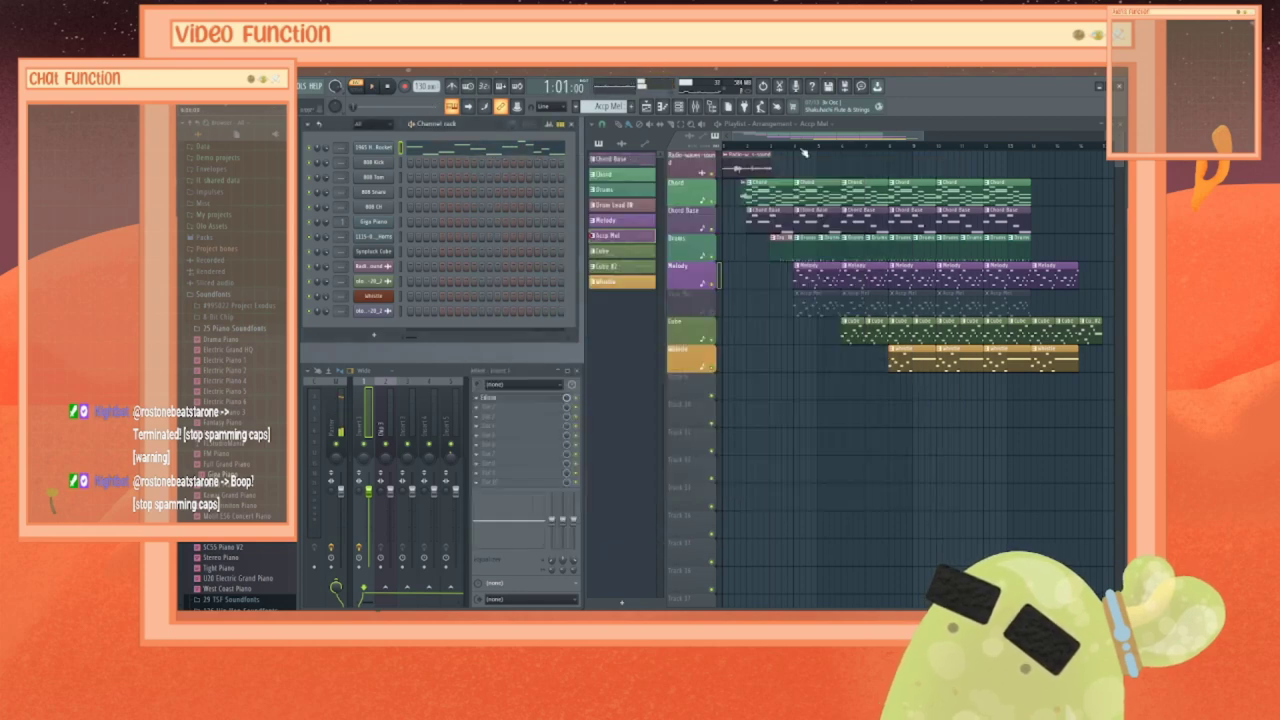
{"action": "left_click", "coordinate": [713, 300]}
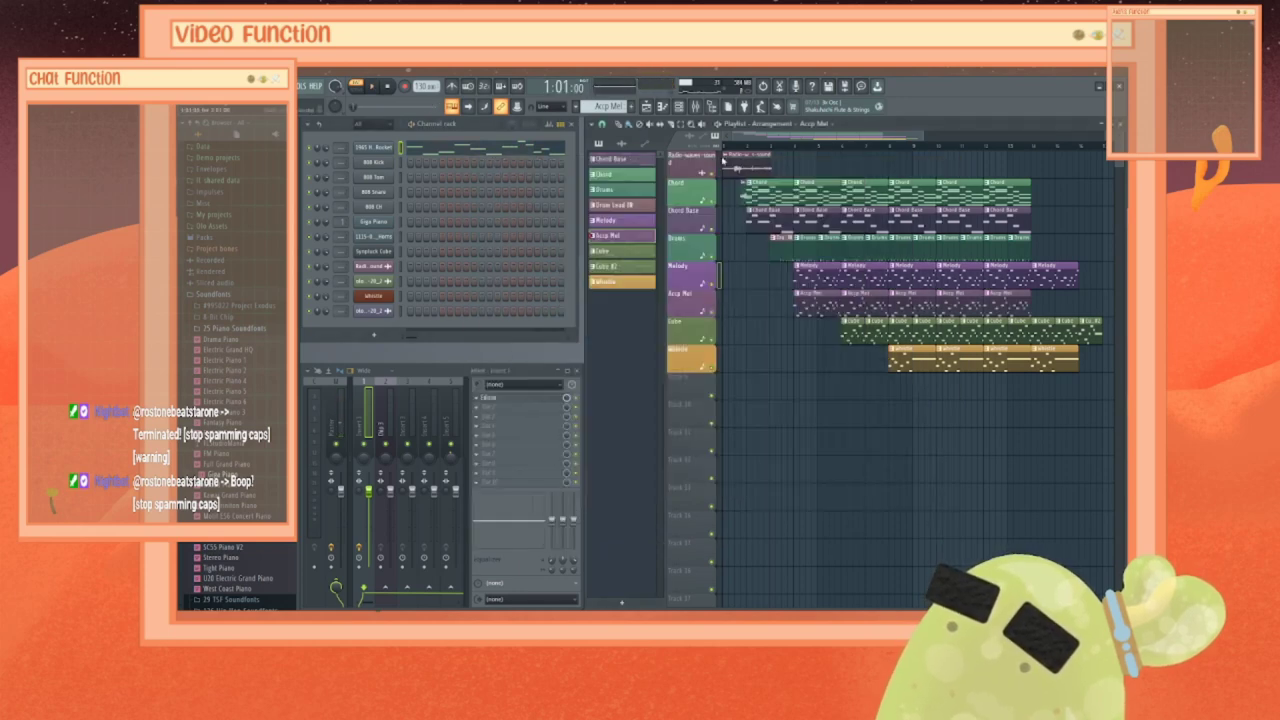
{"action": "key", "text": "space"}
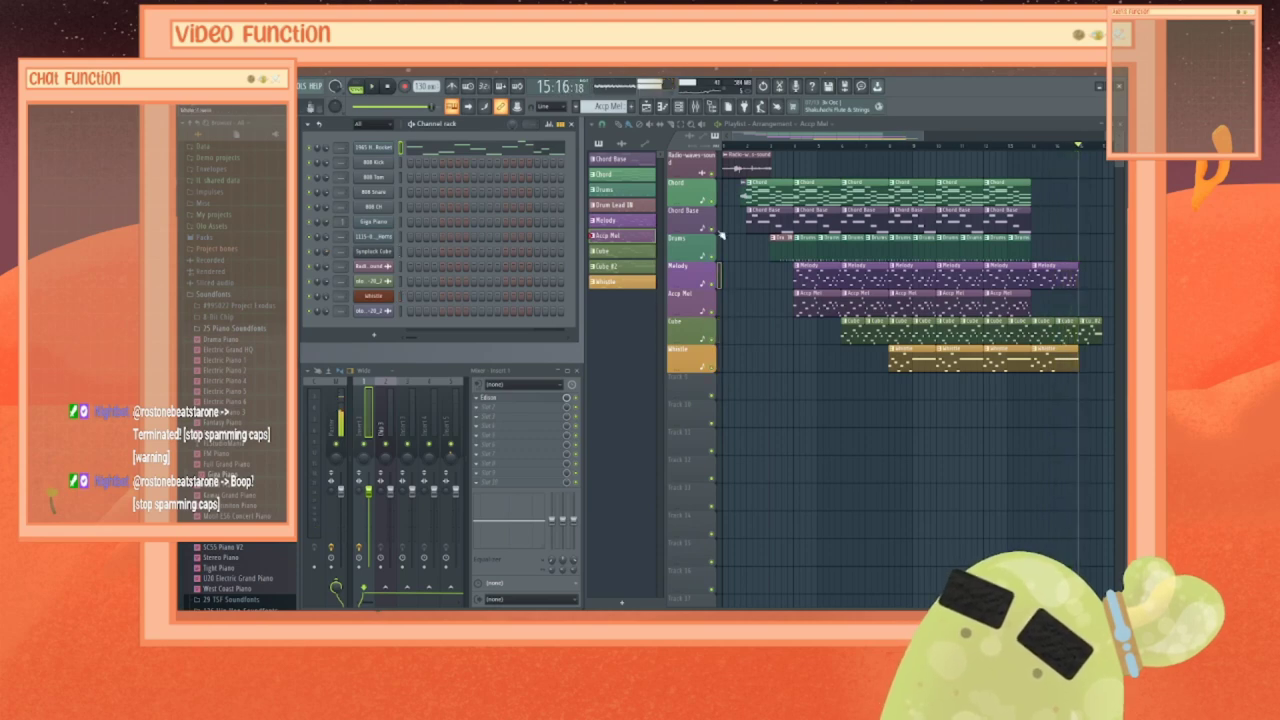
Step: Play the arrangement from about bar 7 to its end and save the project
{"action": "left_click", "coordinate": [836, 145]}
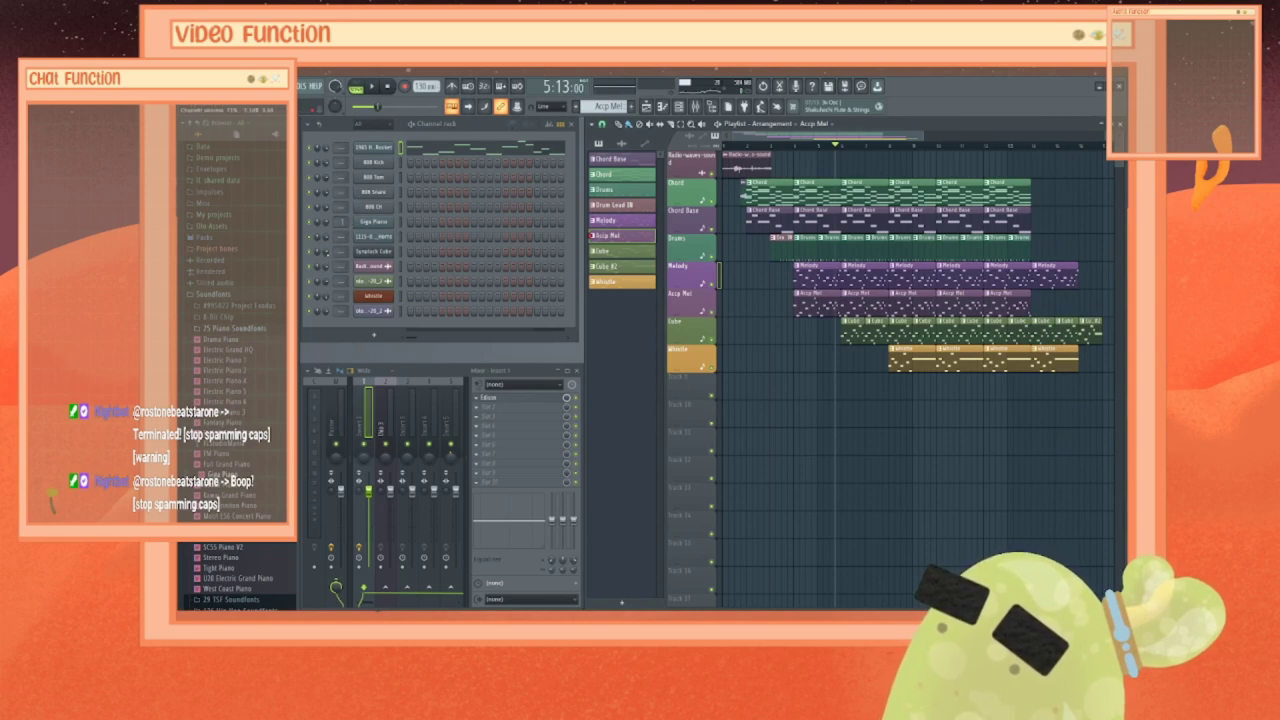
{"action": "left_click", "coordinate": [874, 148]}
{"action": "left_click", "coordinate": [372, 87]}
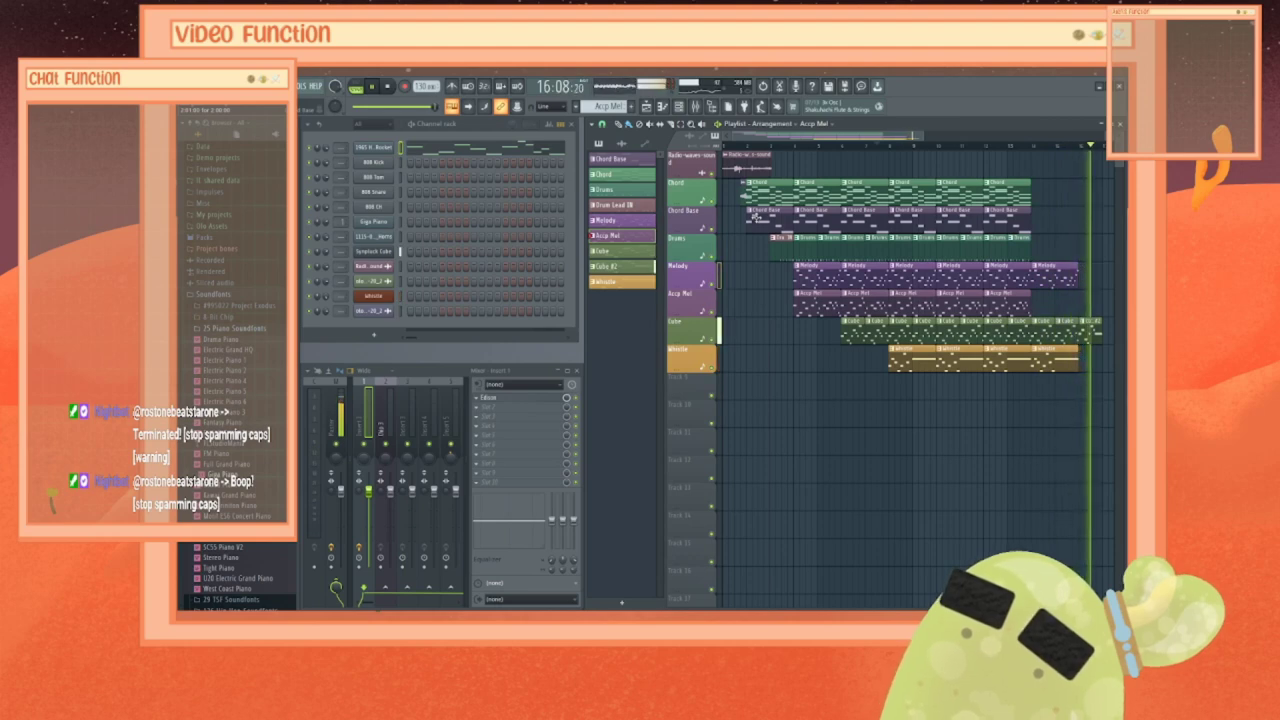
{"action": "left_click", "coordinate": [372, 88]}
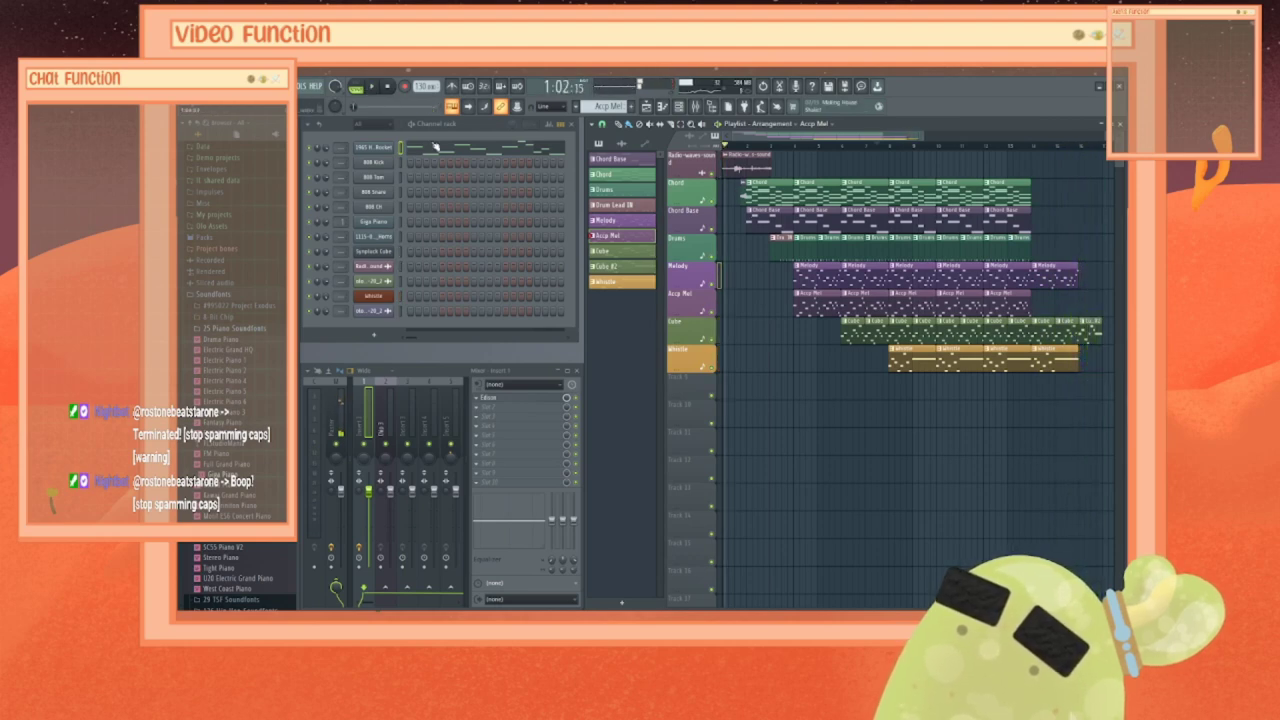
{"action": "left_click", "coordinate": [188, 87]}
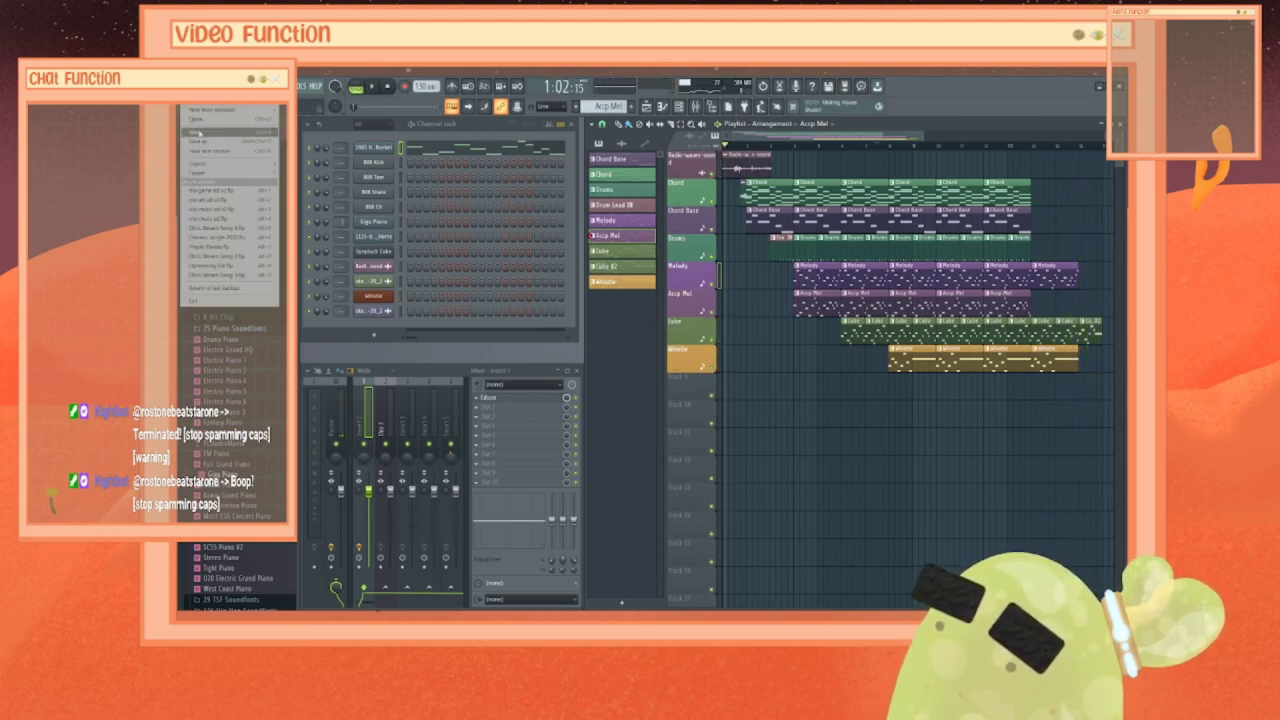
{"action": "left_click", "coordinate": [201, 133]}
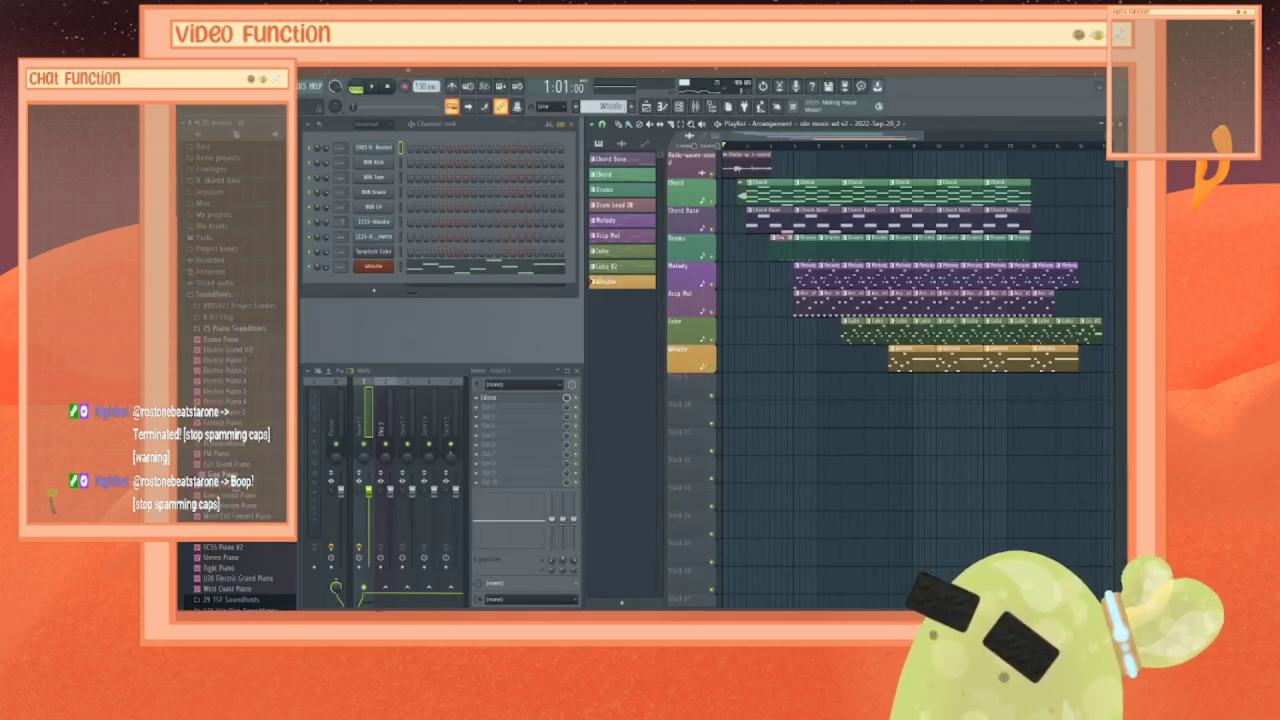
Step: Load the Giga Piano soundfont onto the channel below 808 CH in the other project version and play its arrangement
{"action": "left_click_drag", "start_coordinate": [236, 474], "coordinate": [380, 226]}
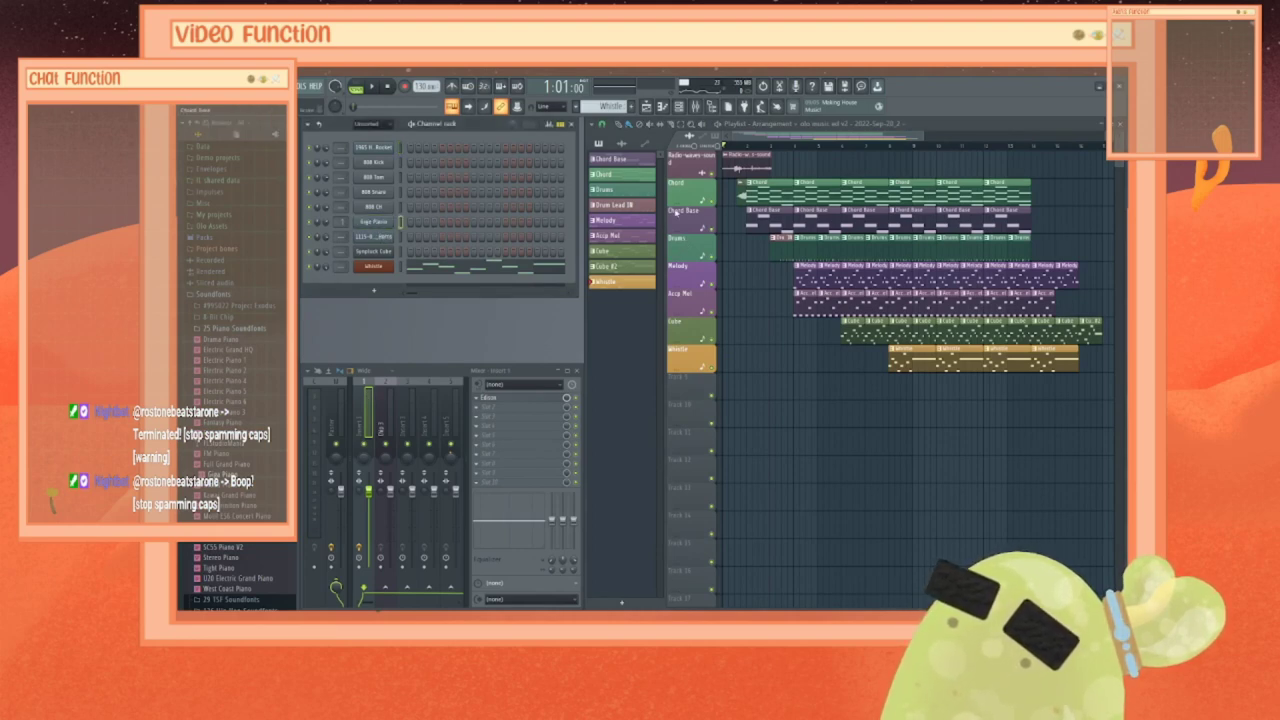
{"action": "left_click", "coordinate": [372, 88]}
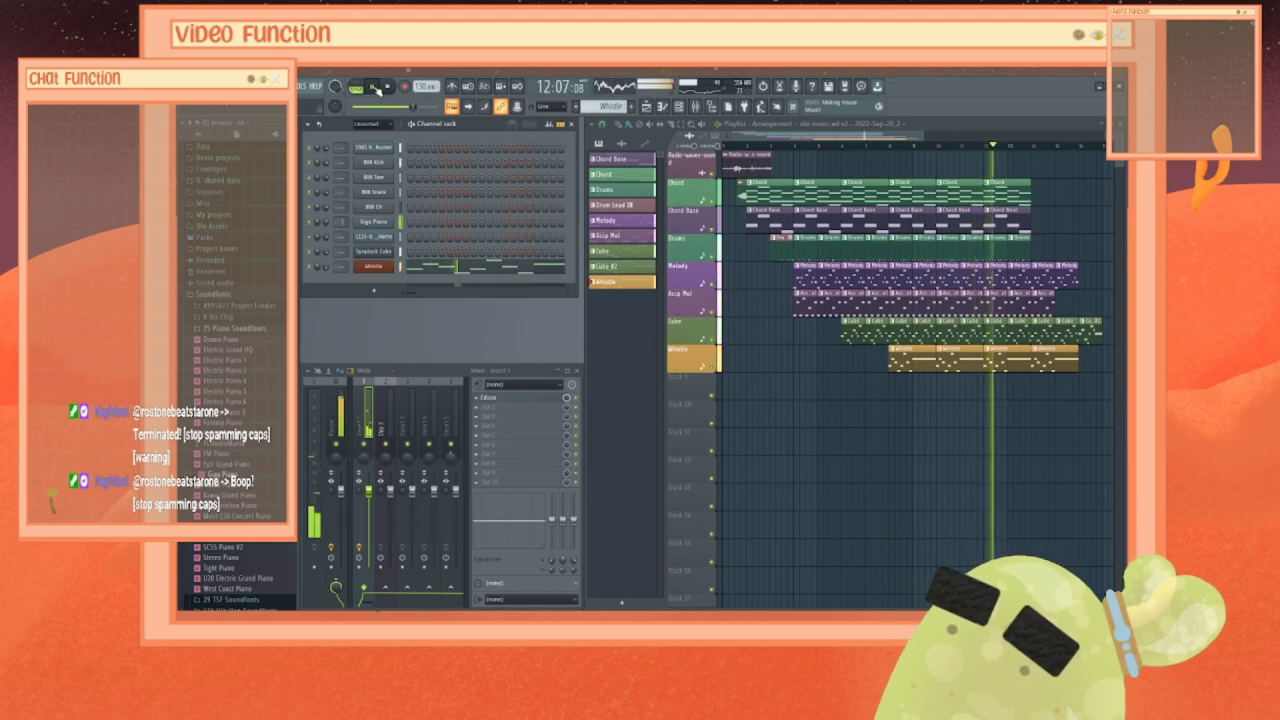
{"action": "left_click", "coordinate": [372, 88]}
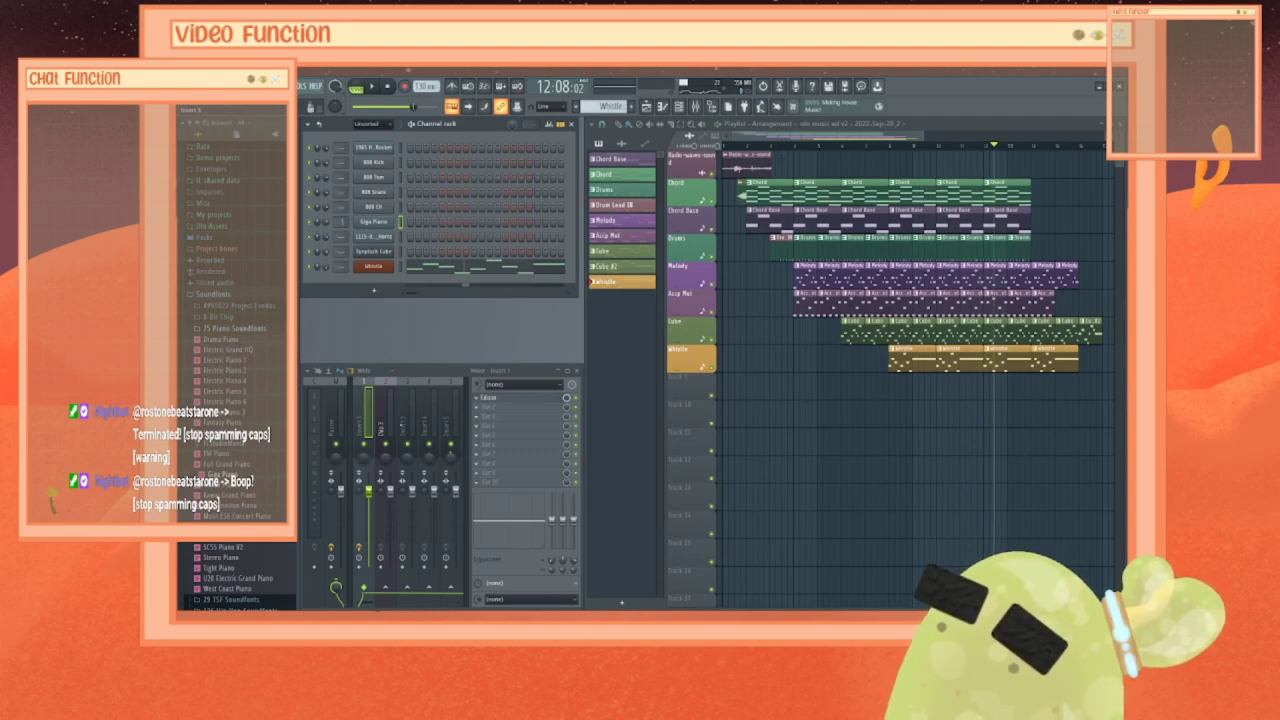
Step: Clear the old recording from Edison on Insert 1 and delete the old audio clip ahead of the first Chord clip in the playlist
{"action": "left_click", "coordinate": [489, 399]}
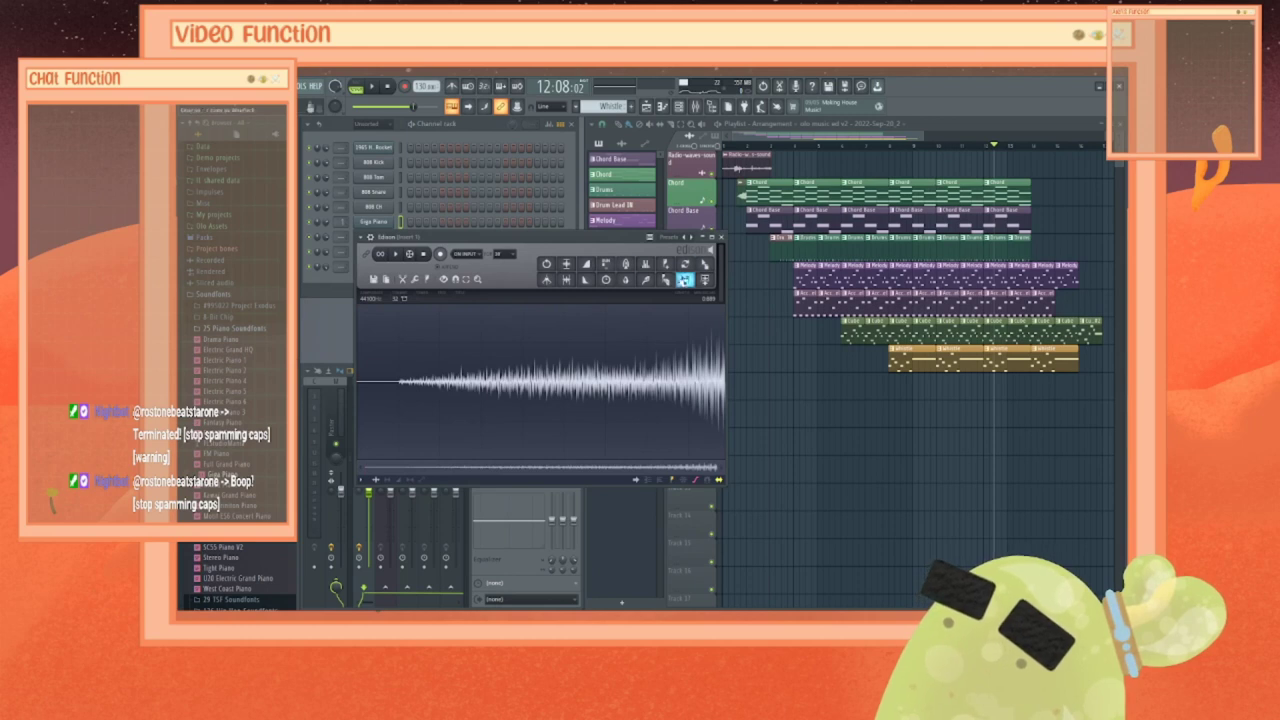
{"action": "key", "text": "Delete"}
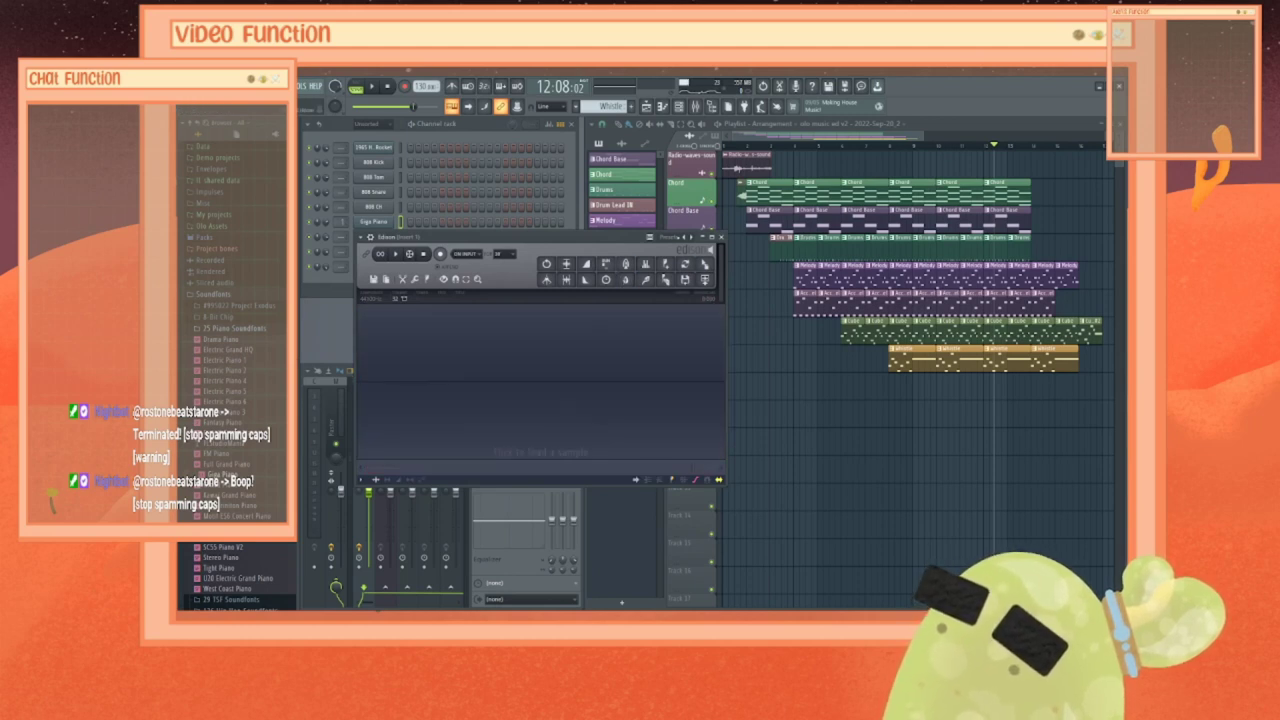
{"action": "left_click", "coordinate": [509, 323]}
{"action": "left_click", "coordinate": [708, 379]}
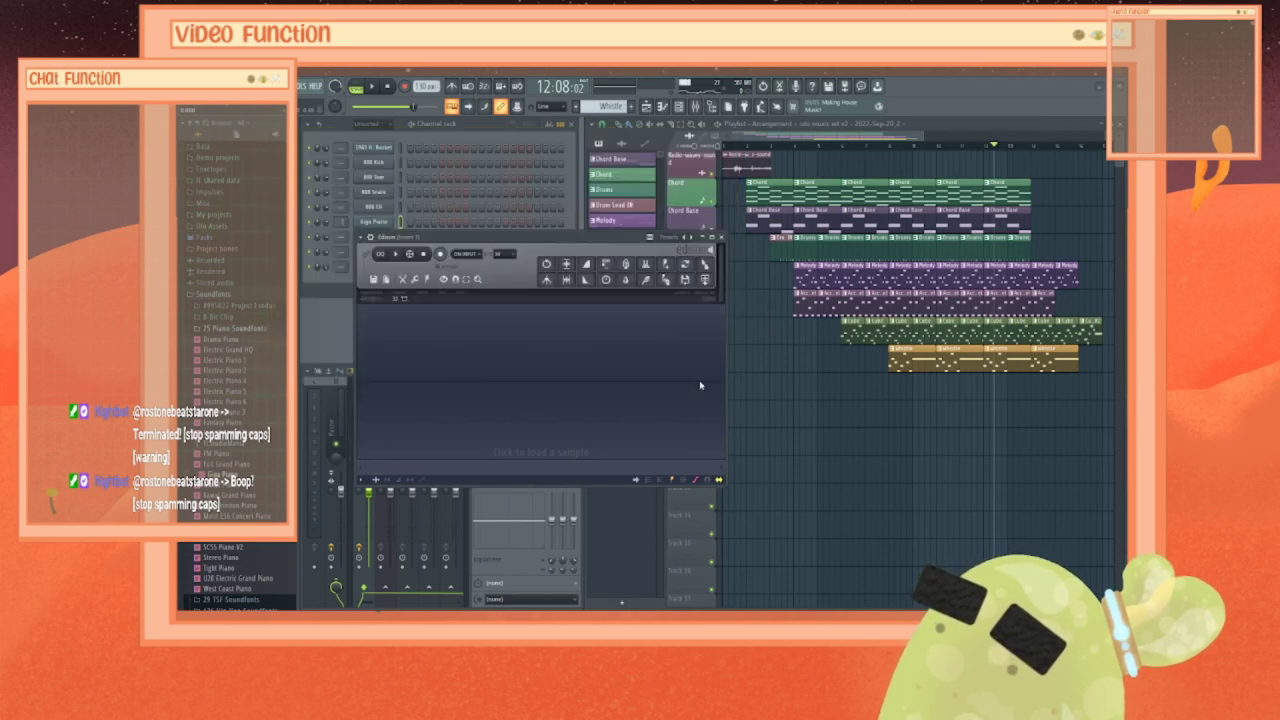
Step: Switch to pattern mode, select the Chord pattern and record its opening chord into Edison
{"action": "left_click", "coordinate": [356, 87]}
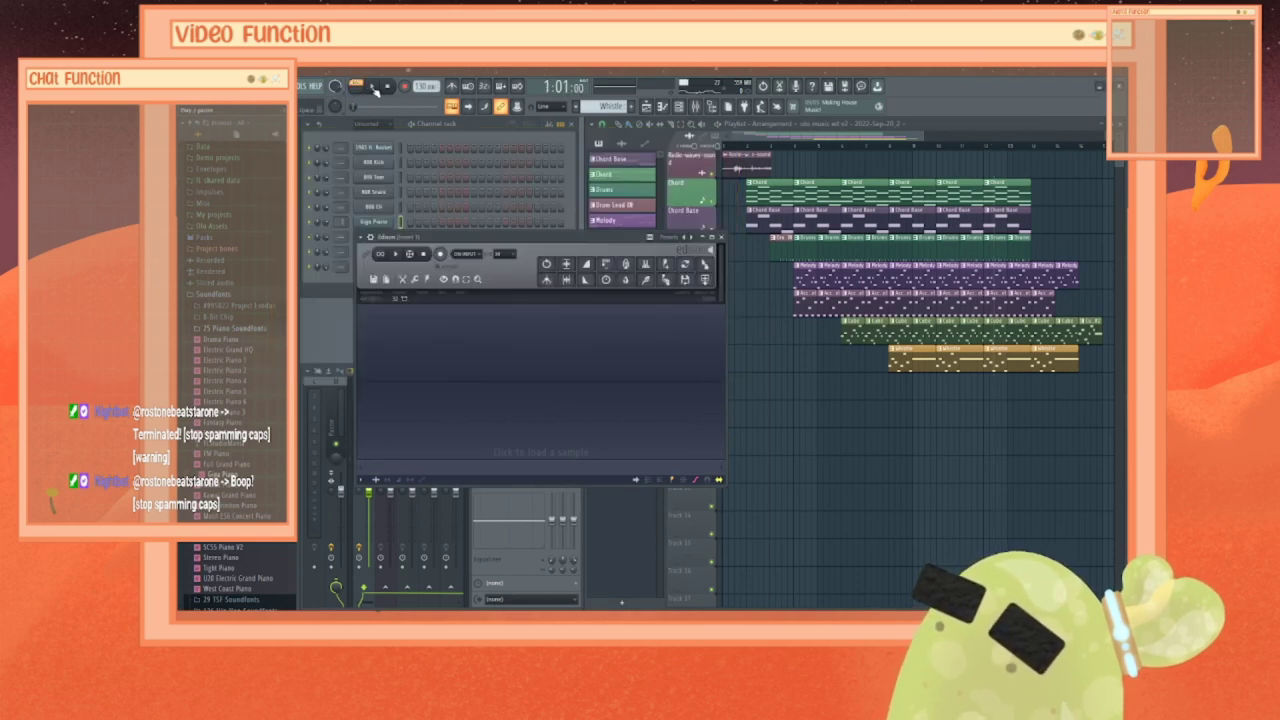
{"action": "left_click", "coordinate": [627, 176]}
{"action": "left_click", "coordinate": [540, 334]}
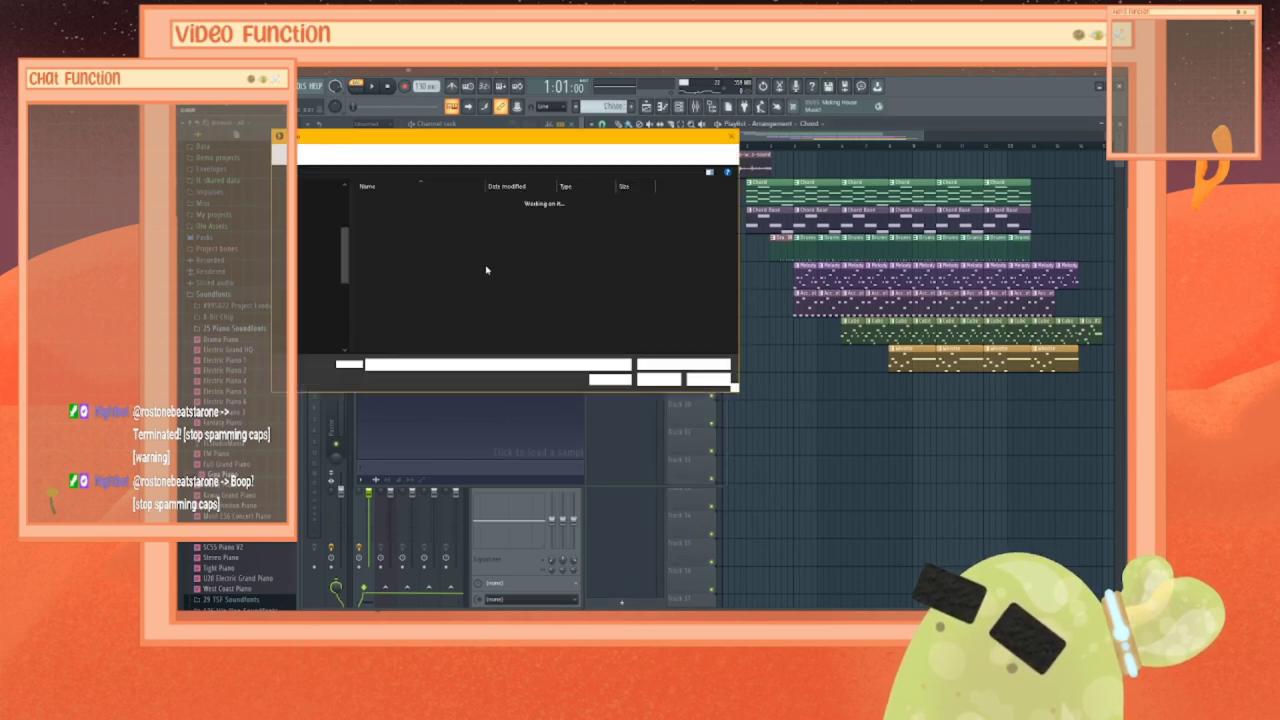
{"action": "left_click", "coordinate": [733, 136]}
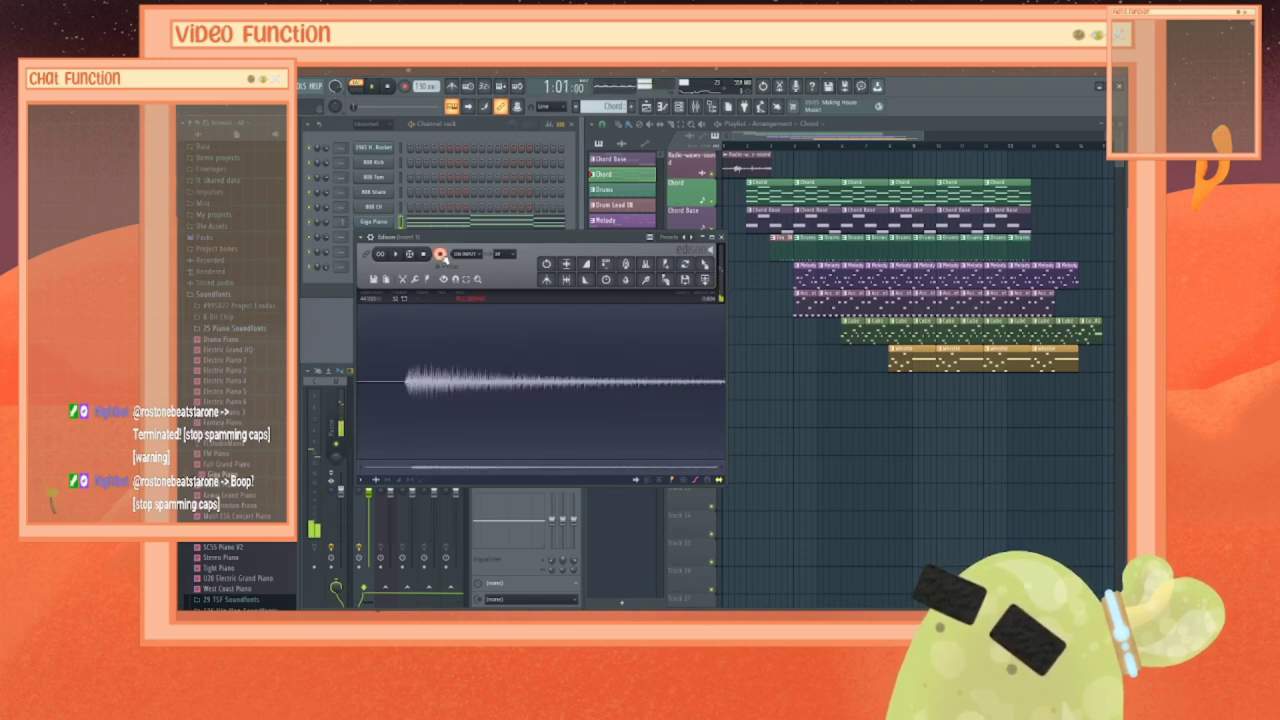
{"action": "left_click", "coordinate": [440, 254]}
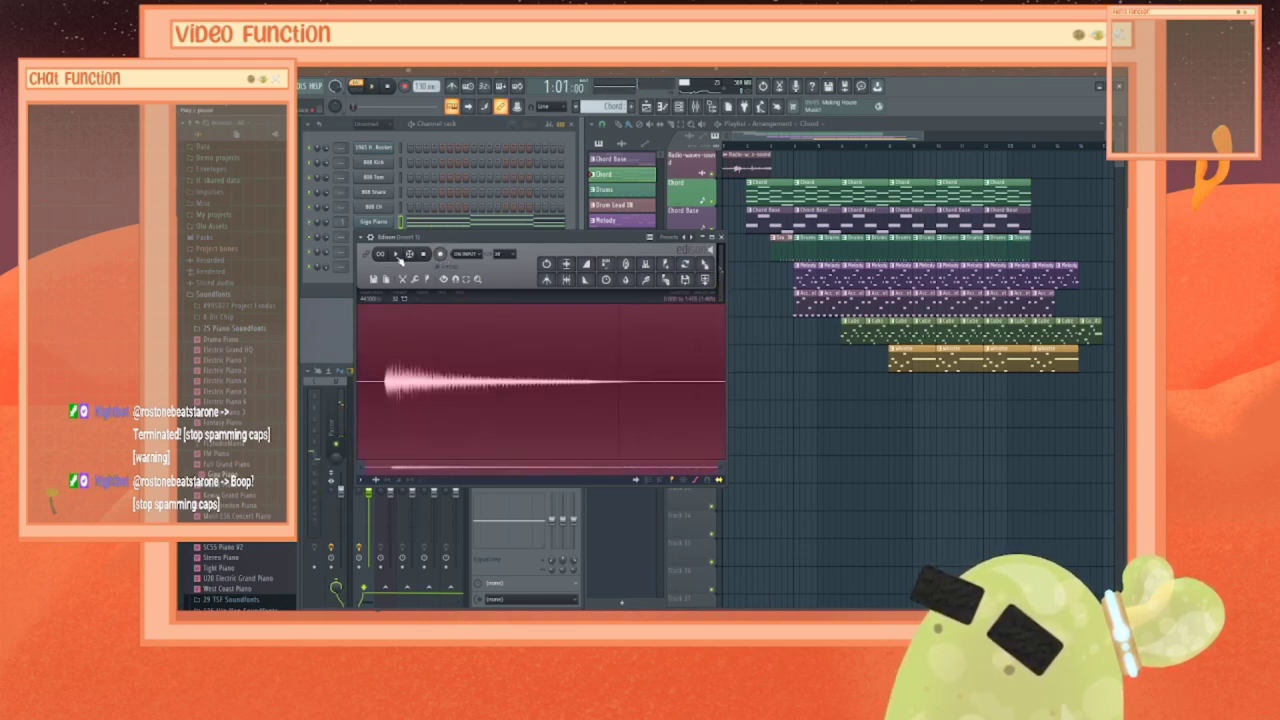
Step: Reverse the recorded chord in Edison and play it back
{"action": "left_click", "coordinate": [407, 283]}
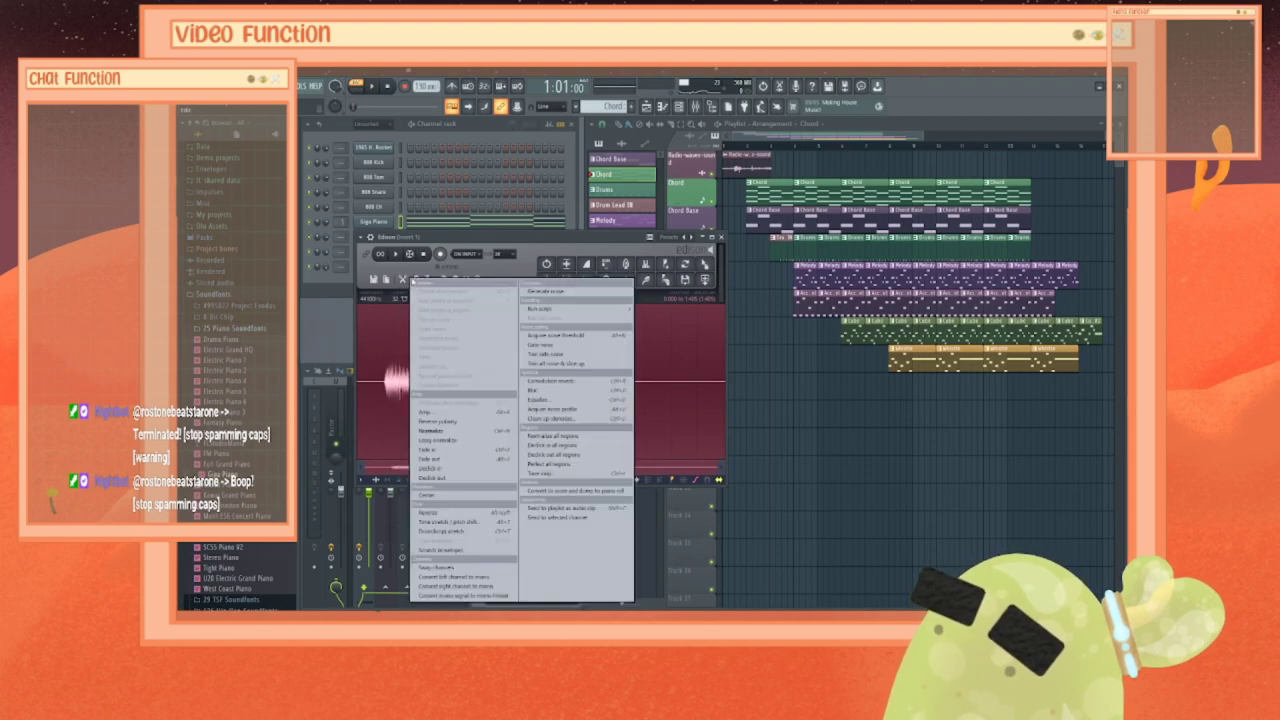
{"action": "left_click", "coordinate": [438, 512]}
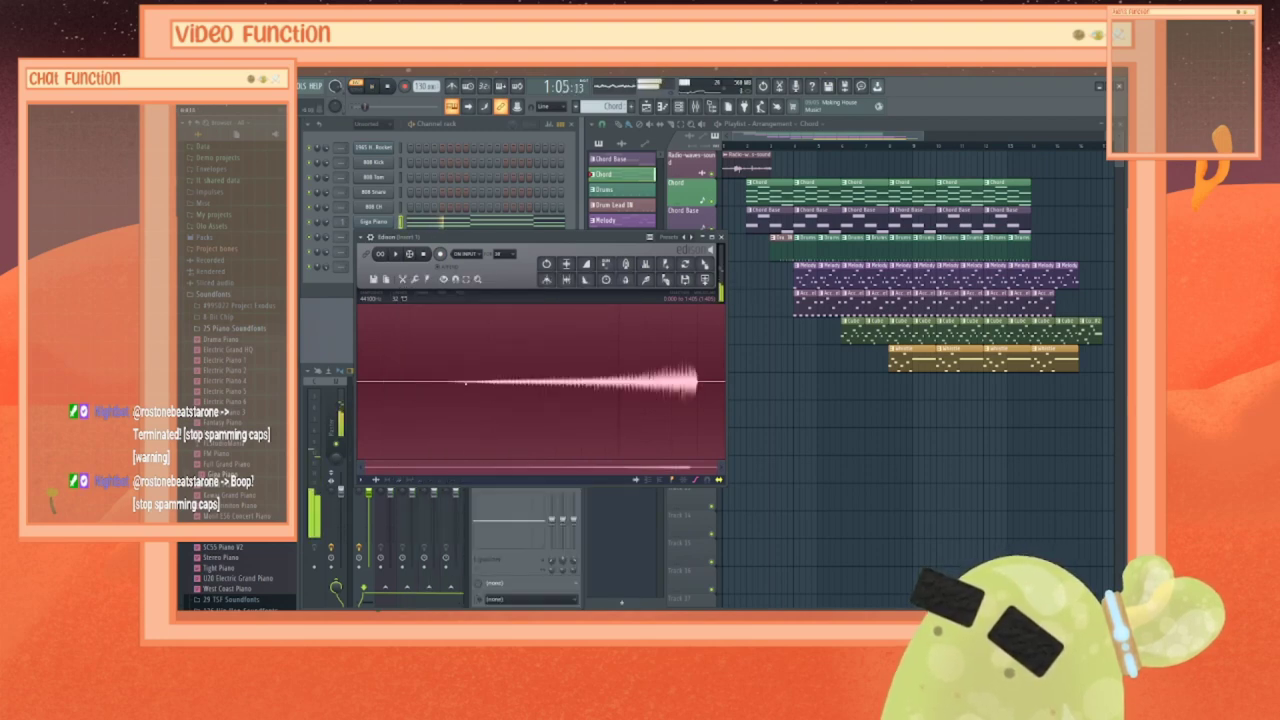
{"action": "left_click", "coordinate": [398, 255]}
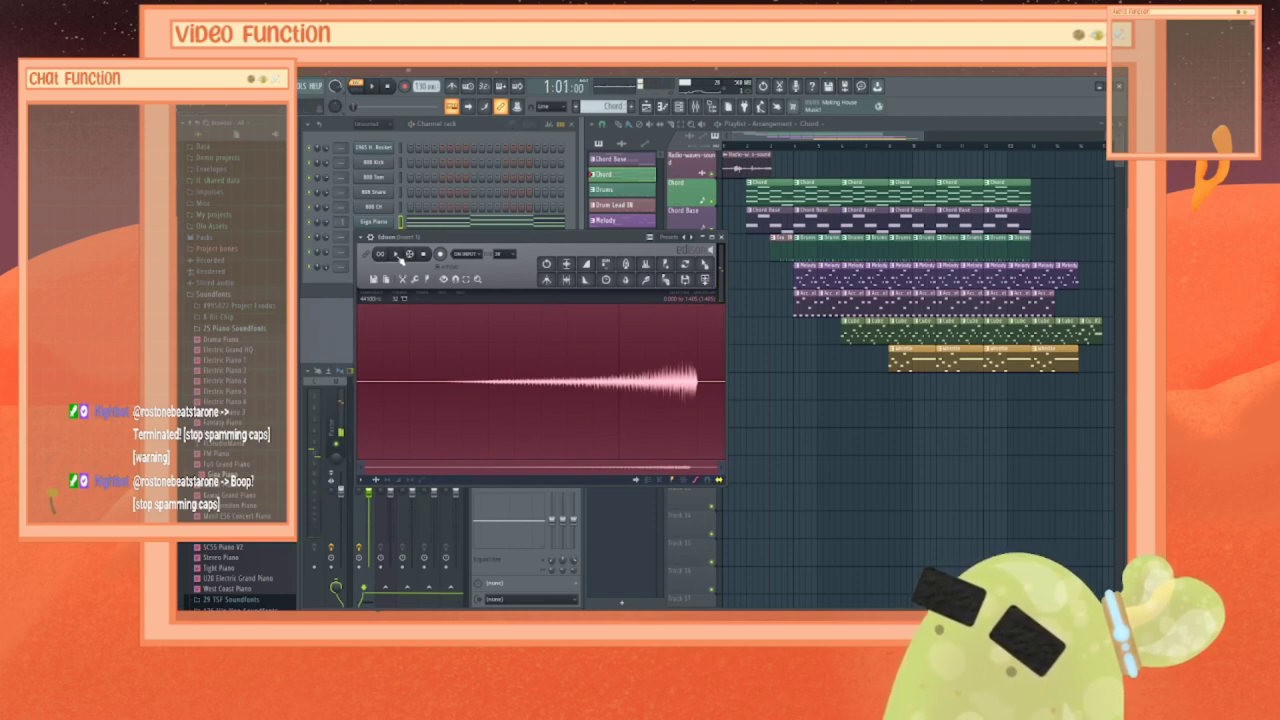
Step: Trim the silent section from the start of the reversed chord in Edison and play the sample
{"action": "left_click_drag", "start_coordinate": [359, 383], "coordinate": [443, 383]}
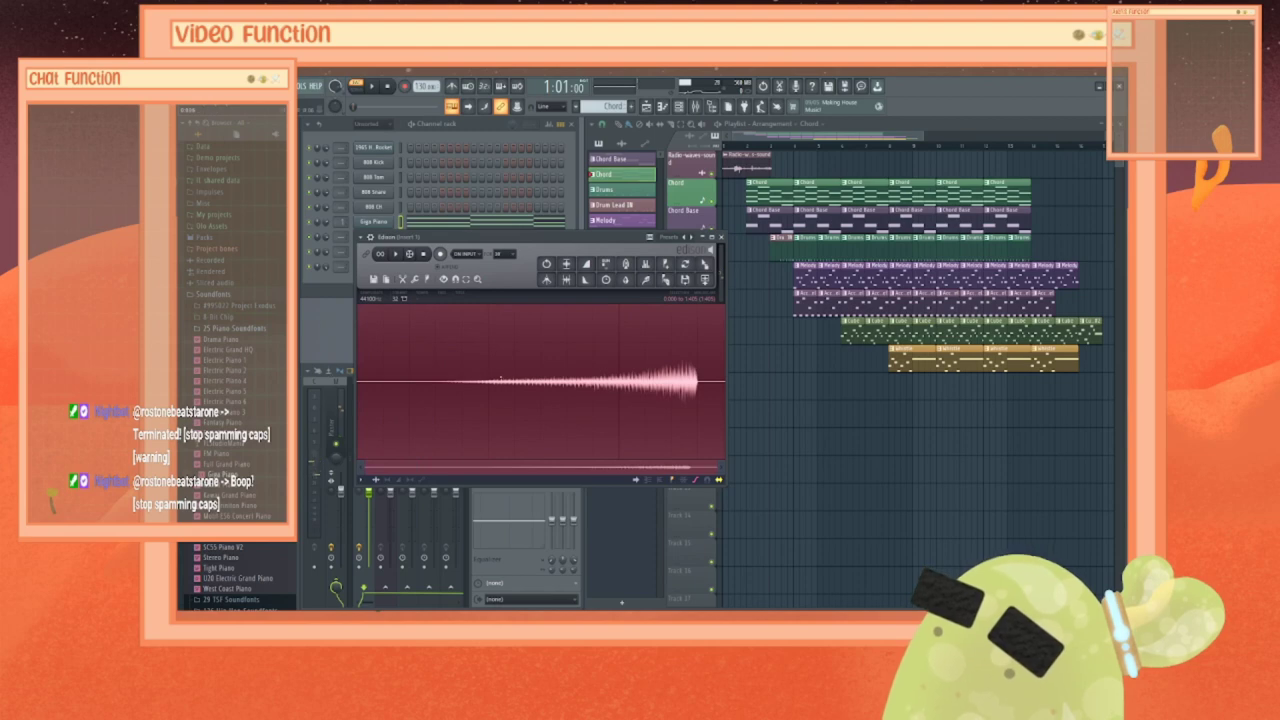
{"action": "left_click", "coordinate": [438, 379]}
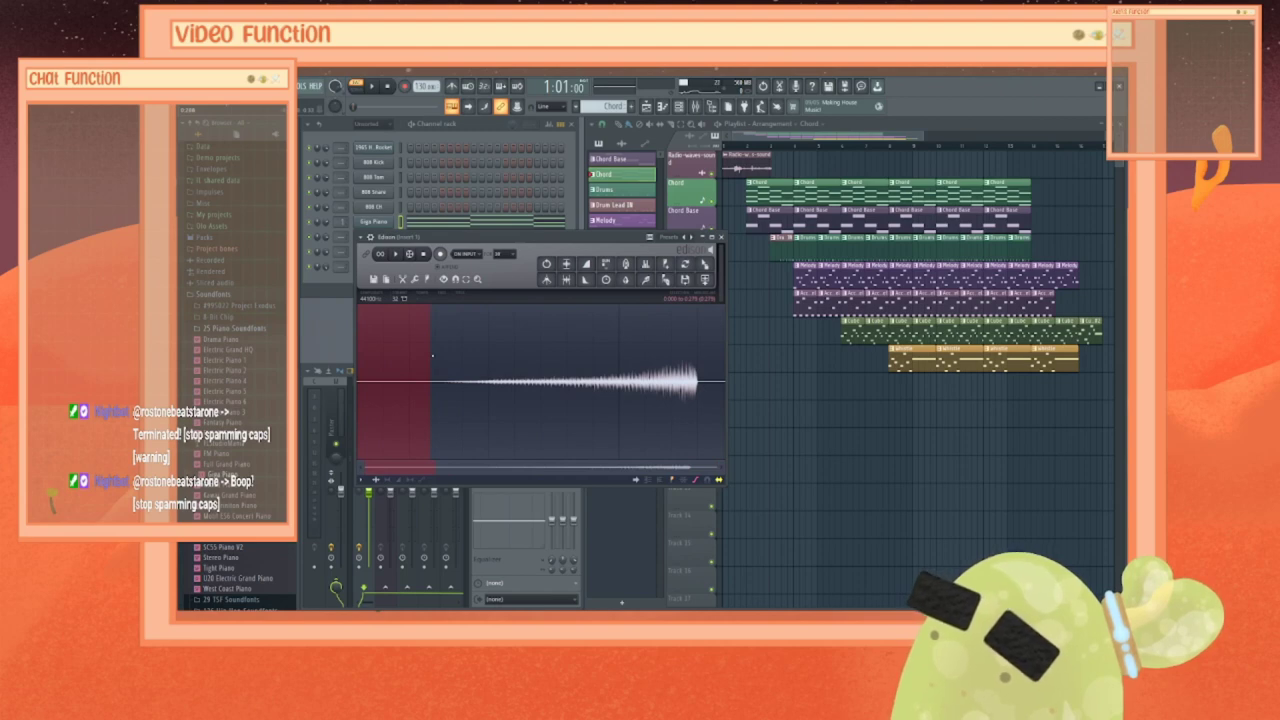
{"action": "left_click", "coordinate": [410, 284]}
{"action": "left_click", "coordinate": [422, 346]}
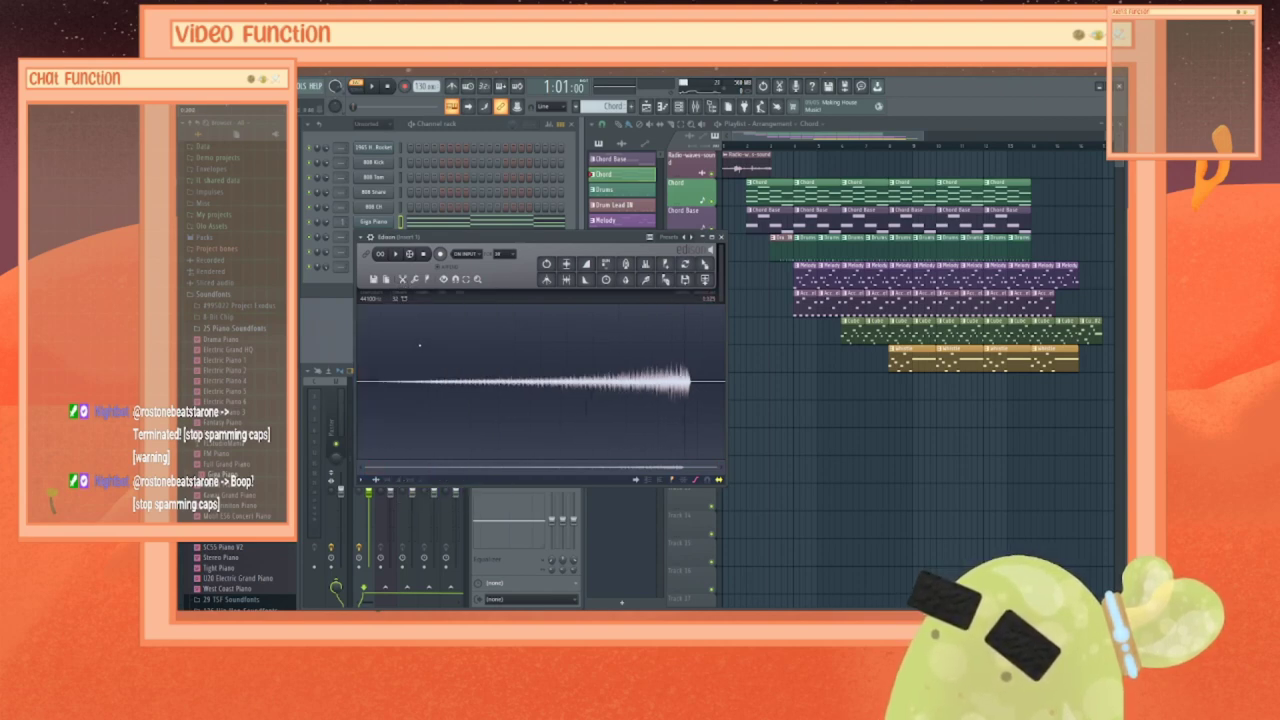
{"action": "left_click", "coordinate": [397, 256]}
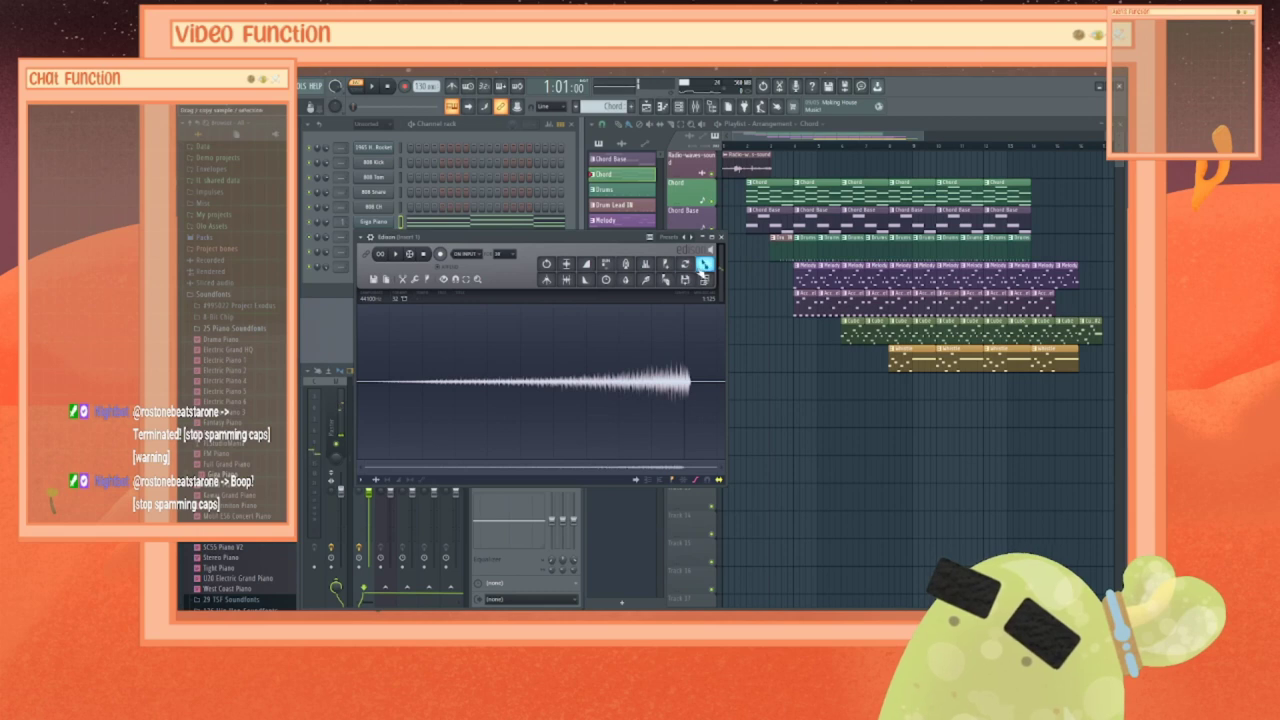
Step: Place the reversed chord sample just before the first Chord clip in the playlist, play the arrangement in song mode and close Edison
{"action": "left_click_drag", "start_coordinate": [700, 272], "coordinate": [764, 309]}
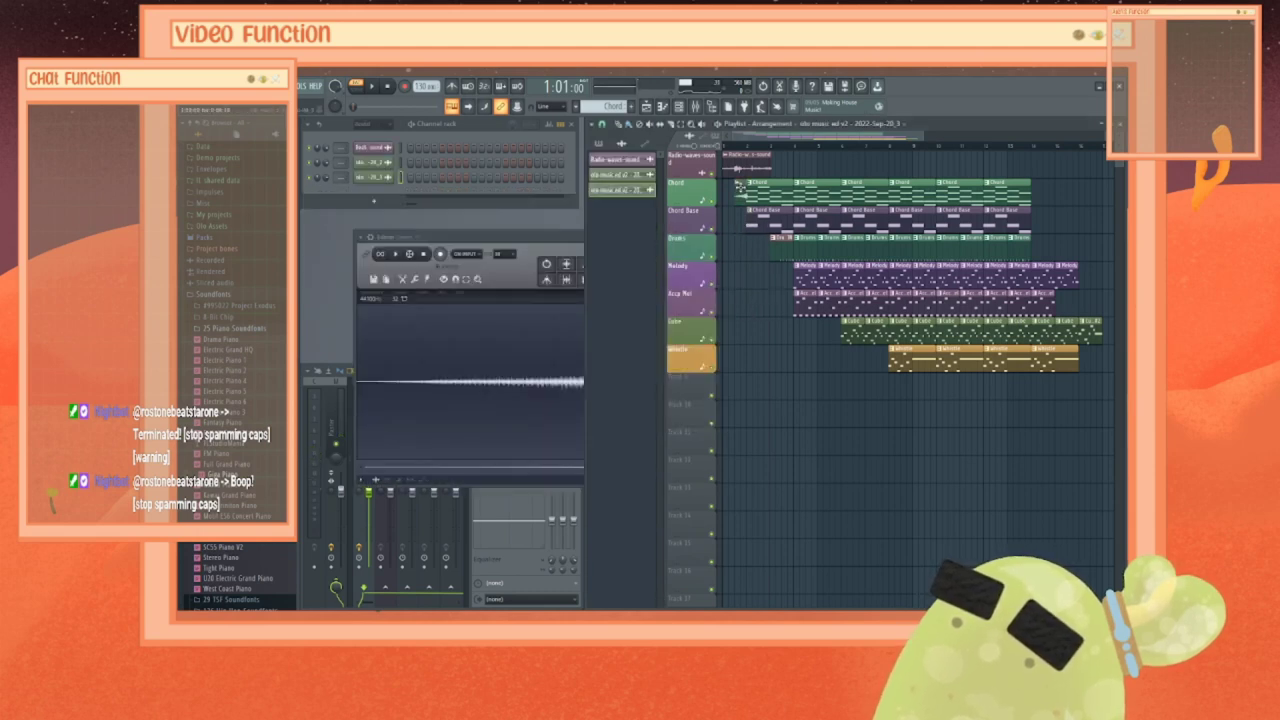
{"action": "key", "text": "space"}
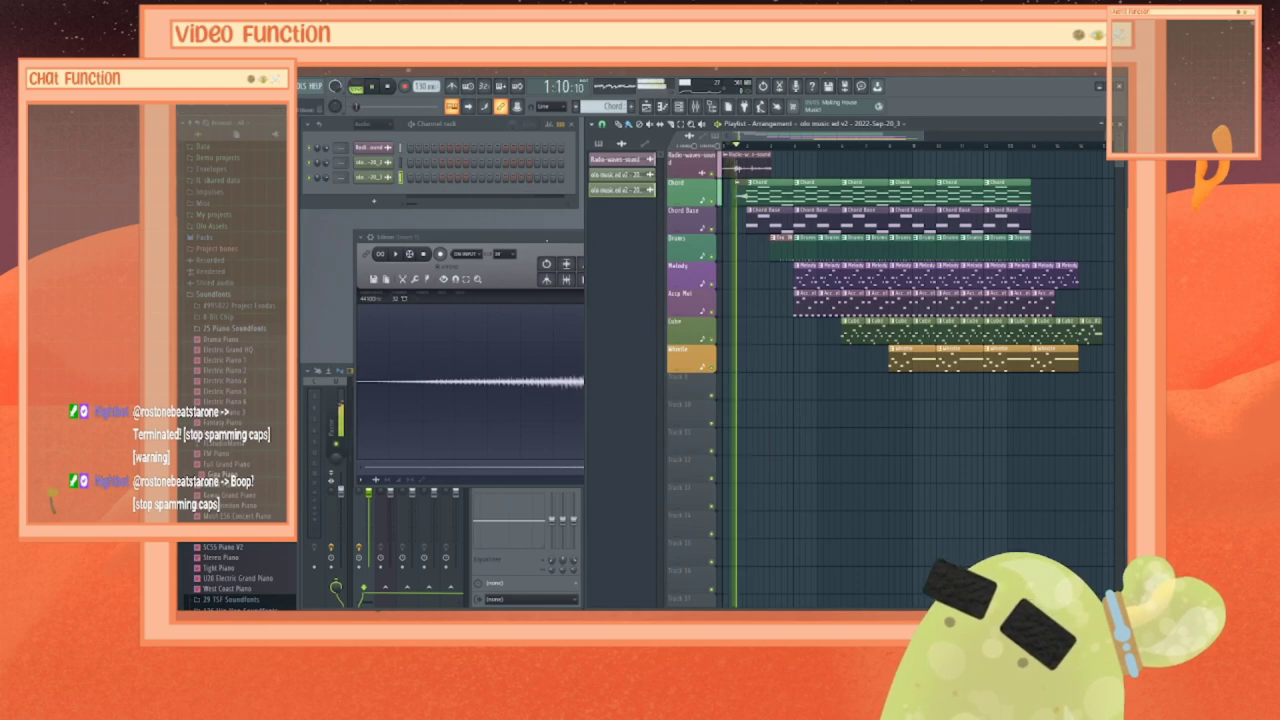
{"action": "left_click", "coordinate": [551, 238]}
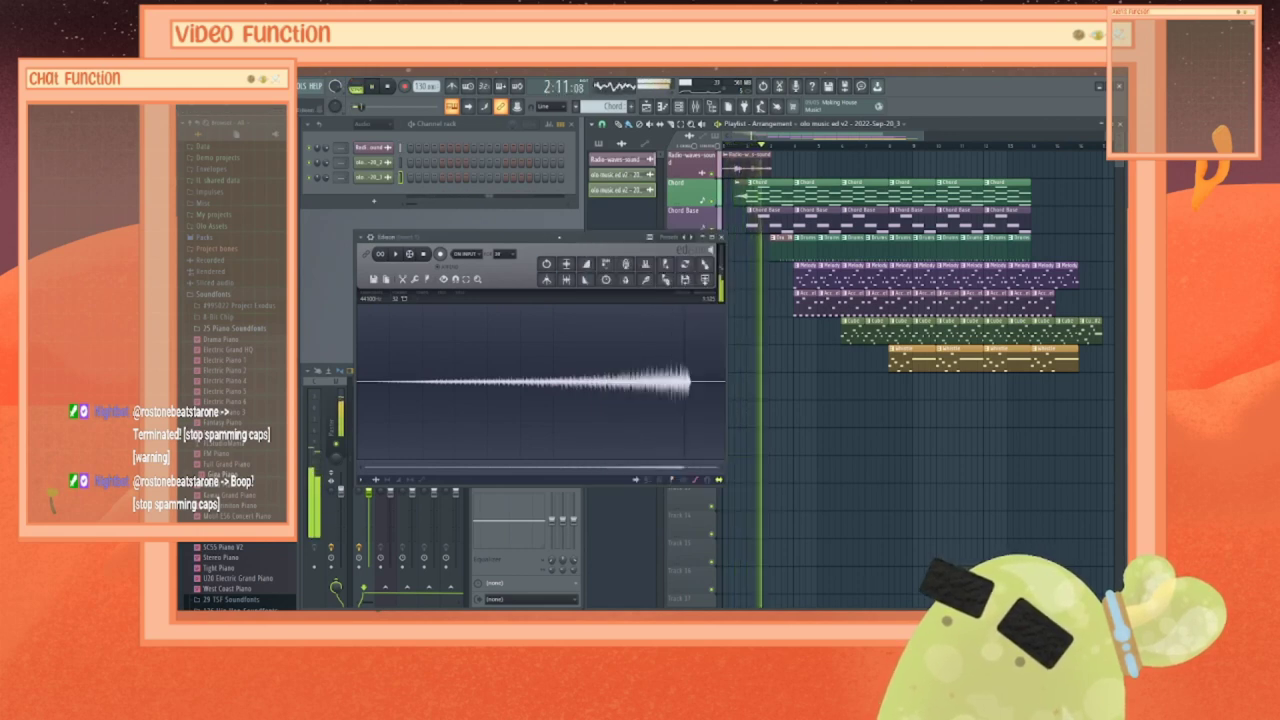
{"action": "left_click", "coordinate": [721, 238]}
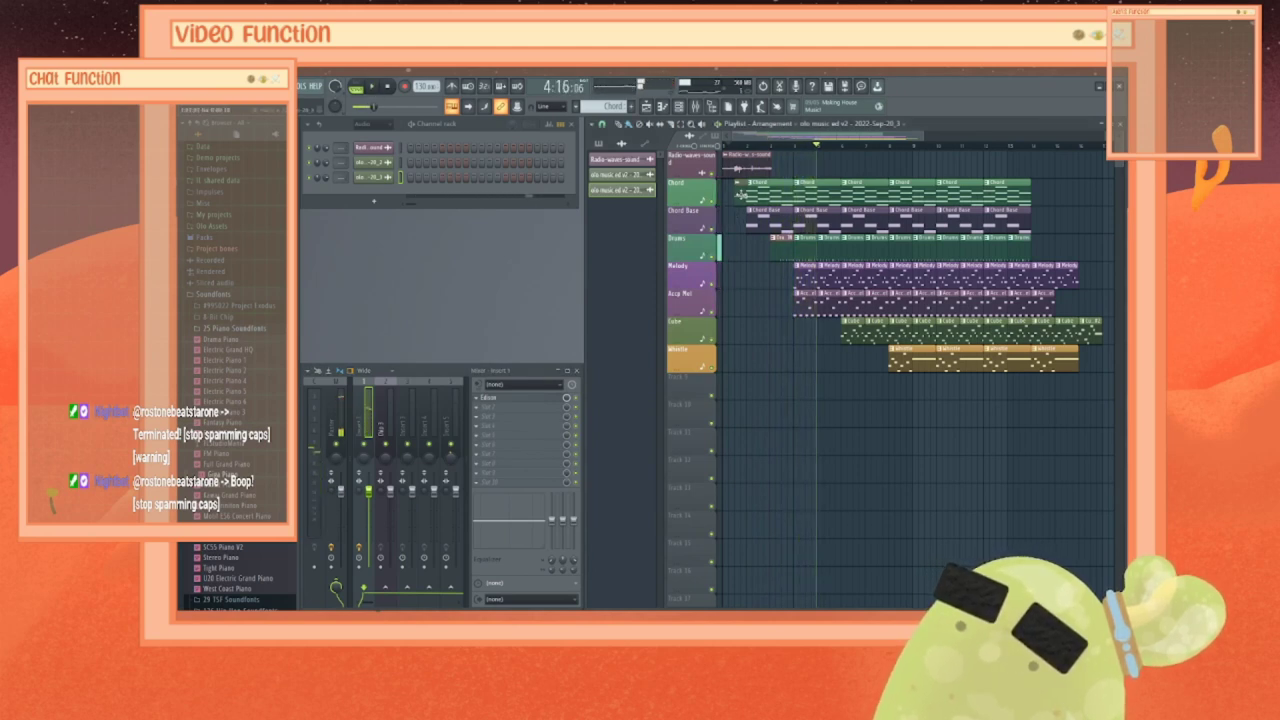
Step: Play the arrangement of the game version of the project from the start
{"action": "left_click", "coordinate": [736, 147]}
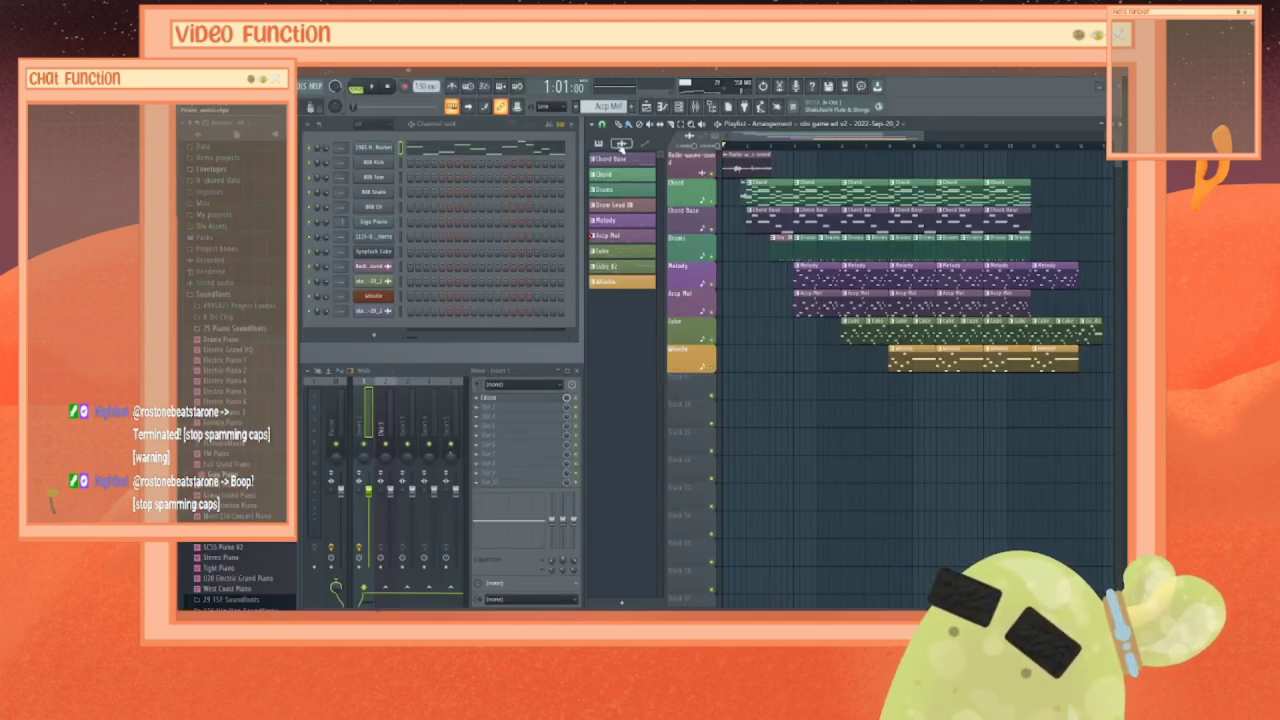
{"action": "left_click", "coordinate": [373, 89]}
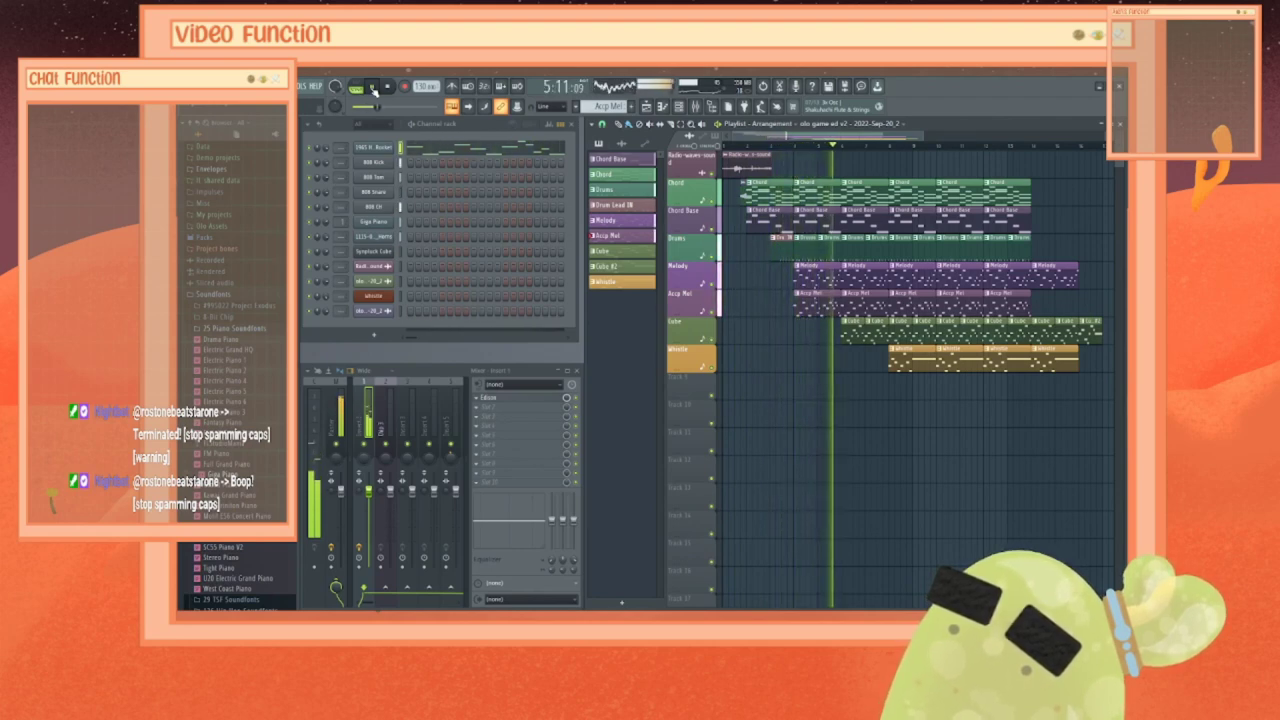
{"action": "left_click", "coordinate": [373, 88]}
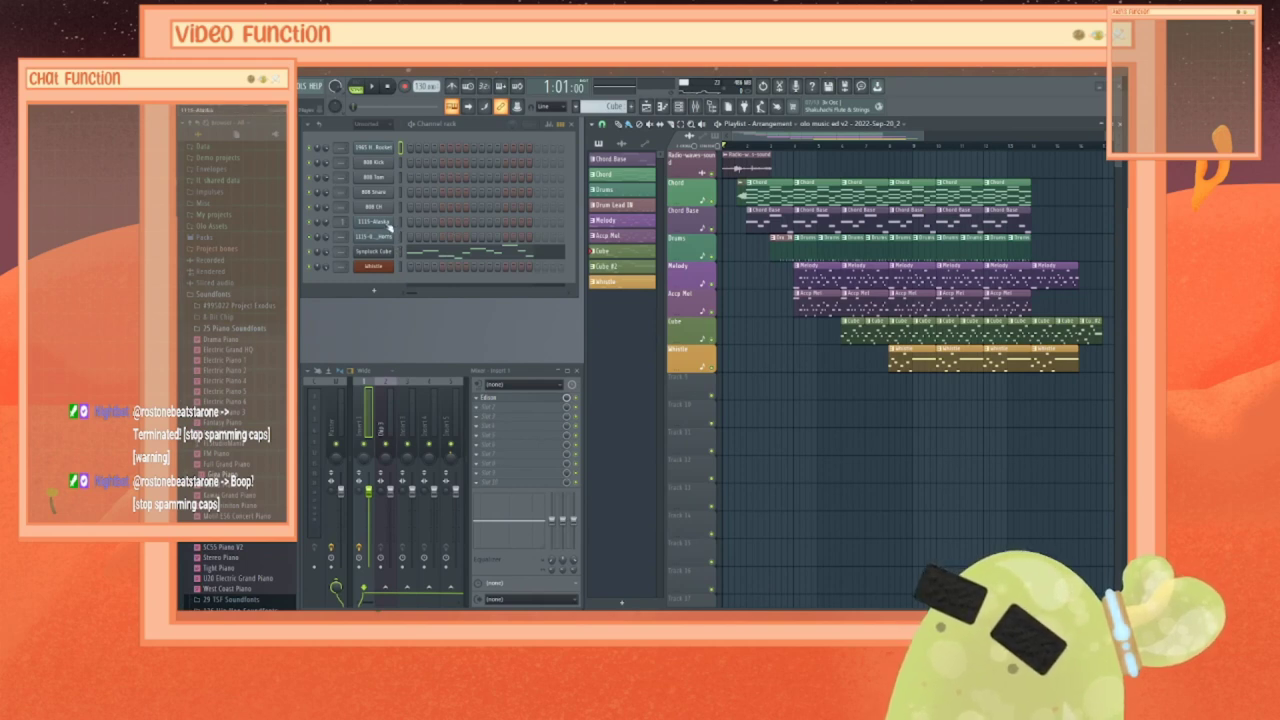
Step: Load the Giga Piano soundfont onto the channel below 808 CH in the remaining project version and select the Chord pattern
{"action": "left_click_drag", "start_coordinate": [236, 476], "coordinate": [372, 226]}
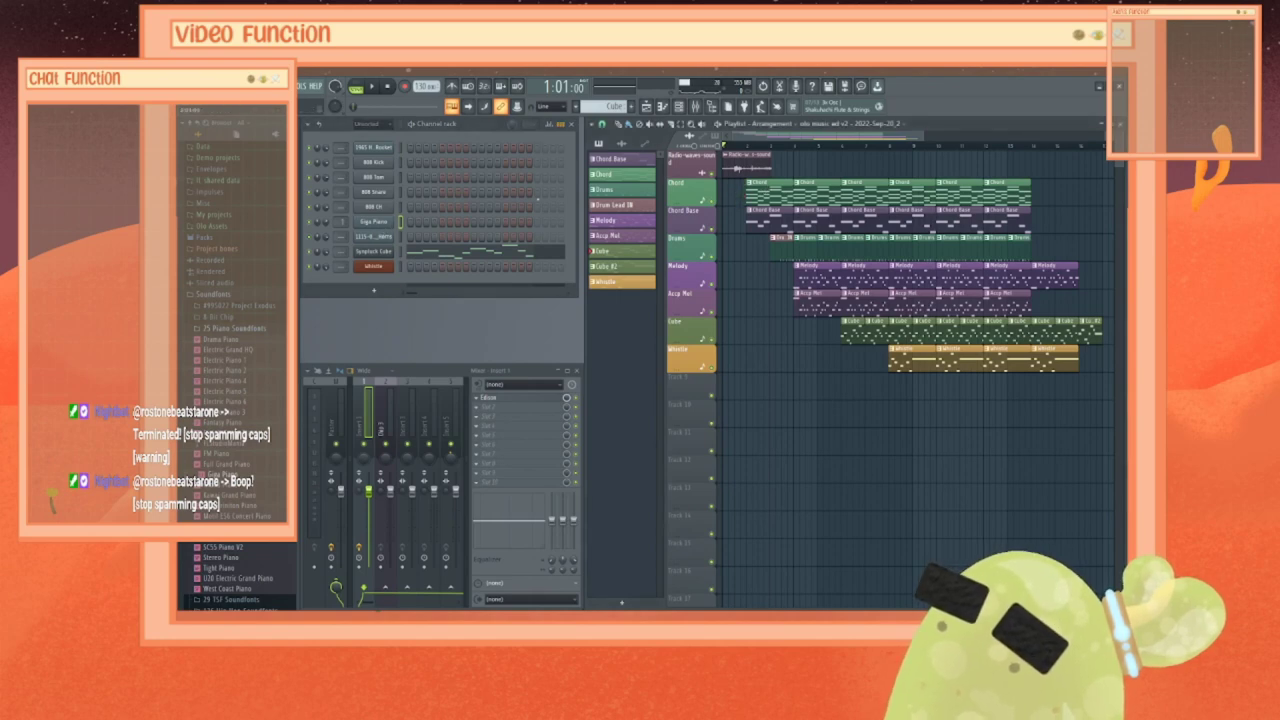
{"action": "left_click", "coordinate": [632, 181]}
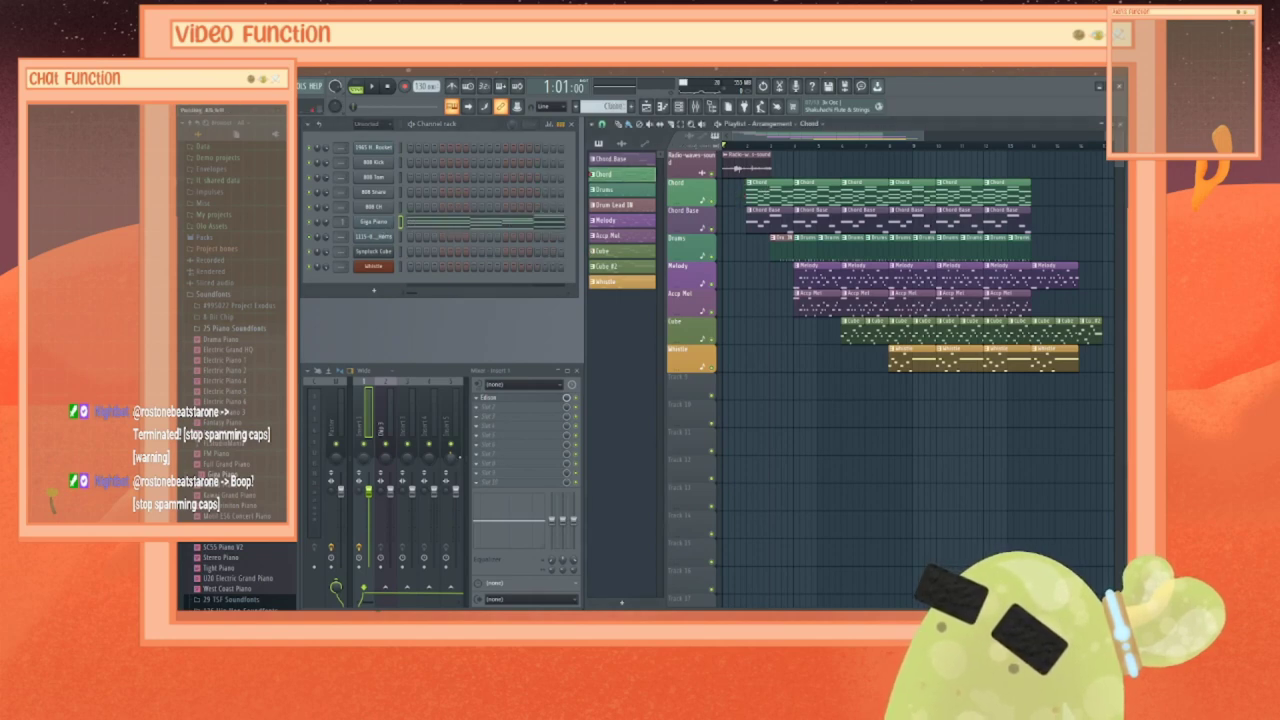
Step: Clear the old audio in Edison on Insert 1 and record the opening chord of the Chord pattern
{"action": "left_click", "coordinate": [489, 399]}
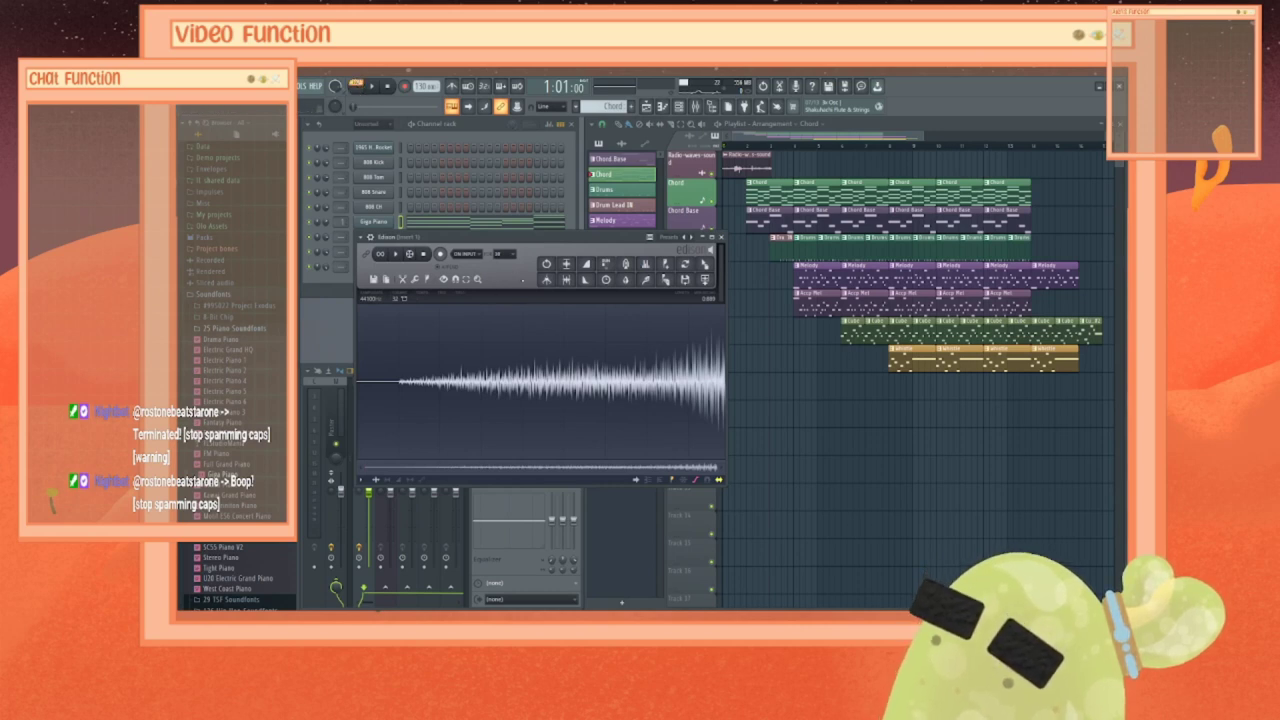
{"action": "key", "text": "ctrl+a"}
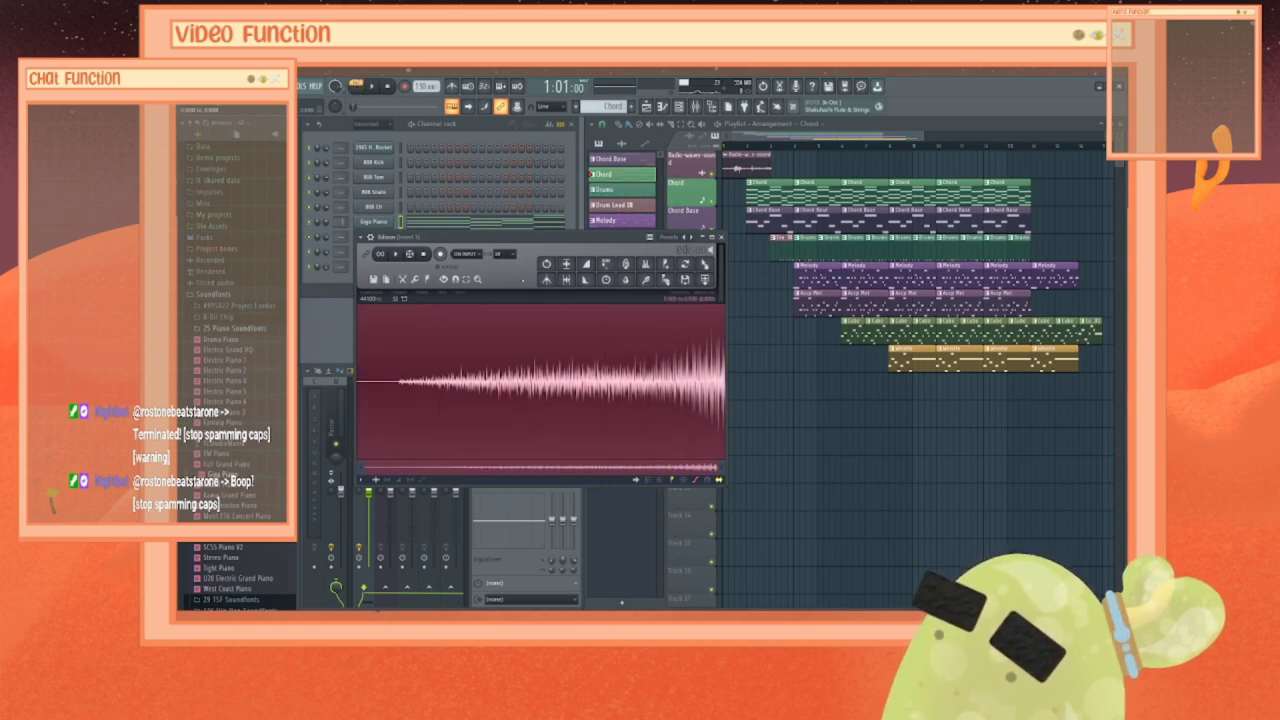
{"action": "key", "text": "Delete"}
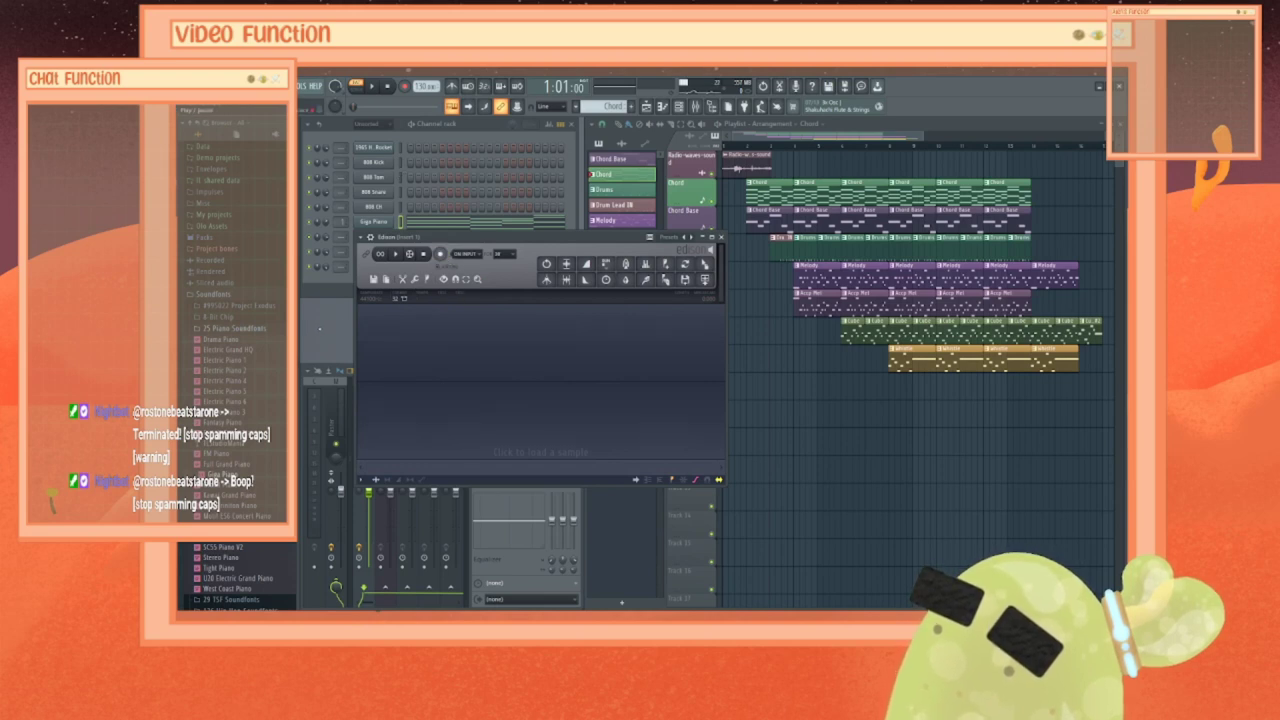
{"action": "left_click", "coordinate": [440, 254]}
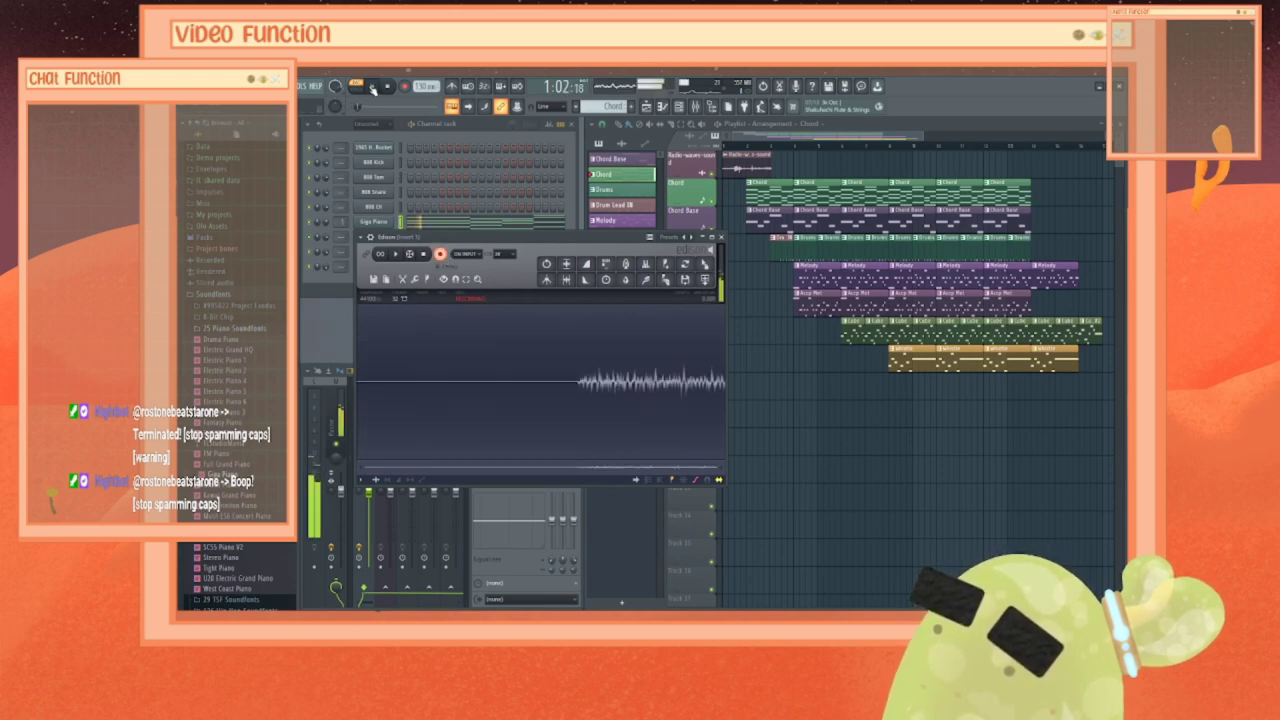
{"action": "left_click", "coordinate": [440, 254]}
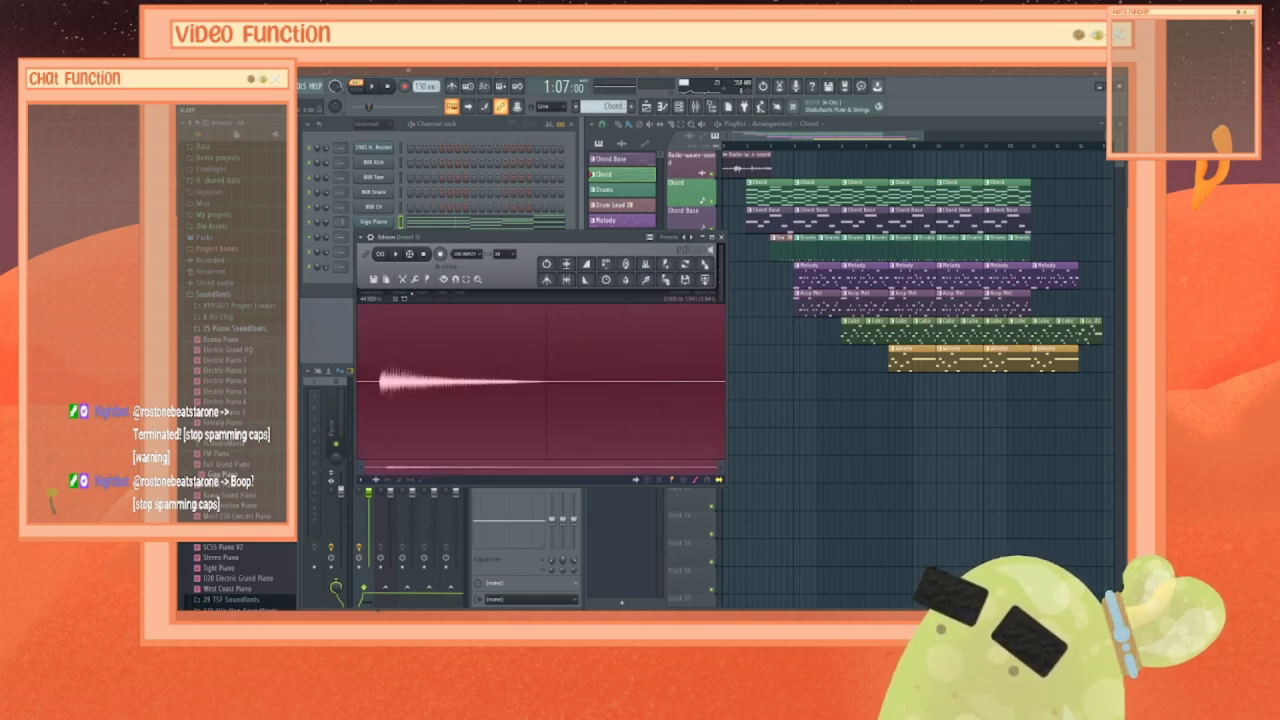
Step: Reverse the new chord recording, trim the silence from its end and start, and play it back
{"action": "left_click", "coordinate": [413, 283]}
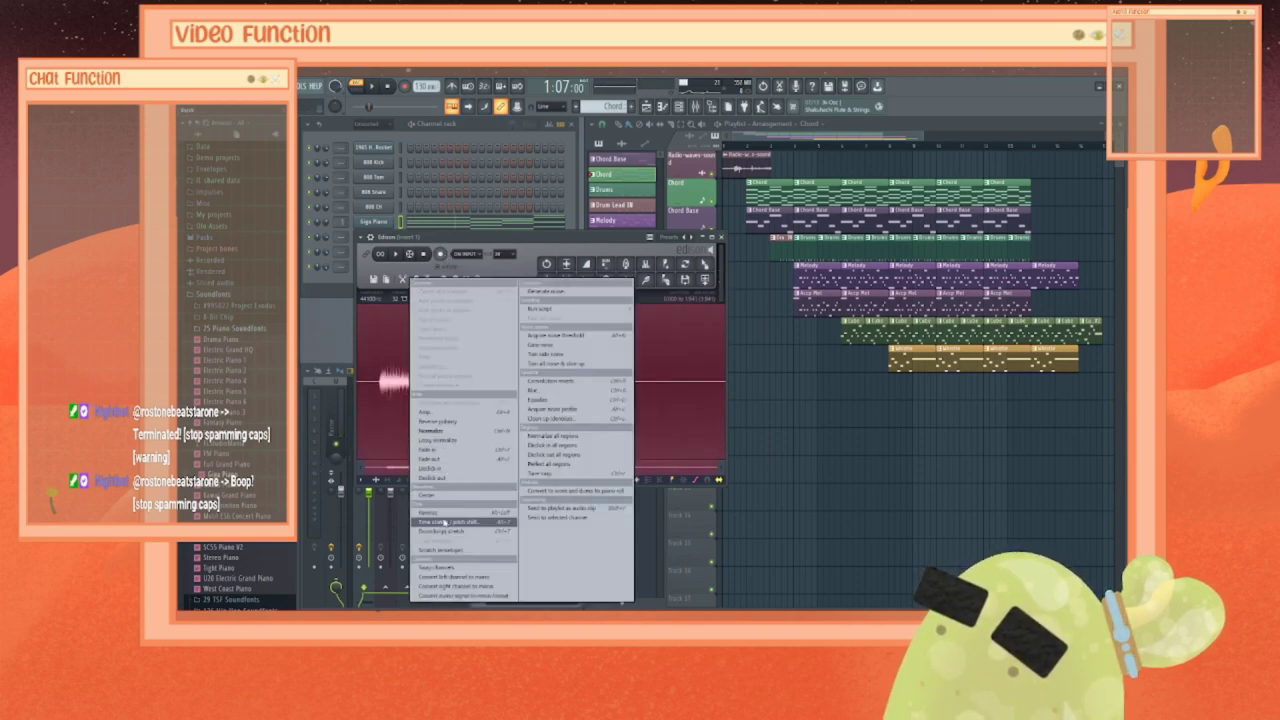
{"action": "left_click", "coordinate": [443, 511]}
{"action": "left_click_drag", "start_coordinate": [358, 378], "coordinate": [679, 378]}
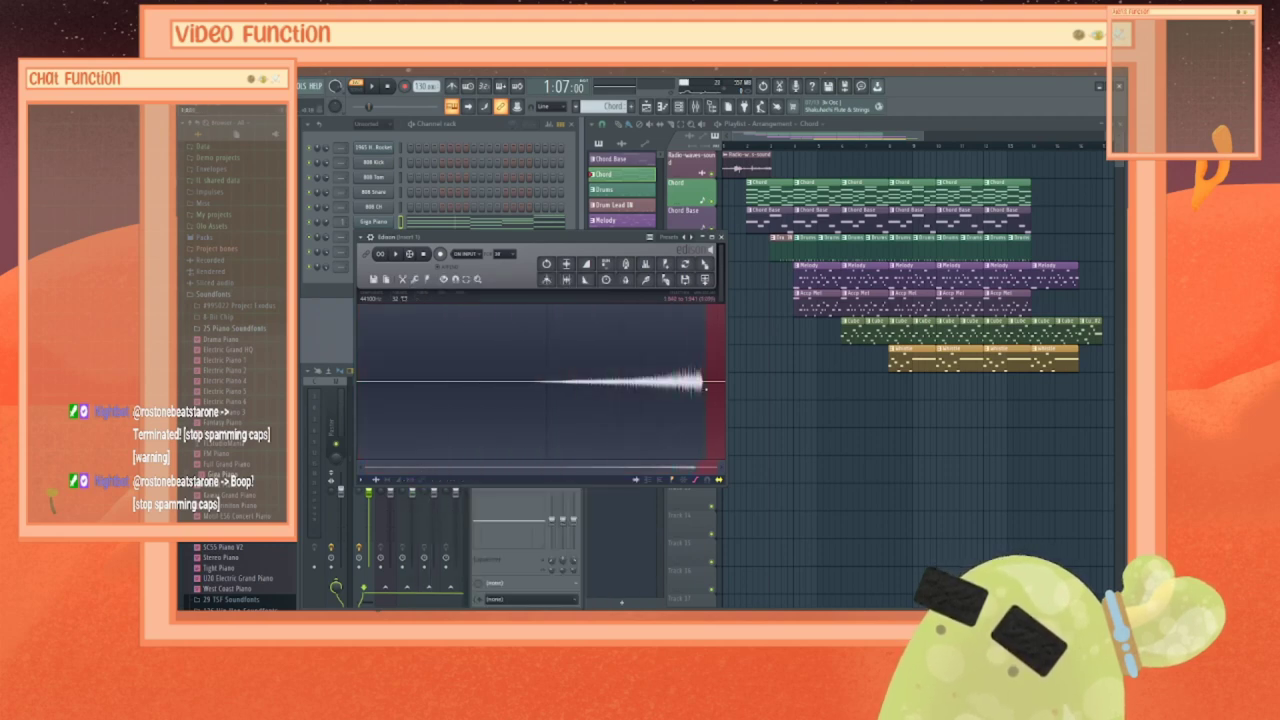
{"action": "key", "text": "Delete"}
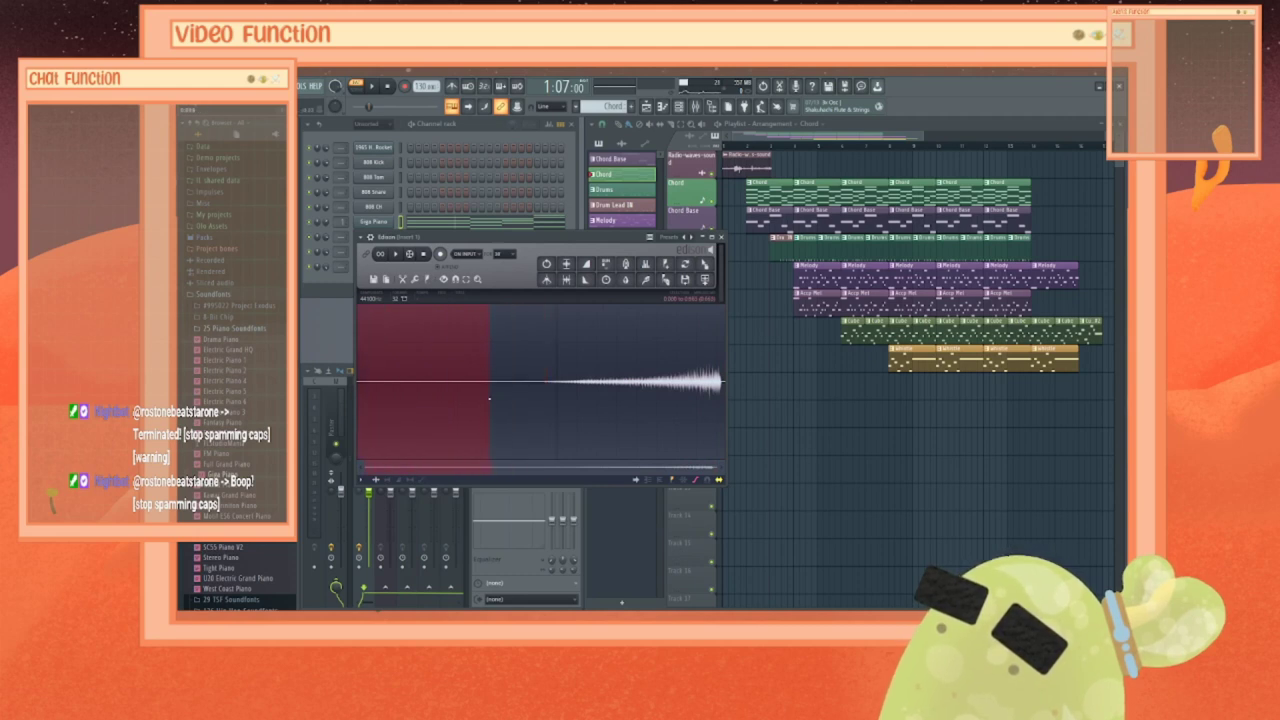
{"action": "key", "text": "Delete"}
{"action": "key", "text": "space"}
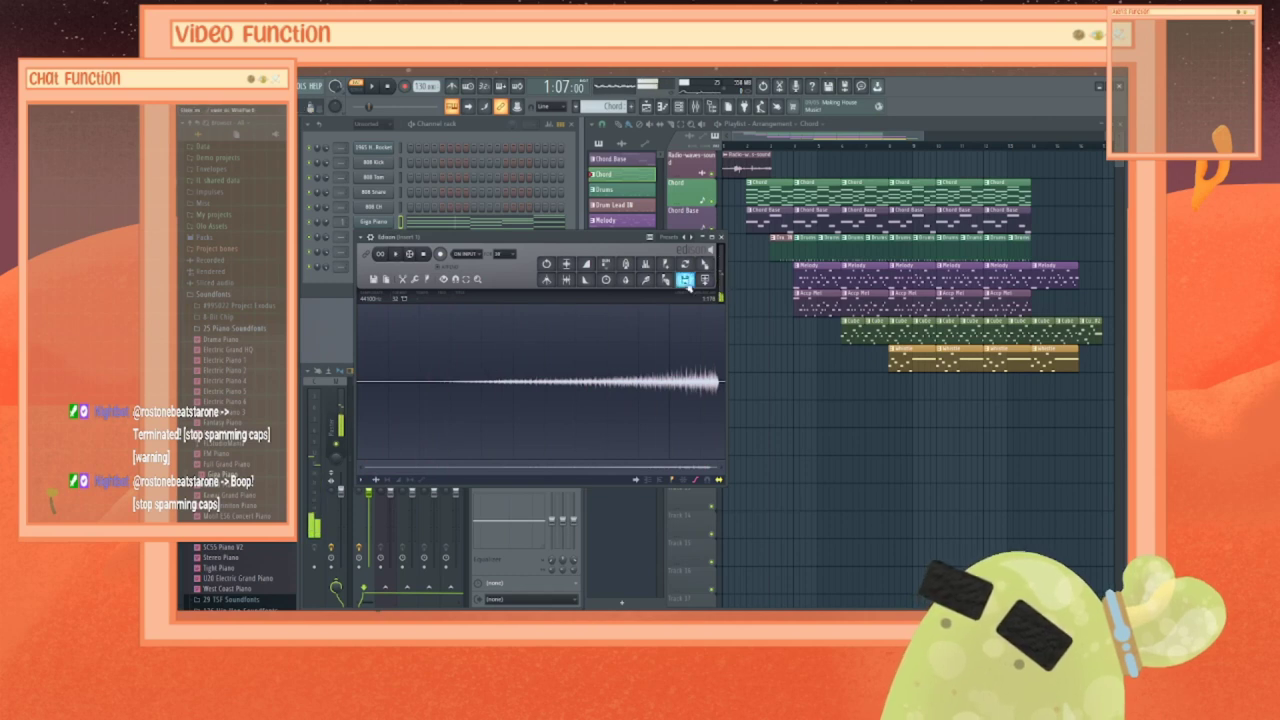
Step: Place the new reversed chord sample before the first Chord clip on the Chord track and close Edison
{"action": "left_click_drag", "start_coordinate": [706, 265], "coordinate": [752, 303]}
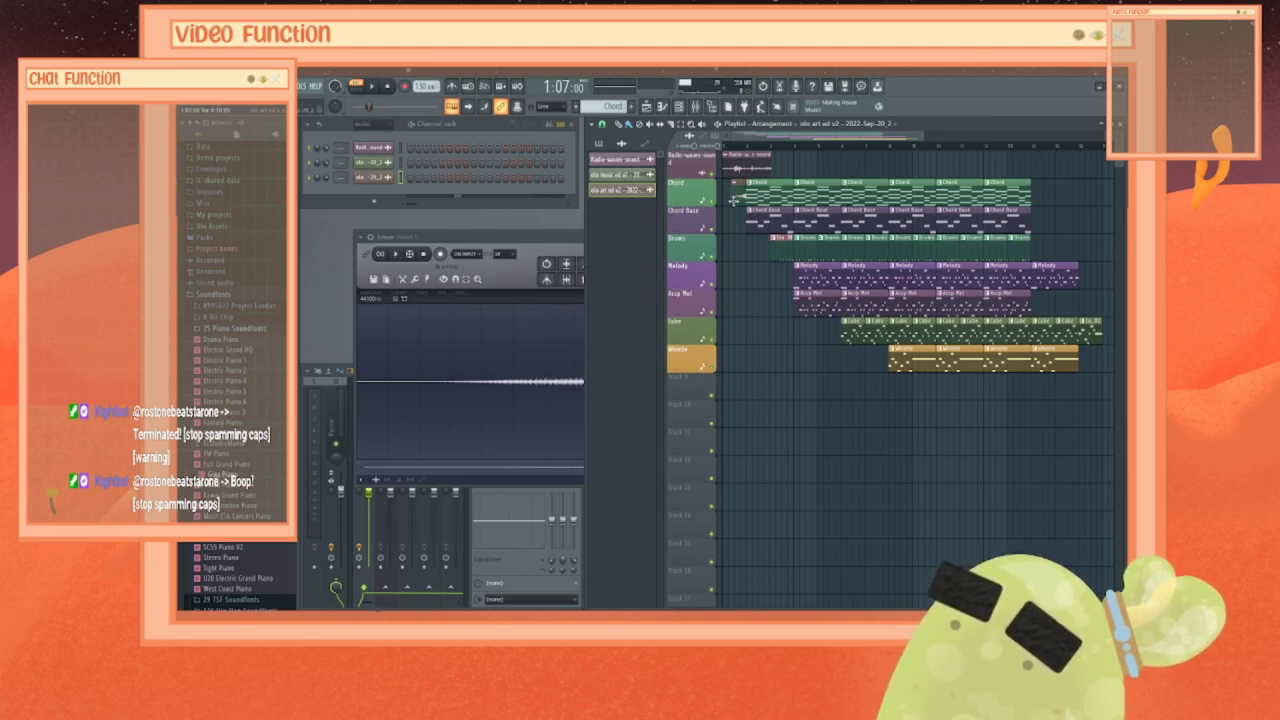
{"action": "left_click", "coordinate": [547, 318]}
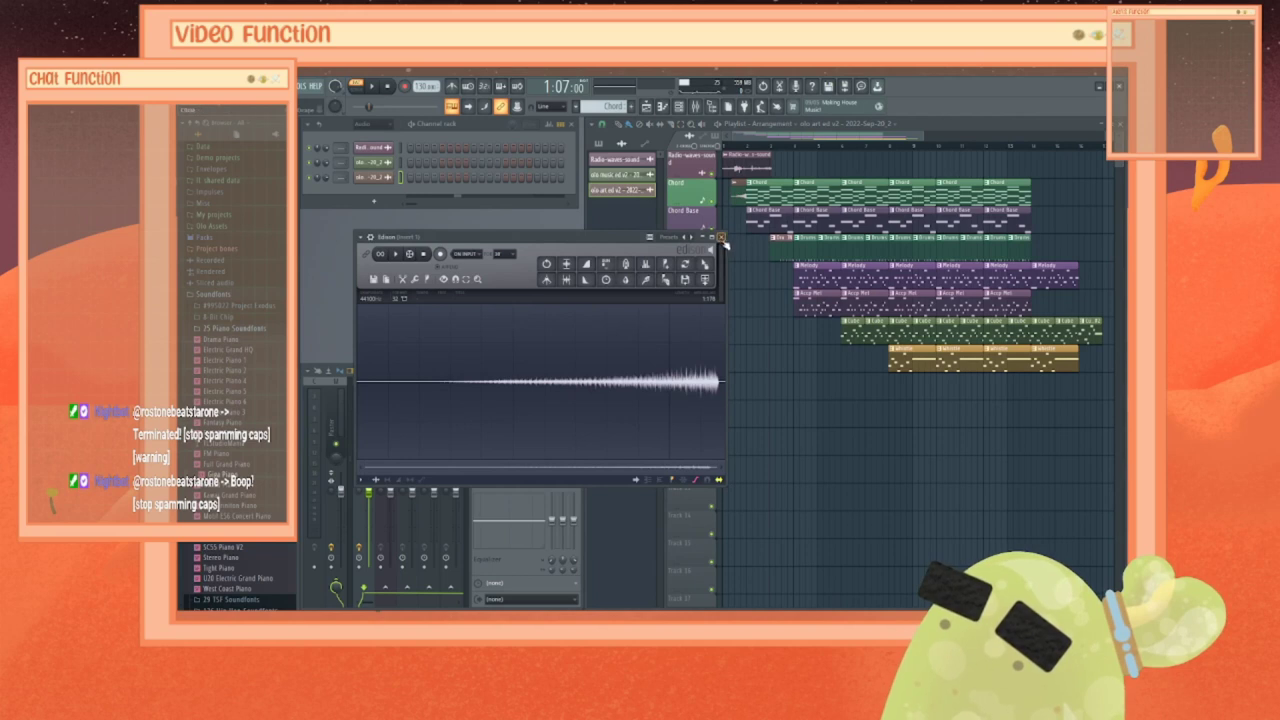
{"action": "left_click", "coordinate": [721, 238]}
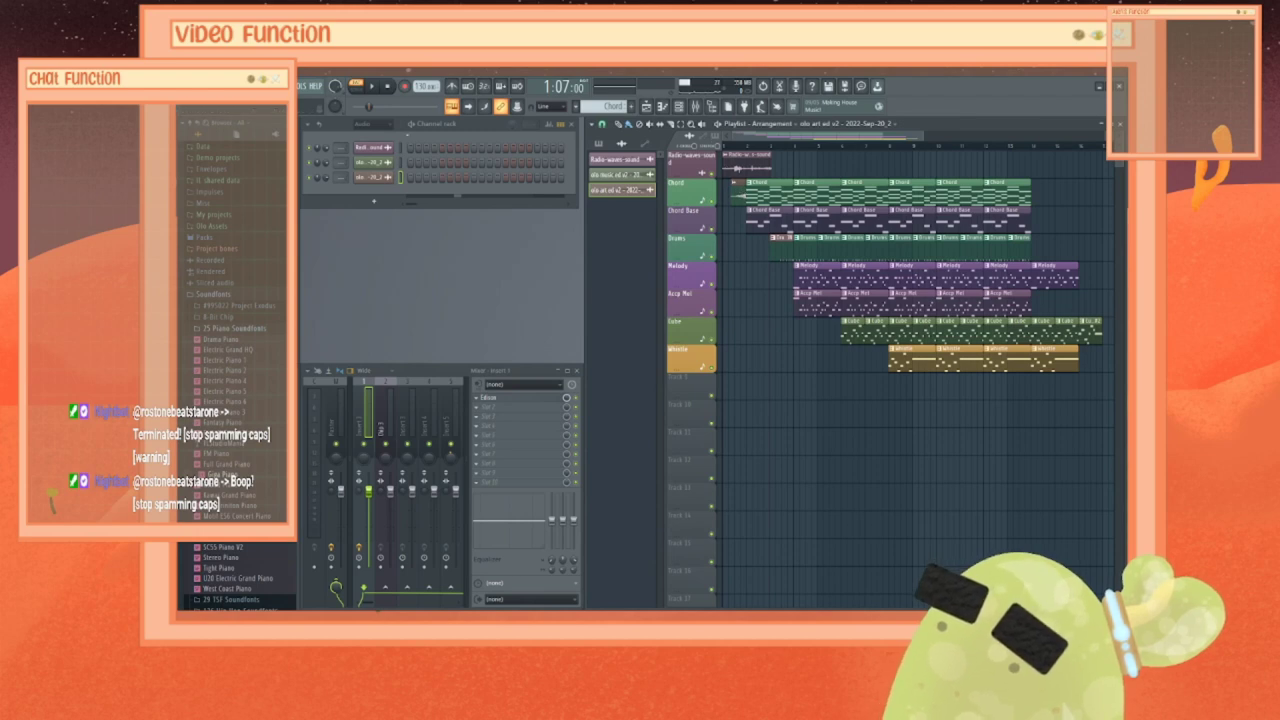
Step: Show the Unsorted channel group and play the arrangement from the start
{"action": "left_click", "coordinate": [382, 126]}
{"action": "left_click", "coordinate": [386, 170]}
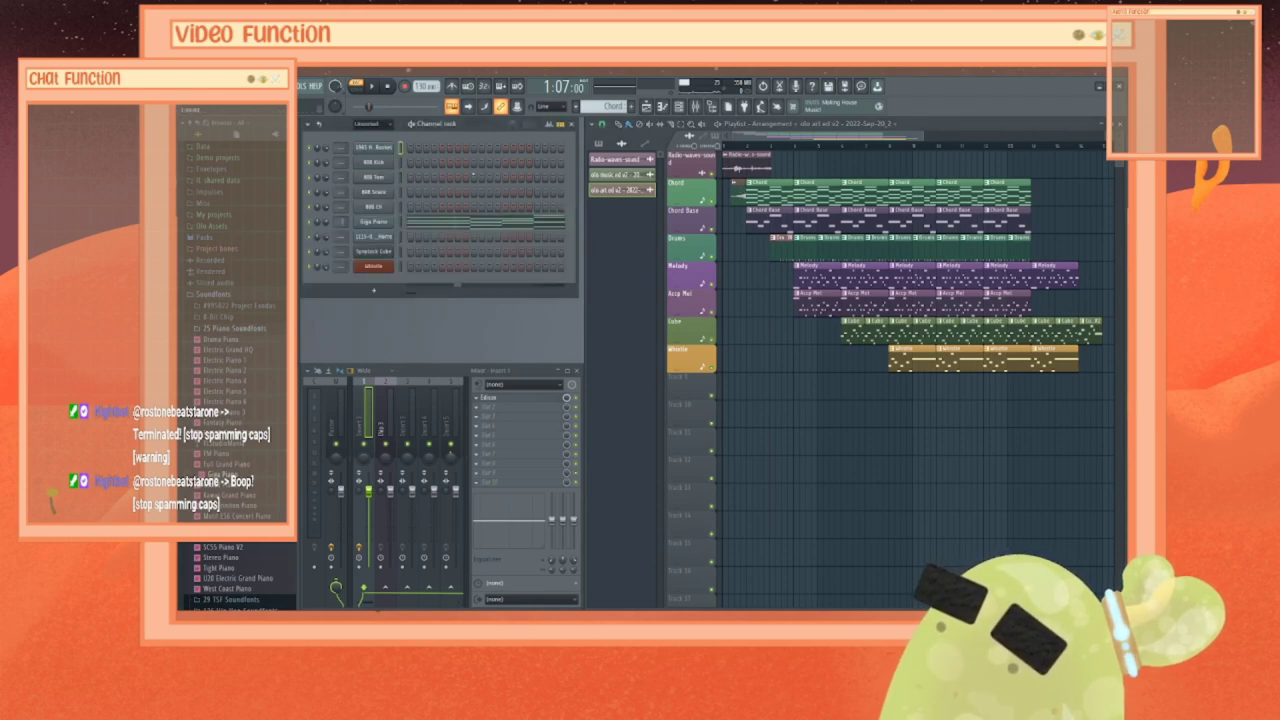
{"action": "left_click", "coordinate": [726, 146]}
{"action": "key", "text": "space"}
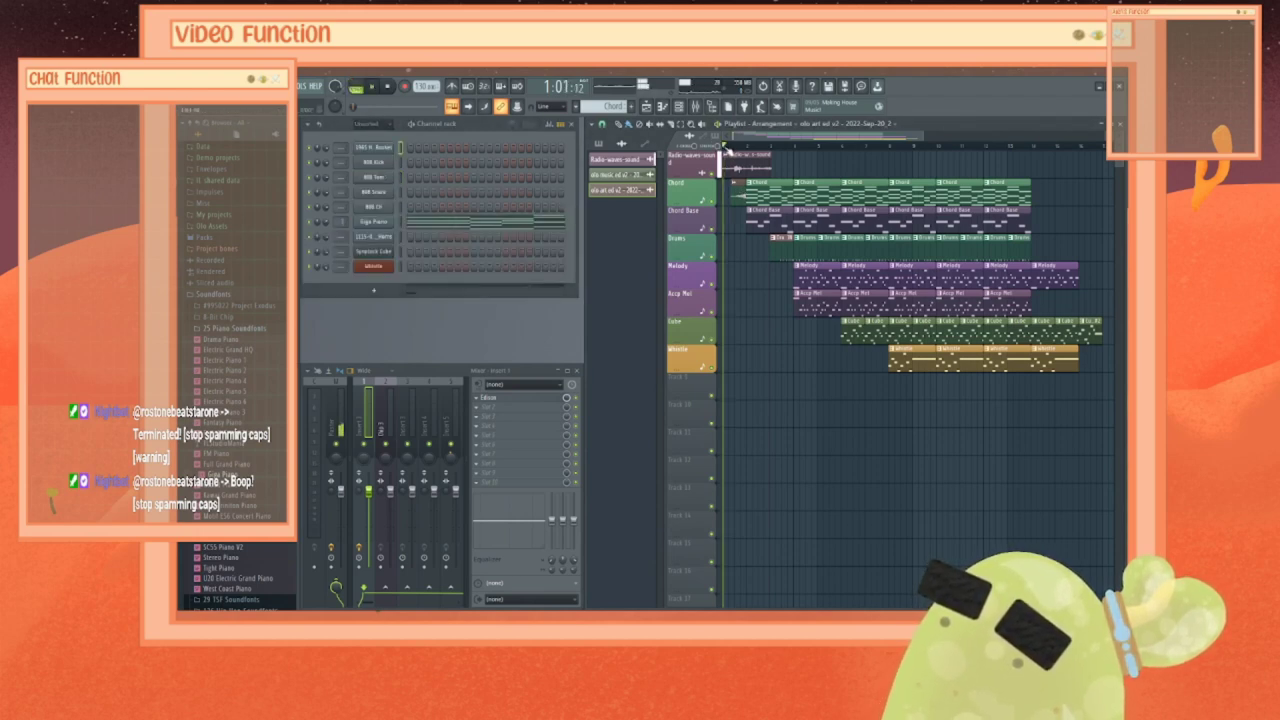
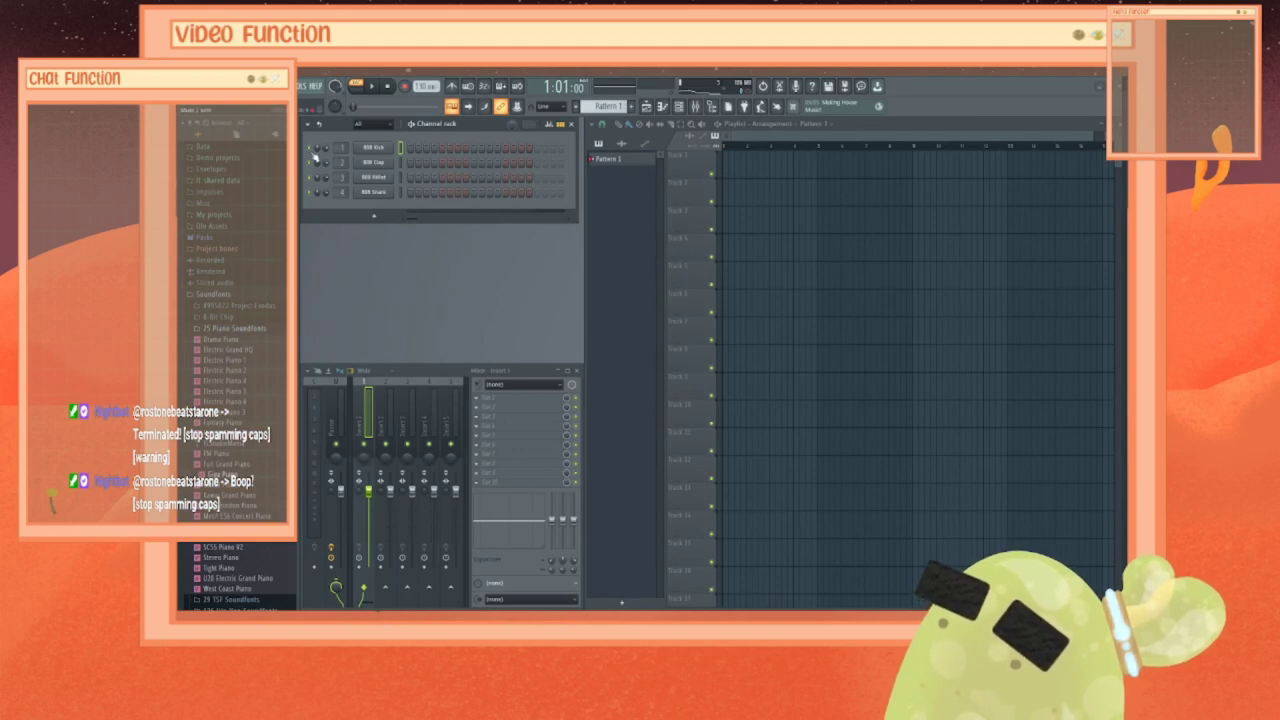
Step: Delete the 808 Clap and 808 HiHat channels from the new project
{"action": "right_click", "coordinate": [379, 168]}
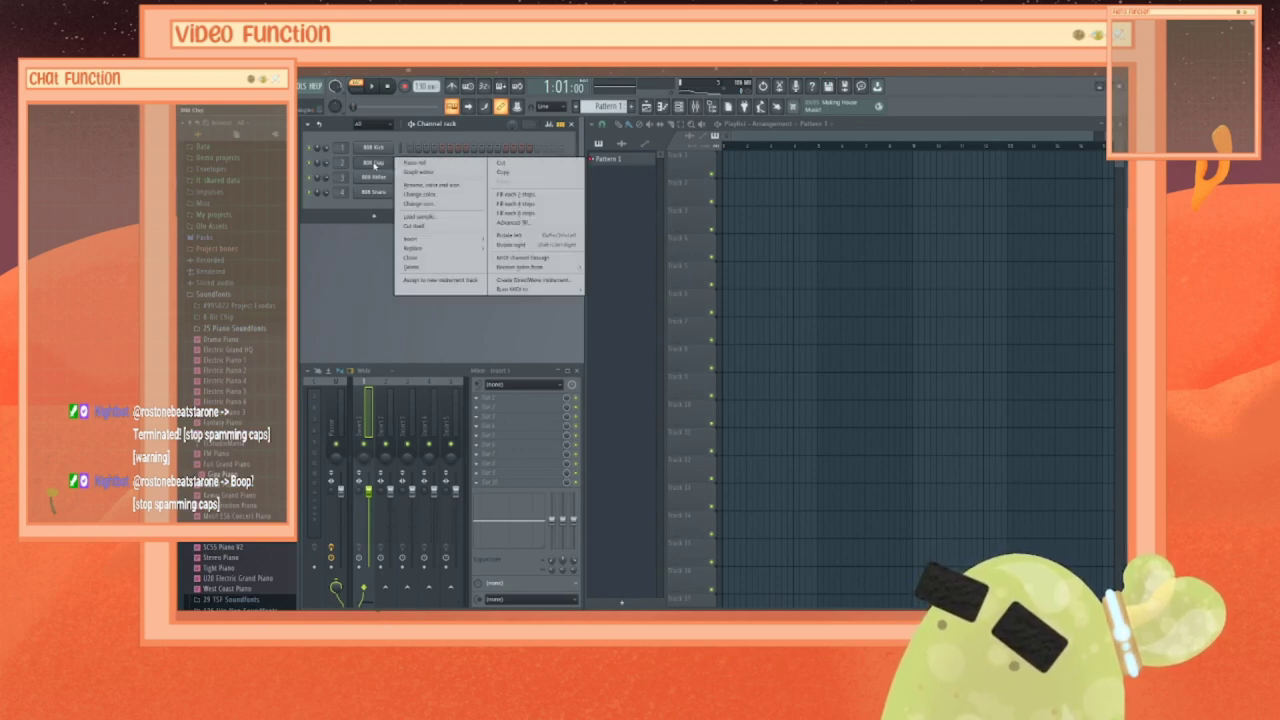
{"action": "left_click", "coordinate": [418, 267]}
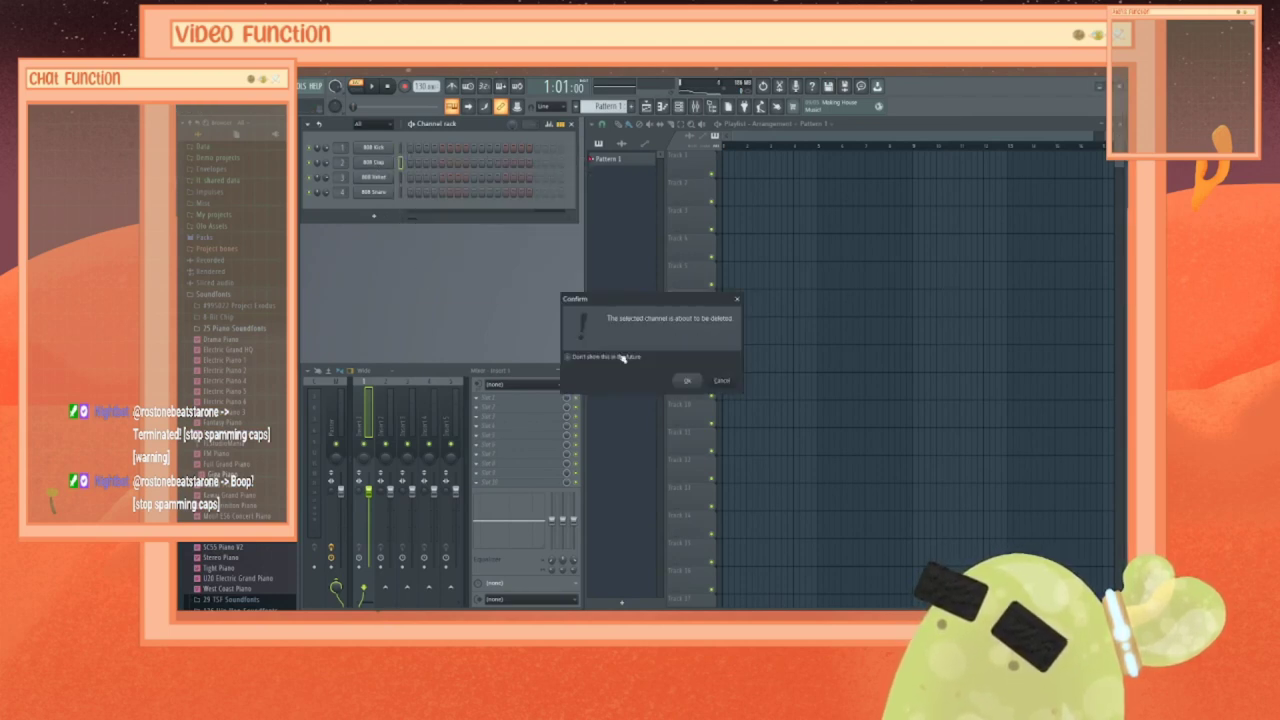
{"action": "left_click", "coordinate": [687, 383]}
{"action": "right_click", "coordinate": [379, 168]}
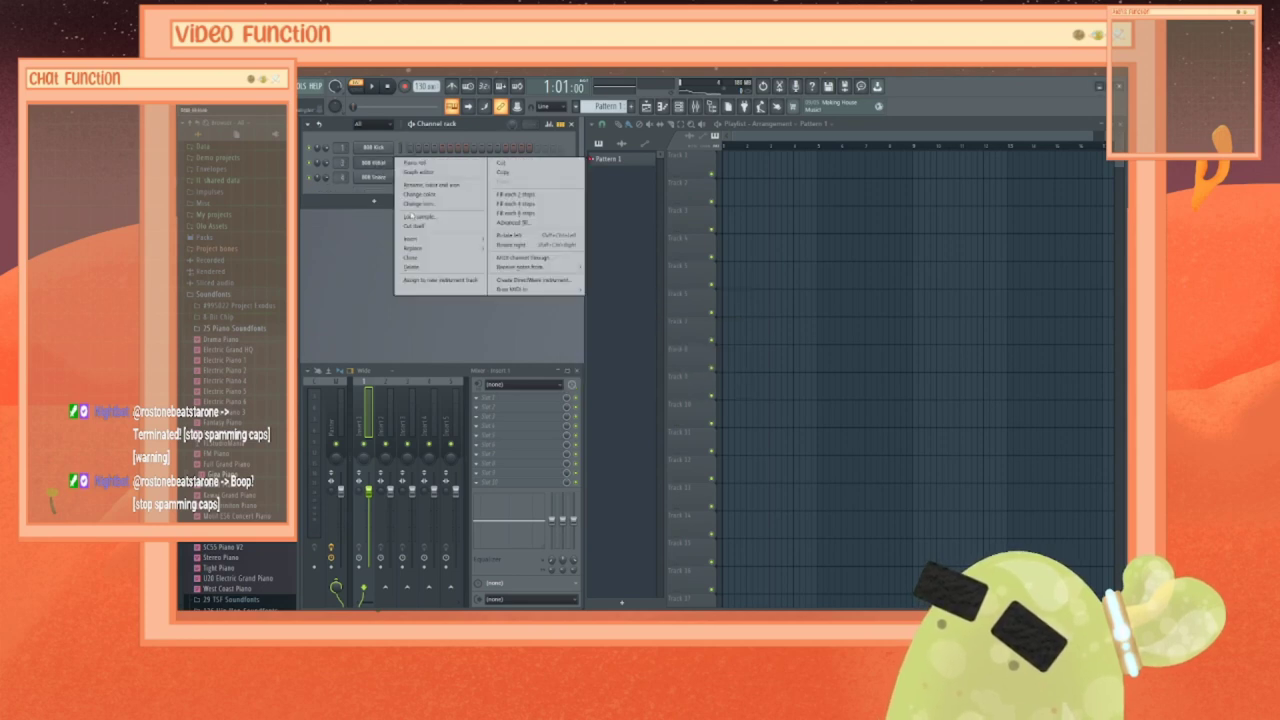
{"action": "left_click", "coordinate": [418, 267]}
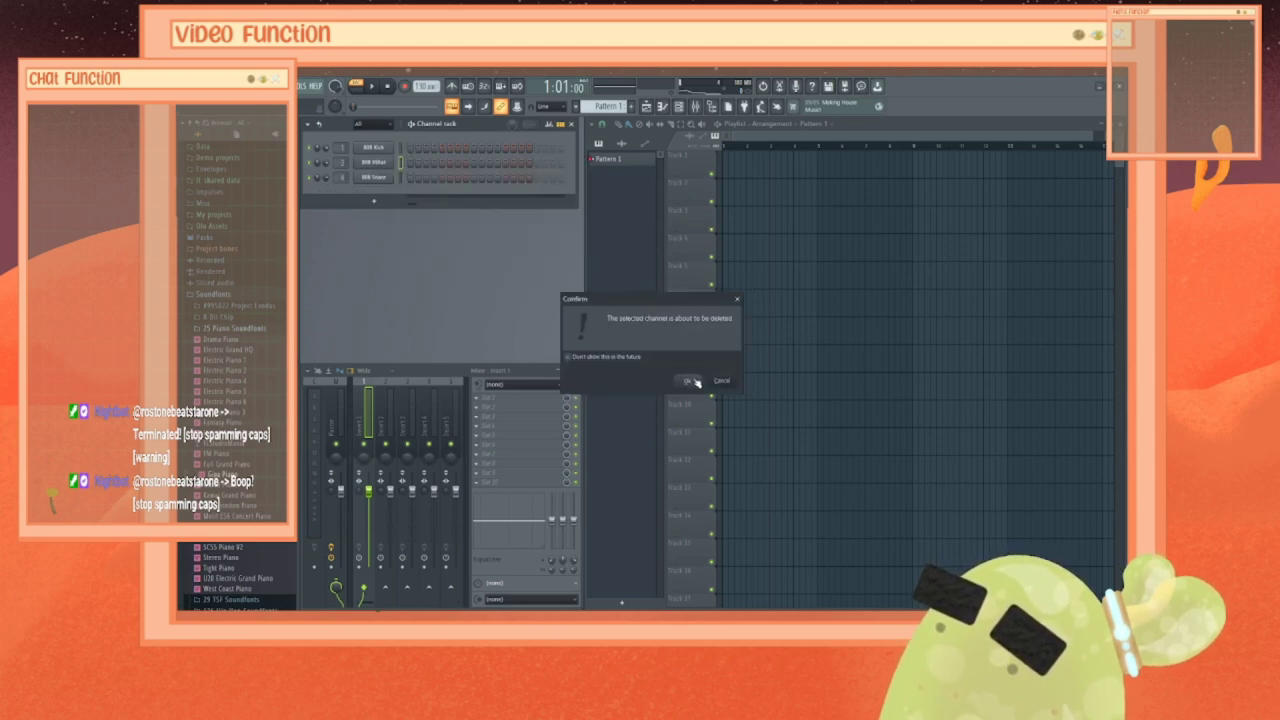
{"action": "left_click", "coordinate": [693, 382]}
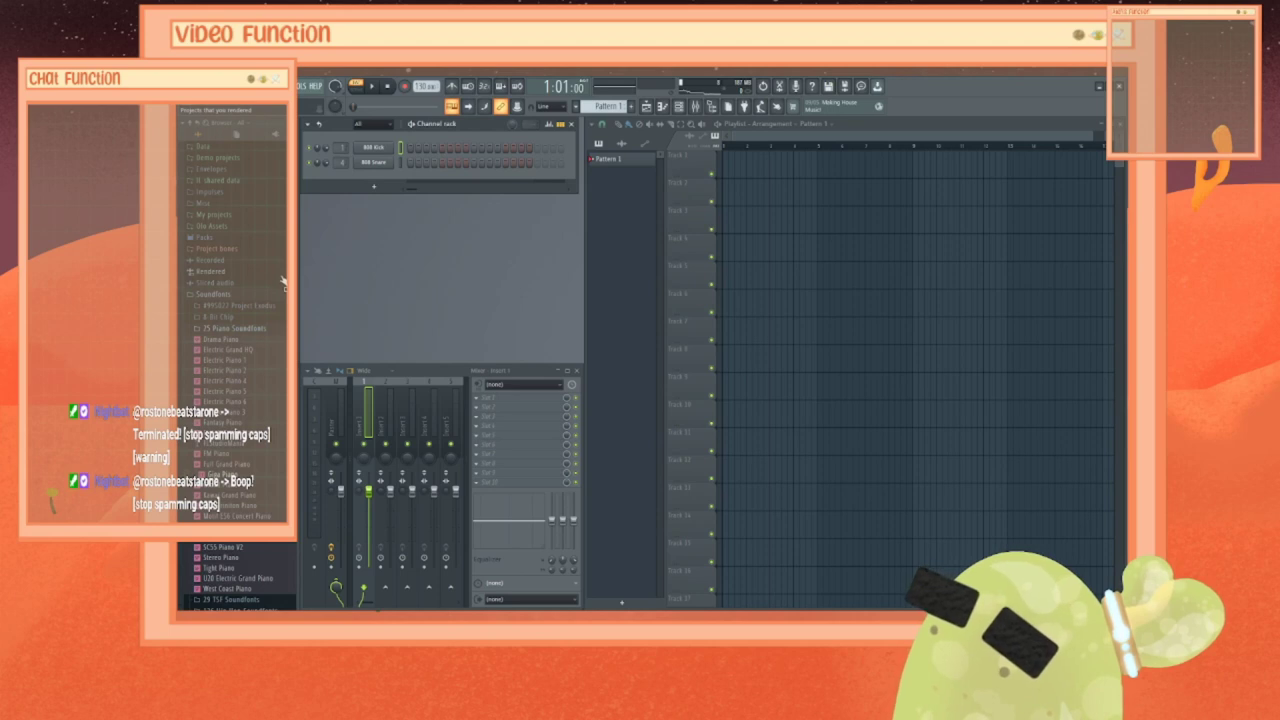
Step: Load the 808 Tom sample from the Drums pack onto a channel between 808 Kick and 808 Snare
{"action": "scroll", "coordinate": [280, 285], "scroll_direction": "up", "scroll_amount": 4}
{"action": "left_click", "coordinate": [207, 355]}
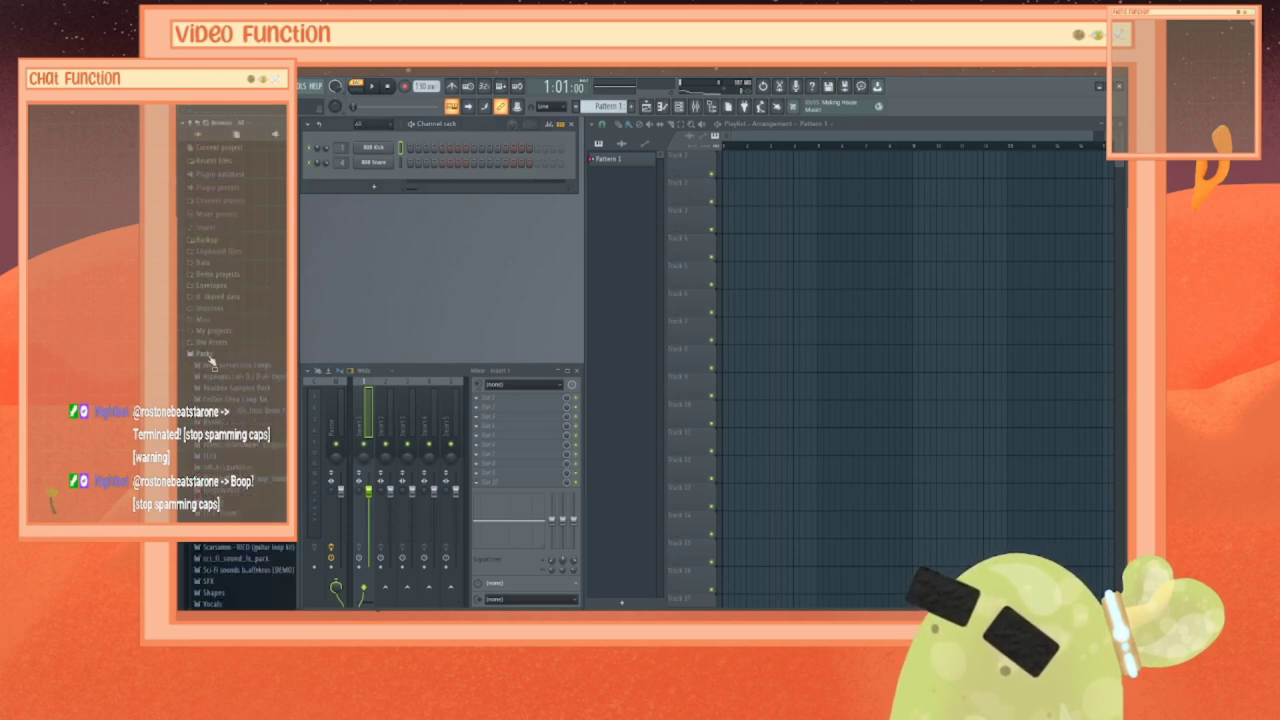
{"action": "scroll", "coordinate": [248, 385], "scroll_direction": "down", "scroll_amount": 3}
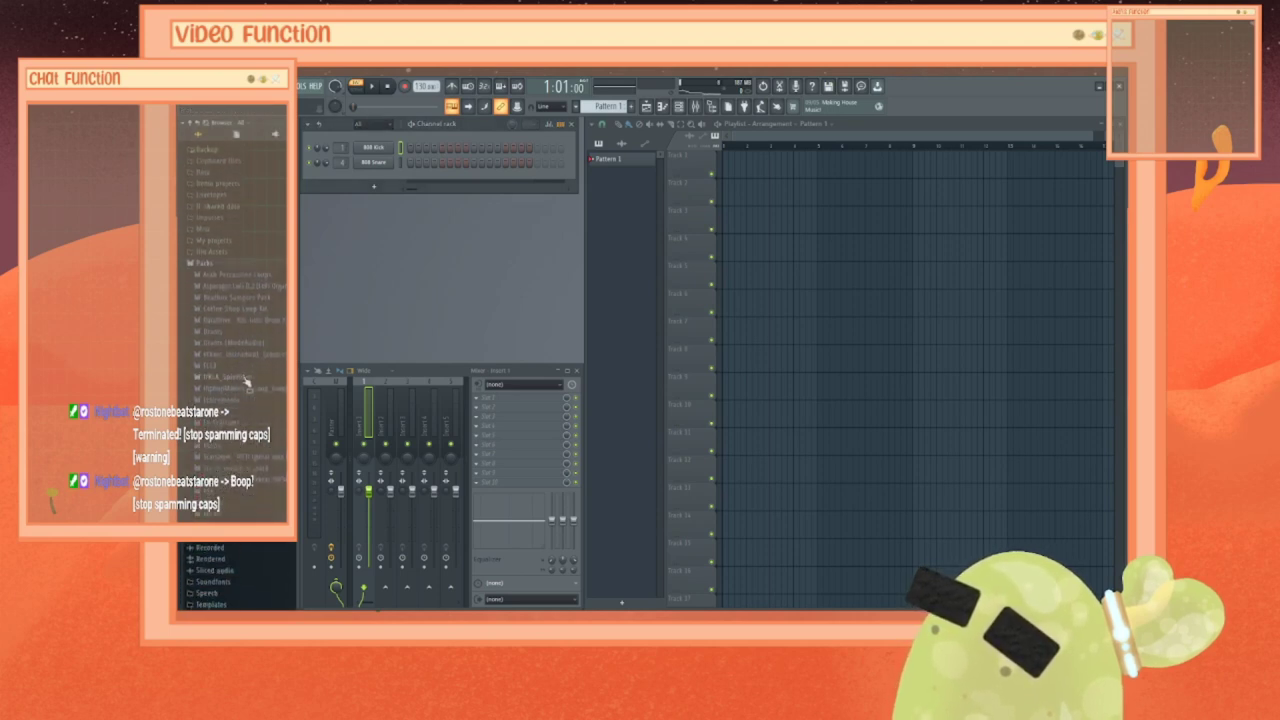
{"action": "left_click", "coordinate": [202, 332]}
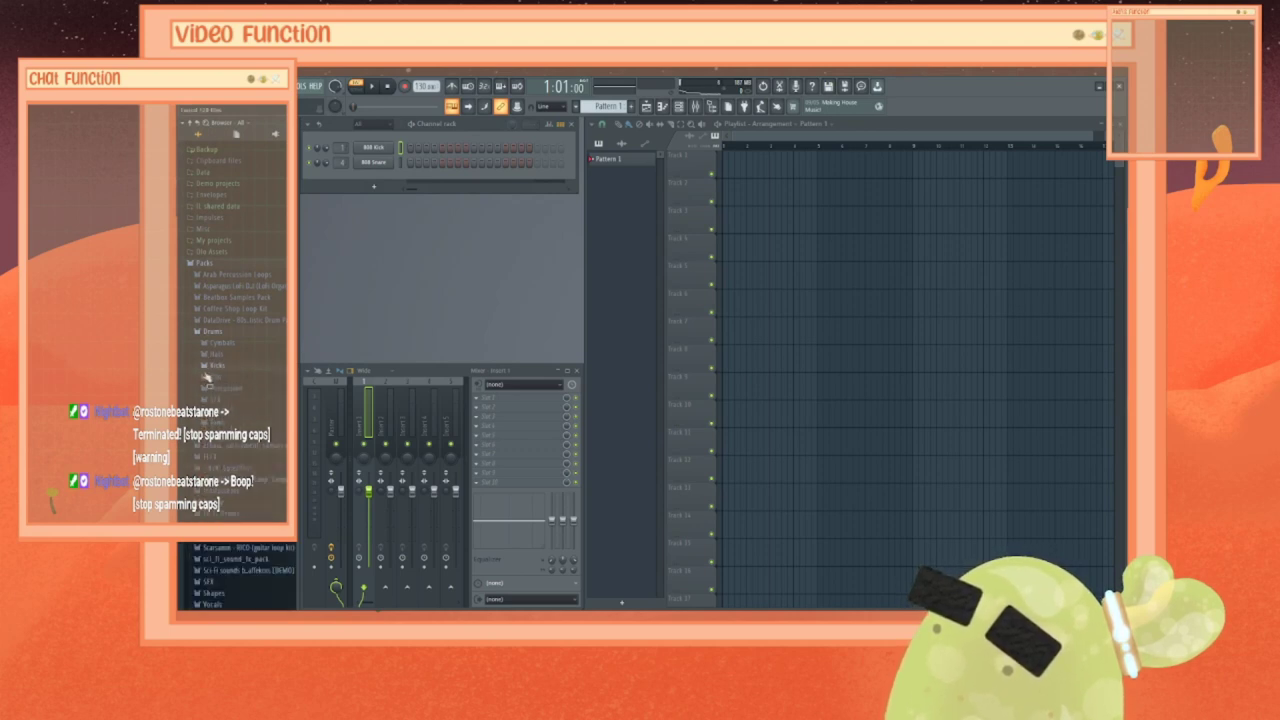
{"action": "left_click", "coordinate": [214, 422]}
{"action": "left_click_drag", "start_coordinate": [228, 446], "coordinate": [378, 163]}
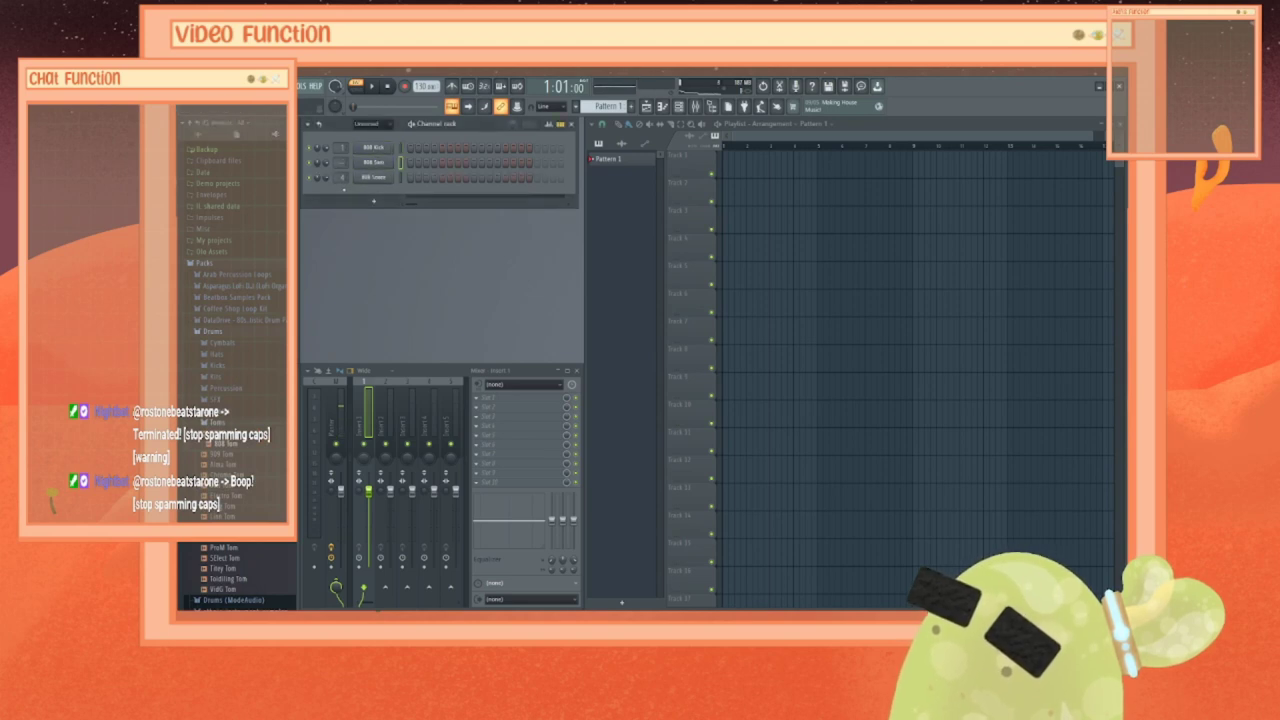
Step: Find the 808 CH sample among the Drums pack's hats and add it as a channel below 808 Snare
{"action": "left_click", "coordinate": [237, 424]}
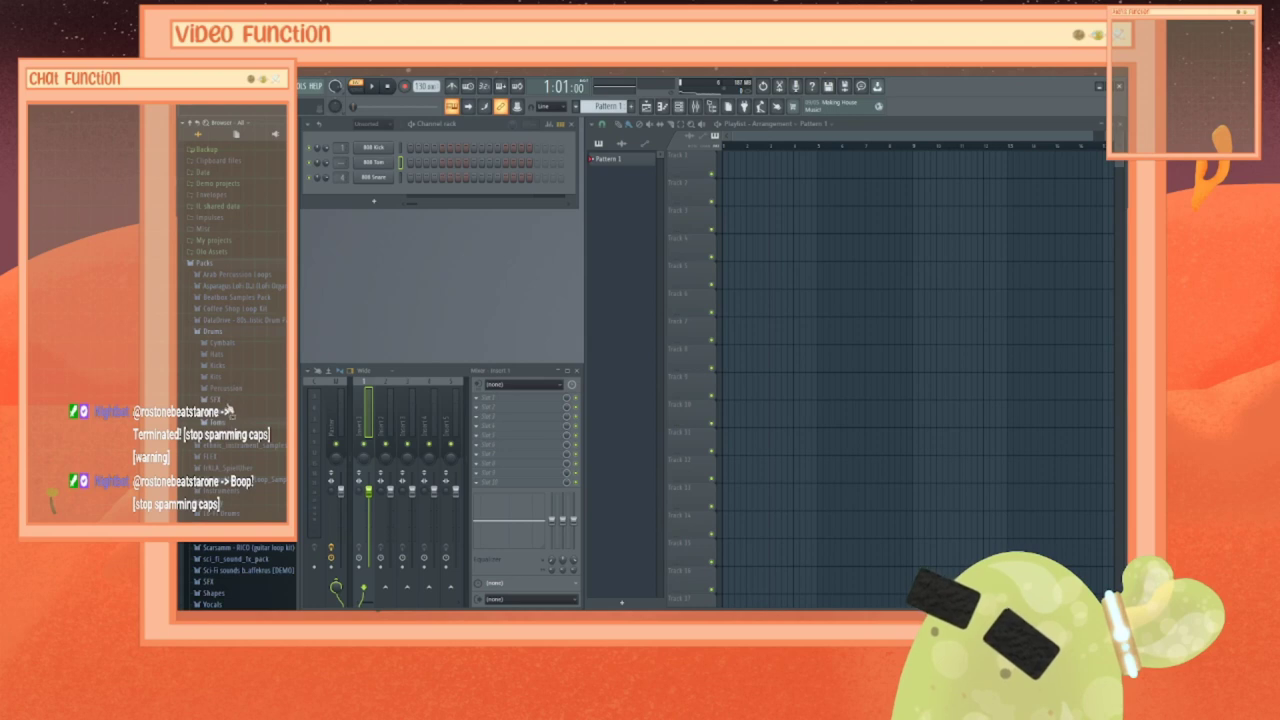
{"action": "left_click", "coordinate": [228, 401]}
{"action": "left_click", "coordinate": [228, 400]}
{"action": "left_click", "coordinate": [229, 389]}
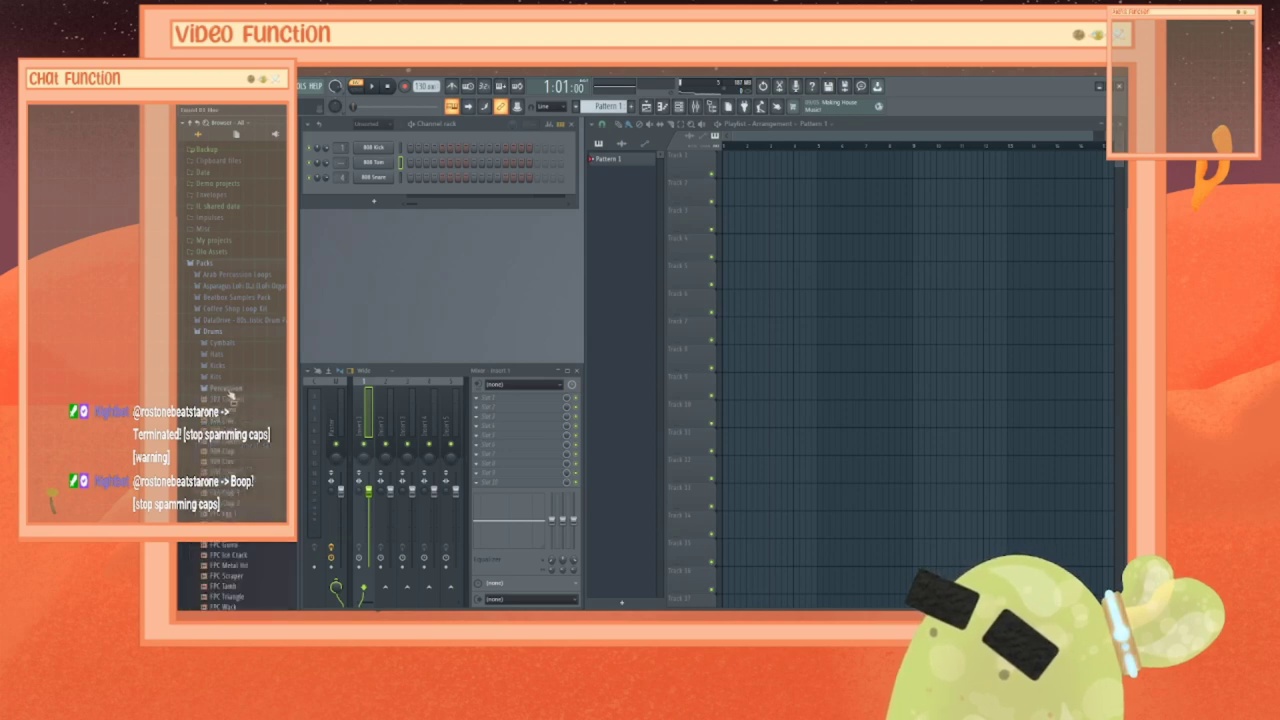
{"action": "left_click", "coordinate": [230, 391]}
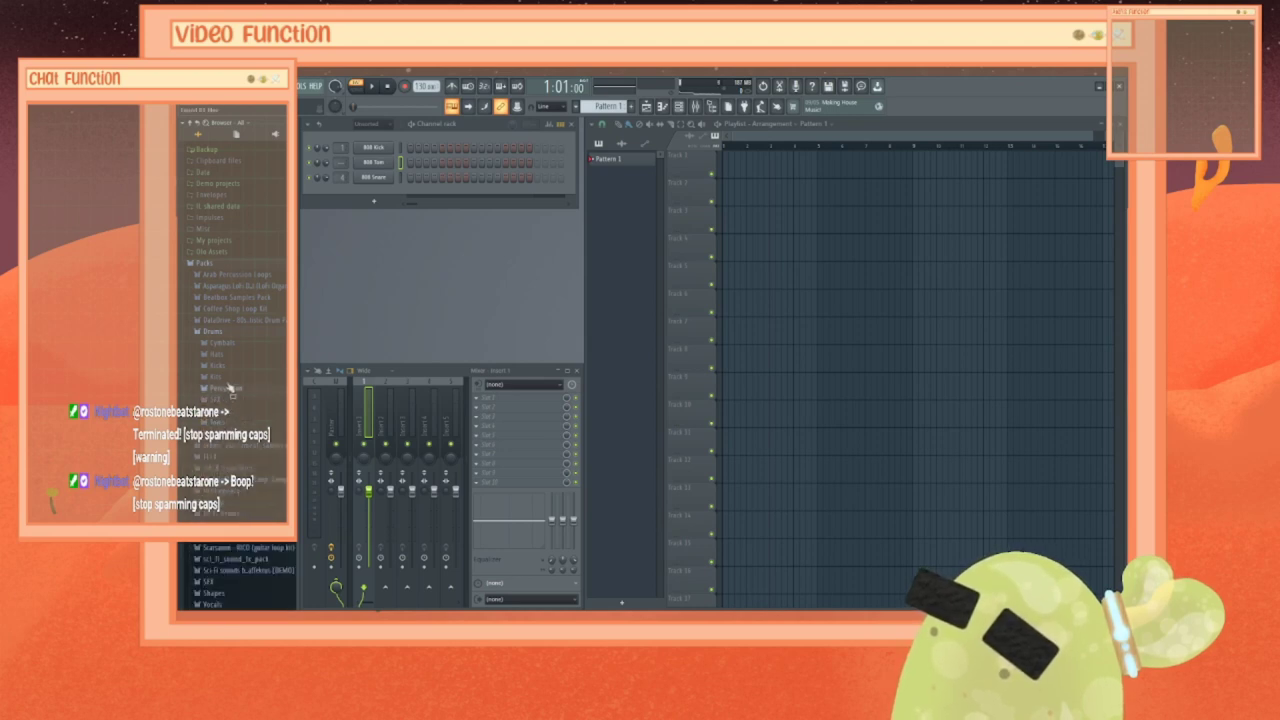
{"action": "left_click", "coordinate": [229, 378]}
{"action": "left_click", "coordinate": [229, 377]}
{"action": "left_click", "coordinate": [229, 366]}
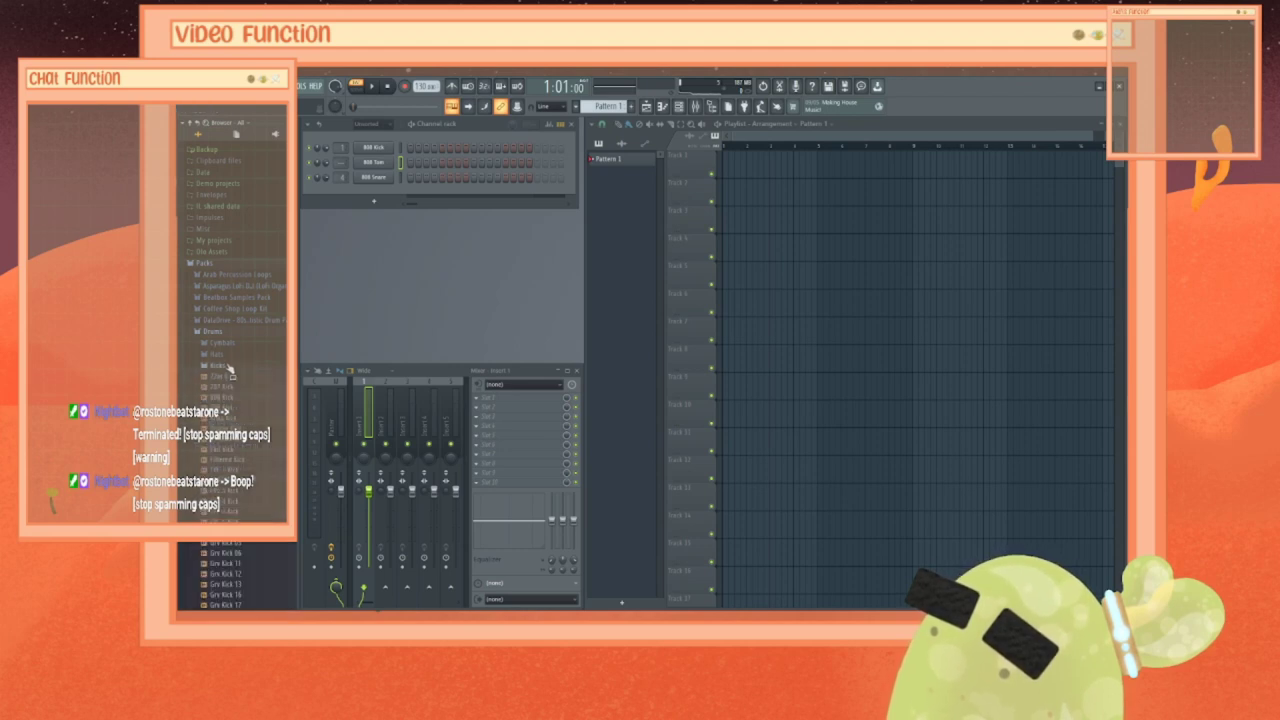
{"action": "left_click", "coordinate": [229, 366]}
{"action": "left_click", "coordinate": [227, 355]}
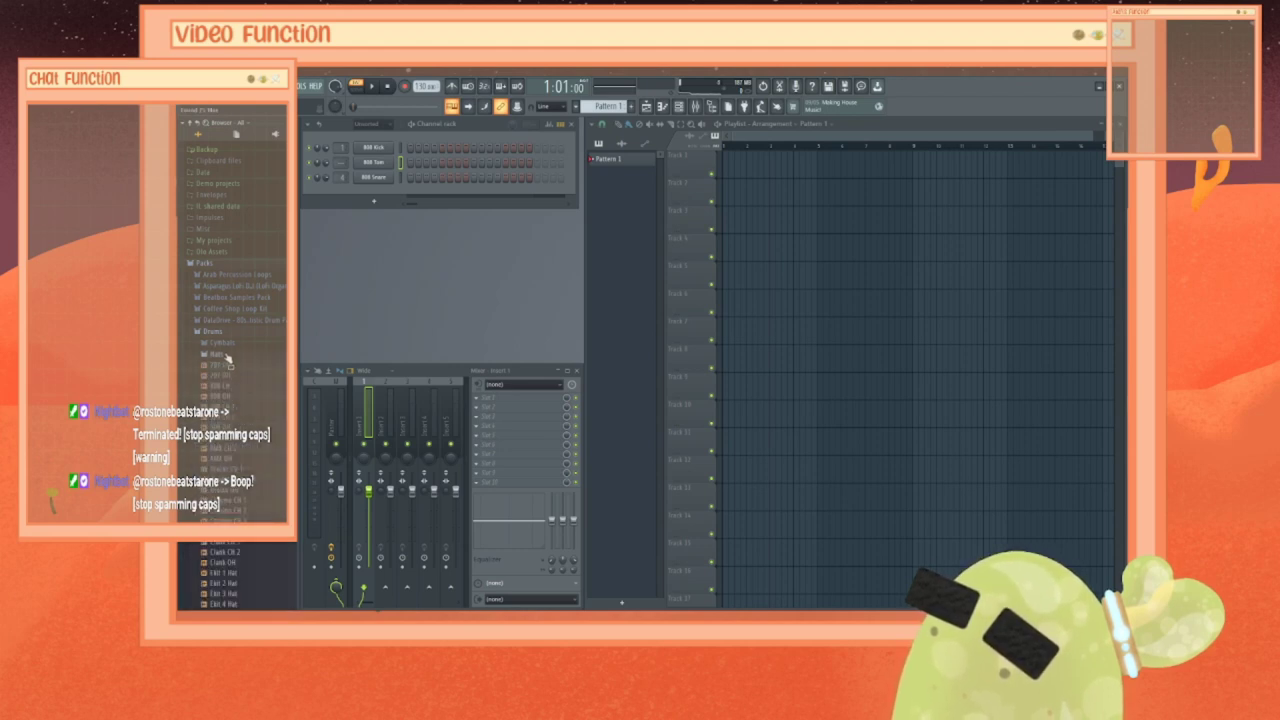
{"action": "left_click_drag", "start_coordinate": [232, 388], "coordinate": [389, 197]}
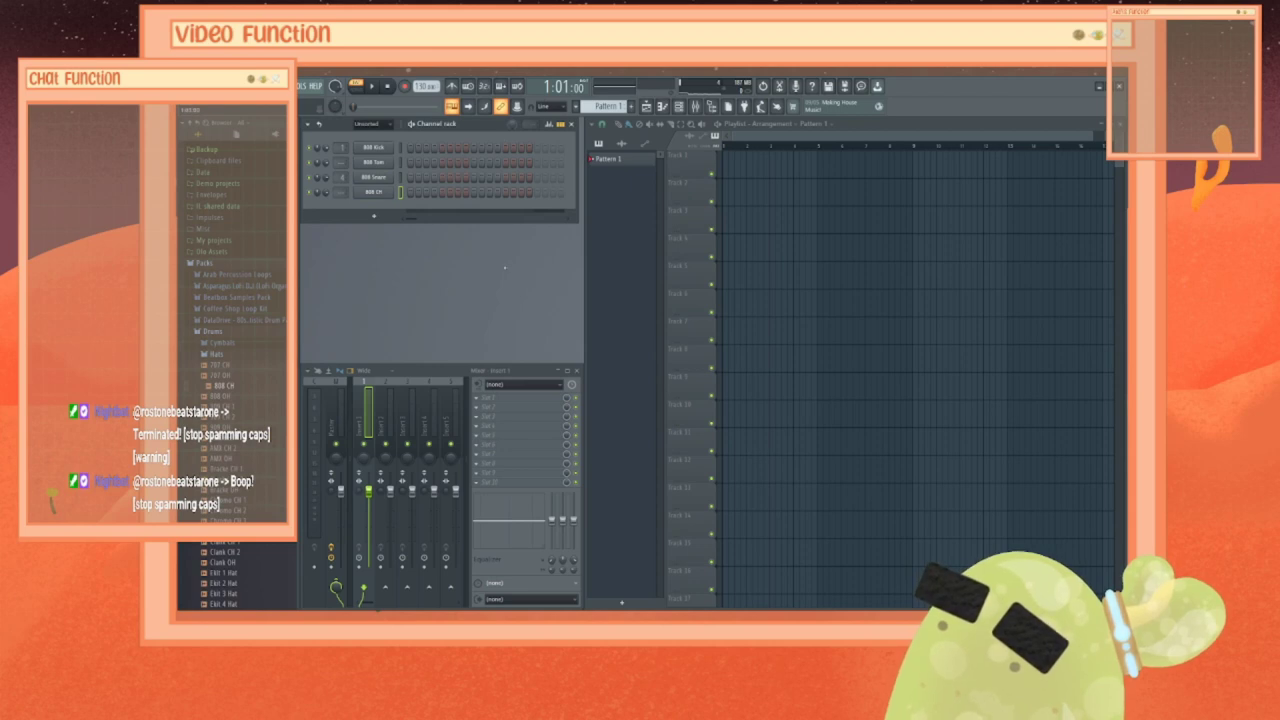
Step: Load the Giga Piano soundfont from the 25 Piano Soundfonts folder onto a new channel below 808 CH
{"action": "left_click", "coordinate": [212, 331]}
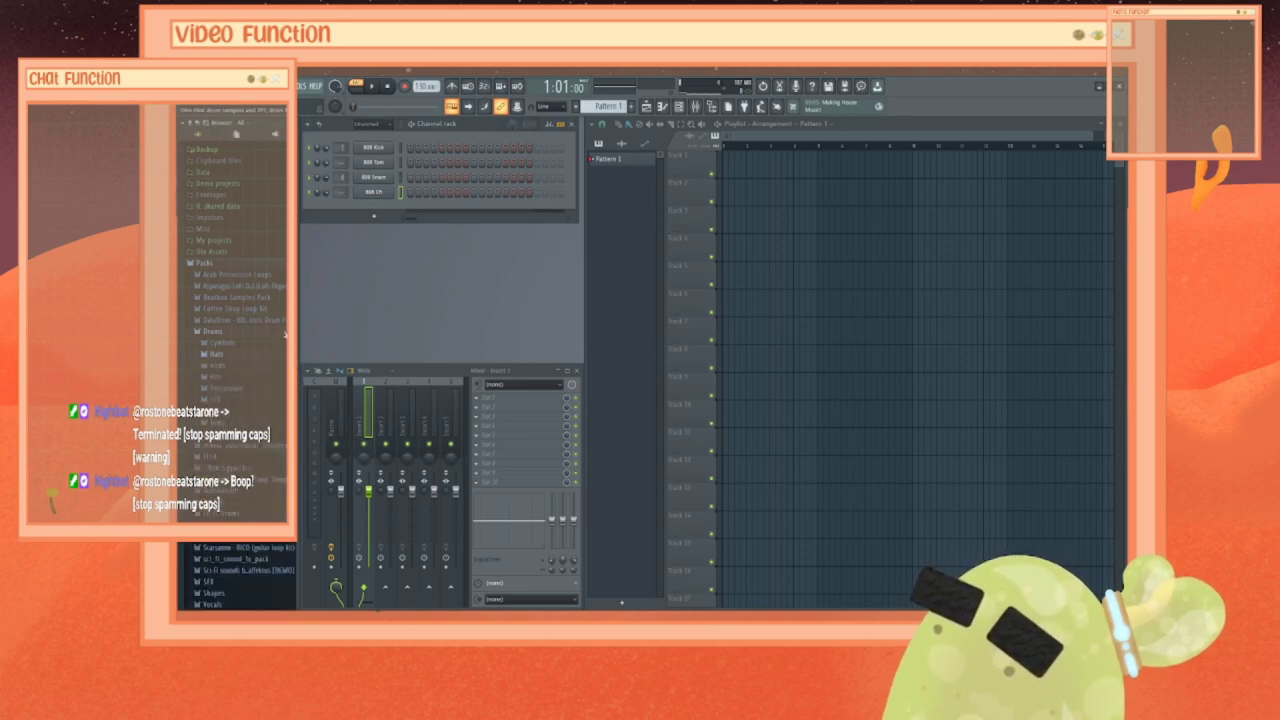
{"action": "left_click", "coordinate": [267, 268]}
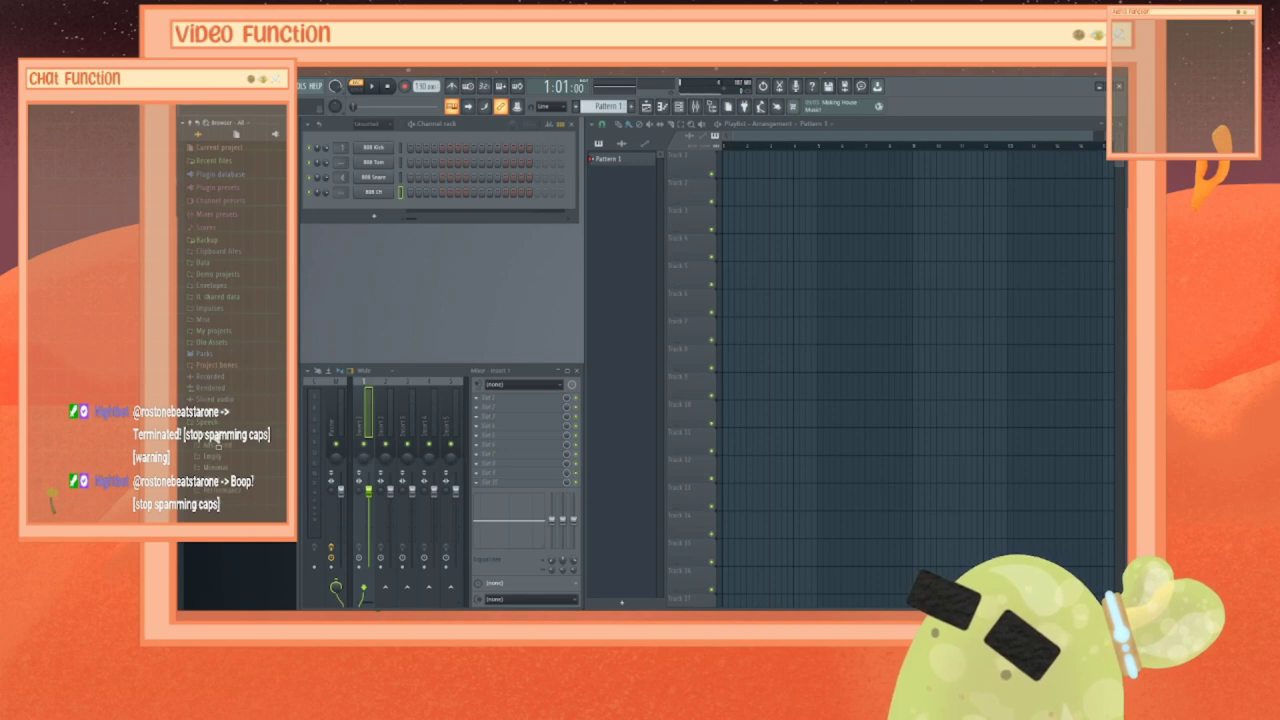
{"action": "left_click", "coordinate": [209, 419]}
{"action": "left_click", "coordinate": [213, 421]}
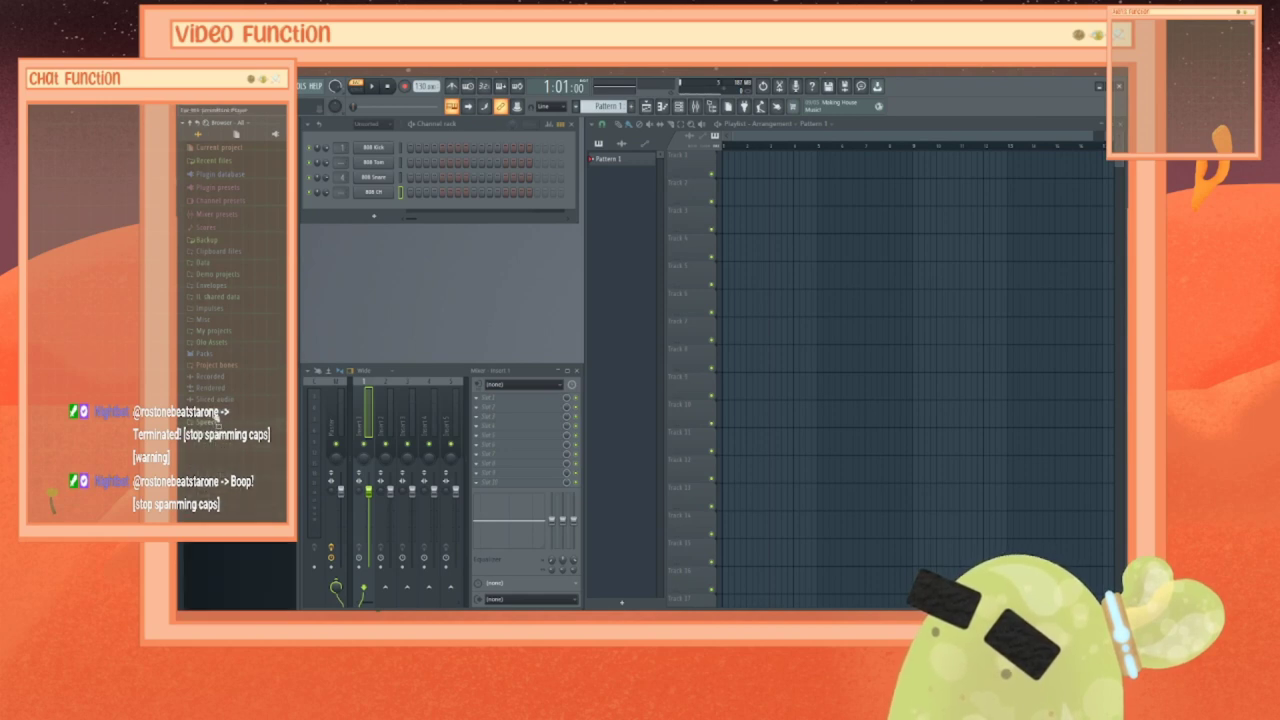
{"action": "left_click", "coordinate": [212, 412]}
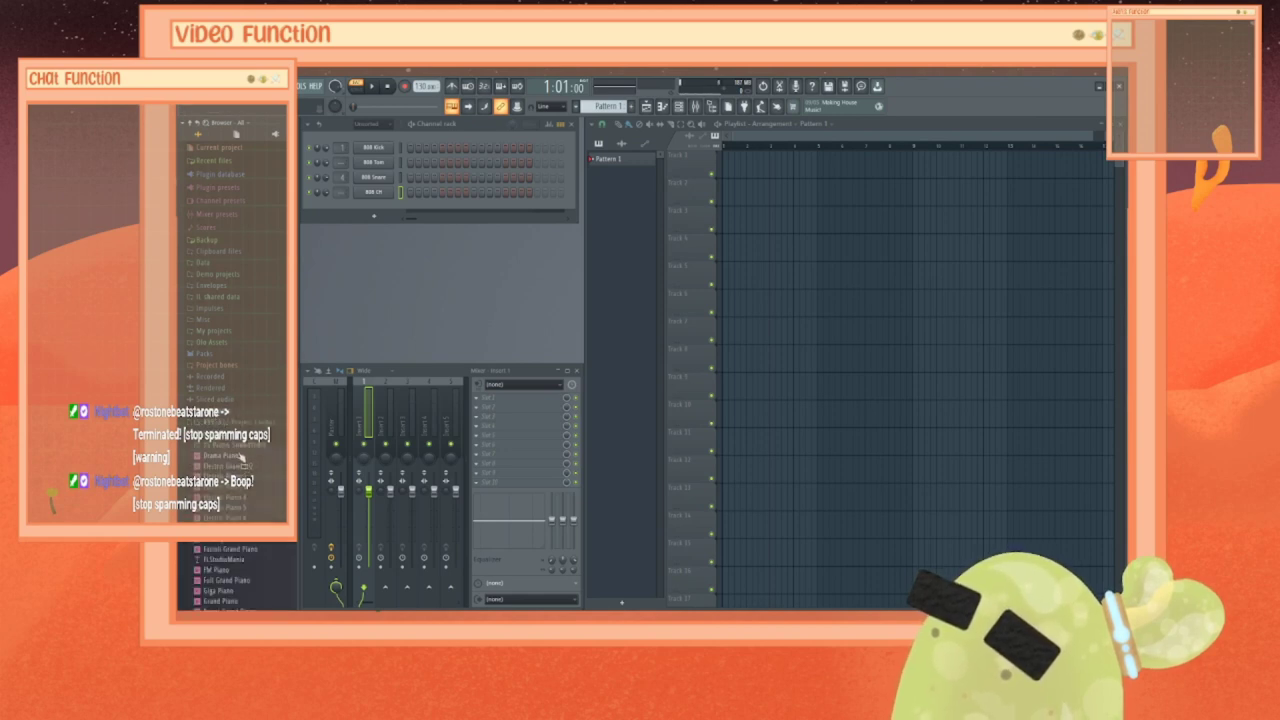
{"action": "scroll", "coordinate": [241, 457], "scroll_direction": "down", "scroll_amount": 4}
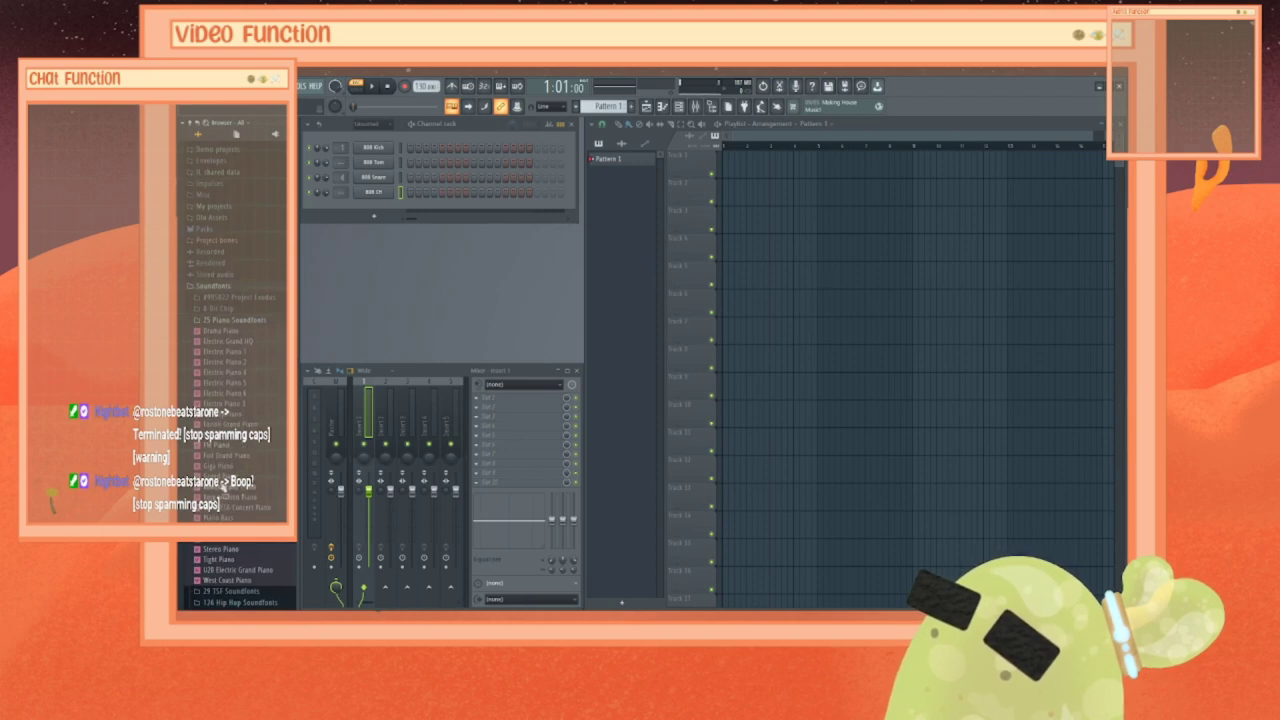
{"action": "left_click_drag", "start_coordinate": [218, 466], "coordinate": [386, 214]}
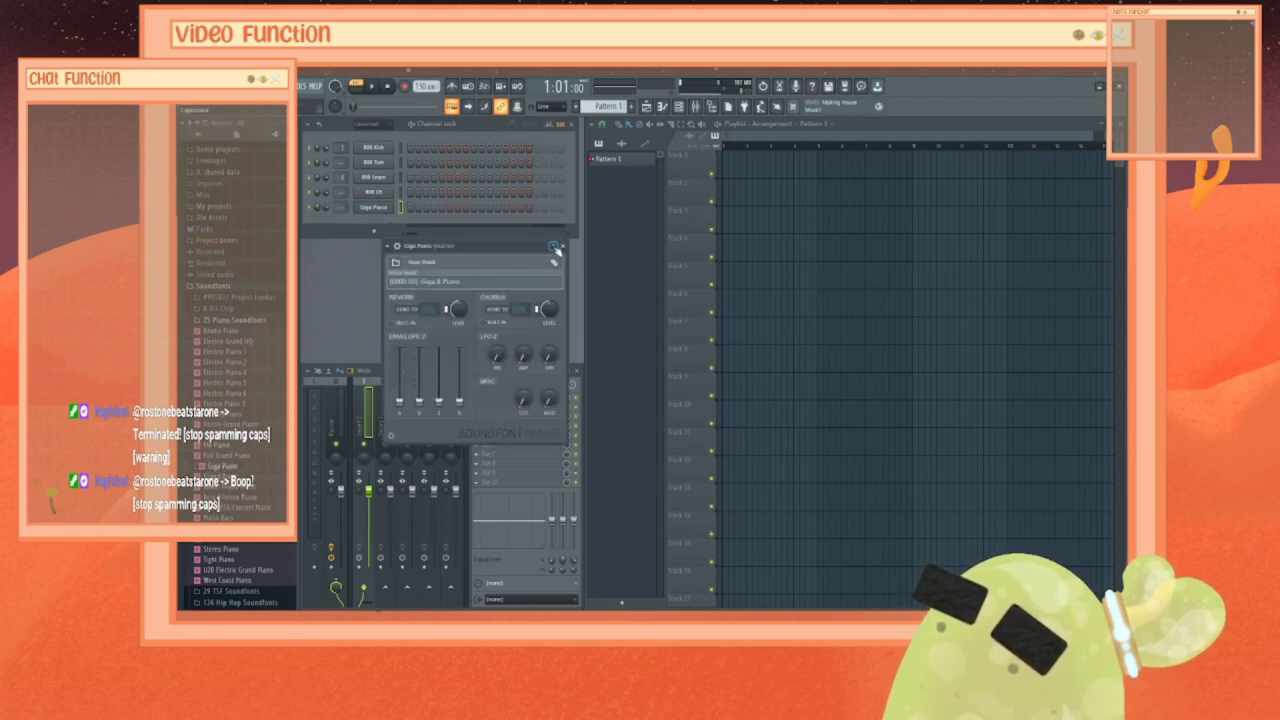
{"action": "left_click", "coordinate": [560, 248]}
Step: Add TAL Reverb 4 to Insert 1 and raise its wet mix to about half of the slider
{"action": "left_click", "coordinate": [483, 402]}
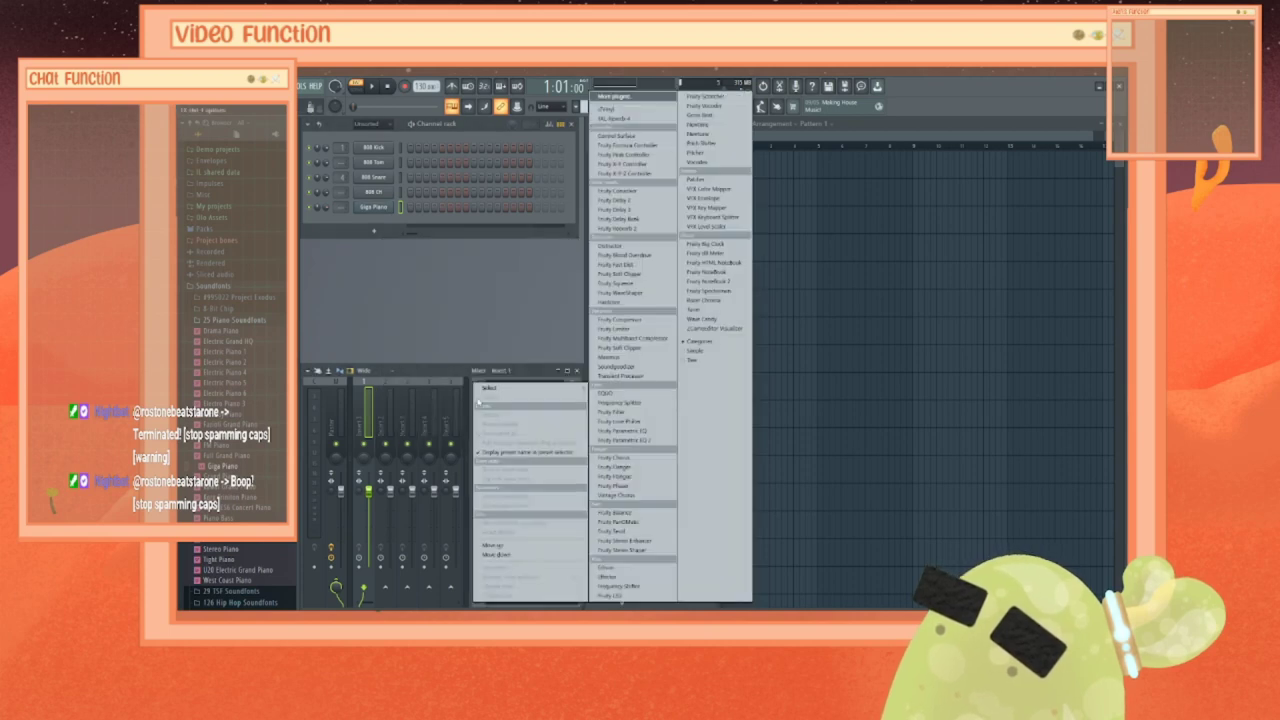
{"action": "mouse_move", "coordinate": [492, 396]}
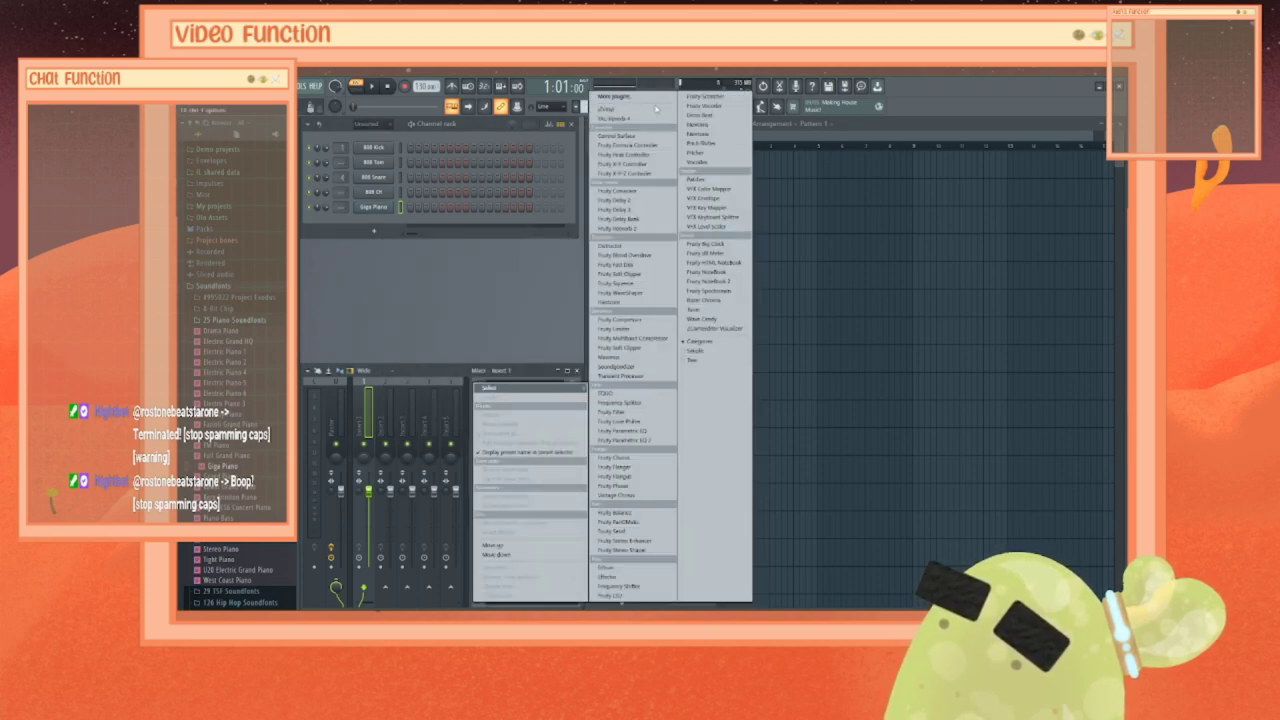
{"action": "left_click", "coordinate": [619, 371]}
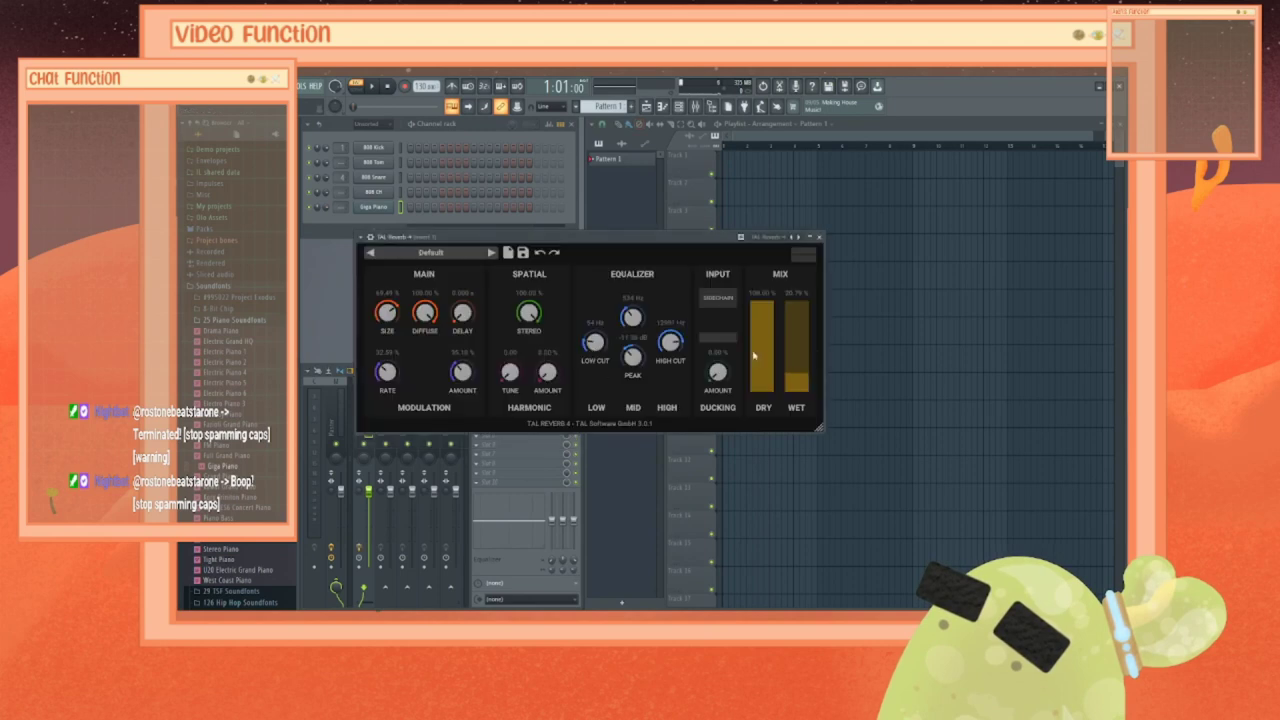
{"action": "left_click_drag", "start_coordinate": [804, 377], "coordinate": [804, 338]}
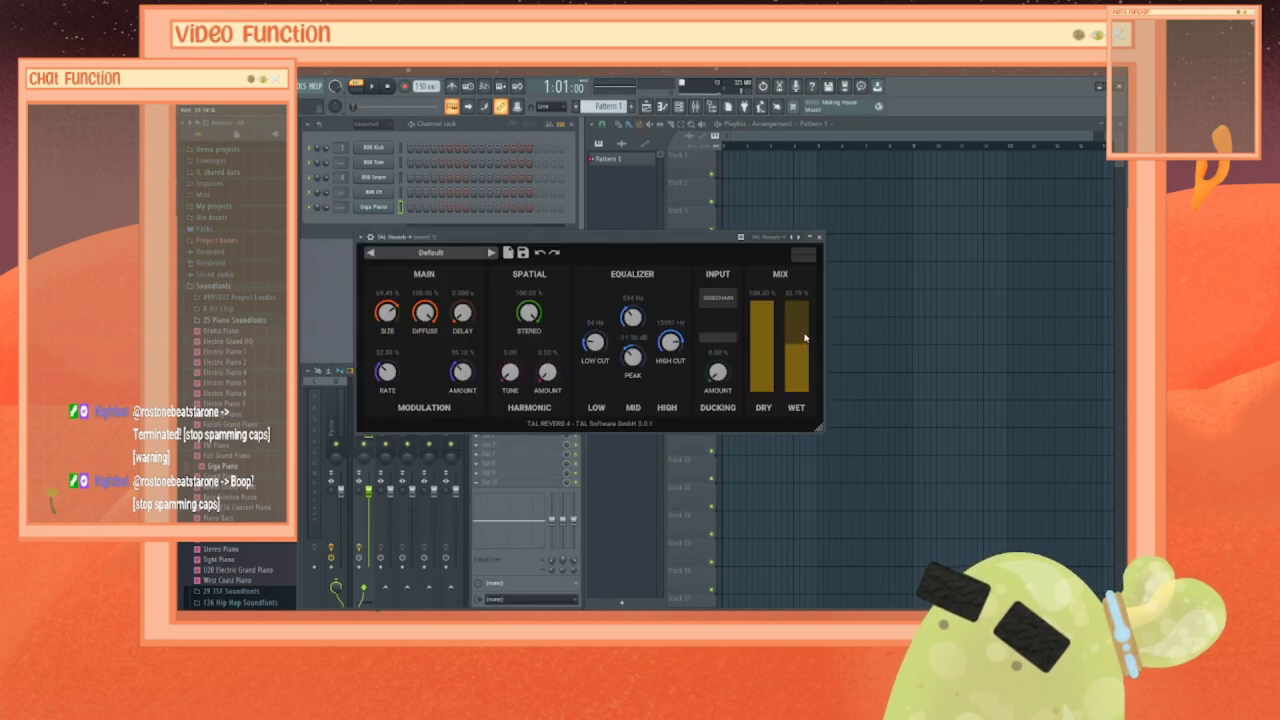
{"action": "left_click", "coordinate": [819, 237]}
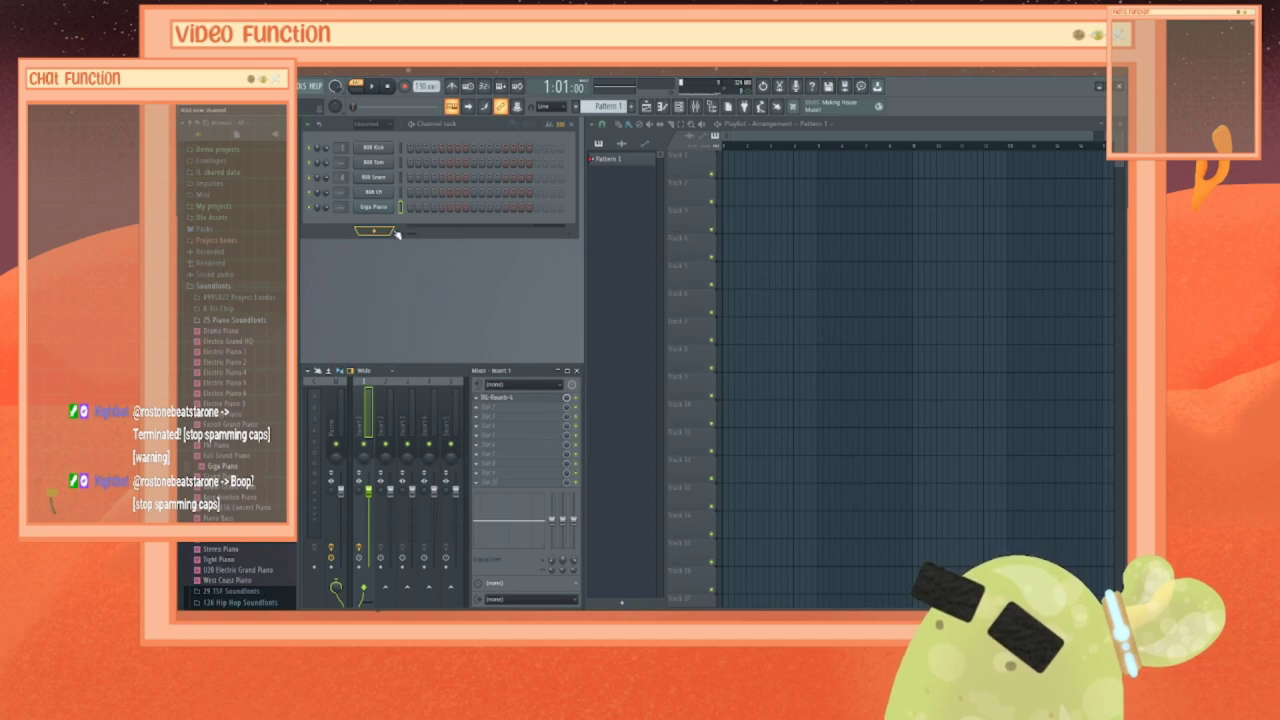
Step: Rename Pattern 1 as Chord and give it a random color
{"action": "right_click", "coordinate": [606, 158]}
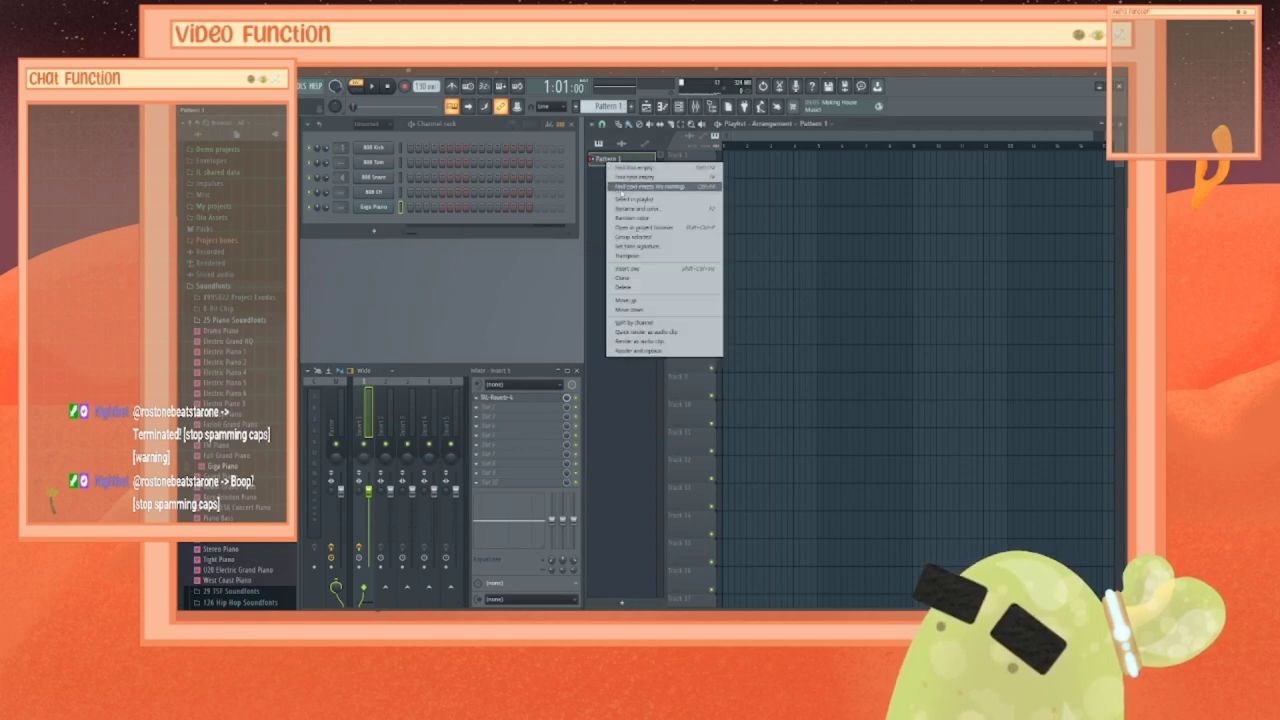
{"action": "left_click", "coordinate": [627, 209]}
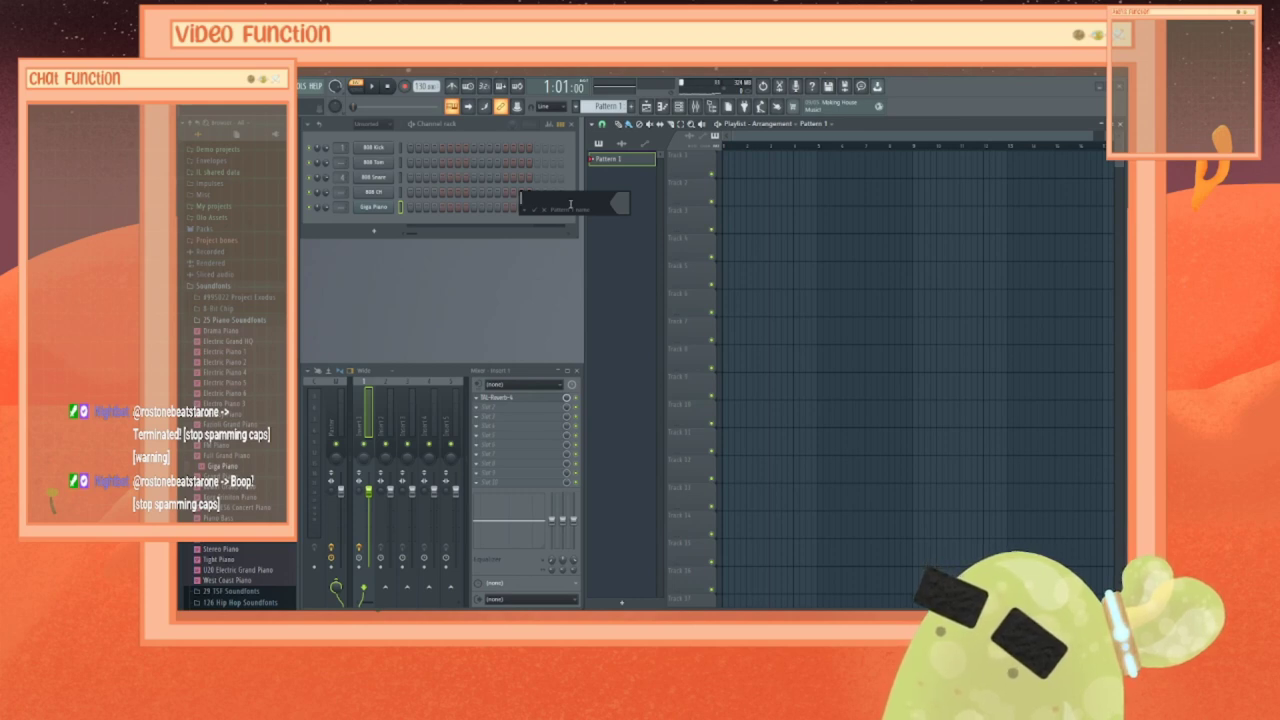
{"action": "type", "text": "Chord"}
{"action": "key", "text": "Return"}
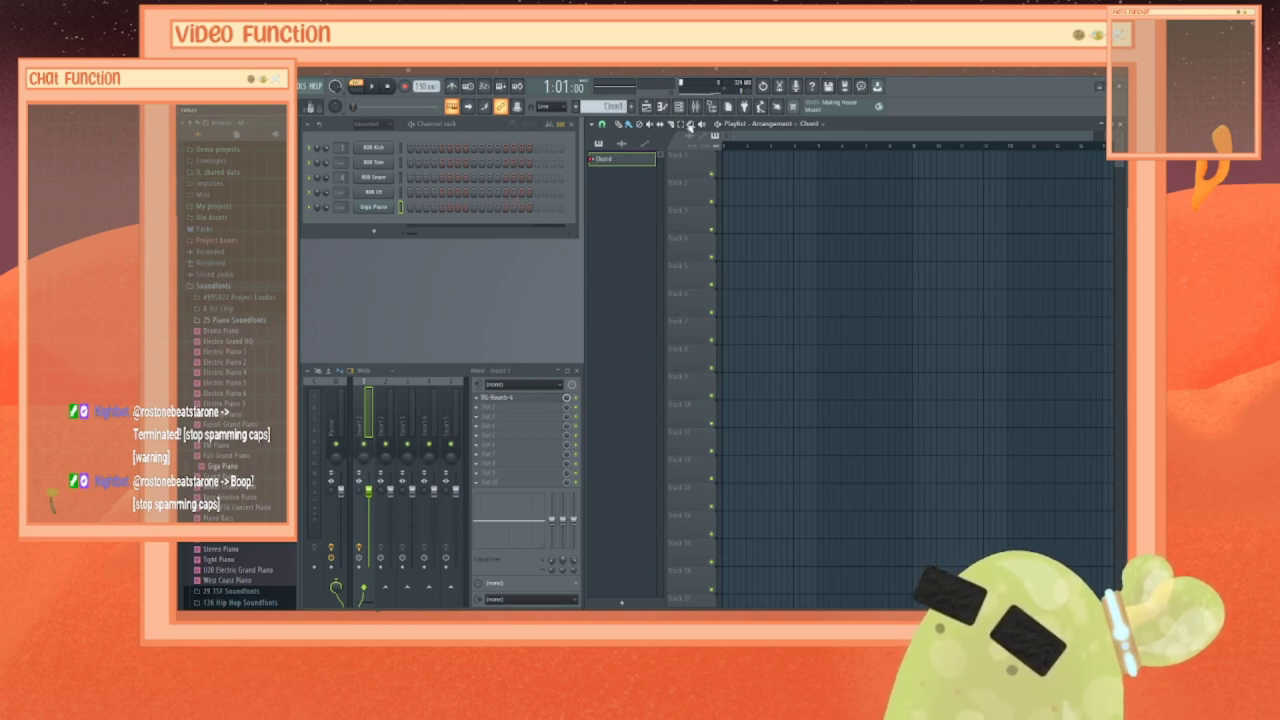
{"action": "right_click", "coordinate": [620, 159]}
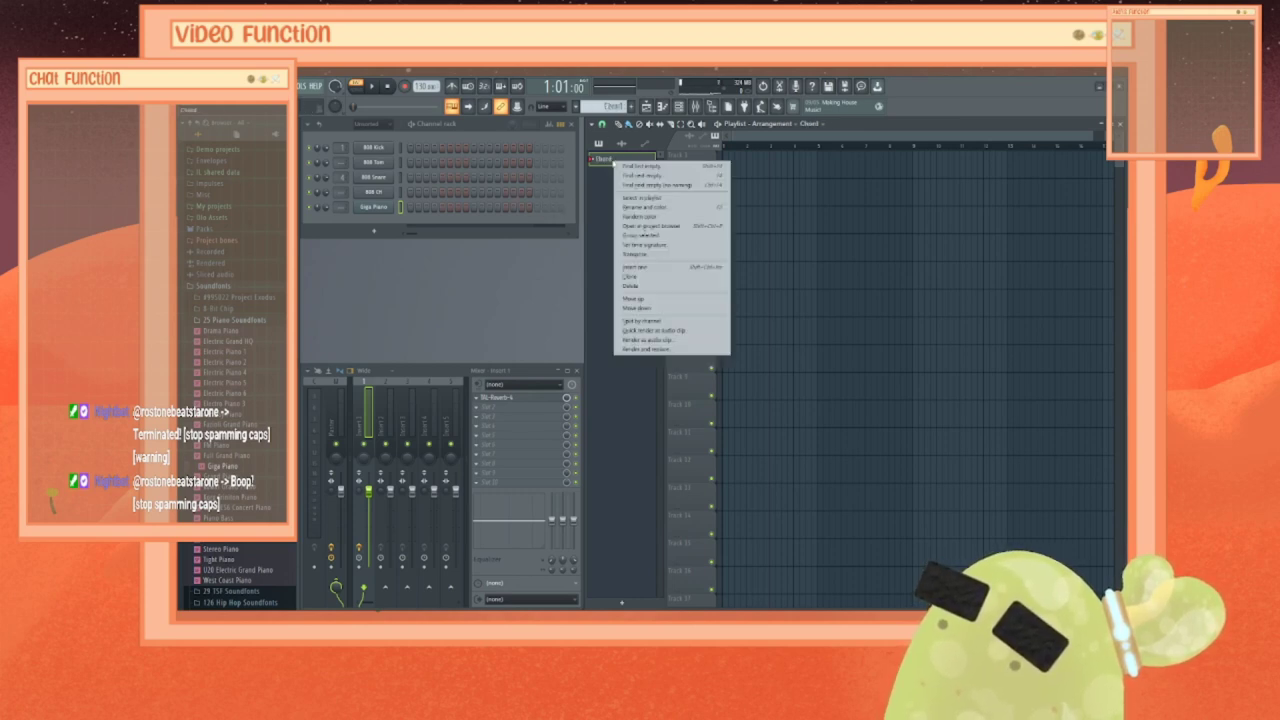
{"action": "left_click", "coordinate": [663, 217]}
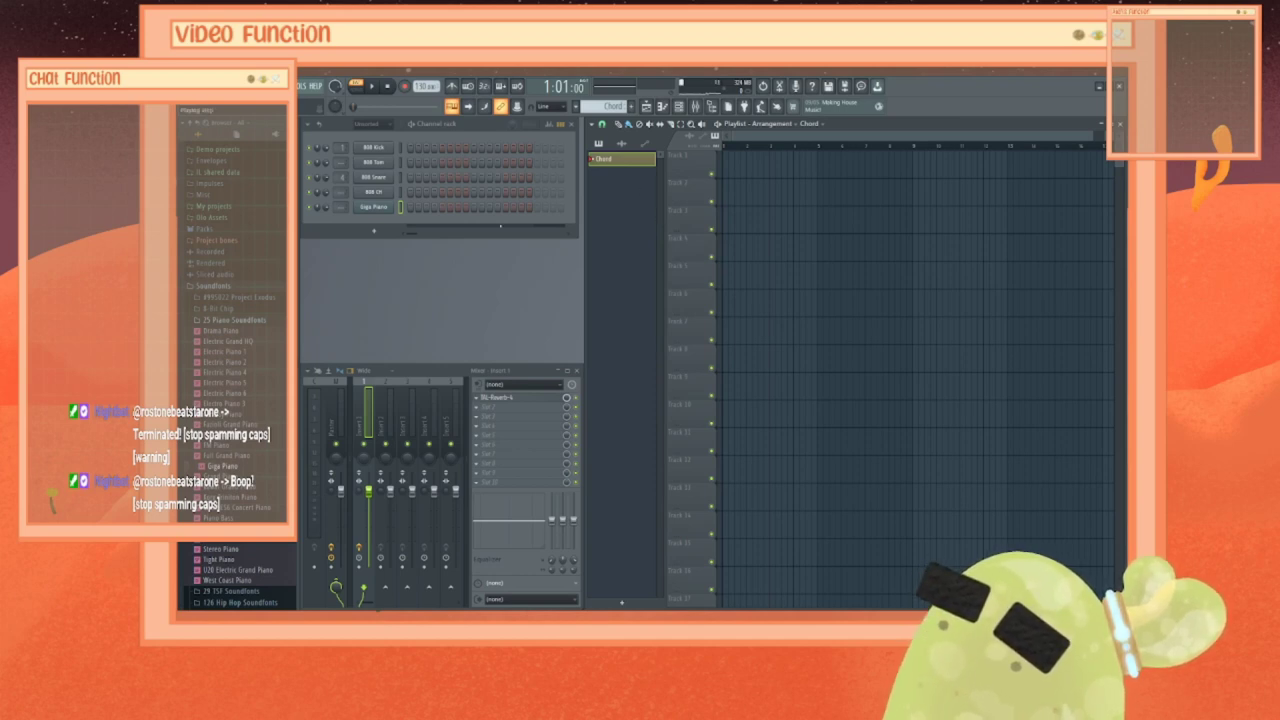
Step: Open the Giga Piano channel's piano roll and draw a one-bar chord of G, C, G and C, low to high, in bar 1
{"action": "right_click", "coordinate": [365, 212]}
{"action": "left_click", "coordinate": [420, 210]}
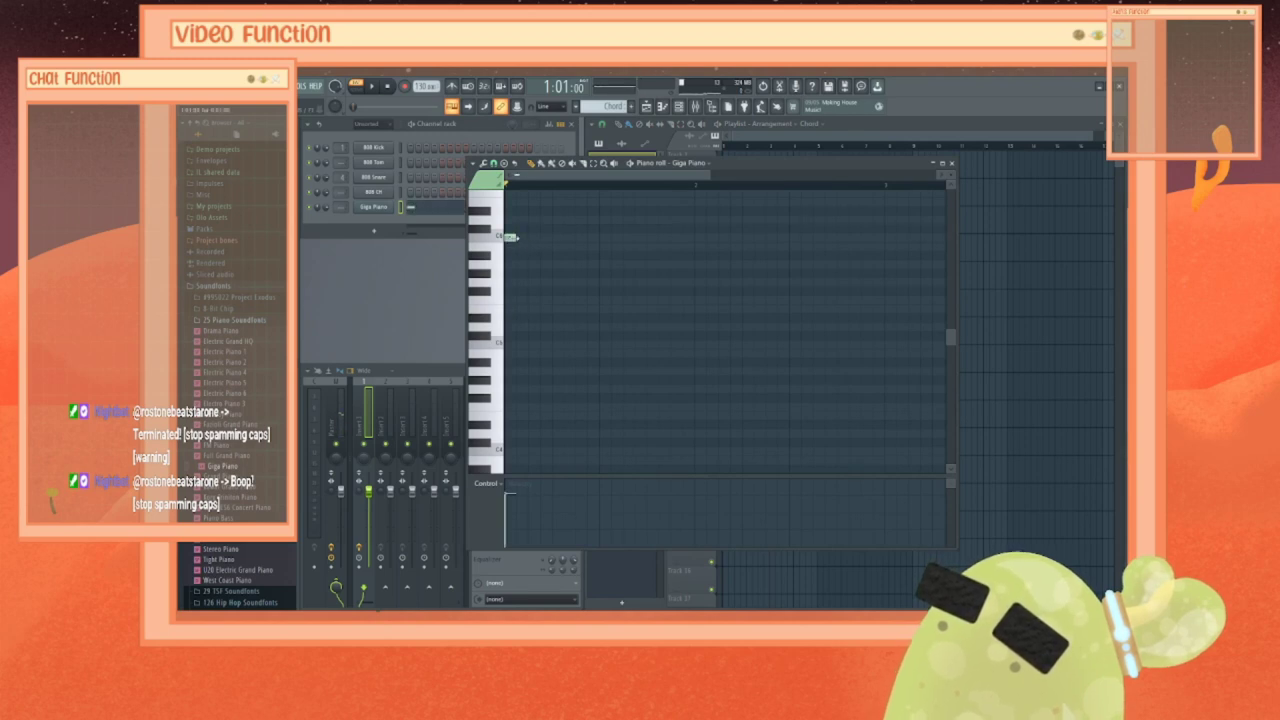
{"action": "left_click_drag", "start_coordinate": [510, 237], "coordinate": [696, 250]}
{"action": "left_click", "coordinate": [516, 346]}
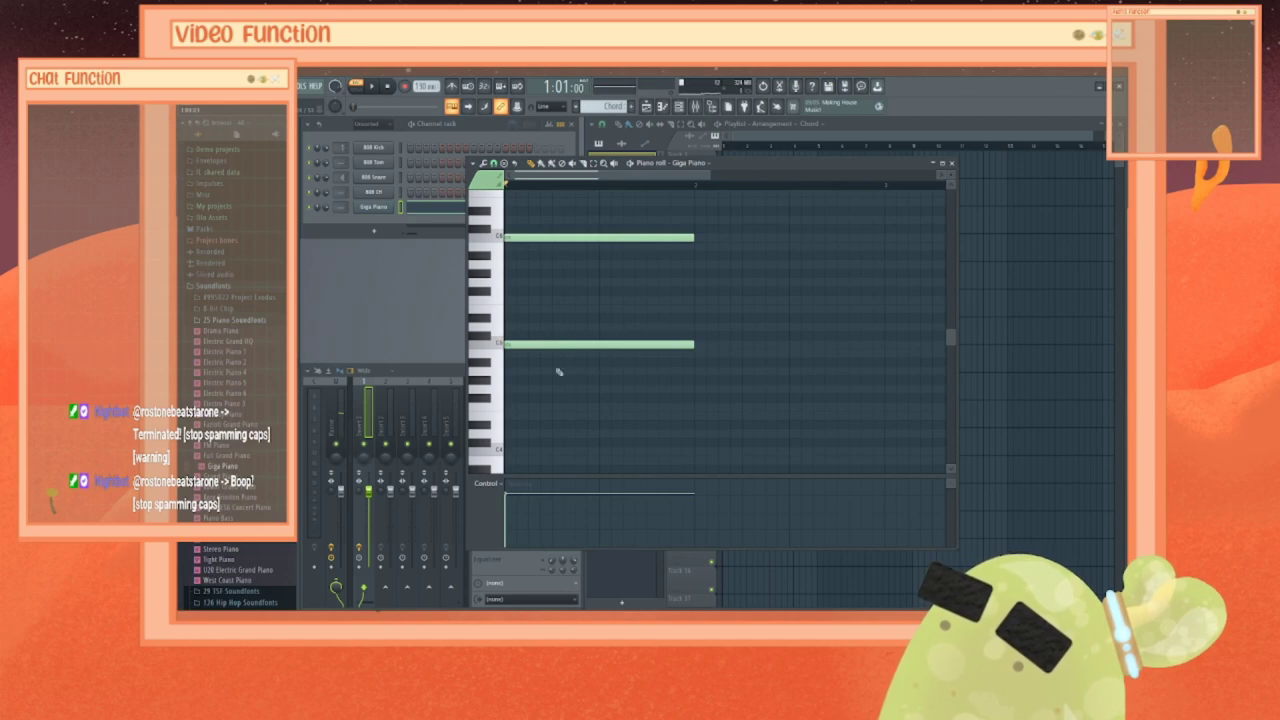
{"action": "left_click", "coordinate": [526, 284]}
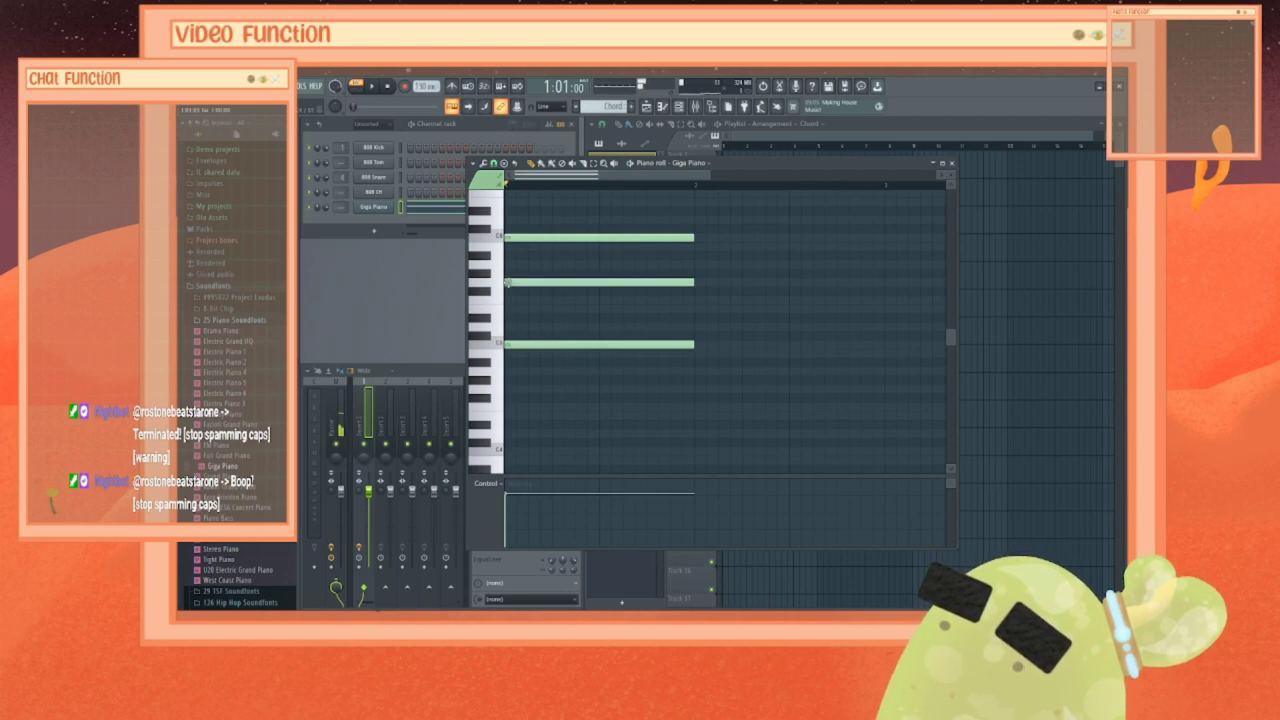
{"action": "left_click", "coordinate": [510, 390]}
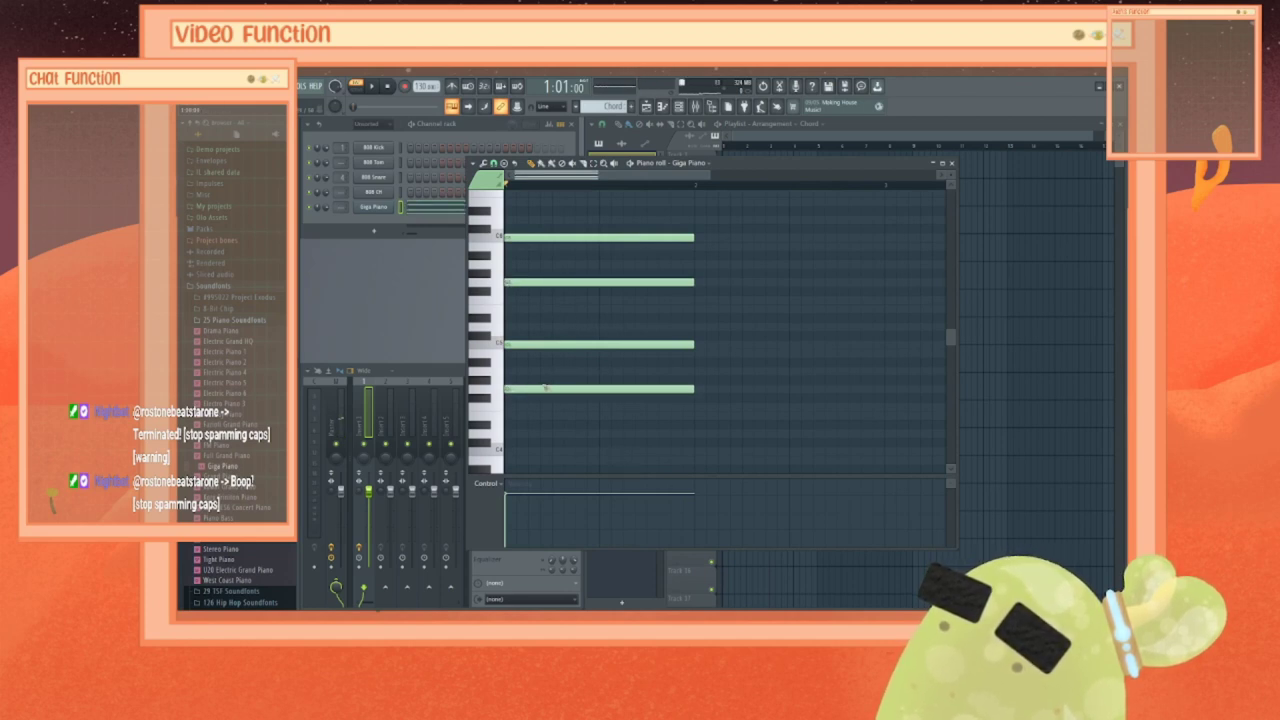
{"action": "key", "text": "space"}
{"action": "key", "text": "space"}
Step: Add a one-bar chord of A, E, A and D, low to high, in bar 2 and play the progression
{"action": "left_click", "coordinate": [698, 264]}
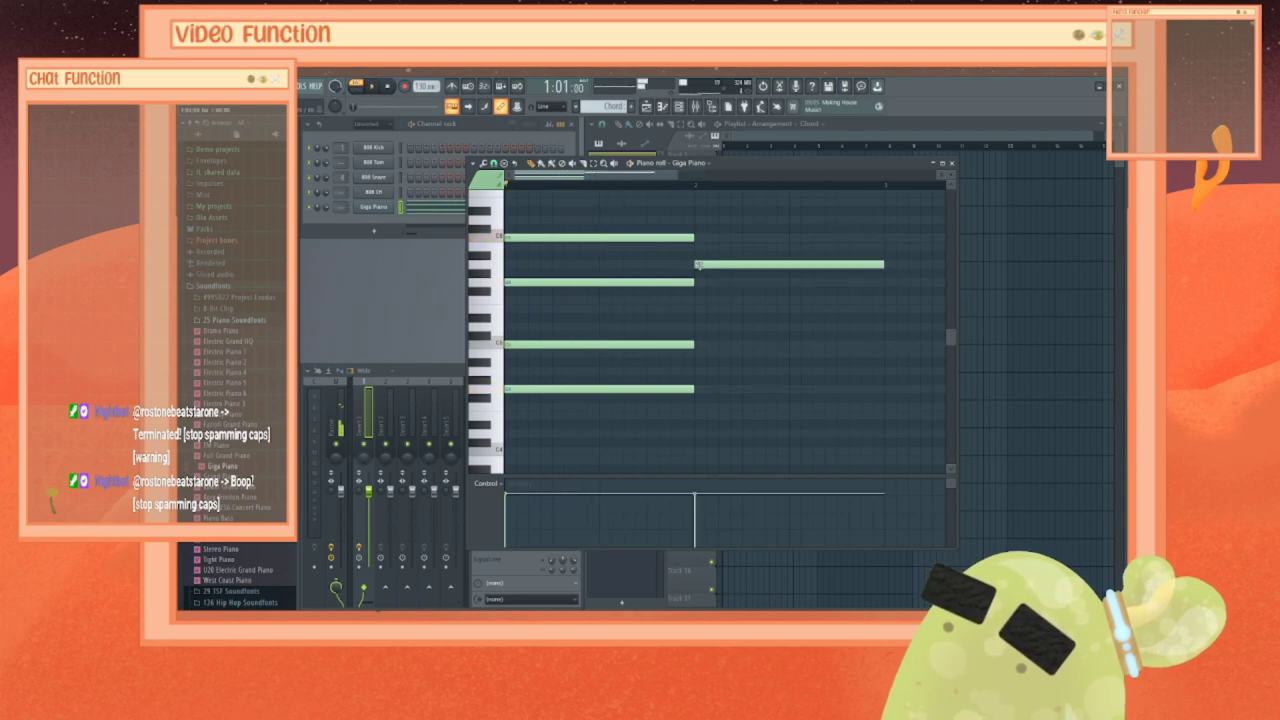
{"action": "left_click", "coordinate": [704, 328]}
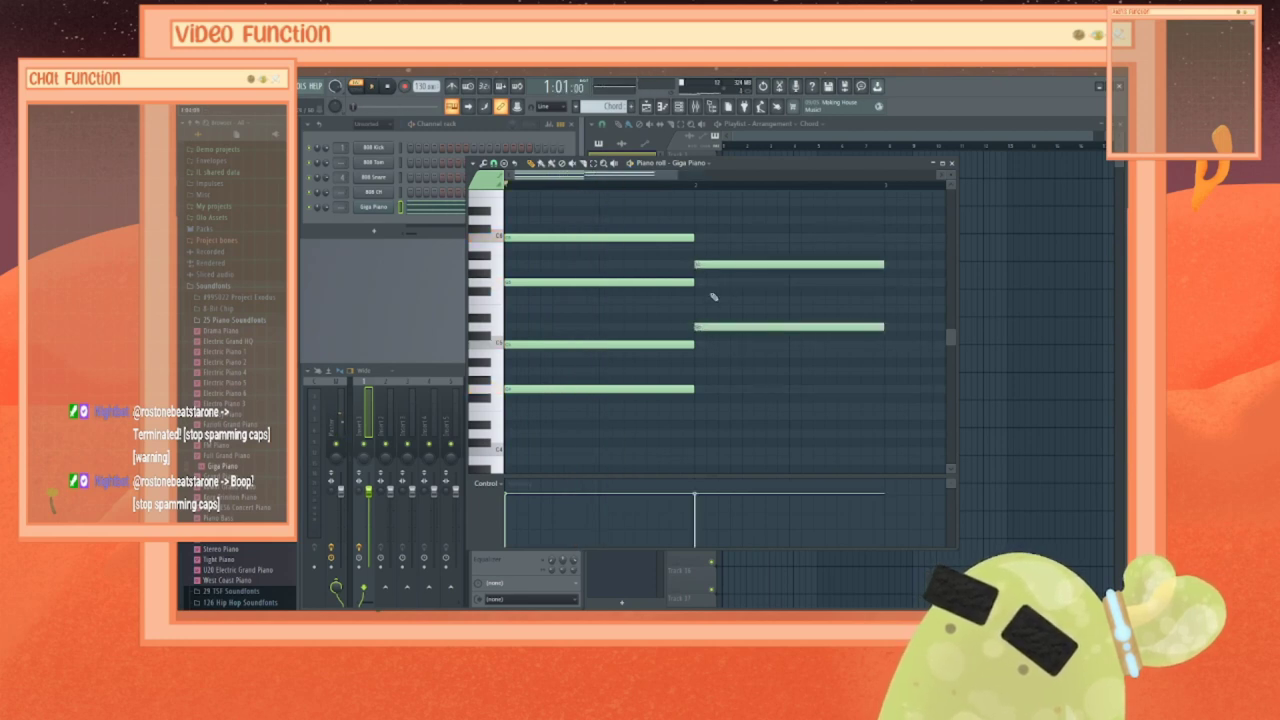
{"action": "left_click", "coordinate": [705, 221]}
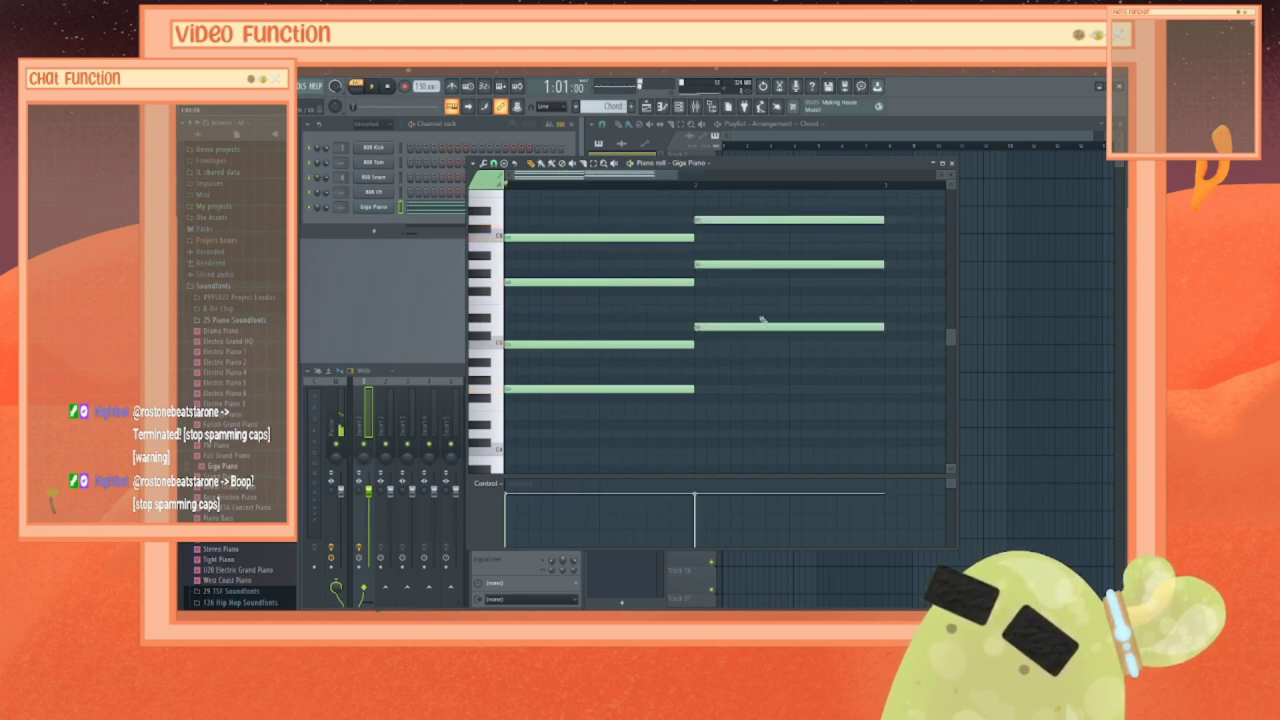
{"action": "left_click", "coordinate": [700, 371]}
{"action": "key", "text": "space"}
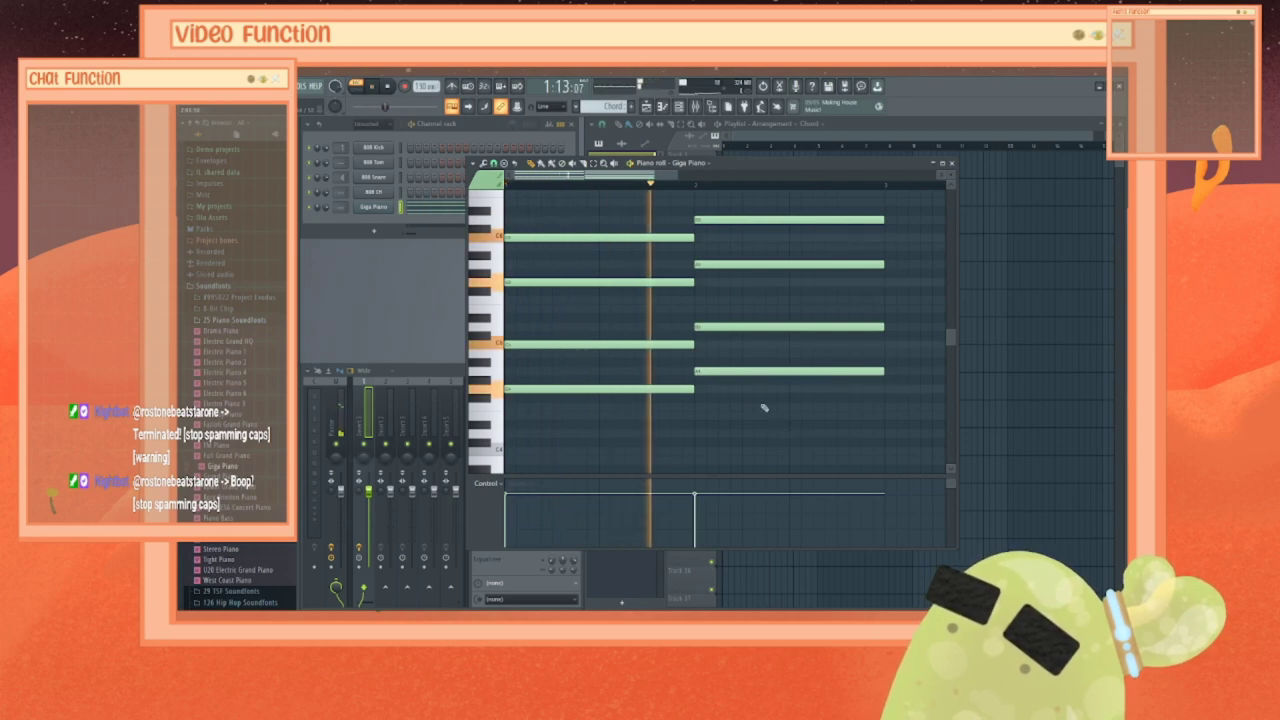
{"action": "key", "text": "space"}
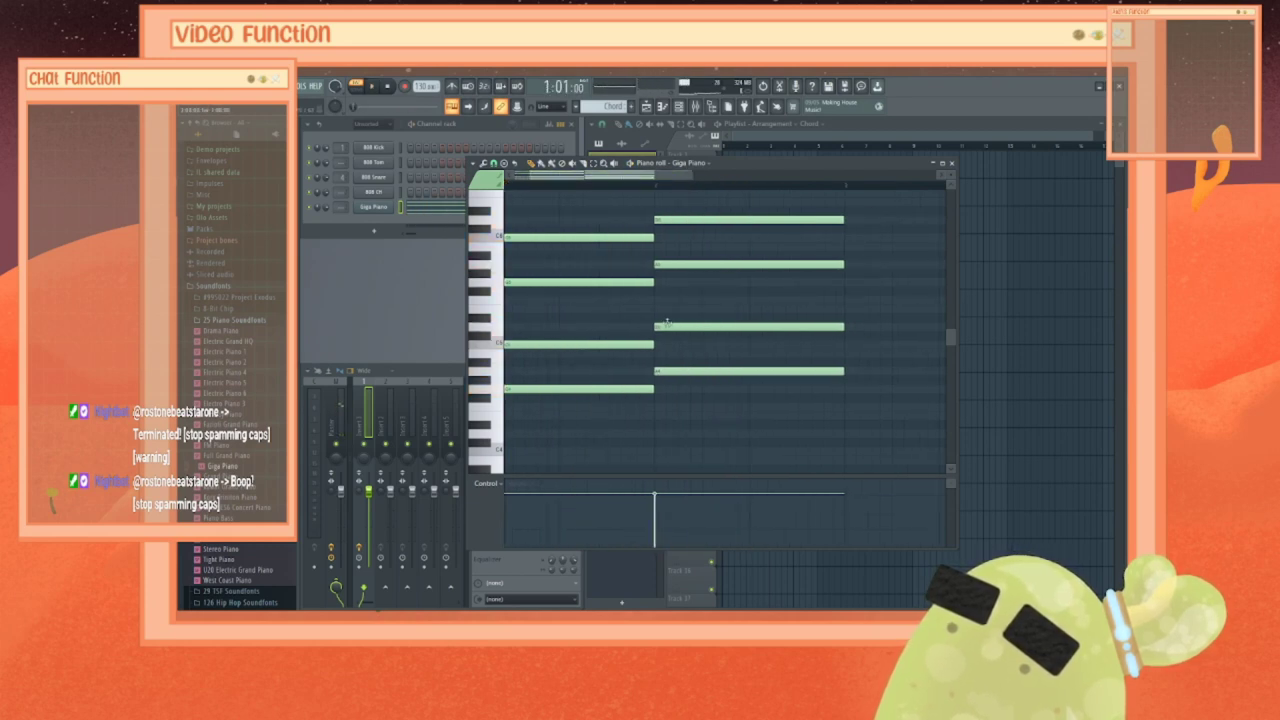
{"action": "left_click_drag", "start_coordinate": [668, 326], "coordinate": [668, 307]}
{"action": "key", "text": "space"}
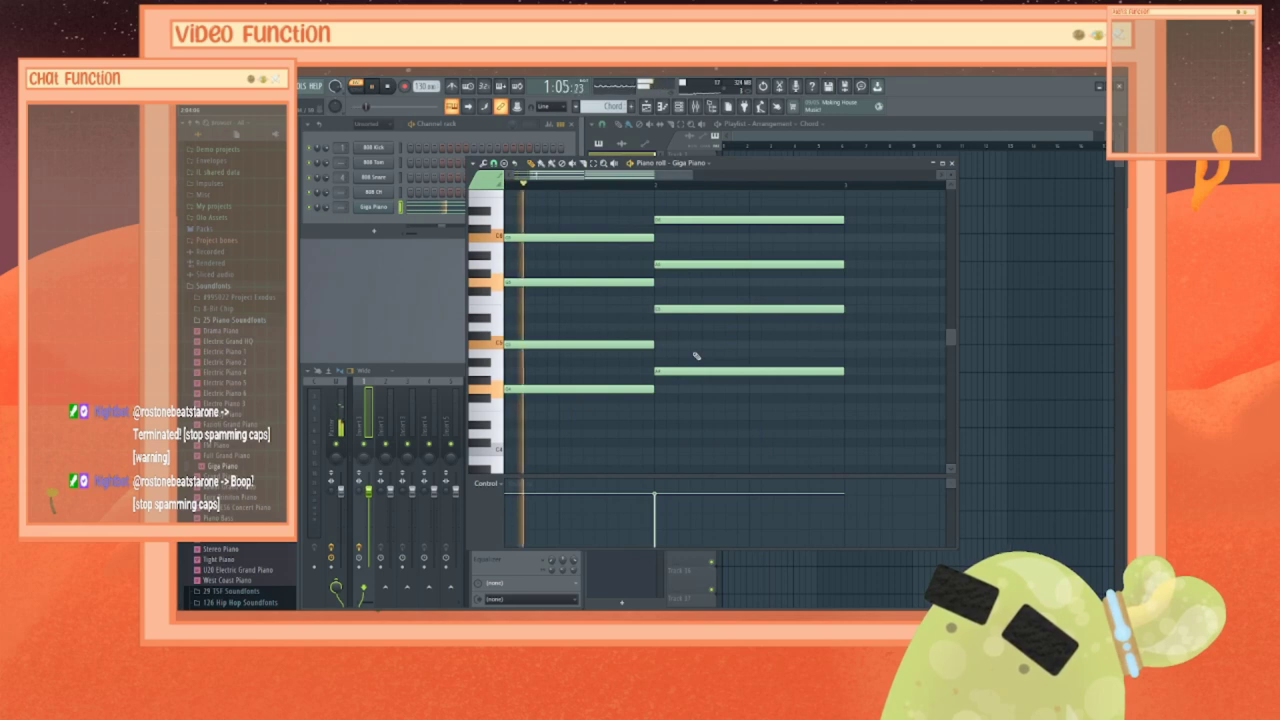
{"action": "key", "text": "space"}
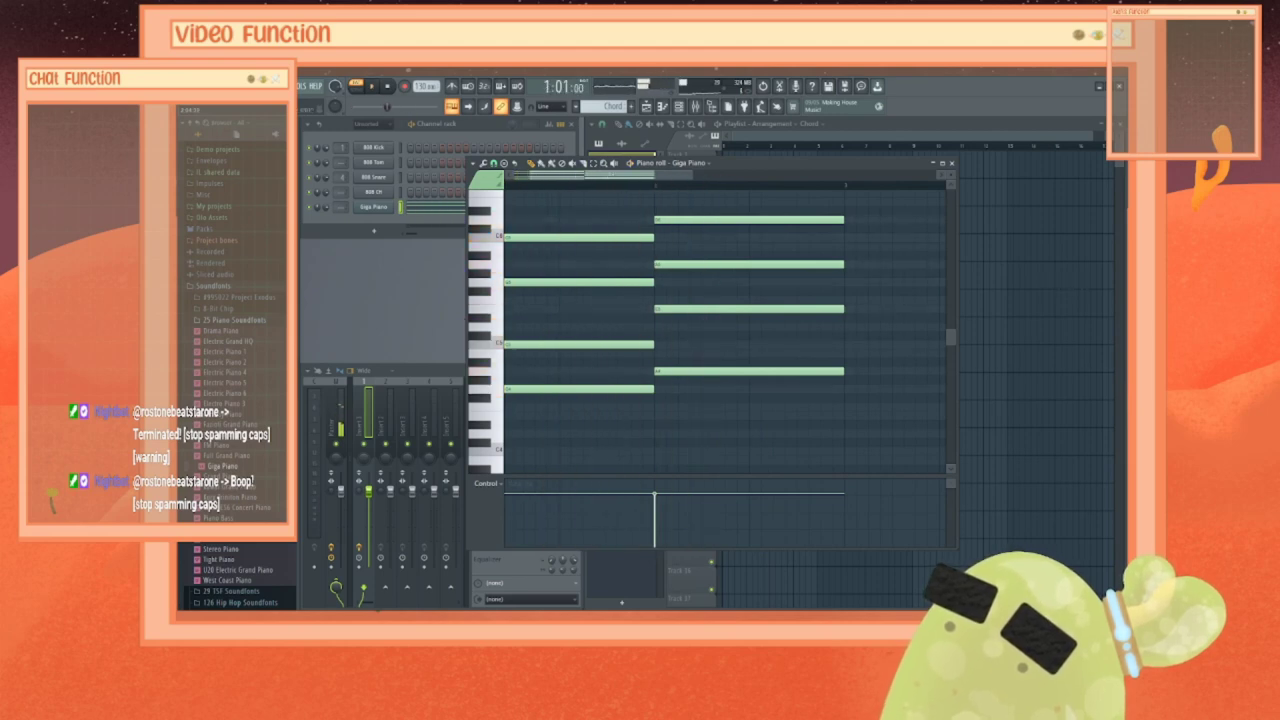
Step: Add a one-bar chord of E, C, G and C, low to high, in bar 3 and play the progression
{"action": "left_click_drag", "start_coordinate": [628, 175], "coordinate": [698, 176]}
{"action": "left_click", "coordinate": [672, 410]}
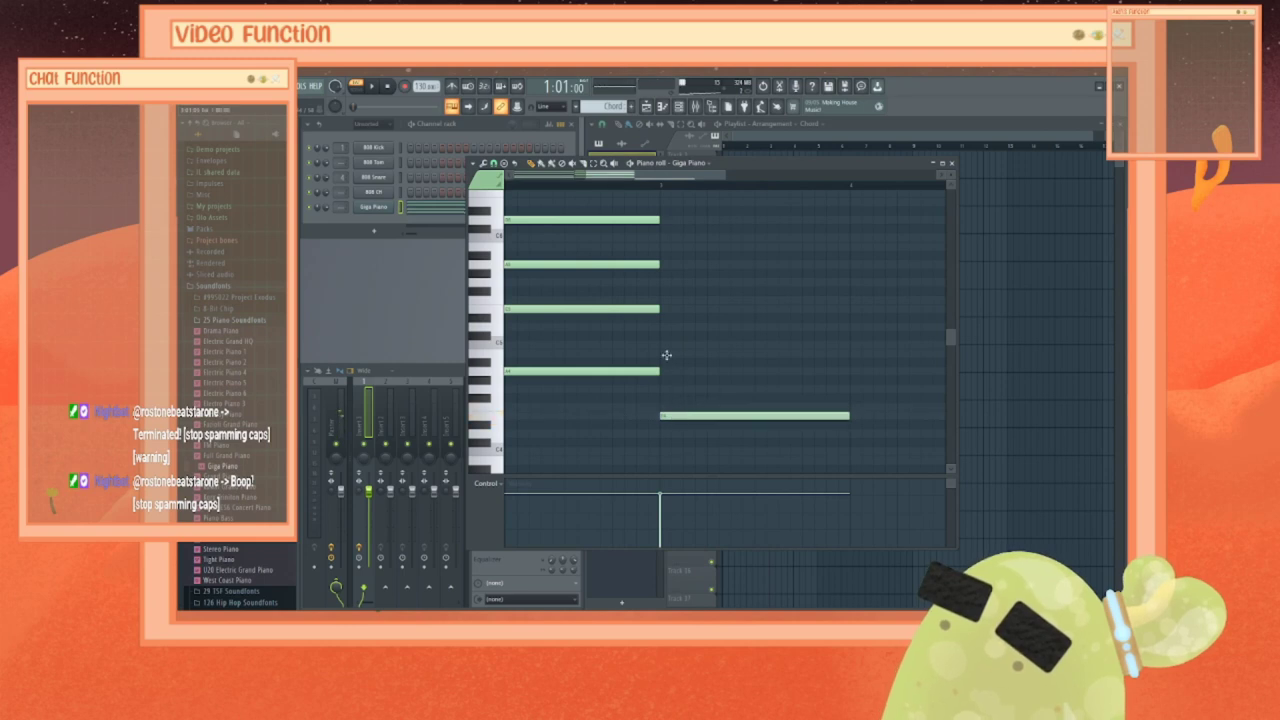
{"action": "left_click", "coordinate": [667, 354]}
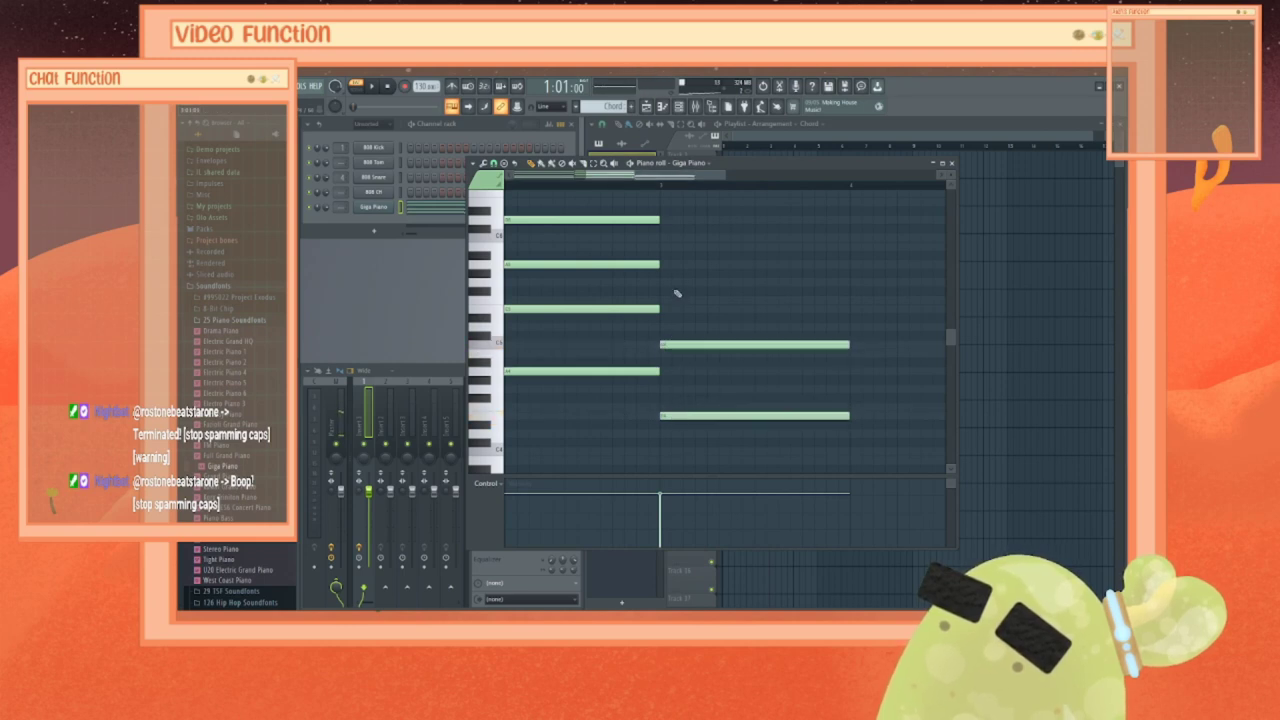
{"action": "left_click", "coordinate": [665, 283]}
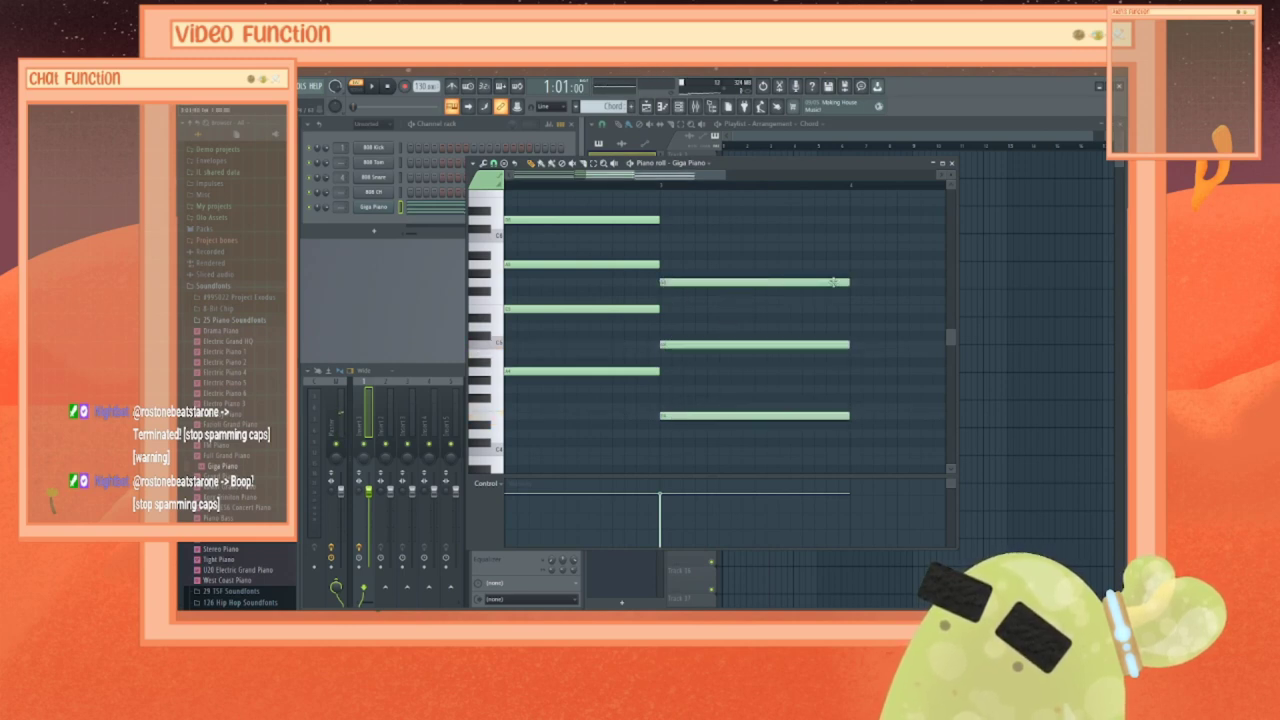
{"action": "left_click", "coordinate": [671, 247]}
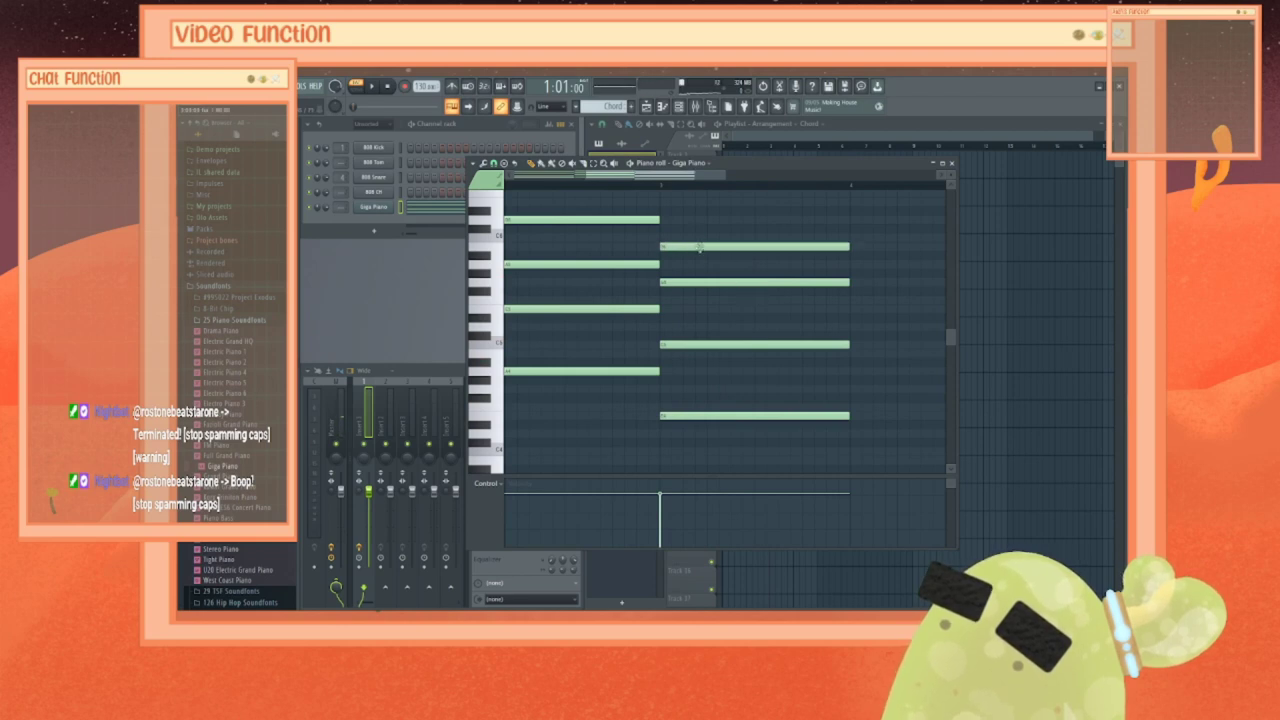
{"action": "left_click_drag", "start_coordinate": [700, 247], "coordinate": [700, 238]}
{"action": "key", "text": "space"}
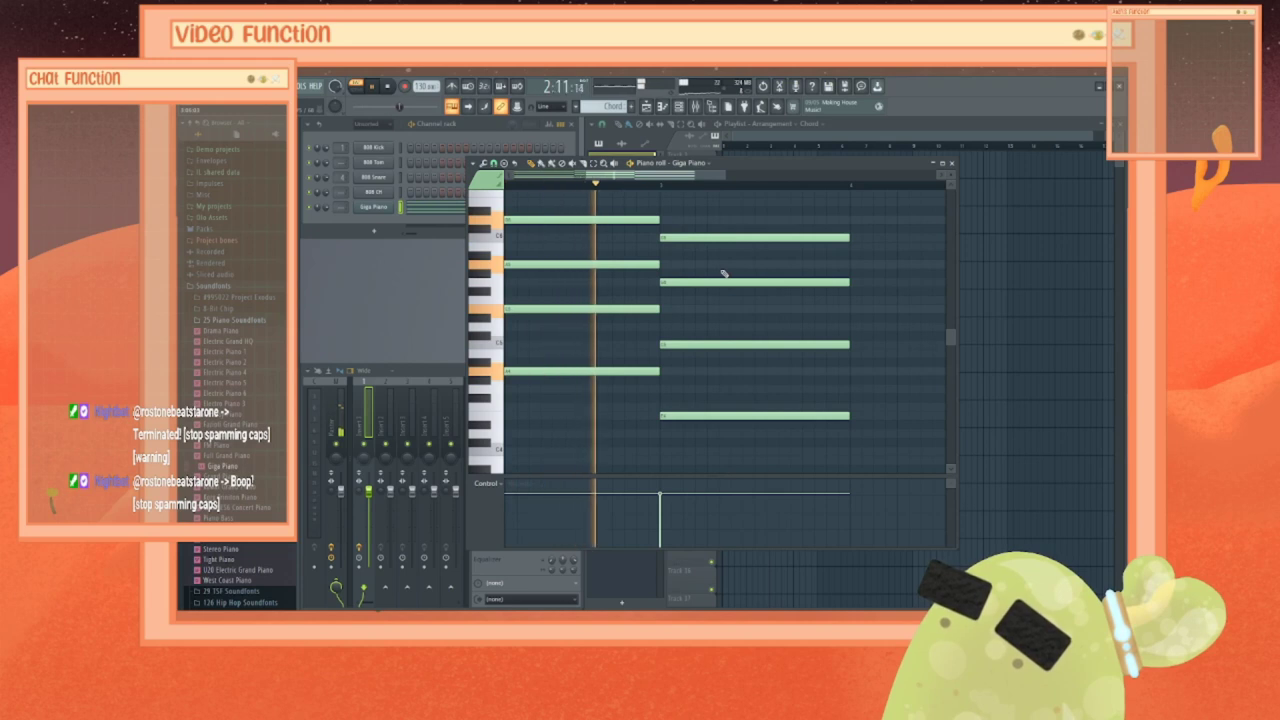
{"action": "key", "text": "space"}
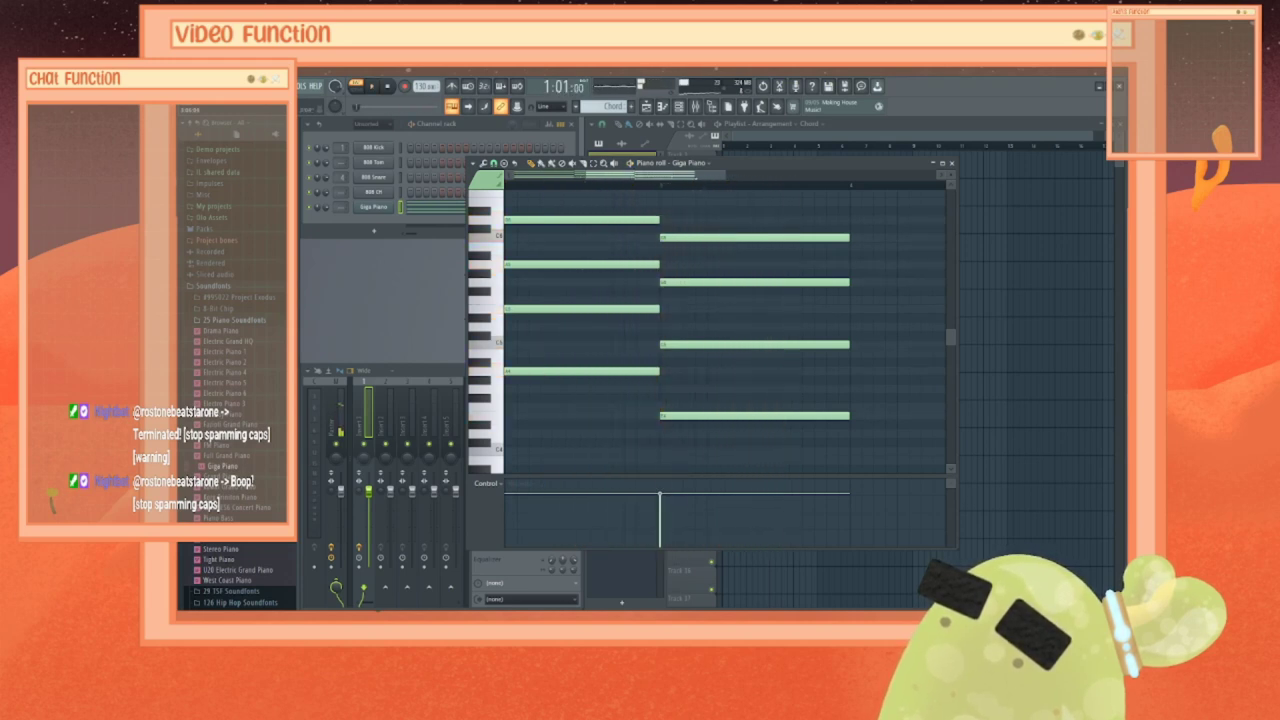
Step: Draw a half-bar chord of E, A, E and A, low to high, in the first half of bar 4
{"action": "left_click_drag", "start_coordinate": [695, 175], "coordinate": [755, 180]}
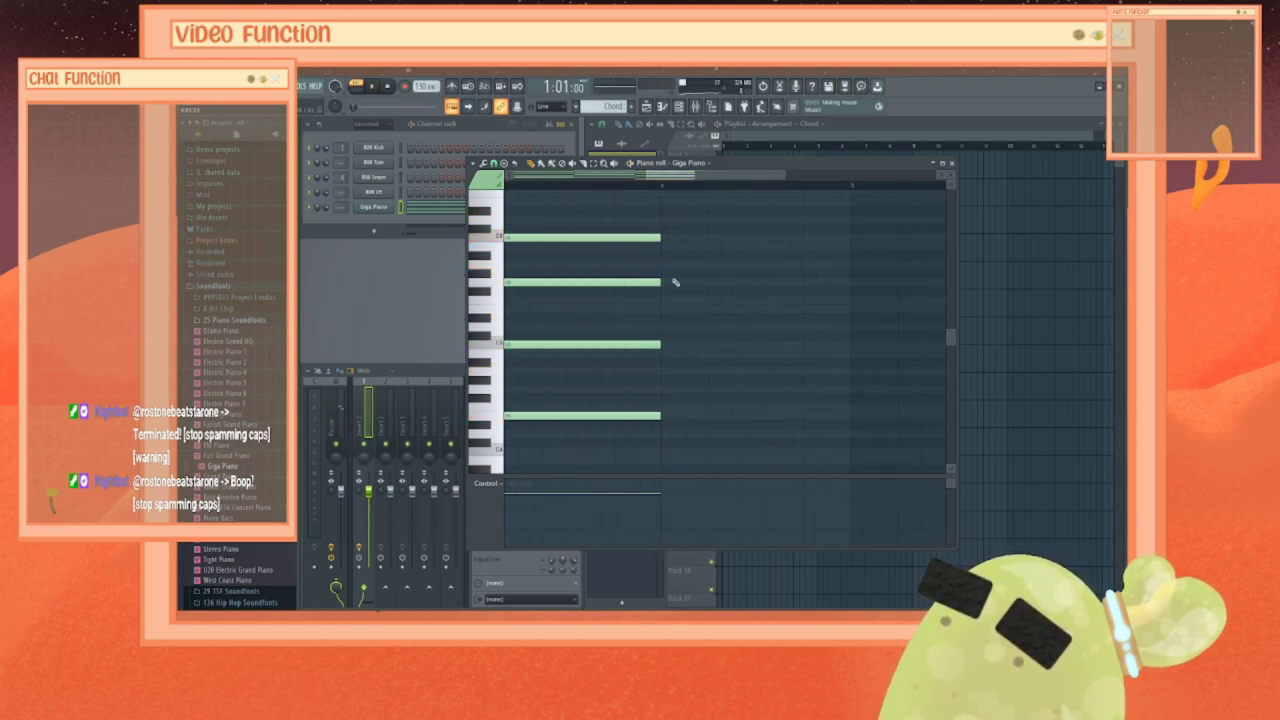
{"action": "mouse_move", "coordinate": [673, 301]}
{"action": "left_mouse_down"}
{"action": "mouse_move", "coordinate": [841, 308]}
{"action": "mouse_move", "coordinate": [741, 310]}
{"action": "left_mouse_up"}
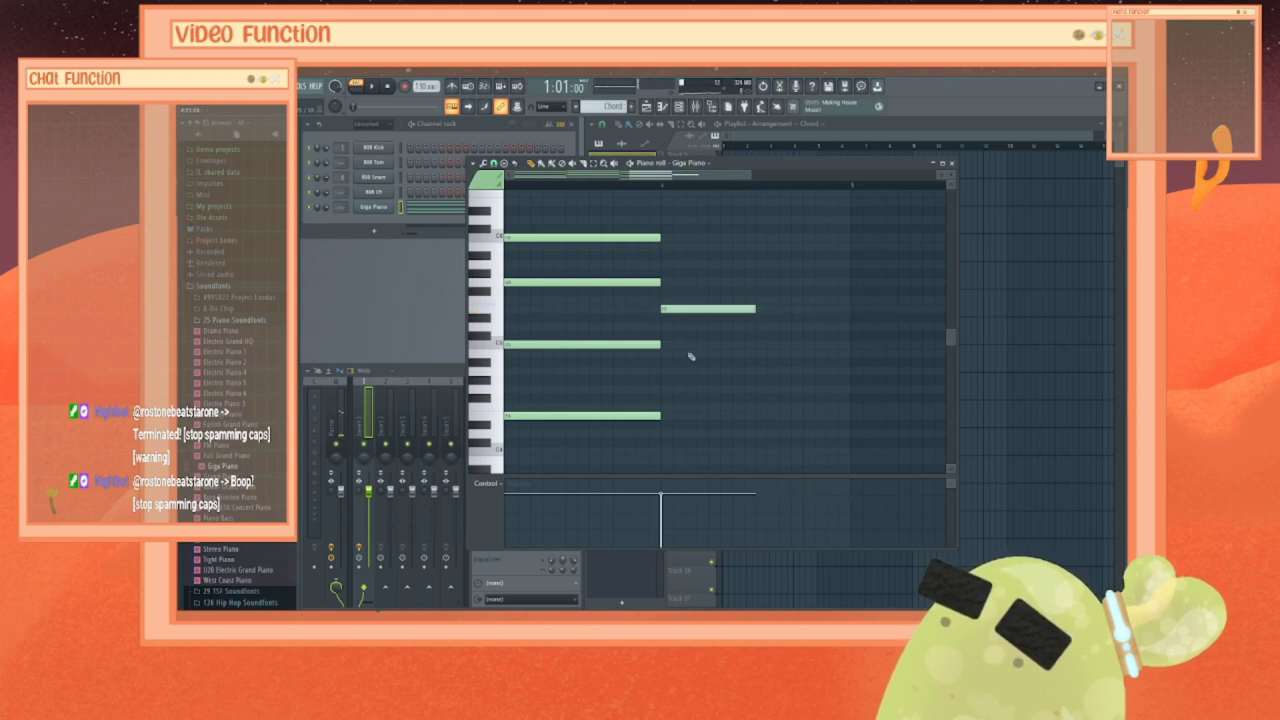
{"action": "left_click", "coordinate": [666, 344]}
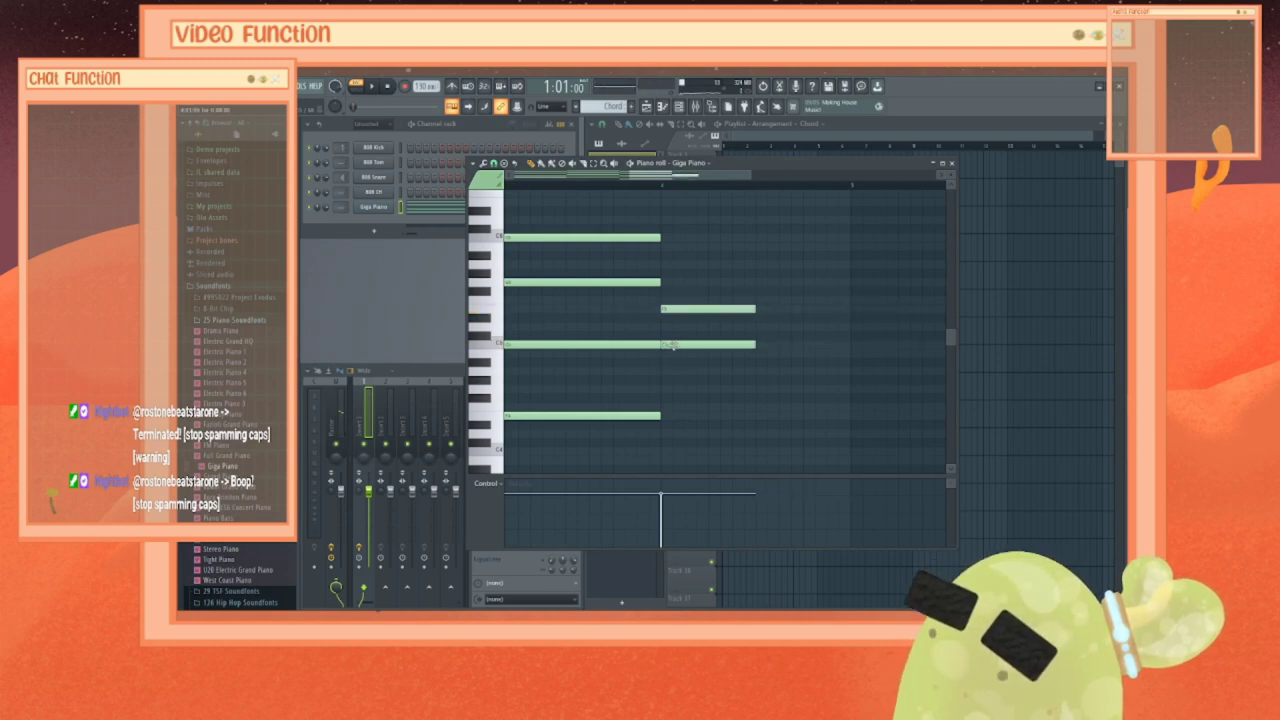
{"action": "left_click_drag", "start_coordinate": [674, 345], "coordinate": [677, 413]}
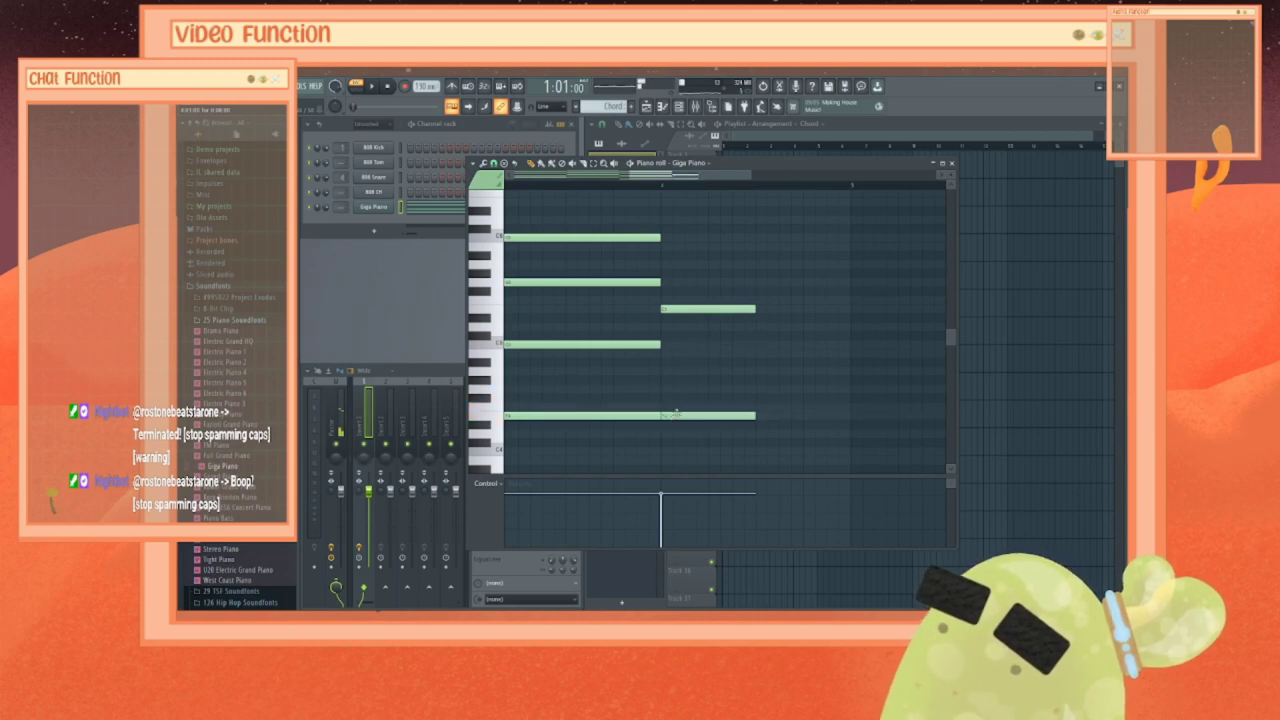
{"action": "left_click_drag", "start_coordinate": [675, 345], "coordinate": [677, 372]}
{"action": "left_click", "coordinate": [680, 264]}
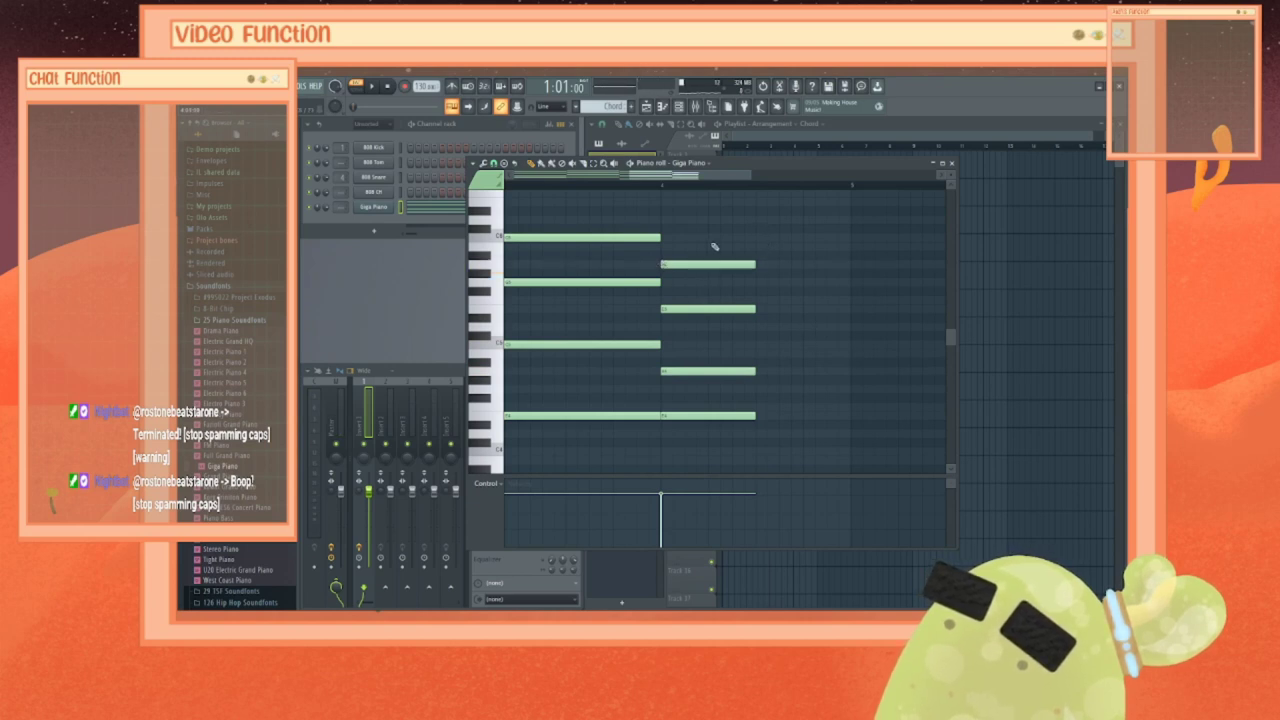
Step: Draw a chord of C, D, G and C, low to high, from the middle of bar 4 and shorten its notes to one beat
{"action": "left_click_drag", "start_coordinate": [776, 240], "coordinate": [790, 240]}
{"action": "scroll", "coordinate": [793, 284], "scroll_direction": "up", "scroll_amount": 1}
{"action": "scroll", "coordinate": [793, 284], "scroll_direction": "up", "scroll_amount": 2}
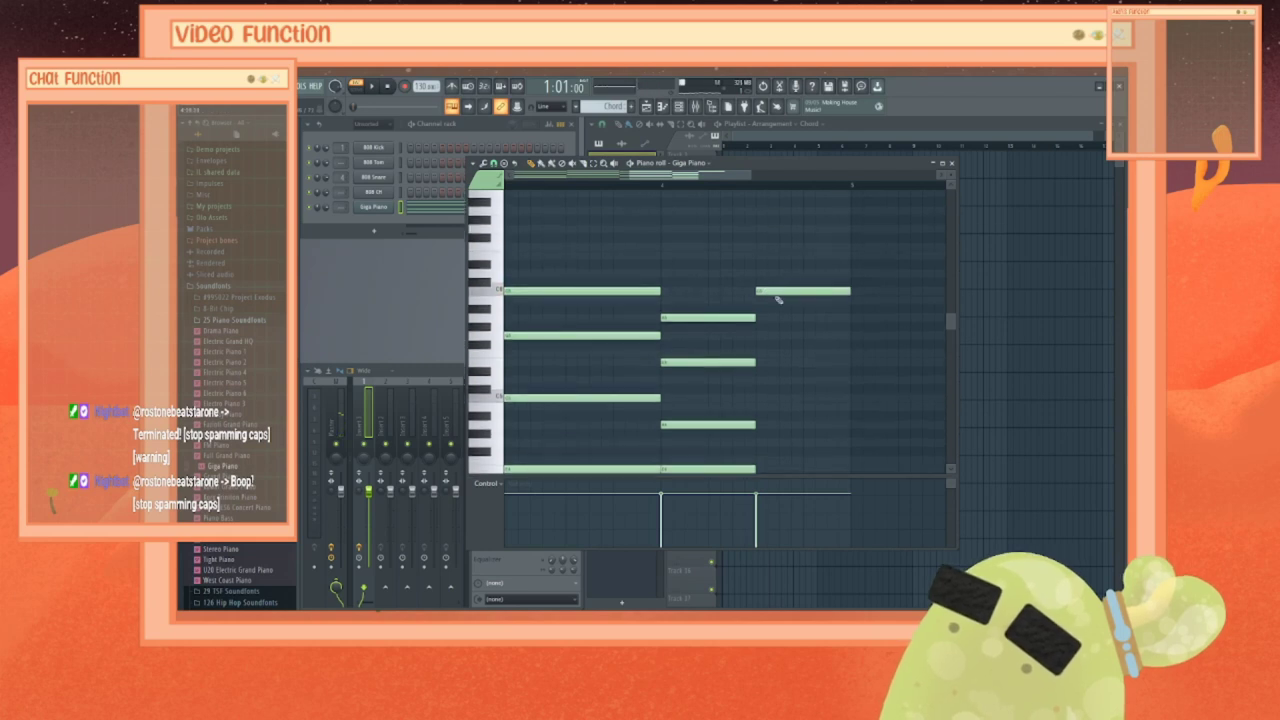
{"action": "left_click", "coordinate": [764, 337]}
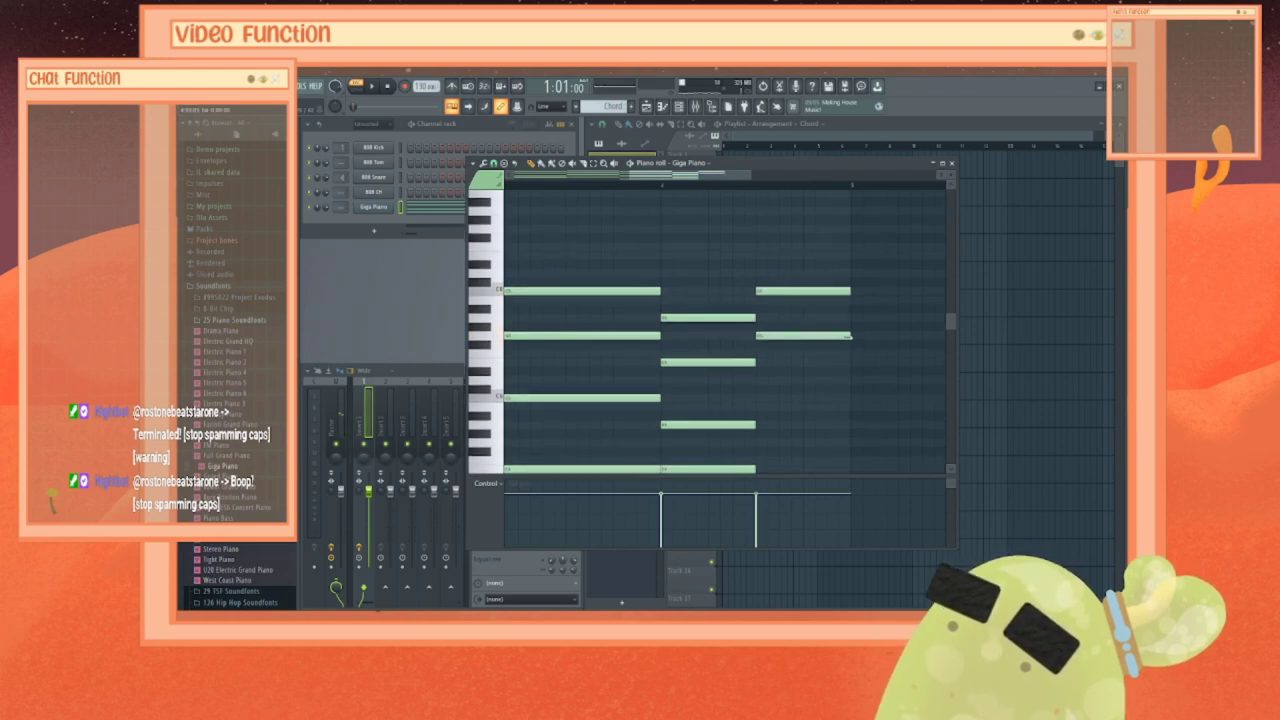
{"action": "left_click", "coordinate": [766, 381]}
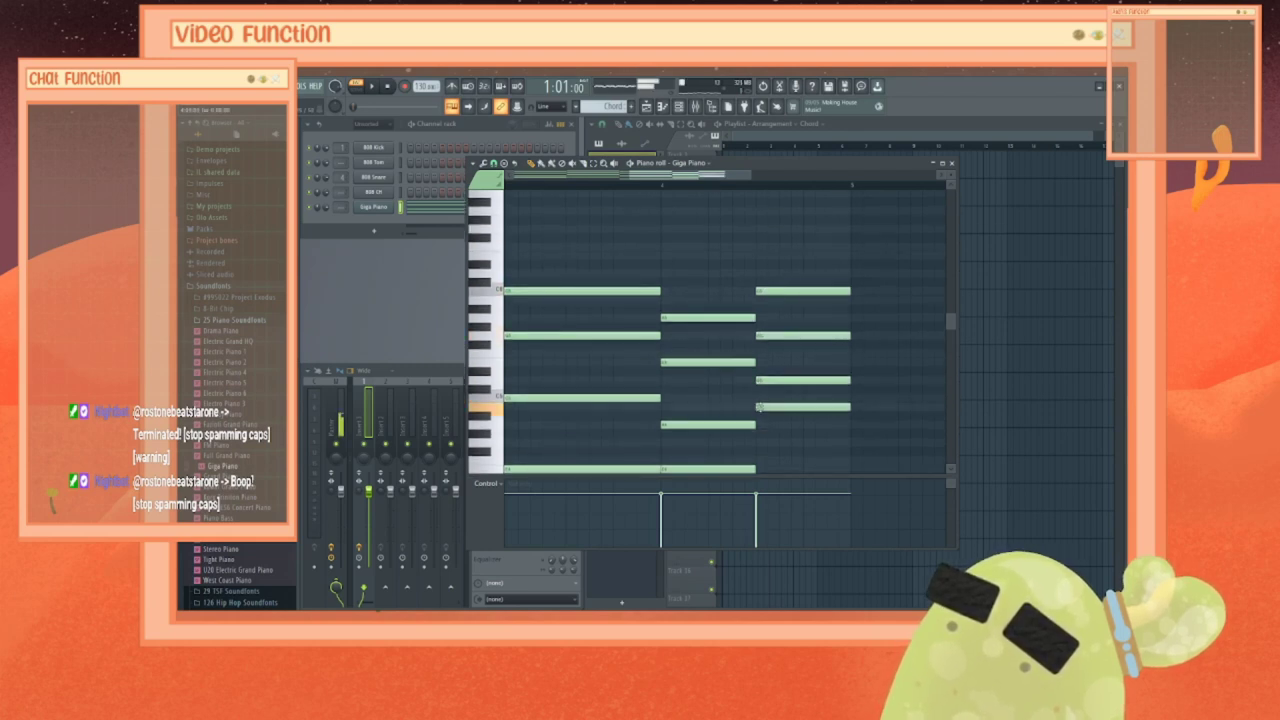
{"action": "left_click", "coordinate": [765, 410]}
{"action": "left_click_drag", "start_coordinate": [812, 410], "coordinate": [806, 398]}
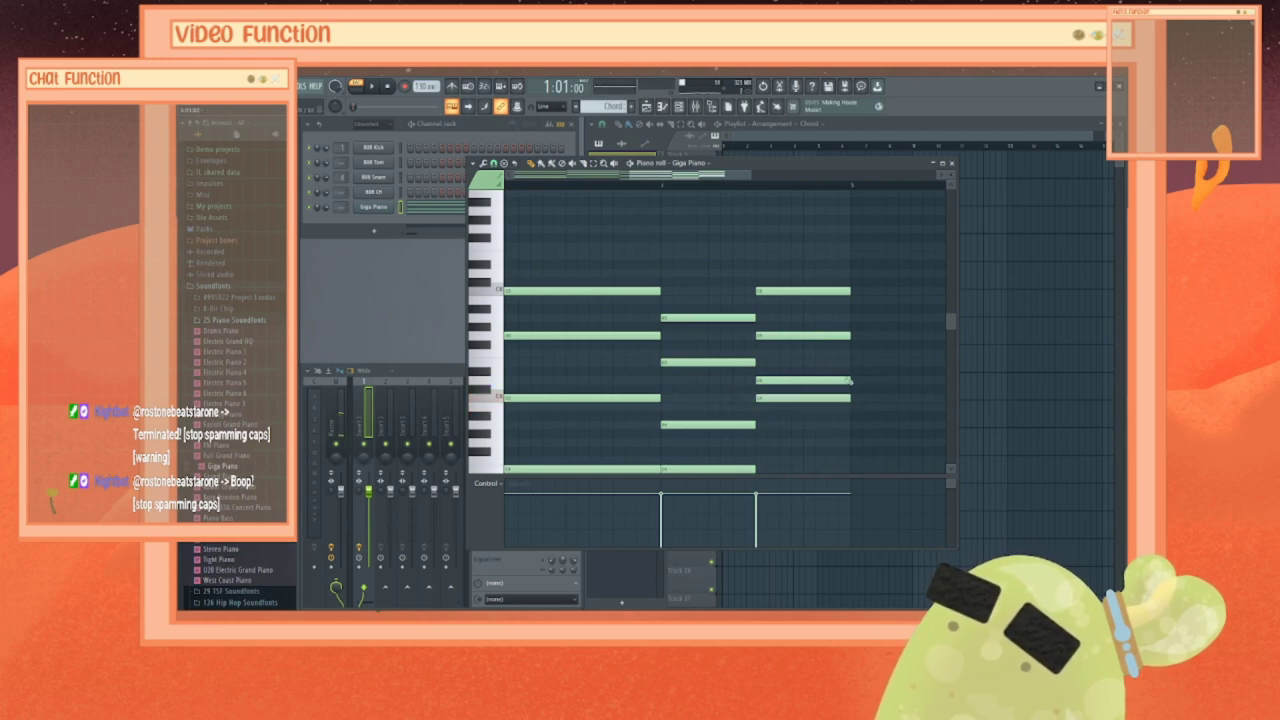
{"action": "left_click_drag", "start_coordinate": [797, 274], "coordinate": [861, 415]}
{"action": "left_click_drag", "start_coordinate": [865, 344], "coordinate": [830, 344]}
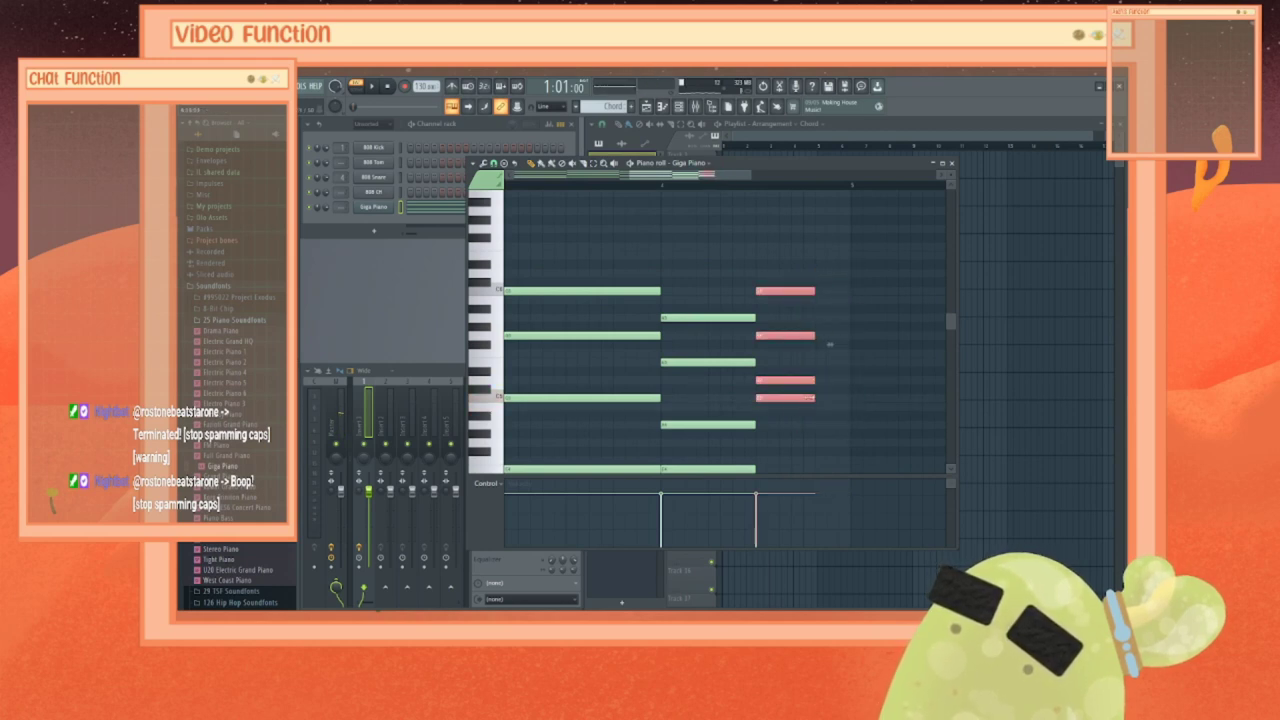
Step: Add a one-beat chord of E, A, D and E, low to high, on bar 4's last beat and play the progression
{"action": "left_click", "coordinate": [814, 256]}
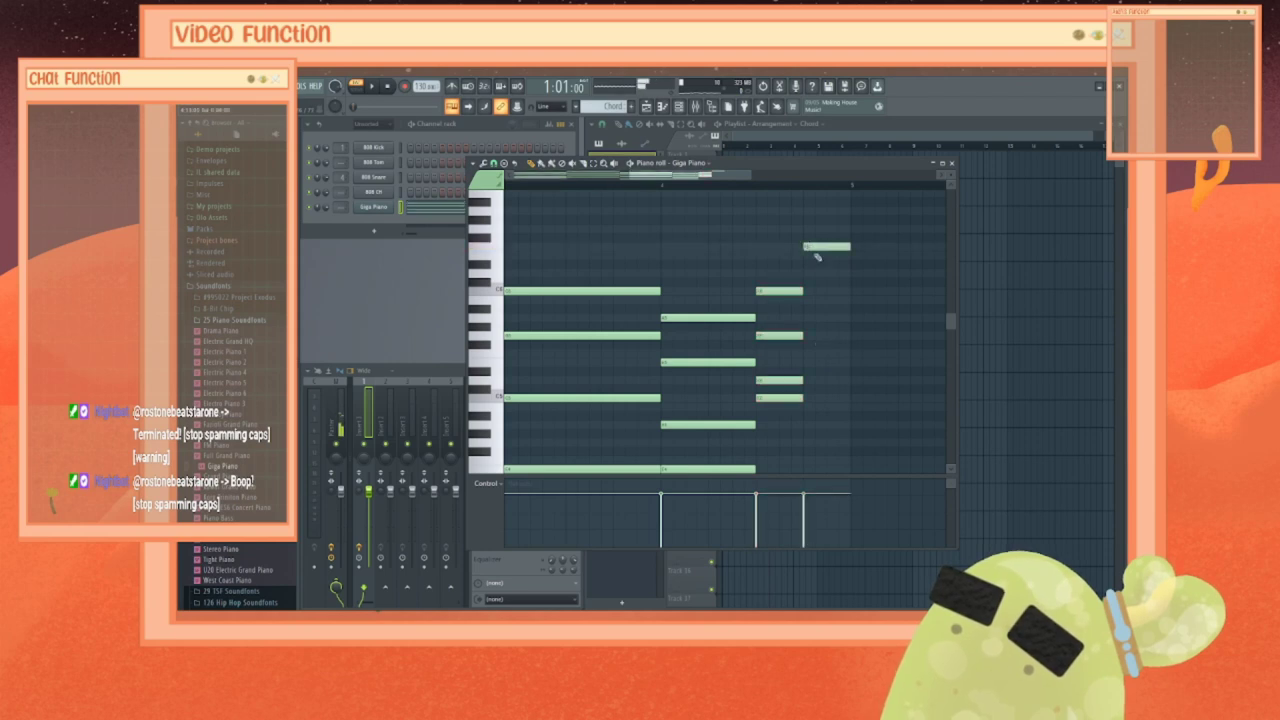
{"action": "left_click_drag", "start_coordinate": [817, 250], "coordinate": [817, 259]}
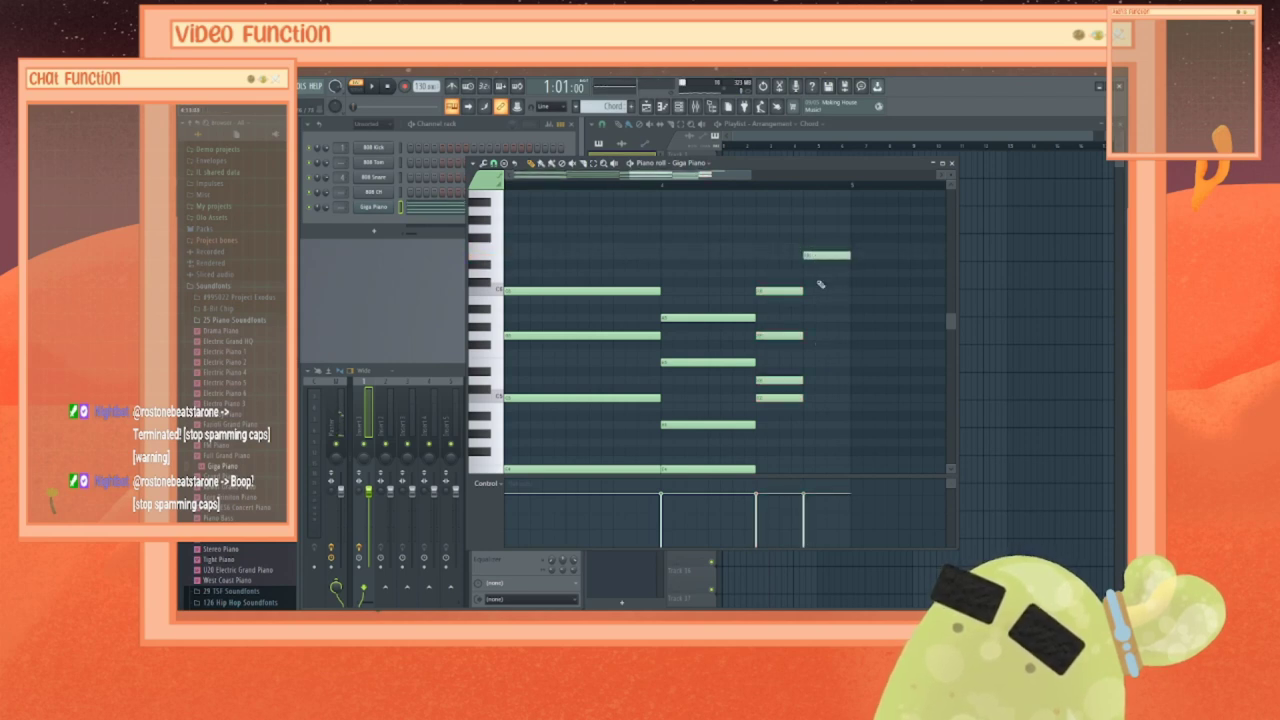
{"action": "left_click", "coordinate": [810, 274]}
{"action": "left_click", "coordinate": [810, 318]}
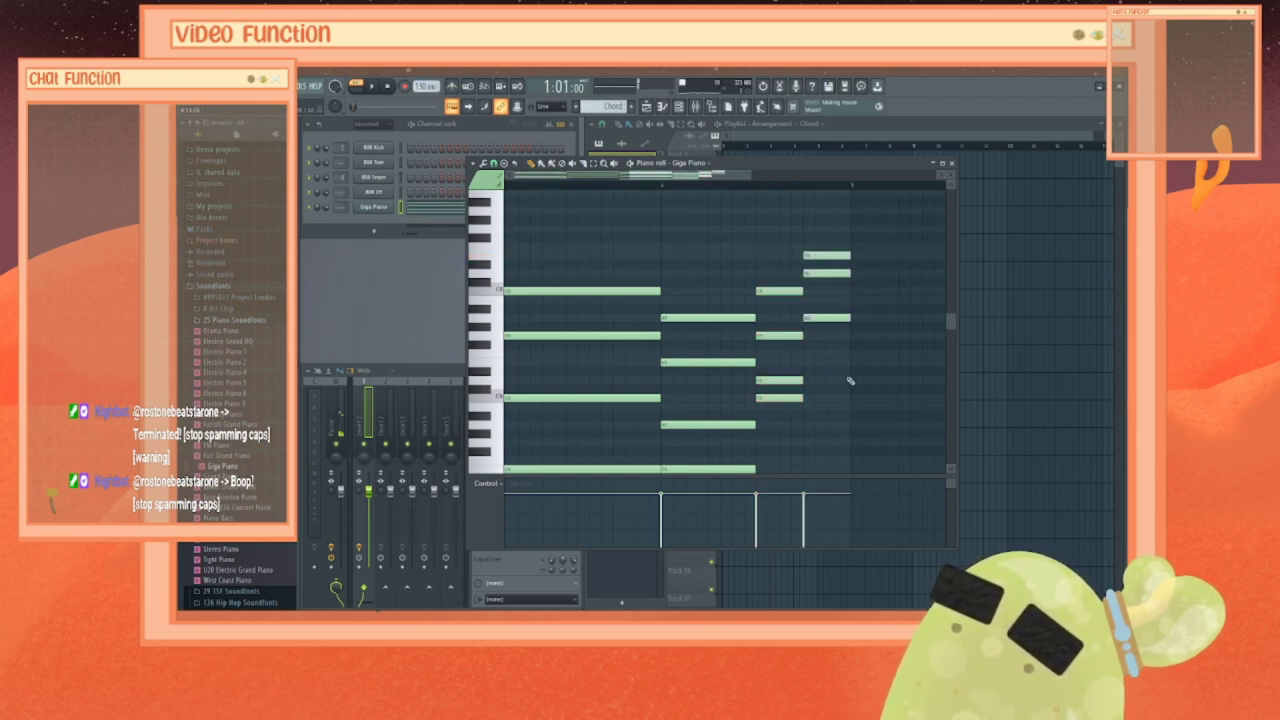
{"action": "left_click", "coordinate": [808, 362]}
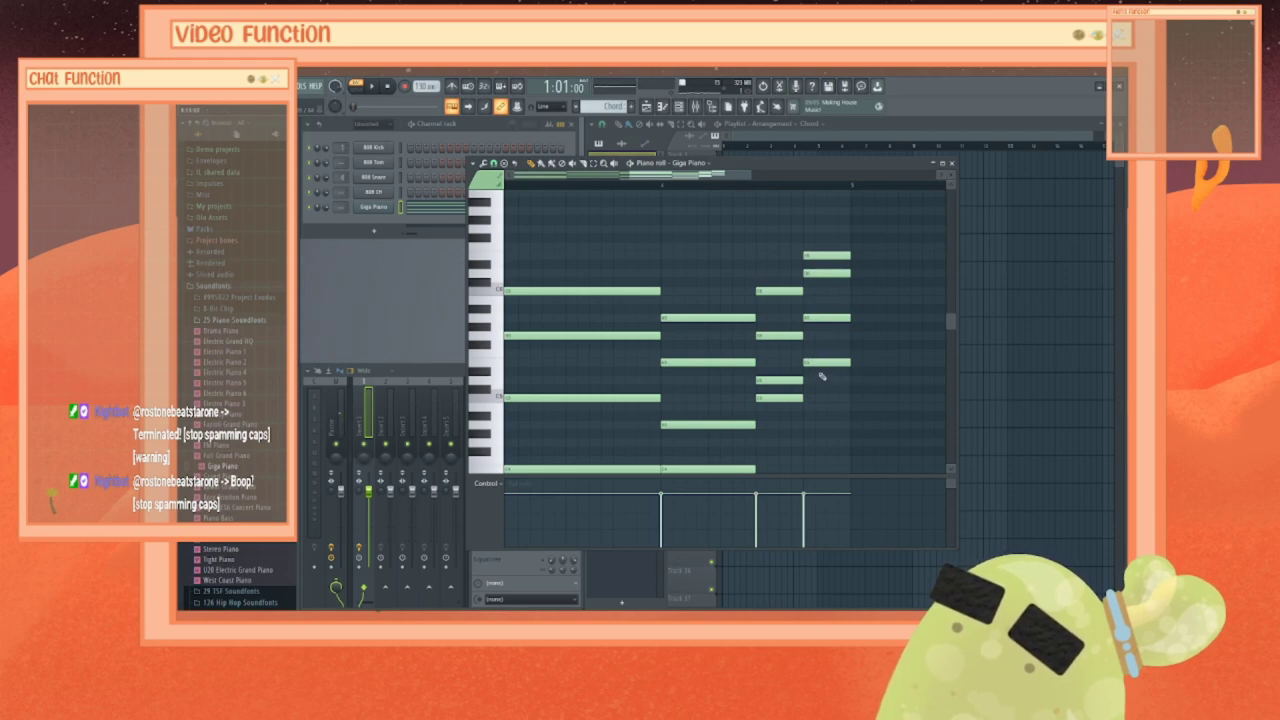
{"action": "key", "text": "space"}
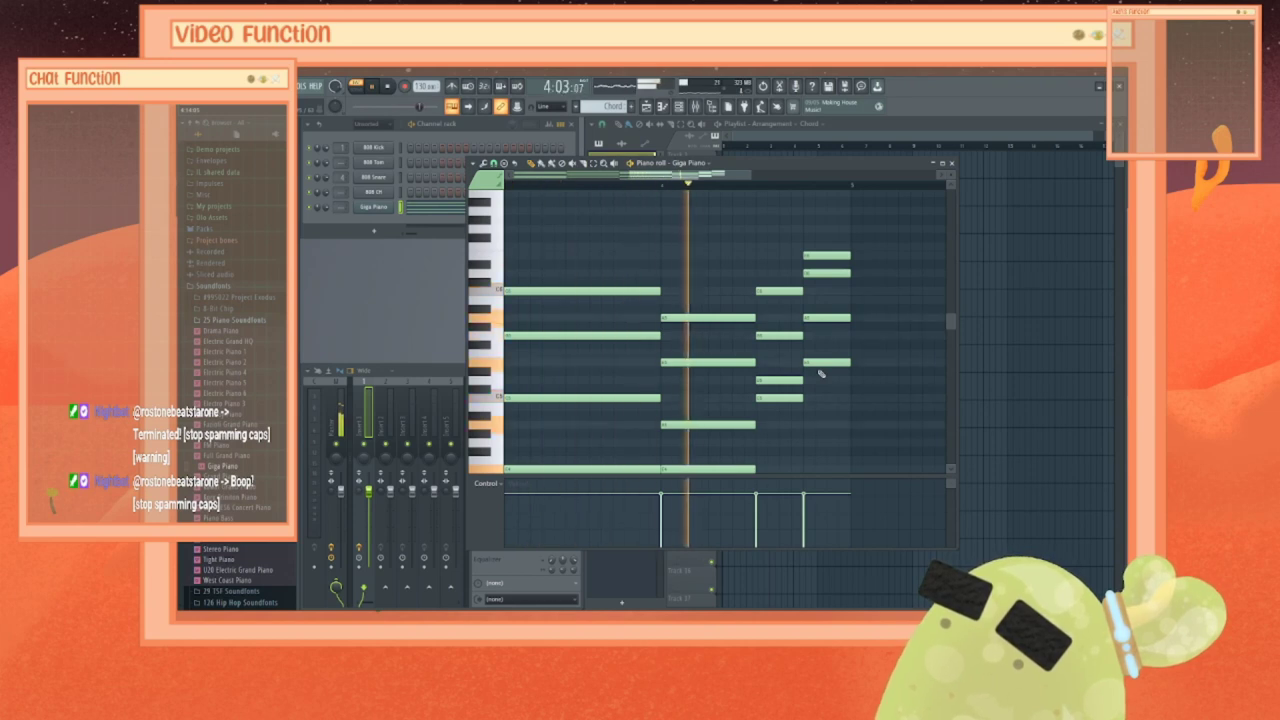
{"action": "key", "text": "space"}
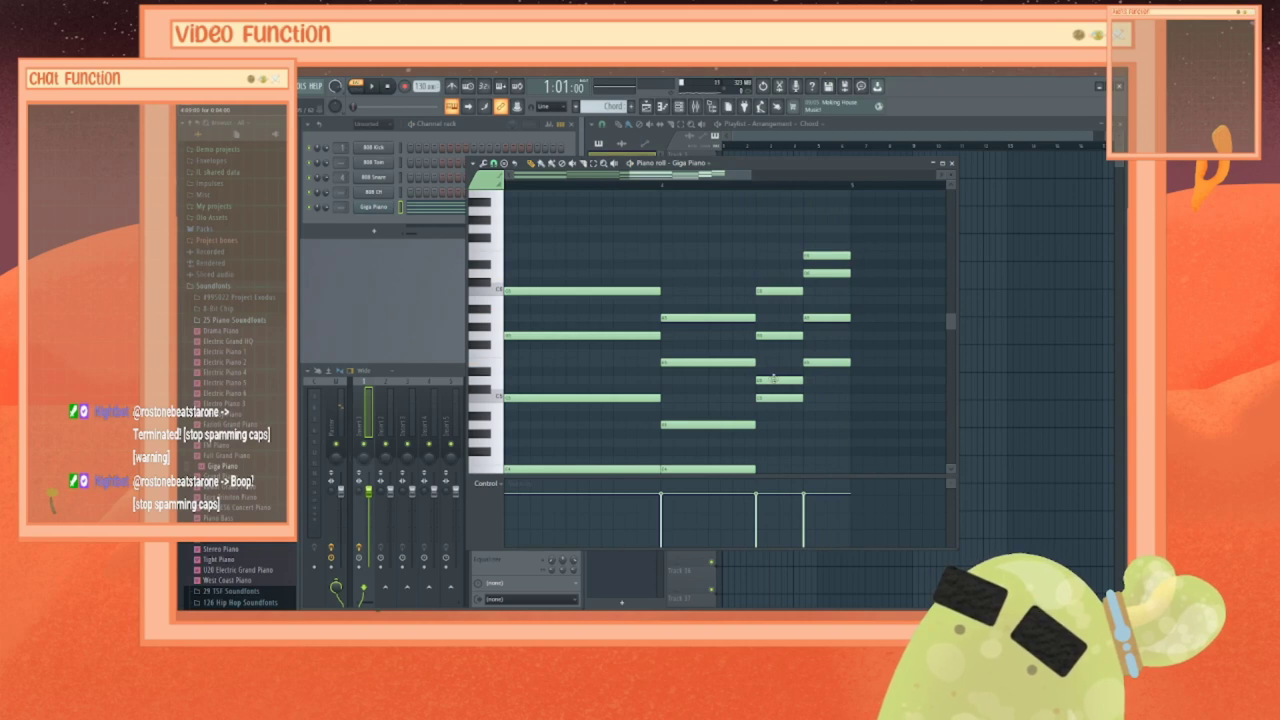
Step: Move the D in the chord on bar 4's third beat down to the G below its lowest C
{"action": "left_click_drag", "start_coordinate": [771, 380], "coordinate": [771, 442]}
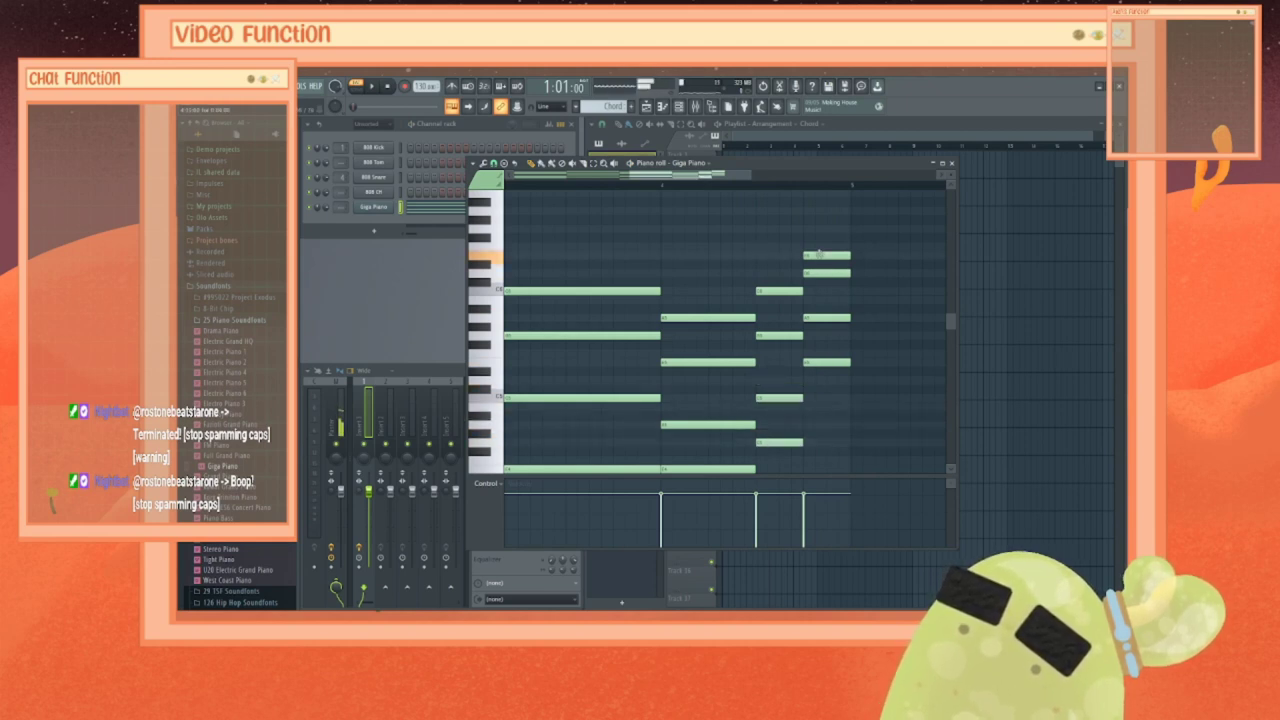
{"action": "left_click", "coordinate": [820, 280]}
{"action": "right_click", "coordinate": [829, 283]}
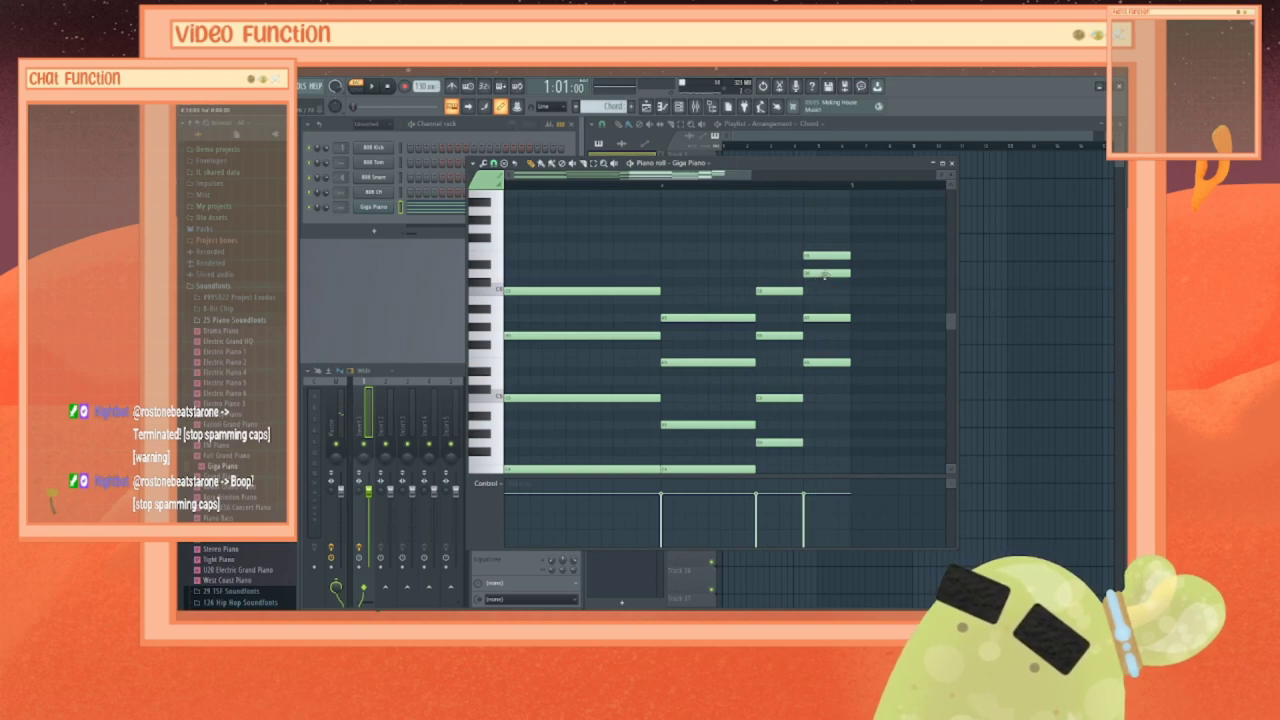
Step: Try the D in bar 4's last chord as the A below the lowest C, then as the A above its top E, playing both versions
{"action": "left_click_drag", "start_coordinate": [824, 275], "coordinate": [826, 430]}
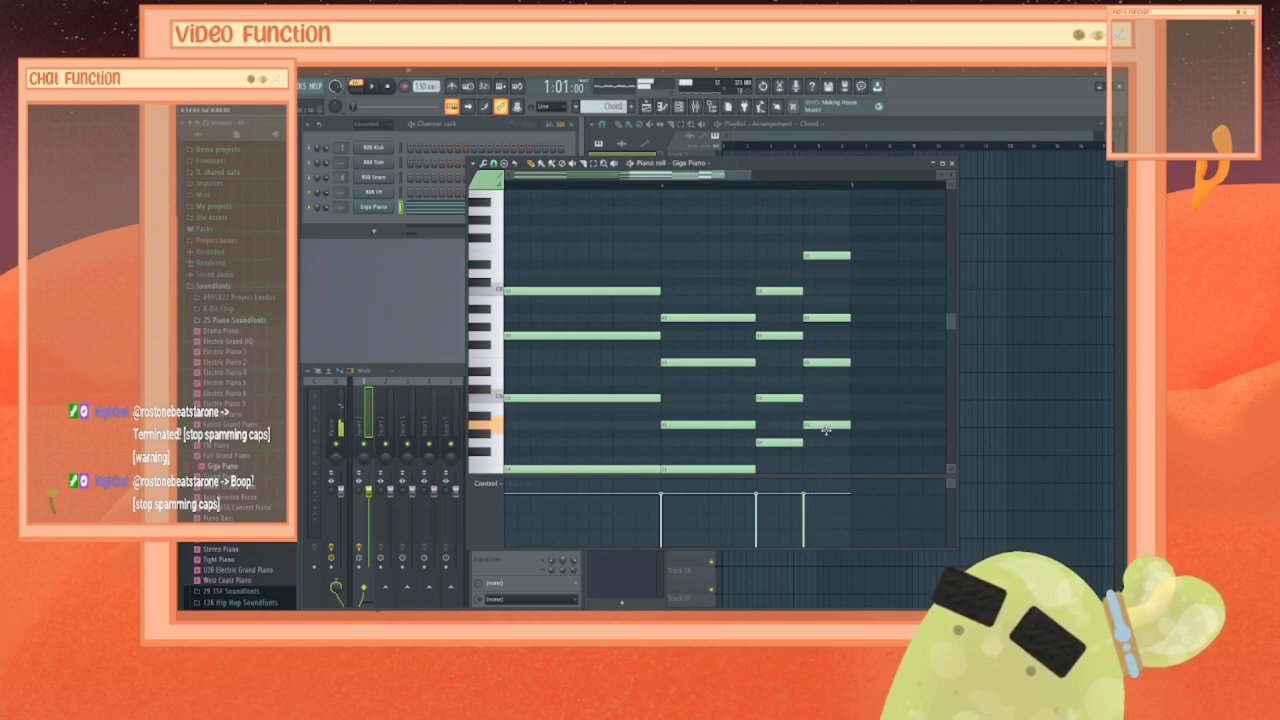
{"action": "key", "text": "space"}
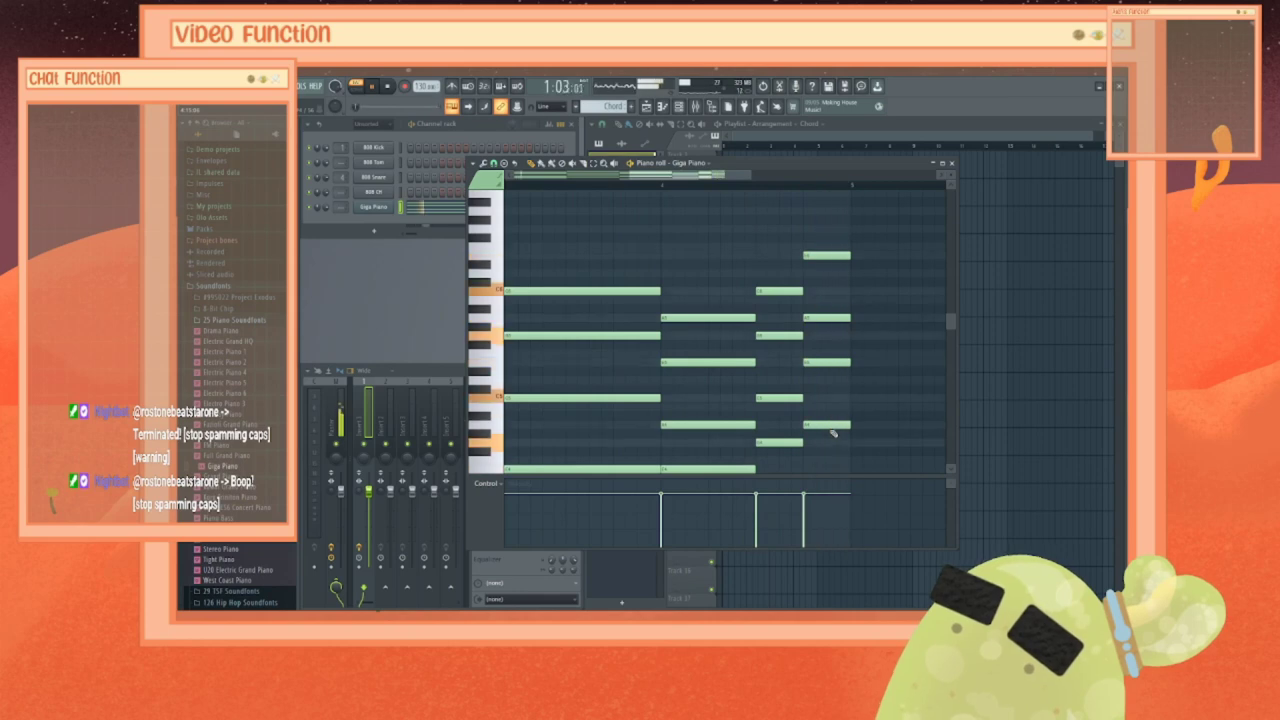
{"action": "key", "text": "space"}
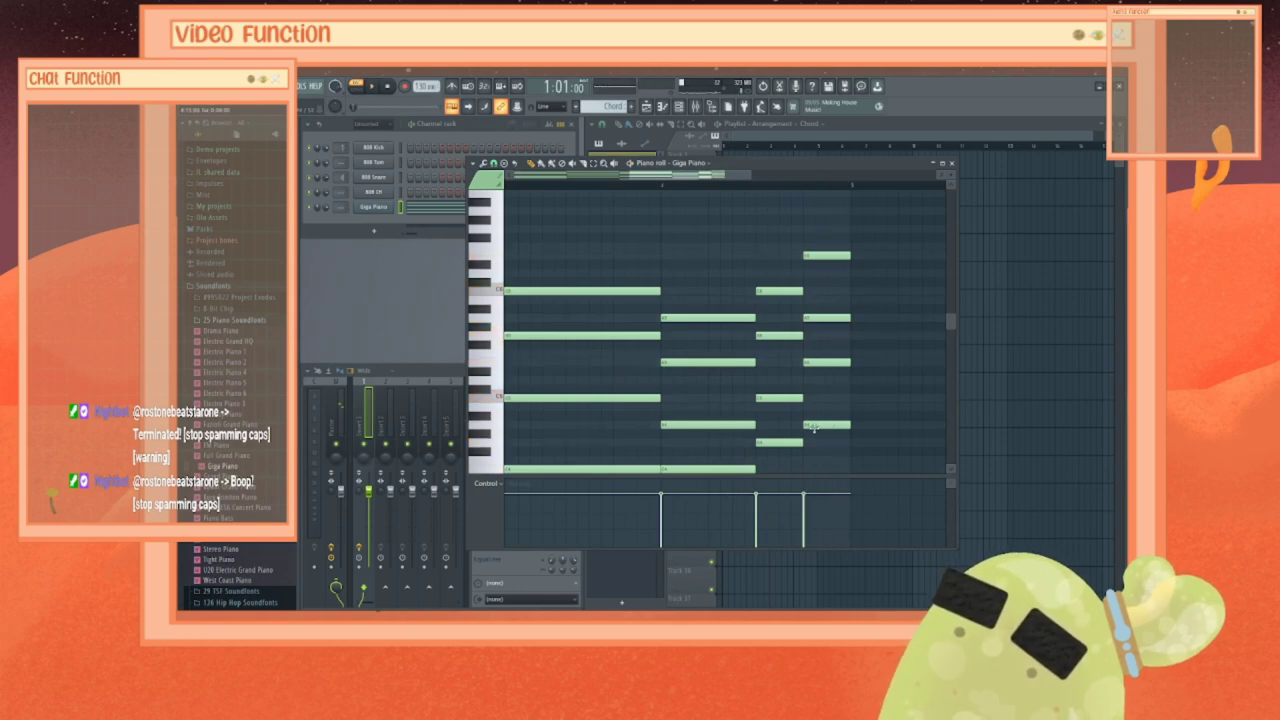
{"action": "left_click_drag", "start_coordinate": [814, 428], "coordinate": [815, 214]}
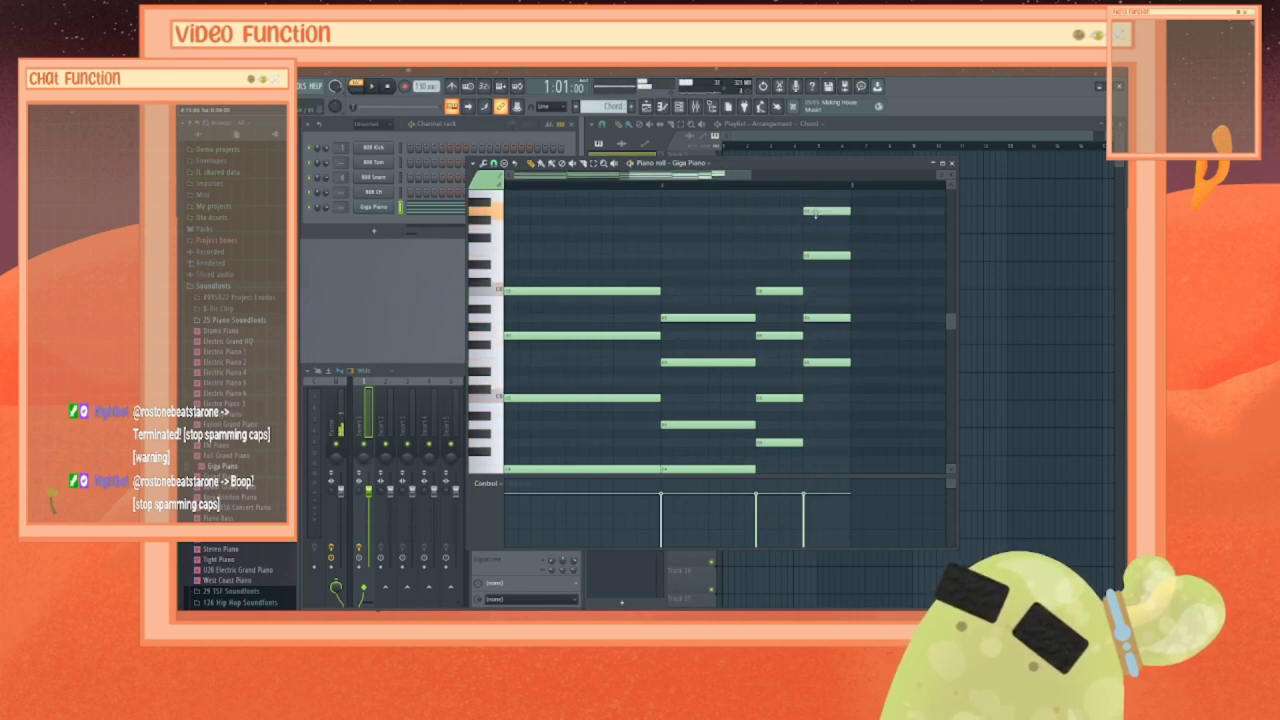
{"action": "key", "text": "space"}
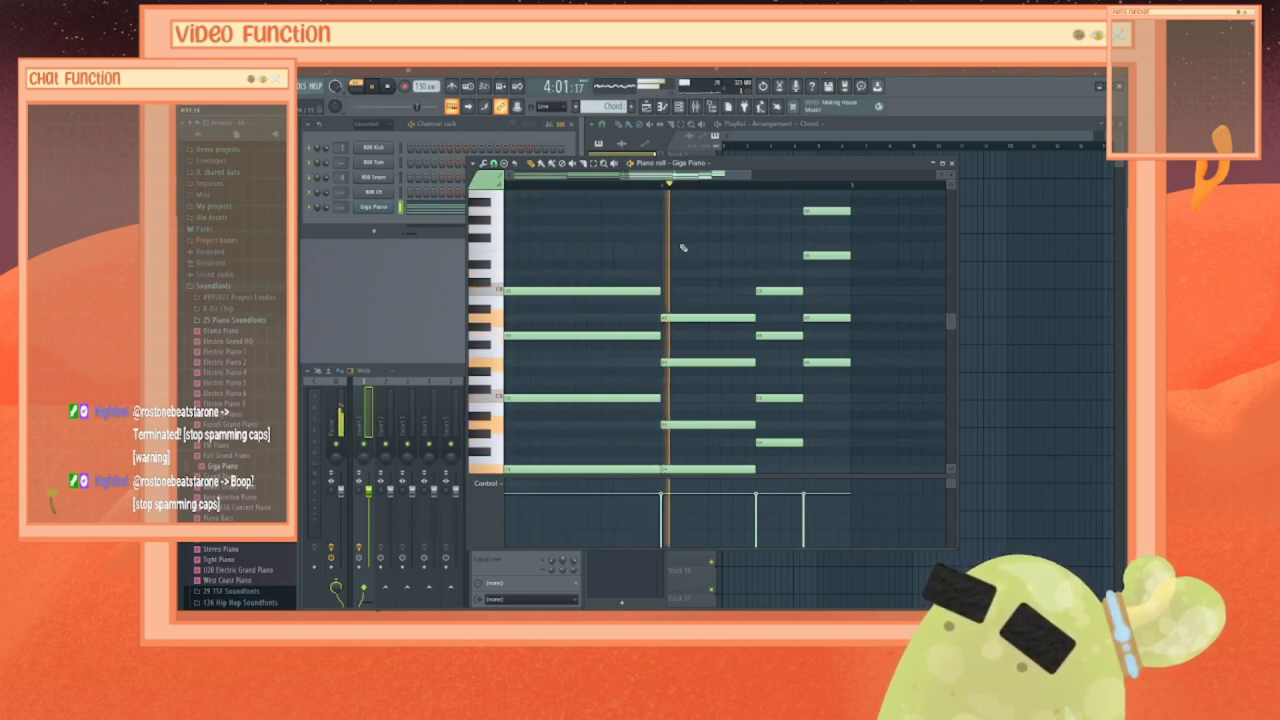
{"action": "key", "text": "space"}
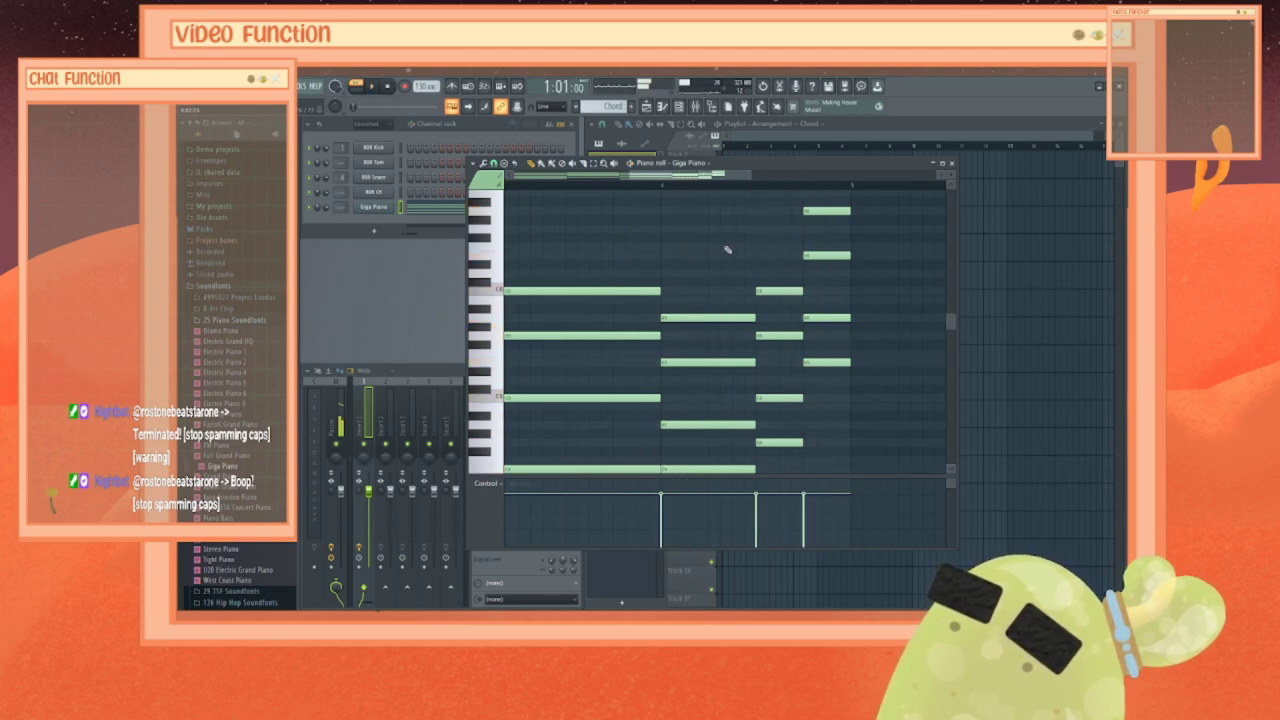
Step: Try lowering the top A in bar 4's last chord to G and play from just before bar 4
{"action": "scroll", "coordinate": [827, 267], "scroll_direction": "up", "scroll_amount": 1}
{"action": "left_click_drag", "start_coordinate": [827, 240], "coordinate": [826, 258]}
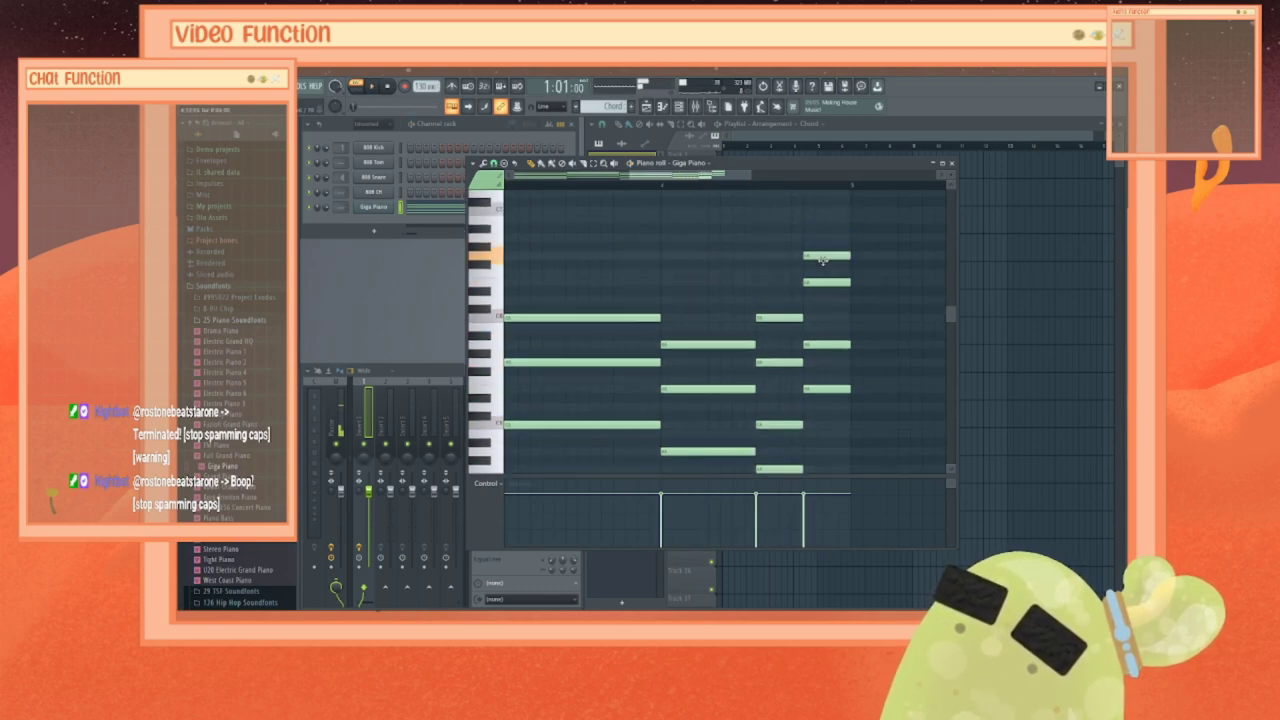
{"action": "key", "text": "space"}
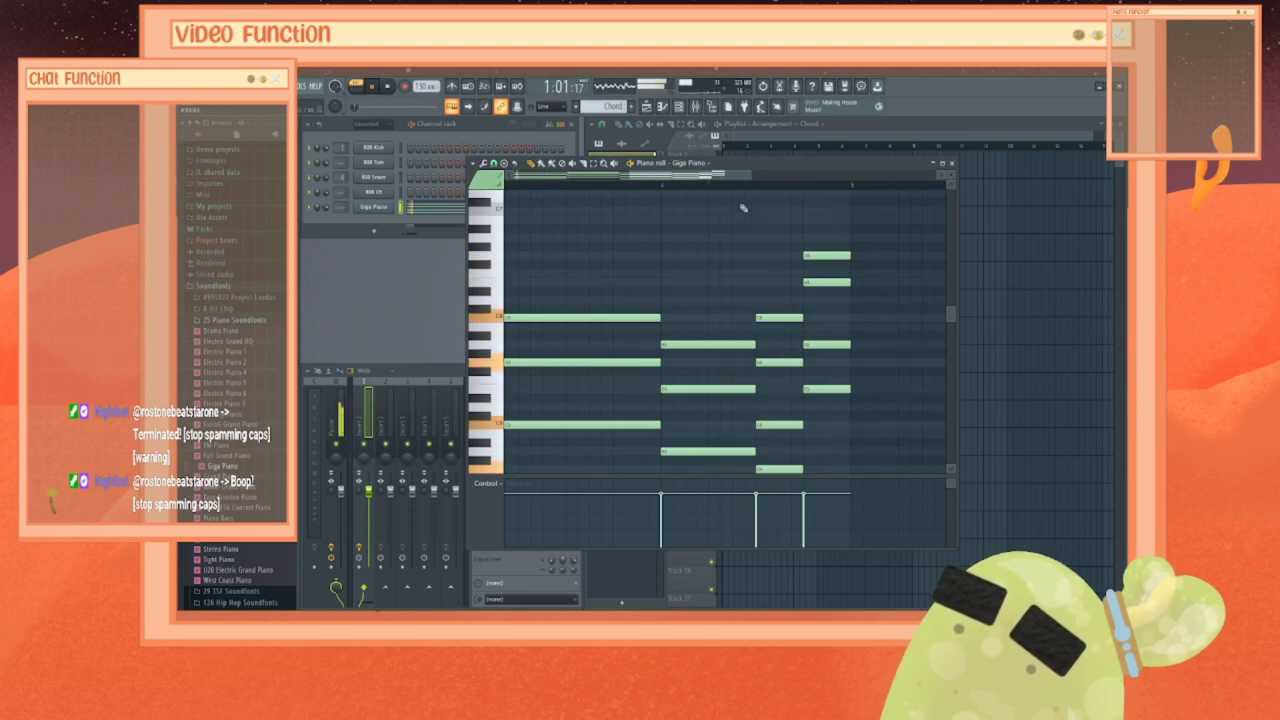
{"action": "left_click", "coordinate": [668, 186]}
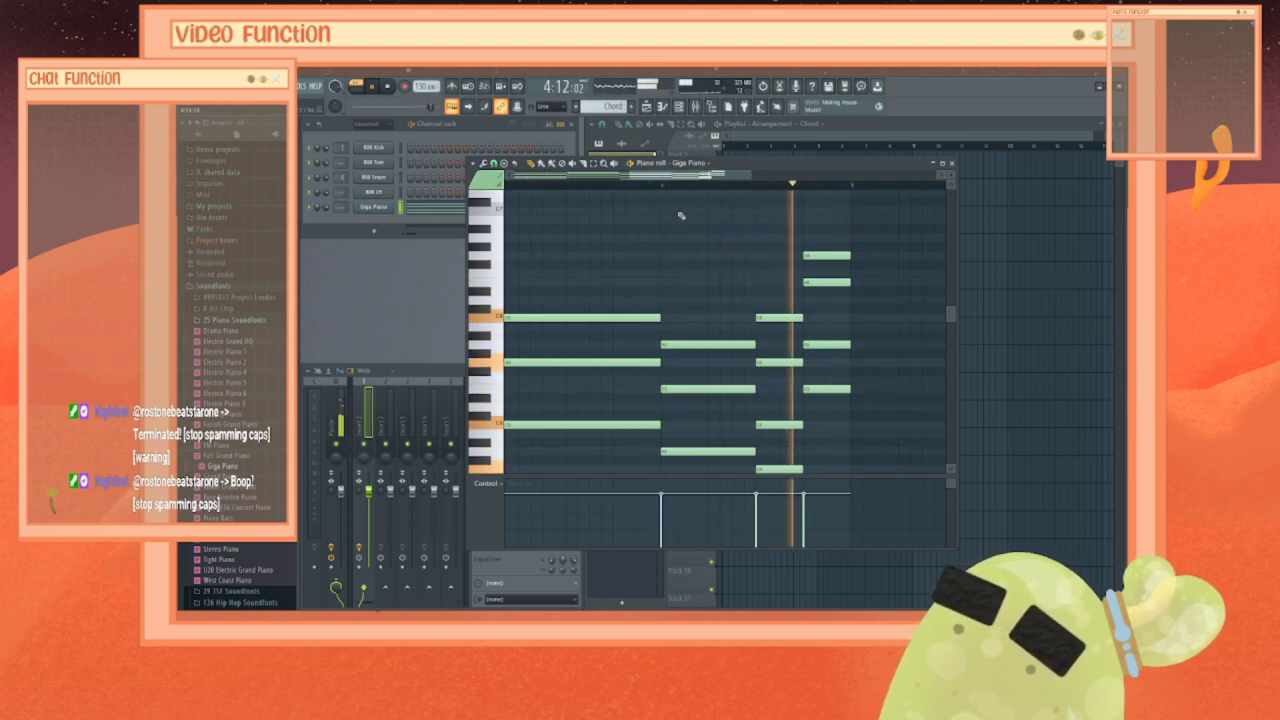
{"action": "key", "text": "space"}
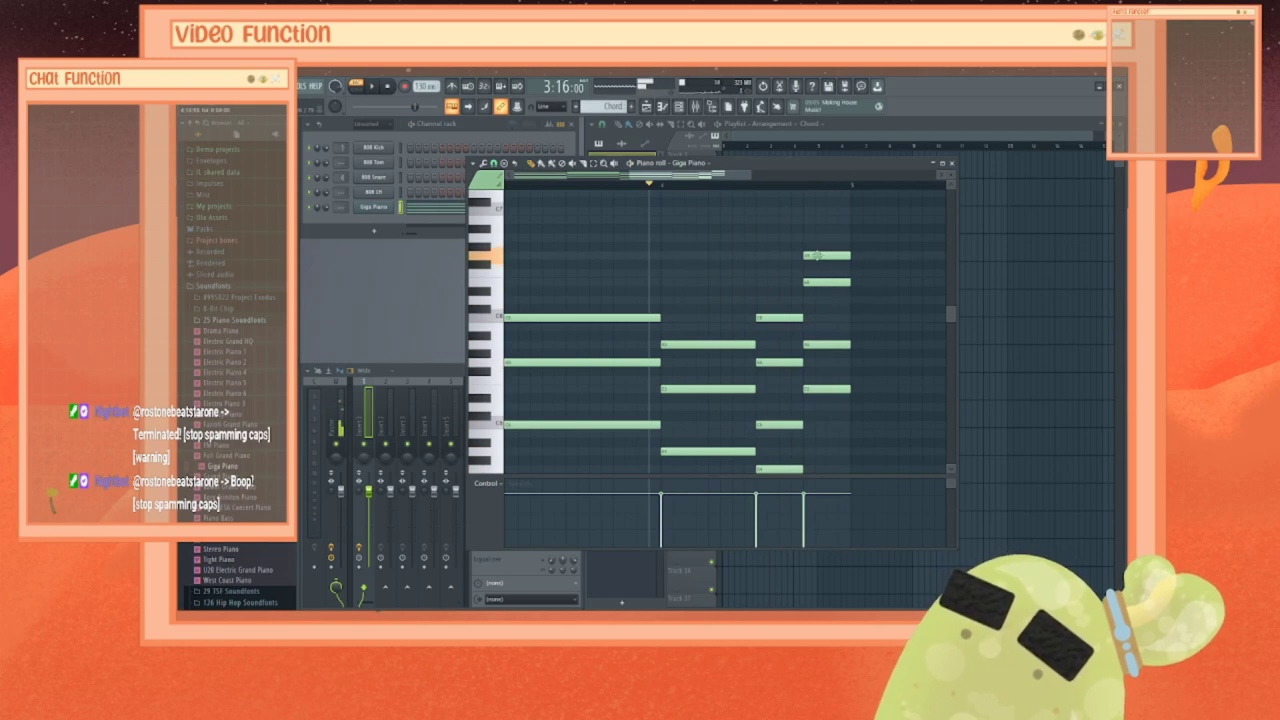
Step: Try raising the lowest E in bar 4's last chord to the A above its G and play the bar
{"action": "left_click", "coordinate": [817, 256]}
{"action": "mouse_move", "coordinate": [826, 390]}
{"action": "left_mouse_down"}
{"action": "mouse_move", "coordinate": [815, 228]}
{"action": "mouse_move", "coordinate": [816, 244]}
{"action": "left_mouse_up"}
{"action": "key", "text": "space"}
{"action": "key", "text": "space"}
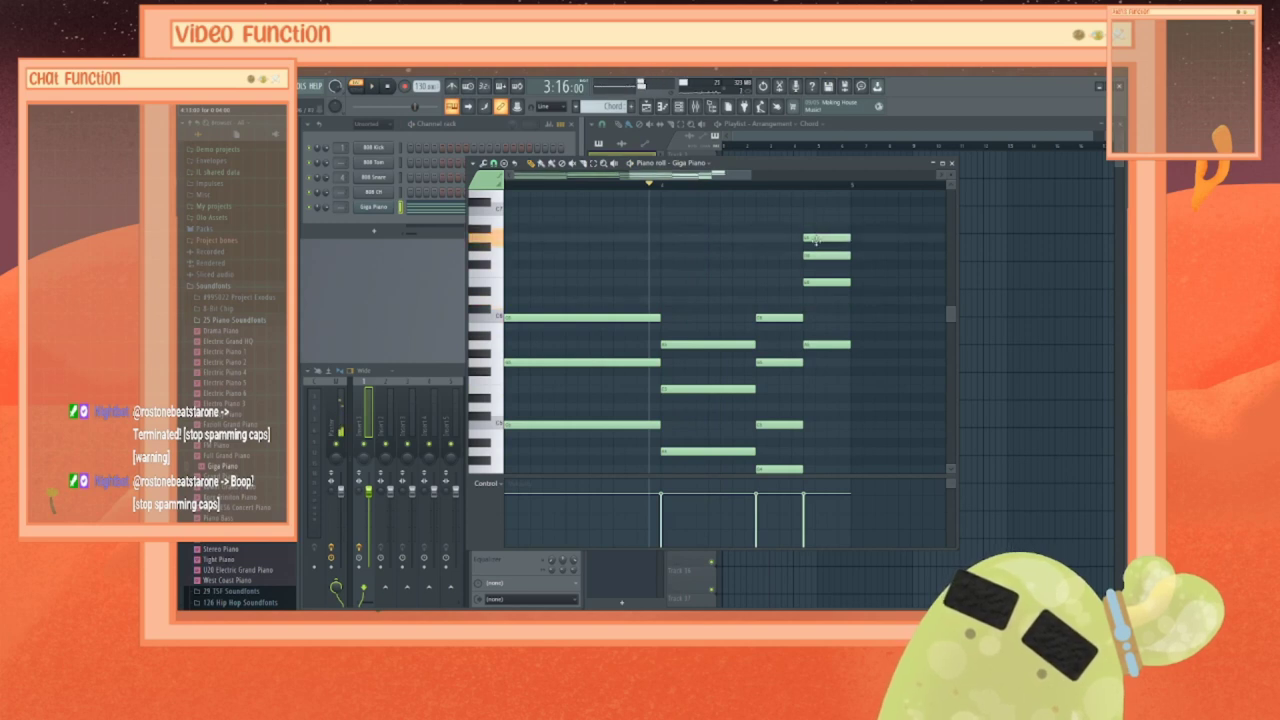
{"action": "key", "text": "space"}
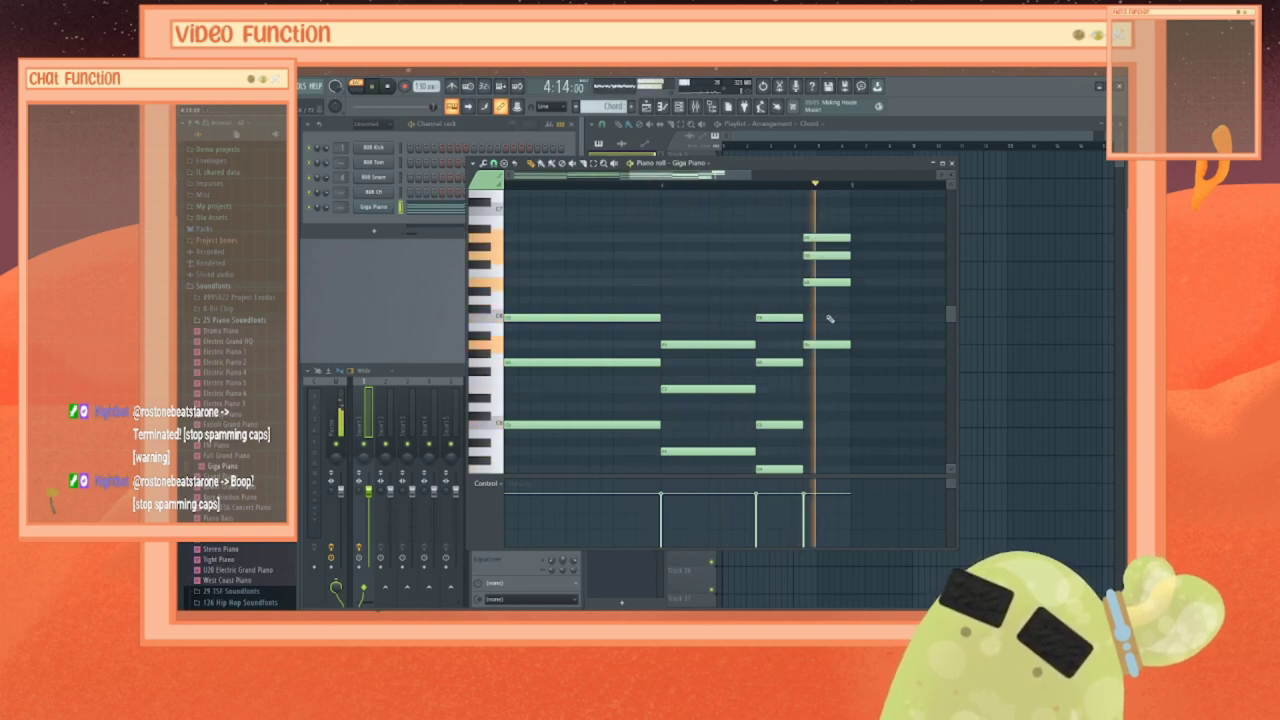
{"action": "key", "text": "space"}
Step: Revoice bar 4's last chord as E, A, C and E, low to high, by lowering its top A and its G, playing each change
{"action": "left_click_drag", "start_coordinate": [813, 236], "coordinate": [813, 317]}
{"action": "key", "text": "space"}
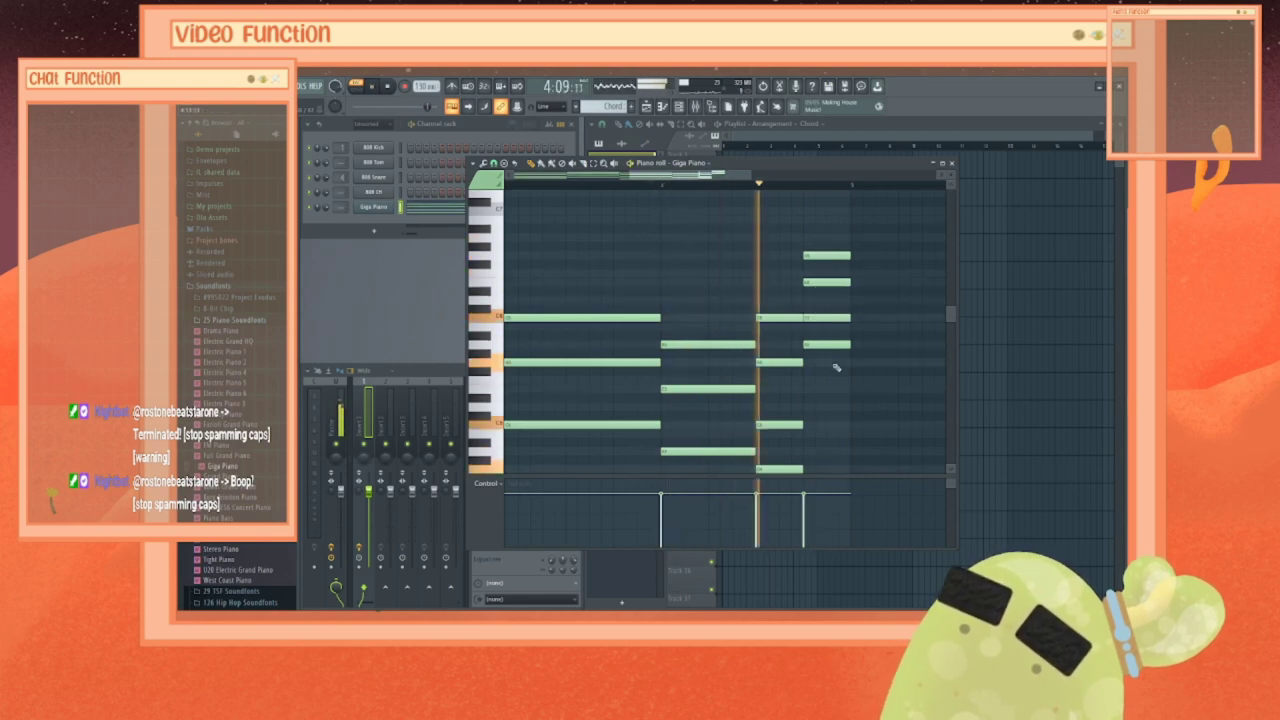
{"action": "key", "text": "space"}
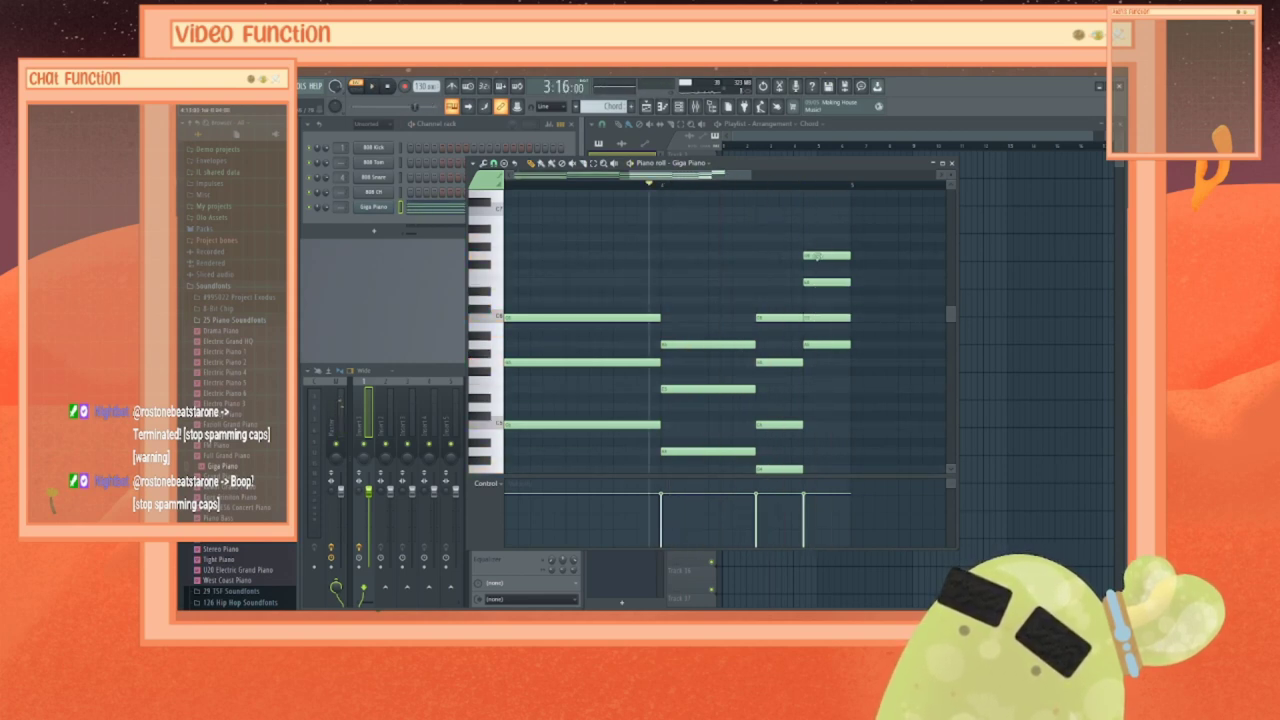
{"action": "left_click_drag", "start_coordinate": [816, 256], "coordinate": [818, 389]}
{"action": "key", "text": "space"}
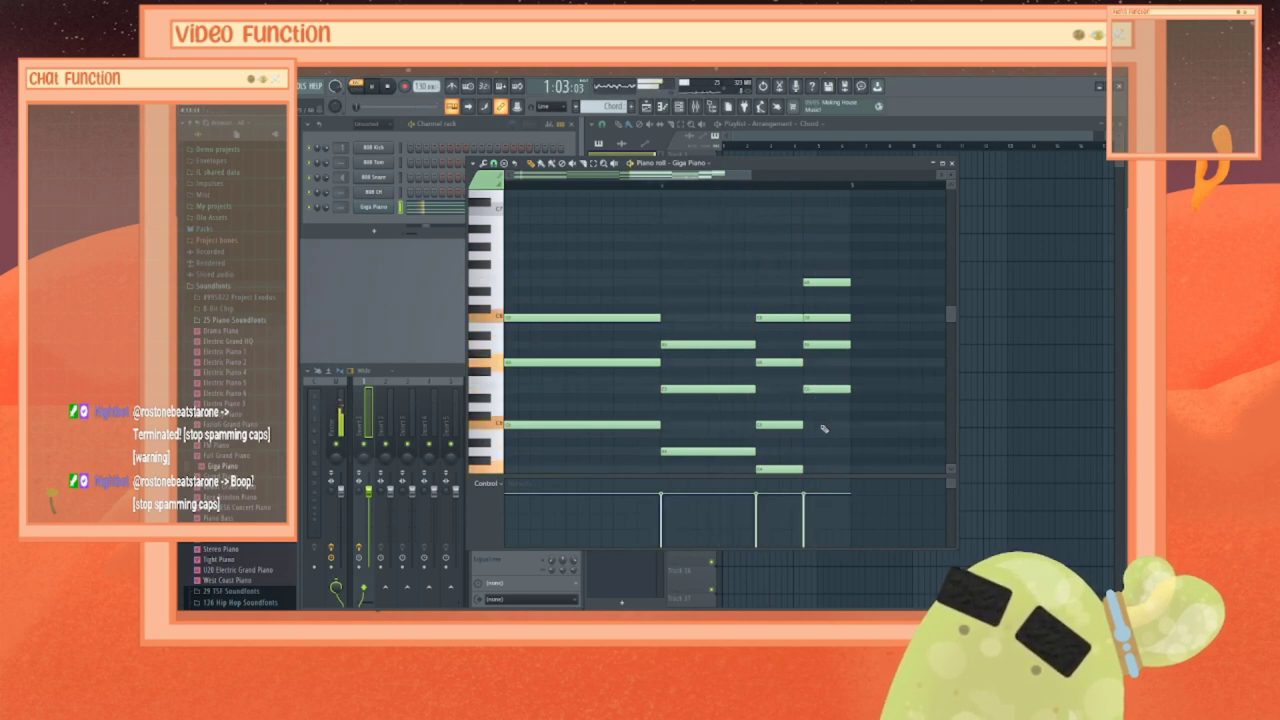
{"action": "key", "text": "space"}
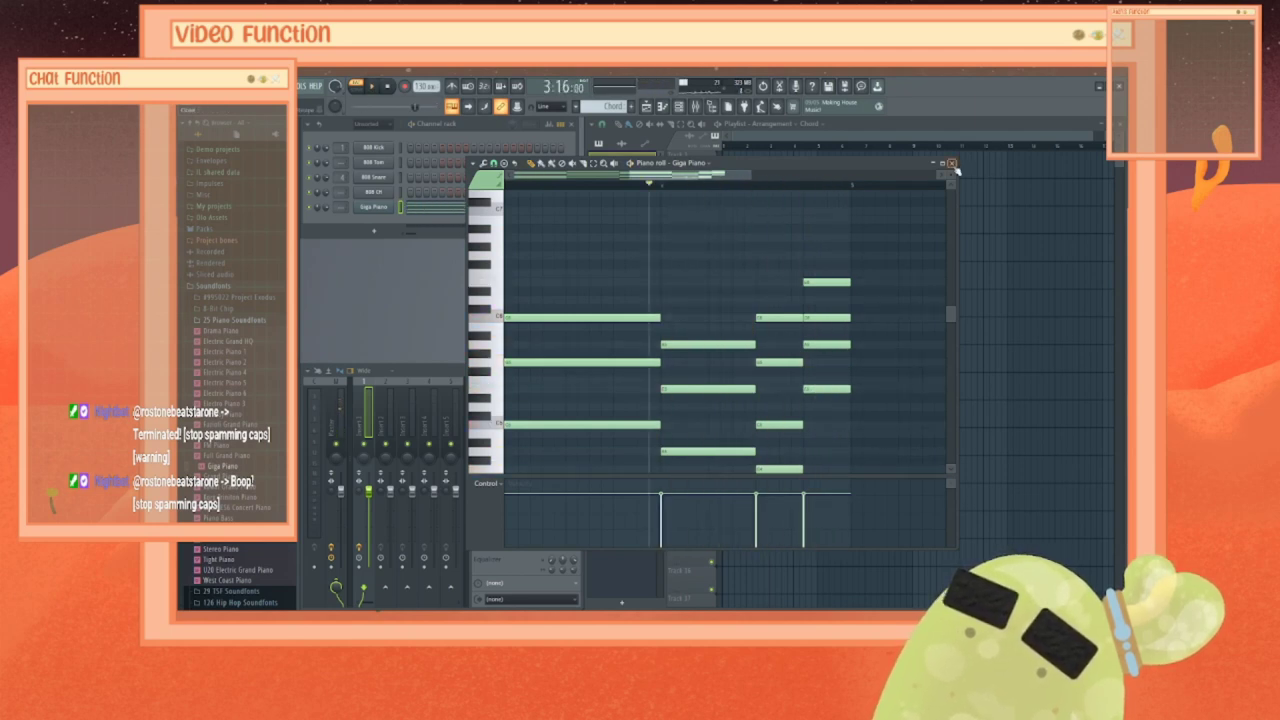
Step: Close the piano roll, move the Chord clip on Track 2 to start at bar 3 and auto-name its track
{"action": "left_click", "coordinate": [951, 163]}
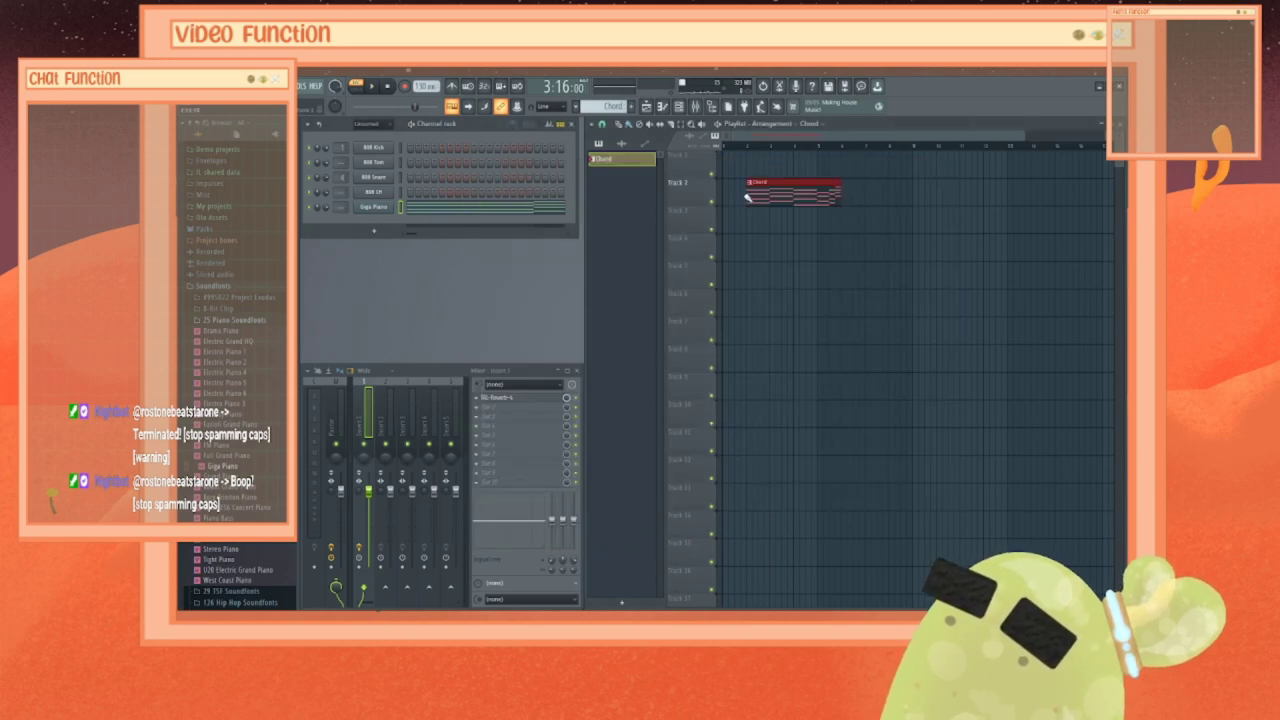
{"action": "left_click_drag", "start_coordinate": [784, 196], "coordinate": [811, 194]}
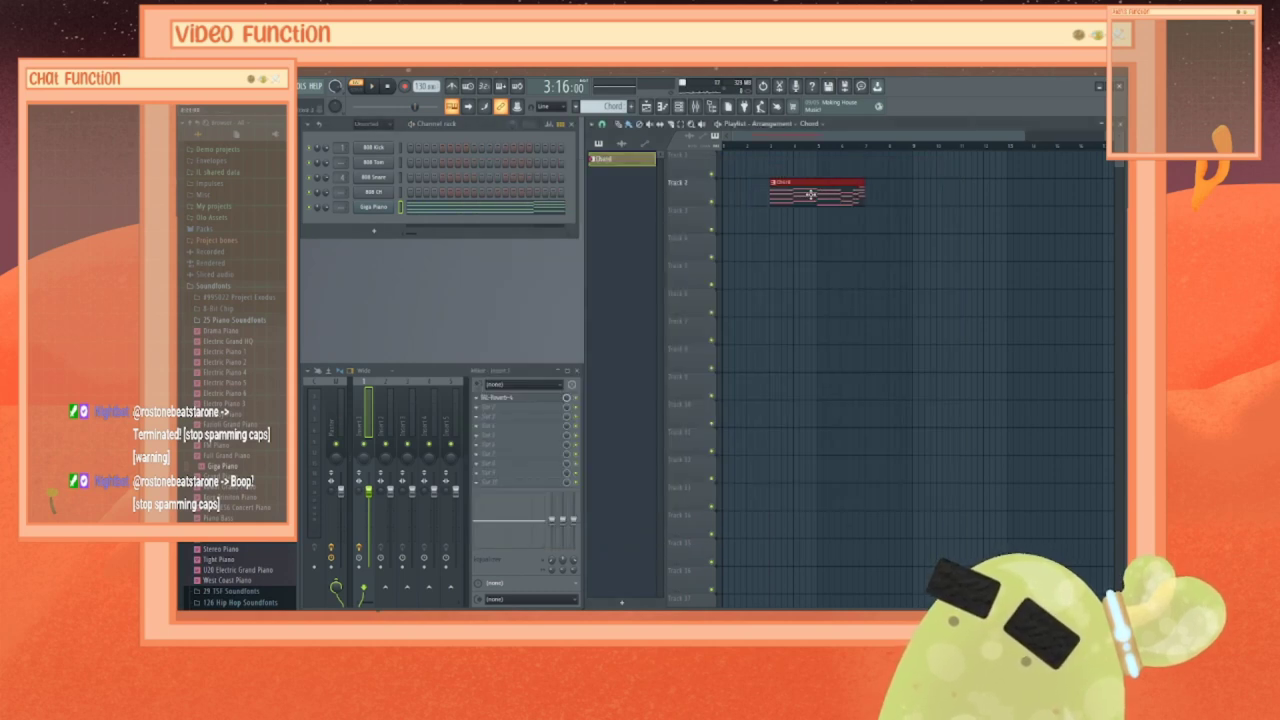
{"action": "right_click", "coordinate": [690, 183]}
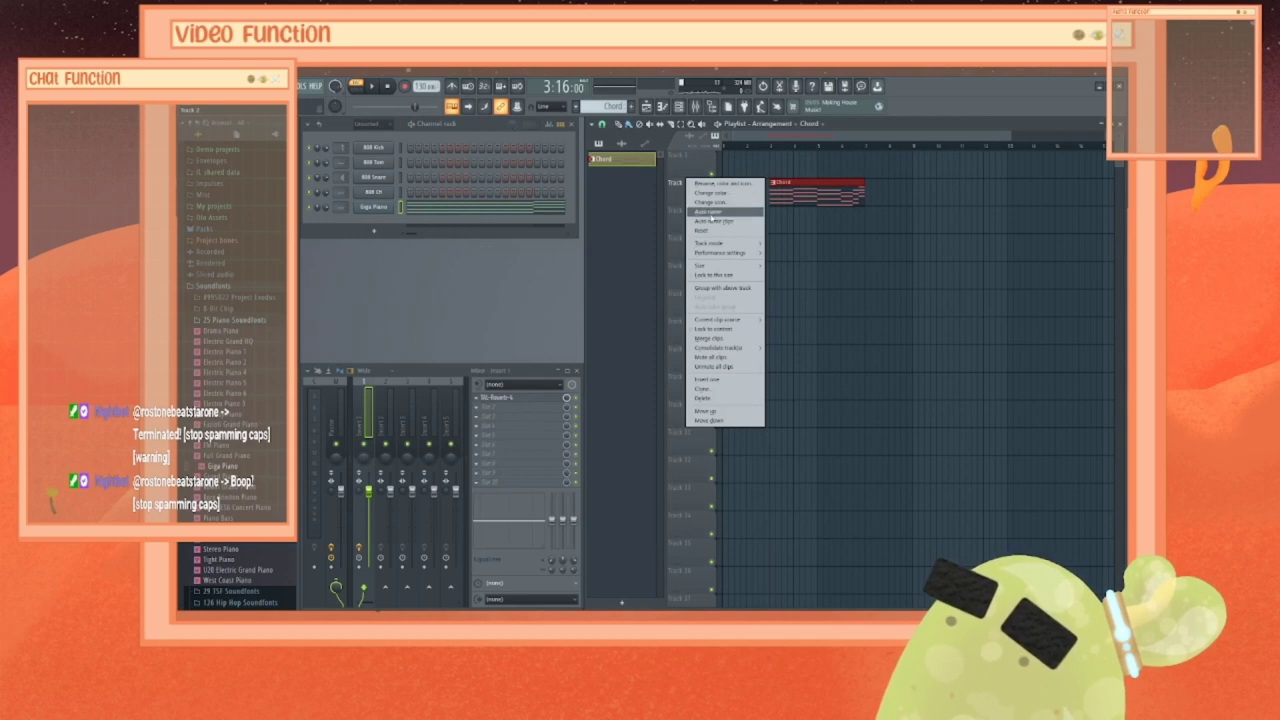
{"action": "left_click", "coordinate": [711, 214]}
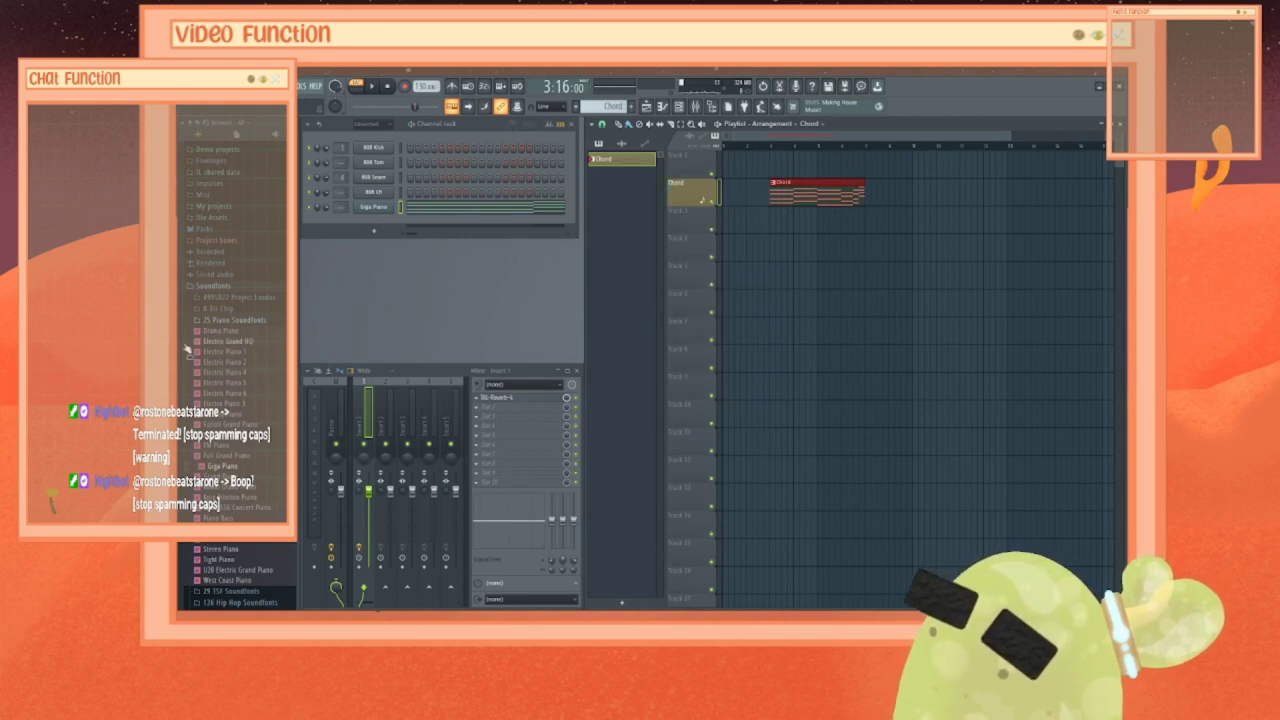
Step: Preview the cicadas-mediterranean-insects-audio sample in the Ambience folder and place two clips of it end to end on Track 1
{"action": "left_click", "coordinate": [220, 321]}
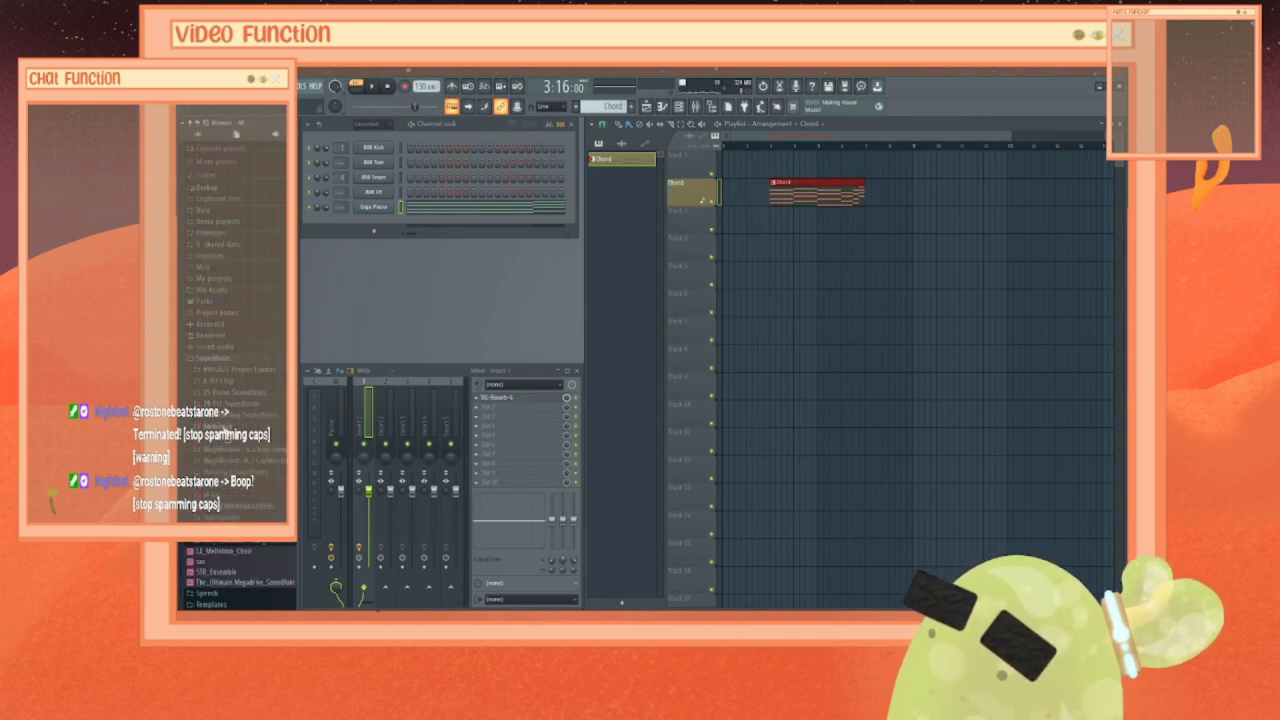
{"action": "left_click", "coordinate": [222, 427]}
{"action": "scroll", "coordinate": [218, 361], "scroll_direction": "down", "scroll_amount": 6}
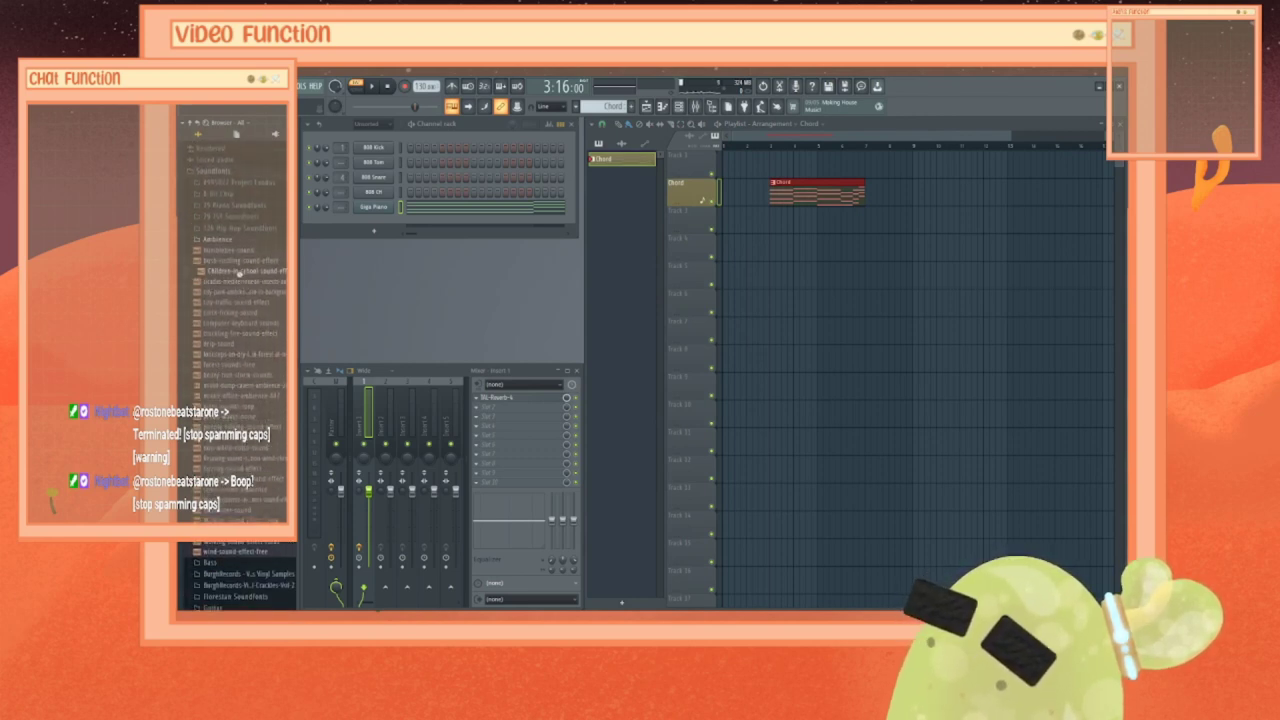
{"action": "left_click", "coordinate": [241, 283]}
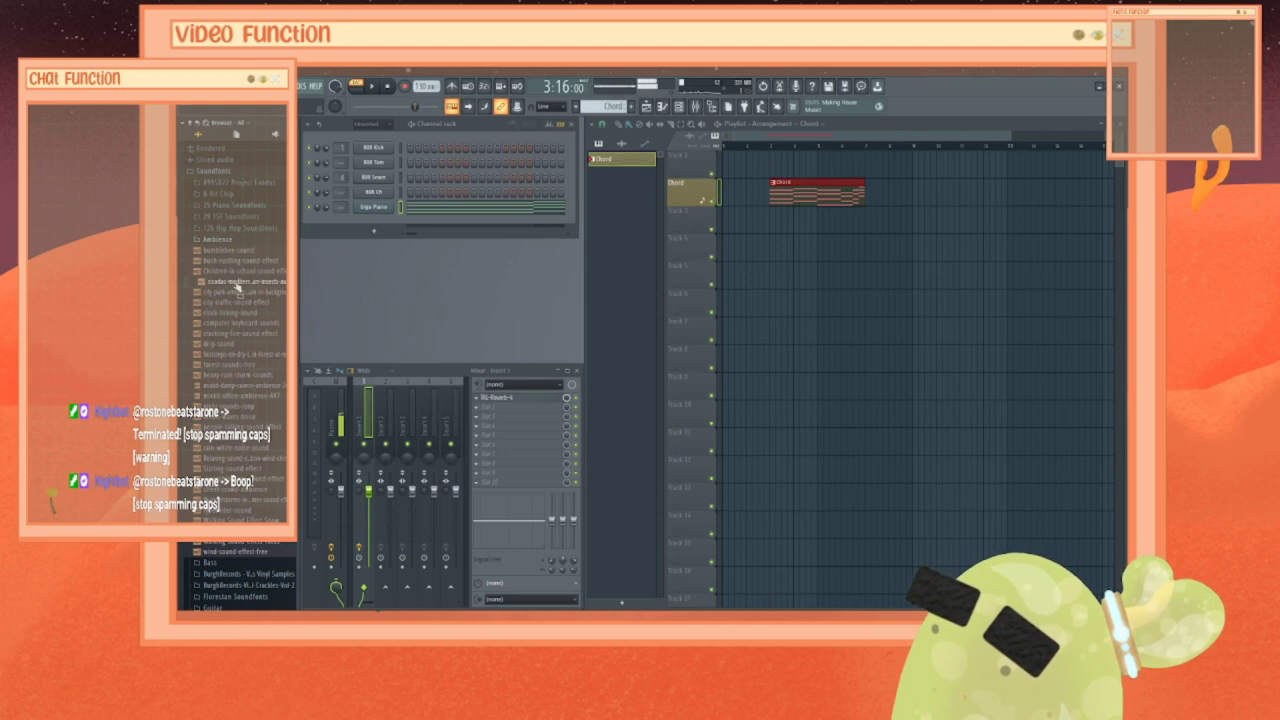
{"action": "left_click_drag", "start_coordinate": [237, 287], "coordinate": [779, 173]}
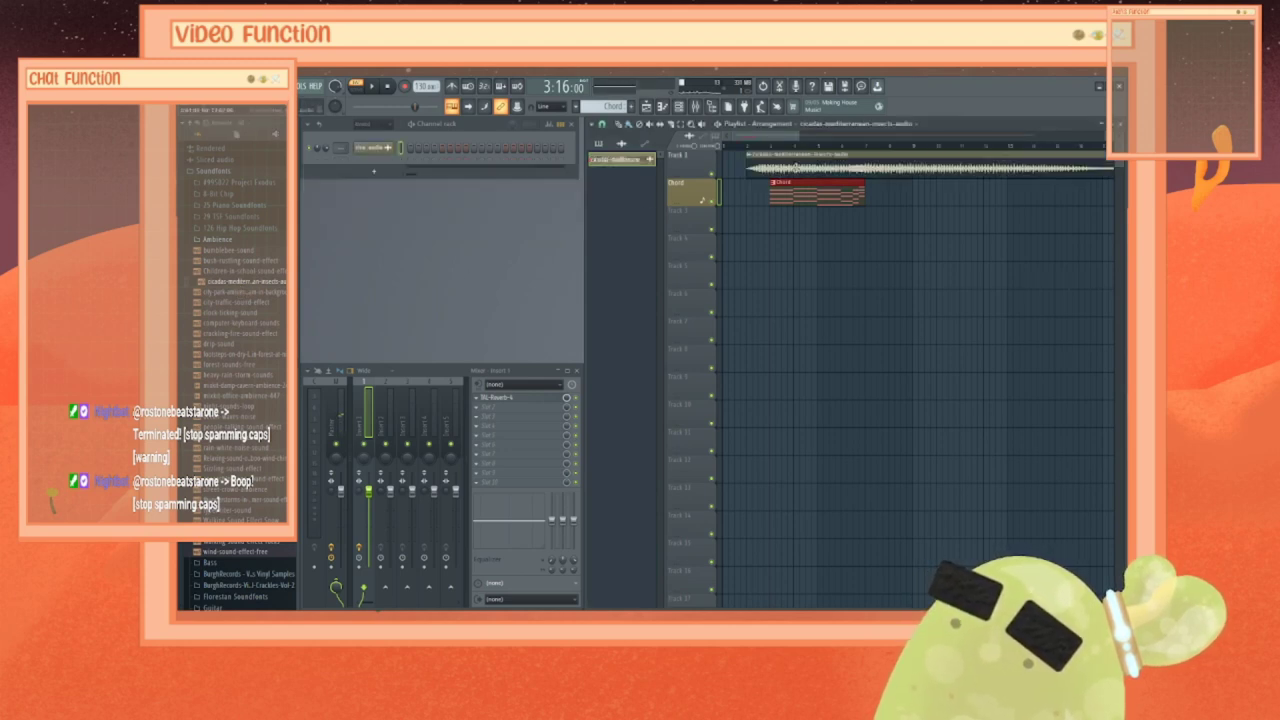
{"action": "left_click_drag", "start_coordinate": [822, 135], "coordinate": [1043, 135]}
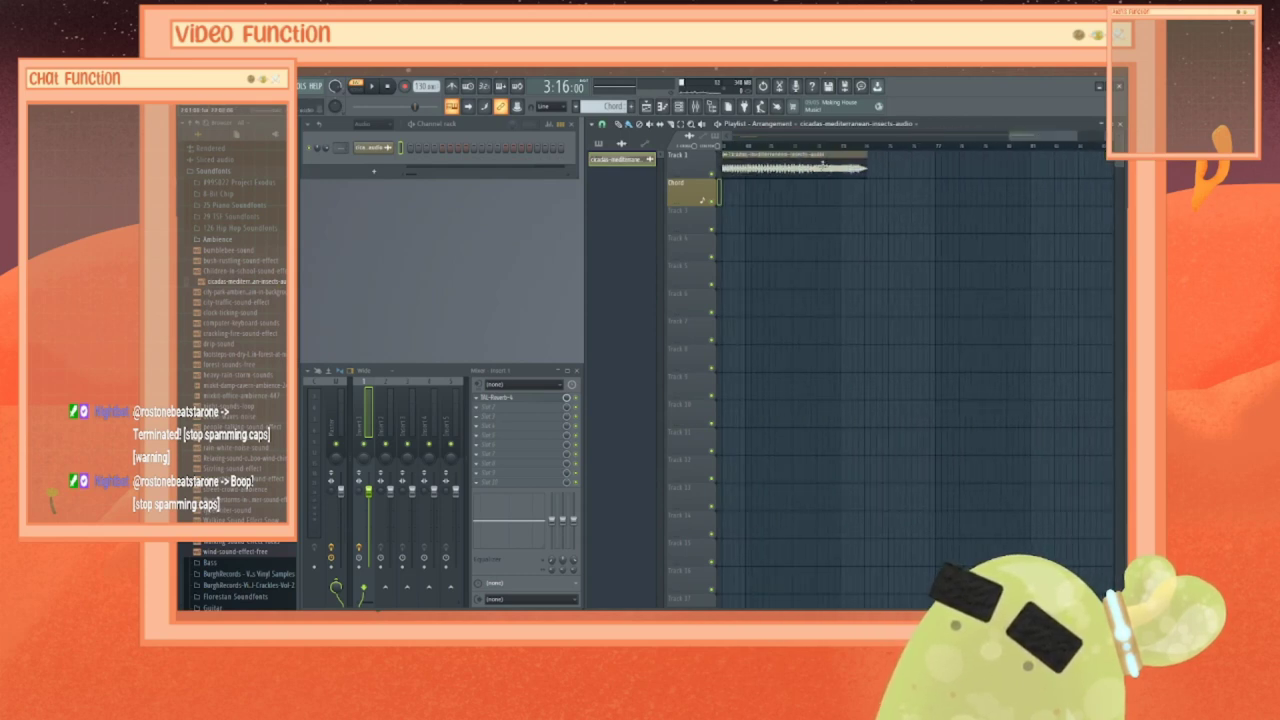
{"action": "left_click", "coordinate": [896, 162]}
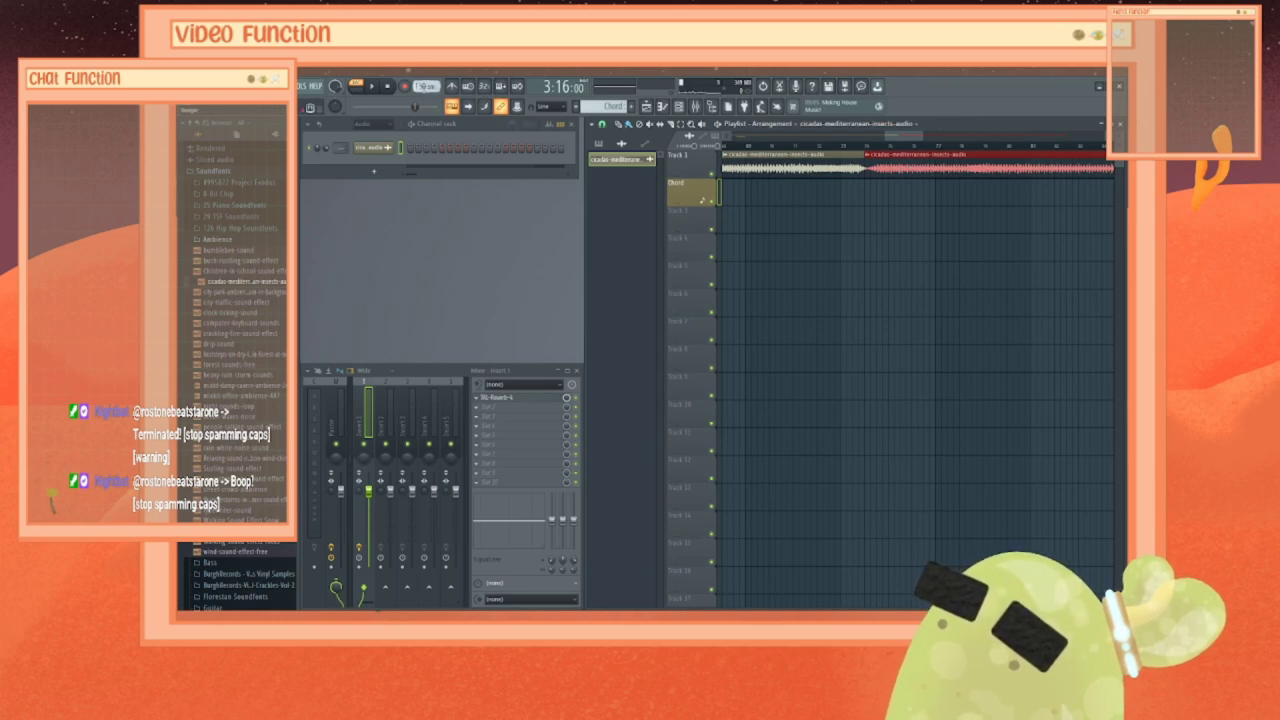
Step: Set the tempo to 90 BPM and move the second cicadas clip back against the end of the first
{"action": "right_click", "coordinate": [426, 86]}
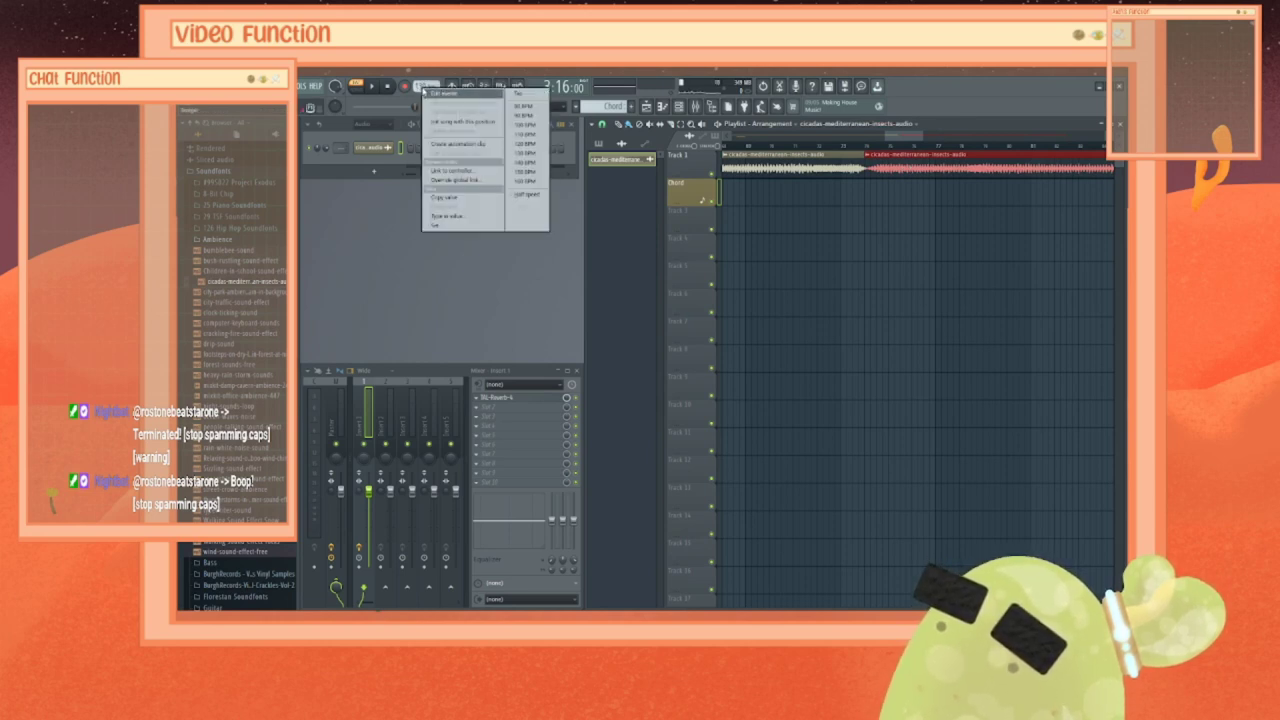
{"action": "left_click", "coordinate": [525, 115]}
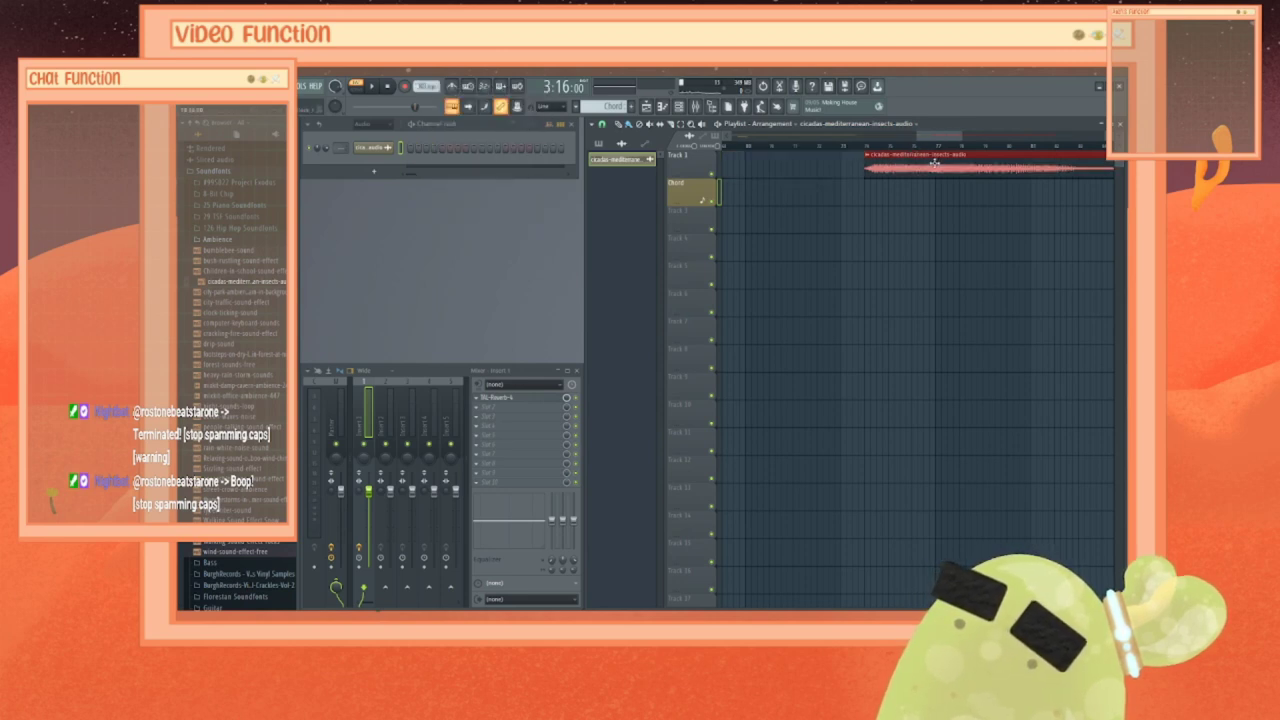
{"action": "left_click_drag", "start_coordinate": [935, 163], "coordinate": [765, 173]}
{"action": "left_click_drag", "start_coordinate": [957, 136], "coordinate": [1045, 159]}
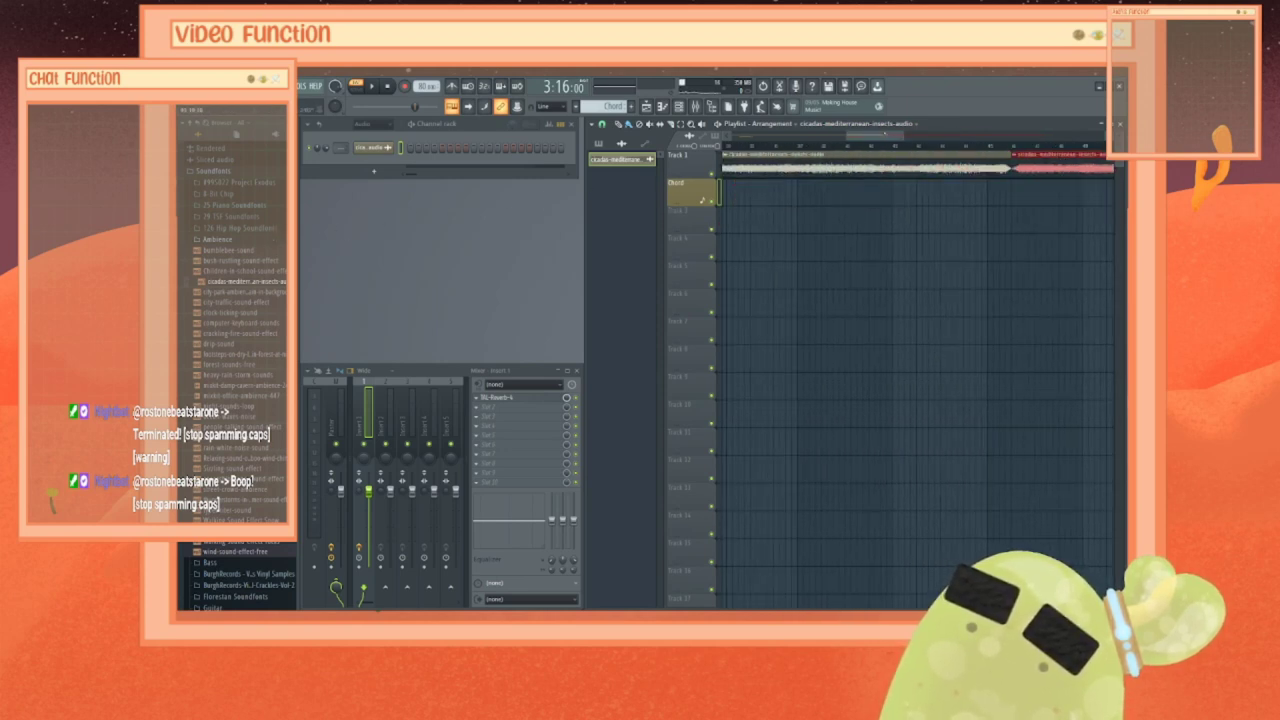
Step: Place a second Chord clip on the Chord track at bar 7, directly after the first
{"action": "left_click_drag", "start_coordinate": [885, 134], "coordinate": [542, 146]}
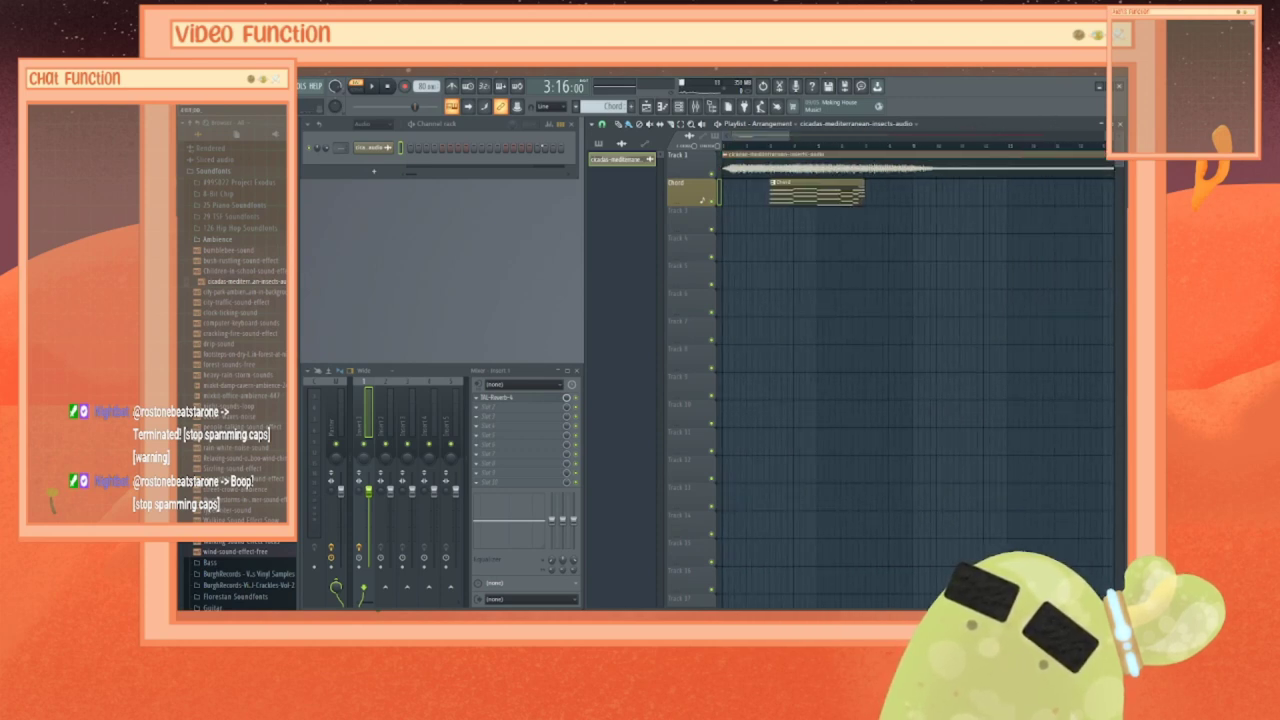
{"action": "left_click", "coordinate": [855, 193]}
{"action": "left_click", "coordinate": [895, 197]}
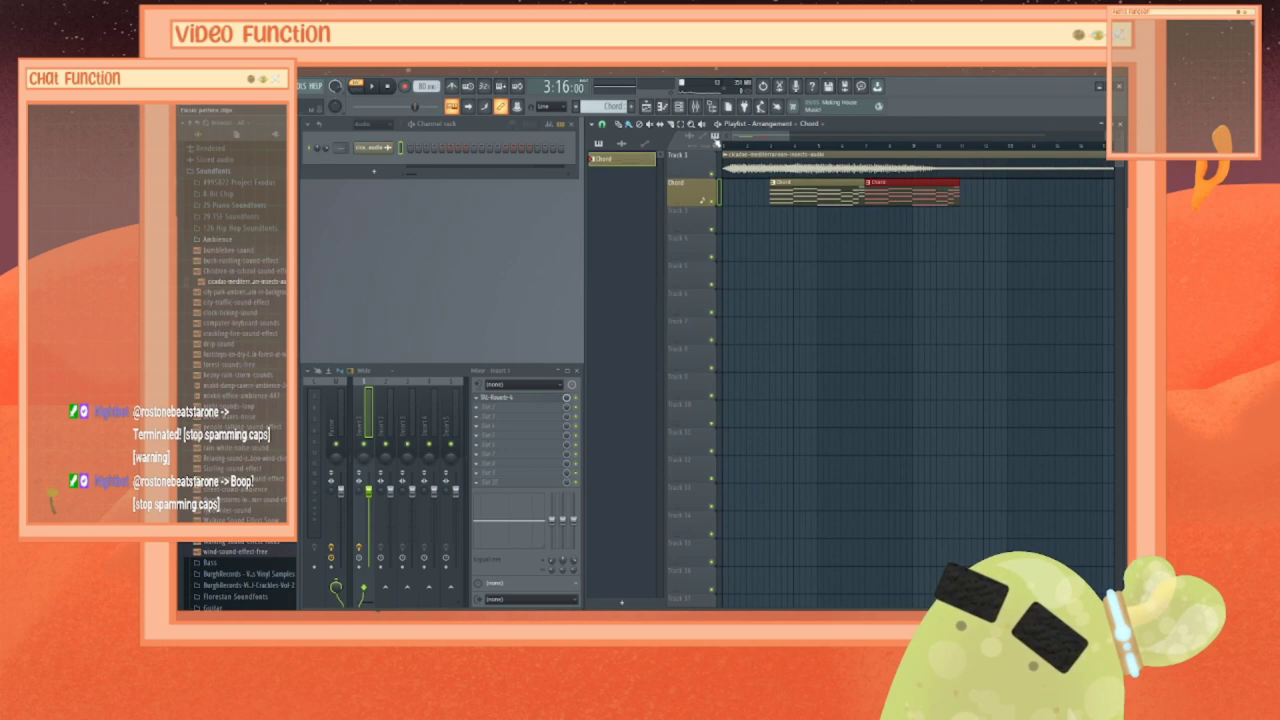
Step: Play the arrangement in song mode and switch the Channel rack filter to Unsorted and back to Audio
{"action": "key", "text": "l"}
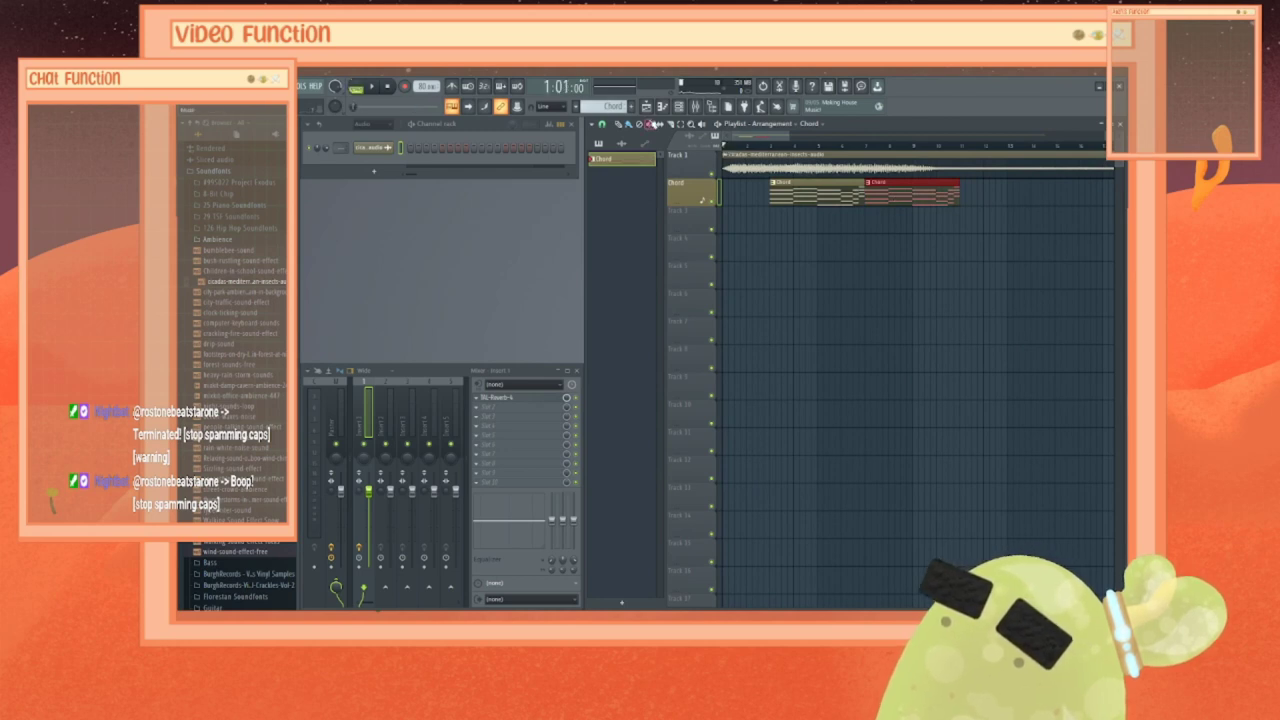
{"action": "left_click", "coordinate": [378, 92]}
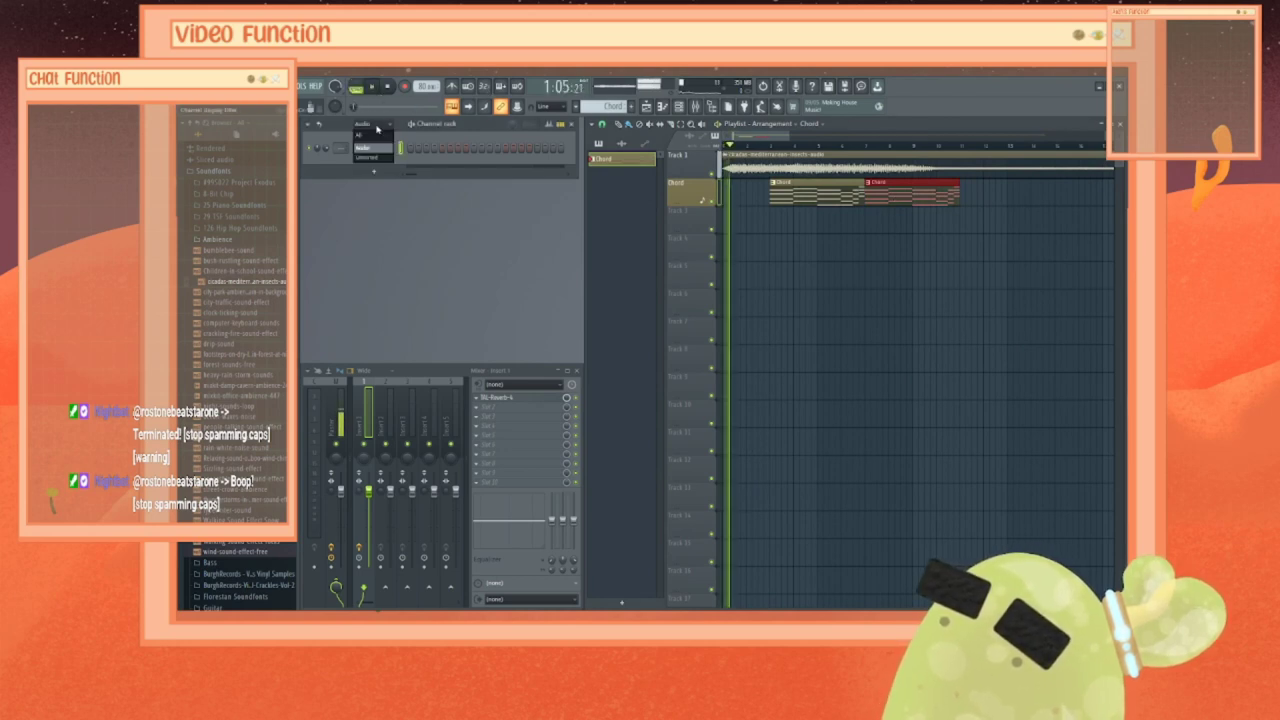
{"action": "left_click", "coordinate": [370, 156]}
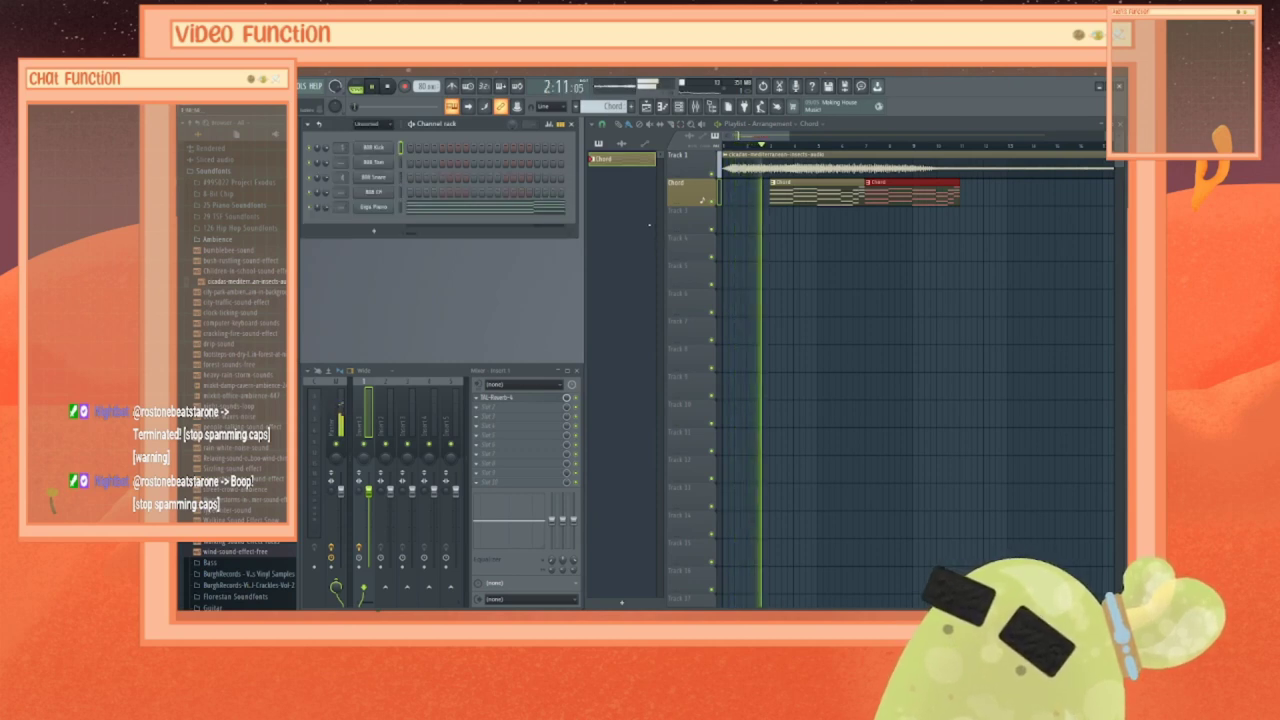
{"action": "left_click", "coordinate": [380, 127]}
{"action": "left_click", "coordinate": [381, 146]}
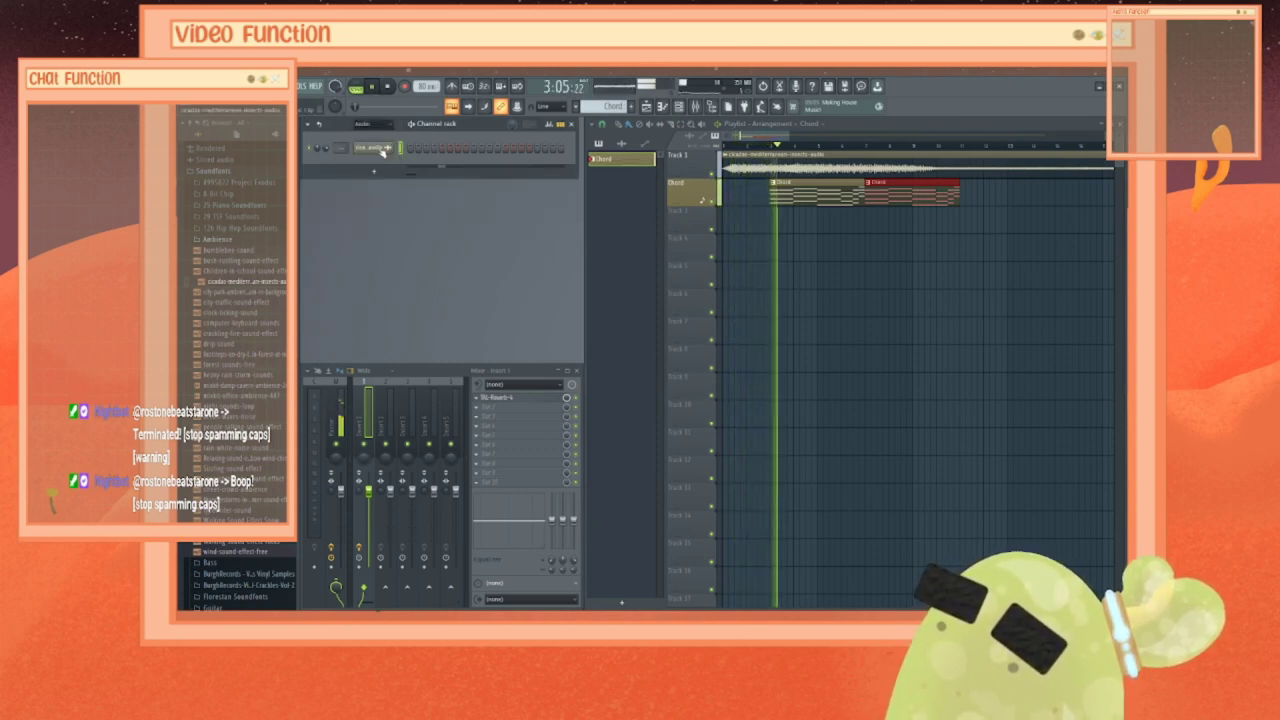
Step: Show the Unsorted channels in the Channel rack, open the Giga Piano piano roll and play the Chord pattern
{"action": "left_click_drag", "start_coordinate": [326, 148], "coordinate": [326, 147]}
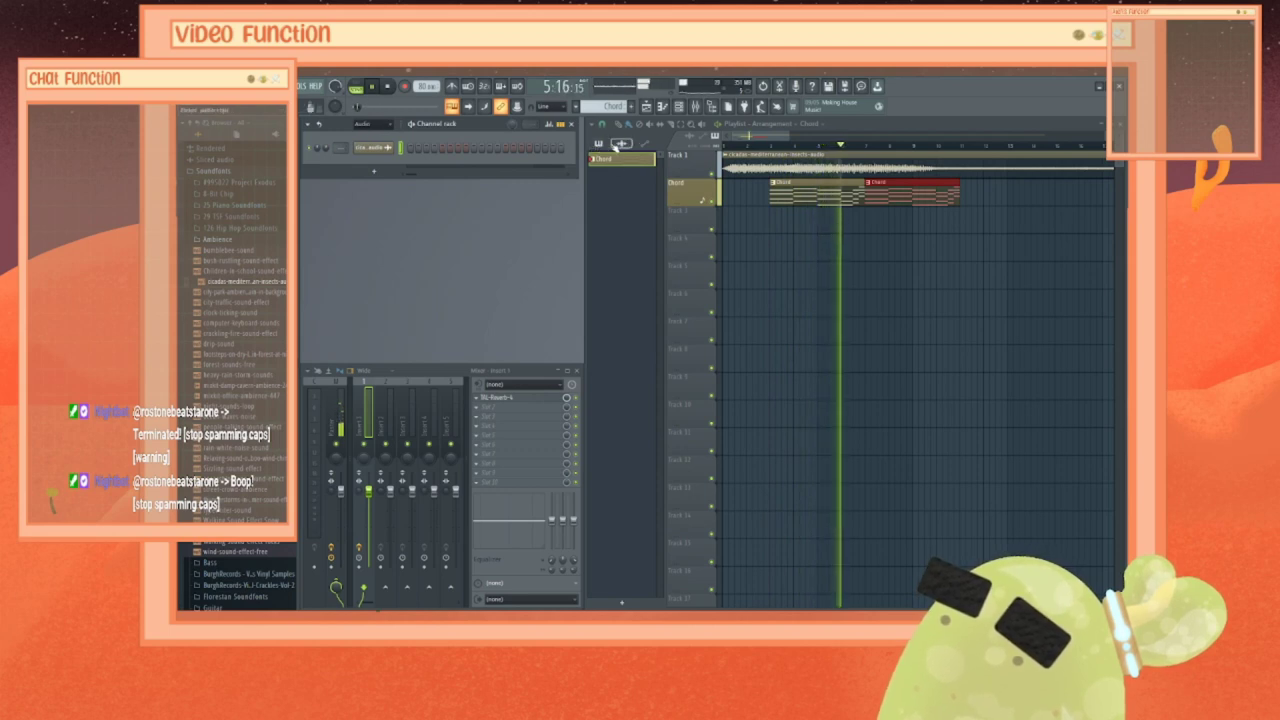
{"action": "left_click", "coordinate": [373, 124]}
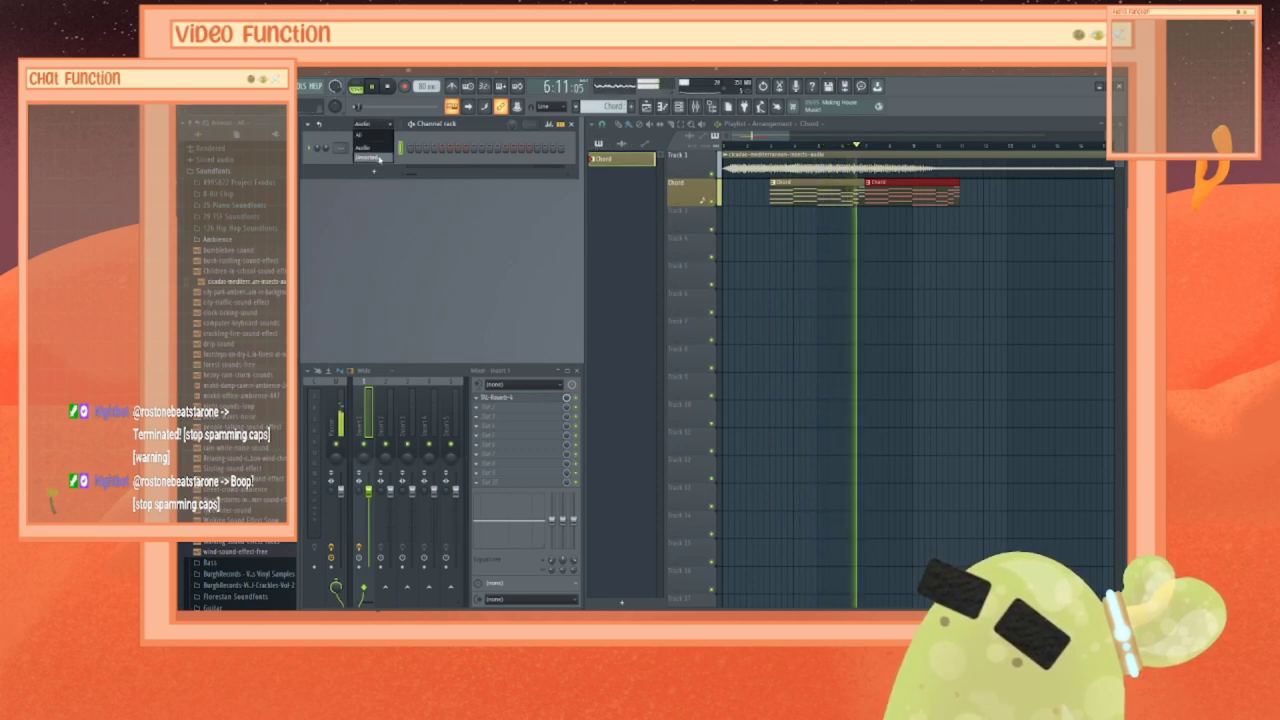
{"action": "left_click", "coordinate": [372, 150]}
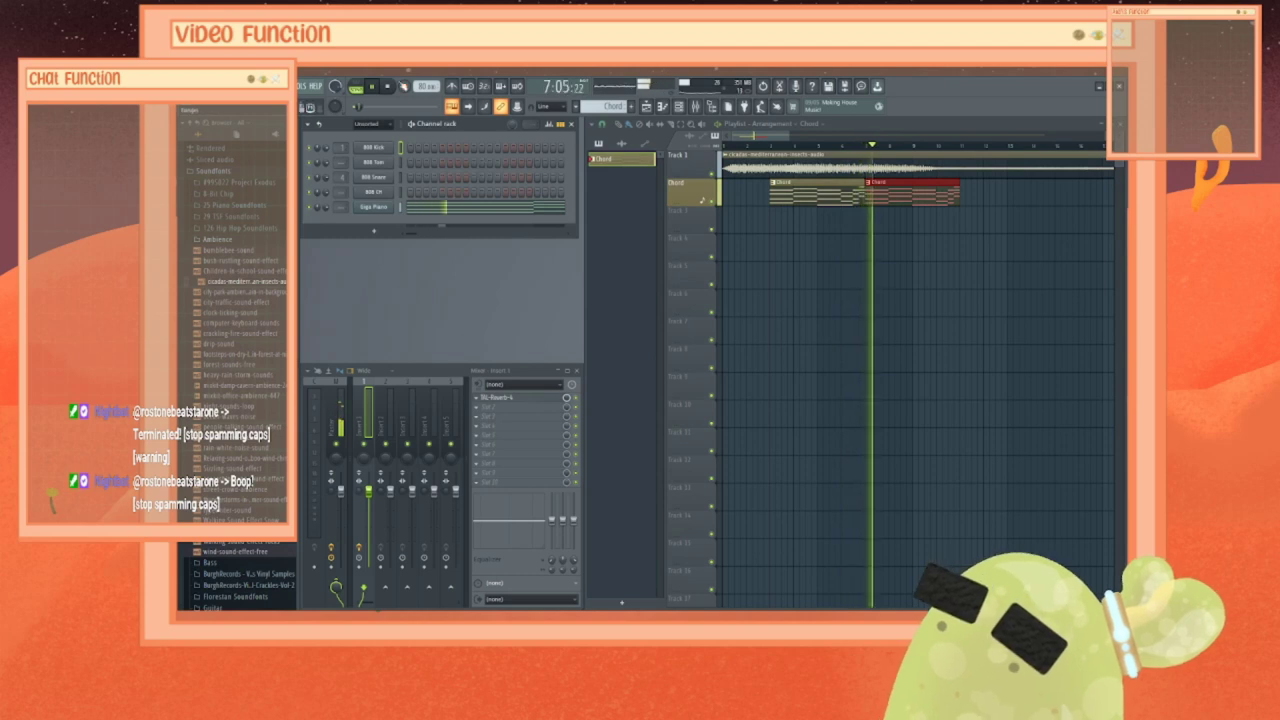
{"action": "left_click", "coordinate": [373, 88]}
{"action": "right_click", "coordinate": [381, 211]}
{"action": "left_click", "coordinate": [405, 210]}
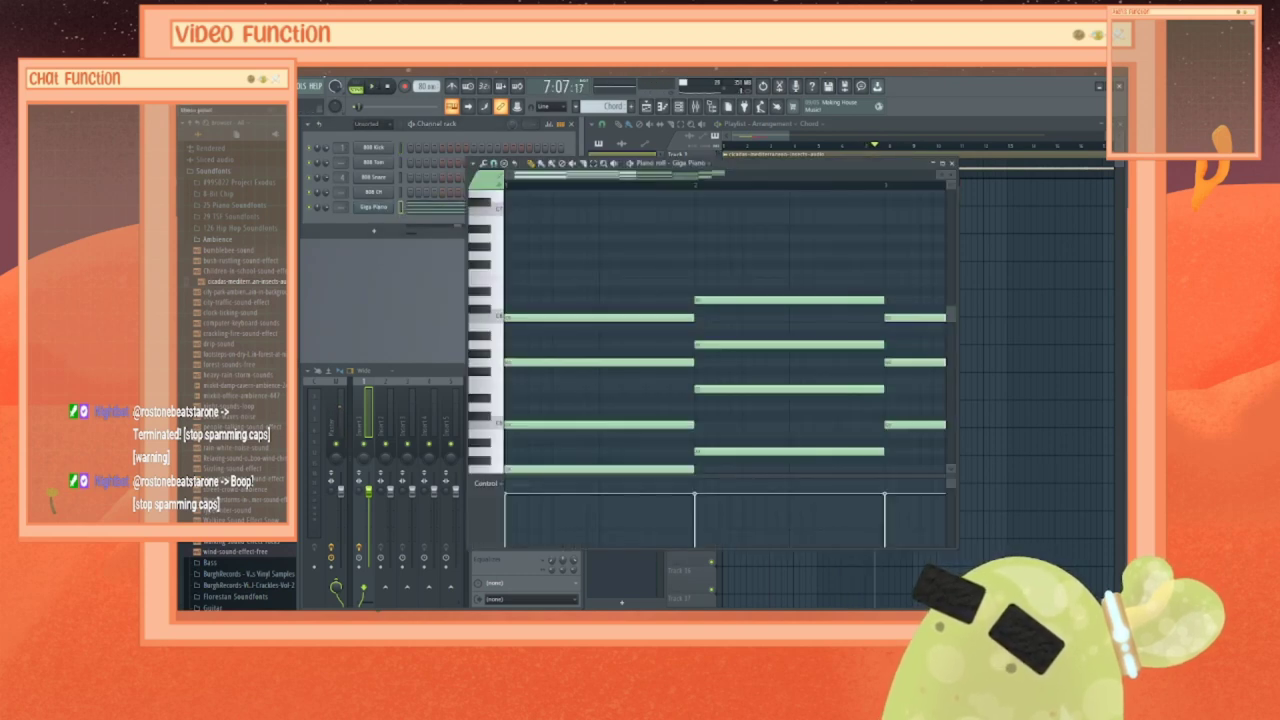
{"action": "left_click", "coordinate": [373, 88]}
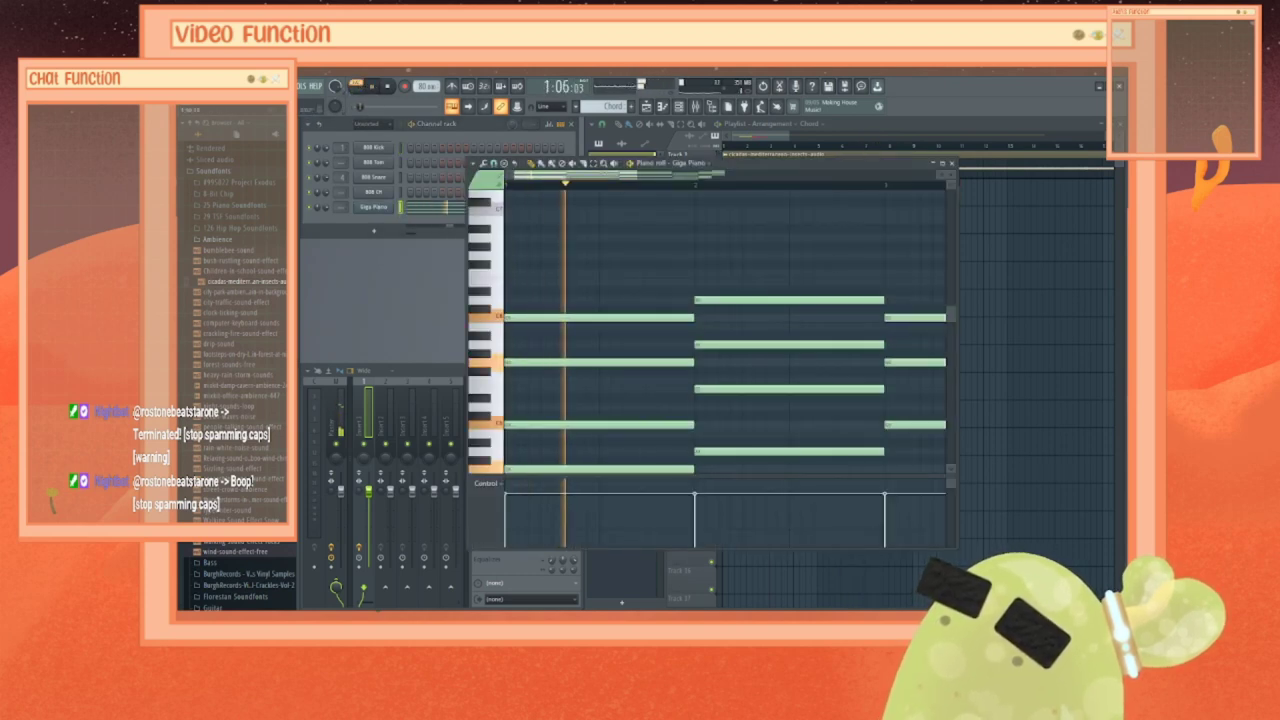
Step: Revoice the last chord of bar 4 by lowering its notes to C, E, A and D
{"action": "scroll", "coordinate": [748, 288], "scroll_direction": "down", "scroll_amount": 3}
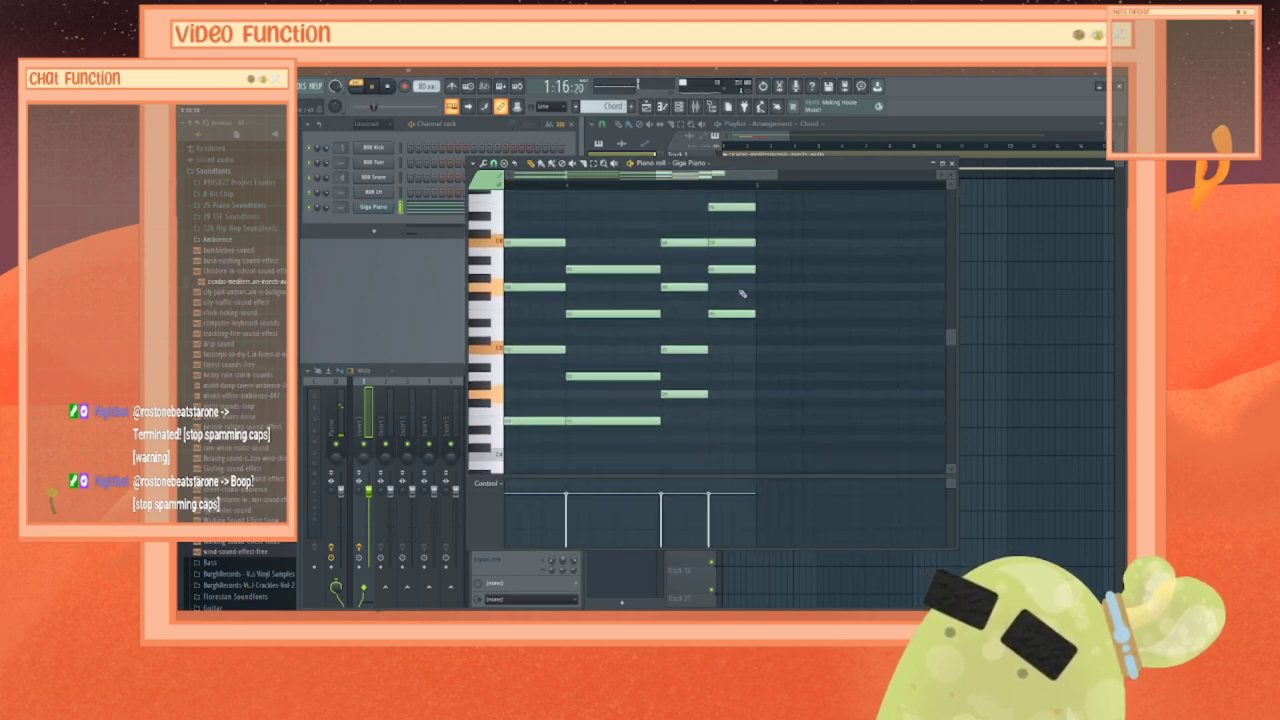
{"action": "left_click_drag", "start_coordinate": [720, 205], "coordinate": [724, 430]}
{"action": "left_click_drag", "start_coordinate": [723, 237], "coordinate": [722, 371]}
{"action": "key", "text": "space"}
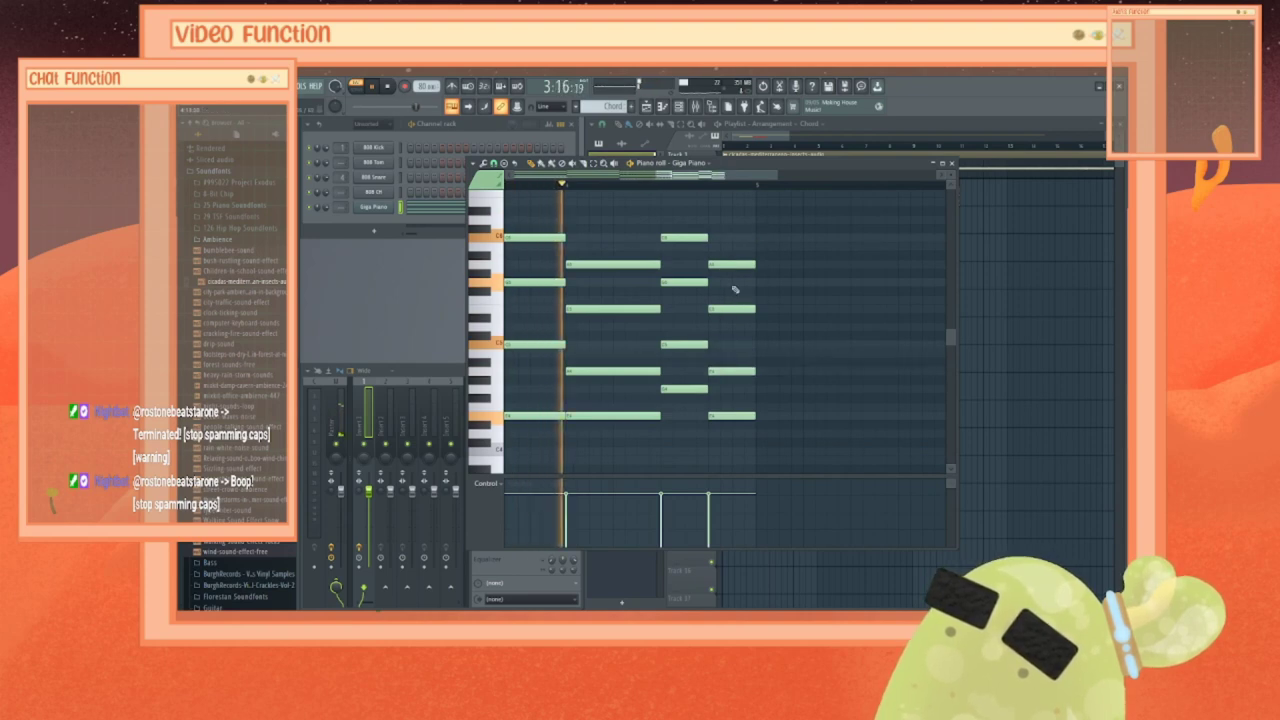
{"action": "left_click_drag", "start_coordinate": [725, 308], "coordinate": [726, 456]}
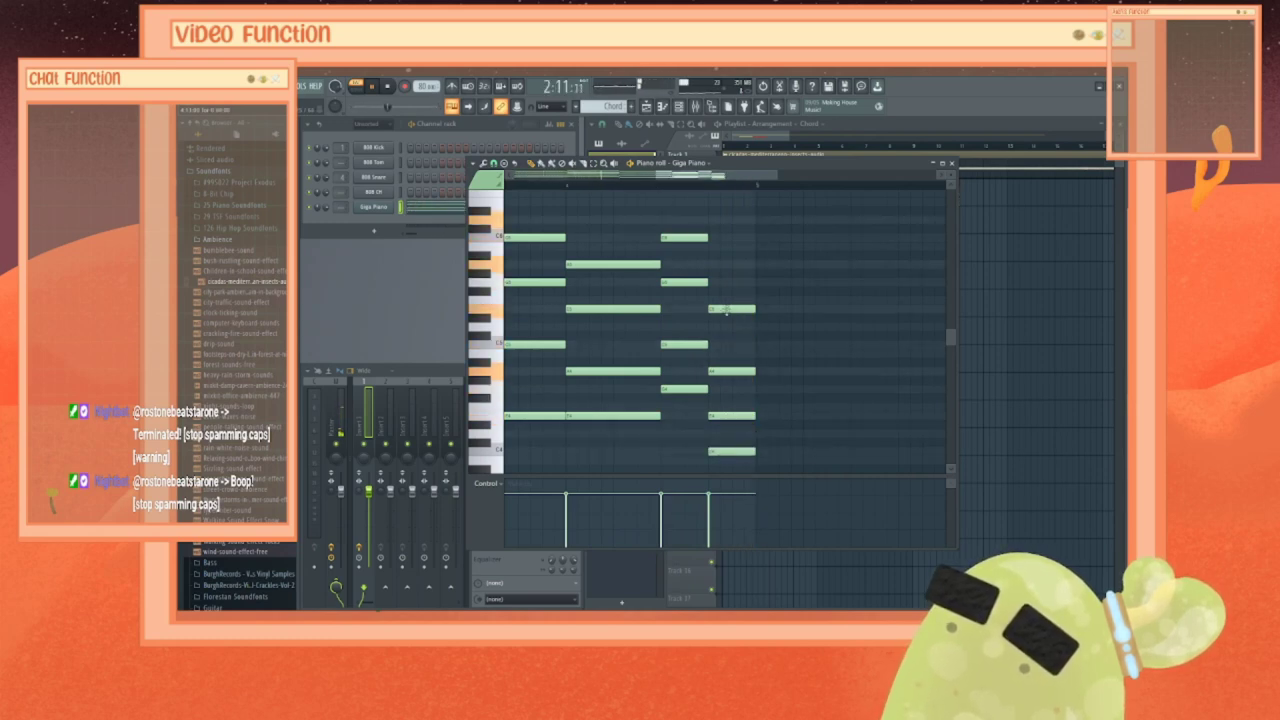
{"action": "left_click_drag", "start_coordinate": [726, 310], "coordinate": [726, 328]}
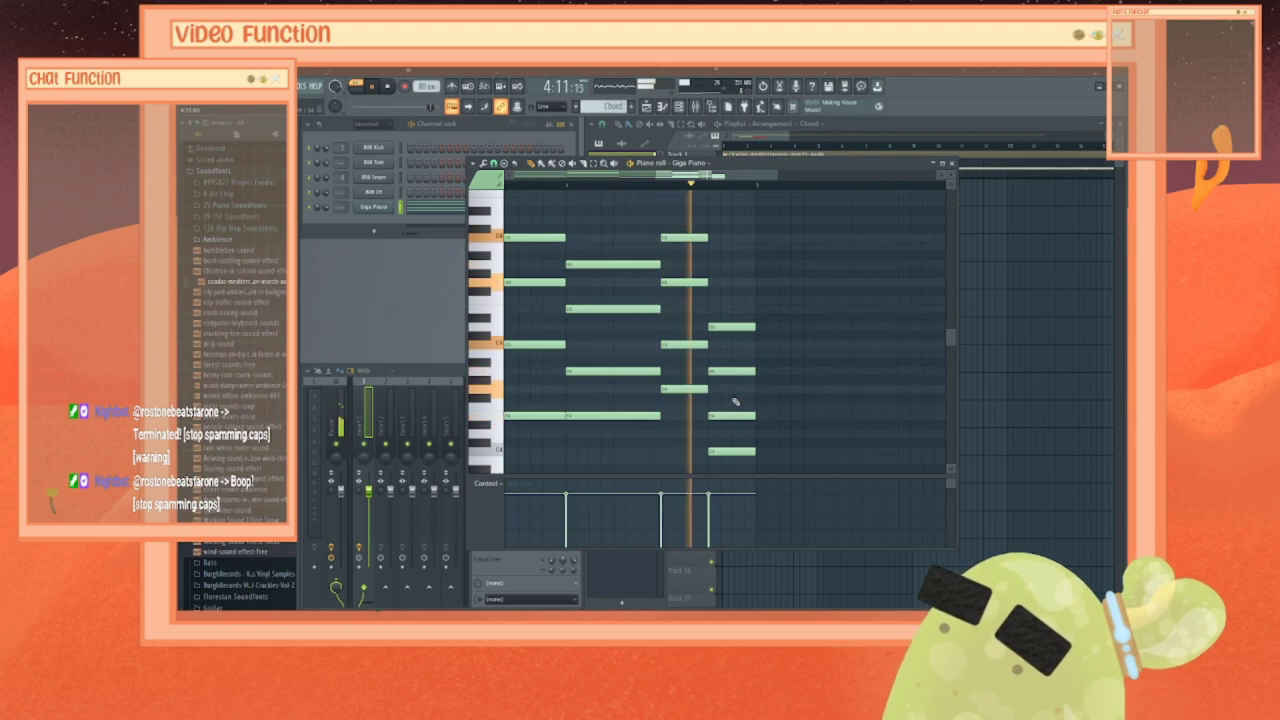
Step: Rework the last chord of bar 4 into G, C, E and G, and close the piano roll
{"action": "left_click_drag", "start_coordinate": [718, 415], "coordinate": [718, 282]}
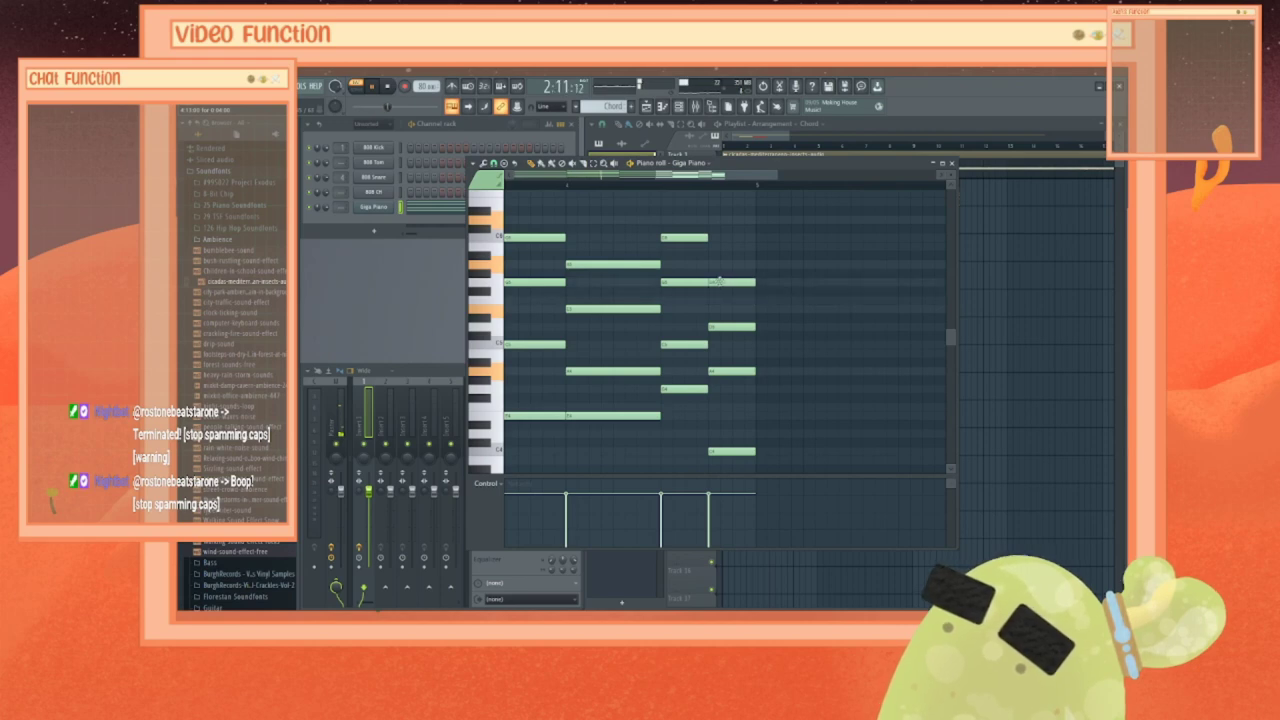
{"action": "left_click_drag", "start_coordinate": [727, 453], "coordinate": [721, 415]}
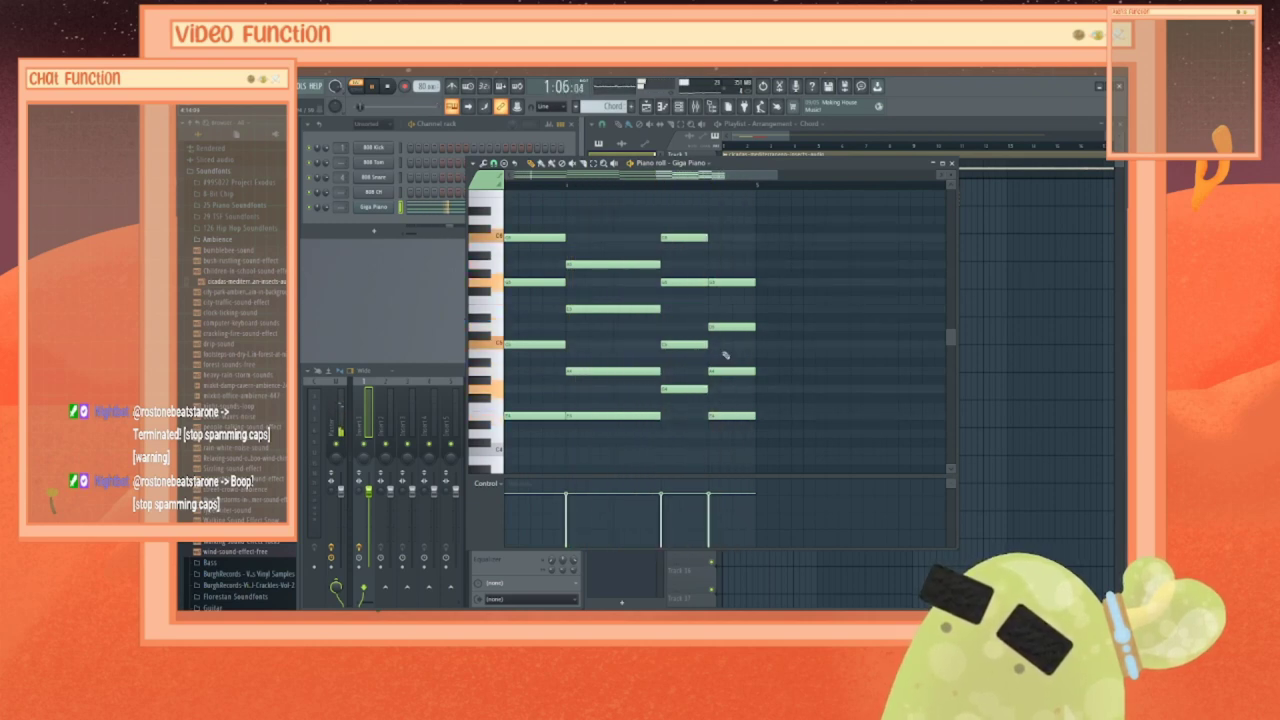
{"action": "left_click_drag", "start_coordinate": [718, 322], "coordinate": [717, 304]}
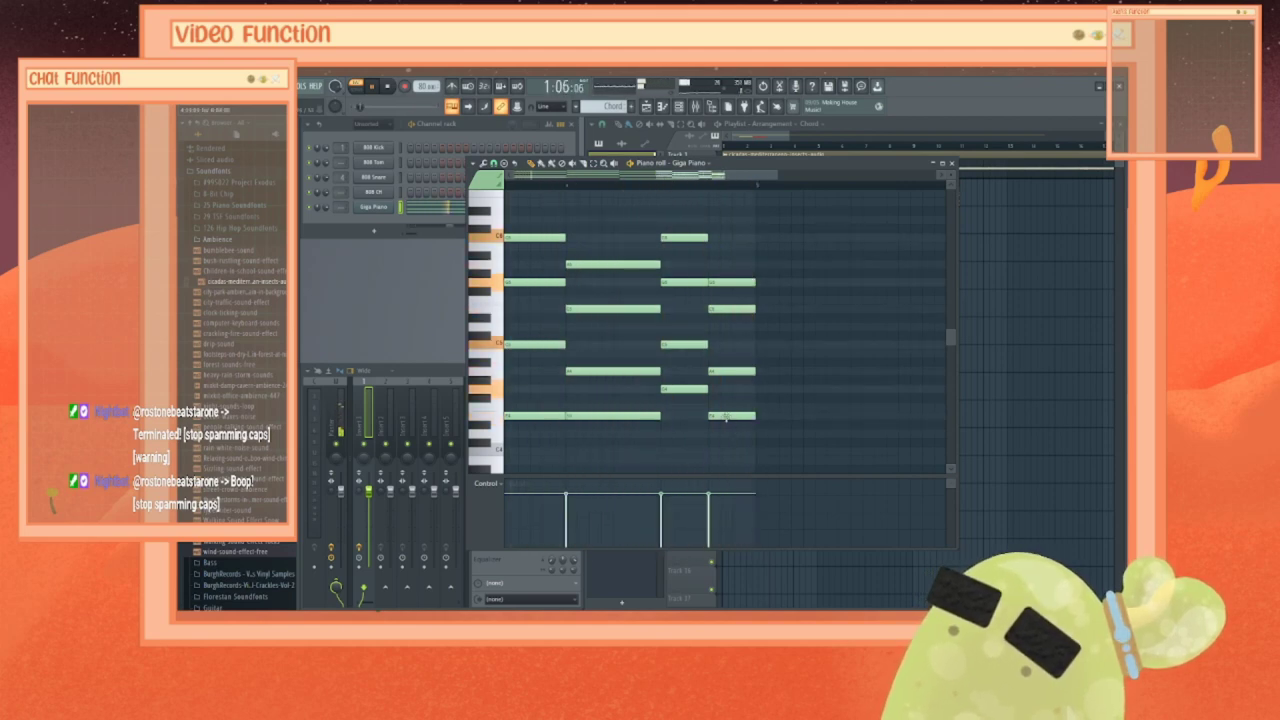
{"action": "left_click_drag", "start_coordinate": [725, 416], "coordinate": [726, 347]}
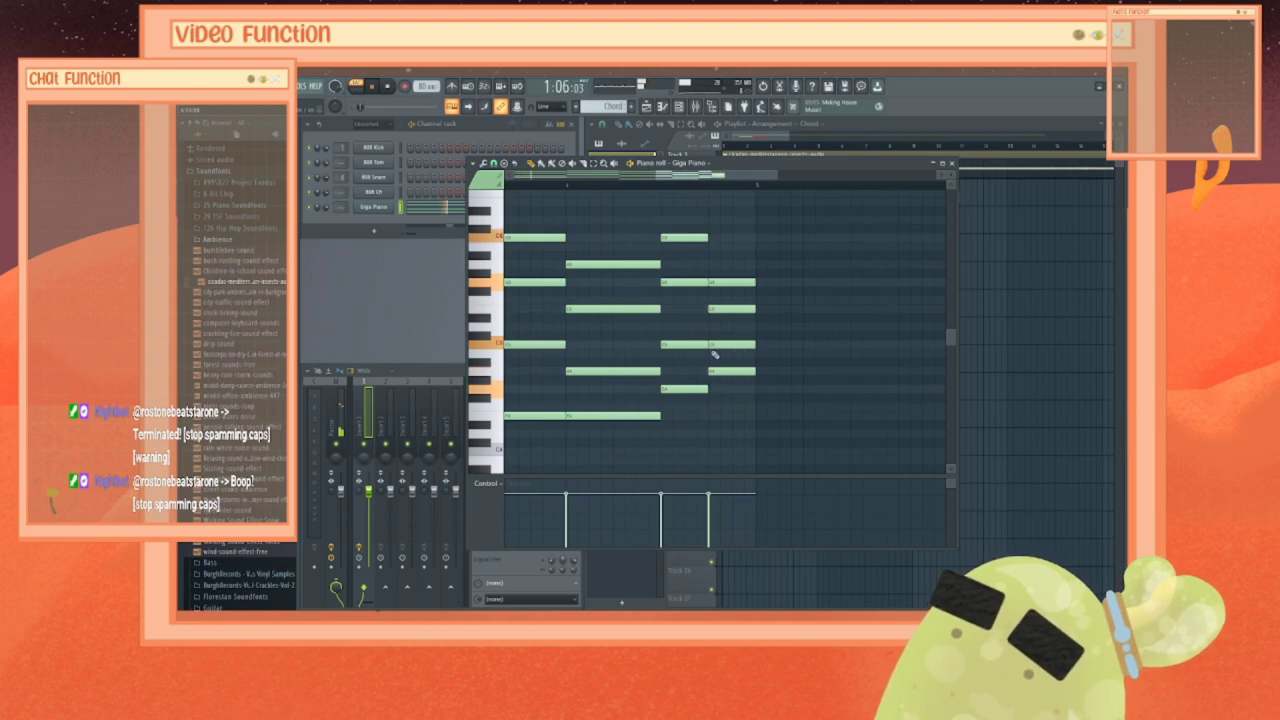
{"action": "left_click_drag", "start_coordinate": [719, 376], "coordinate": [717, 393]}
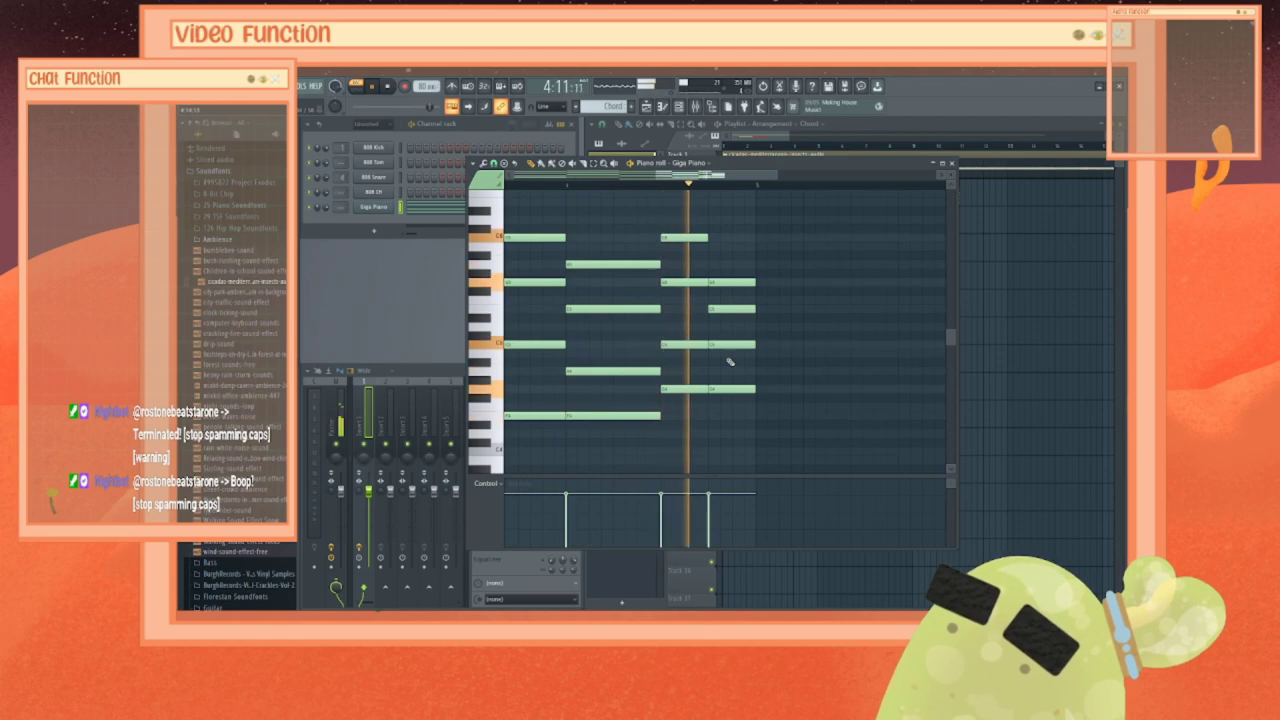
{"action": "left_click", "coordinate": [951, 162]}
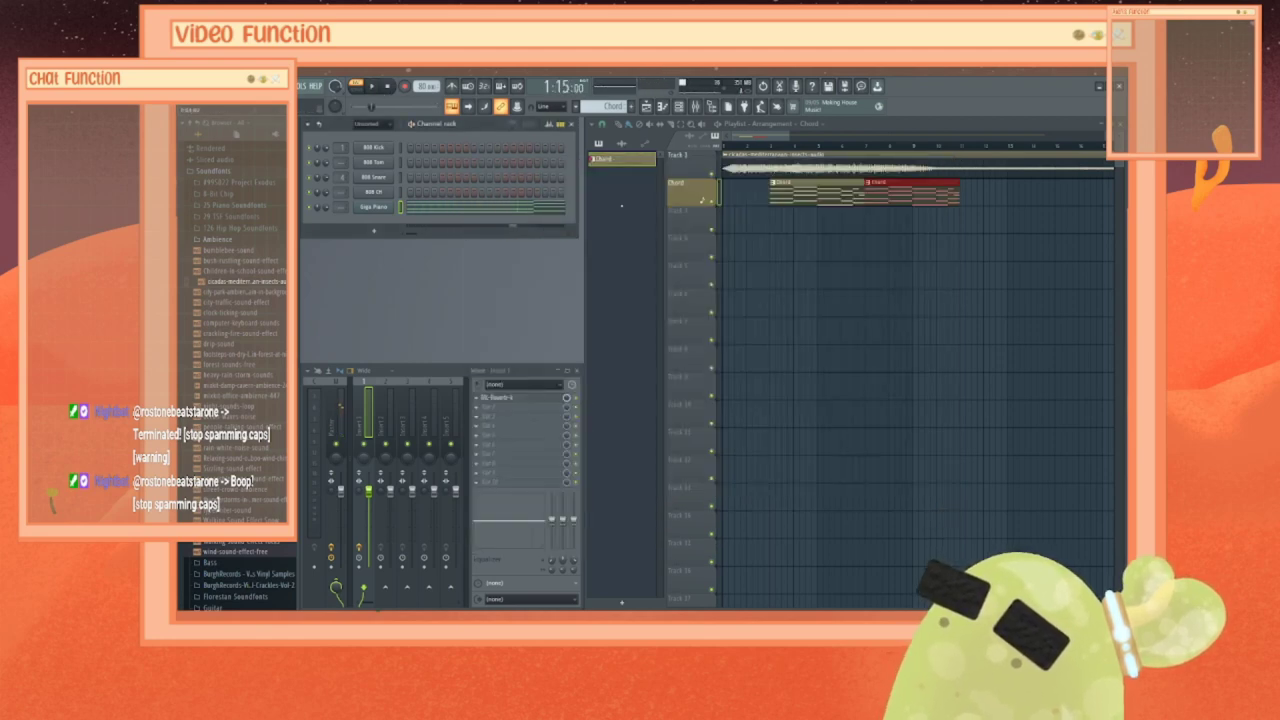
Step: Add a new pattern named Chord Base and give it a random color
{"action": "left_click", "coordinate": [631, 604]}
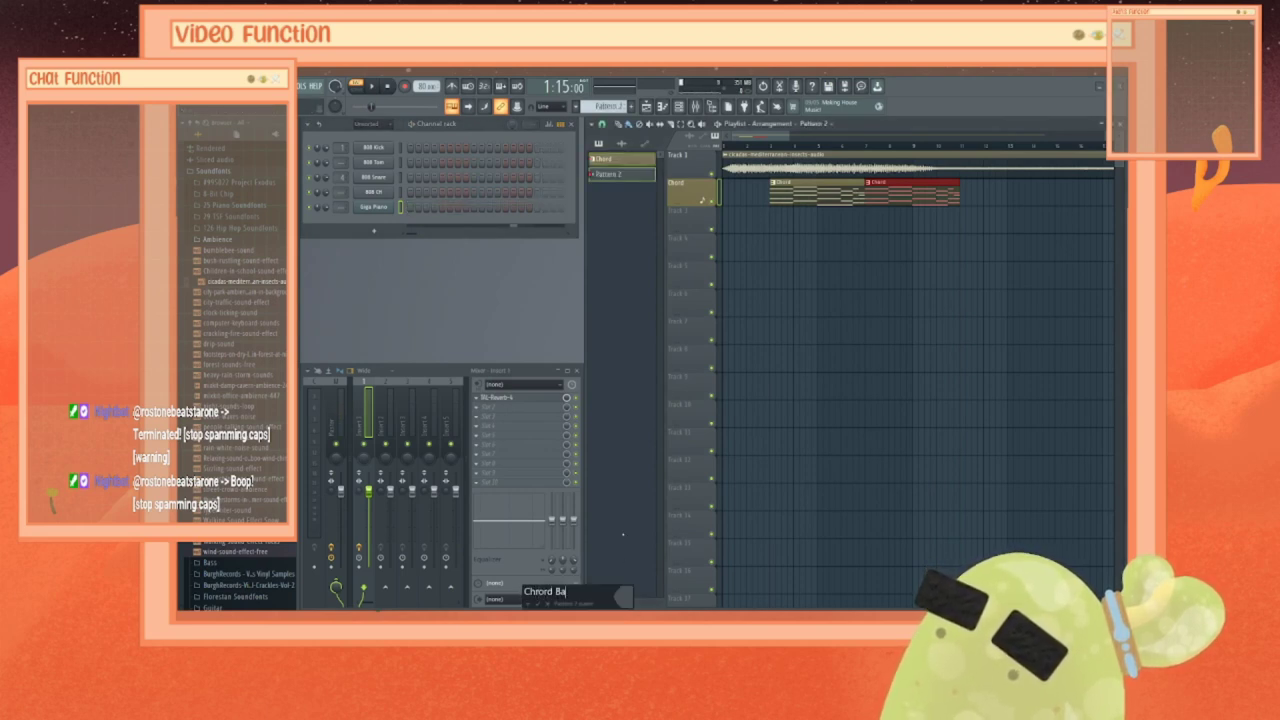
{"action": "key", "text": "Return"}
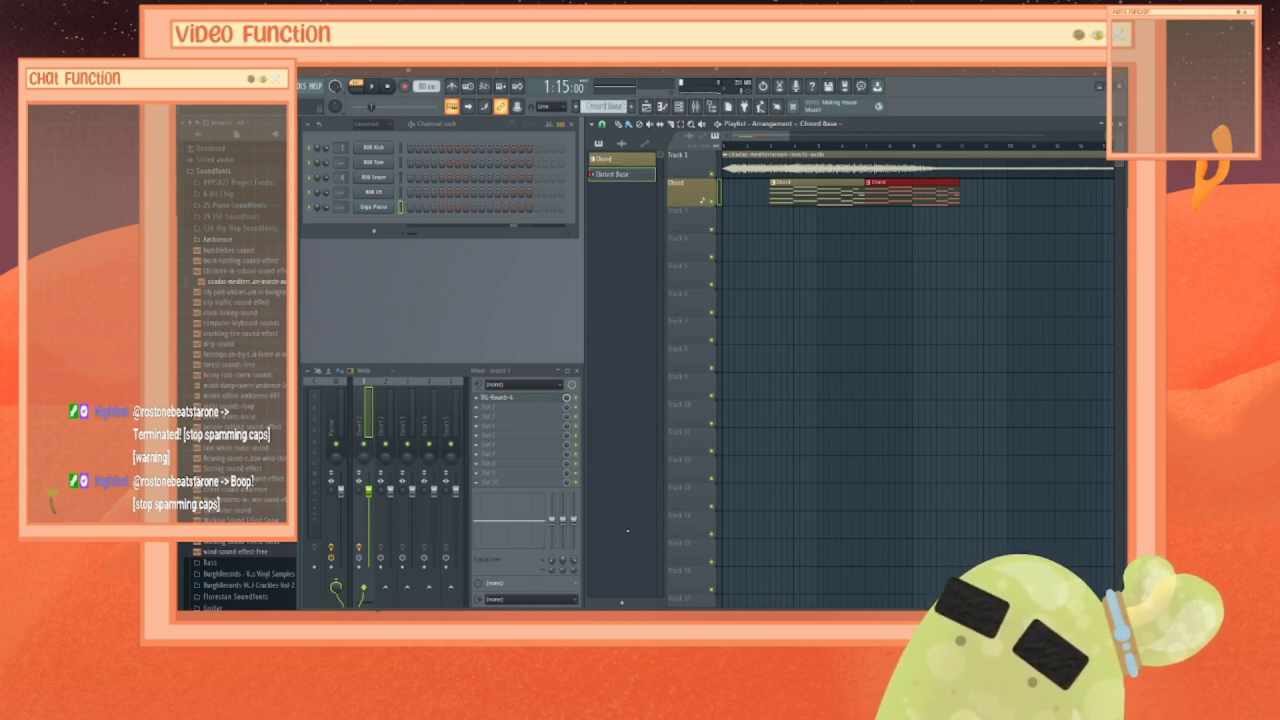
{"action": "right_click", "coordinate": [622, 177]}
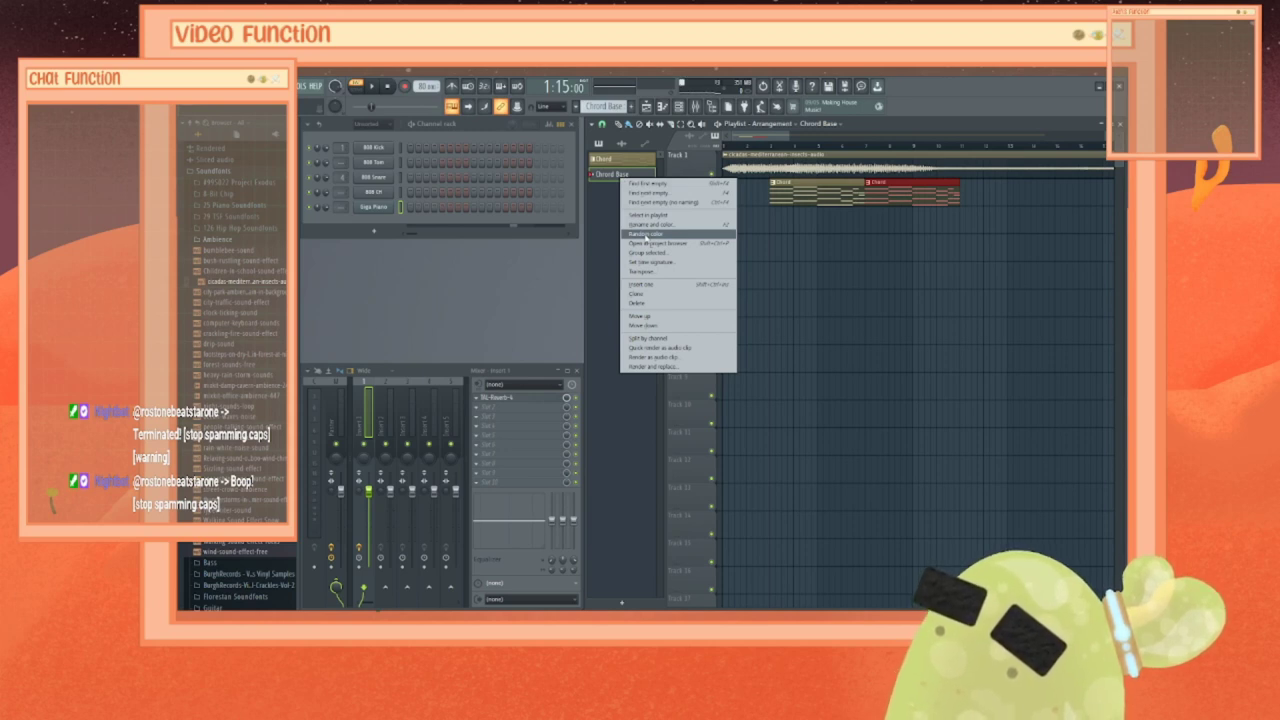
{"action": "left_click", "coordinate": [648, 236]}
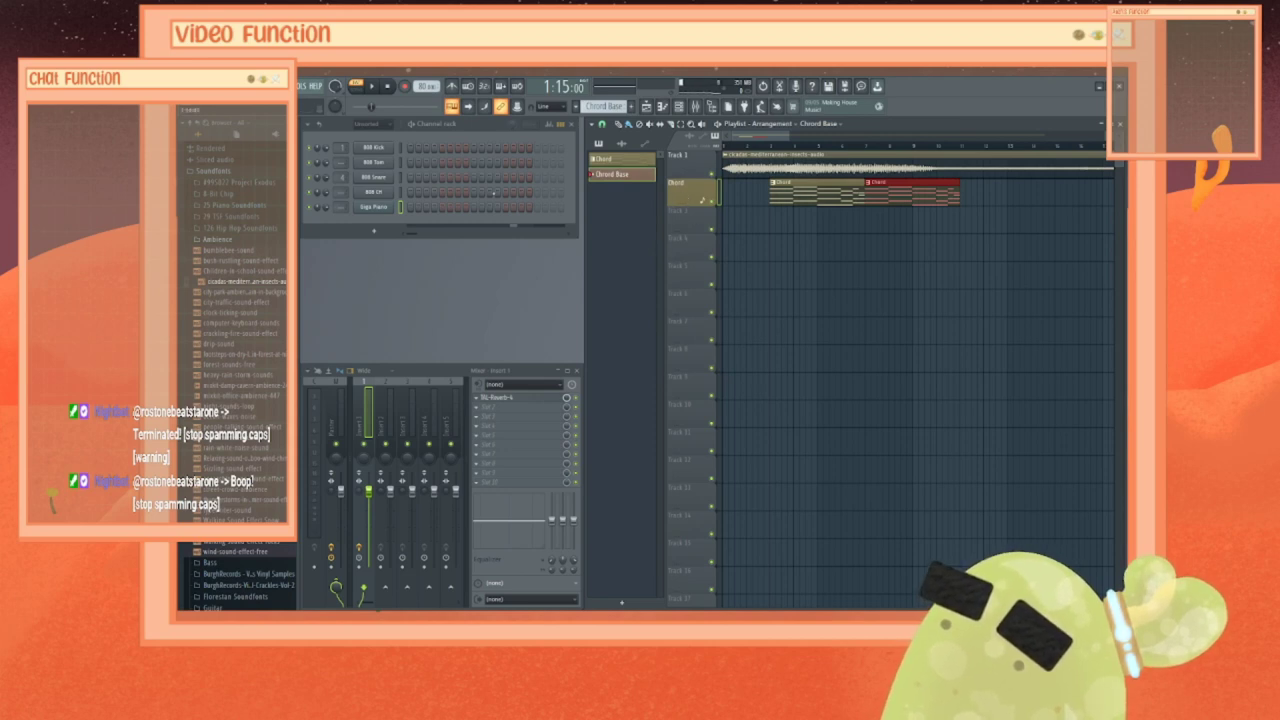
Step: Copy the Giga Piano notes from the Chord pattern into the Giga Piano piano roll of Chord Base
{"action": "left_click", "coordinate": [622, 159]}
{"action": "right_click", "coordinate": [375, 207]}
{"action": "left_click", "coordinate": [413, 207]}
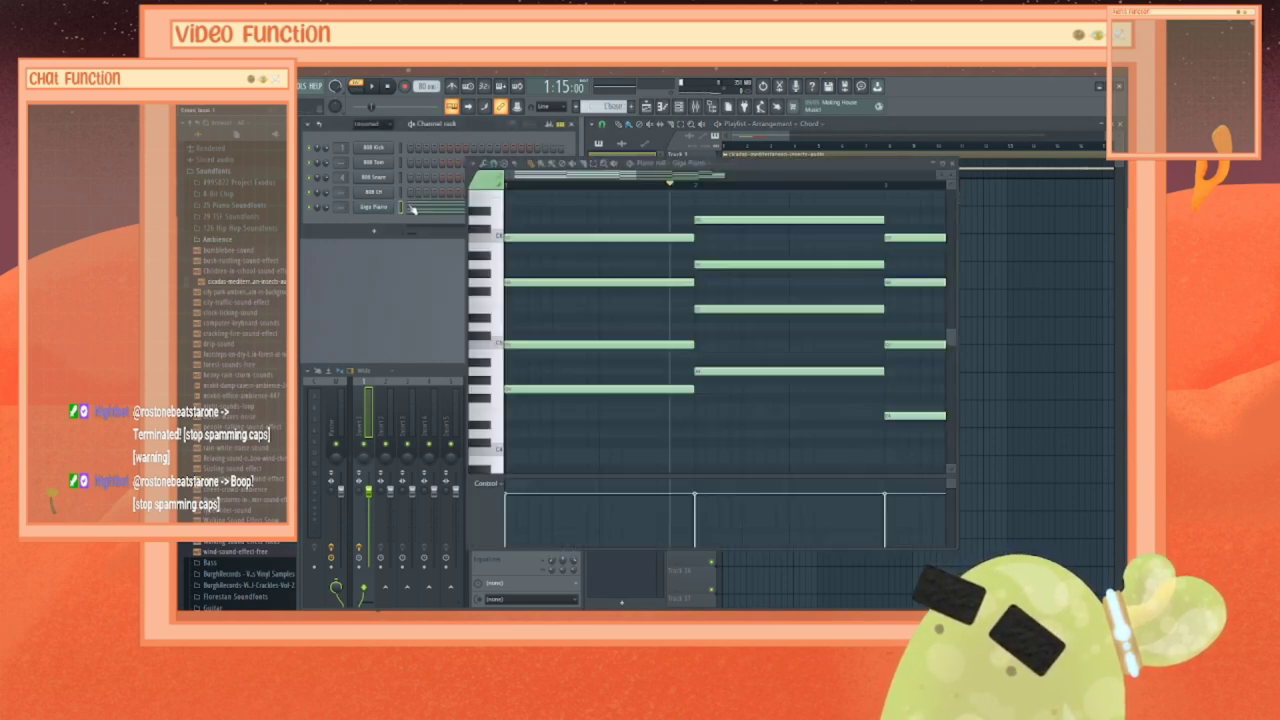
{"action": "left_click", "coordinate": [952, 163]}
{"action": "left_click", "coordinate": [607, 176]}
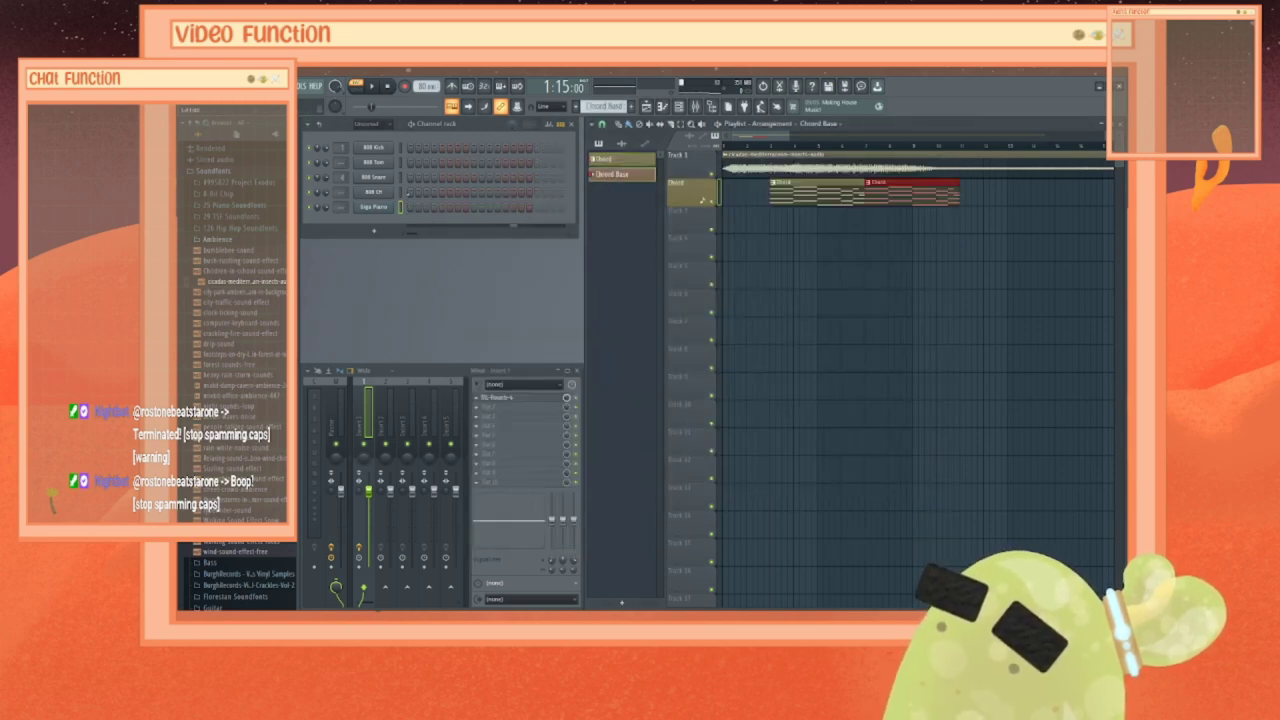
{"action": "right_click", "coordinate": [385, 208]}
{"action": "left_click", "coordinate": [413, 207]}
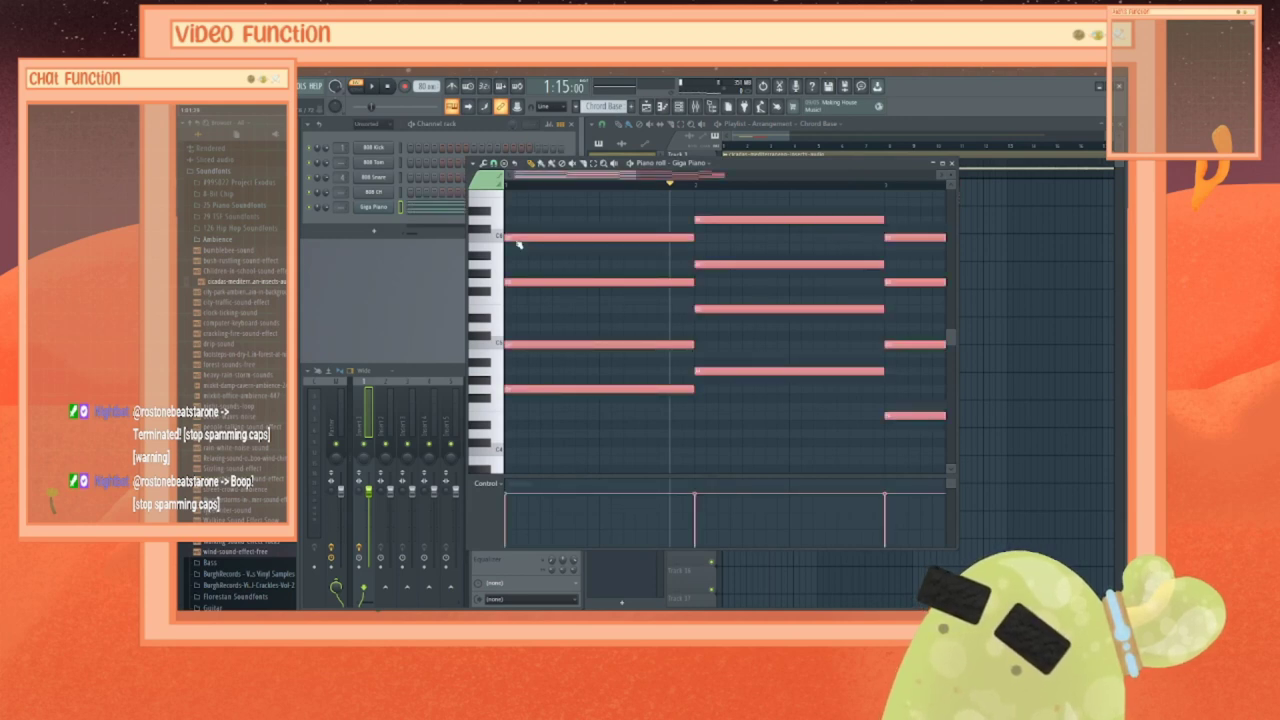
Step: Transpose the Giga Piano notes in Chord Base down two octaves and cut them from the piano roll
{"action": "scroll", "coordinate": [518, 244], "scroll_direction": "up", "scroll_amount": 3}
{"action": "scroll", "coordinate": [516, 242], "scroll_direction": "up", "scroll_amount": 3}
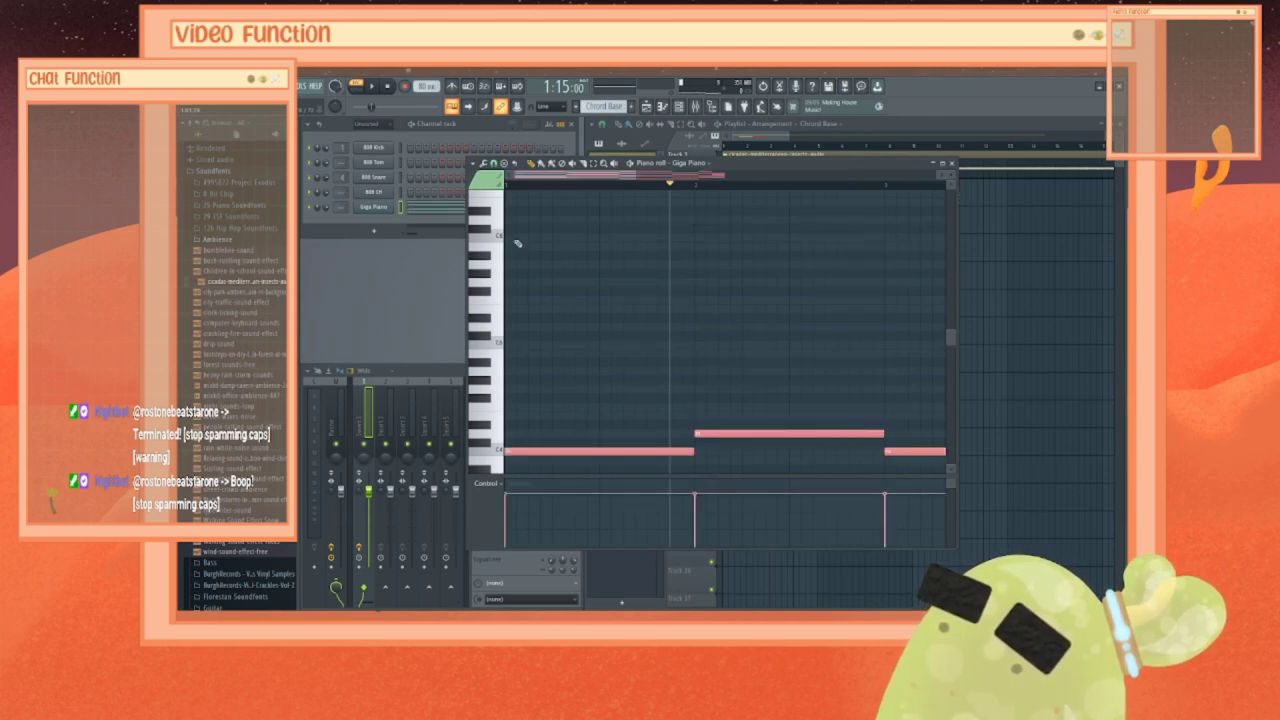
{"action": "scroll", "coordinate": [516, 242], "scroll_direction": "down", "scroll_amount": 6}
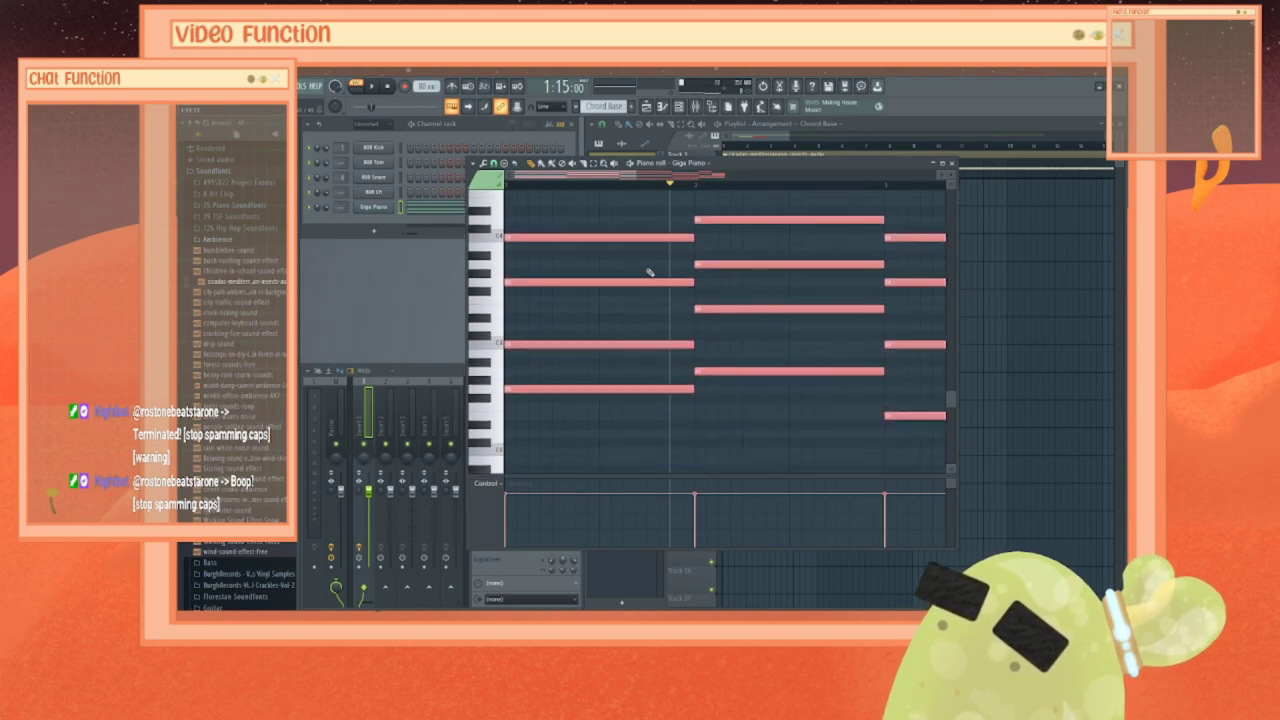
{"action": "key", "text": "space"}
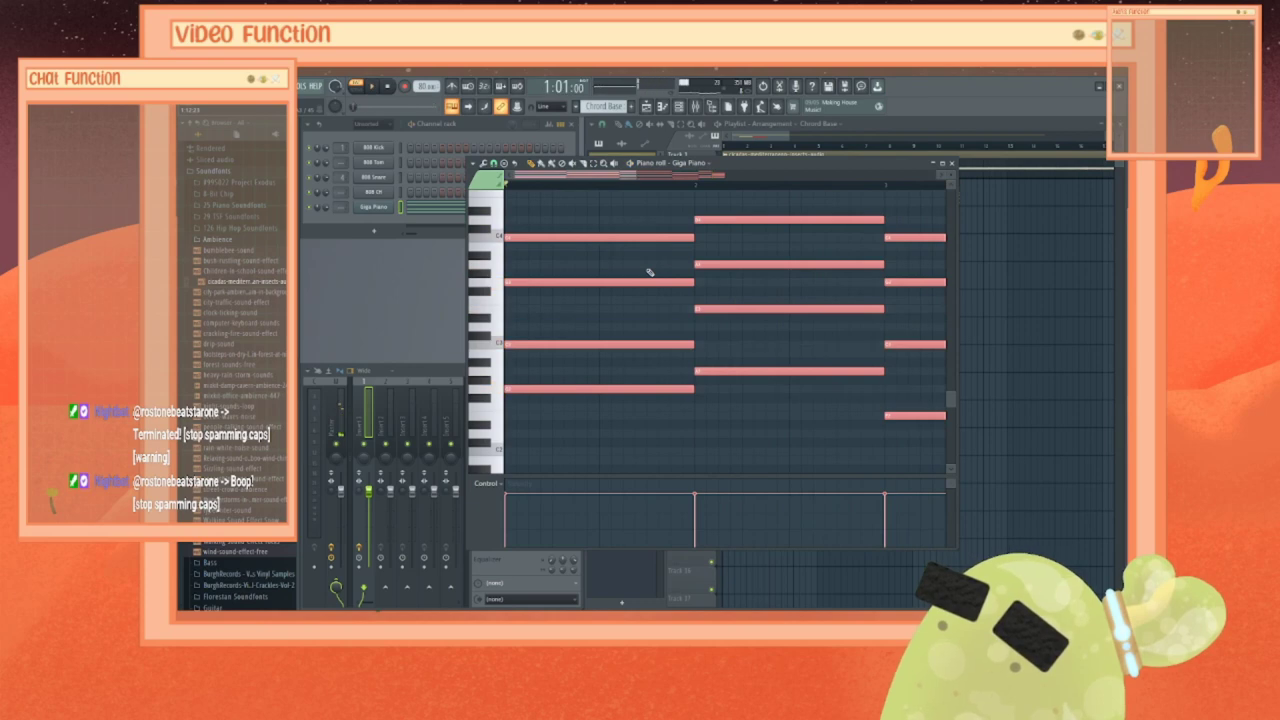
{"action": "key", "text": "ctrl+x"}
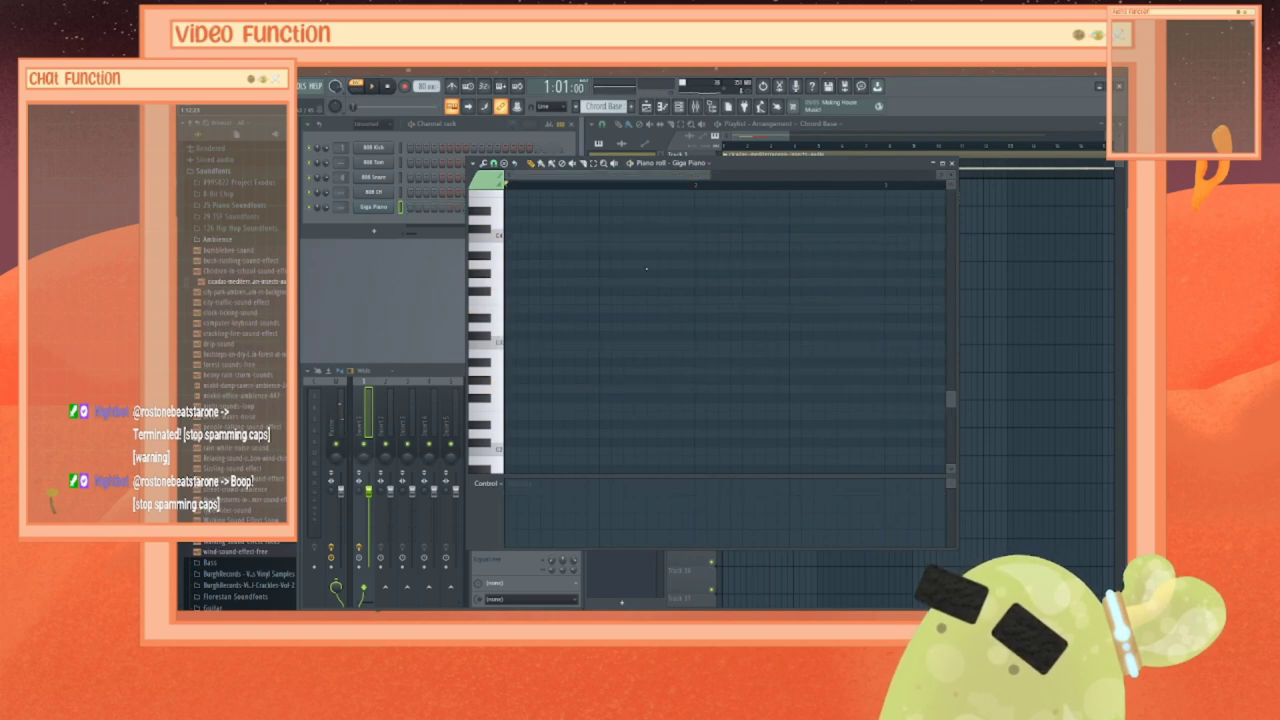
{"action": "left_click", "coordinate": [952, 164]}
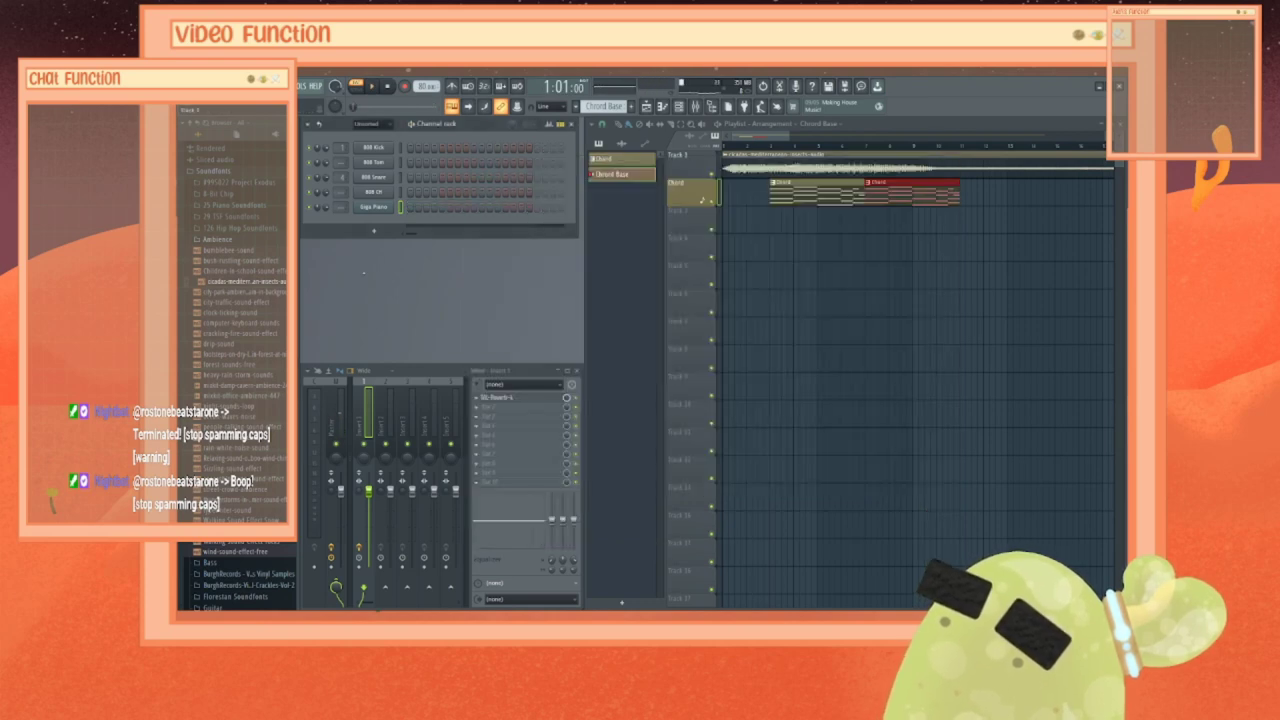
Step: Load the 241-Bassguitars soundfont from the Bass folder as a new channel below Giga Piano
{"action": "left_click", "coordinate": [214, 243]}
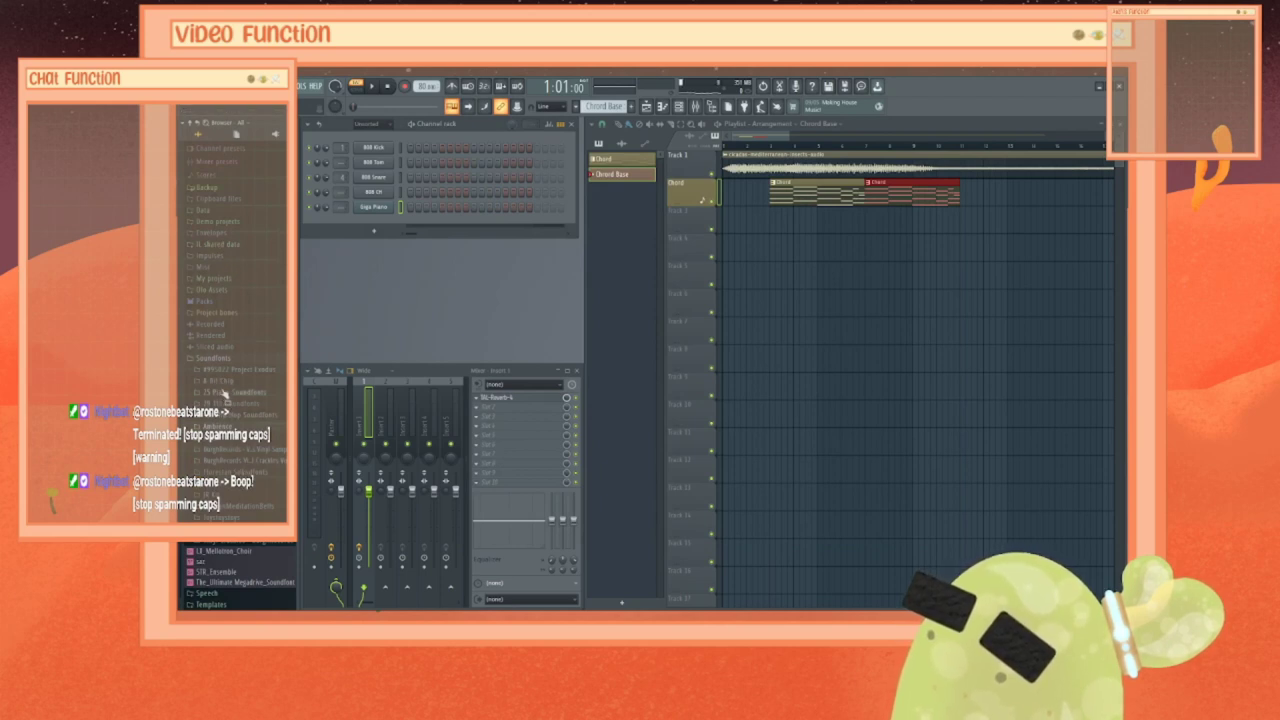
{"action": "left_click", "coordinate": [238, 443]}
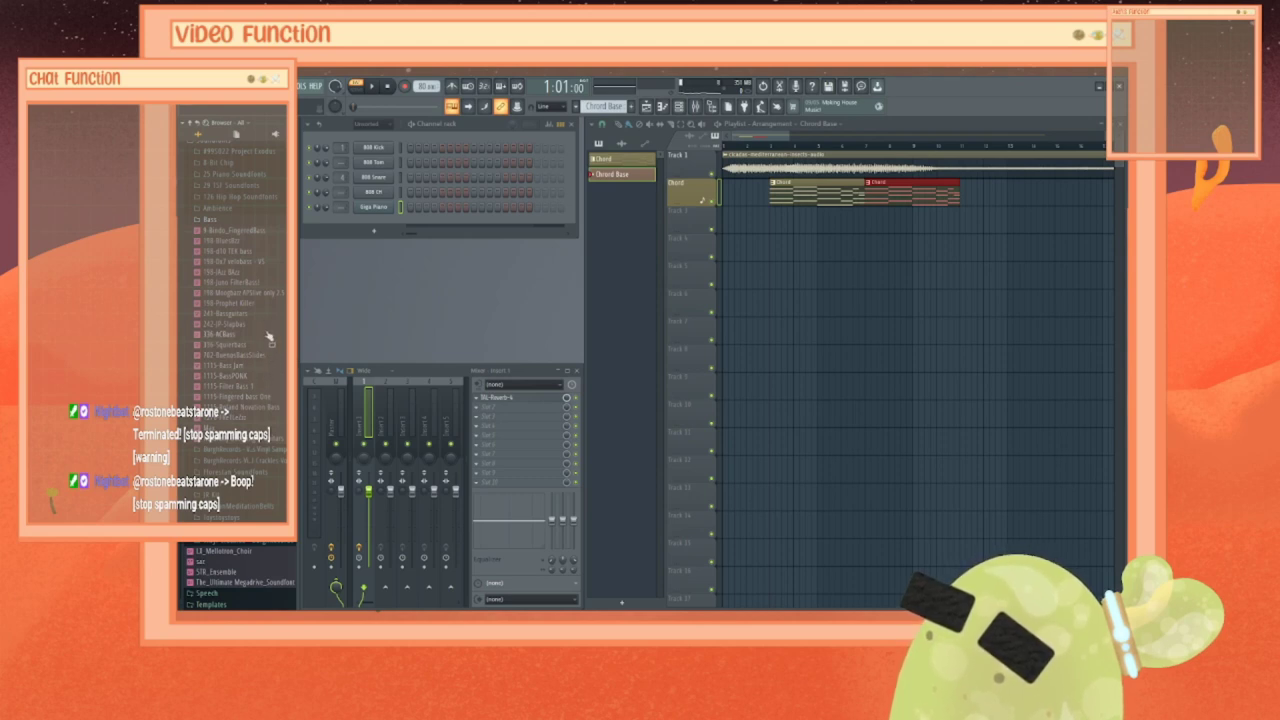
{"action": "mouse_move", "coordinate": [267, 314]}
{"action": "left_mouse_down"}
{"action": "mouse_move", "coordinate": [246, 317]}
{"action": "mouse_move", "coordinate": [260, 316]}
{"action": "left_mouse_up"}
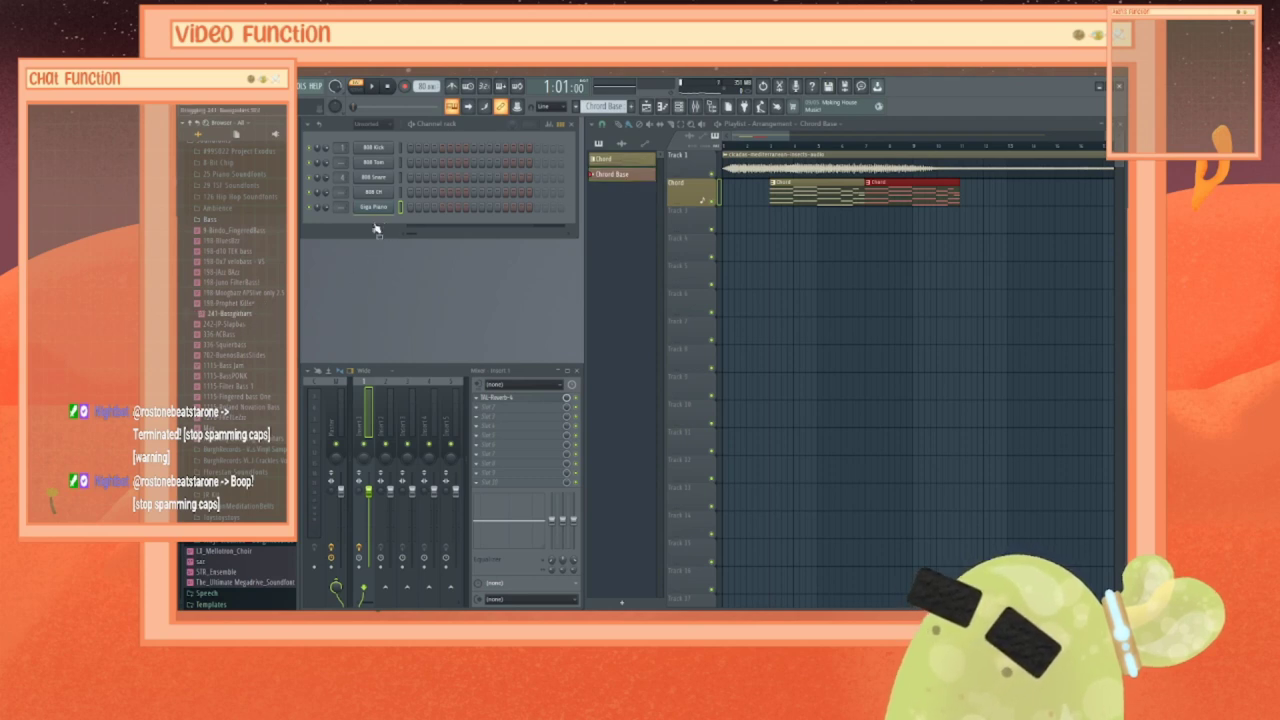
{"action": "left_click_drag", "start_coordinate": [375, 230], "coordinate": [375, 228]}
{"action": "left_click", "coordinate": [486, 169]}
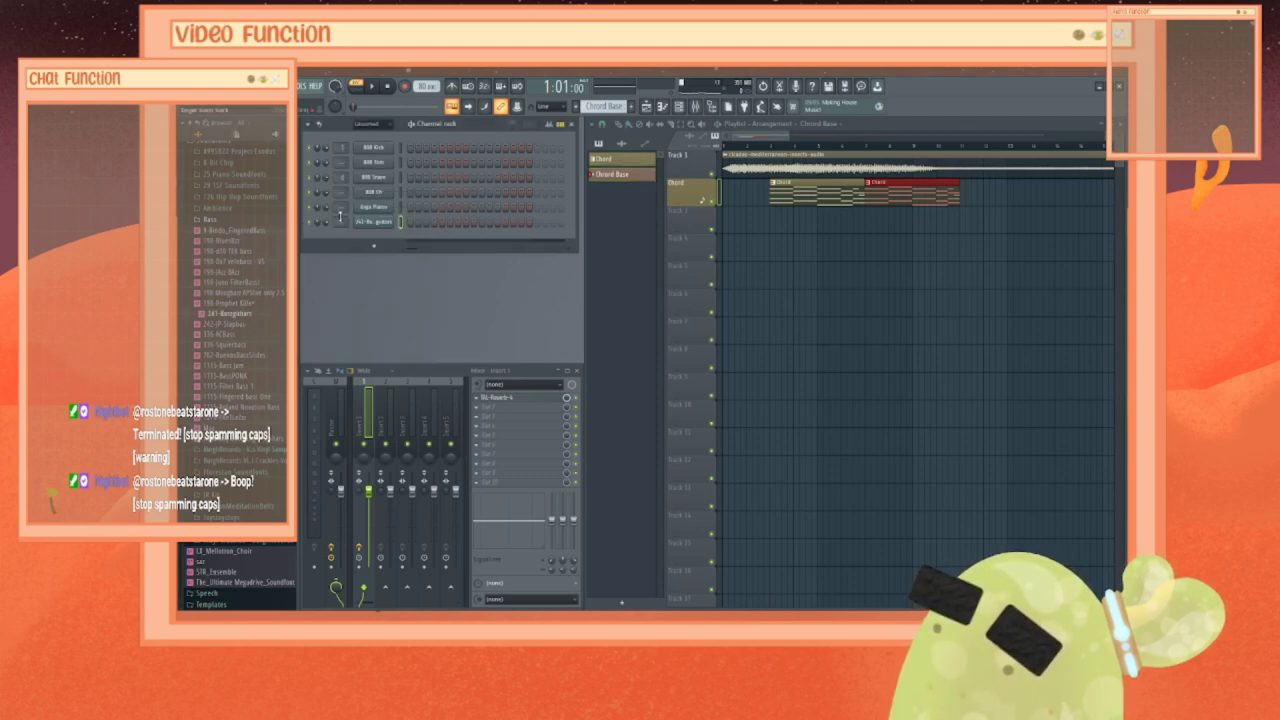
Step: Paste the cut chord notes into the 241-Bassguitars piano roll and play them
{"action": "right_click", "coordinate": [377, 230]}
{"action": "left_click", "coordinate": [420, 222]}
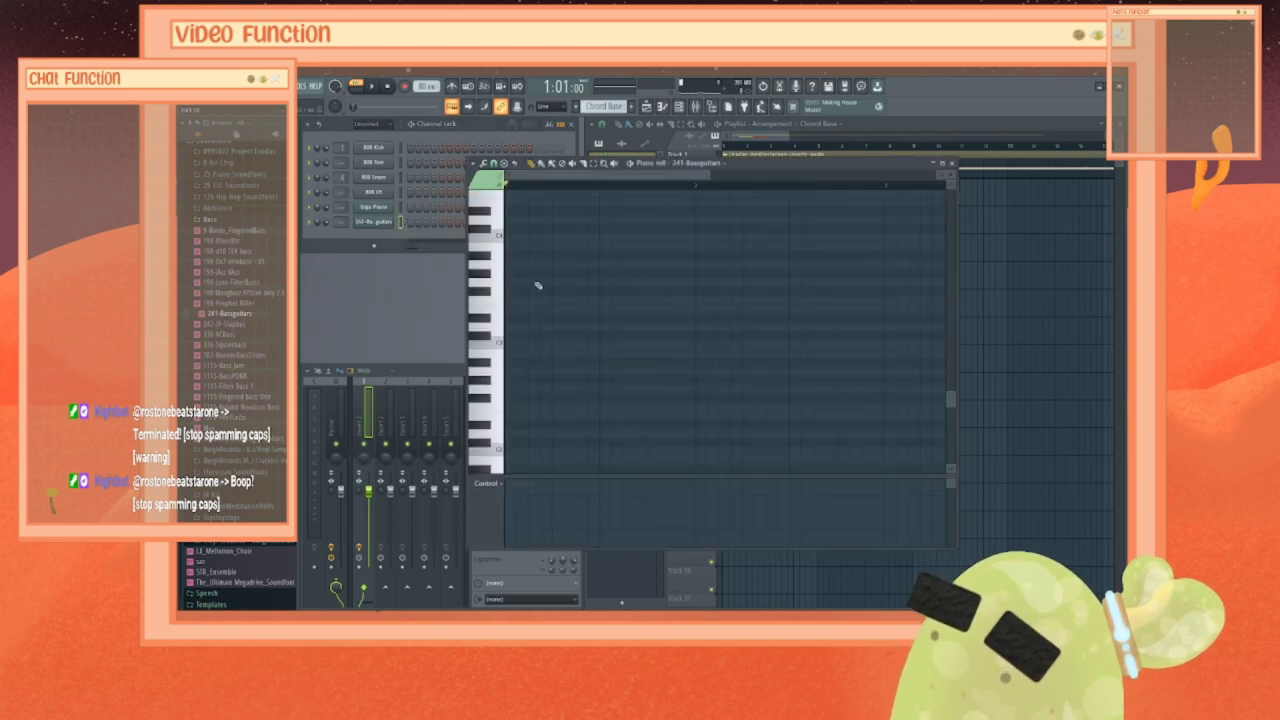
{"action": "key", "text": "ctrl+v"}
{"action": "scroll", "coordinate": [538, 287], "scroll_direction": "up", "scroll_amount": 1}
{"action": "key", "text": "space"}
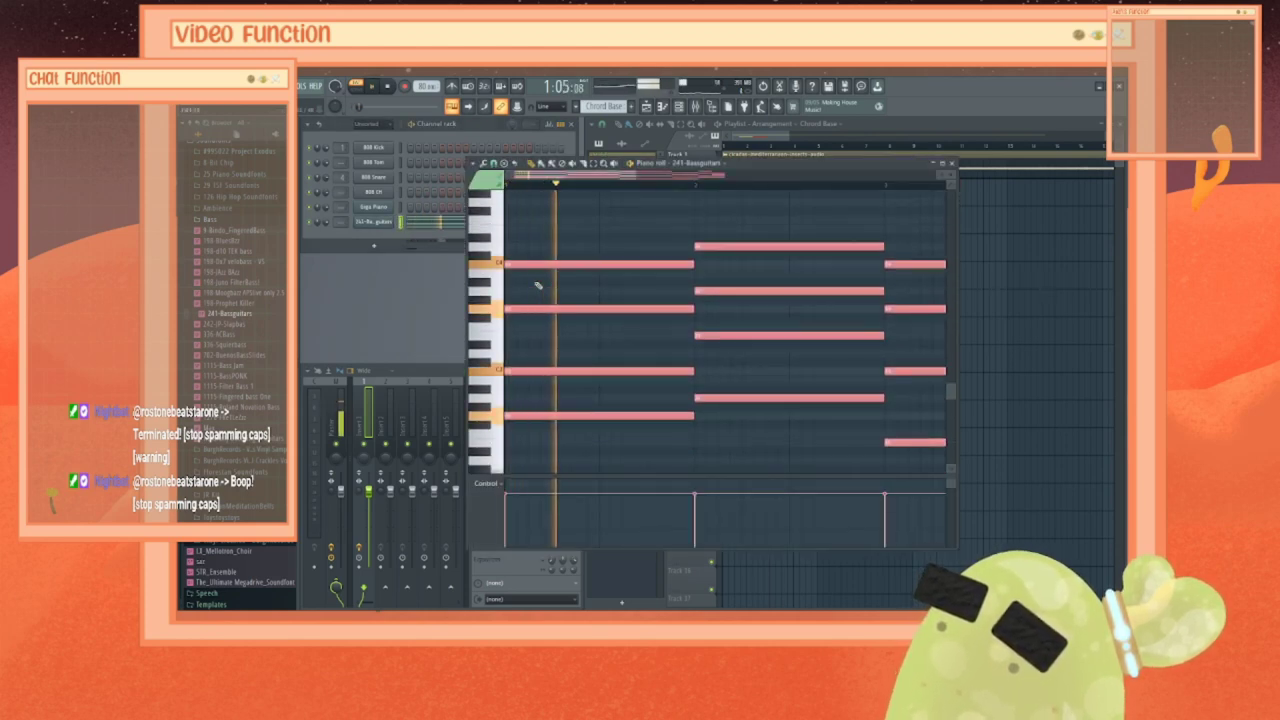
Step: Transpose all of the 241-Bassguitars notes up one octave and play the pattern again
{"action": "key", "text": "space"}
{"action": "key", "text": "ctrl+a"}
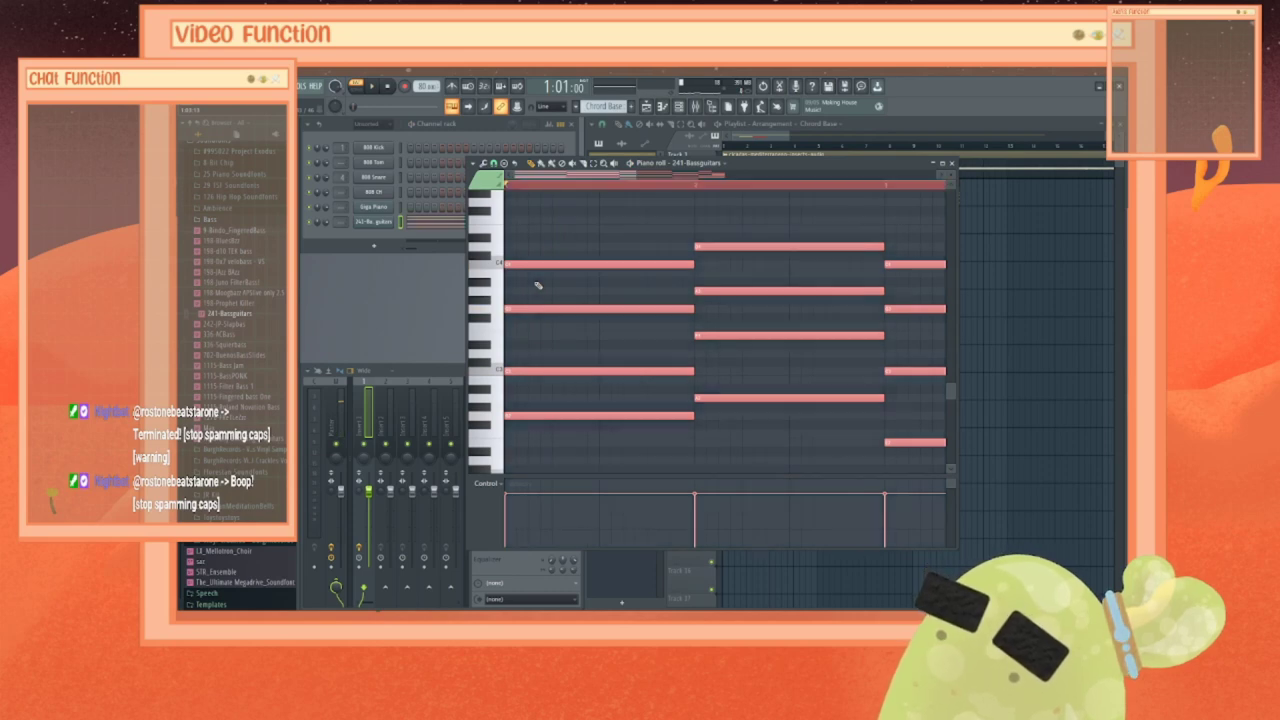
{"action": "key", "text": "ctrl+Up"}
{"action": "scroll", "coordinate": [560, 280], "scroll_direction": "up", "scroll_amount": 3}
{"action": "key", "text": "space"}
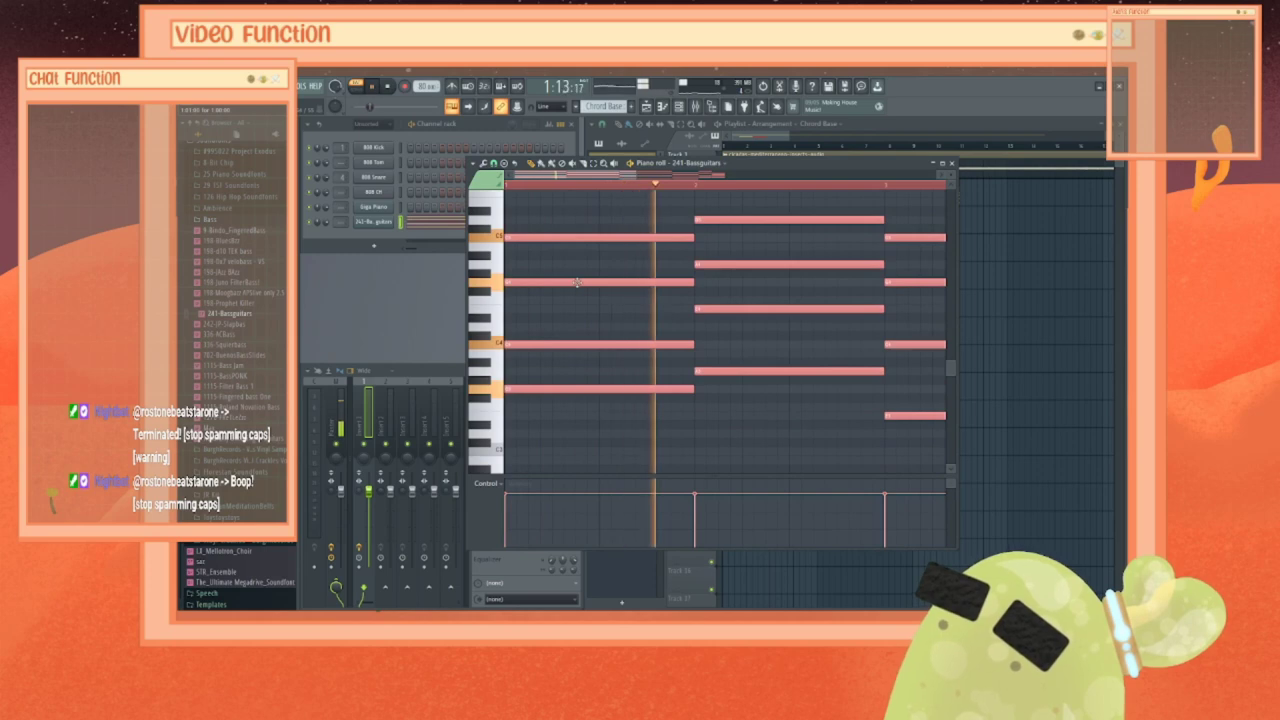
Step: Remove the lower notes of every 241-Bassguitars chord, keeping only the highest line, and play the pattern
{"action": "key", "text": "space"}
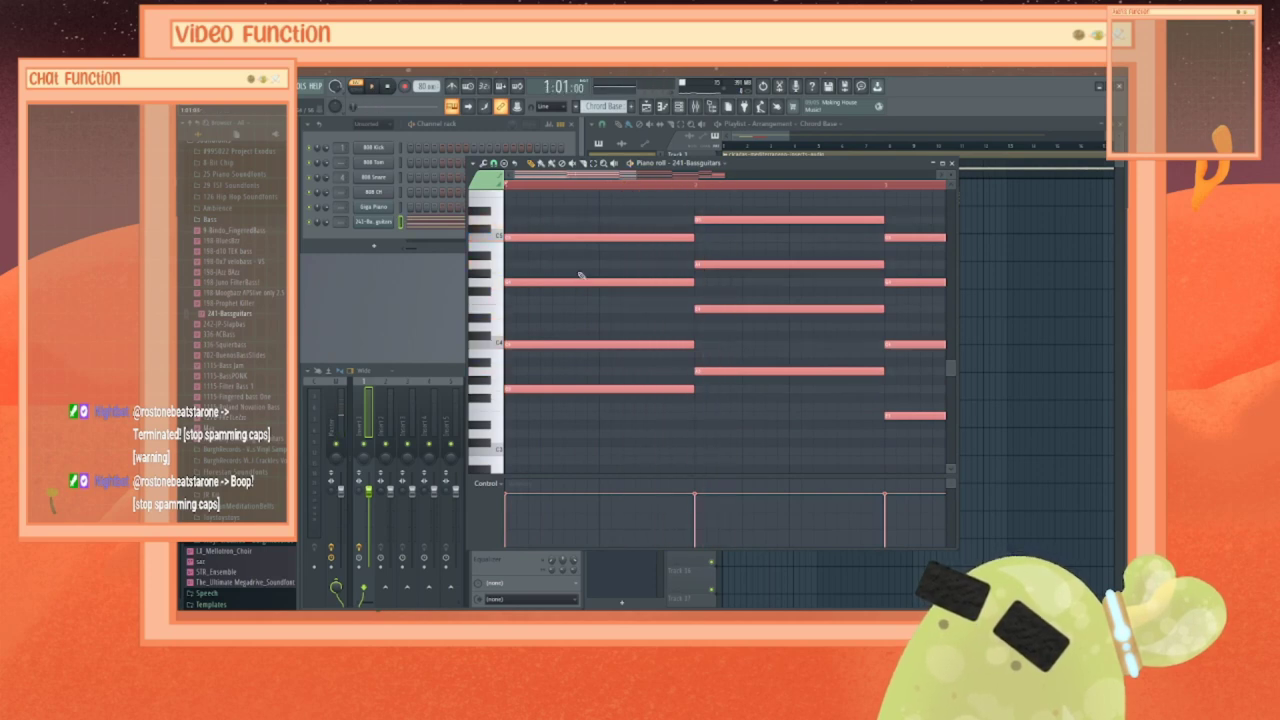
{"action": "key", "text": "ctrl+d"}
{"action": "mouse_move", "coordinate": [580, 275]}
{"action": "left_mouse_down"}
{"action": "mouse_move", "coordinate": [624, 423]}
{"action": "mouse_move", "coordinate": [765, 278]}
{"action": "mouse_move", "coordinate": [847, 275]}
{"action": "mouse_move", "coordinate": [900, 375]}
{"action": "mouse_move", "coordinate": [786, 295]}
{"action": "left_mouse_up"}
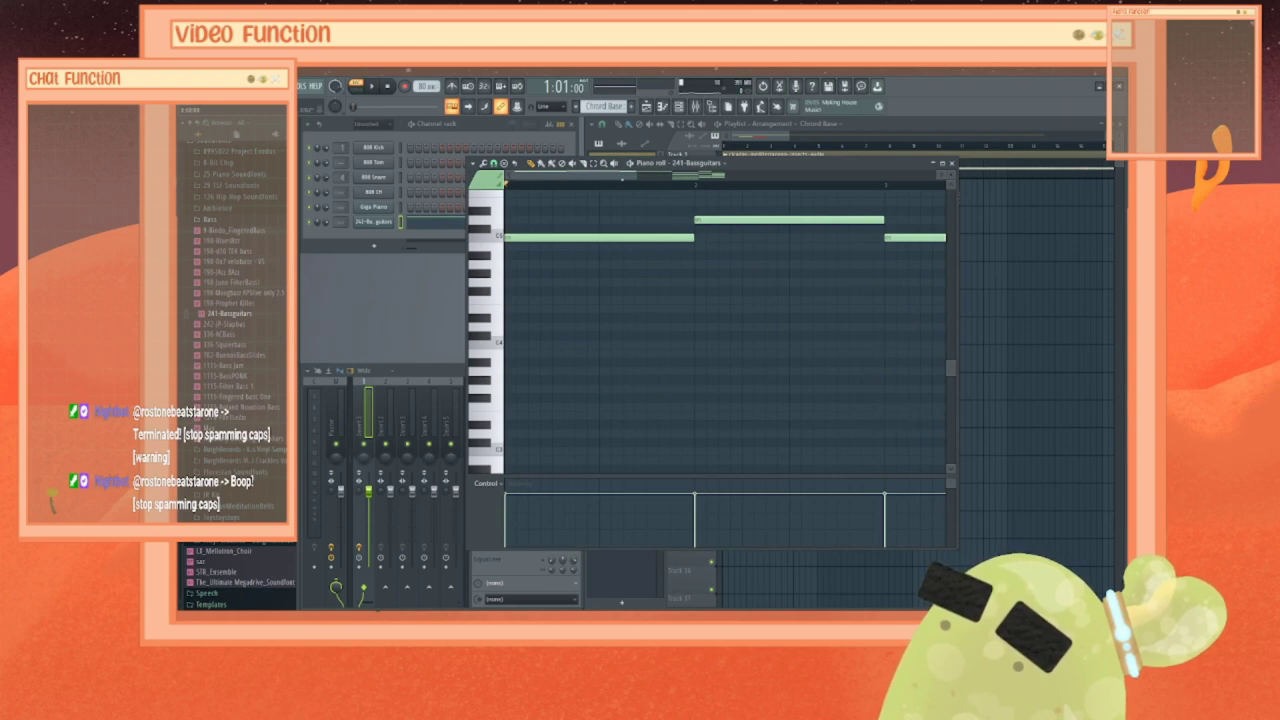
{"action": "left_click_drag", "start_coordinate": [622, 178], "coordinate": [767, 176]}
{"action": "mouse_move", "coordinate": [615, 304]}
{"action": "left_mouse_down"}
{"action": "mouse_move", "coordinate": [643, 469]}
{"action": "mouse_move", "coordinate": [677, 329]}
{"action": "mouse_move", "coordinate": [720, 390]}
{"action": "mouse_move", "coordinate": [718, 315]}
{"action": "left_mouse_up"}
{"action": "key", "text": "space"}
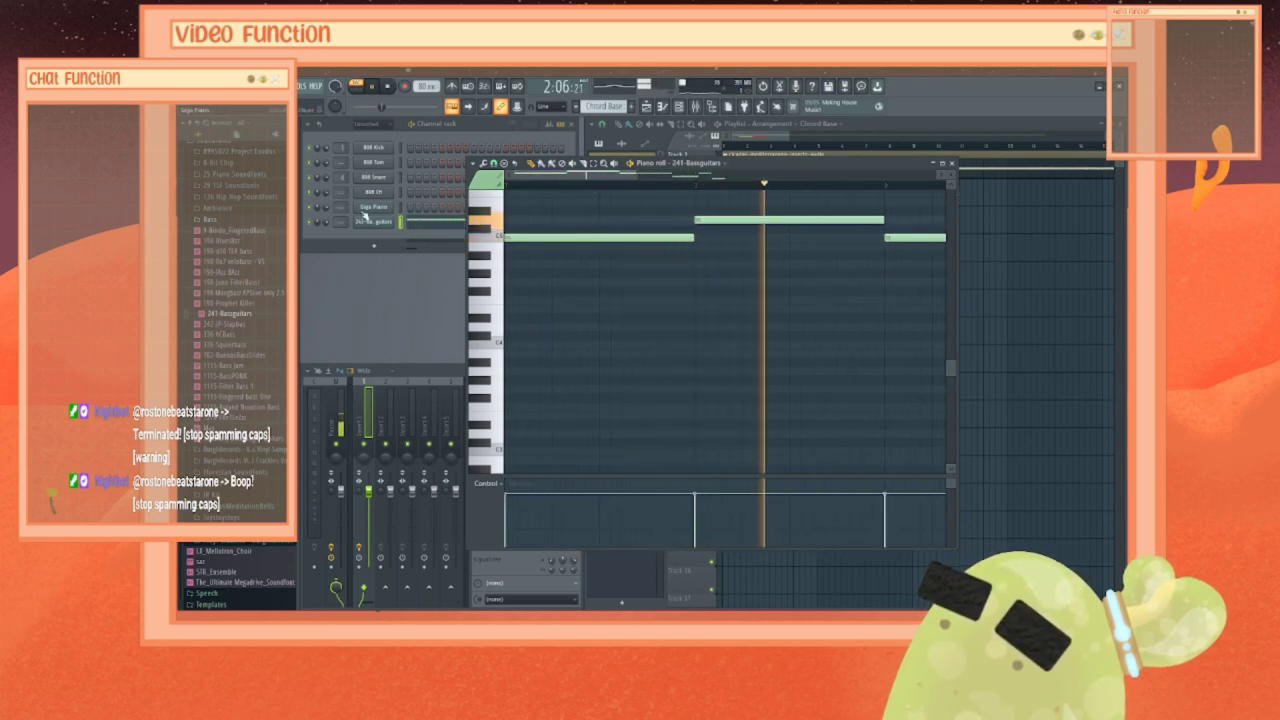
Step: Place two back-to-back Chord Base clips on Track 3 beneath the Chord clips, and name the track Chord Base
{"action": "left_click", "coordinate": [366, 215]}
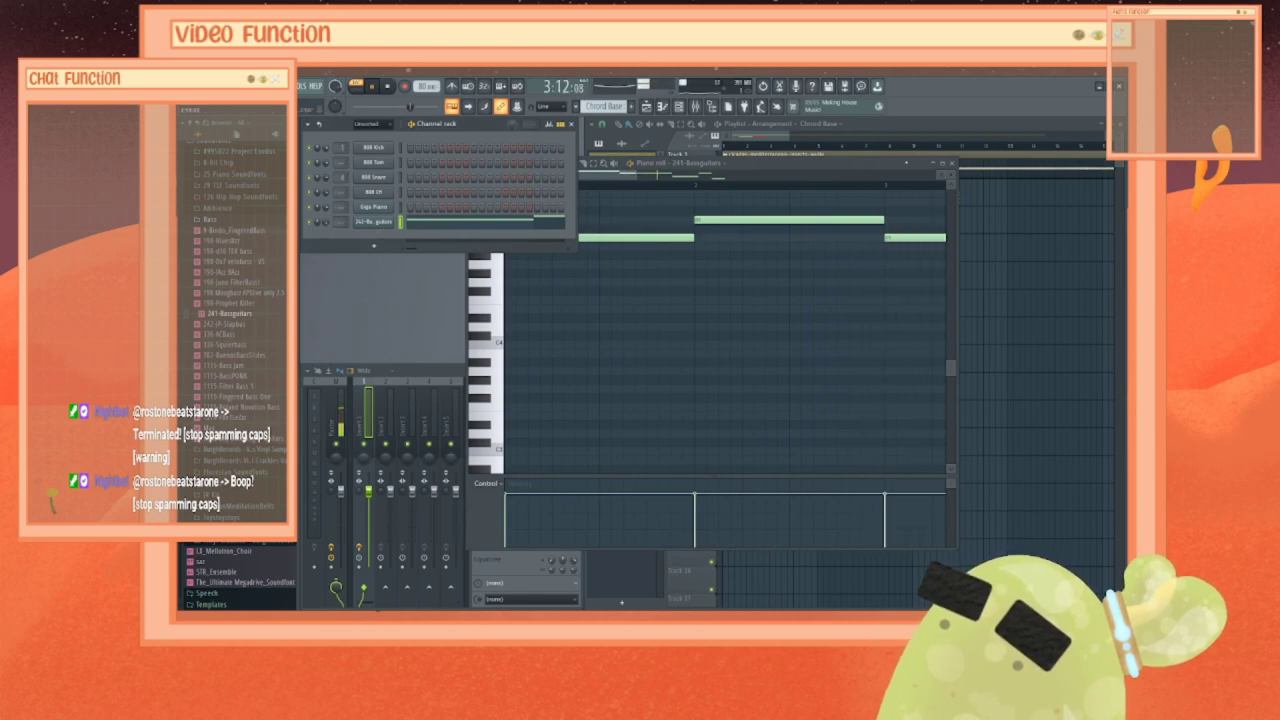
{"action": "left_click", "coordinate": [953, 165]}
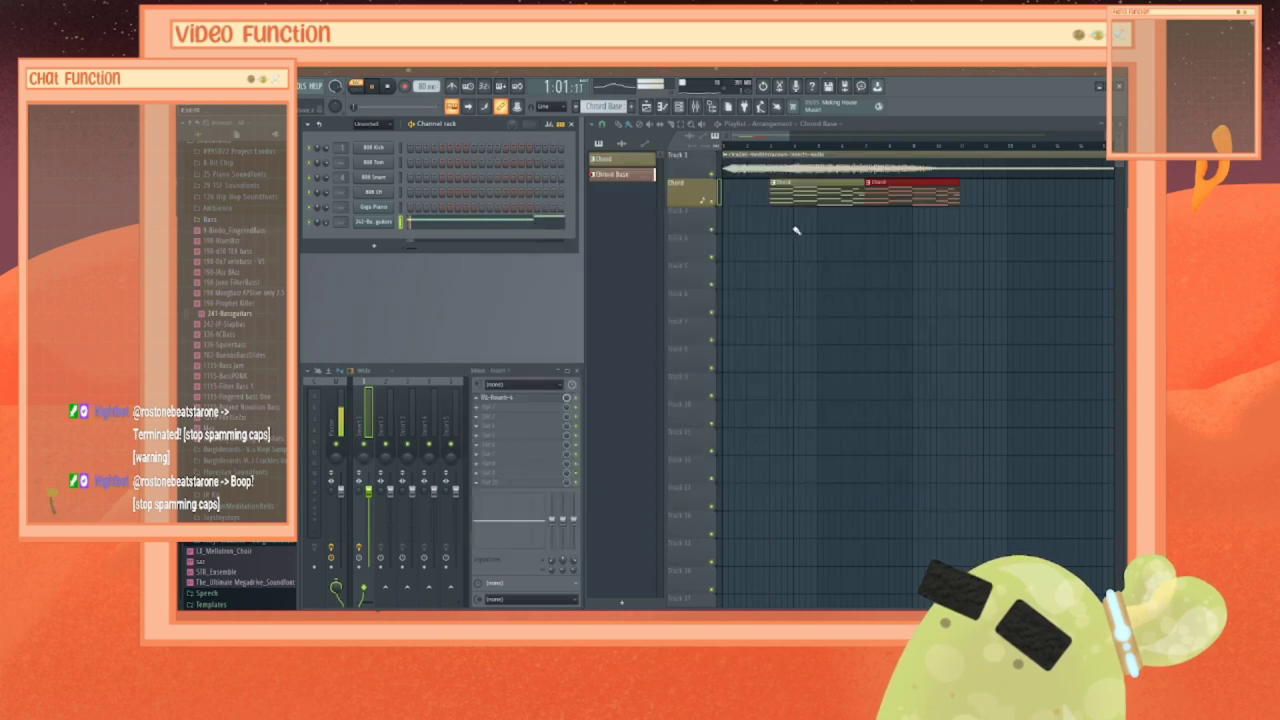
{"action": "left_click_drag", "start_coordinate": [801, 223], "coordinate": [808, 223]}
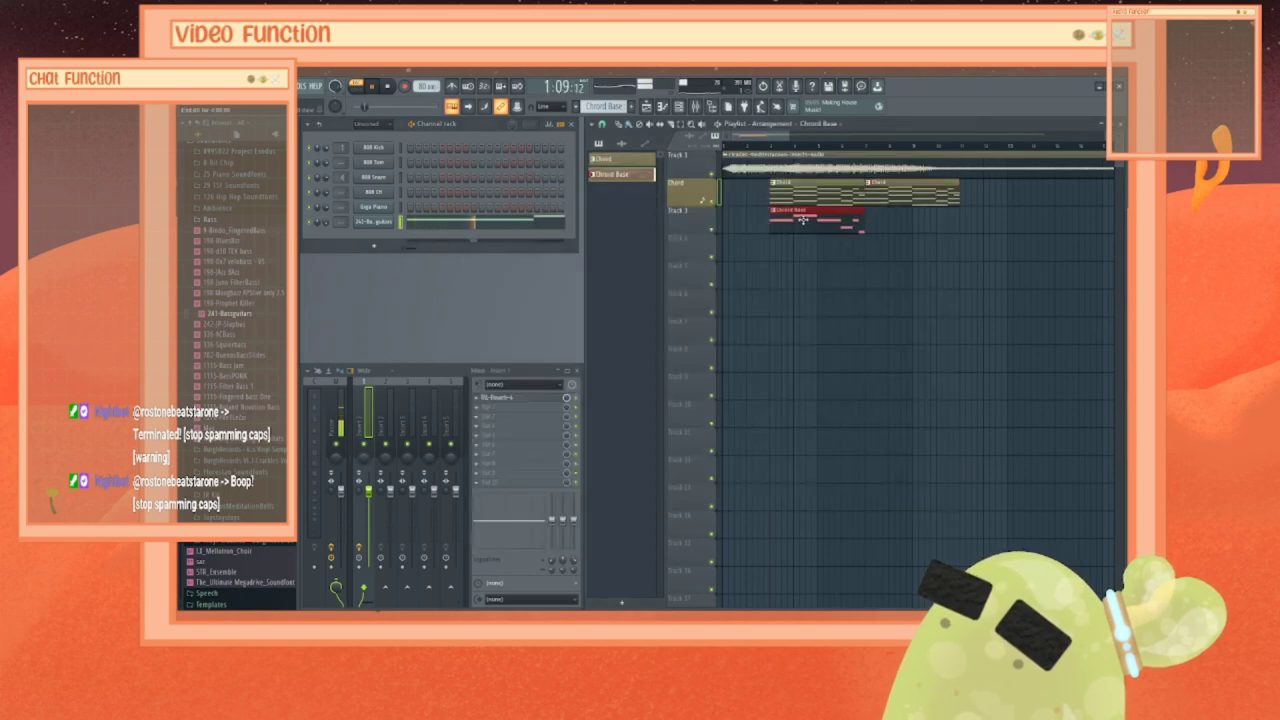
{"action": "left_click", "coordinate": [772, 147]}
{"action": "left_click", "coordinate": [890, 215]}
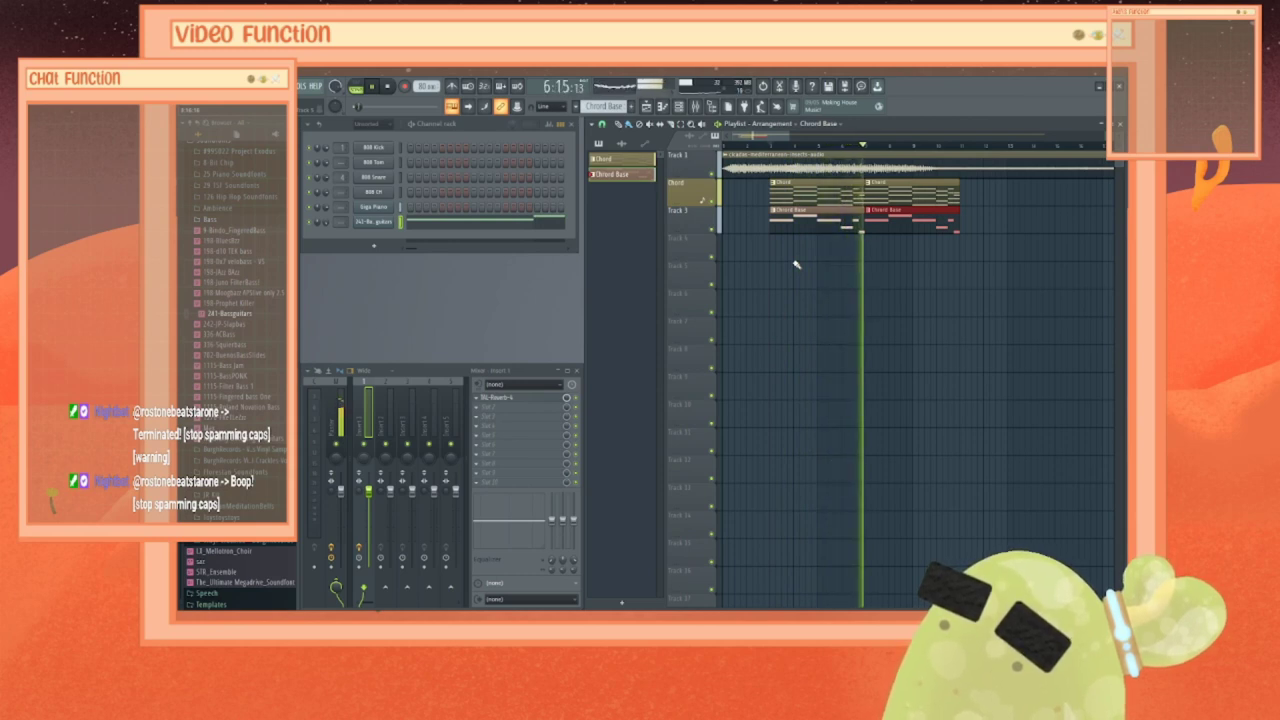
{"action": "key", "text": "space"}
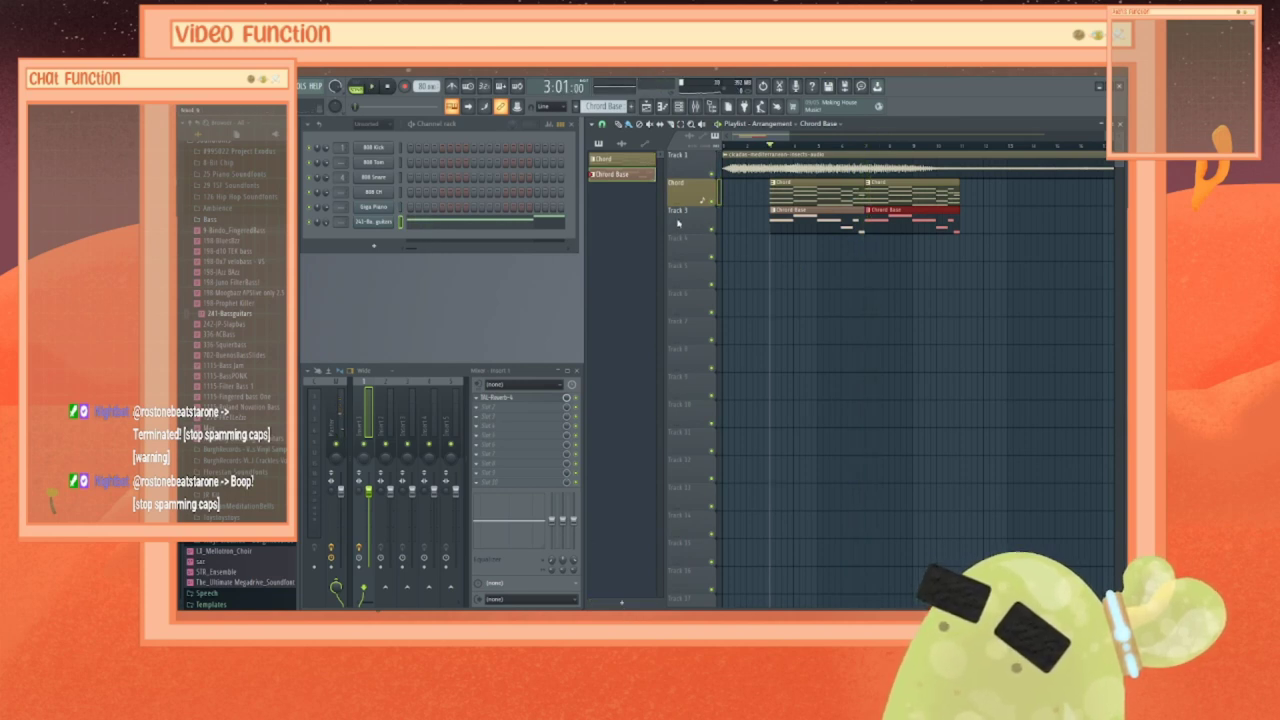
{"action": "right_click", "coordinate": [682, 203]}
{"action": "left_click", "coordinate": [702, 240]}
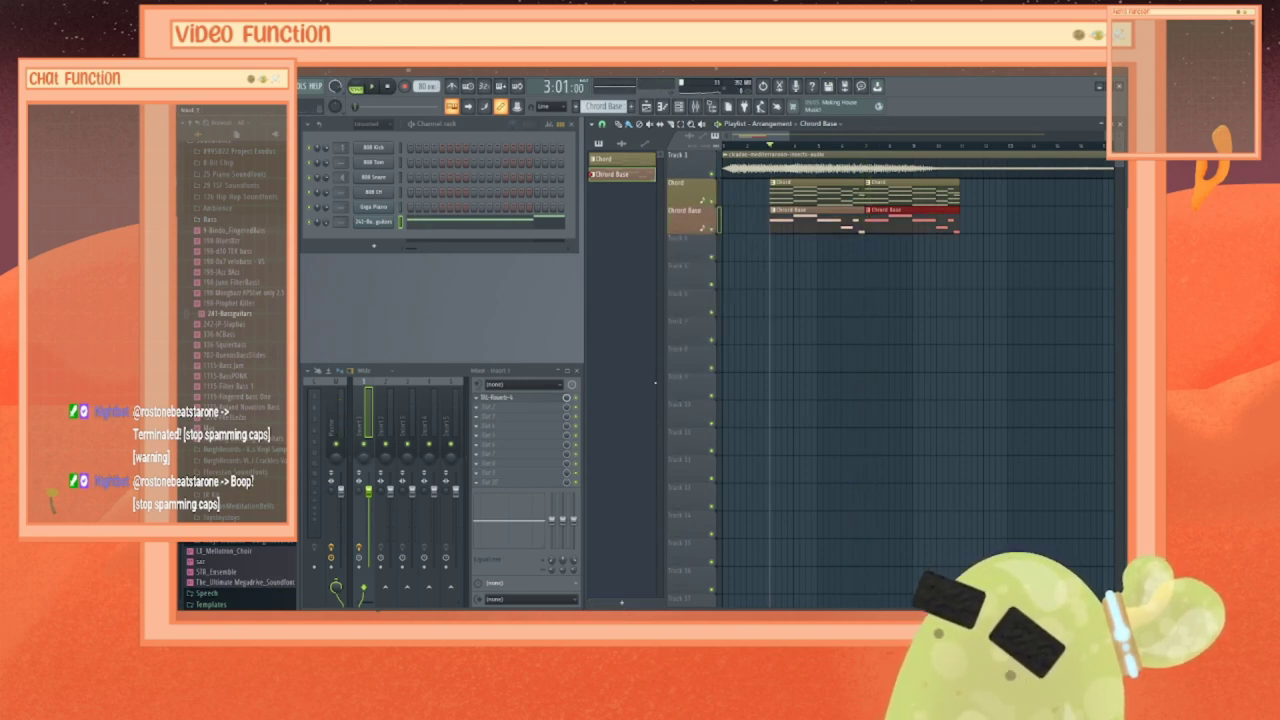
Step: Create a new pattern named Drum and give it a random color
{"action": "left_click", "coordinate": [632, 607]}
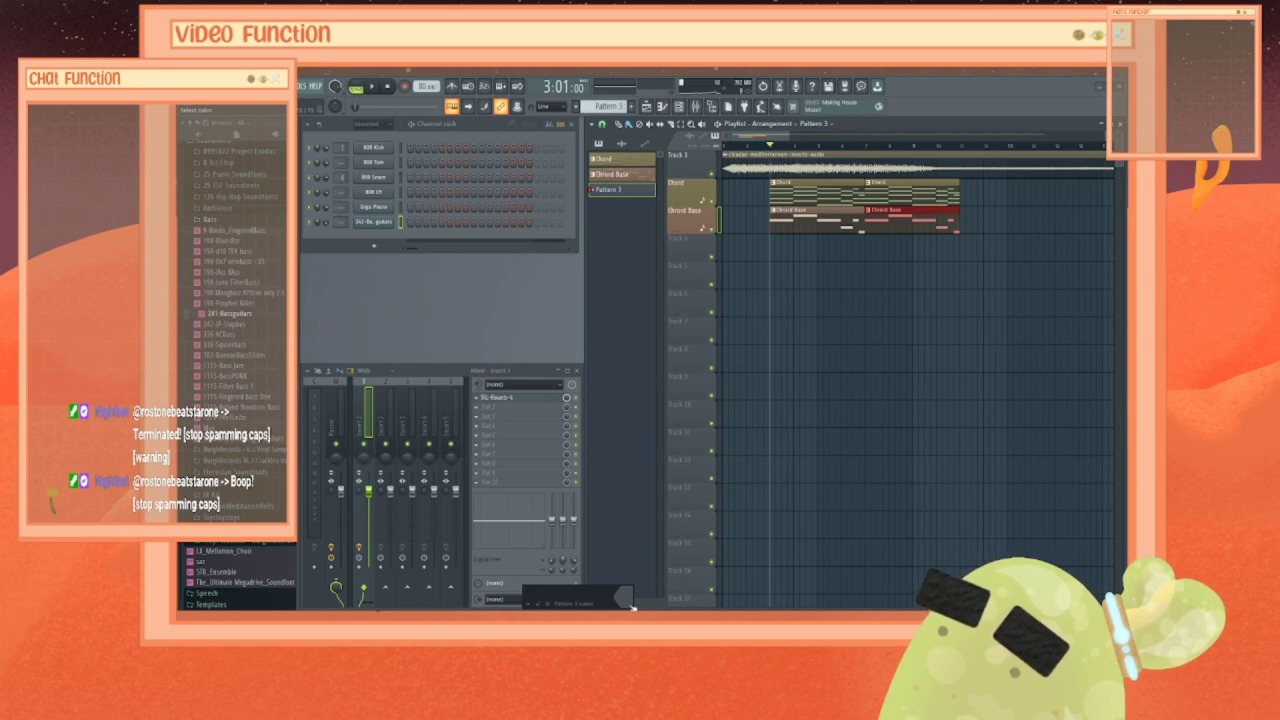
{"action": "type", "text": "Drum"}
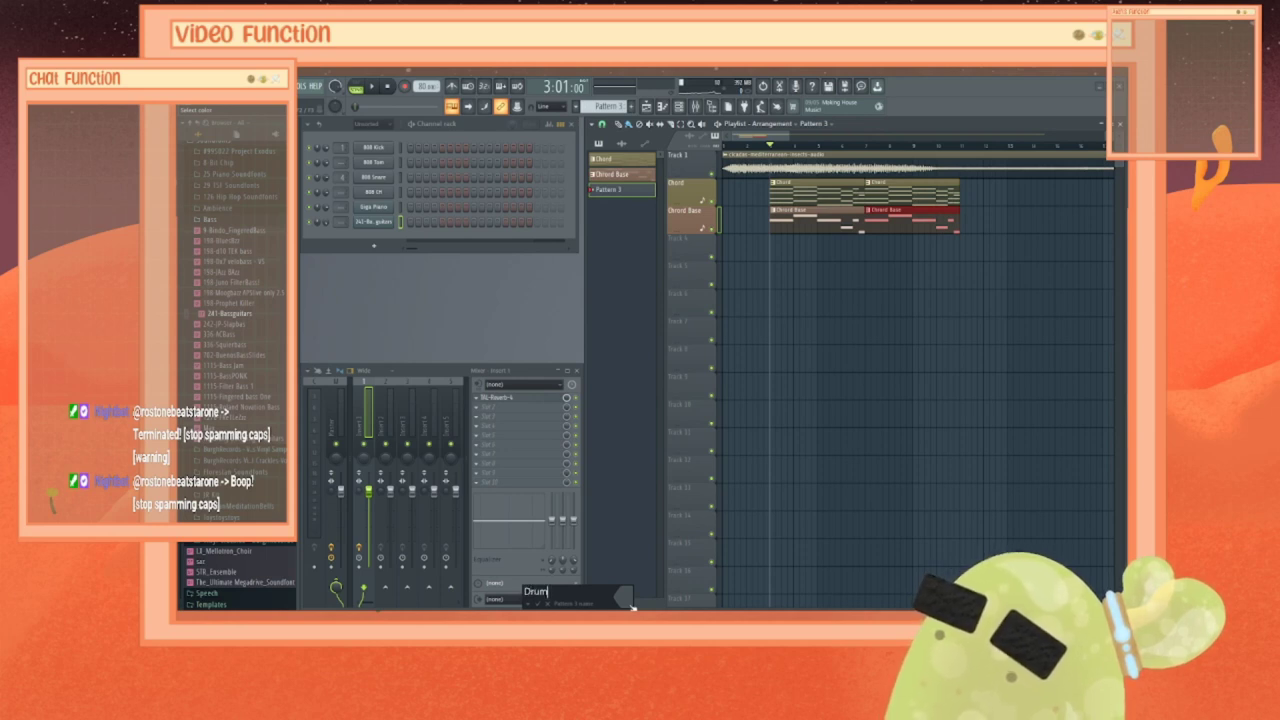
{"action": "key", "text": "Return"}
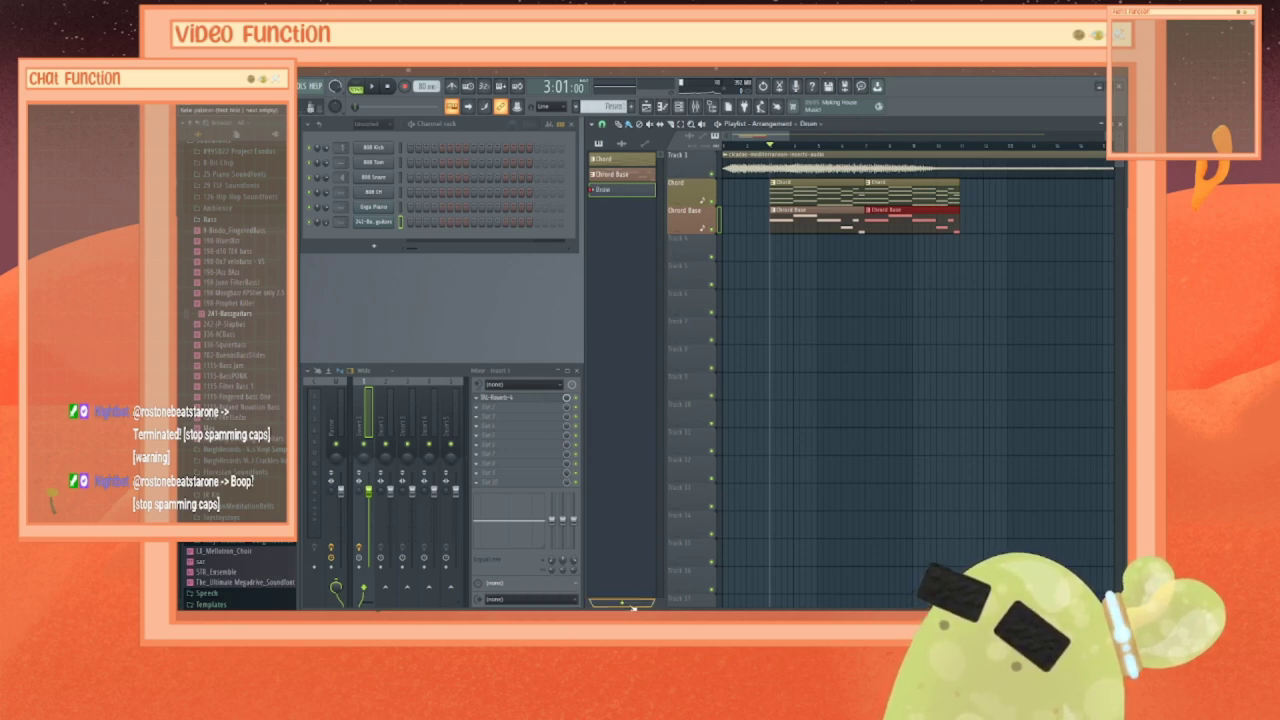
{"action": "right_click", "coordinate": [624, 193]}
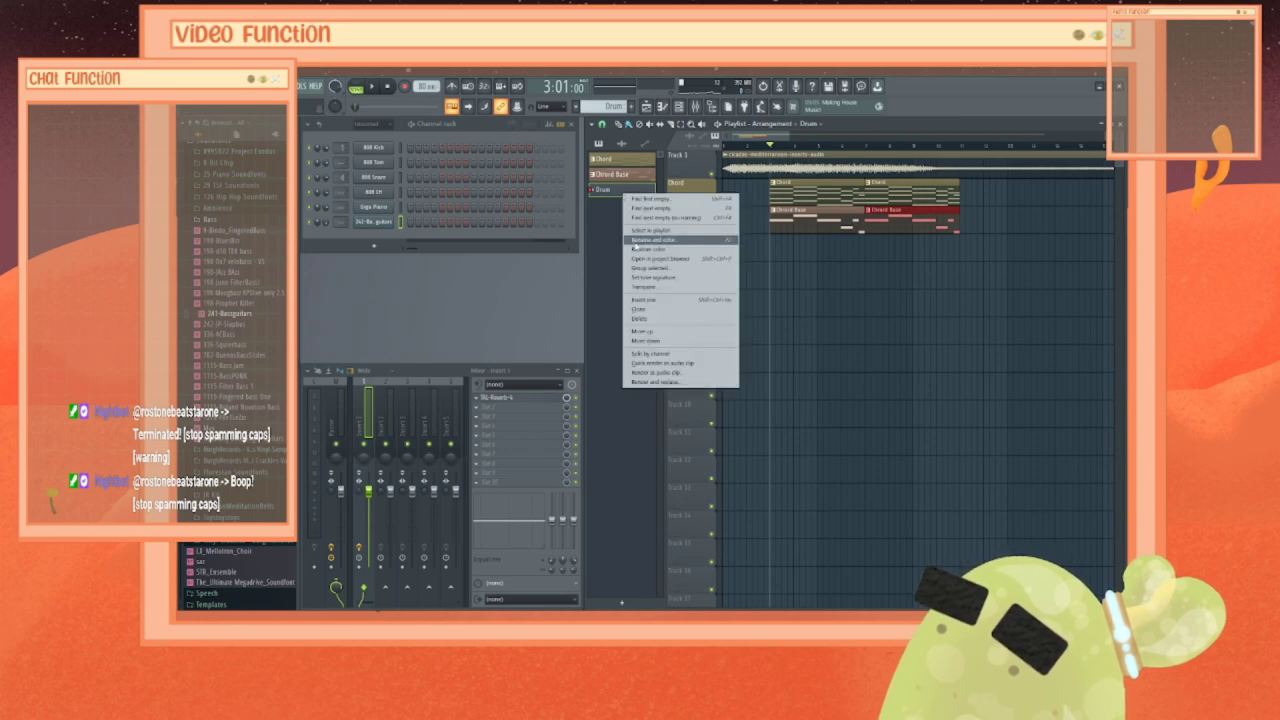
{"action": "left_click", "coordinate": [638, 250]}
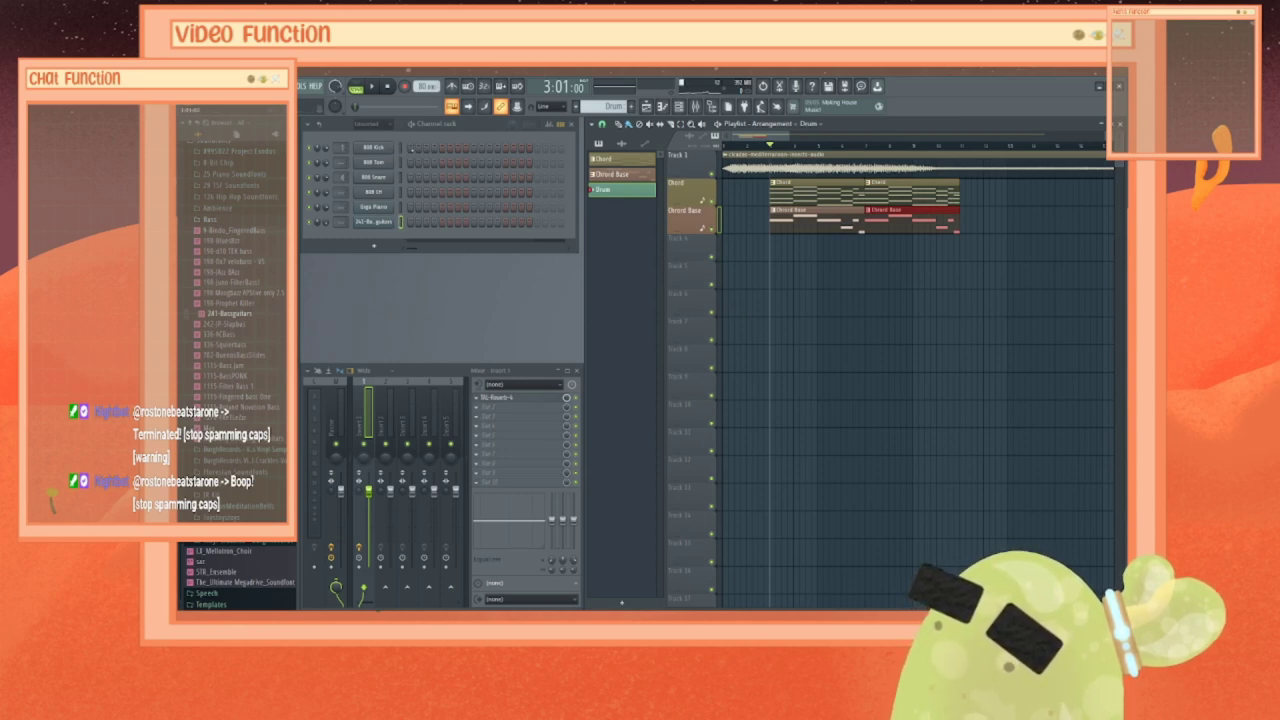
Step: Fill Drum with 808 Kick on steps 2, 8, 10 and 16, 808 Tom on 6 and 14, 808 Snare on 4 and 12, and clone the pattern
{"action": "left_click", "coordinate": [411, 148]}
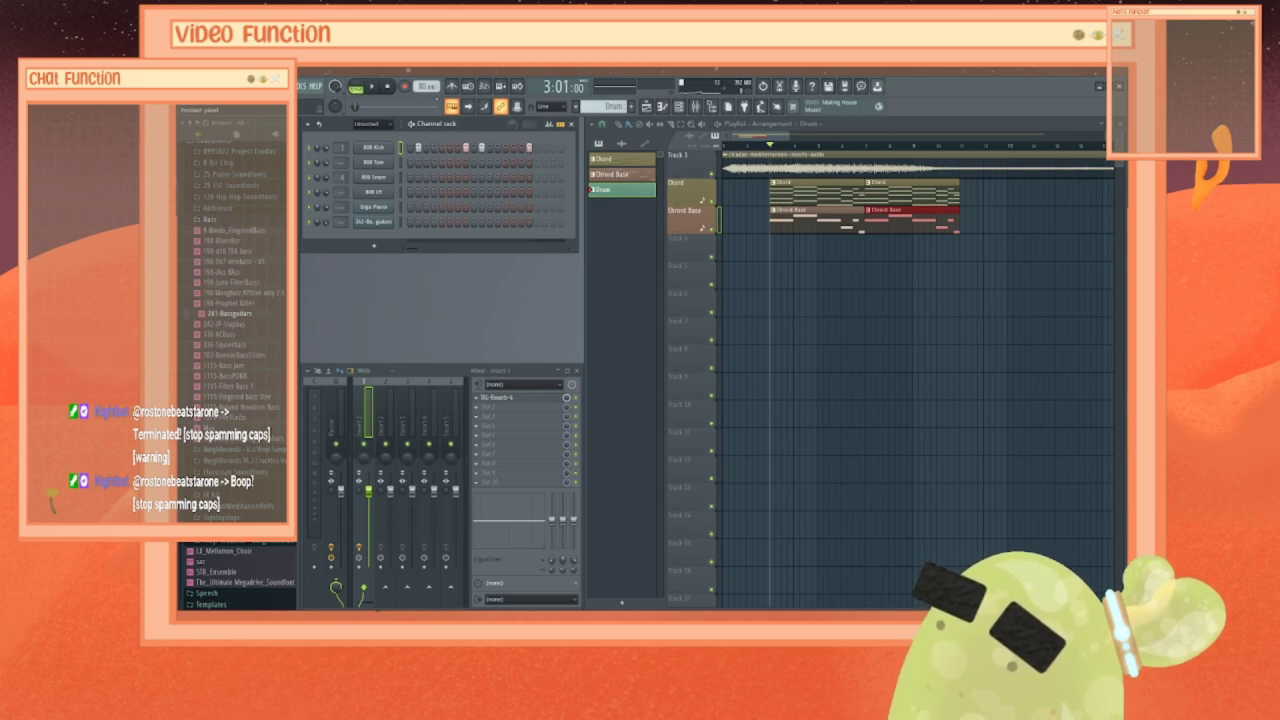
{"action": "key", "text": "space"}
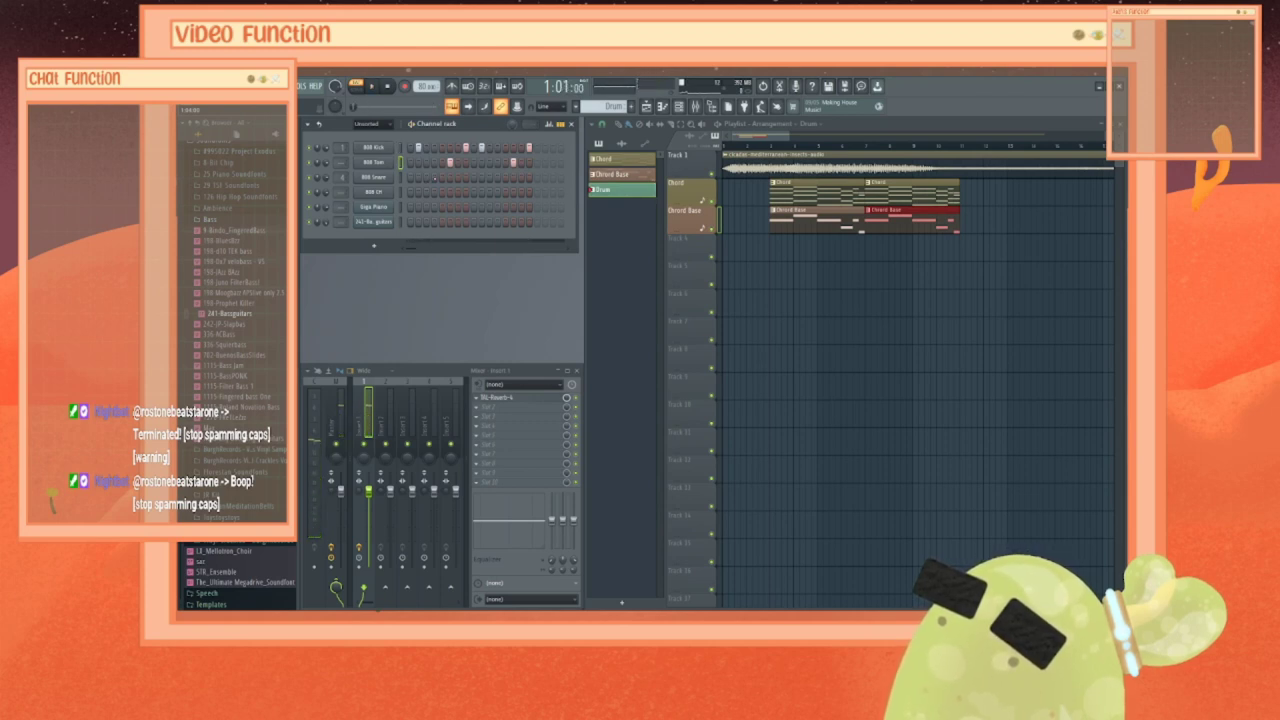
{"action": "left_click", "coordinate": [434, 177]}
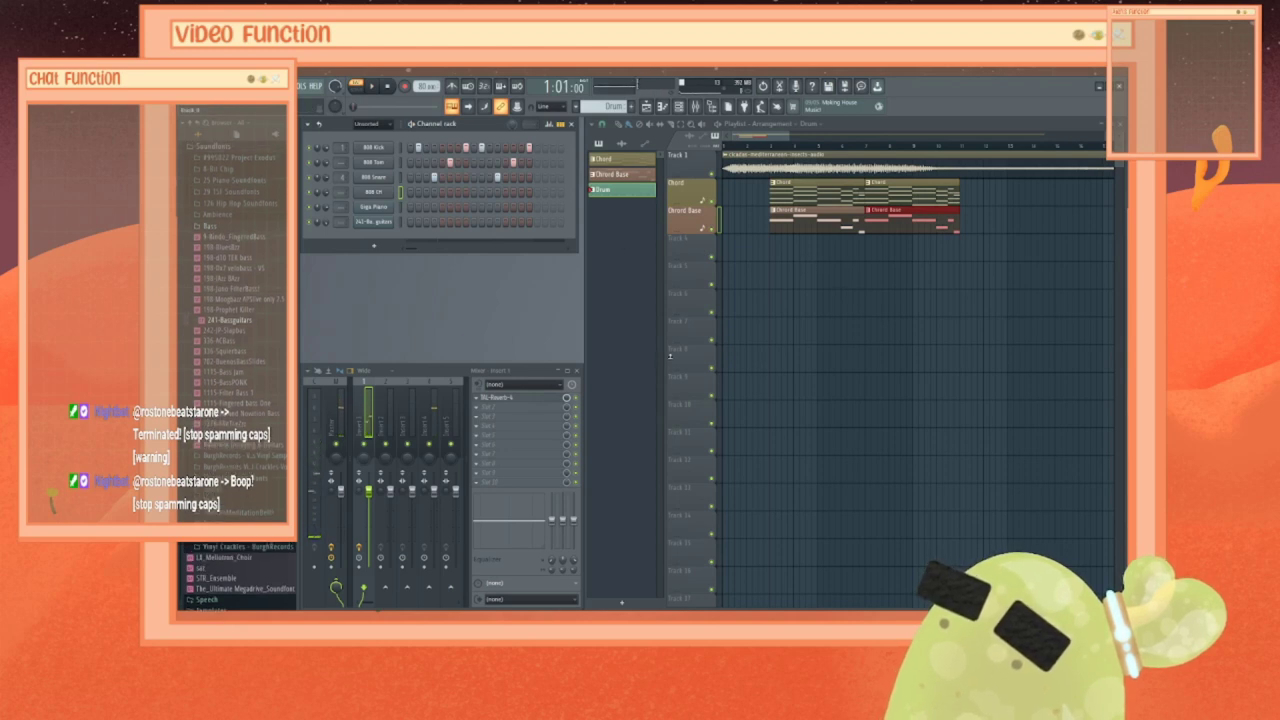
{"action": "right_click", "coordinate": [616, 193]}
{"action": "left_click", "coordinate": [646, 309]}
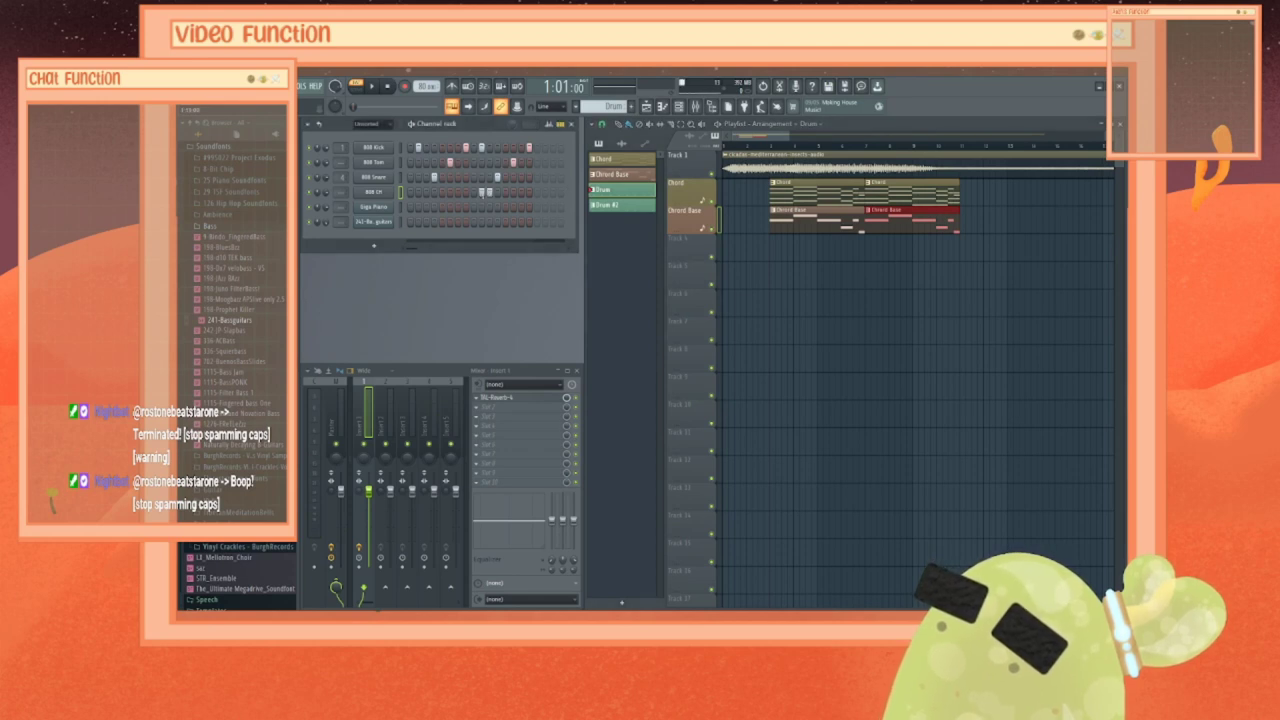
Step: Place Drum clips at bars 3, 4 and 5 and a Drum #2 clip at bar 6 on Track 4
{"action": "left_click", "coordinate": [798, 246]}
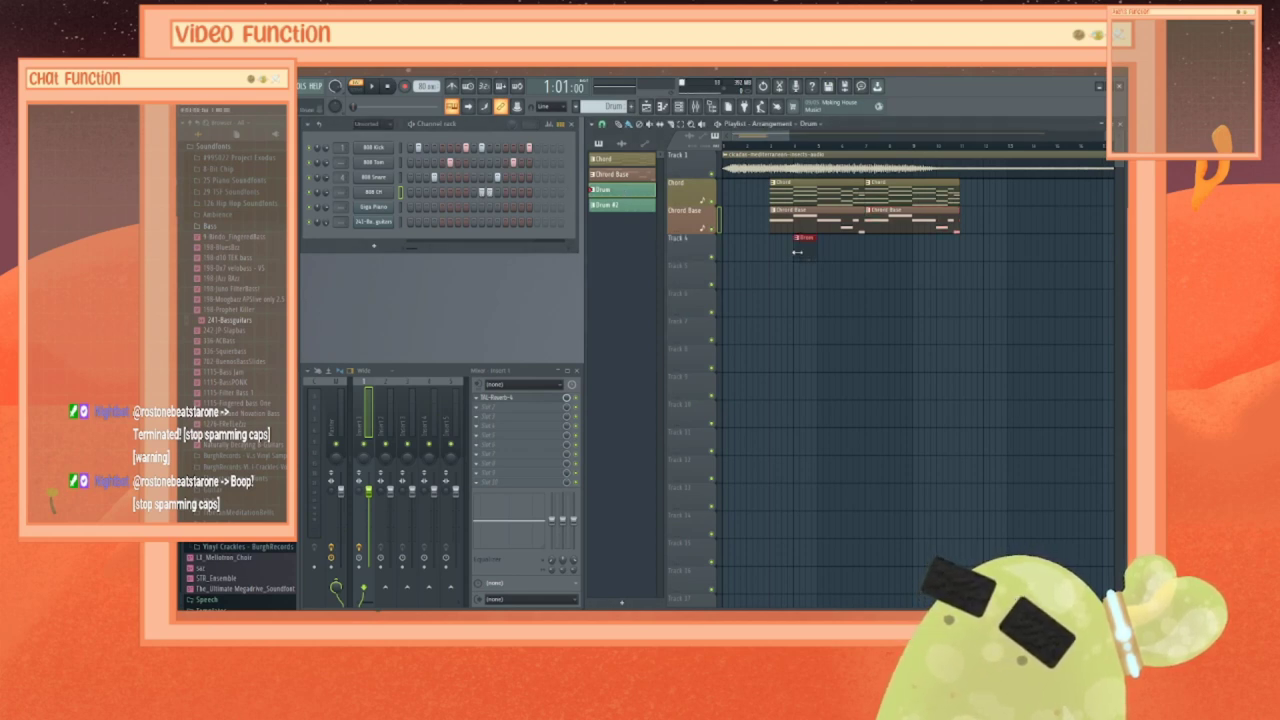
{"action": "left_click_drag", "start_coordinate": [801, 249], "coordinate": [781, 249]}
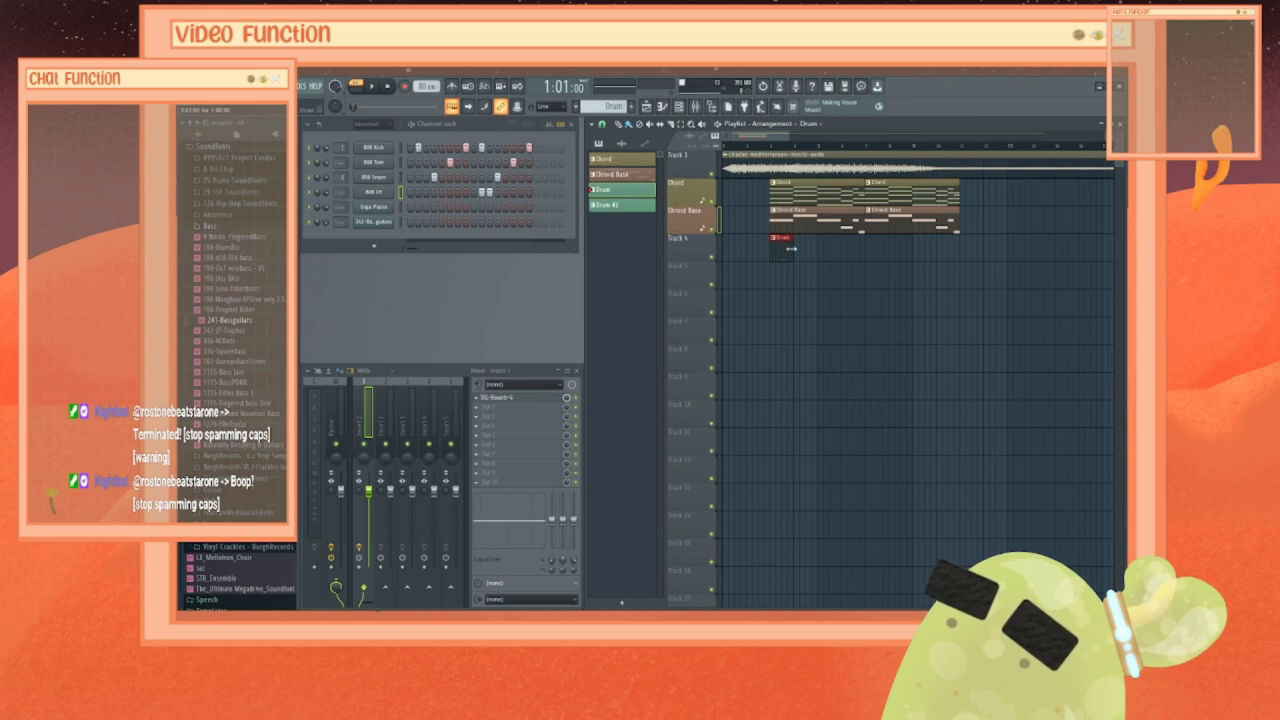
{"action": "left_click", "coordinate": [798, 252]}
{"action": "left_click", "coordinate": [820, 253]}
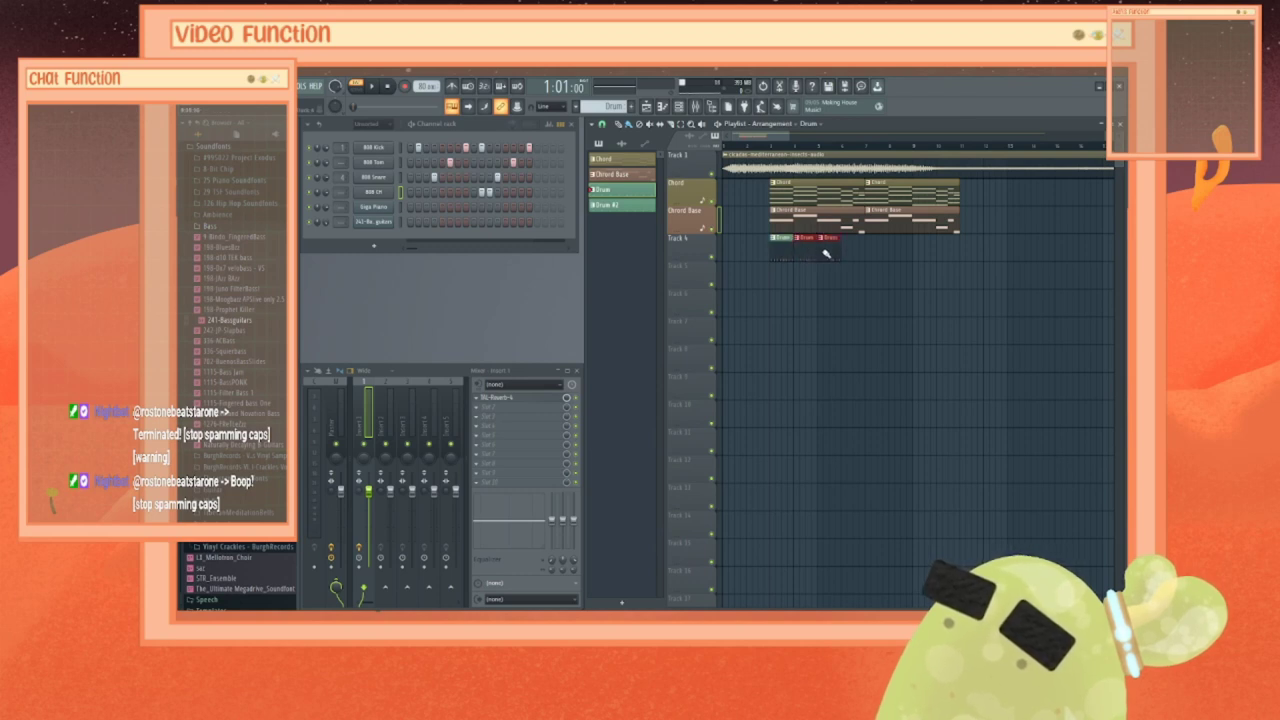
{"action": "left_click", "coordinate": [622, 205]}
{"action": "left_click", "coordinate": [846, 252]}
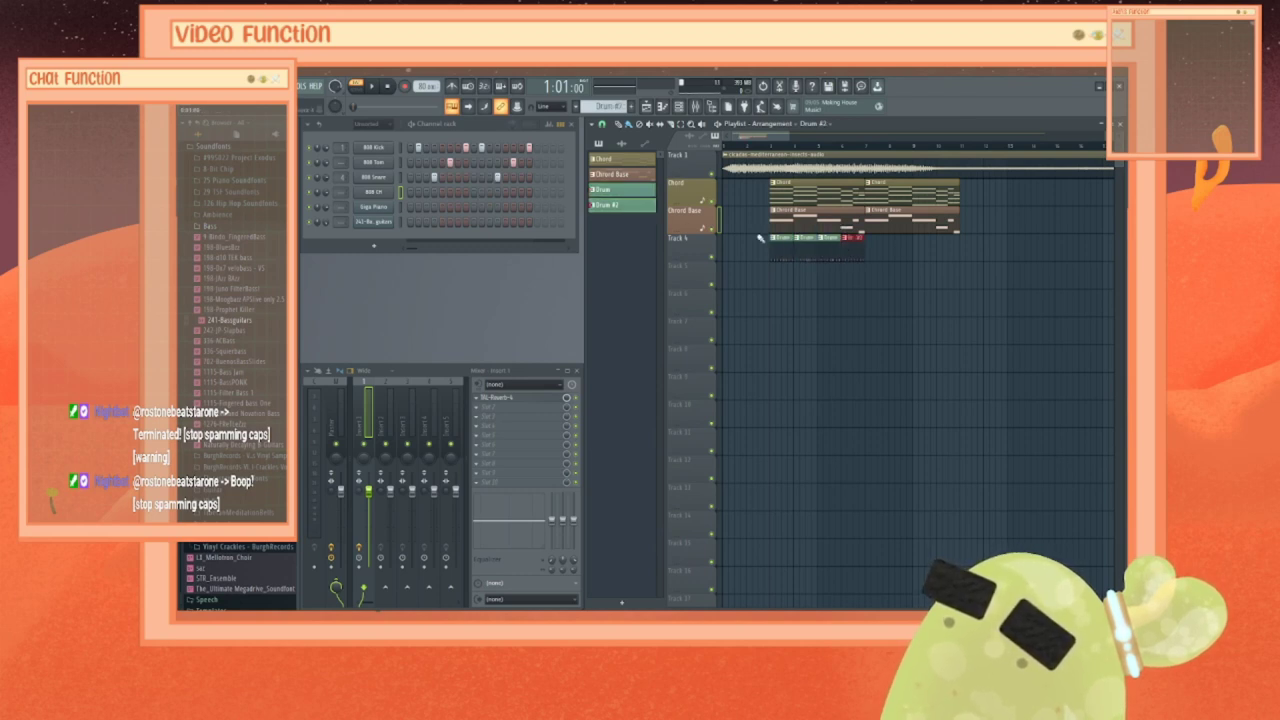
Step: Add Drum clips at bars 7, 8 and 9 and a Drum #2 clip at bar 10, and play the arrangement from bar 3
{"action": "left_click", "coordinate": [626, 191]}
{"action": "left_click", "coordinate": [870, 257]}
{"action": "left_click", "coordinate": [892, 257]}
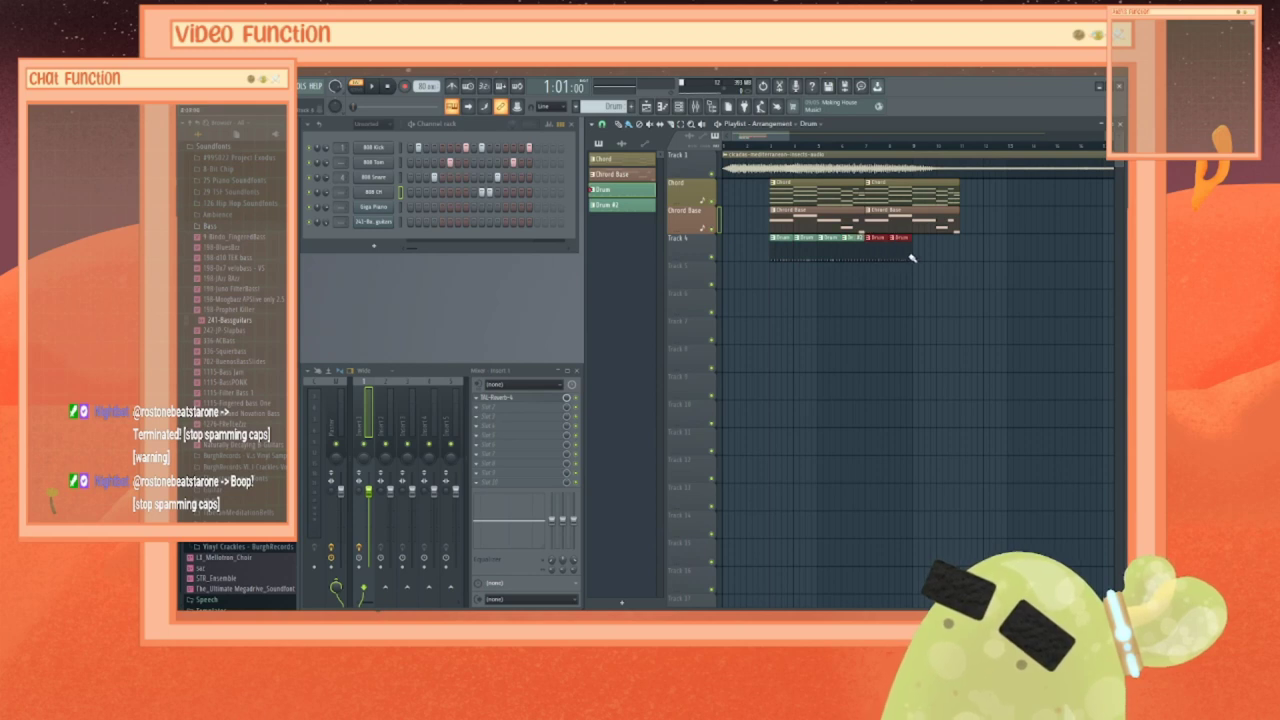
{"action": "left_click", "coordinate": [914, 257]}
{"action": "left_click", "coordinate": [622, 205]}
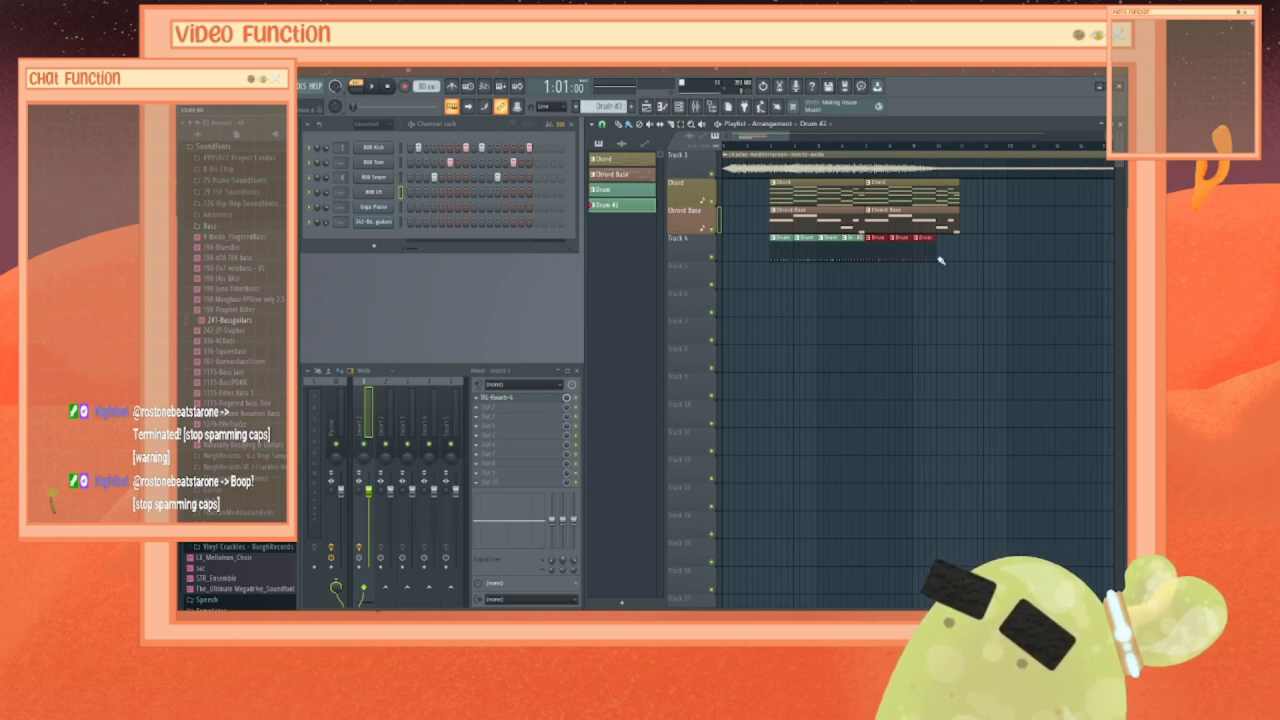
{"action": "left_click", "coordinate": [940, 257]}
{"action": "left_click", "coordinate": [770, 152]}
{"action": "key", "text": "space"}
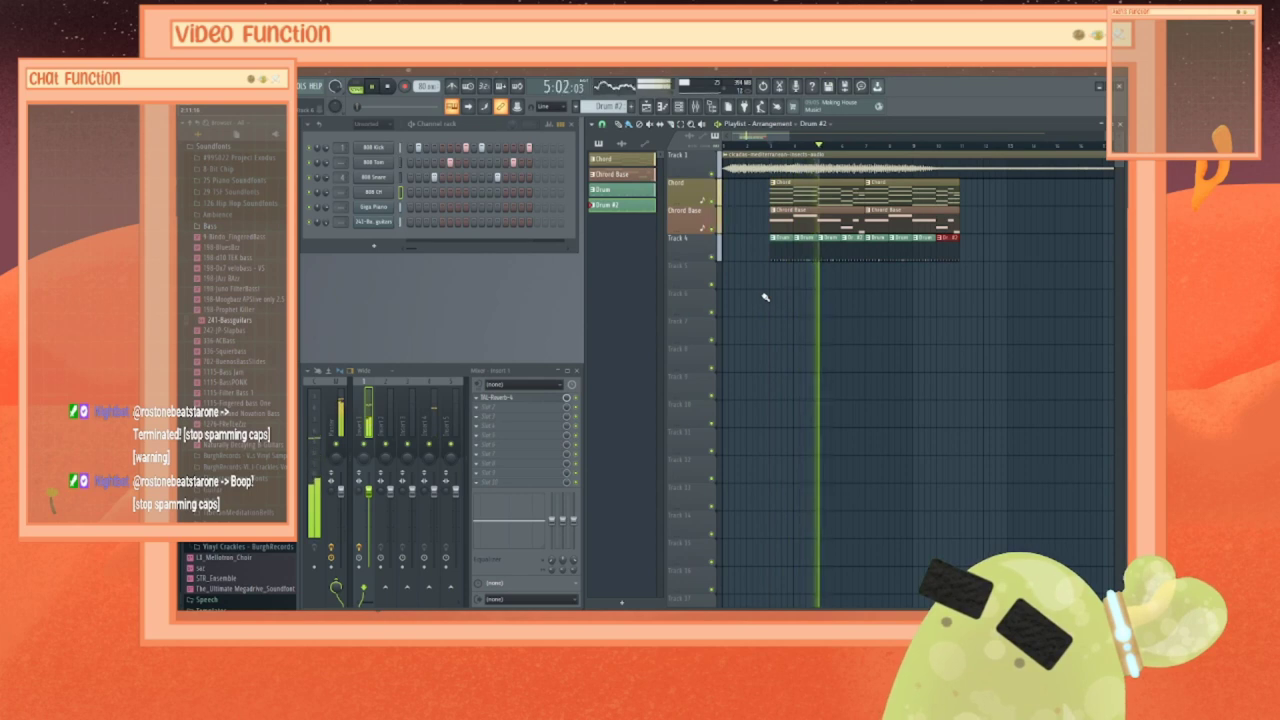
{"action": "key", "text": "space"}
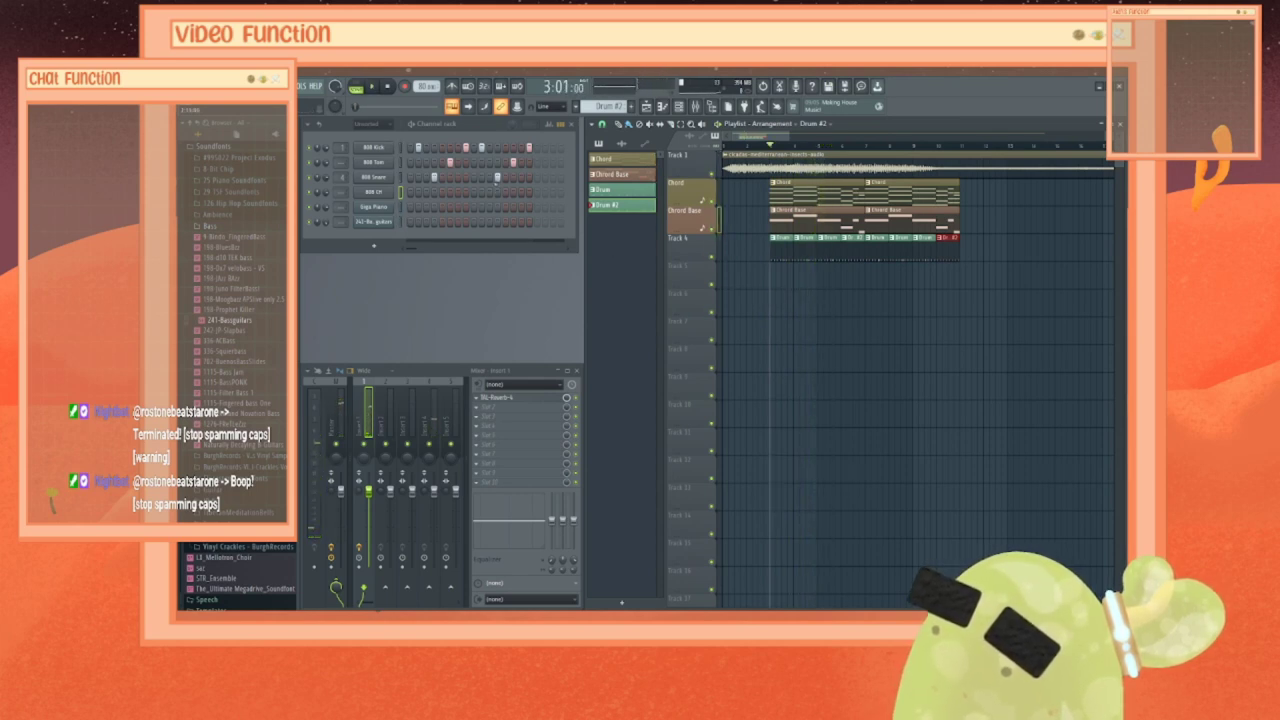
Step: Move the kick, tom and snare hits in Drum #2 one step earlier and briefly play the song
{"action": "right_click", "coordinate": [419, 148]}
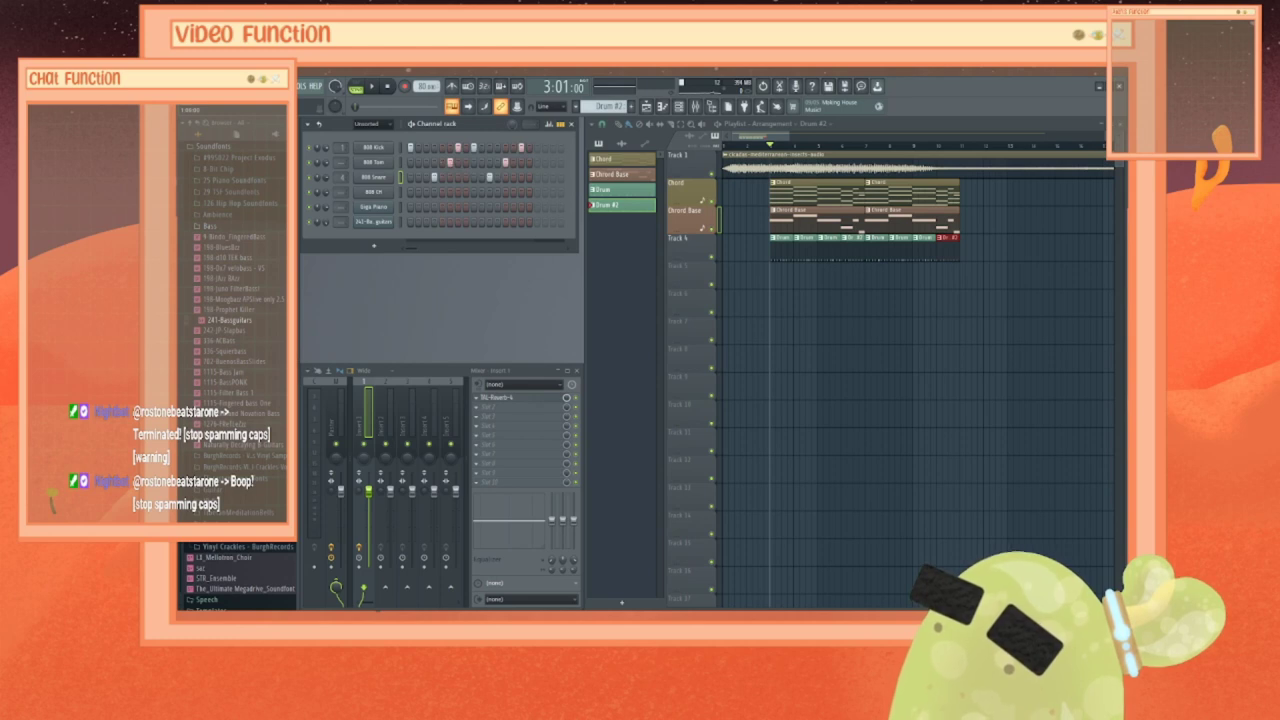
{"action": "right_click", "coordinate": [433, 177]}
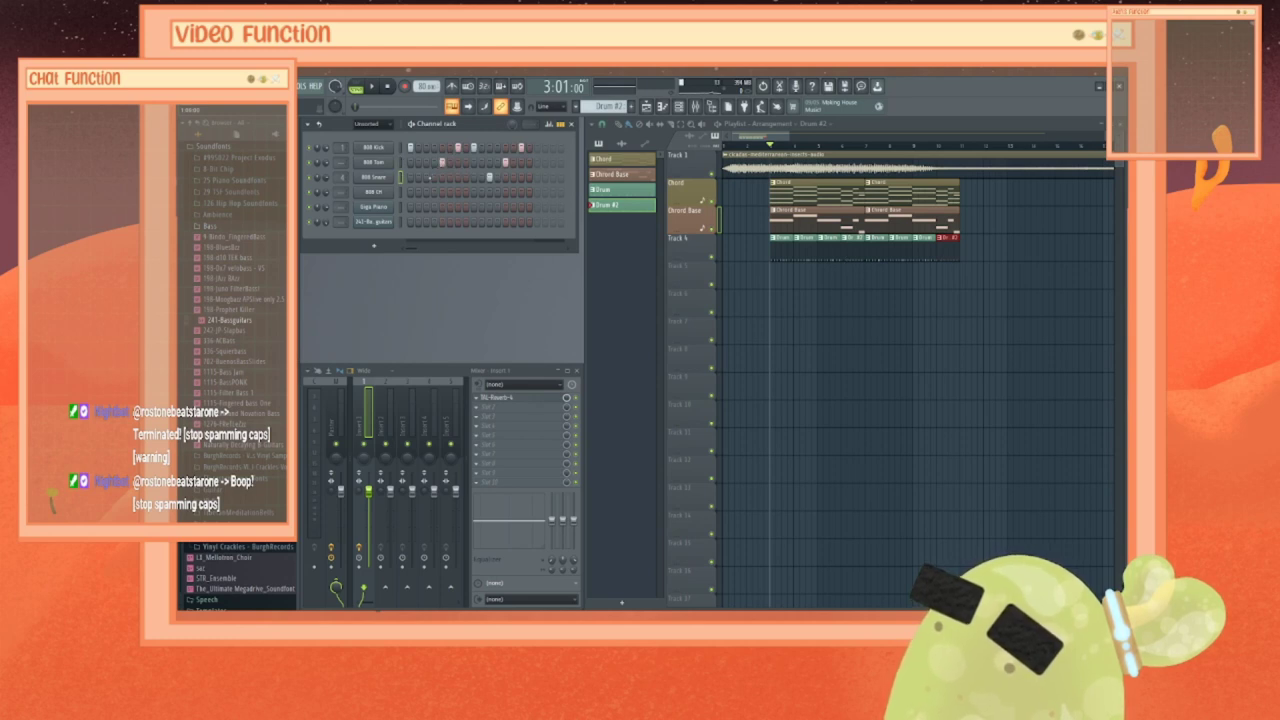
{"action": "key", "text": "space"}
{"action": "key", "text": "space"}
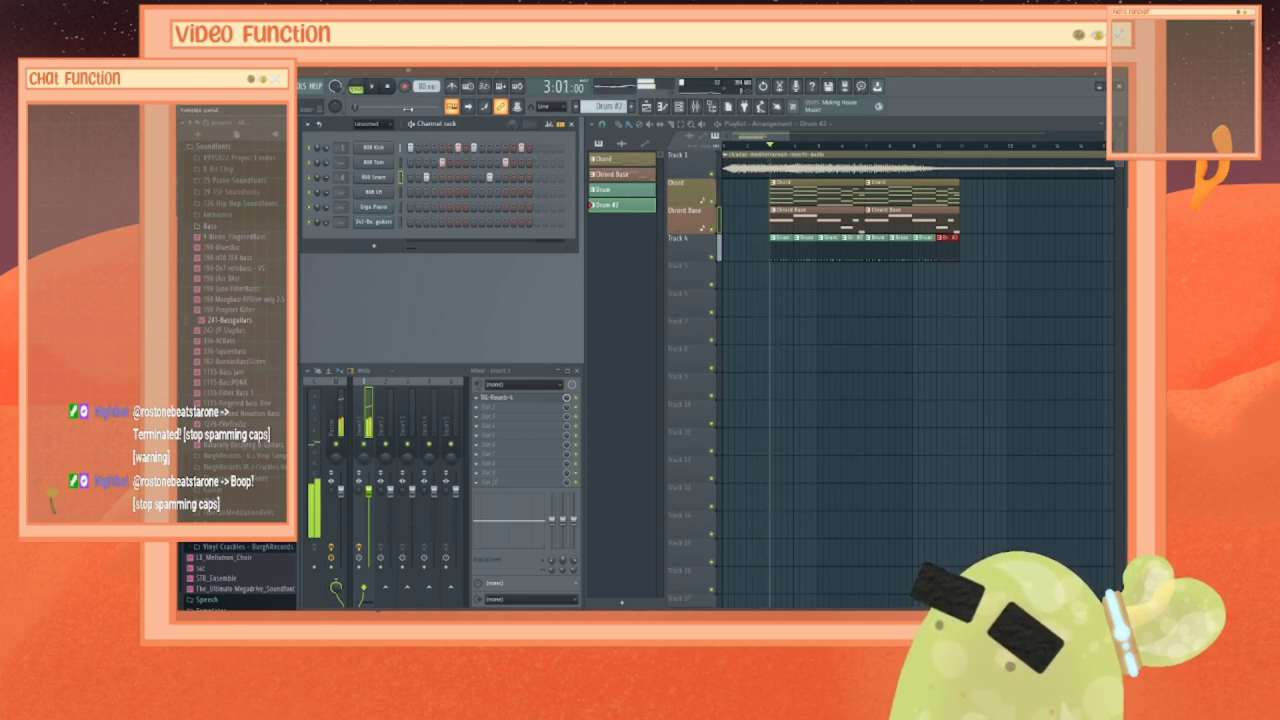
Step: Switch to pattern playback, add 808 CH hits on steps 9 and 10 of Drum #2, and play the pattern
{"action": "left_click", "coordinate": [358, 88]}
{"action": "key", "text": "space"}
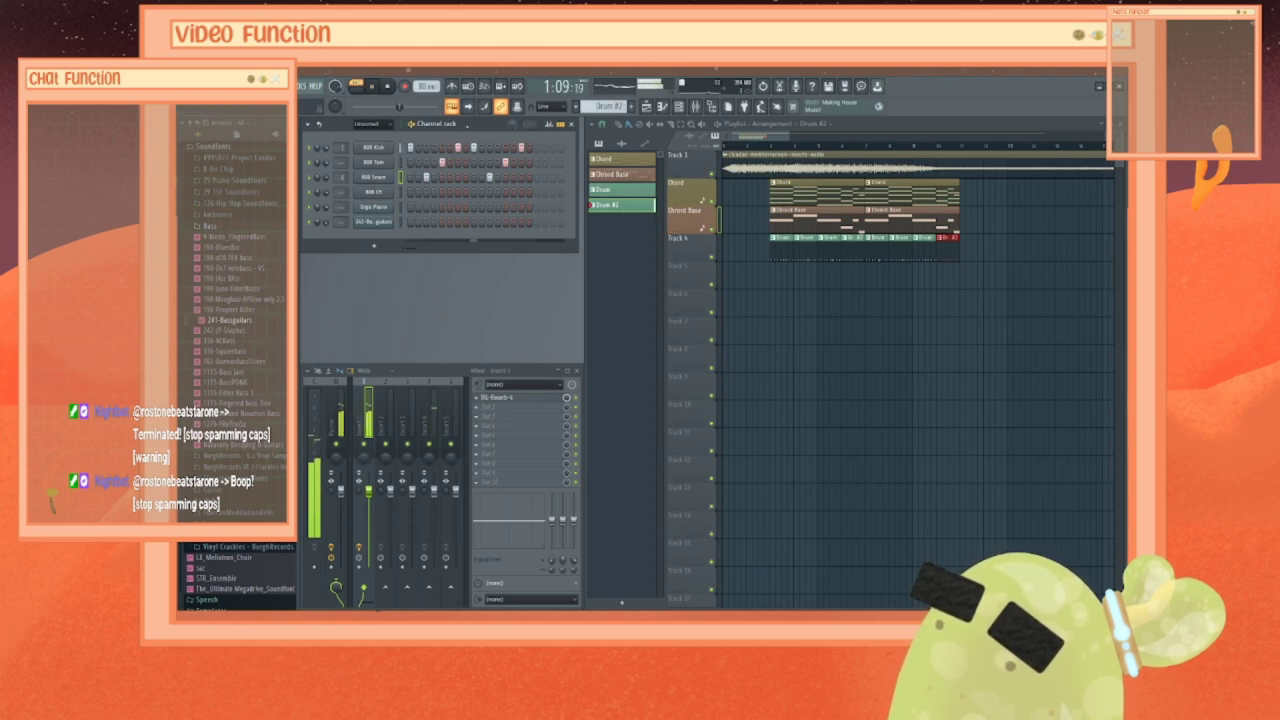
{"action": "key", "text": "space"}
{"action": "left_click", "coordinate": [481, 192]}
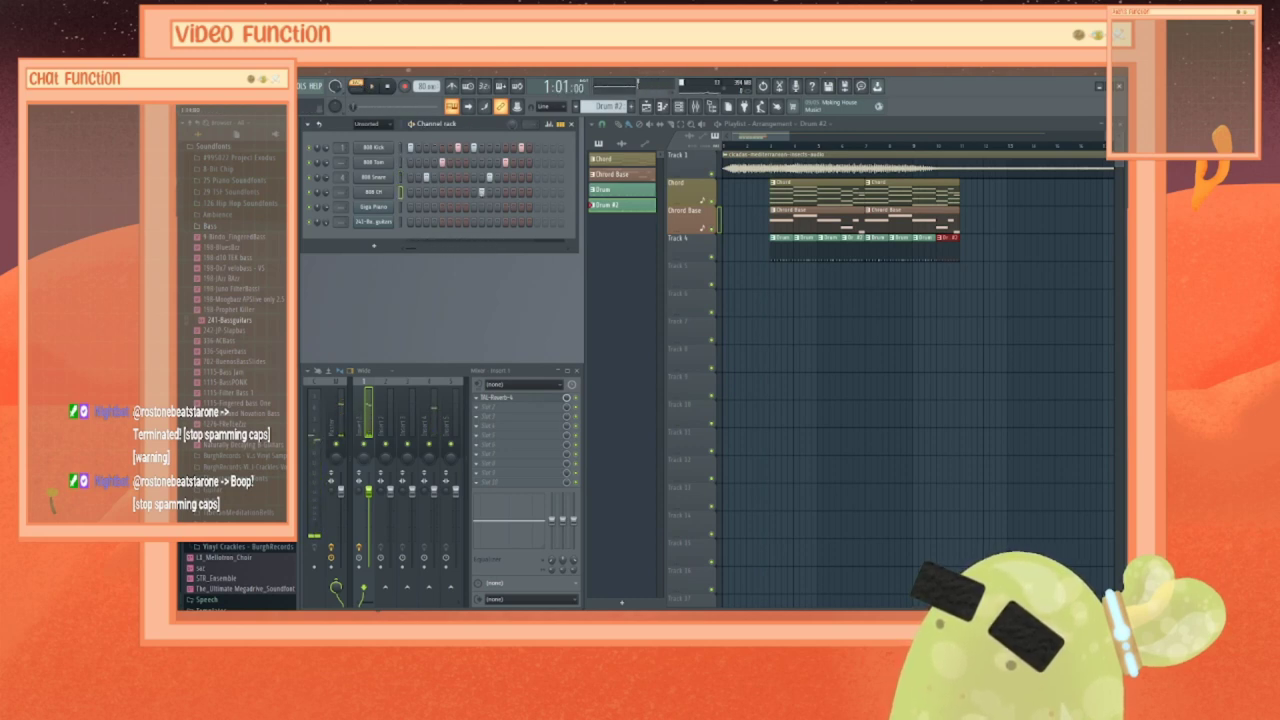
{"action": "key", "text": "space"}
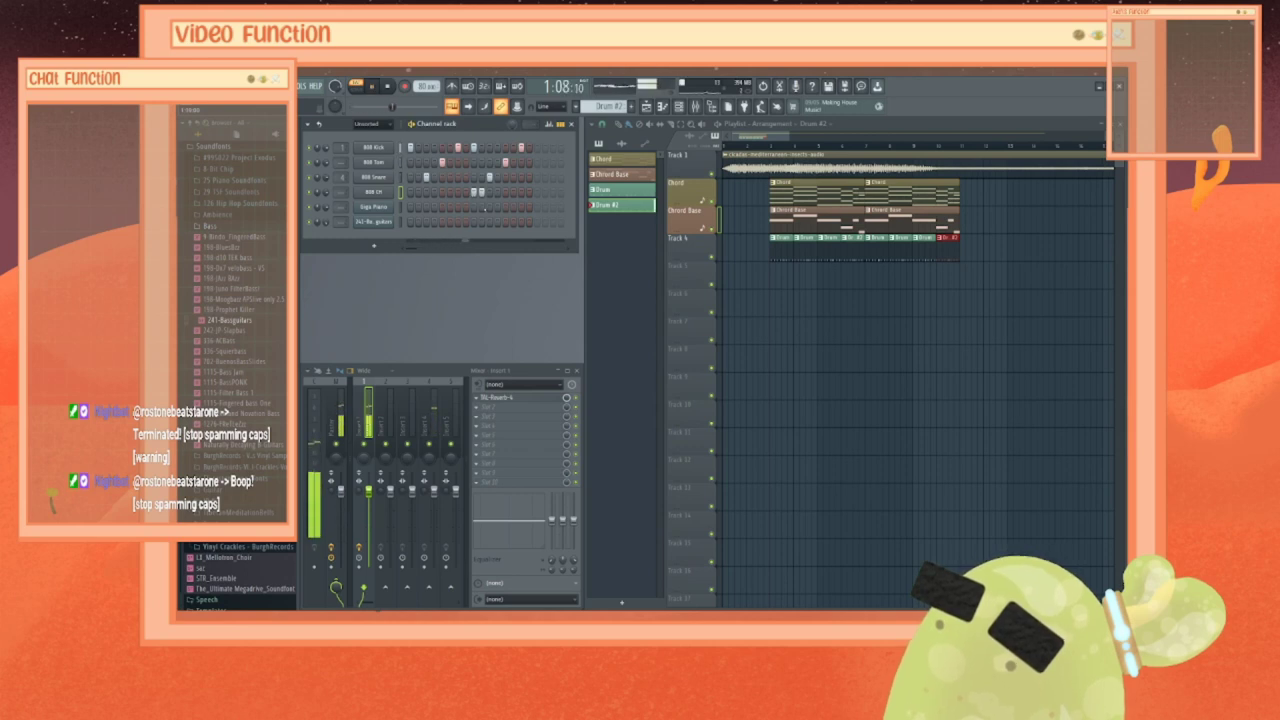
Step: In Drum, move the kick, tom and snare hits one step earlier, clear the 808 CH hits, and play the arrangement from bar 3
{"action": "left_click", "coordinate": [611, 190]}
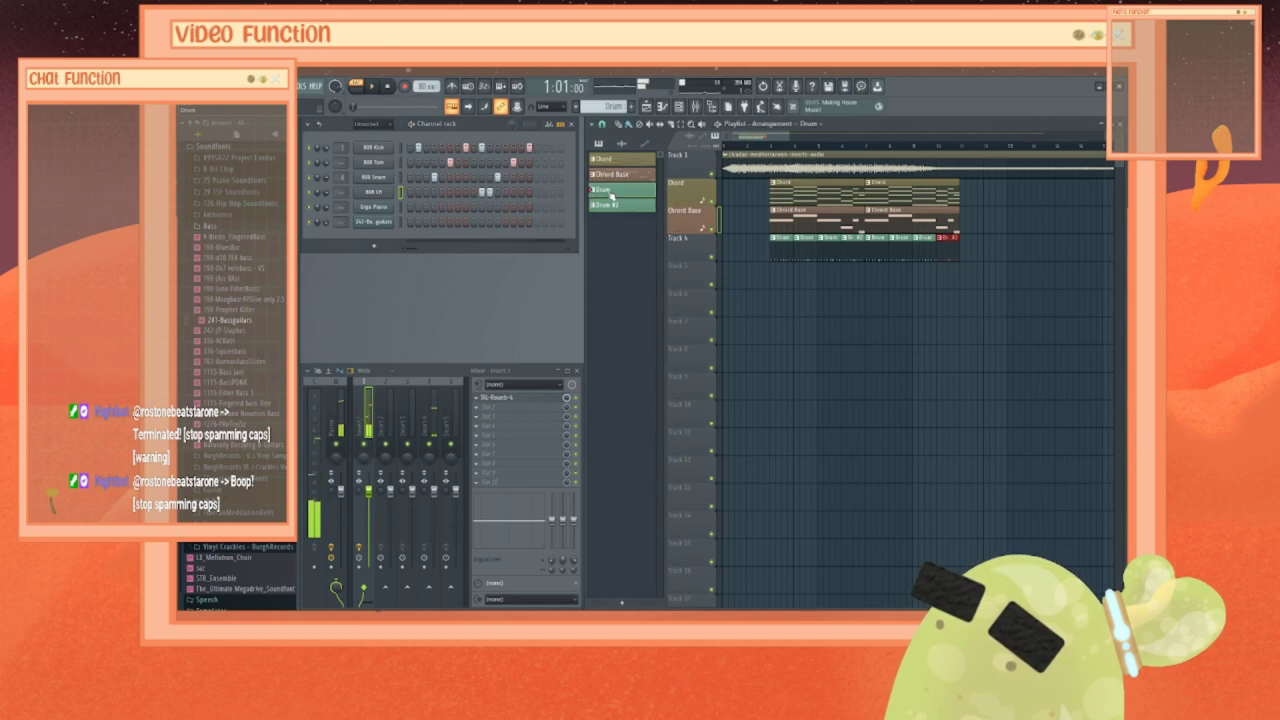
{"action": "left_click", "coordinate": [521, 148]}
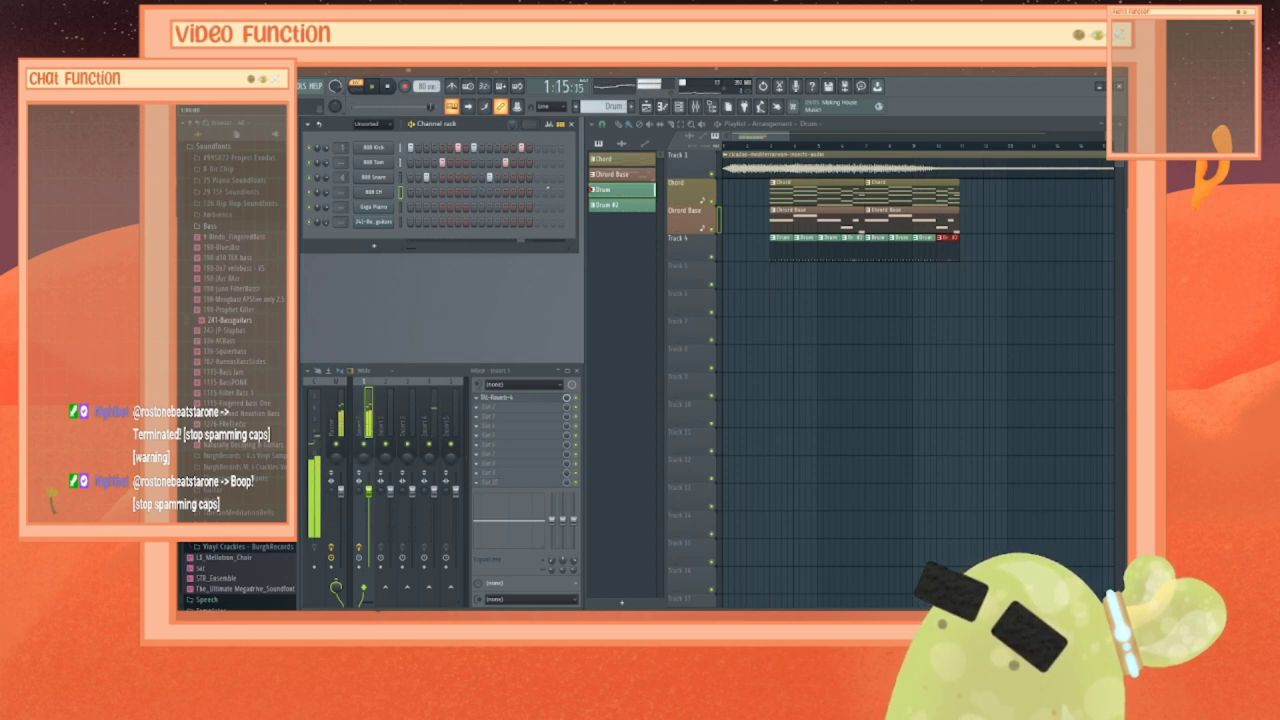
{"action": "left_click", "coordinate": [771, 148]}
{"action": "key", "text": "space"}
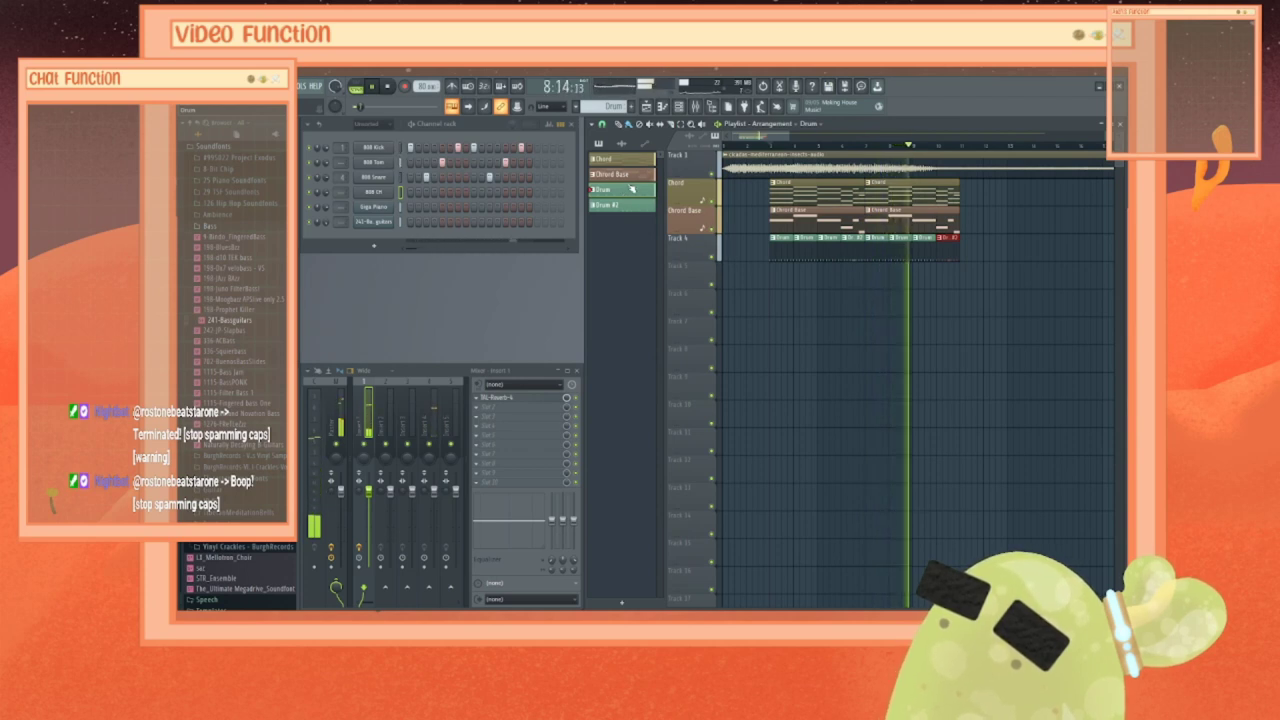
Step: Stop playback and shorten all Giga Piano chords in the Chord pattern to half a bar each
{"action": "key", "text": "space"}
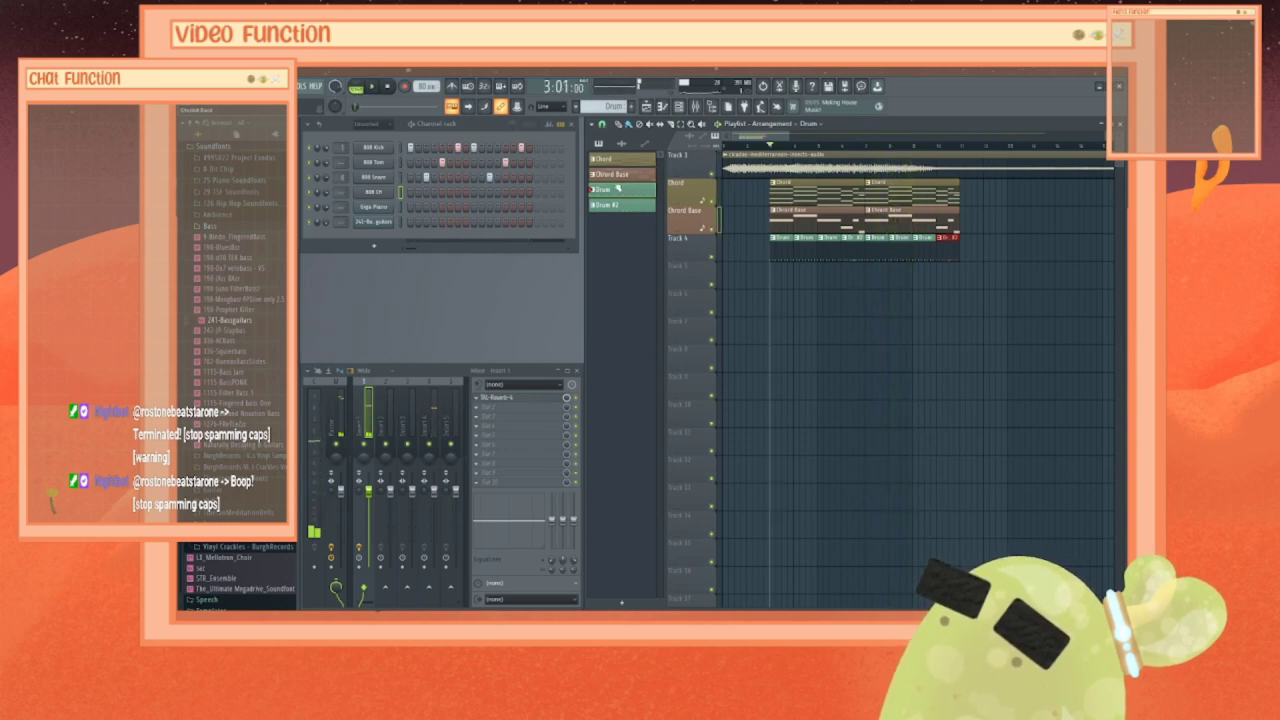
{"action": "left_click", "coordinate": [613, 176]}
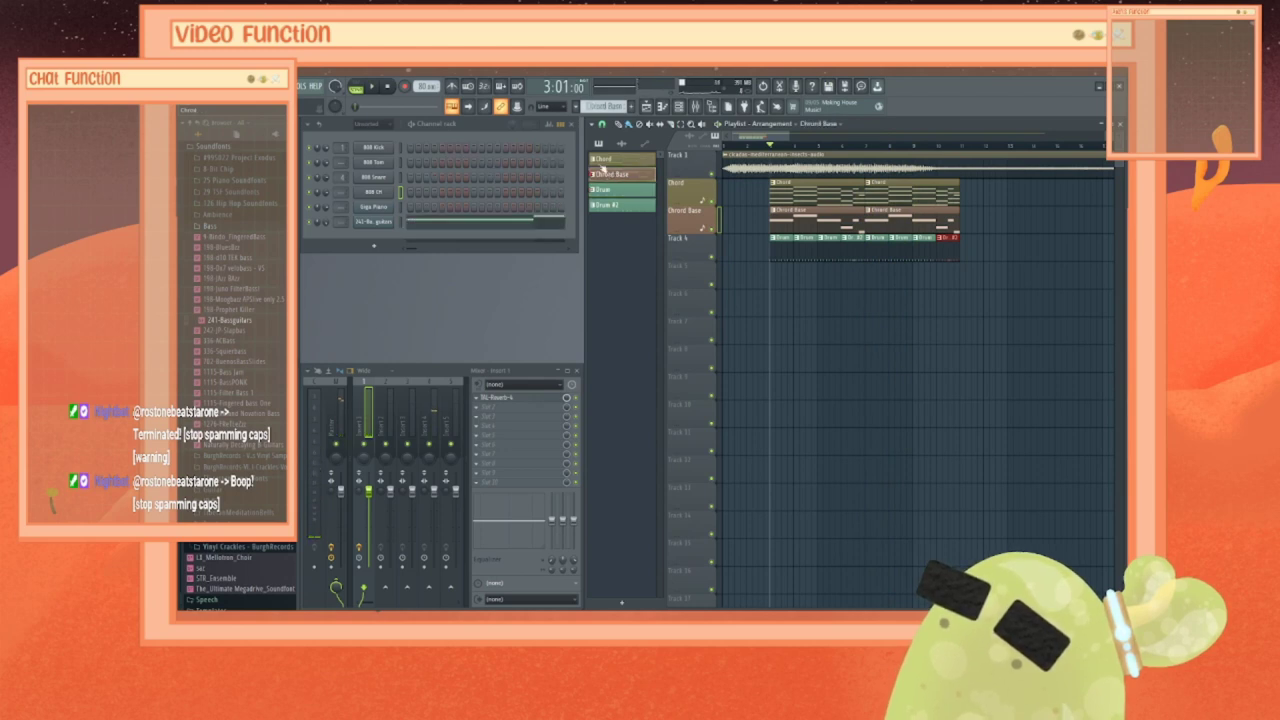
{"action": "left_click", "coordinate": [605, 159]}
{"action": "right_click", "coordinate": [387, 209]}
{"action": "left_click", "coordinate": [412, 209]}
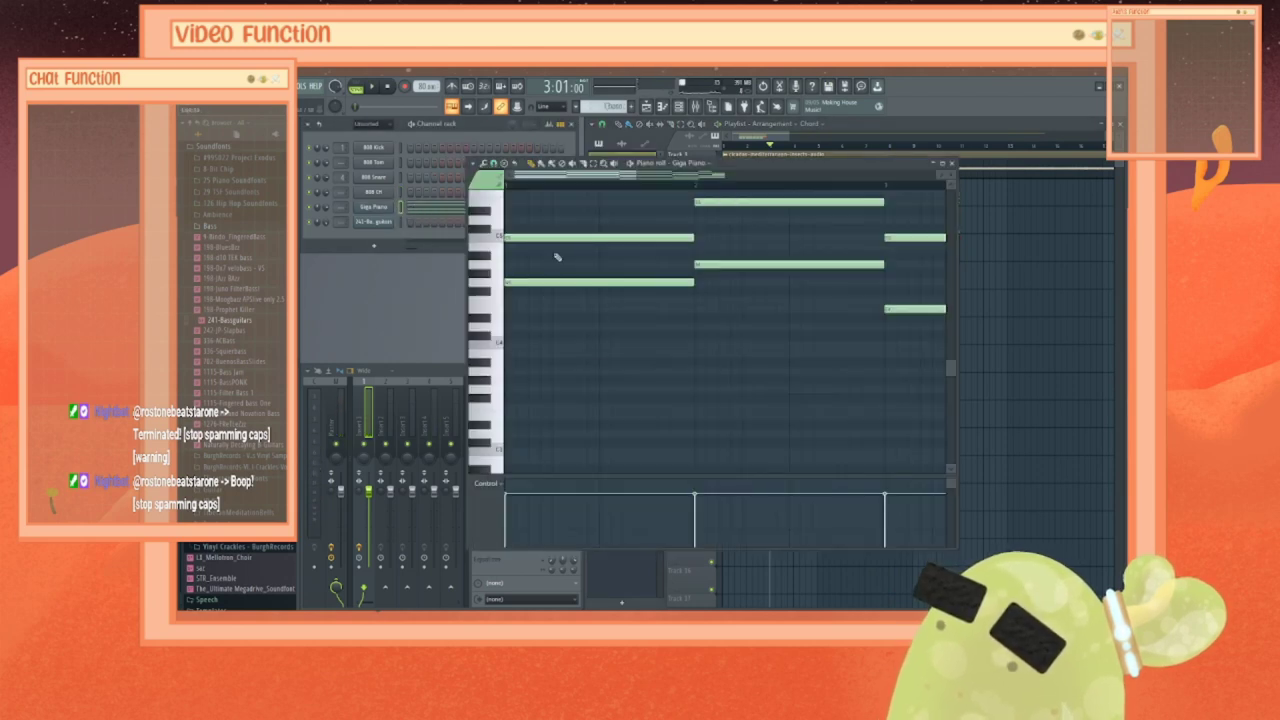
{"action": "scroll", "coordinate": [595, 235], "scroll_direction": "up", "scroll_amount": 4}
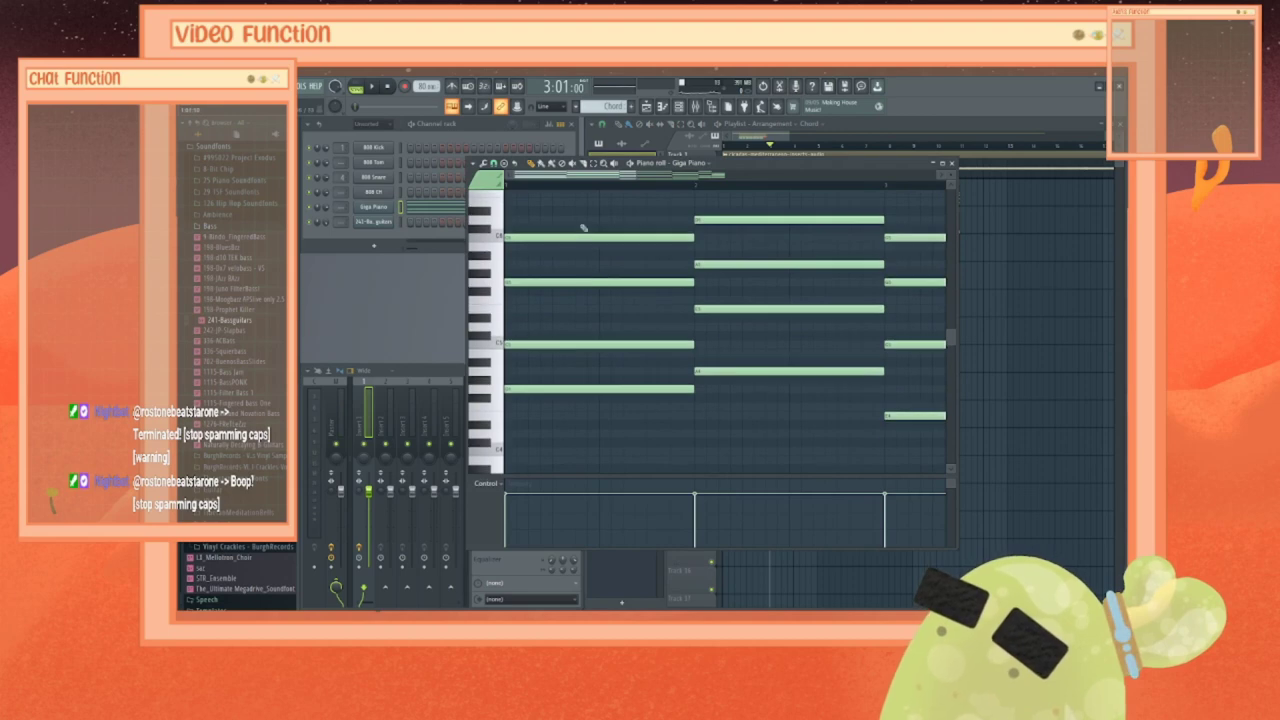
{"action": "left_click_drag", "start_coordinate": [580, 208], "coordinate": [673, 398]}
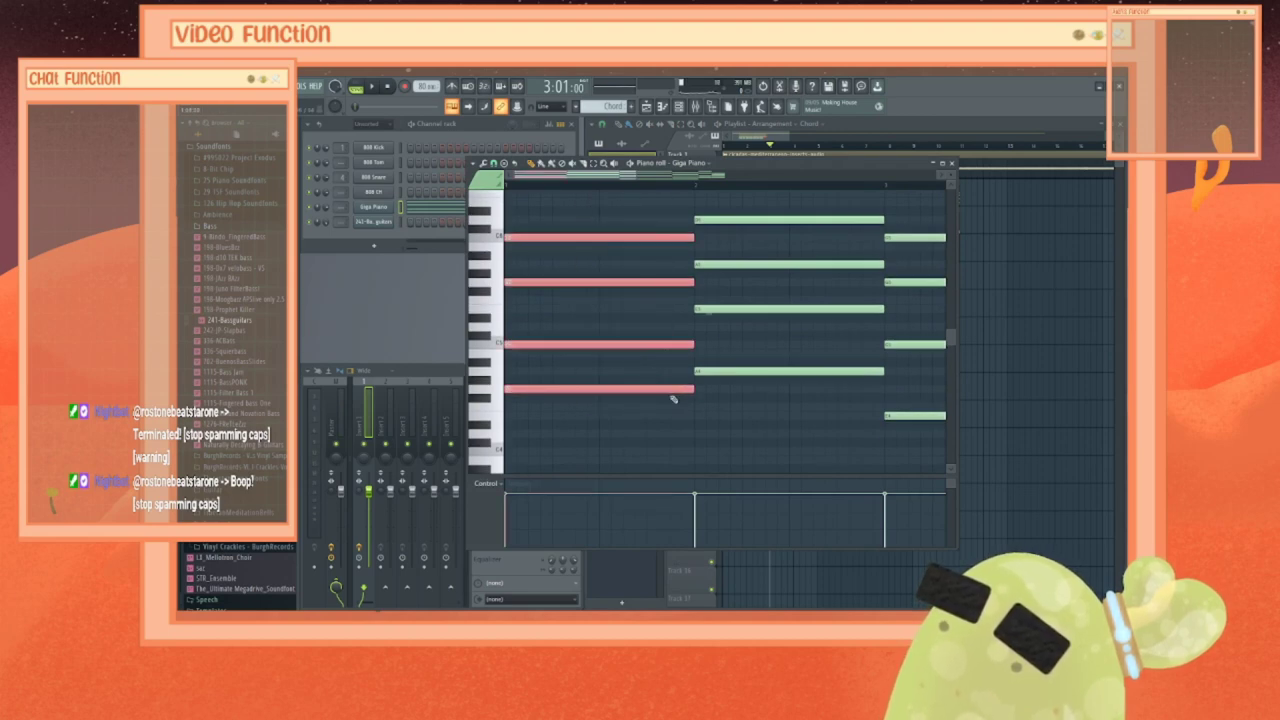
{"action": "left_click_drag", "start_coordinate": [603, 207], "coordinate": [916, 442]}
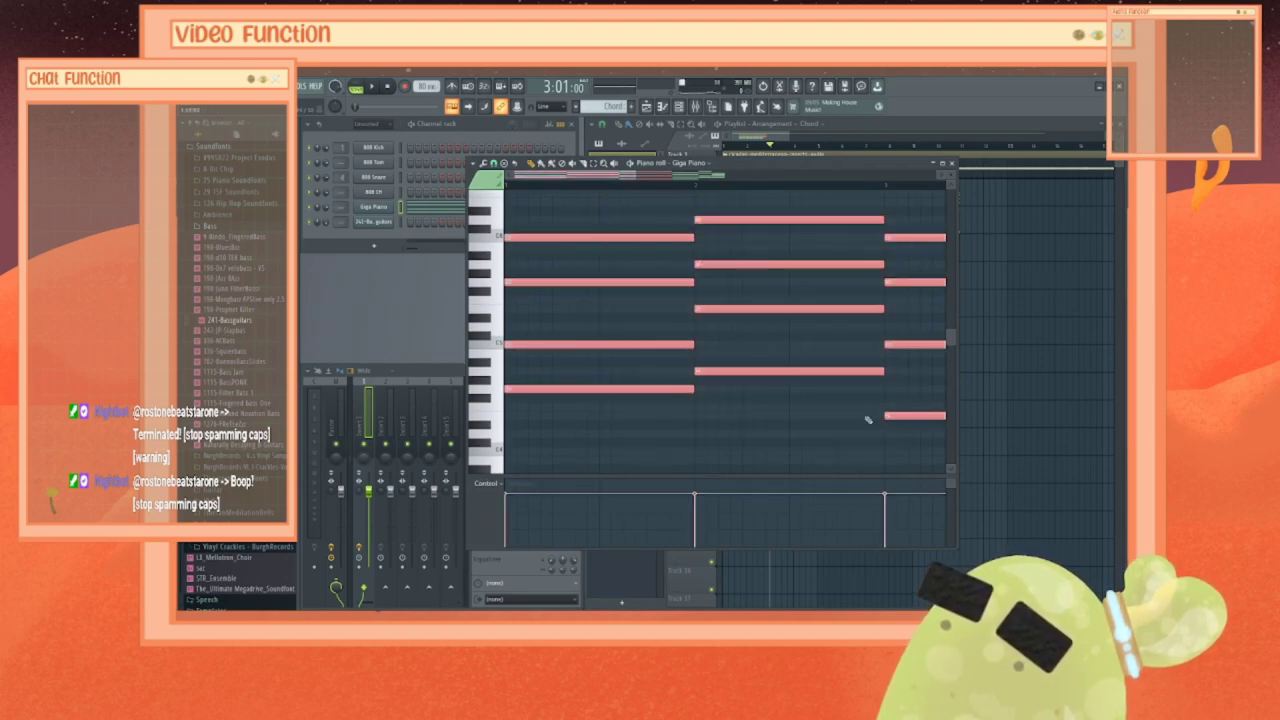
{"action": "left_click_drag", "start_coordinate": [693, 388], "coordinate": [603, 389]}
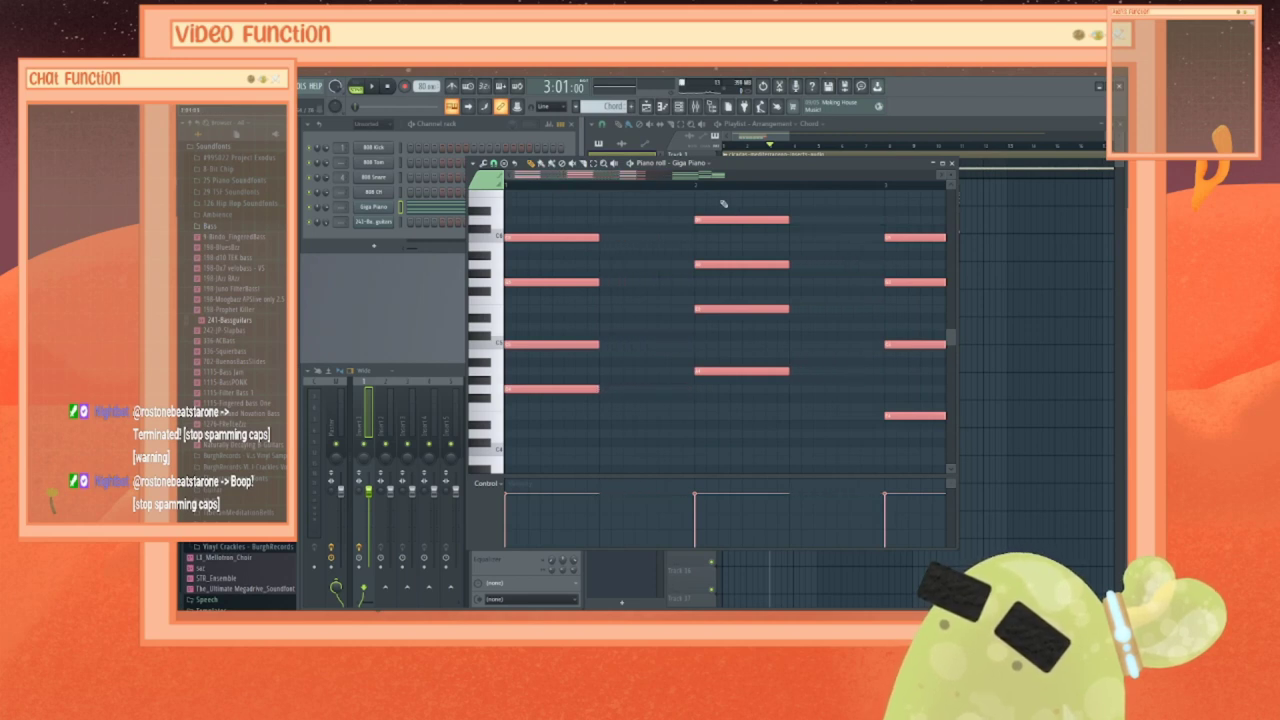
Step: Move the shortened Giga Piano chords earlier so they follow one another without gaps
{"action": "left_click_drag", "start_coordinate": [723, 204], "coordinate": [656, 372]}
{"action": "left_click_drag", "start_coordinate": [893, 207], "coordinate": [721, 420]}
{"action": "left_click_drag", "start_coordinate": [616, 175], "coordinate": [722, 176]}
{"action": "left_click_drag", "start_coordinate": [907, 464], "coordinate": [907, 464]}
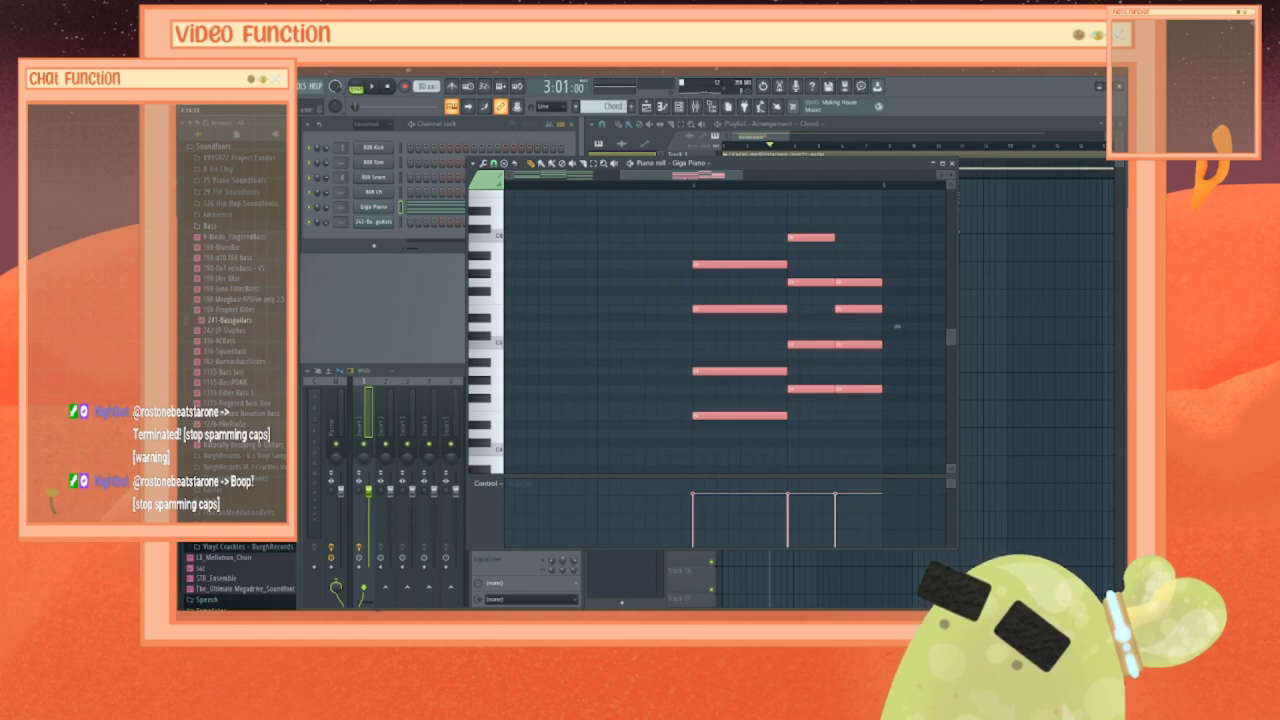
{"action": "scroll", "coordinate": [851, 249], "scroll_direction": "left", "scroll_amount": 3}
{"action": "left_click_drag", "start_coordinate": [918, 270], "coordinate": [633, 263]}
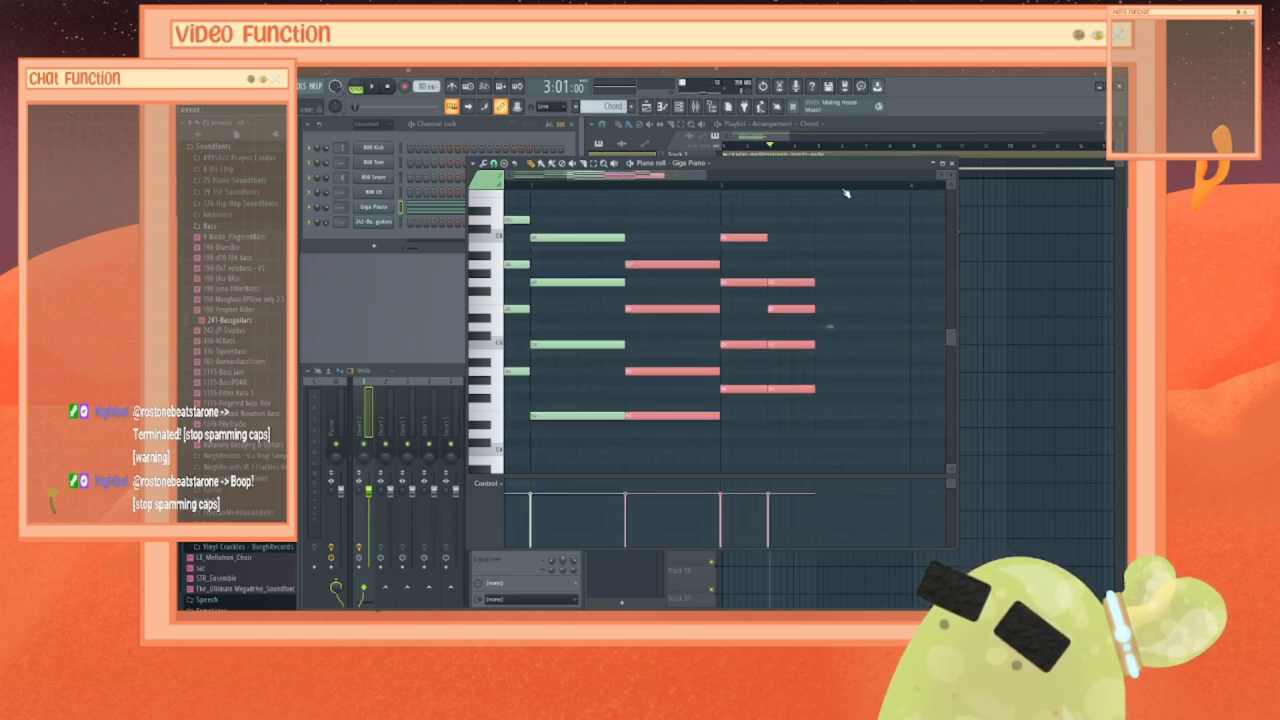
{"action": "scroll", "coordinate": [830, 326], "scroll_direction": "left", "scroll_amount": 2}
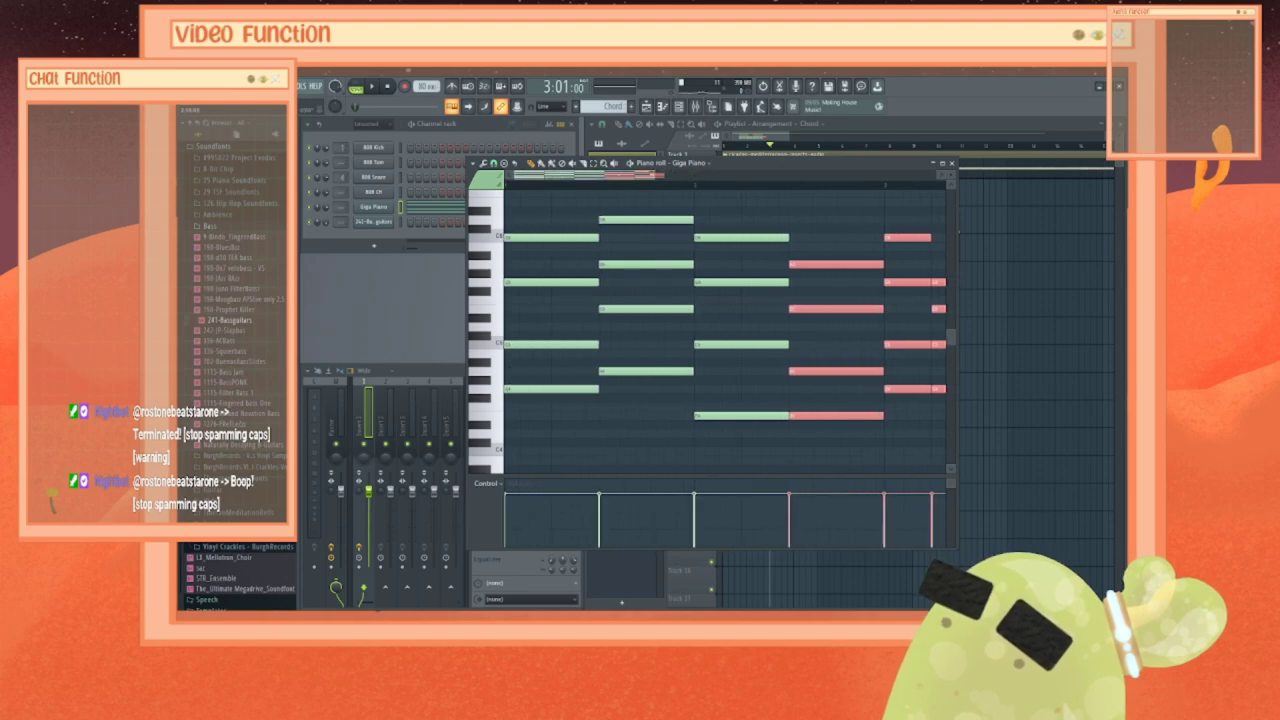
Step: Shift the fourth and following Giga Piano chords half a bar later, leaving a gap after the third chord
{"action": "scroll", "coordinate": [900, 326], "scroll_direction": "right", "scroll_amount": 3}
{"action": "scroll", "coordinate": [703, 326], "scroll_direction": "left", "scroll_amount": 1}
{"action": "left_click", "coordinate": [635, 266], "text": "ctrl"}
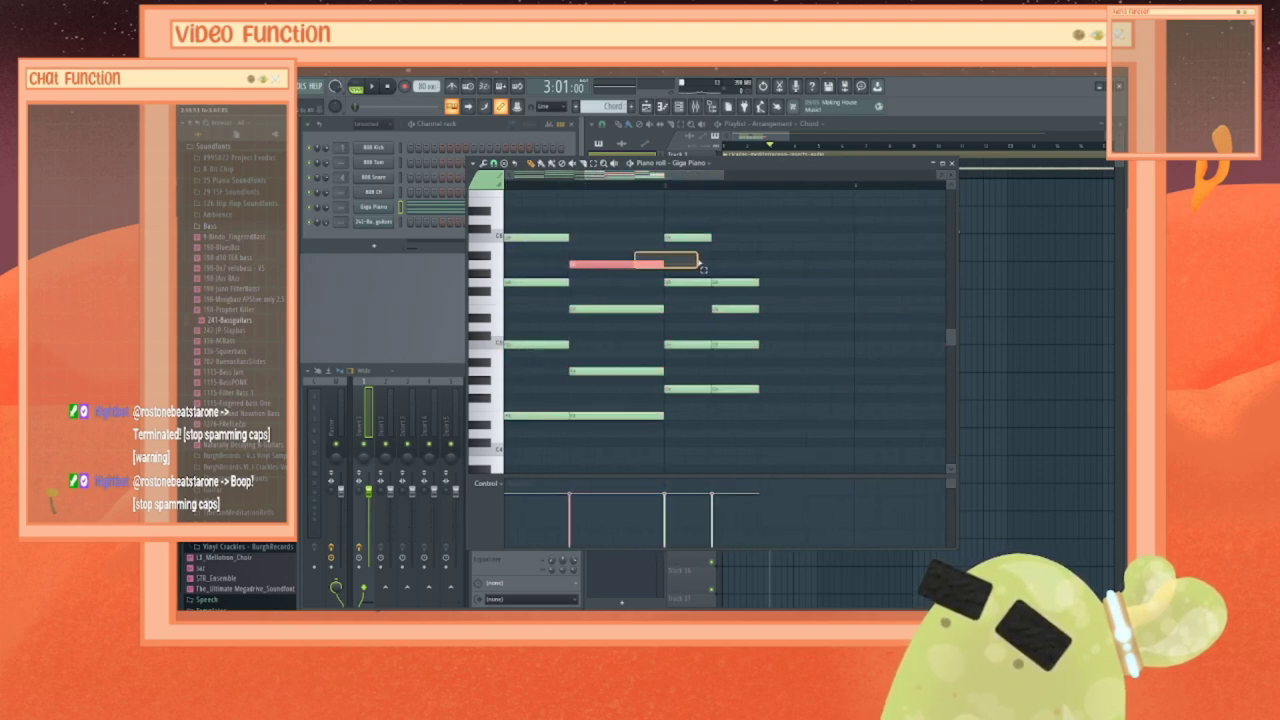
{"action": "left_click_drag", "start_coordinate": [614, 216], "coordinate": [788, 440]}
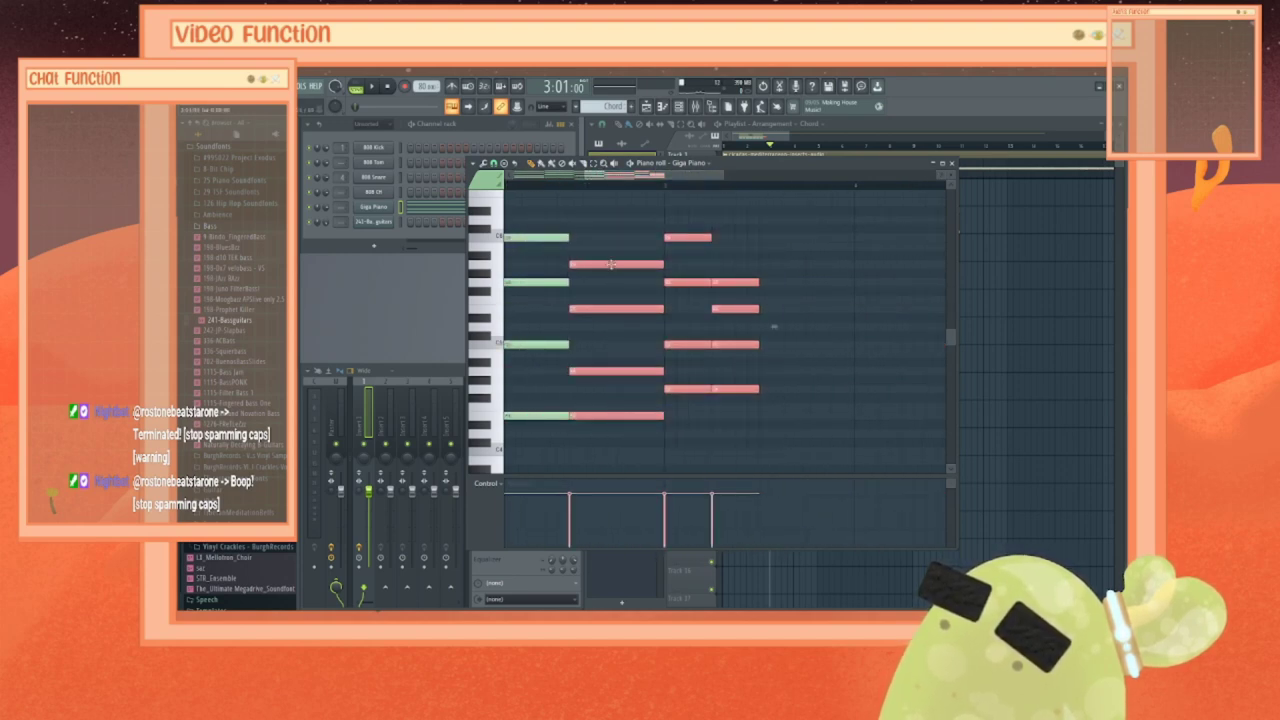
{"action": "left_click_drag", "start_coordinate": [614, 265], "coordinate": [710, 266]}
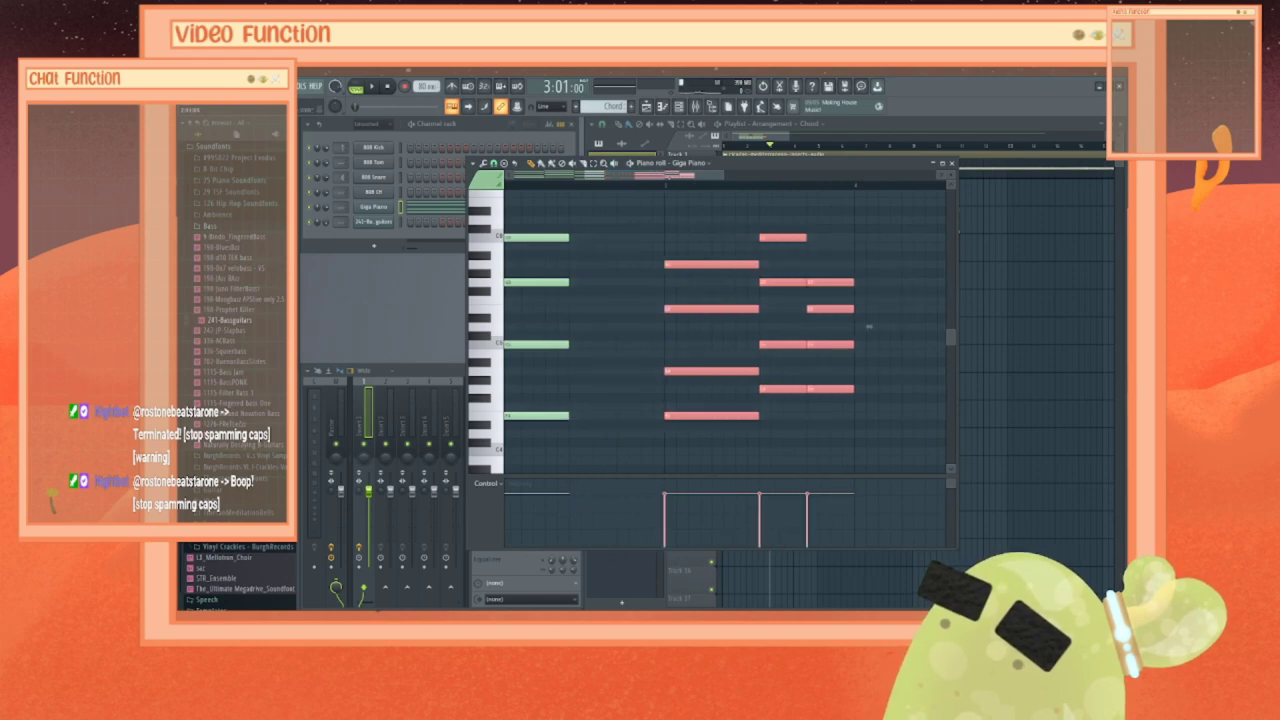
{"action": "scroll", "coordinate": [651, 208], "scroll_direction": "left", "scroll_amount": 3}
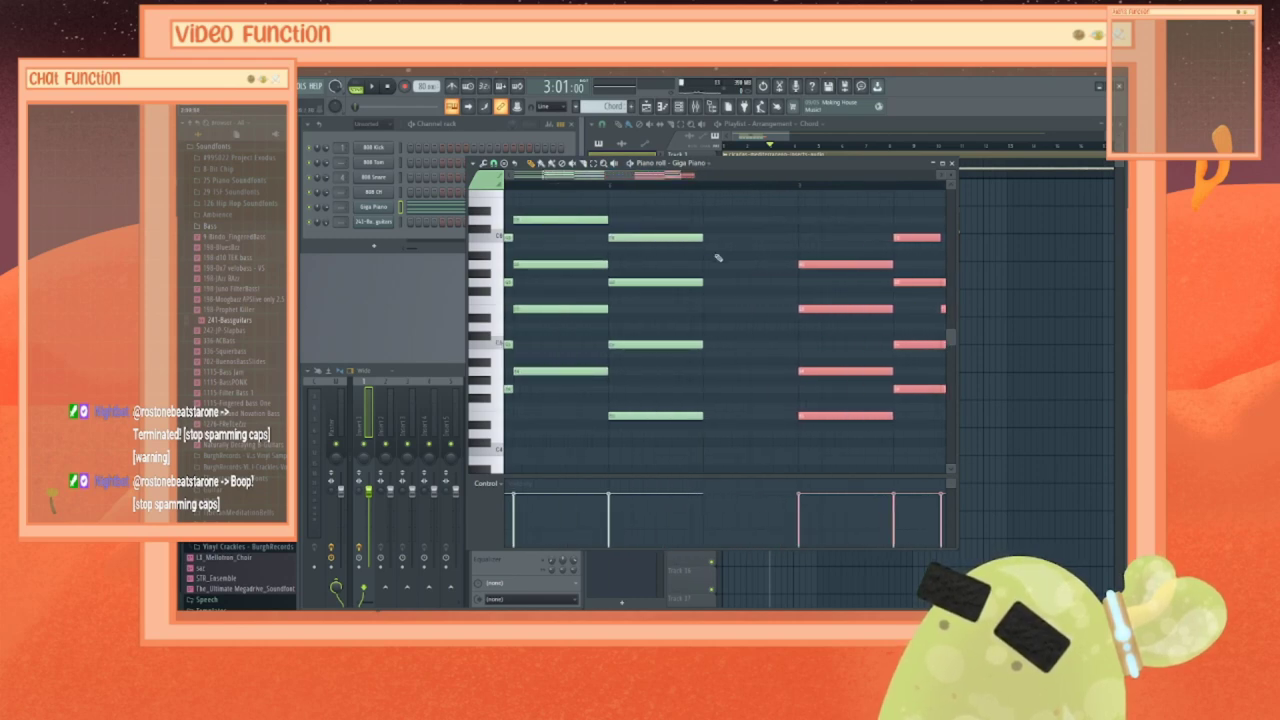
Step: Fill the gap after the third chord with a half-bar chord of D and A notes in two octaves
{"action": "left_click", "coordinate": [714, 220]}
{"action": "left_click", "coordinate": [712, 264]}
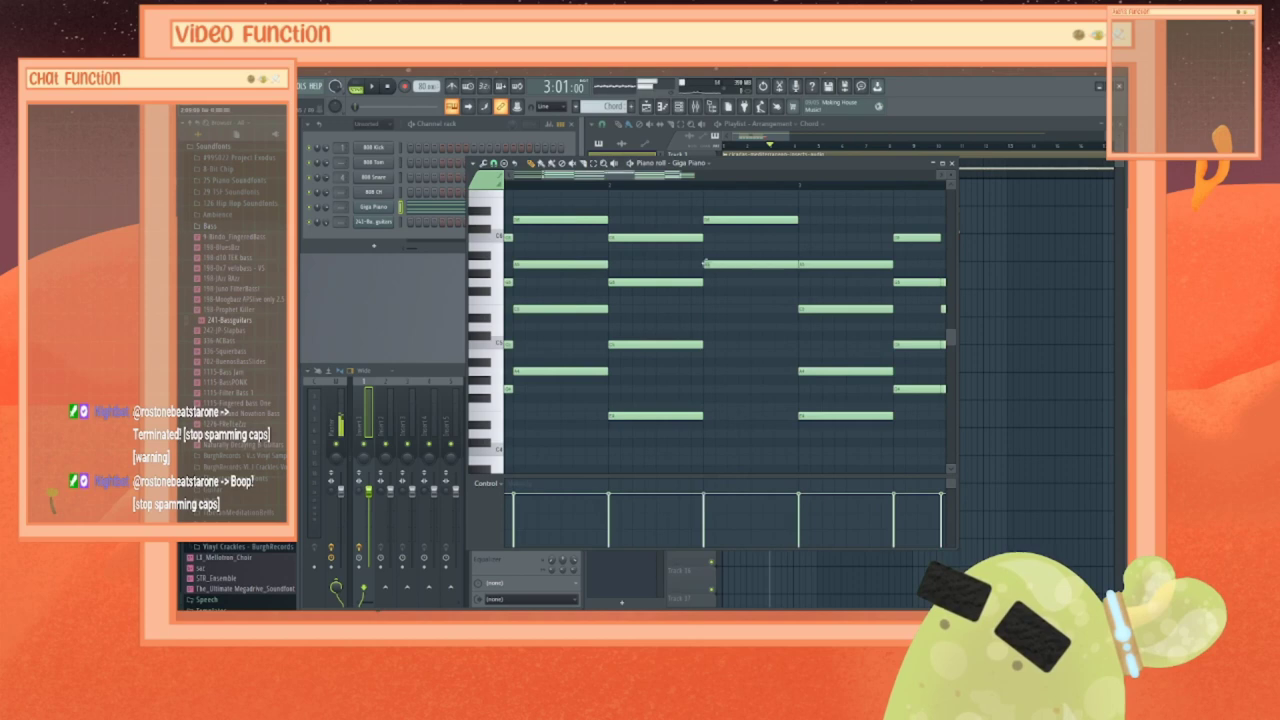
{"action": "left_click", "coordinate": [711, 326]}
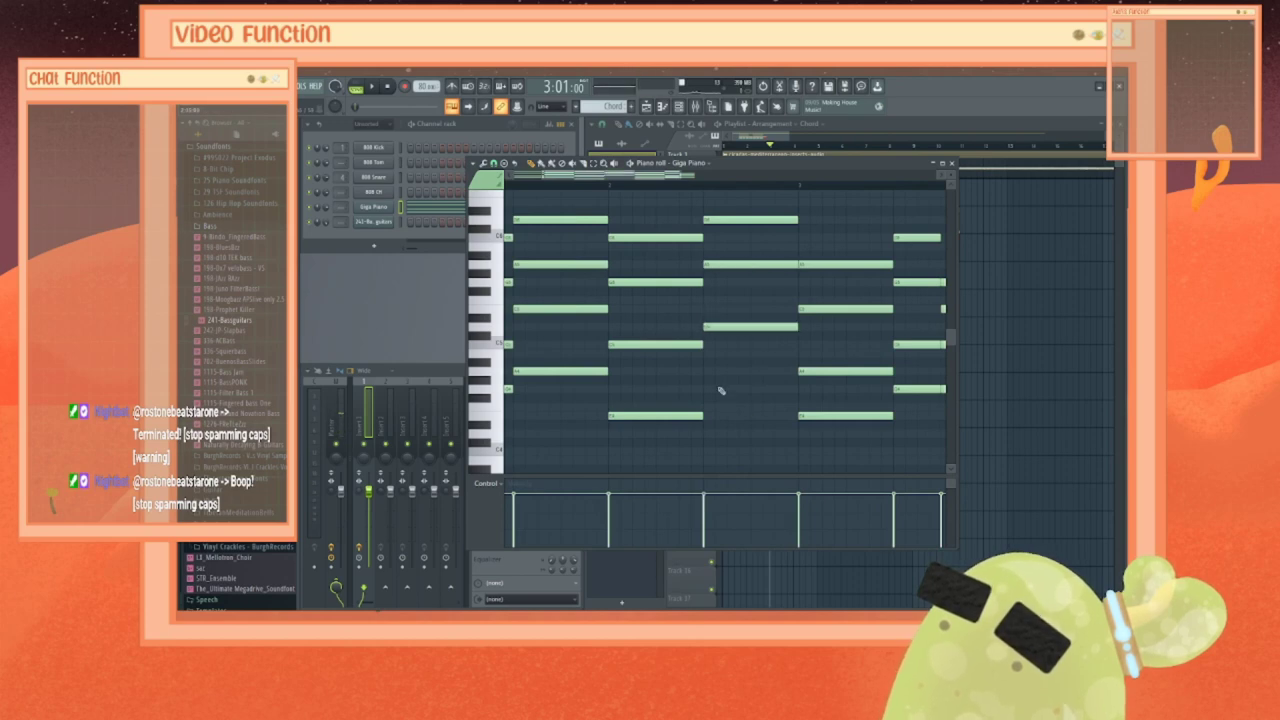
{"action": "left_click", "coordinate": [711, 372]}
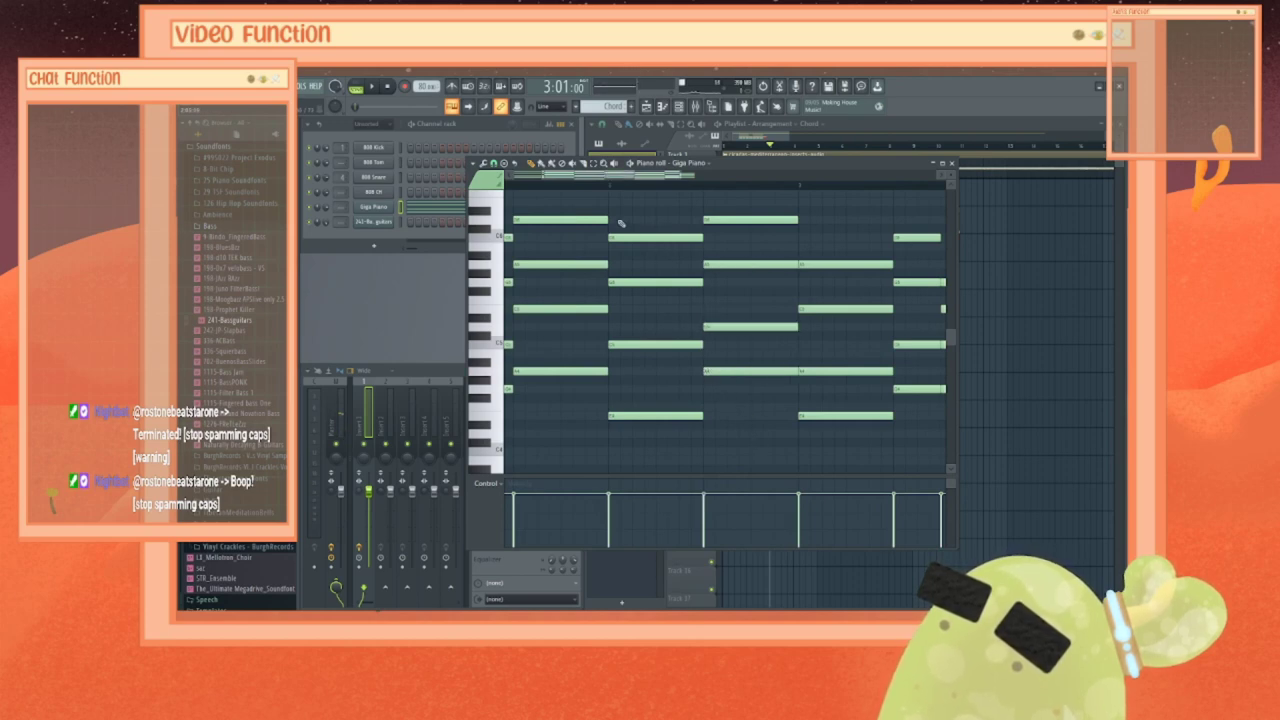
Step: Play the arrangement from bar 3 with the playlist in view, and delete the second Chord clip
{"action": "key", "text": "space"}
{"action": "key", "text": "F7"}
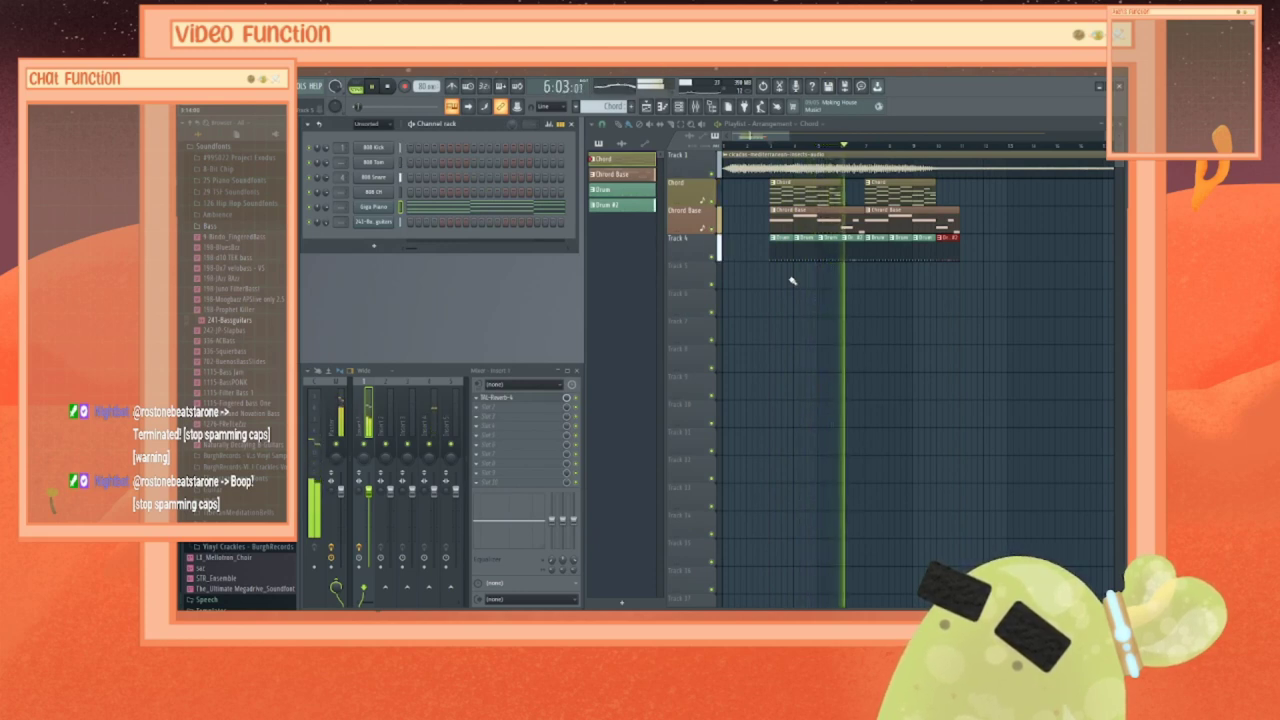
{"action": "key", "text": "space"}
{"action": "right_click", "coordinate": [903, 194]}
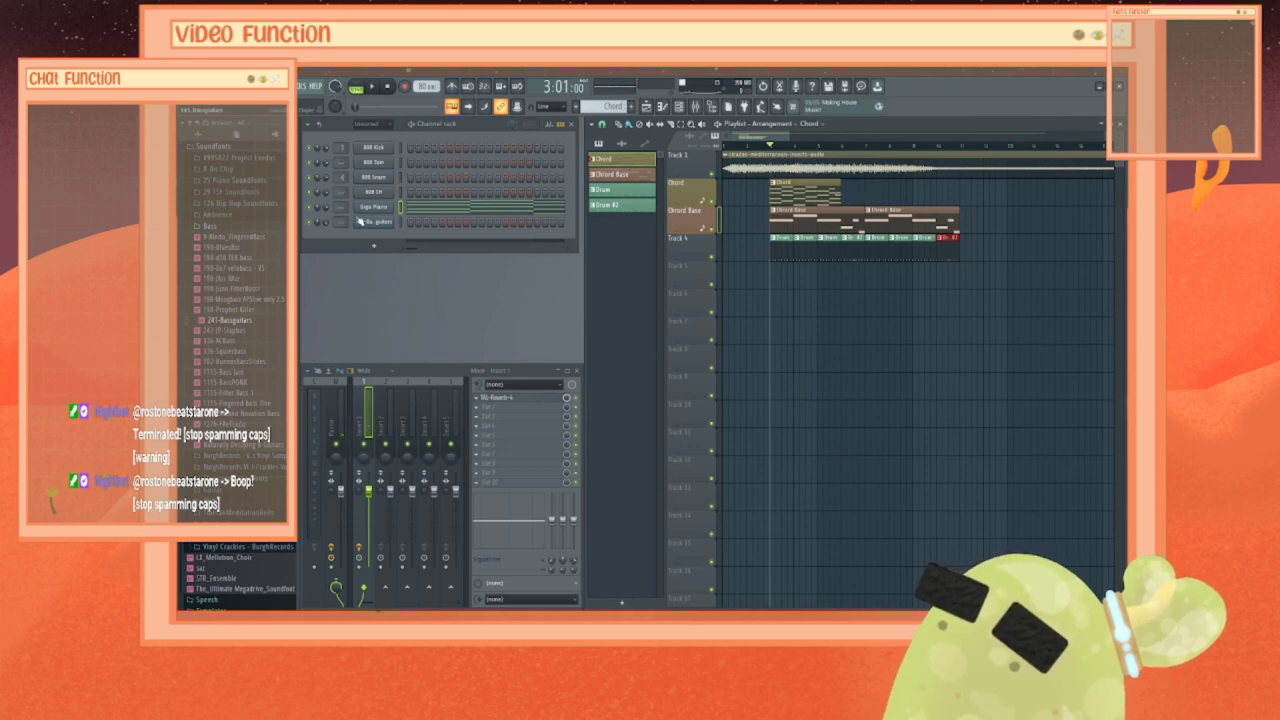
Step: Delete all Giga Piano notes from the Chord pattern and close the piano roll
{"action": "right_click", "coordinate": [392, 206]}
{"action": "left_click", "coordinate": [415, 208]}
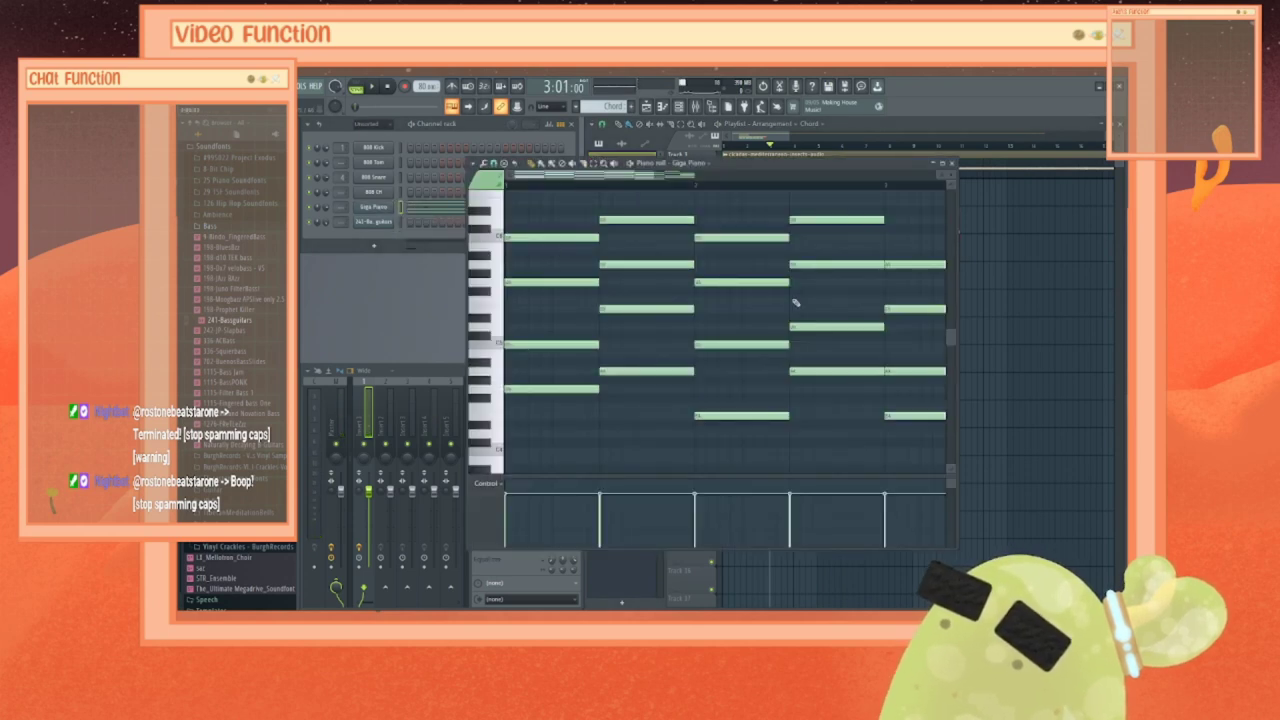
{"action": "scroll", "coordinate": [788, 303], "scroll_direction": "down", "scroll_amount": 3}
{"action": "key", "text": "ctrl+a"}
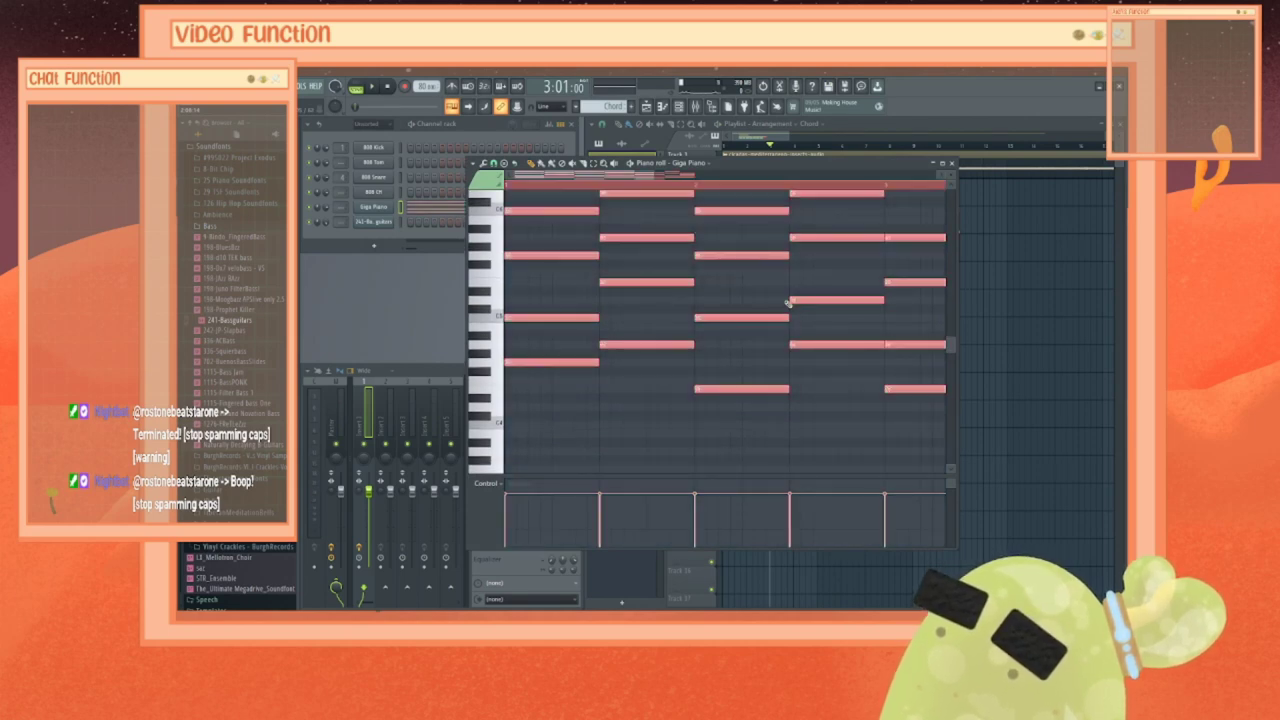
{"action": "key", "text": "Delete"}
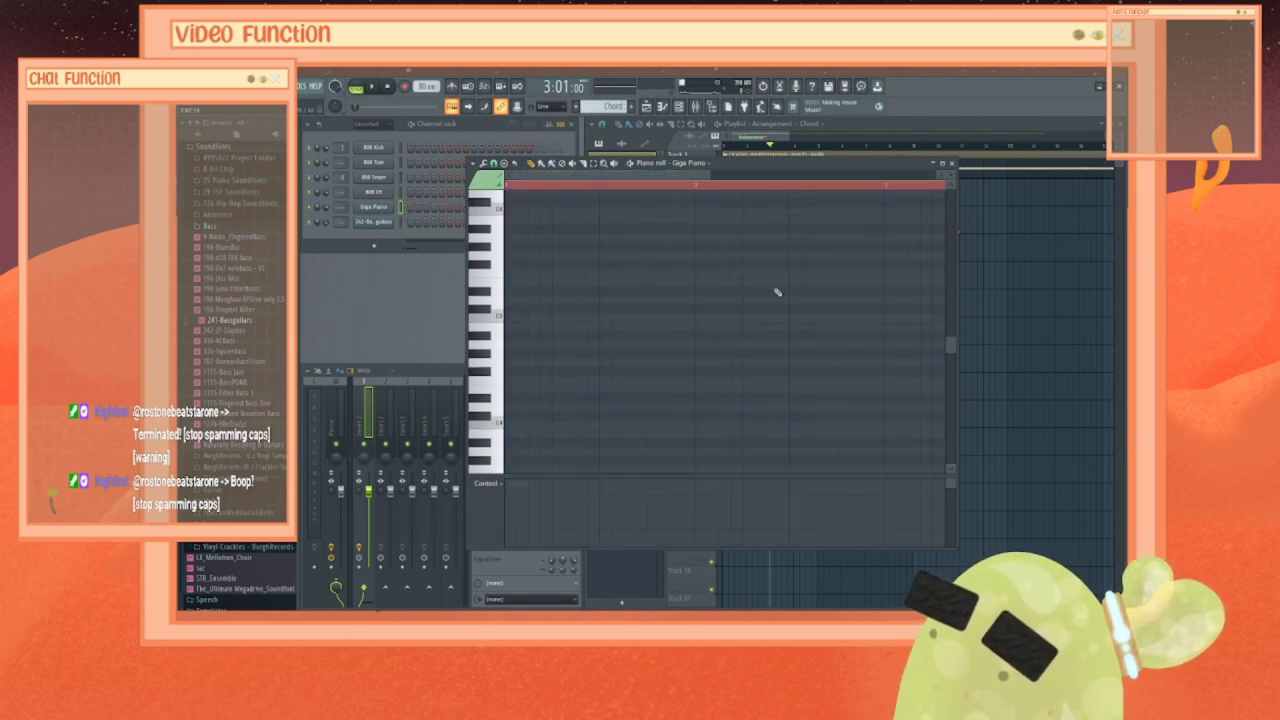
{"action": "left_click", "coordinate": [951, 163]}
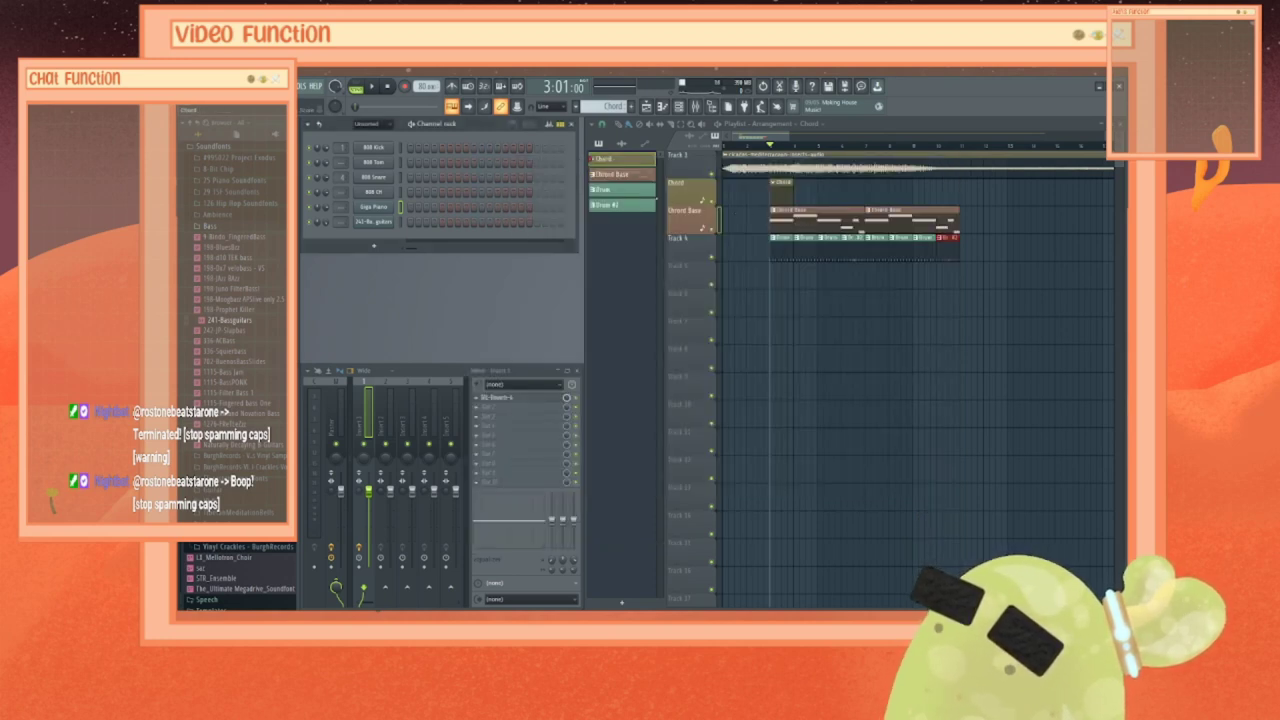
Step: Remove both Chord Base clips from the playlist and auto-name Track 4 after its Drum clips
{"action": "right_click", "coordinate": [601, 161]}
{"action": "left_click", "coordinate": [700, 191]}
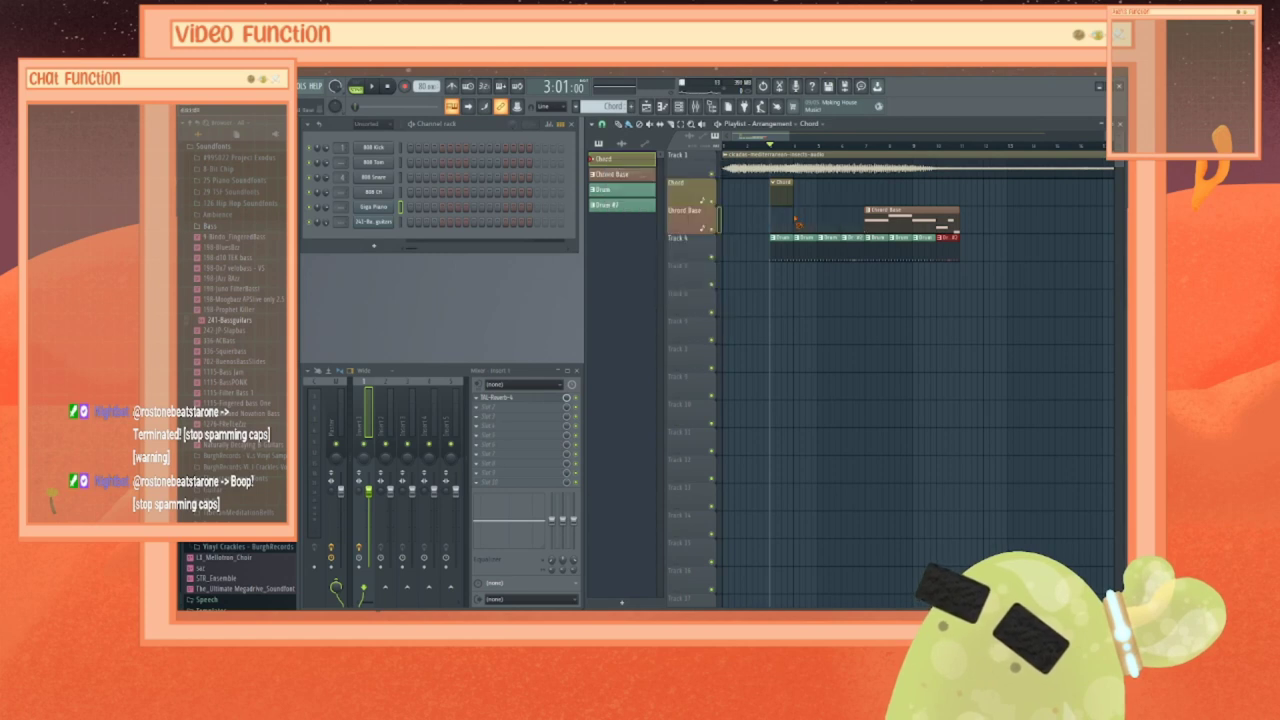
{"action": "right_click", "coordinate": [702, 249]}
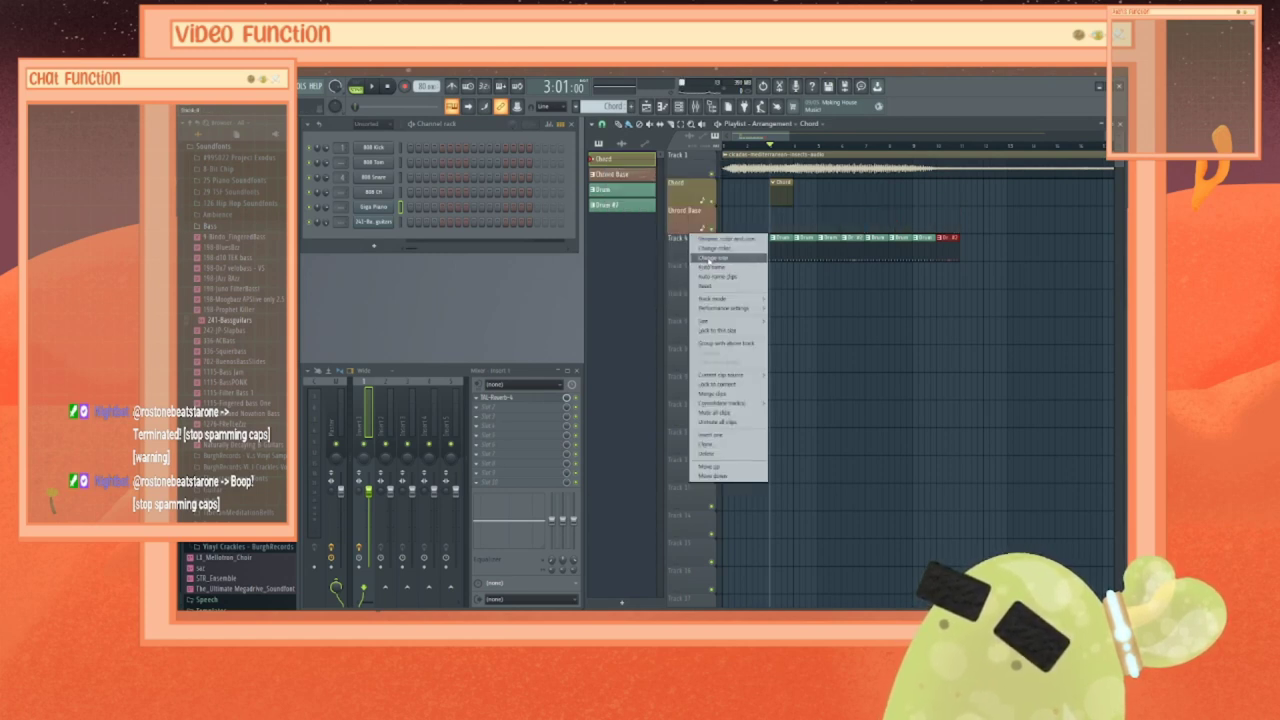
{"action": "left_click", "coordinate": [712, 267]}
{"action": "right_click", "coordinate": [617, 165]}
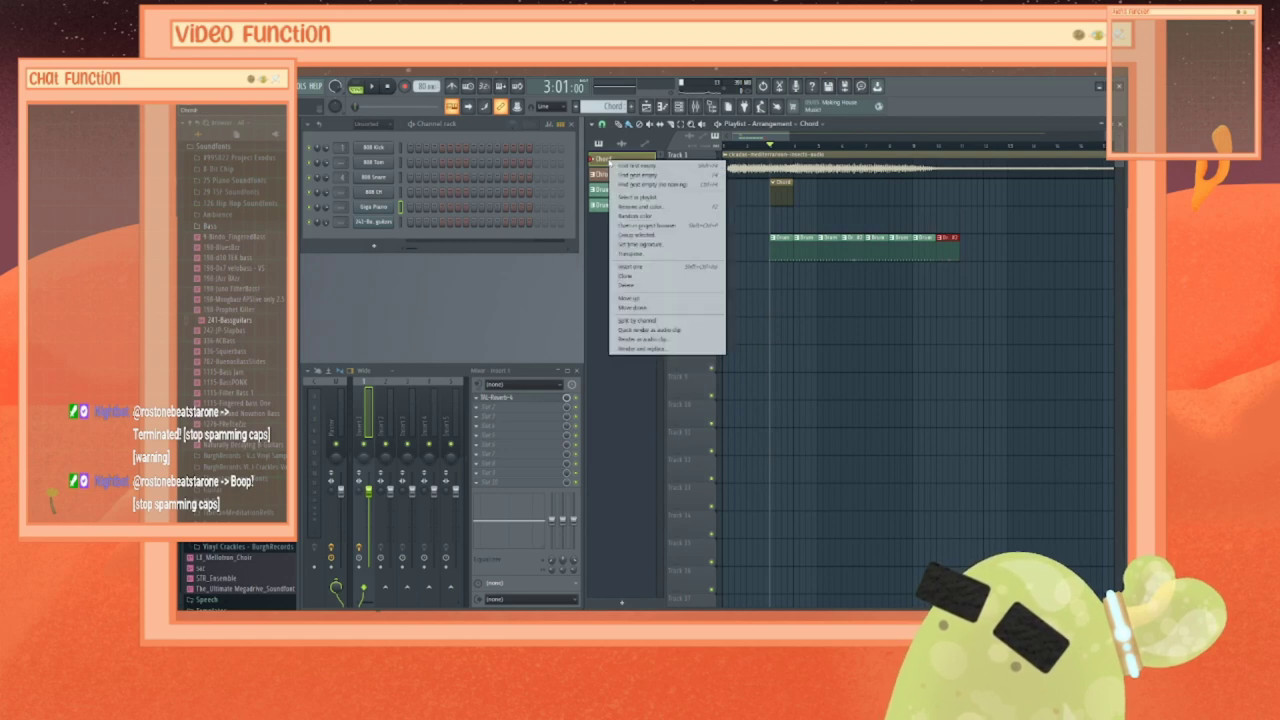
{"action": "left_click", "coordinate": [625, 170]}
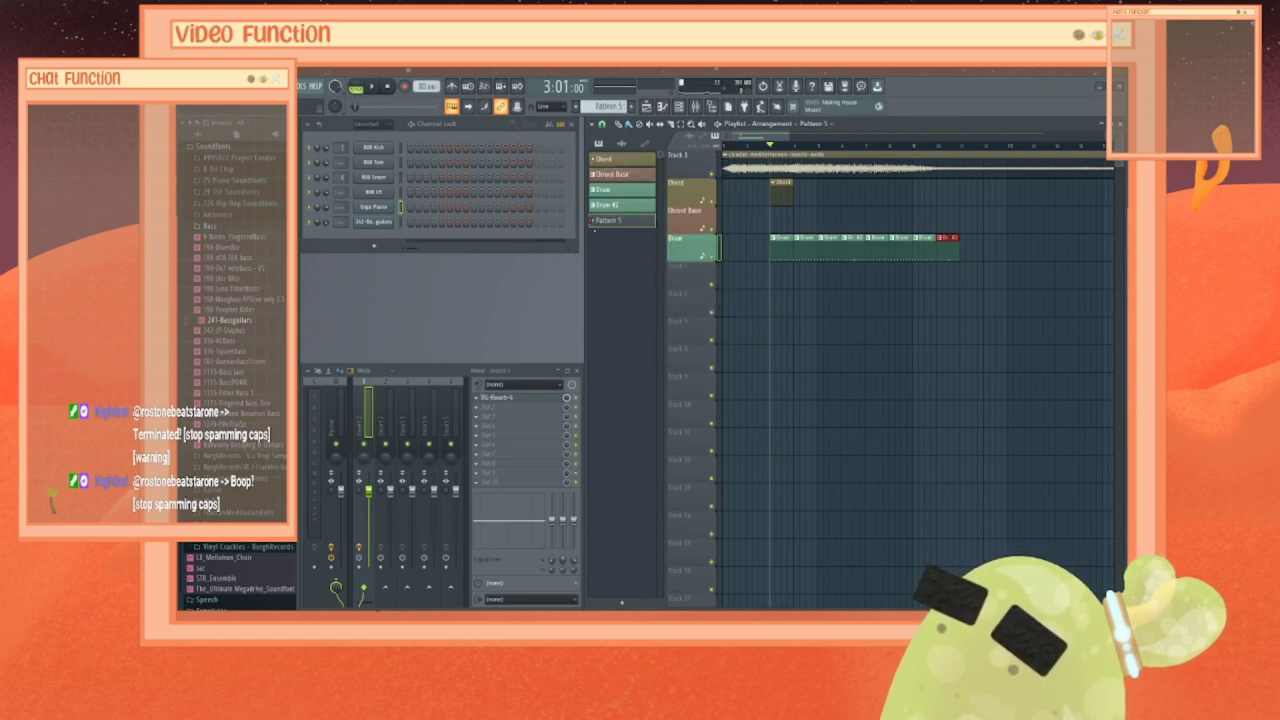
{"action": "right_click", "coordinate": [607, 223]}
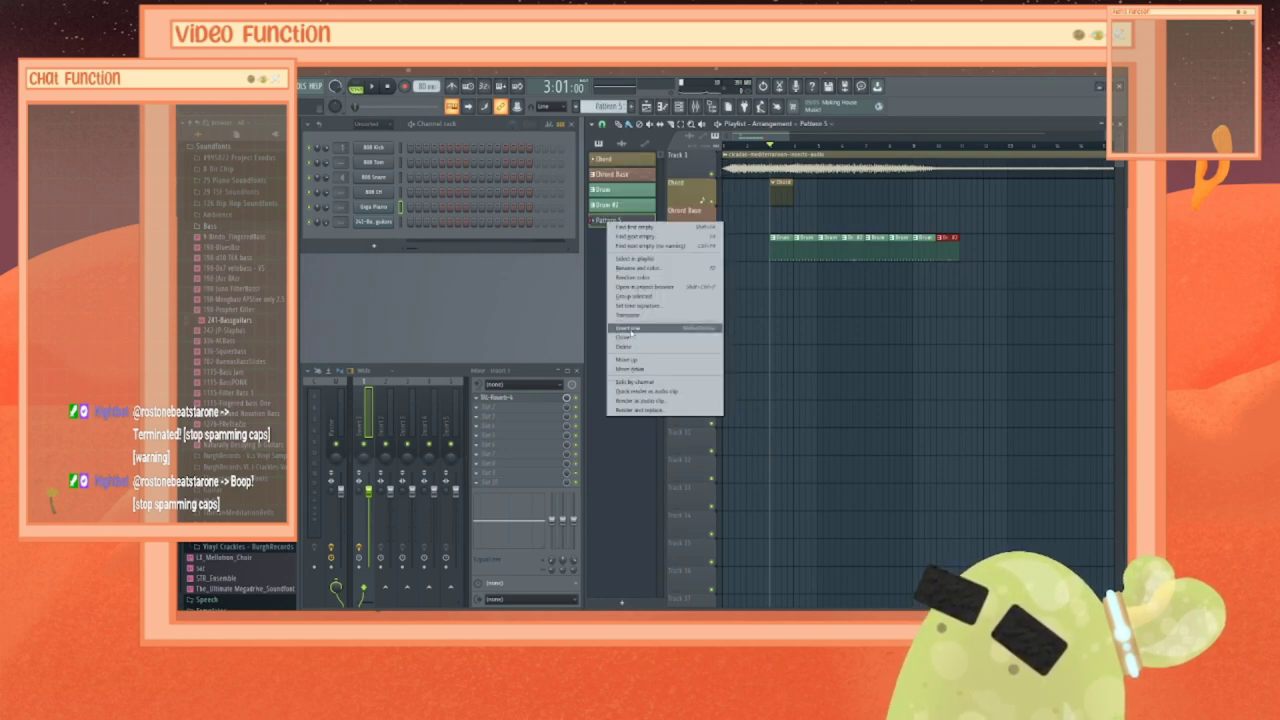
{"action": "left_click", "coordinate": [631, 347]}
{"action": "left_click", "coordinate": [686, 380]}
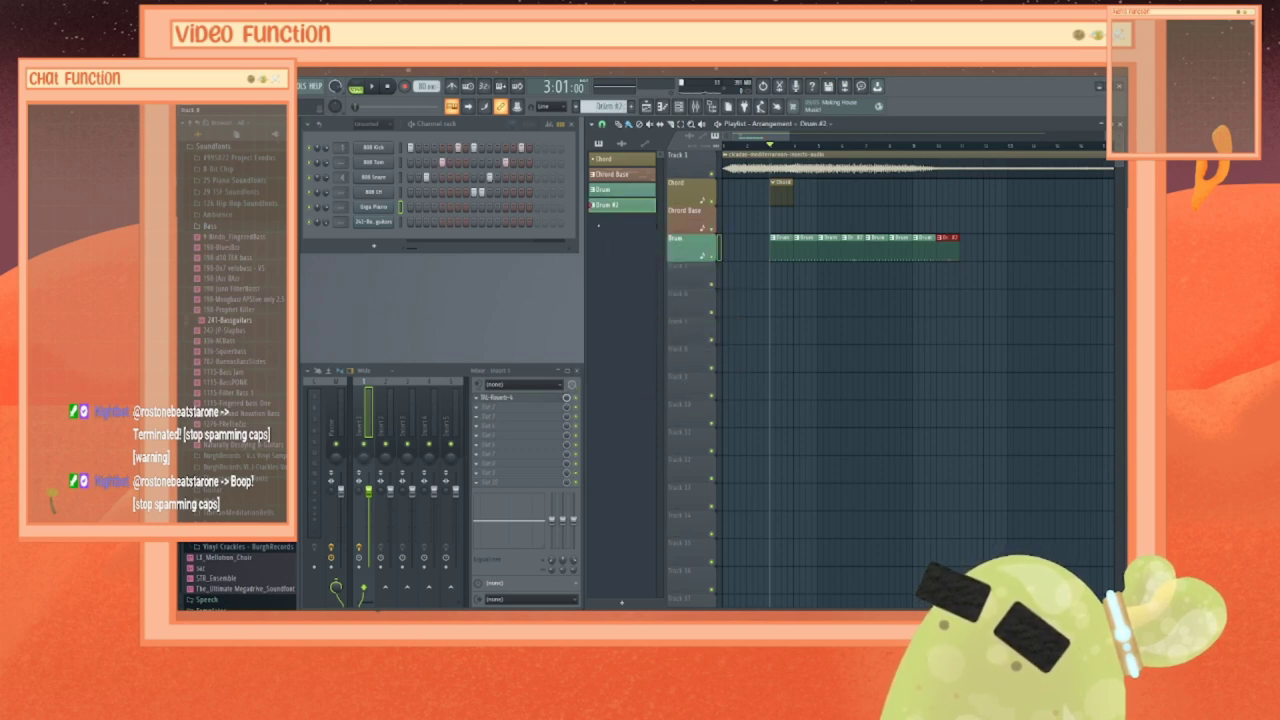
Step: In the Chord pattern, draw a half-bar Giga Piano chord of A, C and E notes at the start of bar 1
{"action": "left_click", "coordinate": [621, 159]}
{"action": "right_click", "coordinate": [390, 214]}
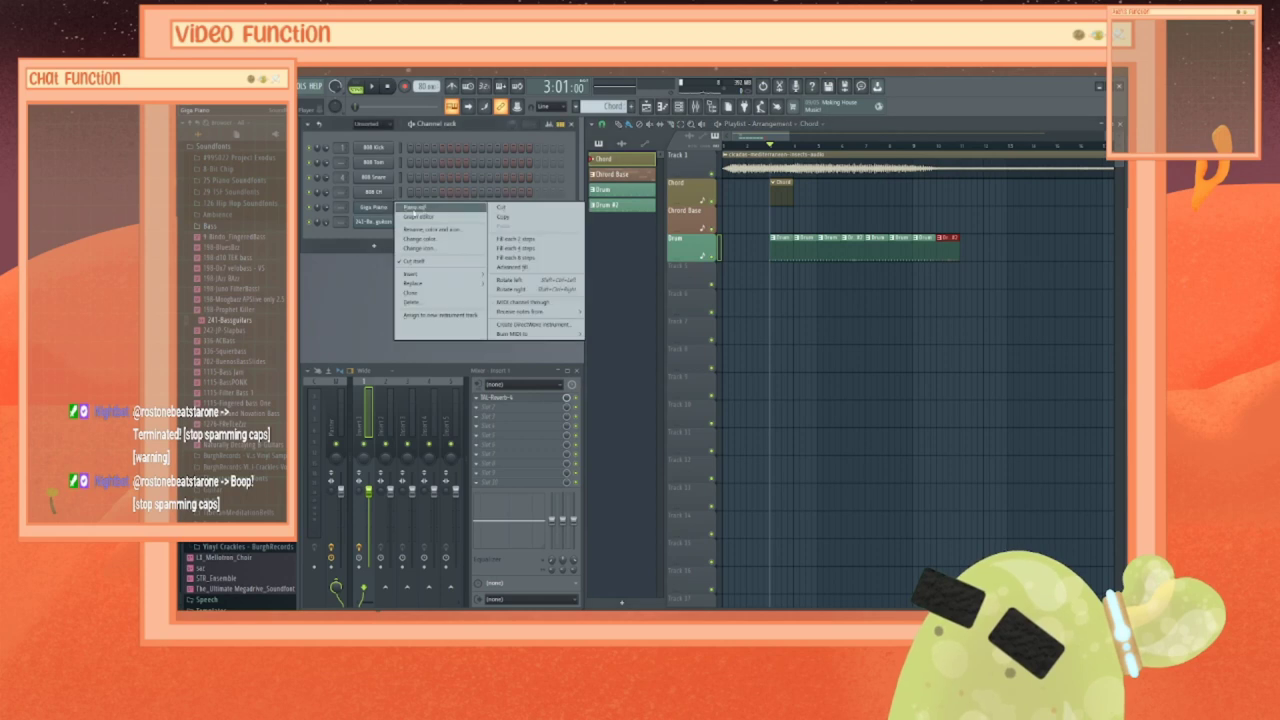
{"action": "left_click", "coordinate": [424, 210]}
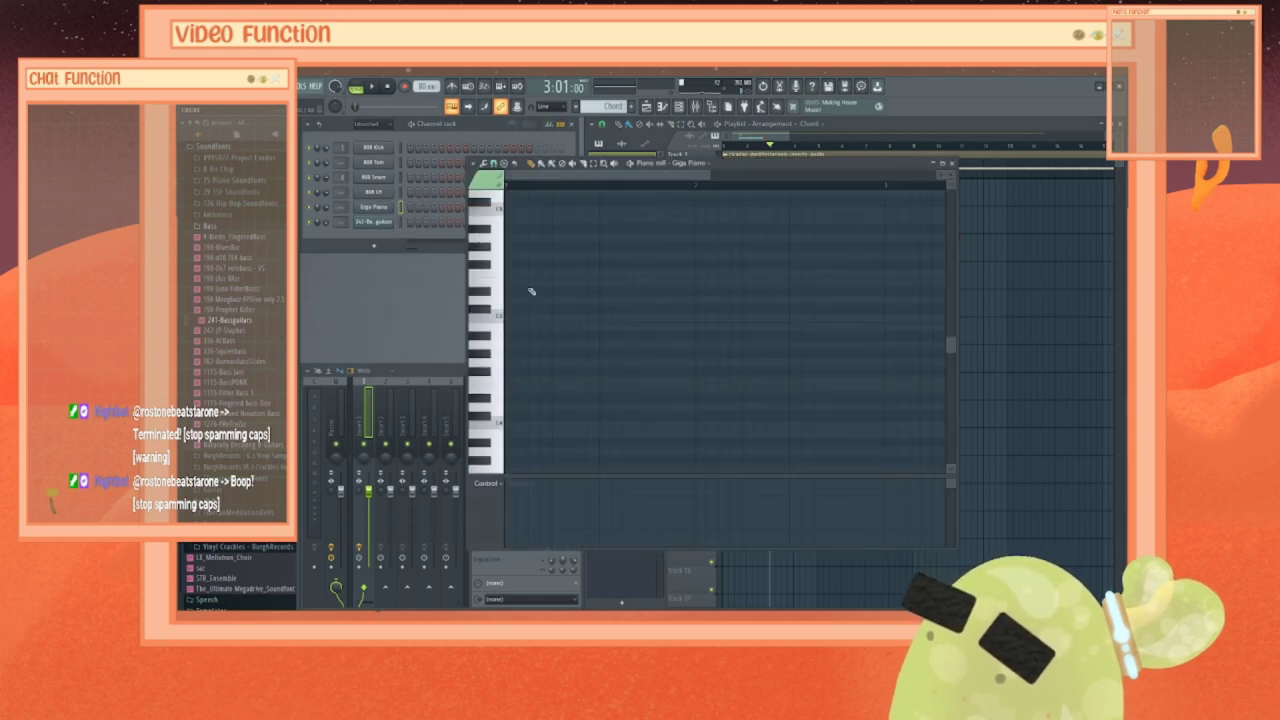
{"action": "left_click", "coordinate": [500, 318]}
{"action": "left_click", "coordinate": [508, 318]}
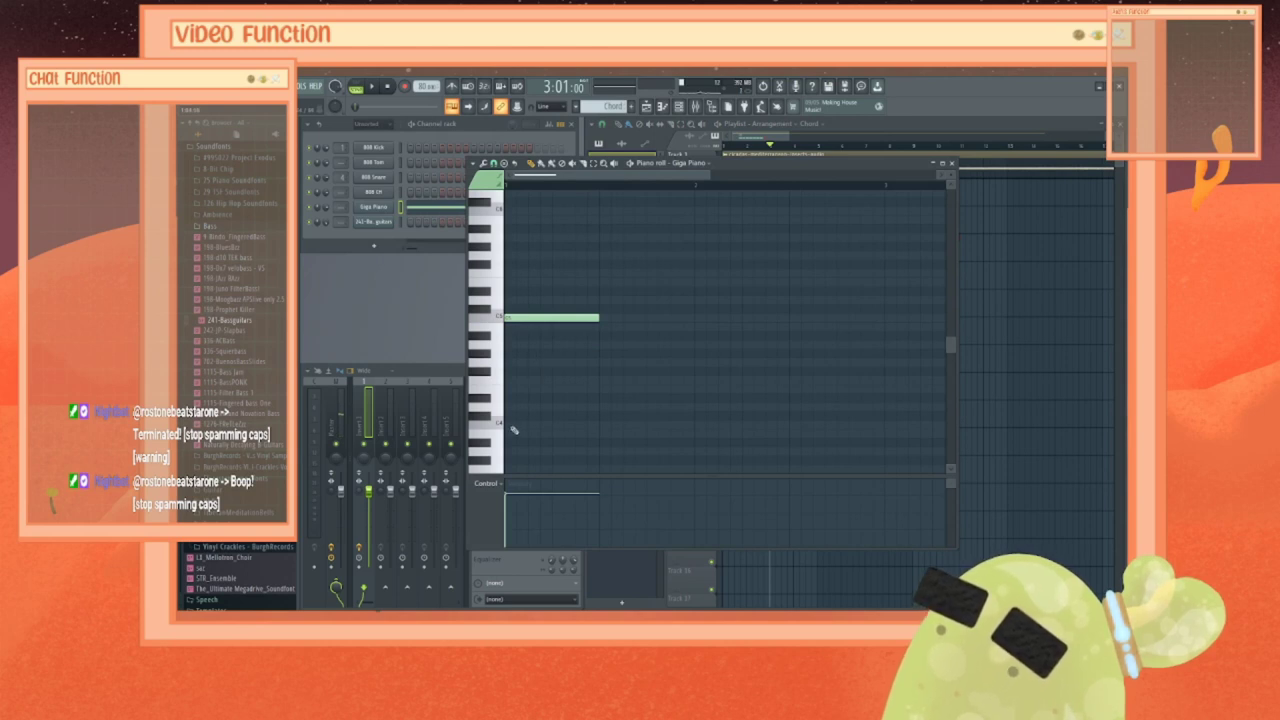
{"action": "left_click", "coordinate": [509, 344]}
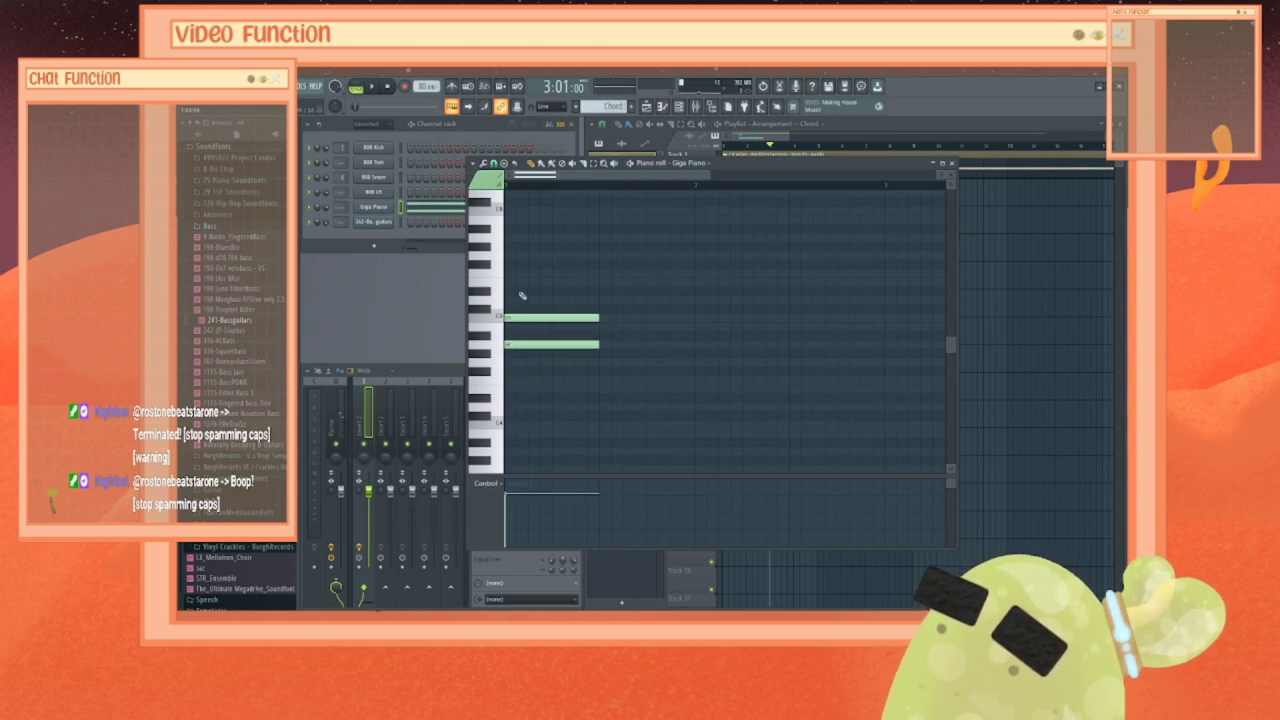
{"action": "left_click", "coordinate": [512, 273]}
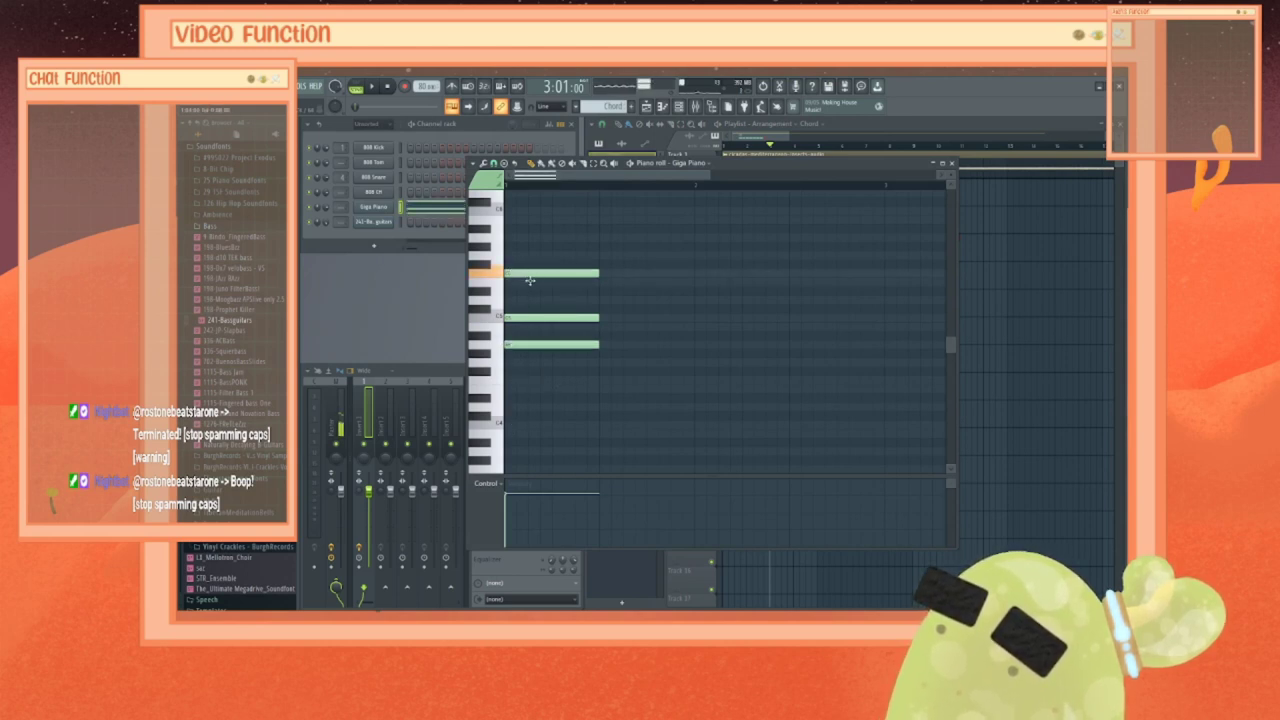
{"action": "left_click_drag", "start_coordinate": [533, 274], "coordinate": [535, 290]}
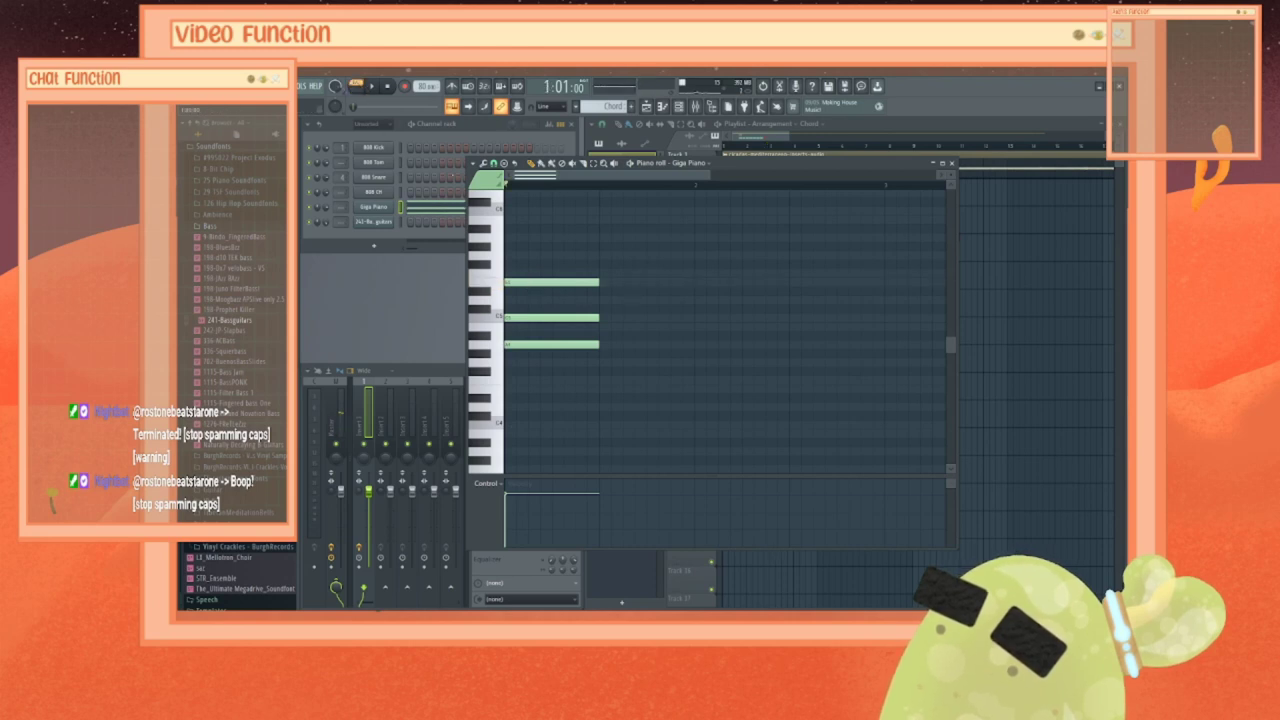
Step: Add a half-bar A5 note on top of the opening Giga Piano chord and audition the pattern
{"action": "key", "text": "space"}
{"action": "left_click", "coordinate": [514, 238]}
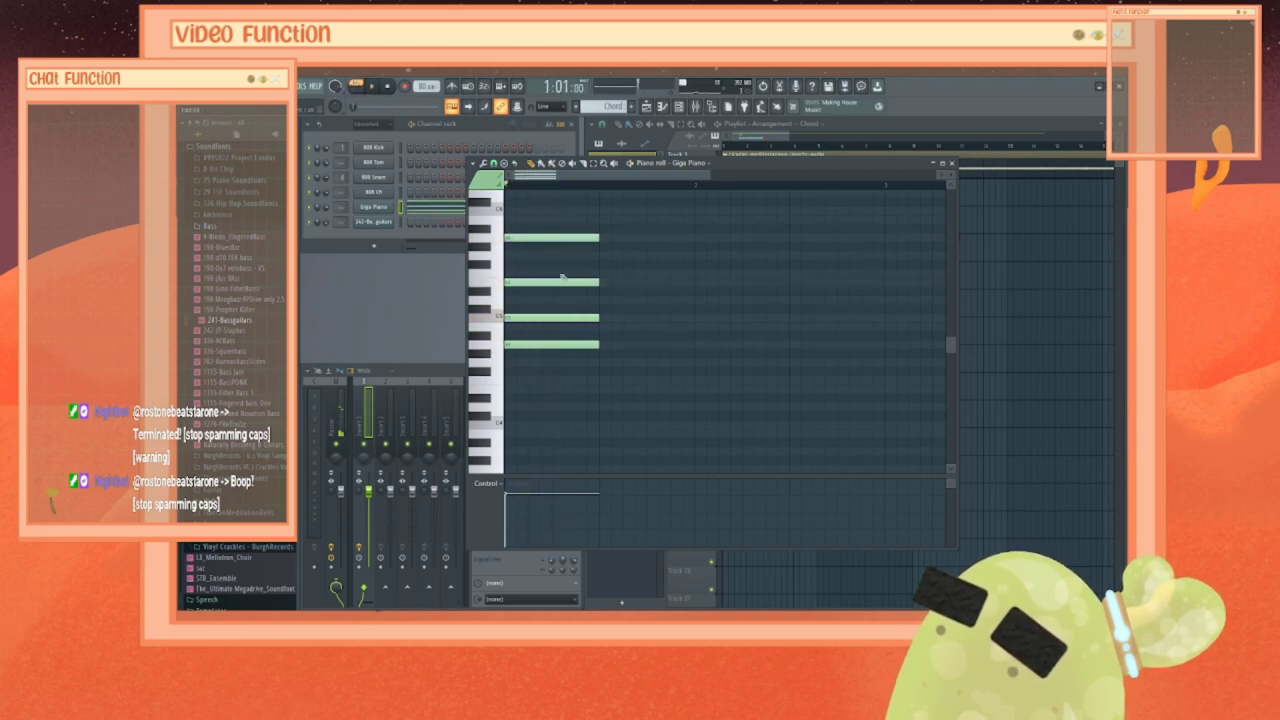
{"action": "key", "text": "space"}
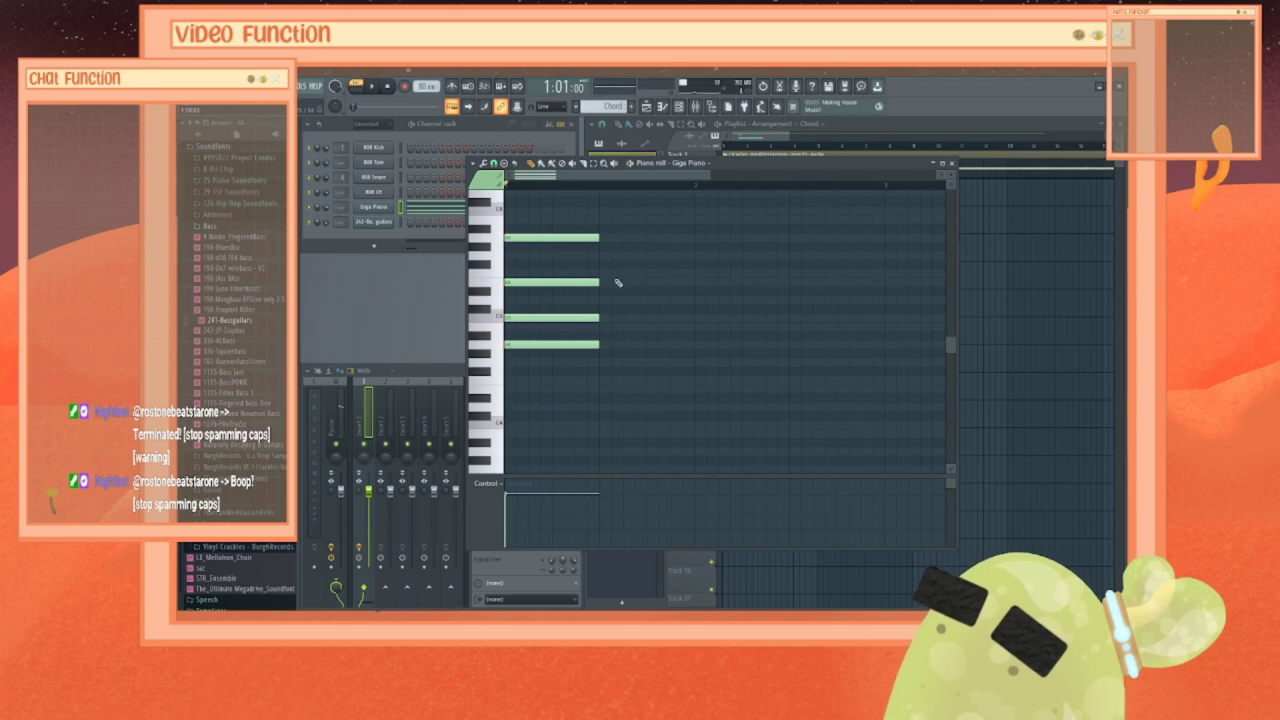
Step: Draw a quarter-bar chord of G4, D5, G5 and C6 at the middle of bar 1 and play it back
{"action": "left_click", "coordinate": [606, 256]}
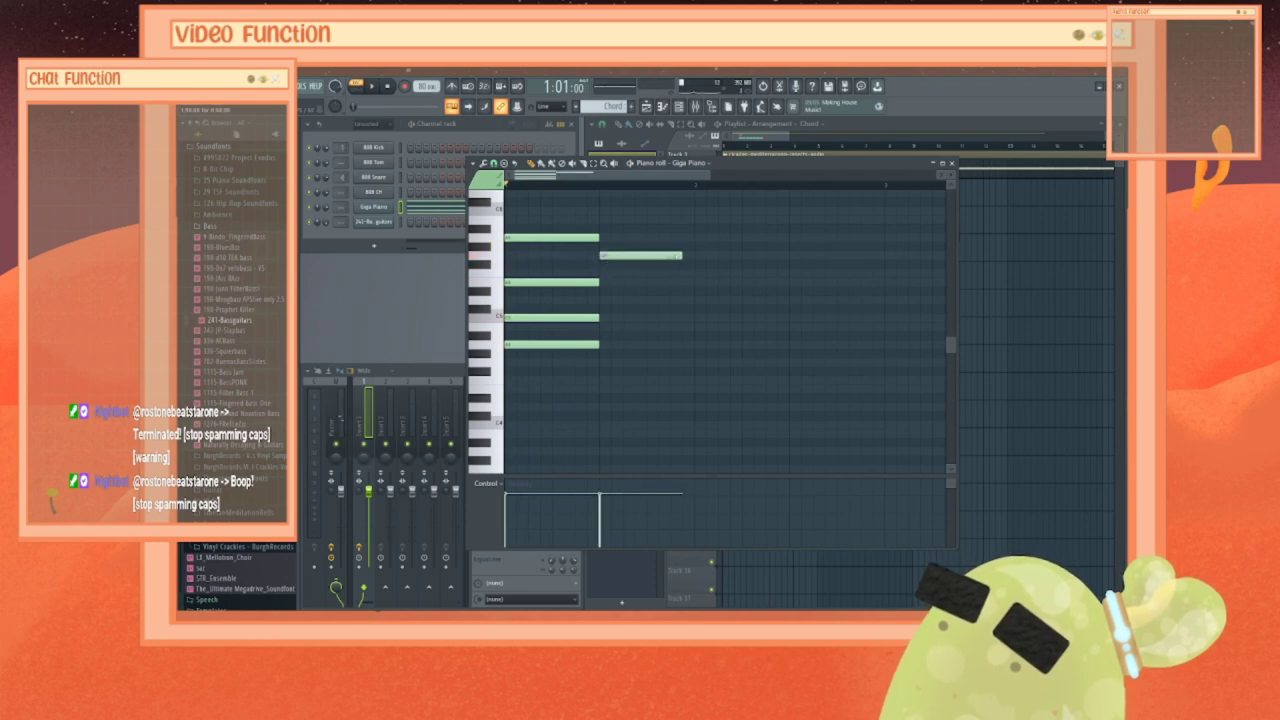
{"action": "left_click_drag", "start_coordinate": [680, 256], "coordinate": [649, 256]}
{"action": "left_click", "coordinate": [614, 300]}
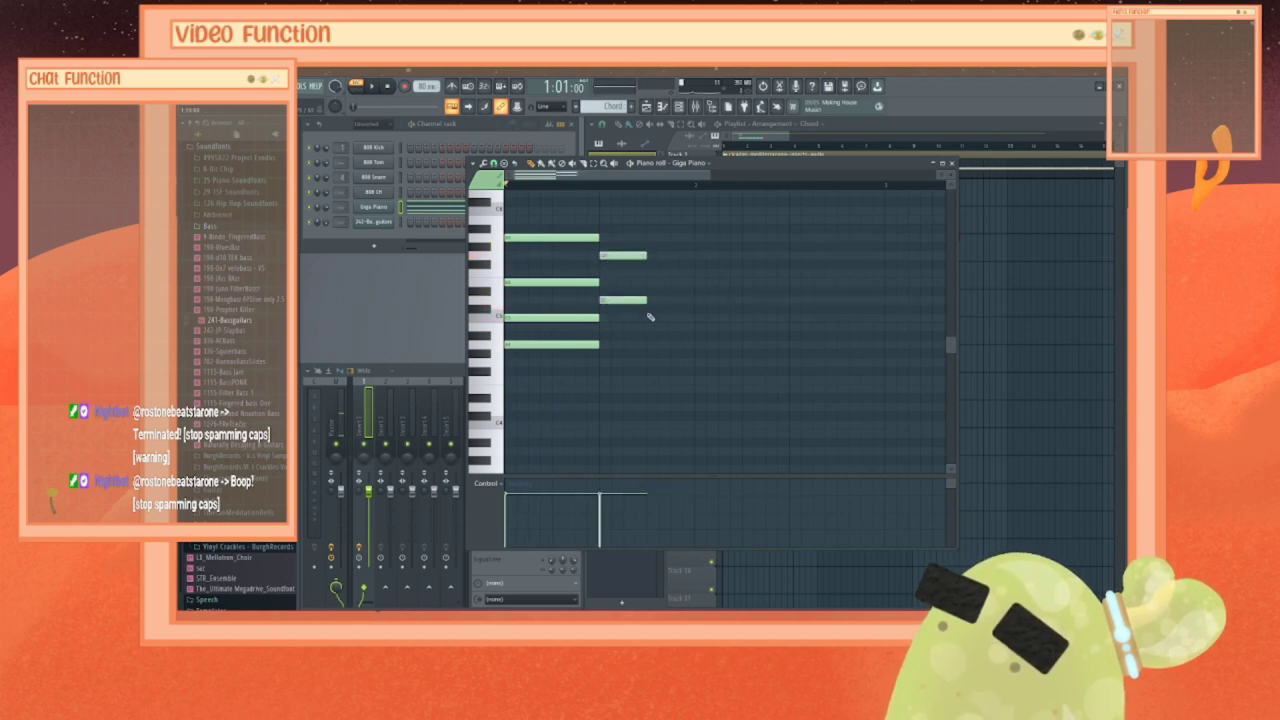
{"action": "left_click", "coordinate": [607, 362]}
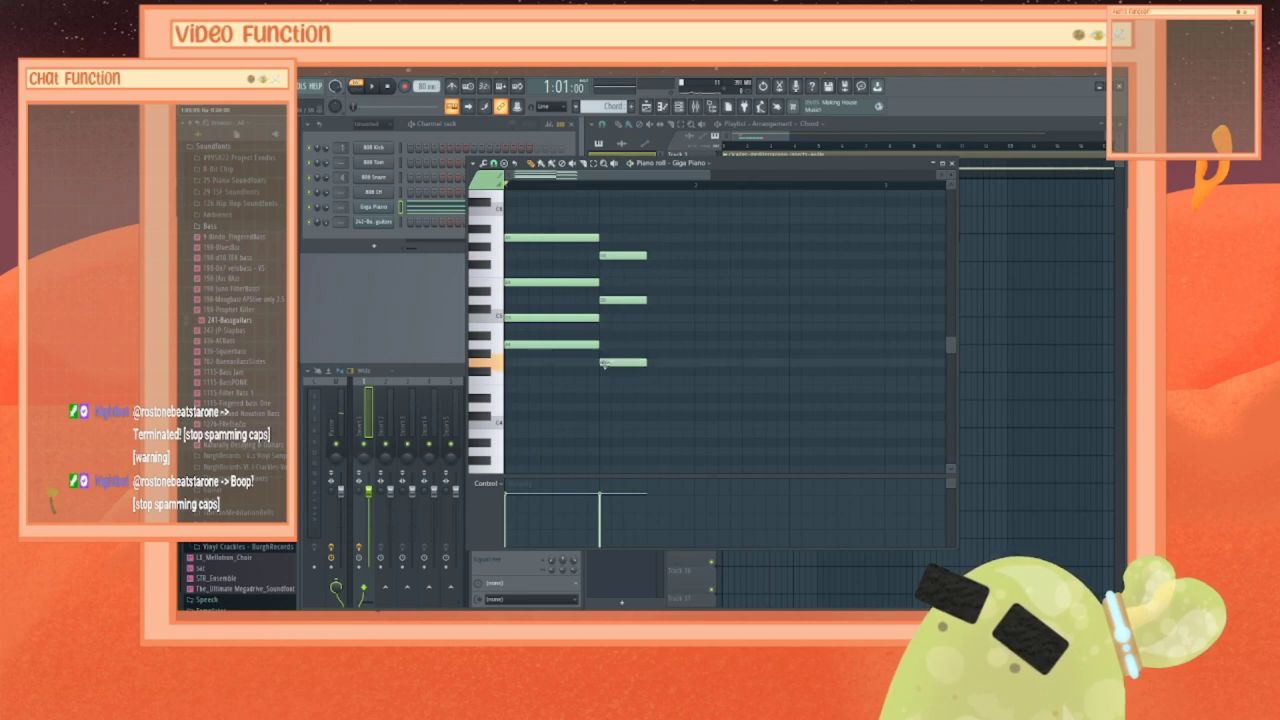
{"action": "left_click", "coordinate": [608, 212]}
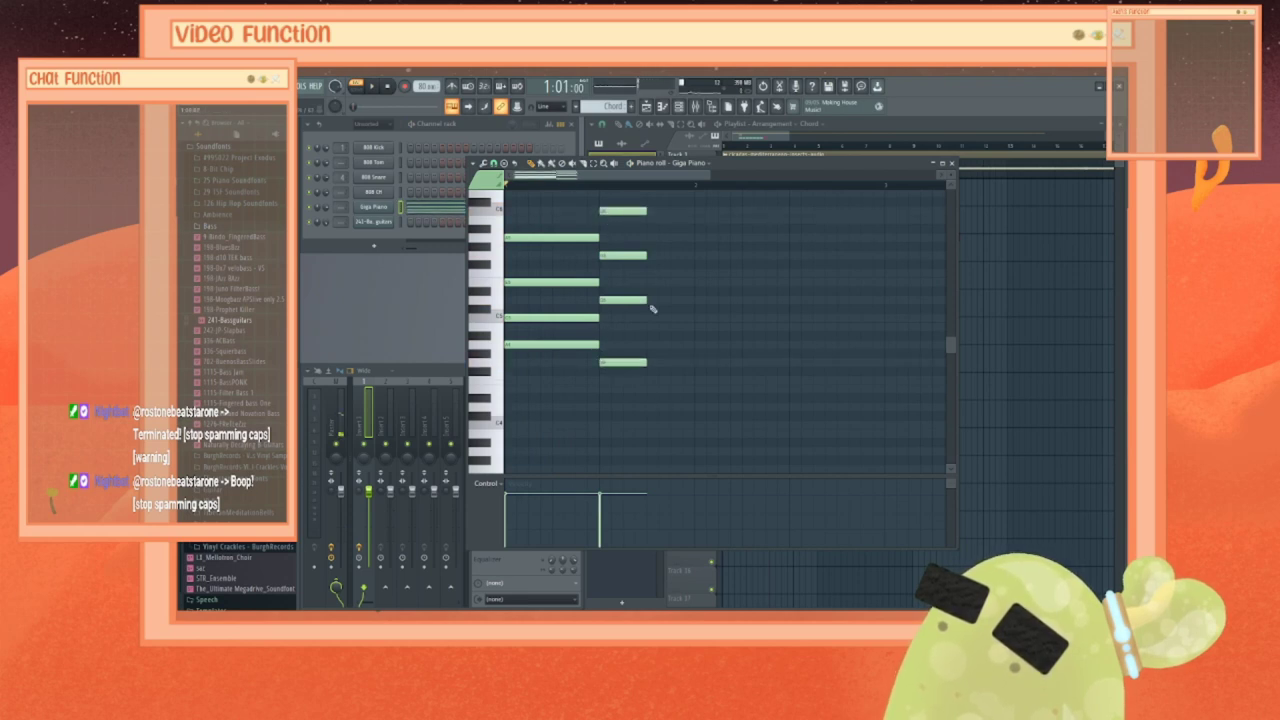
{"action": "key", "text": "space"}
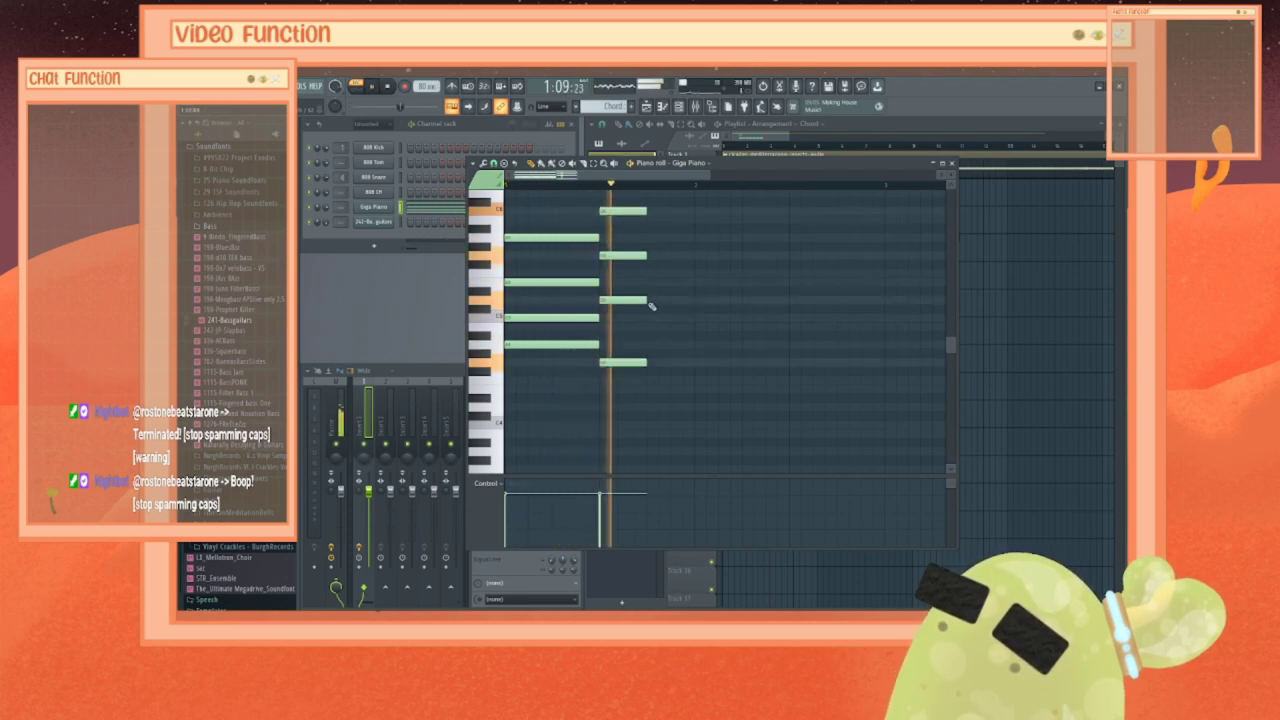
{"action": "key", "text": "space"}
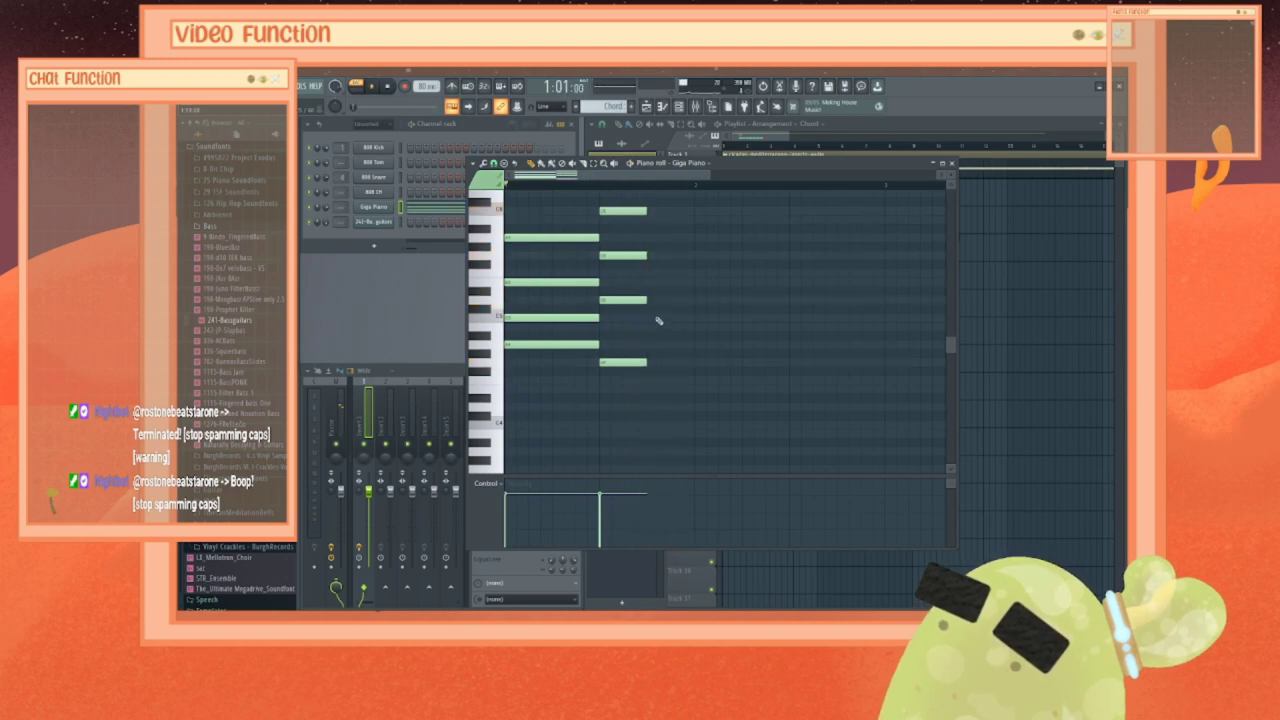
Step: Draw an eighth-bar chord of C5, E5, A5 and D6 directly after the quarter-bar chord
{"action": "left_click", "coordinate": [660, 318]}
{"action": "left_click_drag", "start_coordinate": [695, 318], "coordinate": [672, 318]}
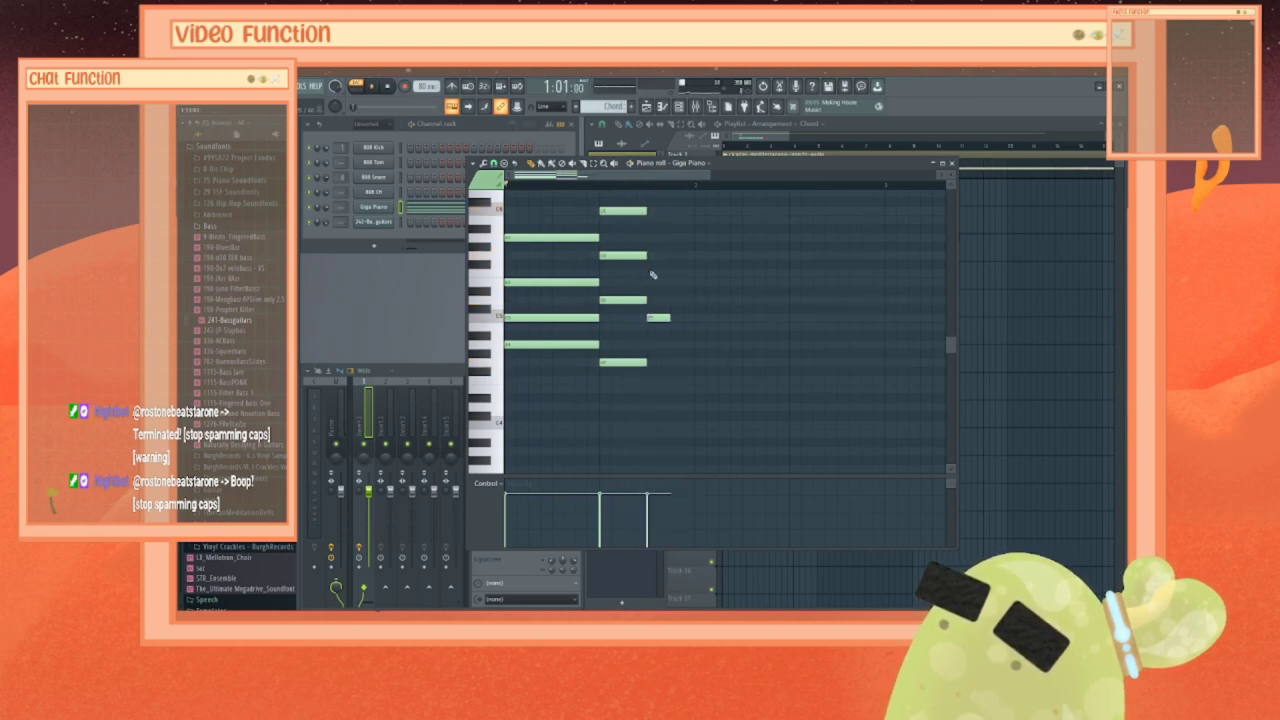
{"action": "left_click", "coordinate": [655, 275]}
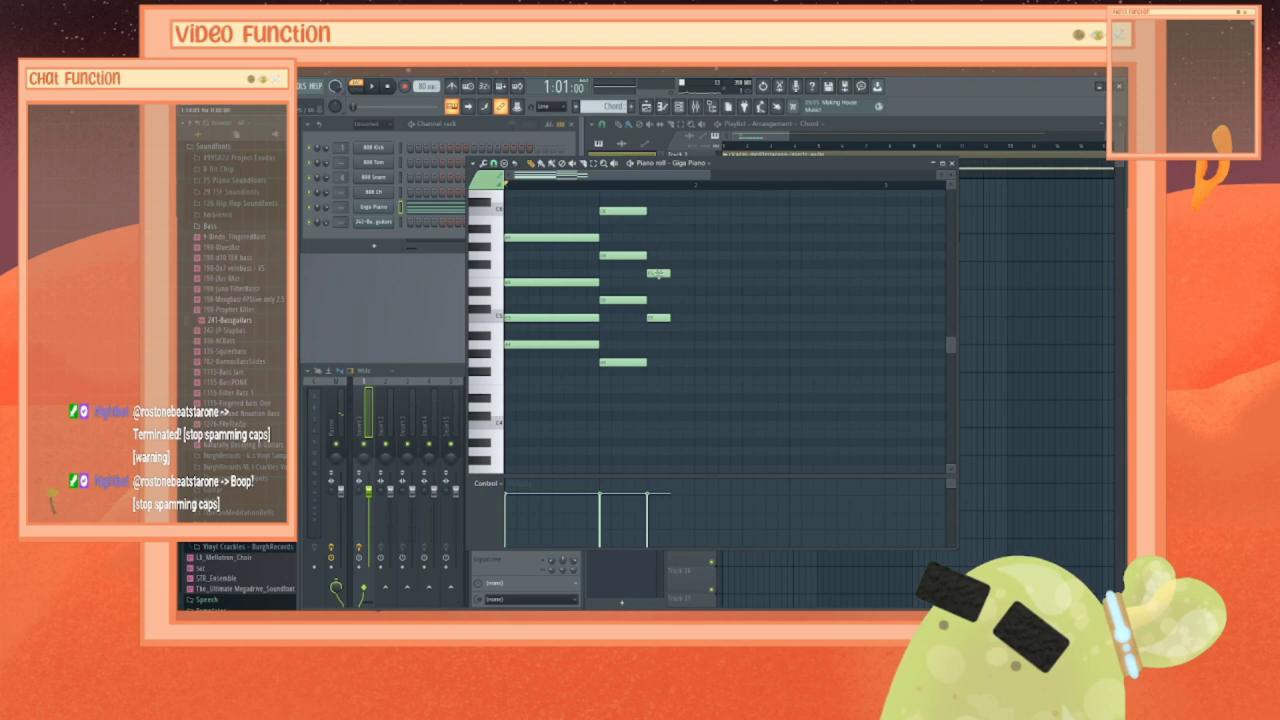
{"action": "left_click_drag", "start_coordinate": [658, 273], "coordinate": [659, 283]}
{"action": "left_click", "coordinate": [654, 238]}
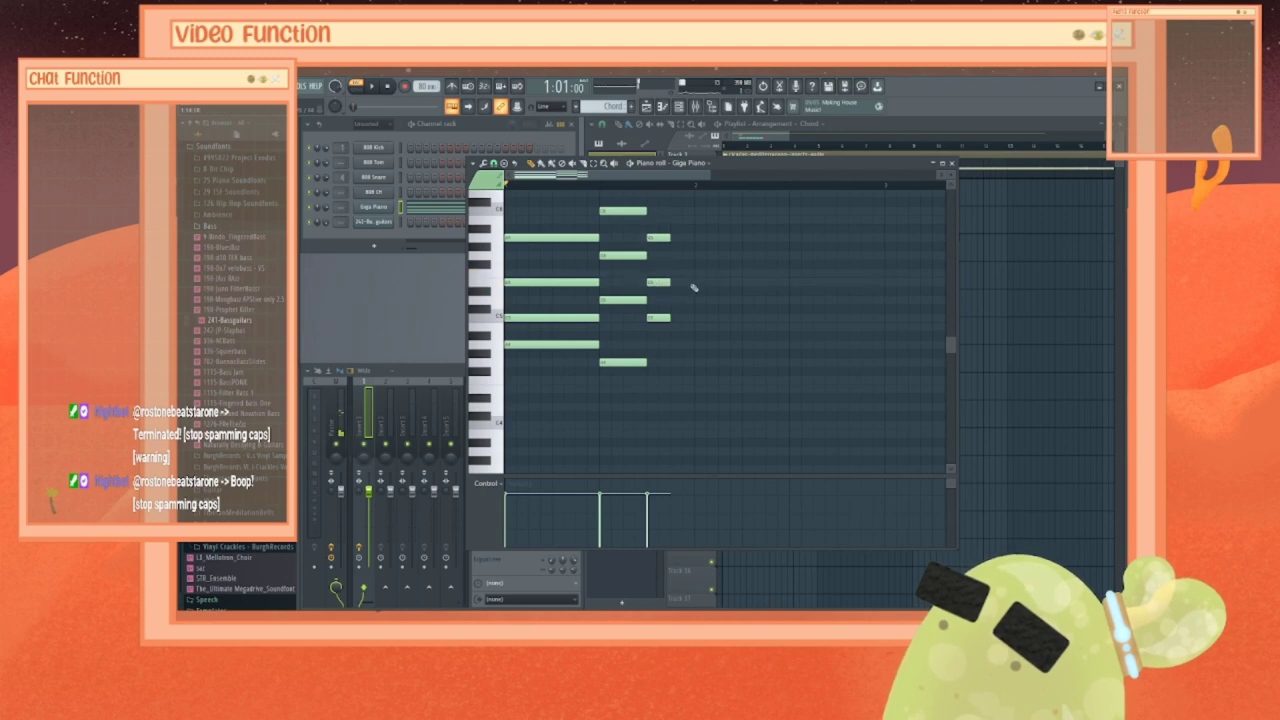
{"action": "left_click", "coordinate": [653, 195]}
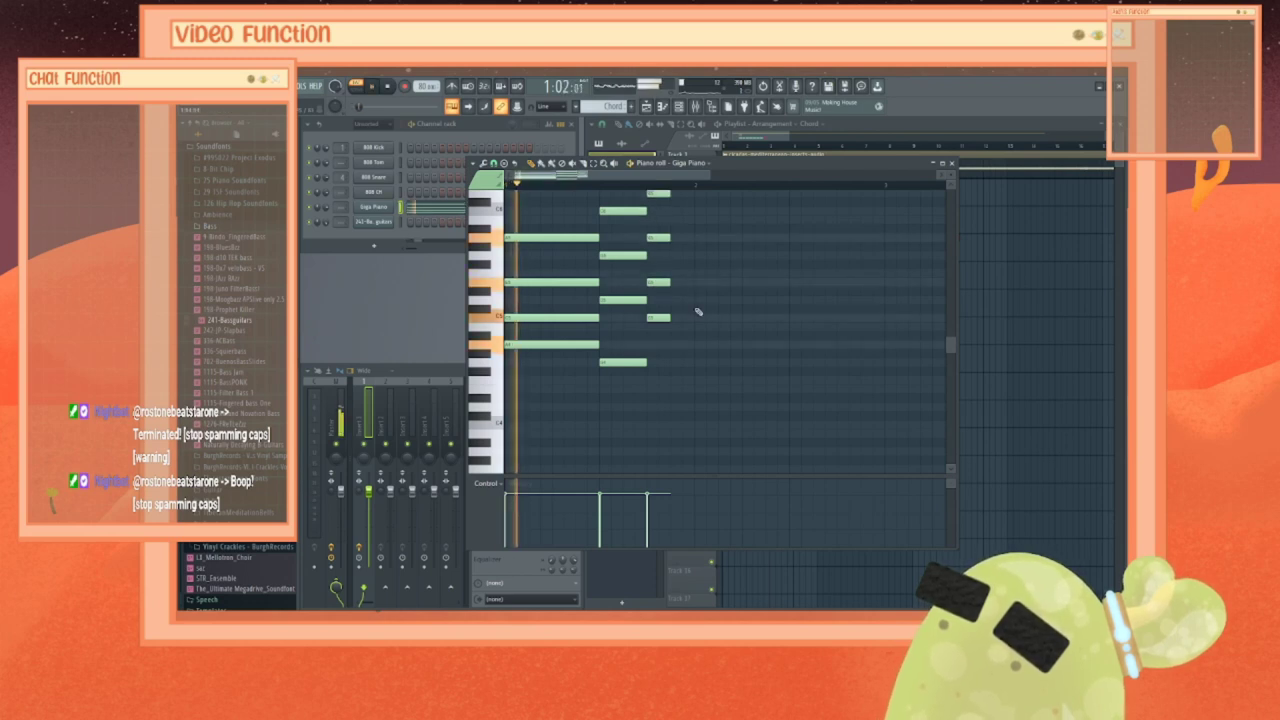
Step: Finish bar 1 with an eighth-bar chord of A4, C5, D5 and G5 and play the pattern back
{"action": "left_click", "coordinate": [676, 345]}
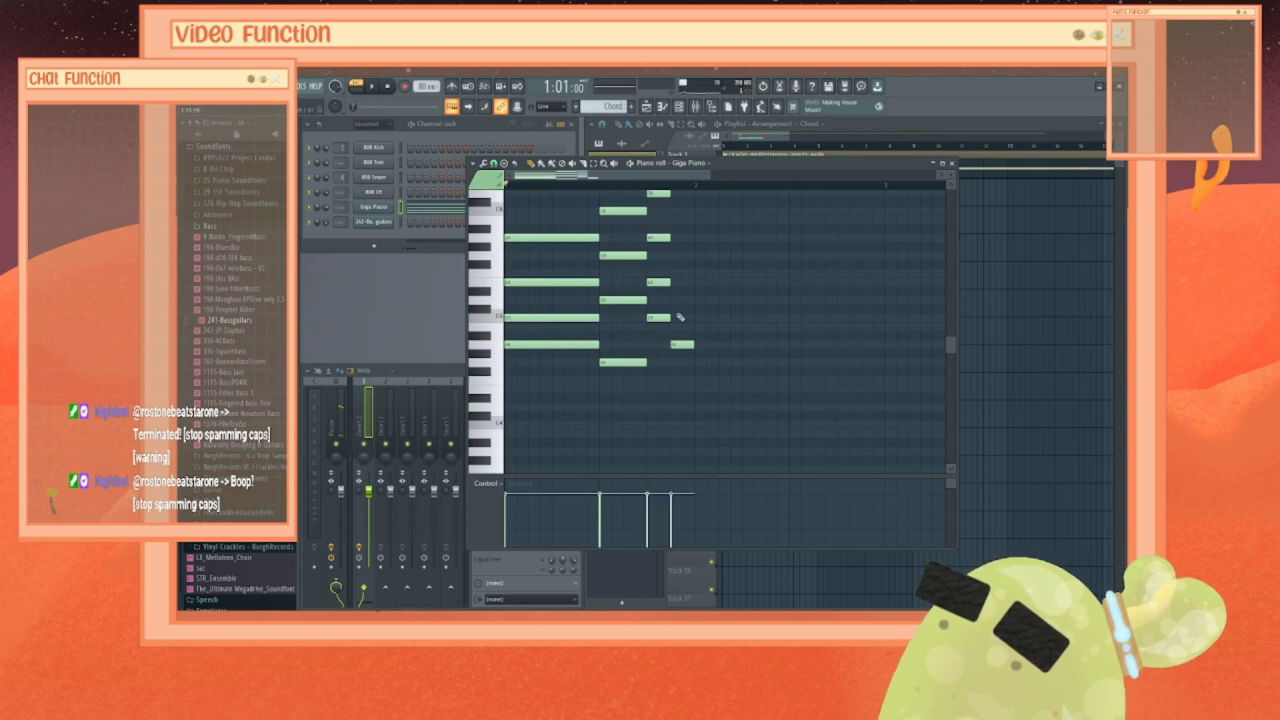
{"action": "left_click", "coordinate": [679, 318]}
{"action": "left_click", "coordinate": [679, 300]}
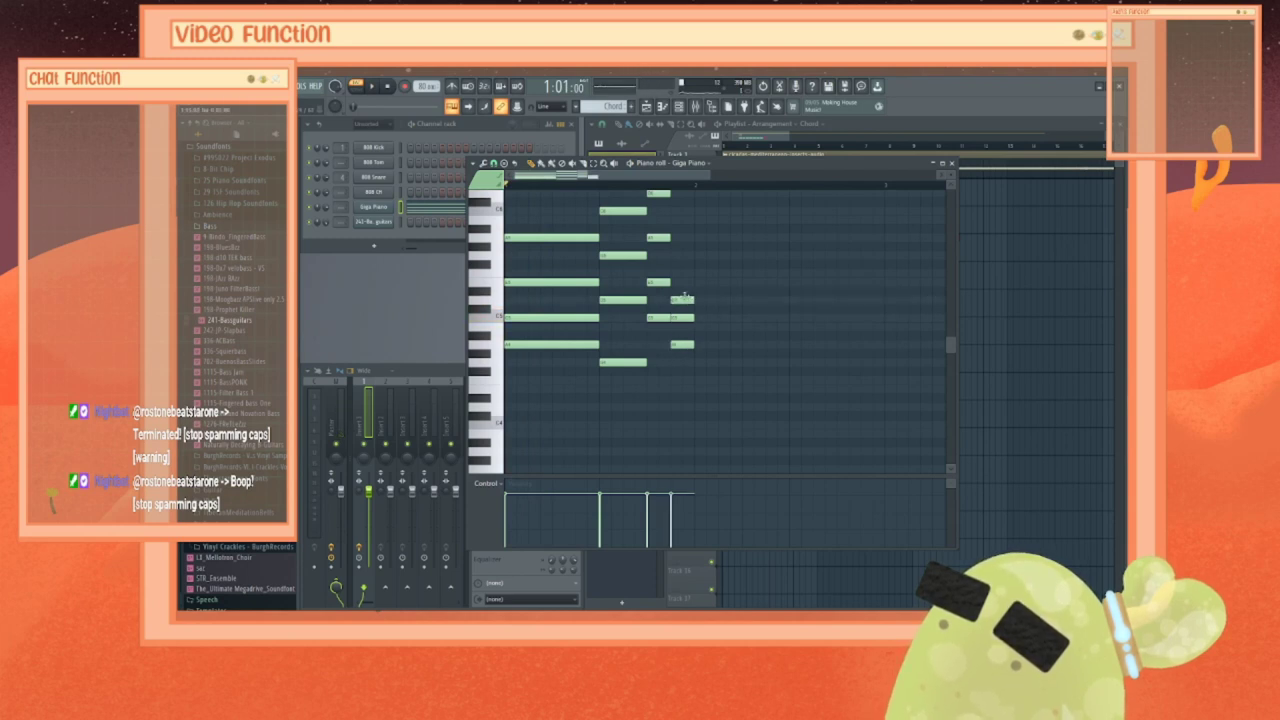
{"action": "left_click", "coordinate": [681, 257]}
{"action": "key", "text": "space"}
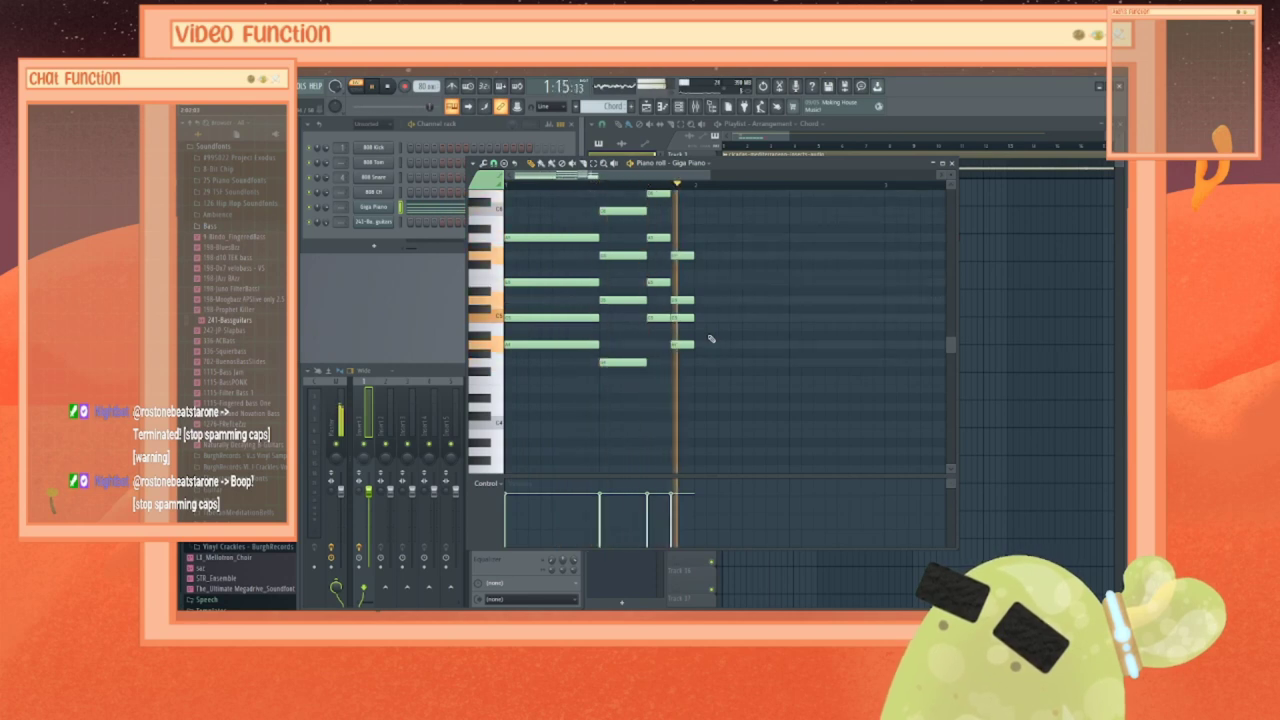
{"action": "key", "text": "space"}
{"action": "key", "text": "space"}
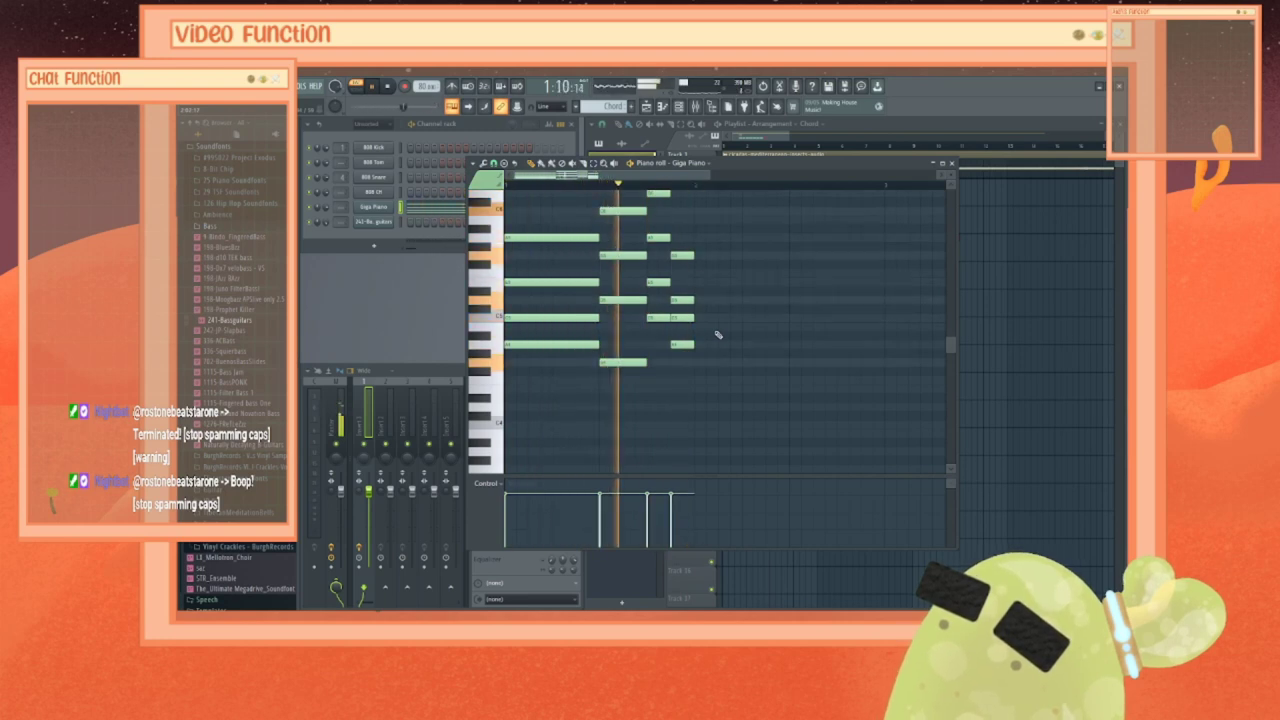
{"action": "key", "text": "space"}
Step: Select all the Giga Piano notes and move them so the phrase starts at bar 4
{"action": "key", "text": "ctrl+a"}
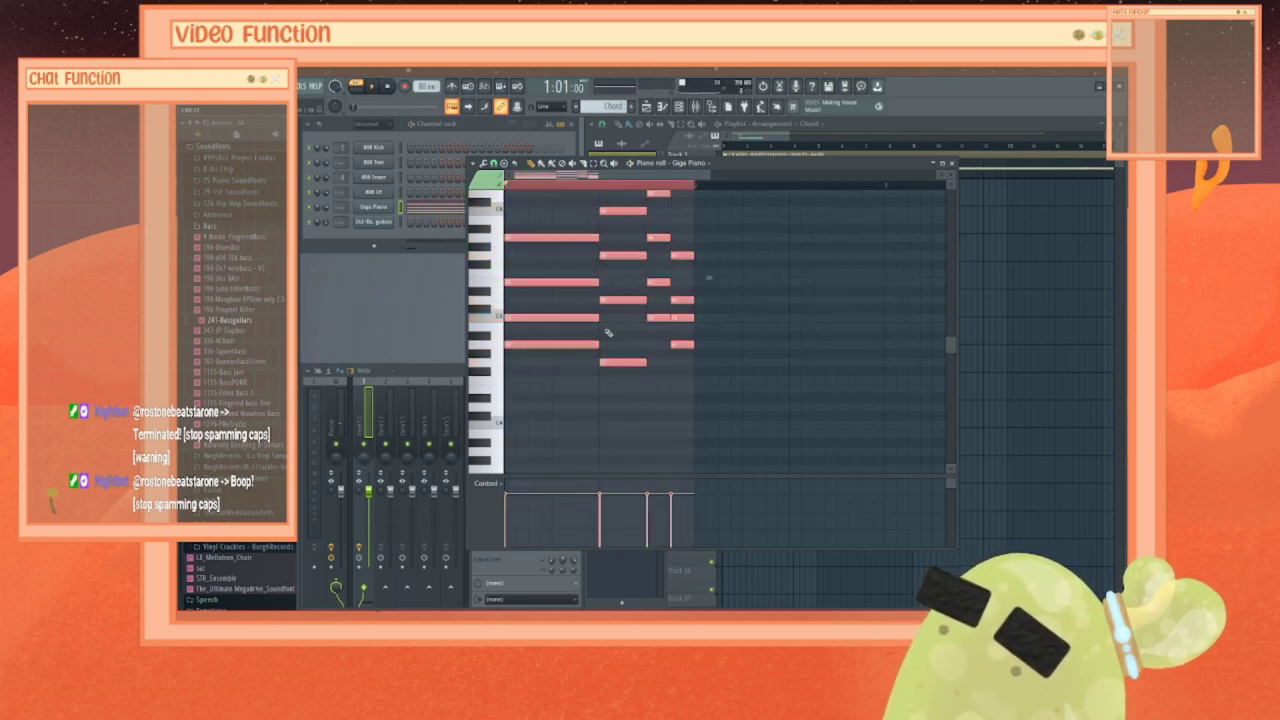
{"action": "left_click_drag", "start_coordinate": [573, 316], "coordinate": [965, 323]}
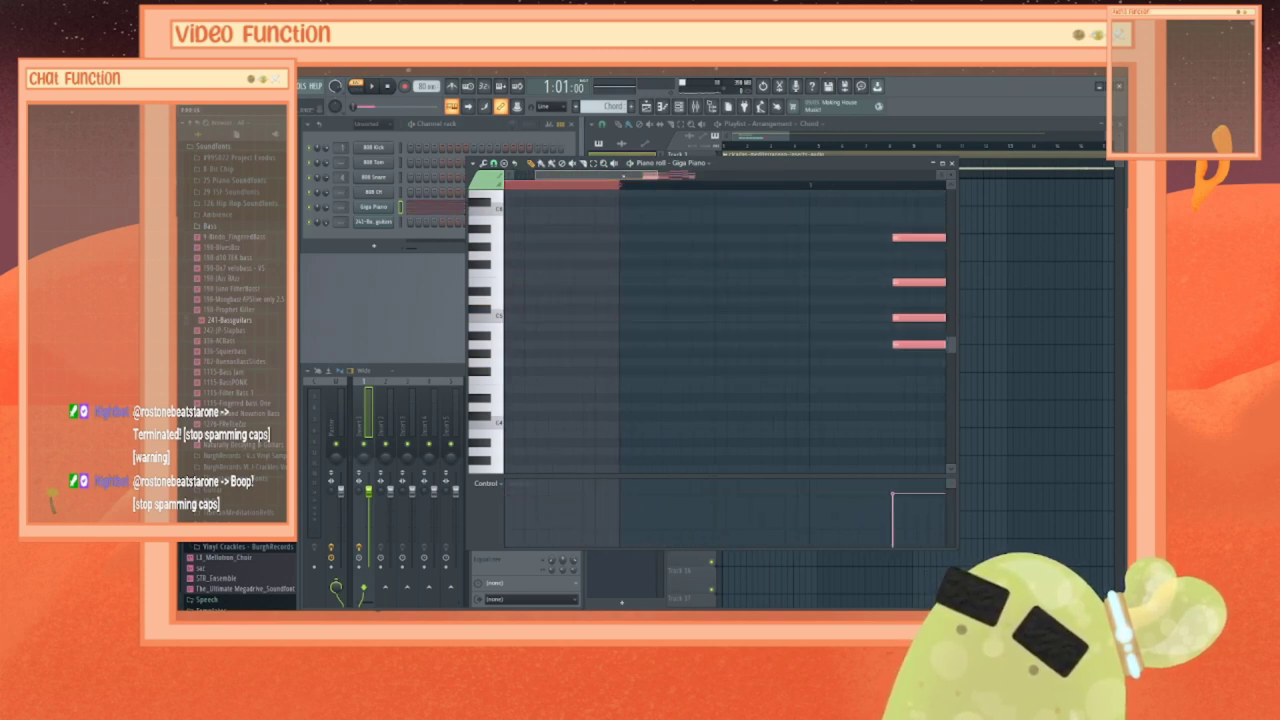
{"action": "left_click_drag", "start_coordinate": [622, 175], "coordinate": [731, 185]}
{"action": "left_click_drag", "start_coordinate": [542, 342], "coordinate": [649, 341]}
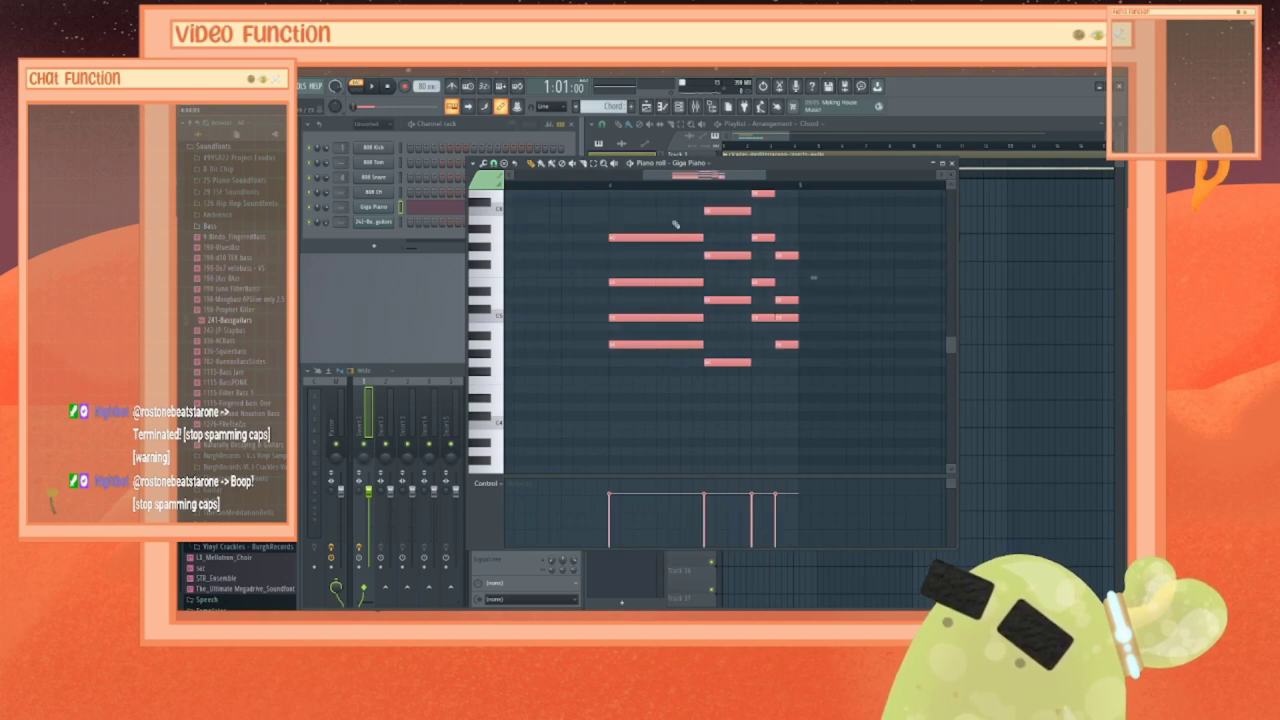
Step: Draw a half-bar chord of C5, E5, G5 and C6 in the second half of bar 3
{"action": "left_click_drag", "start_coordinate": [692, 175], "coordinate": [628, 188]}
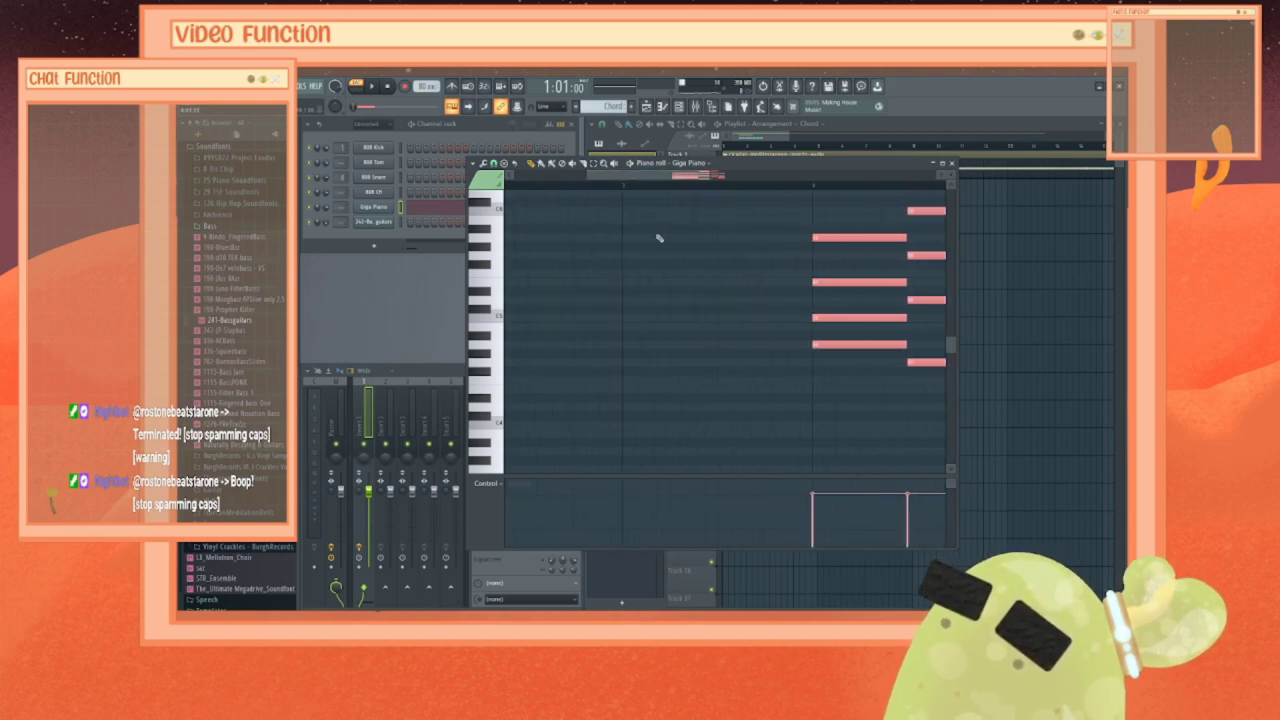
{"action": "left_click", "coordinate": [704, 240]}
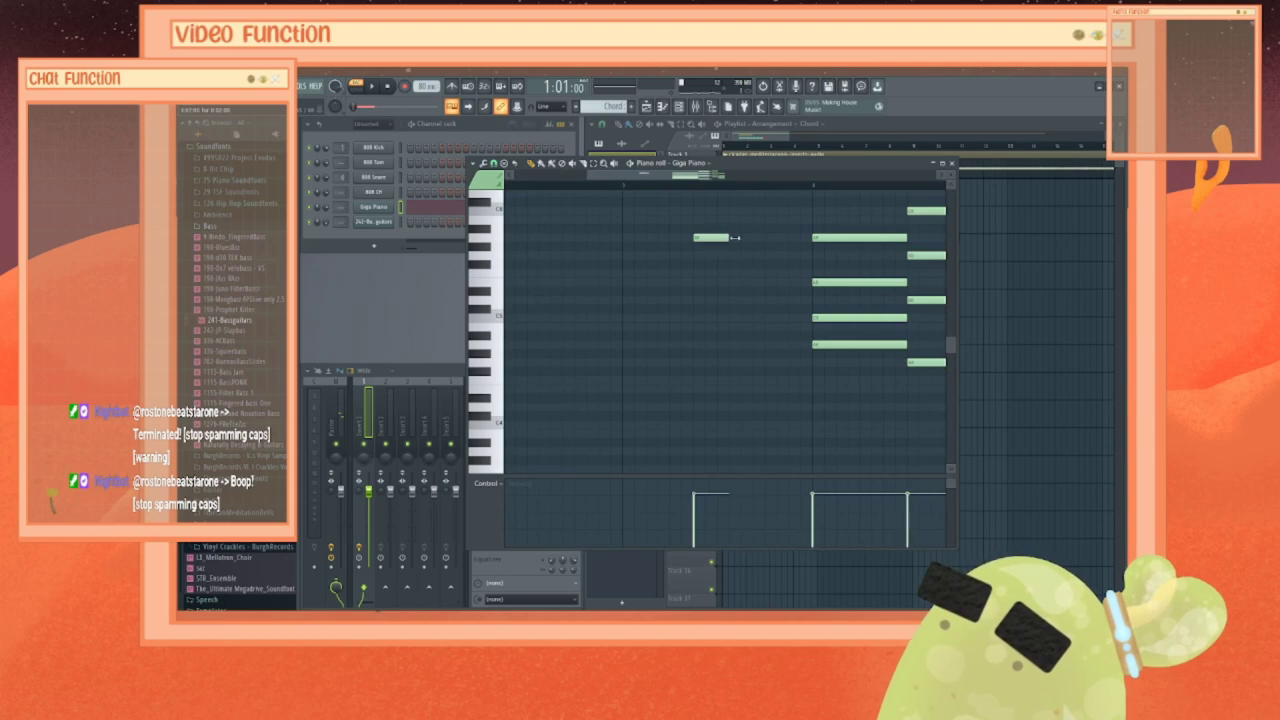
{"action": "left_click_drag", "start_coordinate": [735, 237], "coordinate": [768, 212]}
{"action": "left_click", "coordinate": [733, 256]}
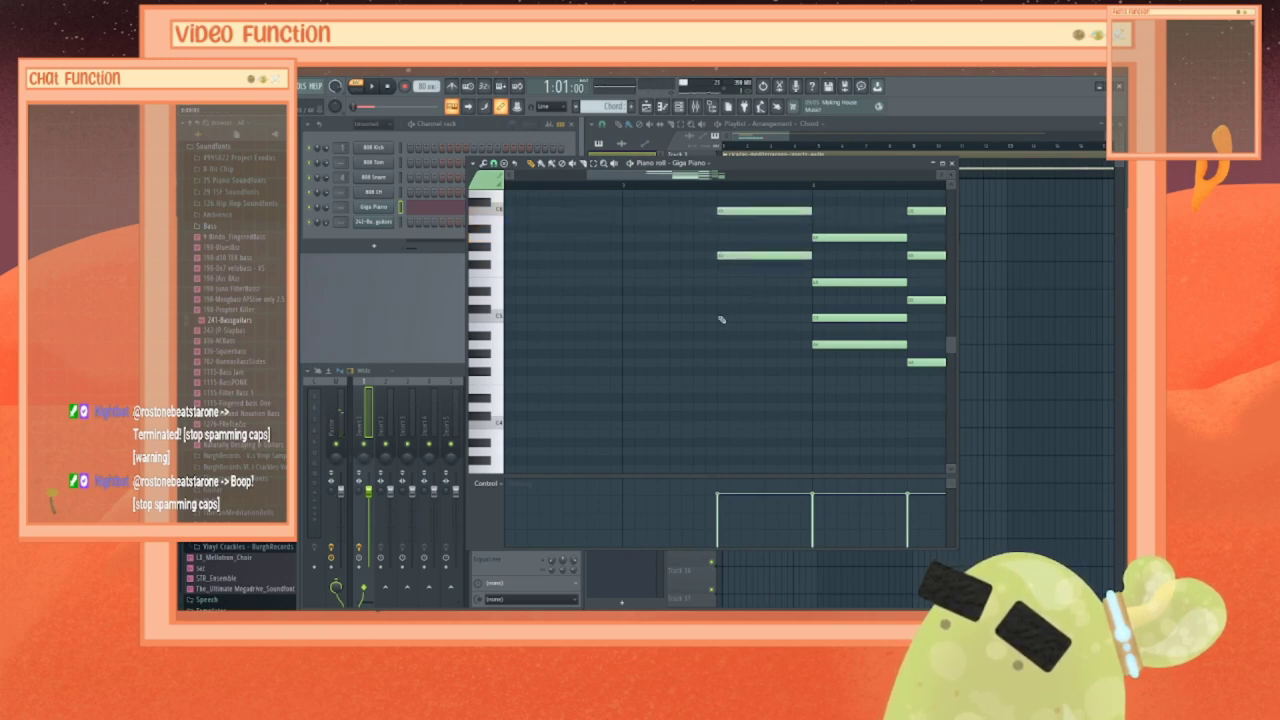
{"action": "left_click", "coordinate": [722, 300]}
{"action": "left_click", "coordinate": [724, 282]}
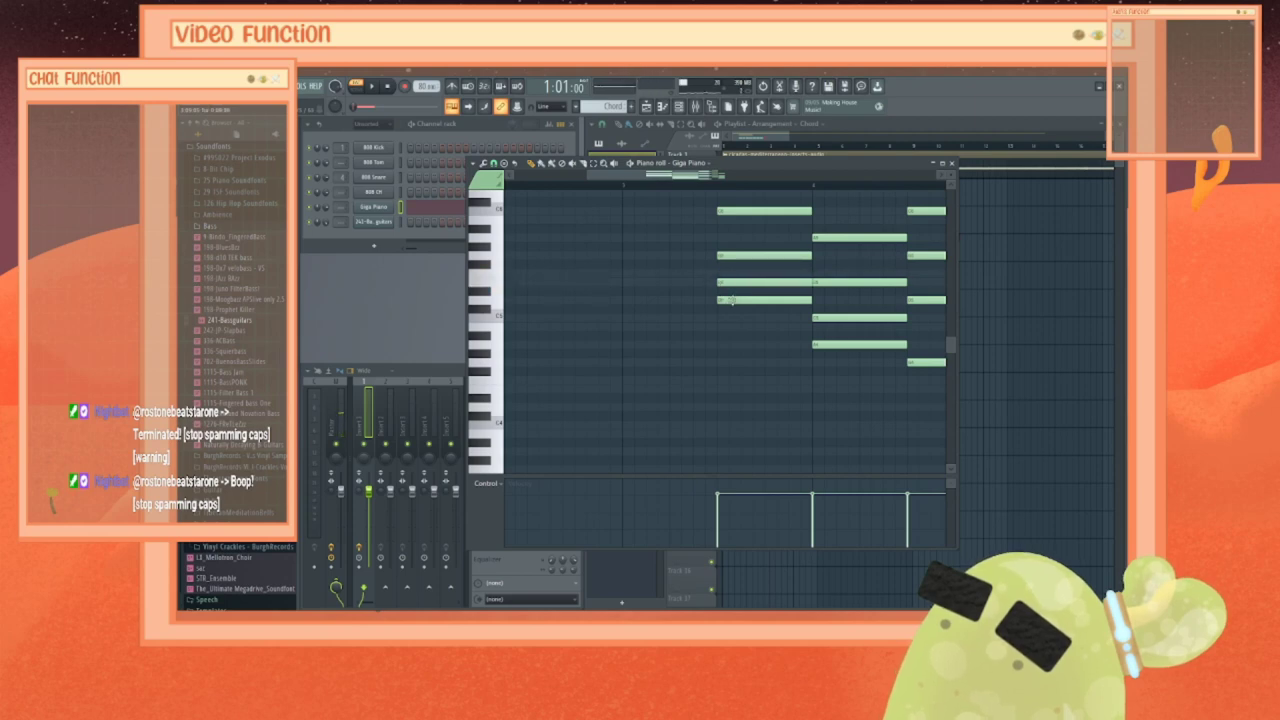
{"action": "left_click_drag", "start_coordinate": [731, 300], "coordinate": [733, 318]}
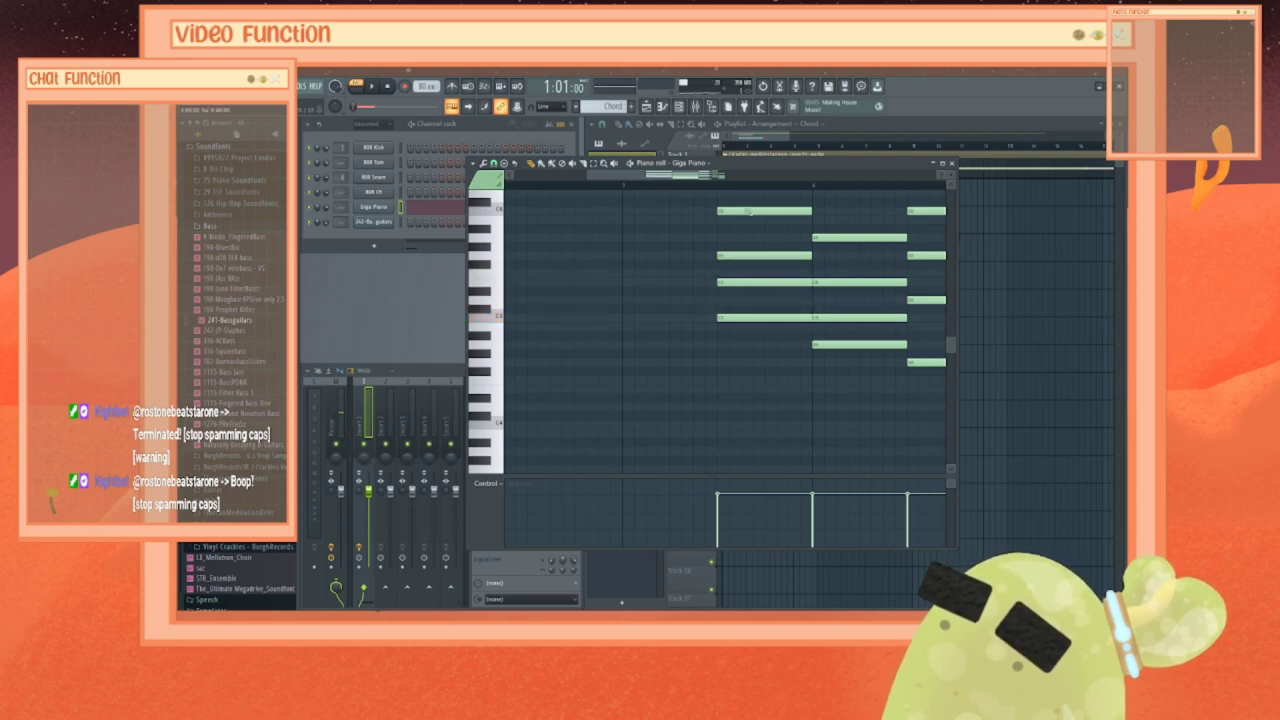
Step: Draw a half-bar chord of A4, C5, E5 and A5 in the first half of bar 3
{"action": "left_click_drag", "start_coordinate": [700, 176], "coordinate": [680, 177]}
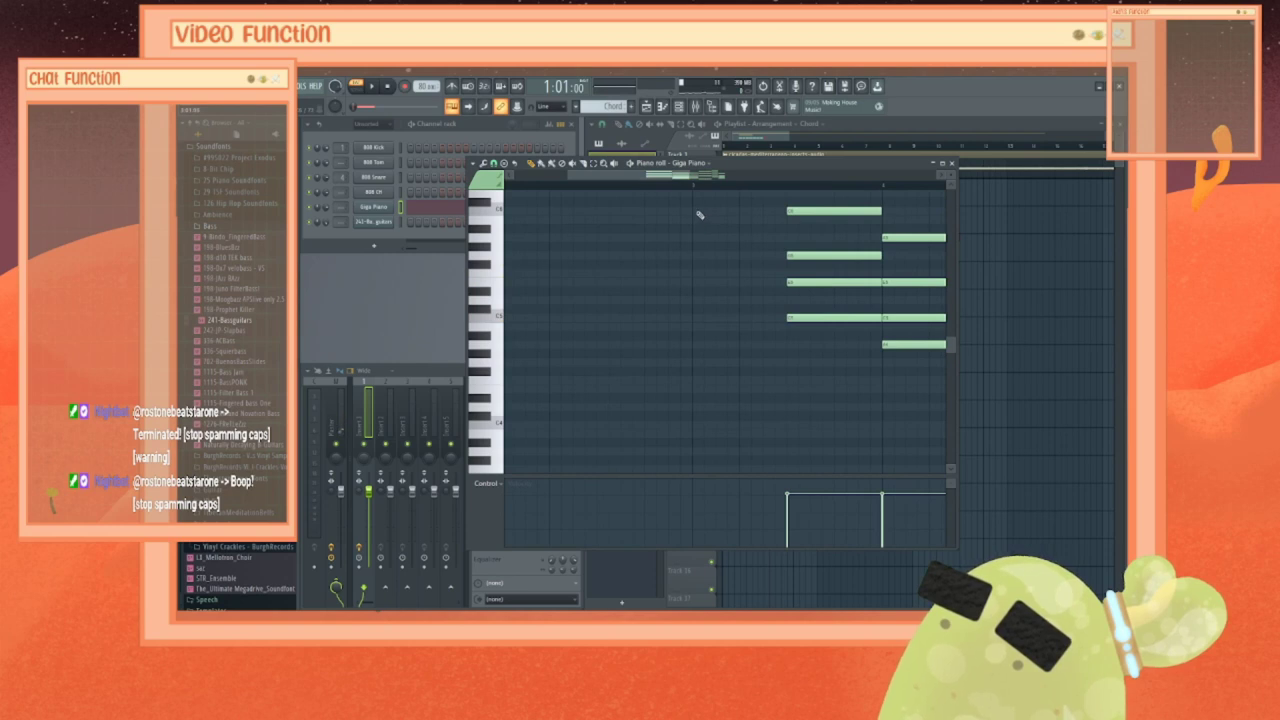
{"action": "double_click", "coordinate": [698, 212]}
{"action": "left_click", "coordinate": [719, 280]}
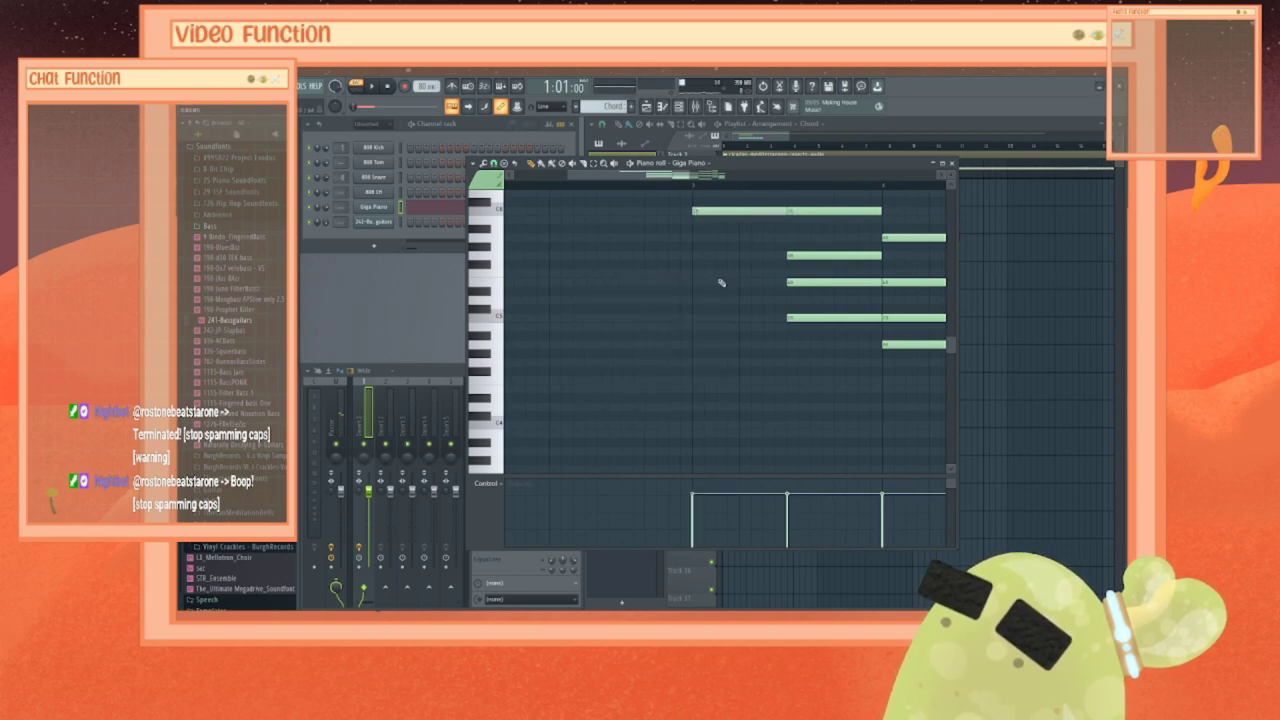
{"action": "left_click_drag", "start_coordinate": [732, 210], "coordinate": [731, 240]}
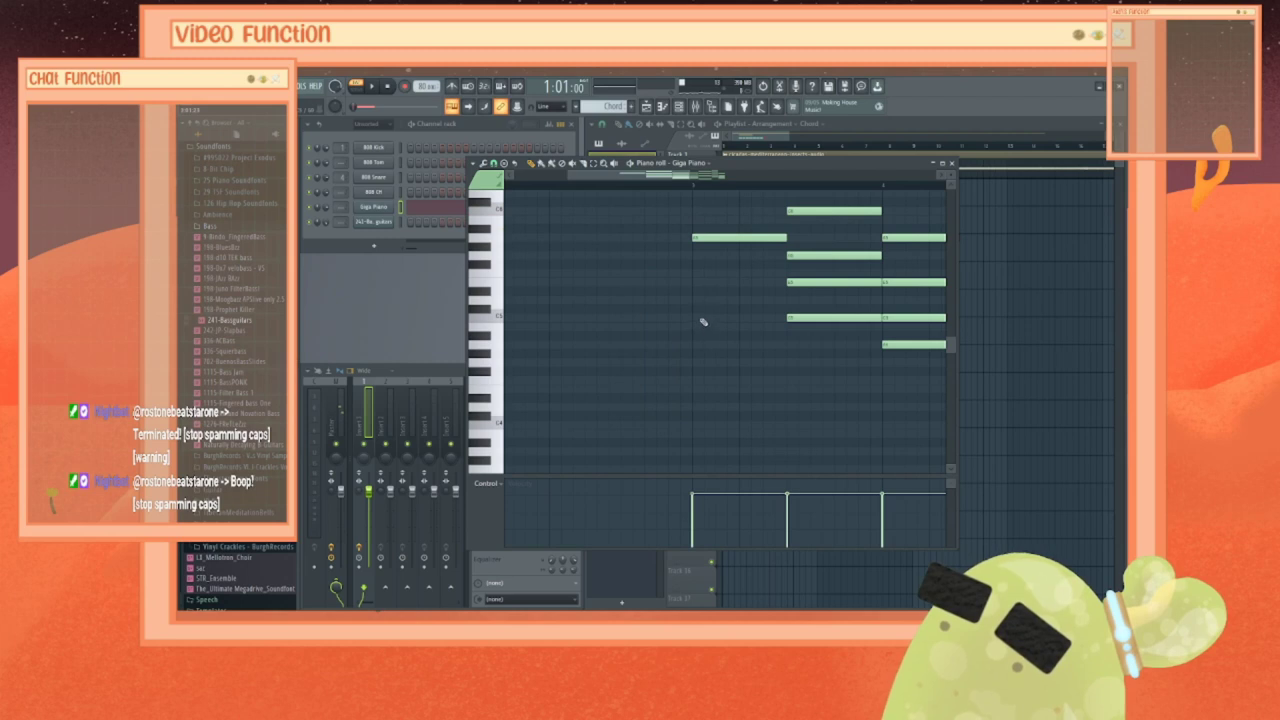
{"action": "left_click", "coordinate": [703, 320]}
{"action": "left_click", "coordinate": [701, 275]}
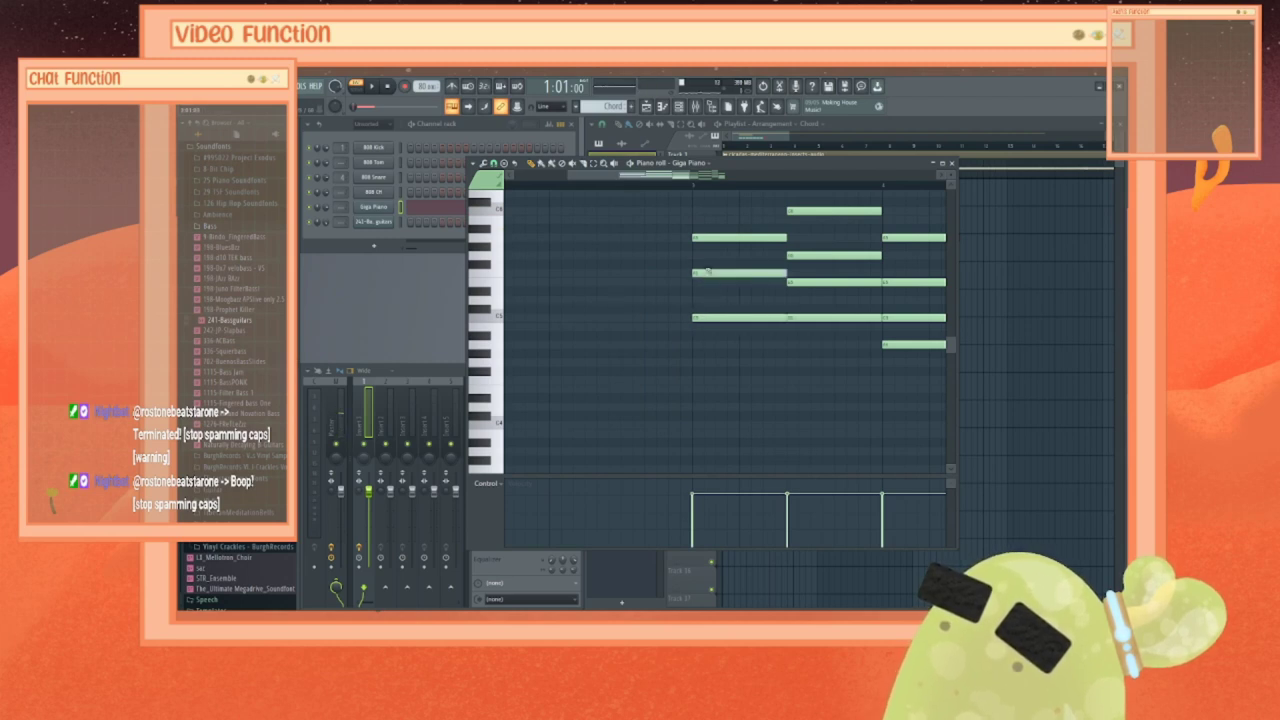
{"action": "left_click_drag", "start_coordinate": [711, 276], "coordinate": [711, 285]}
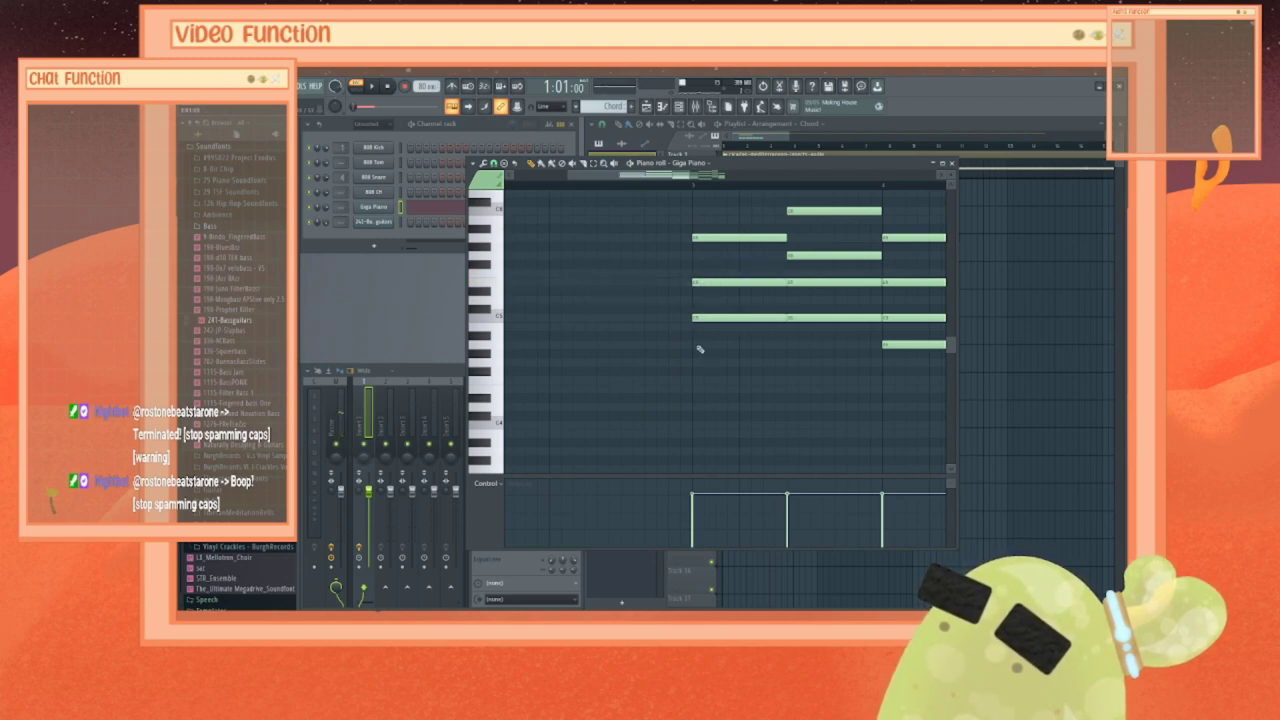
{"action": "left_click", "coordinate": [699, 346]}
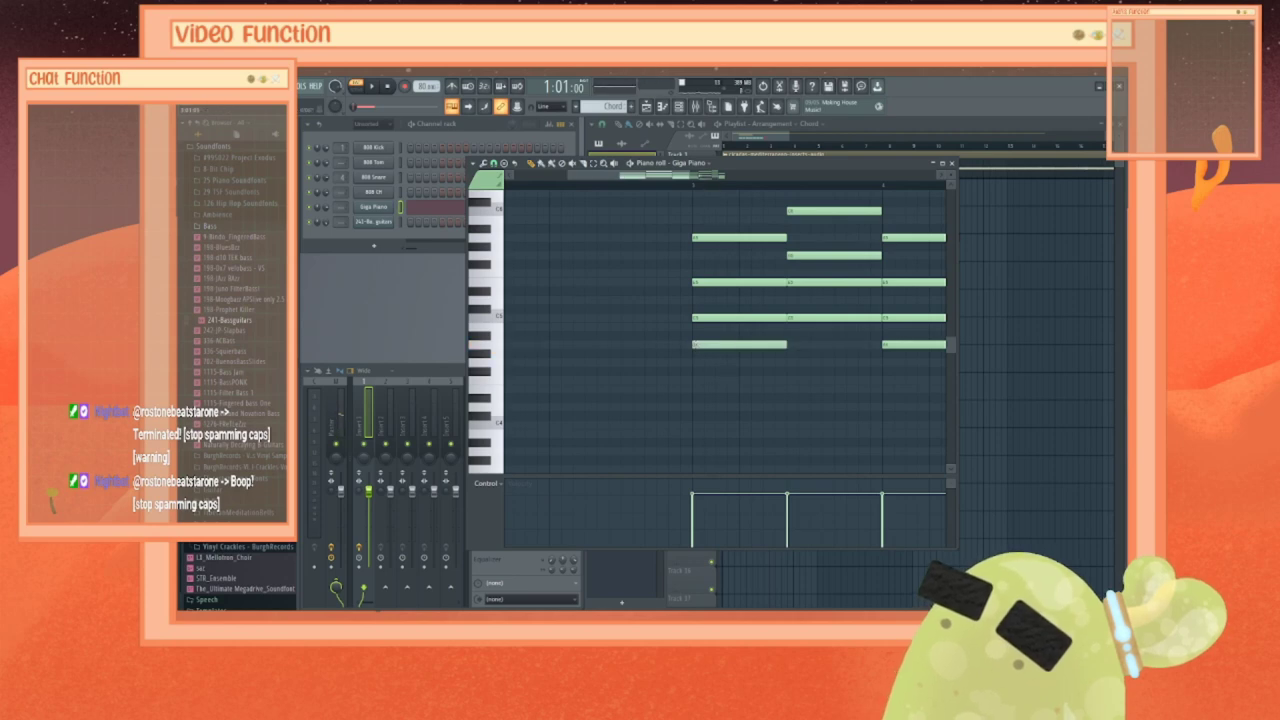
Step: Draw a half-bar chord of G4, C5, G5 and C6 in the second half of bar 2
{"action": "left_click_drag", "start_coordinate": [655, 175], "coordinate": [604, 176]}
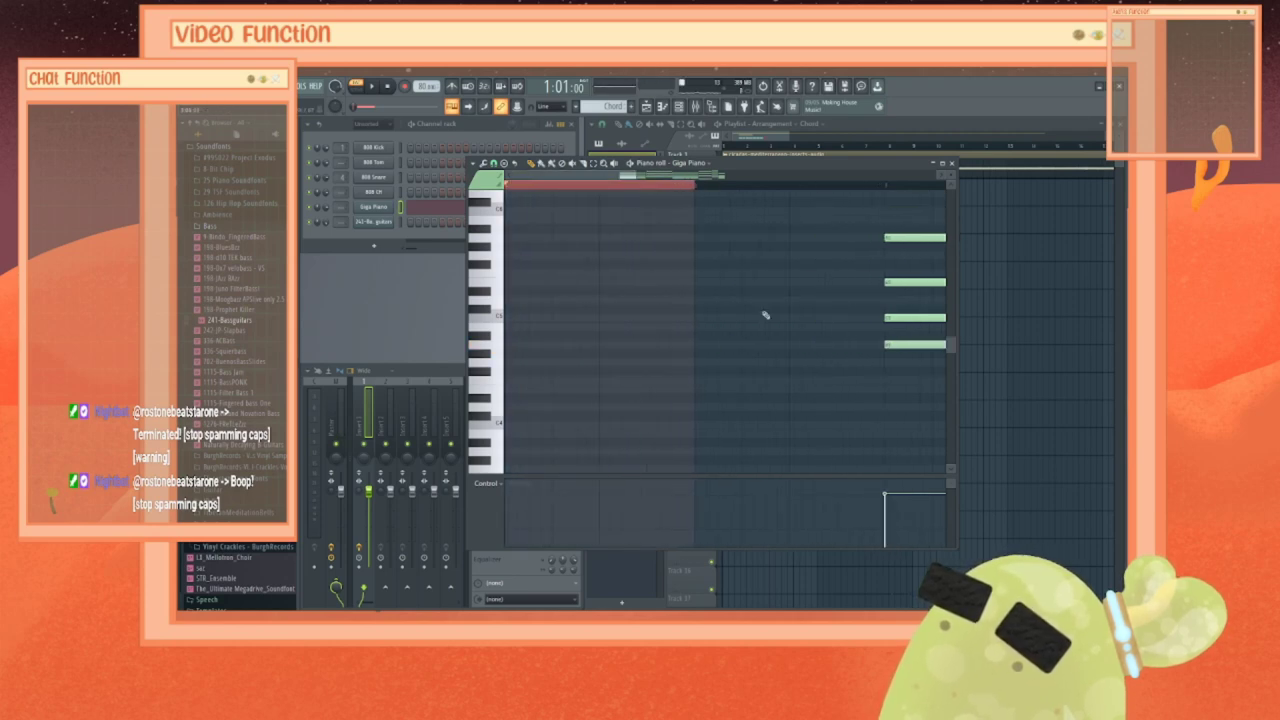
{"action": "left_click", "coordinate": [790, 345]}
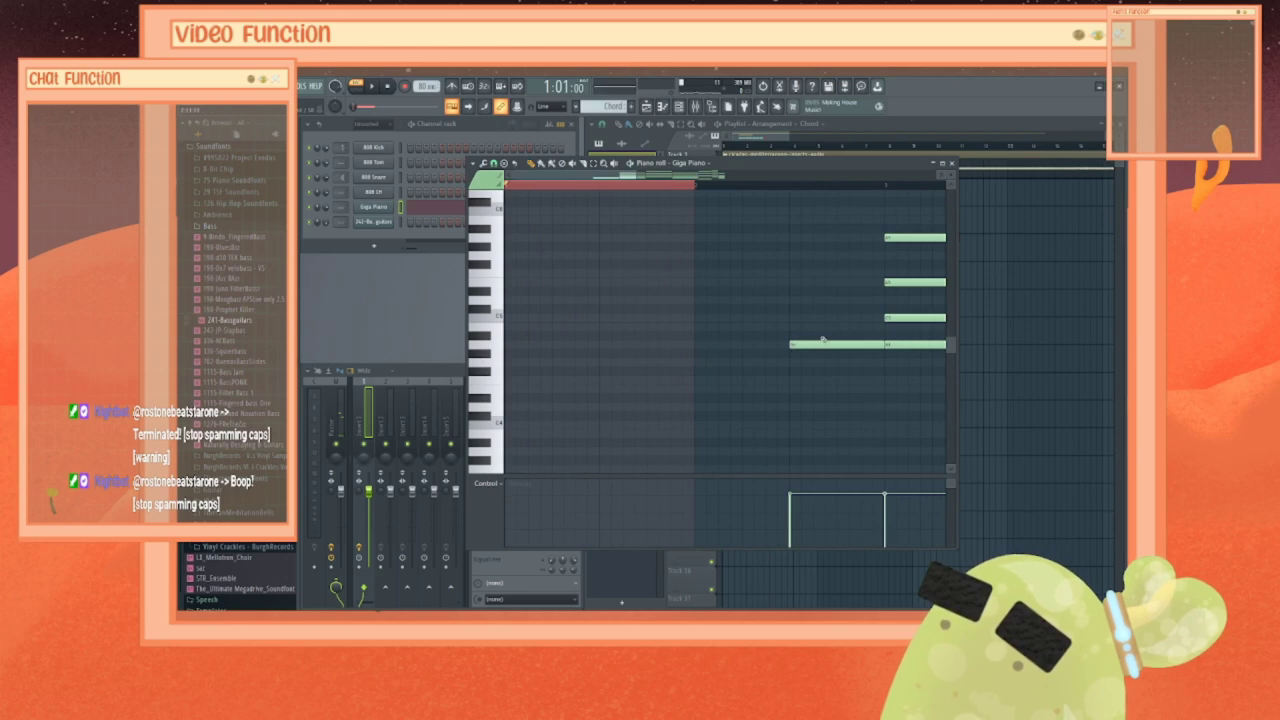
{"action": "left_click", "coordinate": [803, 352]}
{"action": "right_click", "coordinate": [806, 352]}
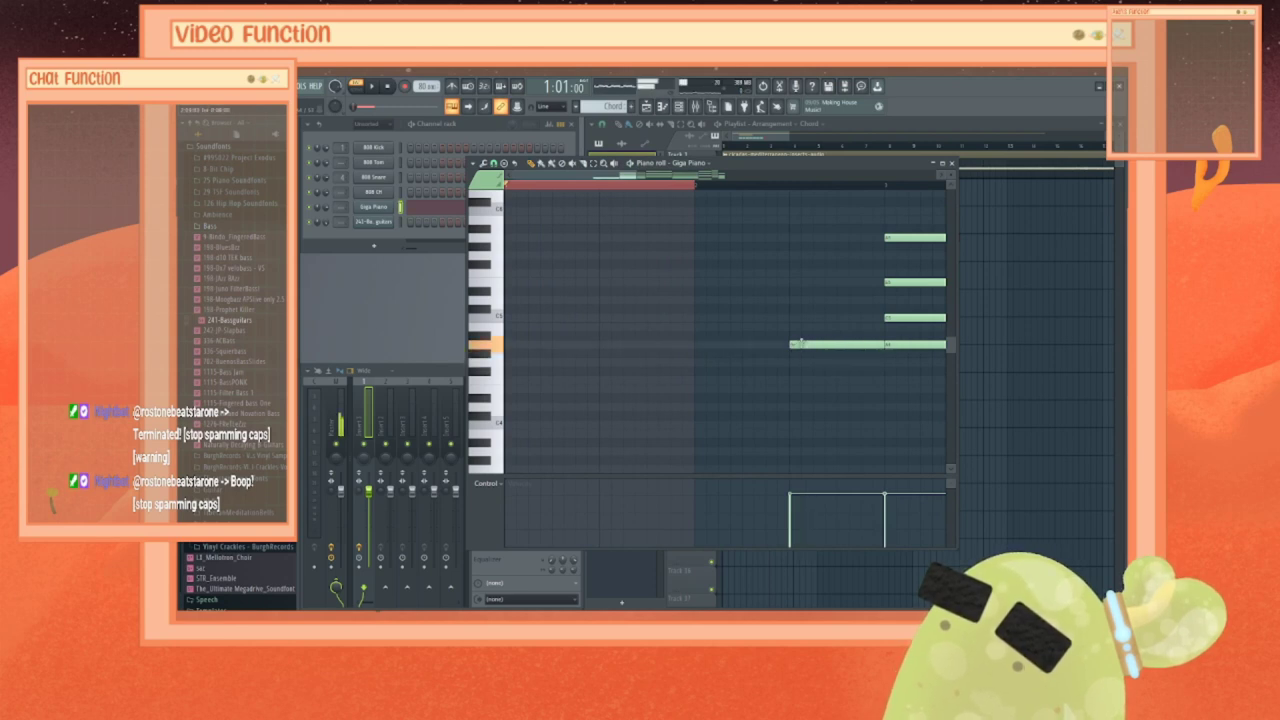
{"action": "left_click_drag", "start_coordinate": [795, 344], "coordinate": [793, 317]}
{"action": "left_click", "coordinate": [792, 257]}
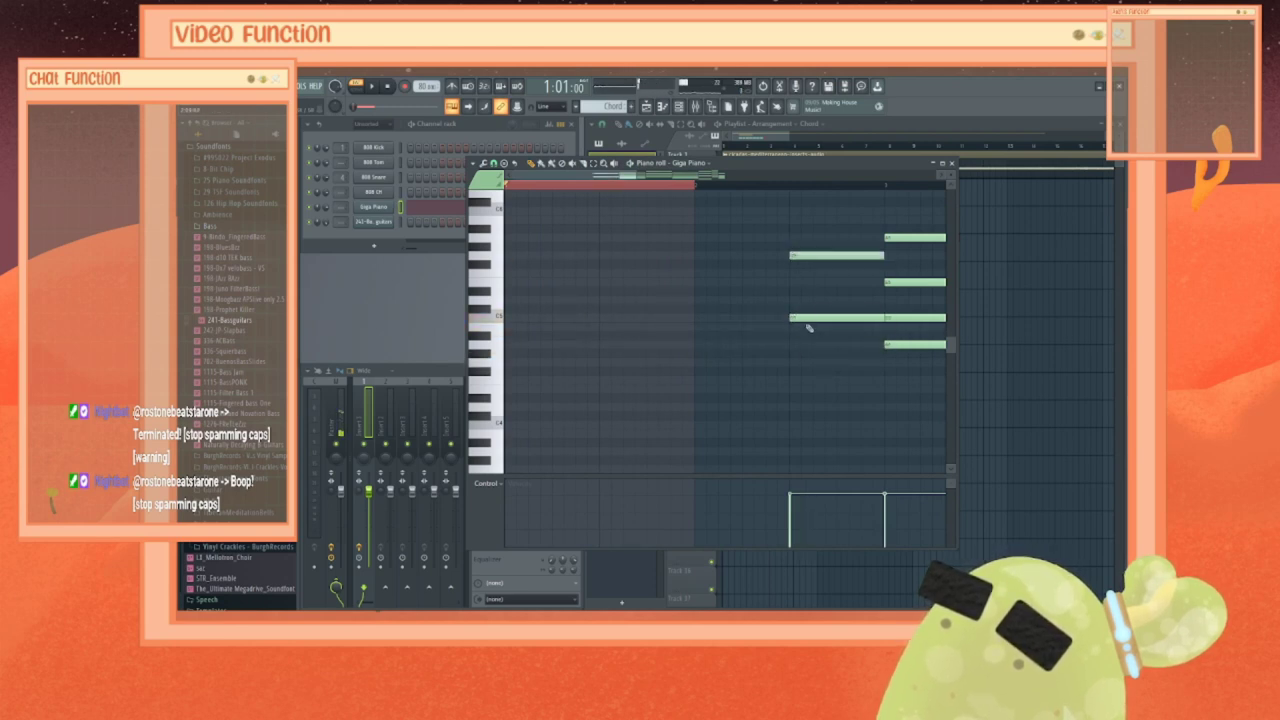
{"action": "left_click", "coordinate": [801, 211]}
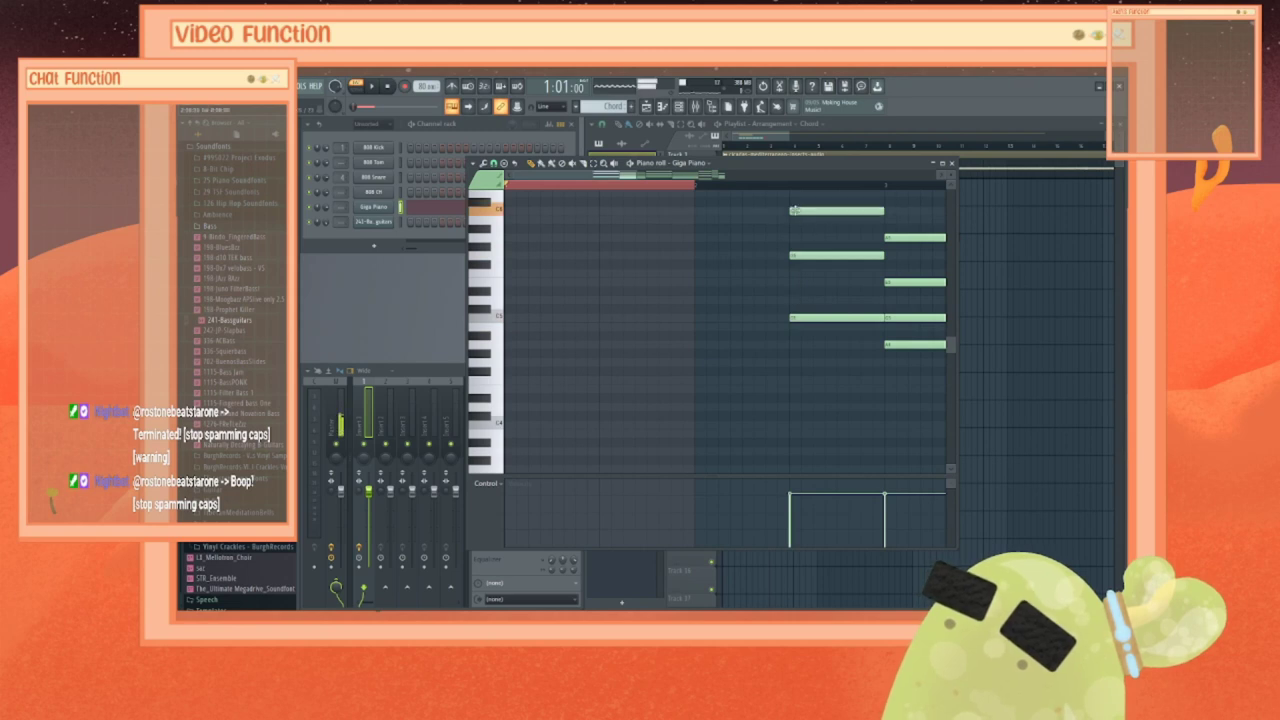
{"action": "left_click", "coordinate": [797, 363]}
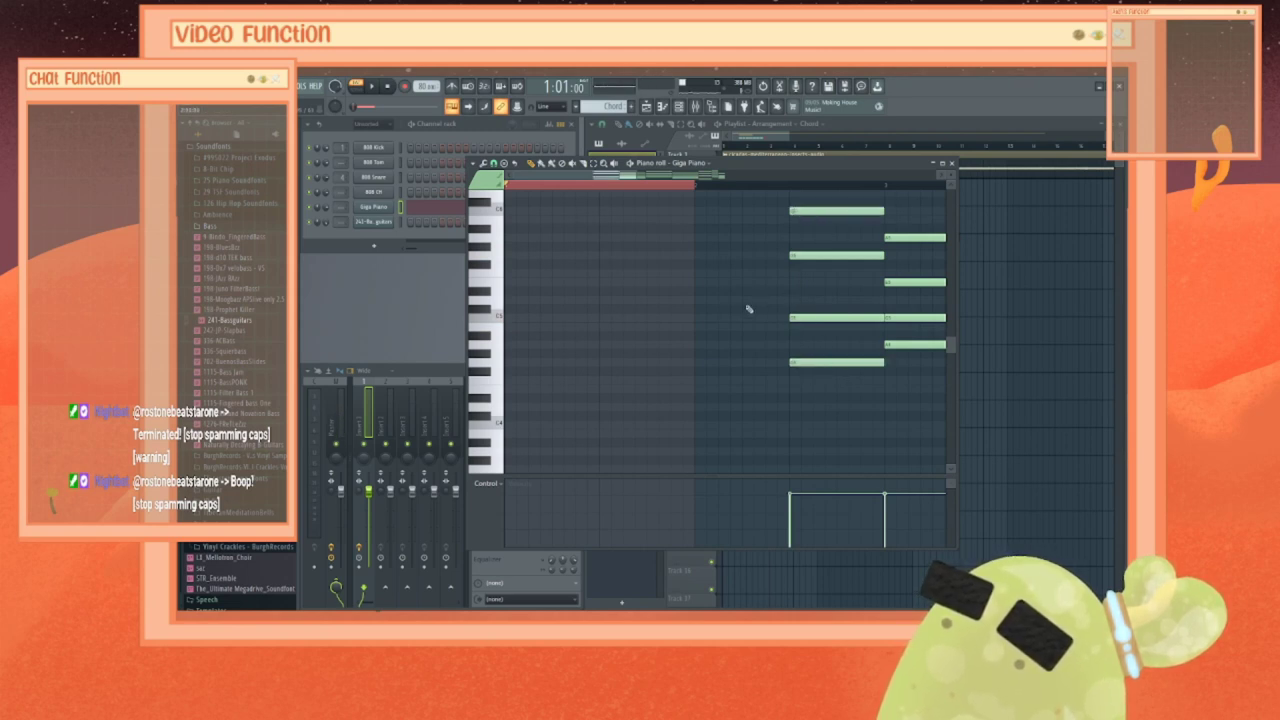
Step: Draw a half-bar chord of A4, D5, E5 and A5 in the first half of bar 2
{"action": "left_click", "coordinate": [703, 326]}
{"action": "left_click_drag", "start_coordinate": [736, 330], "coordinate": [733, 348]}
{"action": "key", "text": "ctrl+d"}
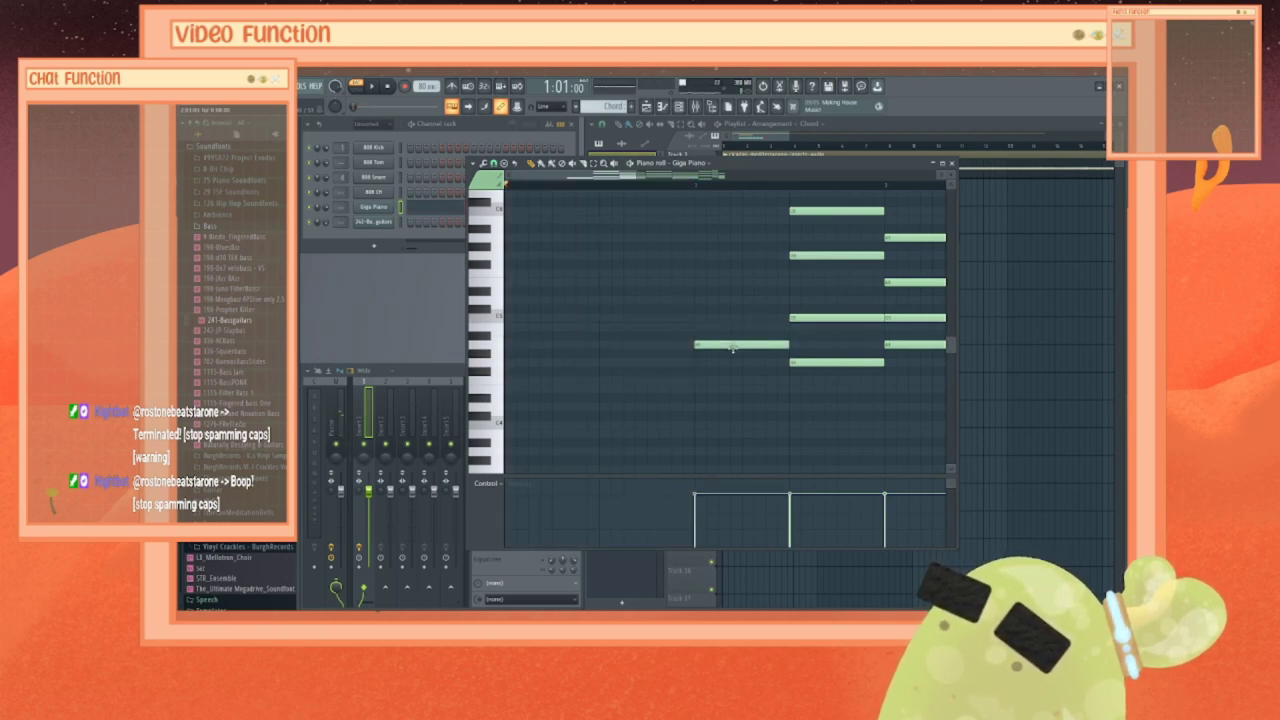
{"action": "left_click", "coordinate": [718, 301]}
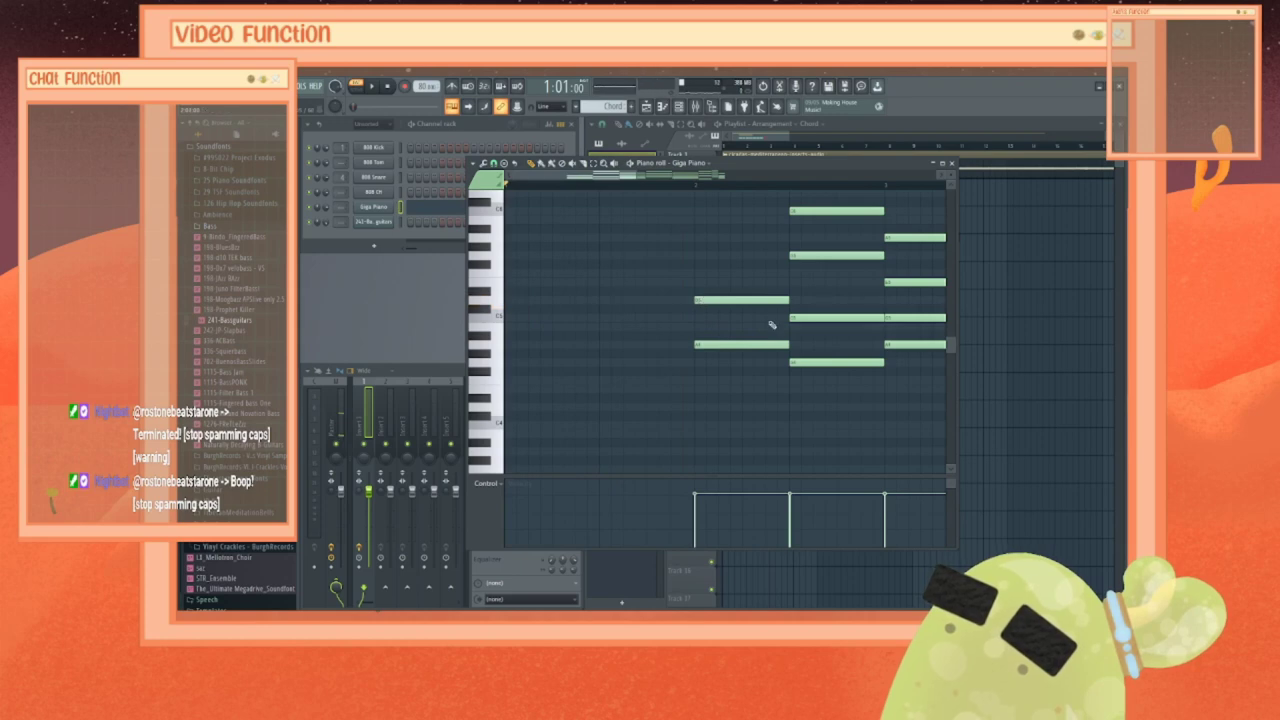
{"action": "left_click", "coordinate": [704, 282]}
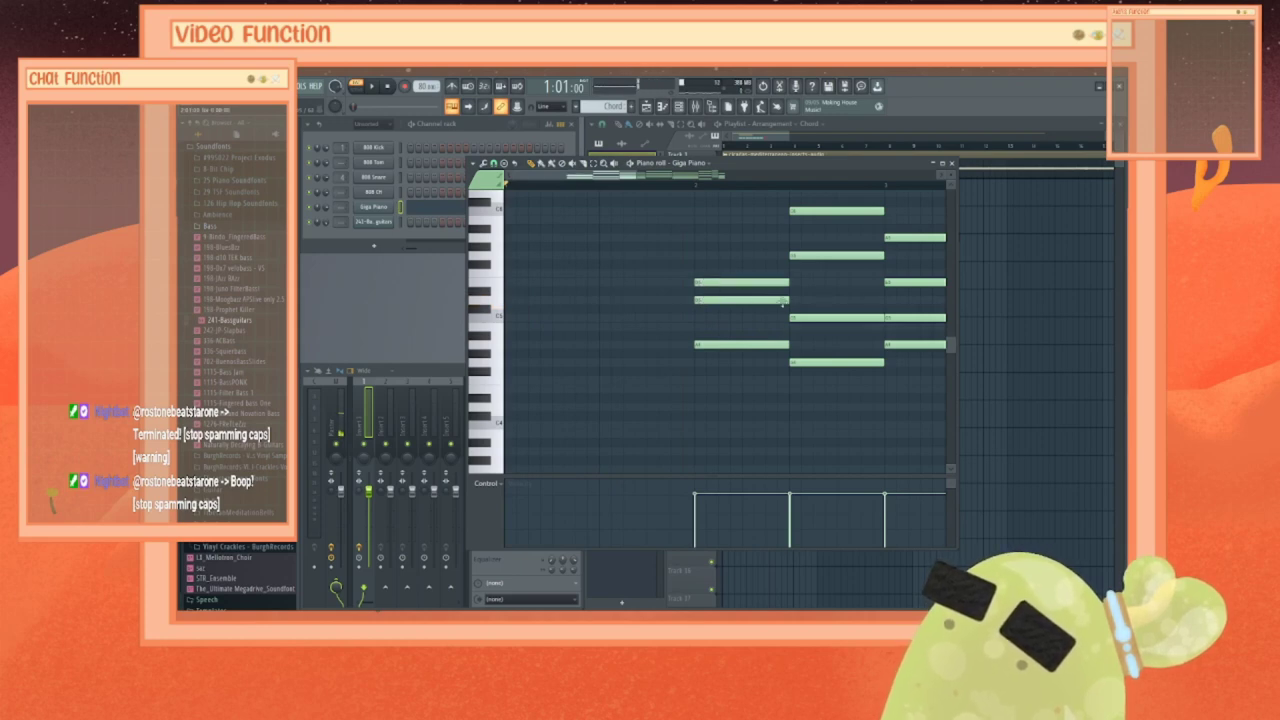
{"action": "left_click", "coordinate": [708, 238]}
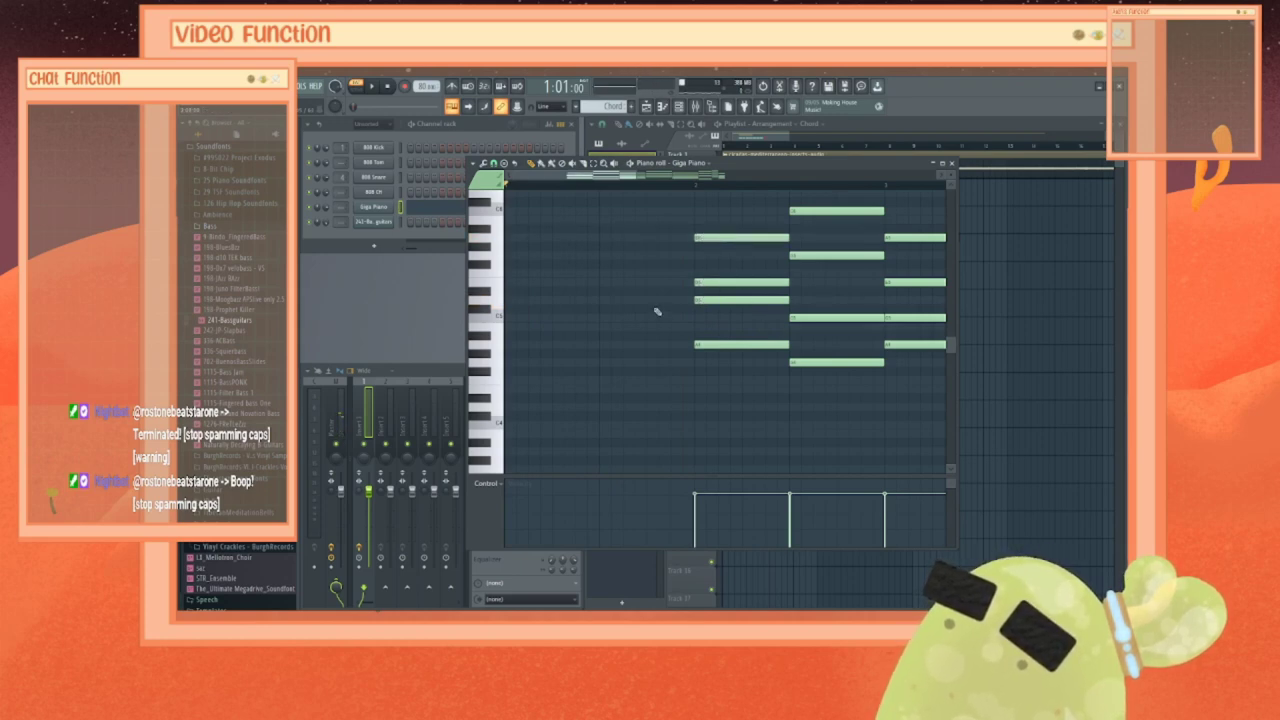
Step: Draw a half-bar chord of A4, C5, G5 and C6 in the second half of bar 1
{"action": "left_click", "coordinate": [603, 381]}
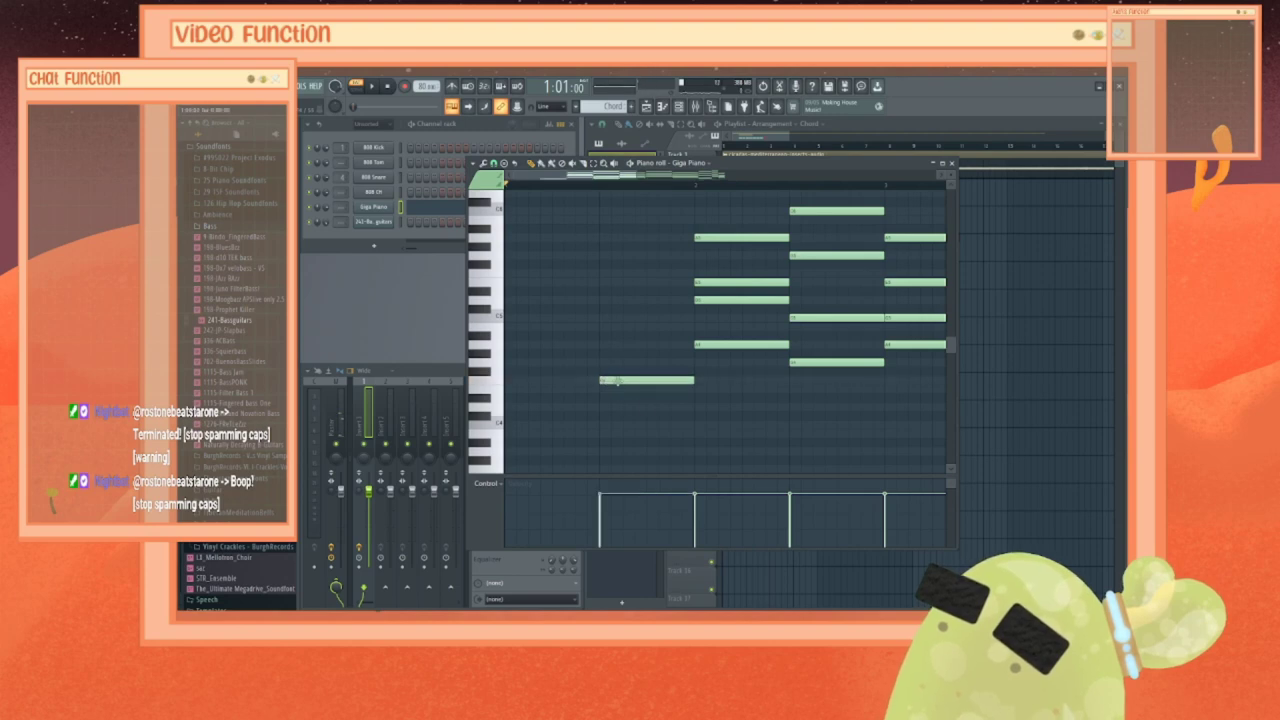
{"action": "left_click_drag", "start_coordinate": [616, 381], "coordinate": [621, 314]}
{"action": "left_click", "coordinate": [619, 390]}
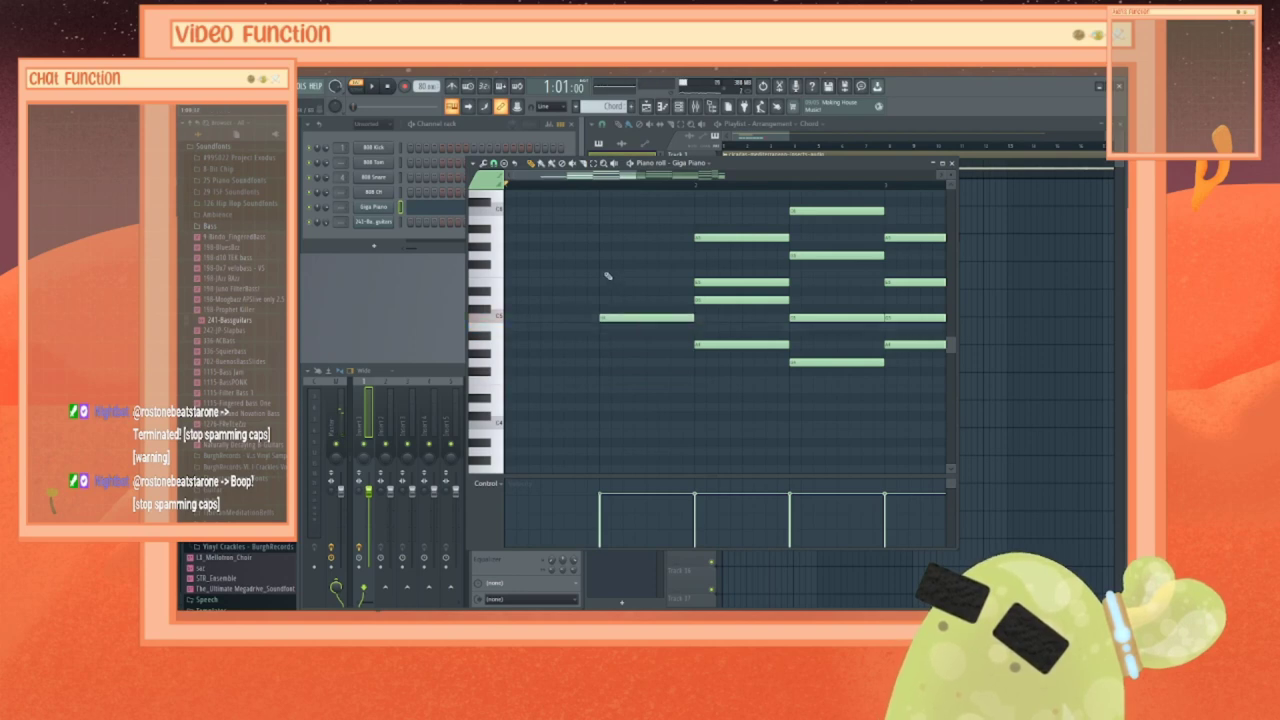
{"action": "left_click", "coordinate": [607, 274]}
{"action": "left_click_drag", "start_coordinate": [646, 272], "coordinate": [613, 210]}
{"action": "left_click", "coordinate": [610, 219]}
{"action": "left_click", "coordinate": [607, 345]}
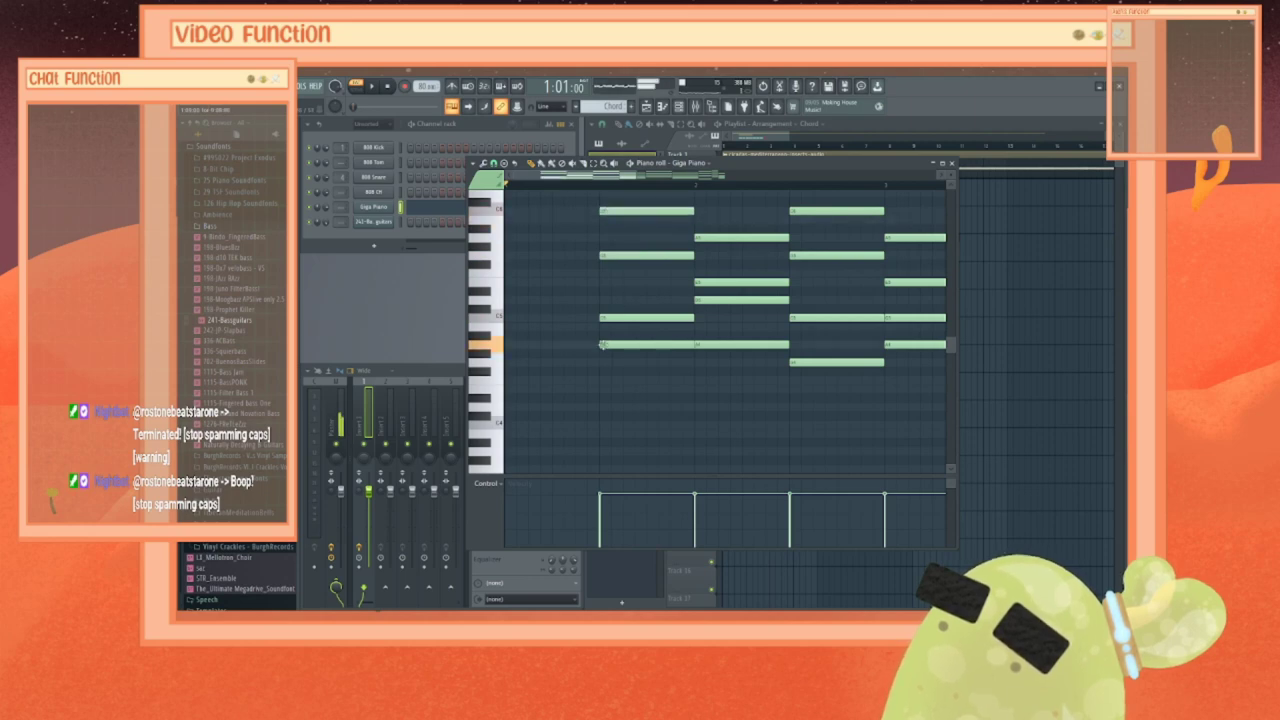
Step: Draw a half-bar chord of G4, C5, F5 and A5 in the first half of bar 1
{"action": "left_click", "coordinate": [512, 378]}
{"action": "left_click_drag", "start_coordinate": [532, 374], "coordinate": [535, 362]}
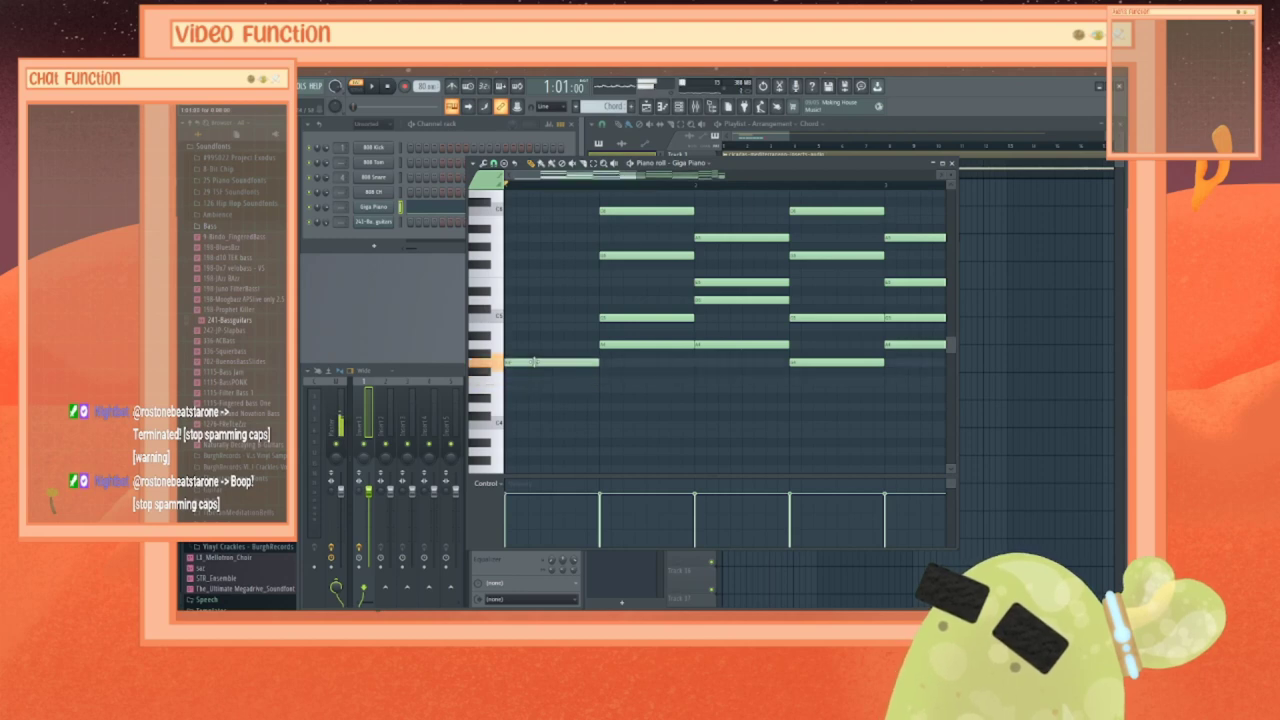
{"action": "left_click", "coordinate": [510, 319]}
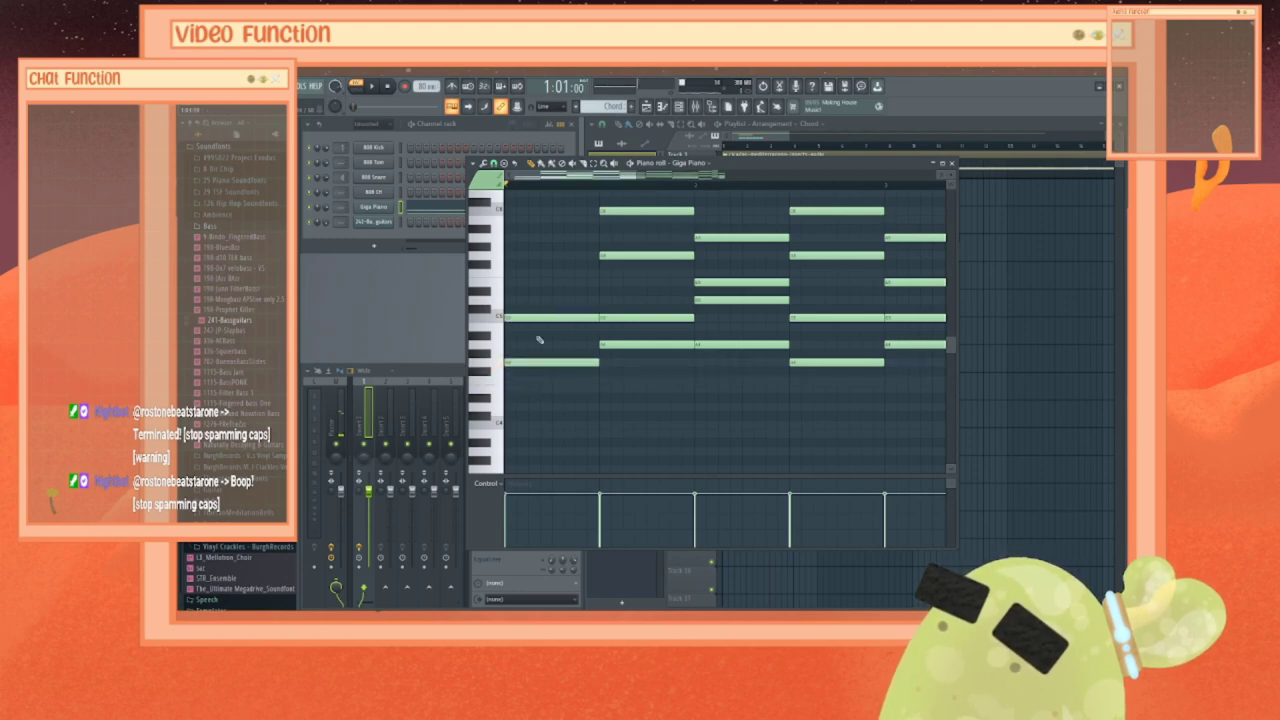
{"action": "left_click", "coordinate": [516, 274]}
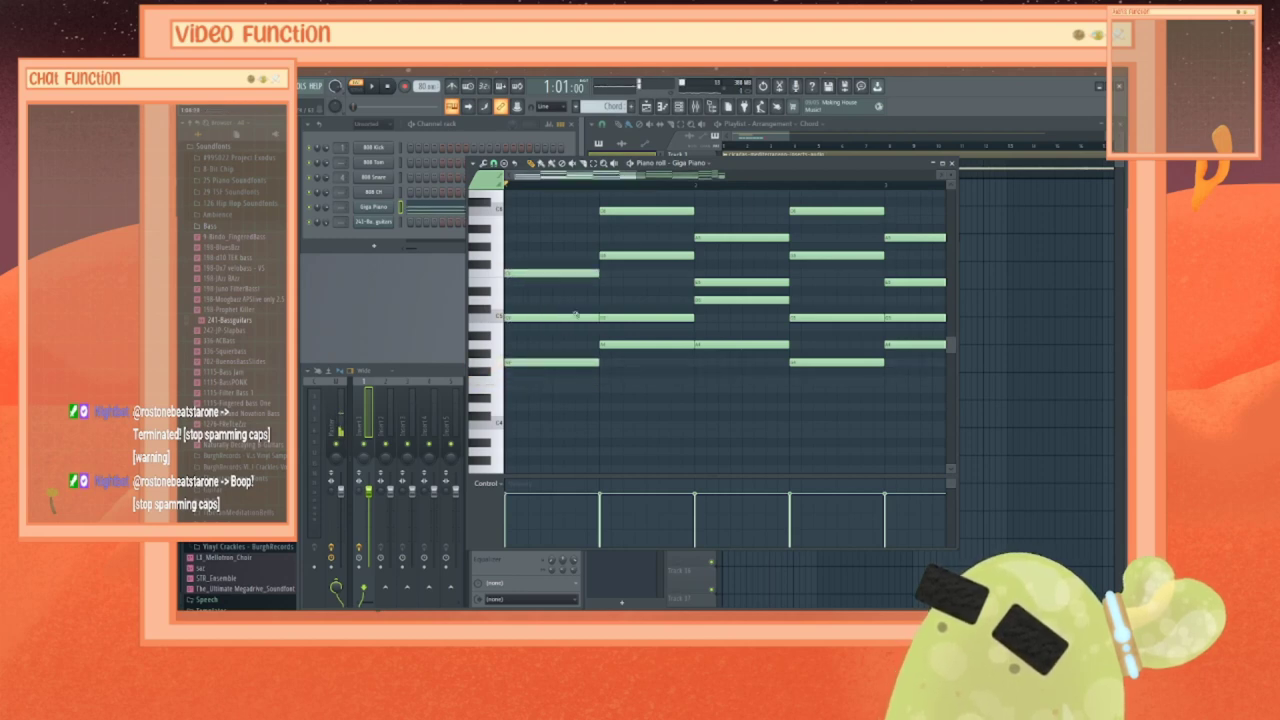
{"action": "left_click", "coordinate": [518, 239]}
Step: Audition the opening chord, lower its F5 to E5 and play the whole progression back
{"action": "key", "text": "space"}
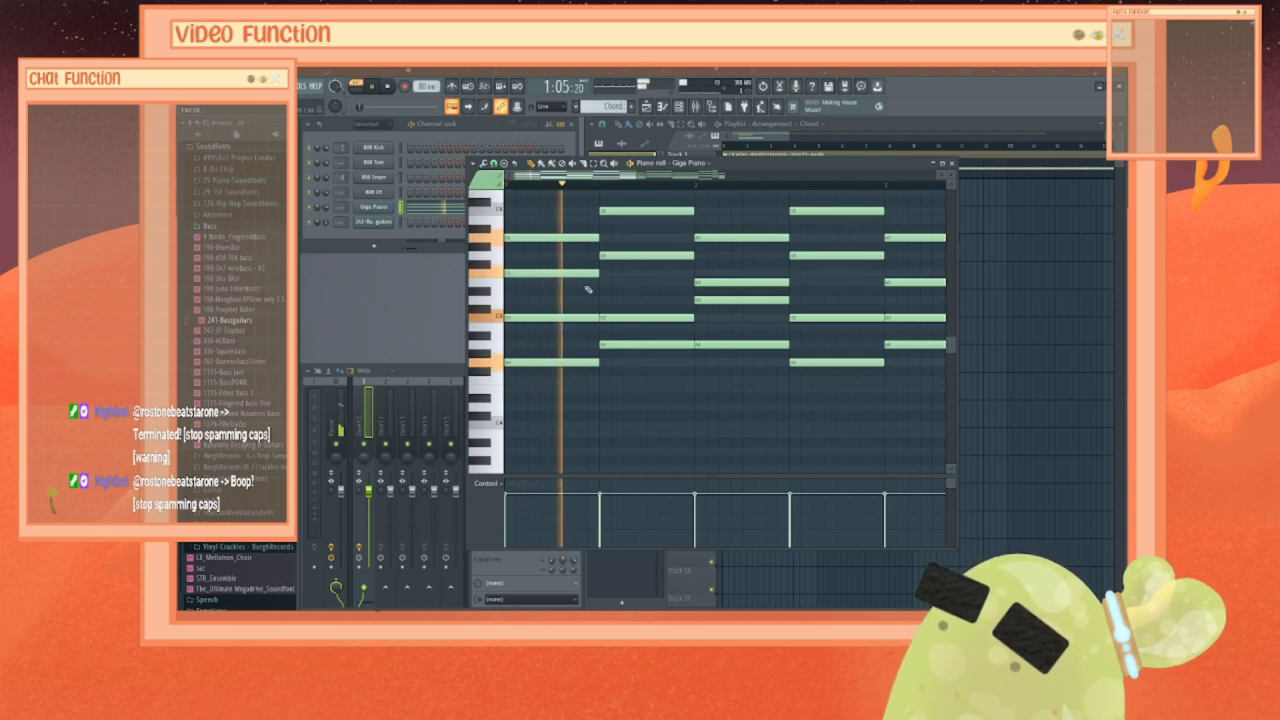
{"action": "key", "text": "space"}
{"action": "left_click_drag", "start_coordinate": [528, 277], "coordinate": [528, 286]}
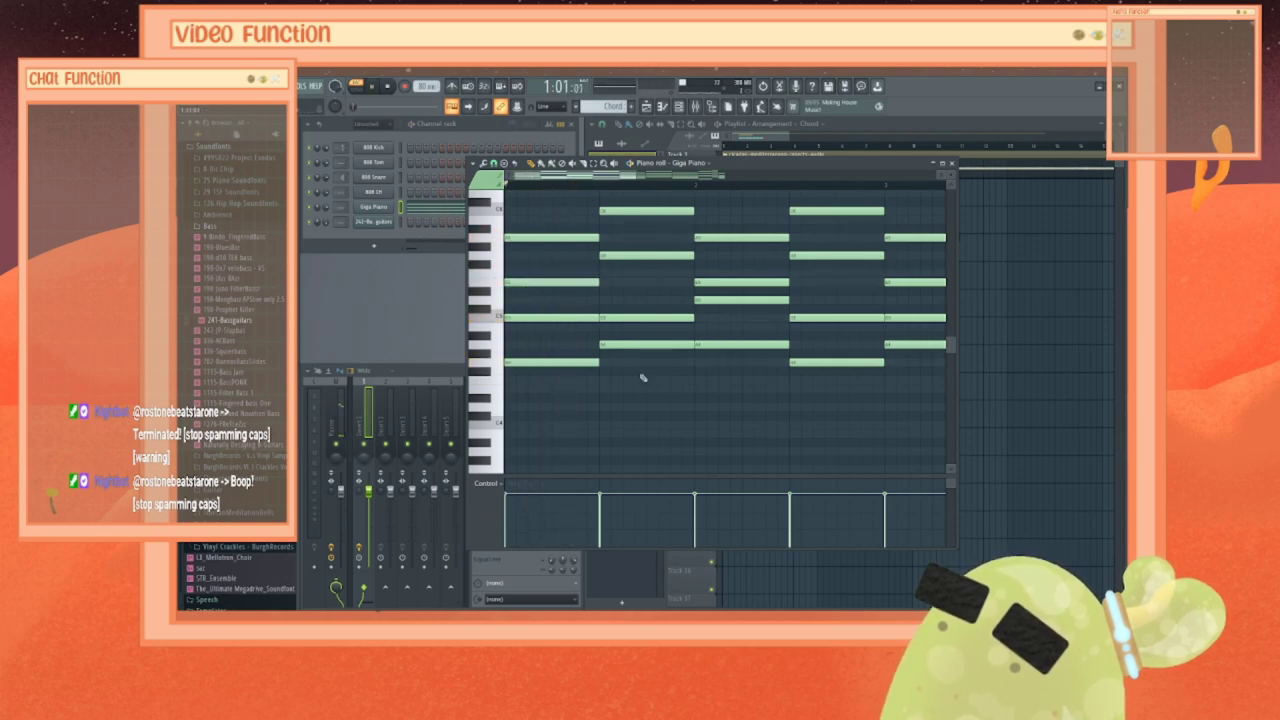
{"action": "key", "text": "space"}
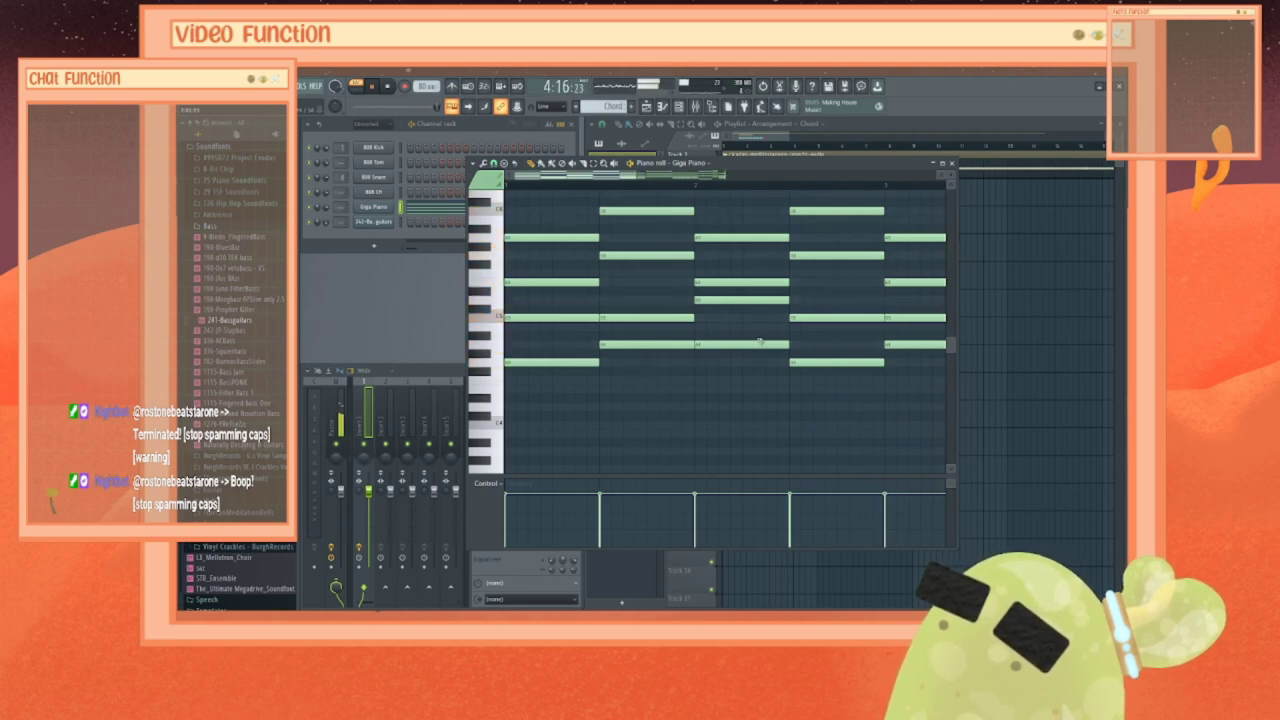
Step: Close the piano roll and place a second Chord clip in the playlist directly after the first one
{"action": "key", "text": "F7"}
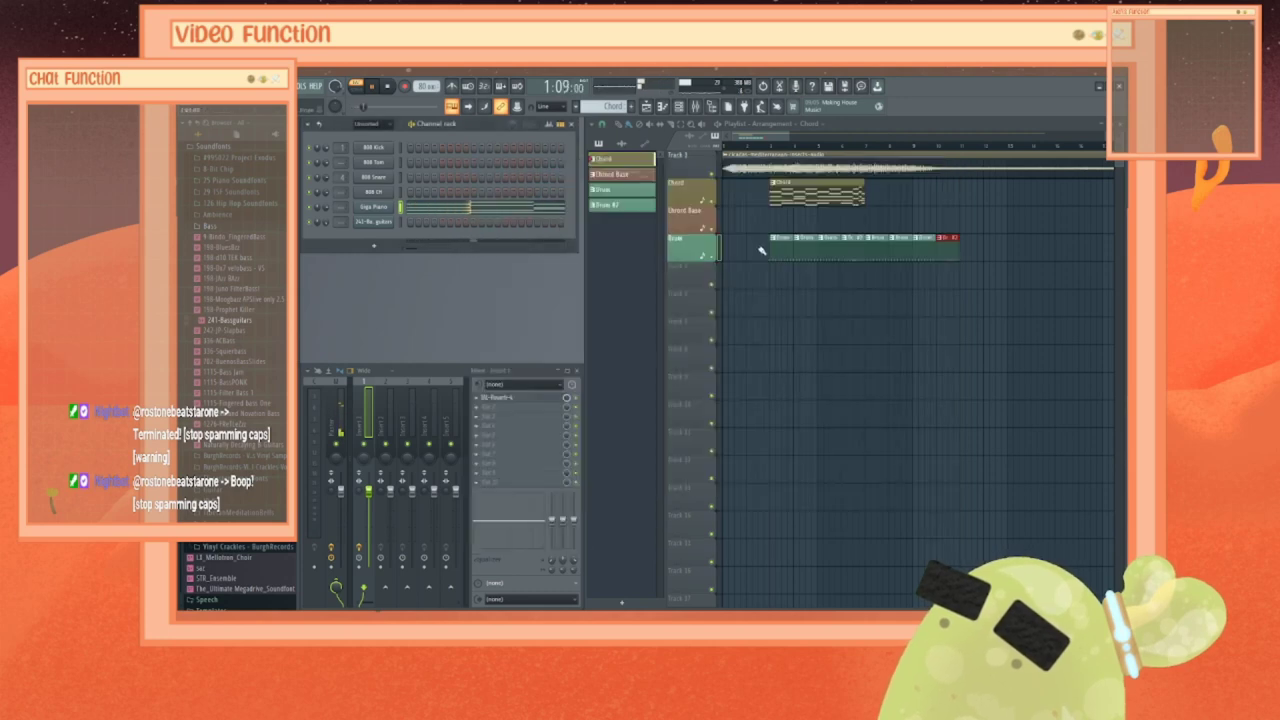
{"action": "left_click", "coordinate": [880, 196]}
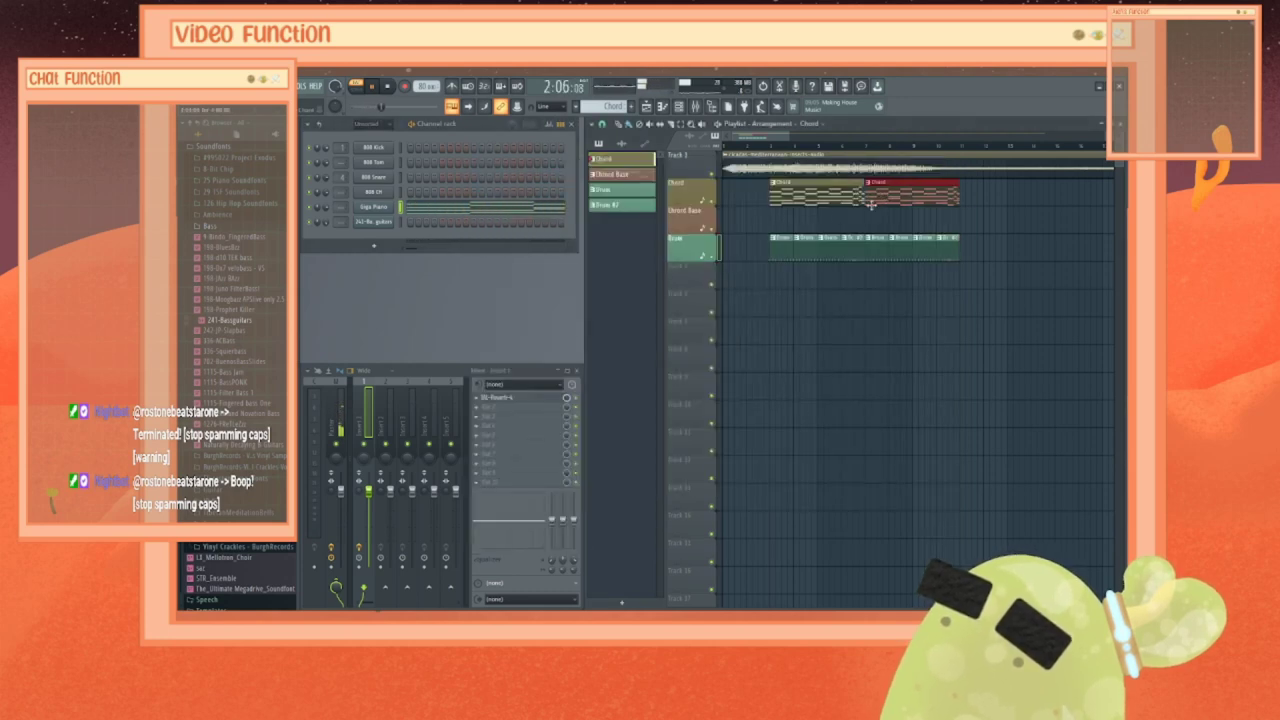
Step: Try to copy the Giga Piano notes of the Chord pattern into the 241-Bassguitars channel of Chord Base
{"action": "left_click", "coordinate": [621, 175]}
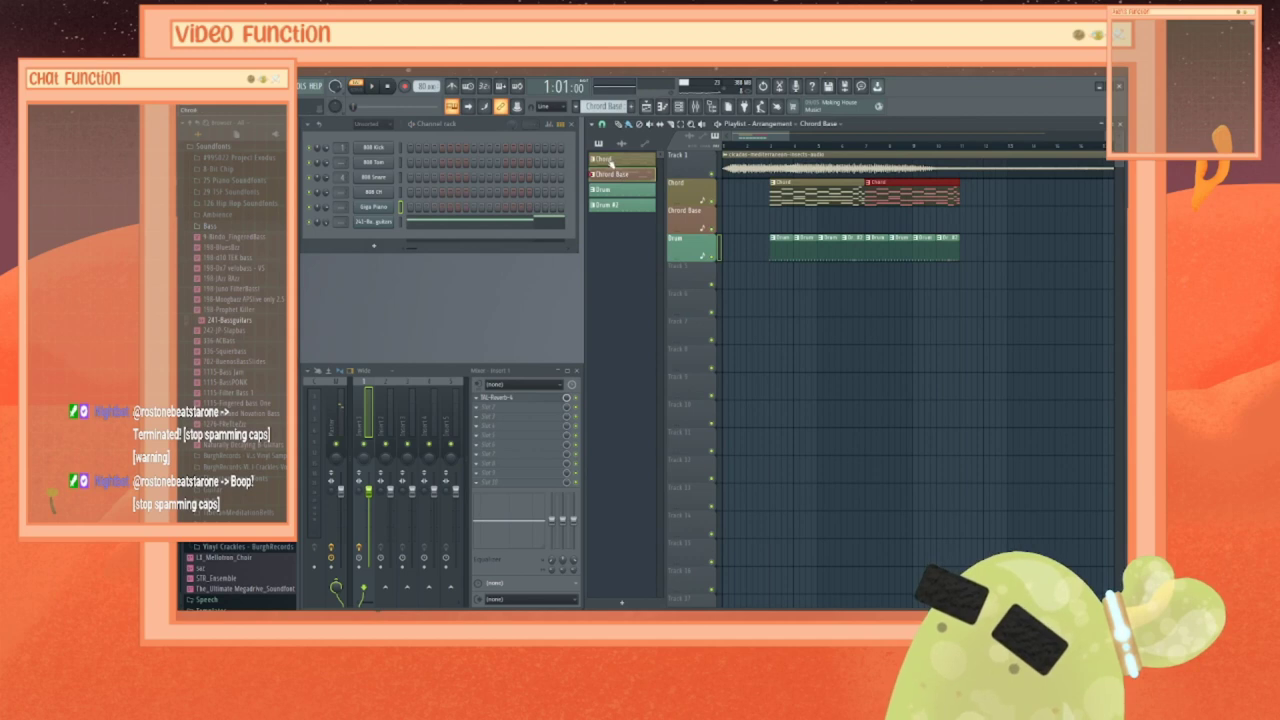
{"action": "left_click", "coordinate": [610, 160]}
{"action": "right_click", "coordinate": [377, 212]}
{"action": "left_click", "coordinate": [430, 207]}
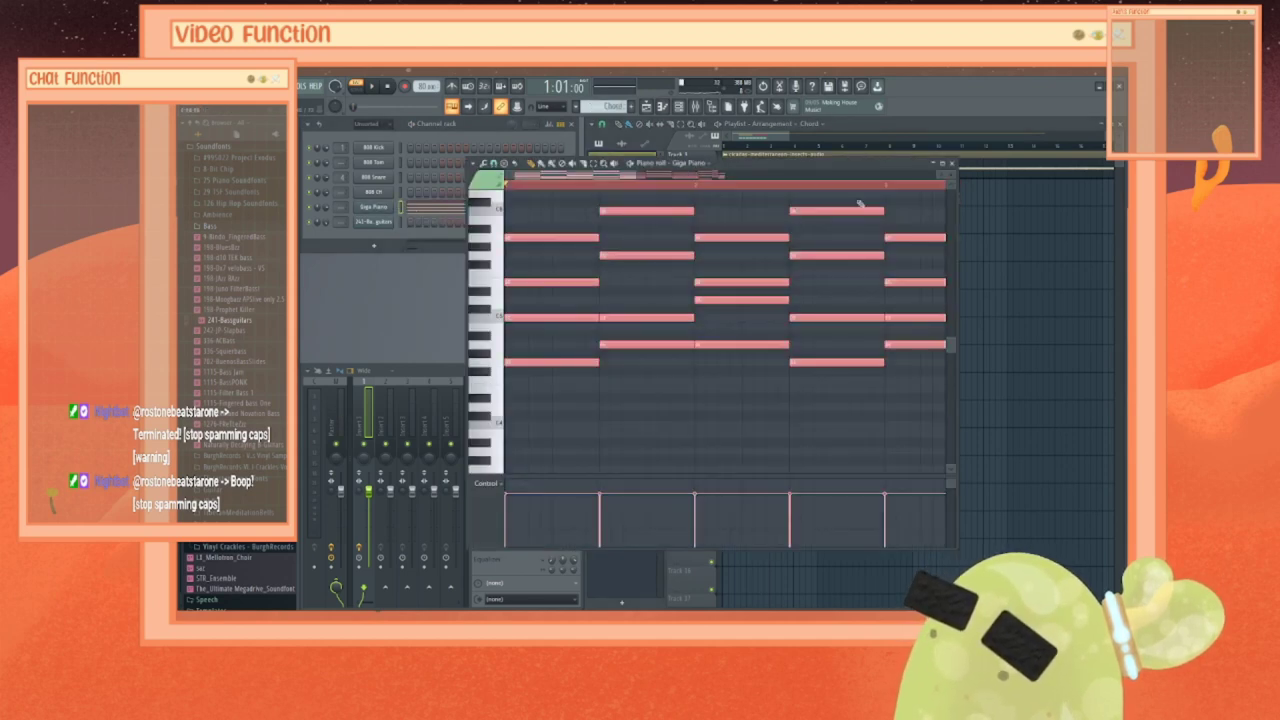
{"action": "left_click", "coordinate": [951, 163]}
{"action": "left_click", "coordinate": [625, 175]}
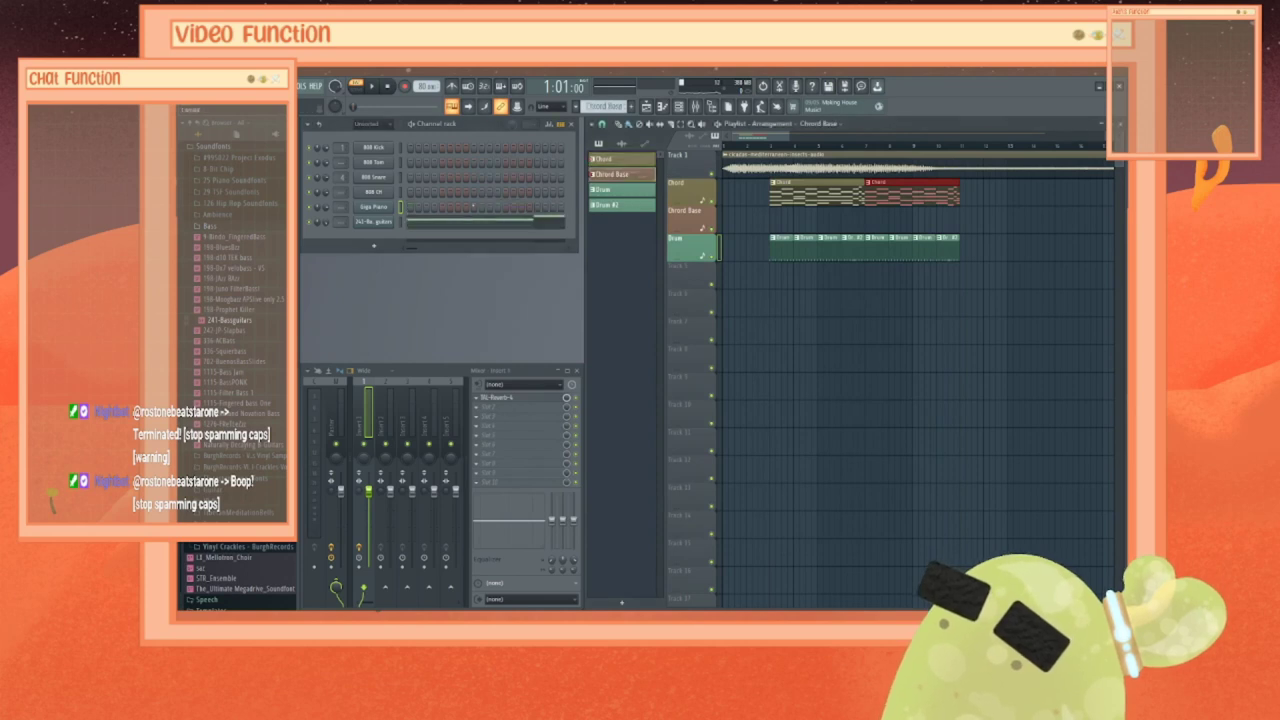
{"action": "right_click", "coordinate": [368, 224]}
{"action": "left_click", "coordinate": [430, 223]}
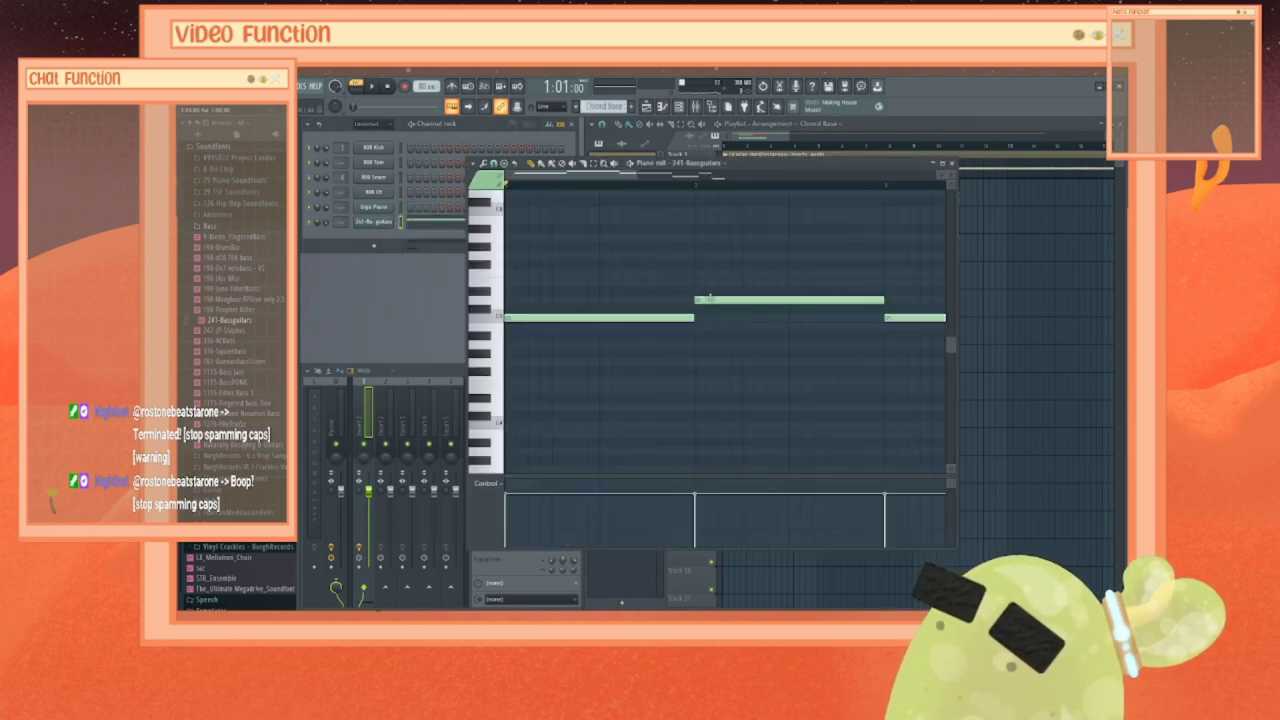
{"action": "key", "text": "ctrl+v"}
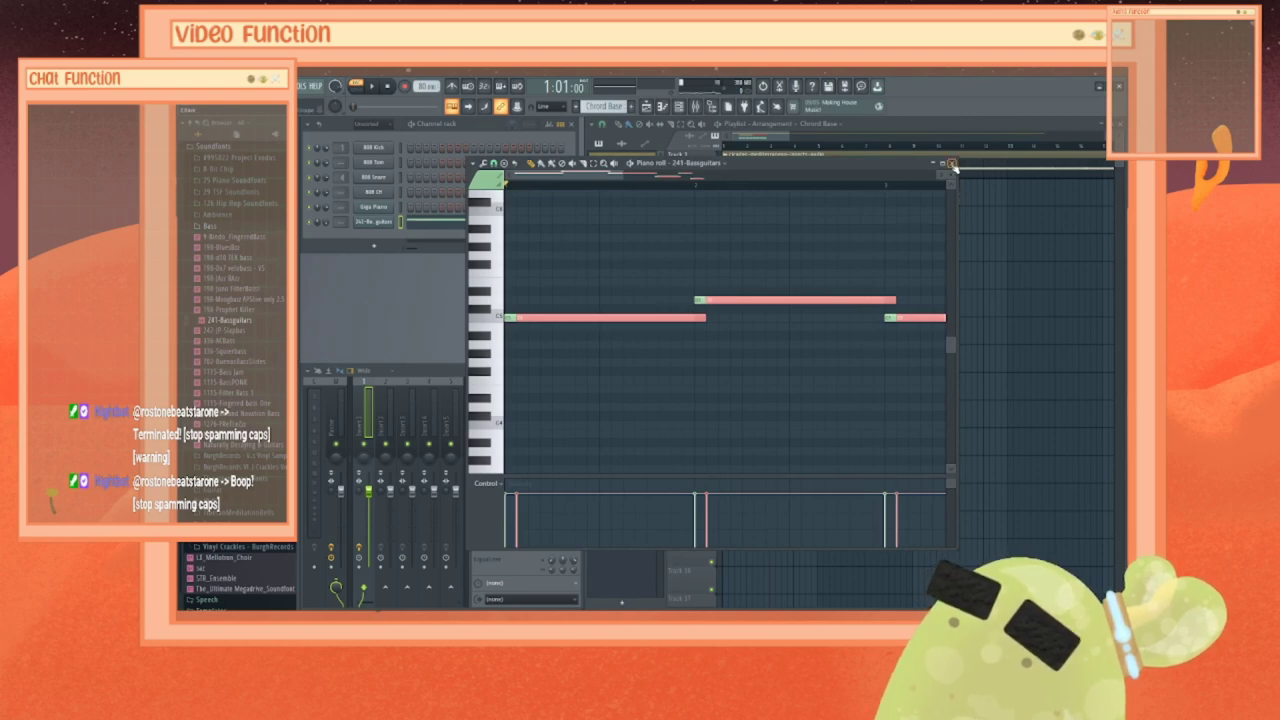
{"action": "key", "text": "ctrl+d"}
{"action": "left_click", "coordinate": [952, 162]}
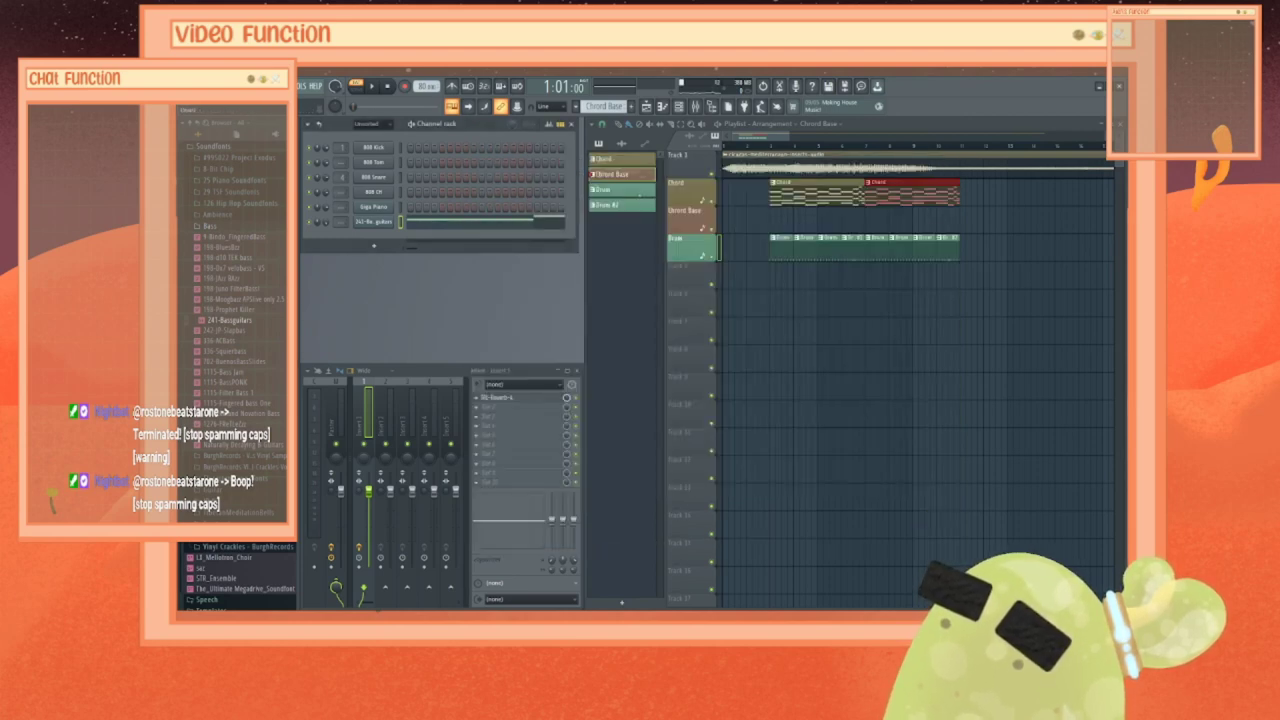
Step: Copy all Giga Piano notes of the Chord pattern and paste them into the 241-Bassguitars piano roll of Chord Base
{"action": "left_click", "coordinate": [620, 160]}
{"action": "right_click", "coordinate": [380, 206]}
{"action": "left_click", "coordinate": [412, 208]}
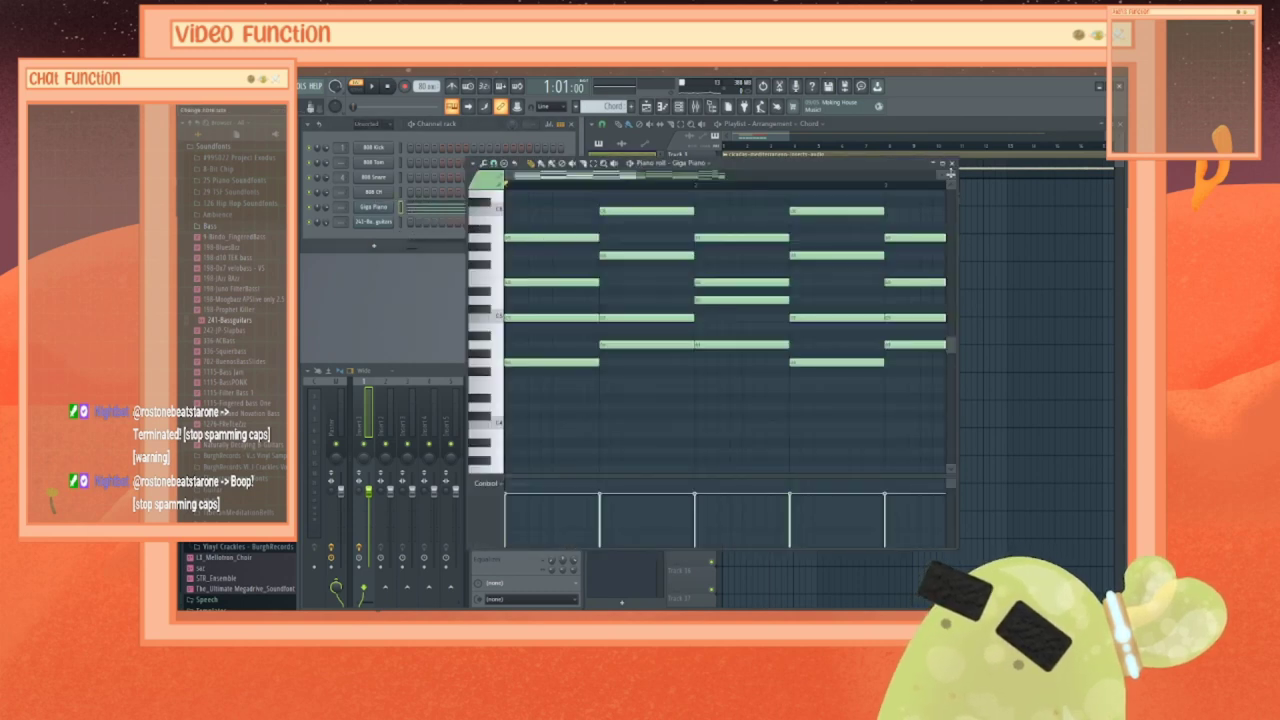
{"action": "left_click", "coordinate": [952, 163]}
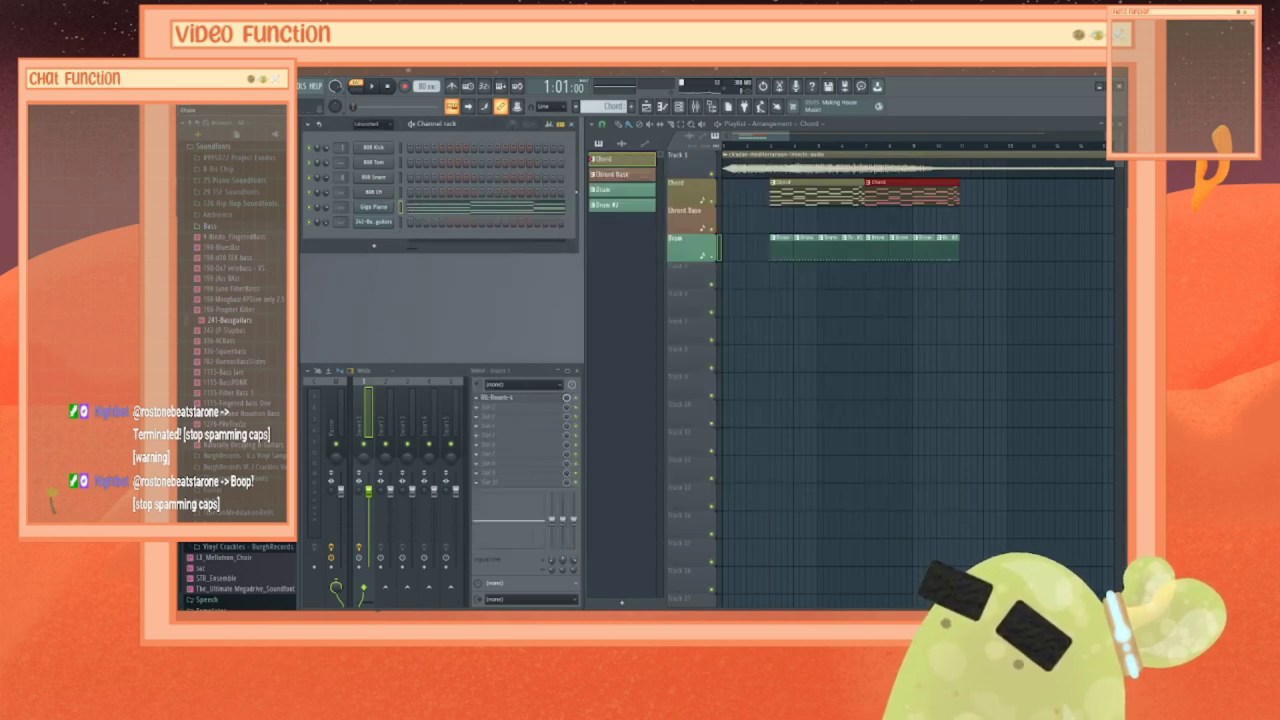
{"action": "left_click", "coordinate": [620, 175]}
{"action": "right_click", "coordinate": [392, 221]}
{"action": "left_click", "coordinate": [440, 223]}
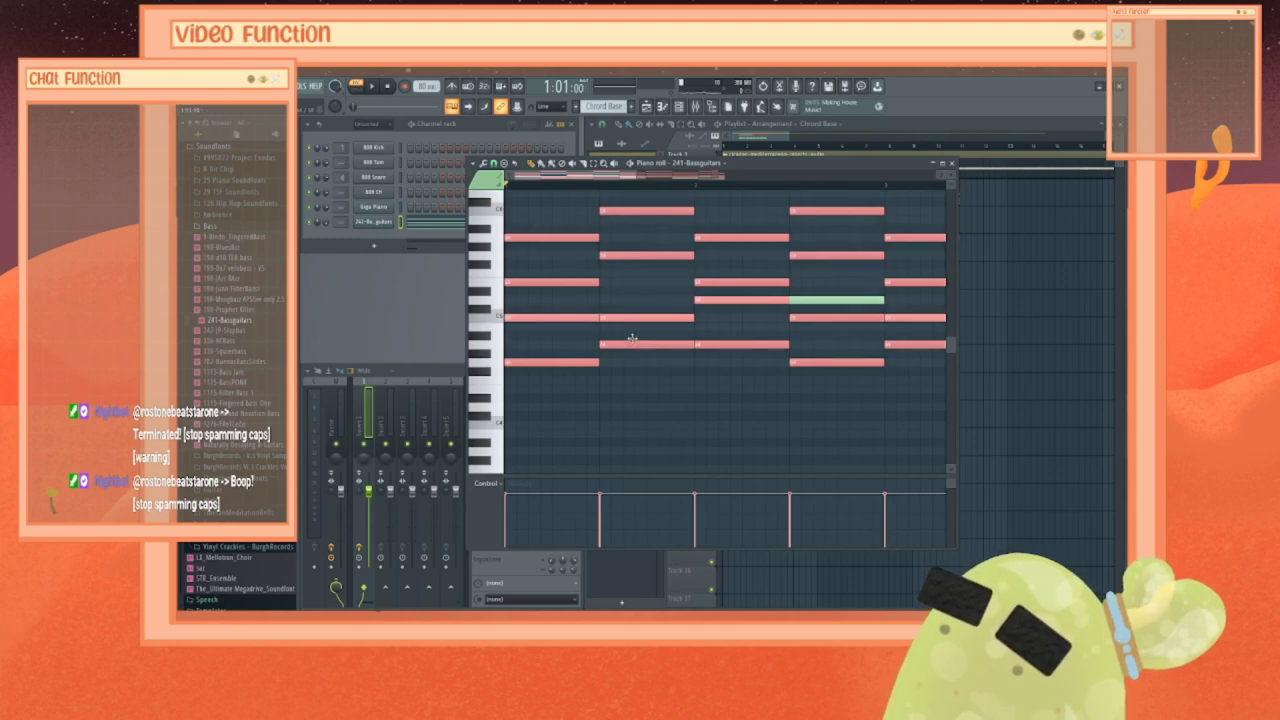
Step: Delete all the old bass notes from among the pasted chords, shifting the chords up a semitone and back to expose them
{"action": "left_click_drag", "start_coordinate": [632, 339], "coordinate": [630, 334]}
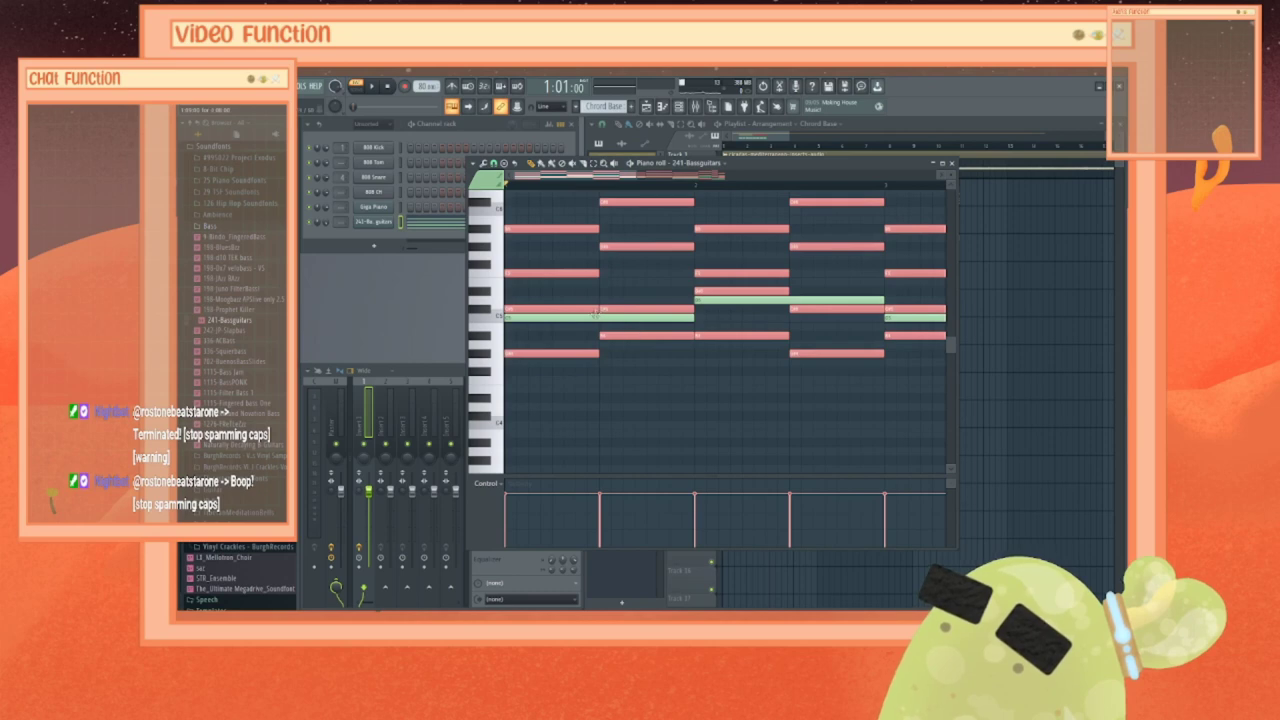
{"action": "right_click", "coordinate": [599, 320]}
{"action": "right_click", "coordinate": [698, 299]}
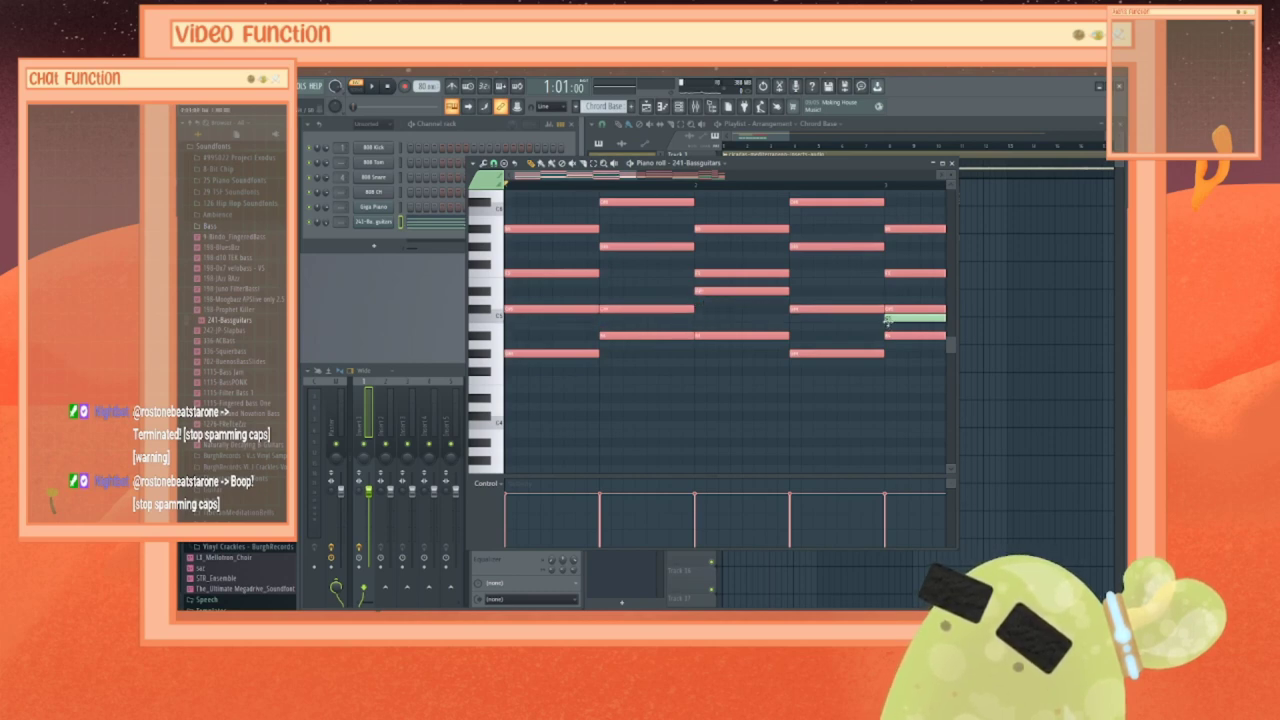
{"action": "right_click", "coordinate": [887, 319]}
{"action": "left_click_drag", "start_coordinate": [624, 176], "coordinate": [740, 176]}
{"action": "right_click", "coordinate": [725, 343]}
{"action": "right_click", "coordinate": [766, 318]}
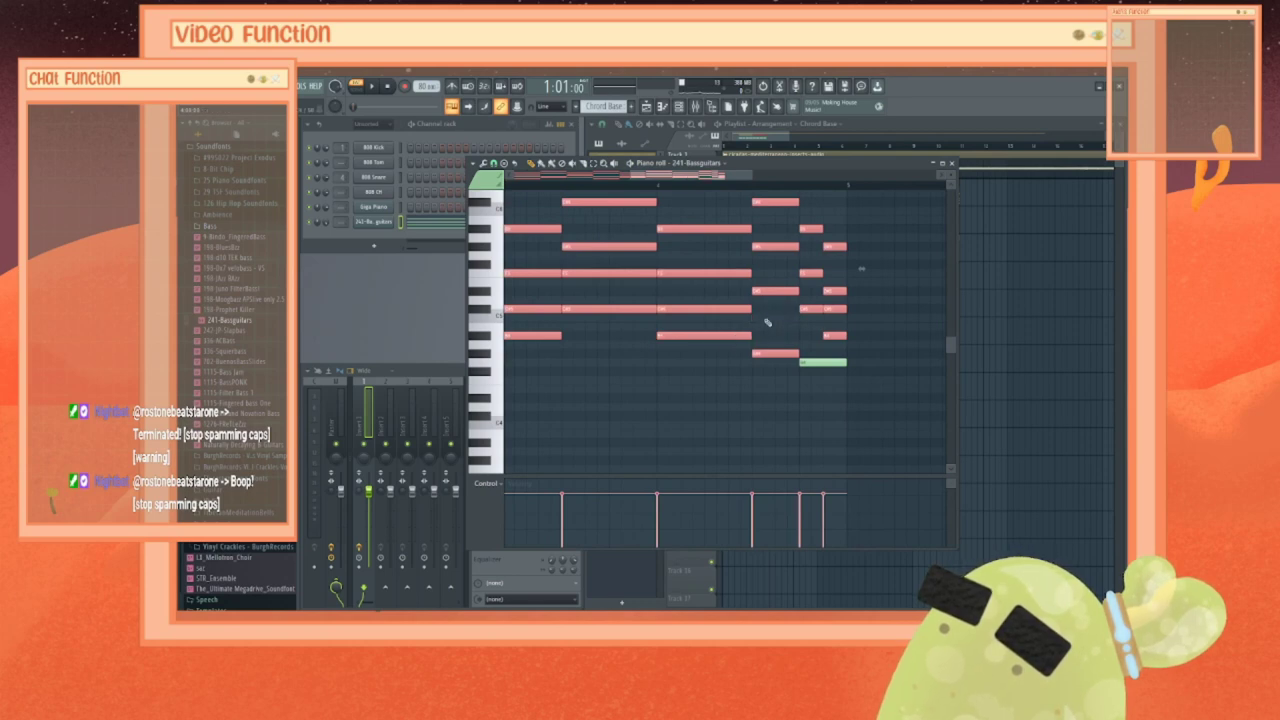
{"action": "right_click", "coordinate": [814, 364]}
{"action": "scroll", "coordinate": [778, 365], "scroll_direction": "up", "scroll_amount": 1}
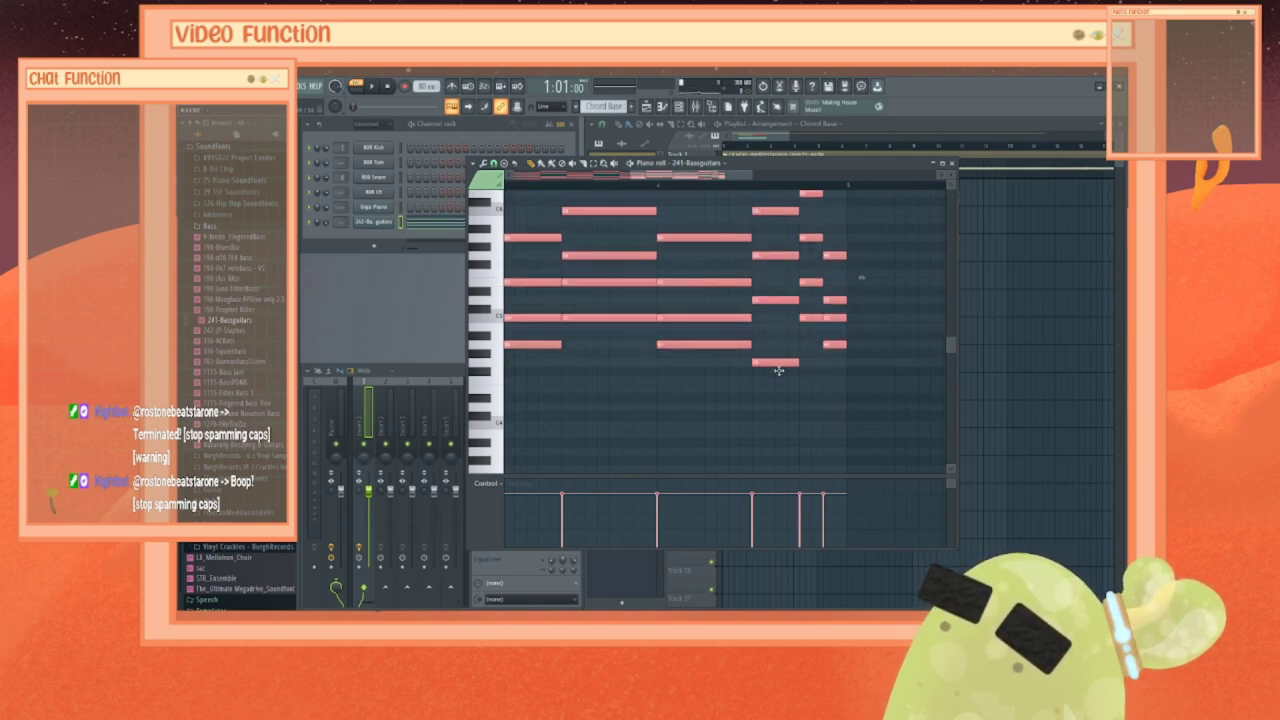
{"action": "left_click_drag", "start_coordinate": [672, 176], "coordinate": [568, 176]}
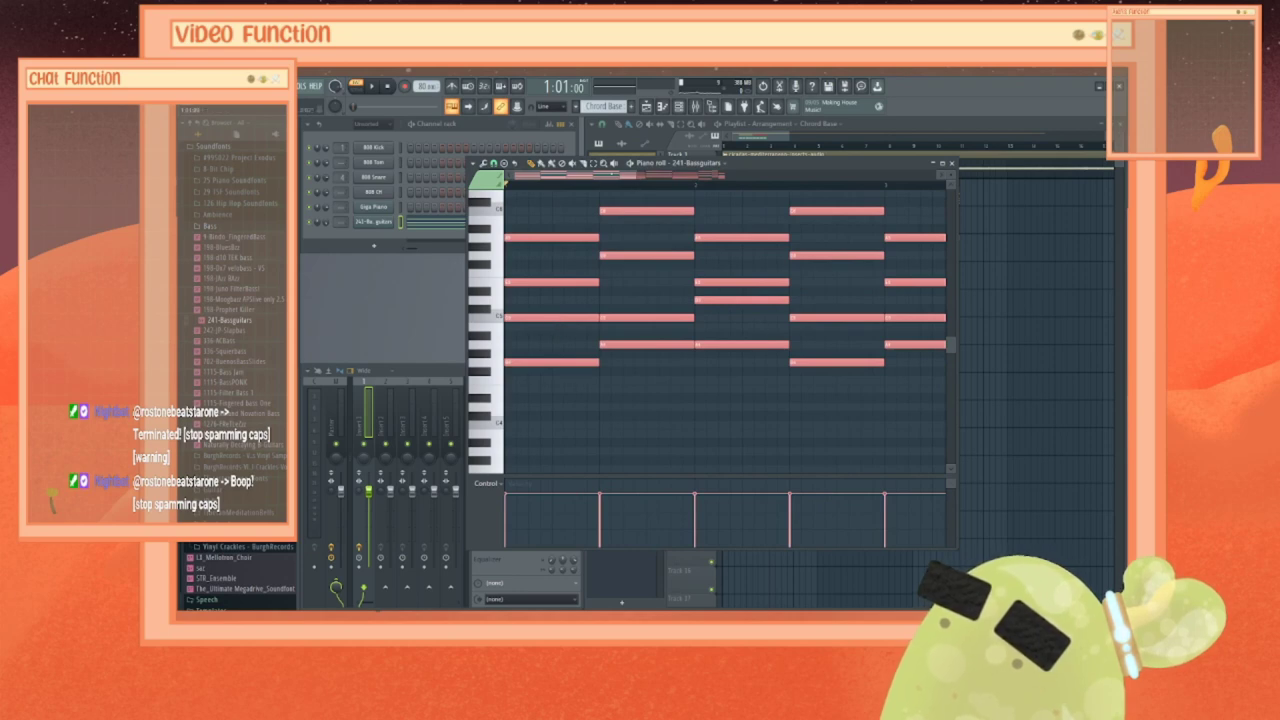
Step: Delete the upper notes of the pasted bass chords in the opening bars, keeping only the lowest note of each chord
{"action": "key", "text": "ctrl+d"}
{"action": "scroll", "coordinate": [607, 230], "scroll_direction": "up", "scroll_amount": 1}
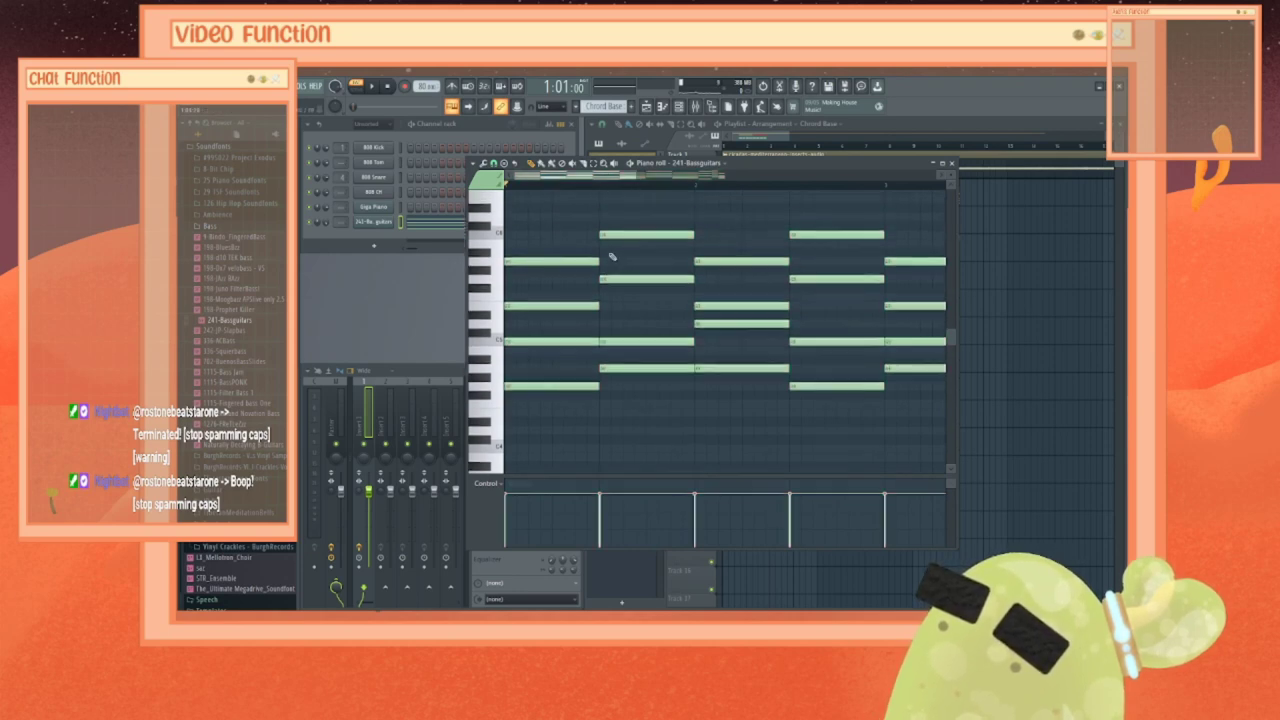
{"action": "left_click_drag", "start_coordinate": [536, 235], "coordinate": [635, 347], "text": "ctrl"}
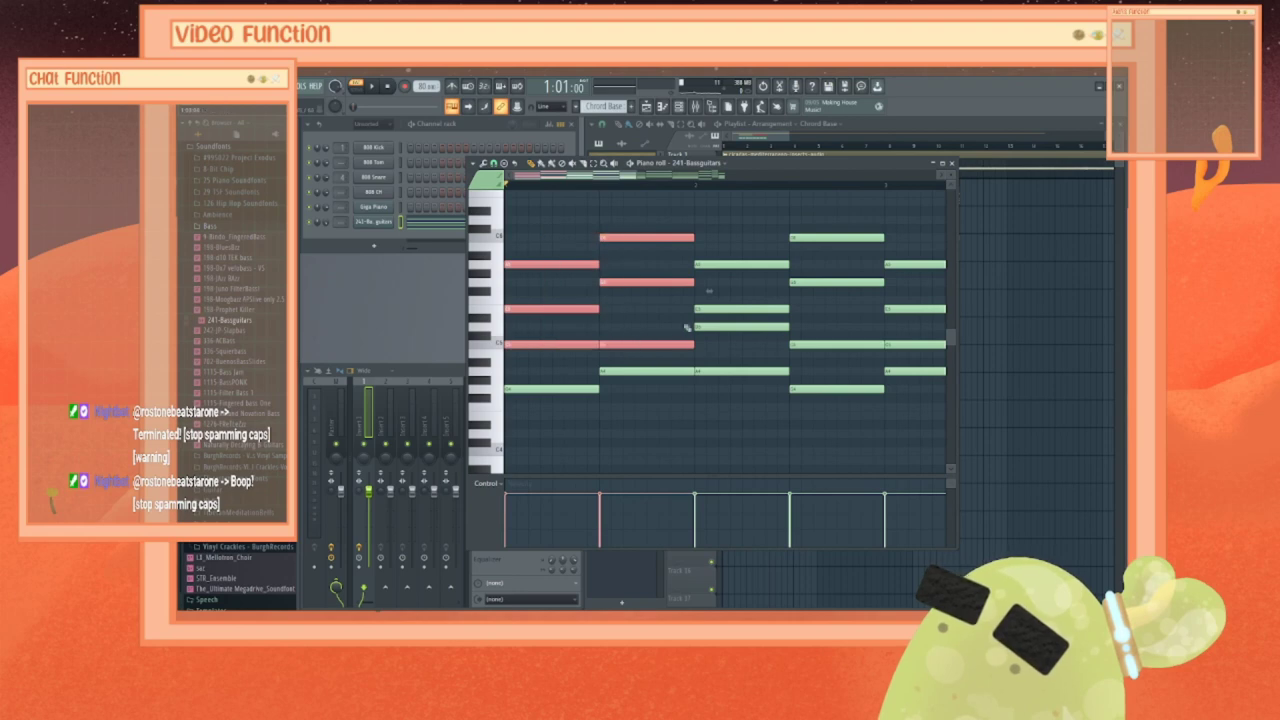
{"action": "key", "text": "Delete"}
{"action": "left_click_drag", "start_coordinate": [711, 226], "coordinate": [900, 354], "text": "ctrl"}
{"action": "key", "text": "Delete"}
Step: Try to delete all the high notes of the remaining chords down to C5, and undo that deletion
{"action": "left_click_drag", "start_coordinate": [575, 174], "coordinate": [699, 178]}
{"action": "left_click_drag", "start_coordinate": [590, 222], "coordinate": [815, 357], "text": "ctrl"}
{"action": "key", "text": "Delete"}
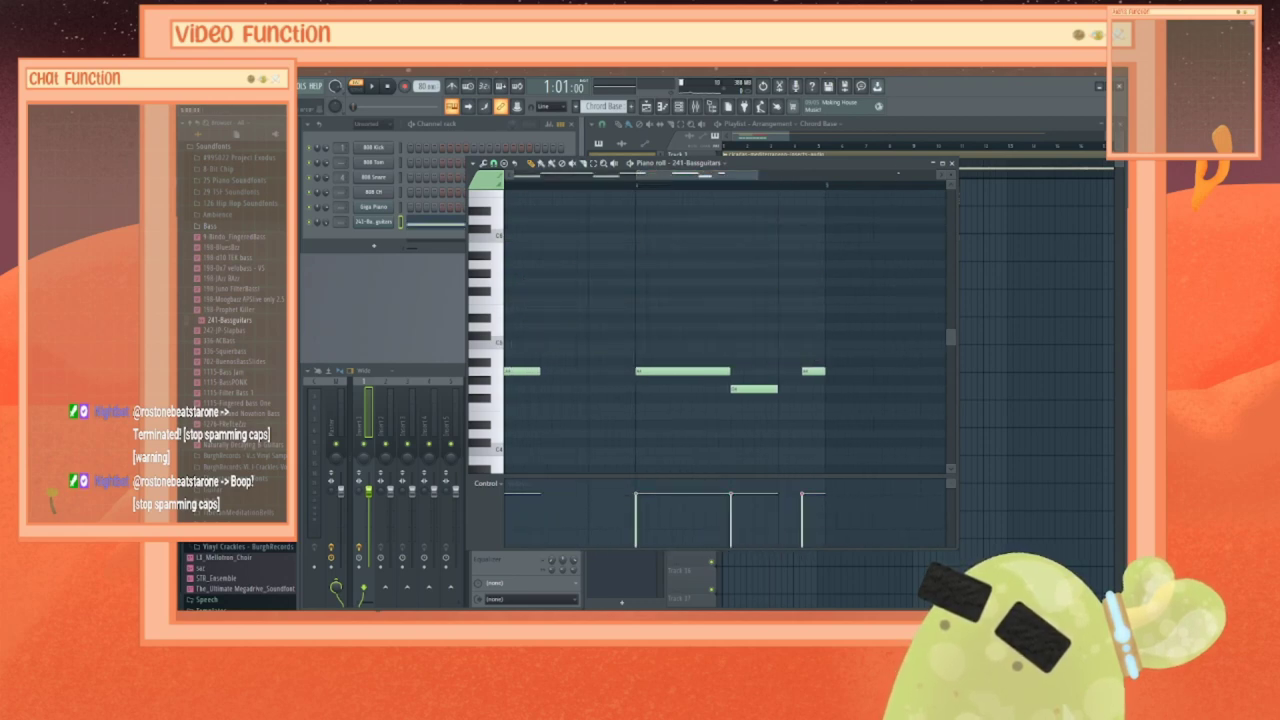
{"action": "key", "text": "ctrl+z"}
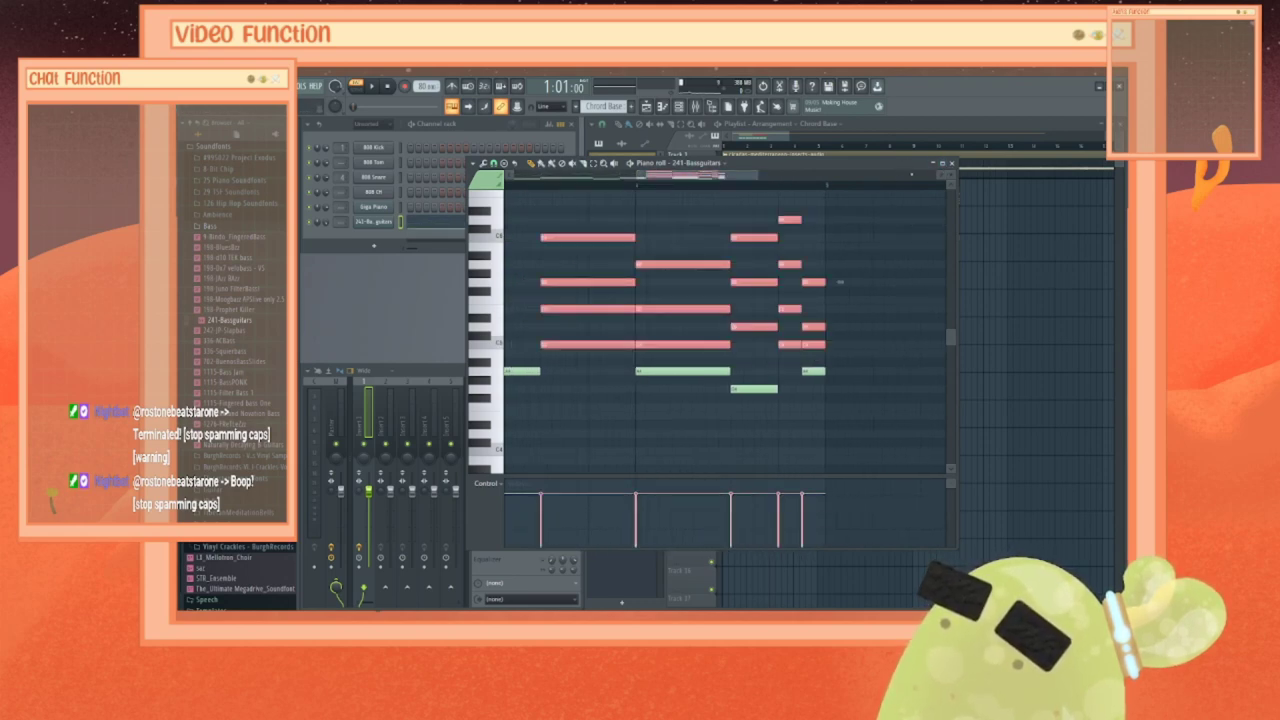
Step: Delete the upper notes of the remaining chords, sparing the C5 note of the chord without a lower root, and close the piano roll
{"action": "left_click_drag", "start_coordinate": [576, 220], "coordinate": [813, 325], "text": "ctrl"}
{"action": "key", "text": "Delete"}
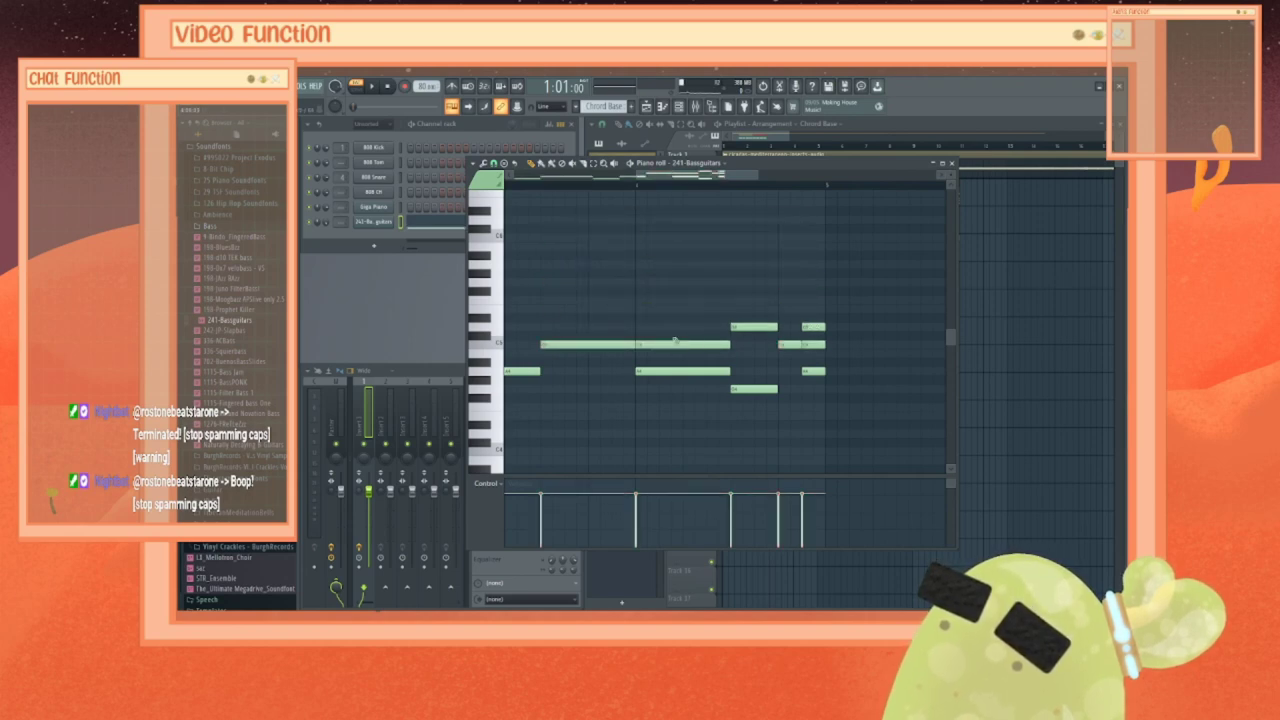
{"action": "left_click_drag", "start_coordinate": [676, 313], "coordinate": [828, 353], "text": "ctrl"}
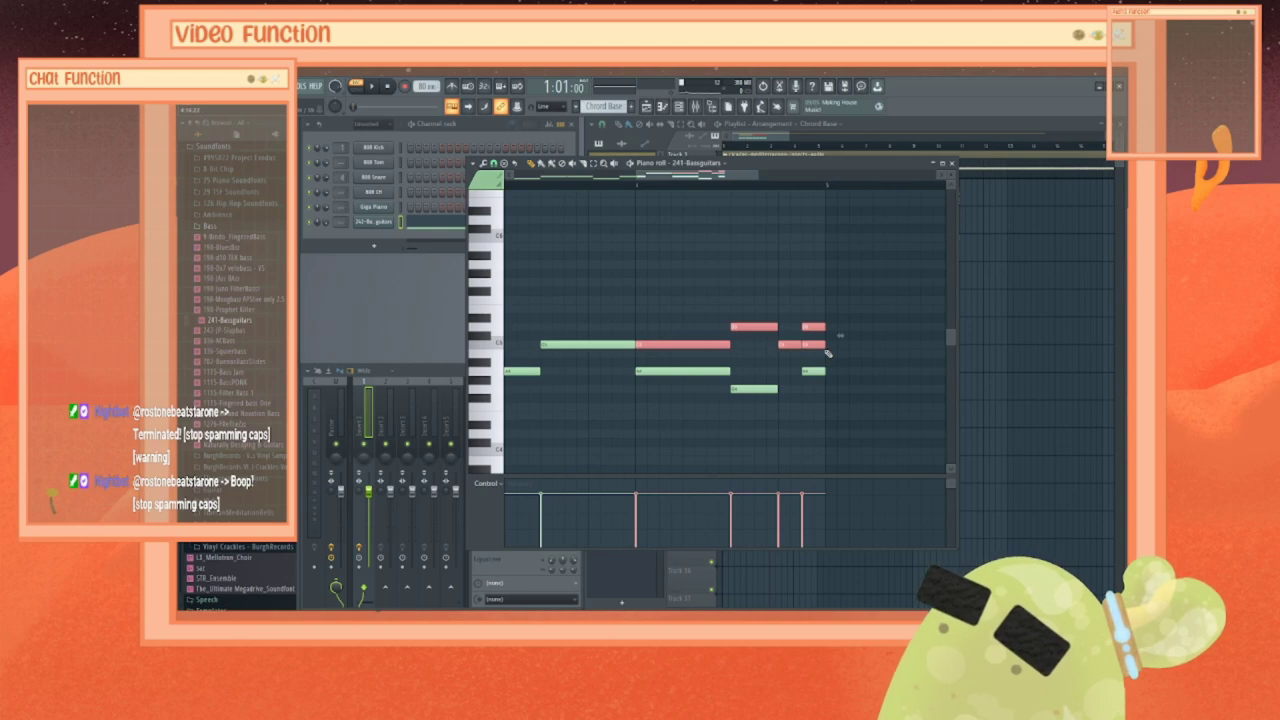
{"action": "key", "text": "Delete"}
{"action": "left_click", "coordinate": [951, 164]}
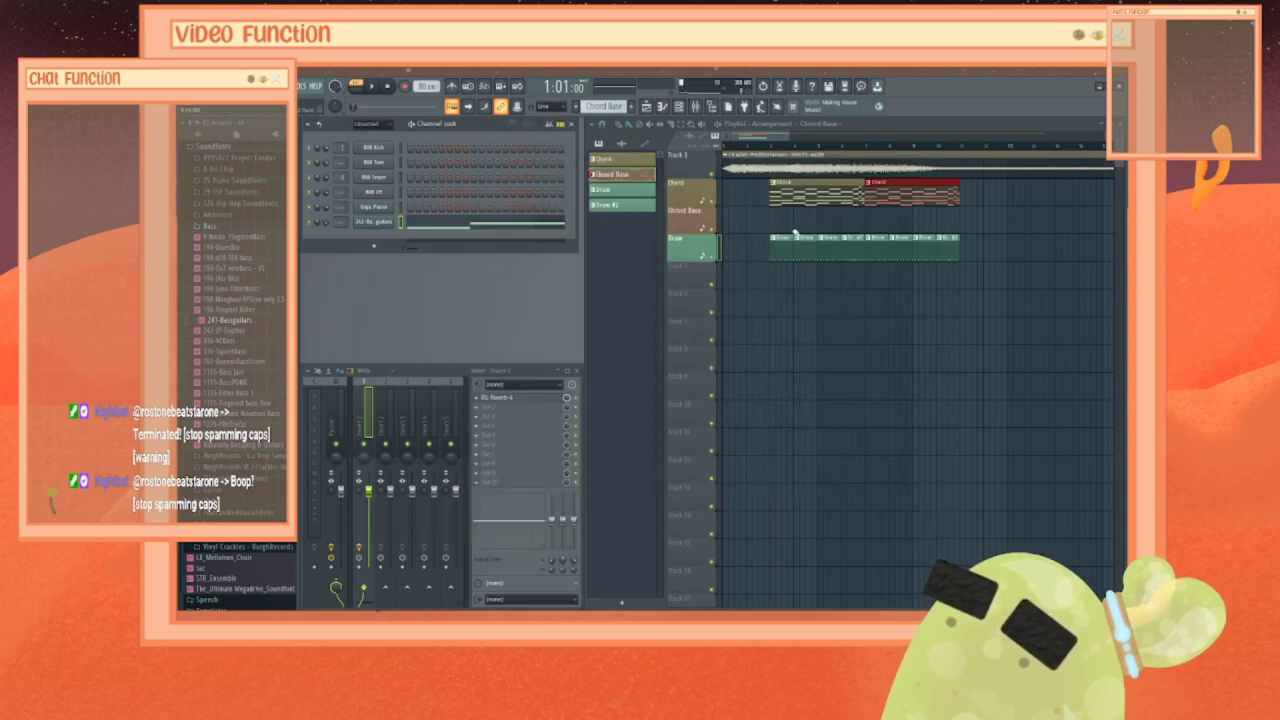
Step: Place two consecutive Chord Base clips on their track beneath the Chord clips and play the arrangement from the start
{"action": "key", "text": "ctrl+b"}
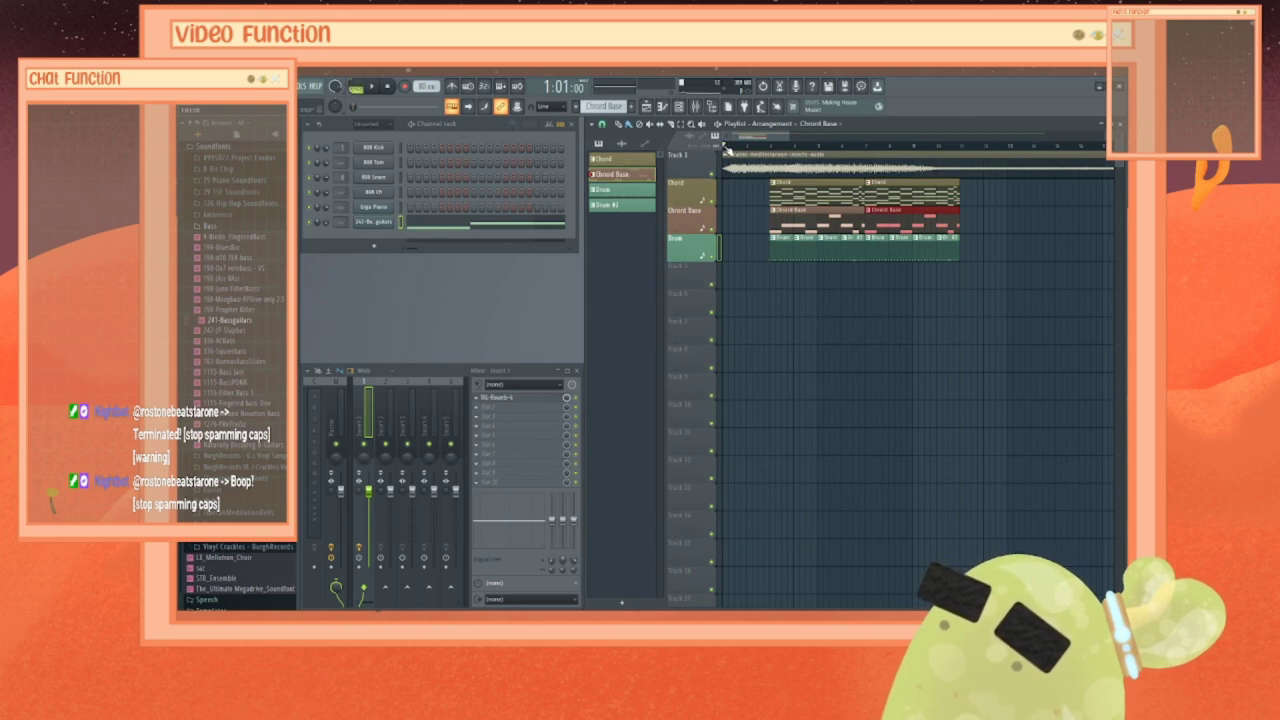
{"action": "key", "text": "space"}
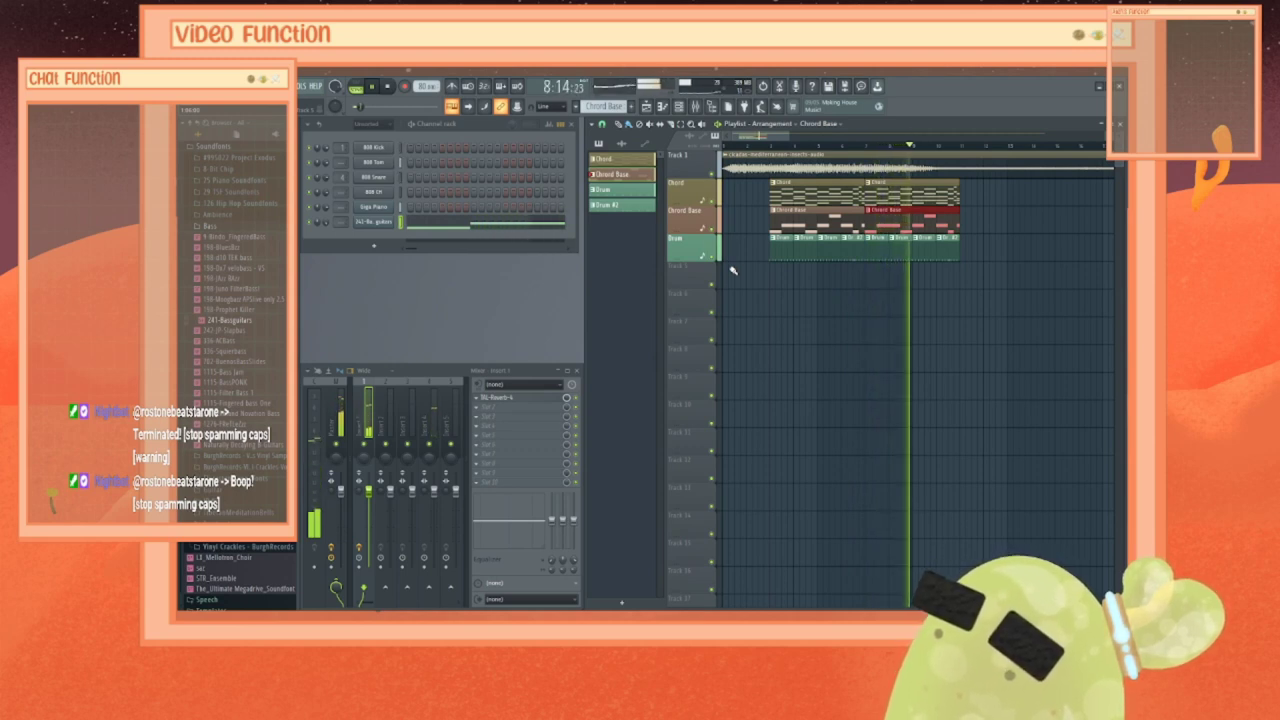
{"action": "key", "text": "space"}
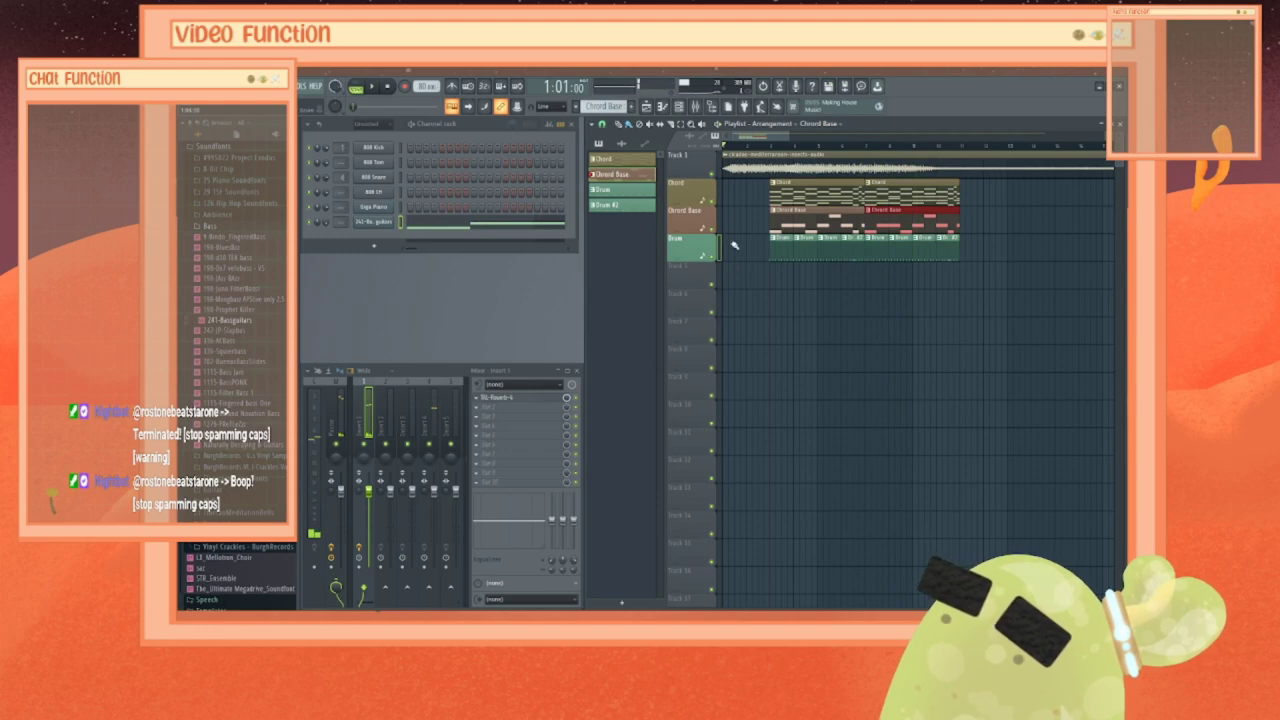